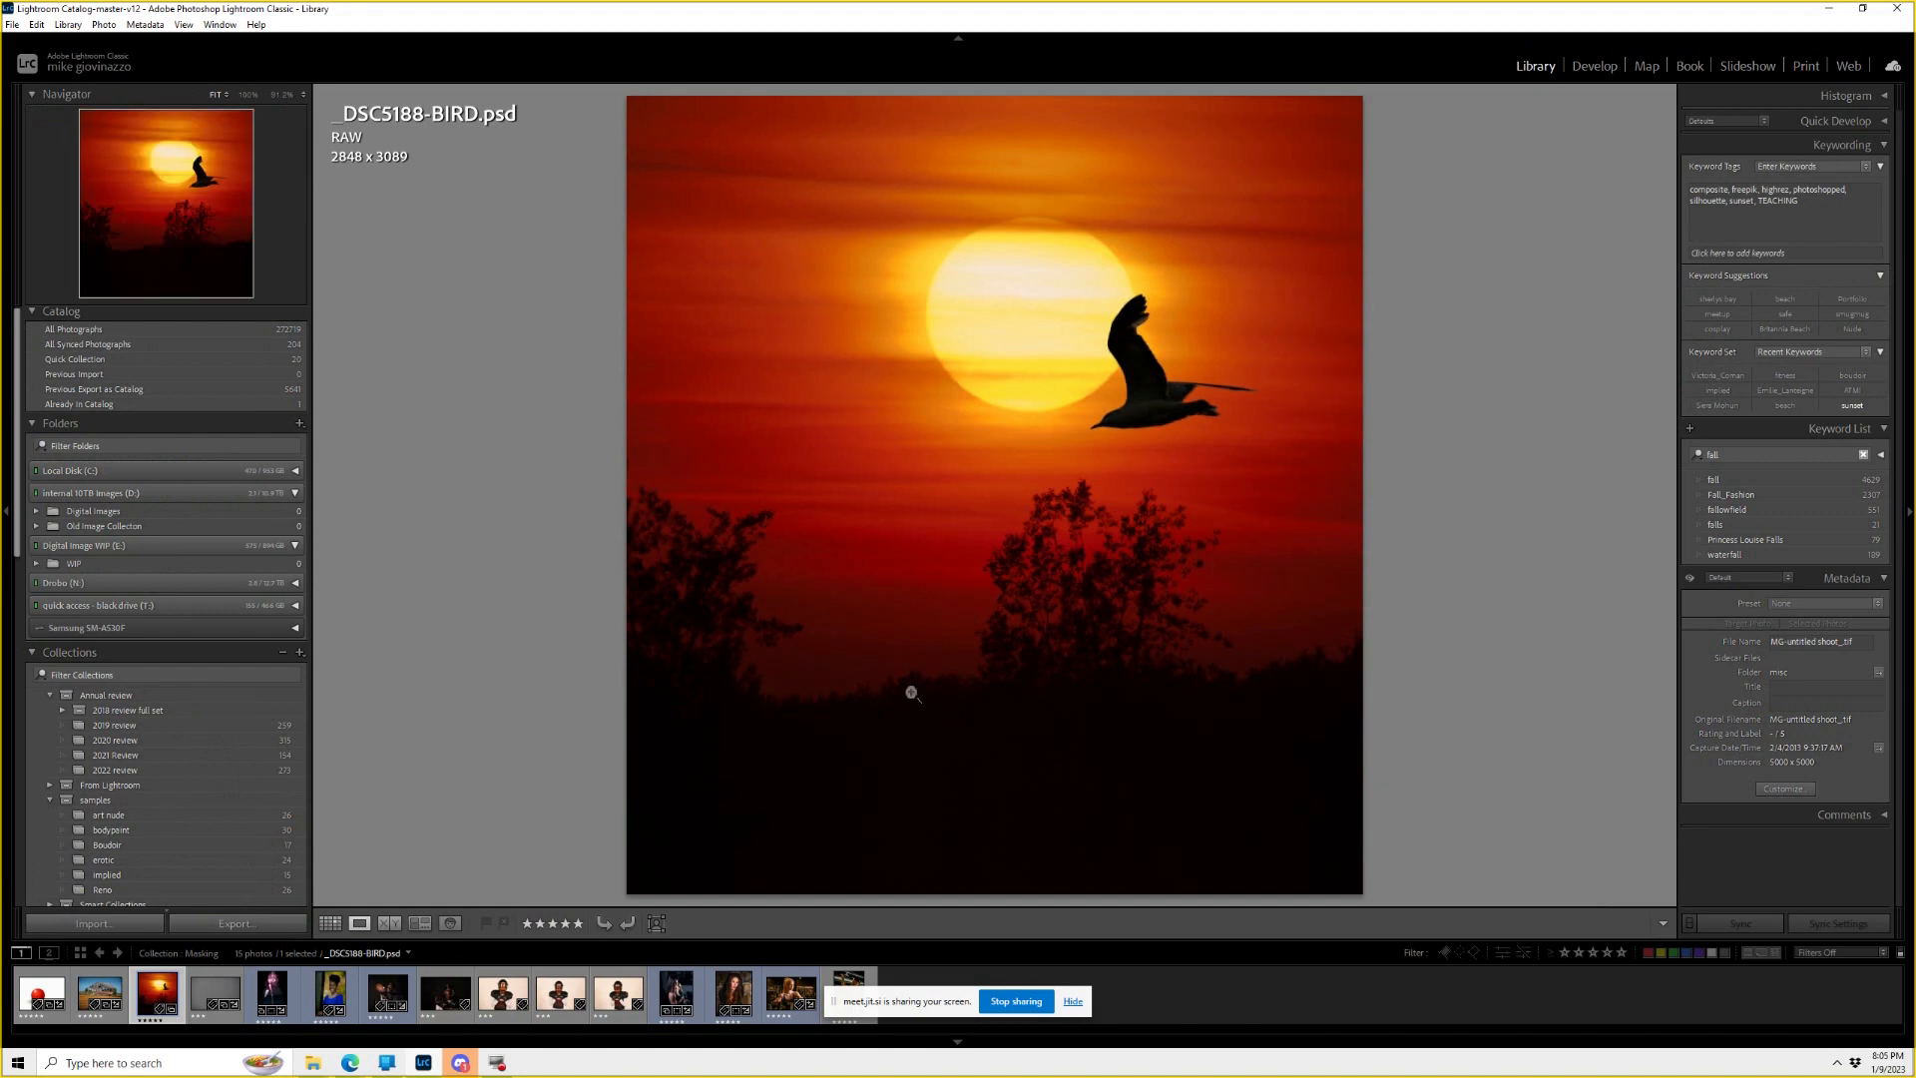
Open the sunset bird photo, _DSC5188-BIRD.psd, for editing in the Develop module.
key("g")
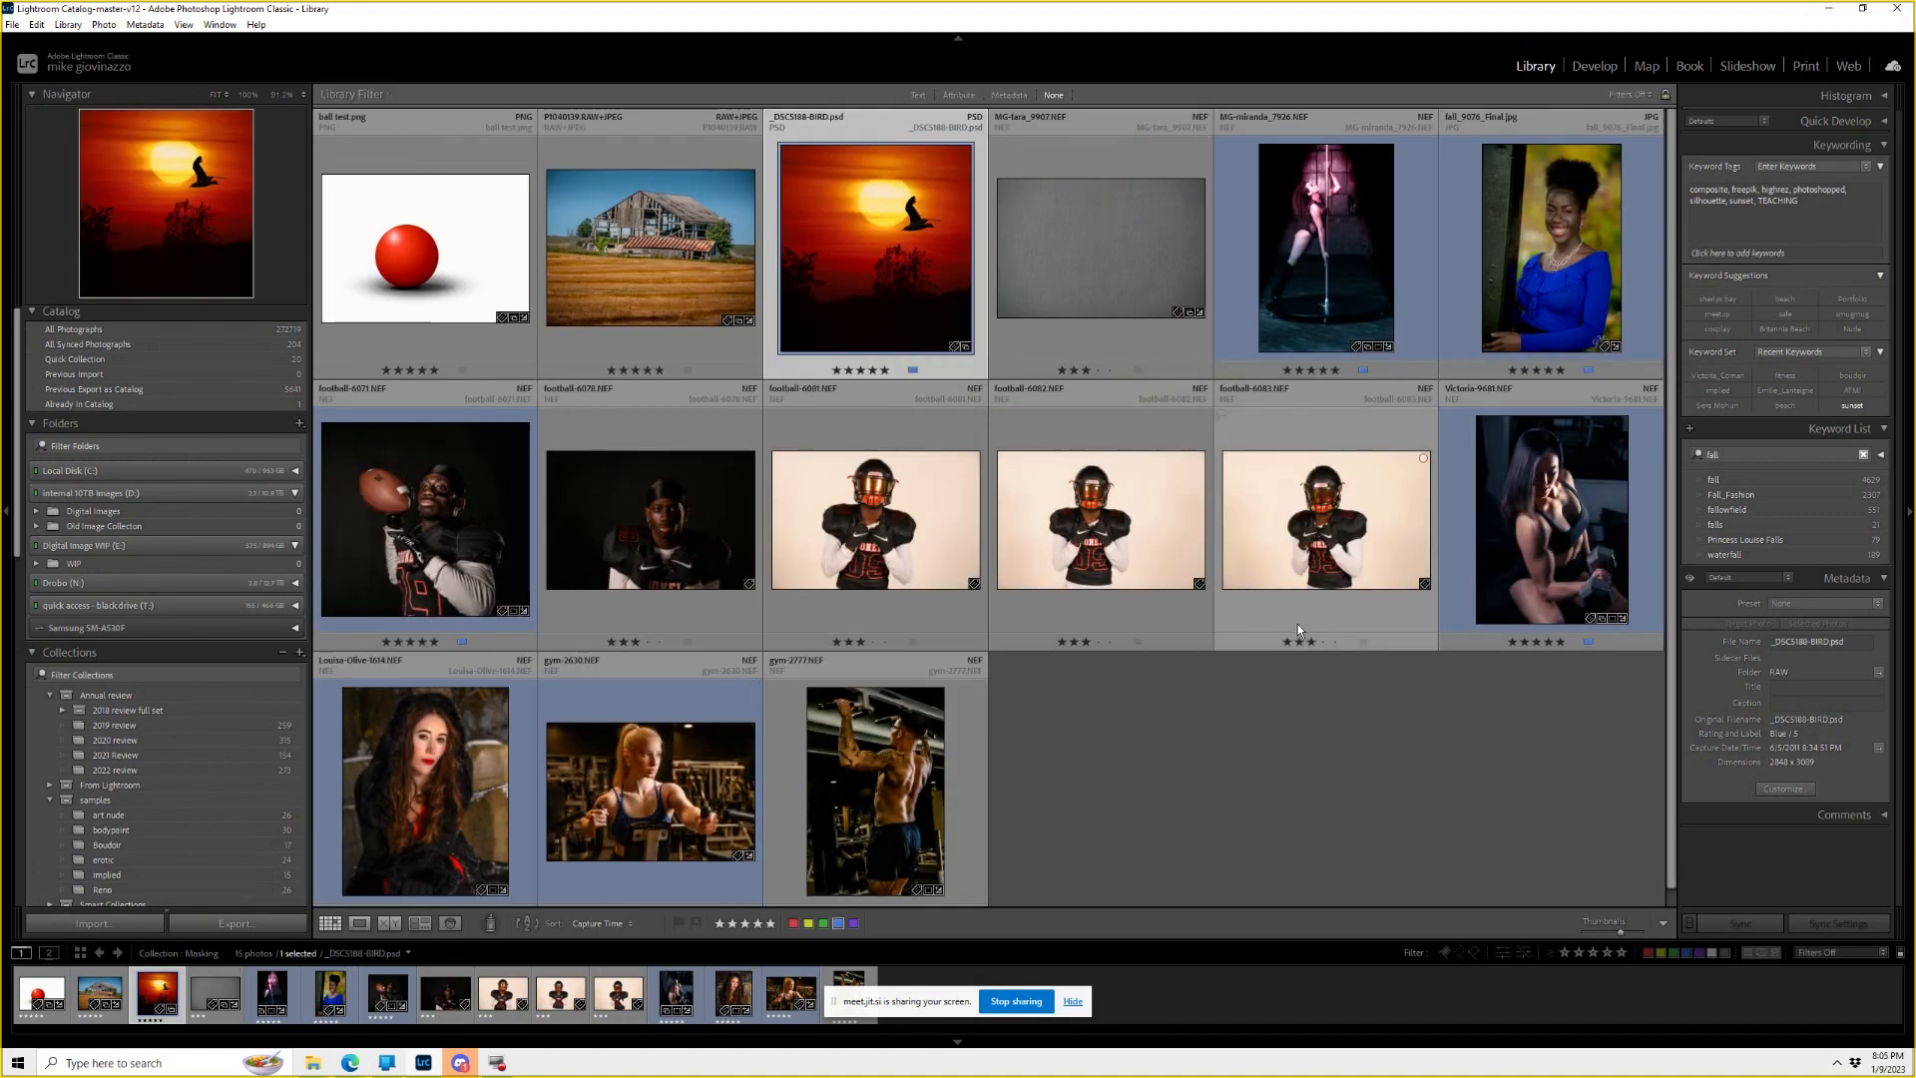
left_click(1589, 67)
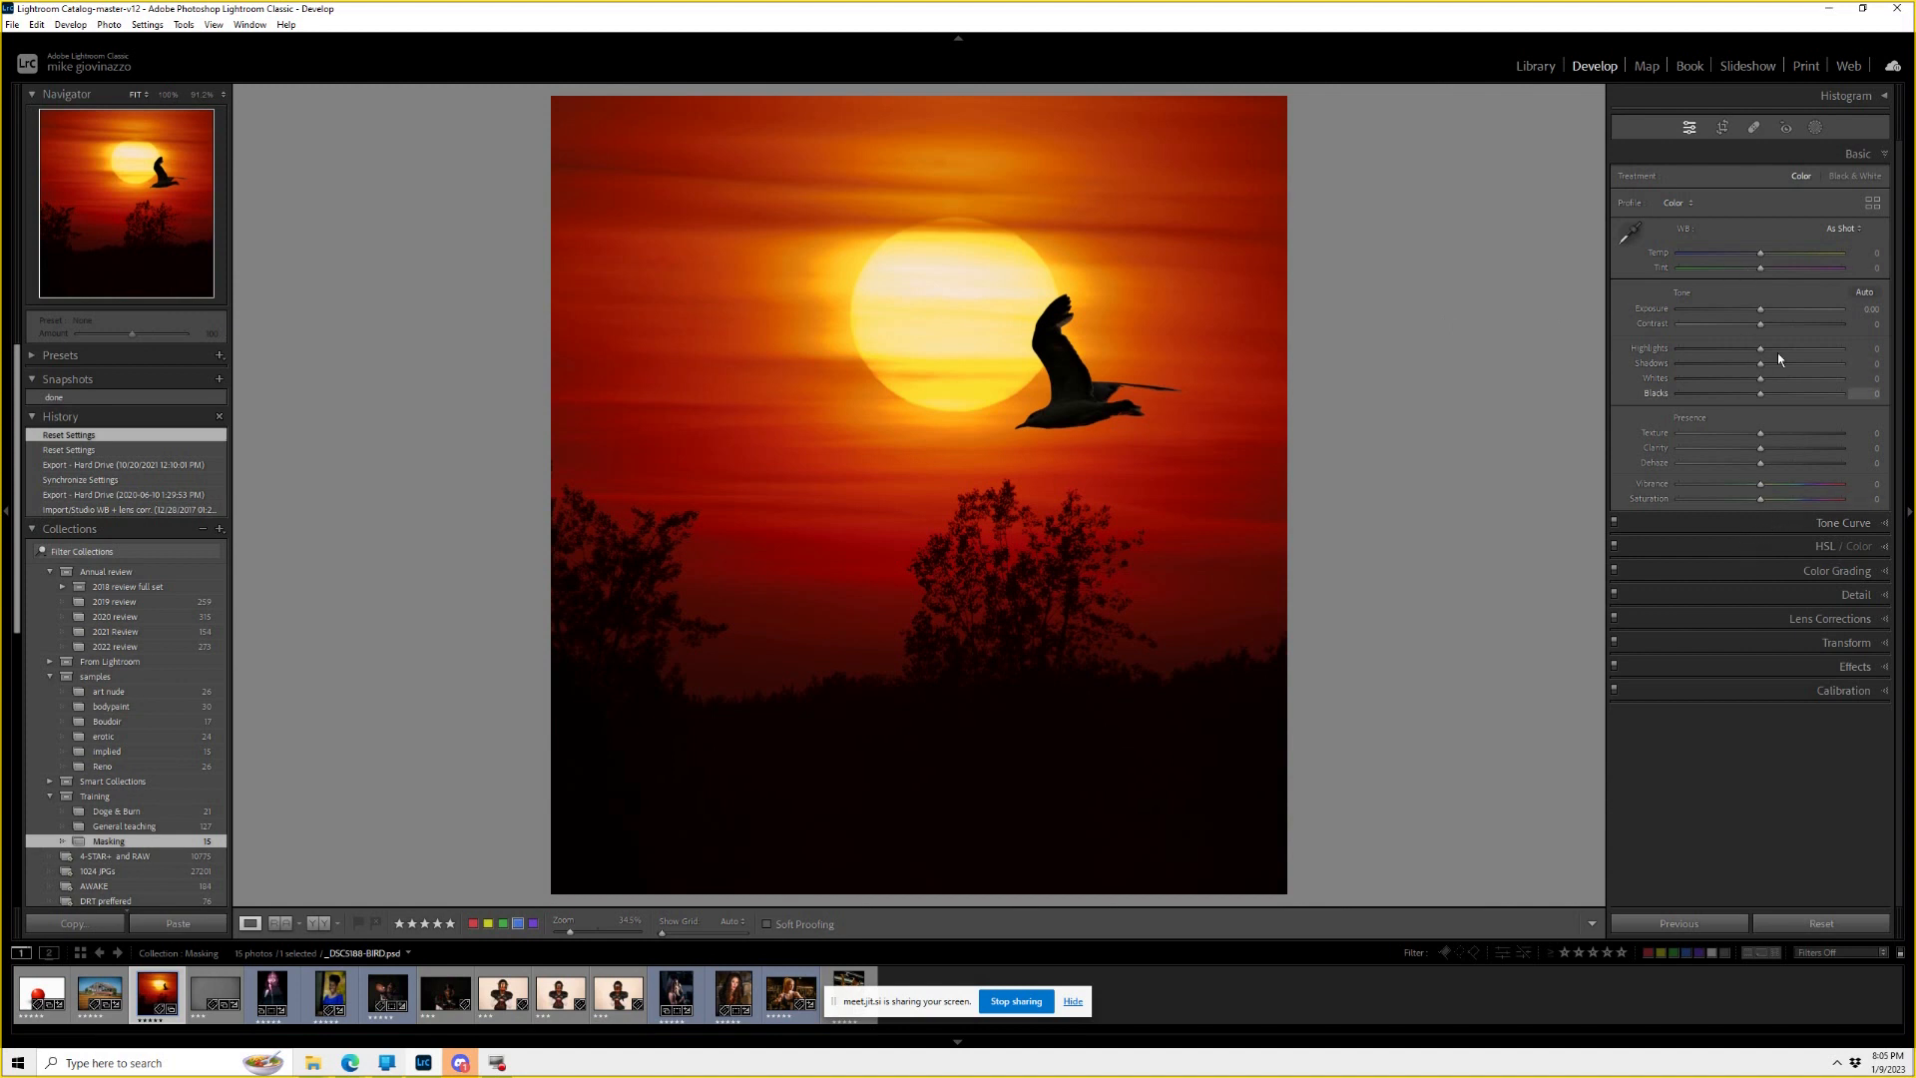
Try lower exposure and contrast on the bird photo, reset both to zero, and raise Whites to +39.
mouse_move(1761, 323)
left_mouse_down()
mouse_move(1799, 324)
mouse_move(1697, 334)
mouse_move(1775, 314)
mouse_move(1733, 314)
left_mouse_up()
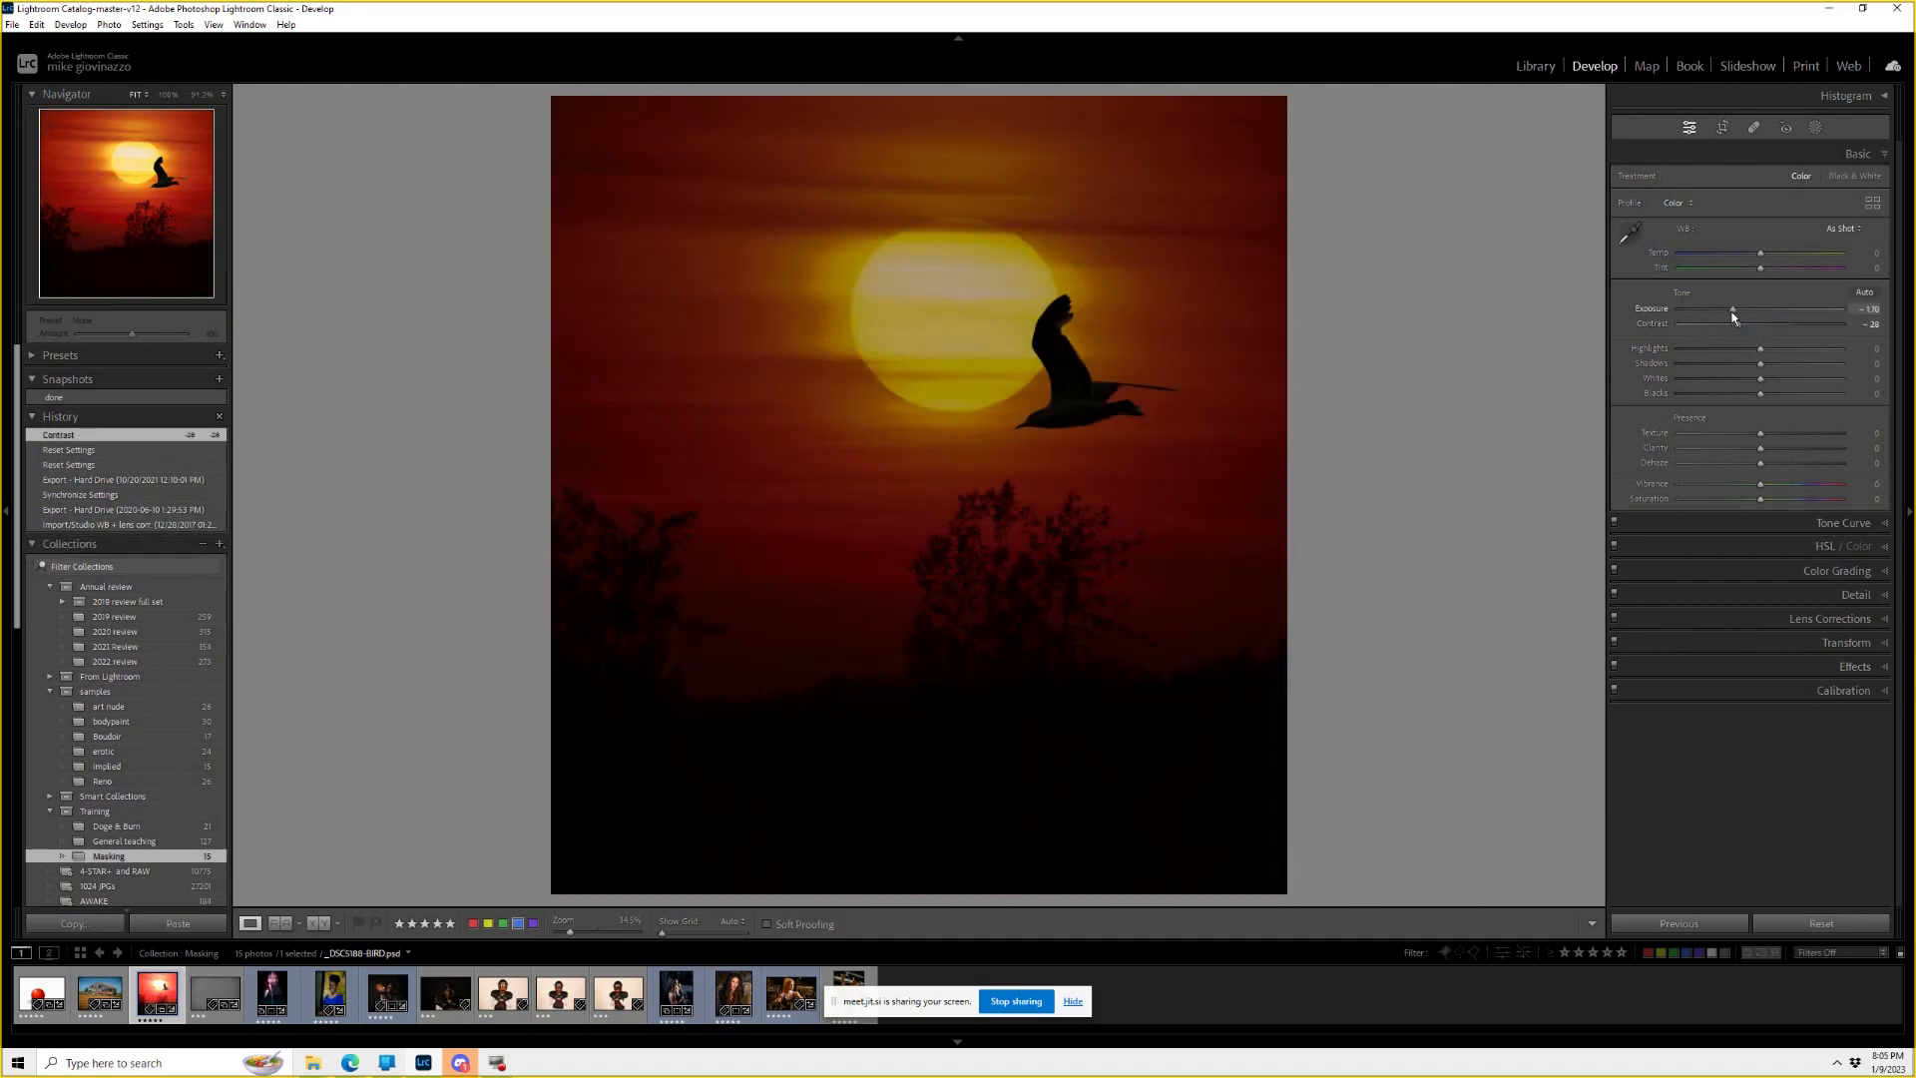
double_click(1649, 308)
double_click(1652, 323)
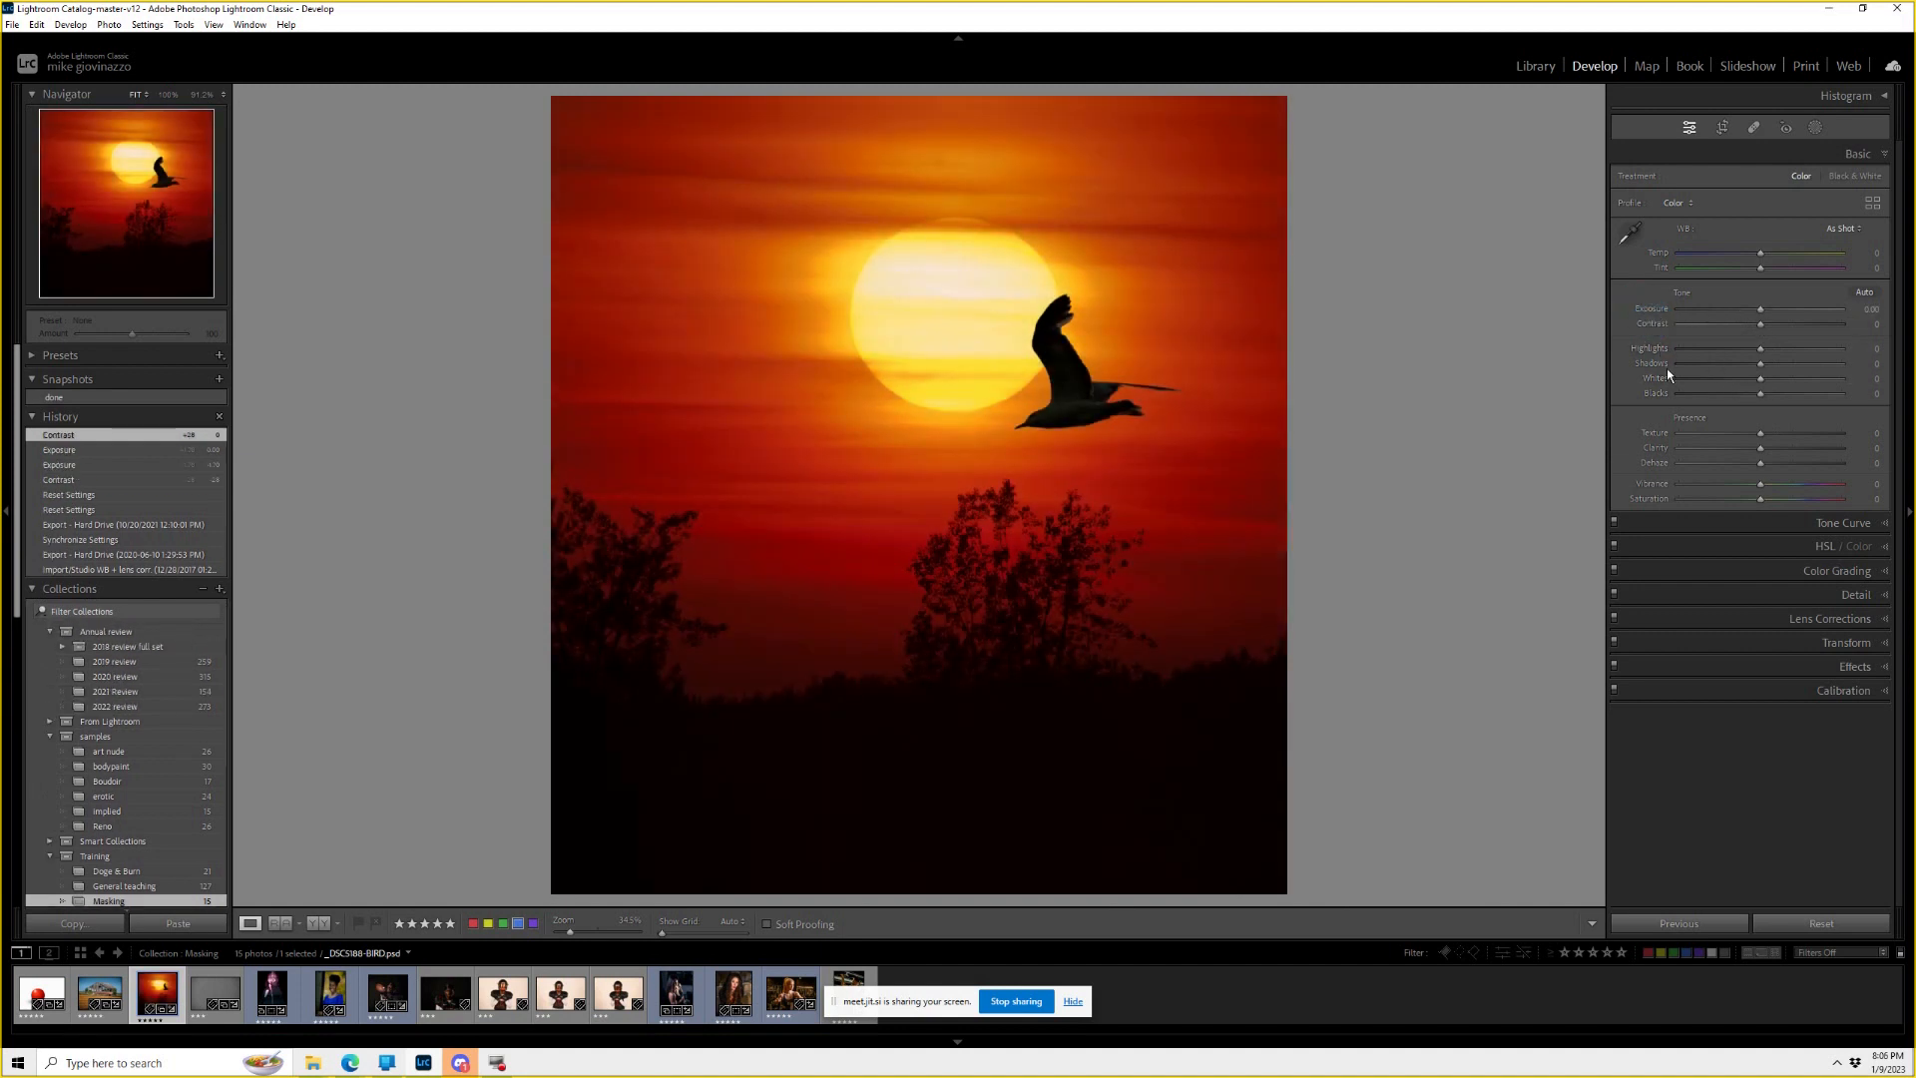
left_click_drag(1765, 381, 1791, 379)
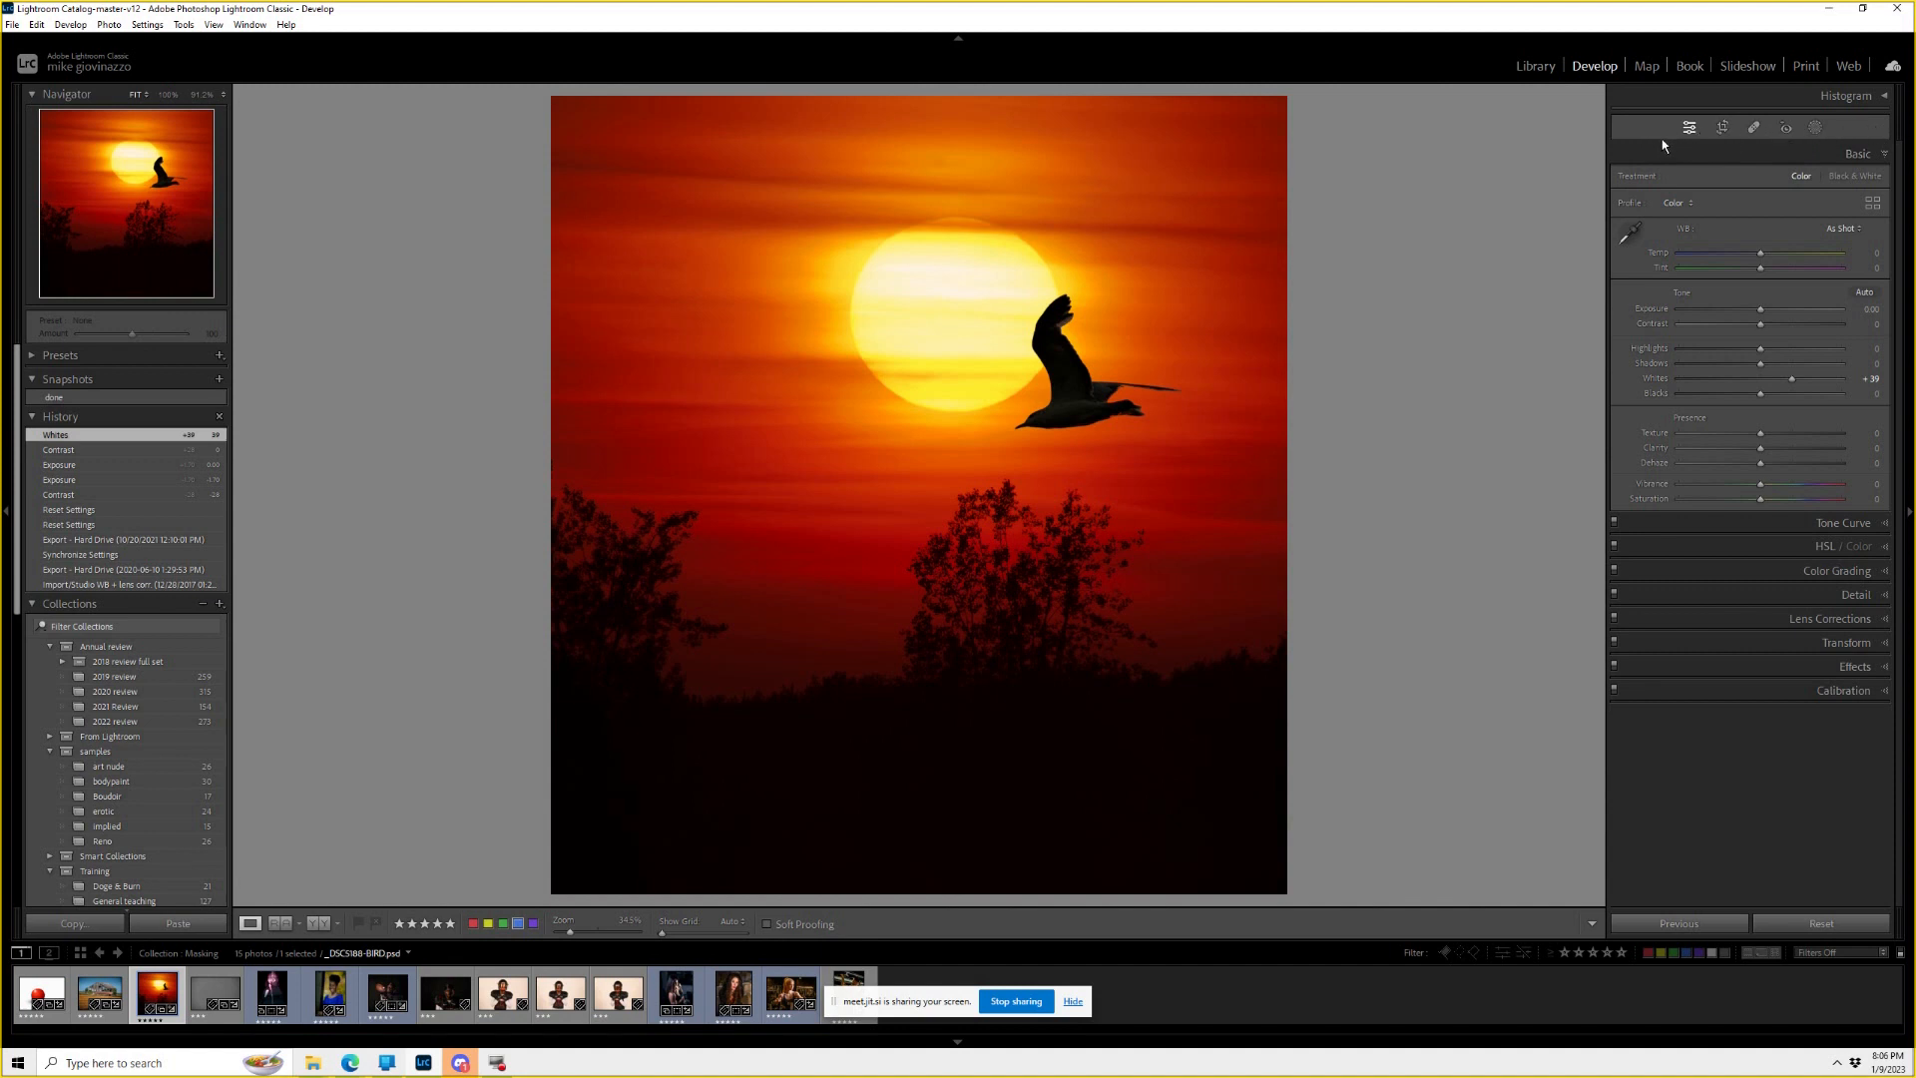
Examine the masking, red eye correction, healing and crop tools, and return to the basic edit settings.
left_click(1690, 129)
left_click(1689, 128)
left_click(1816, 128)
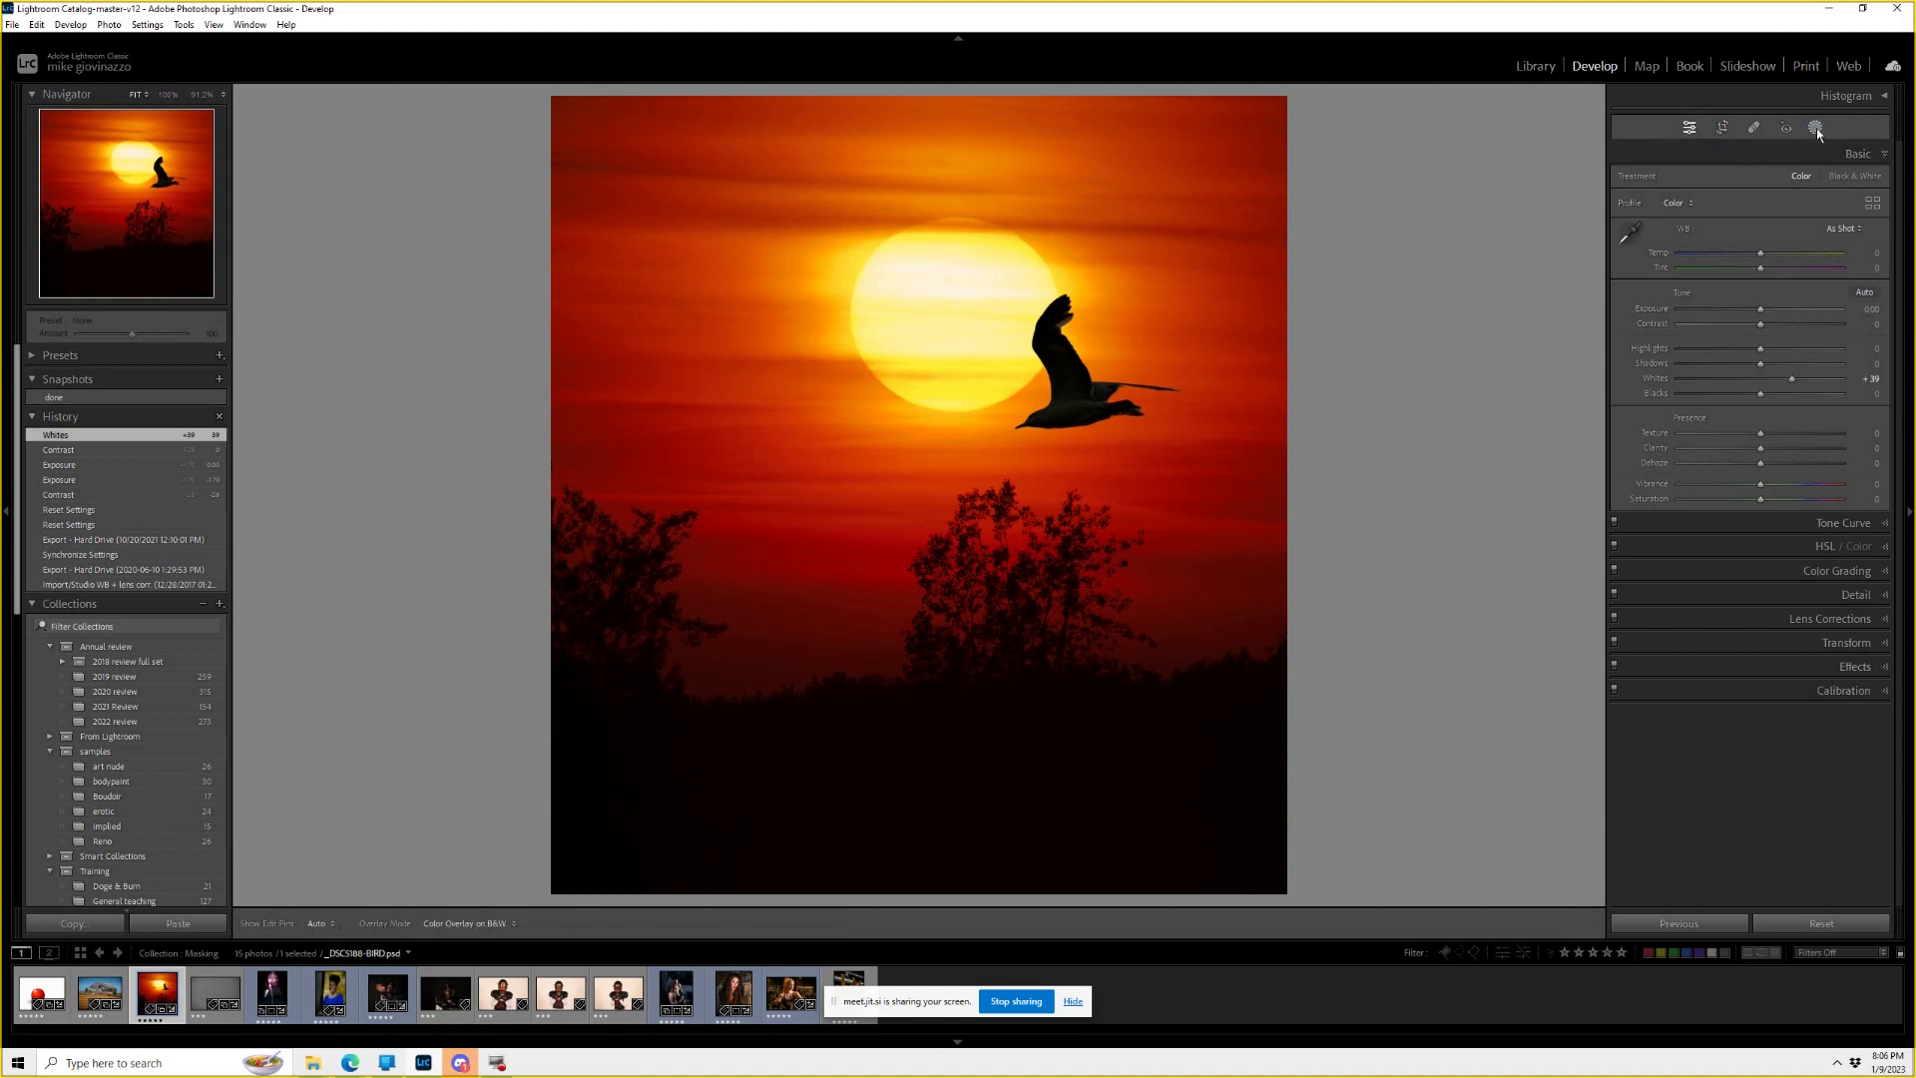
left_click(1815, 128)
left_click(1816, 129)
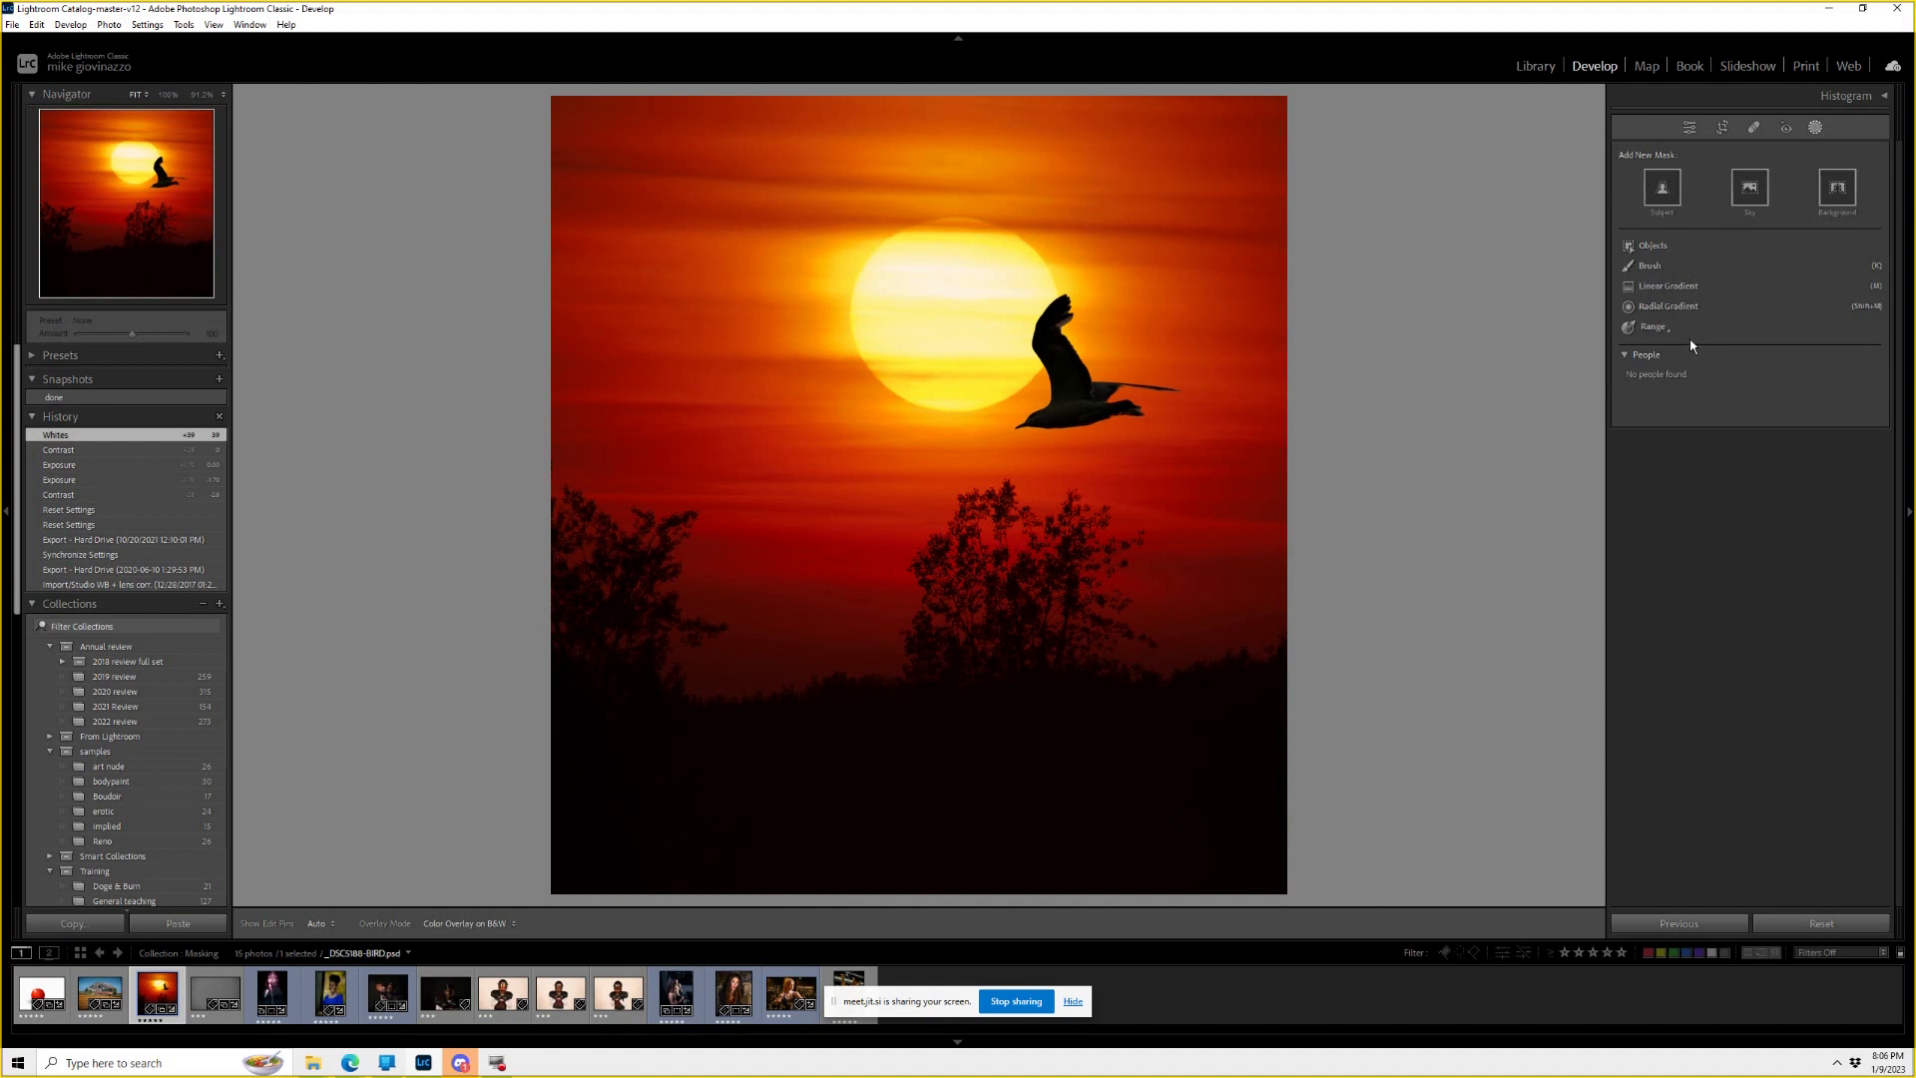
left_click(1786, 129)
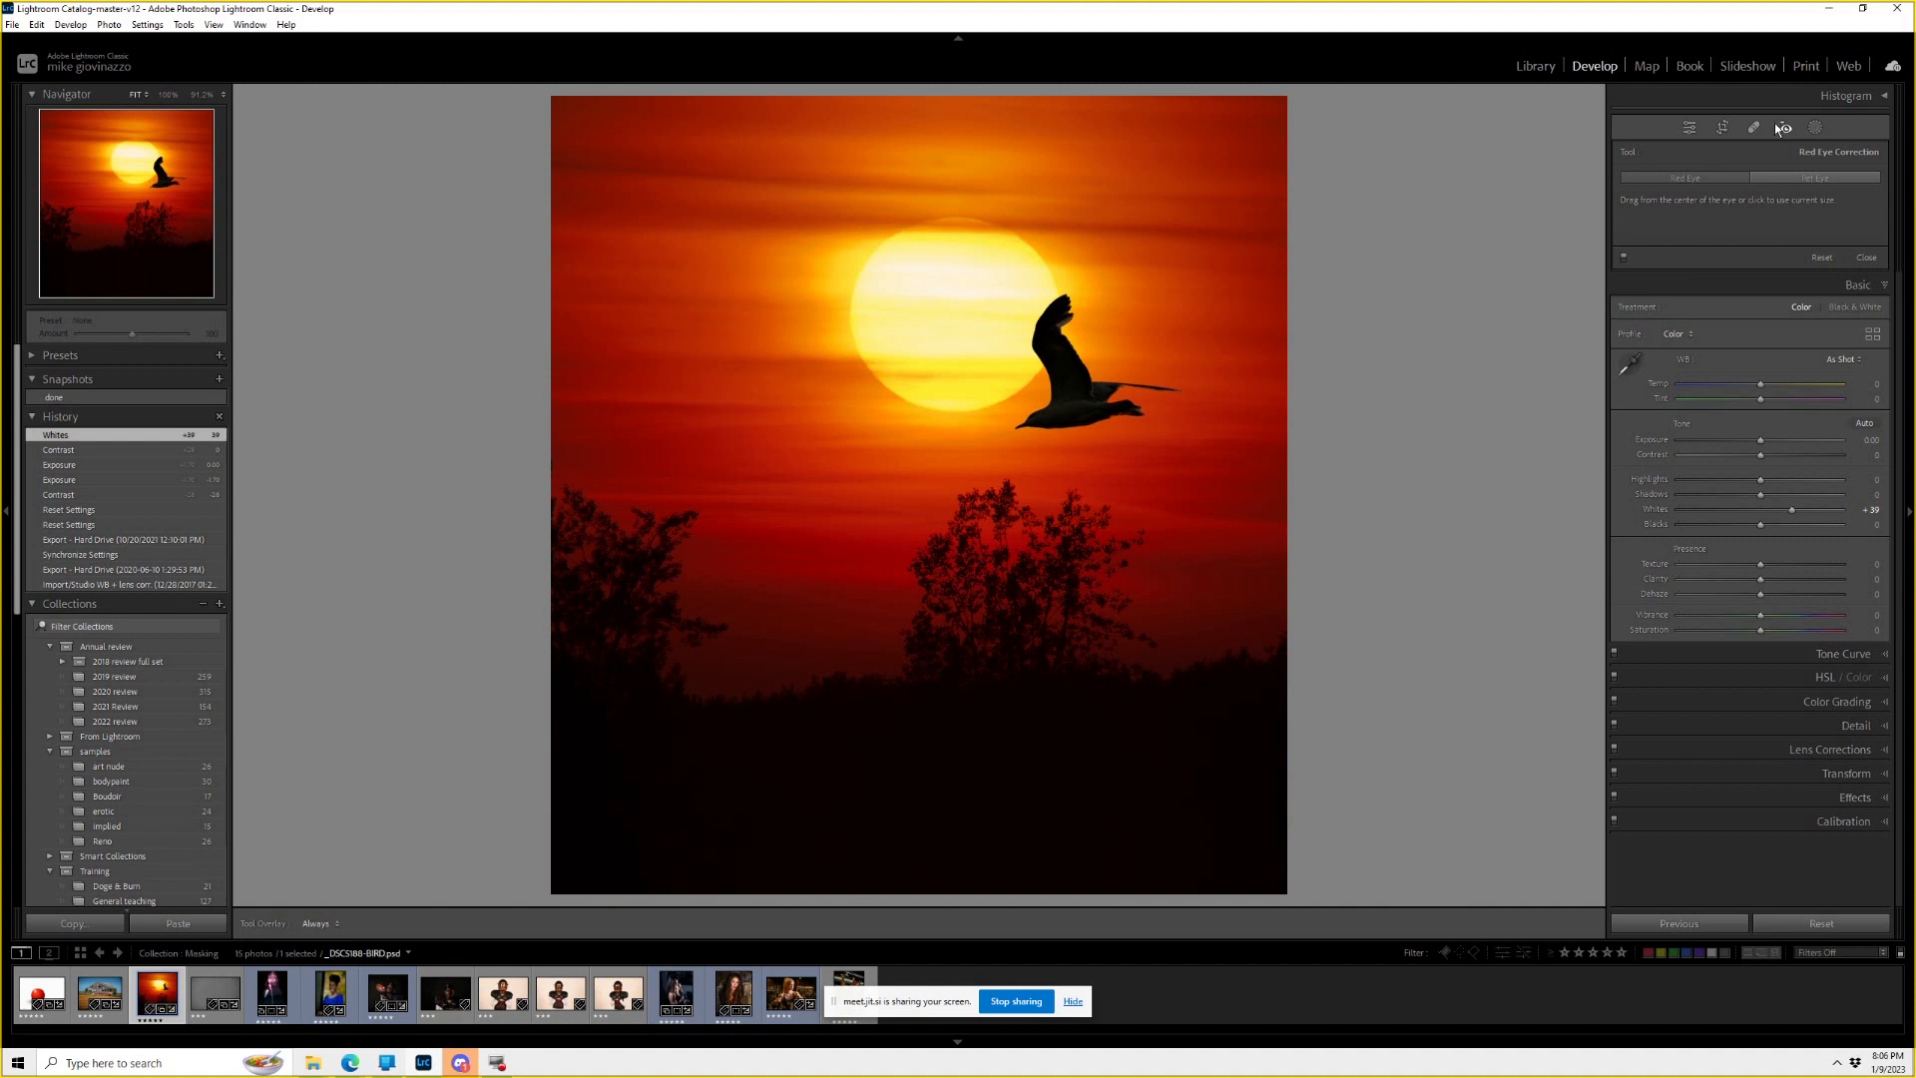
left_click(1753, 129)
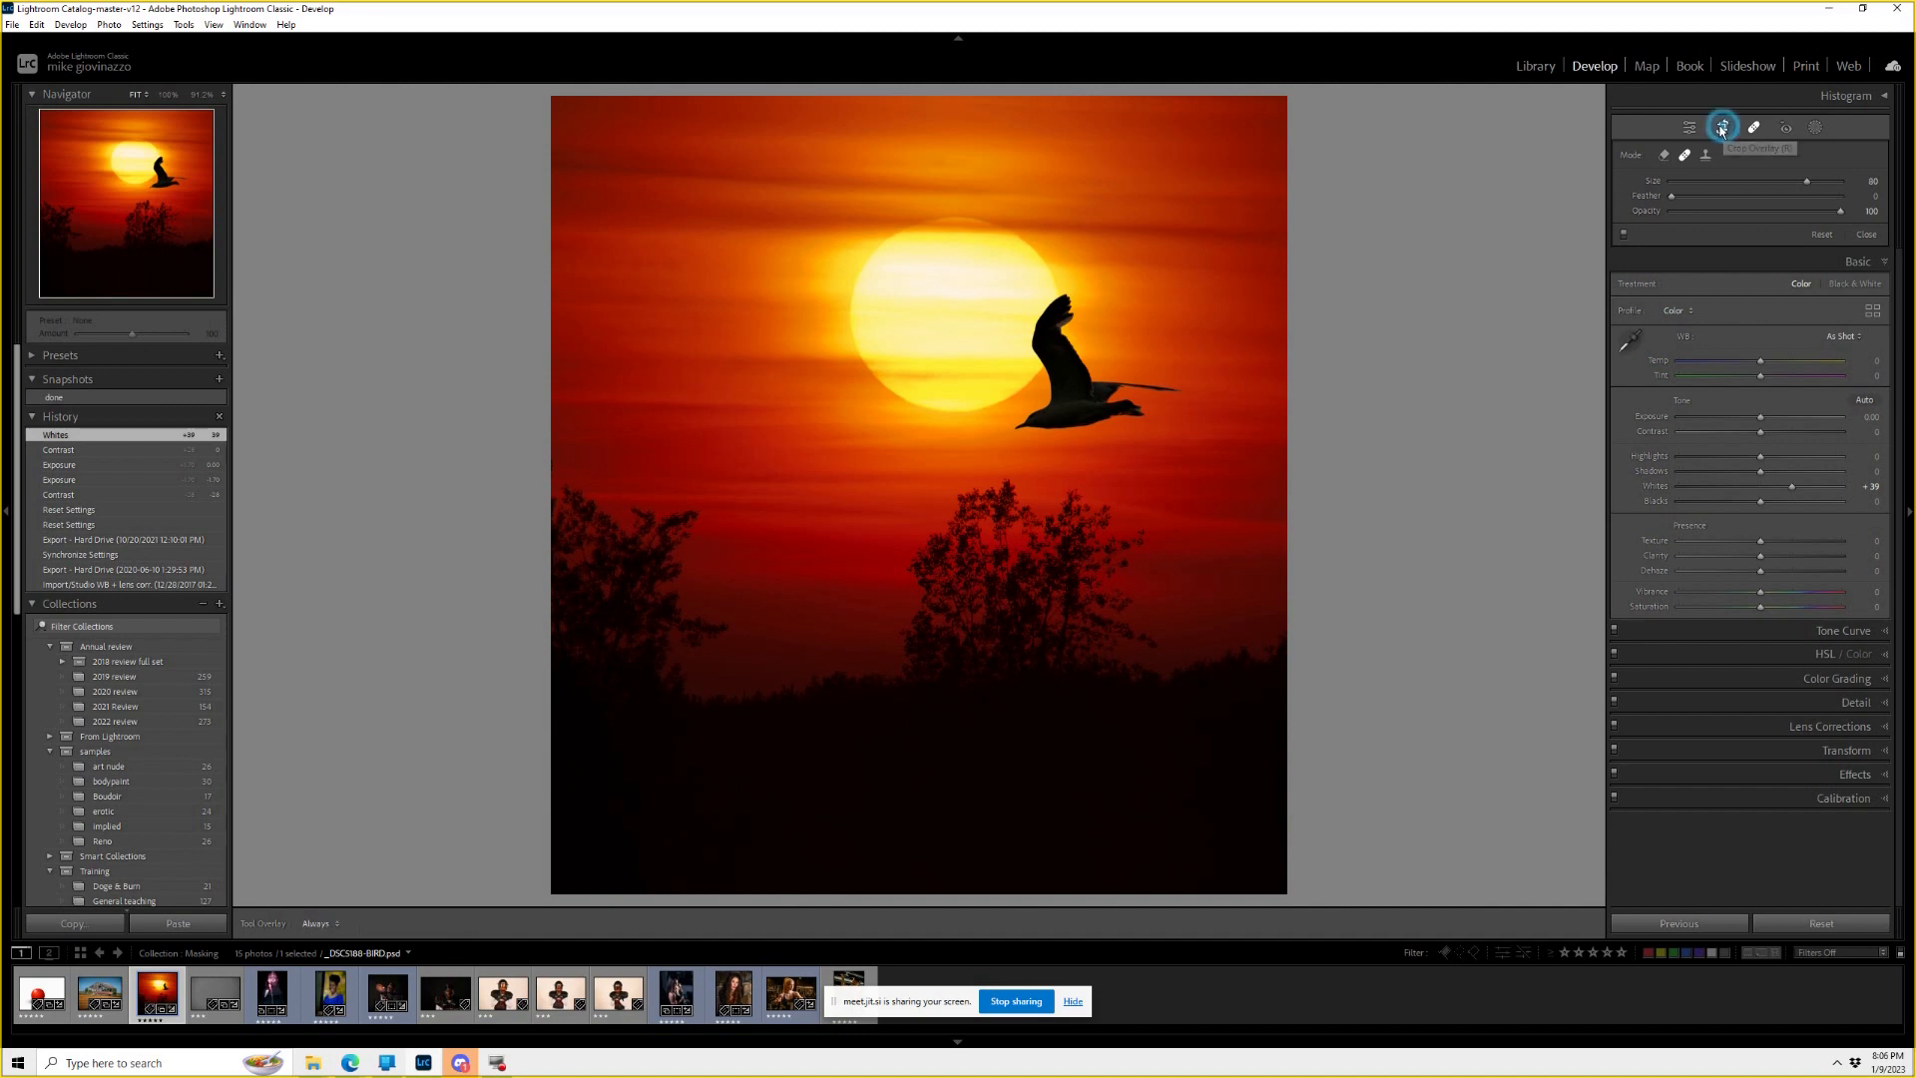
left_click(1722, 128)
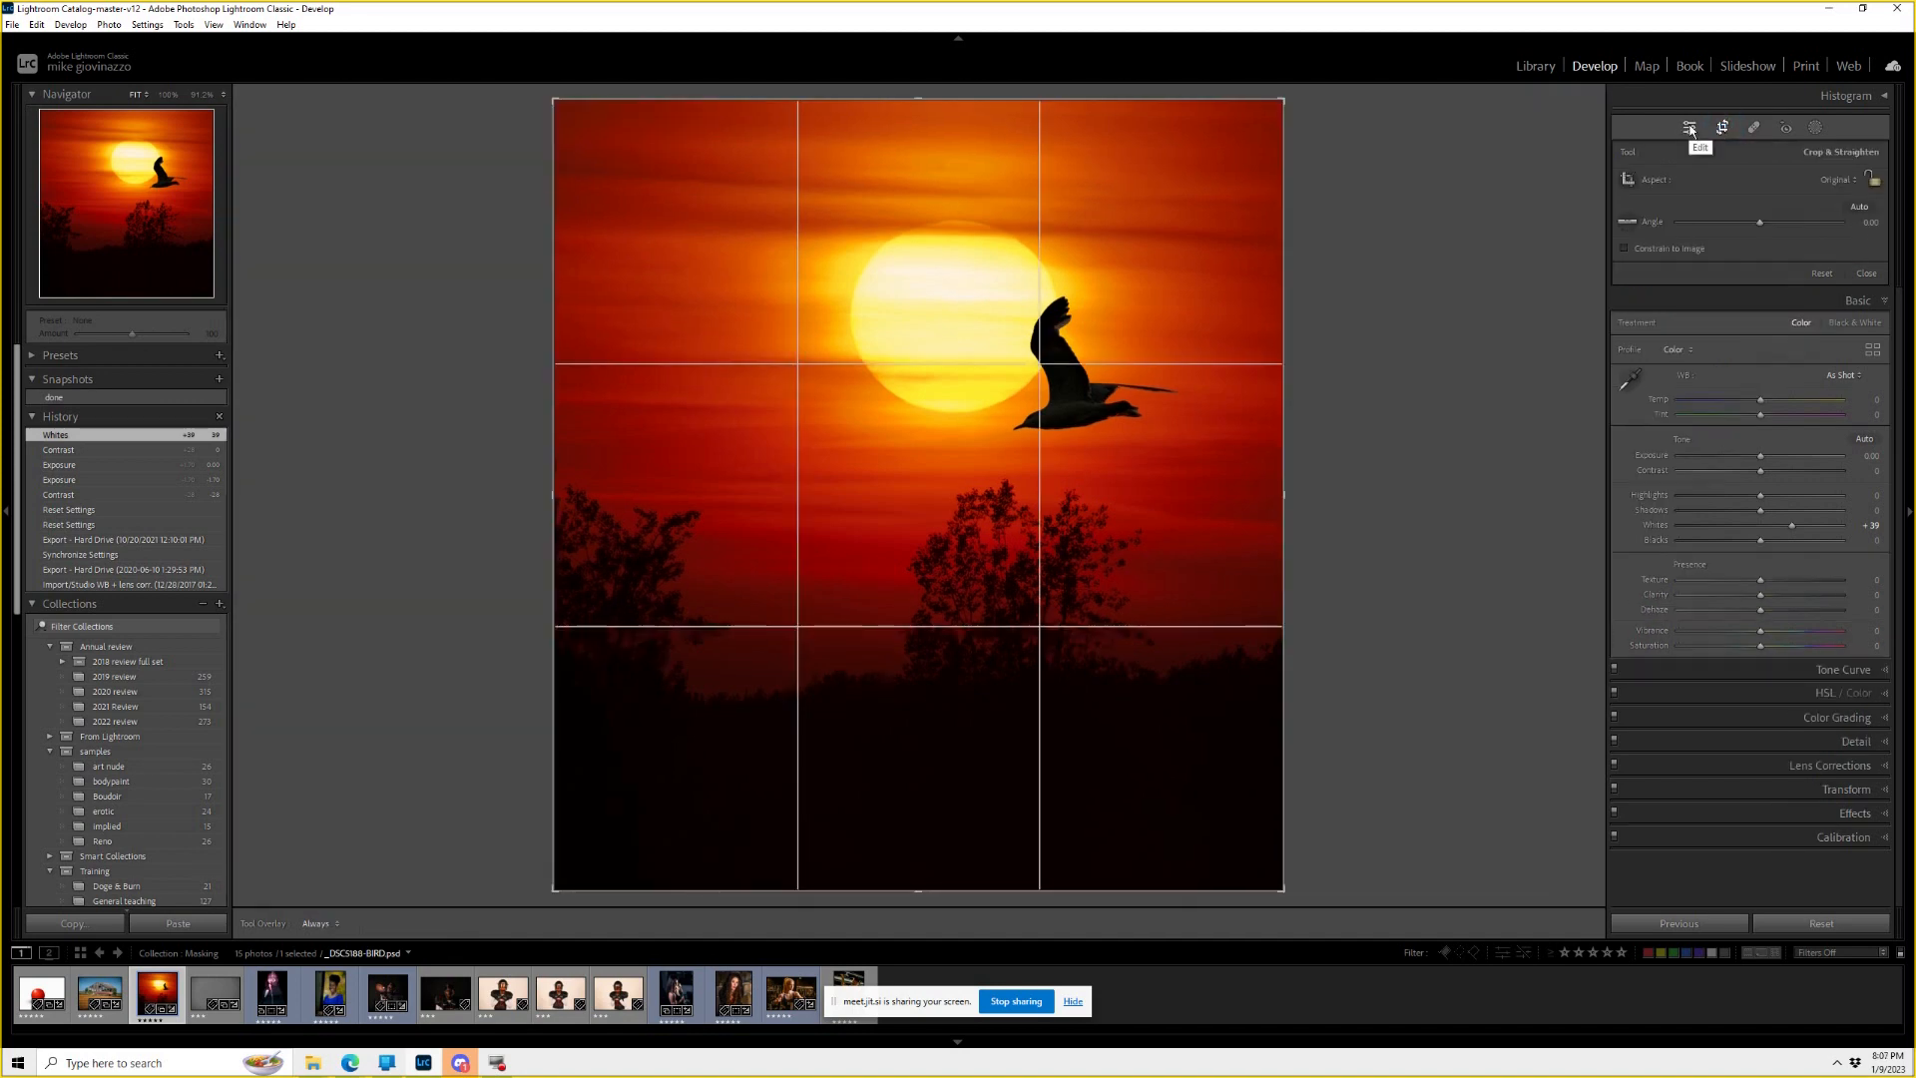
left_click(1689, 128)
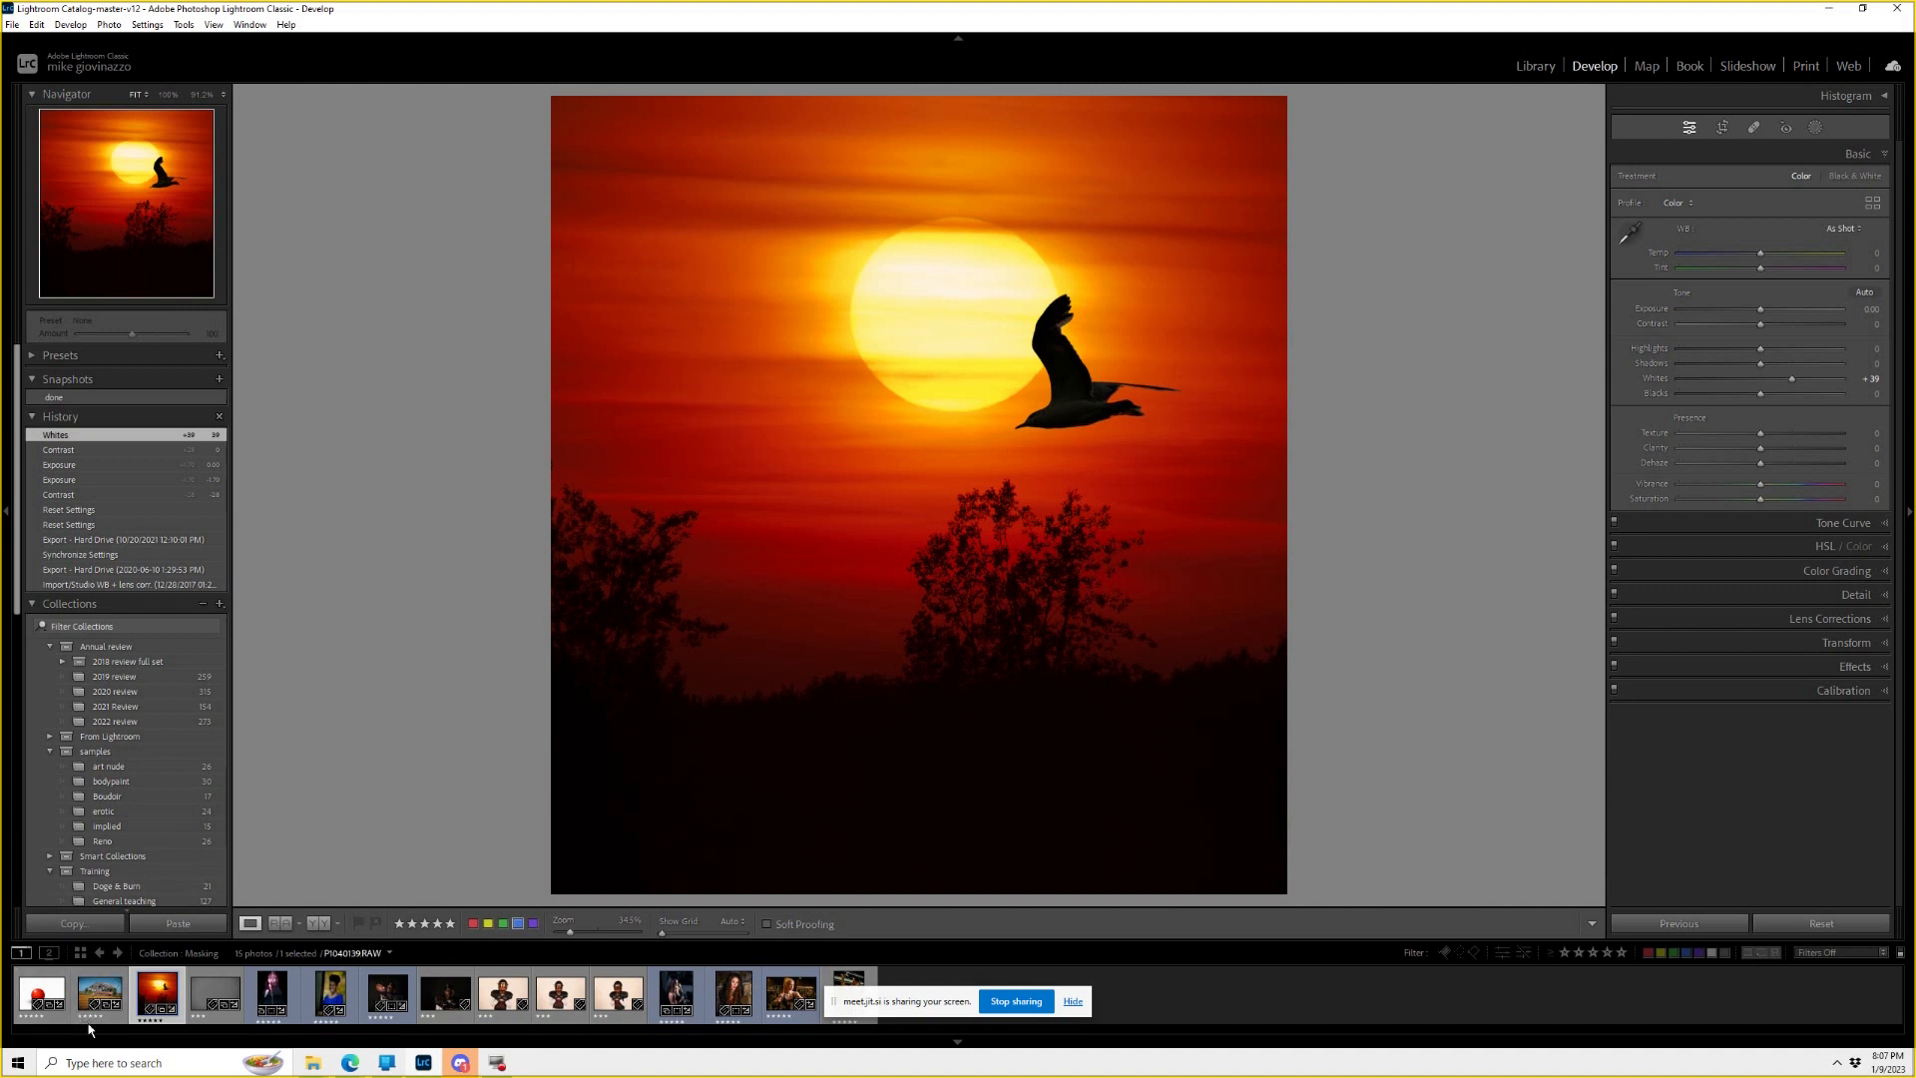
Open the barn photo's masks and compare the image with all masks switched off and on.
left_click(99, 985)
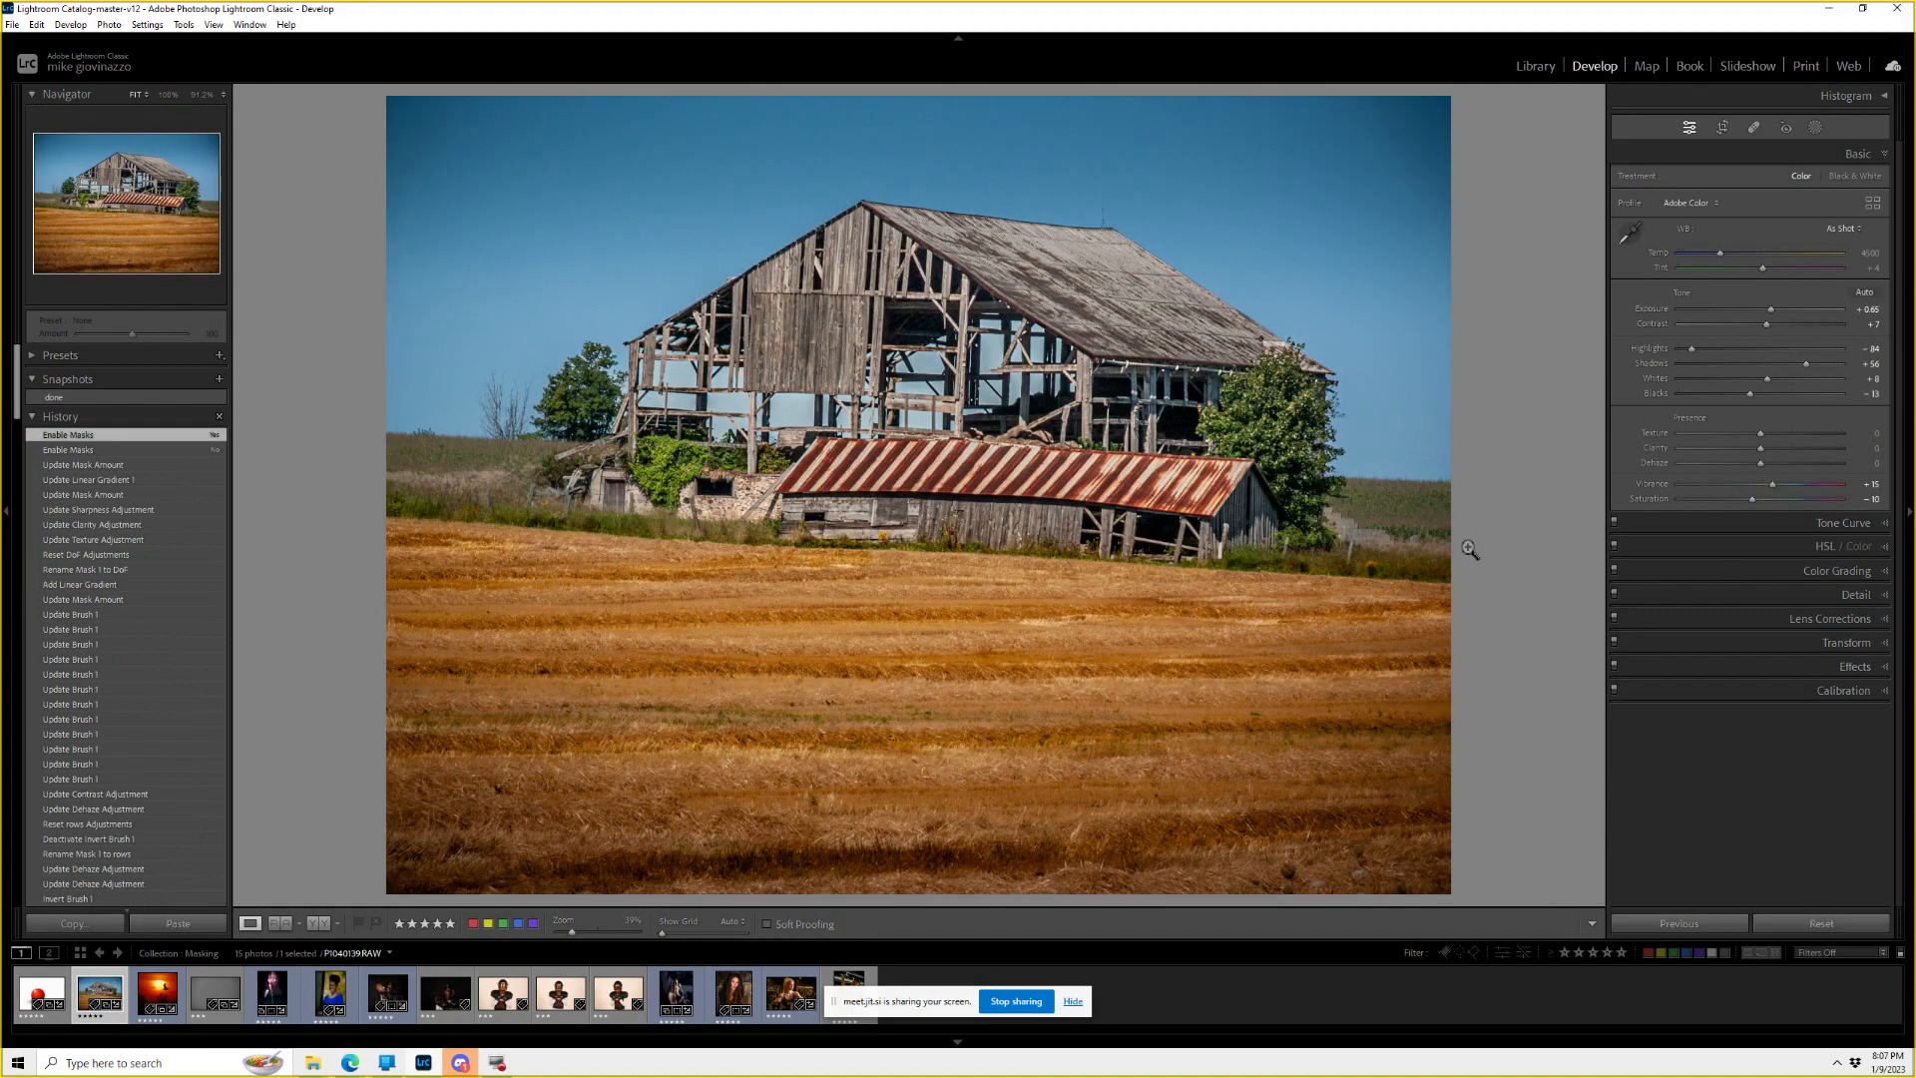
left_click(1816, 128)
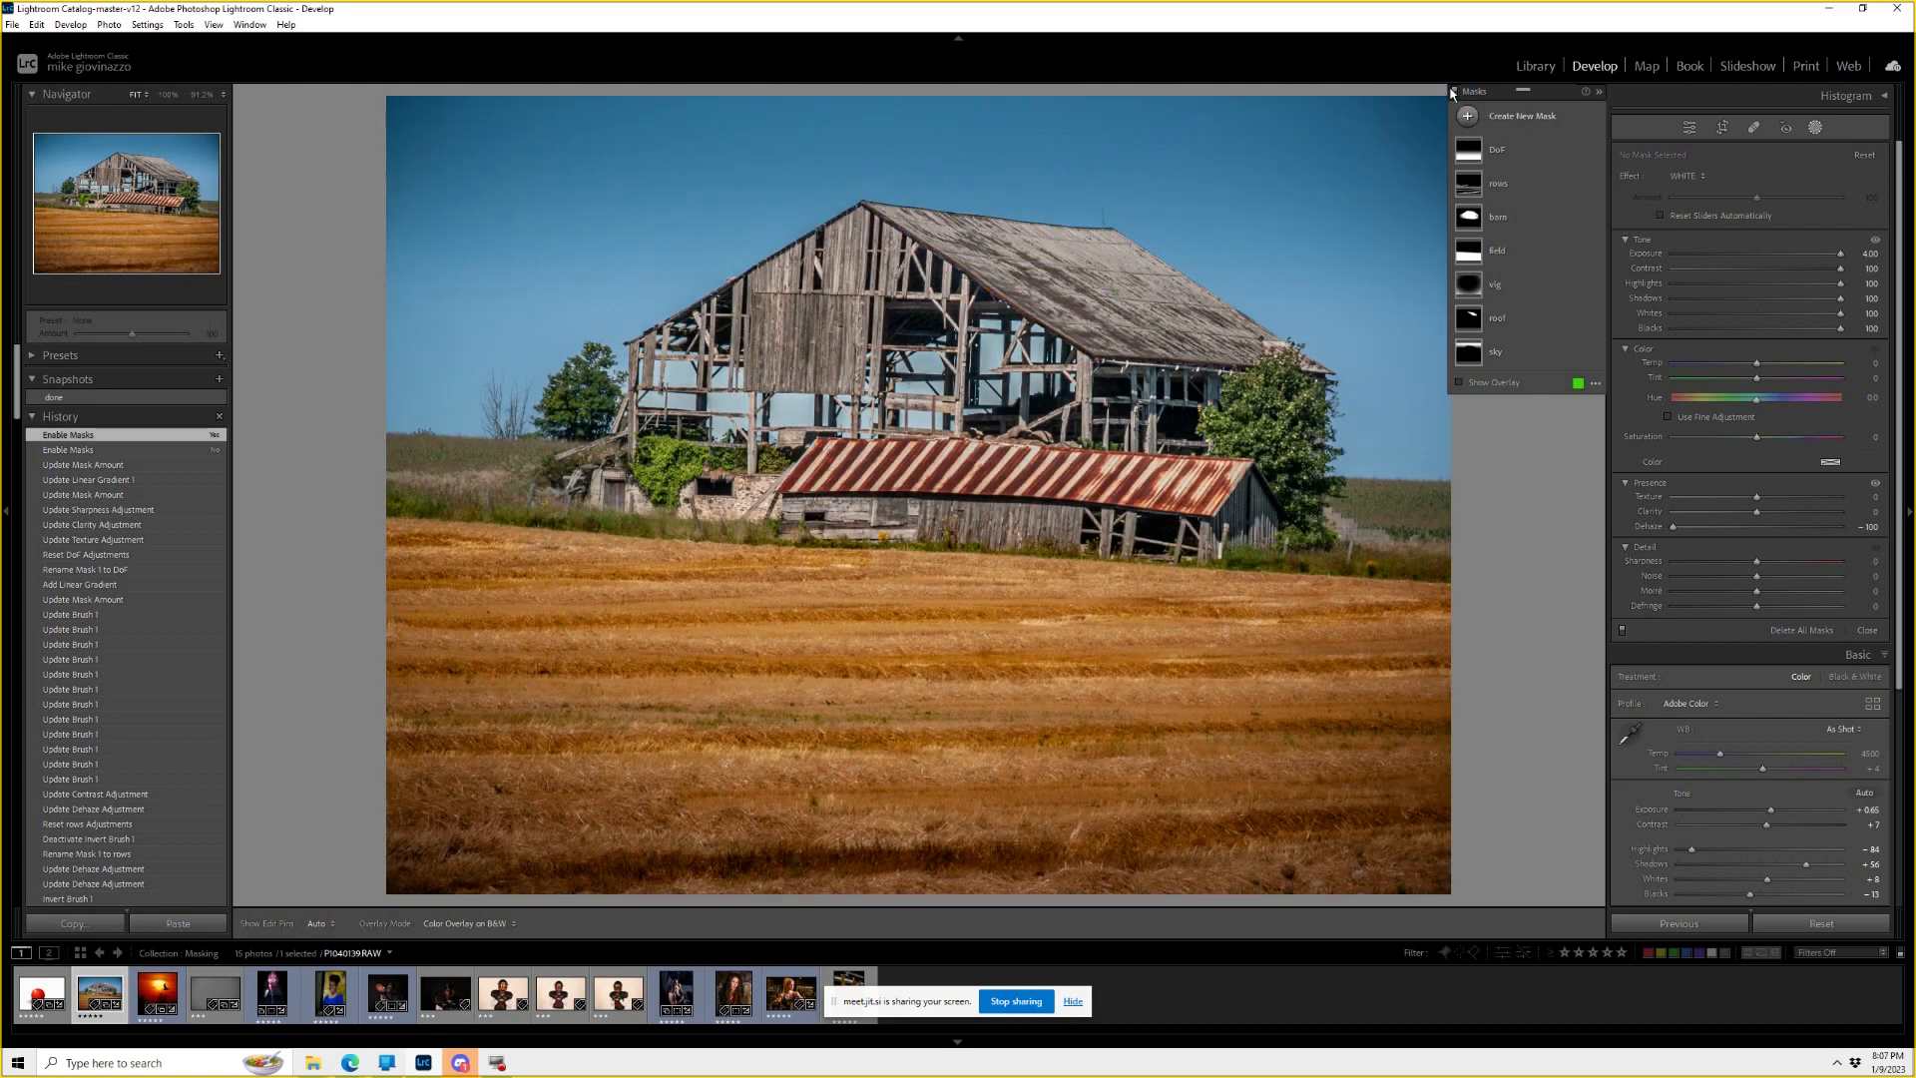
left_click(1455, 91)
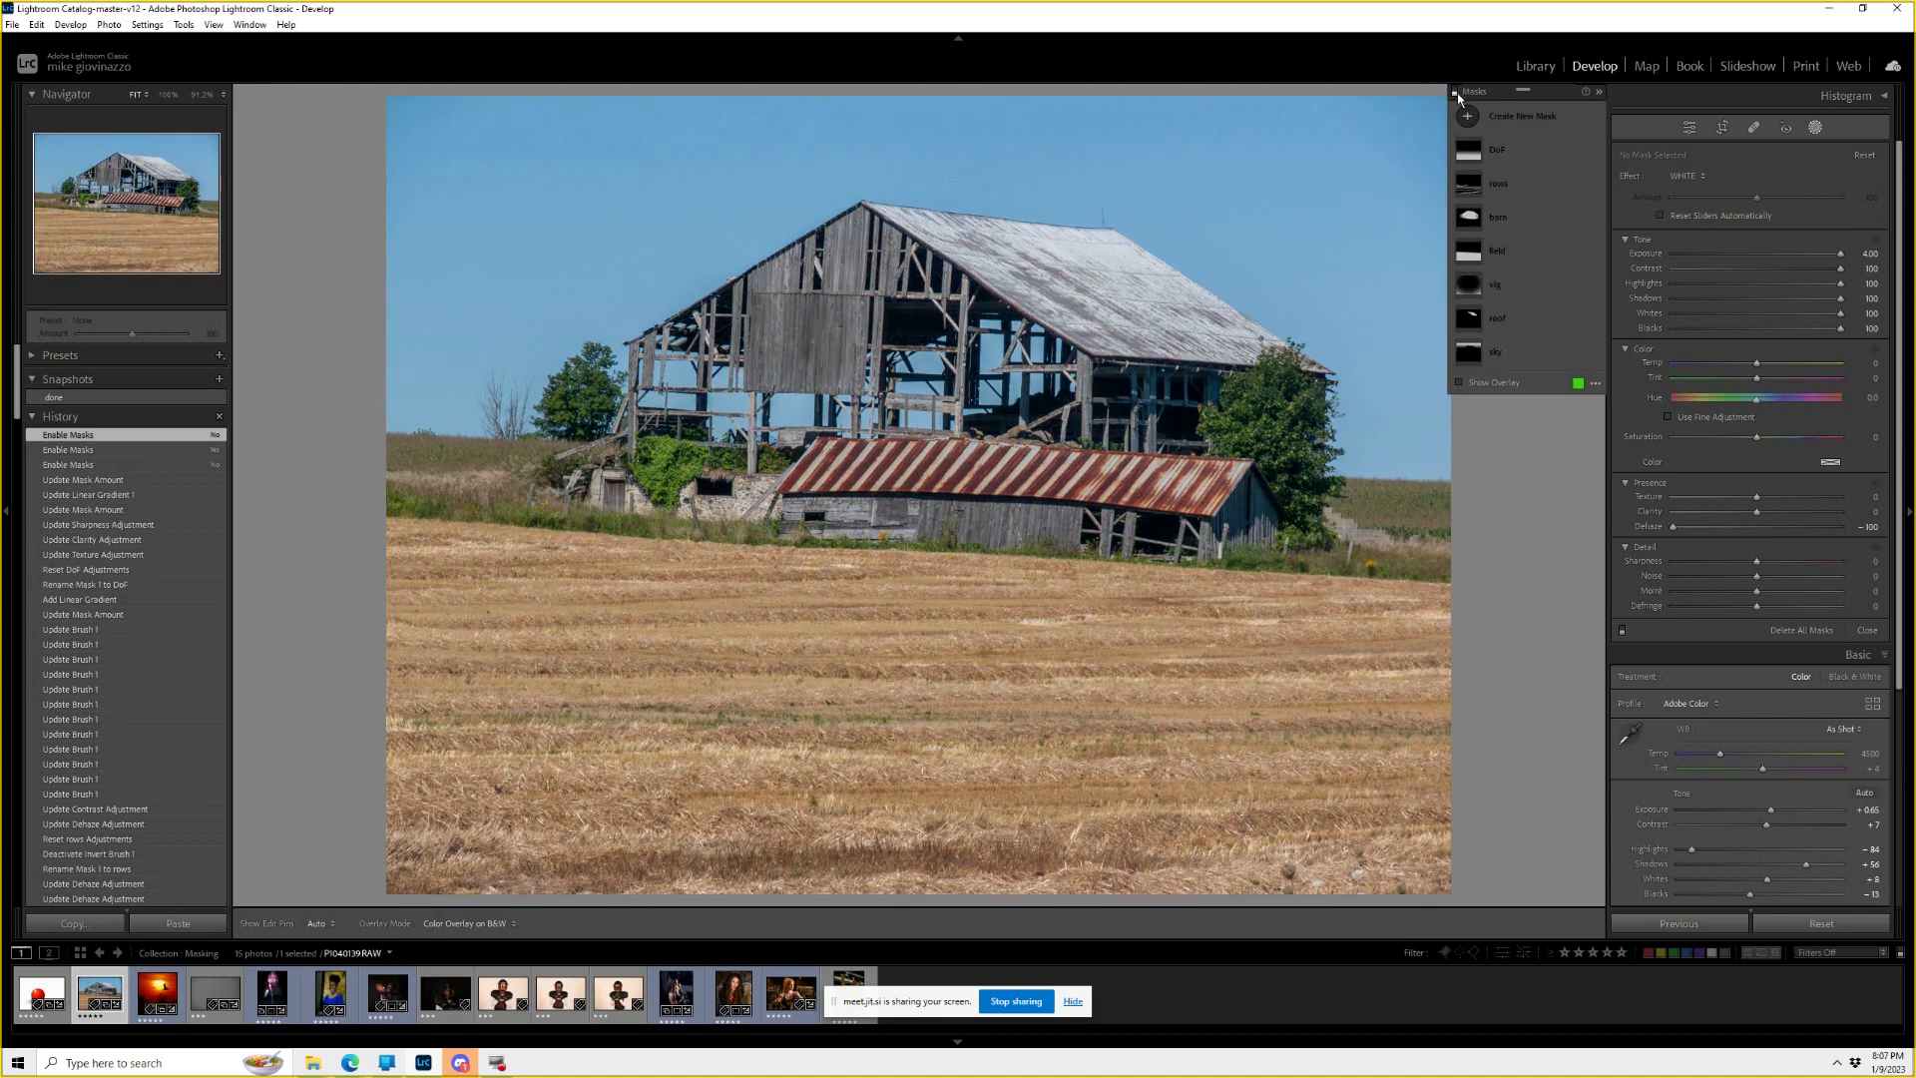
left_click(1456, 94)
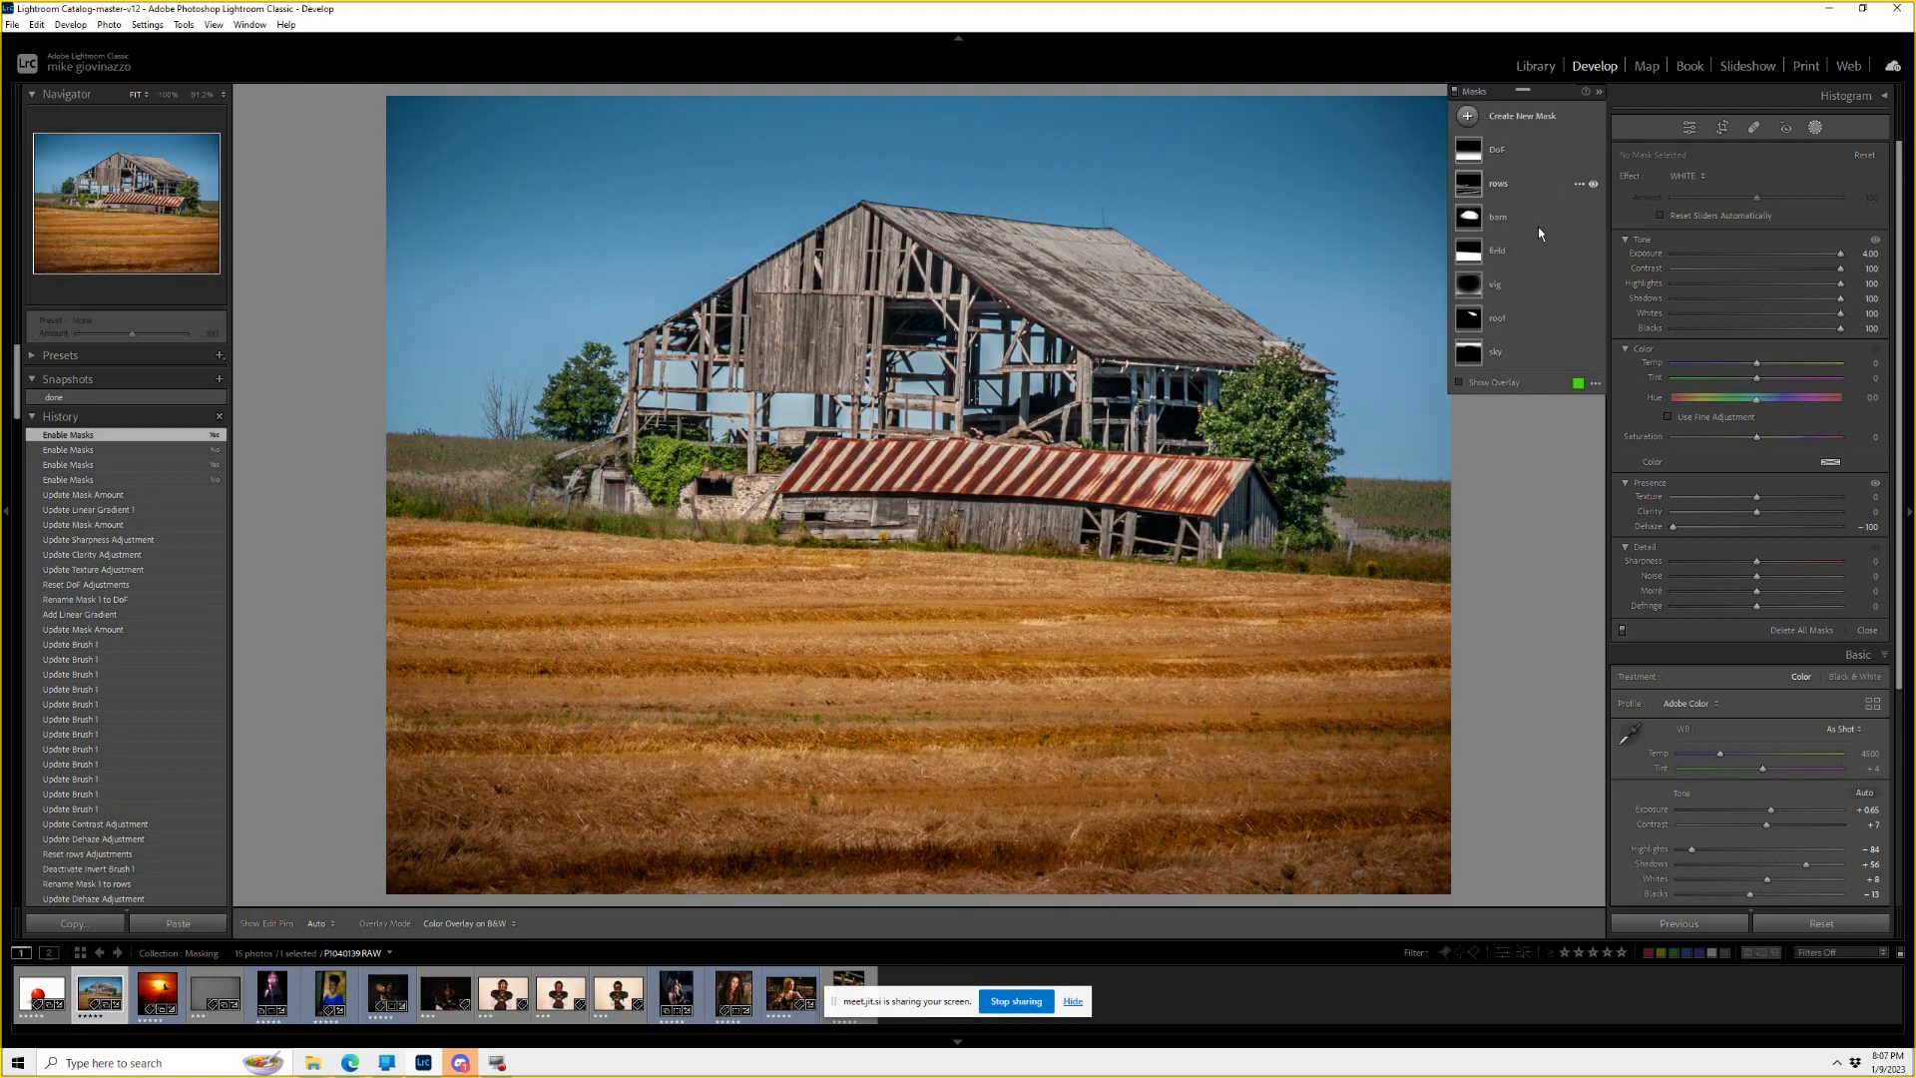
Open the red ball image and compare it with all of its masks switched off and on.
left_click(52, 986)
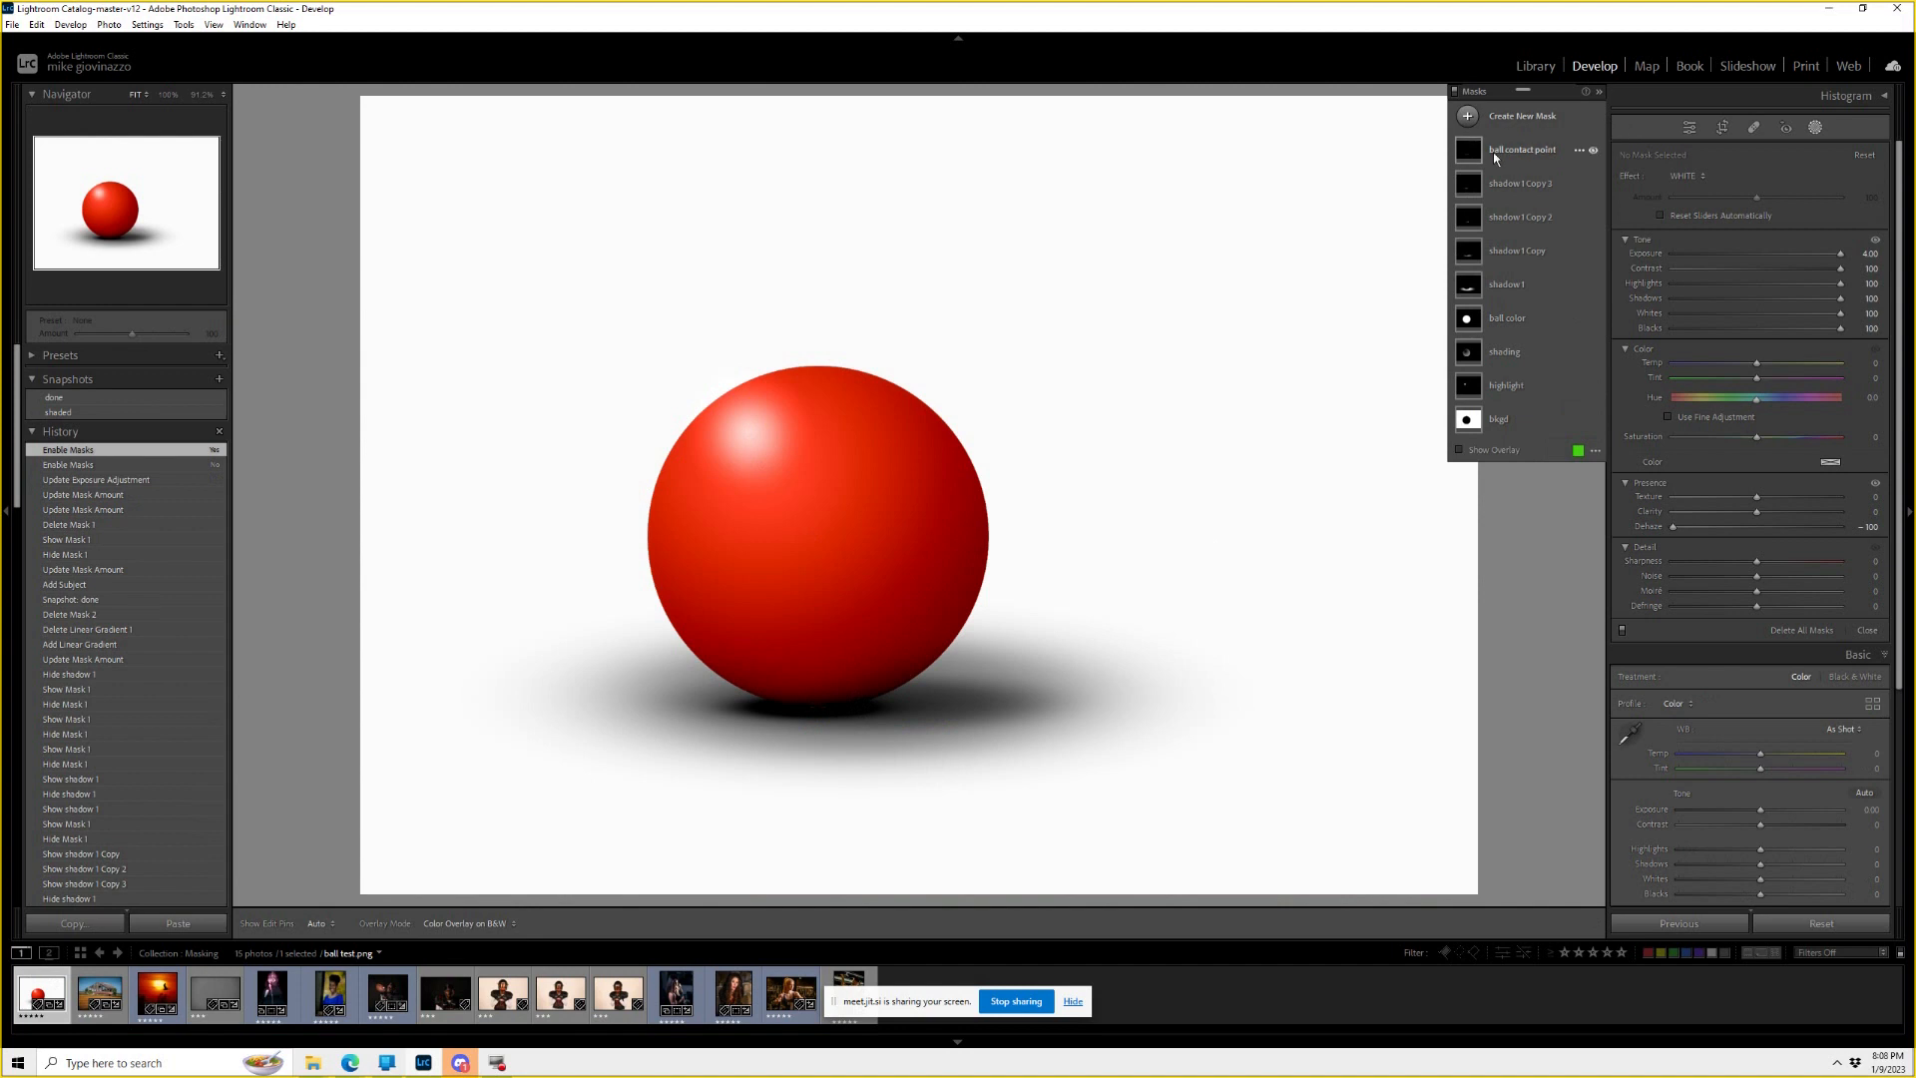
mouse_move(1473, 156)
left_click(1454, 91)
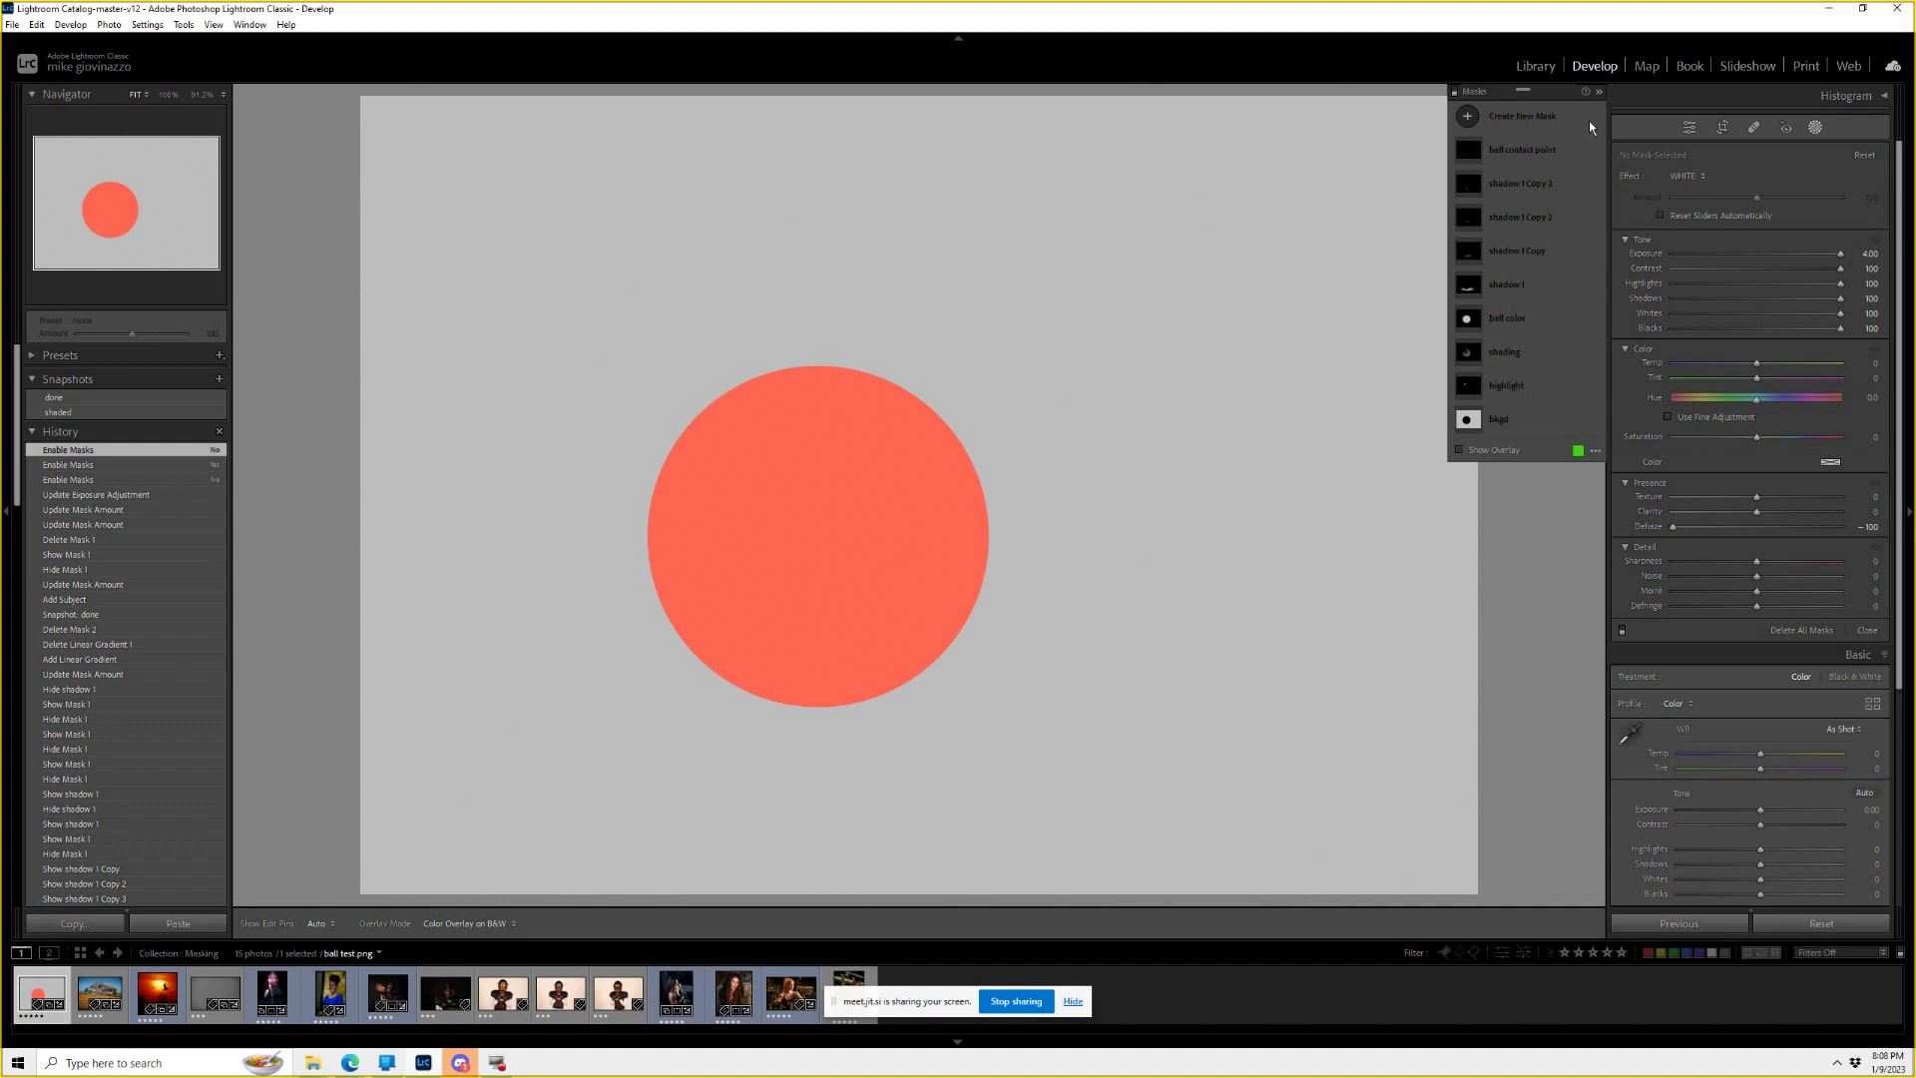
left_click(1453, 91)
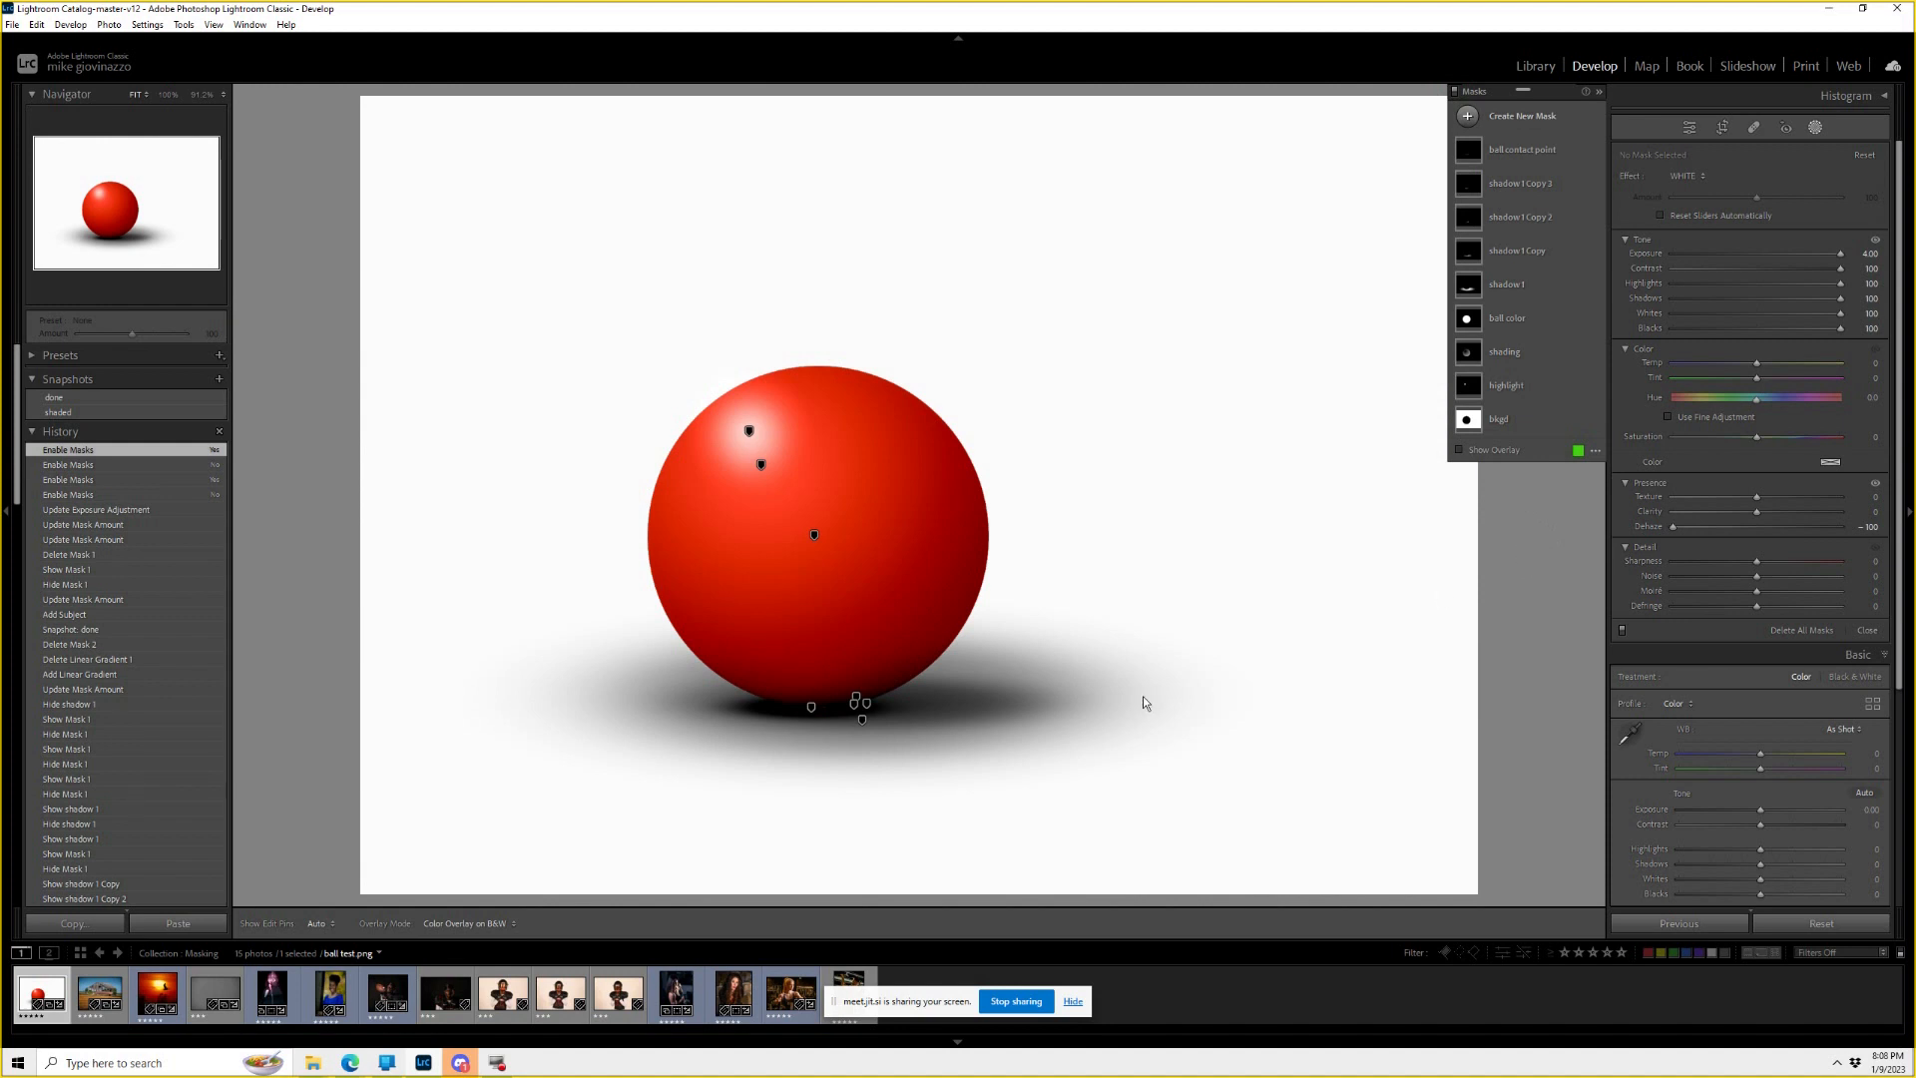
Open the pole dancer photo and switch off all its masks to view it without local adjustments.
left_click(270, 993)
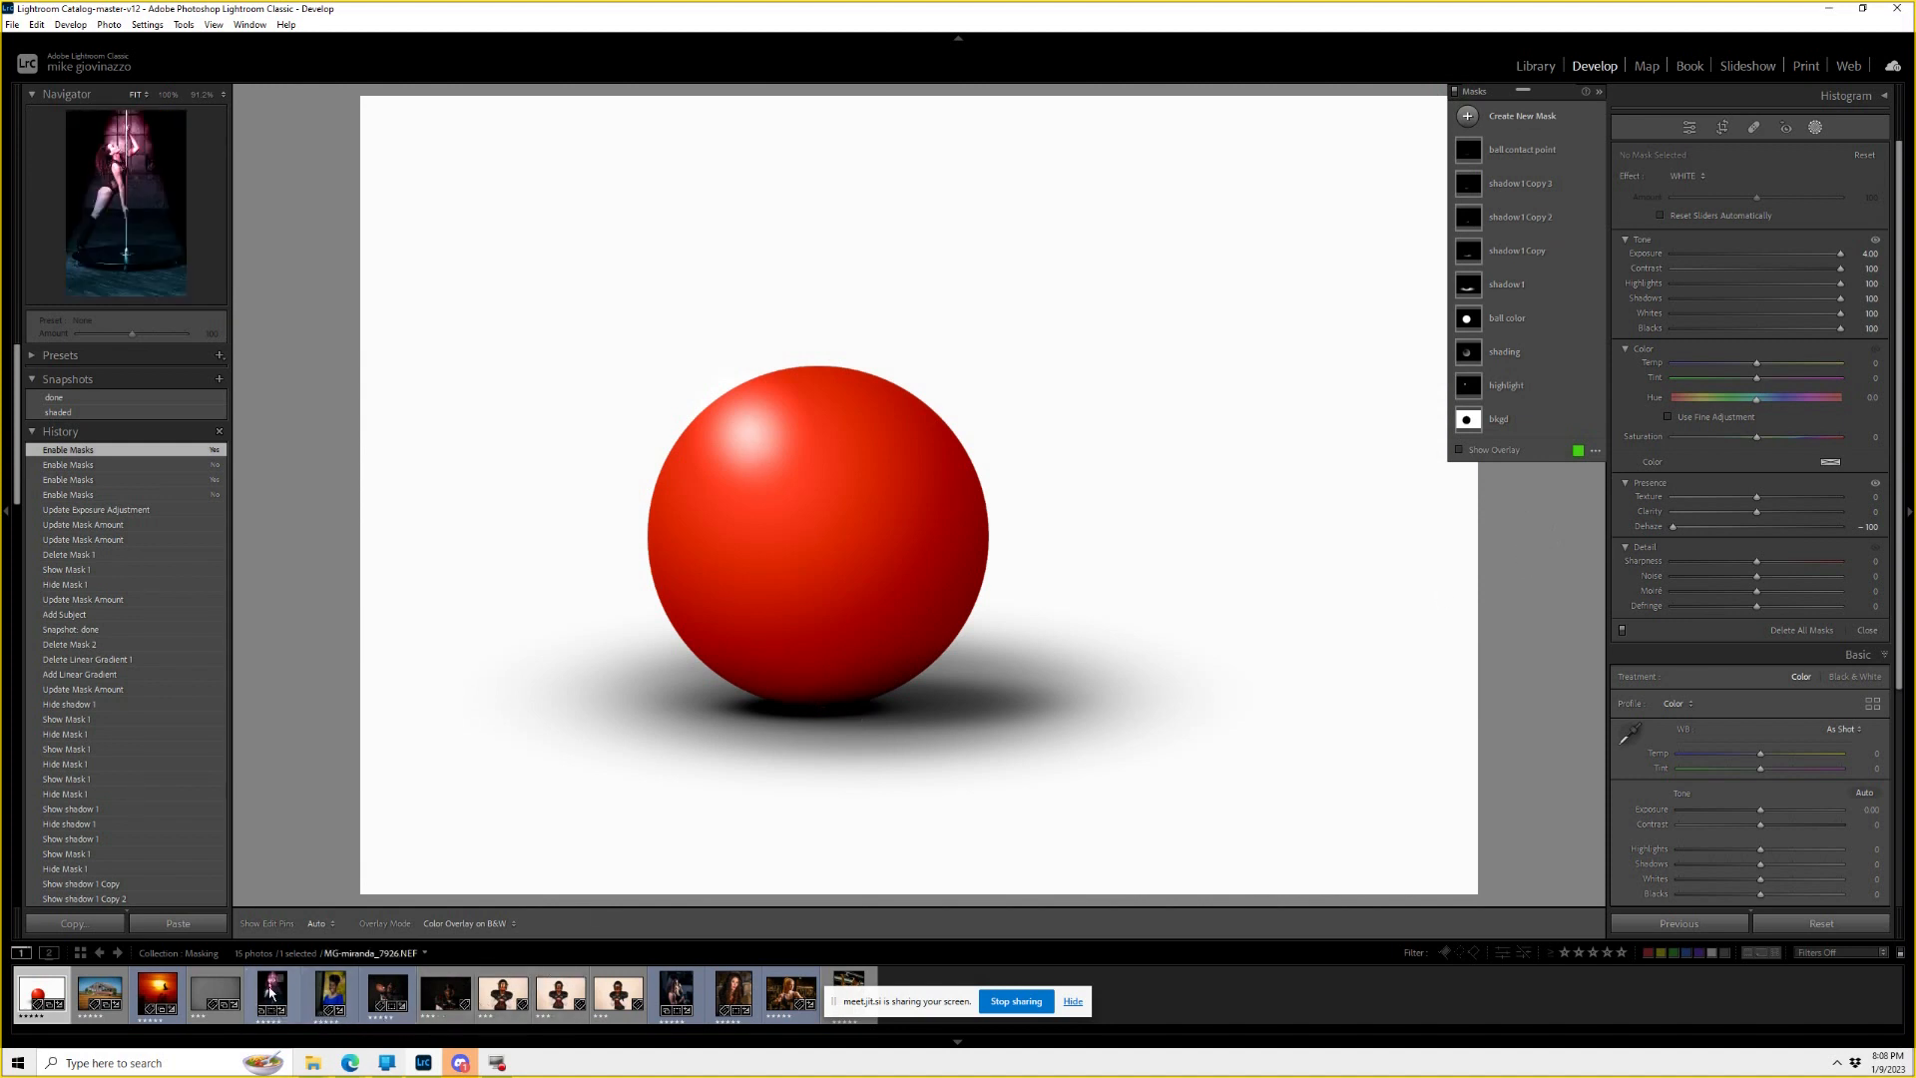
left_click(271, 994)
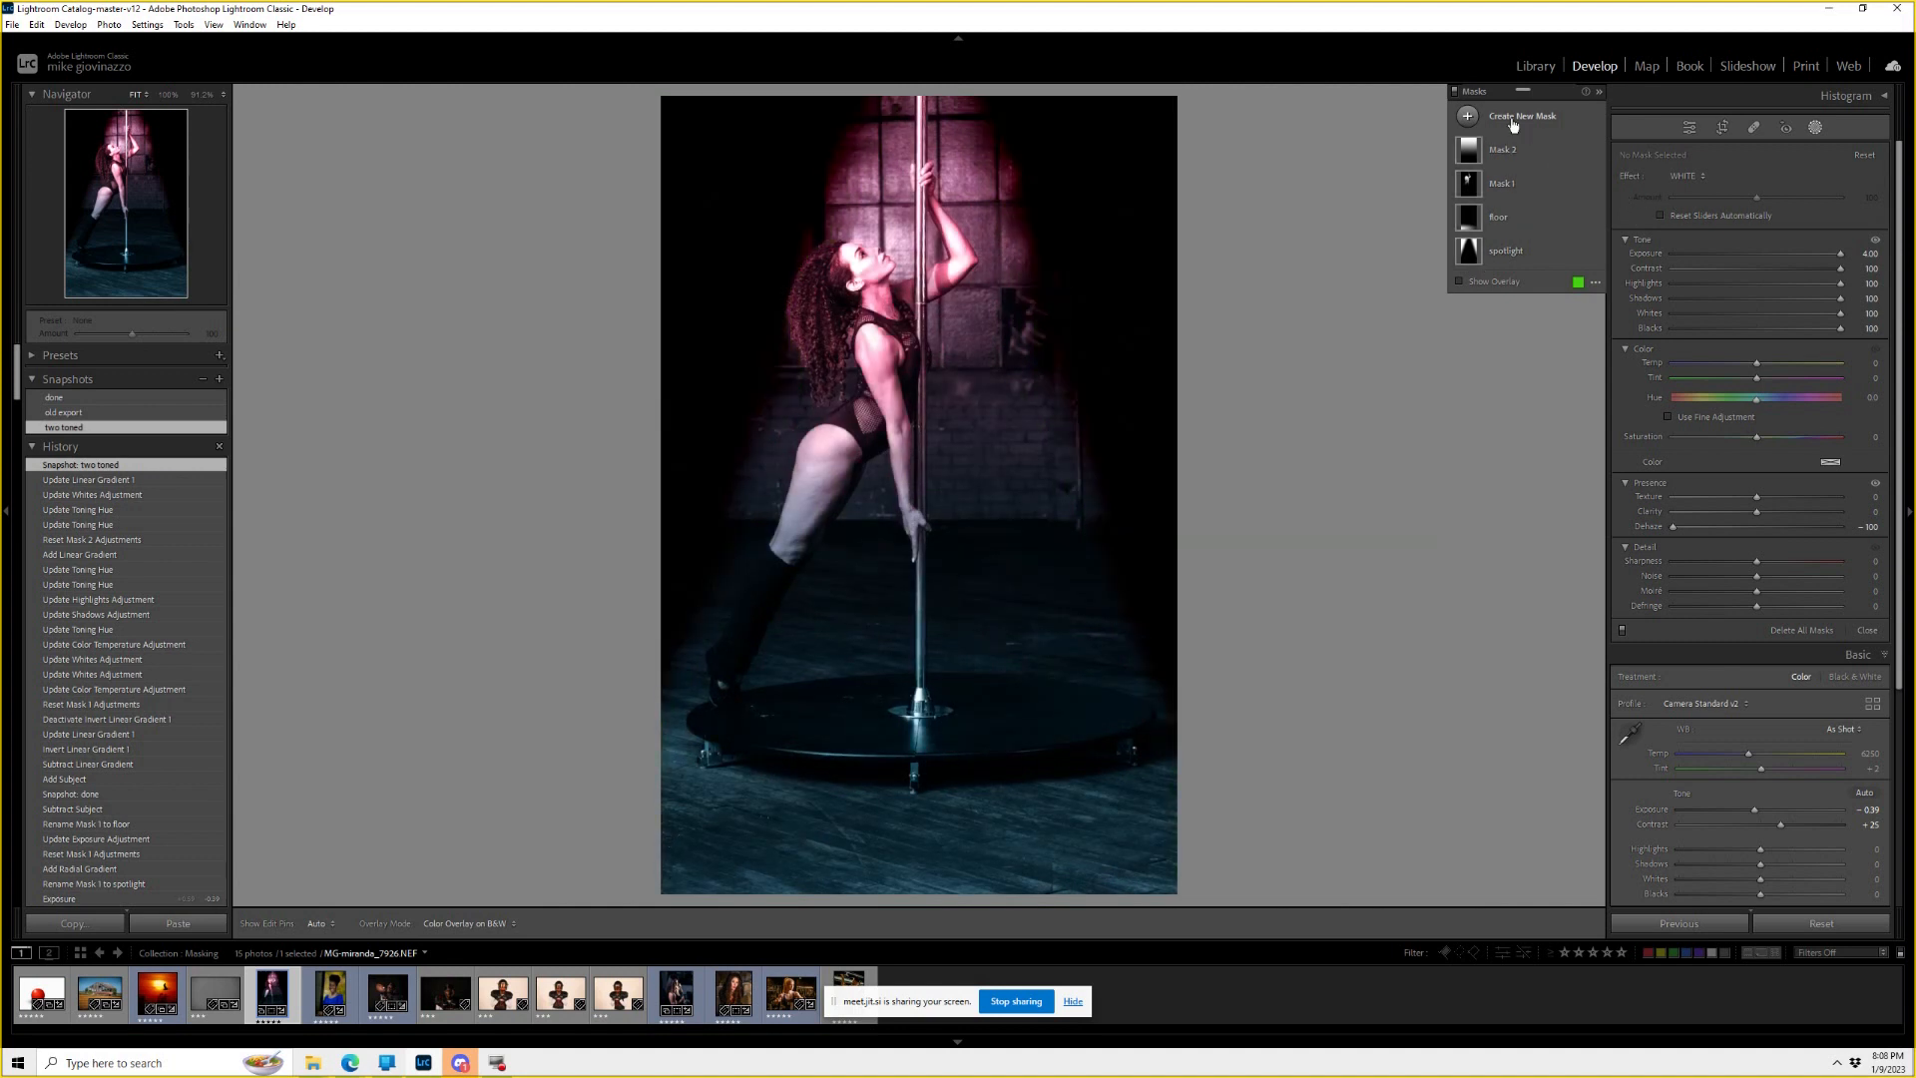
left_click(1455, 90)
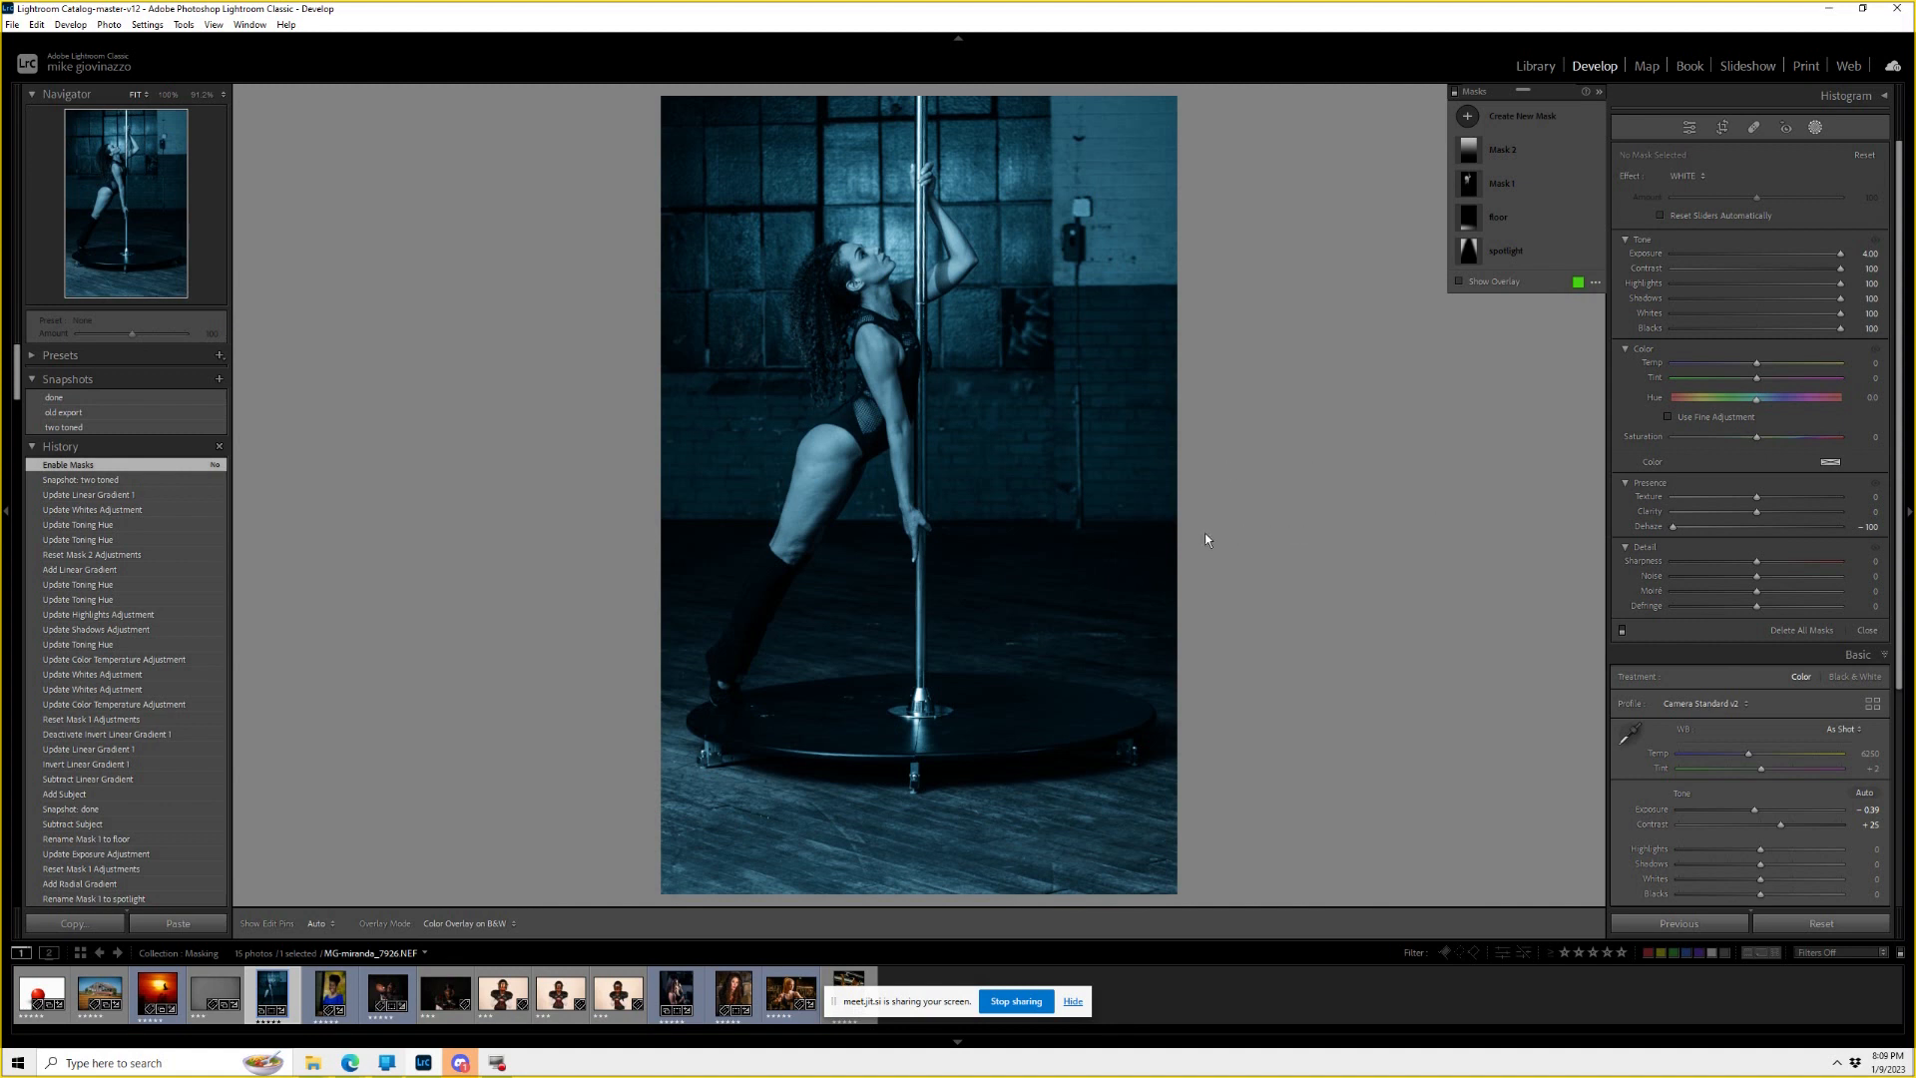
Reset the pole dancer photo to its original settings, and compare the "done" and "two toned" snapshots, leaving "two toned" applied.
left_click(1833, 926)
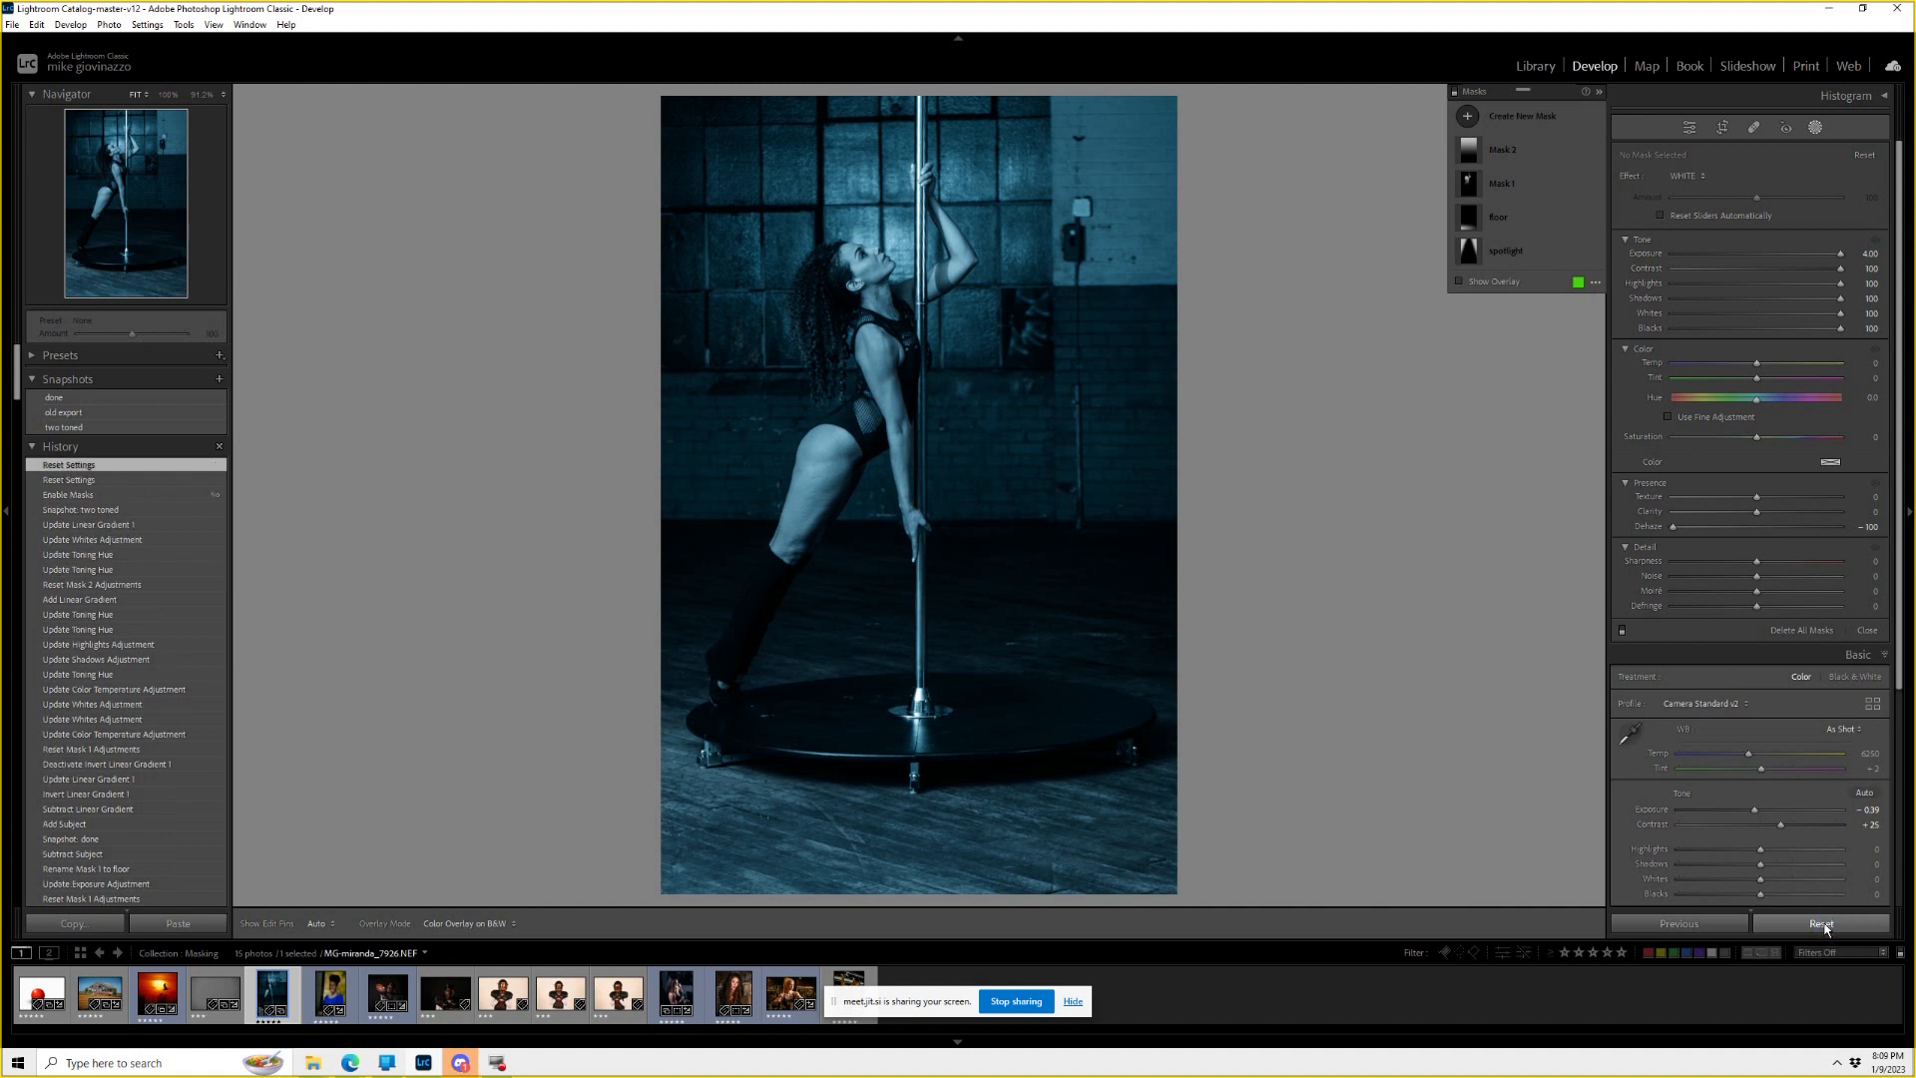
left_click(1821, 928)
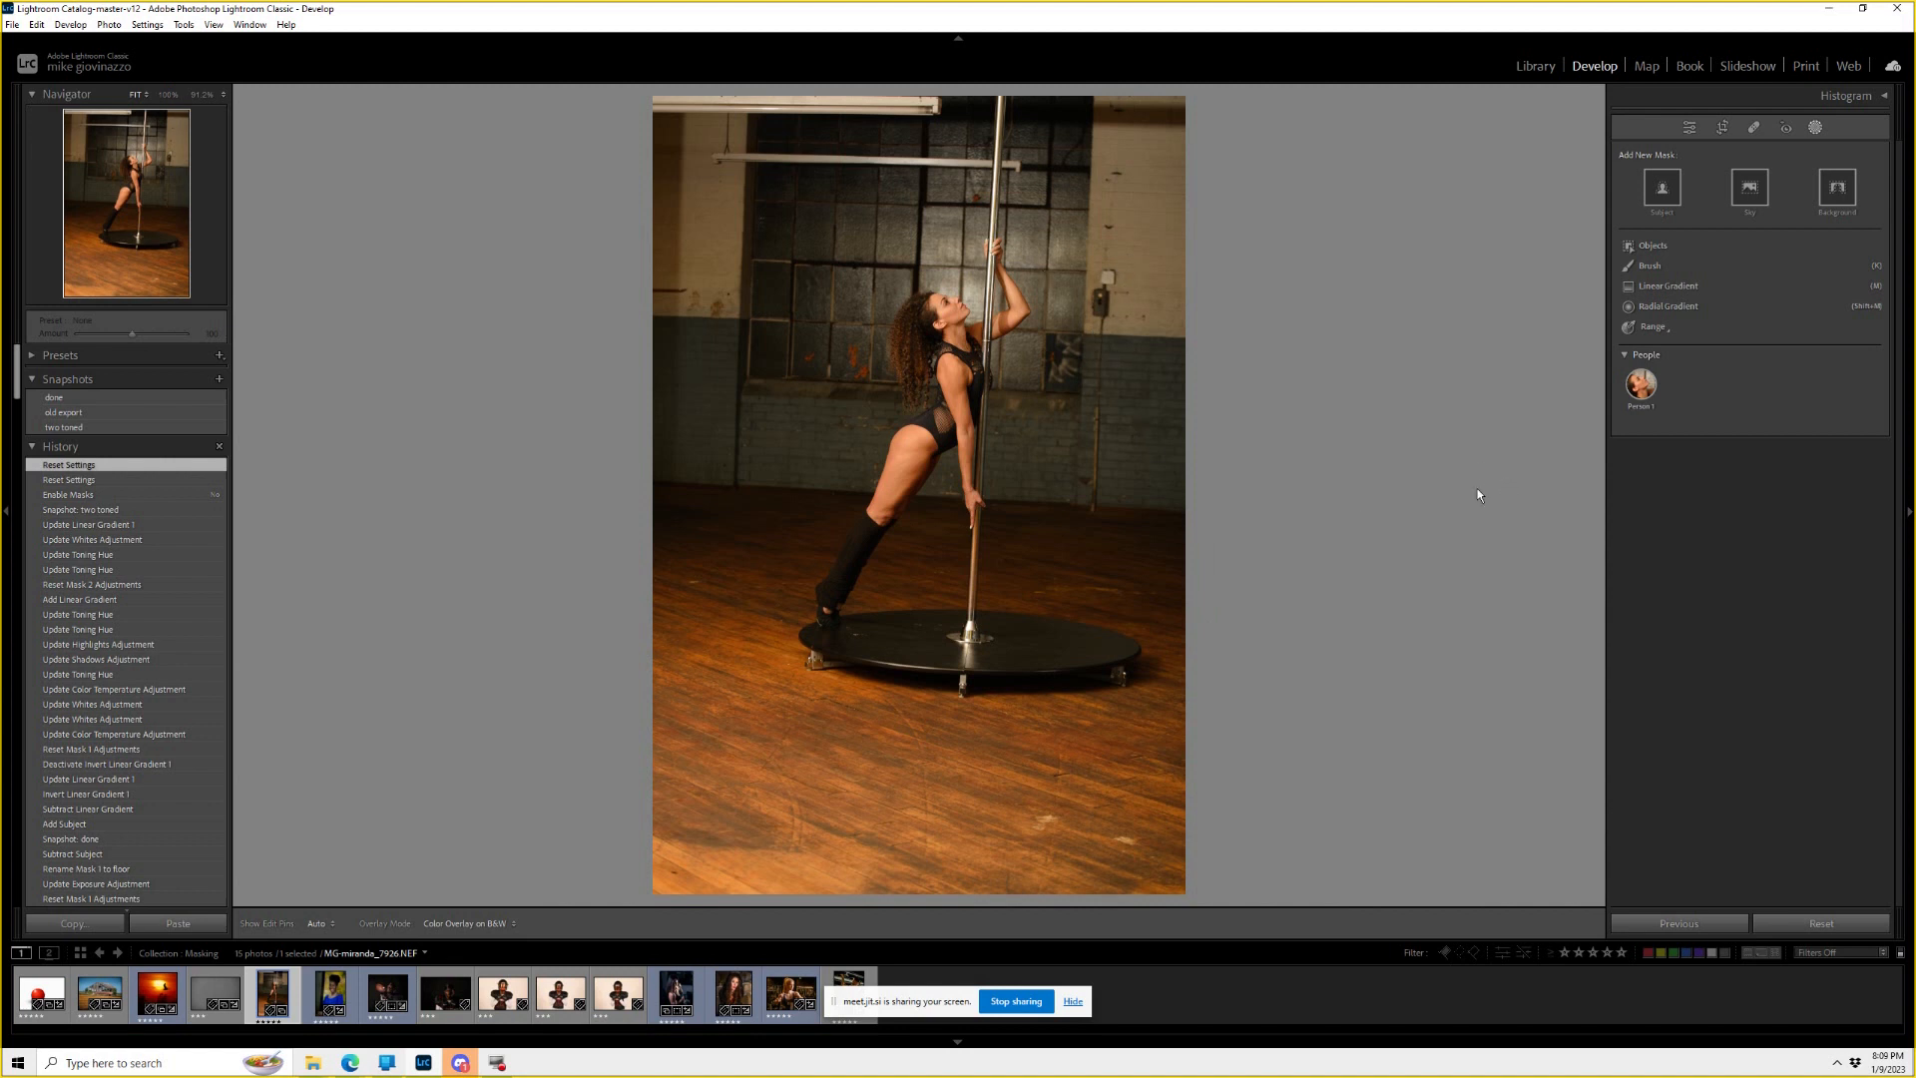
left_click(98, 398)
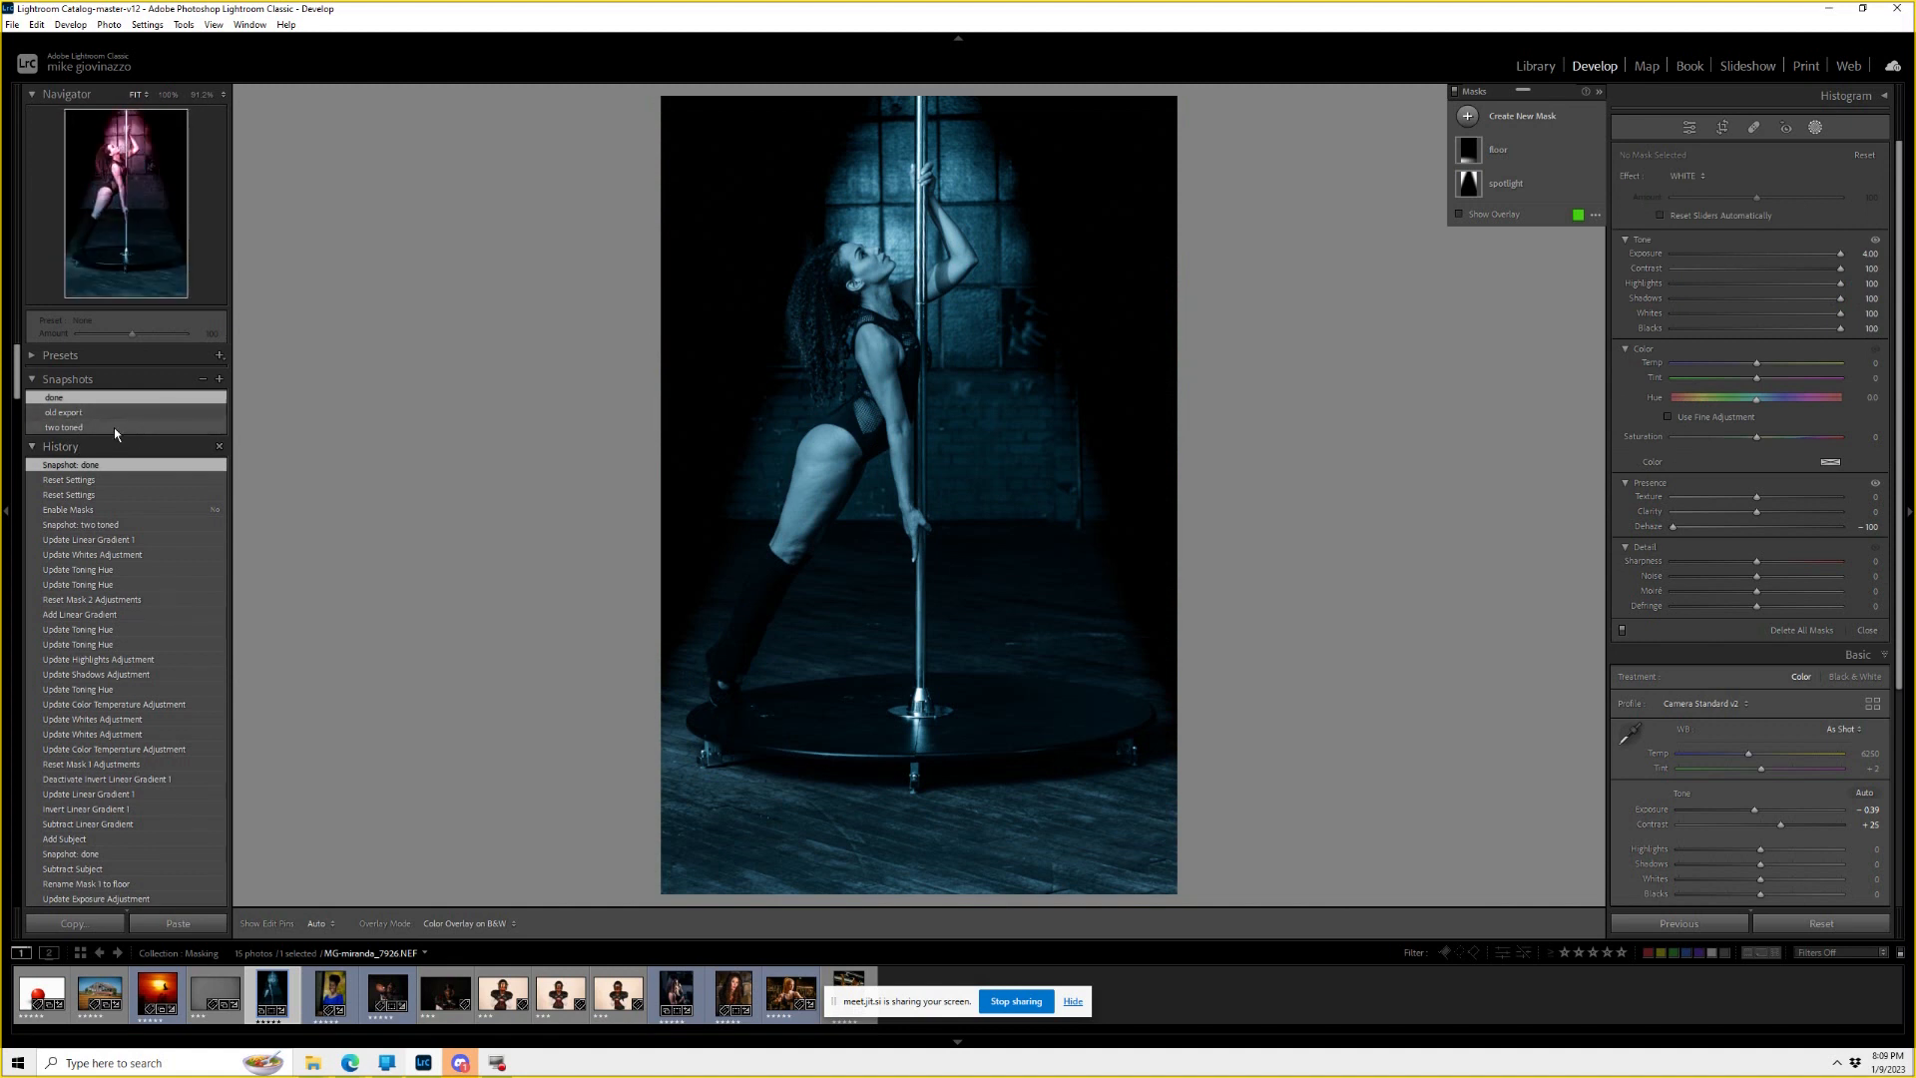
left_click(116, 426)
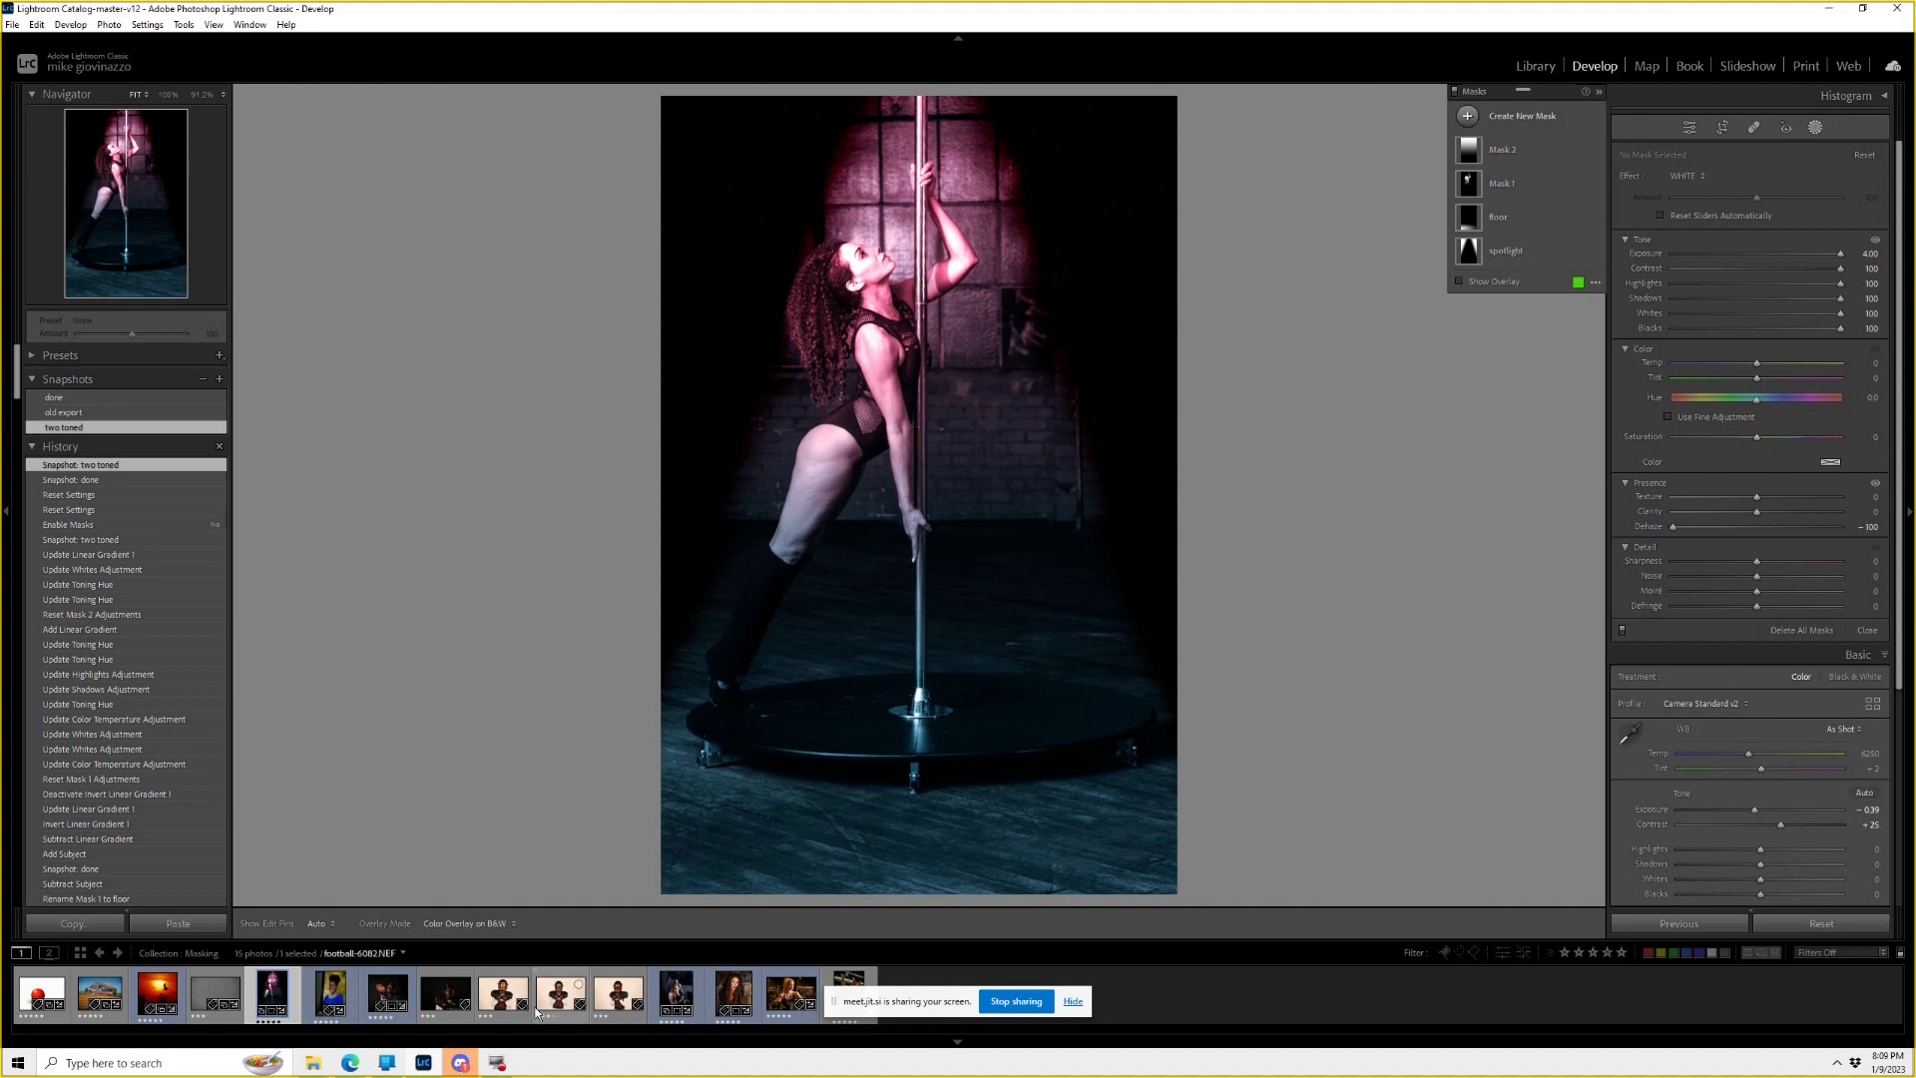
Reset all settings of the gray backdrop photo and neutralize its white balance by sampling the upper part of the backdrop.
left_click(211, 996)
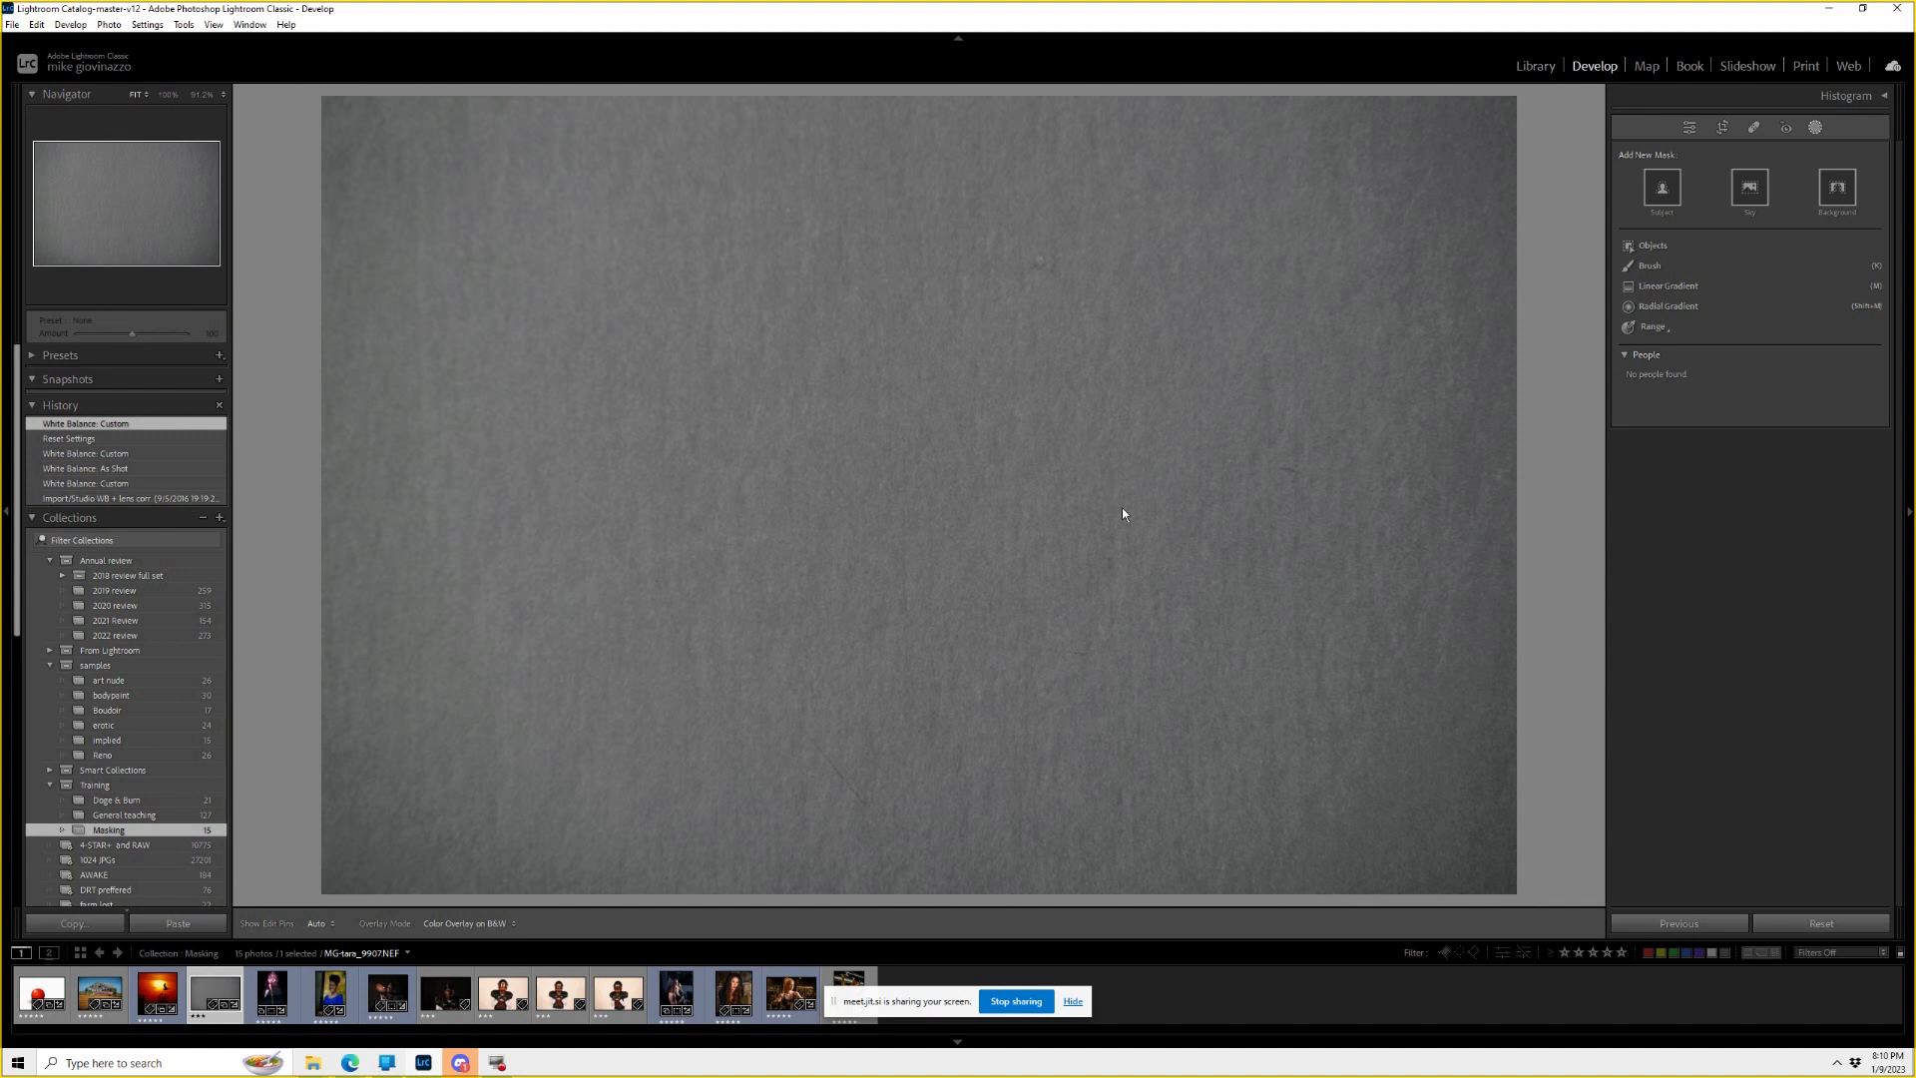
left_click(1822, 924)
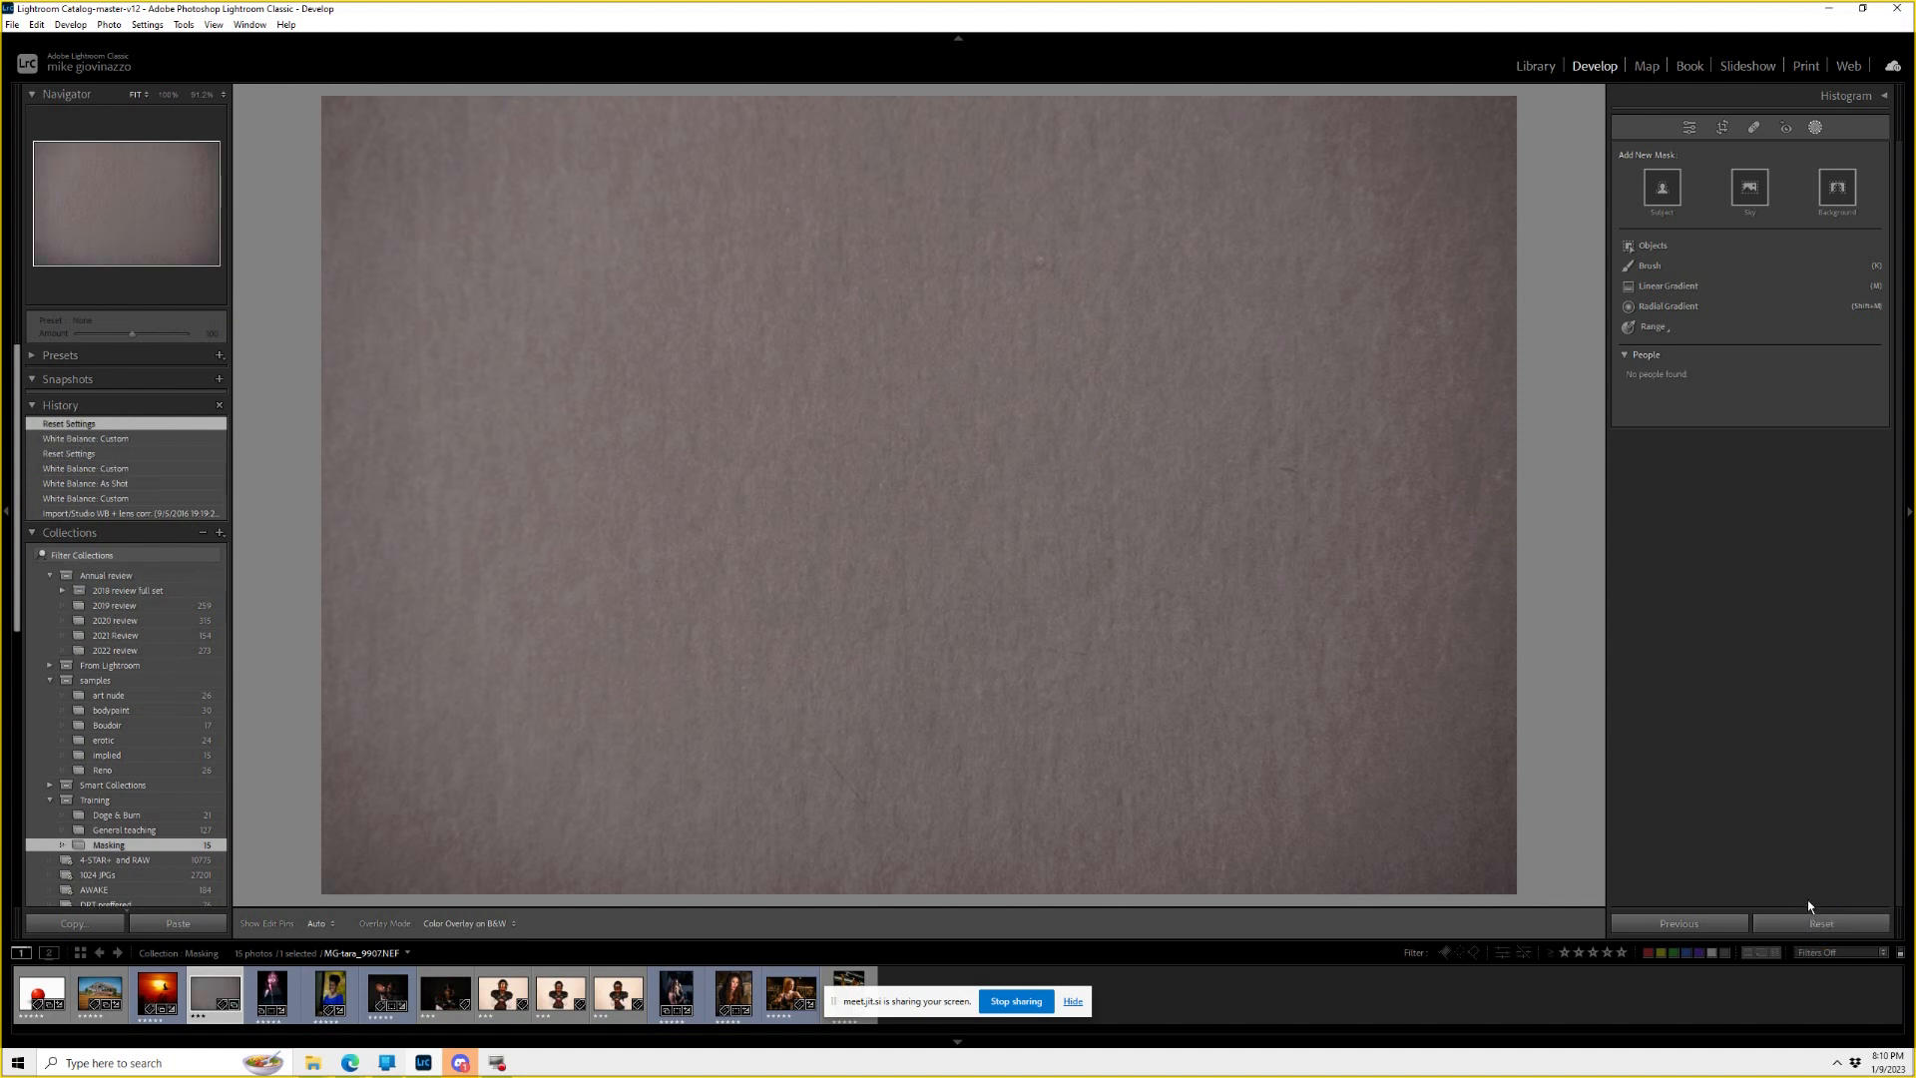
left_click(1688, 128)
left_click(1630, 230)
left_click(1166, 303)
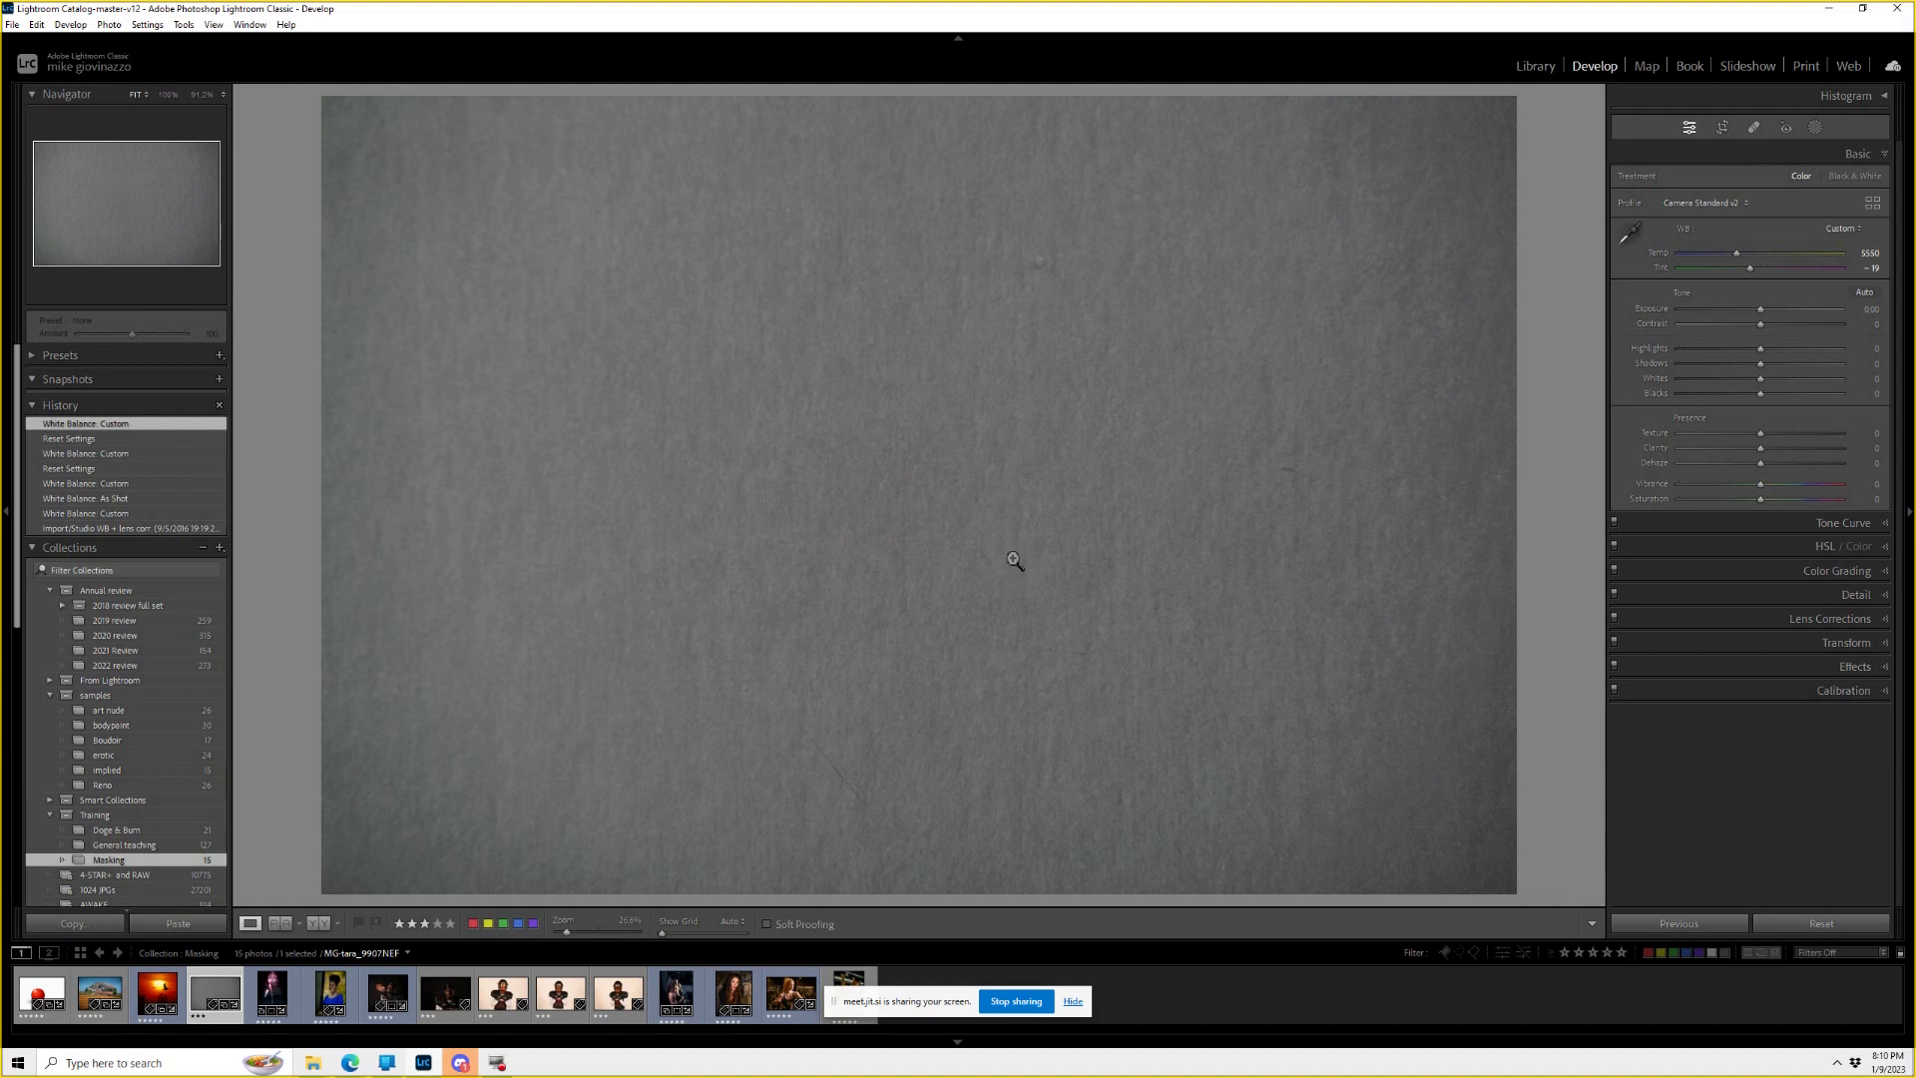
Create a brush mask with the WHITE effect and paint a soft zigzag stroke across the middle of the gray backdrop.
left_click(1815, 128)
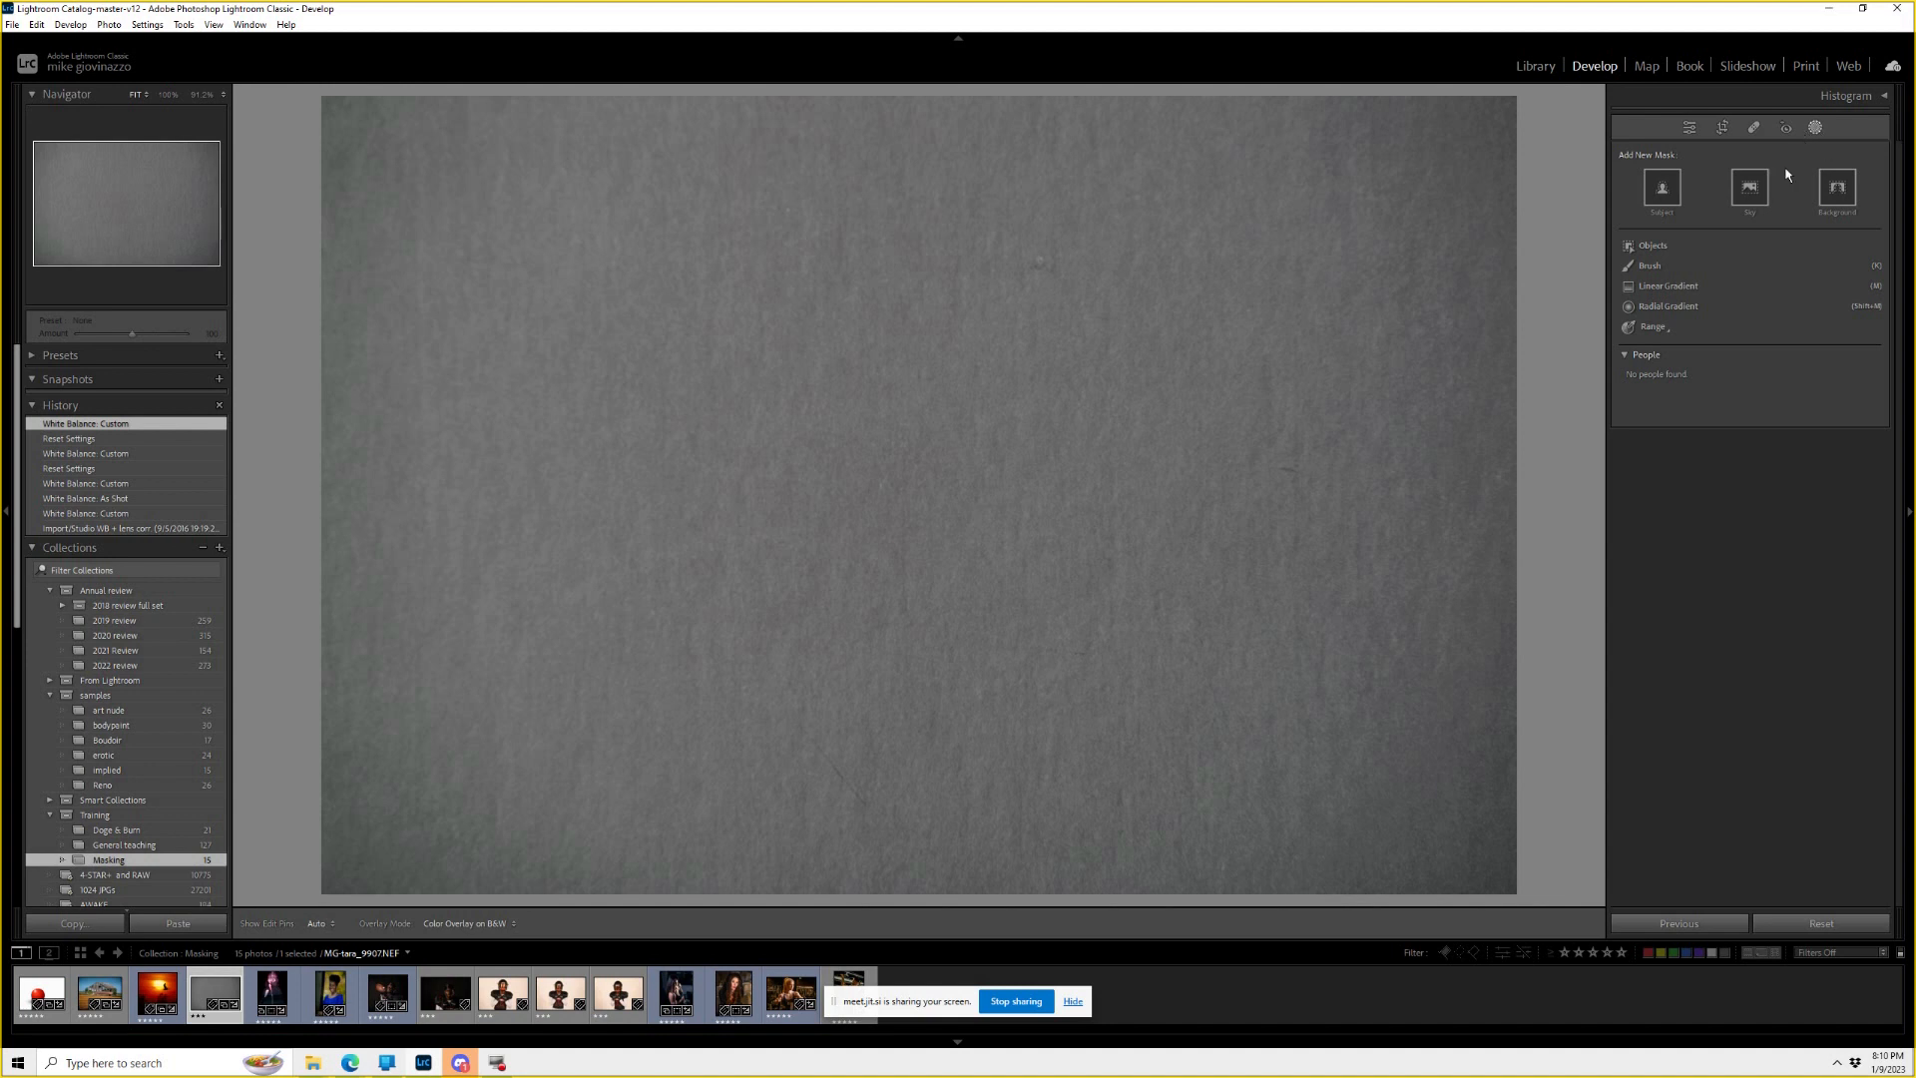
left_click(1648, 268)
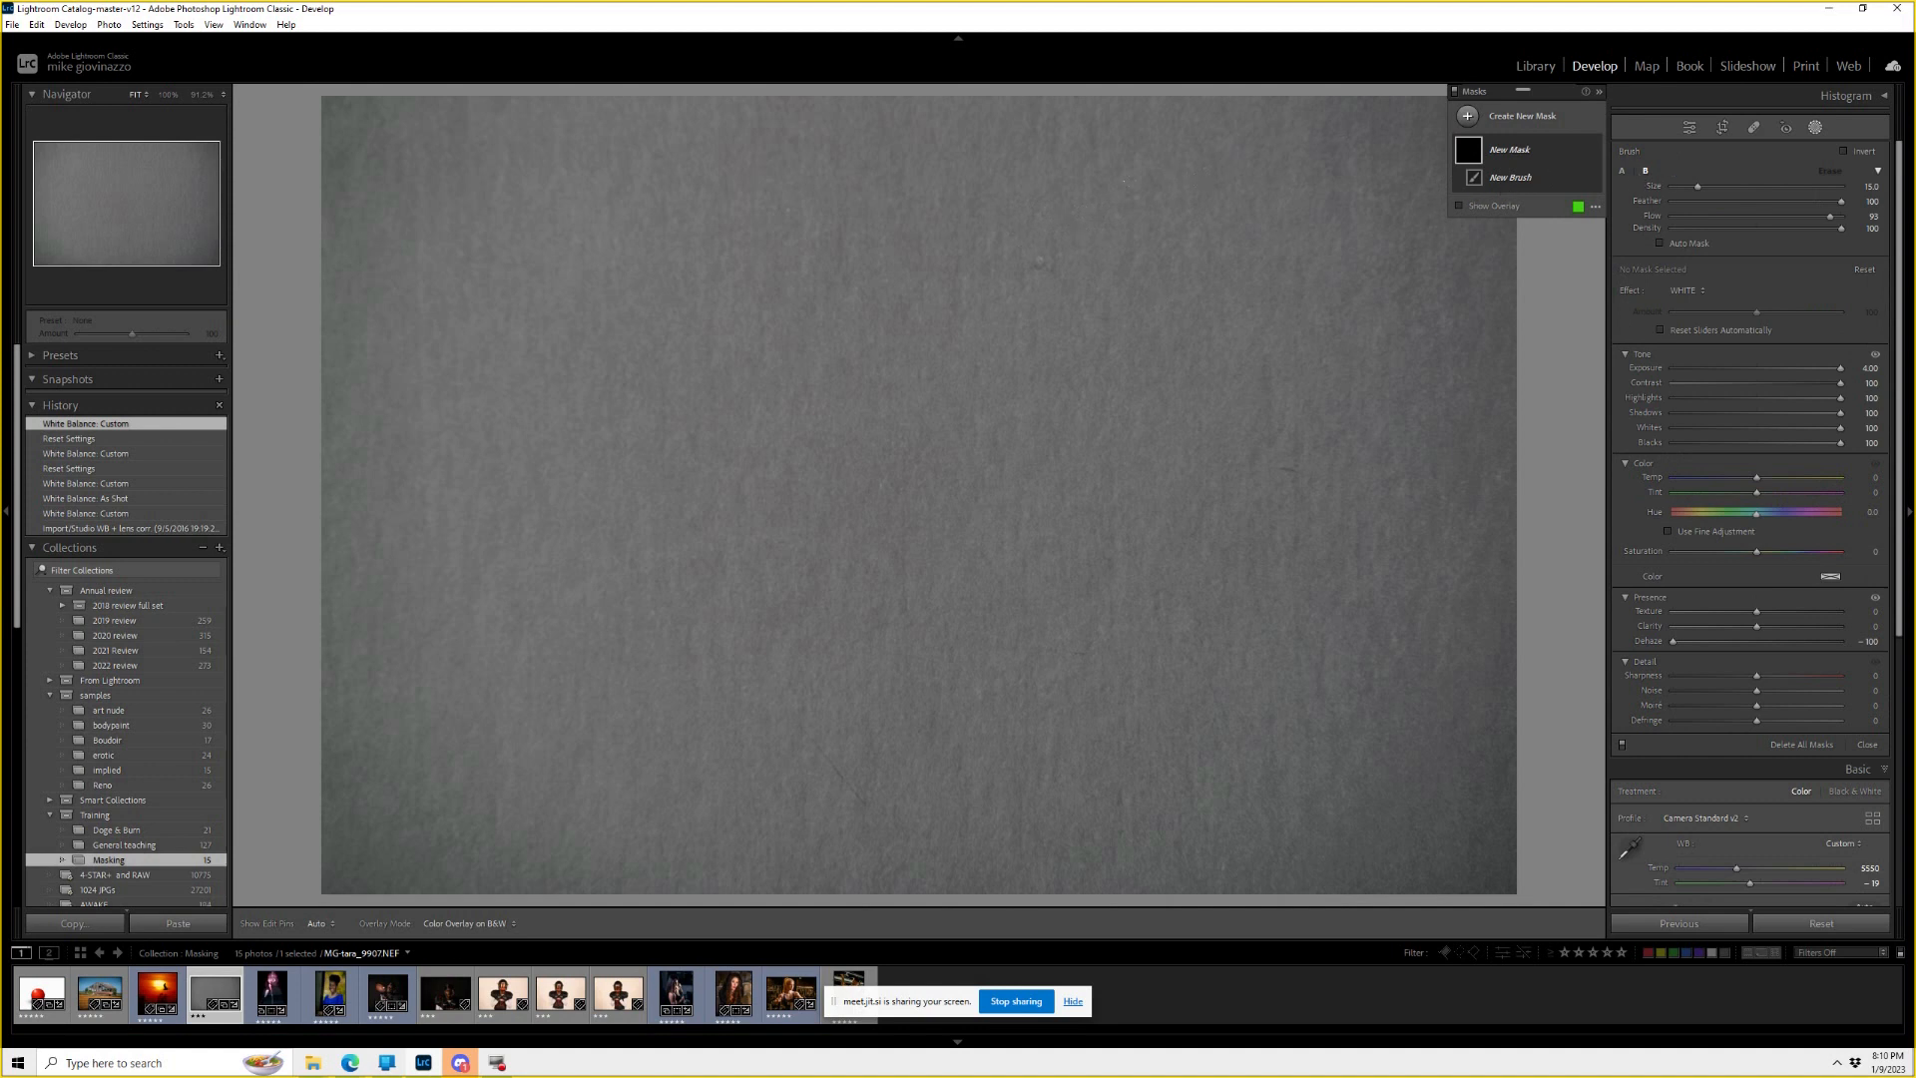
mouse_move(878, 223)
left_mouse_down()
mouse_move(776, 240)
mouse_move(656, 319)
mouse_move(724, 389)
mouse_move(699, 479)
mouse_move(938, 464)
mouse_move(1083, 529)
mouse_move(998, 639)
left_mouse_up()
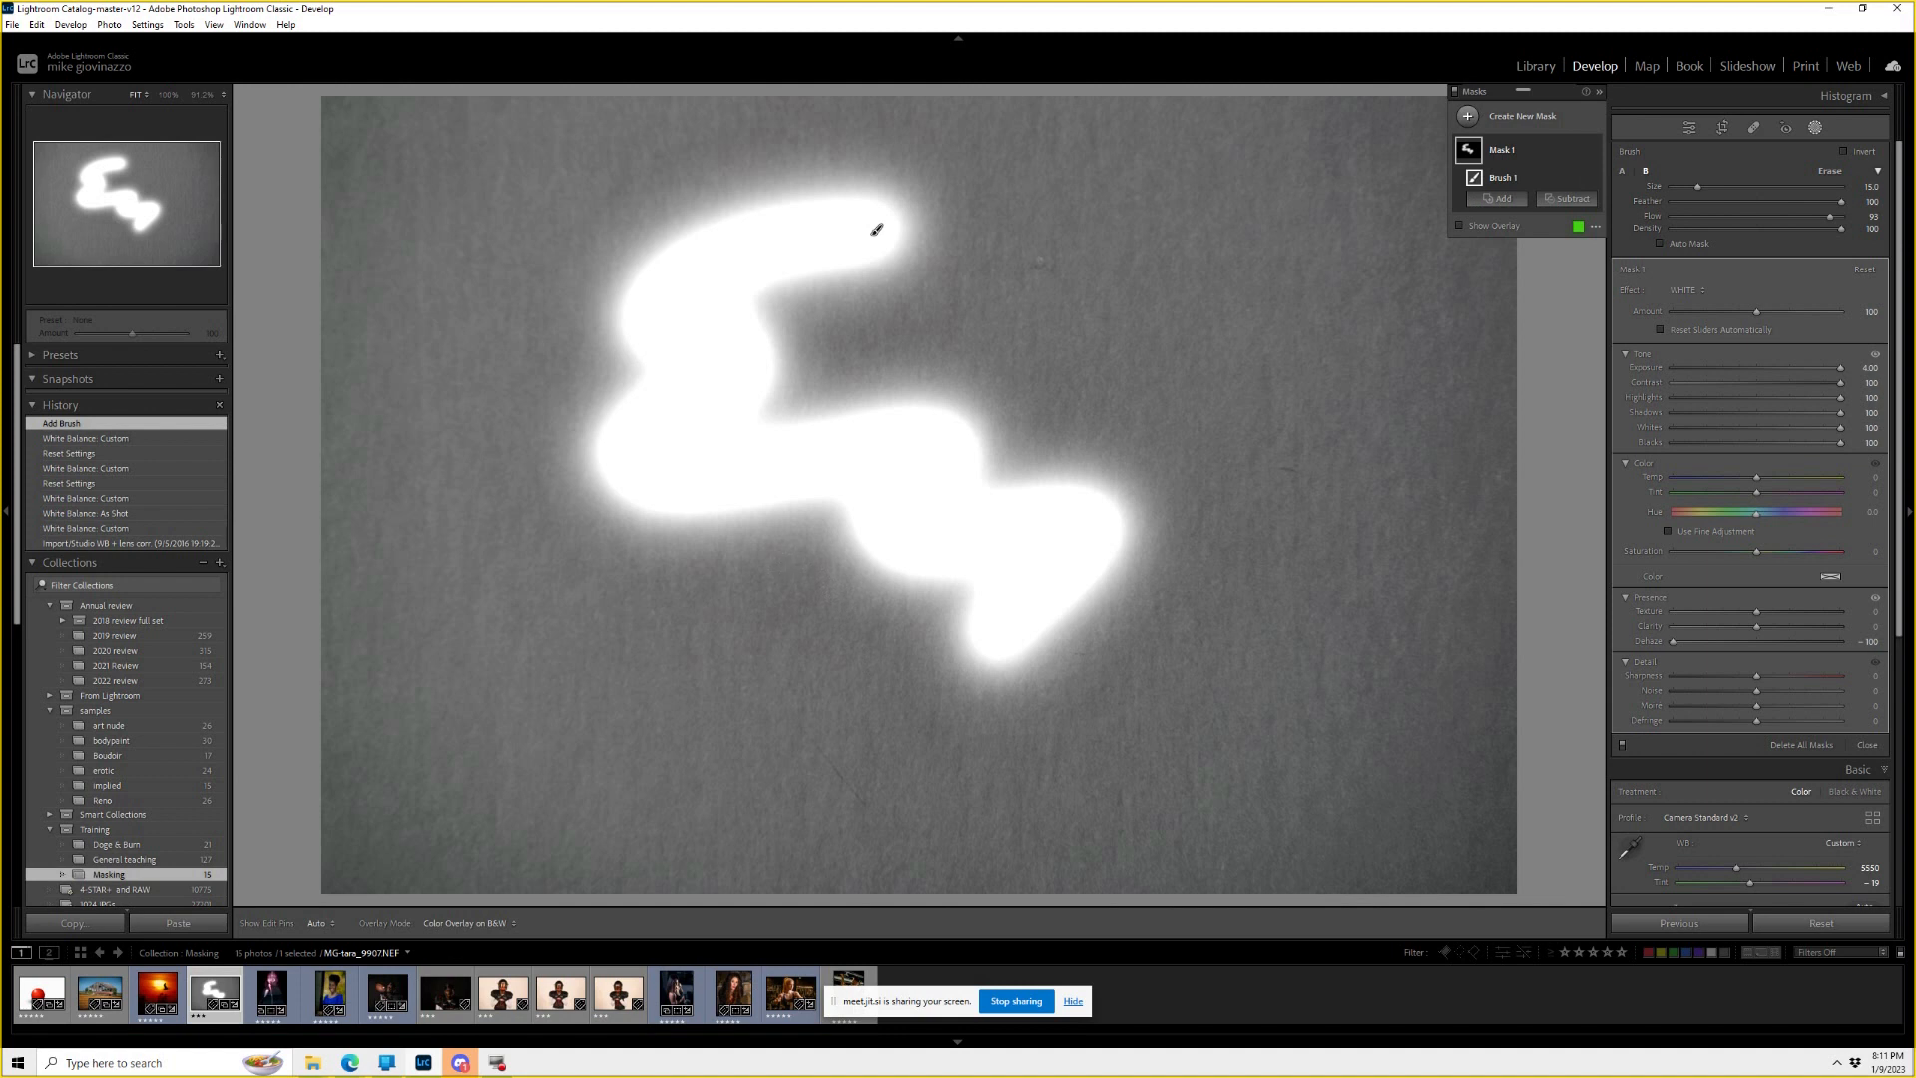
Make the brush smaller, set its feather to 0, and paint a hard-edged squiggle beside the soft stroke.
scroll(876, 230, "down", 3)
scroll(1207, 260, "down", 2)
scroll(1205, 261, "up", 1)
mouse_move(1697, 186)
left_mouse_down()
mouse_move(1726, 185)
mouse_move(1701, 186)
left_mouse_up()
left_click_drag(1843, 207, 1649, 216)
mouse_move(1219, 200)
left_mouse_down()
mouse_move(1122, 261)
mouse_move(1286, 384)
mouse_move(1332, 524)
mouse_move(1269, 577)
left_mouse_up()
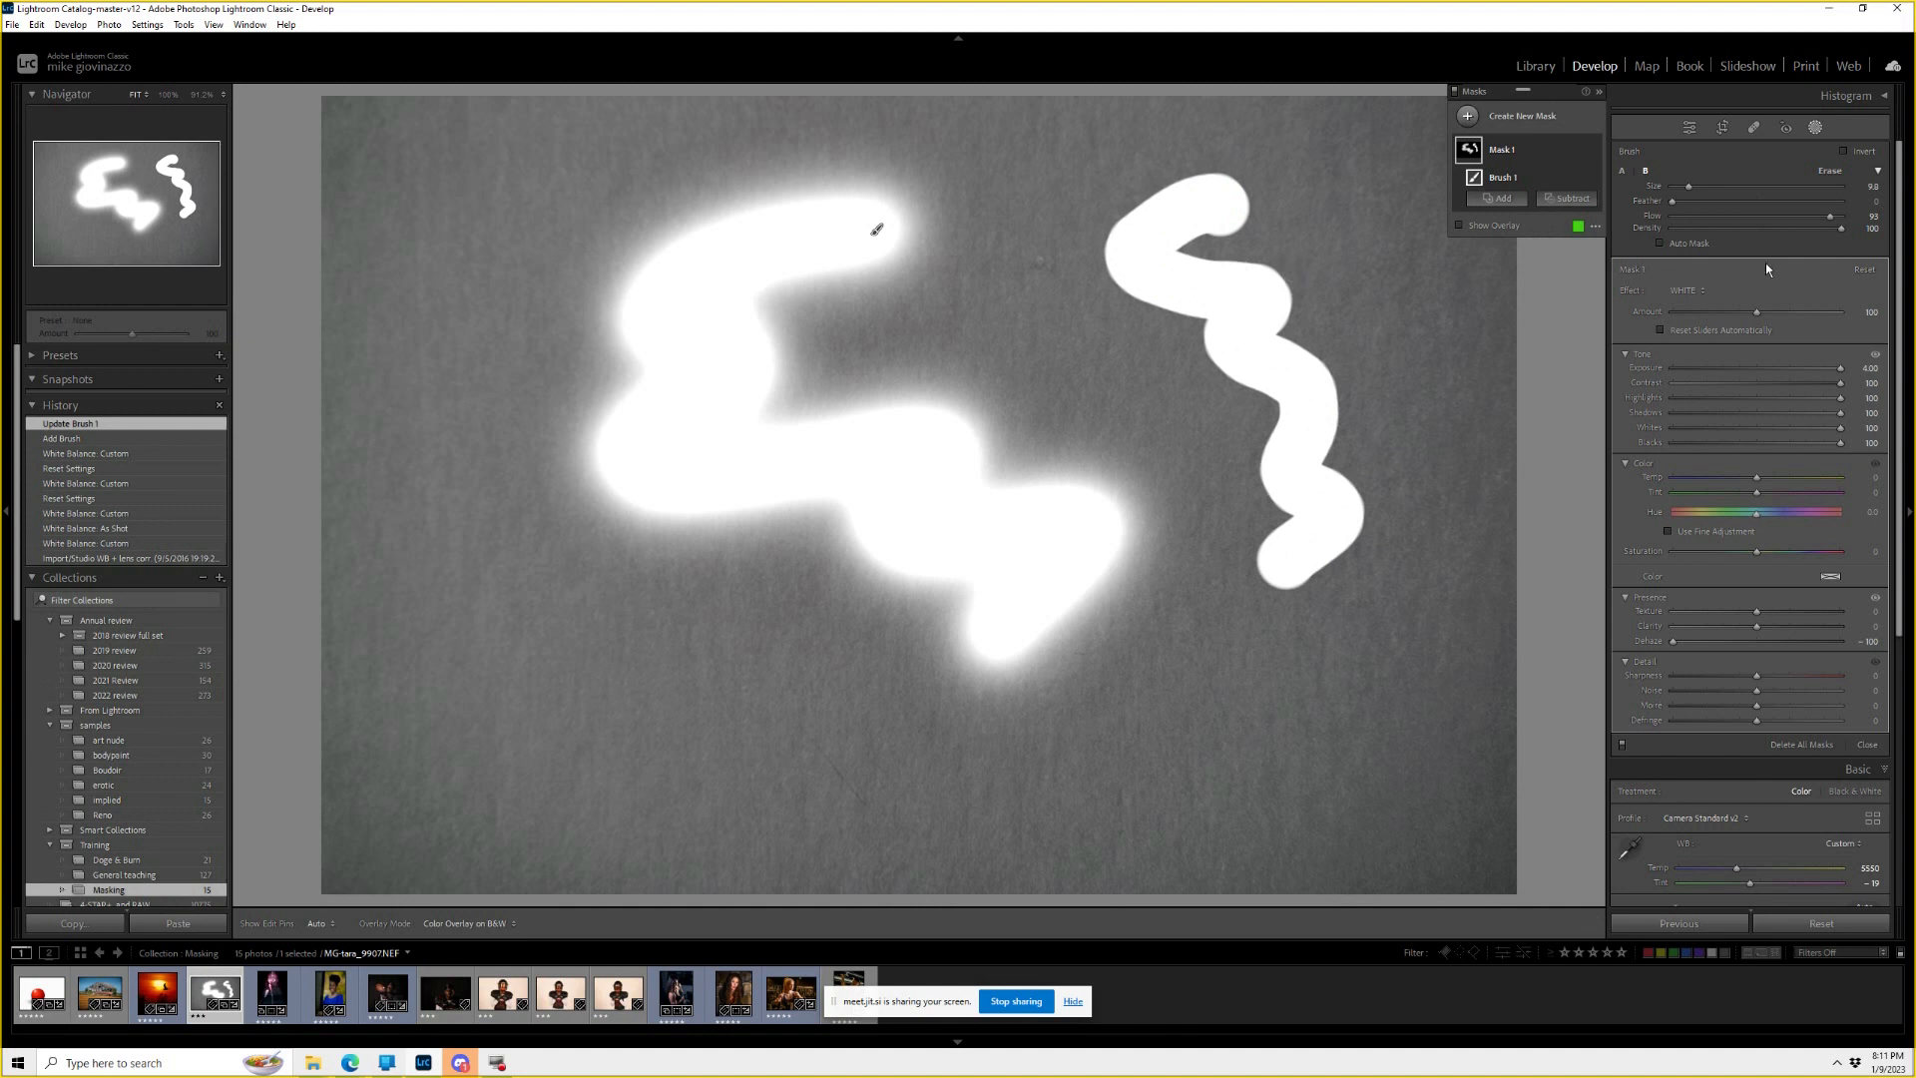
Set the brush flow to 100, paint a short curved test stroke near the backdrop's left edge, and undo that stroke.
left_click_drag(1831, 216, 1898, 219)
mouse_move(441, 385)
left_mouse_down()
mouse_move(405, 444)
mouse_move(464, 509)
left_mouse_up()
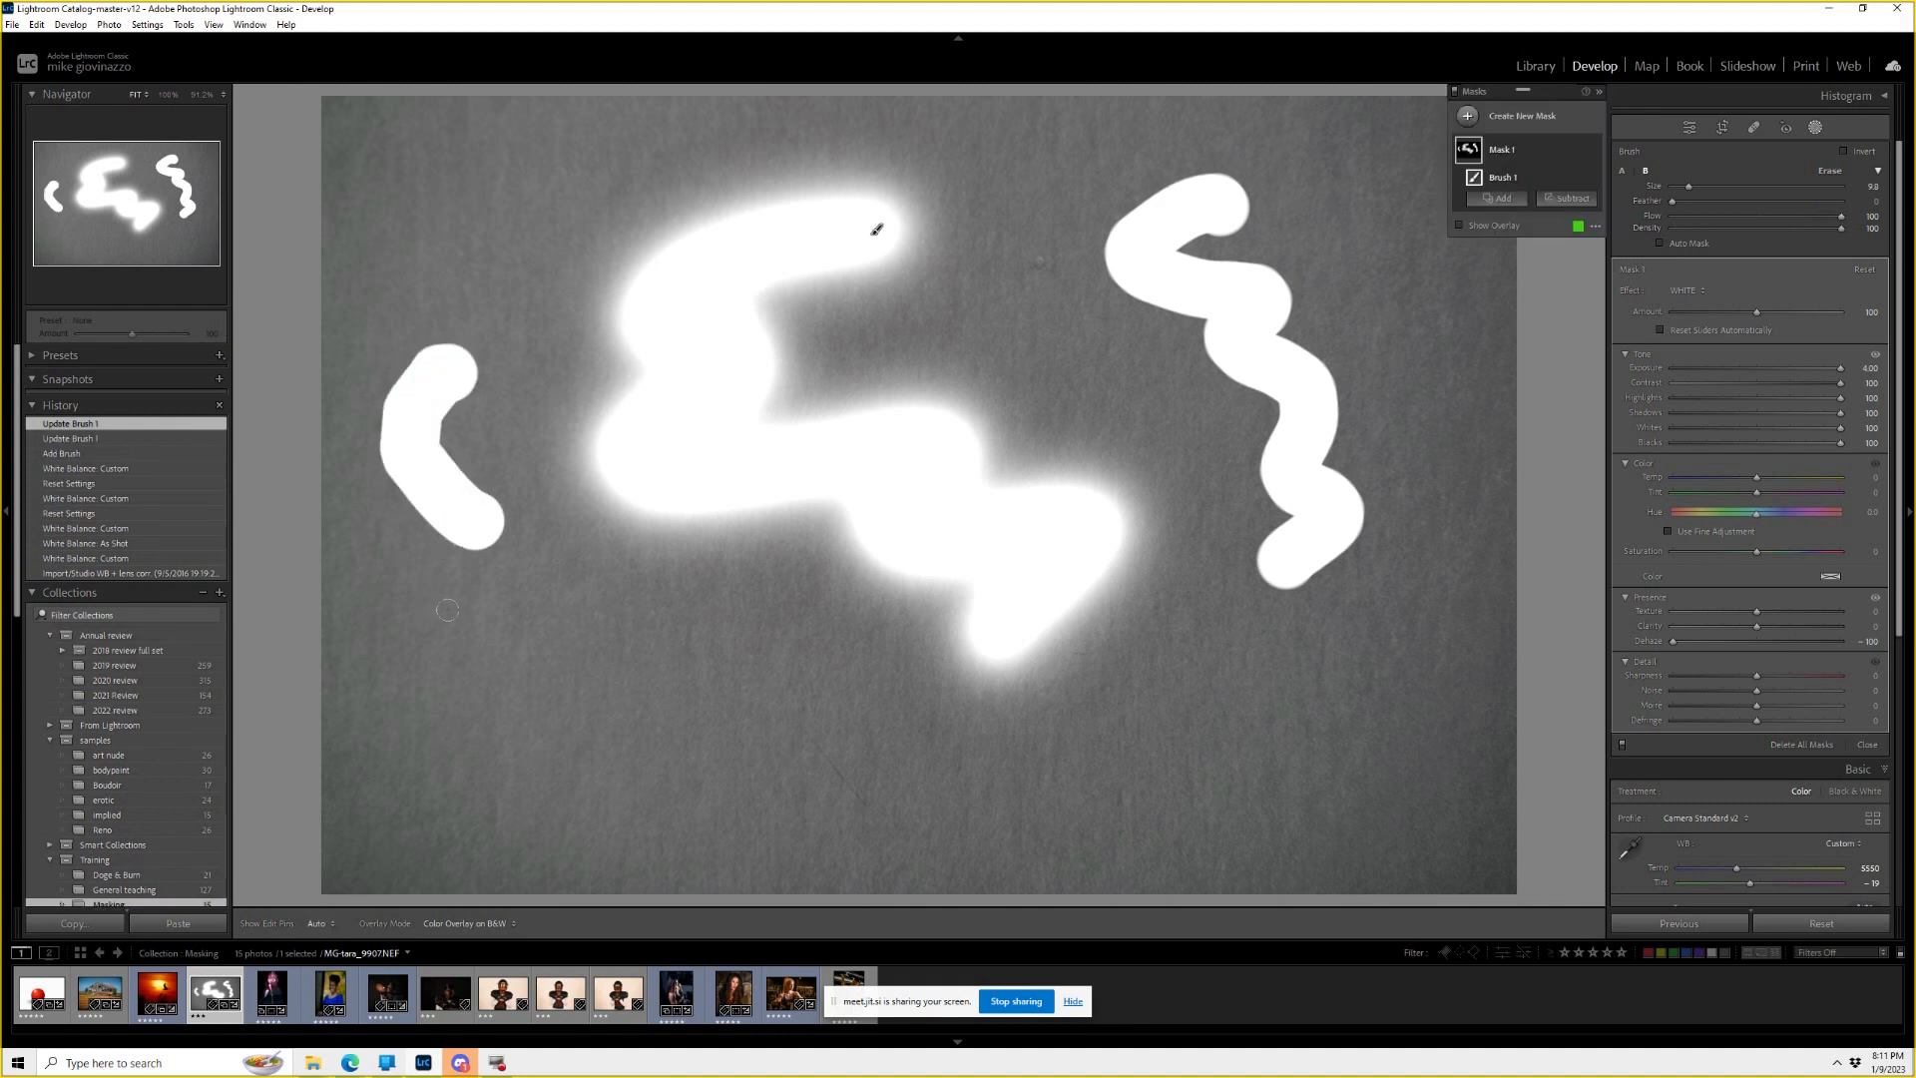
key("ctrl+z")
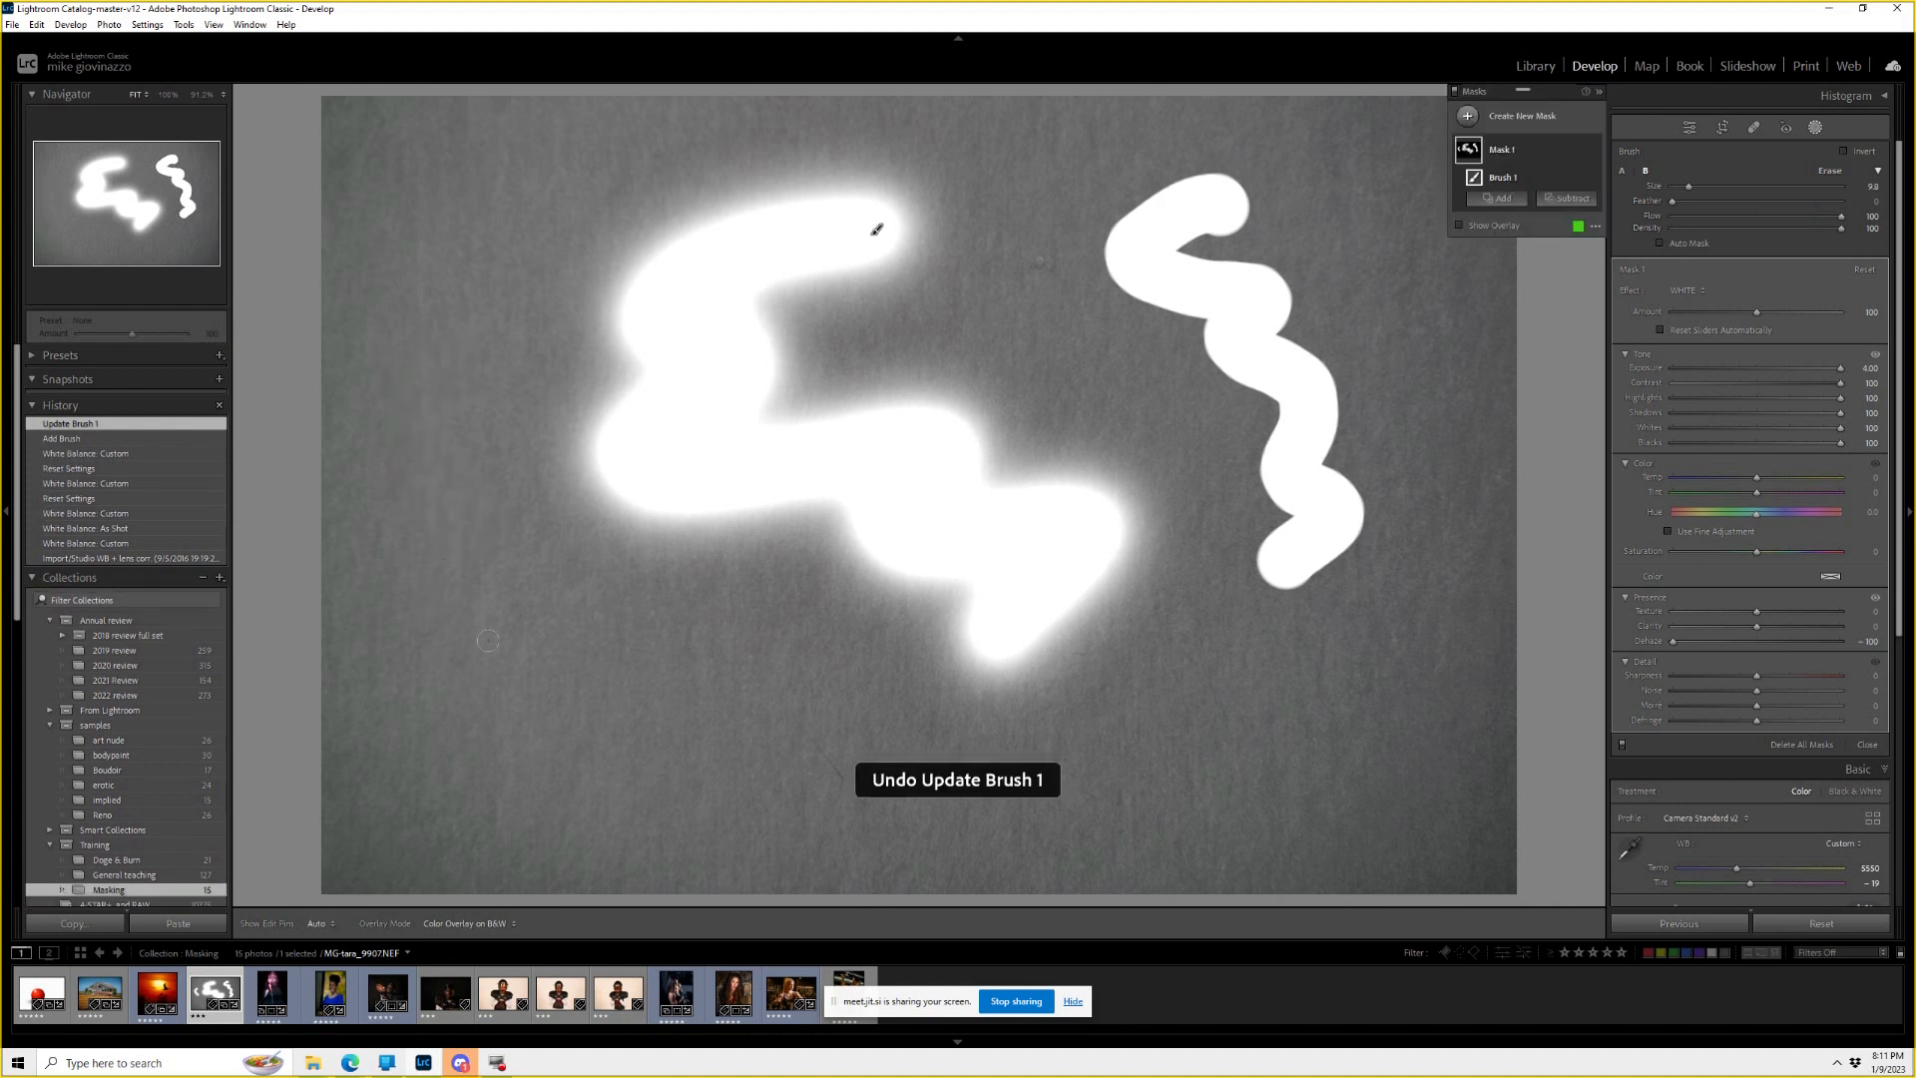
Set the brush flow to 53 and density to 100, and paint two curved strokes along the backdrop's left side, going over the lower one repeatedly.
left_click(1764, 228)
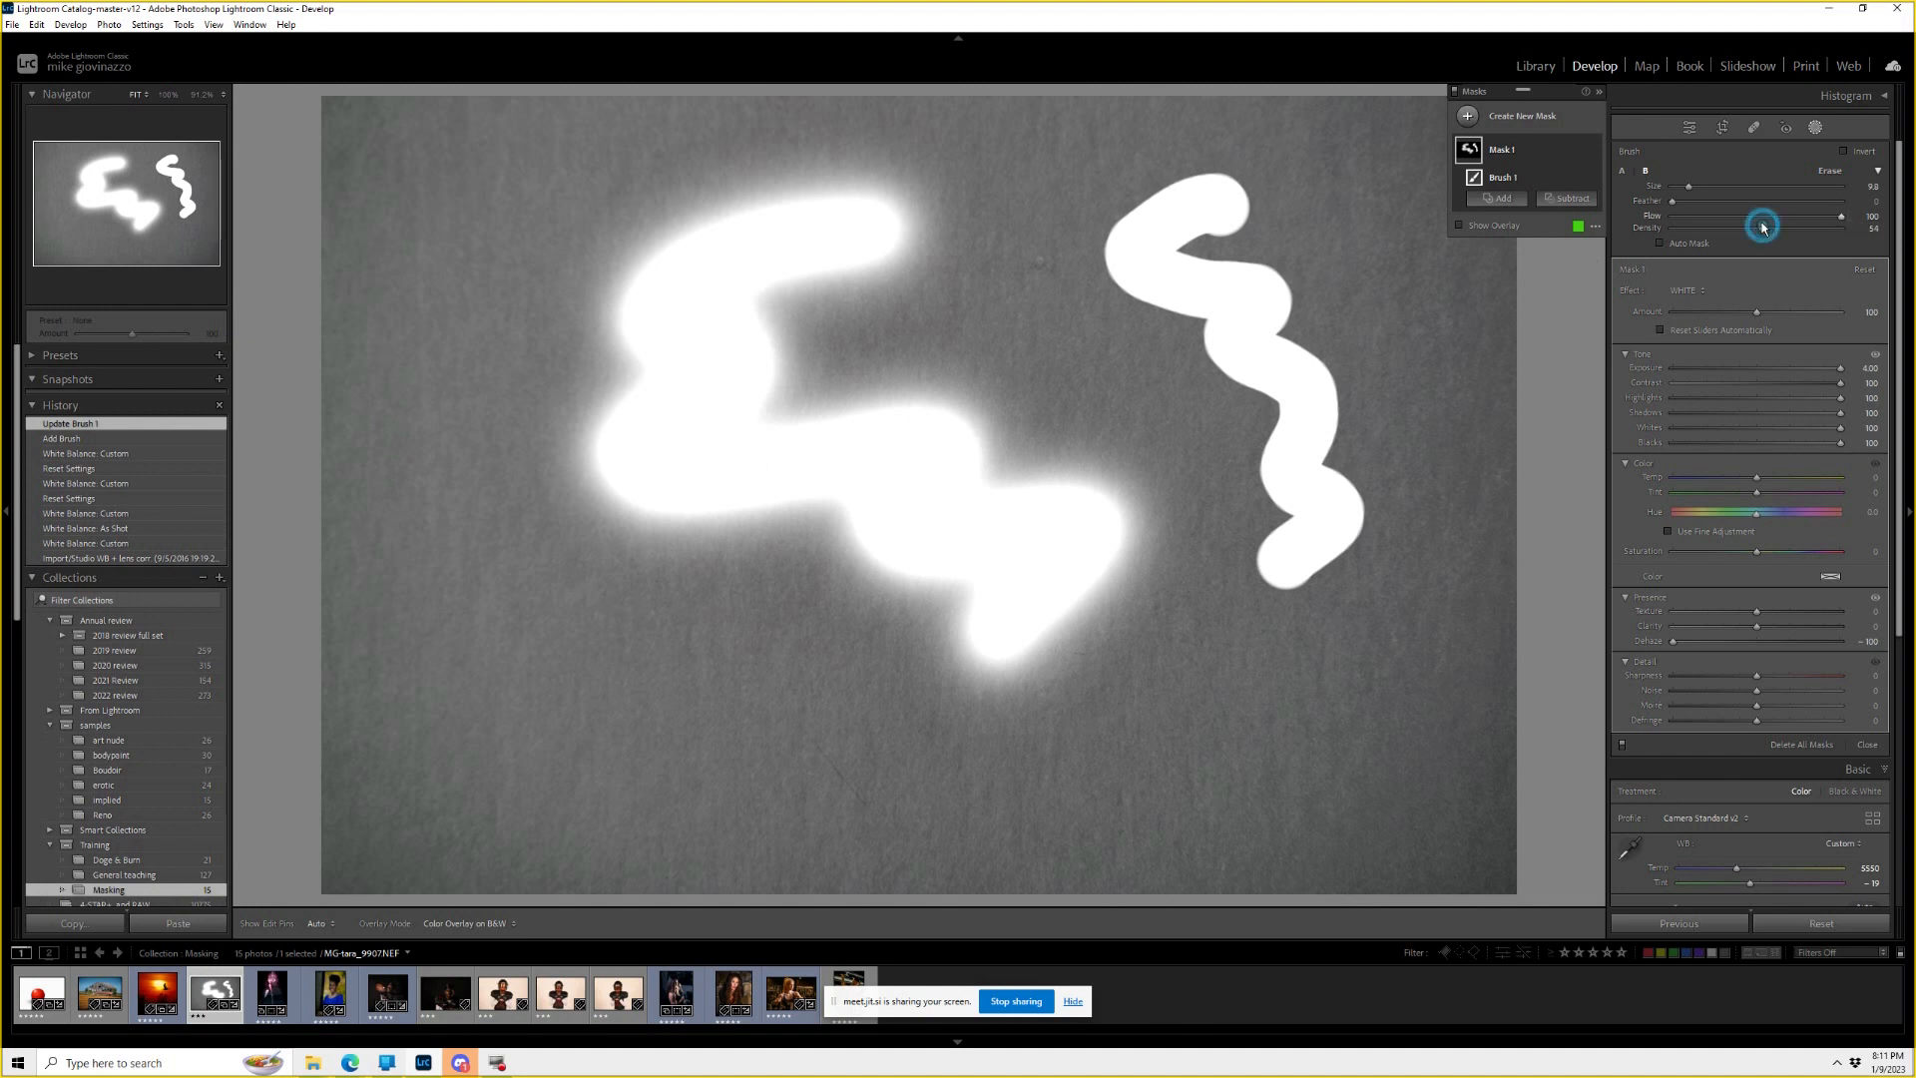
left_click(1763, 216)
left_click_drag(1763, 228, 1873, 241)
mouse_move(467, 351)
left_mouse_down()
mouse_move(442, 537)
mouse_move(513, 656)
mouse_move(565, 686)
left_mouse_up()
mouse_move(532, 607)
left_mouse_down()
mouse_move(550, 669)
mouse_move(575, 678)
left_mouse_up()
mouse_move(546, 608)
left_mouse_down()
mouse_move(515, 641)
mouse_move(599, 718)
left_mouse_up()
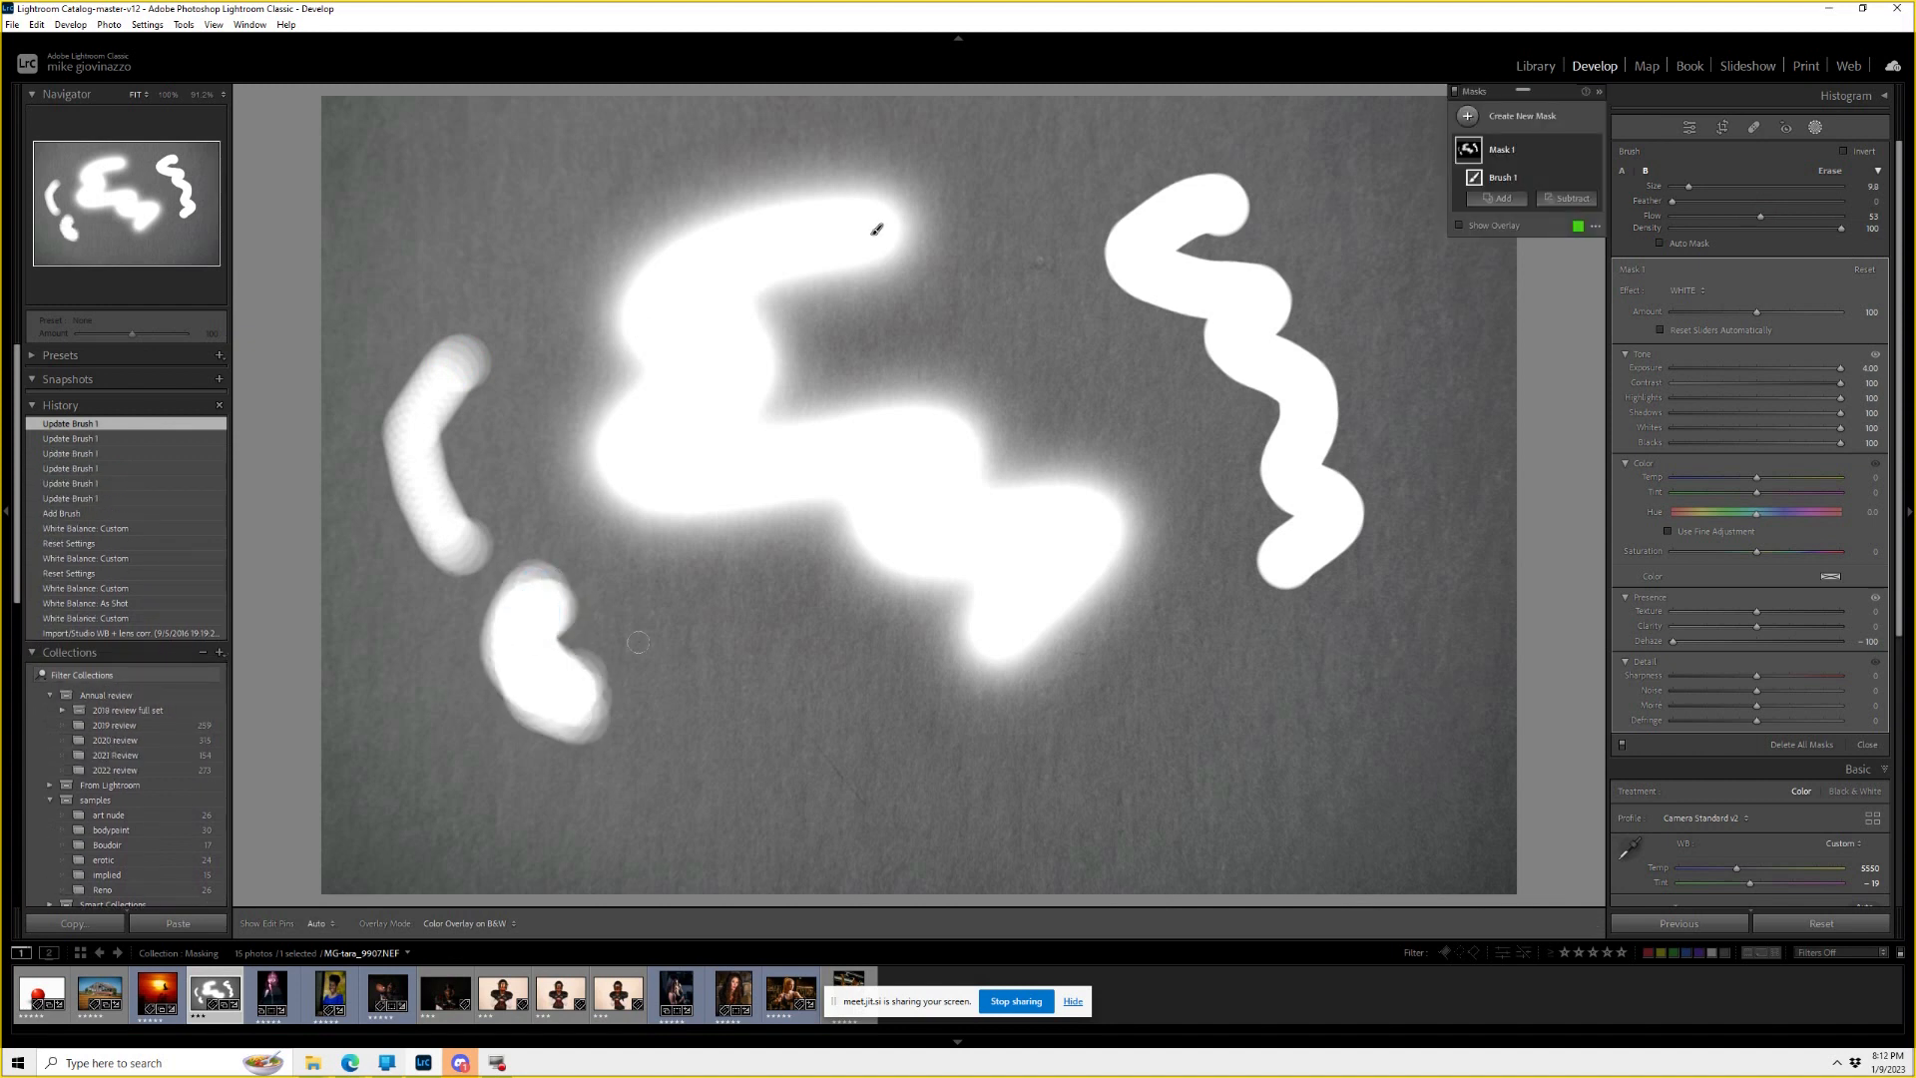
Set the brush flow to 8 and feather to 64, and build up a soft diagonal stroke with repeated passes in the backdrop's lower right.
left_click(1685, 216)
left_click_drag(1674, 203, 1780, 202)
left_click_drag(1330, 685, 1148, 739)
left_click_drag(1348, 706, 1108, 768)
left_click_drag(1331, 716, 1093, 776)
left_click_drag(1338, 718, 1088, 781)
left_click_drag(1345, 714, 1098, 779)
left_click_drag(1335, 716, 1098, 778)
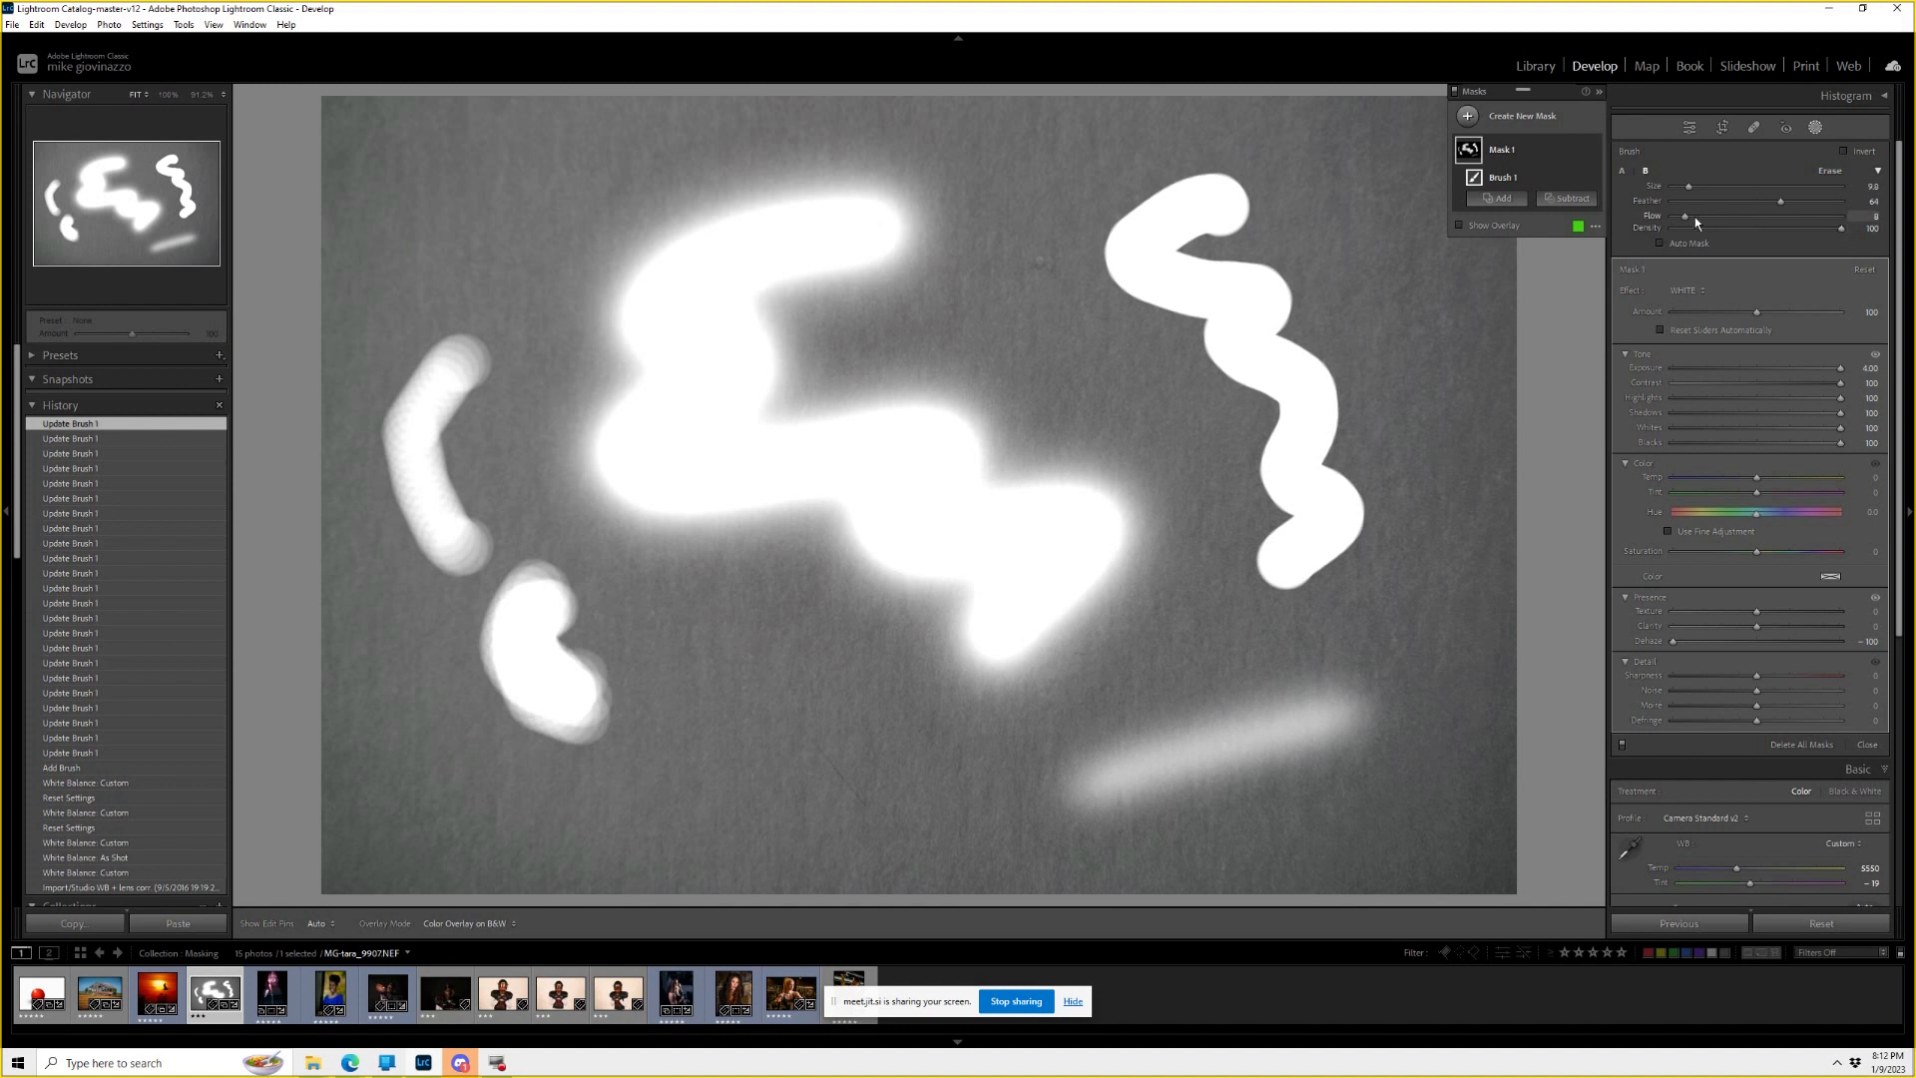
Set the brush flow to 100 and paint two short diagonal strokes below the large soft zigzag.
left_click_drag(1686, 216, 1858, 228)
left_click_drag(813, 664, 688, 740)
left_click_drag(873, 723, 798, 781)
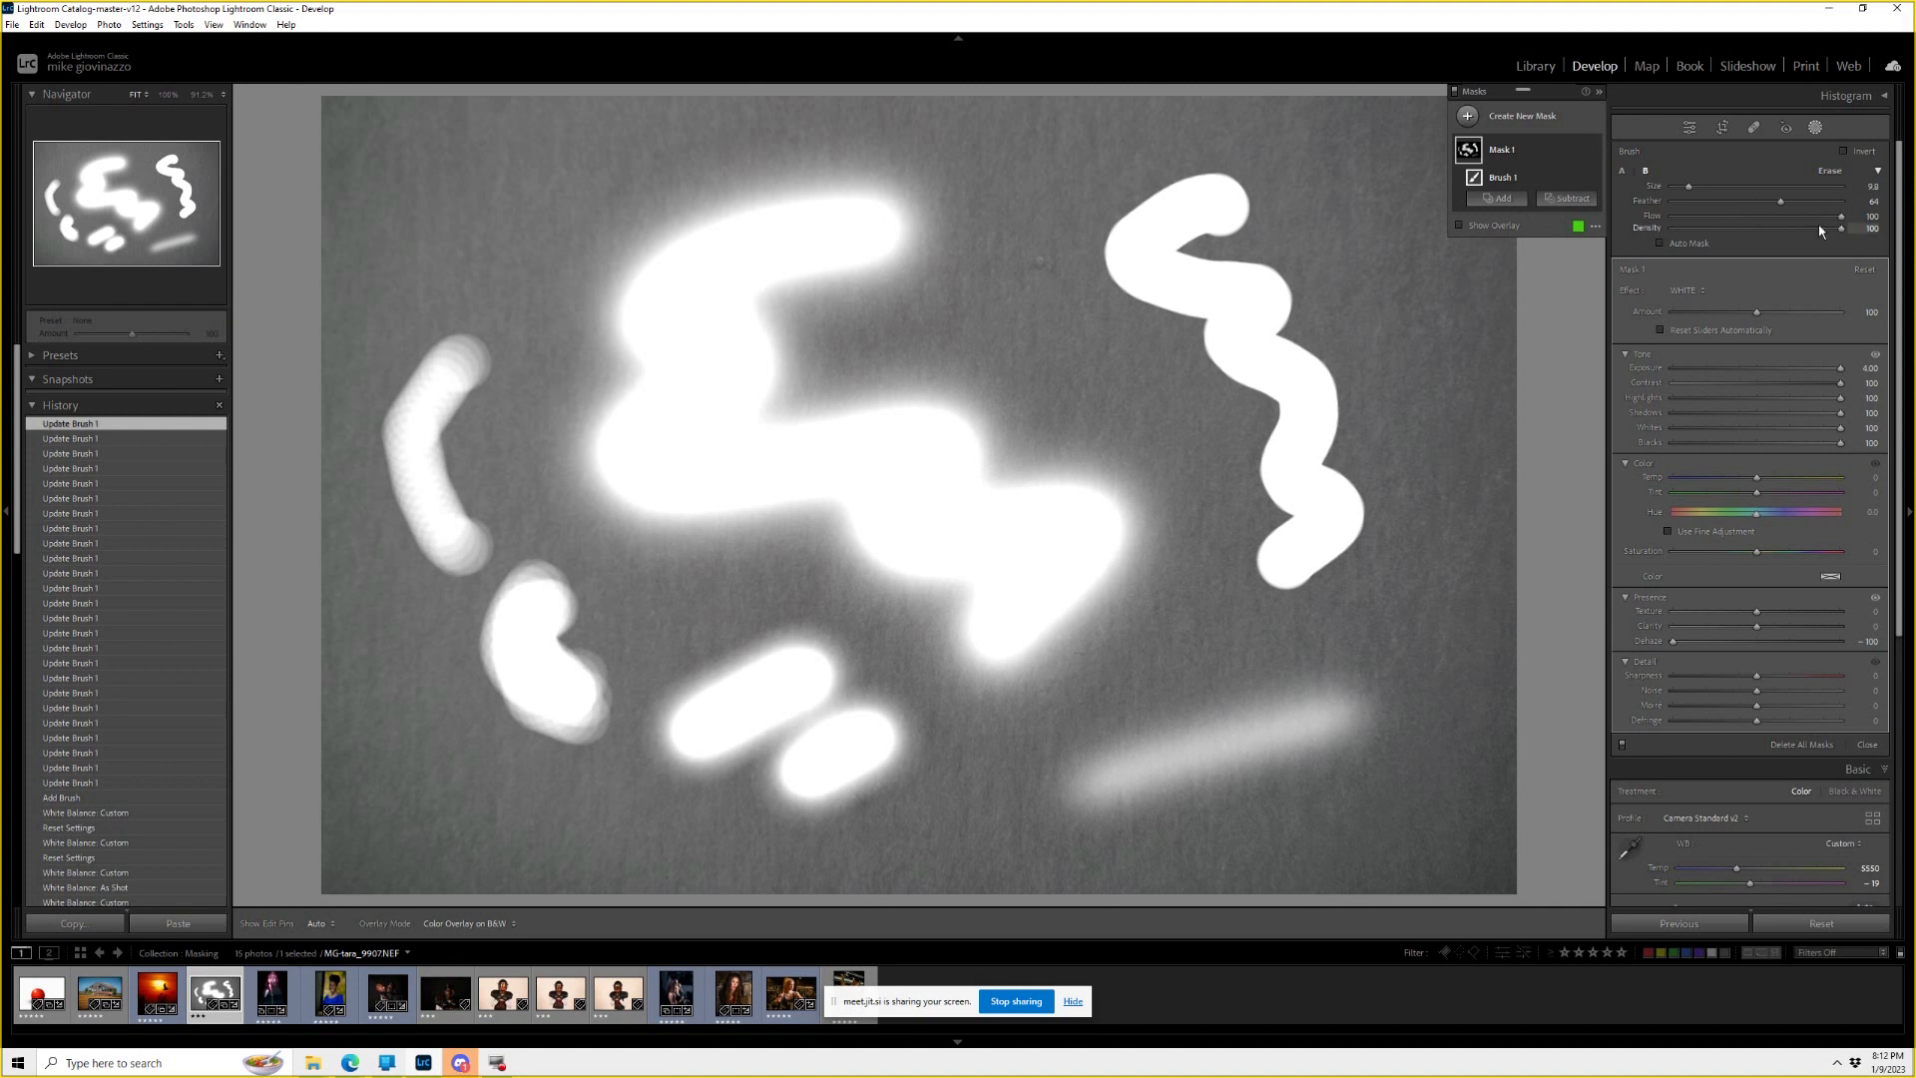
Lower the brush density to 14 and paint over the two short strokes until they become one faint patch.
left_click_drag(1849, 236, 1735, 233)
mouse_move(784, 699)
left_mouse_down()
mouse_move(698, 738)
mouse_move(808, 679)
mouse_move(689, 738)
mouse_move(699, 751)
left_mouse_up()
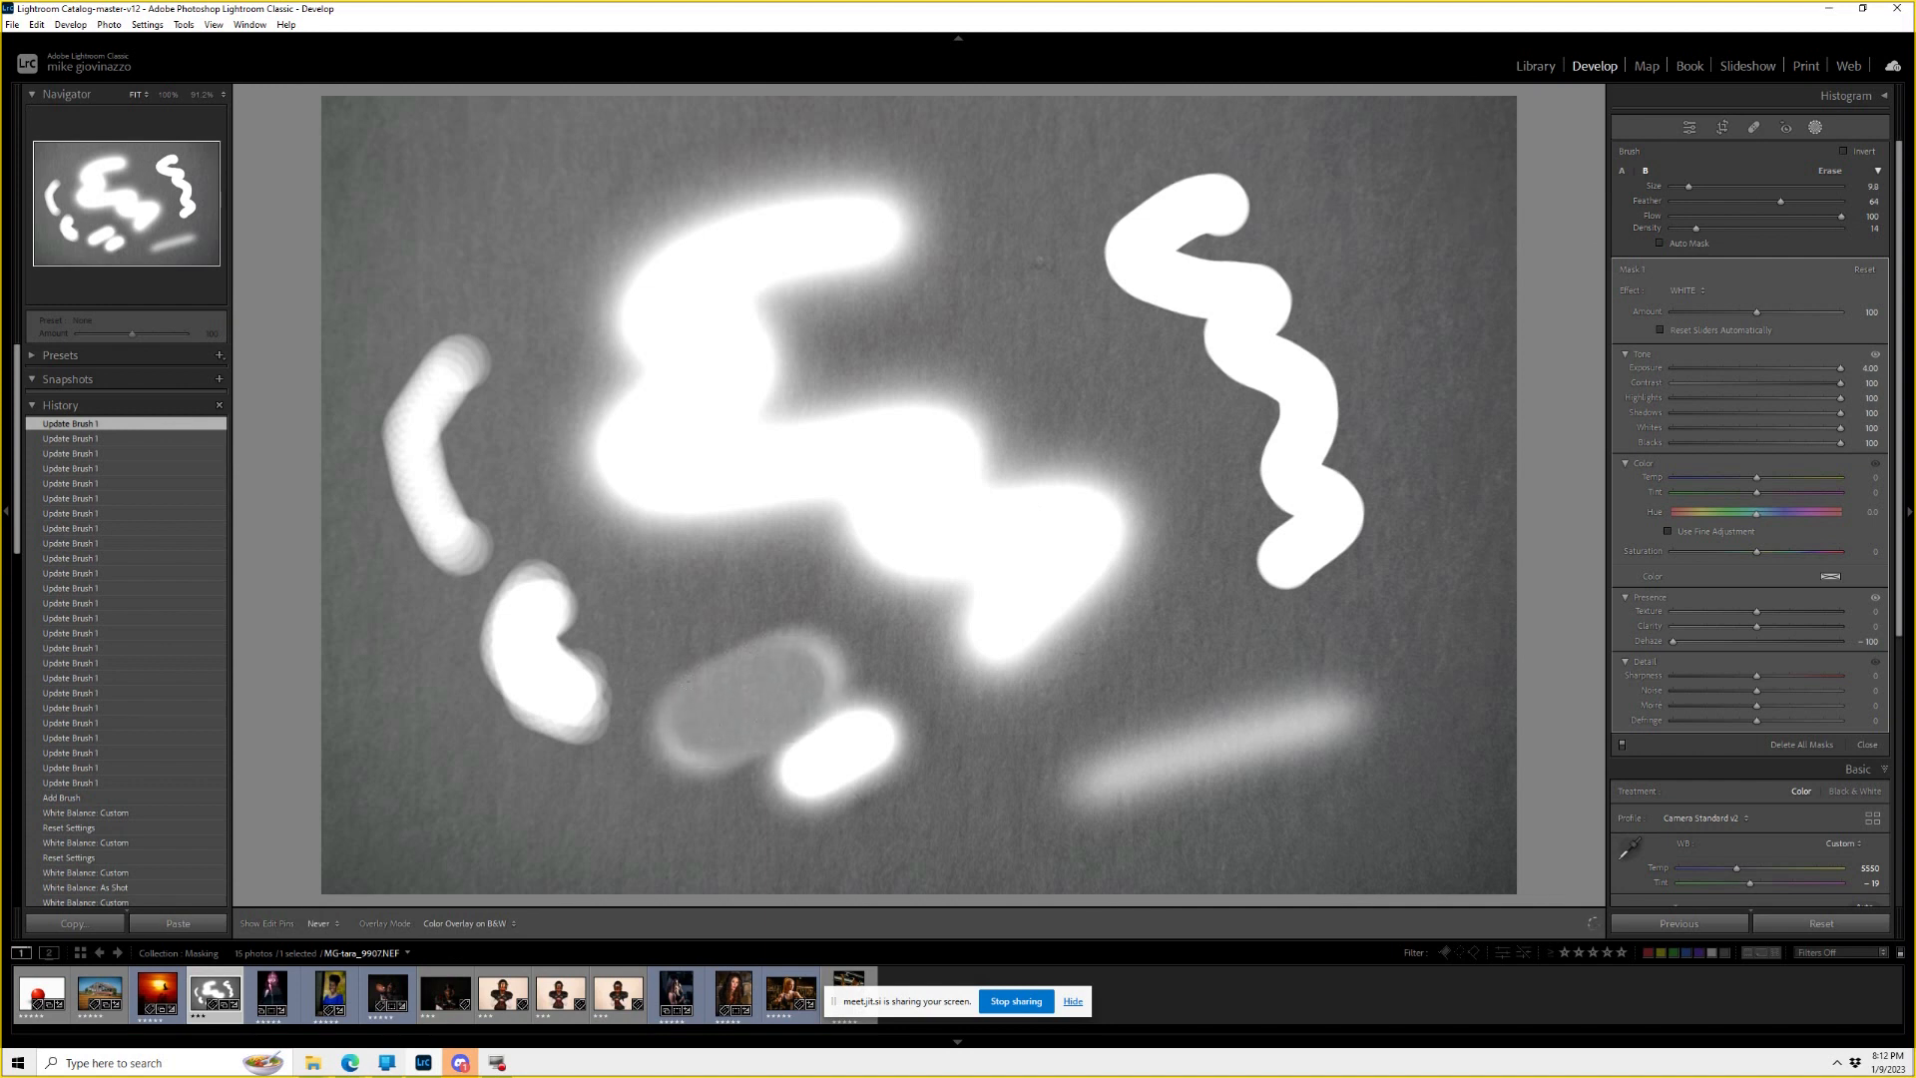
mouse_move(818, 653)
left_mouse_down()
mouse_move(795, 642)
mouse_move(654, 714)
mouse_move(733, 779)
mouse_move(808, 739)
left_mouse_up()
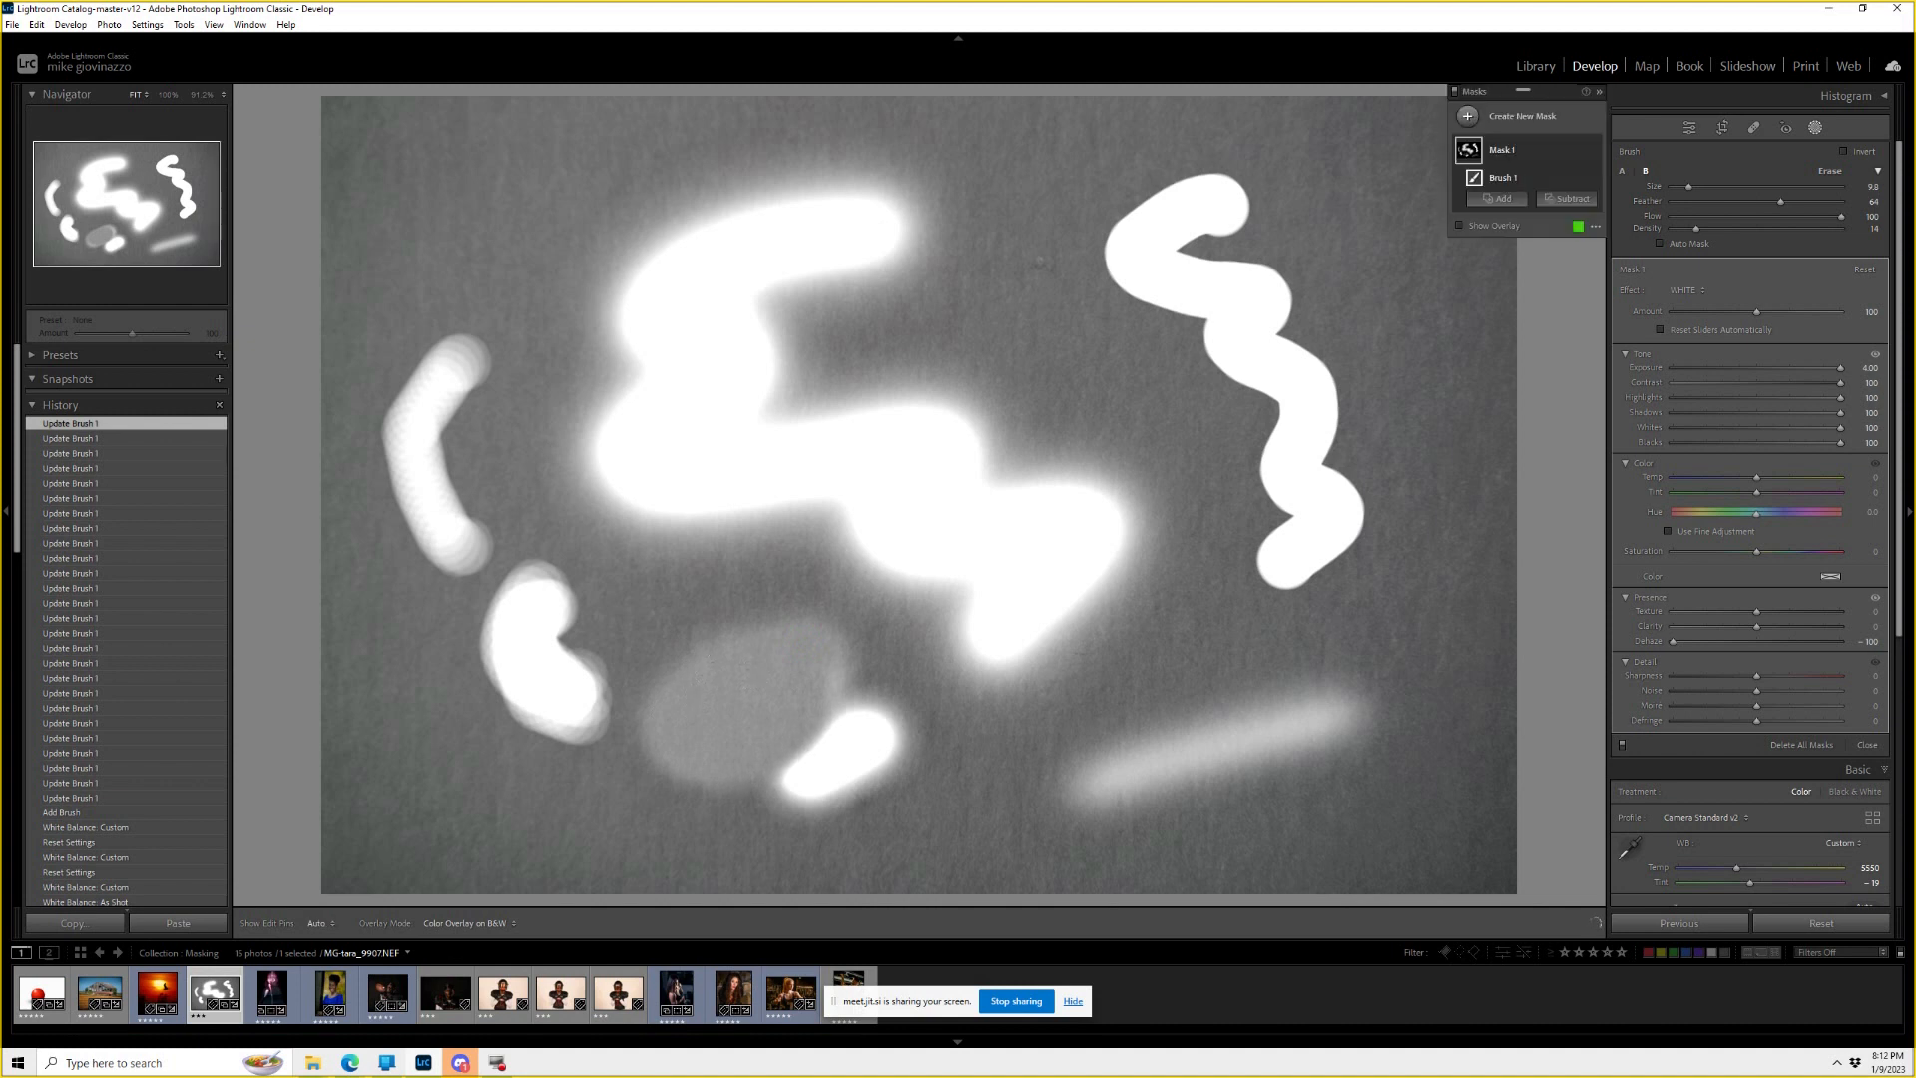
left_click_drag(662, 581, 676, 589)
mouse_move(848, 727)
left_mouse_down()
mouse_move(856, 740)
mouse_move(811, 764)
mouse_move(841, 754)
mouse_move(798, 666)
left_mouse_up()
mouse_move(710, 619)
left_mouse_down()
mouse_move(664, 639)
mouse_move(808, 743)
mouse_move(884, 768)
mouse_move(866, 743)
left_mouse_up()
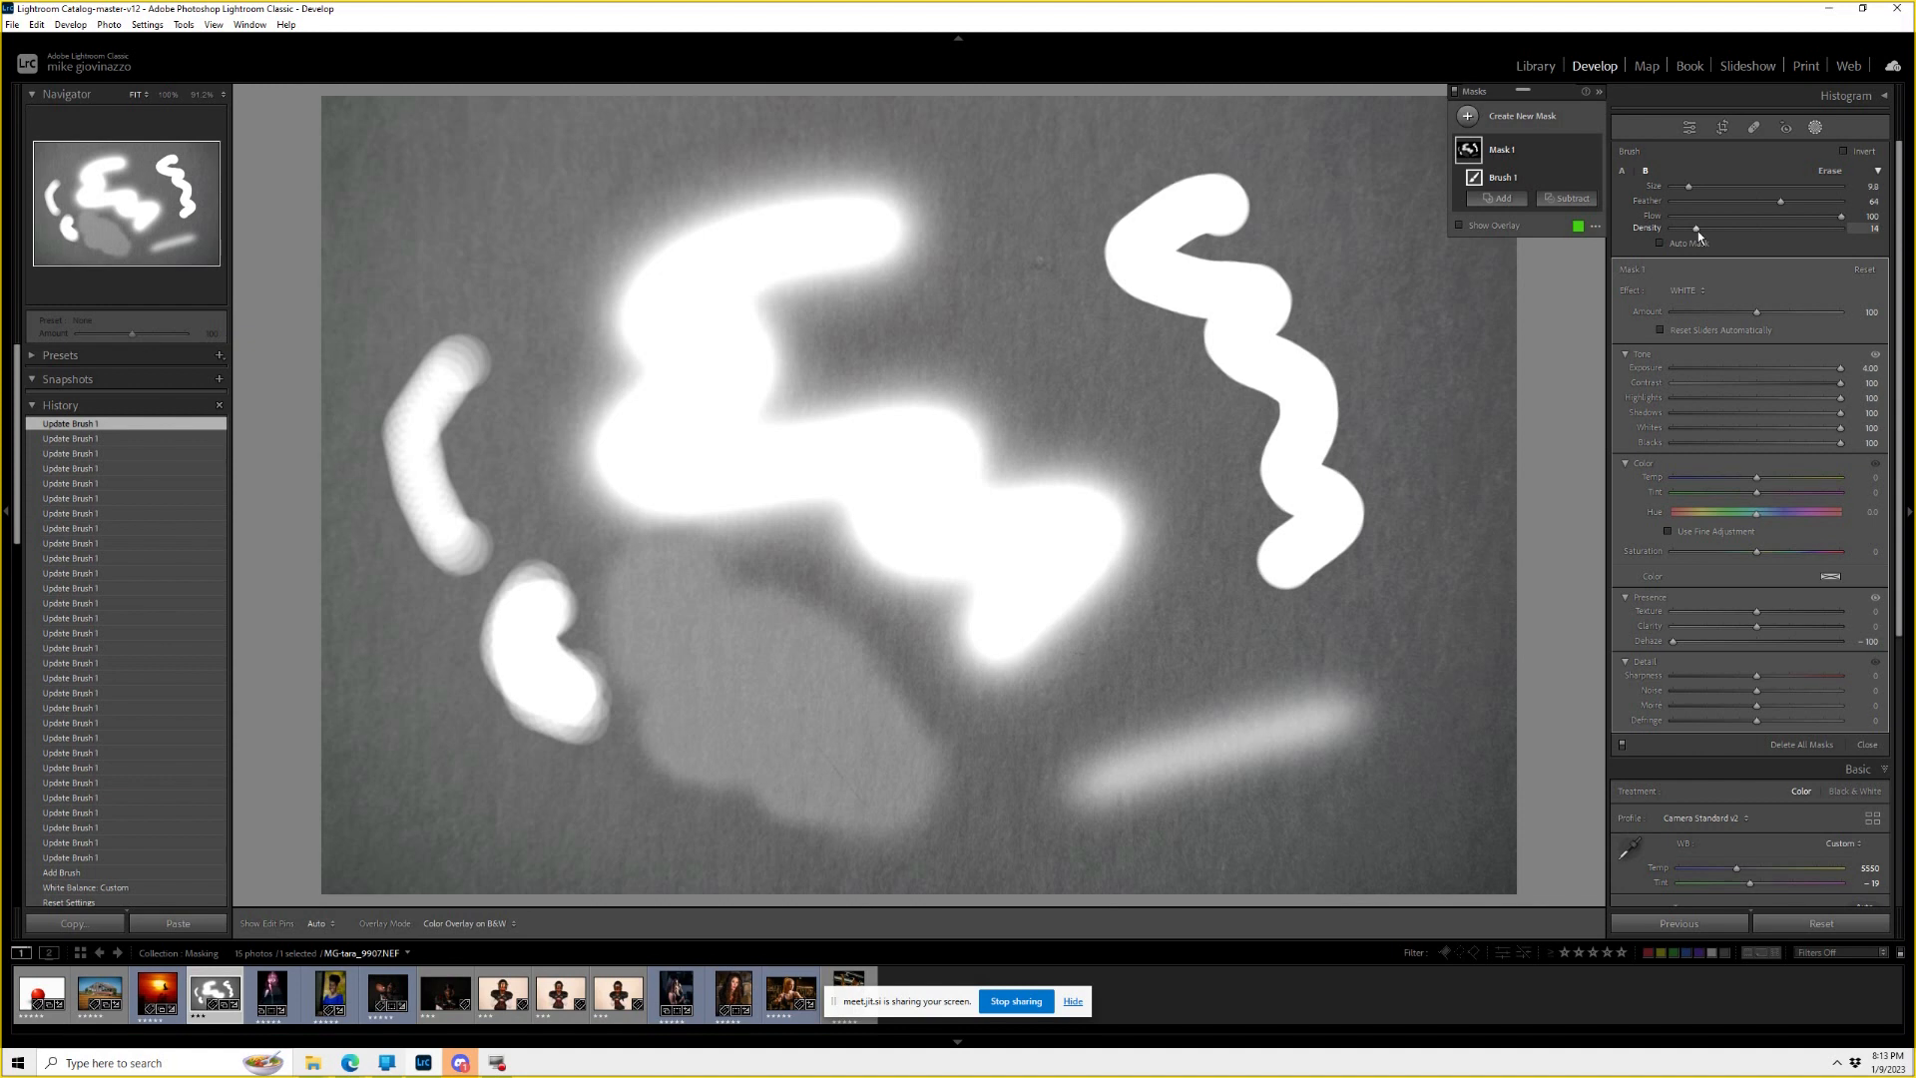
Raise the brush density to about half for one dab inside the faint patch, and to 100 for a second dab beside it.
left_click_drag(1696, 228, 1759, 231)
left_click(770, 686)
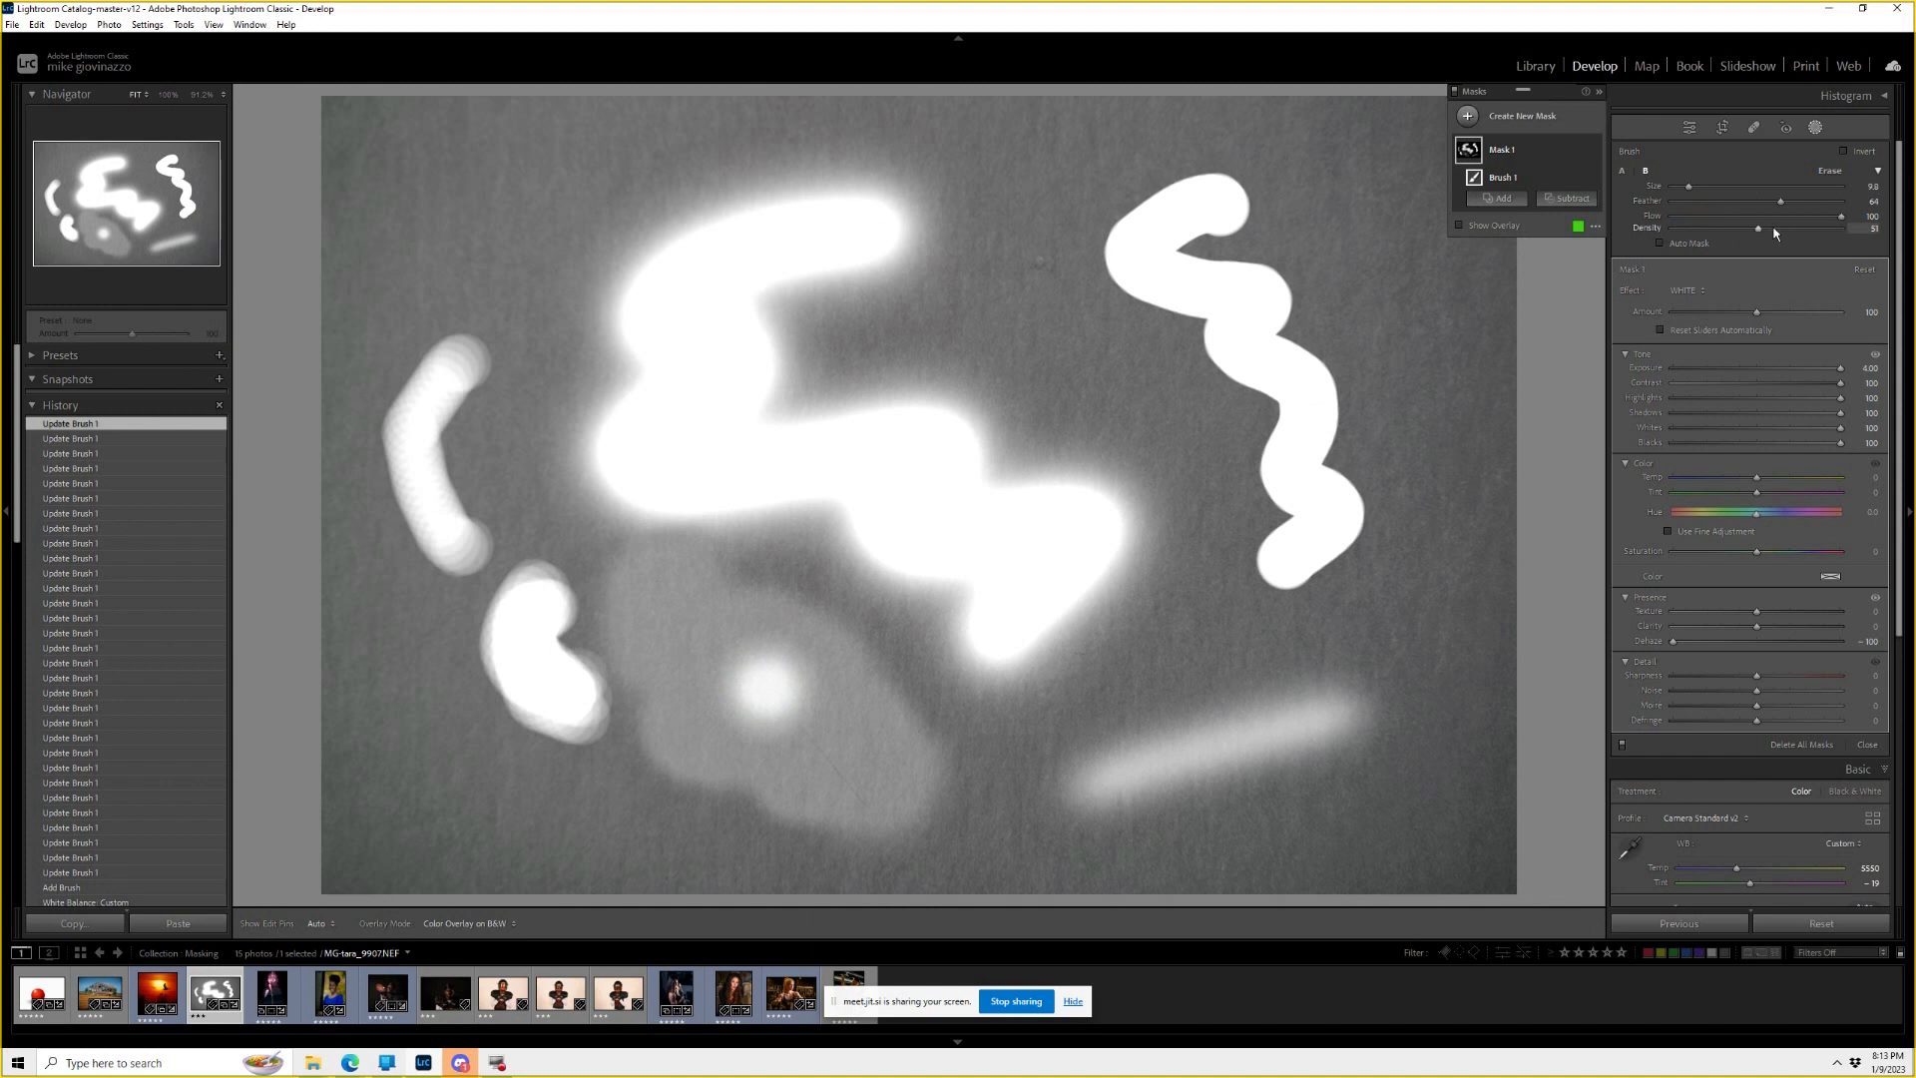
left_click_drag(1759, 227, 1844, 227)
left_click_drag(817, 731, 826, 735)
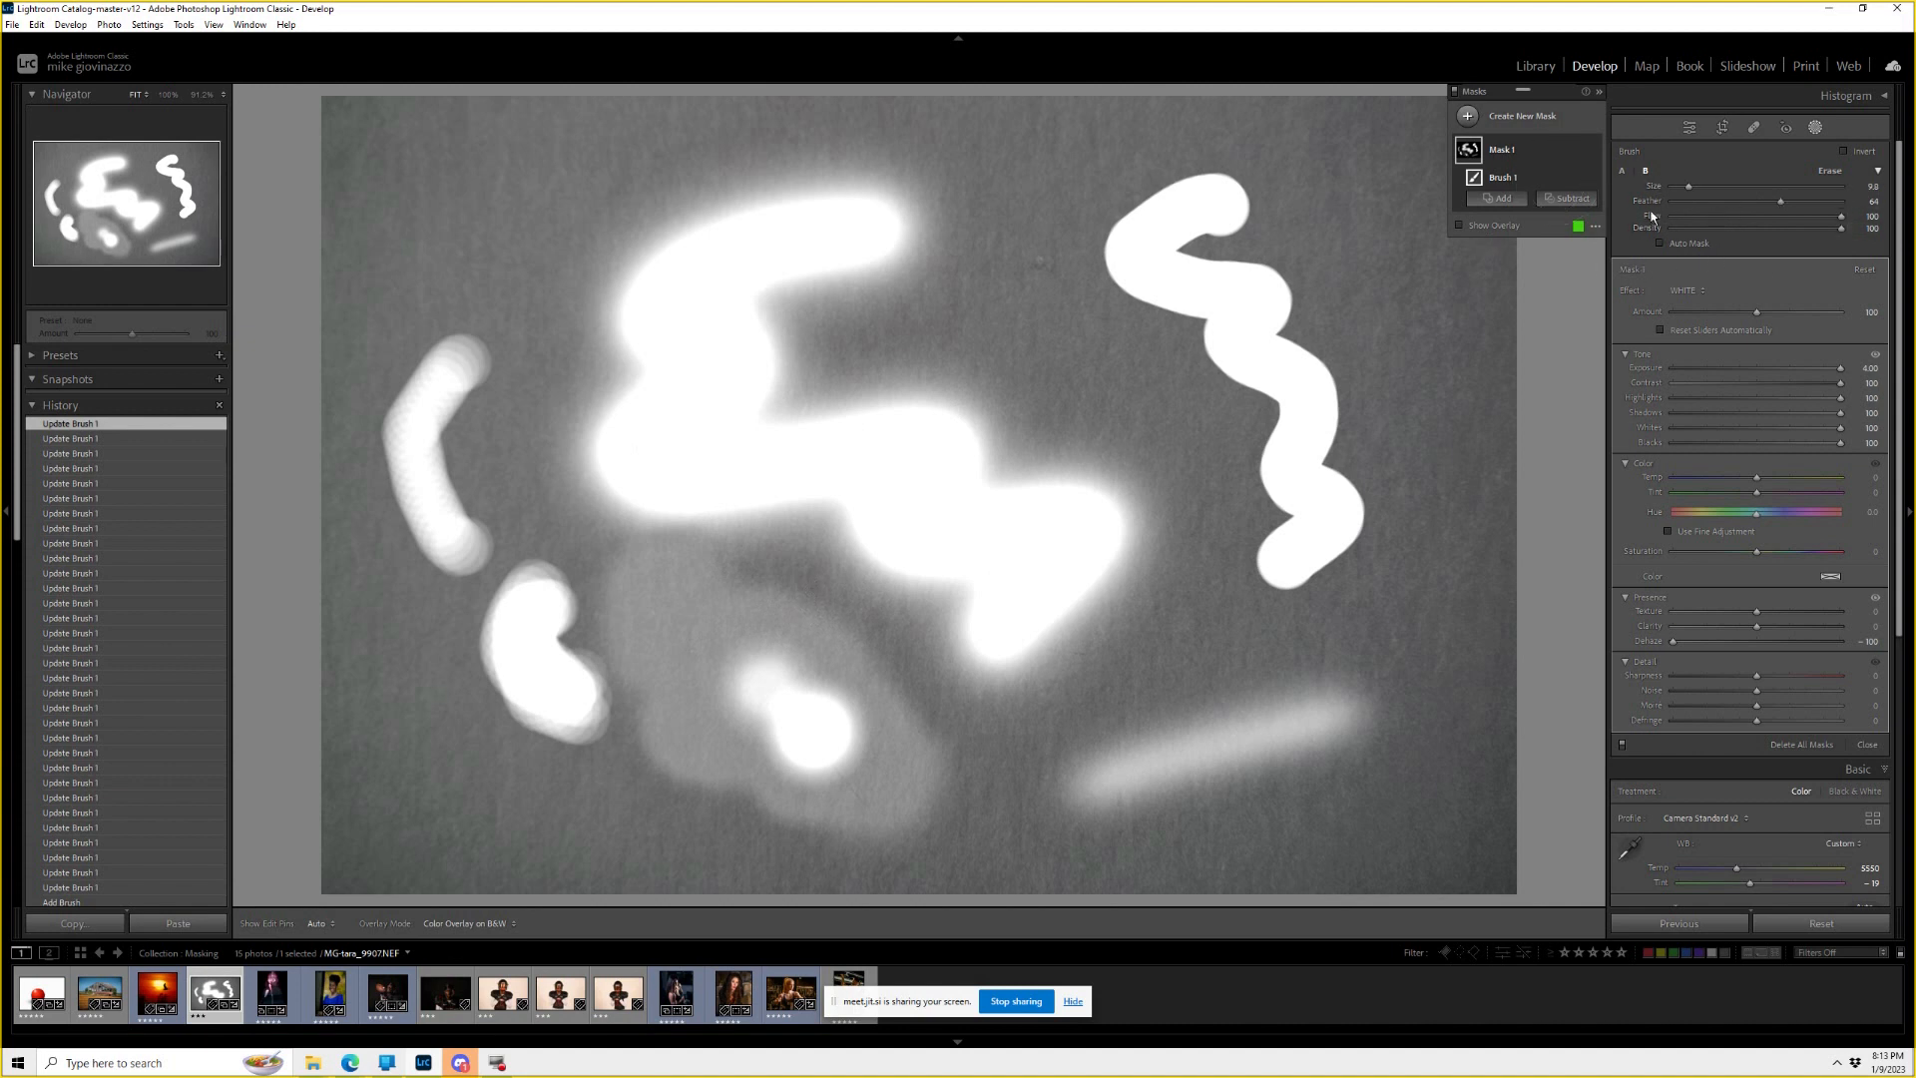
Erase the painted strokes with an enlarged eraser brush and delete Mask 1.
left_click(1833, 173)
mouse_move(770, 636)
left_mouse_down()
mouse_move(701, 631)
mouse_move(764, 633)
mouse_move(813, 751)
mouse_move(773, 729)
mouse_move(842, 721)
mouse_move(675, 583)
mouse_move(869, 716)
mouse_move(763, 790)
mouse_move(653, 734)
left_mouse_up()
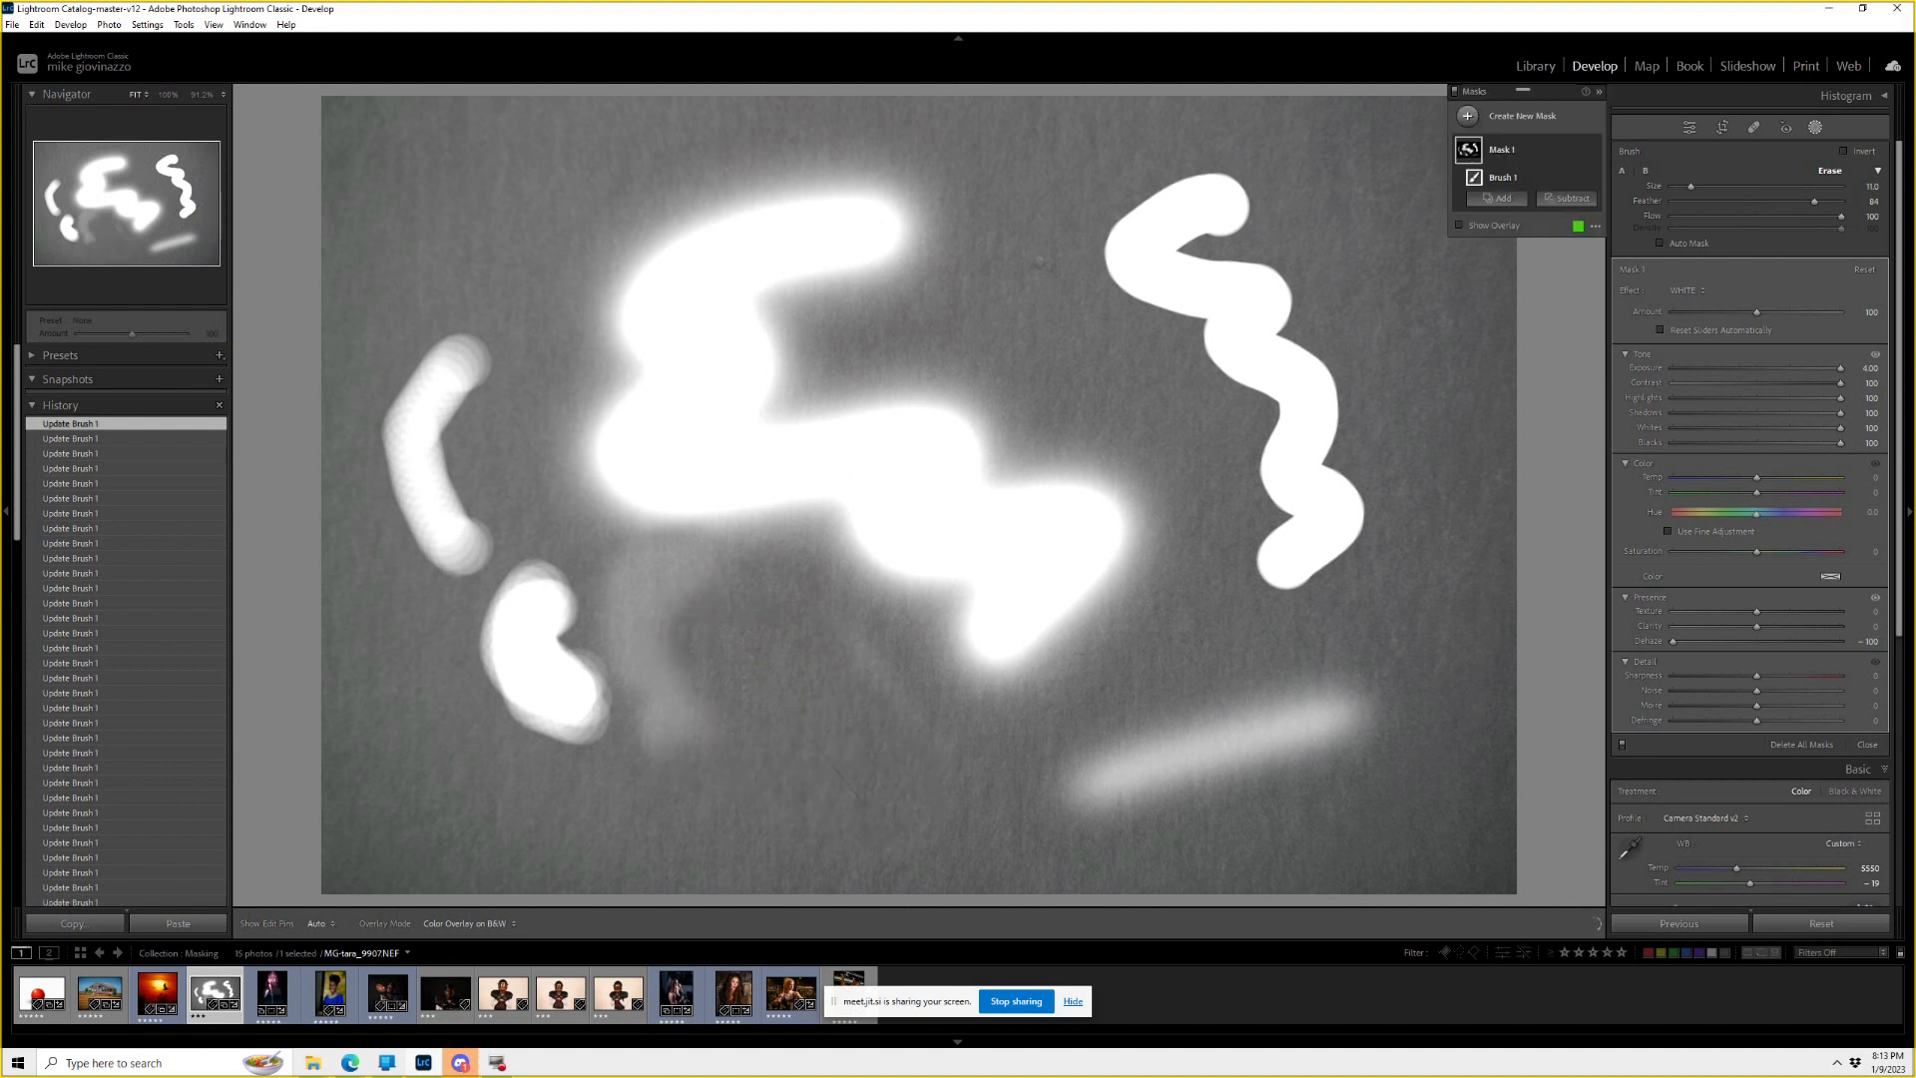
scroll(877, 230, "up", 1)
mouse_move(1038, 734)
left_mouse_down()
mouse_move(1248, 763)
mouse_move(744, 733)
mouse_move(574, 689)
mouse_move(439, 430)
mouse_move(704, 184)
mouse_move(1197, 220)
mouse_move(1307, 469)
mouse_move(1143, 357)
mouse_move(744, 374)
mouse_move(928, 420)
mouse_move(1098, 549)
mouse_move(928, 439)
left_mouse_up()
left_click_drag(493, 431, 565, 522)
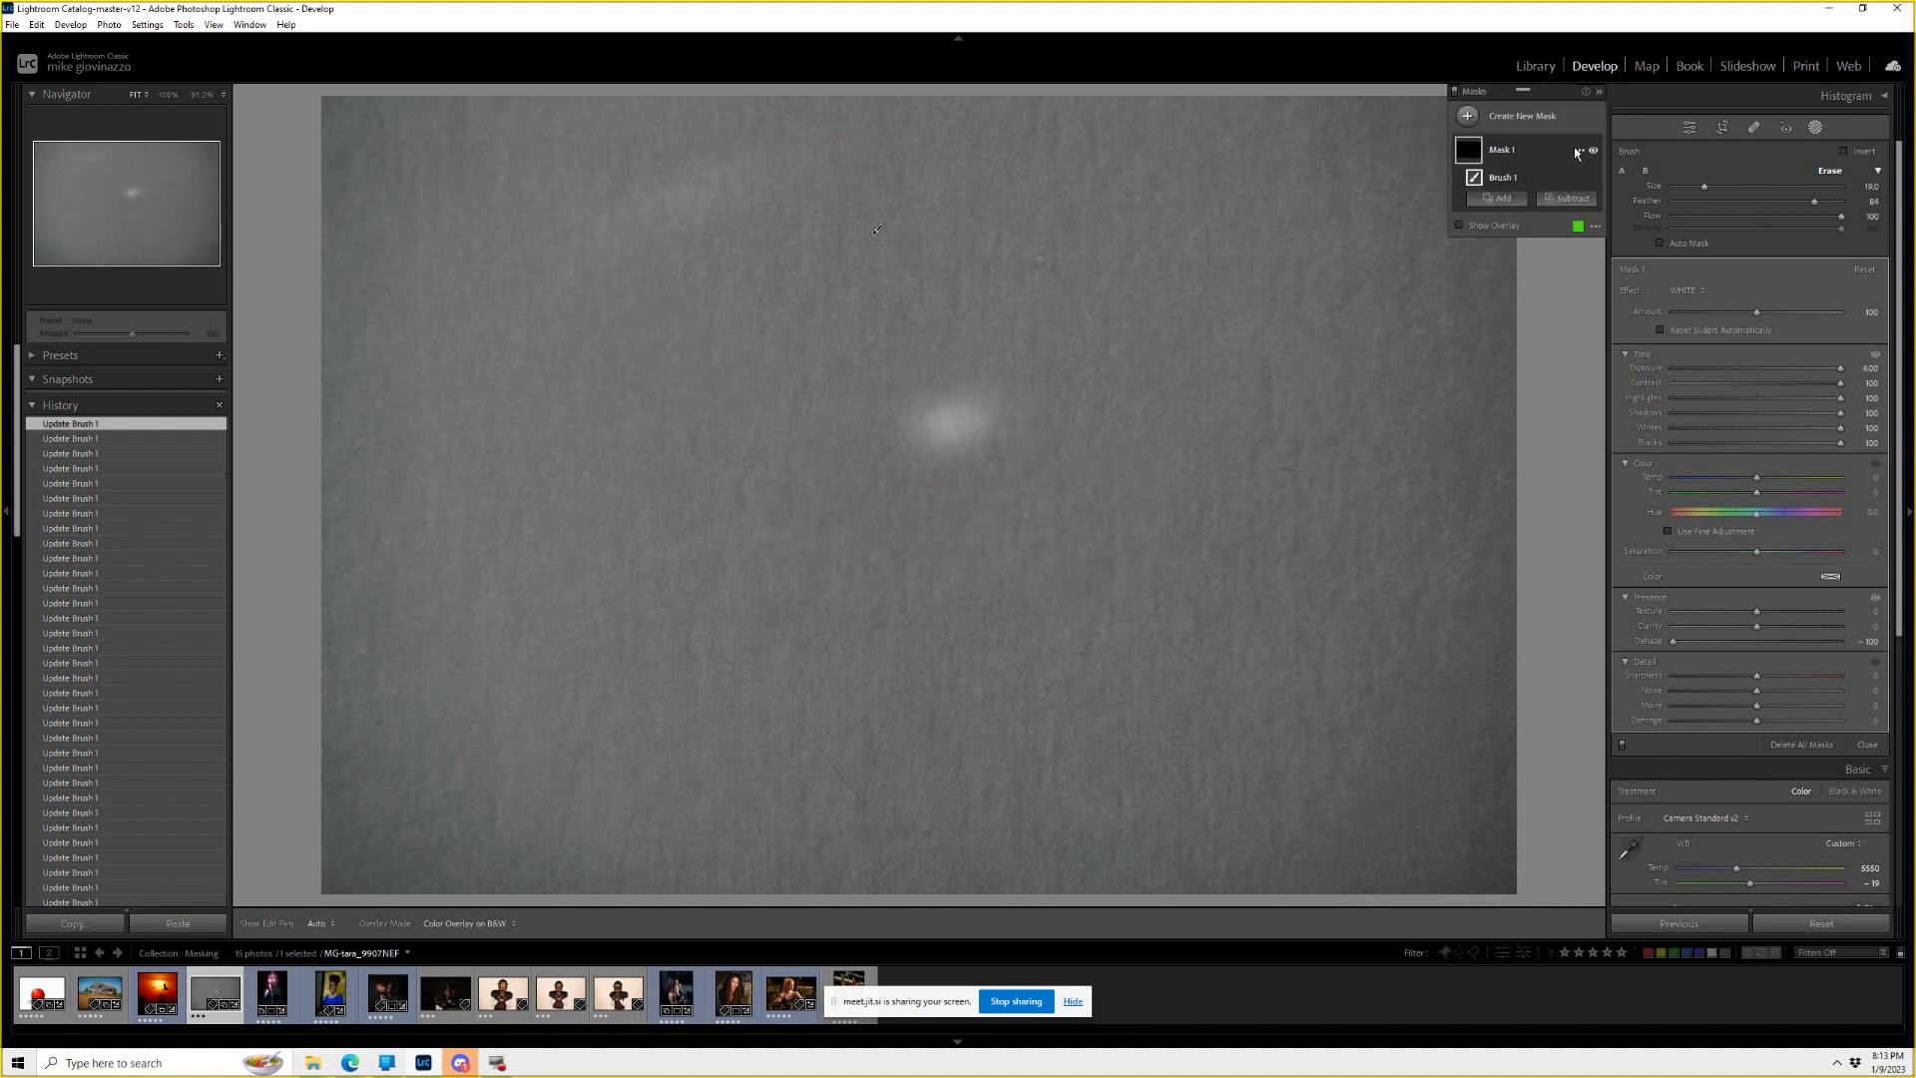
left_click(1578, 152)
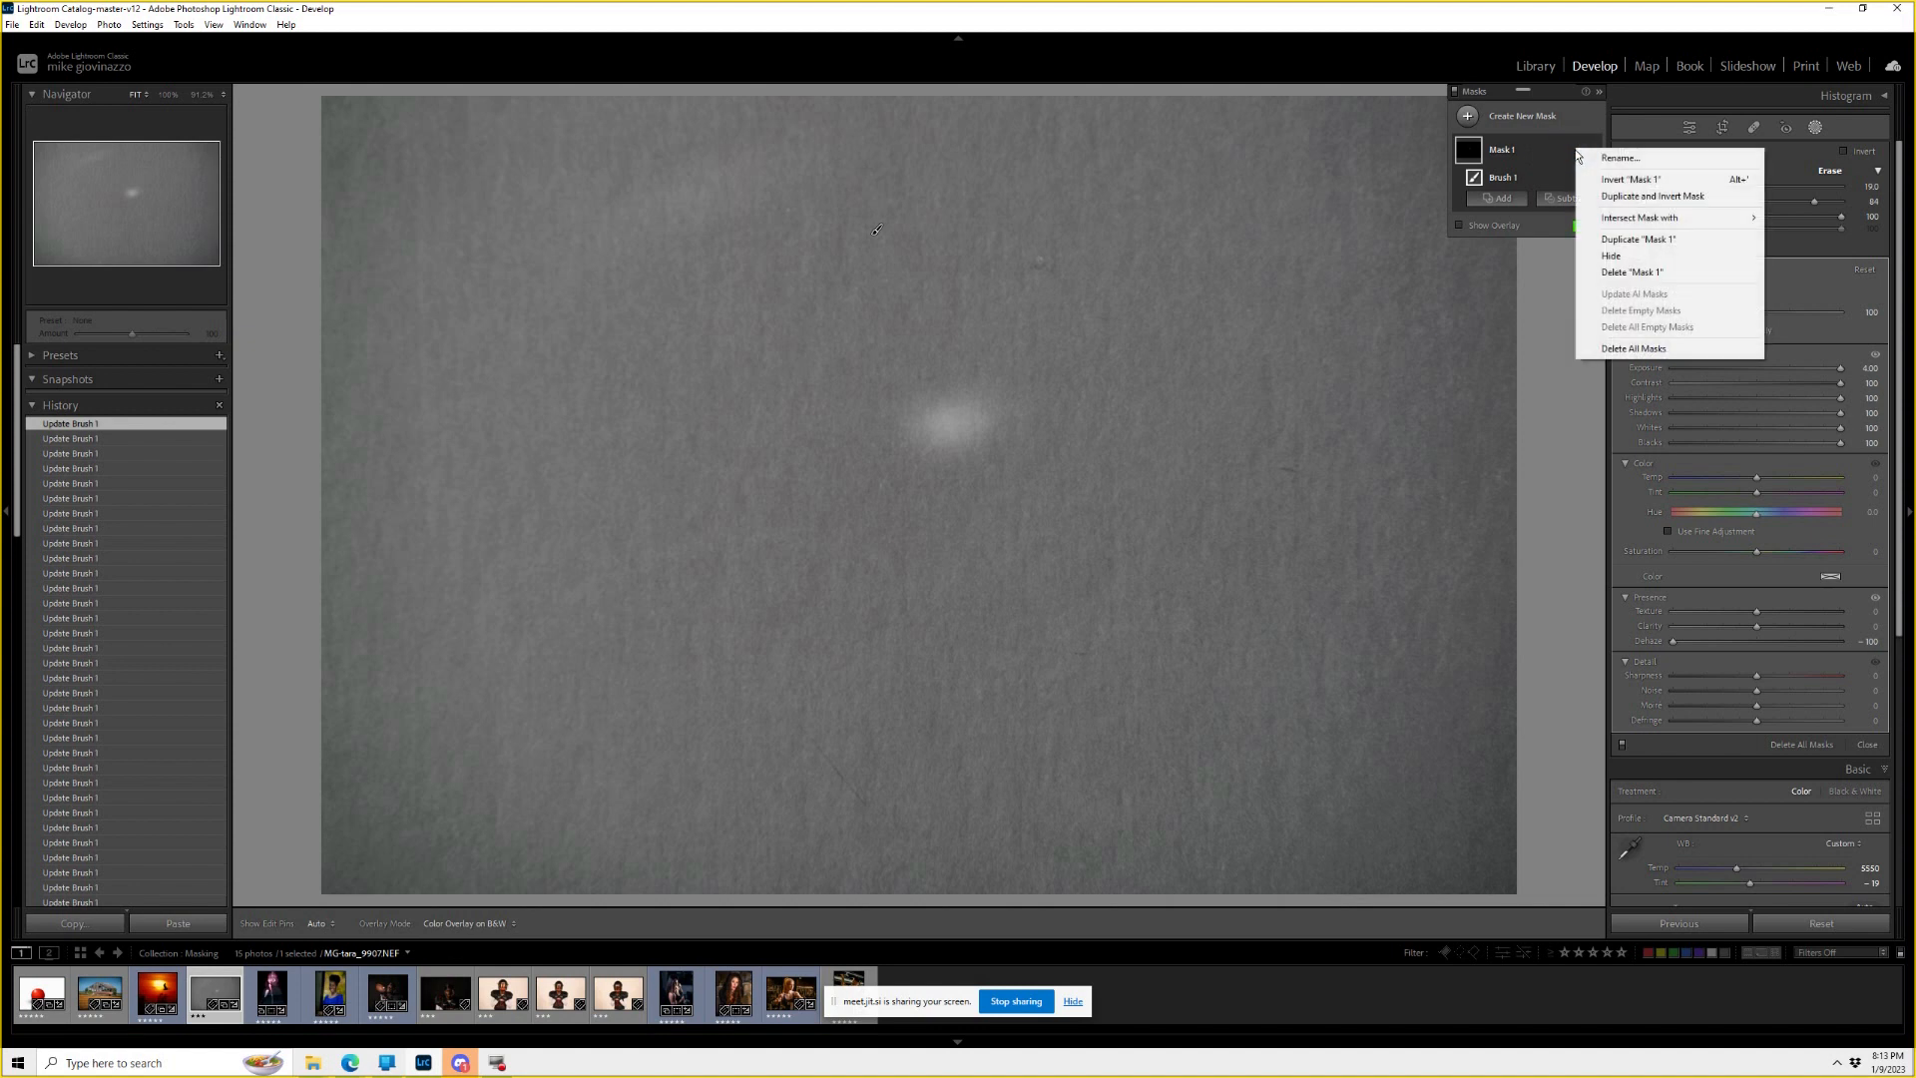
left_click(1646, 273)
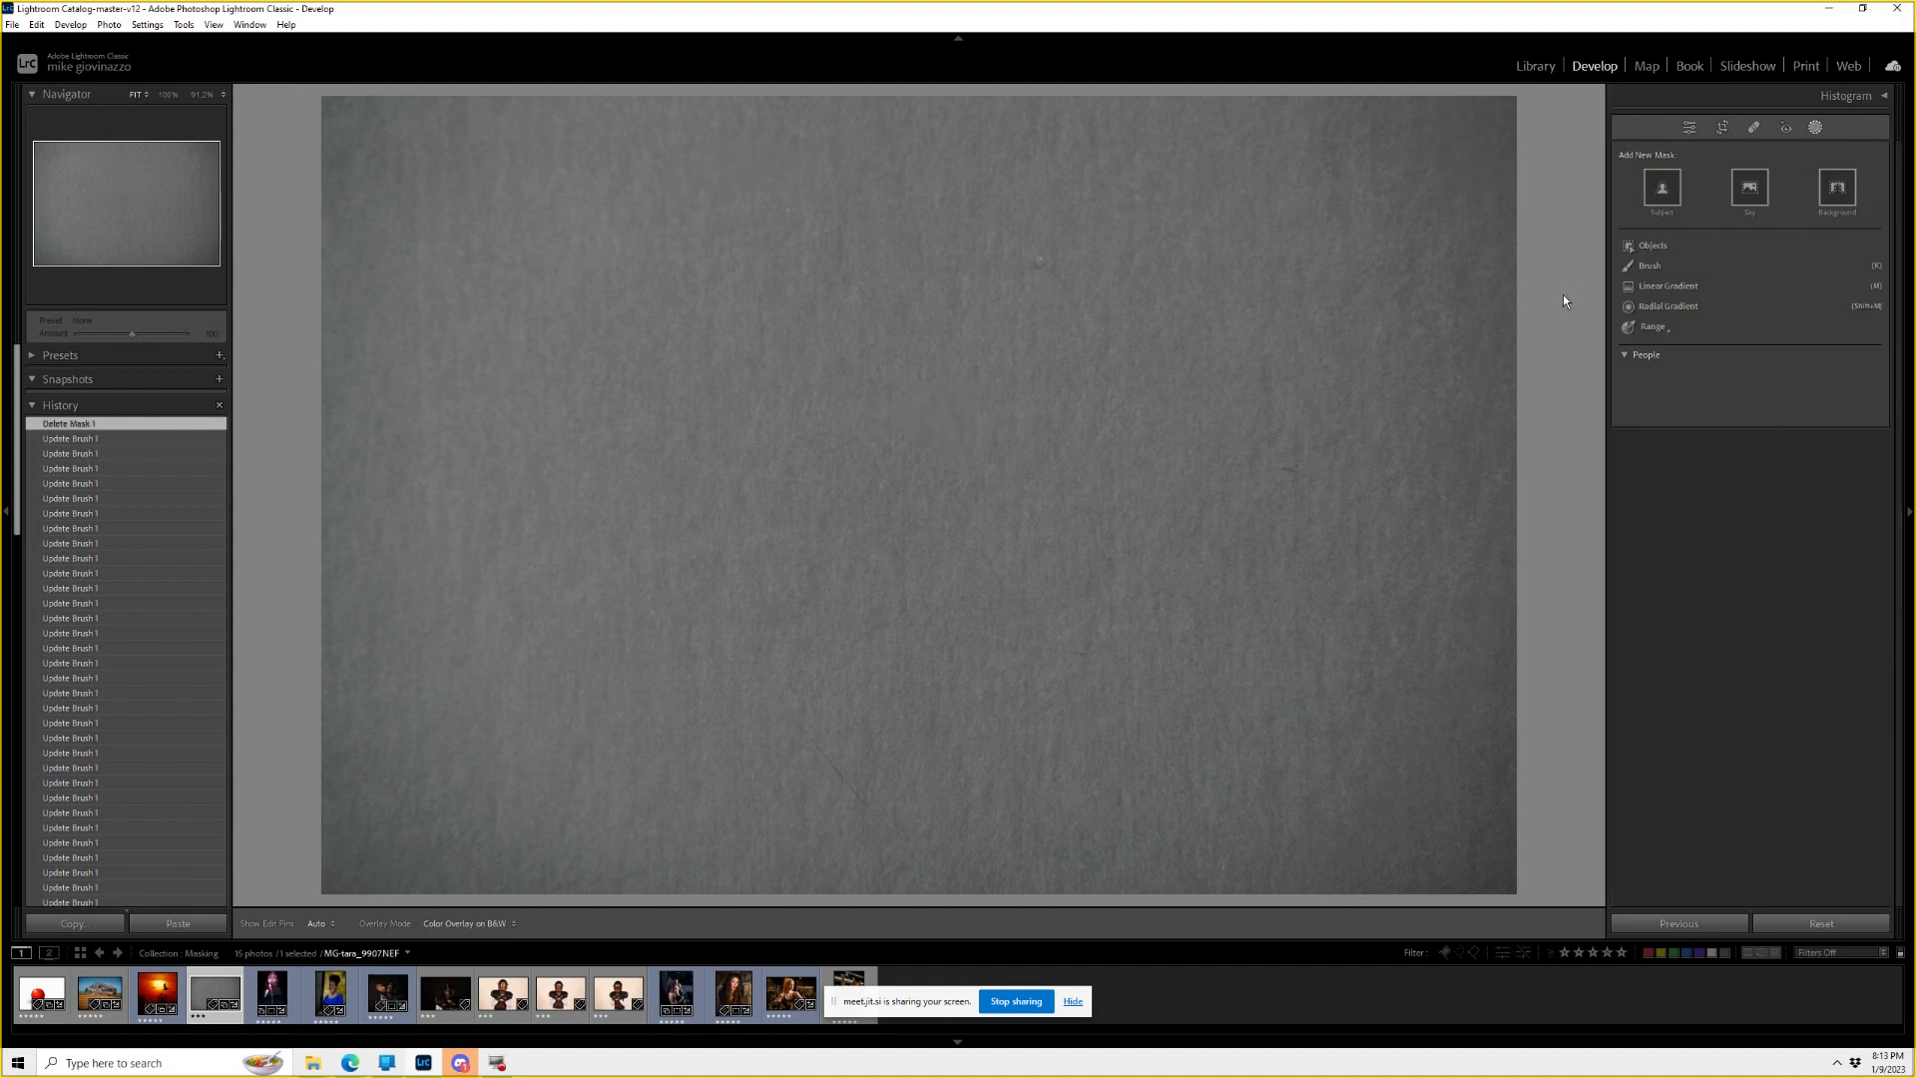
Create a new brush mask with feather 100 and paint a zigzag stroke plus two diagonal strokes on the backdrop.
left_click(1650, 271)
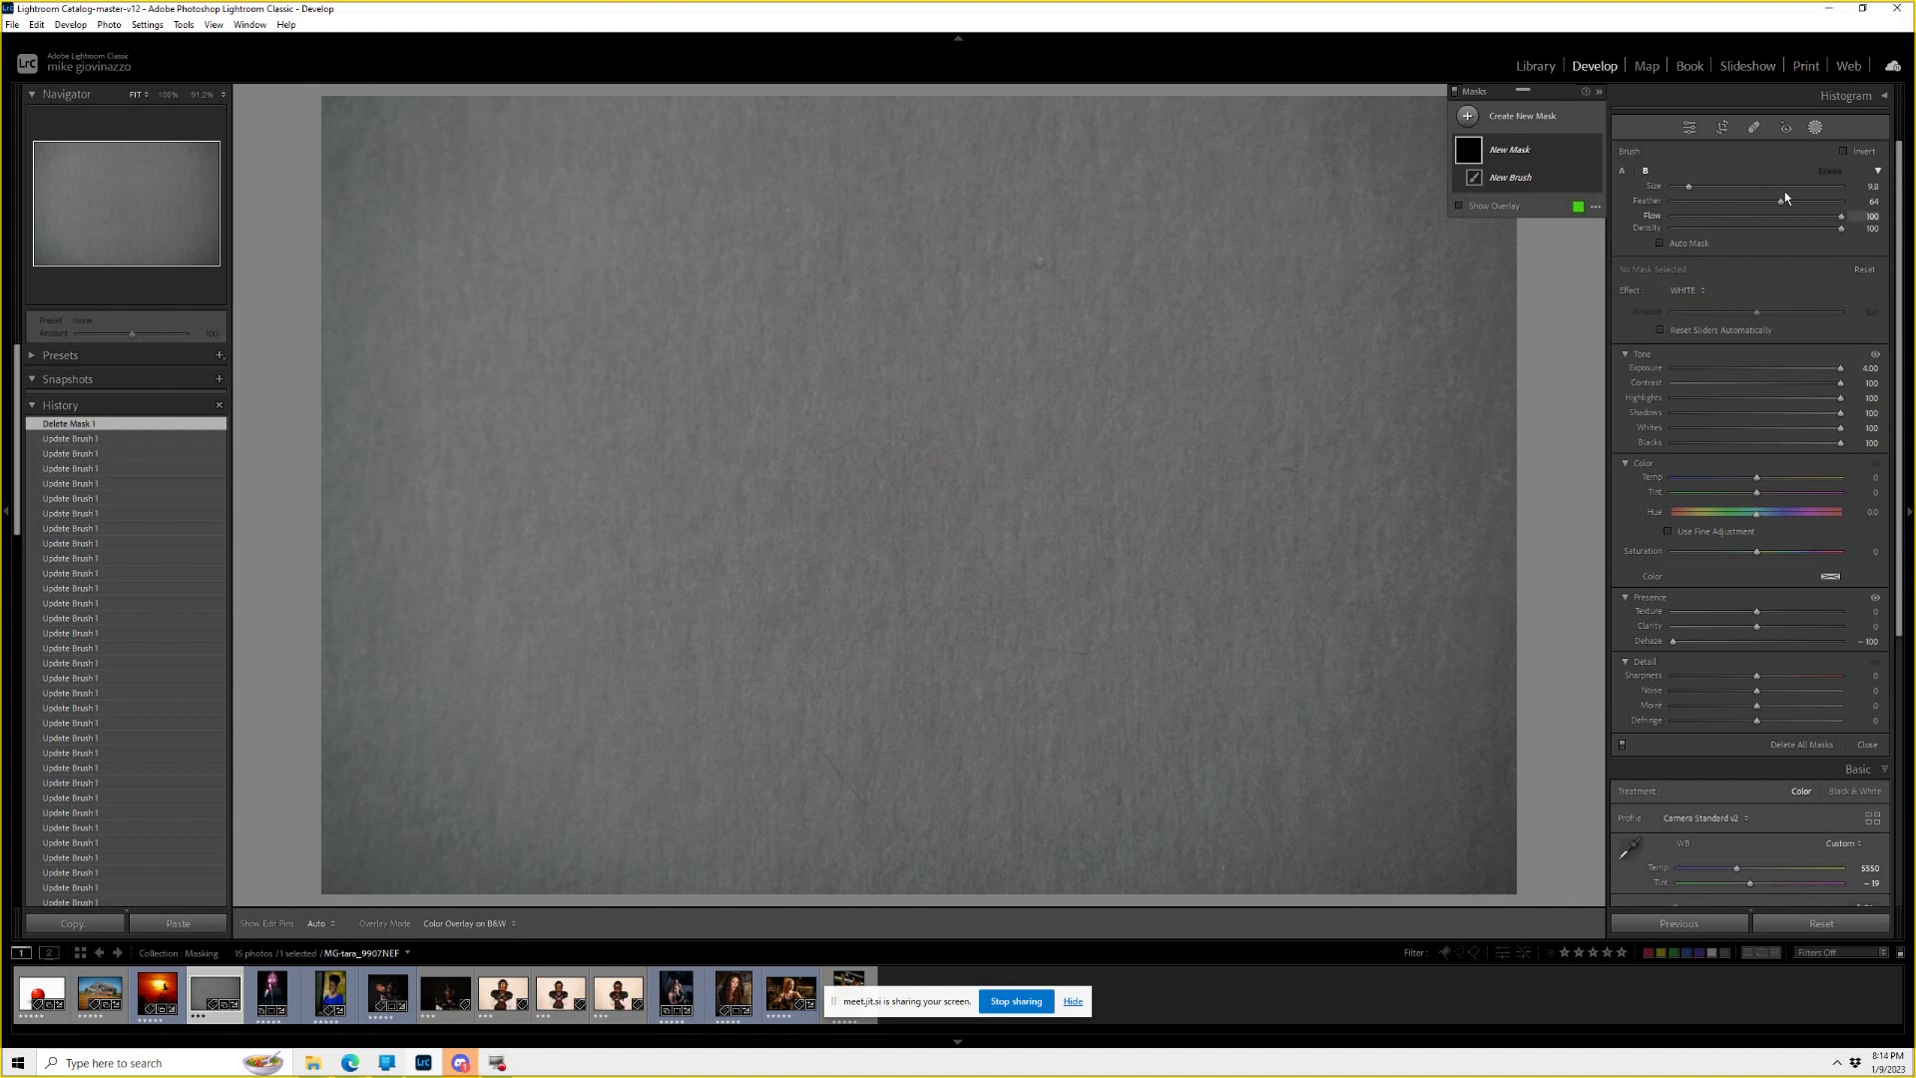
left_click_drag(1783, 201, 1869, 196)
mouse_move(891, 282)
left_mouse_down()
mouse_move(703, 389)
mouse_move(961, 597)
left_mouse_up()
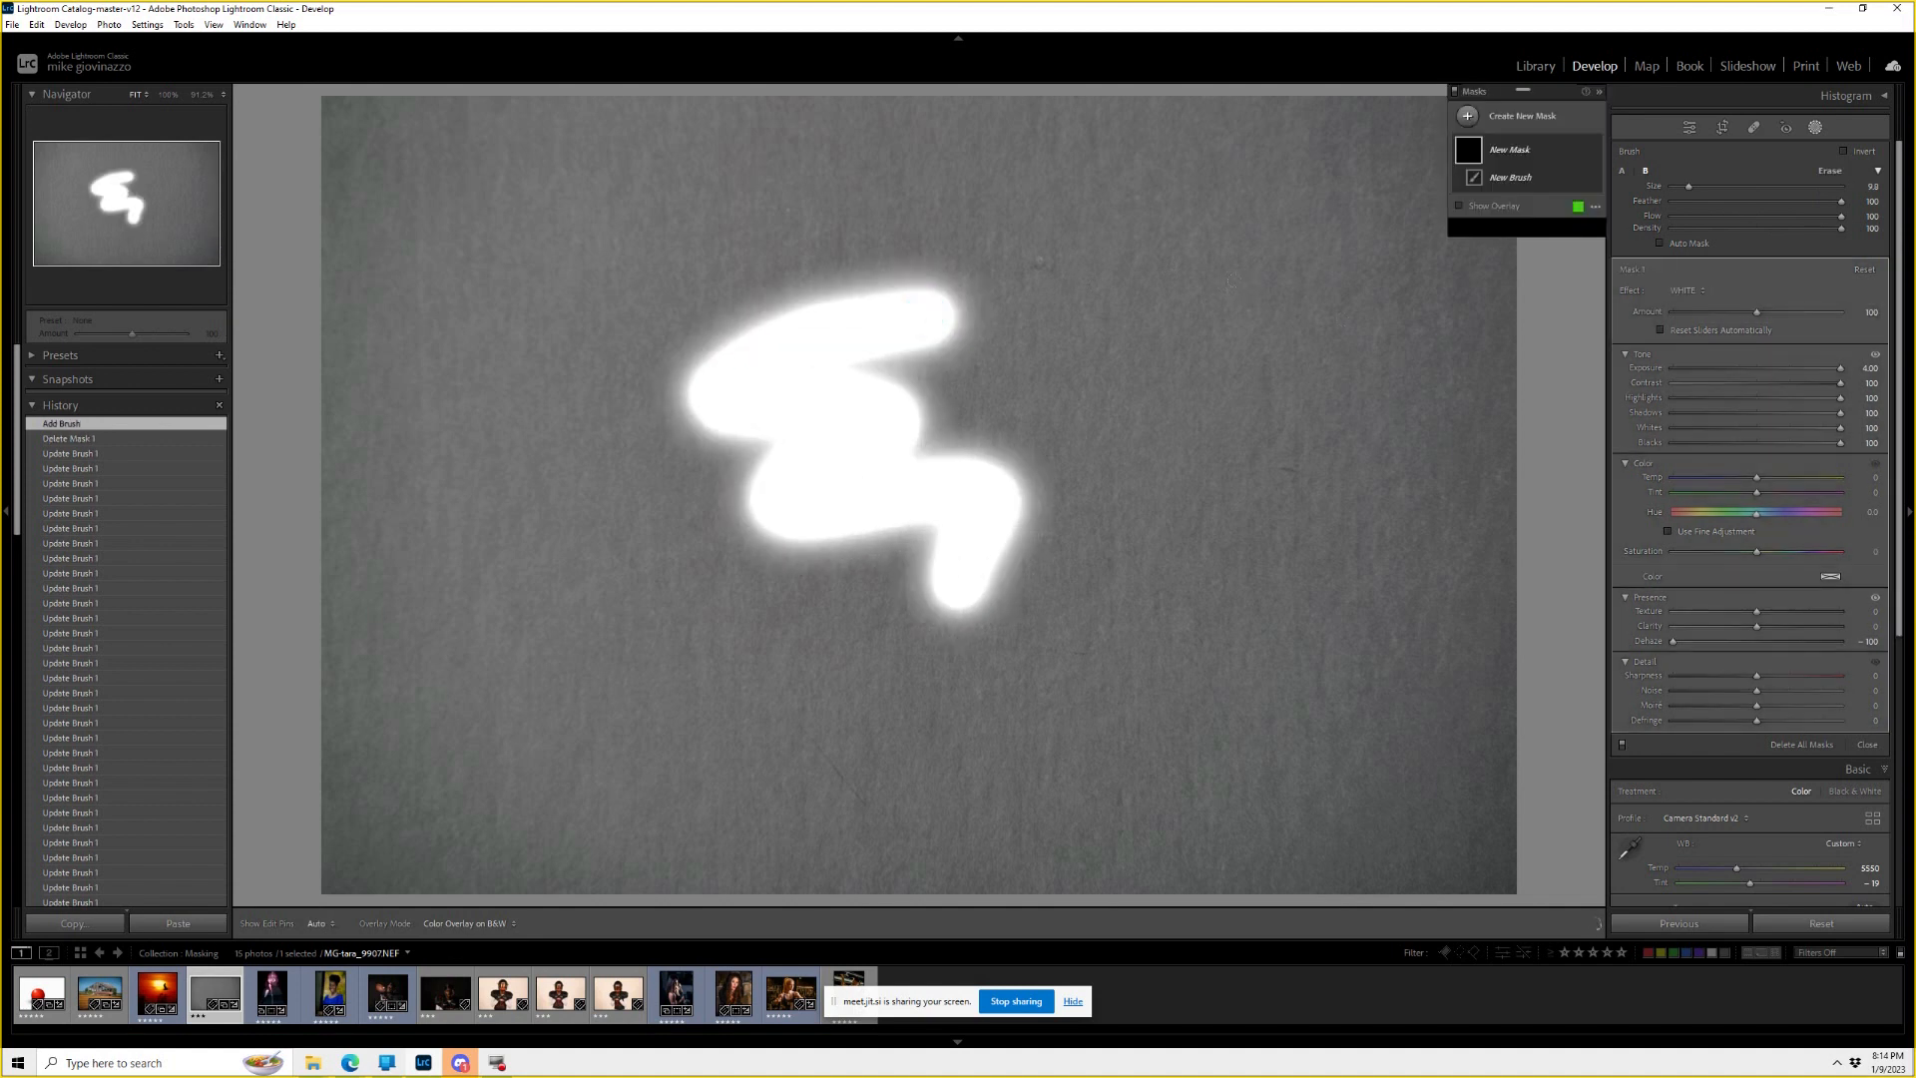
left_click_drag(1282, 317, 1078, 454)
mouse_move(1173, 549)
left_mouse_down()
mouse_move(1297, 496)
mouse_move(1138, 577)
left_mouse_up()
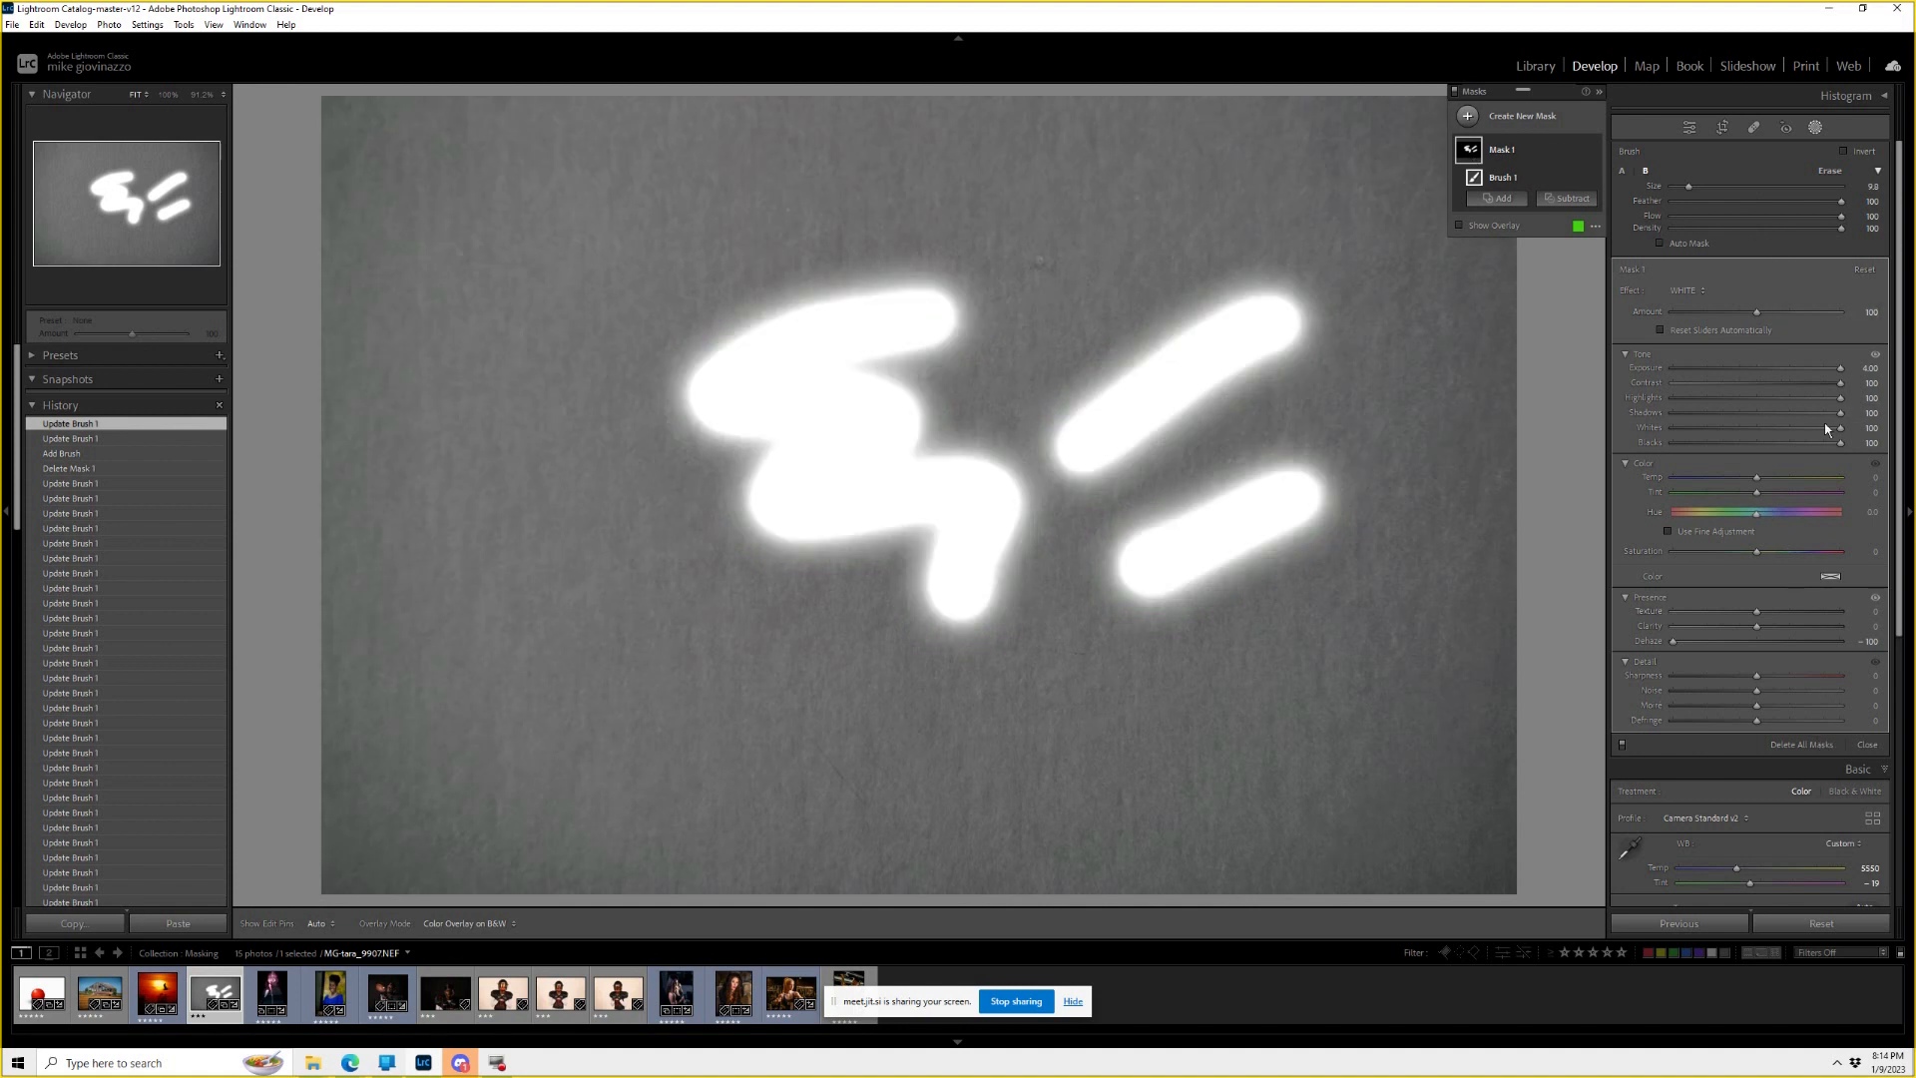
Reset the mask's adjustments and toggle its overlay to check the painted area, leaving the overlay hidden.
left_click(1866, 270)
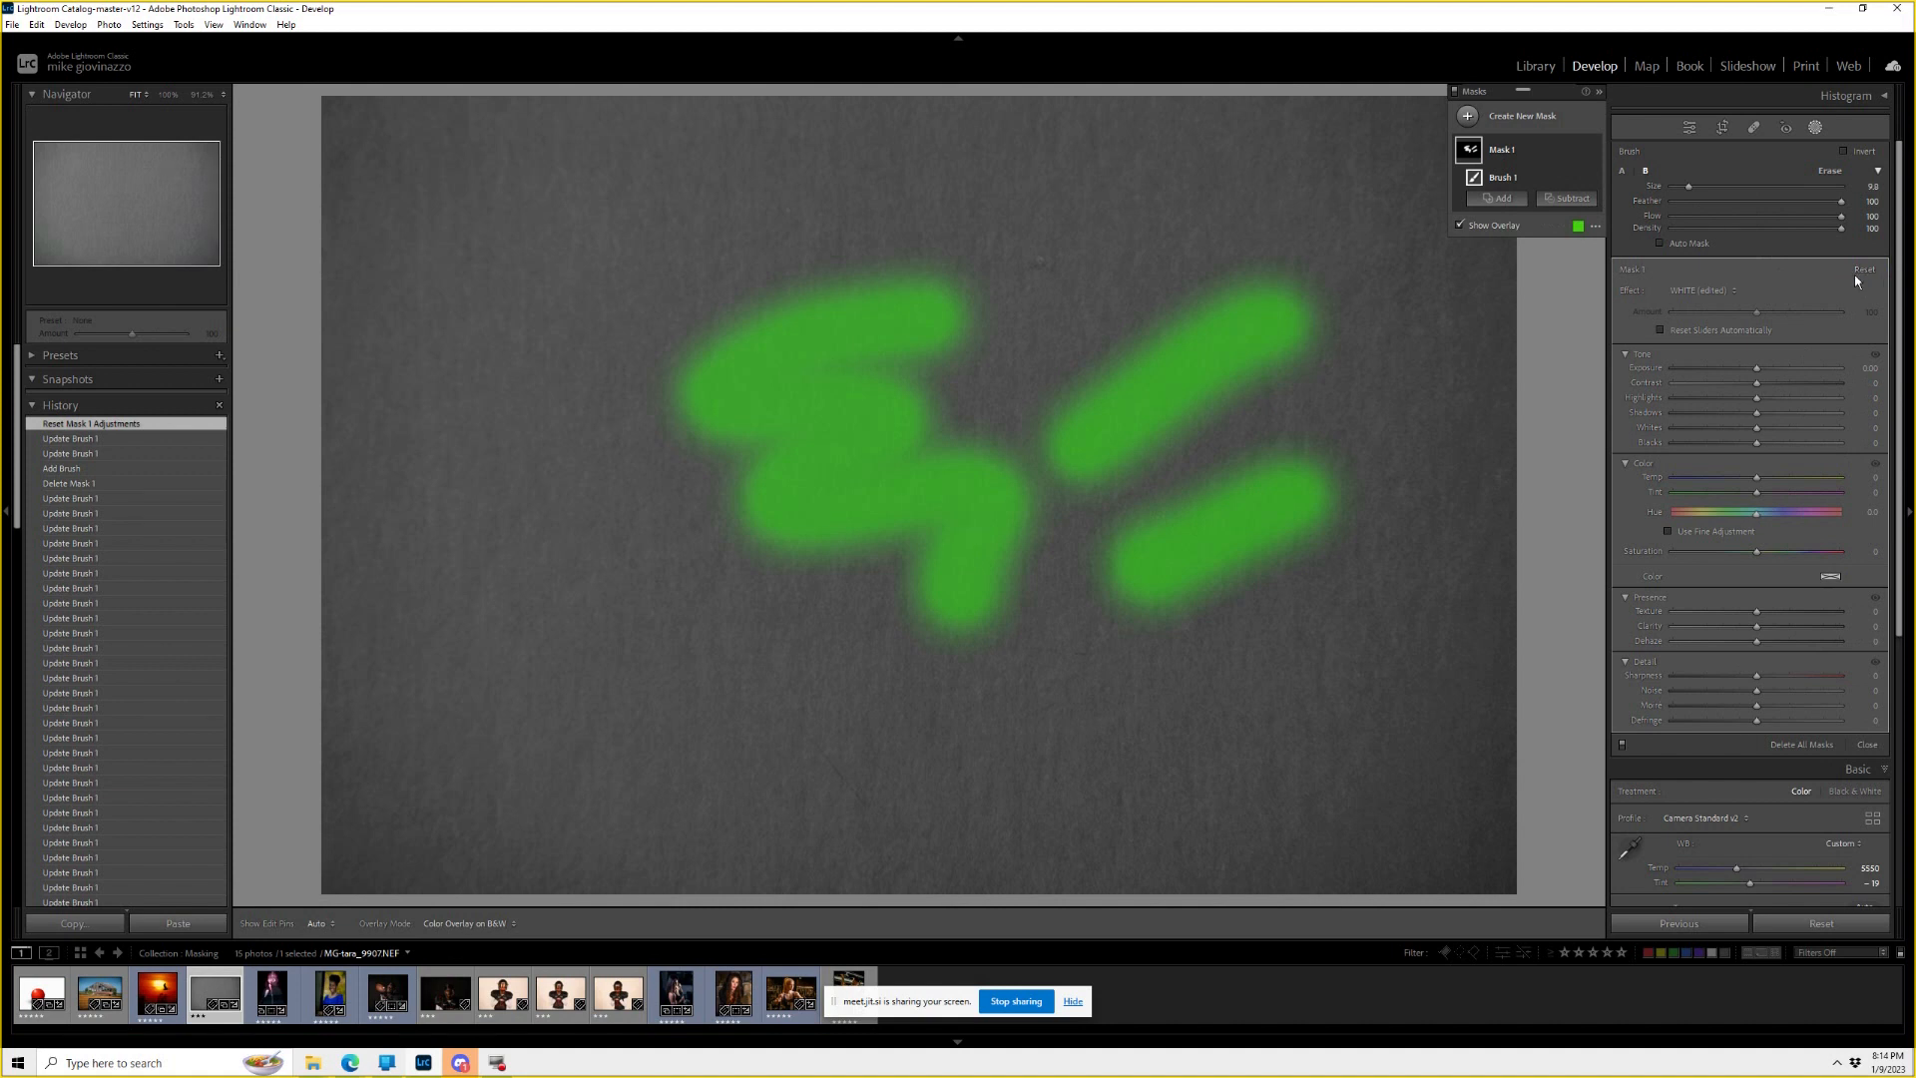
left_click(1460, 225)
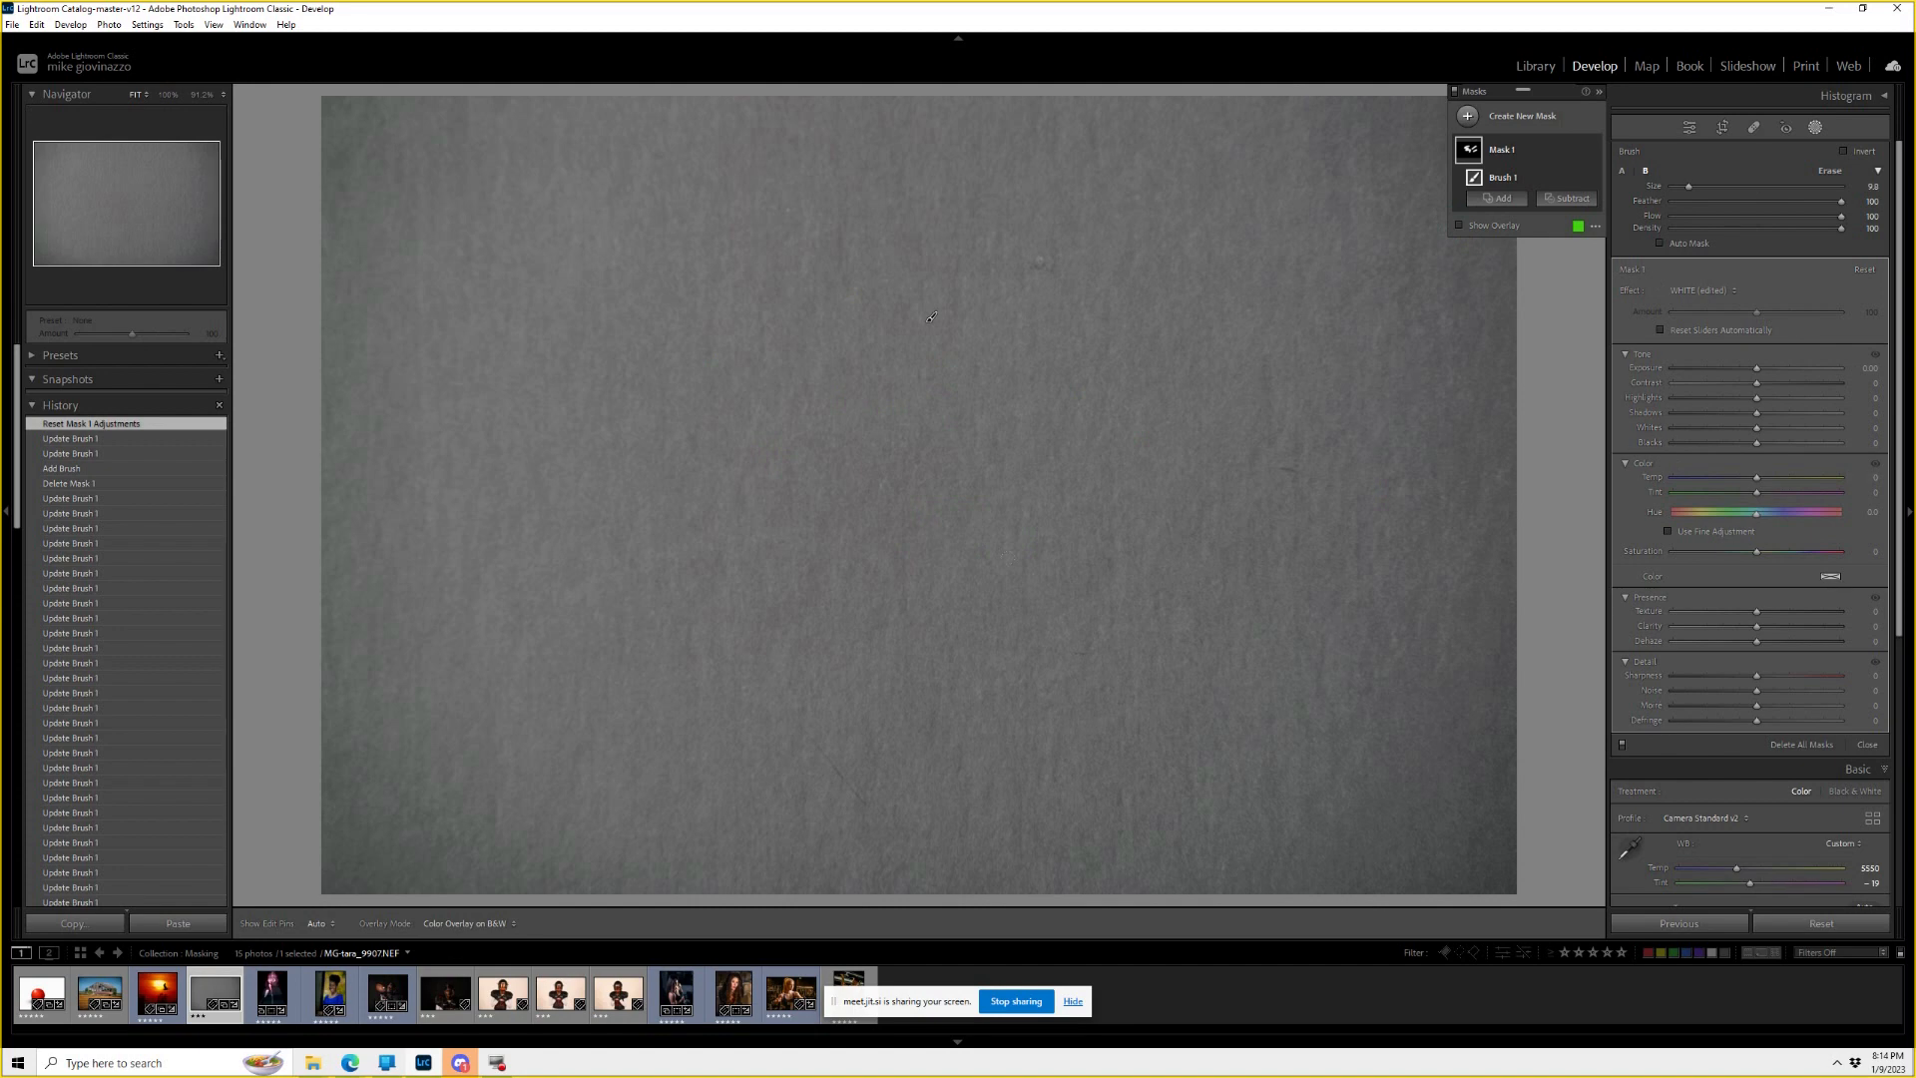
key("o")
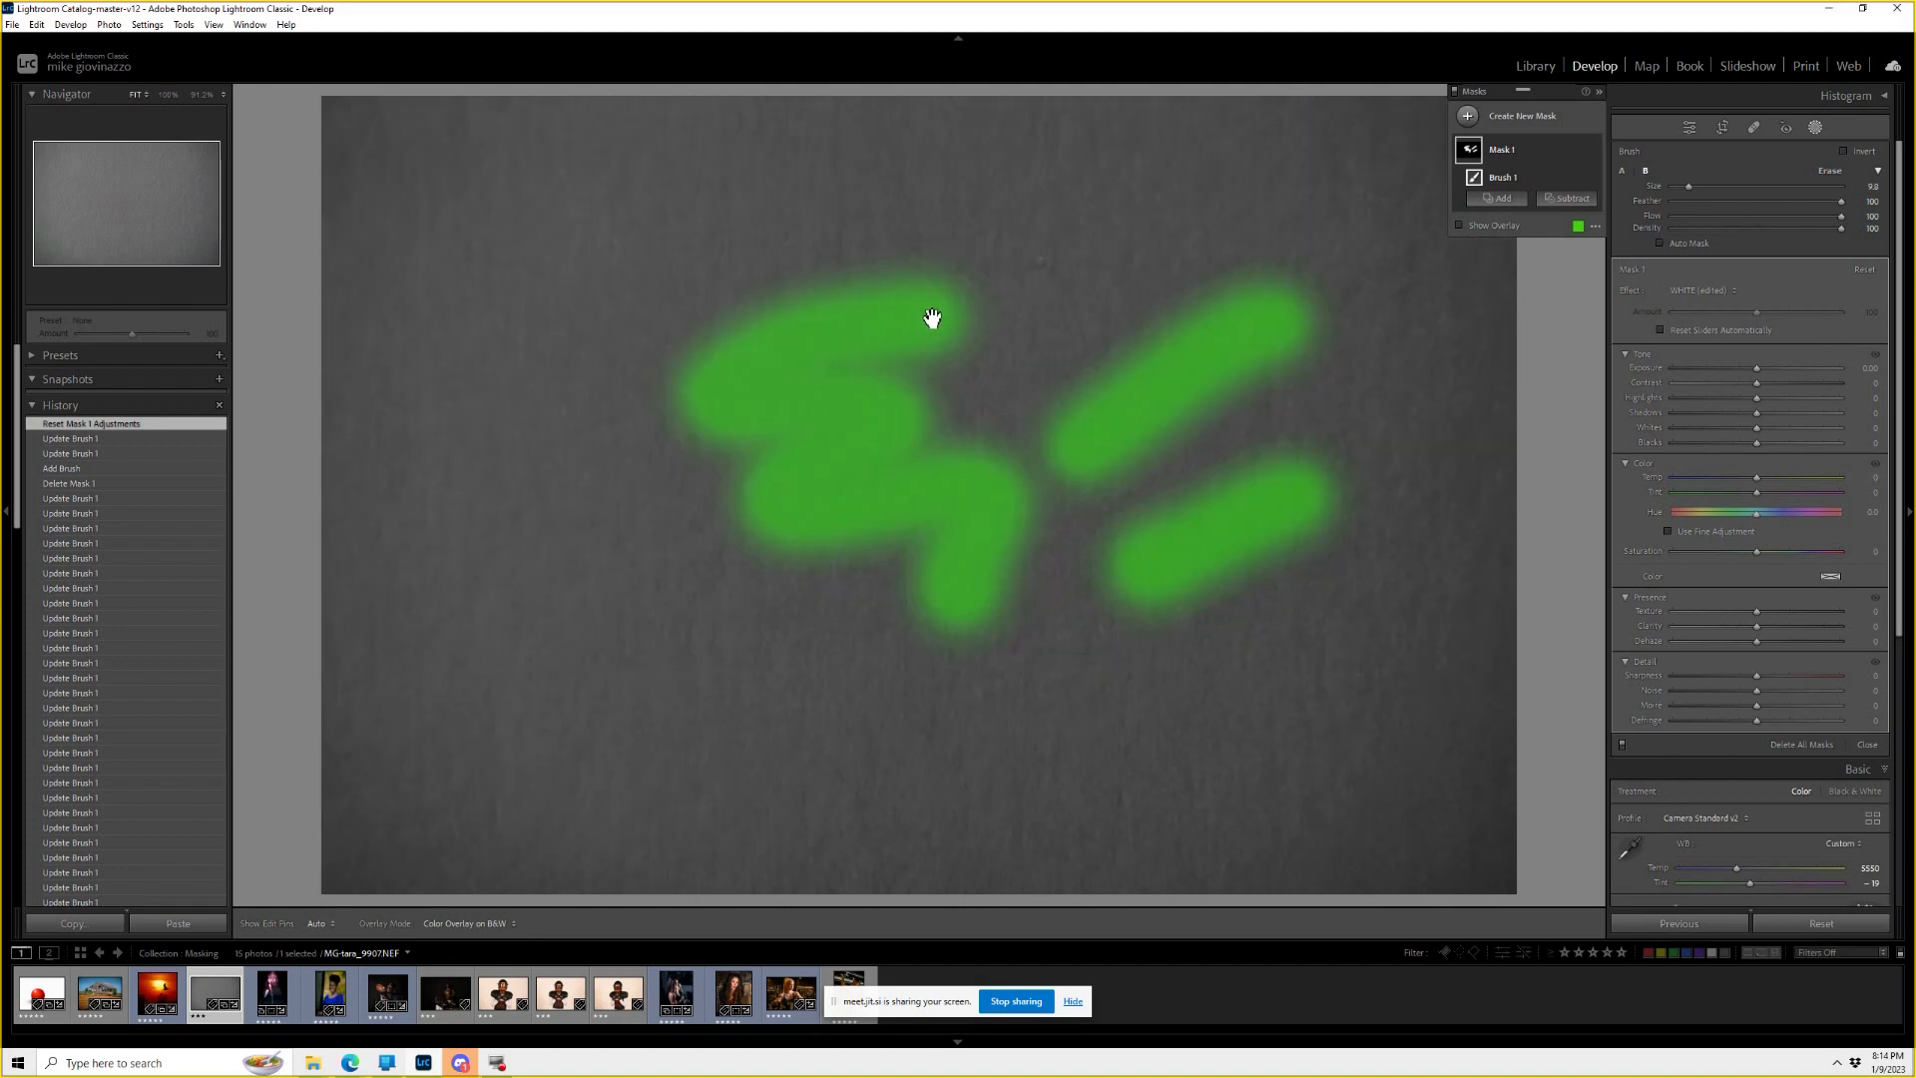
key("o")
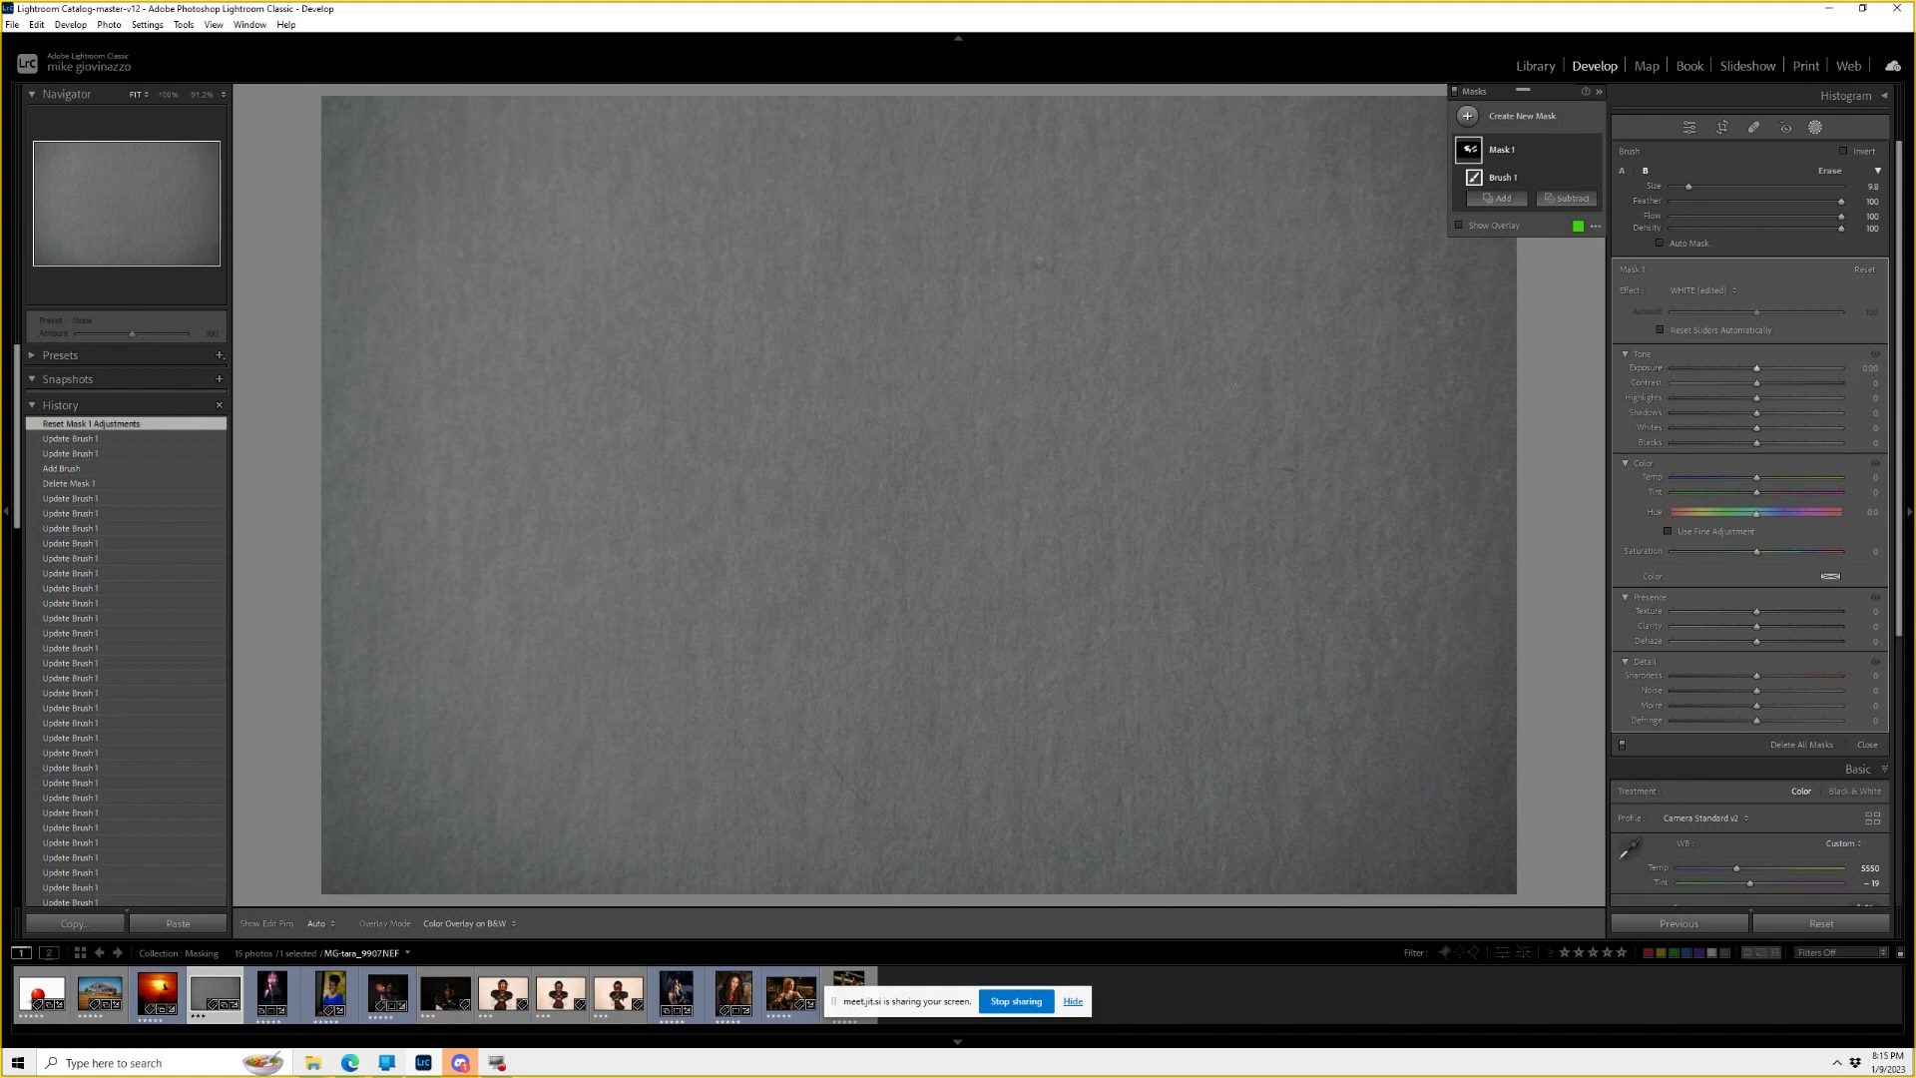
Brighten the masked strokes by raising the exposure, and reset the exposure to zero with the overlay checked.
mouse_move(1756, 370)
left_mouse_down()
mouse_move(1684, 375)
mouse_move(1829, 370)
mouse_move(1768, 373)
mouse_move(1786, 370)
left_mouse_up()
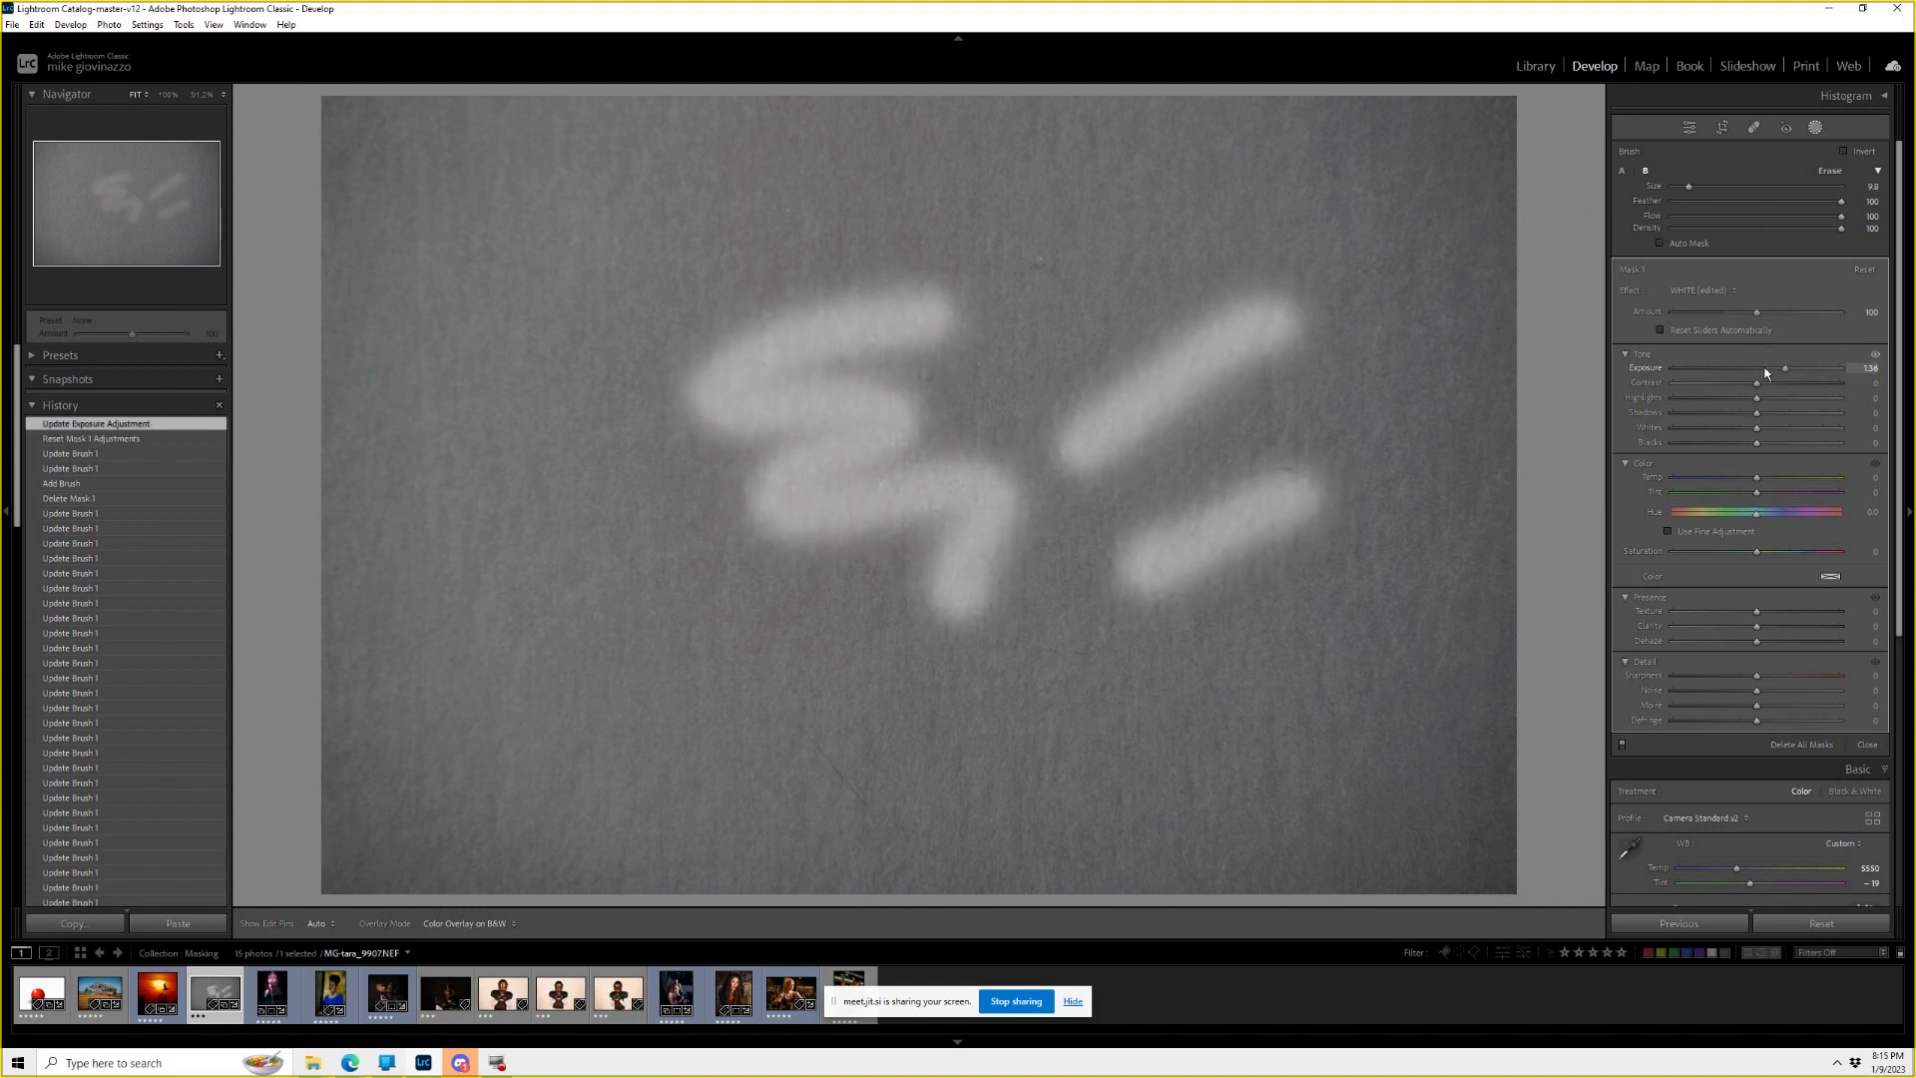
double_click(1652, 368)
key("o")
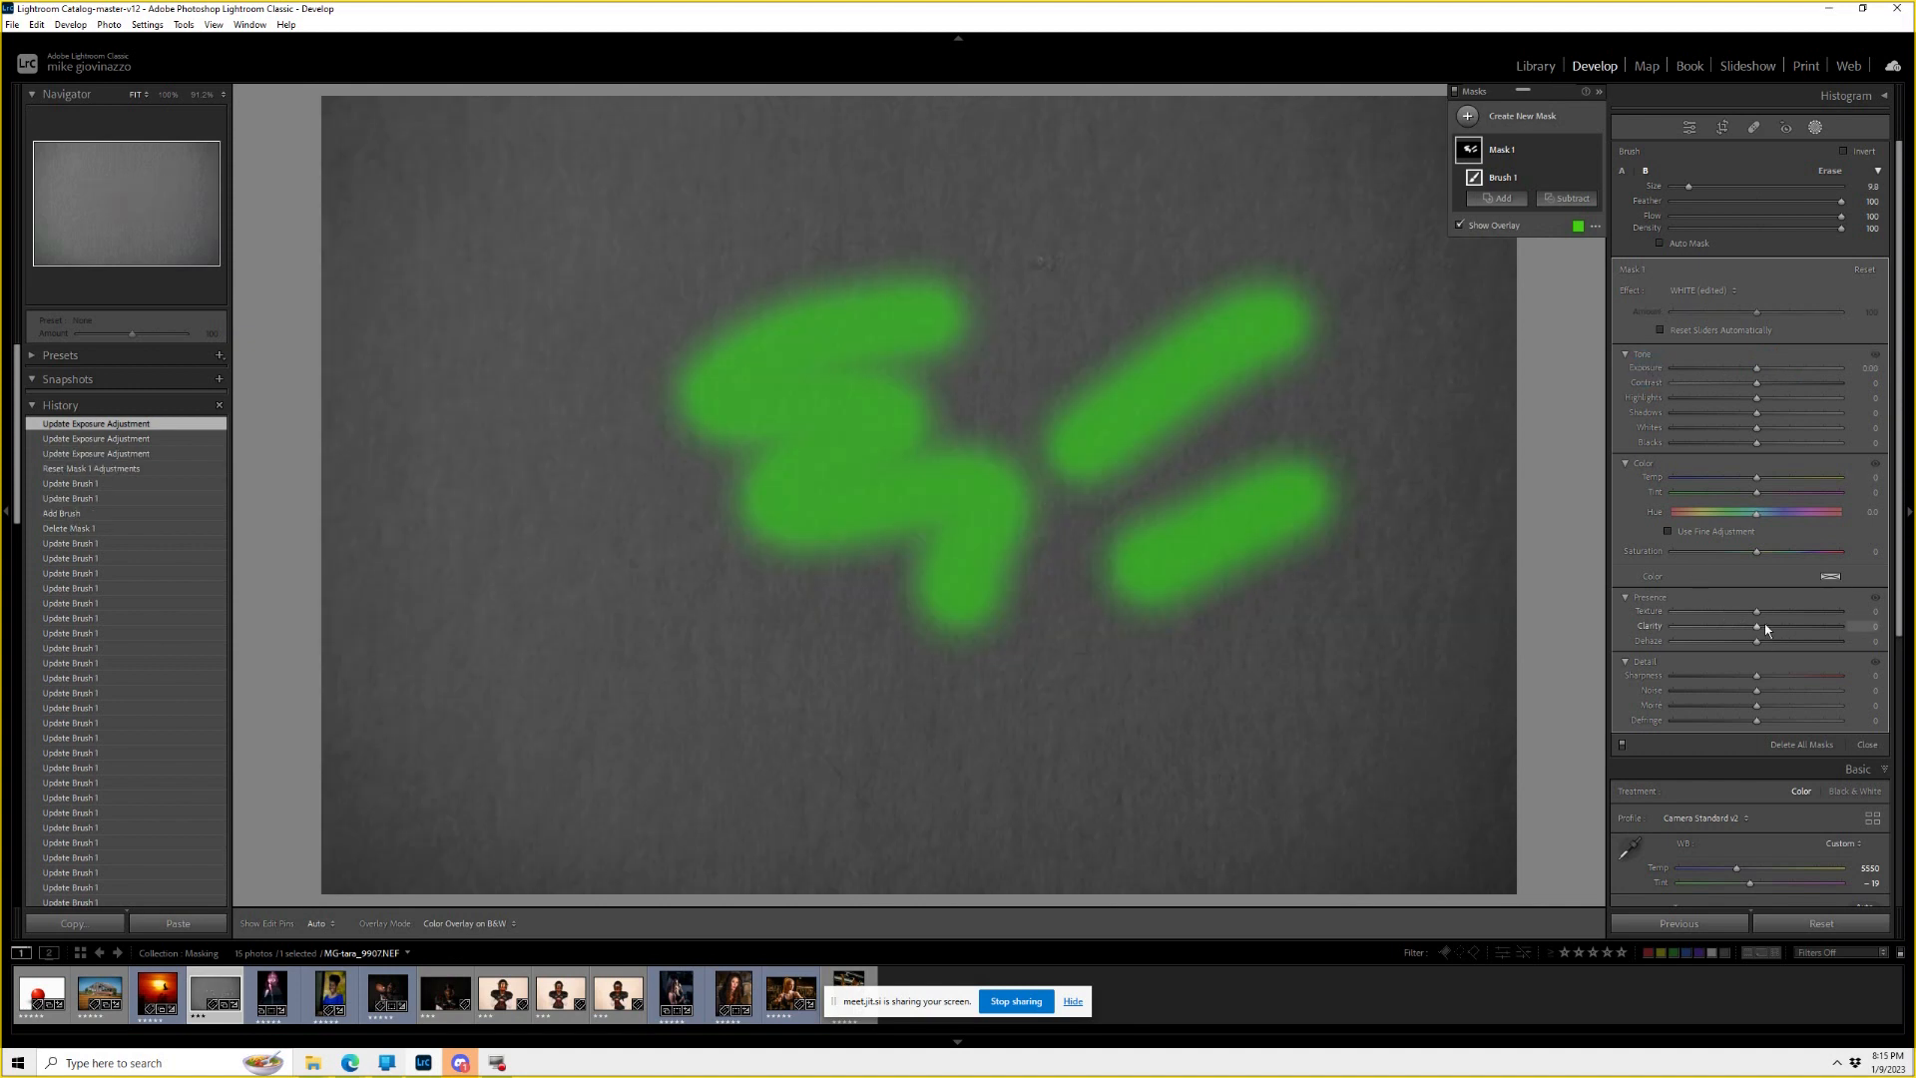
Set the mask's clarity and texture to 100 and its dehaze to 73.
left_click_drag(1757, 629, 1896, 615)
left_click_drag(1758, 612, 1913, 603)
mouse_move(1759, 642)
left_mouse_down()
mouse_move(1830, 638)
mouse_move(1817, 647)
left_mouse_up()
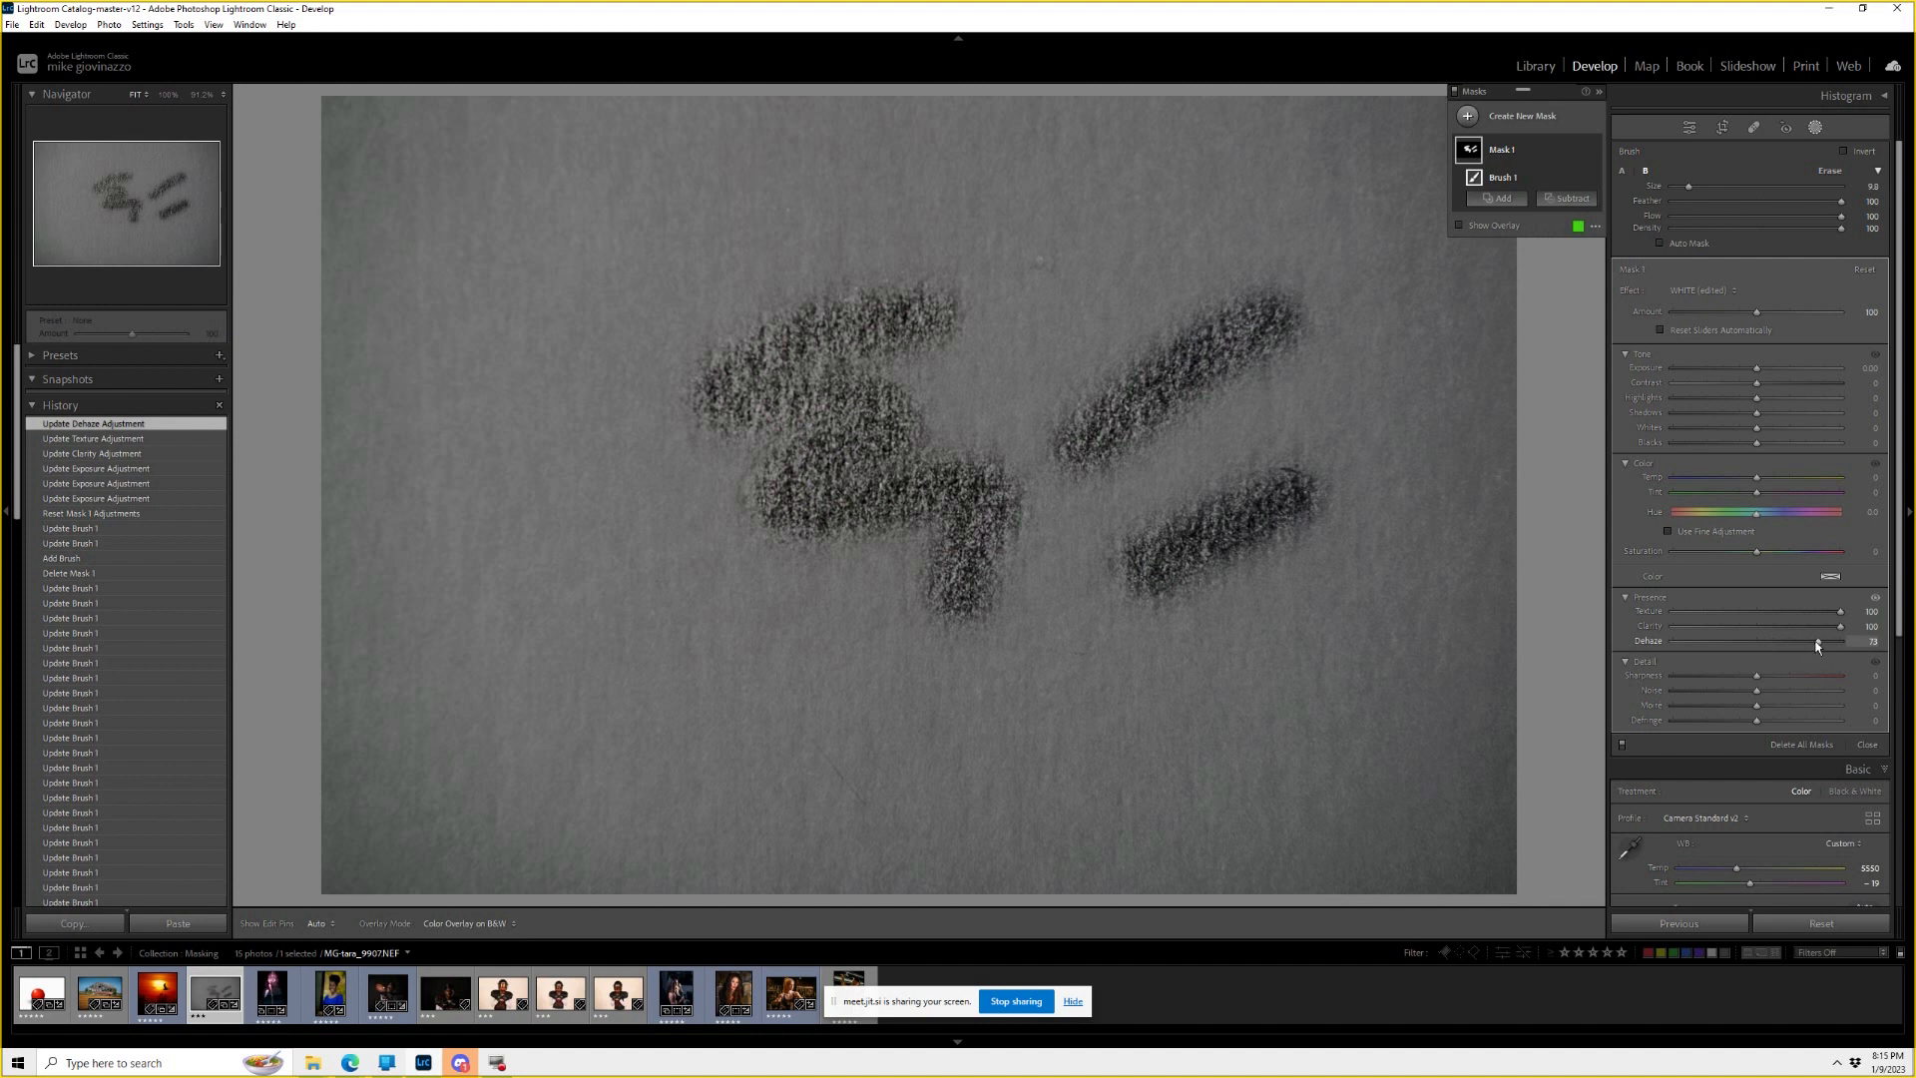
Reset the mask's texture, clarity and dehaze to zero and check the mask overlay.
left_click(1642, 597)
left_click(1643, 597)
left_click(1627, 598)
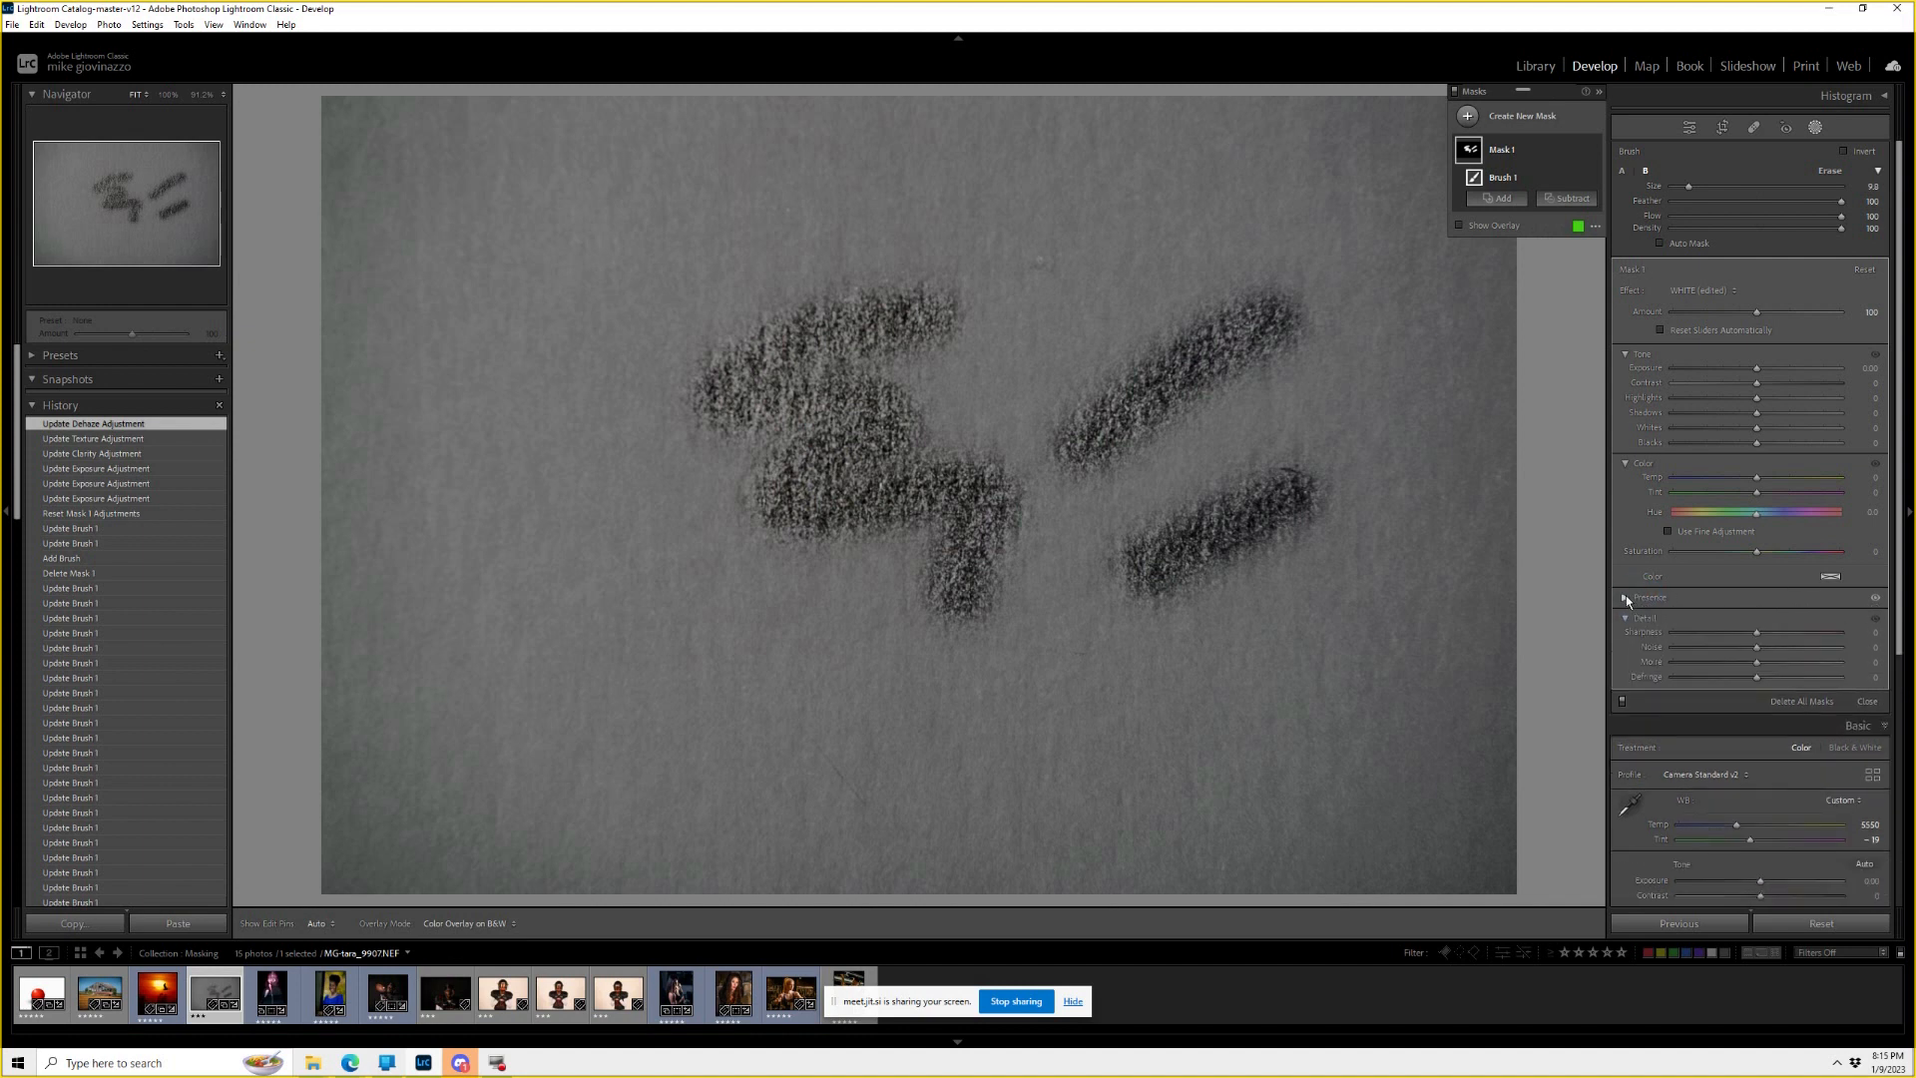
left_click(1623, 597)
double_click(1649, 610)
double_click(1656, 624)
double_click(1652, 642)
key("o")
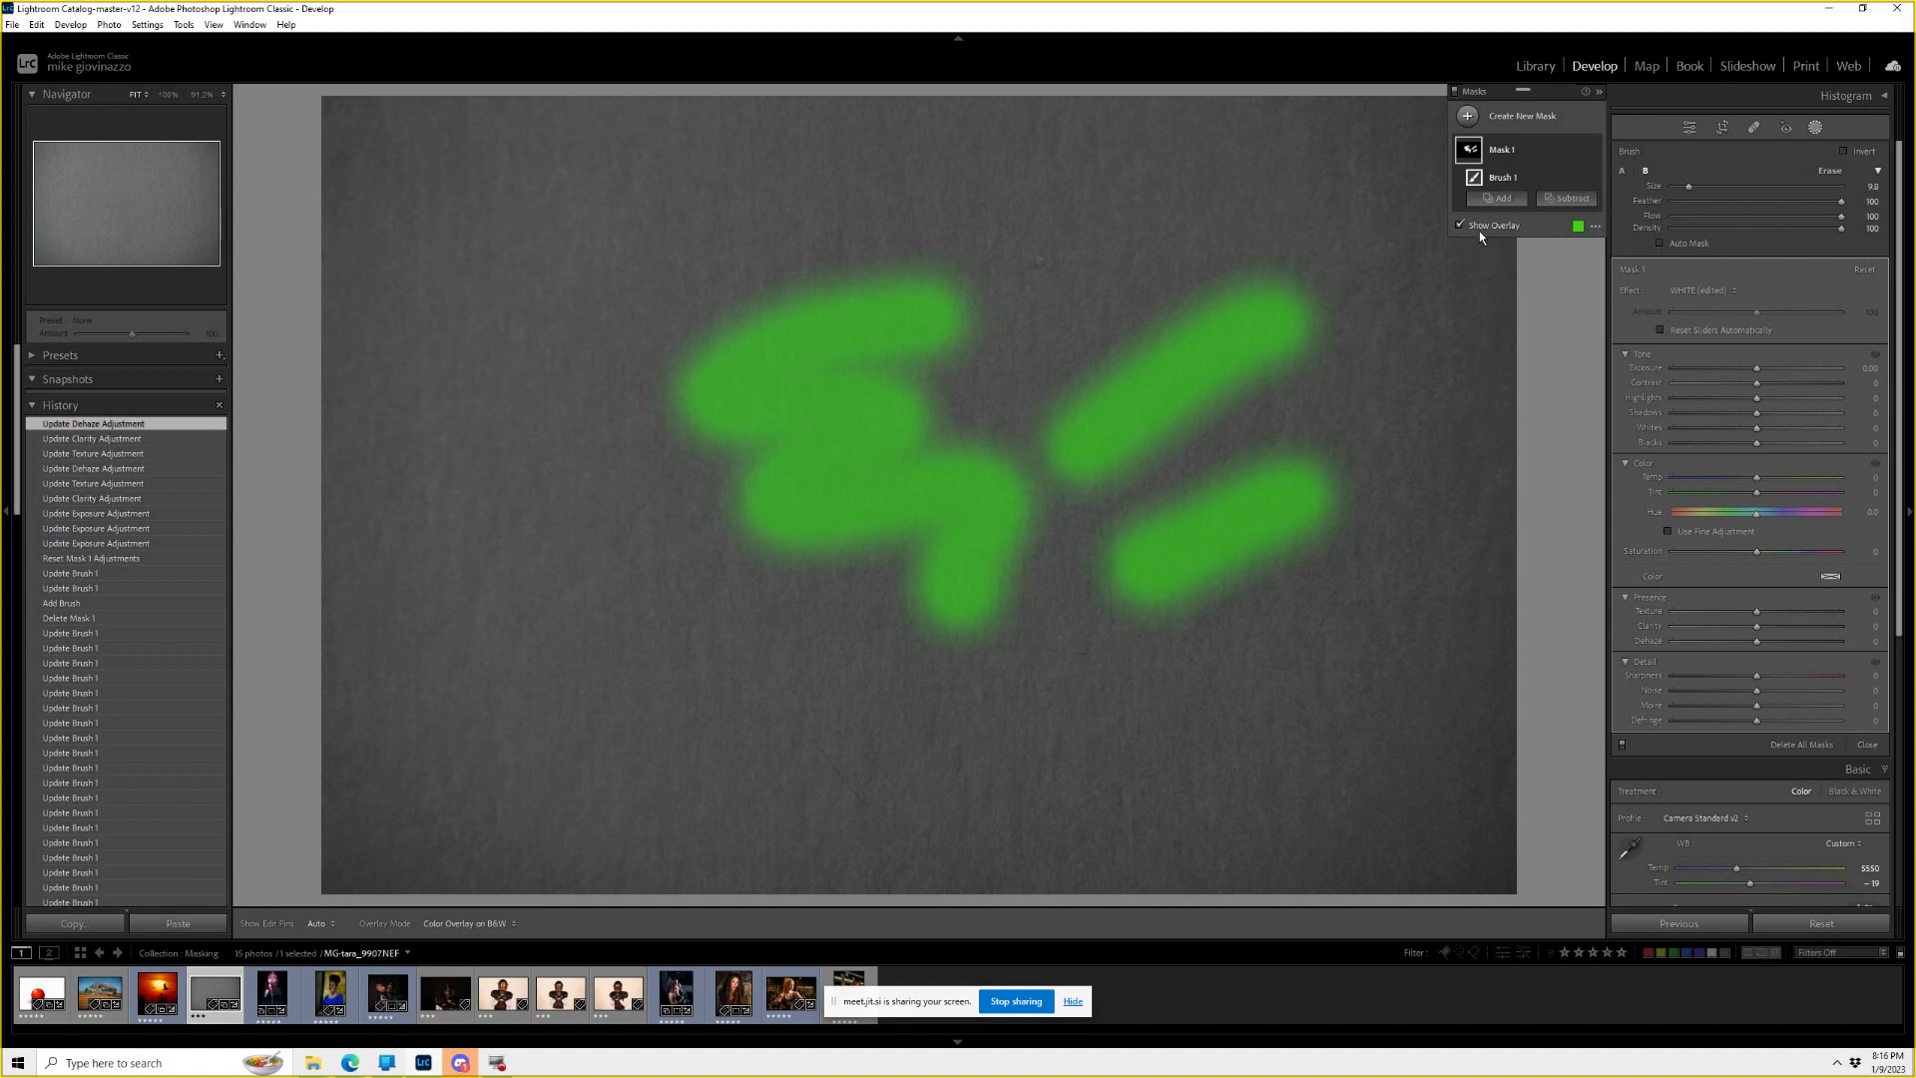
Change the mask overlay color to dark blue and increase the overlay opacity.
left_click(1578, 225)
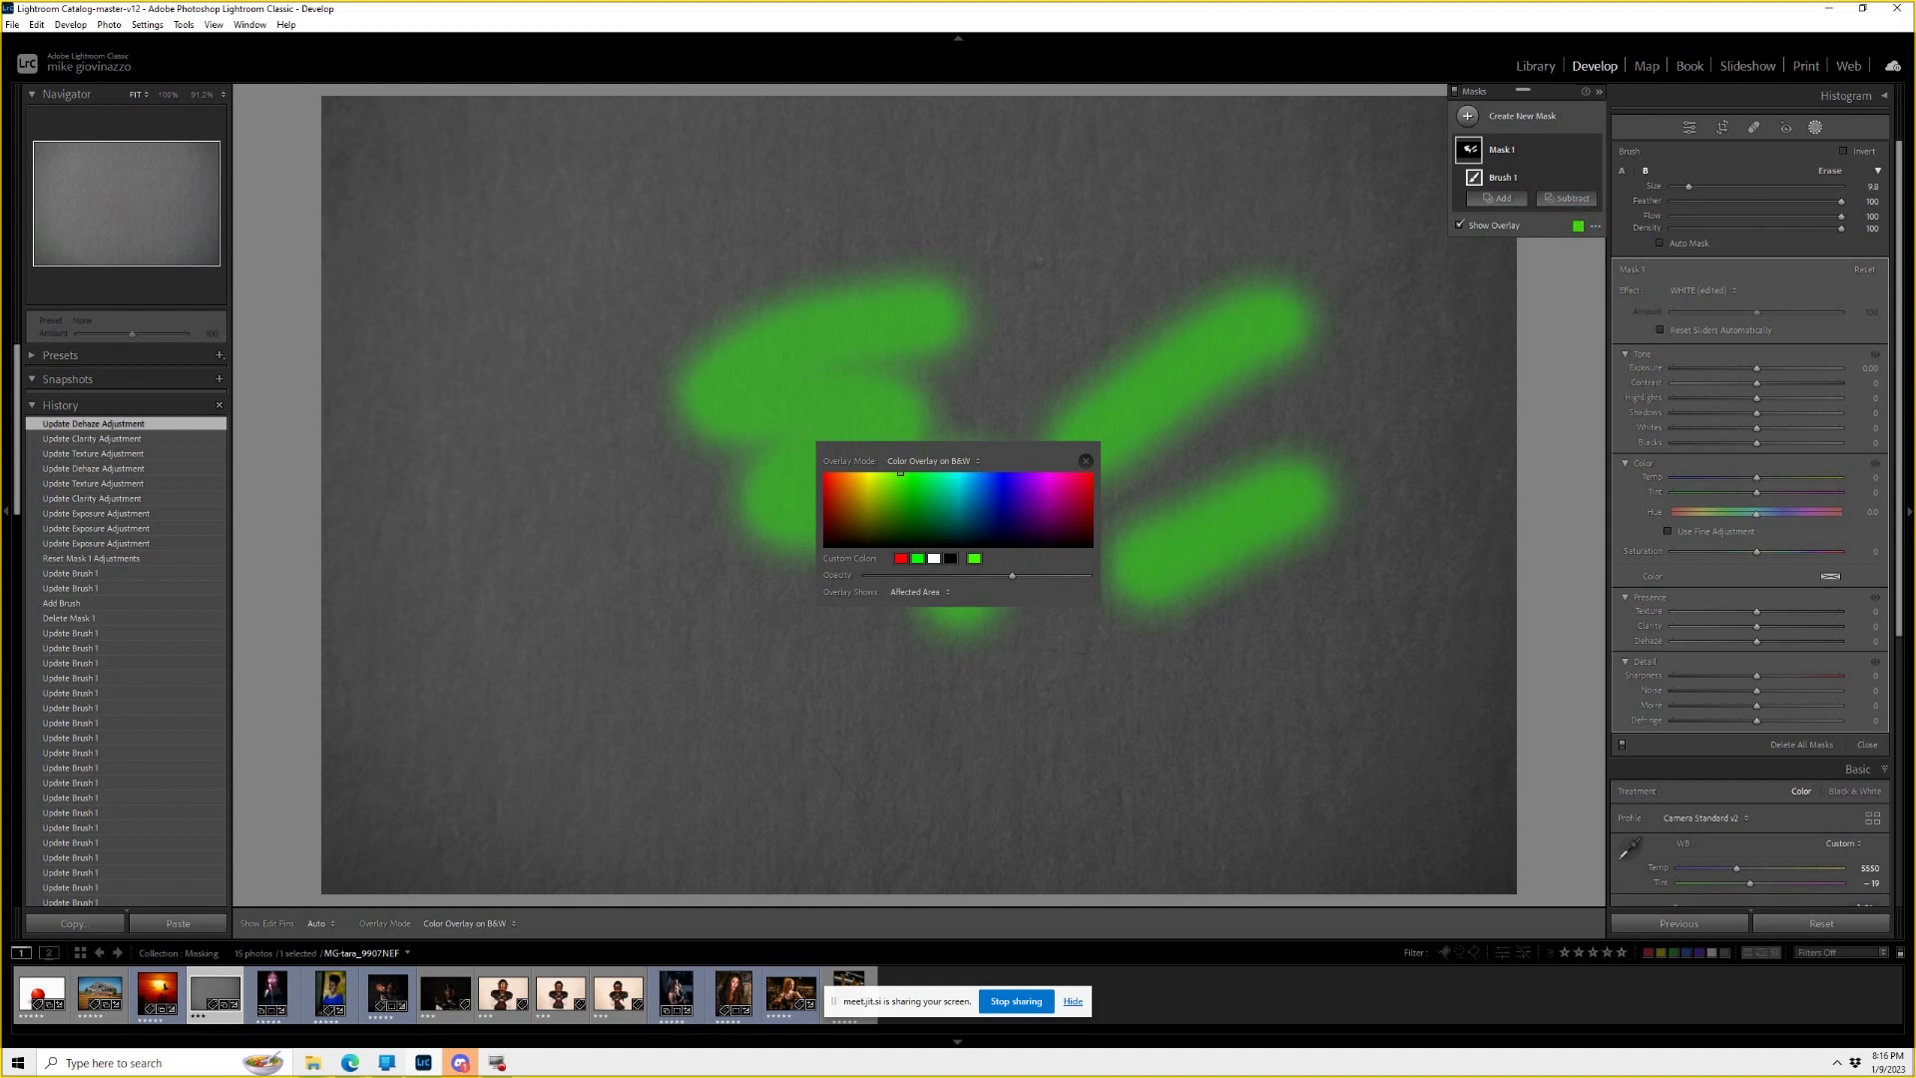
mouse_move(981, 471)
left_mouse_down()
mouse_move(1043, 487)
mouse_move(865, 481)
mouse_move(995, 496)
left_mouse_up()
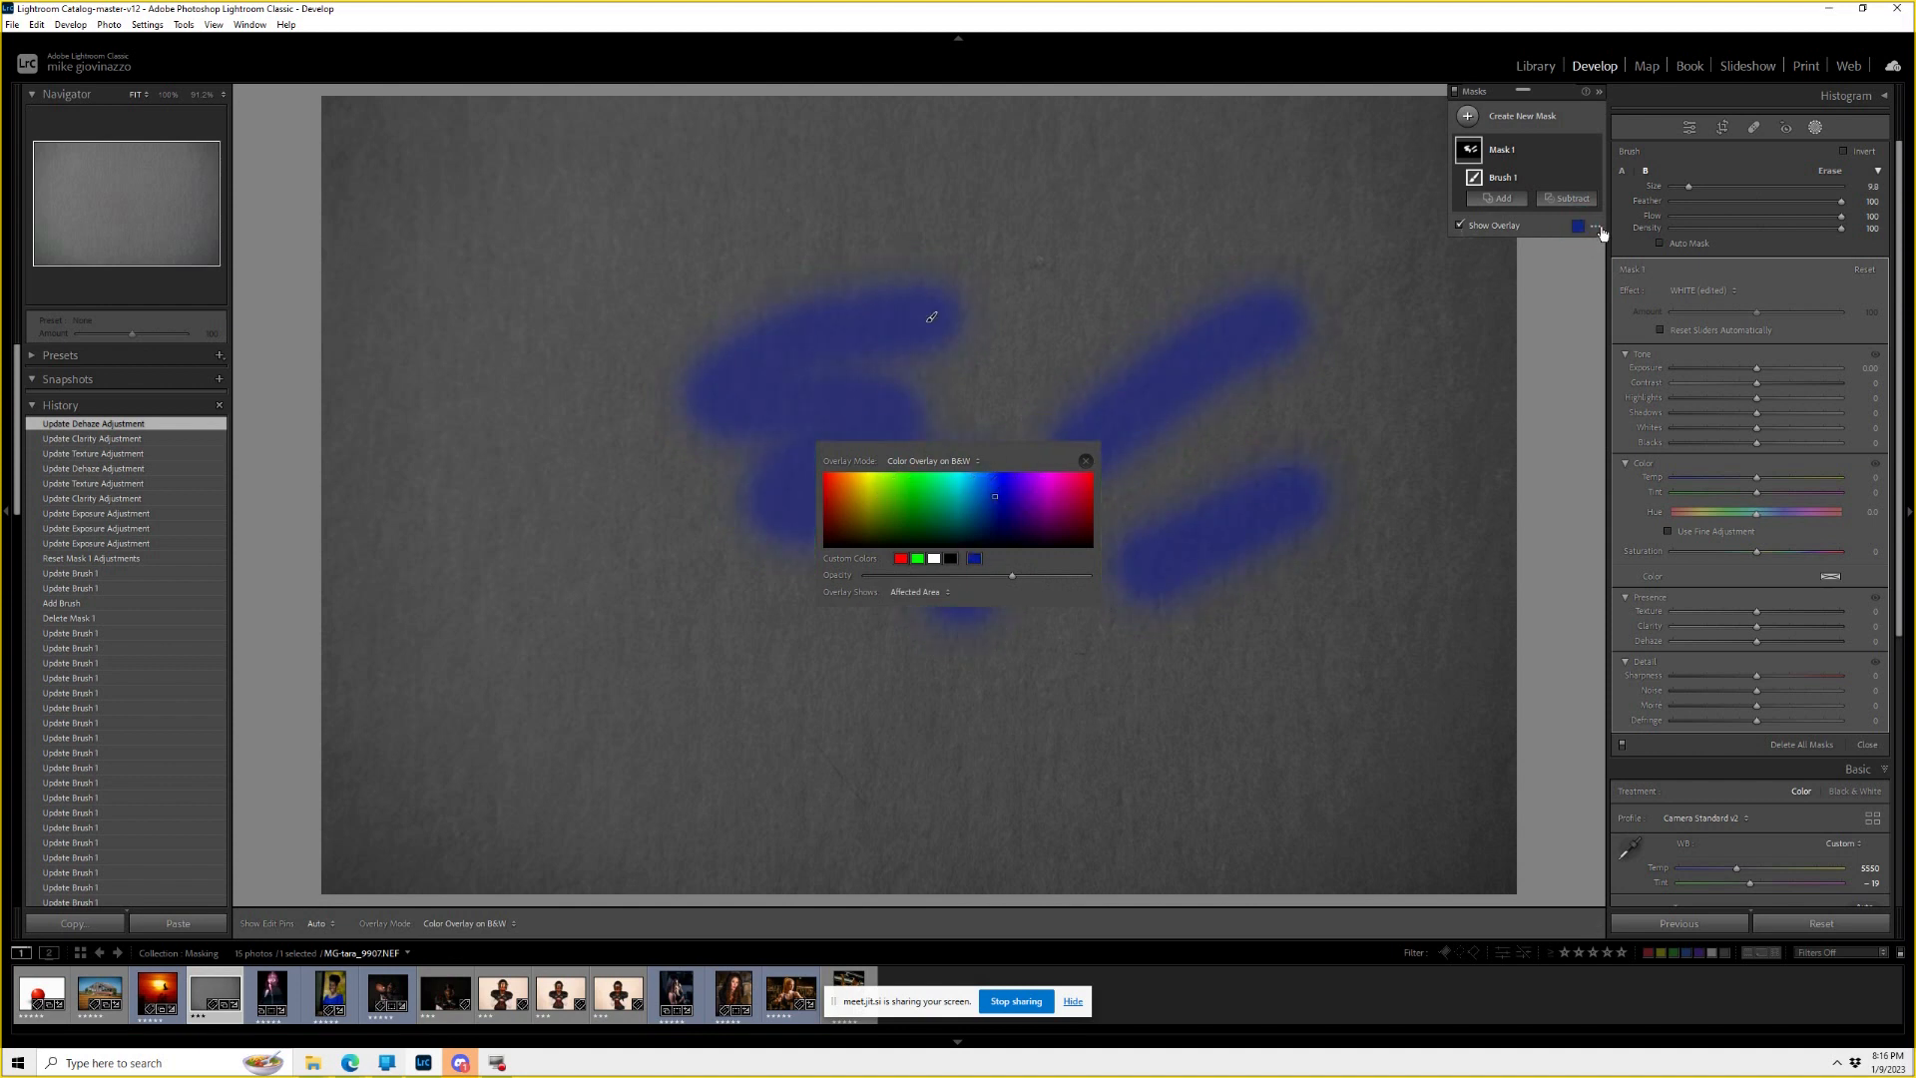
mouse_move(991, 496)
left_mouse_down()
mouse_move(910, 485)
mouse_move(982, 503)
left_mouse_up()
mouse_move(1012, 576)
left_mouse_down()
mouse_move(1086, 575)
mouse_move(850, 593)
mouse_move(1065, 570)
mouse_move(1038, 576)
left_mouse_up()
left_click(1086, 460)
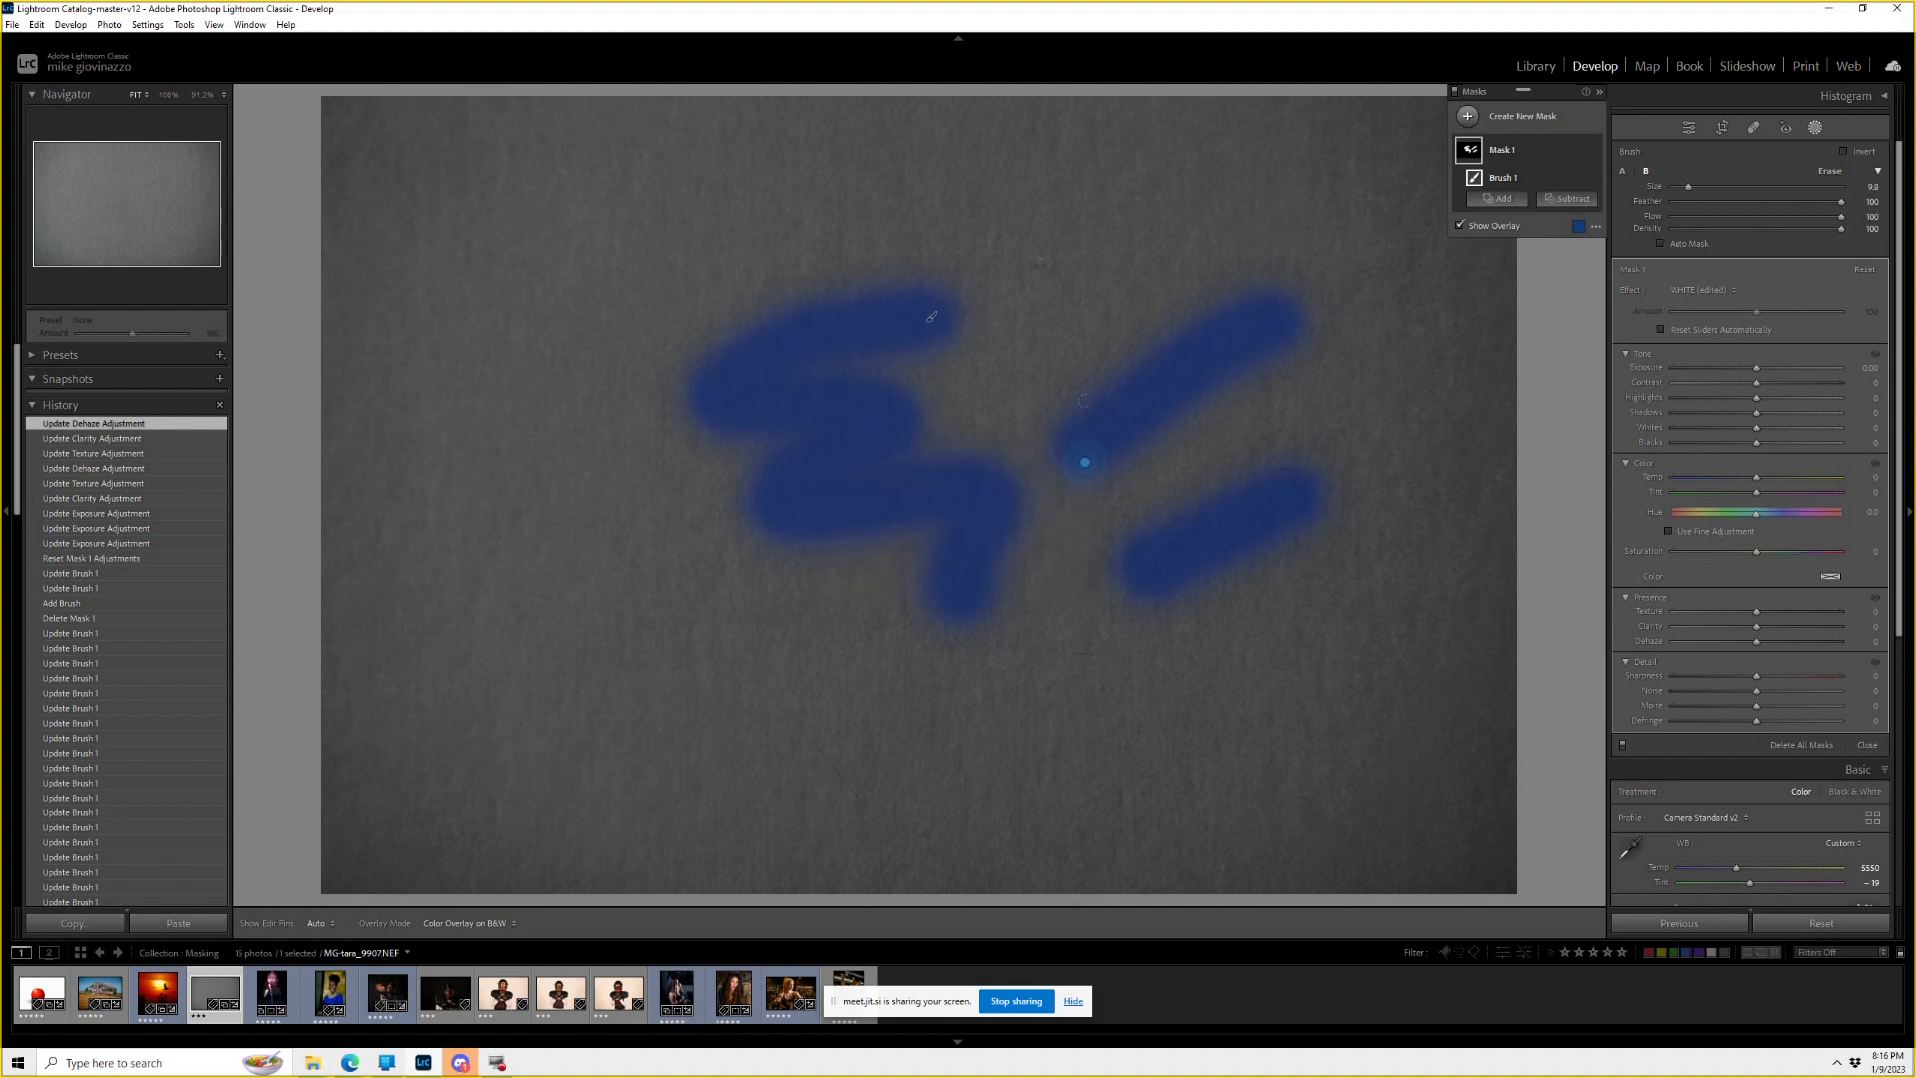
Toggle the blue mask overlay off and on repeatedly to compare the backdrop with and without it.
left_click(1462, 225)
left_click(1459, 224)
key("o")
key("o")
key("o")
key("o")
key("o")
key("o")
key("o")
key("o")
Set the mask's exposure to 1.88 and tint the masked strokes a fully saturated green.
left_click_drag(1764, 368, 1796, 368)
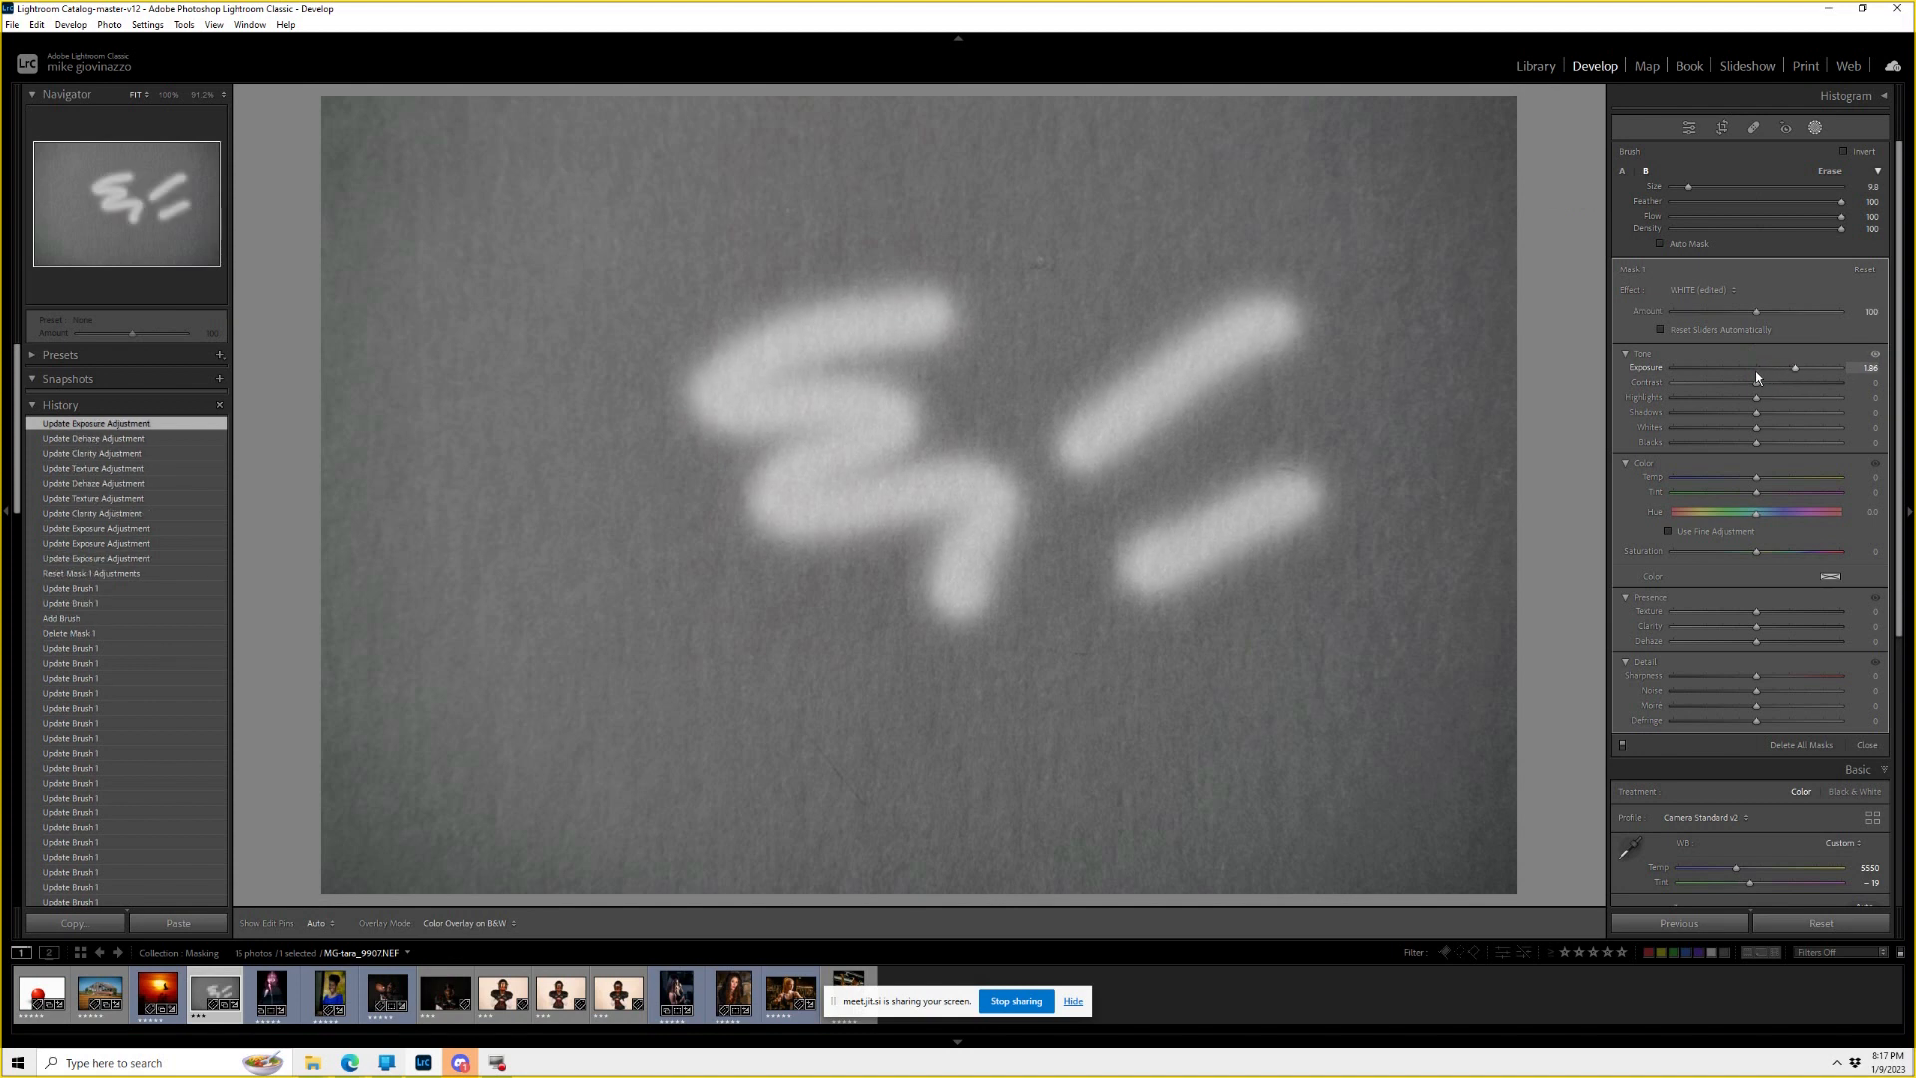
left_click(1834, 577)
left_click_drag(1747, 605, 1608, 571)
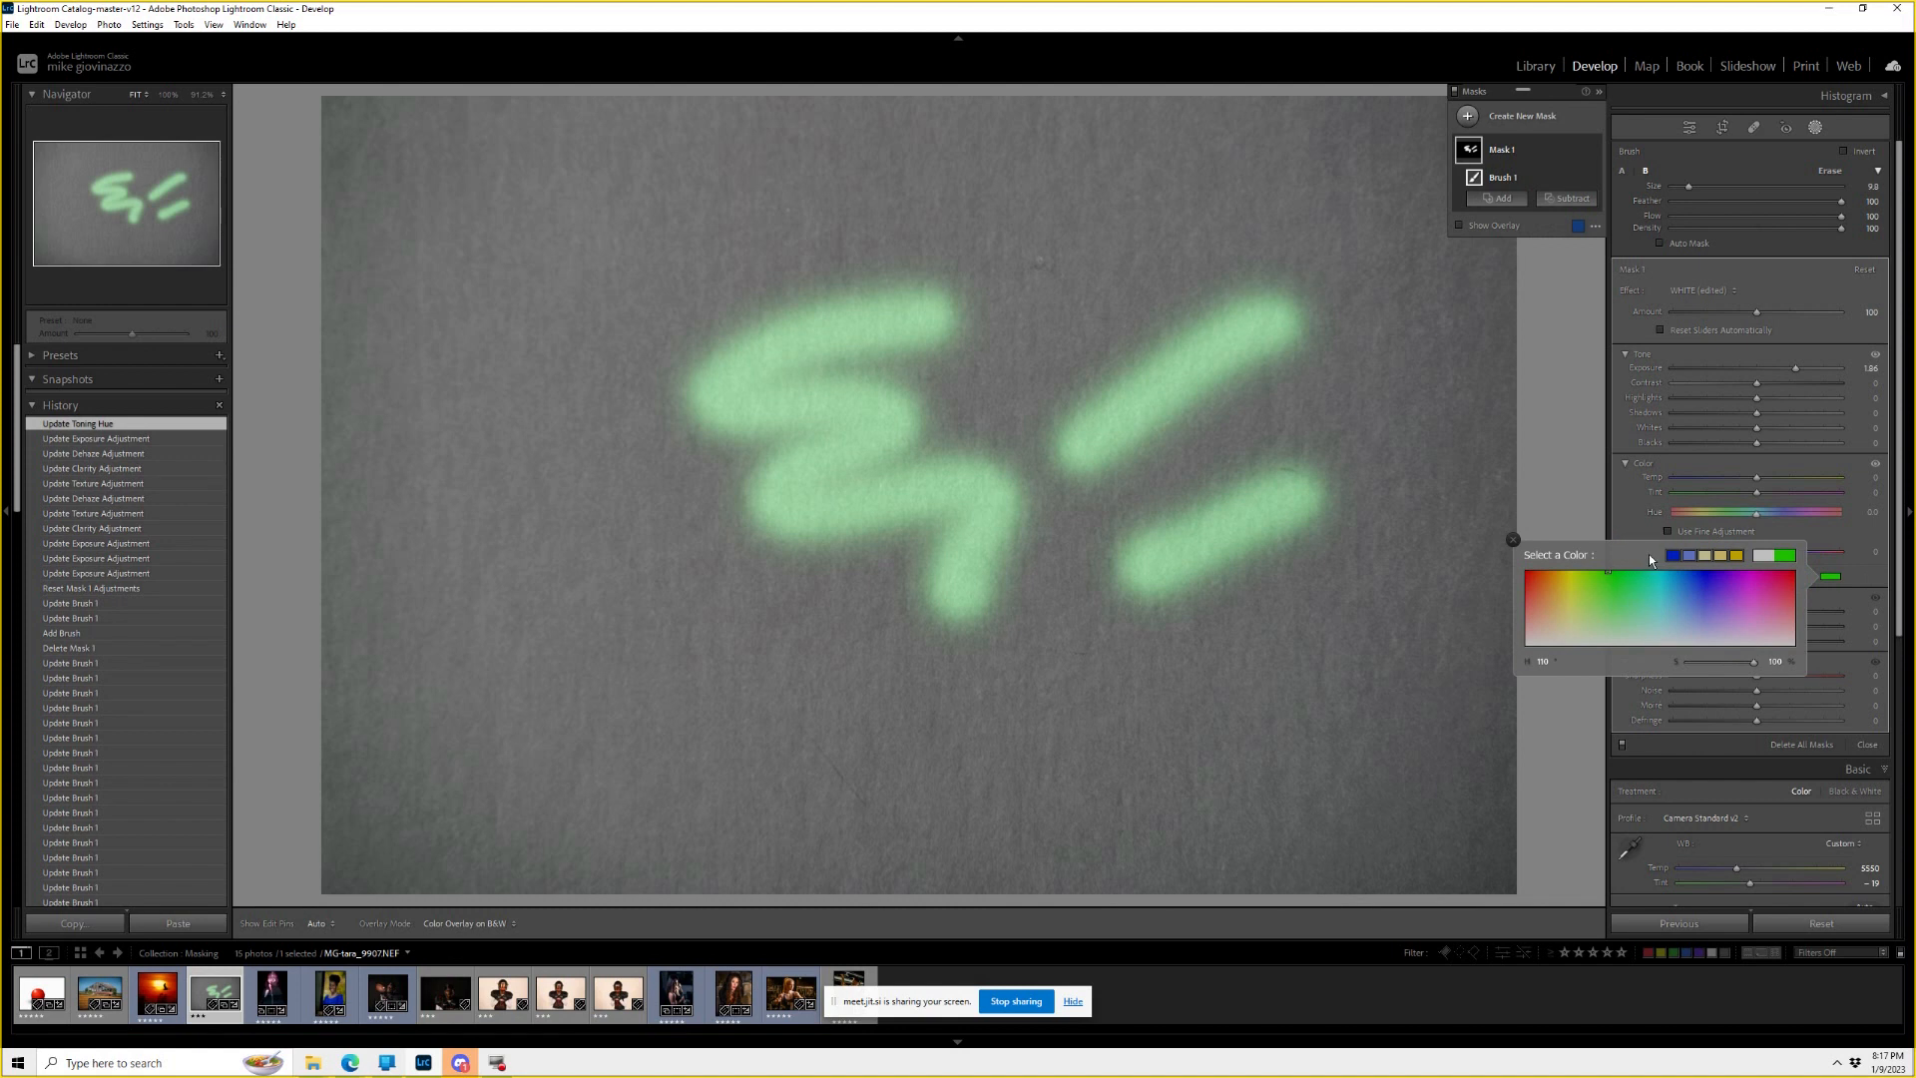
left_click(1513, 540)
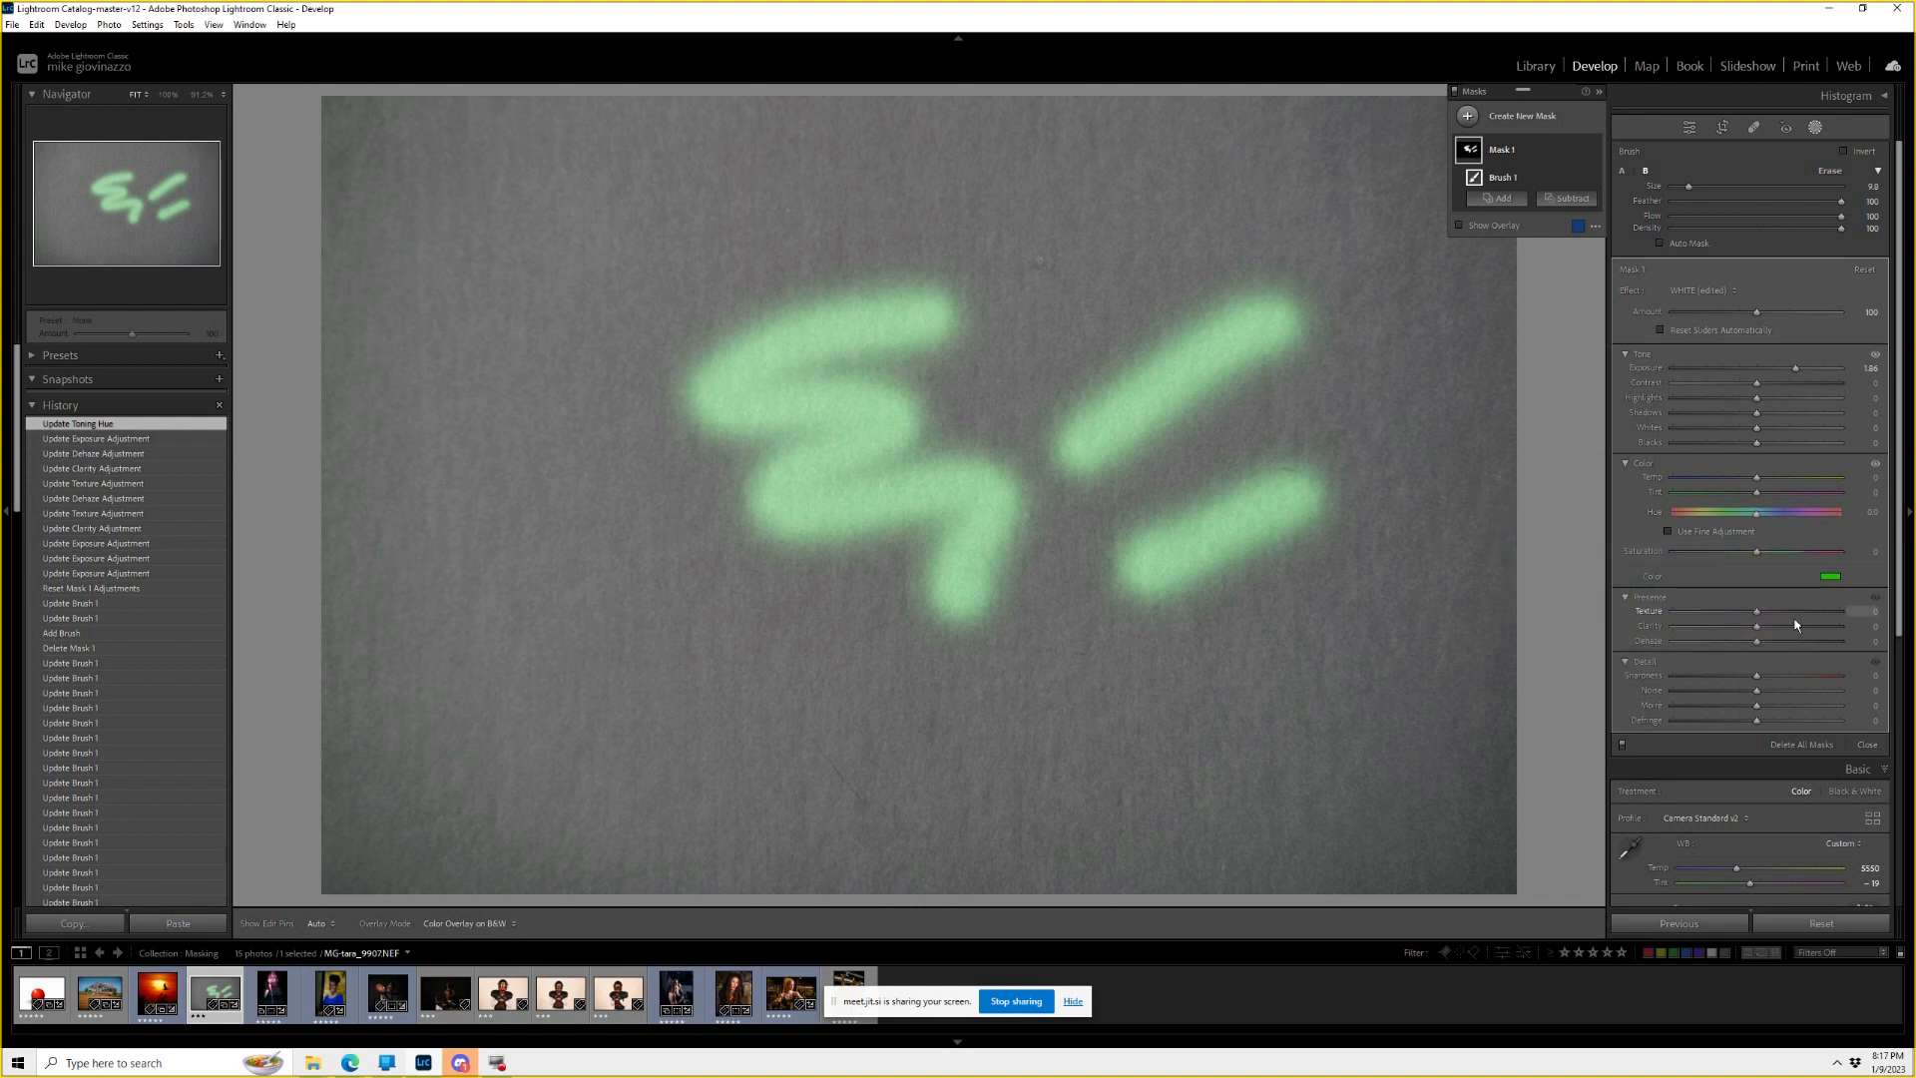
Raise the mask's clarity to 80 and briefly switch the mask overlay to check the affected area.
left_click_drag(1758, 627, 1831, 628)
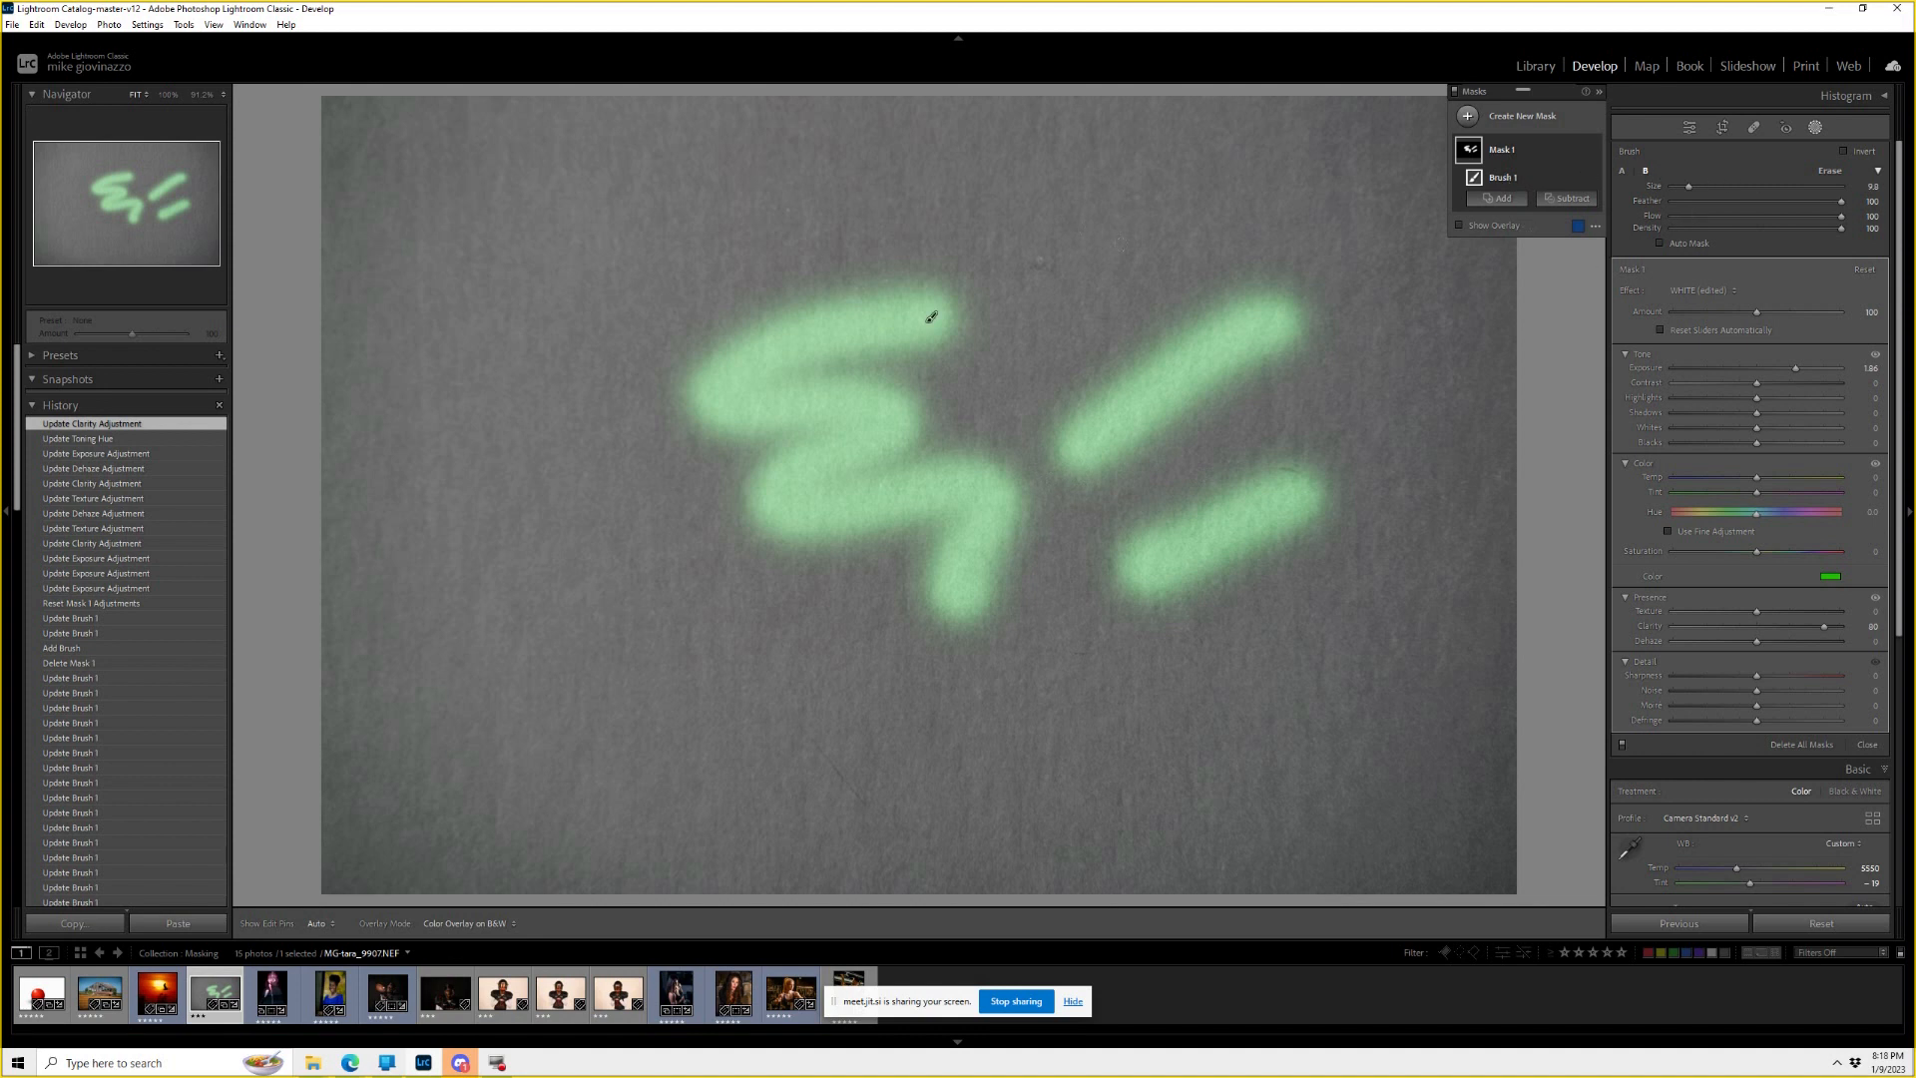
left_click(1461, 227)
left_click(1461, 227)
Erase the outer end of the upper diagonal stroke and partly repaint it with brush A.
left_click(1833, 171)
left_click_drag(1132, 308, 1297, 323)
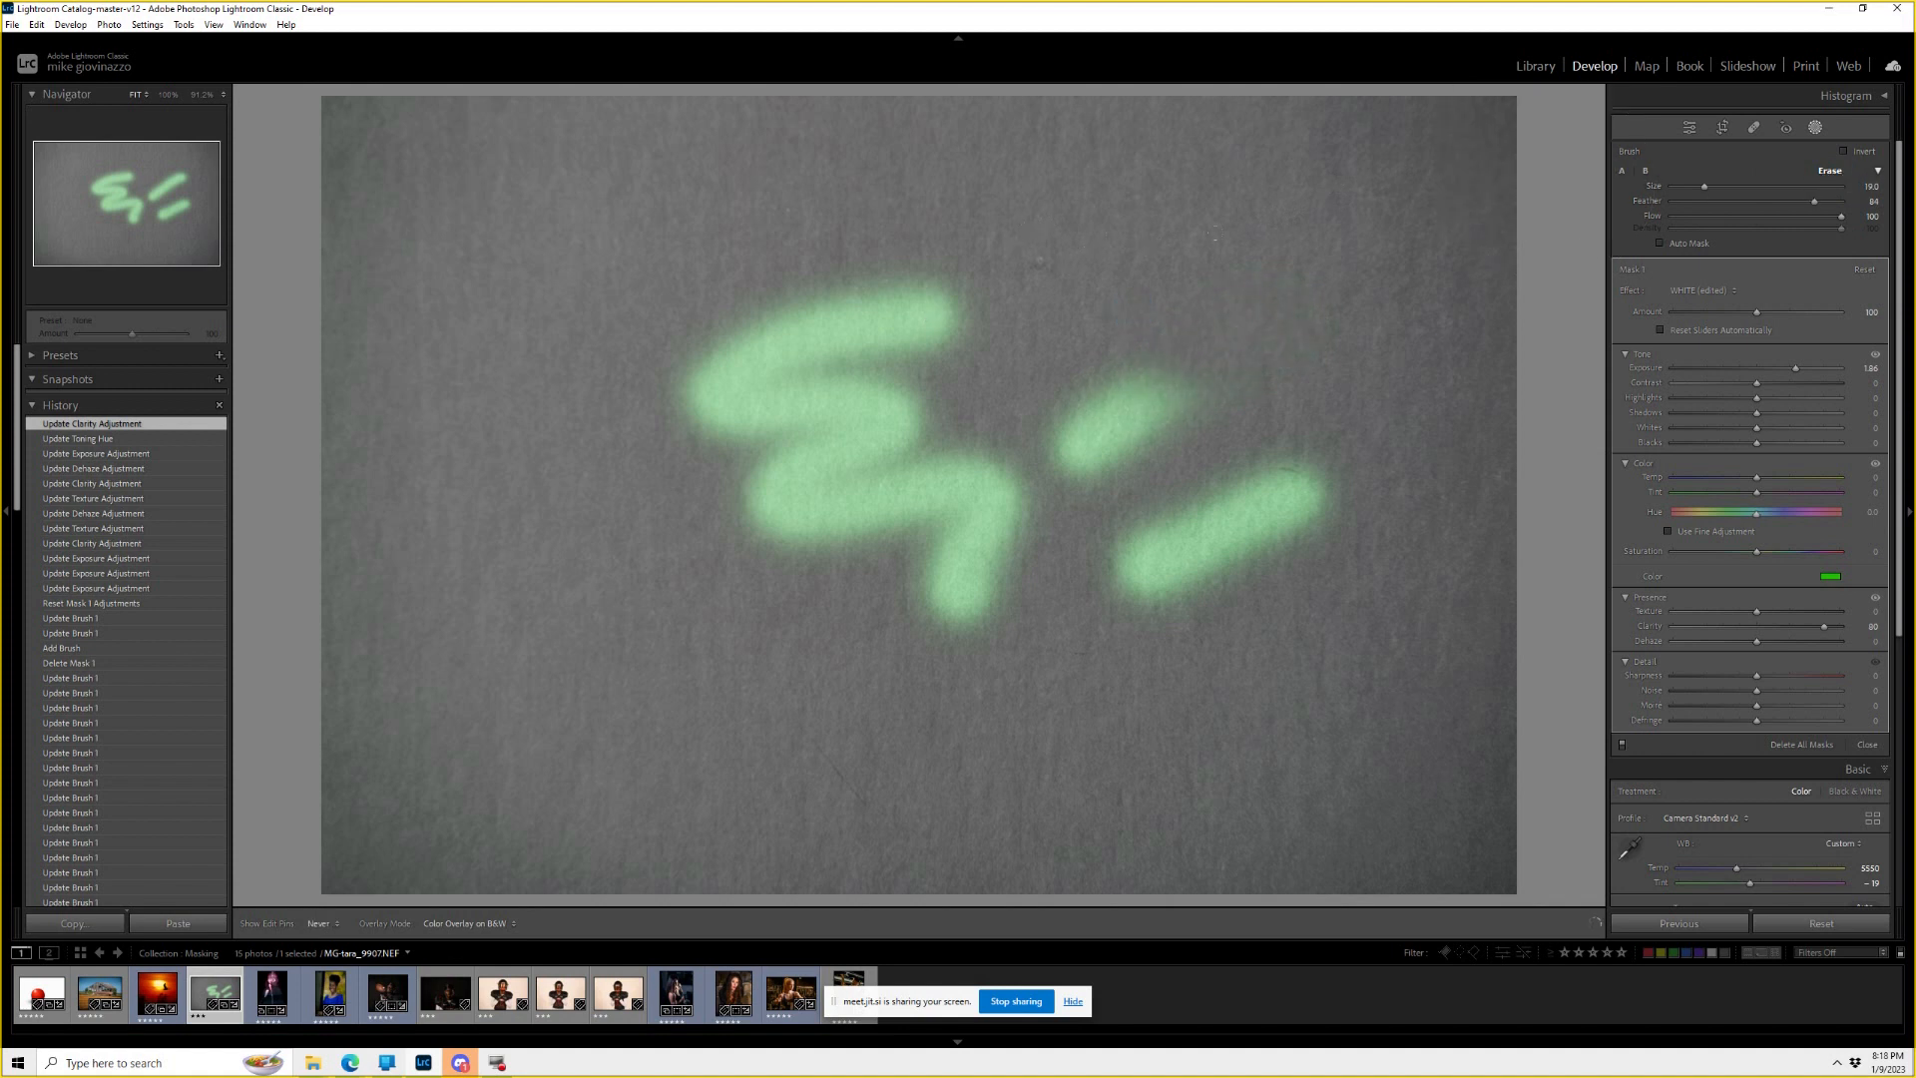
left_click(1621, 172)
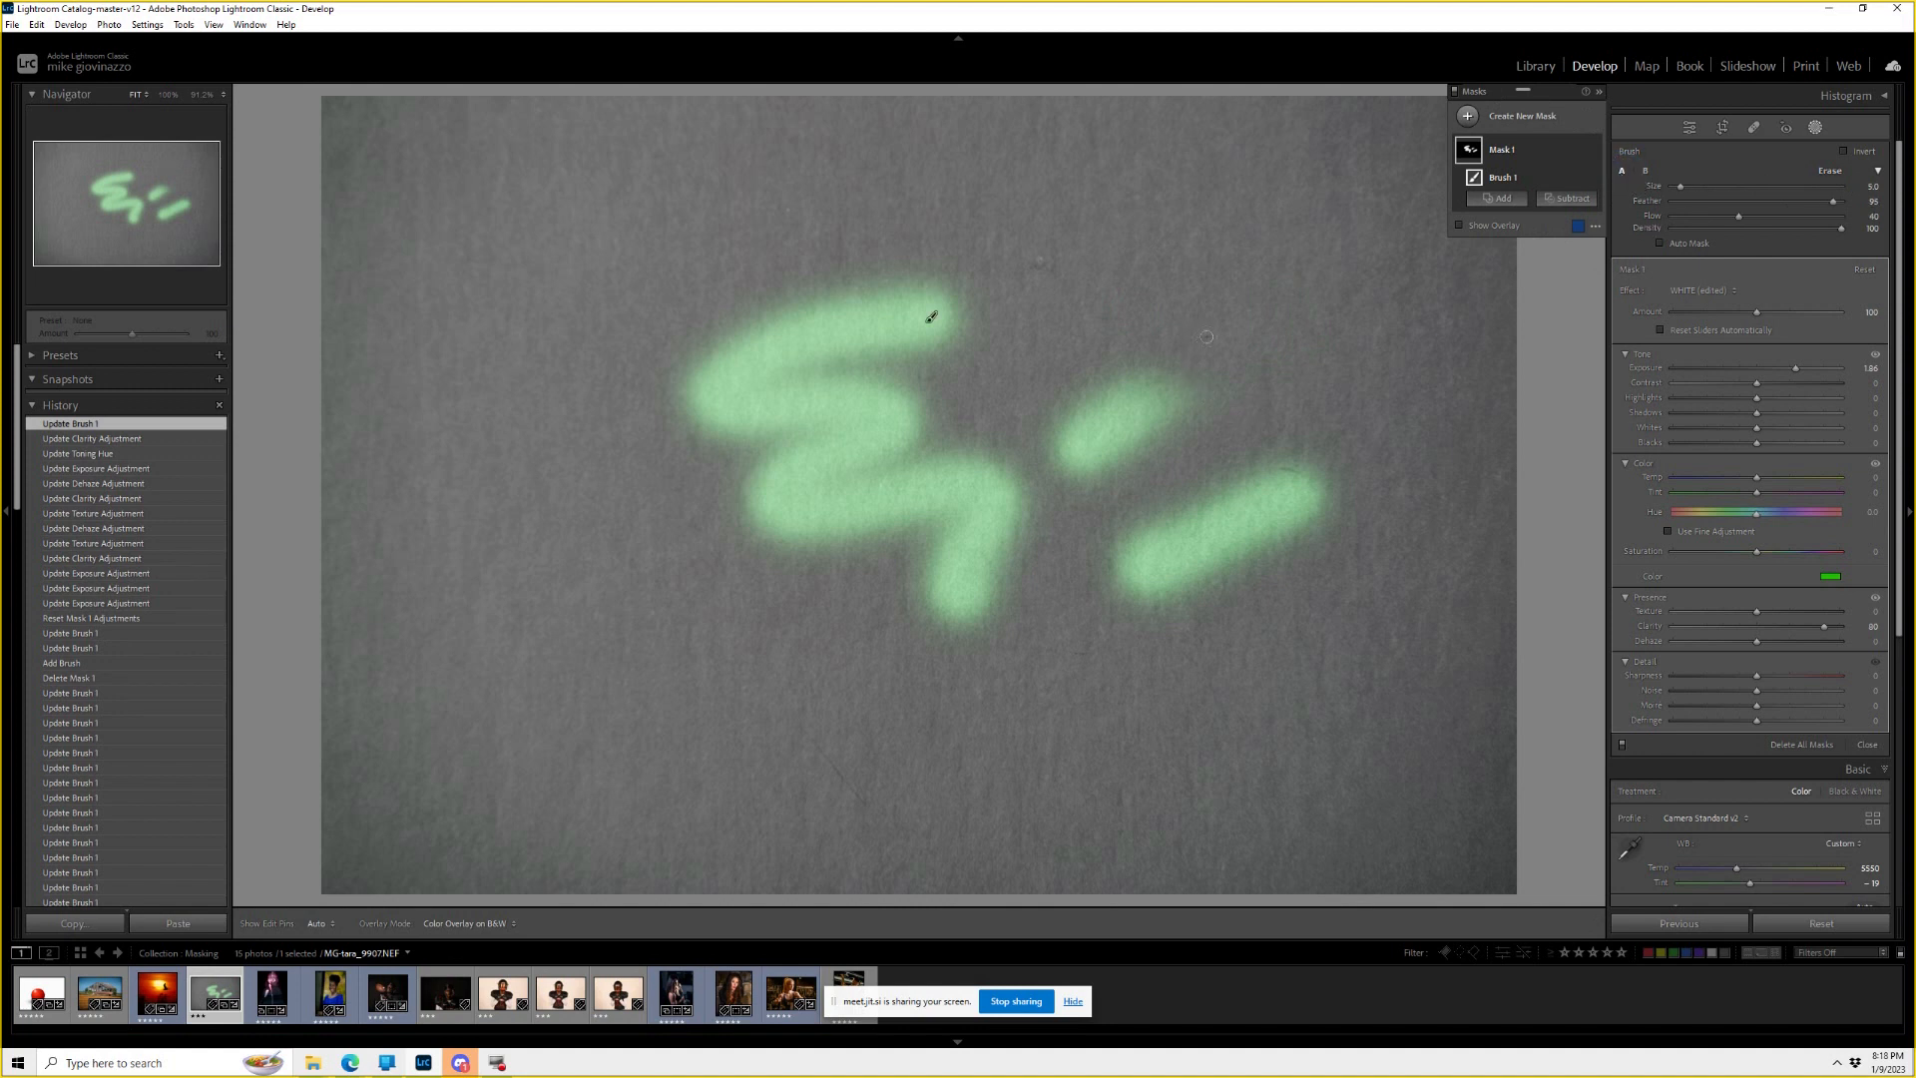
mouse_move(1149, 389)
left_mouse_down()
mouse_move(1194, 348)
mouse_move(1200, 366)
mouse_move(1133, 388)
mouse_move(1103, 429)
mouse_move(1177, 356)
mouse_move(1043, 435)
left_mouse_up()
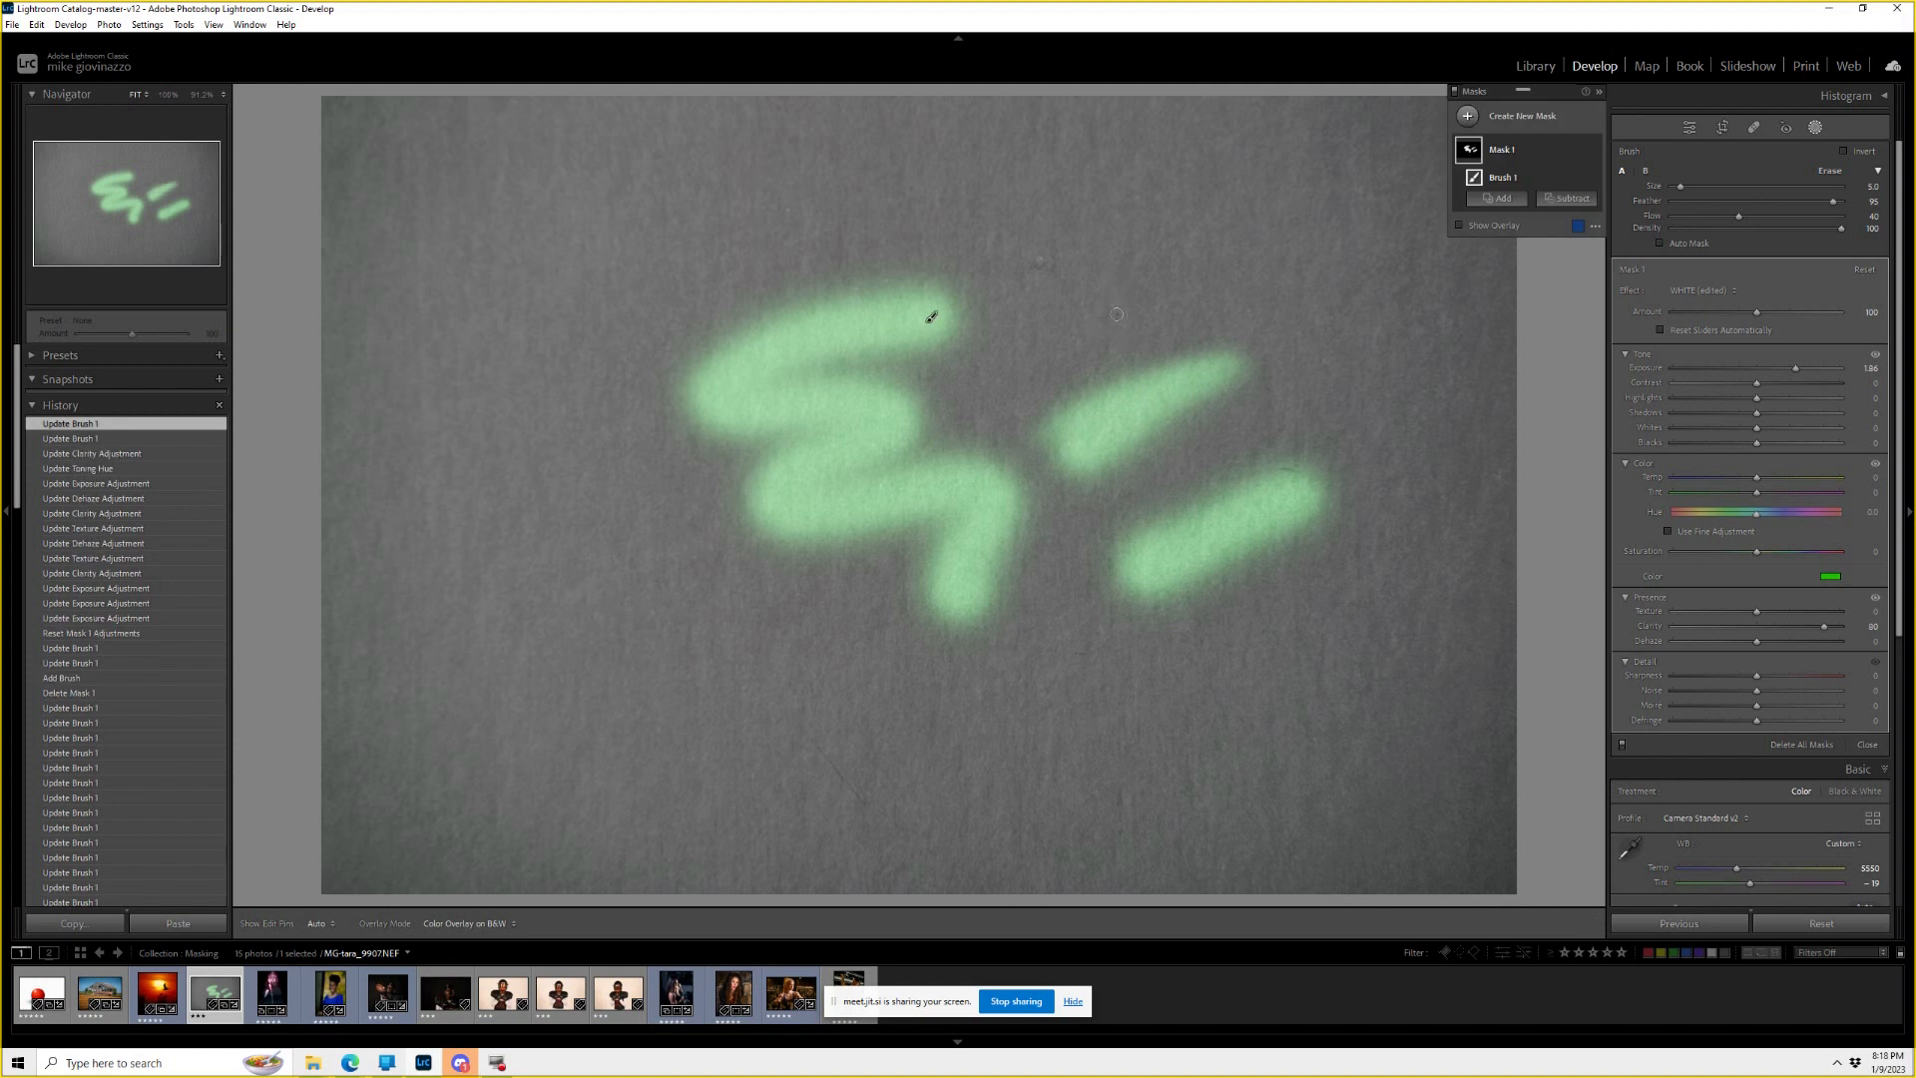
Alternate between erasing and painting along the upper diagonal green stroke to reshape its upper edge and outer end.
key("alt")
key("alt")
key("alt")
mouse_move(1126, 308)
left_mouse_down()
mouse_move(1192, 327)
mouse_move(1026, 206)
mouse_move(1159, 386)
mouse_move(1216, 311)
mouse_move(1198, 278)
left_mouse_up()
key("alt")
mouse_move(1203, 364)
left_mouse_down()
mouse_move(1116, 415)
mouse_move(1176, 374)
mouse_move(1122, 395)
mouse_move(1060, 457)
mouse_move(1093, 477)
mouse_move(1198, 394)
mouse_move(1131, 348)
left_mouse_up()
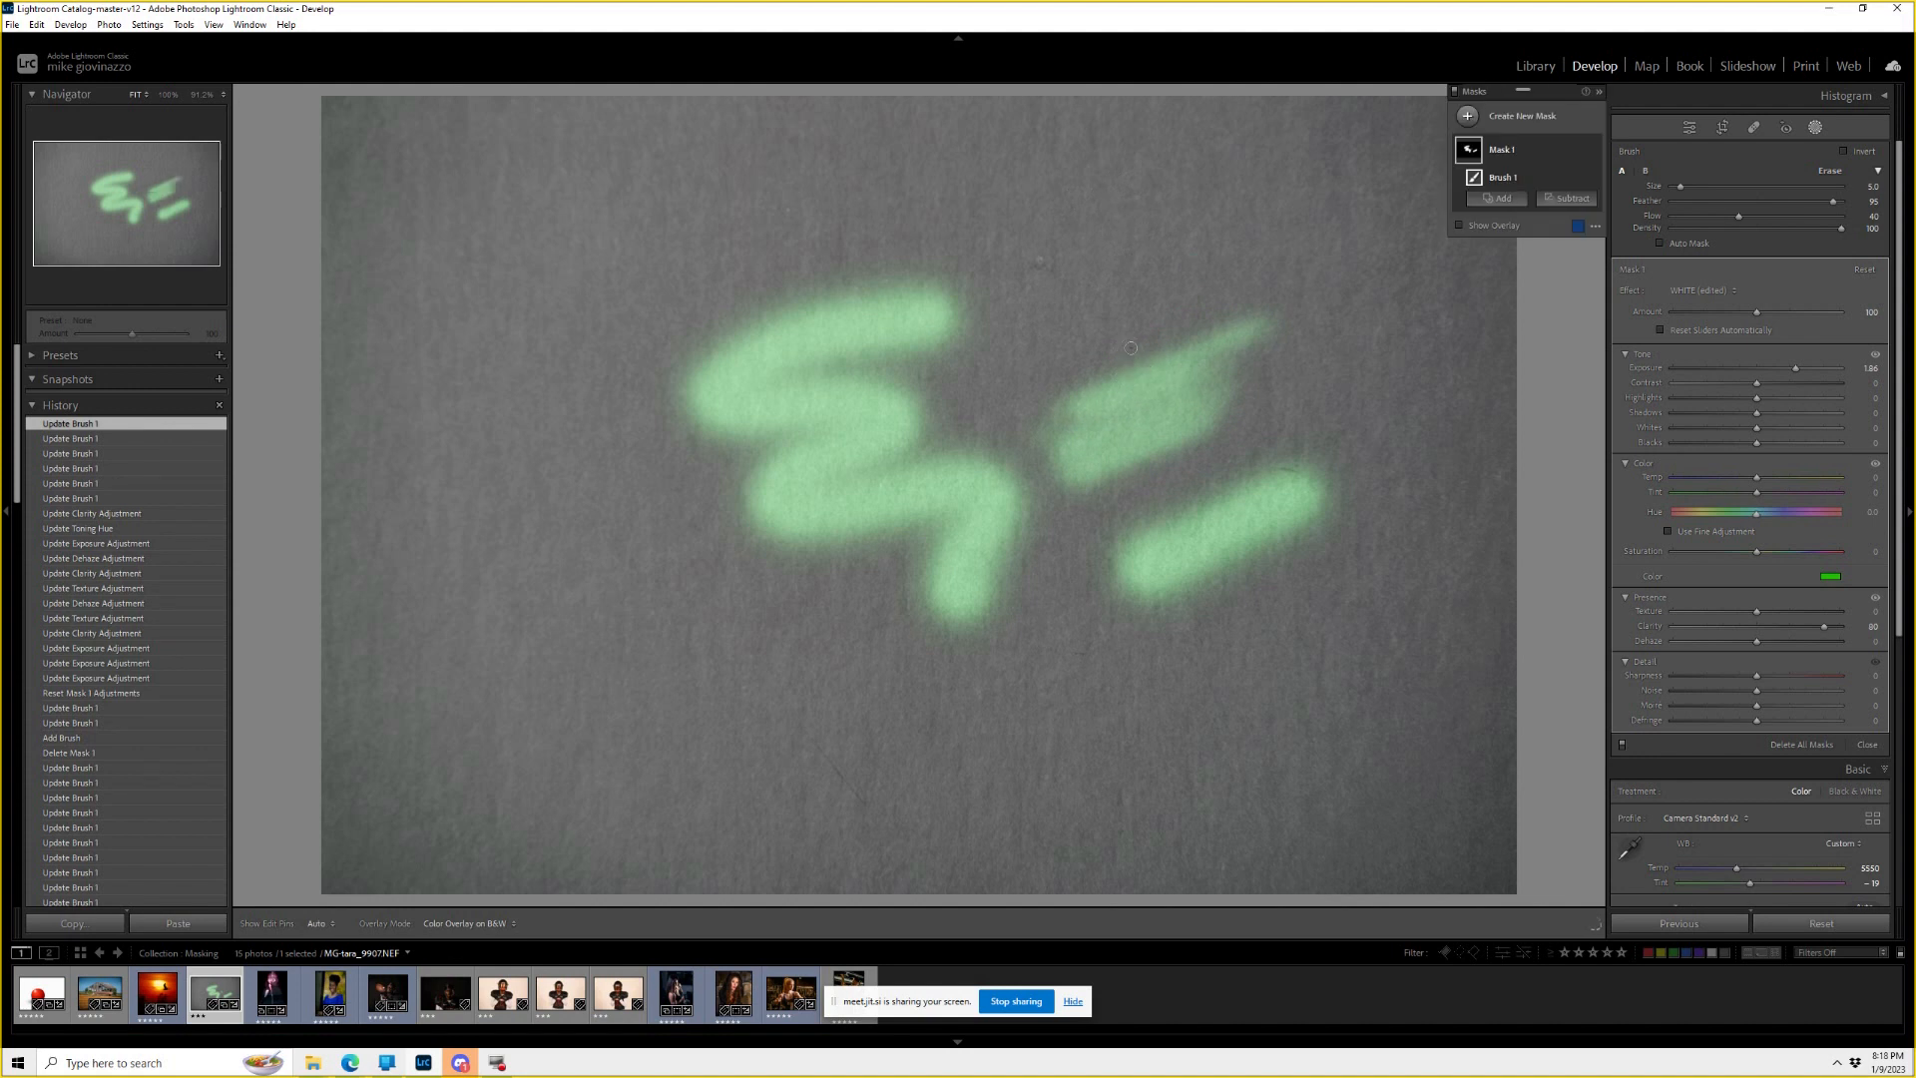
key("alt")
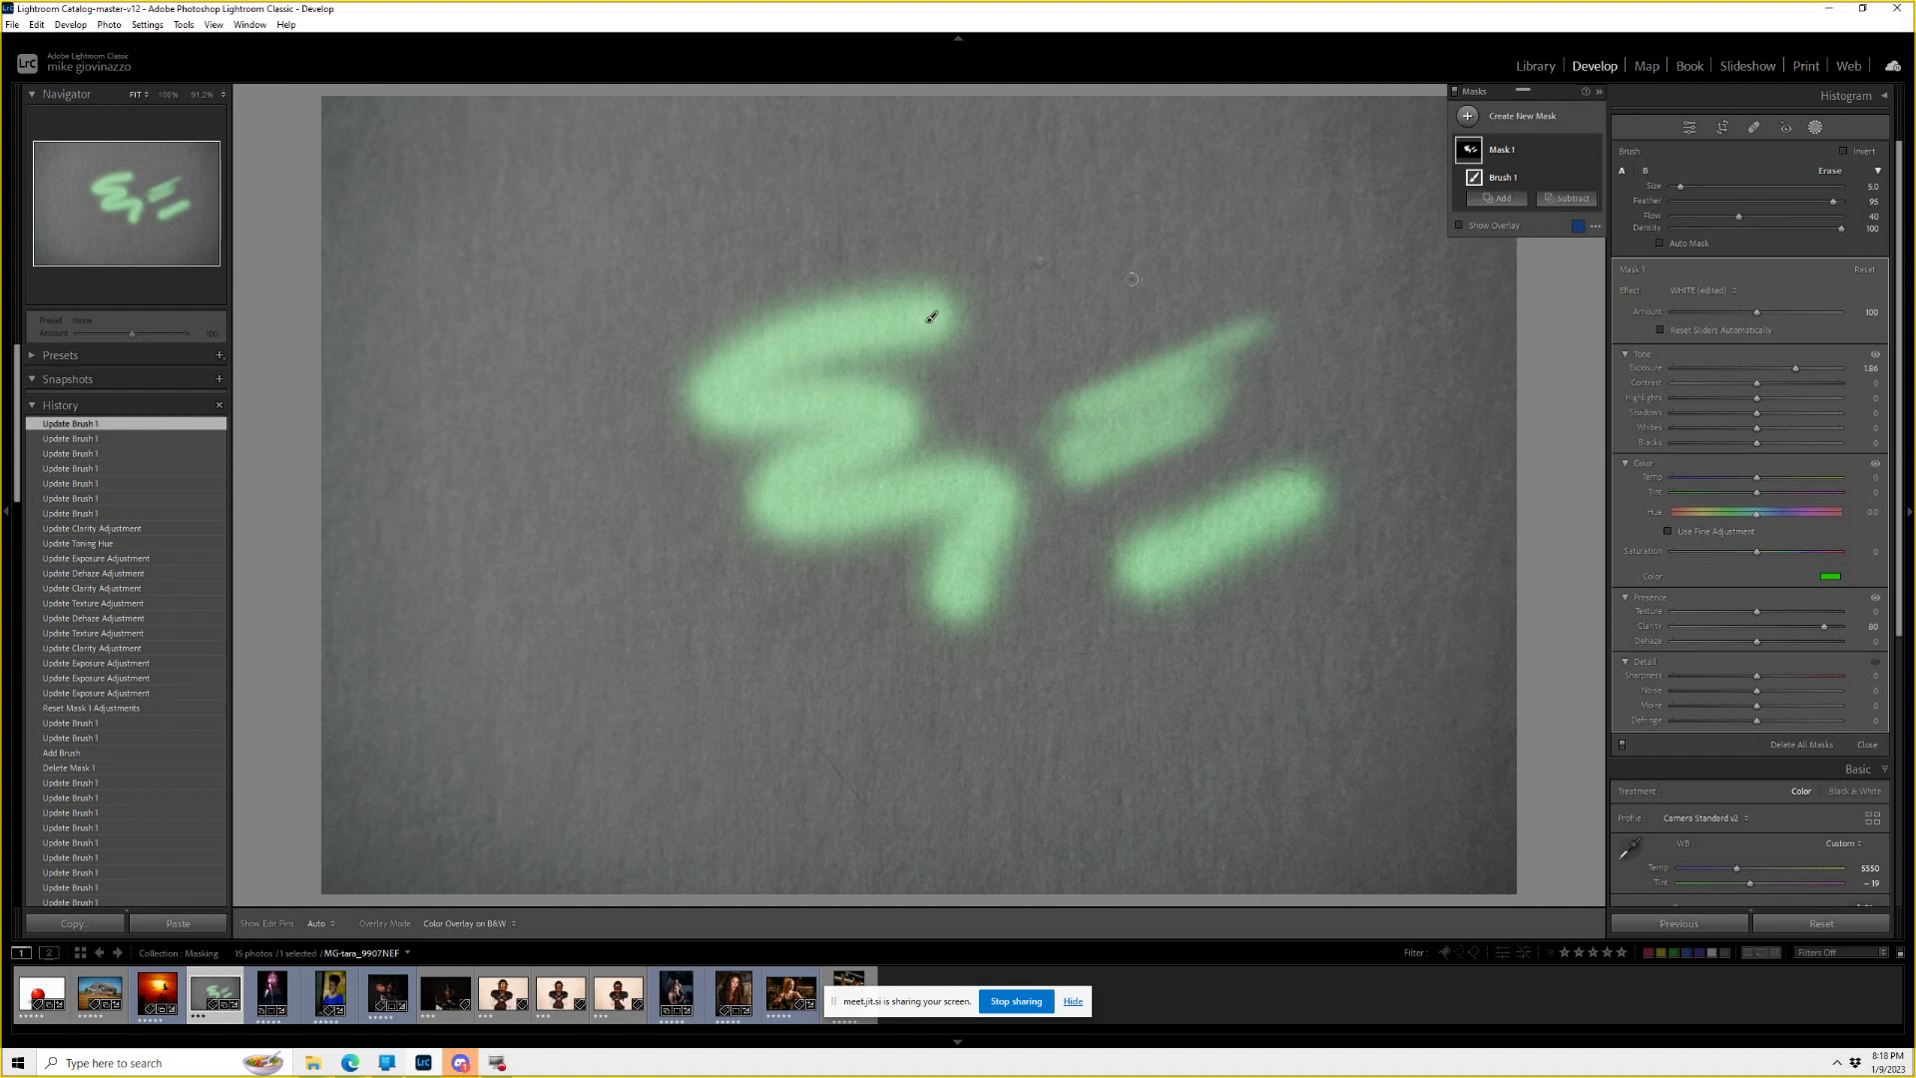
Reset all edits on ball test.png and brush a soft white highlight across the red ball's upper-right edge.
left_click(40, 994)
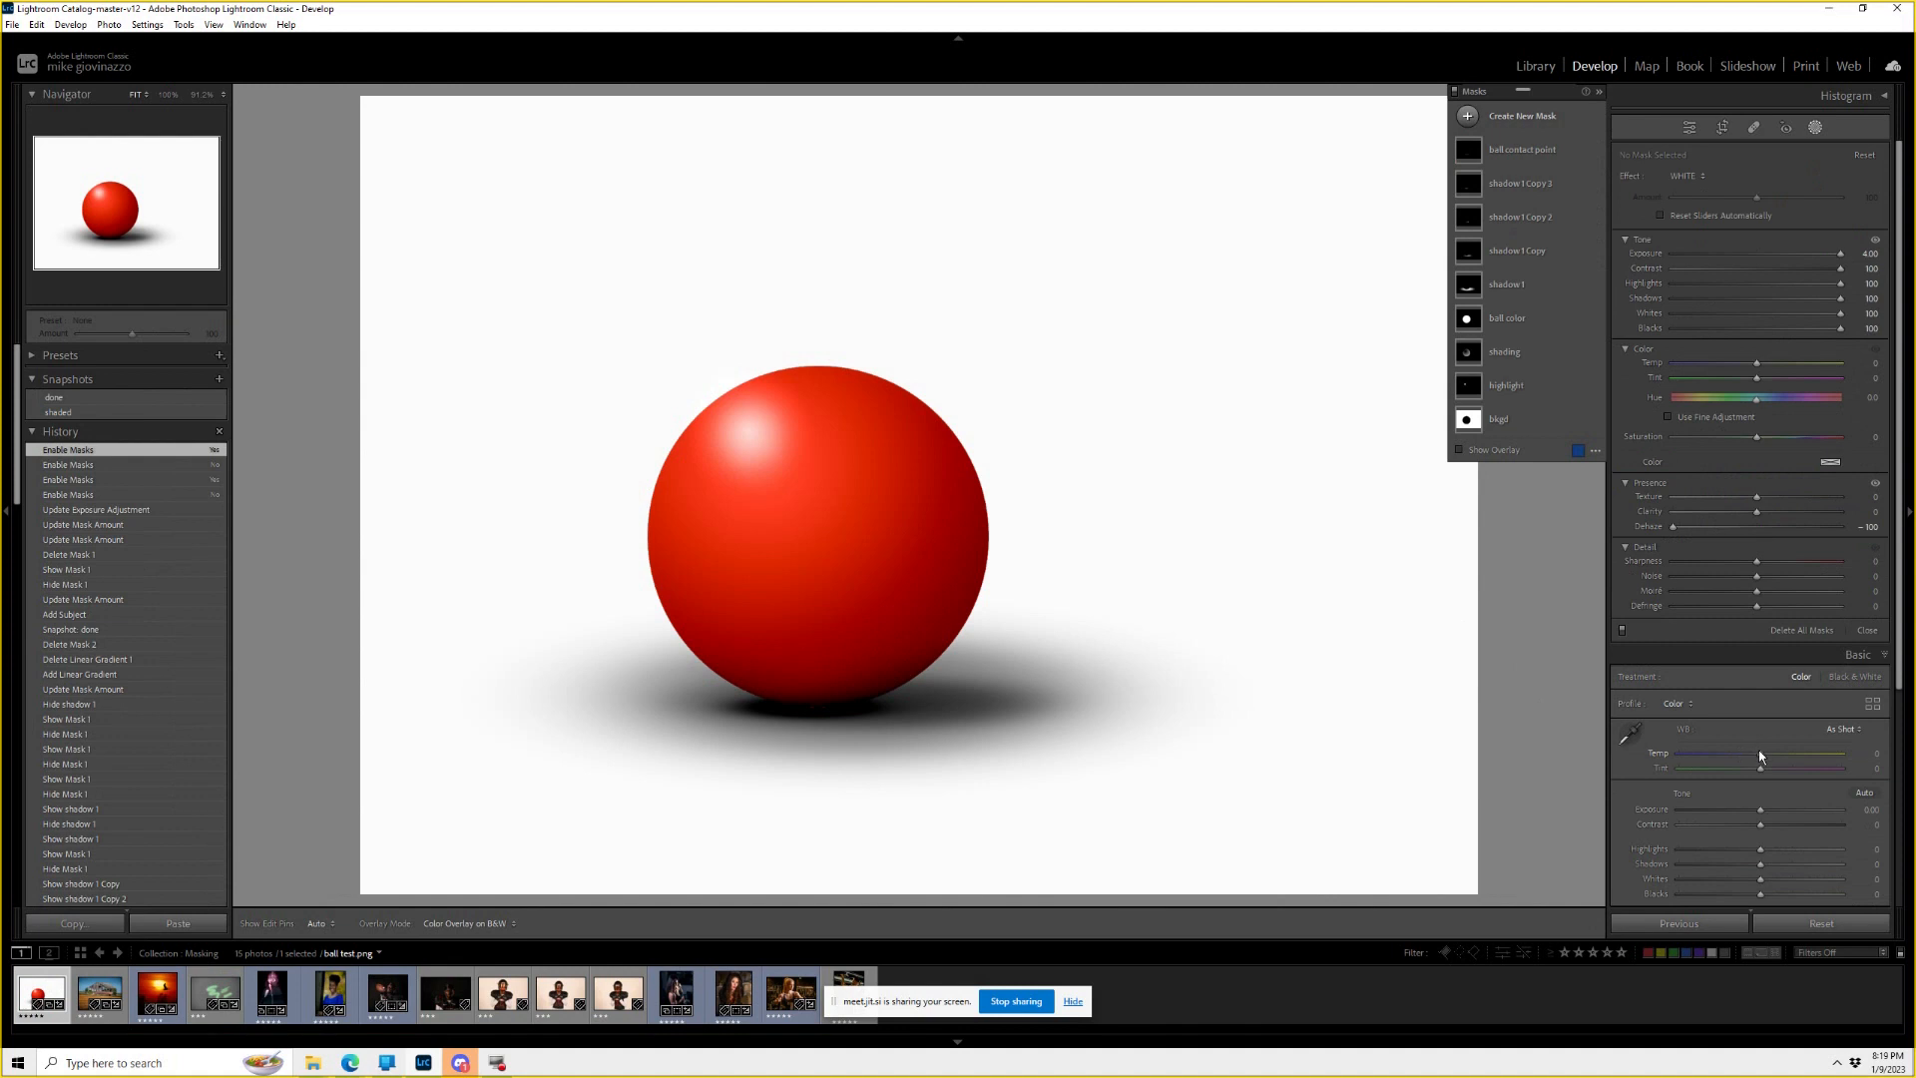
left_click(1826, 930)
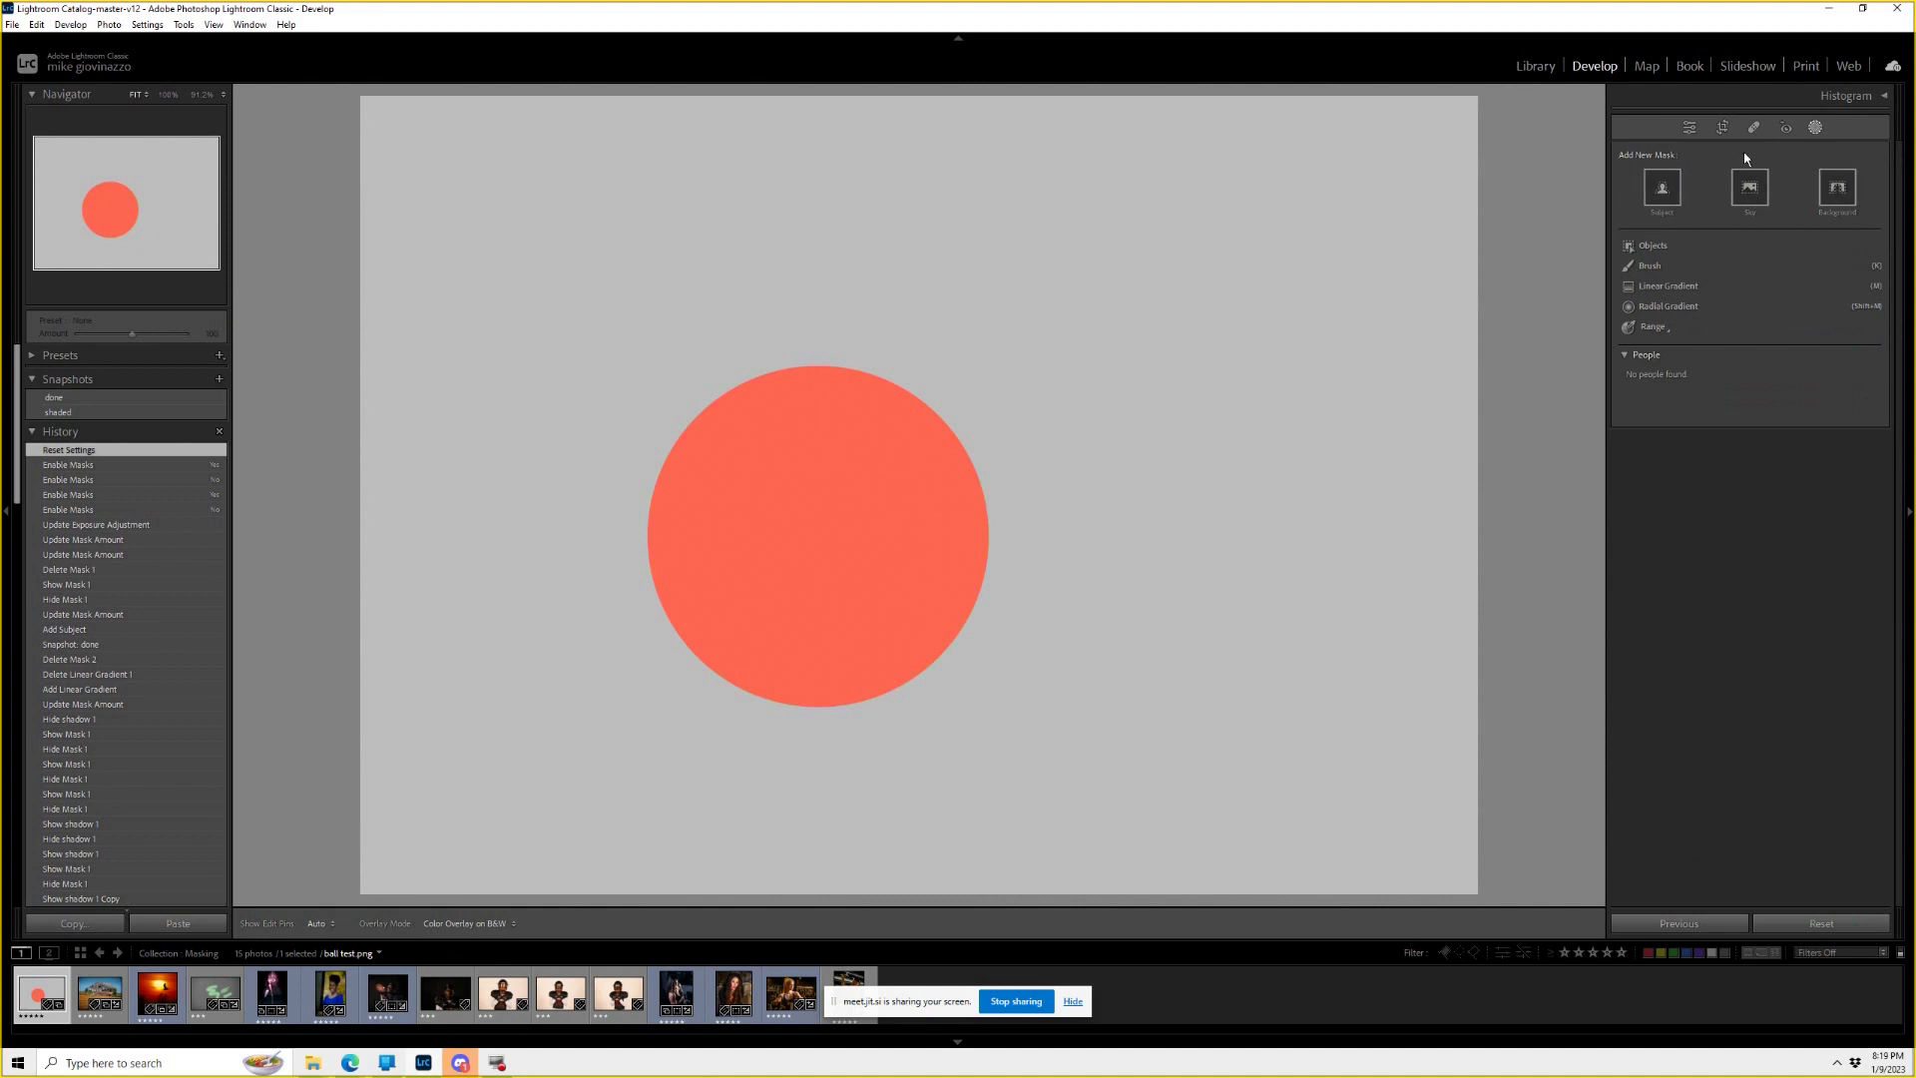
left_click(1647, 267)
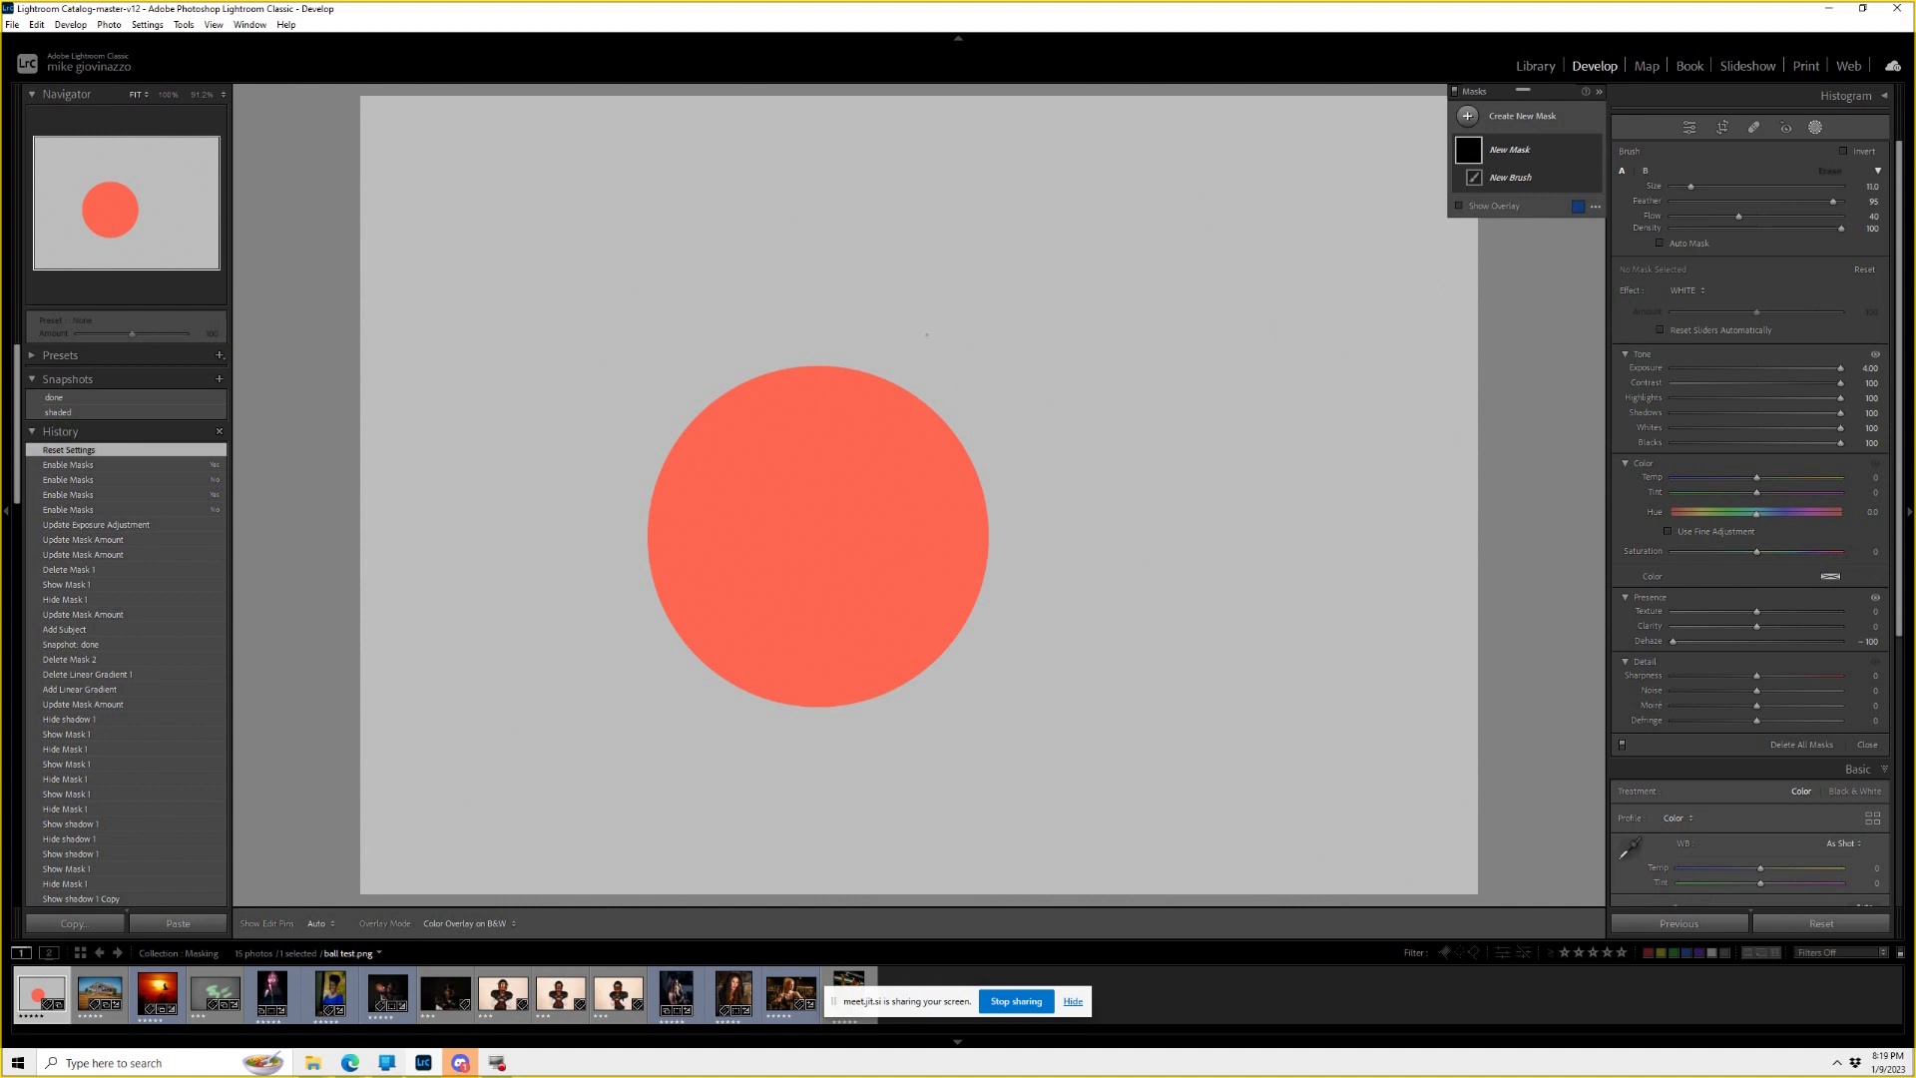
mouse_move(911, 459)
left_mouse_down()
mouse_move(934, 430)
mouse_move(843, 385)
mouse_move(904, 432)
mouse_move(854, 405)
mouse_move(883, 420)
left_mouse_up()
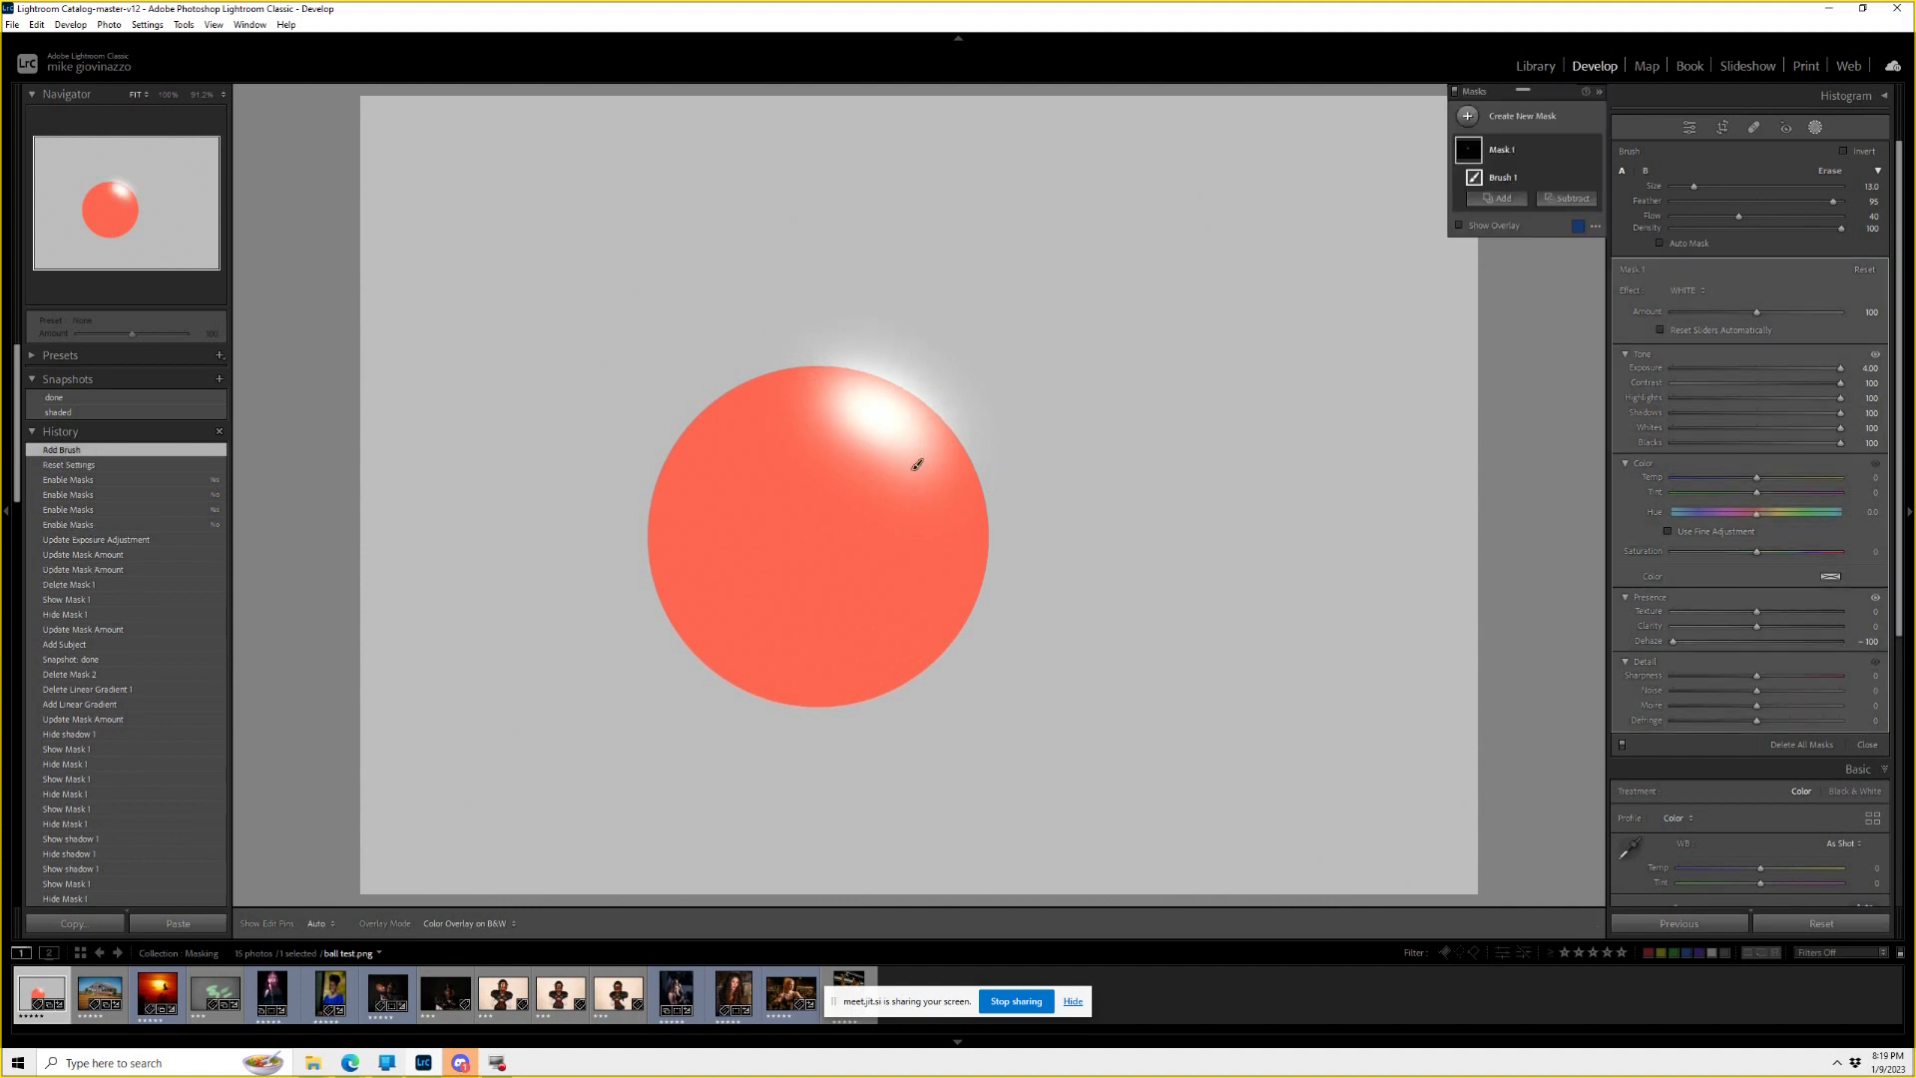
Show the mask overlay and change its color from the blue to a bright green with adjusted opacity.
key("o")
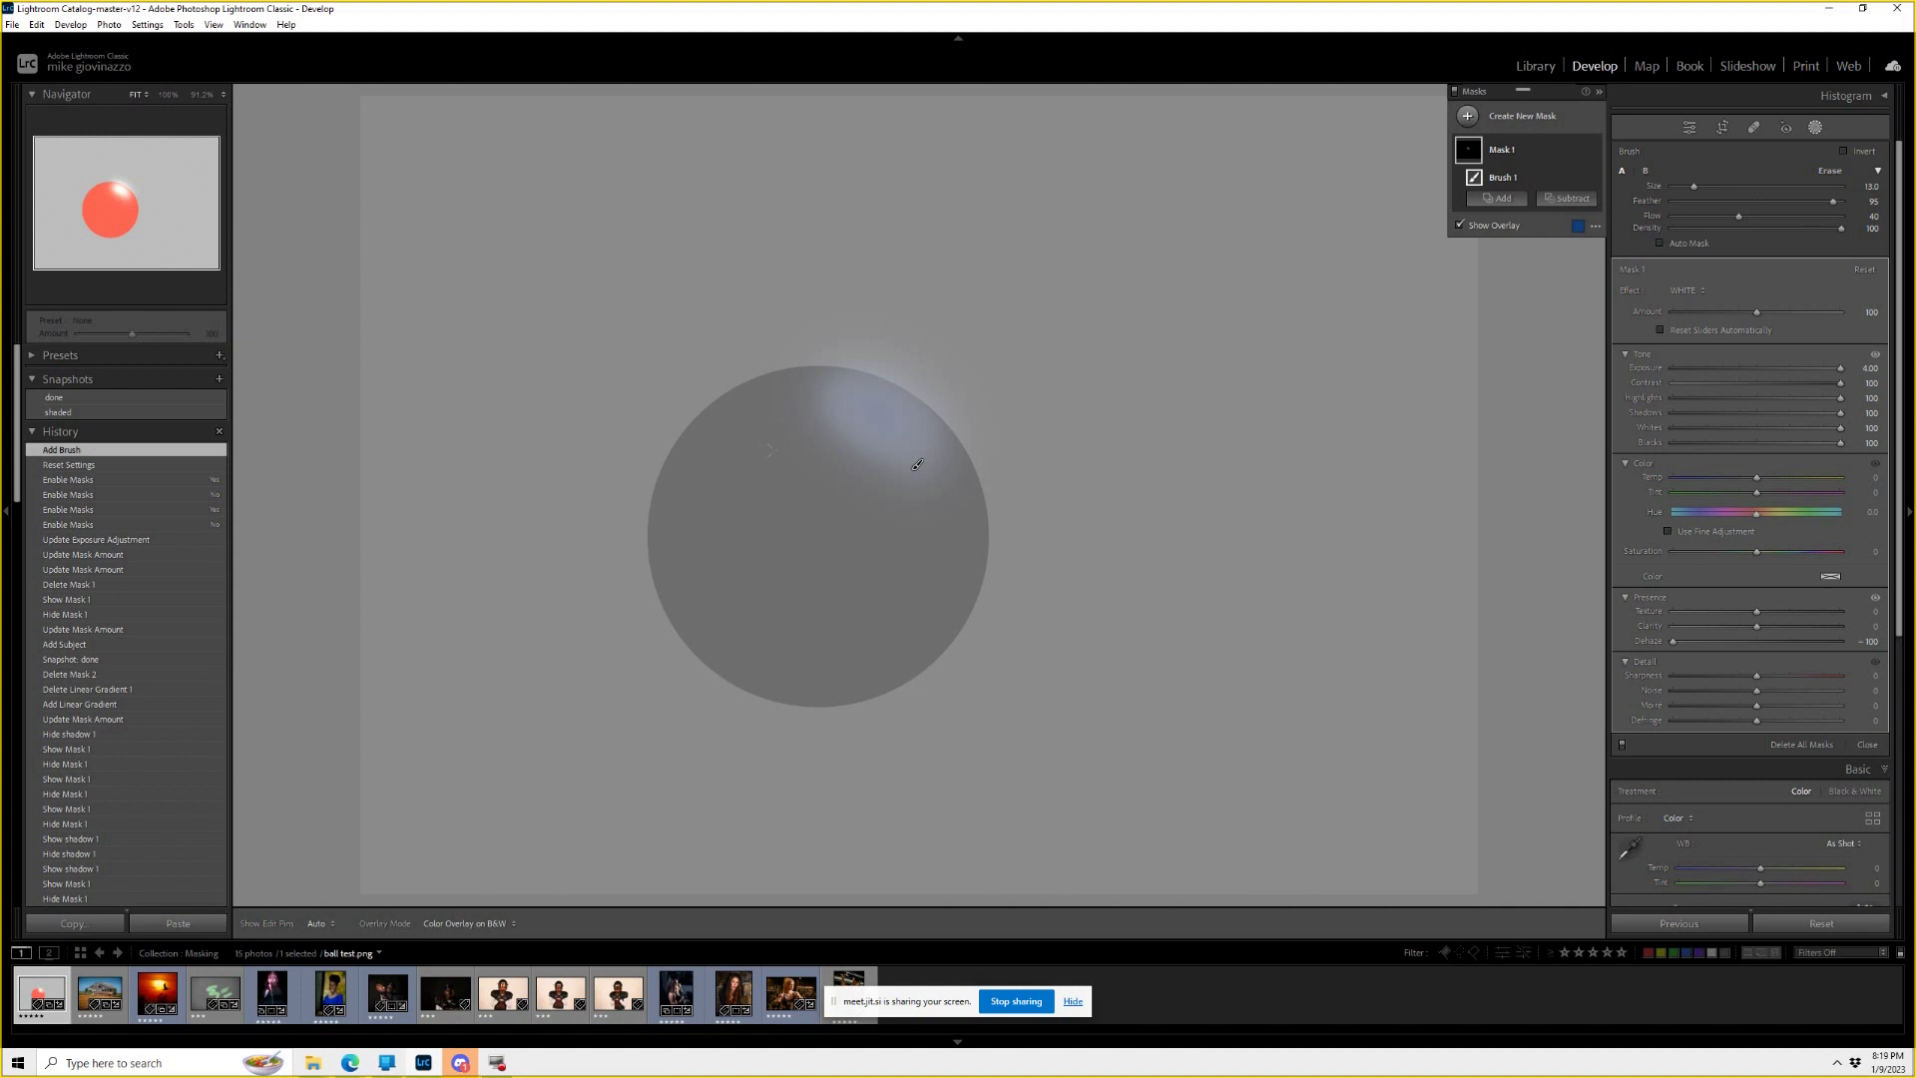
left_click(1578, 226)
left_click_drag(916, 504, 914, 449)
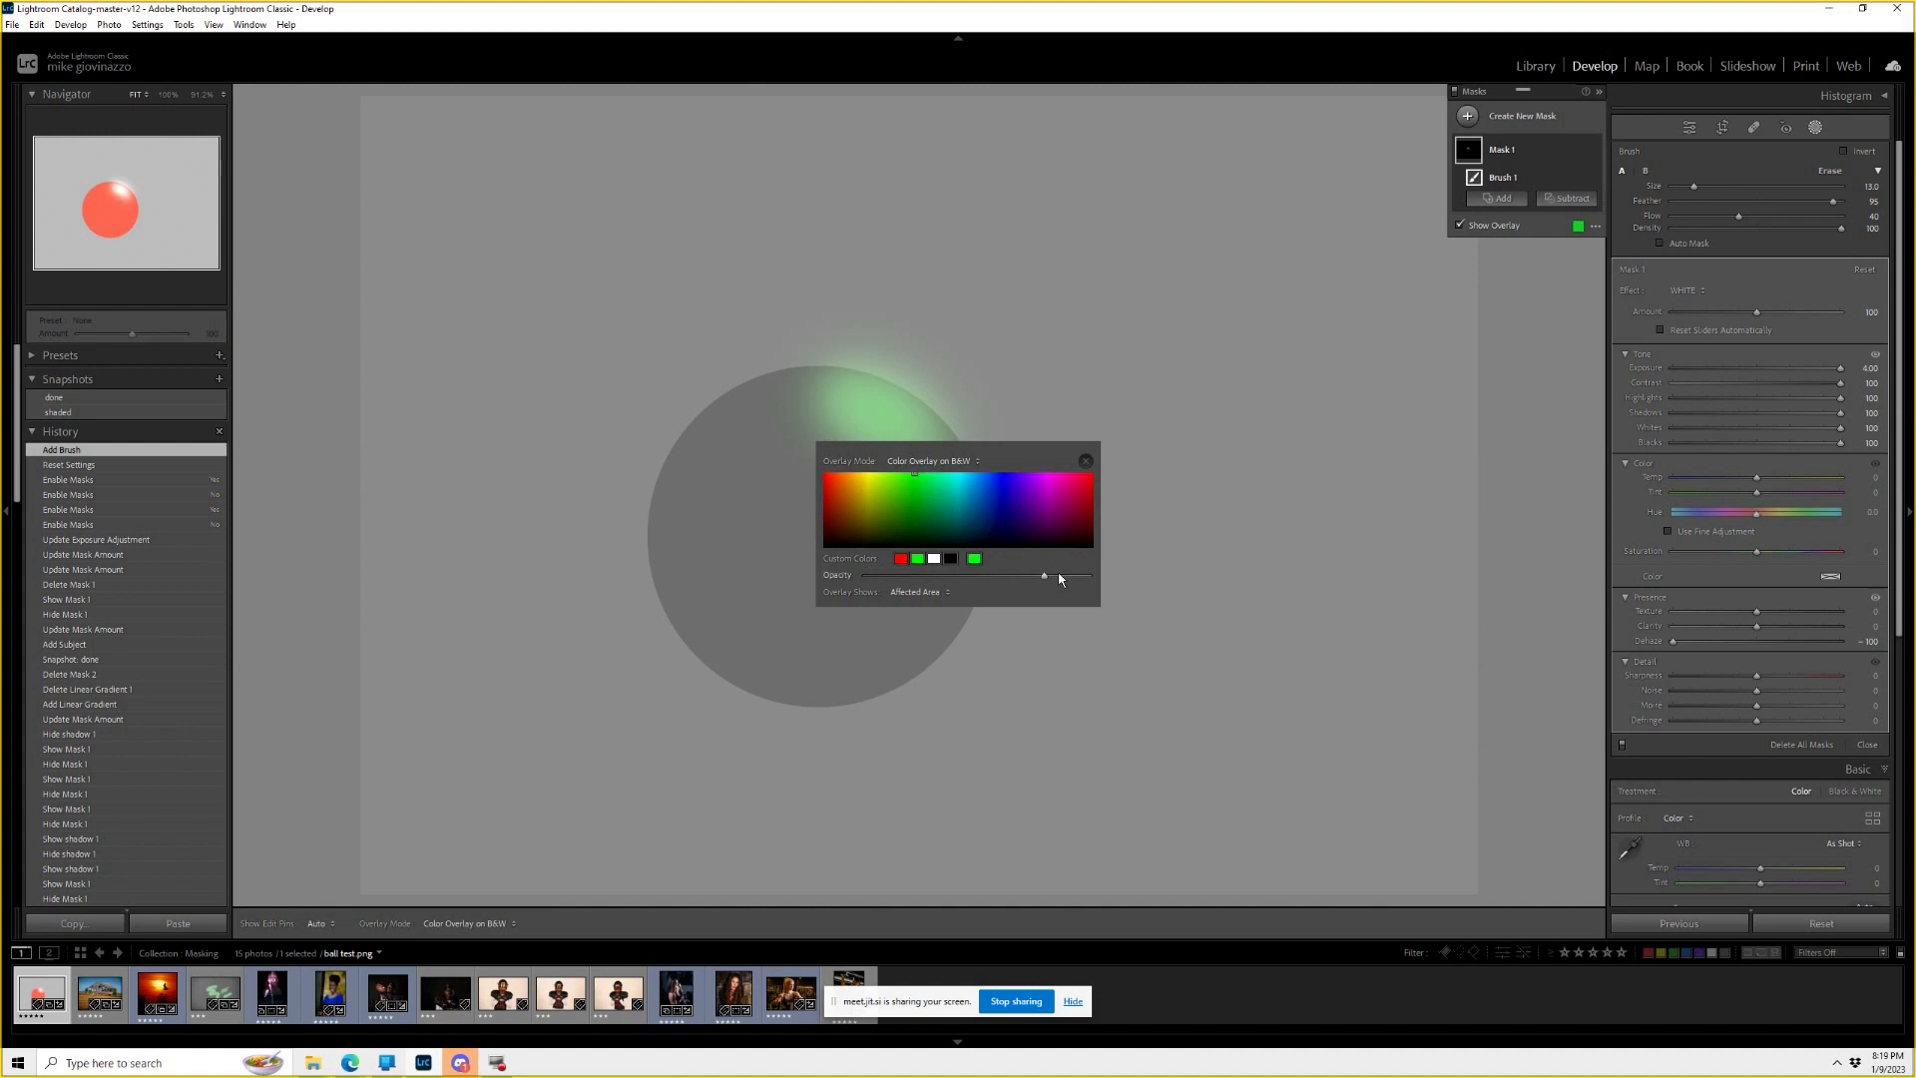
left_click(1086, 460)
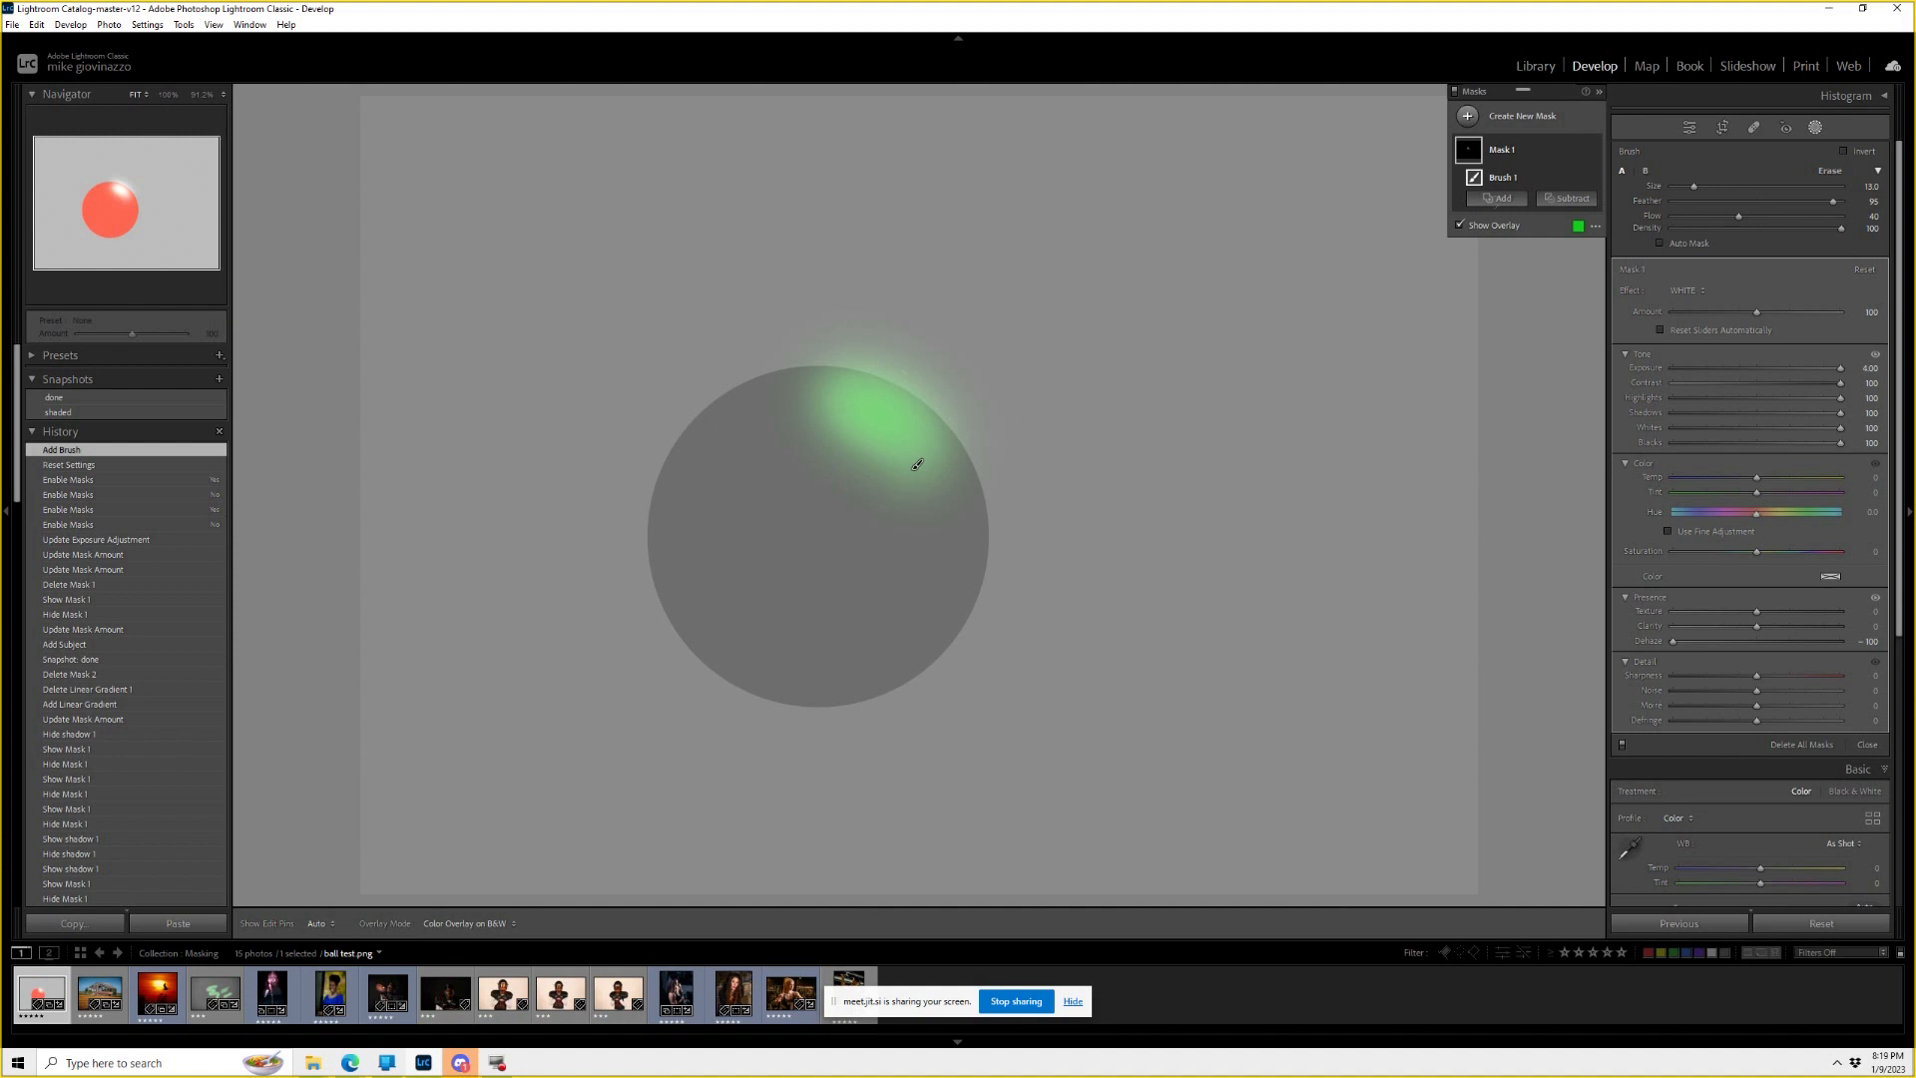
Set the brush to feather 0 and flow 100, and paint a hard-edged band along the ball's lower-right edge.
mouse_move(1743, 218)
left_mouse_down()
mouse_move(1843, 216)
mouse_move(1636, 213)
left_mouse_up()
left_click_drag(901, 569, 848, 659)
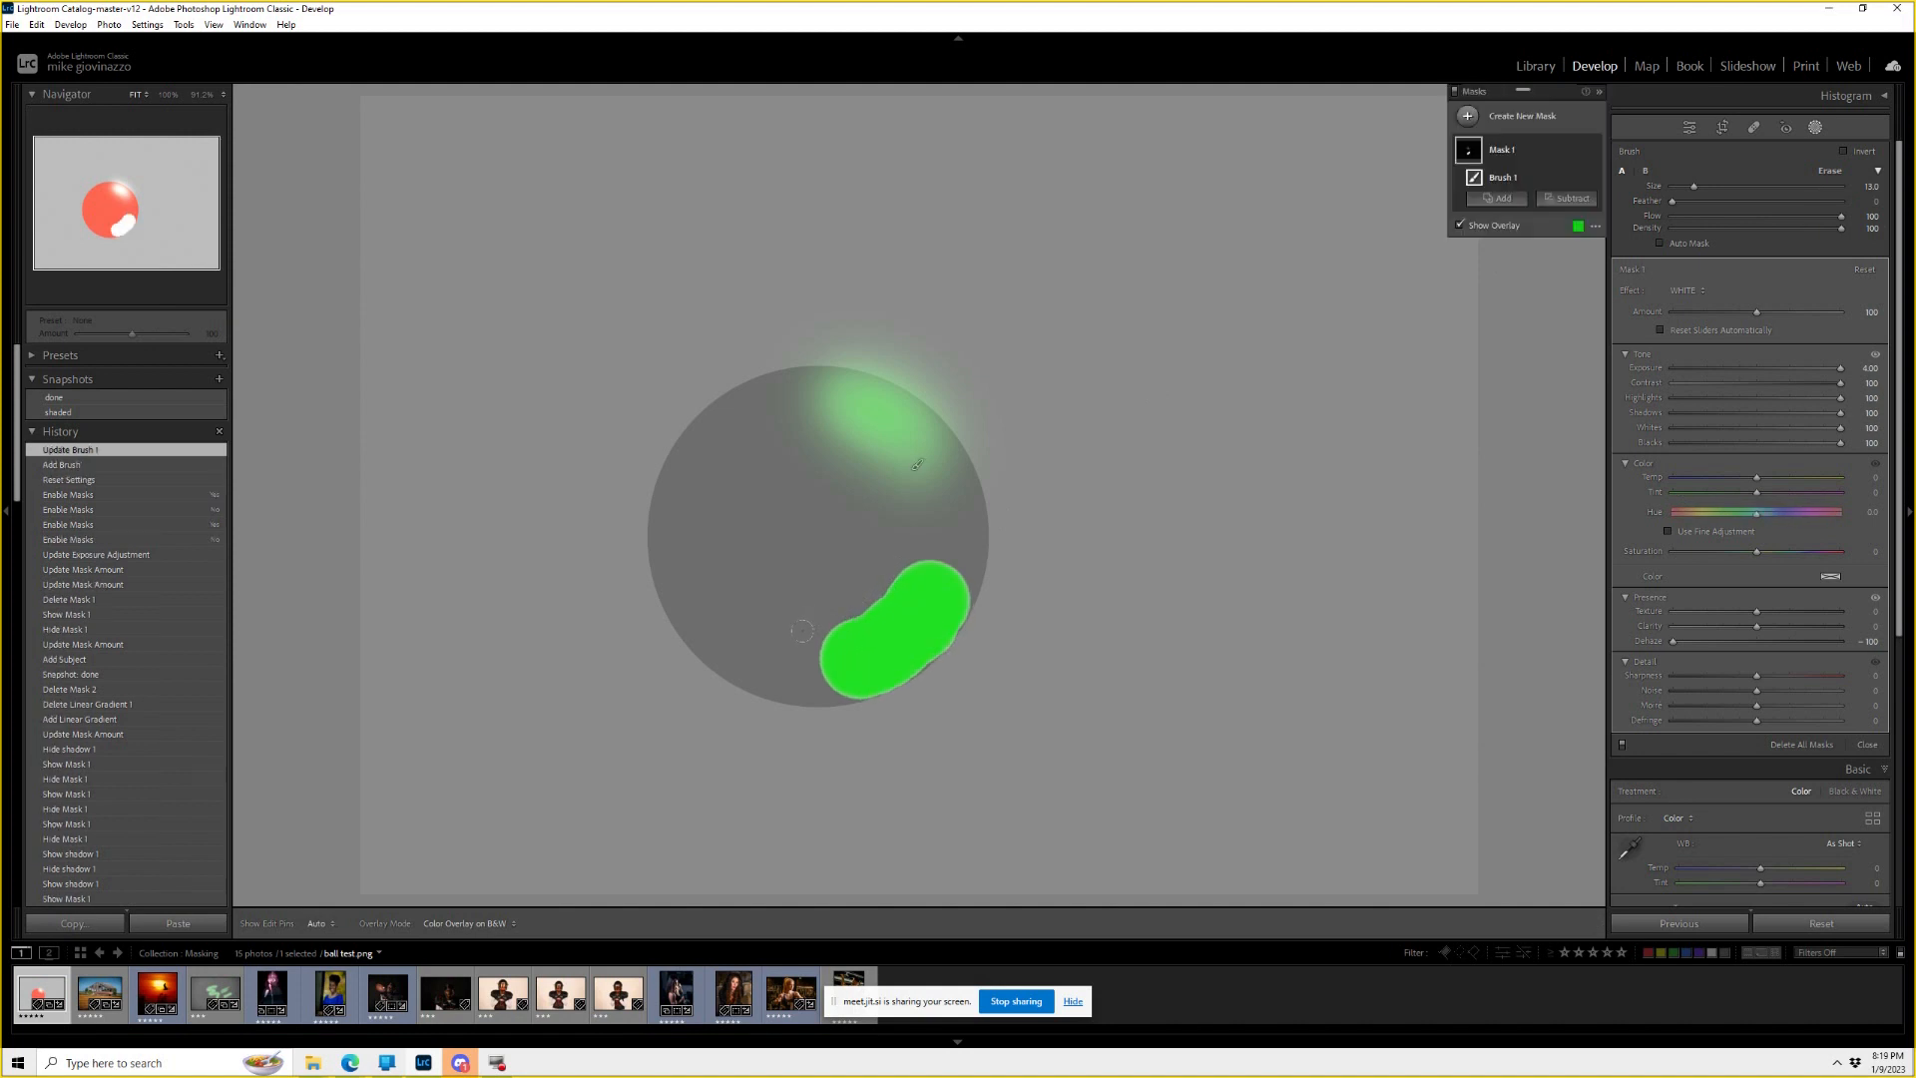
mouse_move(846, 619)
left_mouse_down()
mouse_move(798, 689)
mouse_move(878, 696)
left_mouse_up()
mouse_move(901, 557)
left_mouse_down()
mouse_move(953, 629)
mouse_move(898, 688)
left_mouse_up()
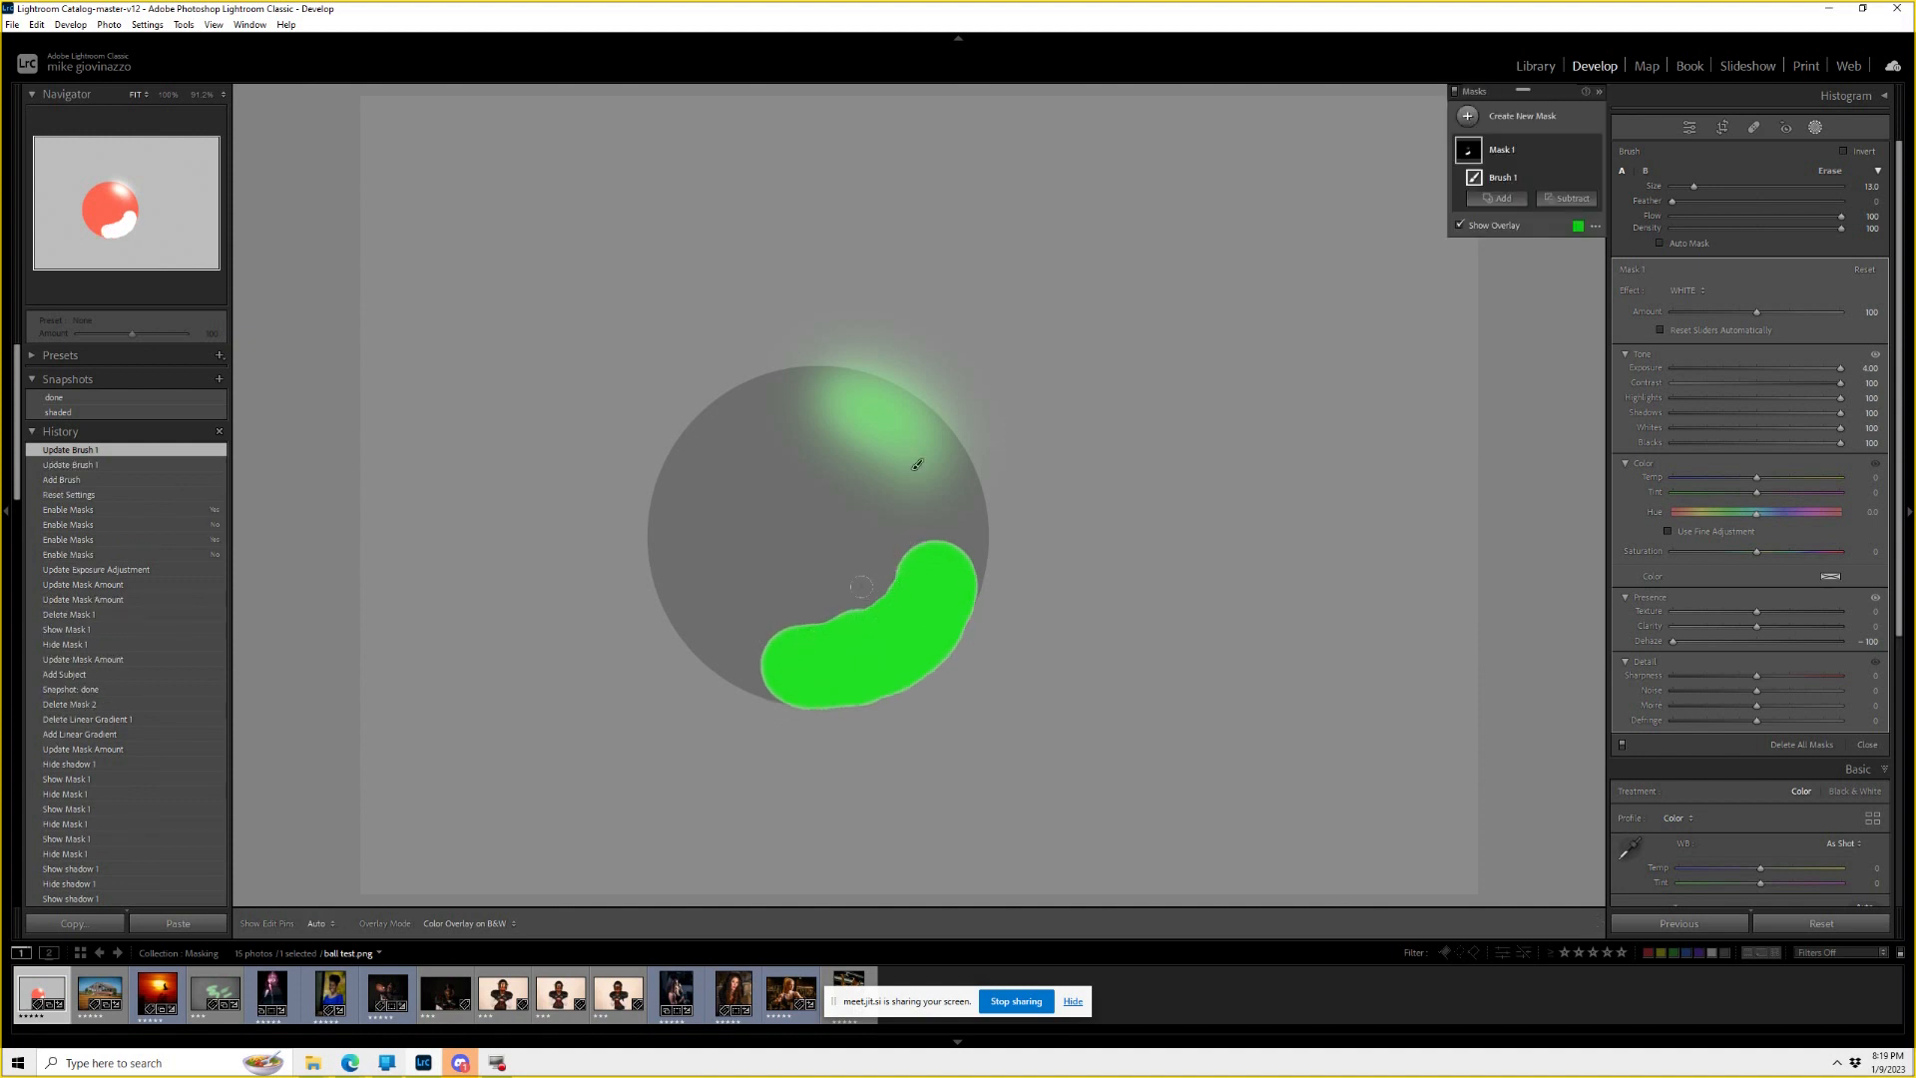
Undo all the brush strokes on the ball, back to the reset image.
key("ctrl+z")
key("ctrl+z")
key("ctrl+z")
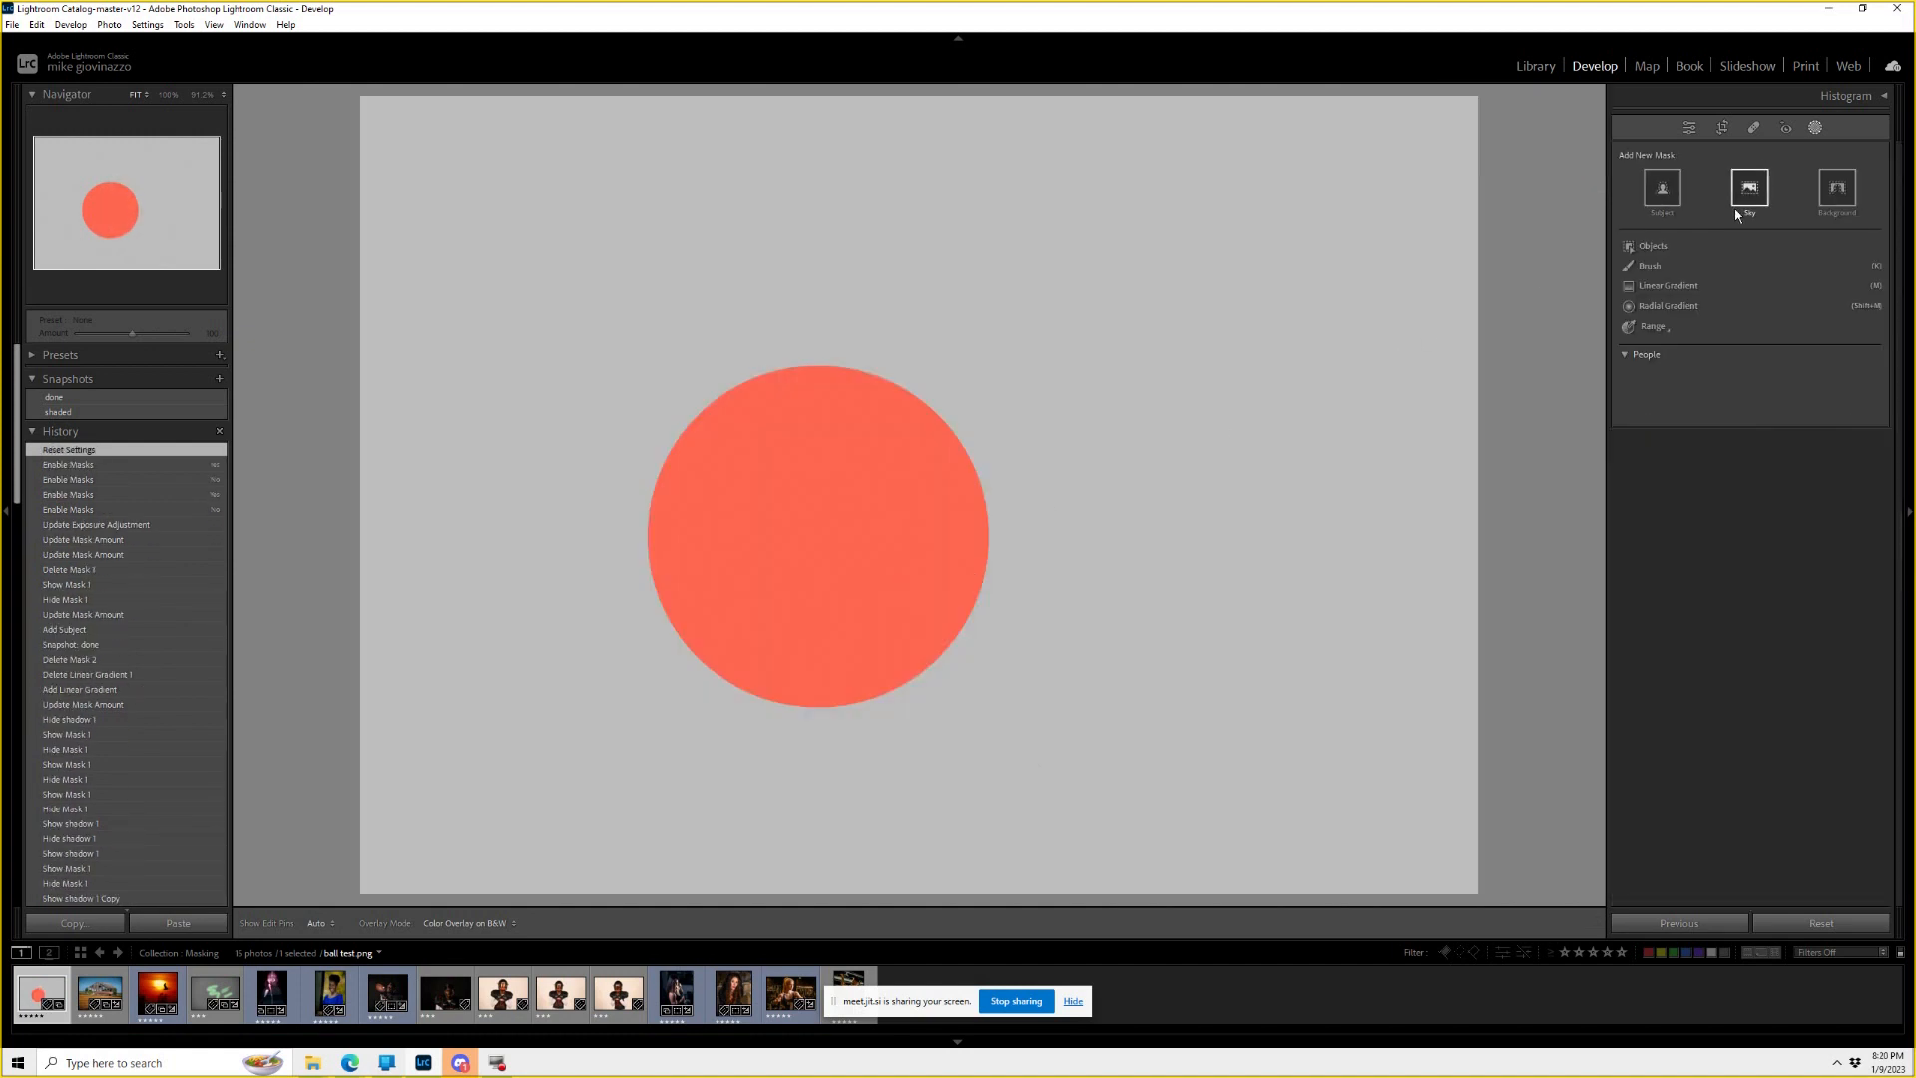
Create a new brush mask with flow 89 and Auto Mask enabled, and paint the entire ball white within its edge.
left_click(1648, 267)
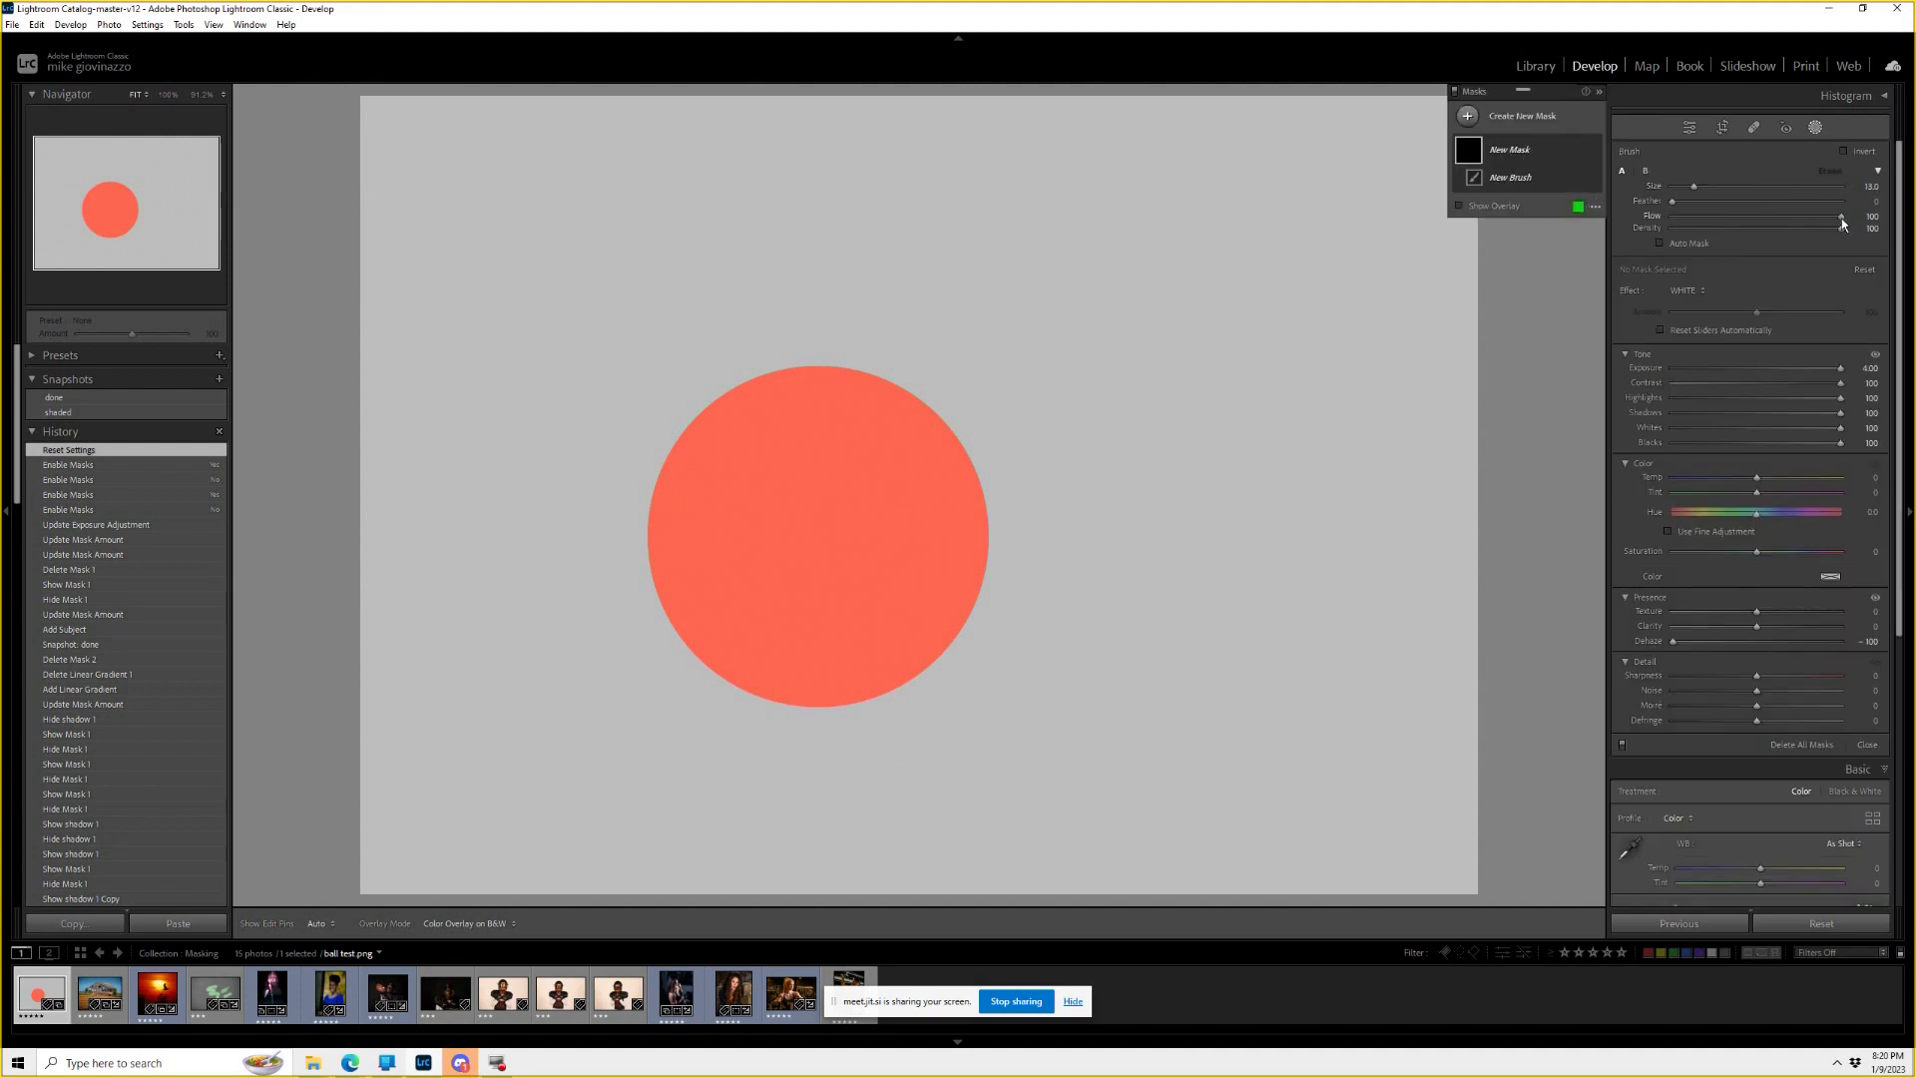
left_click_drag(1816, 218, 1822, 216)
left_click(1664, 245)
mouse_move(918, 479)
left_mouse_down()
mouse_move(896, 594)
mouse_move(831, 641)
mouse_move(738, 644)
mouse_move(638, 579)
mouse_move(680, 622)
mouse_move(686, 504)
mouse_move(728, 442)
mouse_move(675, 416)
mouse_move(720, 379)
mouse_move(802, 361)
mouse_move(852, 380)
mouse_move(946, 485)
left_mouse_up()
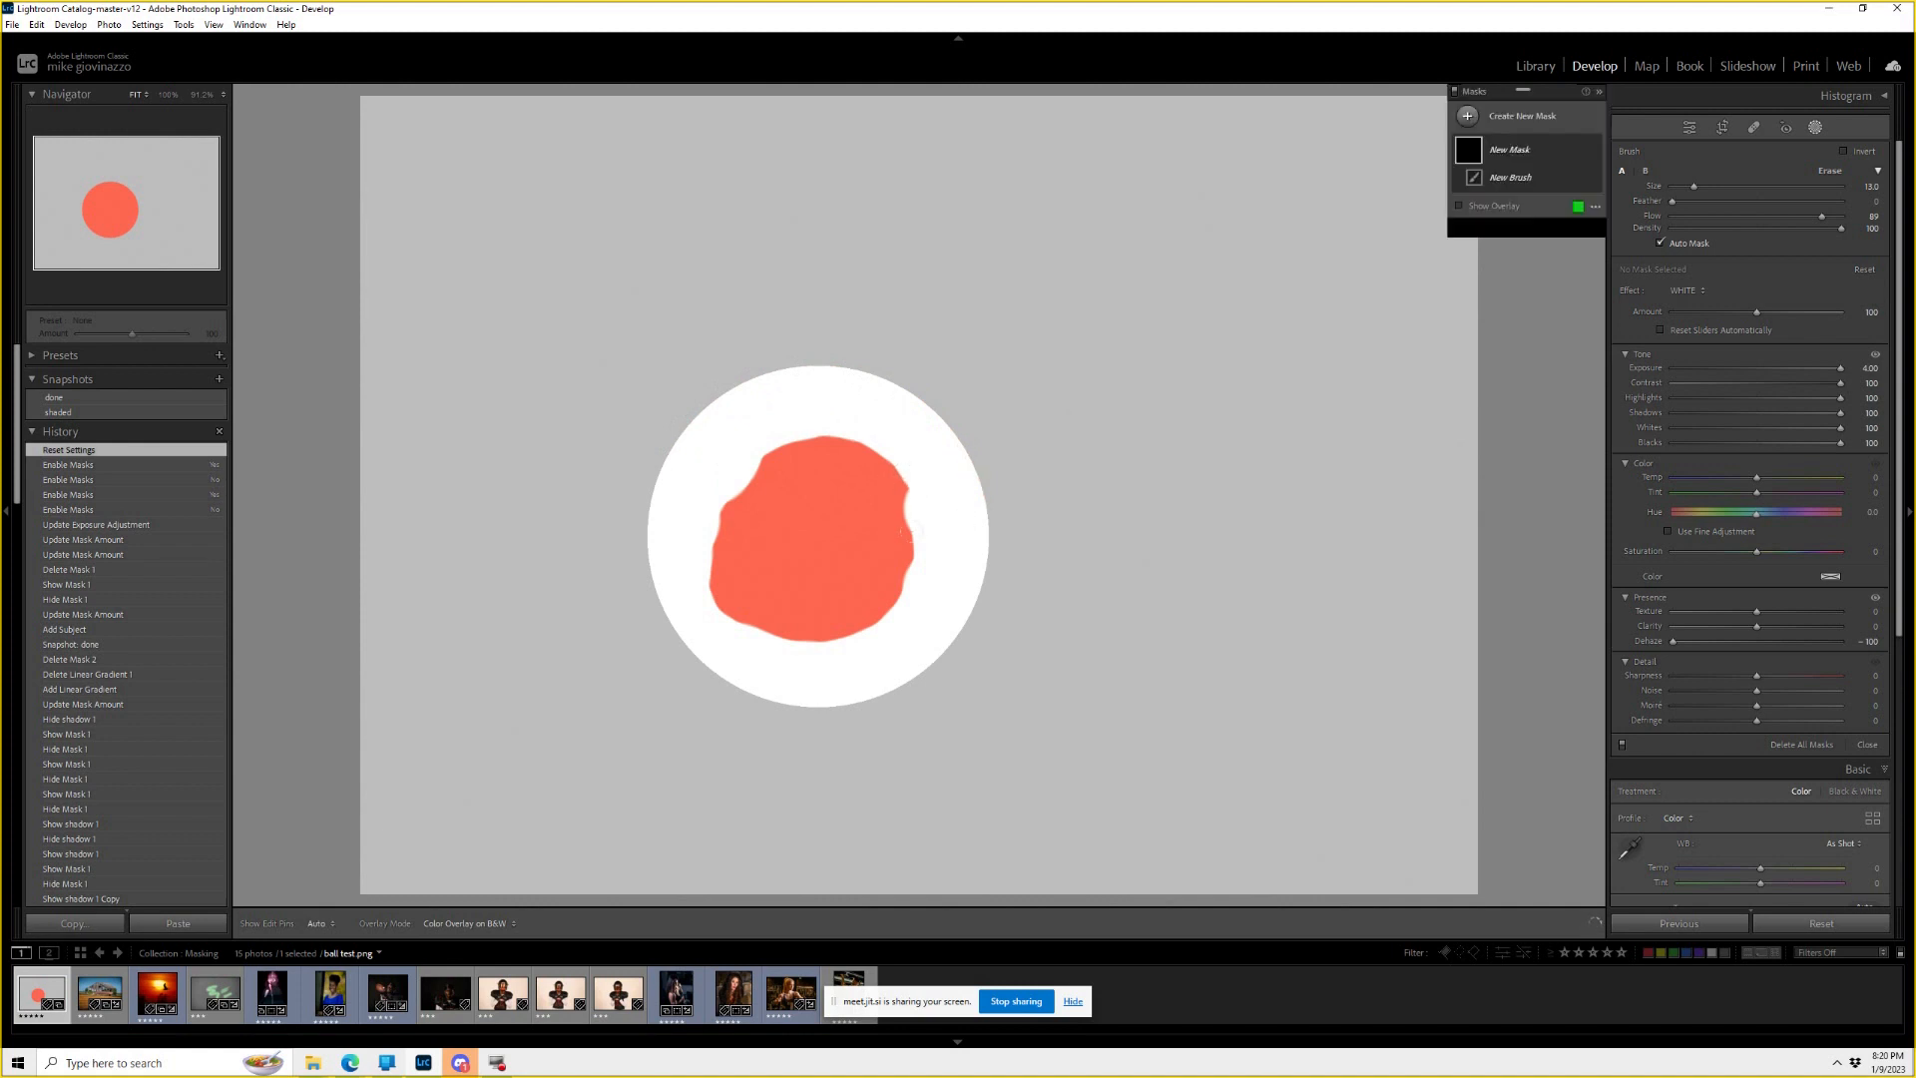
mouse_move(893, 549)
left_mouse_down()
mouse_move(704, 457)
mouse_move(724, 558)
mouse_move(807, 537)
mouse_move(699, 558)
mouse_move(819, 585)
mouse_move(788, 592)
mouse_move(809, 550)
left_mouse_up()
Disable Auto Mask, undo a trial stroke on the ball, and paint past the ball's lower edge onto the background.
left_click(1661, 242)
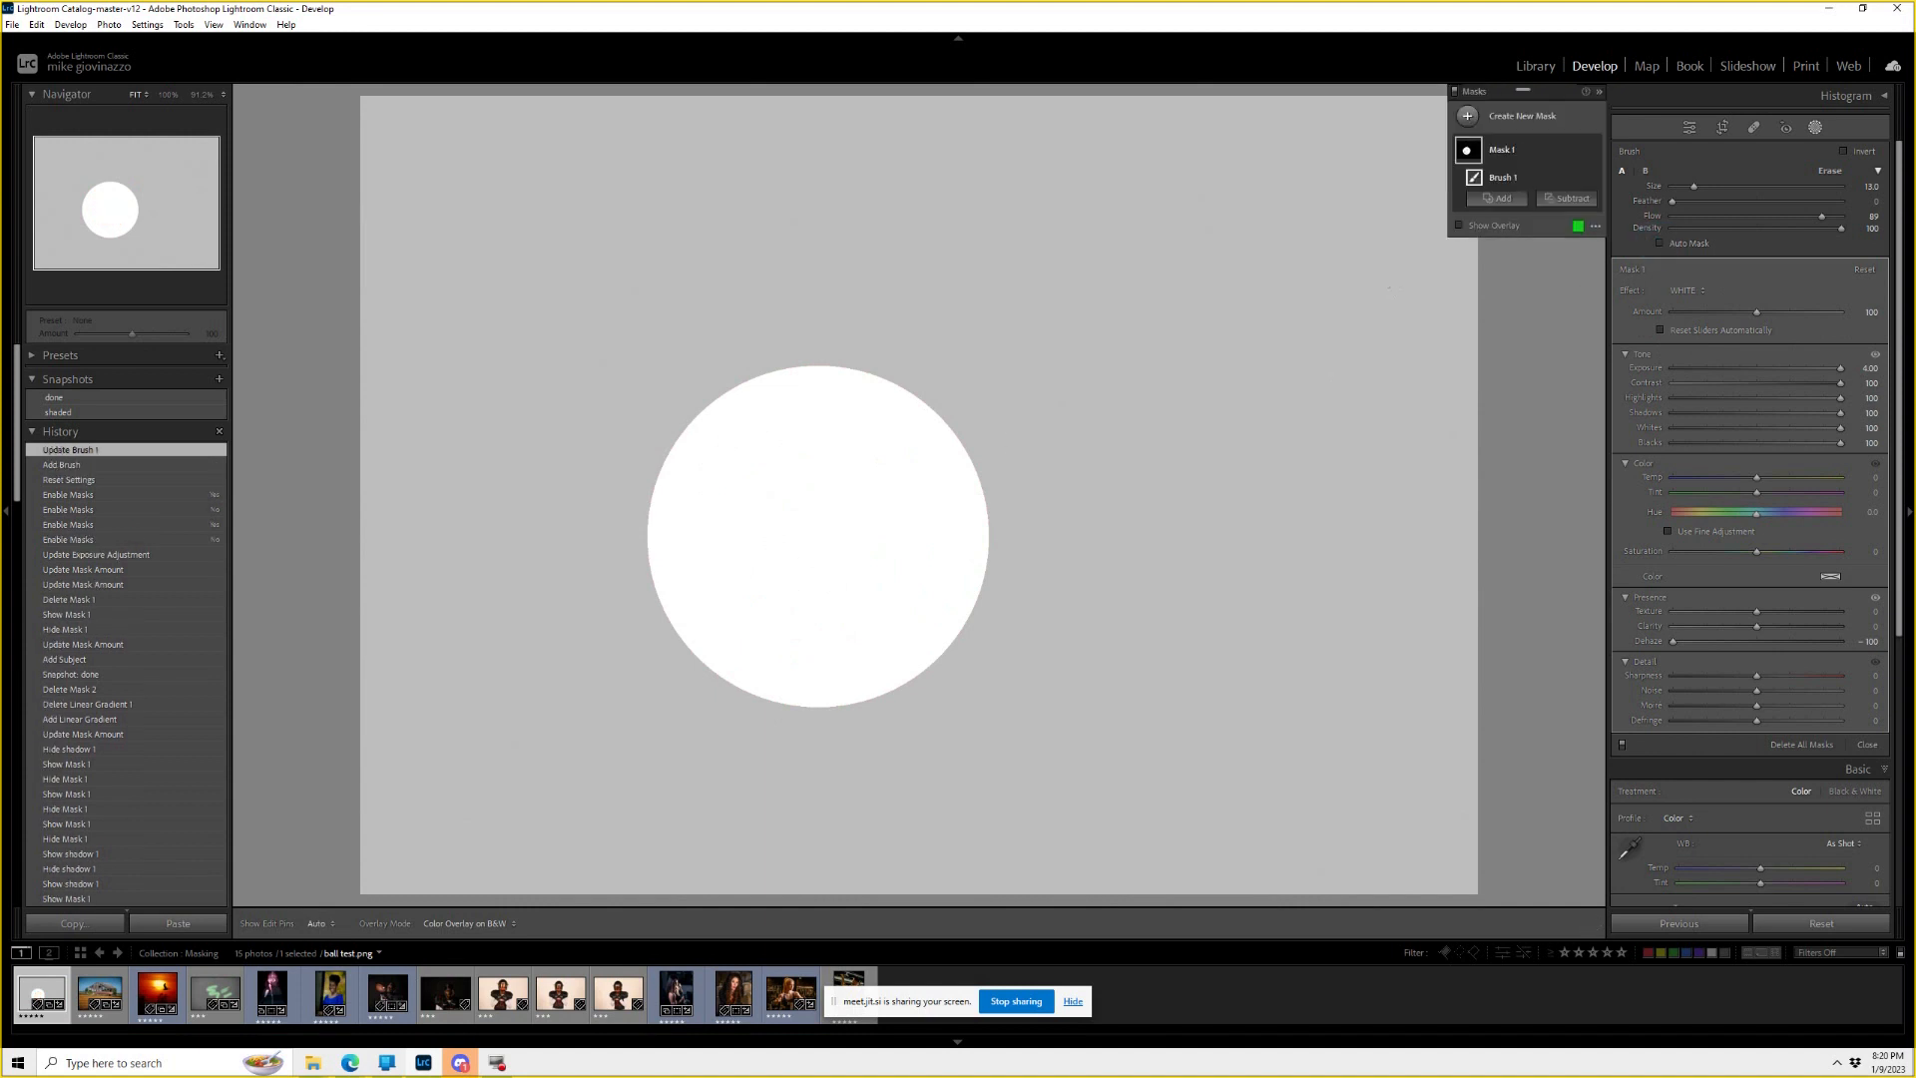
left_click_drag(941, 509, 965, 529)
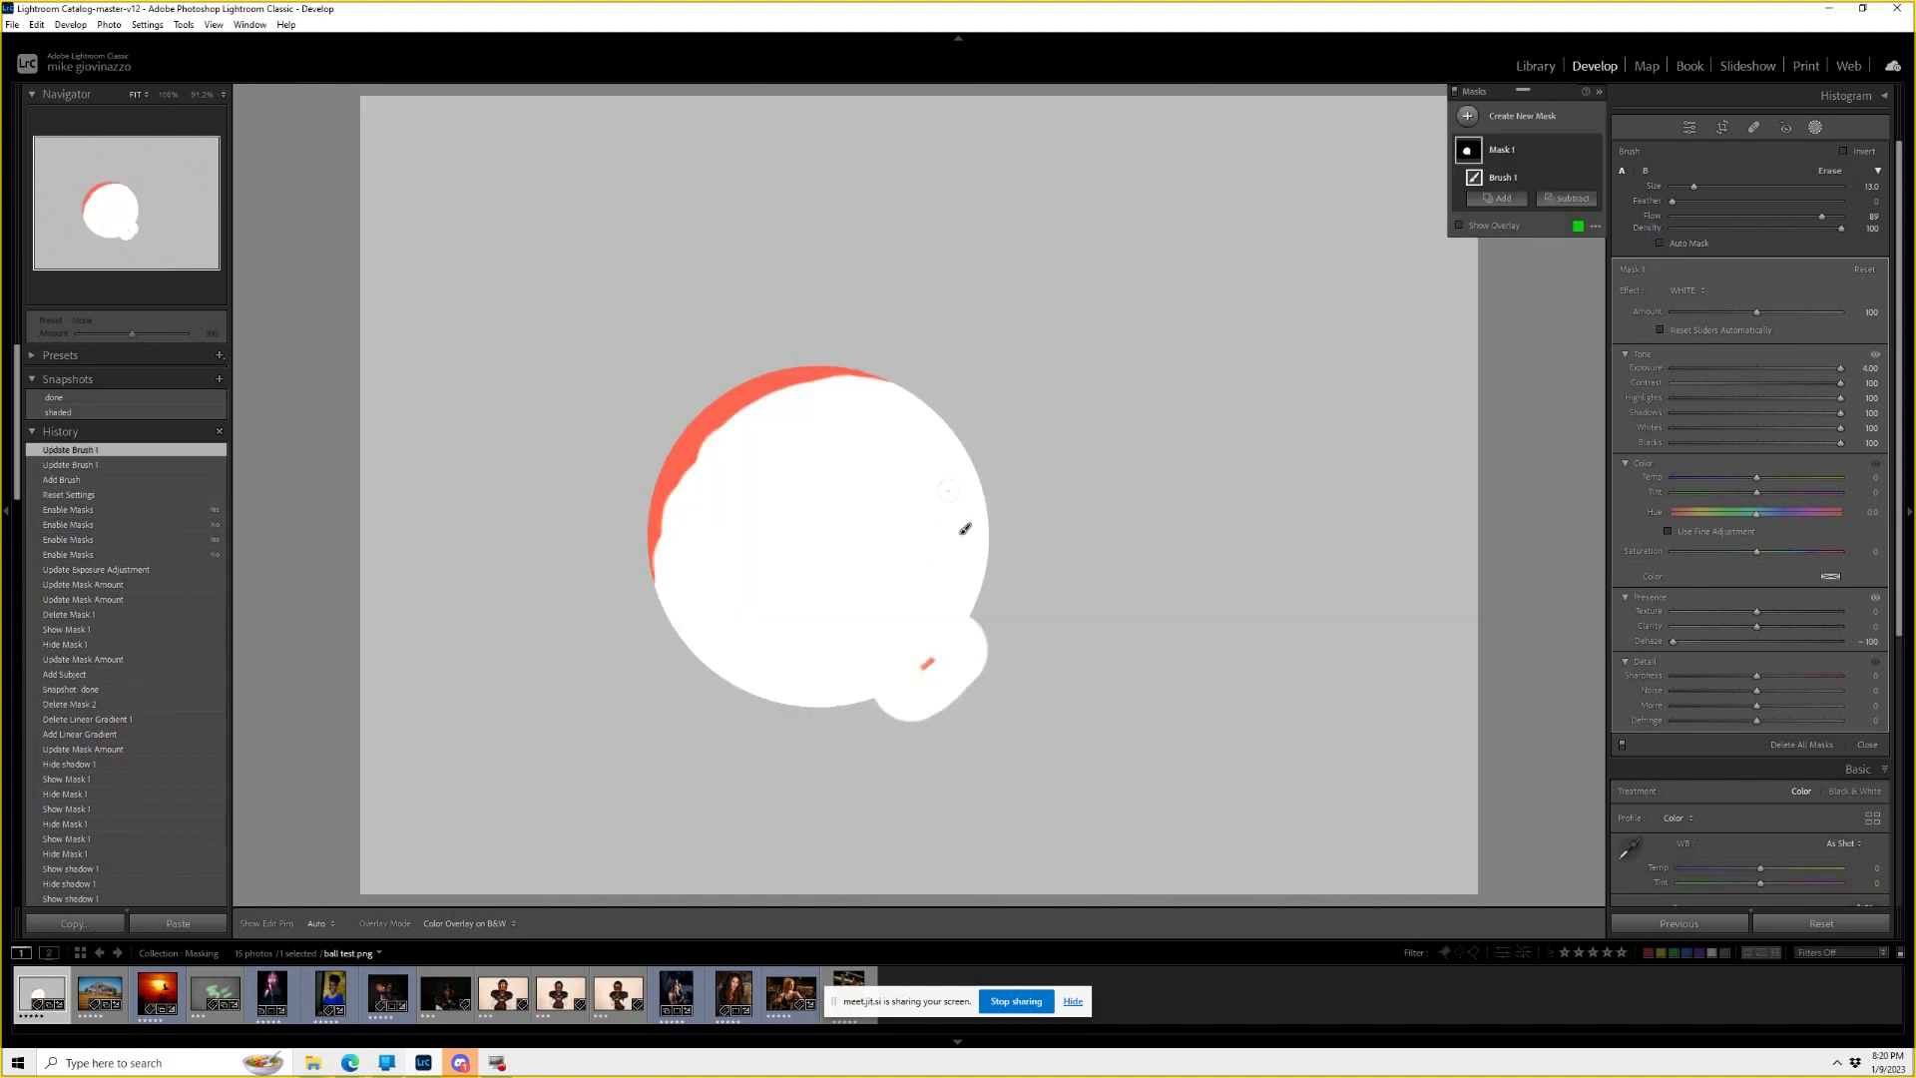
key("ctrl+z")
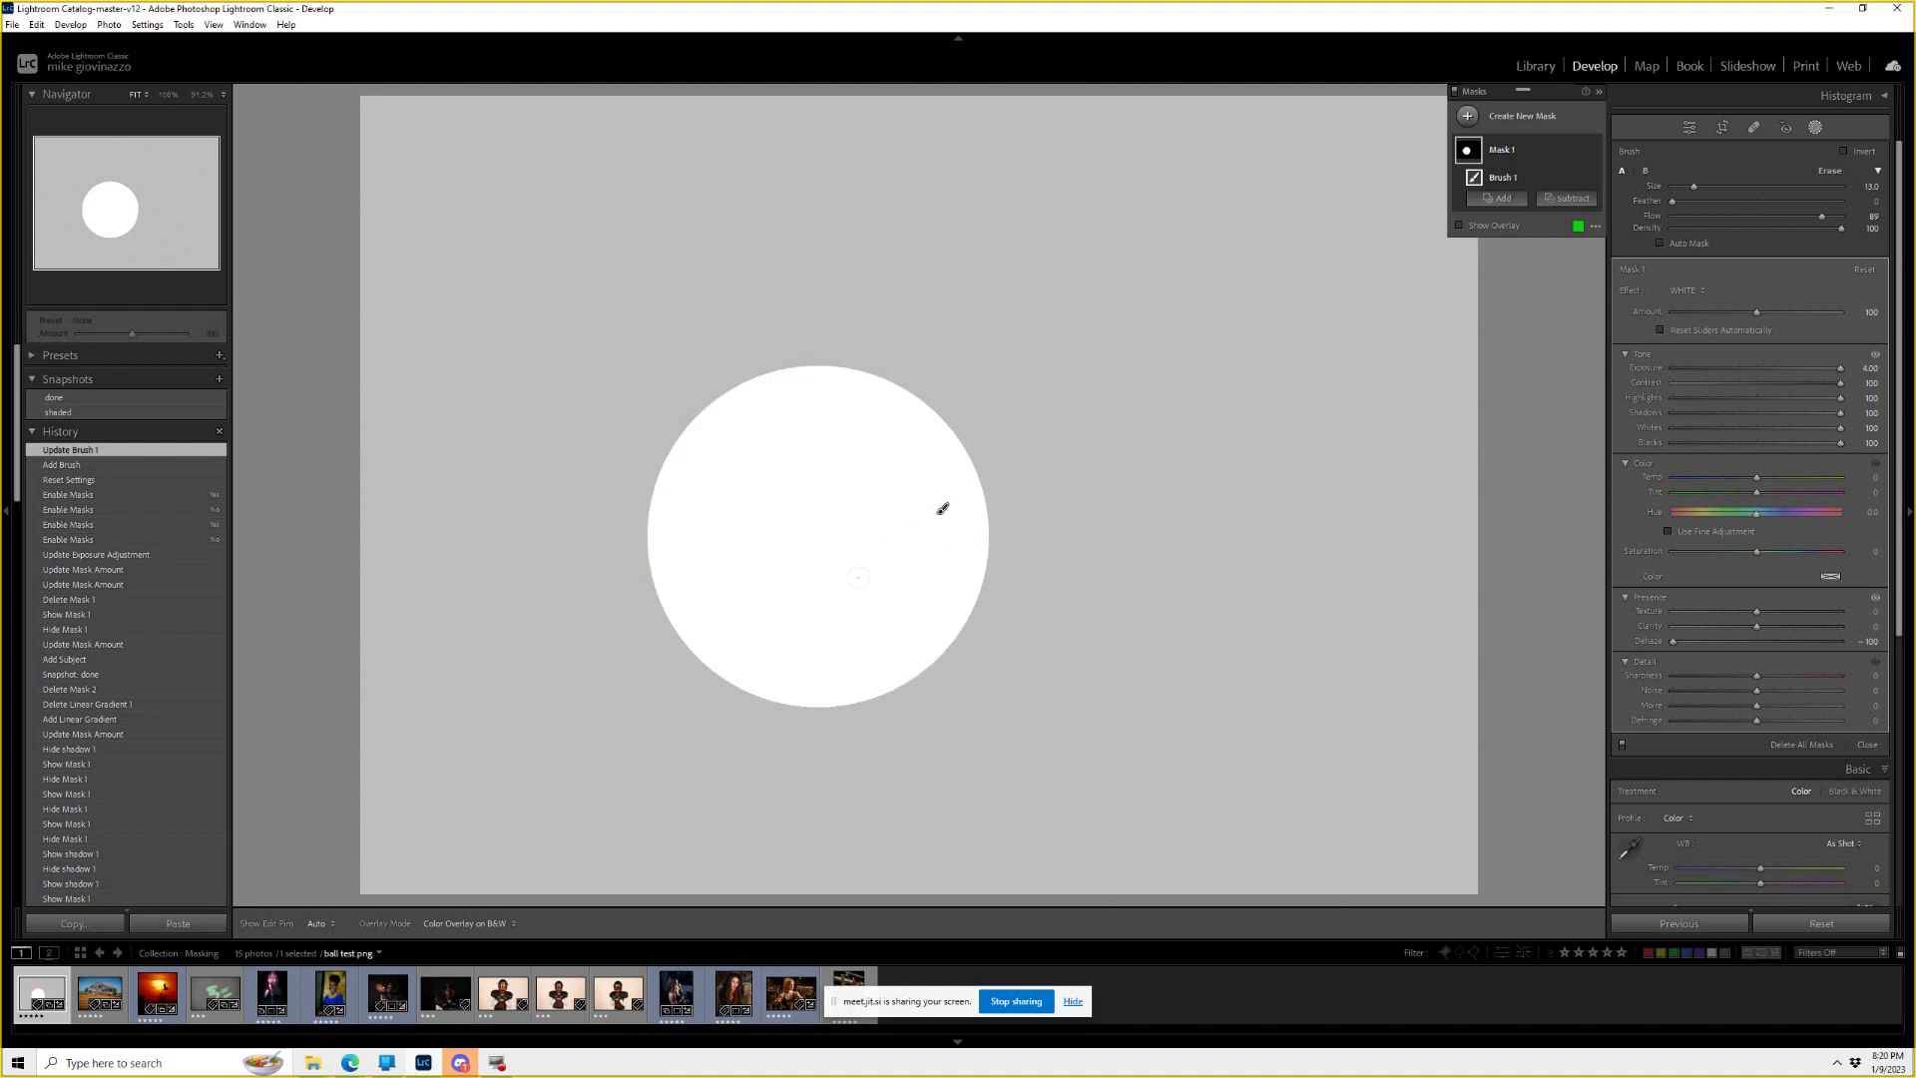
mouse_move(903, 624)
left_mouse_down()
mouse_move(799, 639)
mouse_move(744, 614)
mouse_move(698, 543)
left_mouse_up()
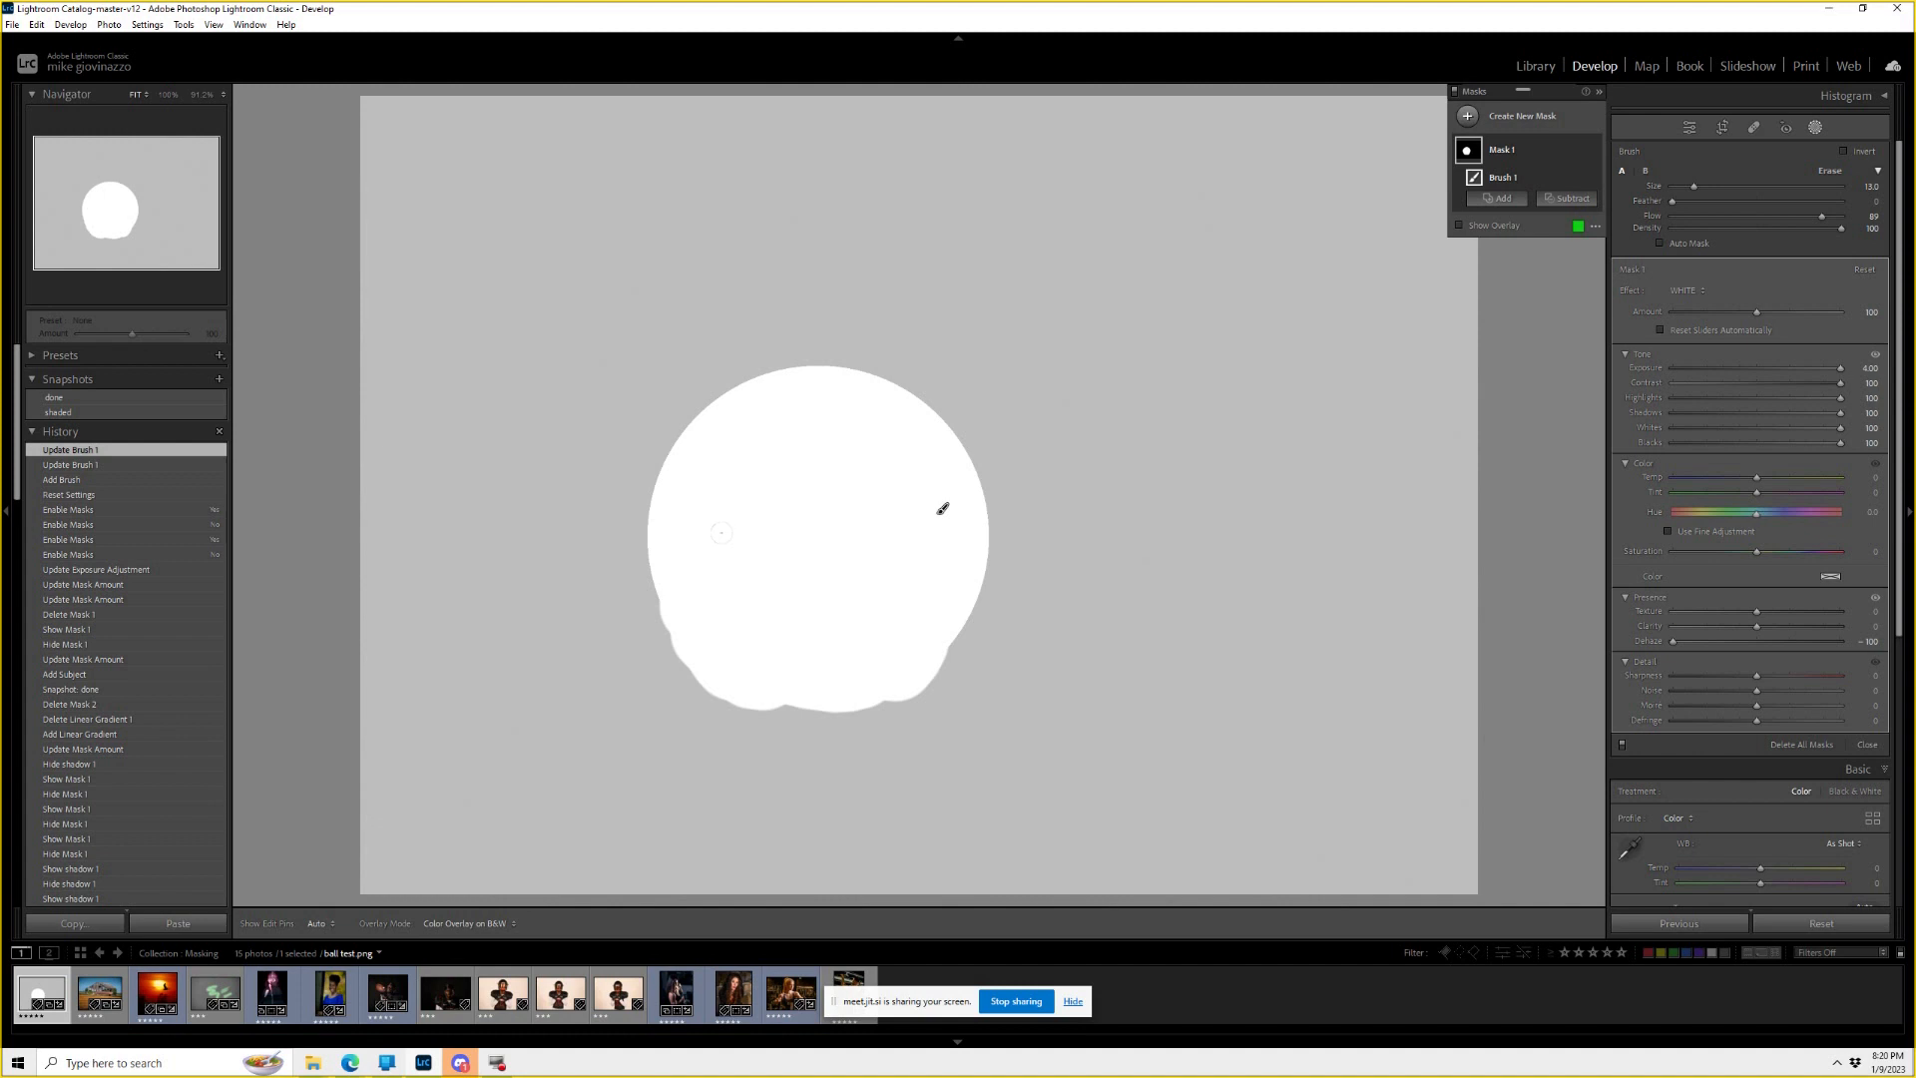
key("h")
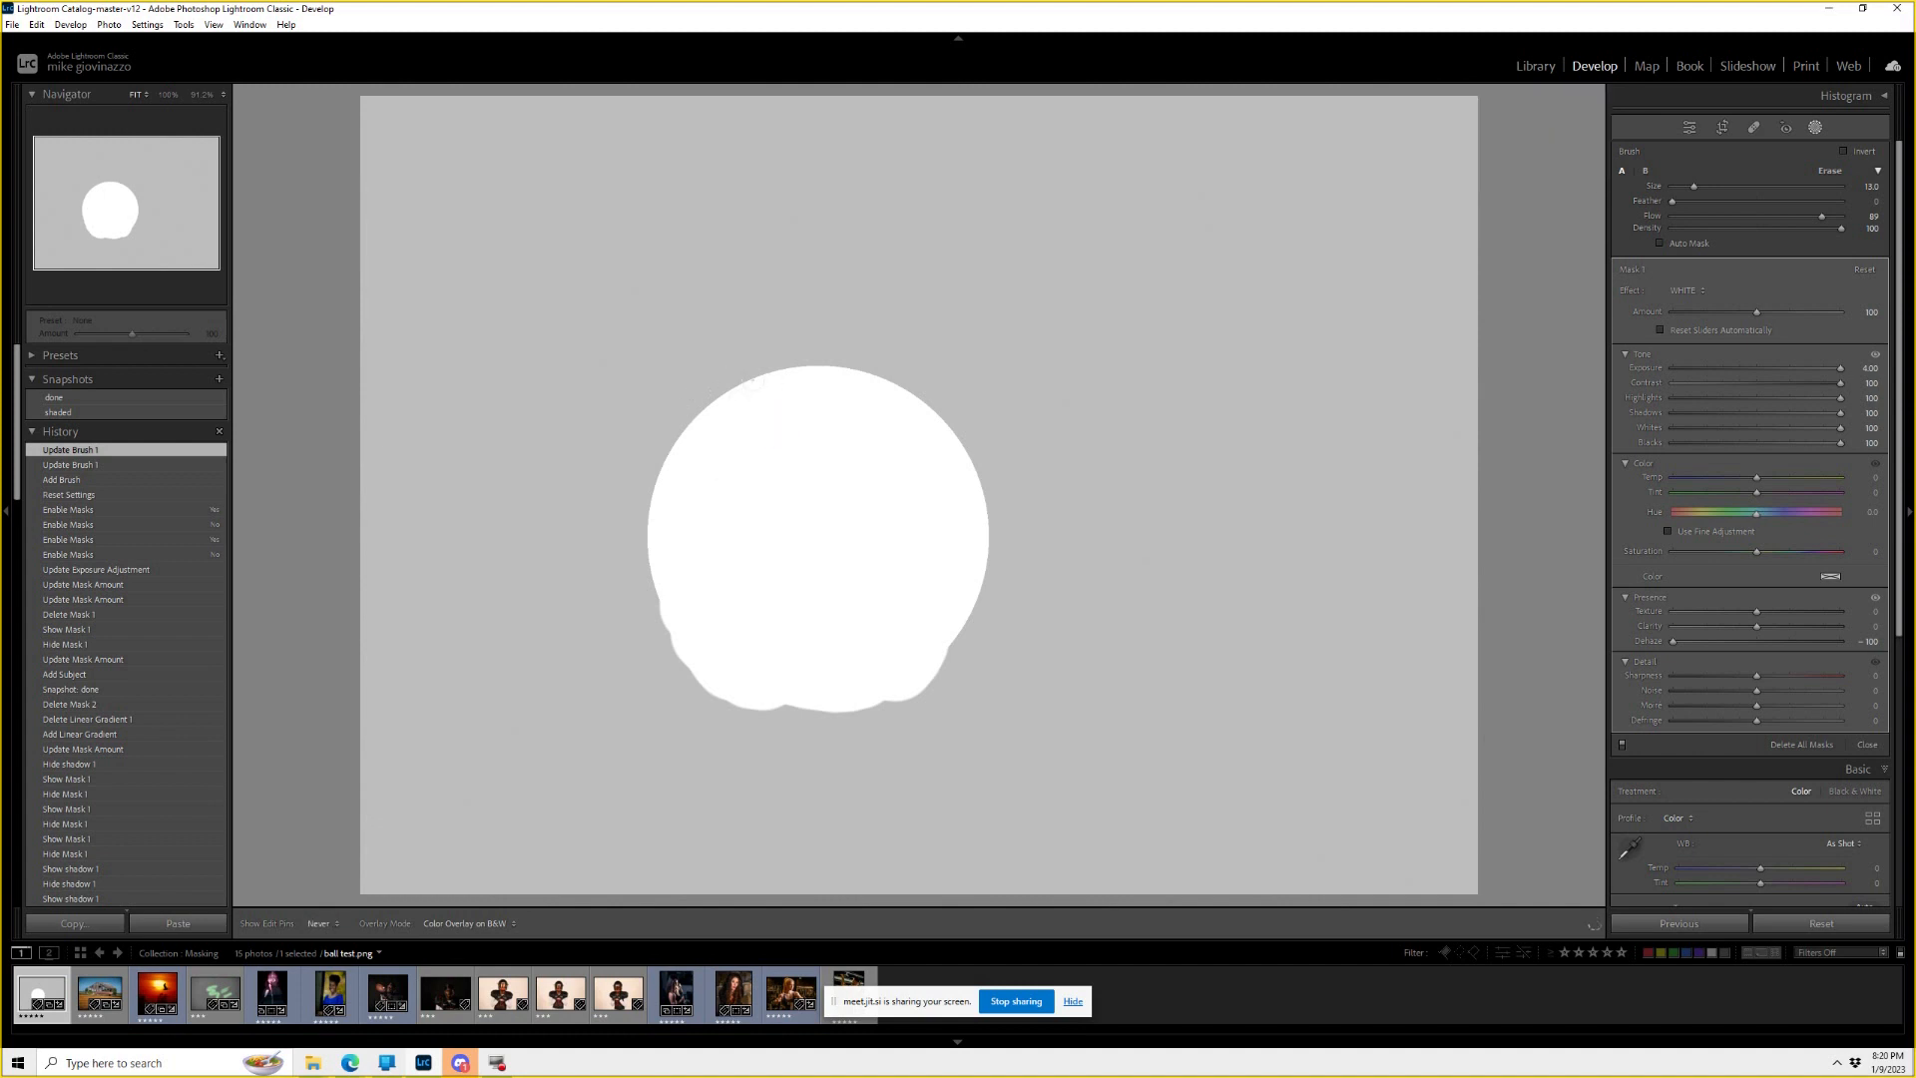
left_click_drag(787, 383, 753, 419)
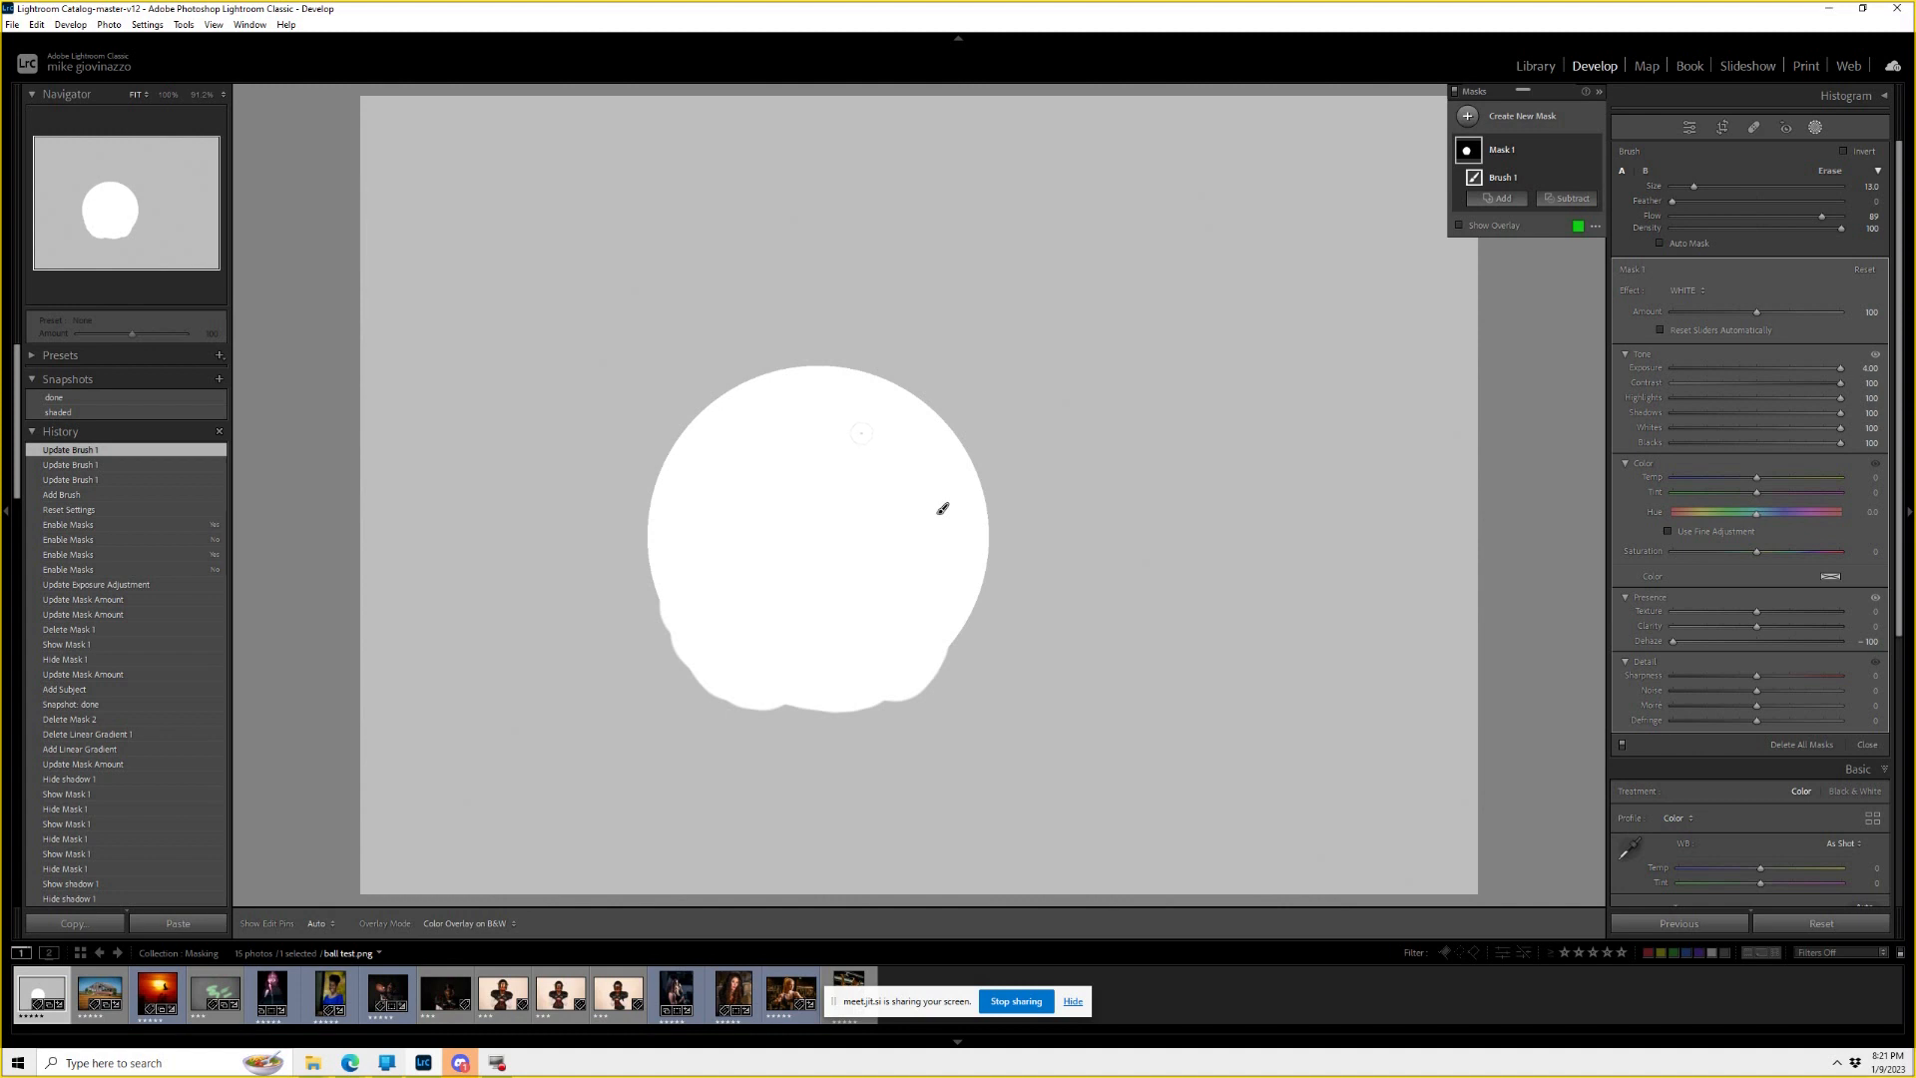
Toggle Auto Mask and switch the masks off and on to compare the painted ball.
left_click(1660, 244)
left_click(1661, 243)
left_click(1459, 93)
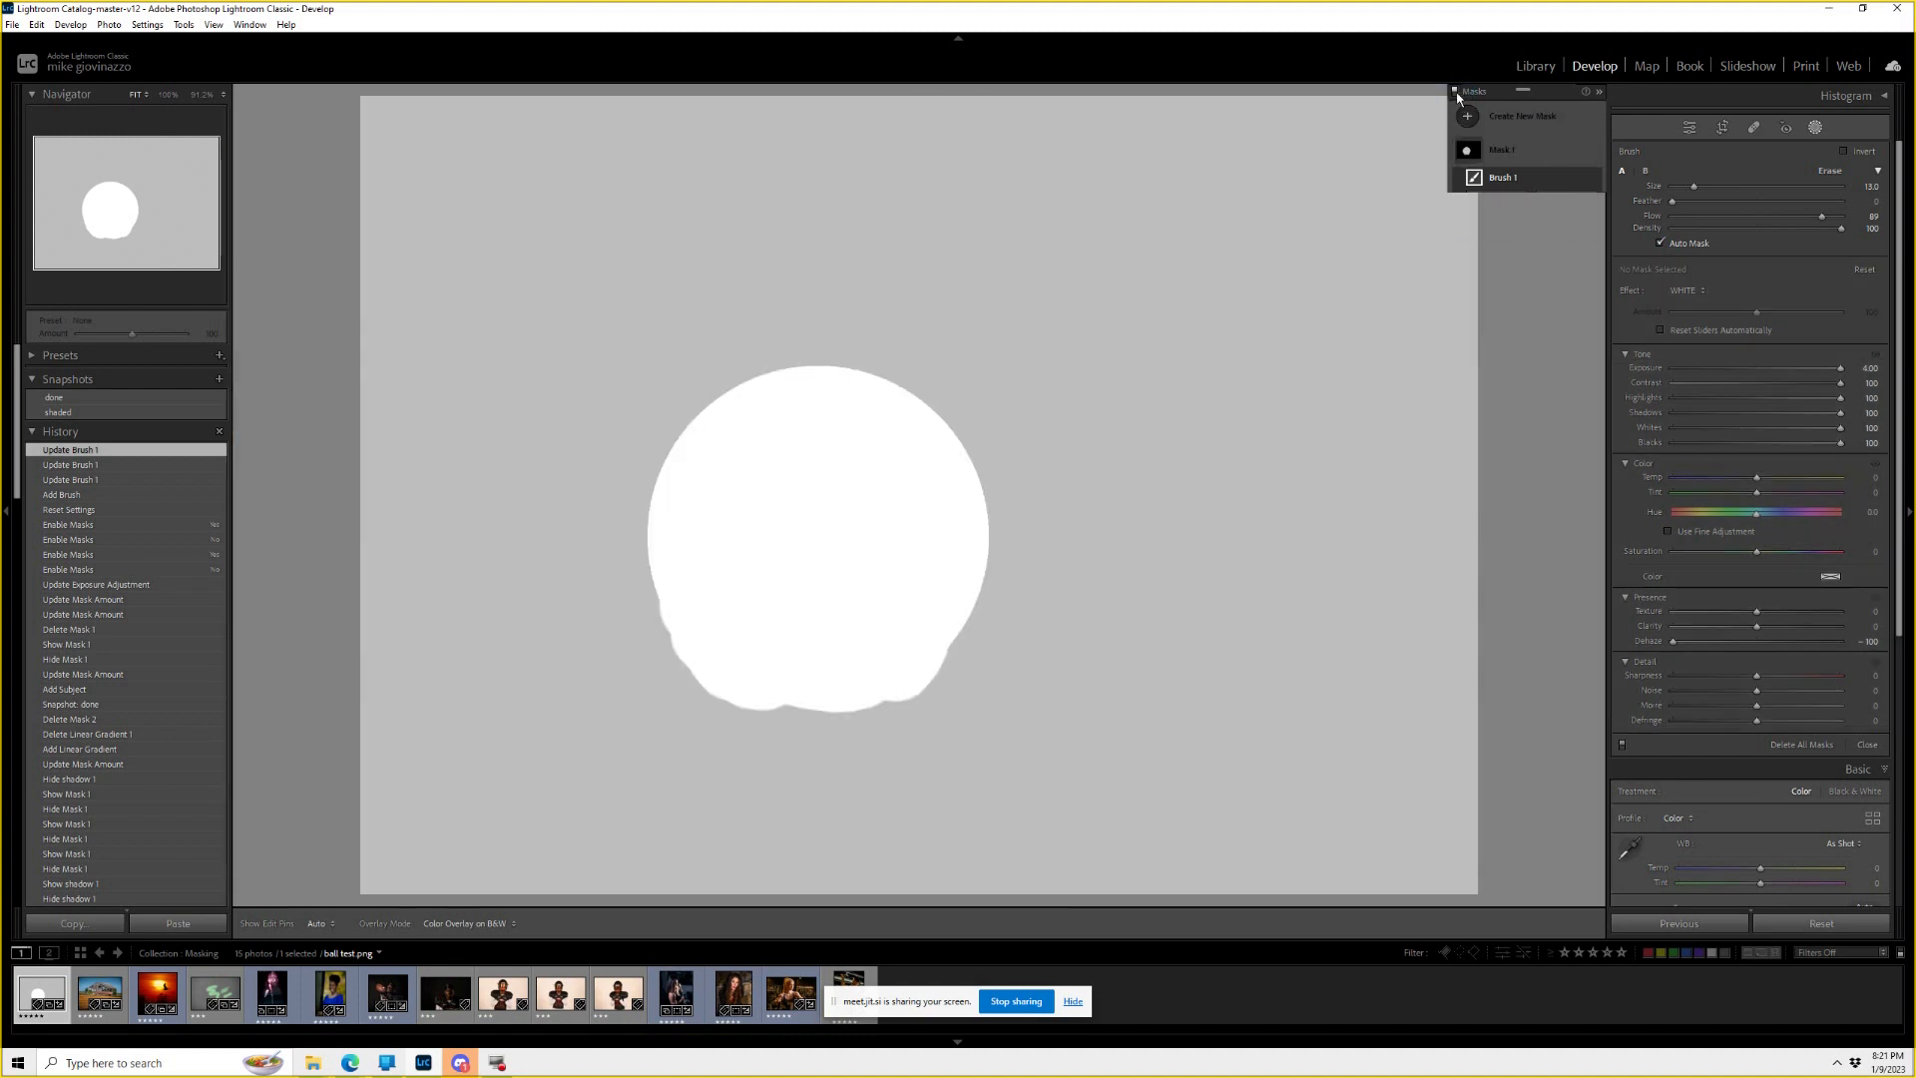
left_click(1459, 93)
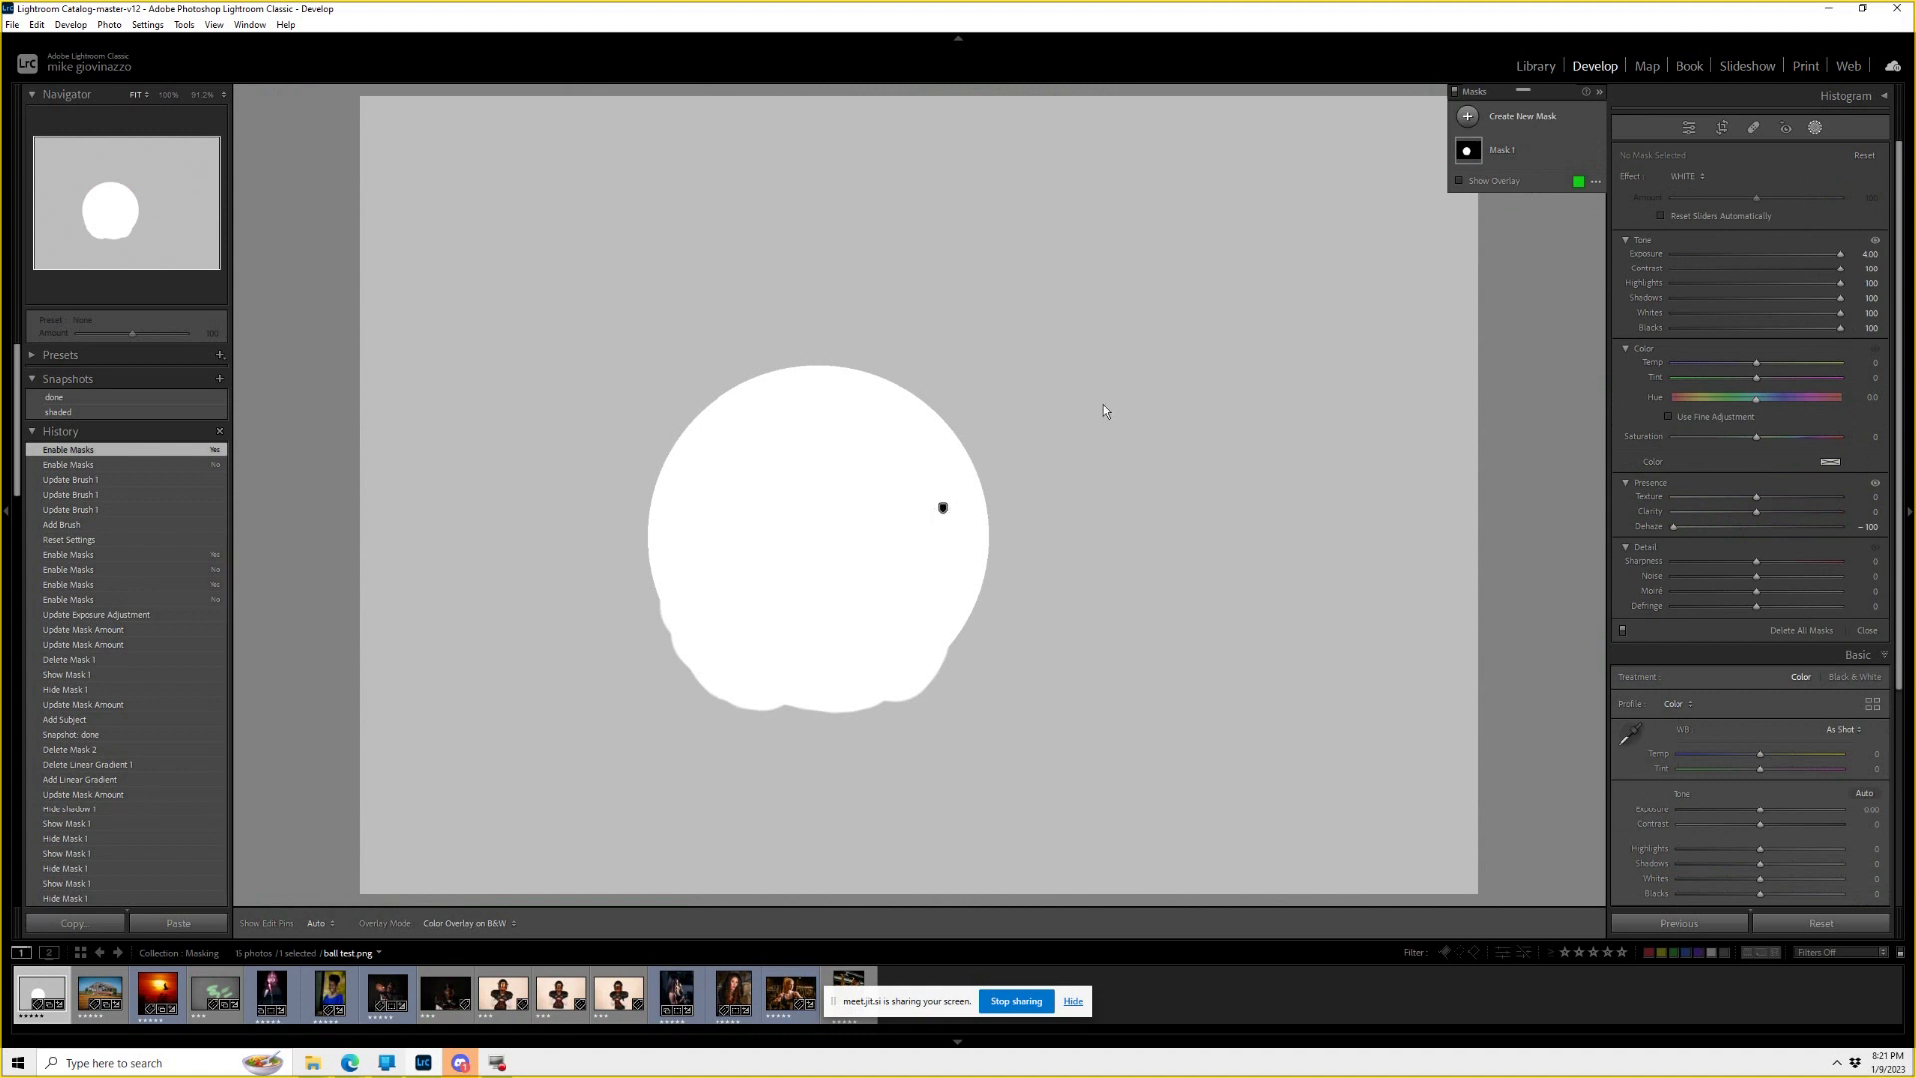
Delete the painted ball mask and restore the "done" snapshot.
mouse_move(944, 510)
mouse_move(1465, 151)
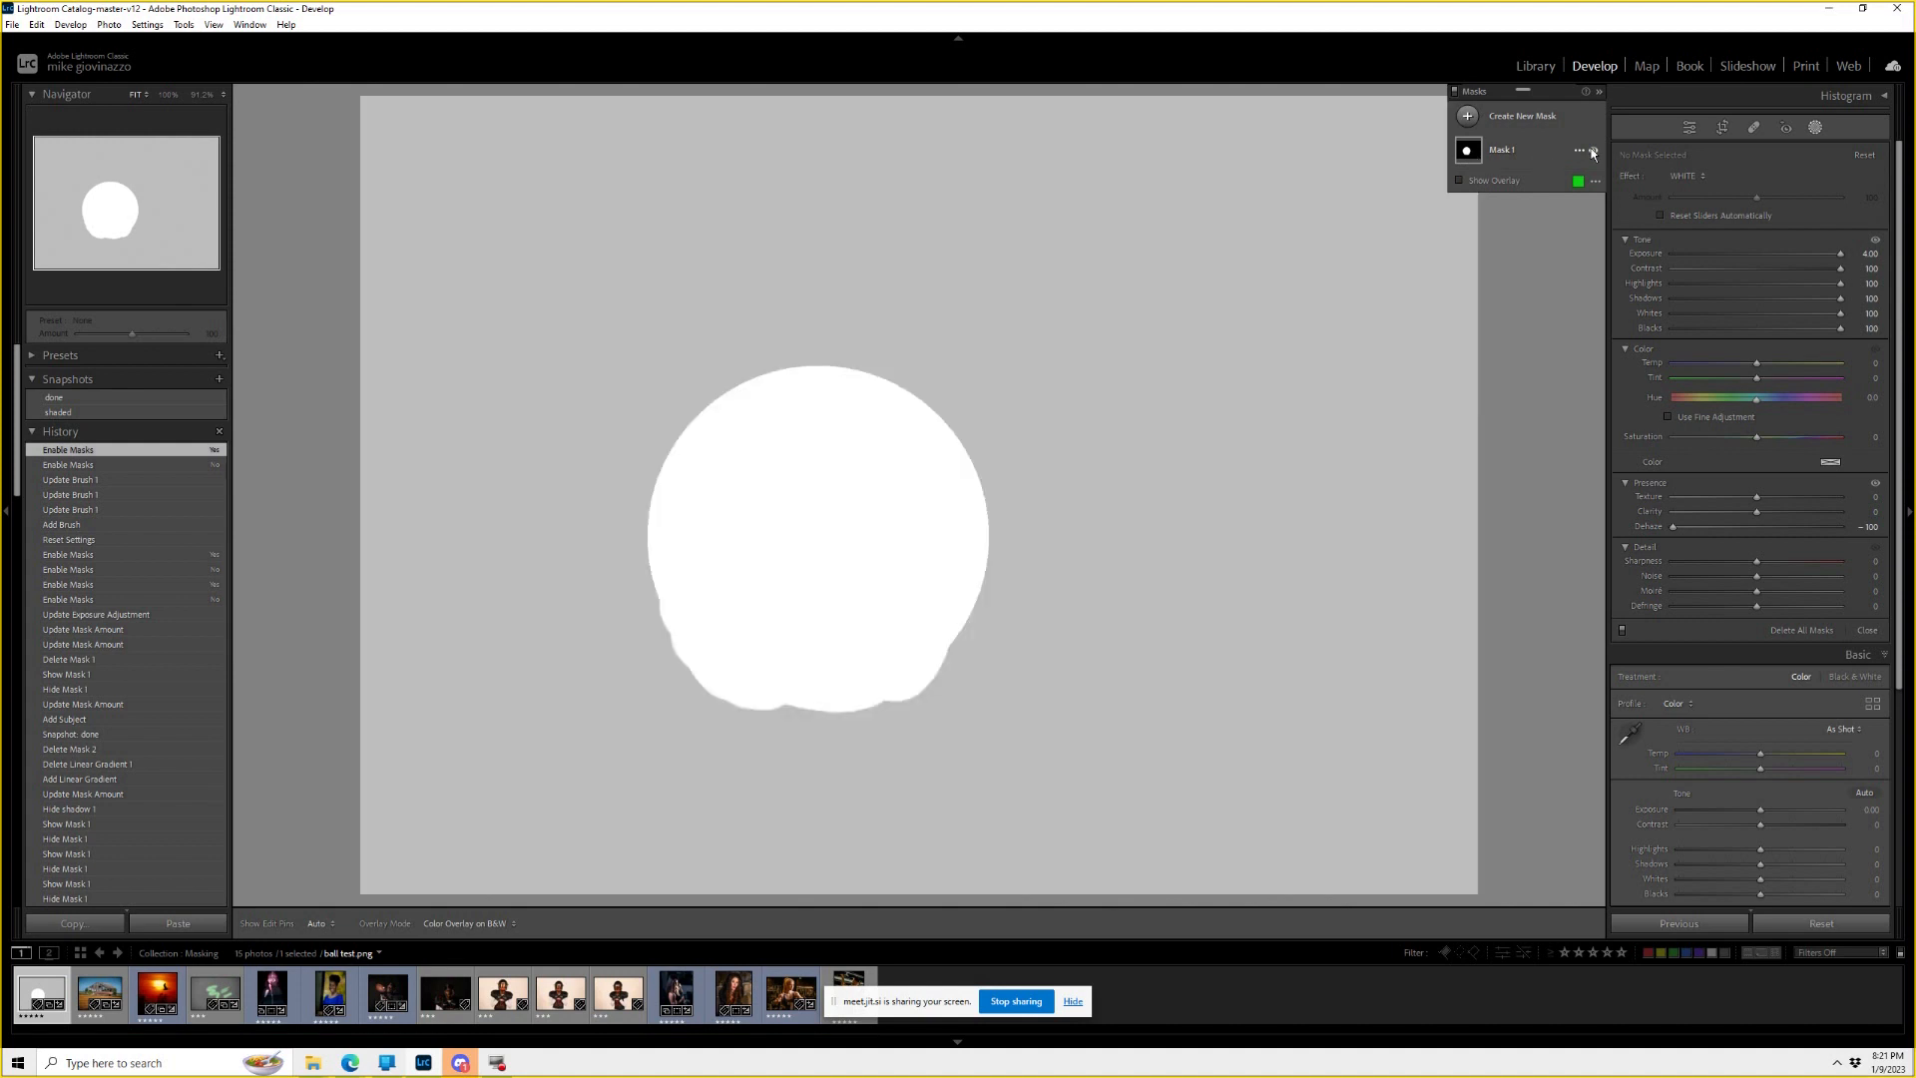
left_click(1578, 150)
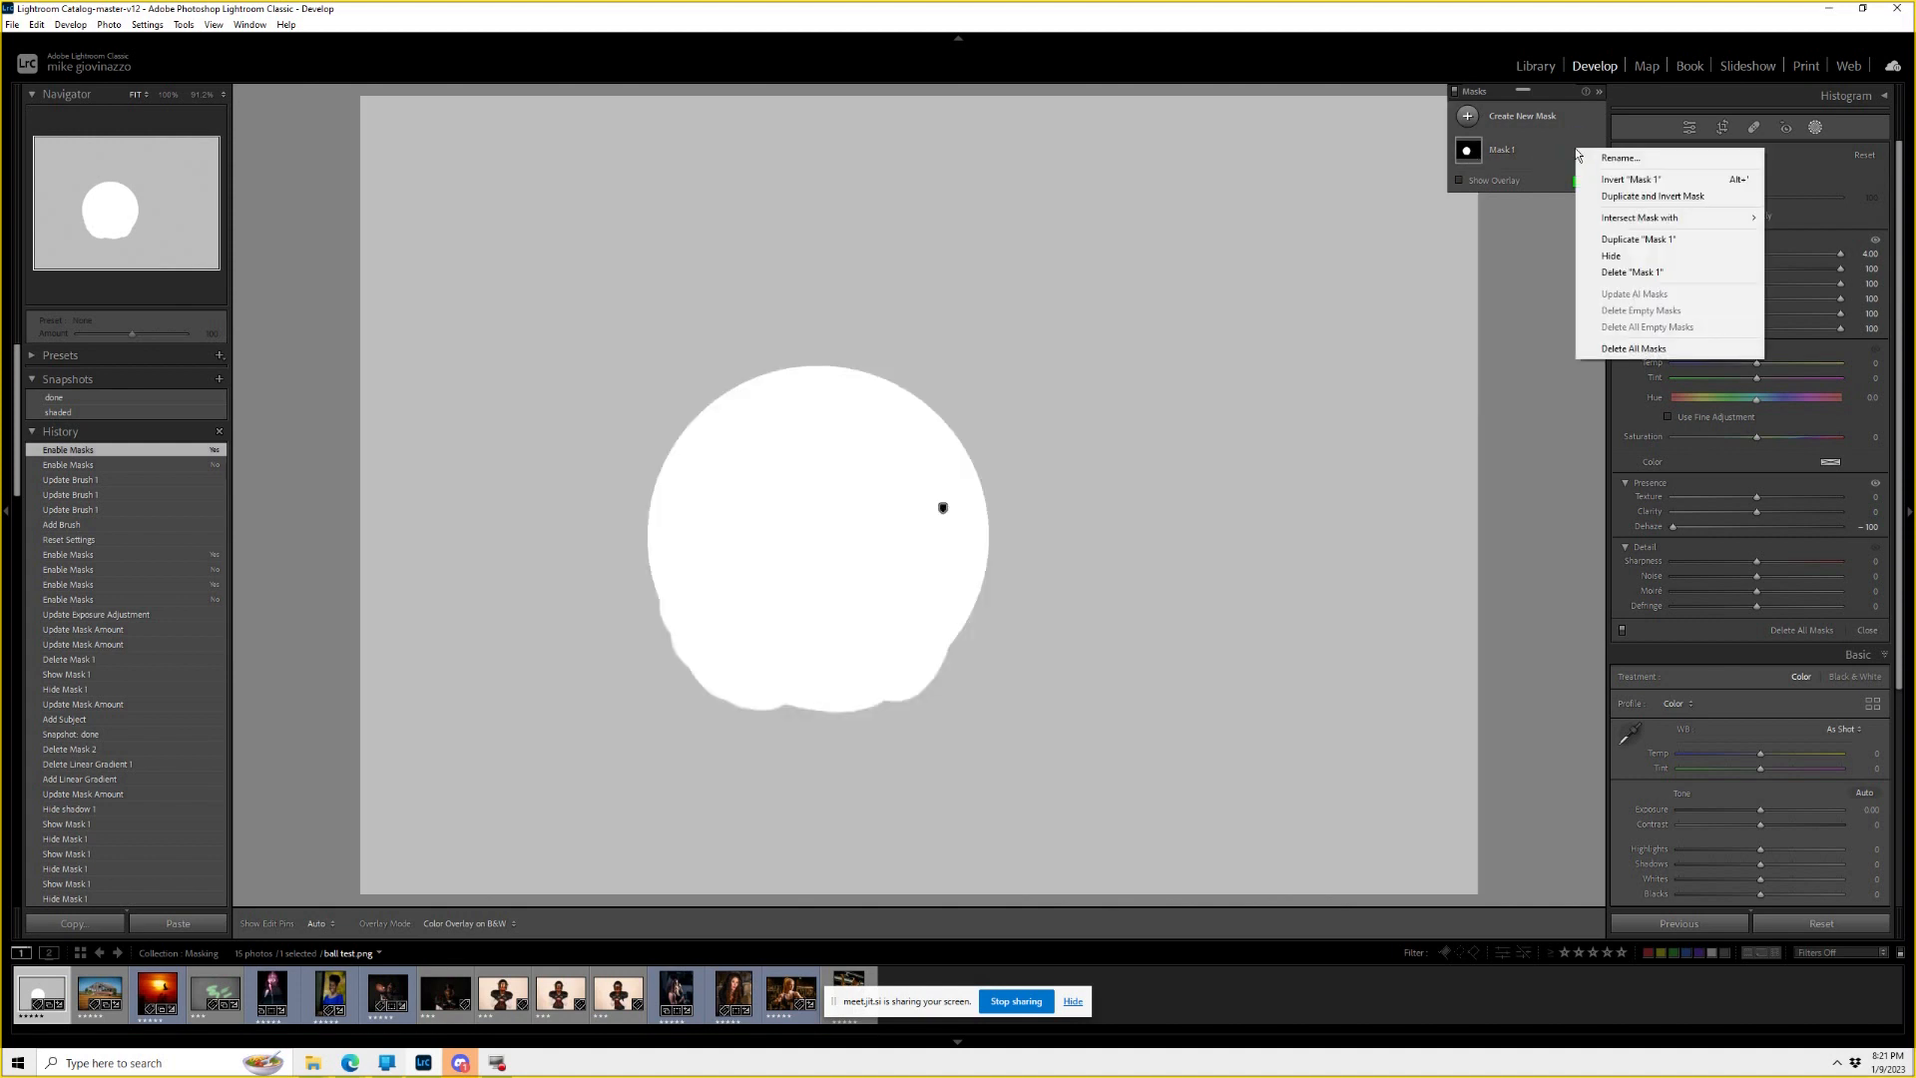
left_click(1660, 272)
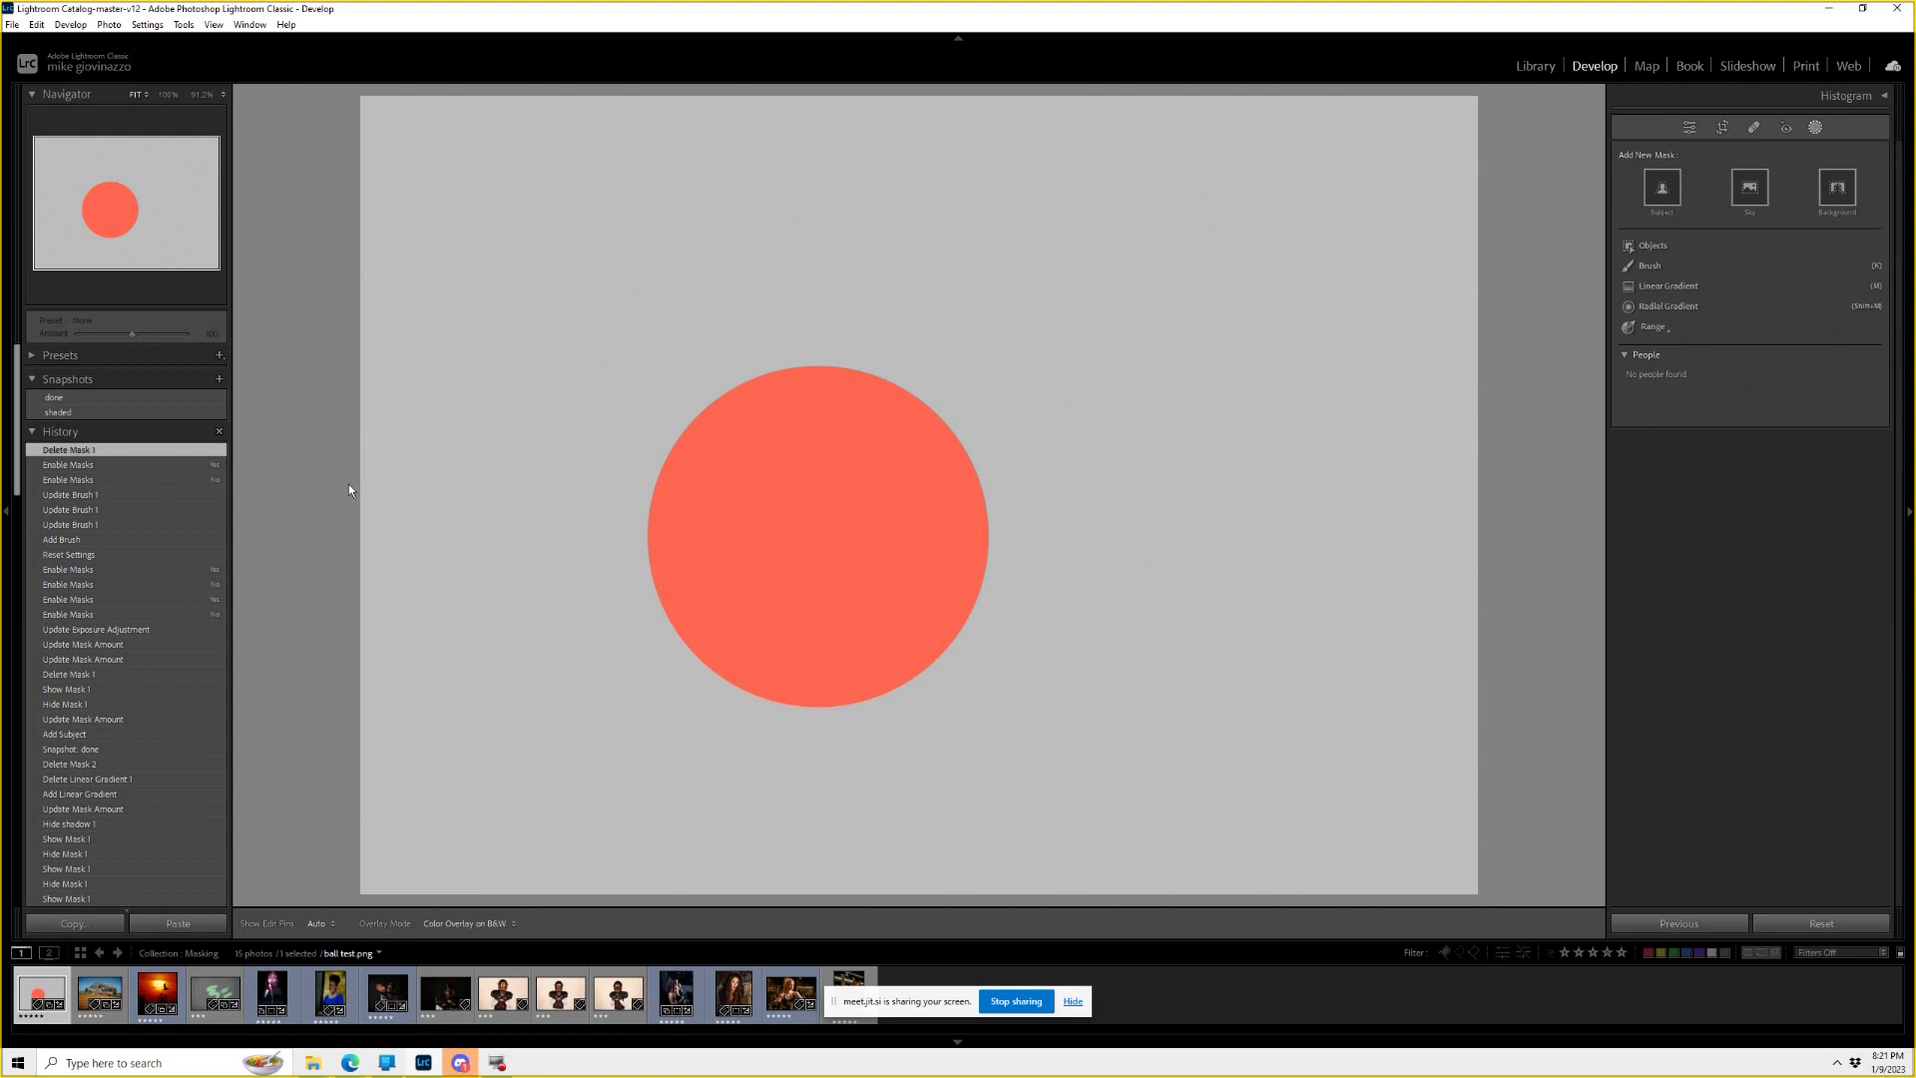
left_click(109, 399)
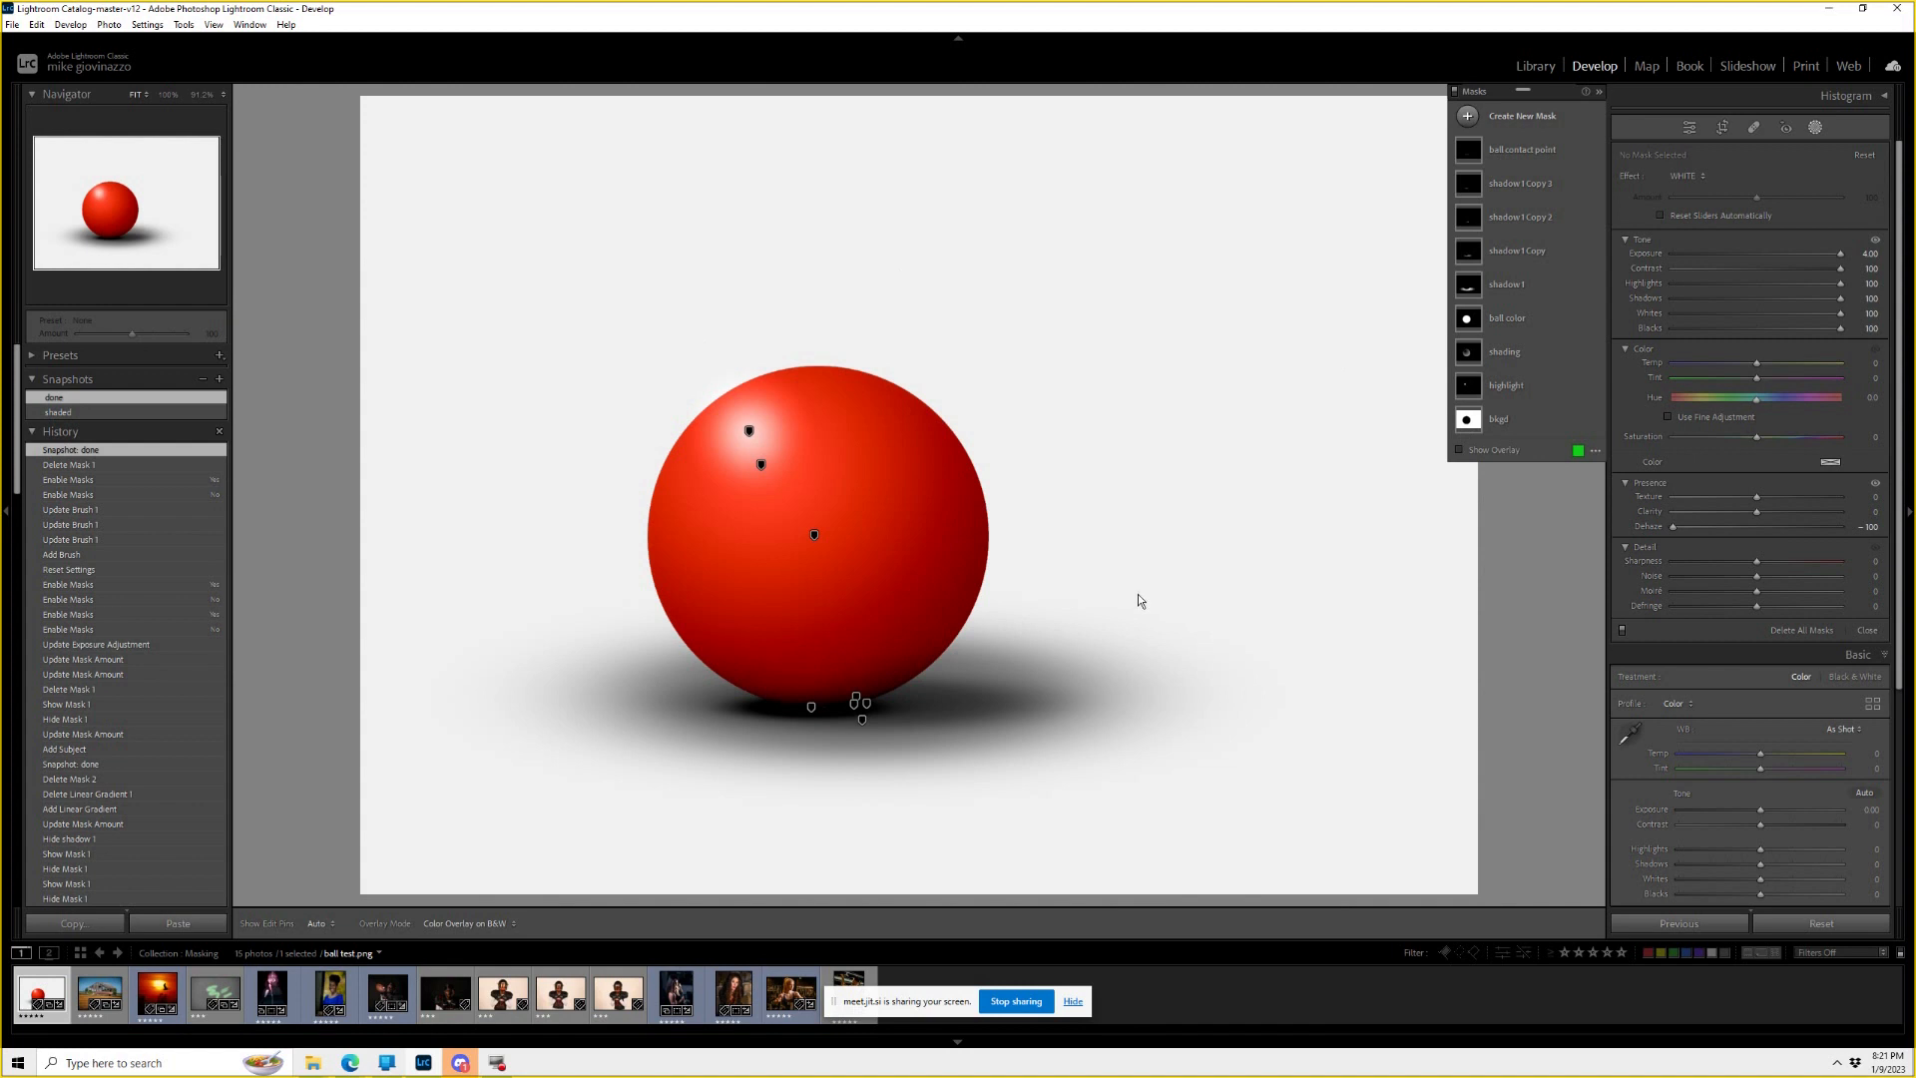
Save the current state of the ball image as a snapshot named "new snapshot".
key("ctrl+n")
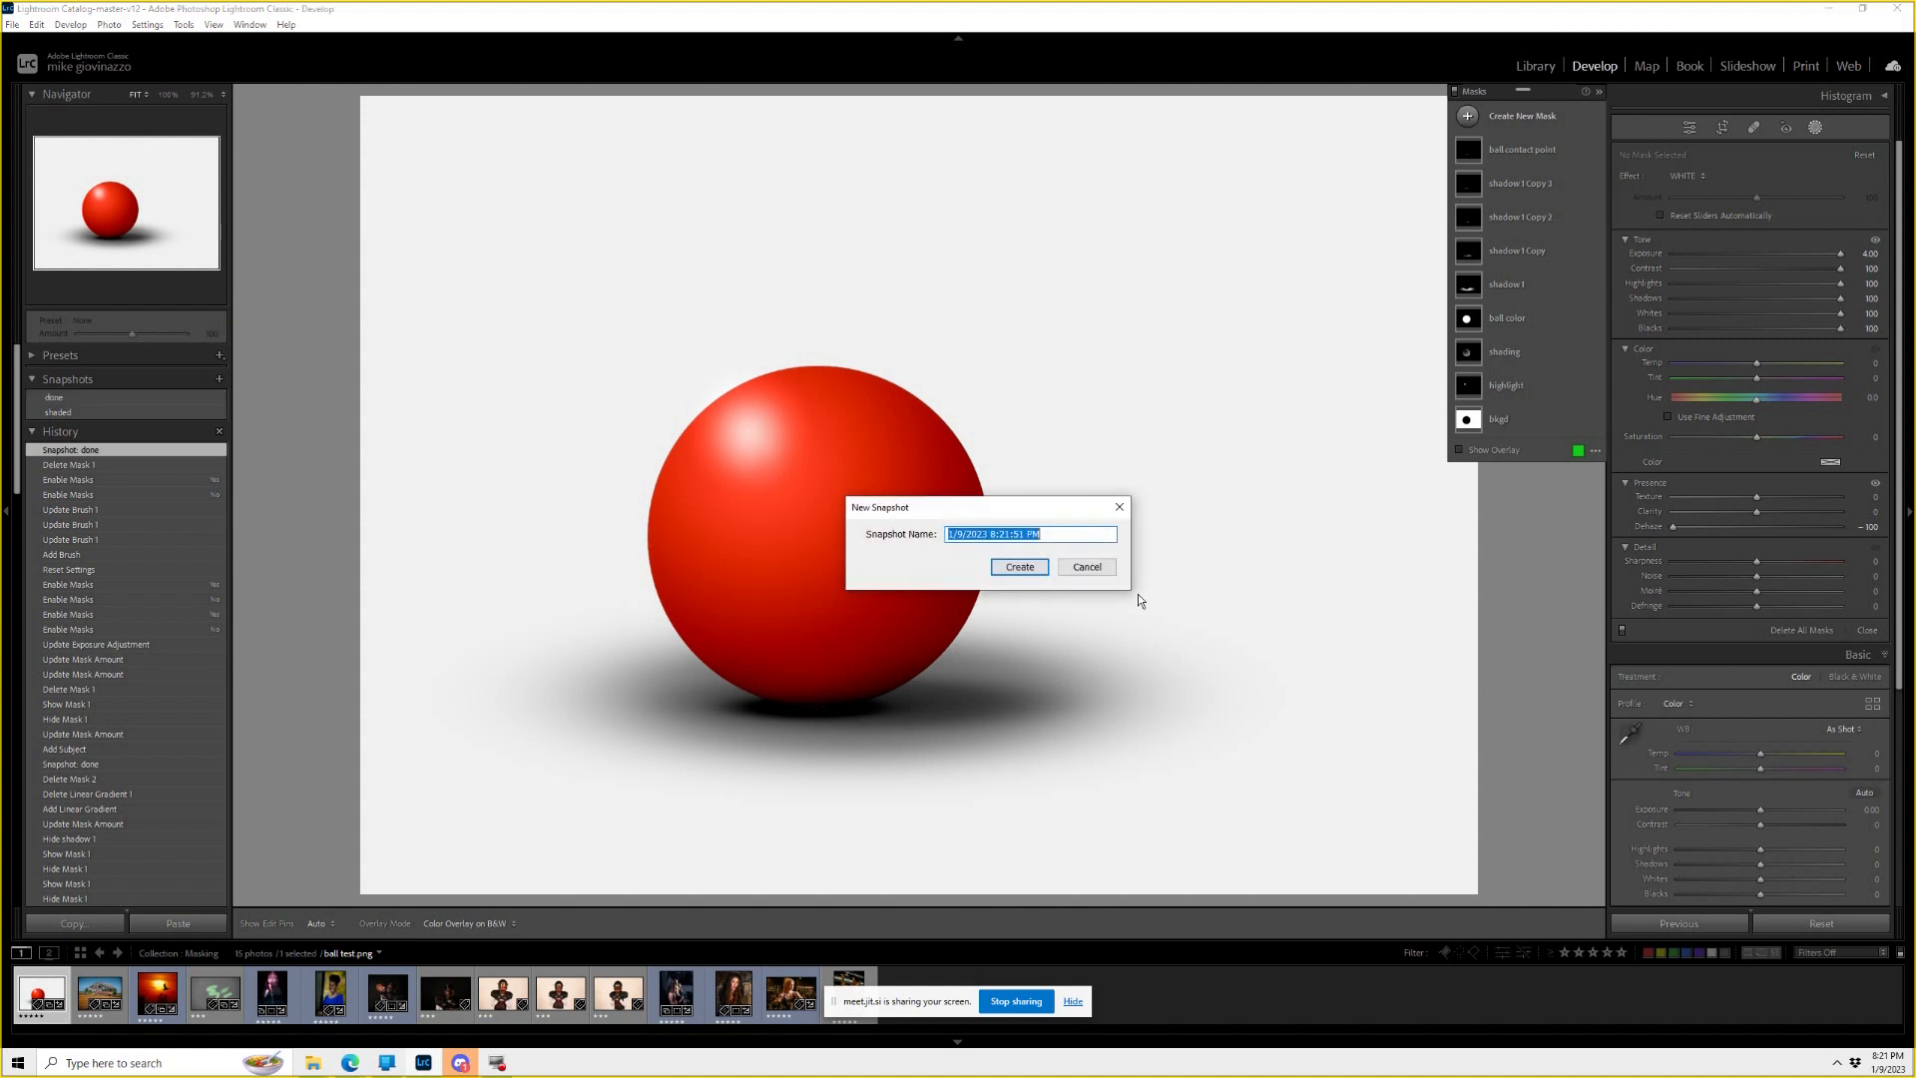
type("new snapshot")
key("Return")
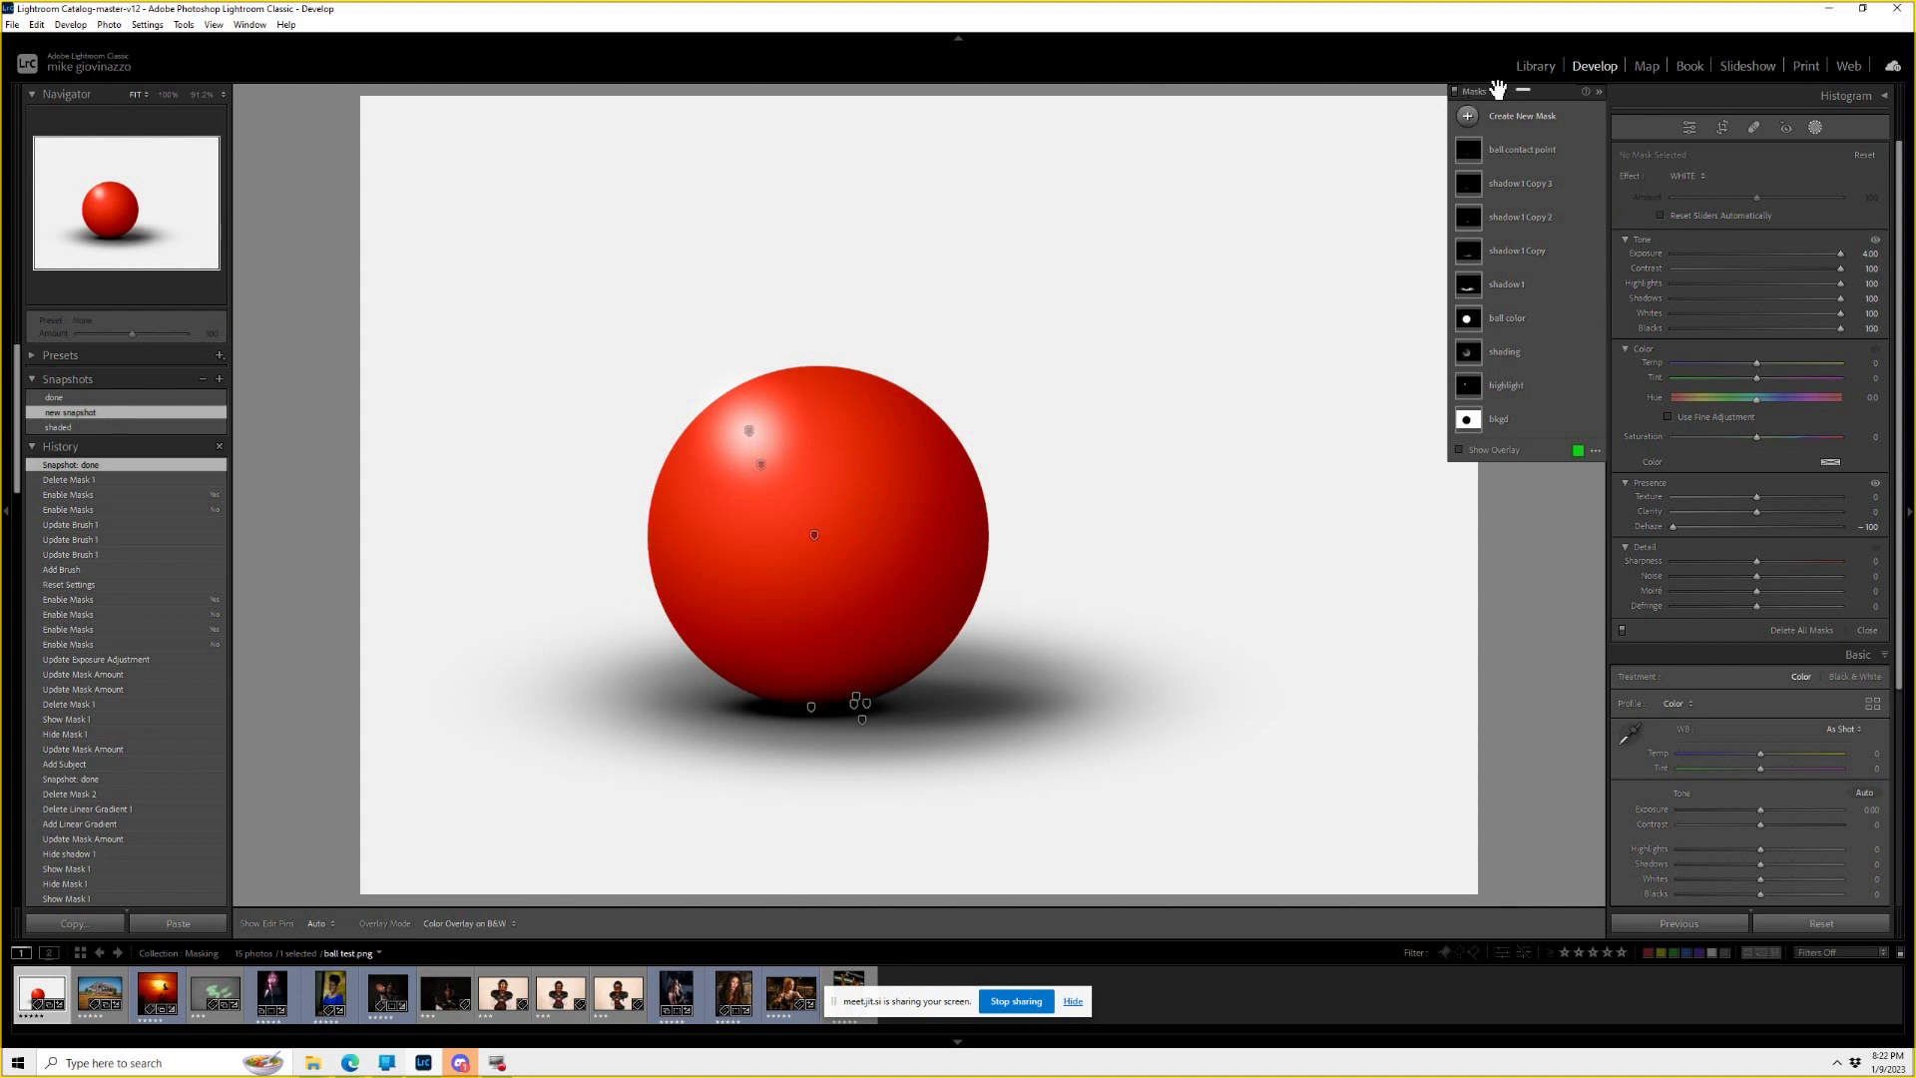
Shift the hue of the "ball color" mask to -180, and restore "new snapshot" to bring back the red ball.
left_click_drag(1757, 363, 1698, 363)
left_click(1507, 317)
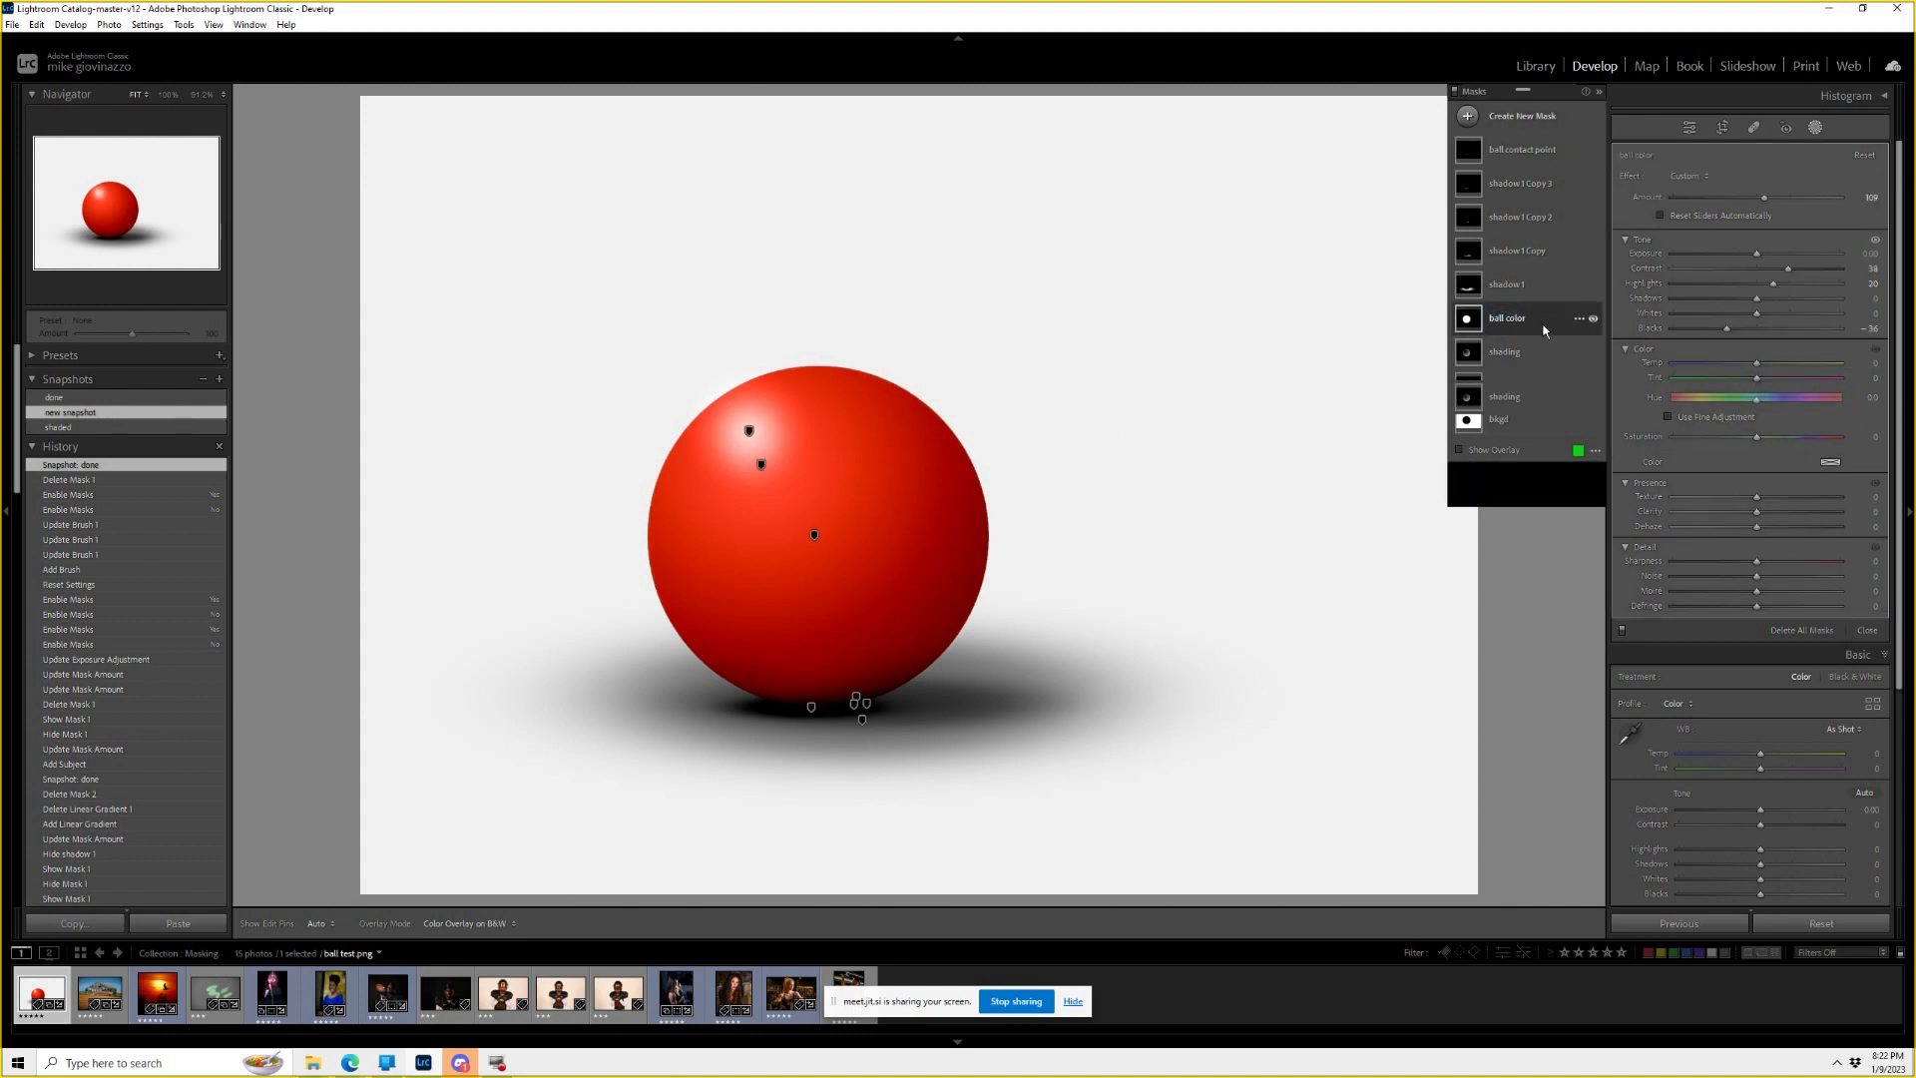
left_click_drag(1697, 417, 1587, 438)
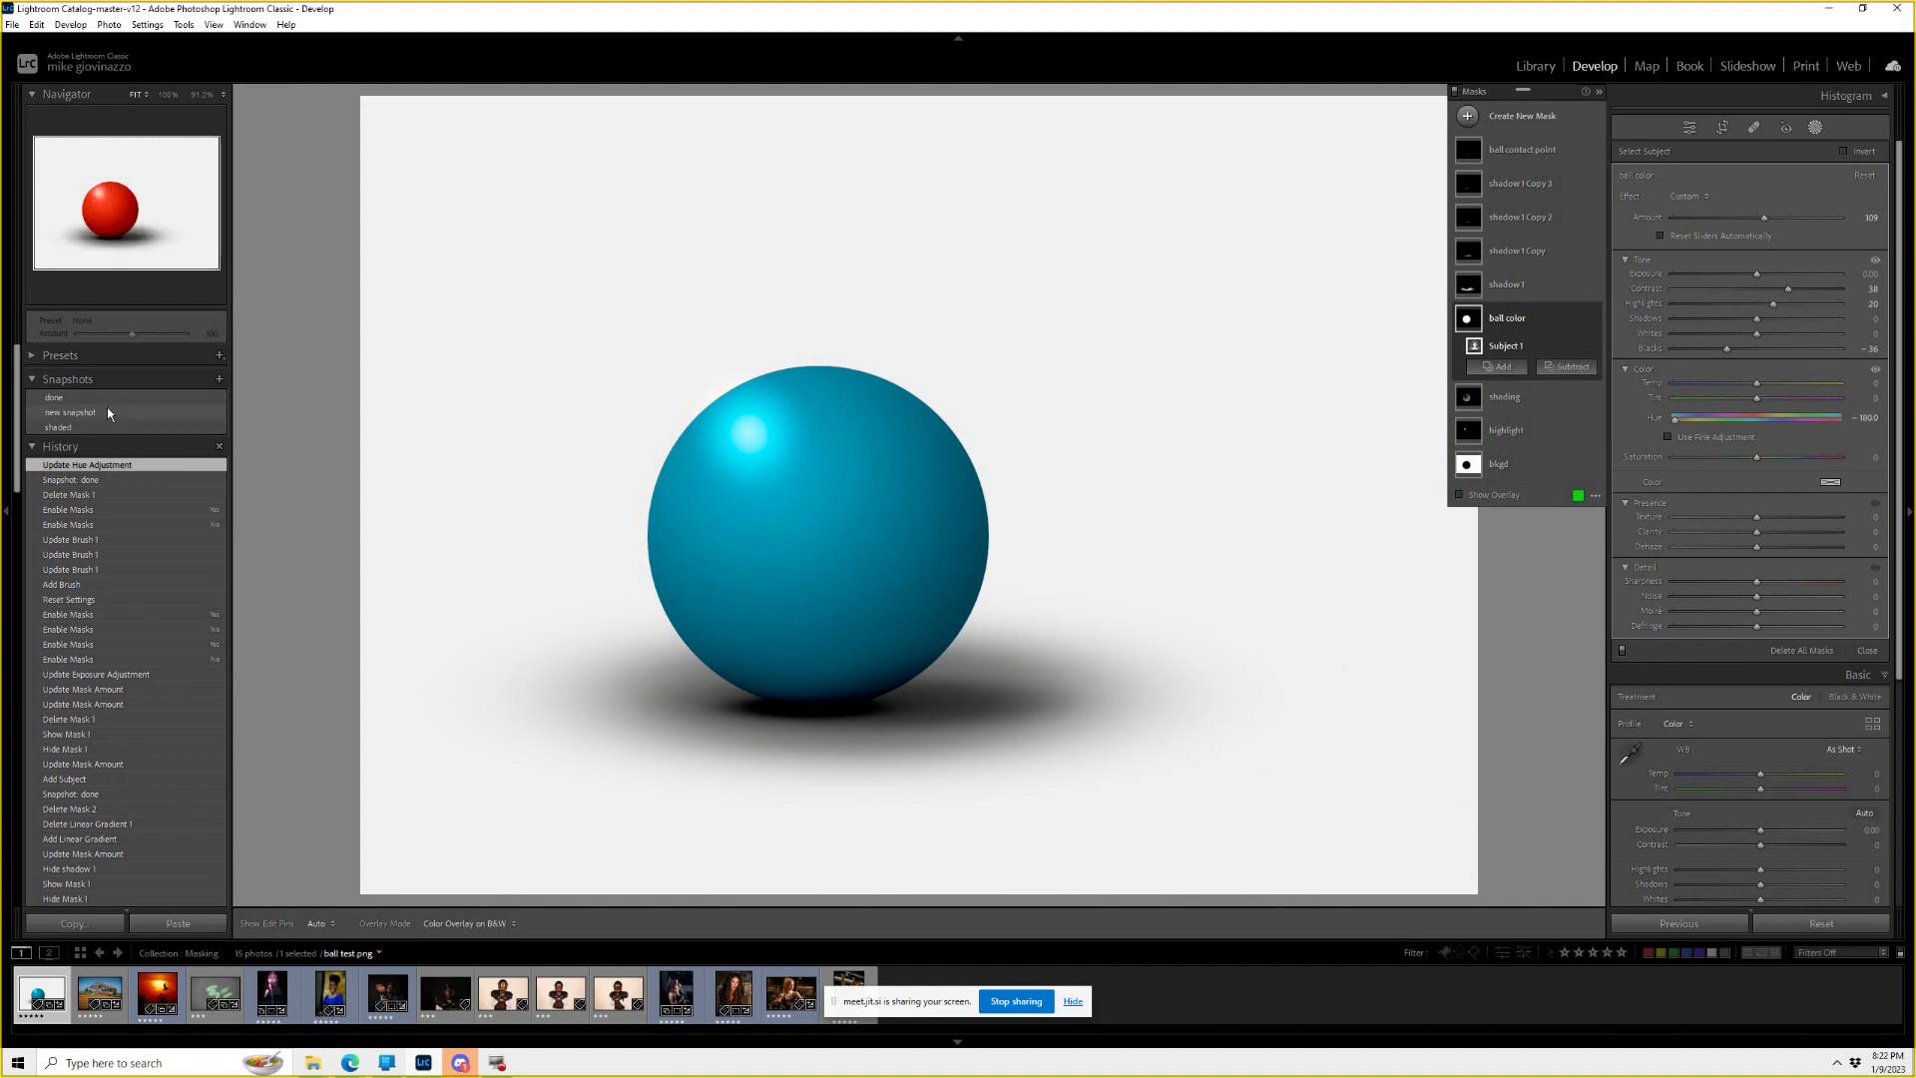
left_click(106, 411)
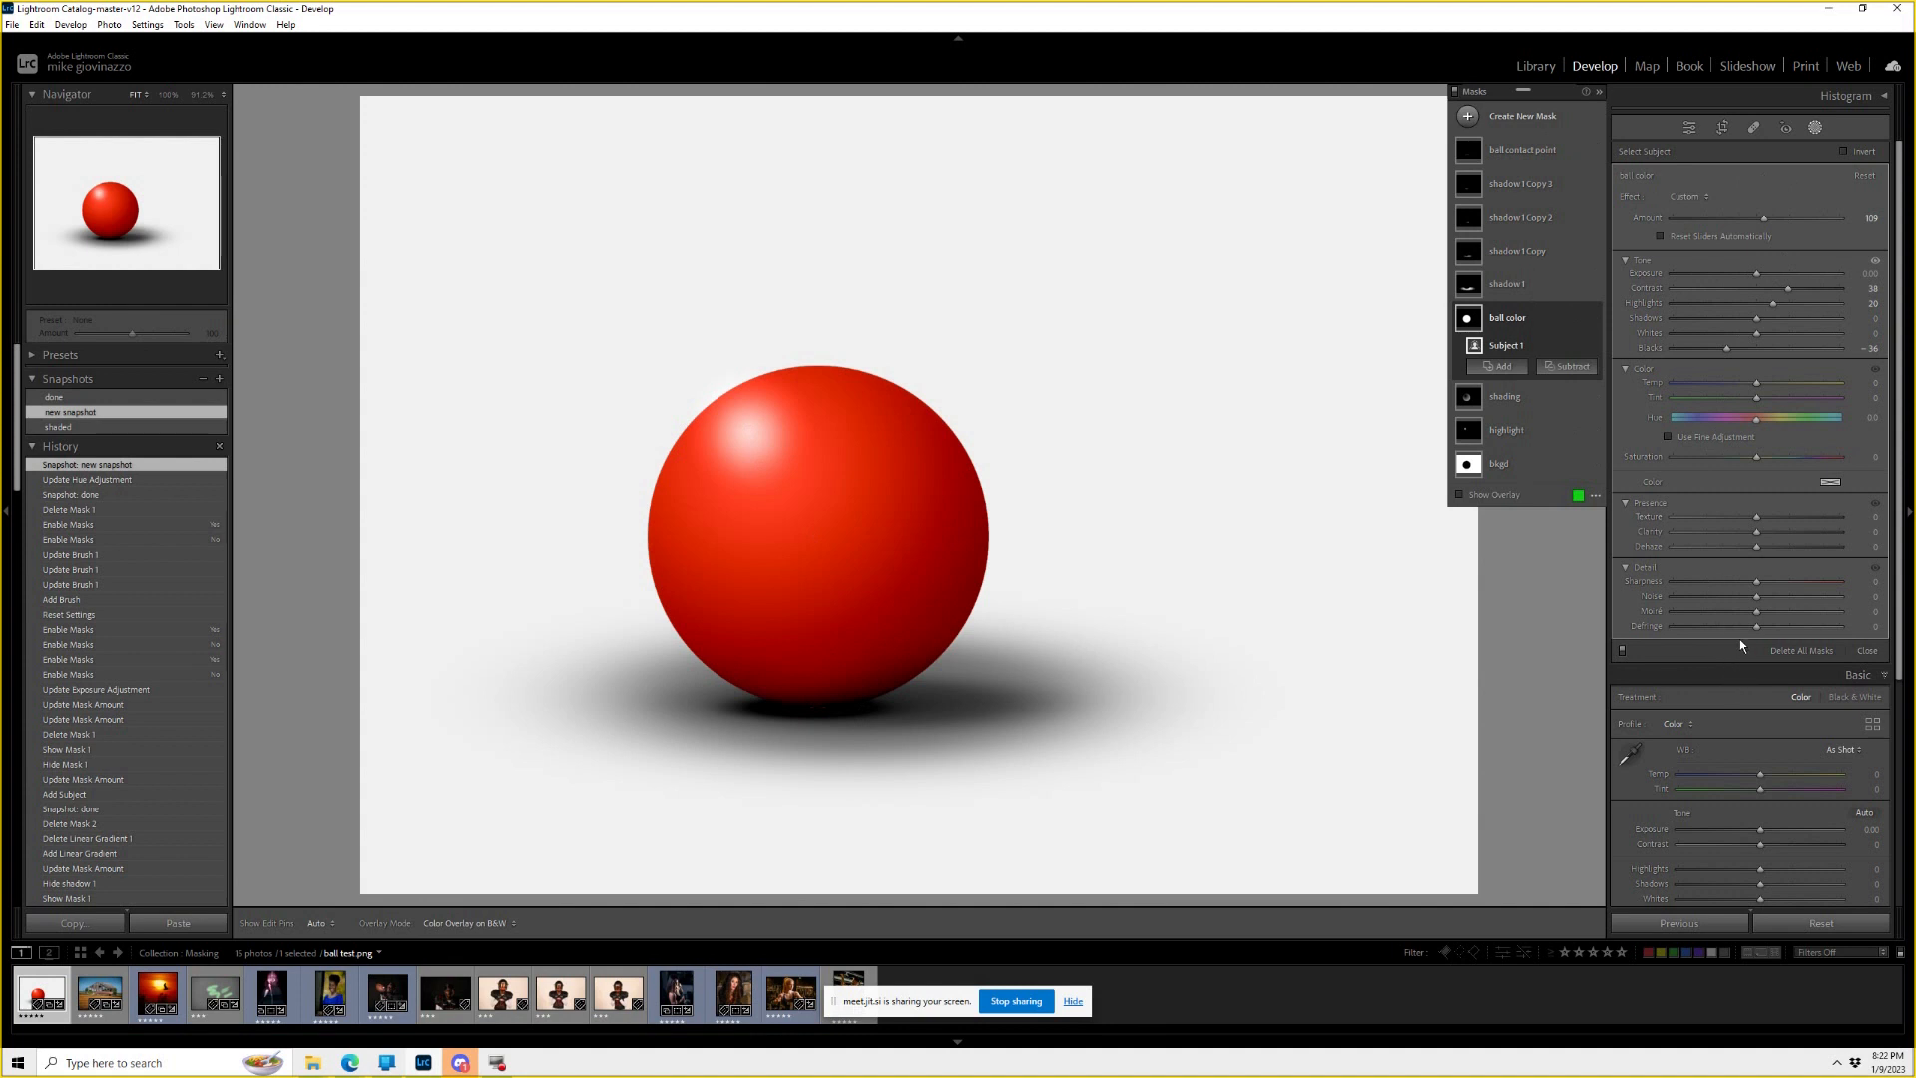
Convert the ball image to Black & White and save it as a snapshot named "bw".
left_click(1853, 699)
key("ctrl+n")
type("bw")
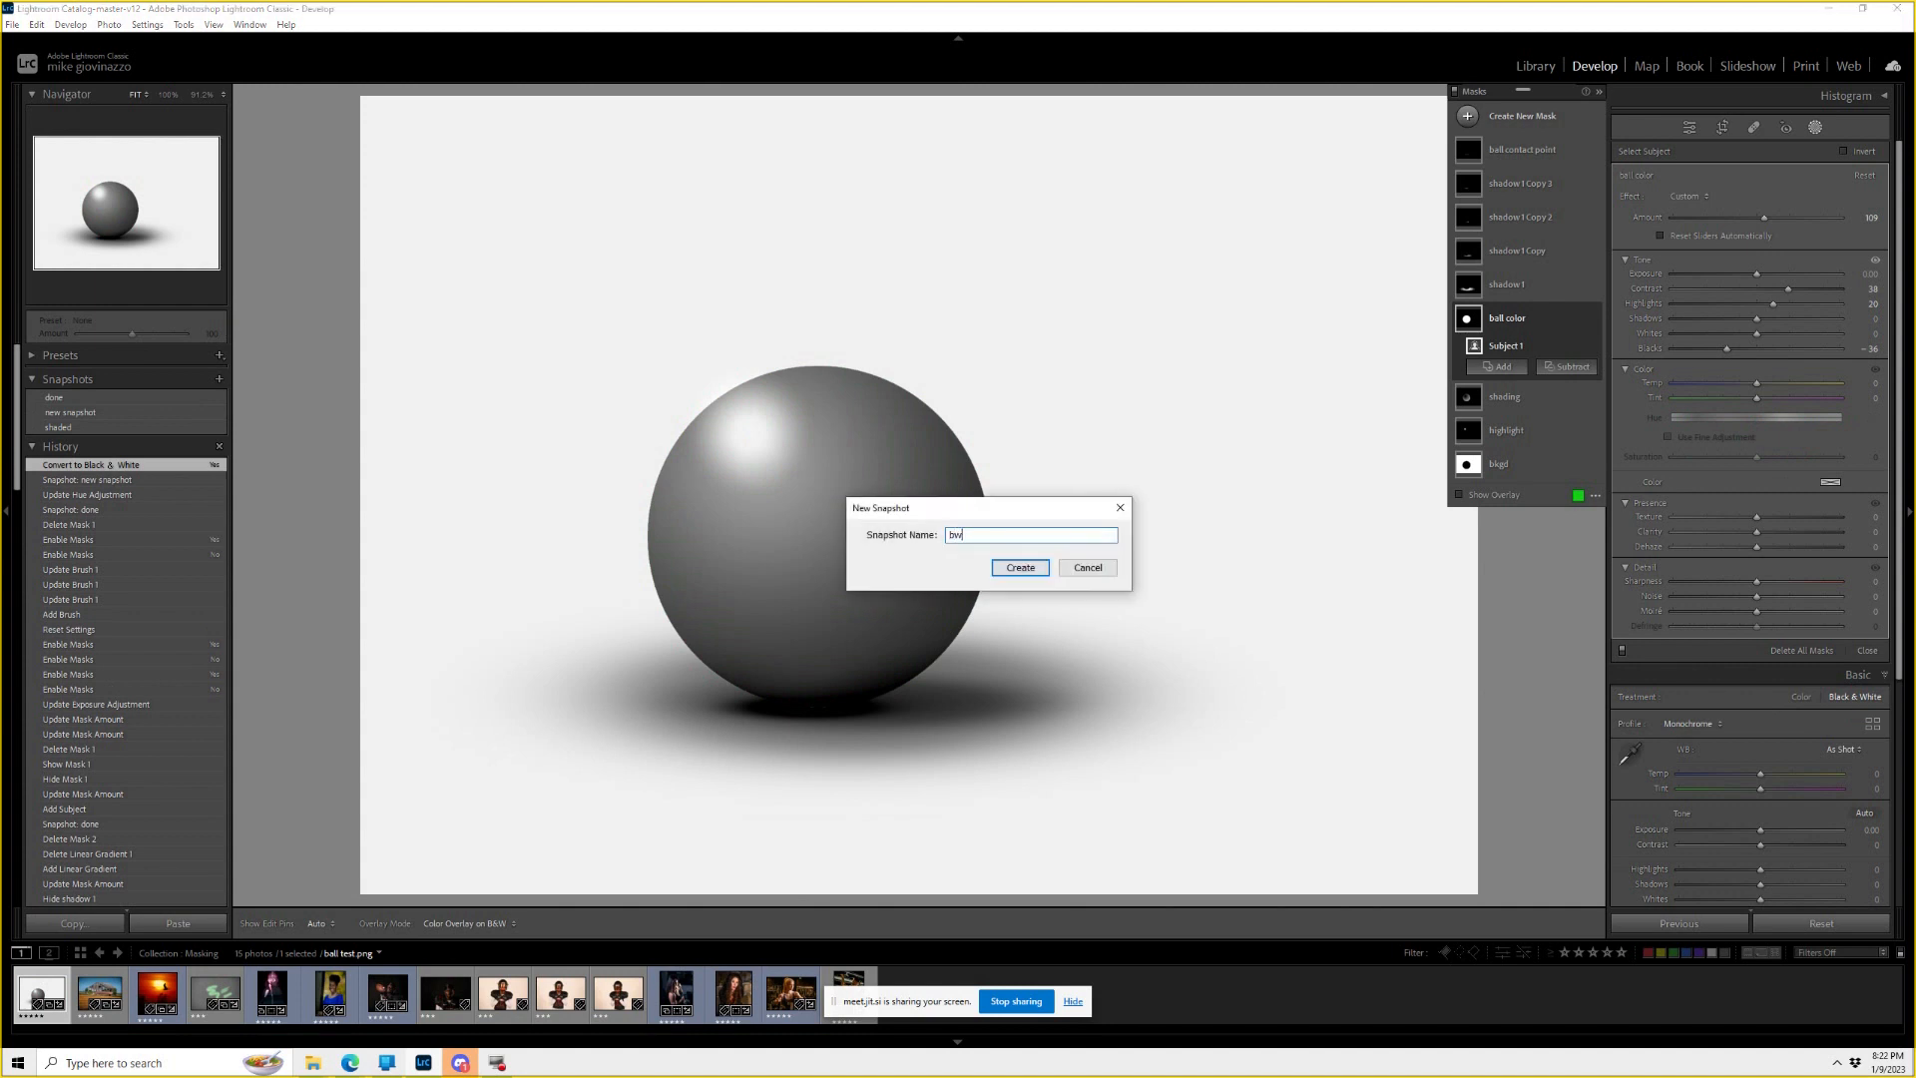
key("Return")
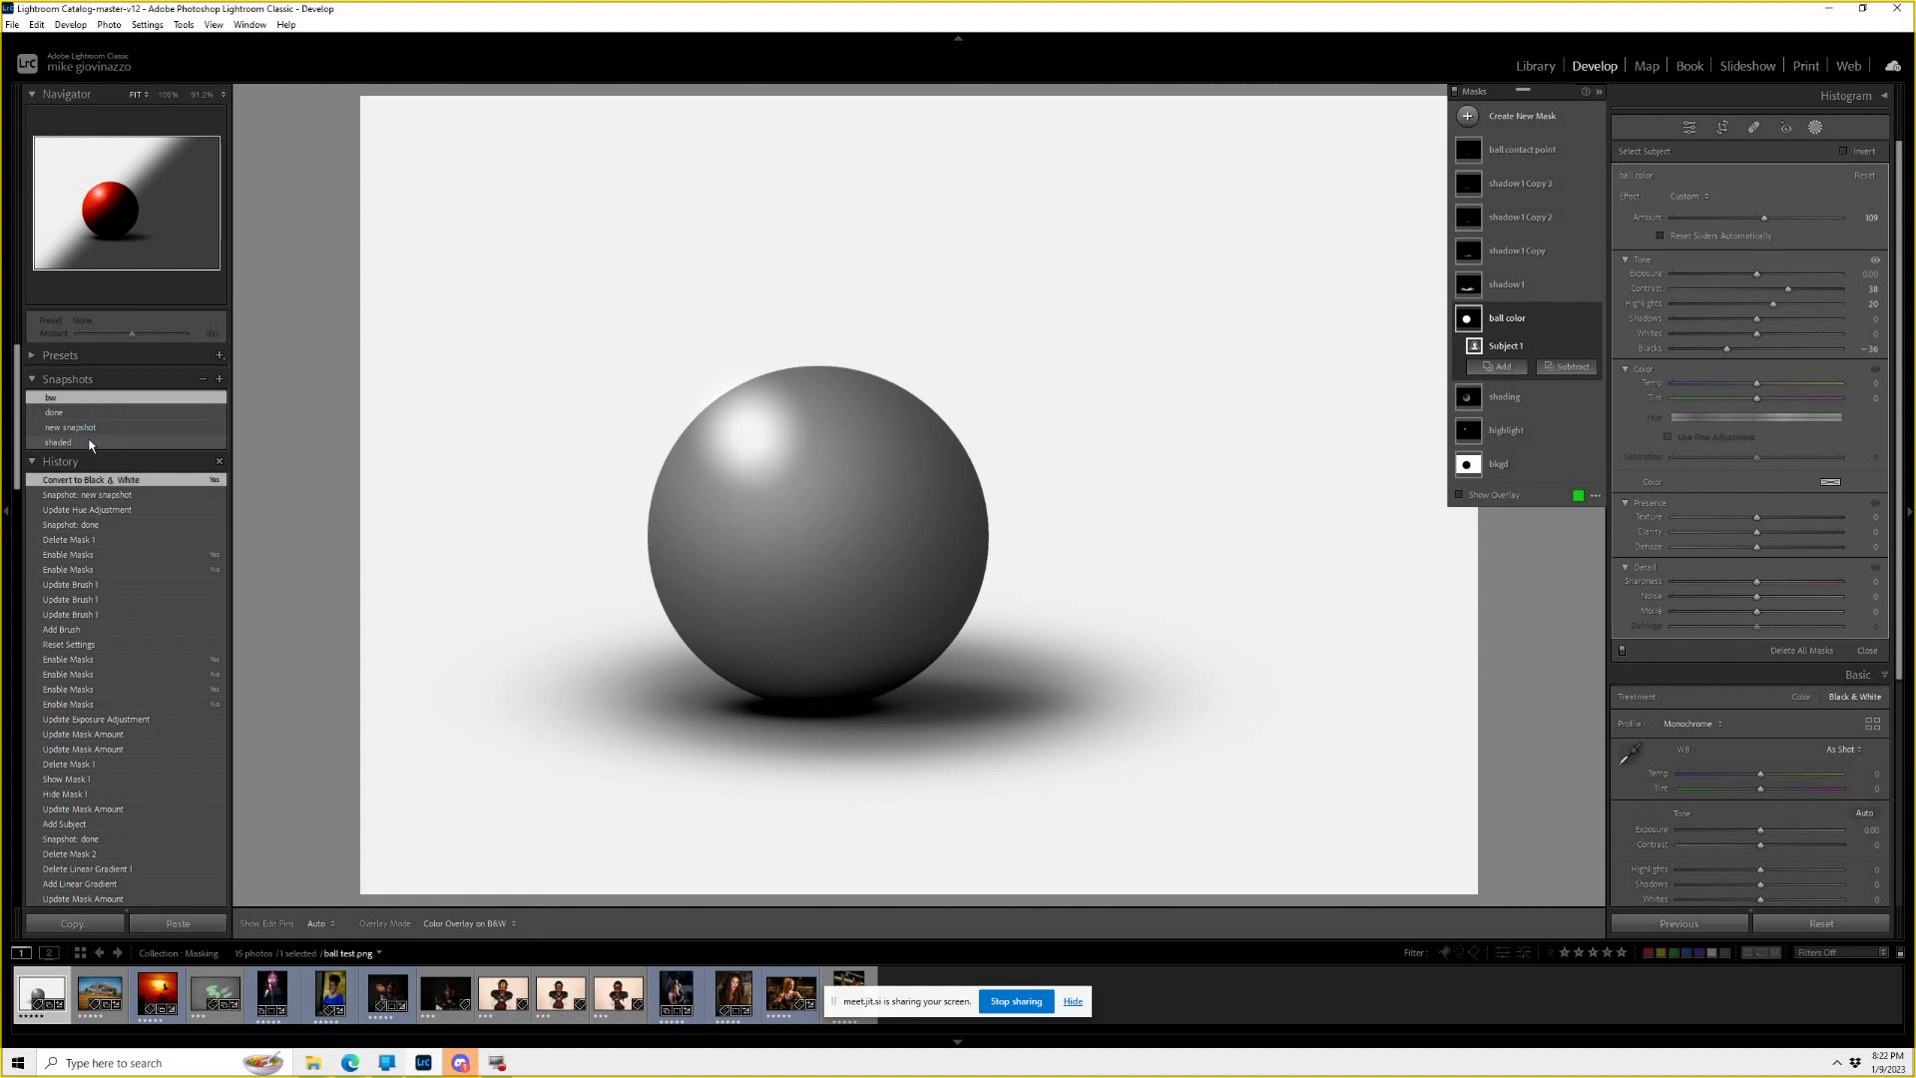
Apply the "shaded" snapshot to view its gradient shading, and return to the "done" snapshot.
left_click(100, 443)
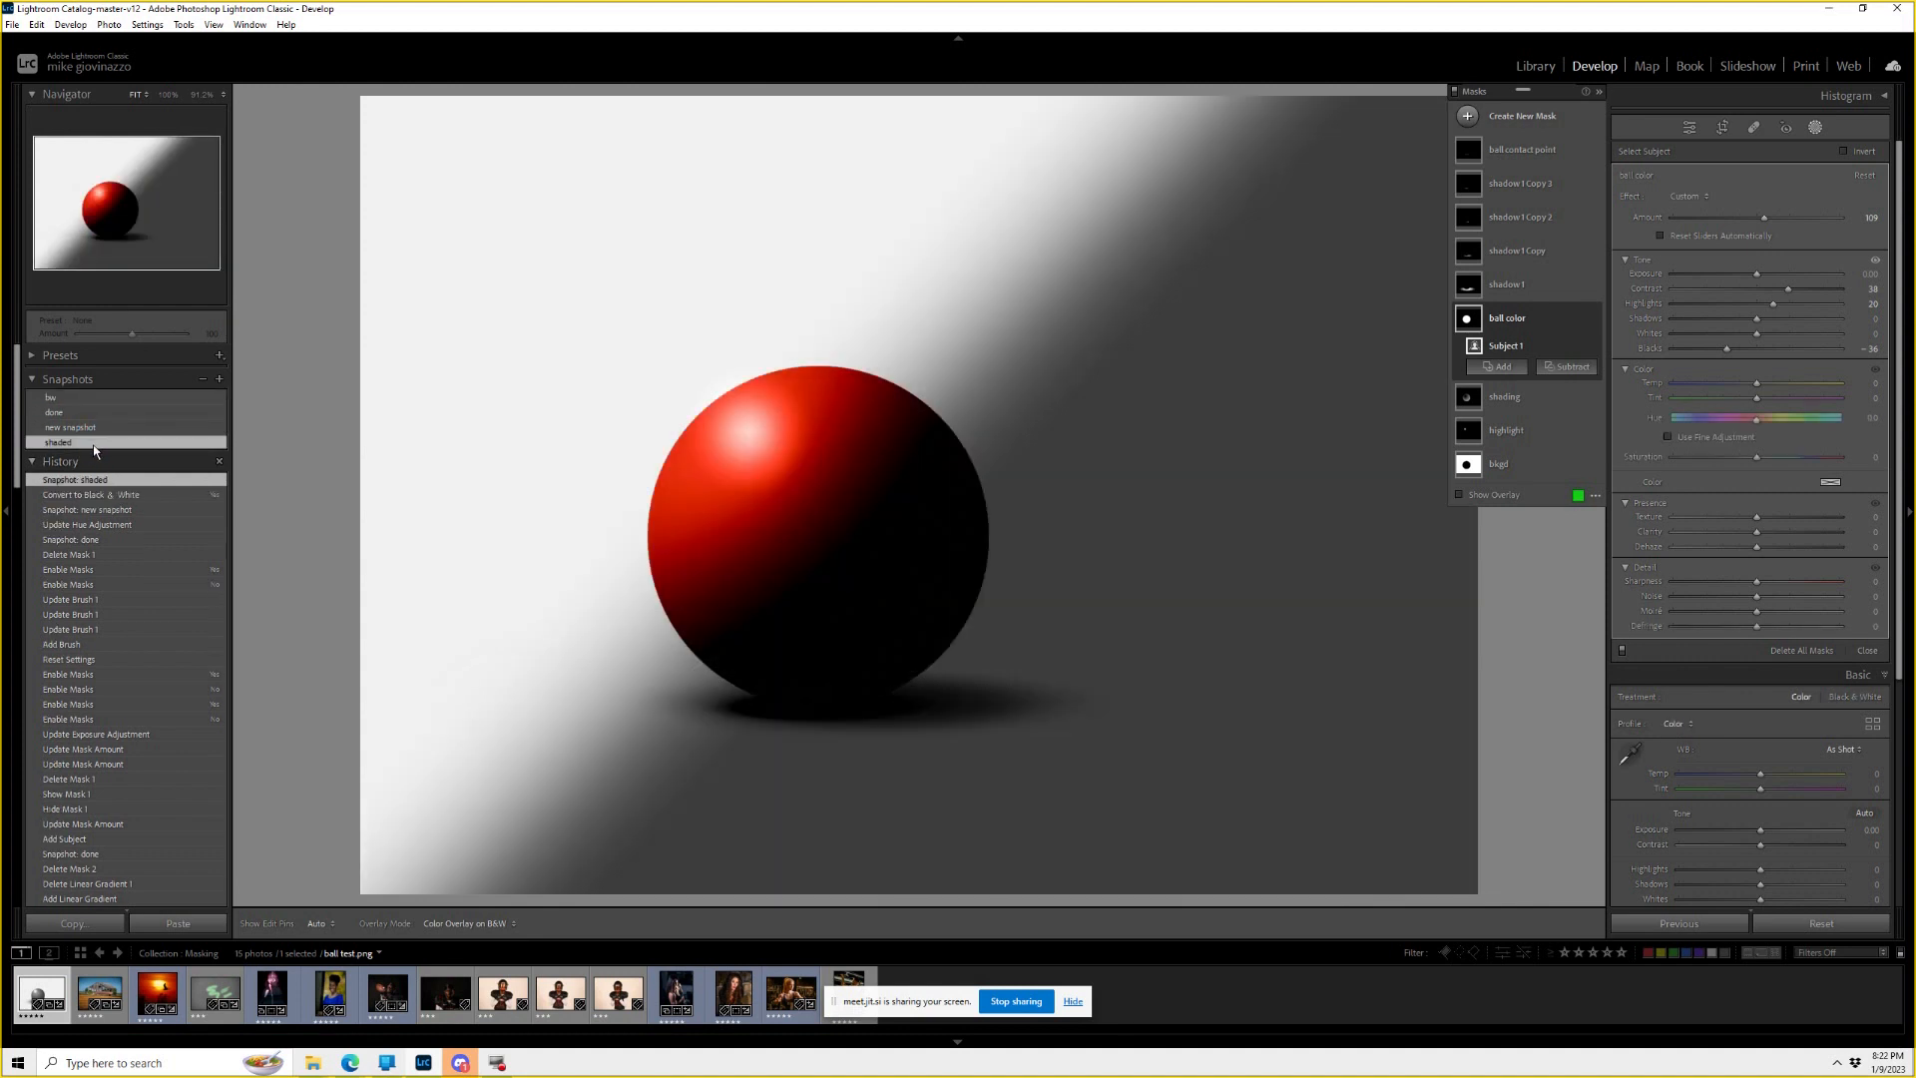
left_click(111, 412)
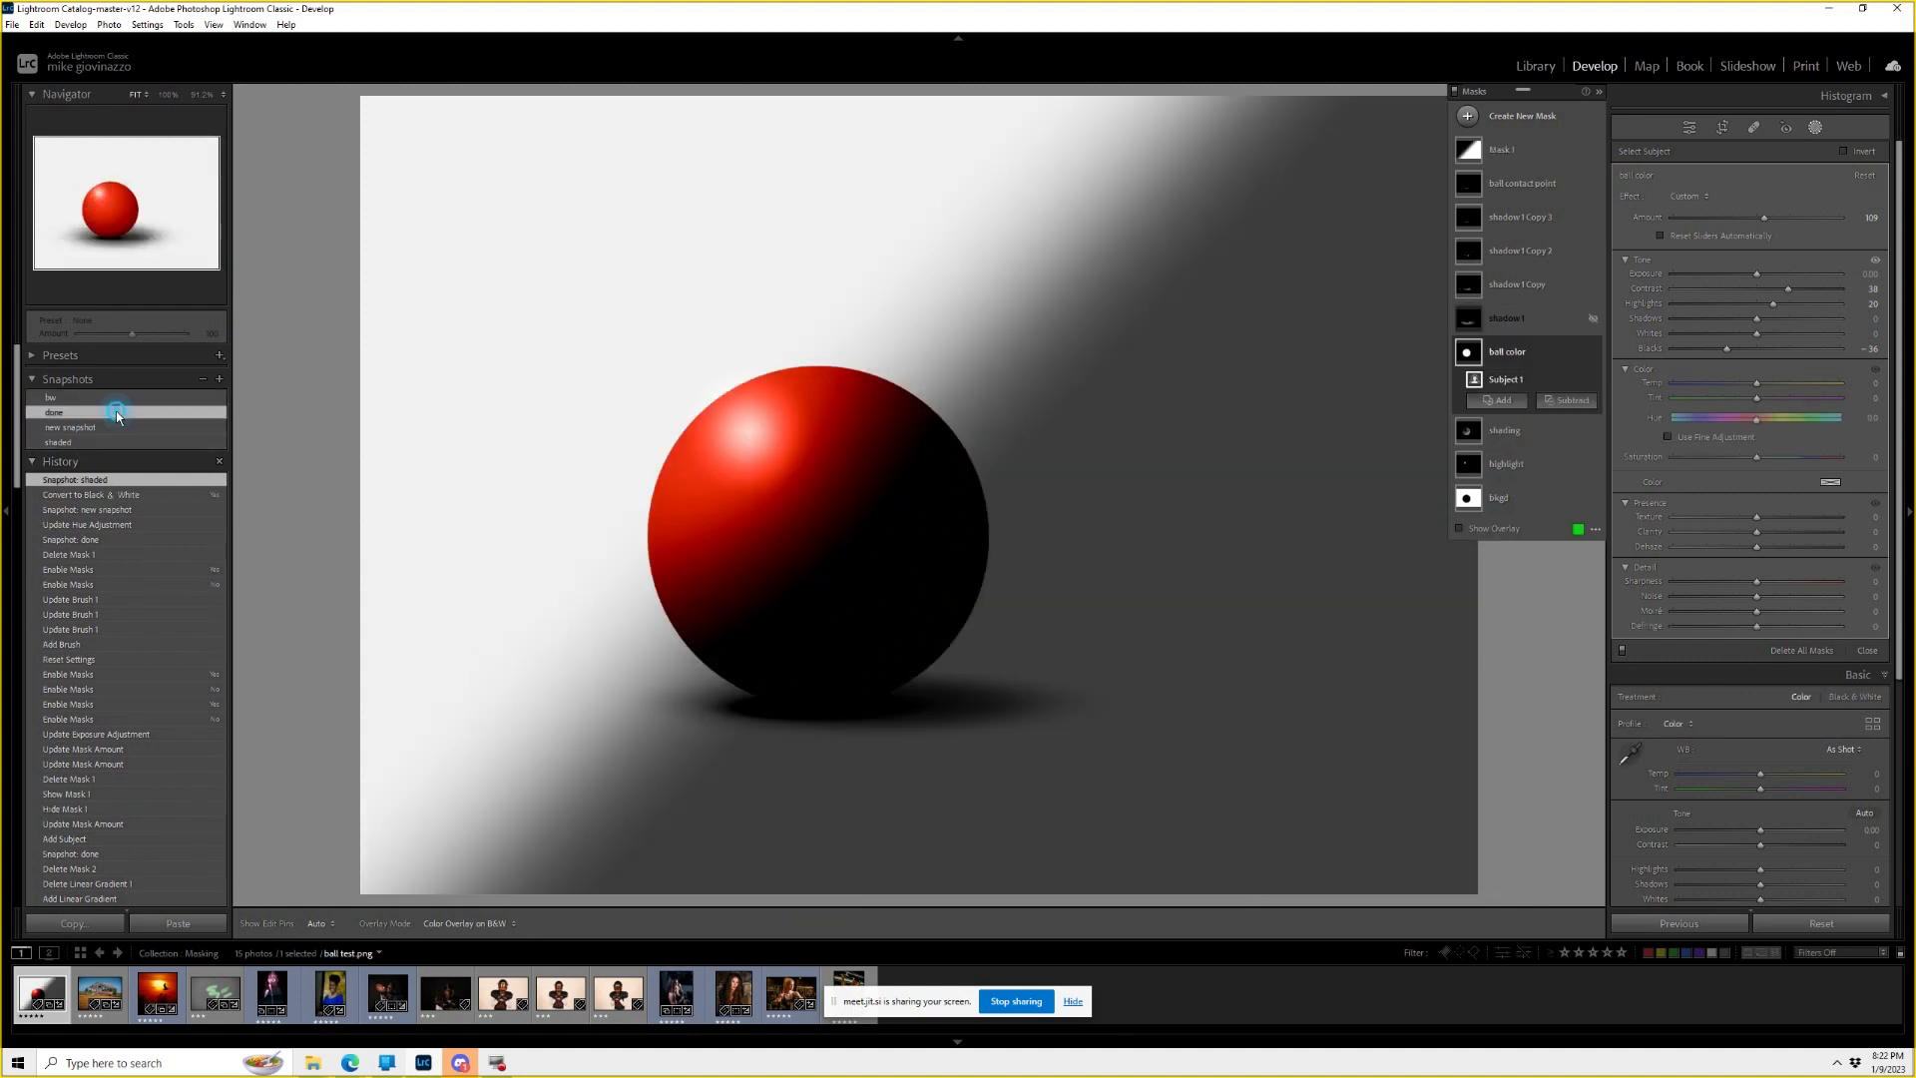
Apply the "bw" snapshot, return to "new snapshot" for the red ball, and delete "new snapshot" from the snapshot list.
left_click(129, 397)
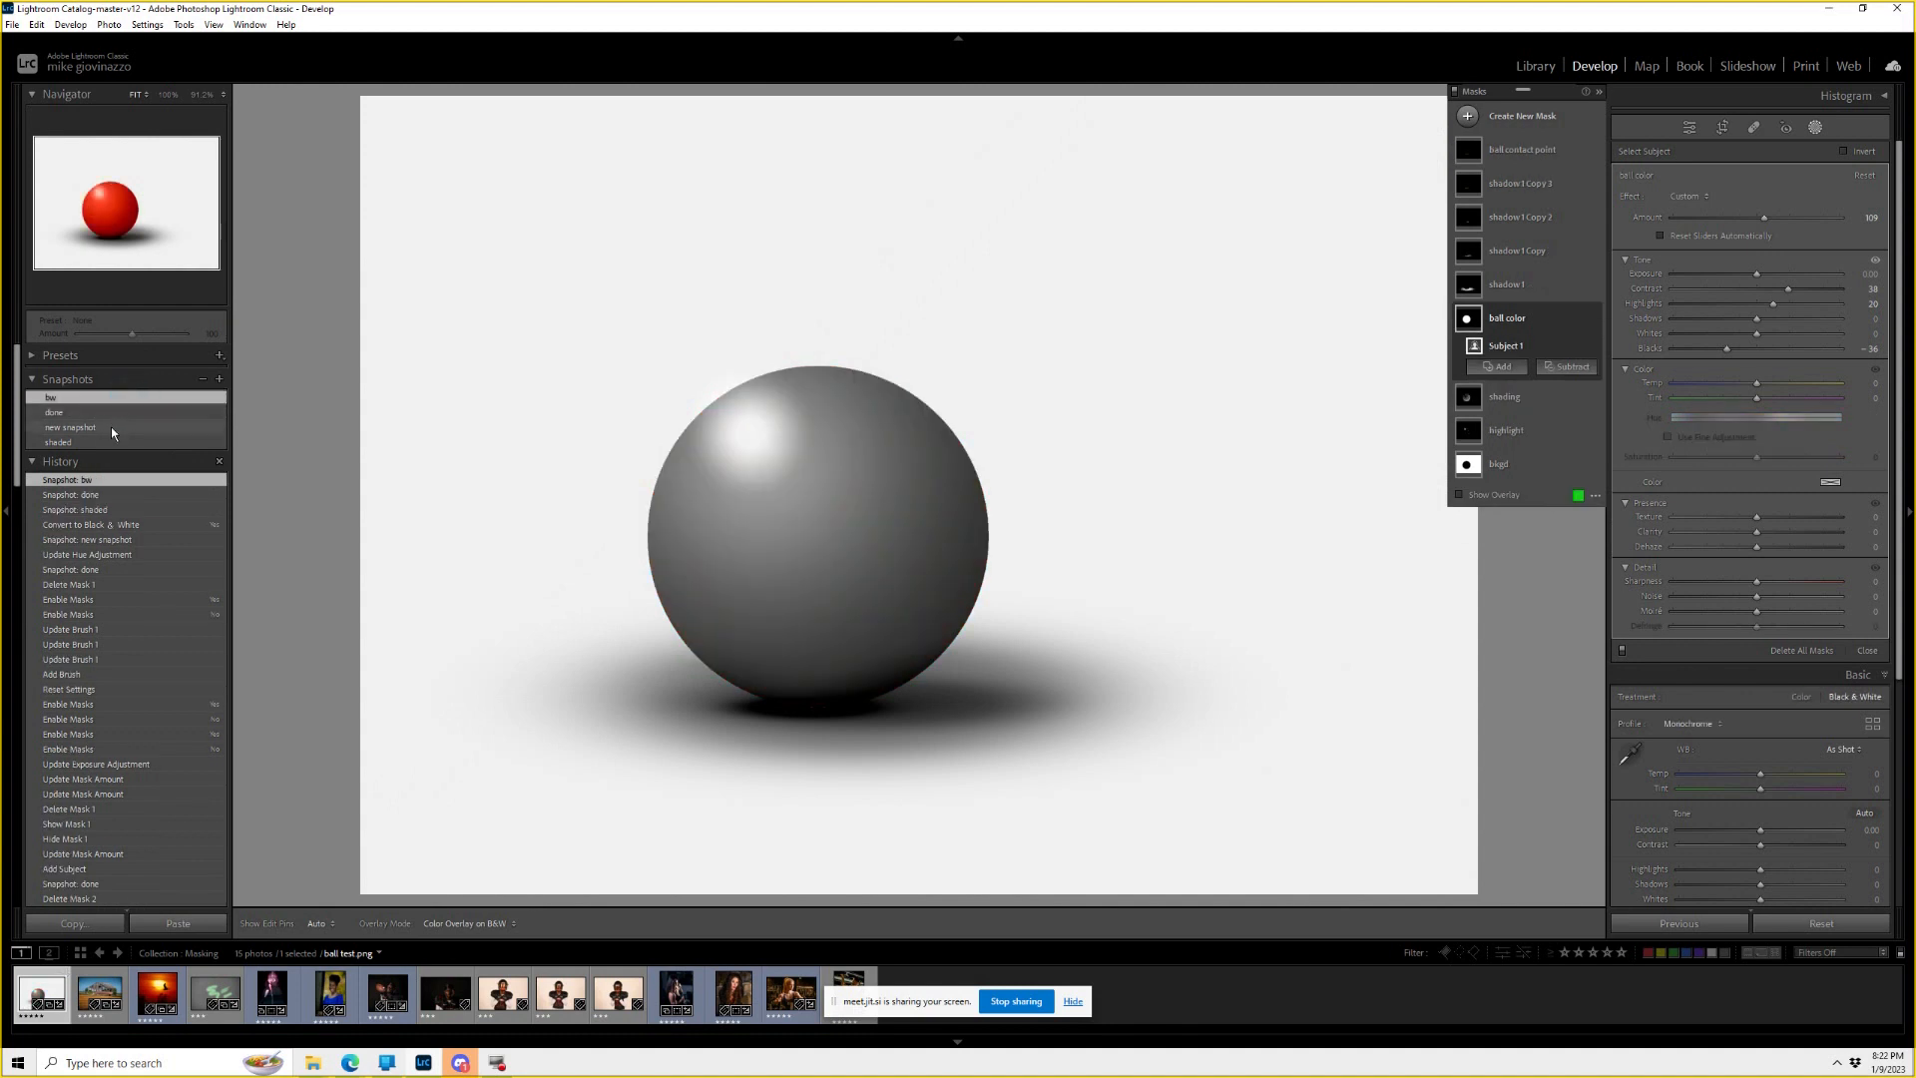
left_click(111, 427)
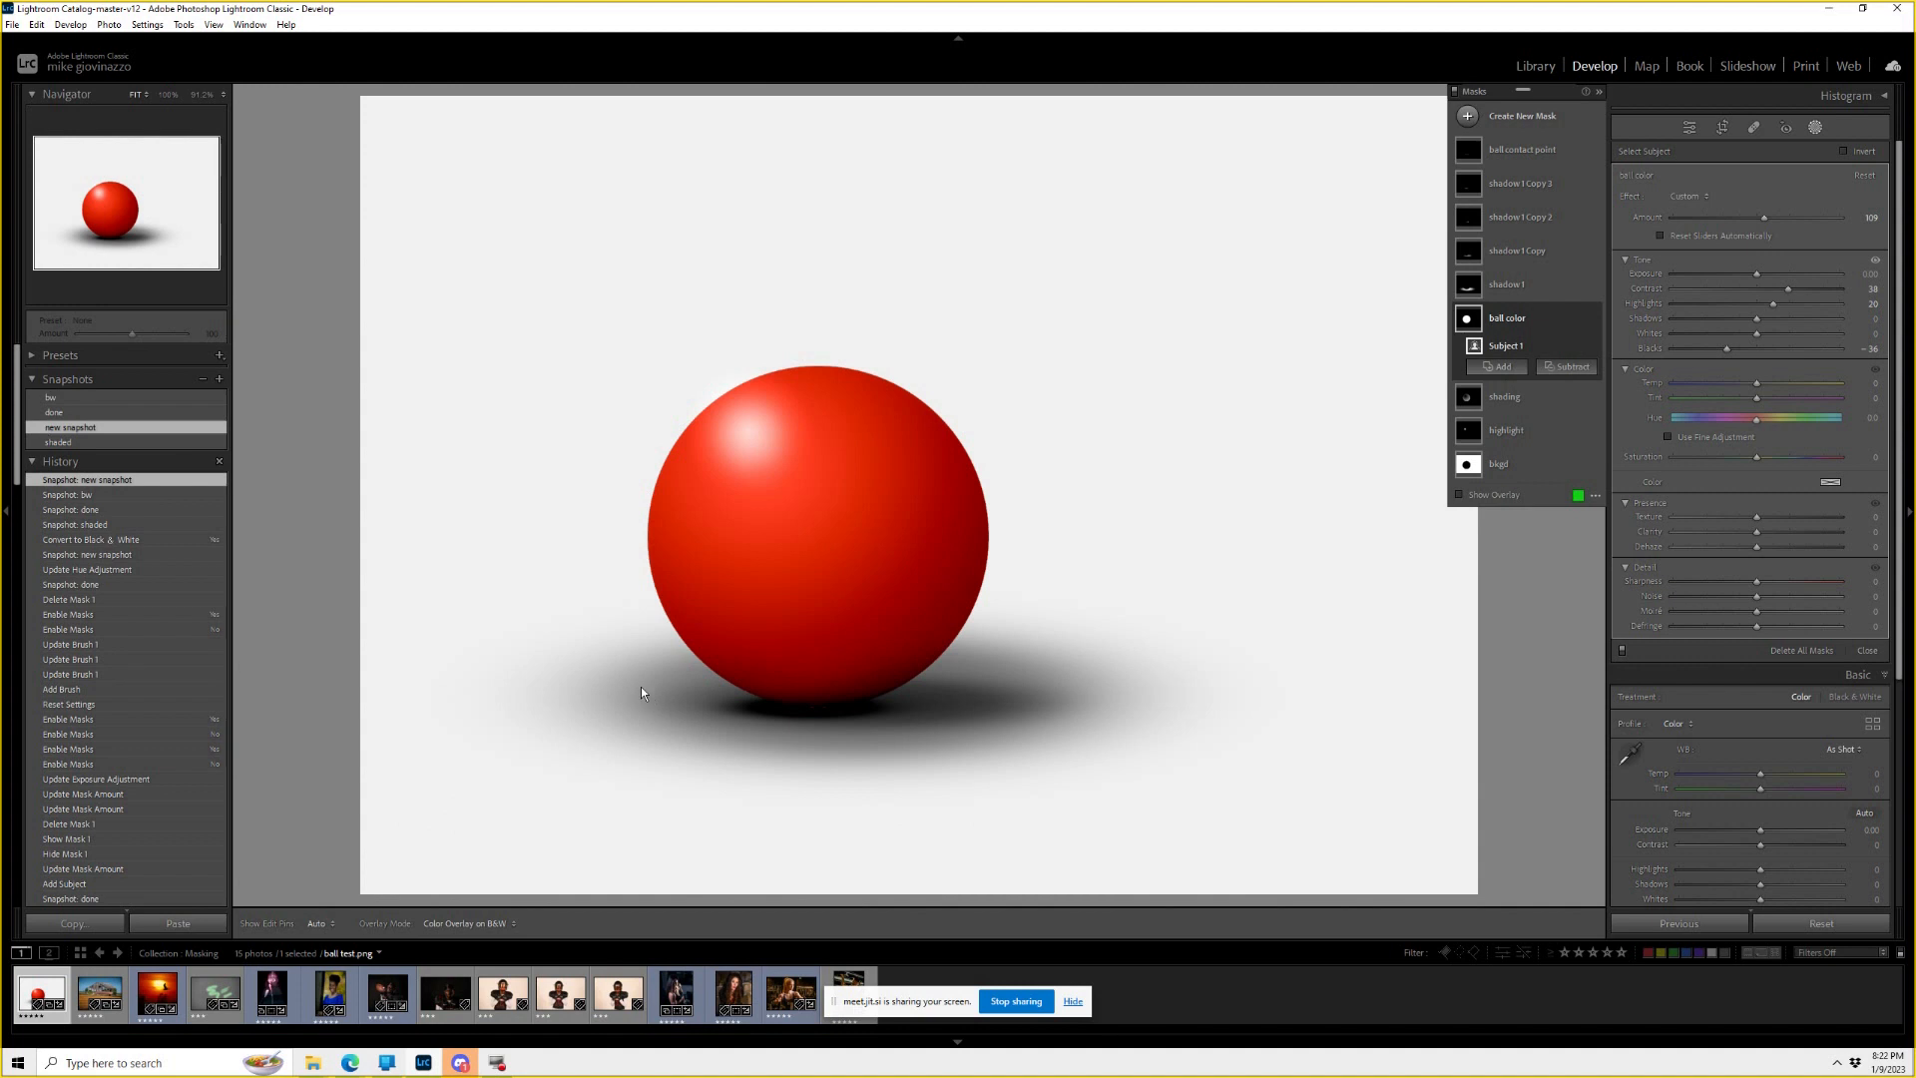
right_click(134, 424)
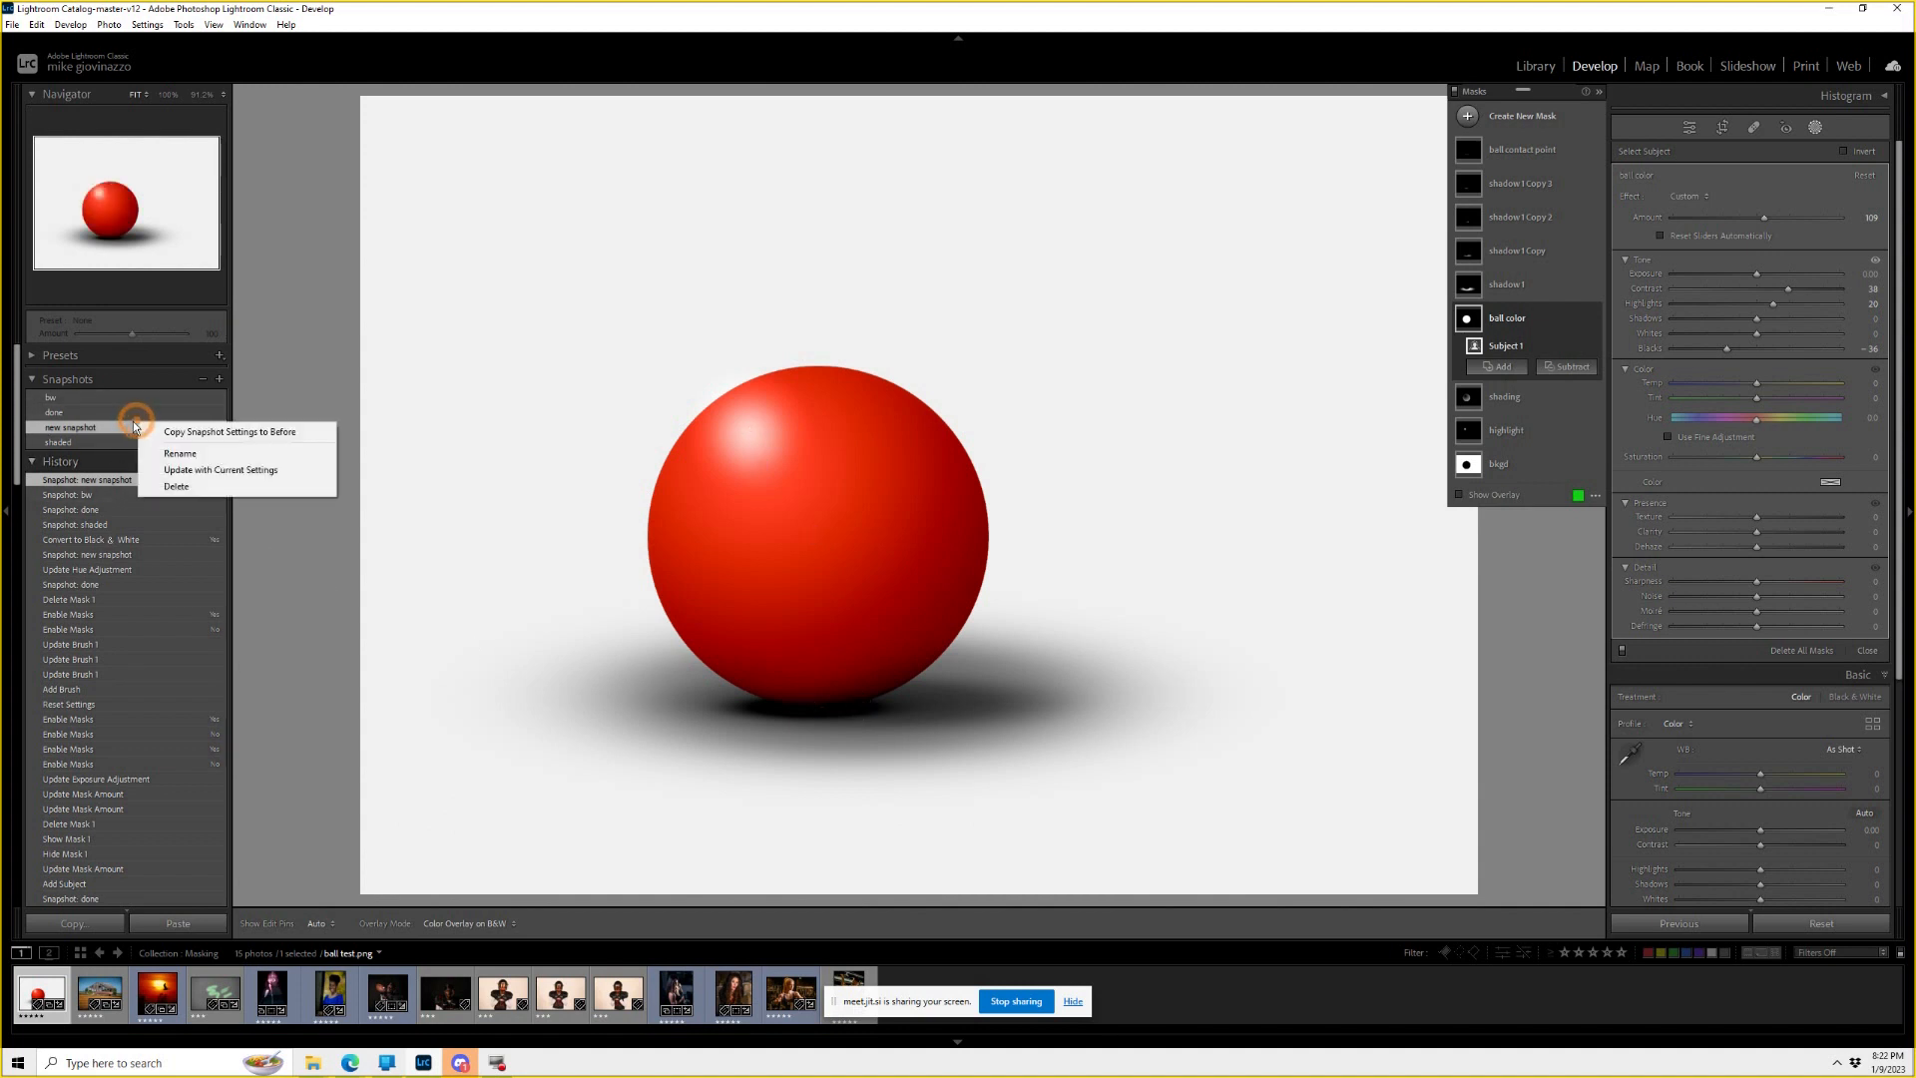
left_click(219, 486)
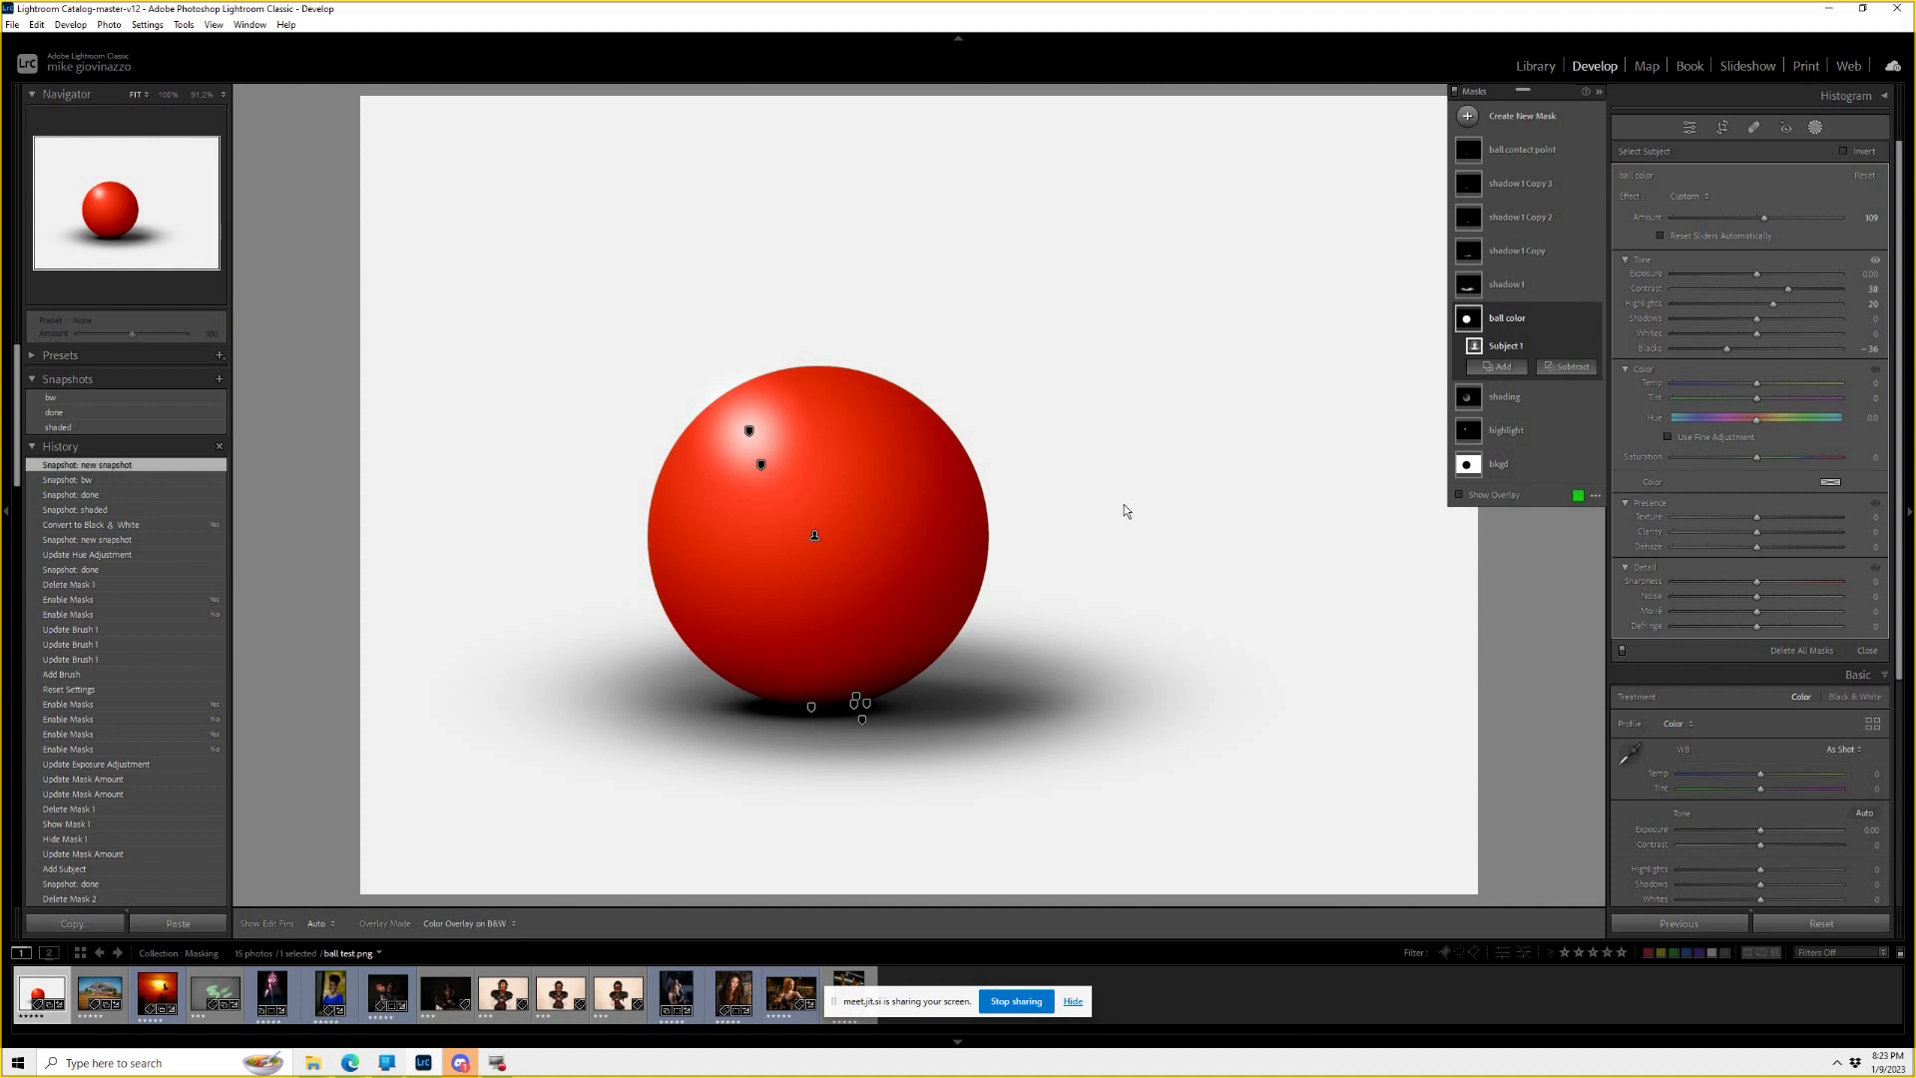
Open the gray textured image with green brush strokes and set the brush feather for its Mask 1 to 42.
left_click(99, 993)
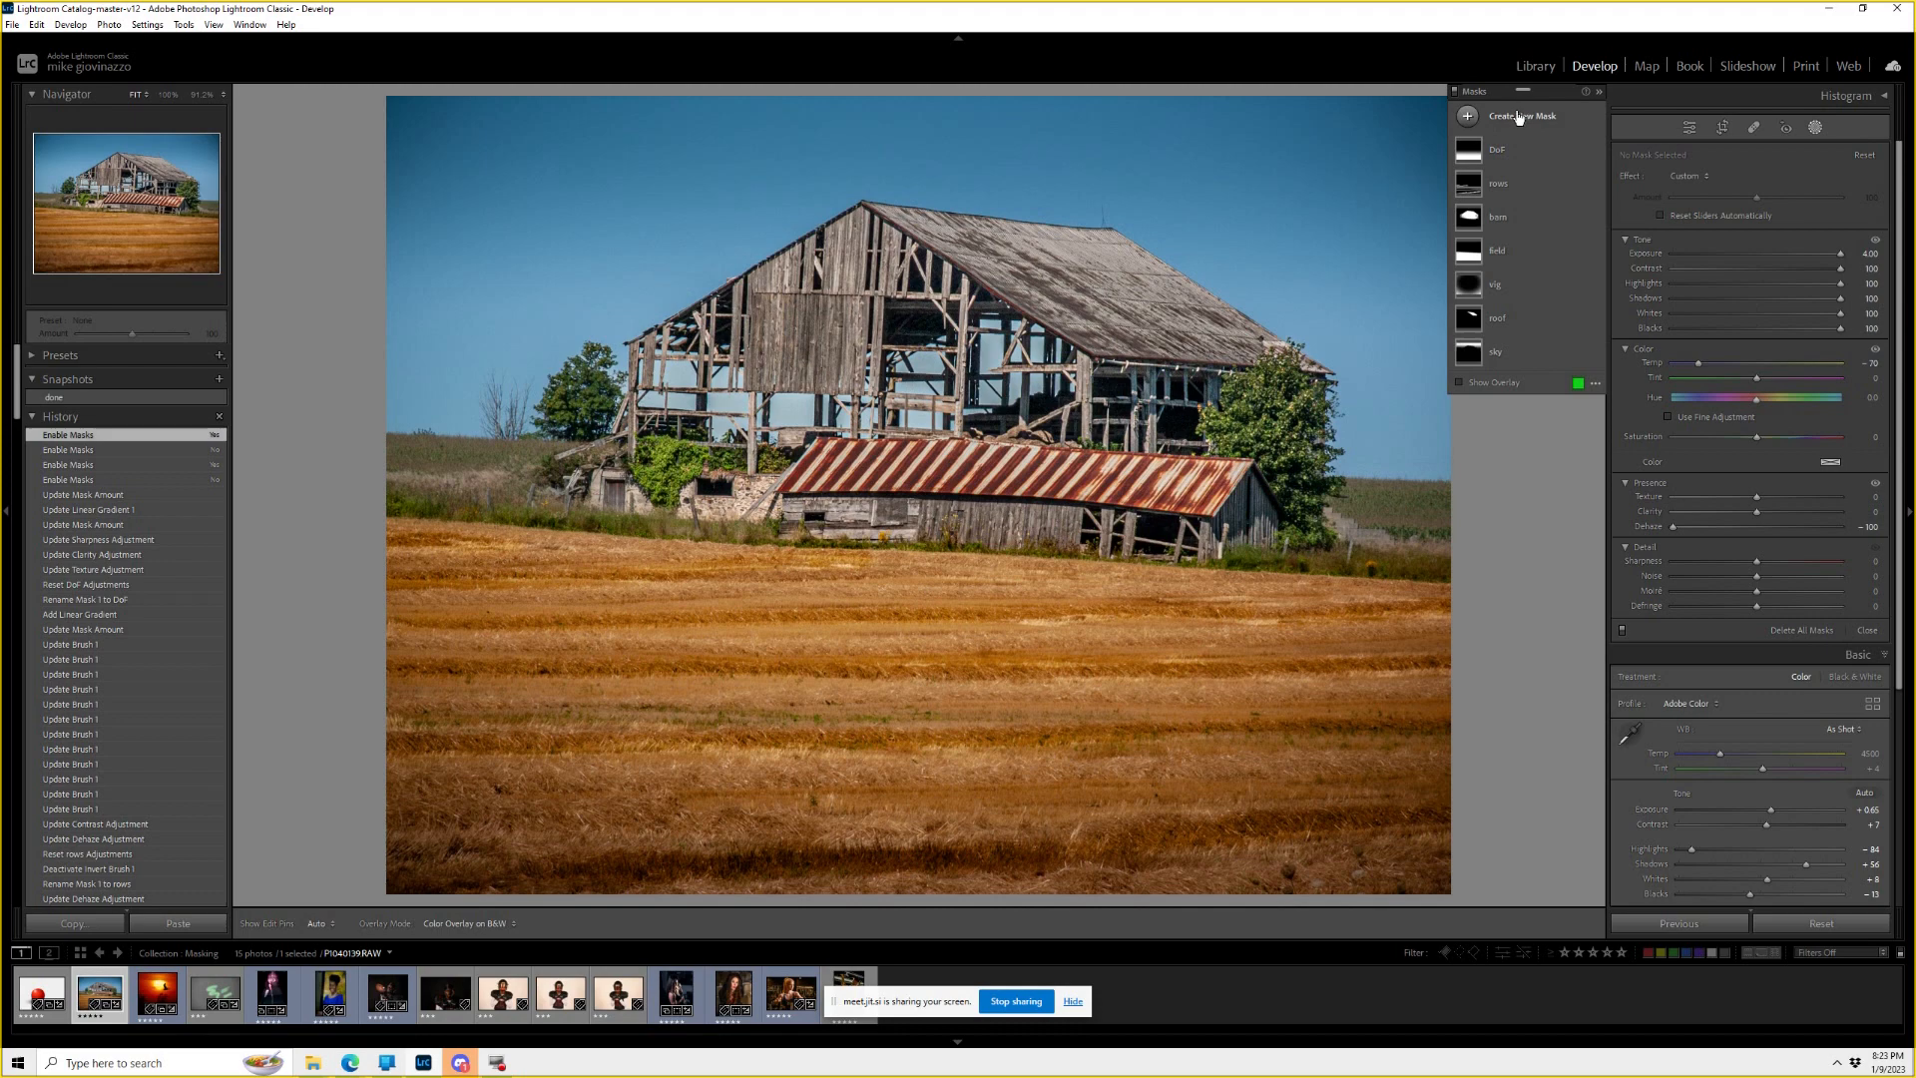
left_click(215, 995)
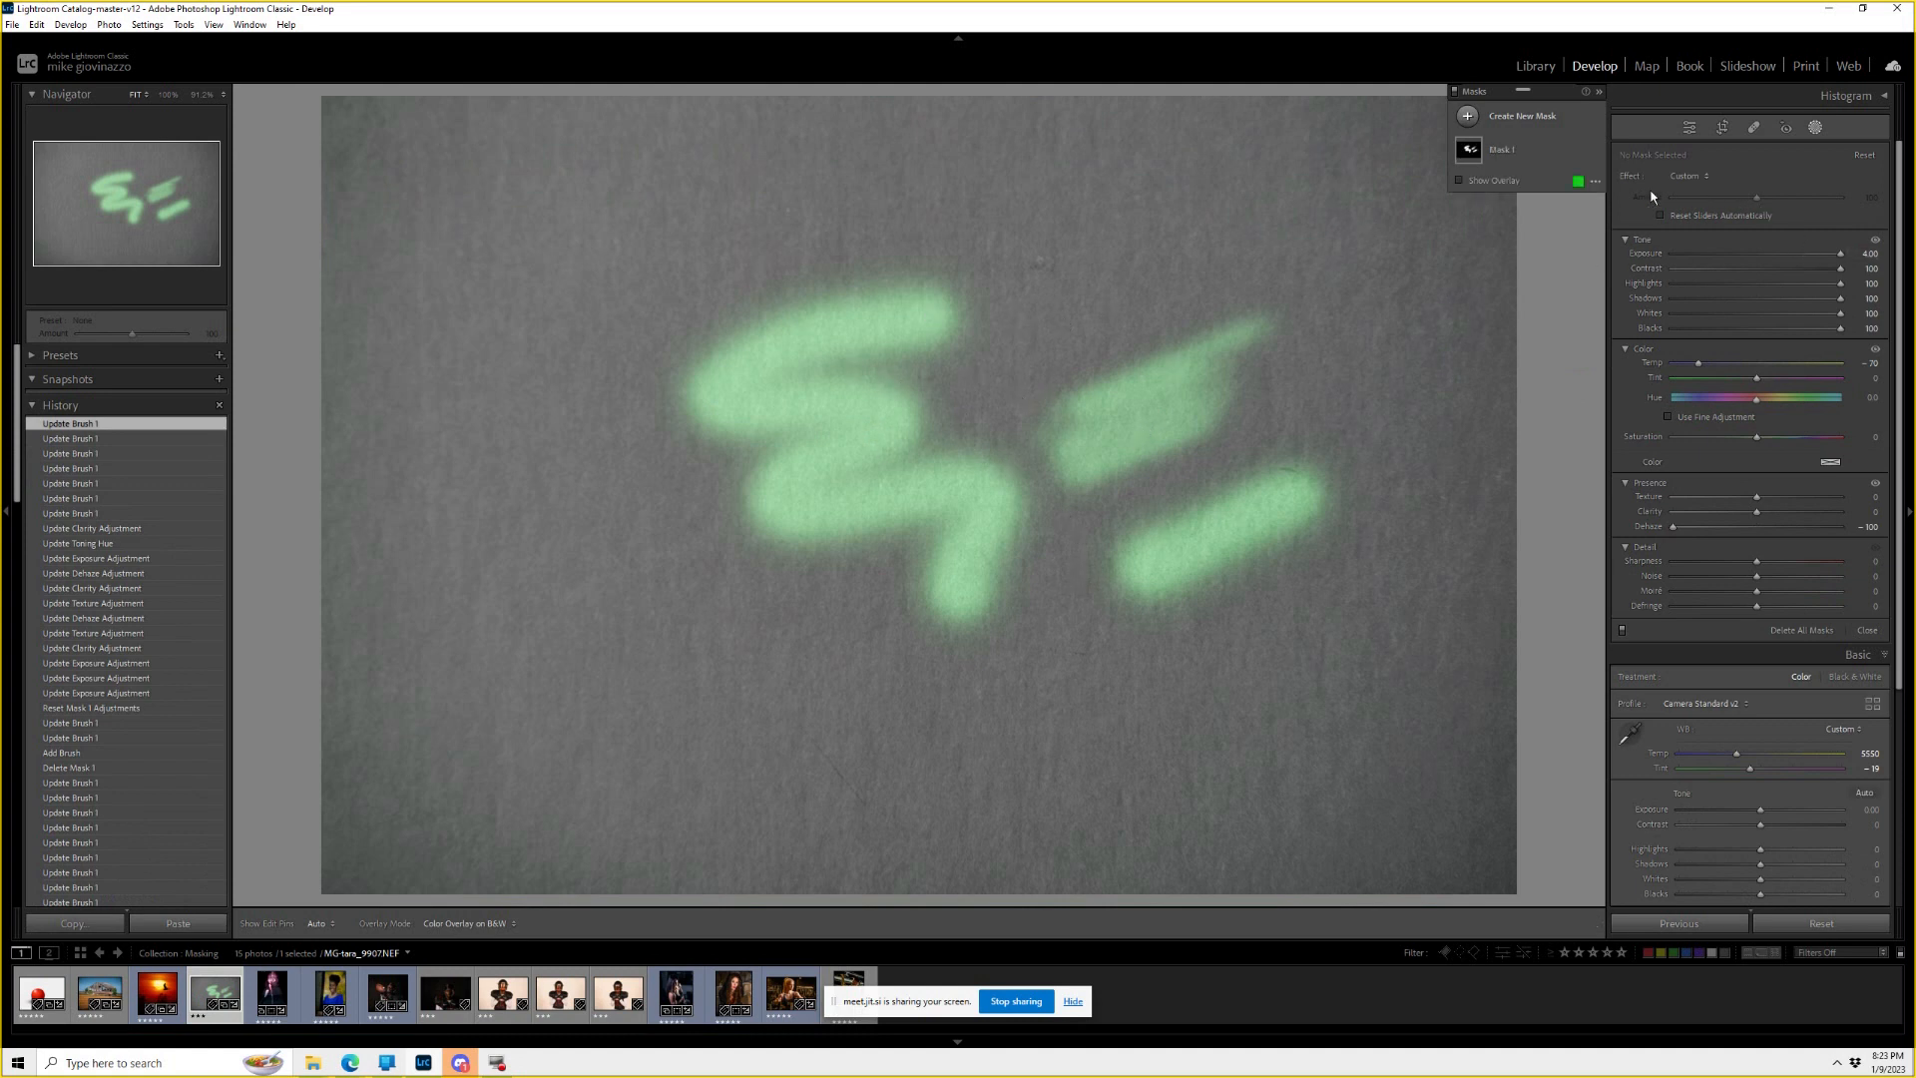
left_click(1493, 152)
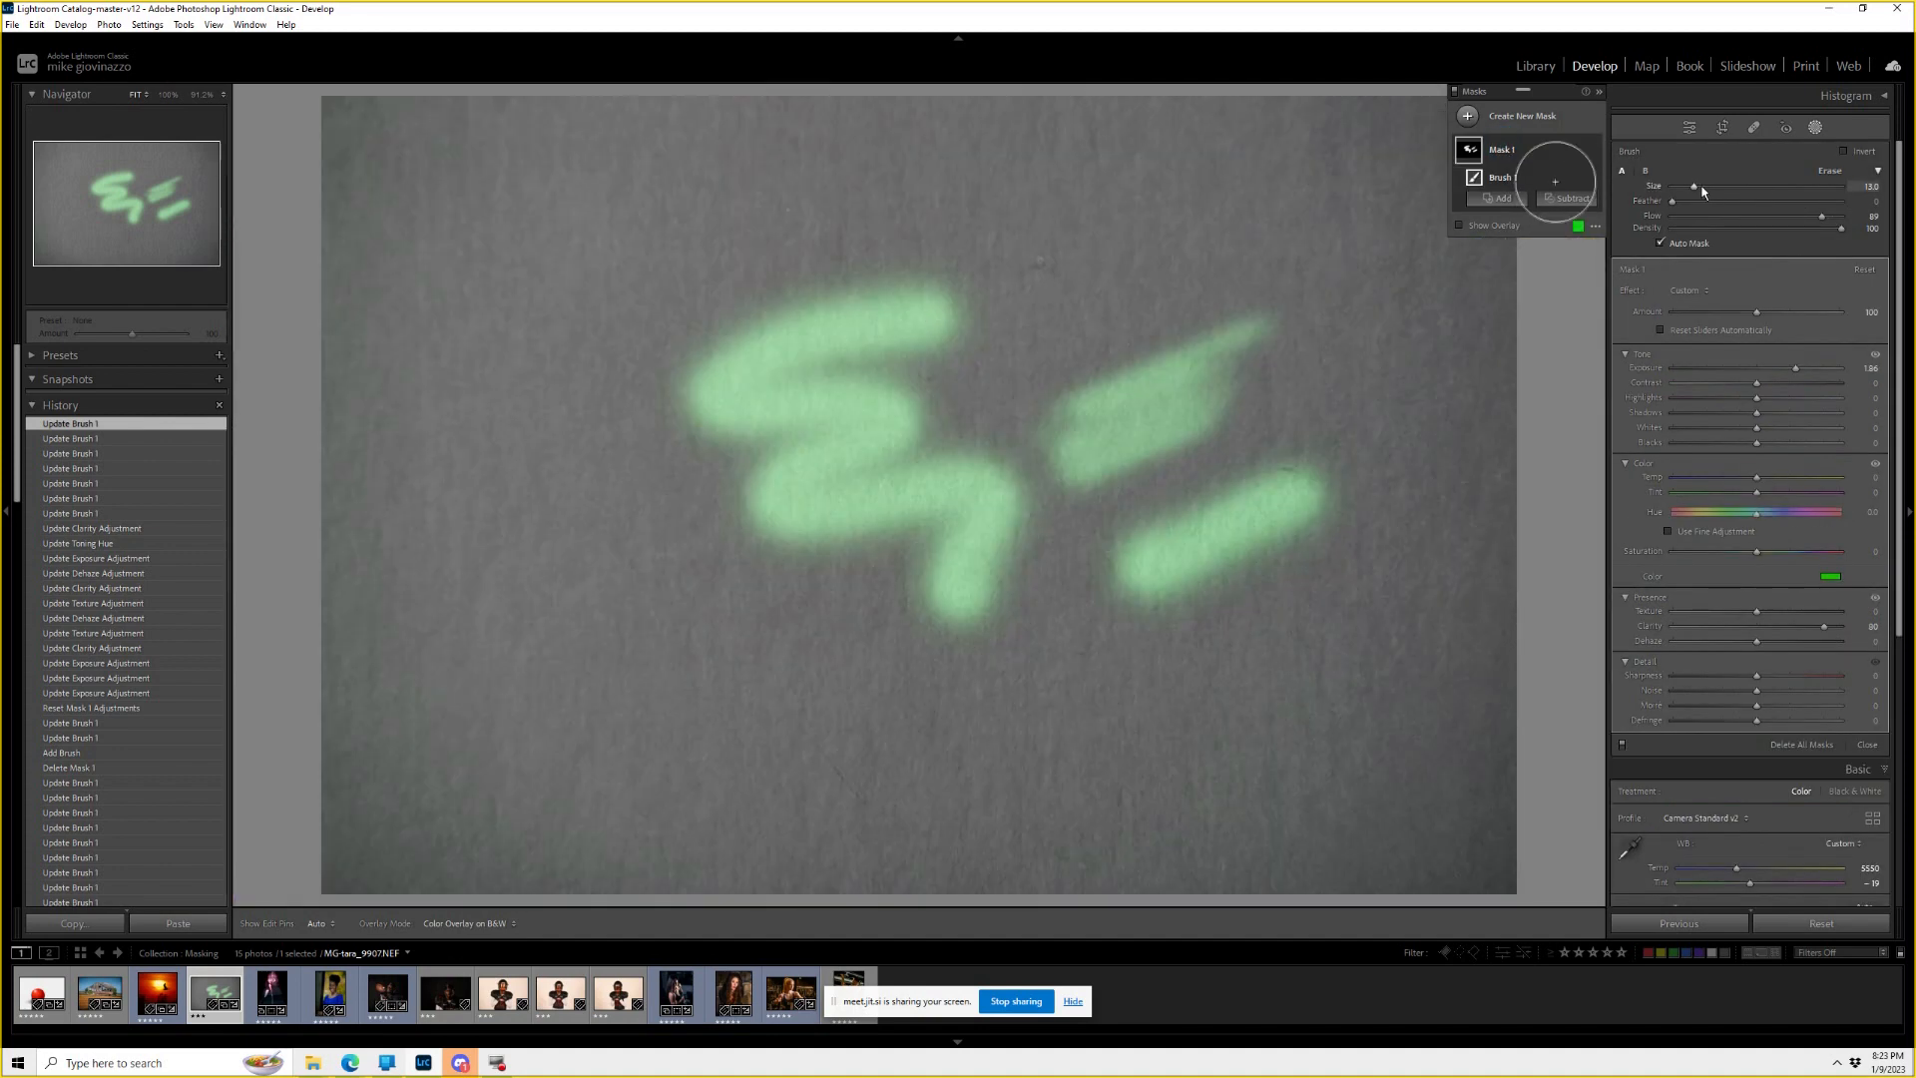
left_click_drag(1672, 200, 1743, 201)
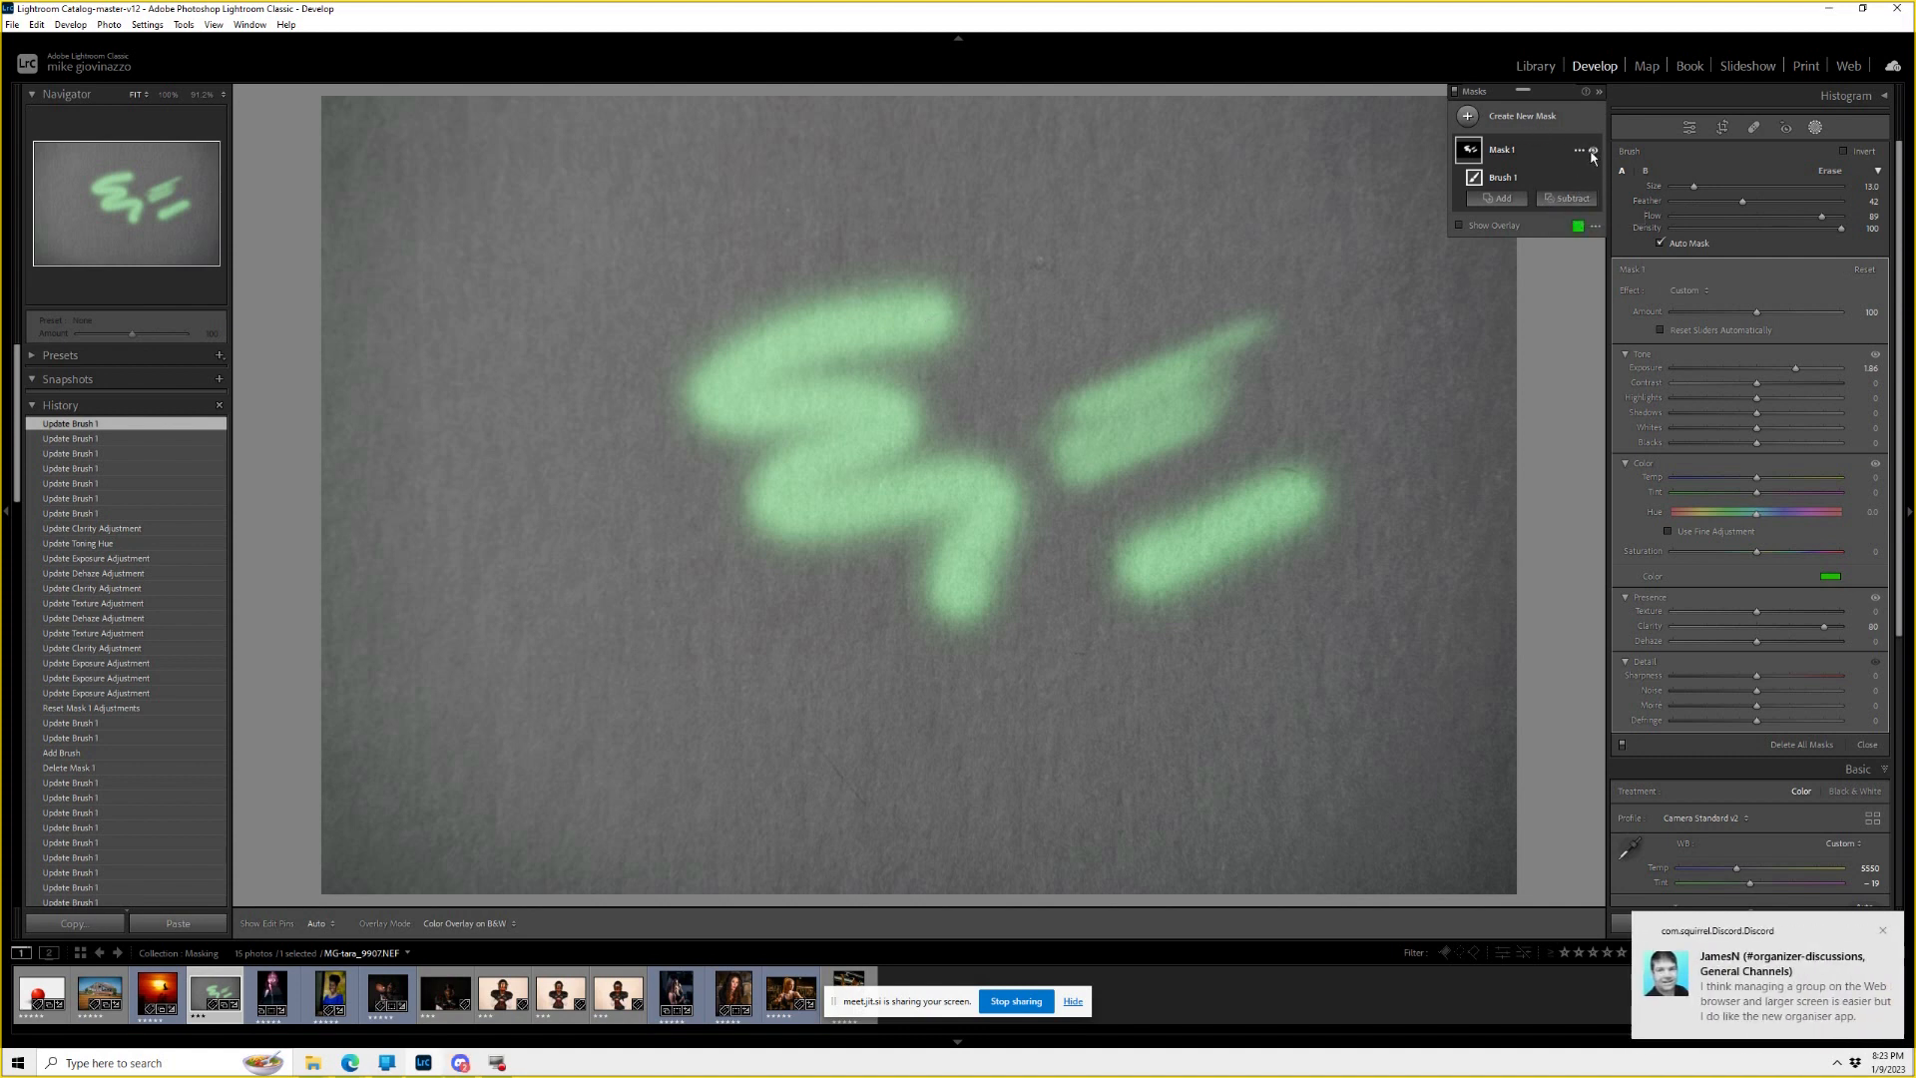
Toggle the visibility of Brush 1 off and on, and raise Mask 1's exposure to 4.00.
left_click(1884, 930)
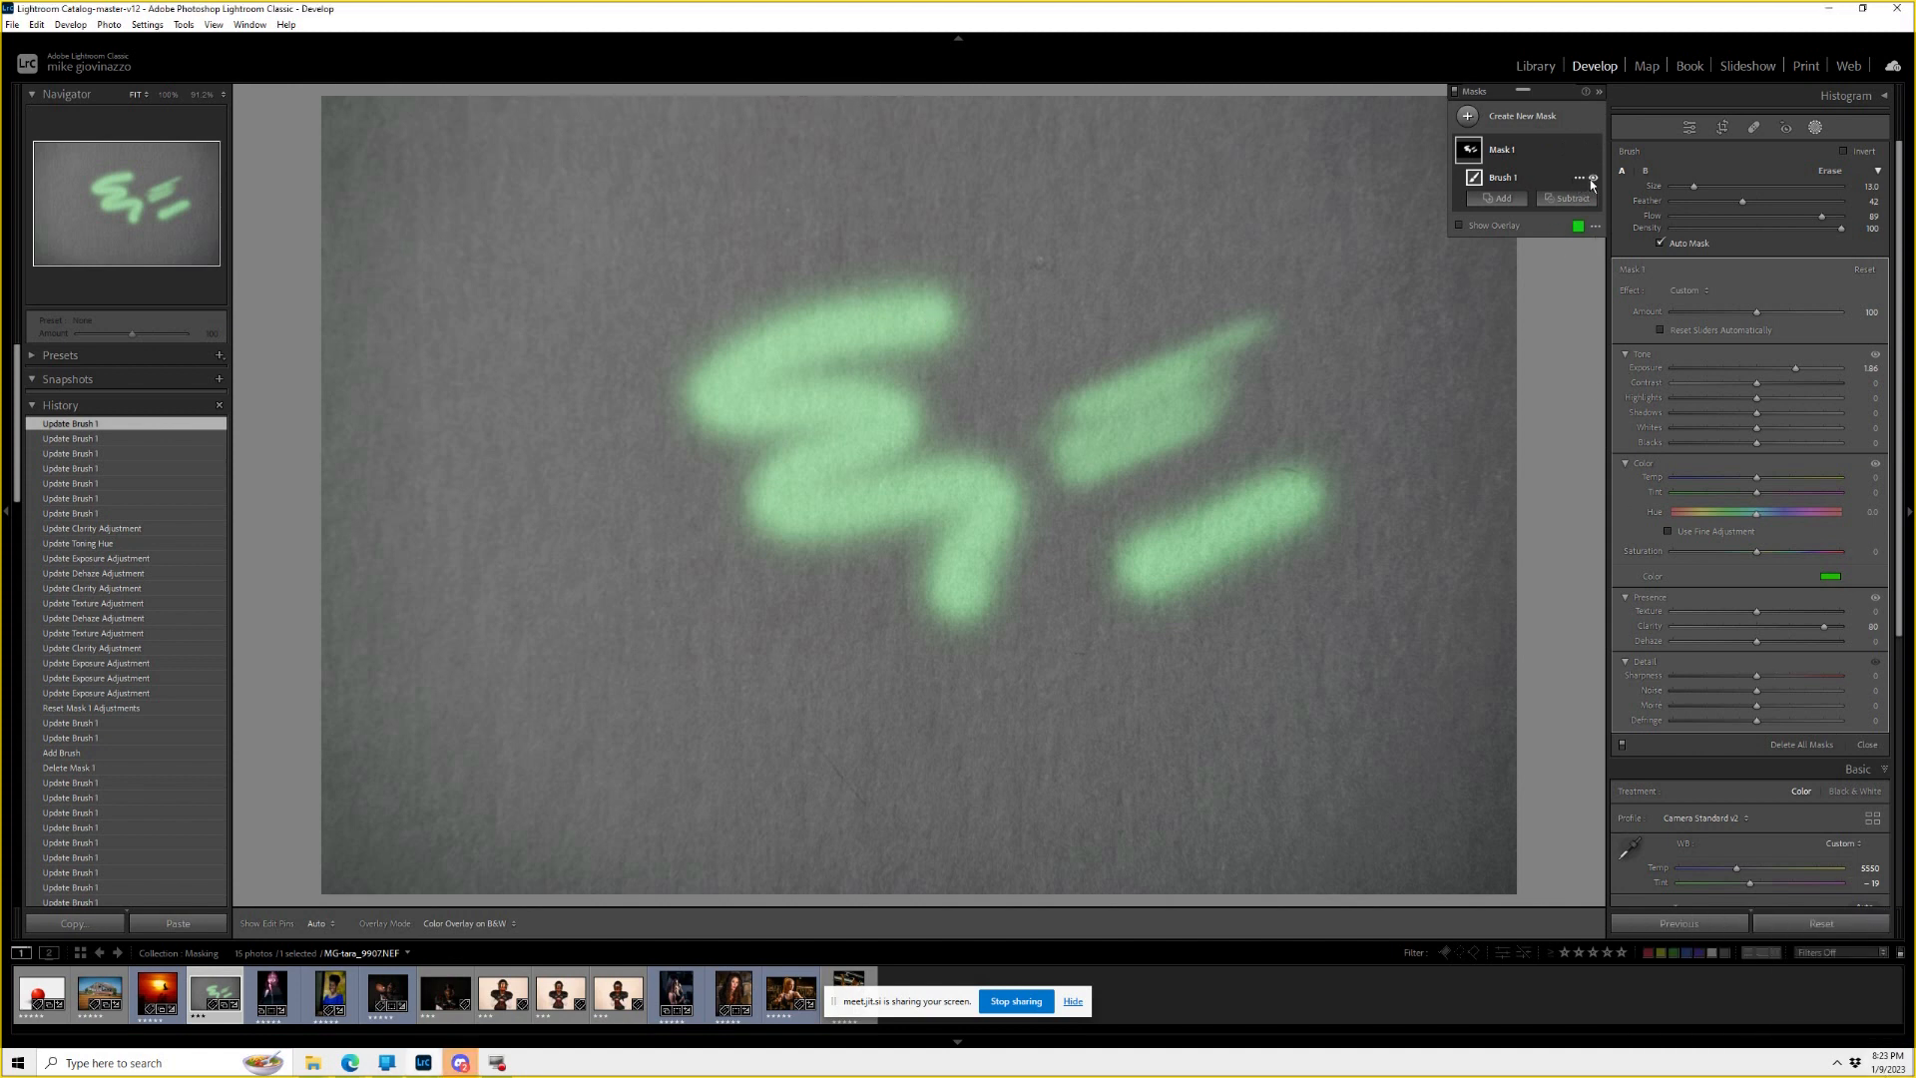
left_click(1594, 179)
left_click(1594, 178)
left_click(1800, 366)
left_click_drag(1800, 366, 1856, 362)
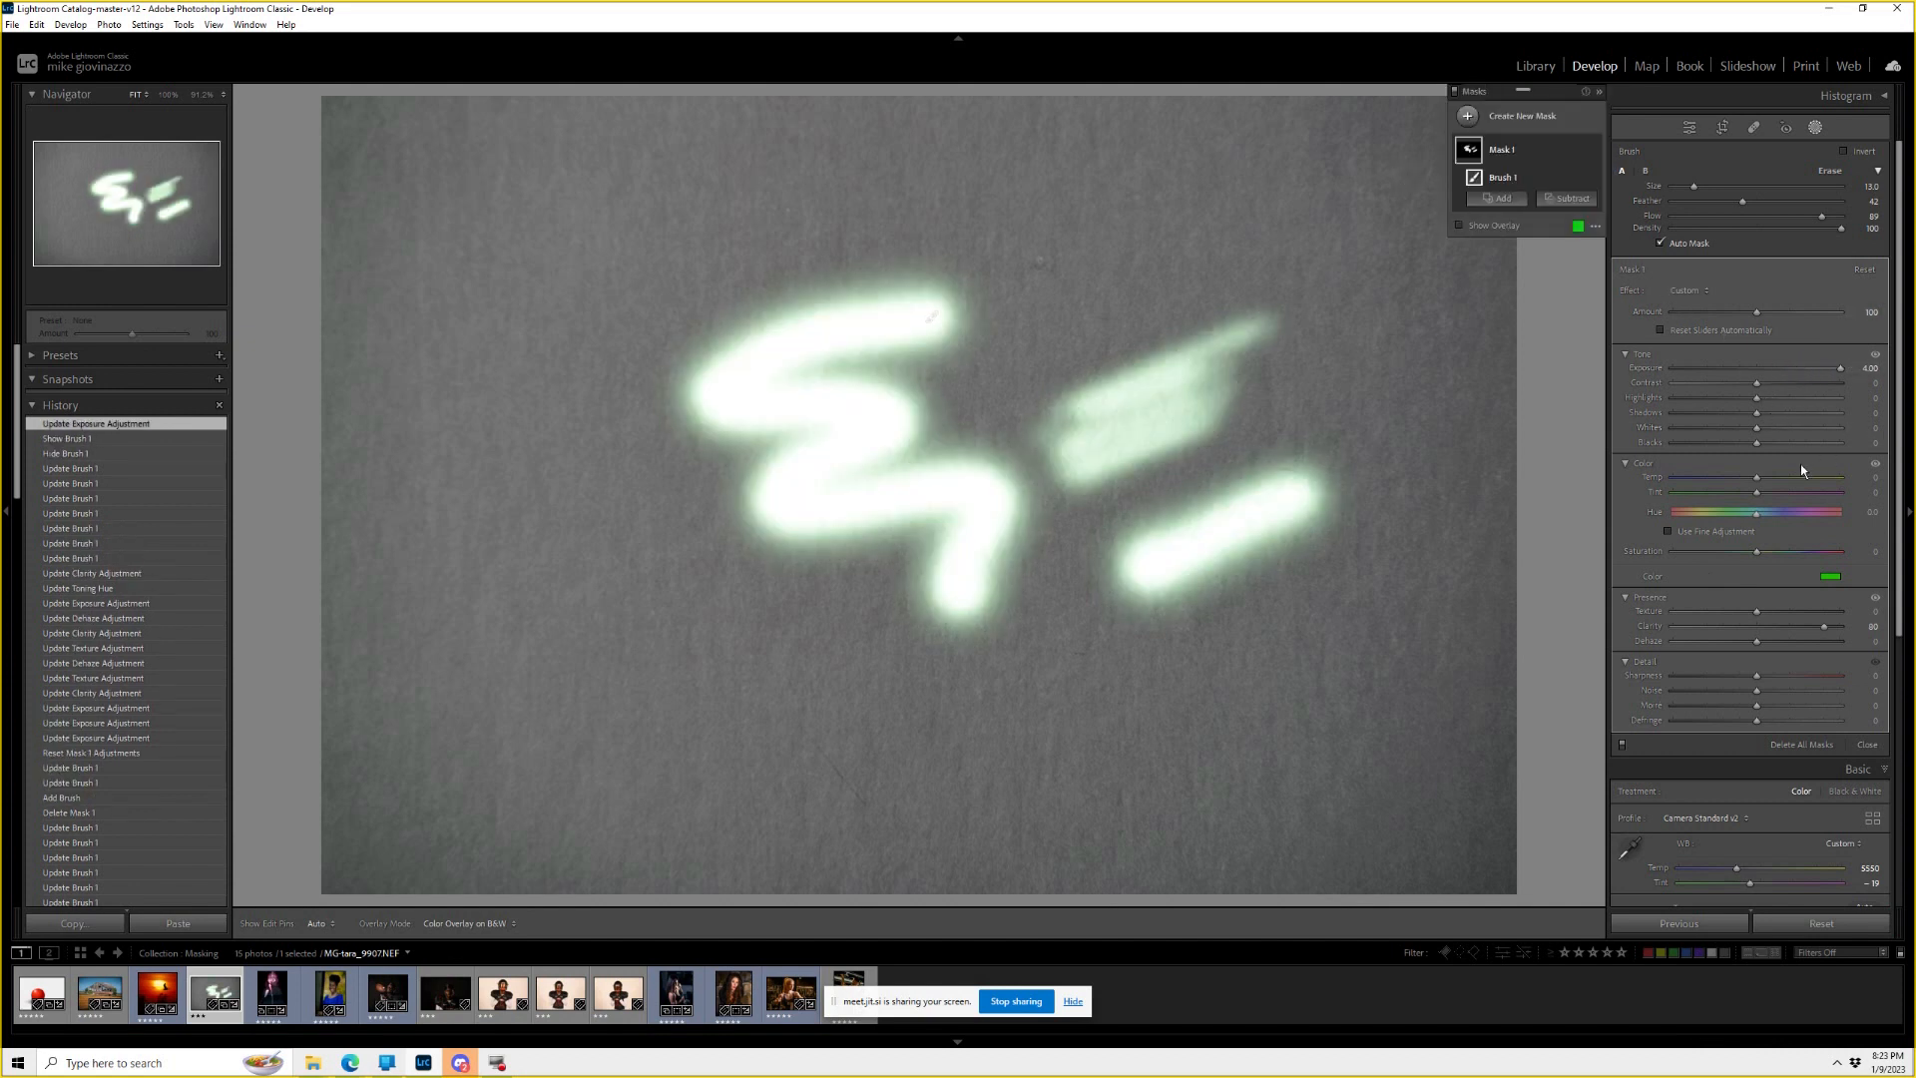
Remove the green color tint from Mask 1 by lowering its saturation, and hide the mask.
left_click(1833, 578)
left_click_drag(1750, 674, 1632, 663)
left_click(1518, 543)
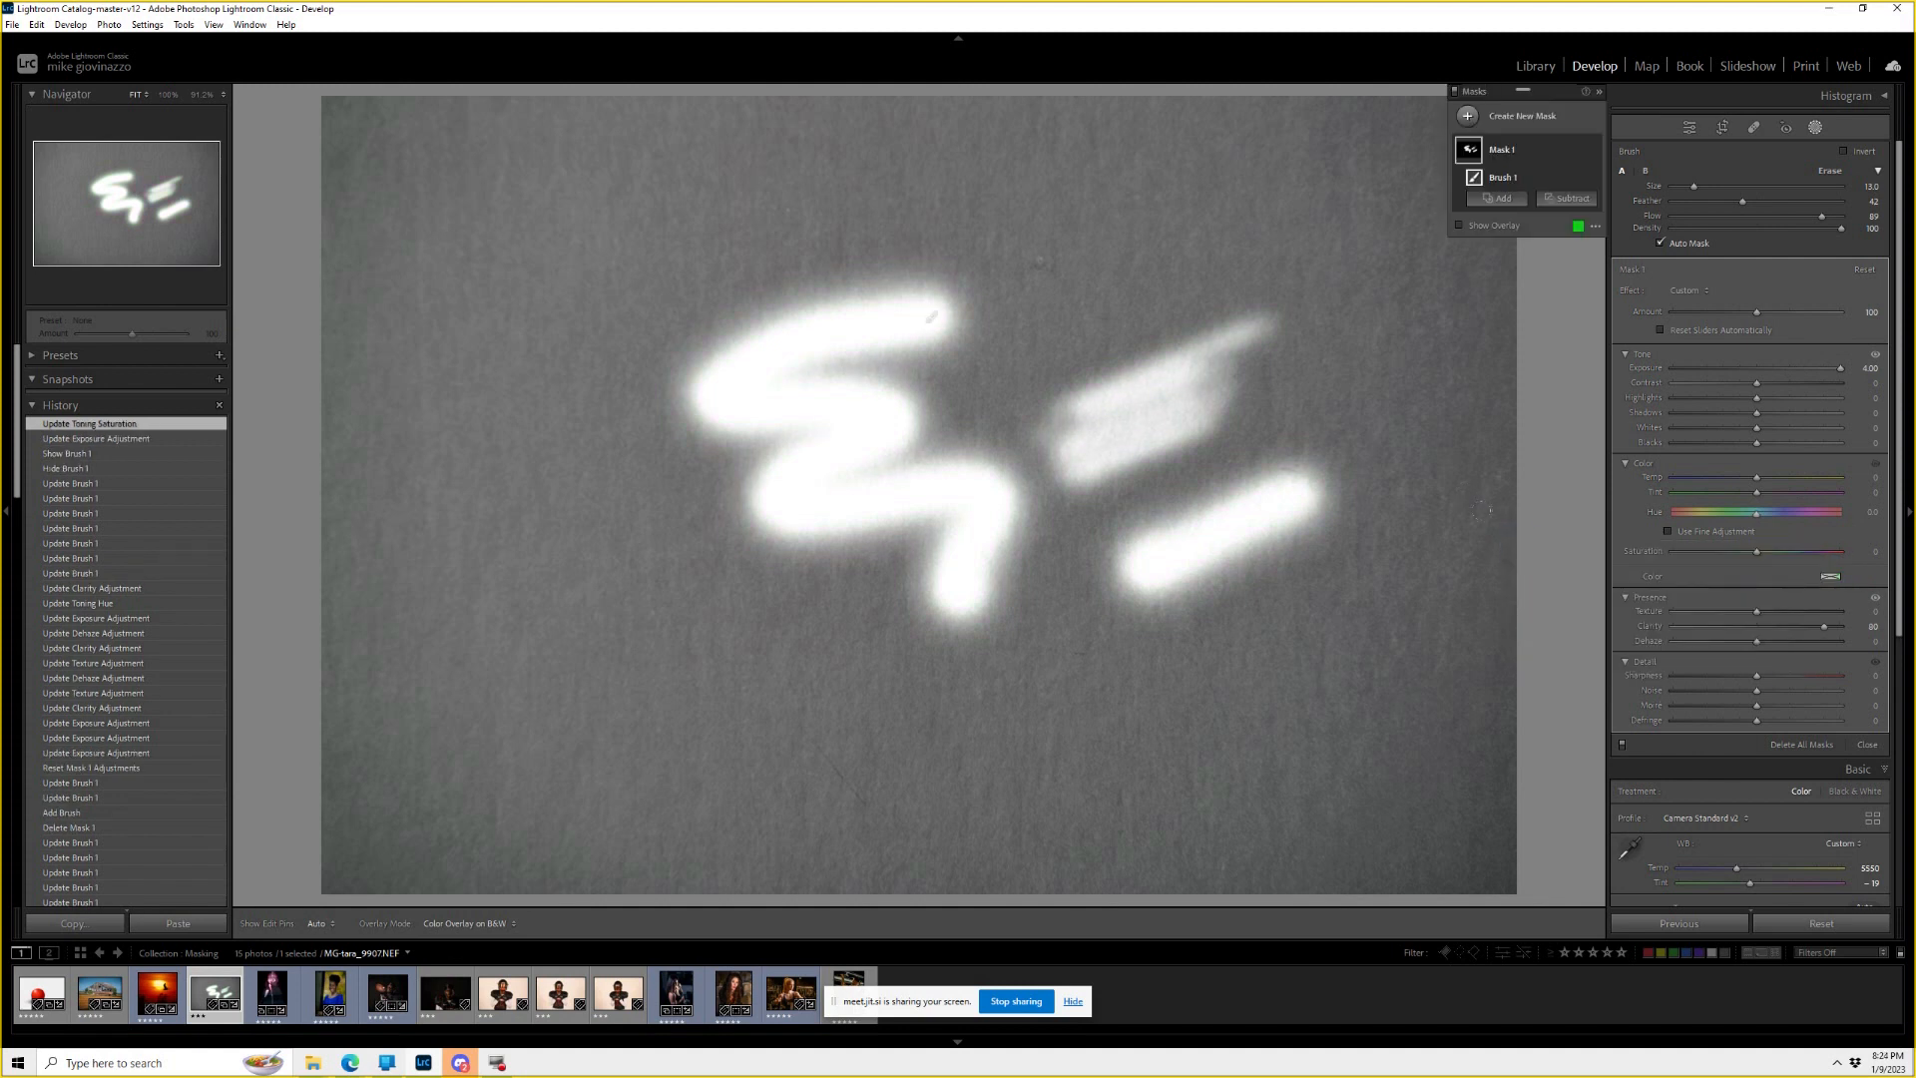
left_click(1594, 149)
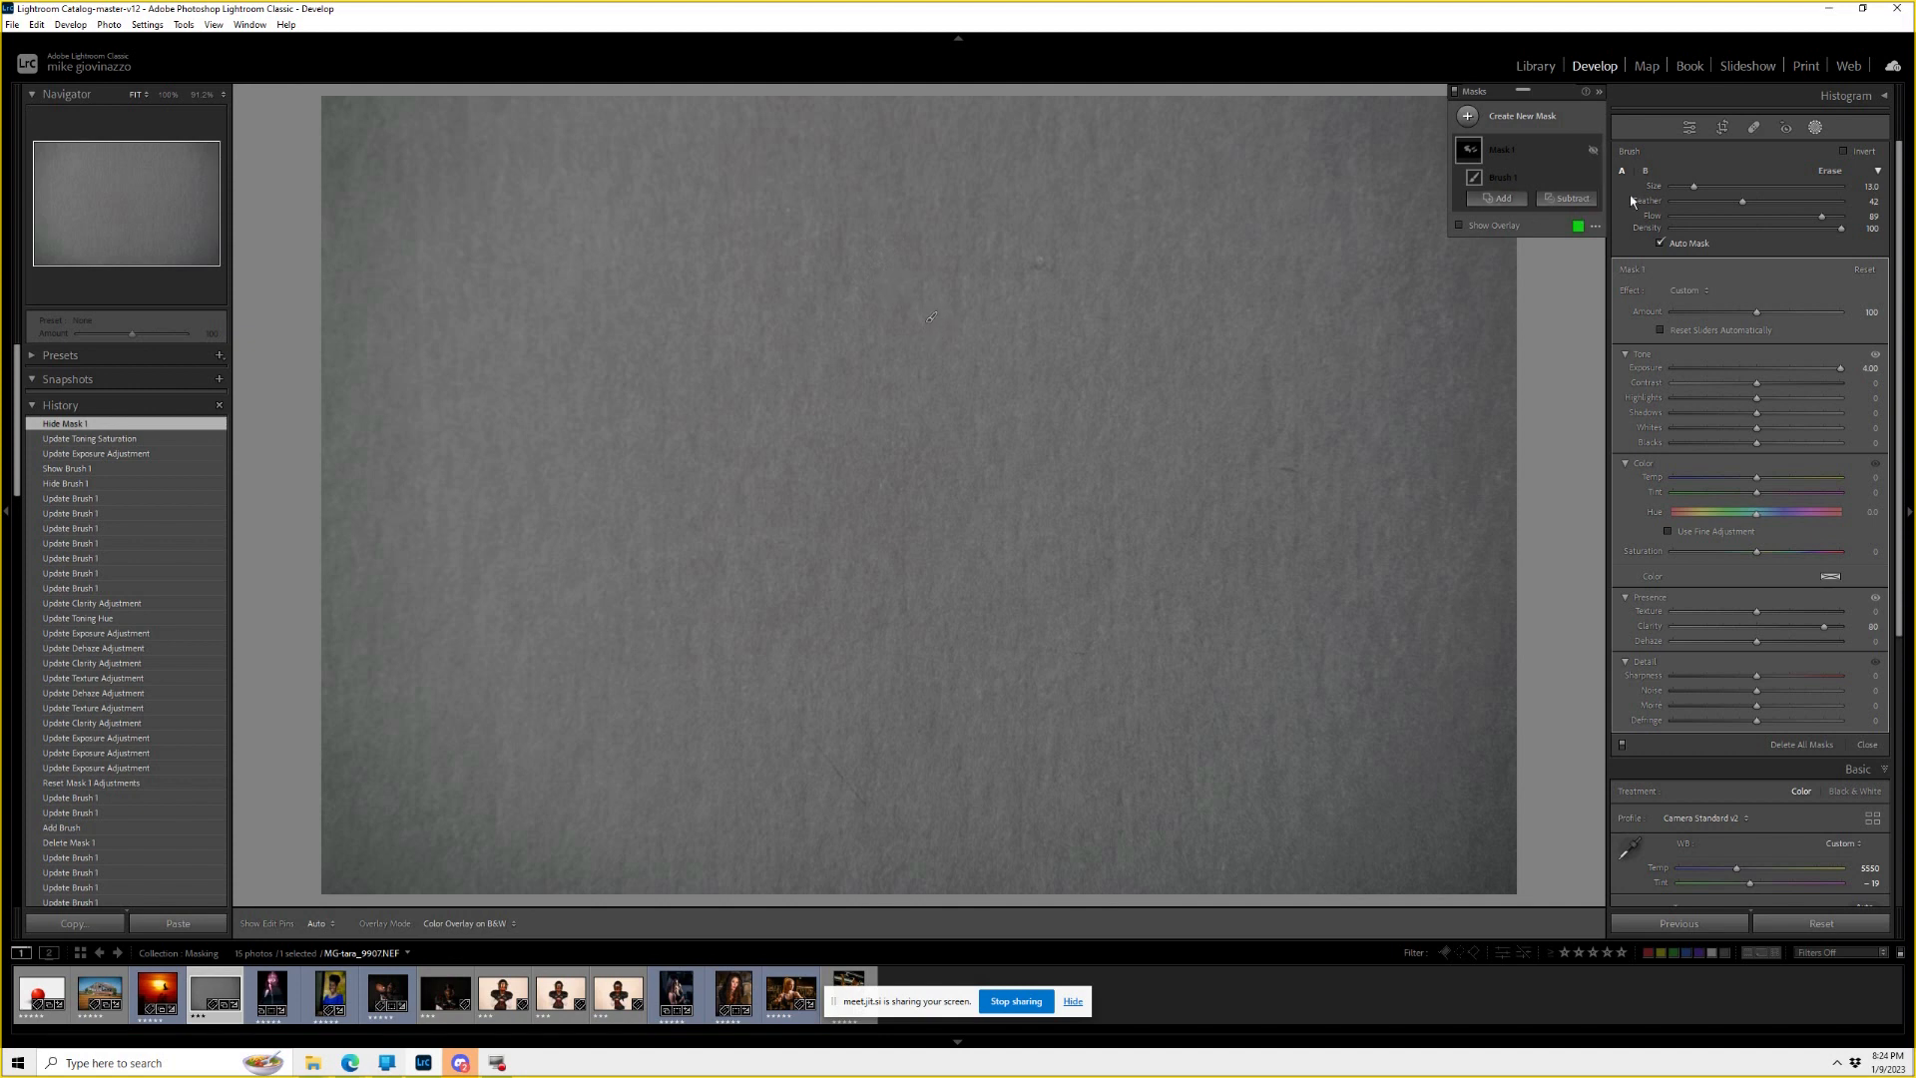
Close and reopen masking, and dock the floating mask list above the mask adjustment sliders.
left_click(1816, 128)
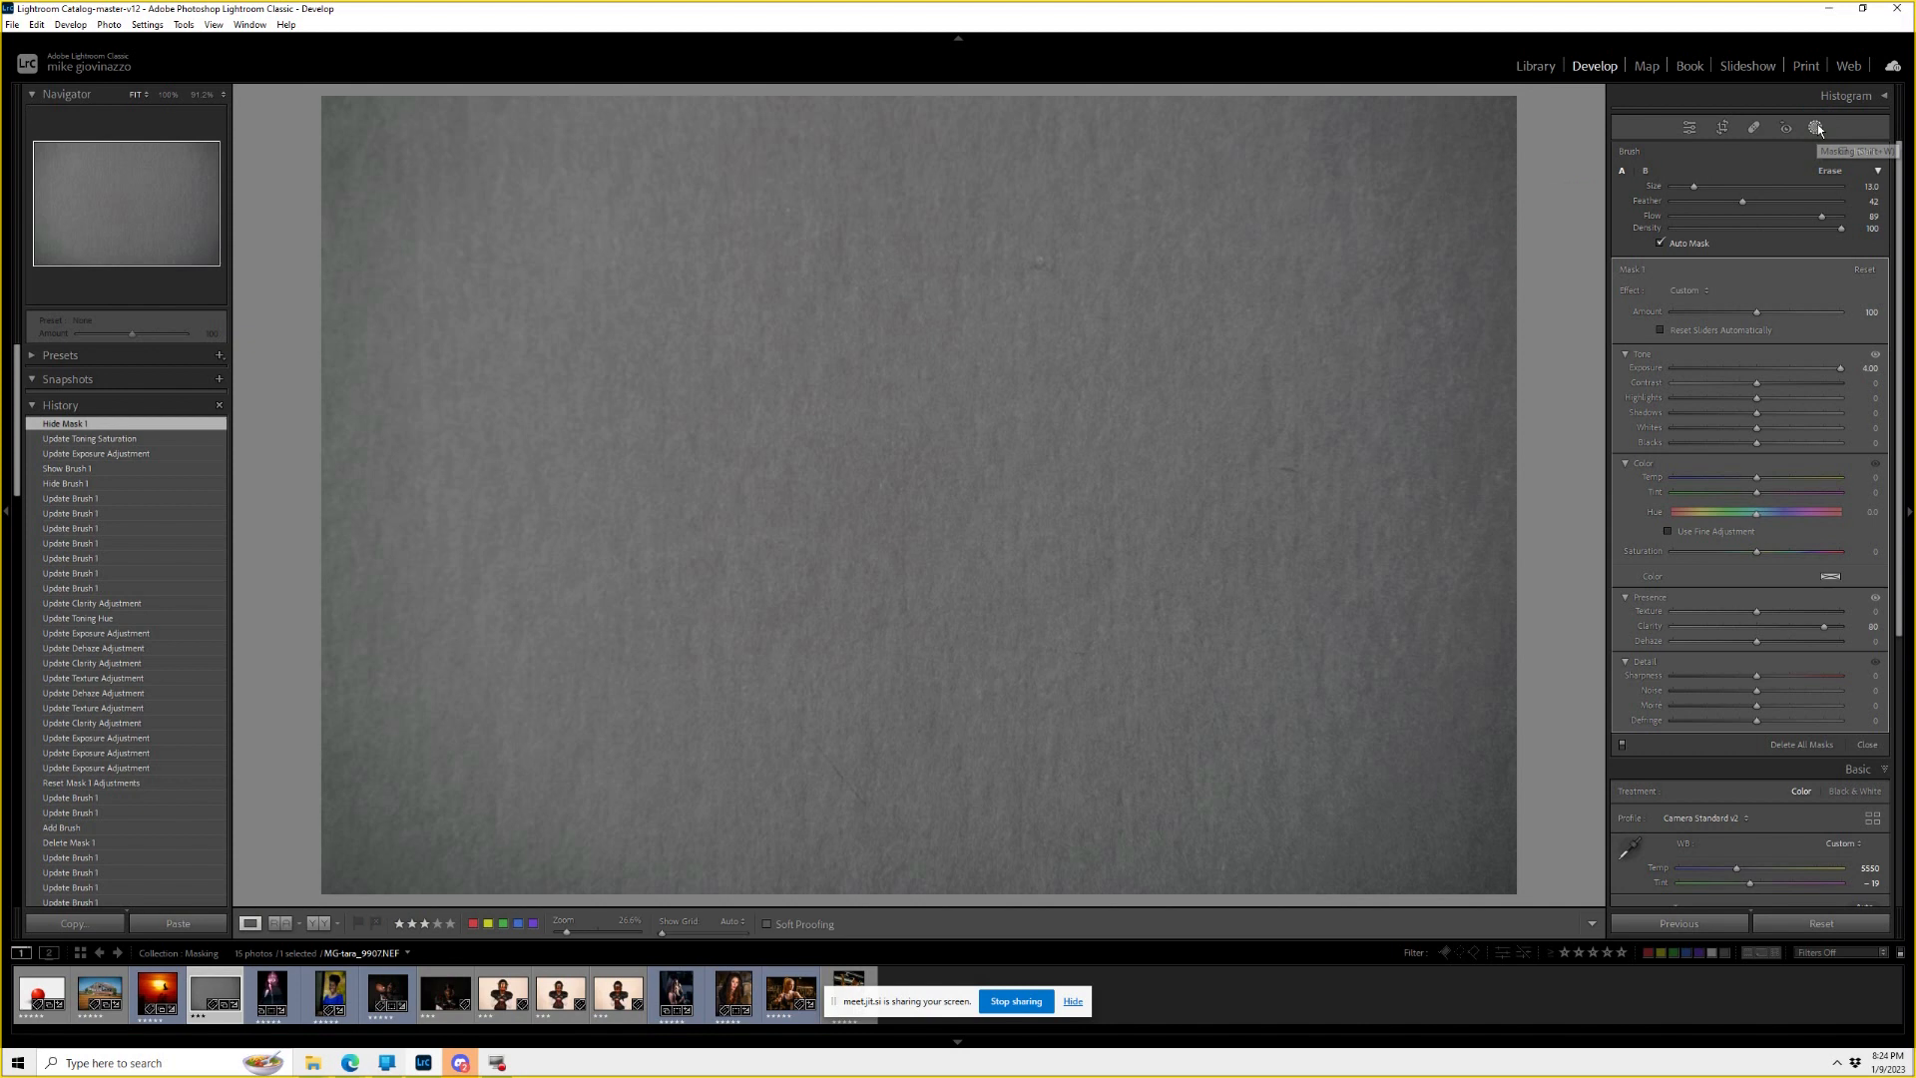
left_click(1814, 127)
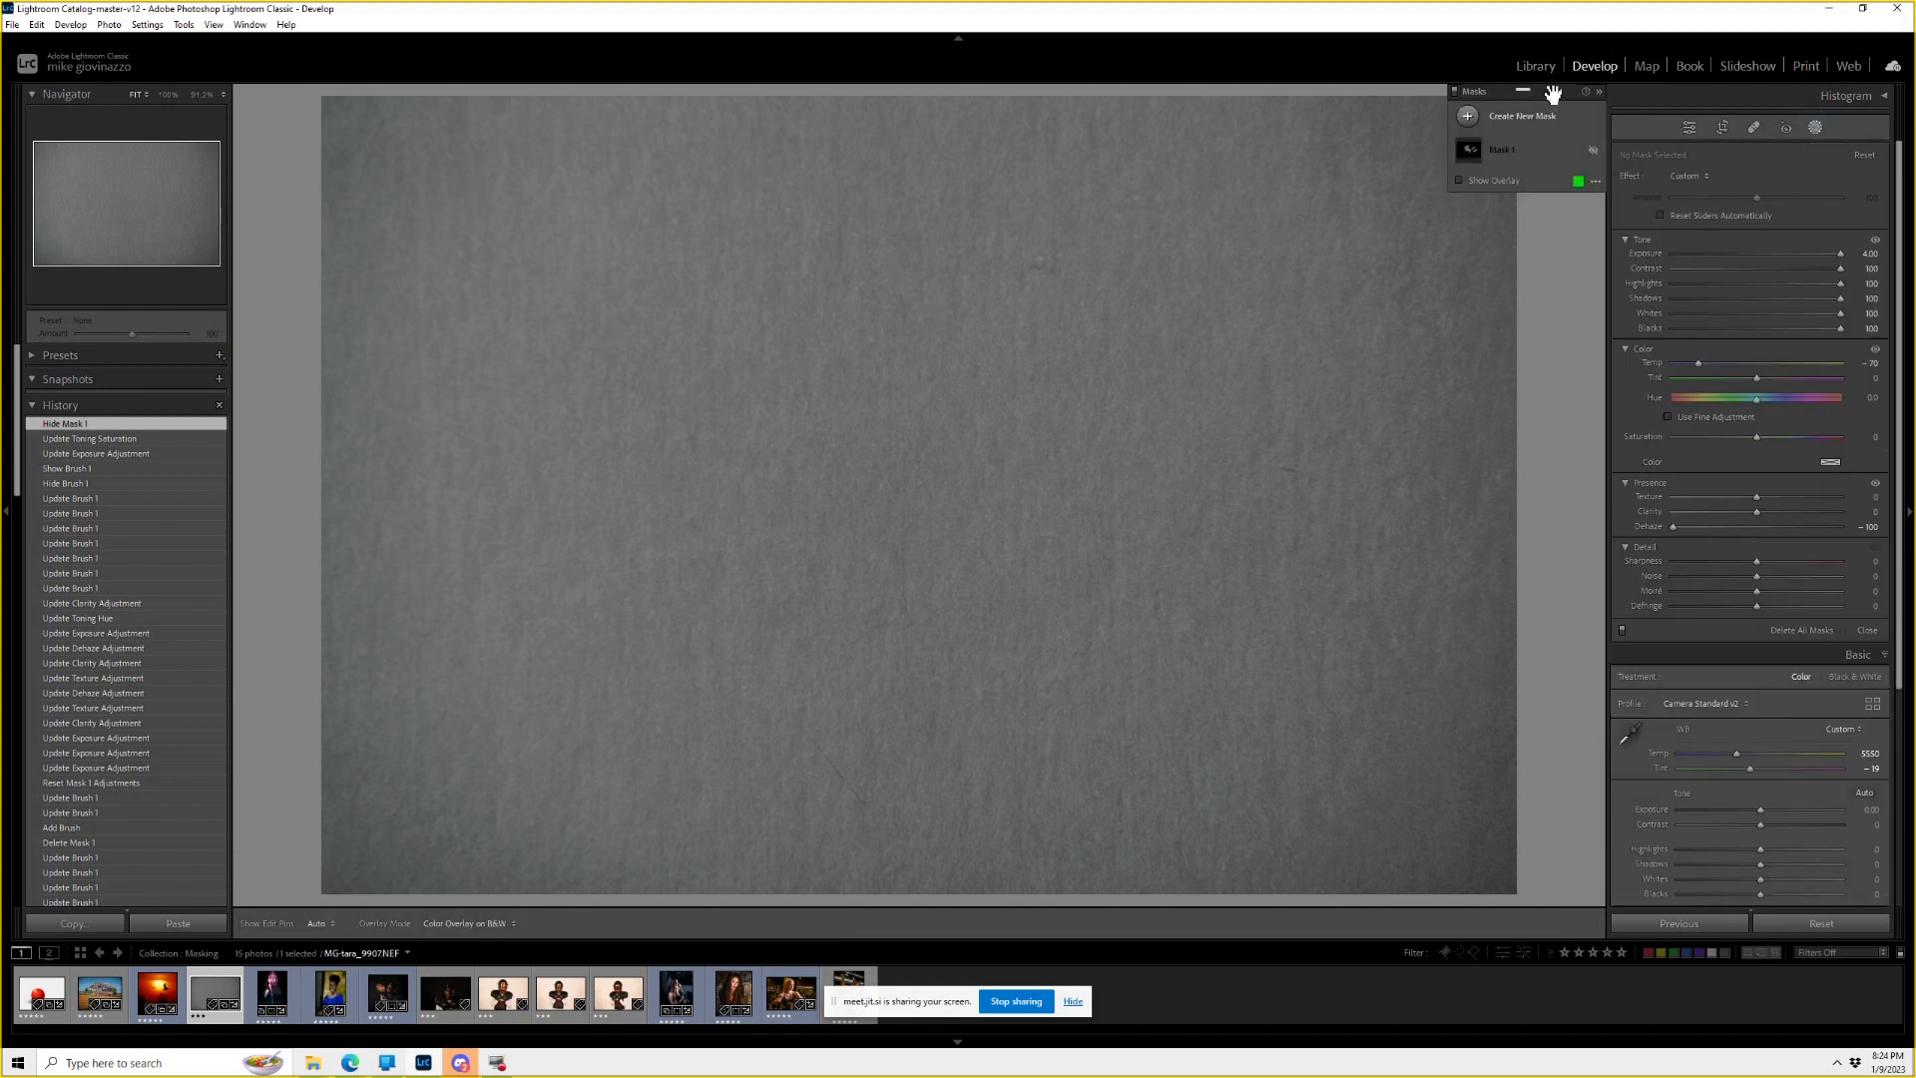
left_click_drag(1556, 90, 1738, 108)
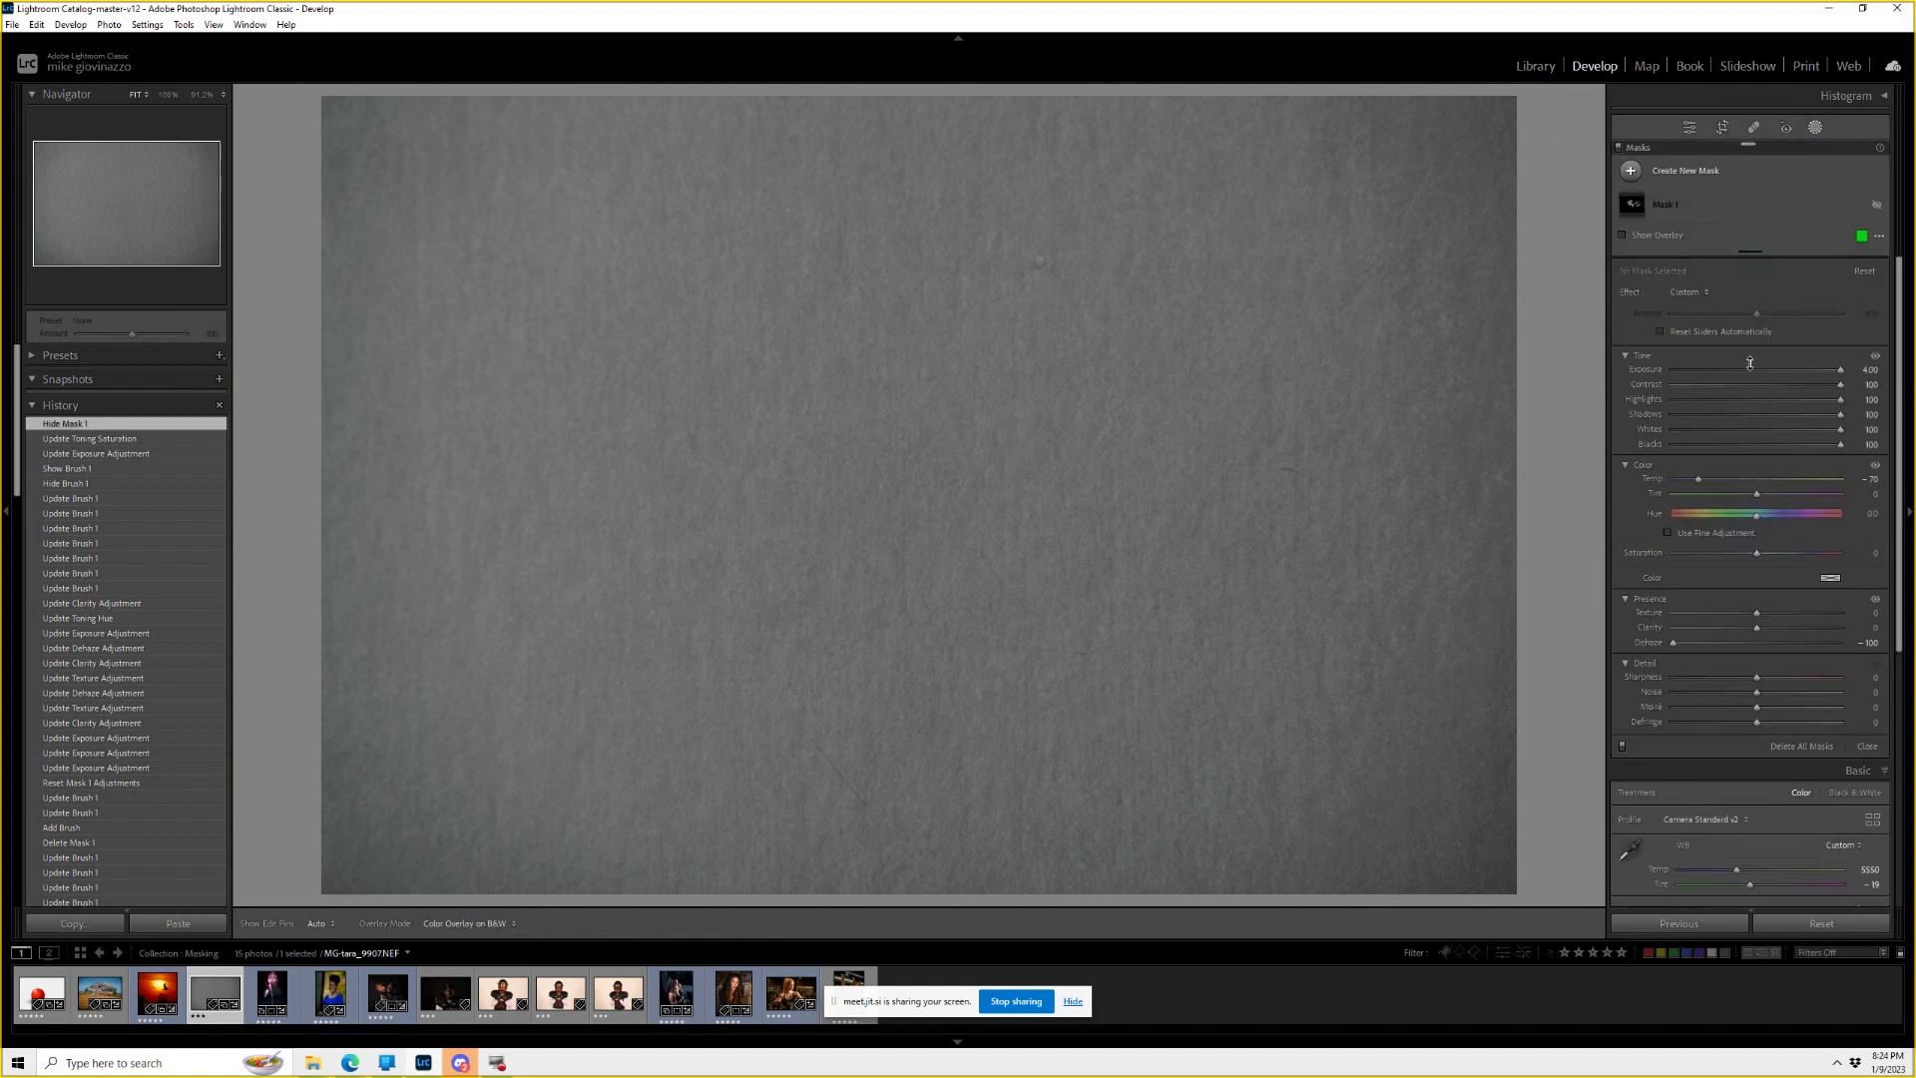
left_click_drag(1754, 254, 1754, 299)
Add a diagonal linear gradient mask covering the lower-right part of the image, reset its adjustments, and show its overlay.
left_click(1684, 169)
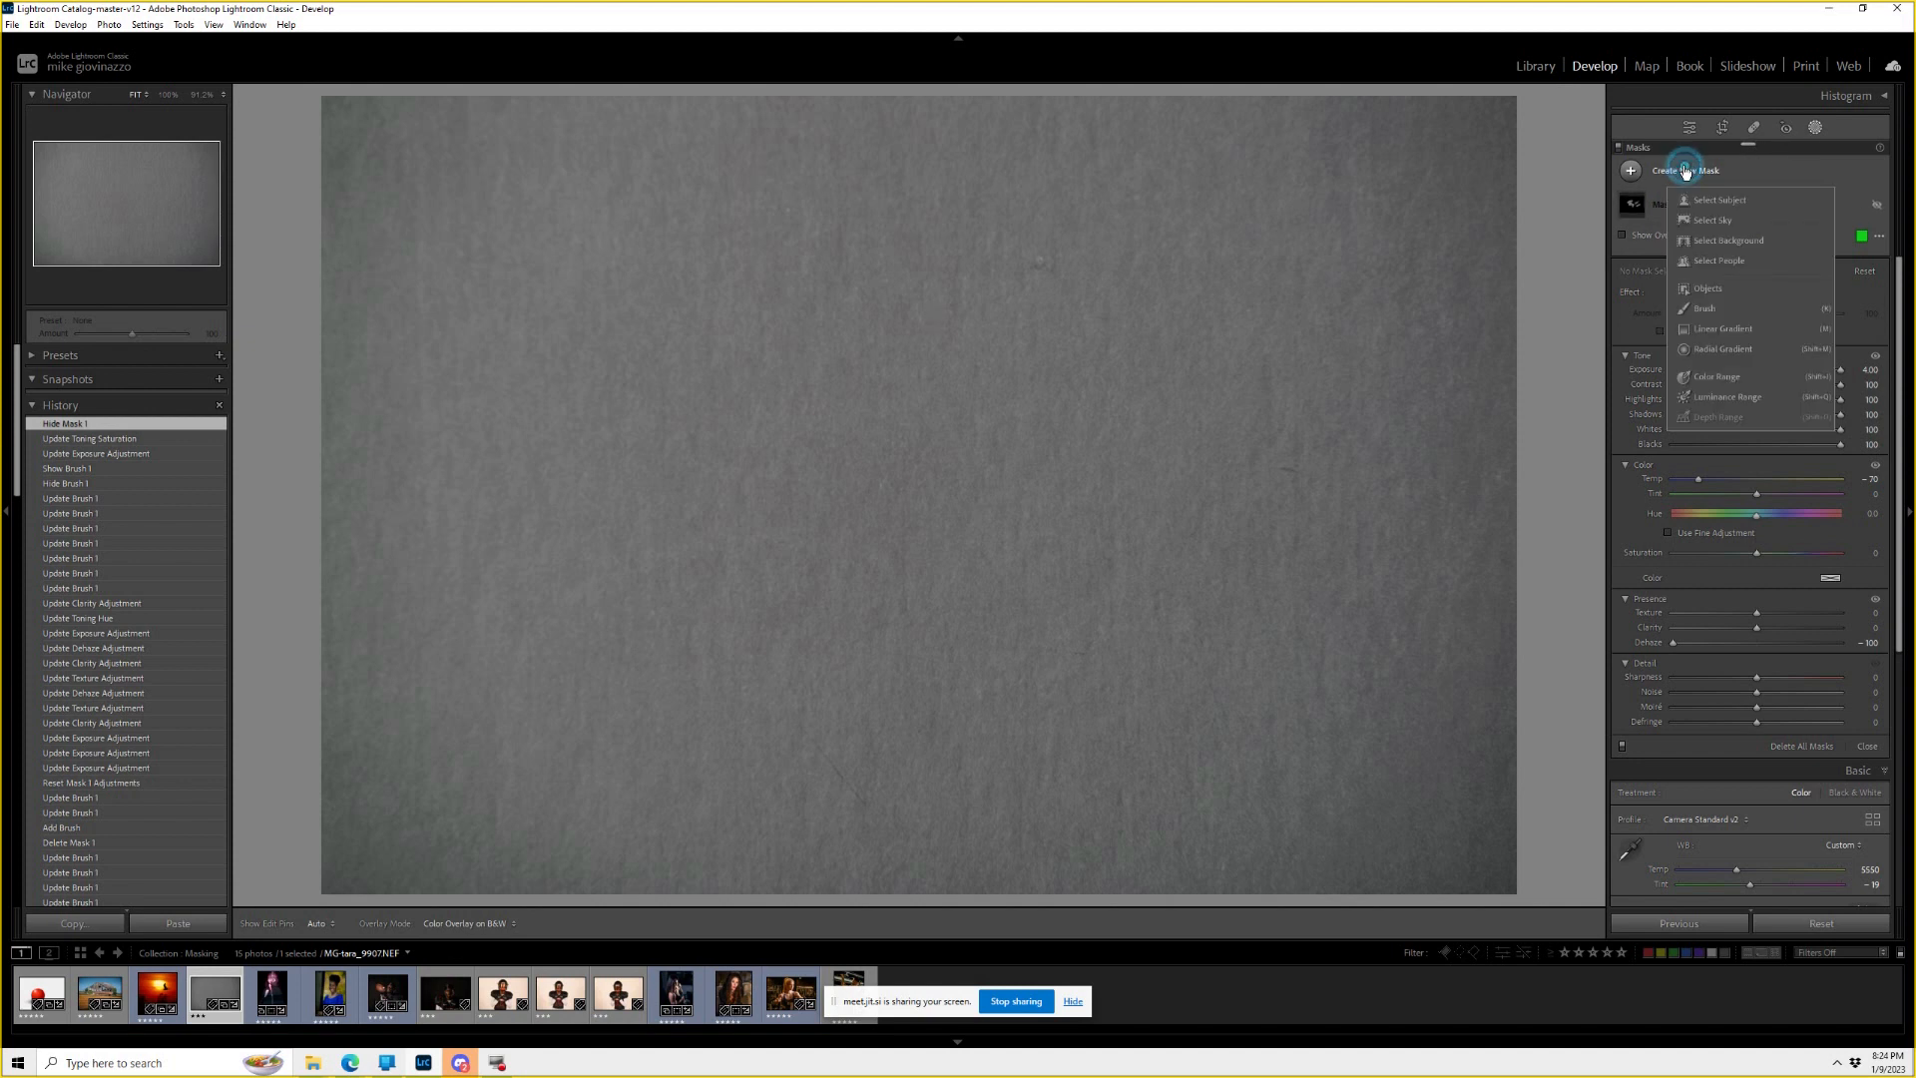
left_click(1721, 328)
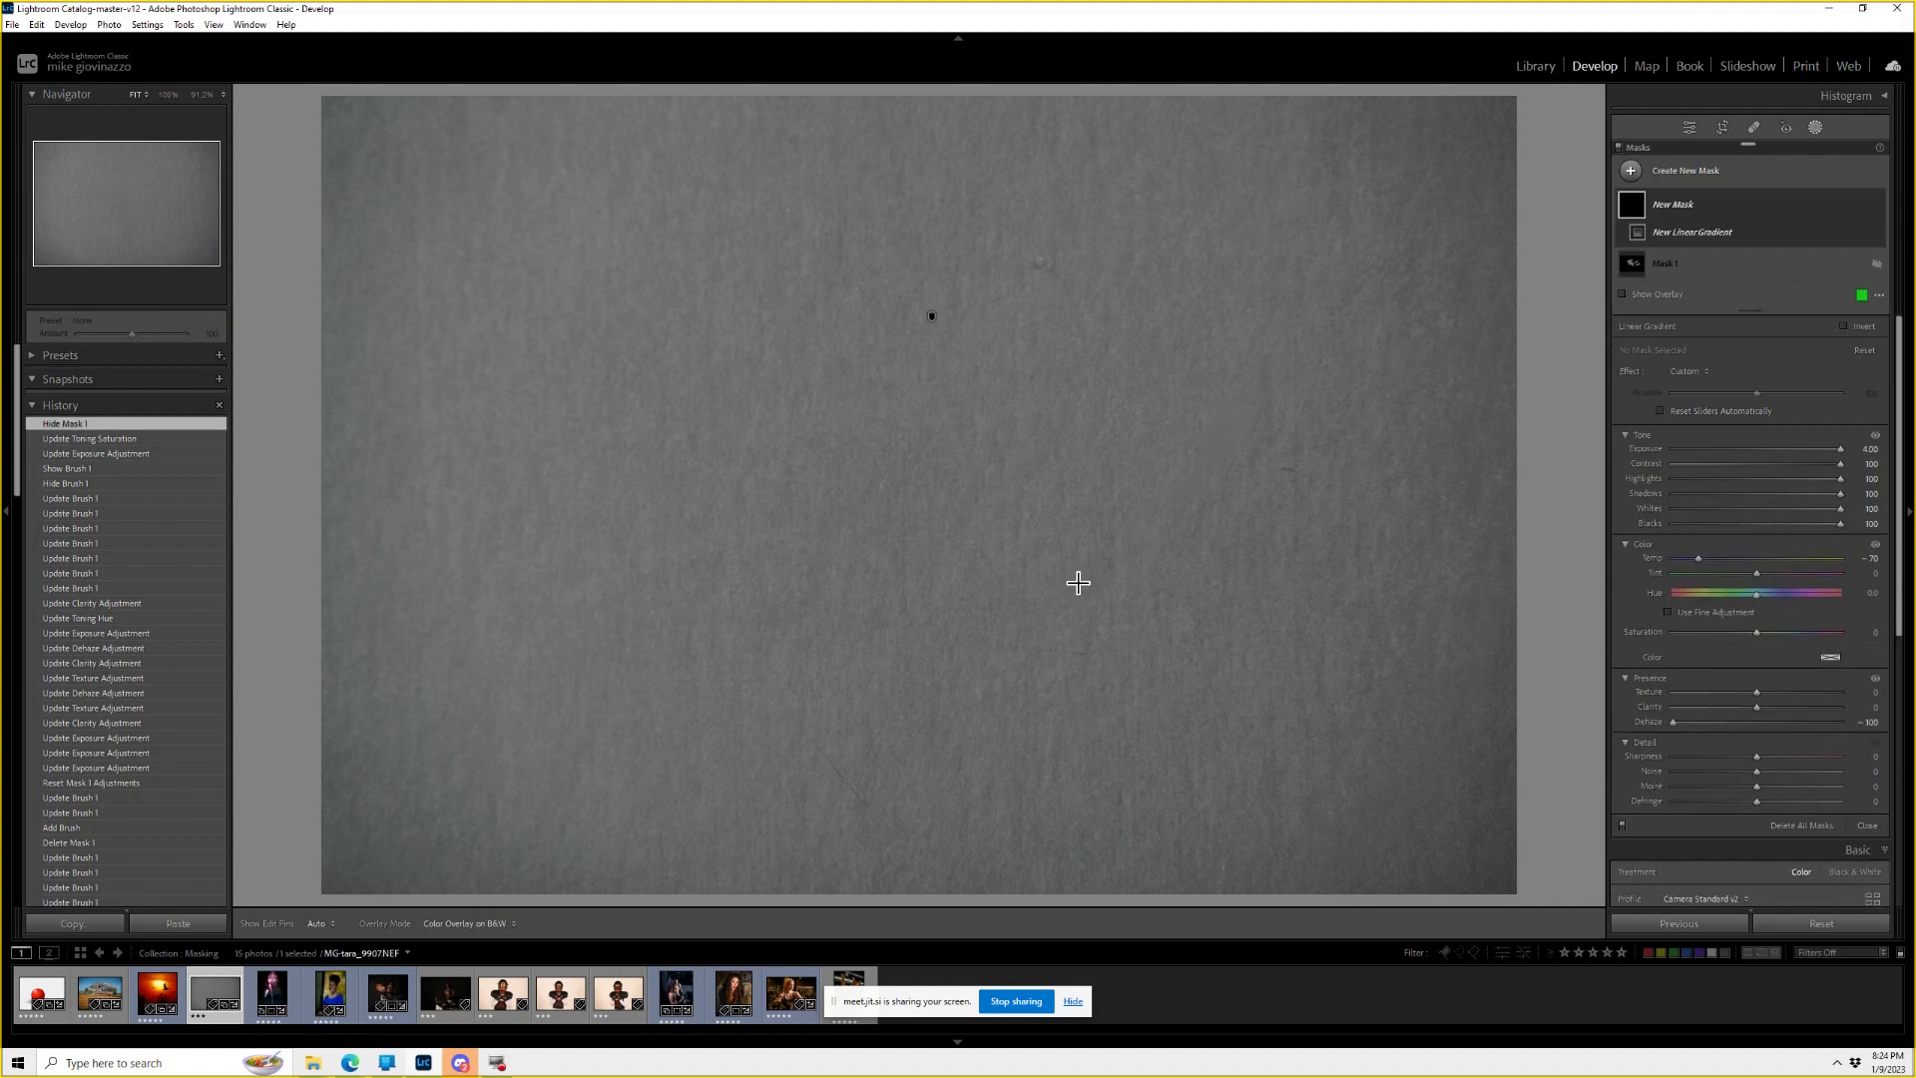
left_click_drag(1143, 677, 684, 434)
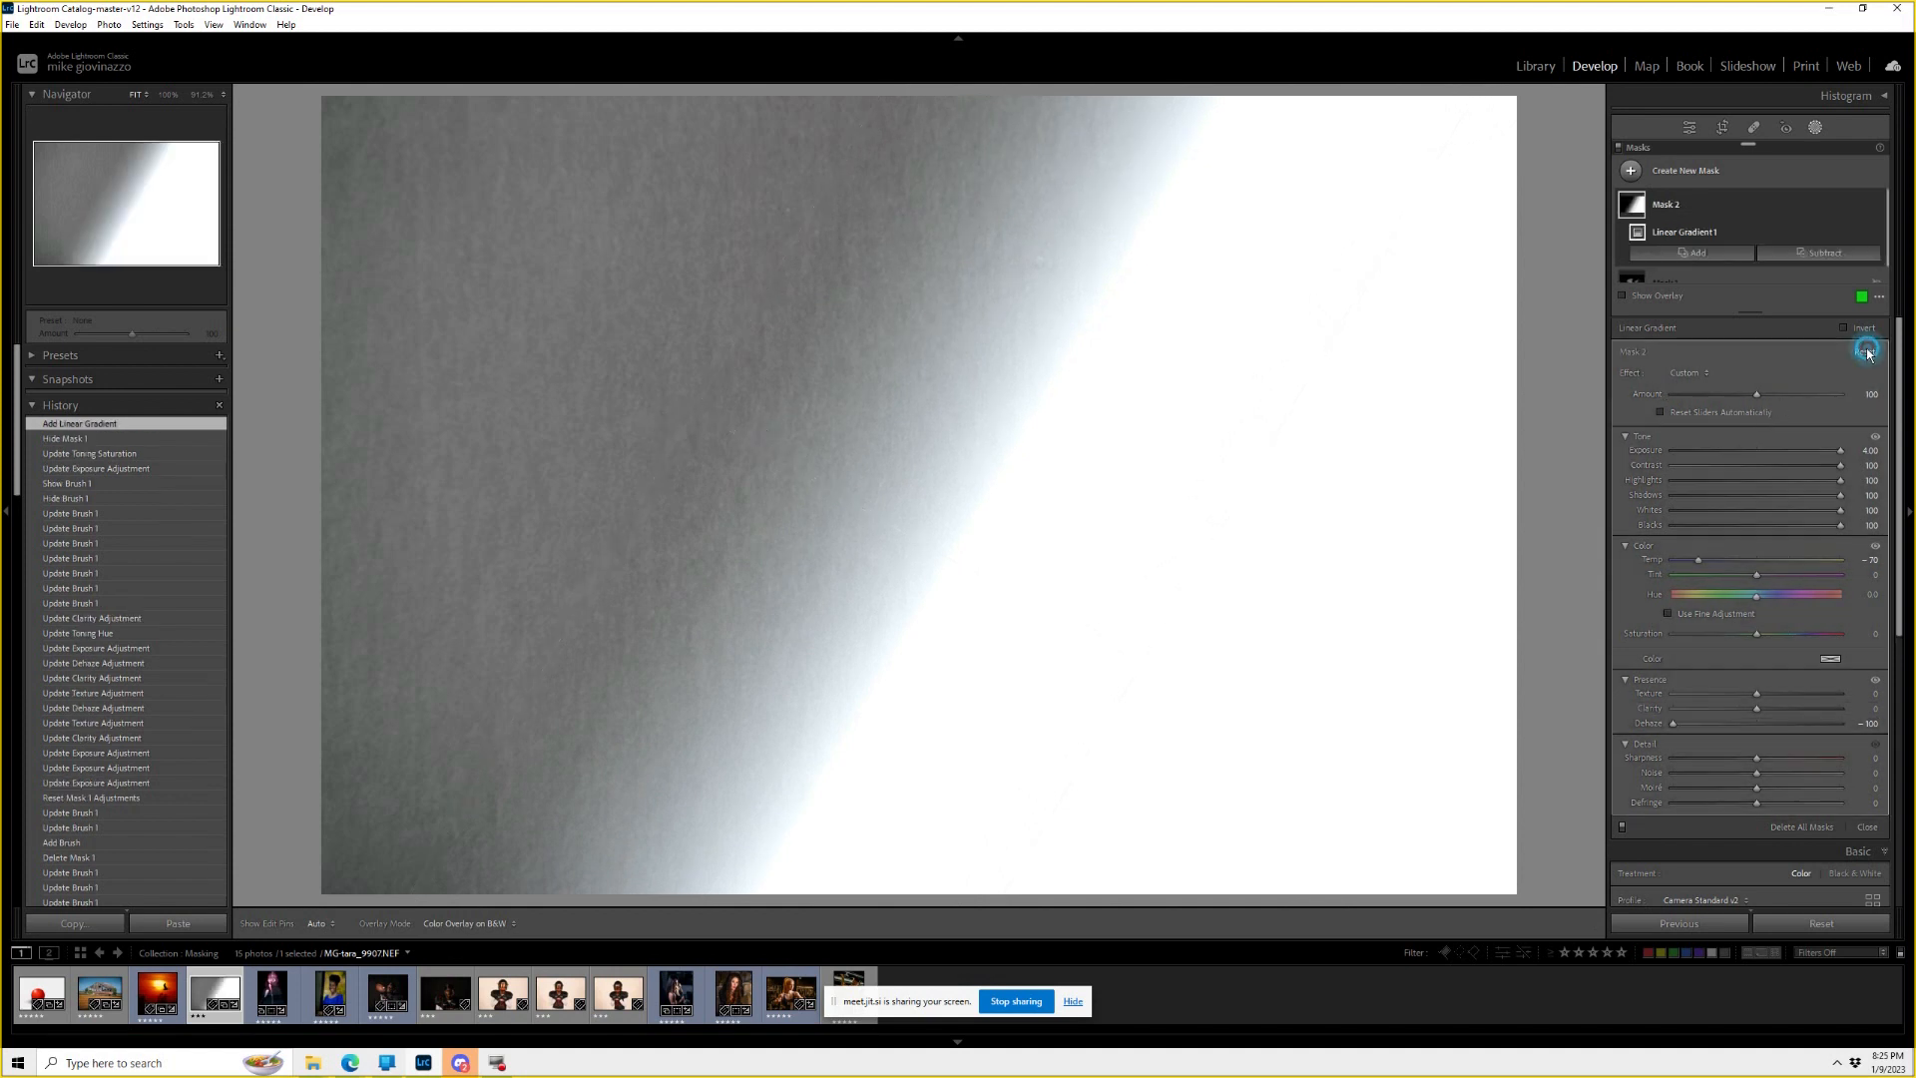
left_click(1863, 354)
key("o")
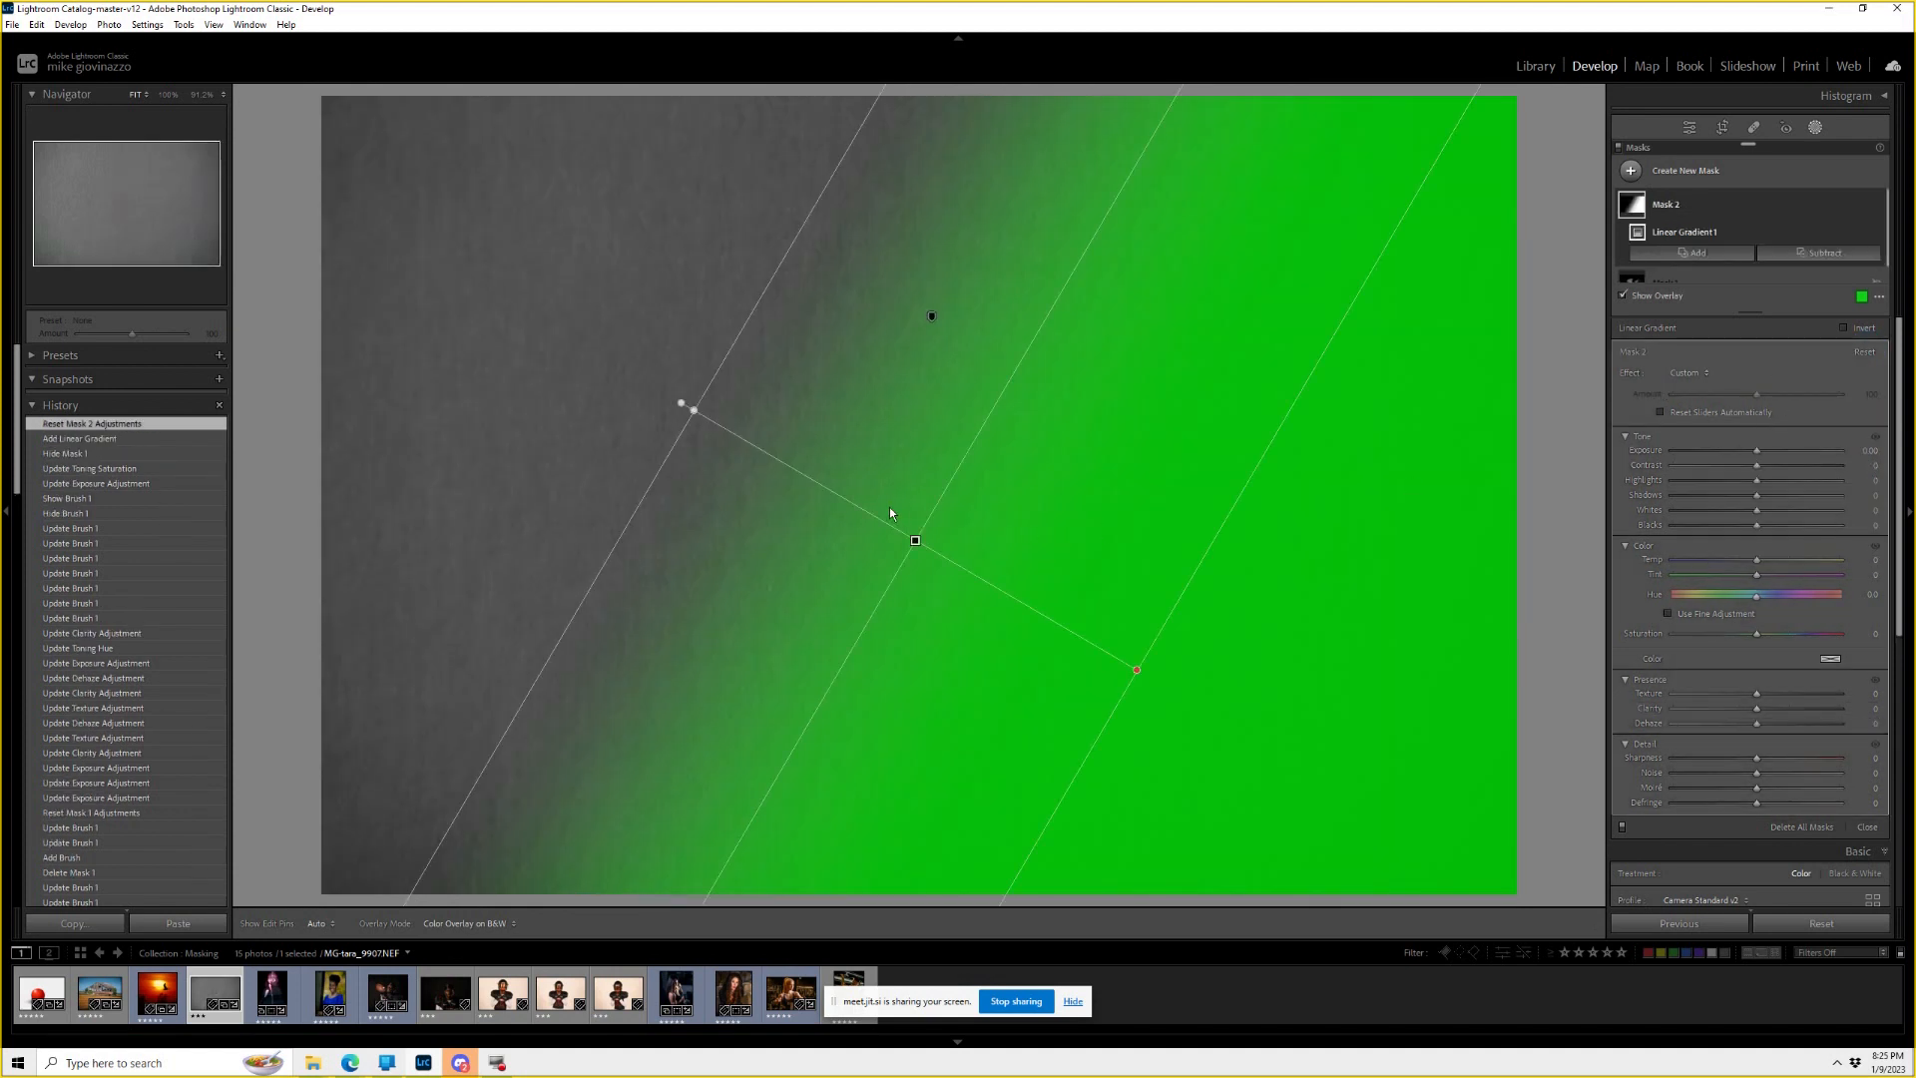
Shift the linear gradient slightly by its center pin, and move the Mask 1 brush strokes up and to the left.
left_click_drag(917, 546, 949, 517)
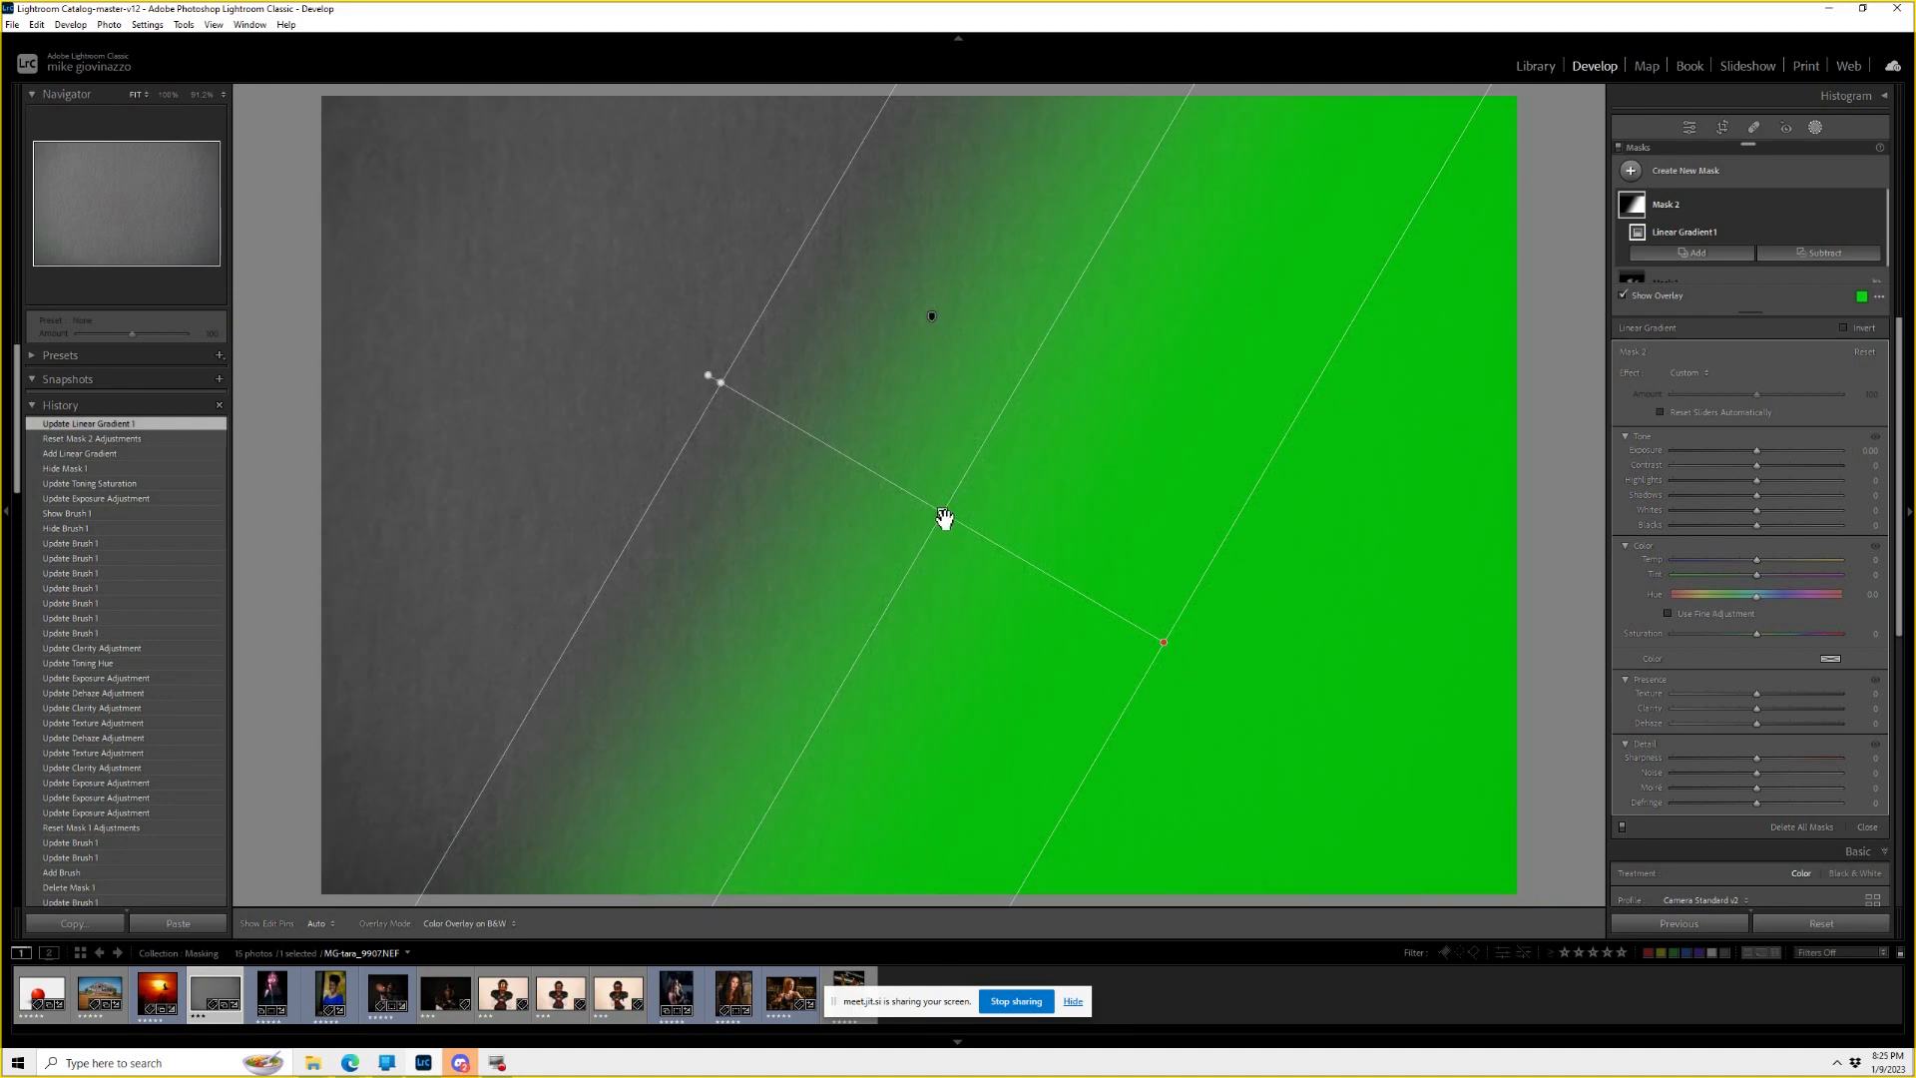
mouse_move(944, 514)
left_mouse_down()
mouse_move(952, 473)
mouse_move(975, 526)
mouse_move(936, 520)
left_mouse_up()
left_click(934, 319)
left_click(934, 318)
mouse_move(934, 319)
left_mouse_down()
mouse_move(829, 290)
mouse_move(874, 385)
mouse_move(681, 315)
mouse_move(825, 274)
mouse_move(848, 286)
mouse_move(855, 268)
left_mouse_up()
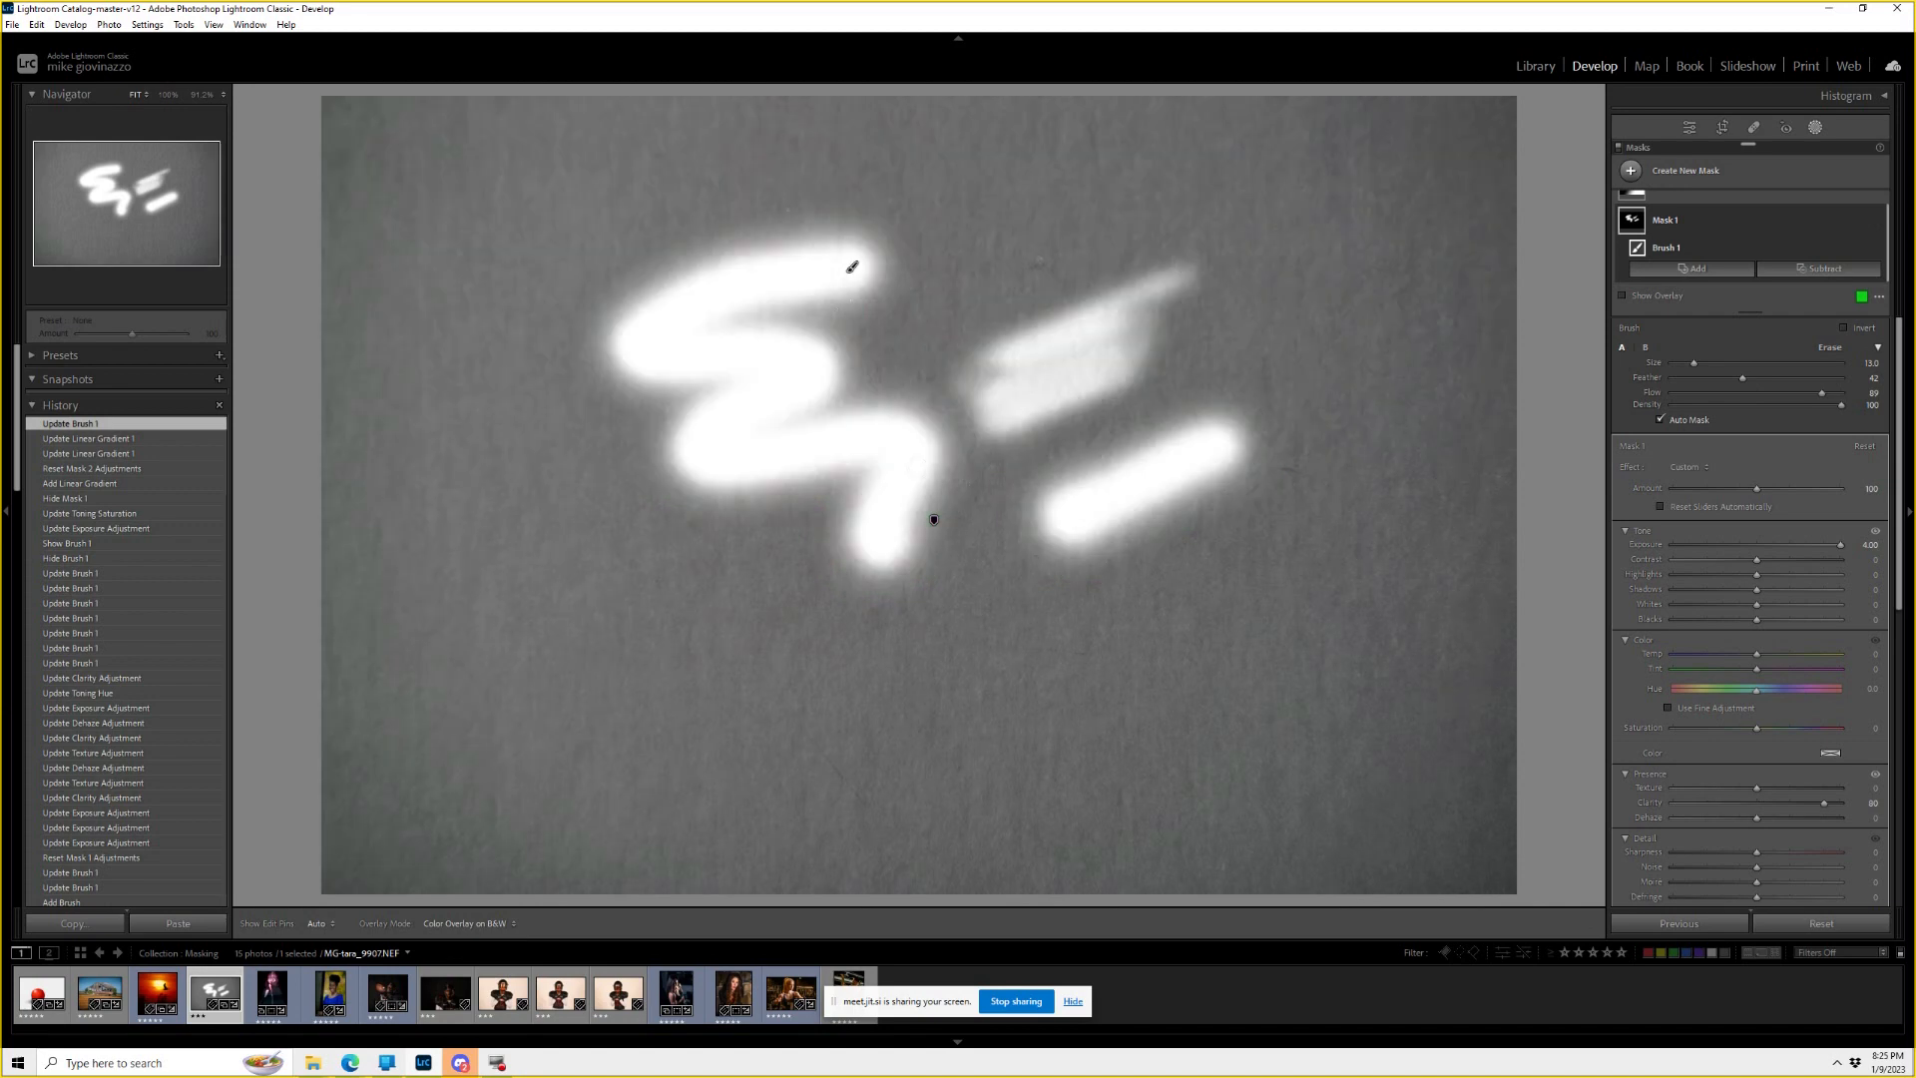
Move the linear gradient farther right across the image, and hide the Mask 1 brush strokes.
left_click(935, 519)
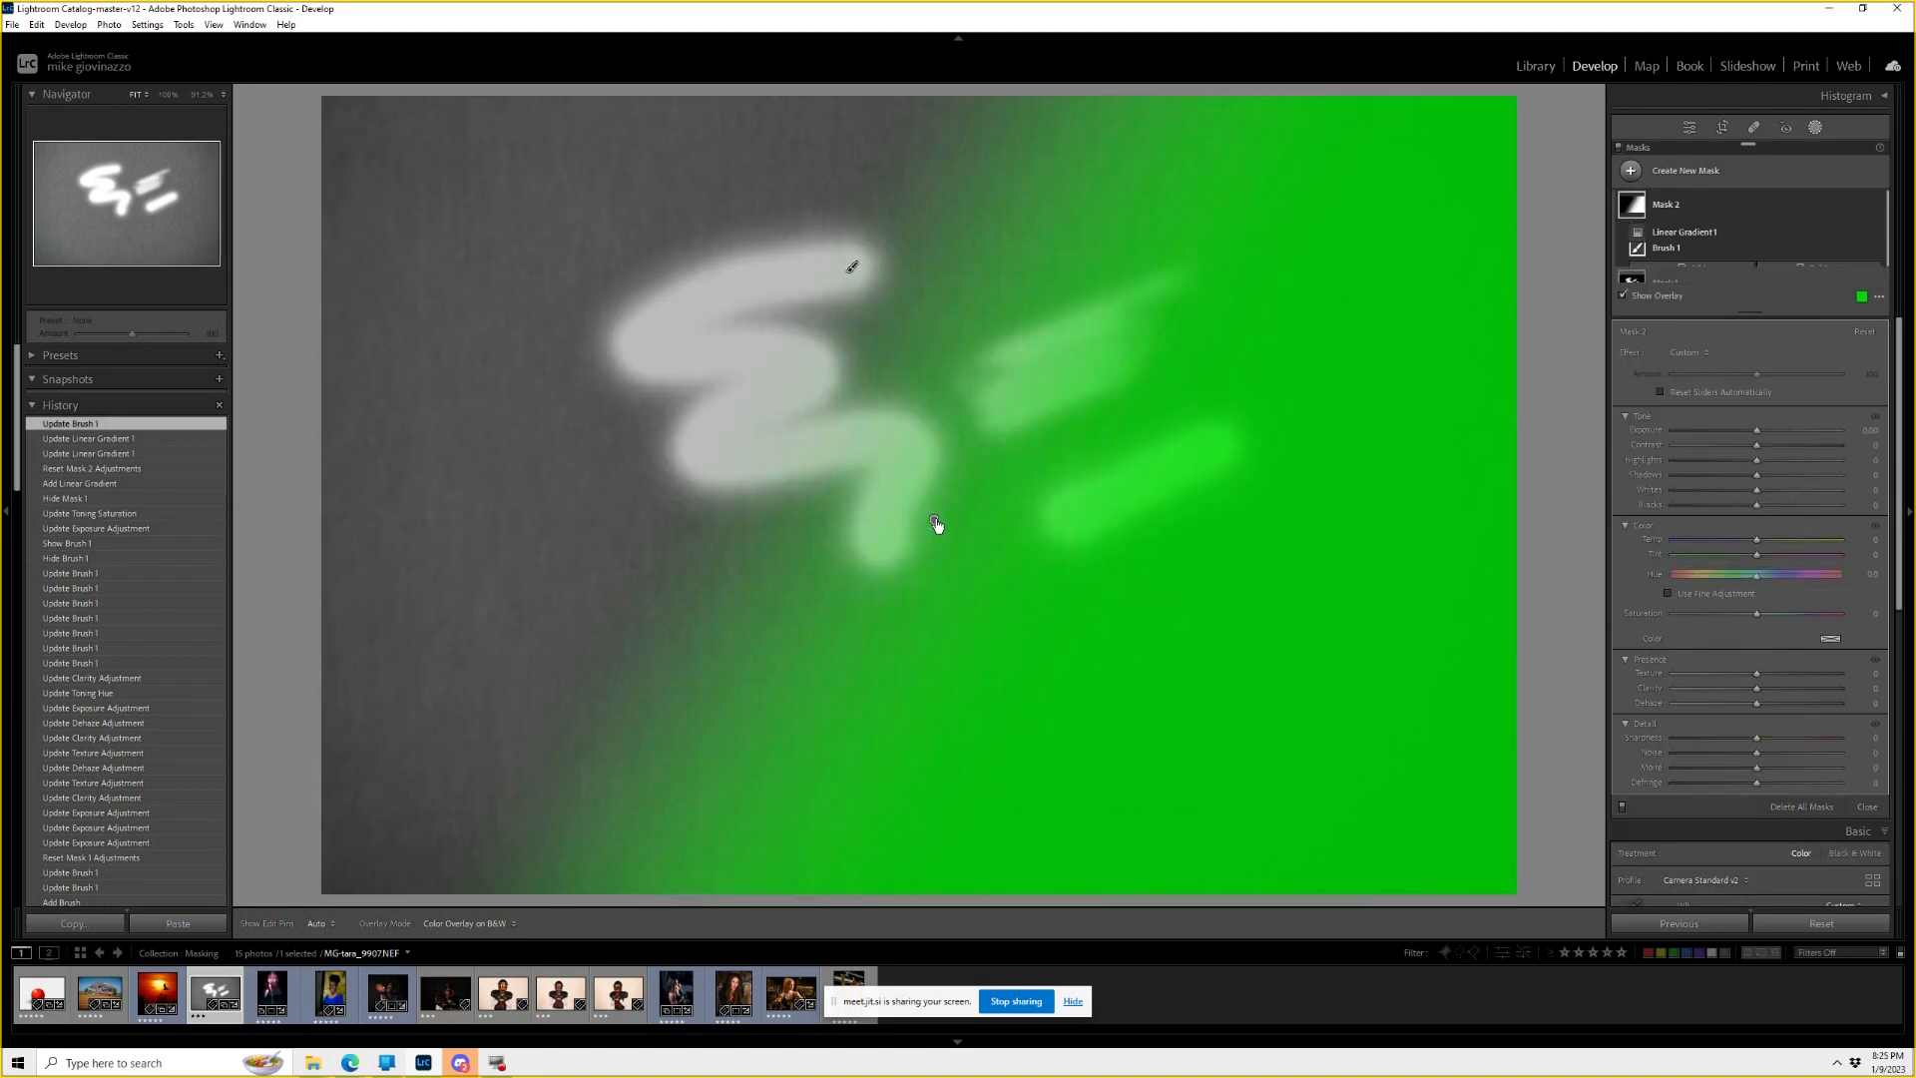
left_click_drag(936, 522, 1067, 549)
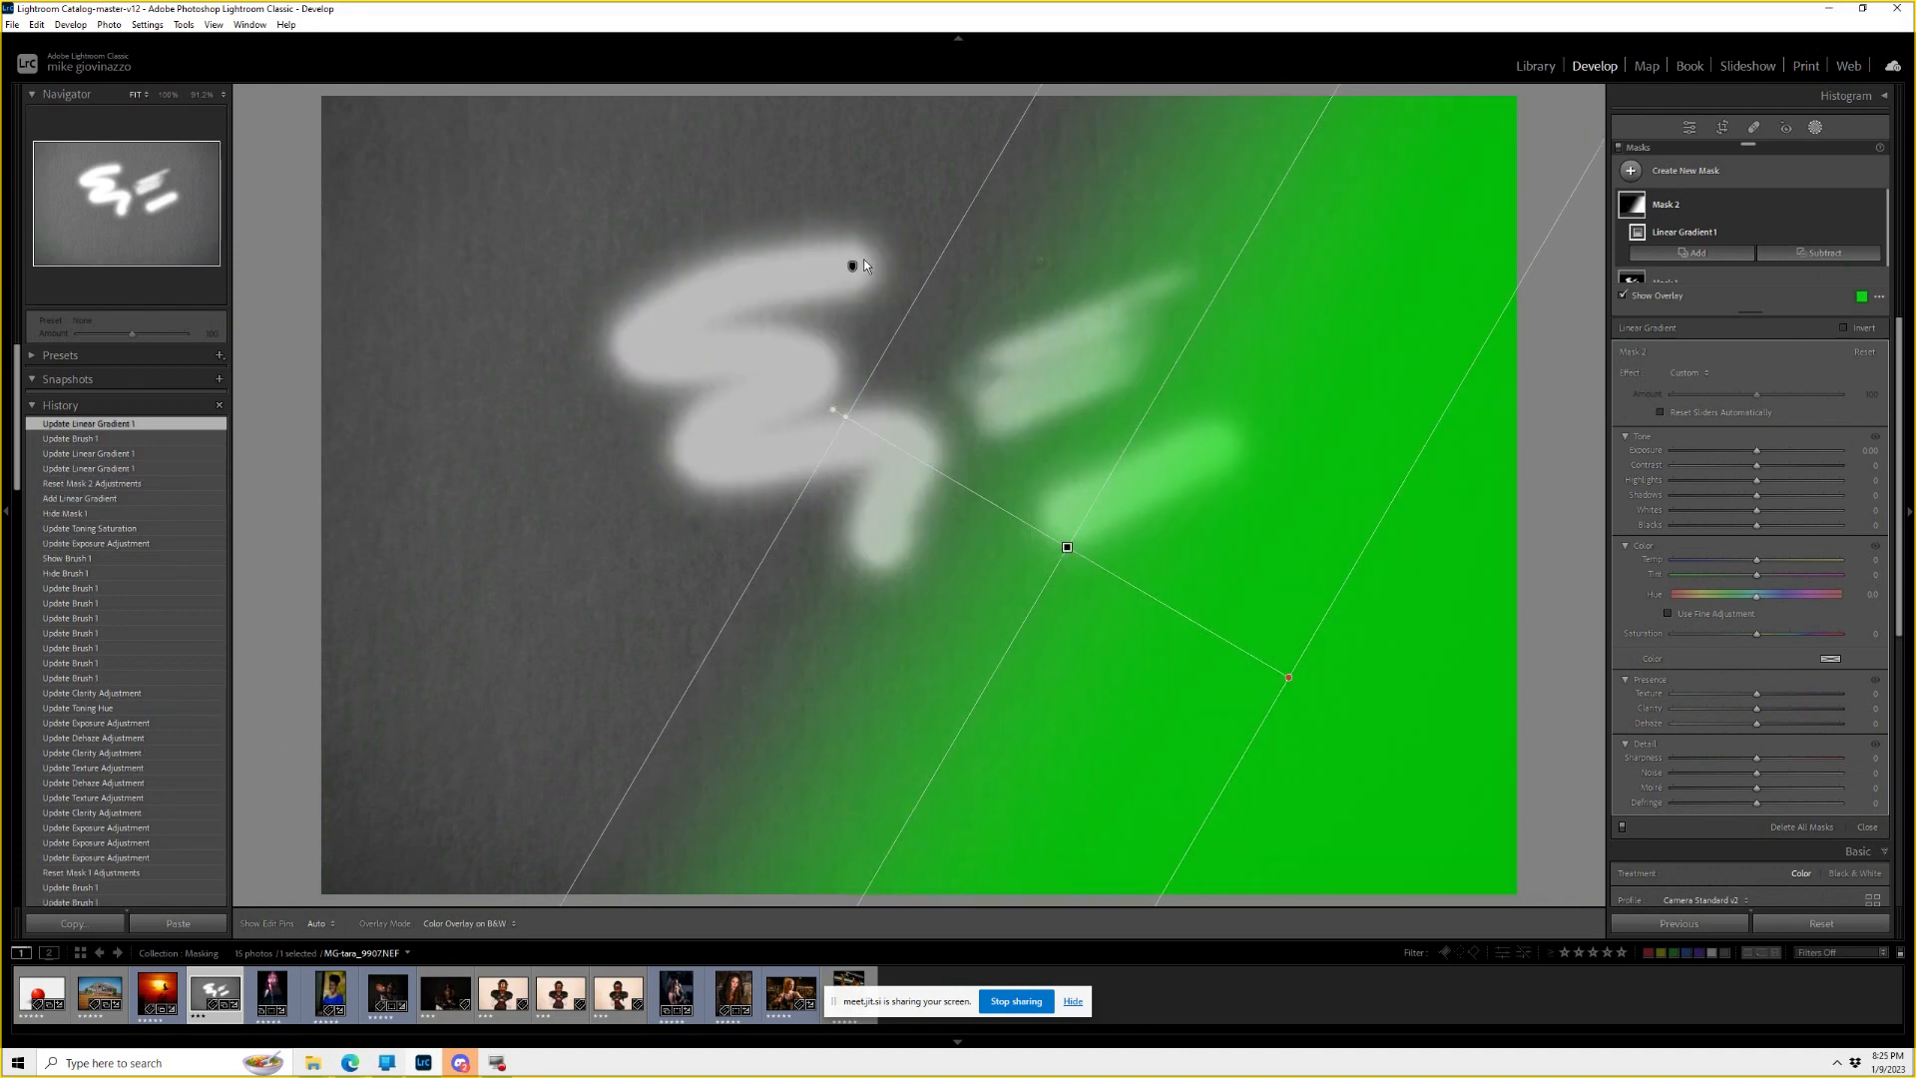
left_click(852, 267)
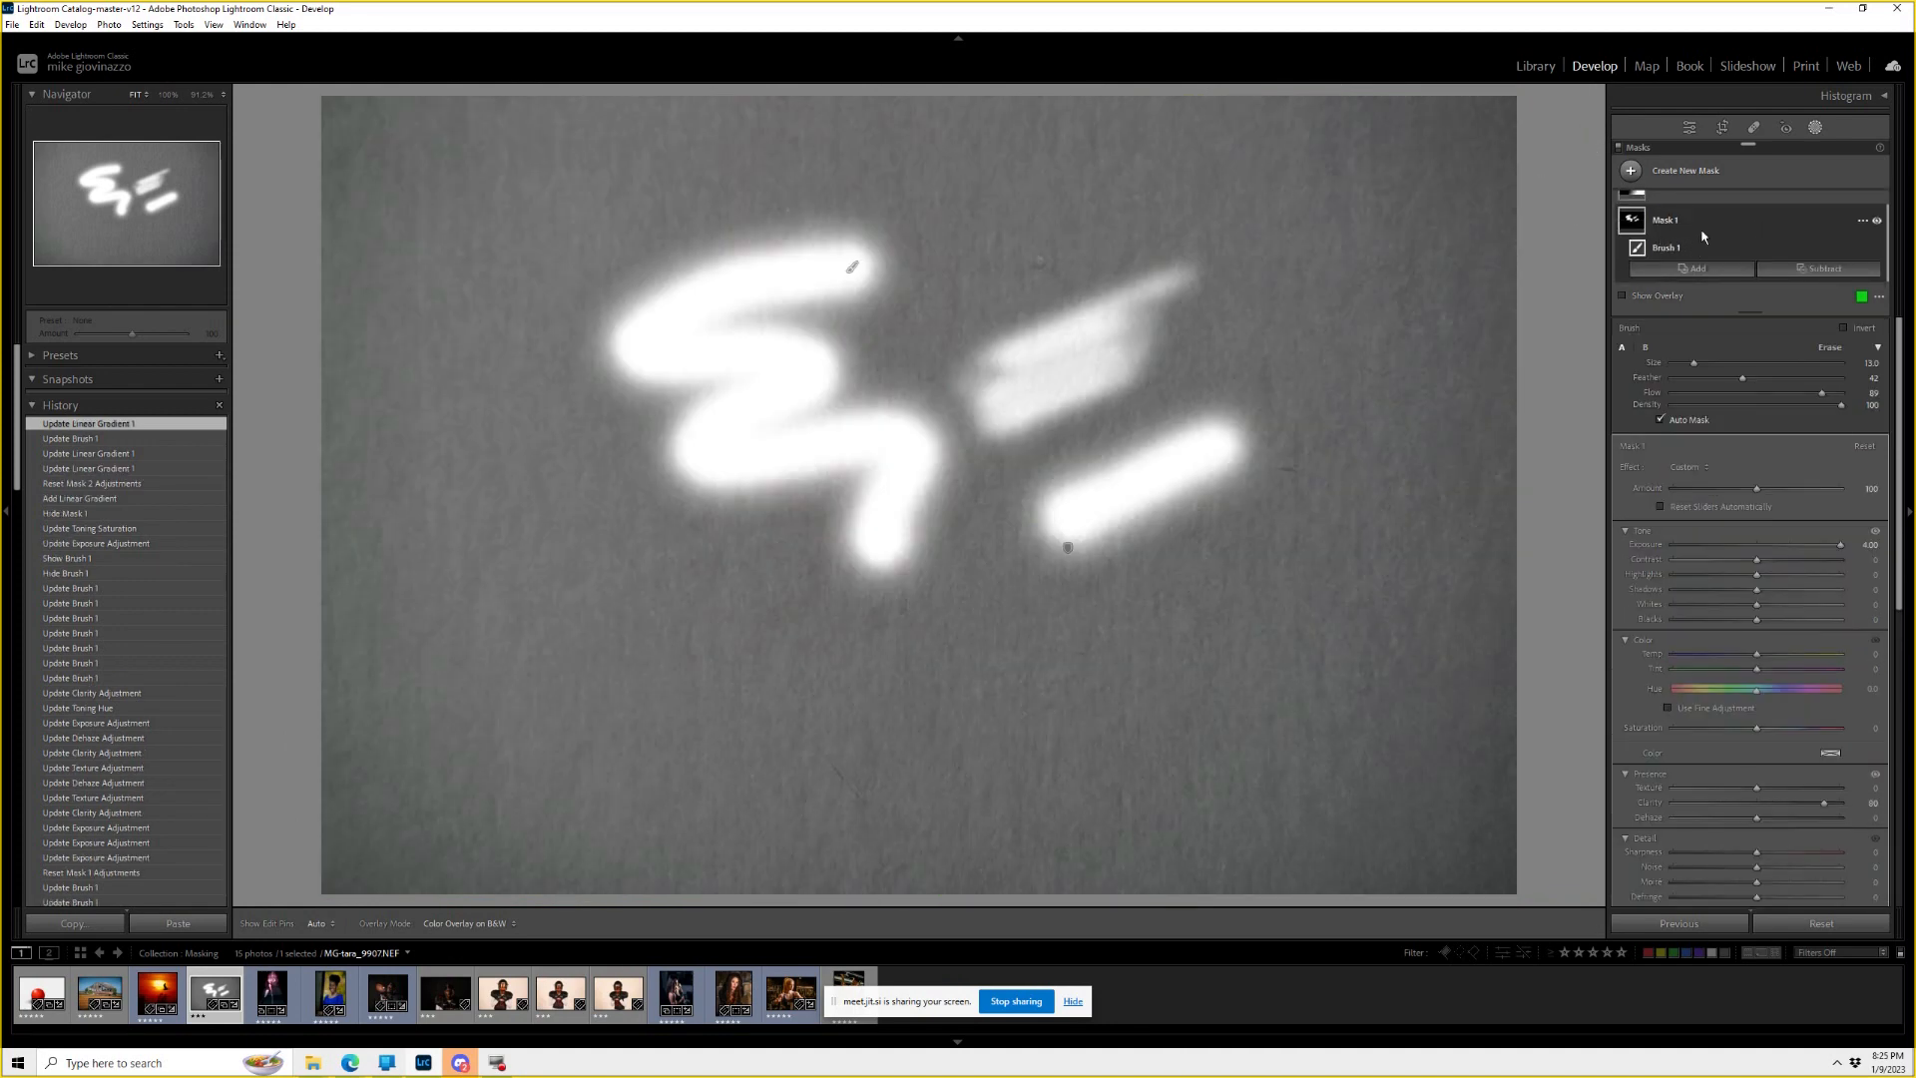
left_click(1877, 220)
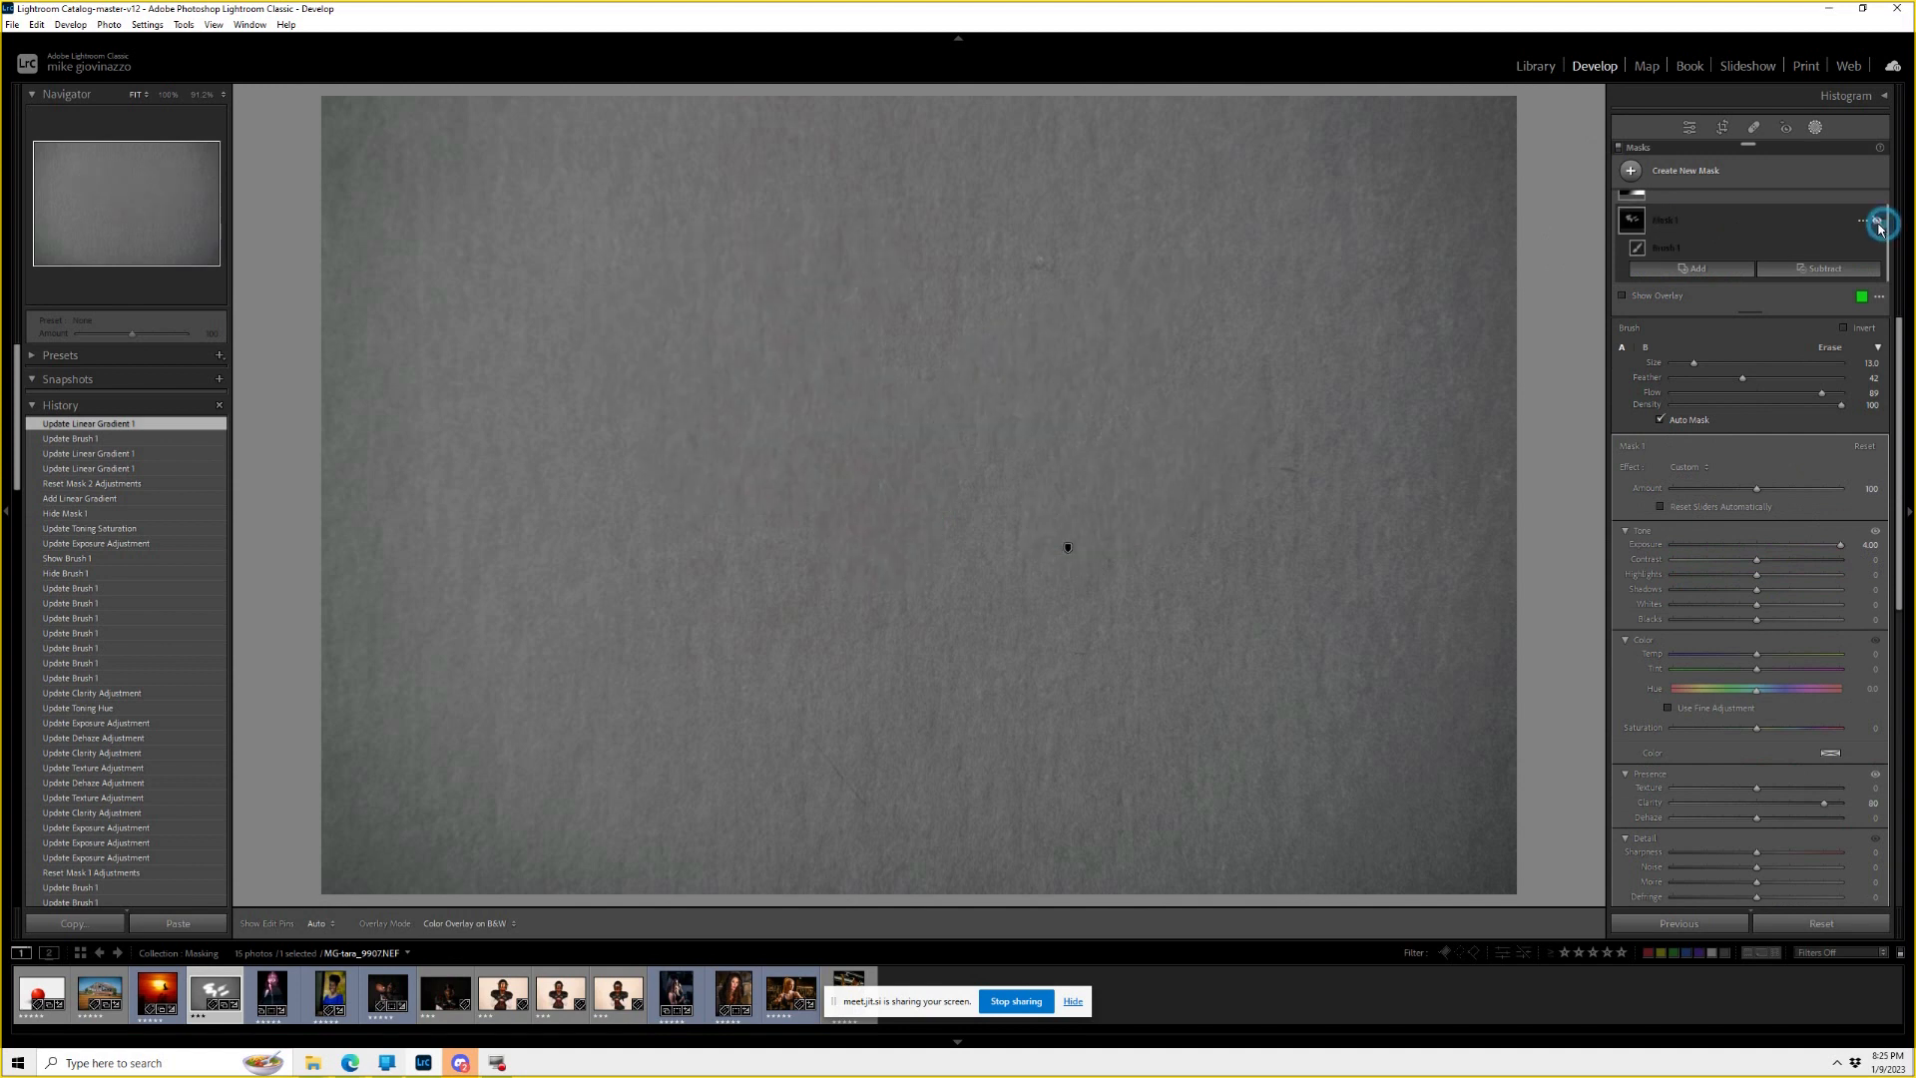
mouse_move(1074, 557)
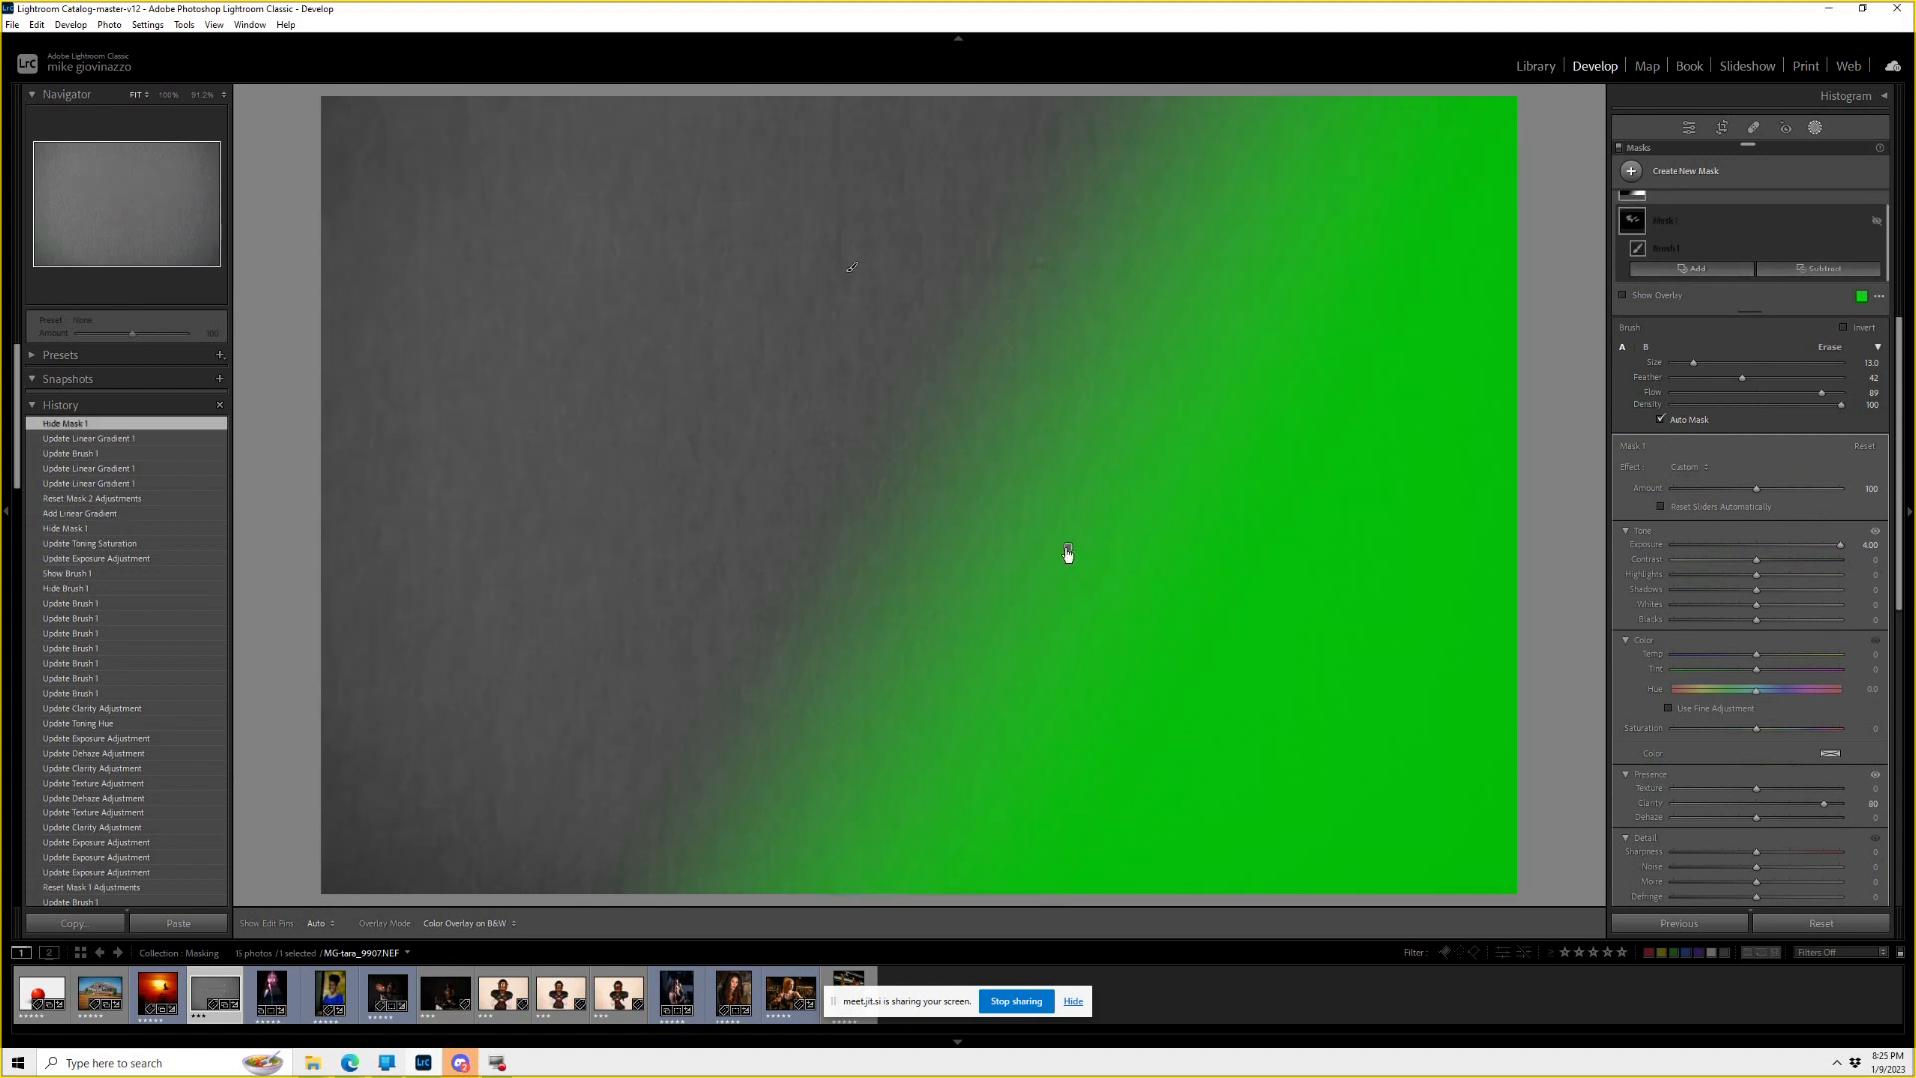
Brighten the linear gradient mask to an exposure of 4.00, and darken it to -1.54.
left_click(1069, 549)
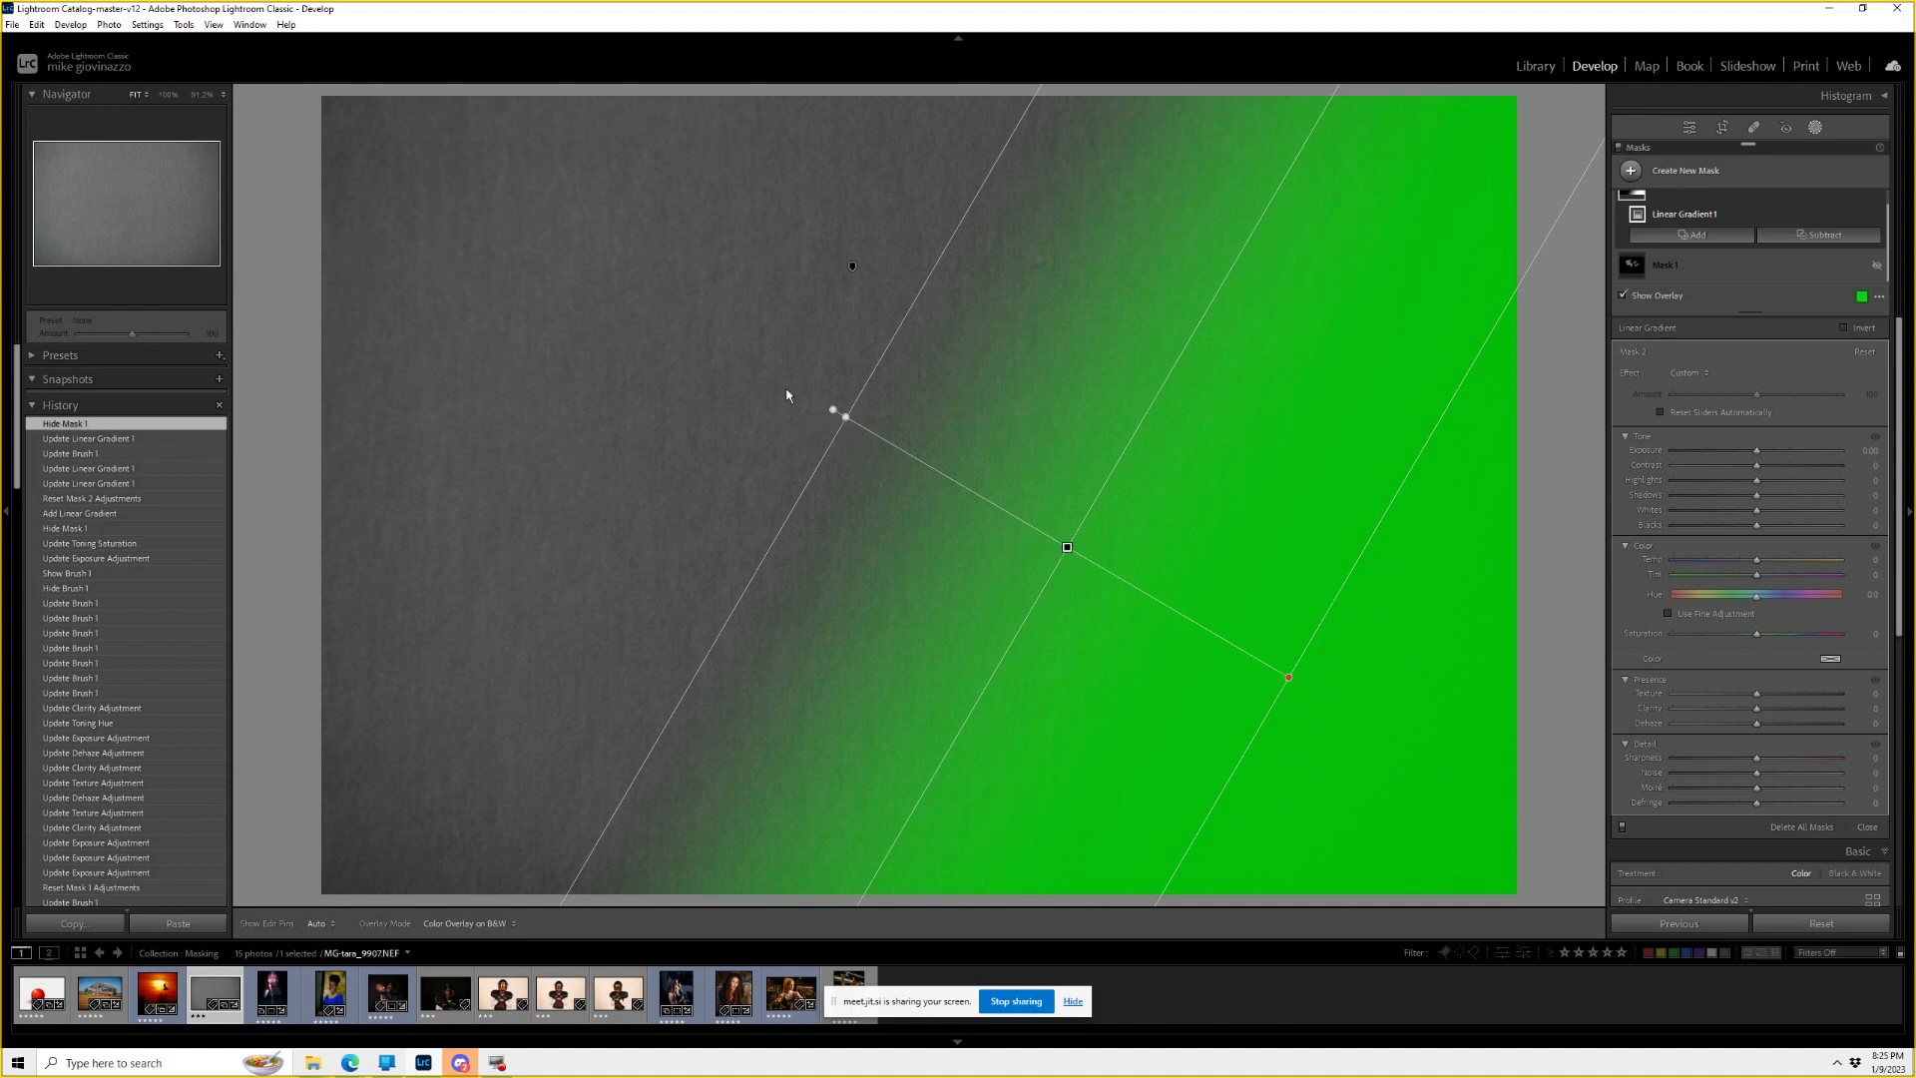
left_click(1762, 453)
left_click_drag(1797, 451, 1866, 443)
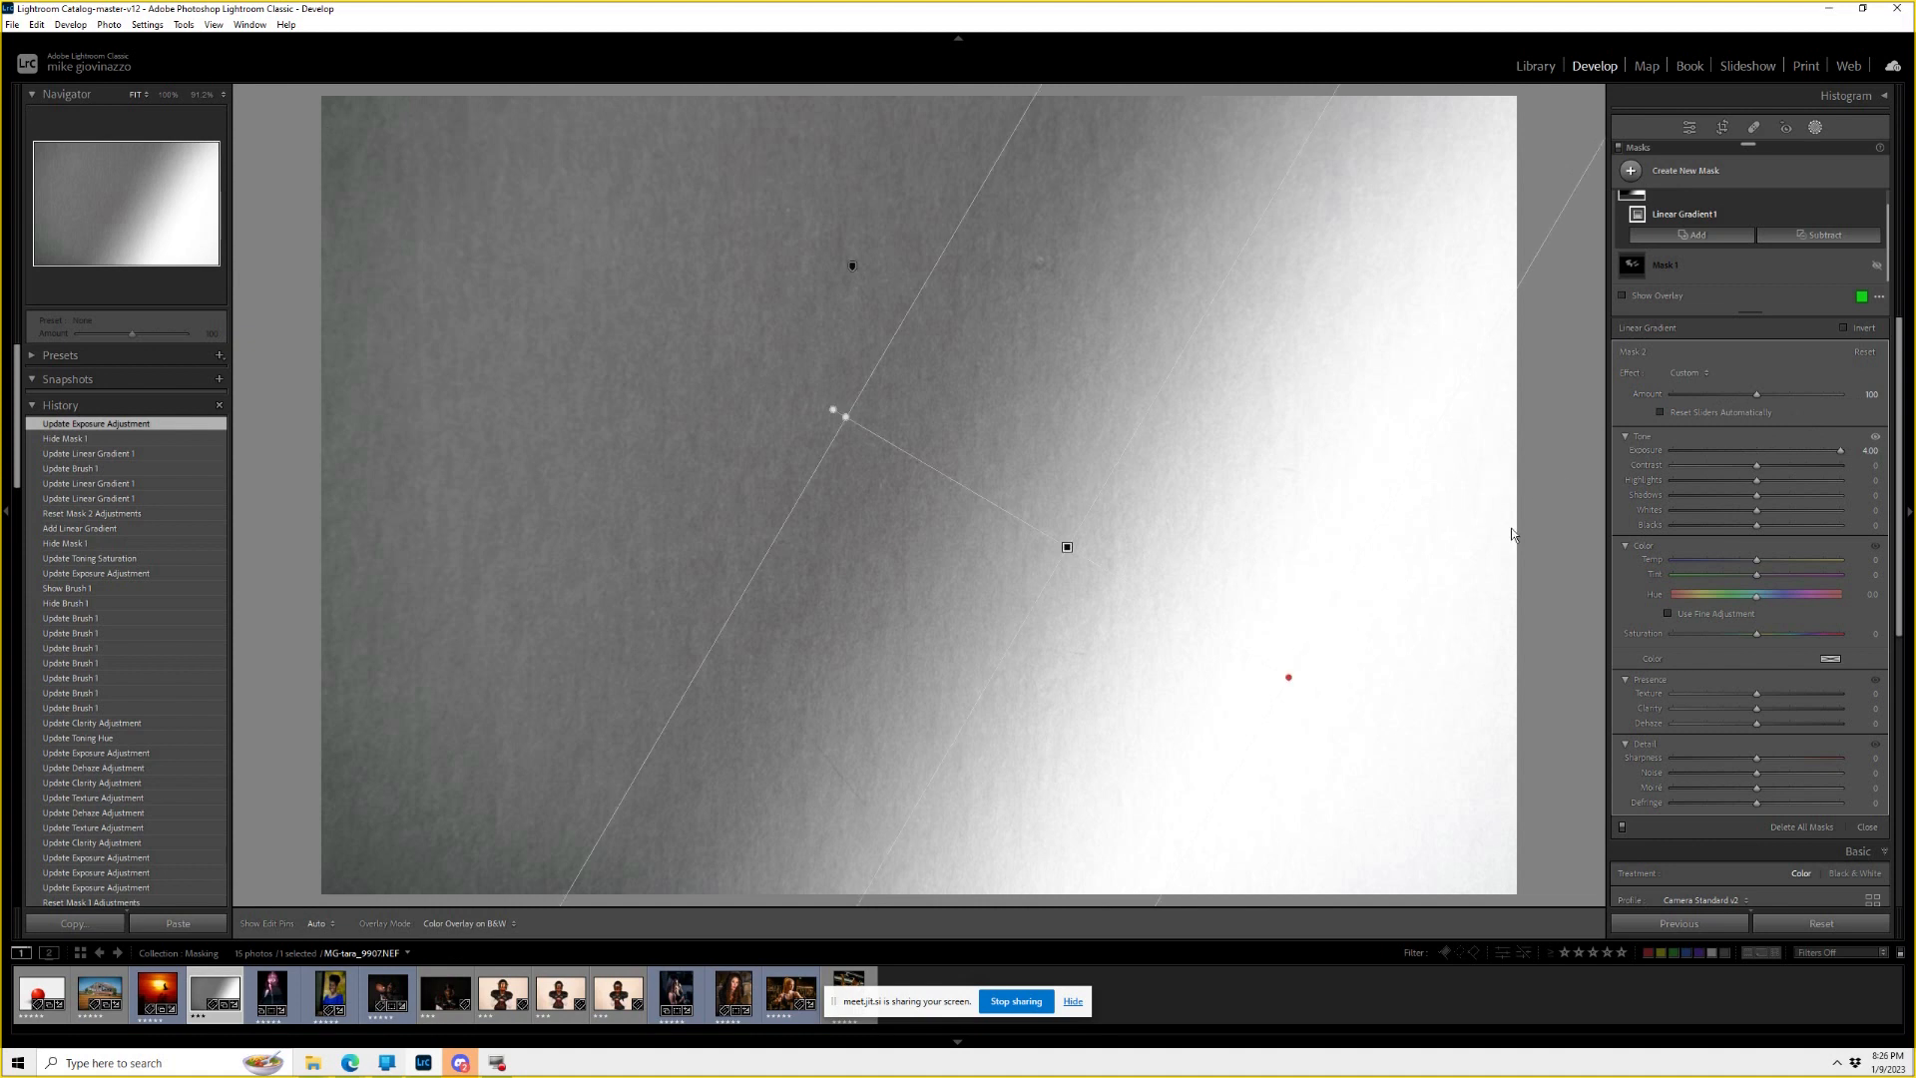
left_click_drag(1805, 455, 1723, 450)
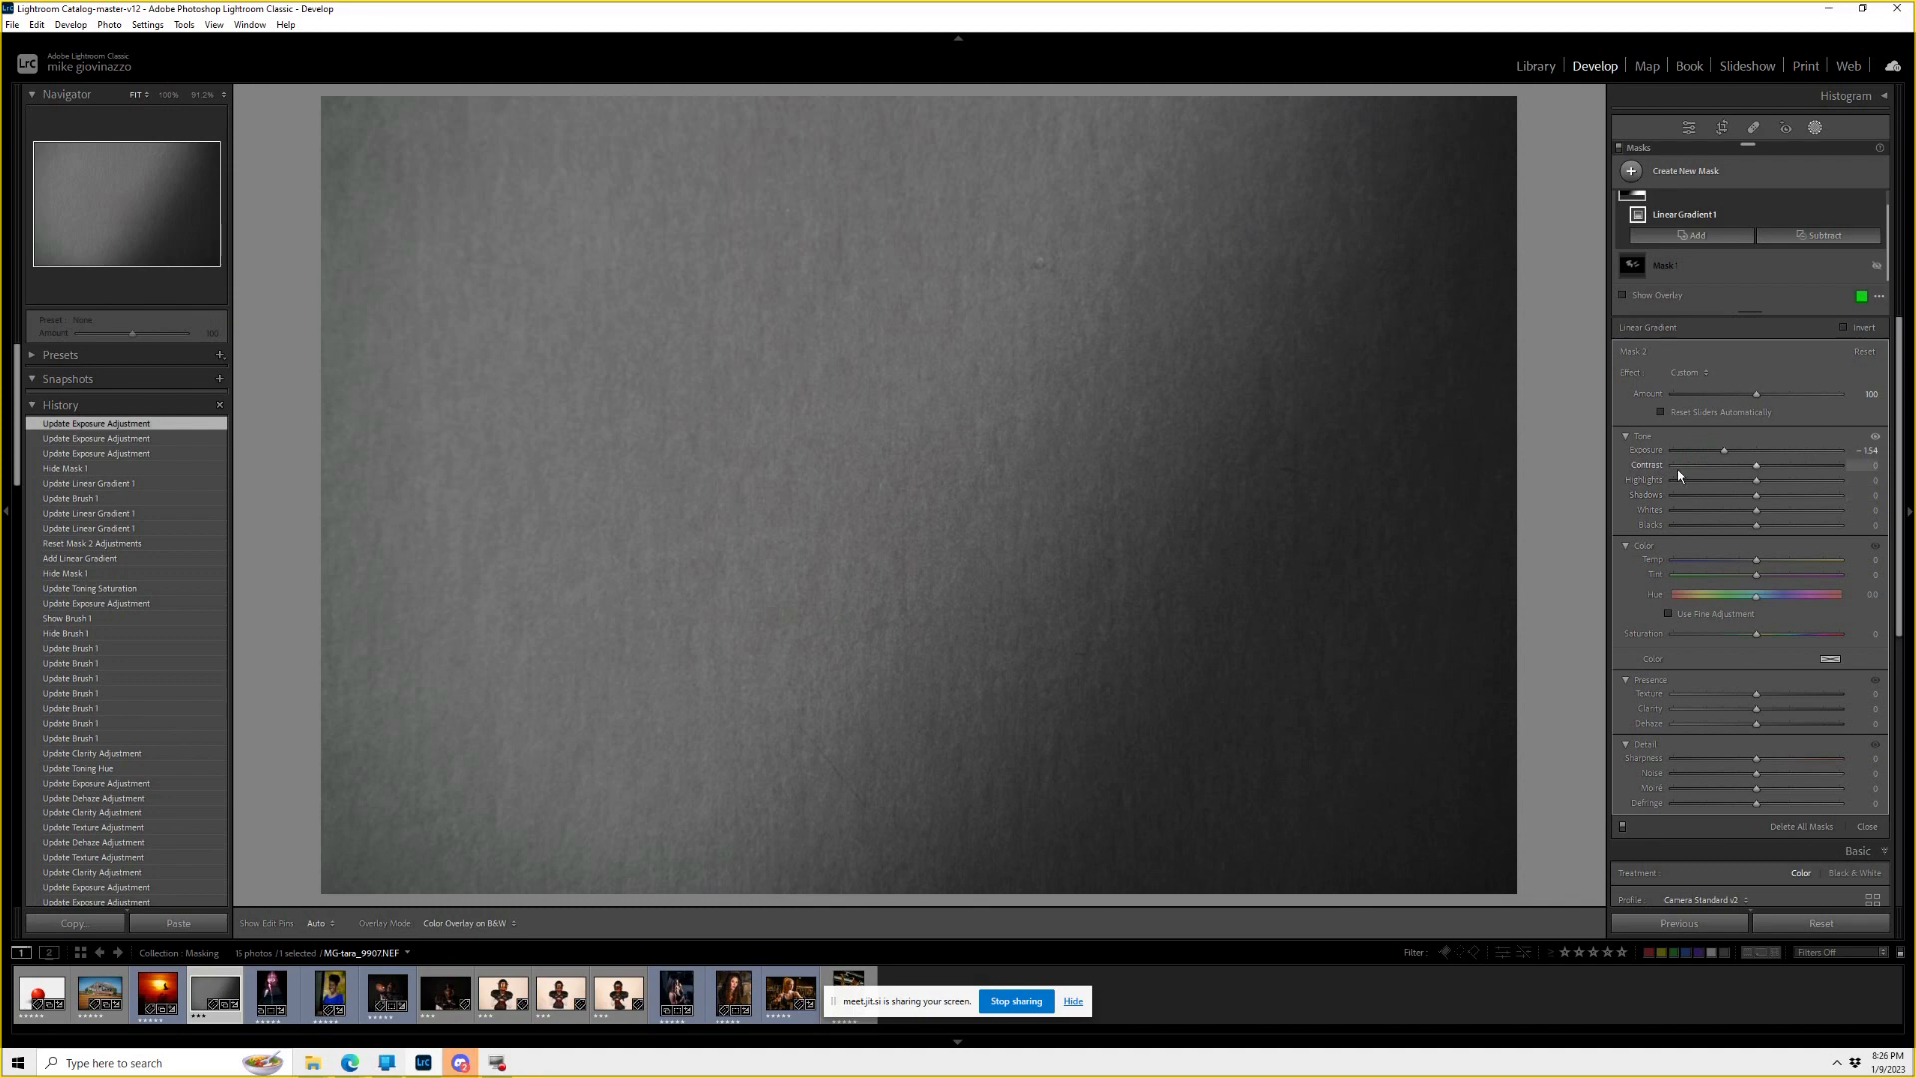
Move the linear gradient to the middle of the image and rotate it until its lines are nearly horizontal.
mouse_move(1206, 481)
left_click_drag(1074, 551, 901, 471)
left_click_drag(1013, 284, 1172, 434)
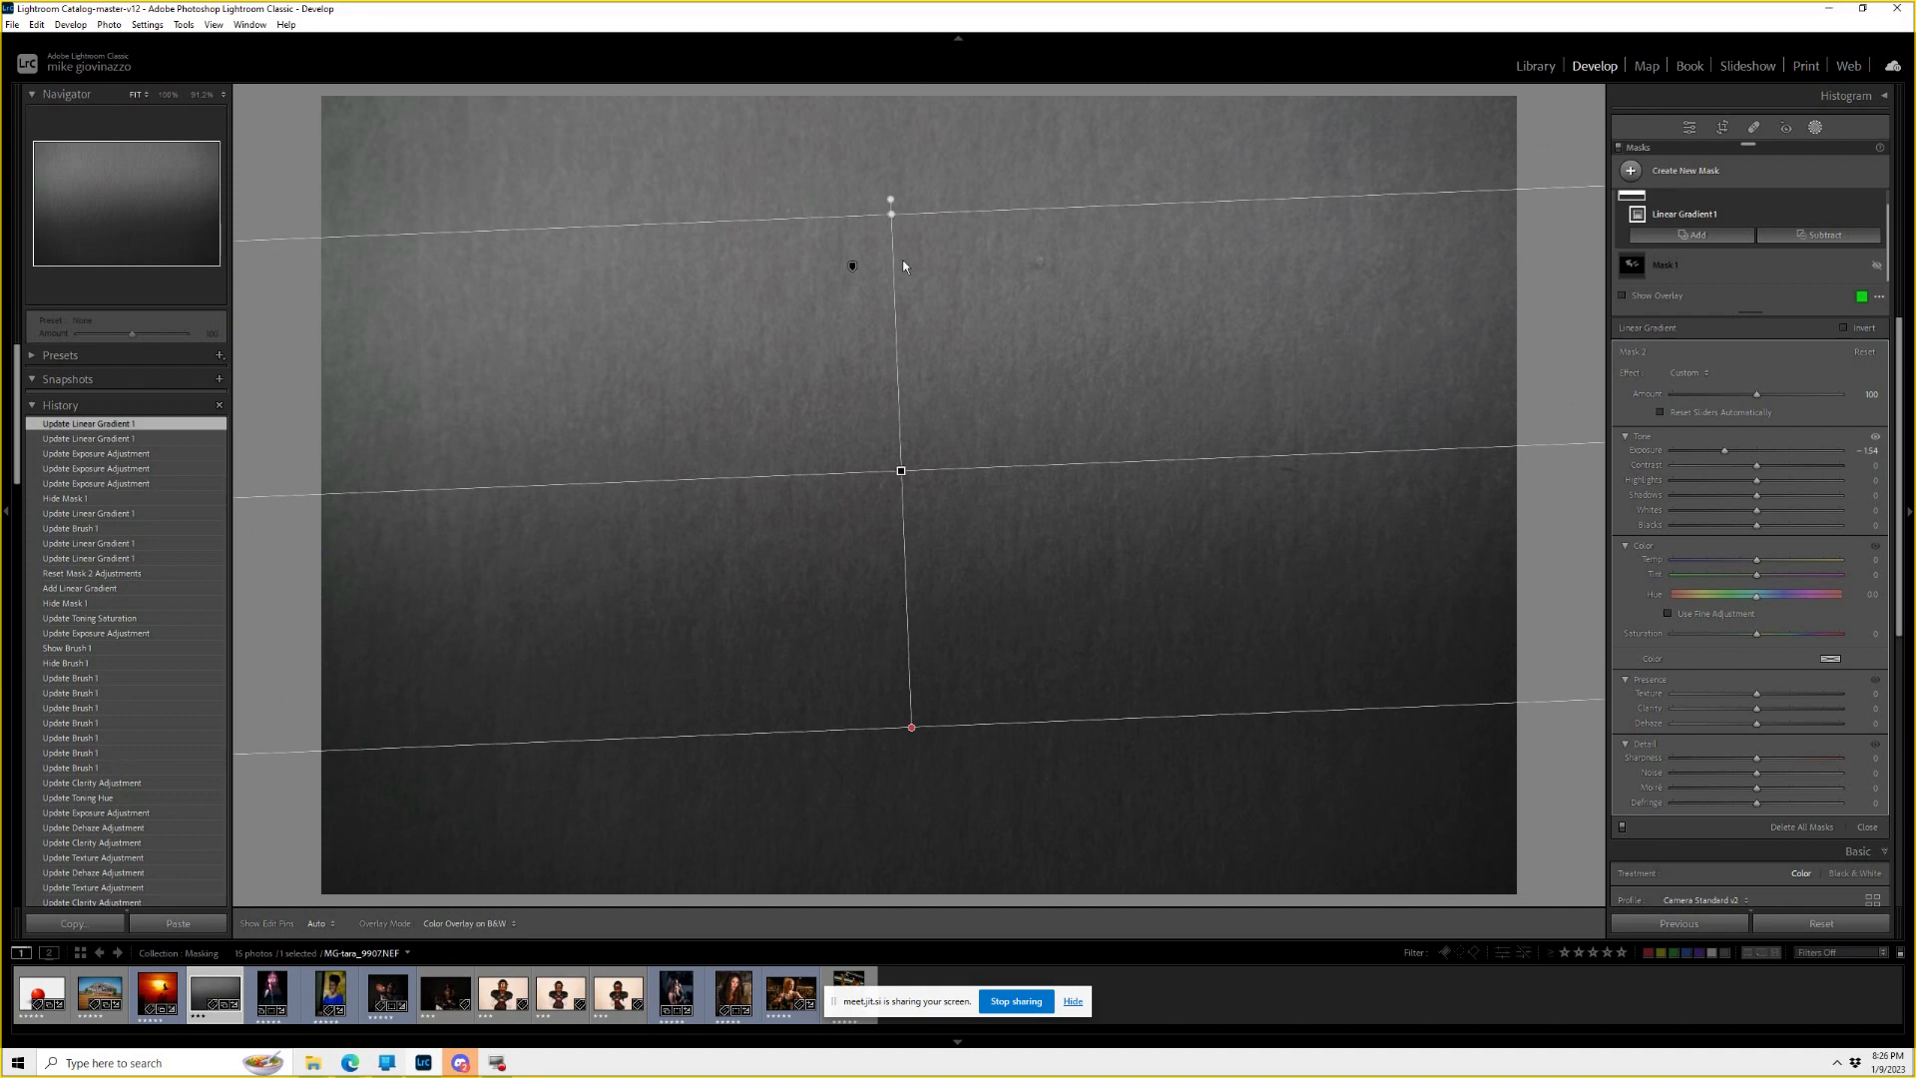
Narrow the gradient's transition to a hard edge across the image's middle, and set its exposure to -1.36.
left_click_drag(894, 211, 904, 730)
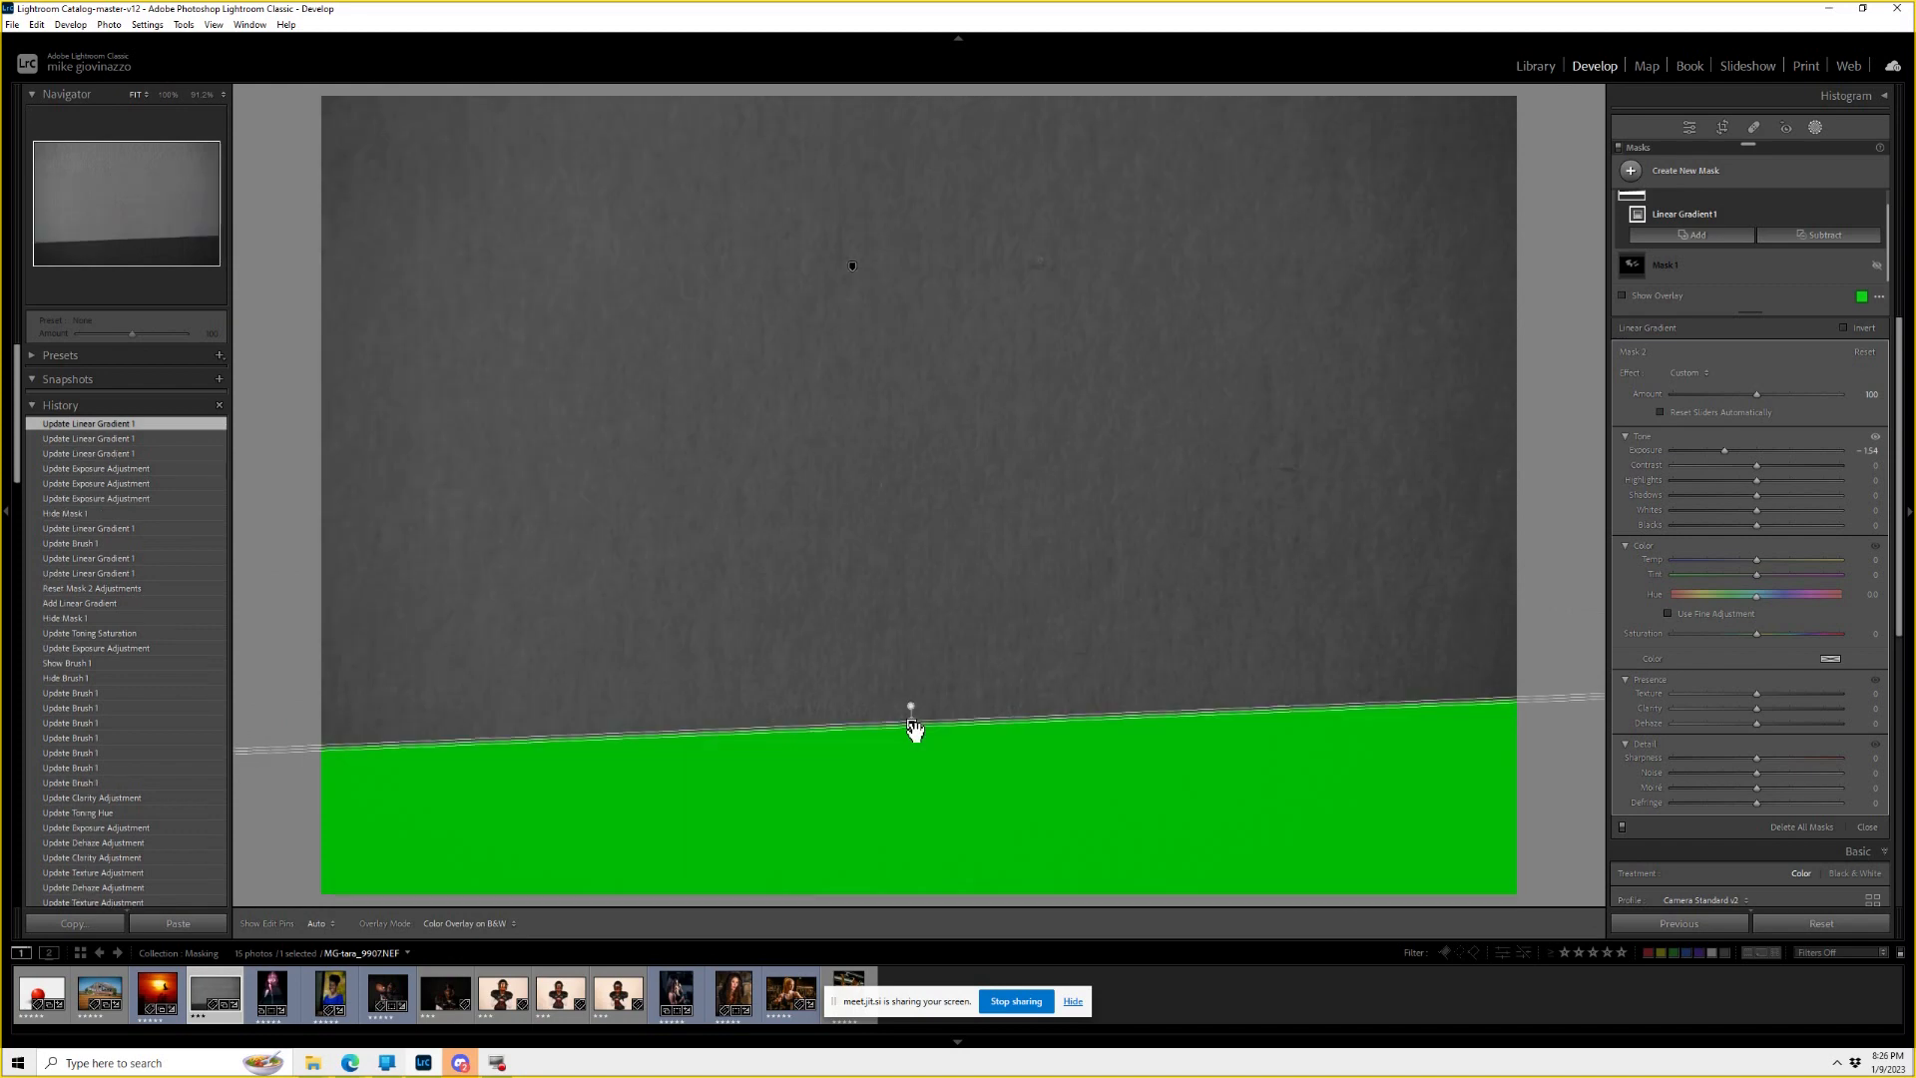
left_click_drag(911, 724, 868, 470)
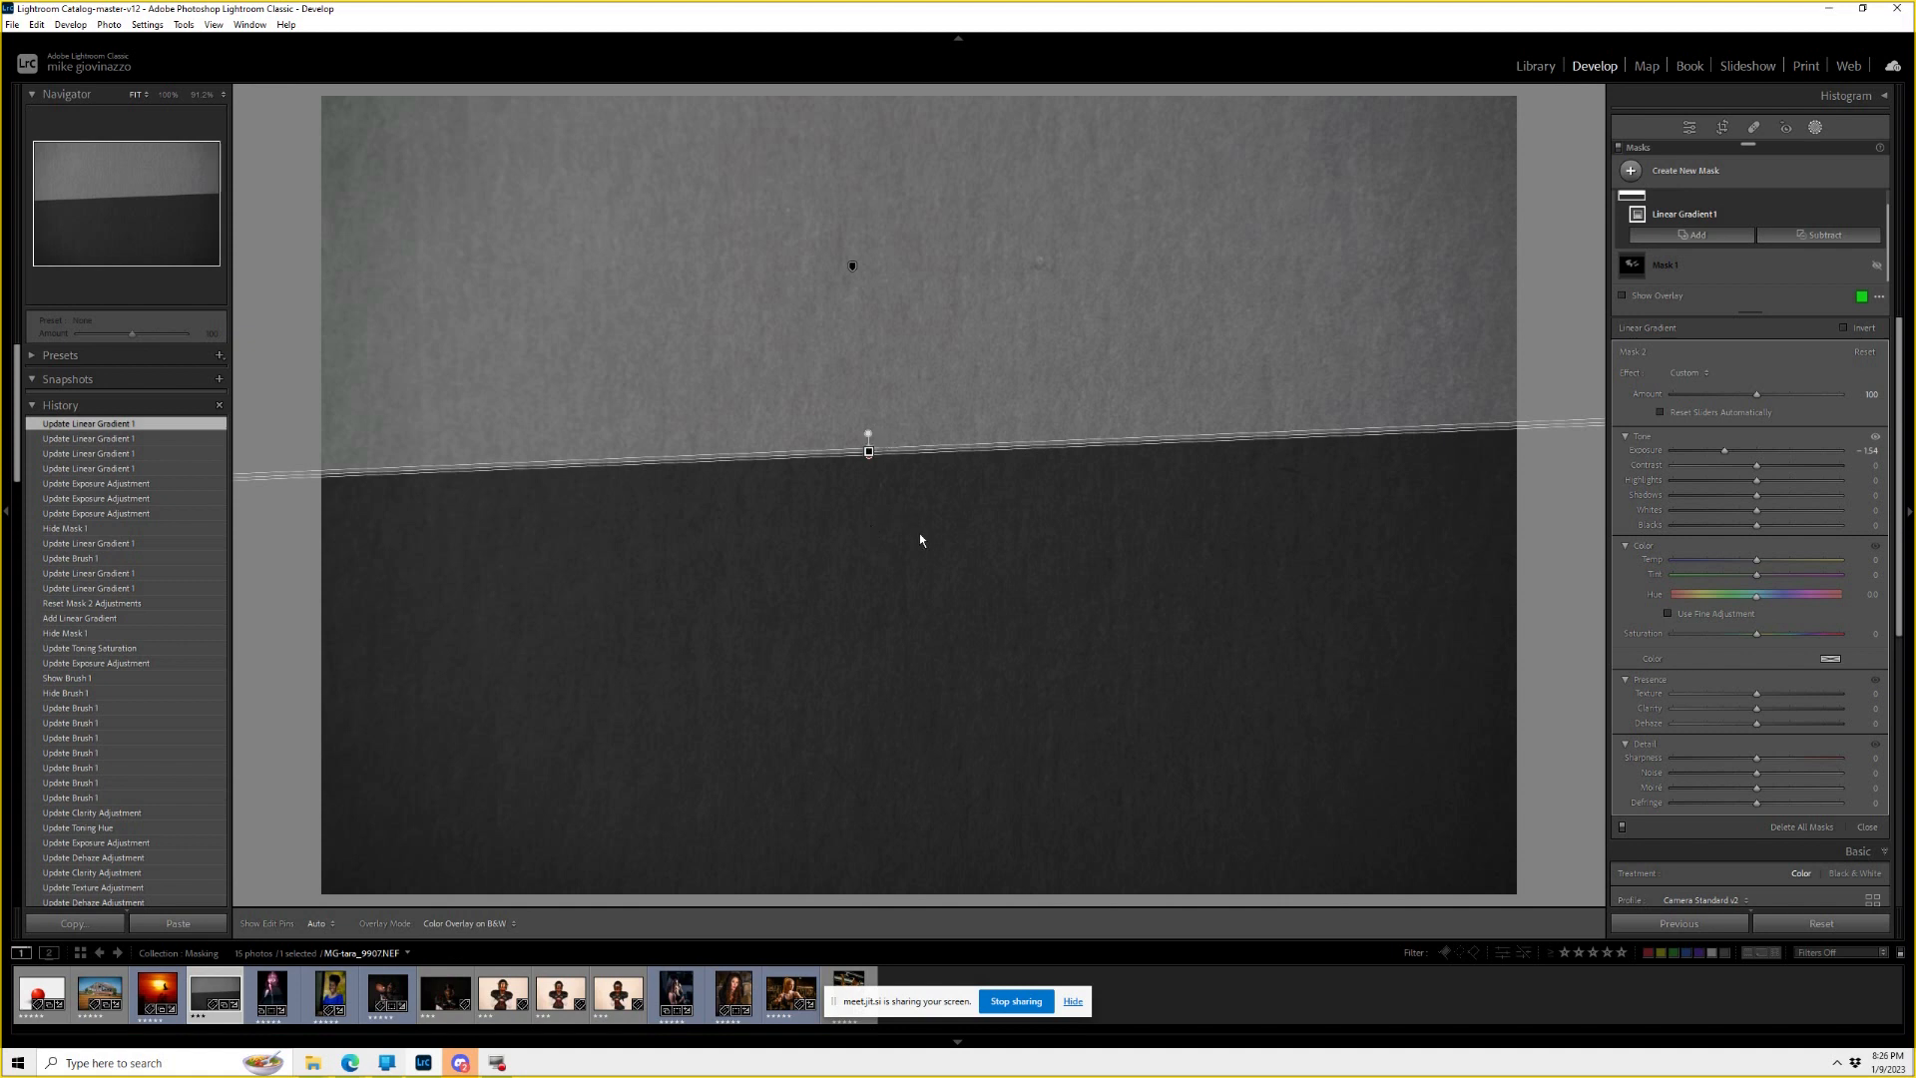
left_click_drag(1725, 450, 1911, 452)
left_click_drag(1654, 451, 1740, 434)
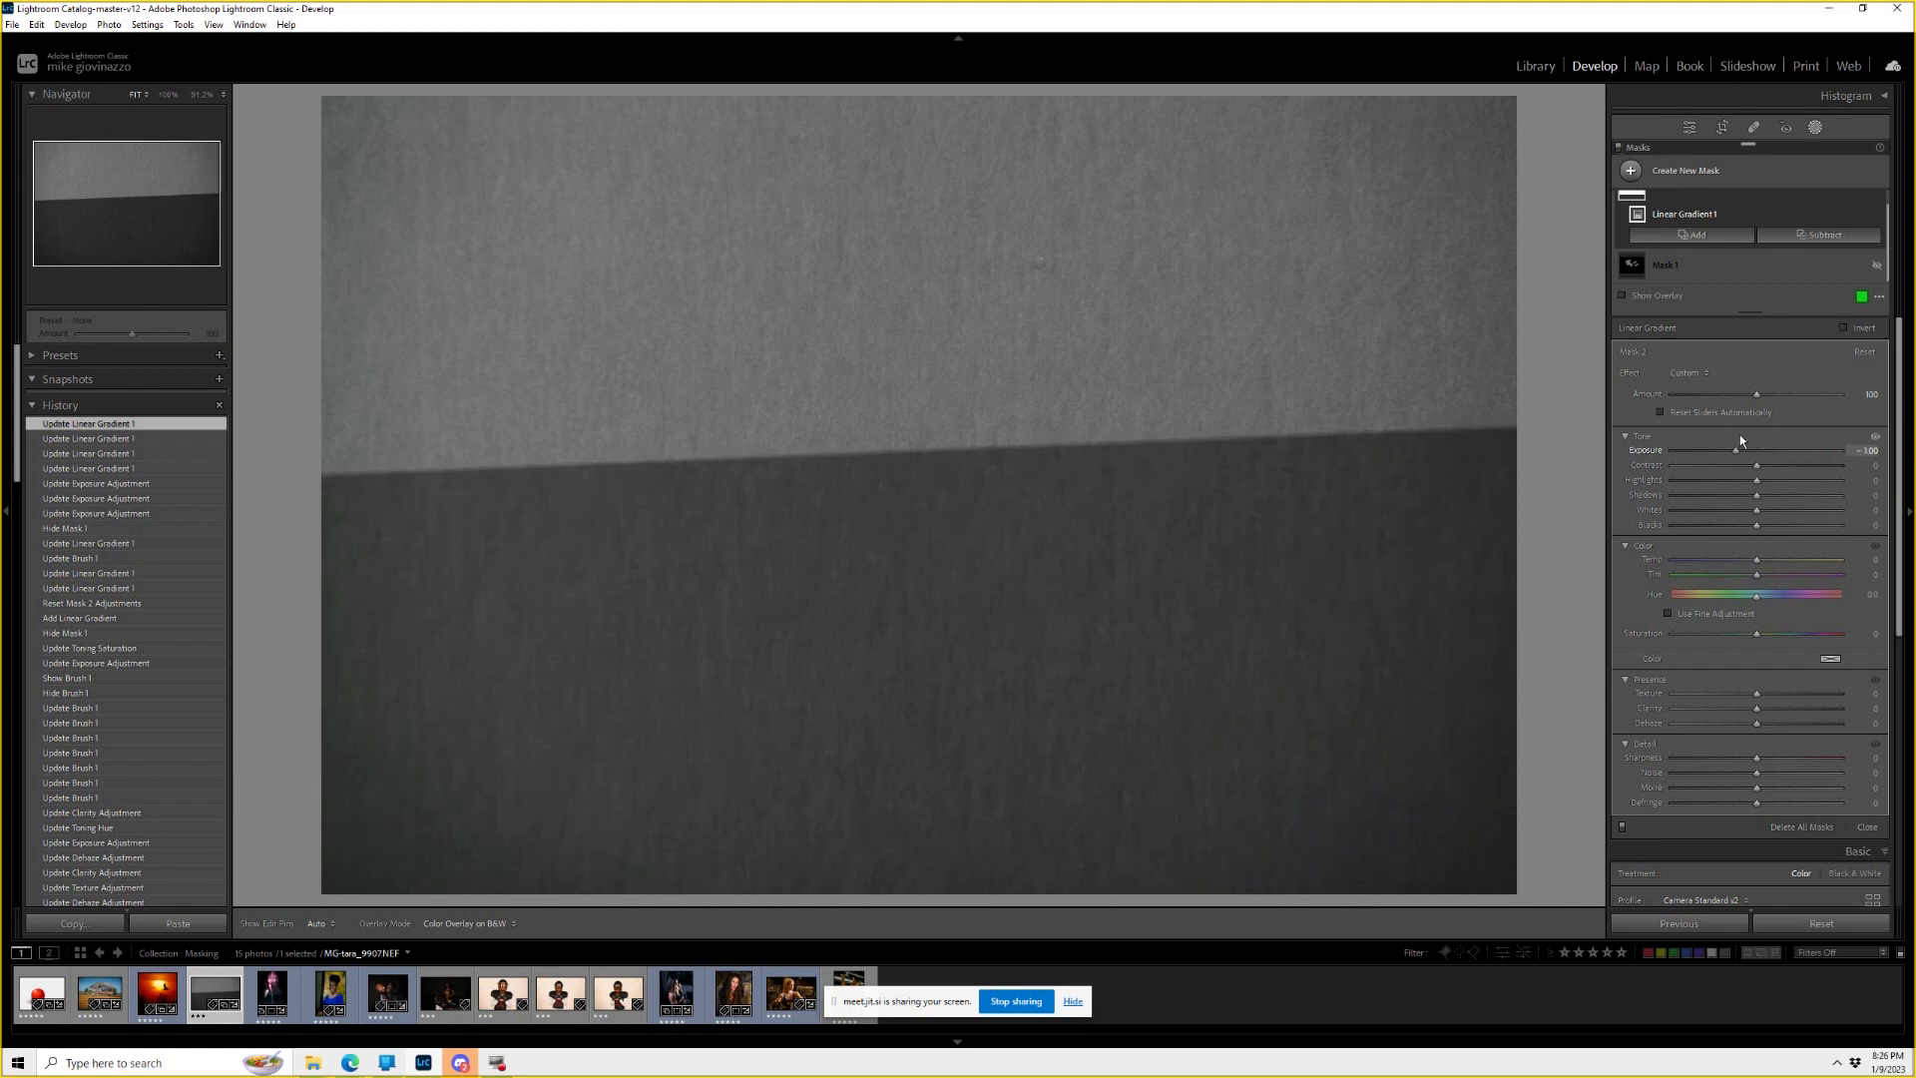
Widen the gradient's transition into a soft band and rotate it to a slight tilt rising toward the right.
left_click_drag(874, 436, 942, 687)
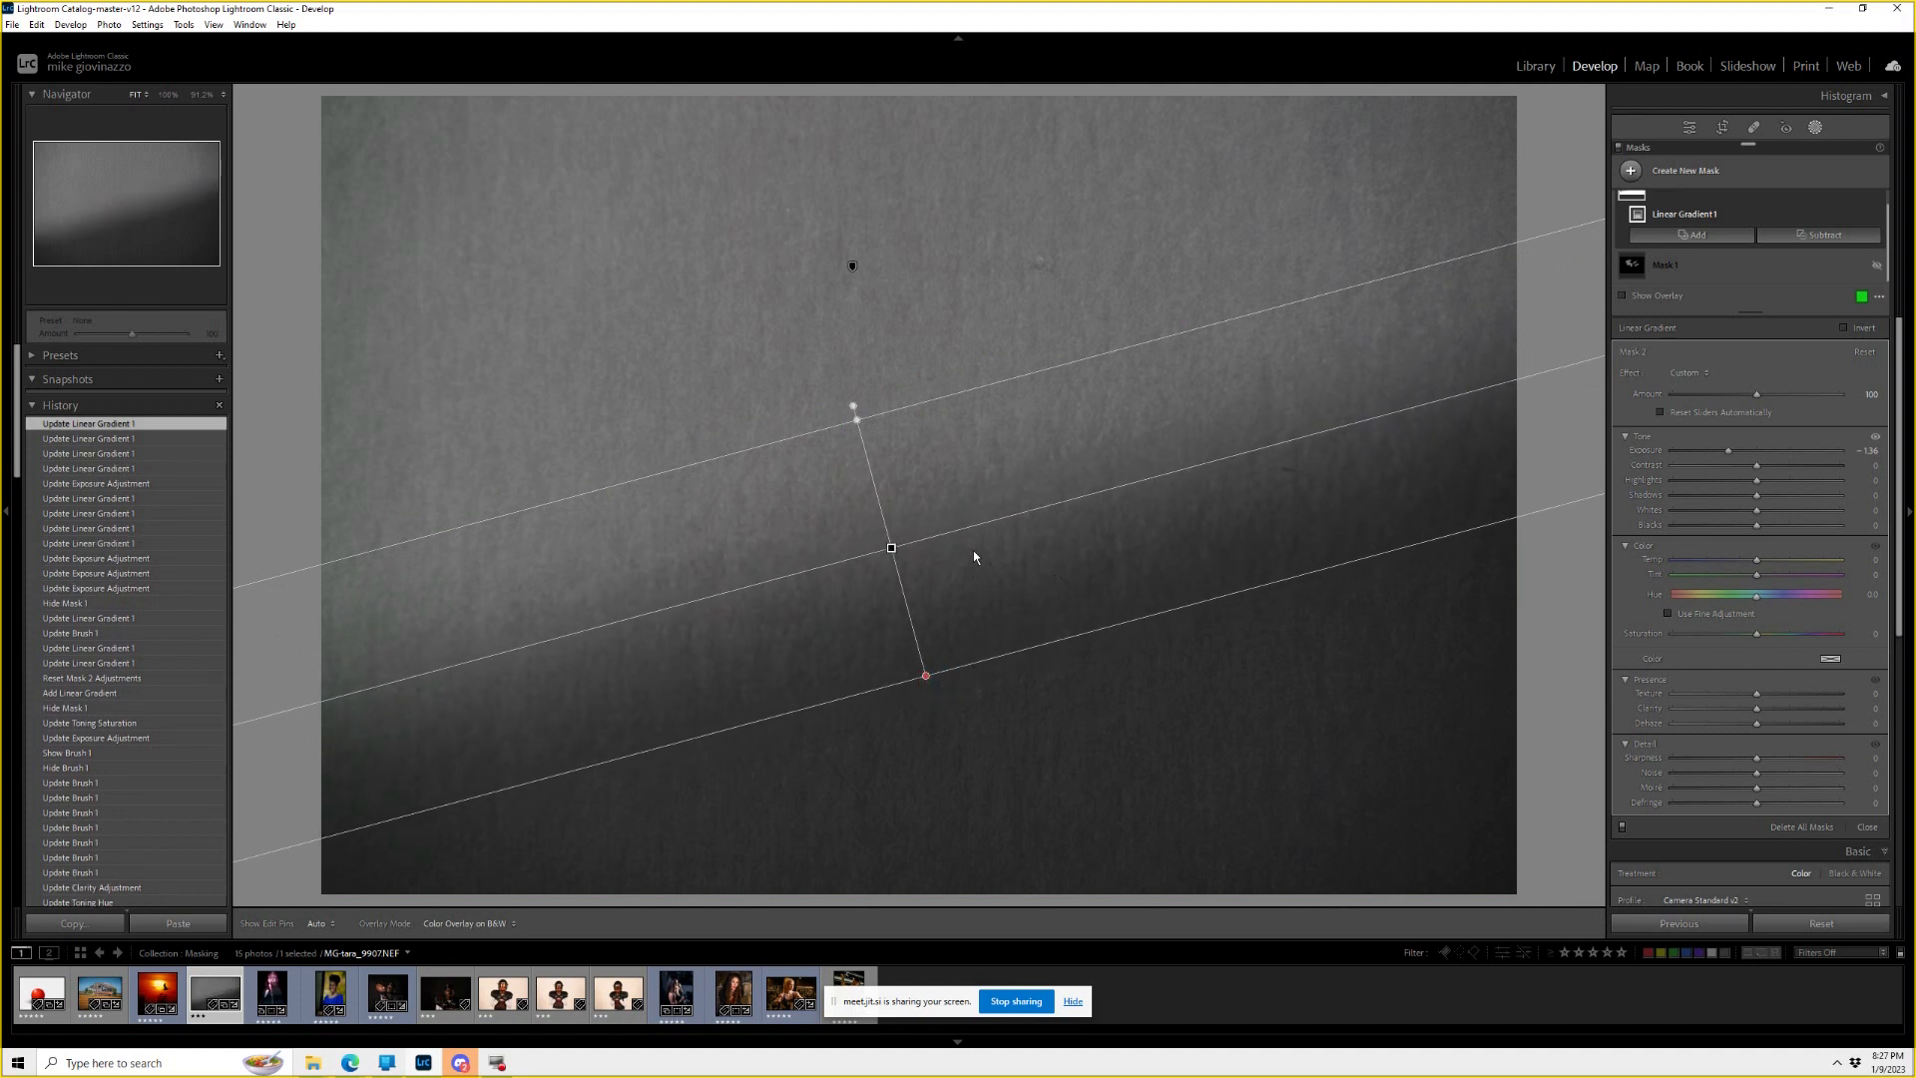
left_click_drag(1289, 453, 1215, 511)
mouse_move(872, 404)
left_mouse_down()
mouse_move(824, 416)
mouse_move(919, 393)
mouse_move(866, 399)
left_mouse_up()
left_click_drag(1278, 483, 1207, 505)
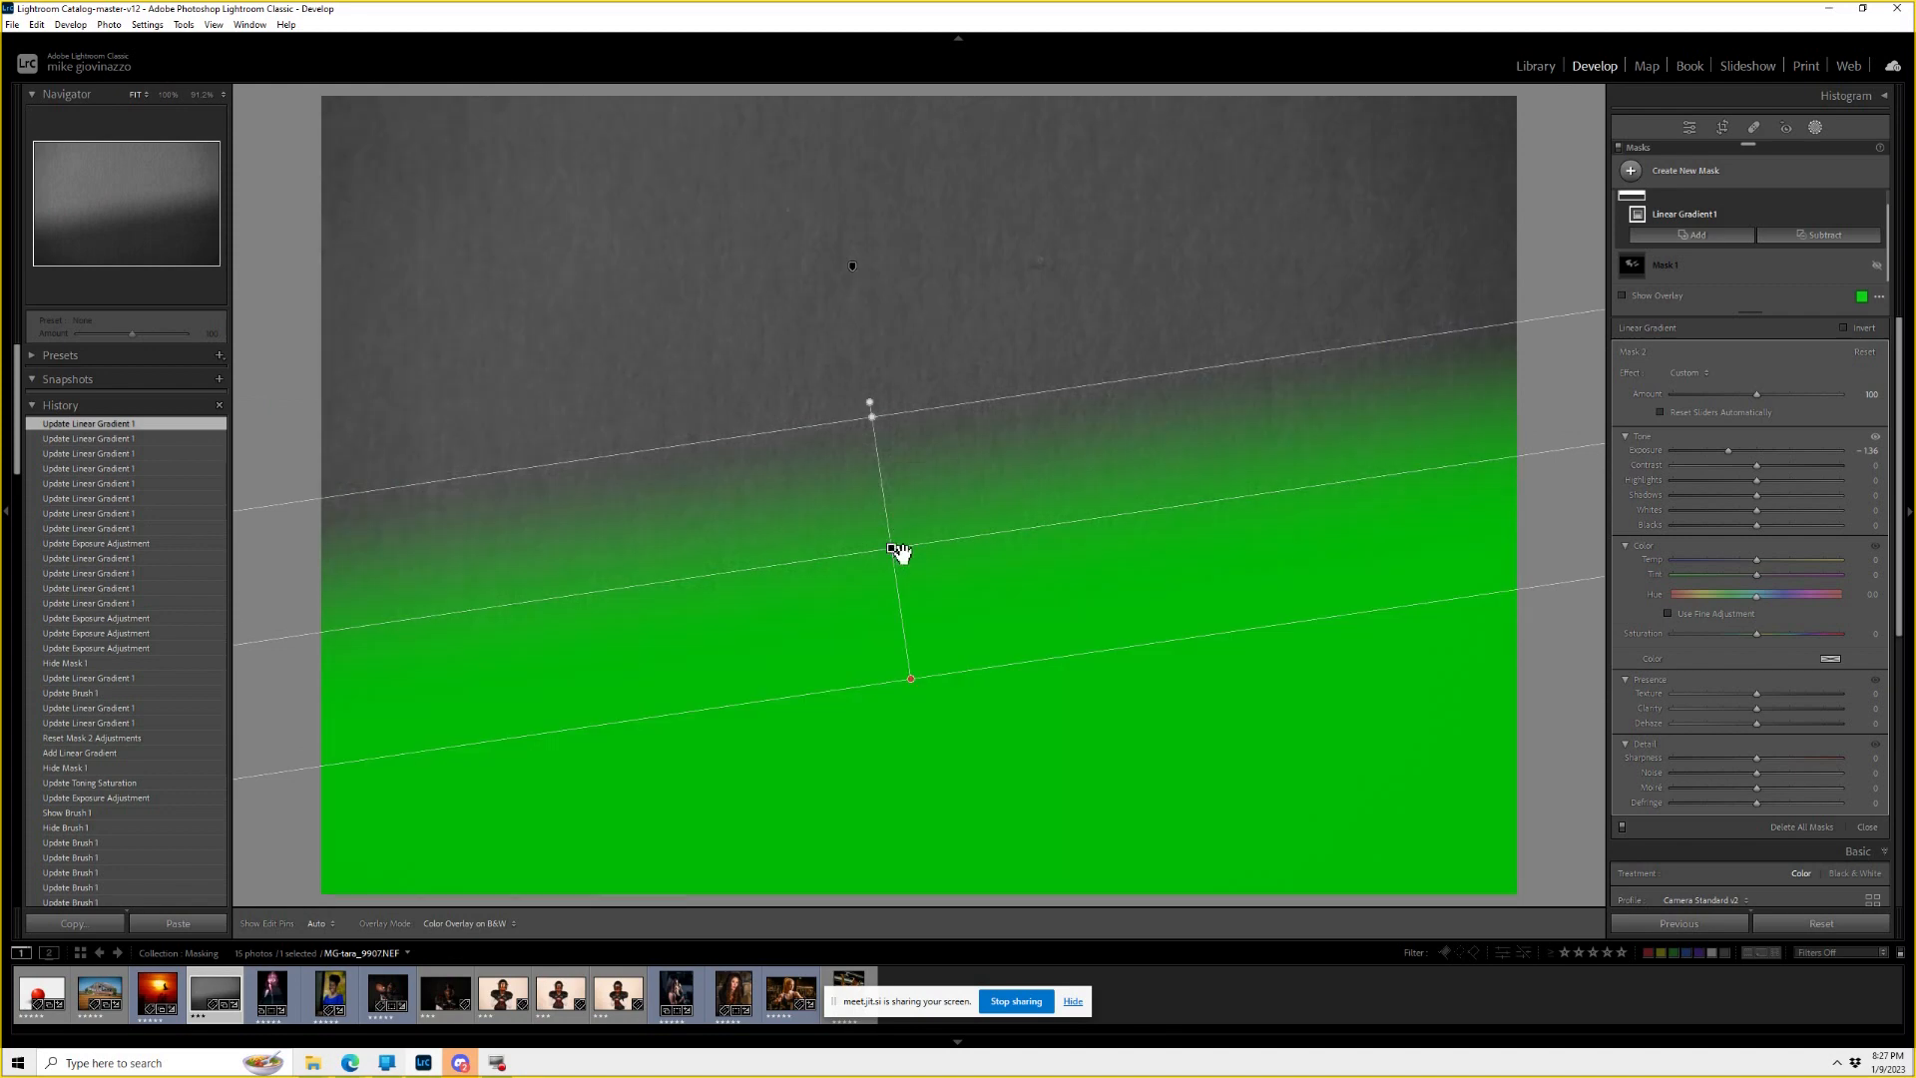
Tilt the existing gradient slightly downward toward the image's right side, and add a horizontal linear gradient mask fading down from the upper area.
mouse_move(900, 553)
left_mouse_down()
mouse_move(895, 519)
mouse_move(949, 539)
mouse_move(962, 578)
mouse_move(932, 552)
left_mouse_up()
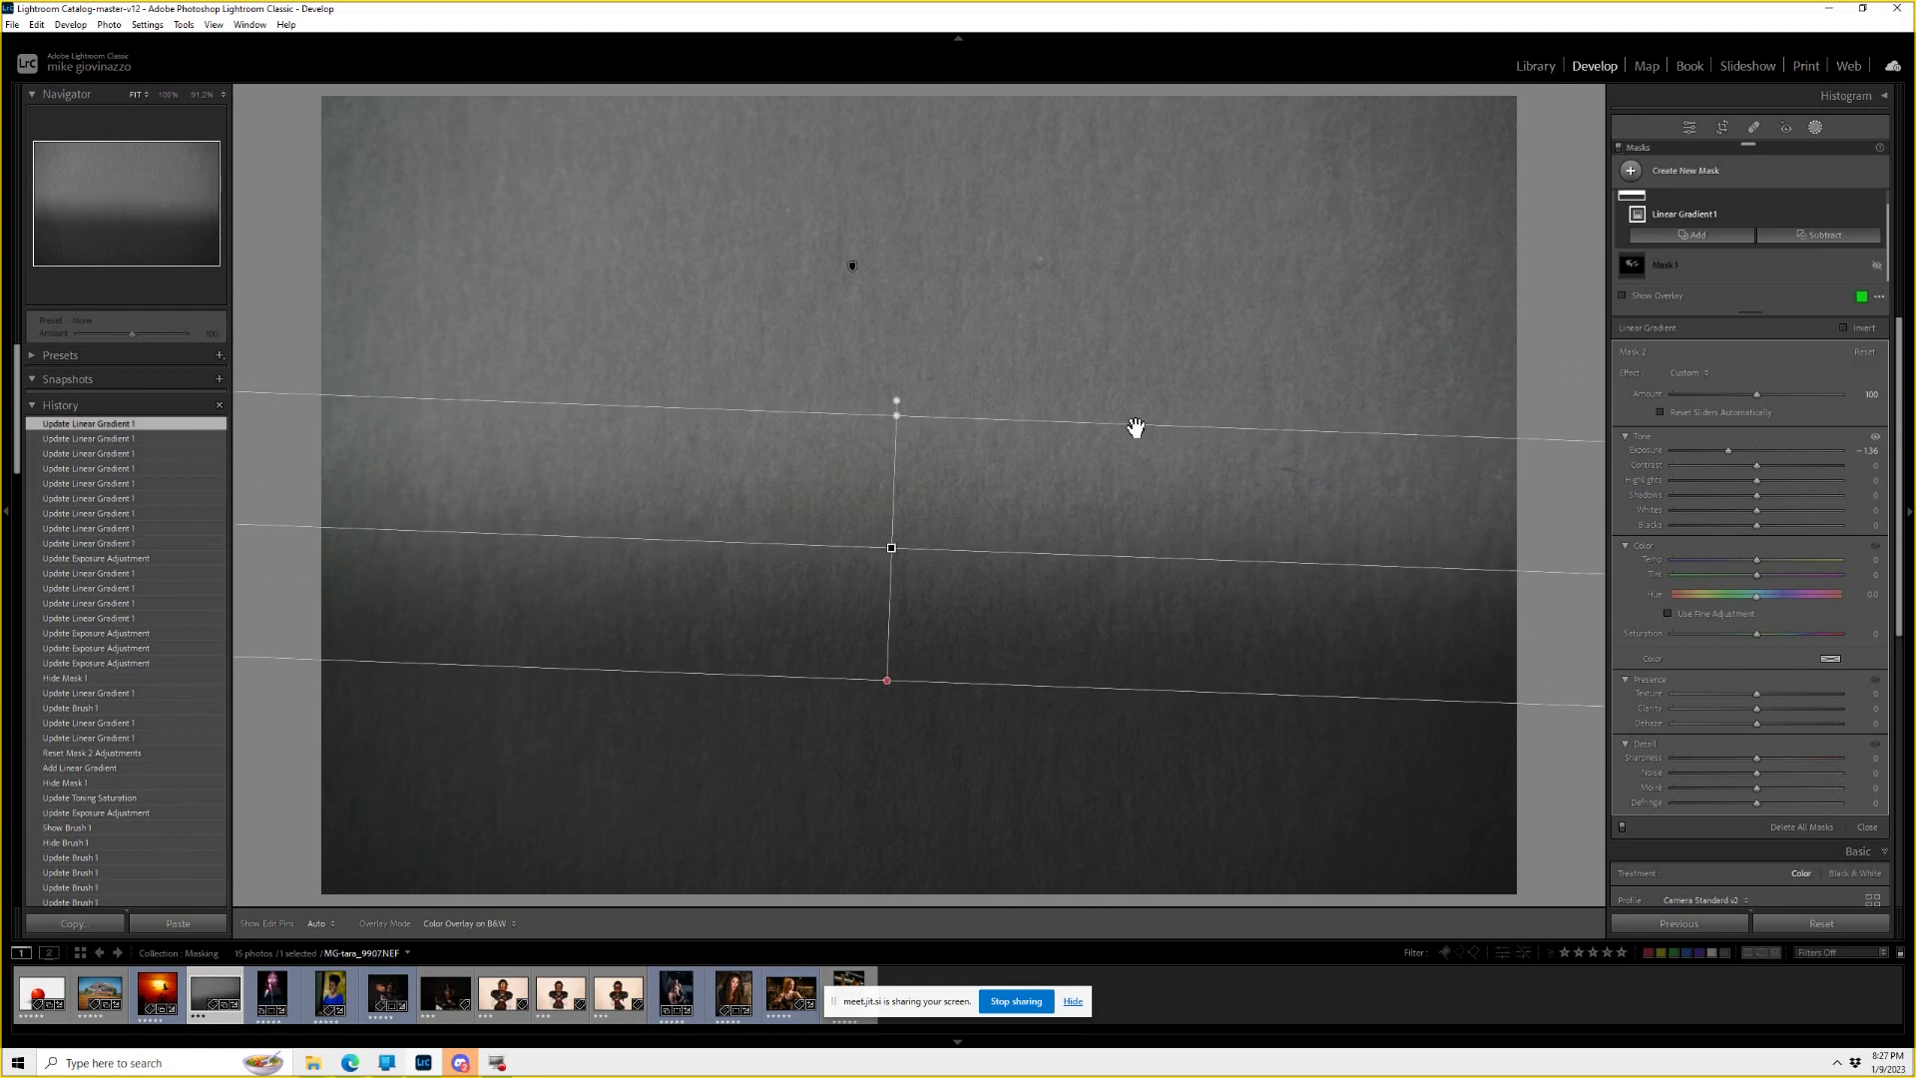
left_click(1034, 165)
left_click(1662, 166)
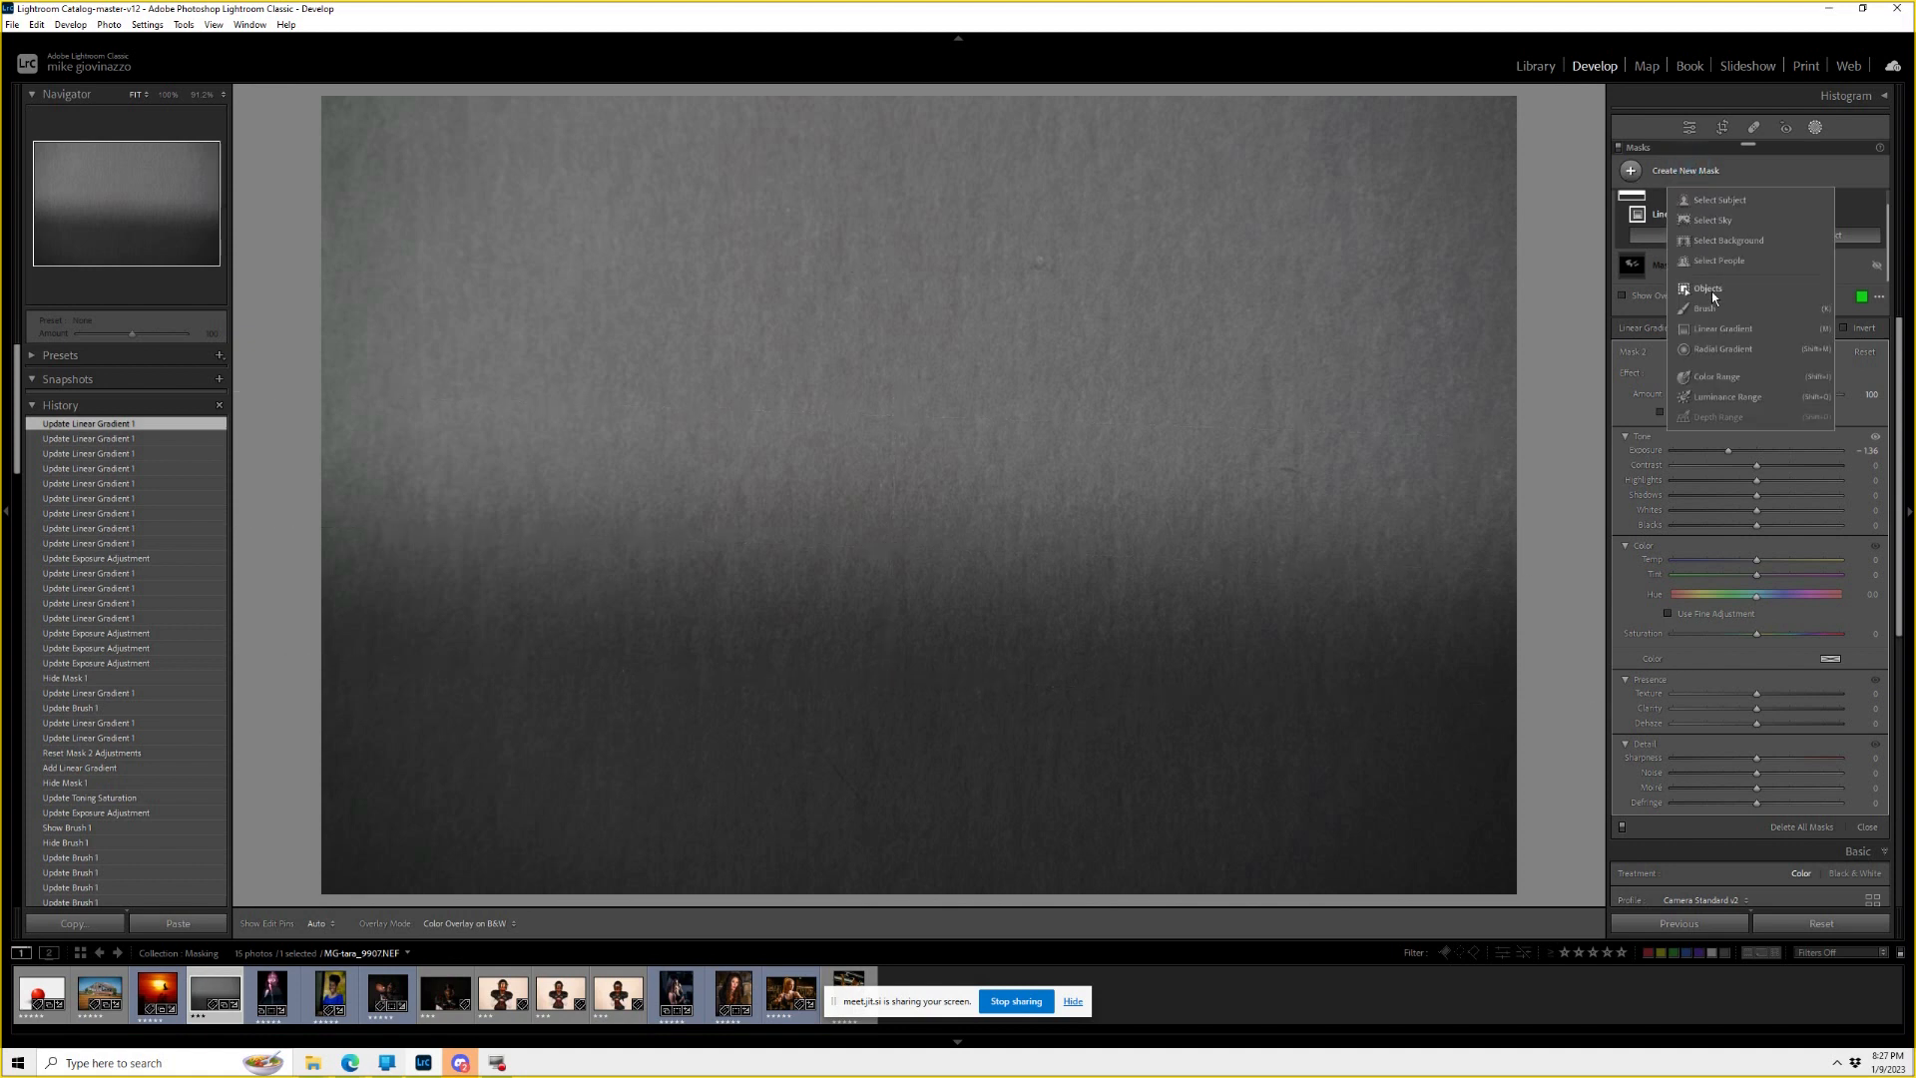
left_click(1721, 328)
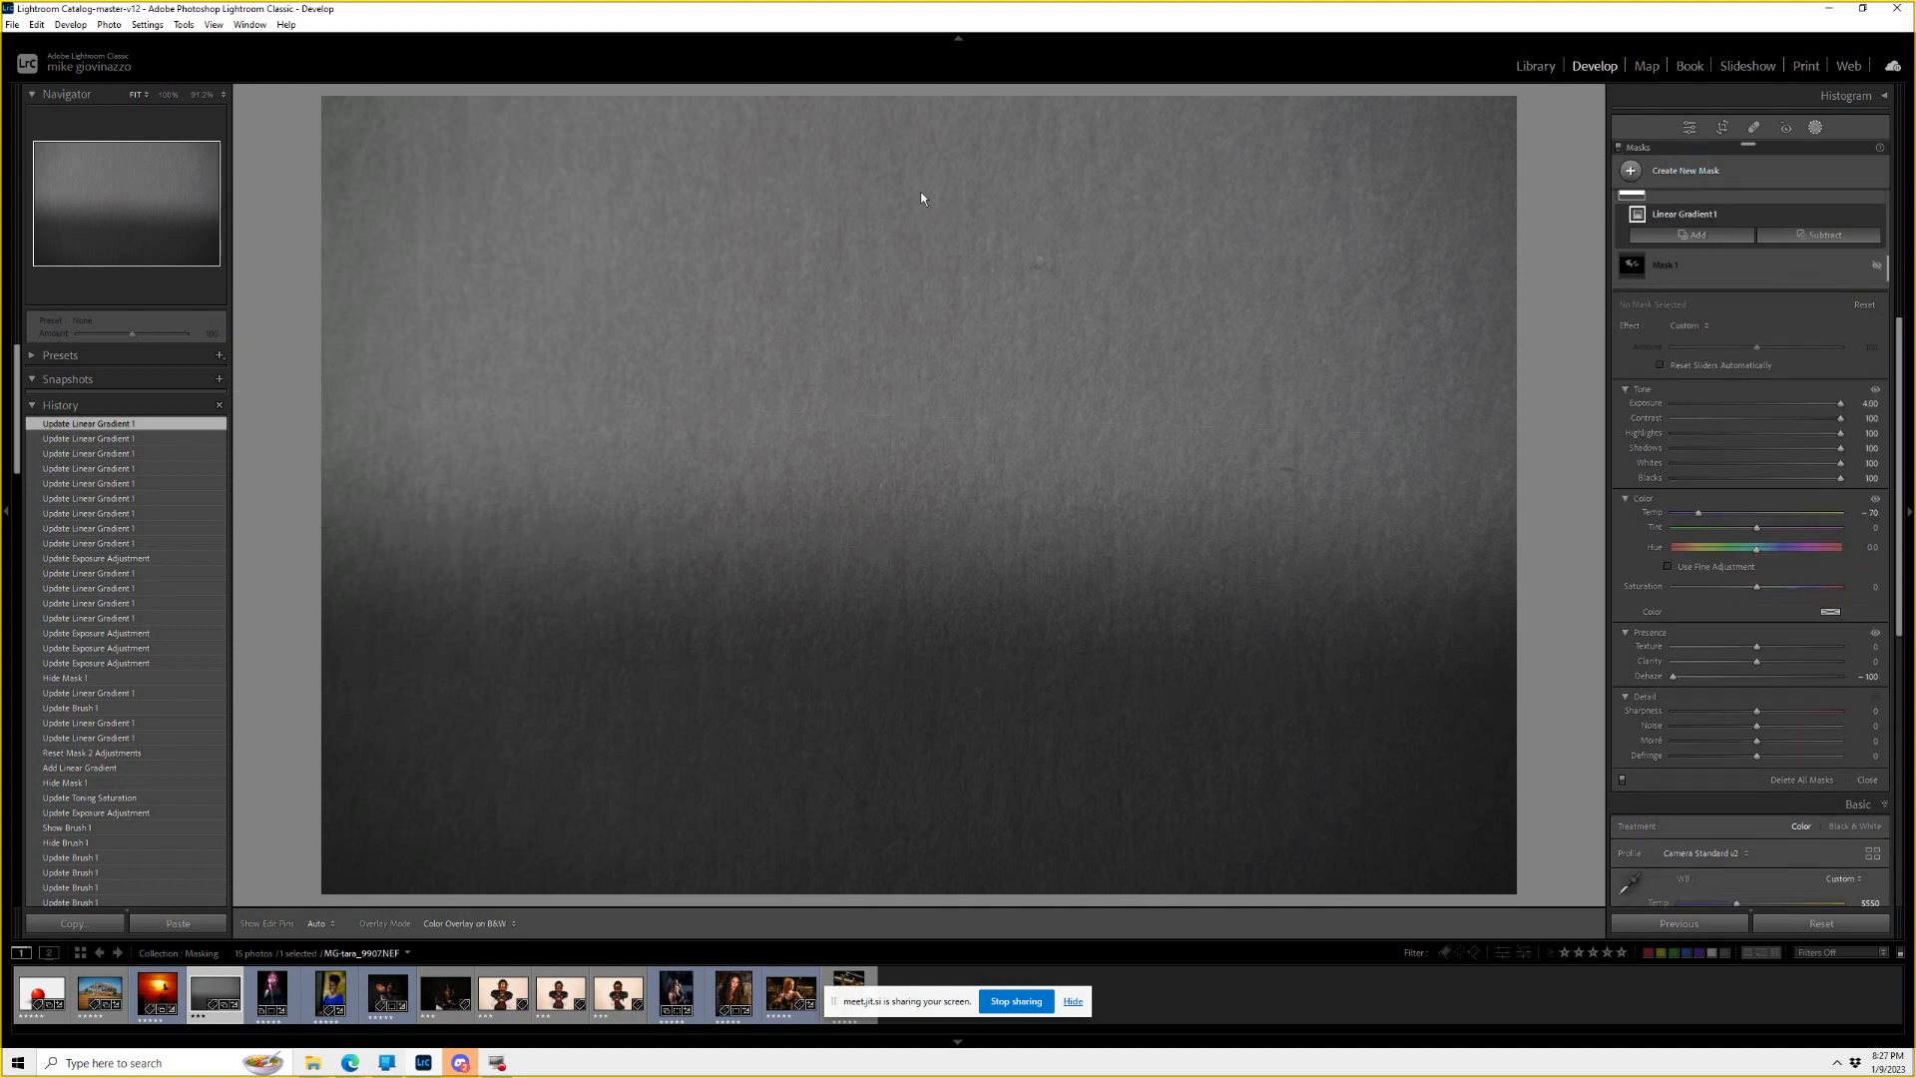
left_click_drag(927, 190, 949, 451)
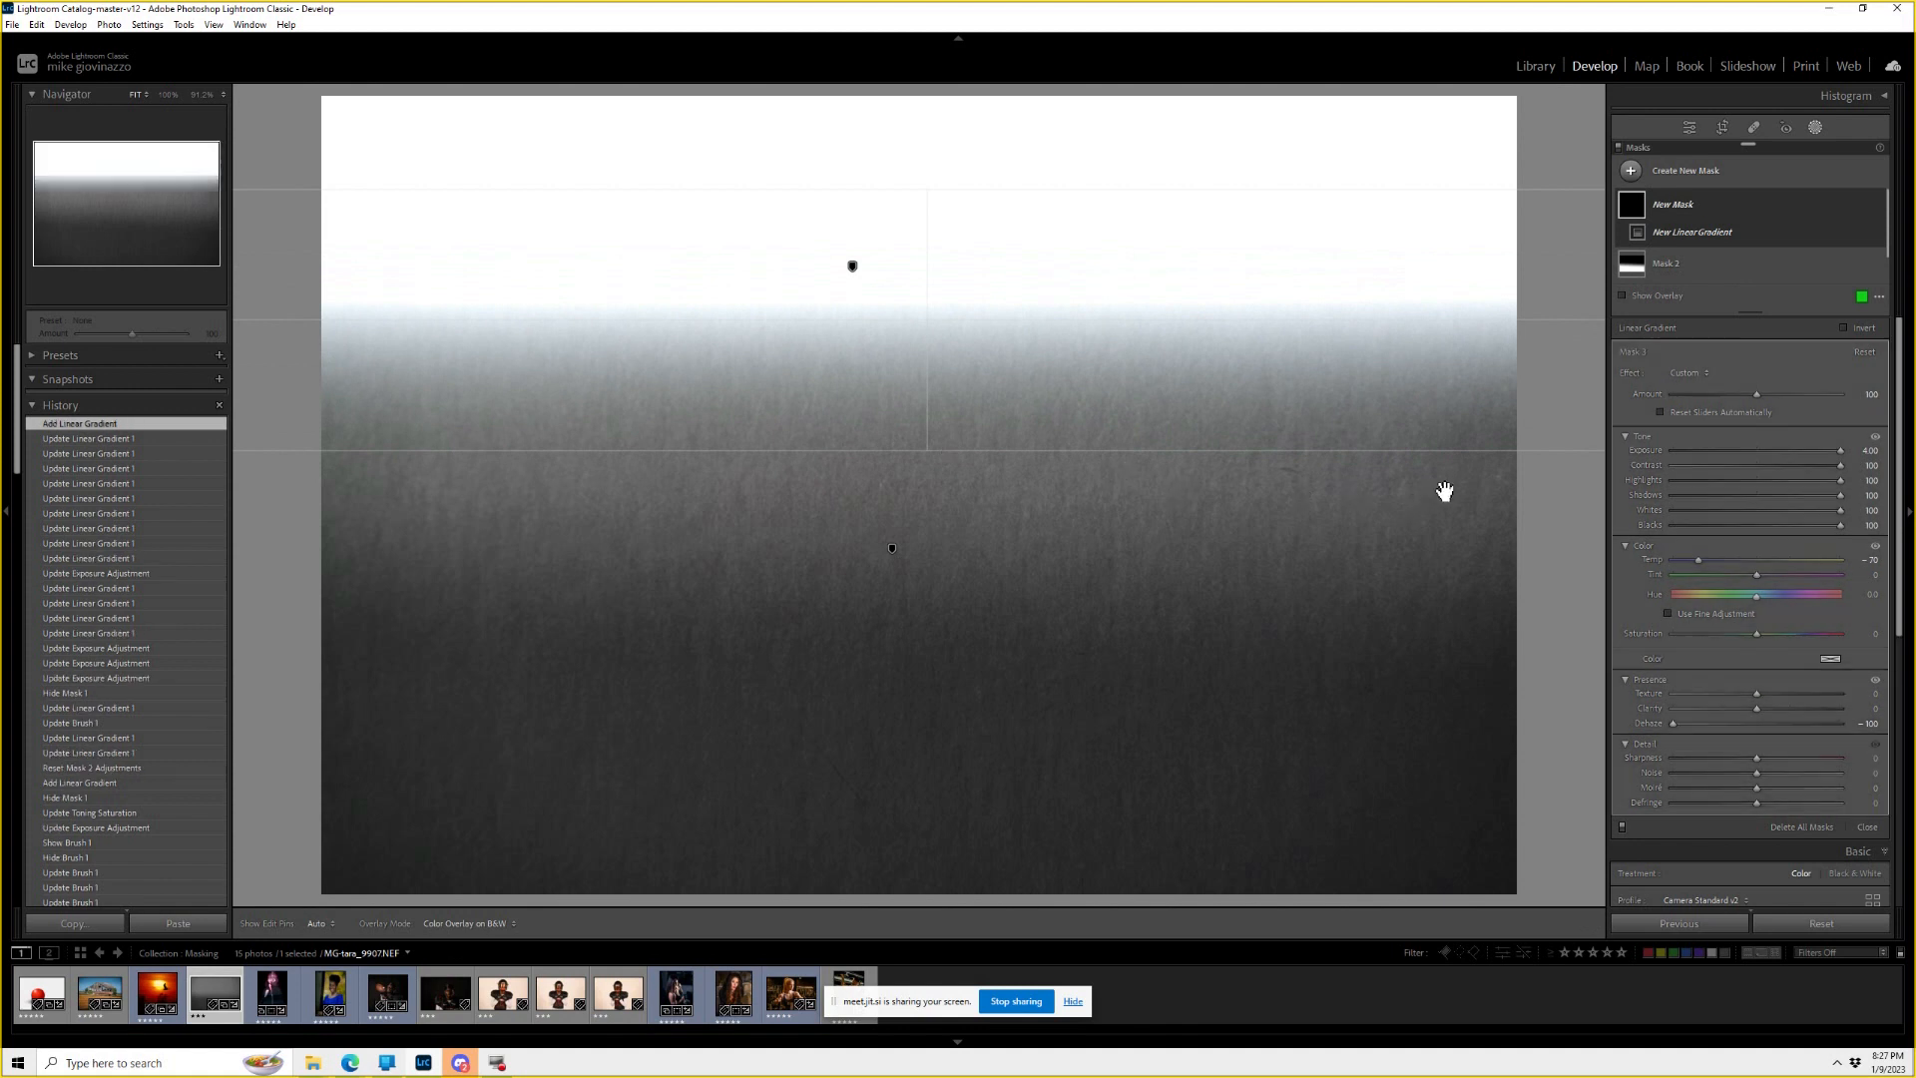
Add a vertical linear gradient mask fading in from the image's right side, and move it closer to the right edge.
left_click(1682, 173)
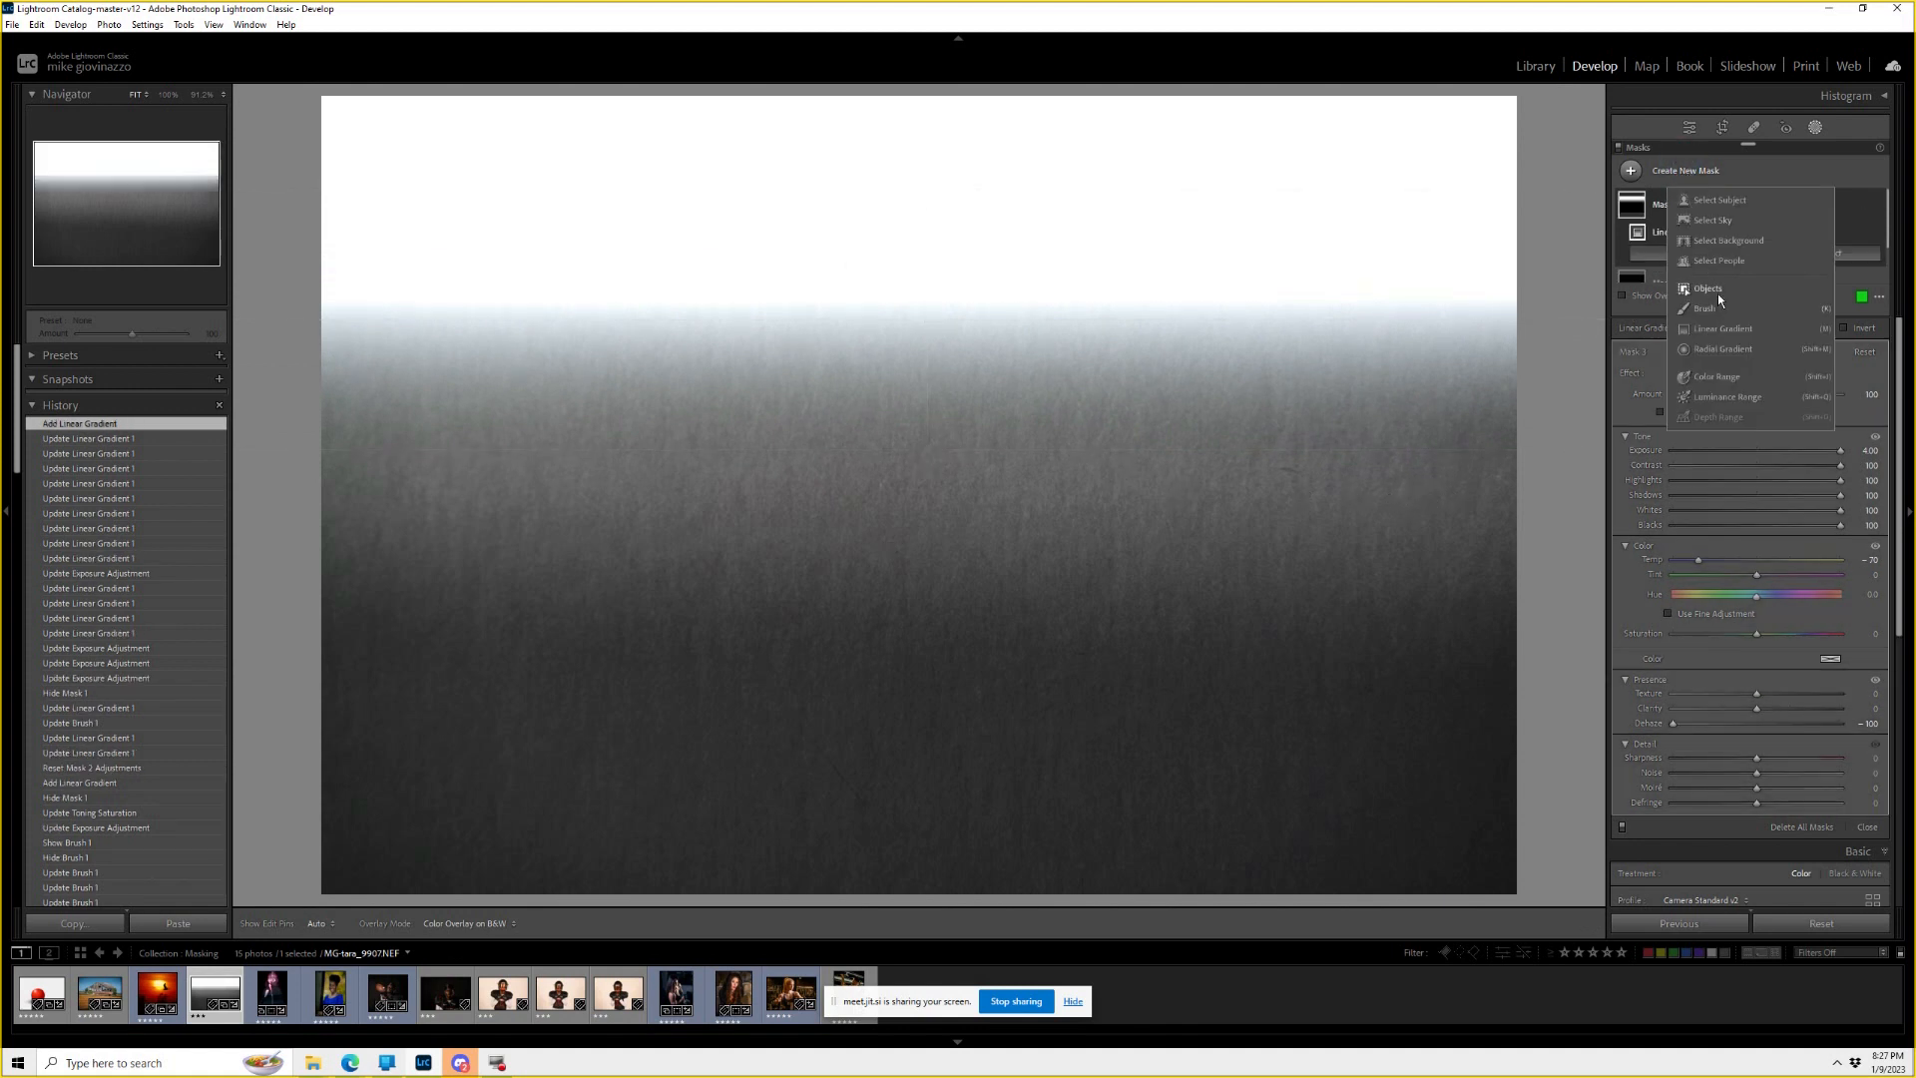
left_click(1721, 327)
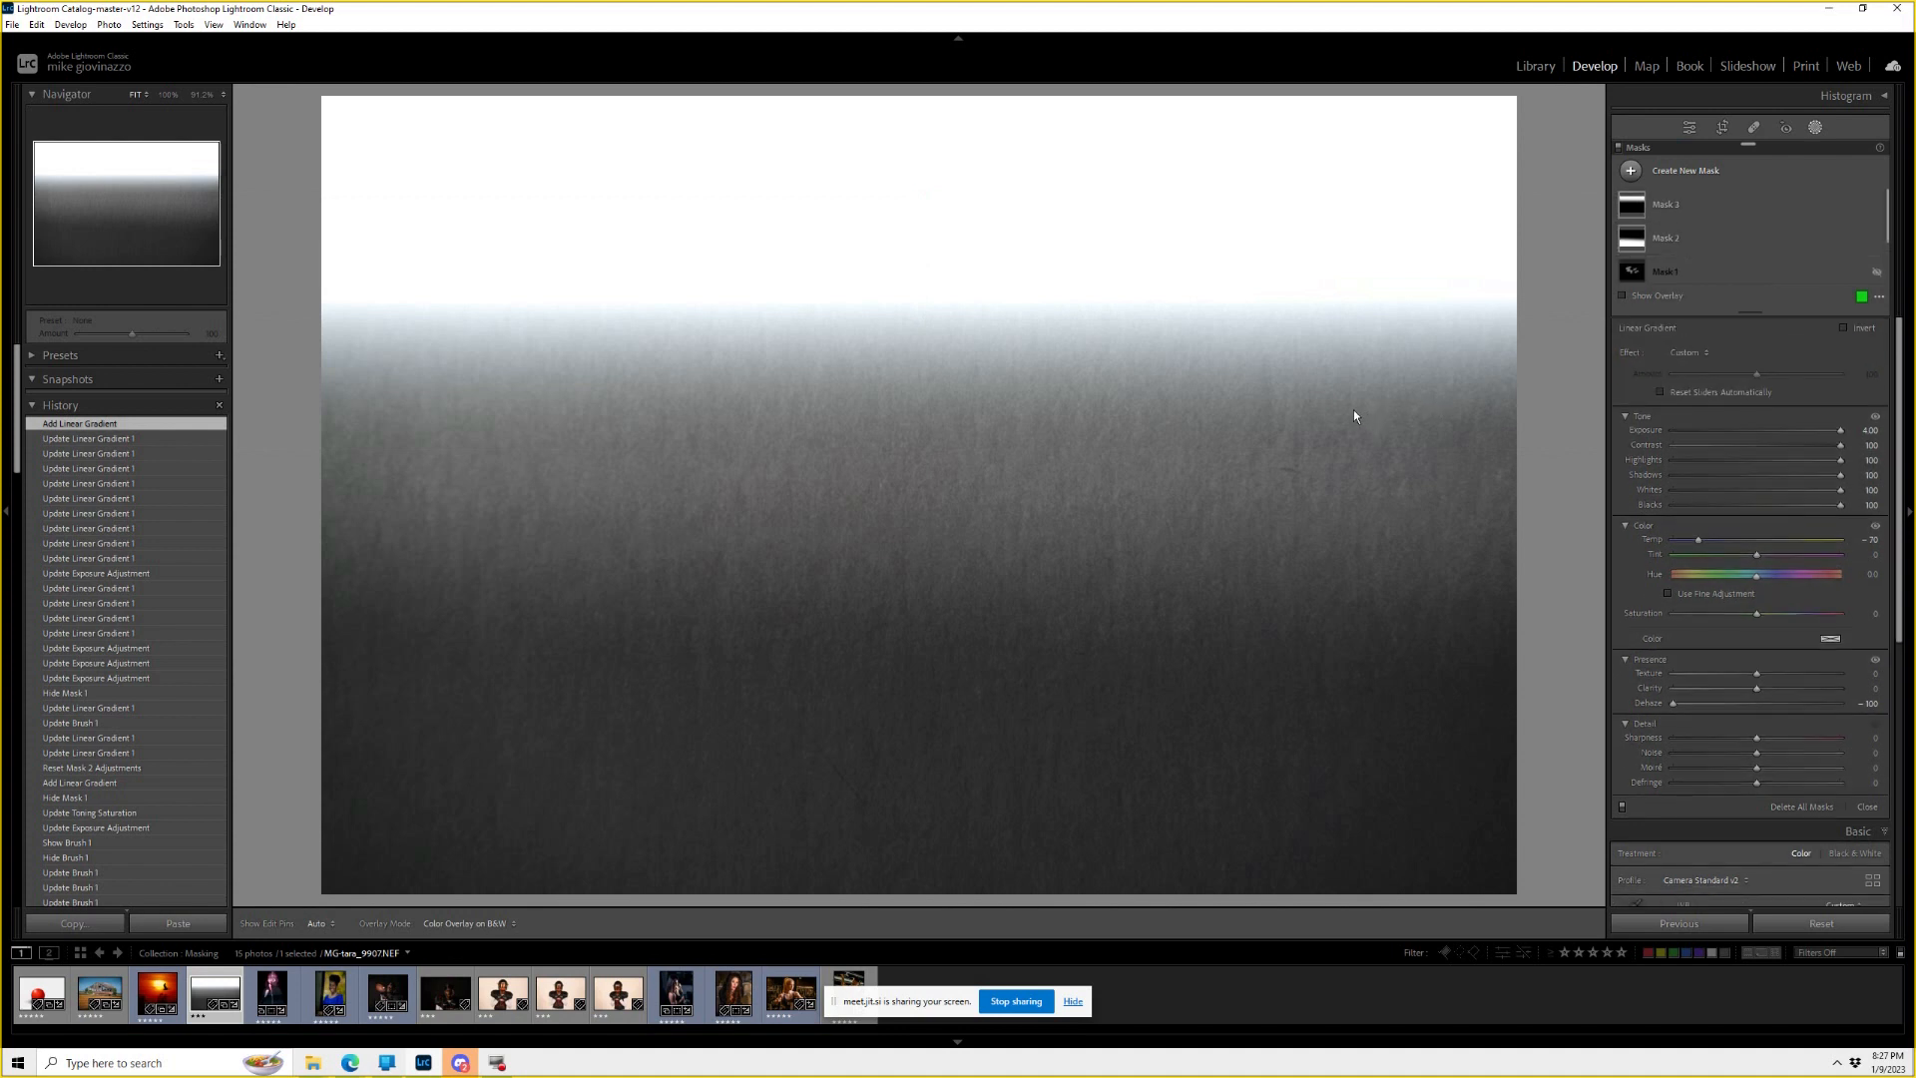
left_click_drag(1355, 420, 1068, 459)
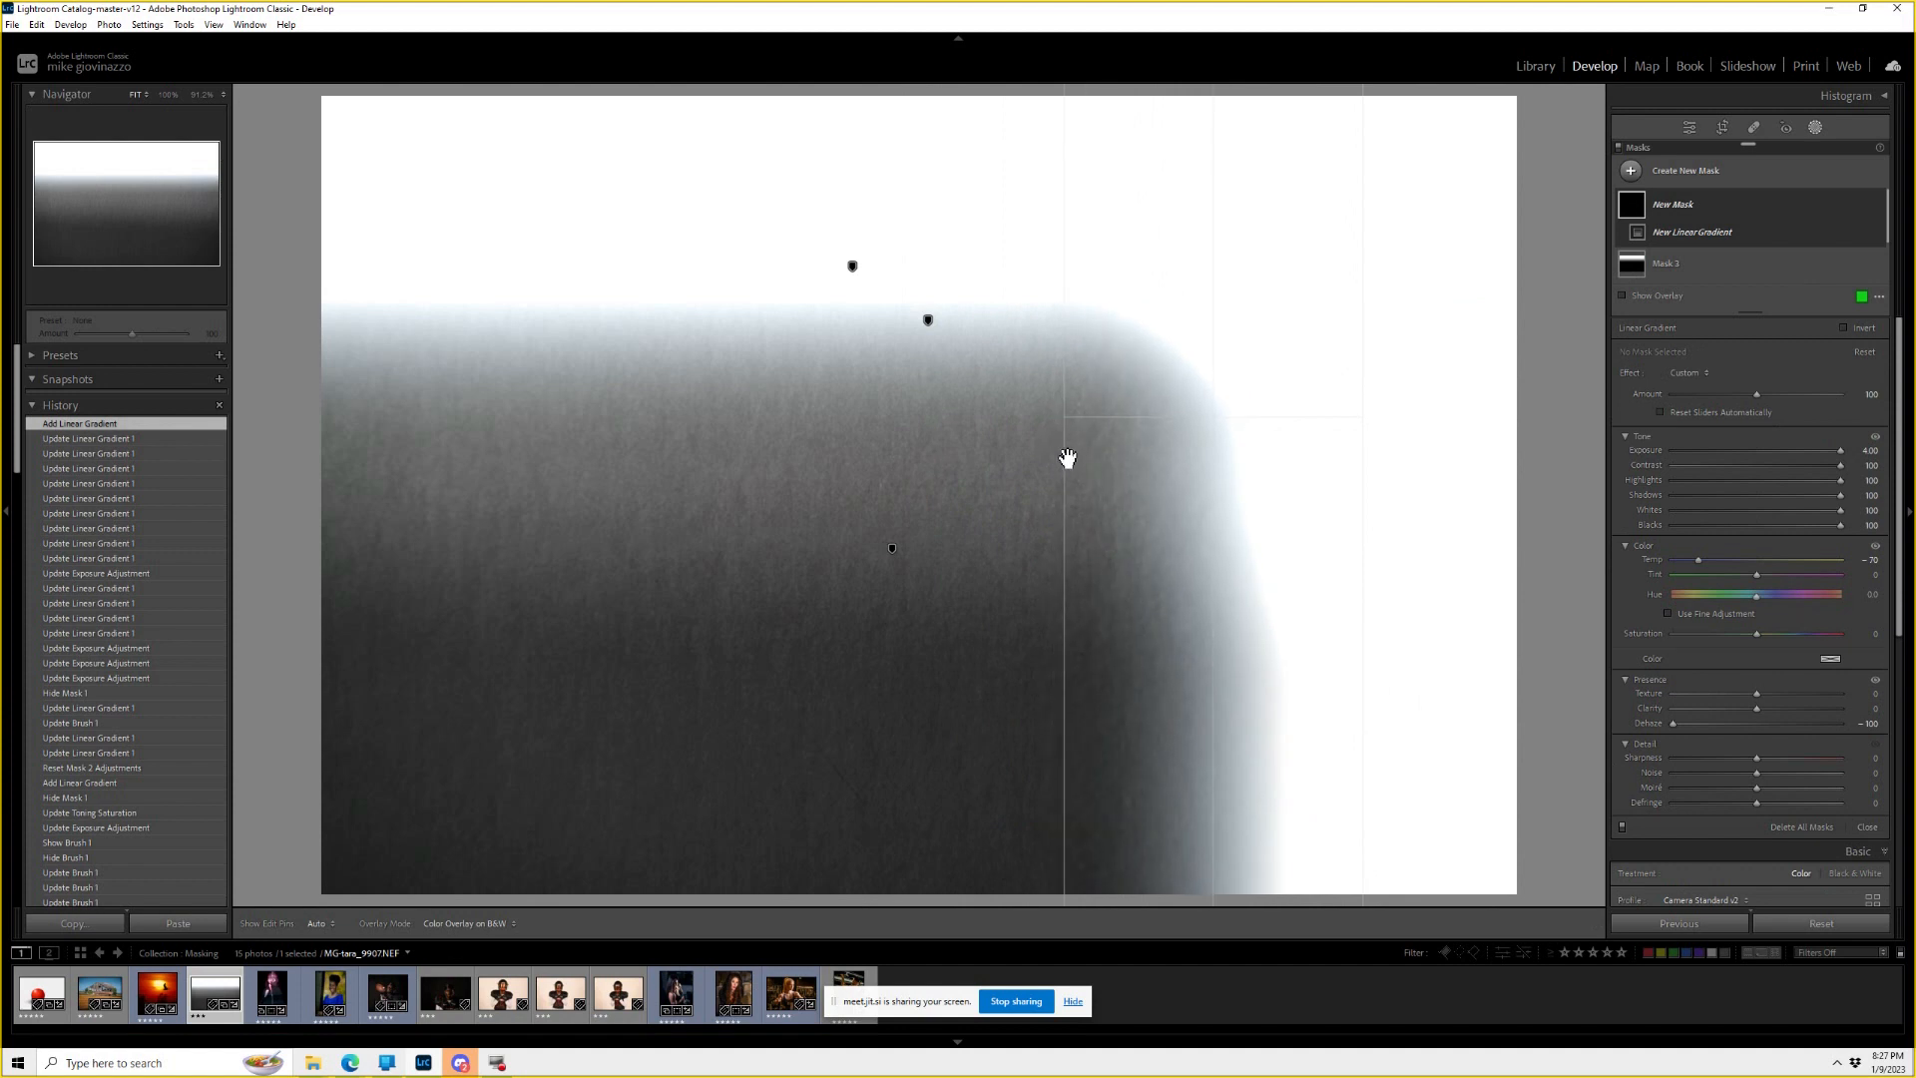
left_click_drag(1068, 458, 1074, 445)
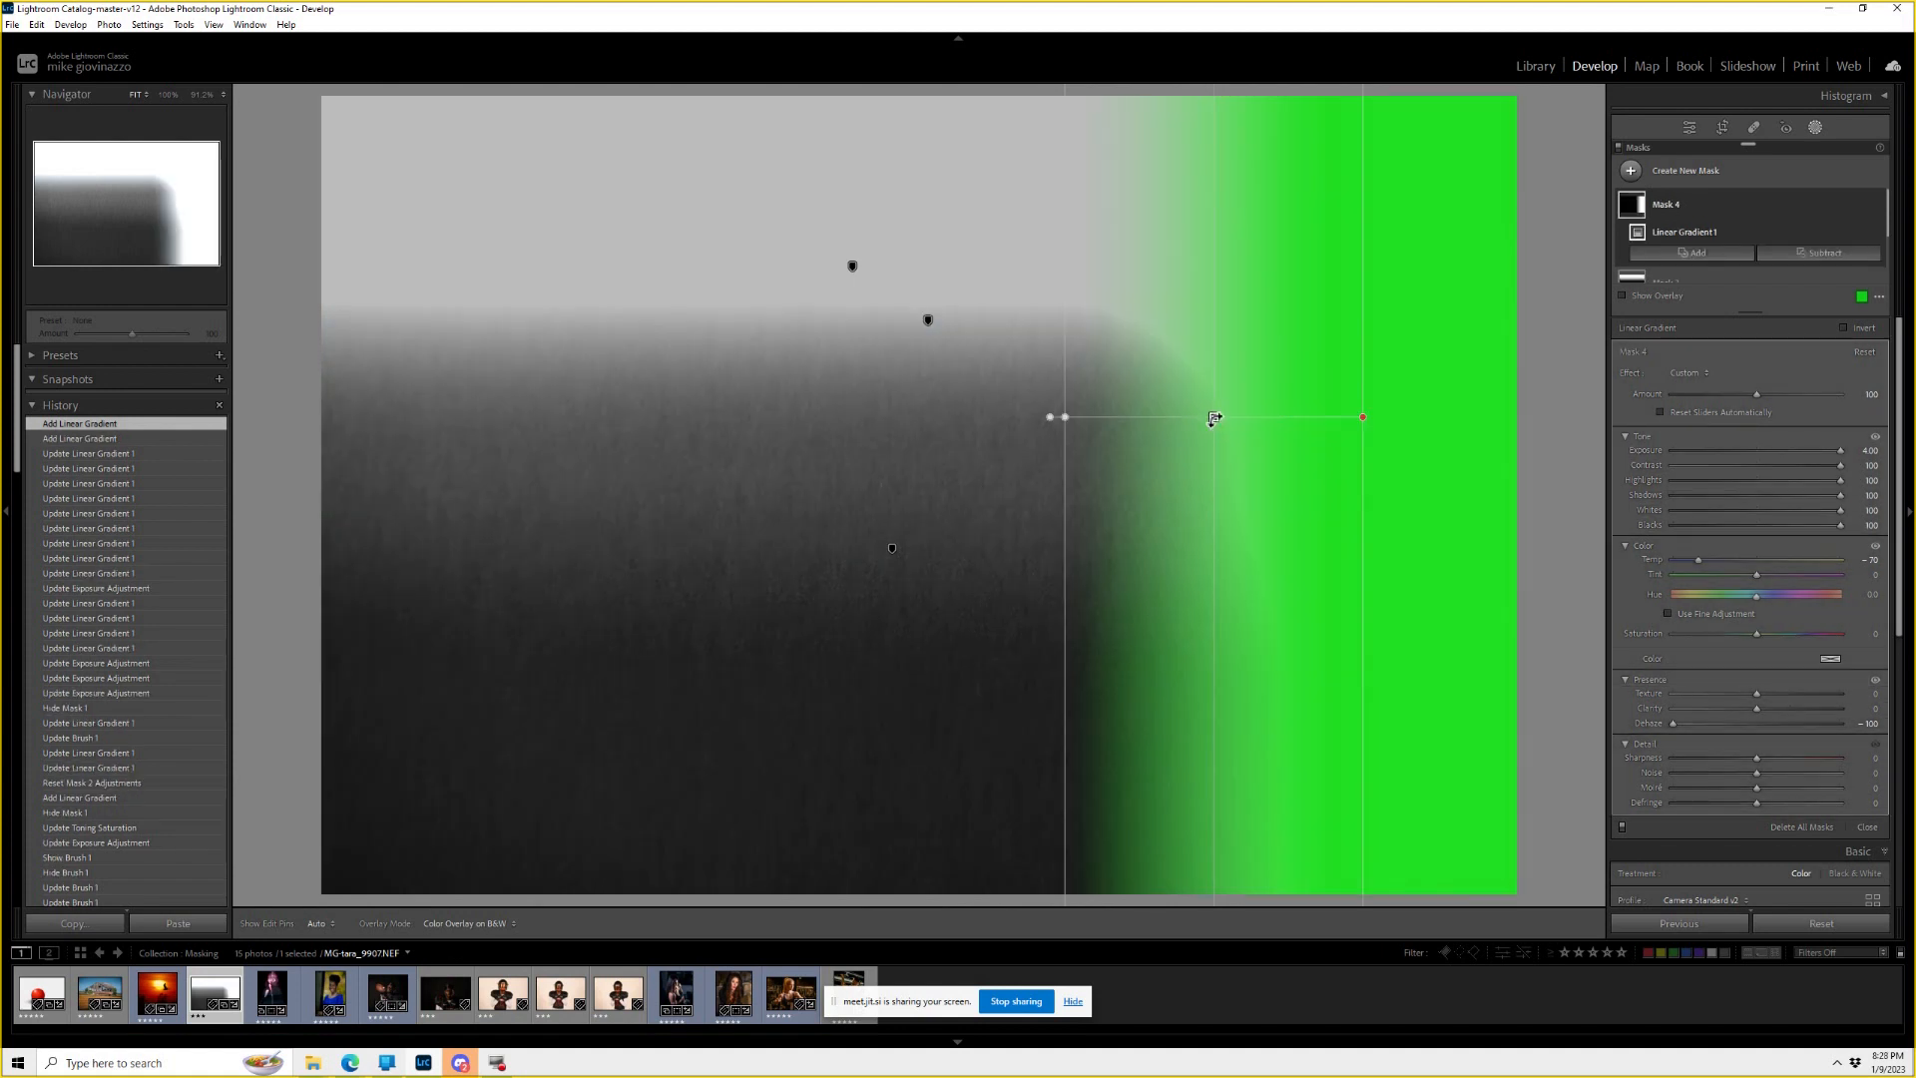
left_click_drag(1216, 418, 1320, 405)
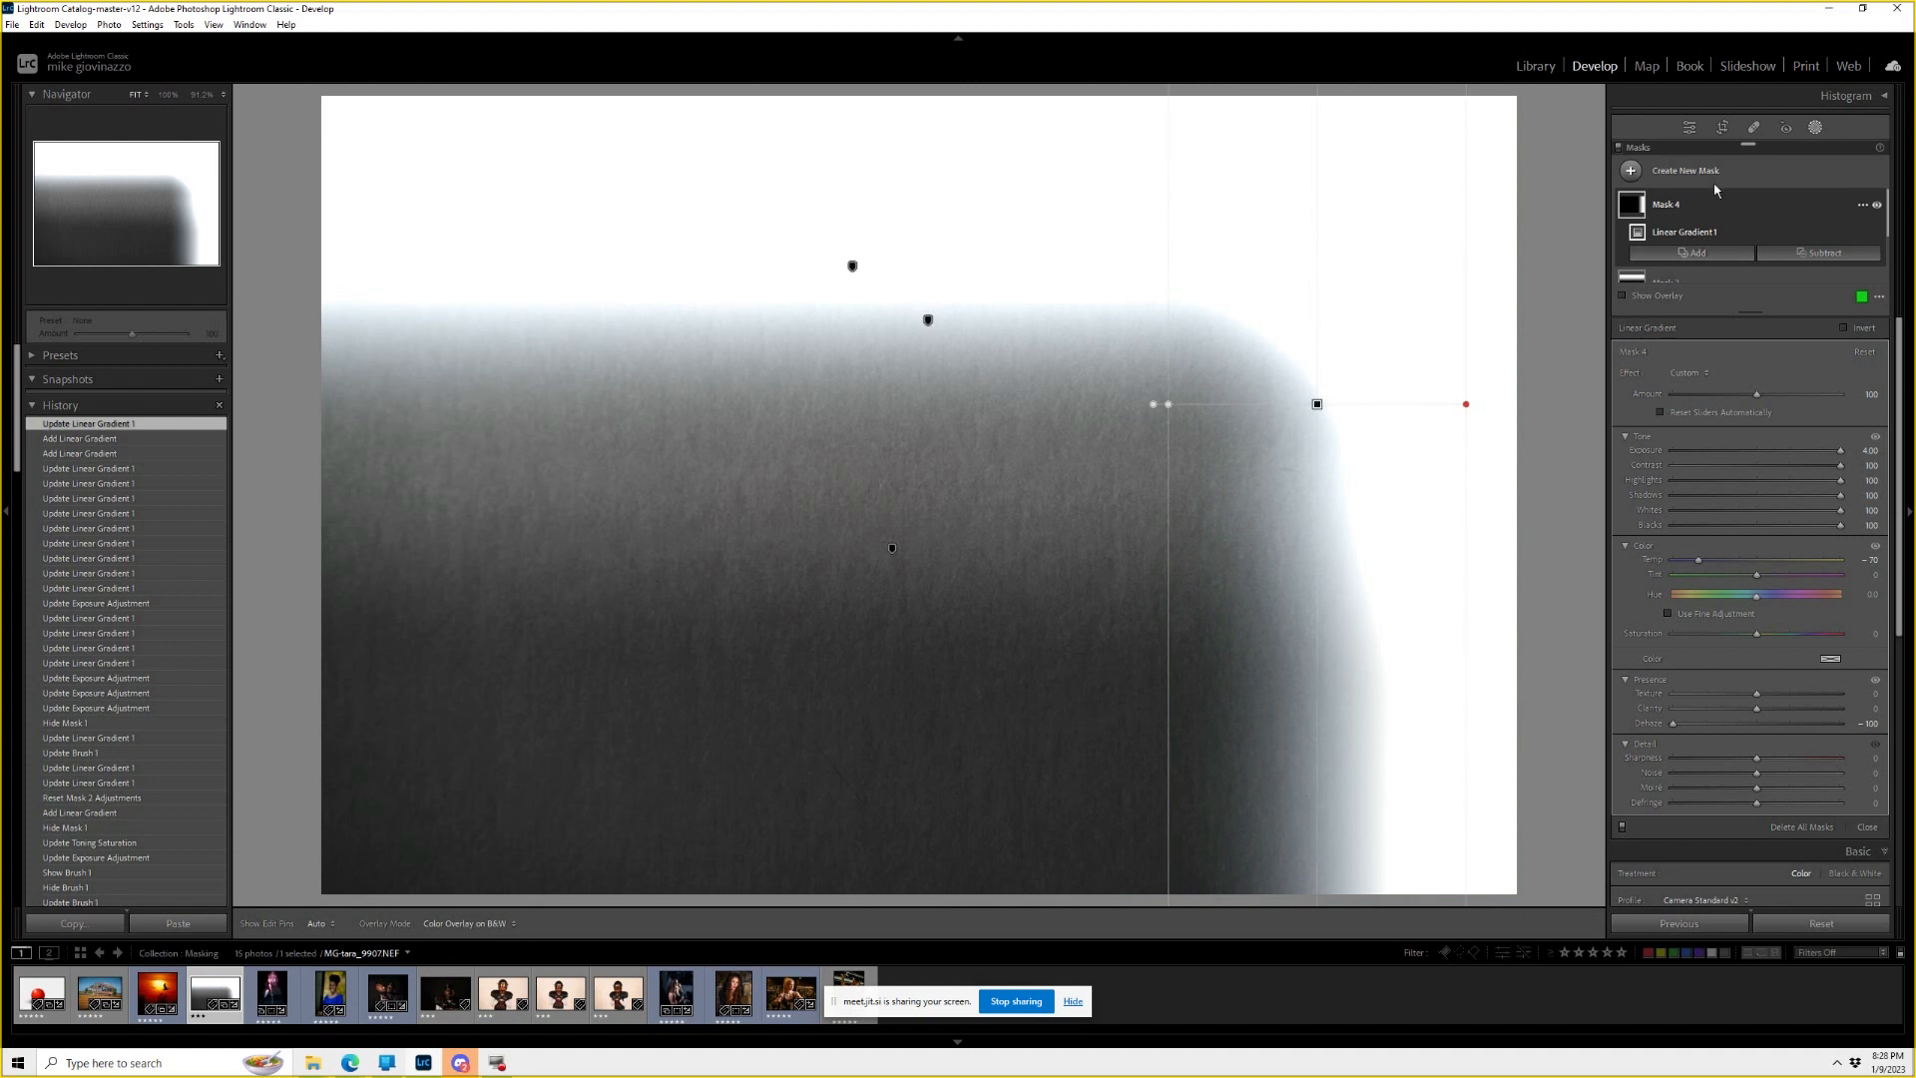
Float the mask list over the image, and set Mask 4's exposure to -4.00 and its contrast, highlights and shadows to -100.
left_click_drag(1798, 152, 1510, 76)
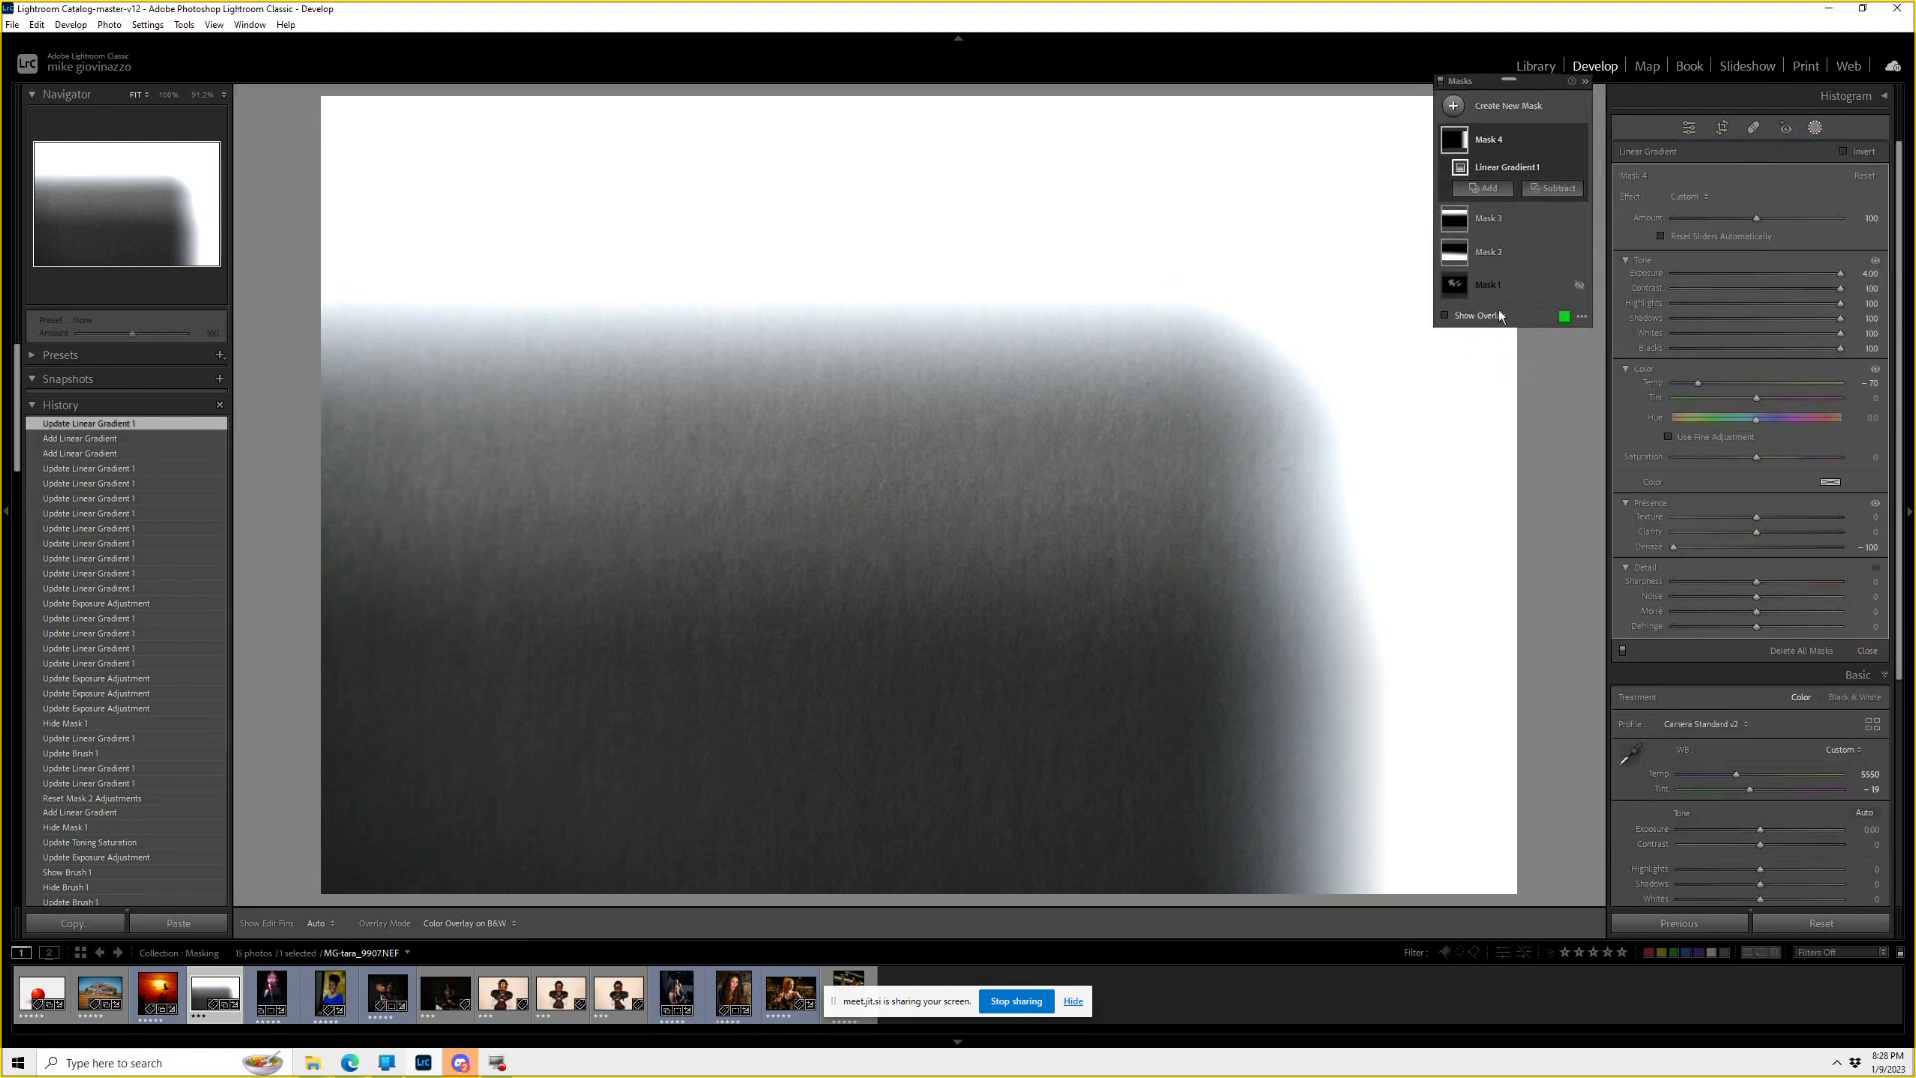
mouse_move(1462, 140)
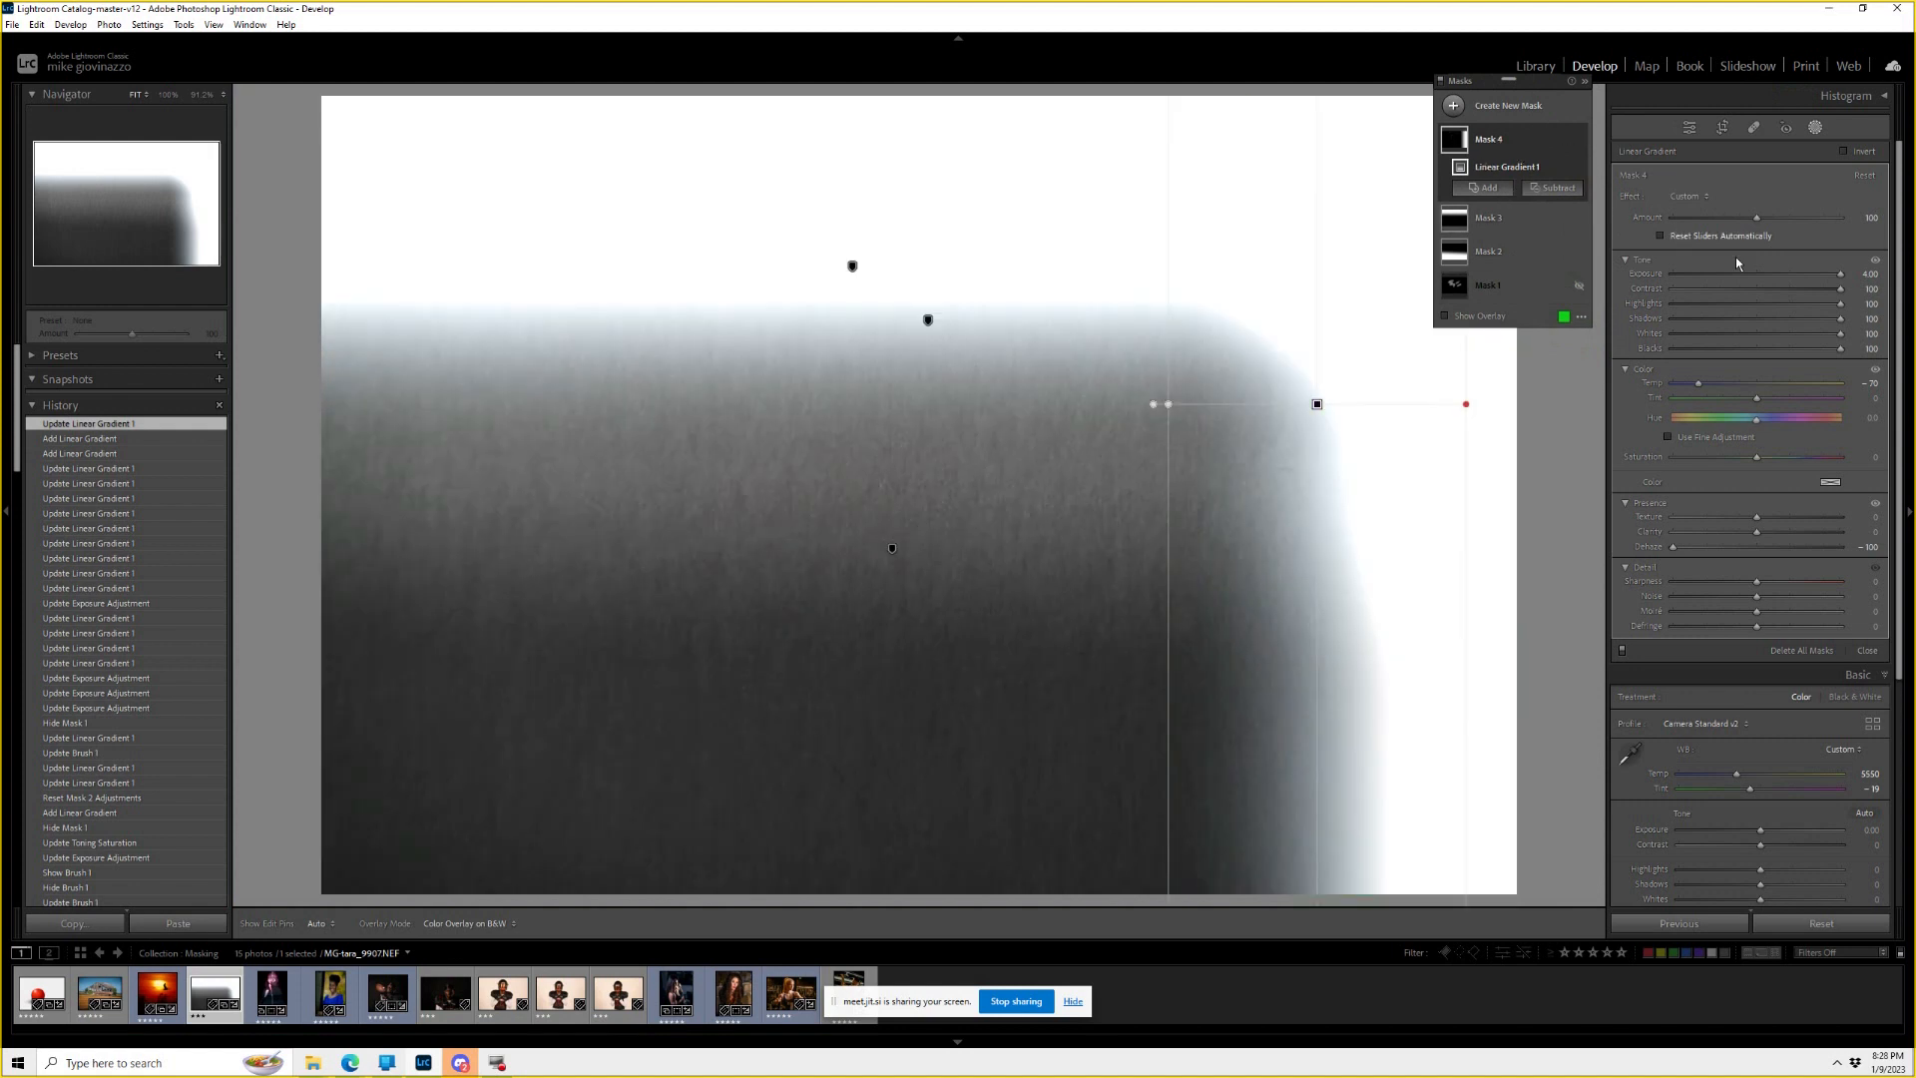
left_click_drag(1842, 273, 1595, 290)
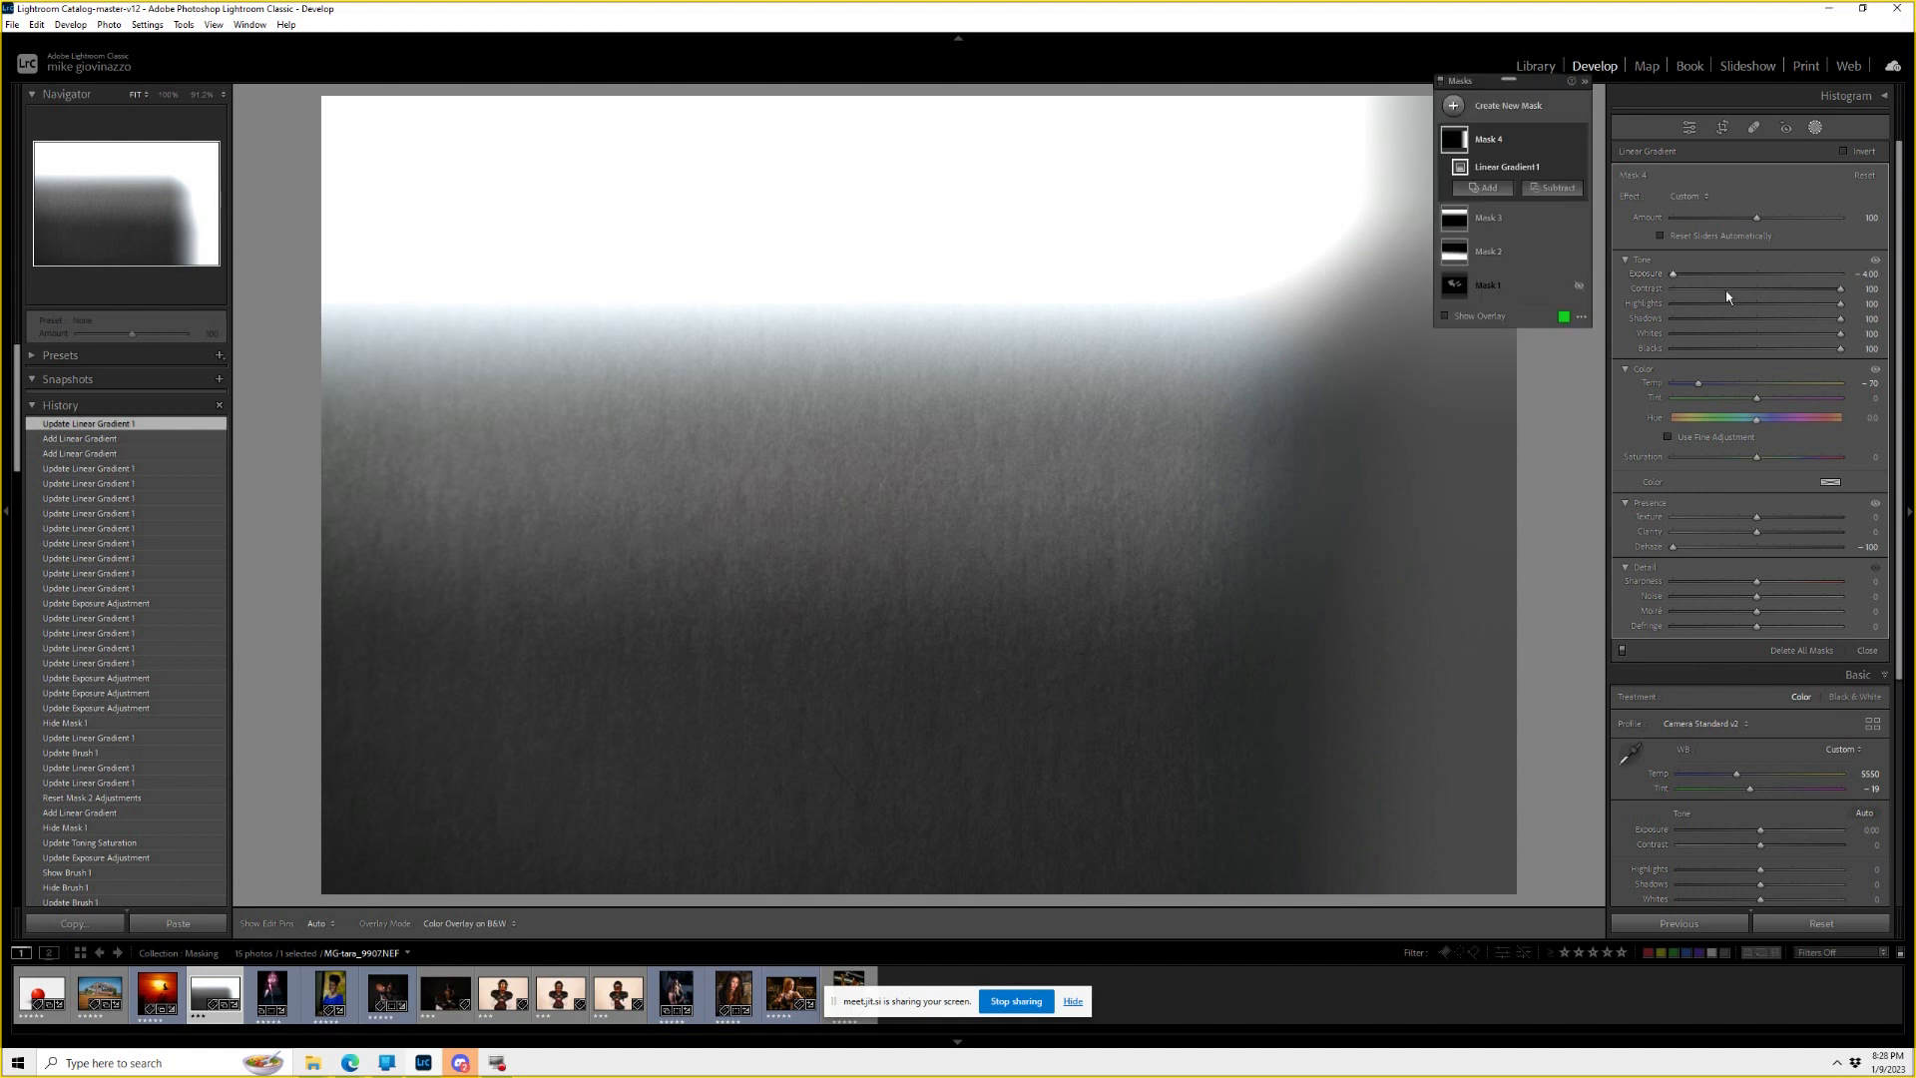
left_click_drag(1842, 289, 1575, 338)
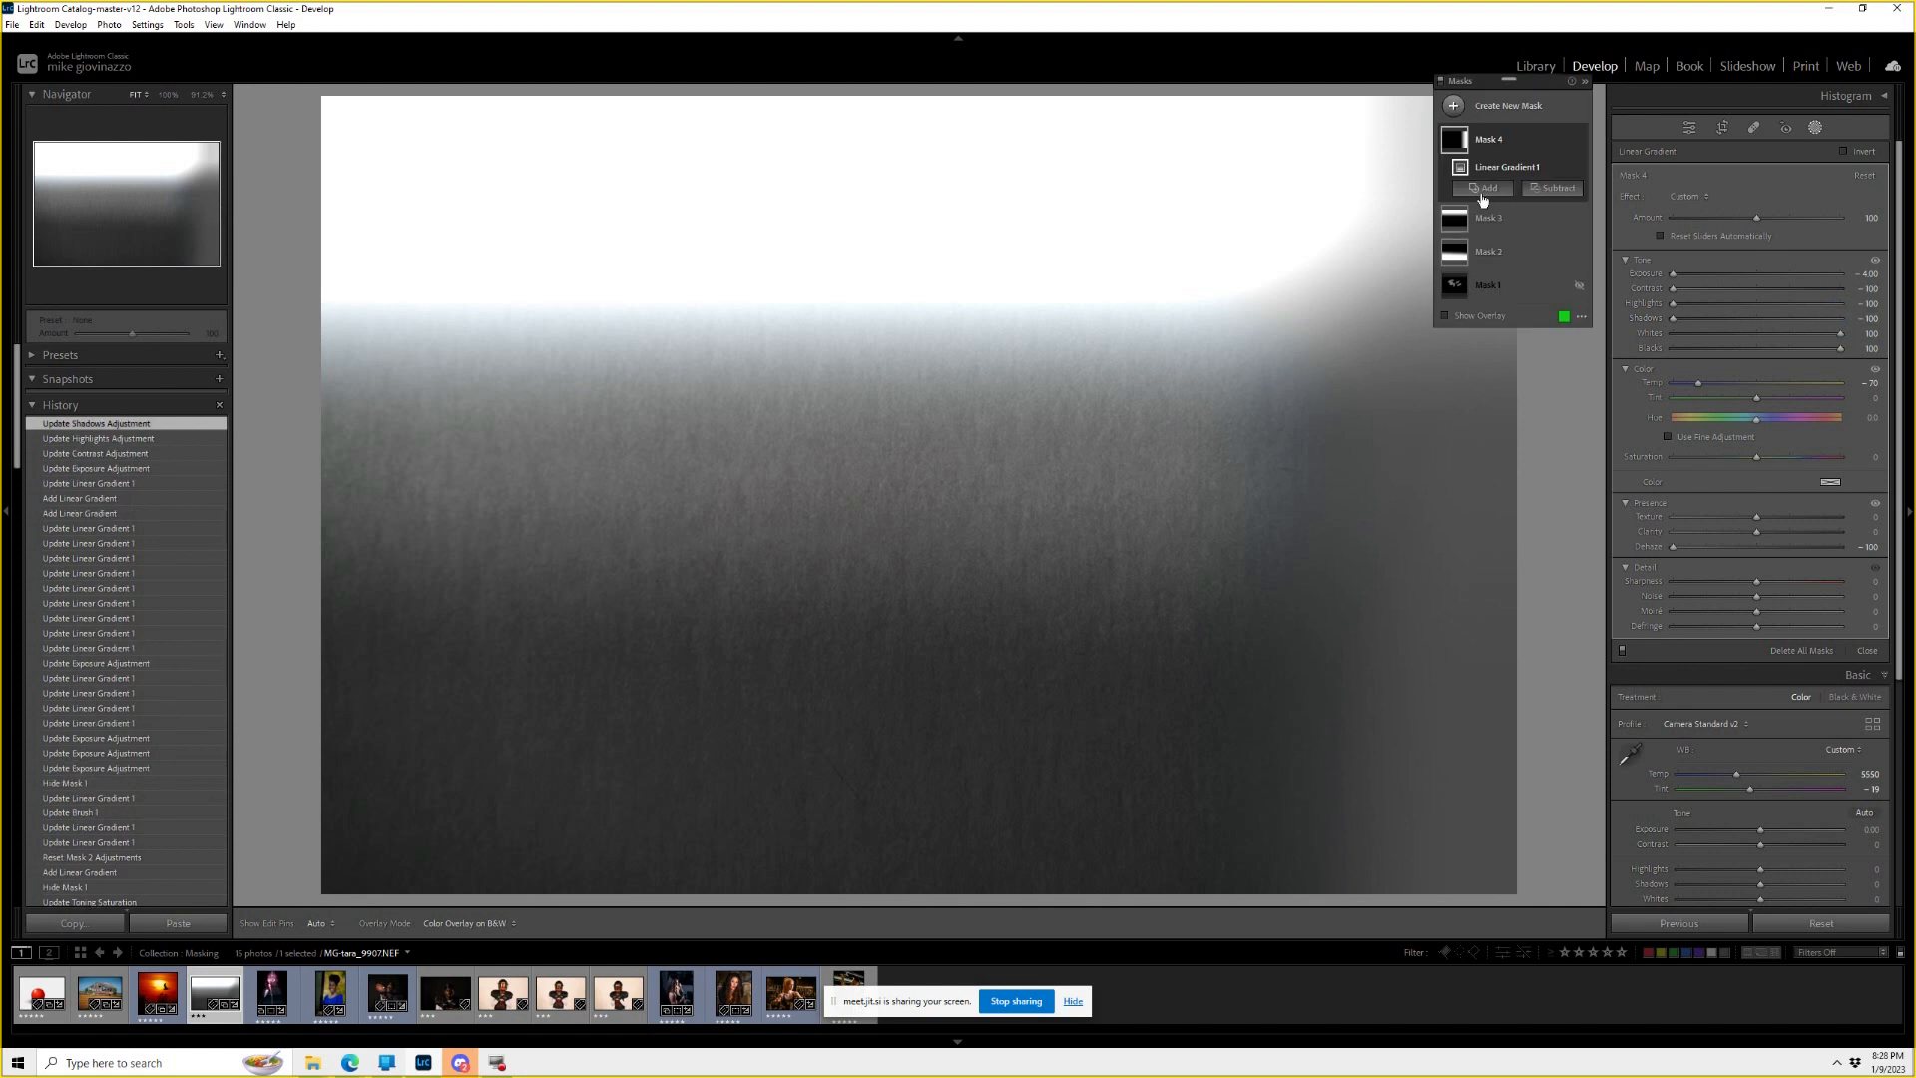
Hide Mask 3 and Mask 2, and move the vertical gradient slightly toward the image's center.
left_click(1579, 217)
left_click(1579, 252)
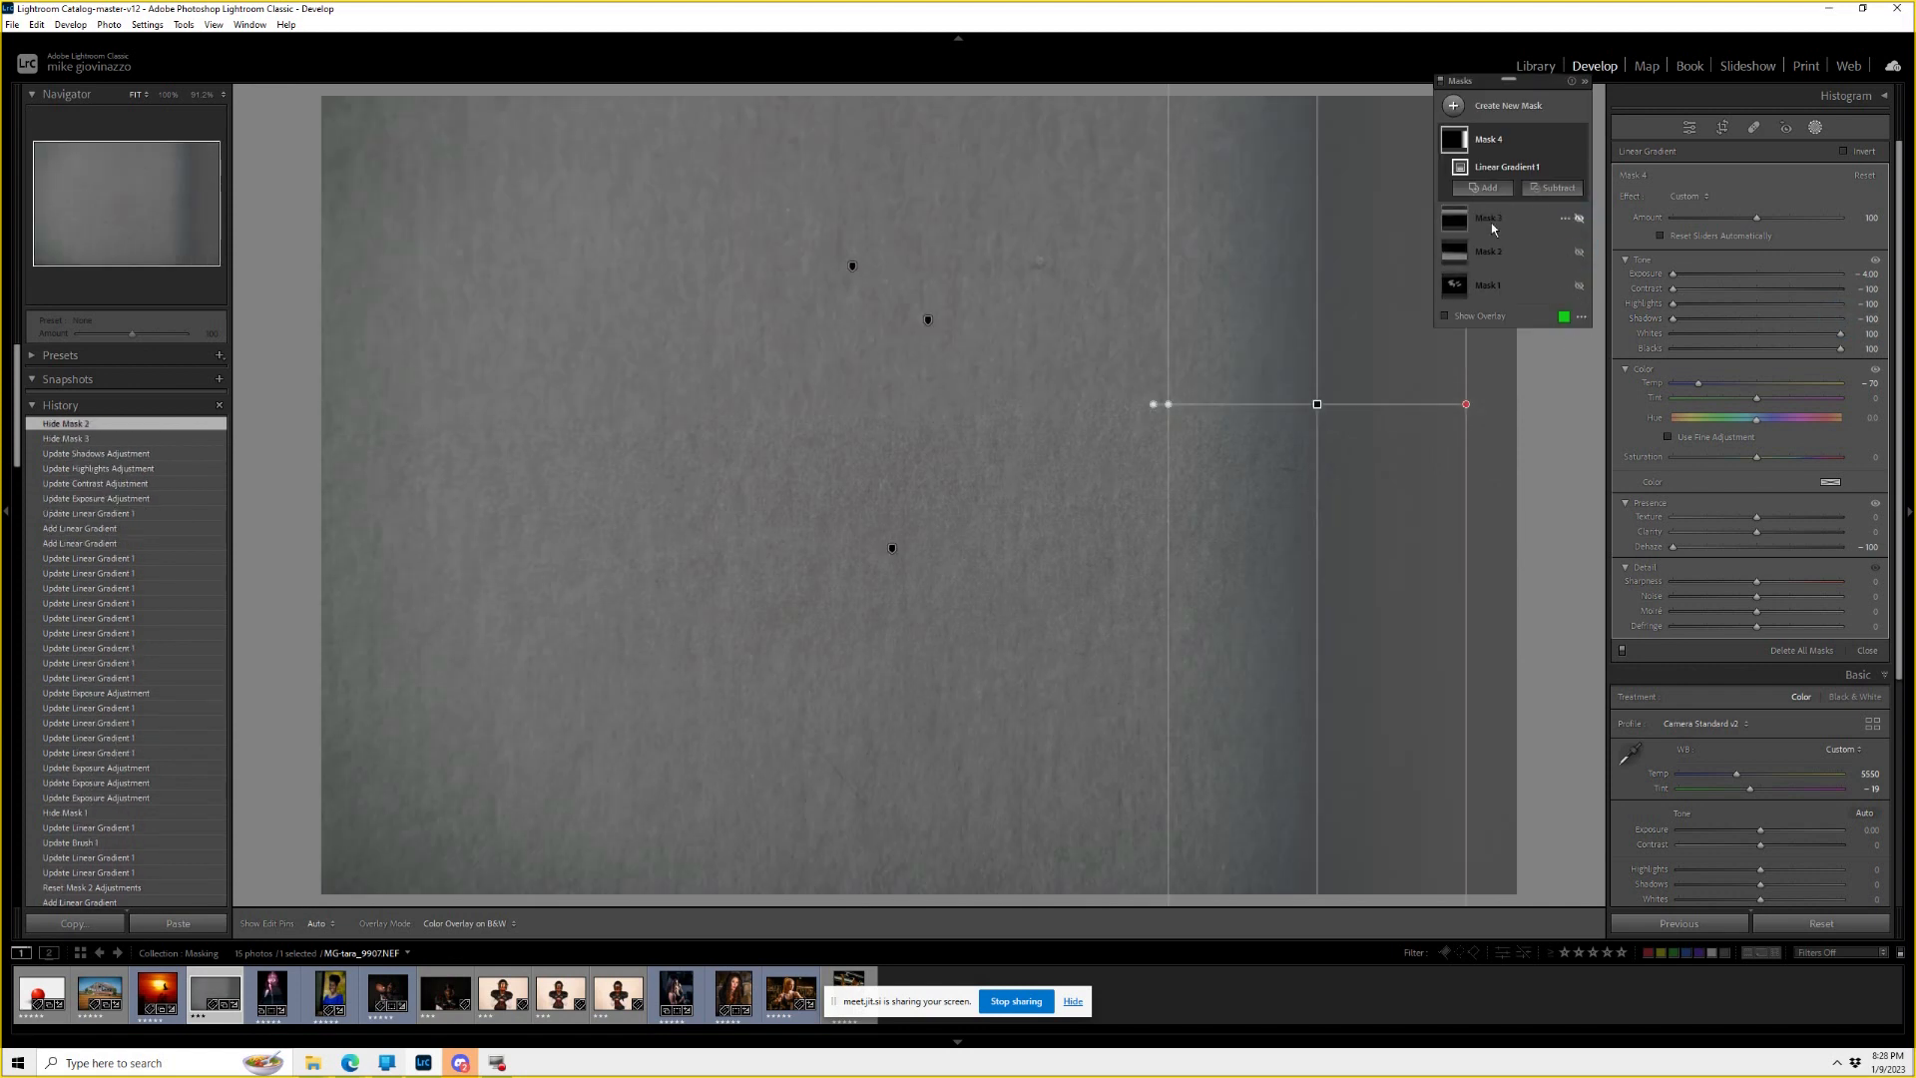
mouse_move(1317, 404)
left_mouse_down()
mouse_move(1262, 411)
mouse_move(1283, 407)
left_mouse_up()
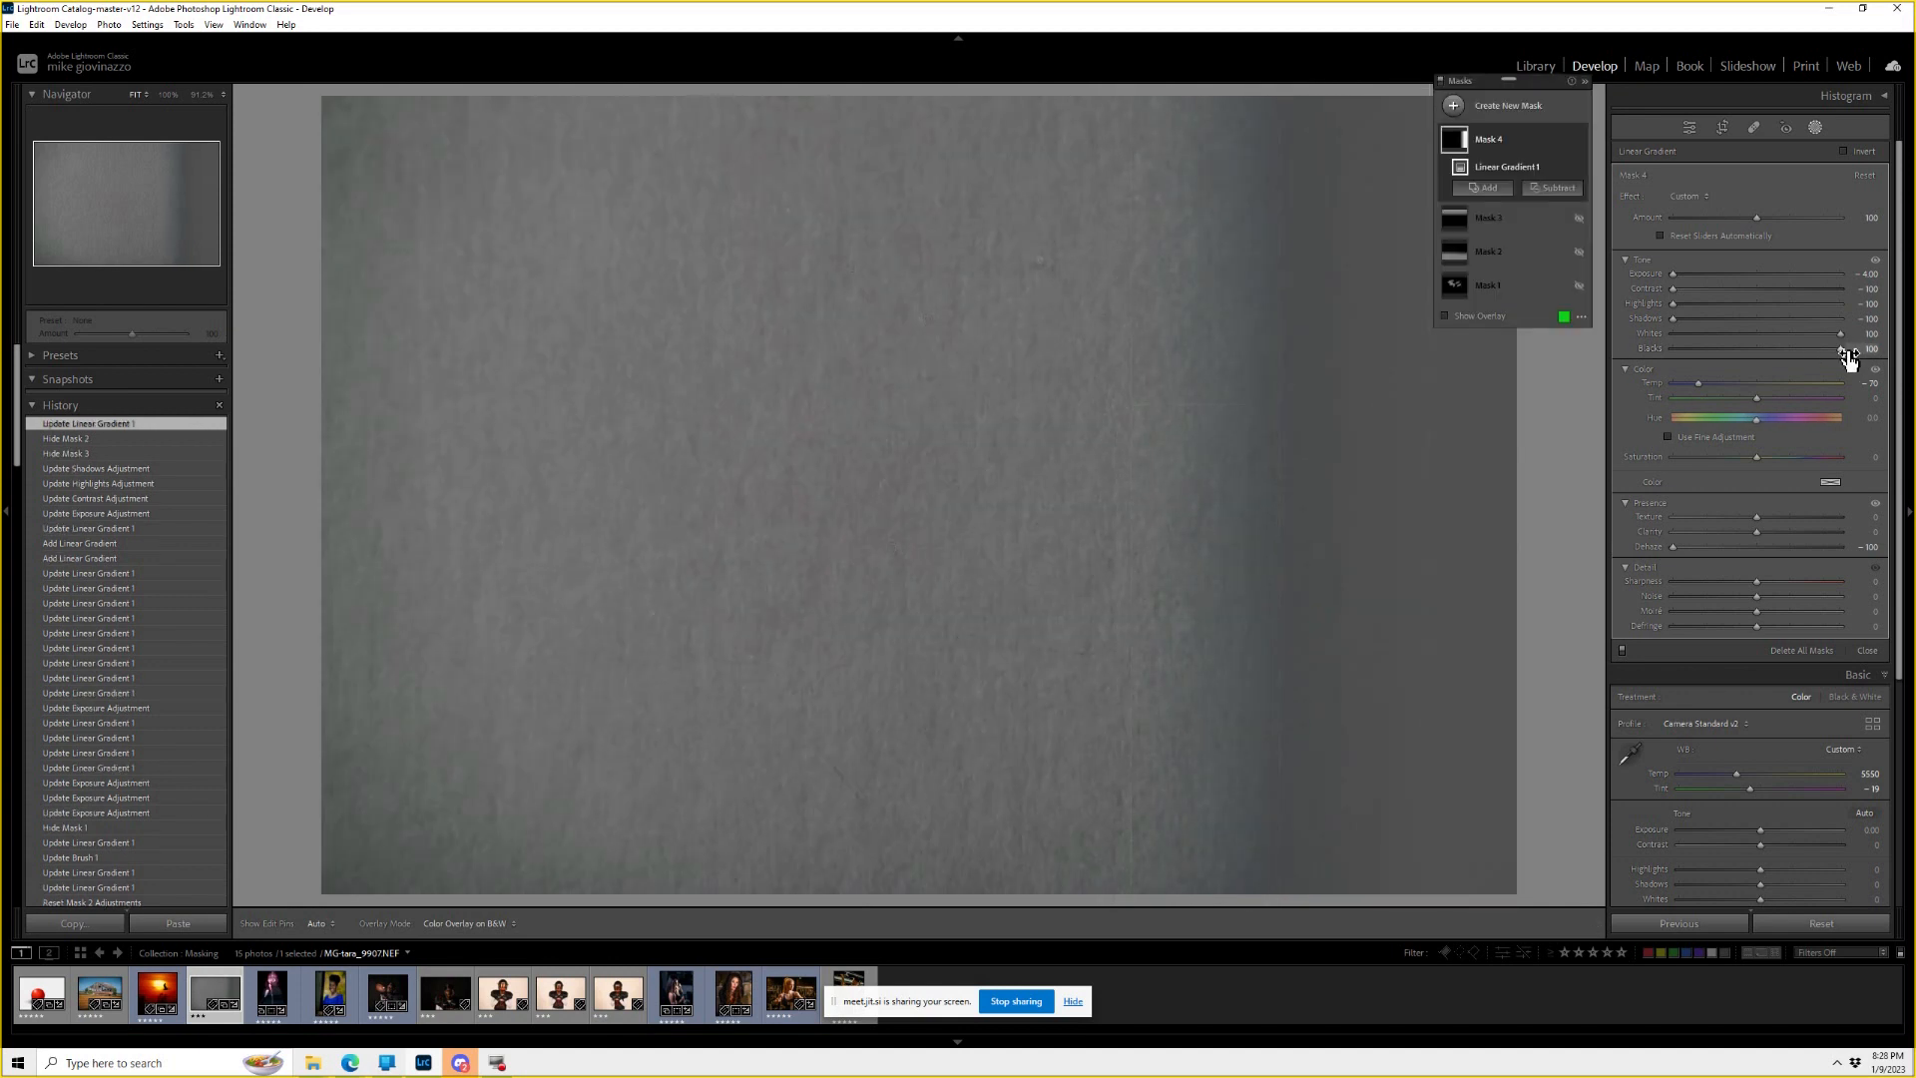
Set the vertical gradient's whites and blacks to -100, and apply the BLACK effect preset to it.
left_click_drag(1841, 333, 1565, 360)
left_click_drag(1834, 352, 1686, 341)
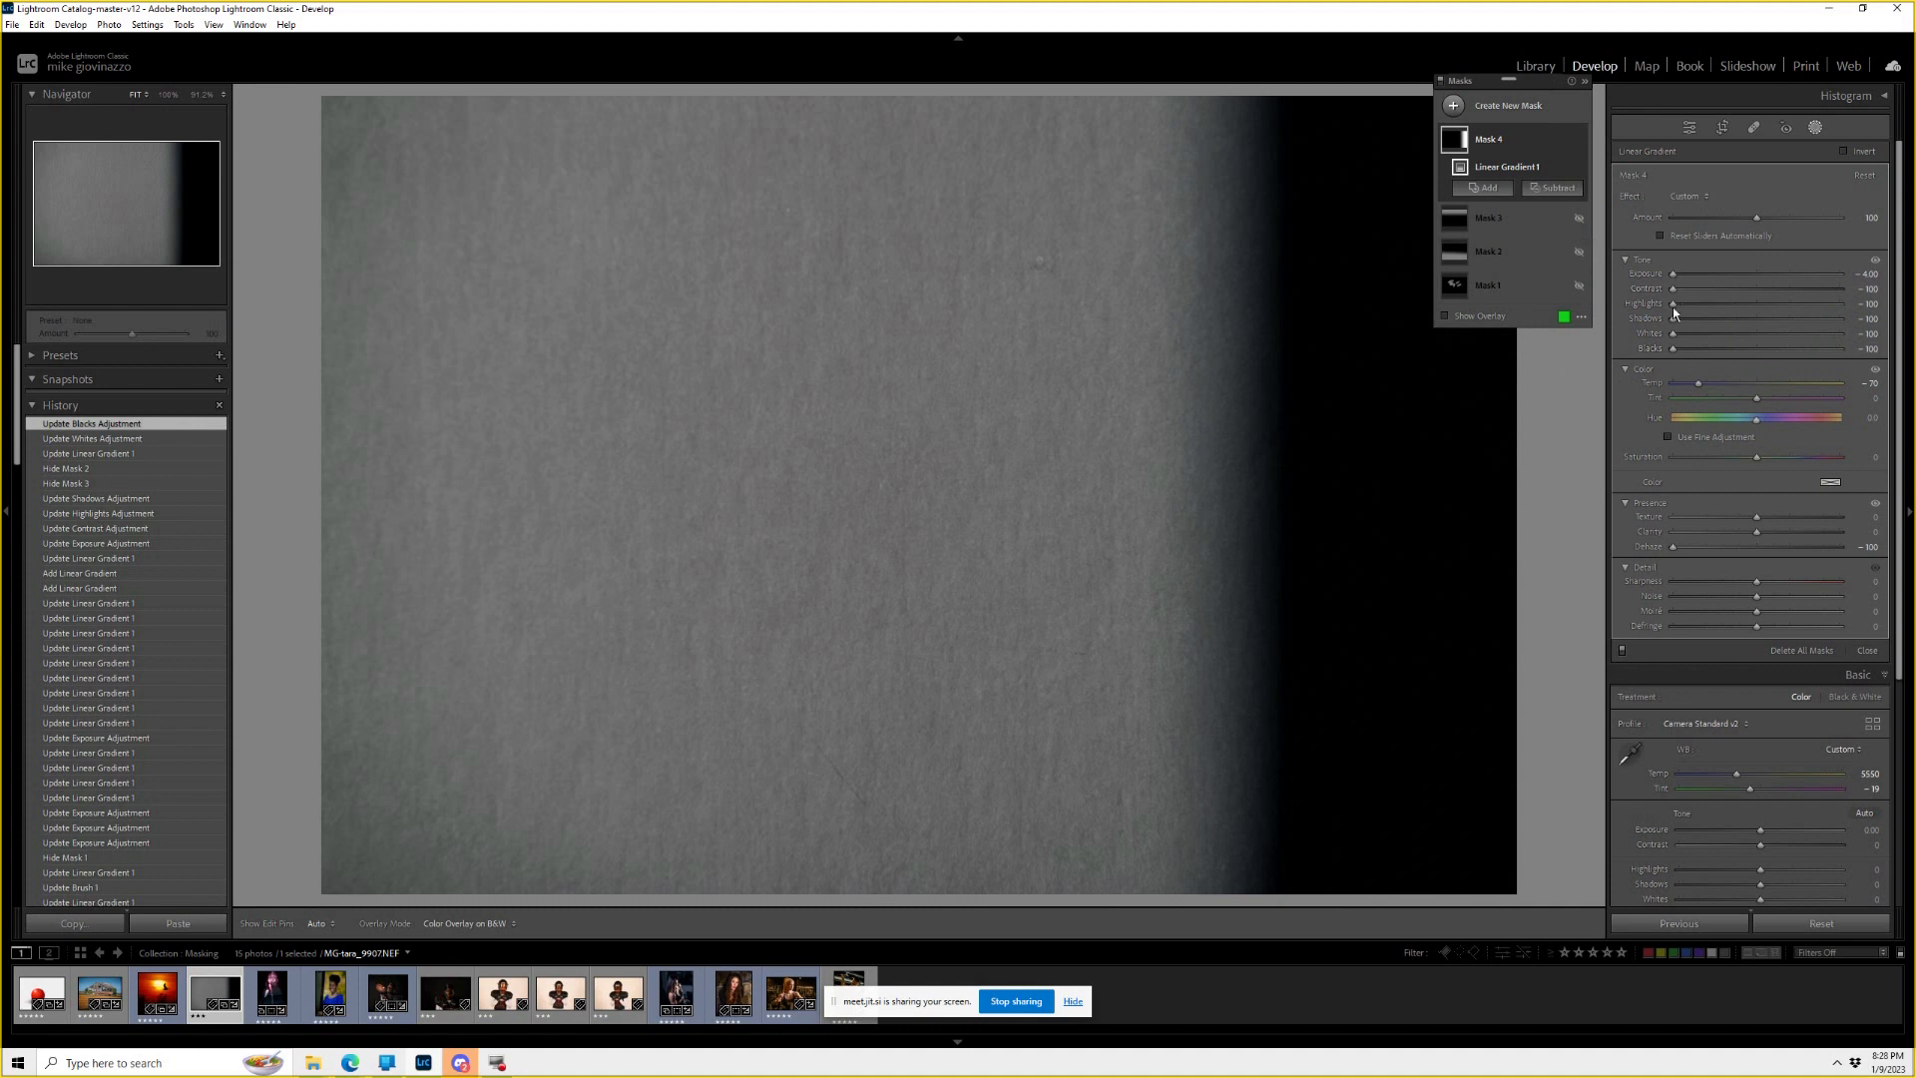
left_click(1694, 196)
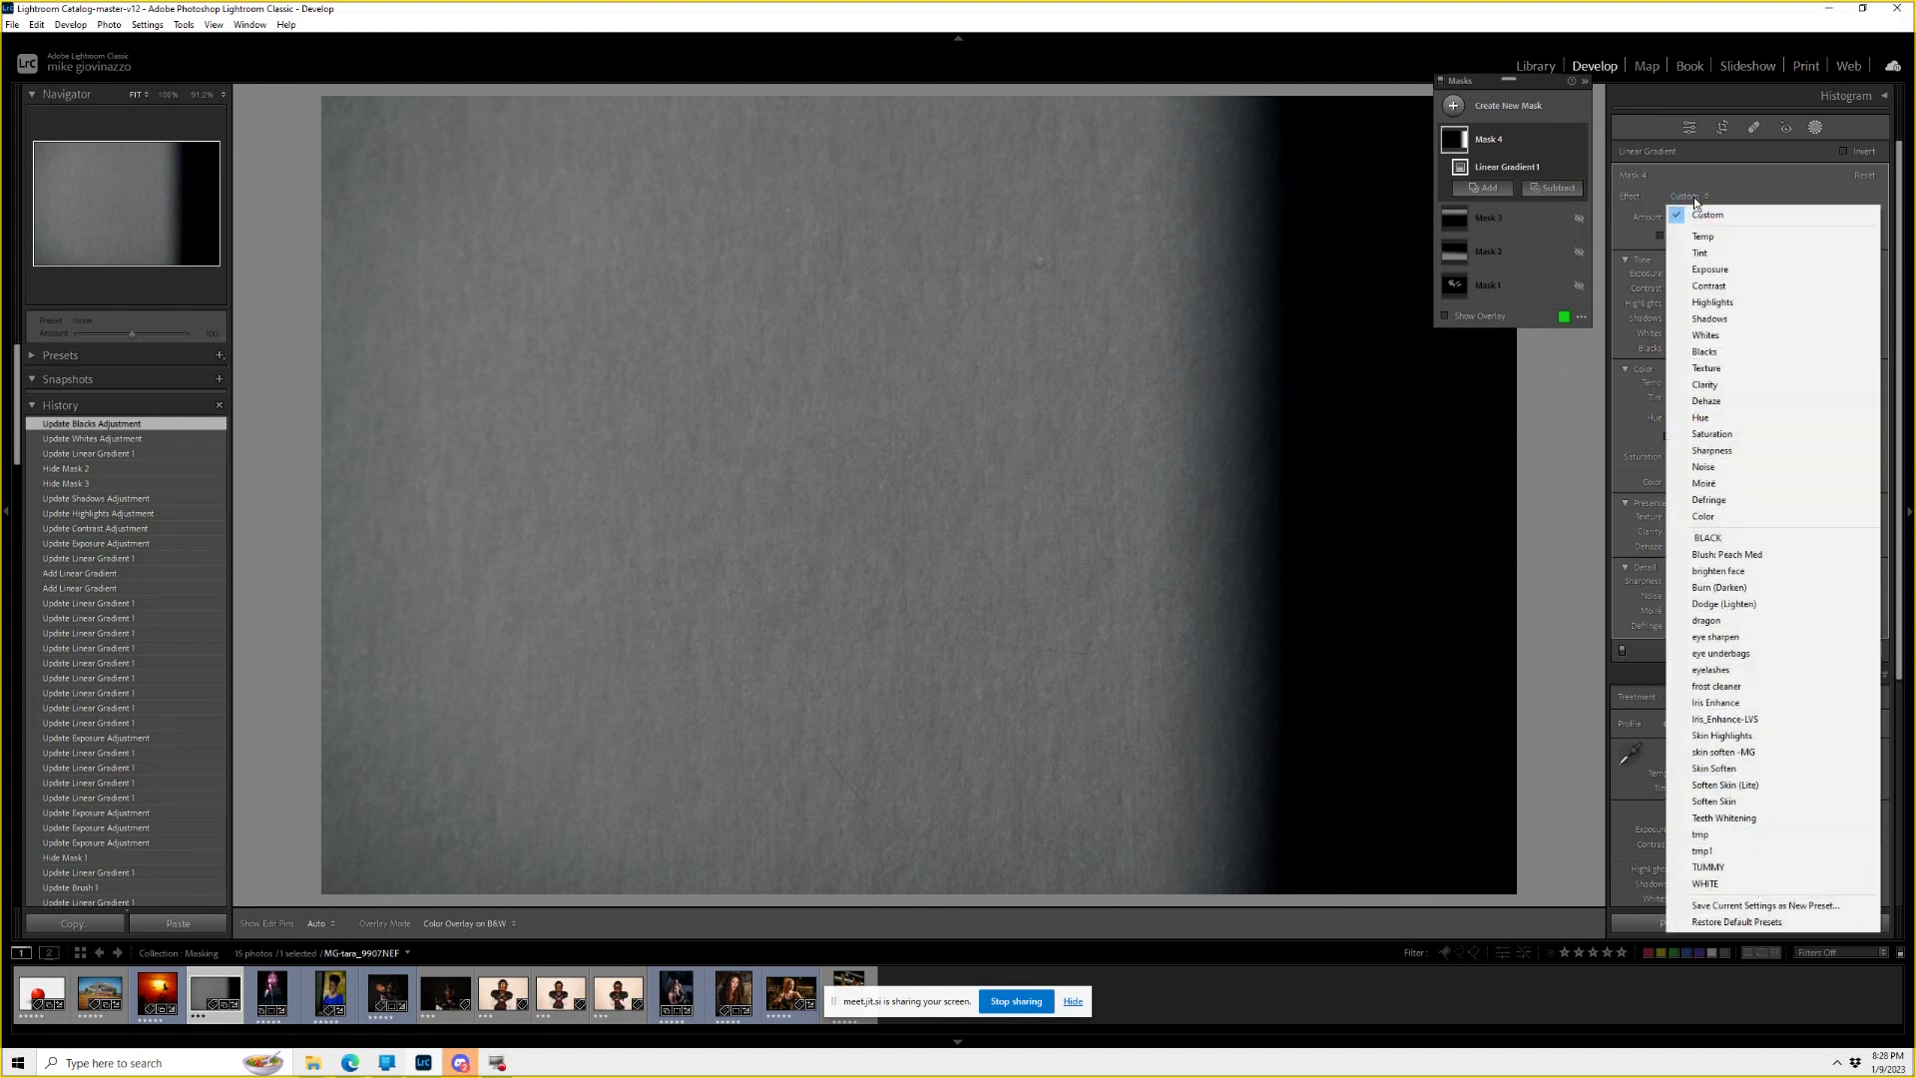
left_click(1727, 540)
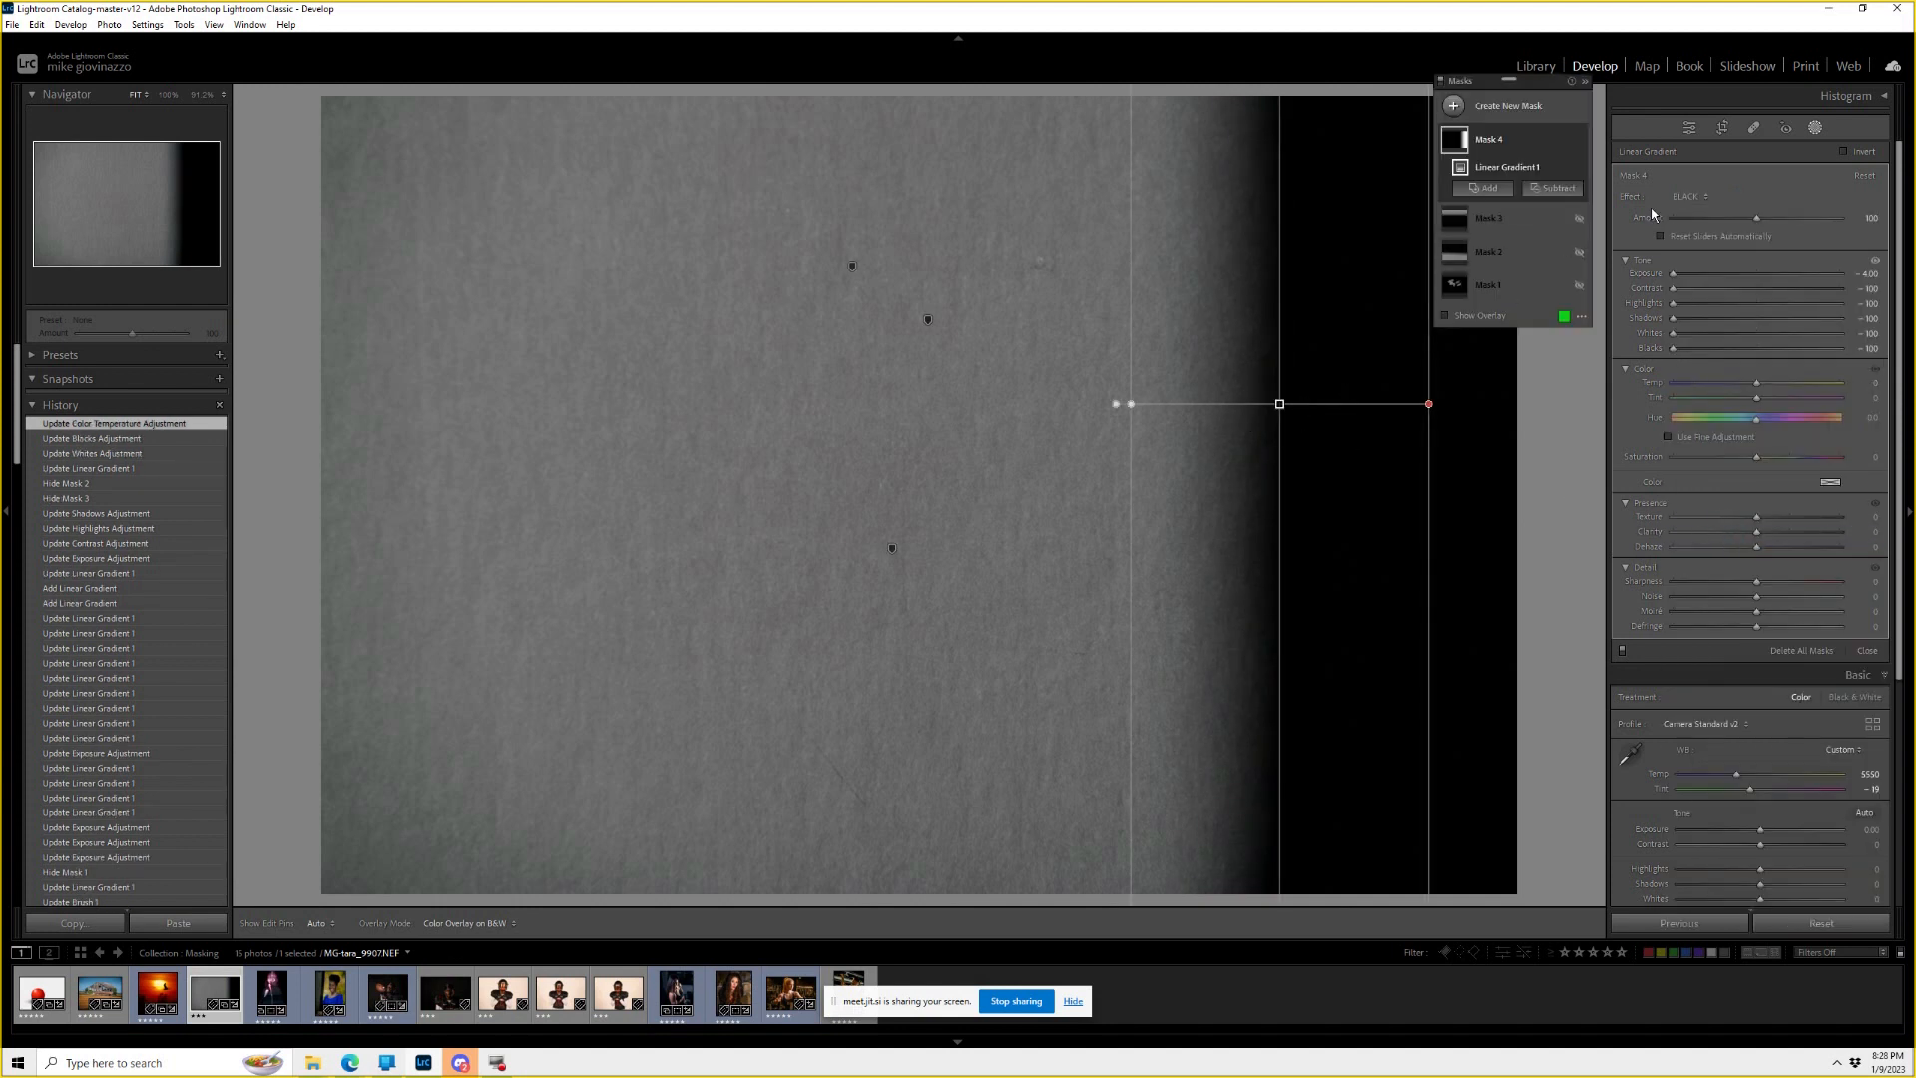
Apply the WHITE effect preset to the vertical gradient, and shift the gradient further toward the image's center.
left_click(1691, 197)
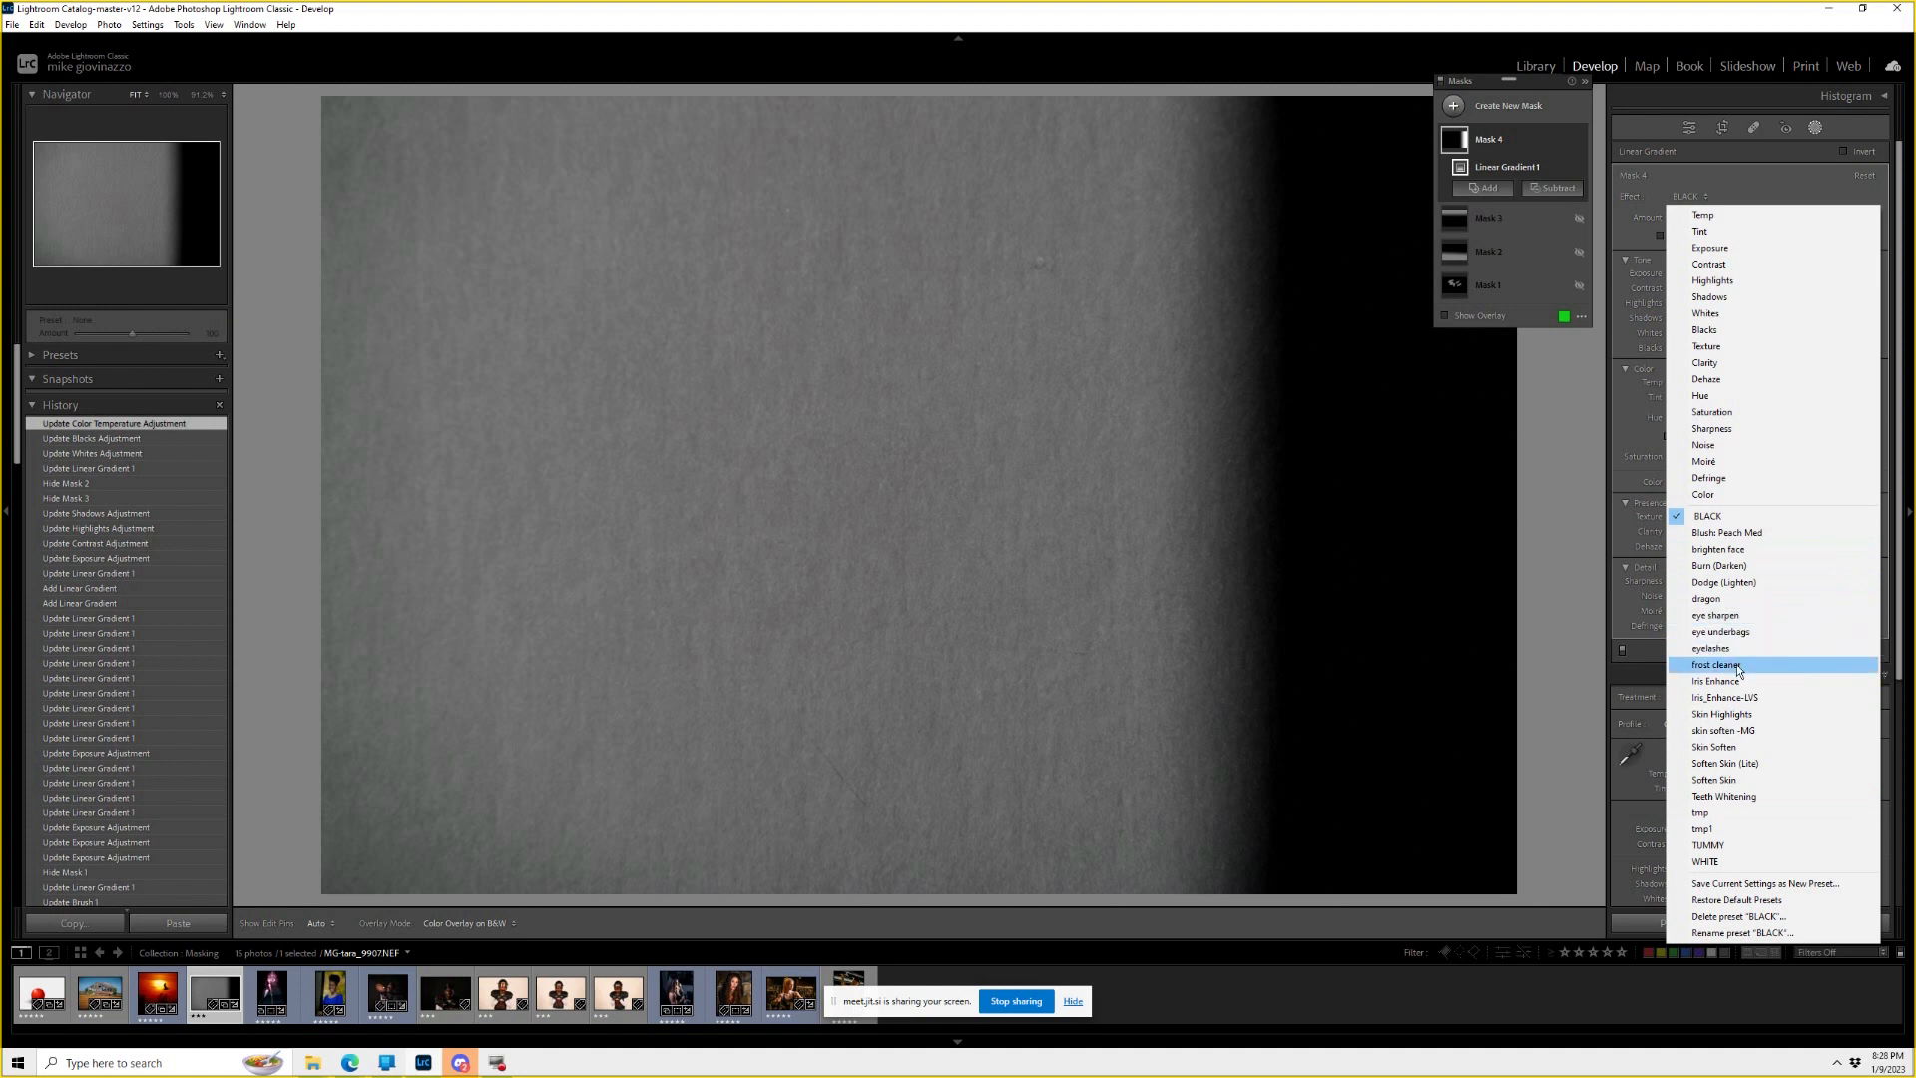
left_click(1733, 862)
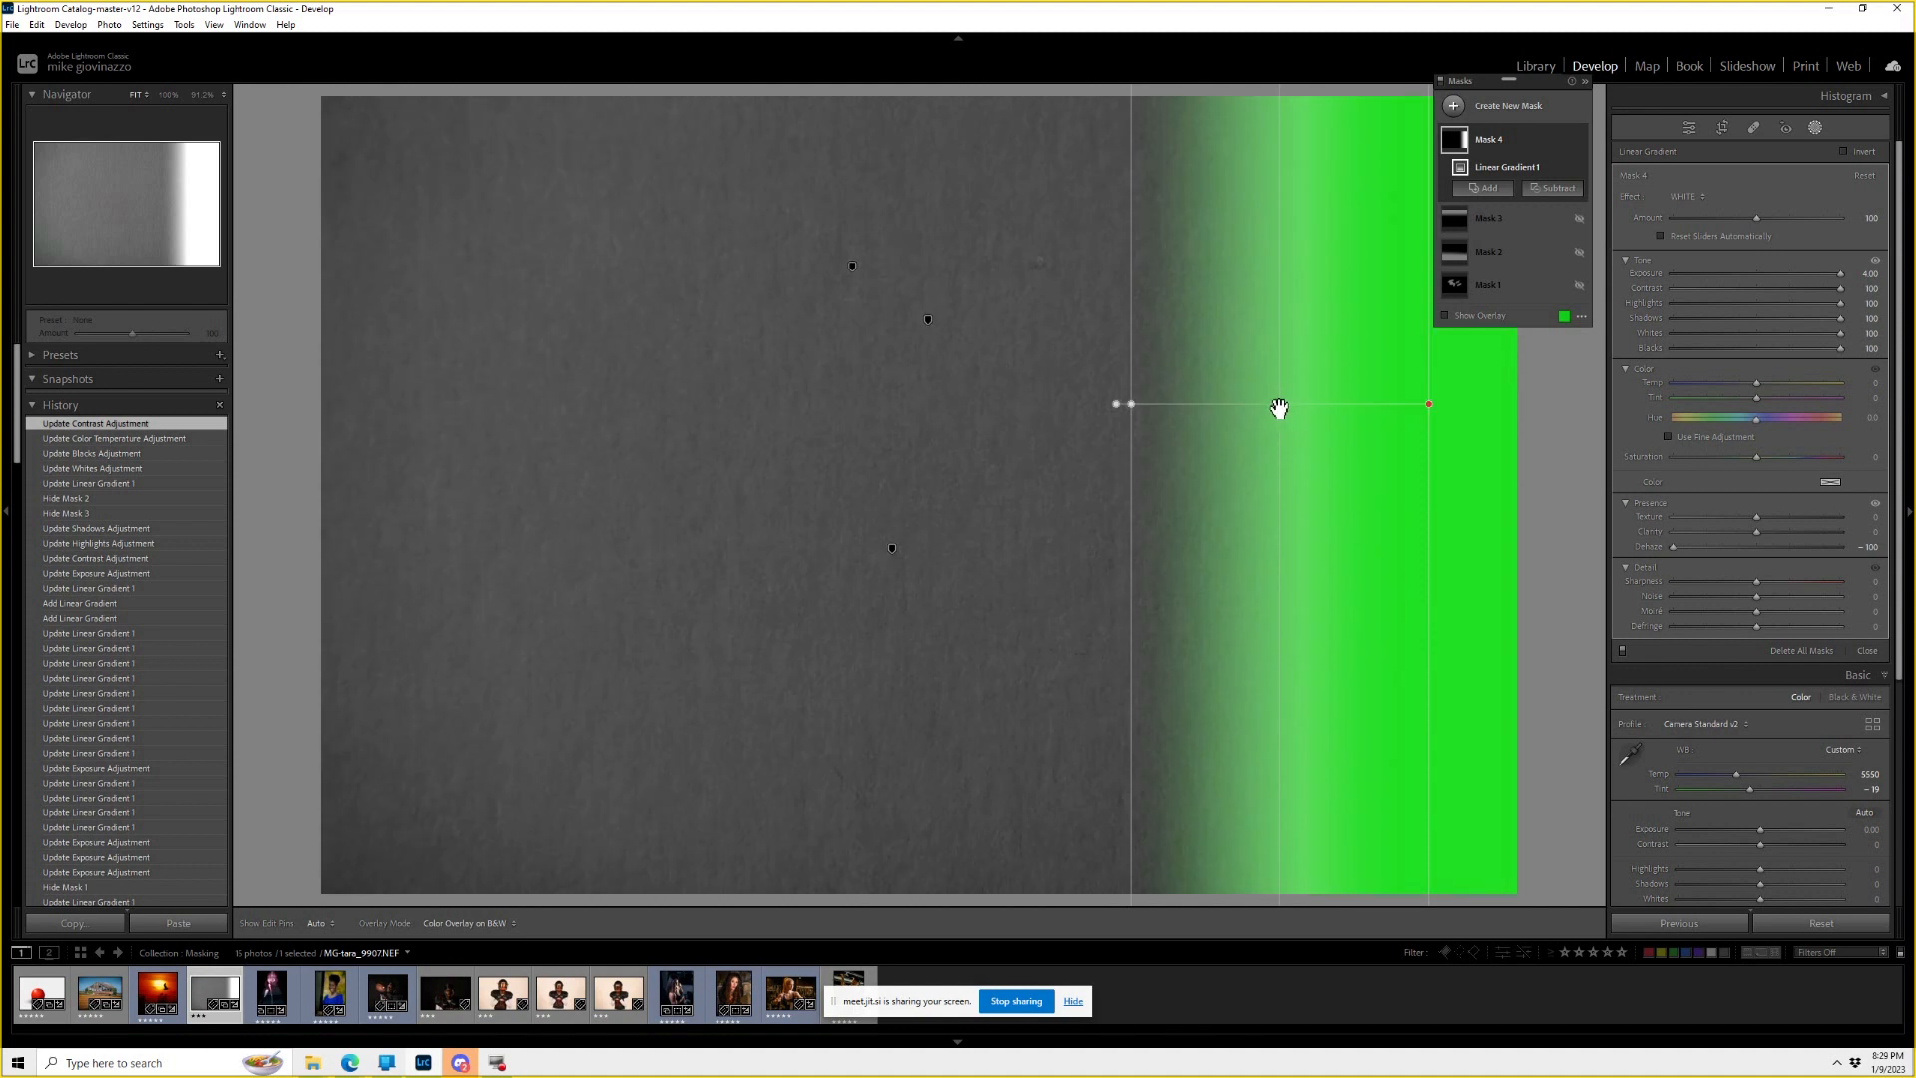
left_click_drag(1278, 411, 1218, 415)
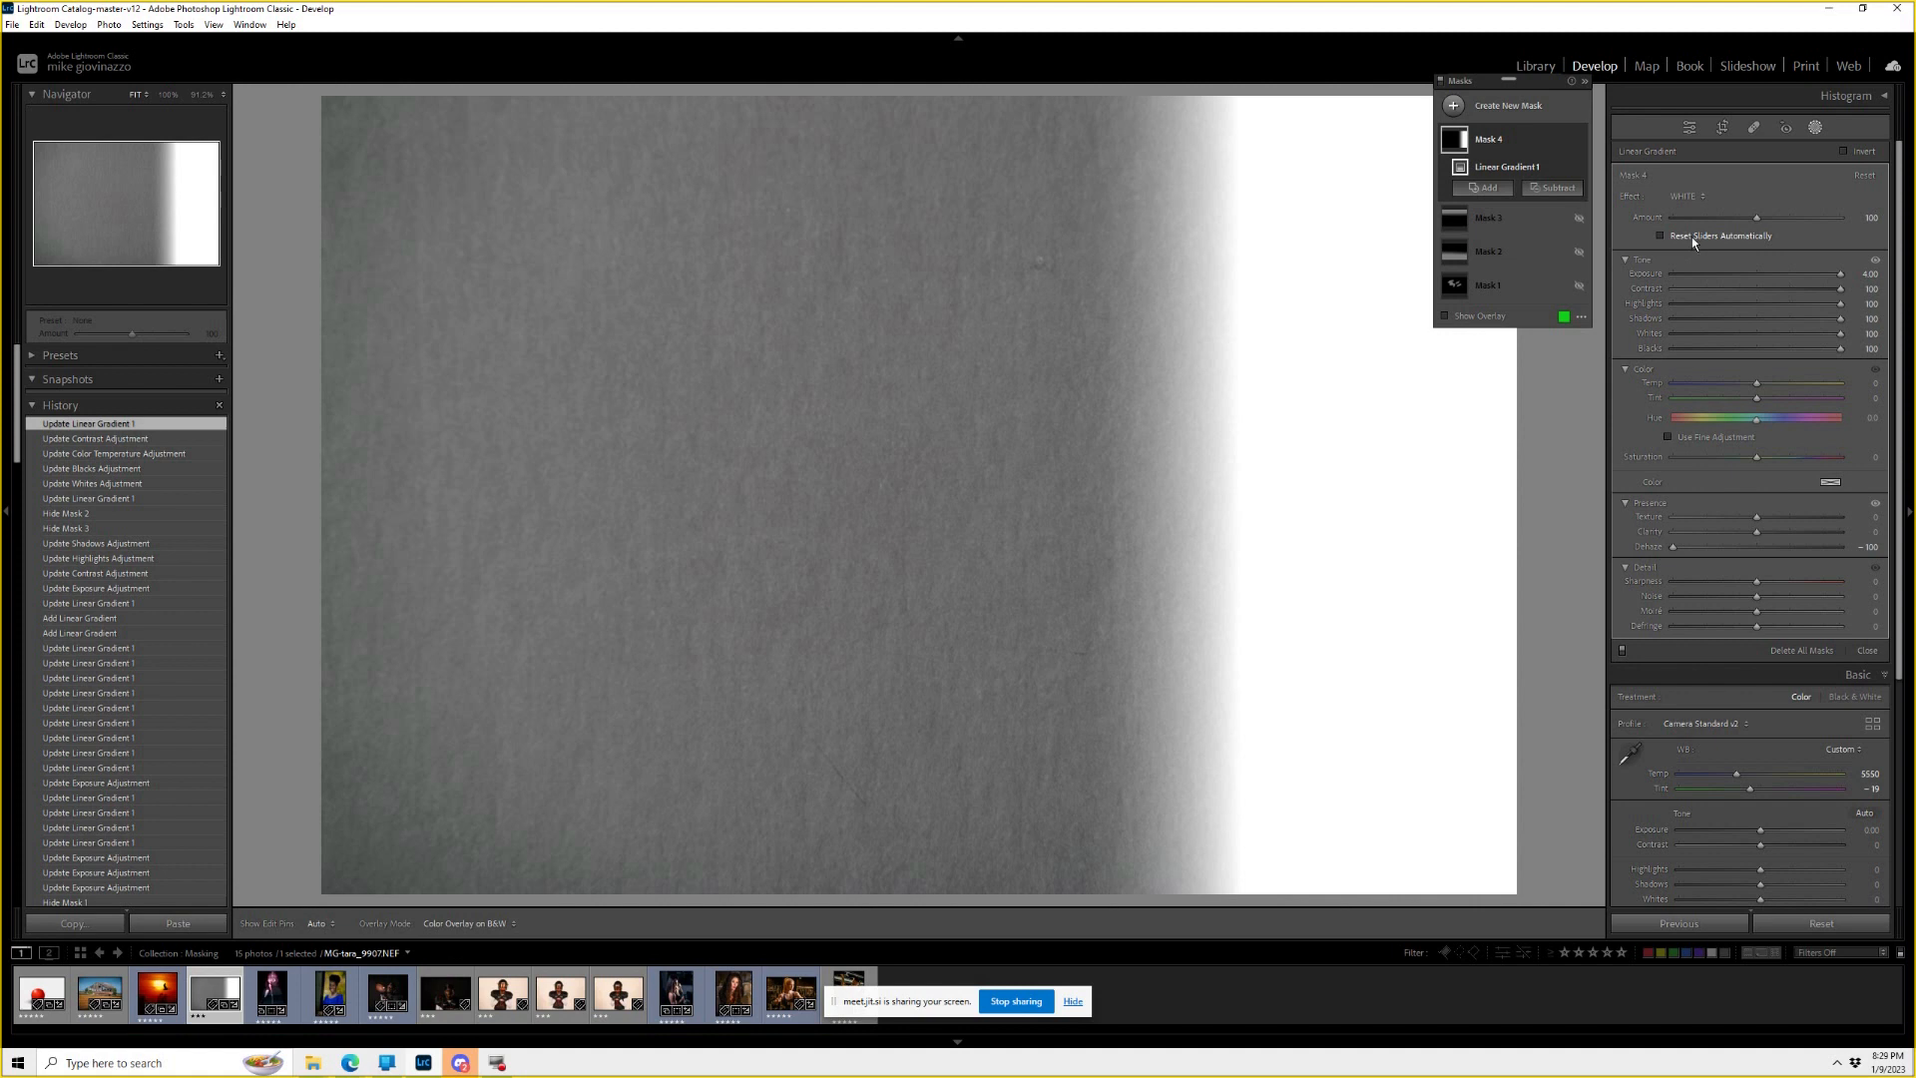
Apply the BLACK effect preset to the vertical gradient, and narrow its transition by moving its inner line toward the right edge.
left_click(1688, 196)
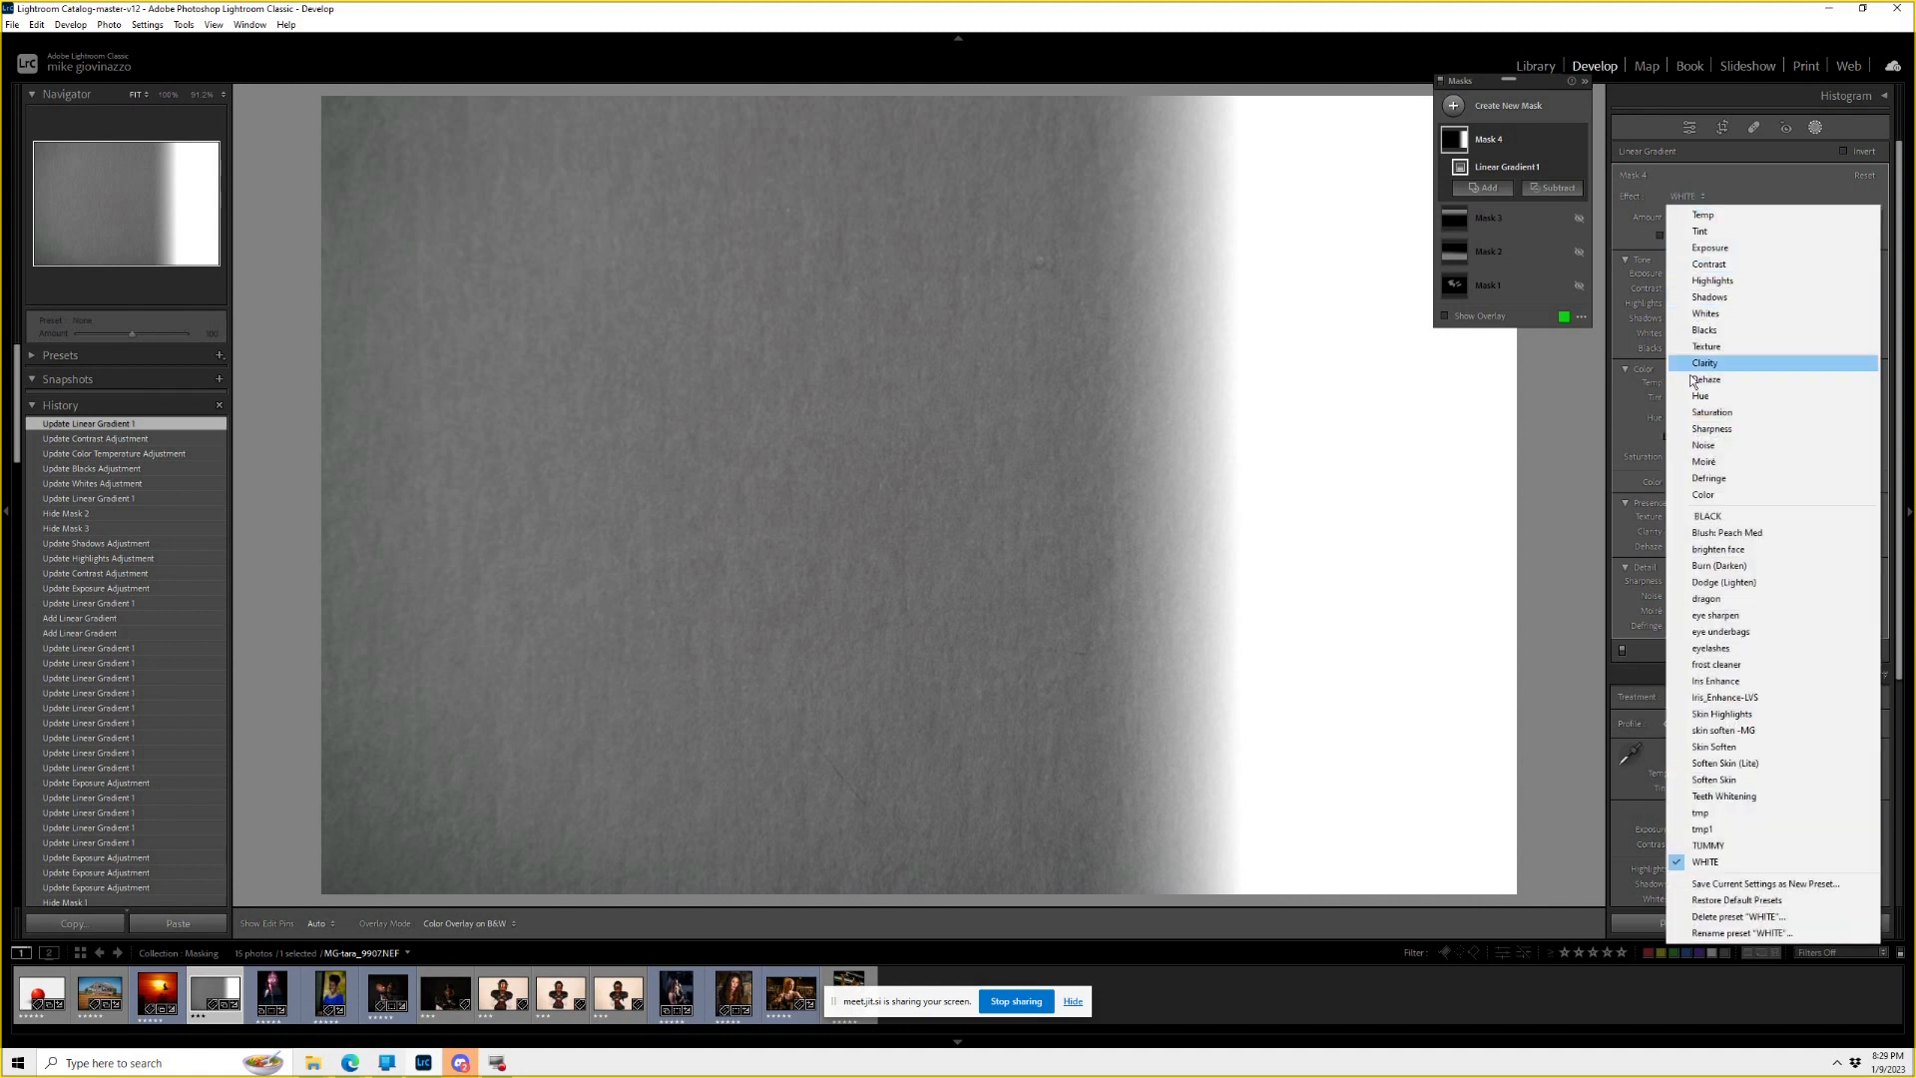
left_click(1702, 516)
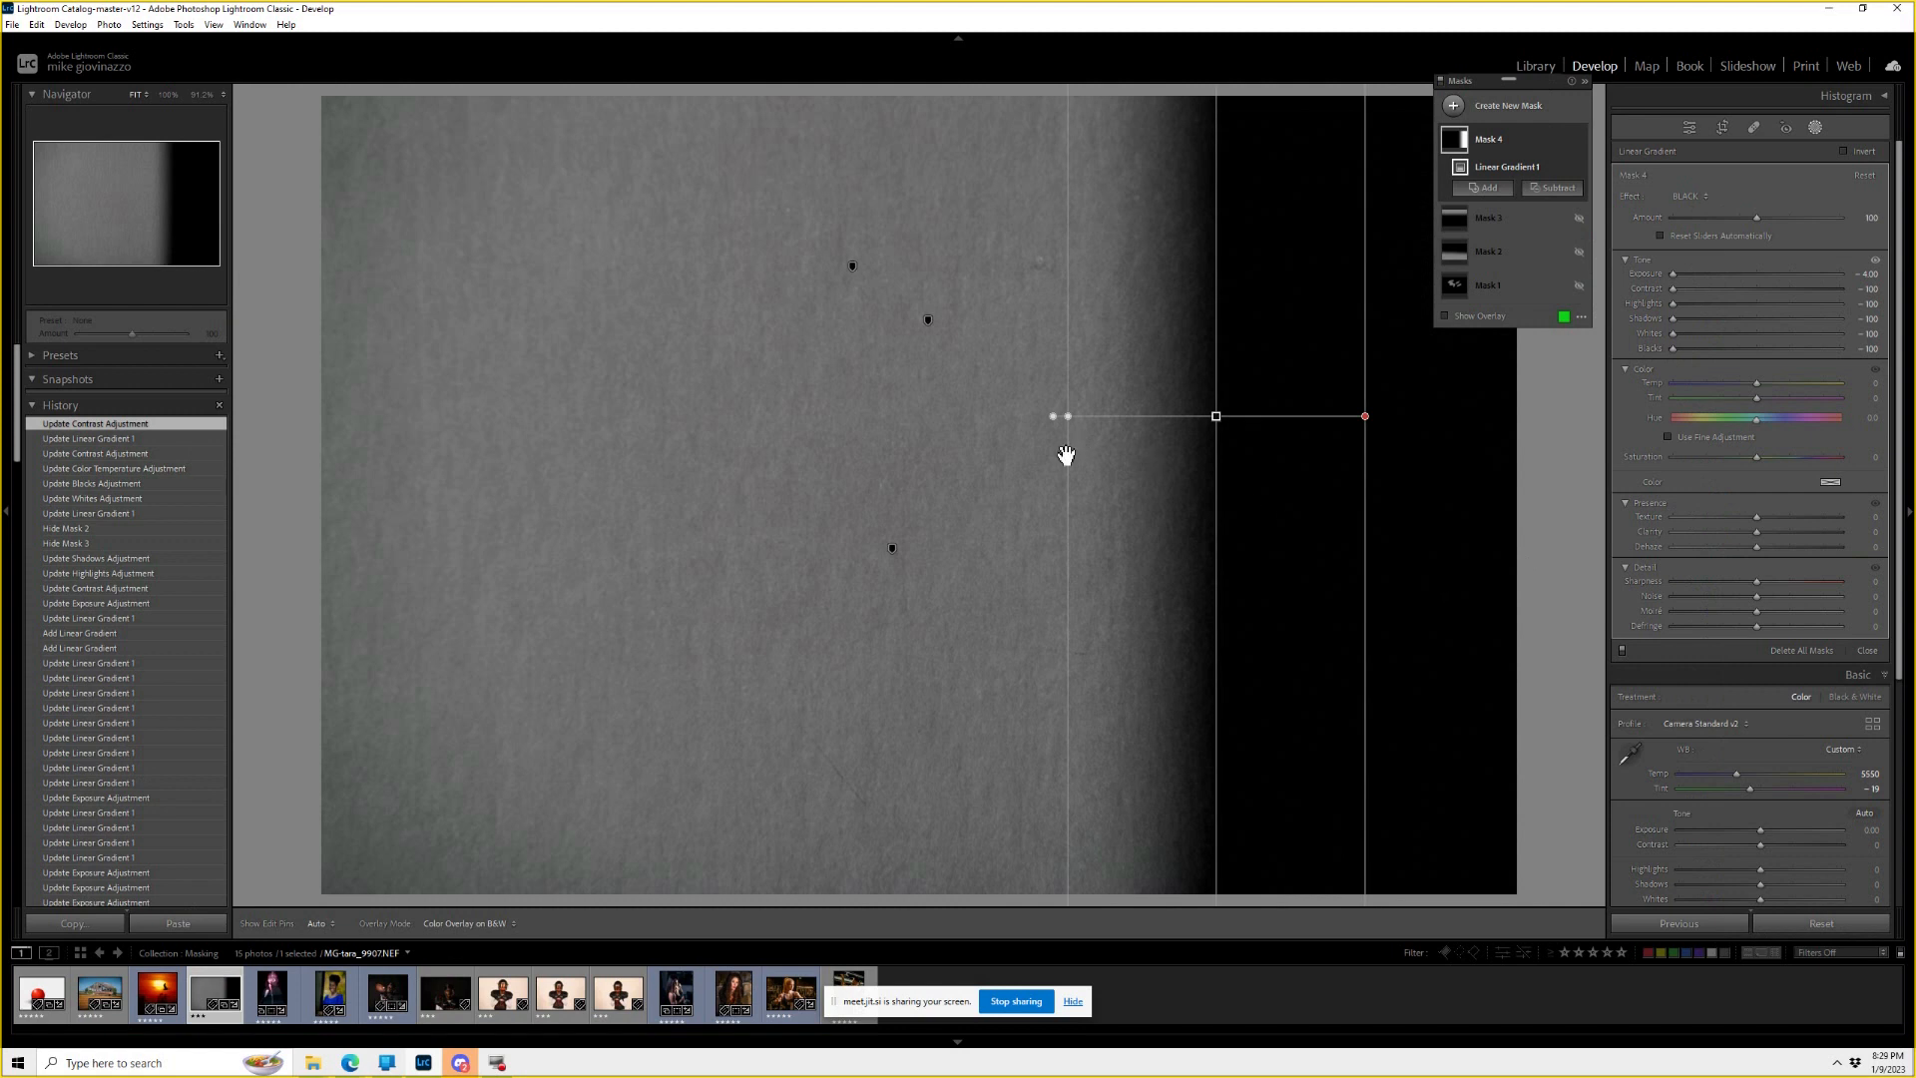
left_click_drag(1064, 451, 1209, 448)
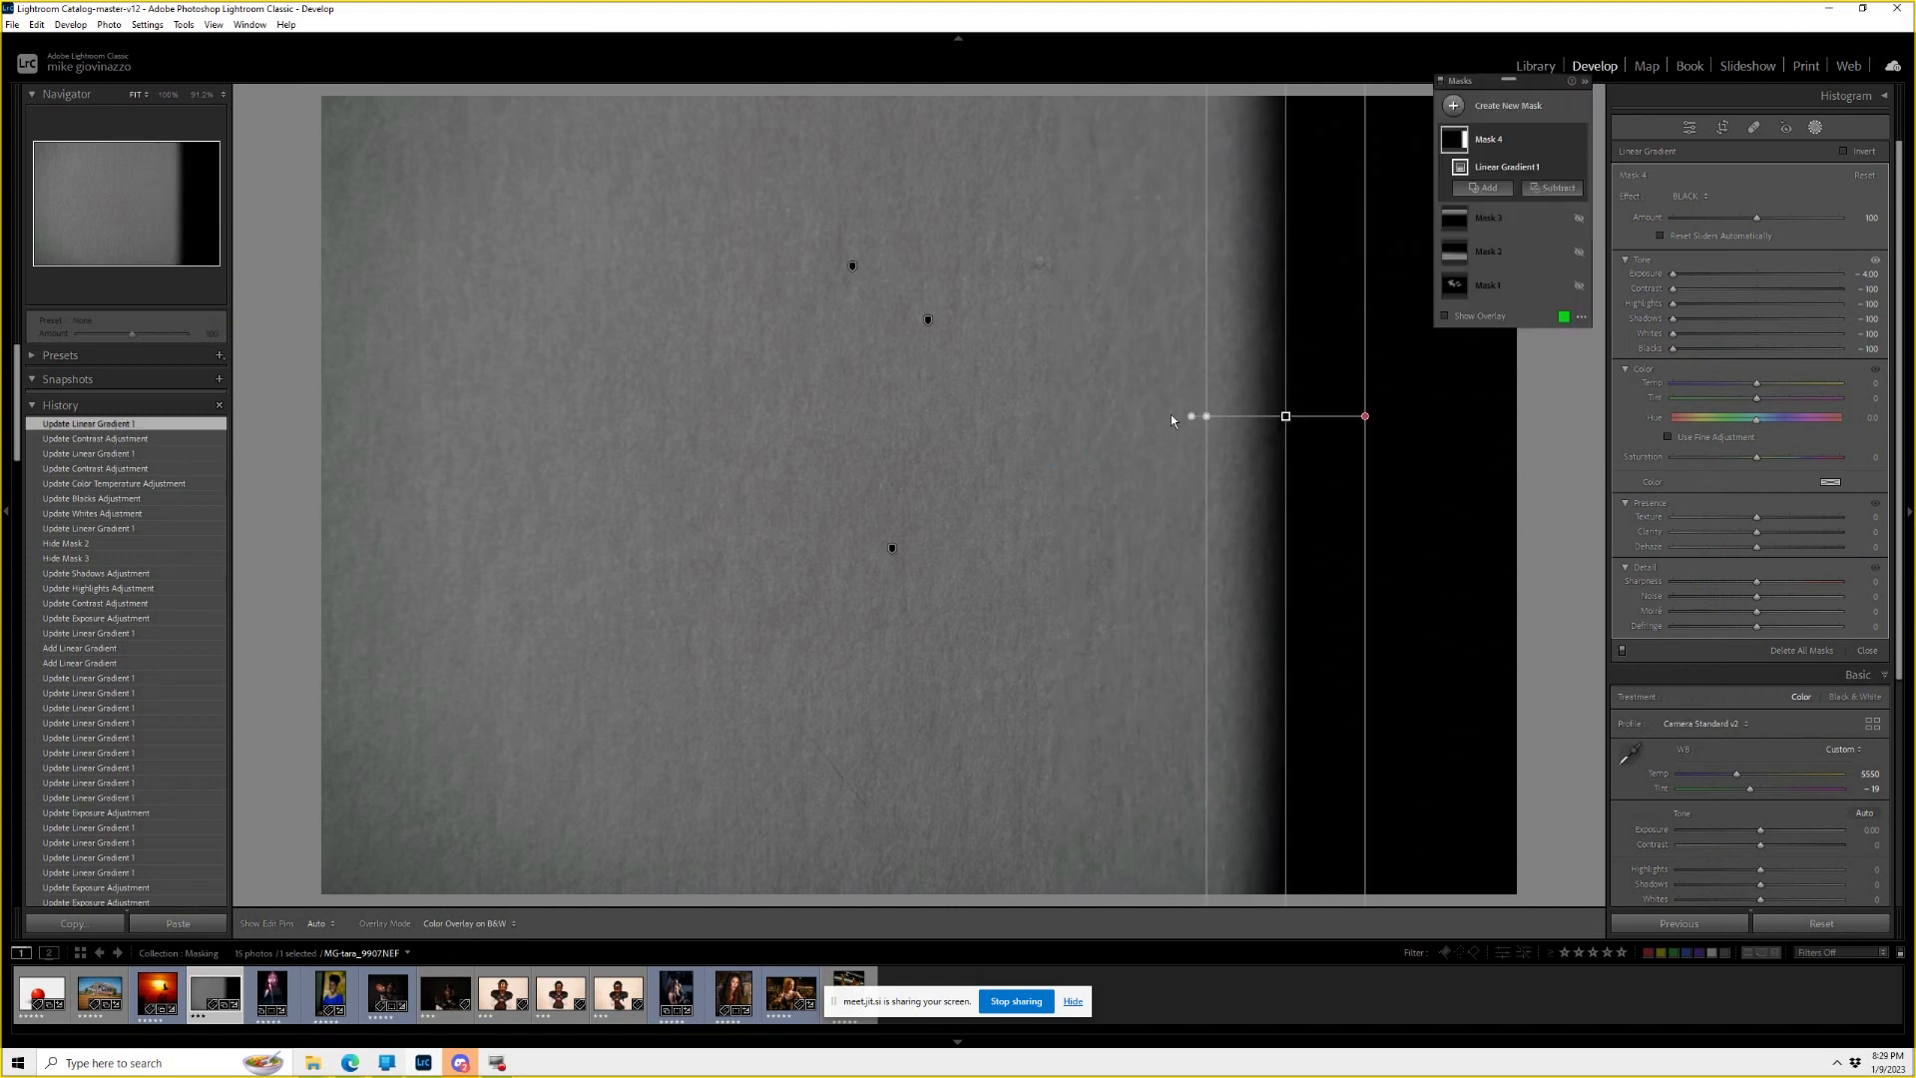
Select the brush mask and move its strokes over the black gradient, and back to the image's lower left-center area.
left_click(853, 266)
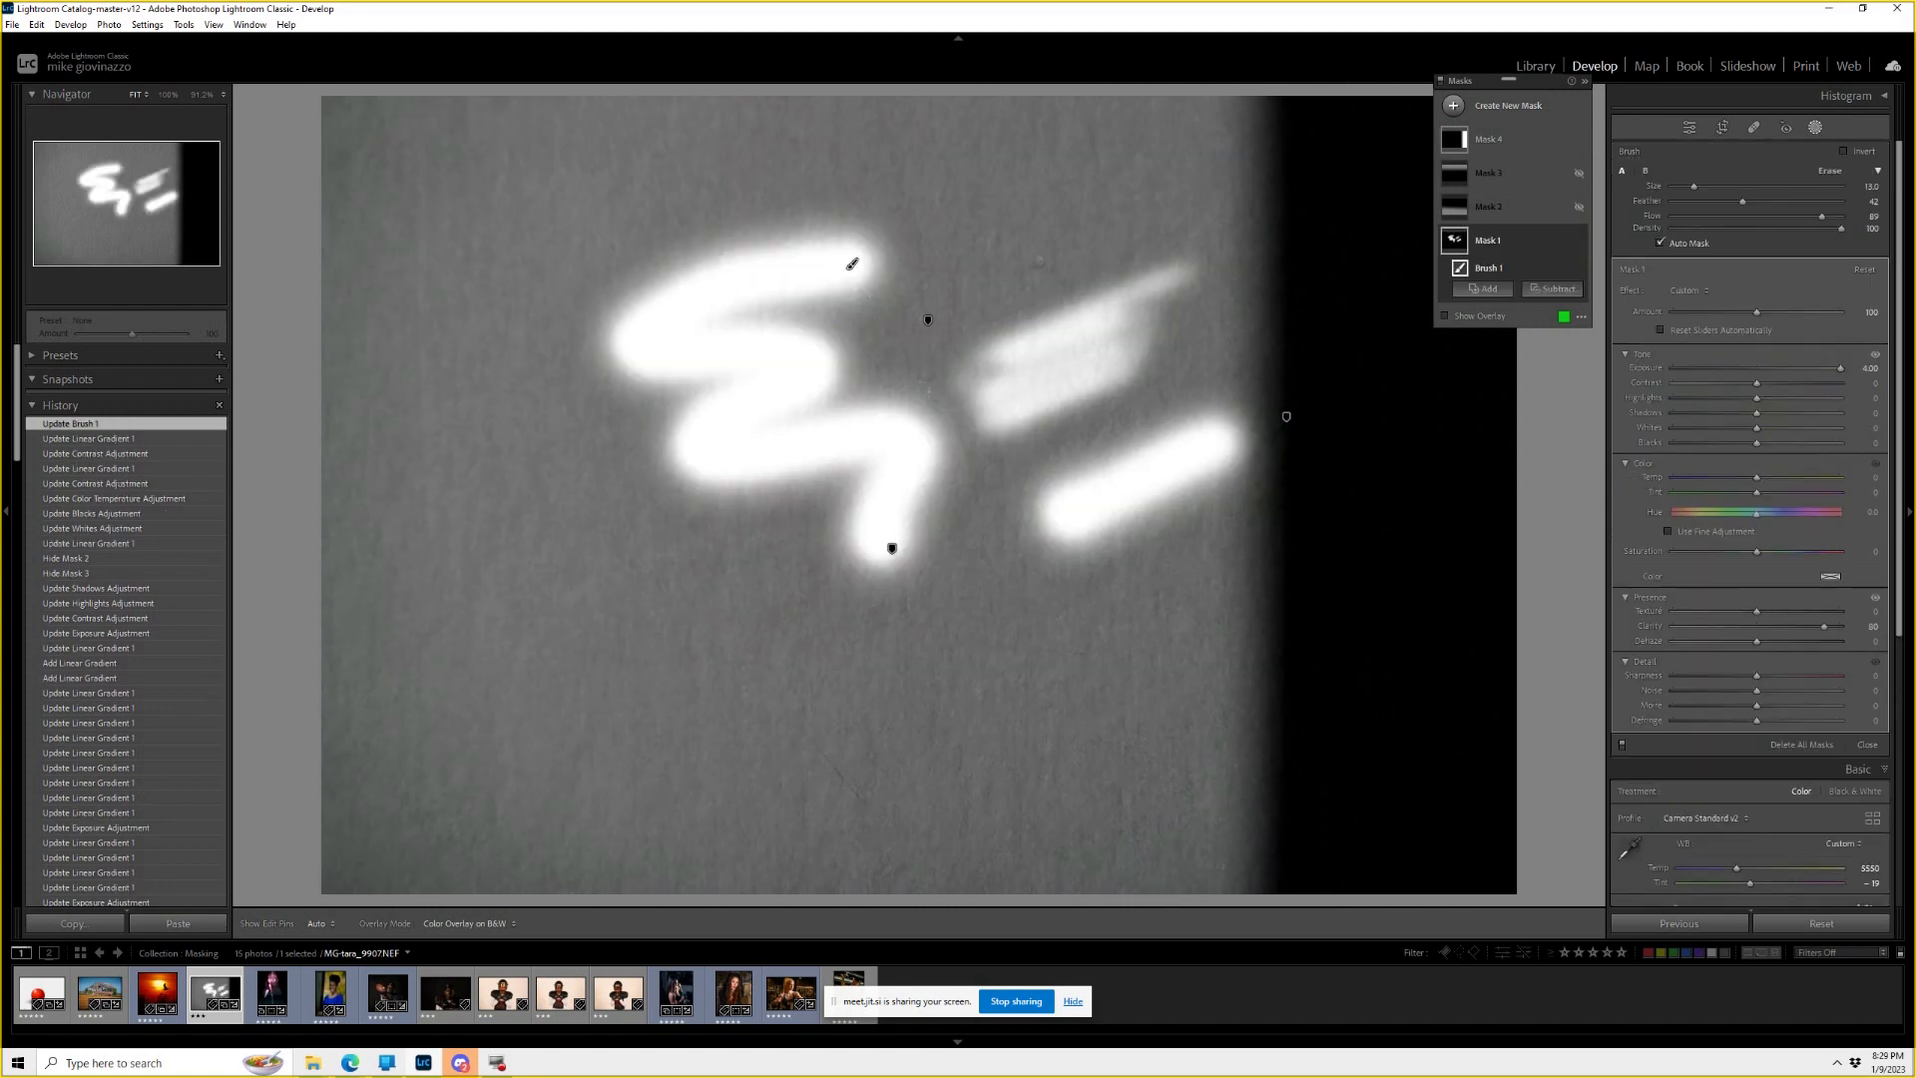
mouse_move(856, 270)
left_mouse_down()
mouse_move(1082, 304)
mouse_move(1186, 368)
mouse_move(1265, 376)
mouse_move(1051, 378)
left_mouse_up()
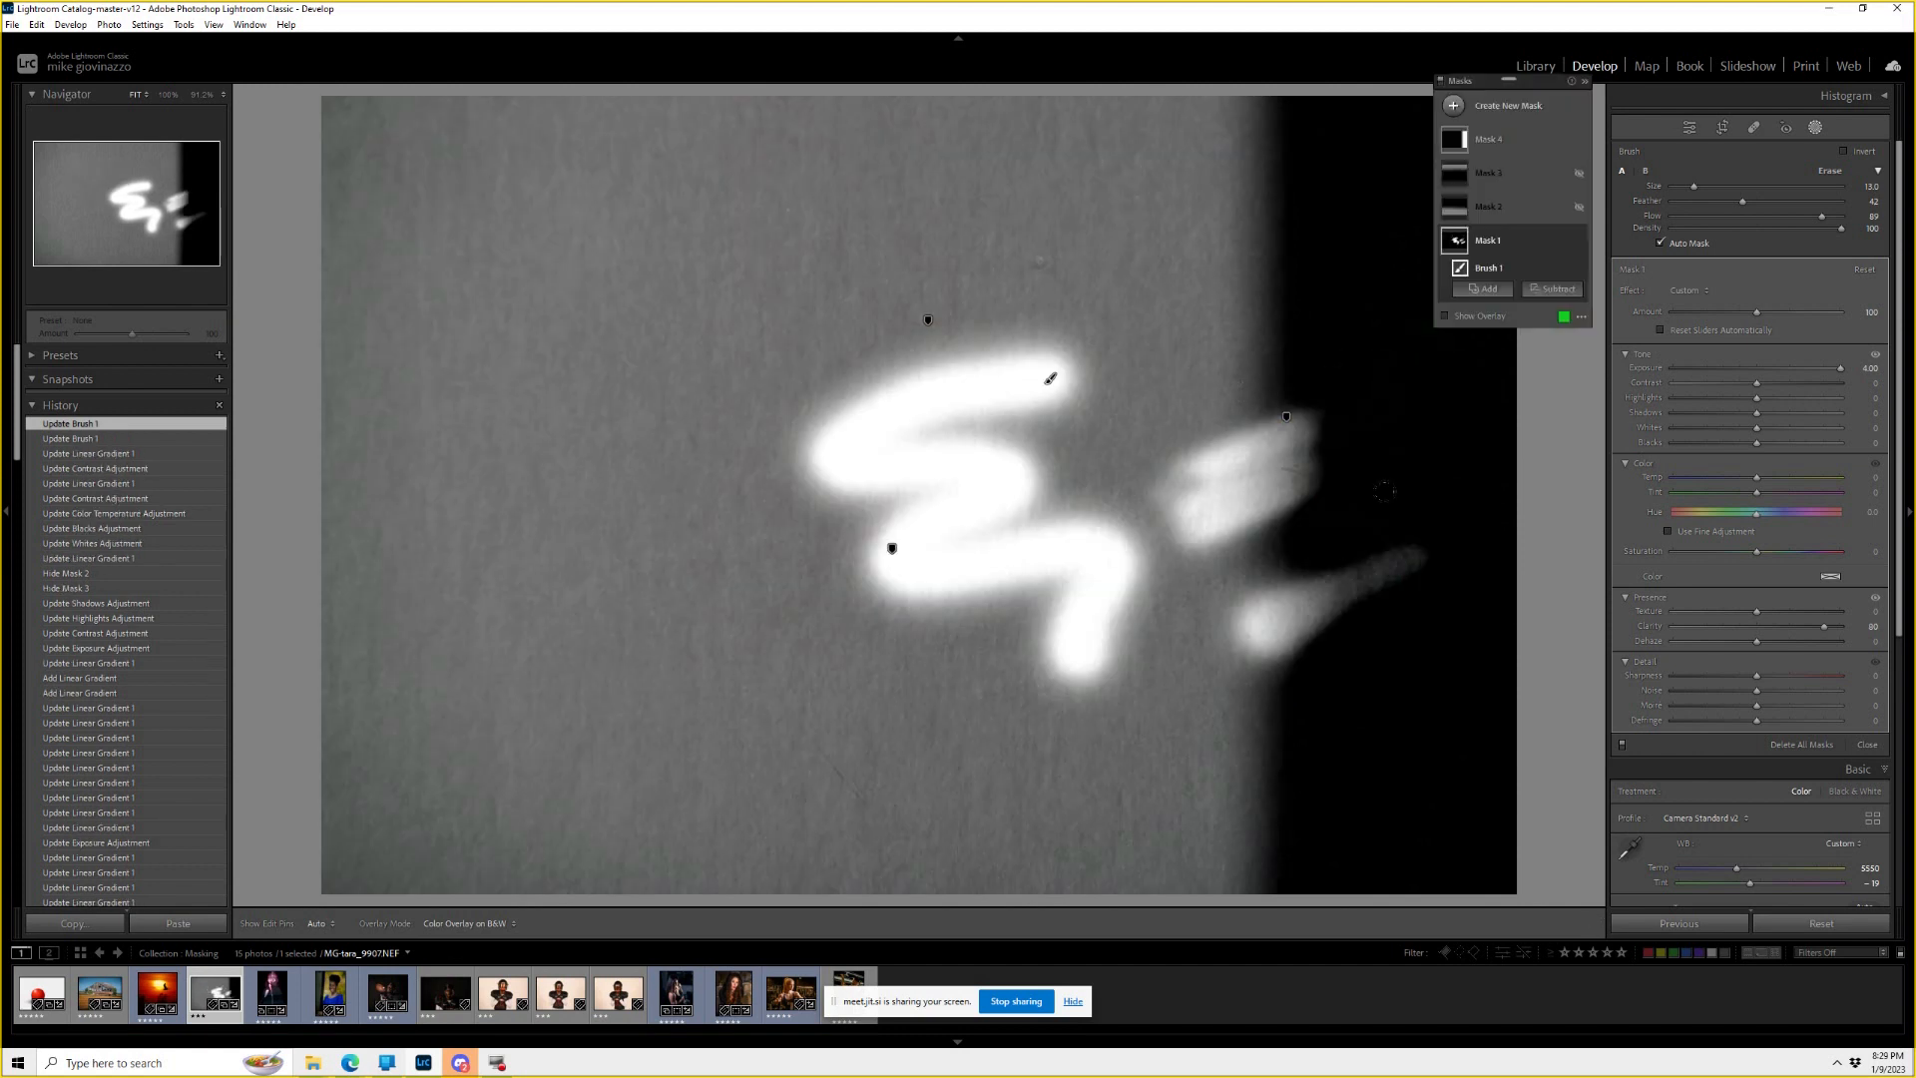
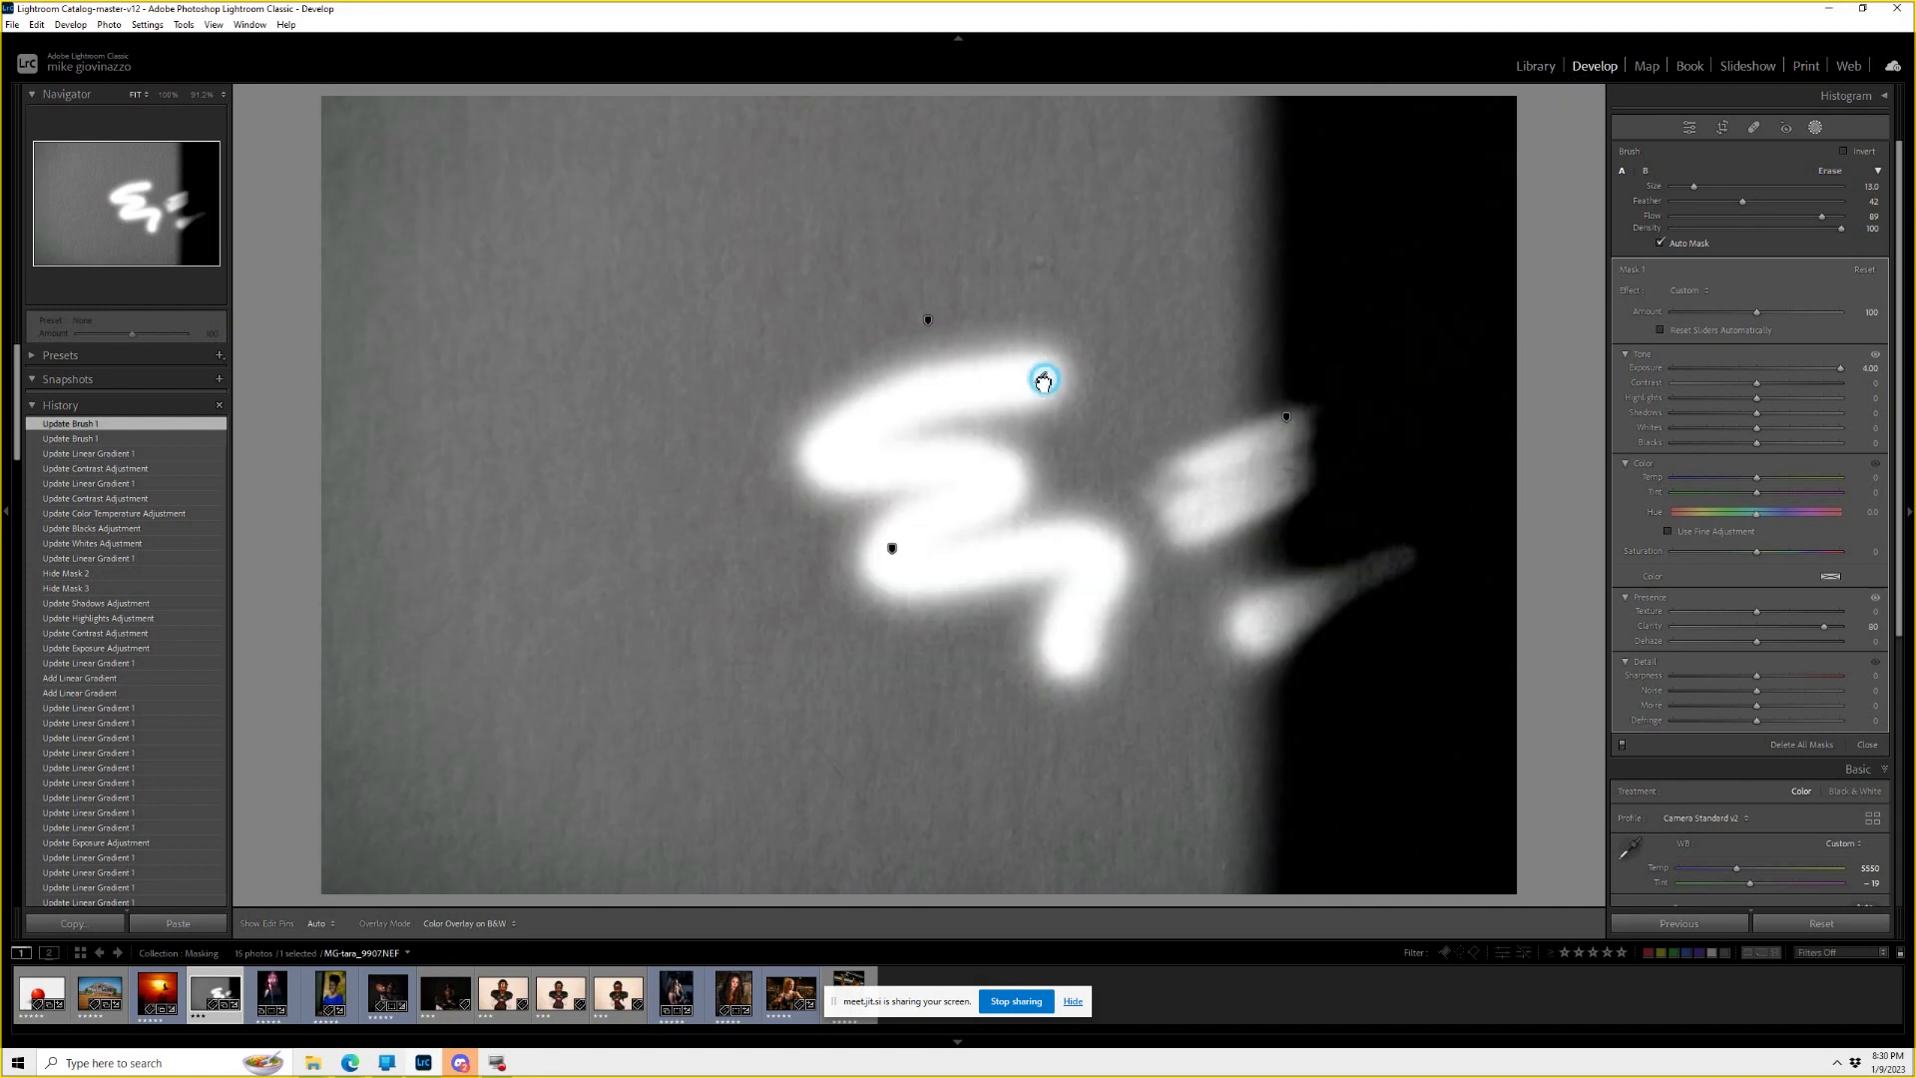
left_click_drag(1050, 377, 757, 417)
Select the black vertical gradient and hide both its Mask 4 and the brush strokes' Mask 1.
left_click(1286, 416)
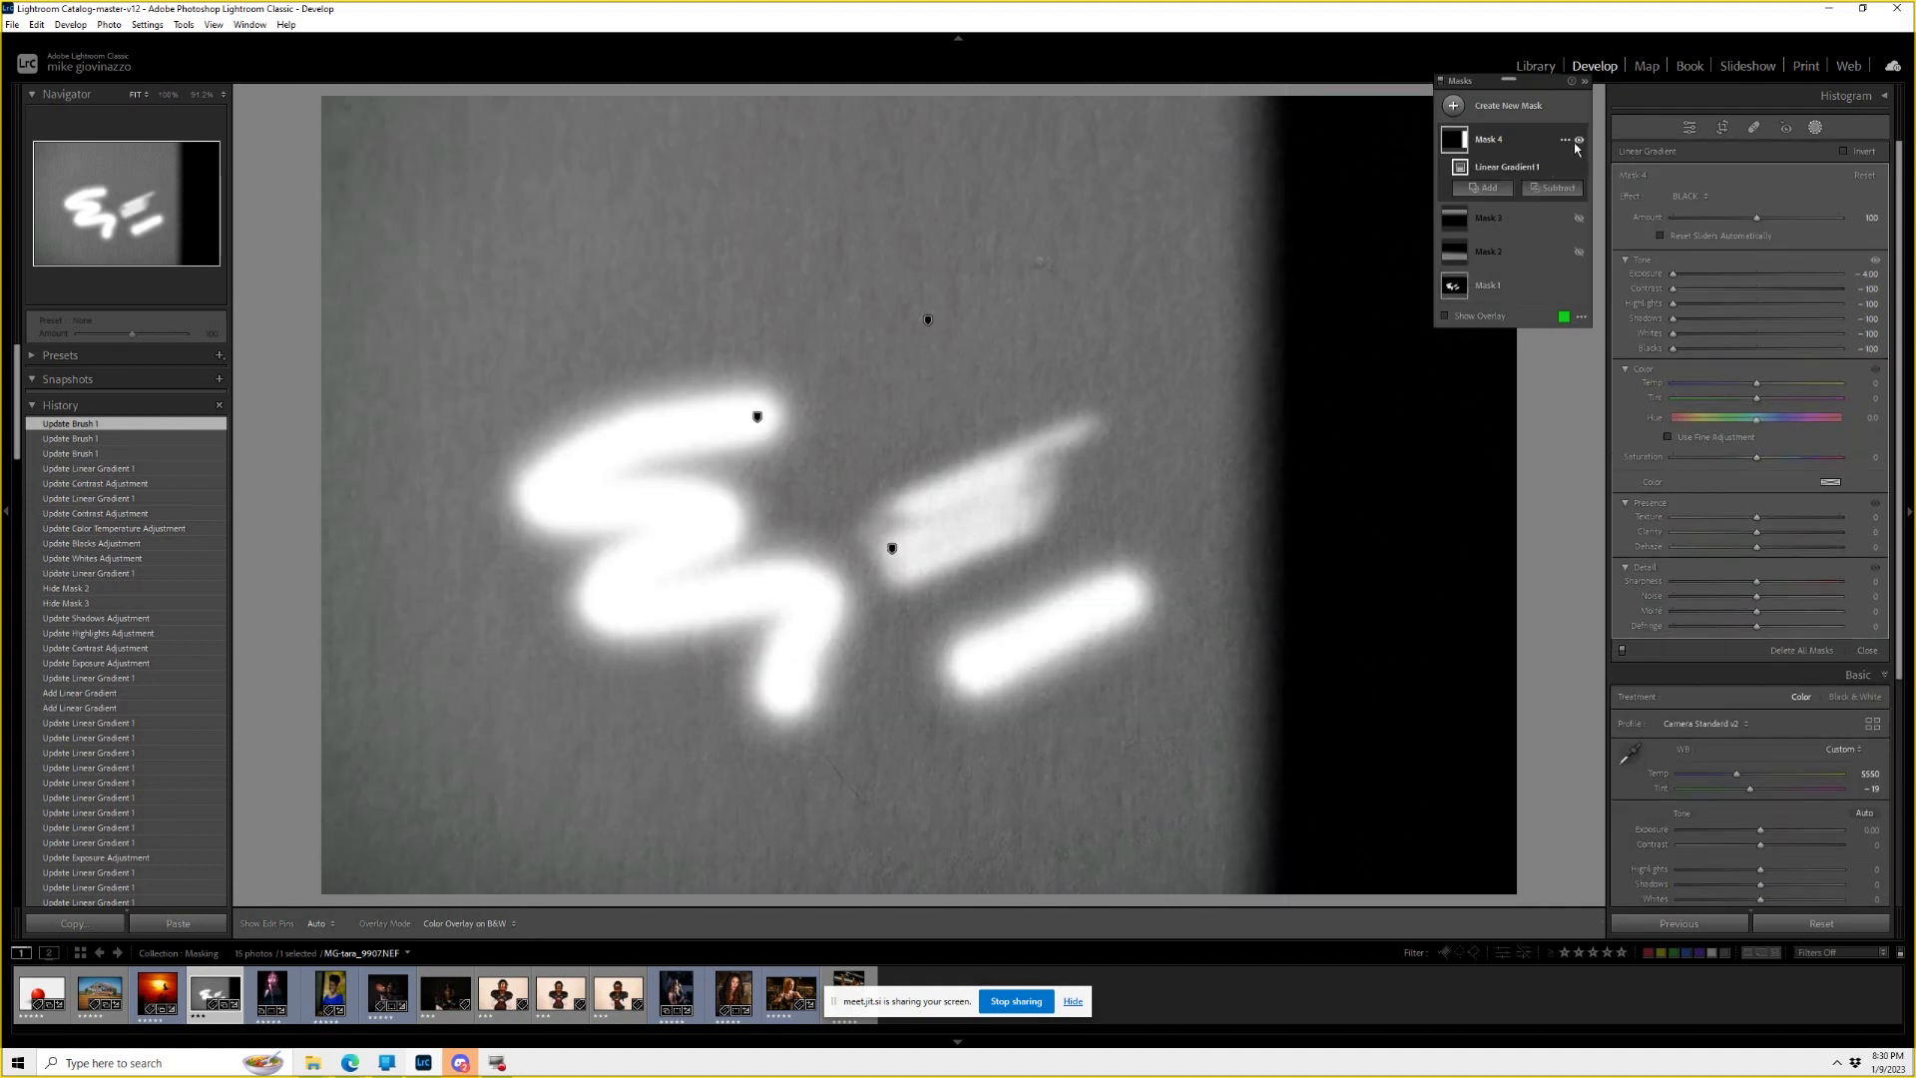
left_click(1580, 139)
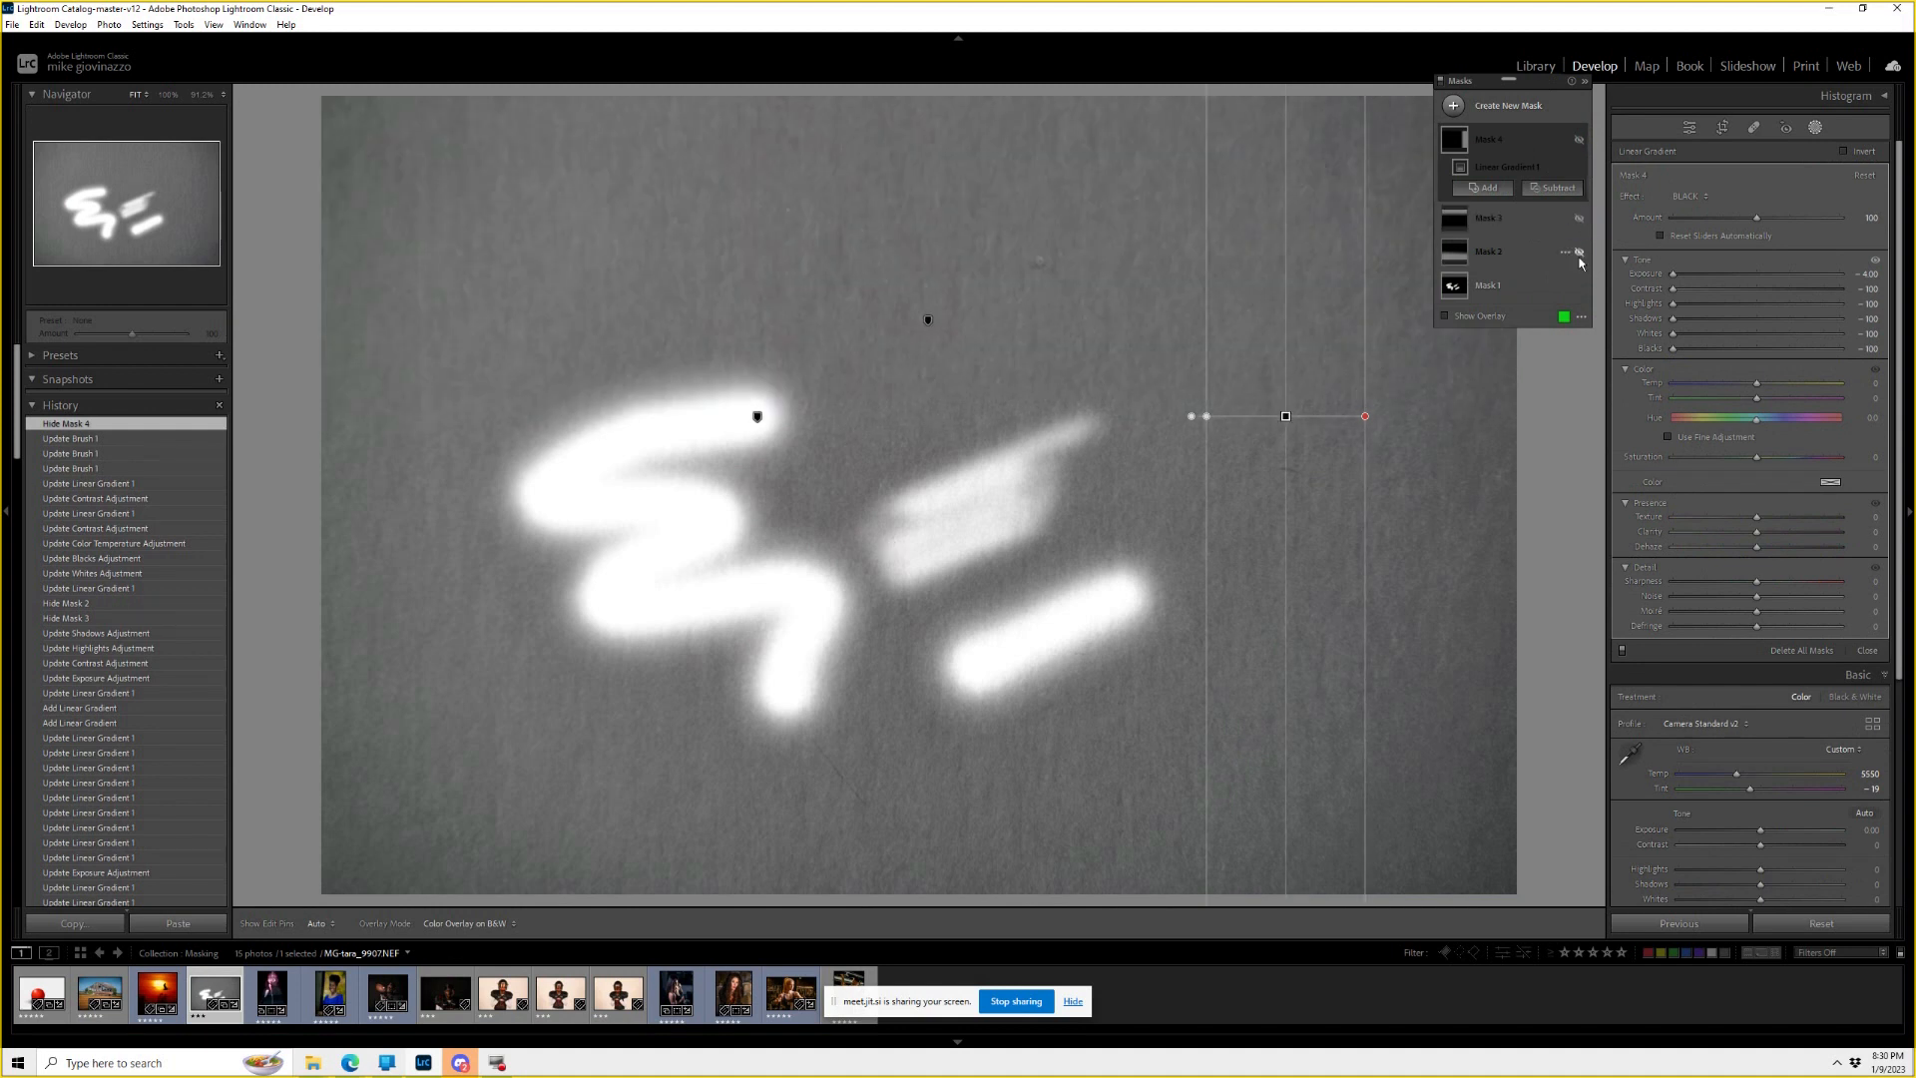
left_click(1581, 287)
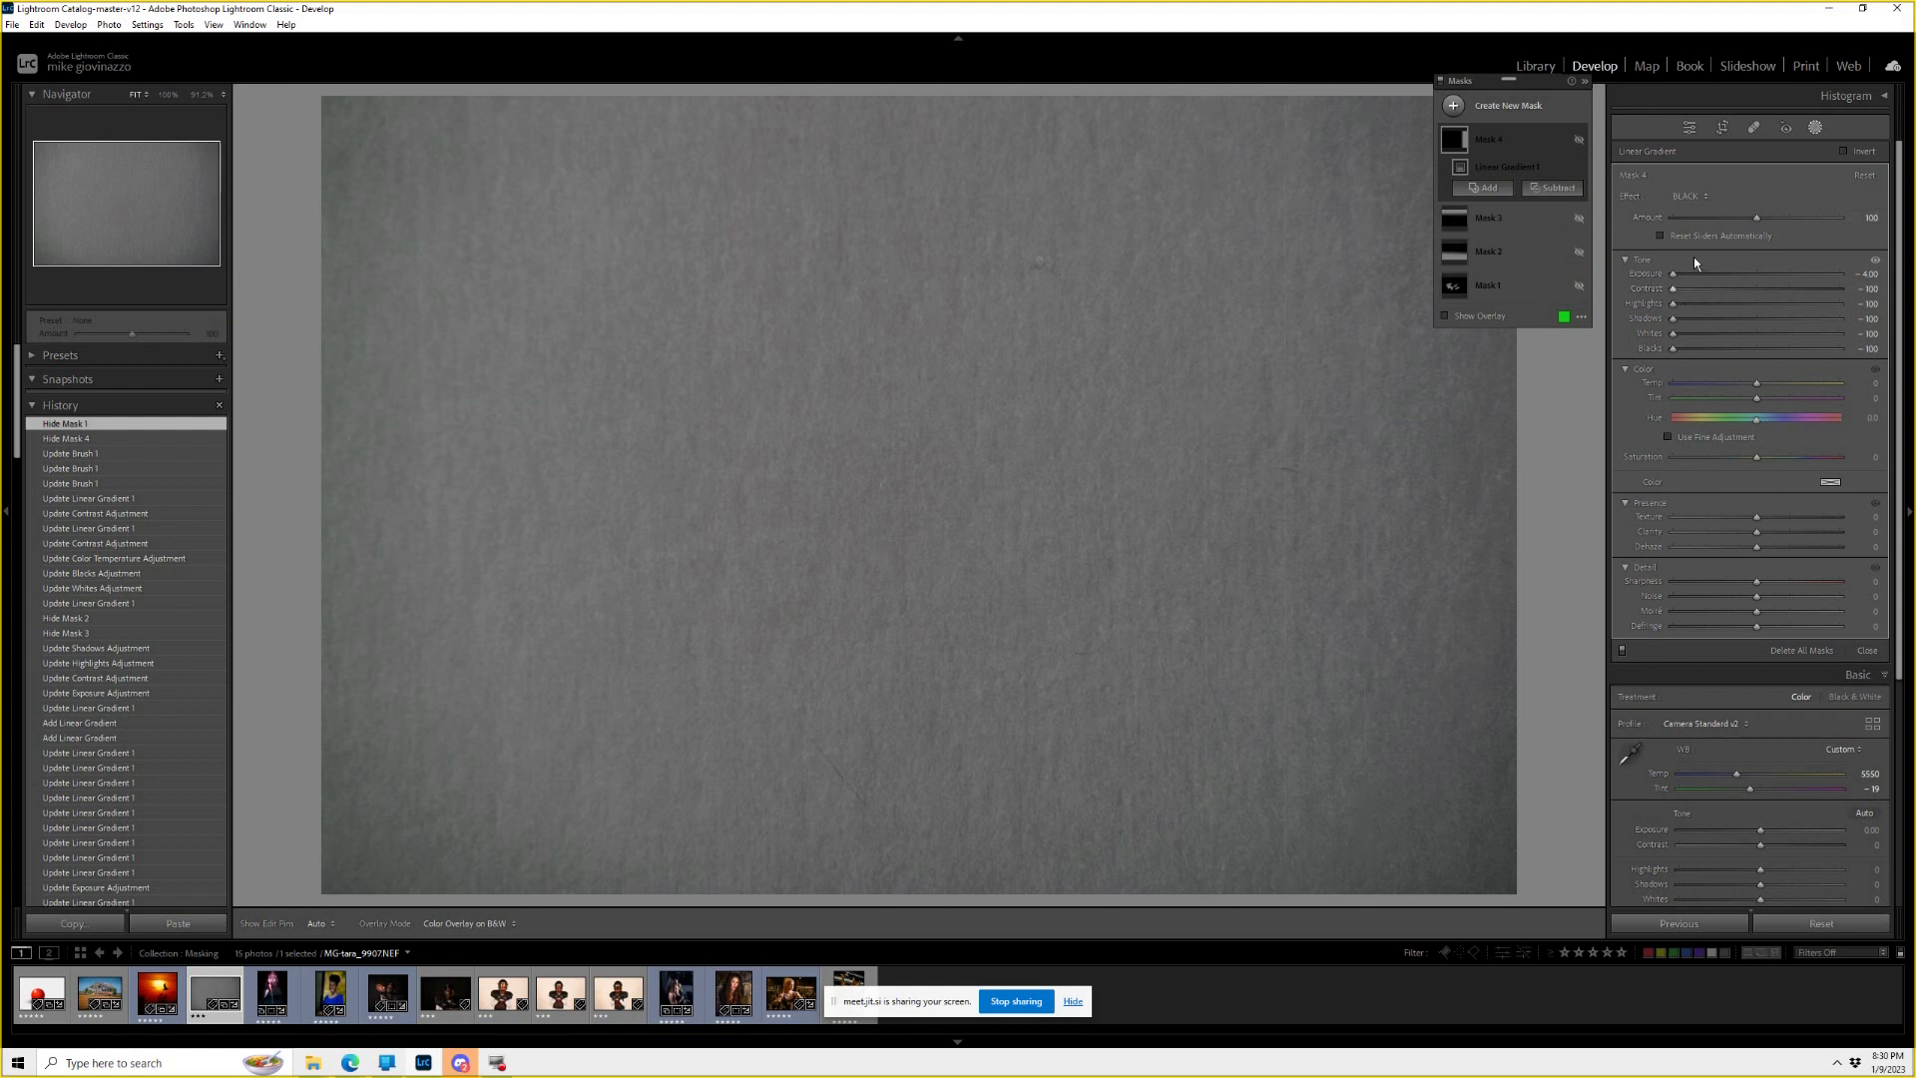
Add a large oval radial gradient mask centered slightly above the image's middle, using the BLACK effect.
left_click(1502, 115)
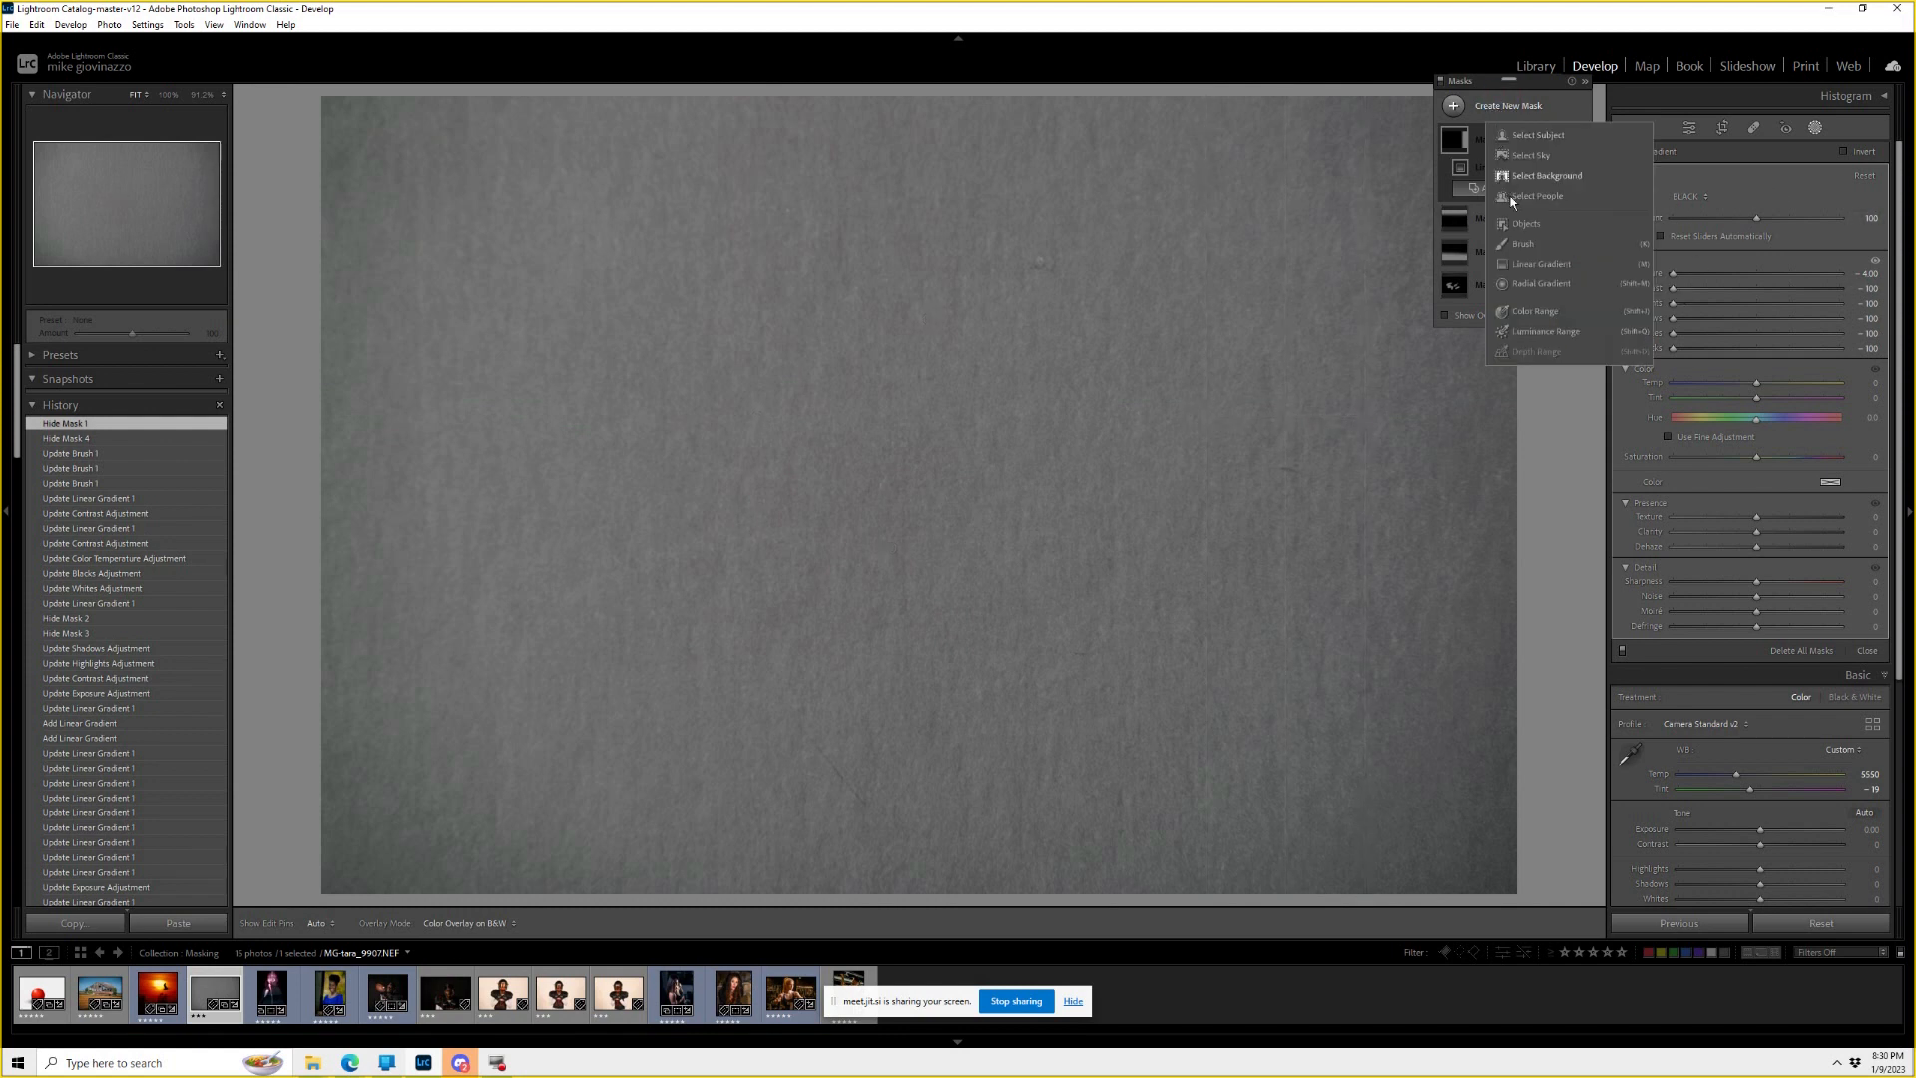
left_click(1549, 284)
left_click_drag(899, 436, 1346, 633)
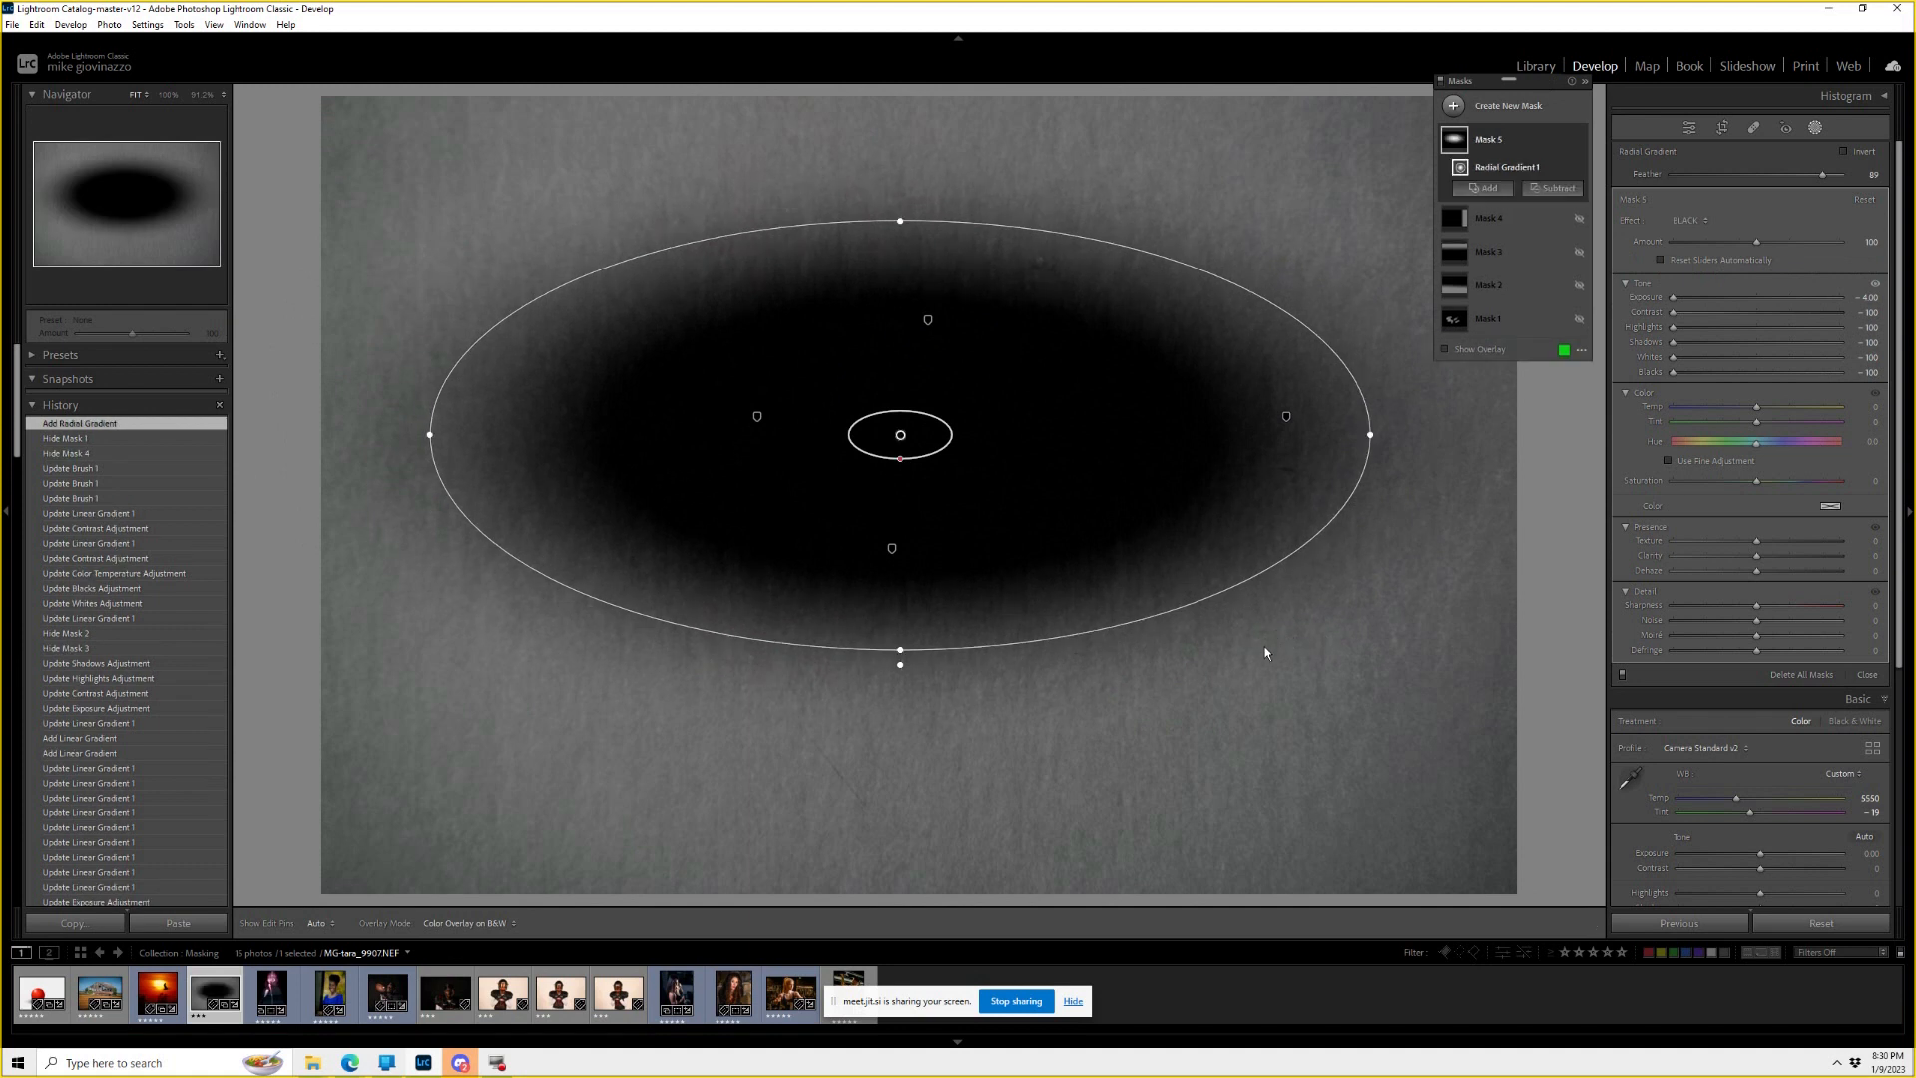
Add a second, smaller radial gradient mask as a perfect circle in the image's lower right area.
left_click(1509, 106)
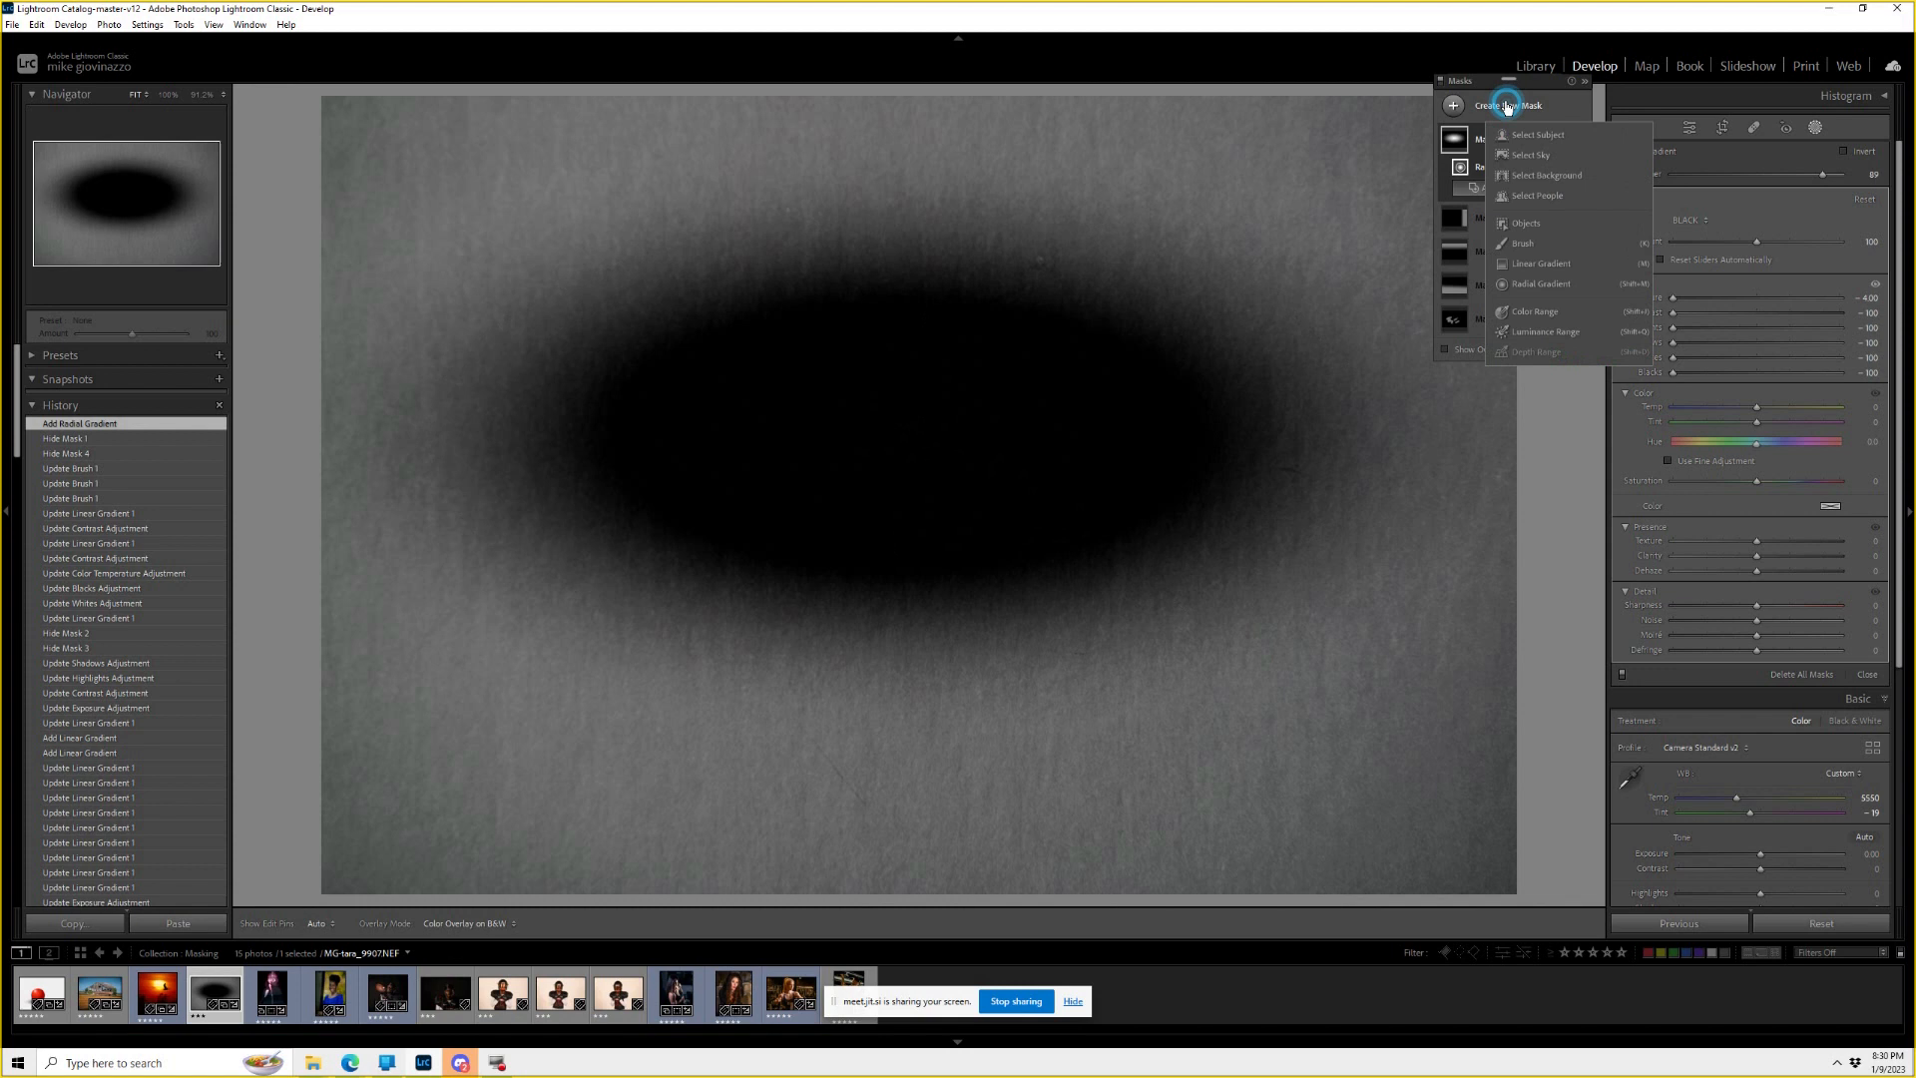
left_click(1542, 284)
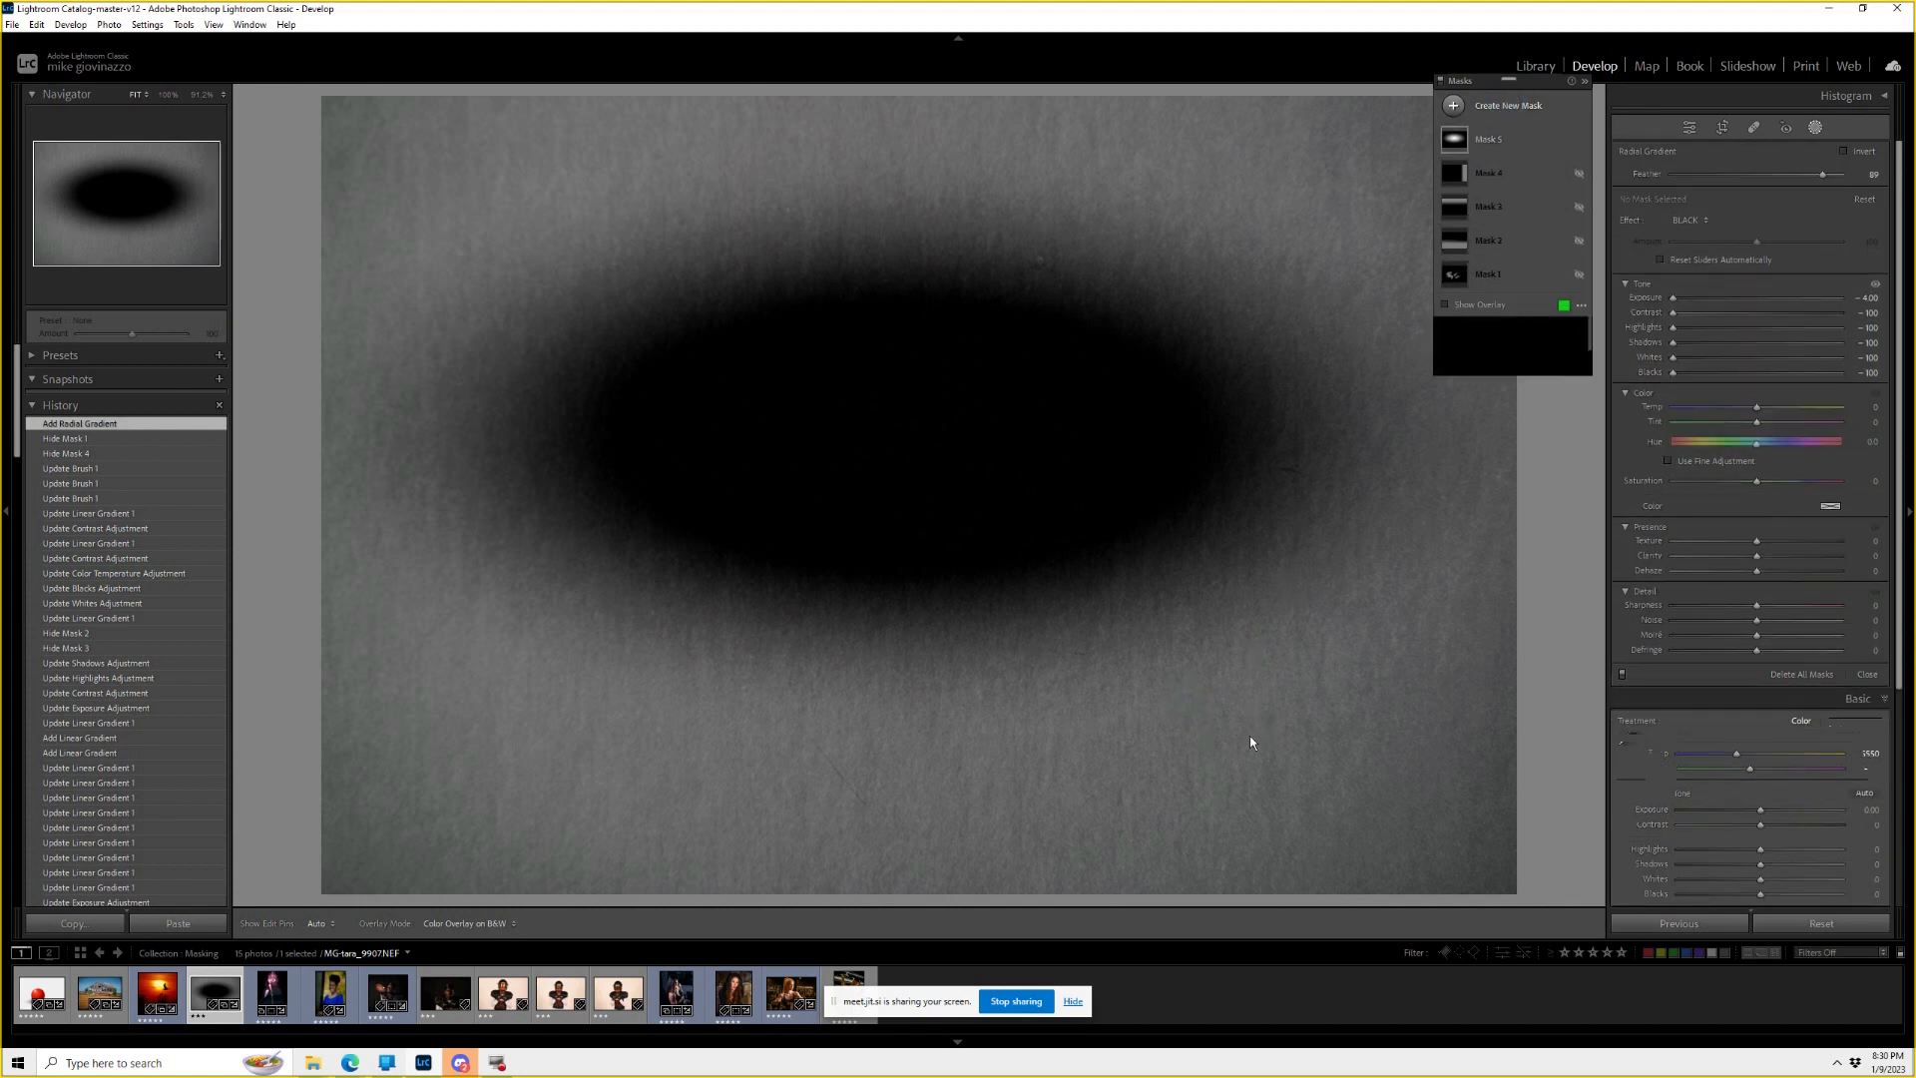
left_click_drag(1203, 702, 1512, 821)
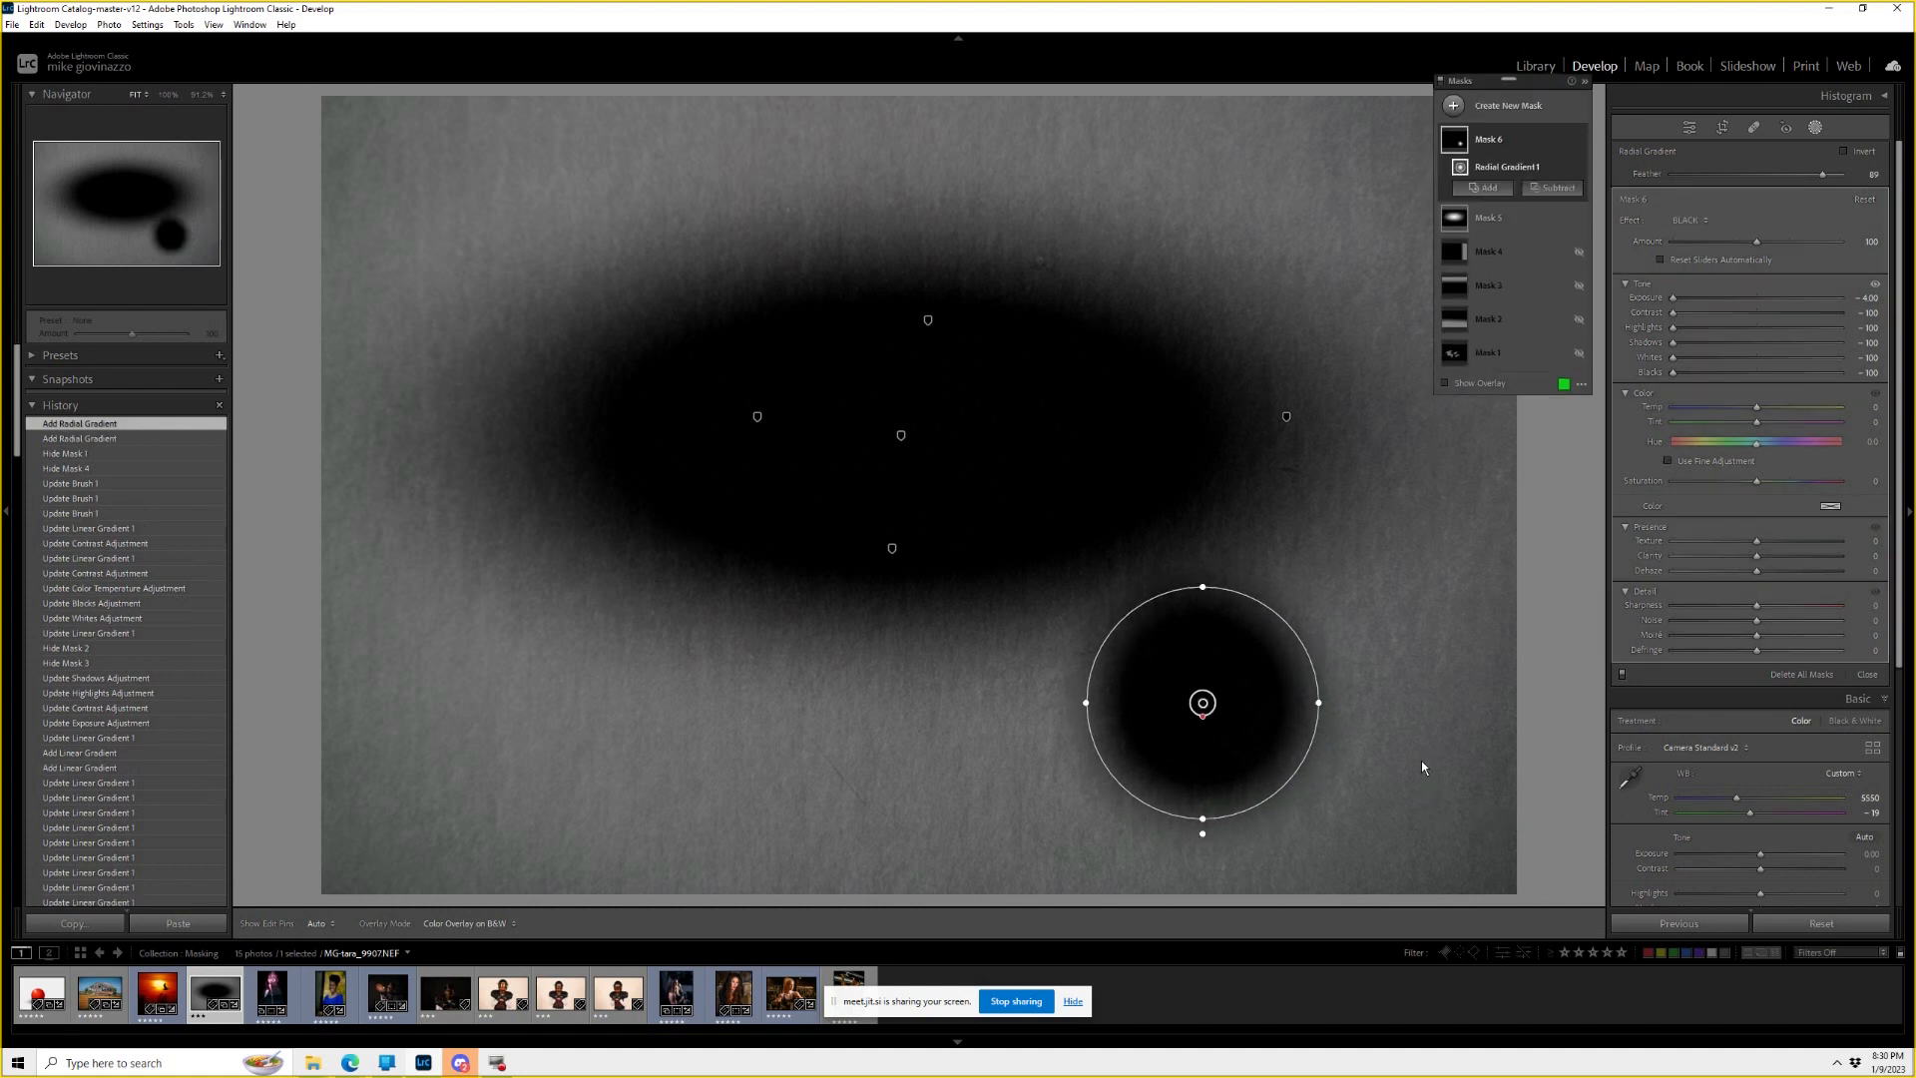
Adjust the small circle's feather, and shift the large oval gradient toward the image's left side with a feather of 61.
left_click_drag(1203, 716, 1155, 734)
left_click(901, 435)
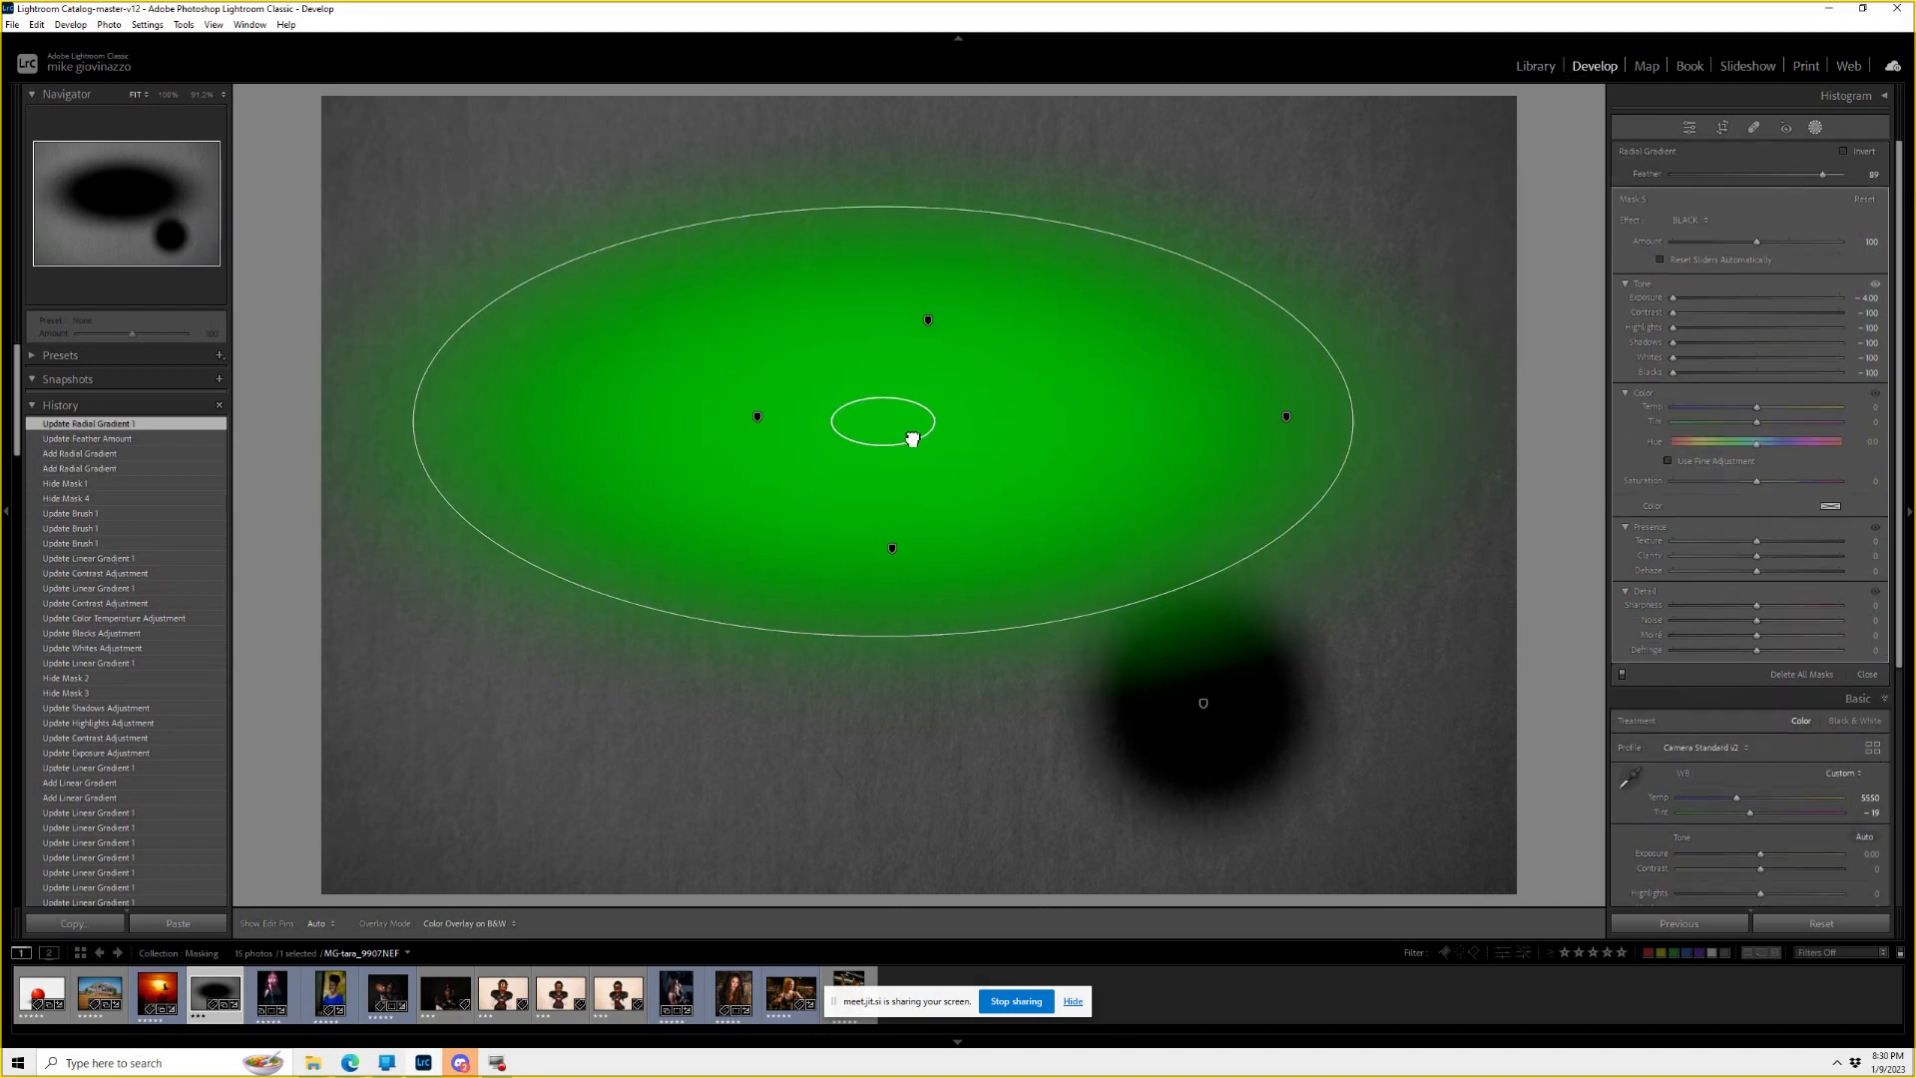
left_click_drag(907, 432, 652, 546)
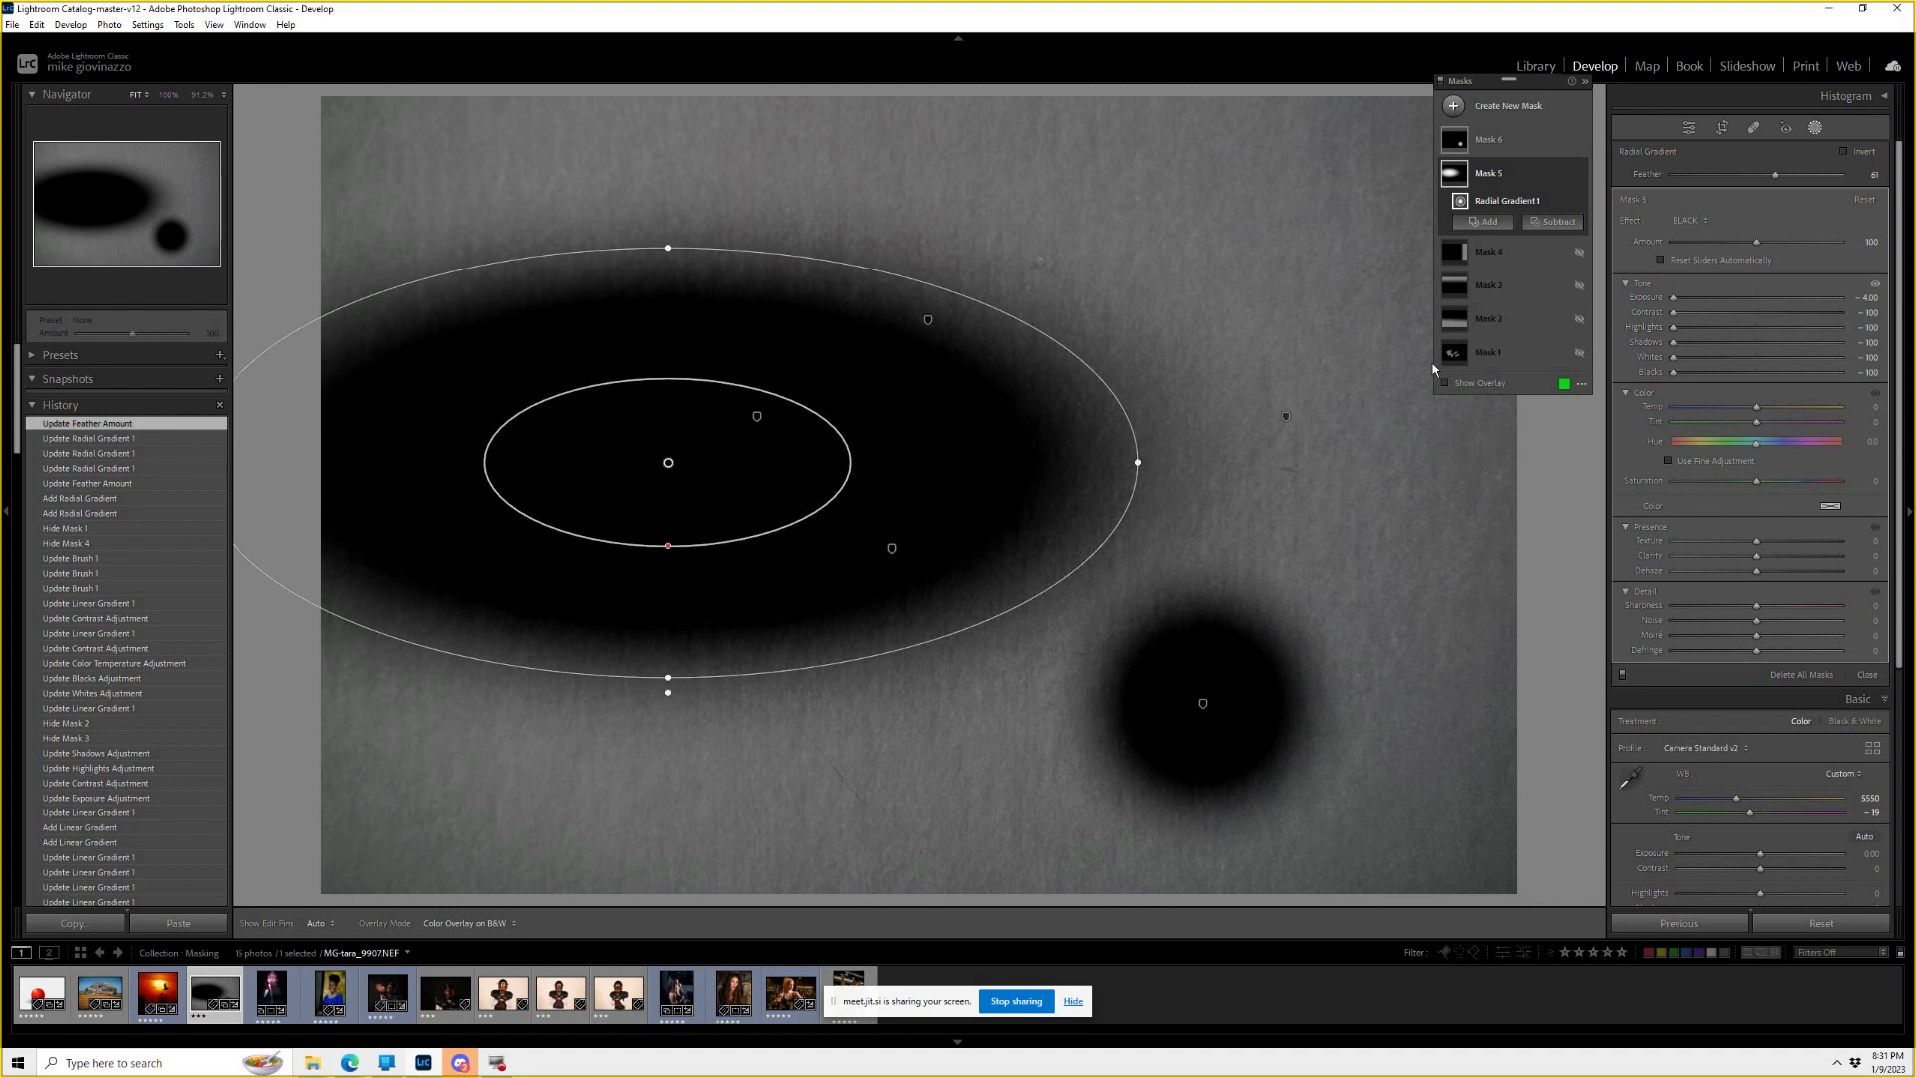
Apply the WHITE effect to the large oval radial gradient mask and invert it.
left_click(1691, 220)
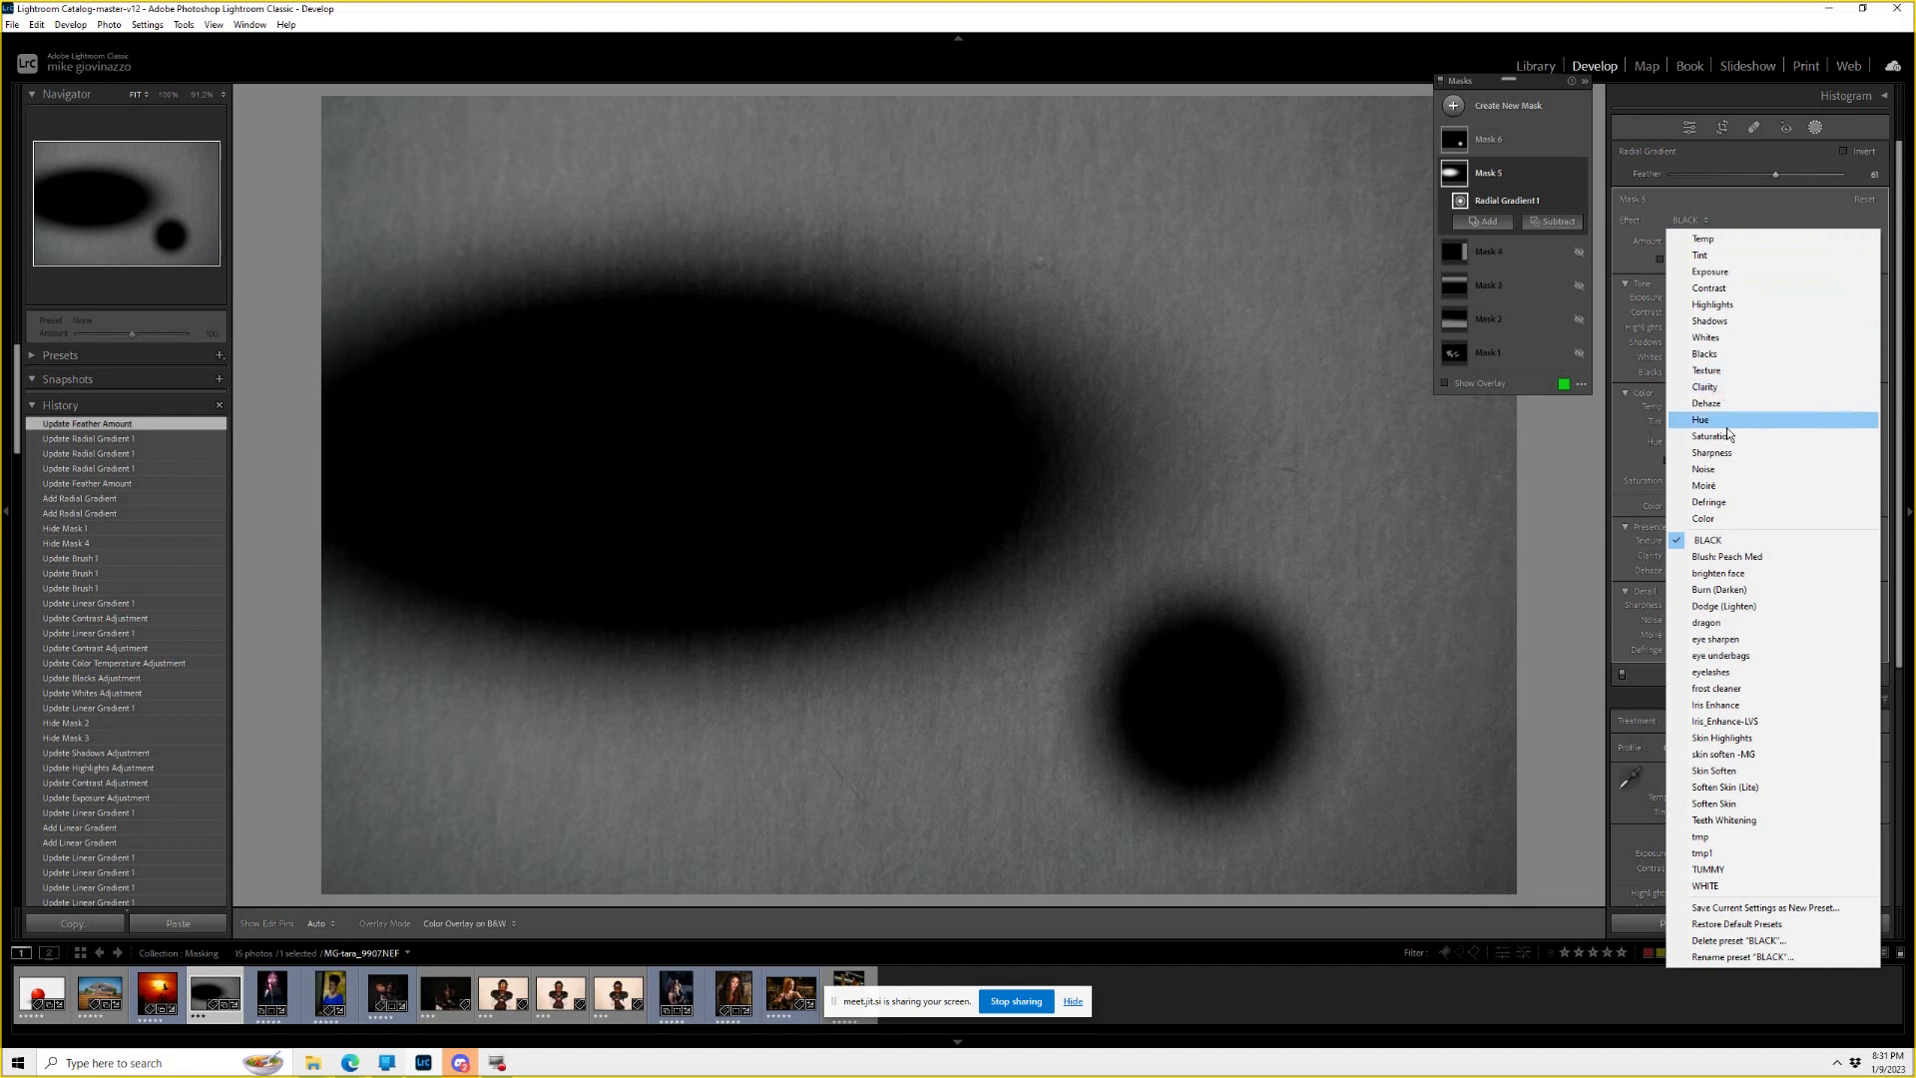
left_click(1740, 885)
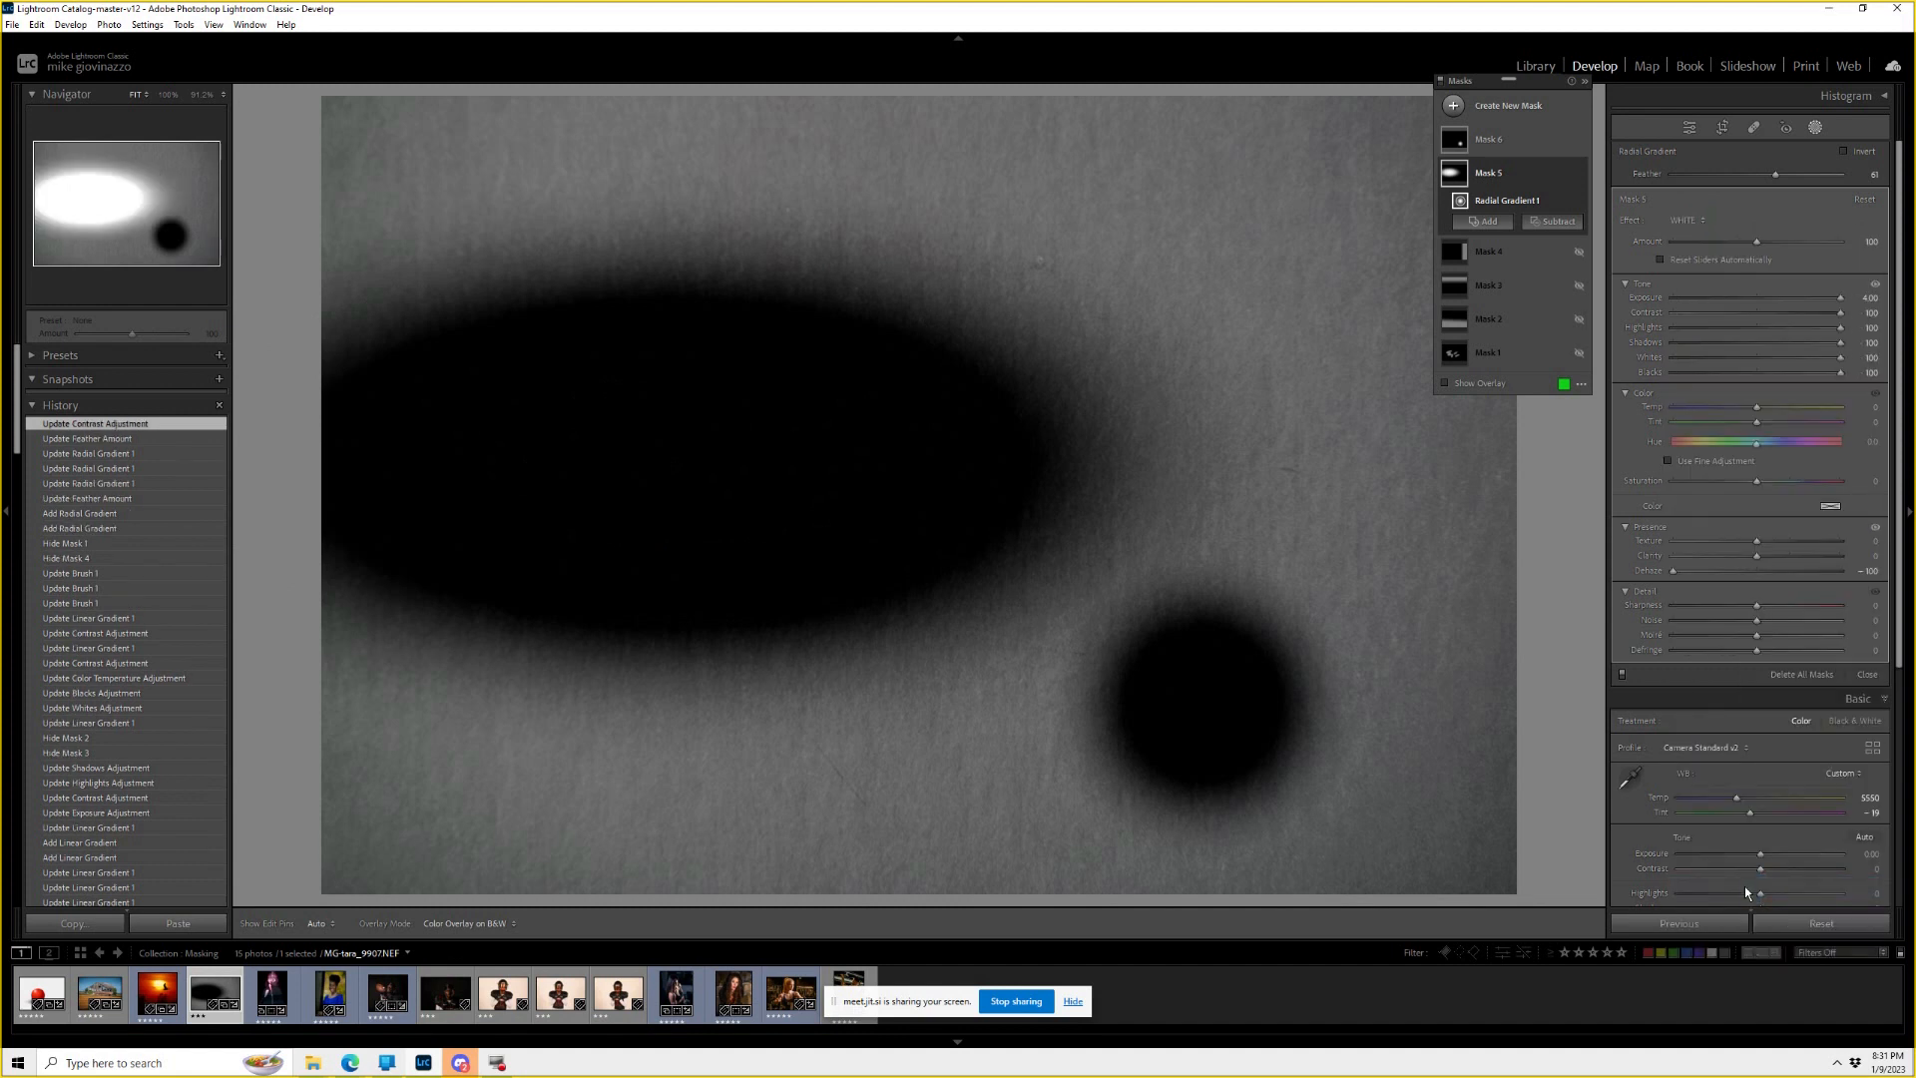
mouse_move(756, 448)
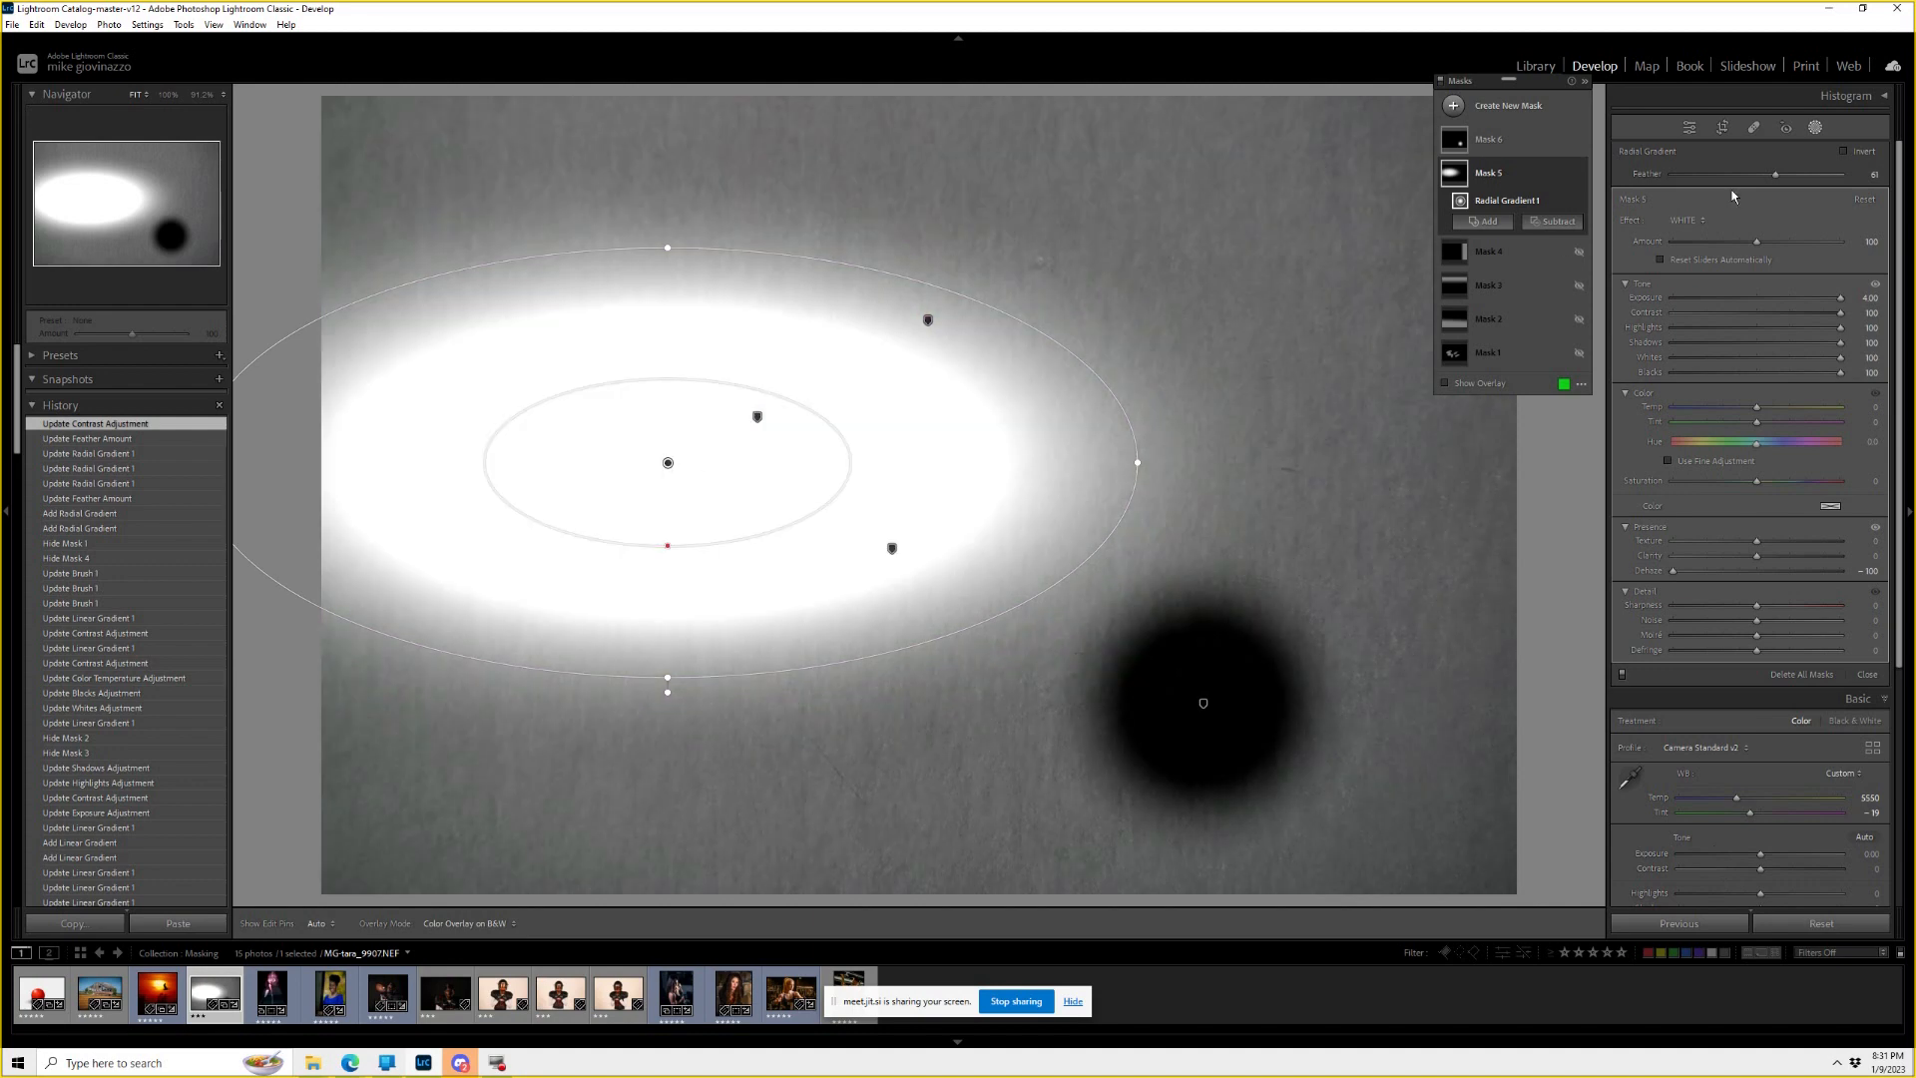
left_click(1855, 155)
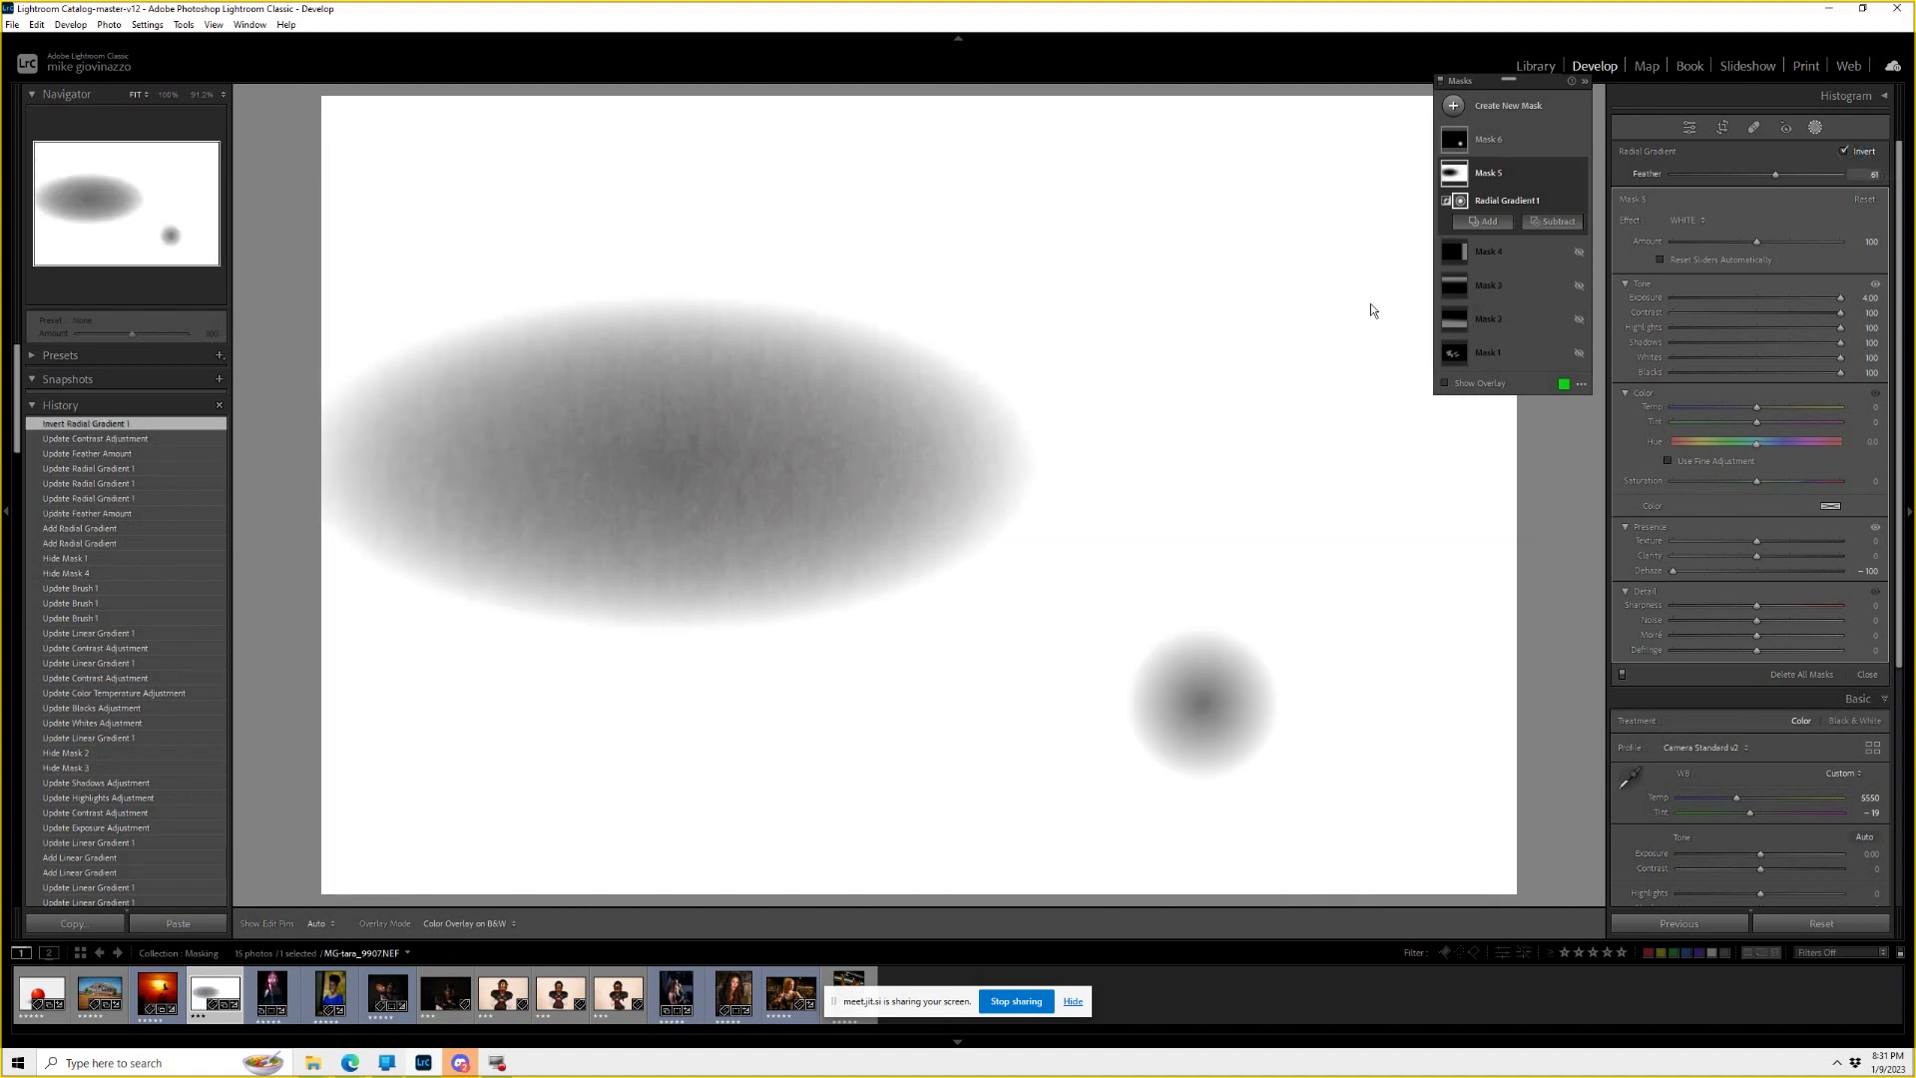
Center the inverted oval near the image's middle, enlarge it past the photo's side edges, and reduce its feather to 18.
left_click_drag(667, 465, 889, 475)
left_click_drag(878, 672, 878, 904)
left_click_drag(878, 636, 880, 734)
left_click_drag(1352, 460, 1853, 483)
left_click_drag(869, 904, 881, 1042)
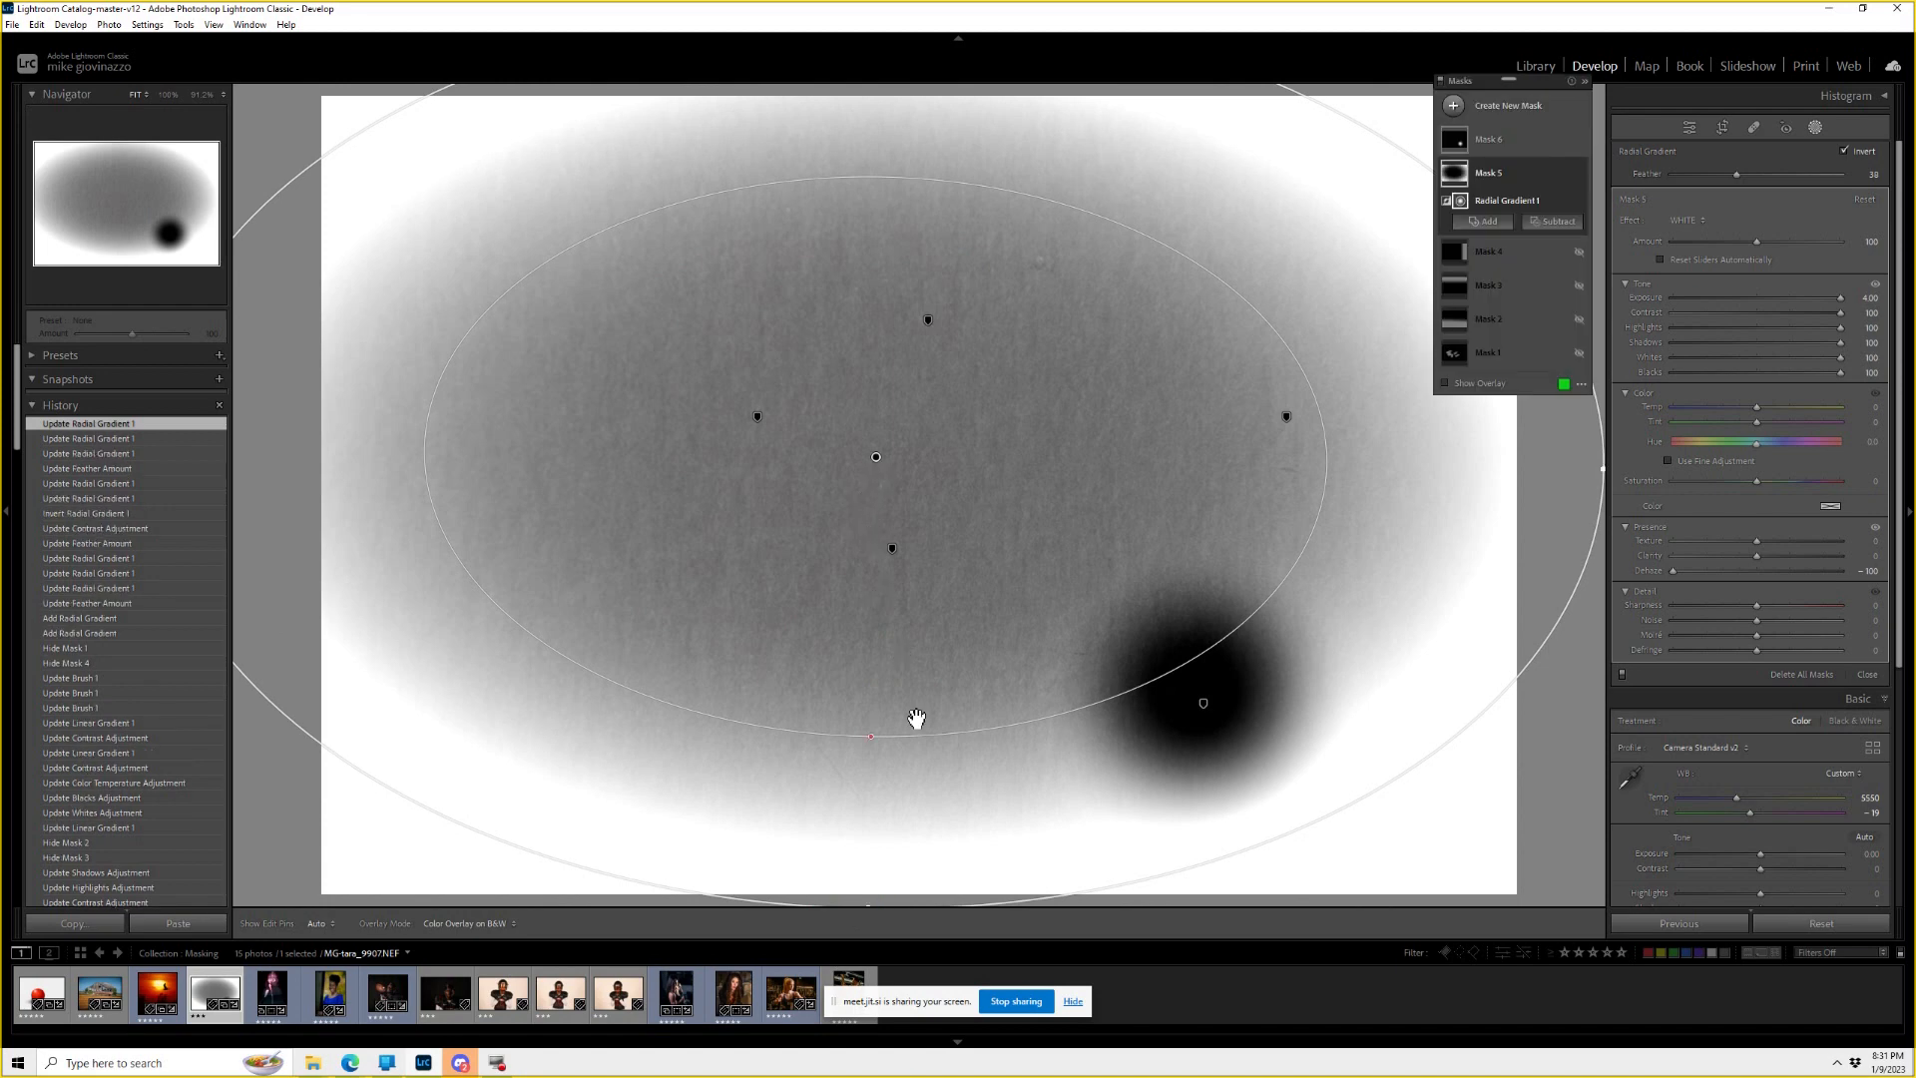
left_click_drag(870, 736, 862, 830)
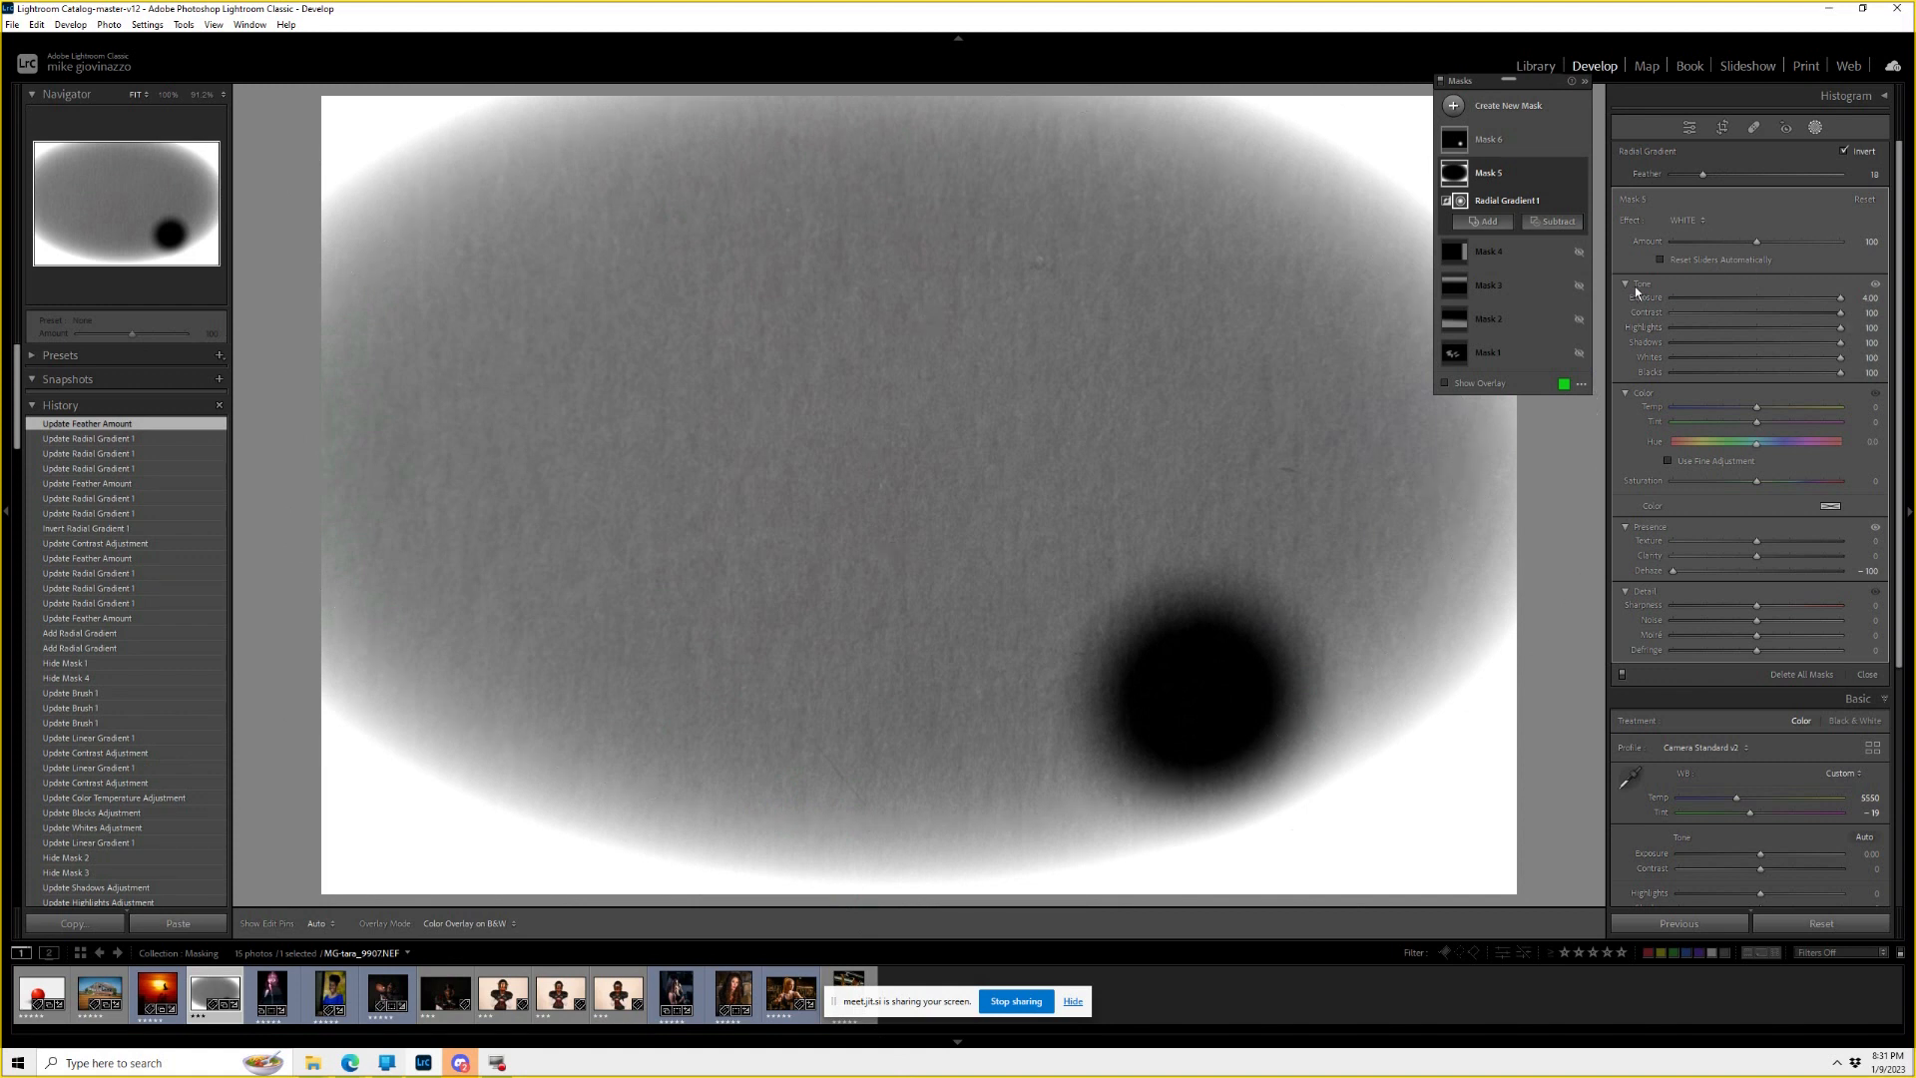
Switch the inverted oval mask's effect to BLACK, and back to WHITE.
left_click(1692, 220)
left_click(1703, 541)
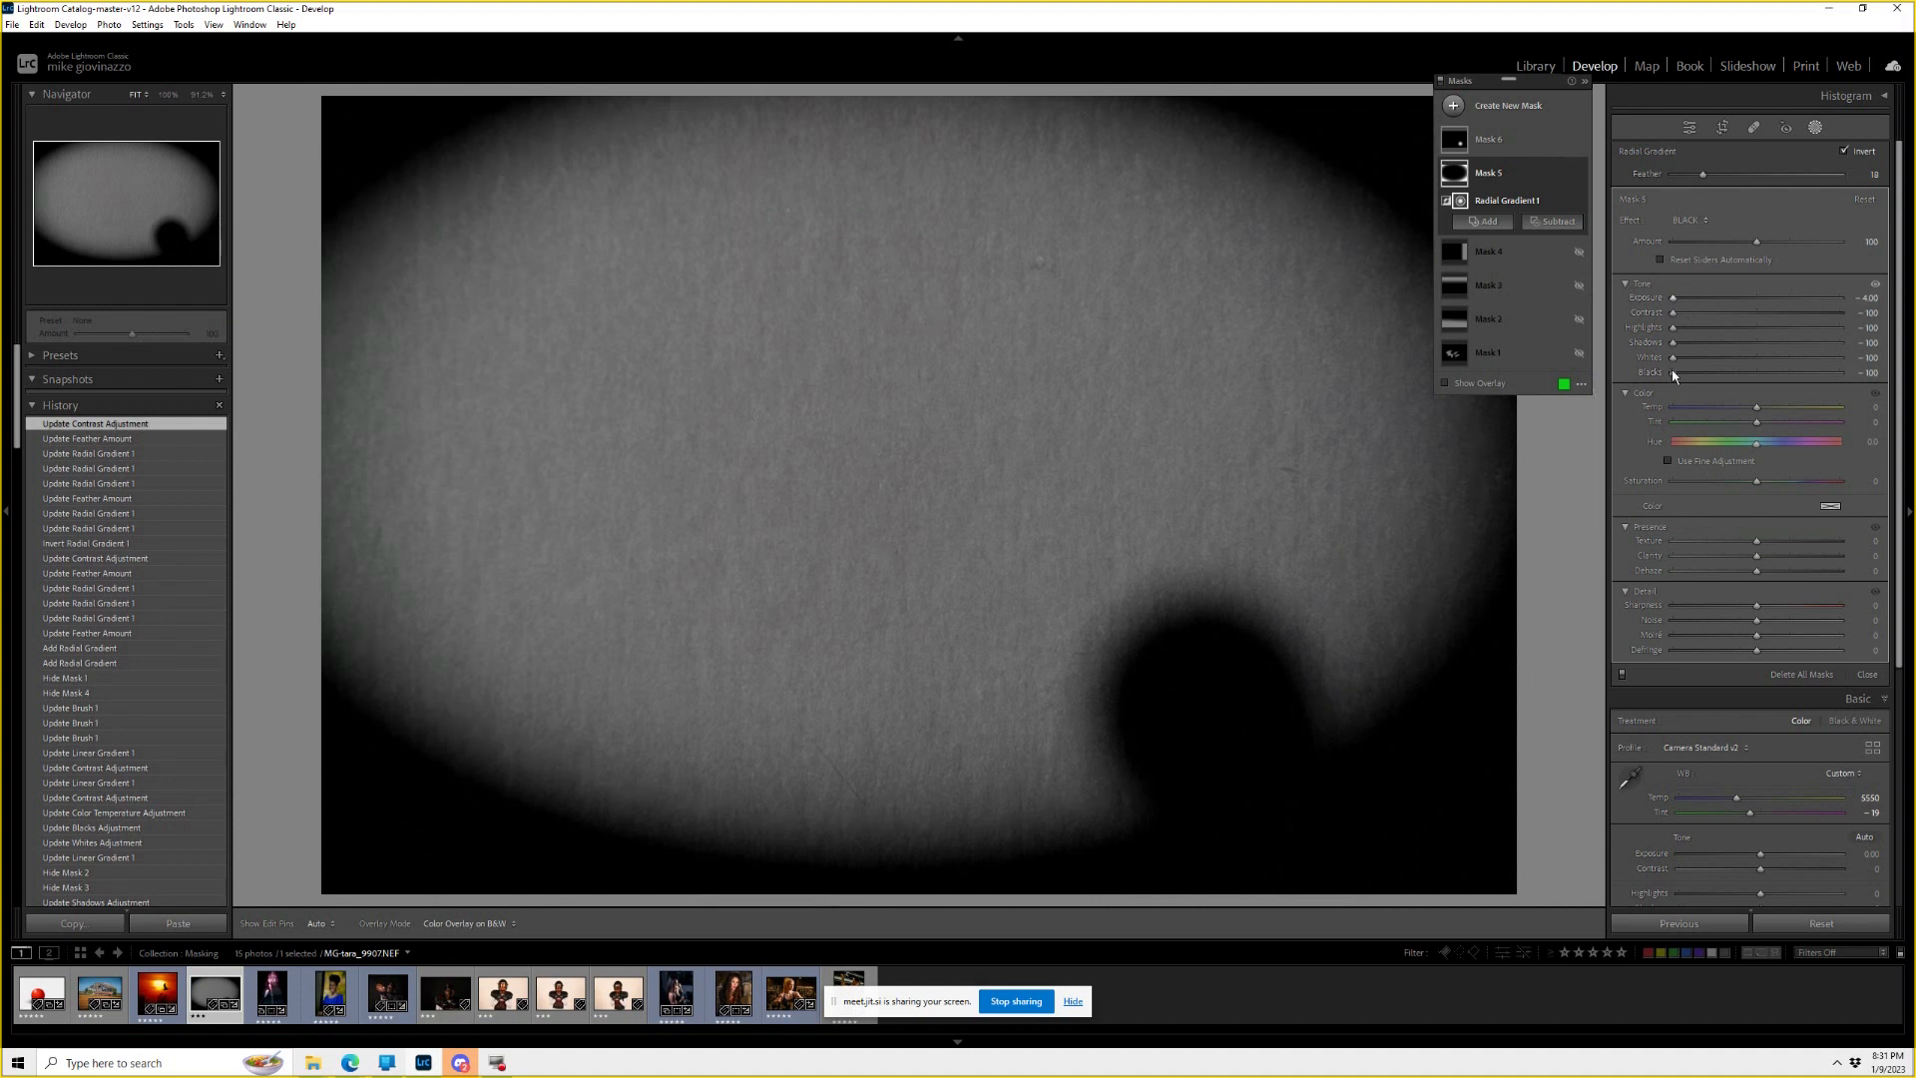
left_click(1697, 220)
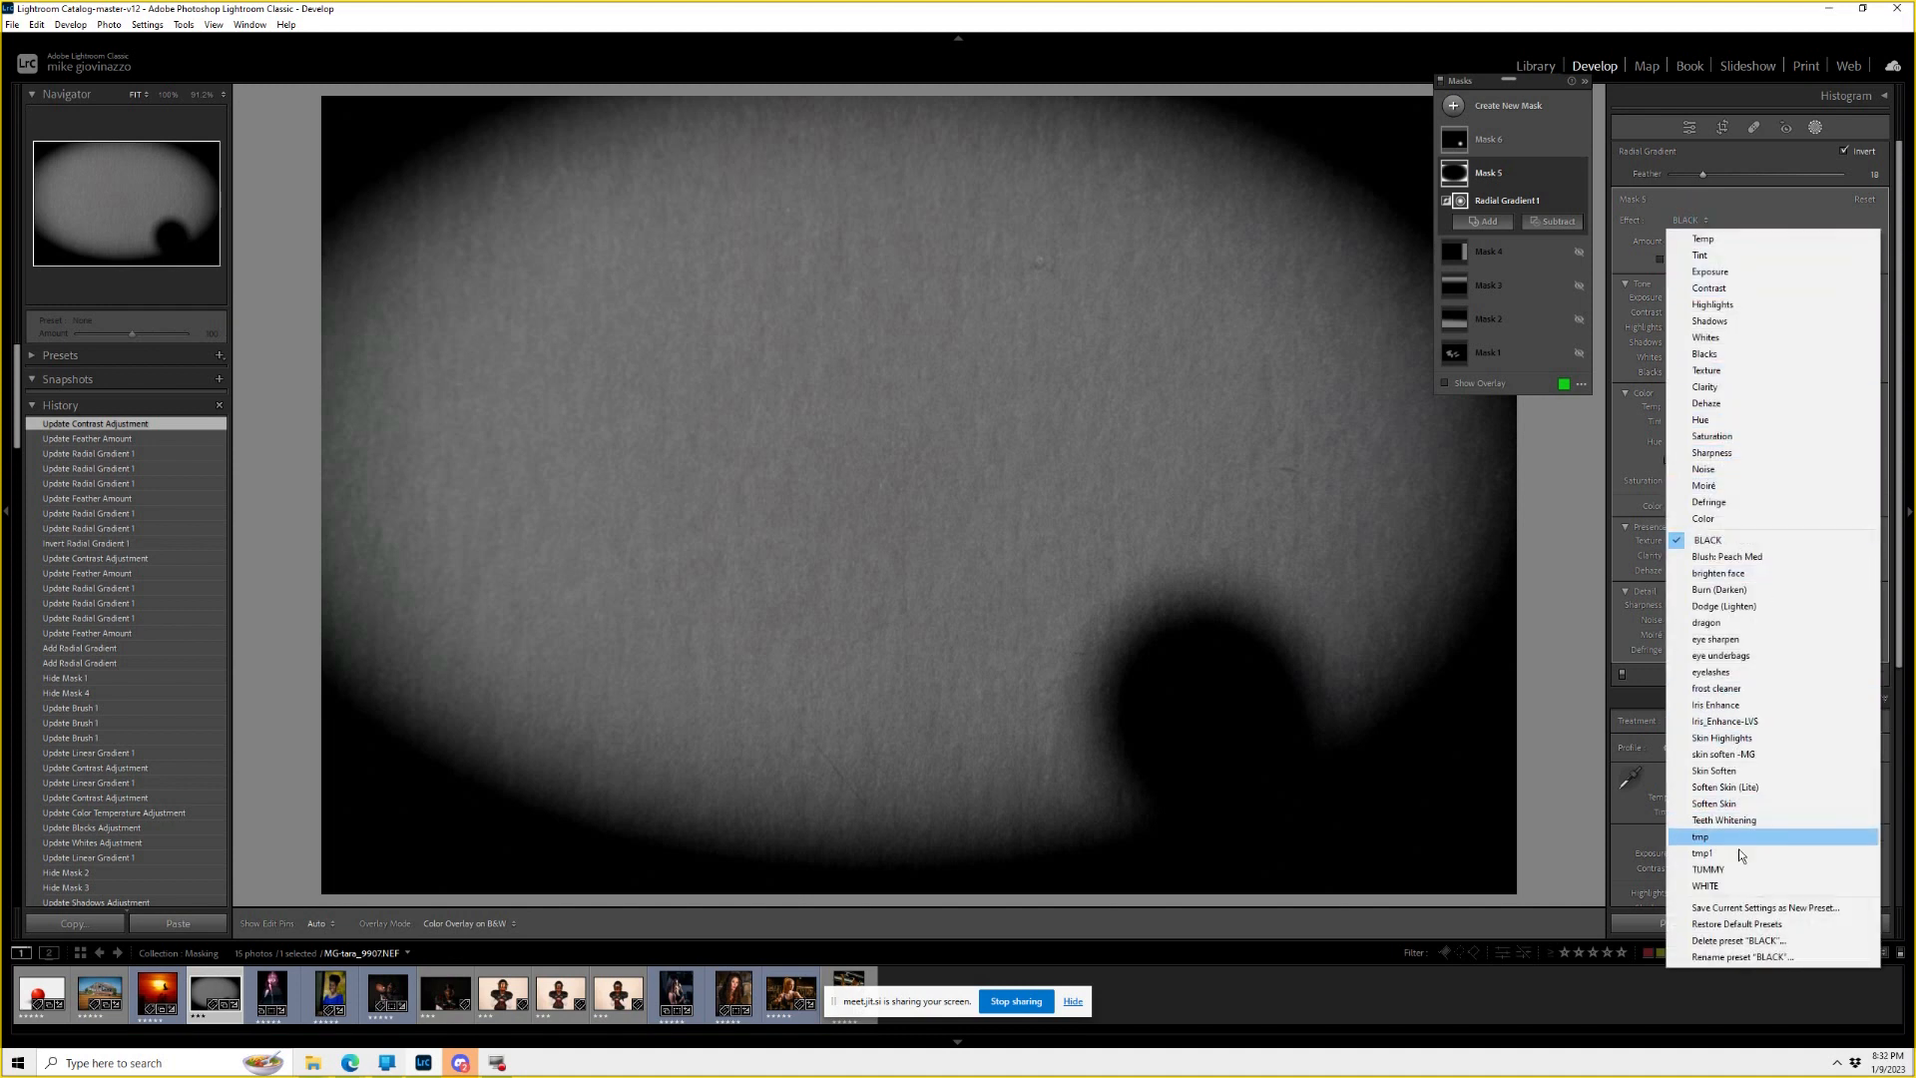
left_click(1707, 885)
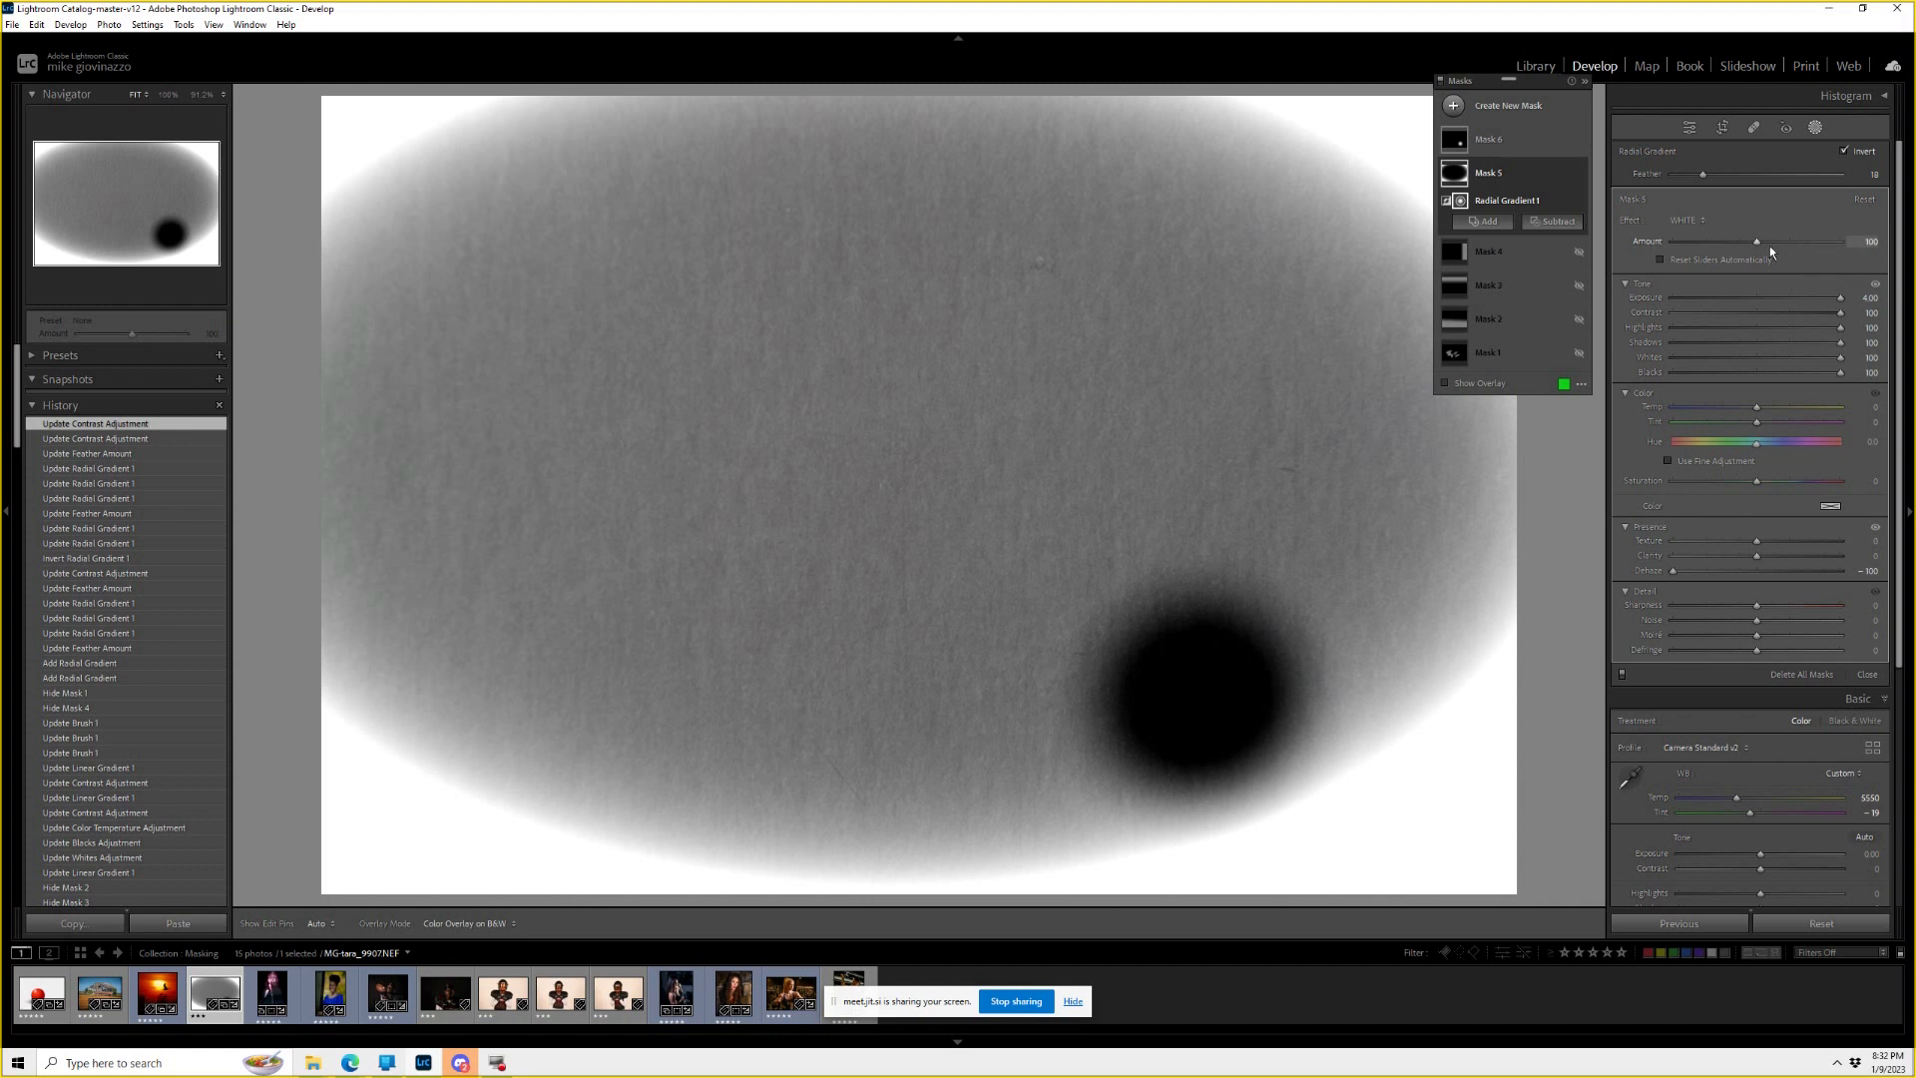
Vary the white vignette mask's Amount between about 18 and 121, and leave it at about 46.
left_click_drag(1759, 242, 1757, 244)
left_click_drag(1749, 243, 1687, 247)
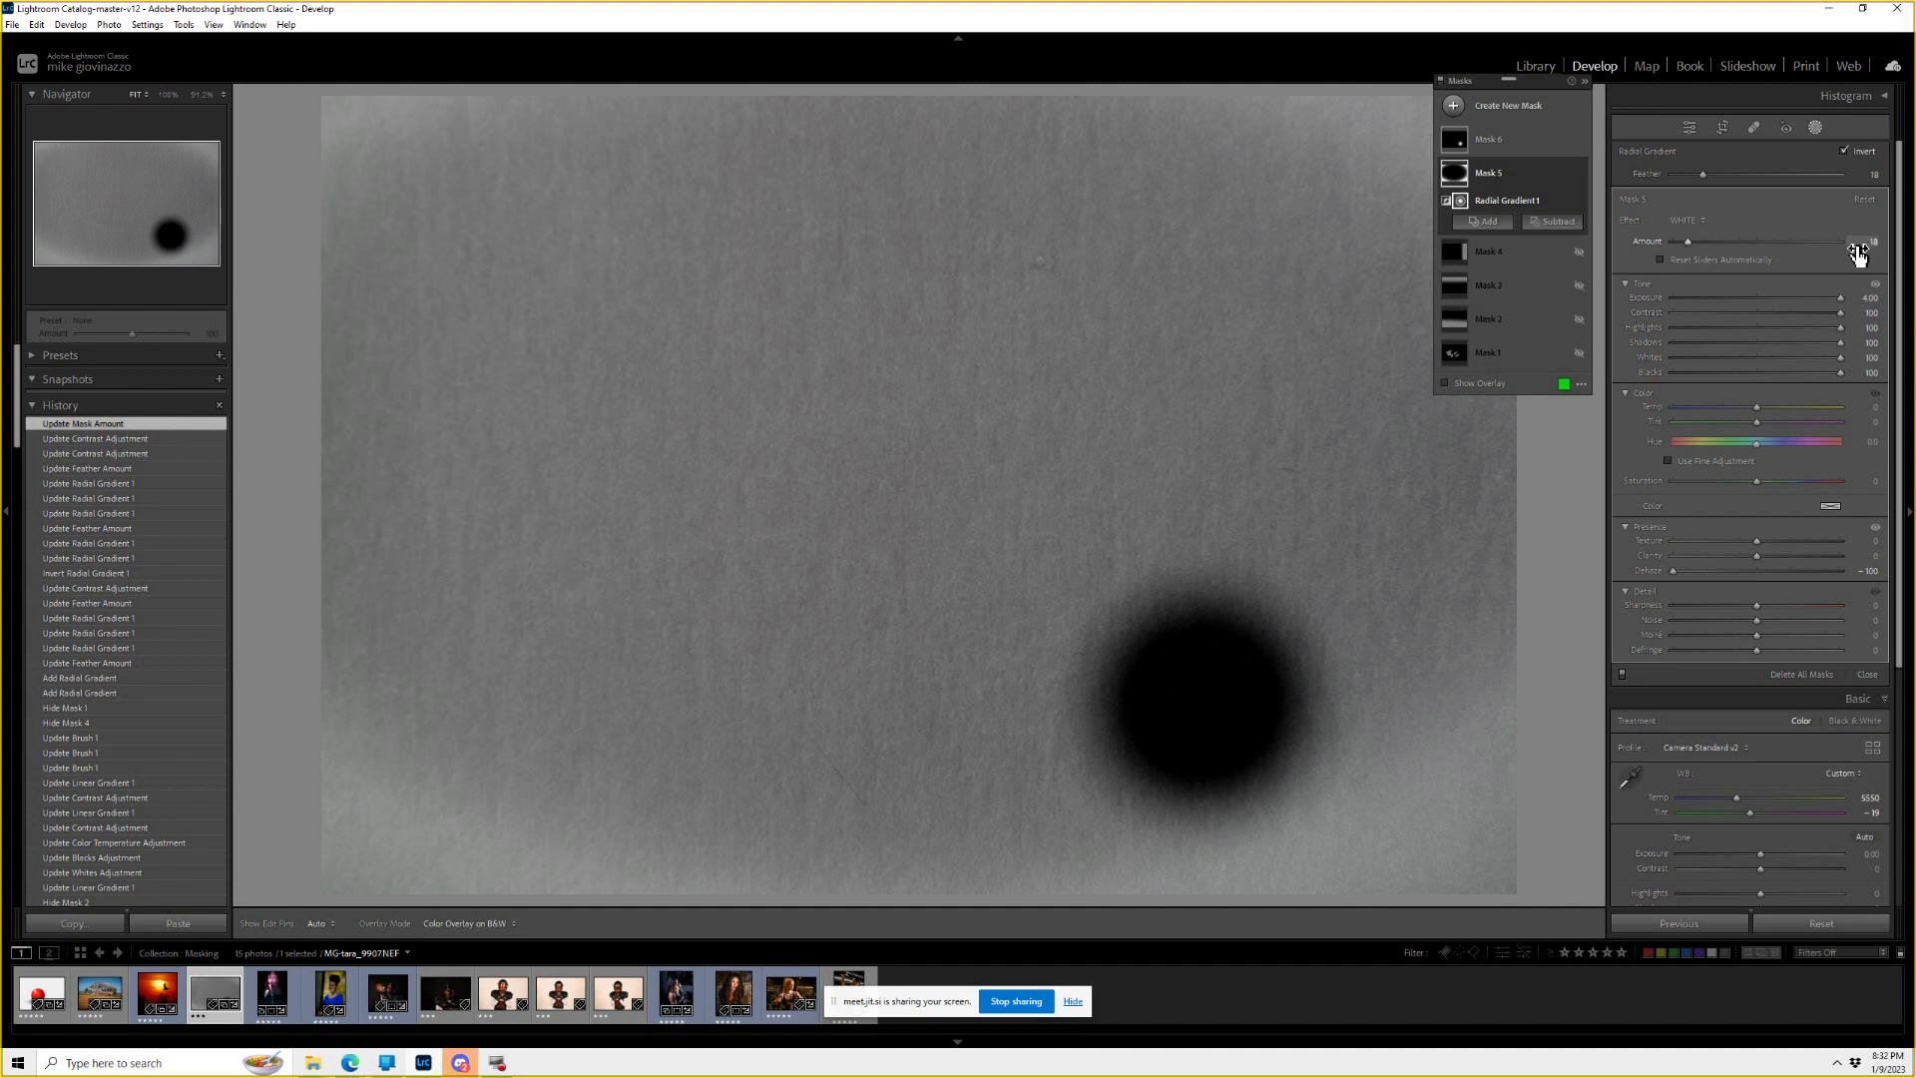
left_click_drag(1685, 244, 1760, 240)
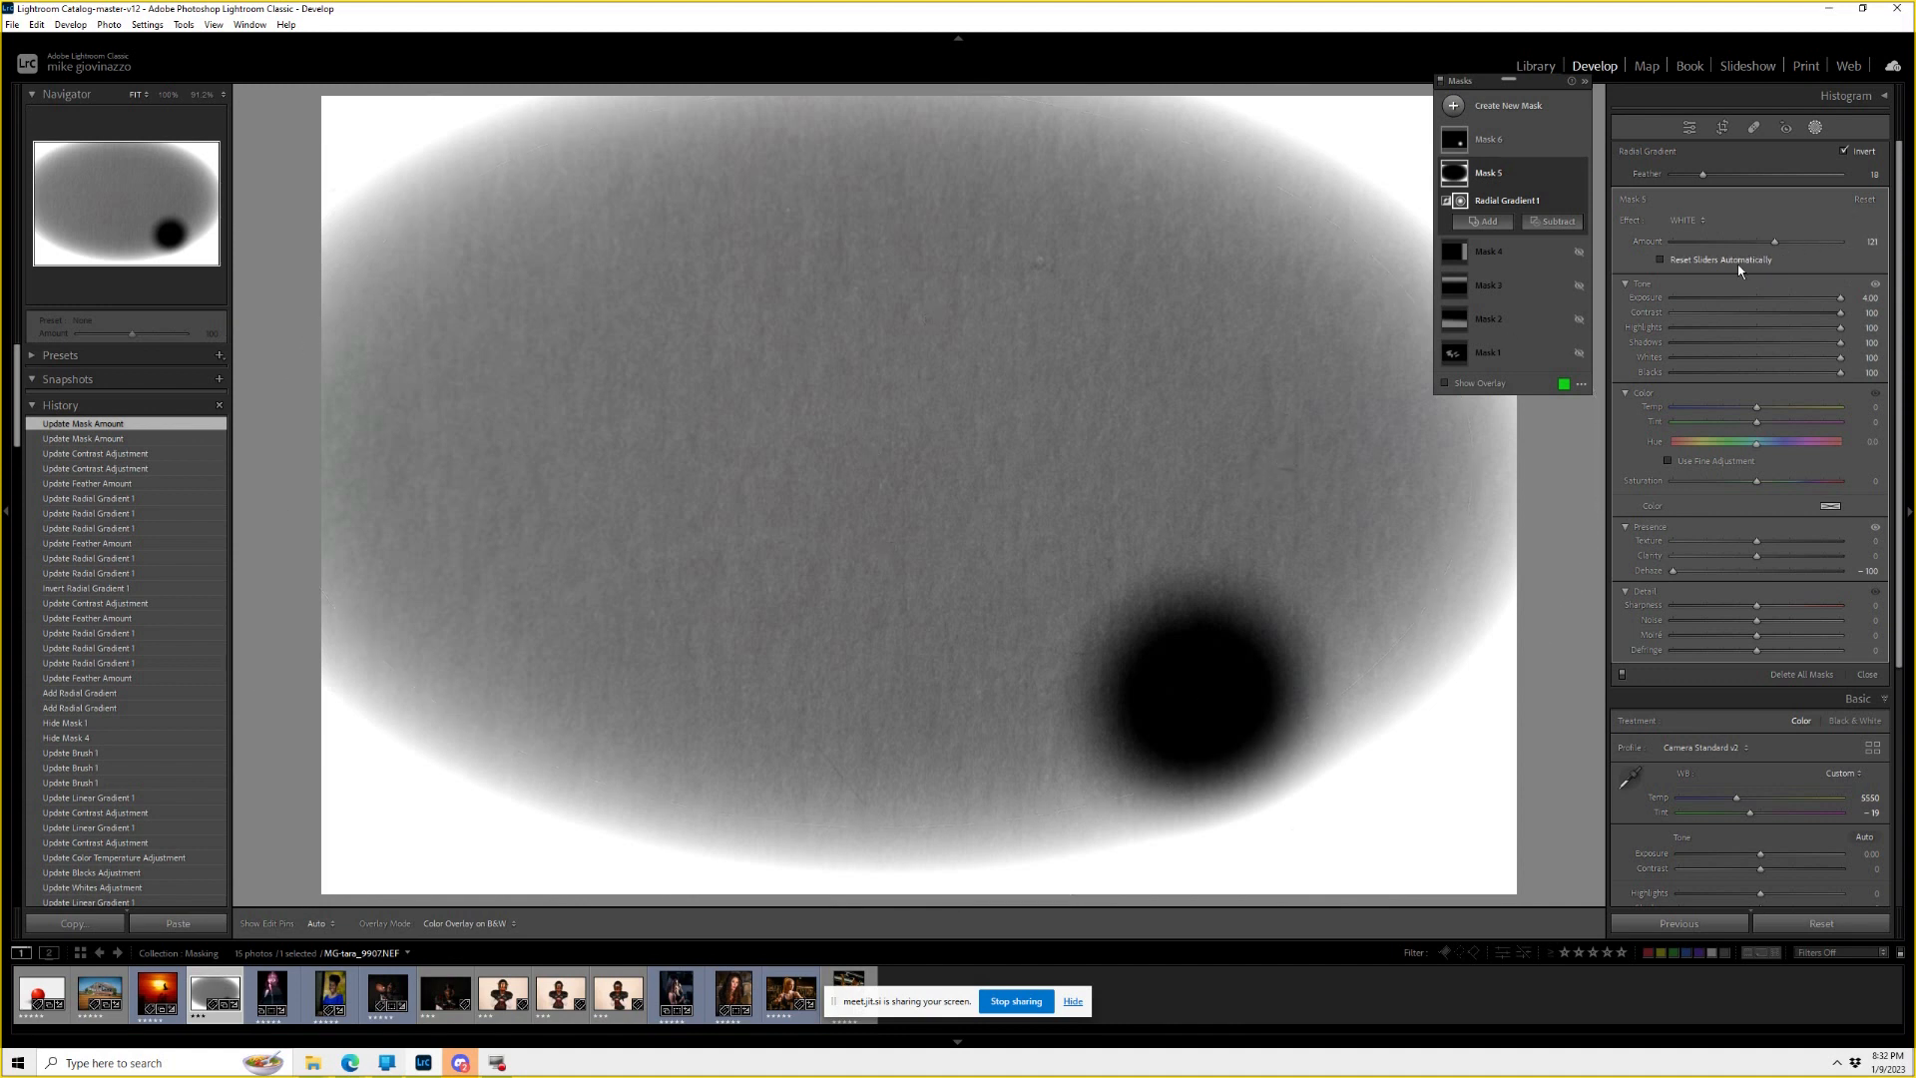
left_click_drag(1775, 241, 1715, 254)
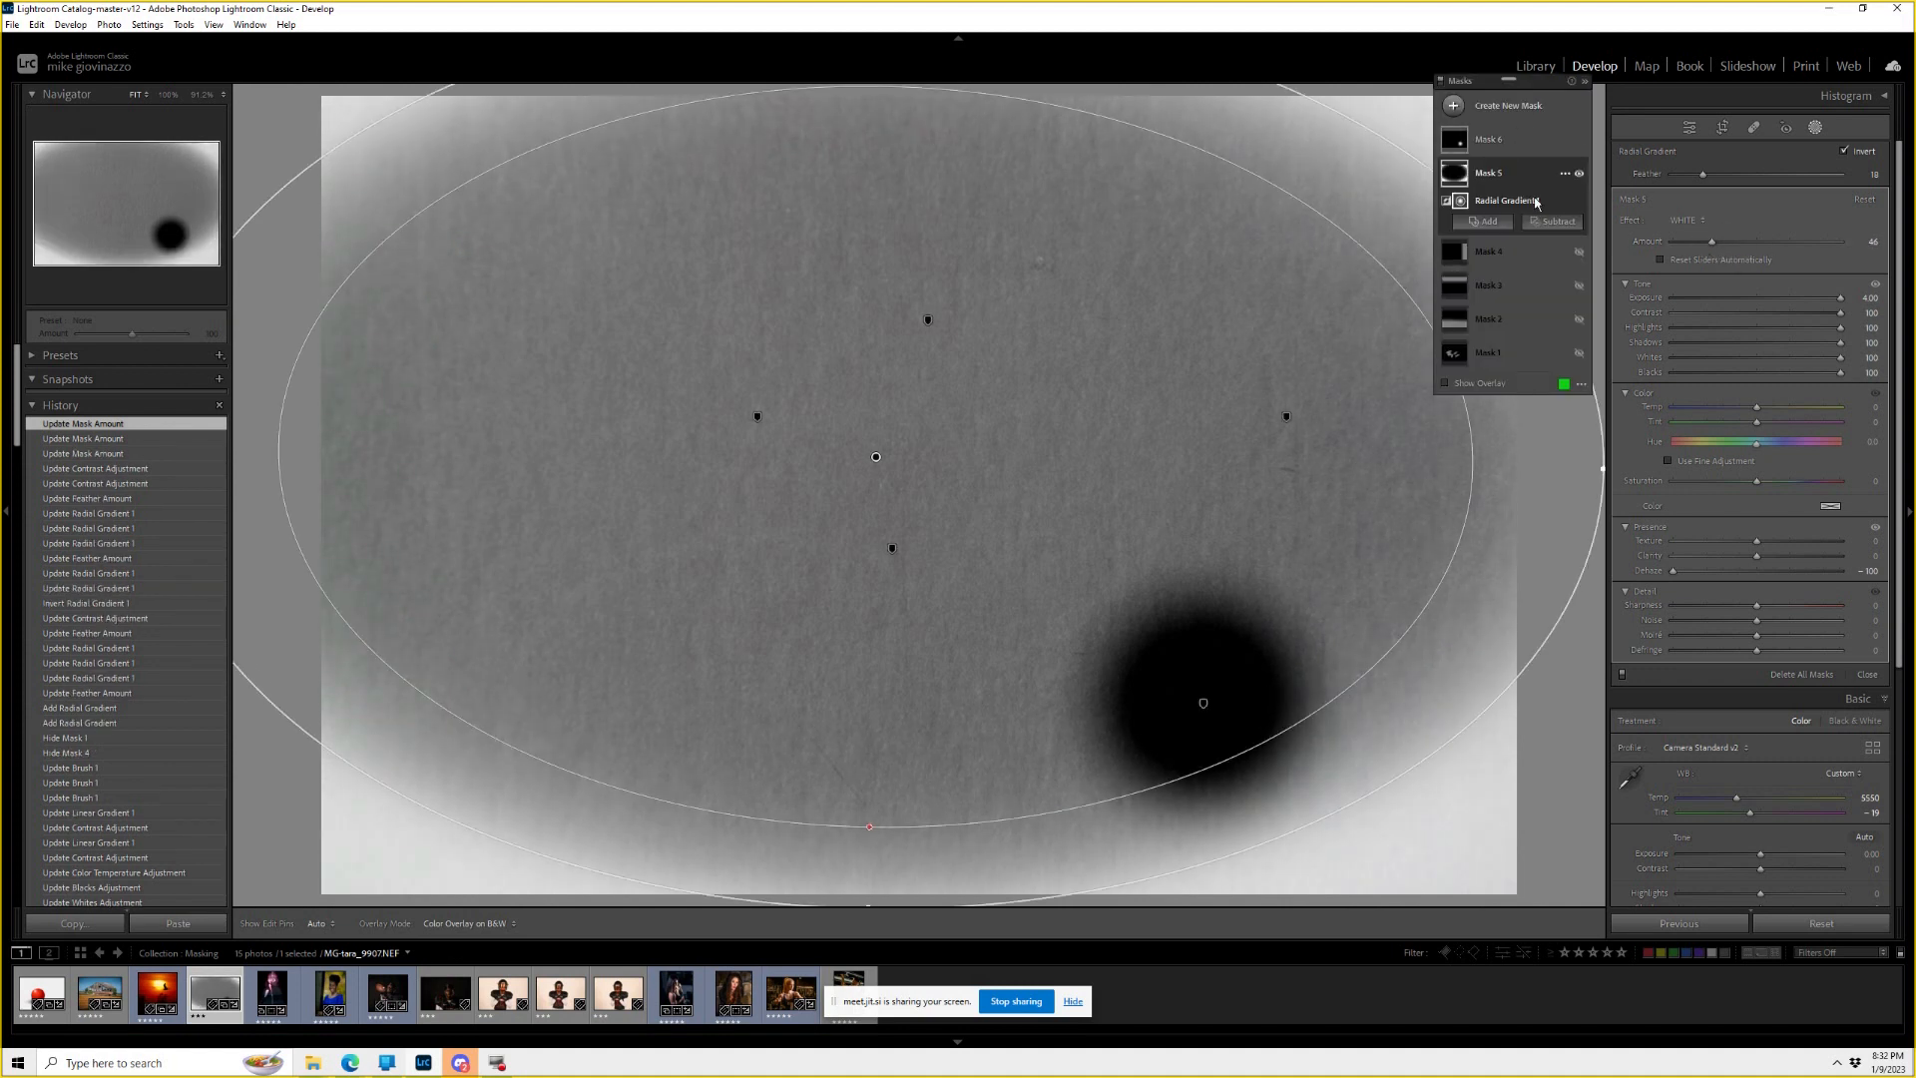
left_click(1485, 256)
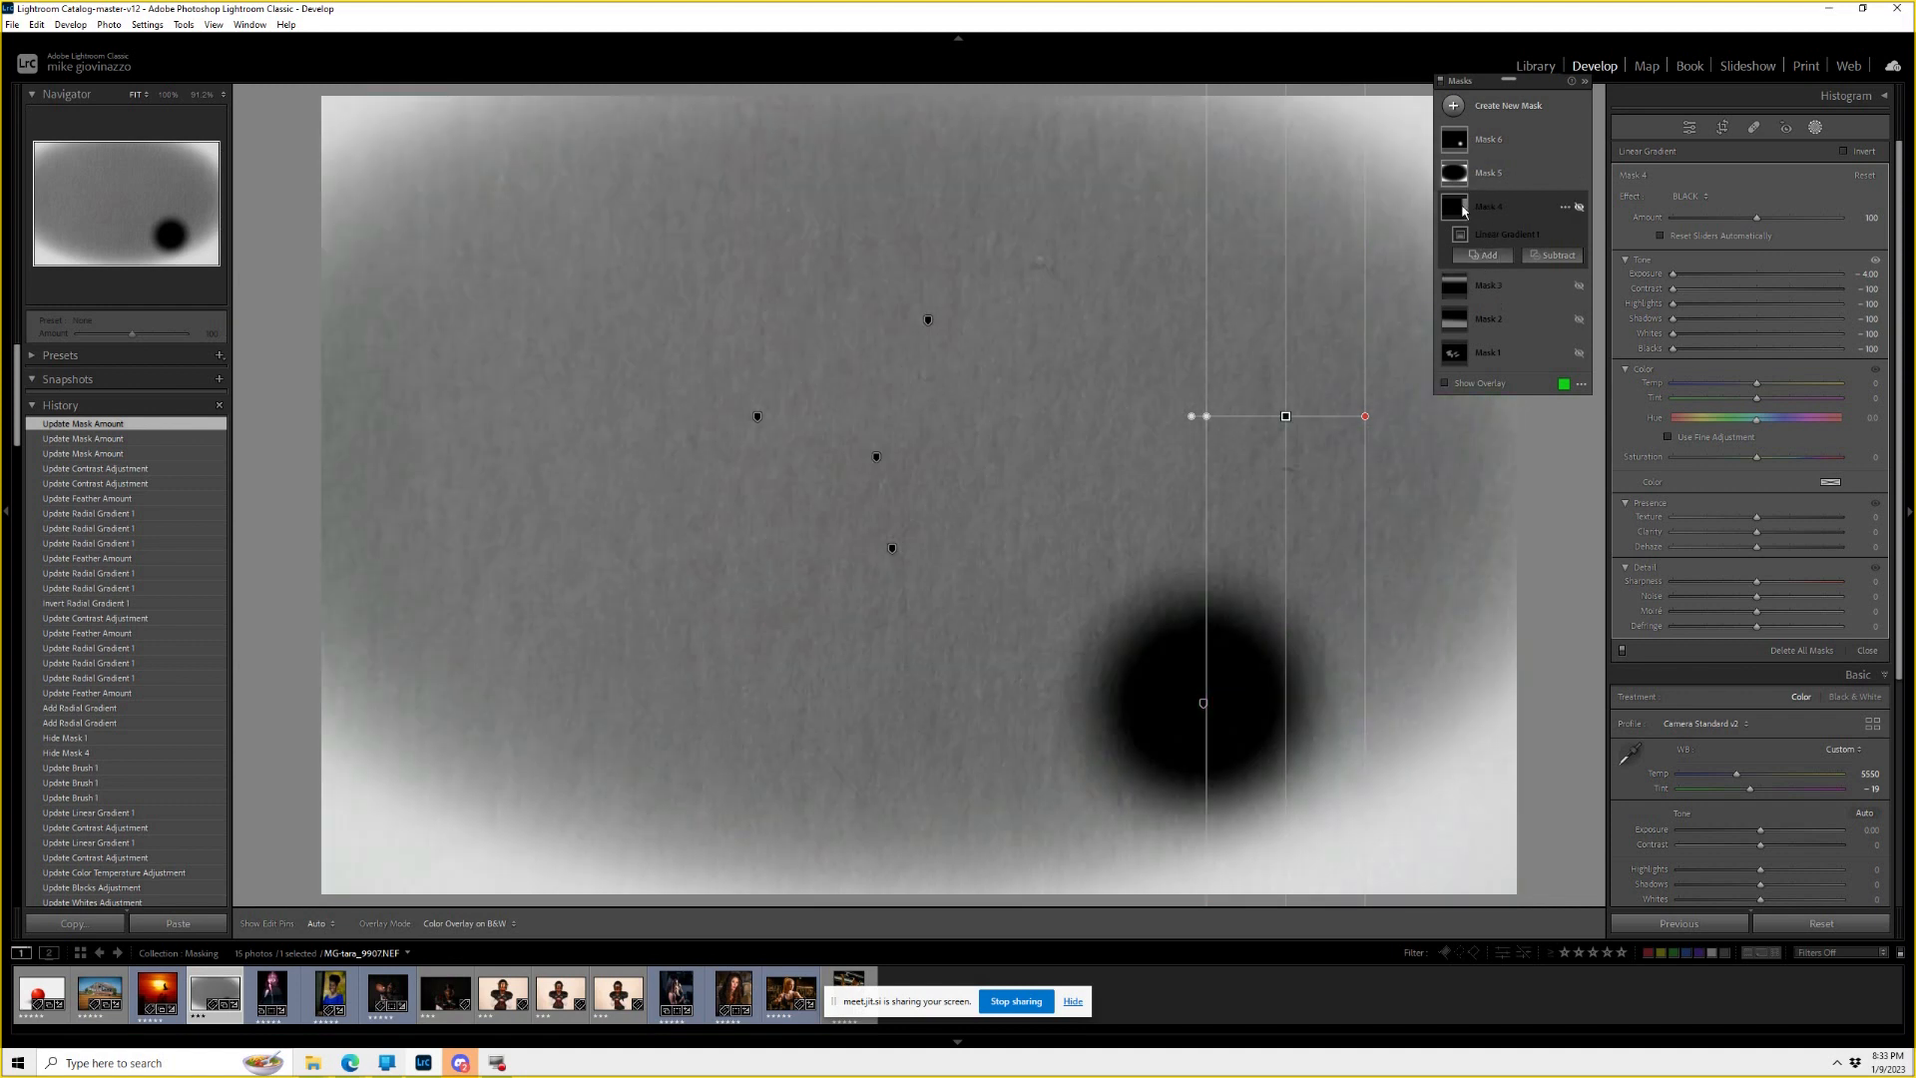
left_click(1509, 106)
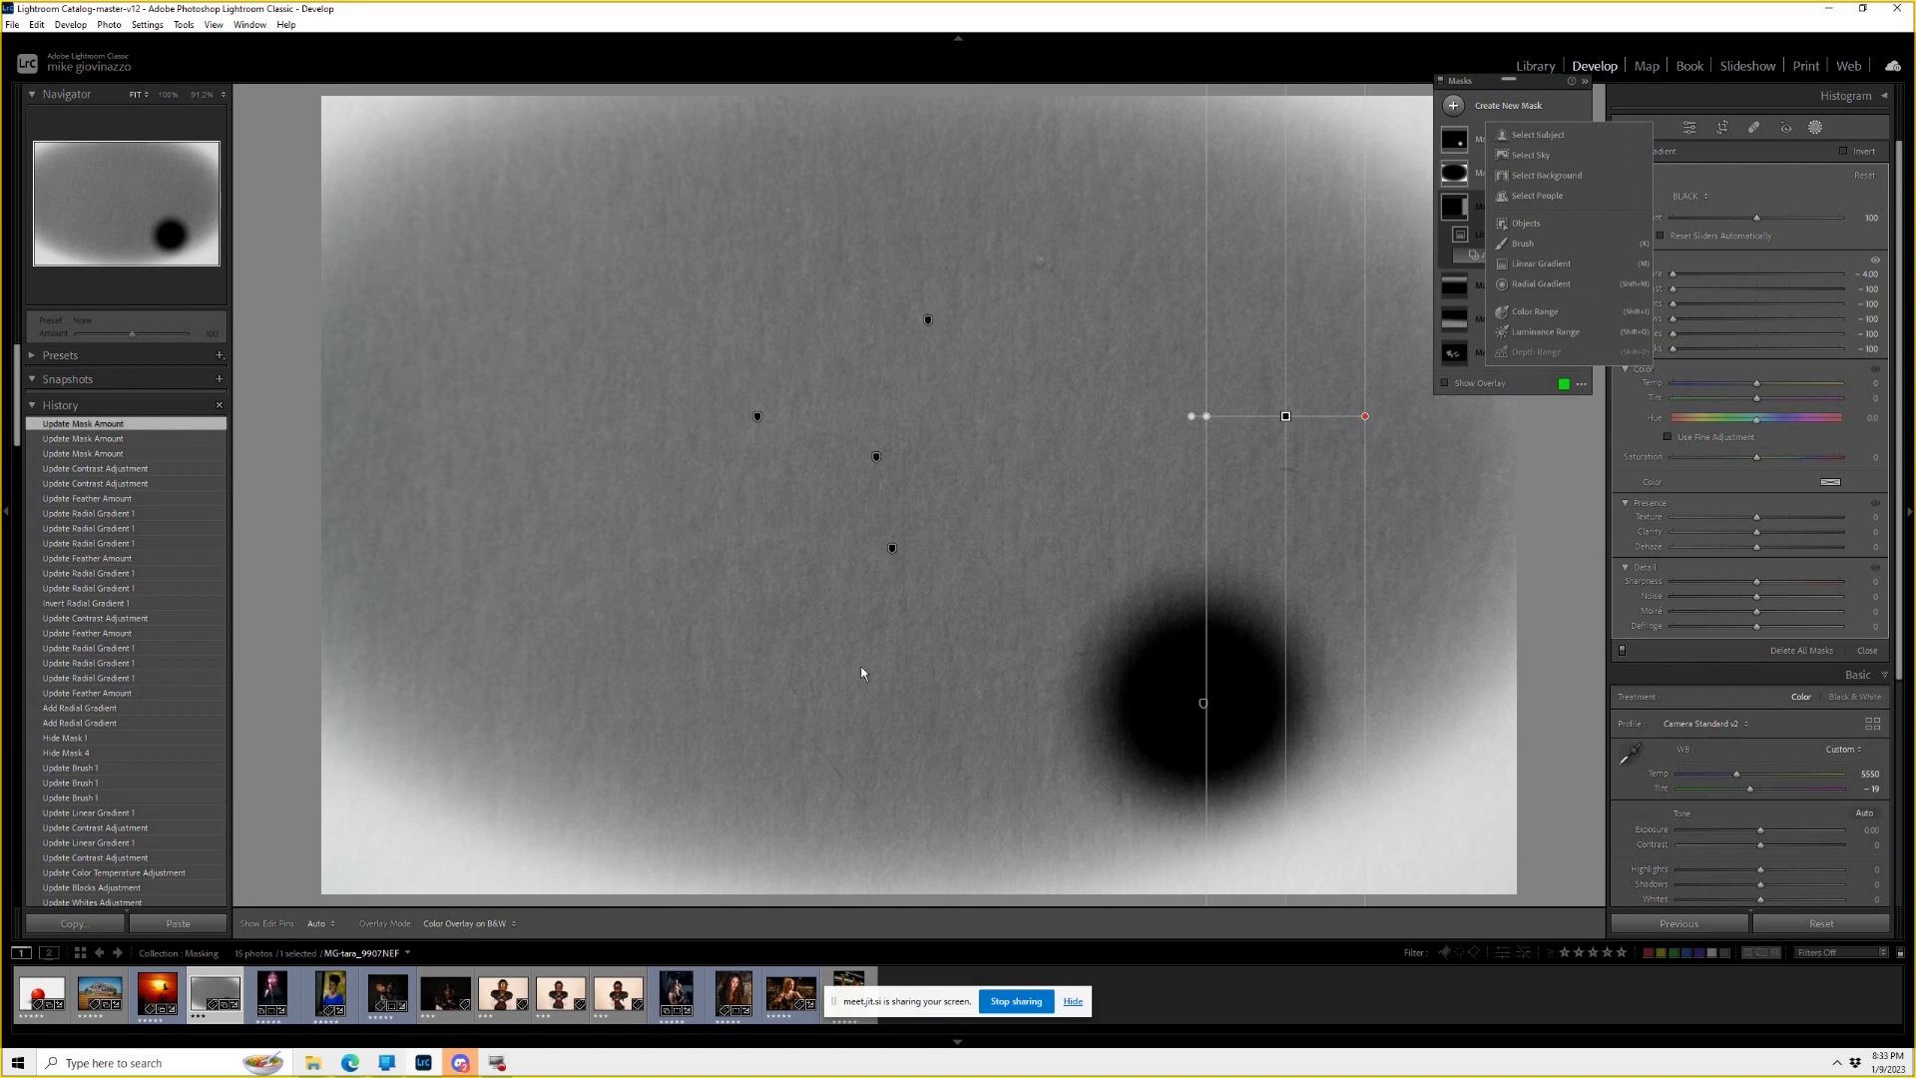
Open the barn photo and delete all of its masks.
left_click(104, 995)
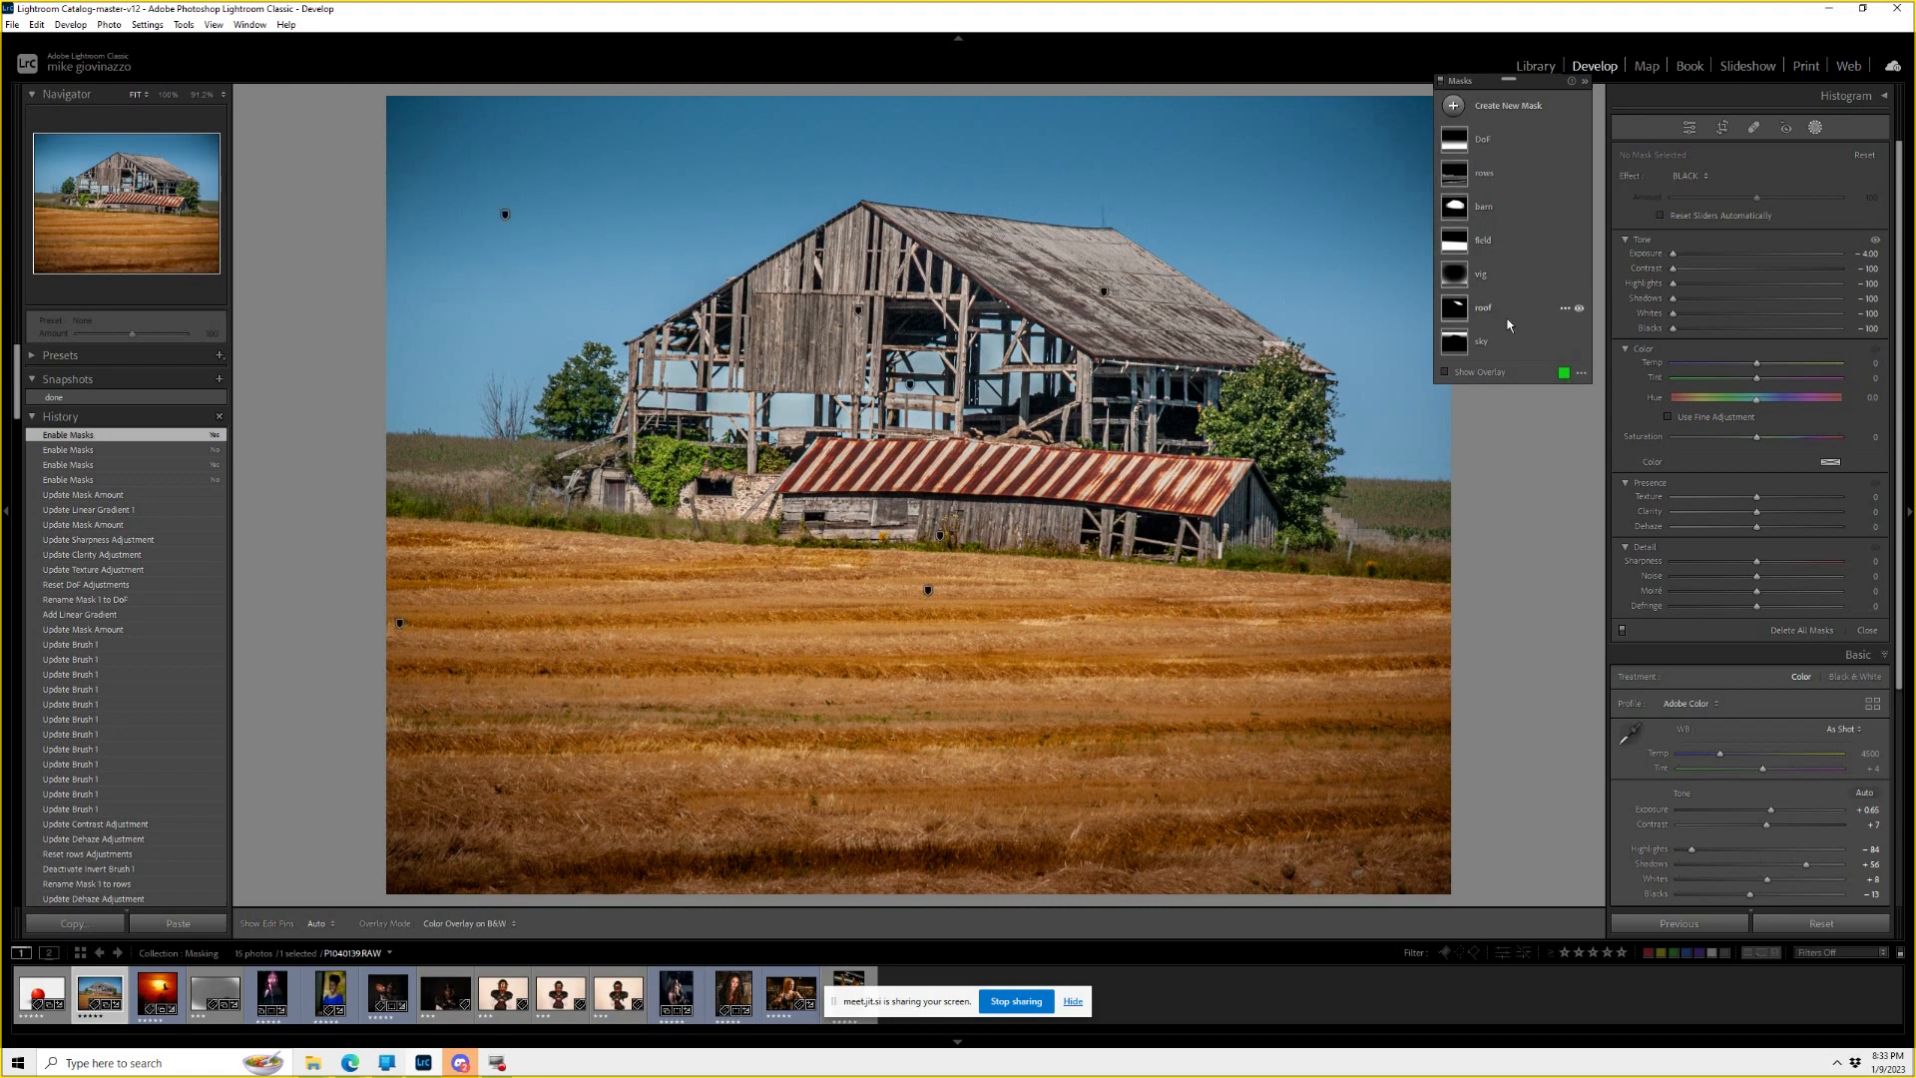
left_click(1812, 630)
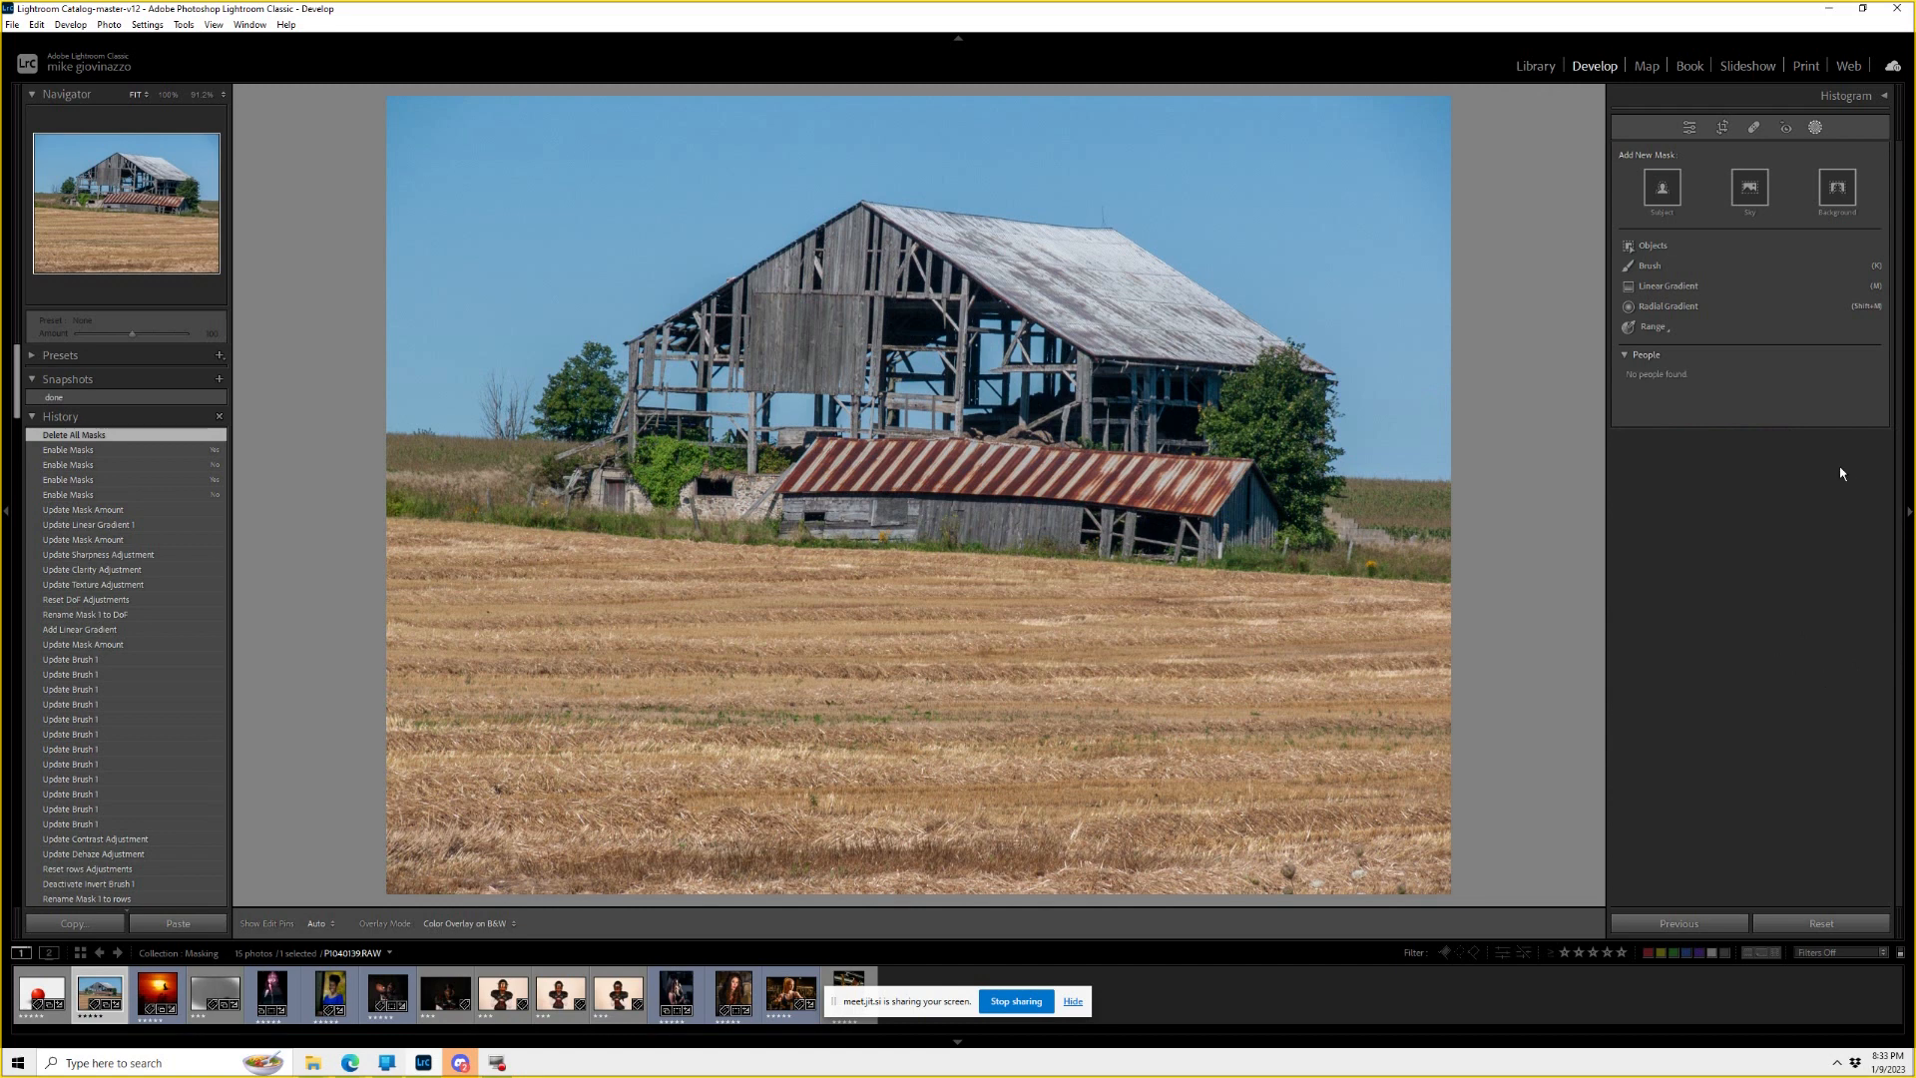
Add a large inverted radial gradient mask centered on the barn with the BLACK effect and a feather of 27.
left_click(1654, 307)
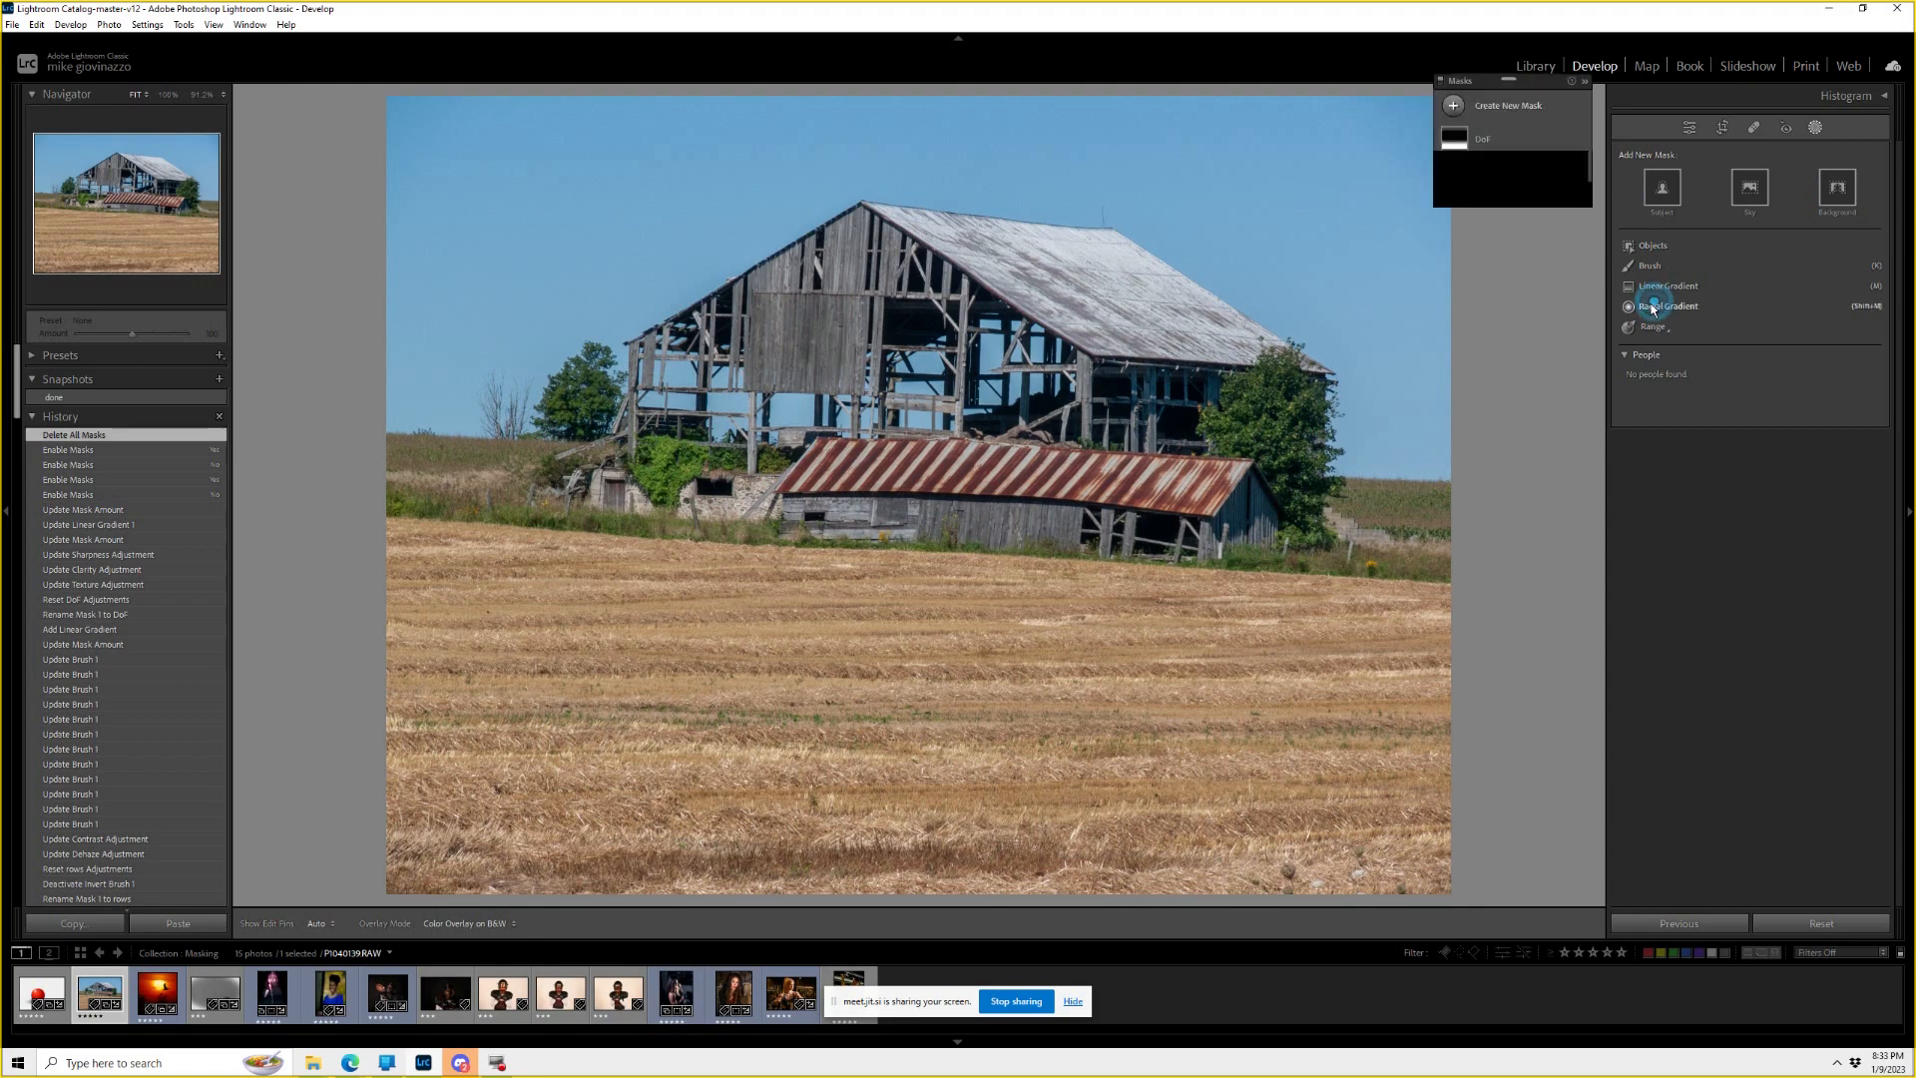
left_click_drag(880, 441, 1637, 988)
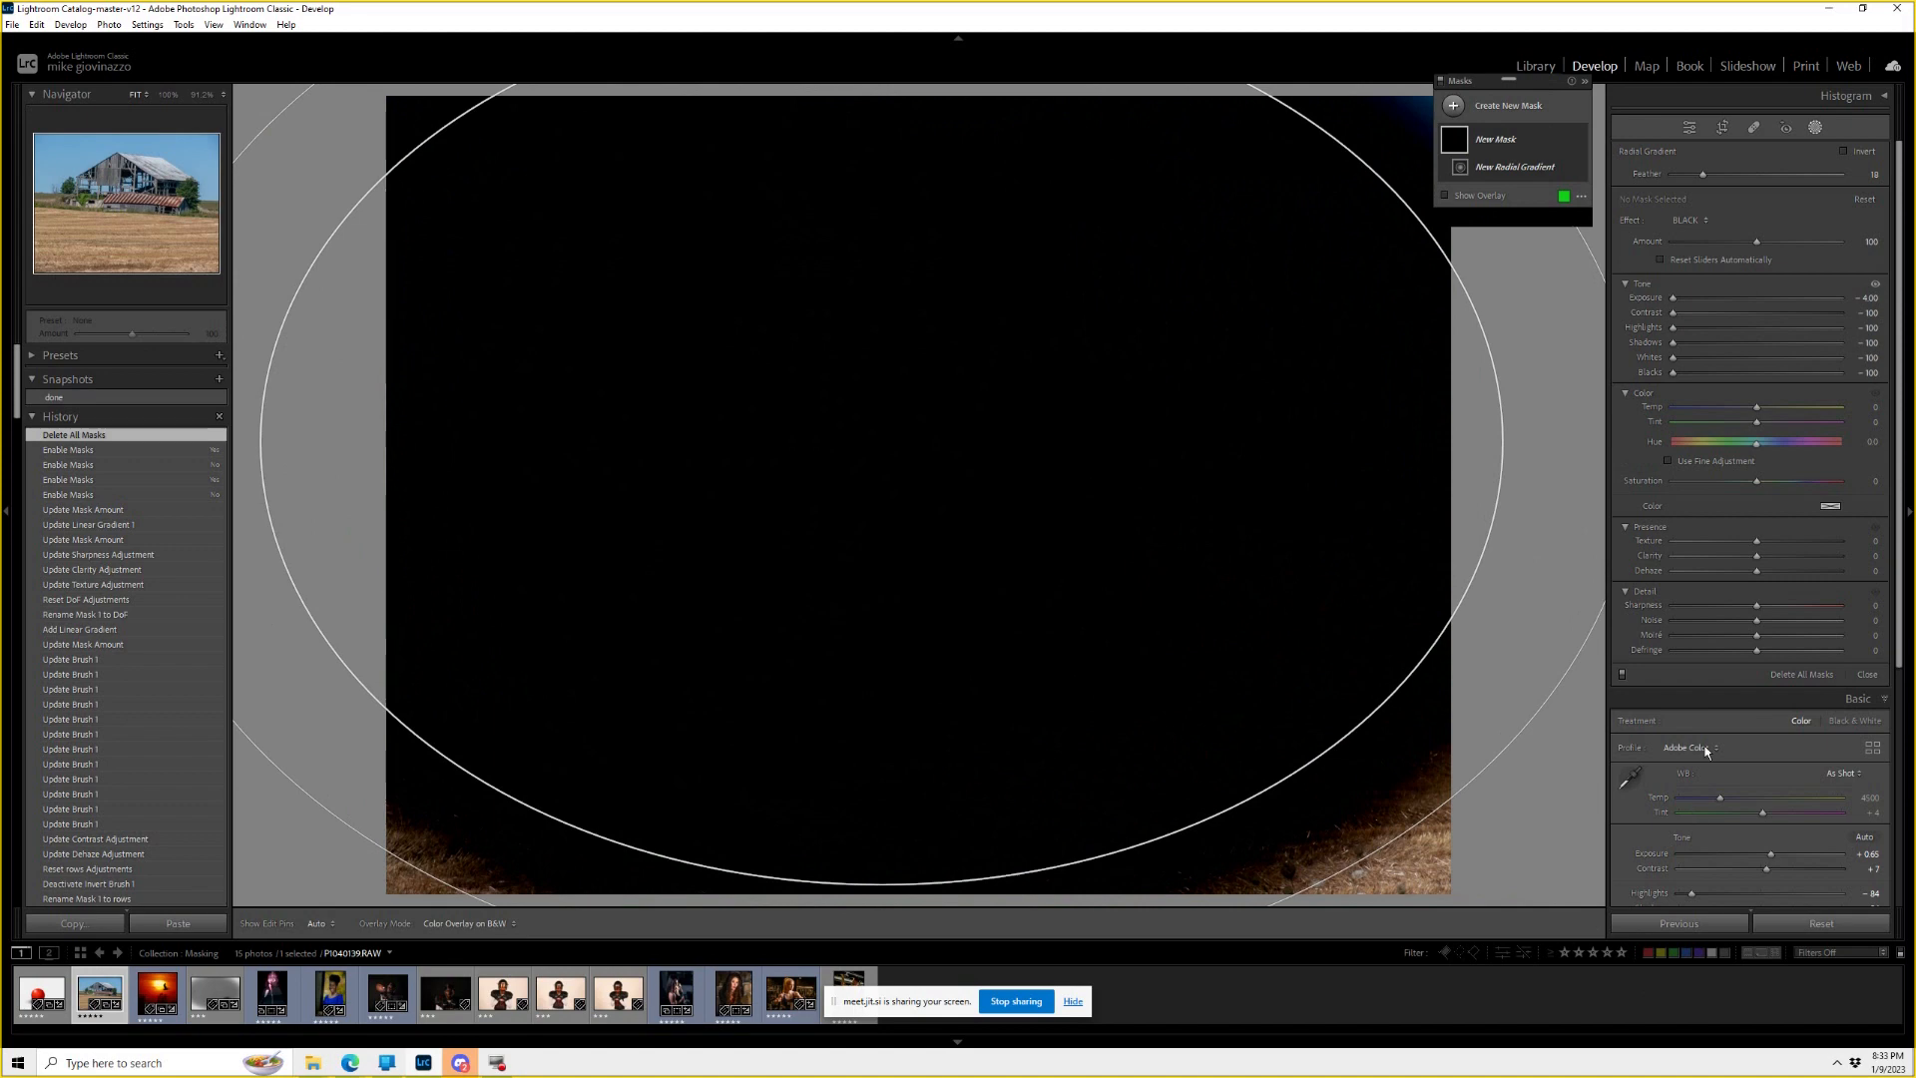
left_click(1845, 150)
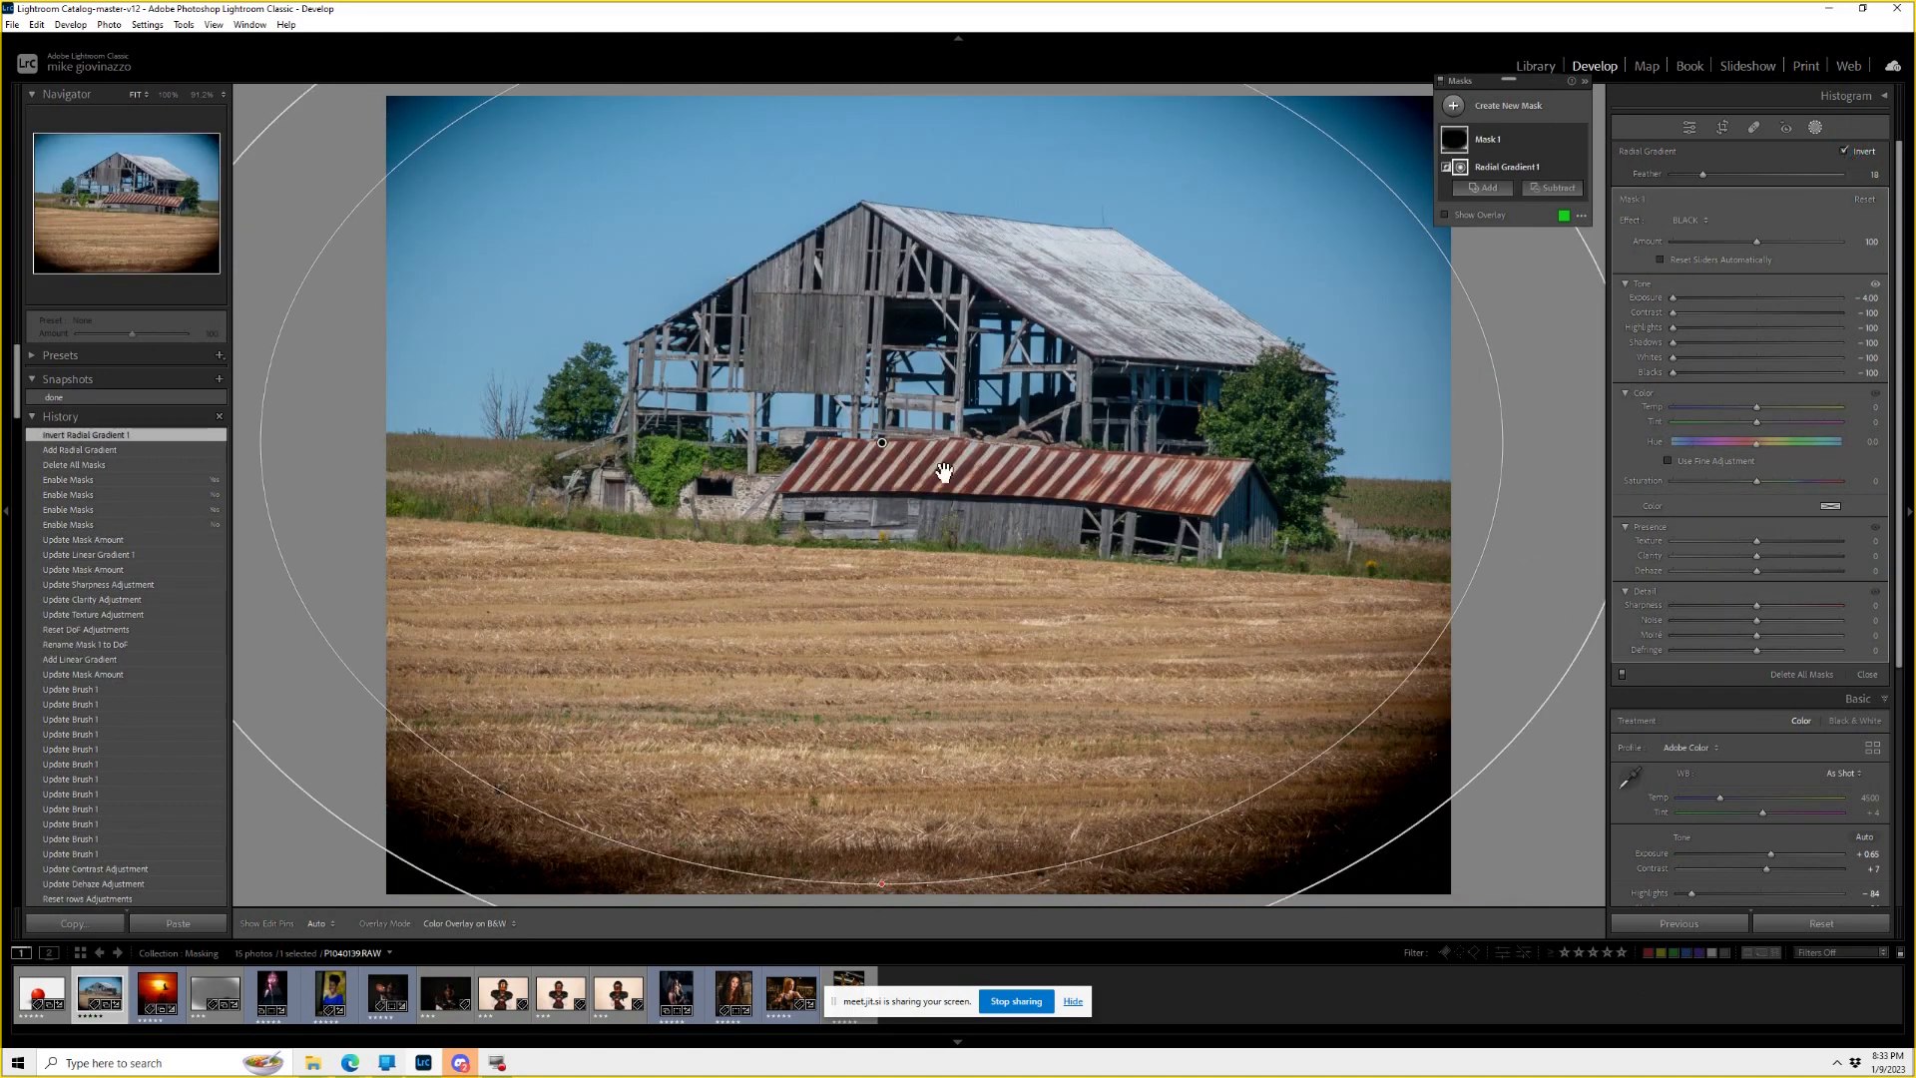
left_click_drag(880, 898, 881, 836)
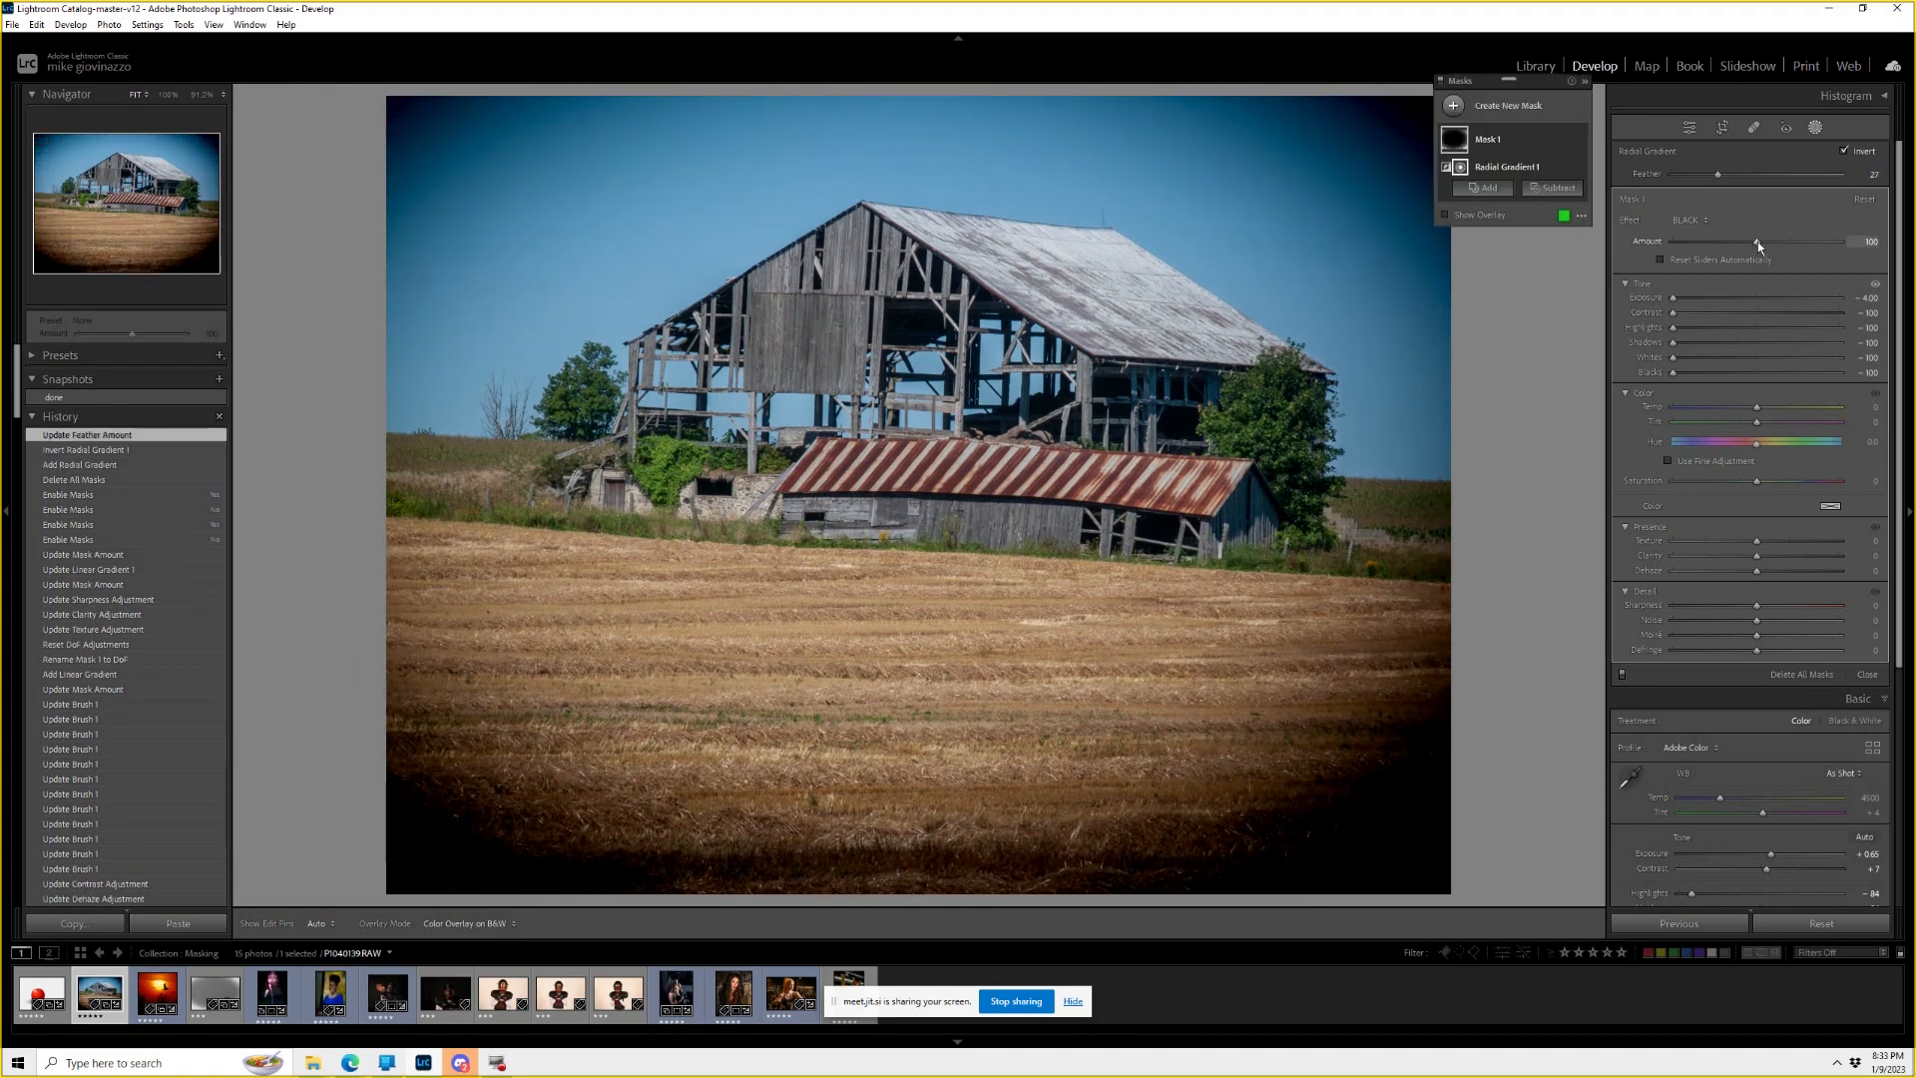
Soften the barn photo's dark vignette by setting its Amount to about 41 and its feather to 28.
left_click_drag(1757, 242, 1713, 244)
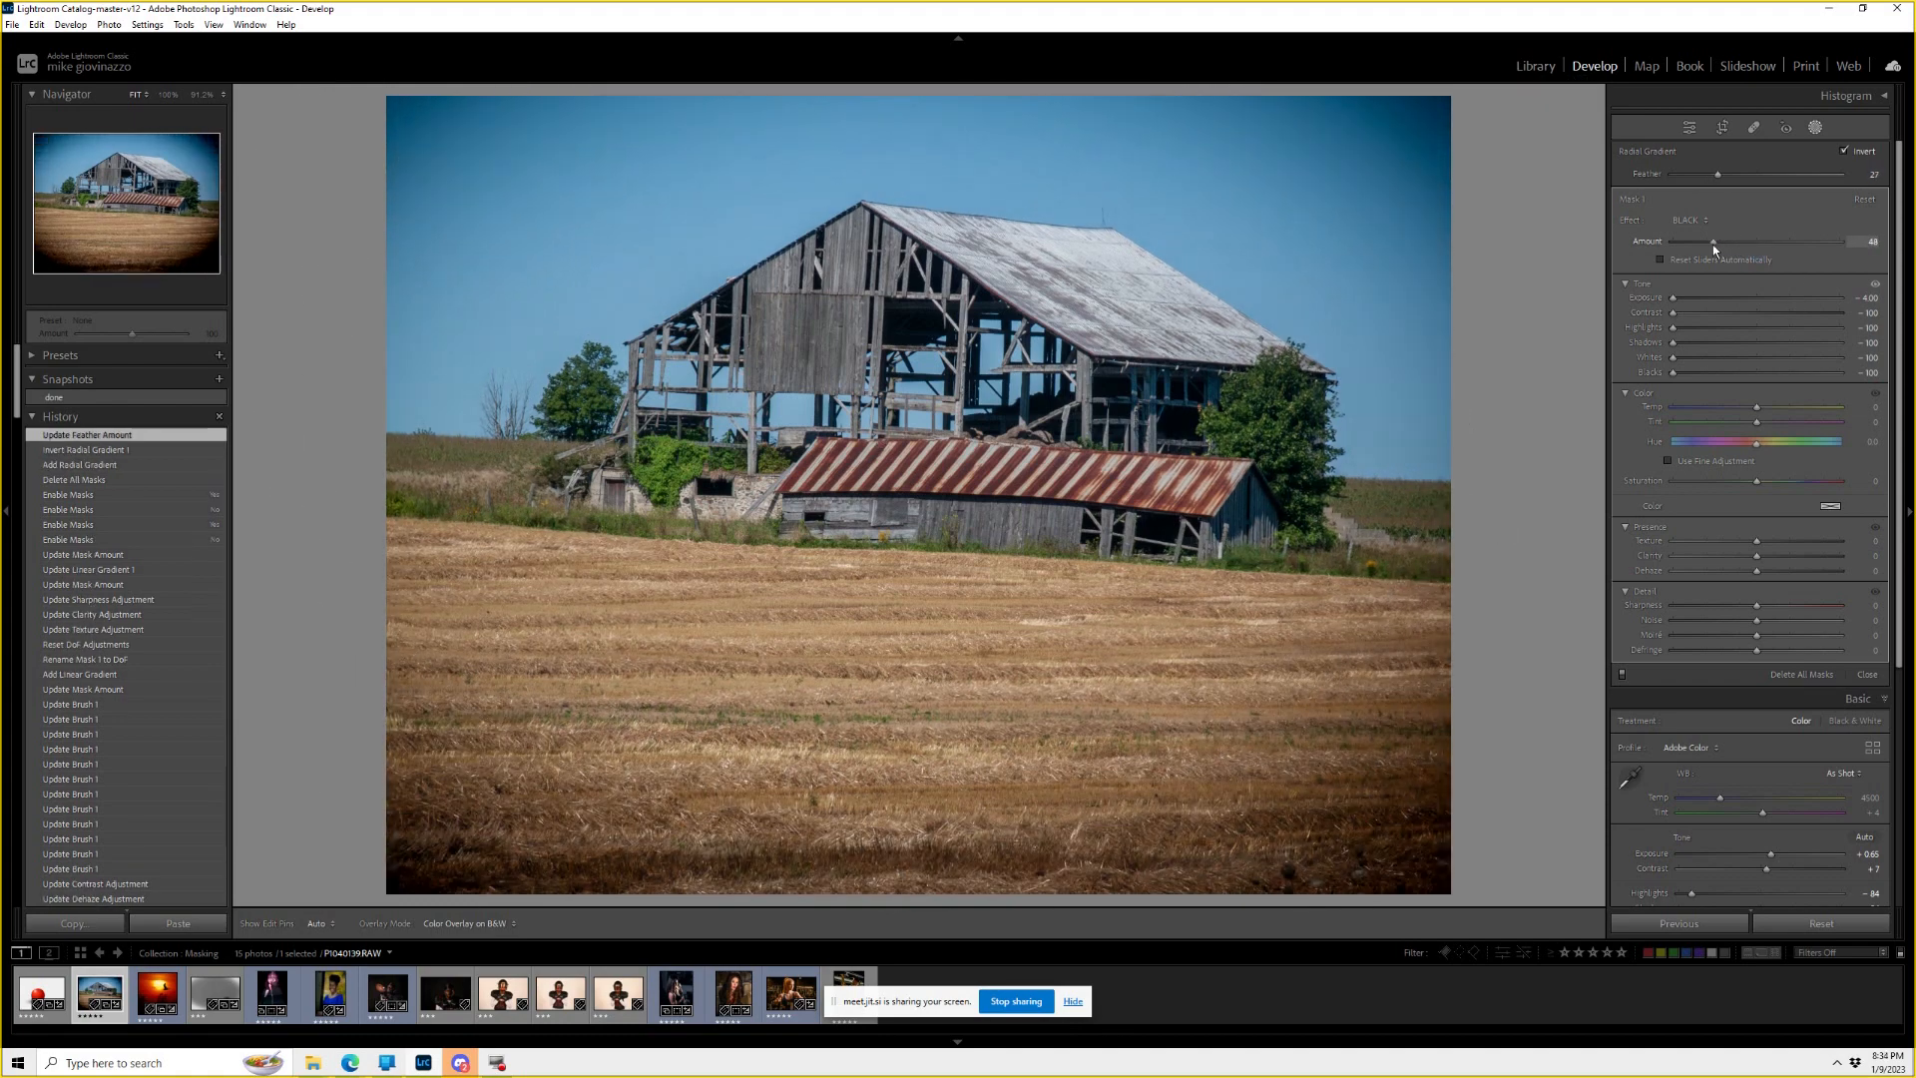
mouse_move(885, 850)
left_mouse_down()
mouse_move(847, 788)
mouse_move(865, 848)
mouse_move(882, 831)
left_mouse_up()
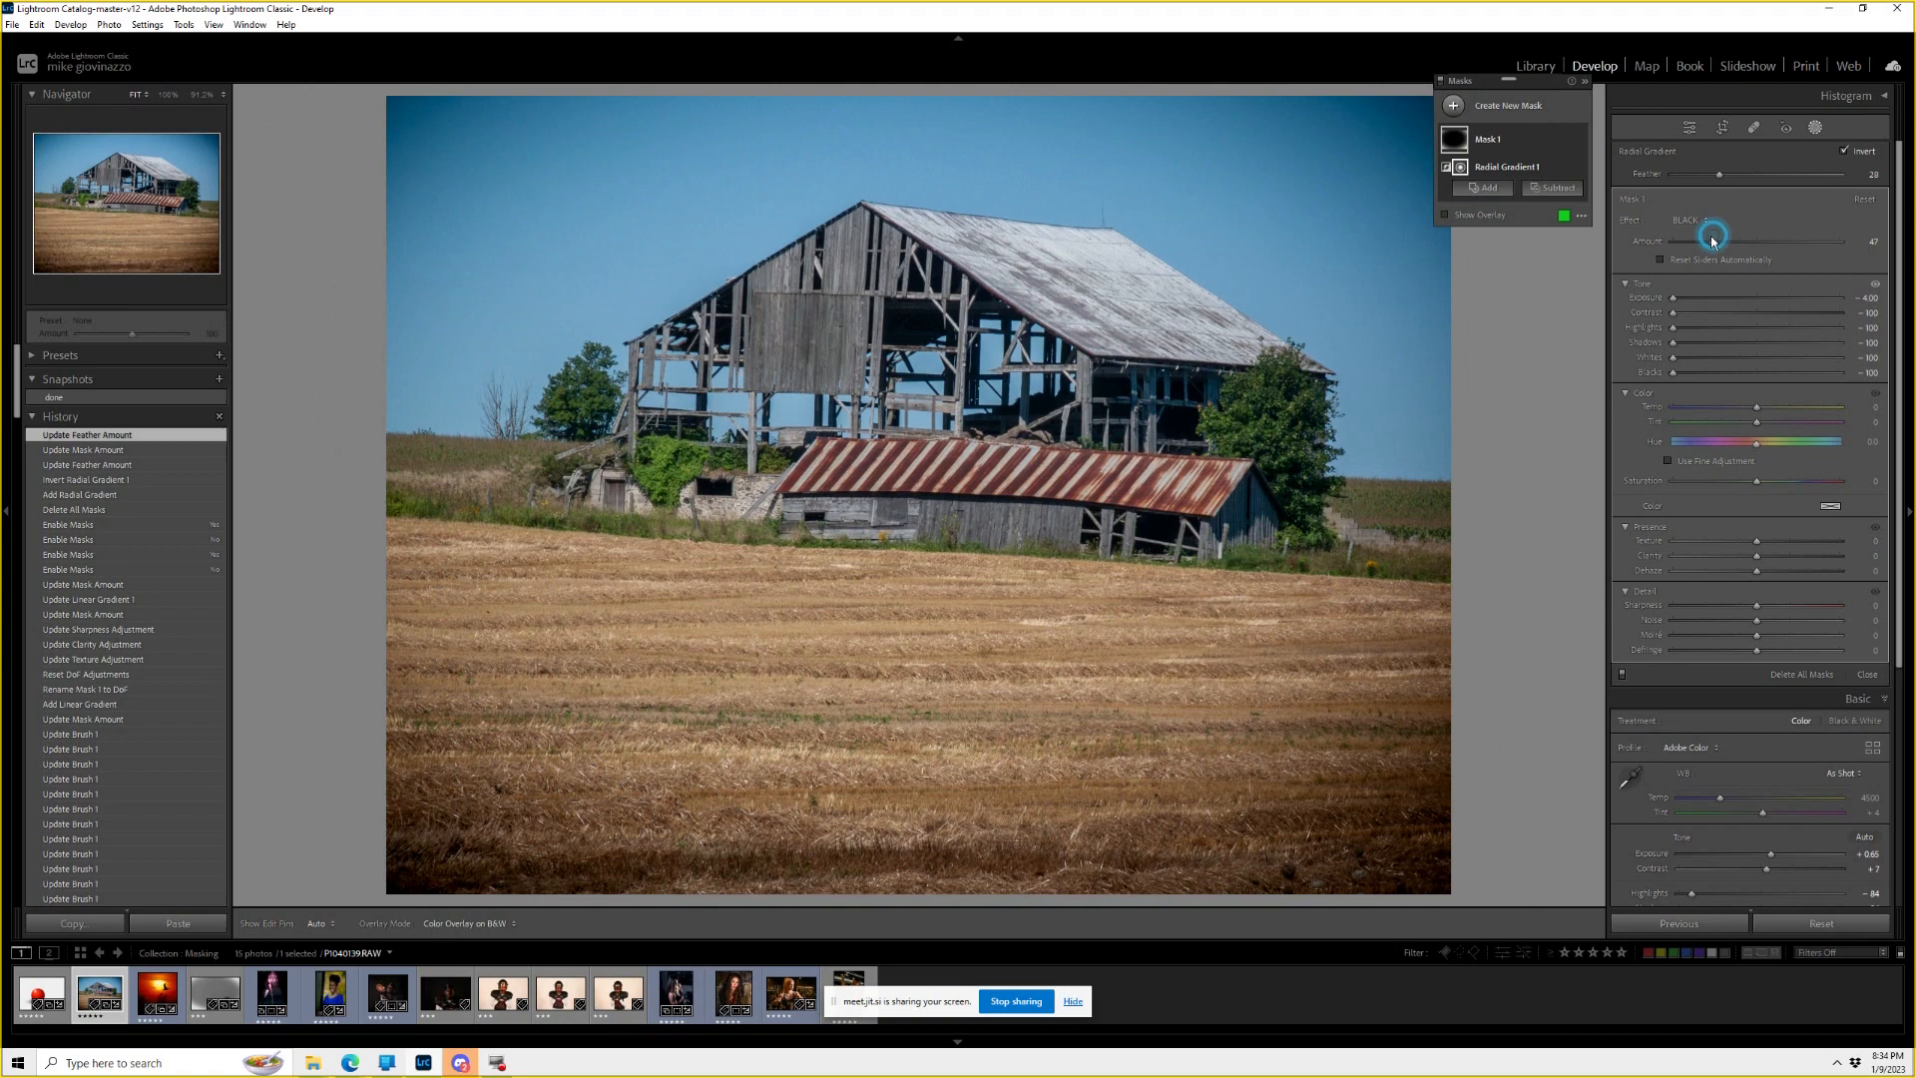
left_click_drag(1712, 242, 1713, 240)
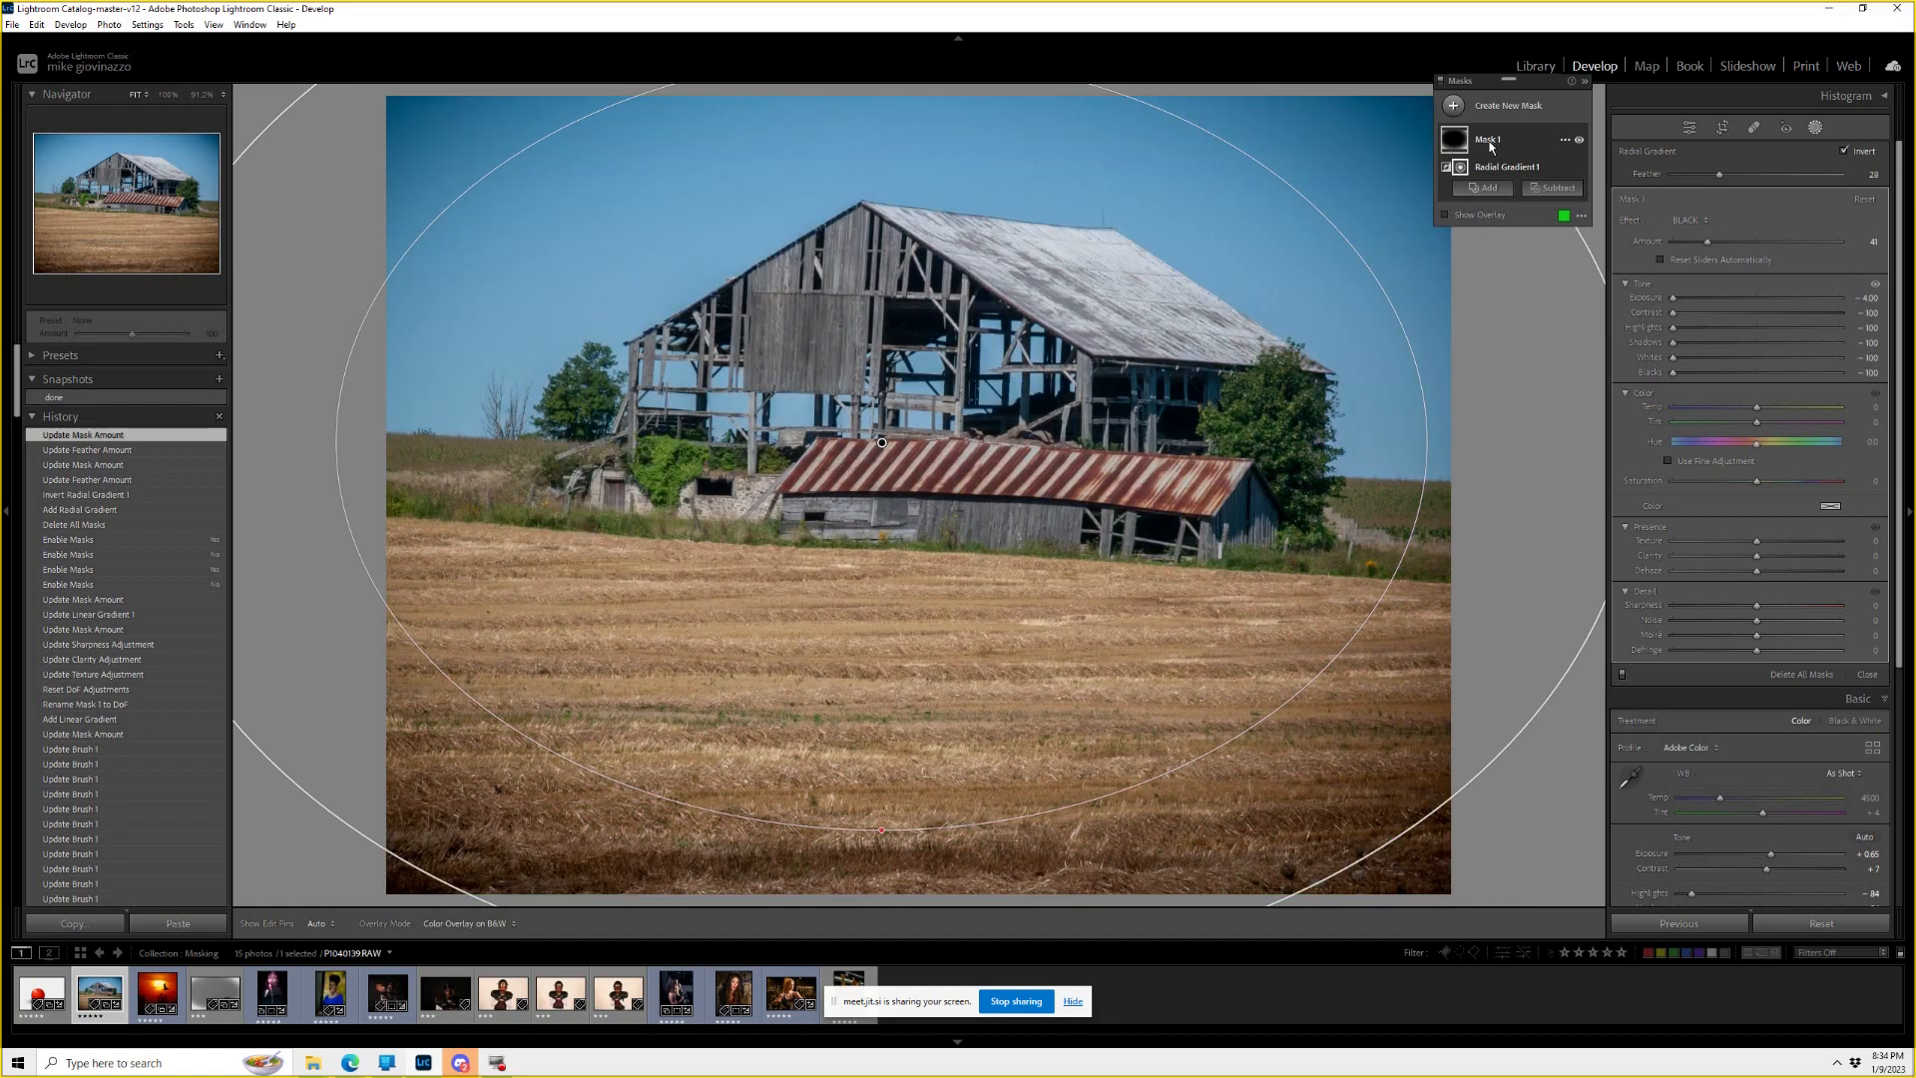
Rename the barn photo's radial gradient mask as vig.
double_click(1490, 142)
type("vig")
key("Return")
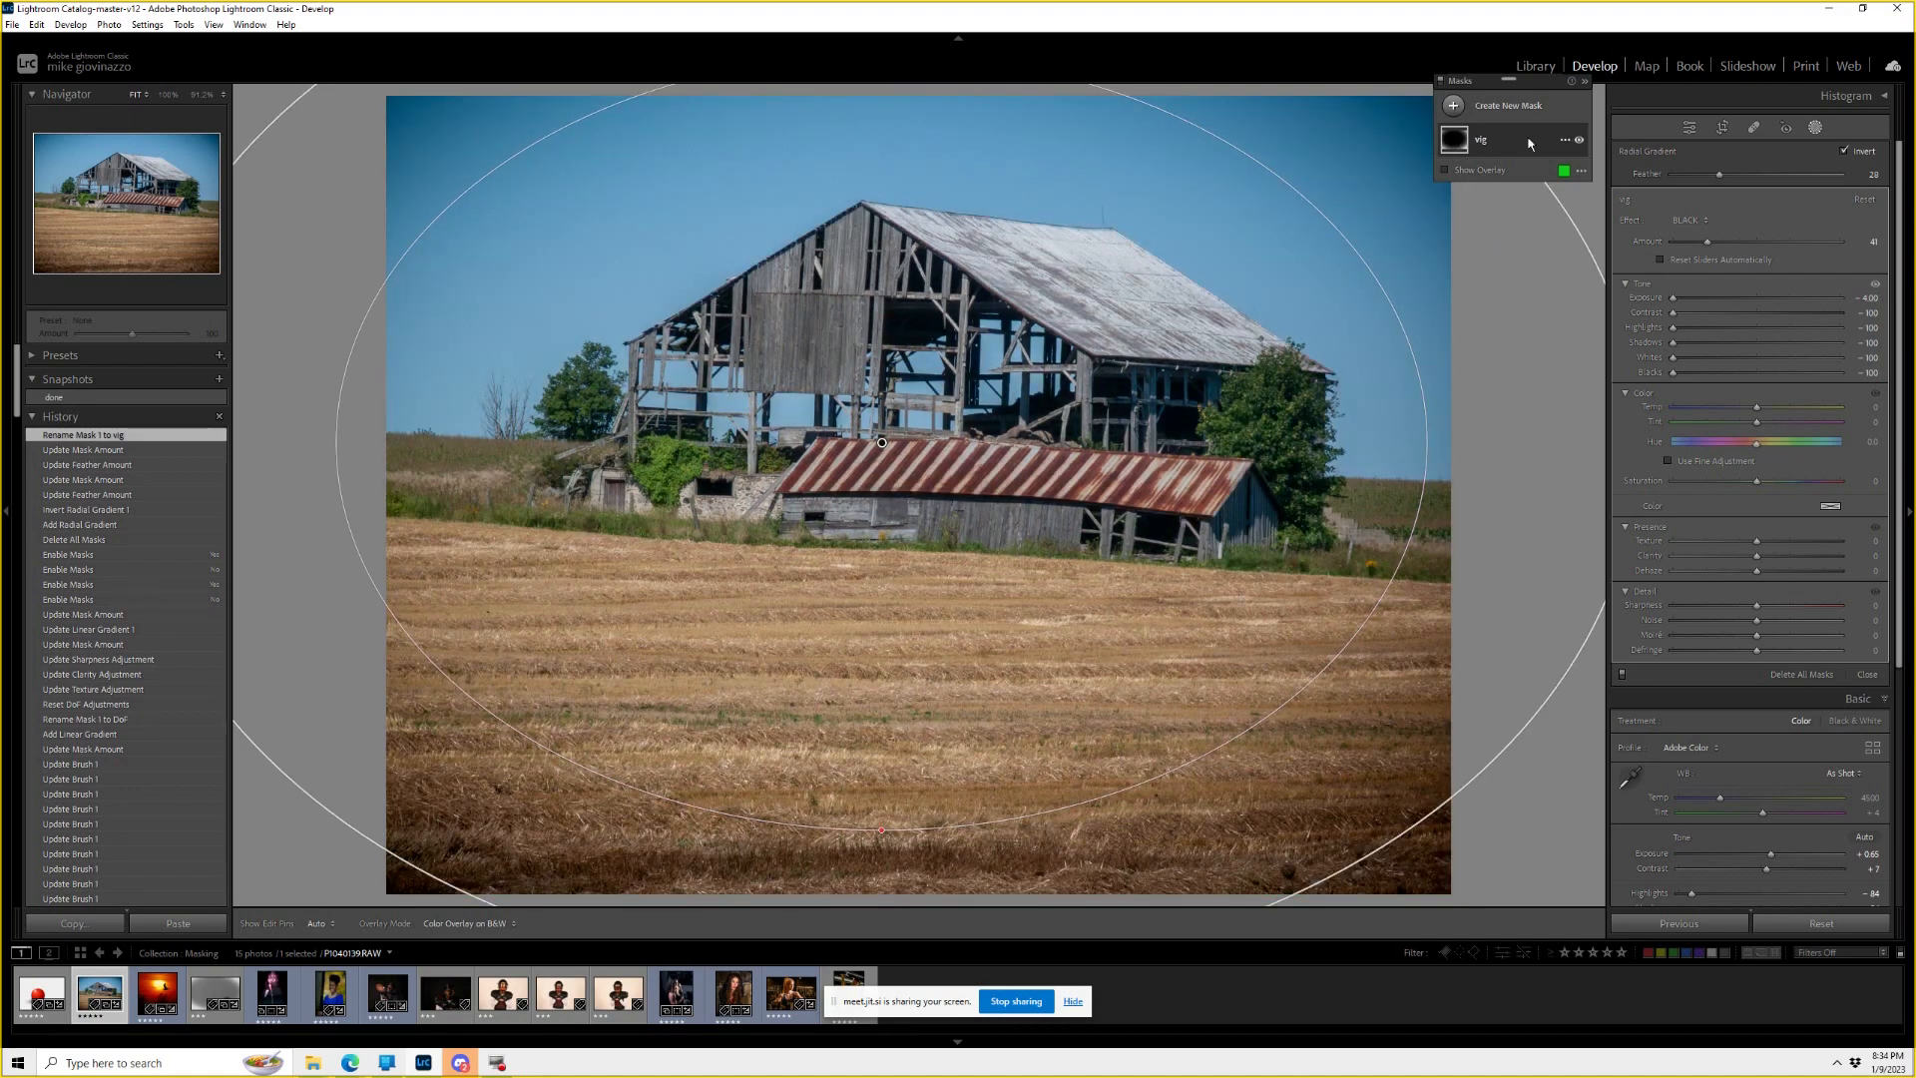
Add a nearly horizontal linear gradient mask covering the field and fading out upward across the barn's lower part.
left_click(1502, 105)
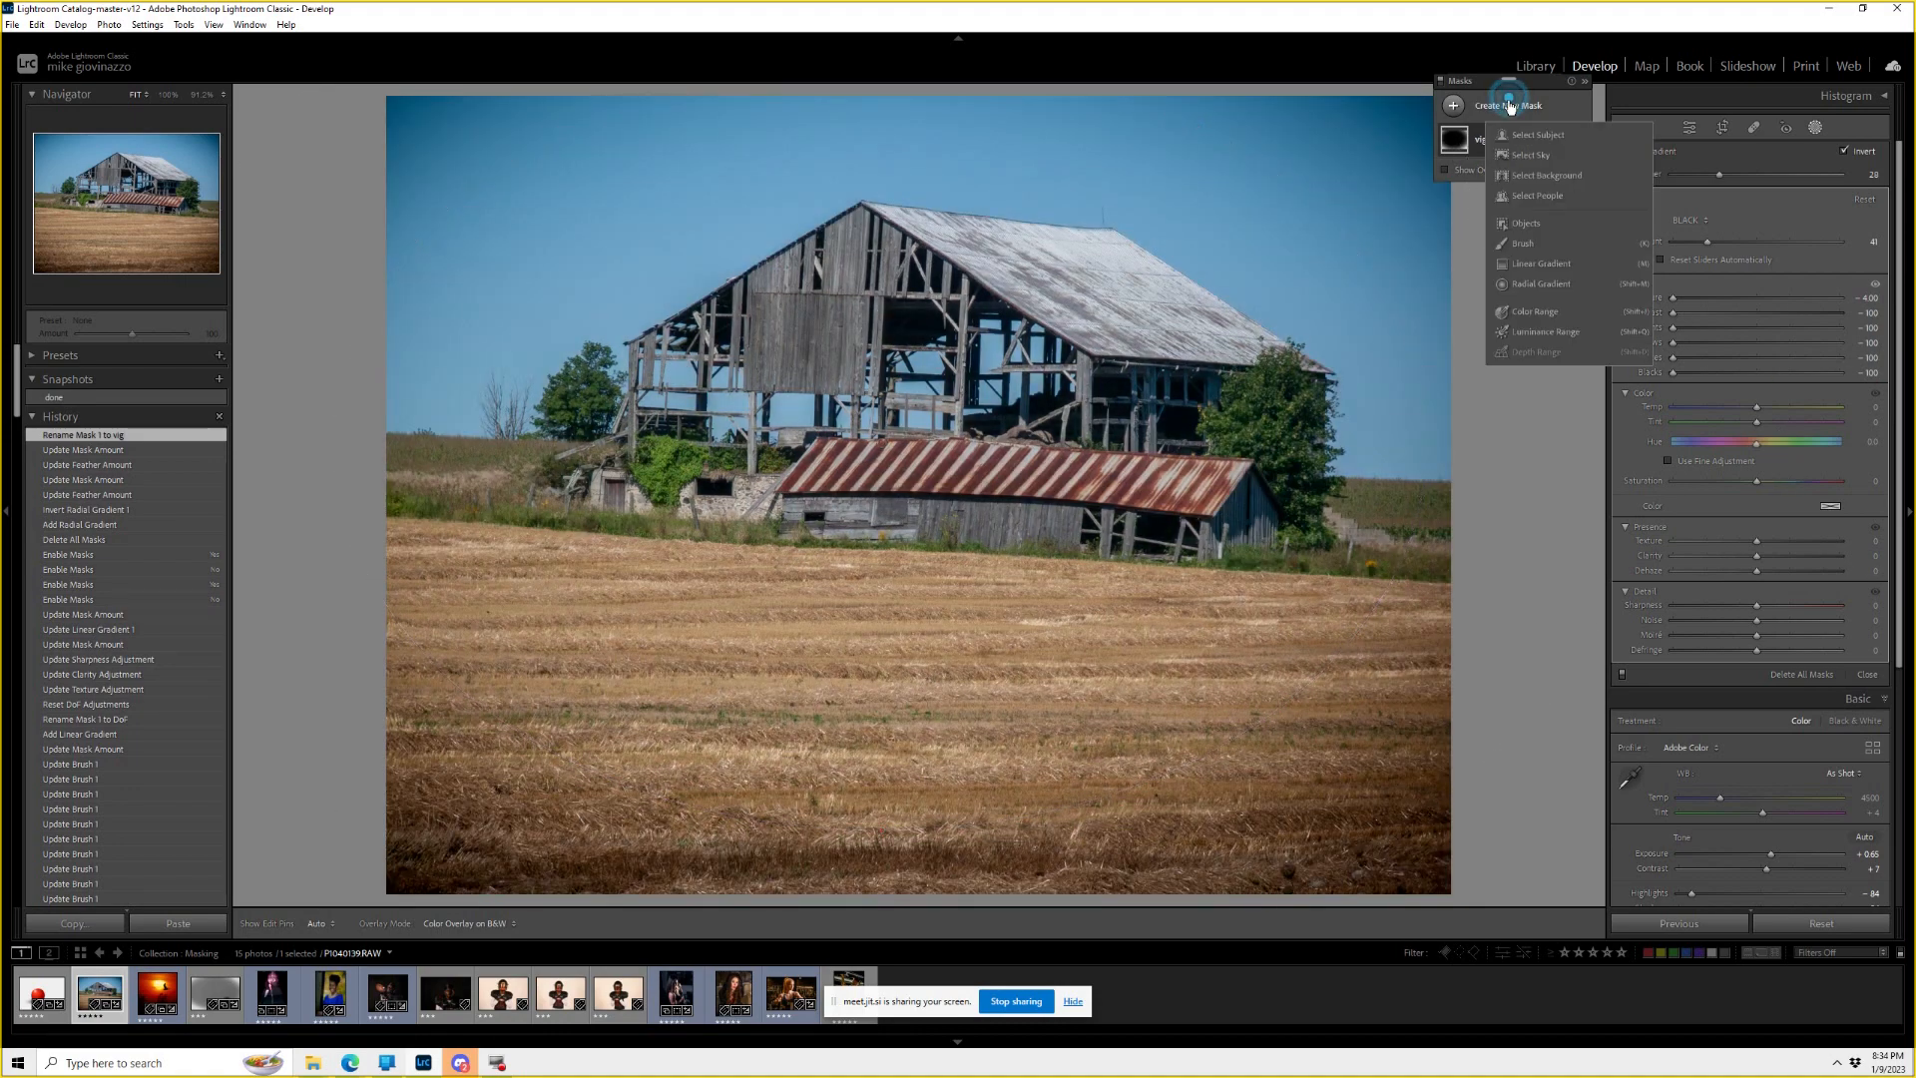
left_click(1538, 265)
left_click_drag(894, 591, 894, 429)
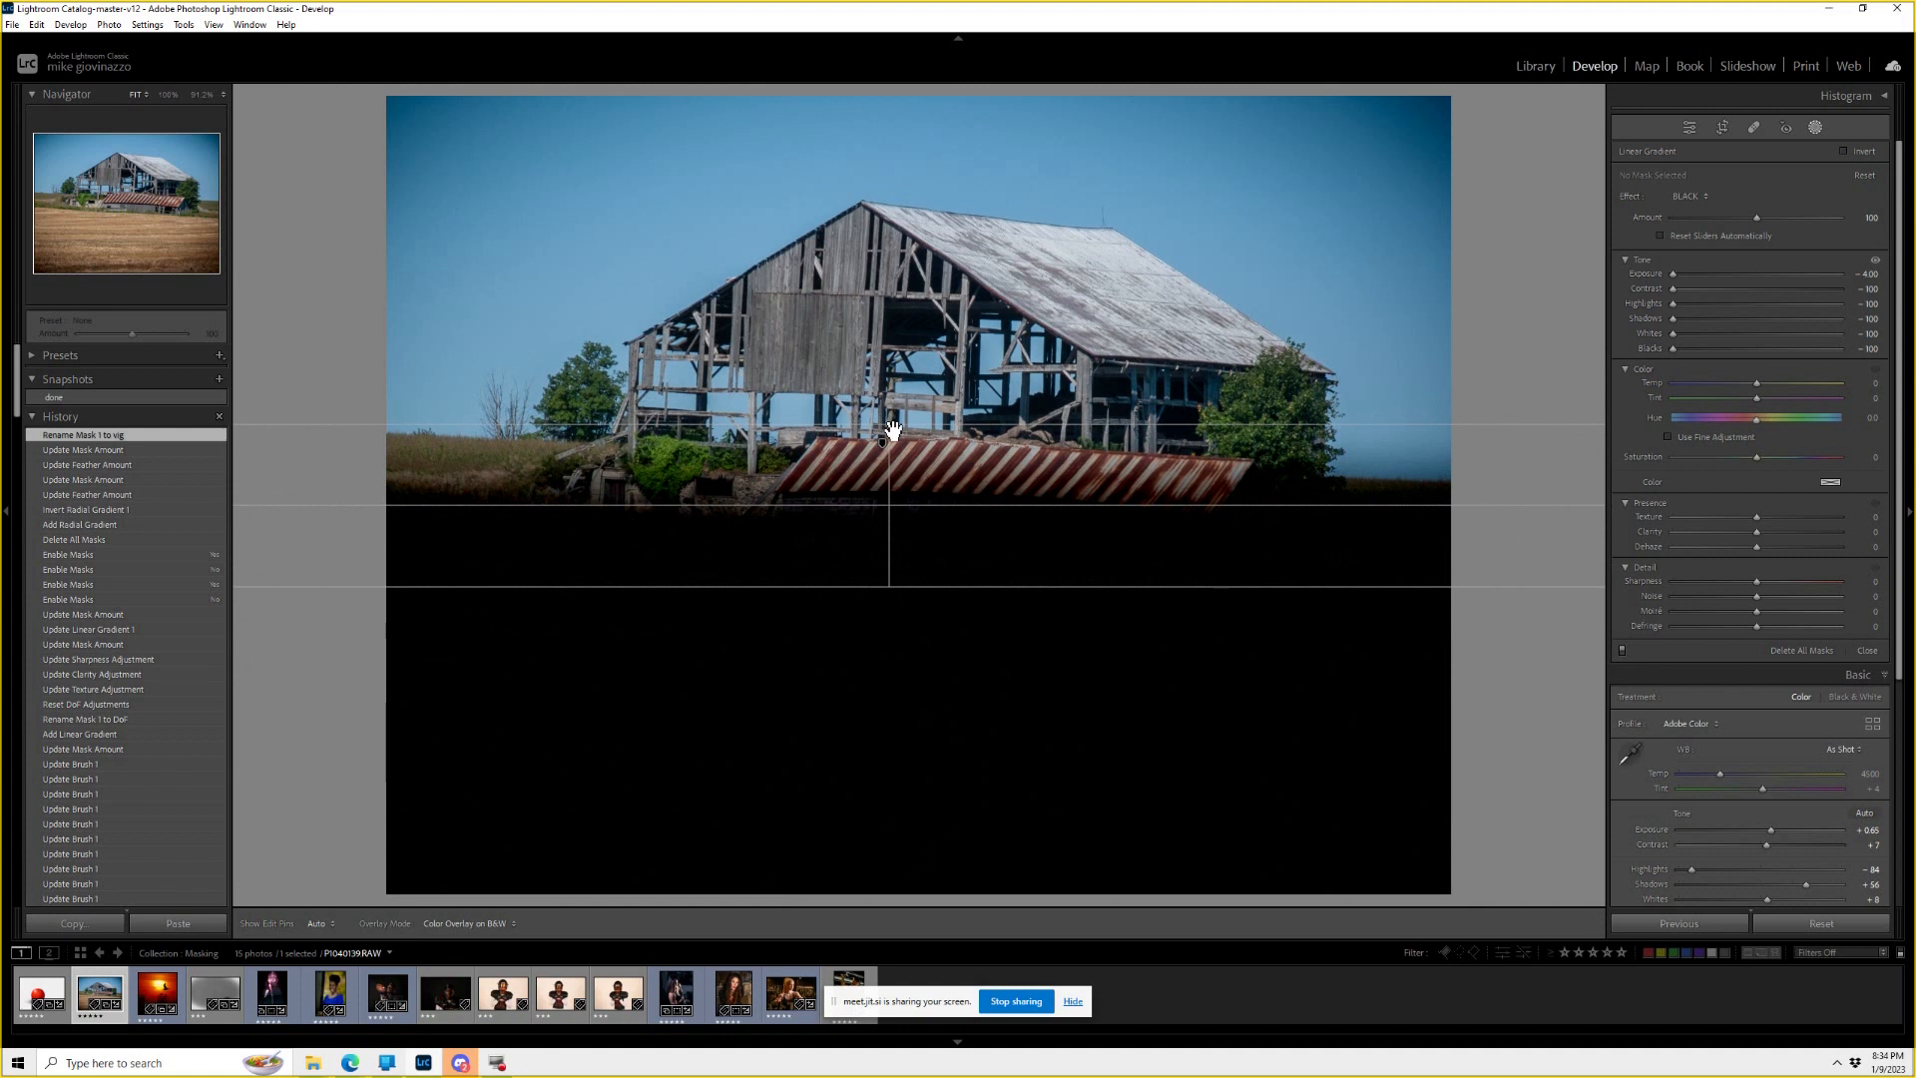
left_click_drag(894, 429, 893, 413)
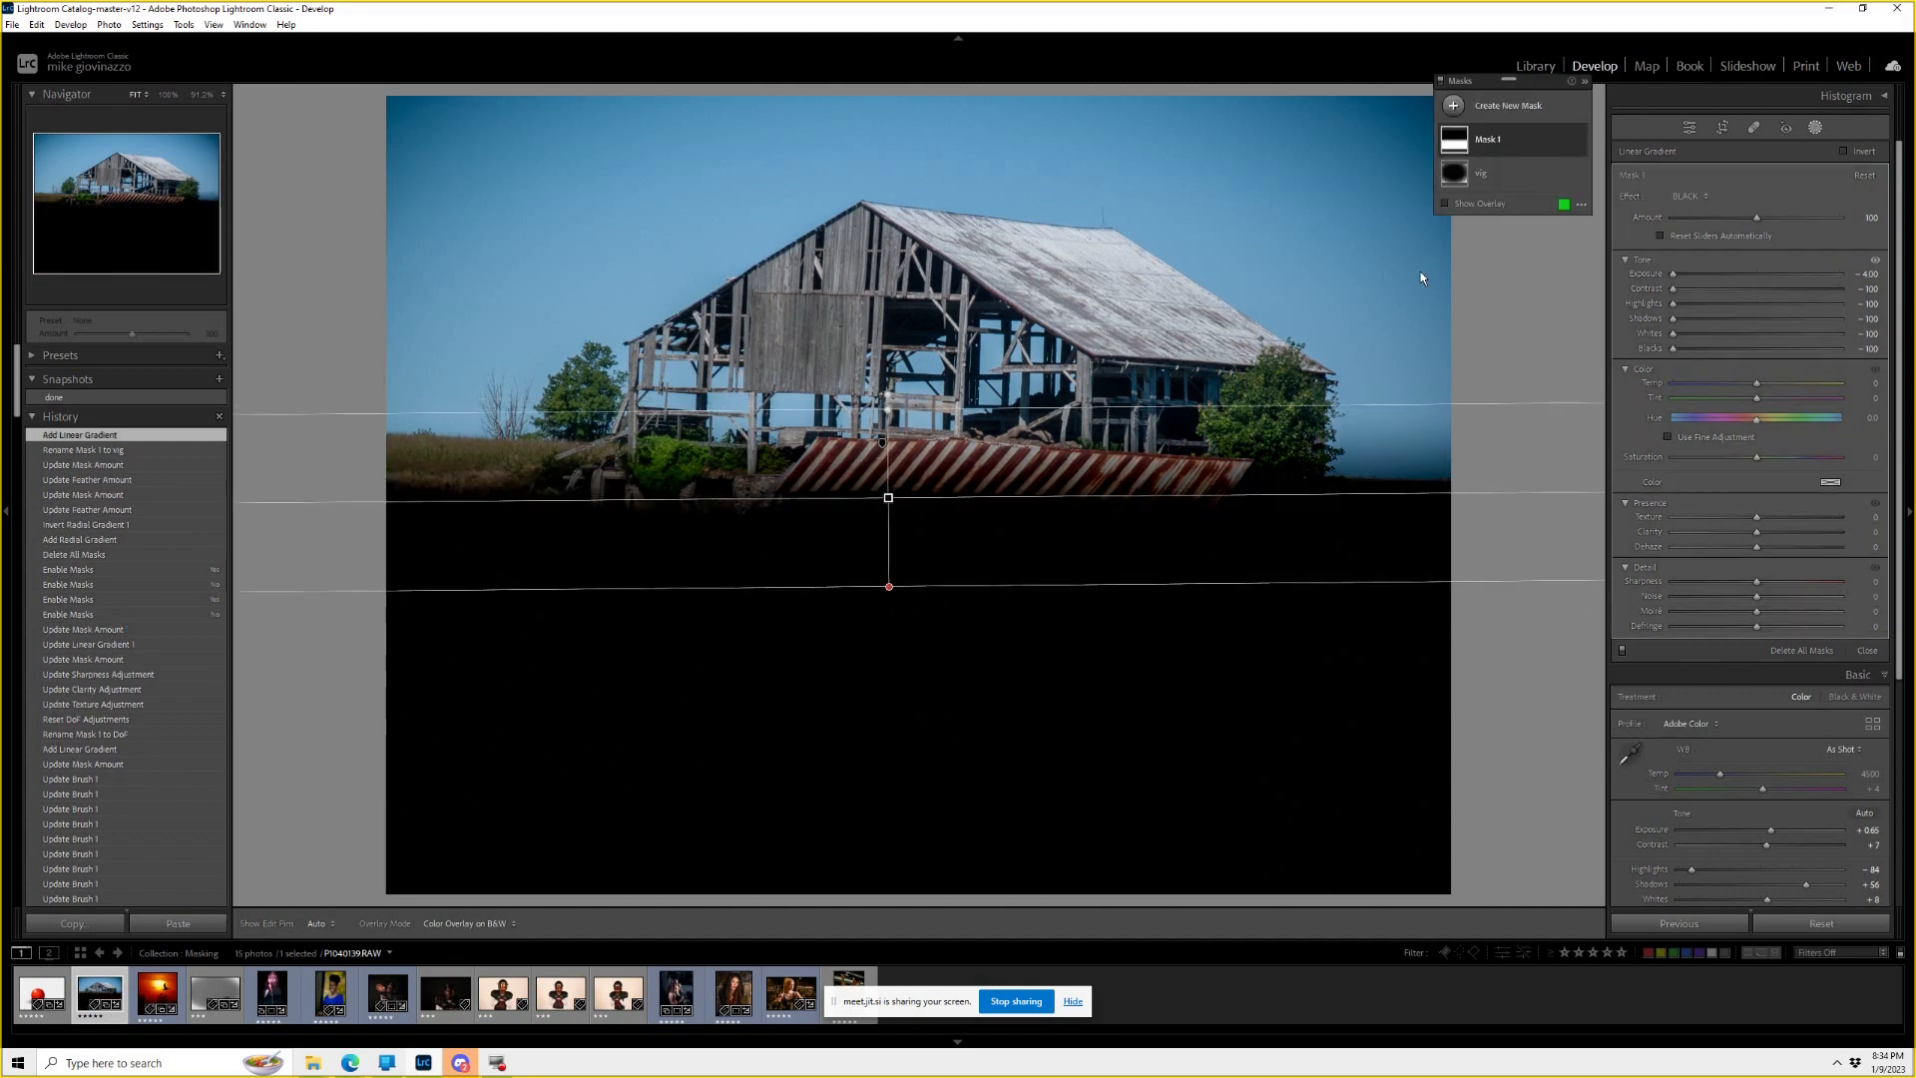
Reset the field gradient's adjustments, turn on Reset Sliders Automatically, and toggle the green mask overlay off and on.
left_click(1865, 177)
key("o")
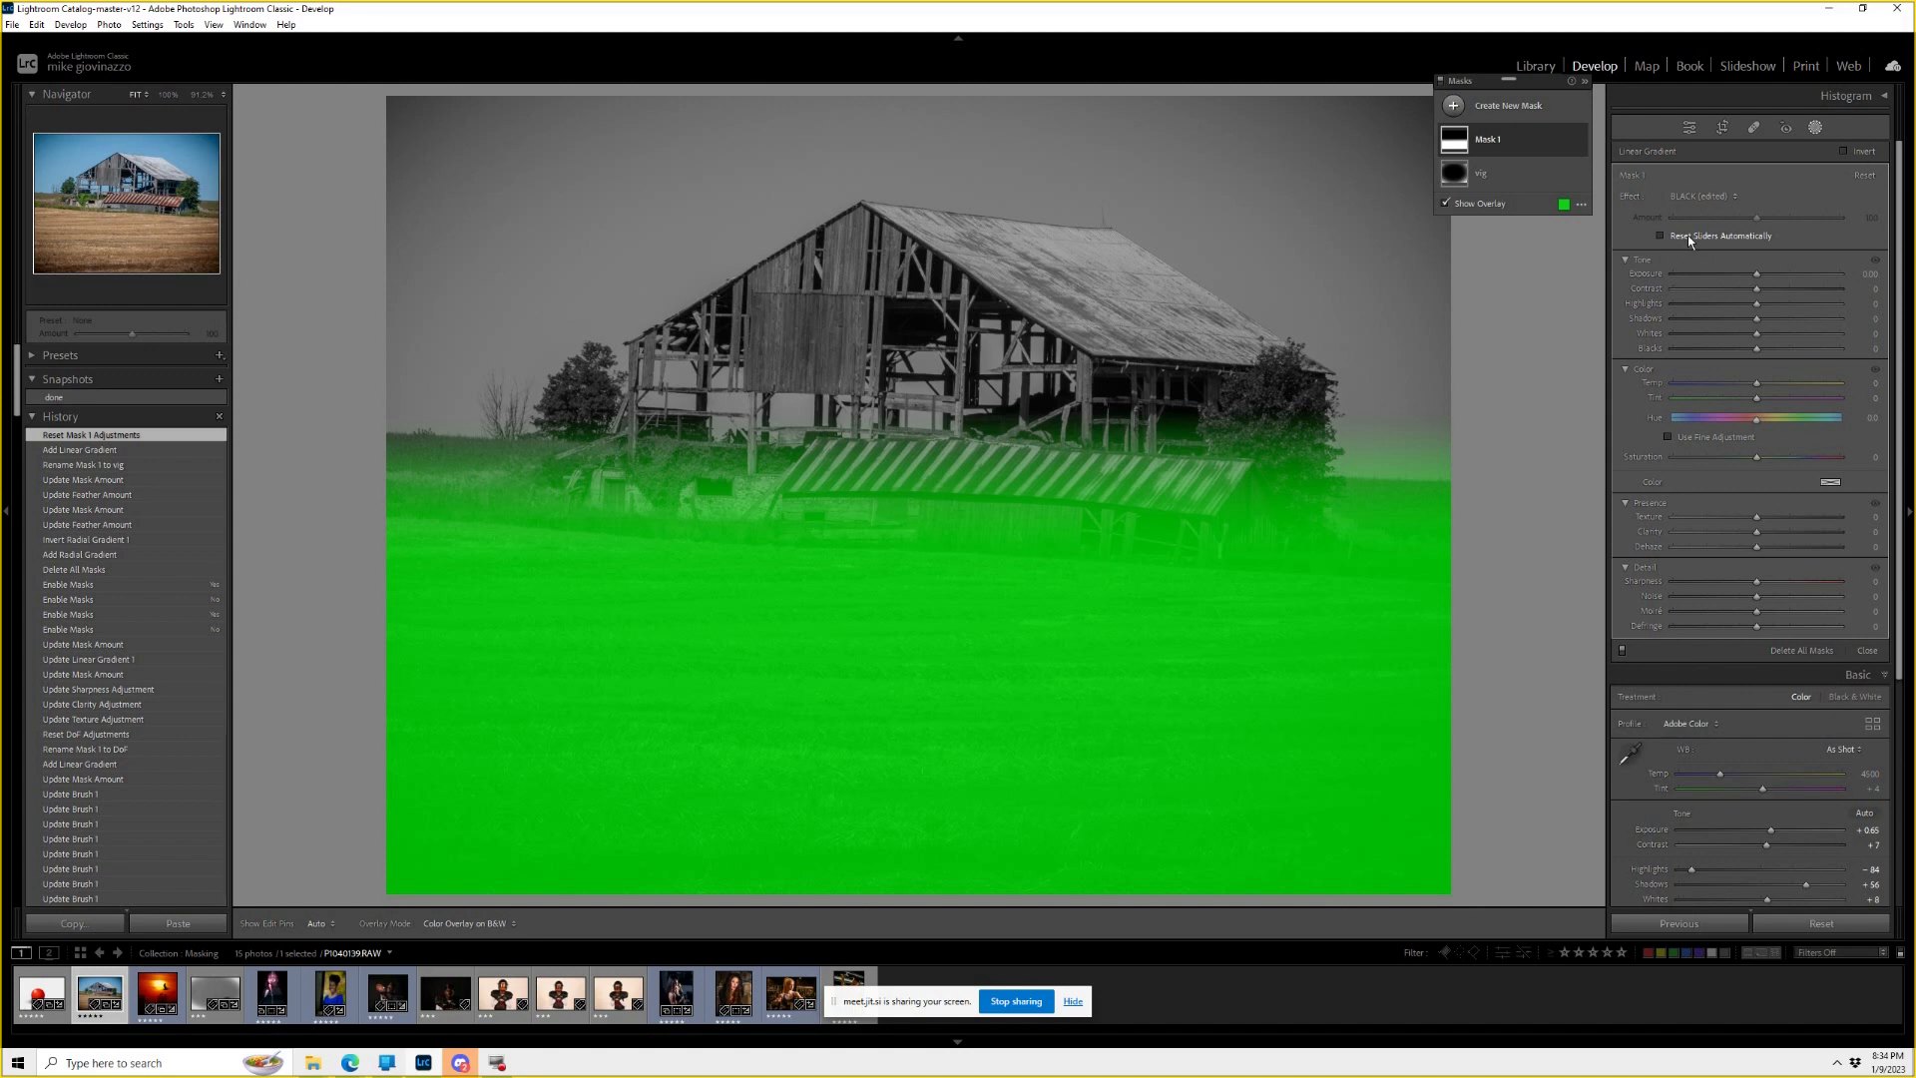
left_click(1661, 236)
left_click(1447, 204)
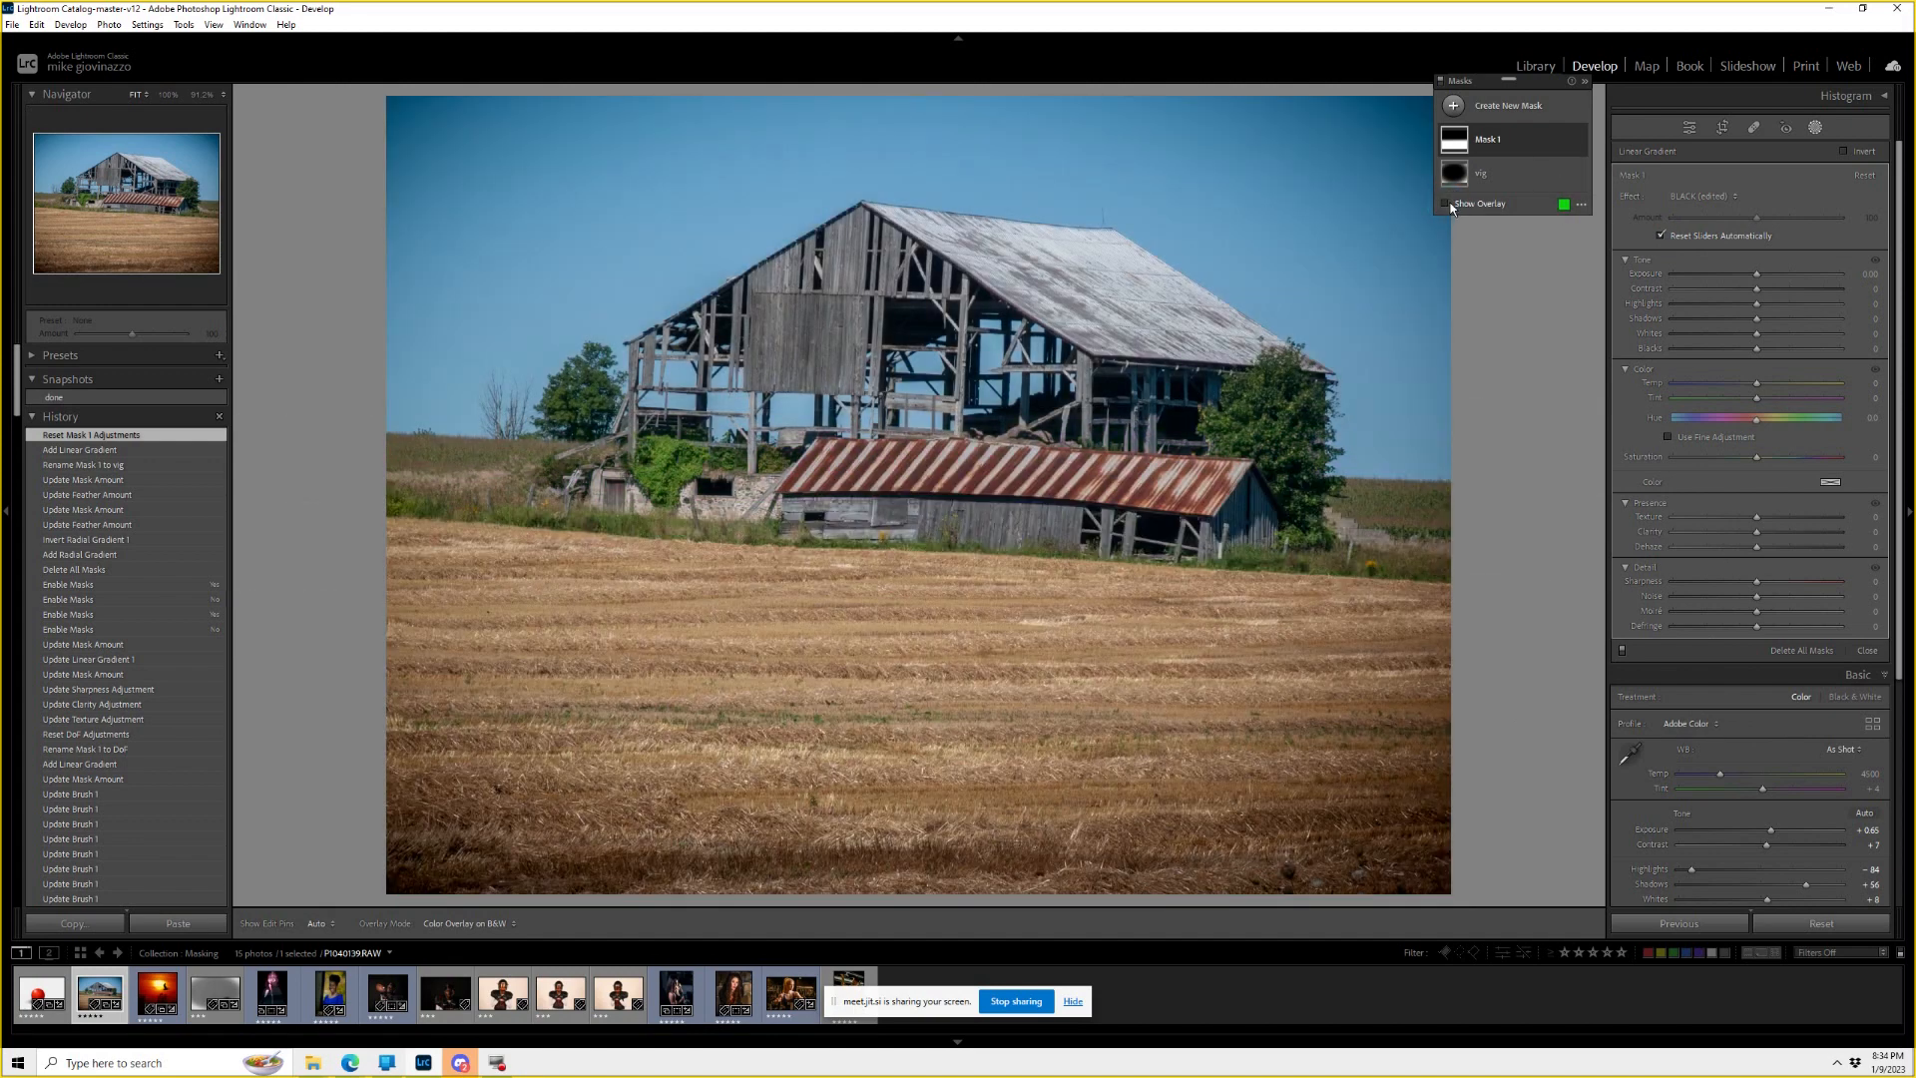
left_click(1448, 205)
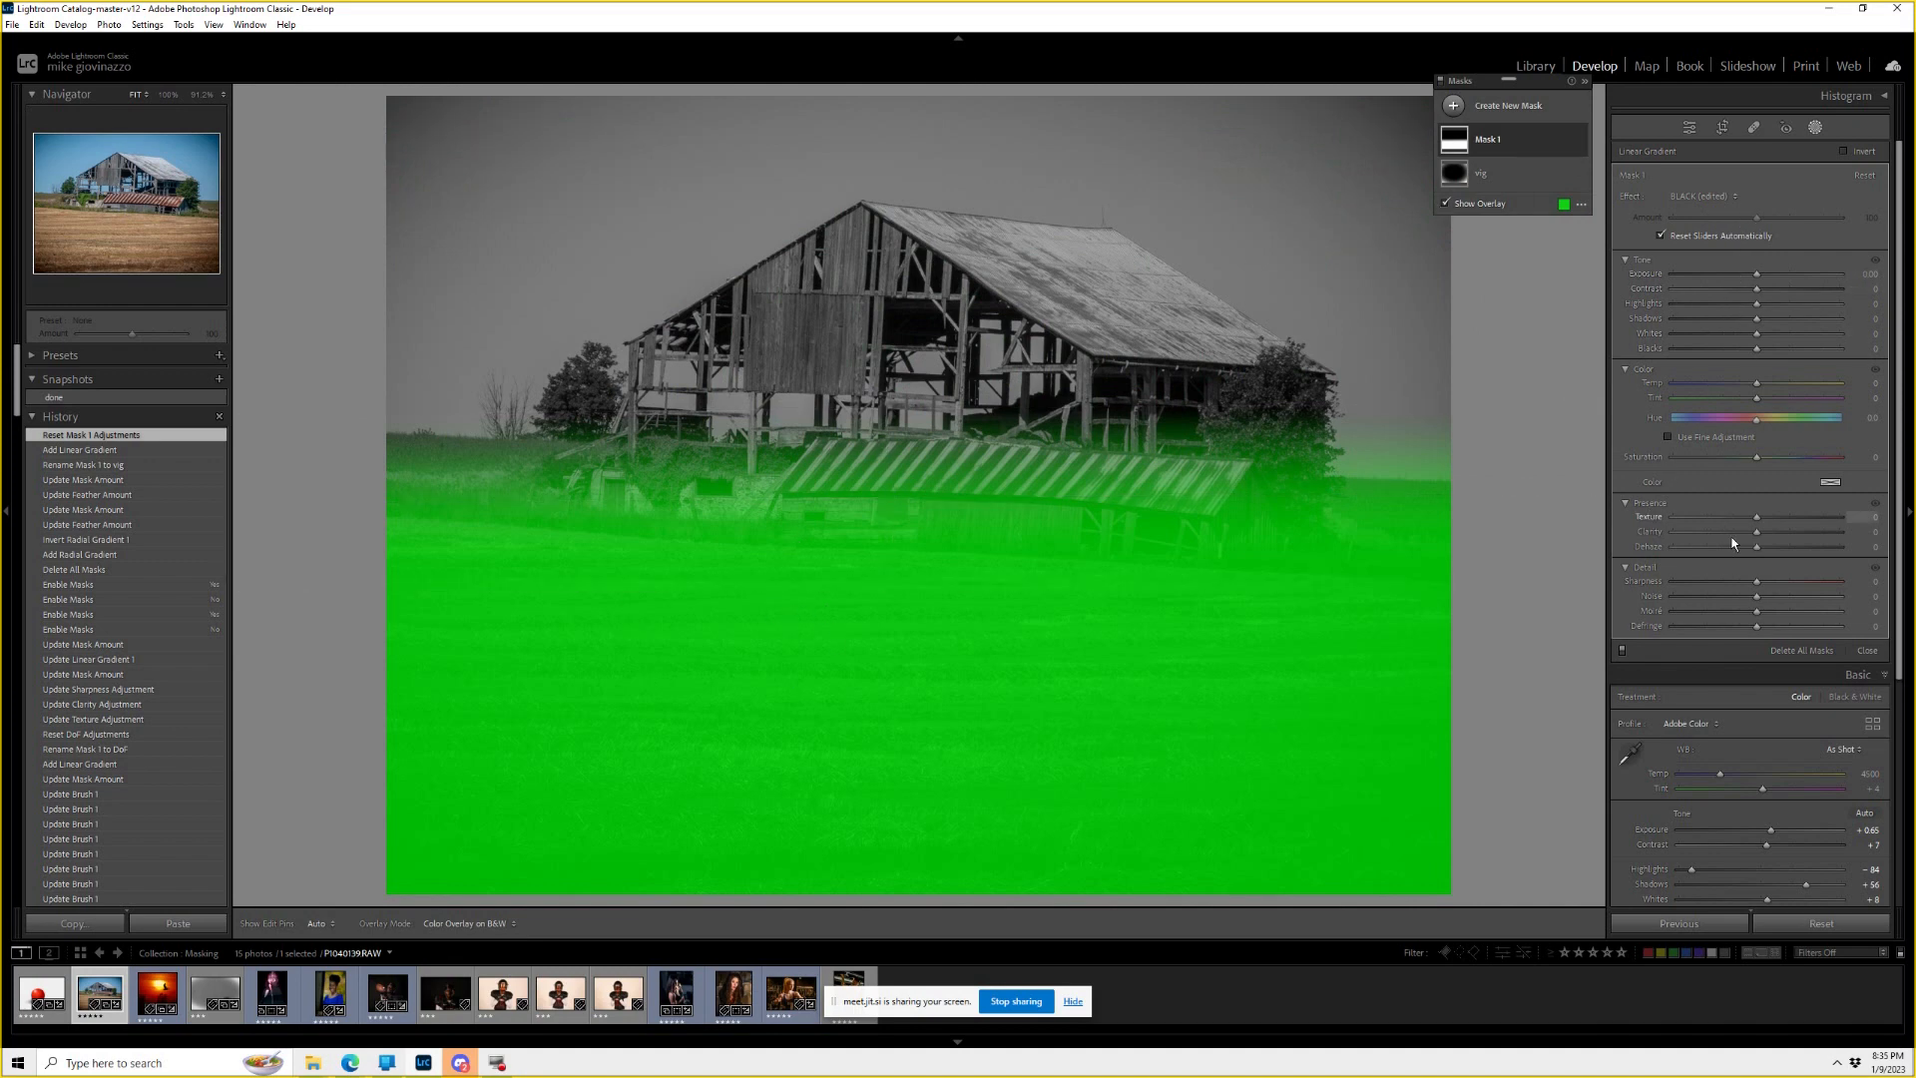
Warm the field by setting the linear gradient mask's Temp to 28.
left_click(1761, 385)
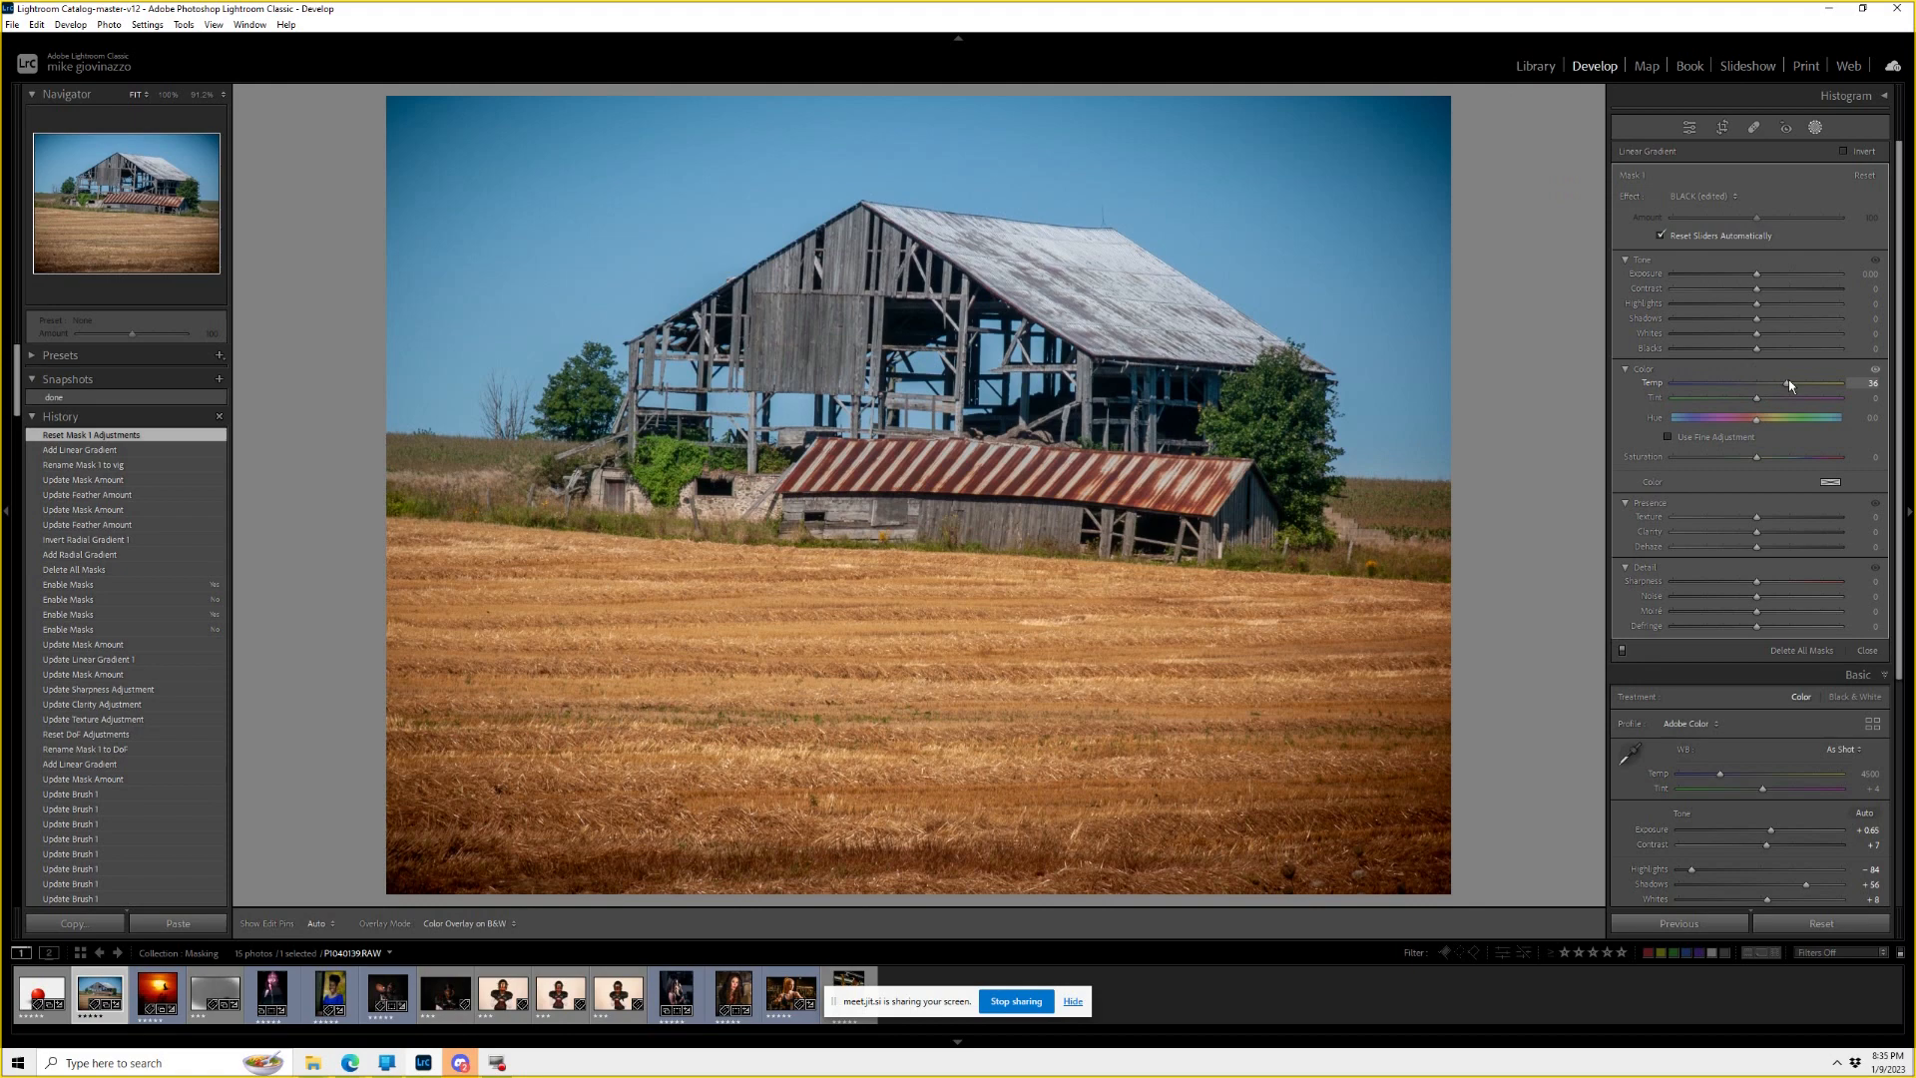
left_click_drag(1788, 379, 1784, 375)
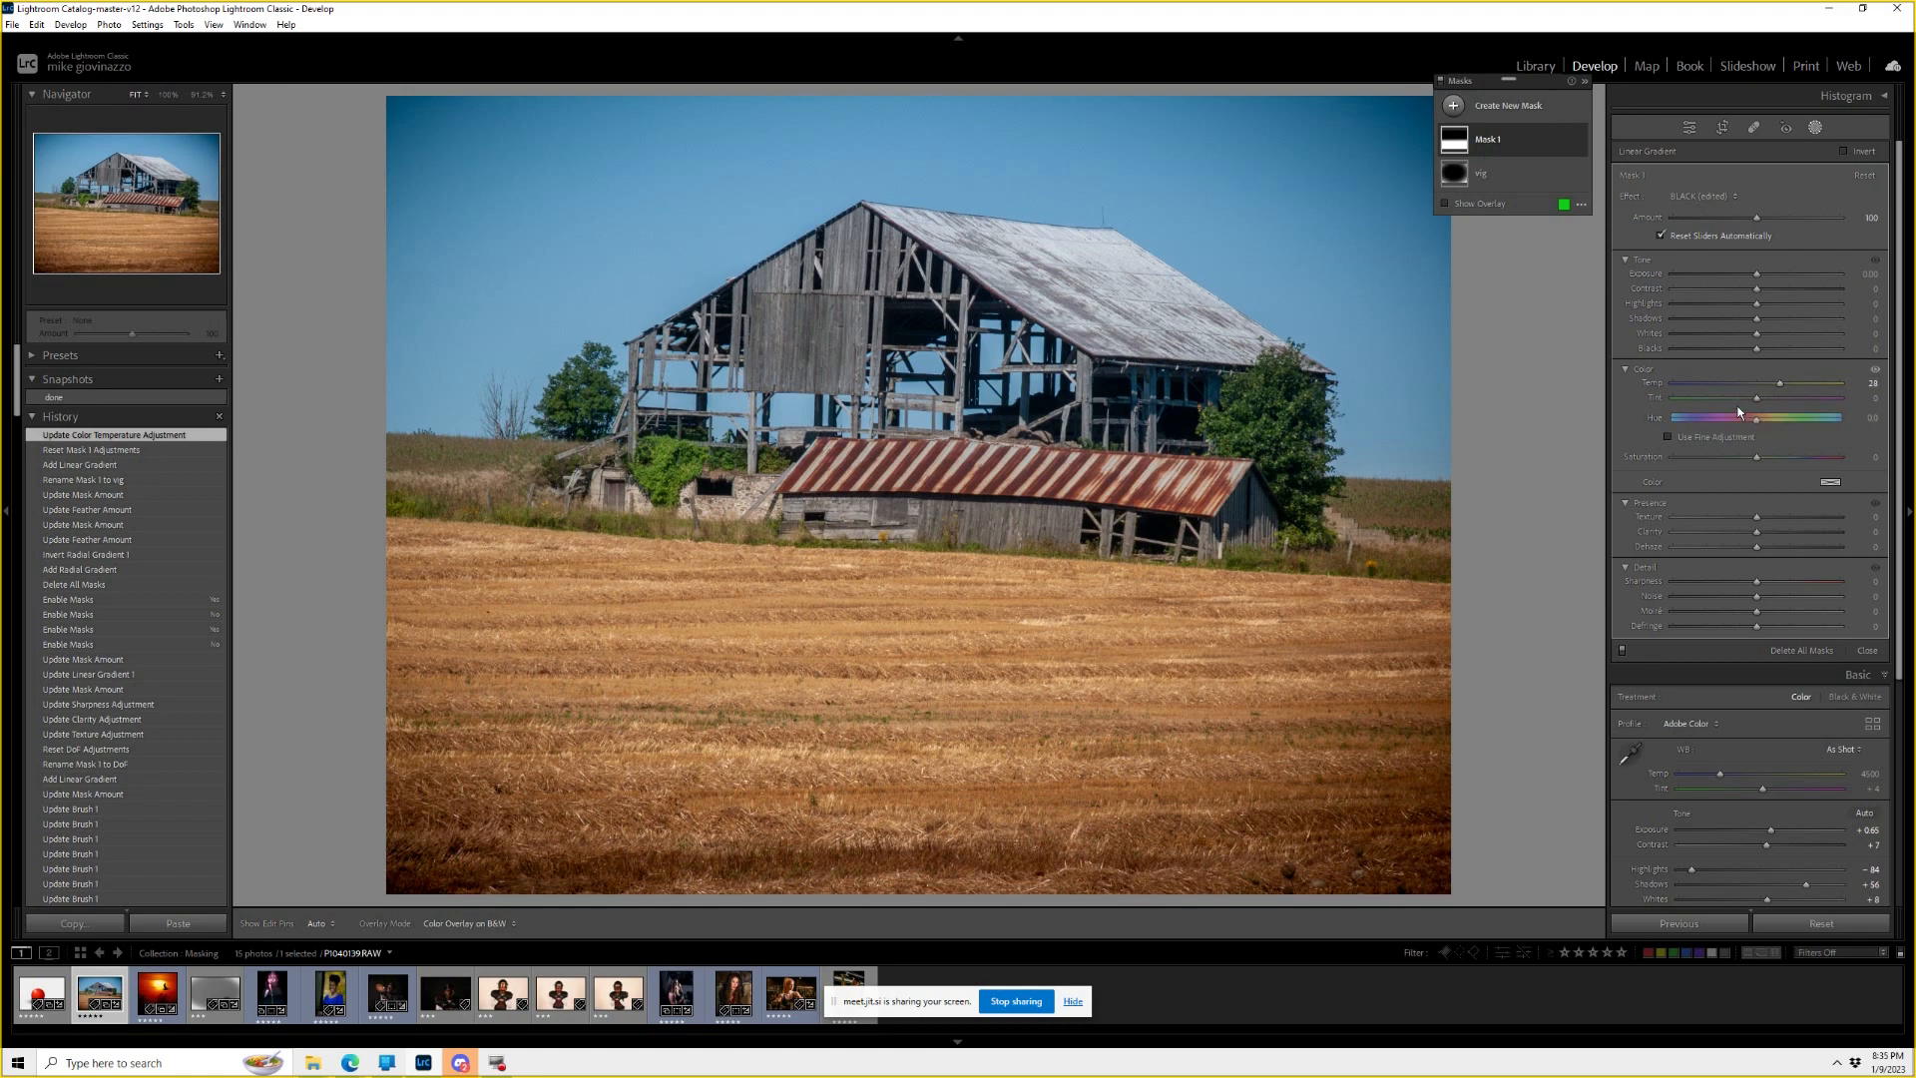
Rename the field's linear gradient mask as wheat.
double_click(1486, 140)
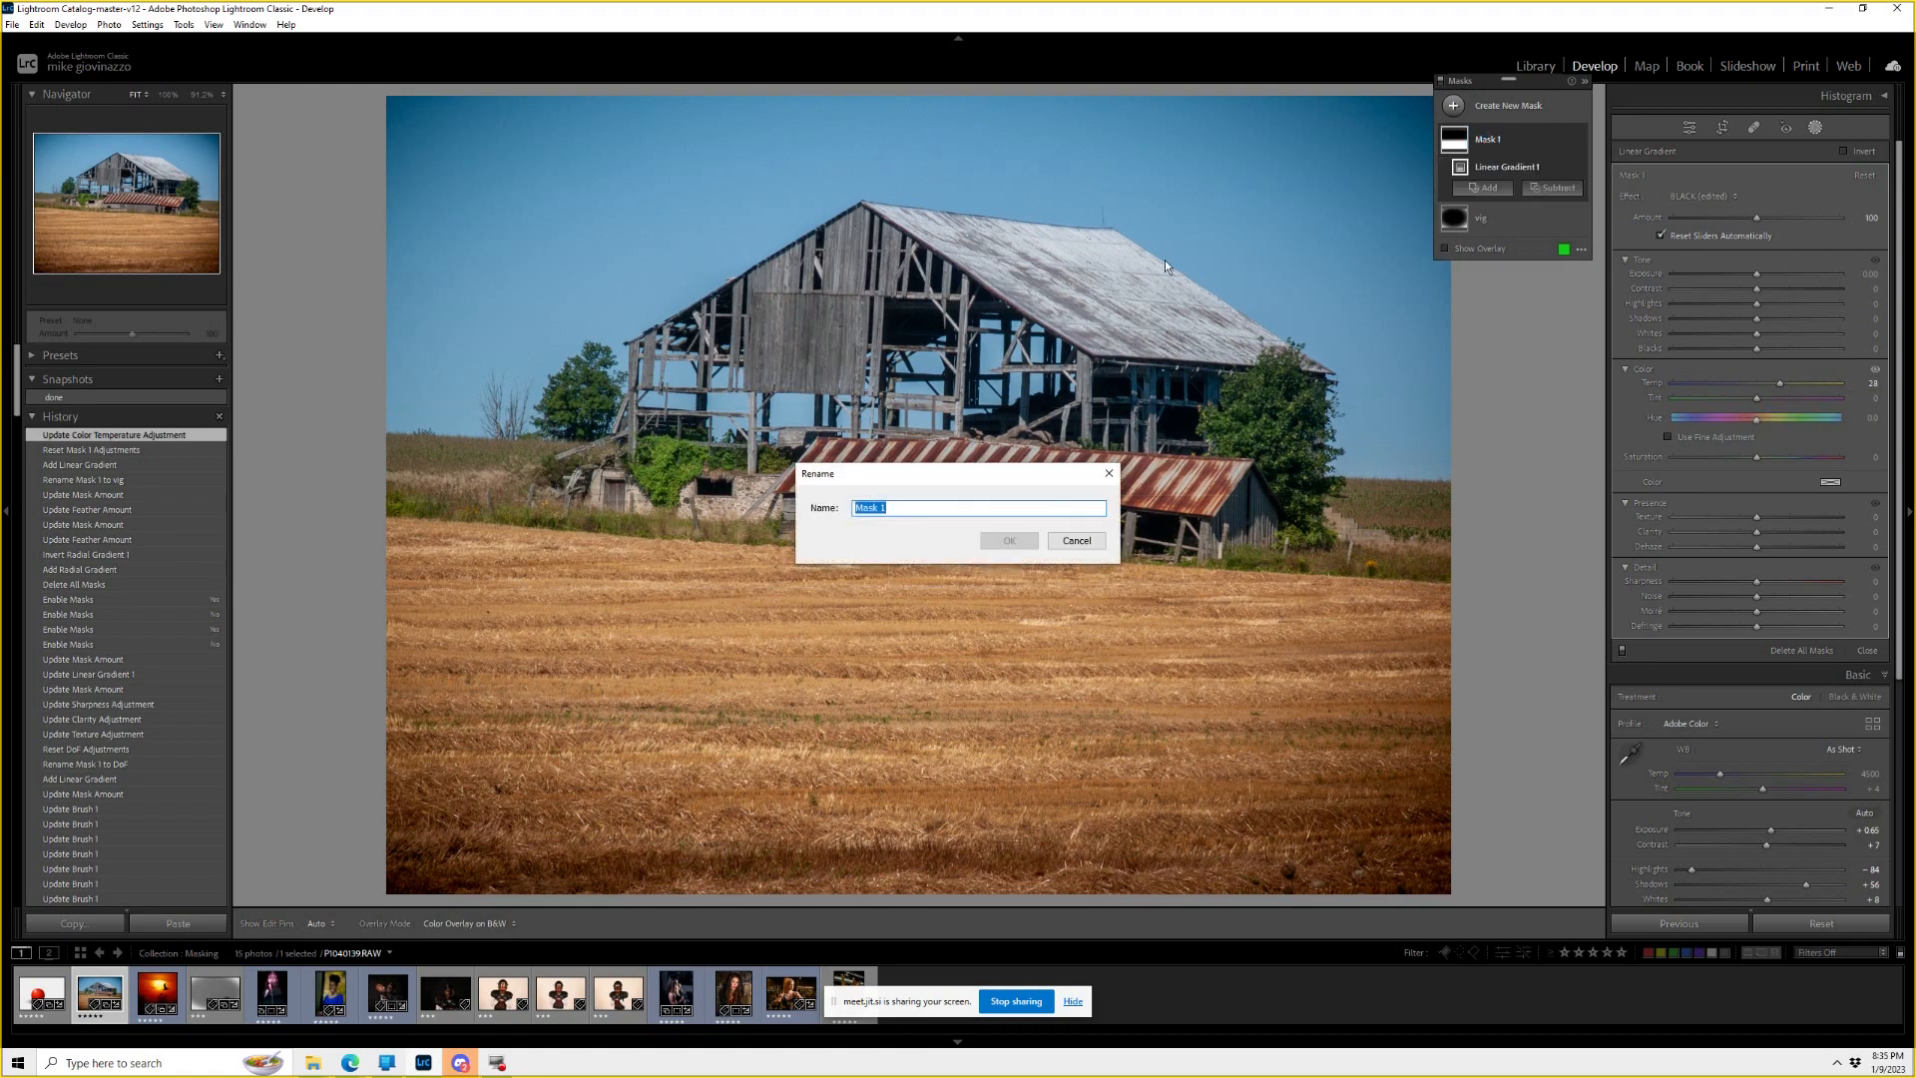
type("wheat")
key("Return")
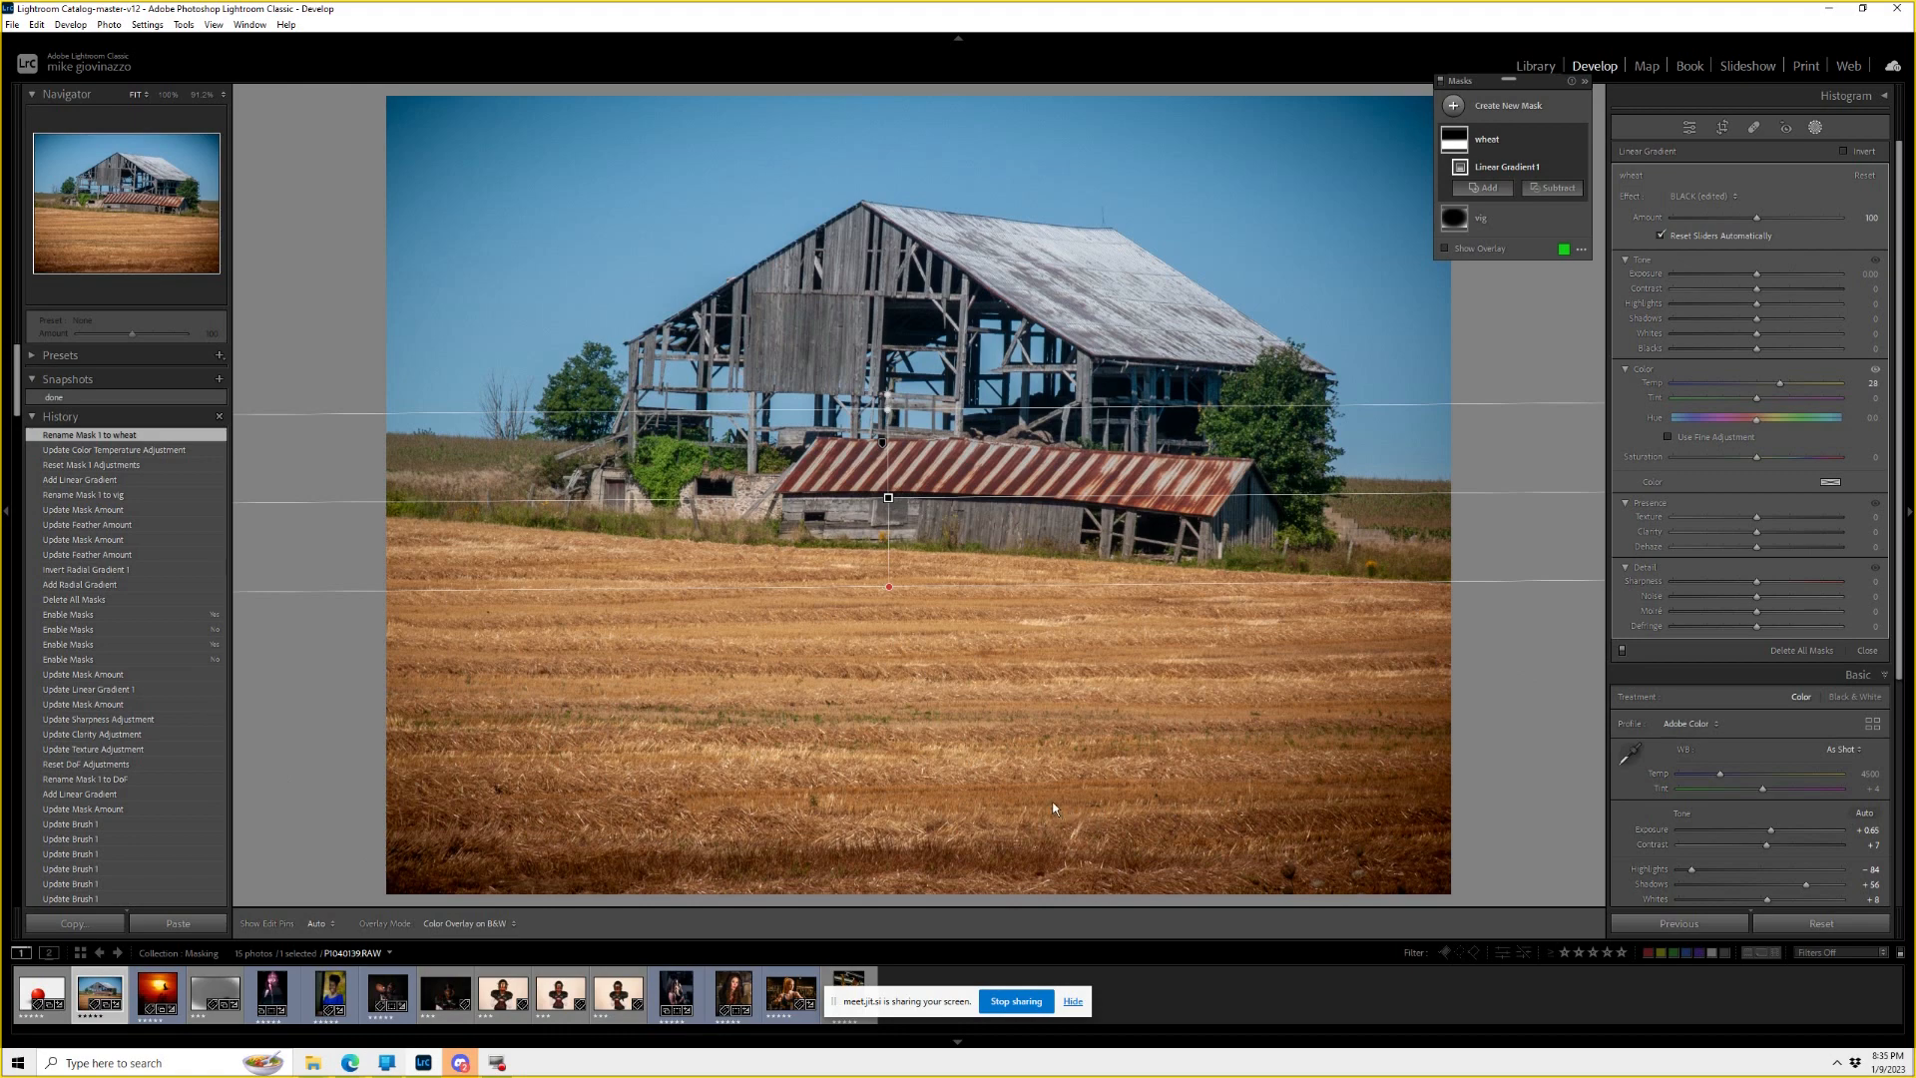
Start a new brush mask with a small brush, Feather 83 and Flow 61.
left_click(1502, 106)
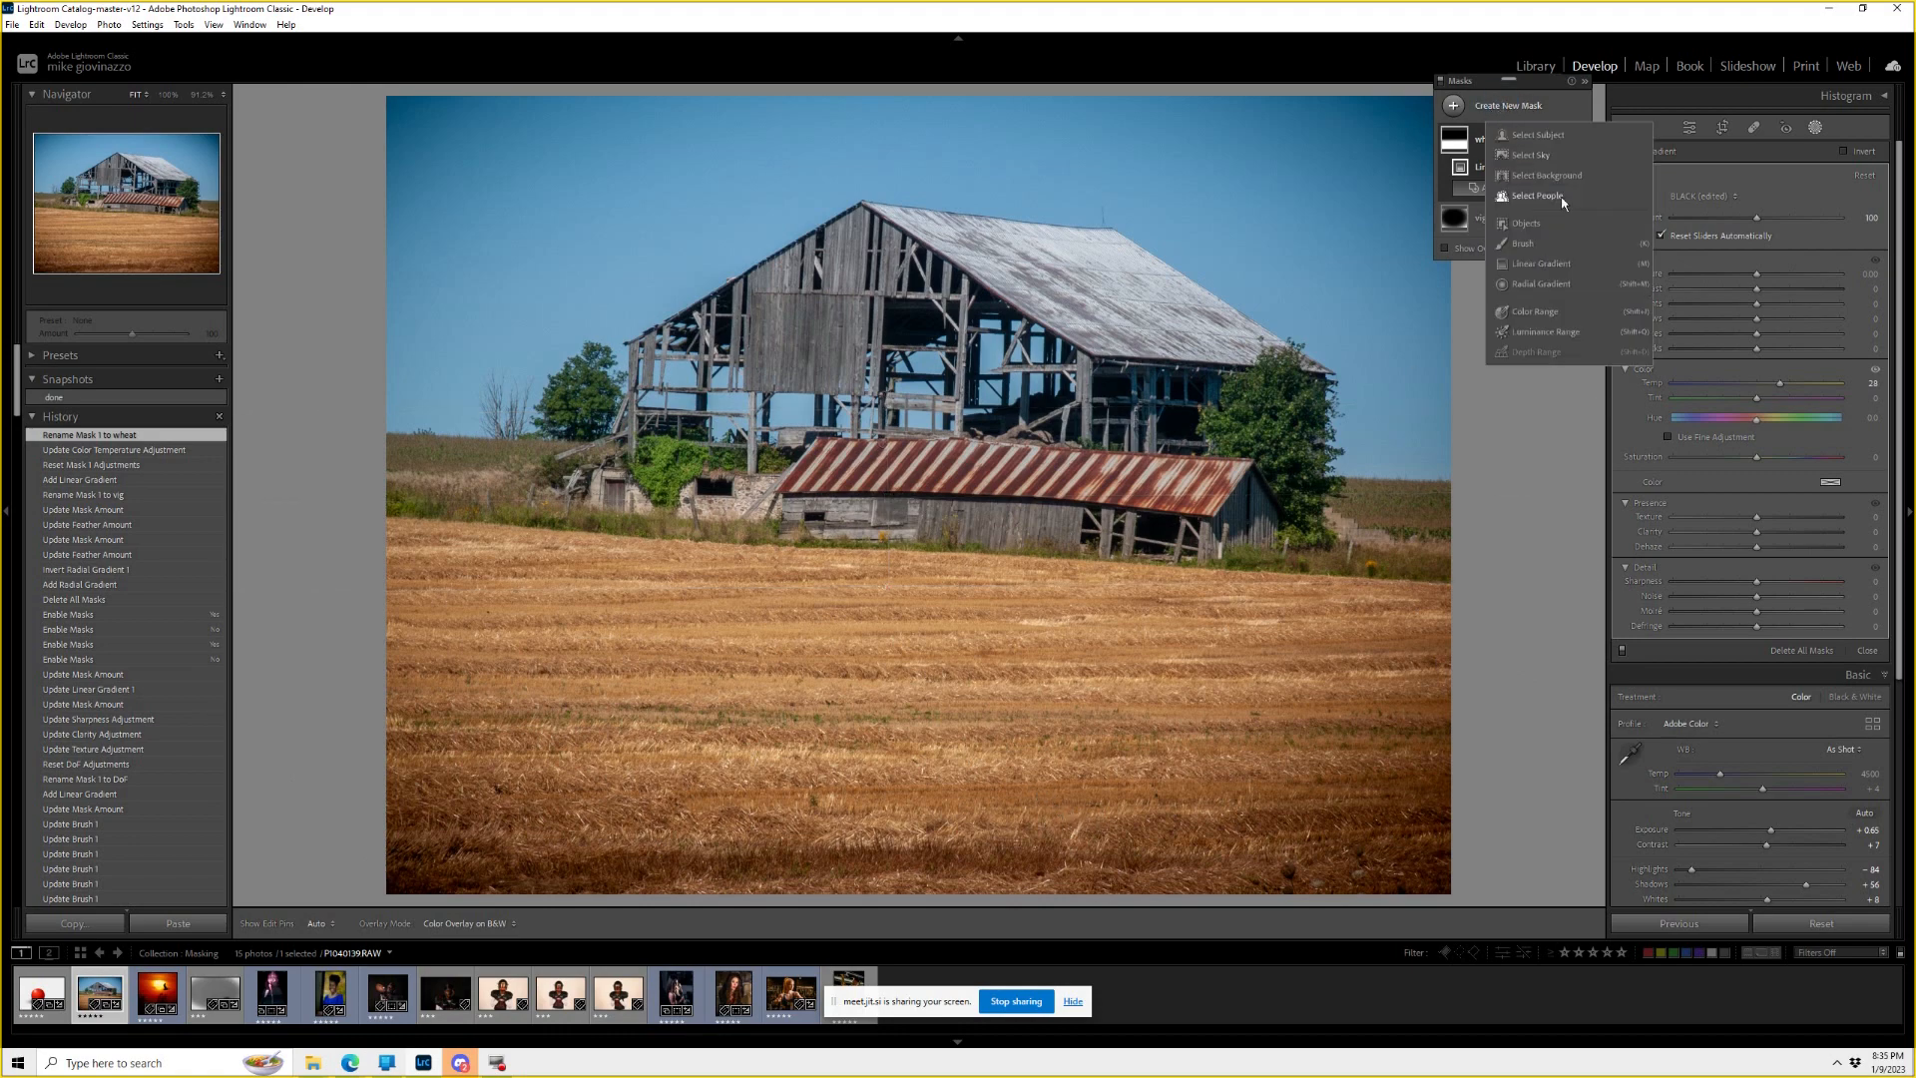
left_click(1537, 246)
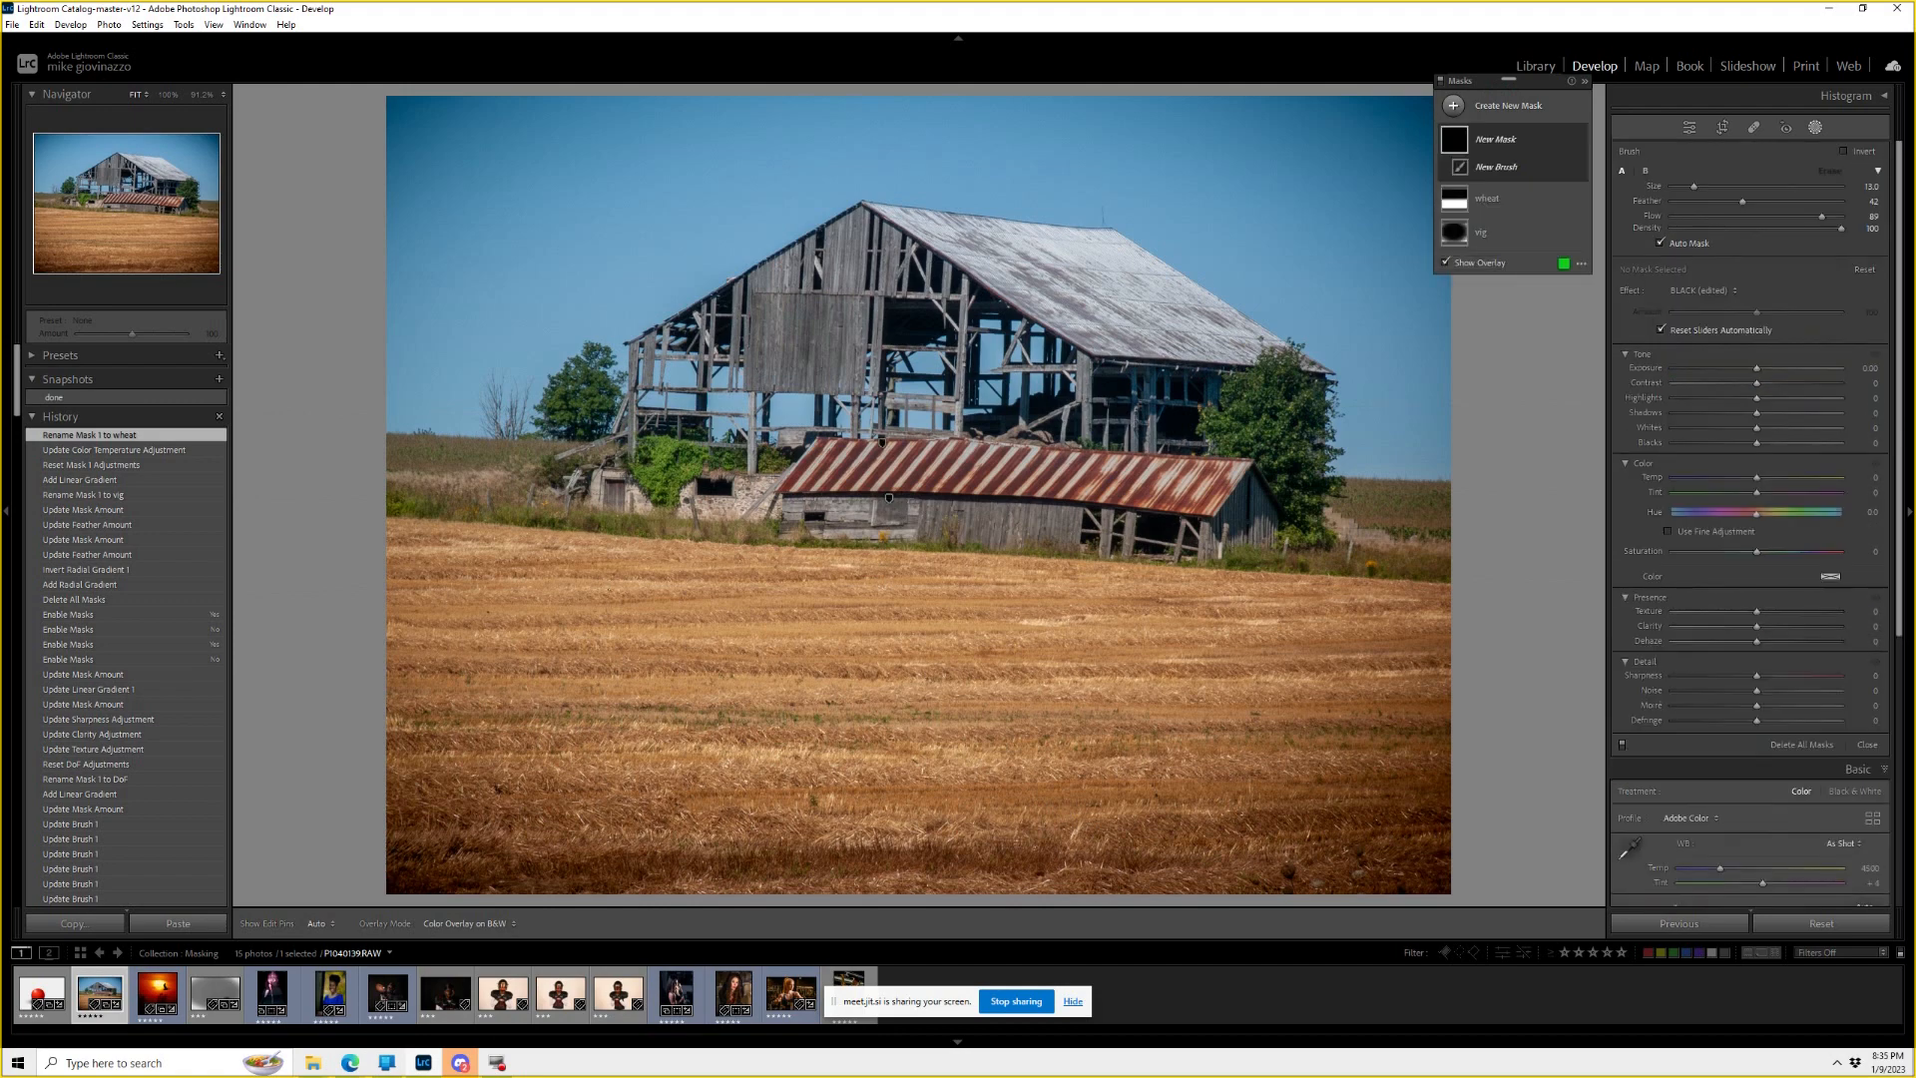
scroll(631, 629, "down", 5)
scroll(649, 642, "up", 1)
left_click_drag(1718, 216, 1776, 215)
left_click_drag(1742, 200, 1814, 207)
Brush a trial stroke across the middle of the field, turn off Auto Mask, and undo the stroke.
mouse_move(387, 660)
left_mouse_down()
mouse_move(1184, 679)
mouse_move(1438, 658)
left_mouse_up()
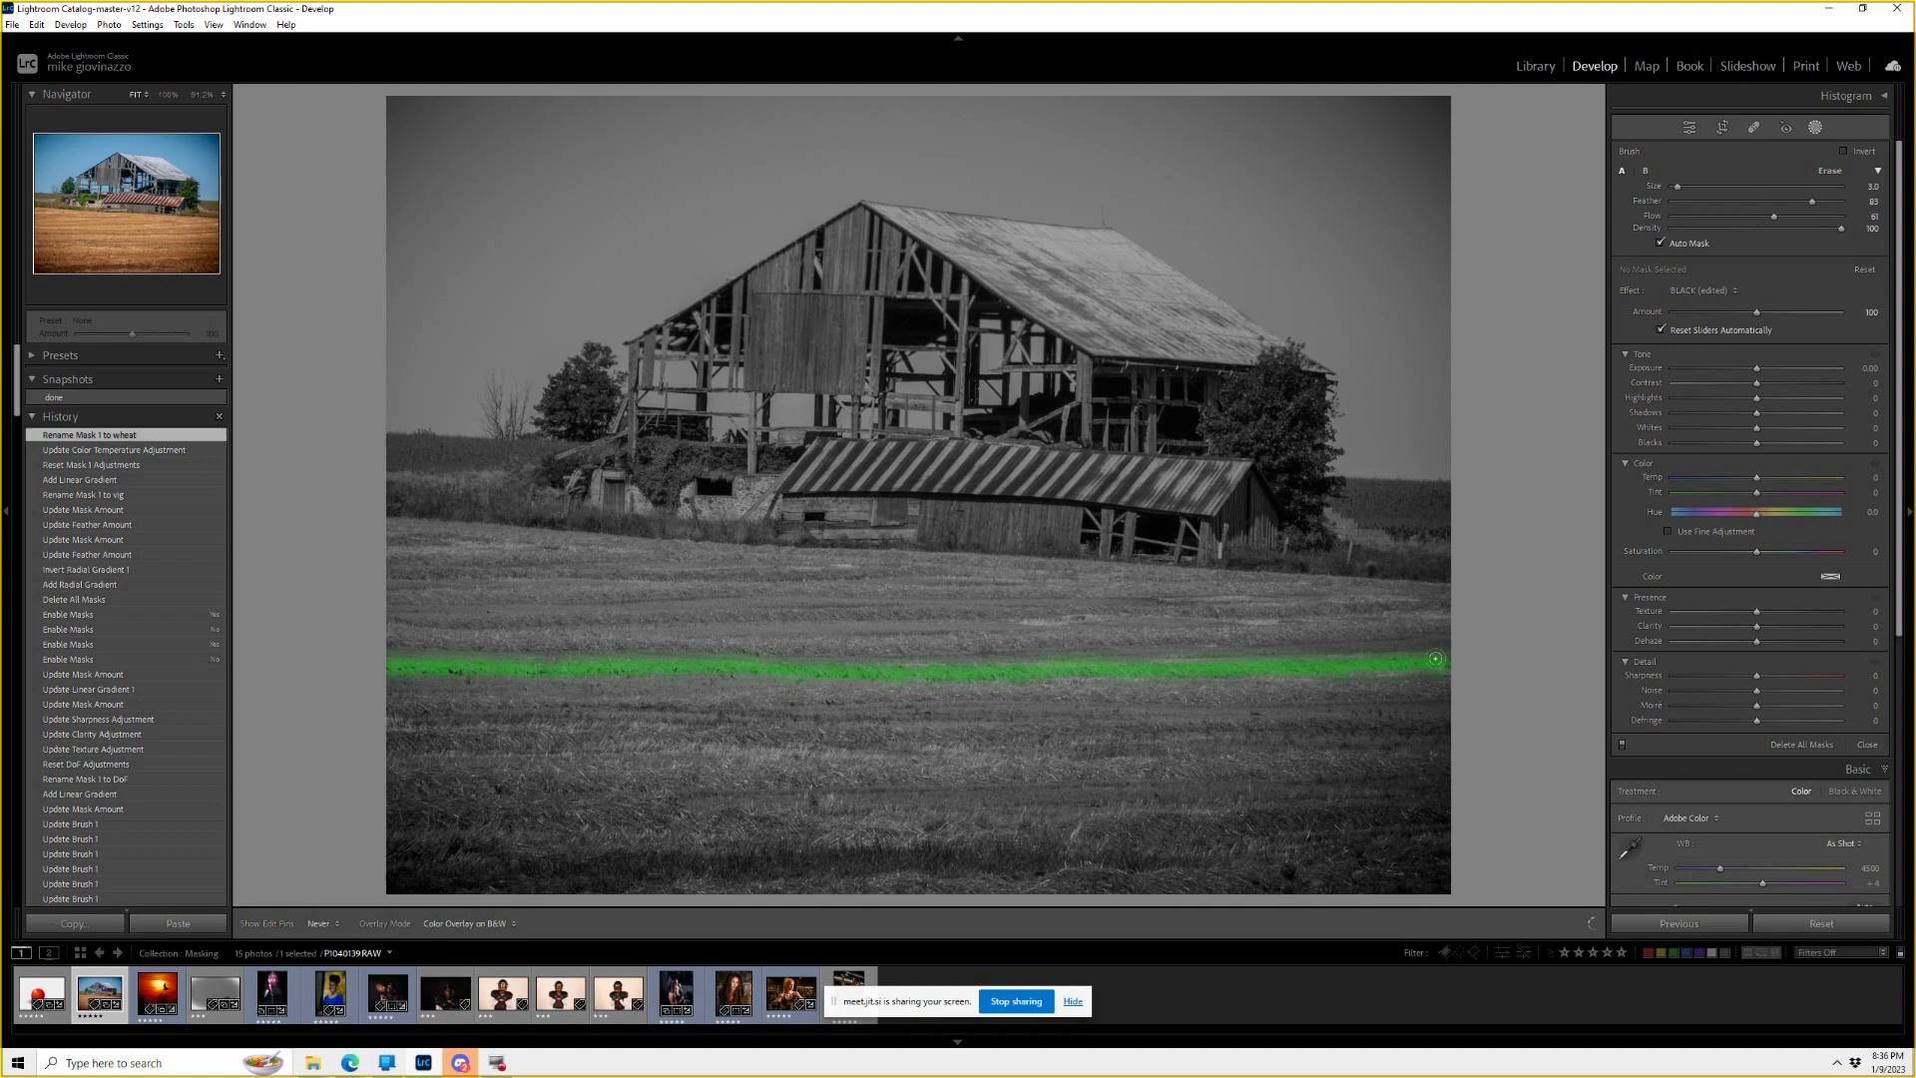
left_click_drag(1434, 658, 1432, 658)
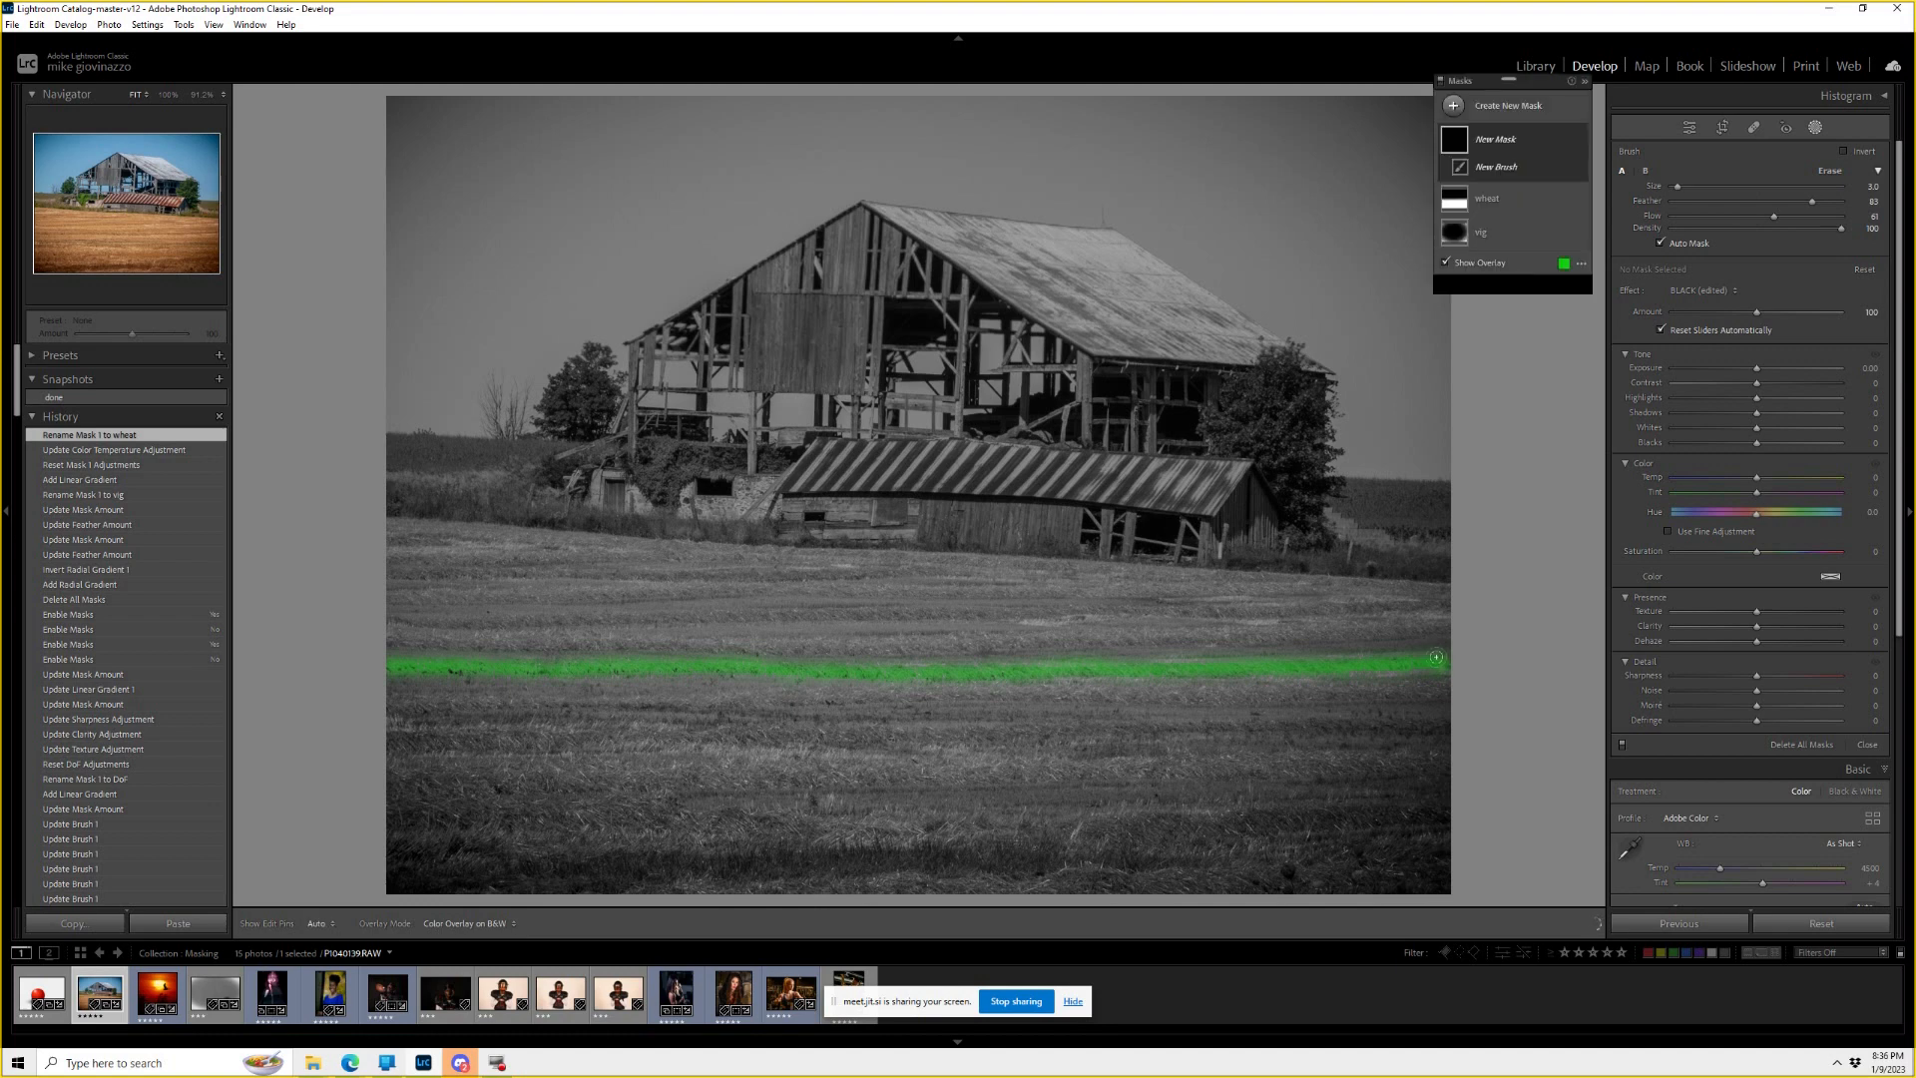
key("a")
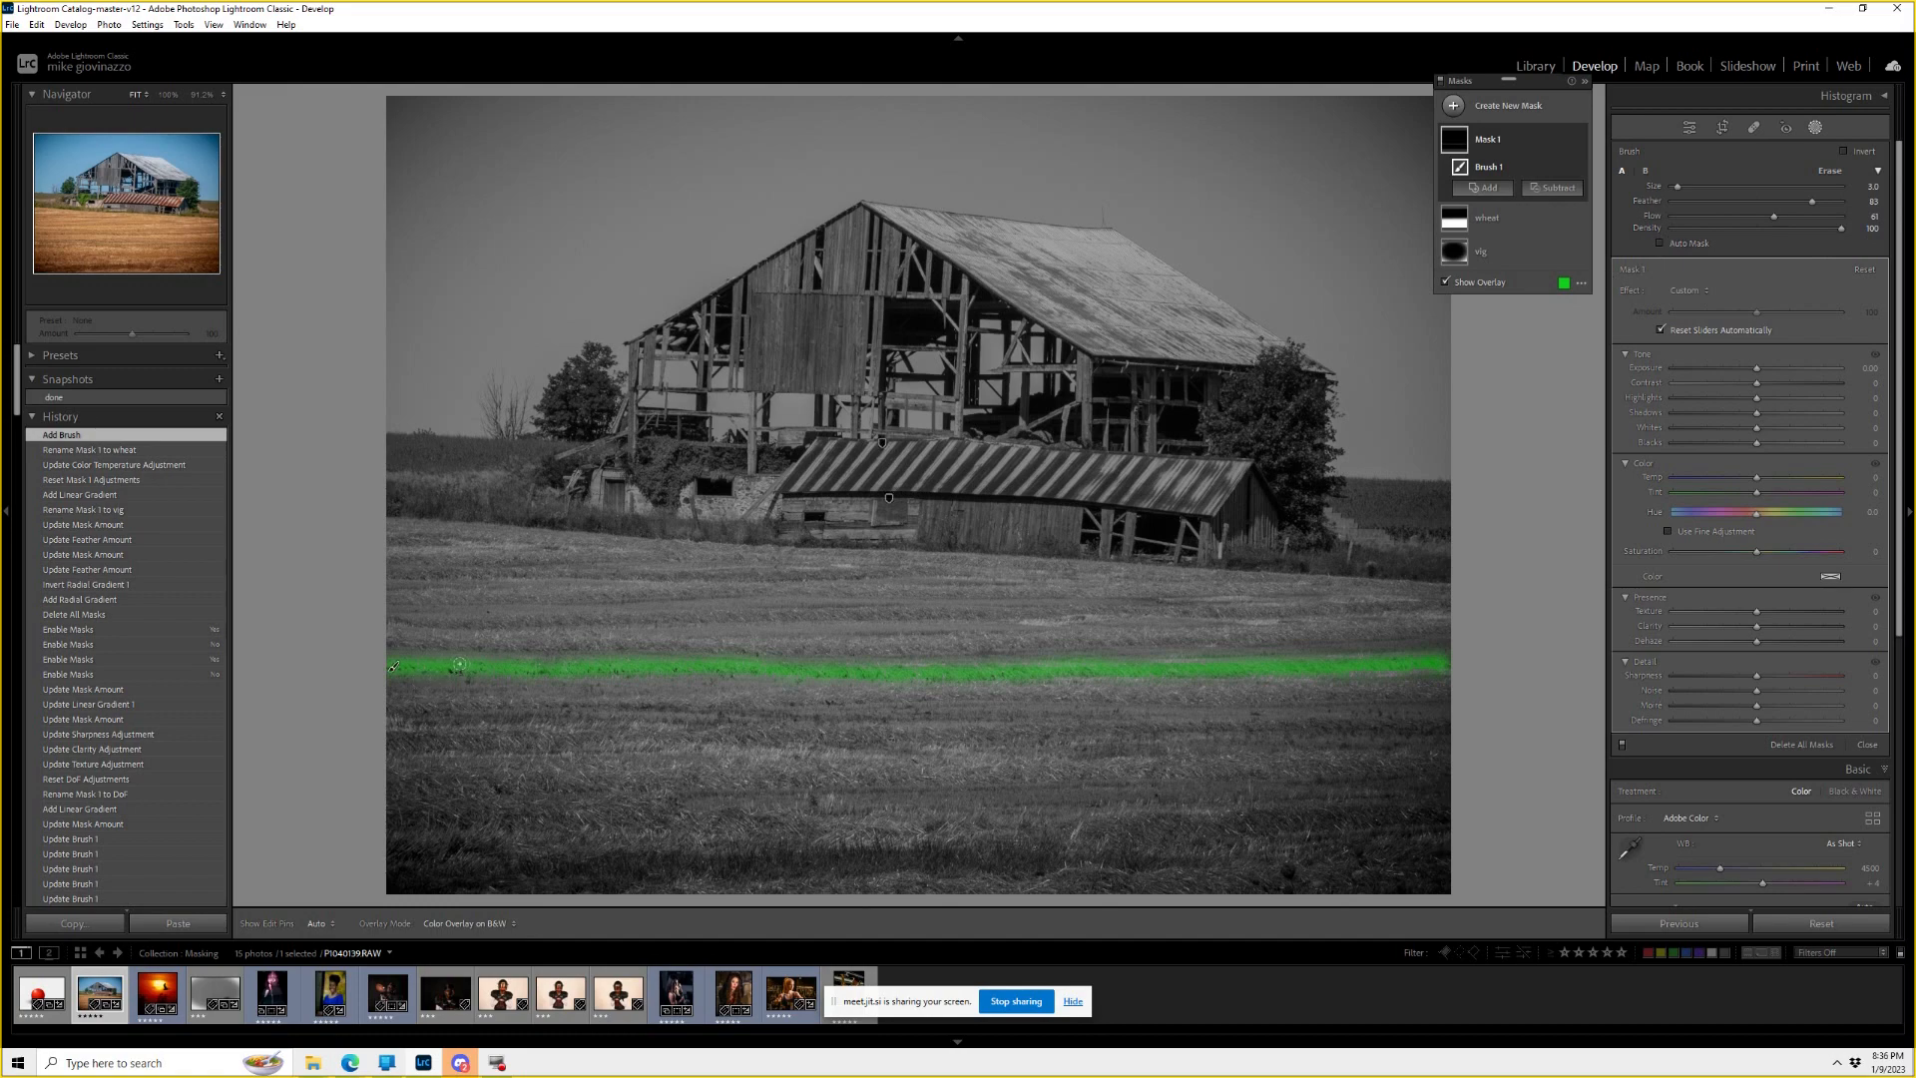
key("ctrl+z")
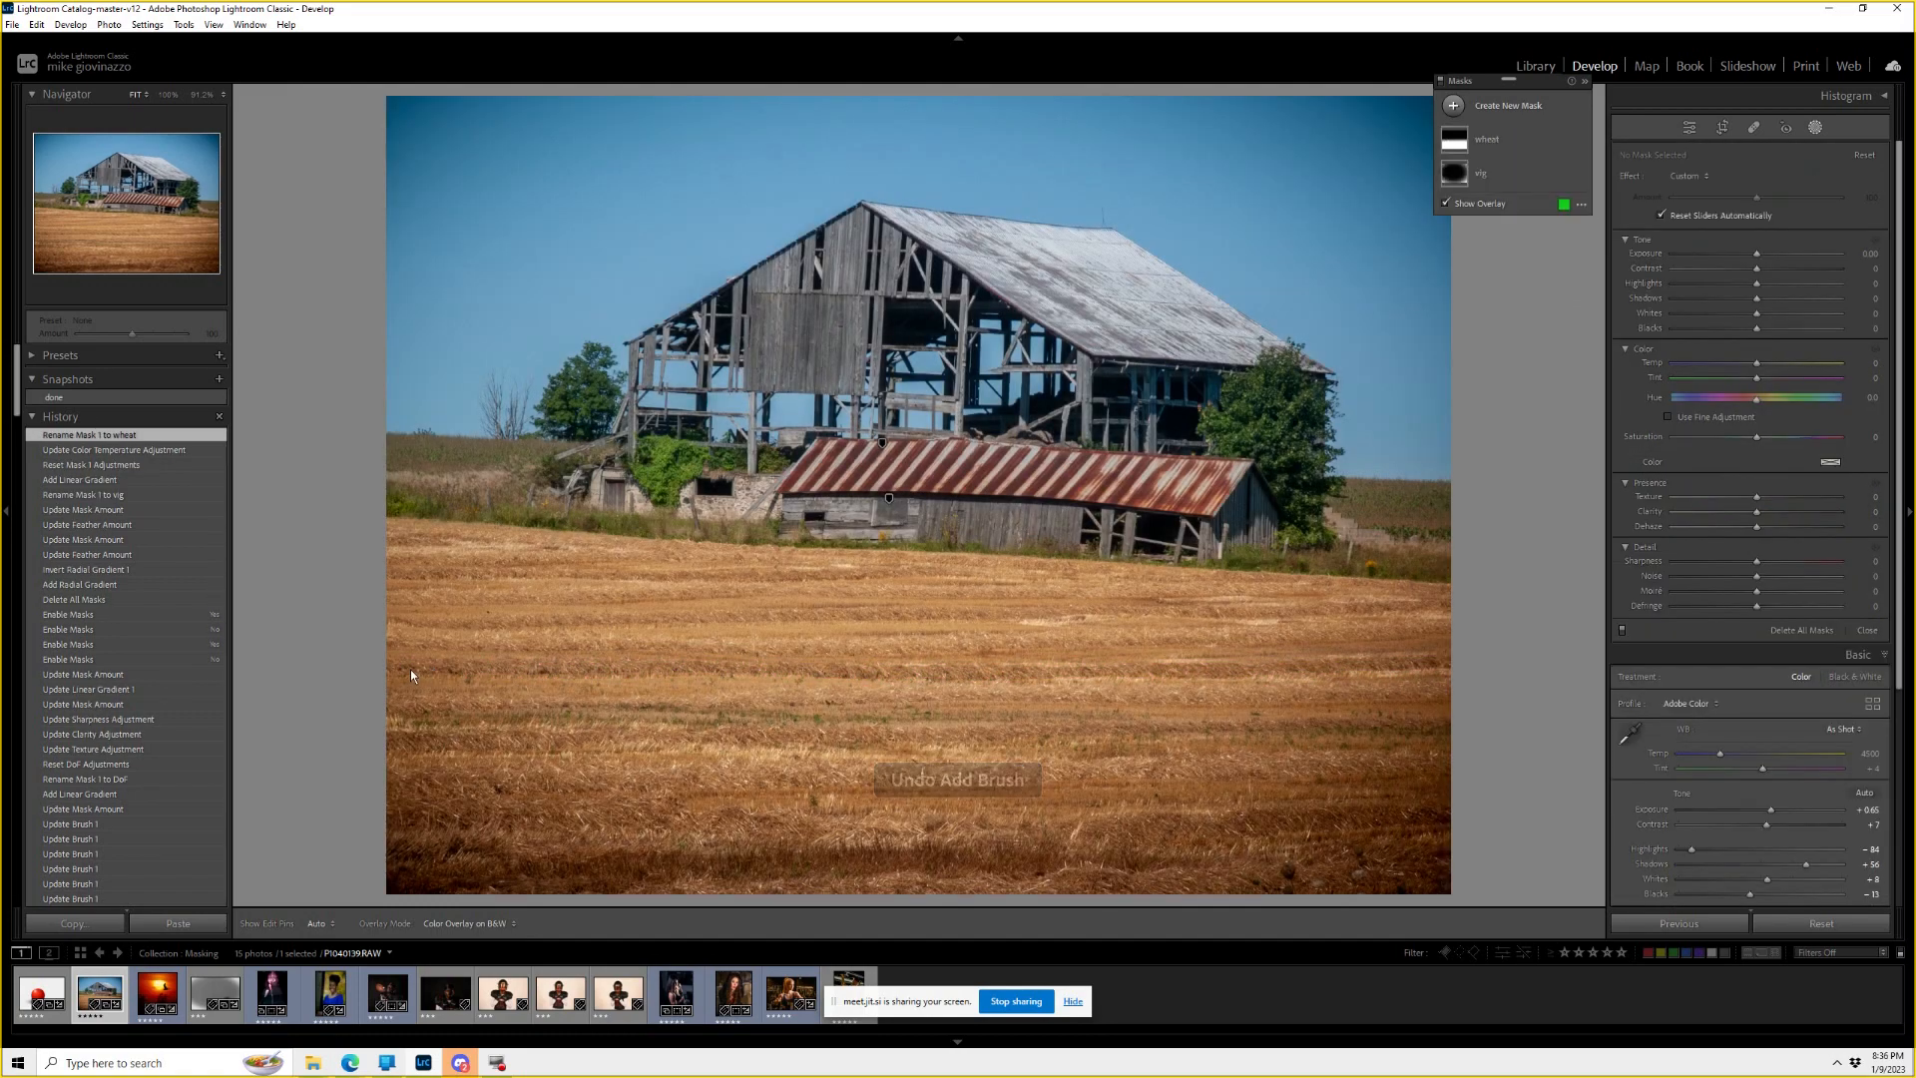
Turn off Reset Sliders Automatically and paint a new brush mask in long strokes along the rows of the field.
left_click(1683, 217)
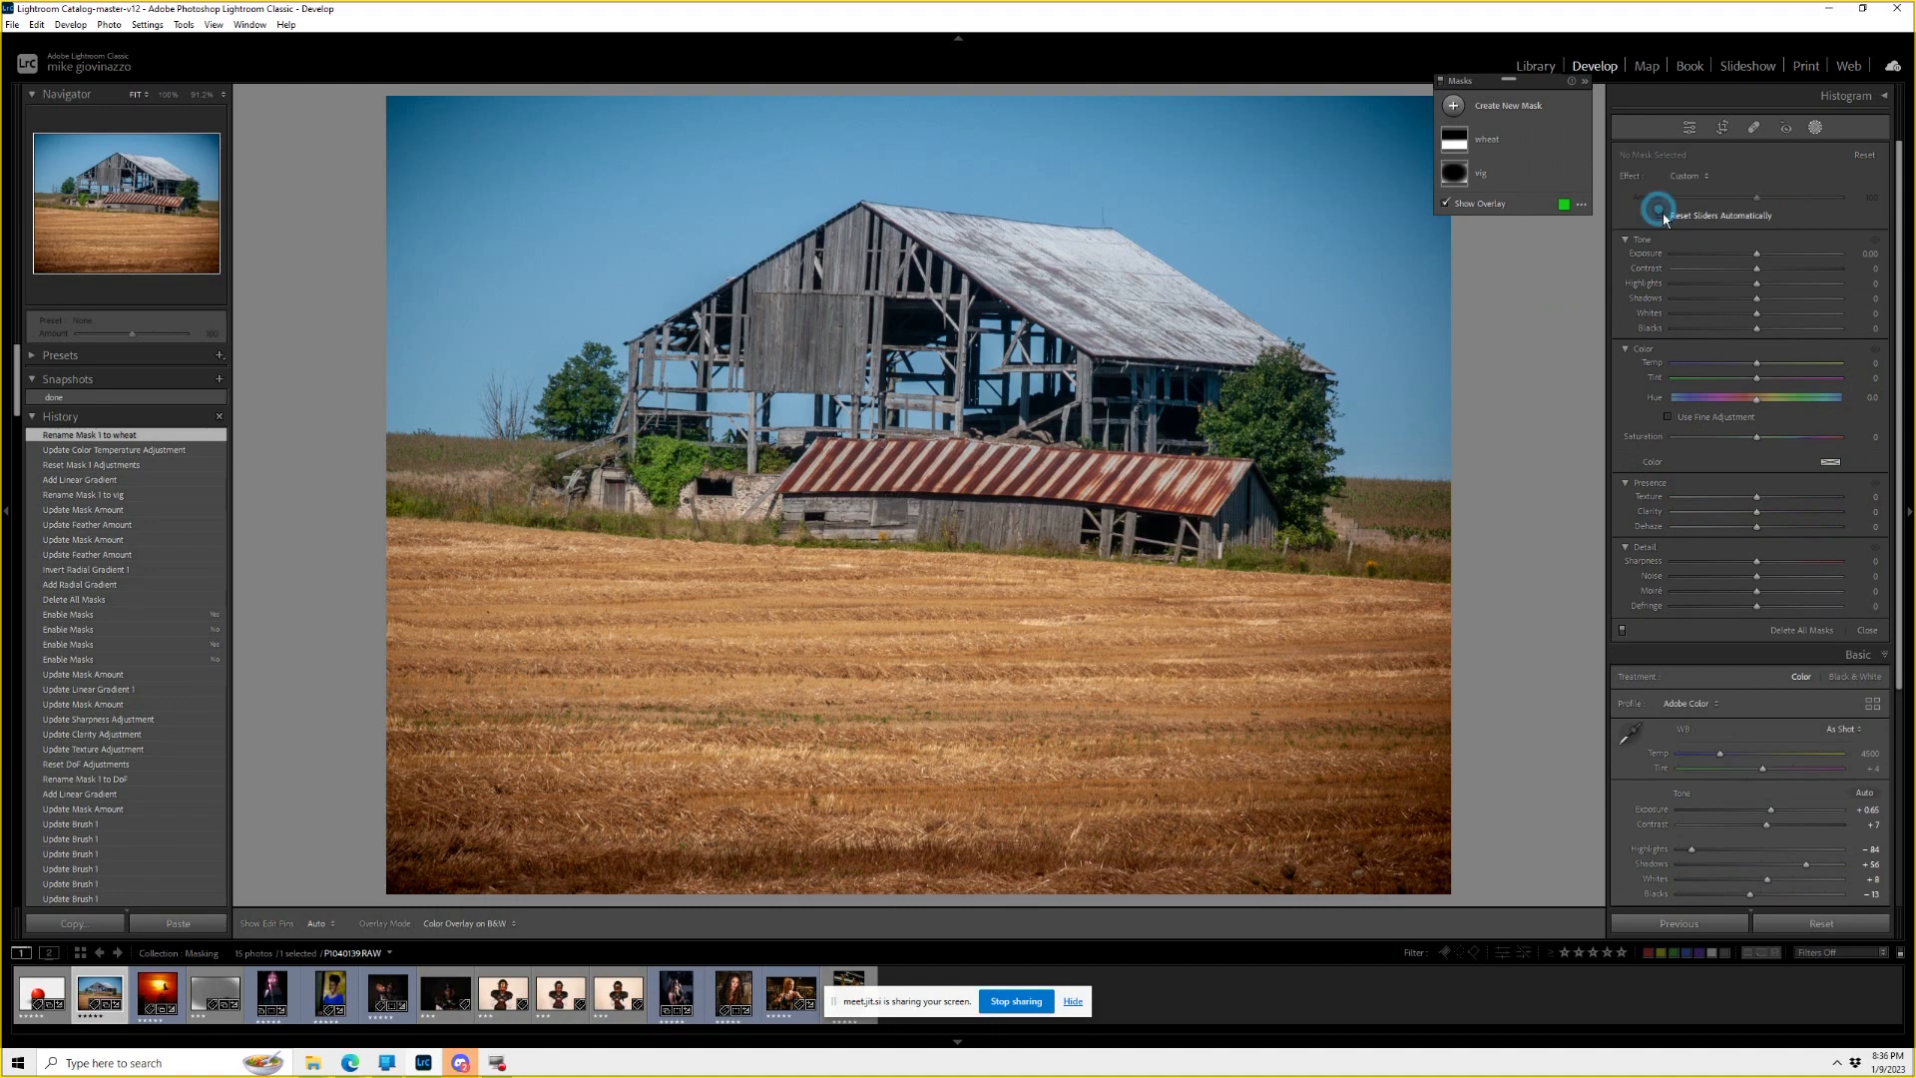
left_click(1477, 104)
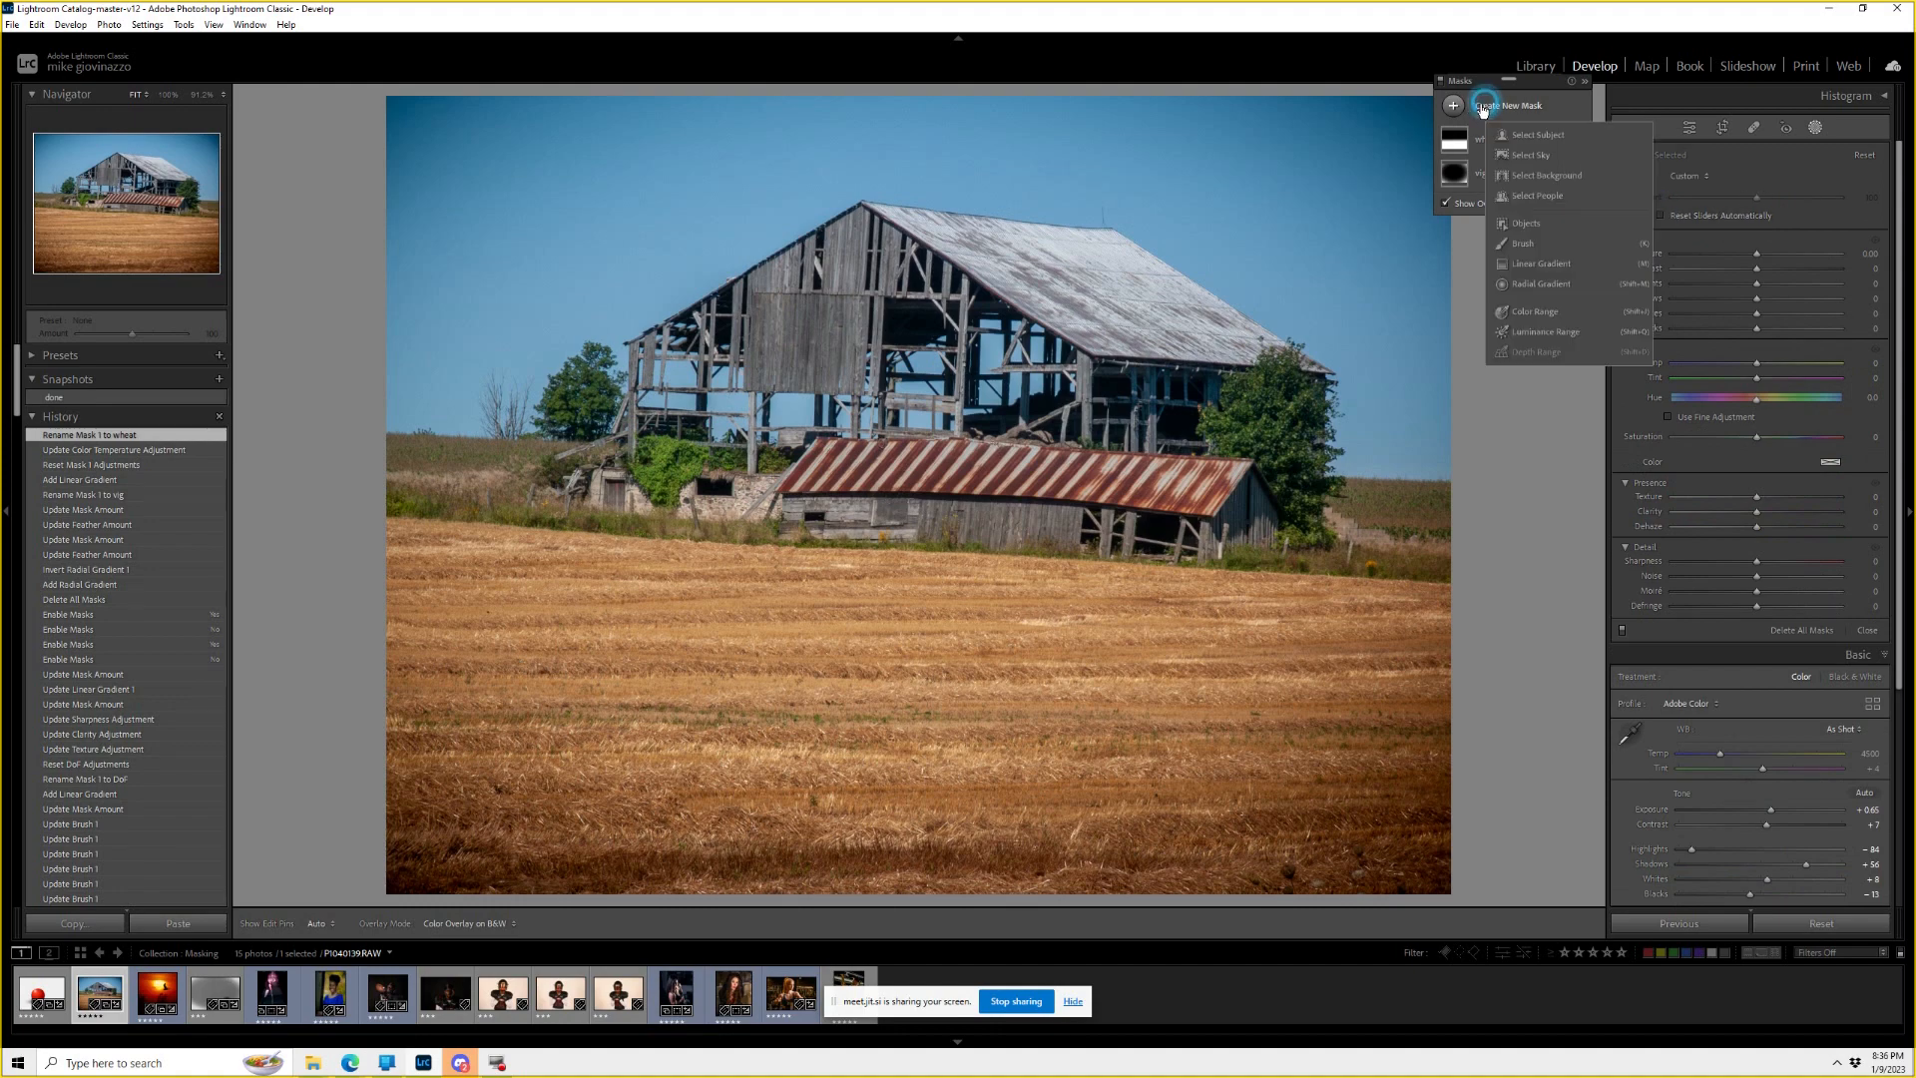
left_click(1525, 243)
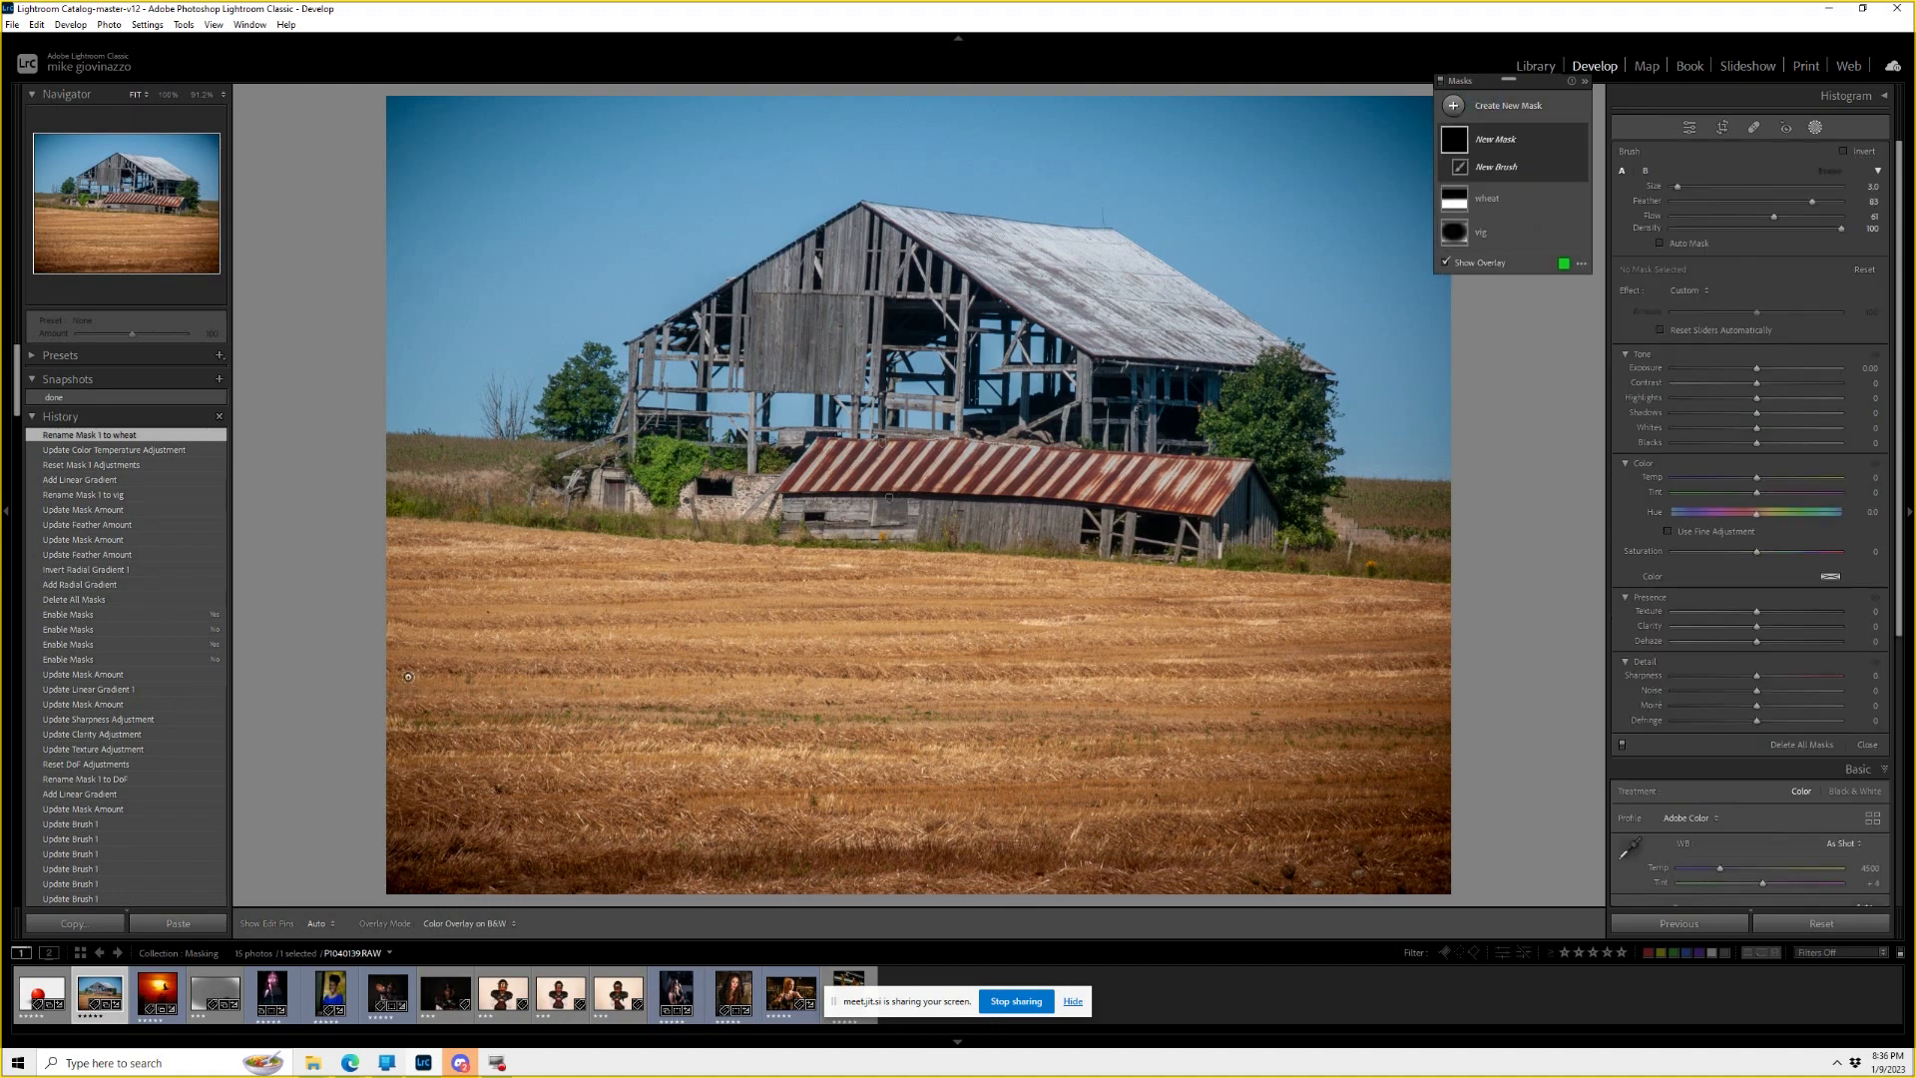
left_click_drag(401, 668, 1448, 658)
left_click_drag(411, 646, 1449, 624)
mouse_move(429, 620)
left_mouse_down()
mouse_move(1115, 599)
mouse_move(1303, 612)
left_mouse_up()
left_click_drag(397, 567, 930, 568)
mouse_move(424, 739)
left_mouse_down()
mouse_move(1390, 711)
mouse_move(1527, 726)
left_mouse_up()
mouse_move(1442, 799)
left_mouse_down()
mouse_move(1095, 846)
mouse_move(379, 856)
left_mouse_up()
mouse_move(442, 876)
left_mouse_down()
mouse_move(964, 838)
mouse_move(1096, 854)
mouse_move(1494, 798)
left_mouse_up()
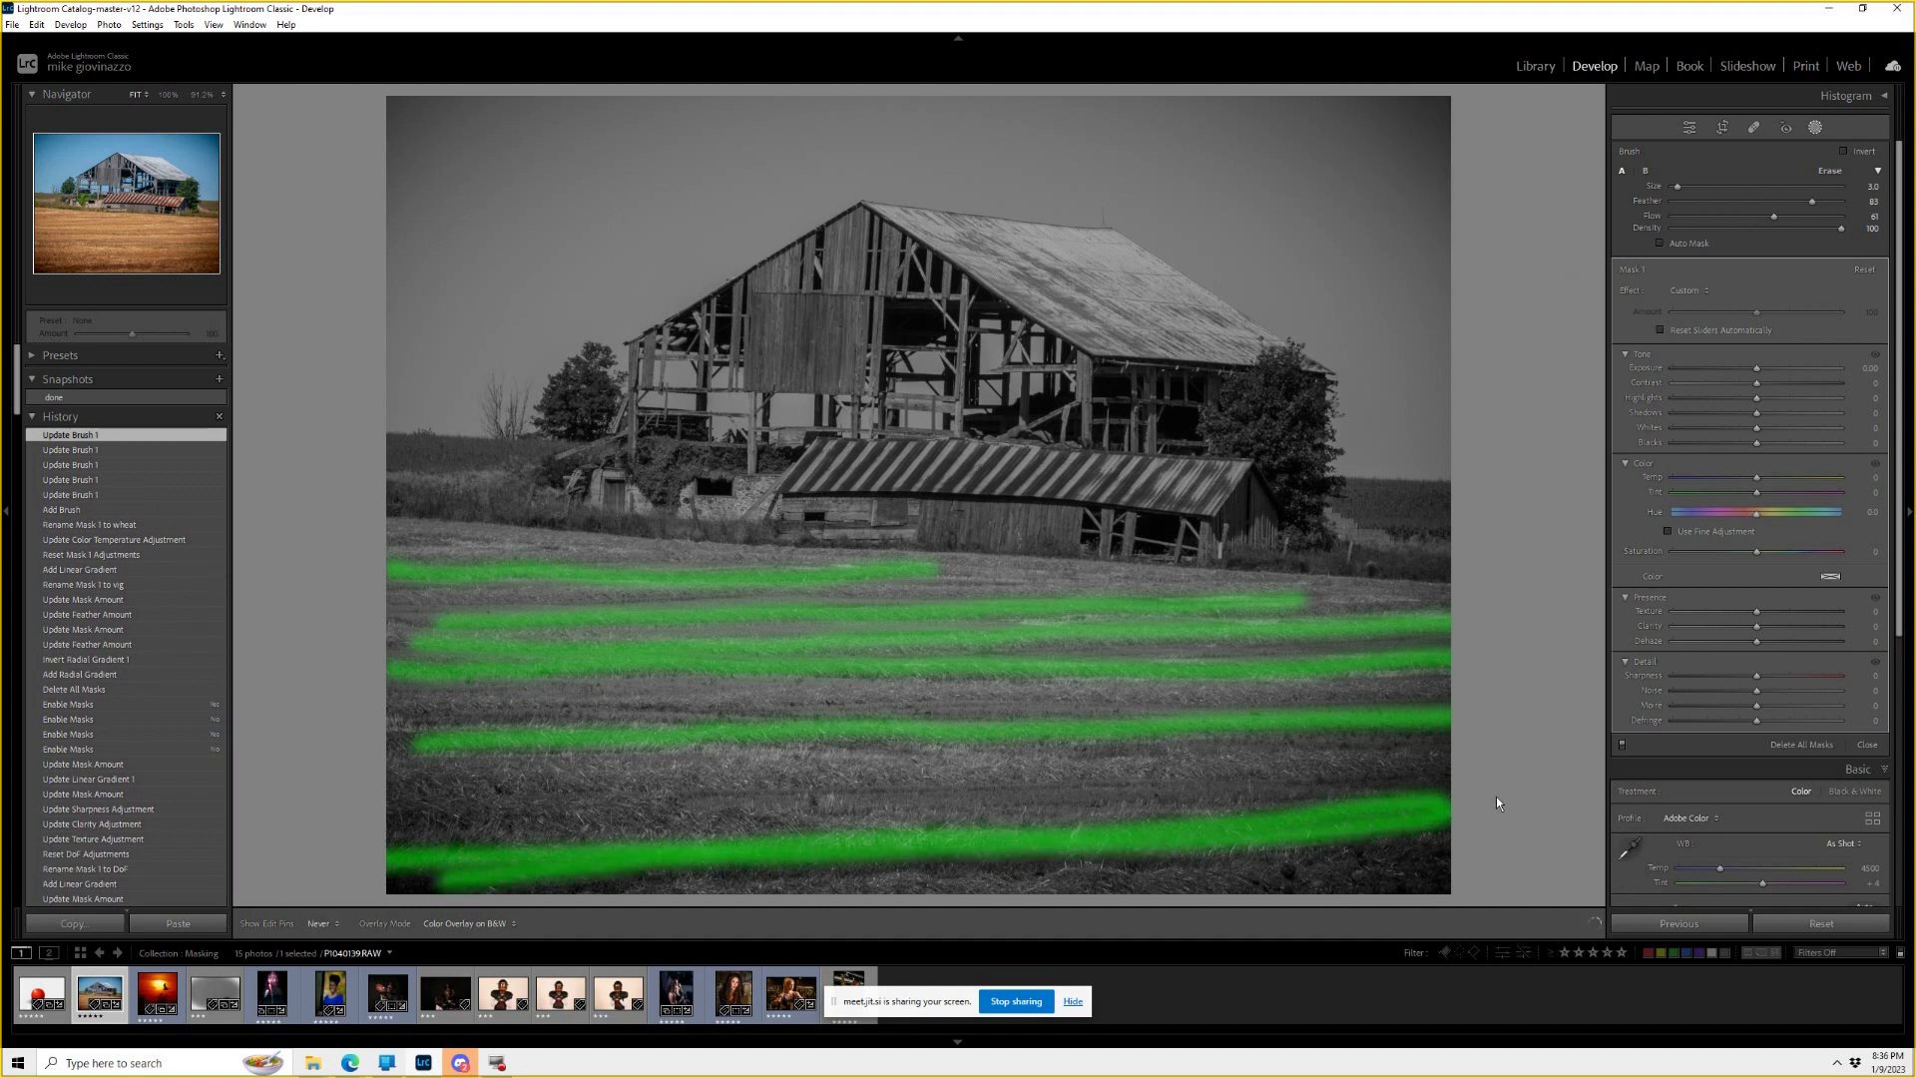
mouse_move(1227, 834)
left_mouse_down()
mouse_move(1471, 808)
mouse_move(1447, 801)
left_mouse_up()
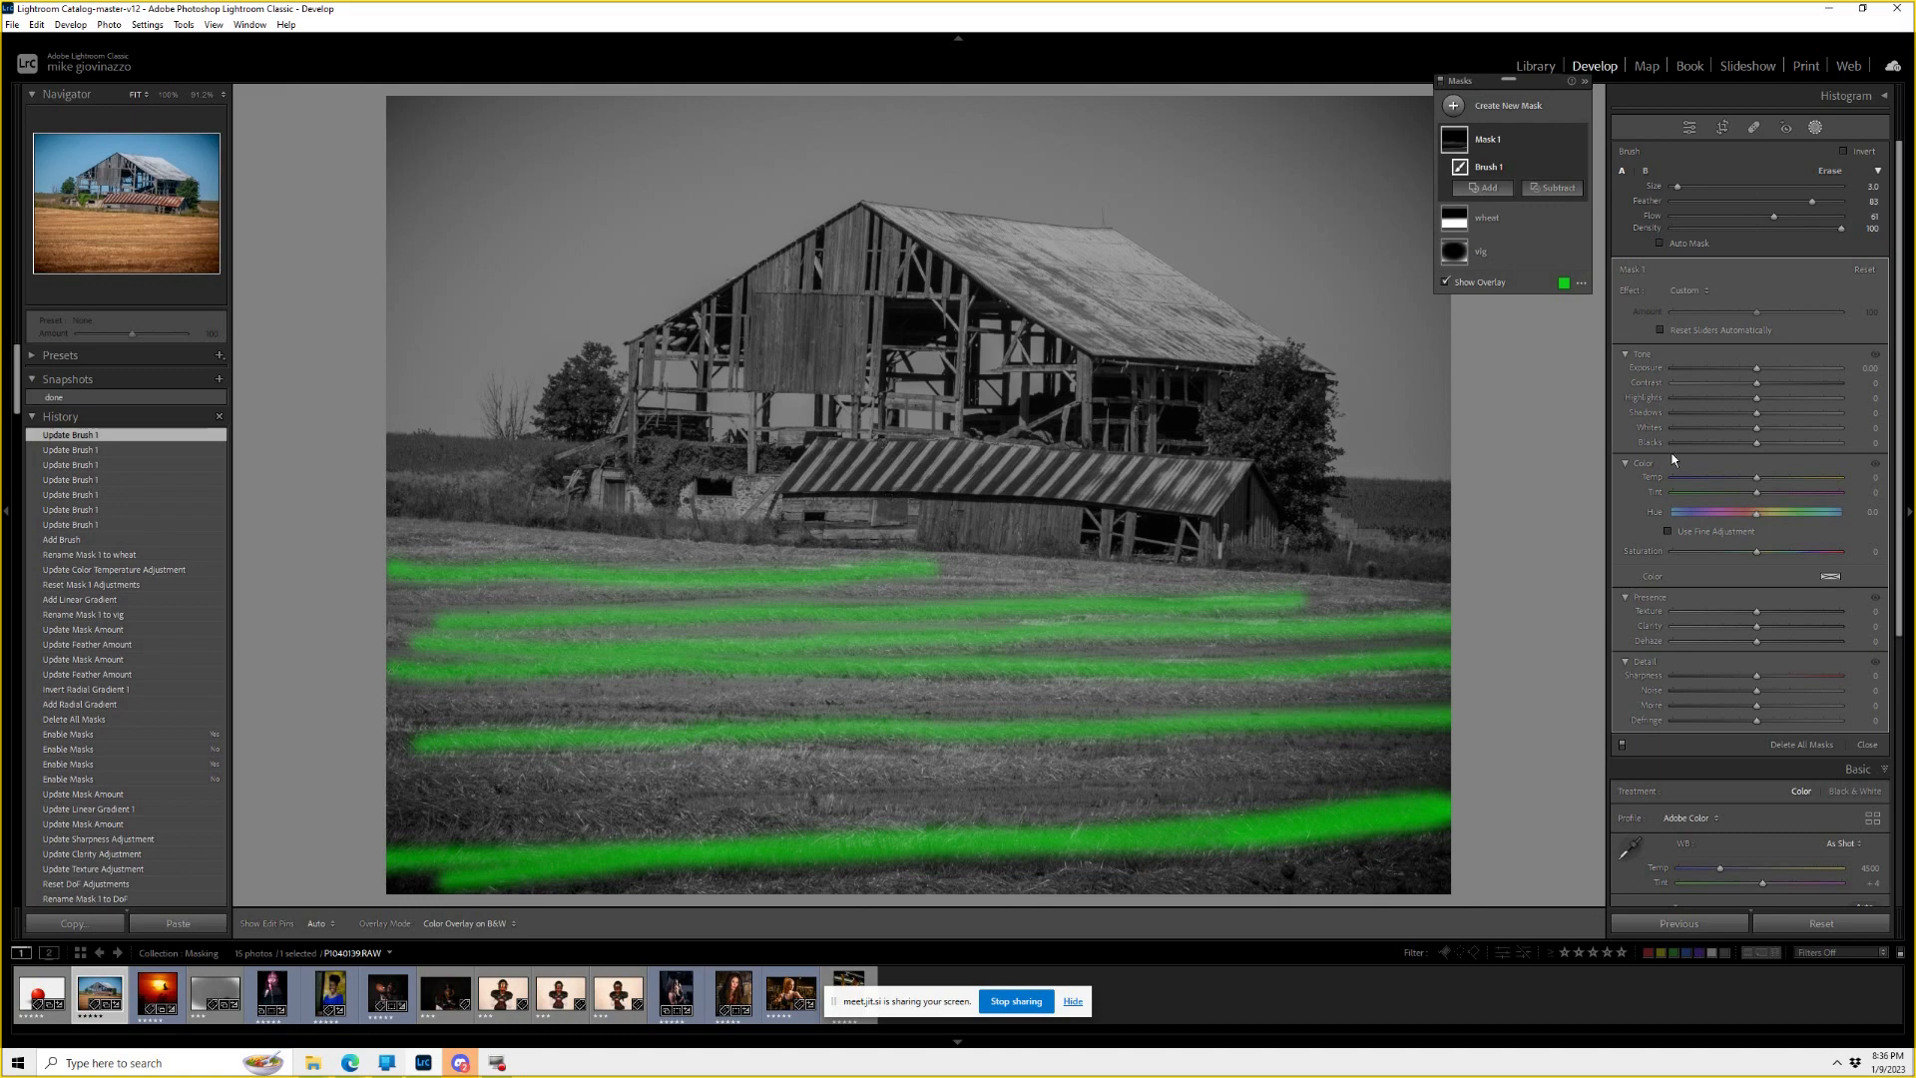
Darken the brushed field rows to Exposure -1.48 and rename their mask as rows.
mouse_move(1759, 368)
left_mouse_down()
mouse_move(1659, 371)
mouse_move(1751, 378)
mouse_move(1732, 376)
left_mouse_up()
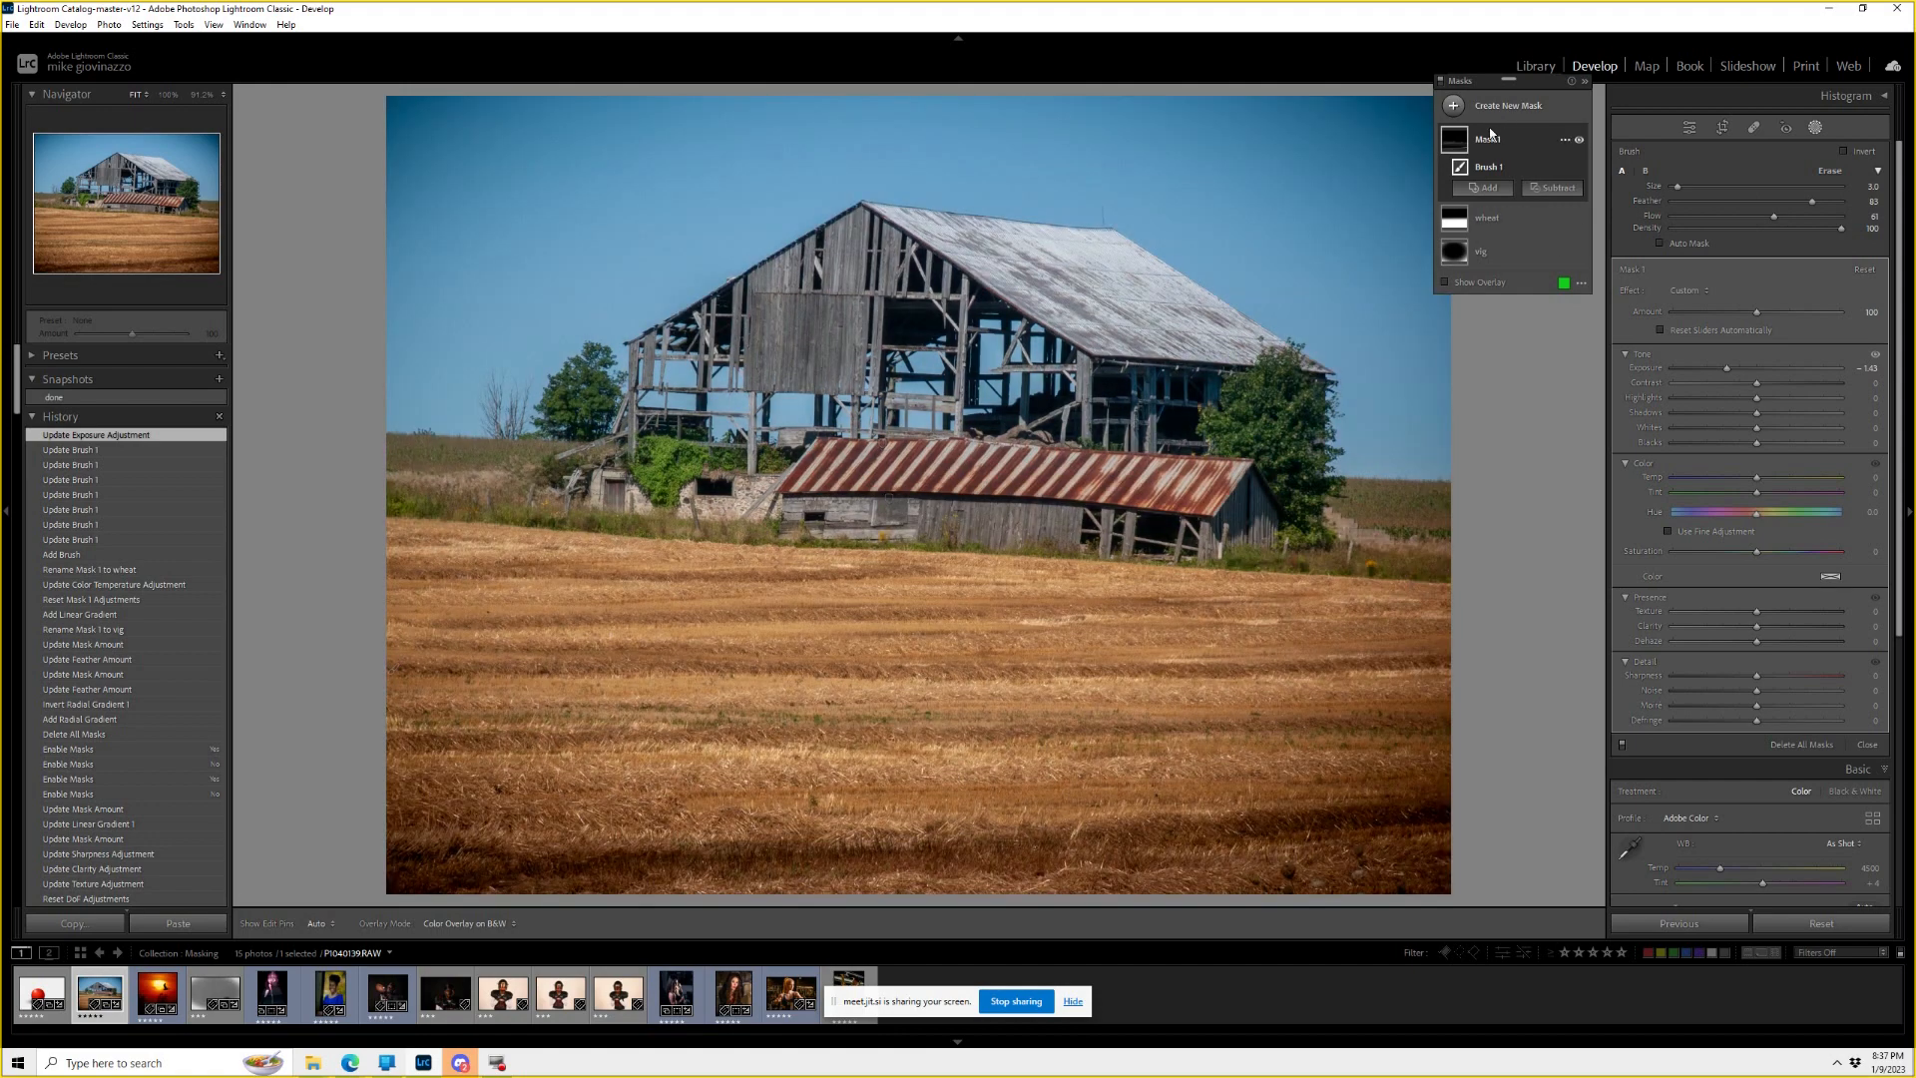
double_click(1491, 138)
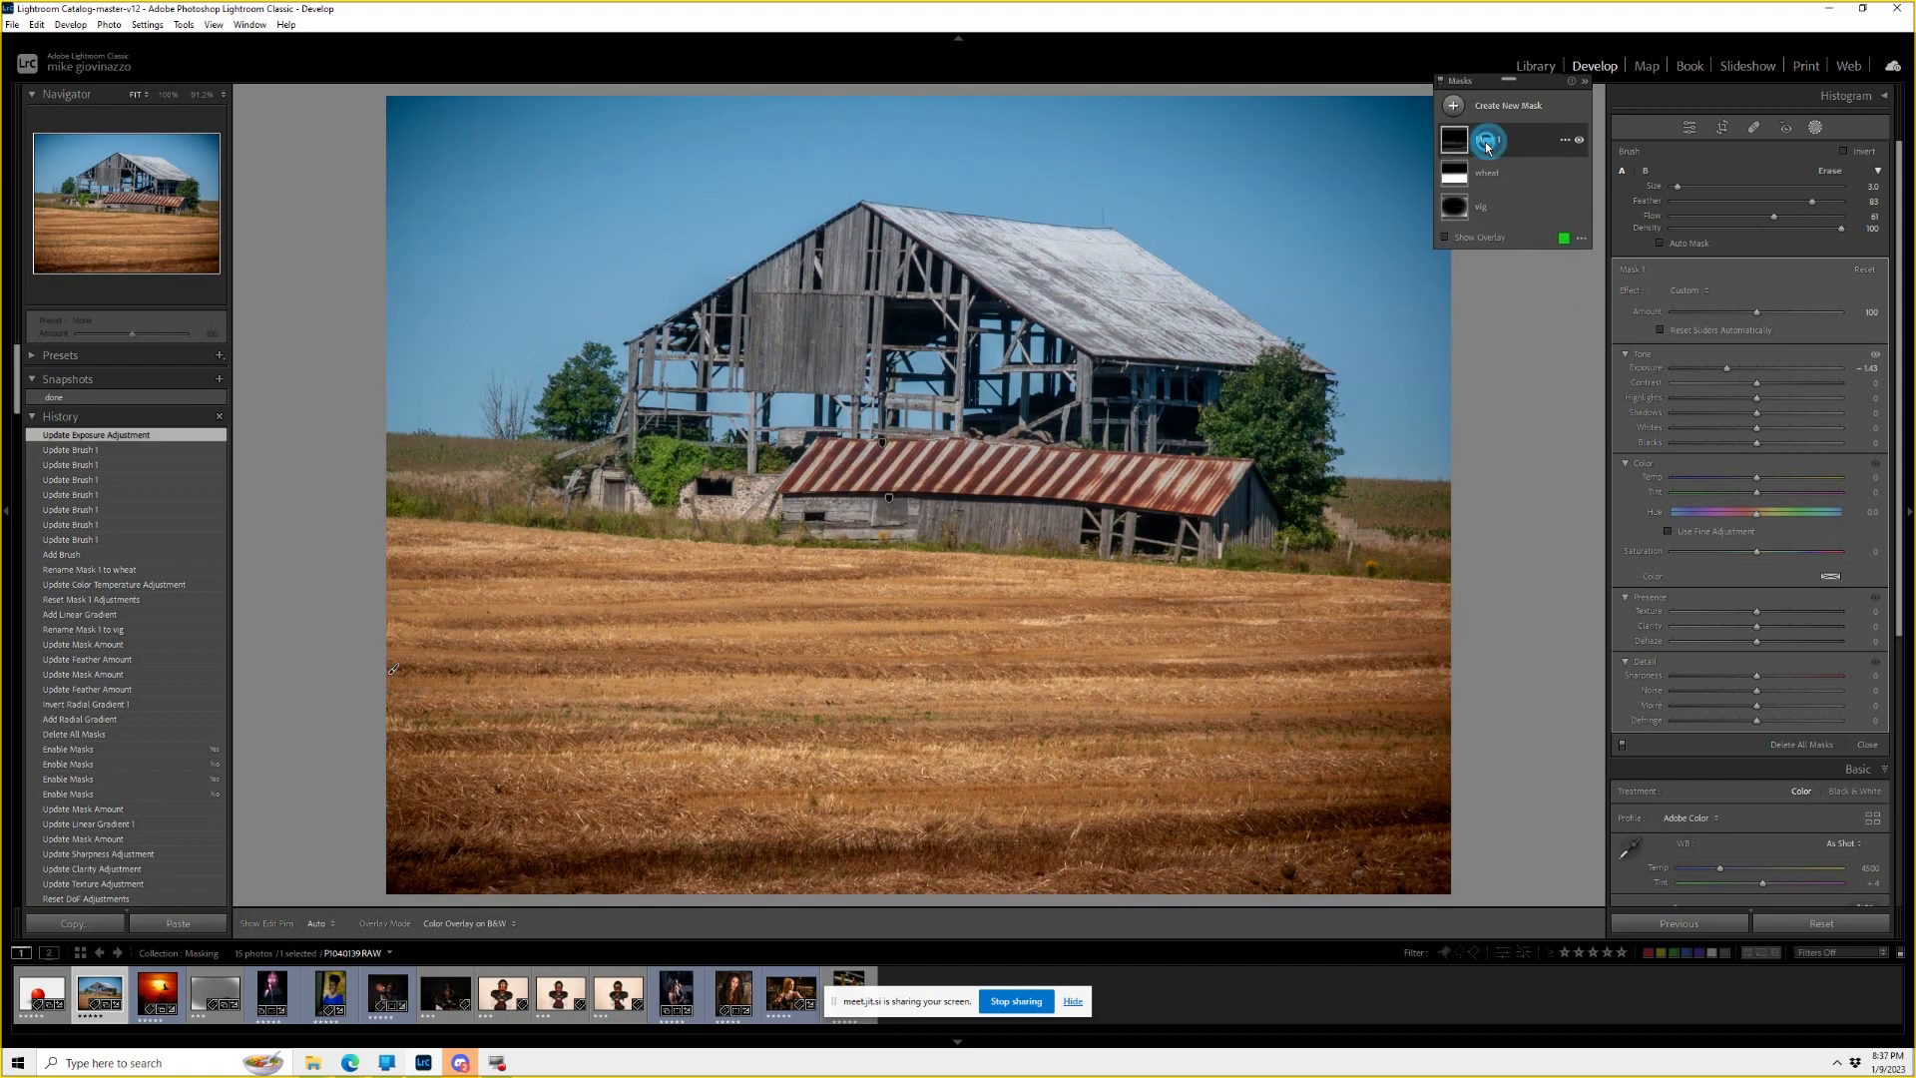
type("rows")
key("Return")
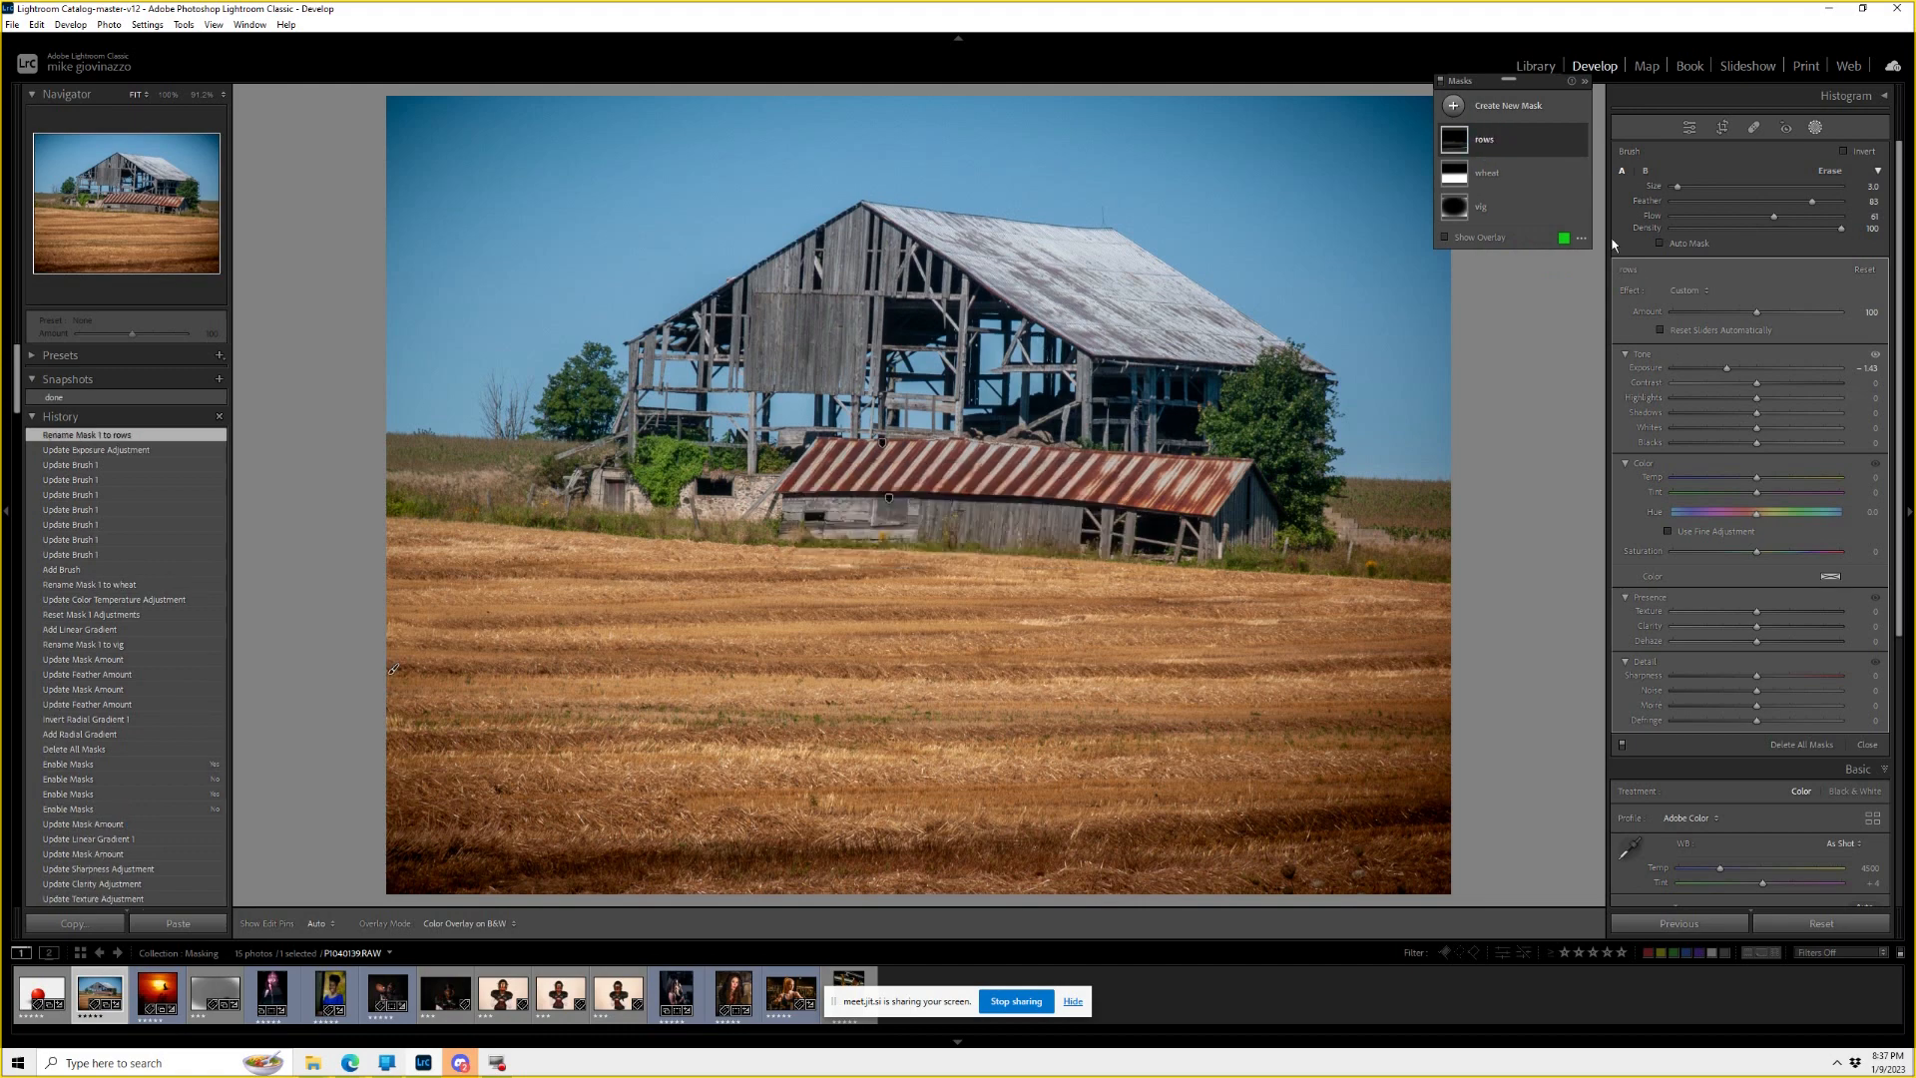
Try darkening the sky with a linear gradient mask at Exposure -1.00, and delete that mask.
mouse_move(1460, 150)
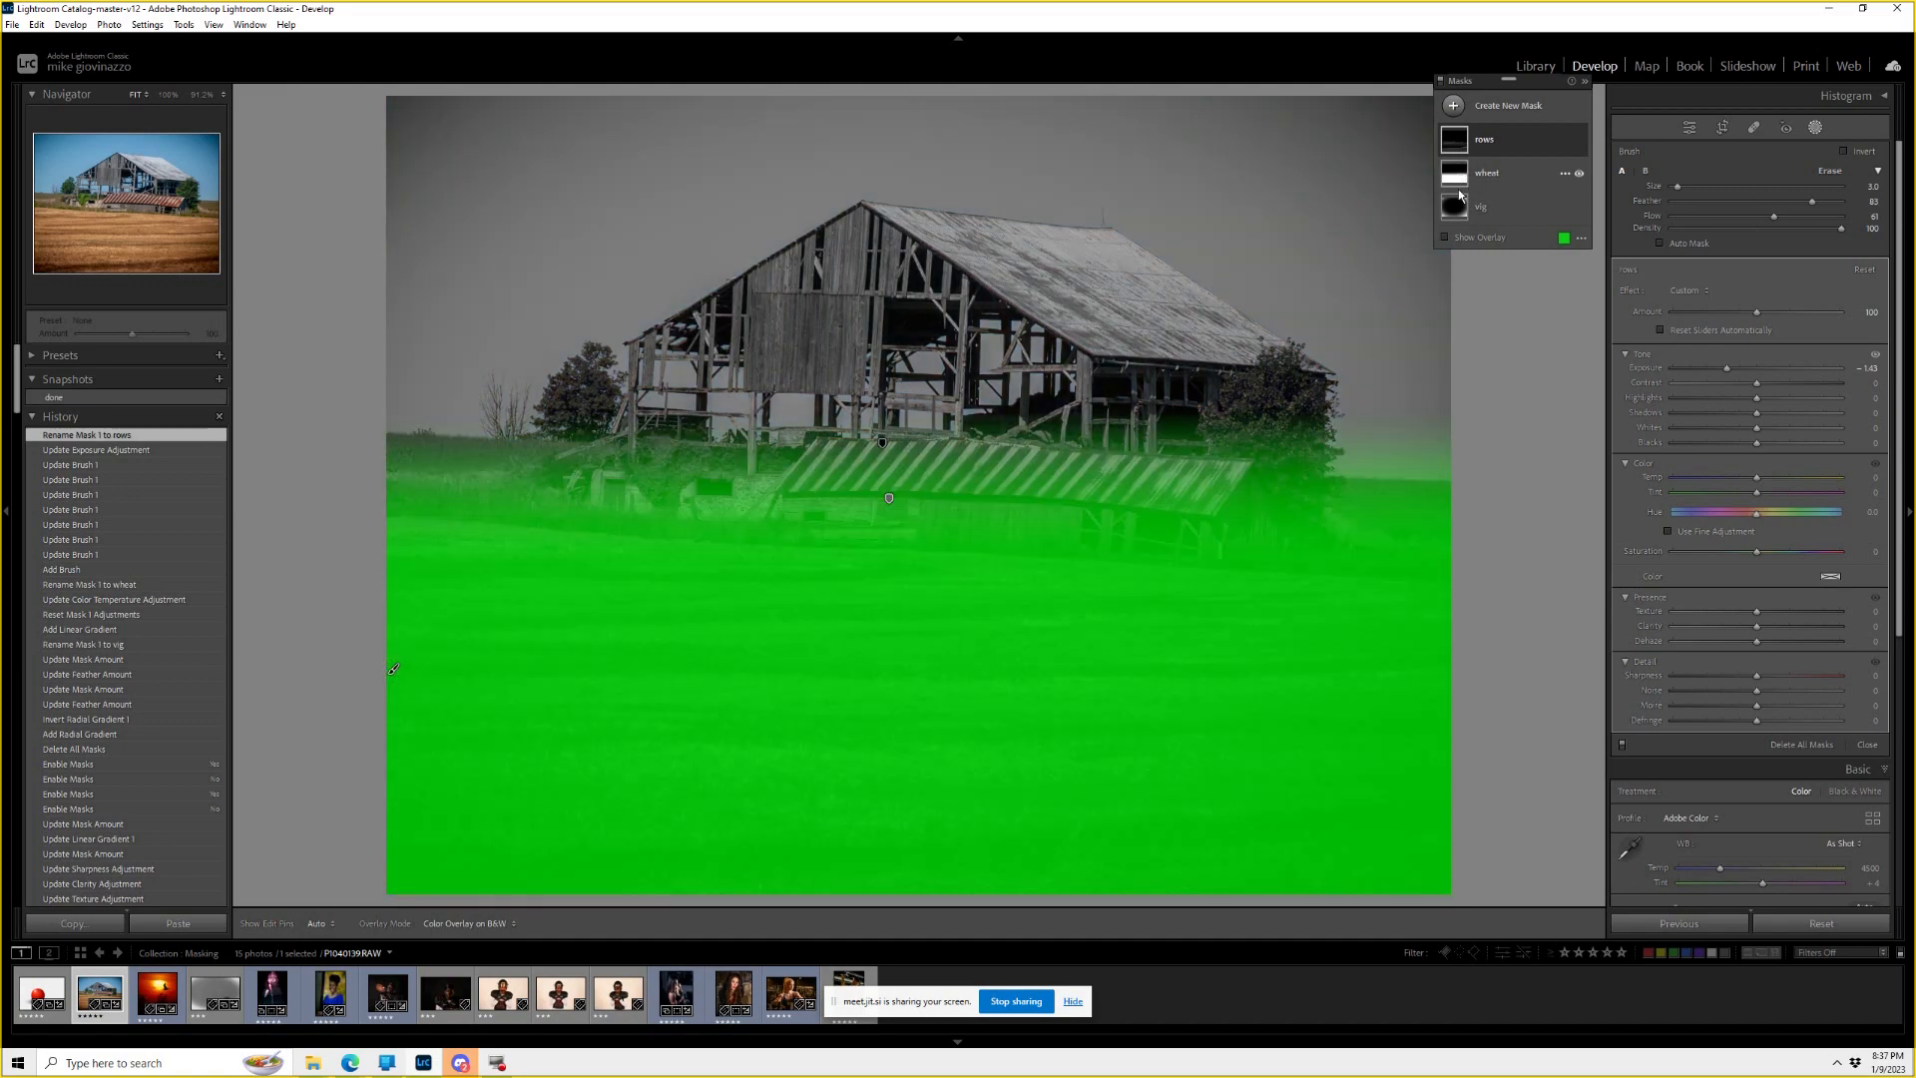
mouse_move(1460, 207)
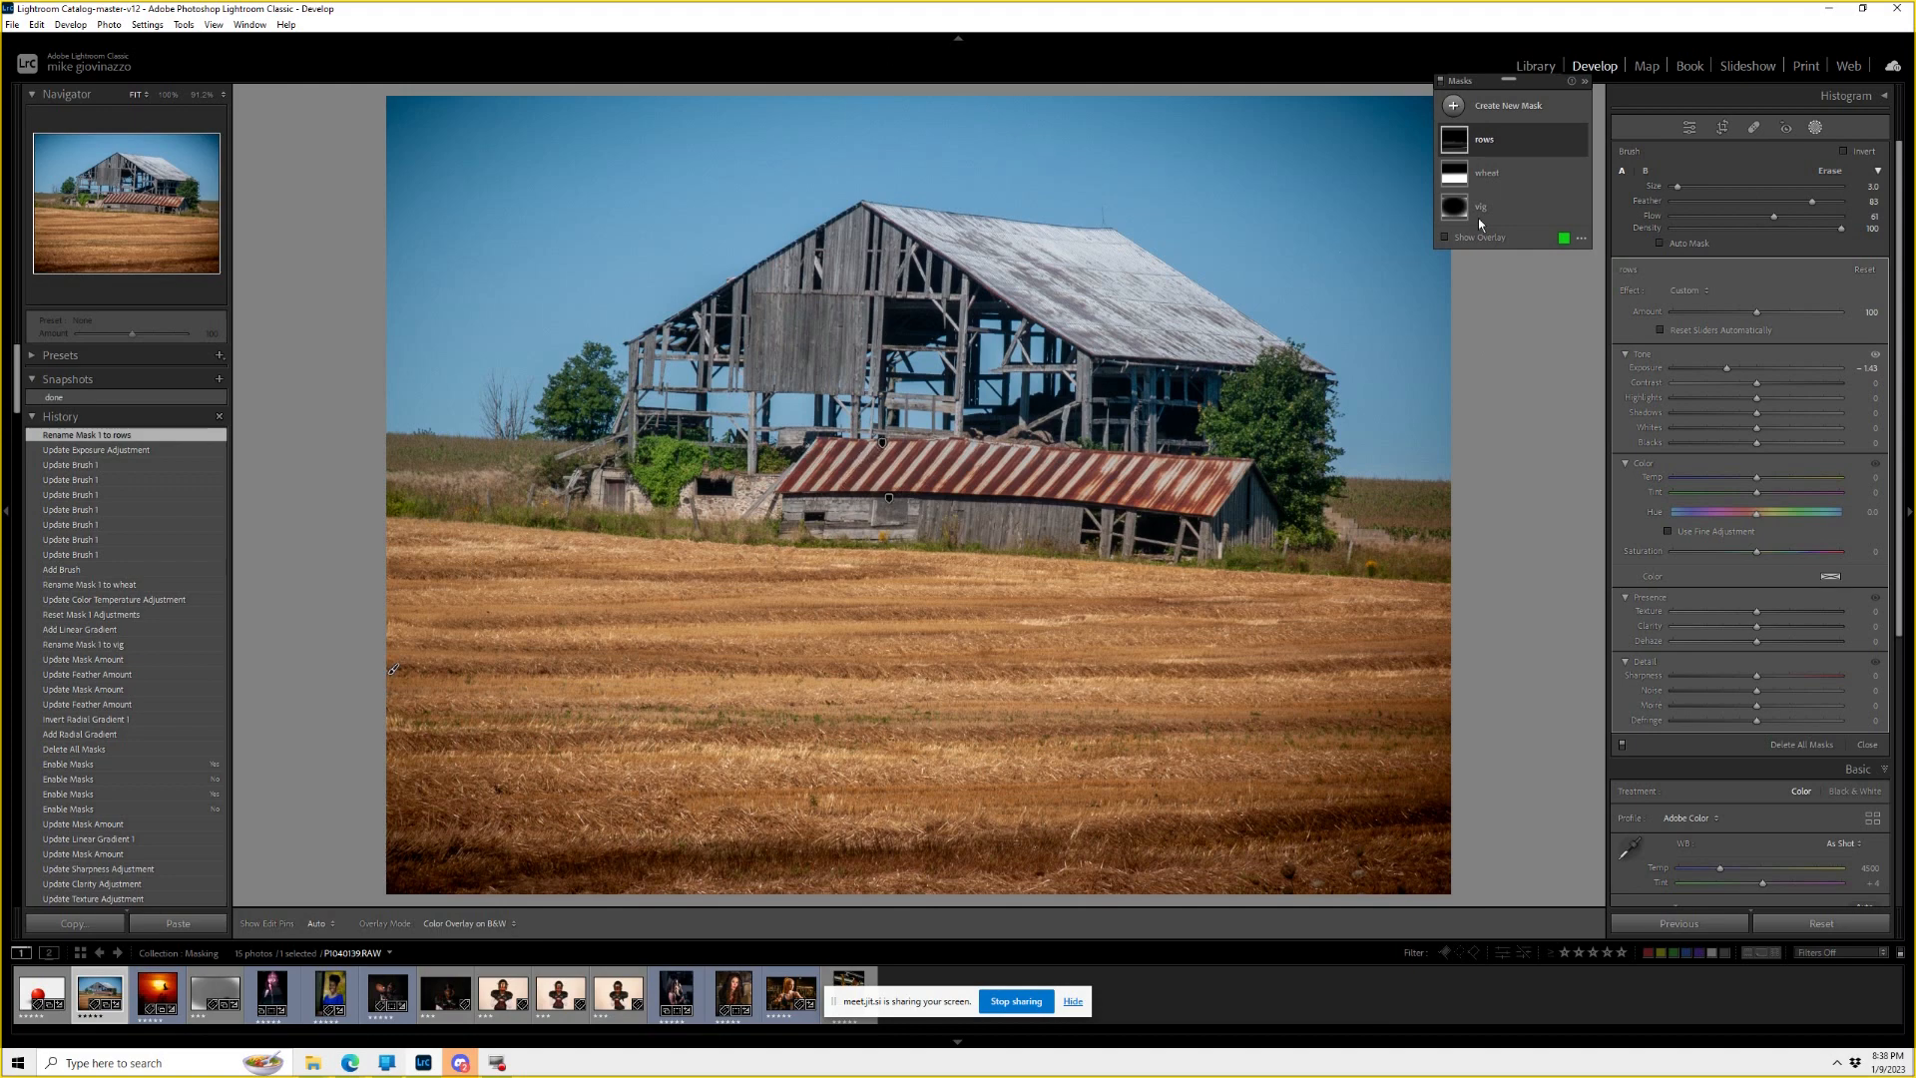
left_click(1502, 108)
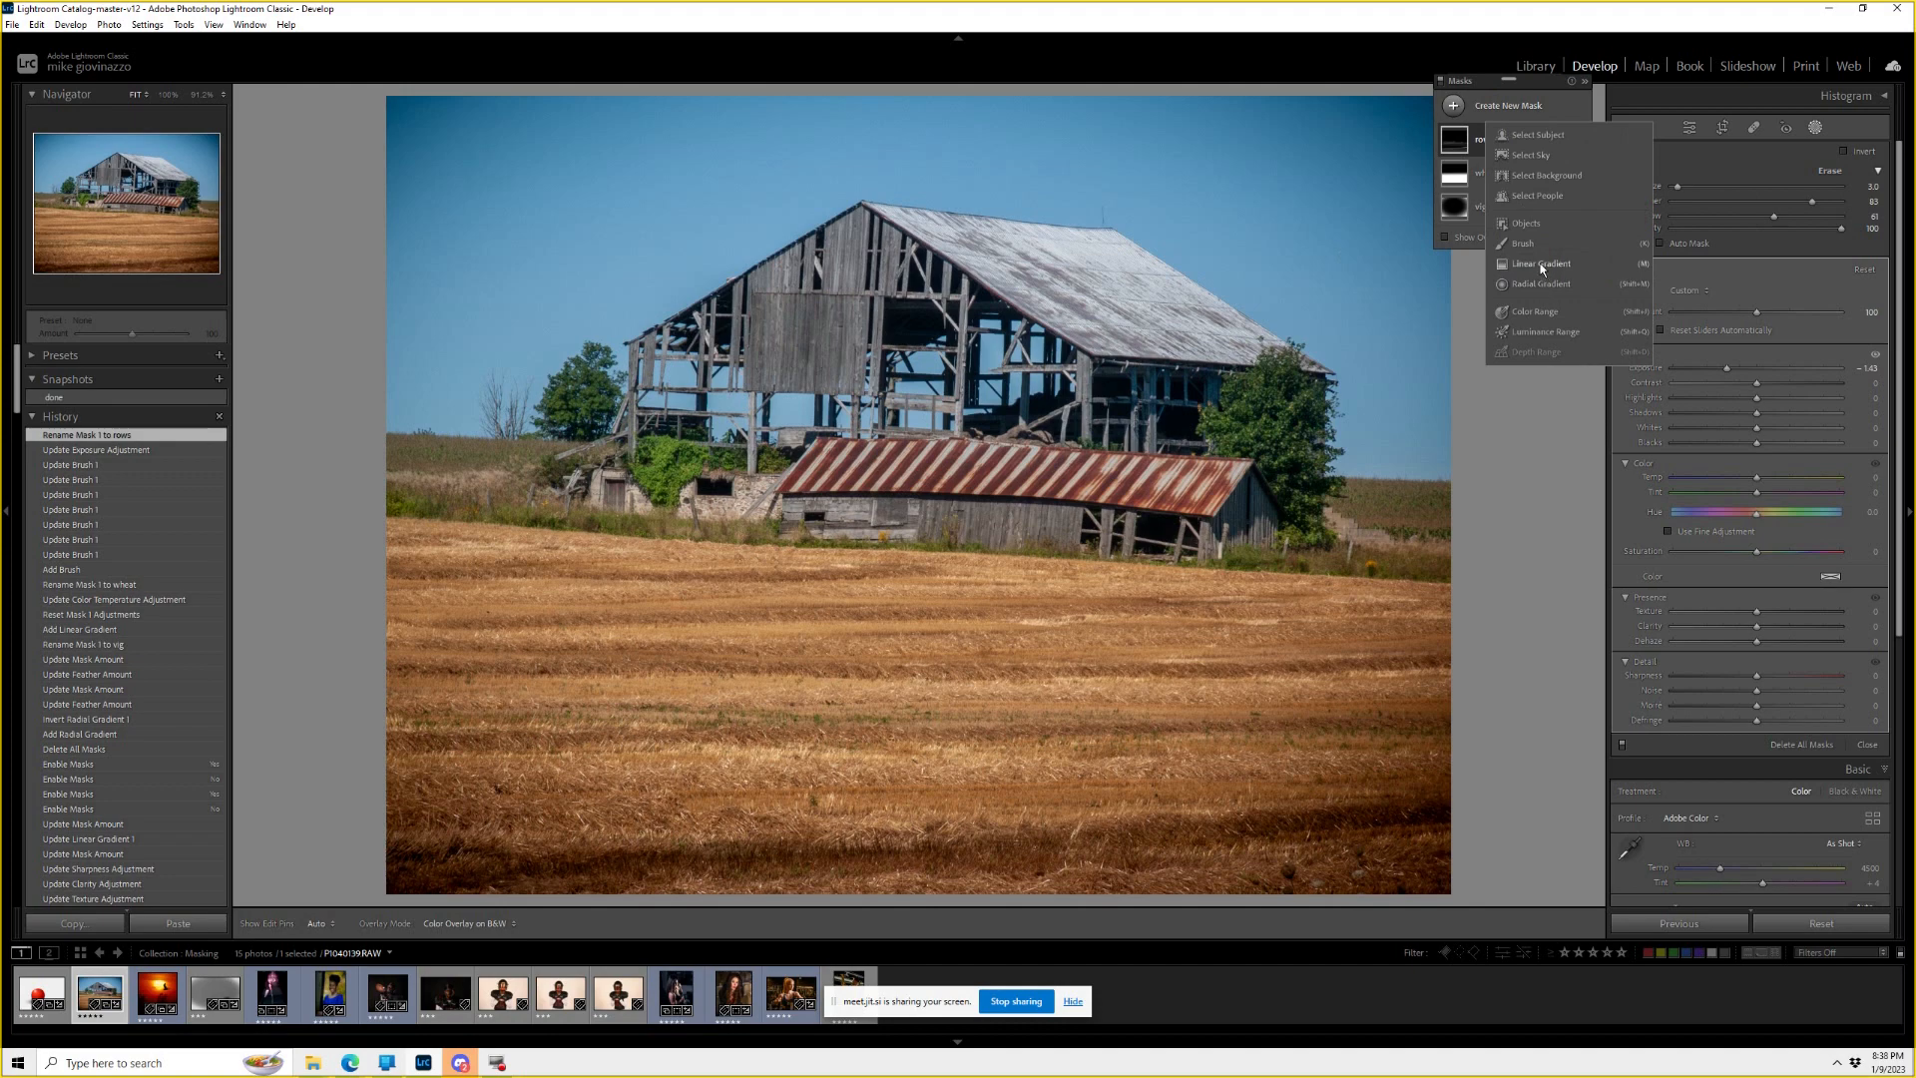
left_click(1538, 266)
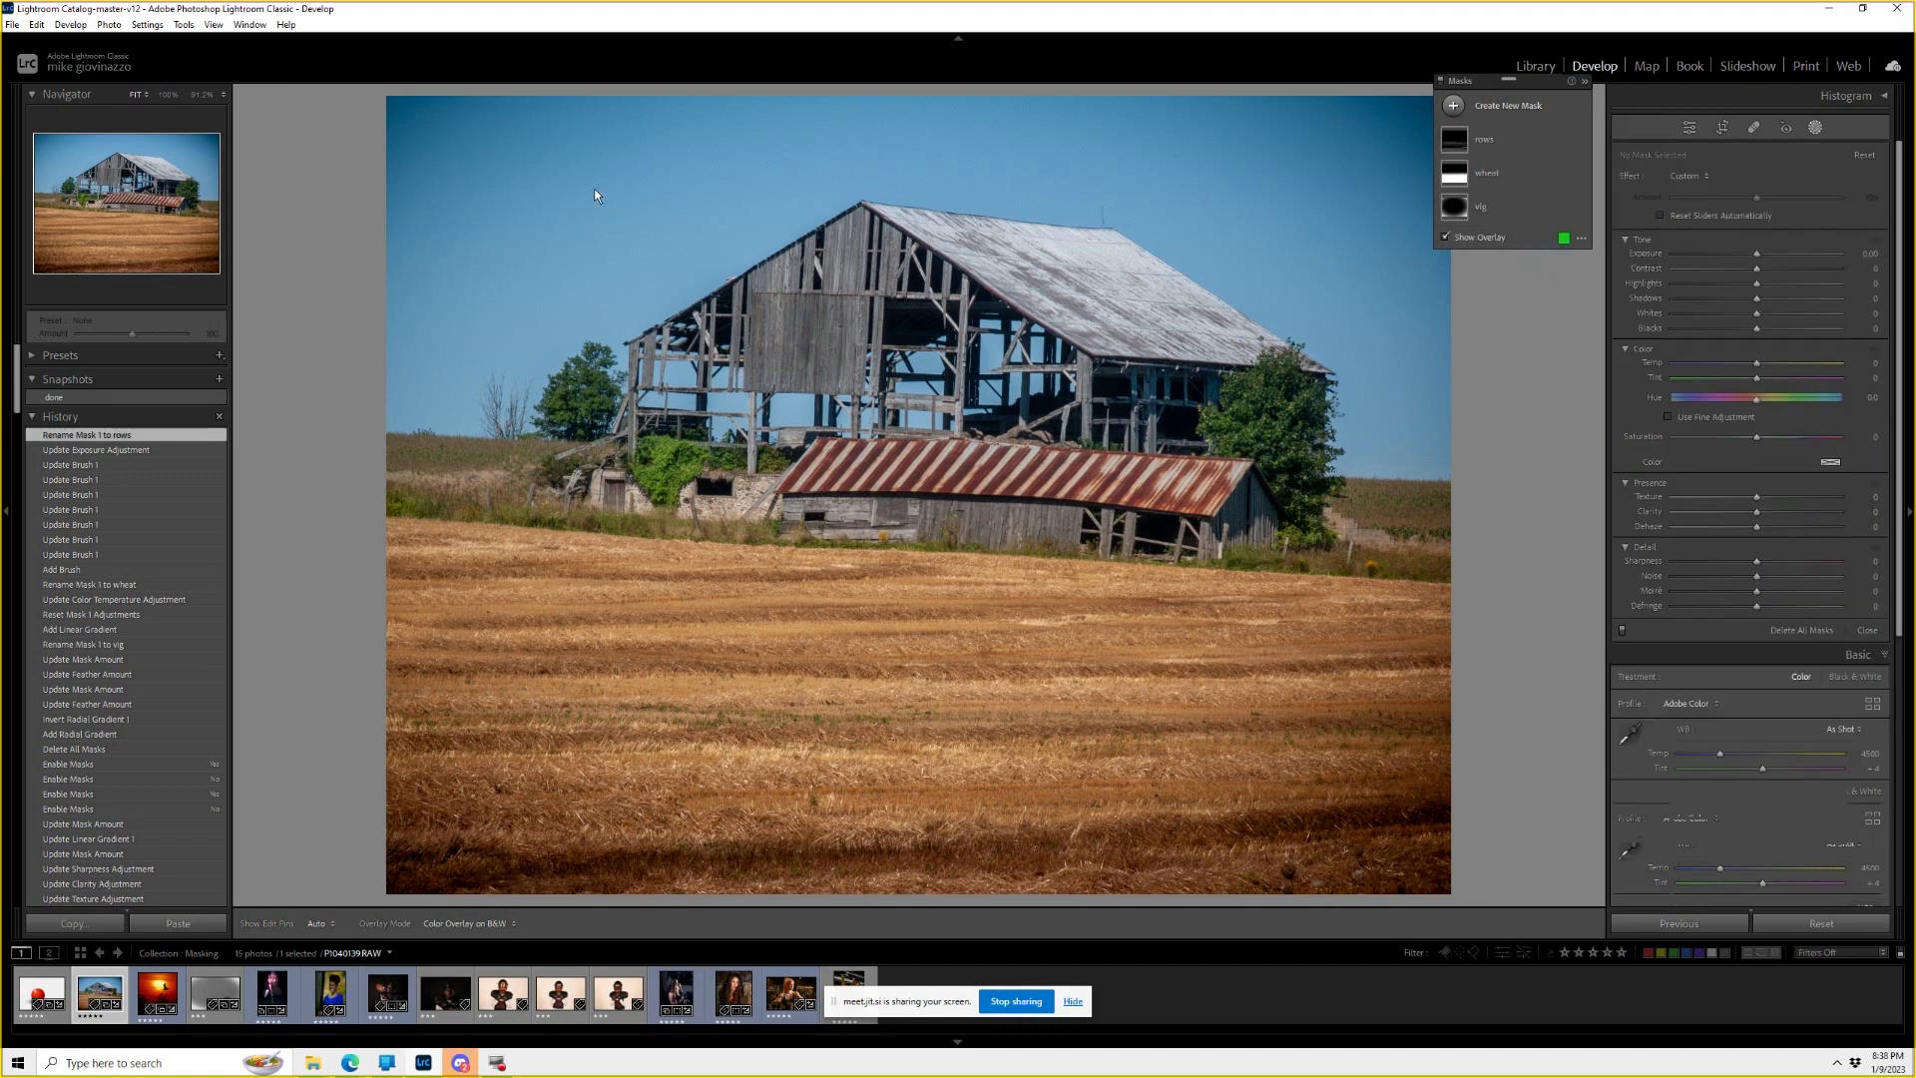
left_click_drag(665, 180, 654, 427)
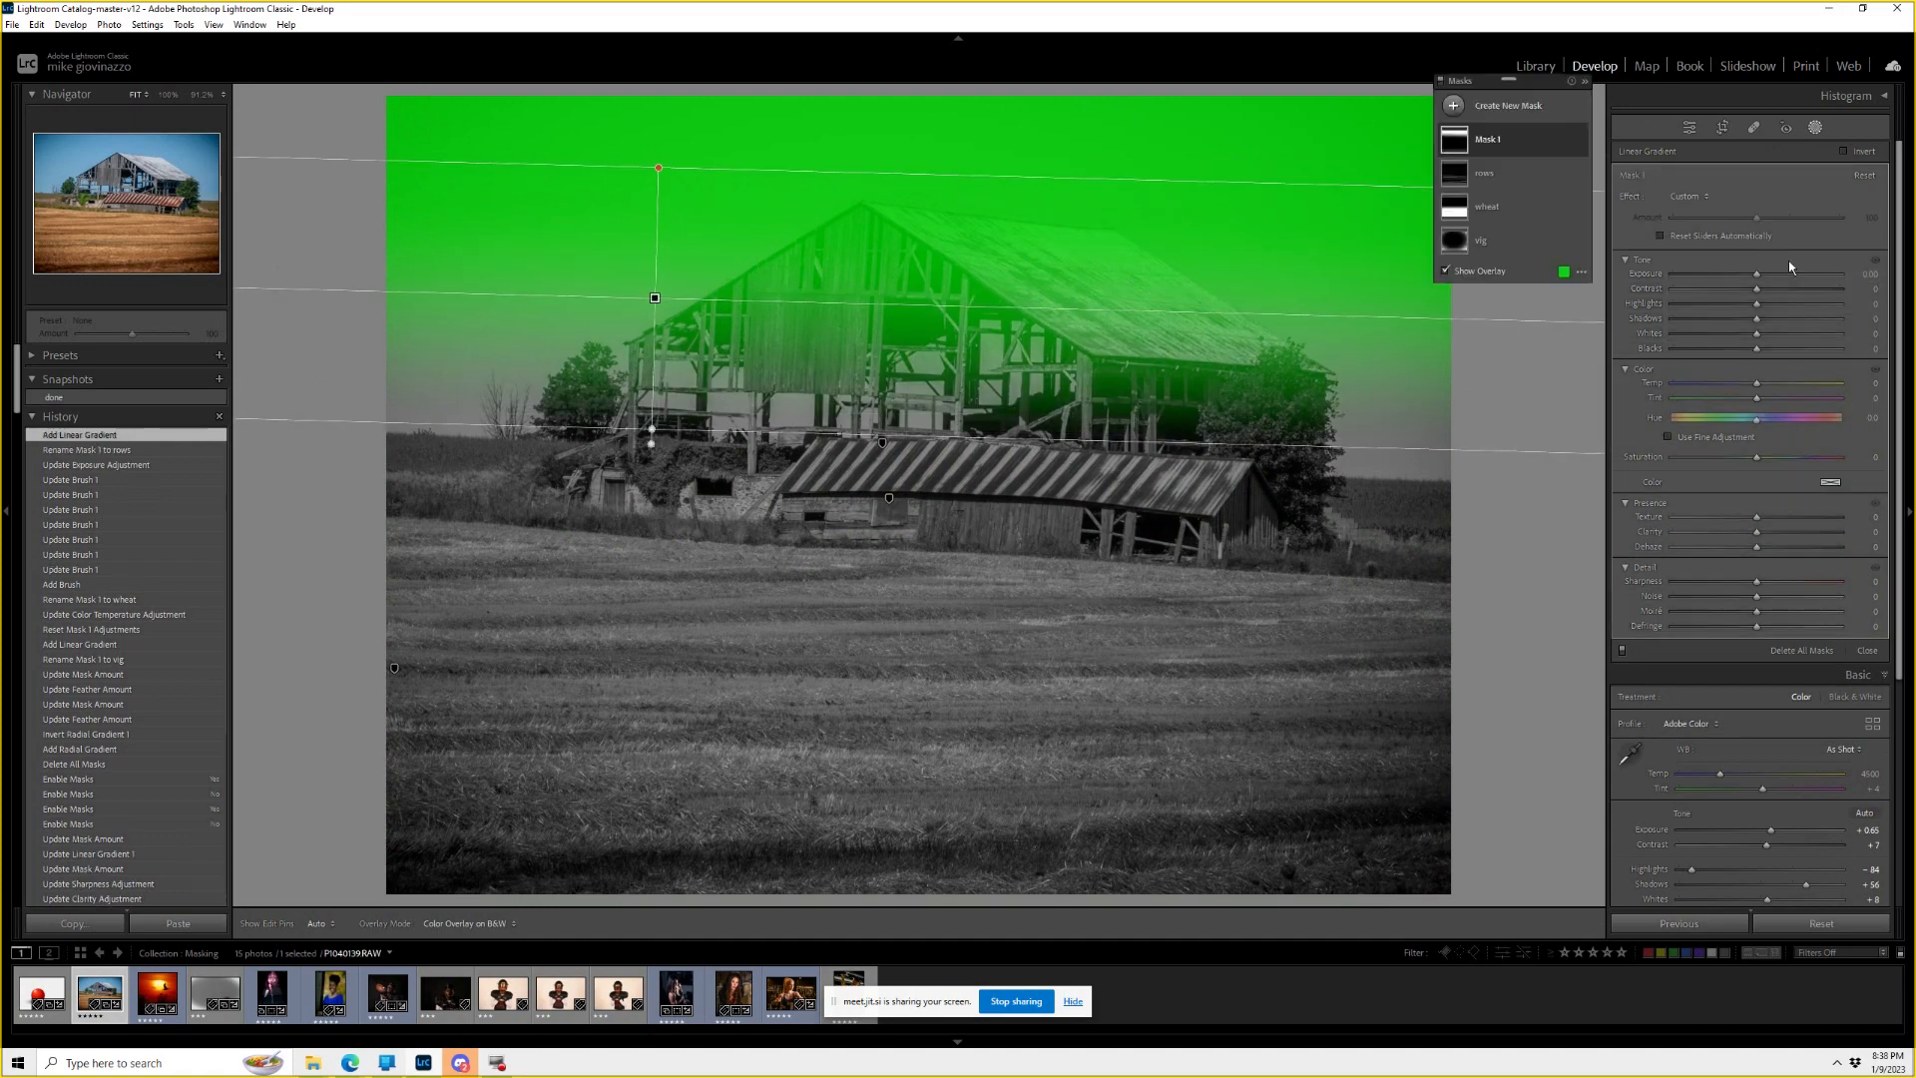
mouse_move(1757, 272)
left_mouse_down()
mouse_move(1776, 271)
mouse_move(1737, 273)
left_mouse_up()
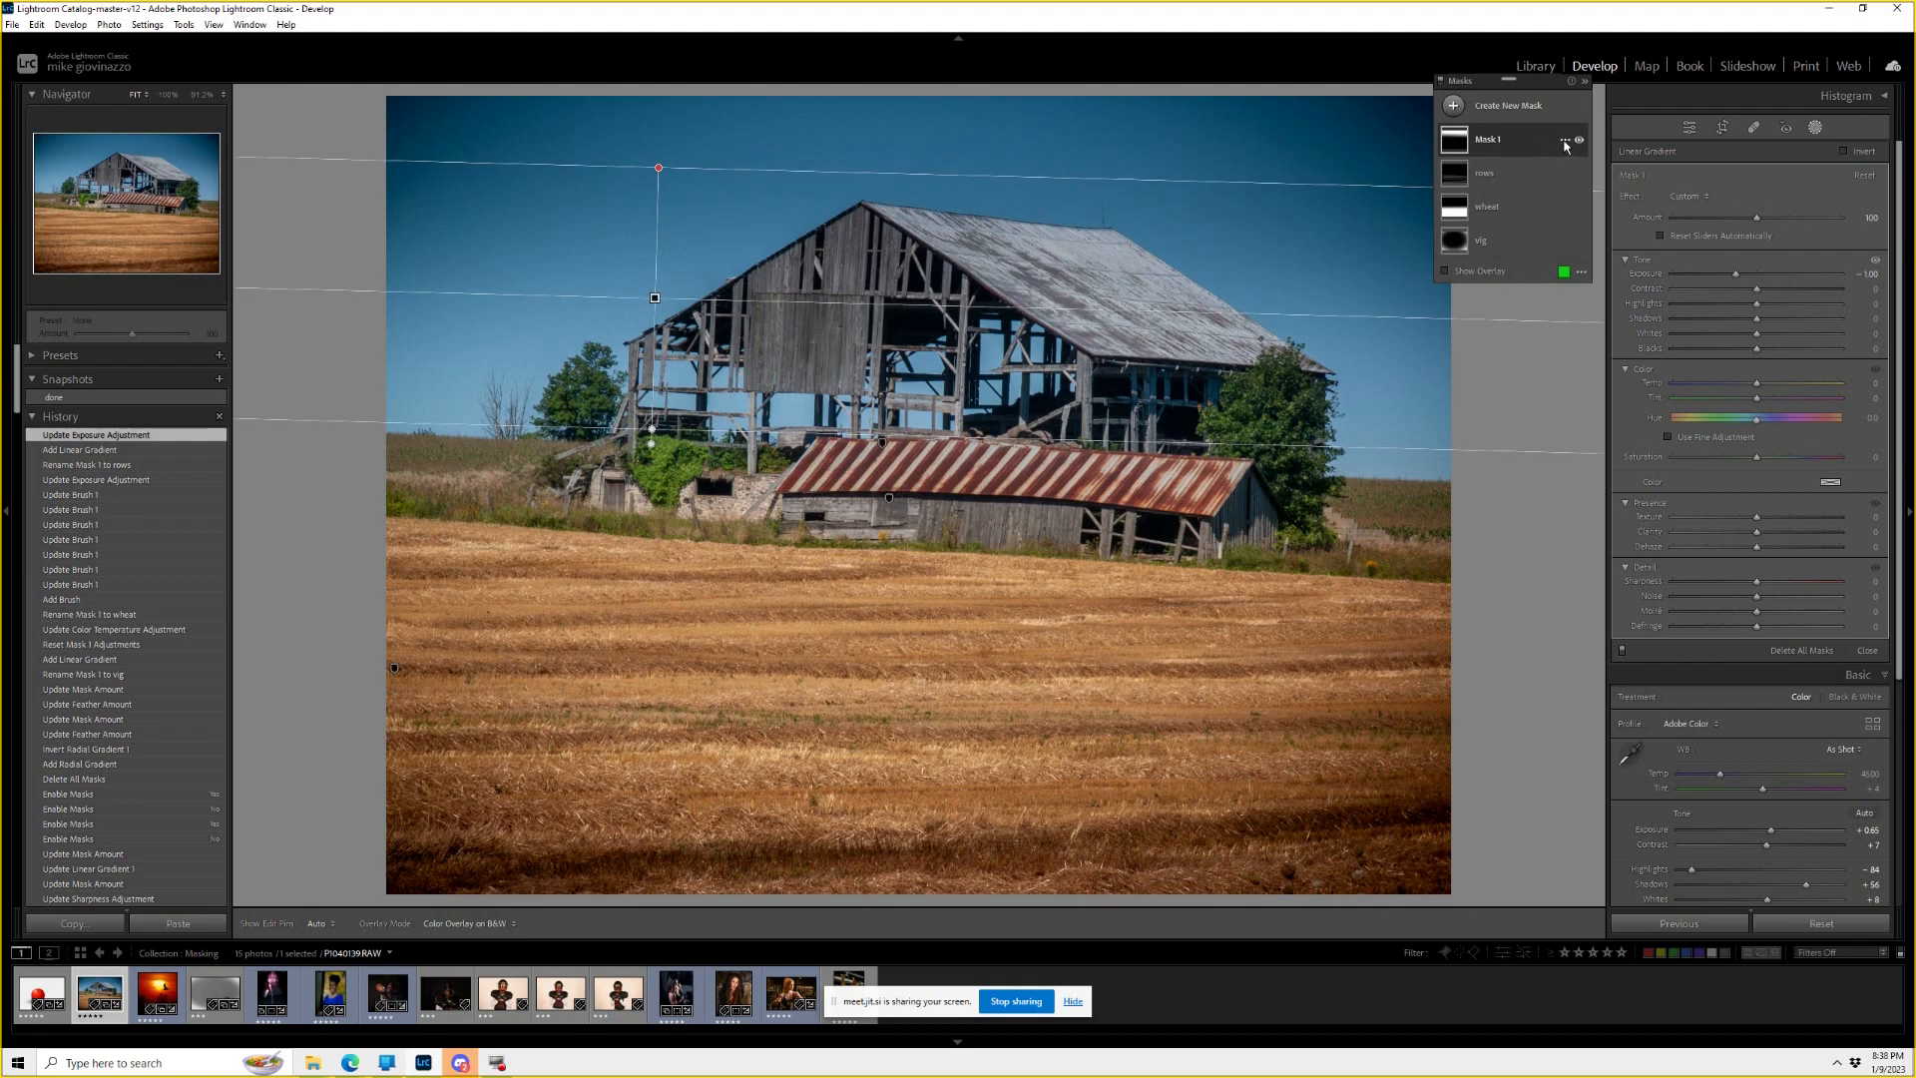
left_click(1564, 141)
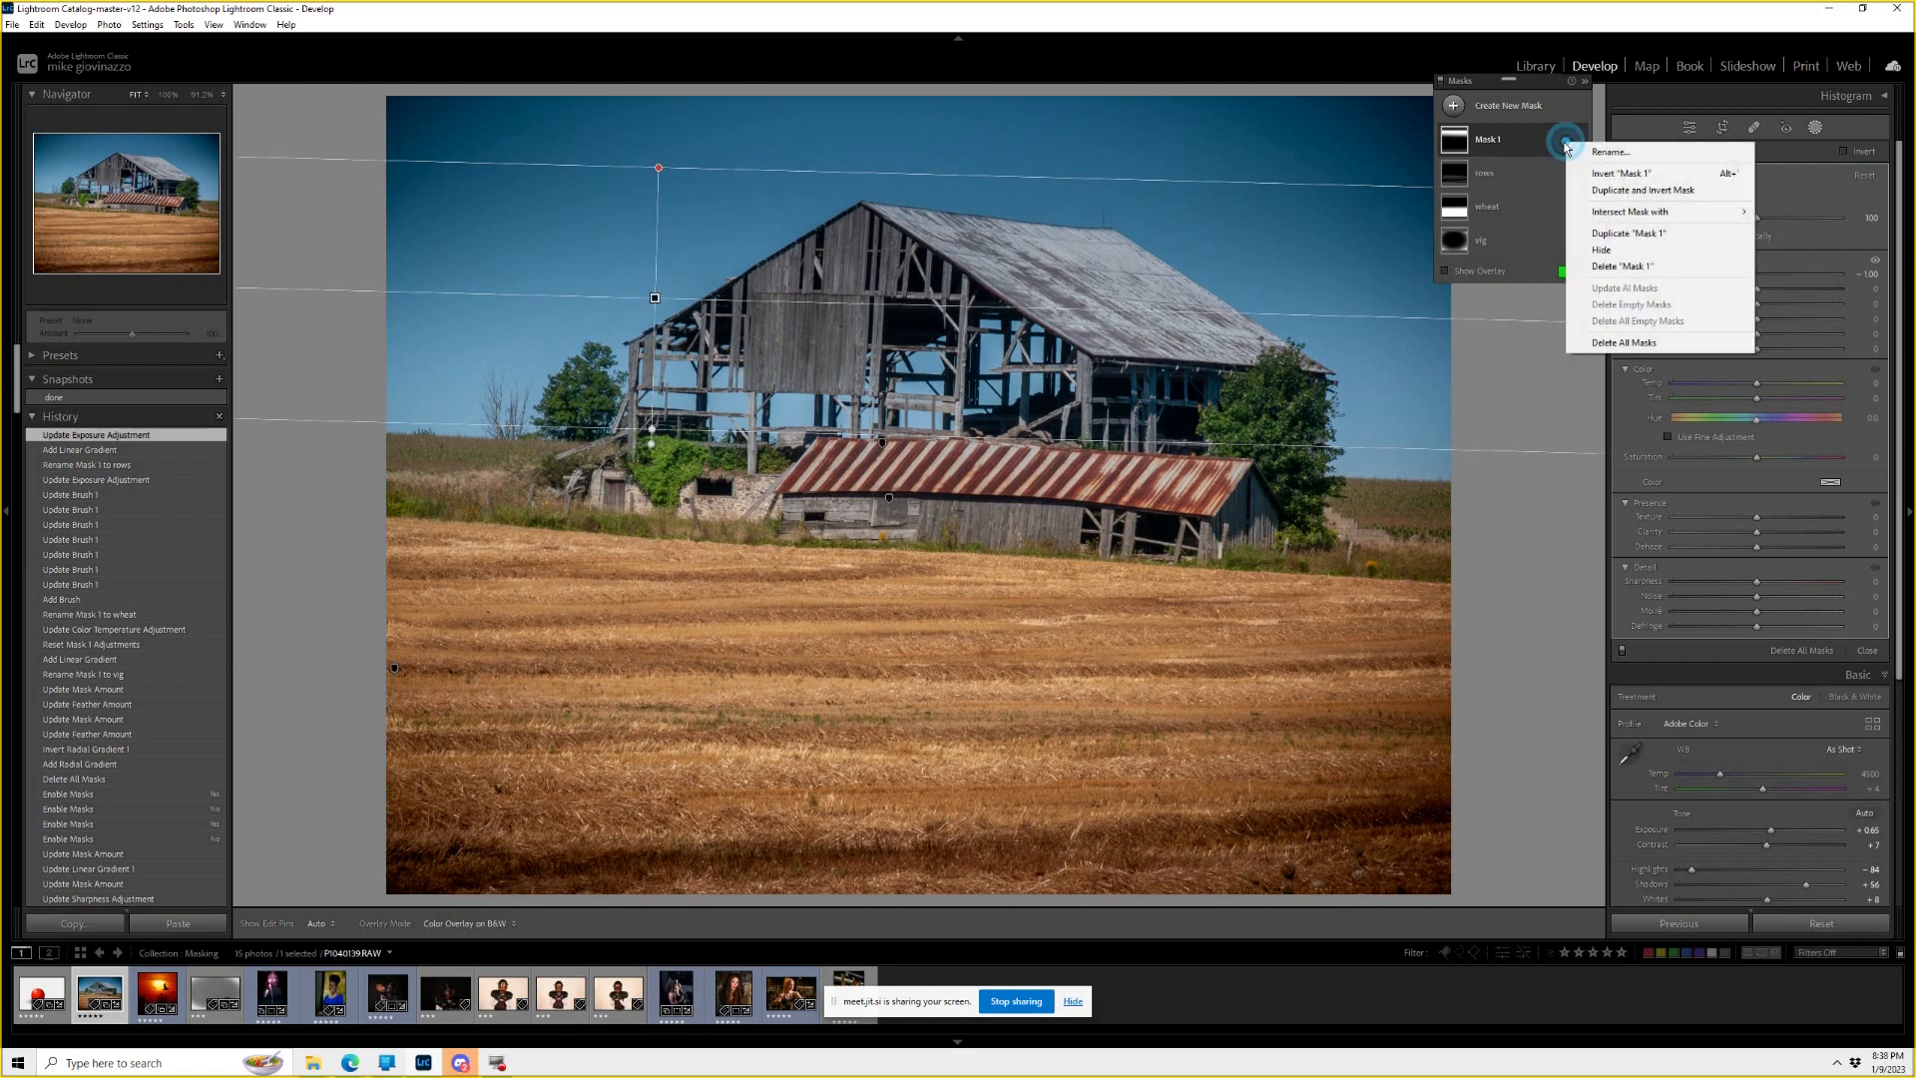
left_click(1627, 252)
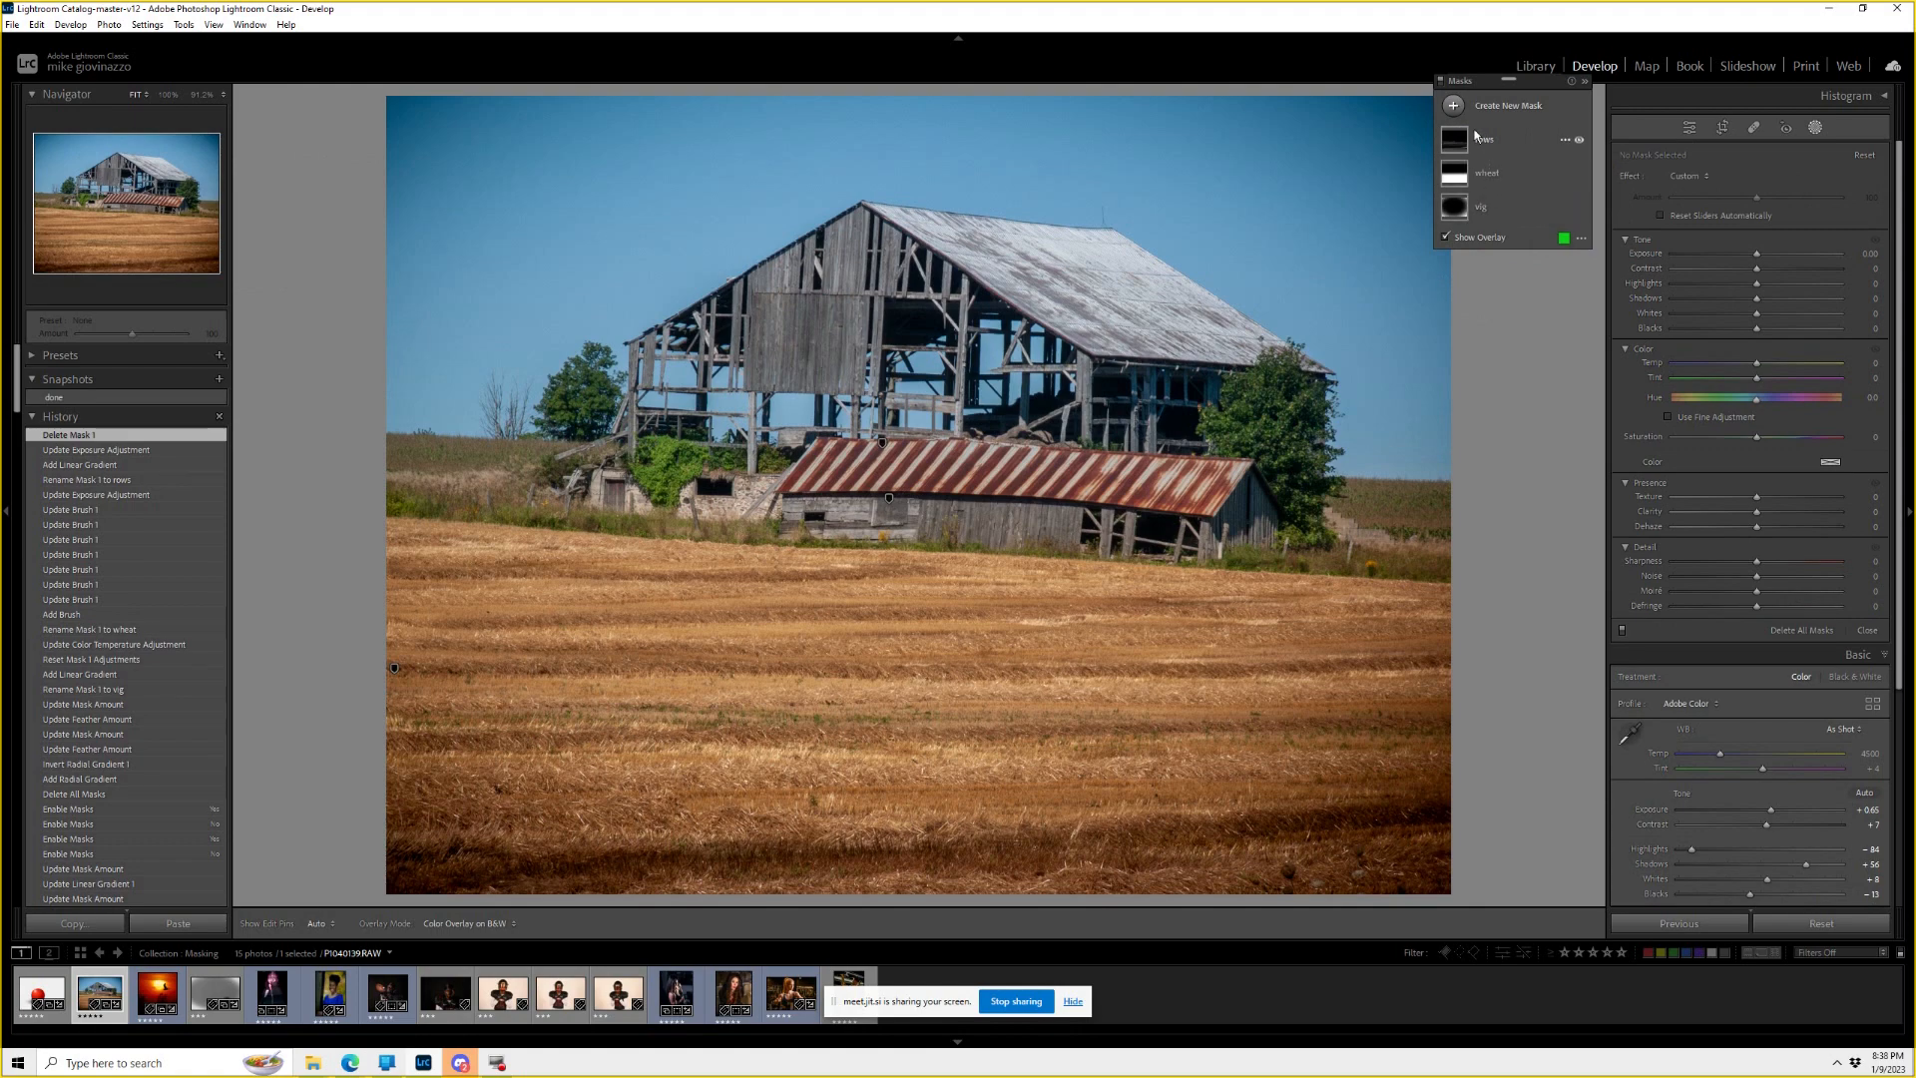
Add a Select Sky mask and lower its Exposure to about -0.7.
left_click(1511, 110)
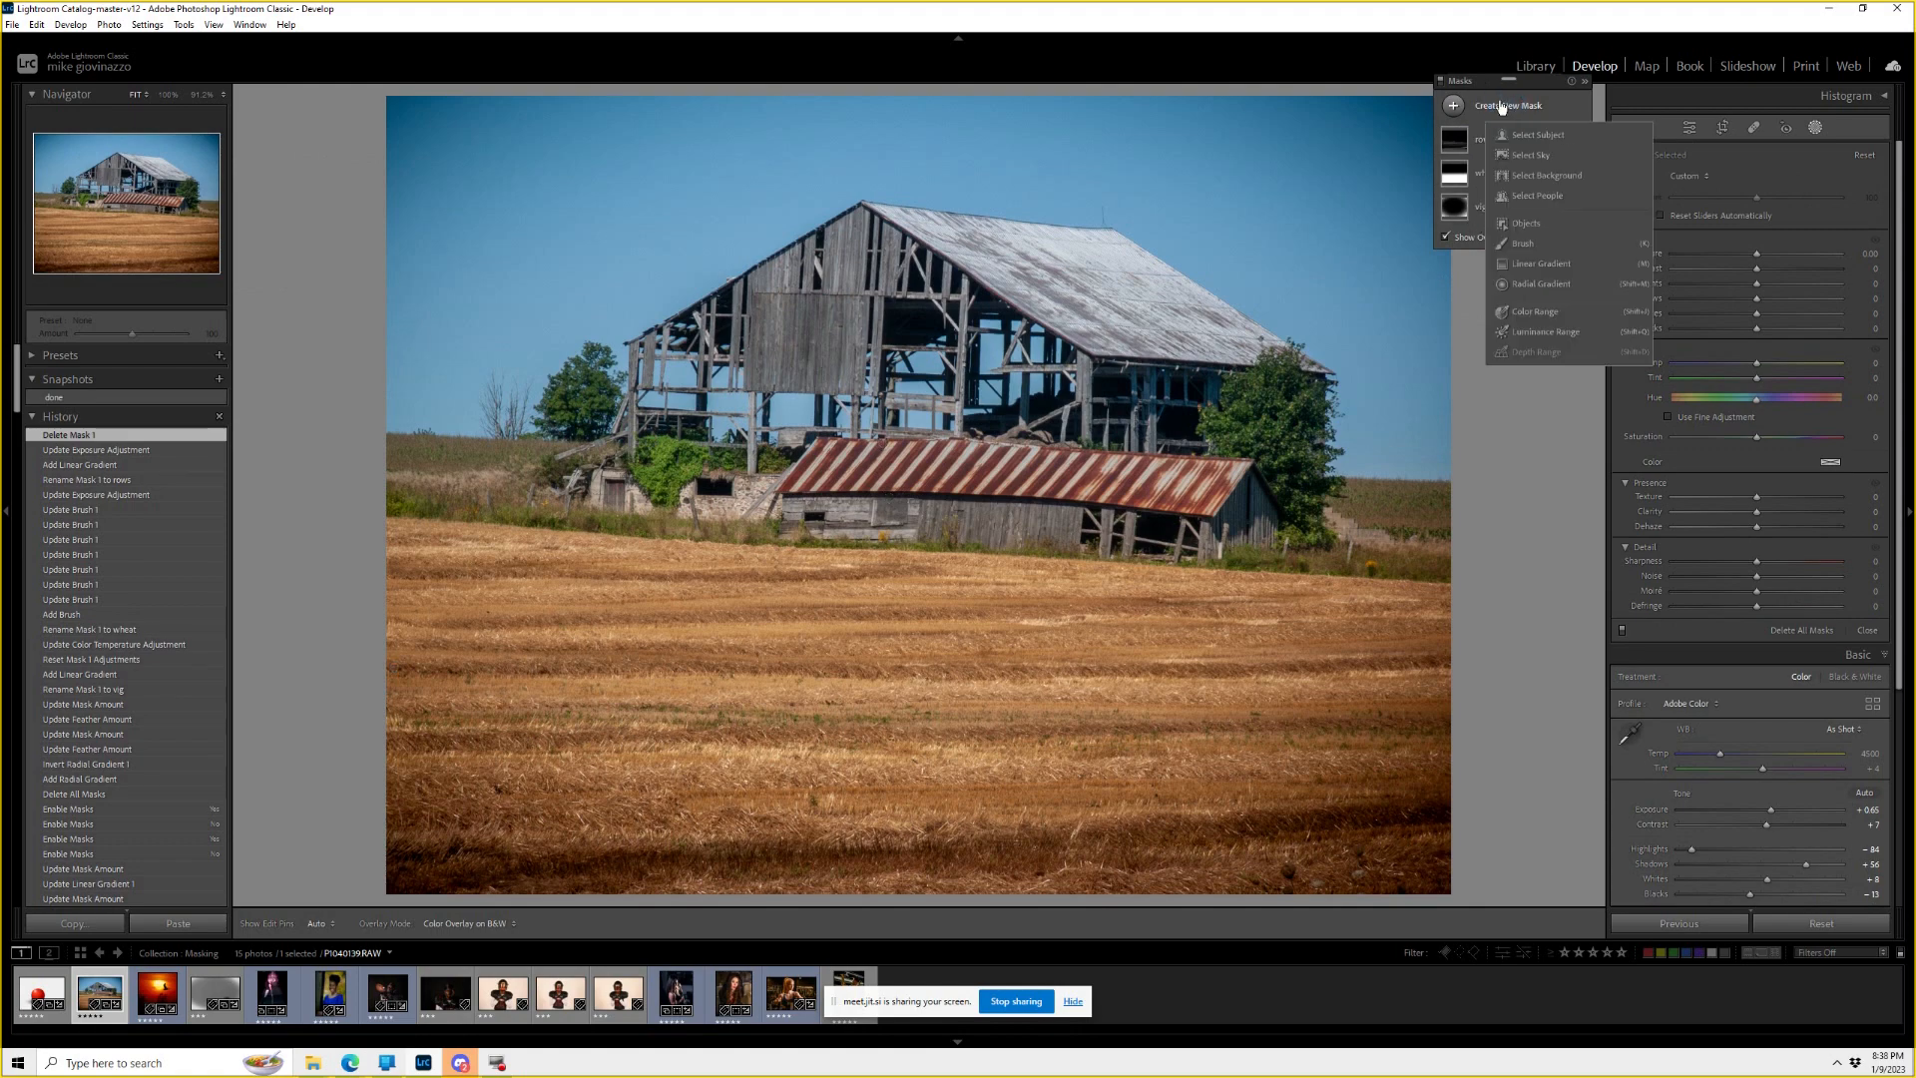
left_click(1530, 155)
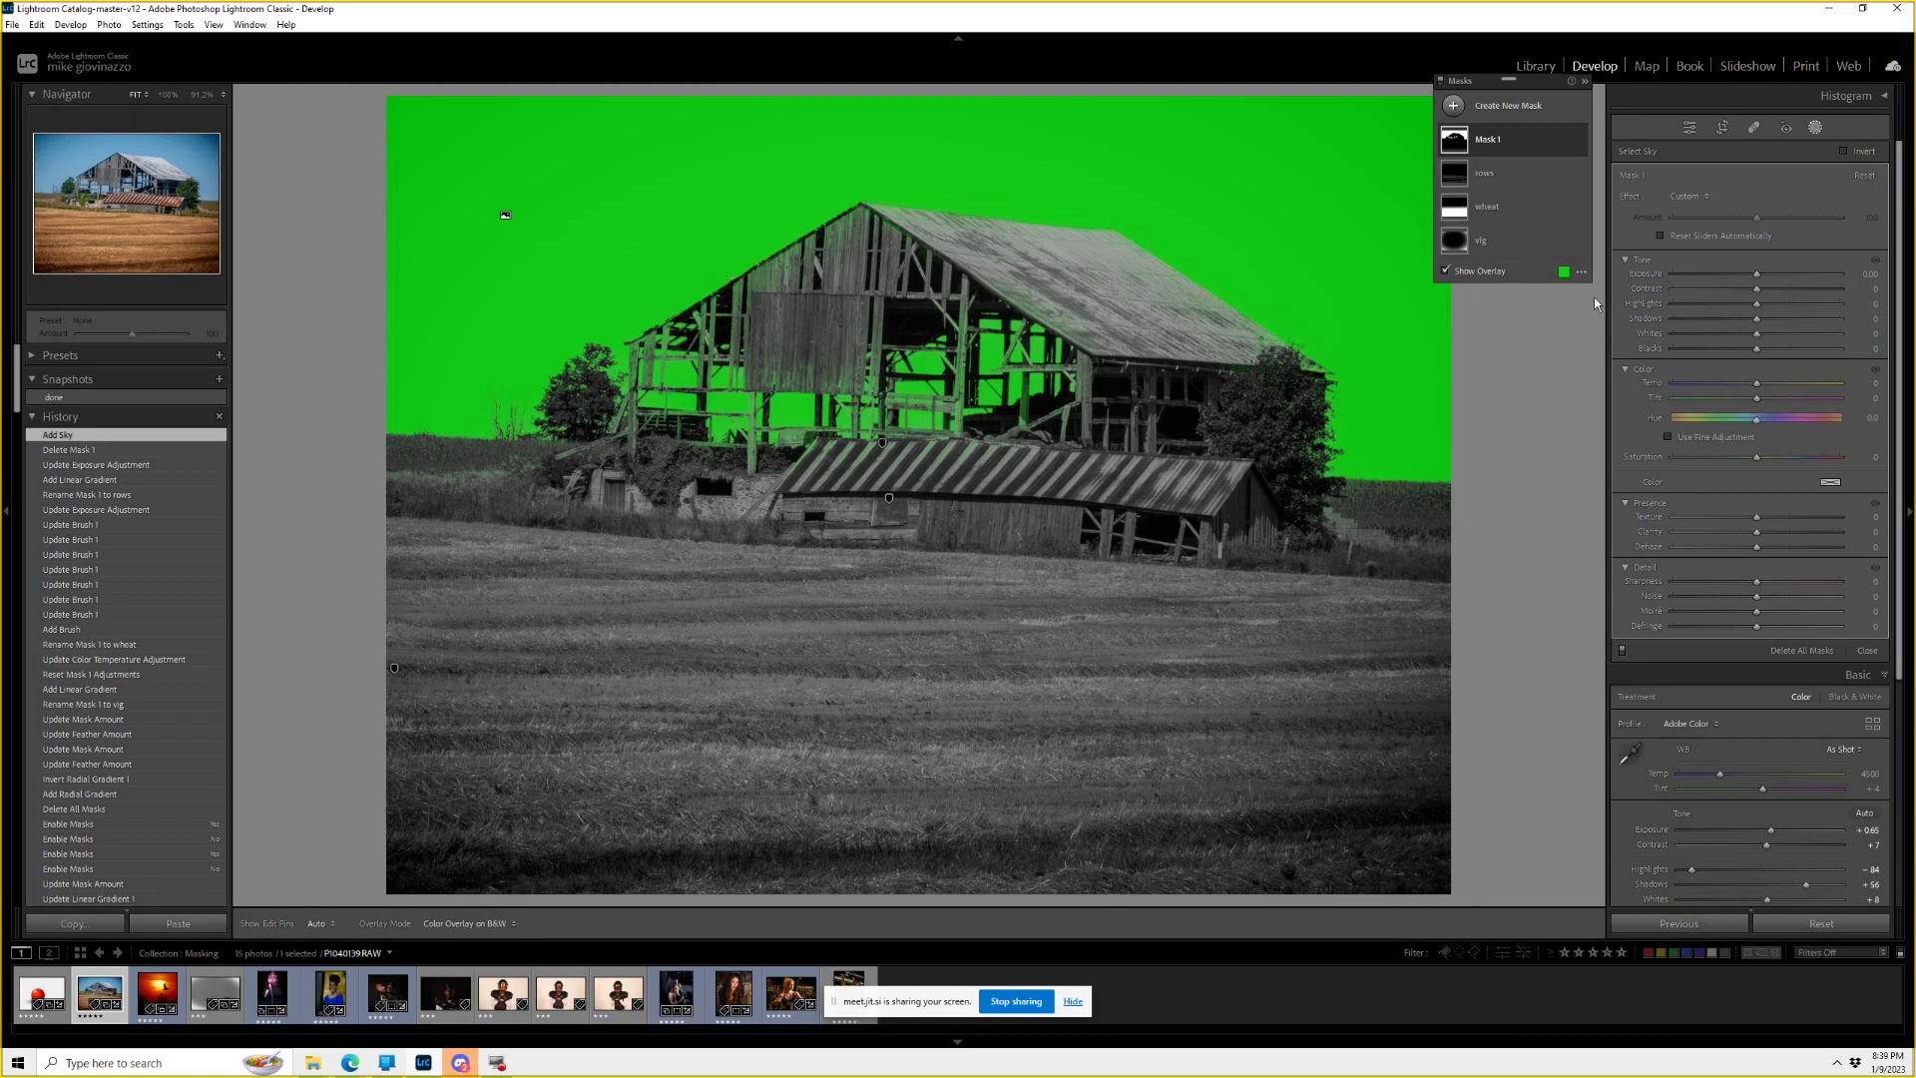
left_click_drag(1758, 278, 1741, 273)
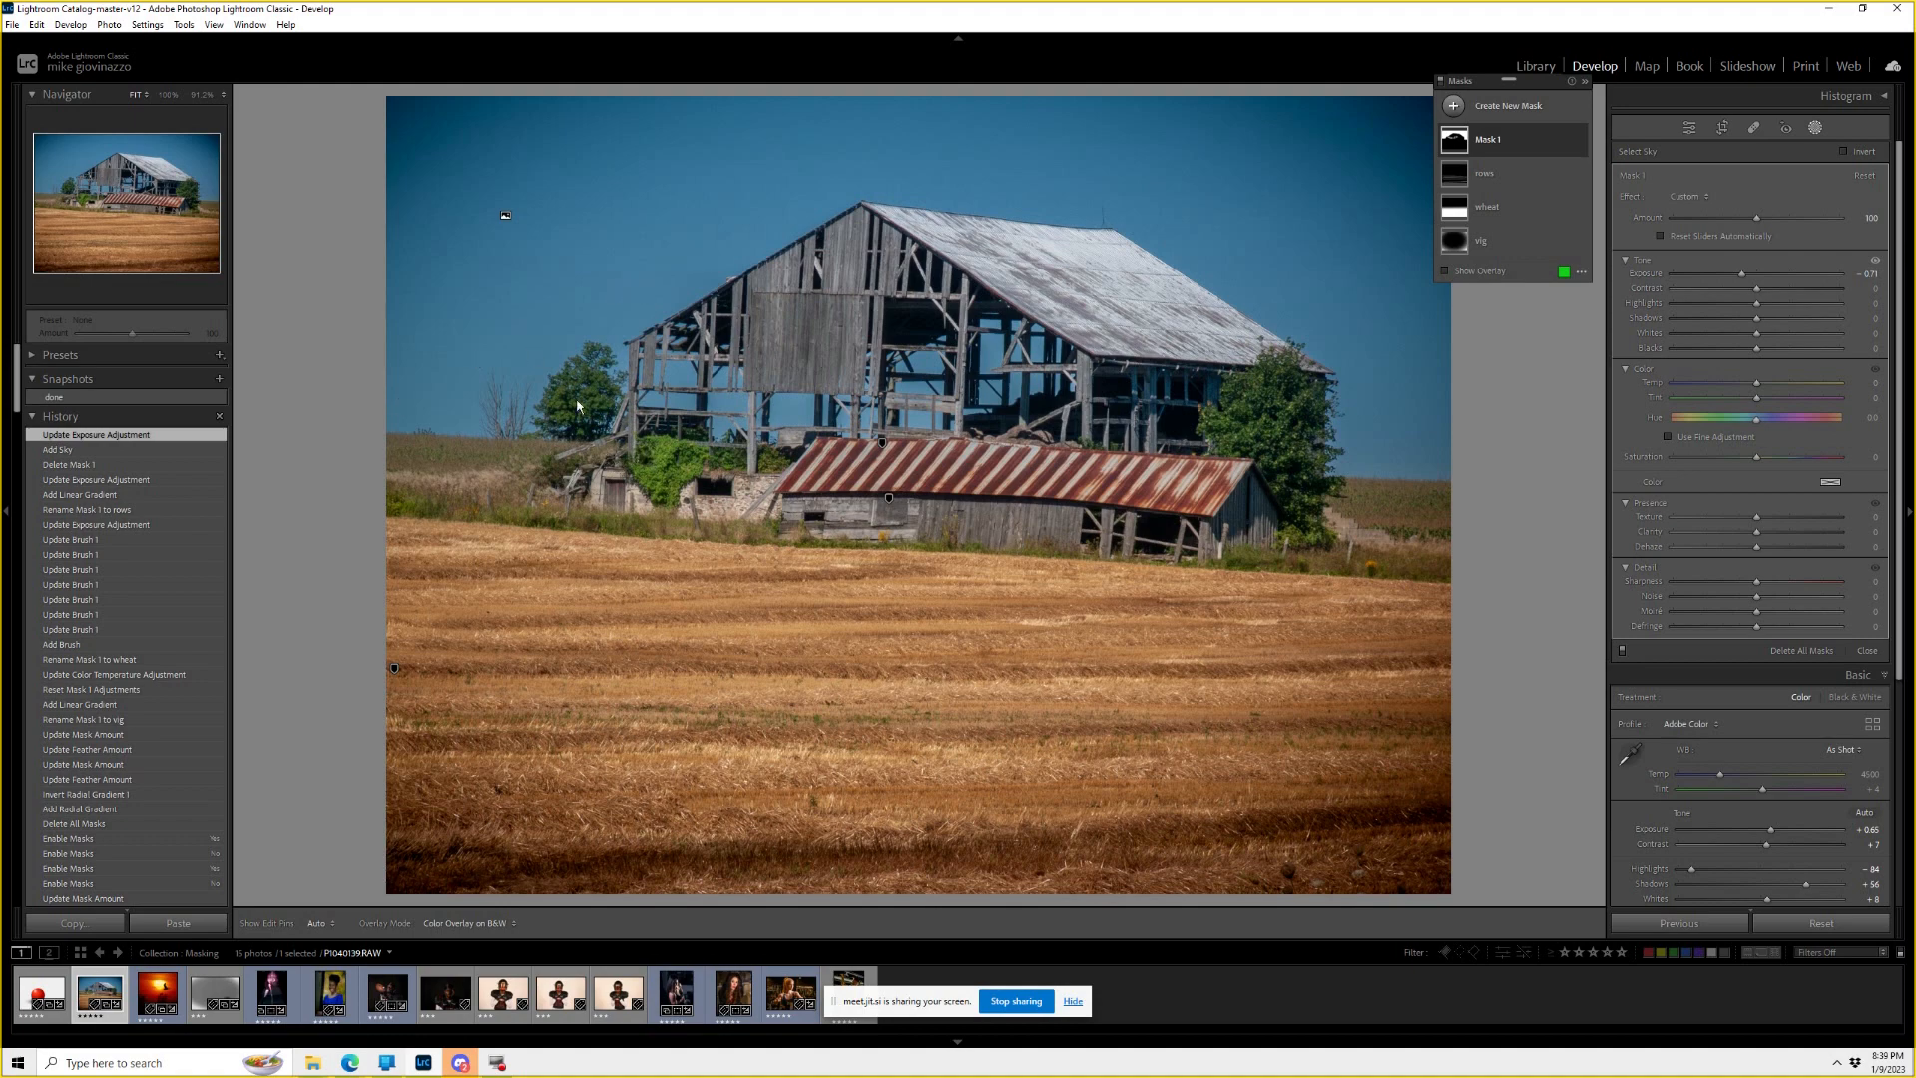
Subtract the lower sky along the horizon from the sky mask with a large, soft brush, checking the mask overlay.
left_click(1463, 141)
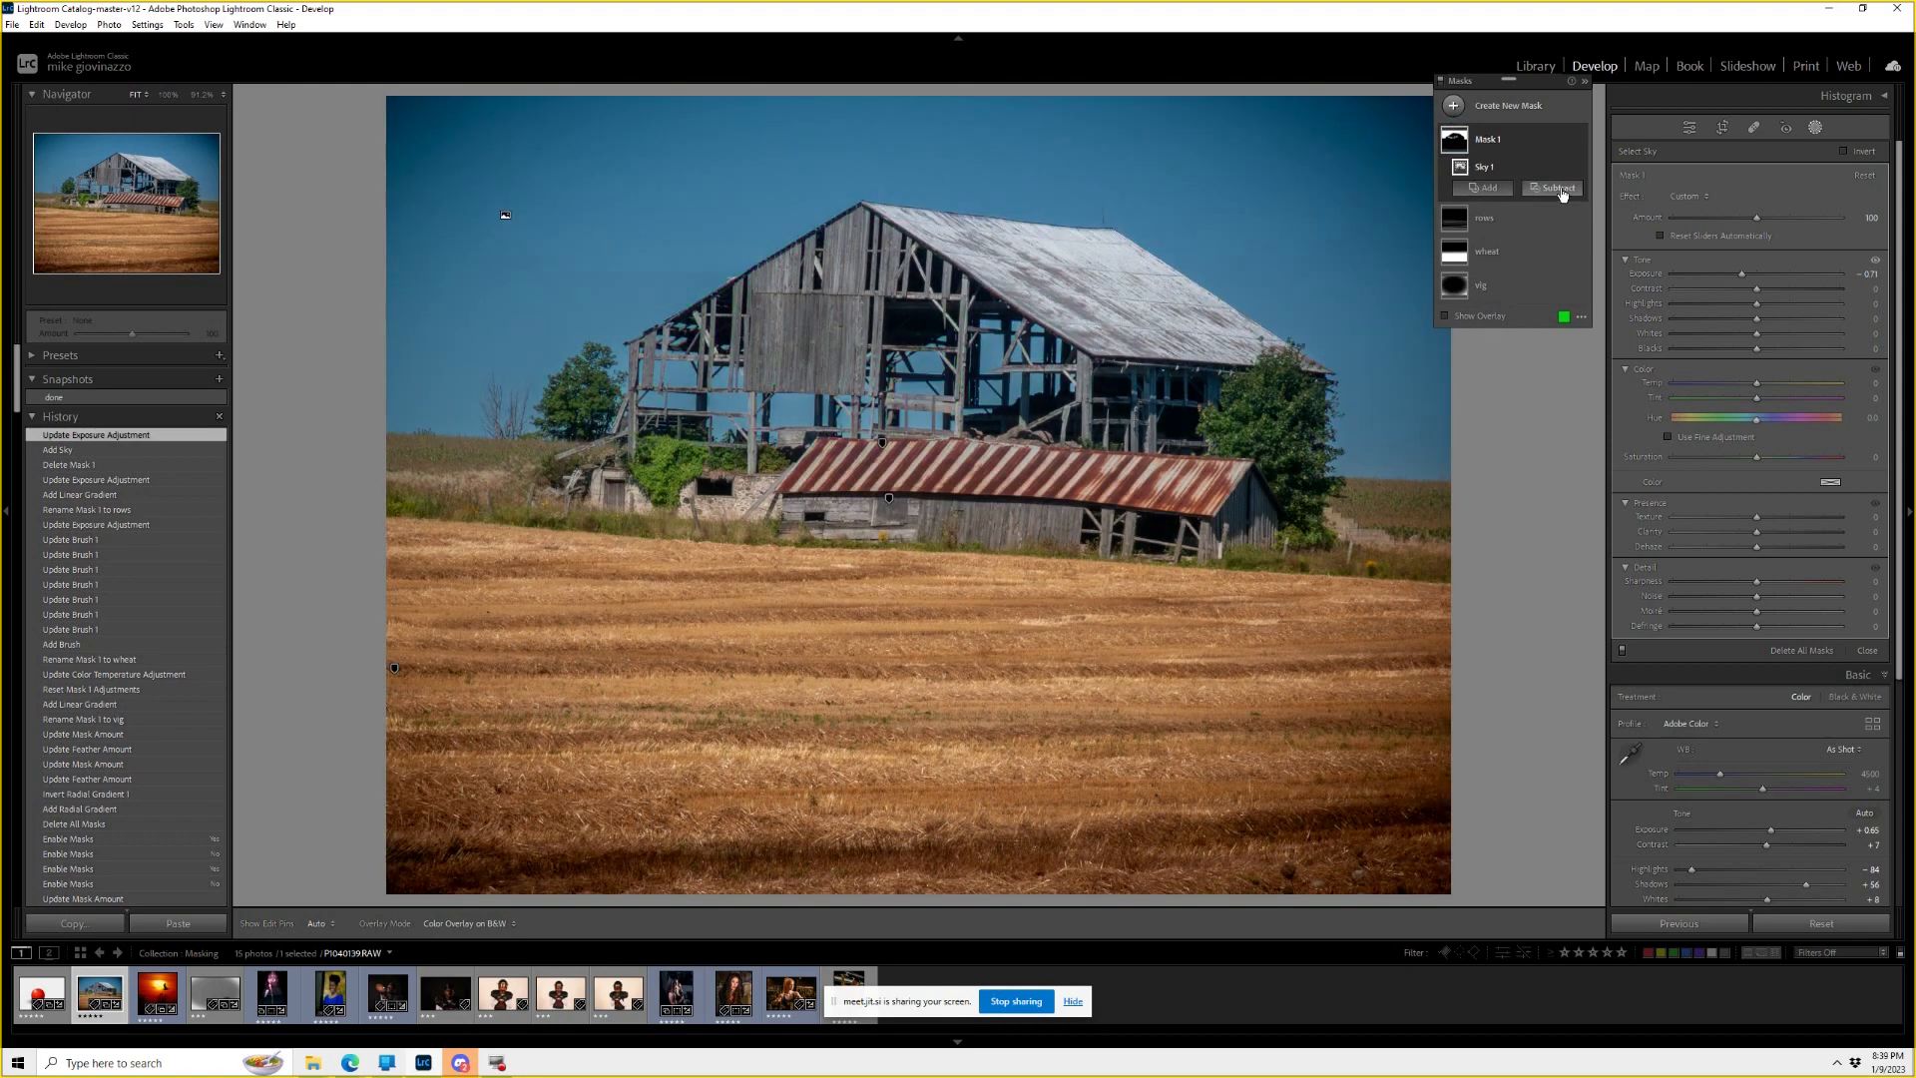
left_click(1553, 188)
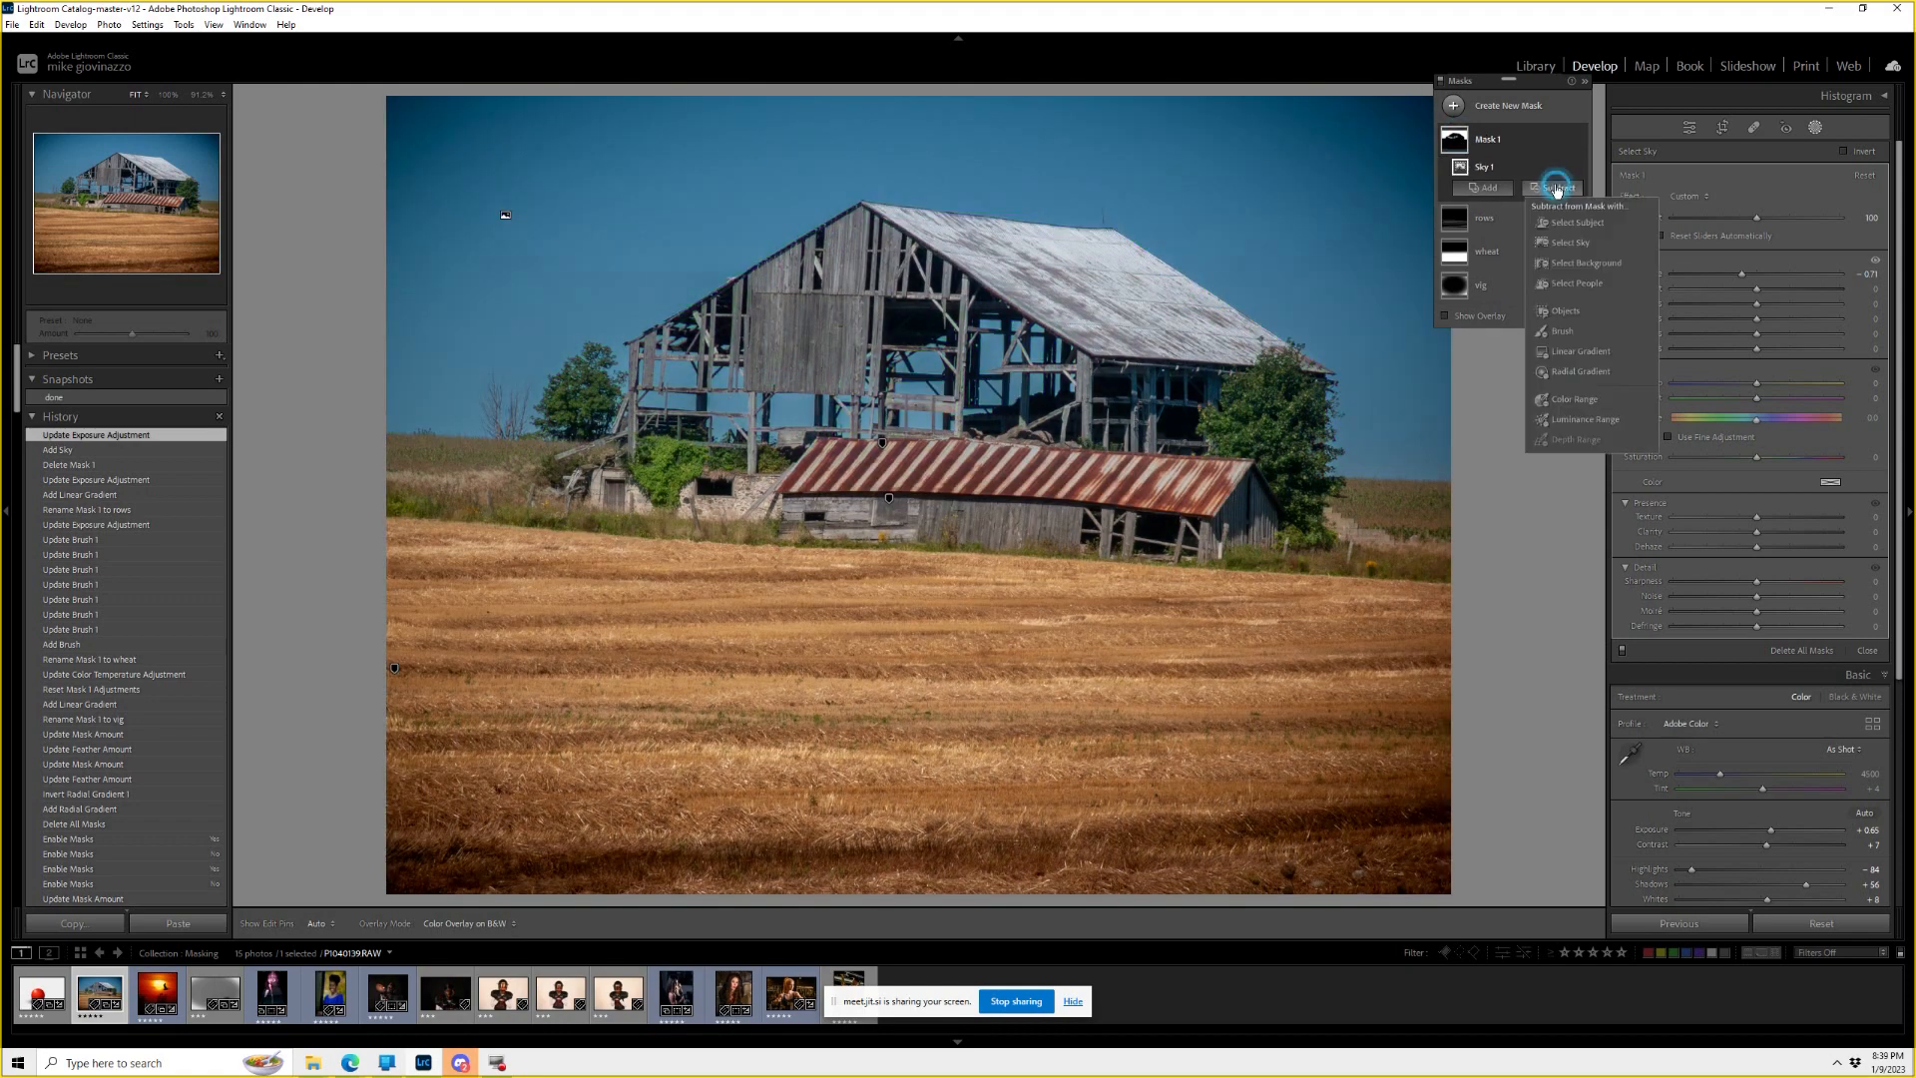
left_click(1565, 332)
scroll(1367, 475, "up", 1)
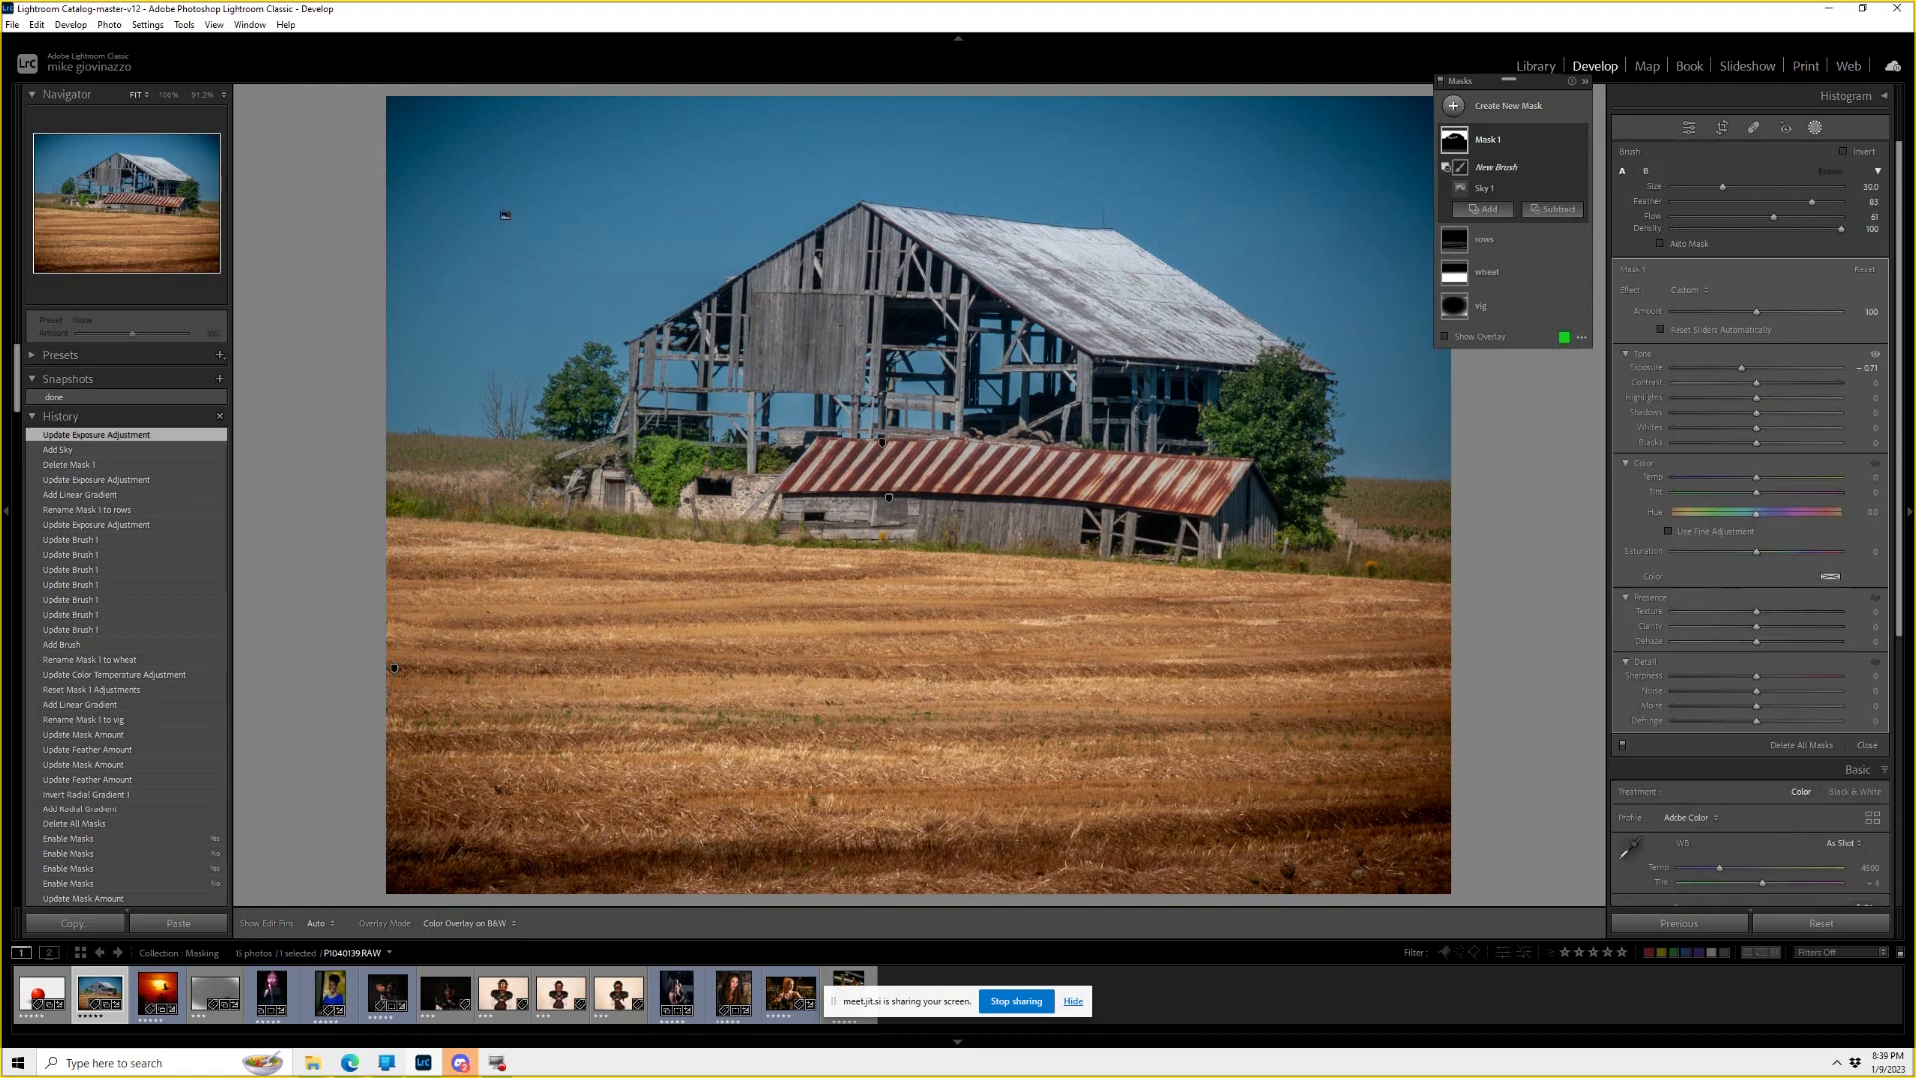
key("h")
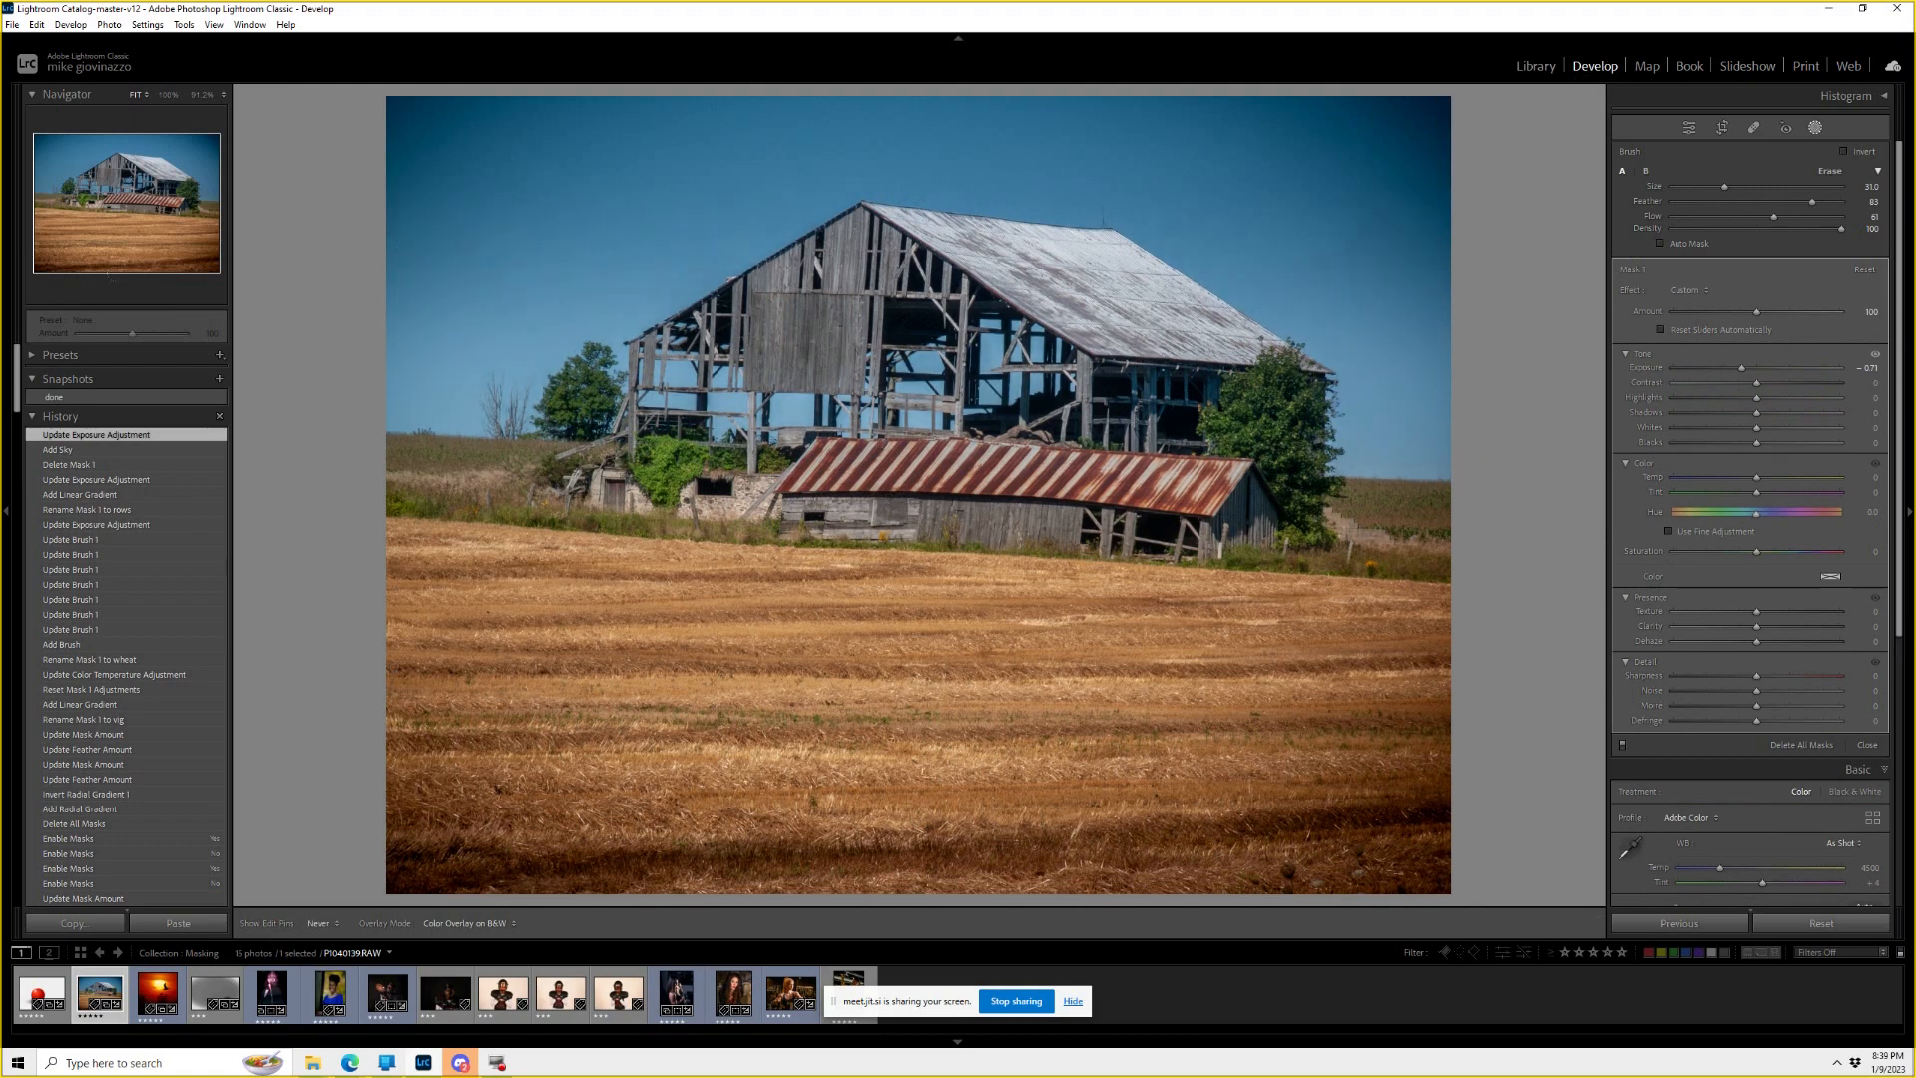
key("h")
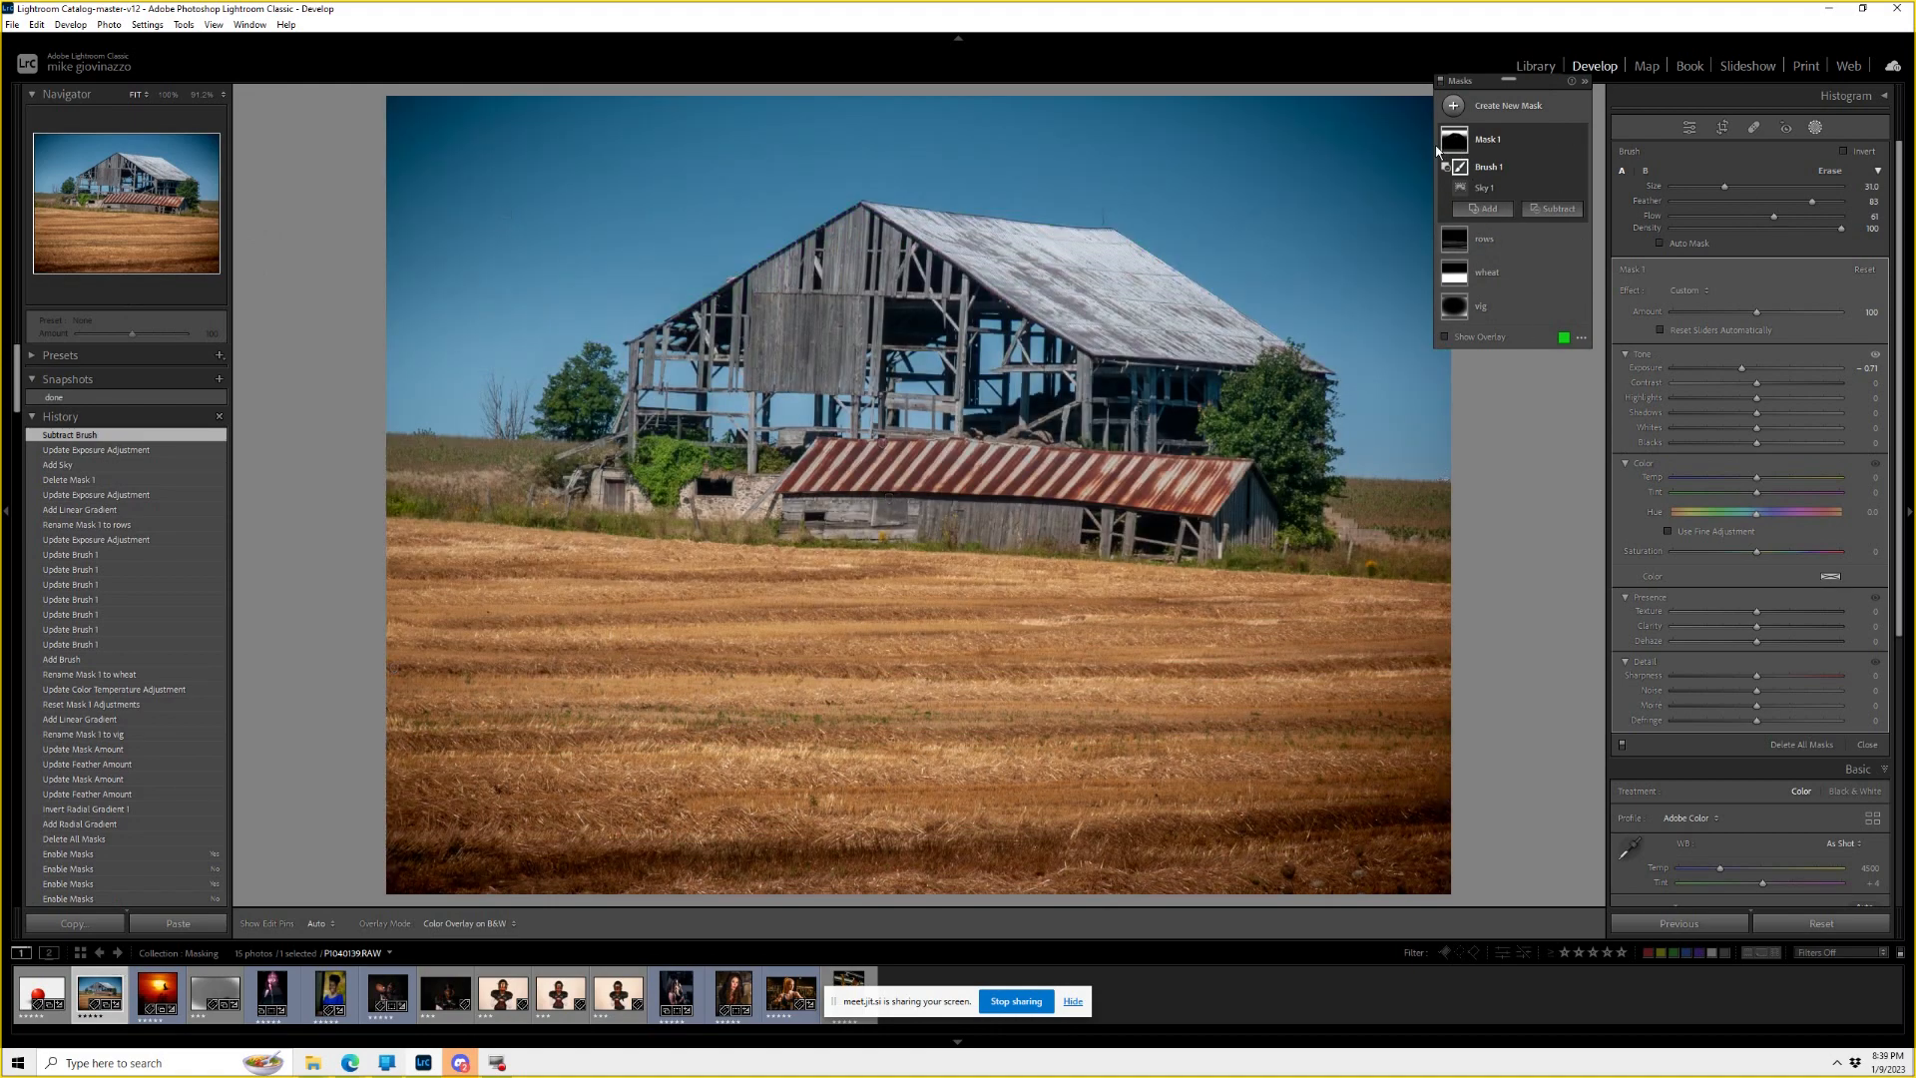
mouse_move(1456, 144)
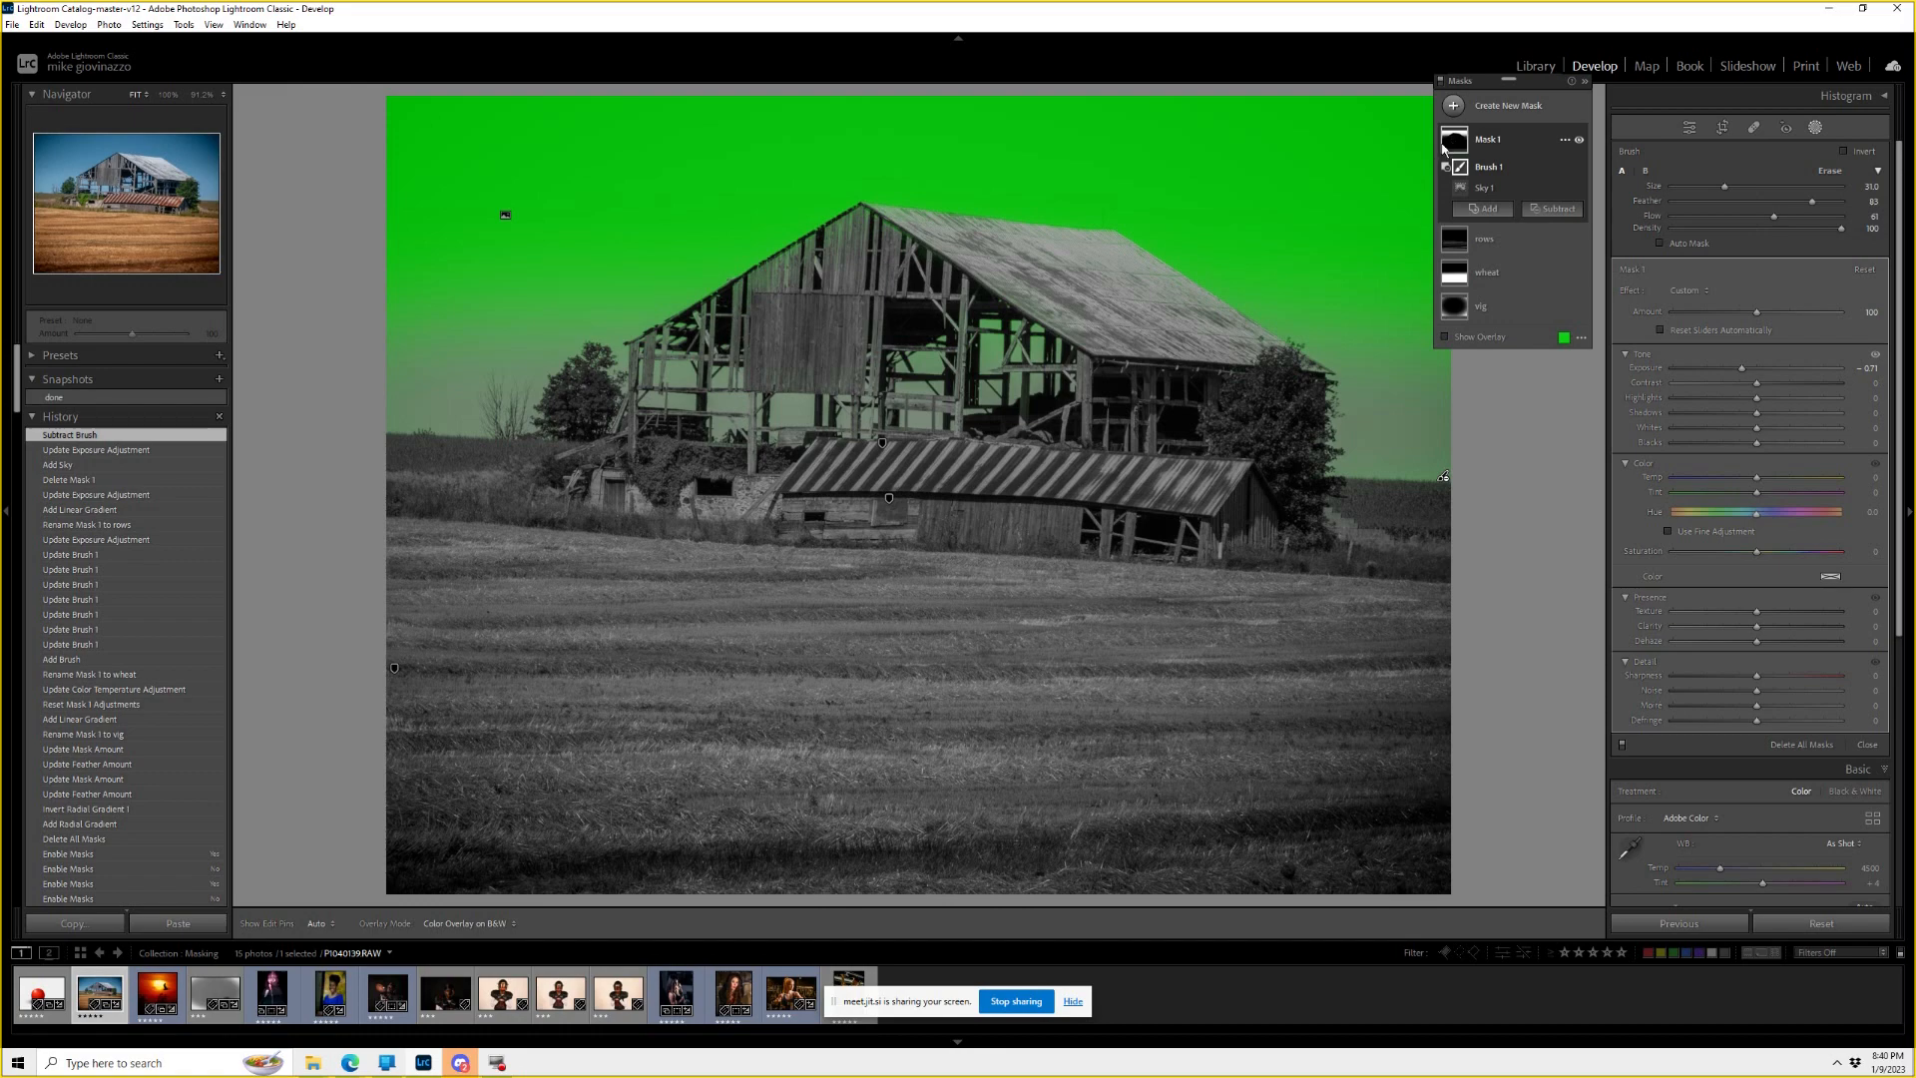
key("h")
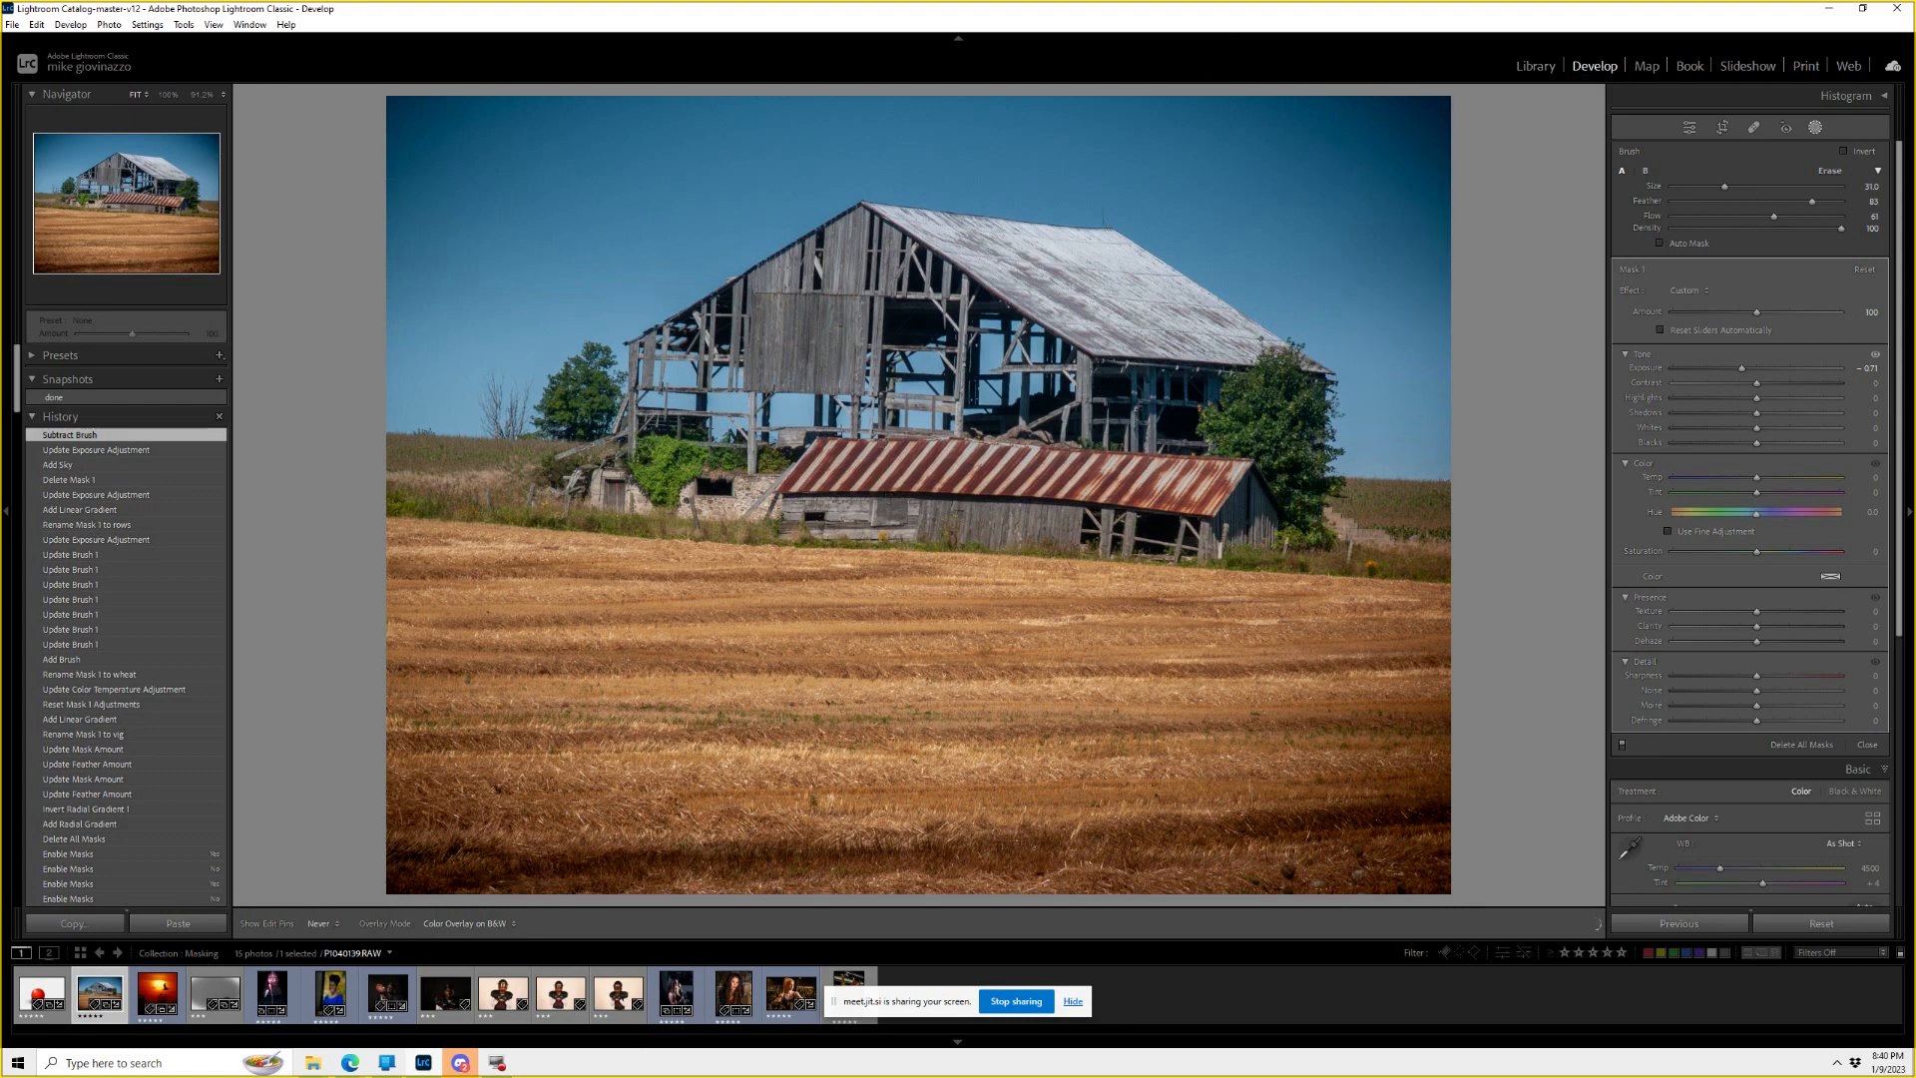
key("h")
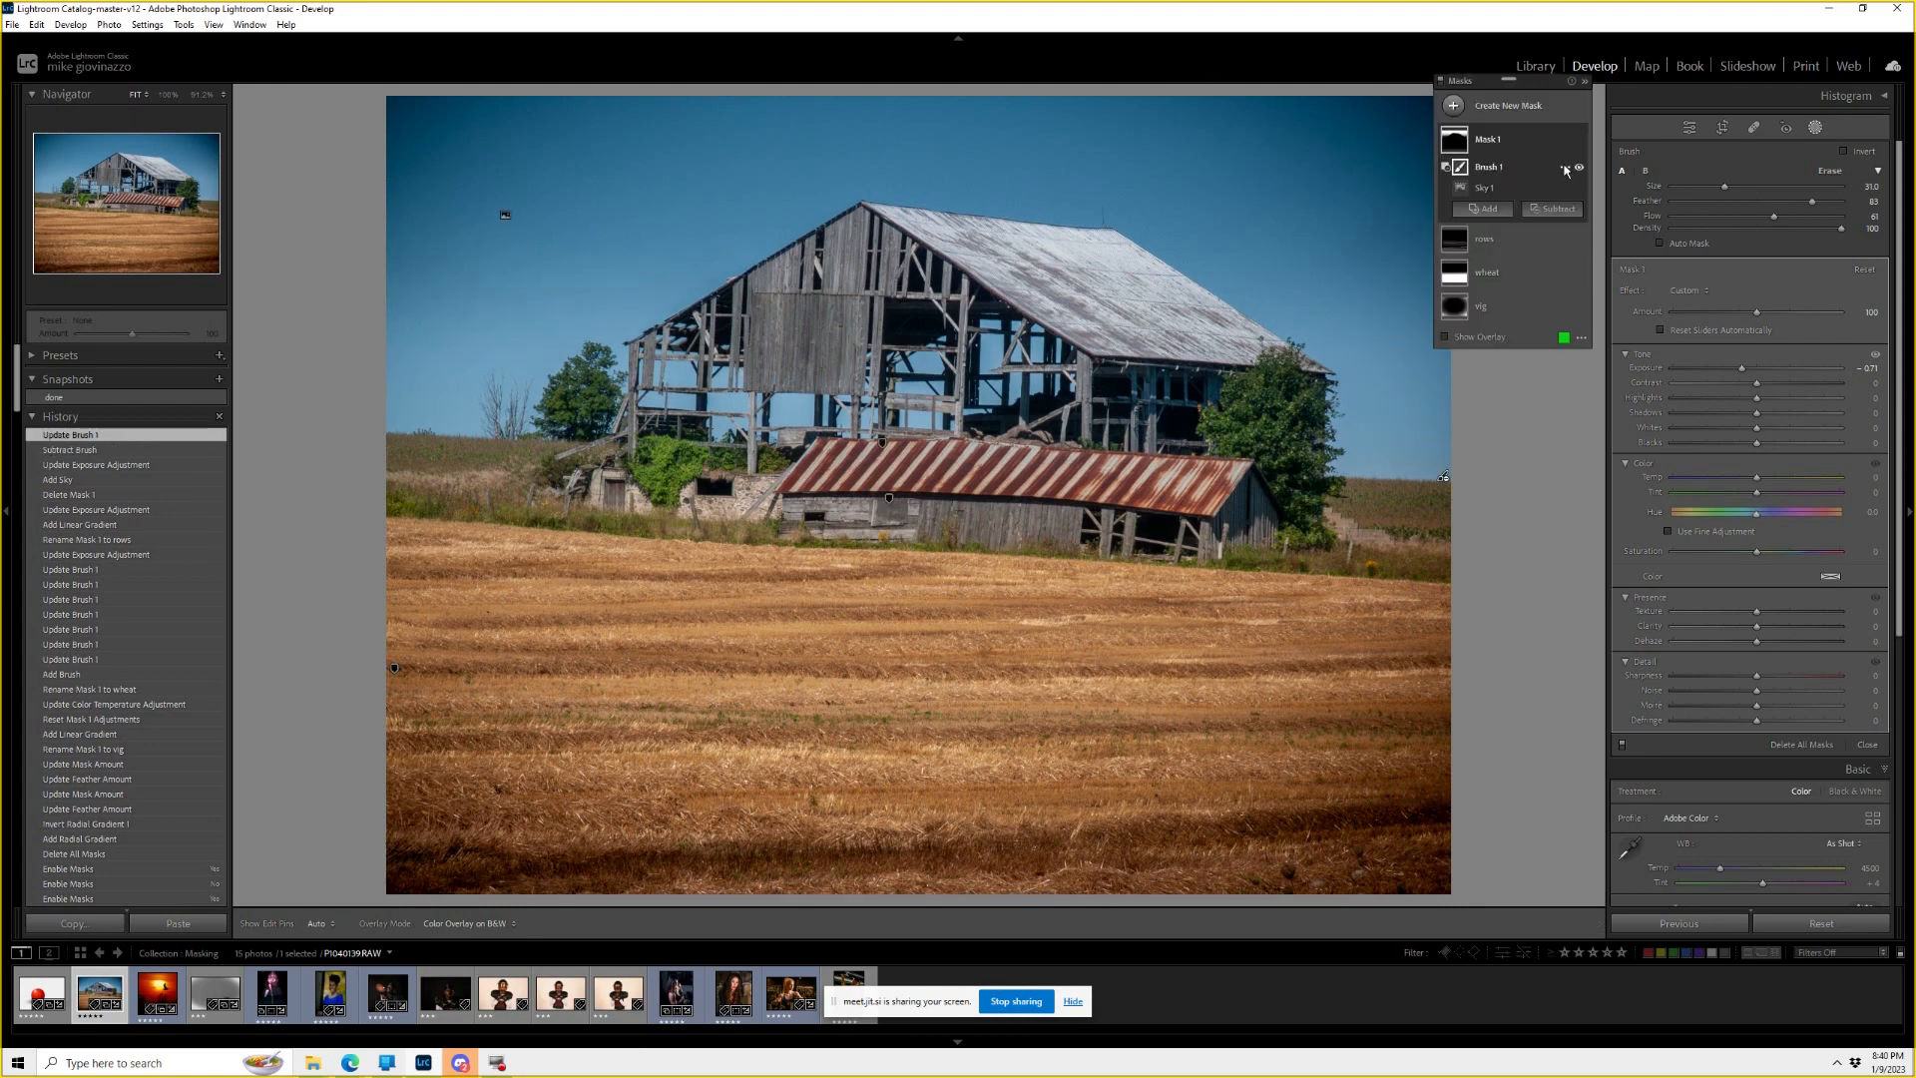
Delete the subtracted brush component from the sky mask and turn on the mask overlay.
left_click(1565, 169)
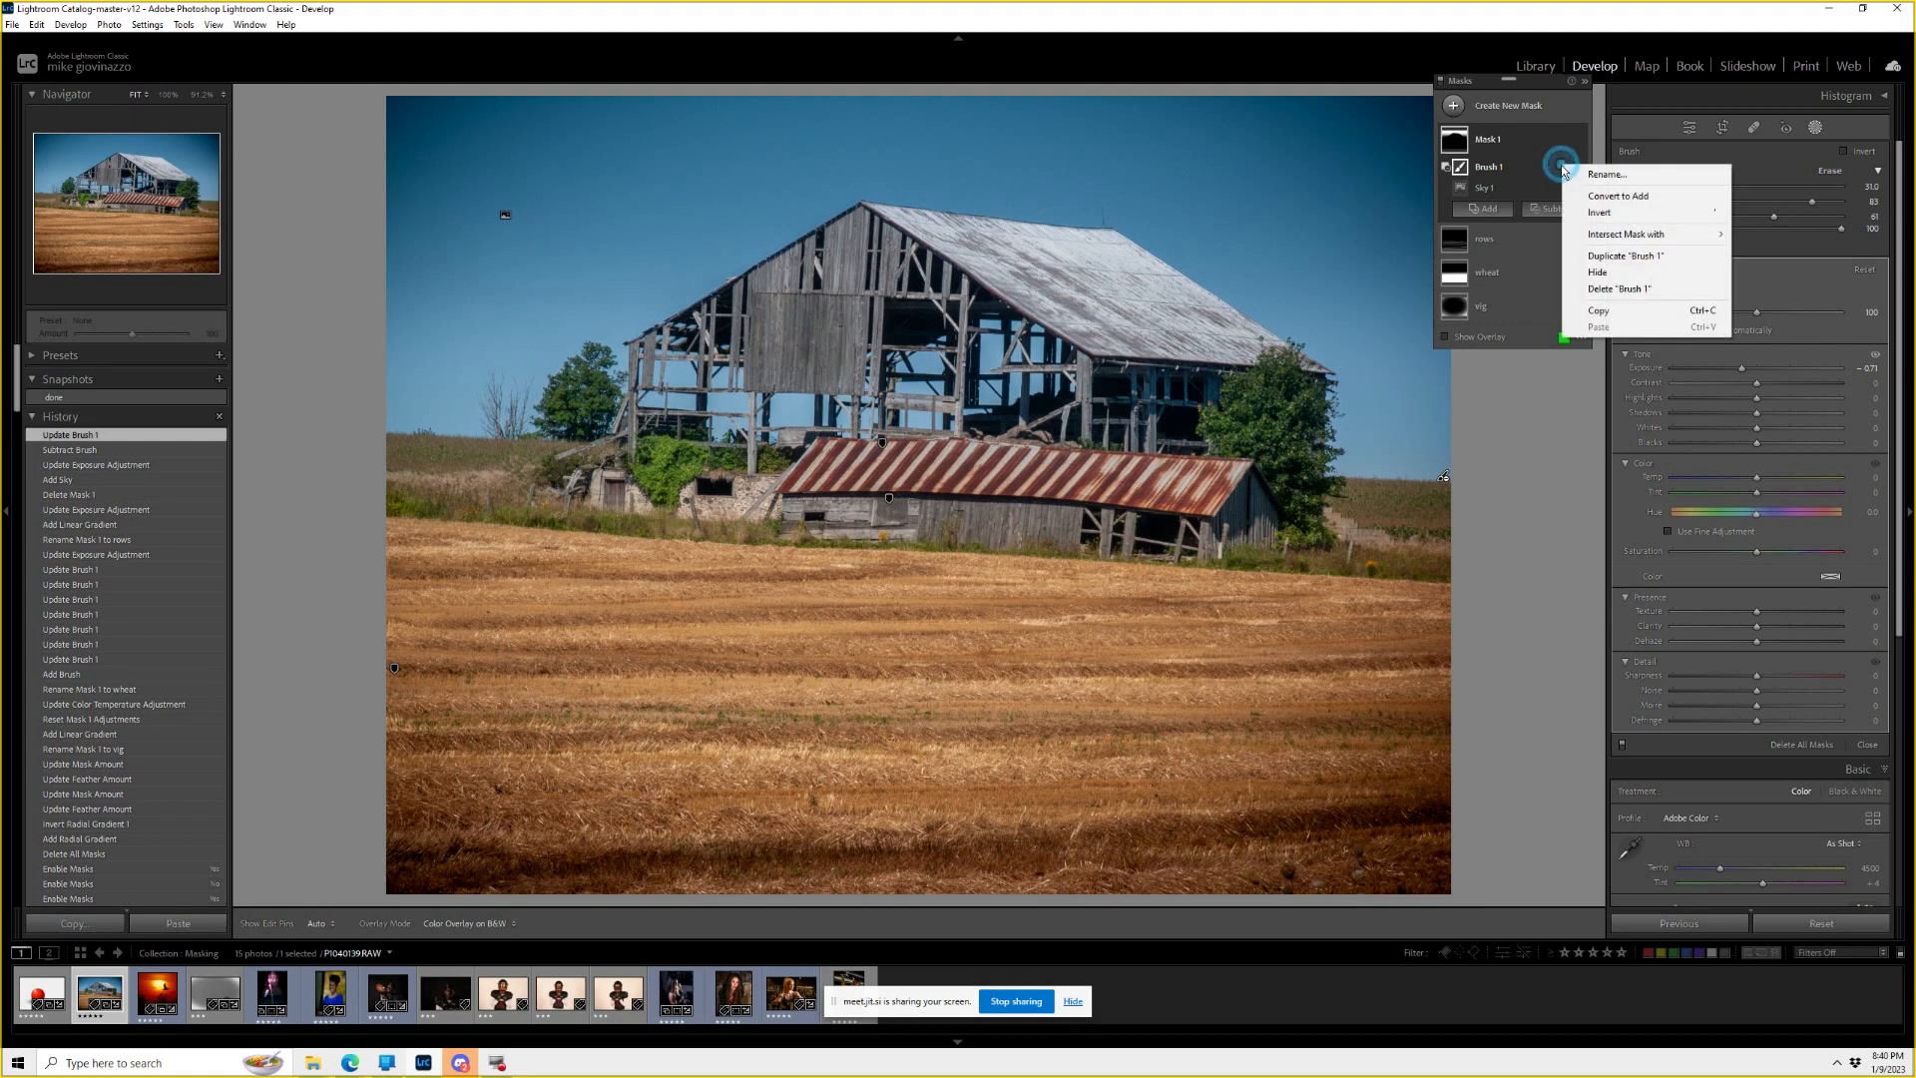
left_click(1621, 288)
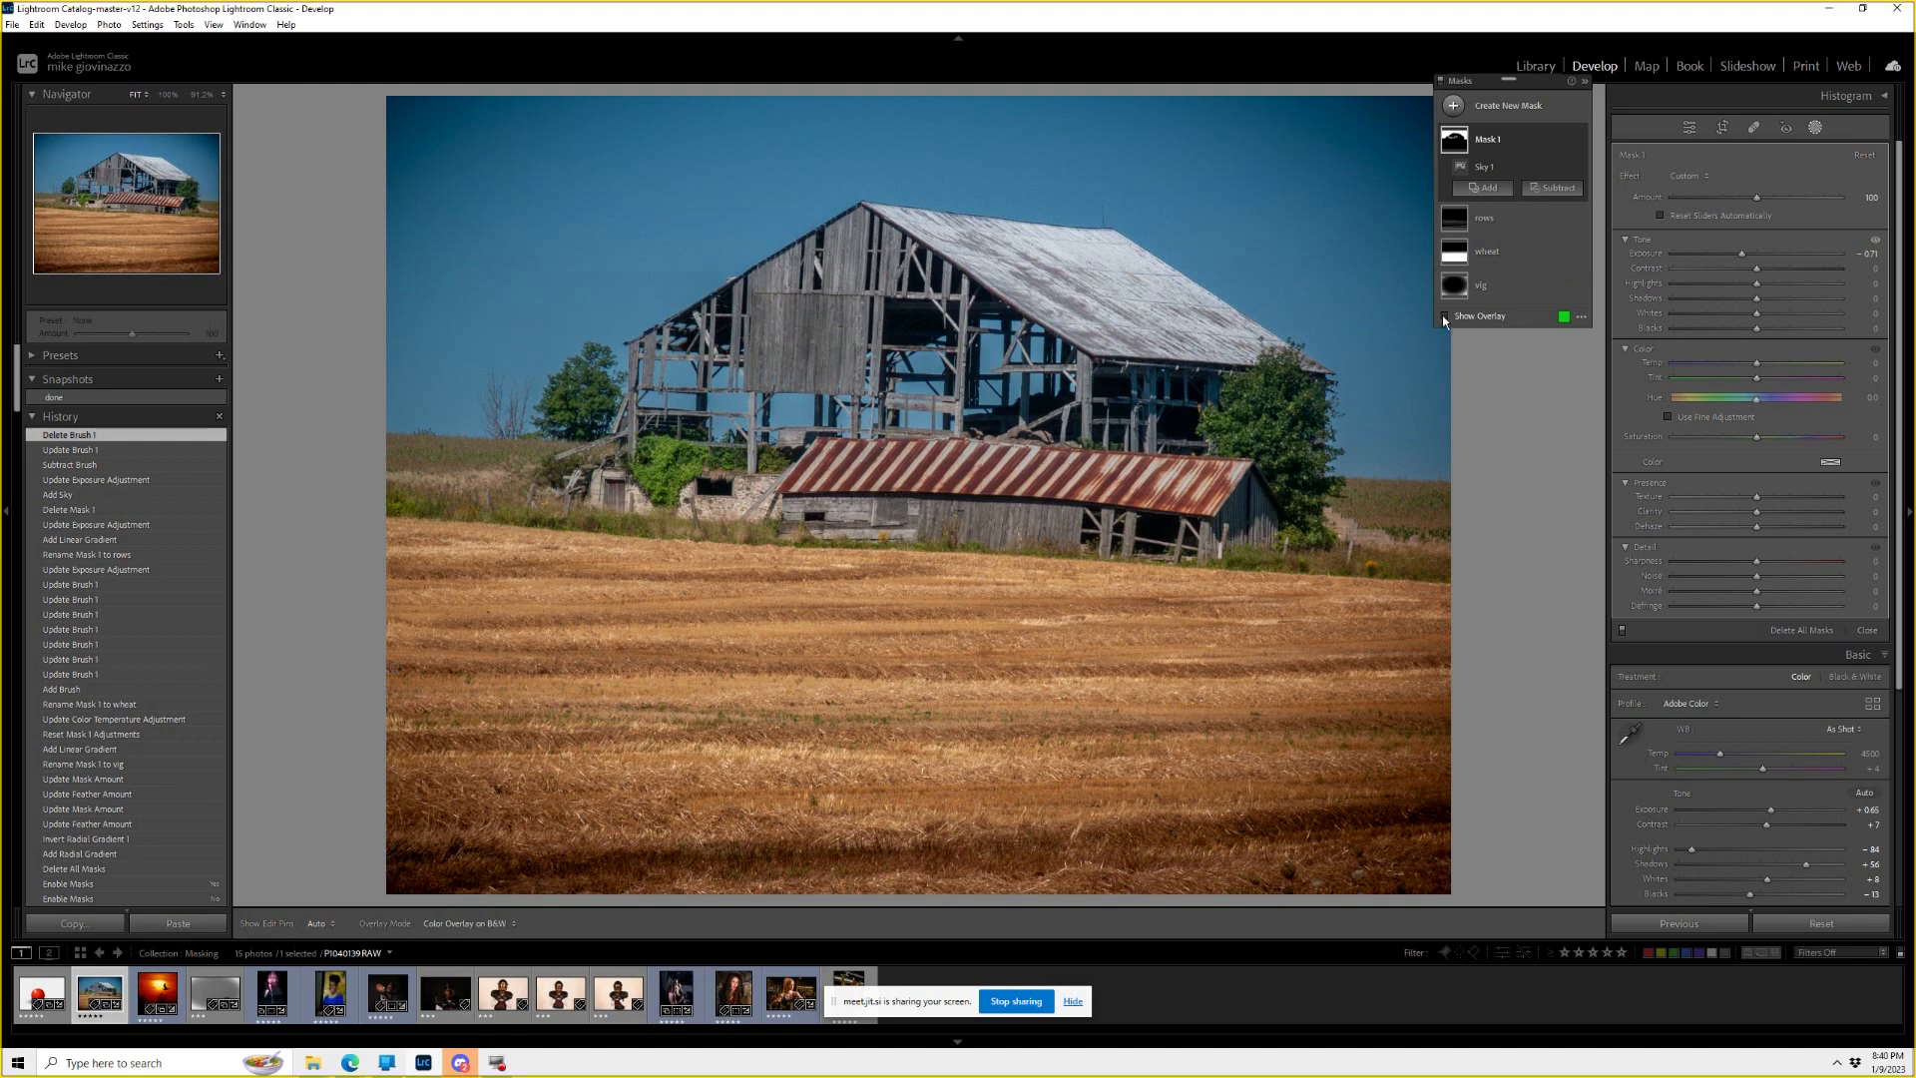
left_click(1445, 315)
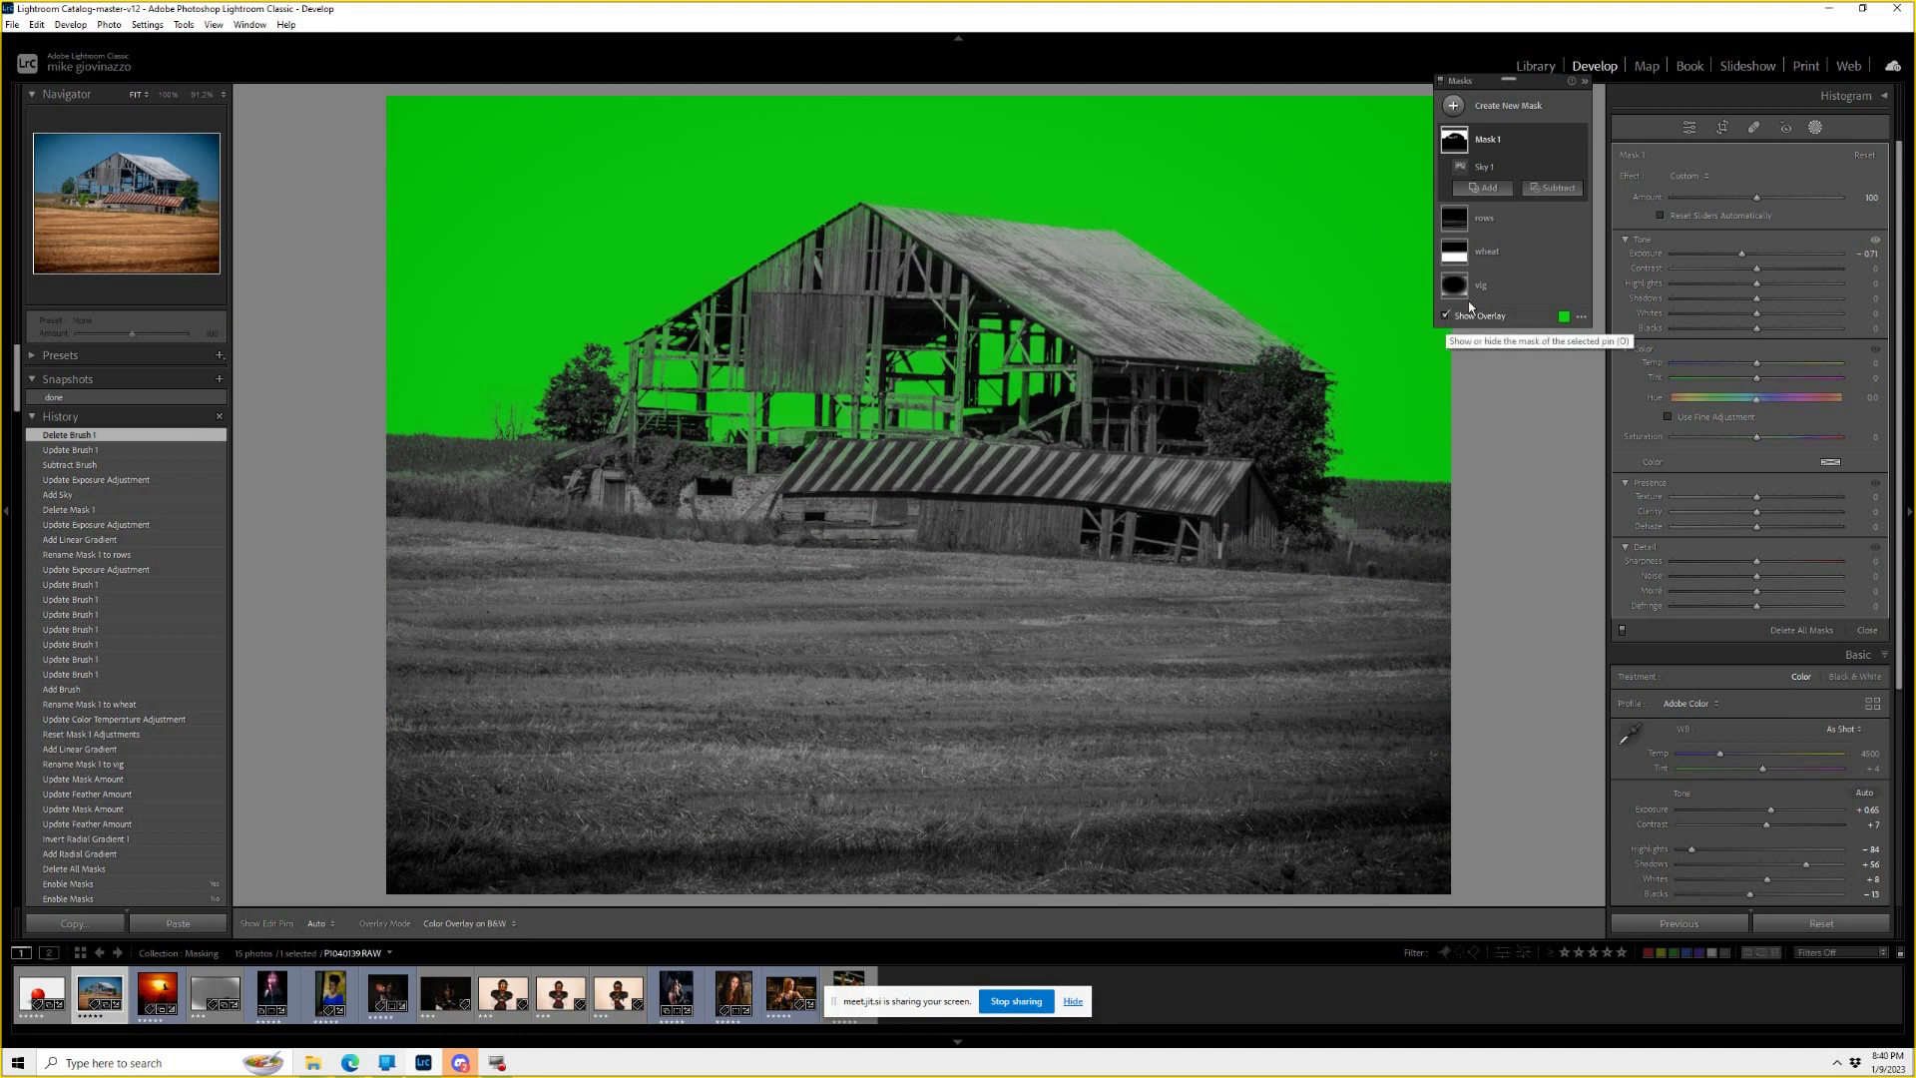
Subtract a linear gradient rising from the horizon from the sky mask, and lower the mask's Exposure to about -1.46.
left_click(1553, 187)
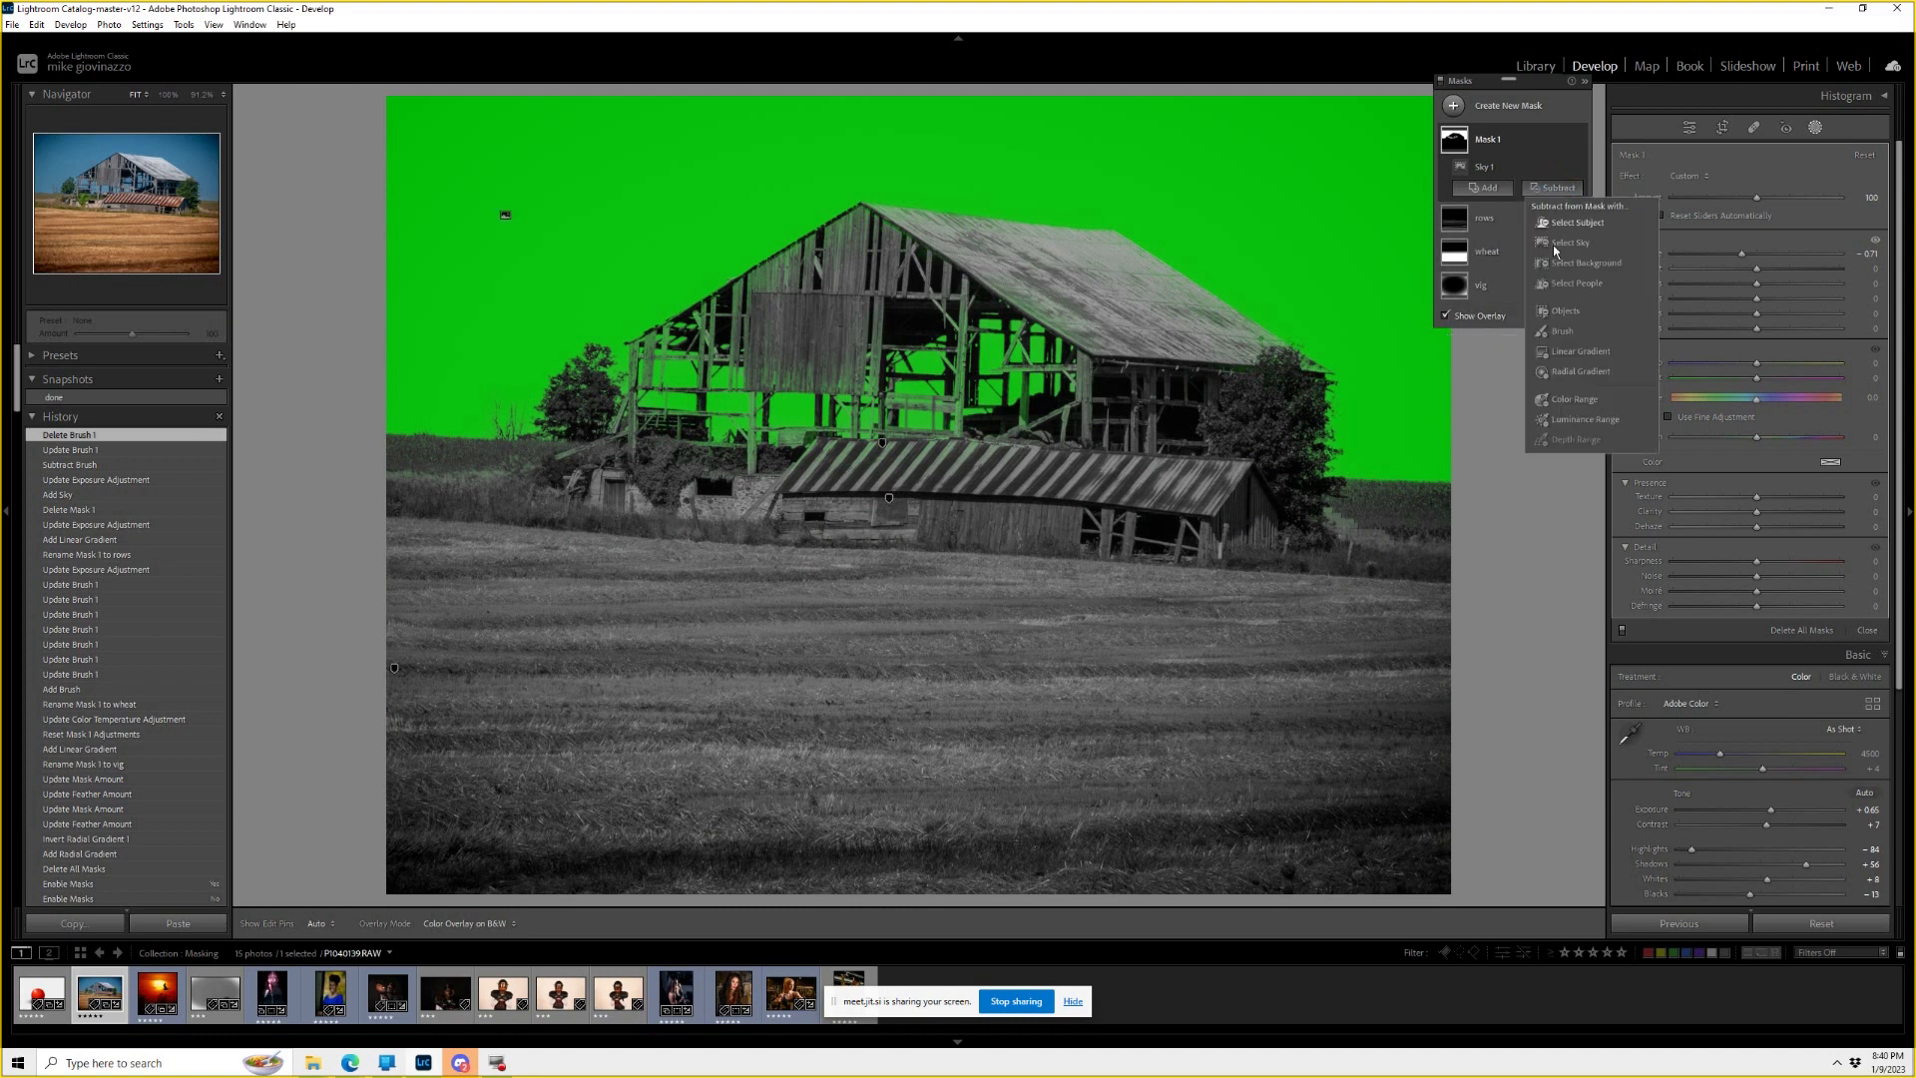
left_click(1582, 353)
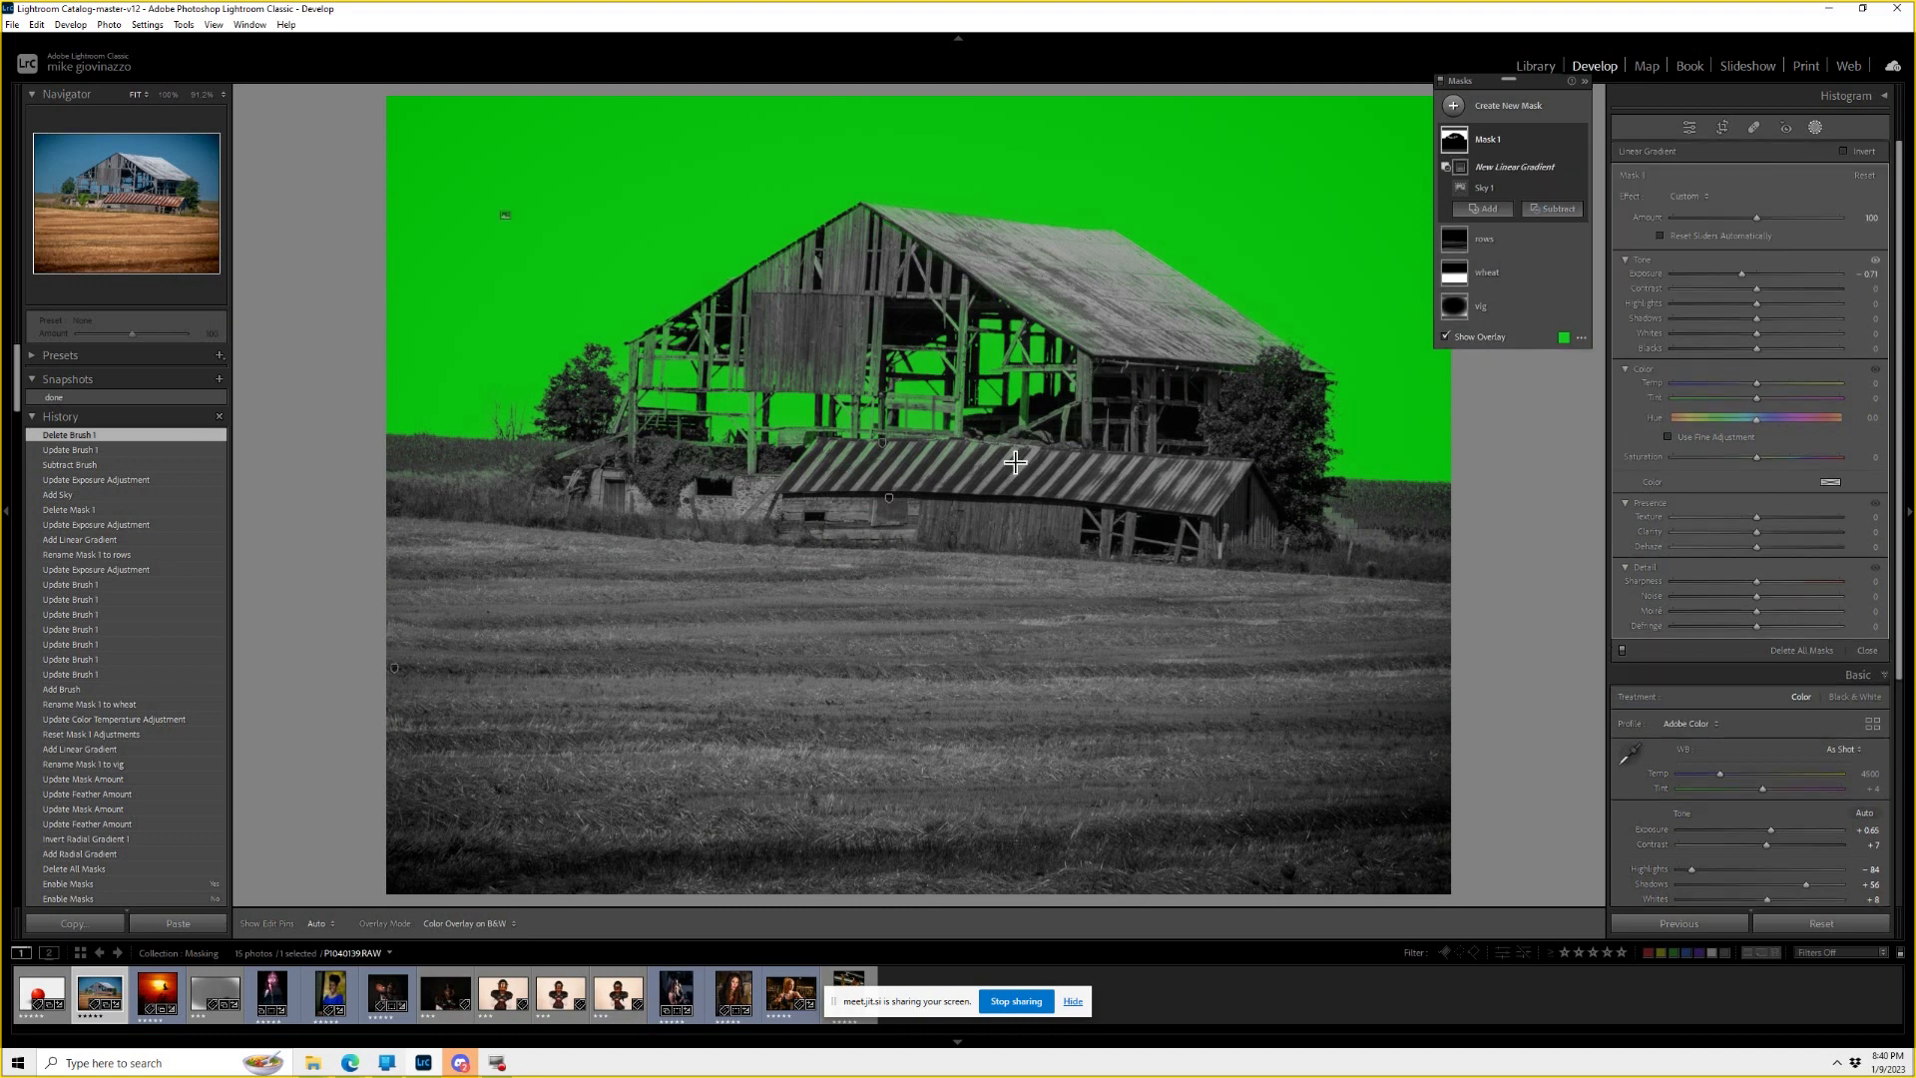
left_click_drag(949, 482, 946, 148)
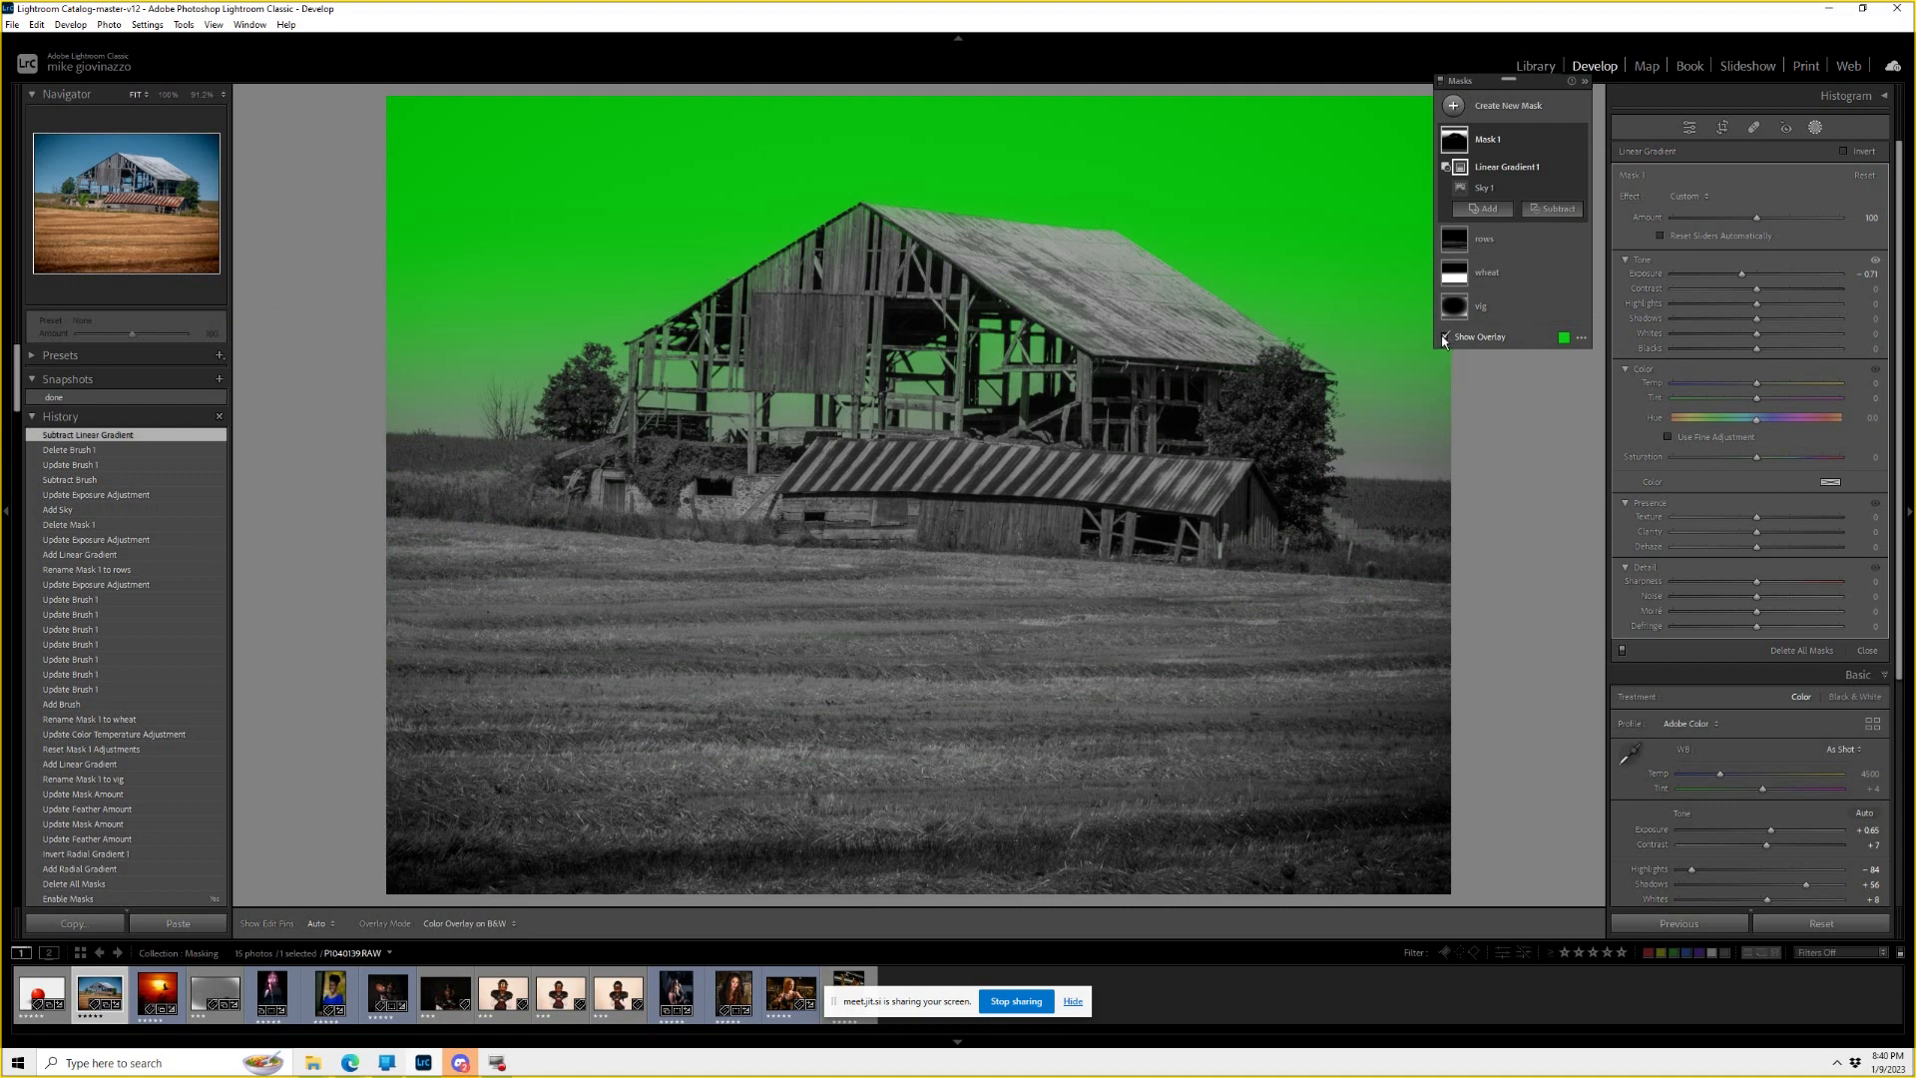
left_click_drag(953, 486, 934, 387)
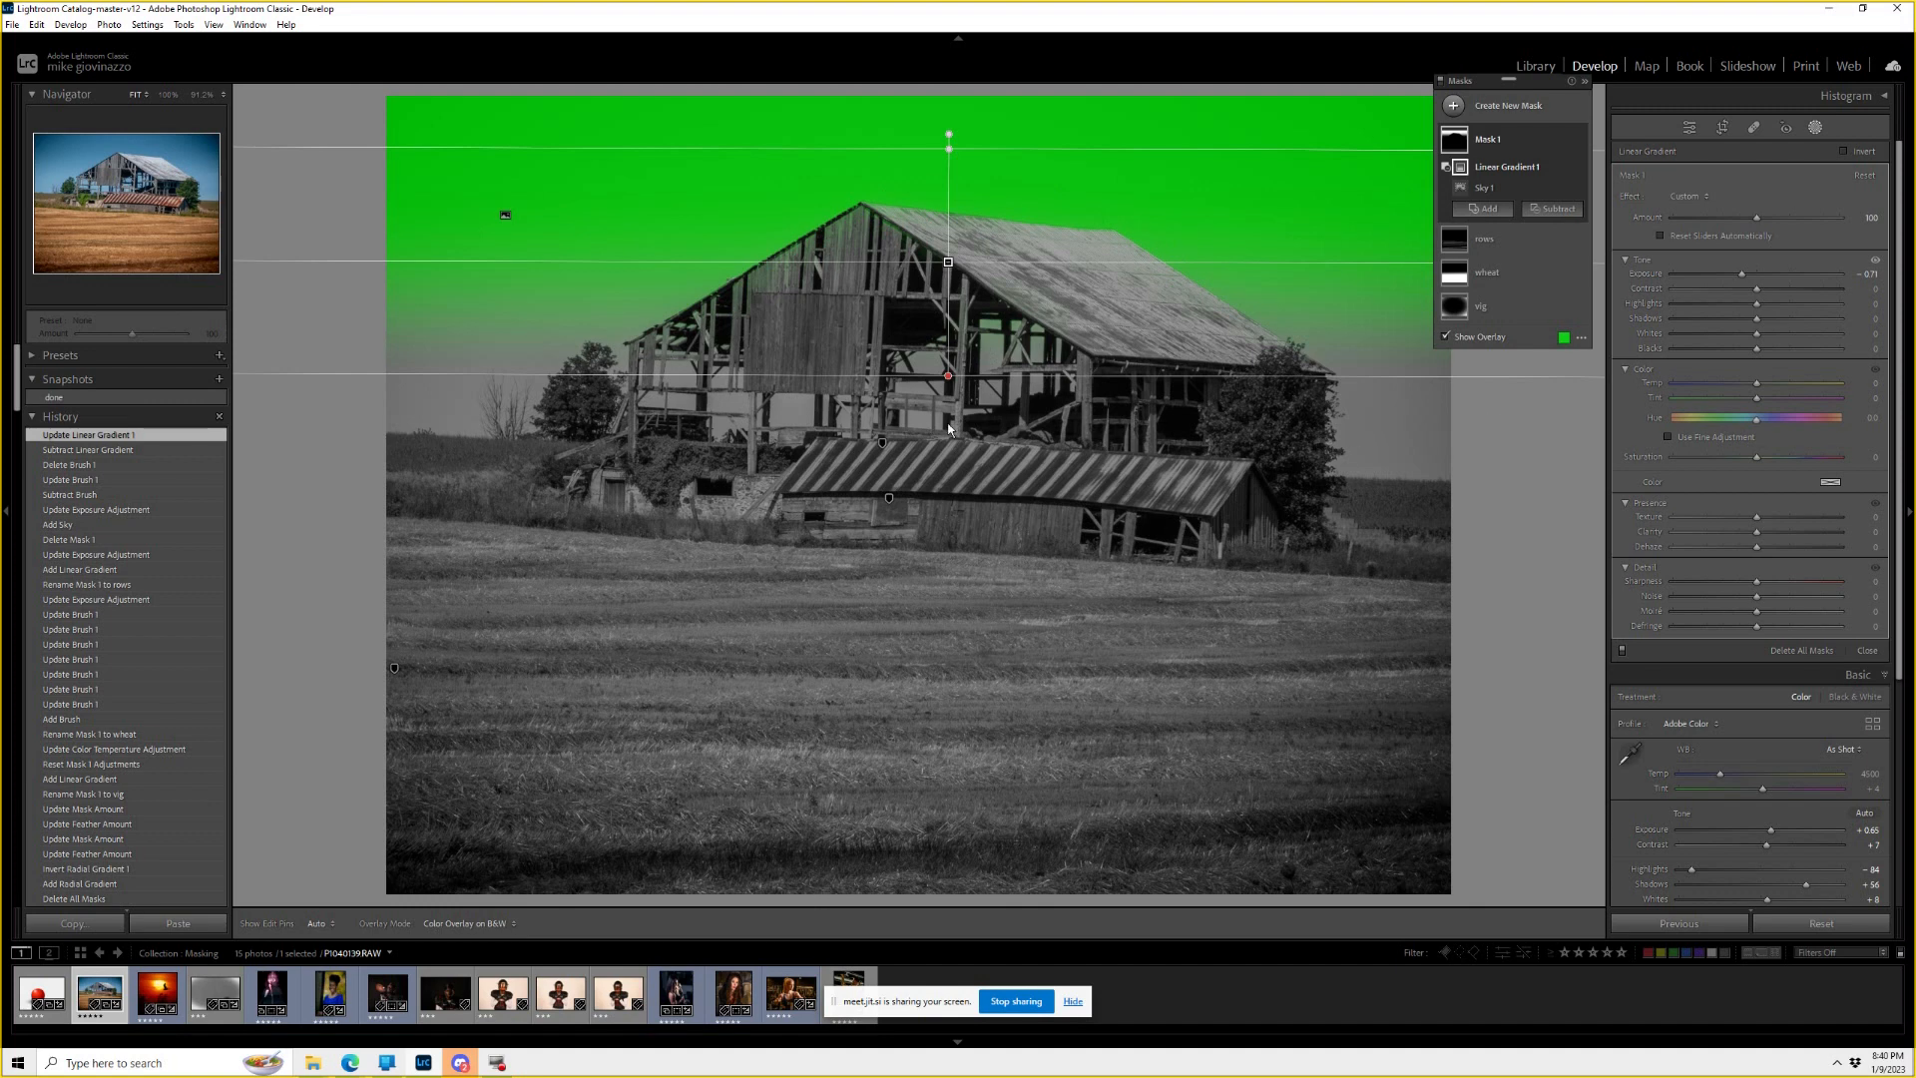
left_click(1445, 336)
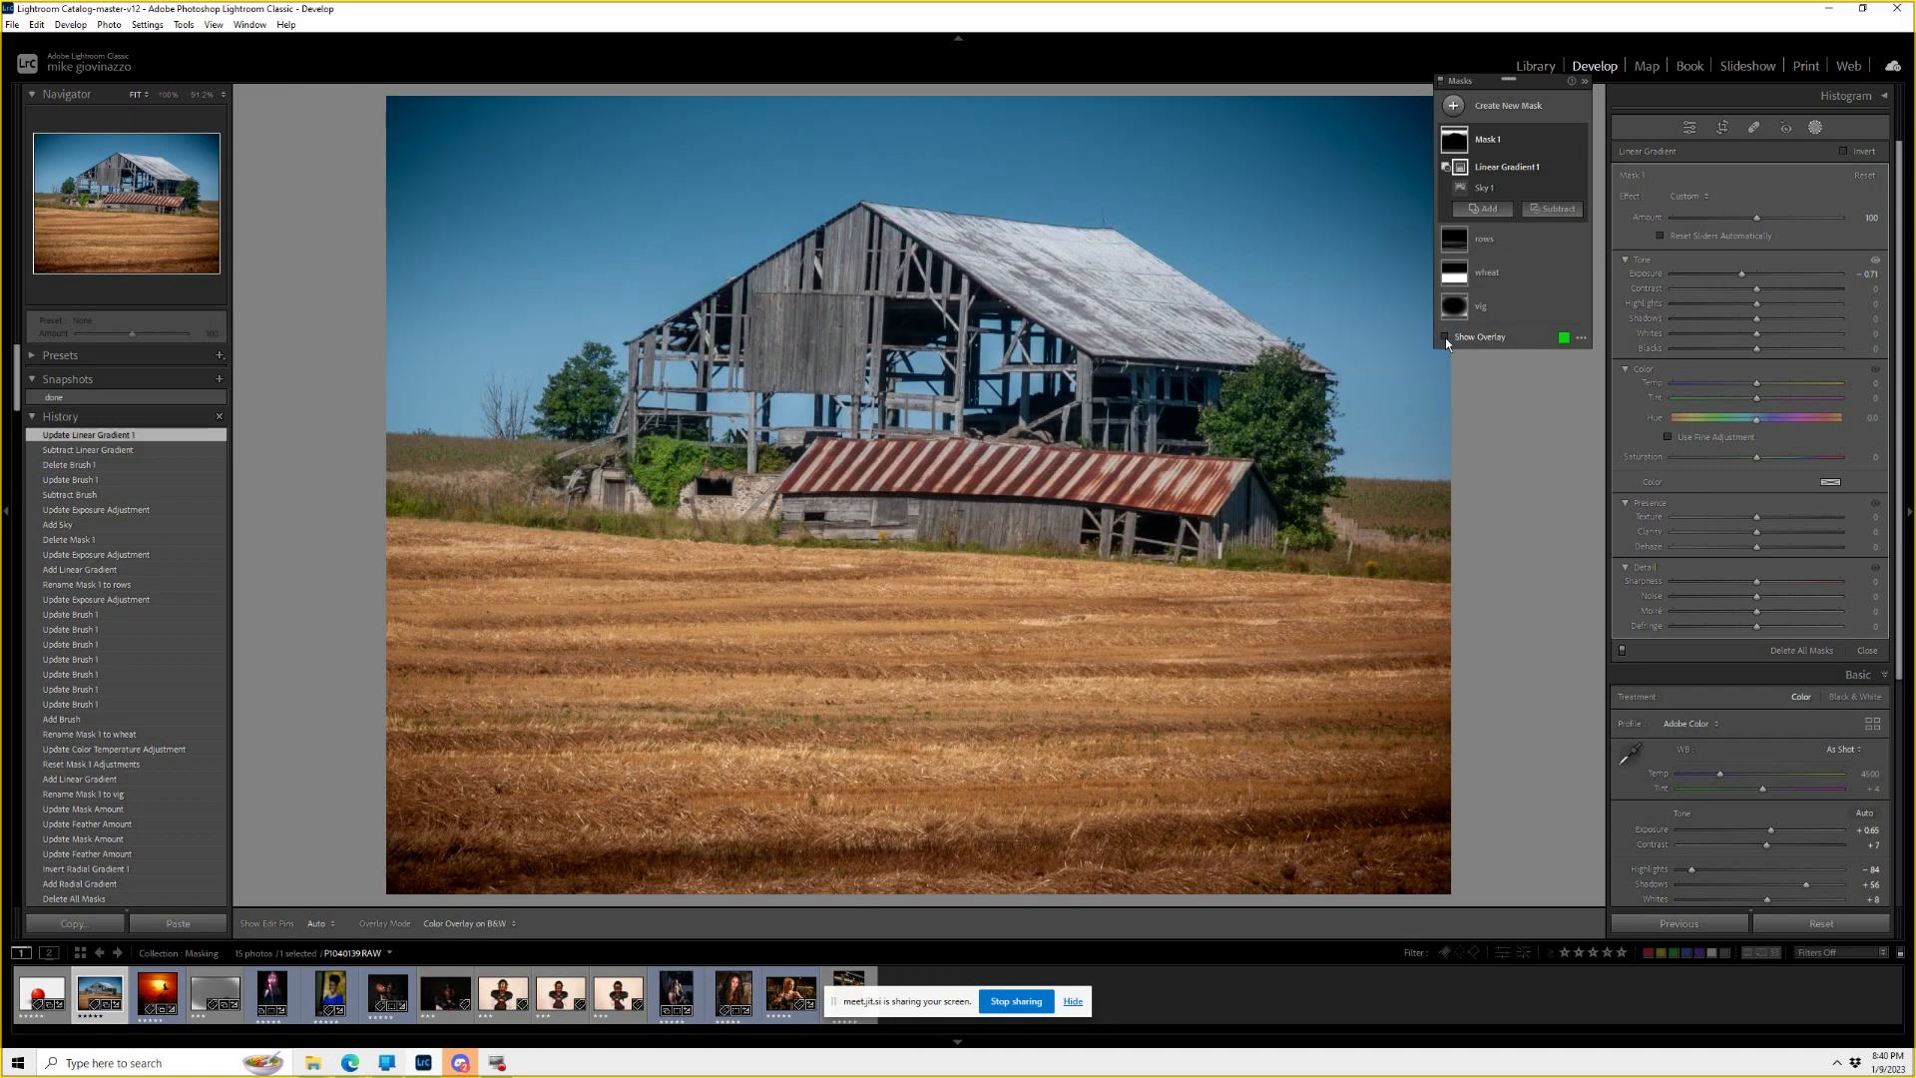
mouse_move(1754, 284)
left_mouse_down()
mouse_move(1703, 280)
mouse_move(1732, 270)
left_mouse_up()
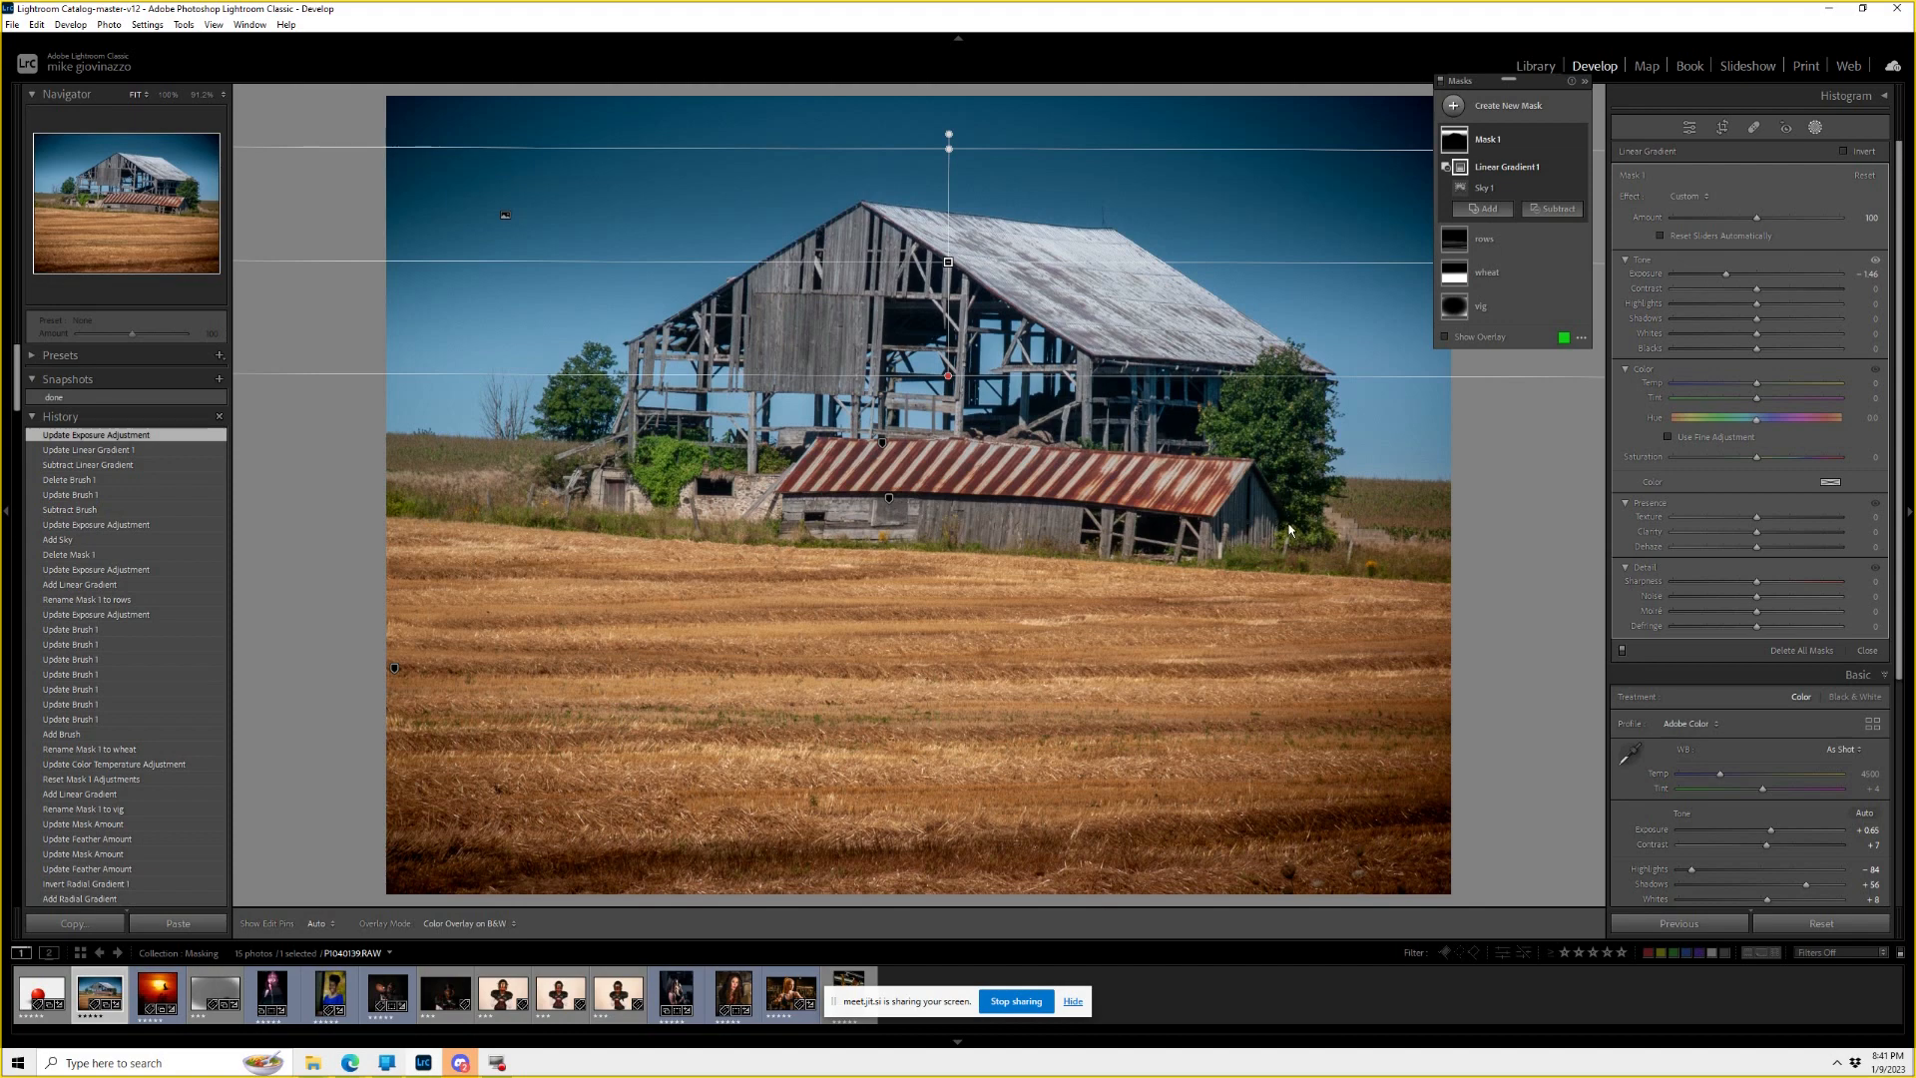
Try darkening the main barn roof with an Auto Mask brush at Exposure about -1.9, and delete that mask.
left_click(1496, 105)
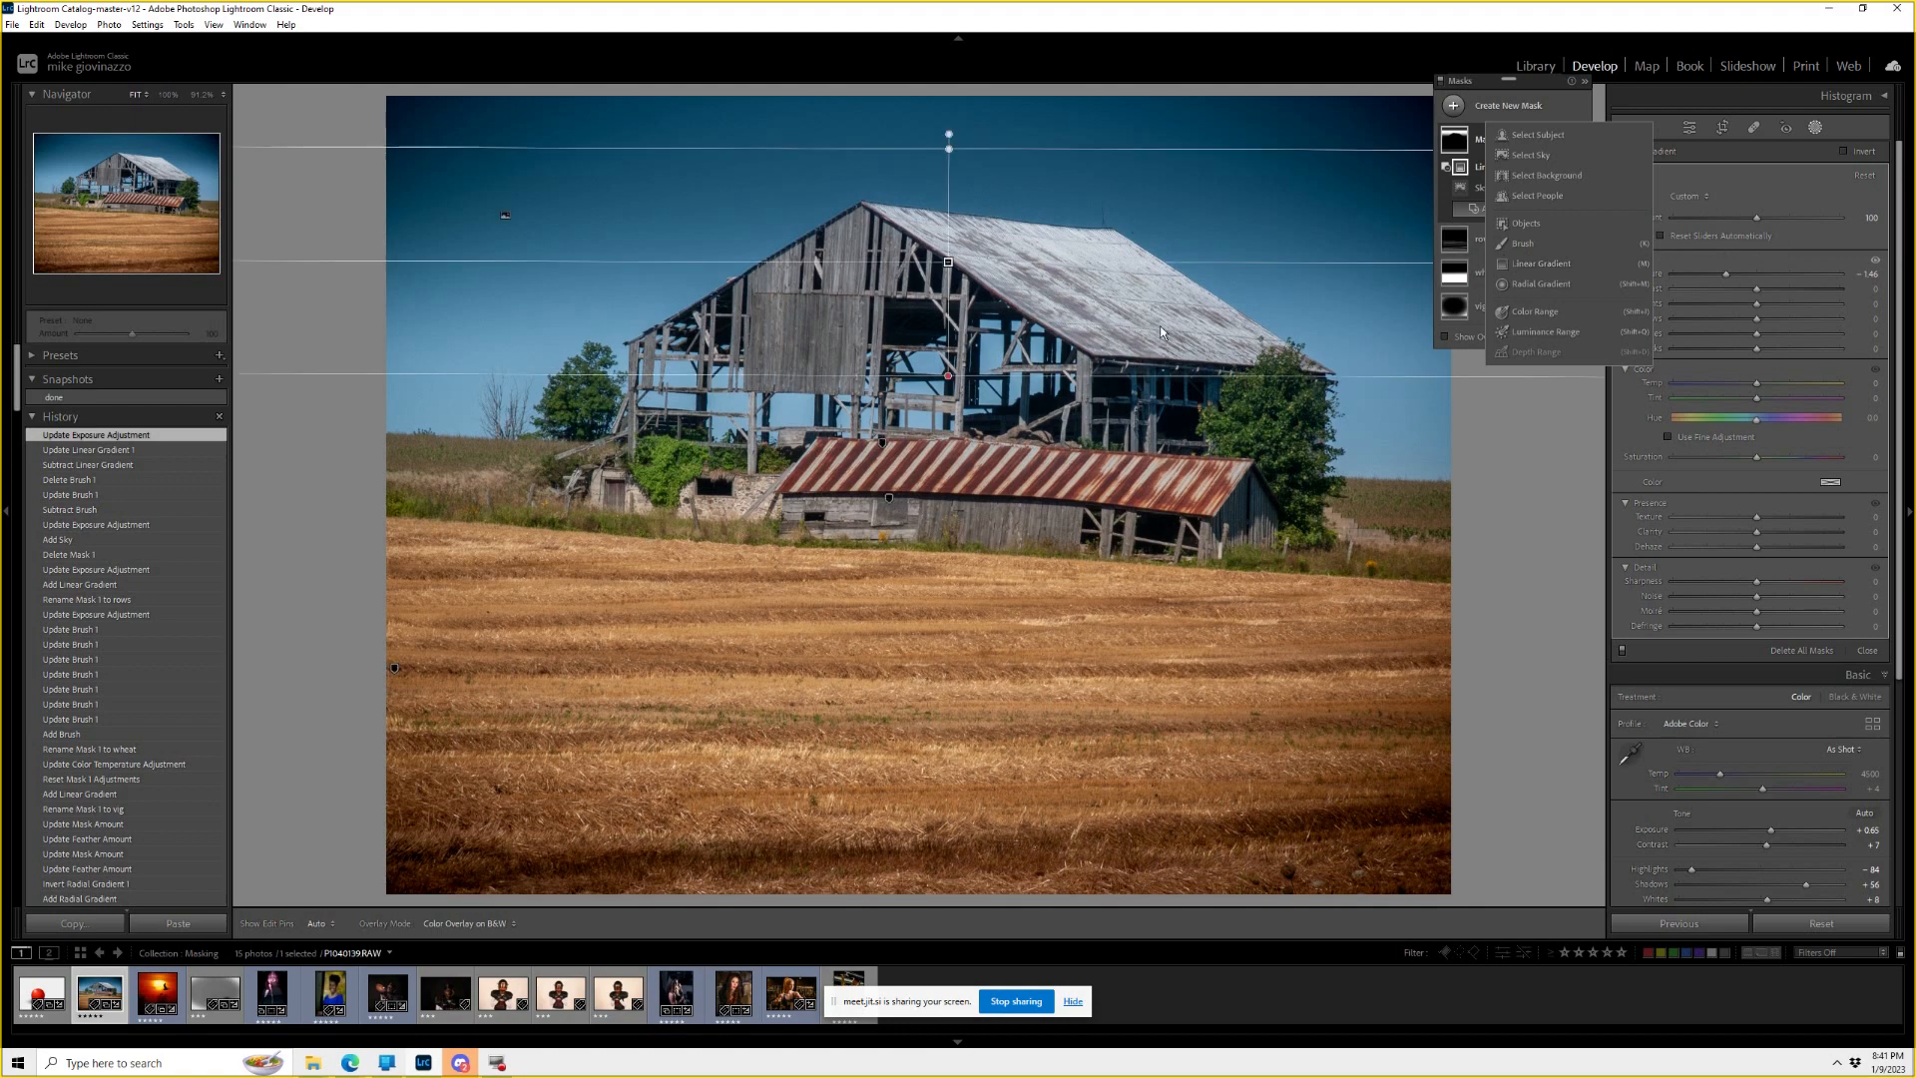
left_click(1523, 245)
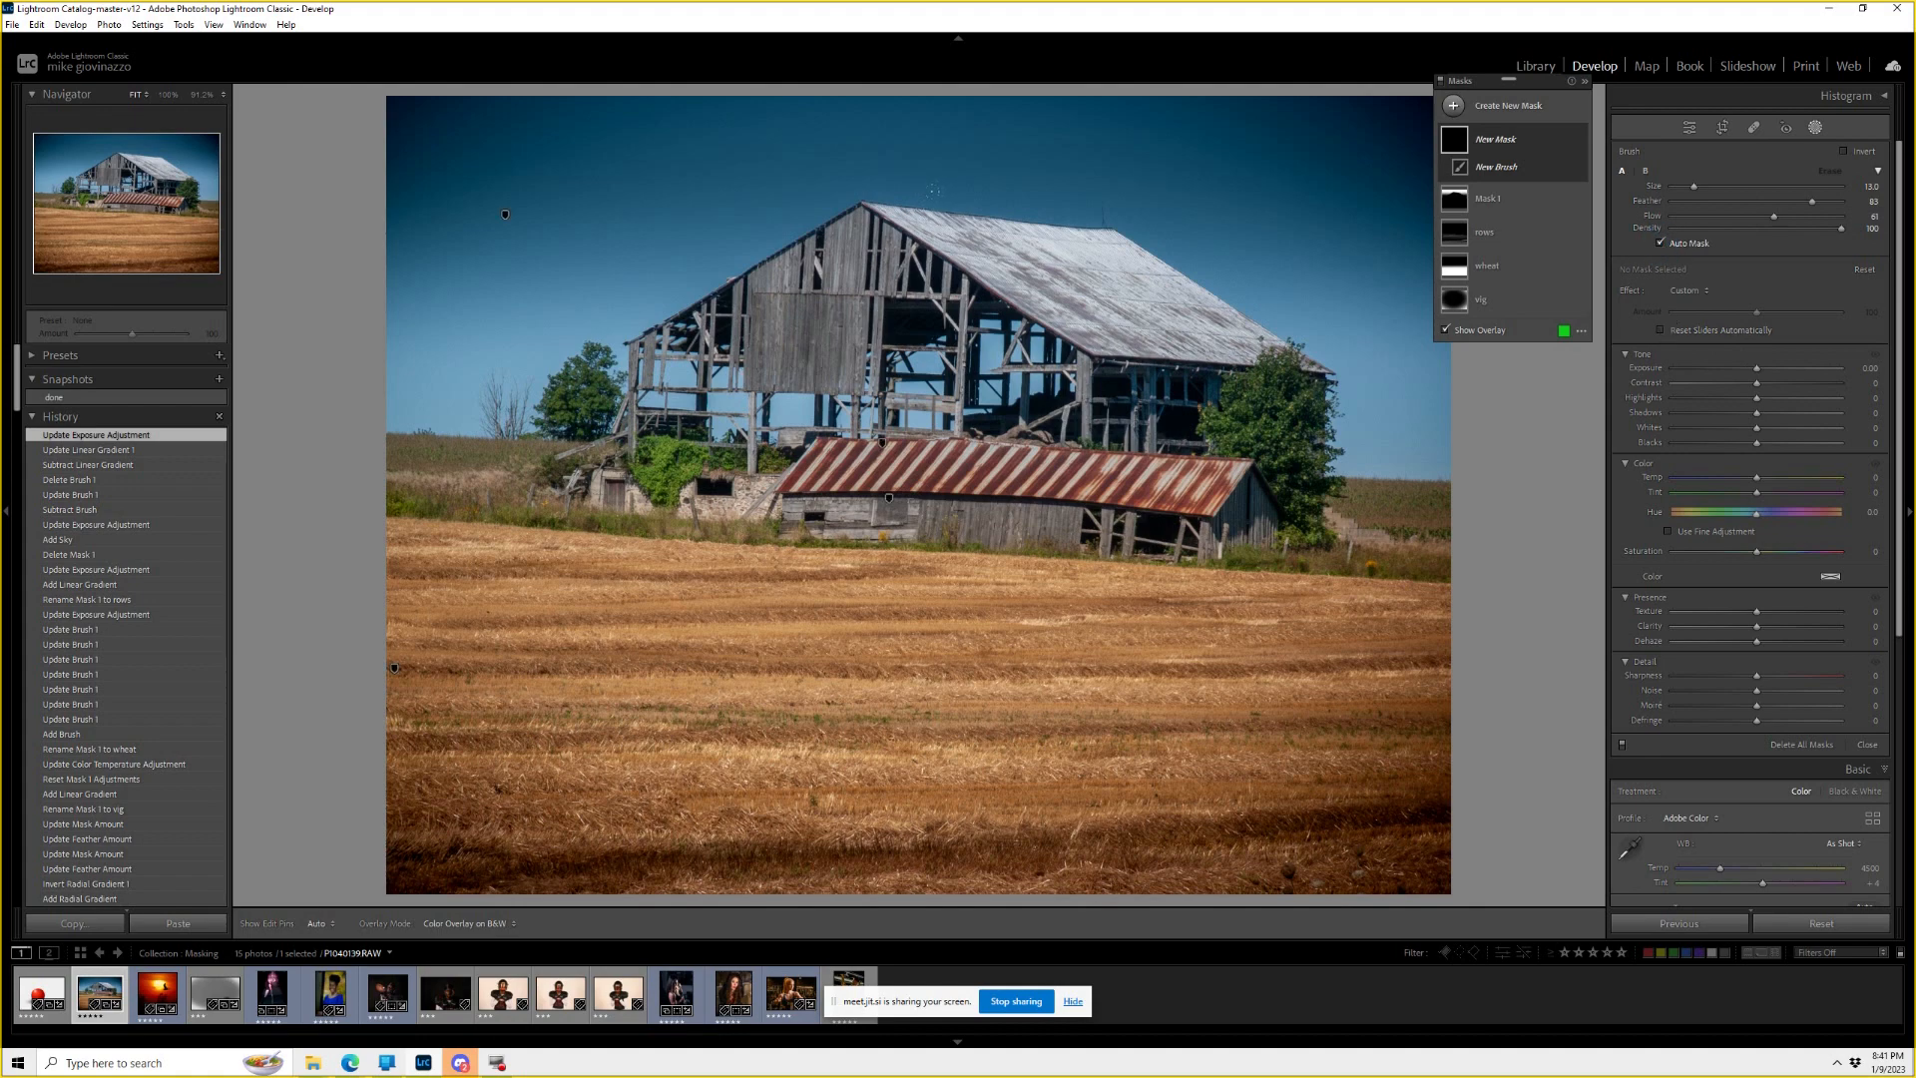
mouse_move(947, 205)
left_mouse_down()
mouse_move(938, 235)
mouse_move(894, 225)
mouse_move(943, 194)
mouse_move(998, 225)
mouse_move(1002, 200)
left_mouse_up()
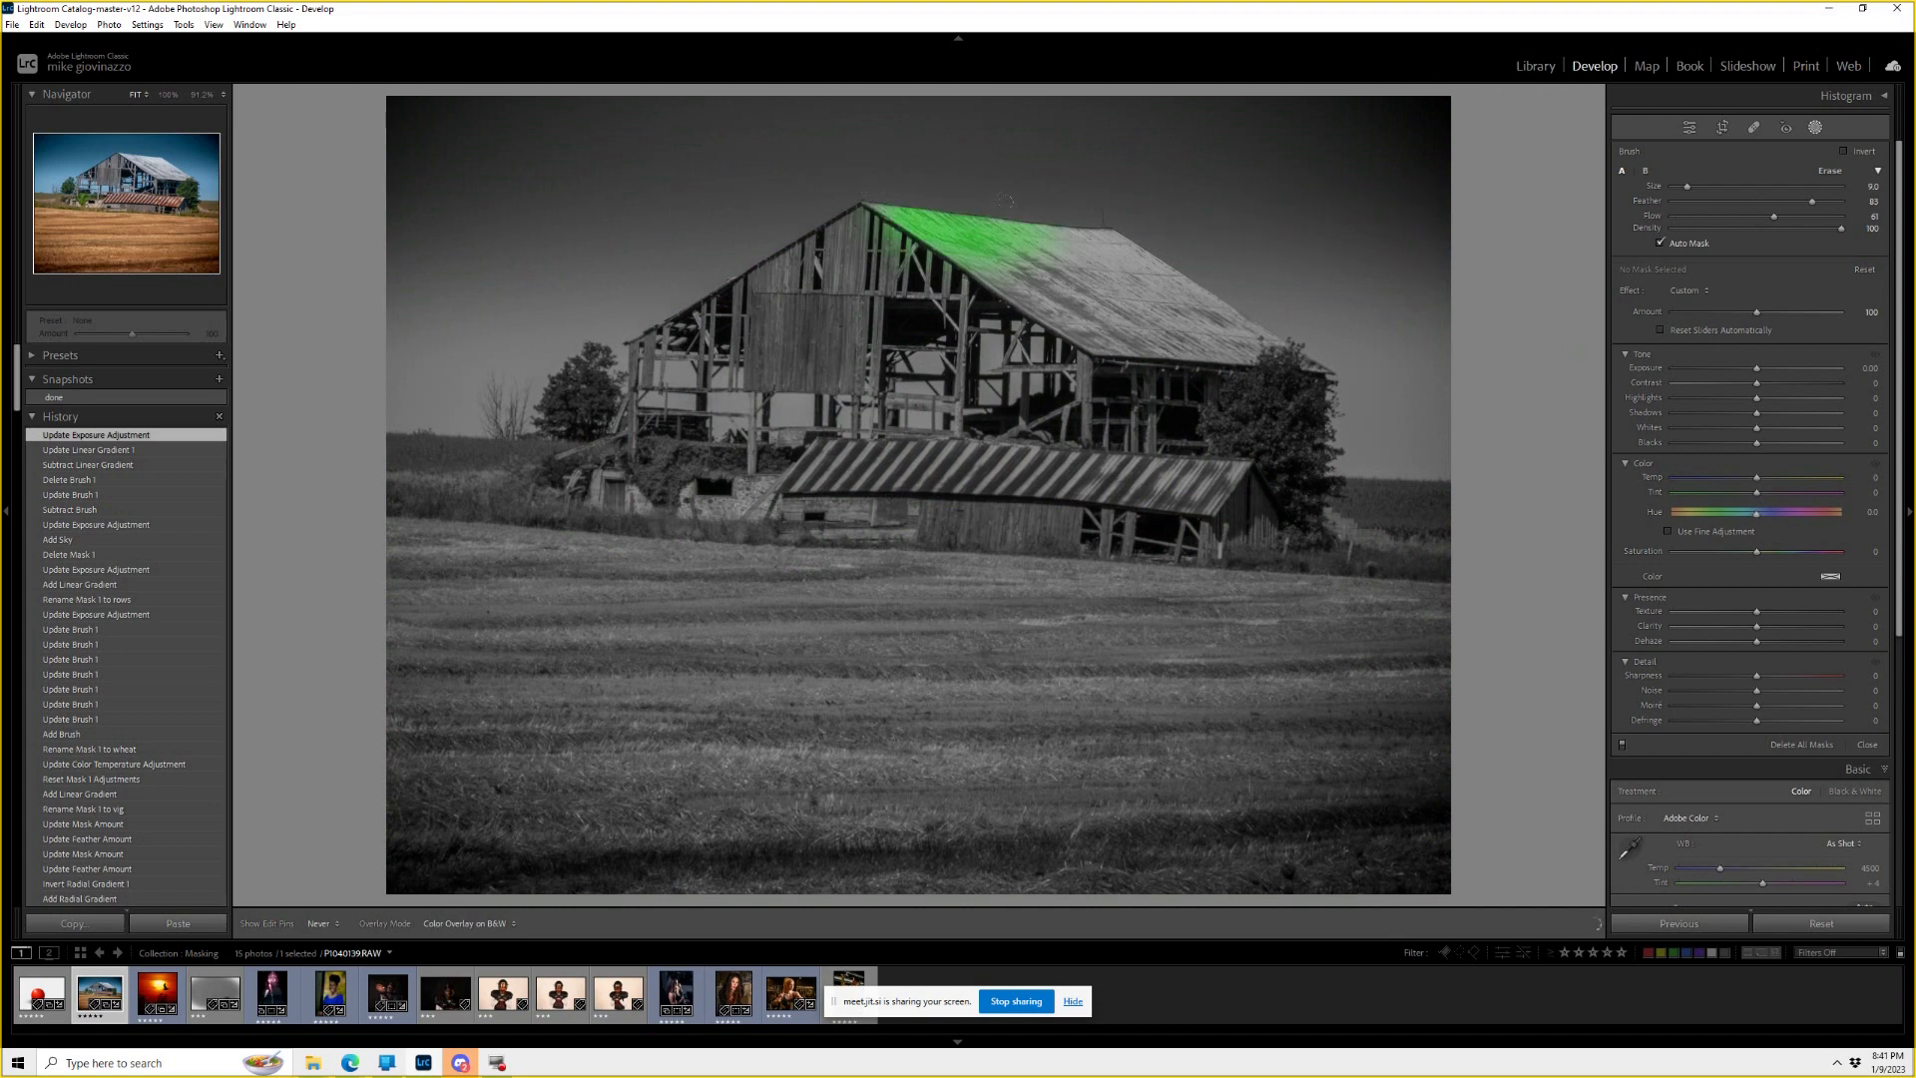
mouse_move(1118, 249)
left_mouse_down()
mouse_move(1253, 344)
mouse_move(1098, 330)
mouse_move(1008, 274)
mouse_move(1124, 296)
left_mouse_up()
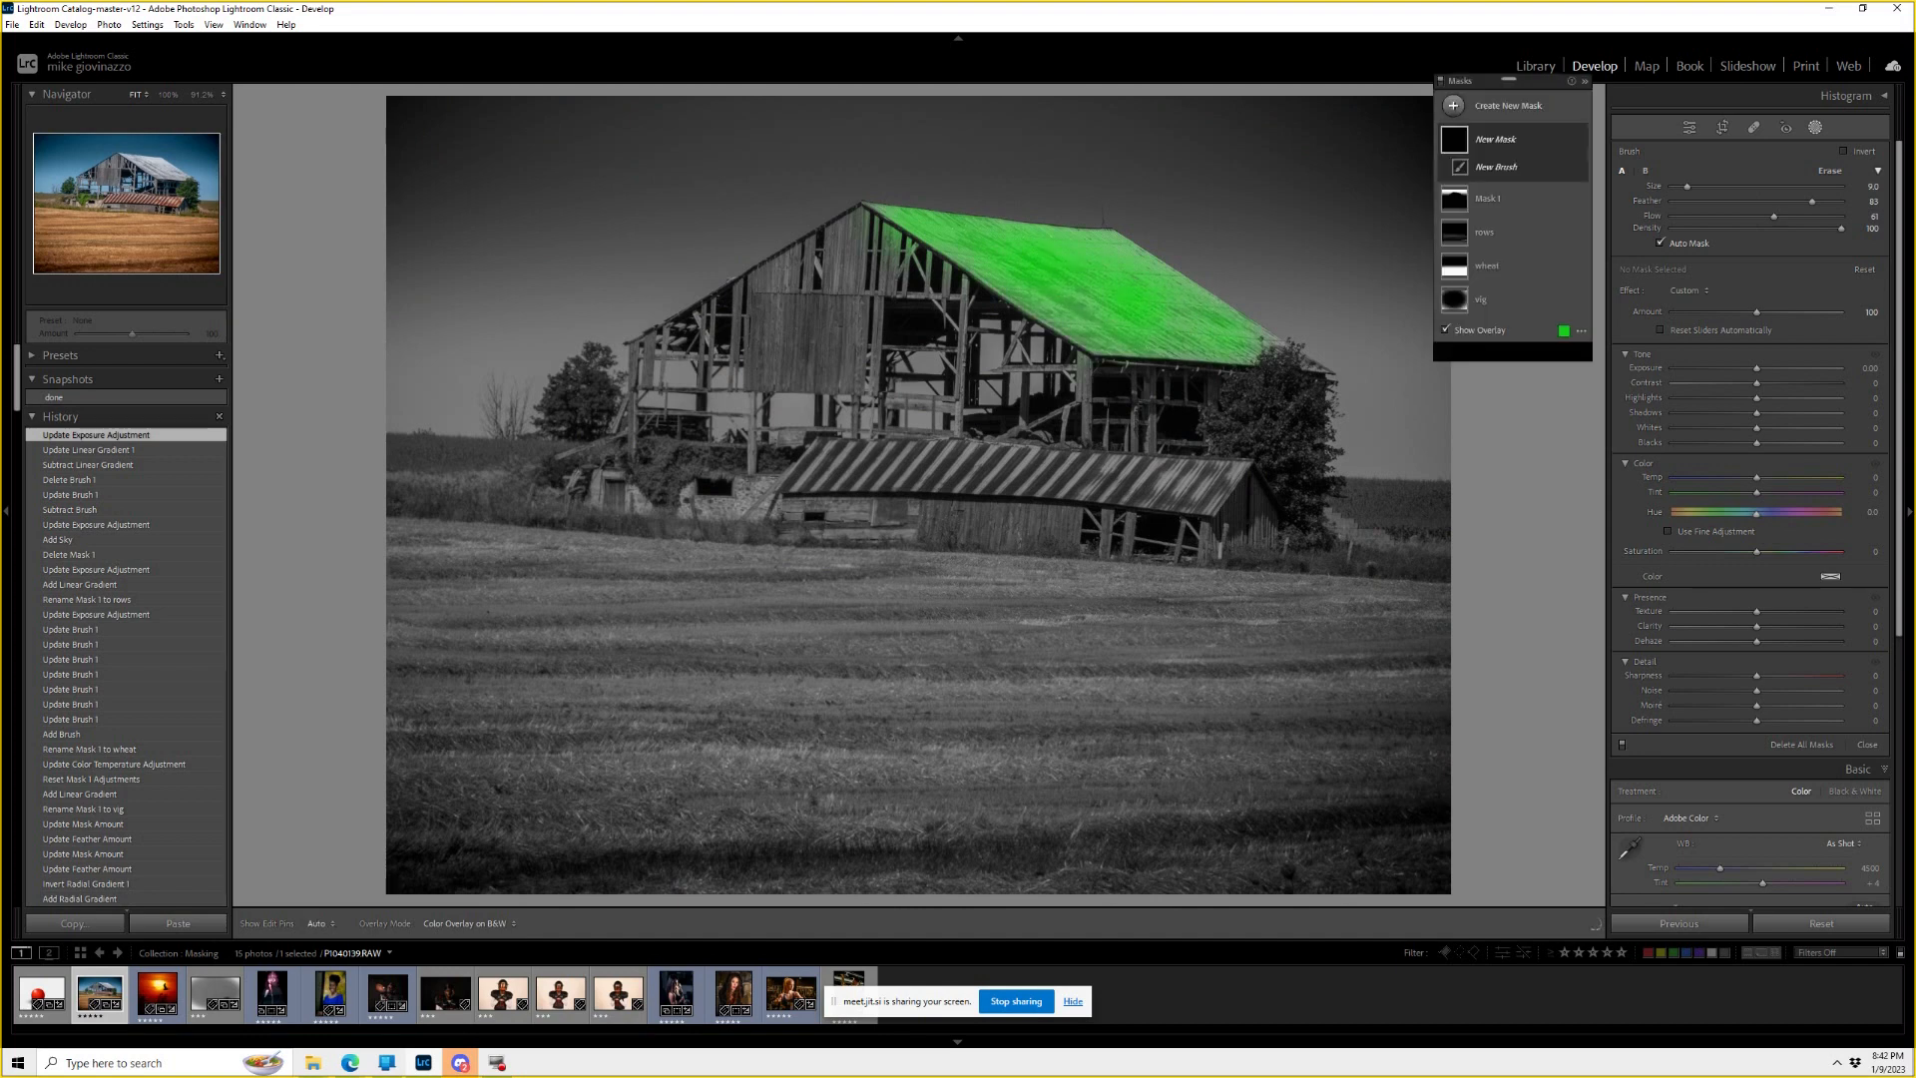
left_click_drag(1758, 370, 1707, 375)
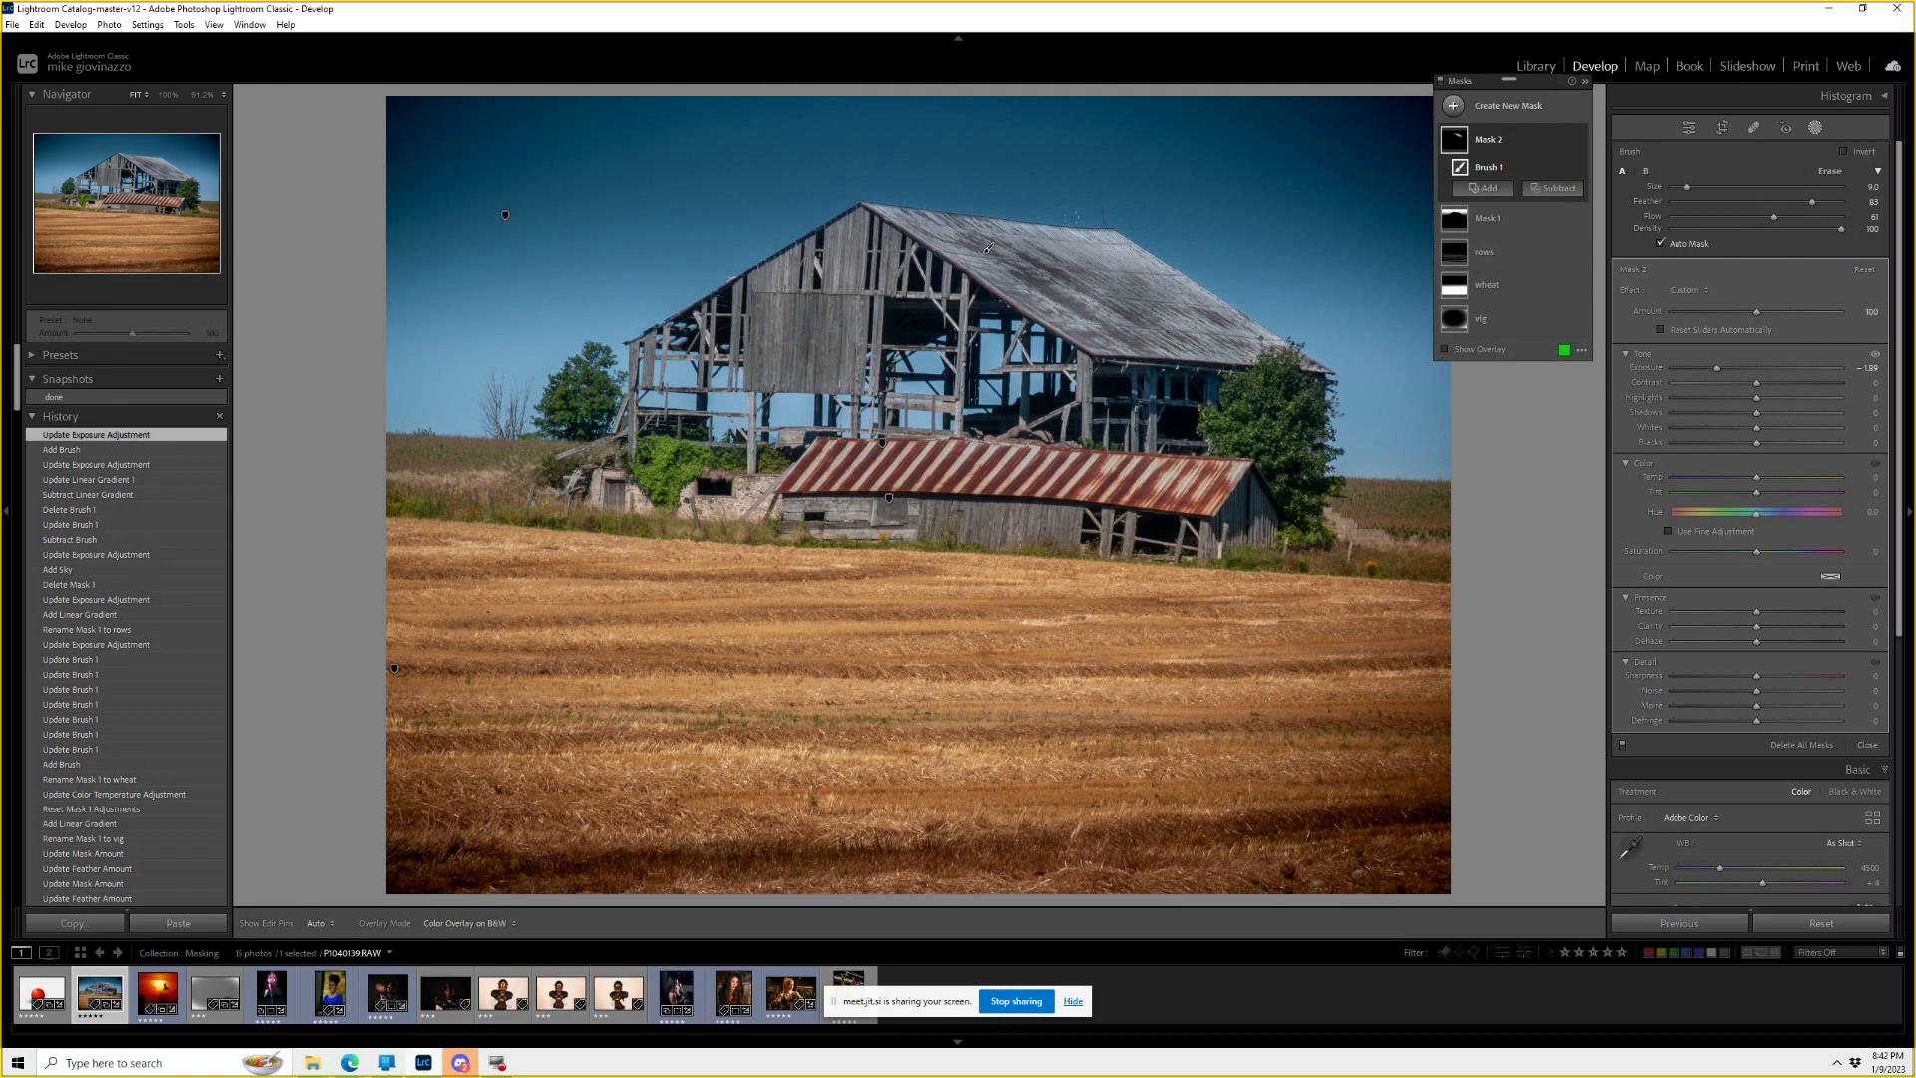
key("h")
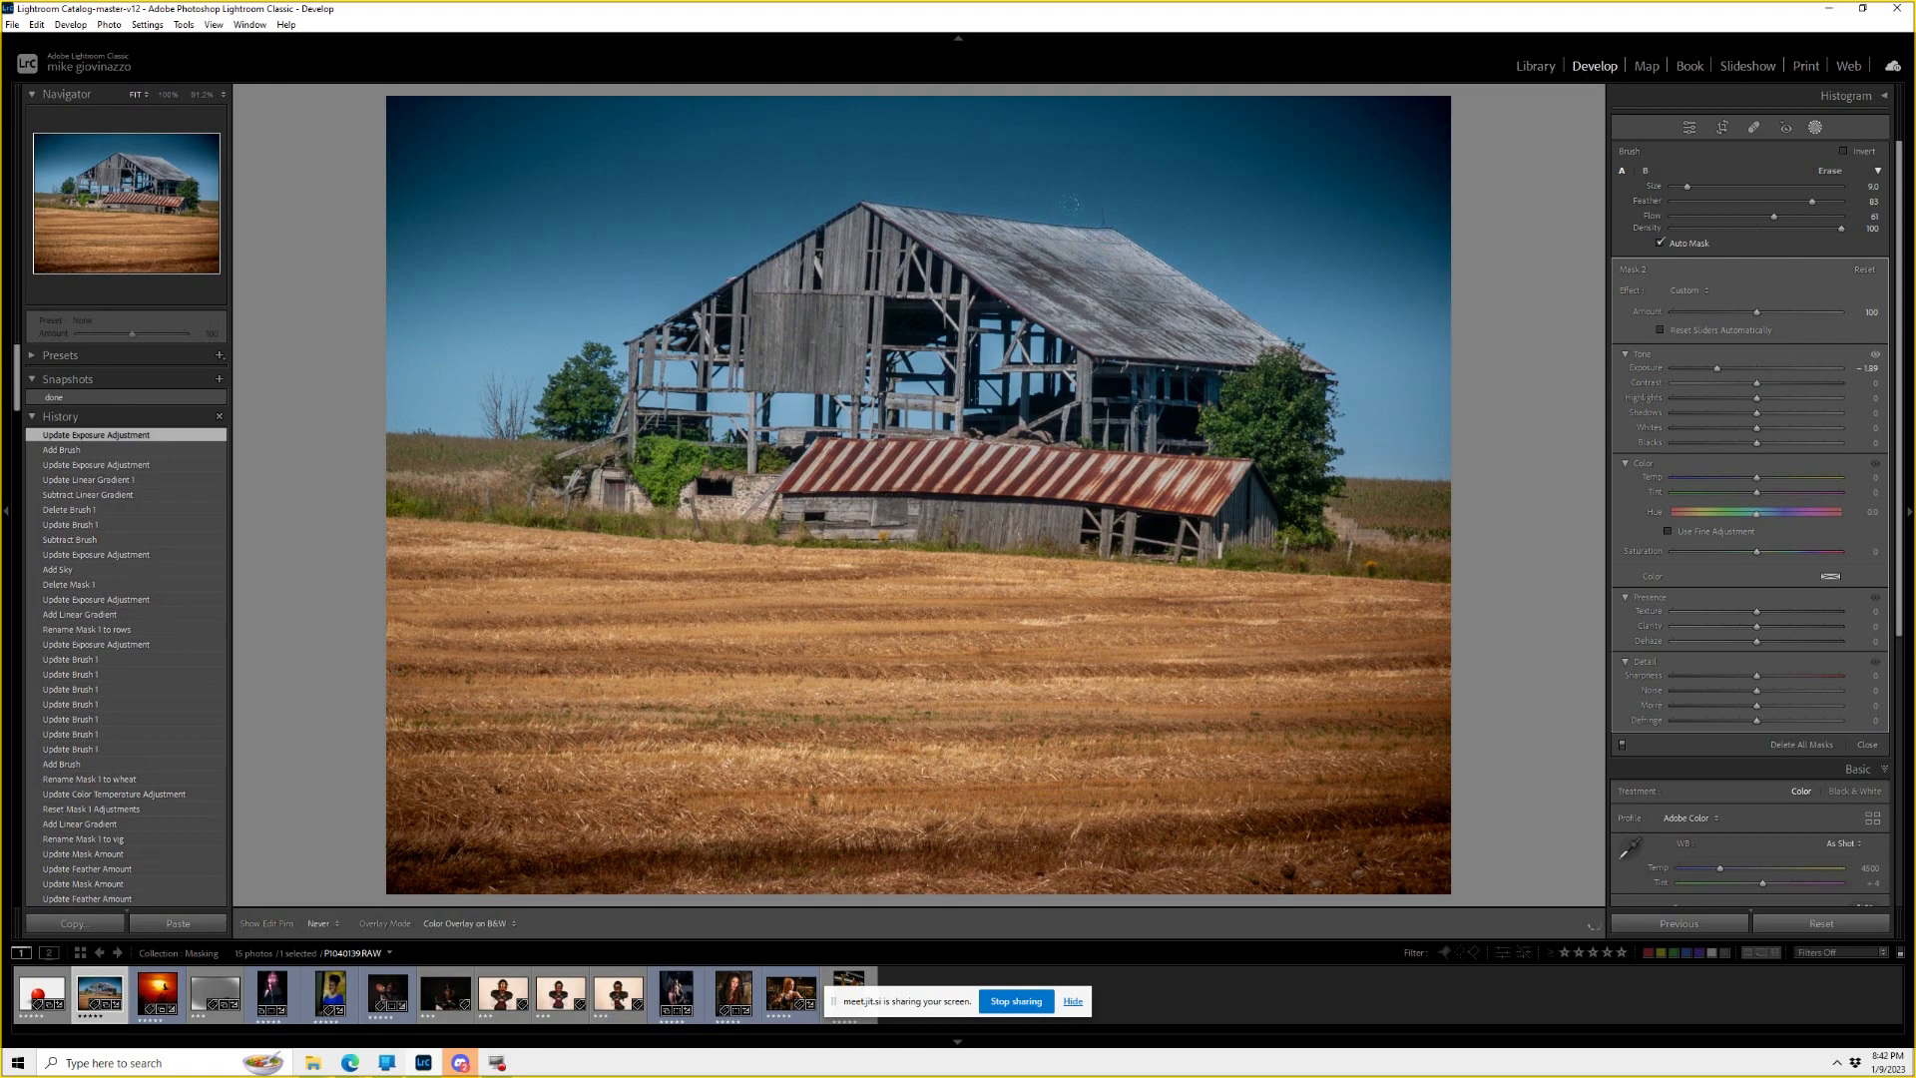
left_click_drag(1140, 334, 1145, 338)
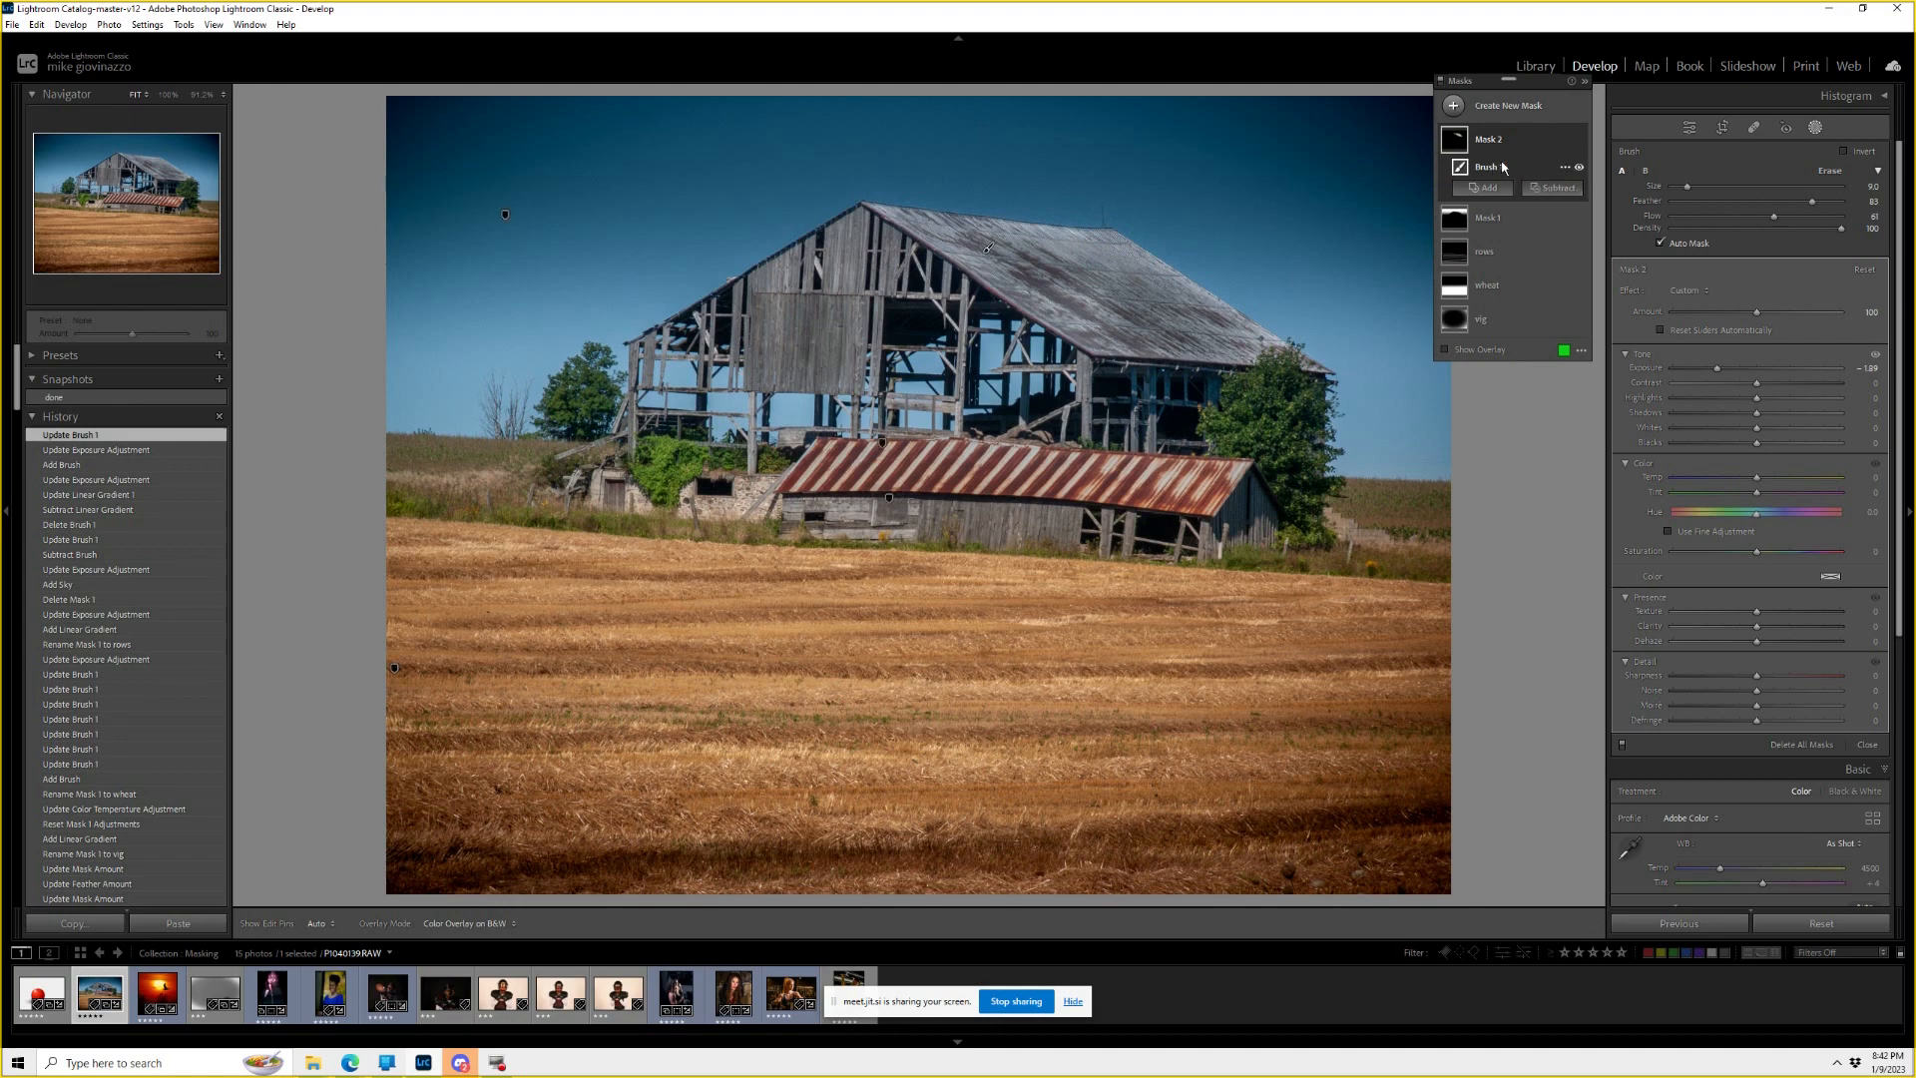
left_click(1566, 141)
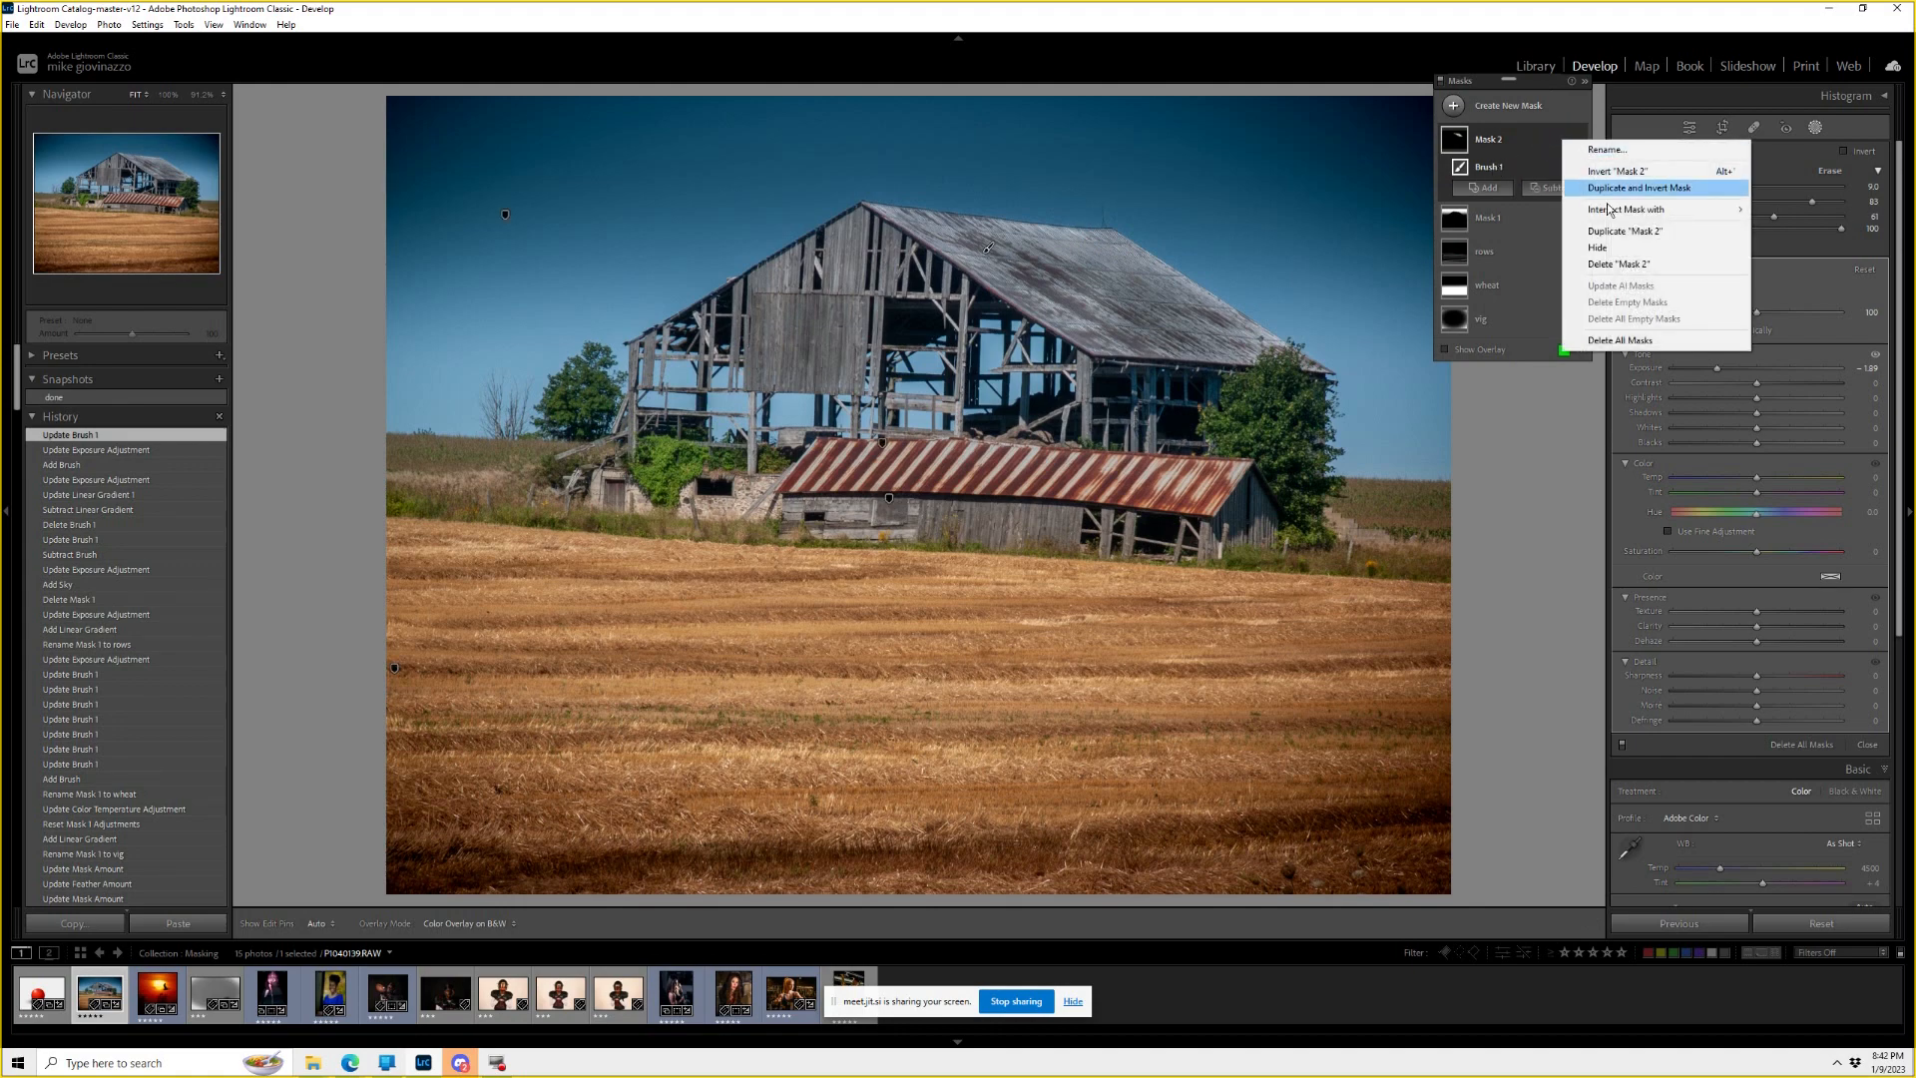
left_click(1614, 265)
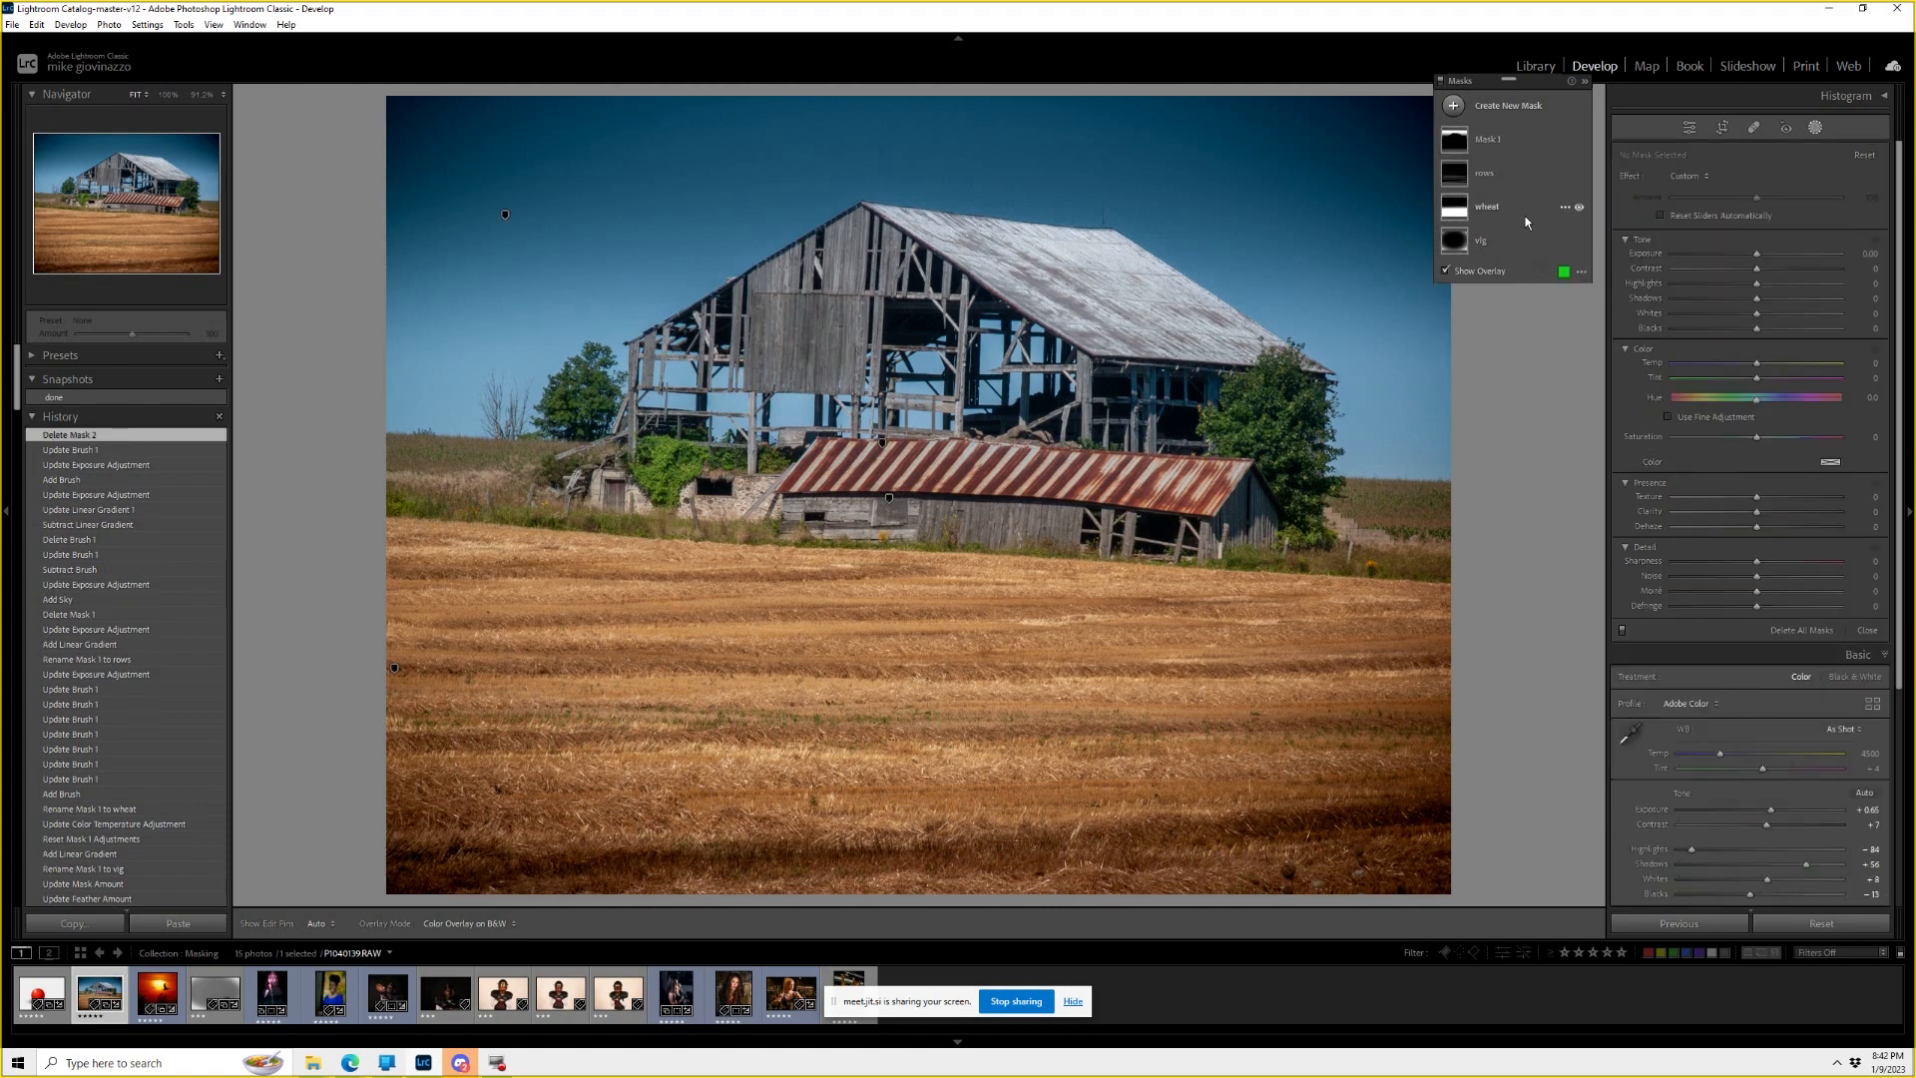
Try masking the main barn roof with an Objects brush stroke, and delete that mask.
left_click(1501, 104)
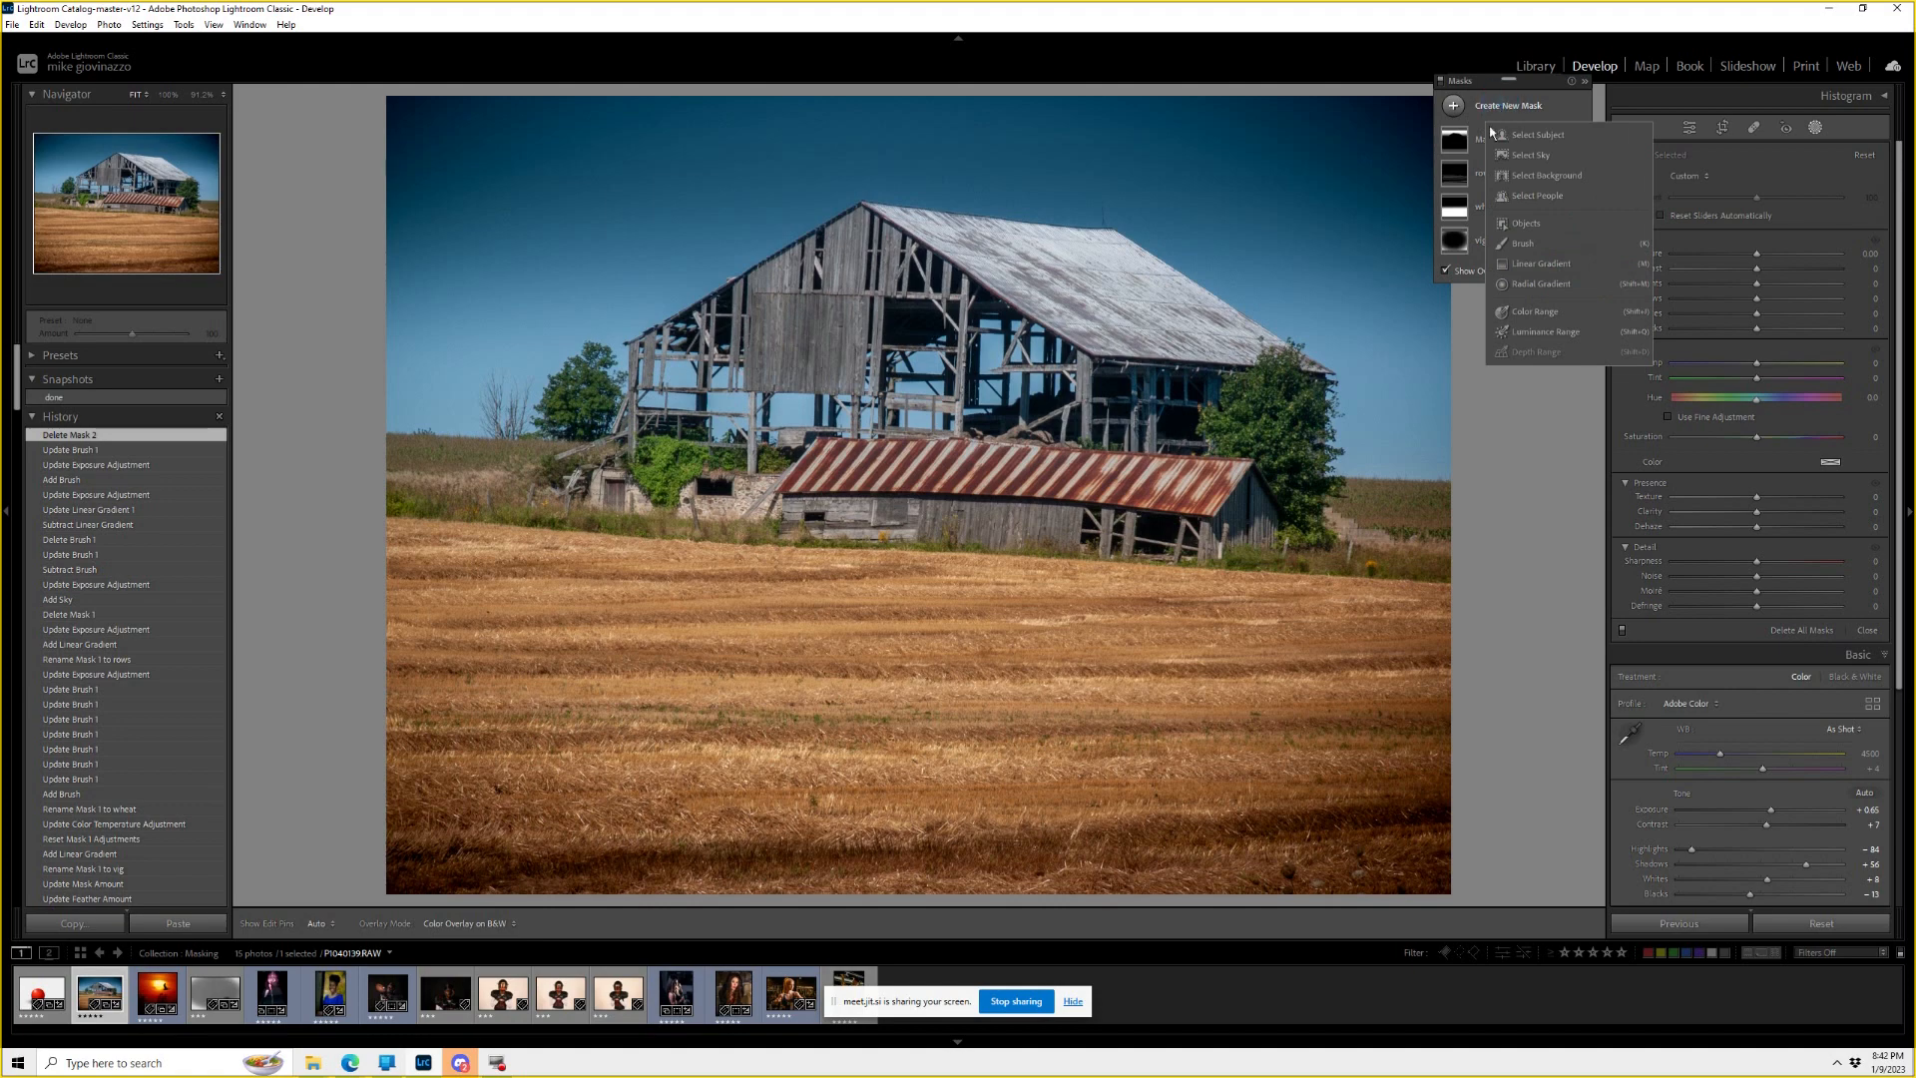
left_click(1521, 225)
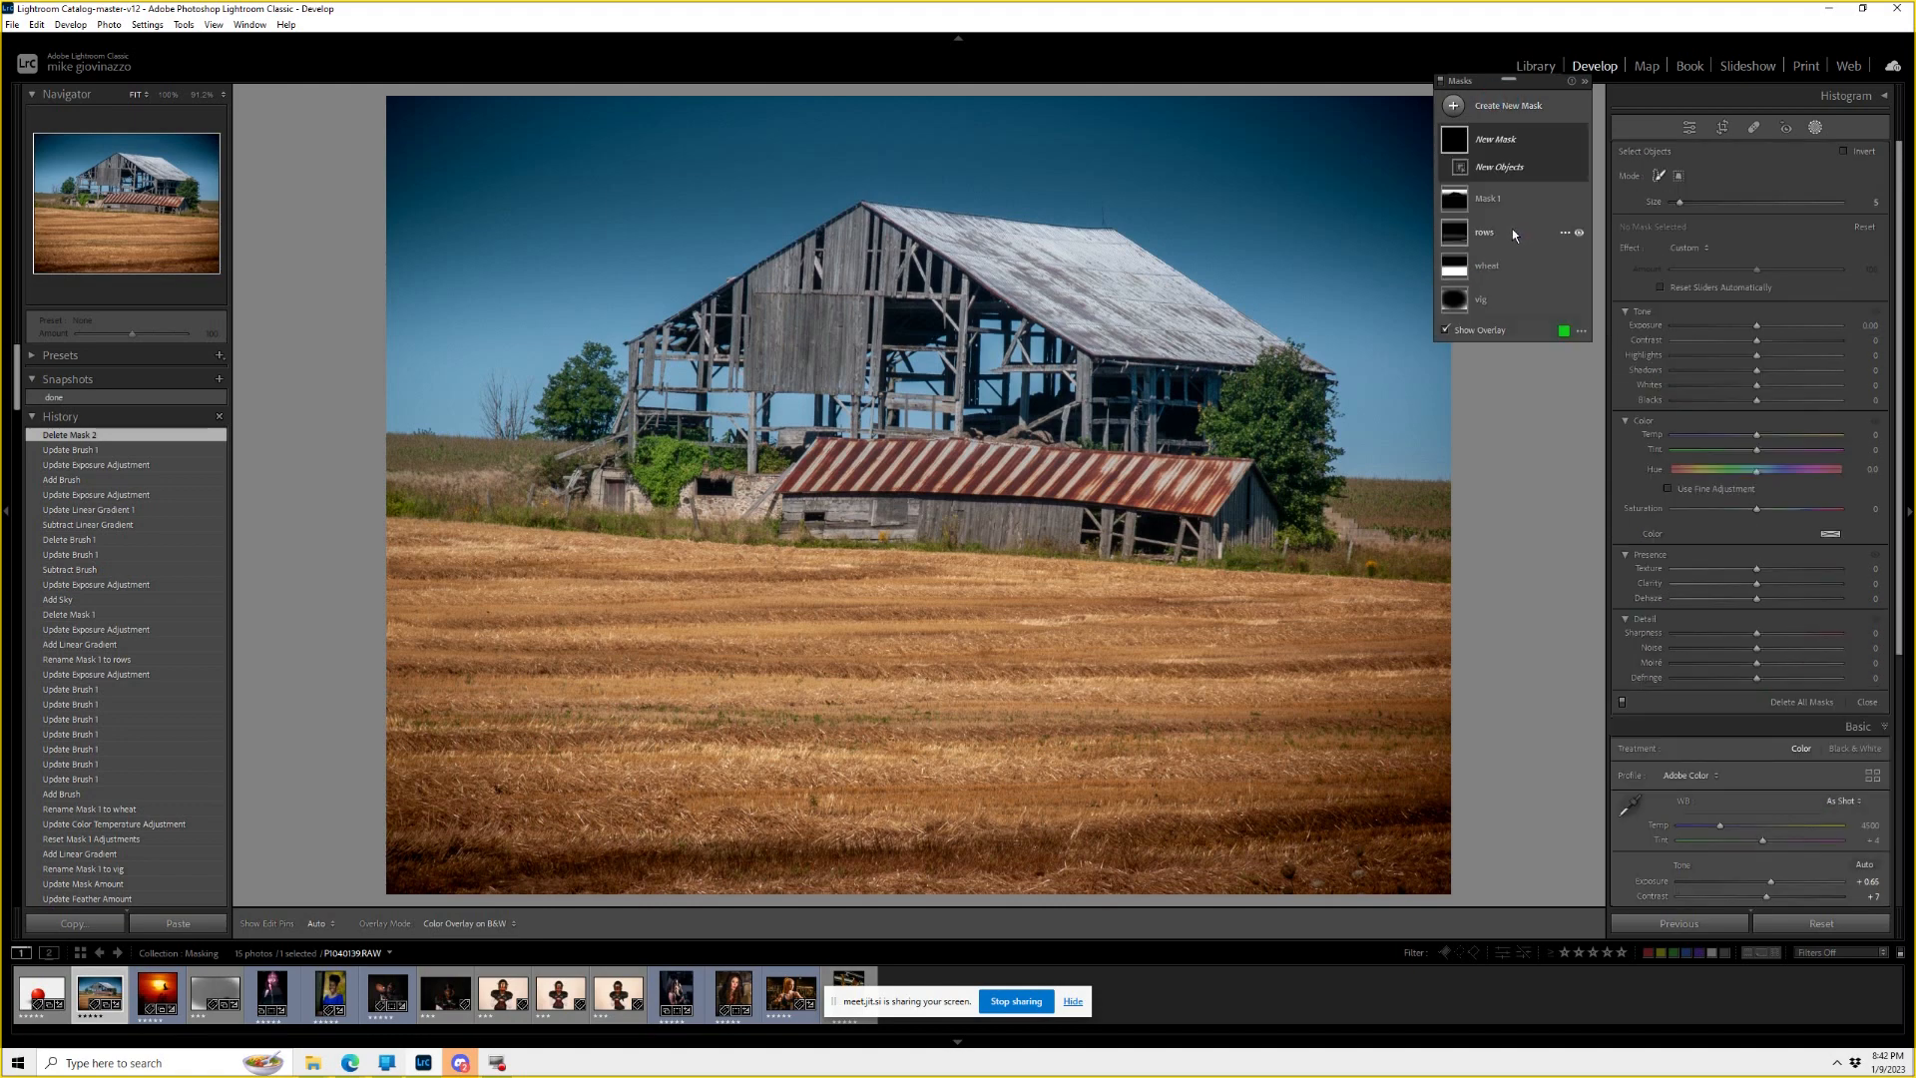
mouse_move(904, 221)
left_mouse_down()
mouse_move(1111, 240)
mouse_move(1239, 337)
left_mouse_up()
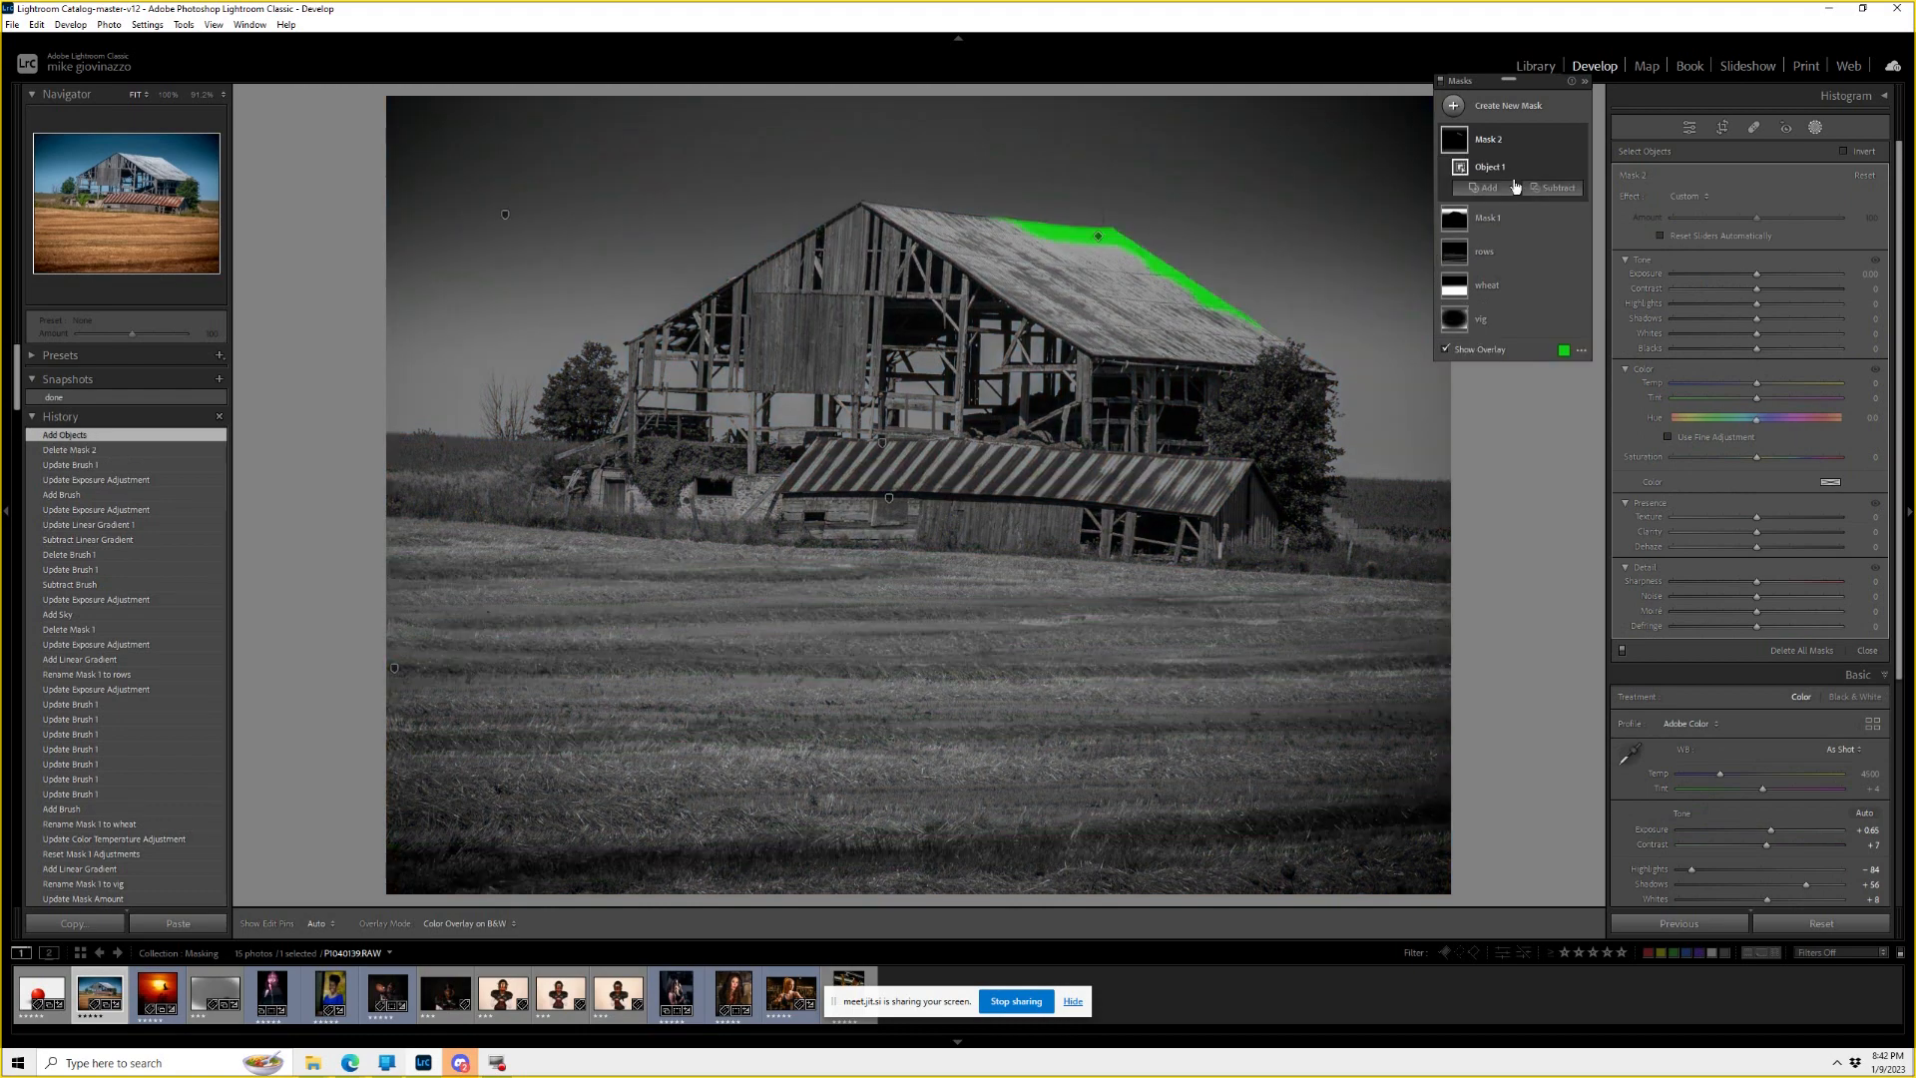
left_click(1565, 140)
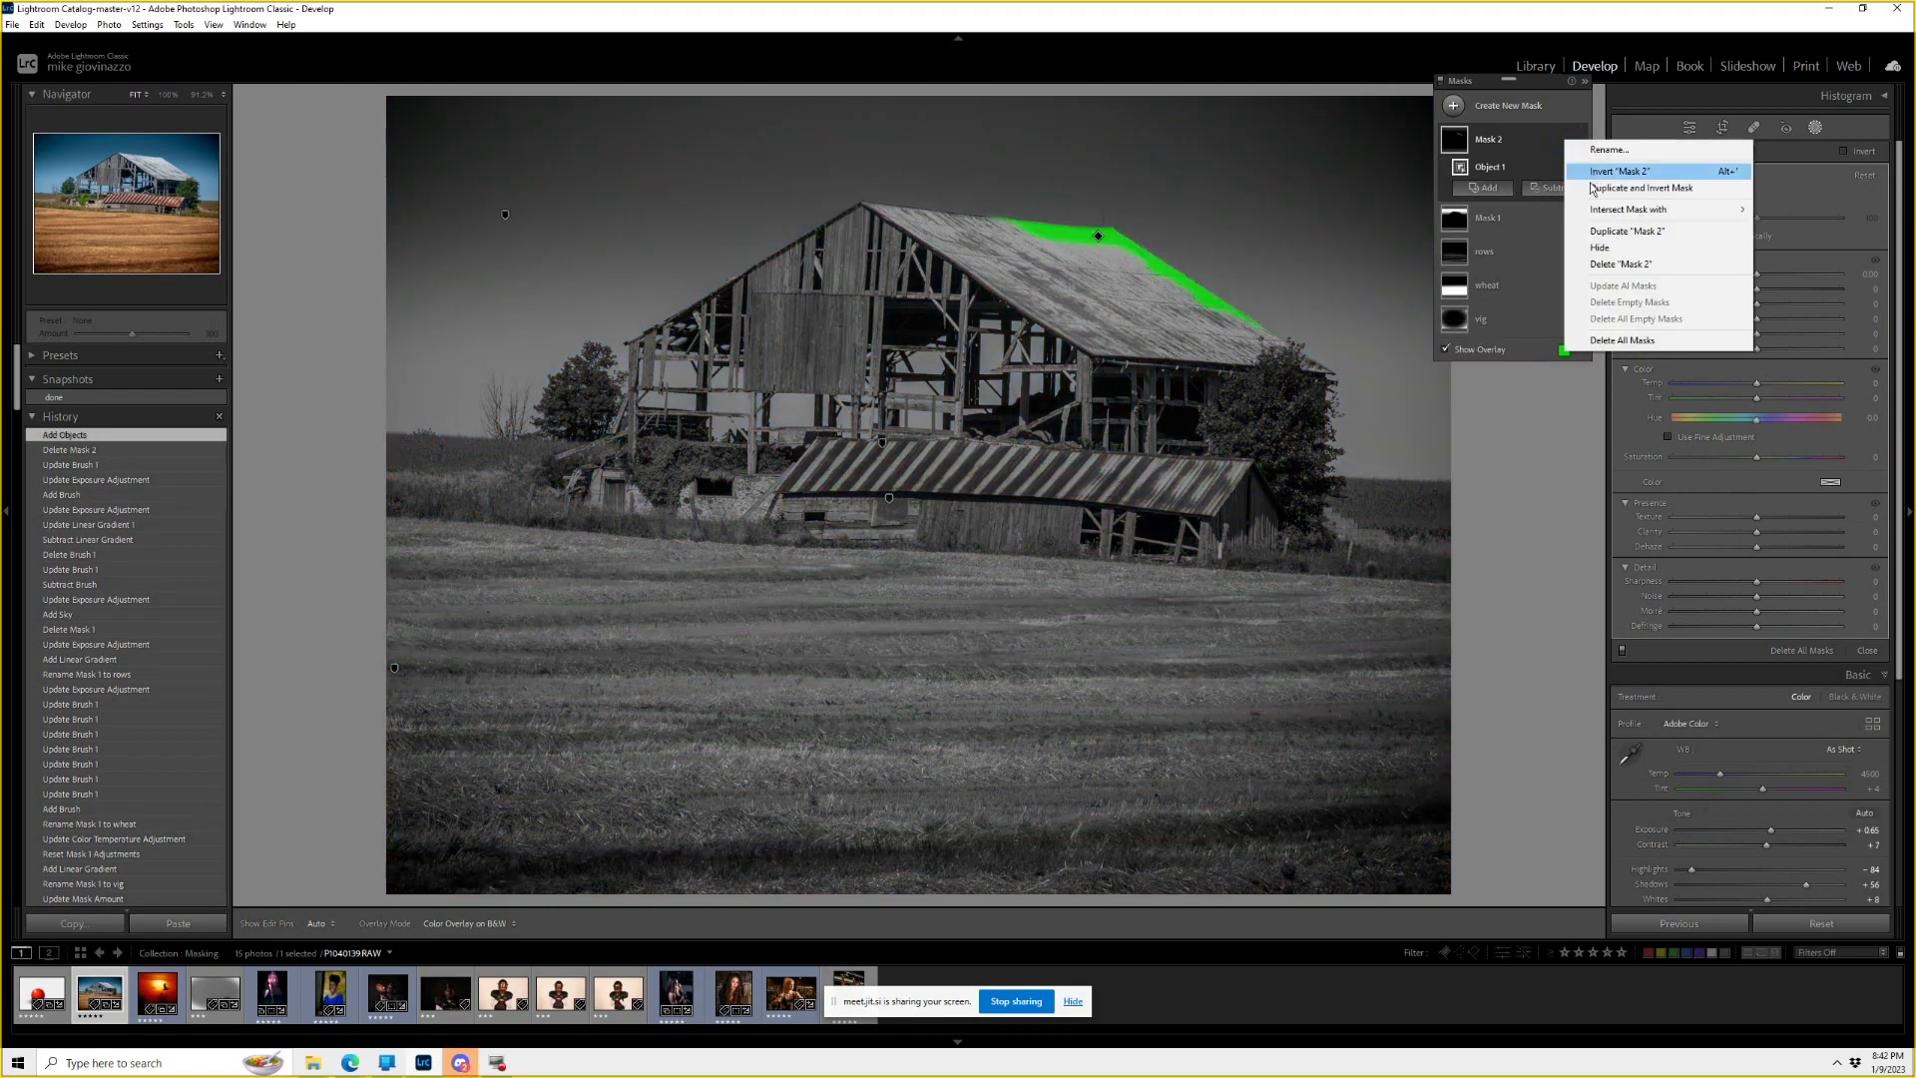
left_click(1617, 263)
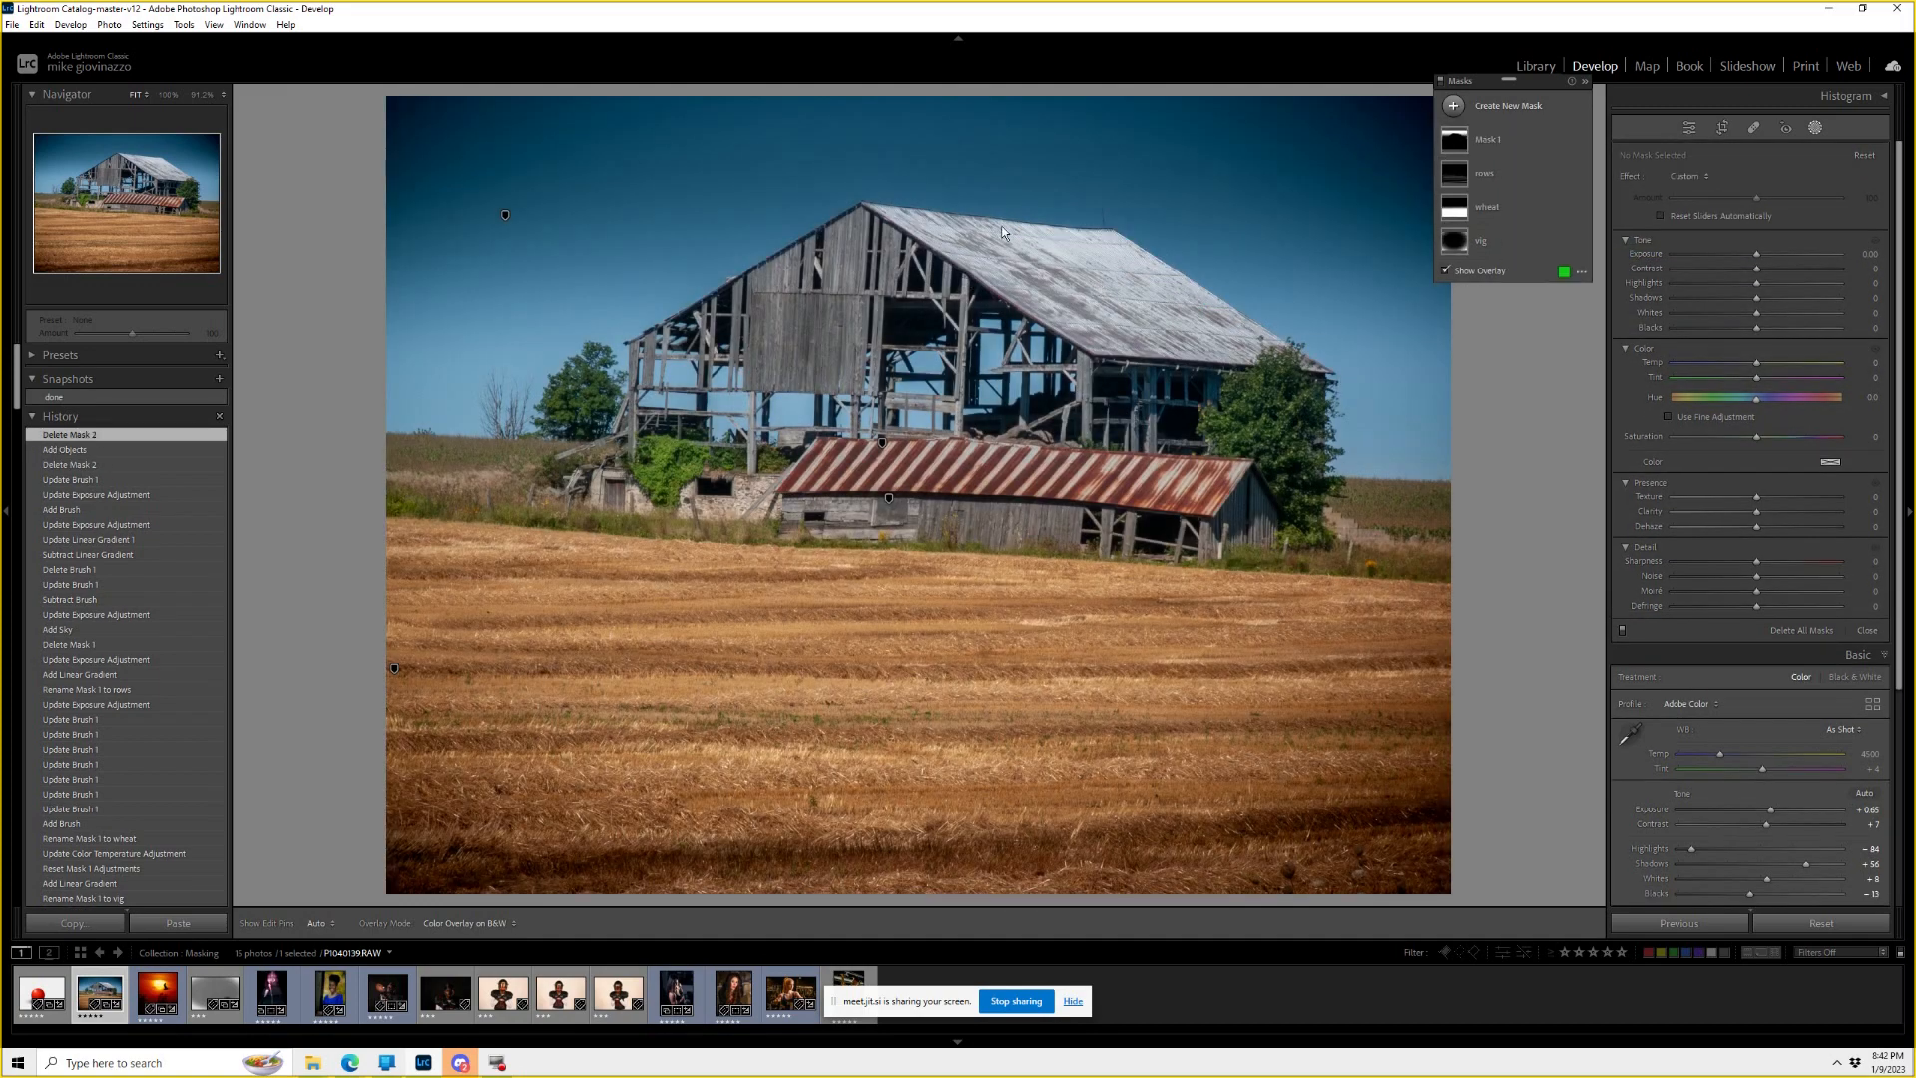
Create a new Objects mask by brushing over the whole main barn roof.
left_click(1508, 109)
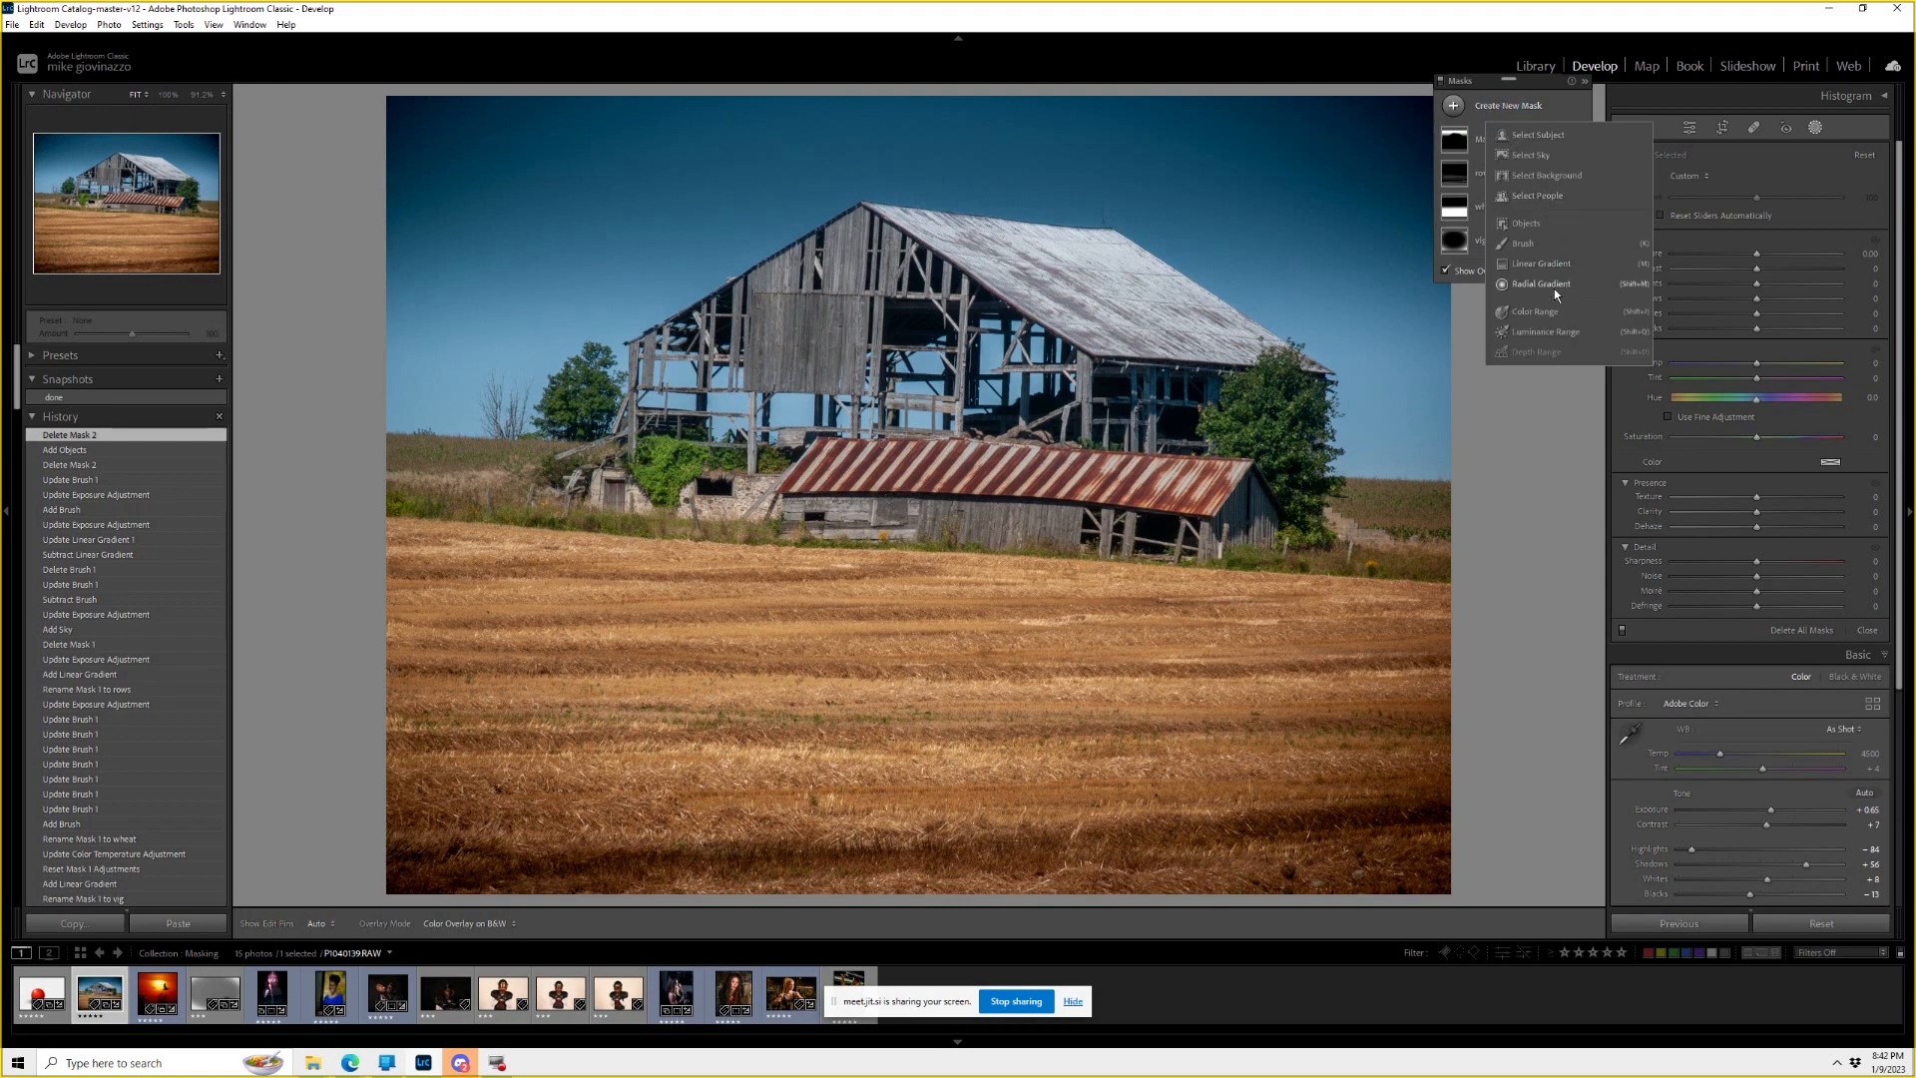
left_click(1527, 244)
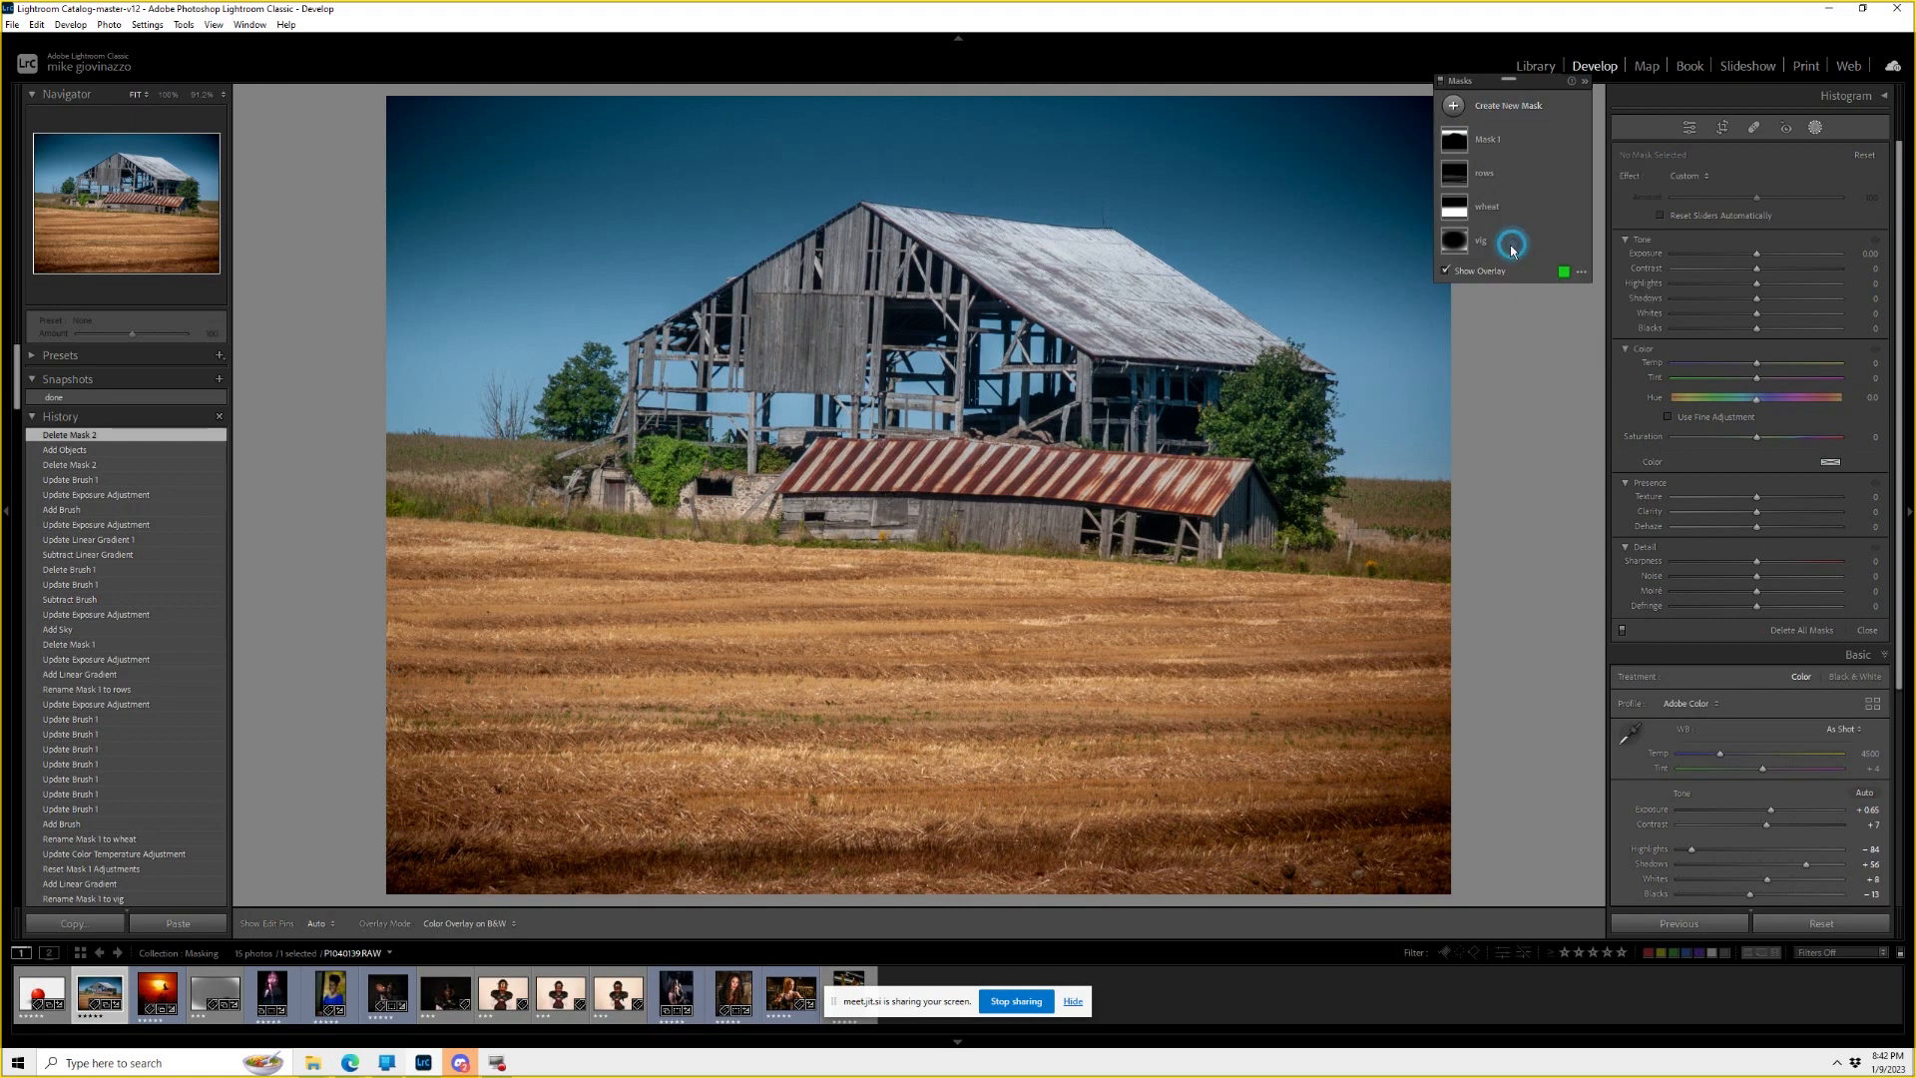
left_click(1507, 106)
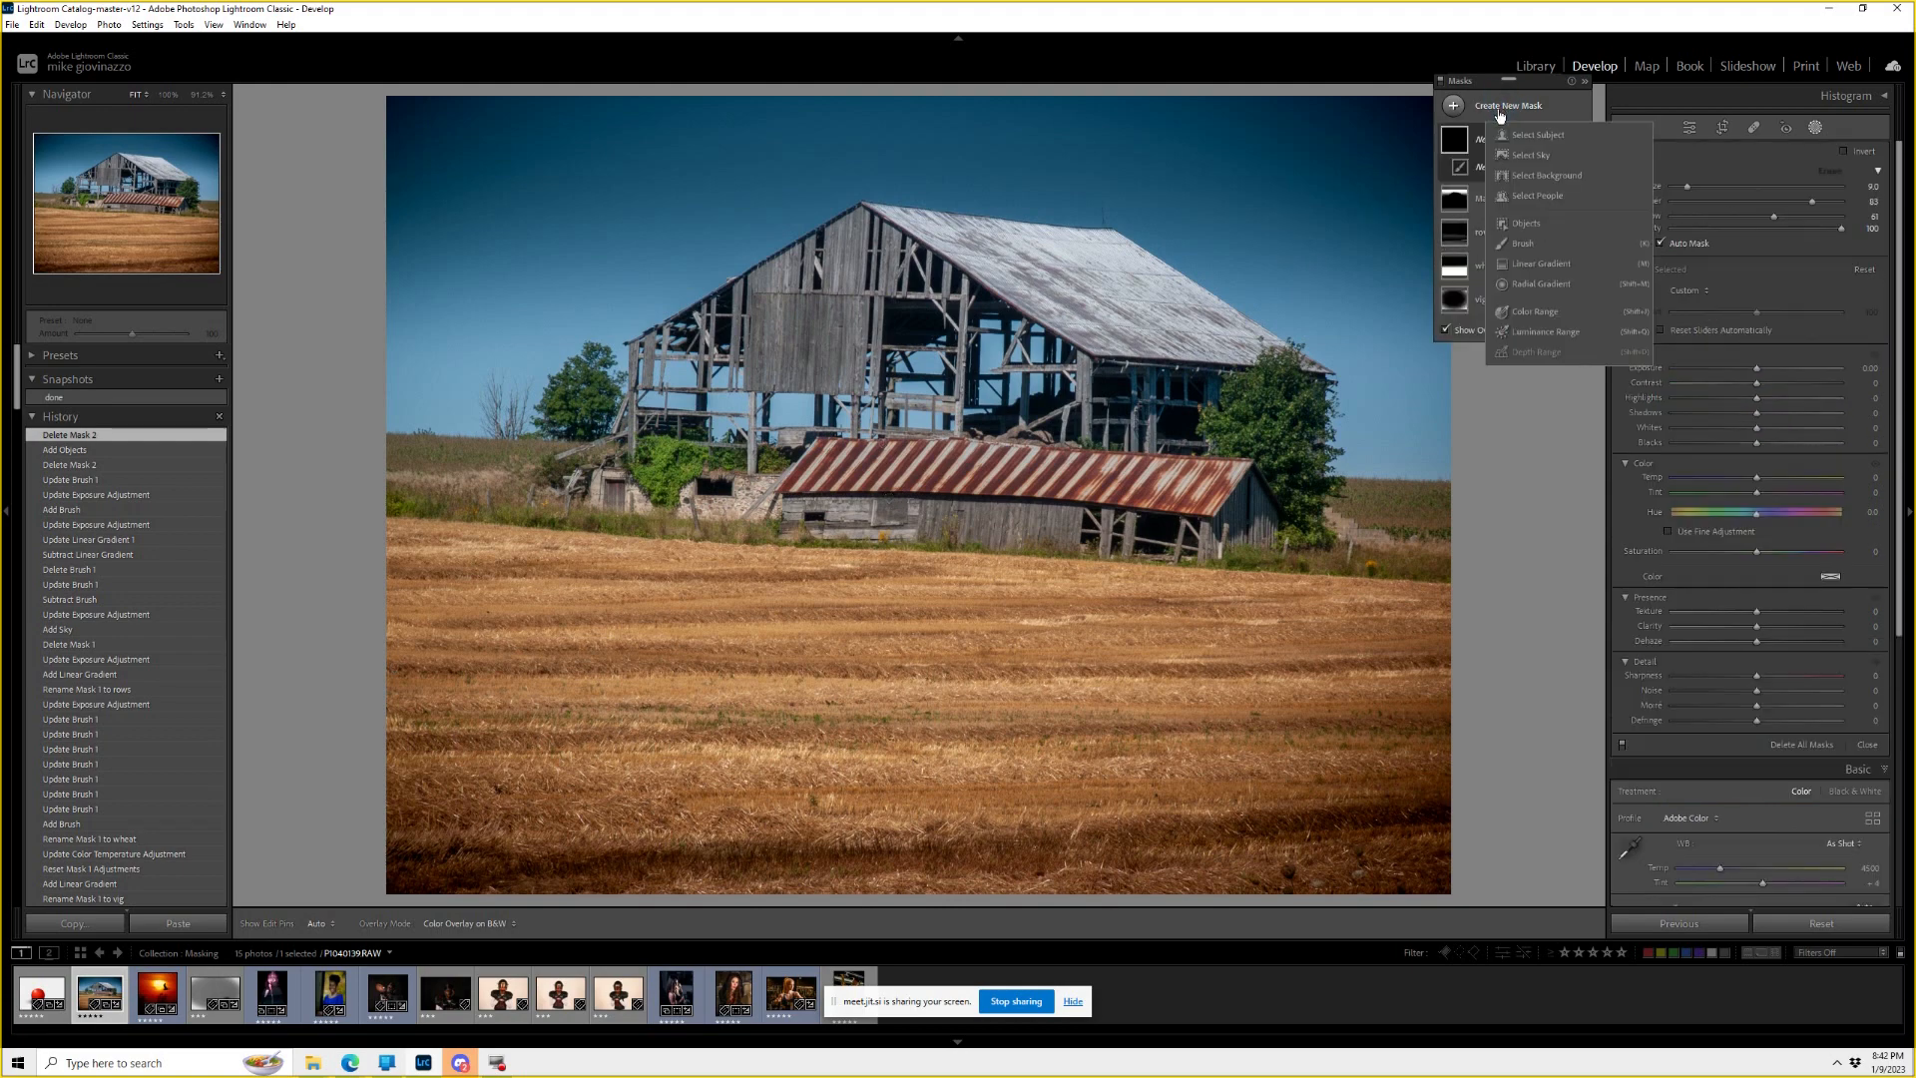
left_click(1527, 223)
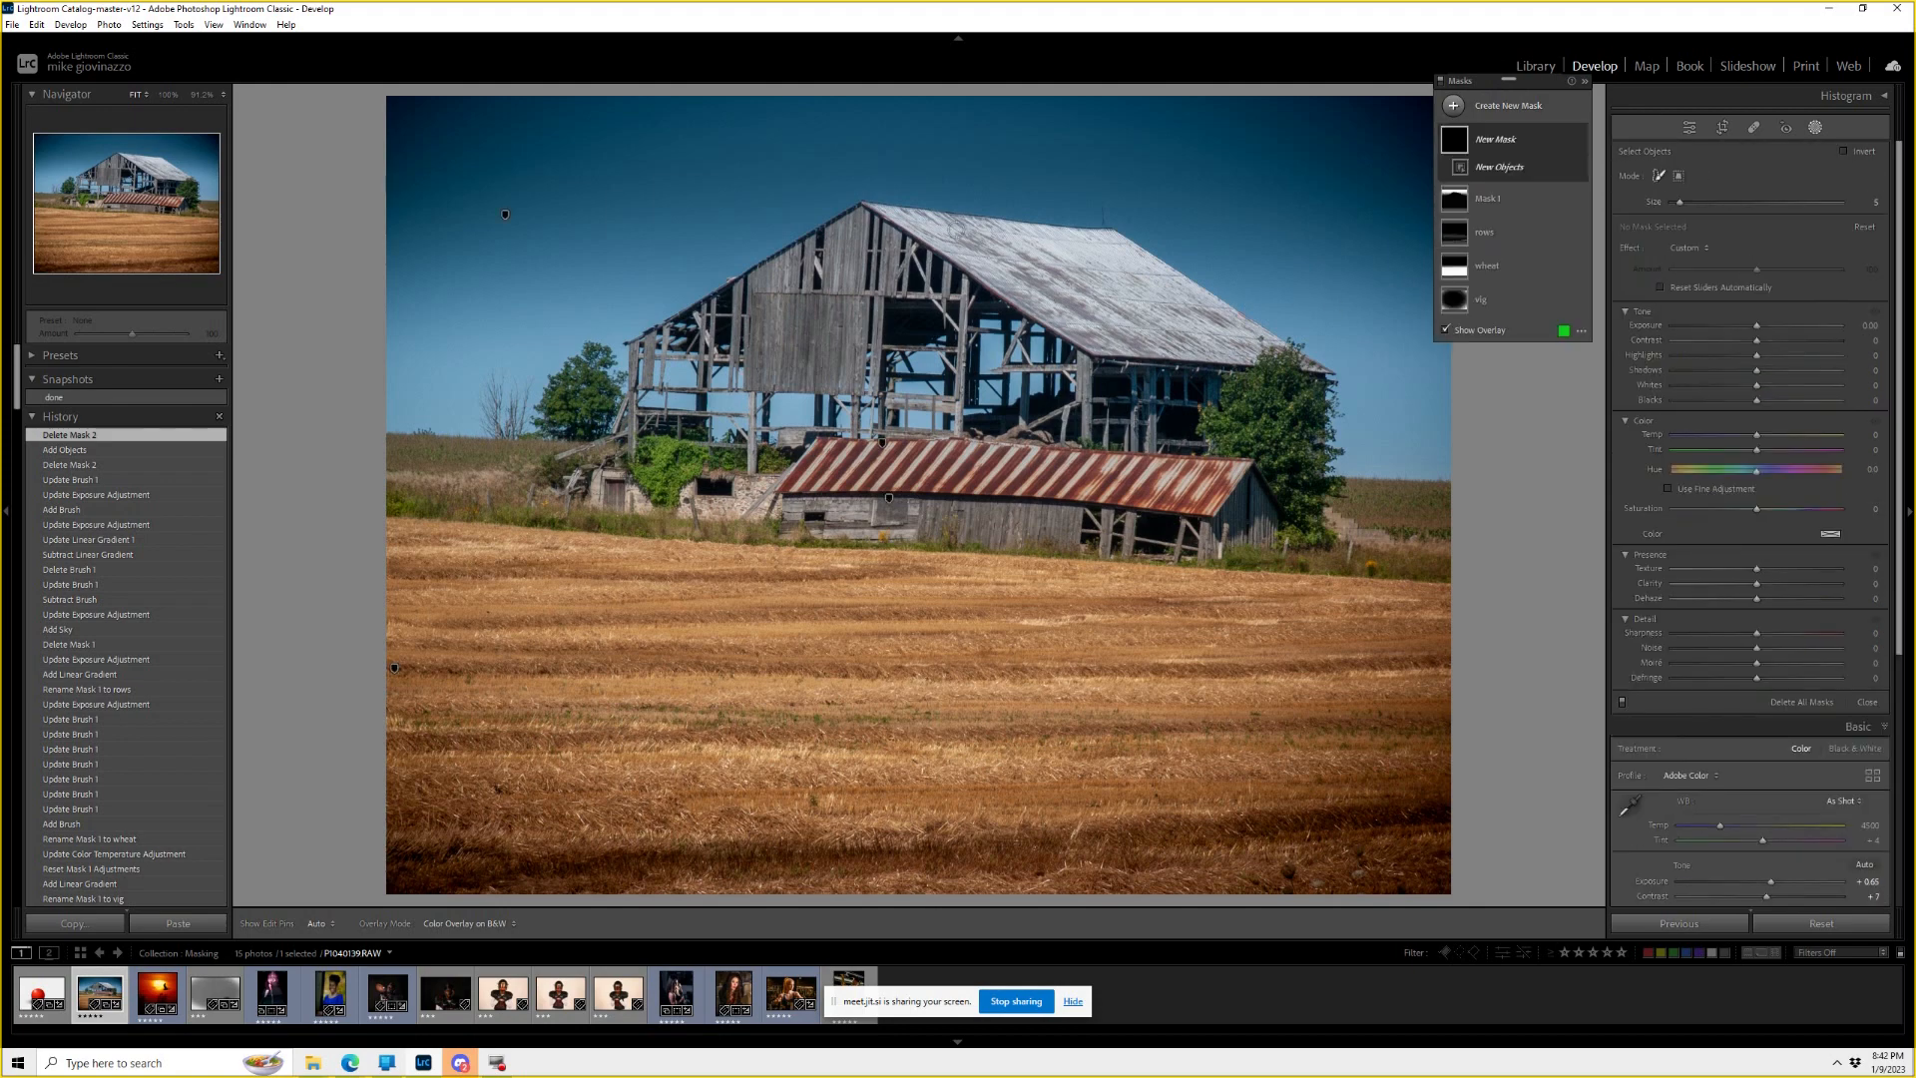
mouse_move(930, 228)
left_mouse_down()
mouse_move(1106, 243)
mouse_move(1246, 342)
mouse_move(1111, 342)
mouse_move(914, 220)
mouse_move(1004, 253)
mouse_move(1129, 246)
mouse_move(1061, 264)
mouse_move(1168, 325)
mouse_move(1074, 292)
mouse_move(1231, 352)
mouse_move(1049, 264)
mouse_move(1114, 321)
mouse_move(1141, 326)
mouse_move(1131, 288)
mouse_move(1160, 312)
mouse_move(1111, 317)
left_mouse_up()
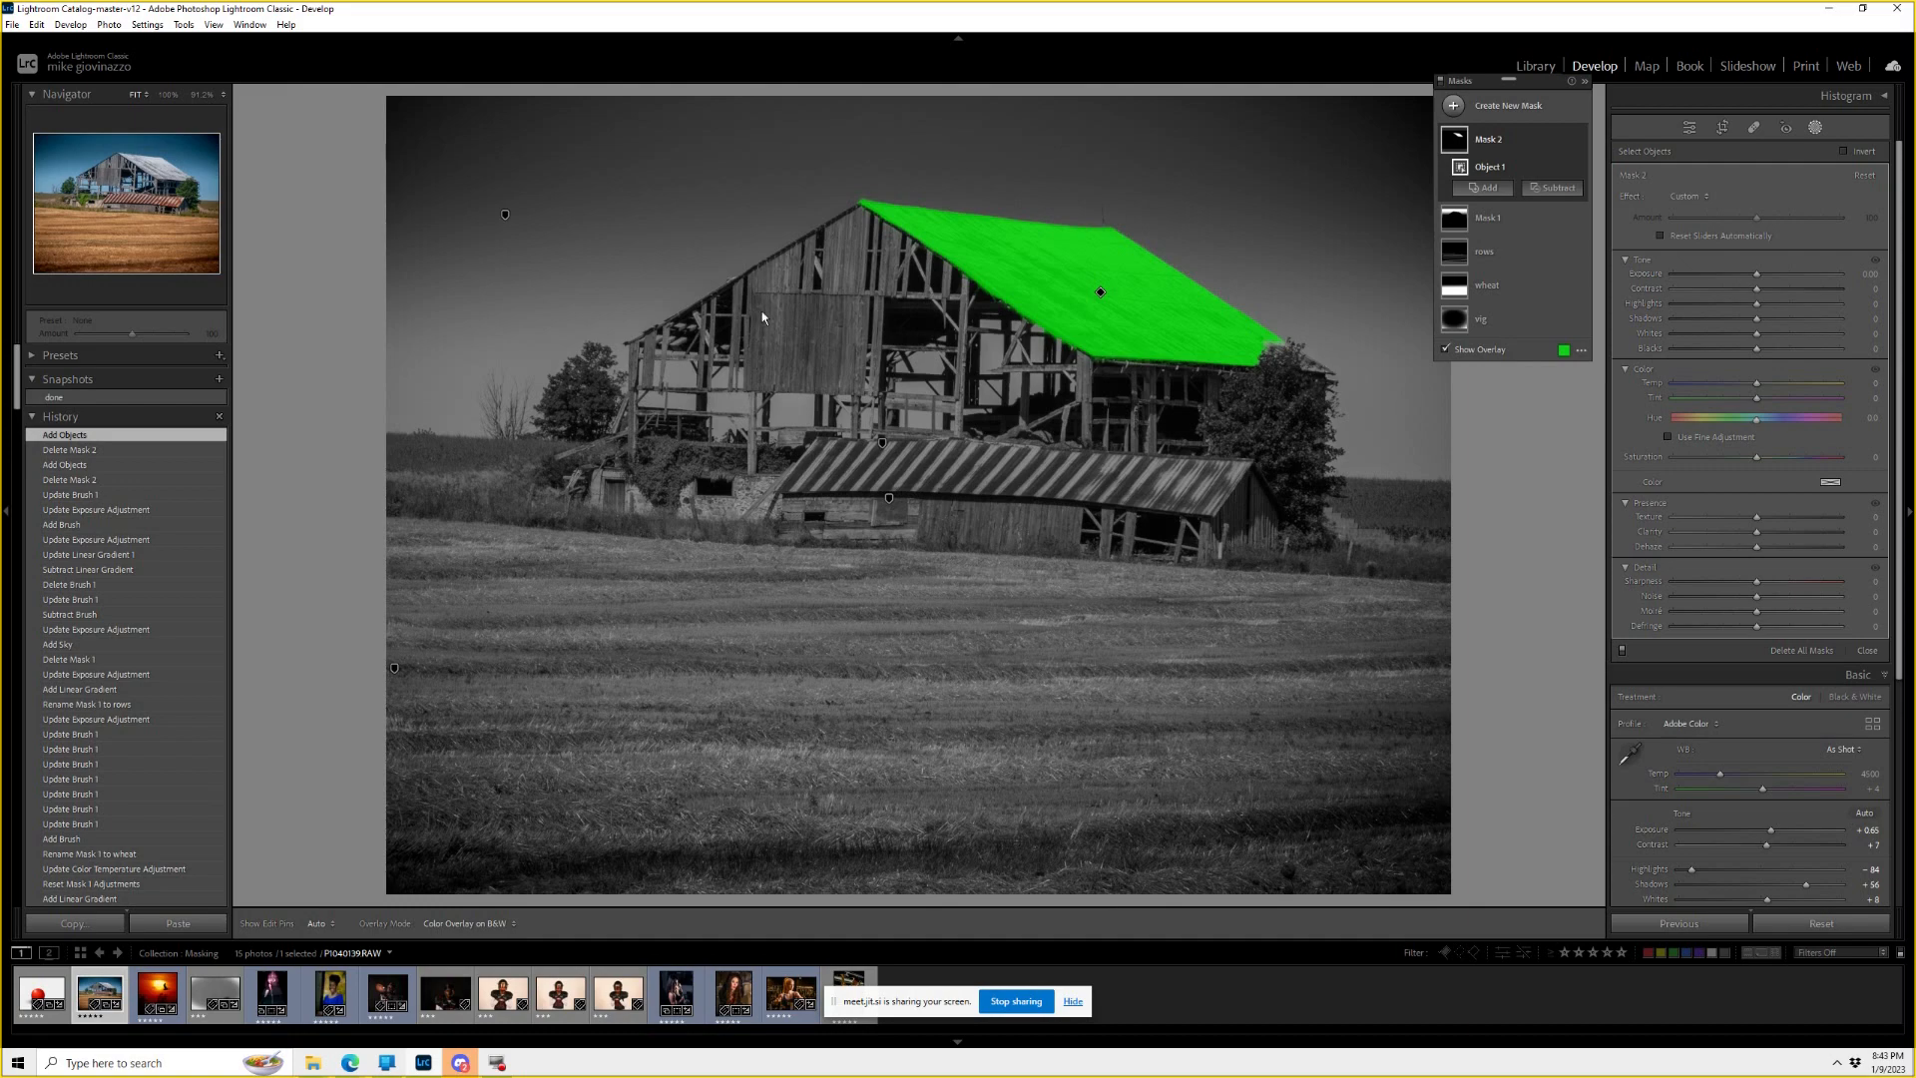
Try adding the small roof end behind the tree to the roof mask with an Objects selection at 100% zoom.
left_click(165, 97)
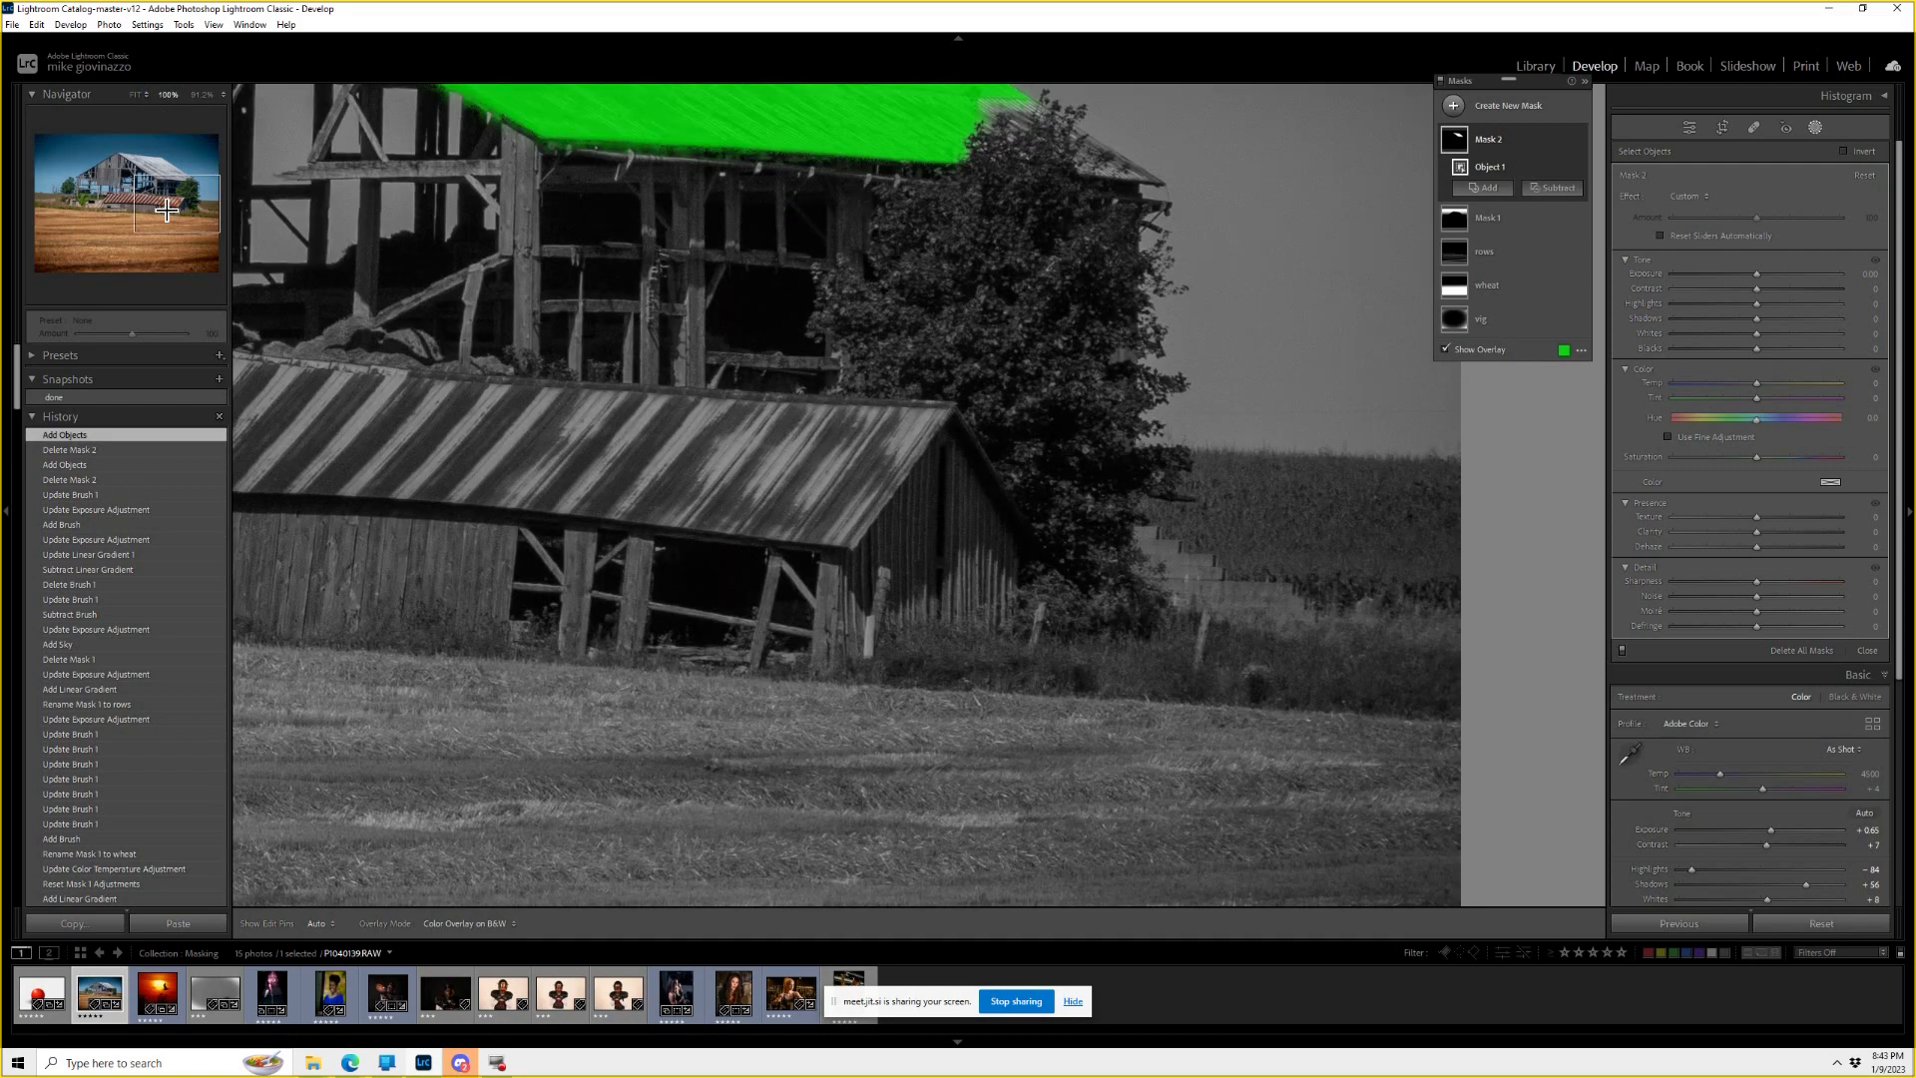
left_click_drag(165, 210, 171, 199)
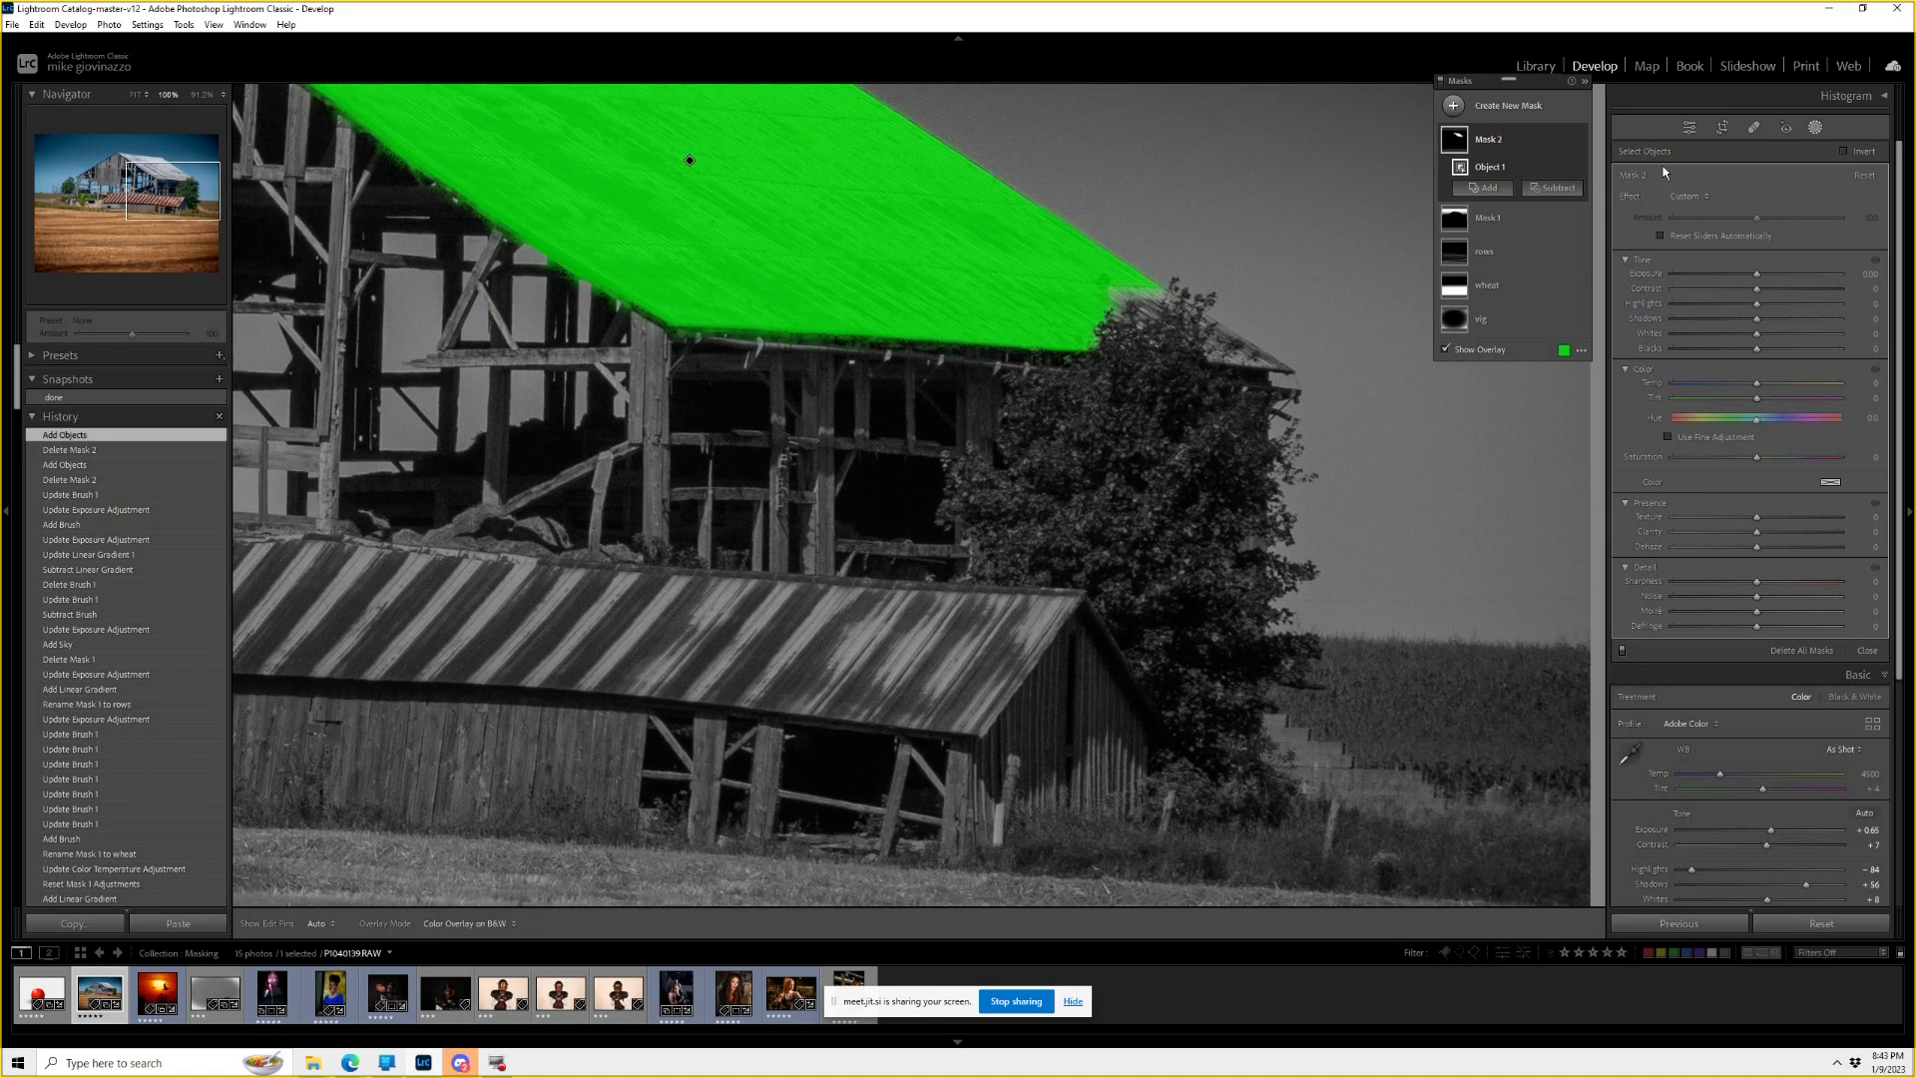
left_click(1486, 191)
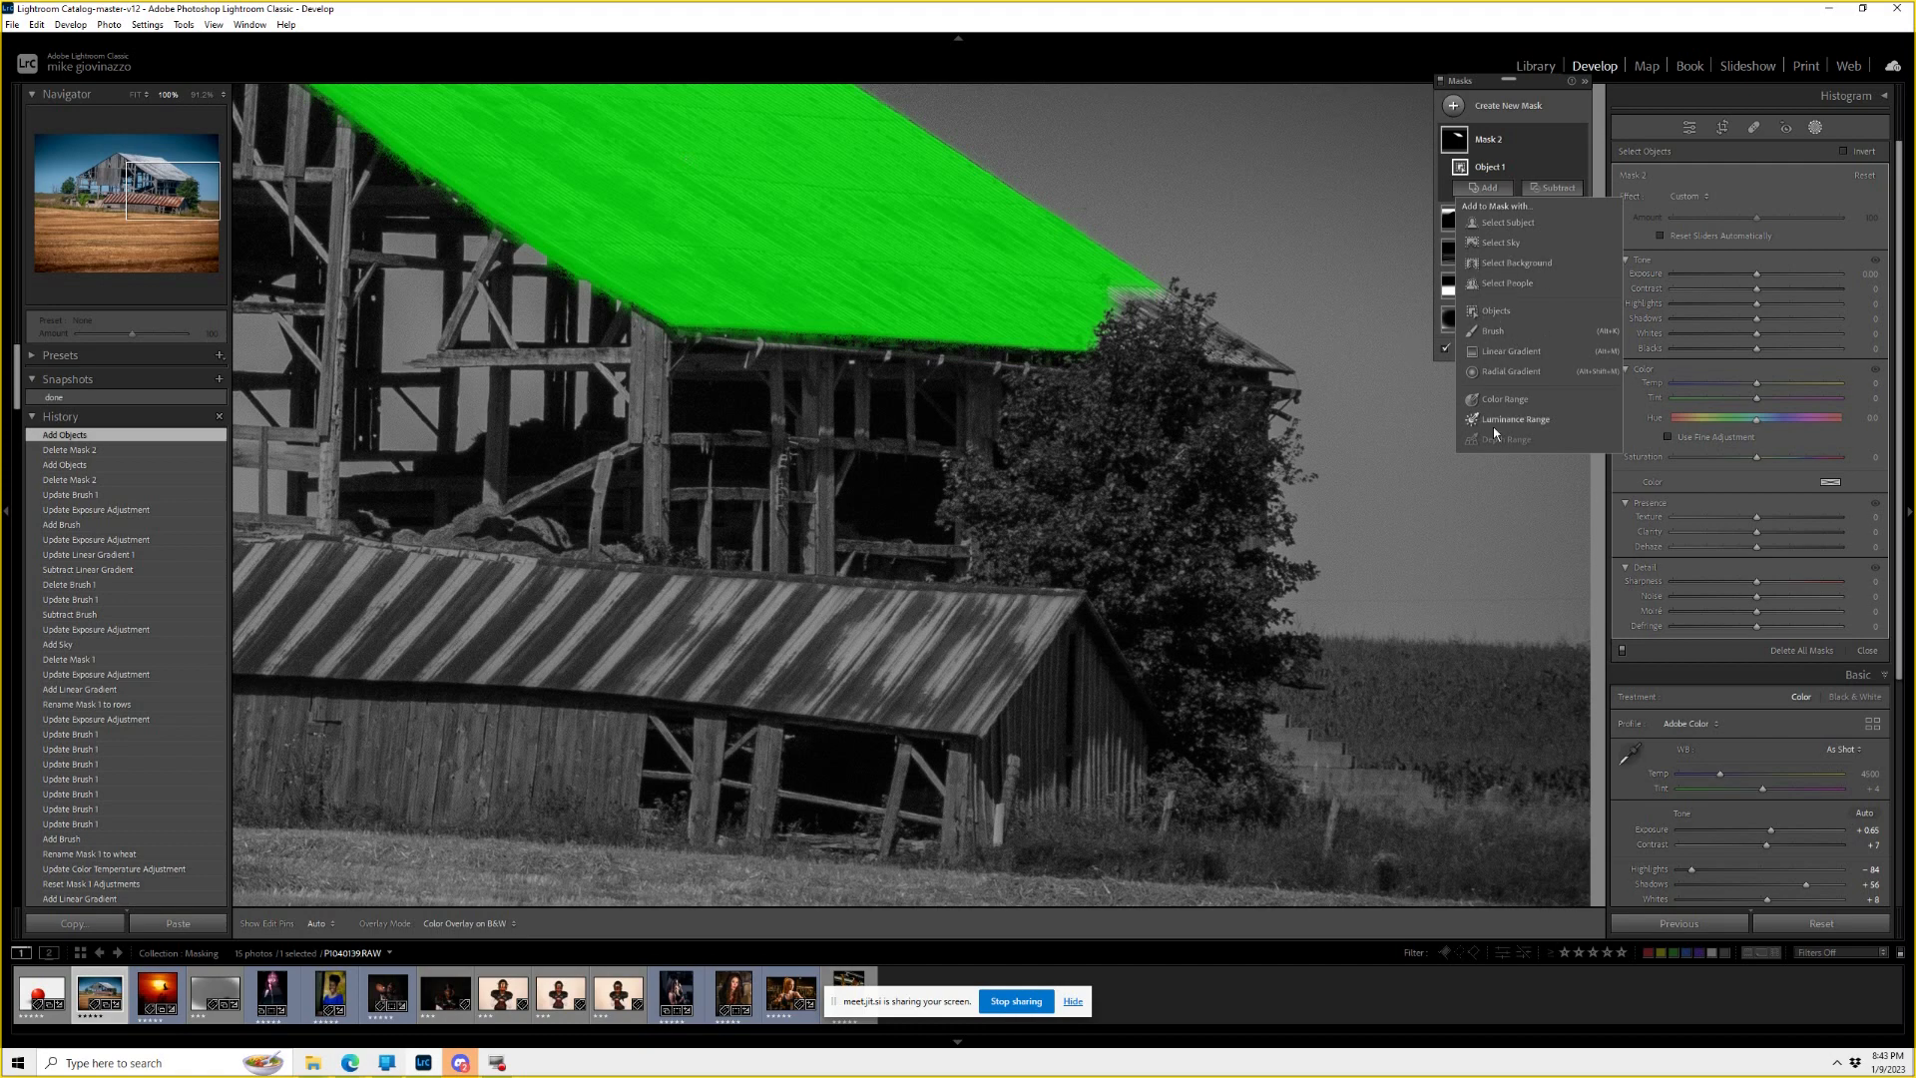
left_click(1488, 313)
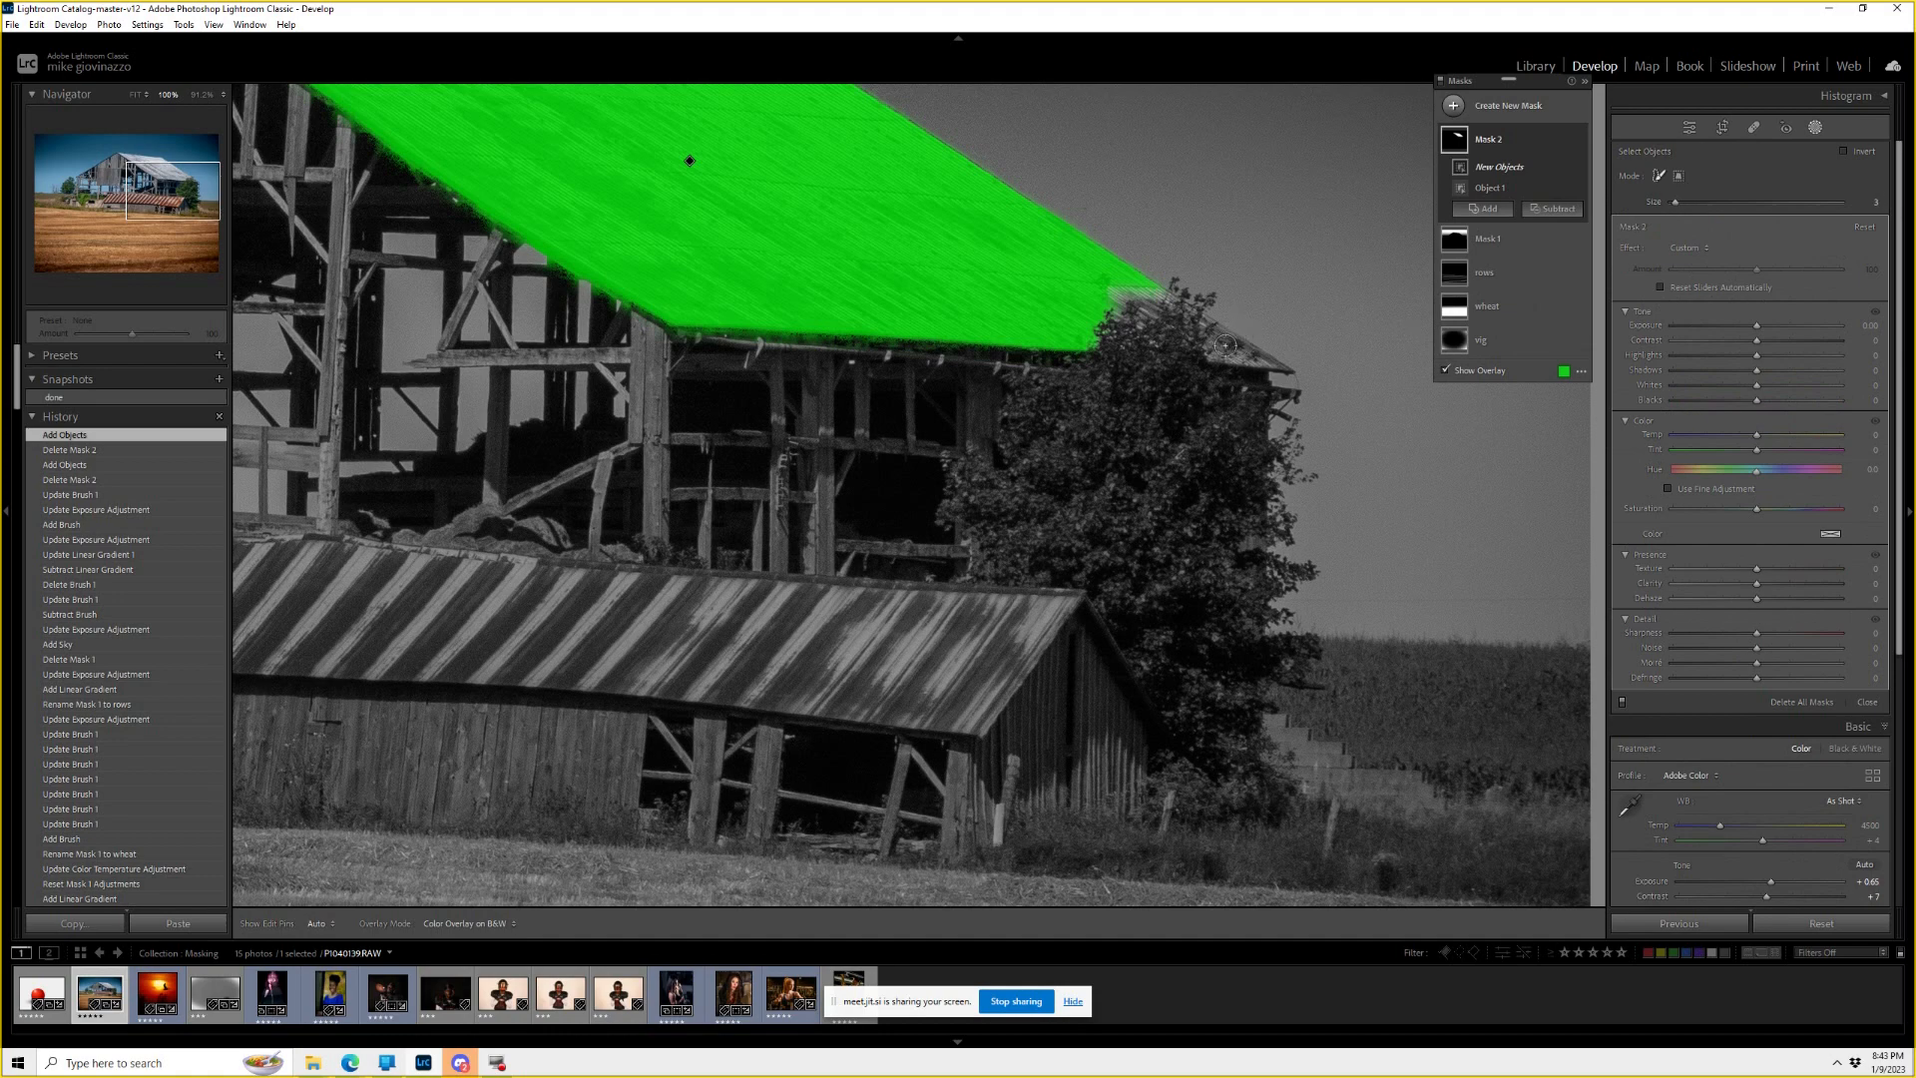
mouse_move(1213, 352)
left_mouse_down()
mouse_move(1262, 360)
mouse_move(1218, 360)
left_mouse_up()
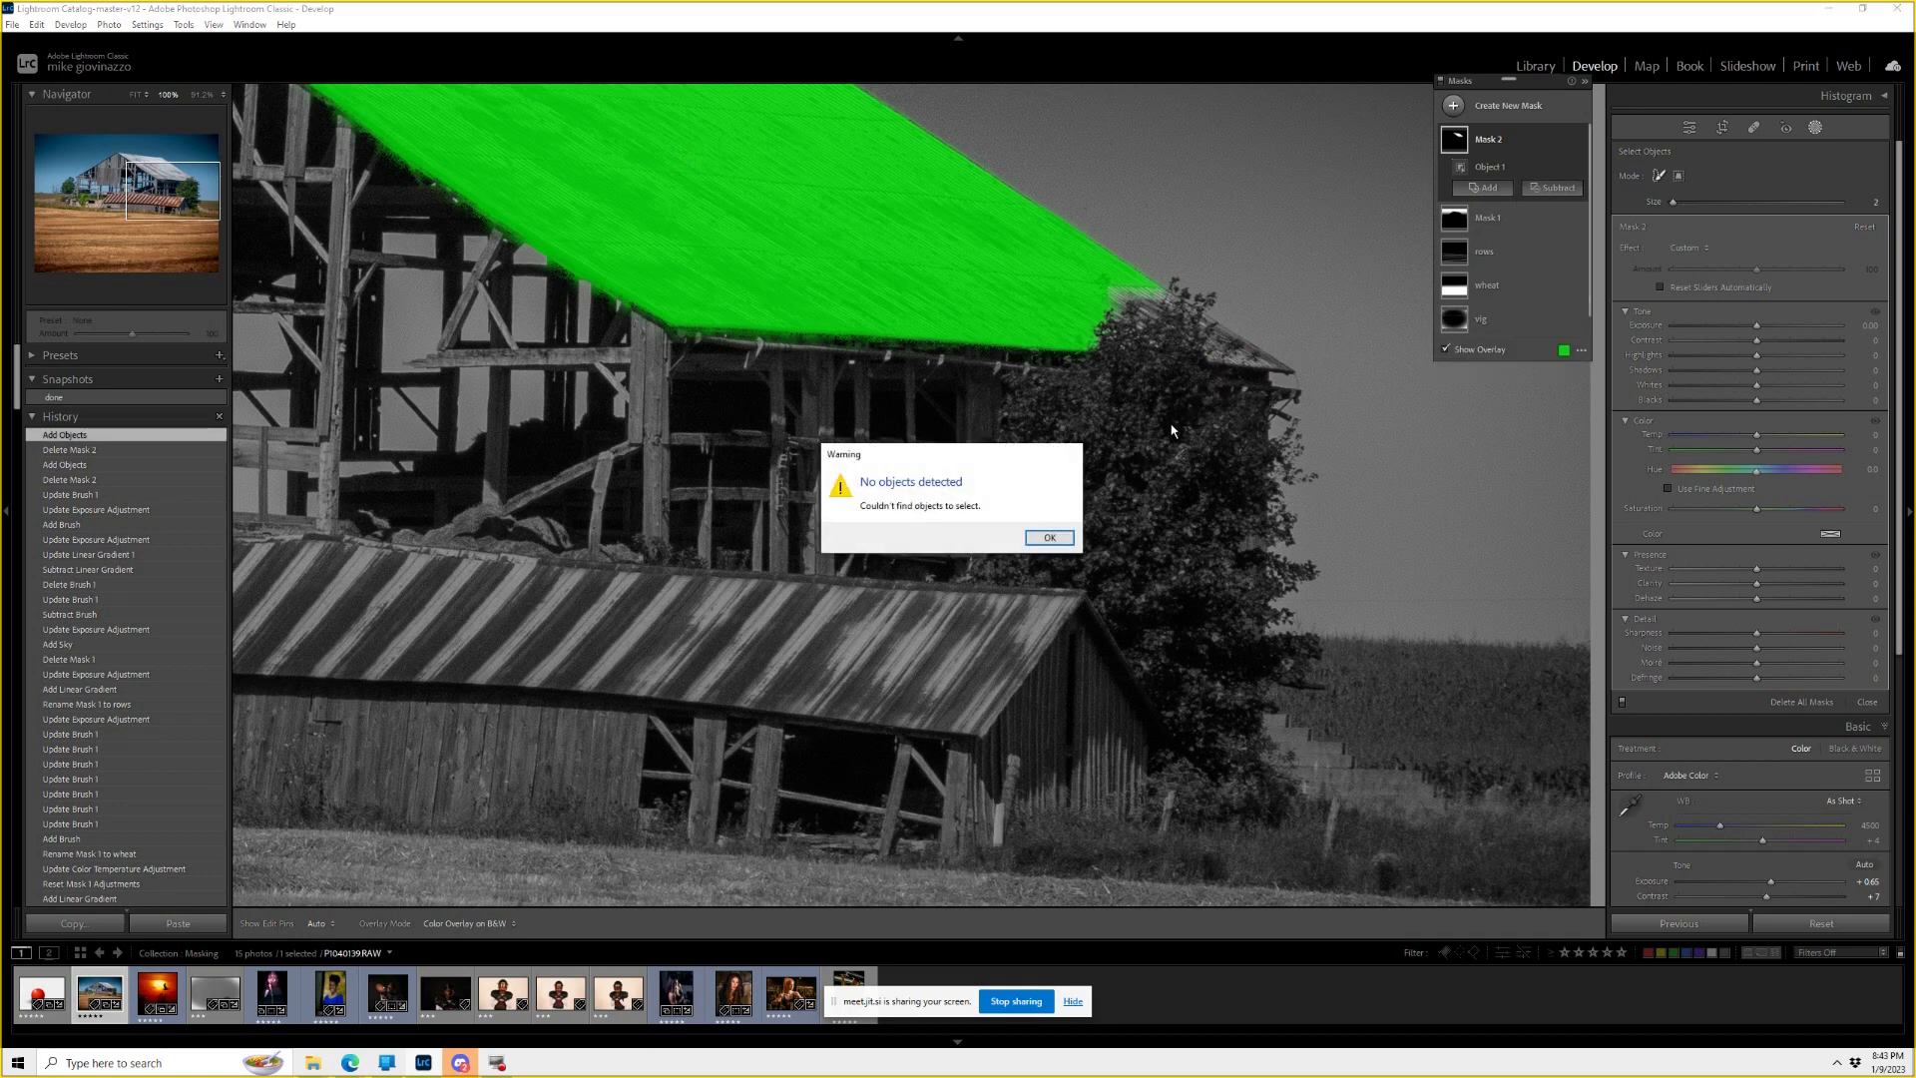
left_click(1045, 537)
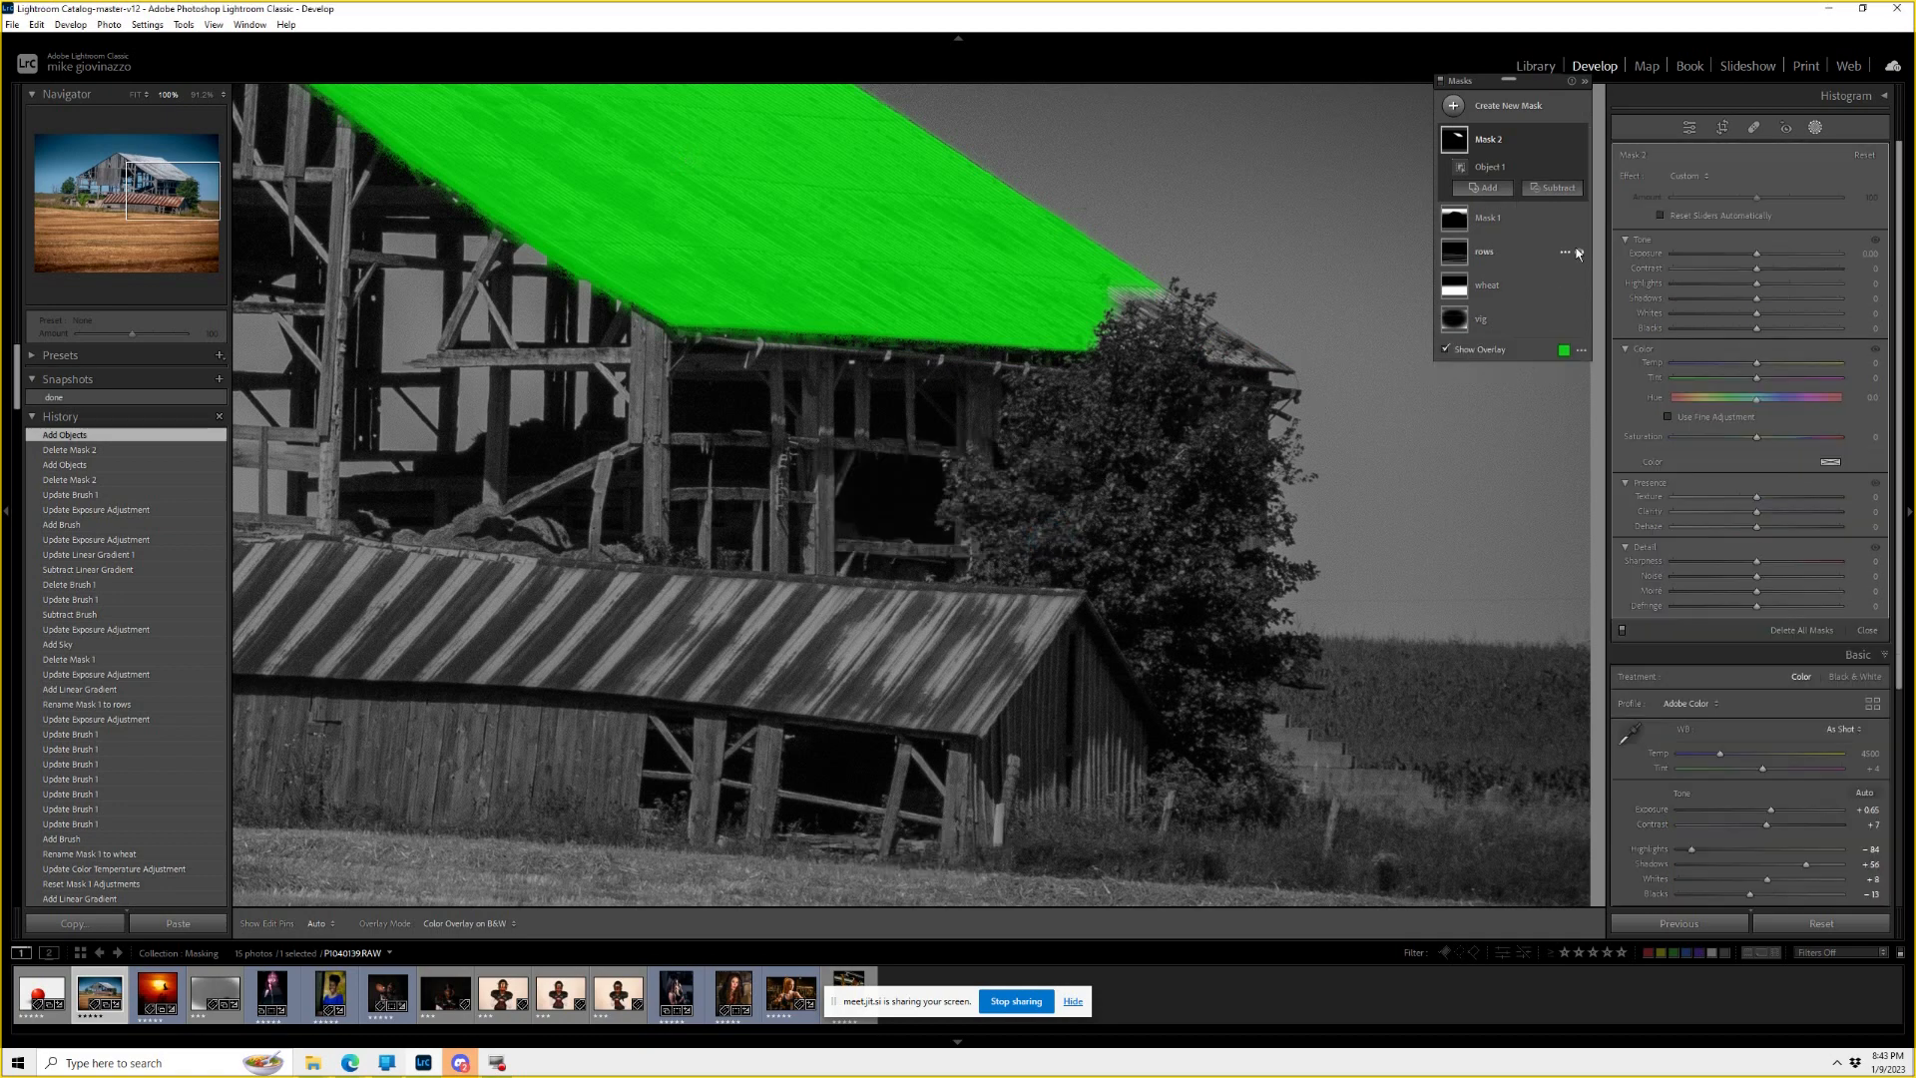
Add a Brush with Auto Mask to the roof mask and paint over the small roof end behind the tree.
right_click(1497, 219)
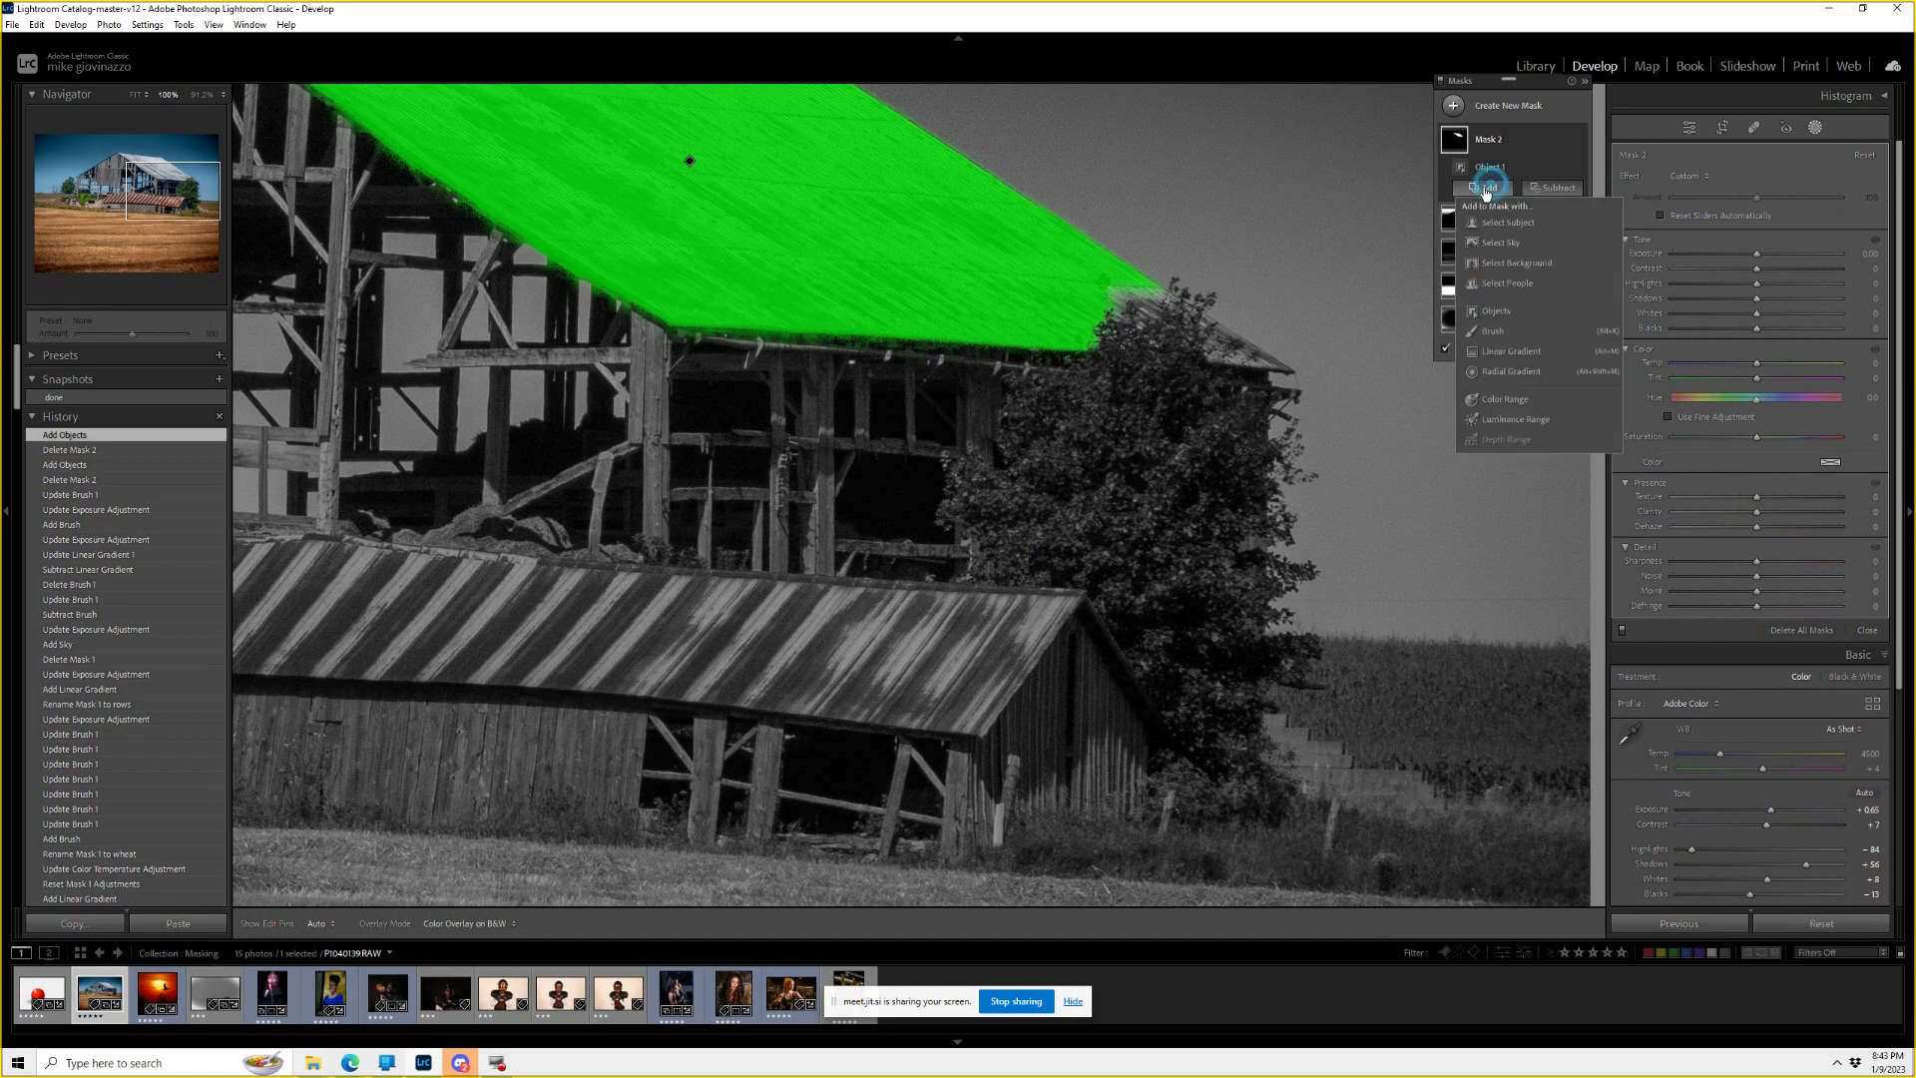
left_click(1495, 340)
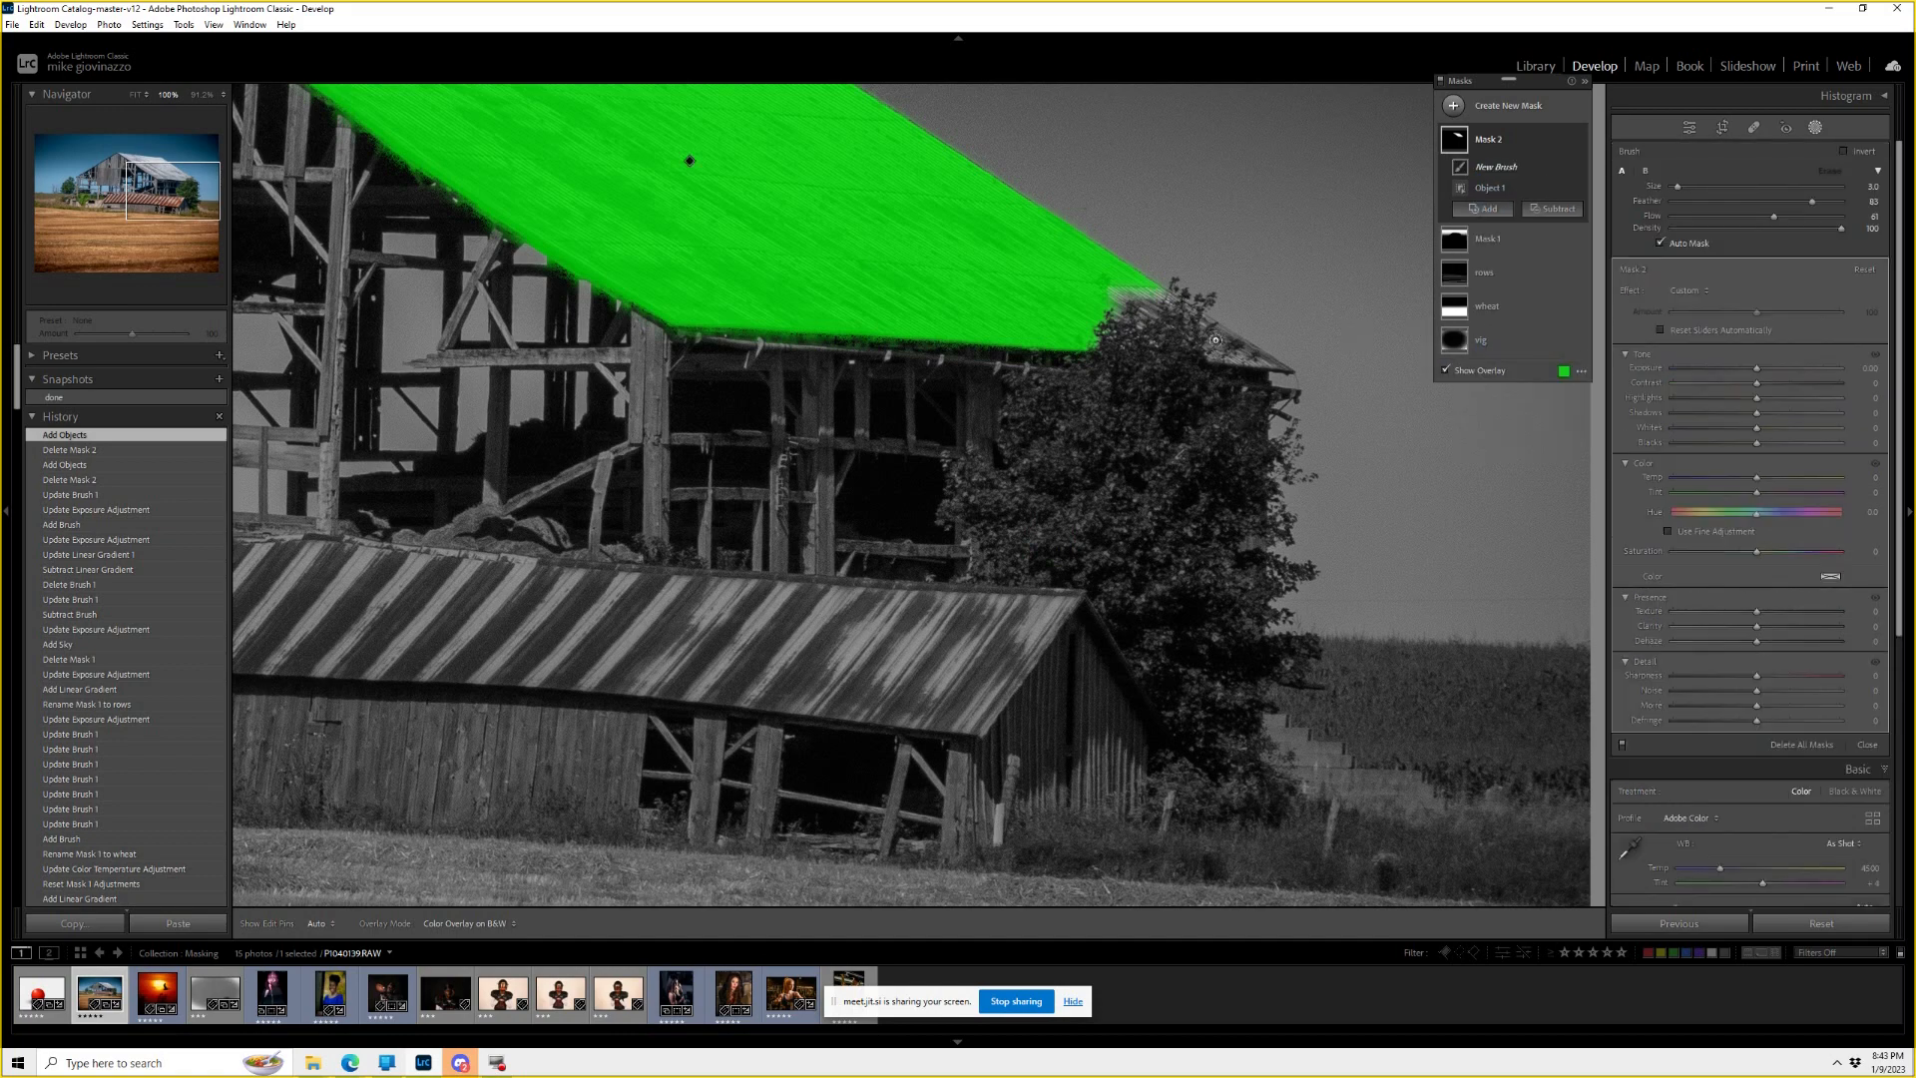
mouse_move(1210, 347)
left_mouse_down()
mouse_move(1253, 354)
mouse_move(1138, 290)
mouse_move(1130, 319)
mouse_move(1158, 303)
left_mouse_up()
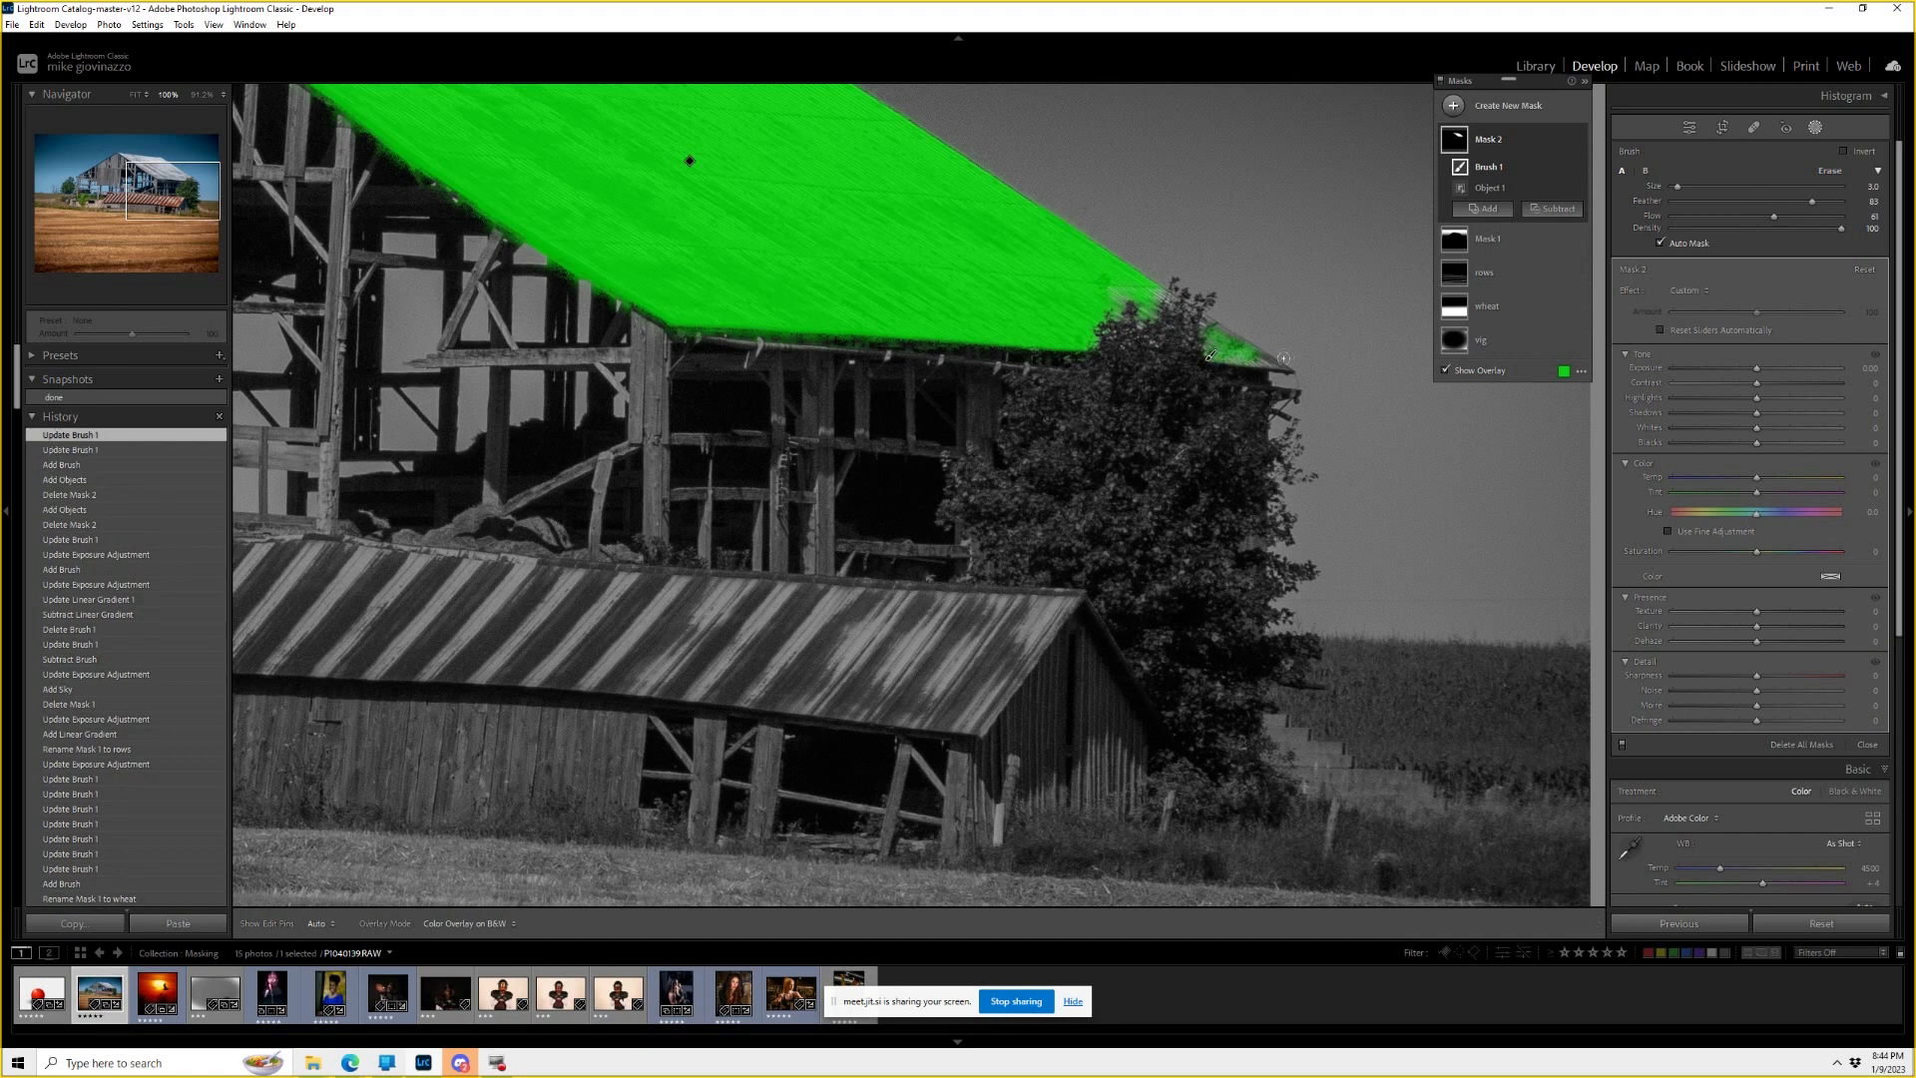
mouse_move(1245, 351)
left_mouse_down()
mouse_move(1283, 362)
mouse_move(1262, 357)
left_mouse_up()
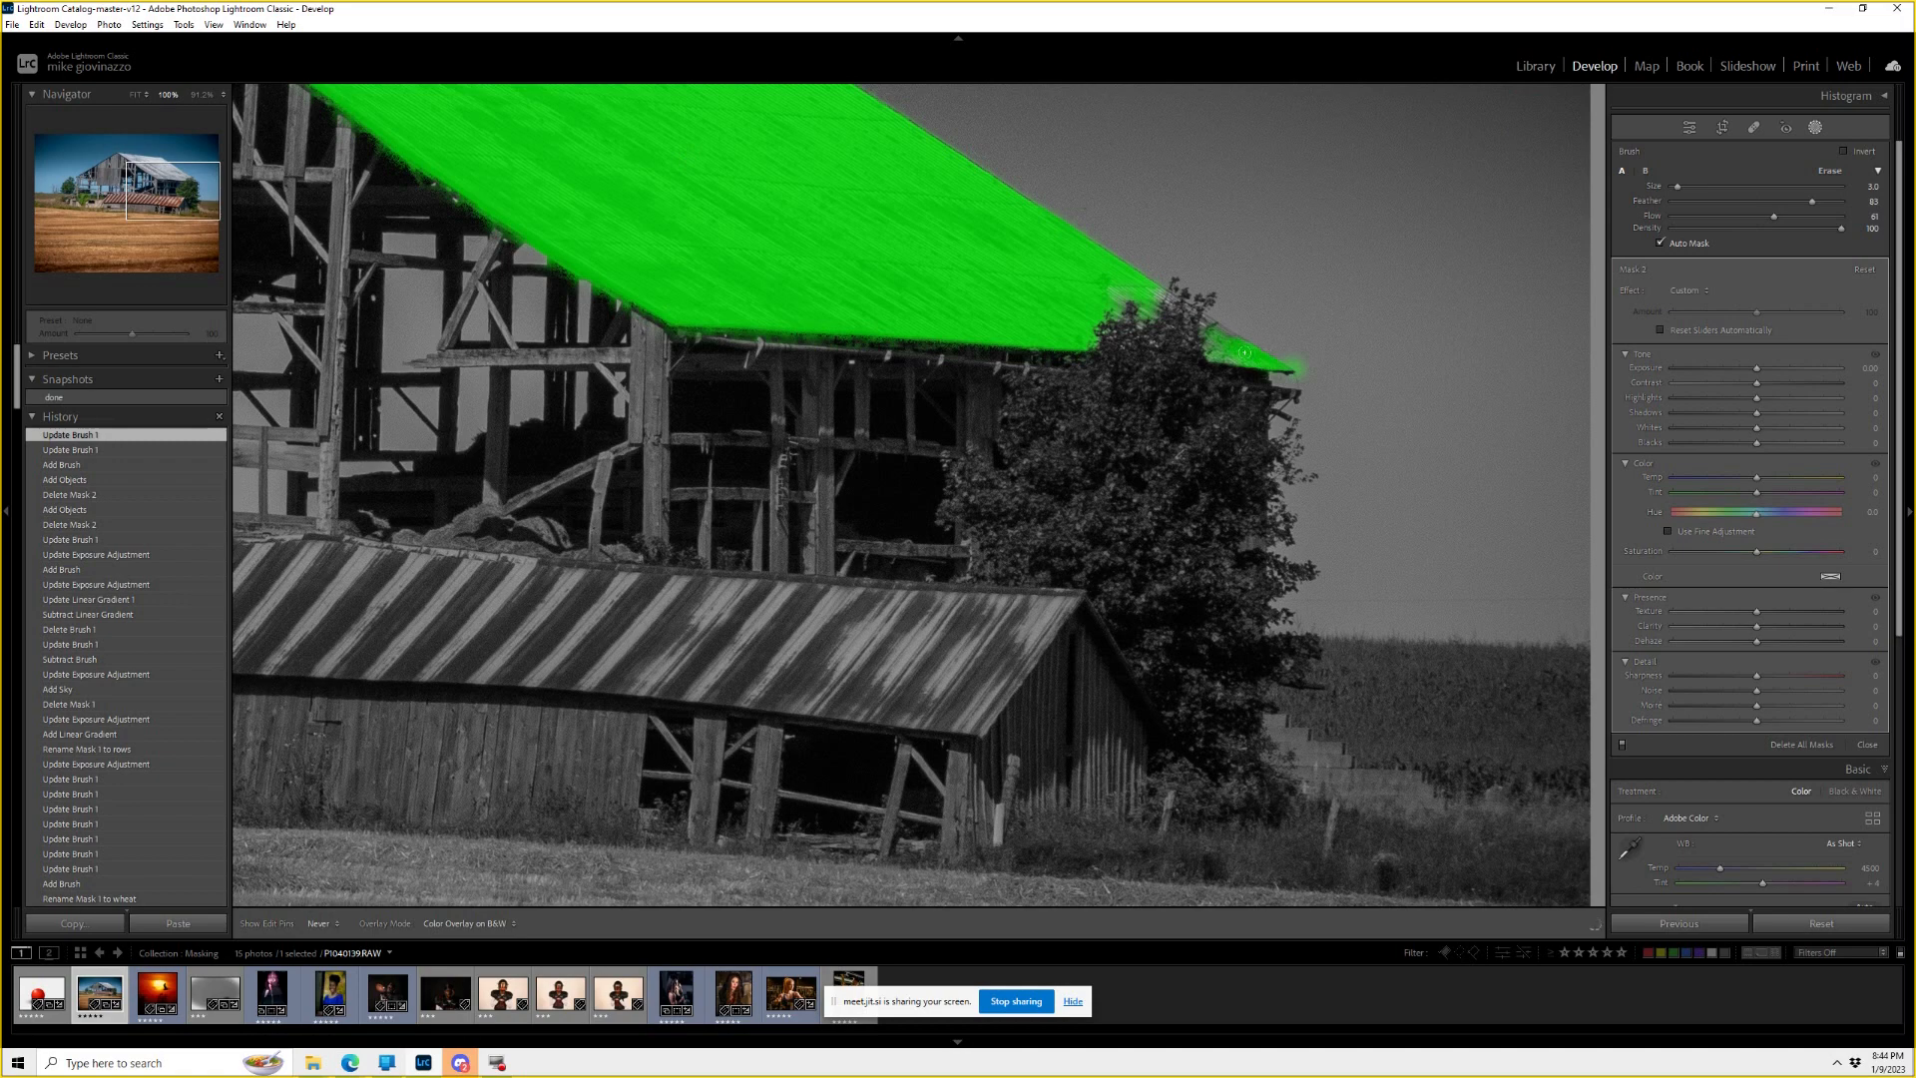
Set the Erase brush's Feather to 0 and clear the mask spill in the sky around the small roof end.
key("alt")
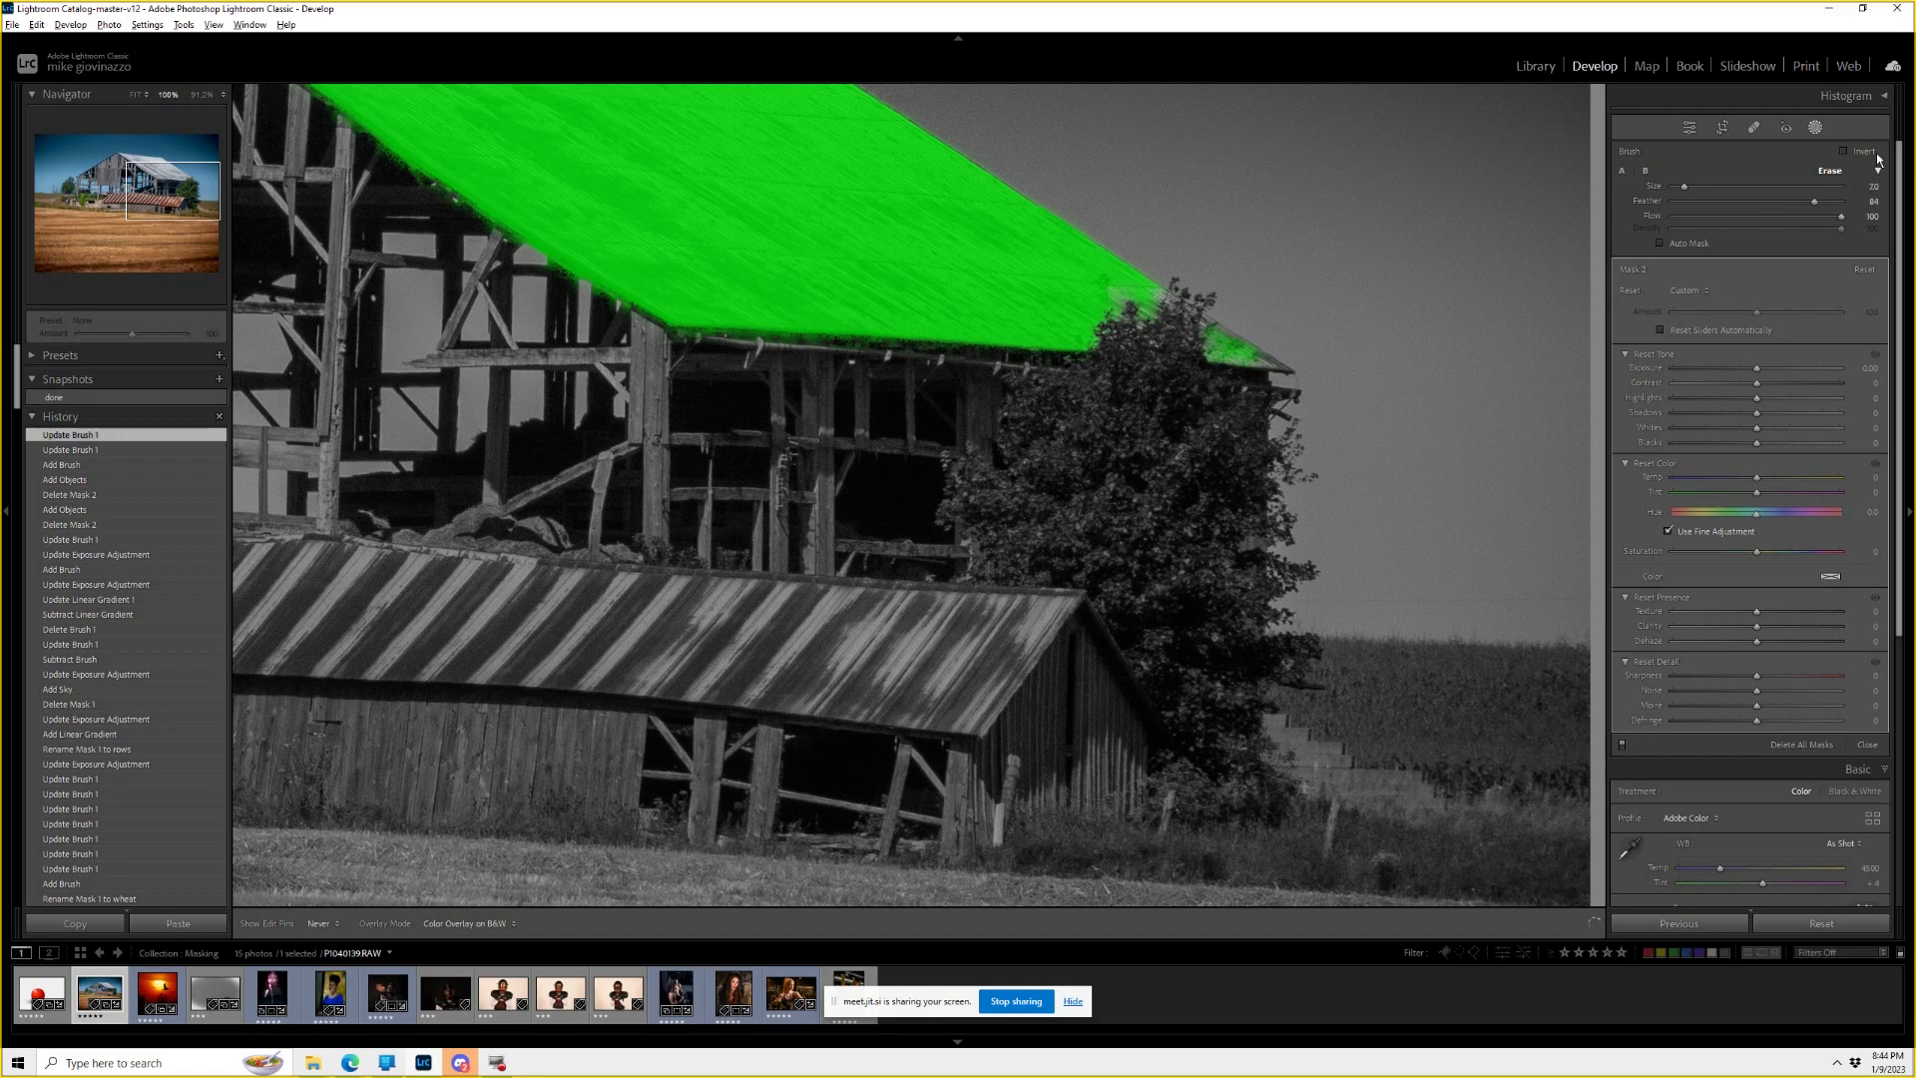
left_click_drag(1814, 201, 1594, 214)
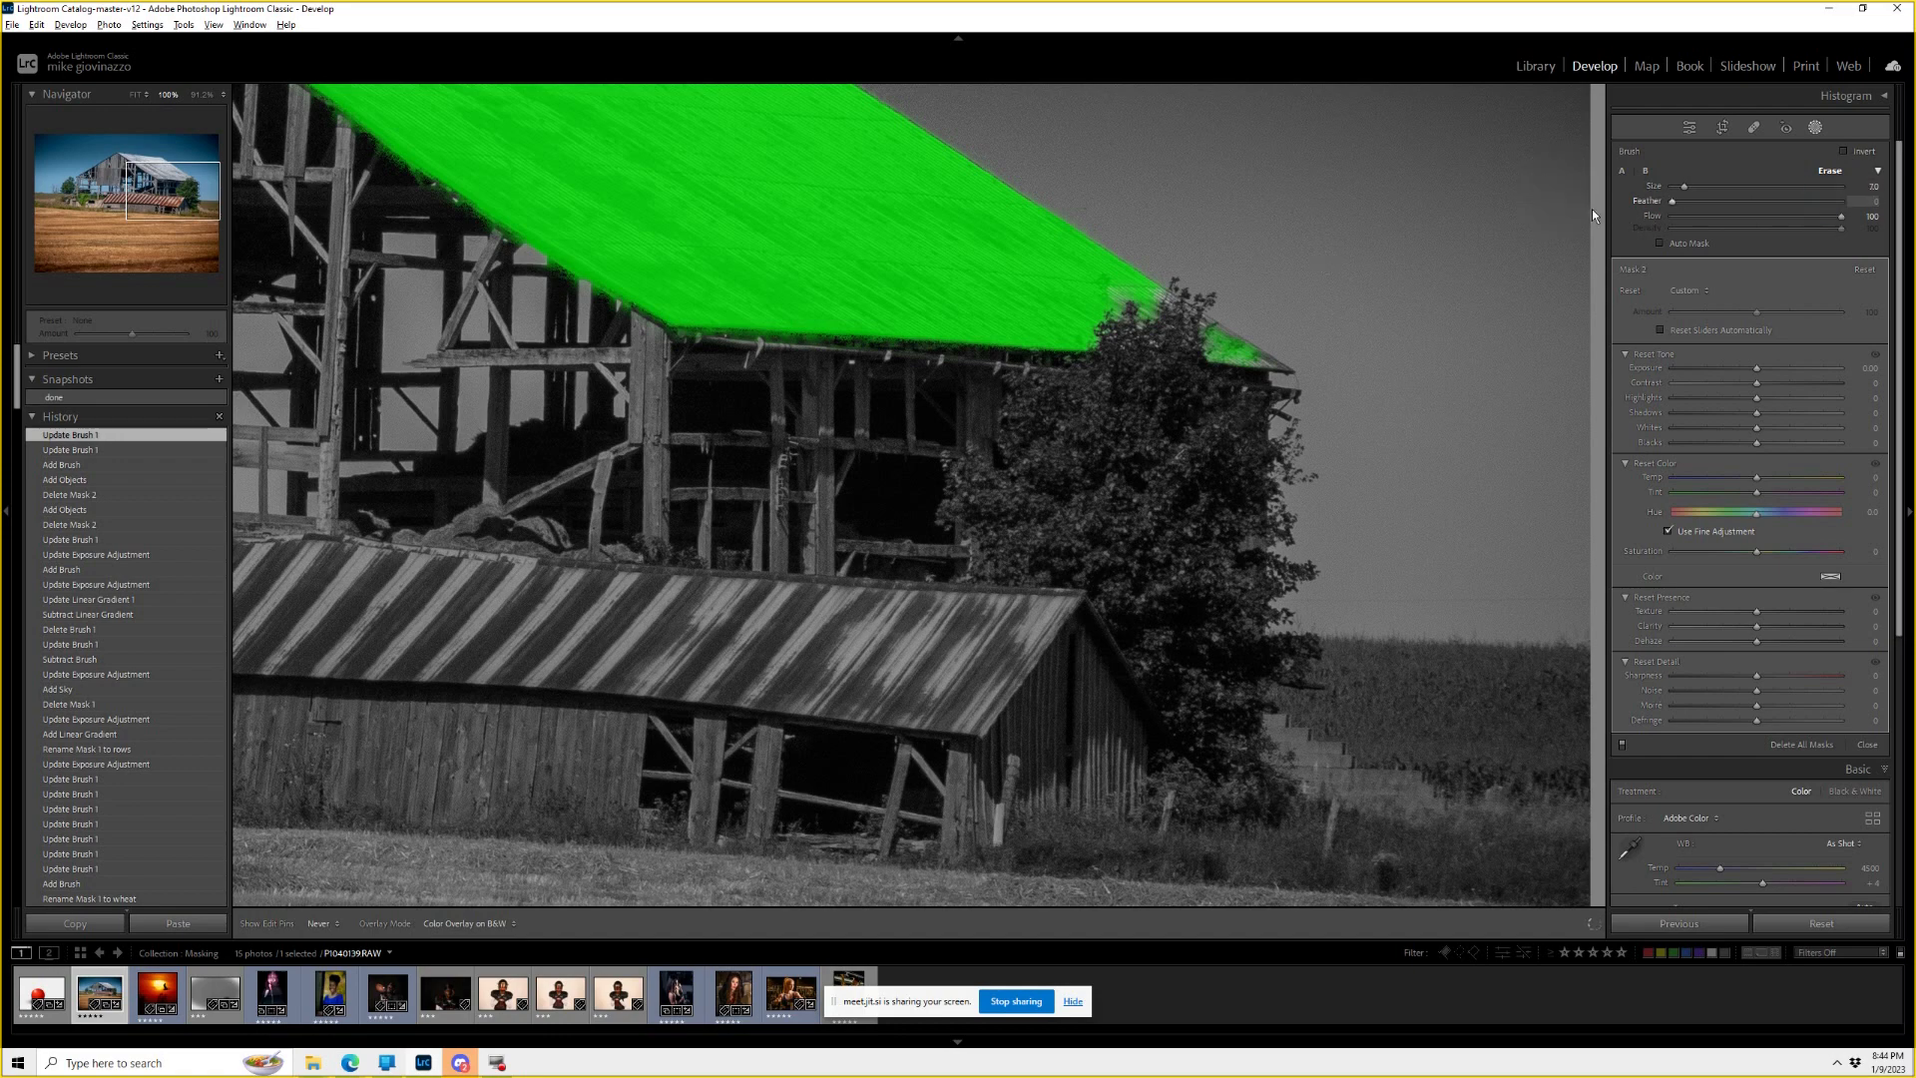
left_click(1255, 335)
key("ctrl+z")
mouse_move(1313, 322)
left_mouse_down()
mouse_move(1262, 329)
mouse_move(1303, 336)
mouse_move(1278, 325)
left_mouse_up()
key("alt")
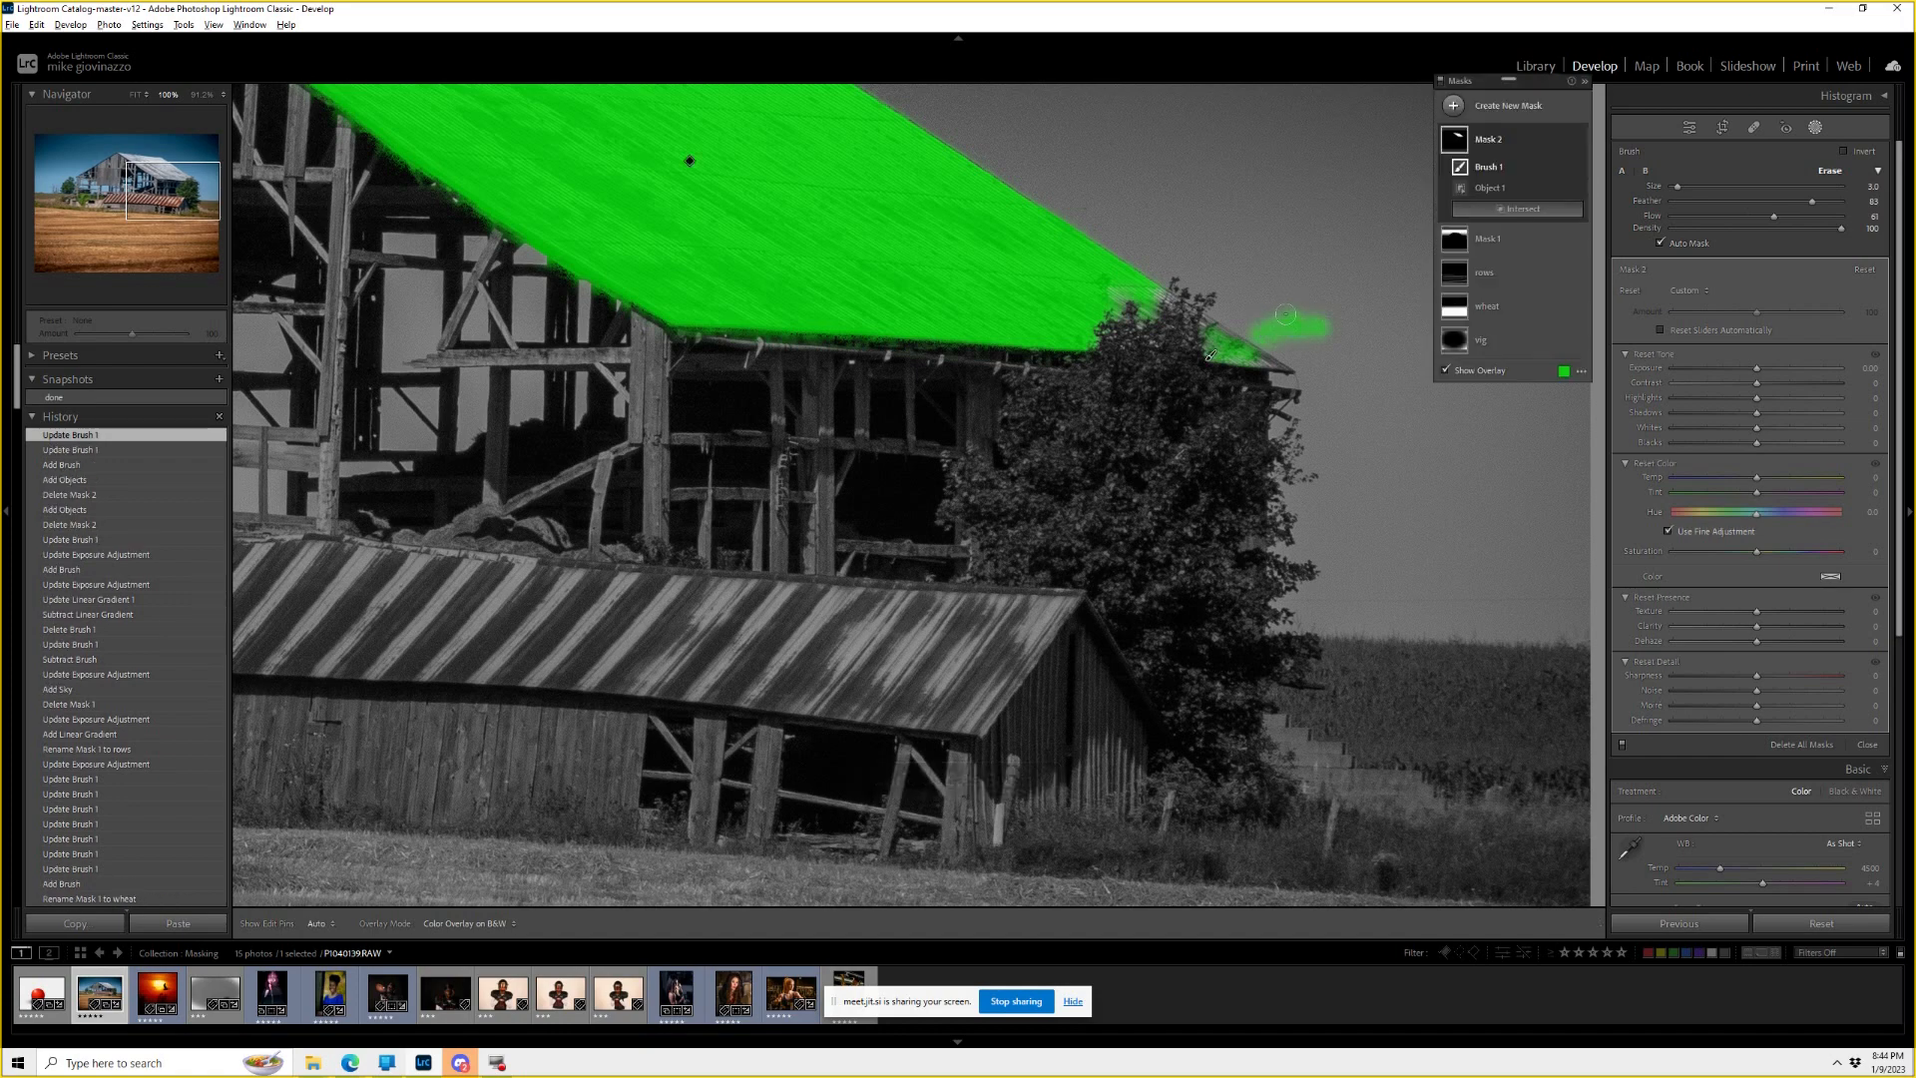
mouse_move(1317, 325)
left_mouse_down()
mouse_move(1247, 299)
mouse_move(1236, 349)
mouse_move(1280, 360)
mouse_move(1215, 326)
mouse_move(1275, 365)
left_mouse_up()
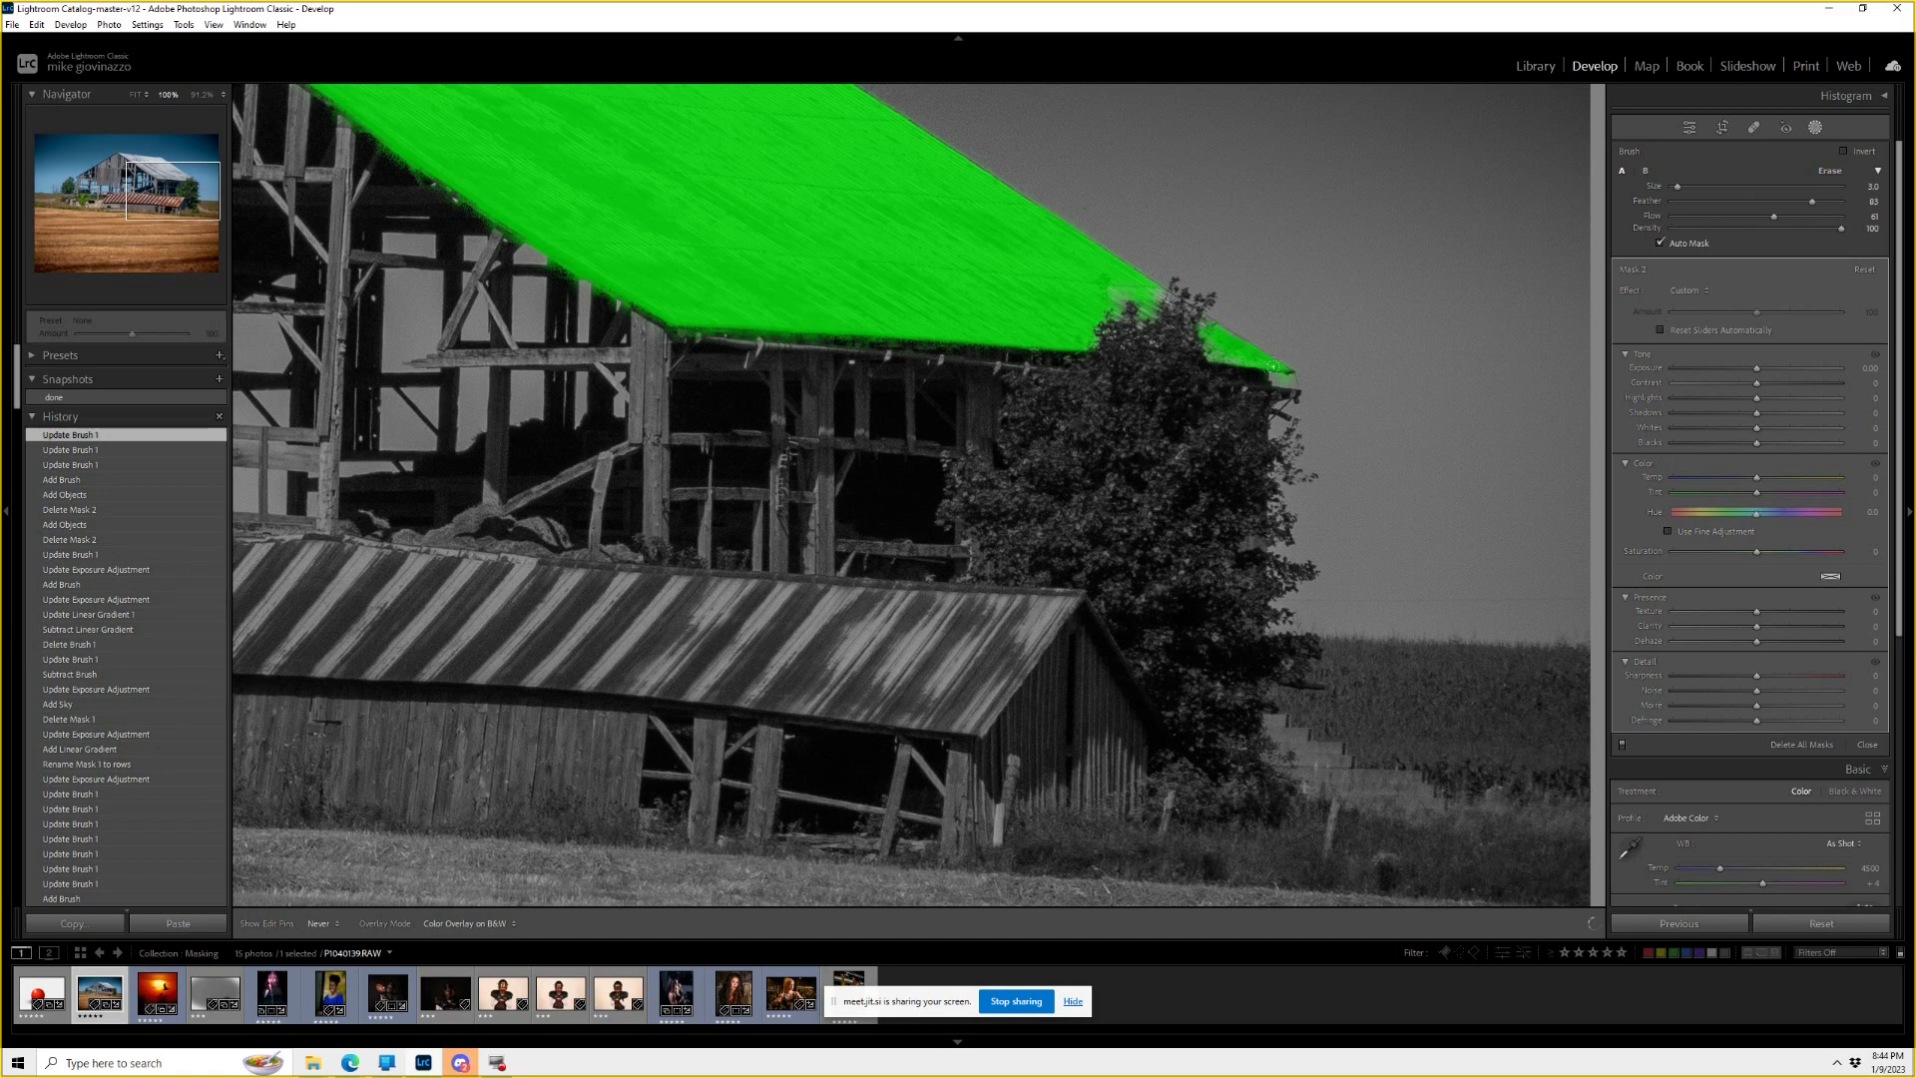
Fill in the rest of the small roof end with Auto Mask off, and erase the overspill along its edges.
left_click_drag(1272, 368, 1273, 368)
left_click(1661, 244)
mouse_move(1253, 353)
left_mouse_down()
mouse_move(1279, 387)
mouse_move(1285, 353)
mouse_move(1245, 300)
left_mouse_up()
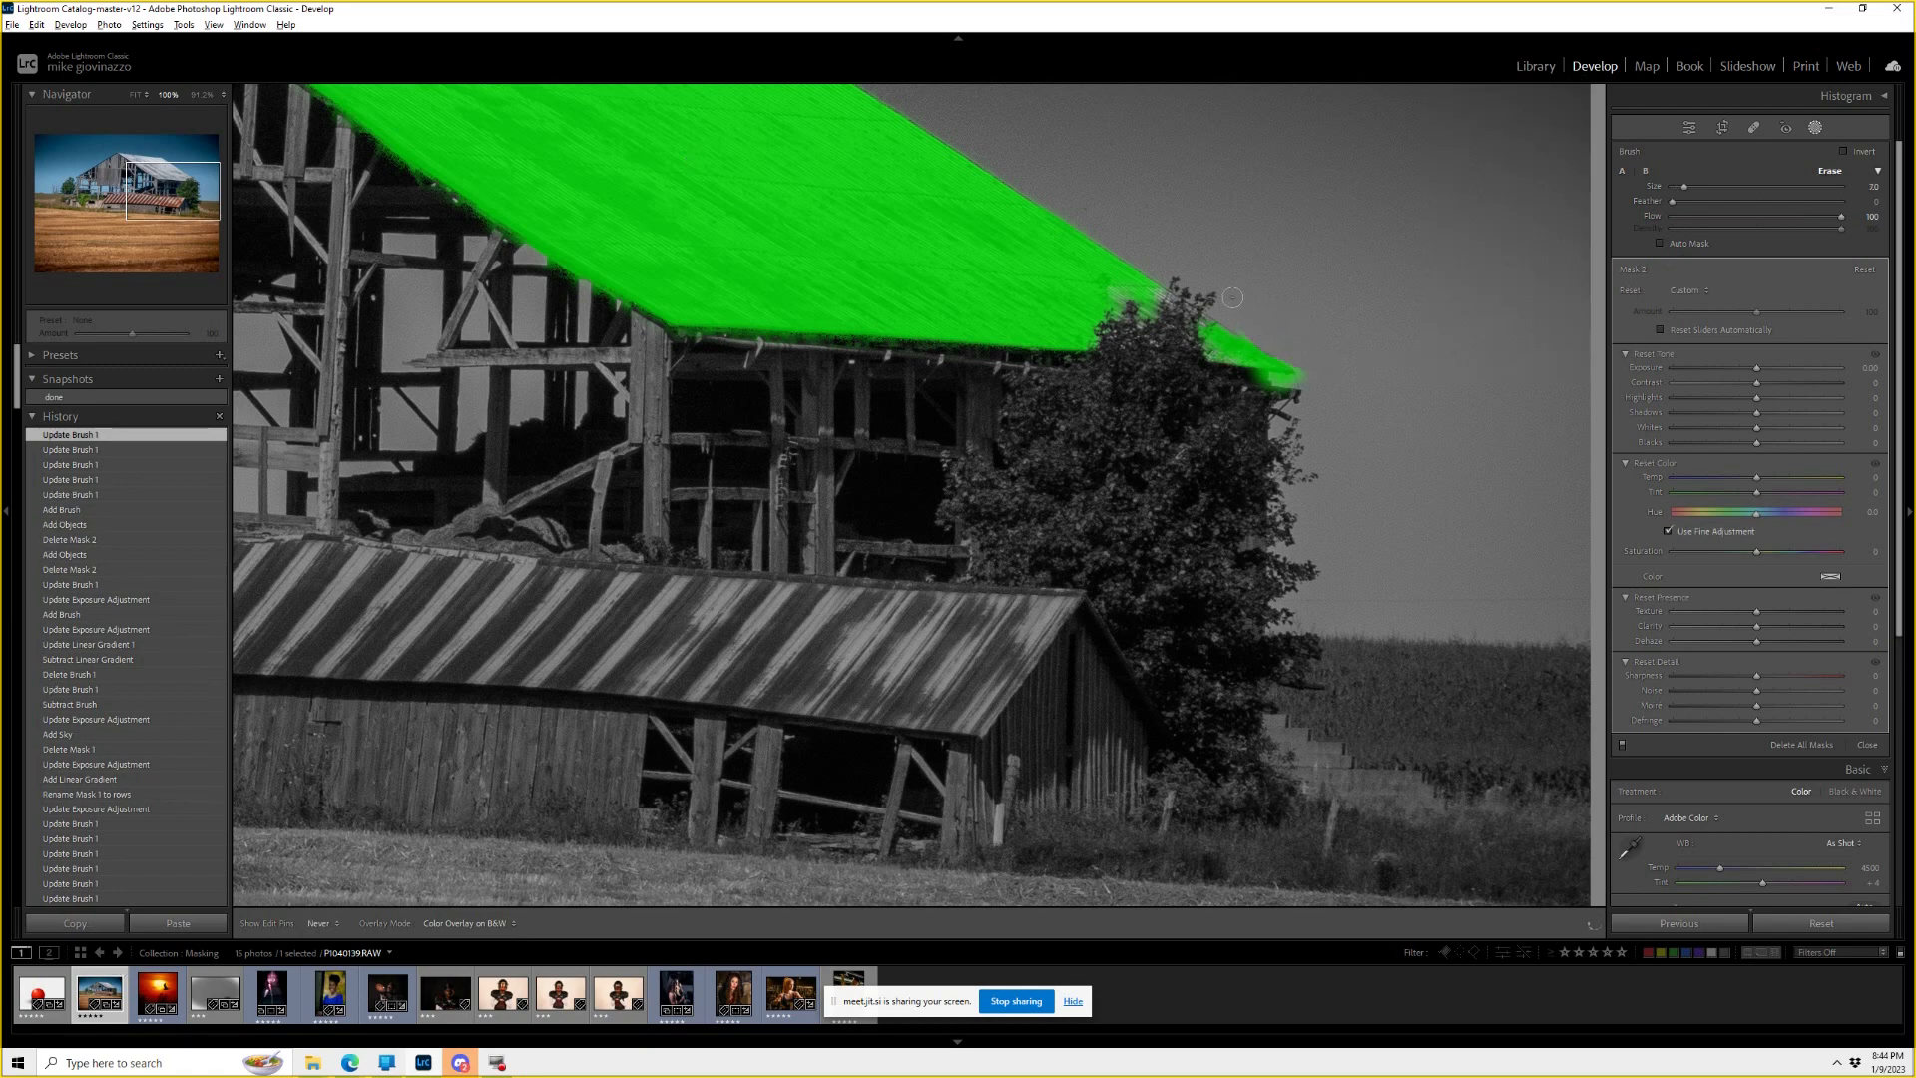
mouse_move(1371, 357)
left_mouse_down("alt")
mouse_move(1326, 385)
mouse_move(1285, 320)
left_mouse_up("alt")
mouse_move(1343, 384)
left_mouse_down("alt")
mouse_move(1284, 411)
mouse_move(1284, 387)
mouse_move(1237, 380)
mouse_move(1282, 380)
mouse_move(1250, 382)
mouse_move(1287, 364)
mouse_move(1296, 329)
mouse_move(1325, 379)
mouse_move(1266, 385)
mouse_move(1326, 375)
mouse_move(1294, 327)
left_mouse_up("alt")
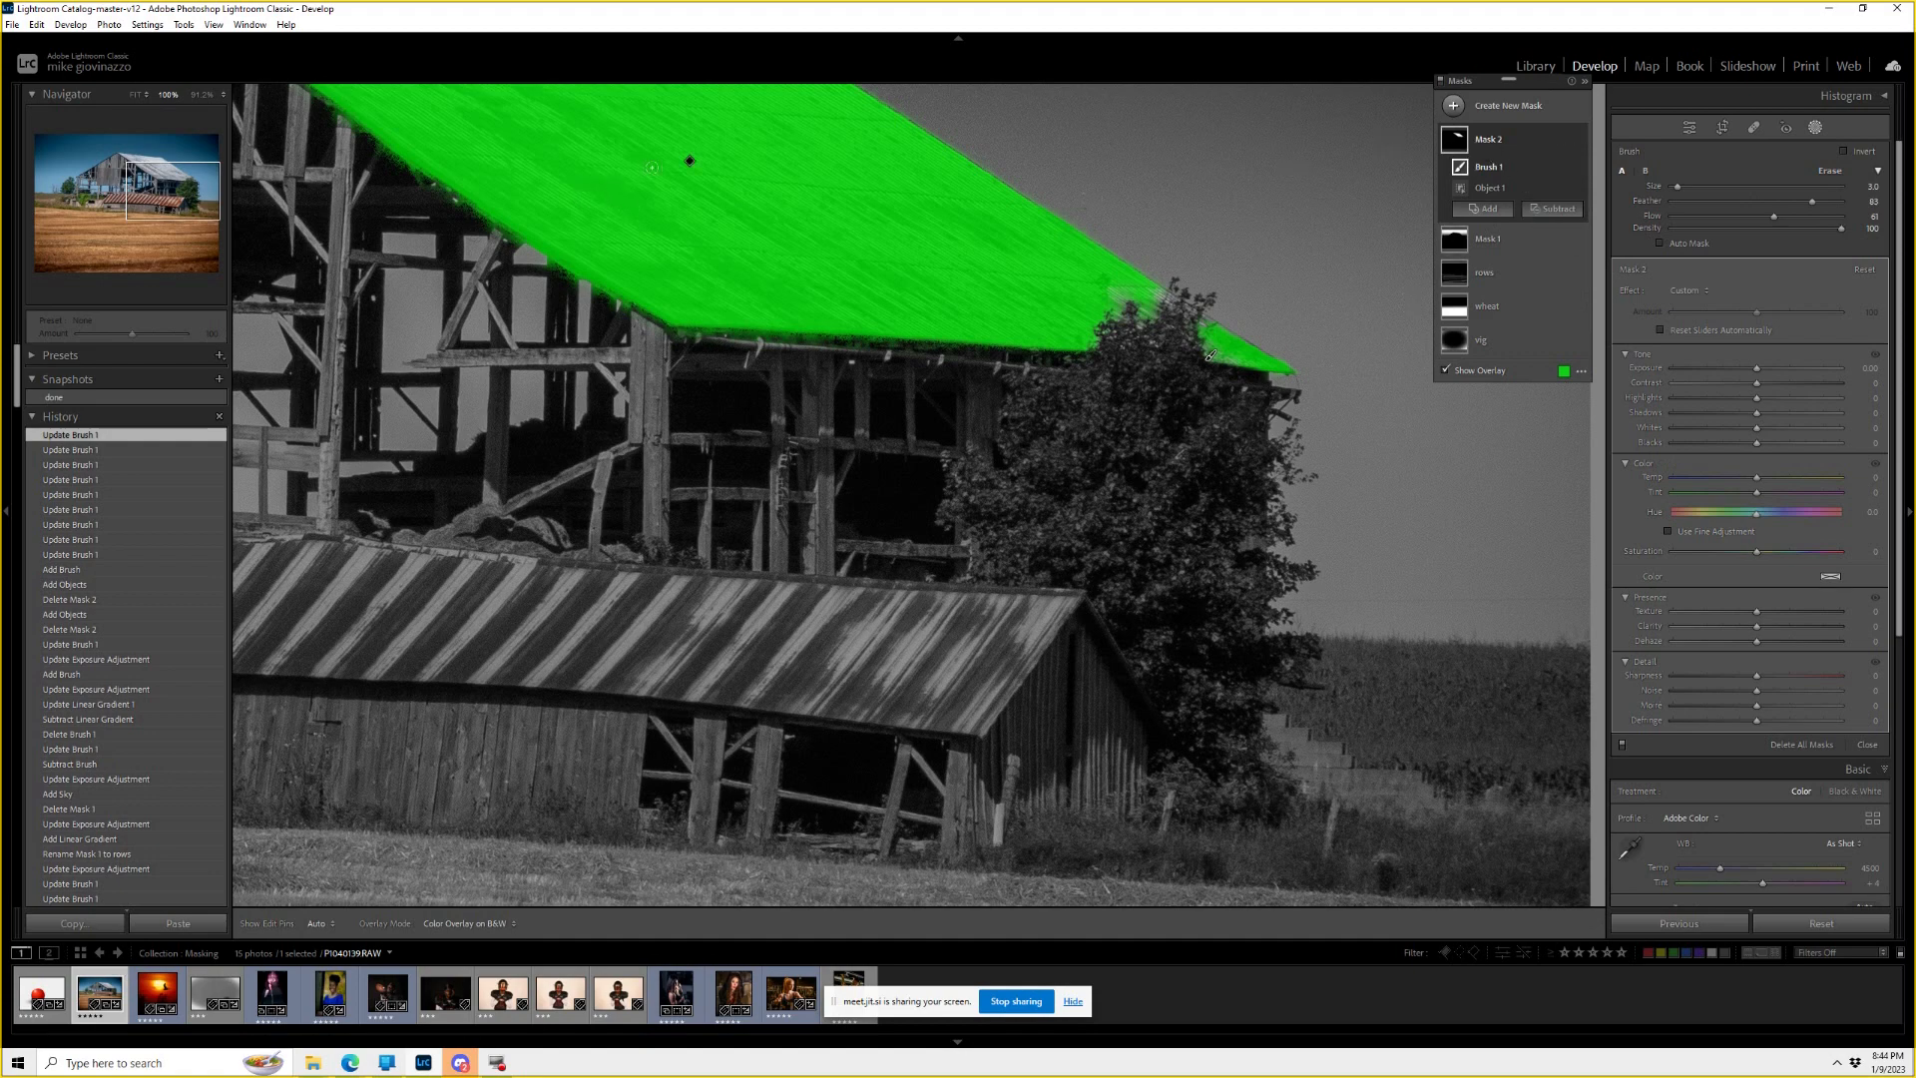
Rename the main barn roof's mask as roof and keep it selected.
double_click(1484, 139)
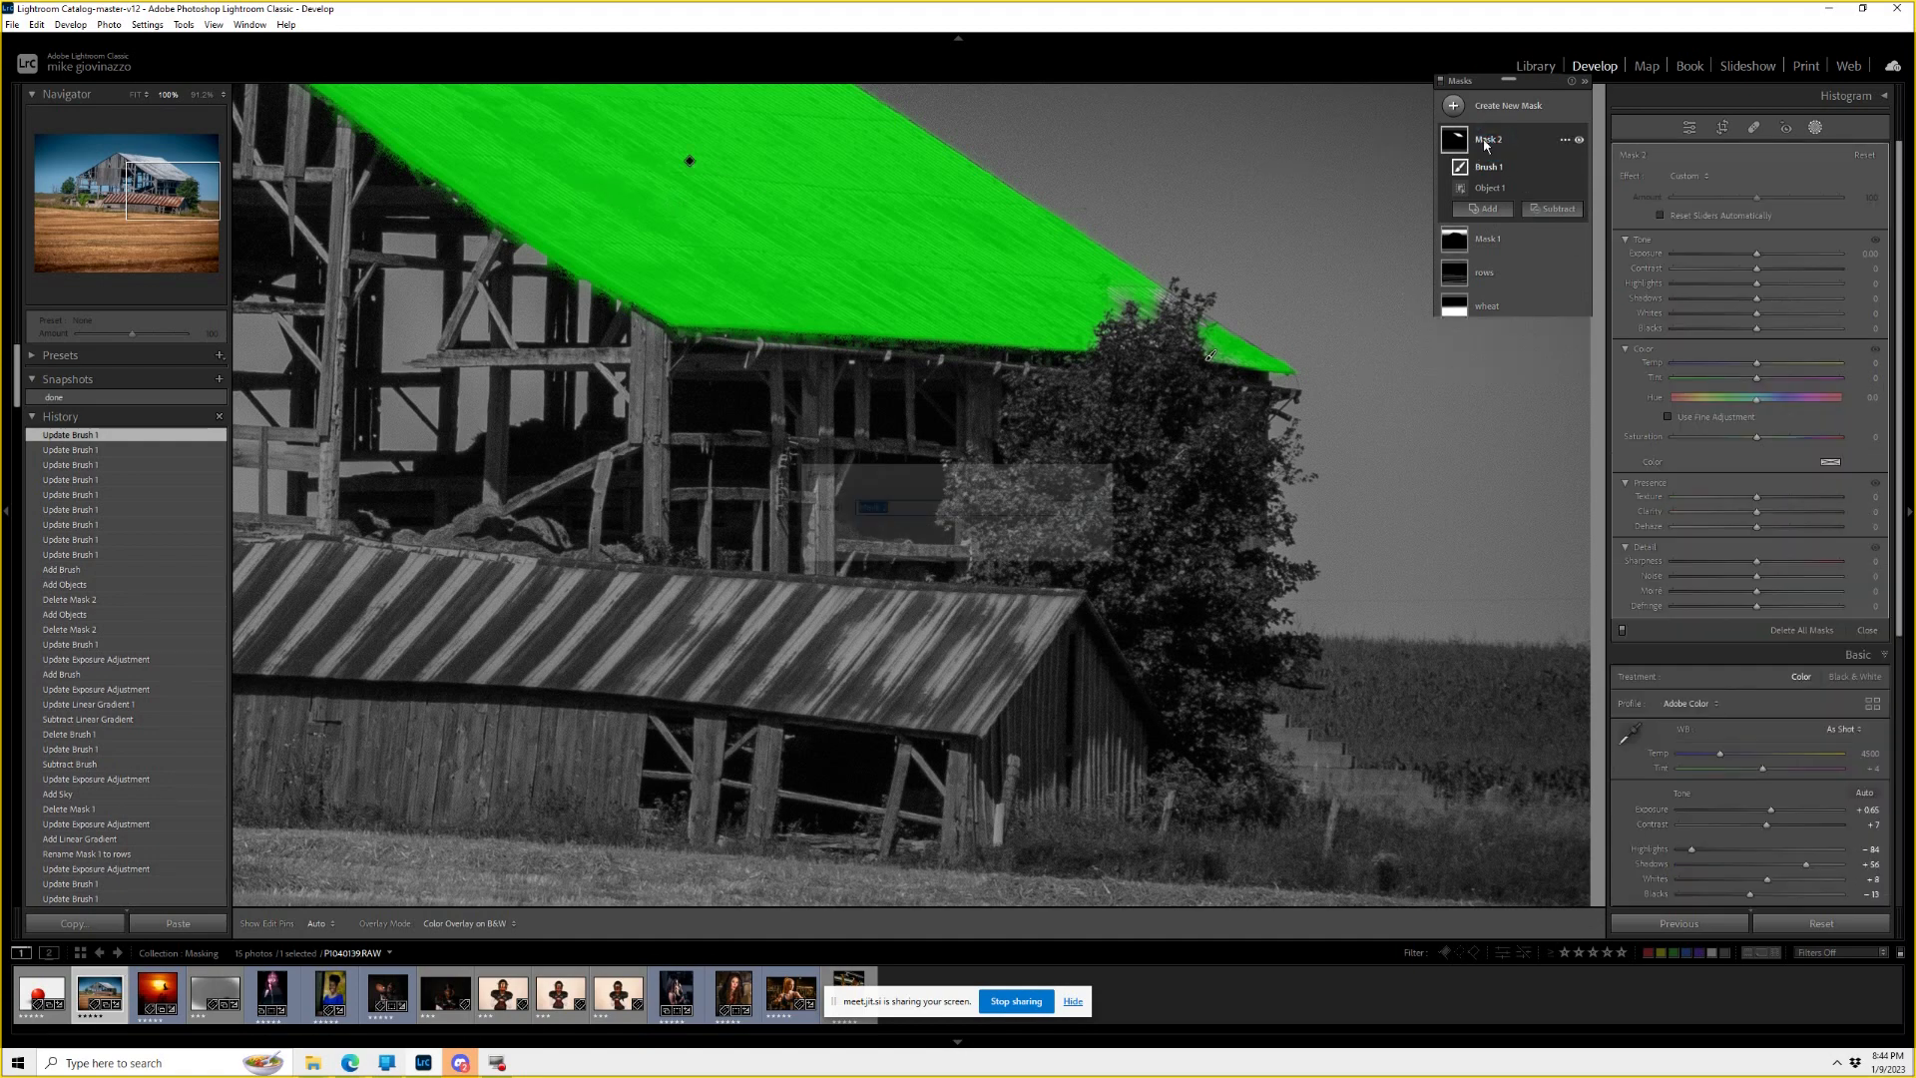
type("roof")
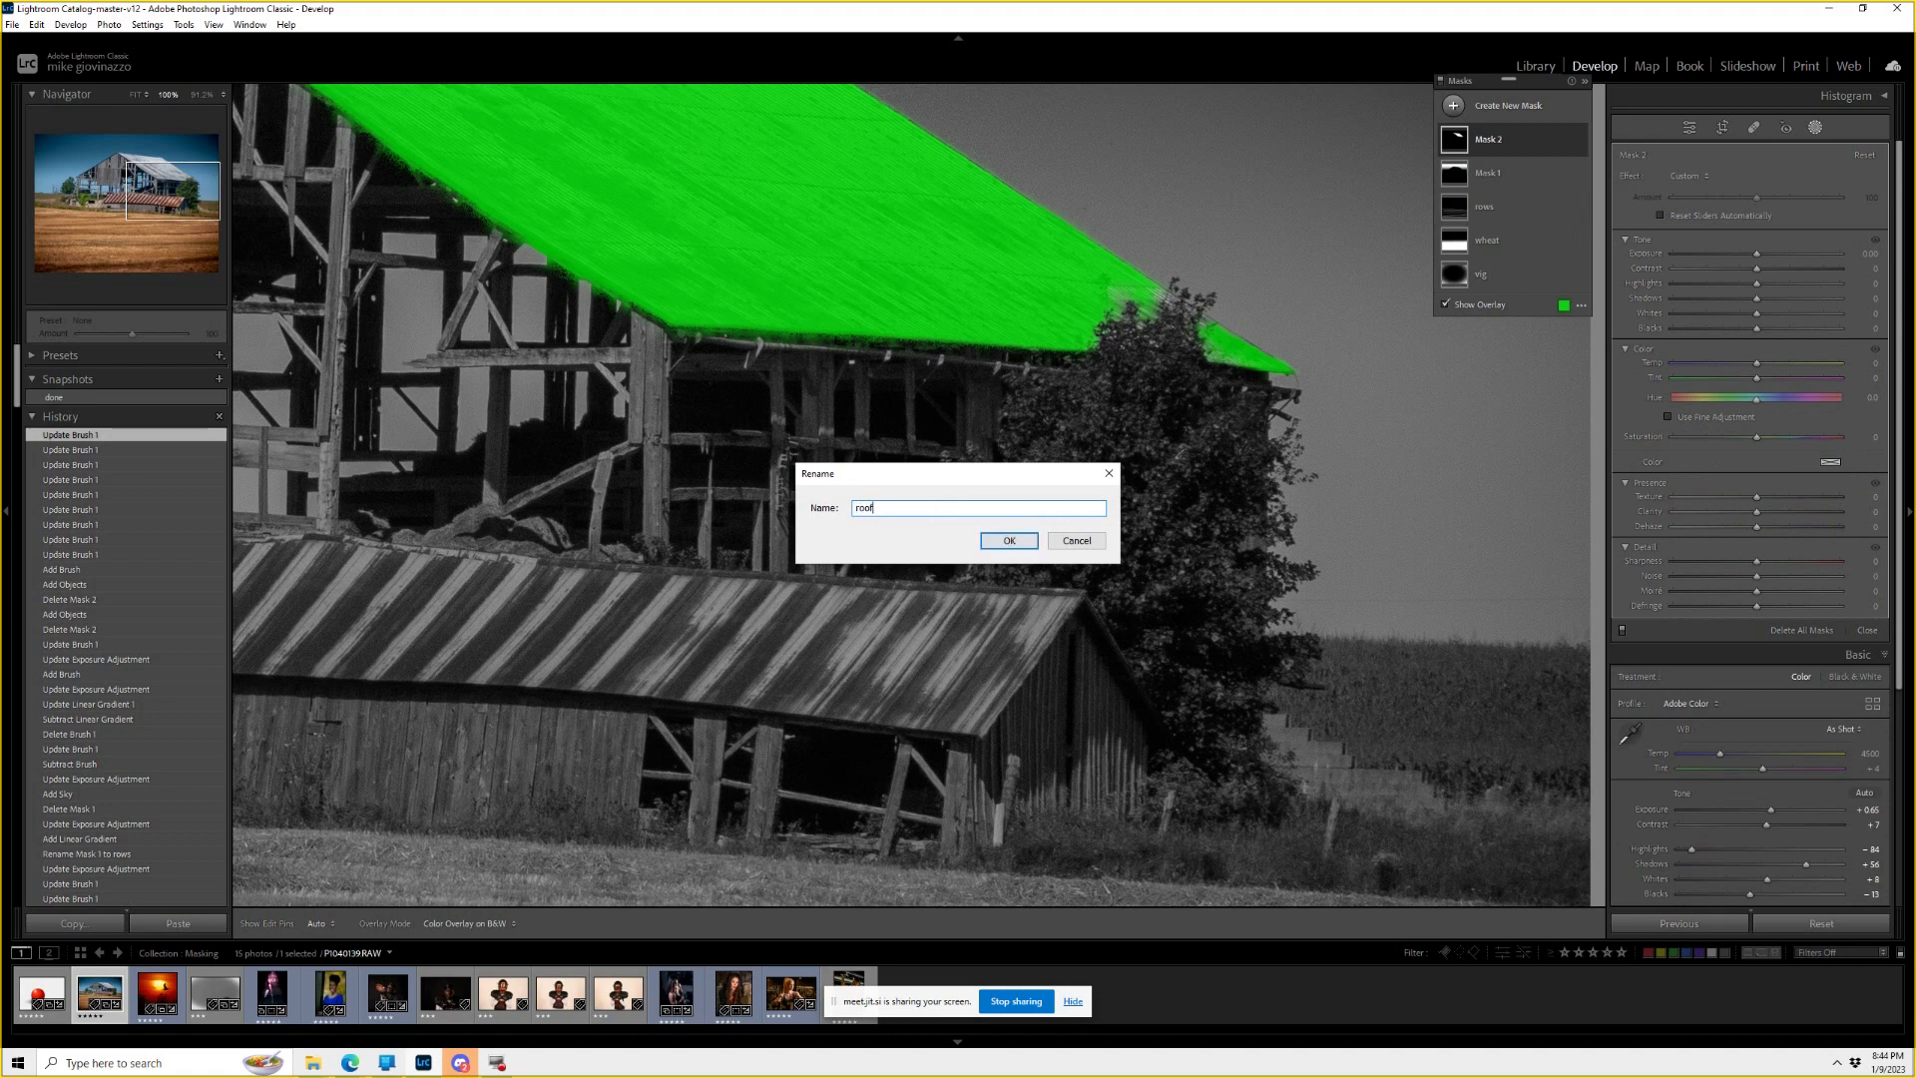
key("Return")
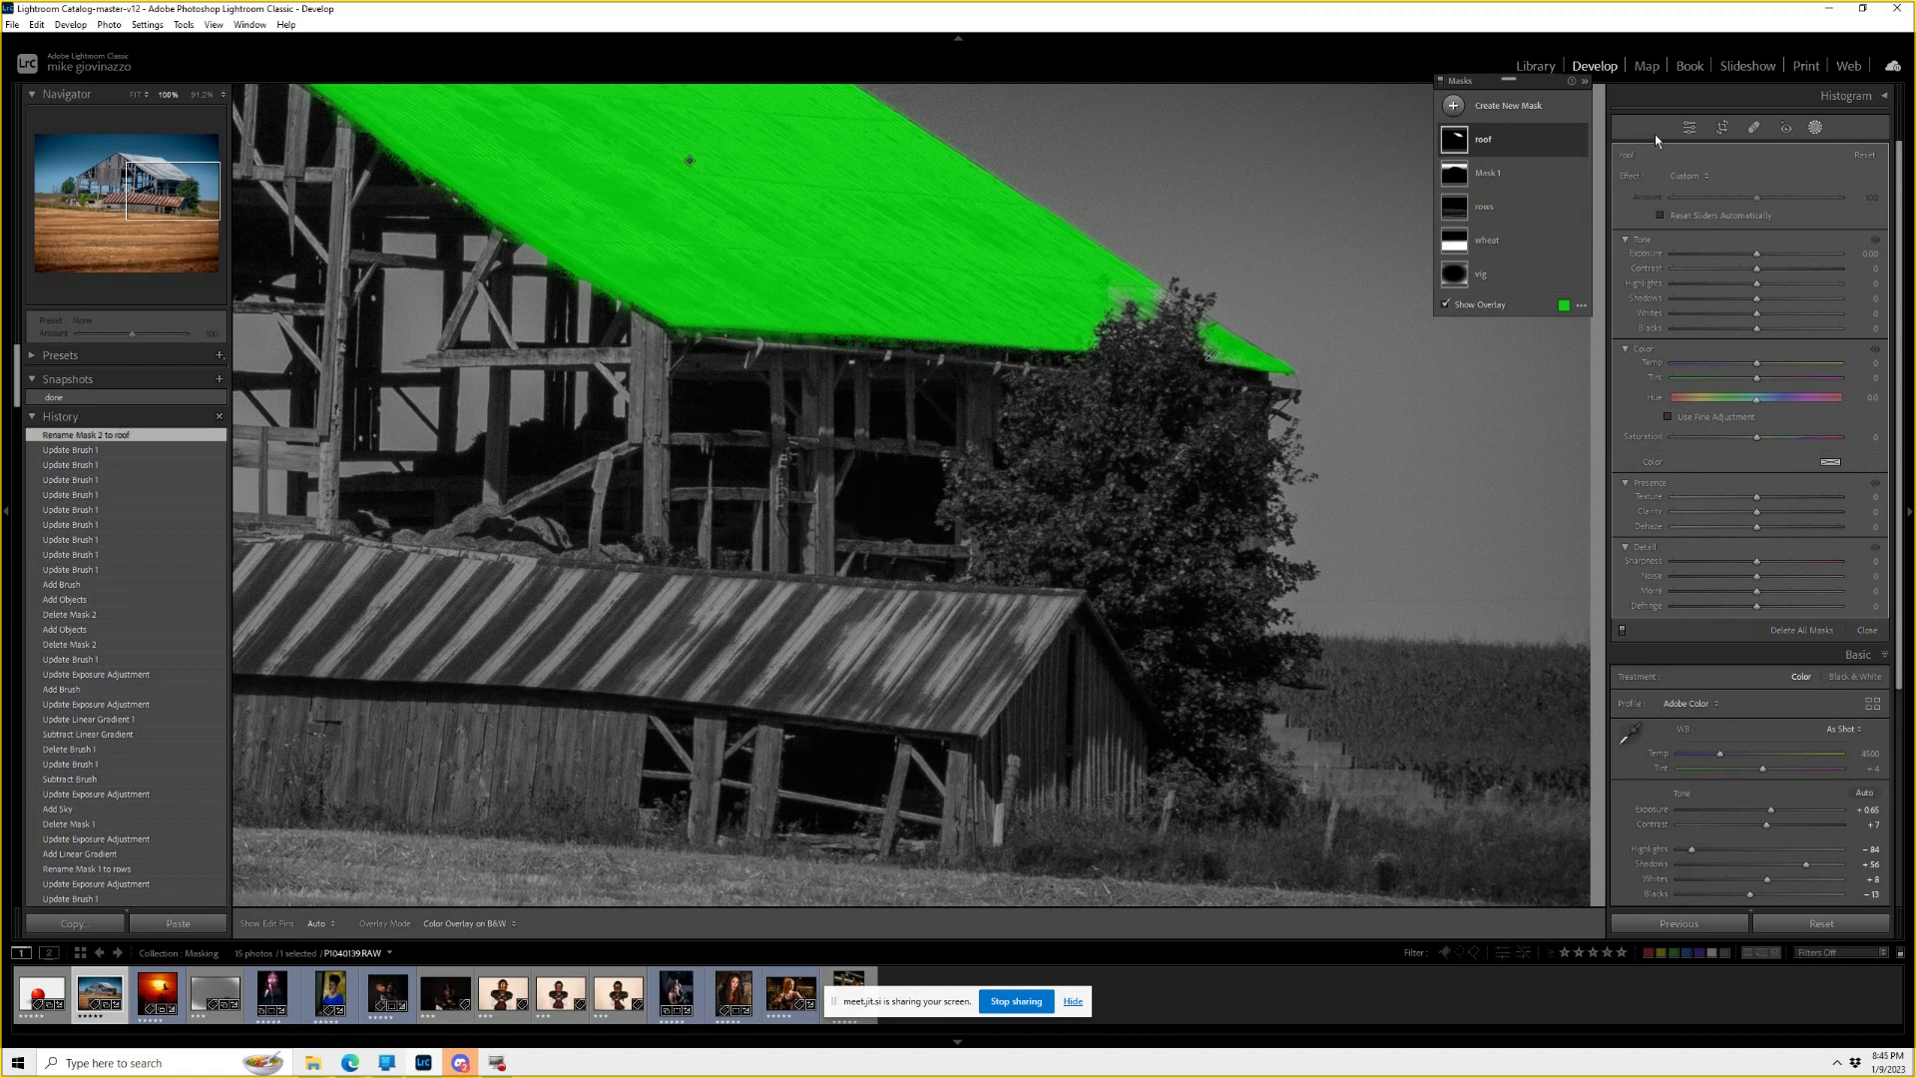
left_click(1484, 146)
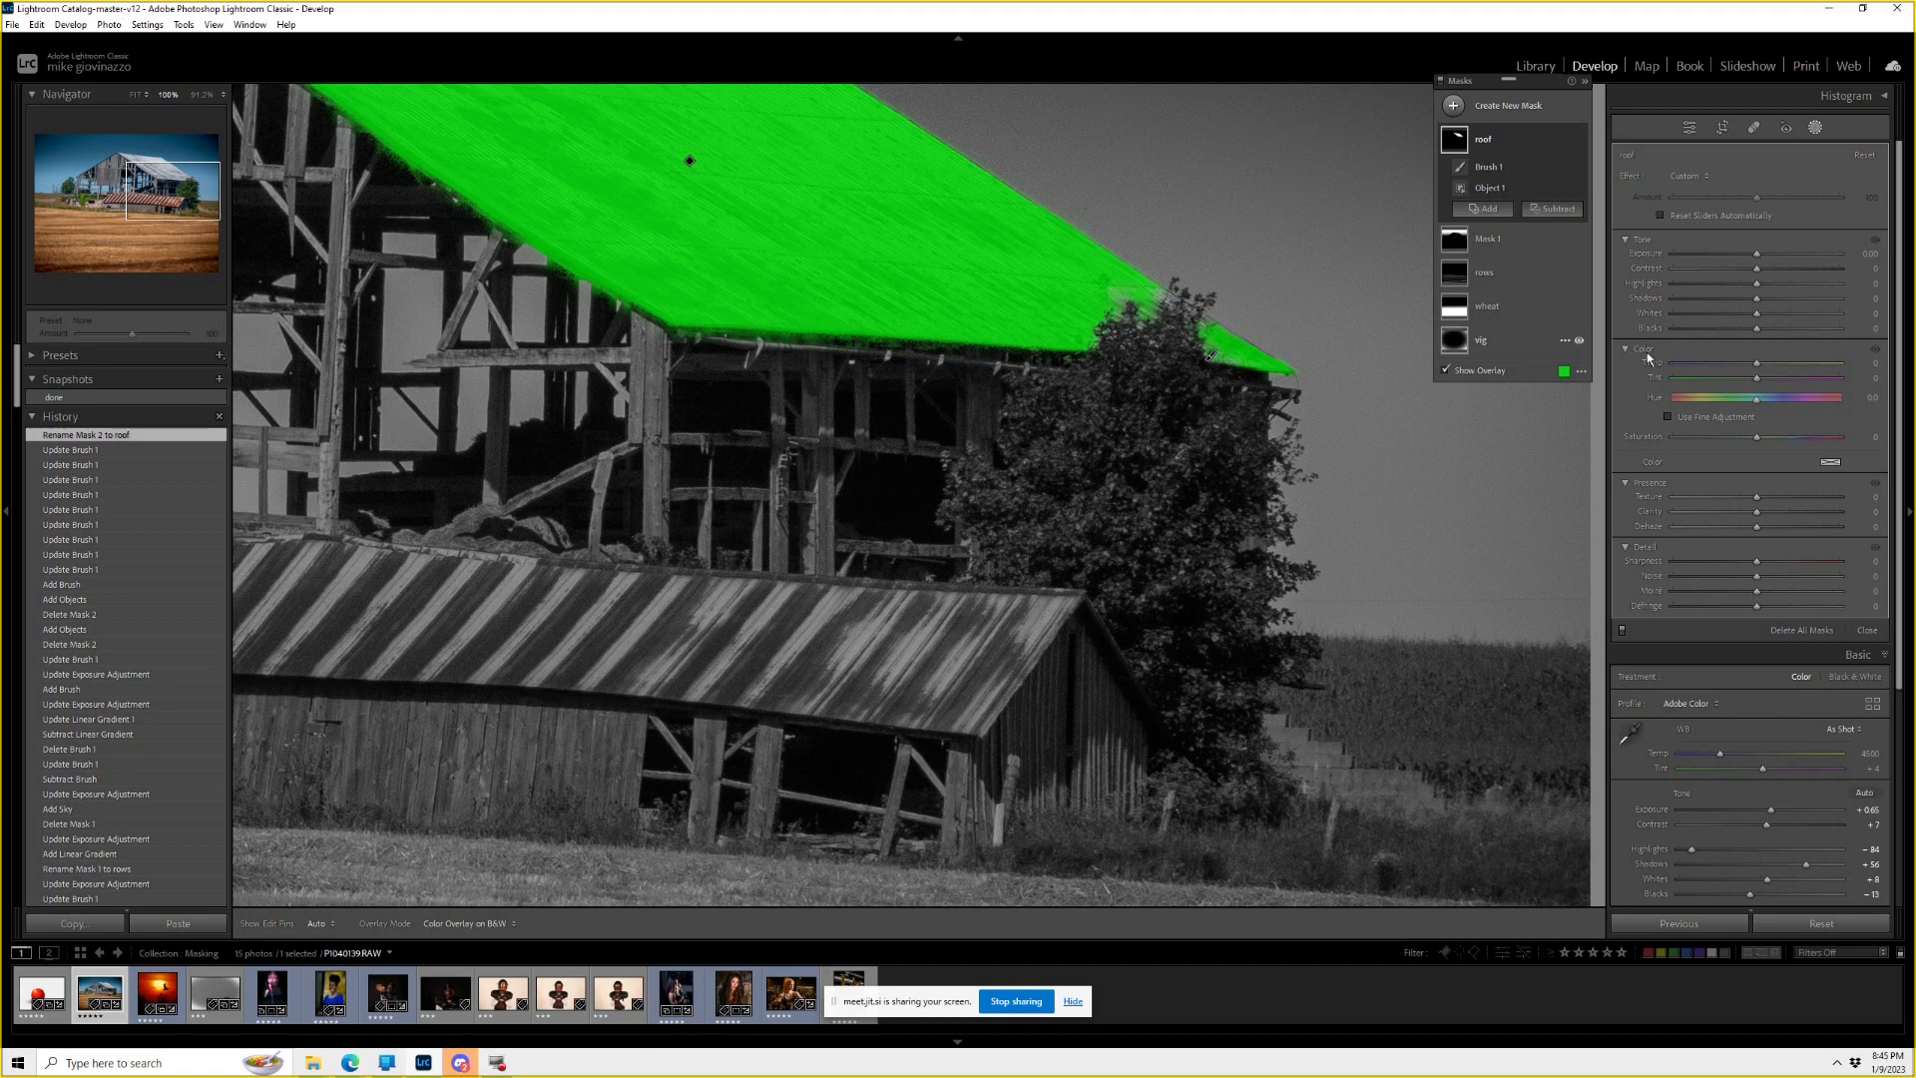
Darken the roof mask with Exposure -0.50, Shadows -30 and Highlights -14.
left_click_drag(1756, 253, 1703, 254)
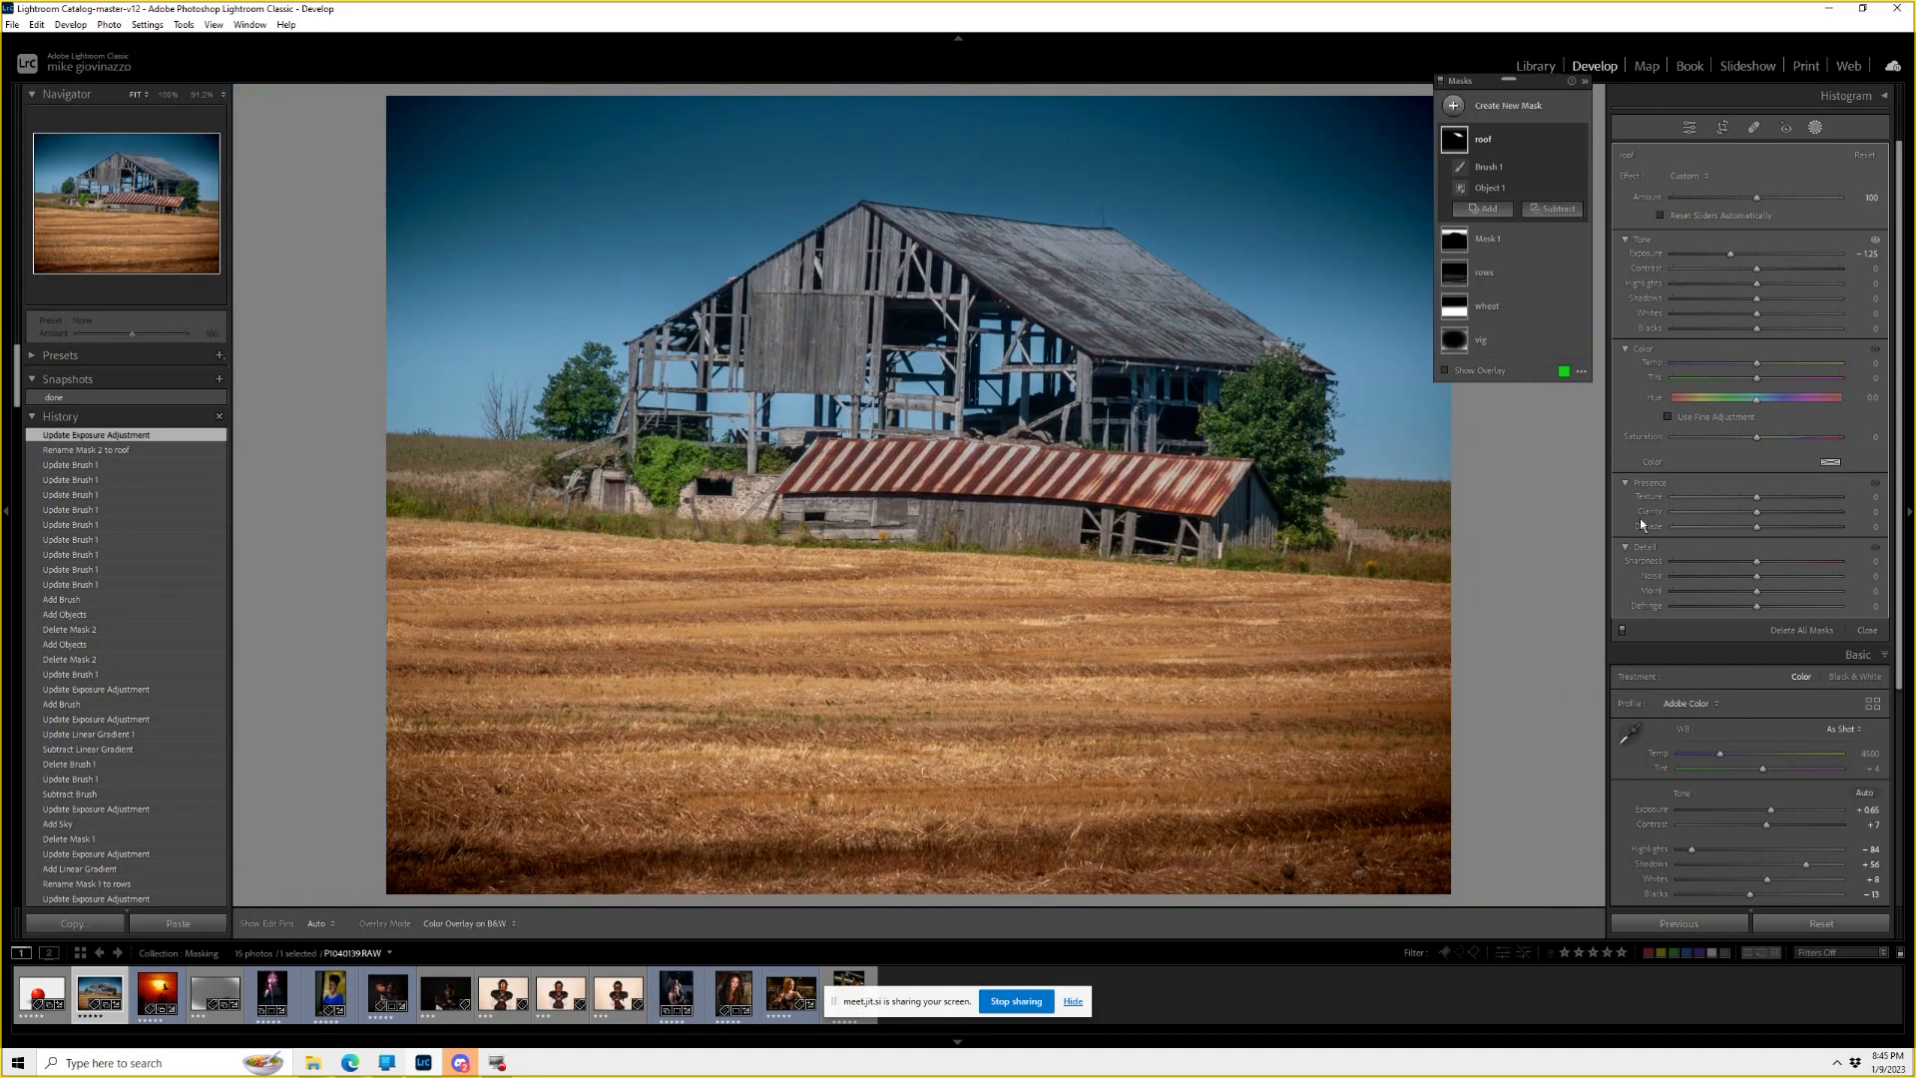
mouse_move(1743, 258)
left_mouse_down()
mouse_move(1762, 256)
mouse_move(1709, 262)
mouse_move(1746, 256)
left_mouse_up()
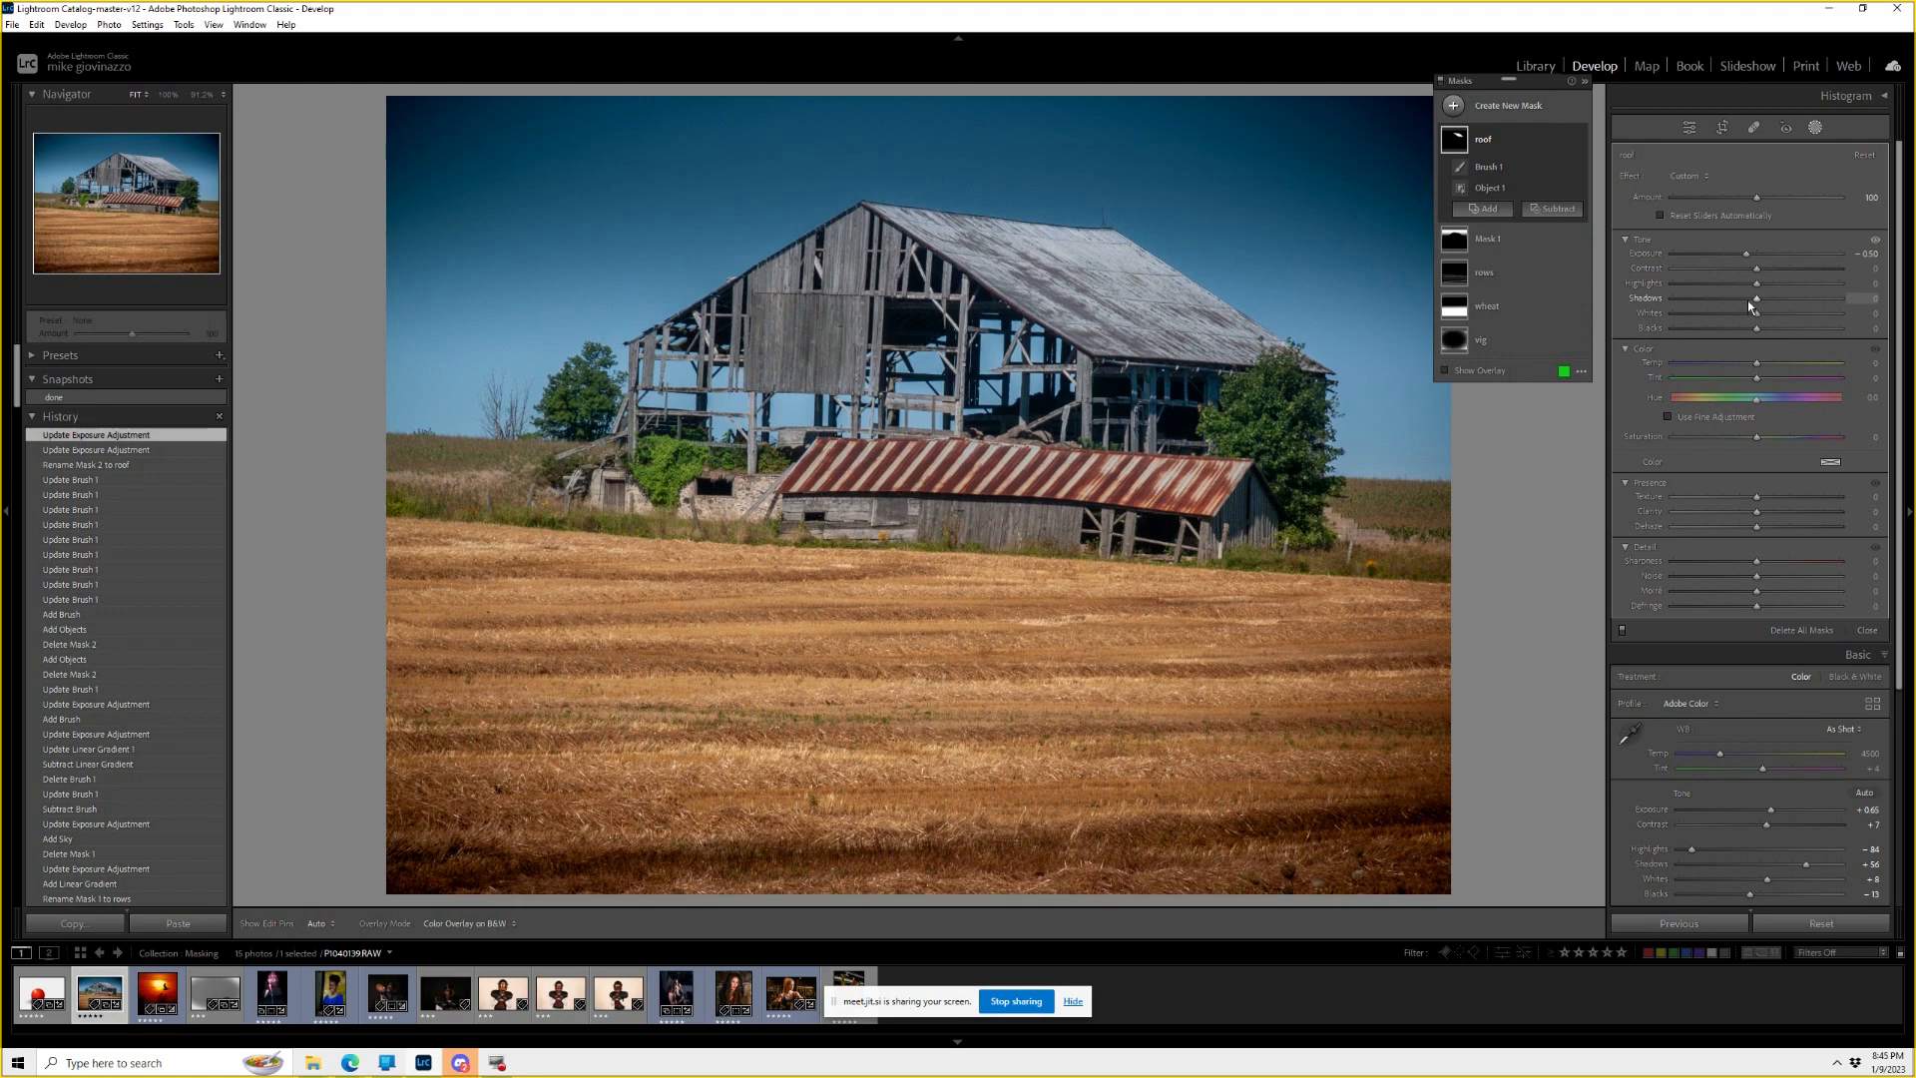
mouse_move(1765, 298)
left_mouse_down()
mouse_move(1804, 300)
mouse_move(1727, 300)
mouse_move(1746, 284)
left_mouse_up()
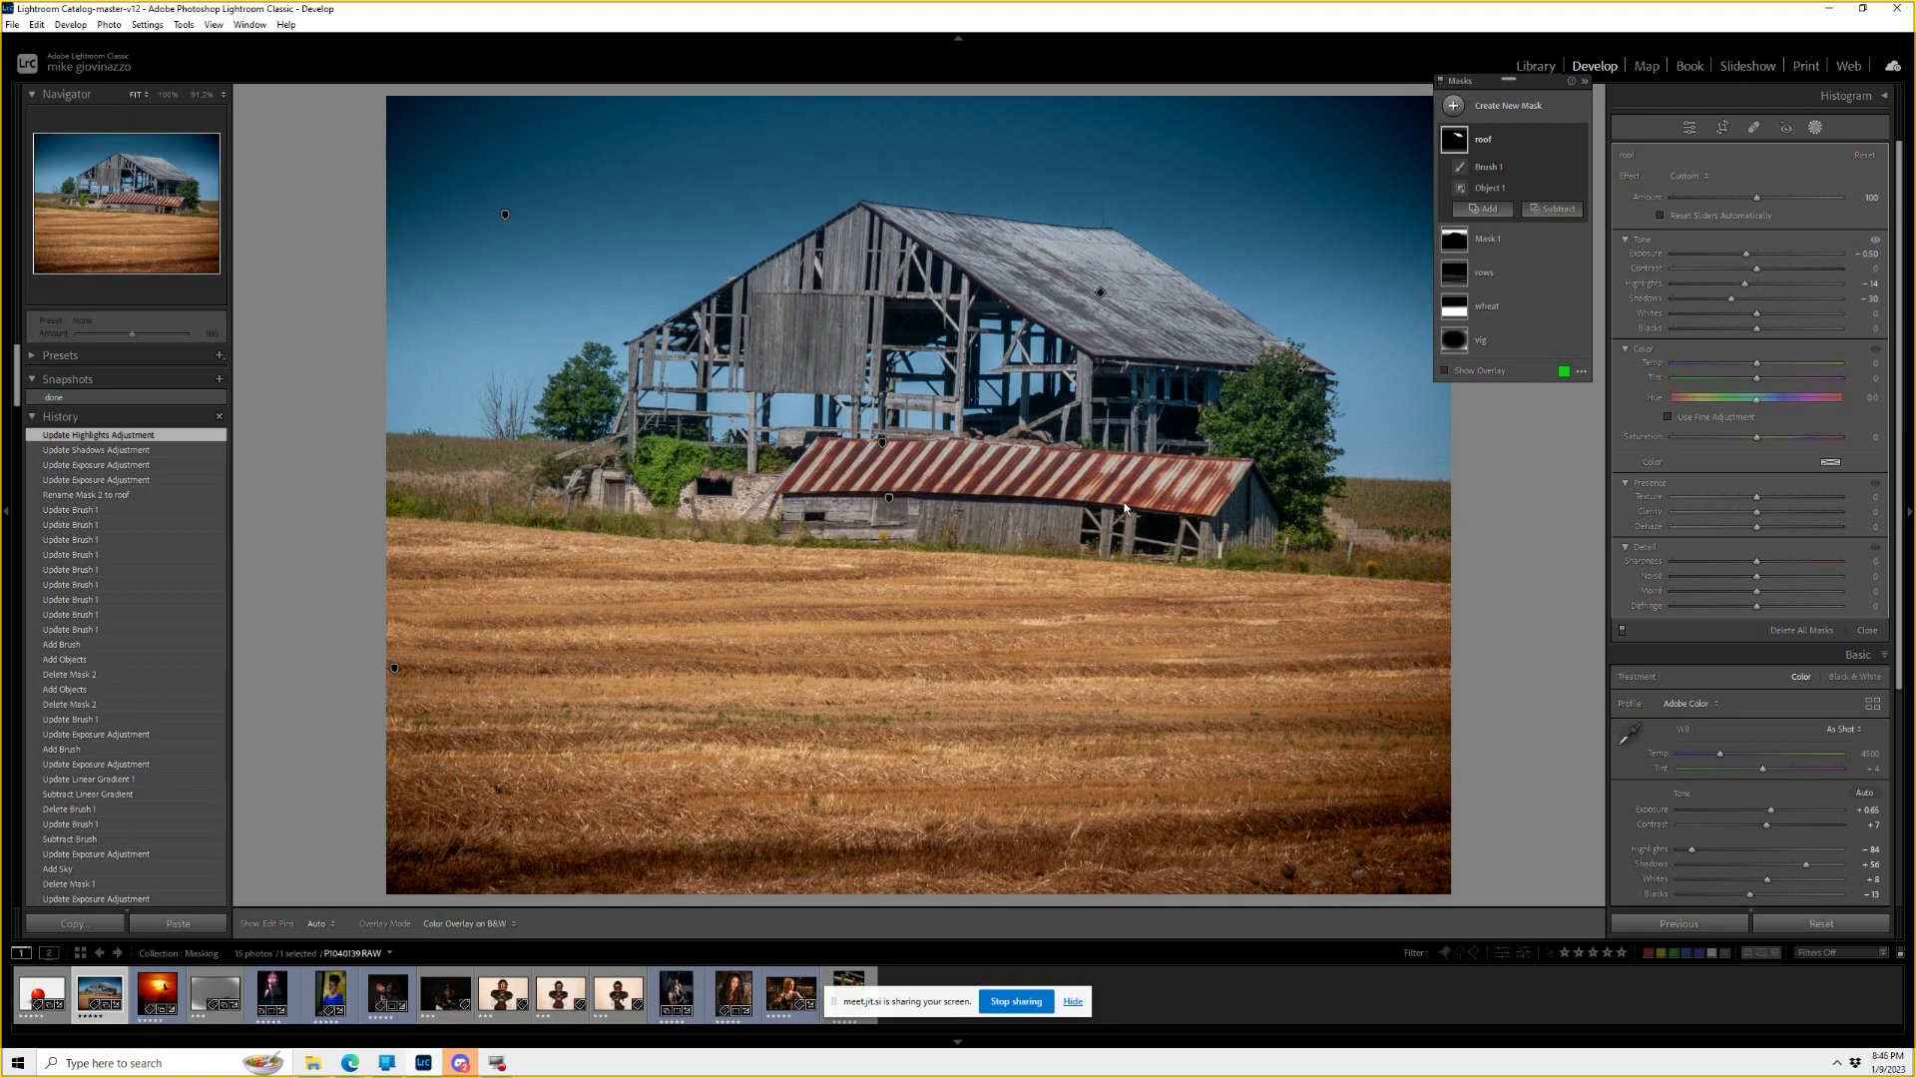
Adjust the whole photo's Basic settings: warm the Temp, reset Exposure to 0.00, and set Highlights to -21 and Whites to +41.
left_click(1690, 128)
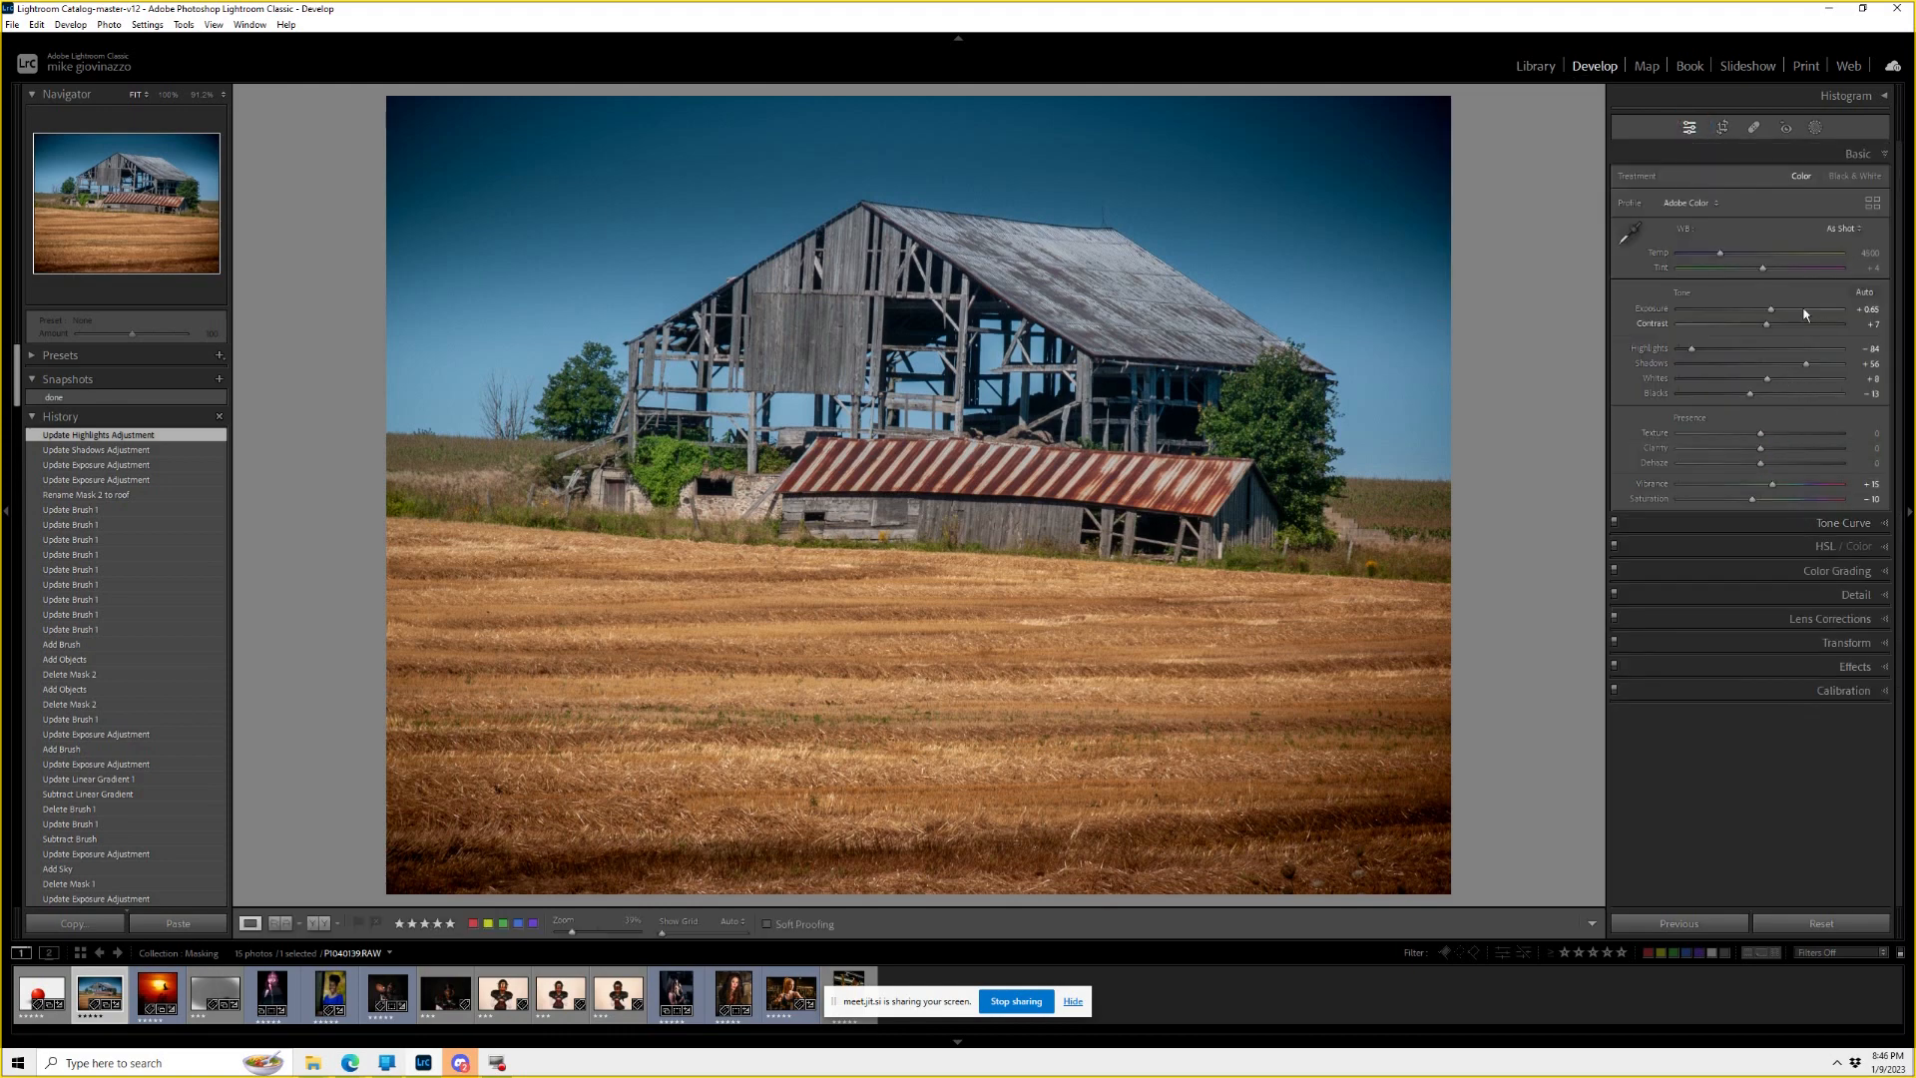
left_click_drag(1776, 309, 1746, 255)
double_click(1642, 308)
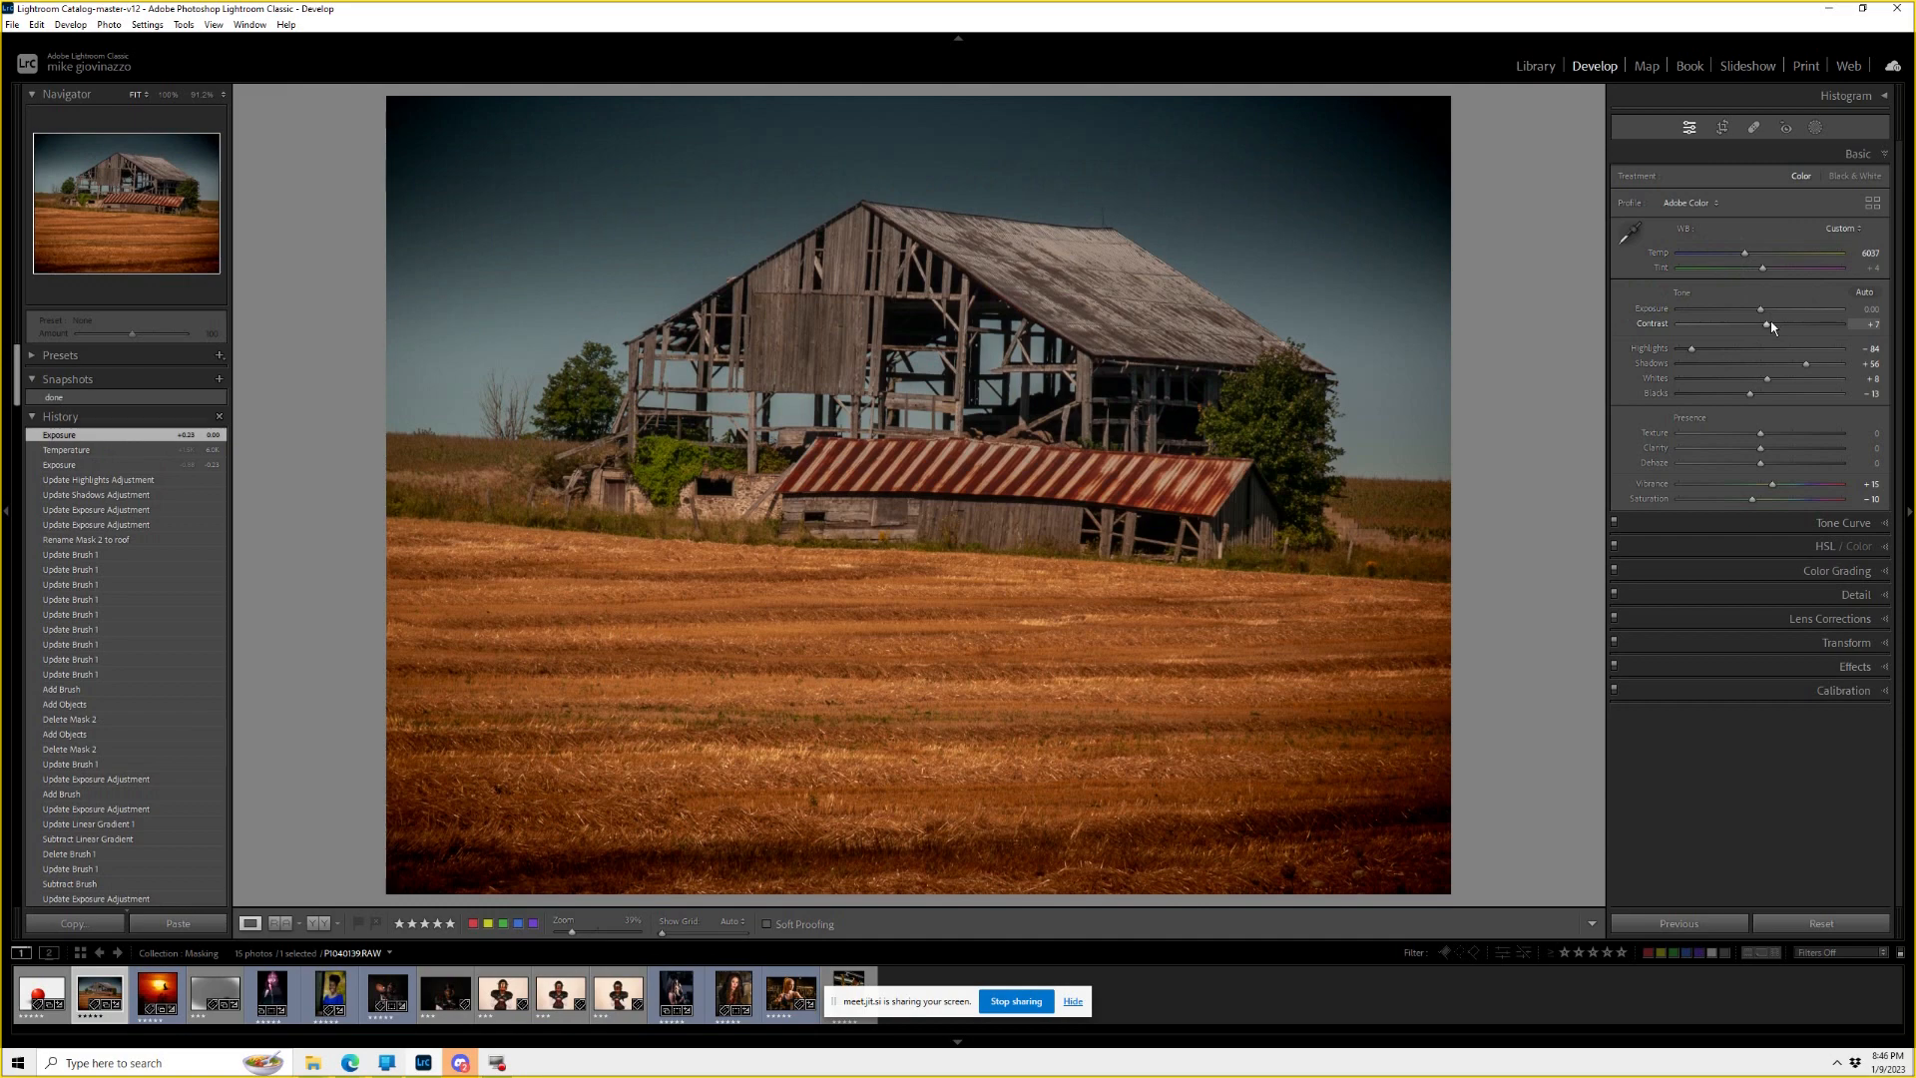
left_click_drag(1700, 345, 1743, 347)
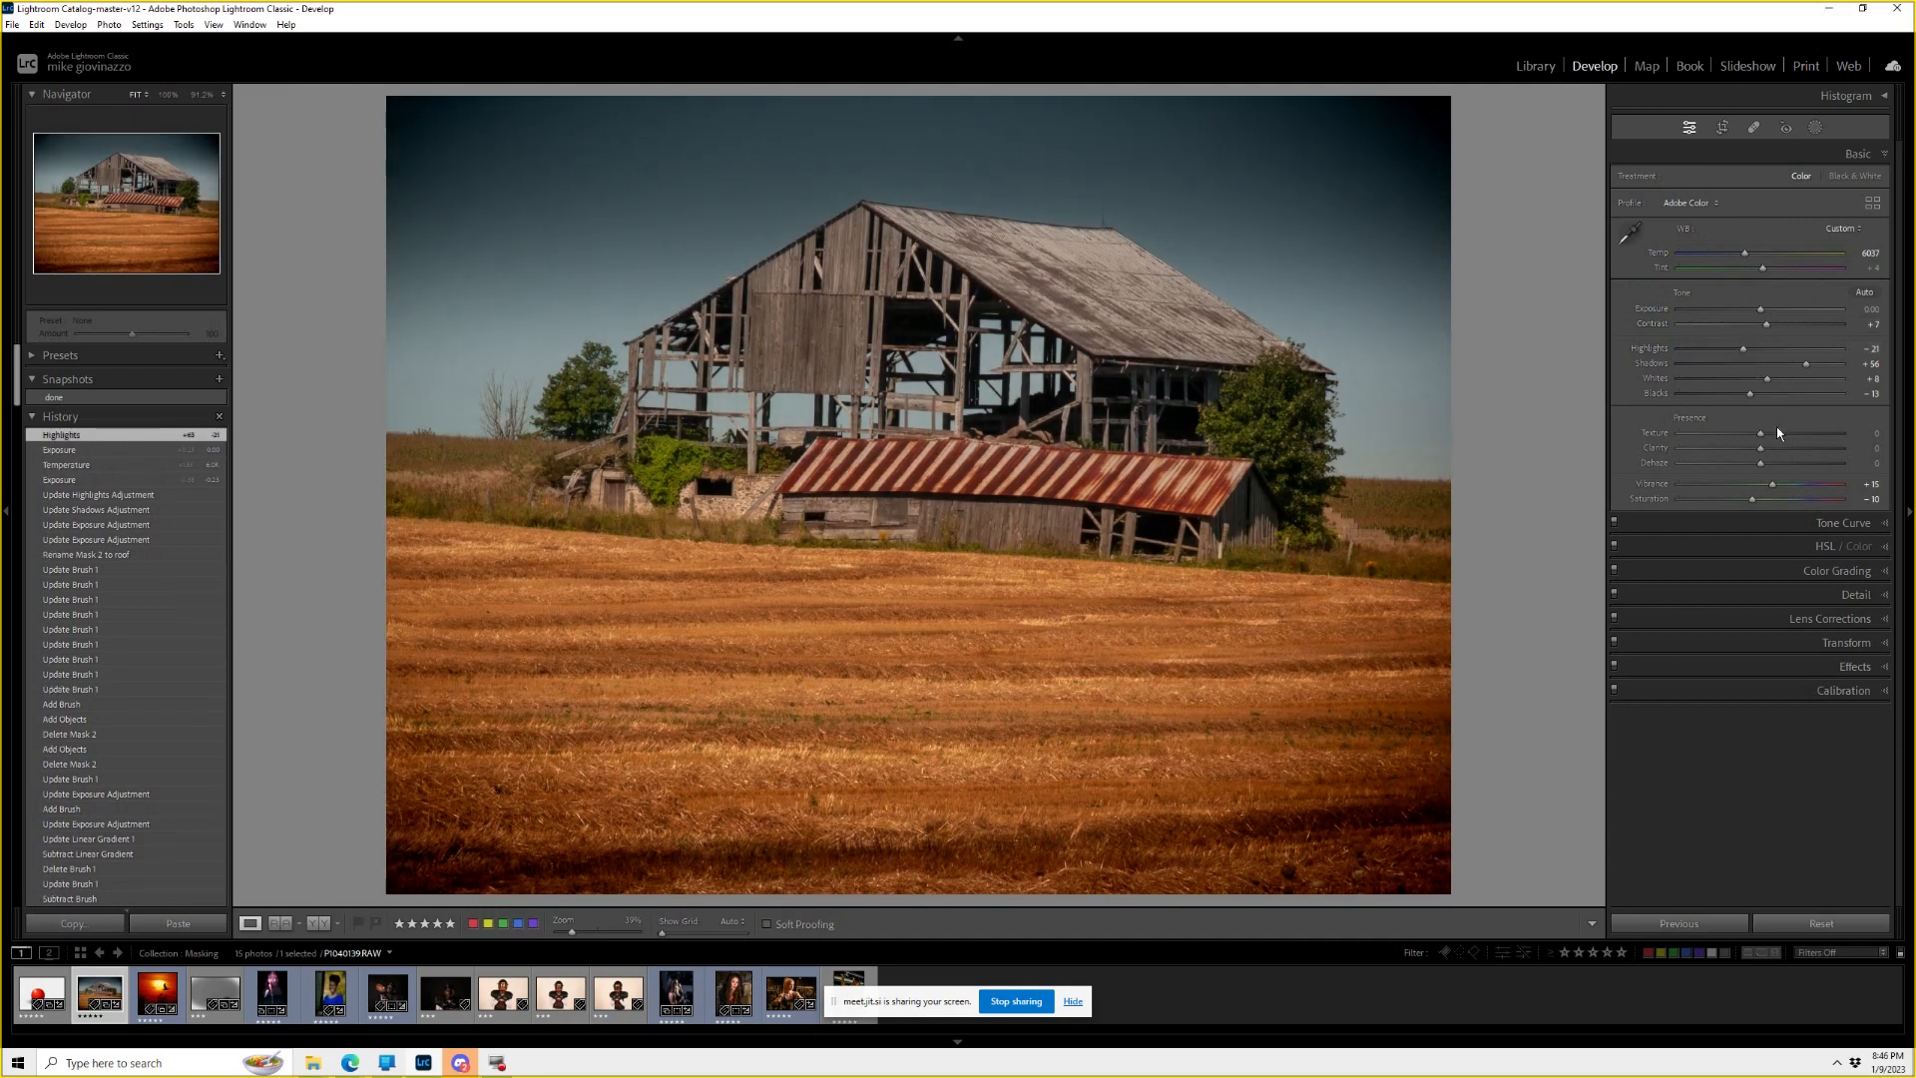
left_click_drag(1768, 378, 1792, 378)
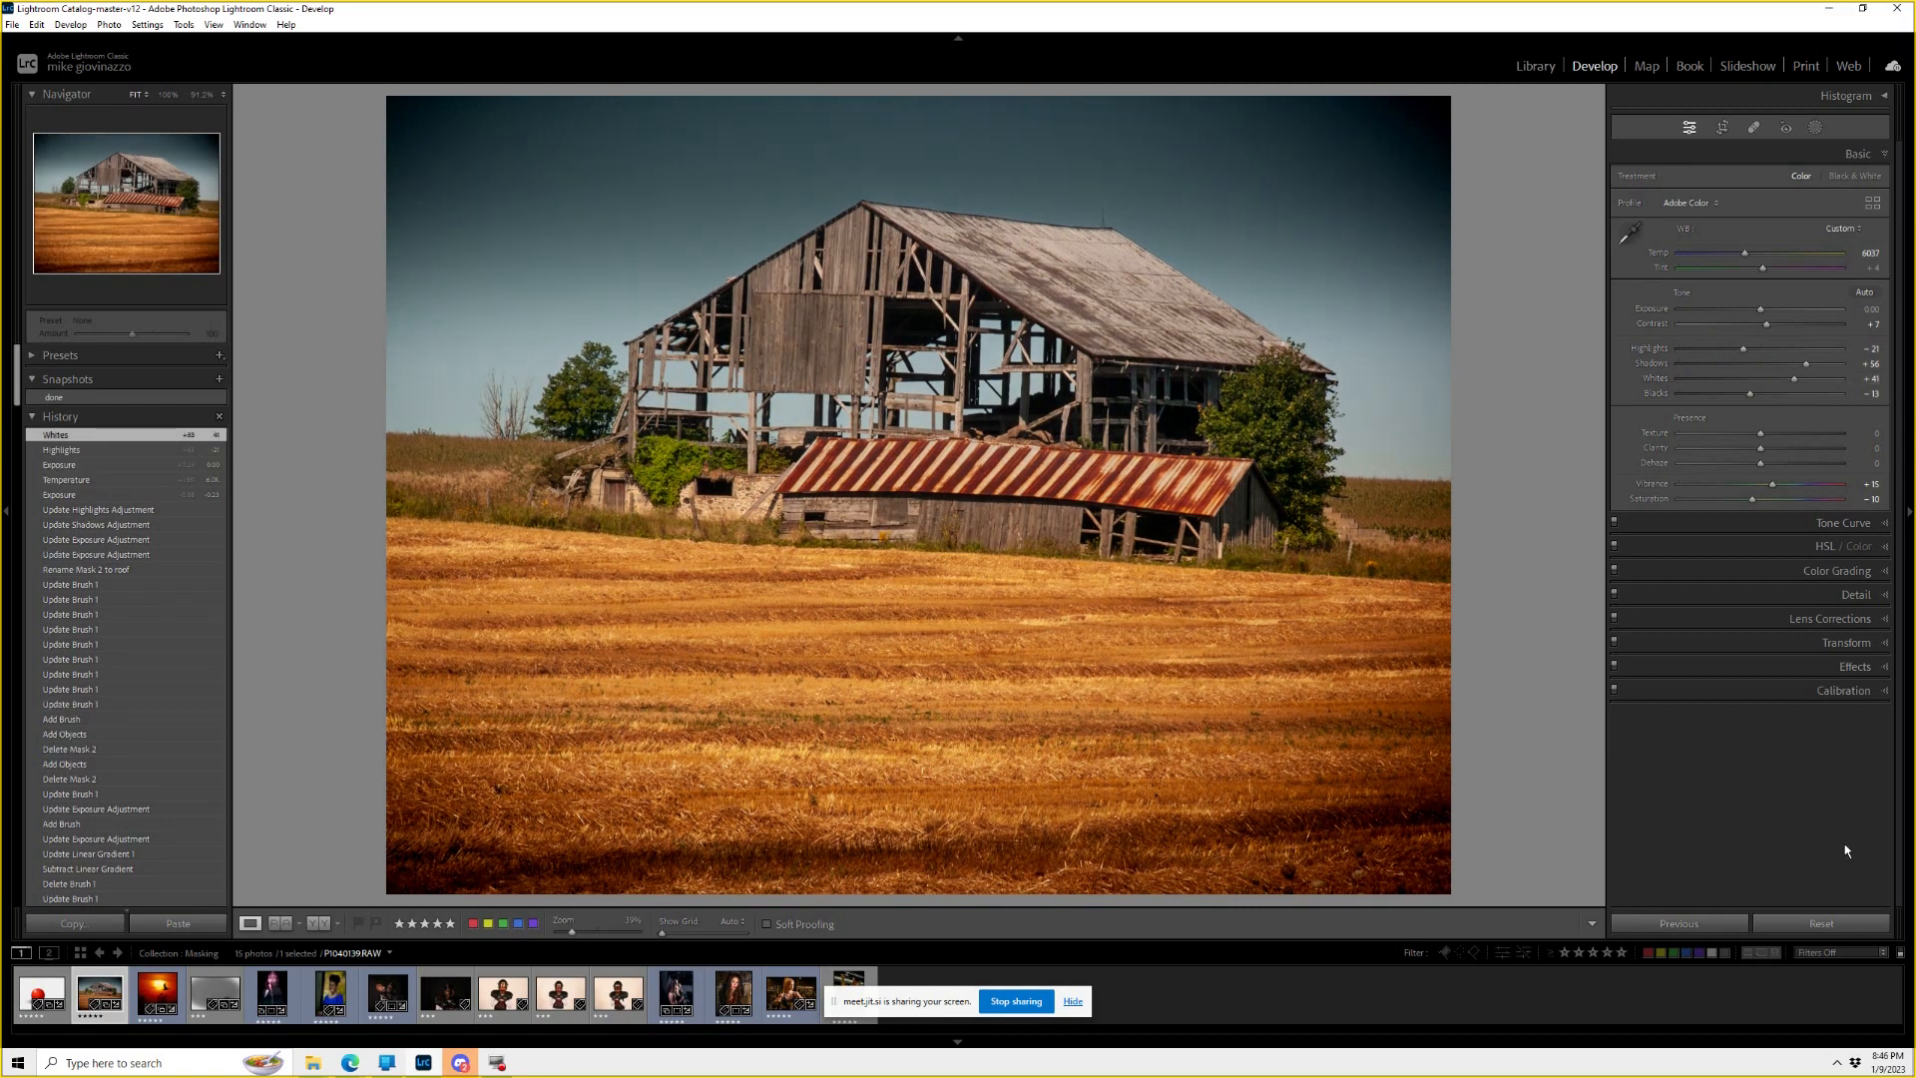
Compare the barn photo with all its masks switched off and on.
left_click(1817, 127)
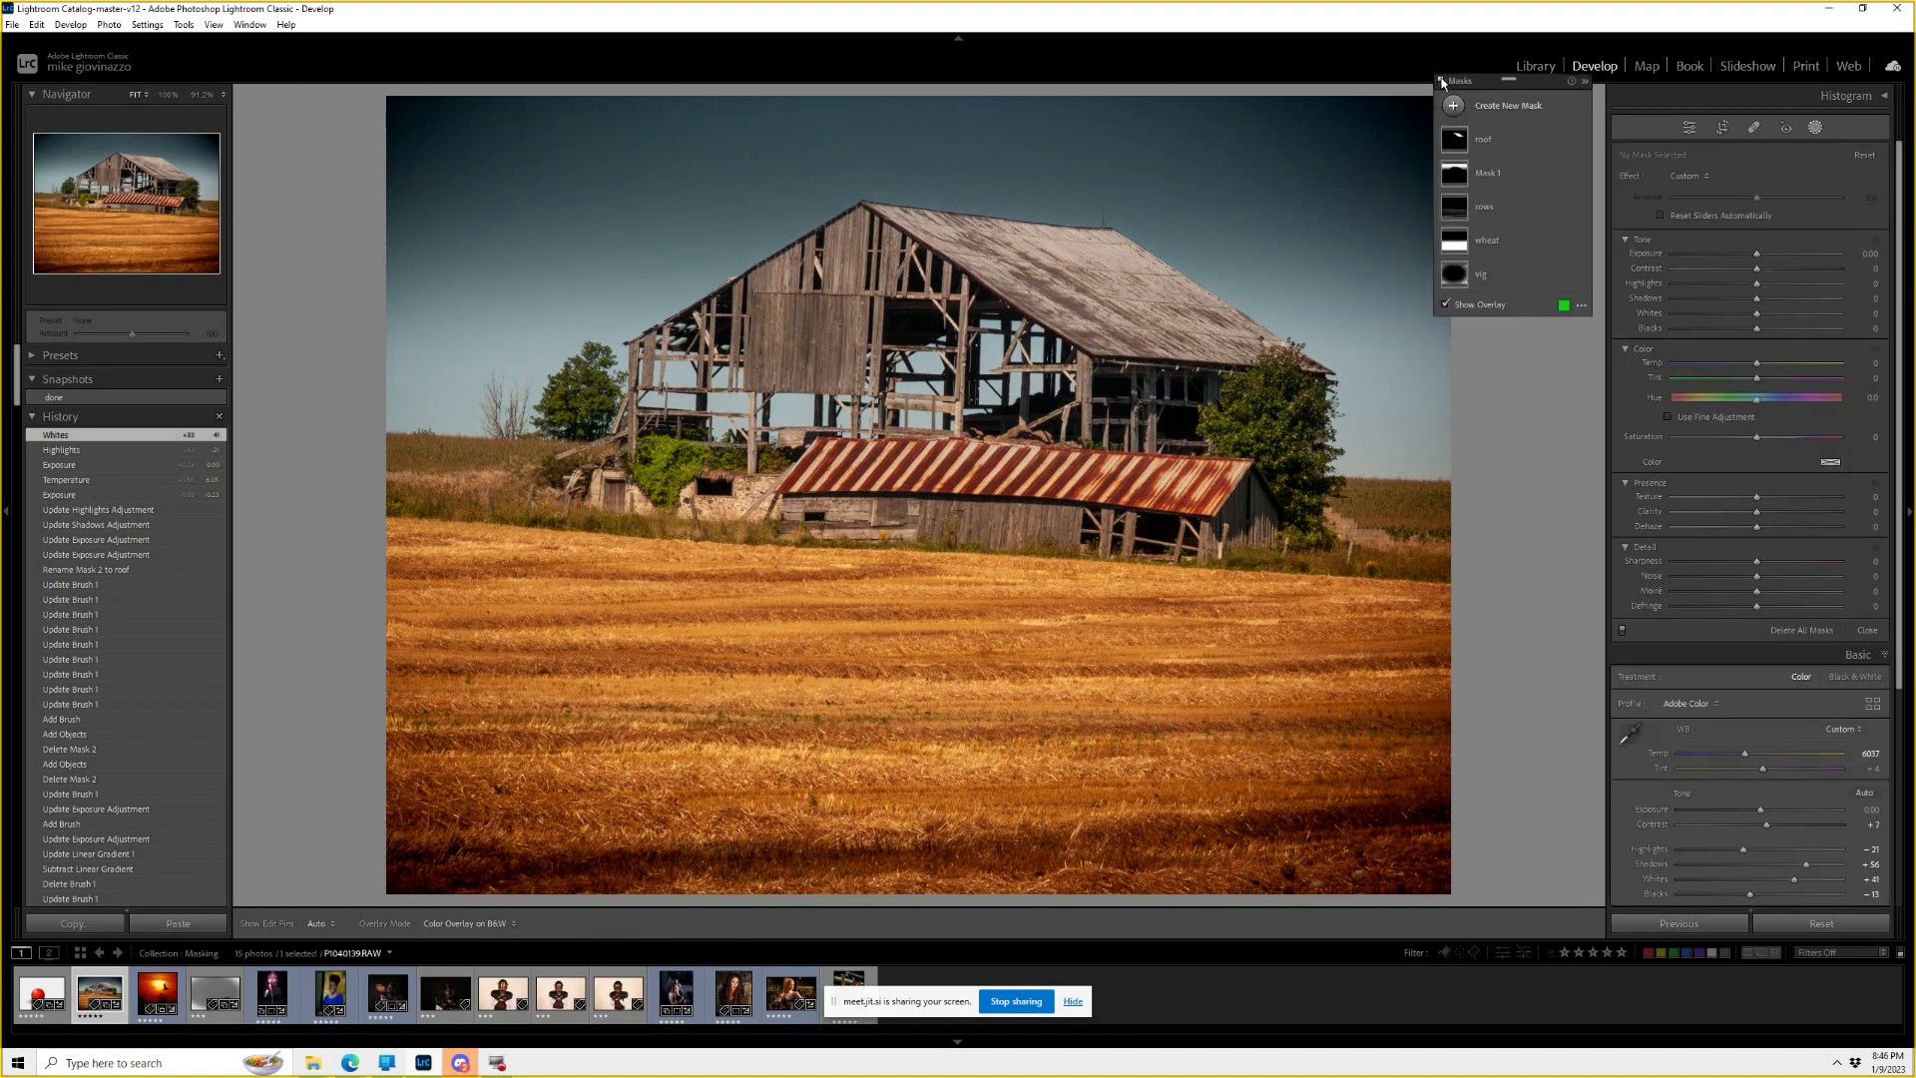
left_click(1441, 82)
left_click(1441, 82)
left_click(1441, 82)
left_click(1440, 83)
left_click(1440, 83)
left_click(1436, 84)
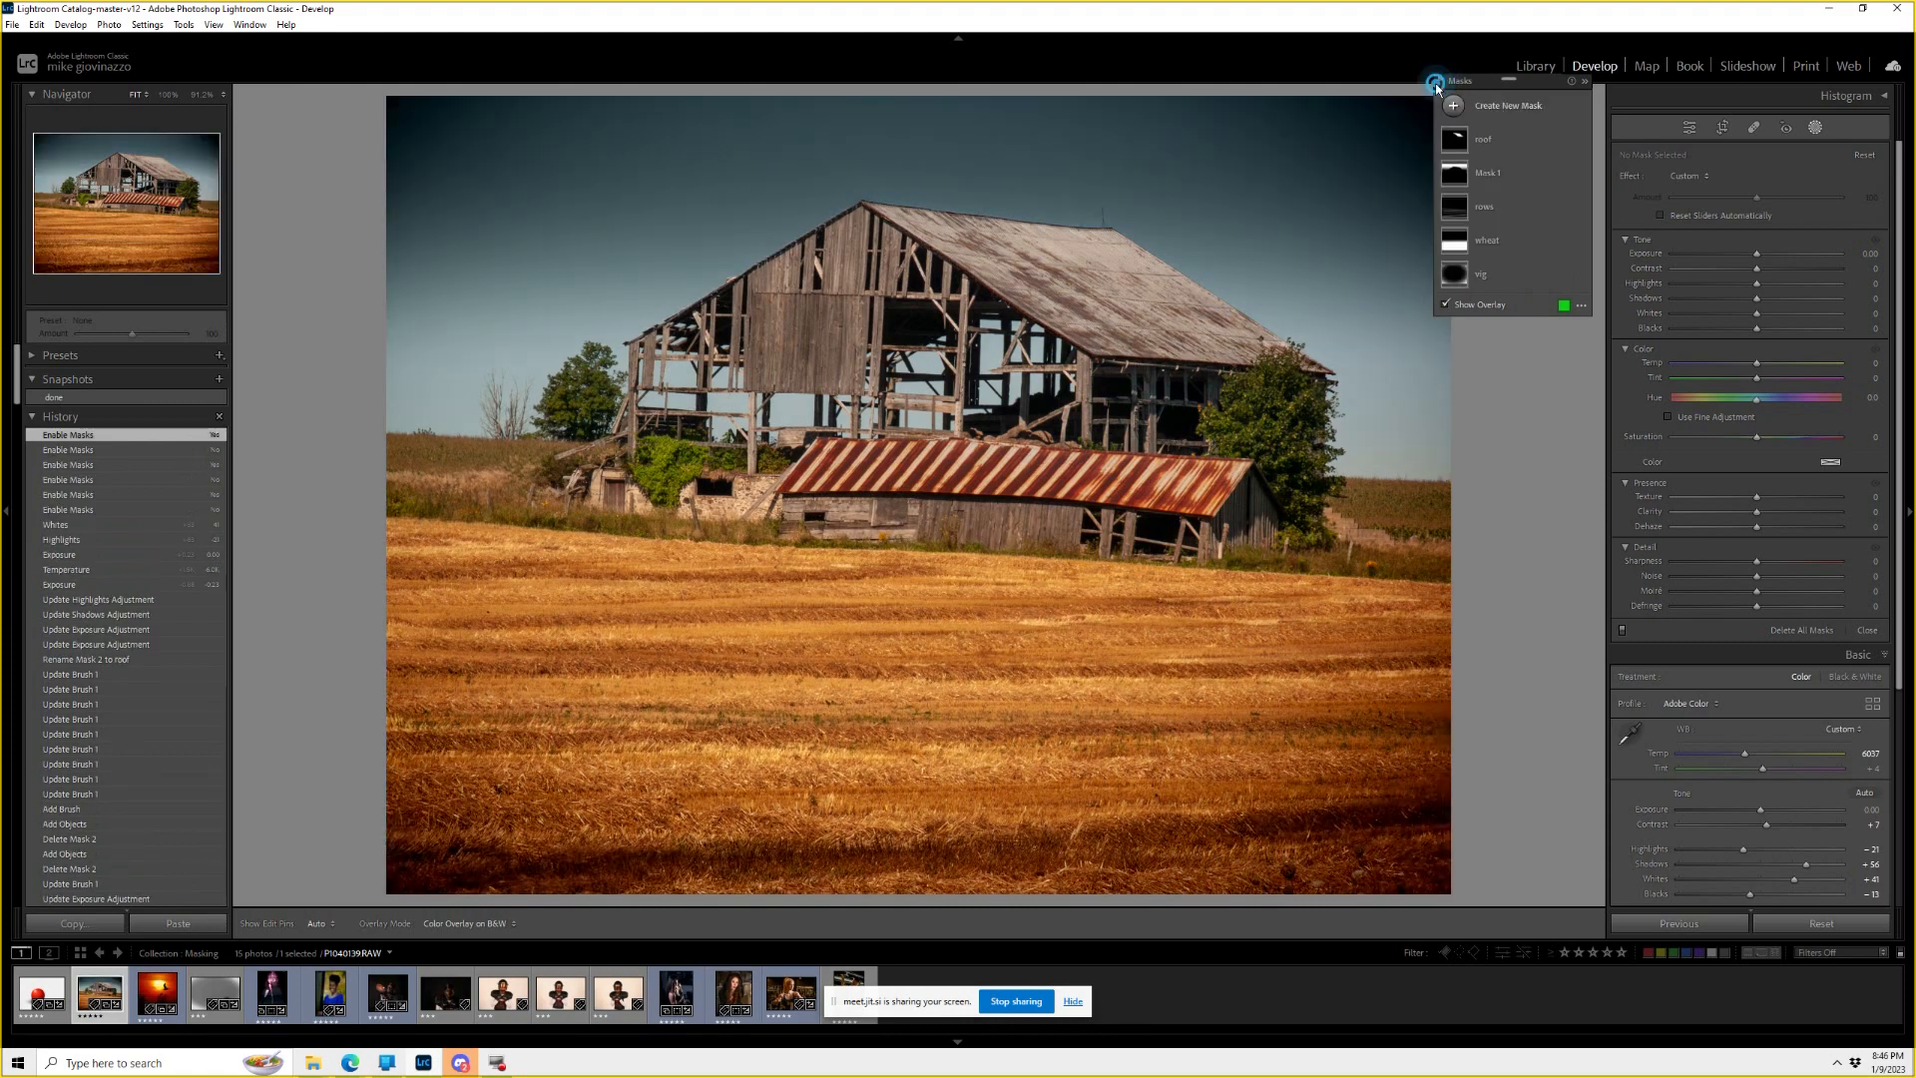
left_click(1440, 82)
left_click(1440, 83)
left_click(1440, 83)
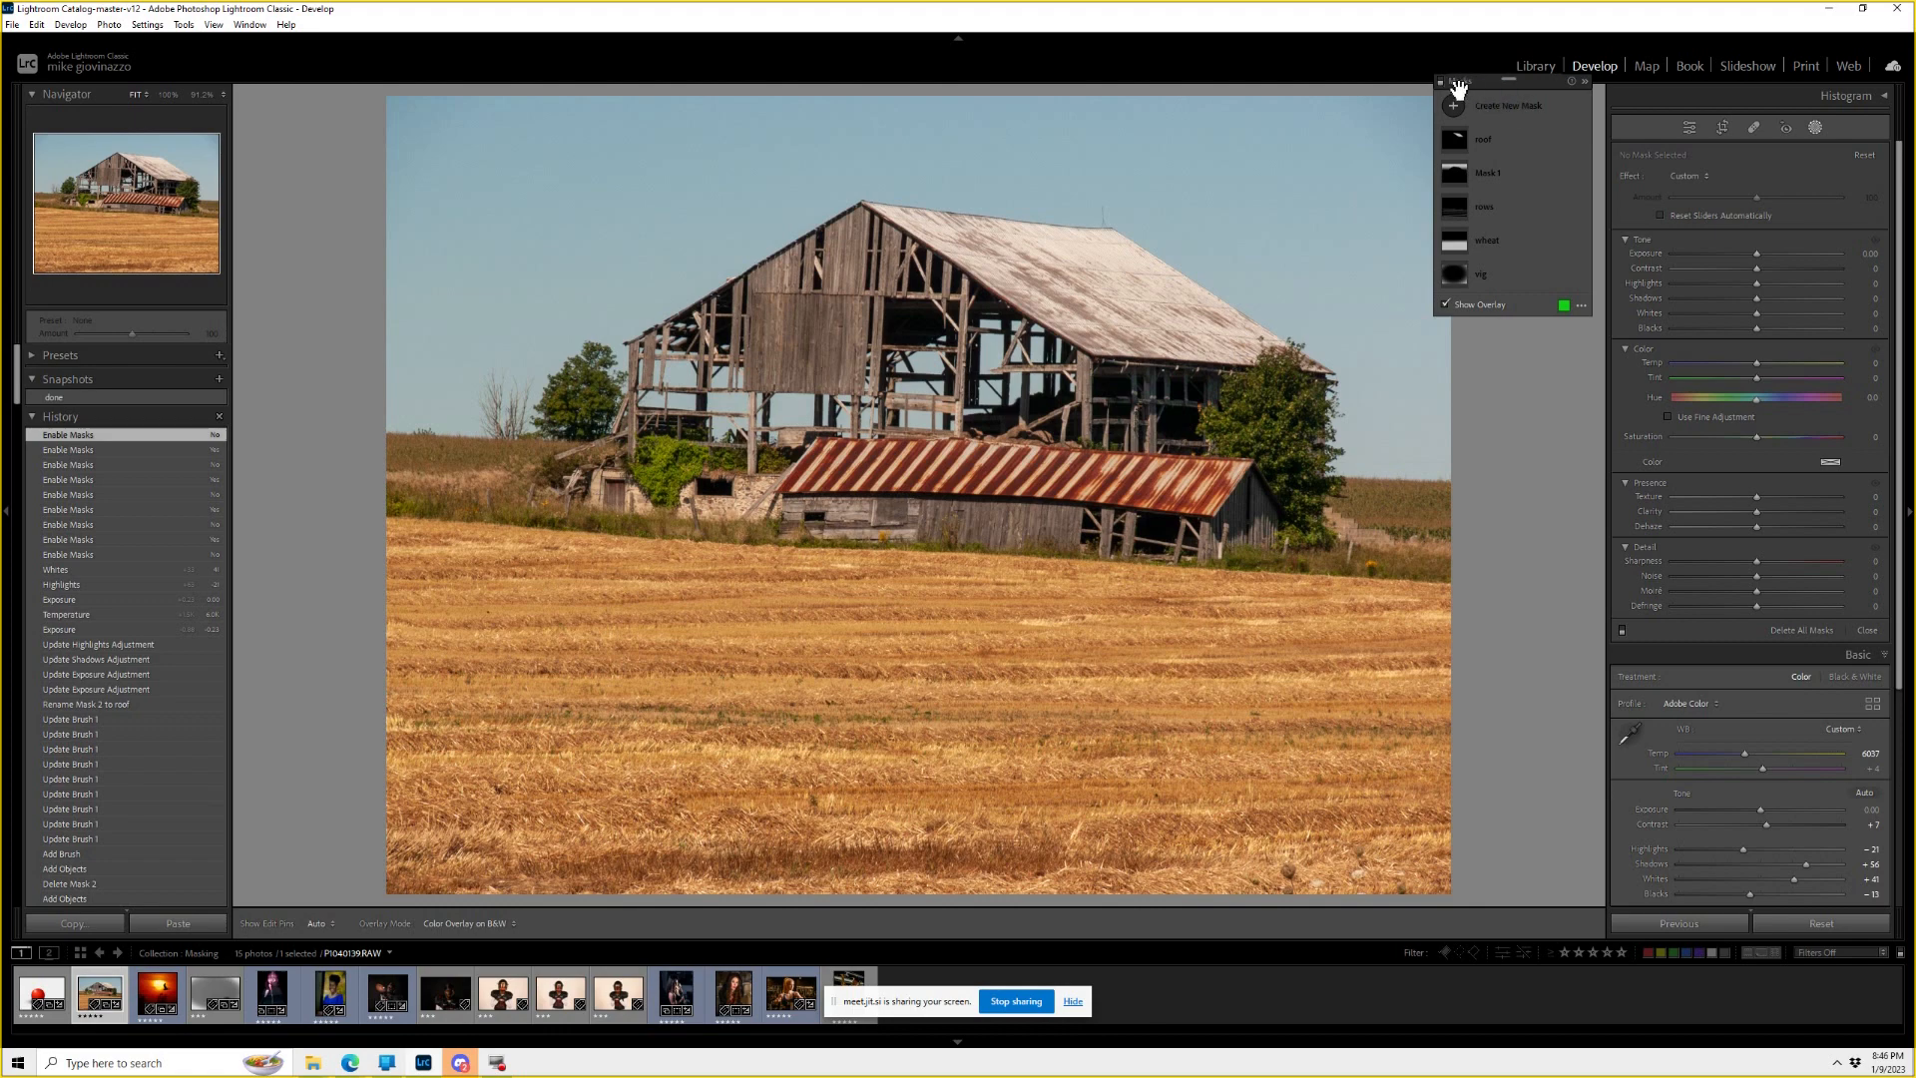
left_click_drag(1460, 81, 1462, 81)
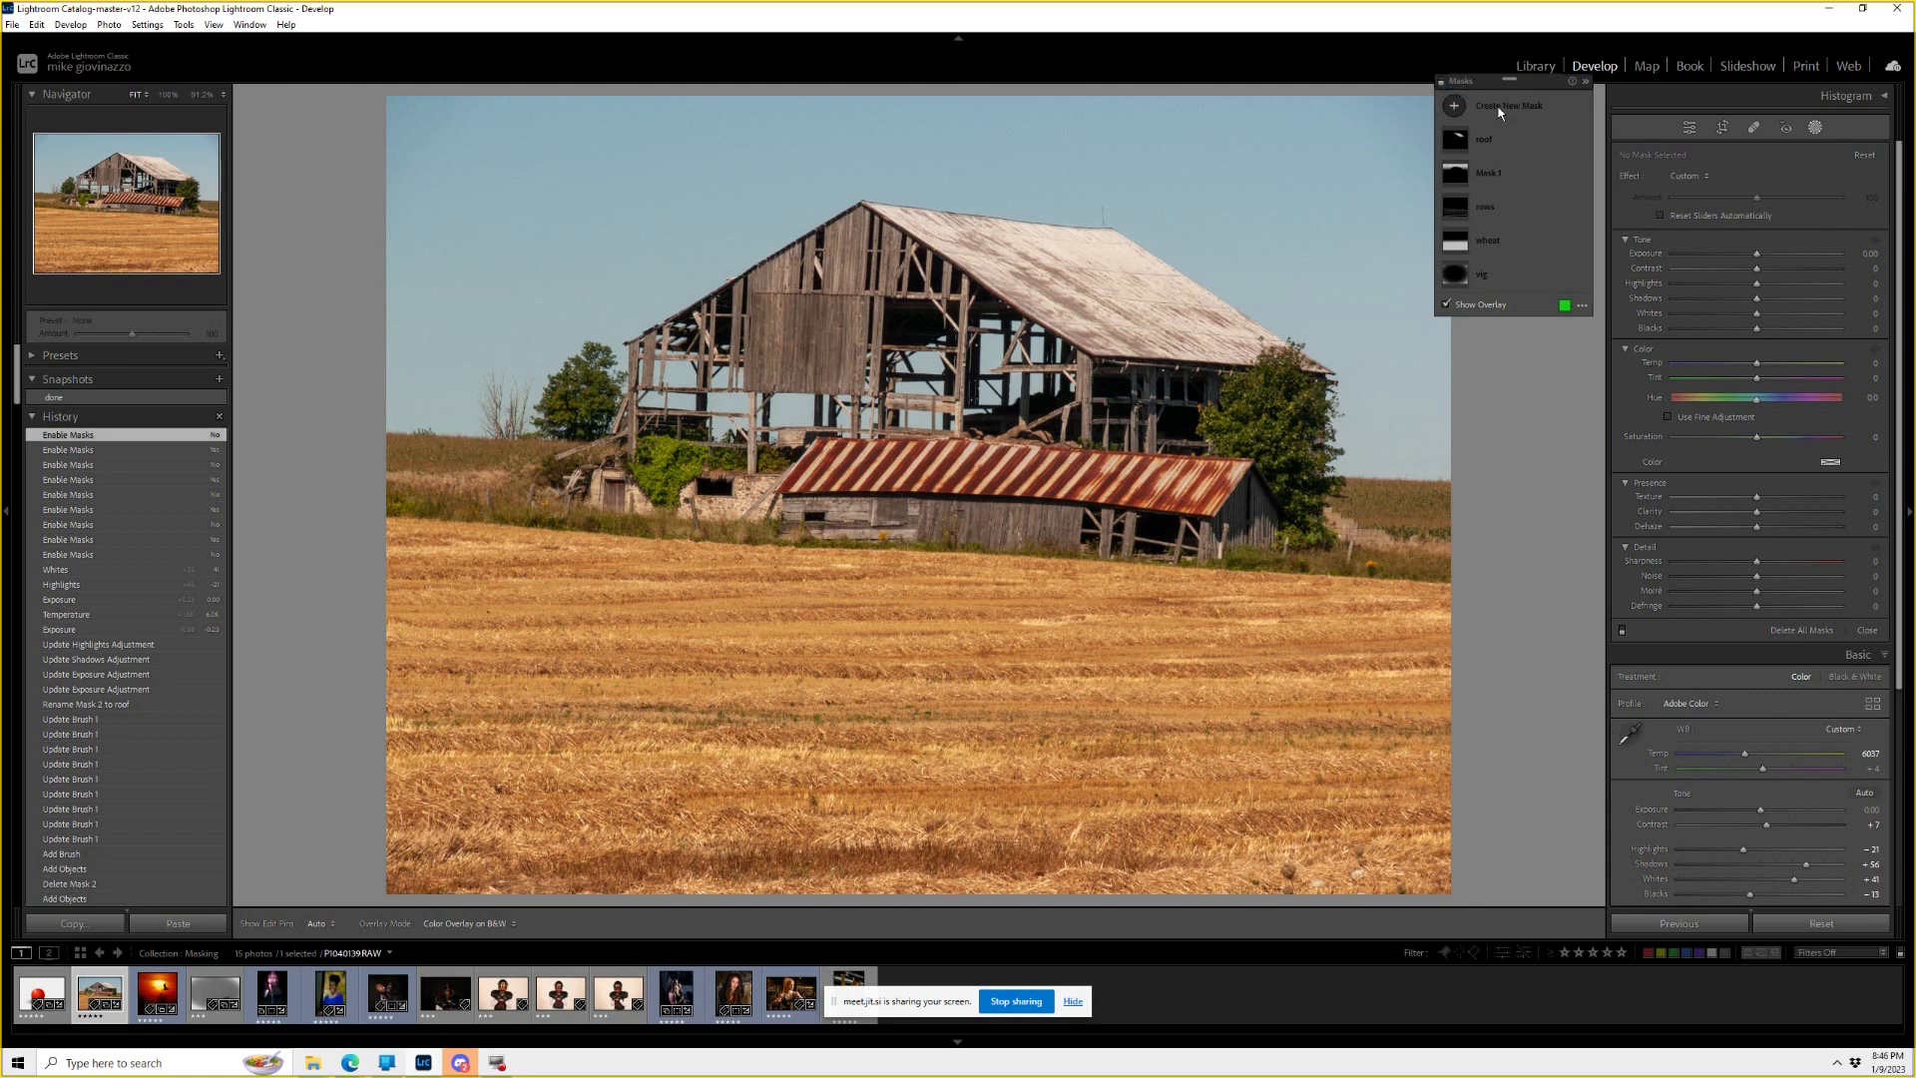
left_click(1493, 110)
Open ball test.png and compare it with the bkgd mask hidden and shown.
left_click(44, 994)
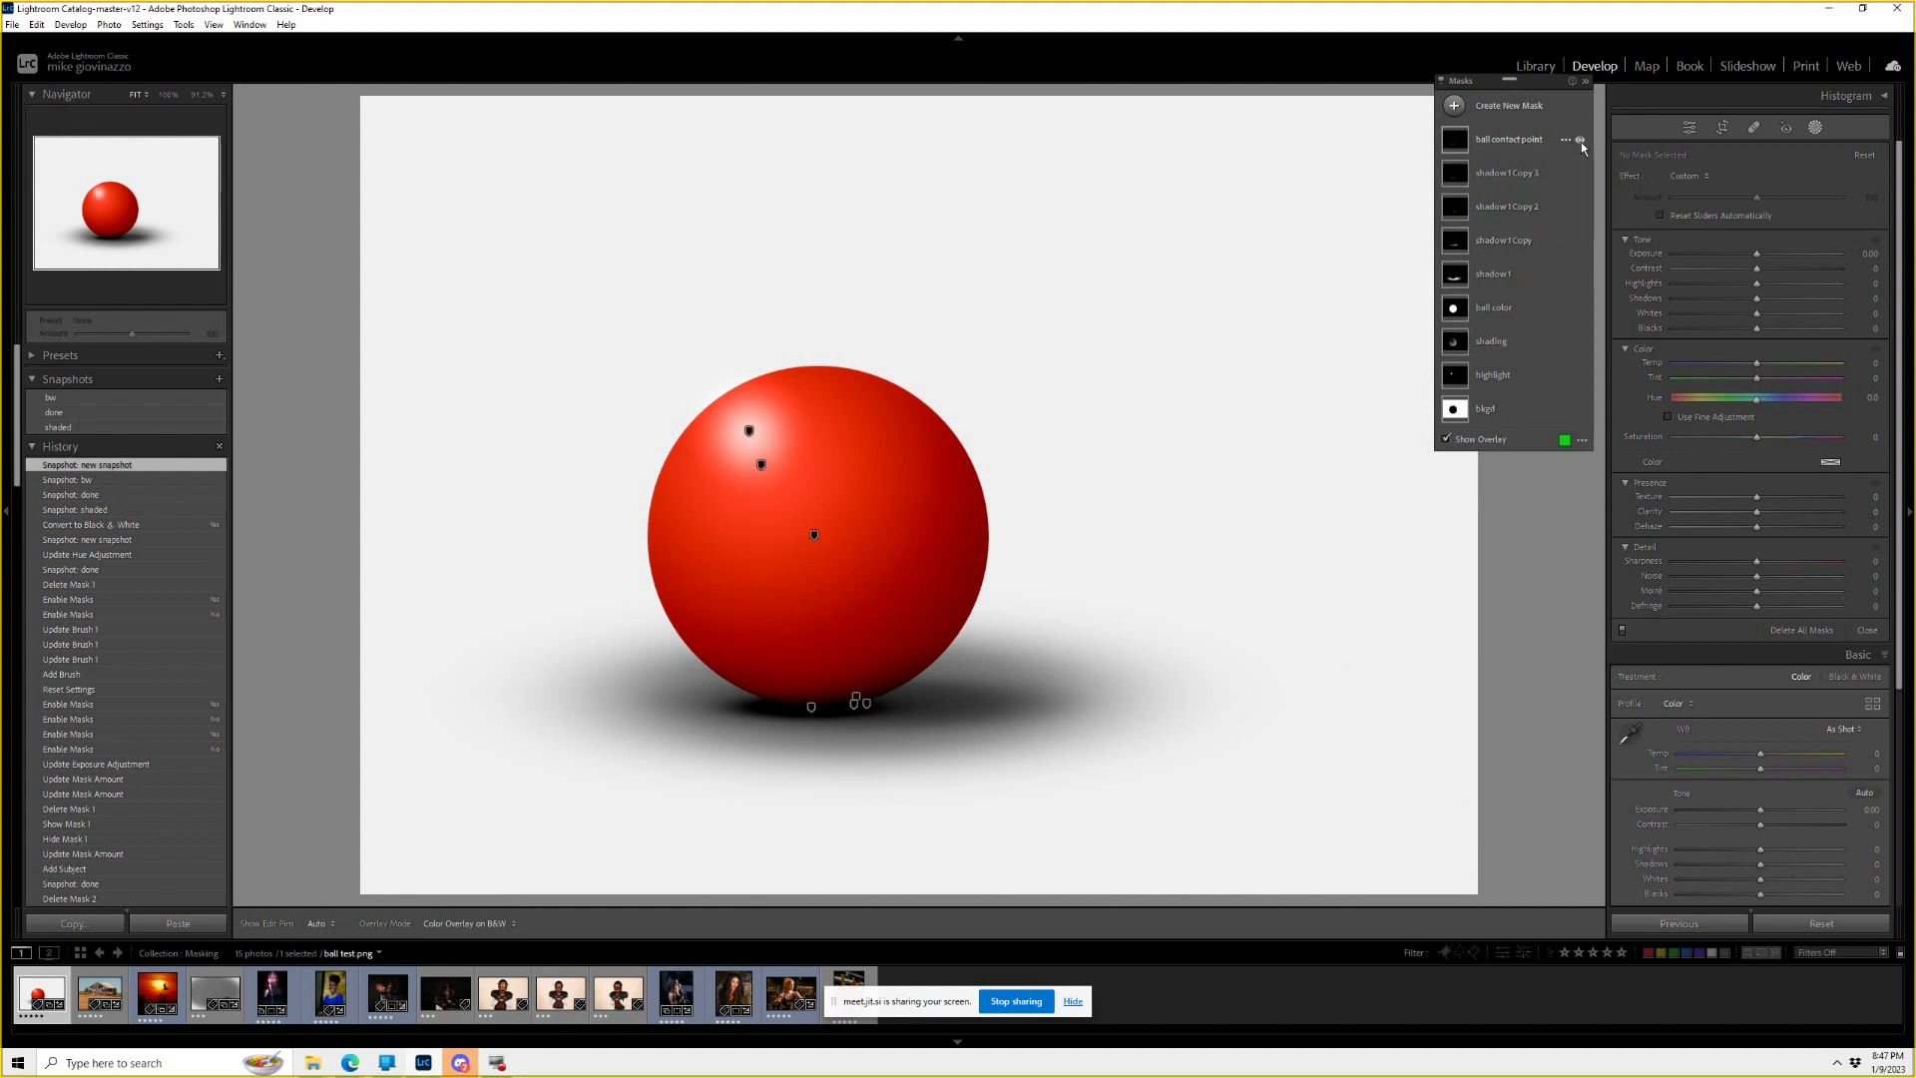
left_click(1580, 408)
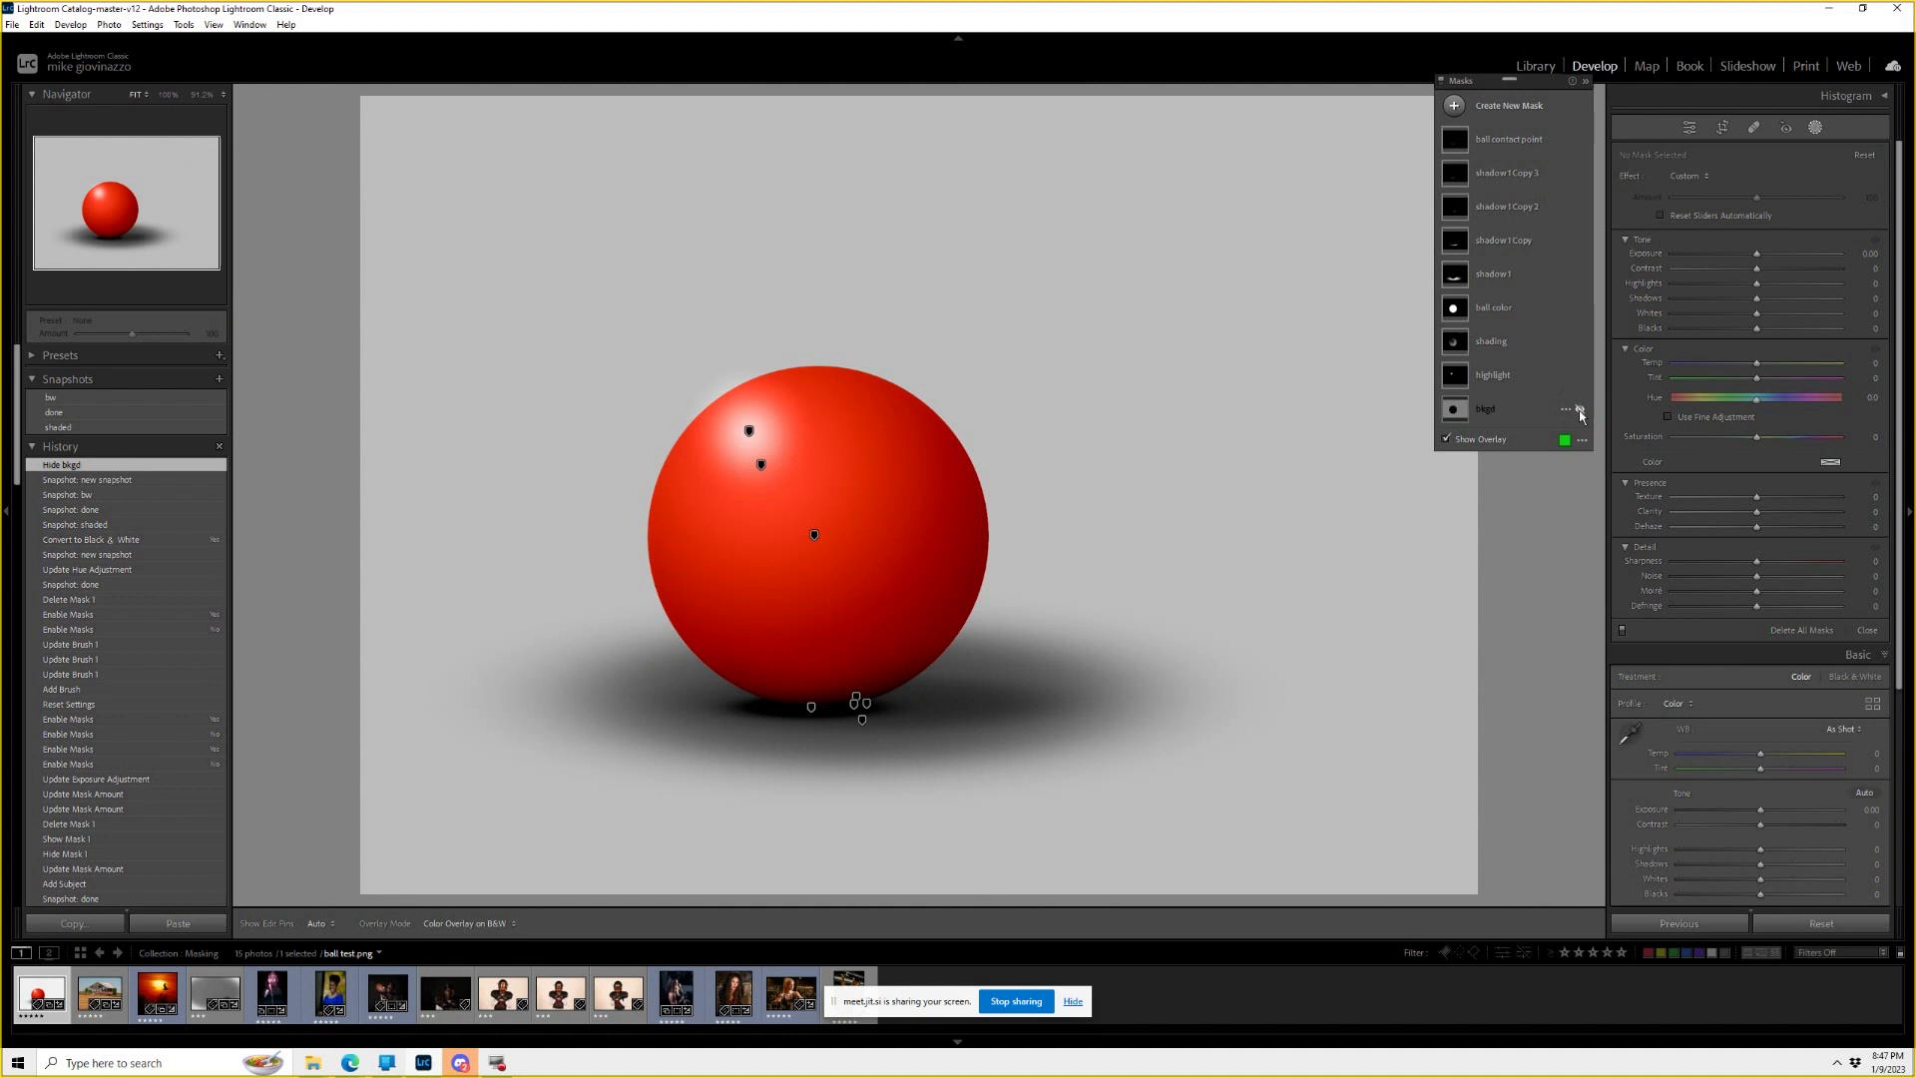
left_click(1580, 408)
left_click(1579, 408)
left_click(1580, 408)
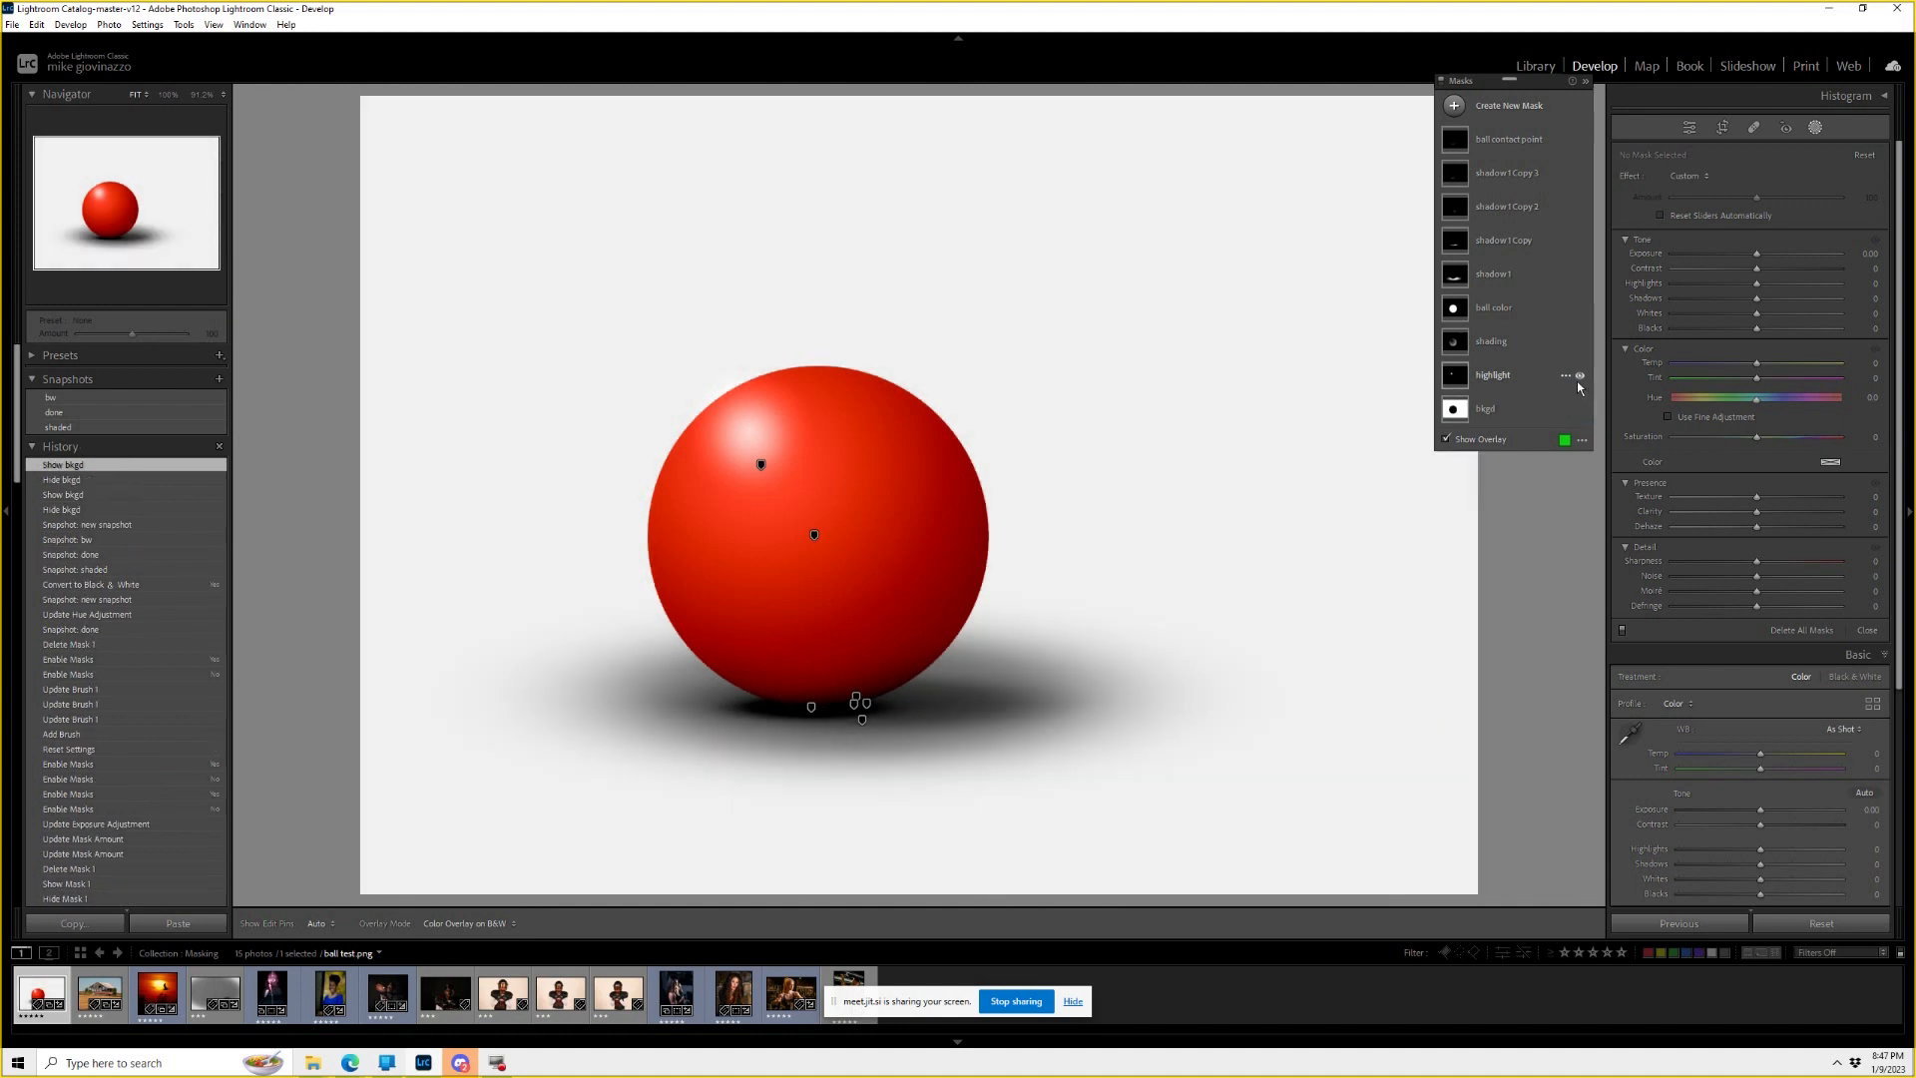
Compare the ball with the highlight mask hidden and shown, leaving the mask hidden.
left_click(1577, 376)
left_click(1576, 376)
left_click(1577, 376)
left_click(1579, 377)
left_click(1581, 379)
left_click(1580, 378)
Compare the ball with the shading and ball color masks hidden and shown, leaving both hidden.
left_click(1579, 341)
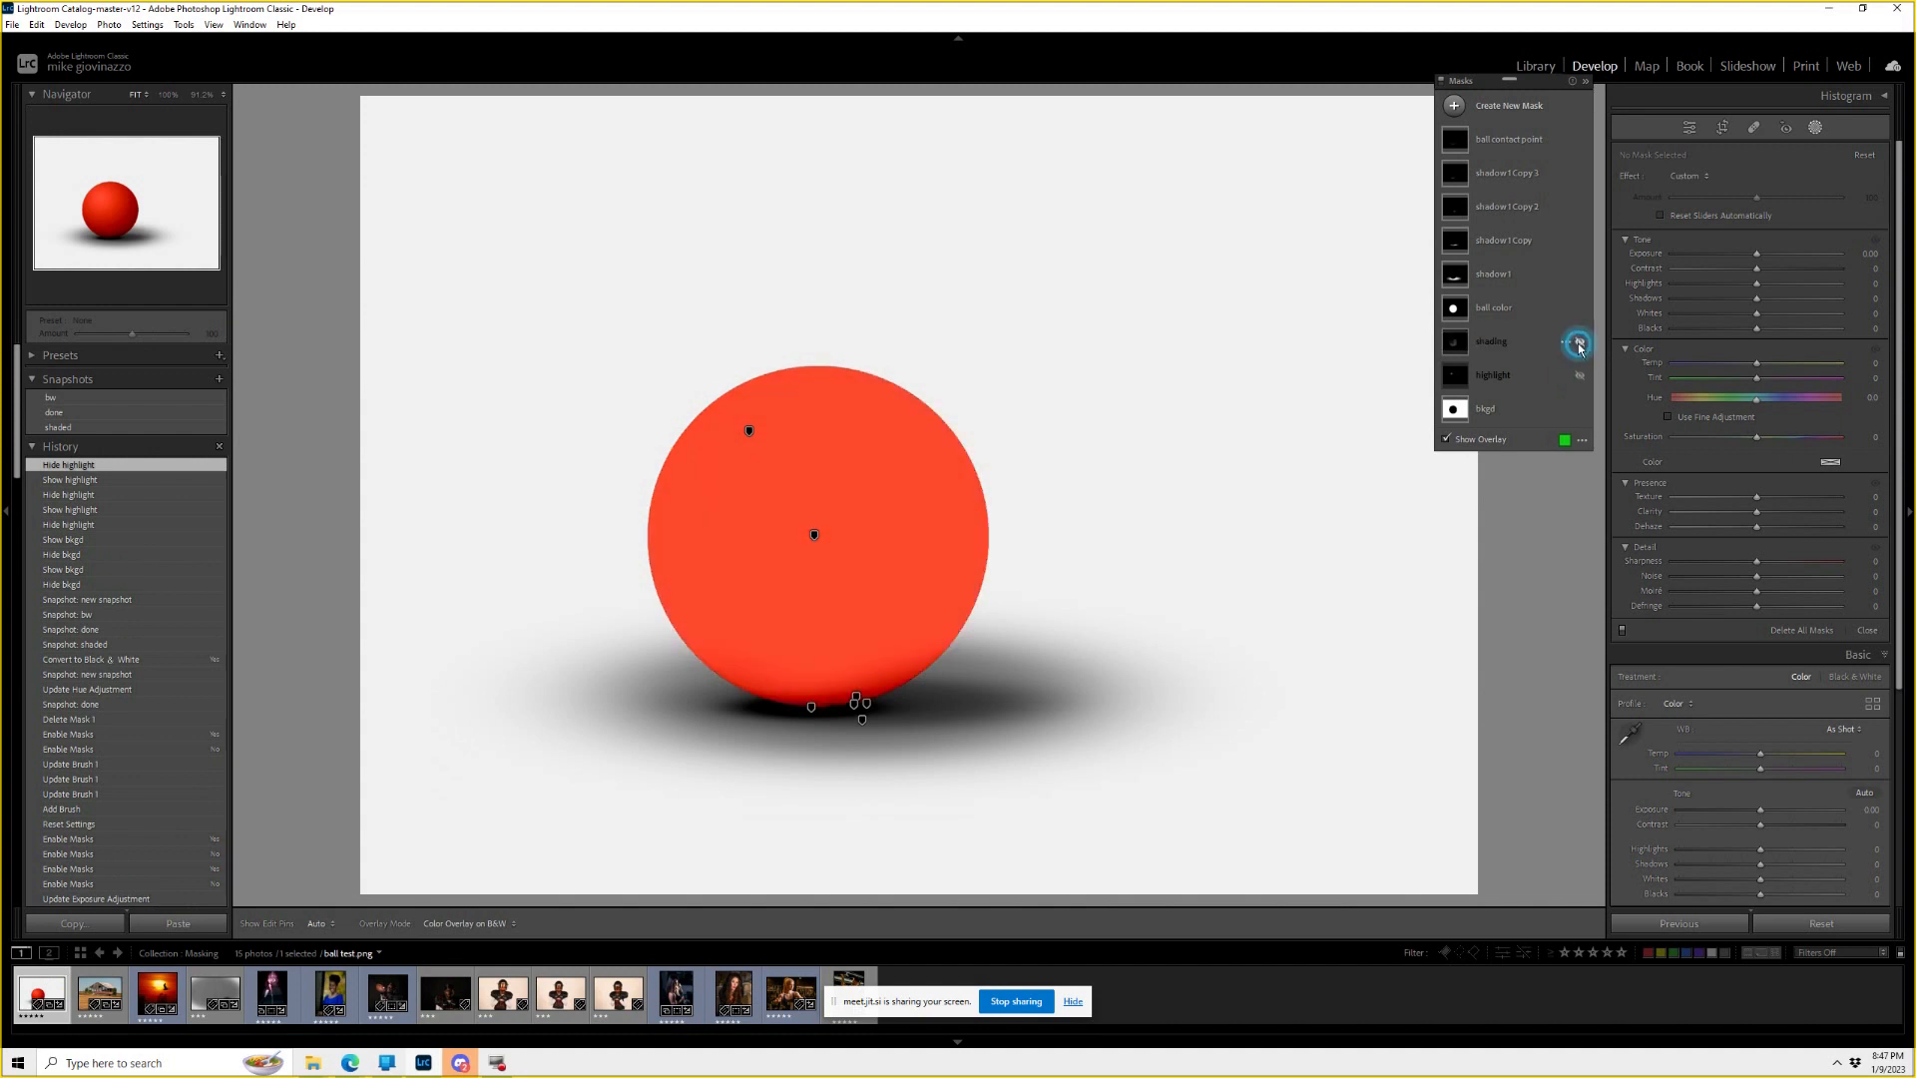
left_click(1581, 343)
left_click(1581, 344)
left_click(1581, 343)
left_click(1581, 343)
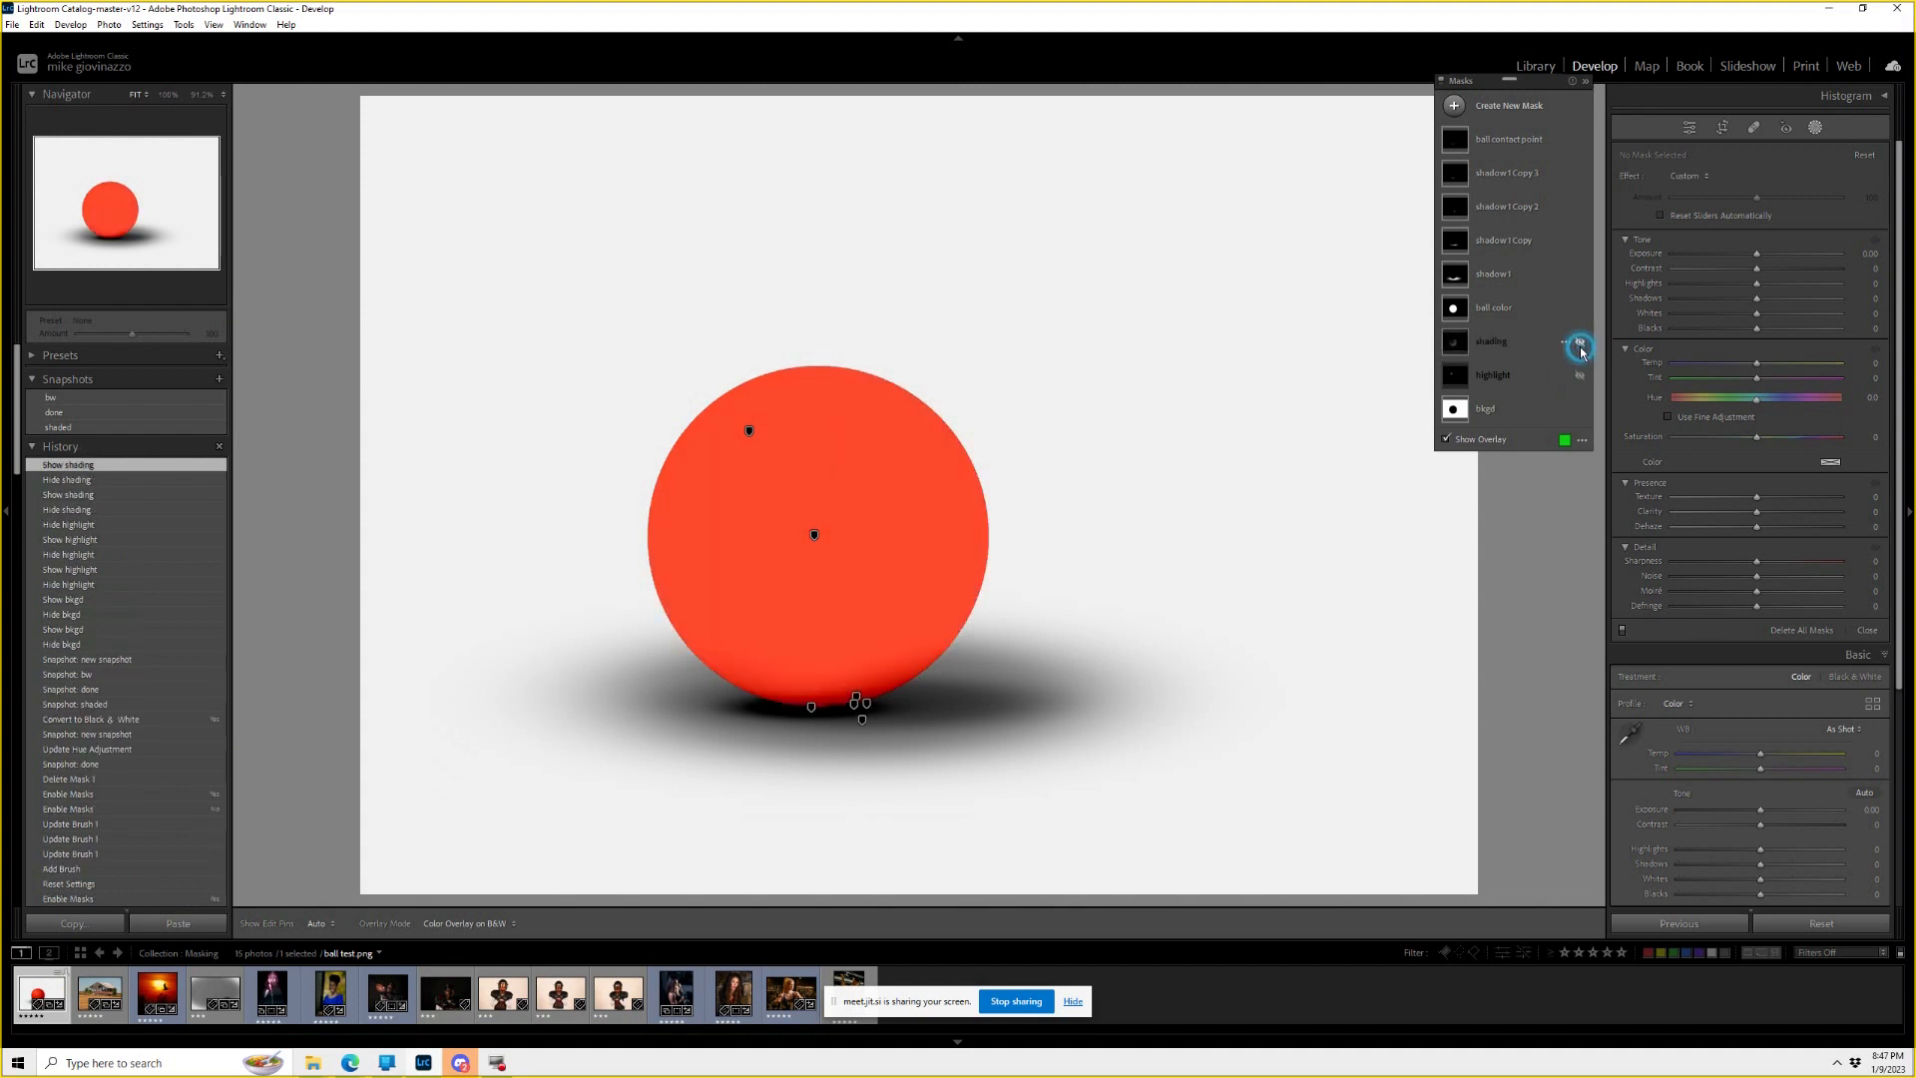
left_click(1580, 307)
left_click(1580, 308)
left_click(1580, 307)
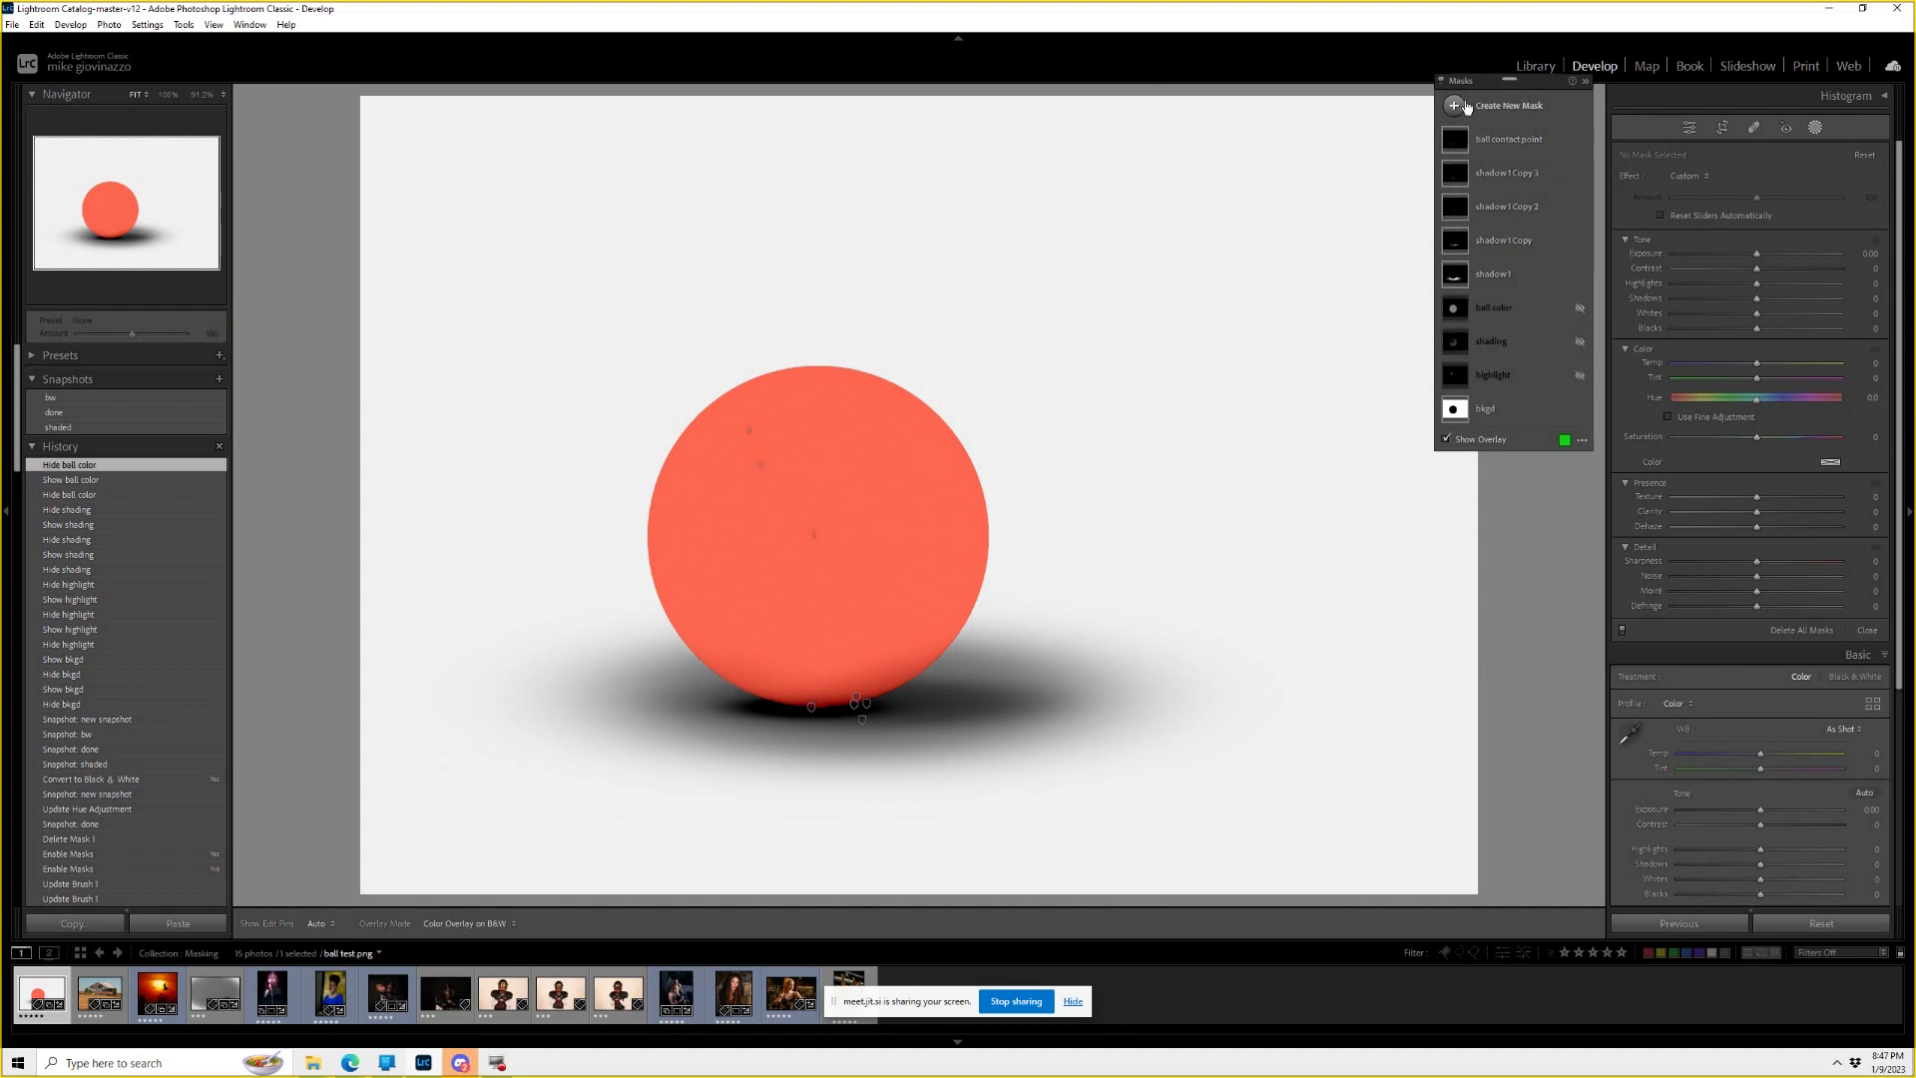
Delete all of the ball image's masks and place a wide, flat Radial Gradient mask across the ball's base.
left_click(1787, 630)
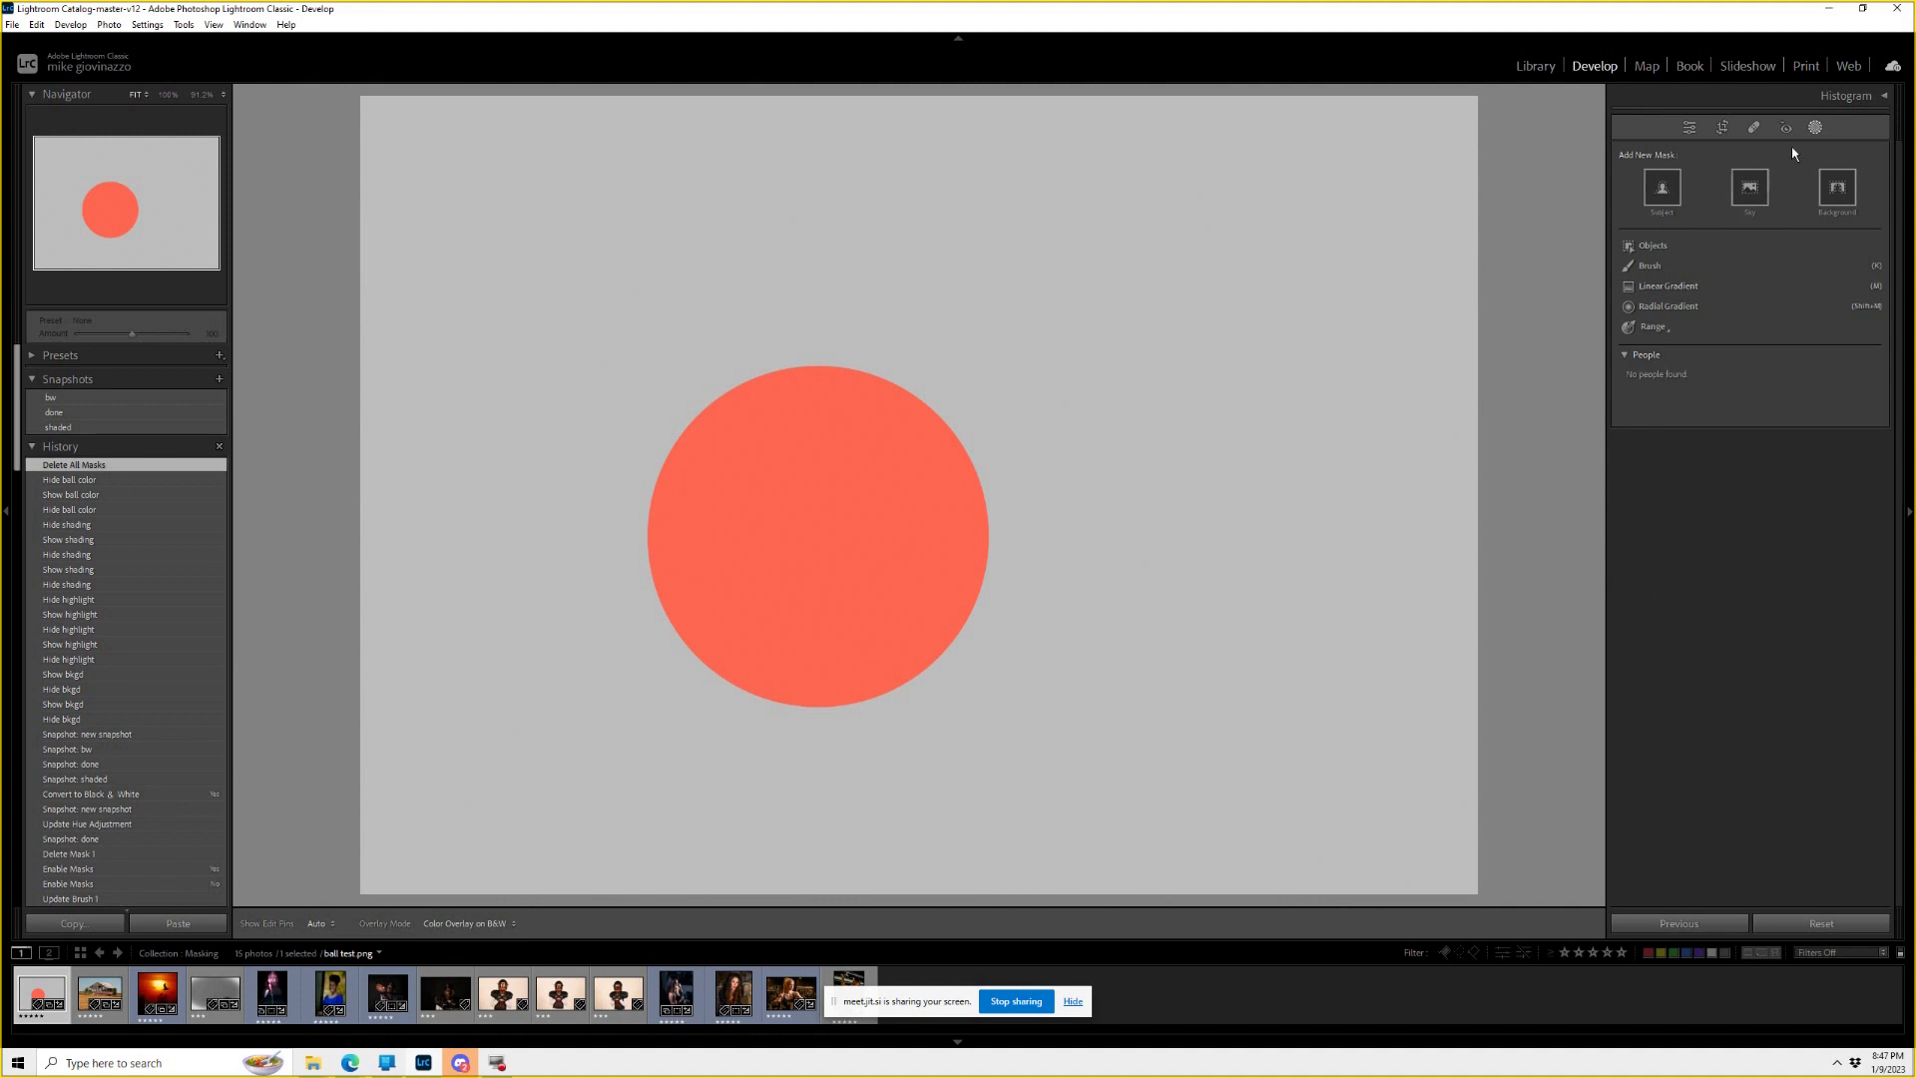
left_click(1650, 309)
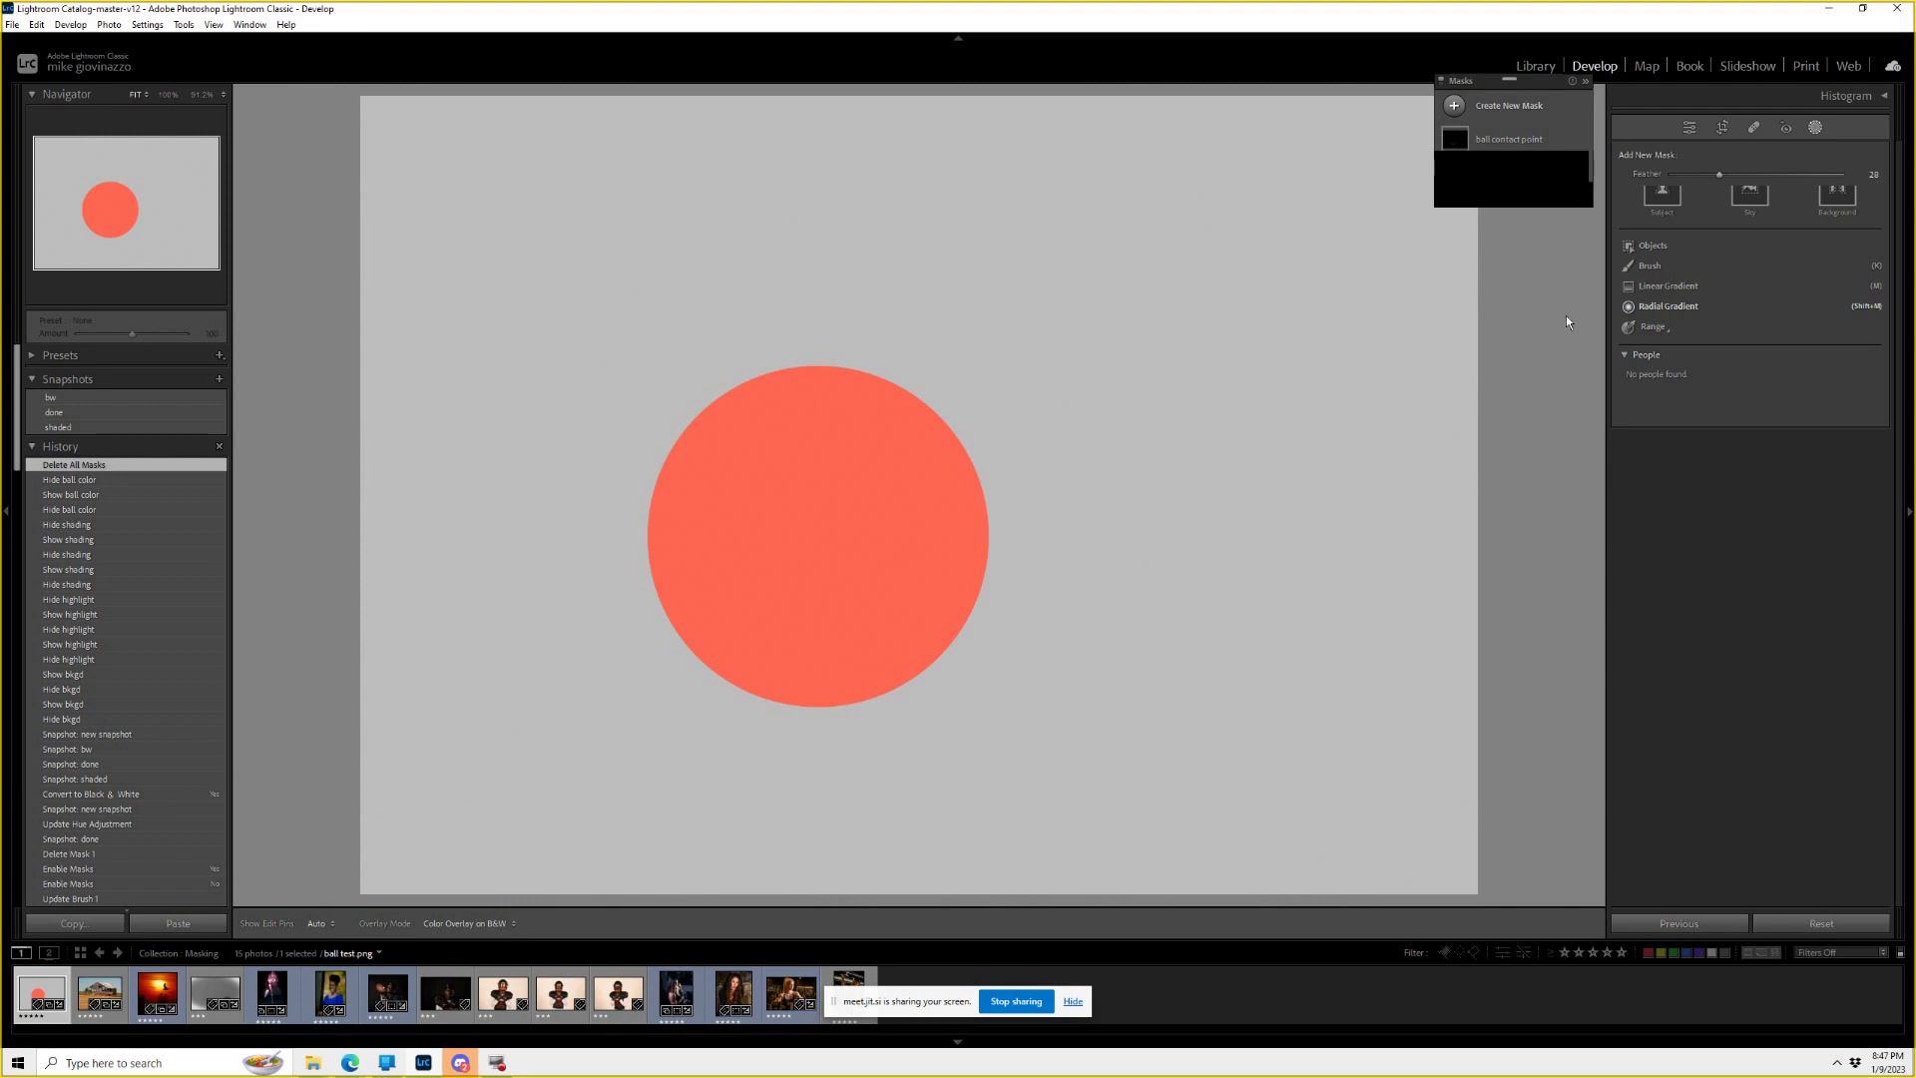
left_click_drag(852, 675, 585, 728)
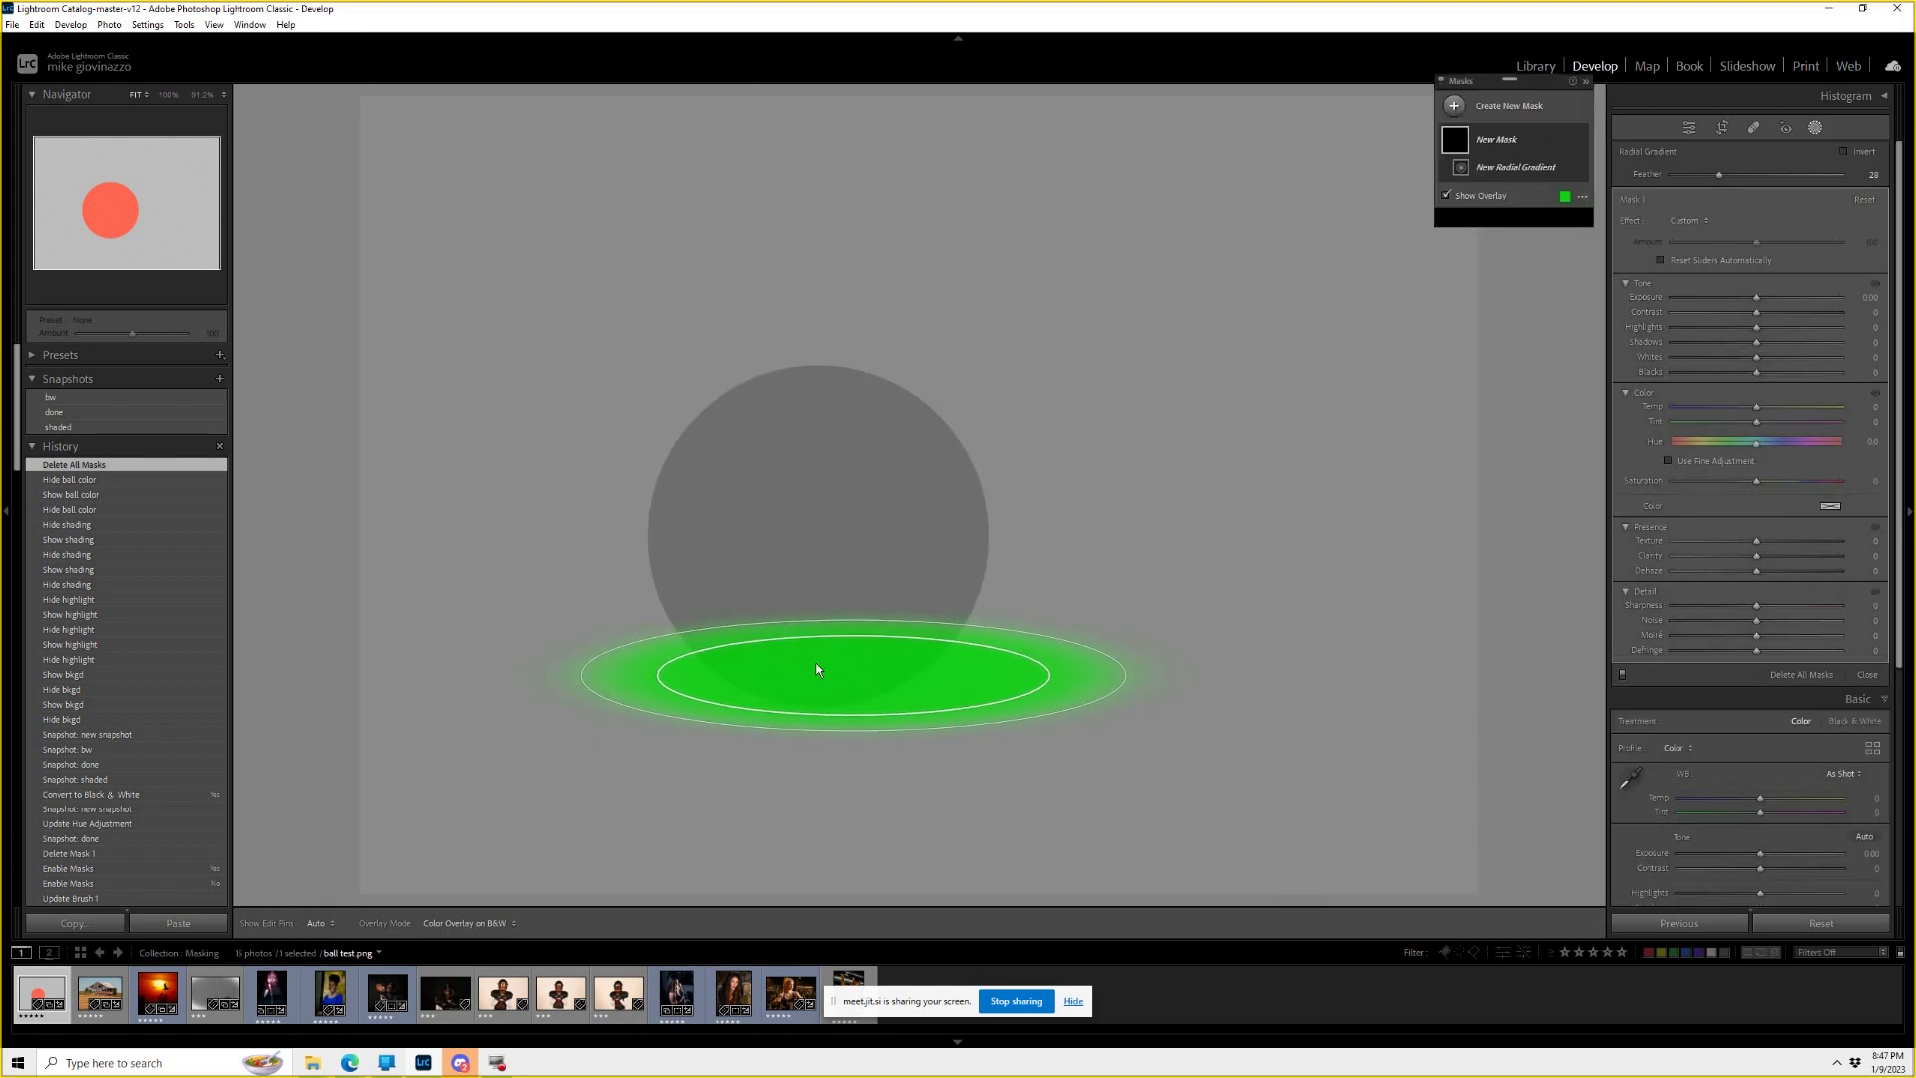
left_click_drag(849, 678, 813, 685)
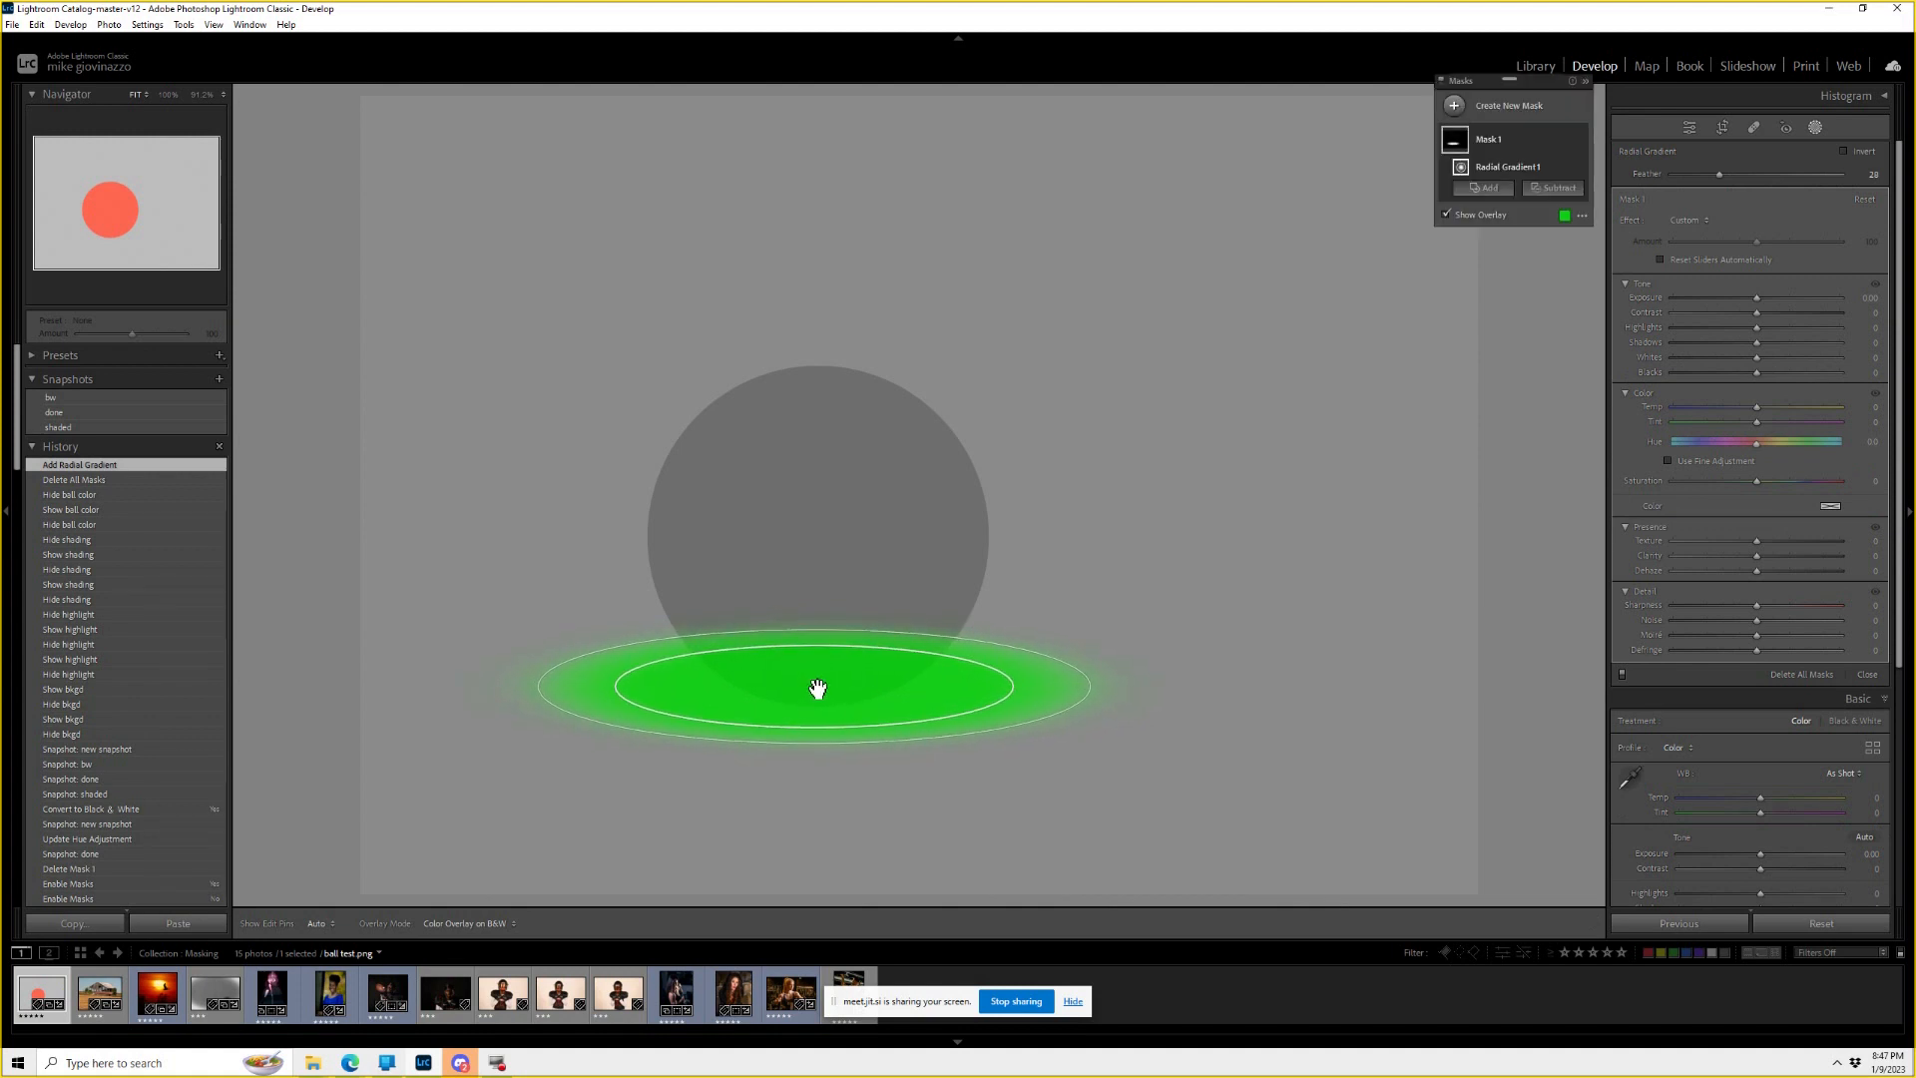
Lower the base gradient mask's exposure to -1.32 to darken it into a shadow.
left_click(1756, 299)
left_click_drag(1755, 299, 1729, 304)
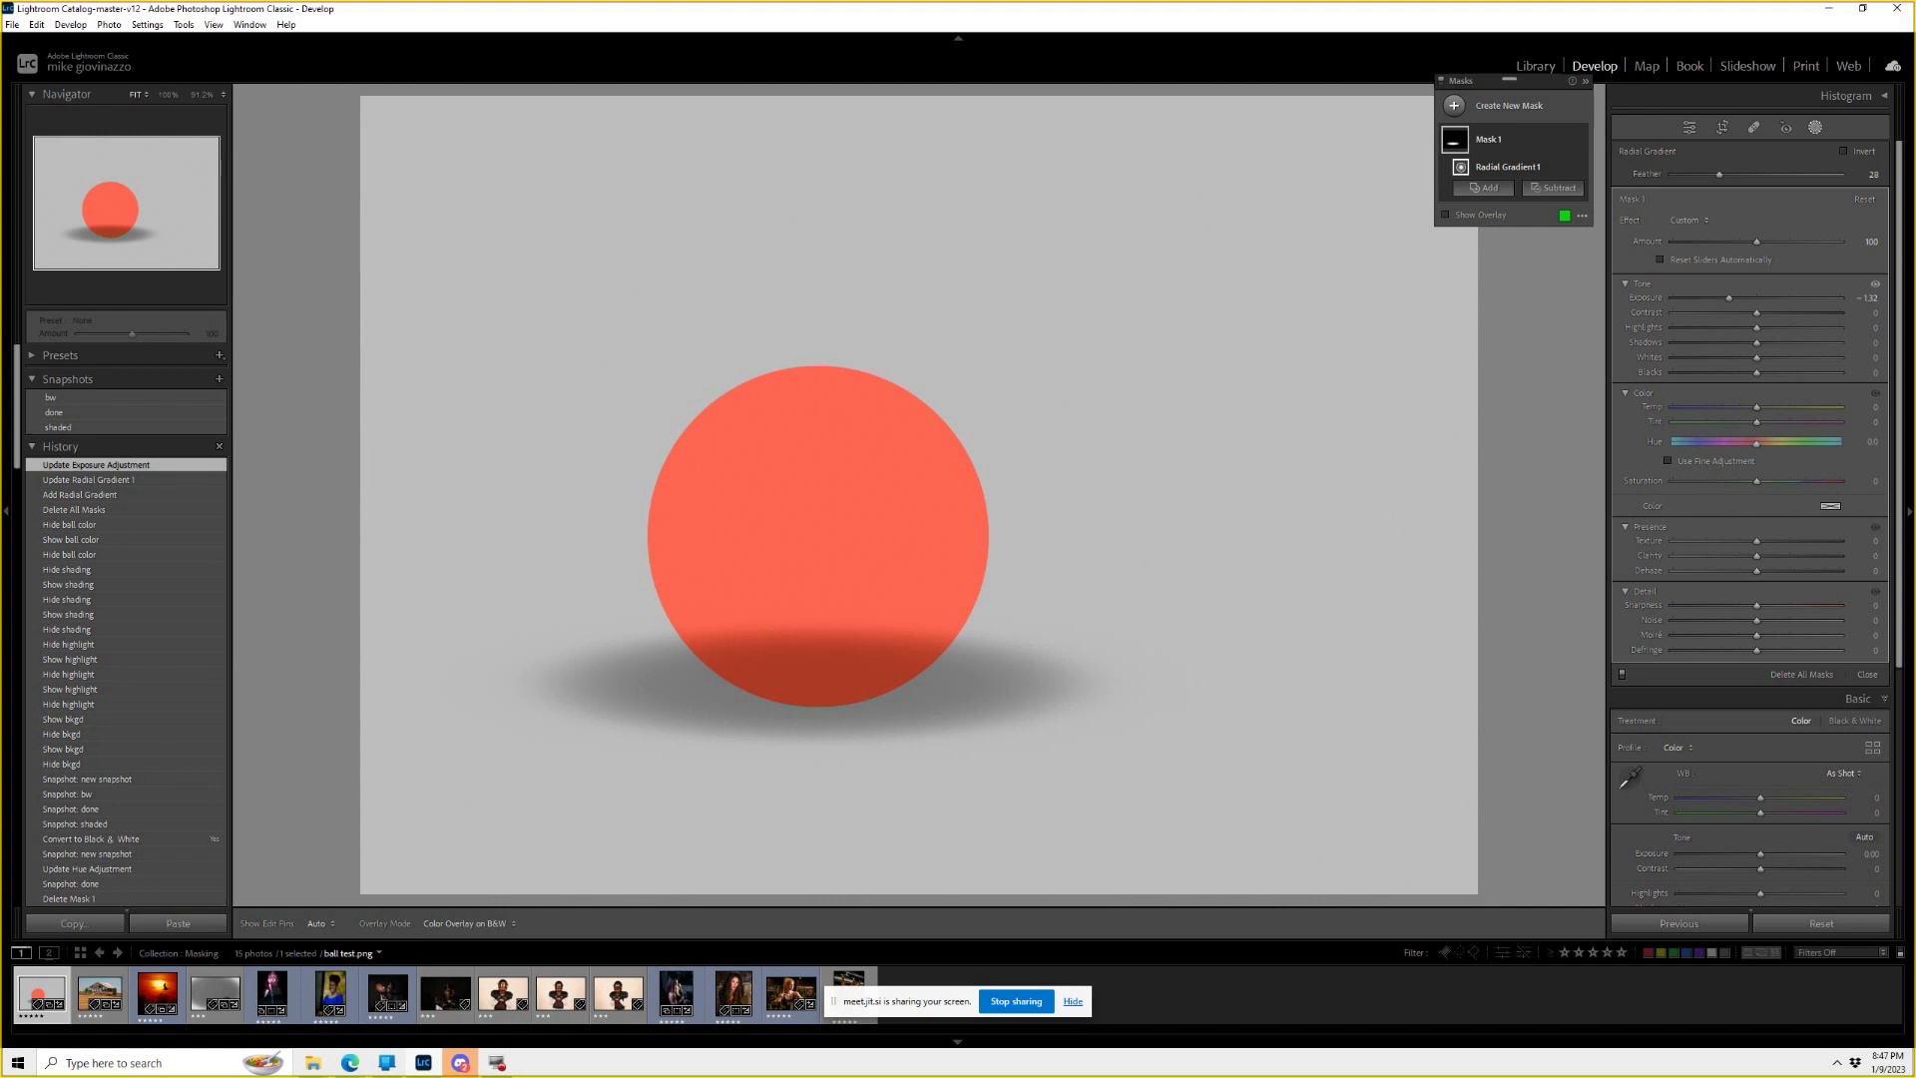
Try to cut the ball out of the shadow mask by subtracting a Radial Gradient with feather 5, and delete that gradient.
left_click(1552, 189)
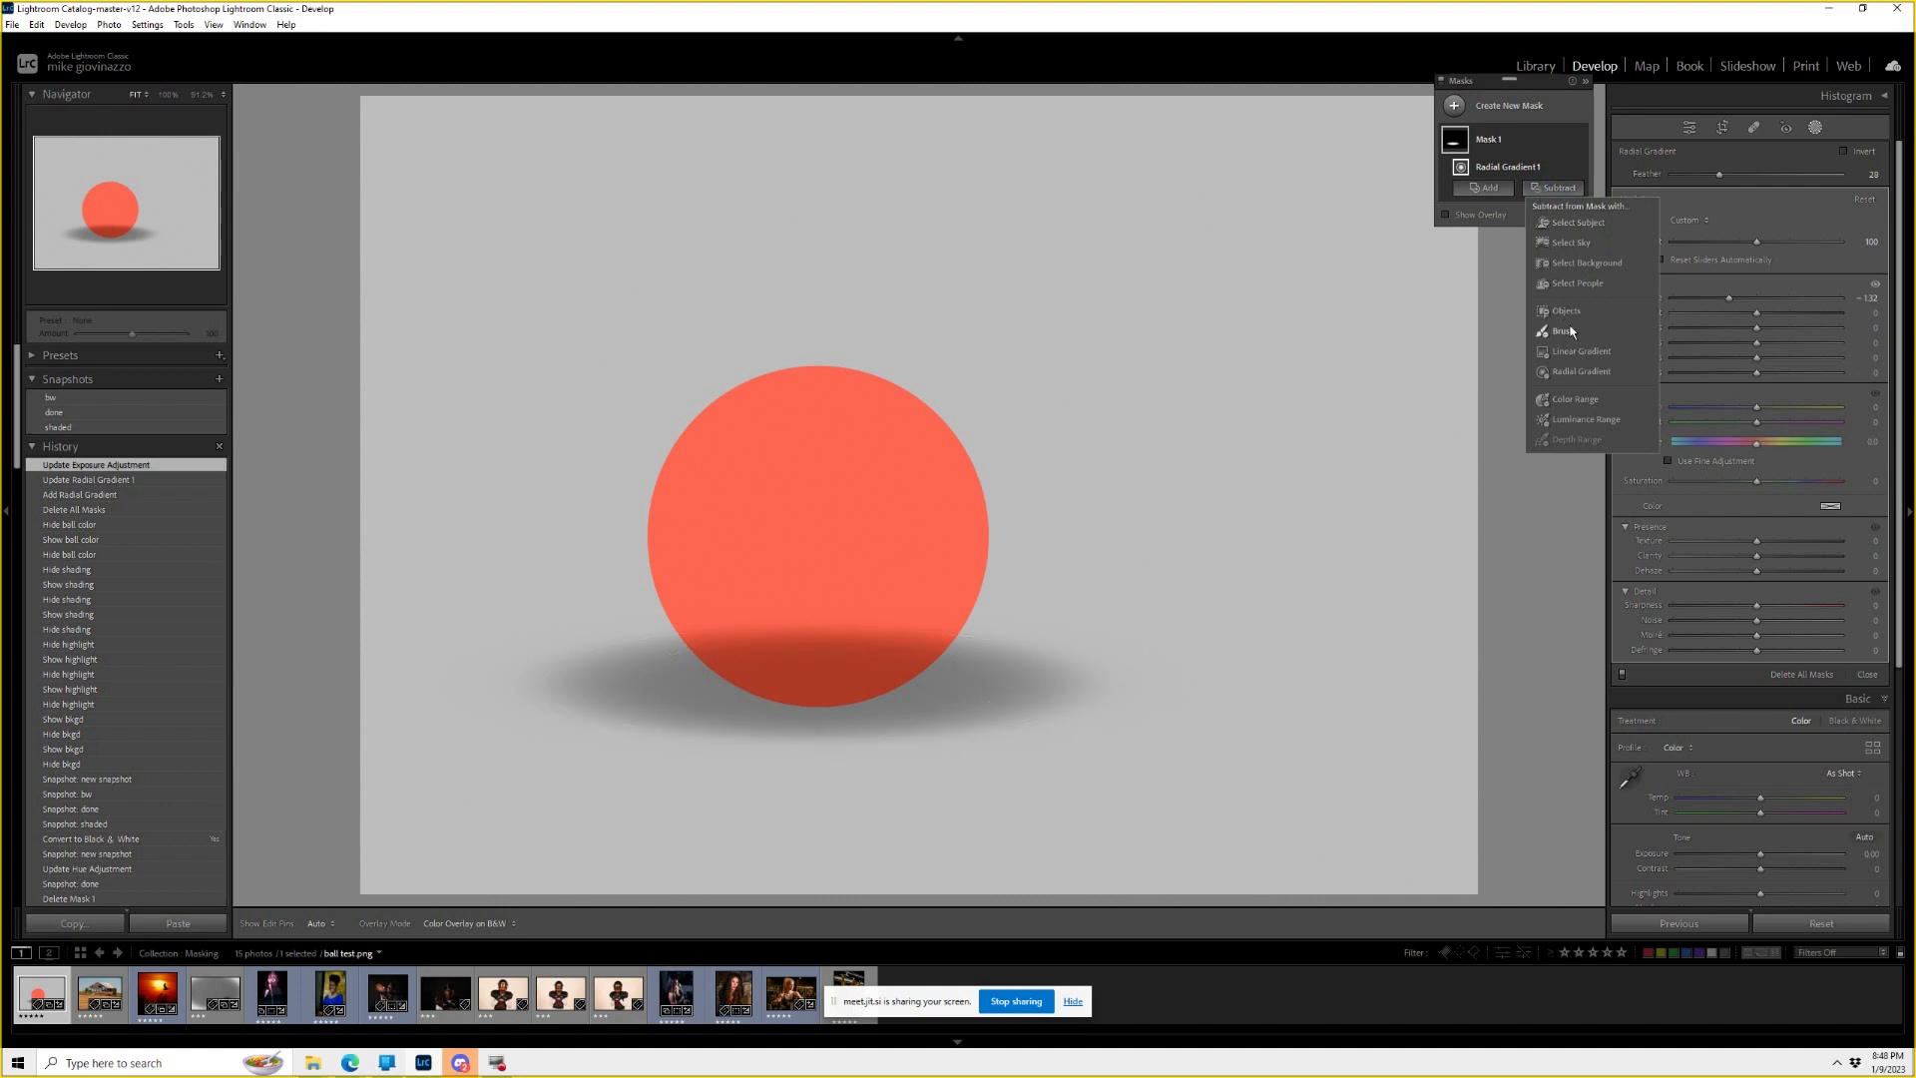
left_click(1565, 373)
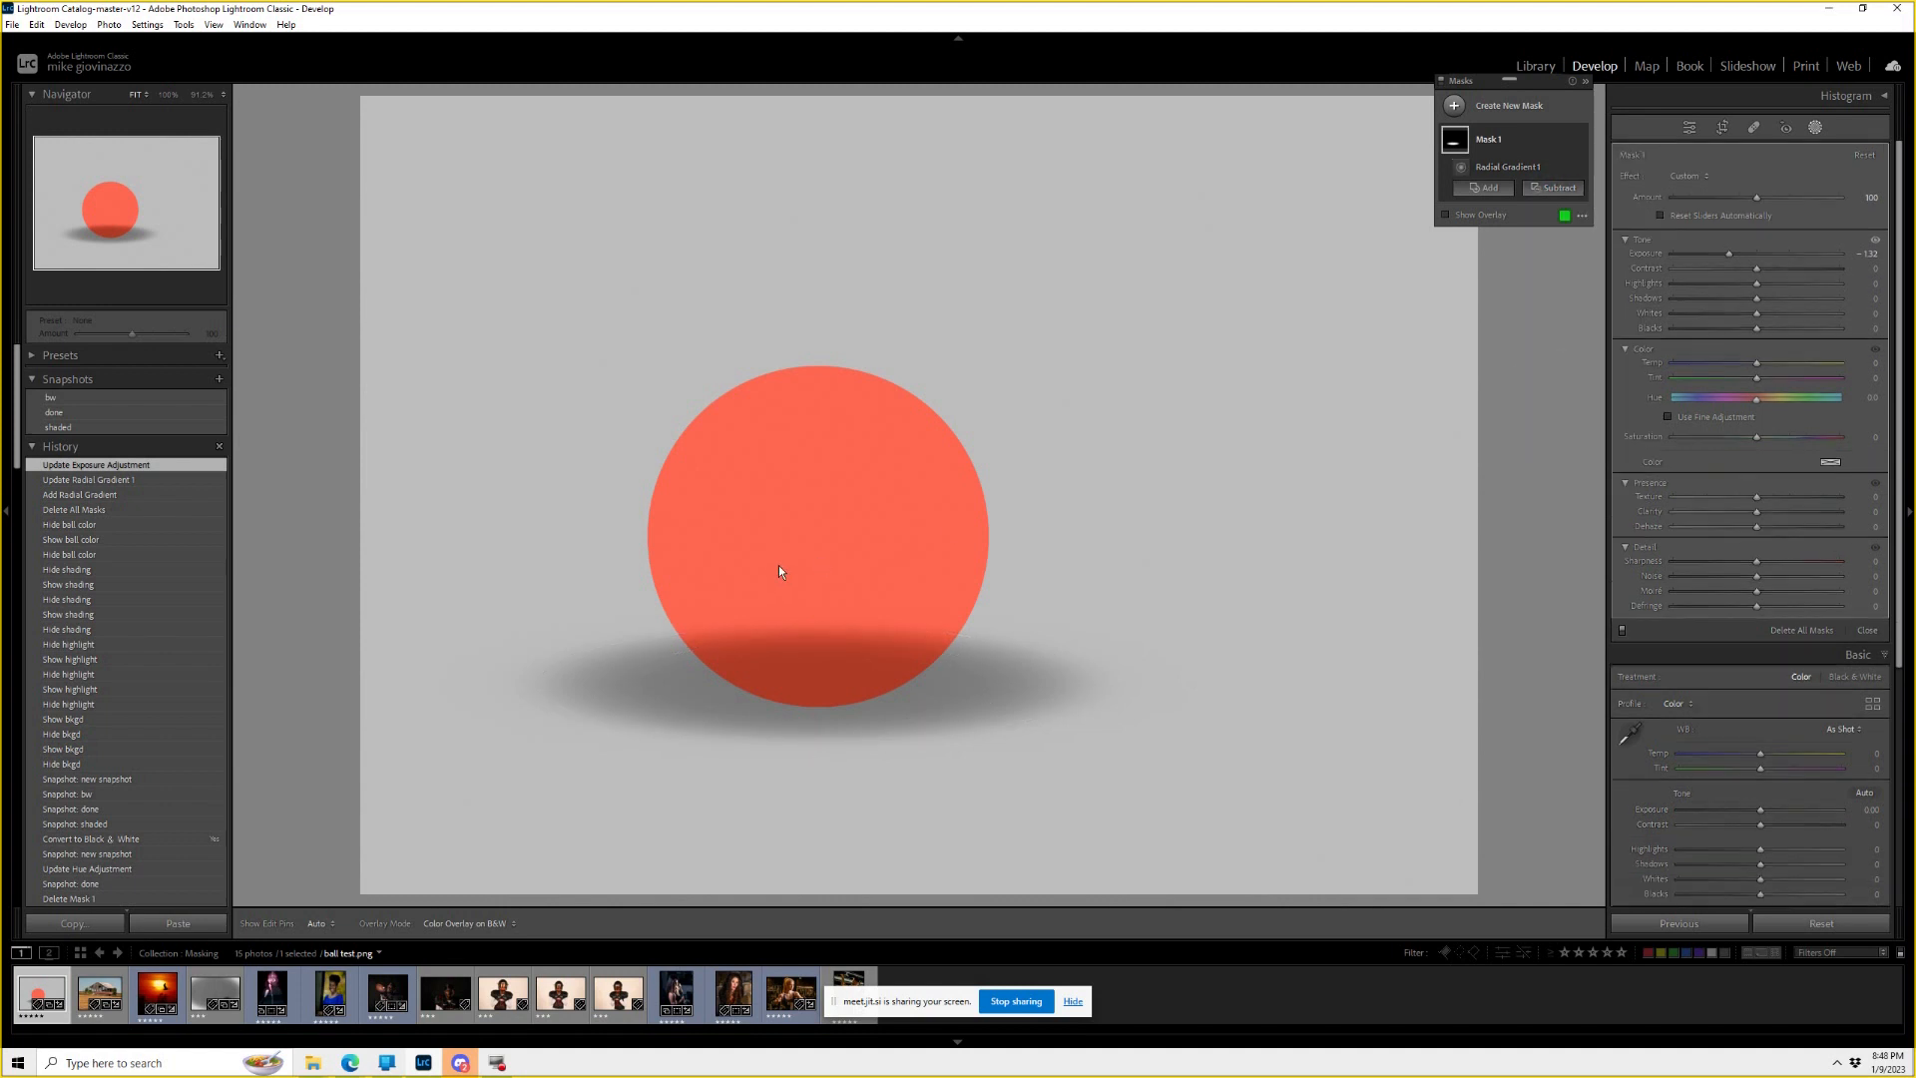
left_click_drag(788, 571, 938, 703)
left_click_drag(788, 659, 789, 698)
mouse_move(790, 577)
left_mouse_down()
mouse_move(812, 565)
mouse_move(819, 589)
left_mouse_up()
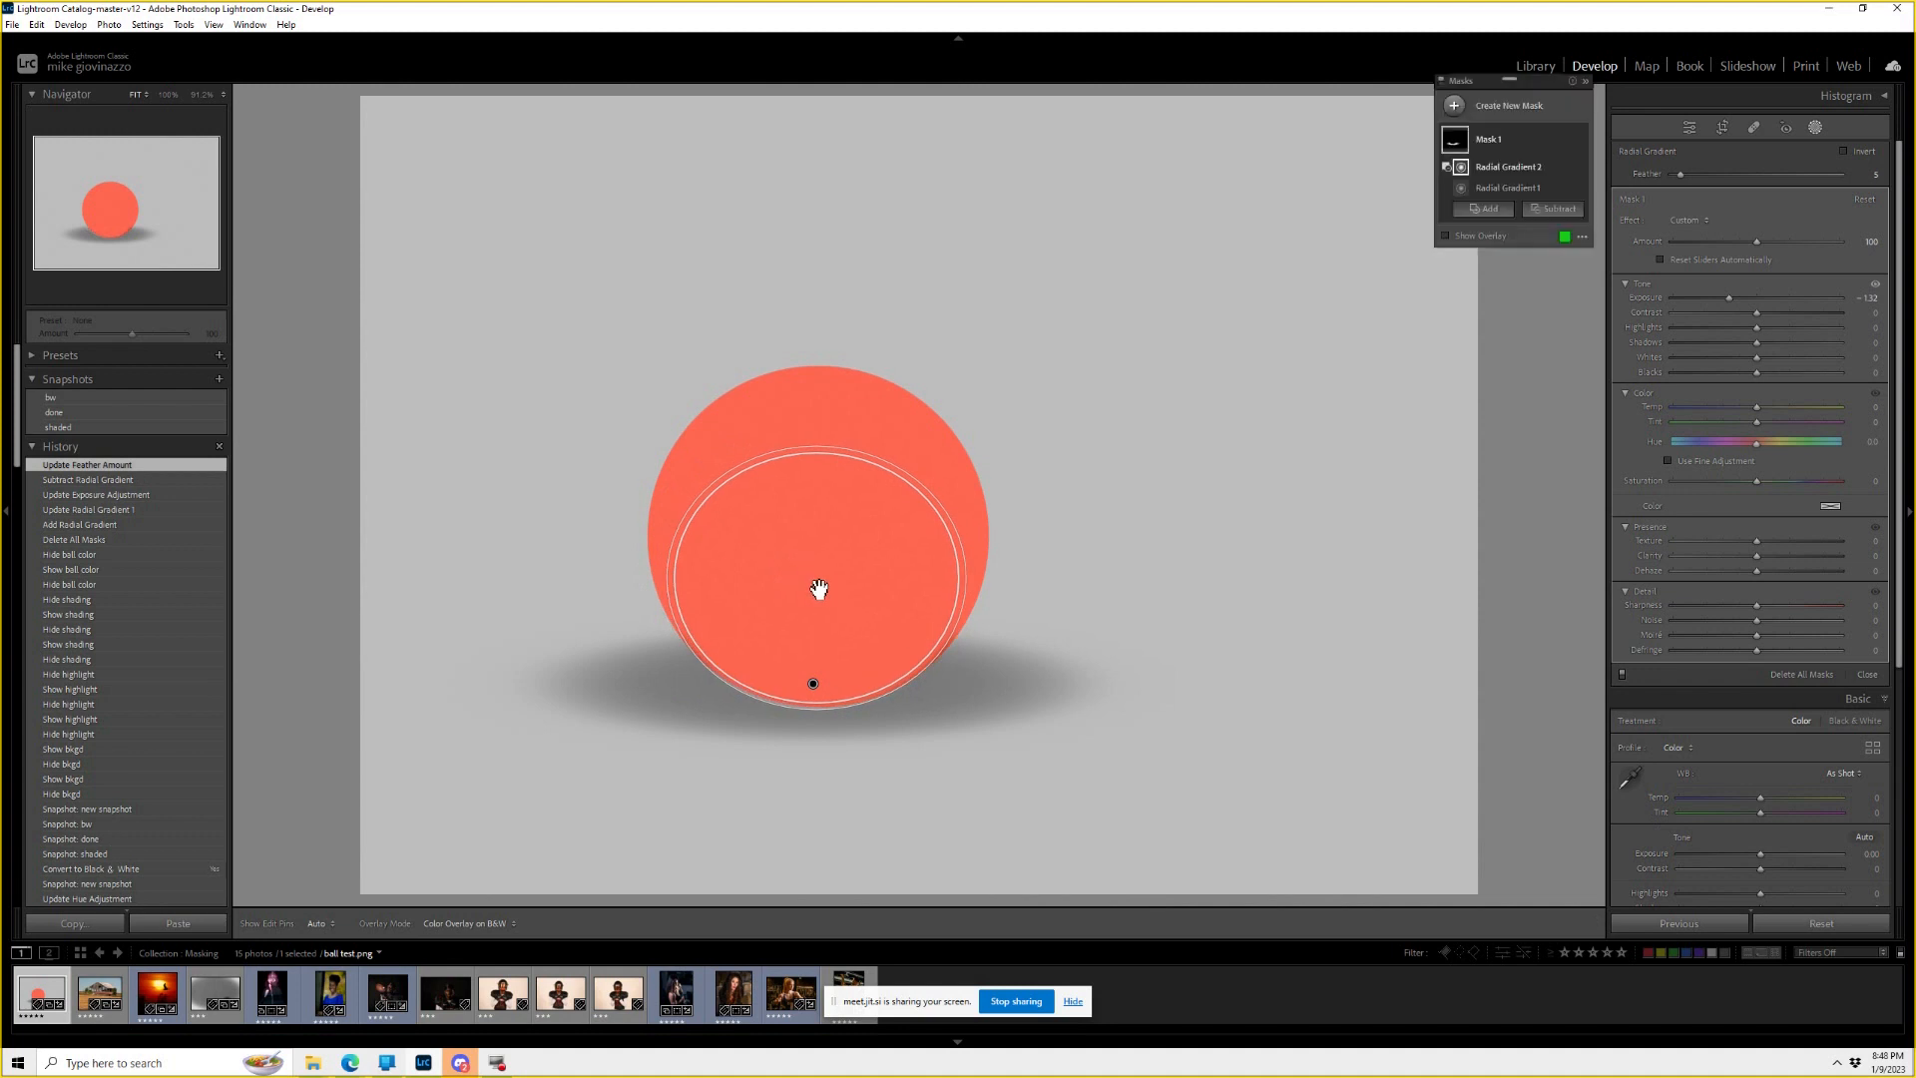
left_click_drag(965, 575, 981, 576)
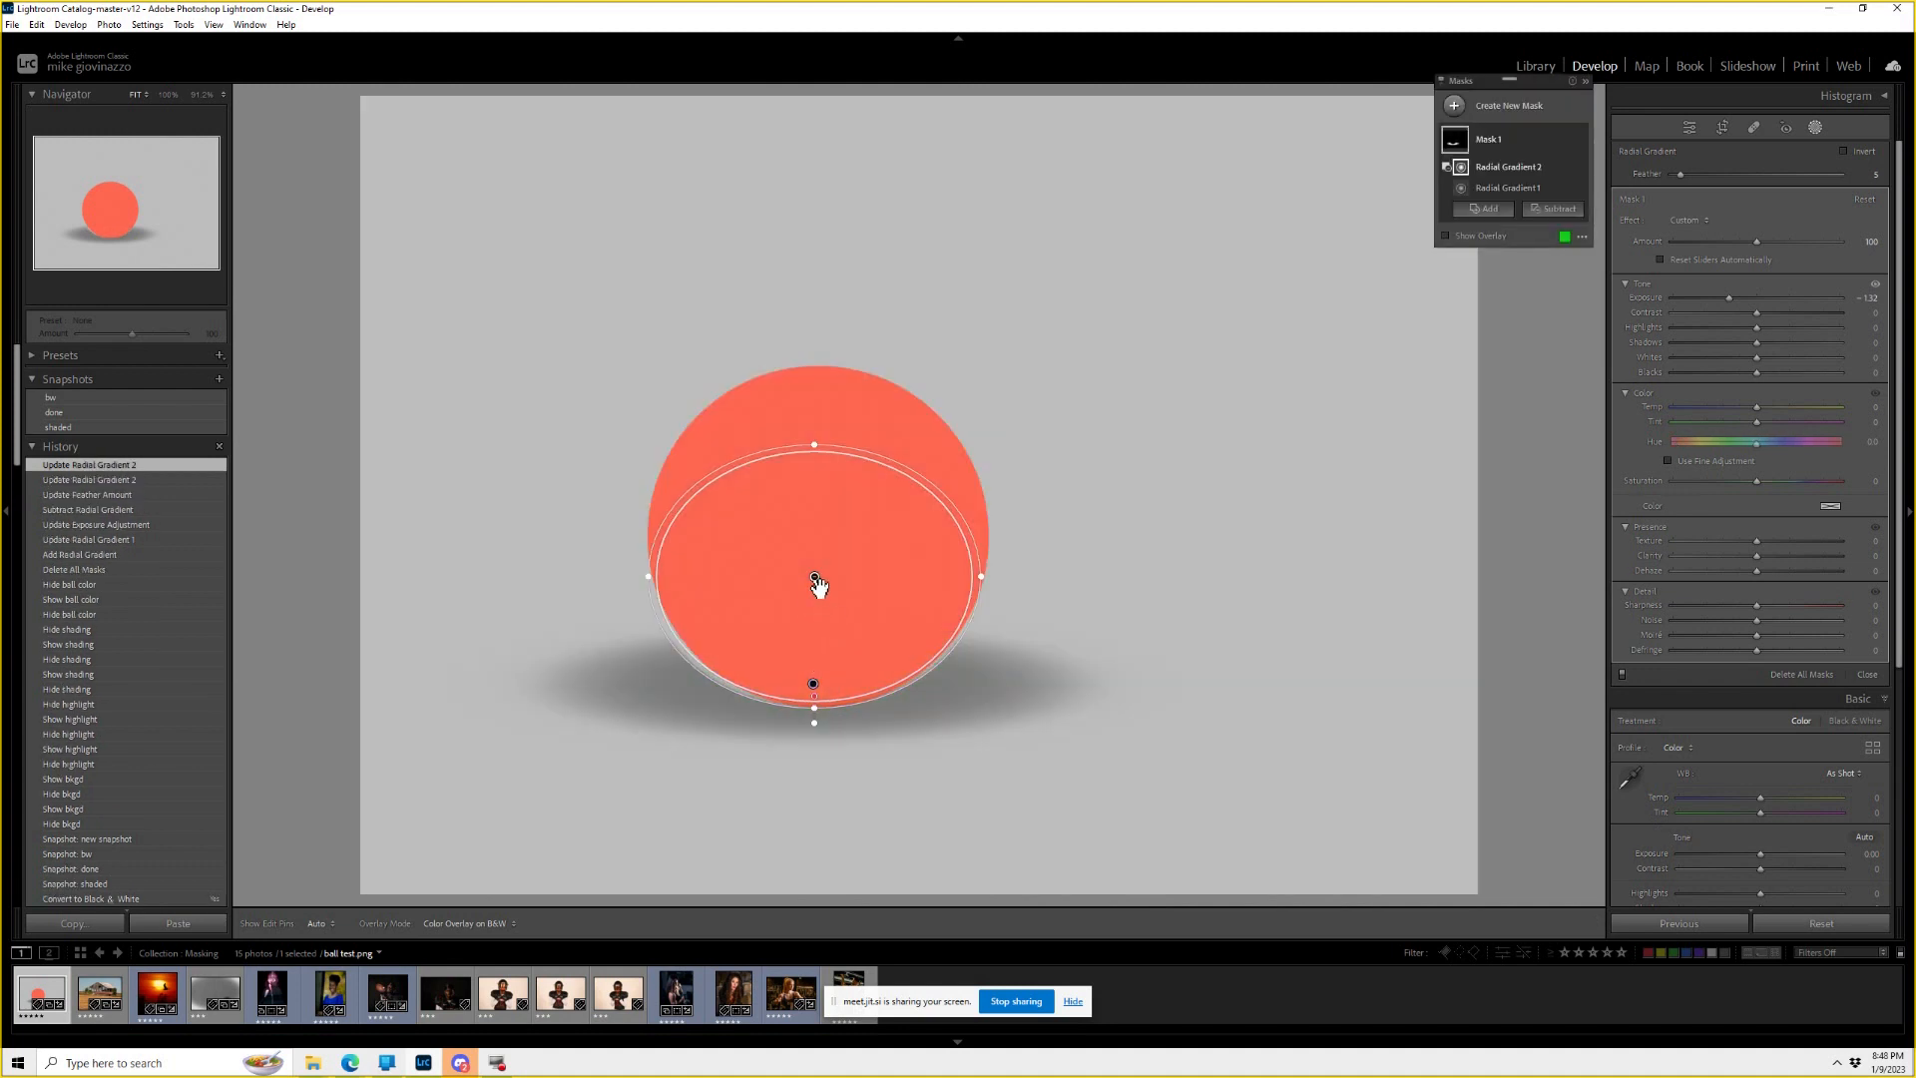
left_click_drag(818, 582, 816, 583)
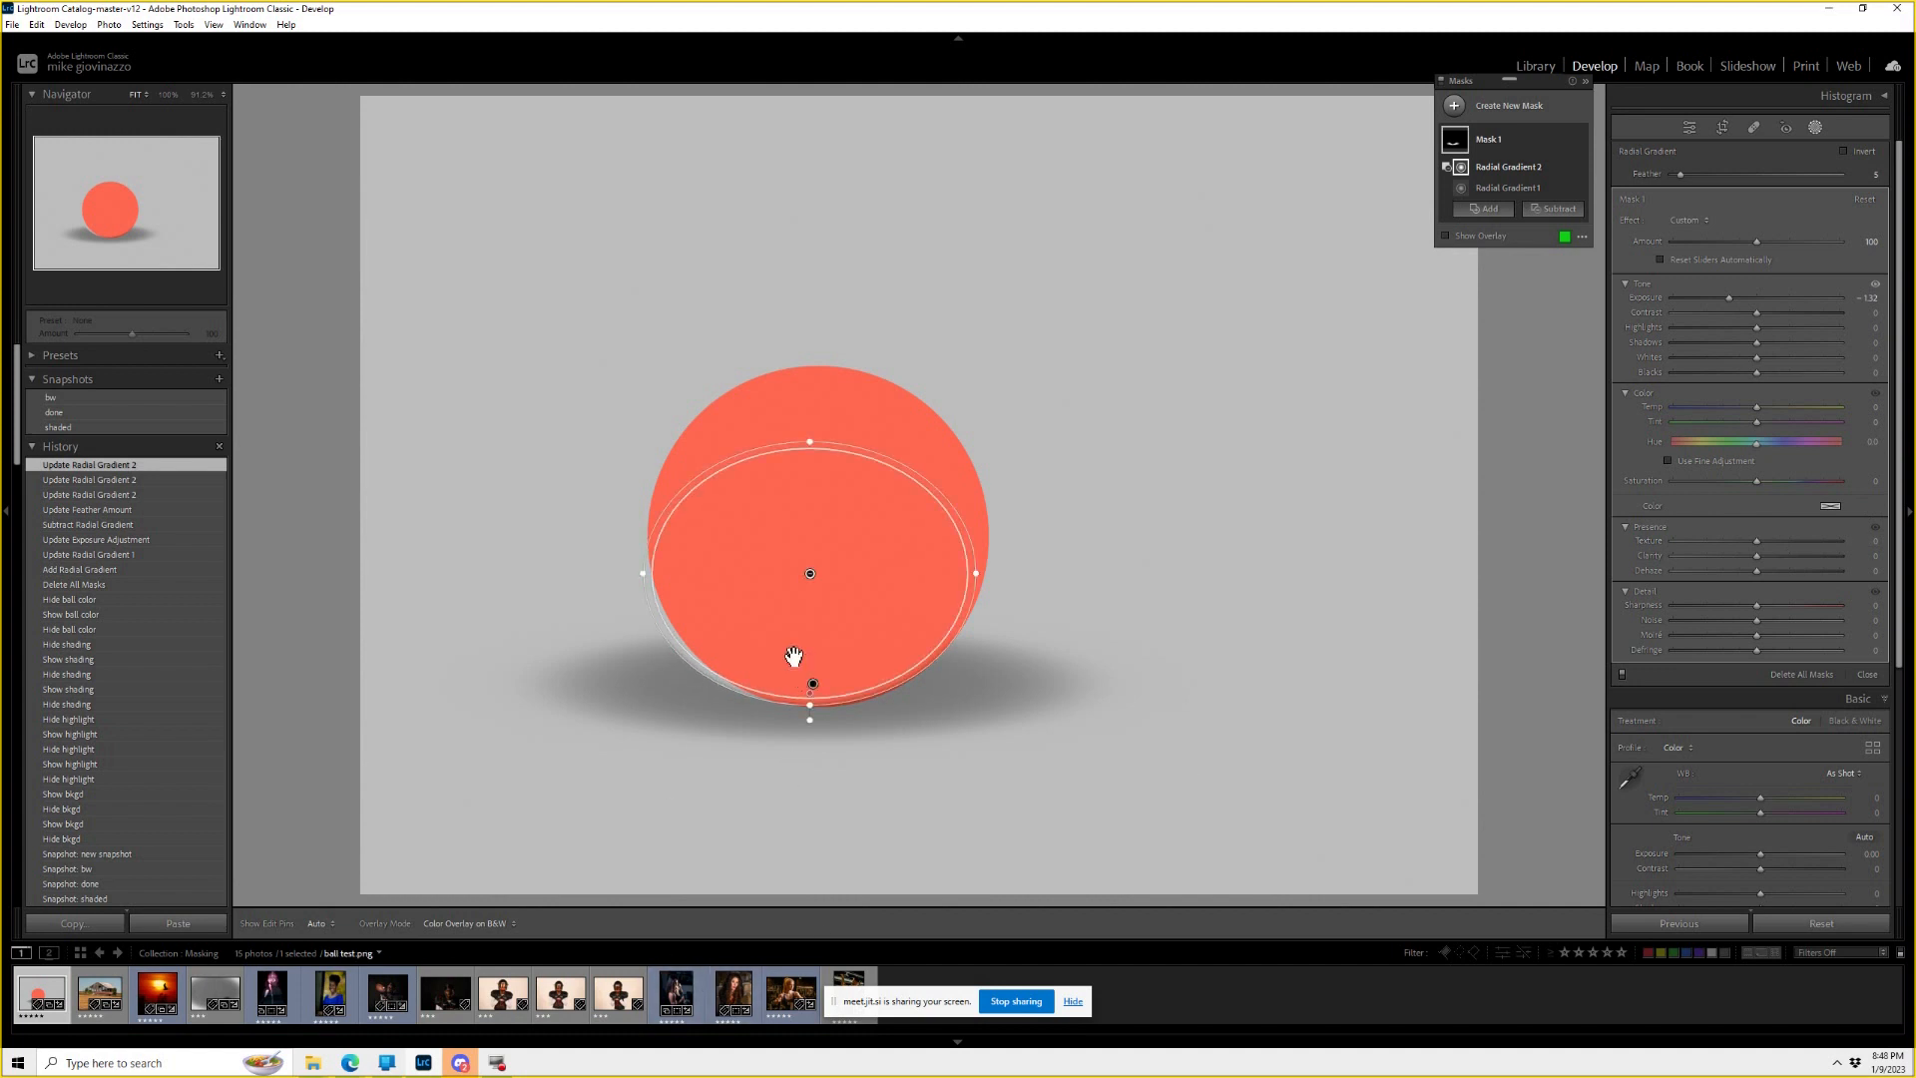
left_click_drag(813, 573, 780, 544)
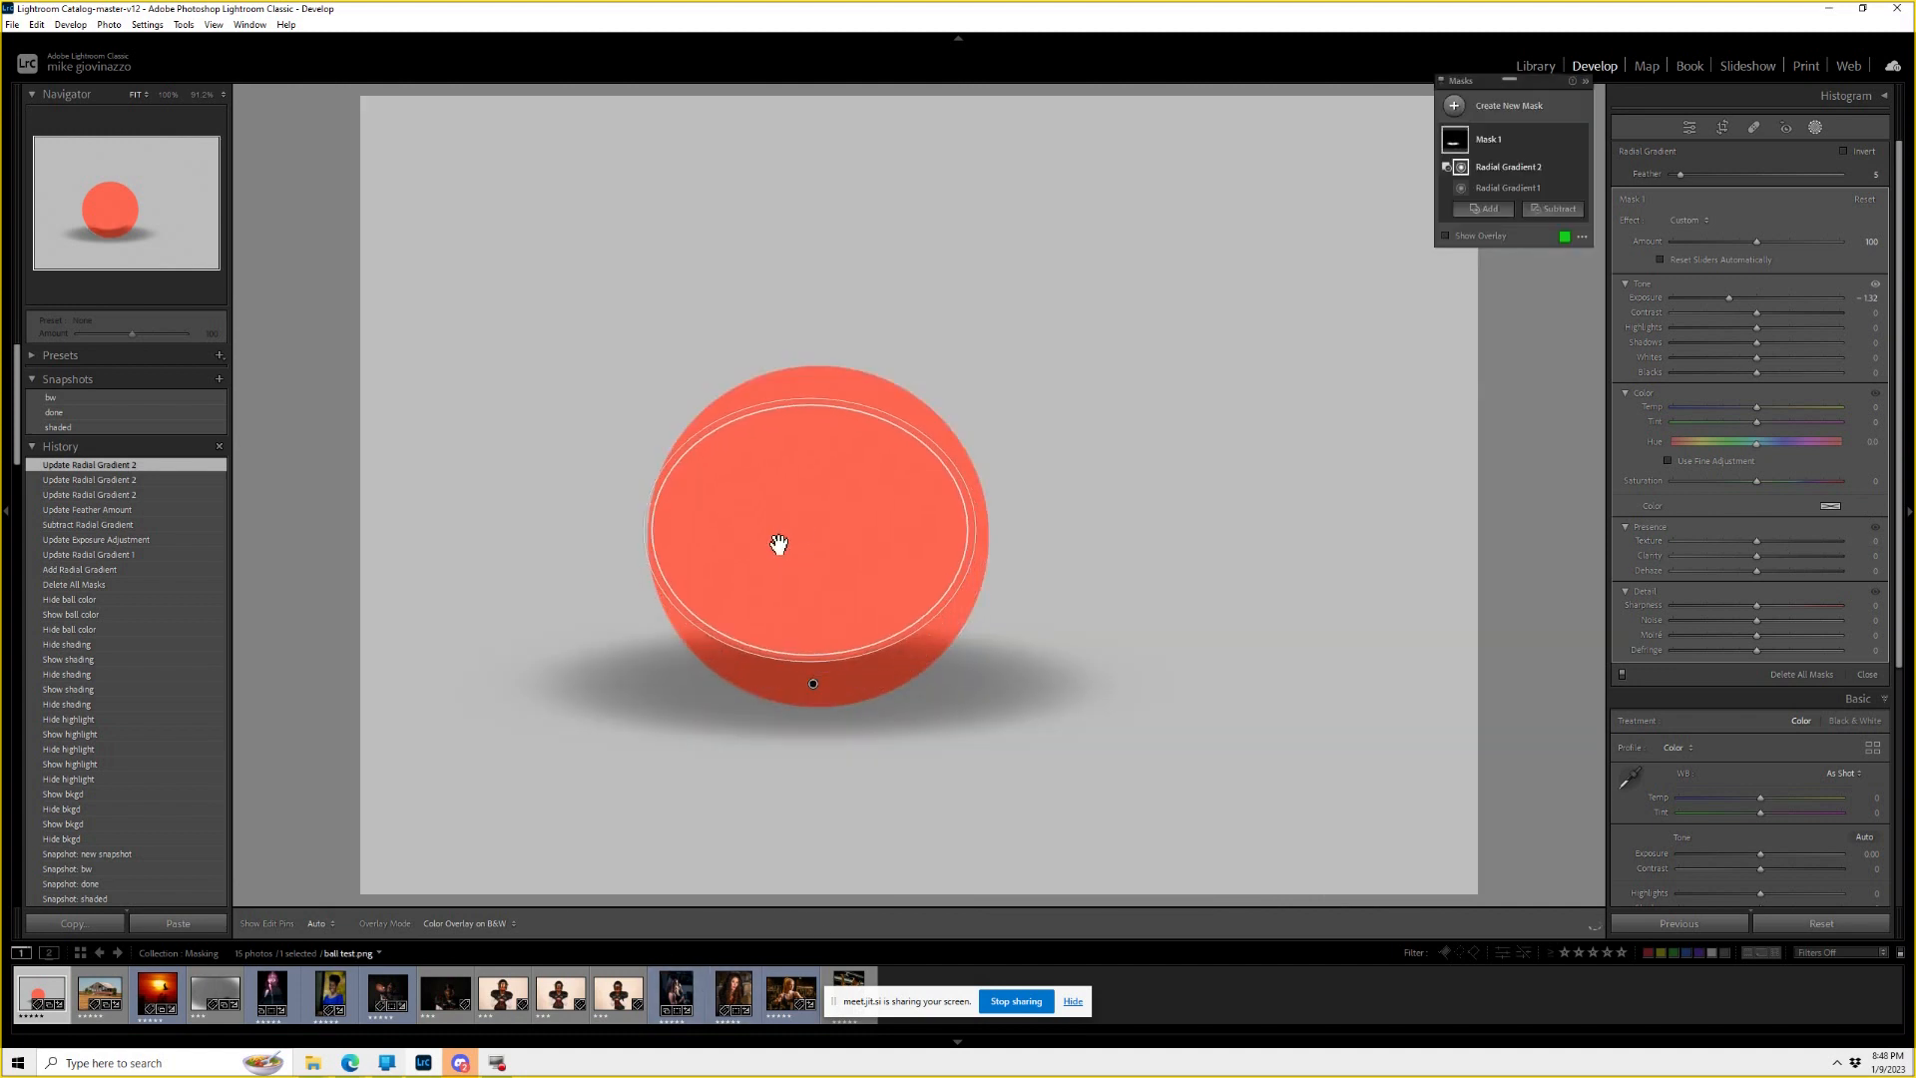
key("Delete")
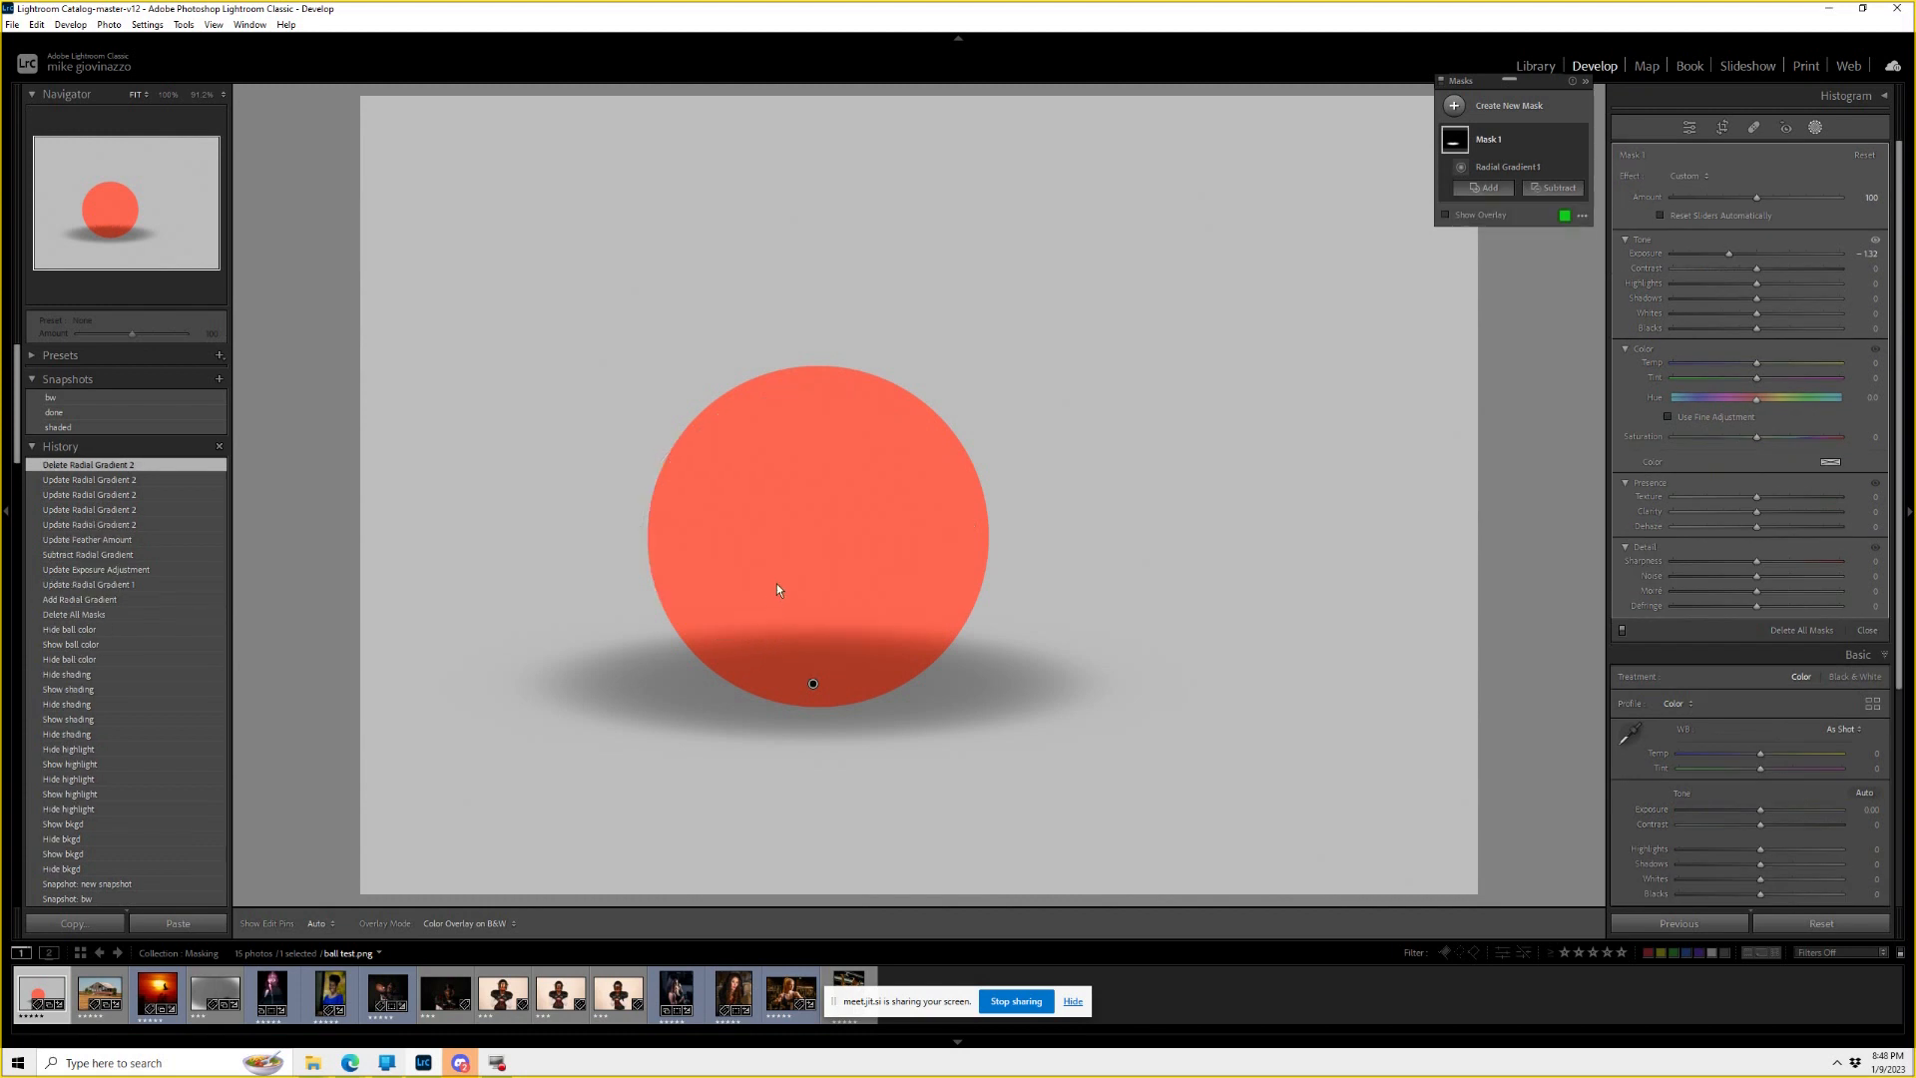
Subtract the ball from the shadow mask using Select Subject.
left_click(814, 681)
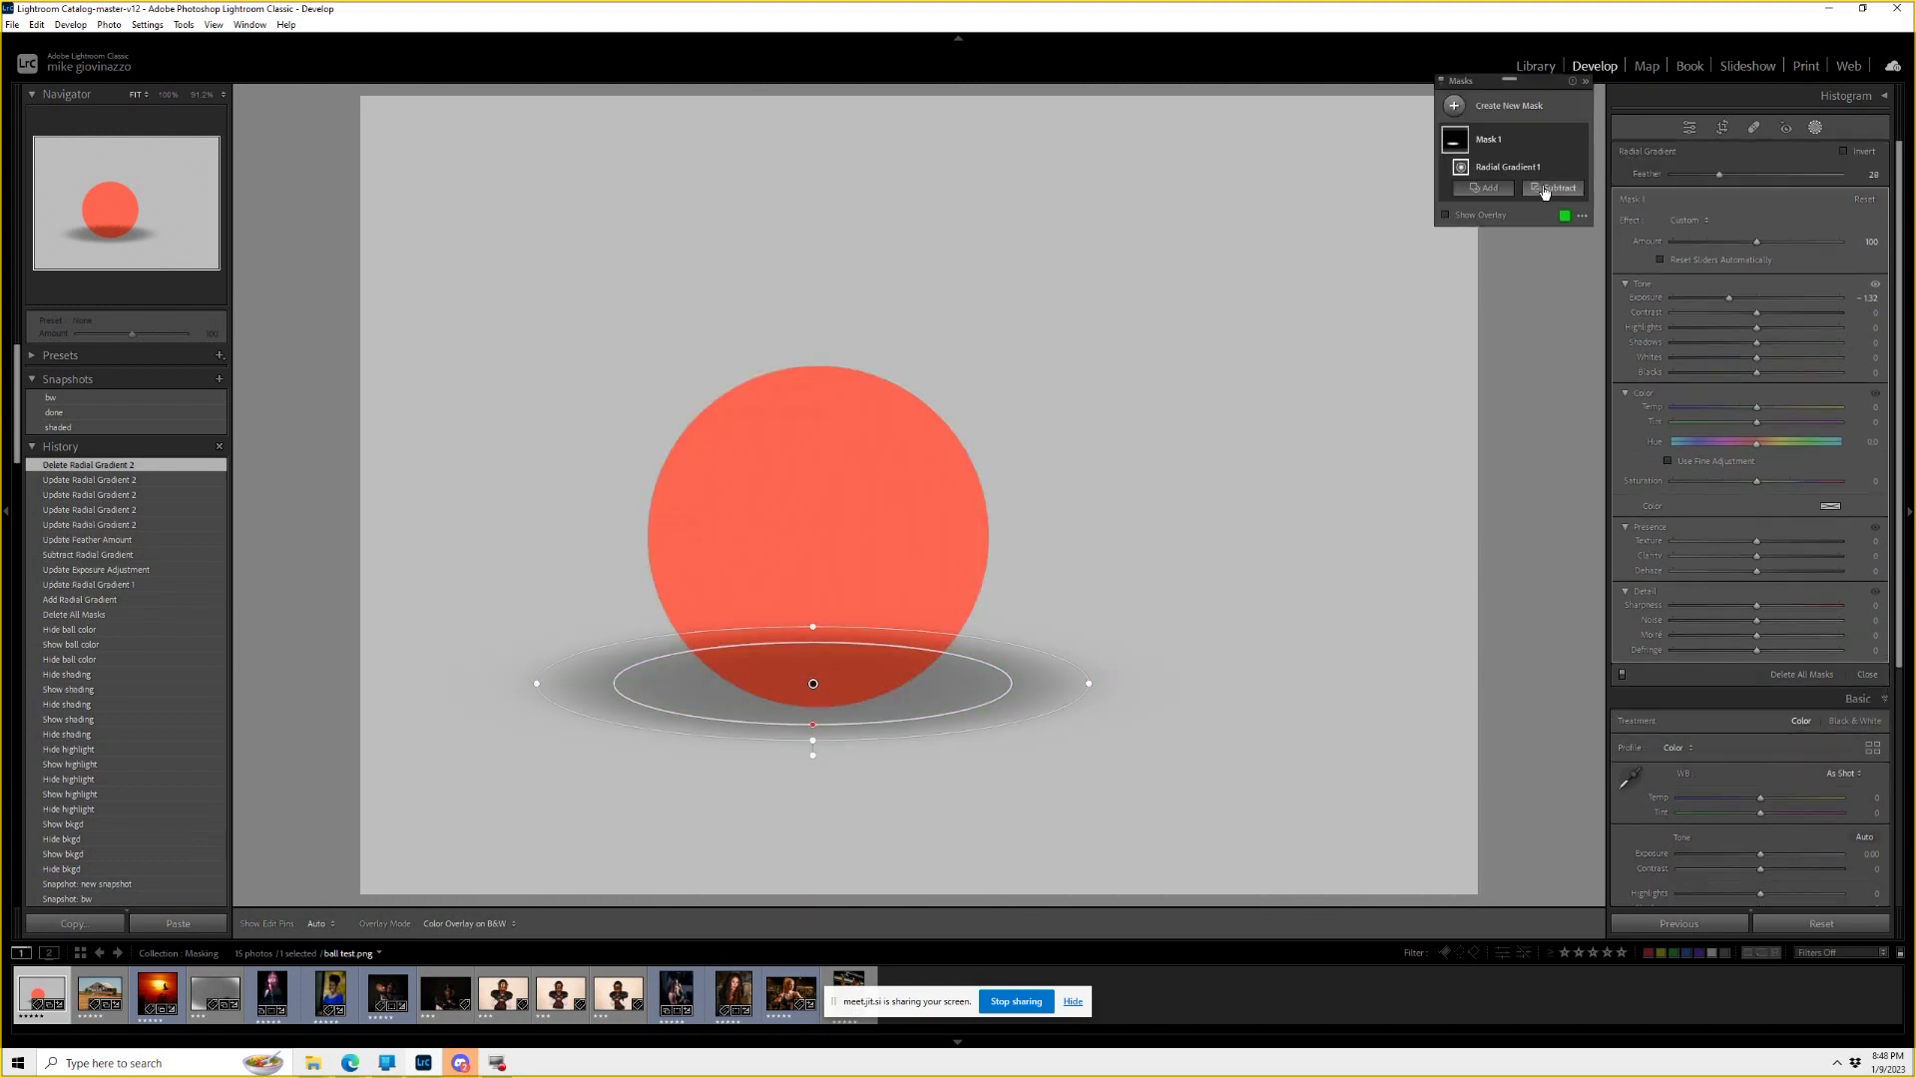
left_click(1545, 189)
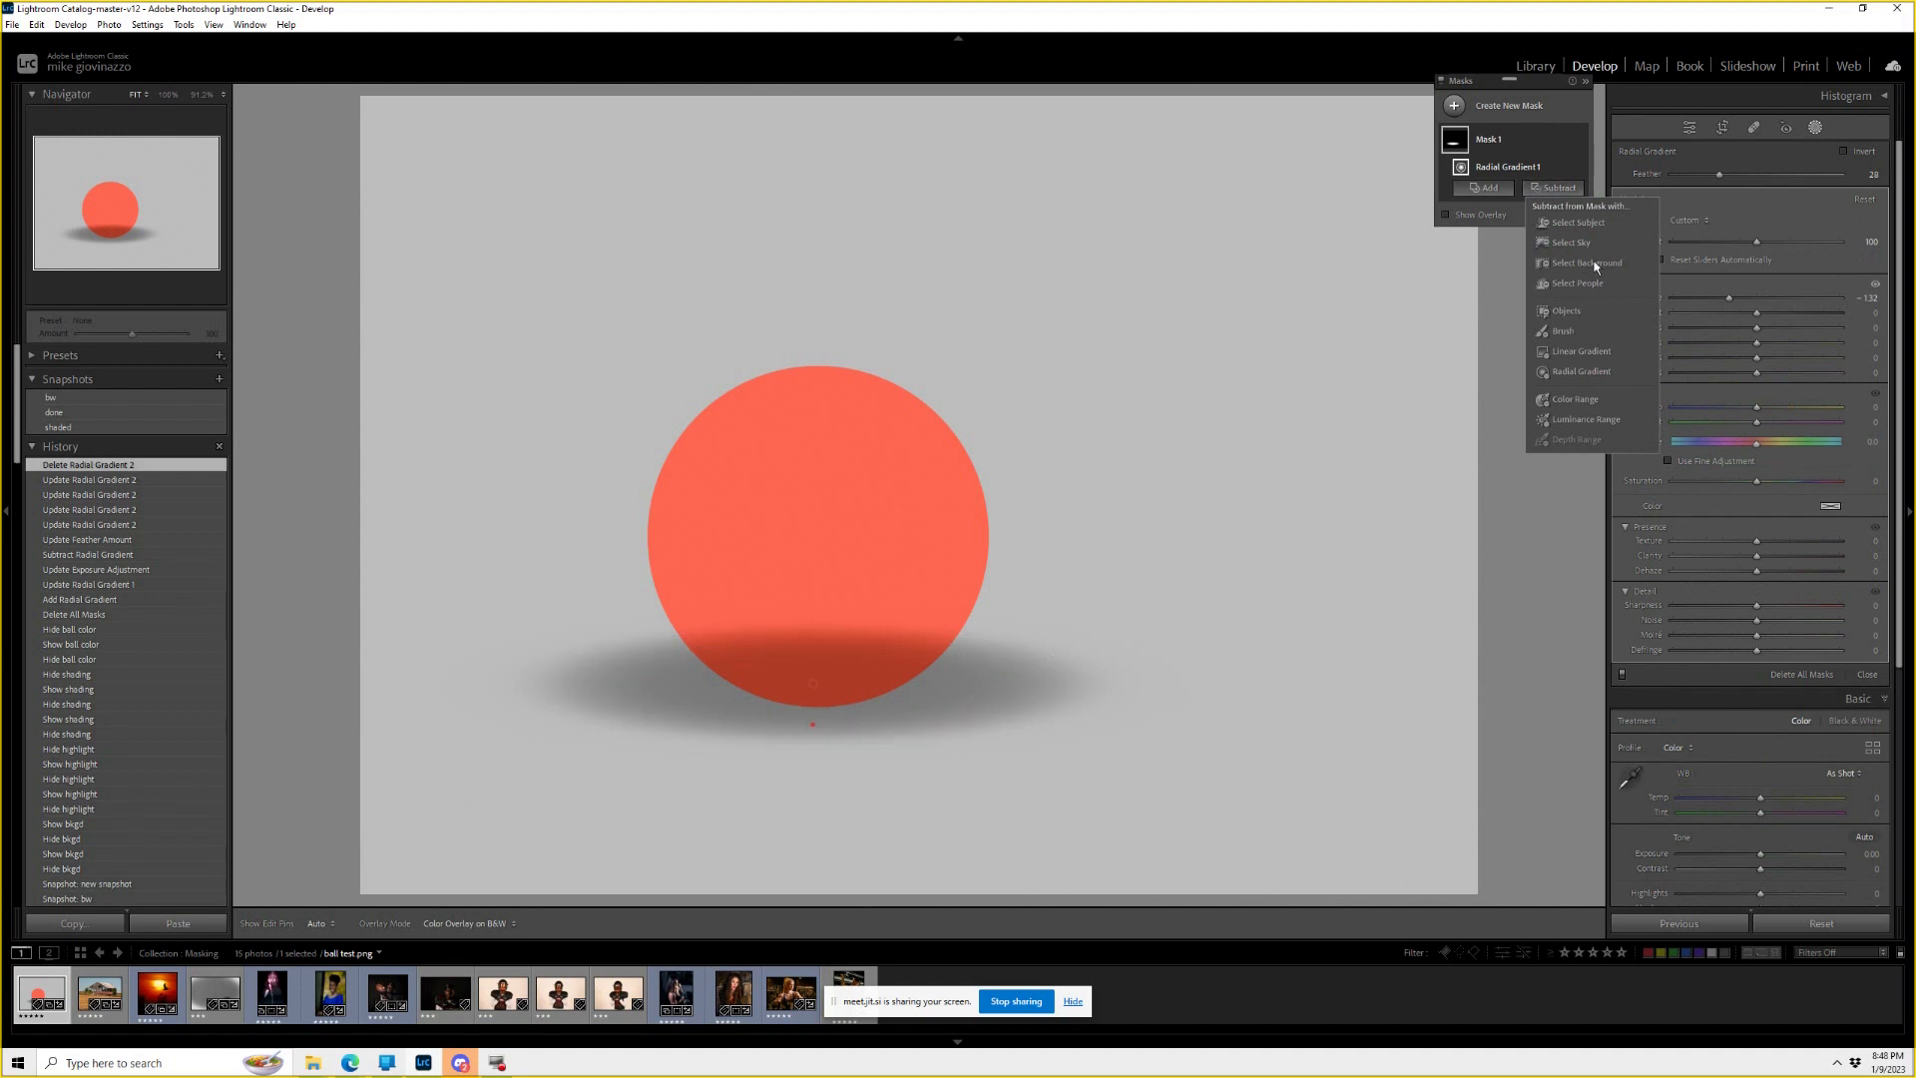
left_click(1578, 222)
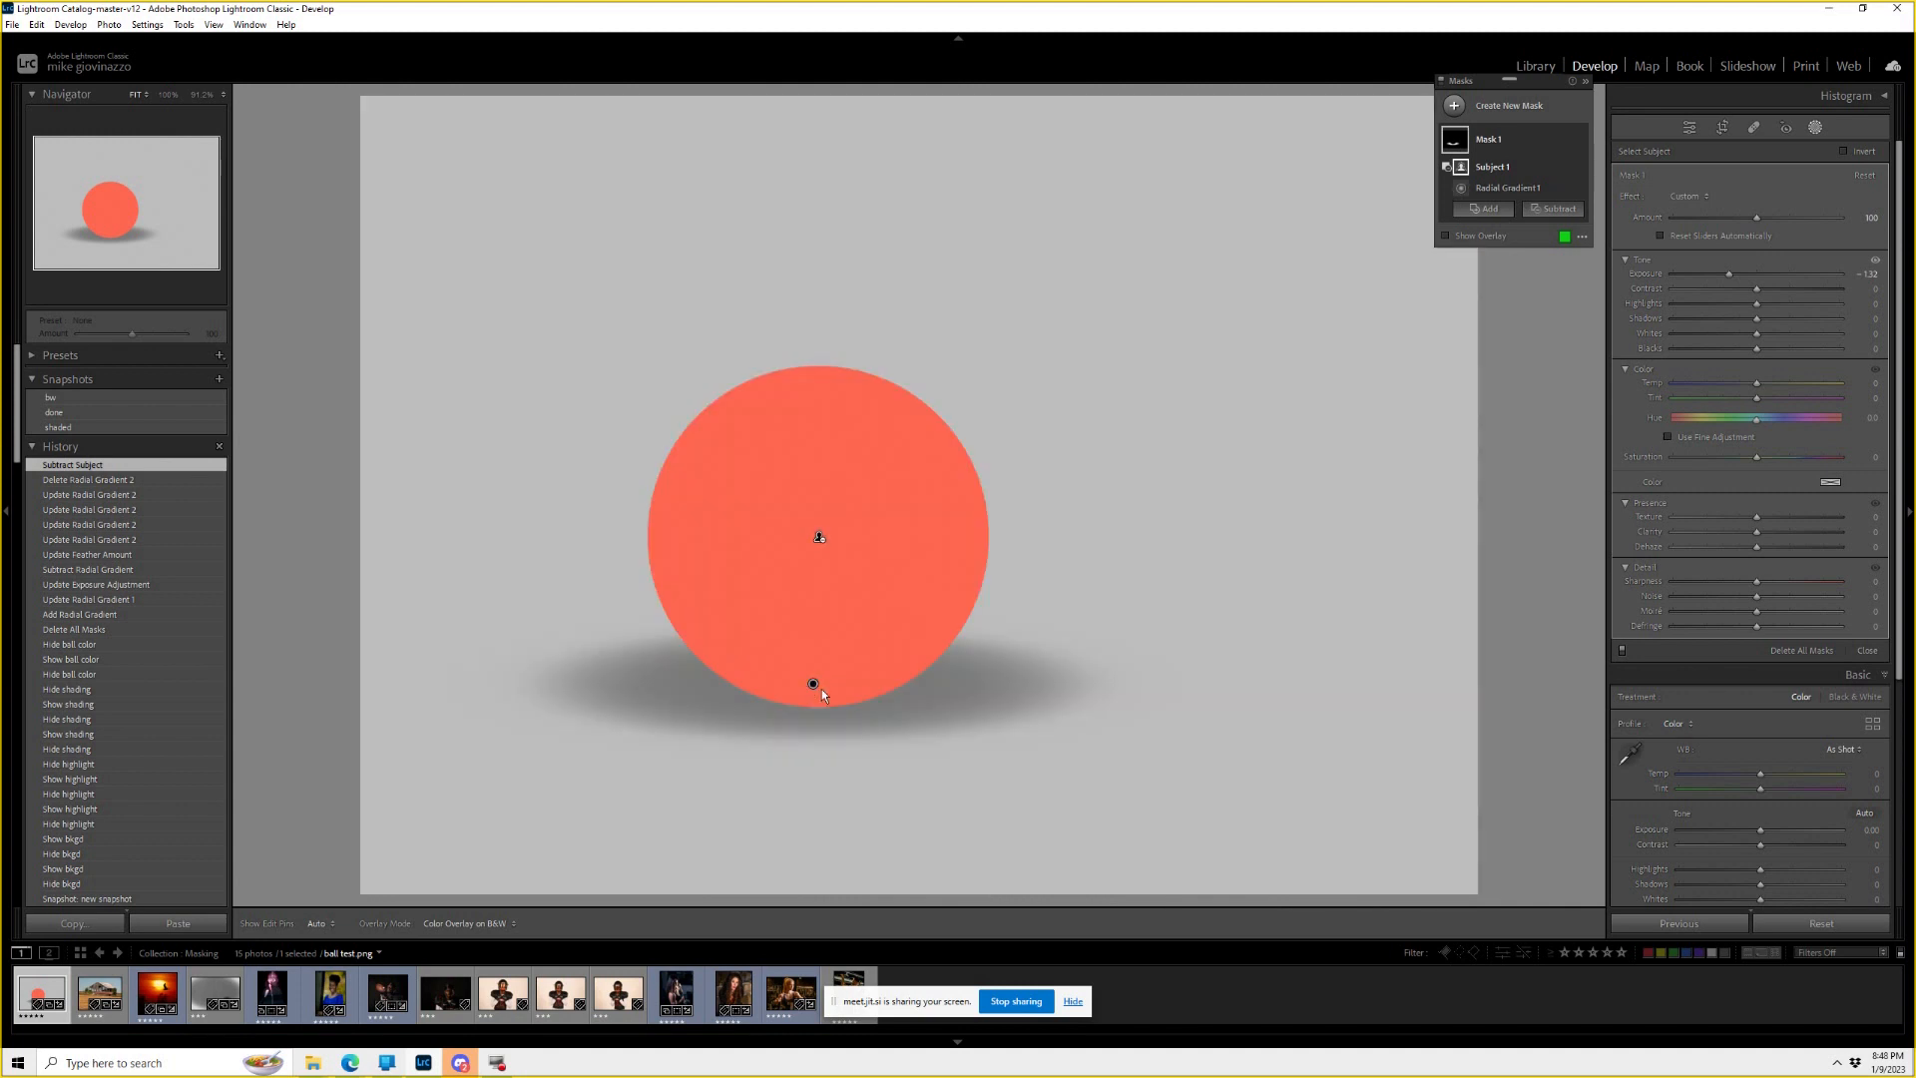
Duplicate Mask 1, narrow the copy's radial gradient and raise it slightly to deepen the shadow under the ball.
left_click(814, 685)
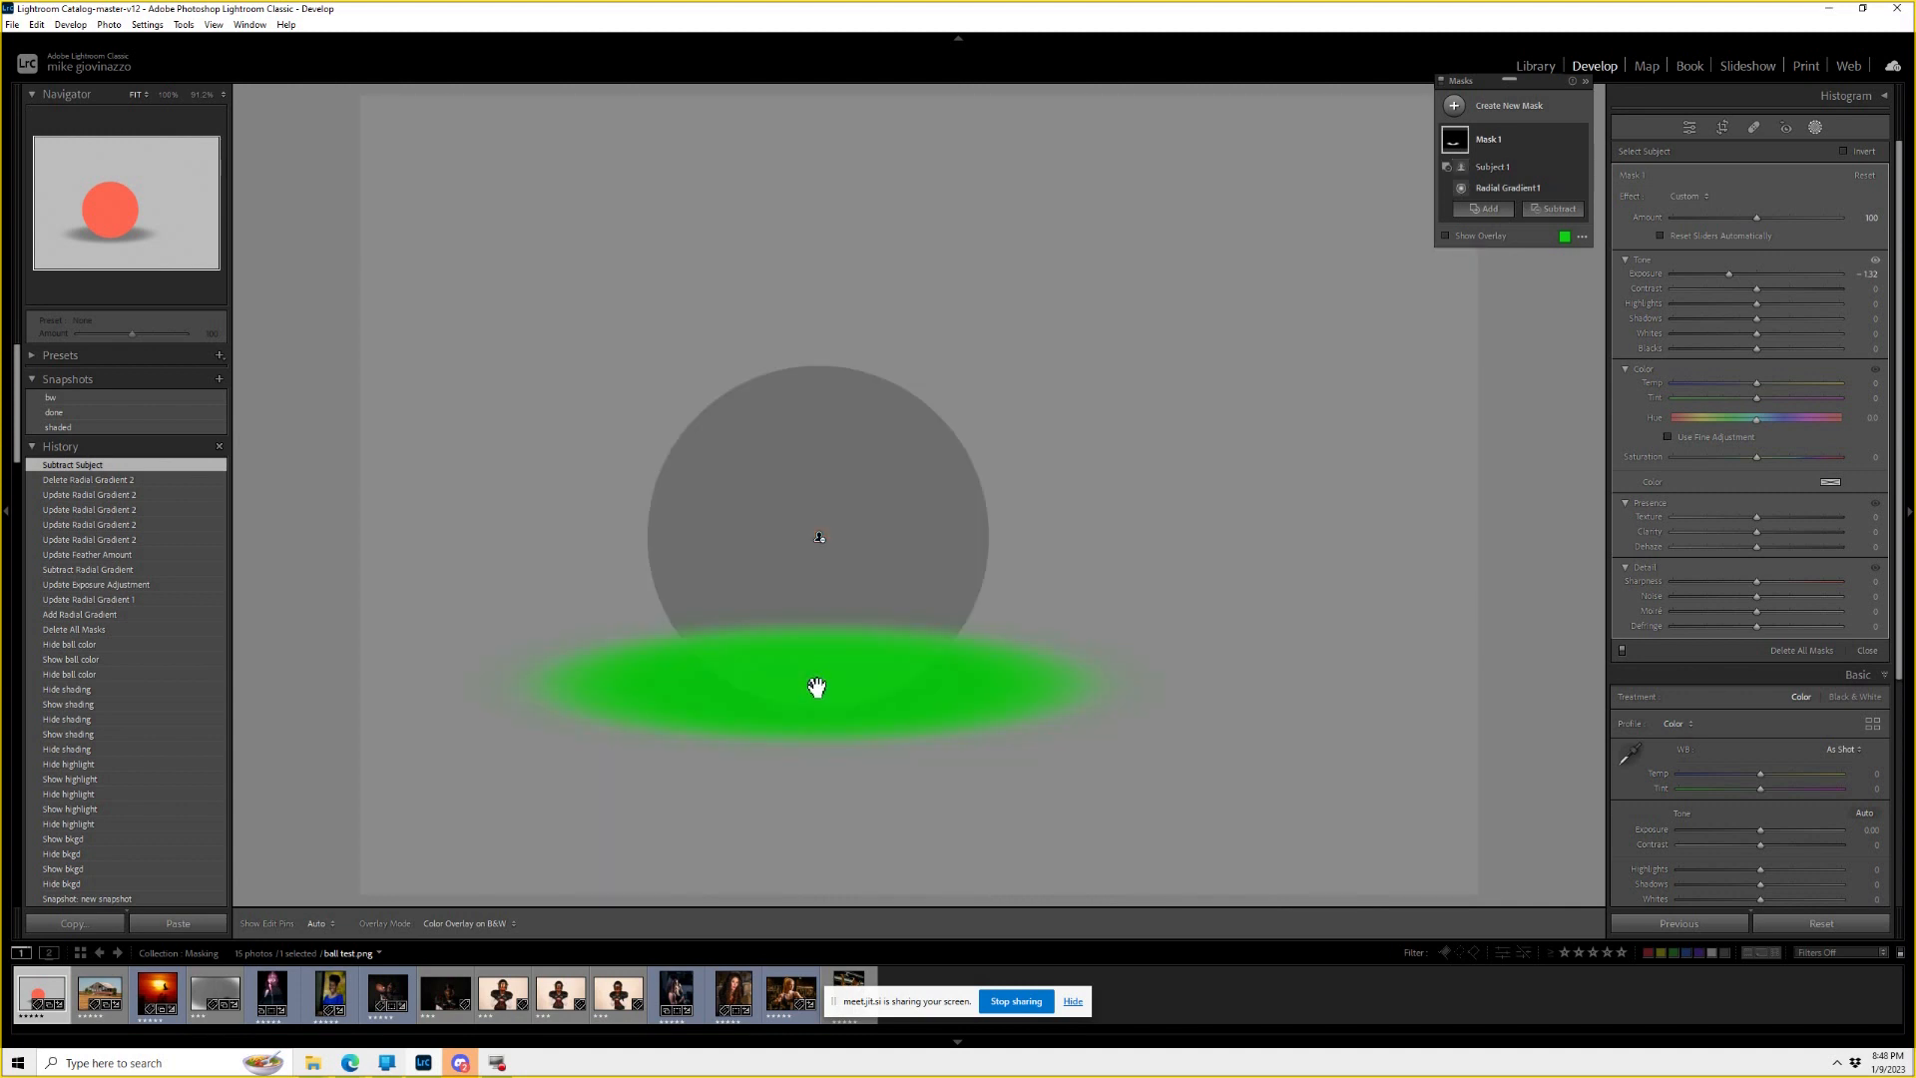
right_click(813, 687)
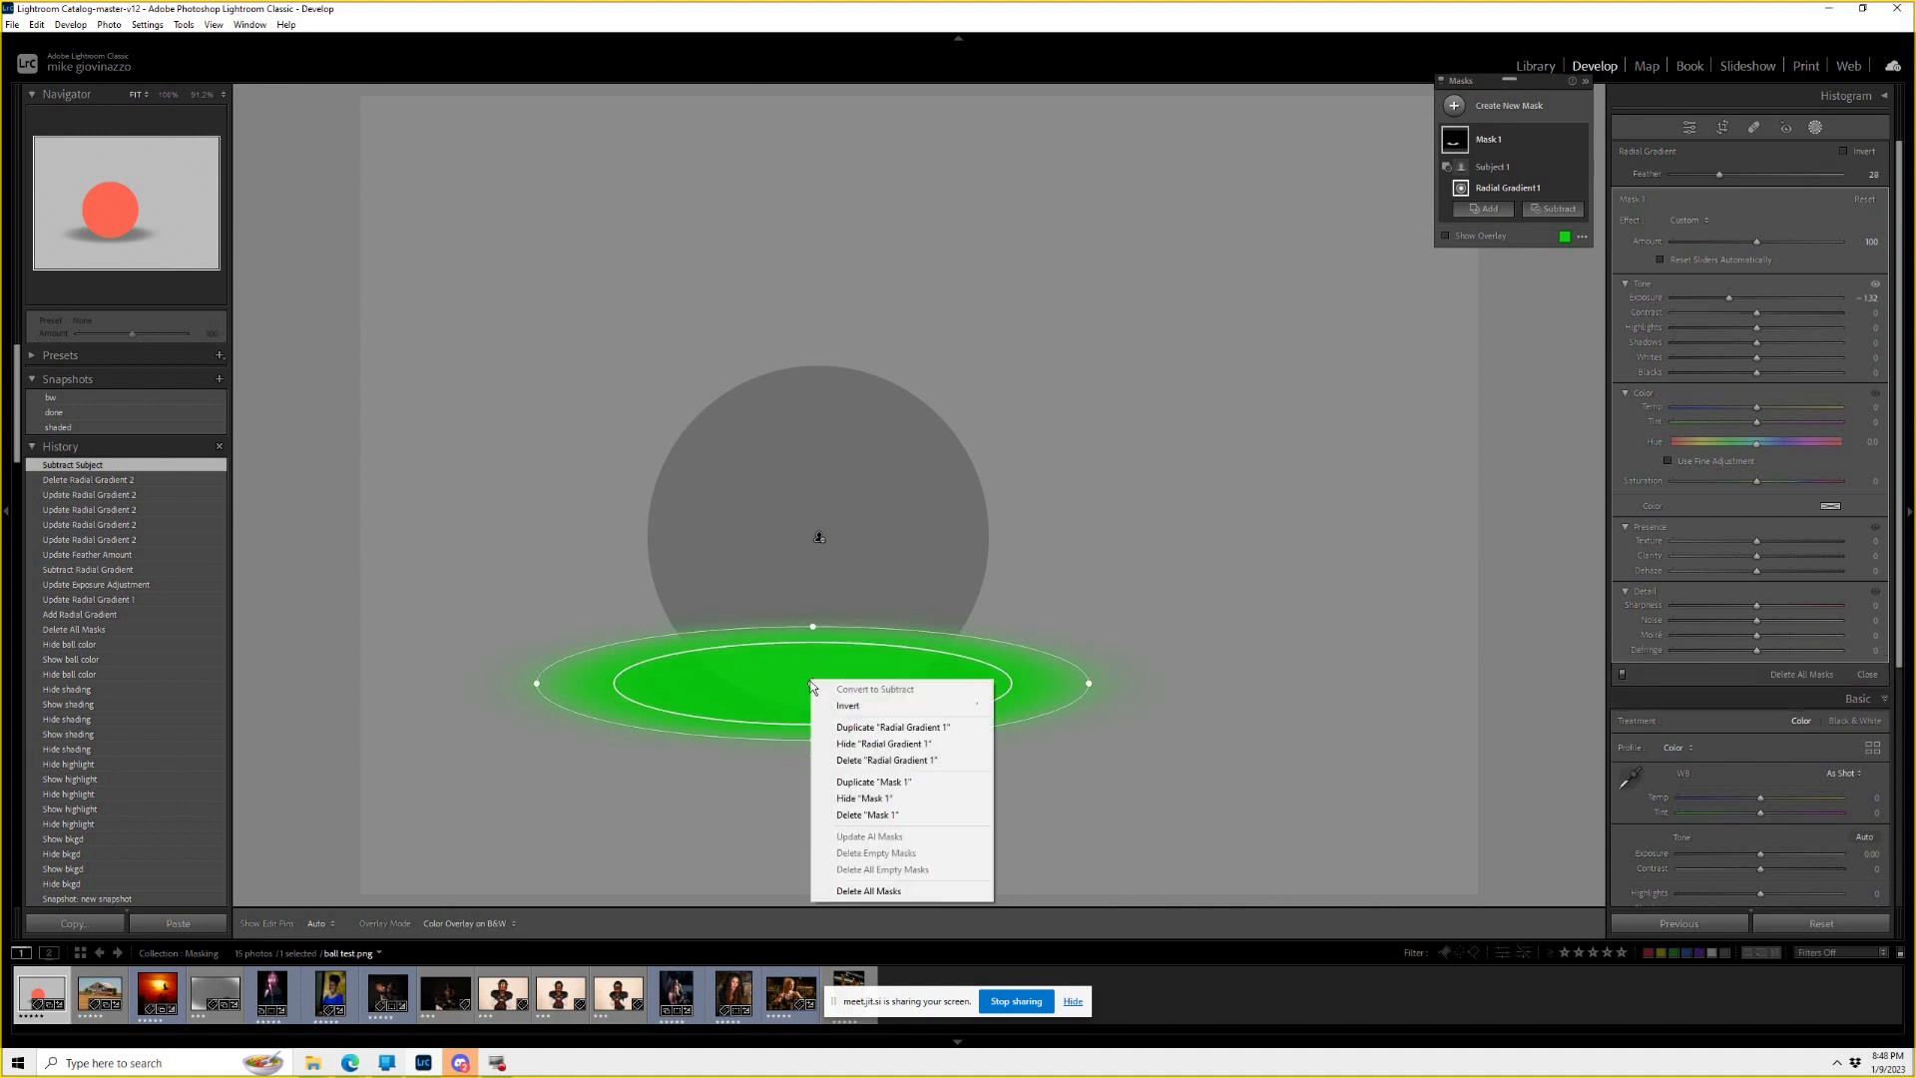
left_click(917, 781)
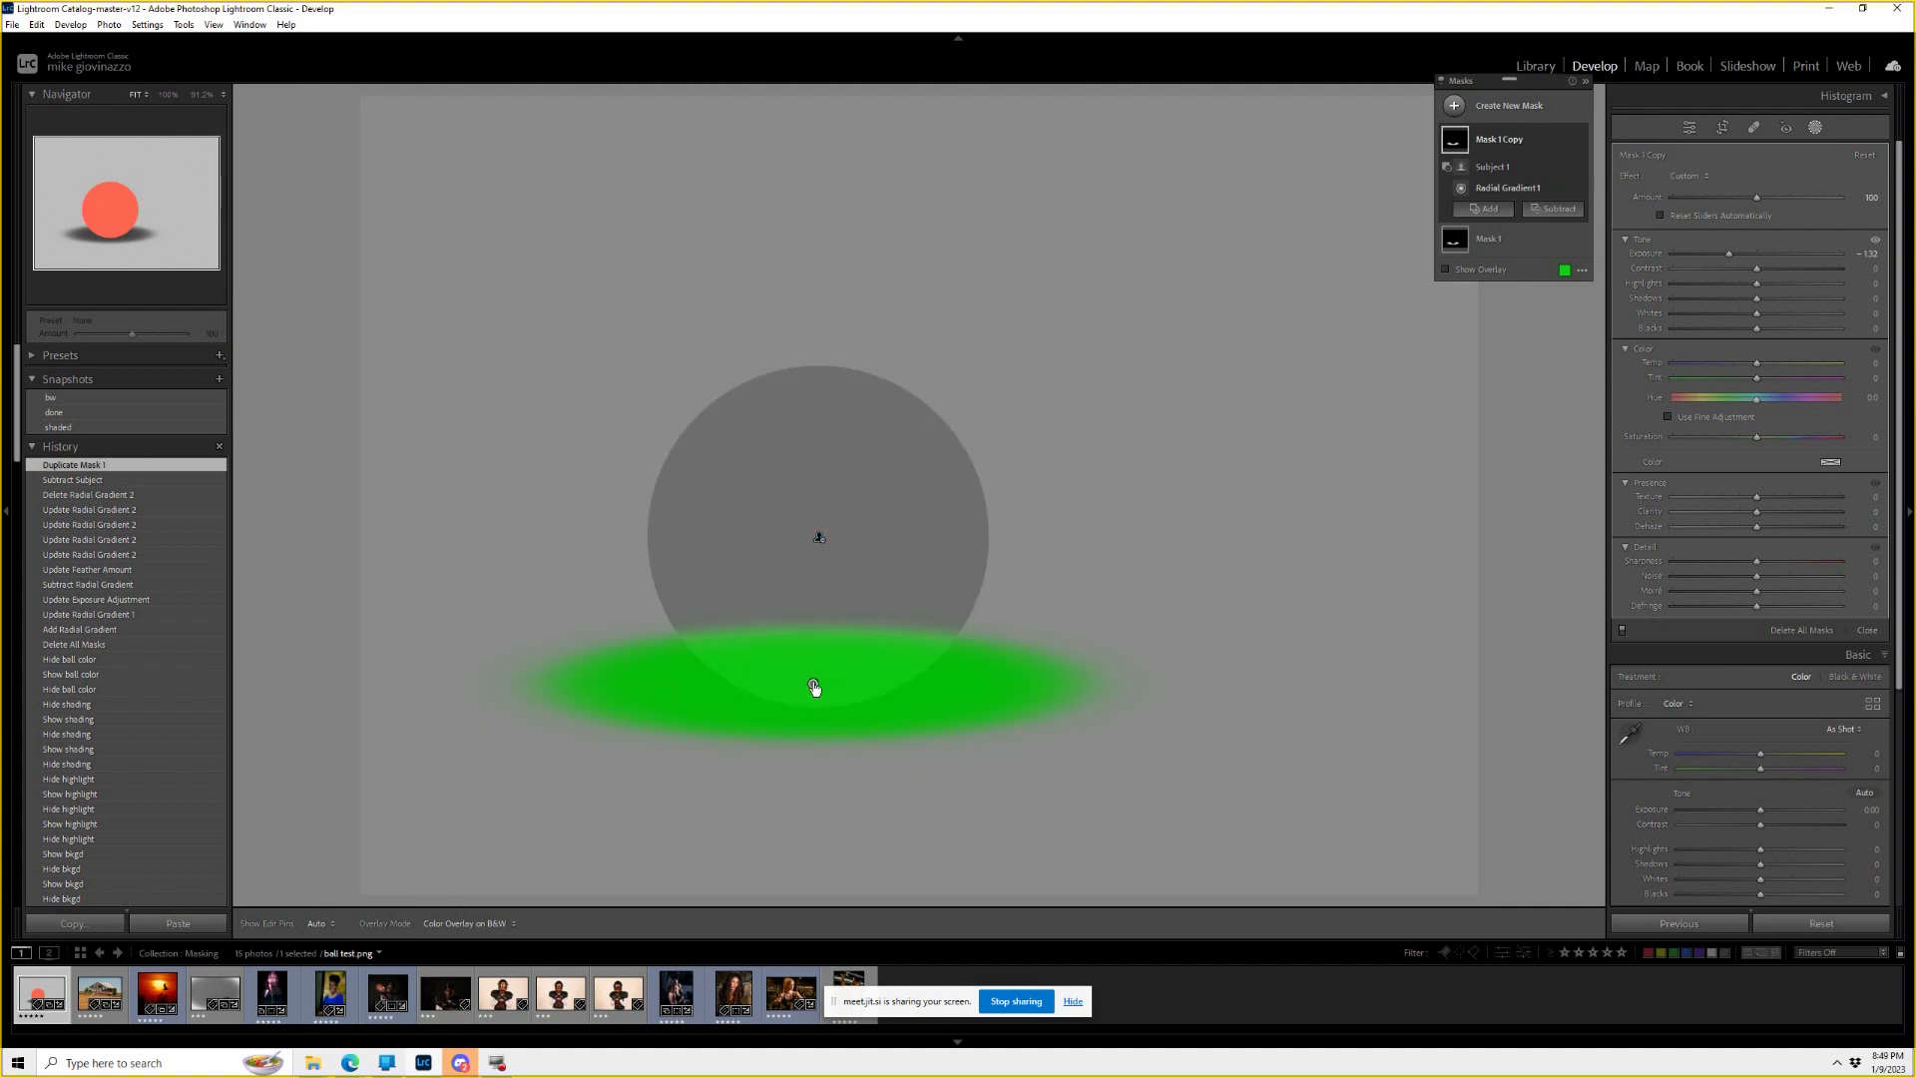
left_click(814, 686)
left_click_drag(1095, 685, 1034, 683)
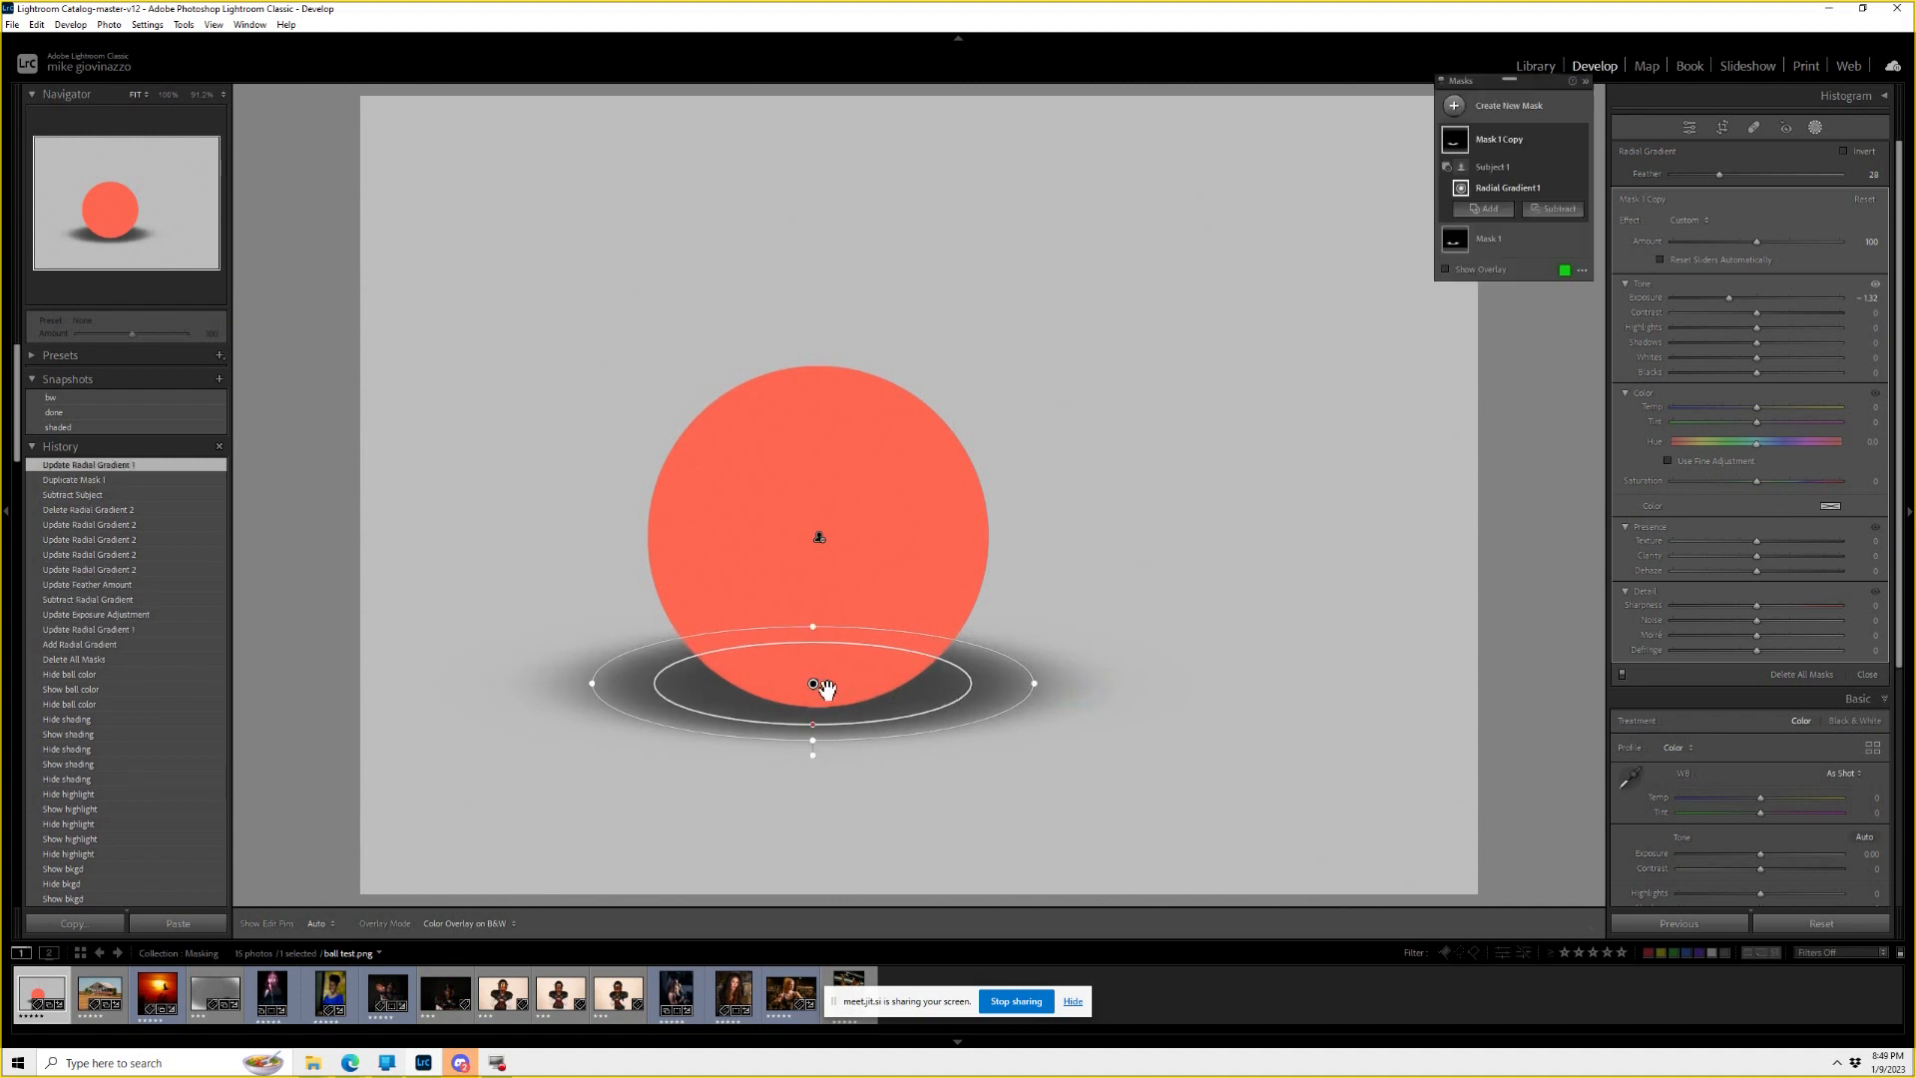
left_click_drag(814, 685, 823, 659)
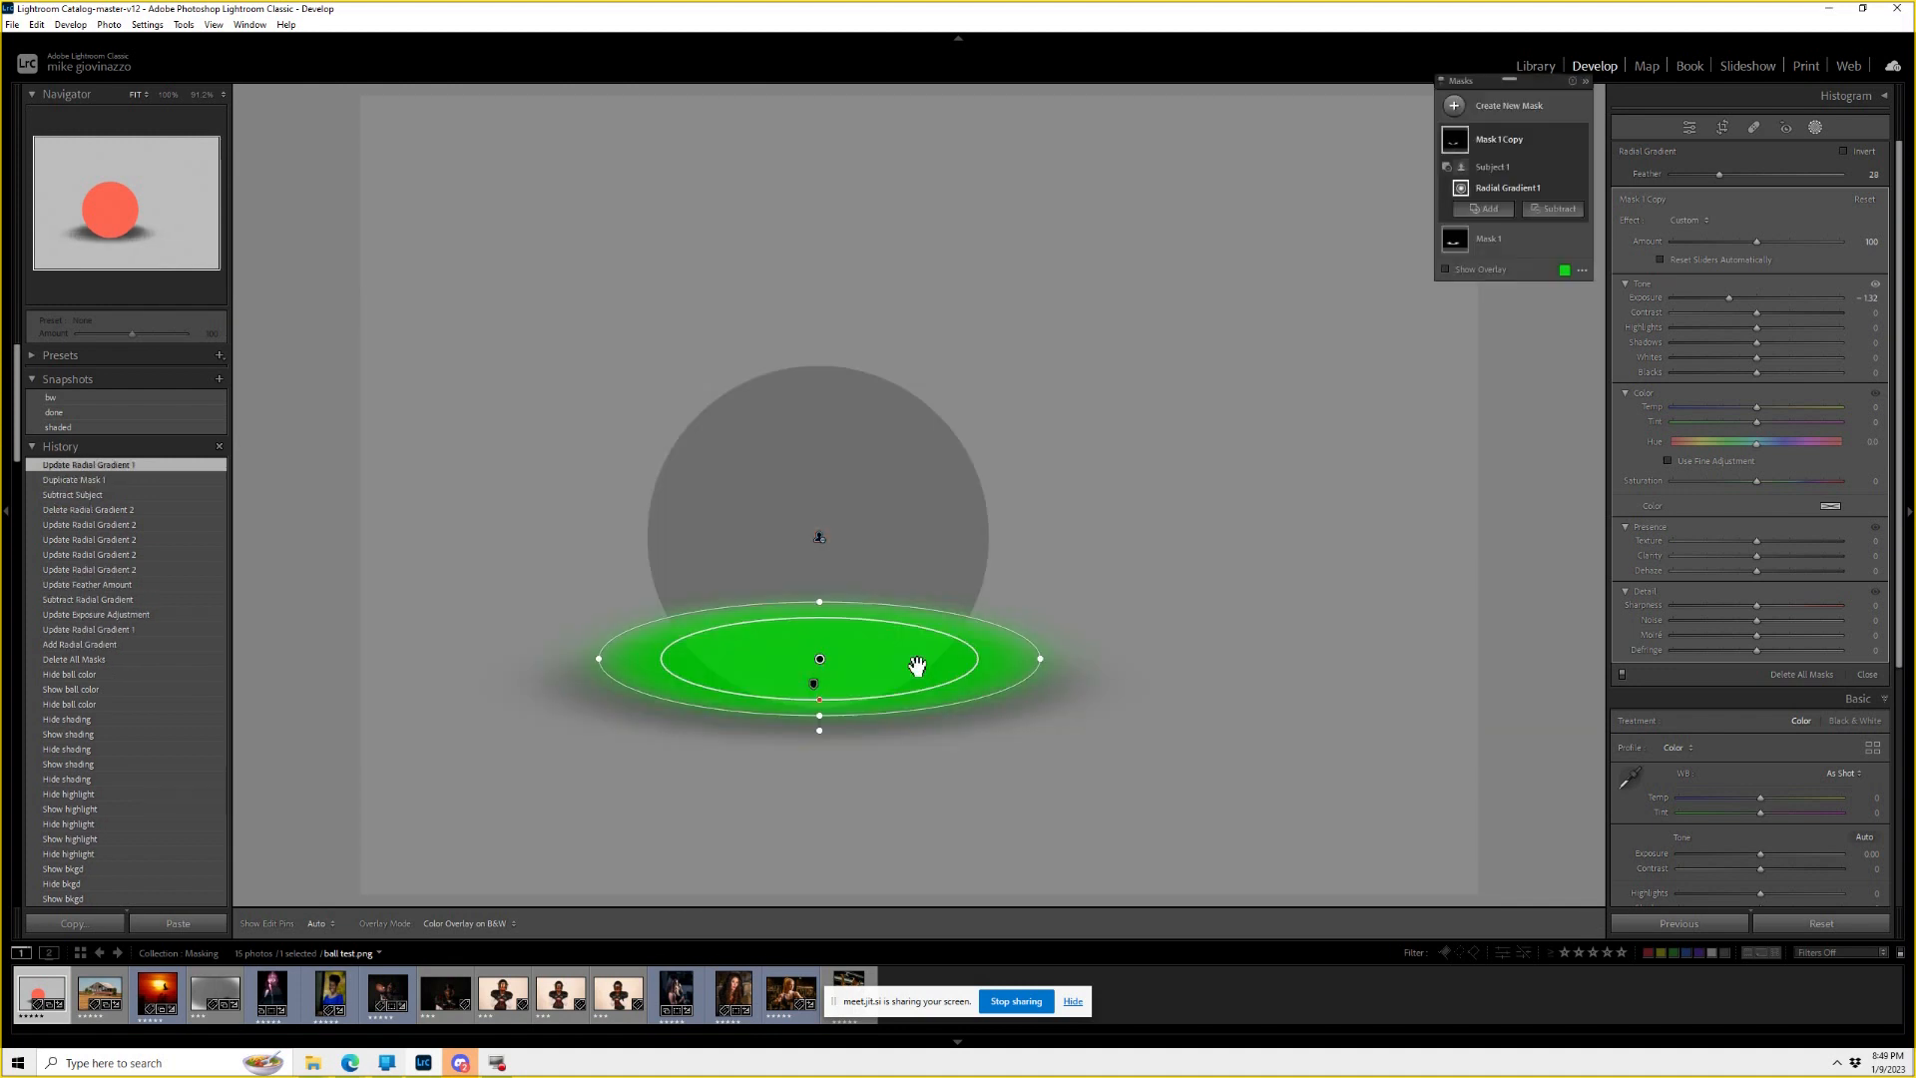
mouse_move(1034, 657)
left_mouse_down()
mouse_move(995, 659)
mouse_move(1037, 659)
left_mouse_up()
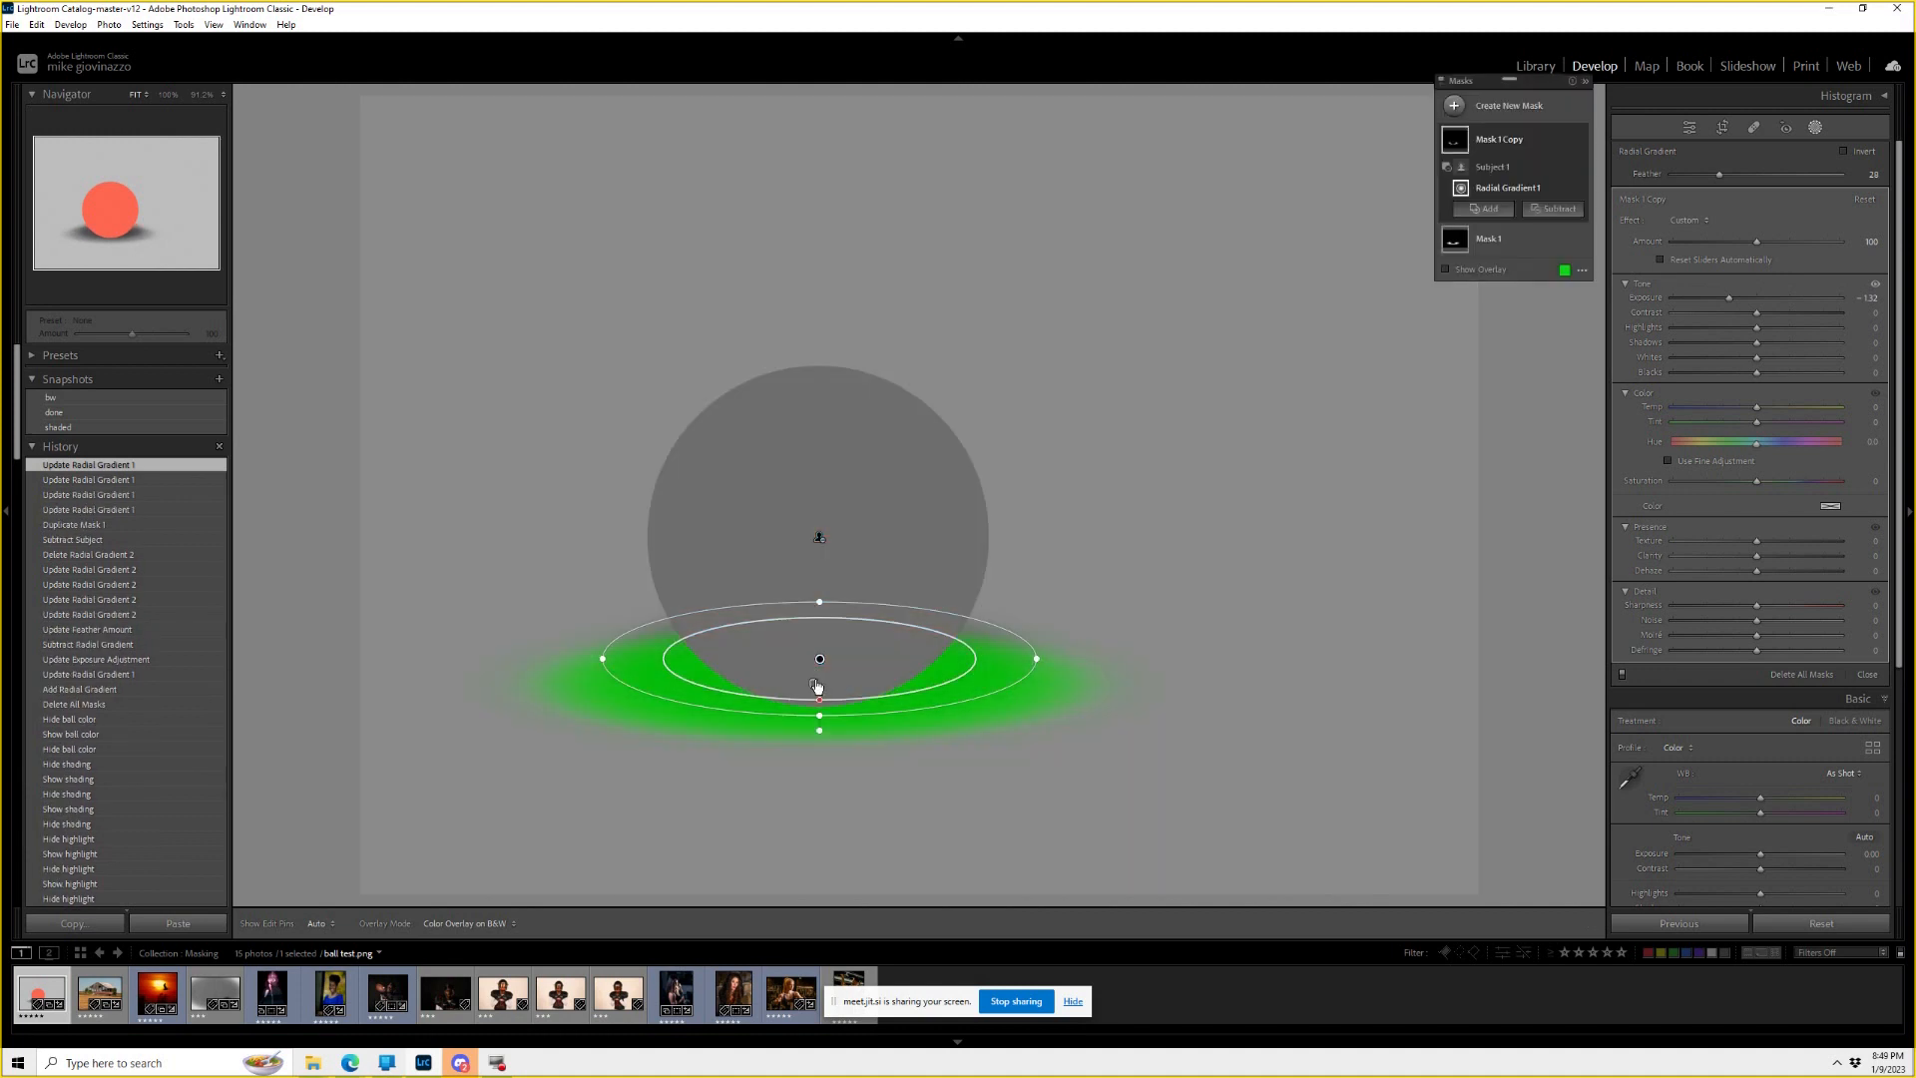
Duplicate Mask 1 again, raise its gradient and make it narrower still, and fine-tune Mask 1 Copy's position.
right_click(813, 684)
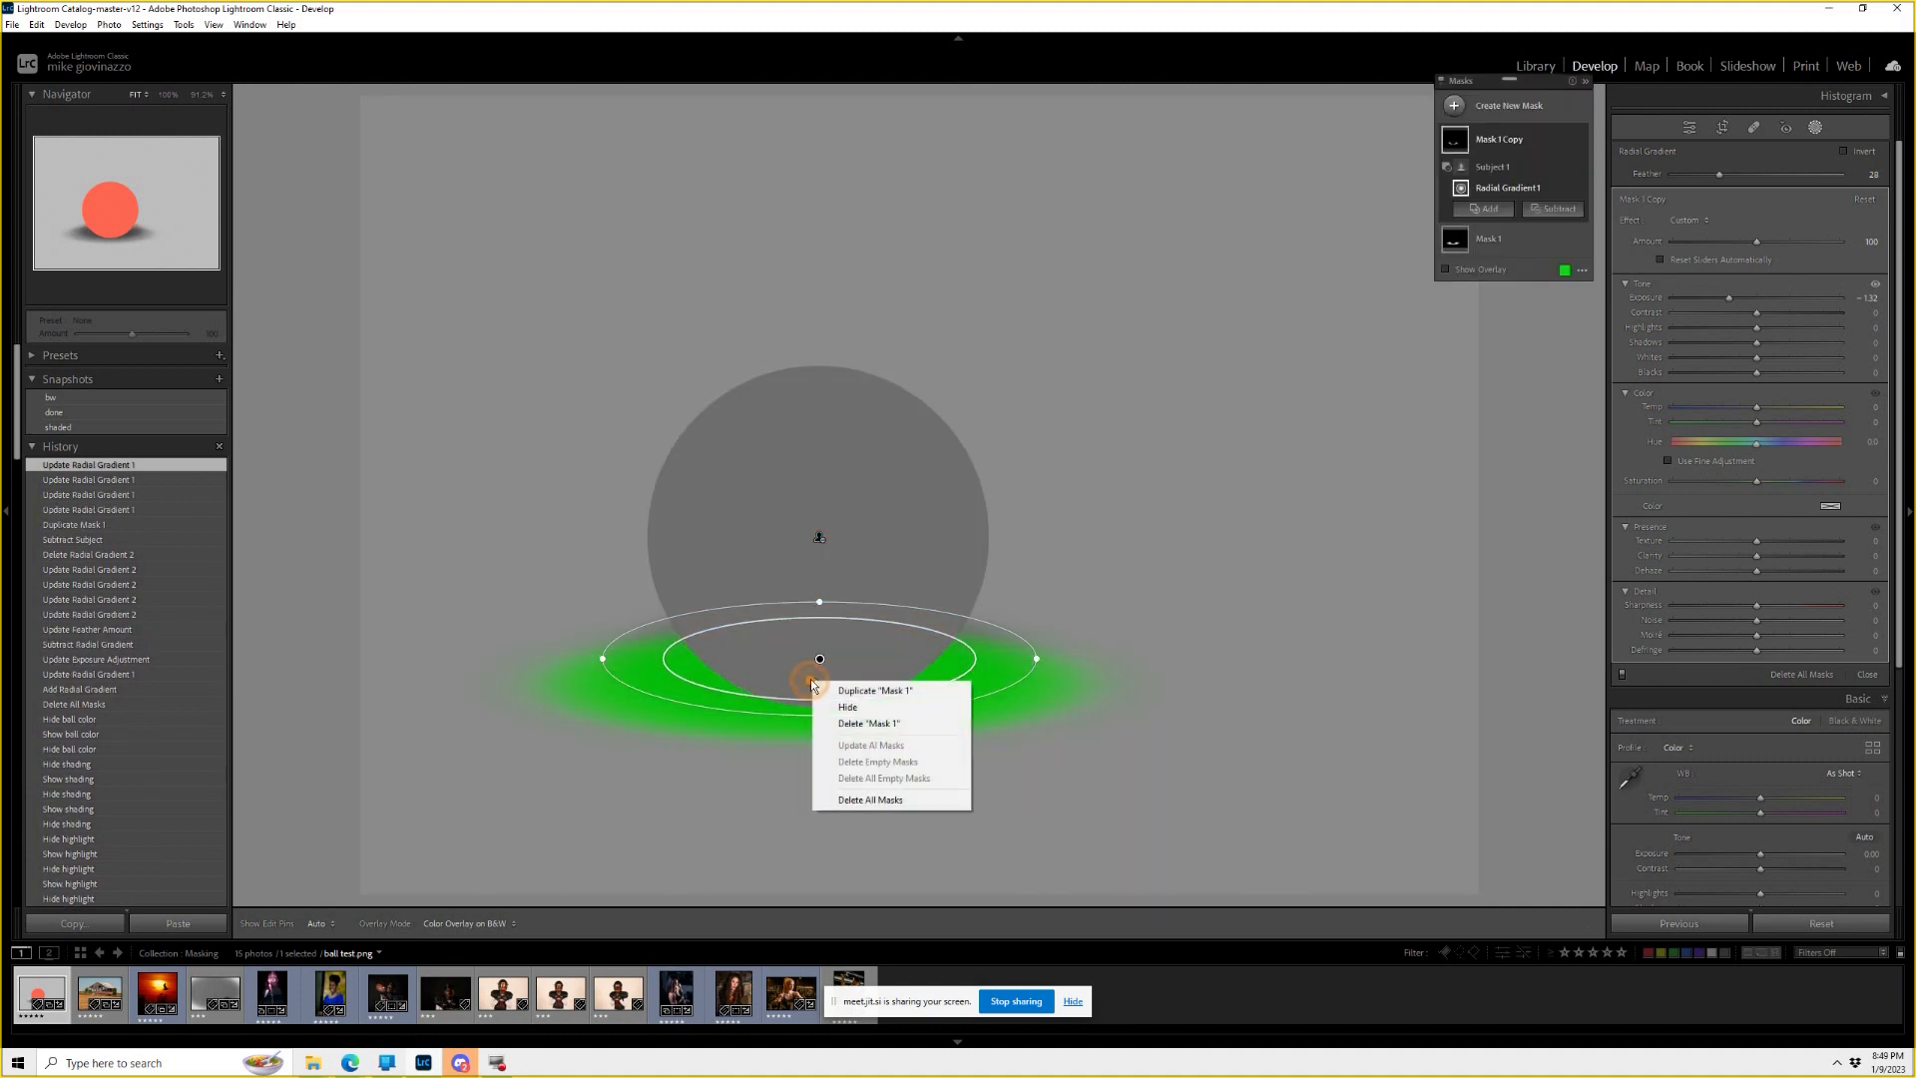
left_click(867, 690)
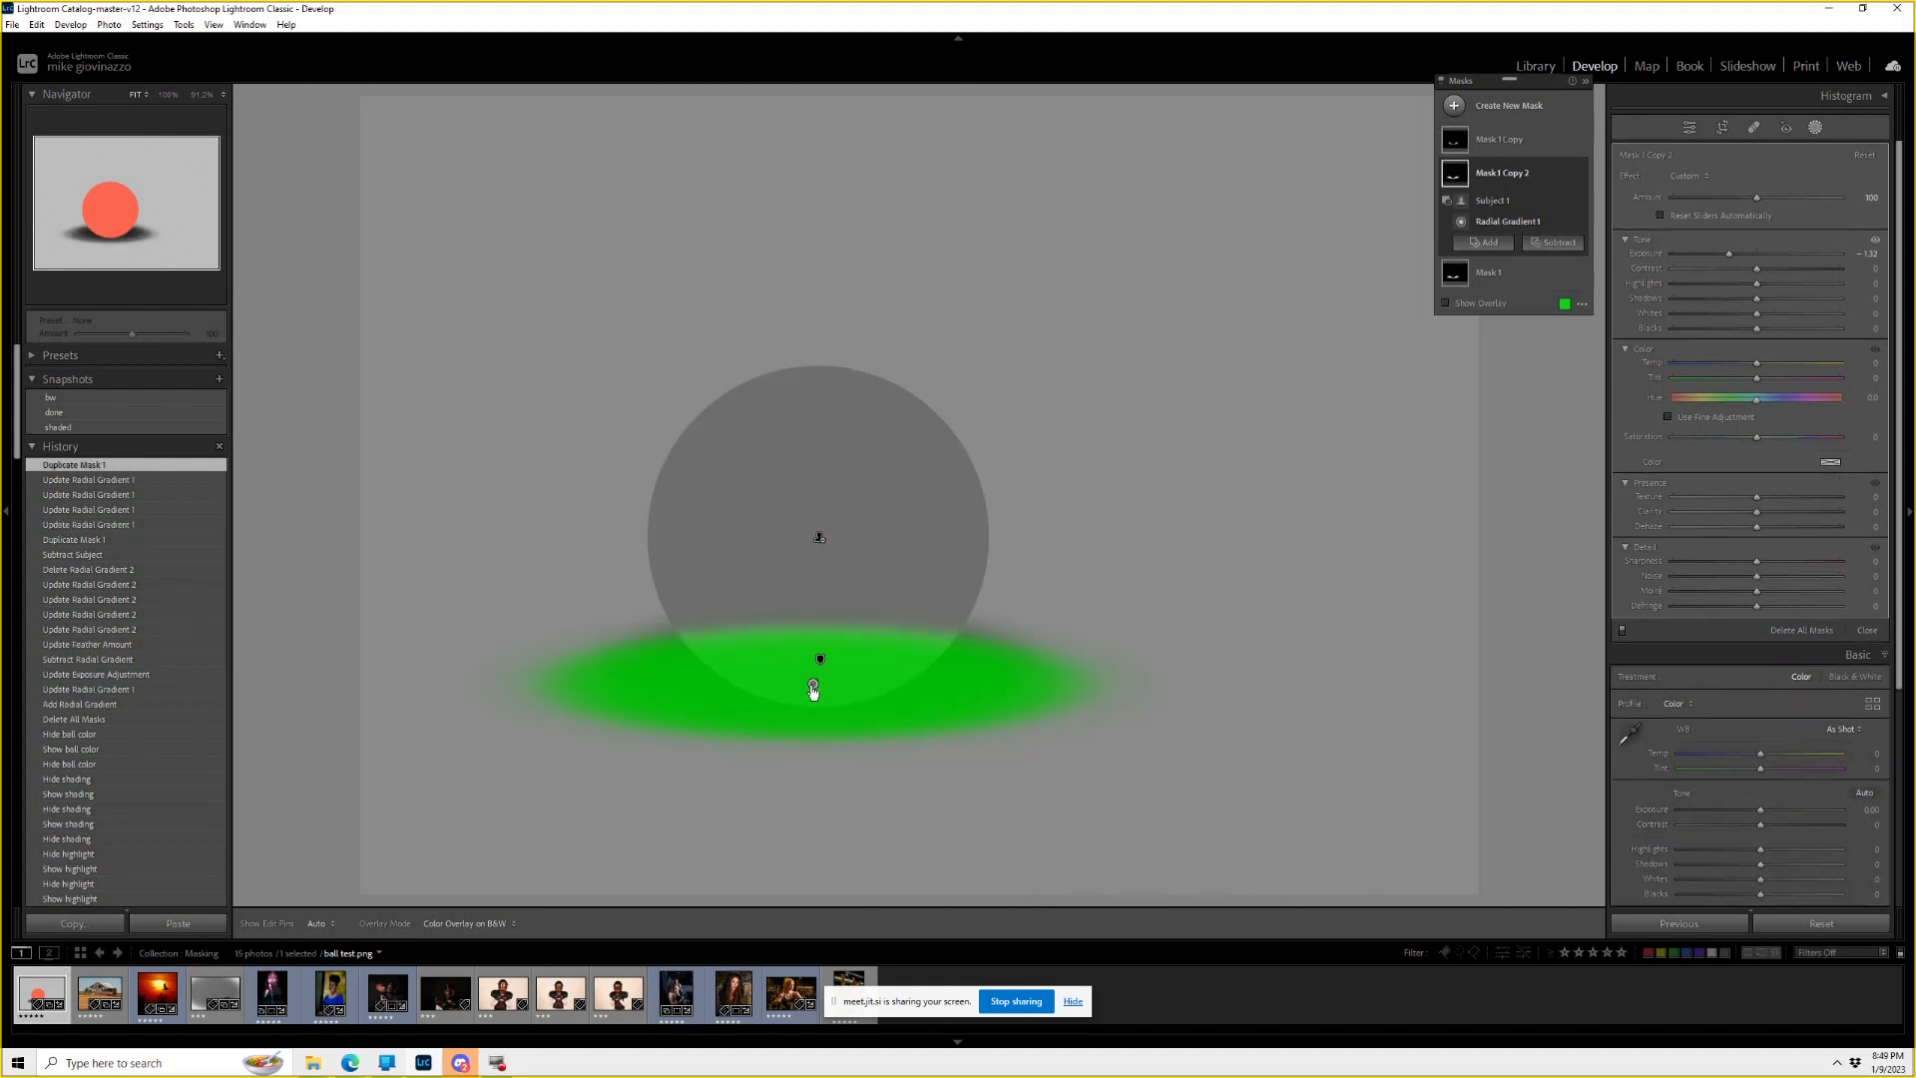
left_click(811, 683)
left_click_drag(812, 688, 819, 665)
left_click_drag(1104, 660, 956, 660)
left_click(819, 661)
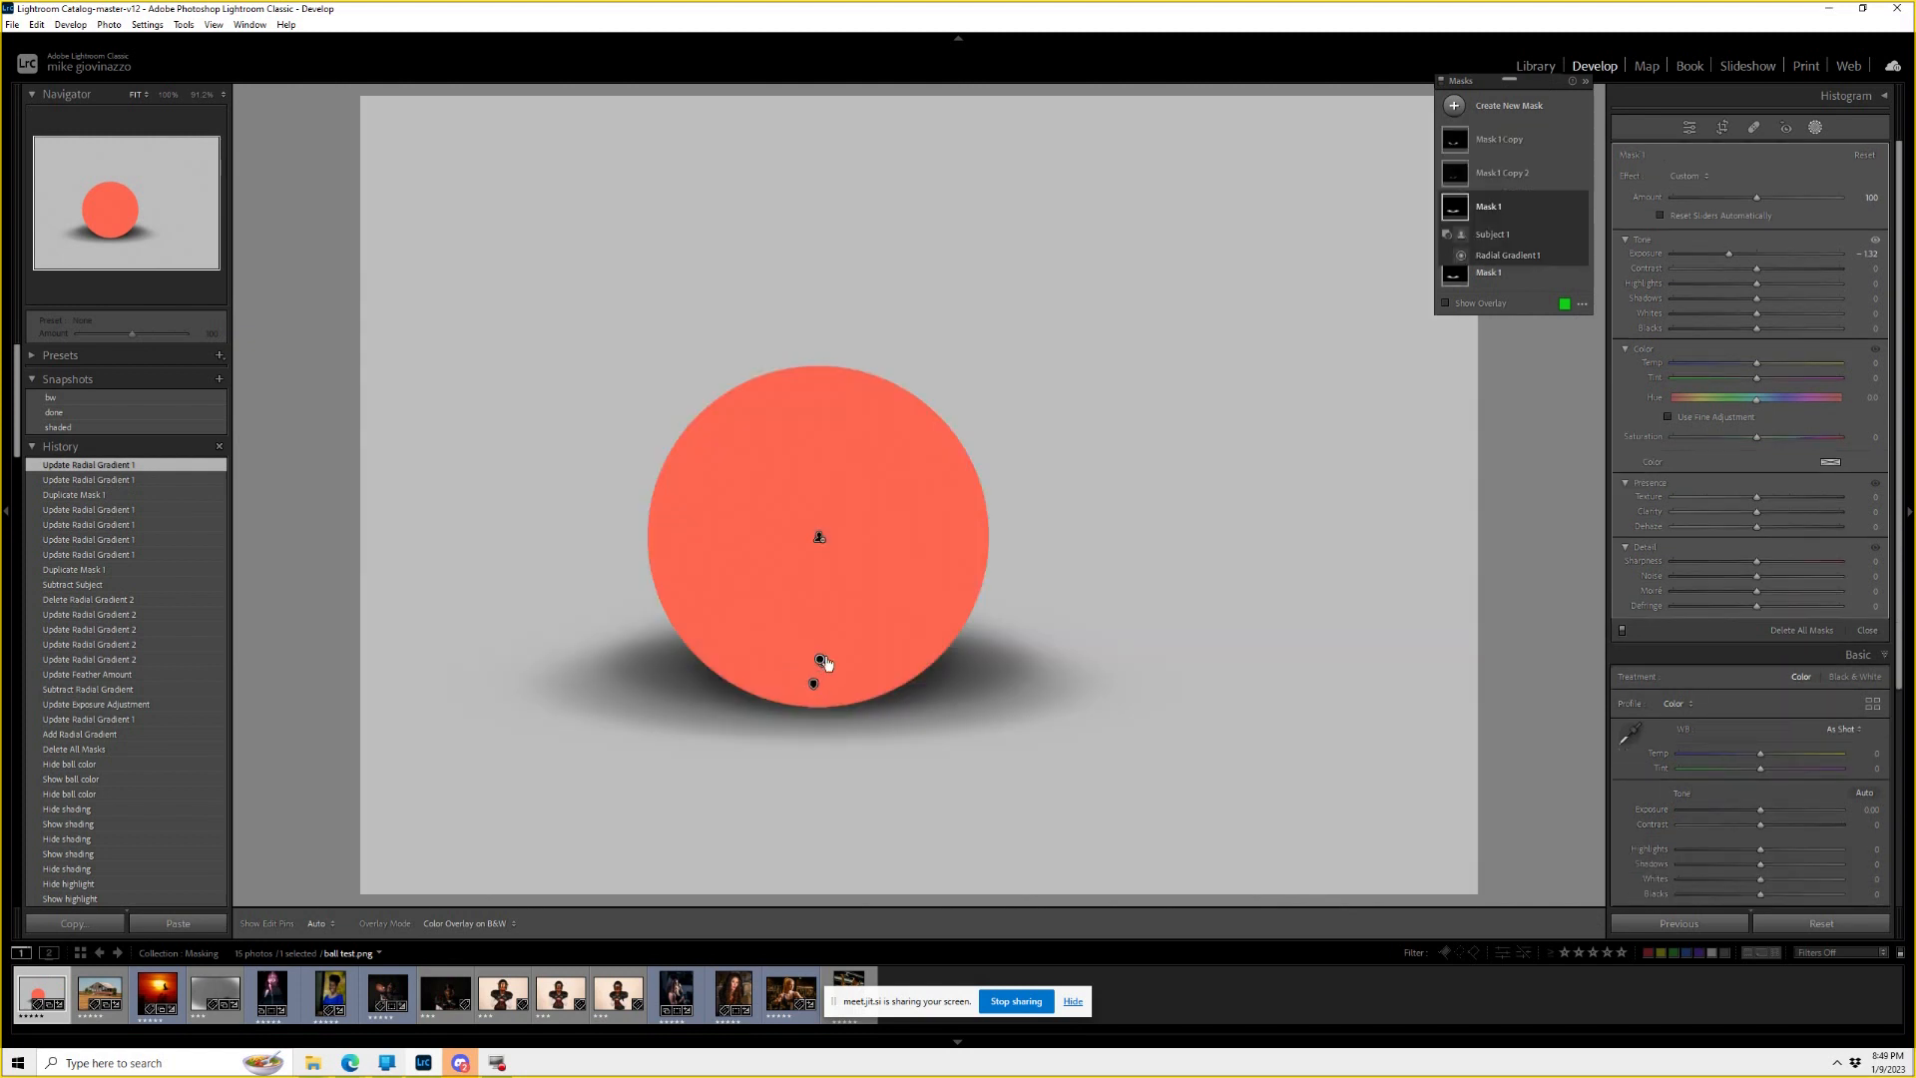
left_click(820, 660)
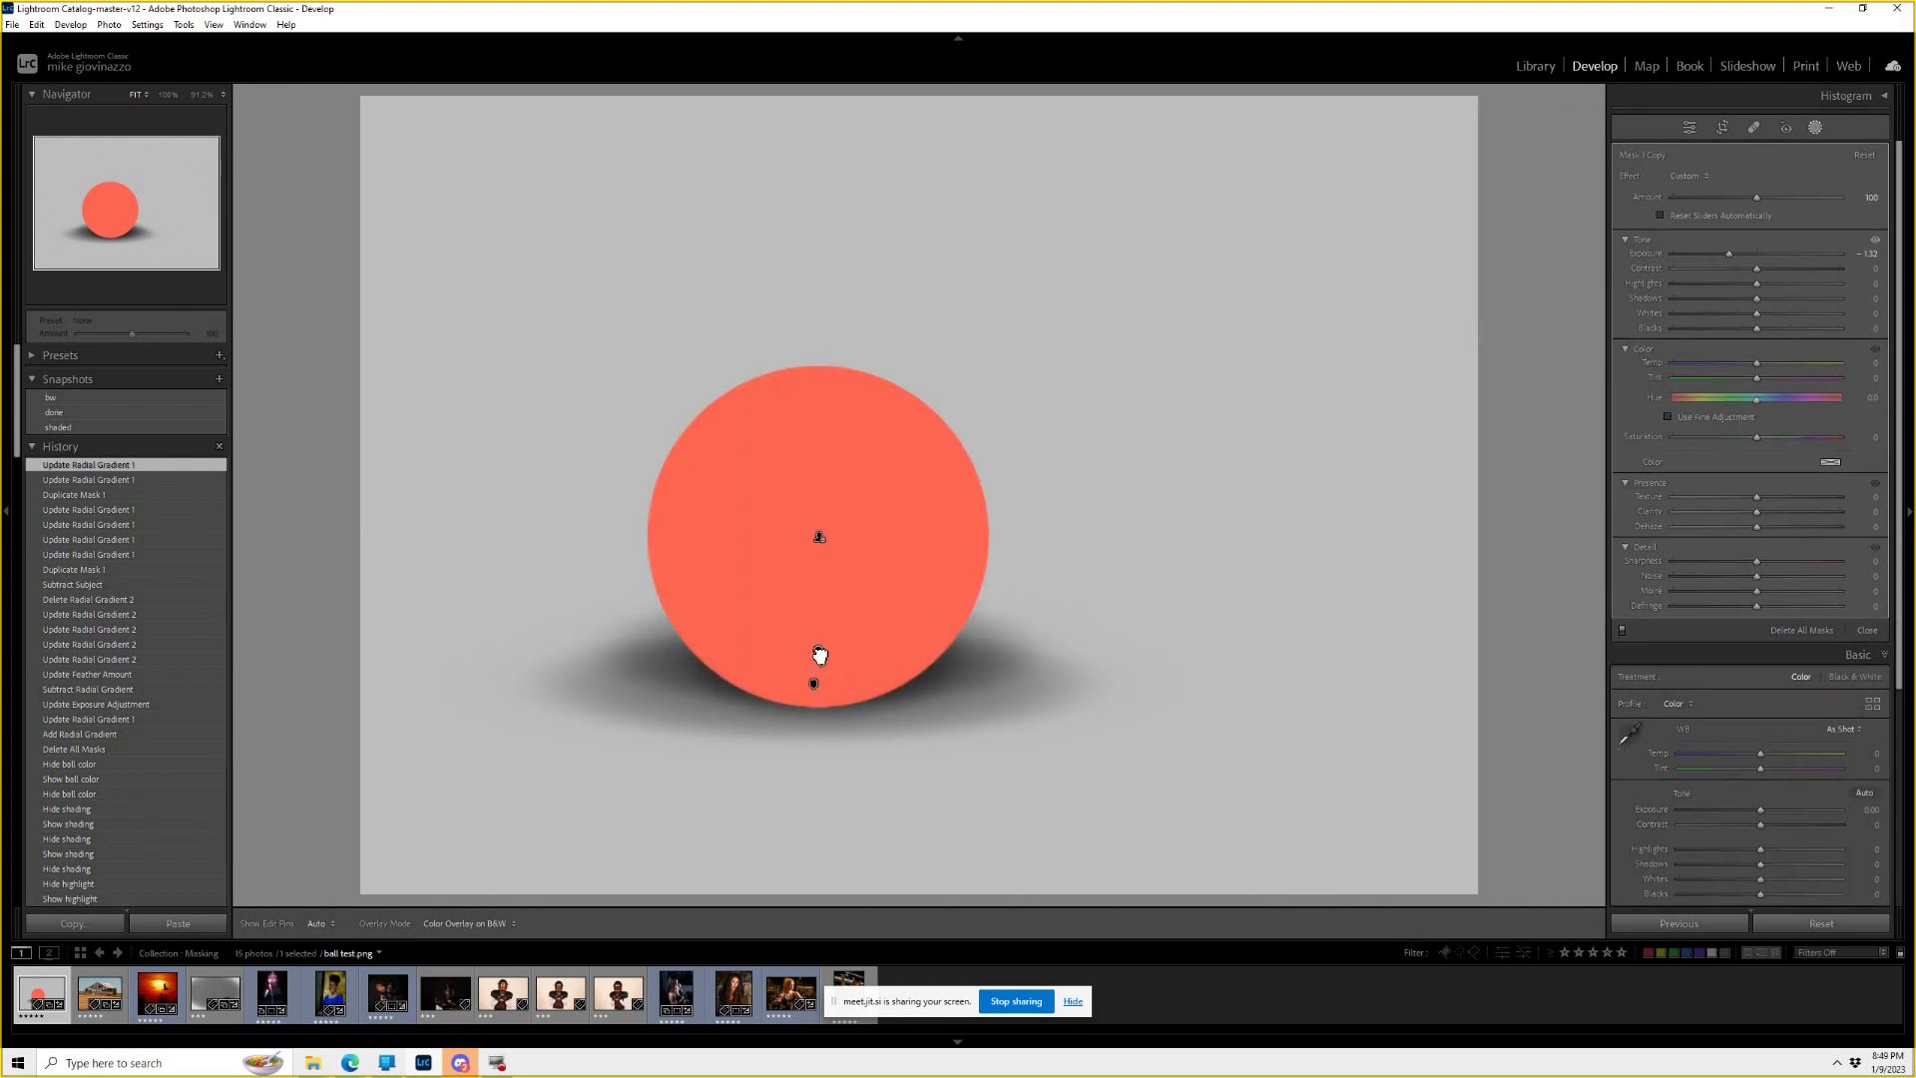
mouse_move(821, 655)
left_mouse_down()
mouse_move(834, 671)
mouse_move(795, 715)
mouse_move(819, 659)
left_mouse_up()
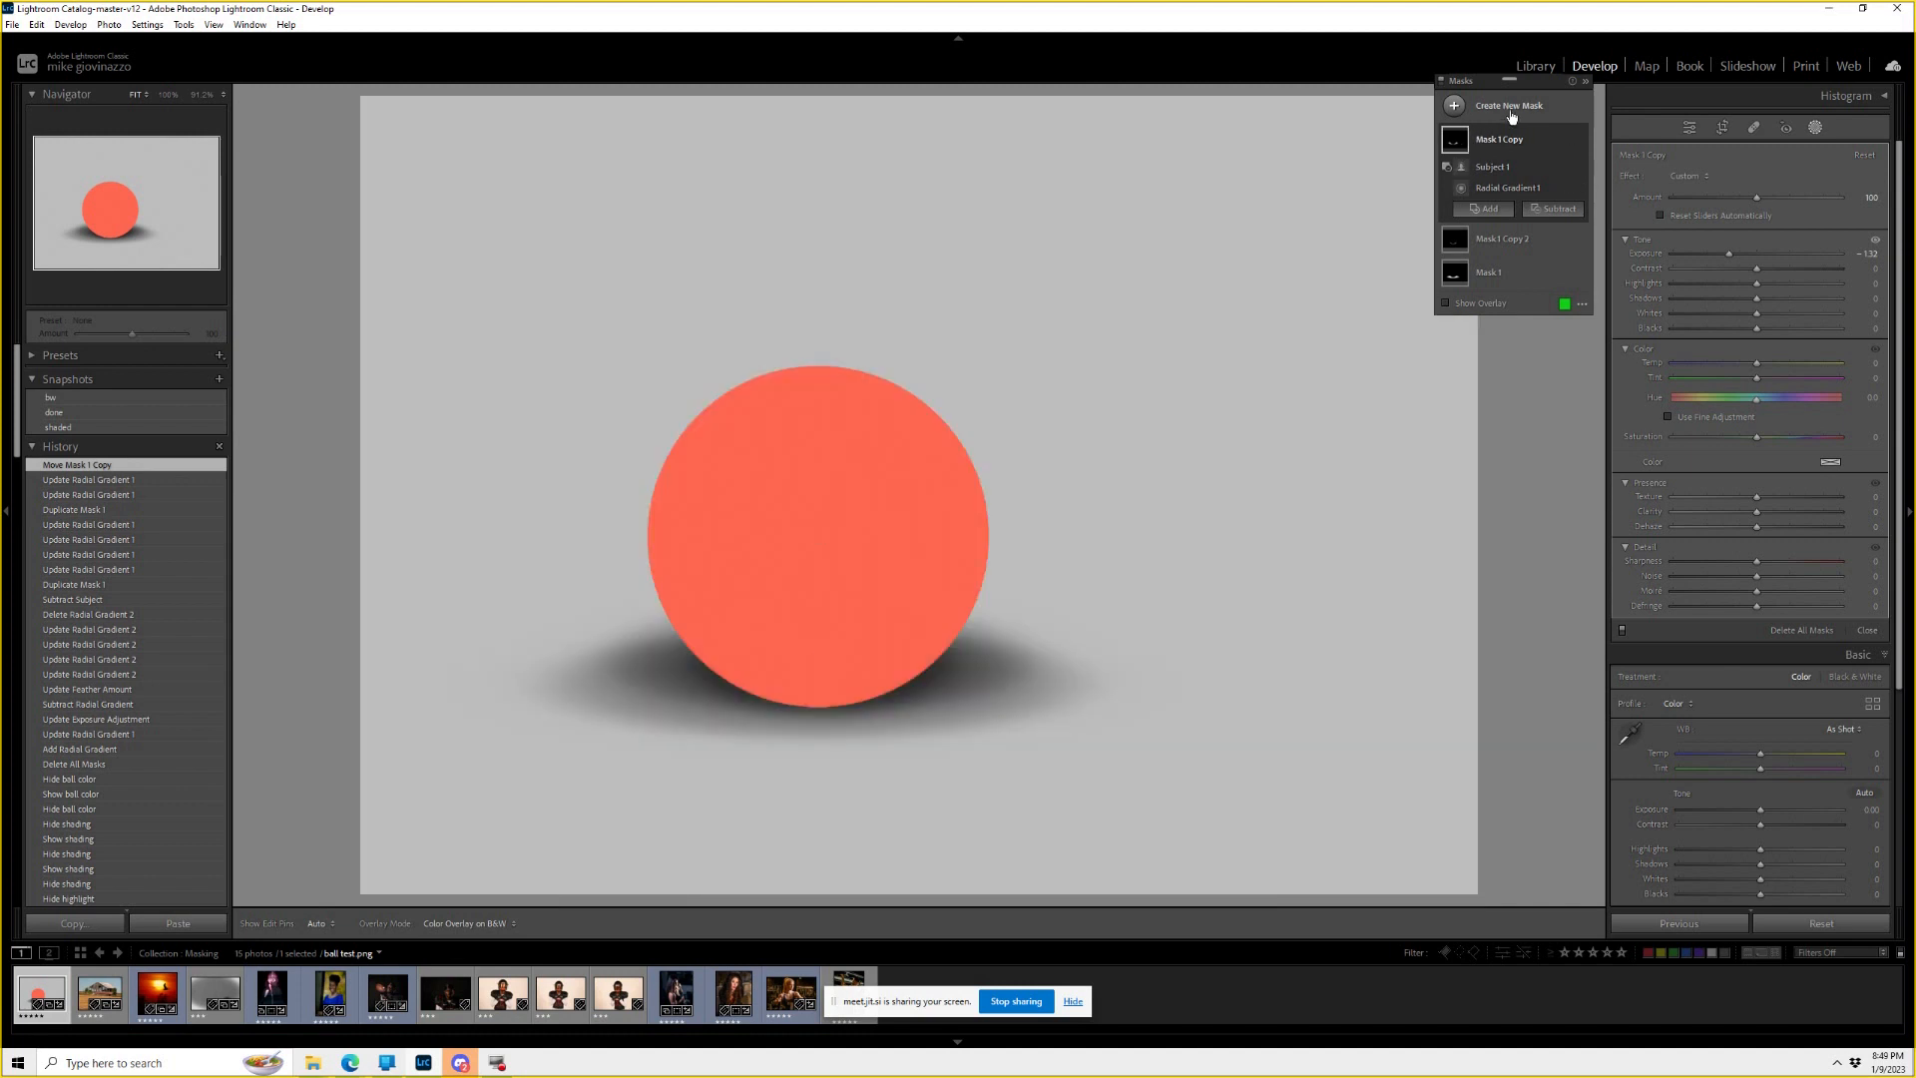
Add a small round Radial Gradient mask on the ball's upper left and raise its exposure to 1.82 as a highlight.
left_click(1509, 106)
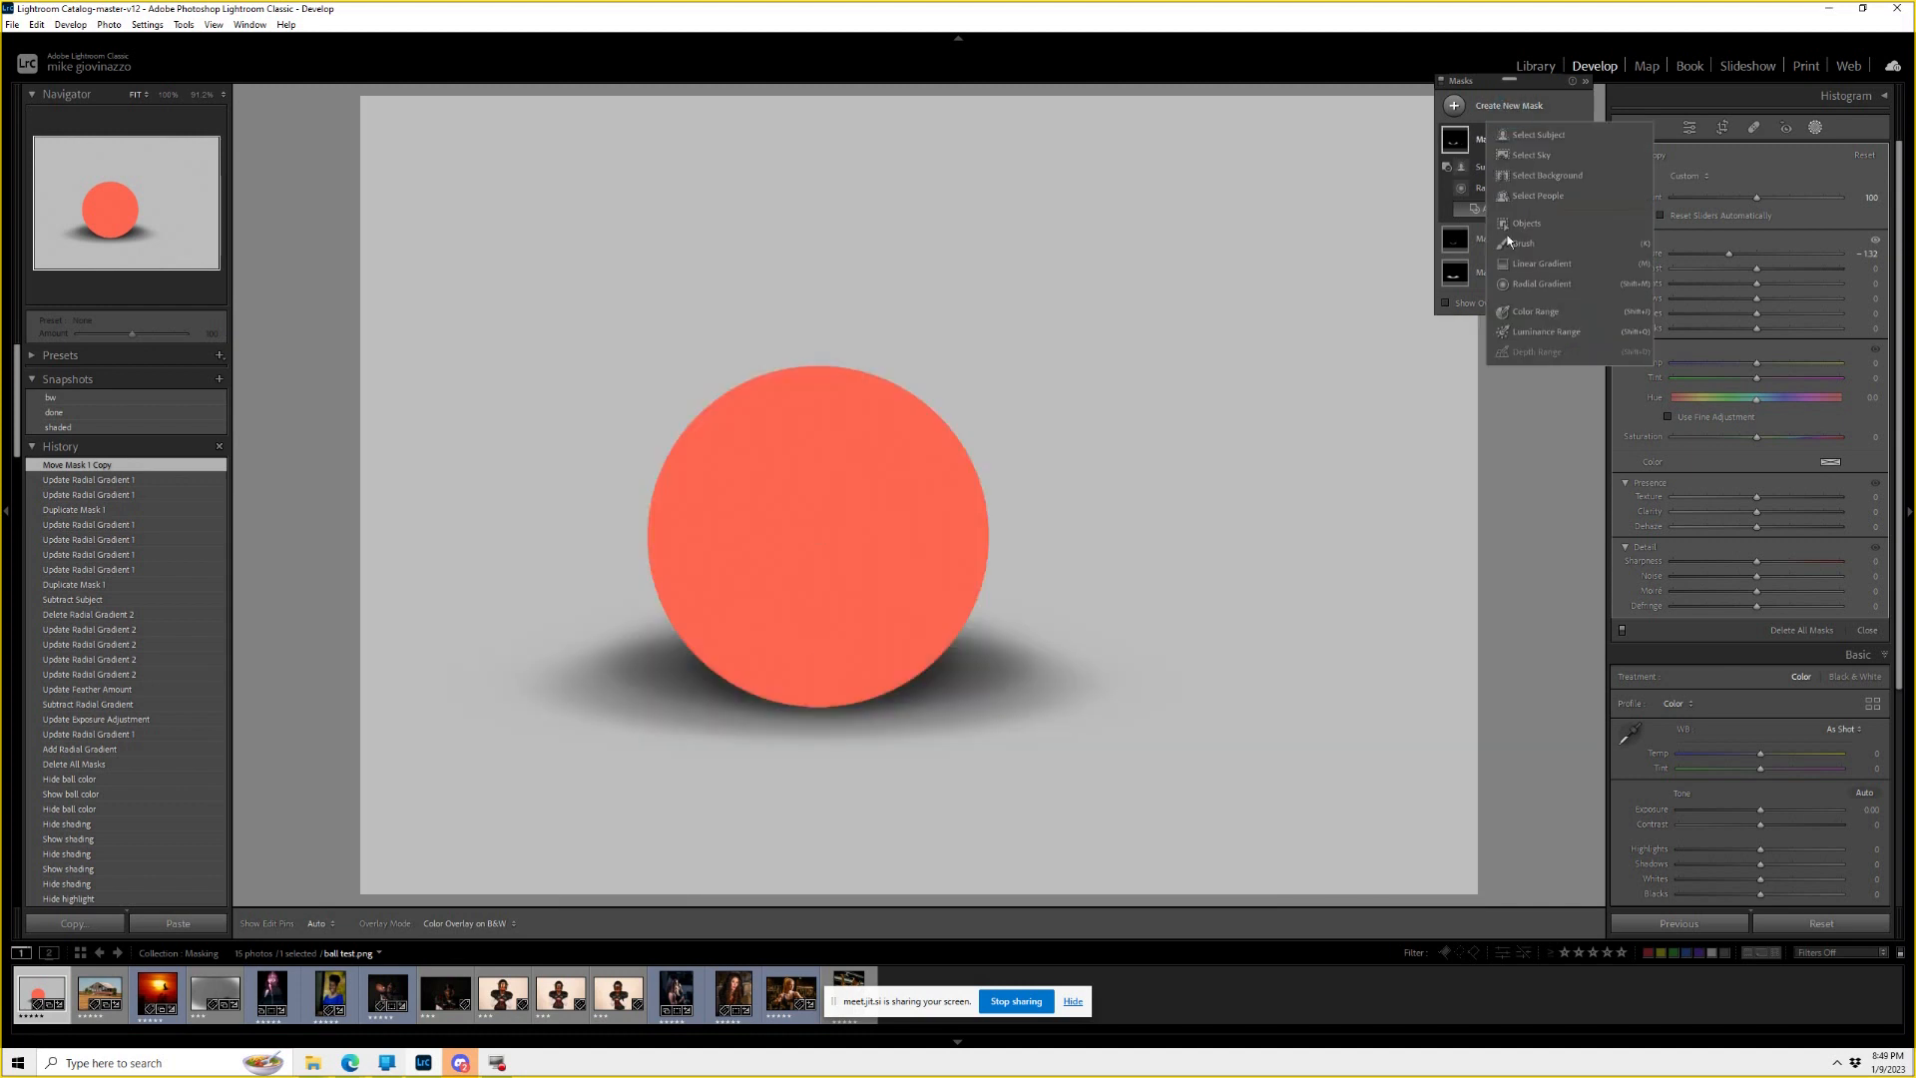
left_click(1542, 286)
mouse_move(779, 473)
left_mouse_down()
mouse_move(804, 500)
mouse_move(768, 471)
left_mouse_up()
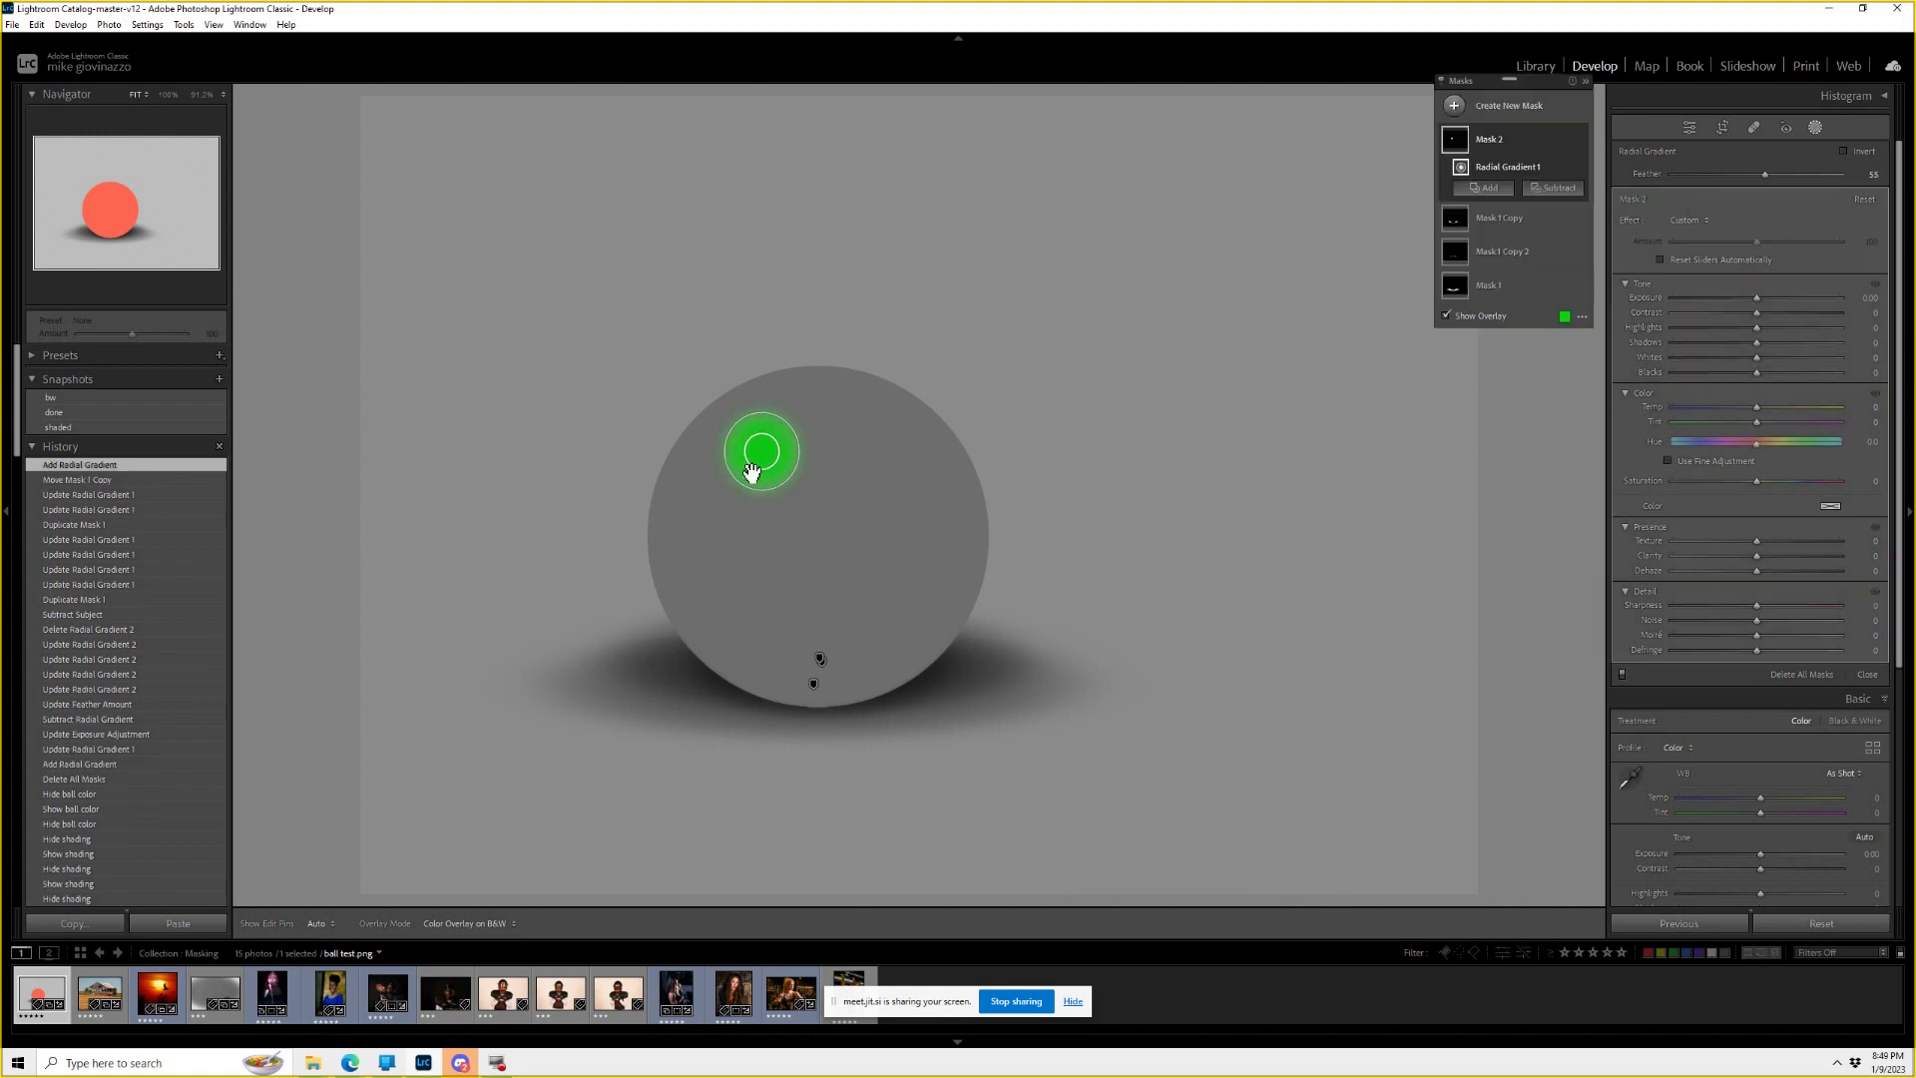
left_click_drag(1757, 297, 1795, 298)
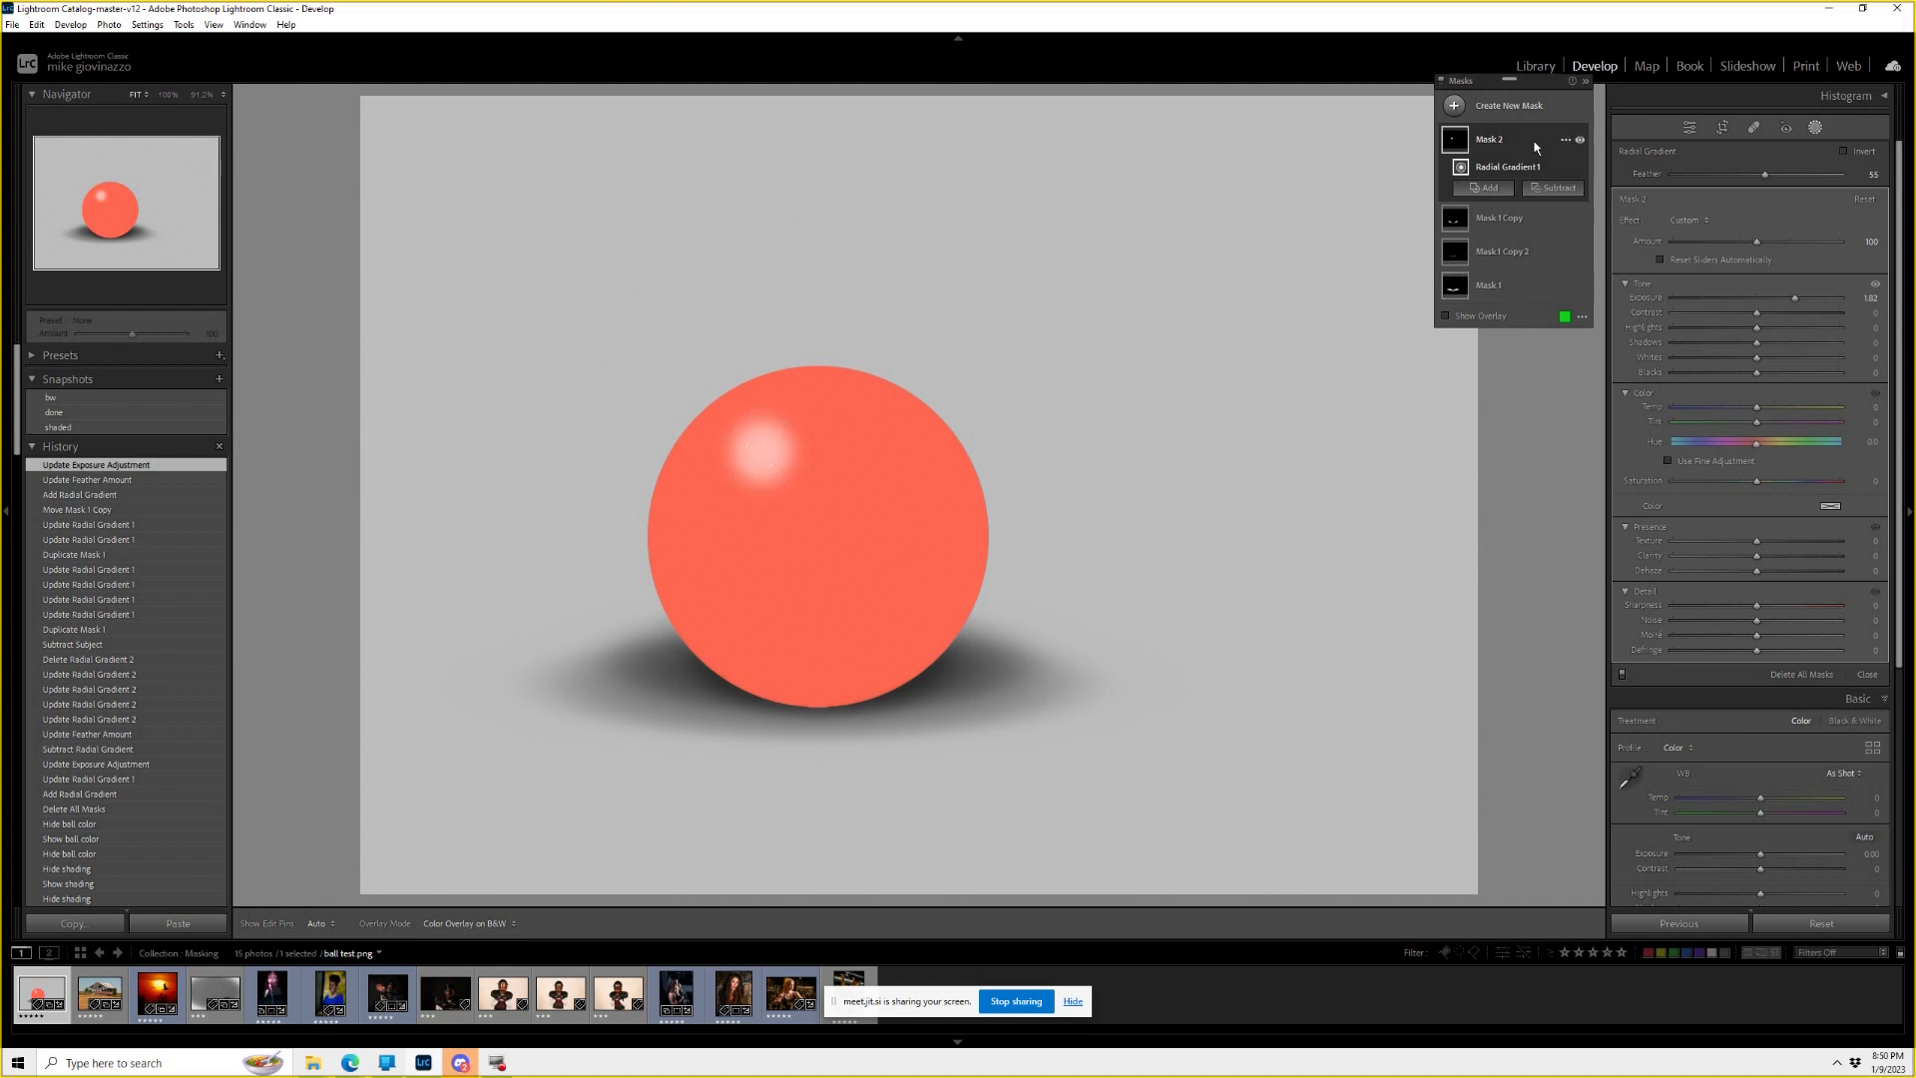
Compare the ball with the Mask 2 highlight hidden and shown, leaving it hidden.
left_click(1580, 140)
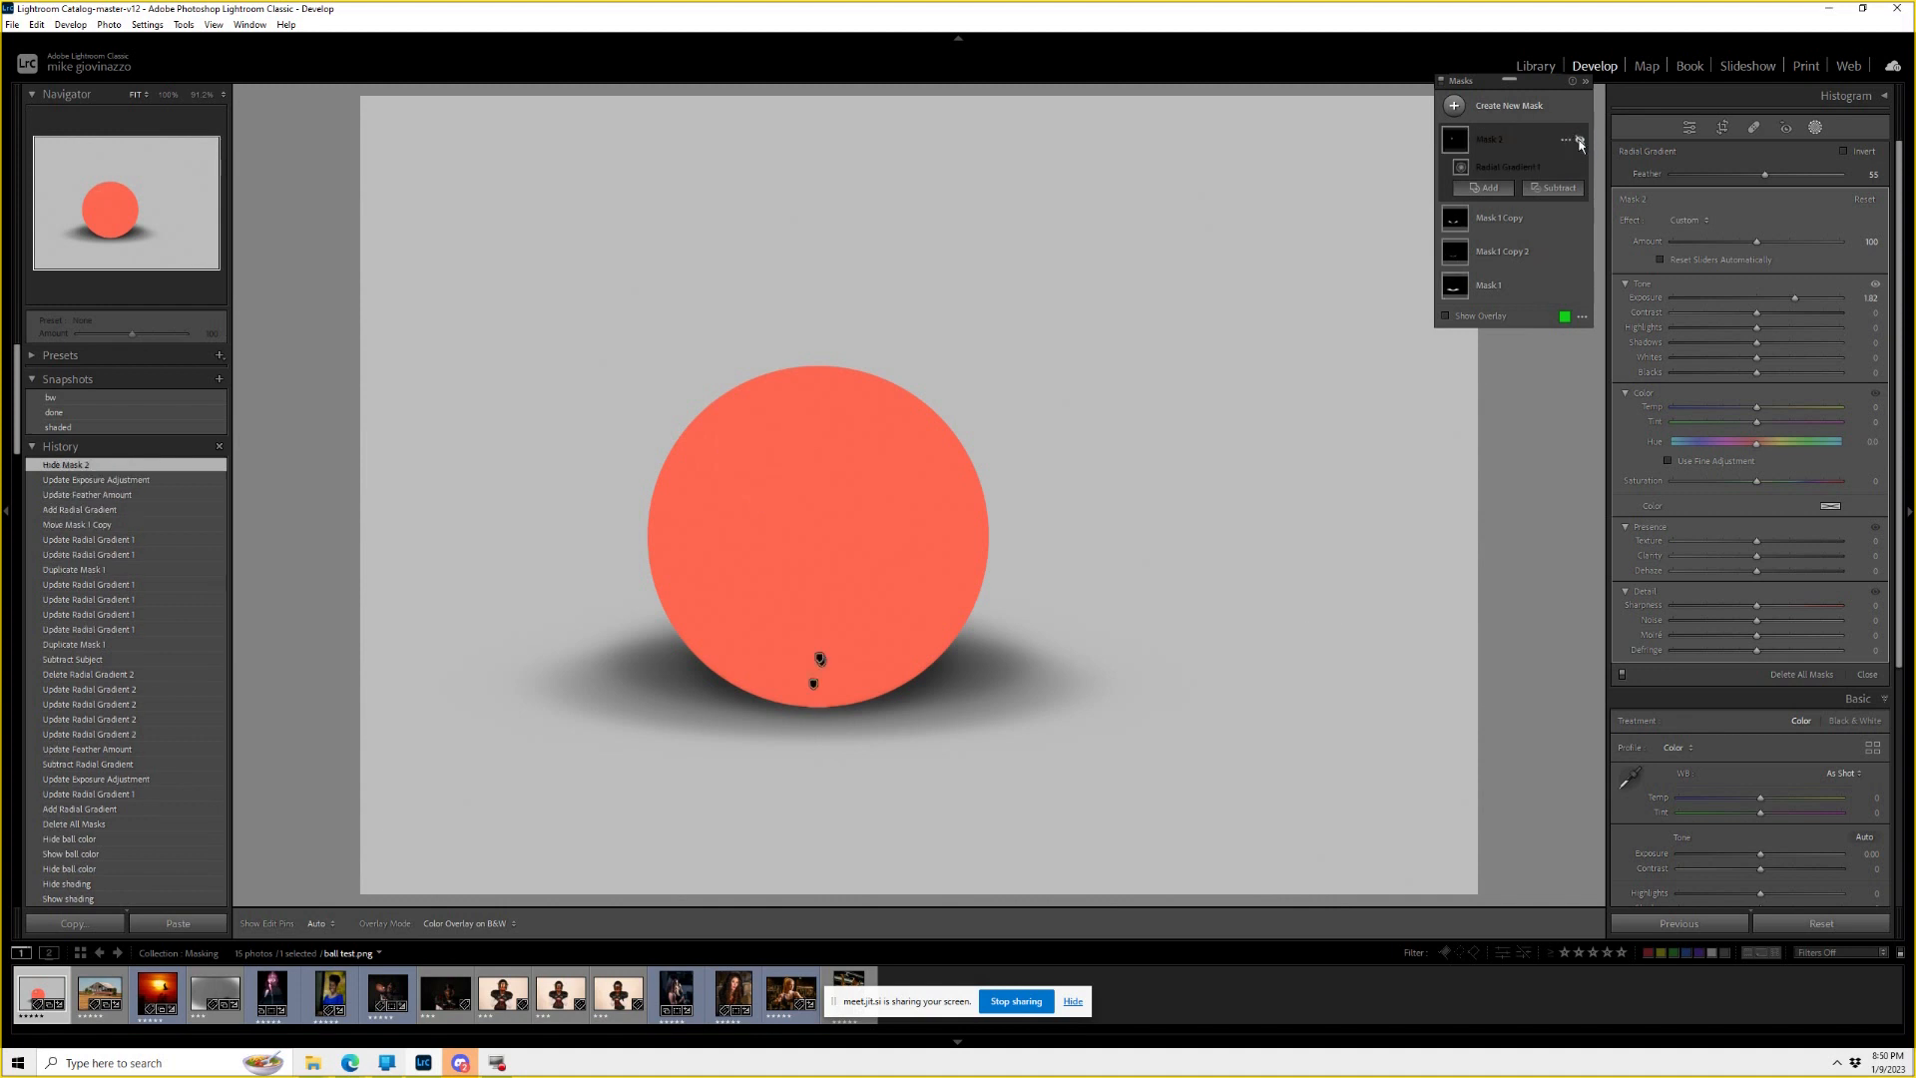
left_click(1580, 140)
left_click(1581, 141)
left_click(1581, 141)
left_click(1581, 141)
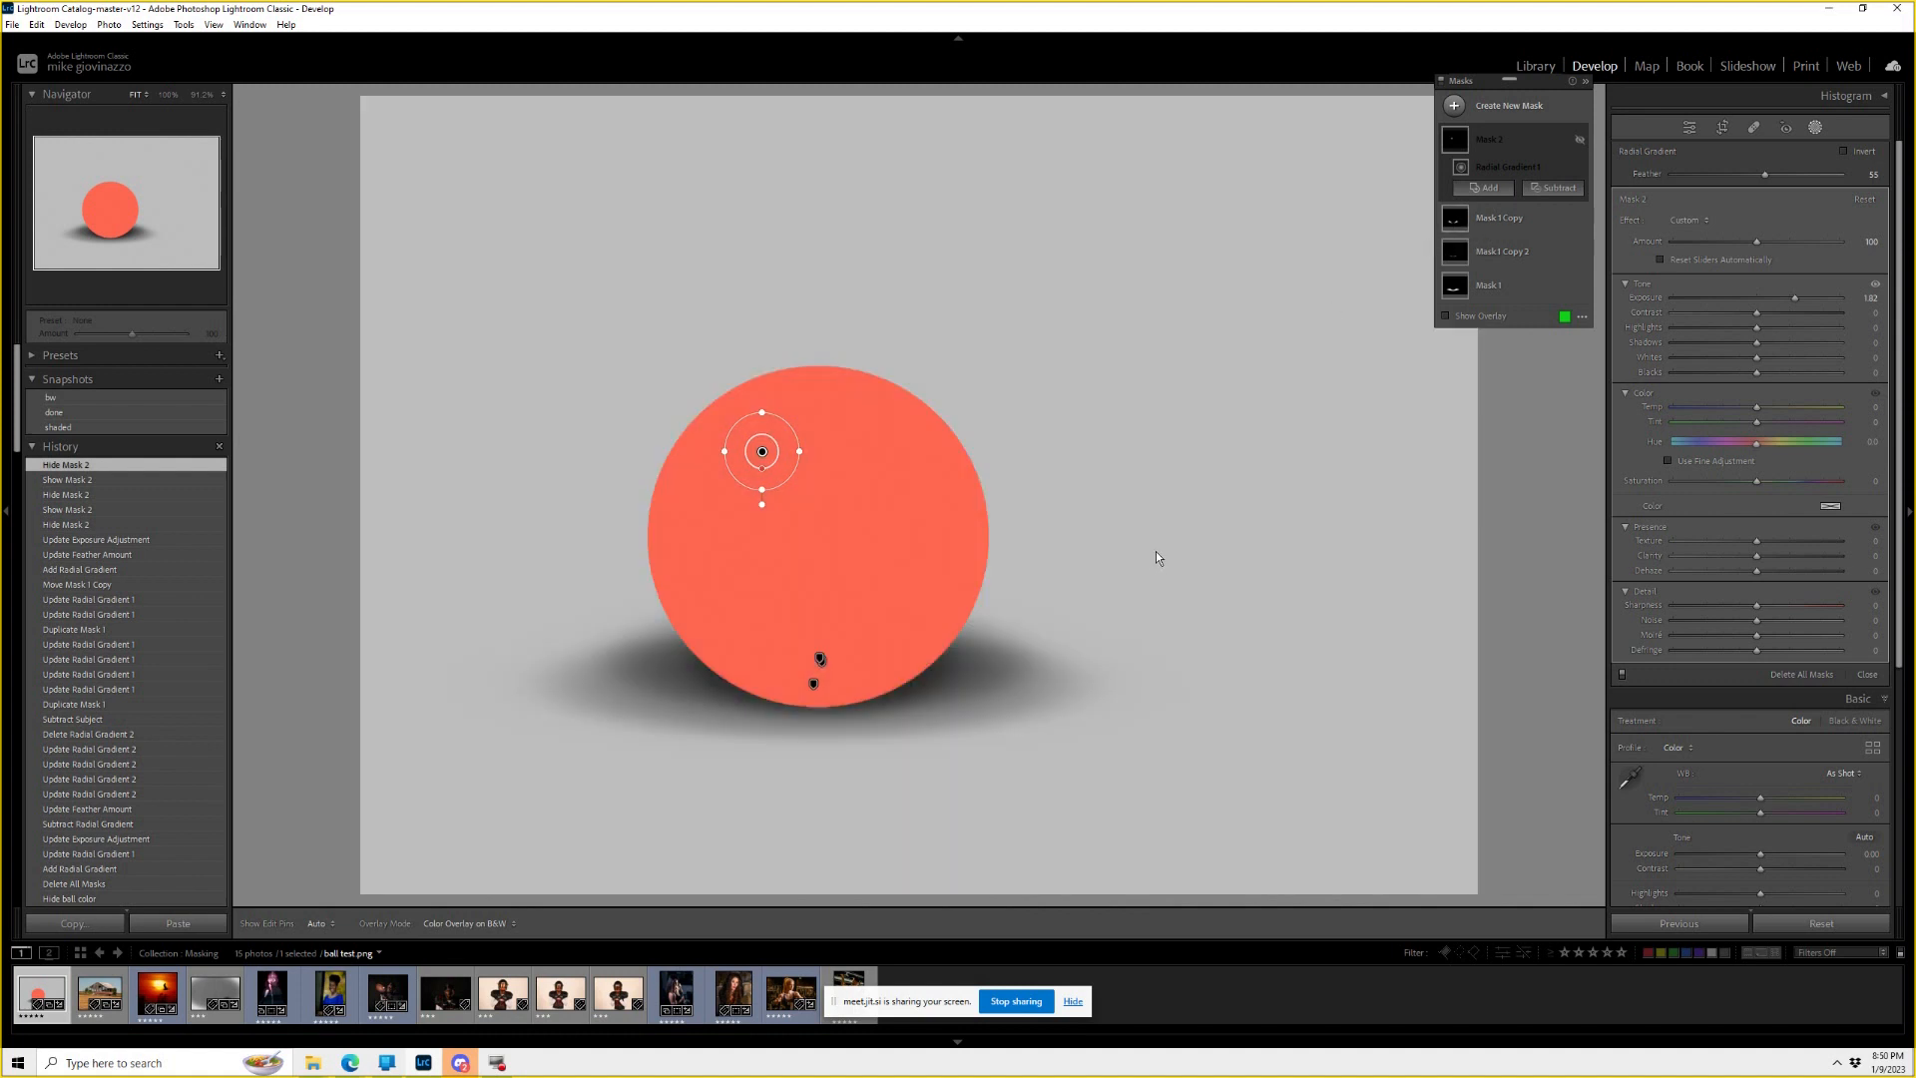
Open the two-toned pole dancer photo, delete all of its masks and return to adding a new mask.
left_click(274, 996)
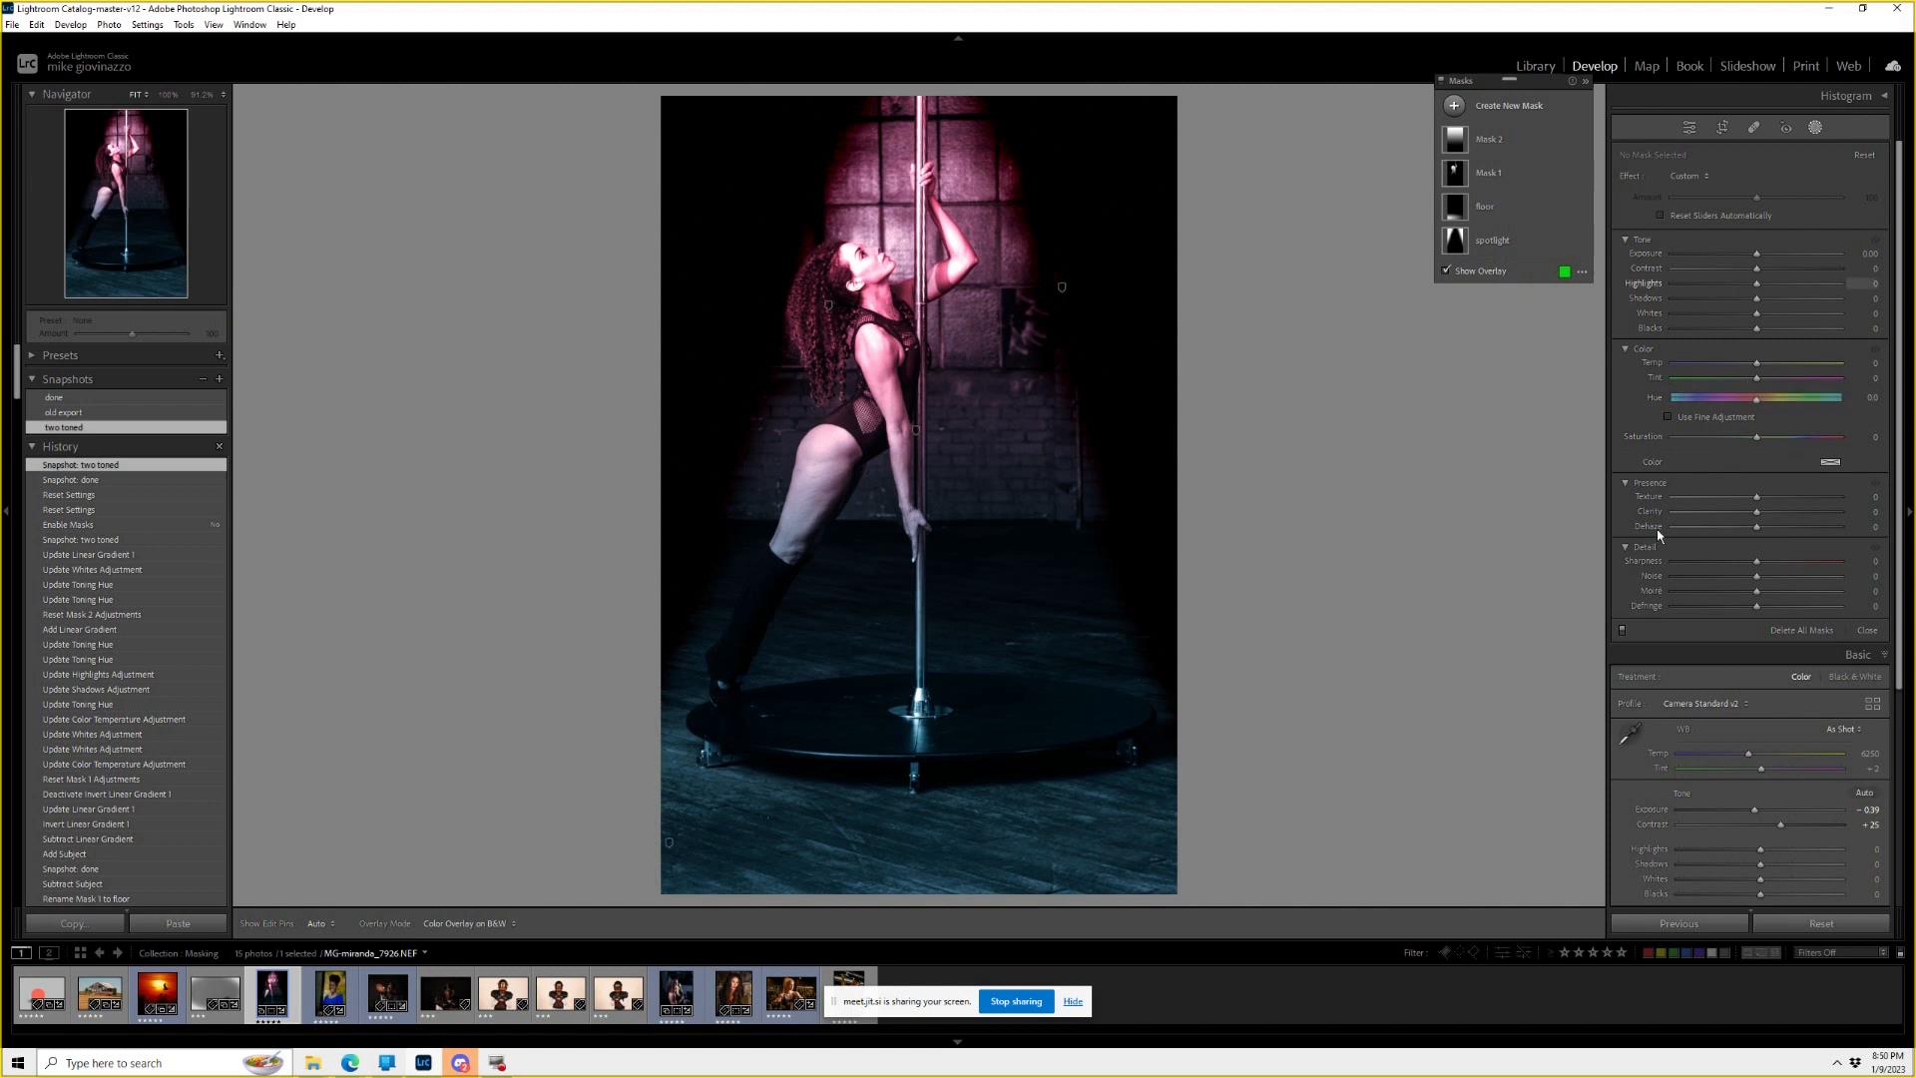
left_click(1805, 632)
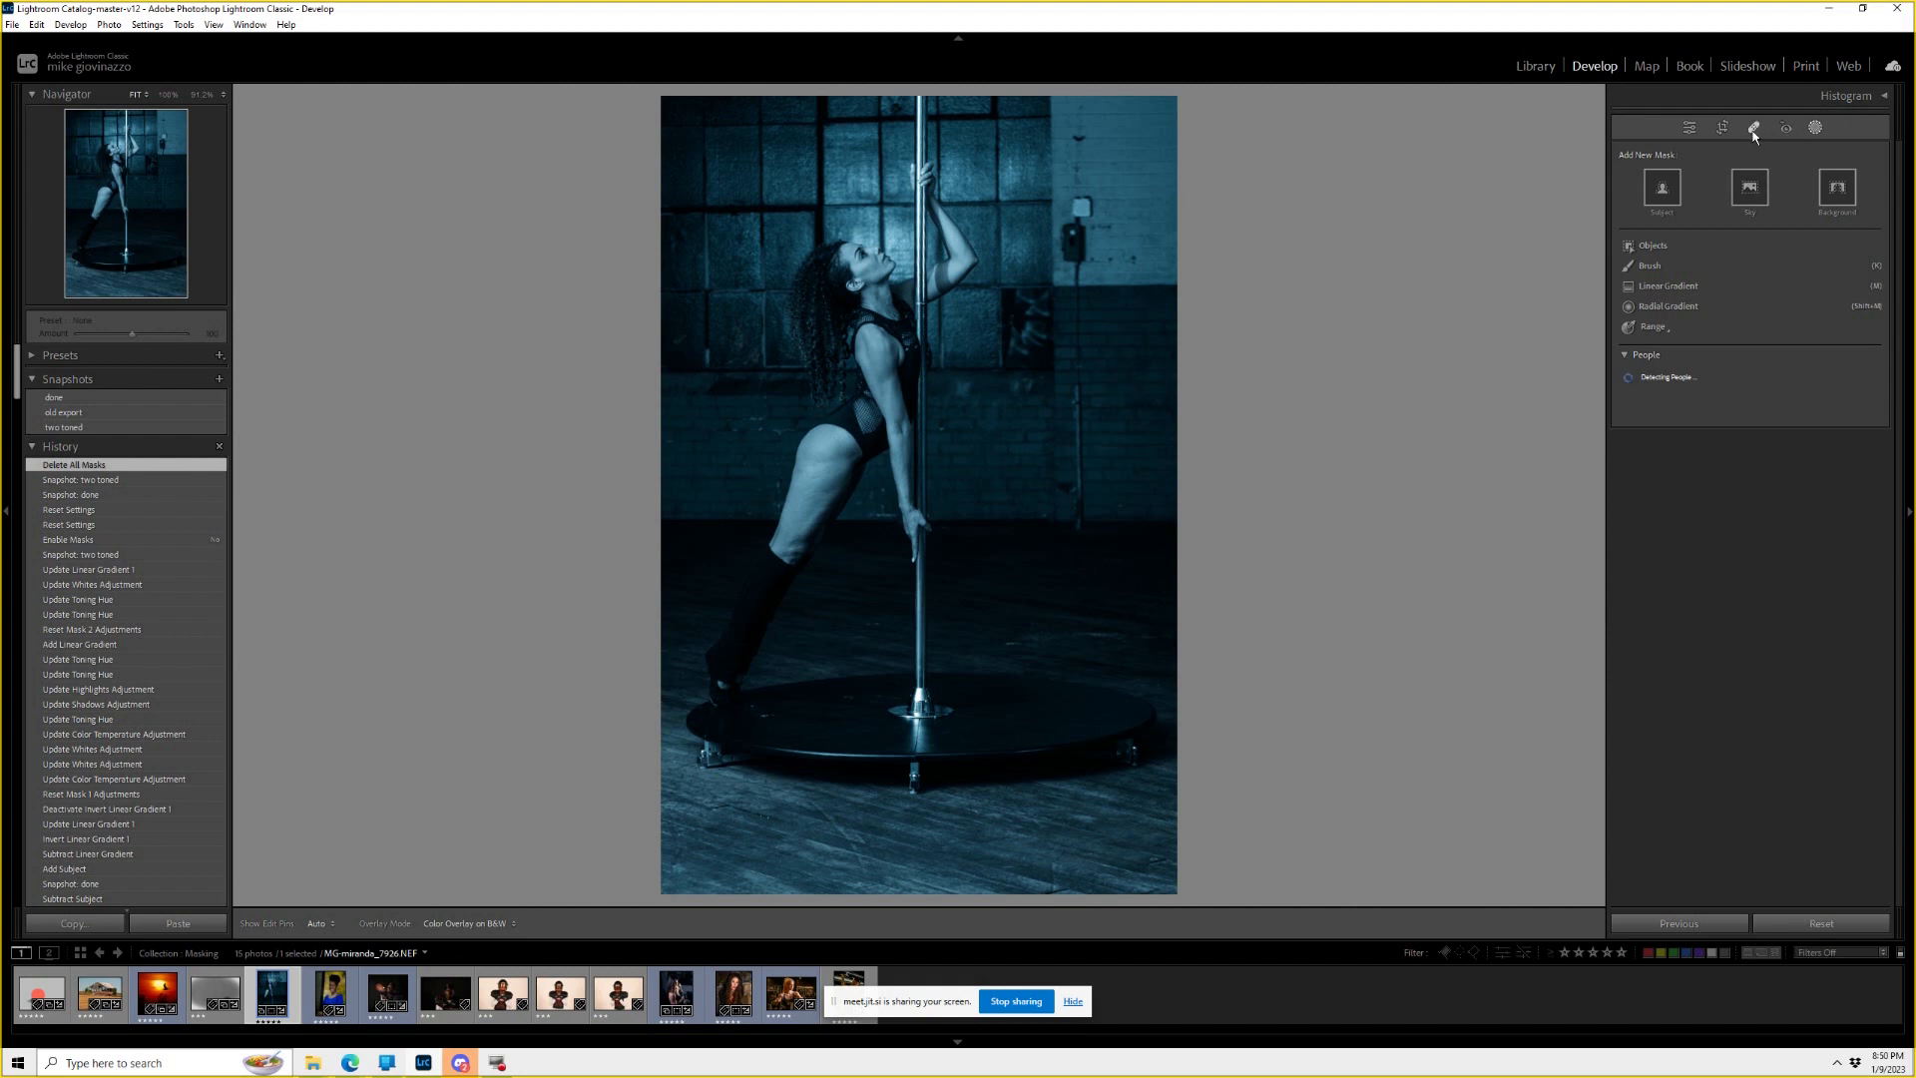
left_click(1690, 130)
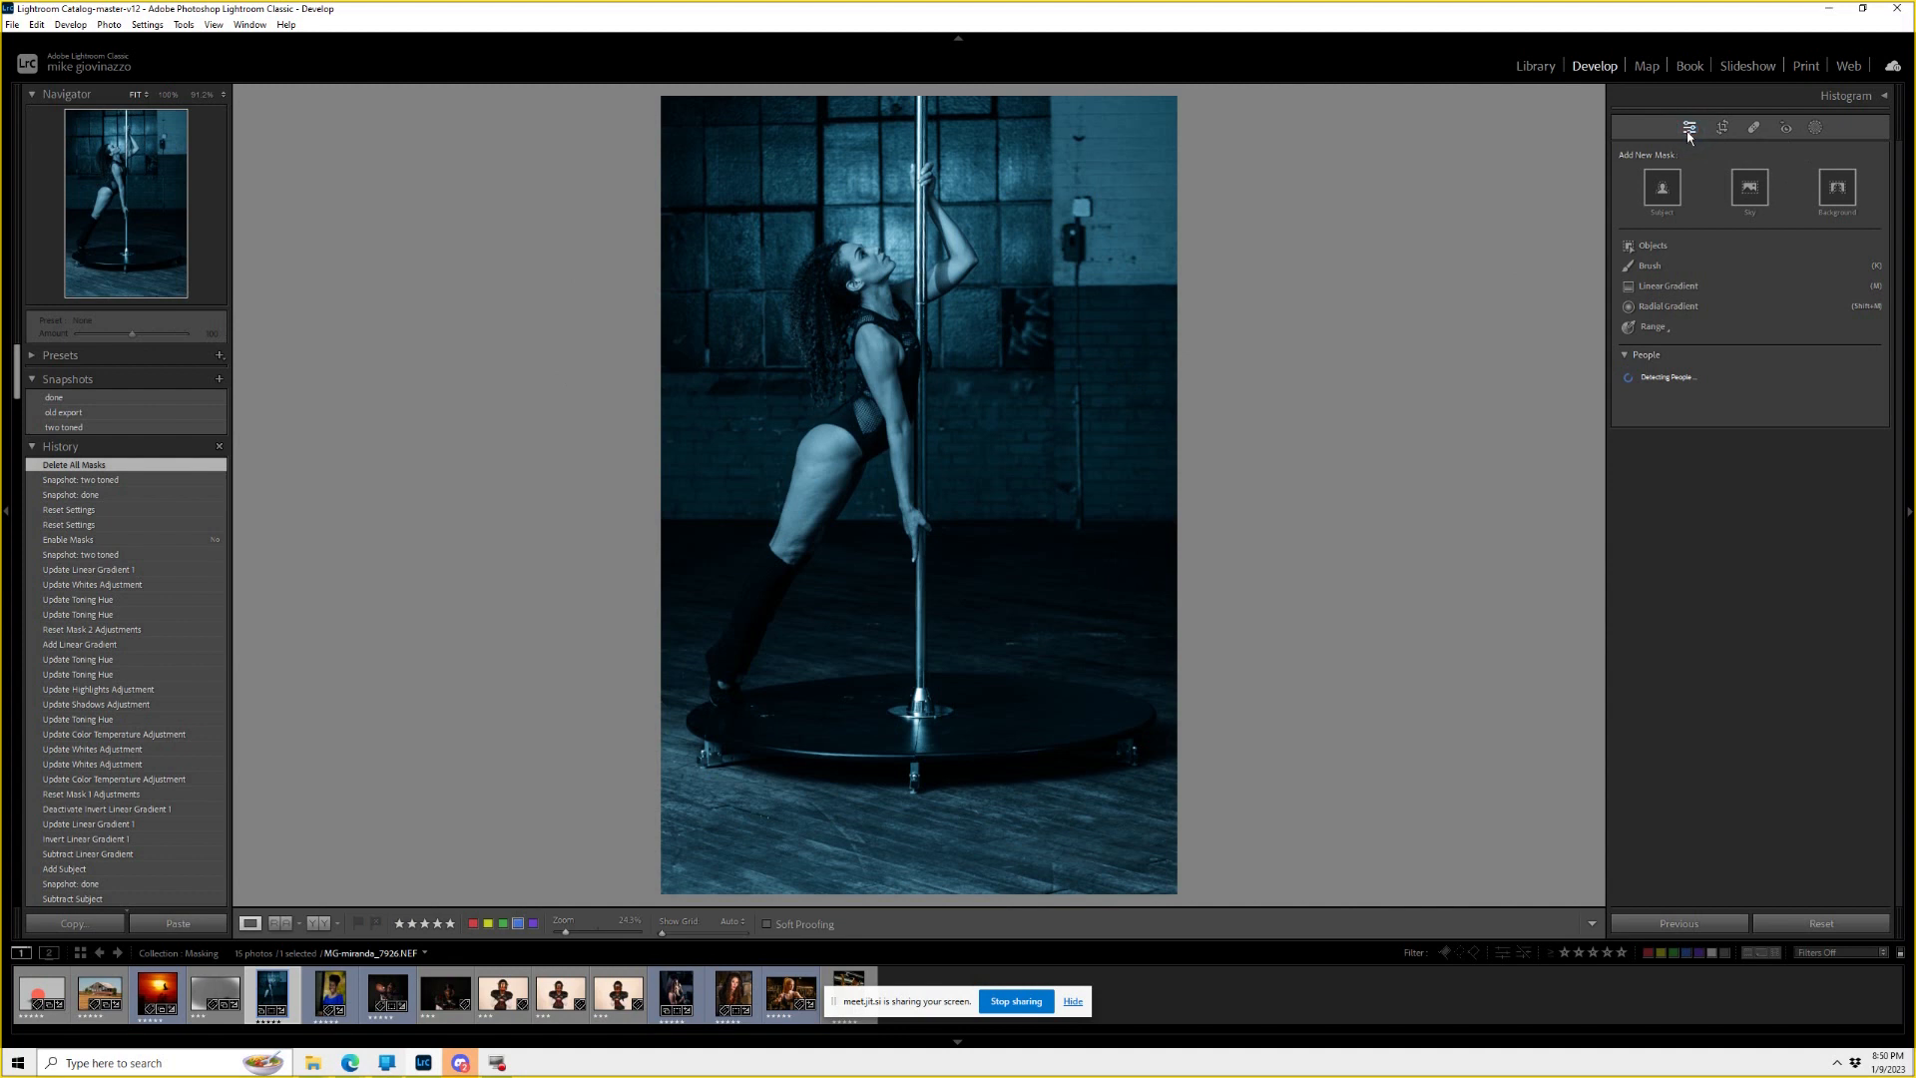
left_click(1816, 128)
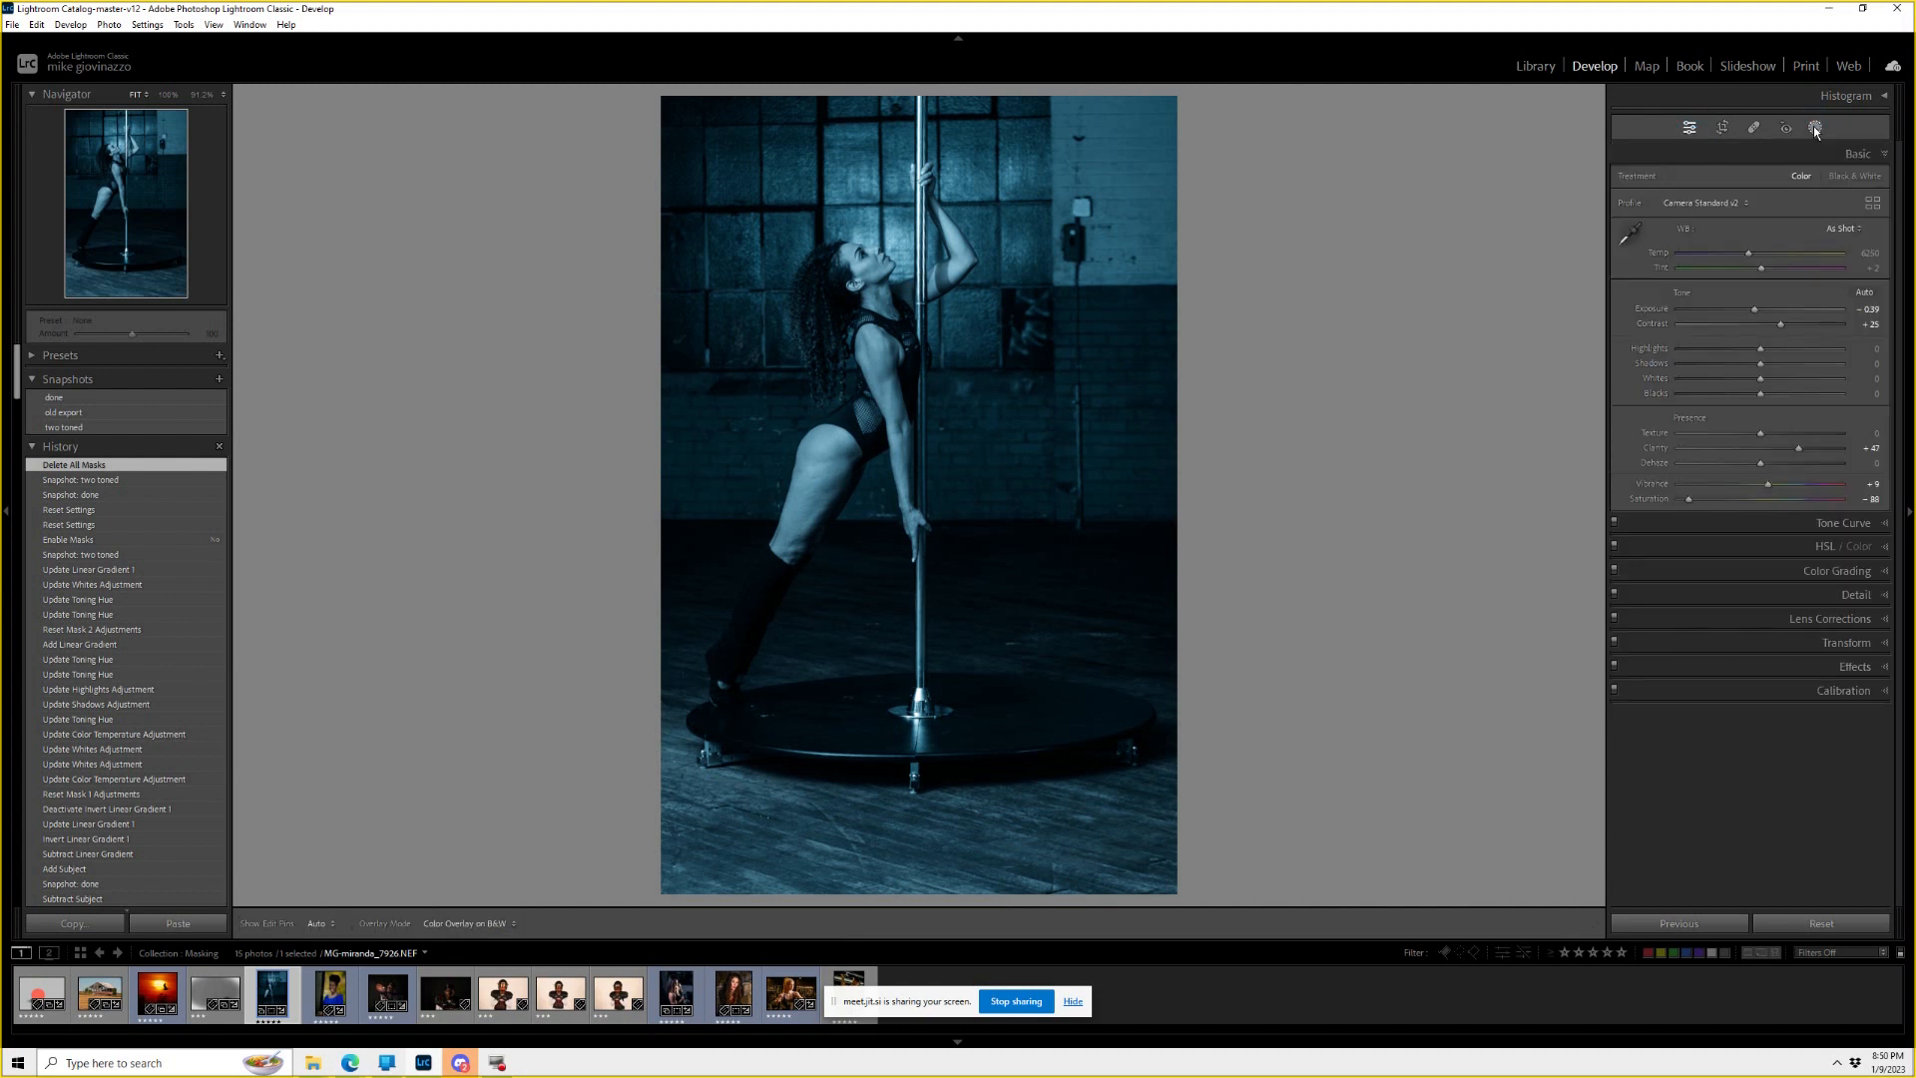
Place a slanted Linear Gradient mask over the dancer photo's right side and a separate mirrored one over its left side.
left_click(1653, 288)
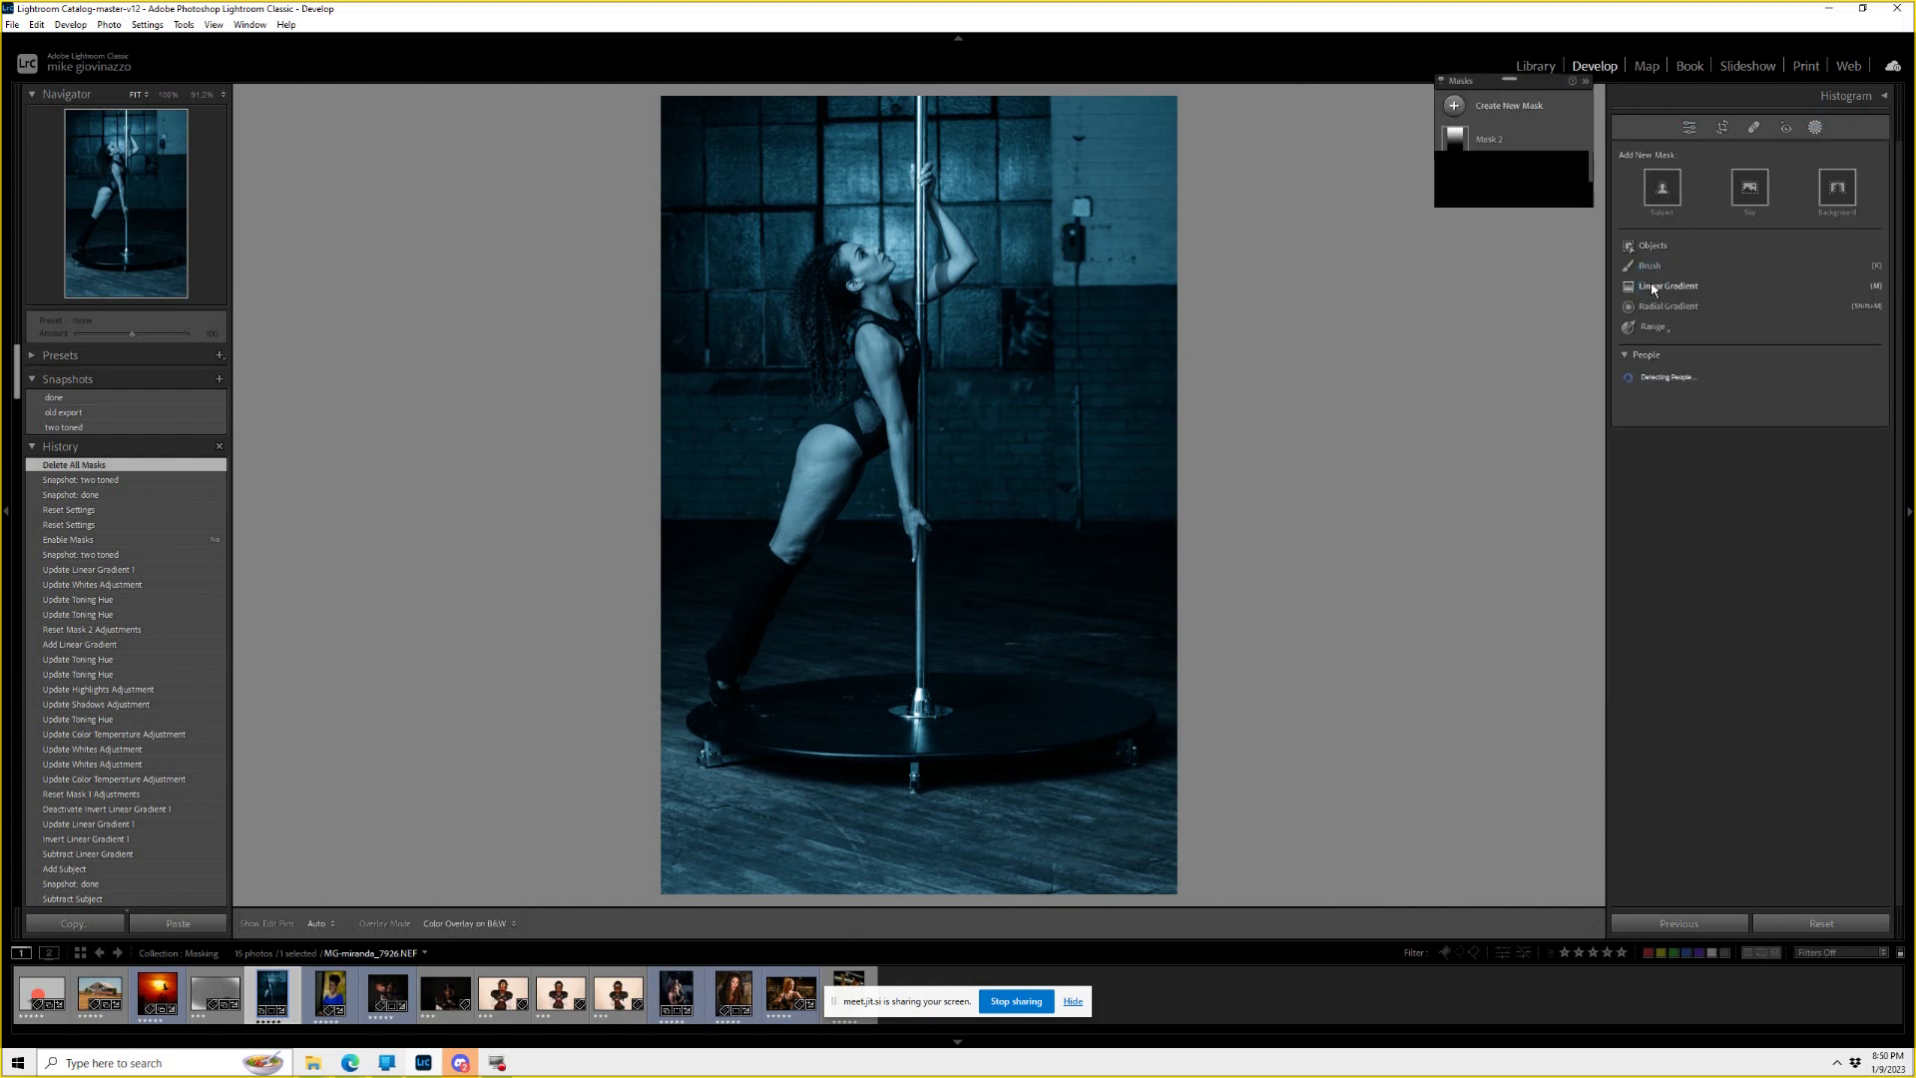
left_click_drag(1118, 275, 979, 299)
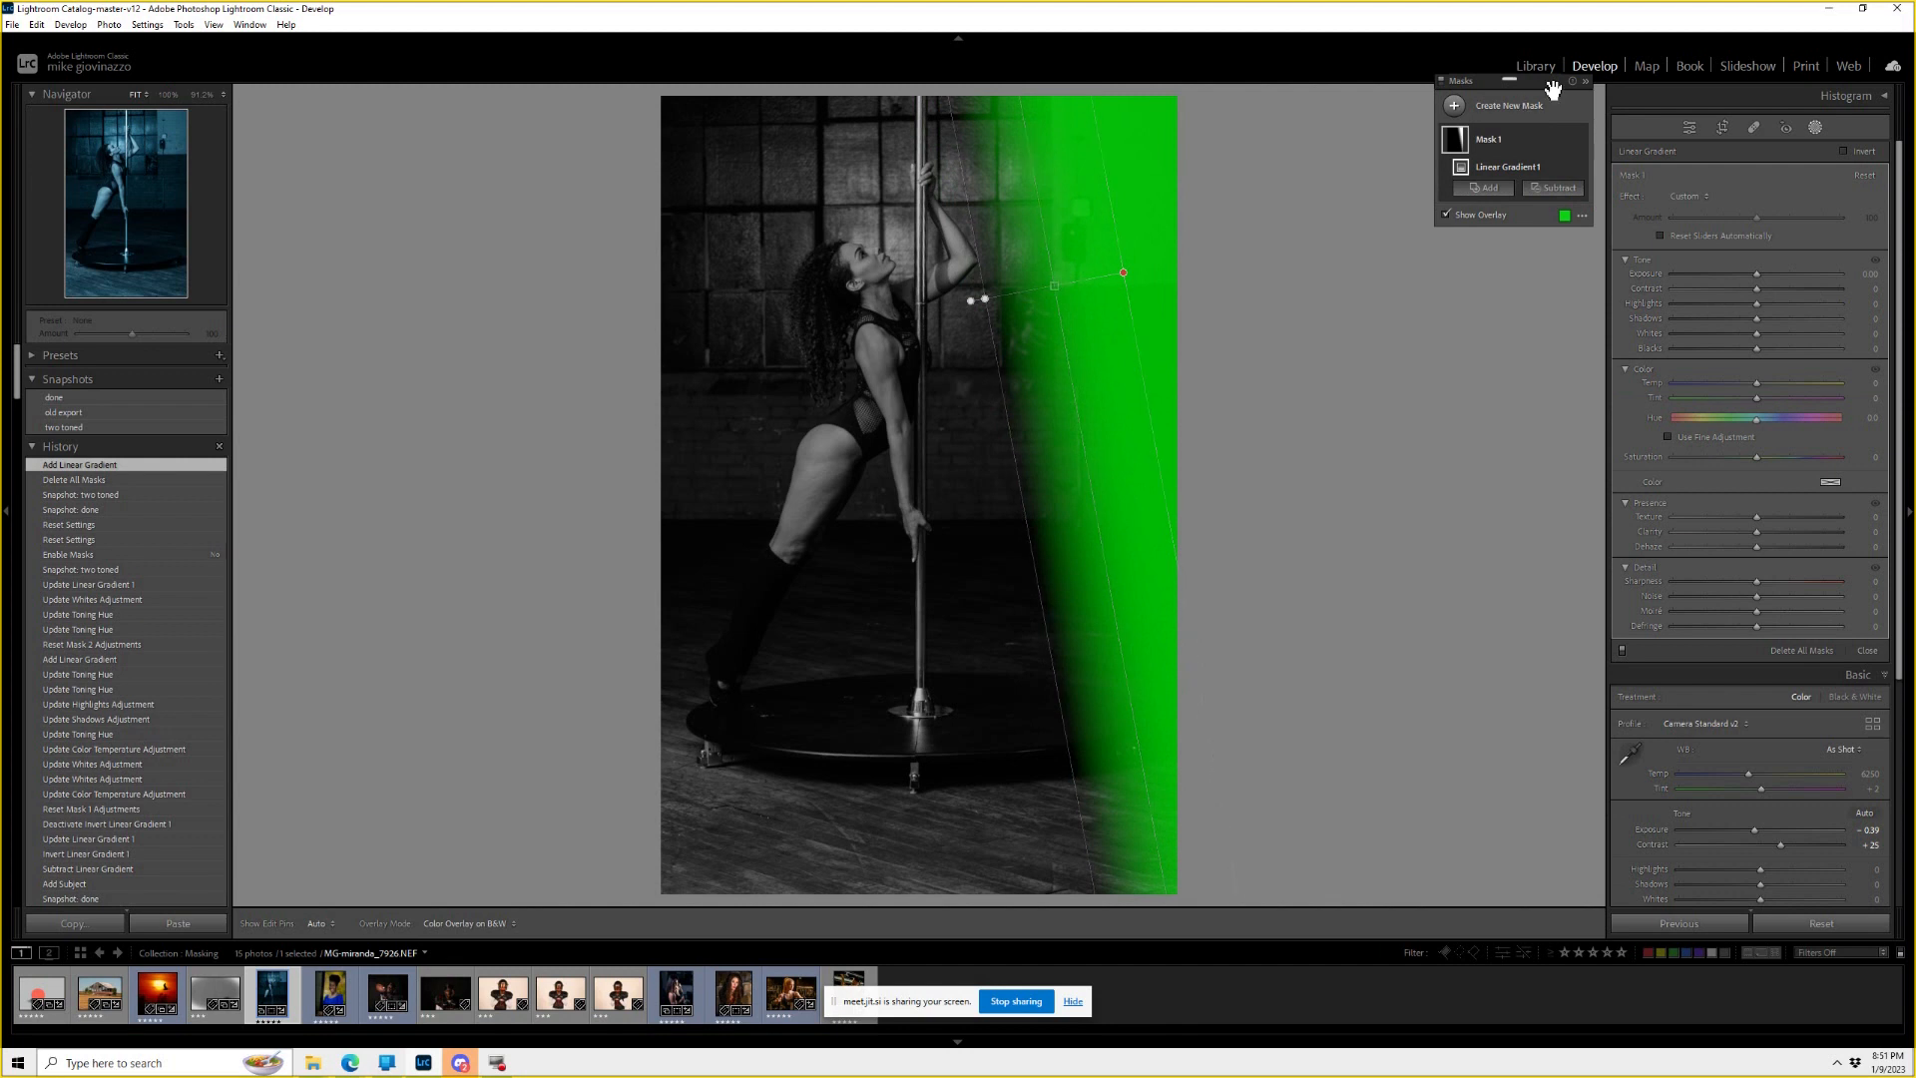
left_click(1512, 106)
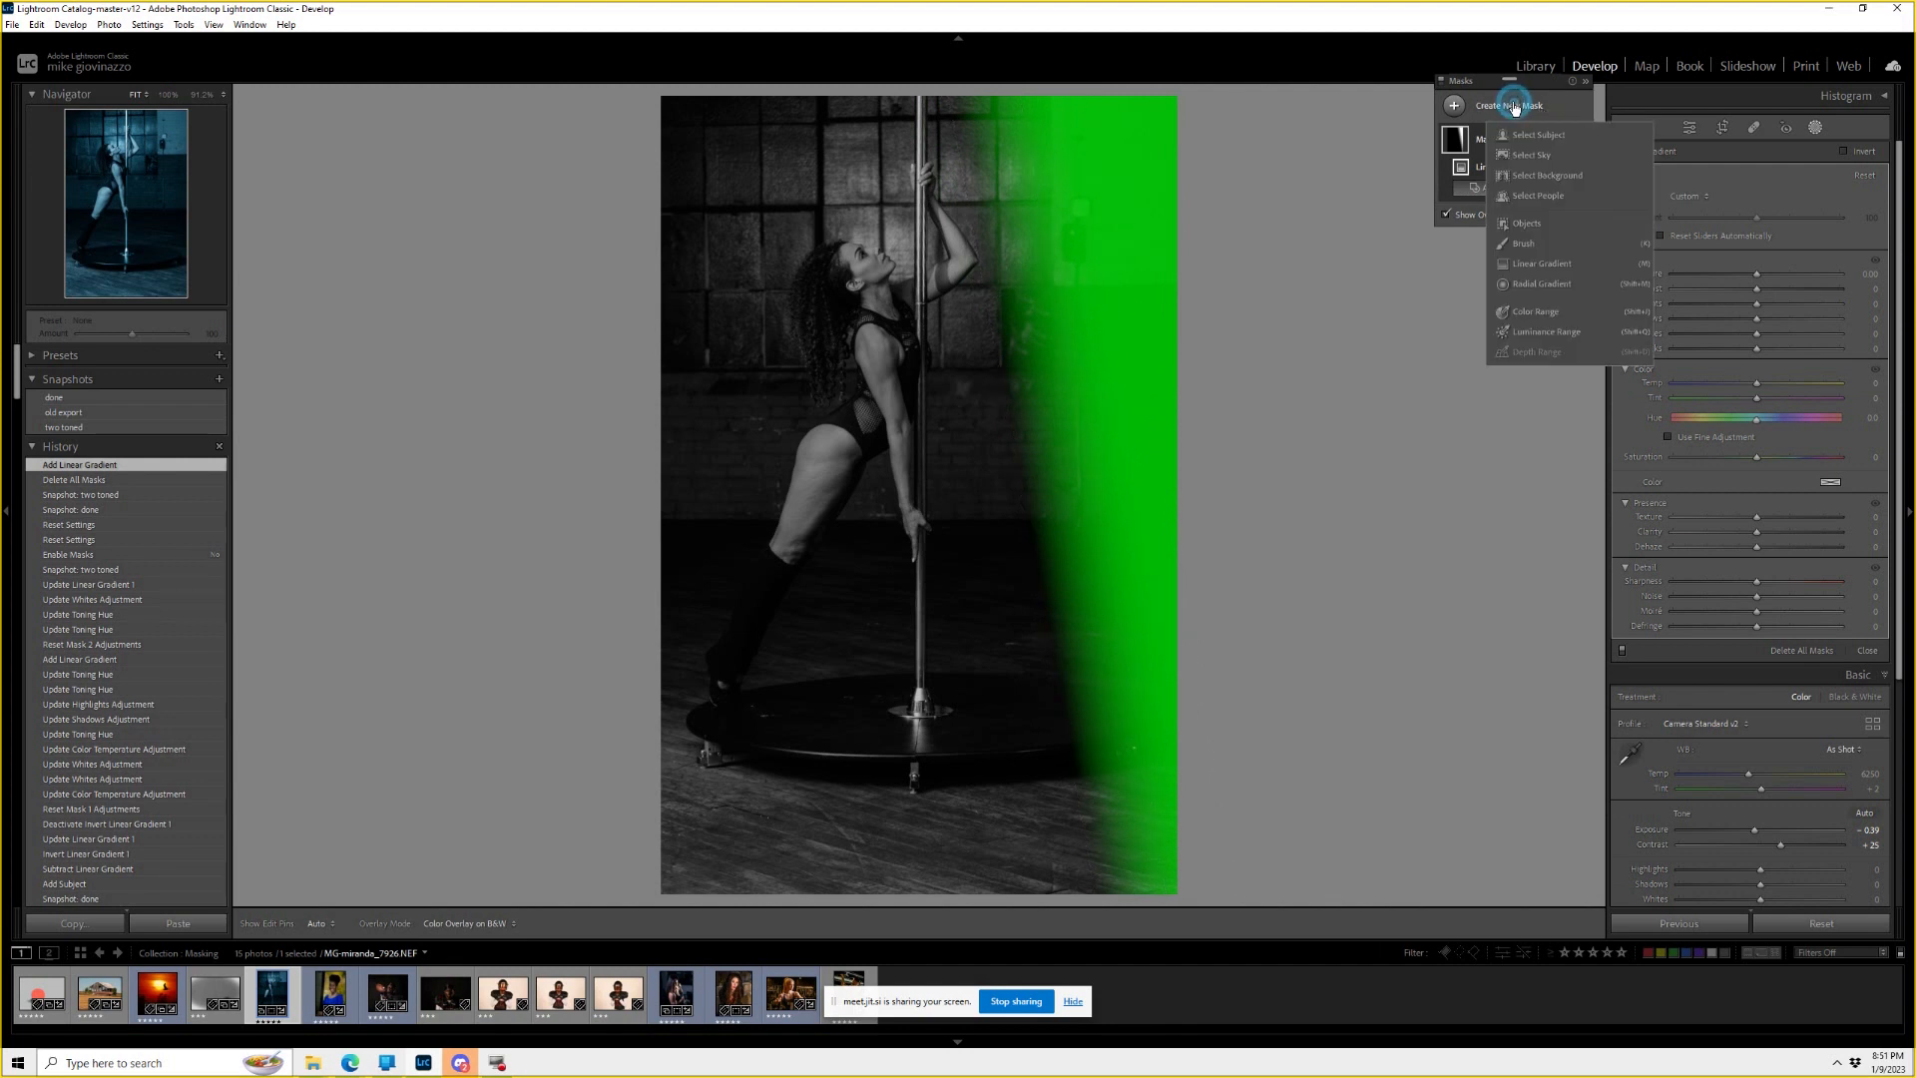
left_click(1554, 265)
left_click_drag(715, 270, 874, 307)
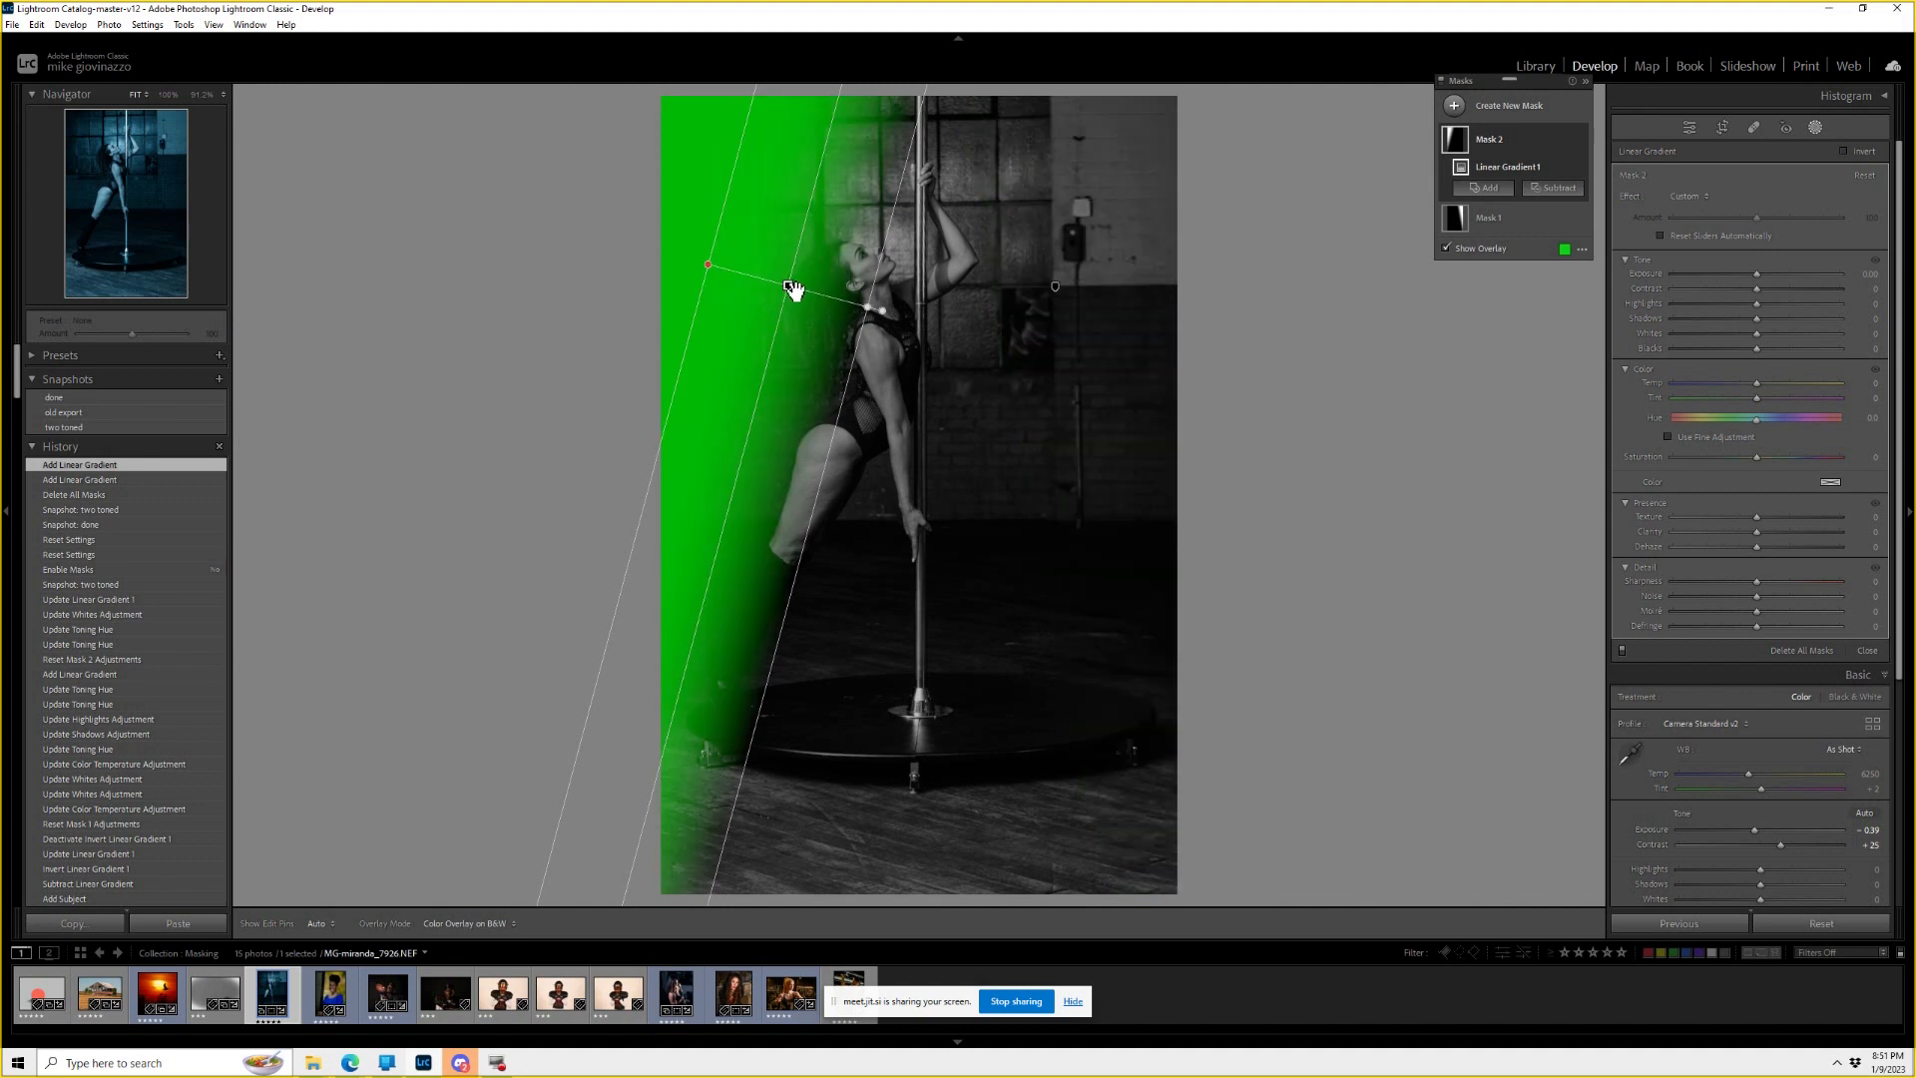
Fine-tune the positions of the two separate gradient masks, then lower exposure to about -3.9 on the right one and -4.00 on the left.
left_click_drag(780, 293, 766, 303)
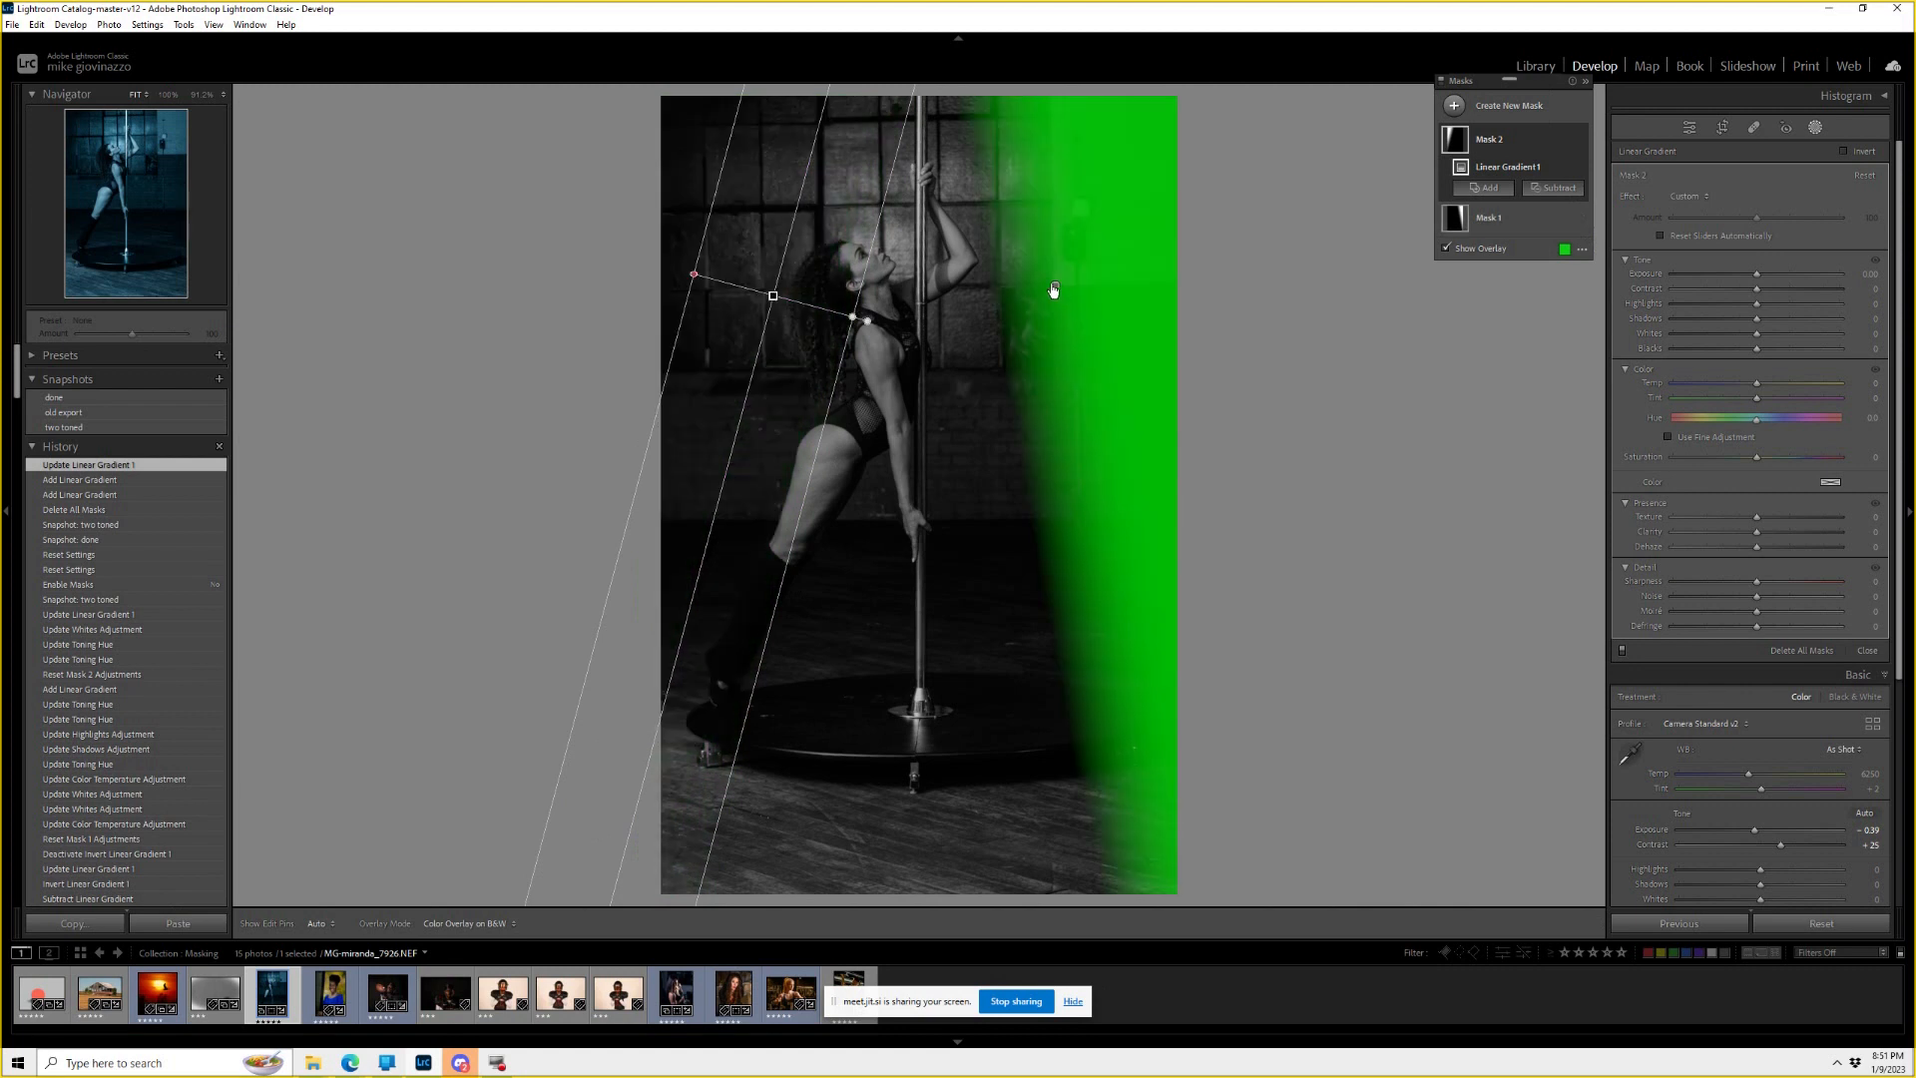
left_click(1054, 289)
left_click_drag(1064, 292, 1056, 286)
left_click_drag(1756, 274, 1674, 297)
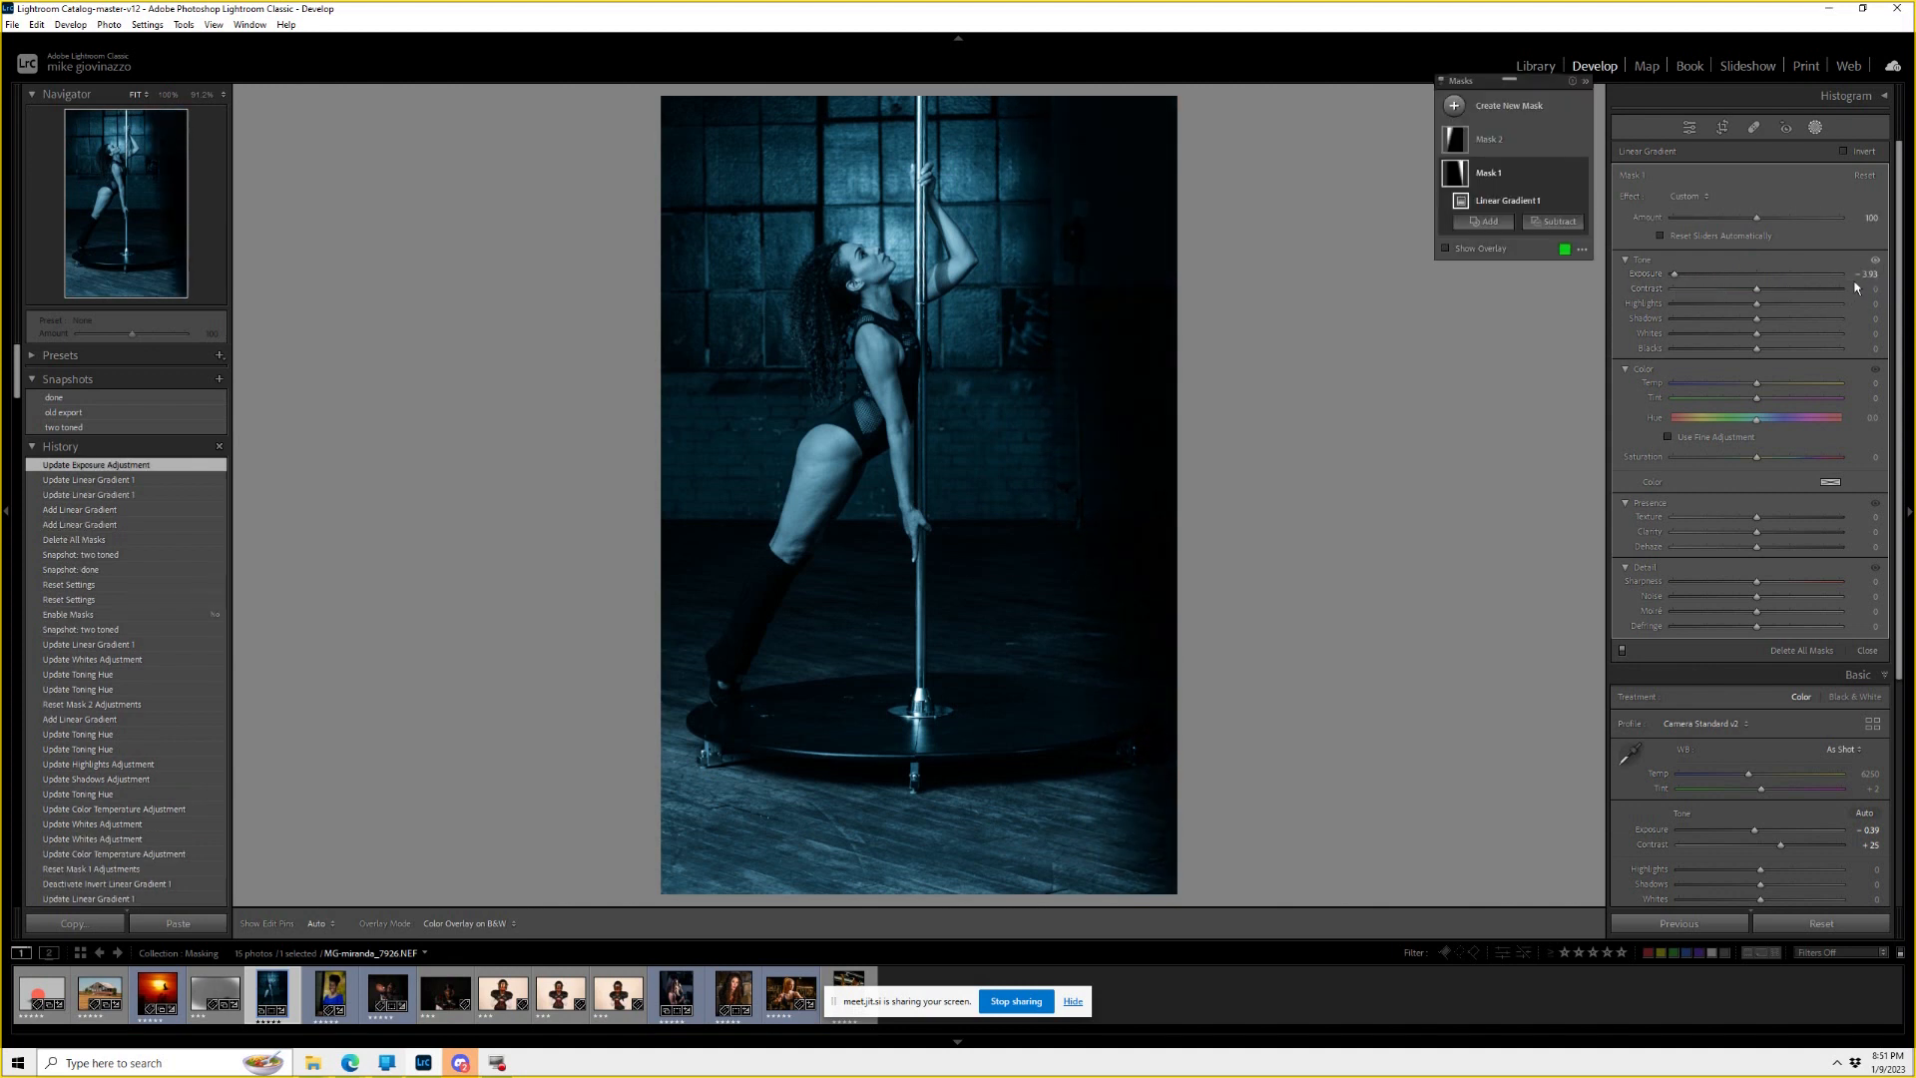
left_click(772, 299)
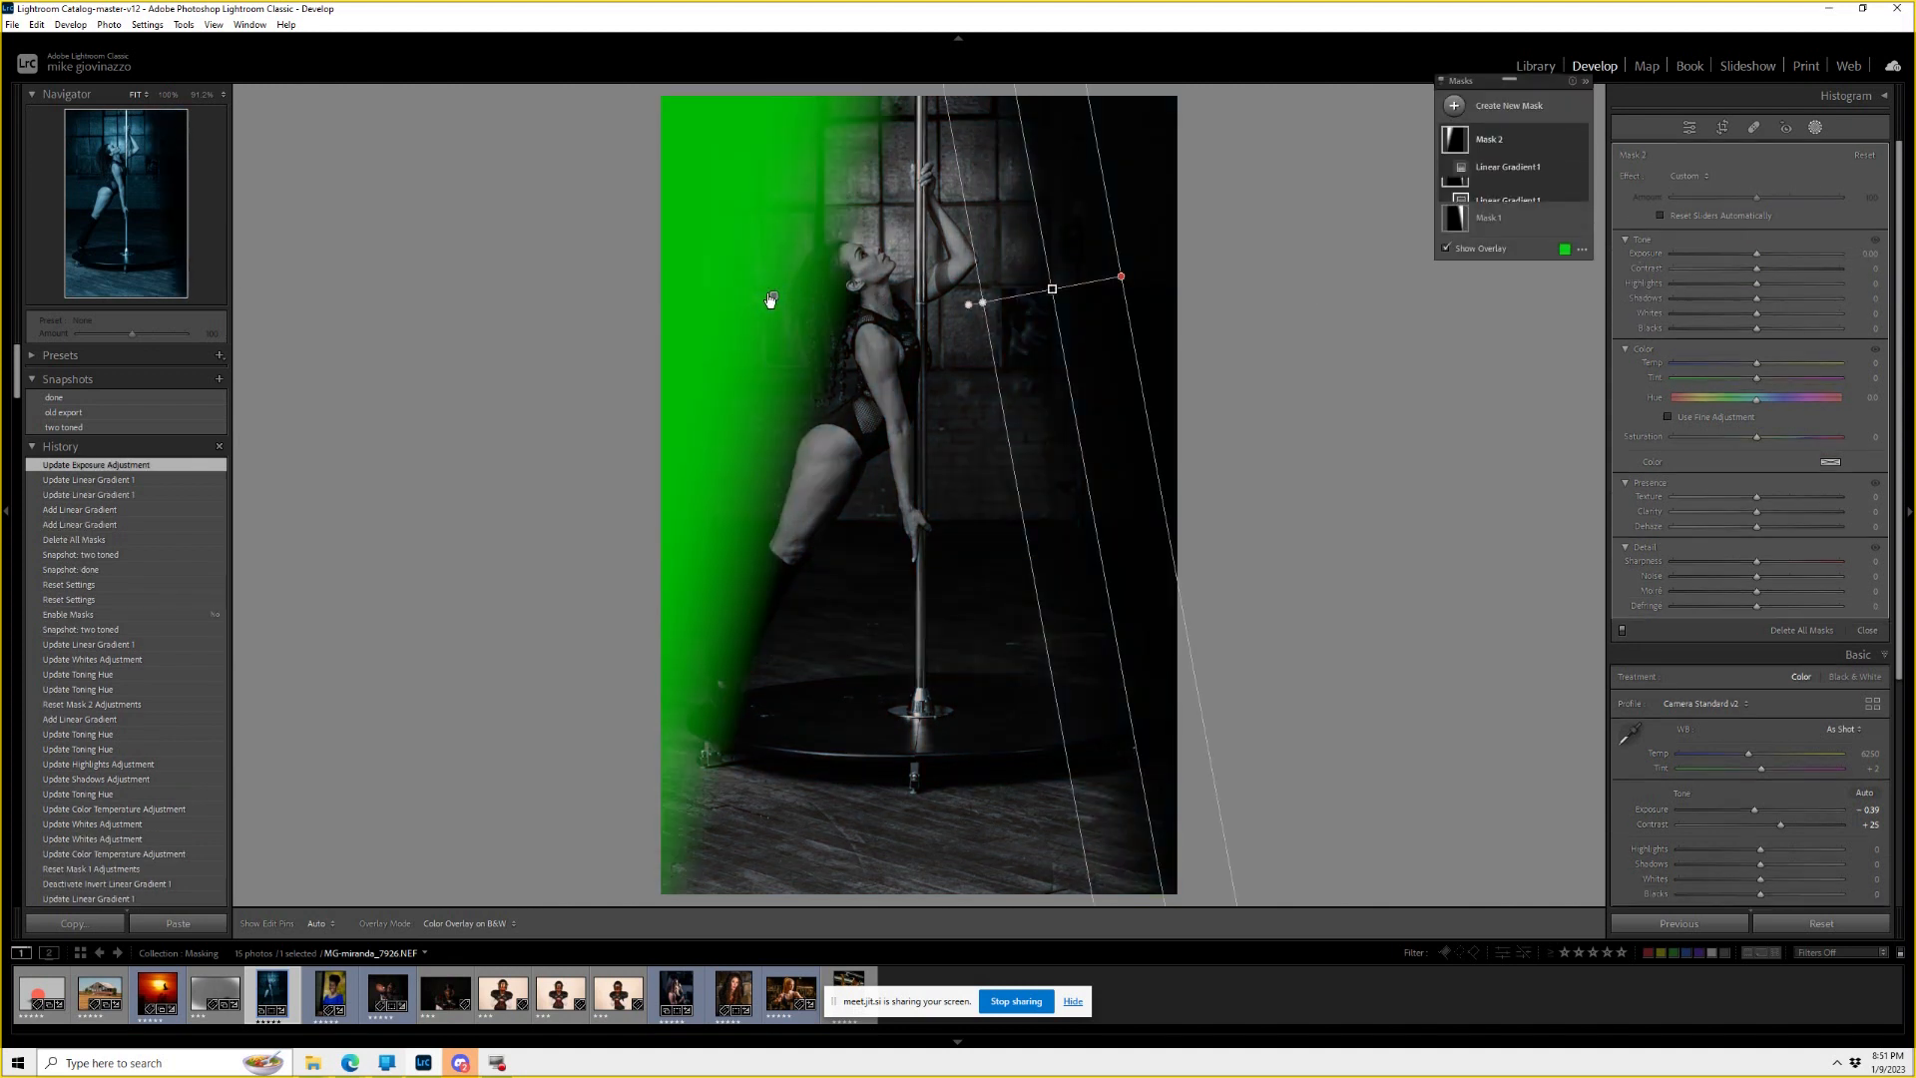
left_click_drag(1761, 276, 1551, 283)
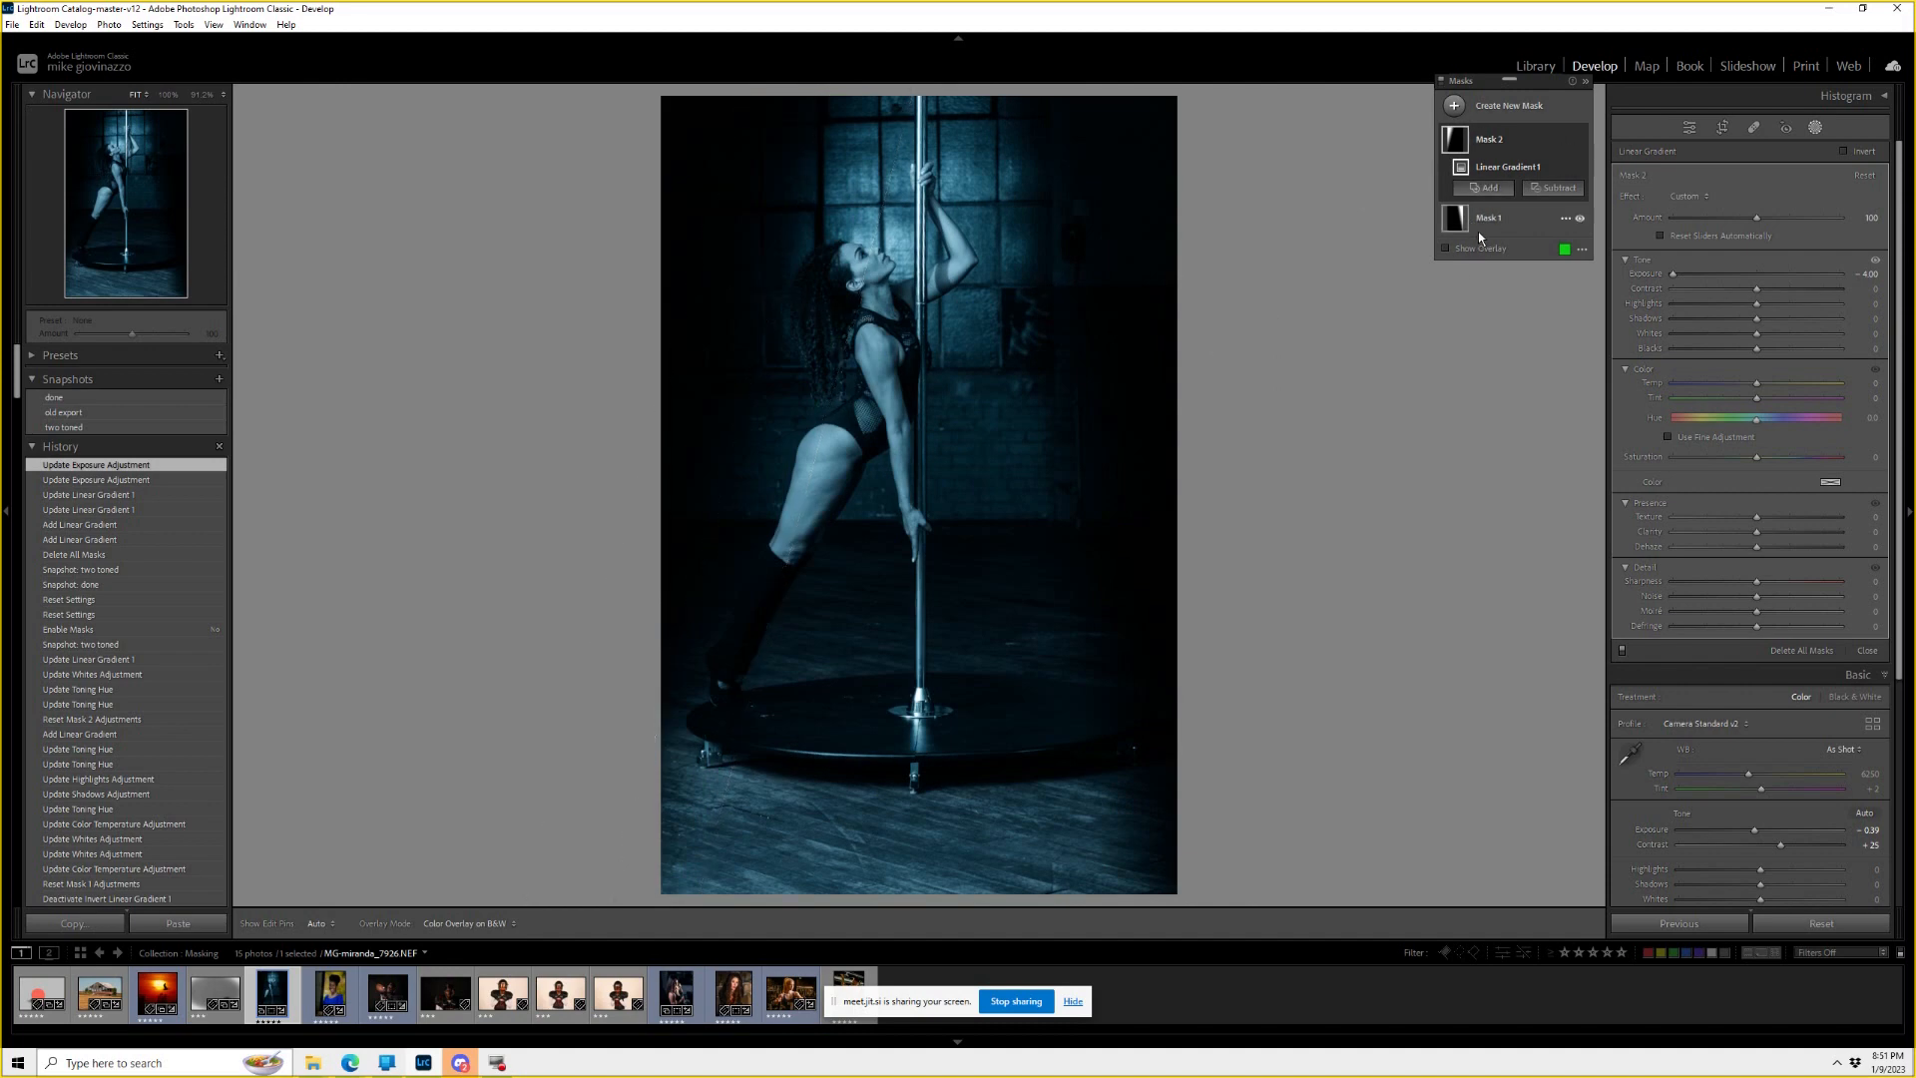
Delete both linear gradients and their masks from the dancer photo.
left_click(1053, 291)
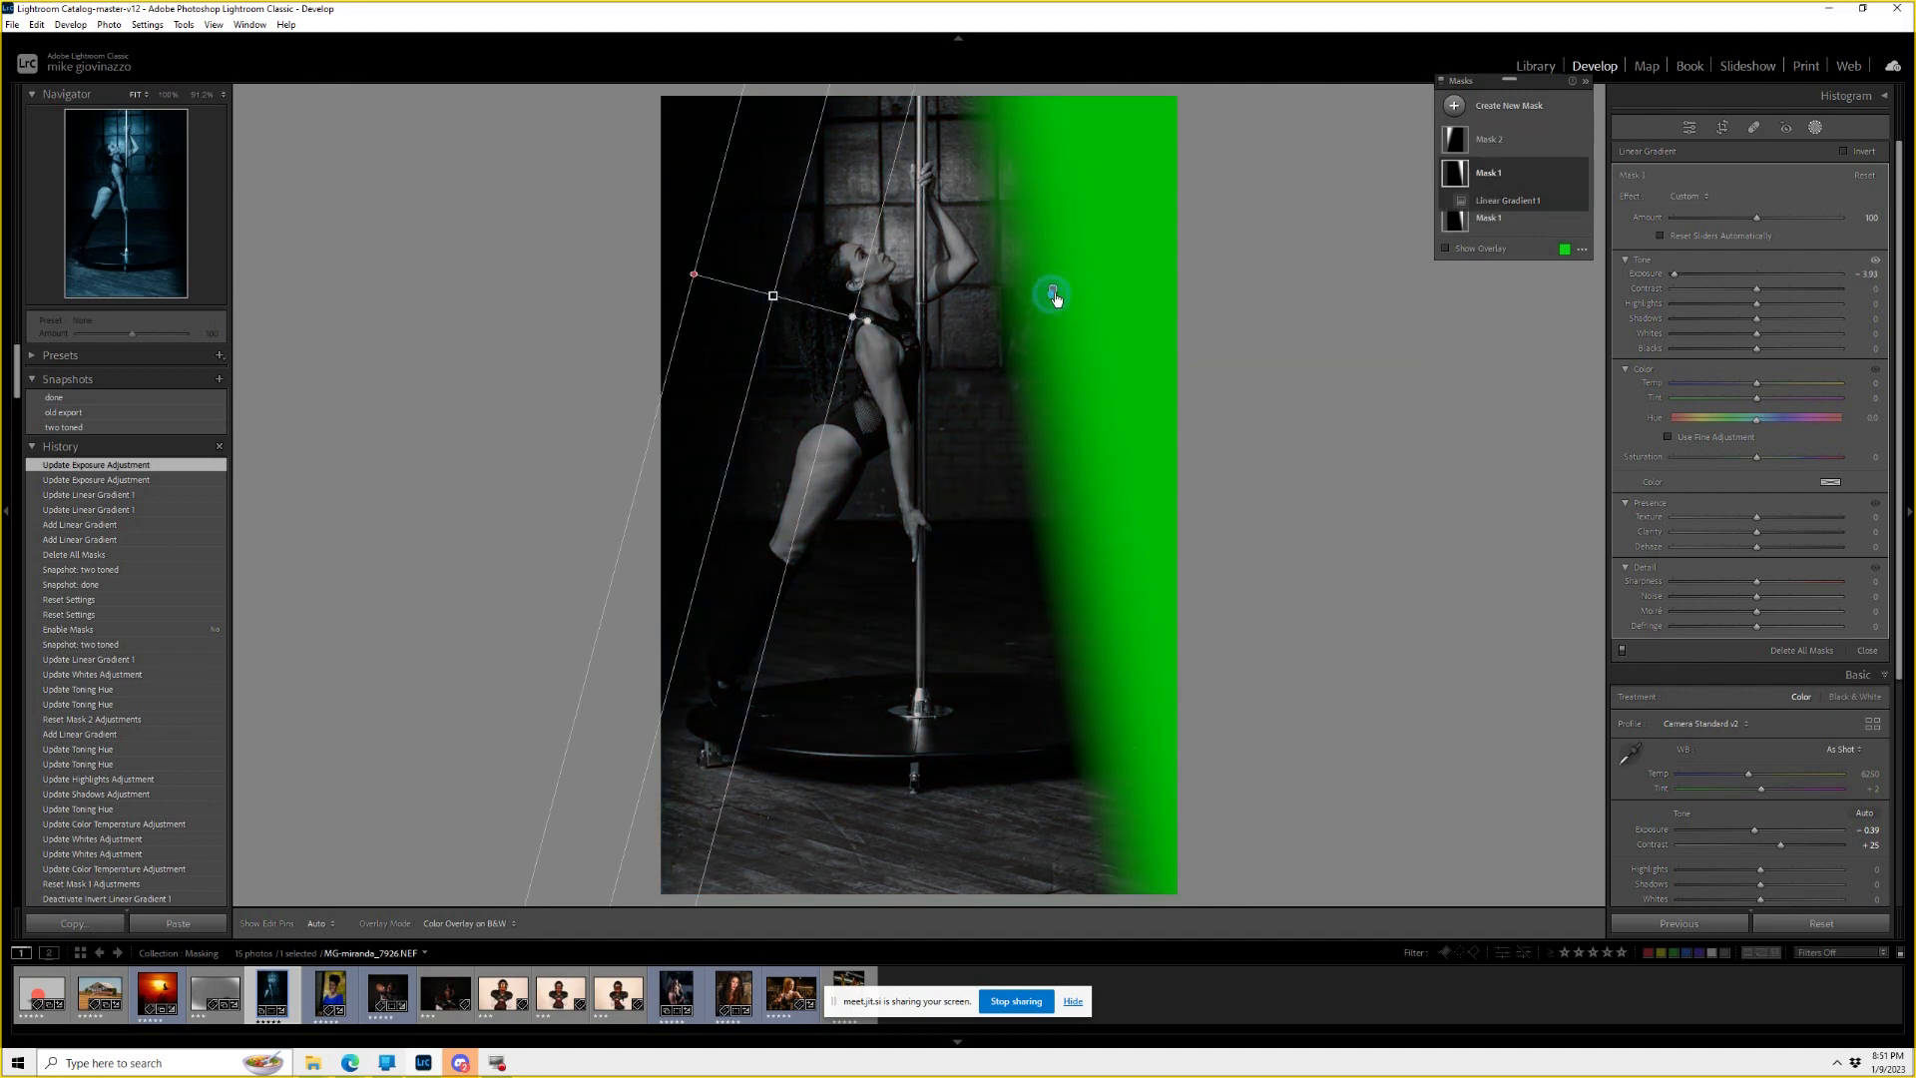
key("Delete")
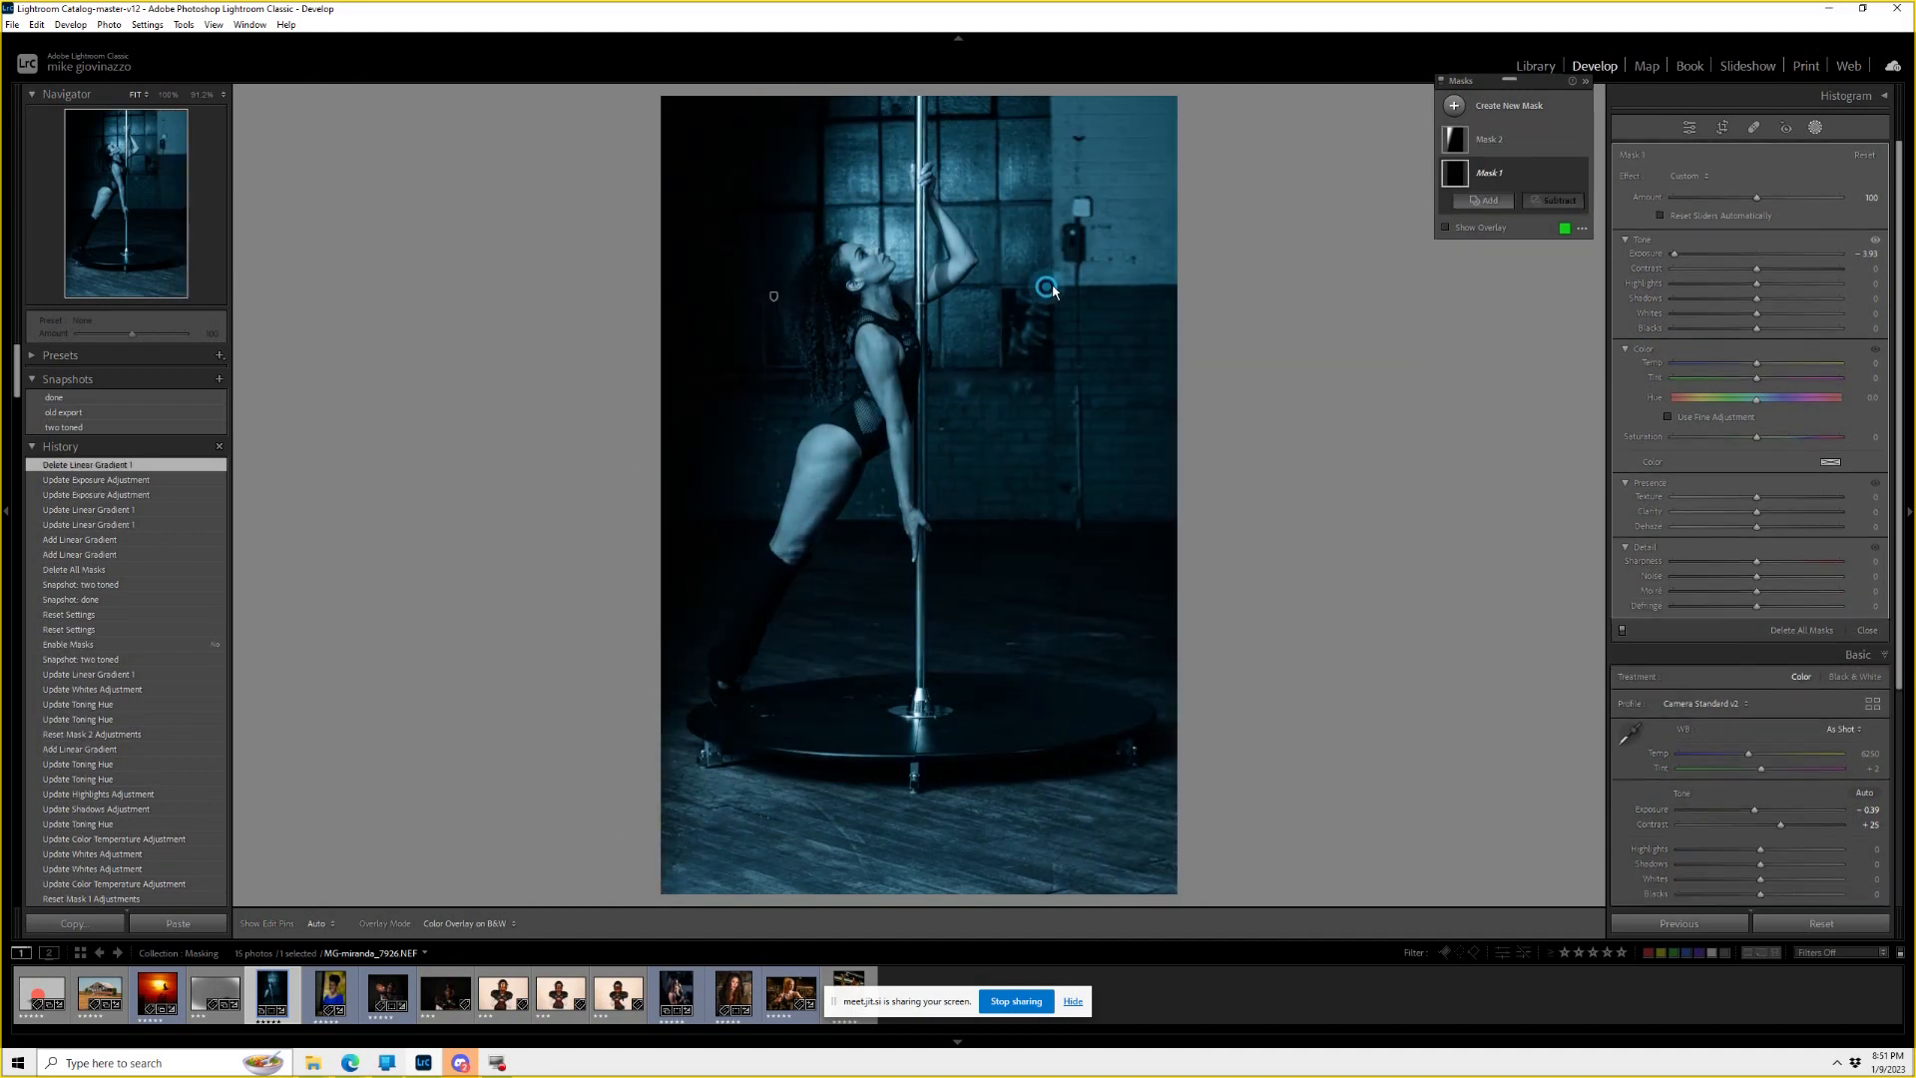
left_click(773, 298)
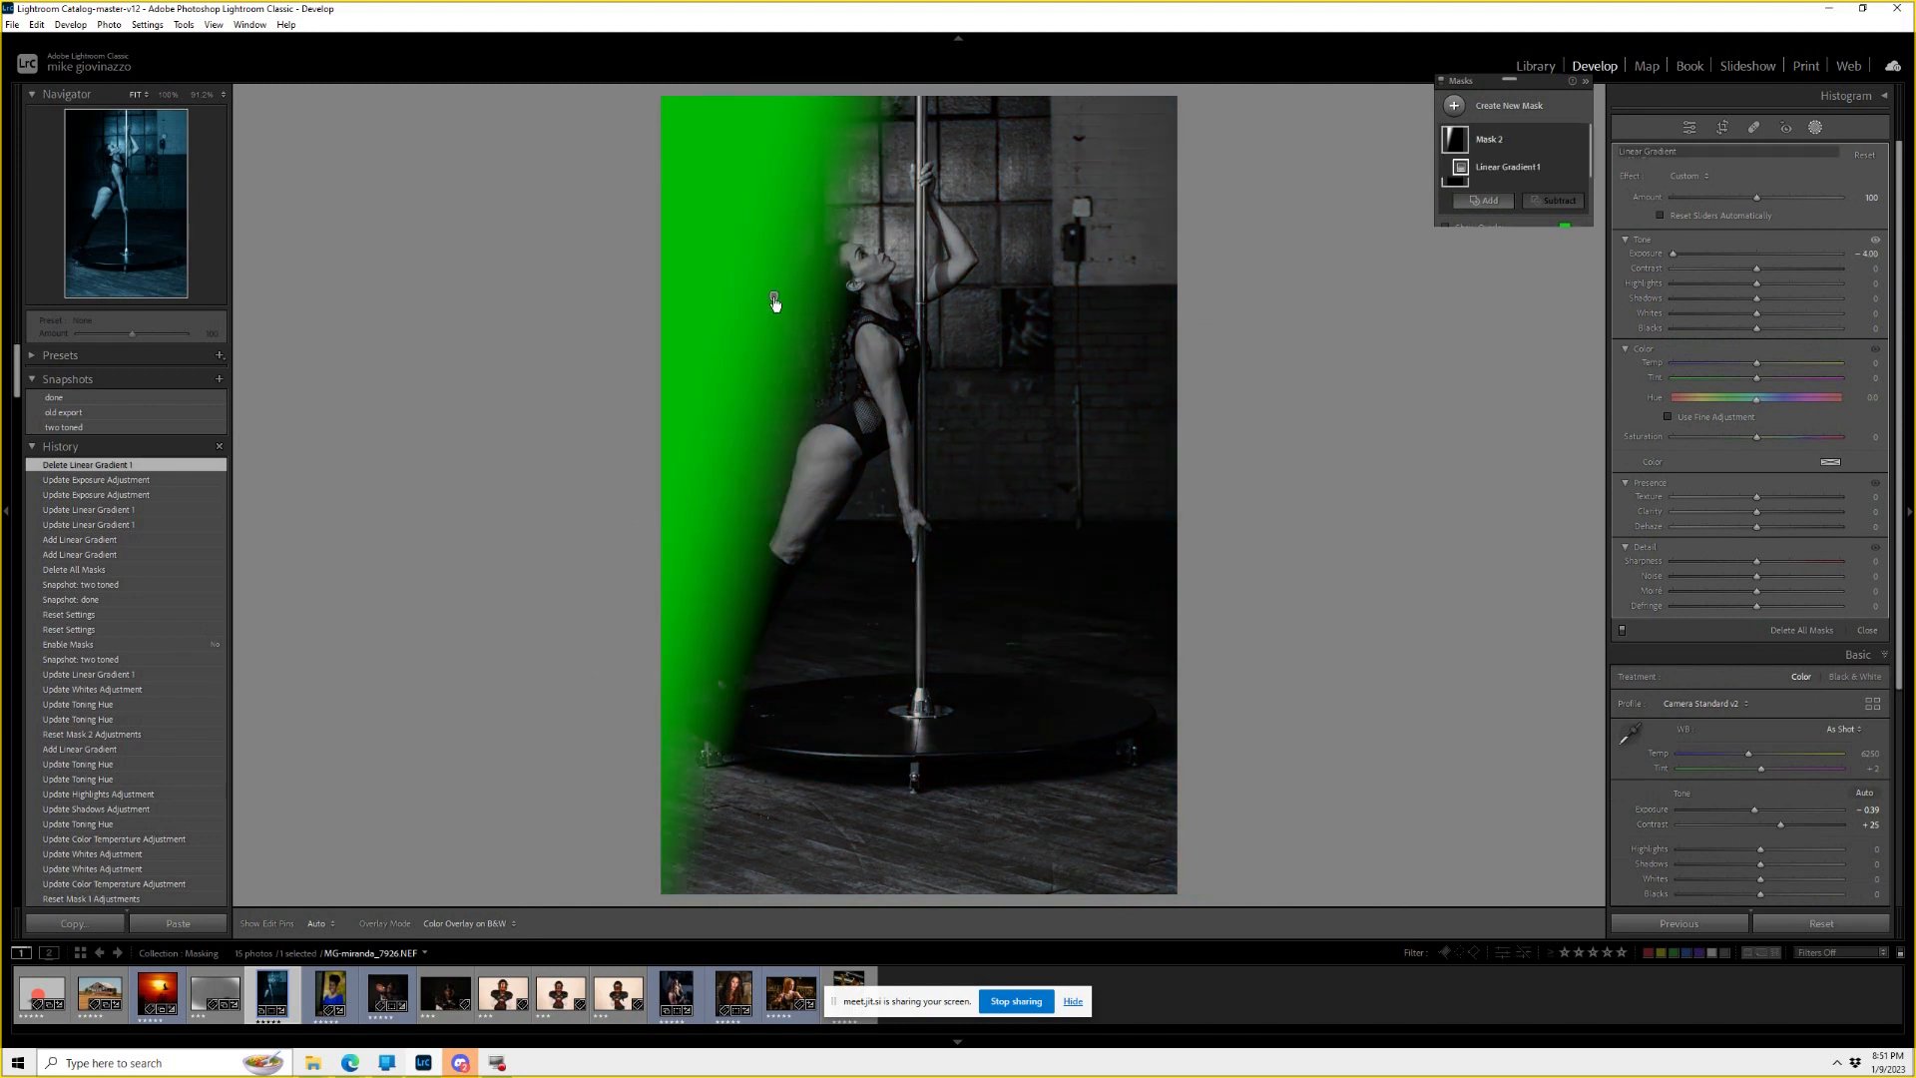
key("Delete")
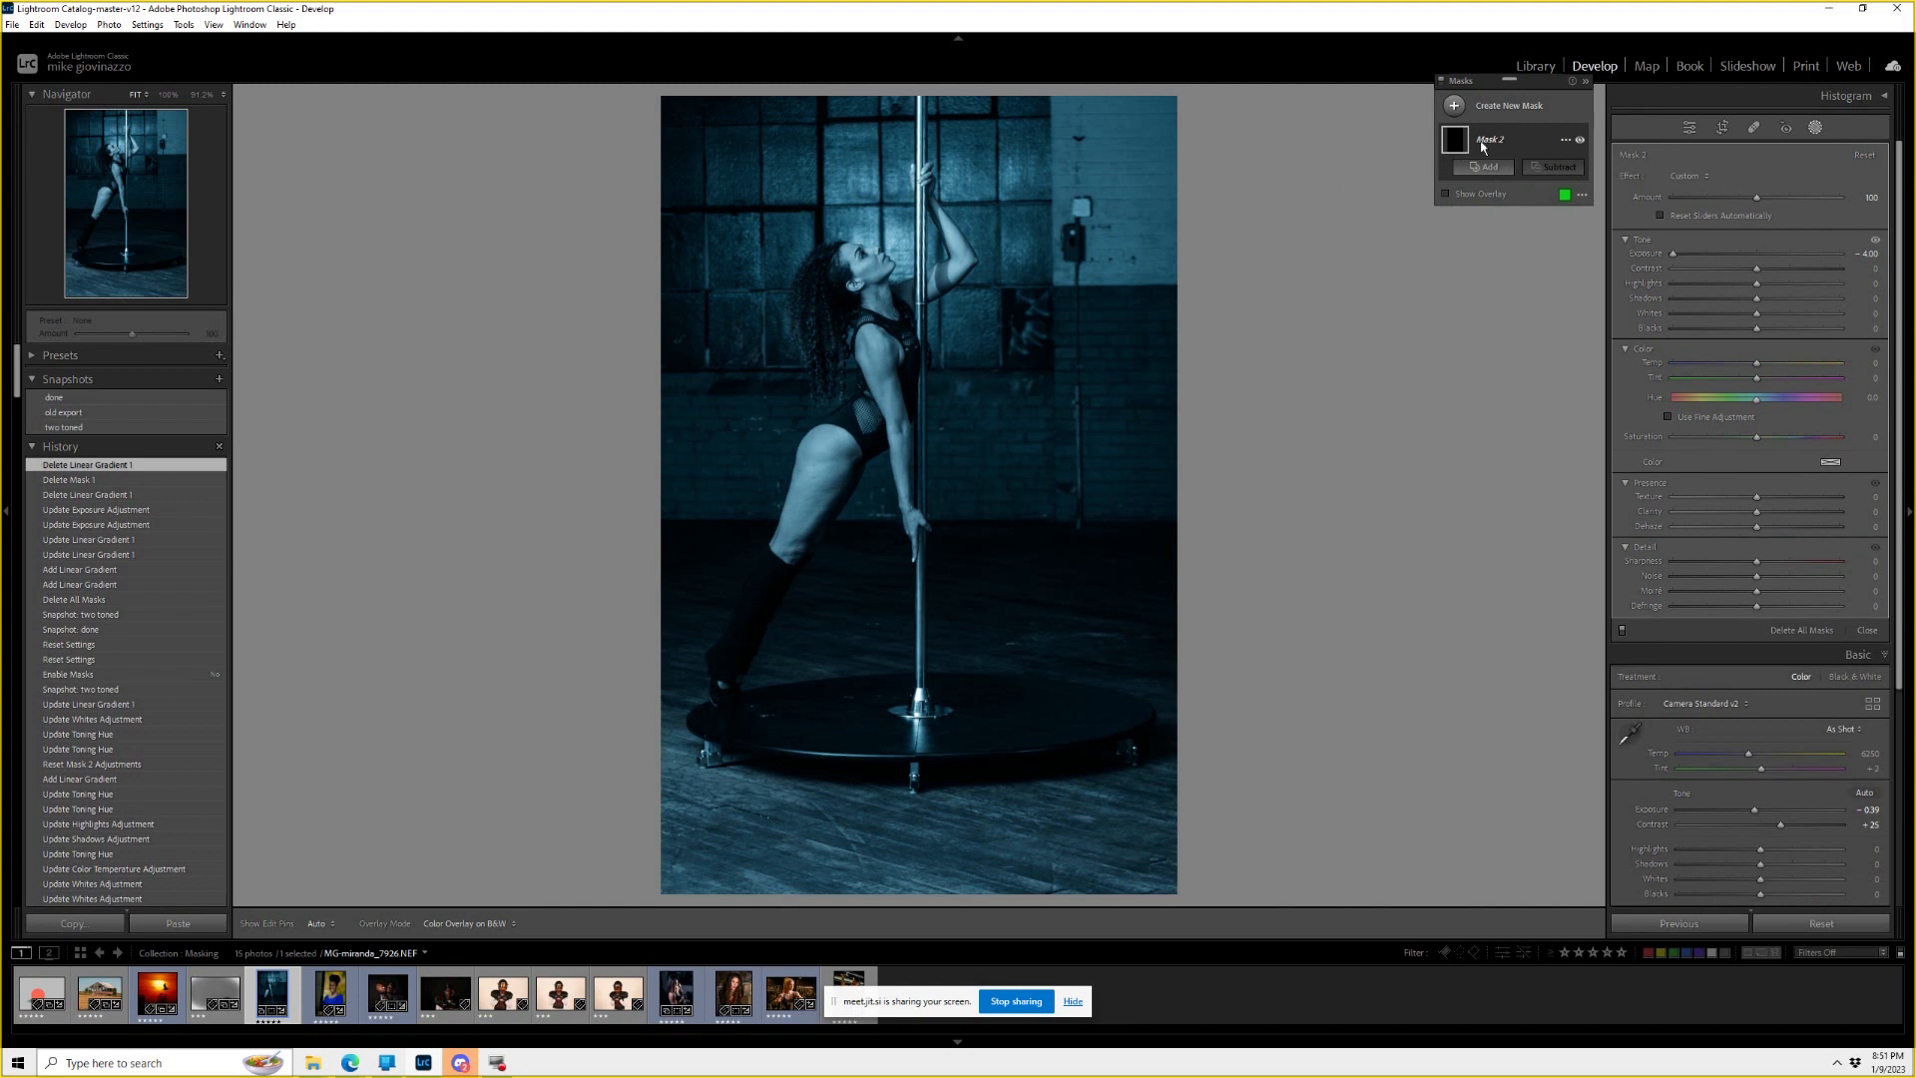
left_click(1484, 167)
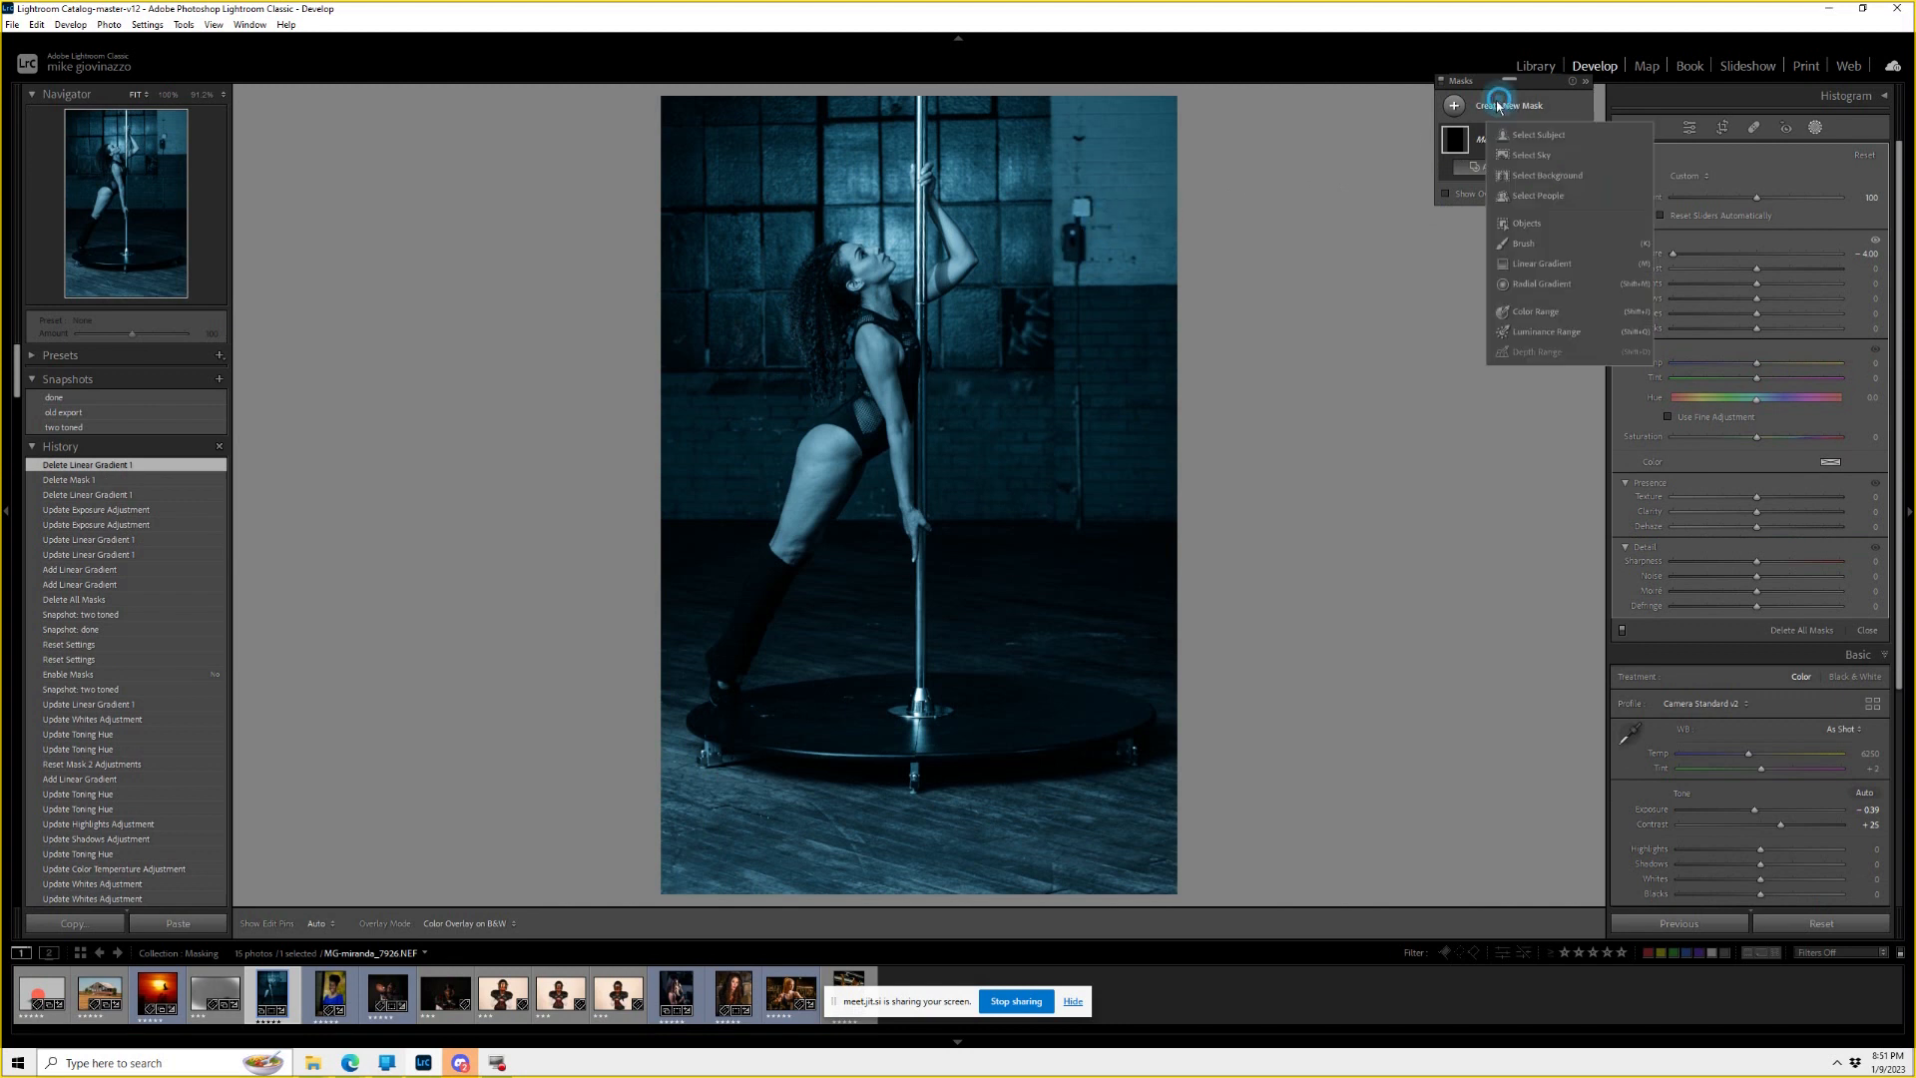
left_click(1545, 263)
key("Delete")
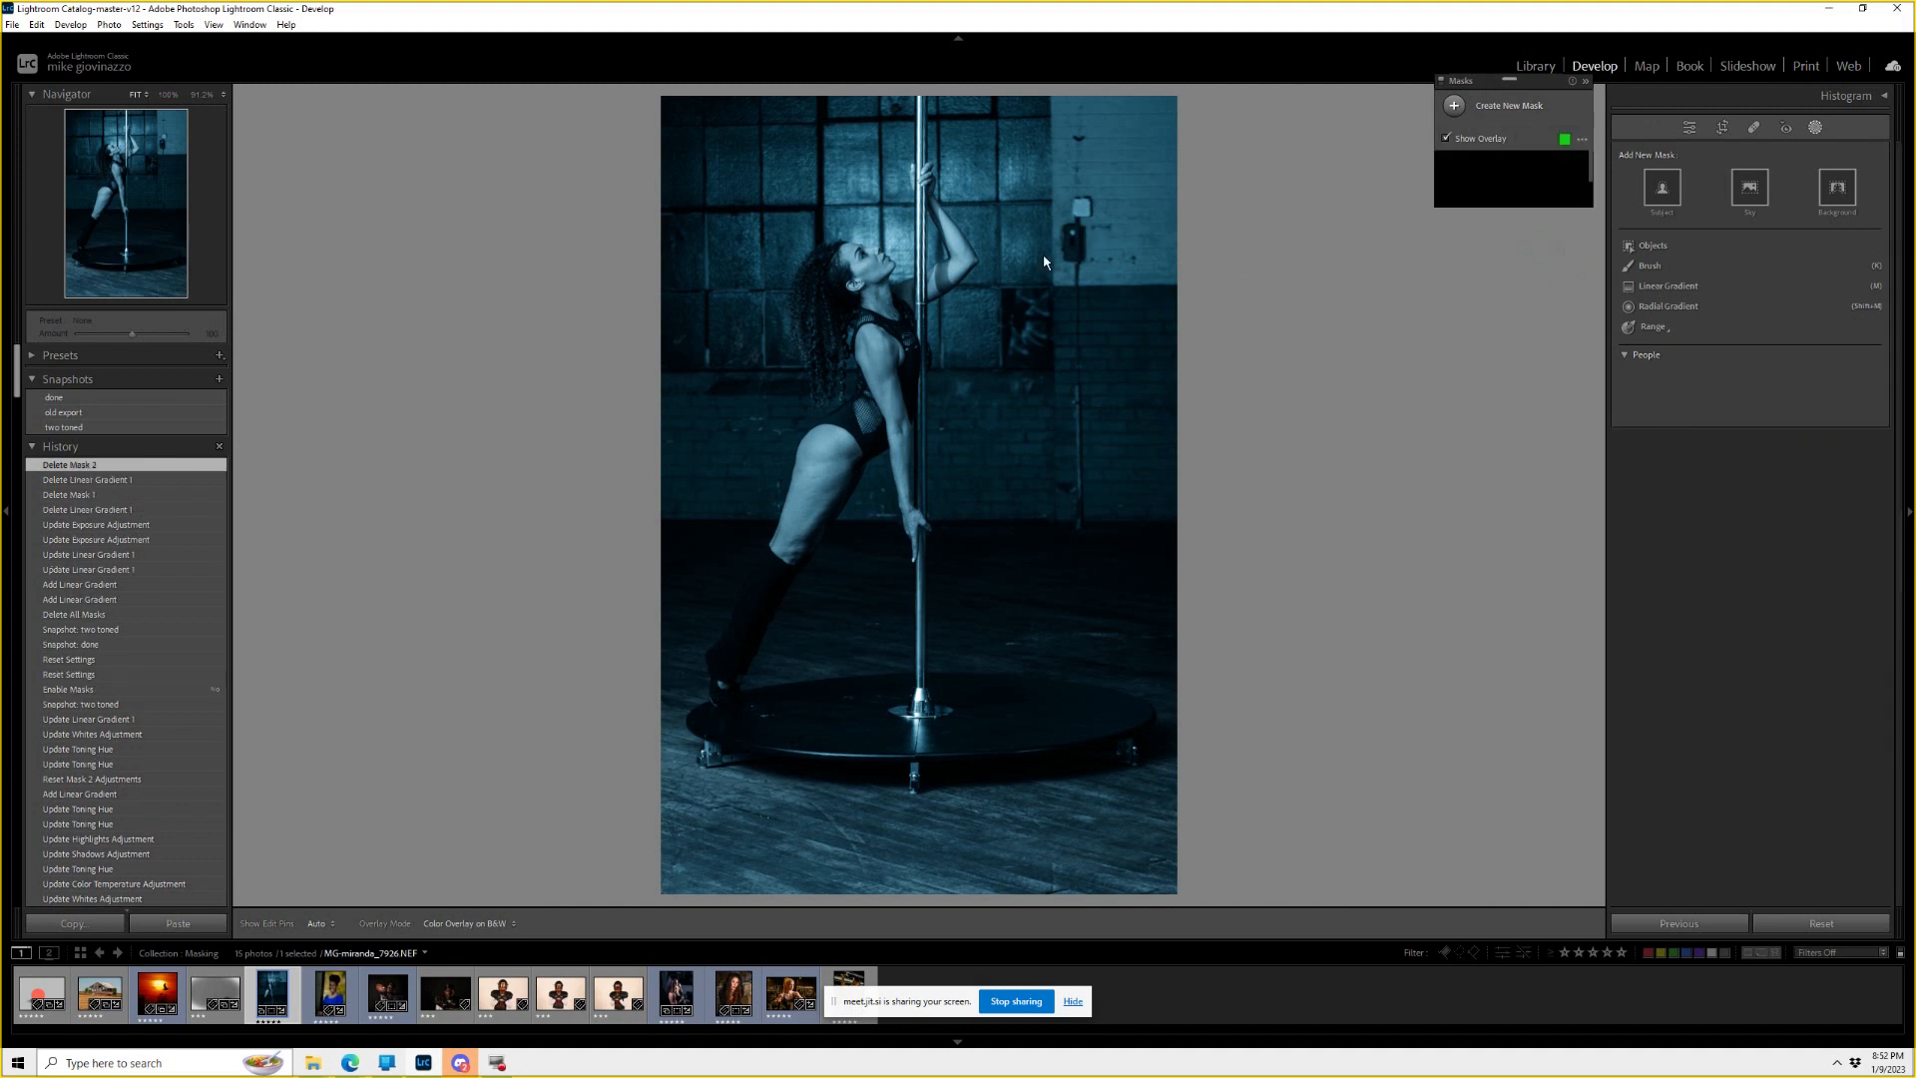
Create one mask with a slanted Linear Gradient over the photo's right side and a mirrored Linear Gradient added over the left side.
key("m")
left_click_drag(1116, 252, 960, 293)
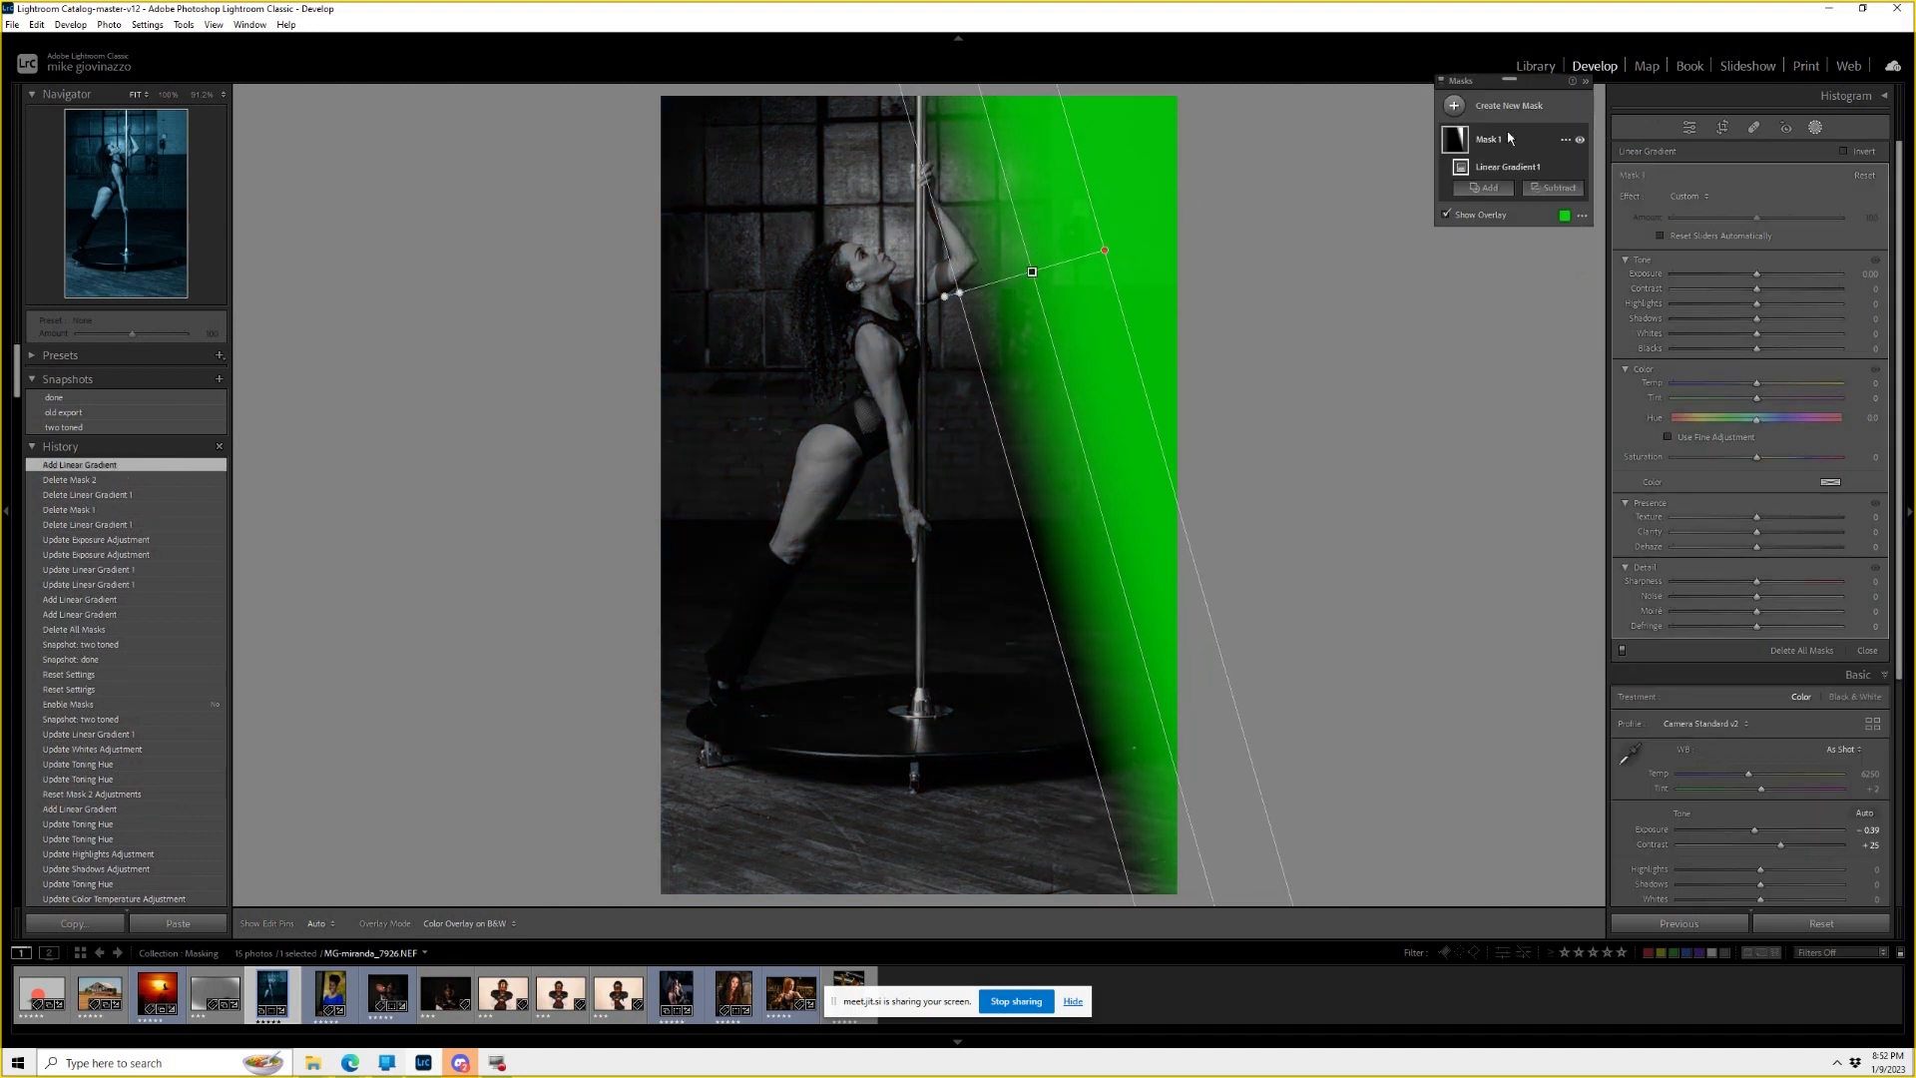
left_click(1484, 188)
left_click(1514, 353)
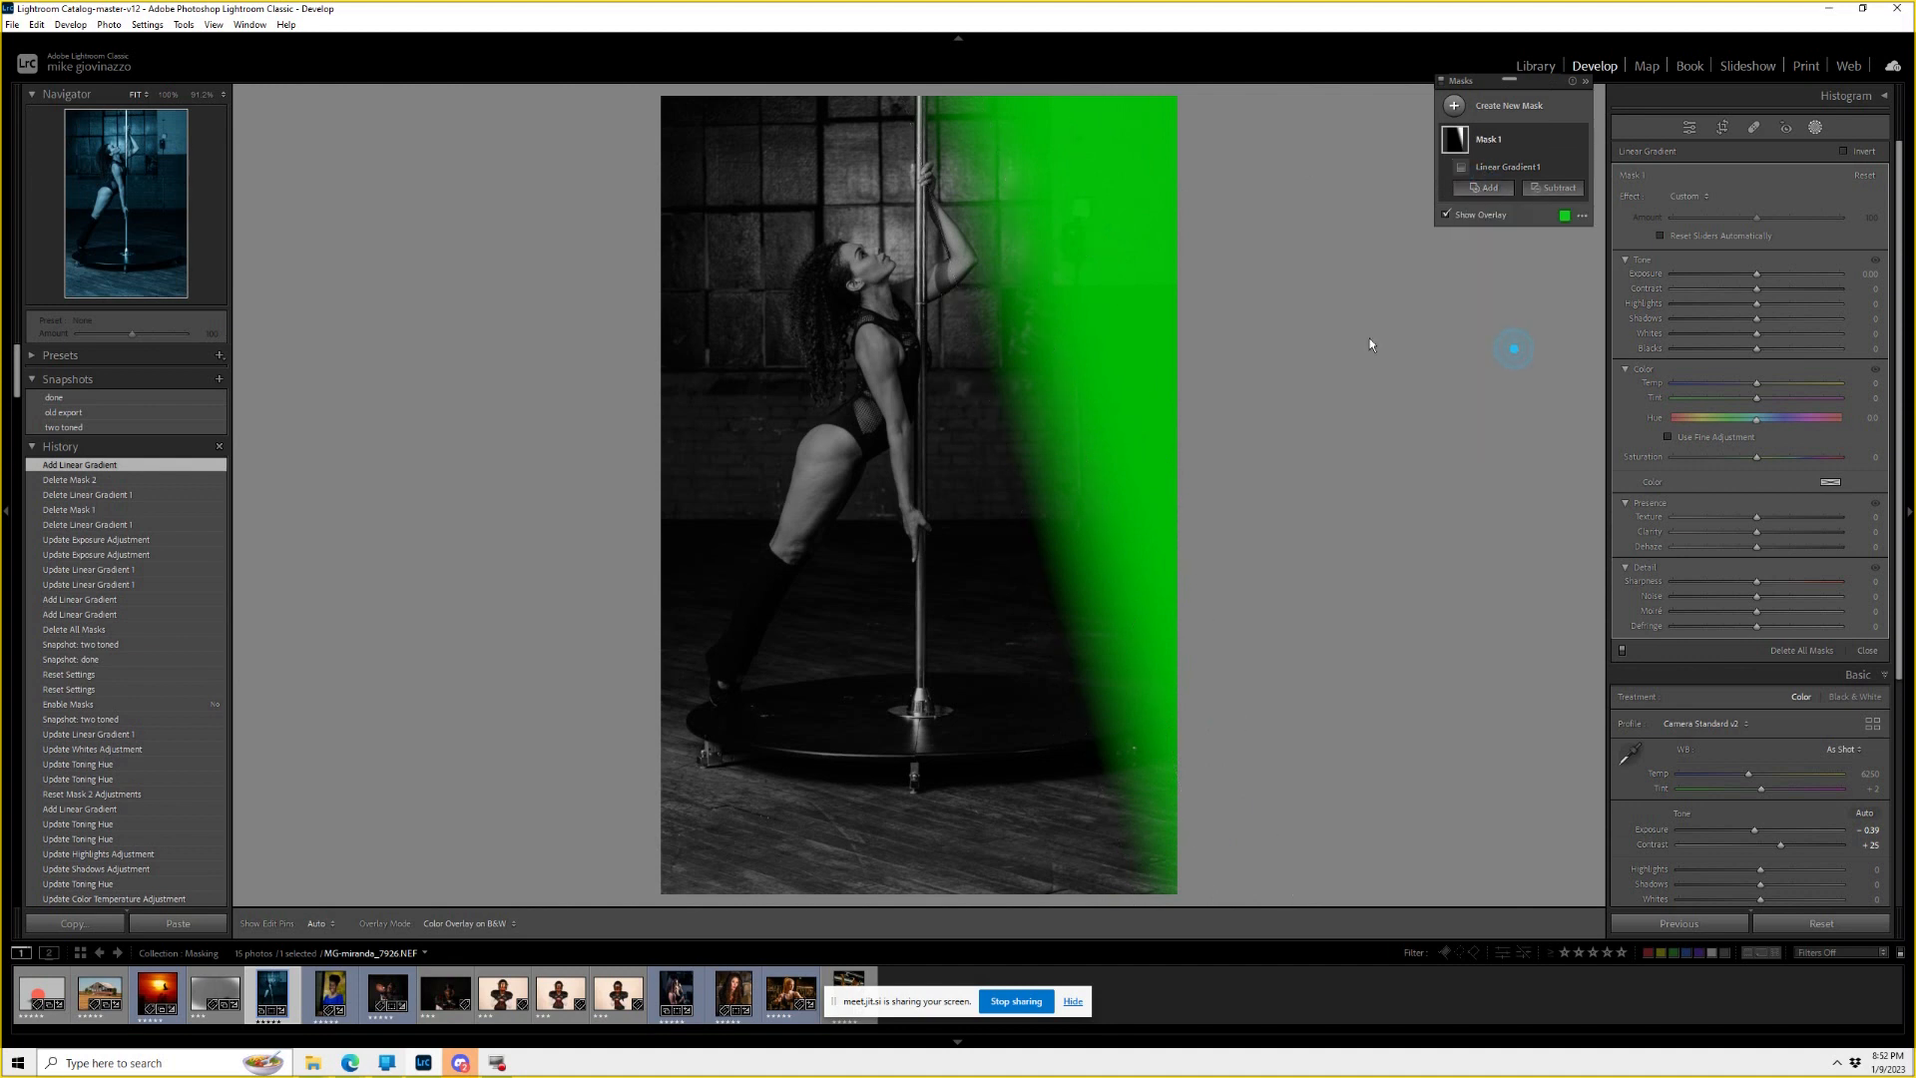
mouse_move(760, 273)
left_mouse_down()
mouse_move(861, 313)
mouse_move(788, 290)
left_mouse_up()
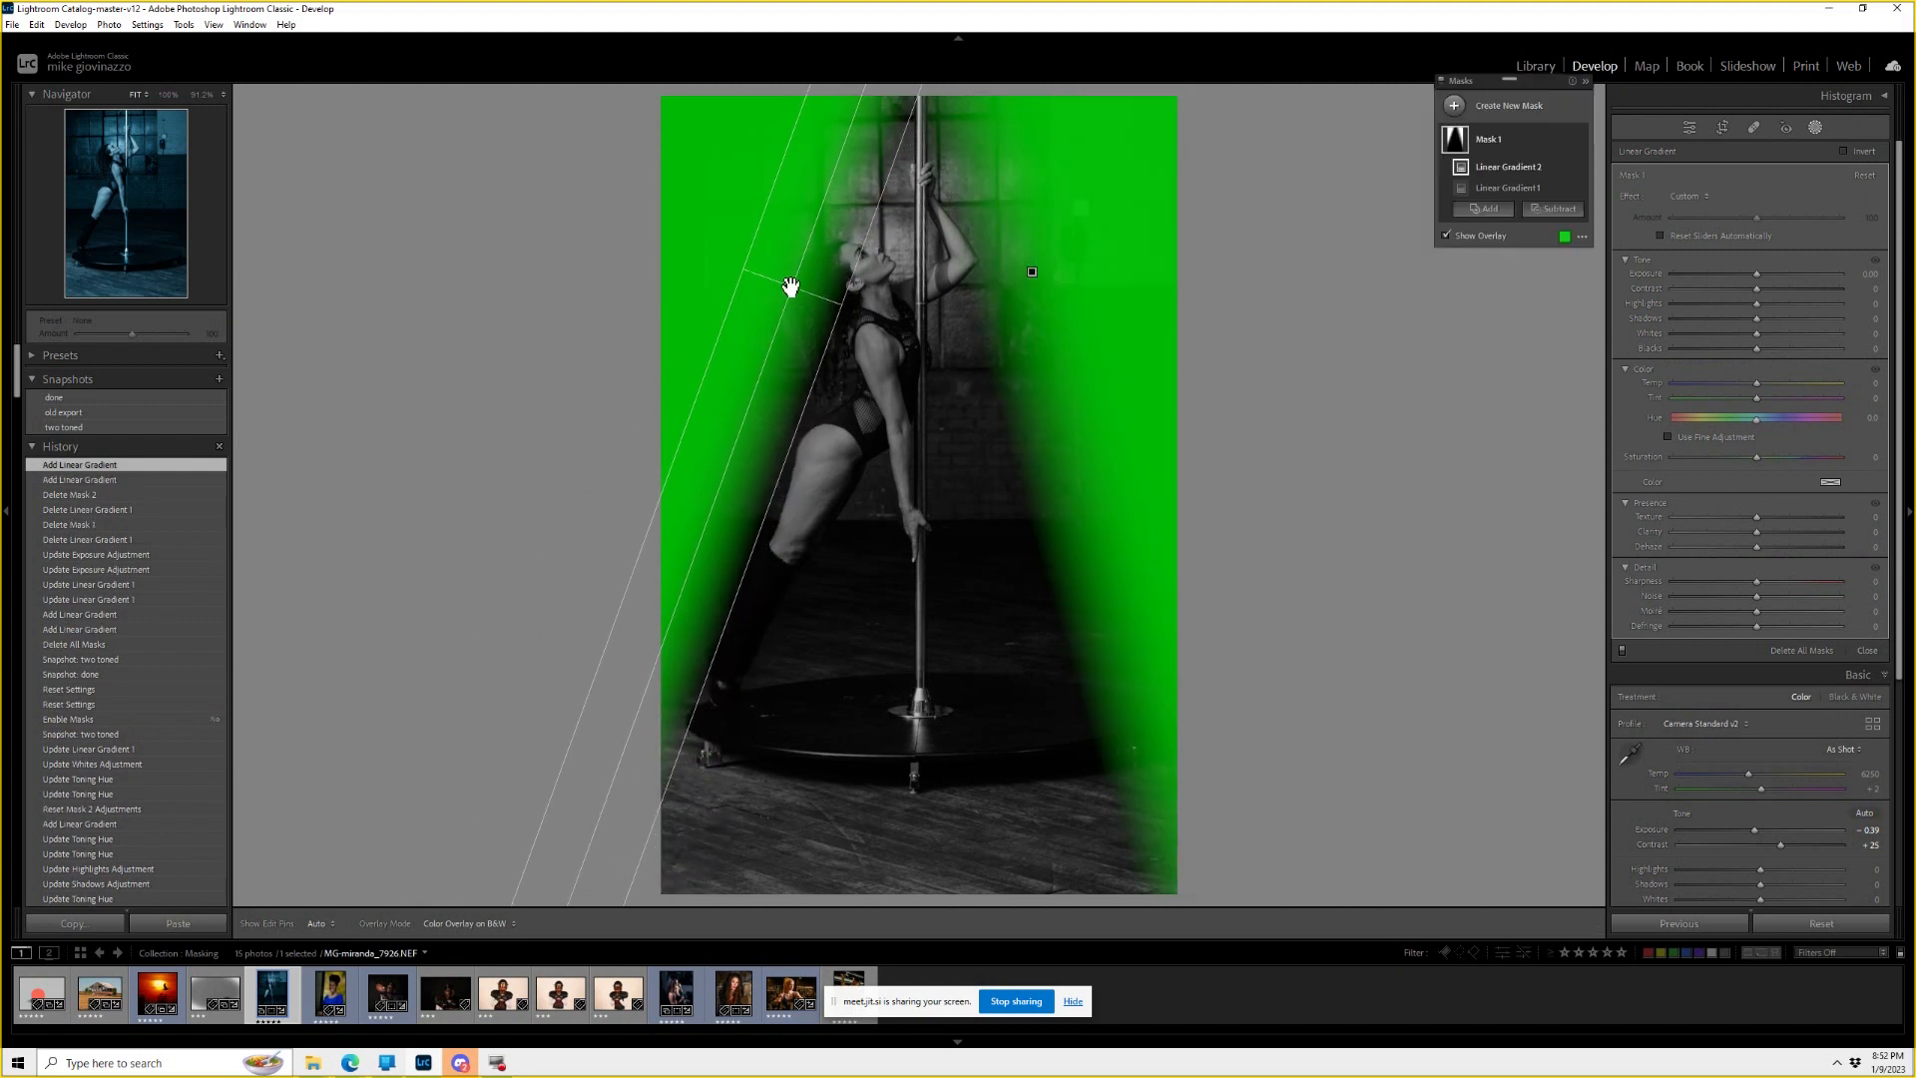
Compare the photo with the combined gradient mask hidden and shown, turning off the overlay and leaving the mask shown.
left_click(1579, 140)
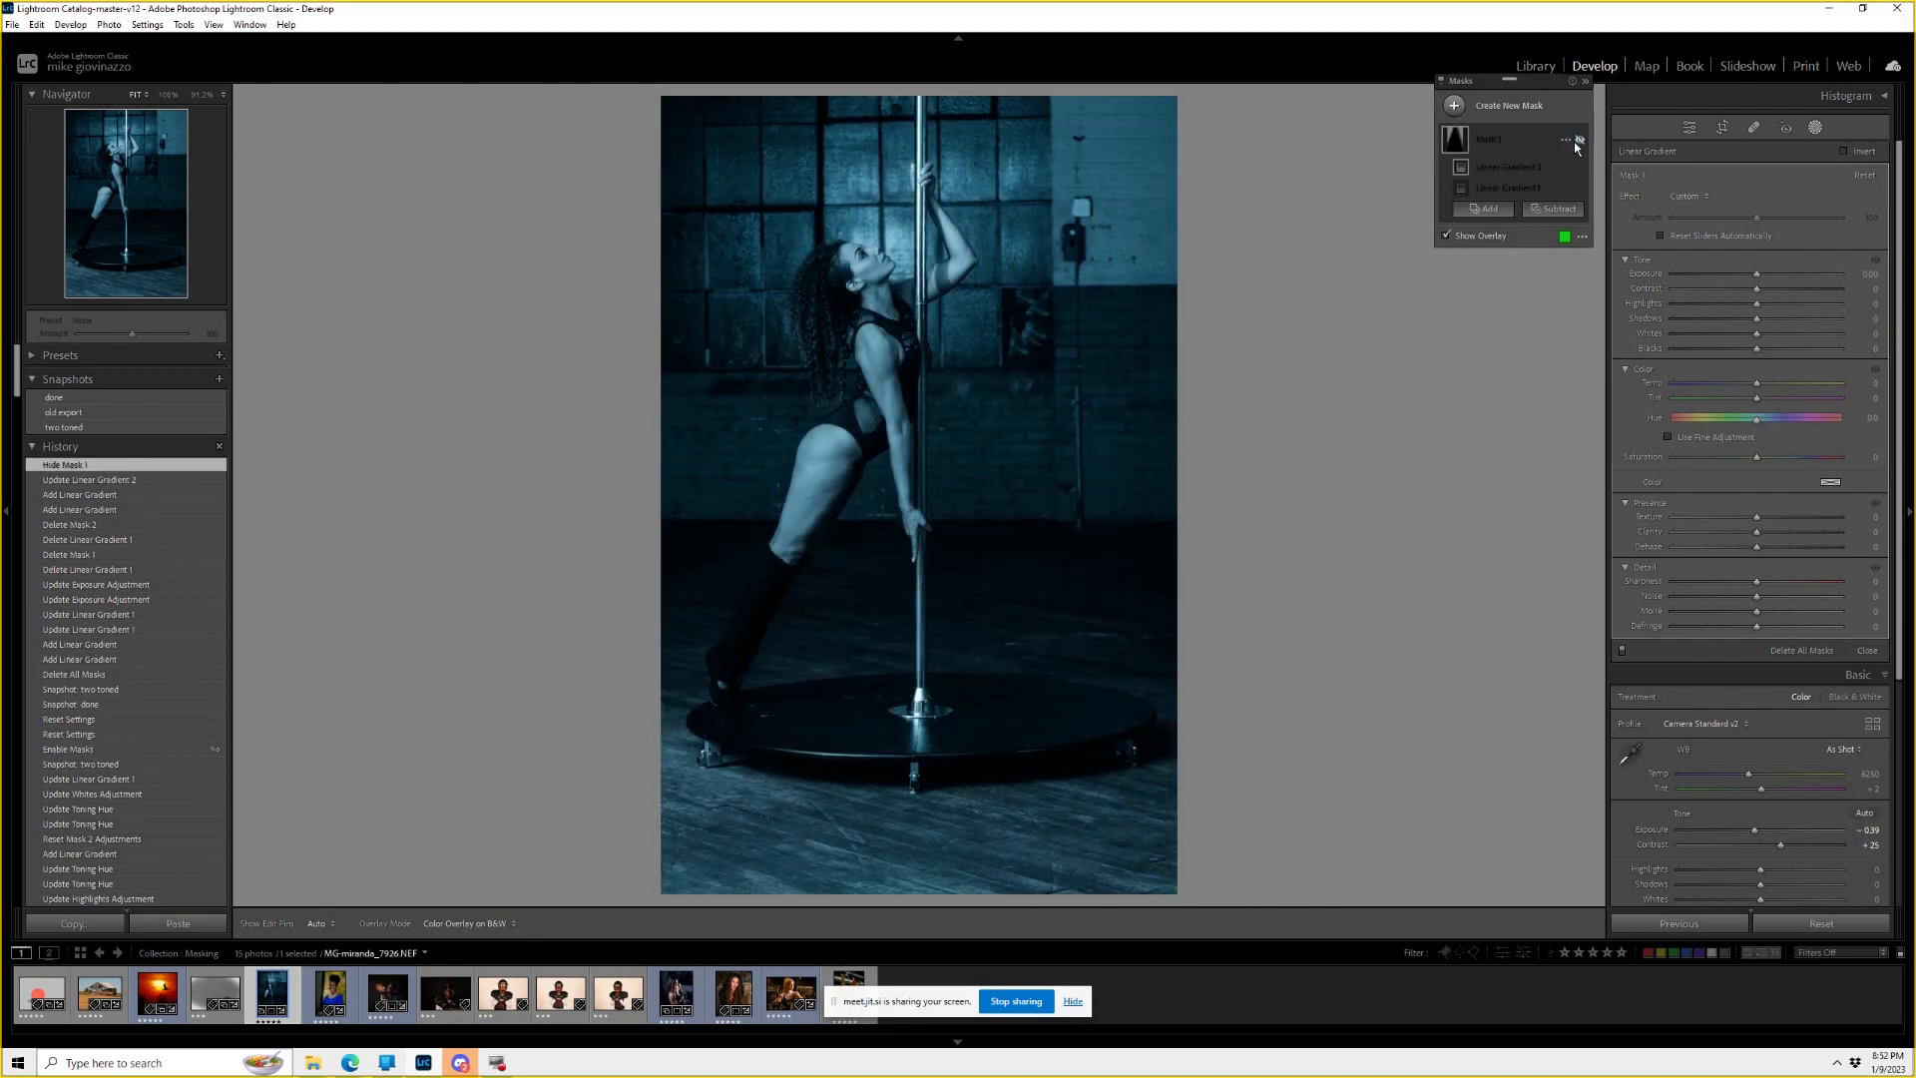
left_click(1579, 141)
left_click(1579, 140)
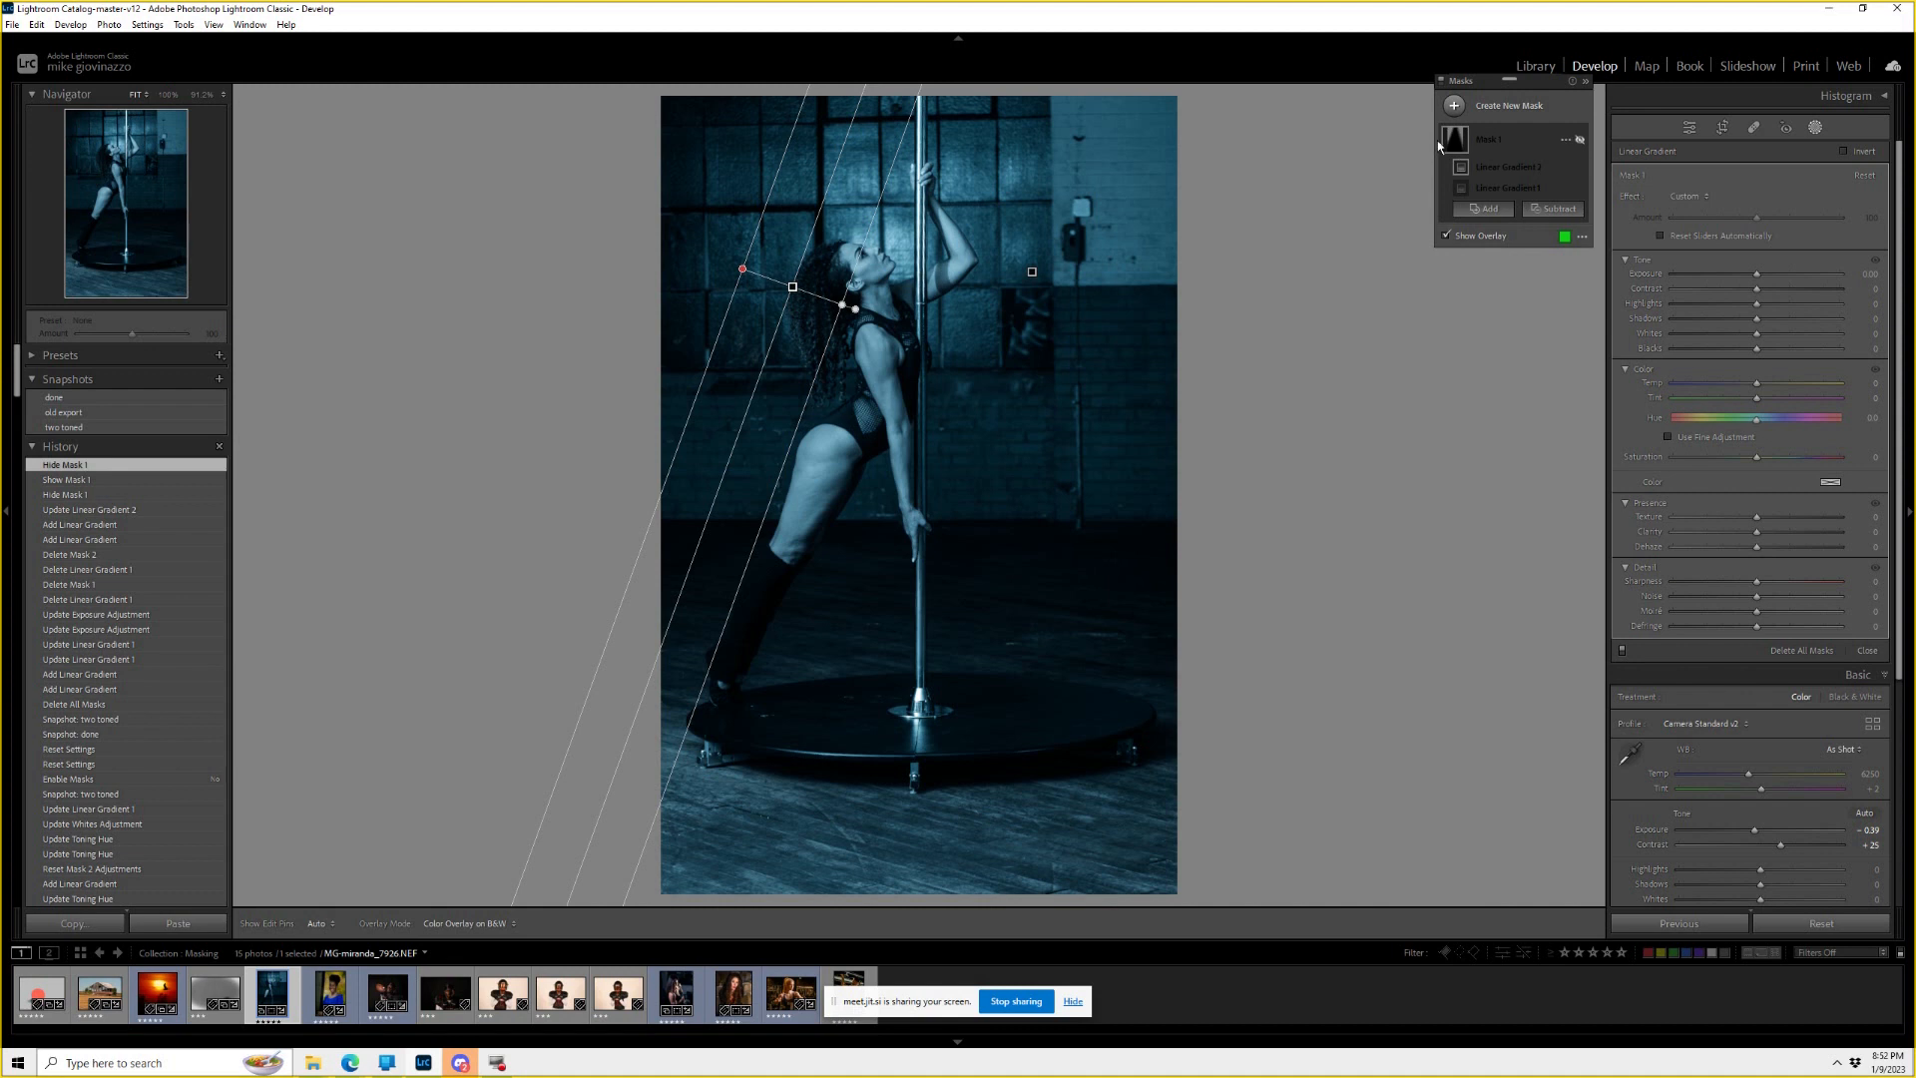
left_click(1445, 237)
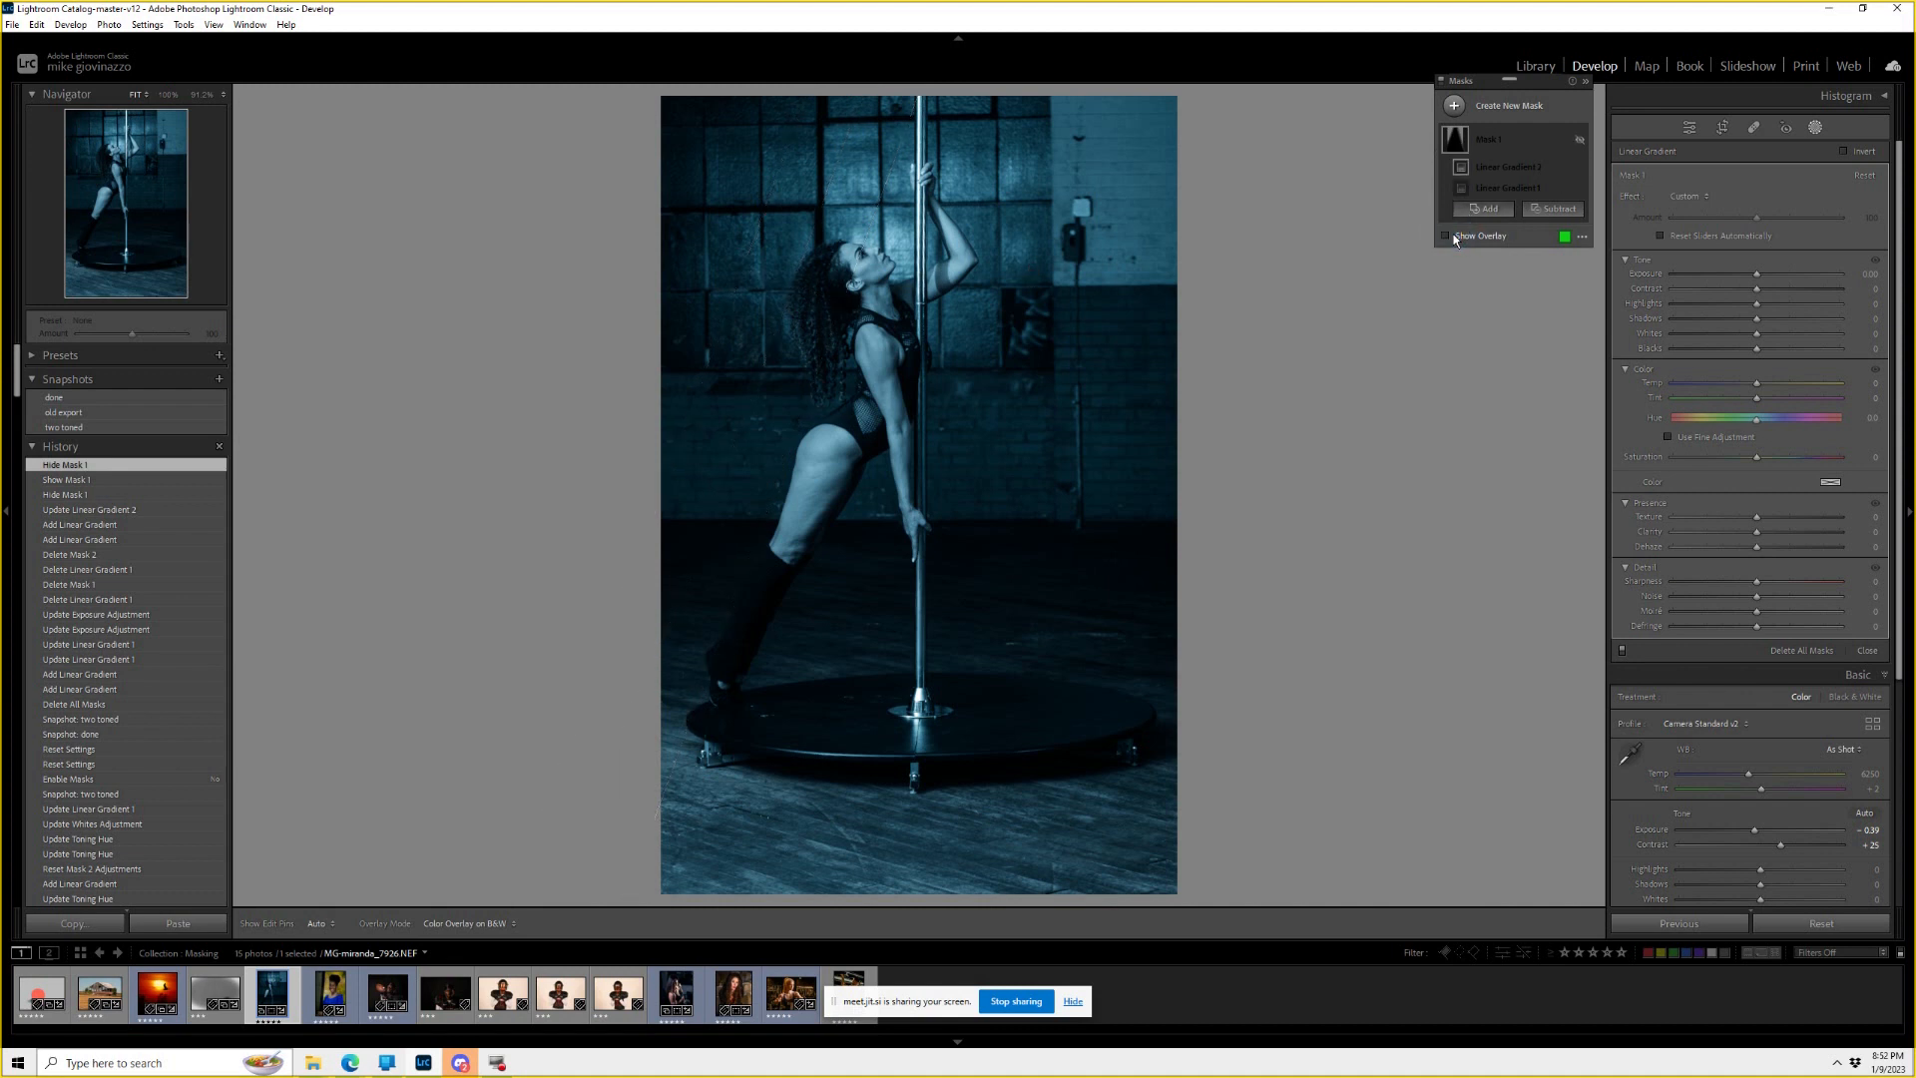
left_click(1446, 236)
left_click(1578, 141)
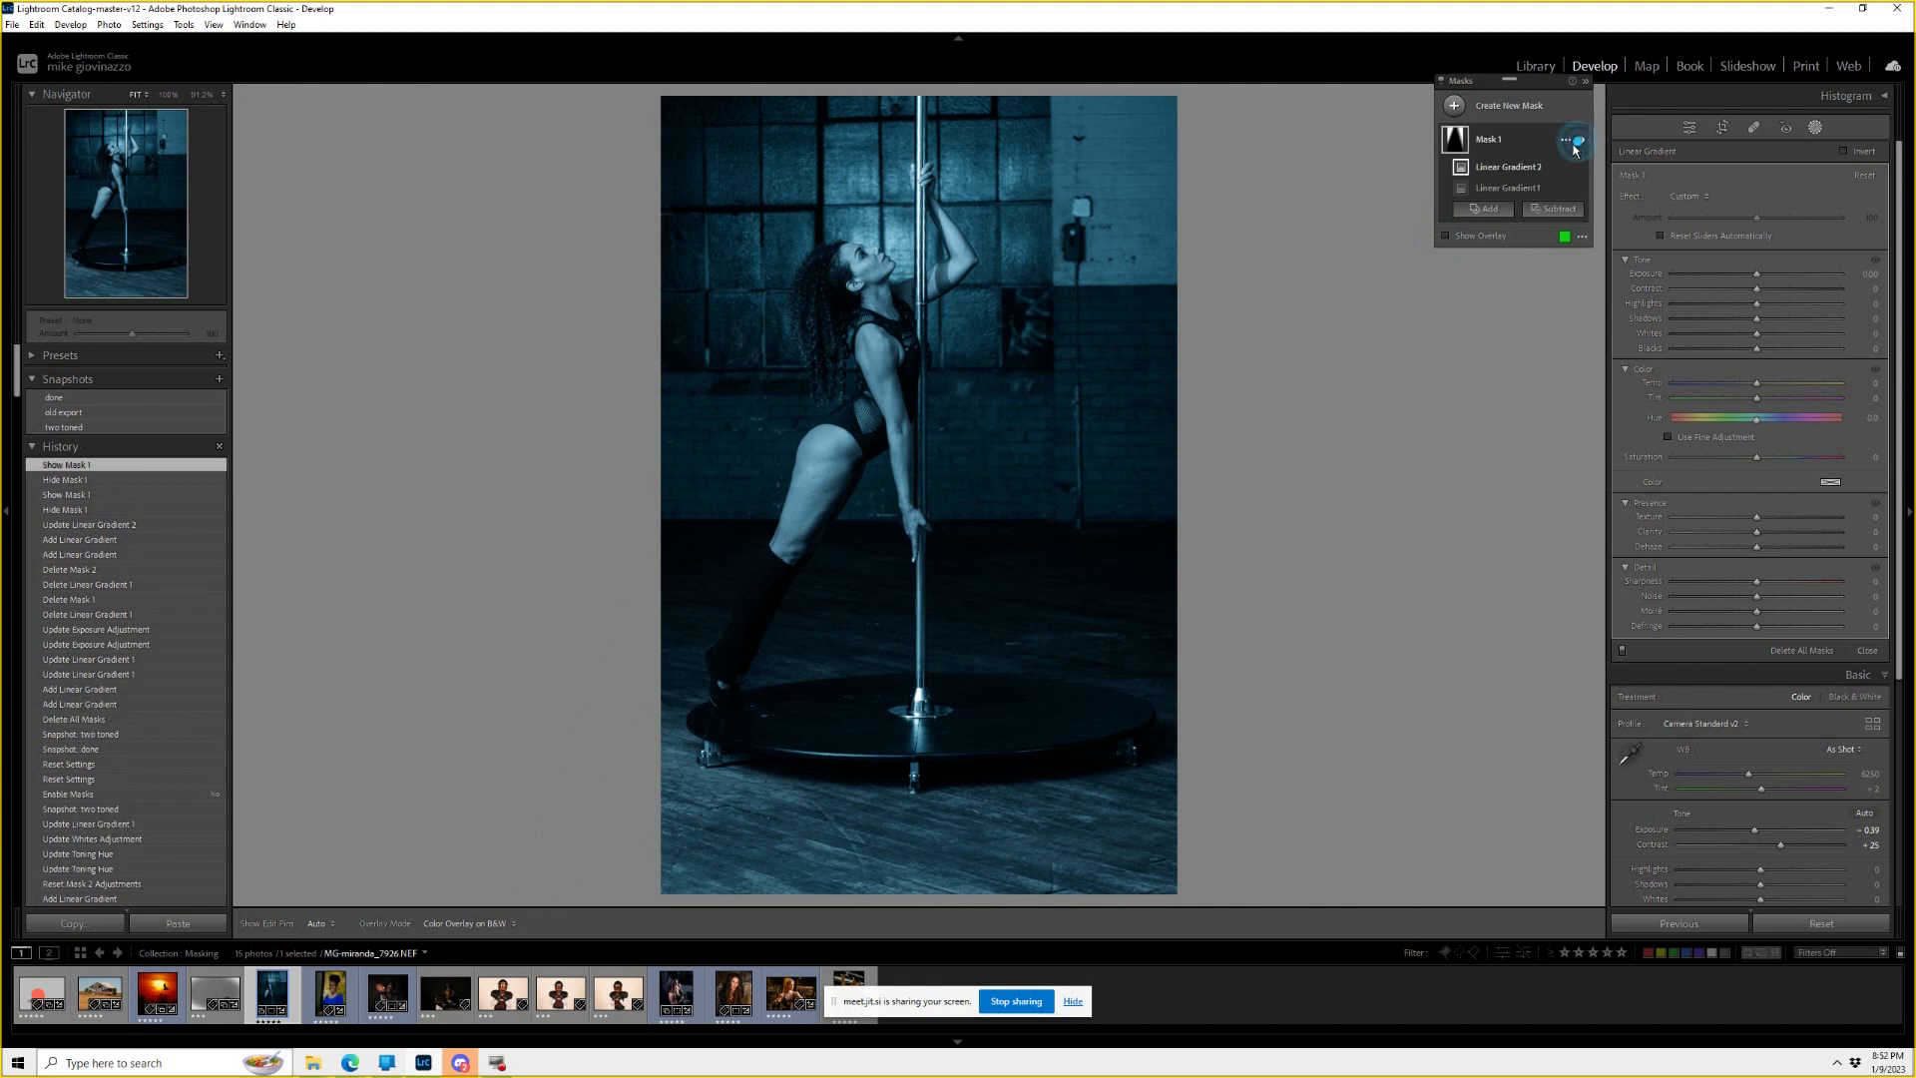
Check the Mask 1 overlay and lower the mask's exposure to -1.50.
left_click(1446, 237)
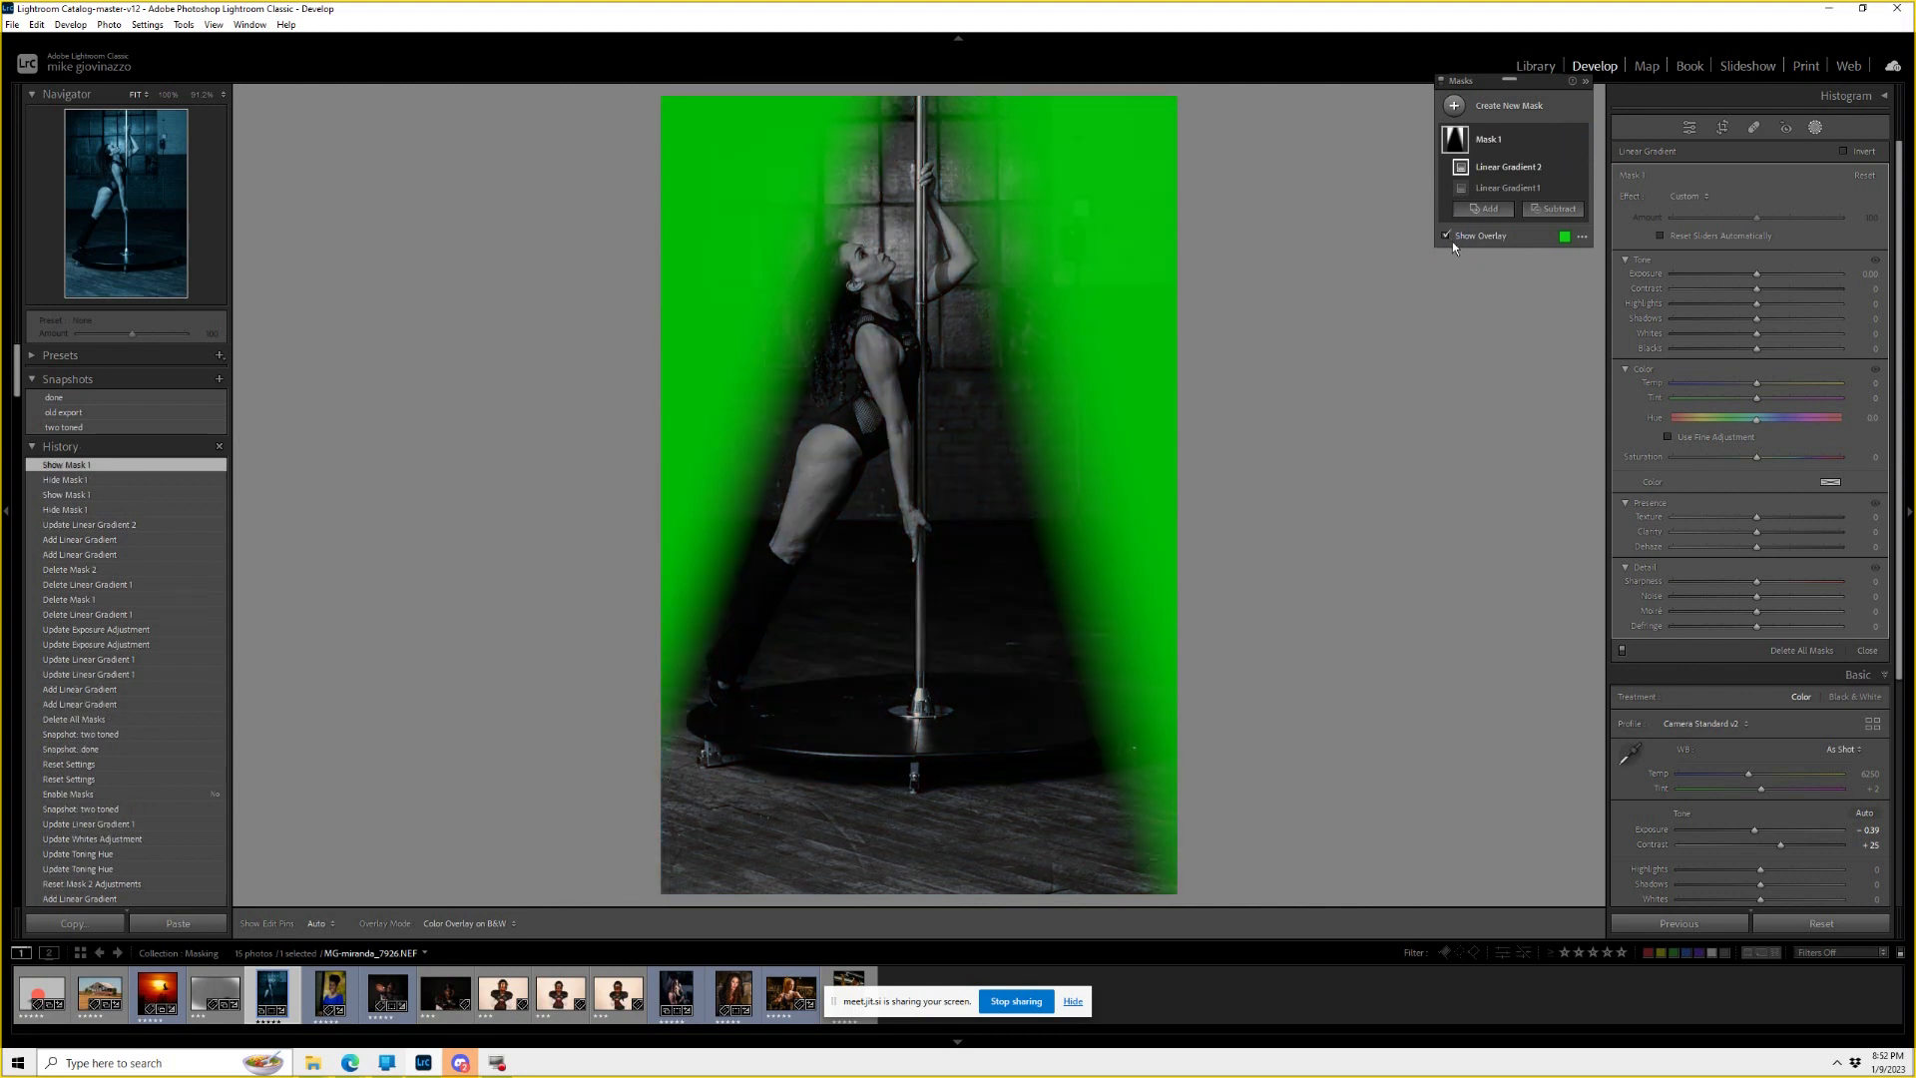
left_click_drag(1757, 275, 1644, 278)
left_click_drag(1787, 272, 1699, 276)
left_click_drag(1839, 270, 1726, 269)
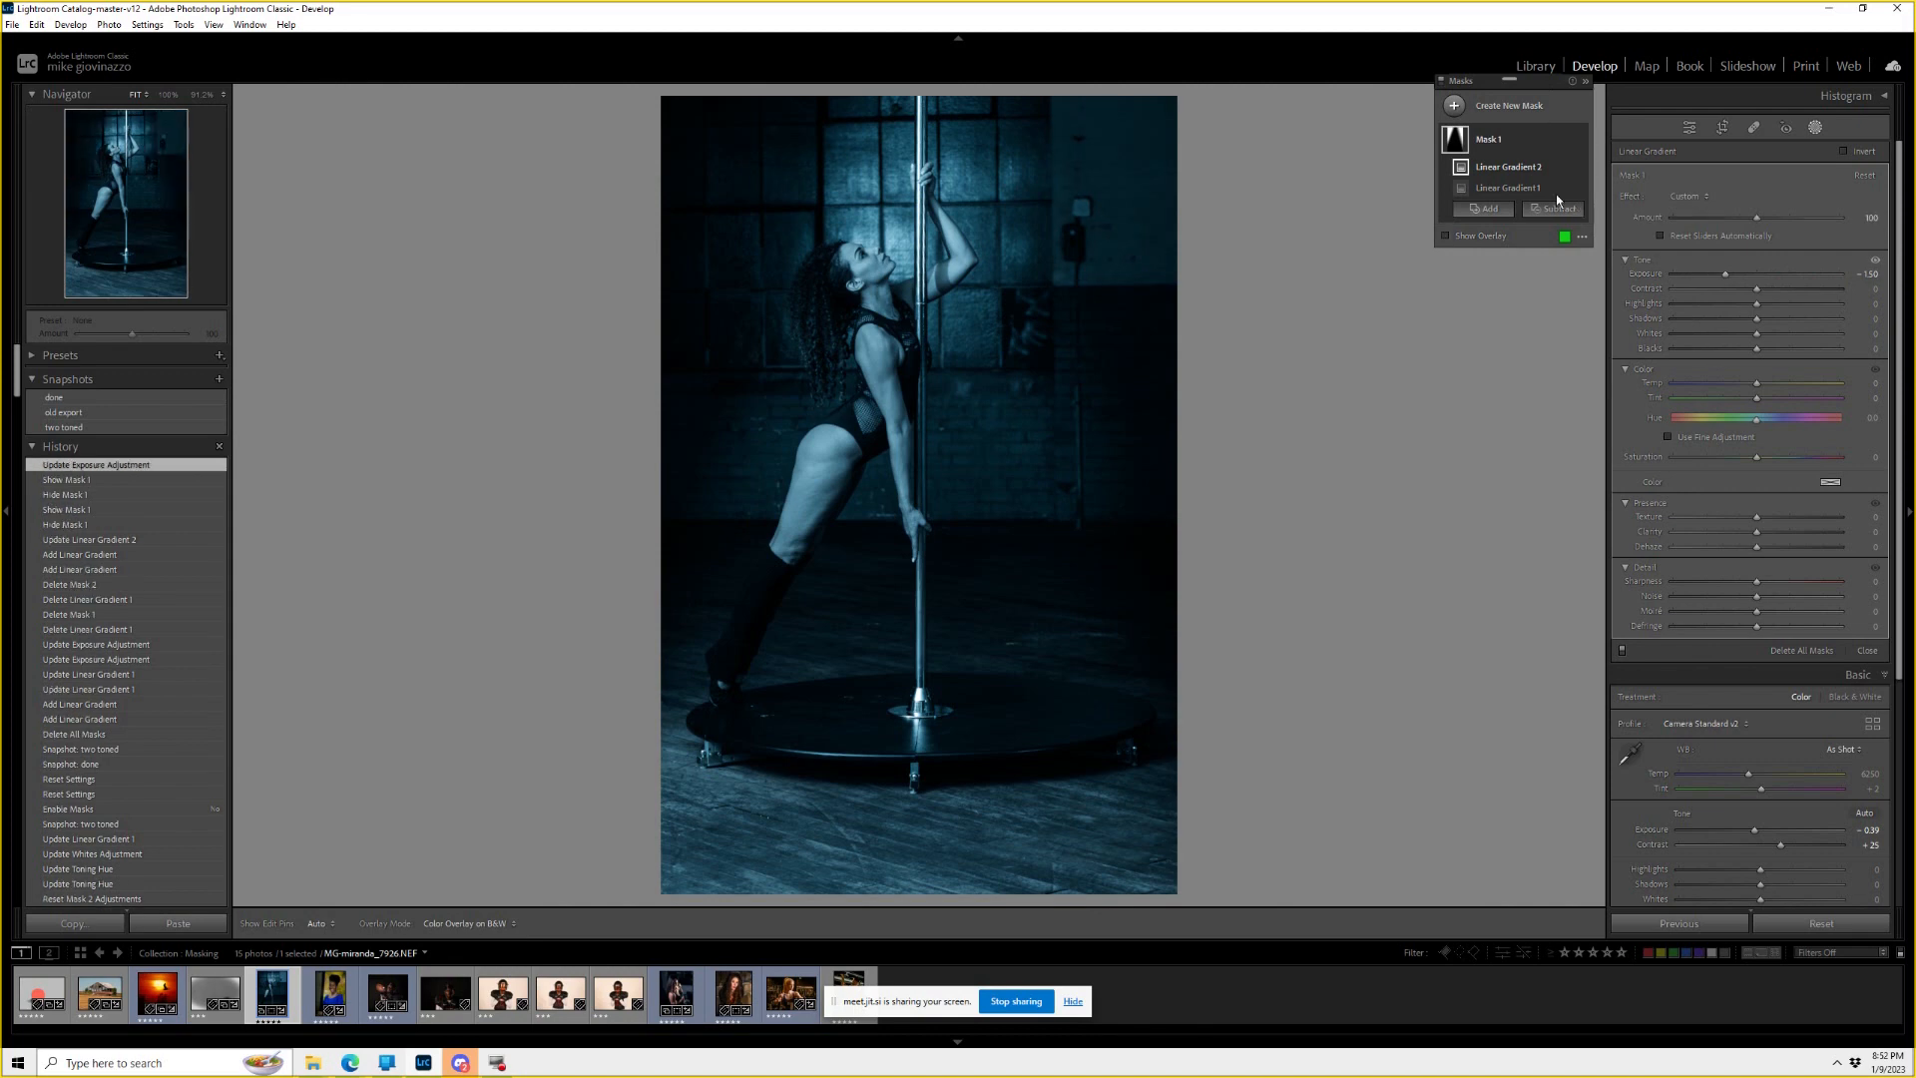
Tint Mask 1 red after trying blue, and set its exposure to 0.82.
mouse_move(1467, 138)
left_click(1829, 483)
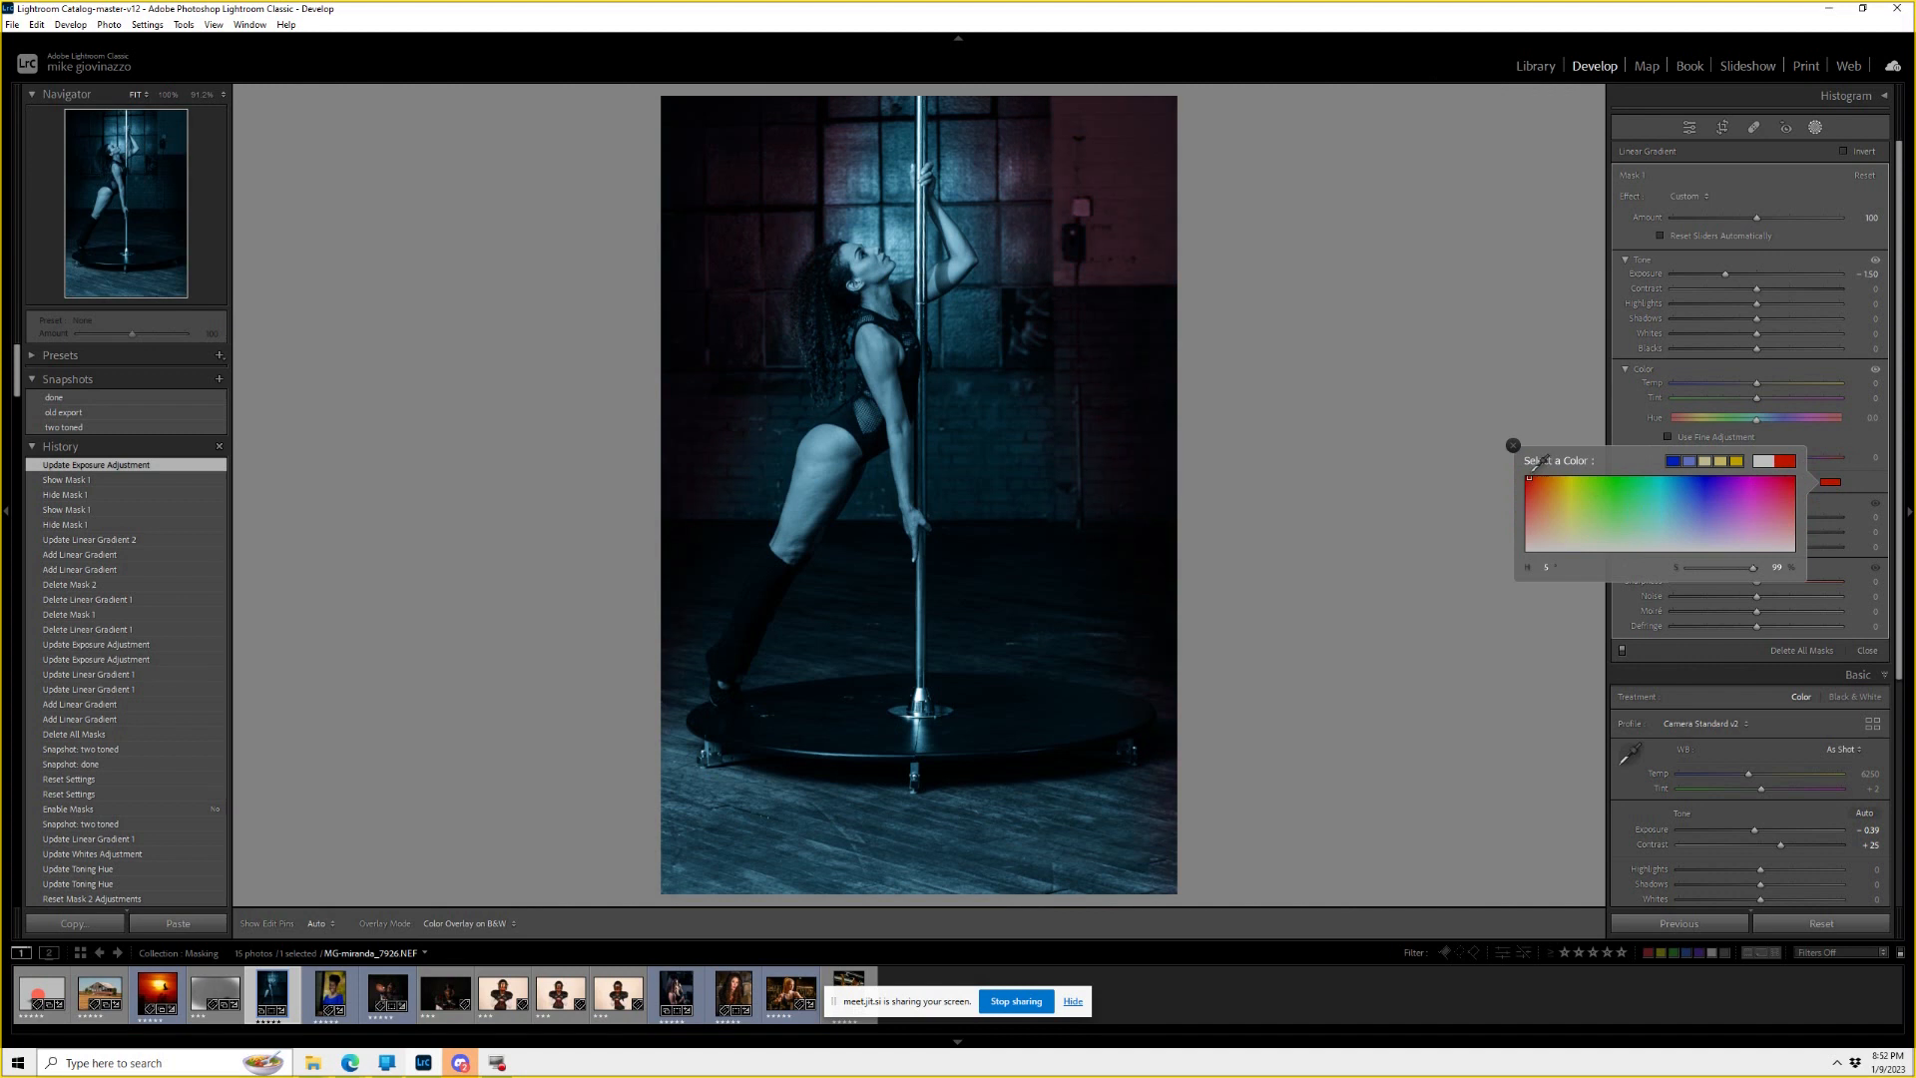
left_click(1718, 476)
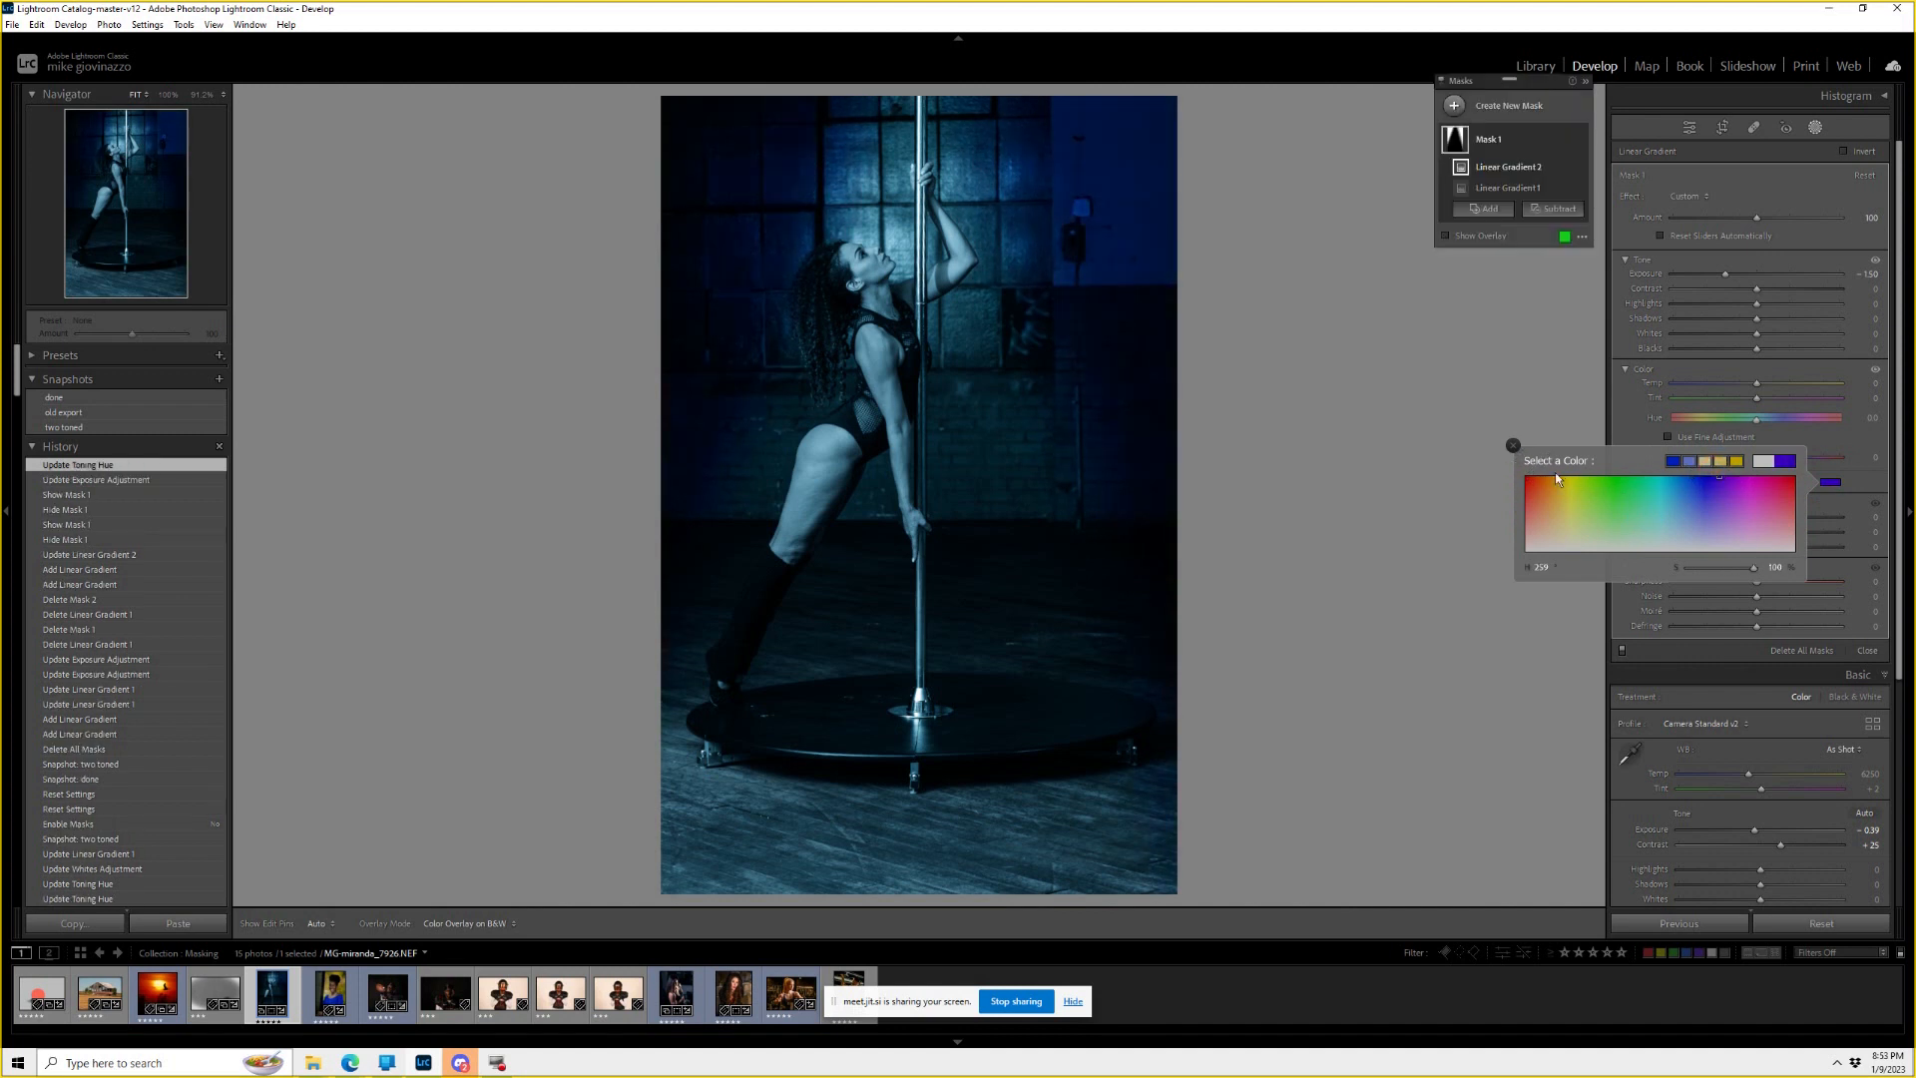
left_click(1526, 479)
left_click_drag(1725, 274, 1772, 275)
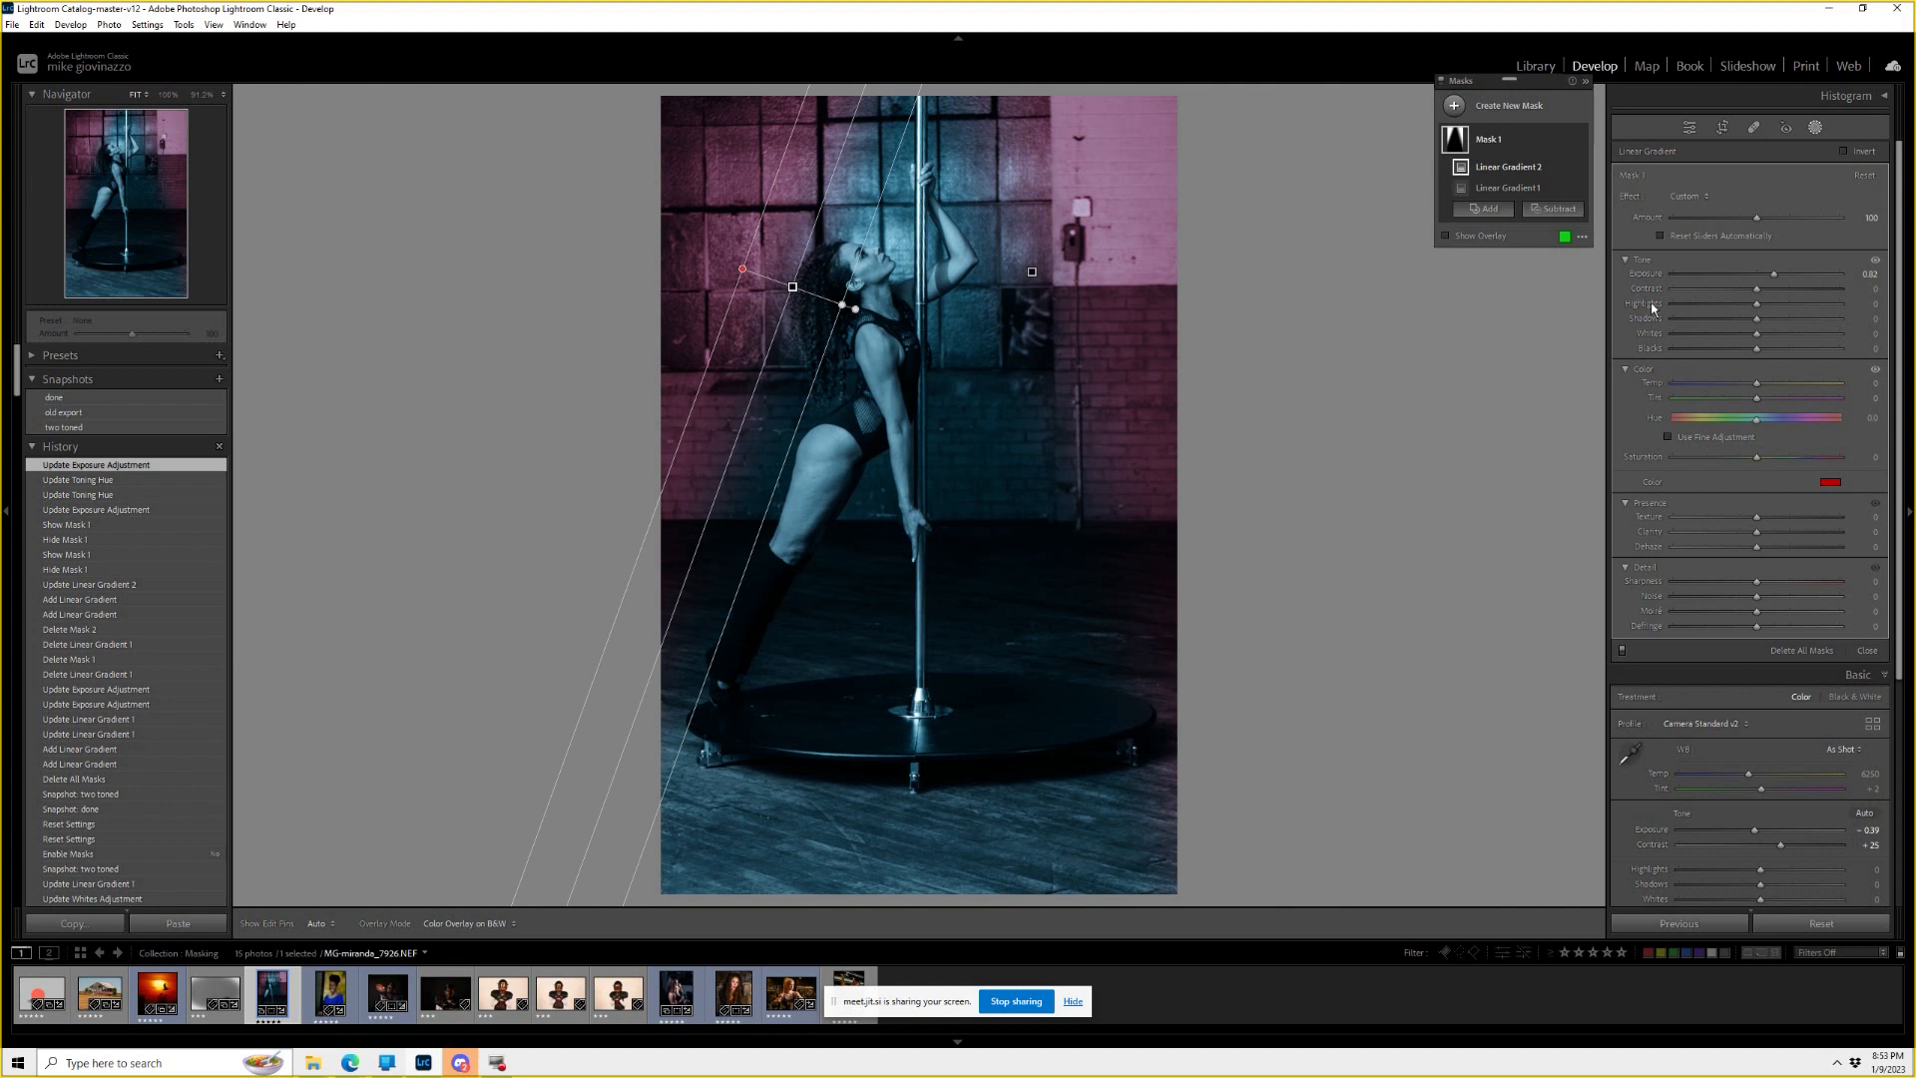
Create a Select Subject mask for the dancer and brush-subtract the pole below her lower hand.
left_click(1507, 105)
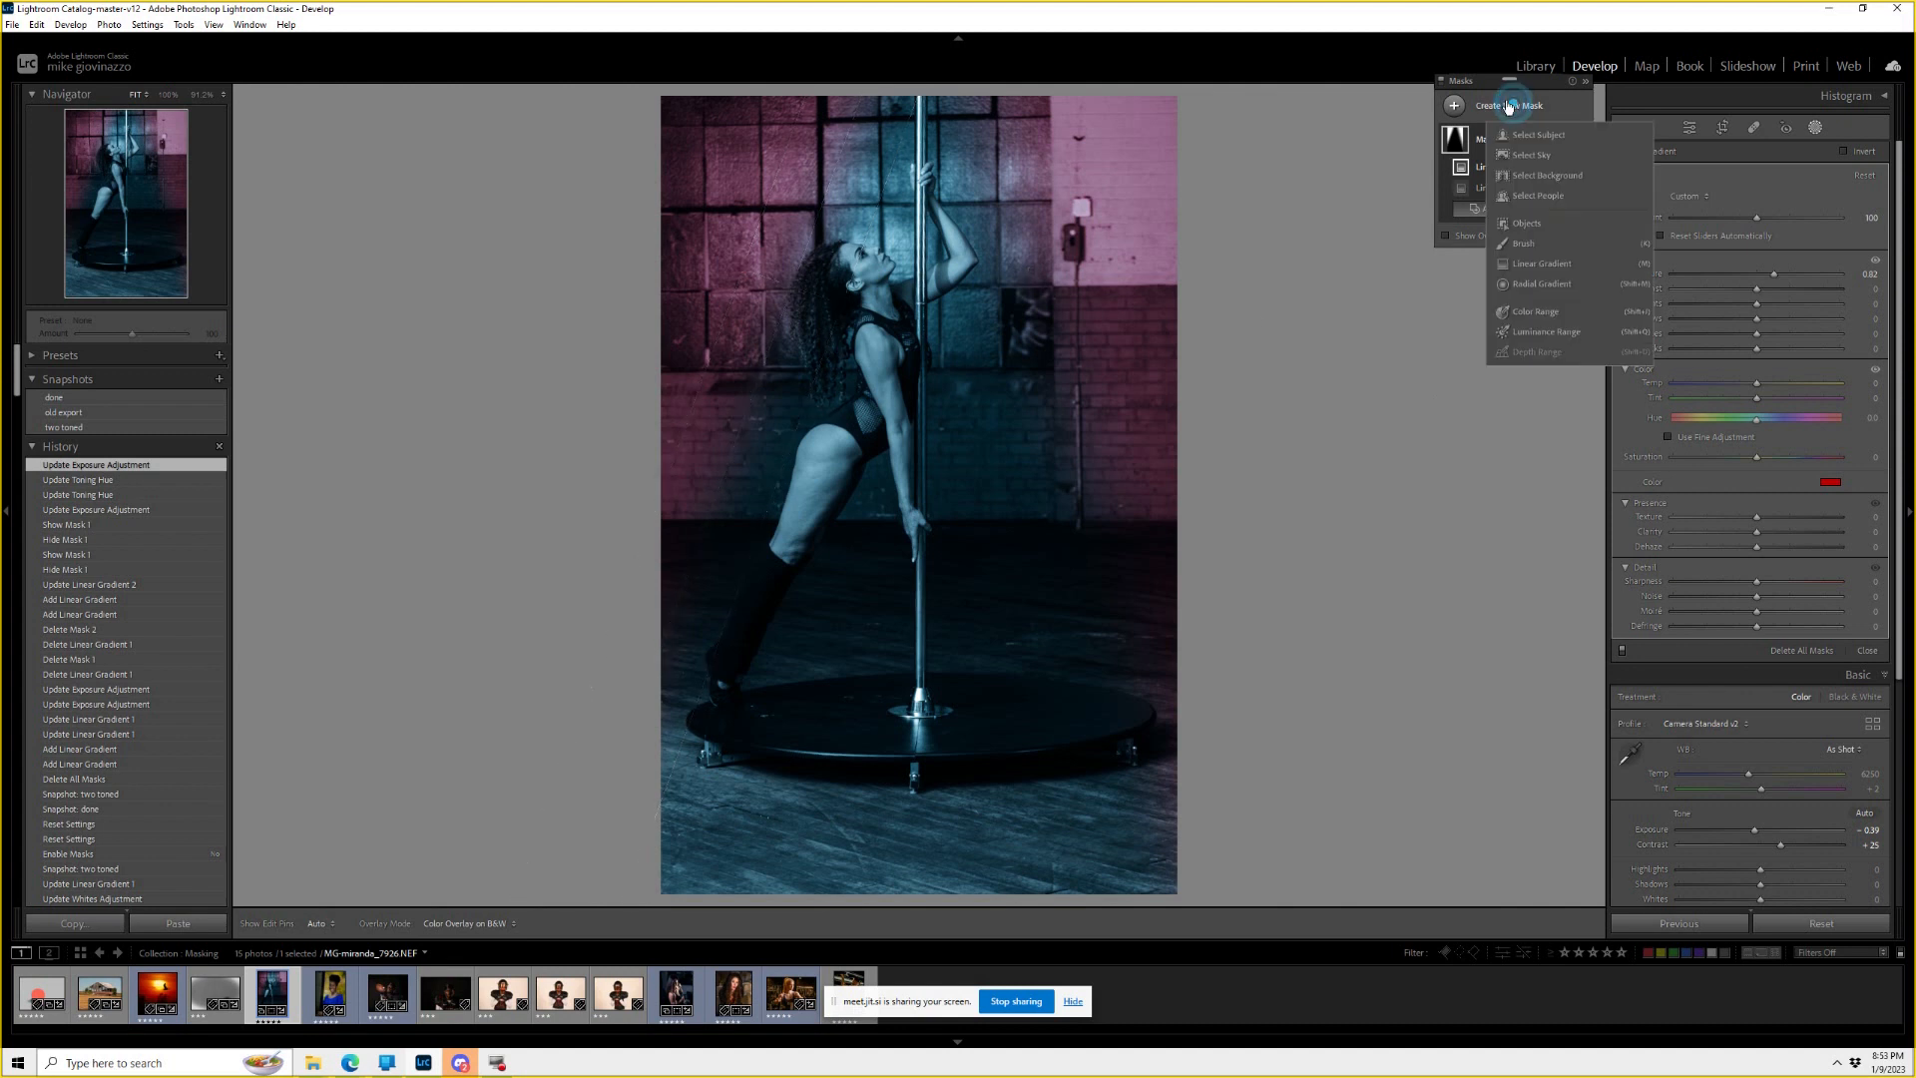
left_click(1539, 139)
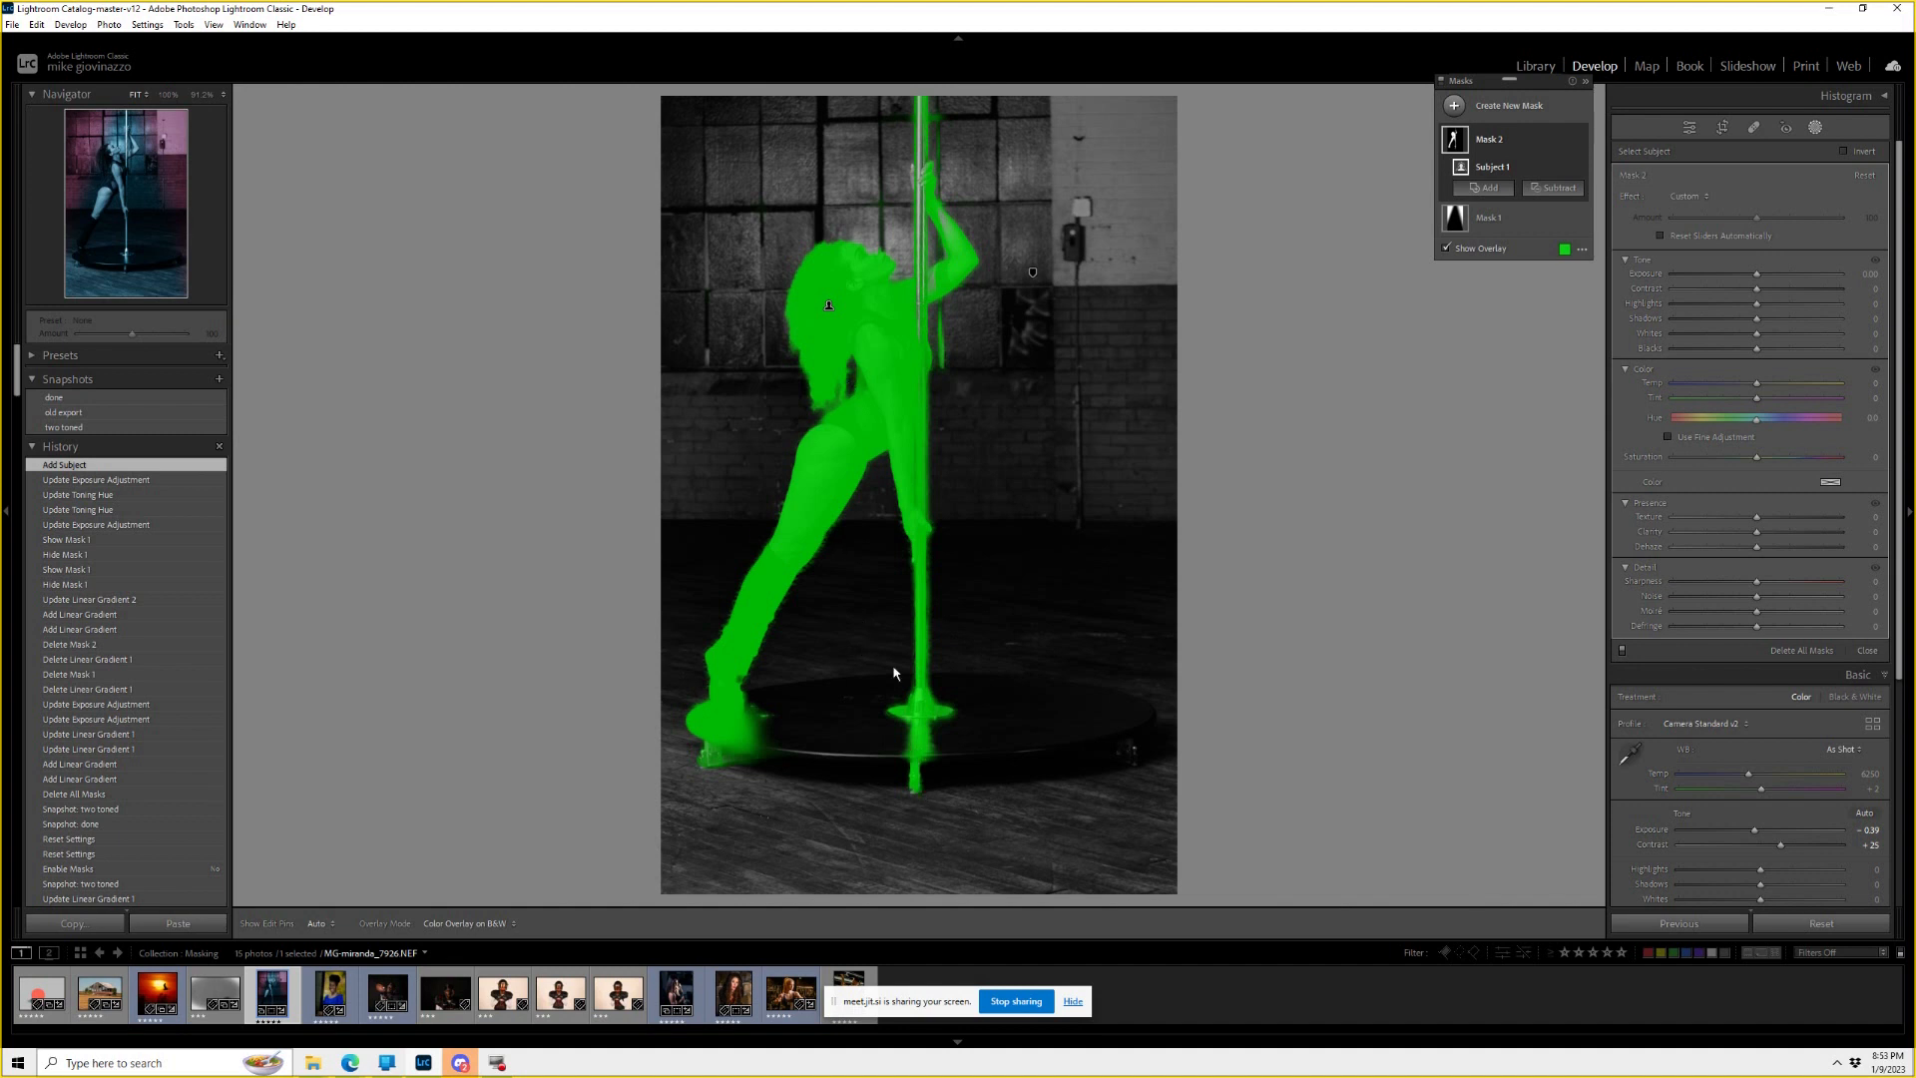
left_click(1554, 188)
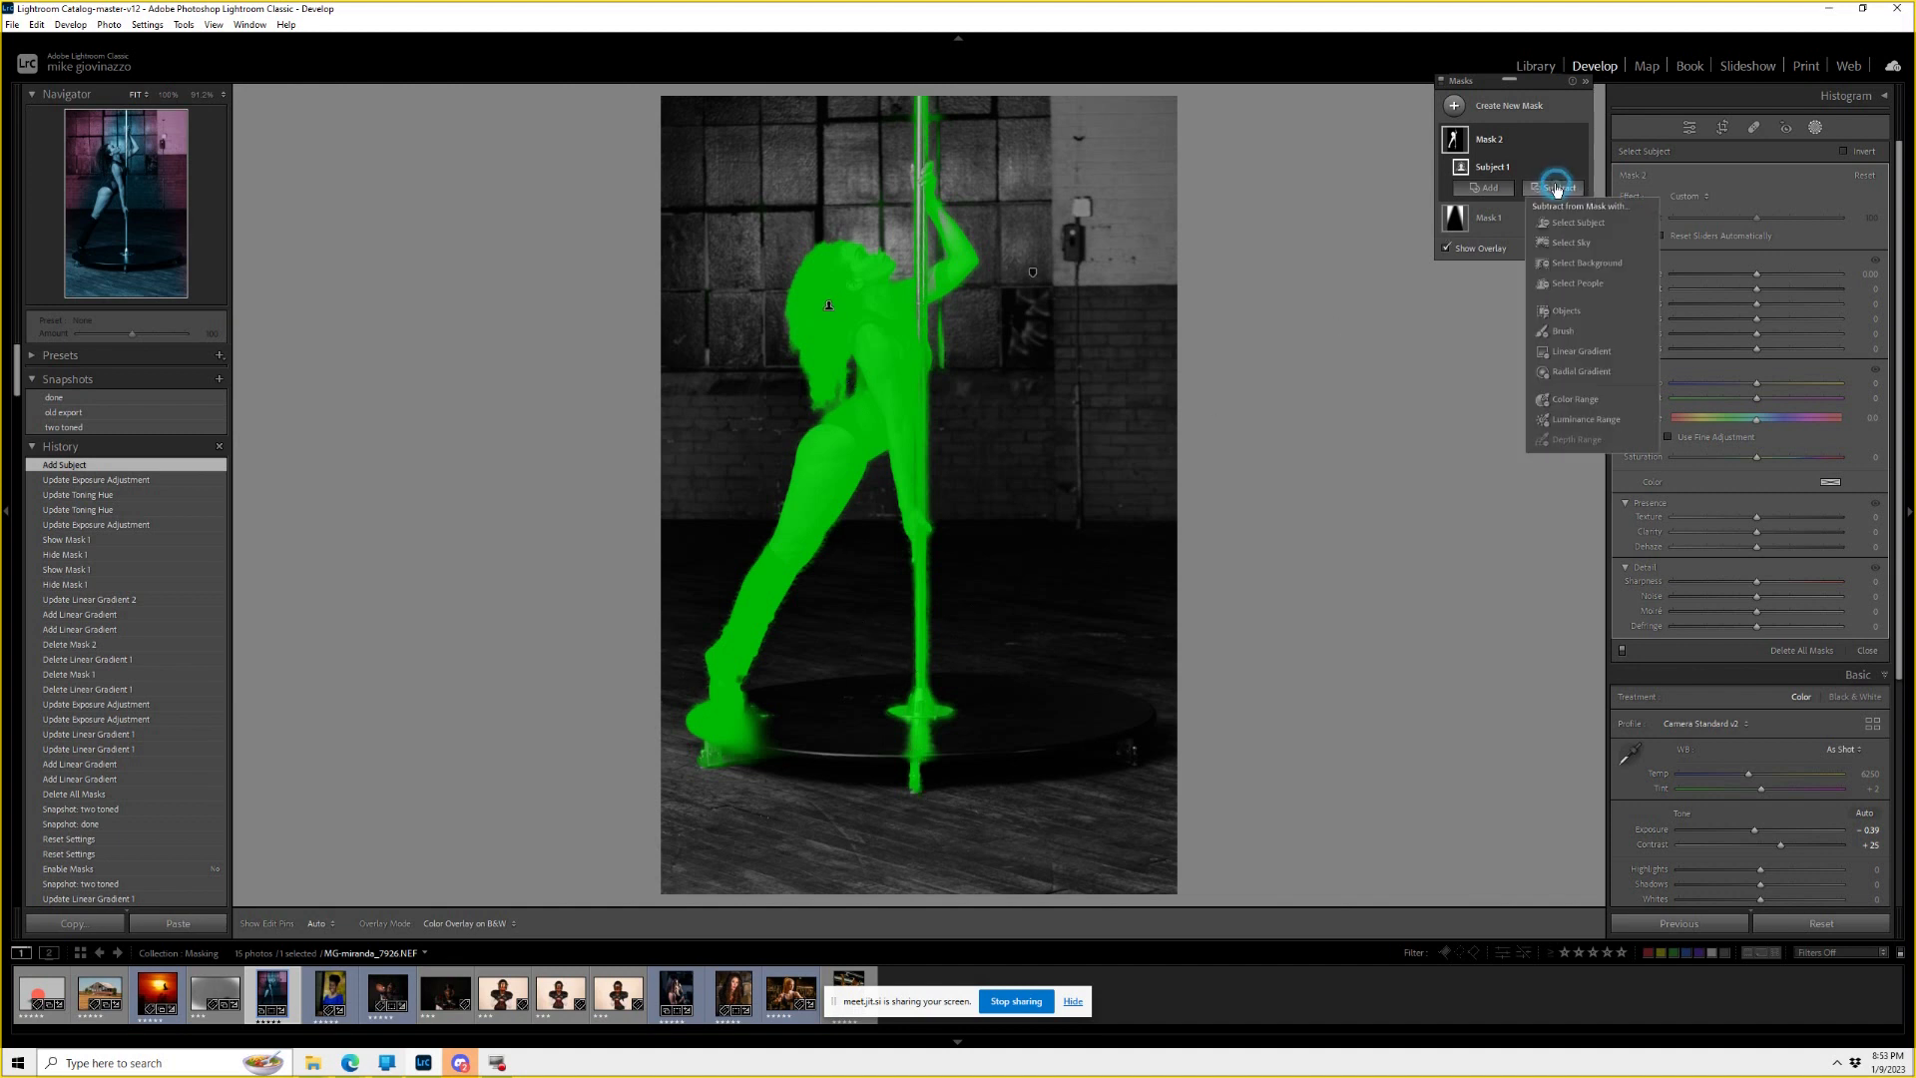
left_click(1559, 331)
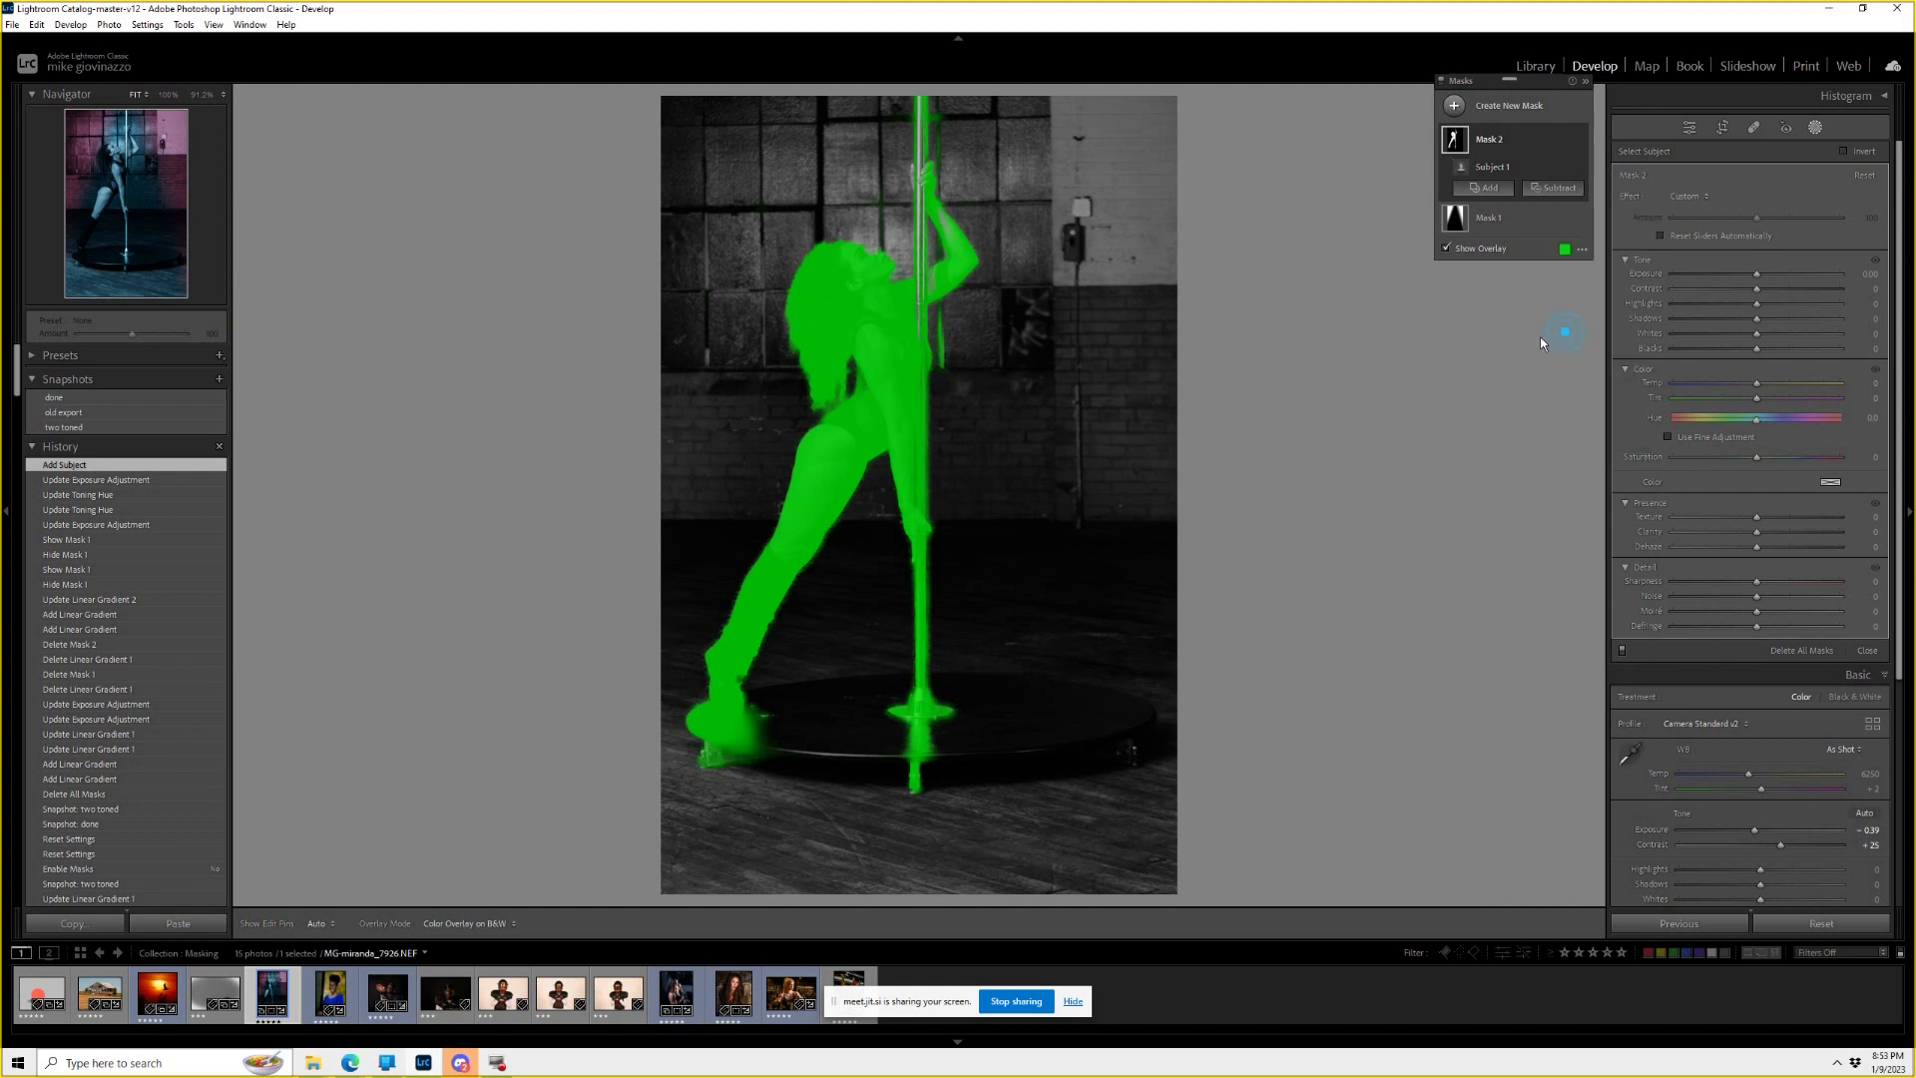
scroll(922, 579, "up", 4)
left_click(921, 585)
left_click_drag(920, 586, 919, 681)
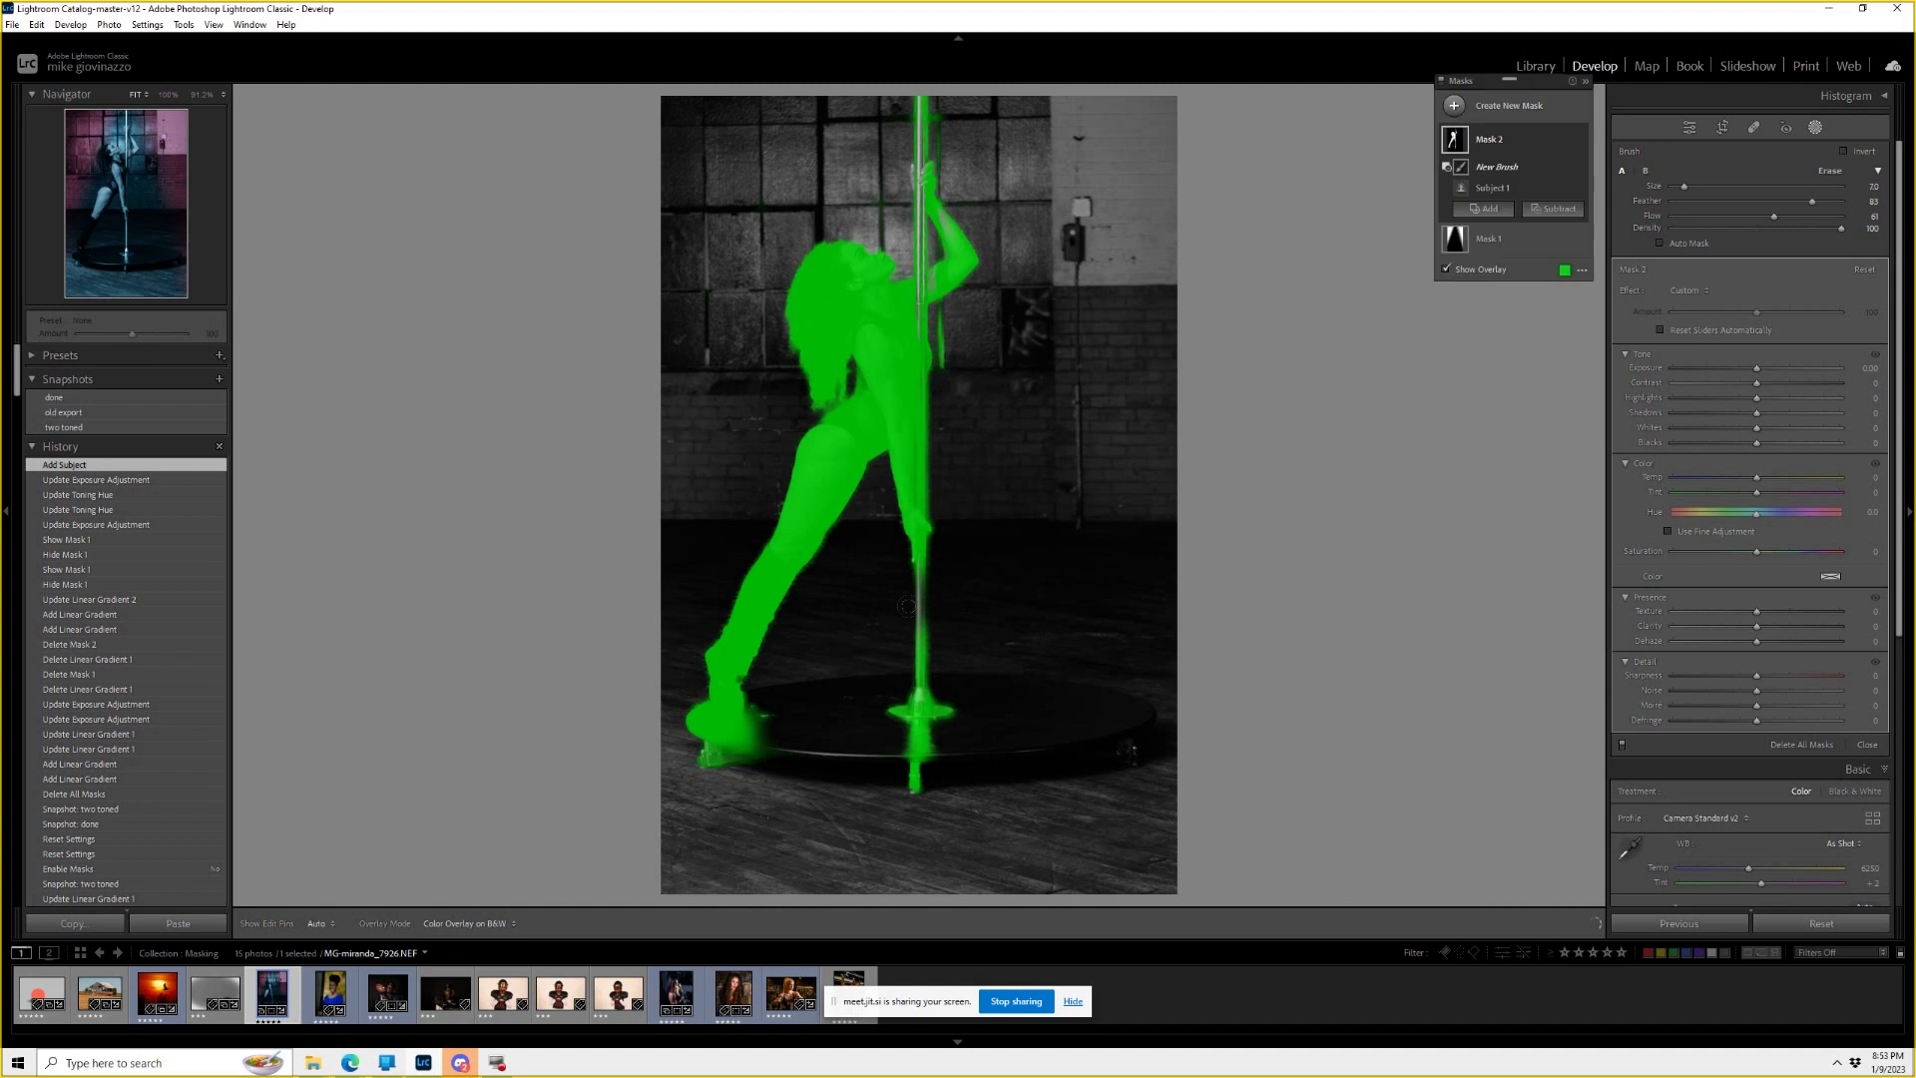
Set the subtract brush's flow to 100 and remove the lower pole, its base and the platform edge by the foot from the mask.
left_click_drag(1787, 214, 1896, 217)
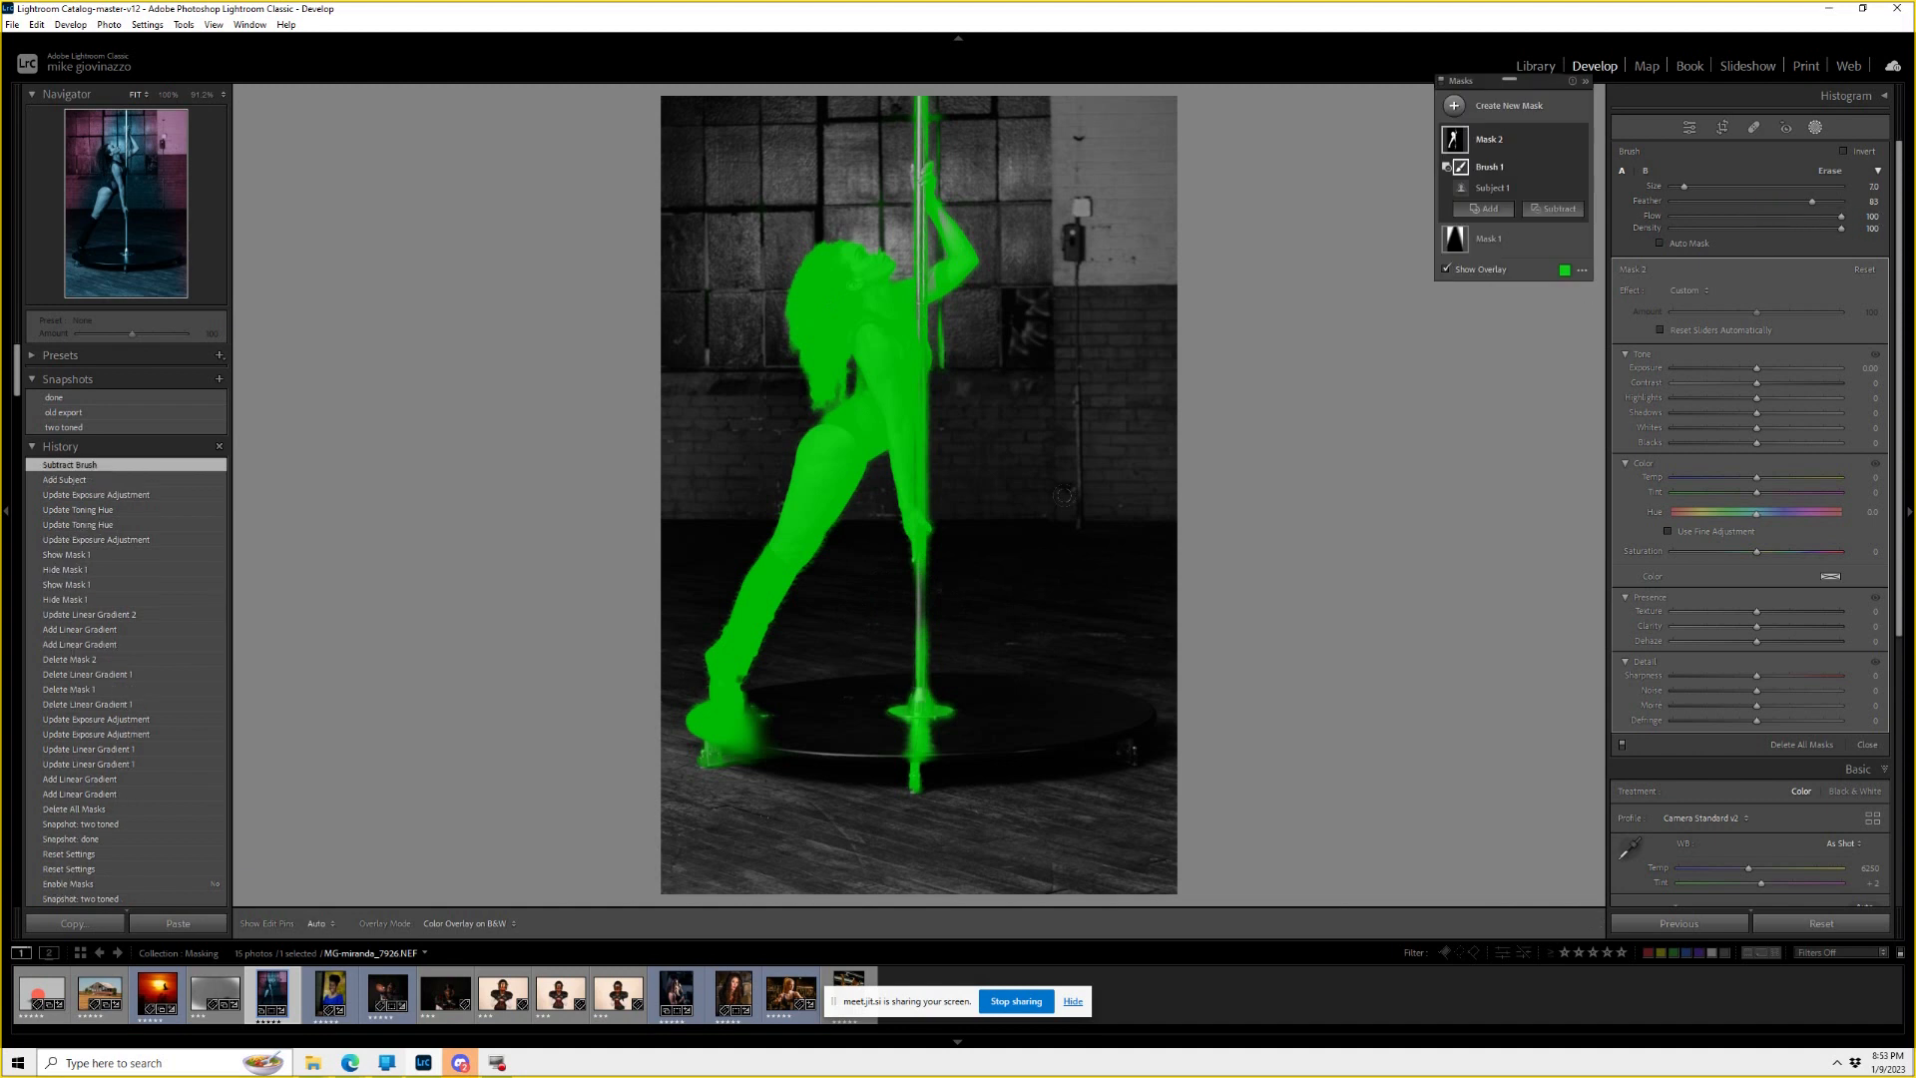
left_click_drag(939, 593, 939, 804)
right_click(939, 804)
left_click(805, 745)
mouse_move(806, 744)
left_mouse_down()
mouse_move(651, 734)
mouse_move(704, 748)
mouse_move(704, 724)
mouse_move(744, 726)
mouse_move(821, 685)
left_mouse_up()
mouse_move(924, 101)
left_mouse_down()
mouse_move(926, 134)
mouse_move(855, 59)
left_mouse_up()
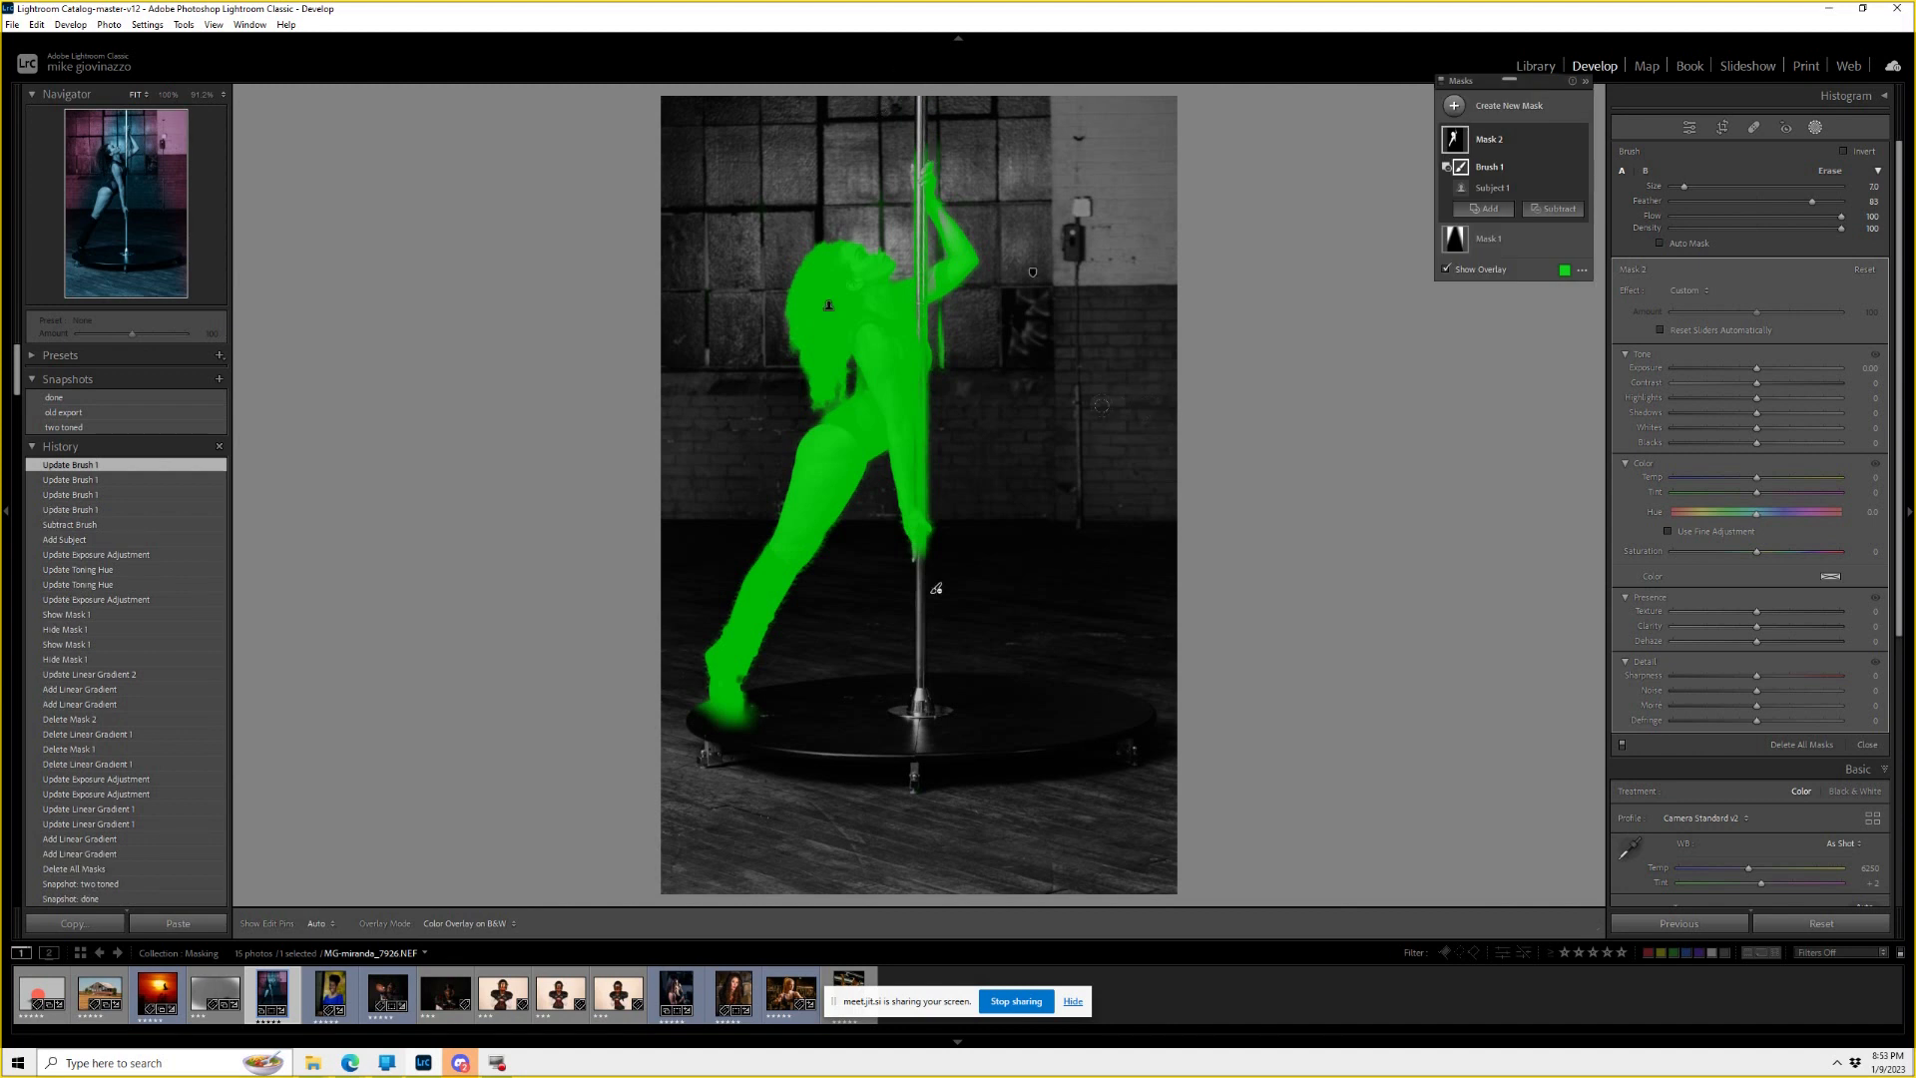
key("h")
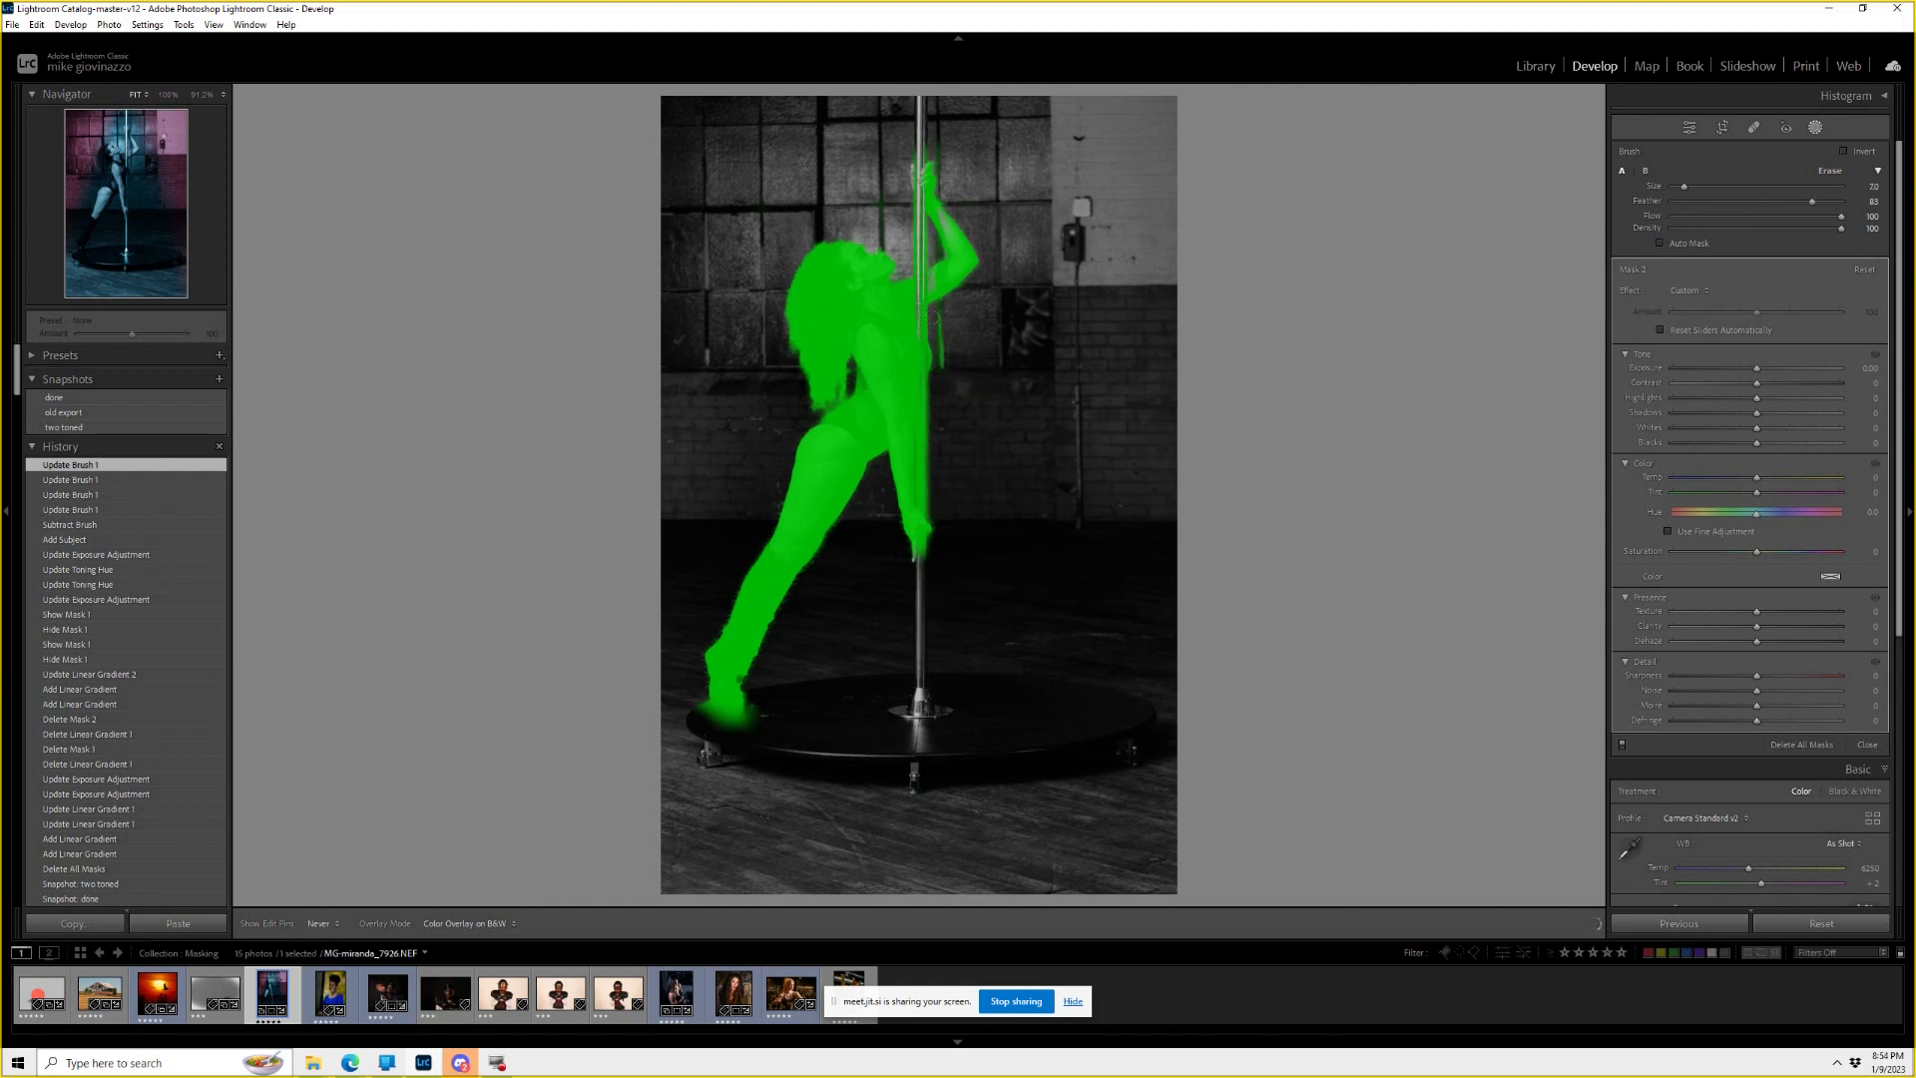
key("h")
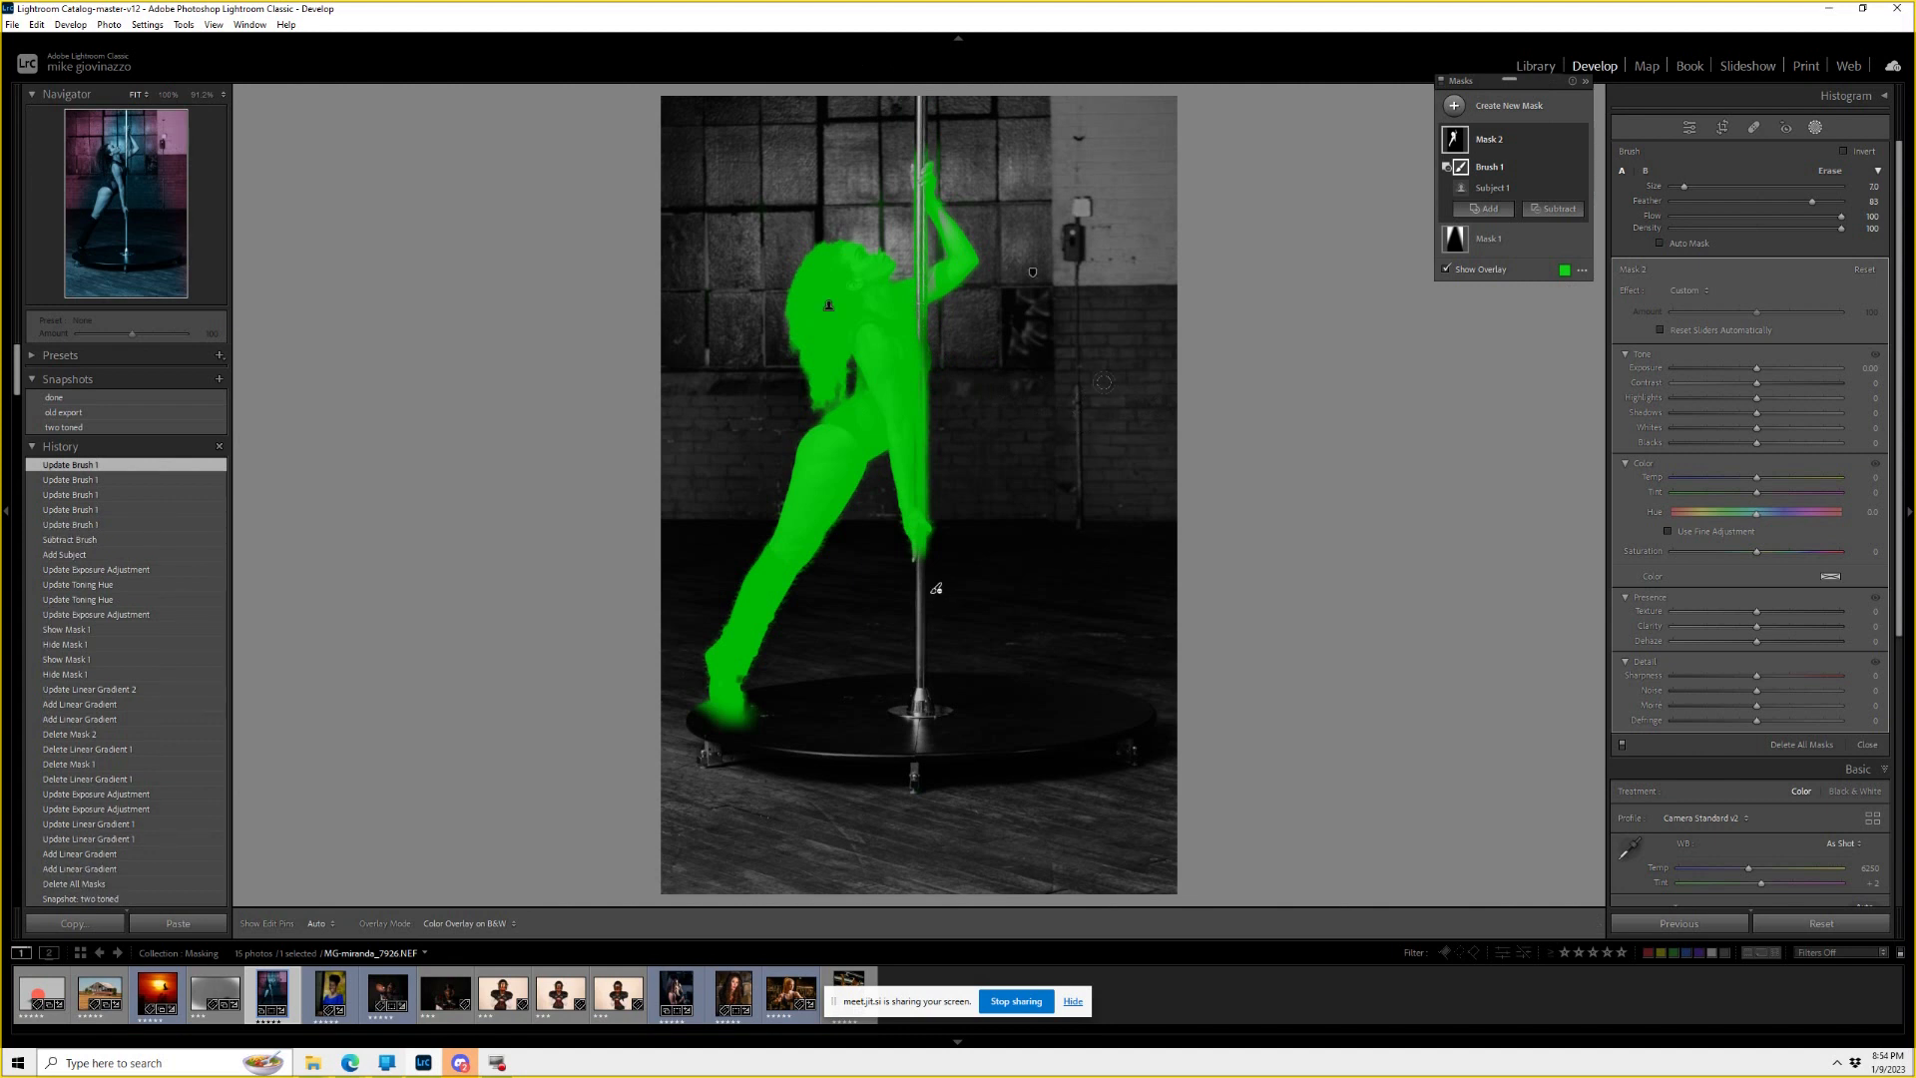
Brush the background gaps between the dancer's hair and back out of the subject mask at 100% zoom.
left_click(108, 171)
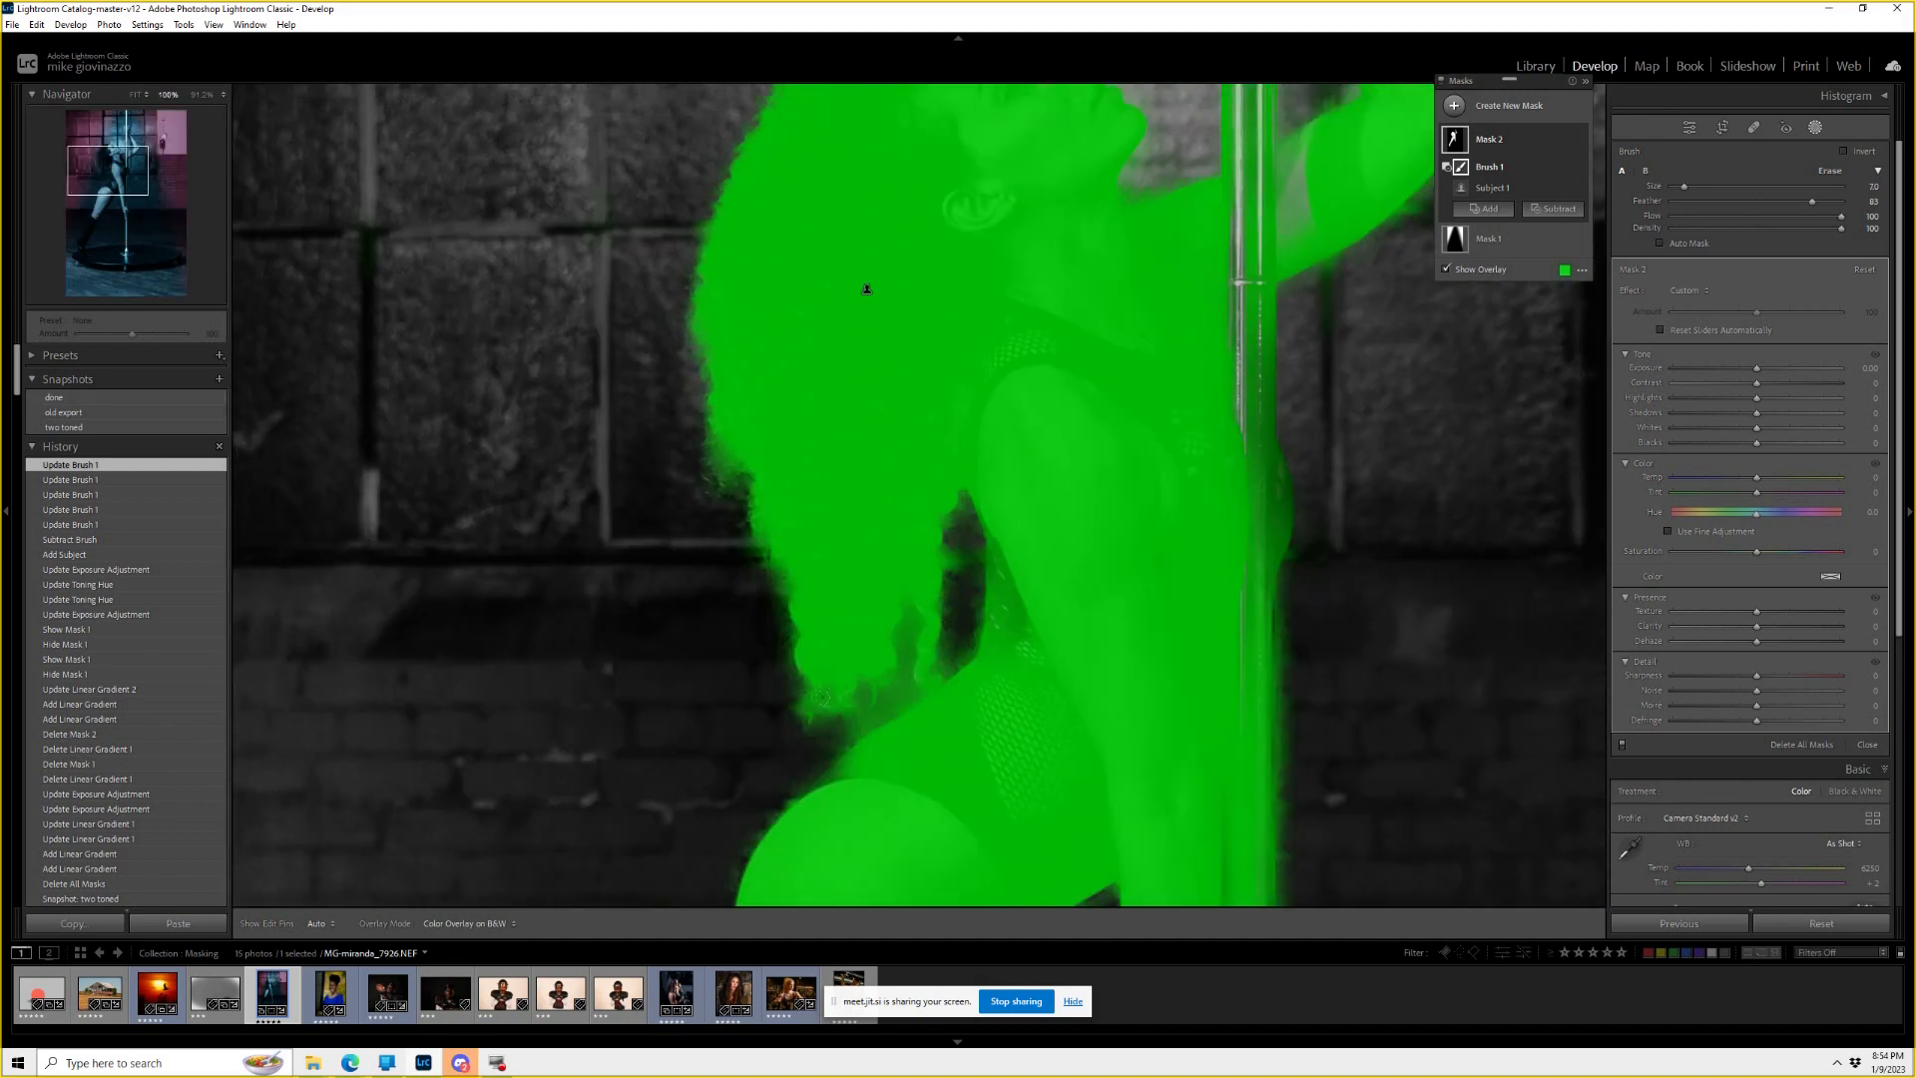
mouse_move(893, 690)
left_mouse_down()
mouse_move(886, 712)
mouse_move(907, 641)
mouse_move(846, 721)
left_mouse_up()
left_click_drag(964, 593, 965, 579)
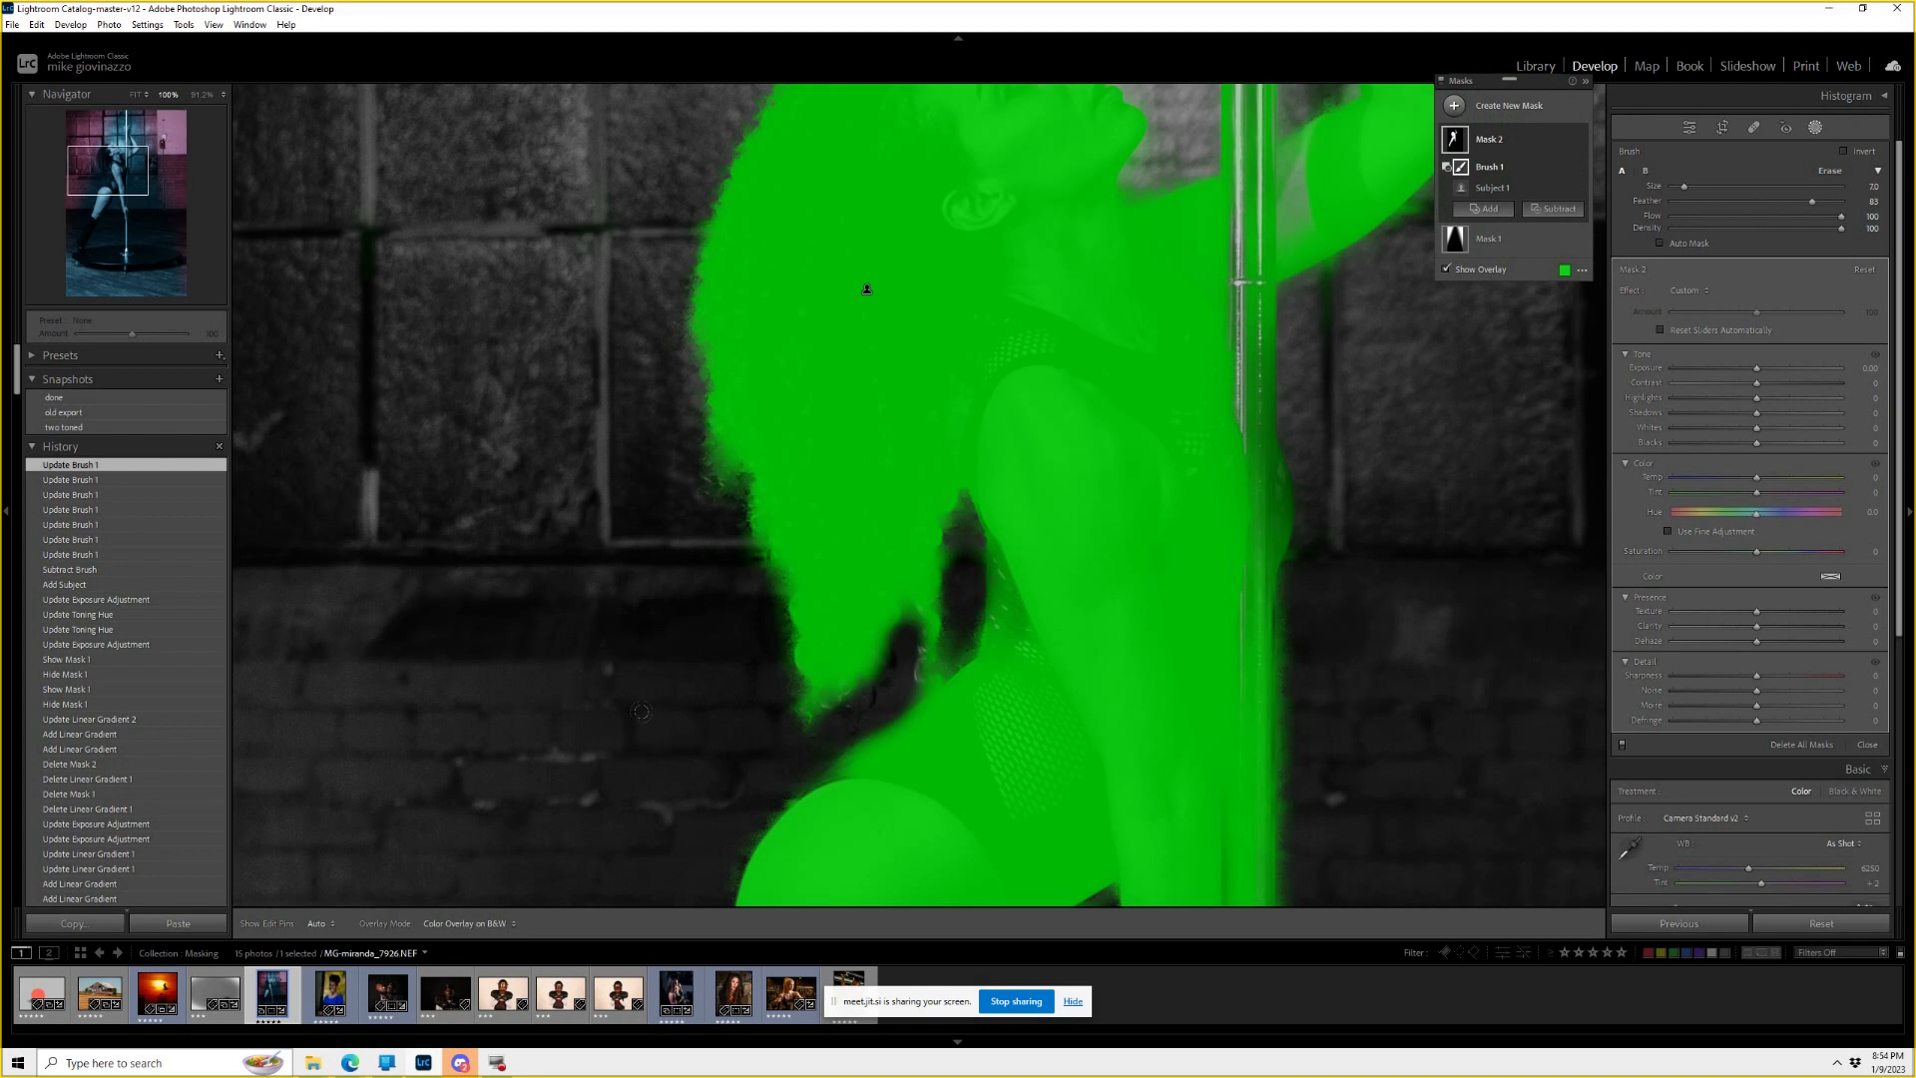
key("z")
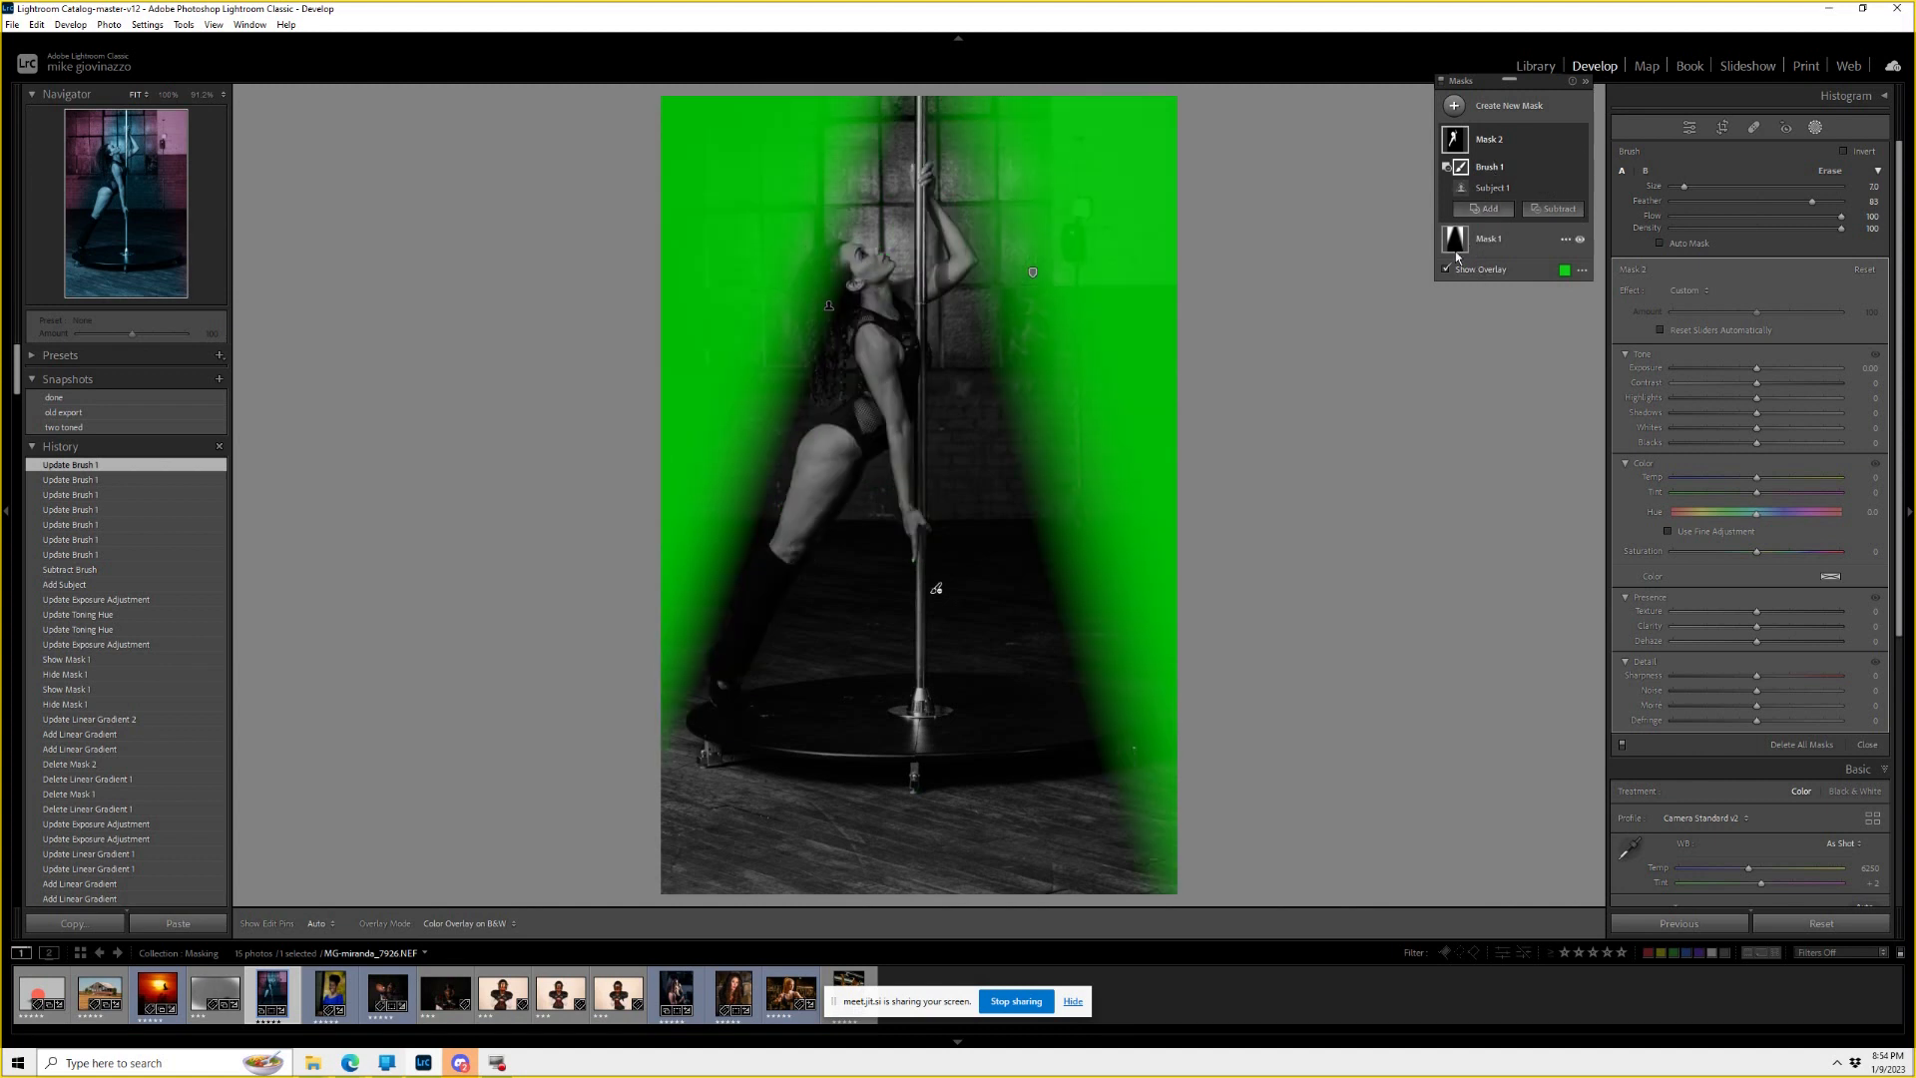
Compare the photo with Mask 2 on and off, leaving the mask hidden.
left_click(1581, 141)
left_click(1581, 141)
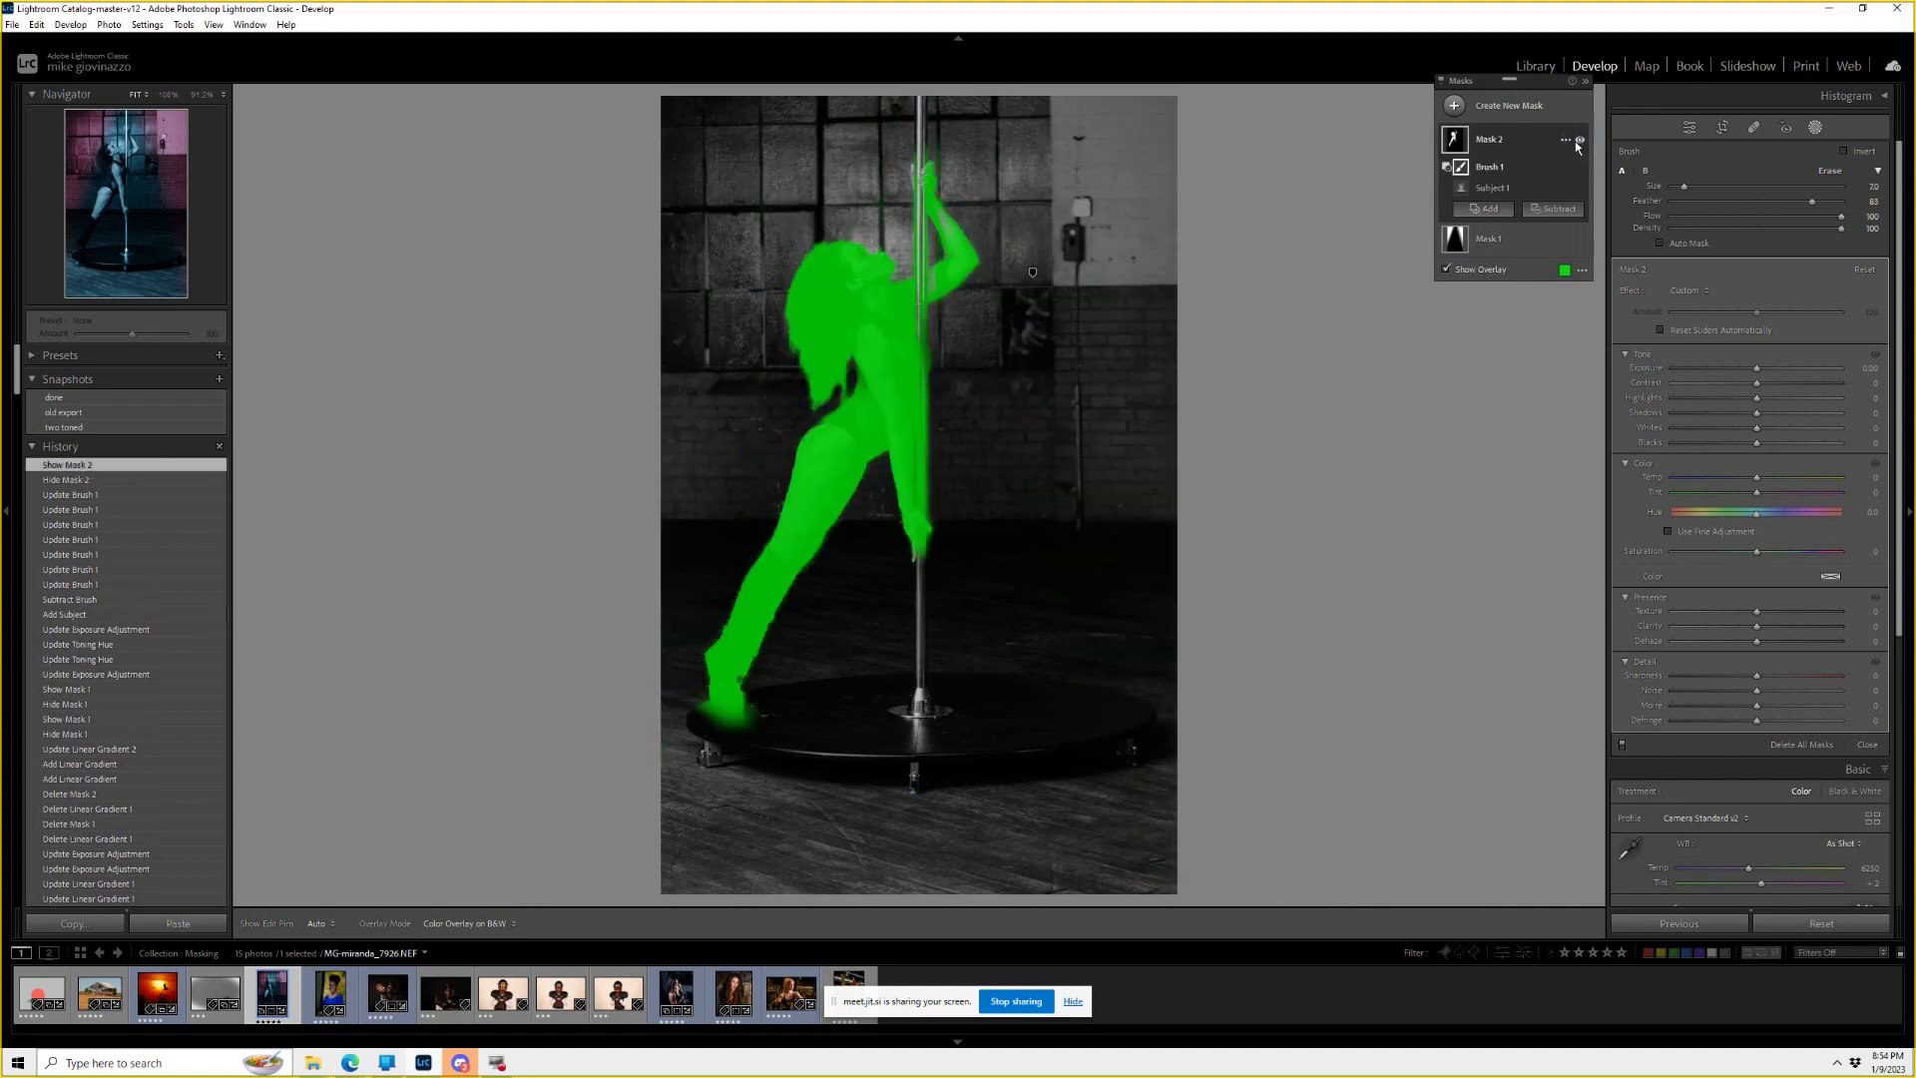
left_click(1580, 140)
left_click(1580, 141)
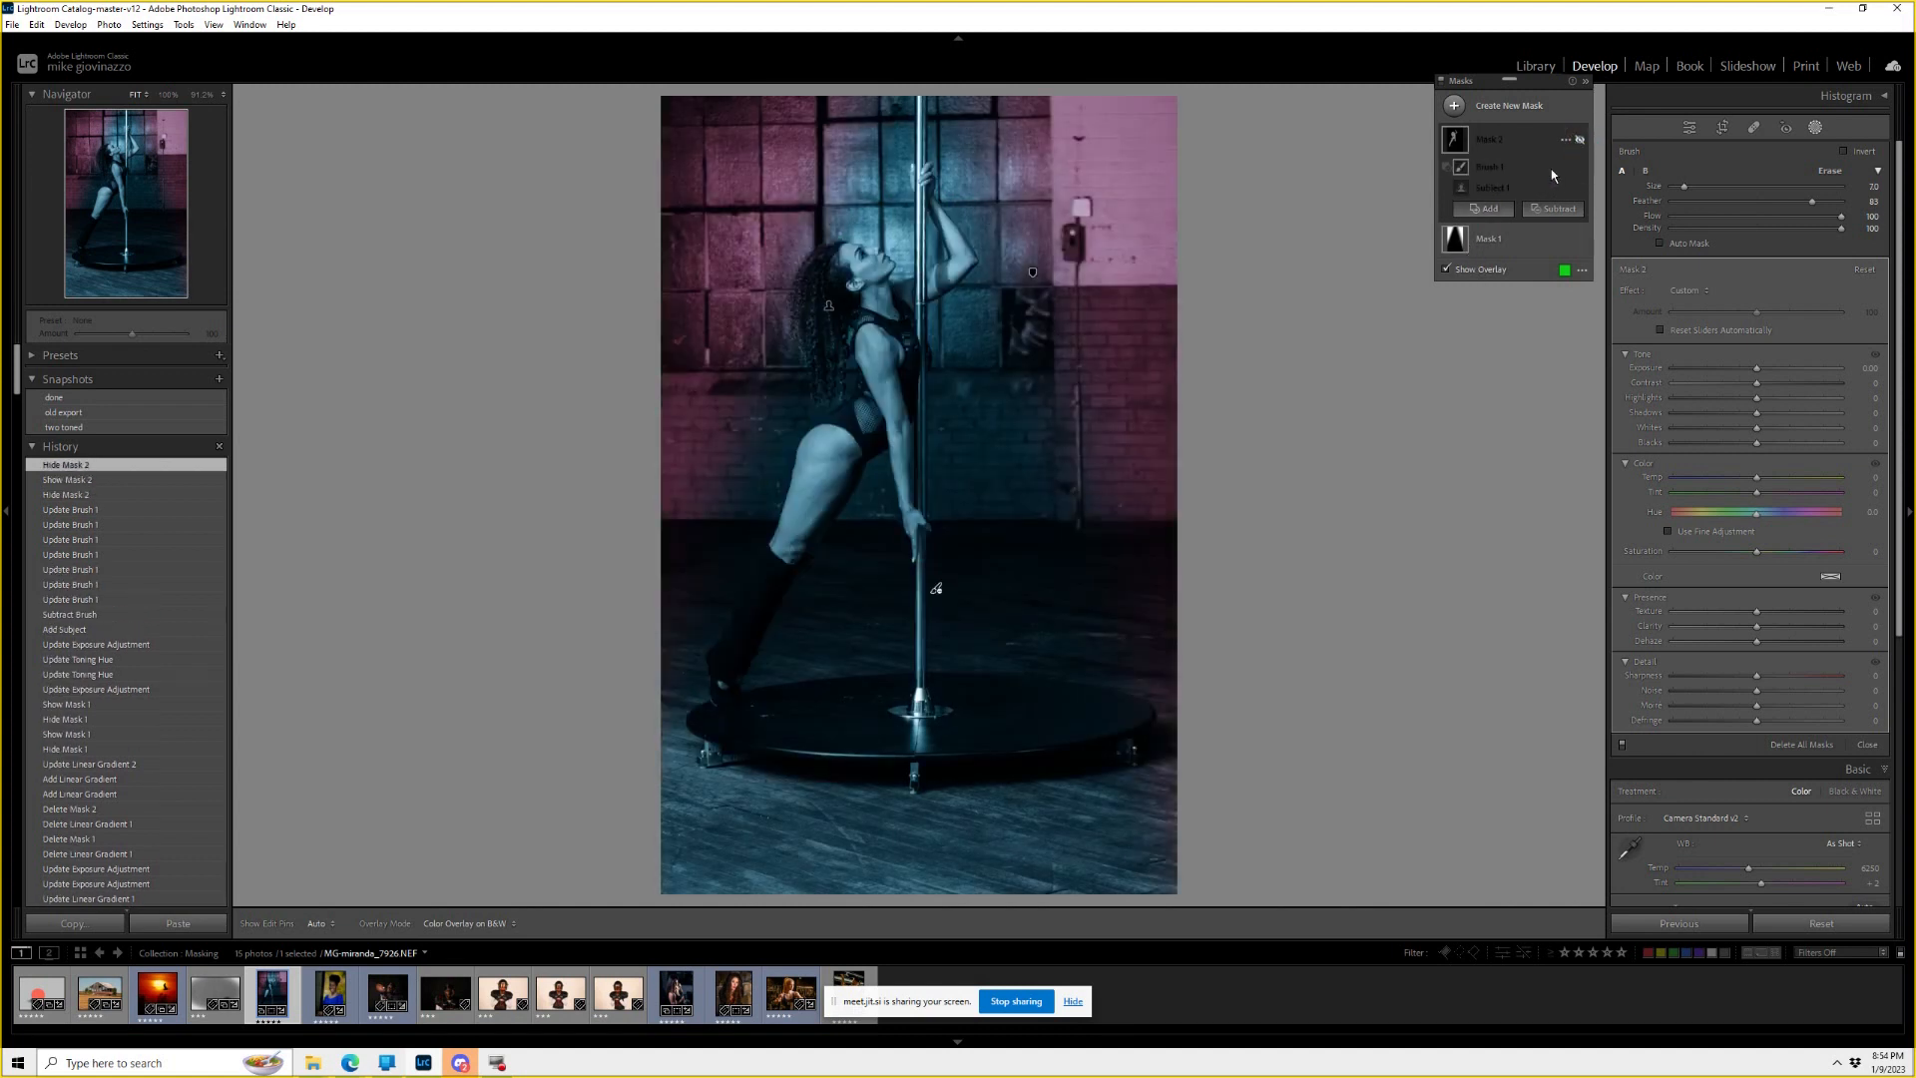
Rename Mask 1, the two linear gradients, as "lights".
left_click(1485, 238)
left_click(1459, 246)
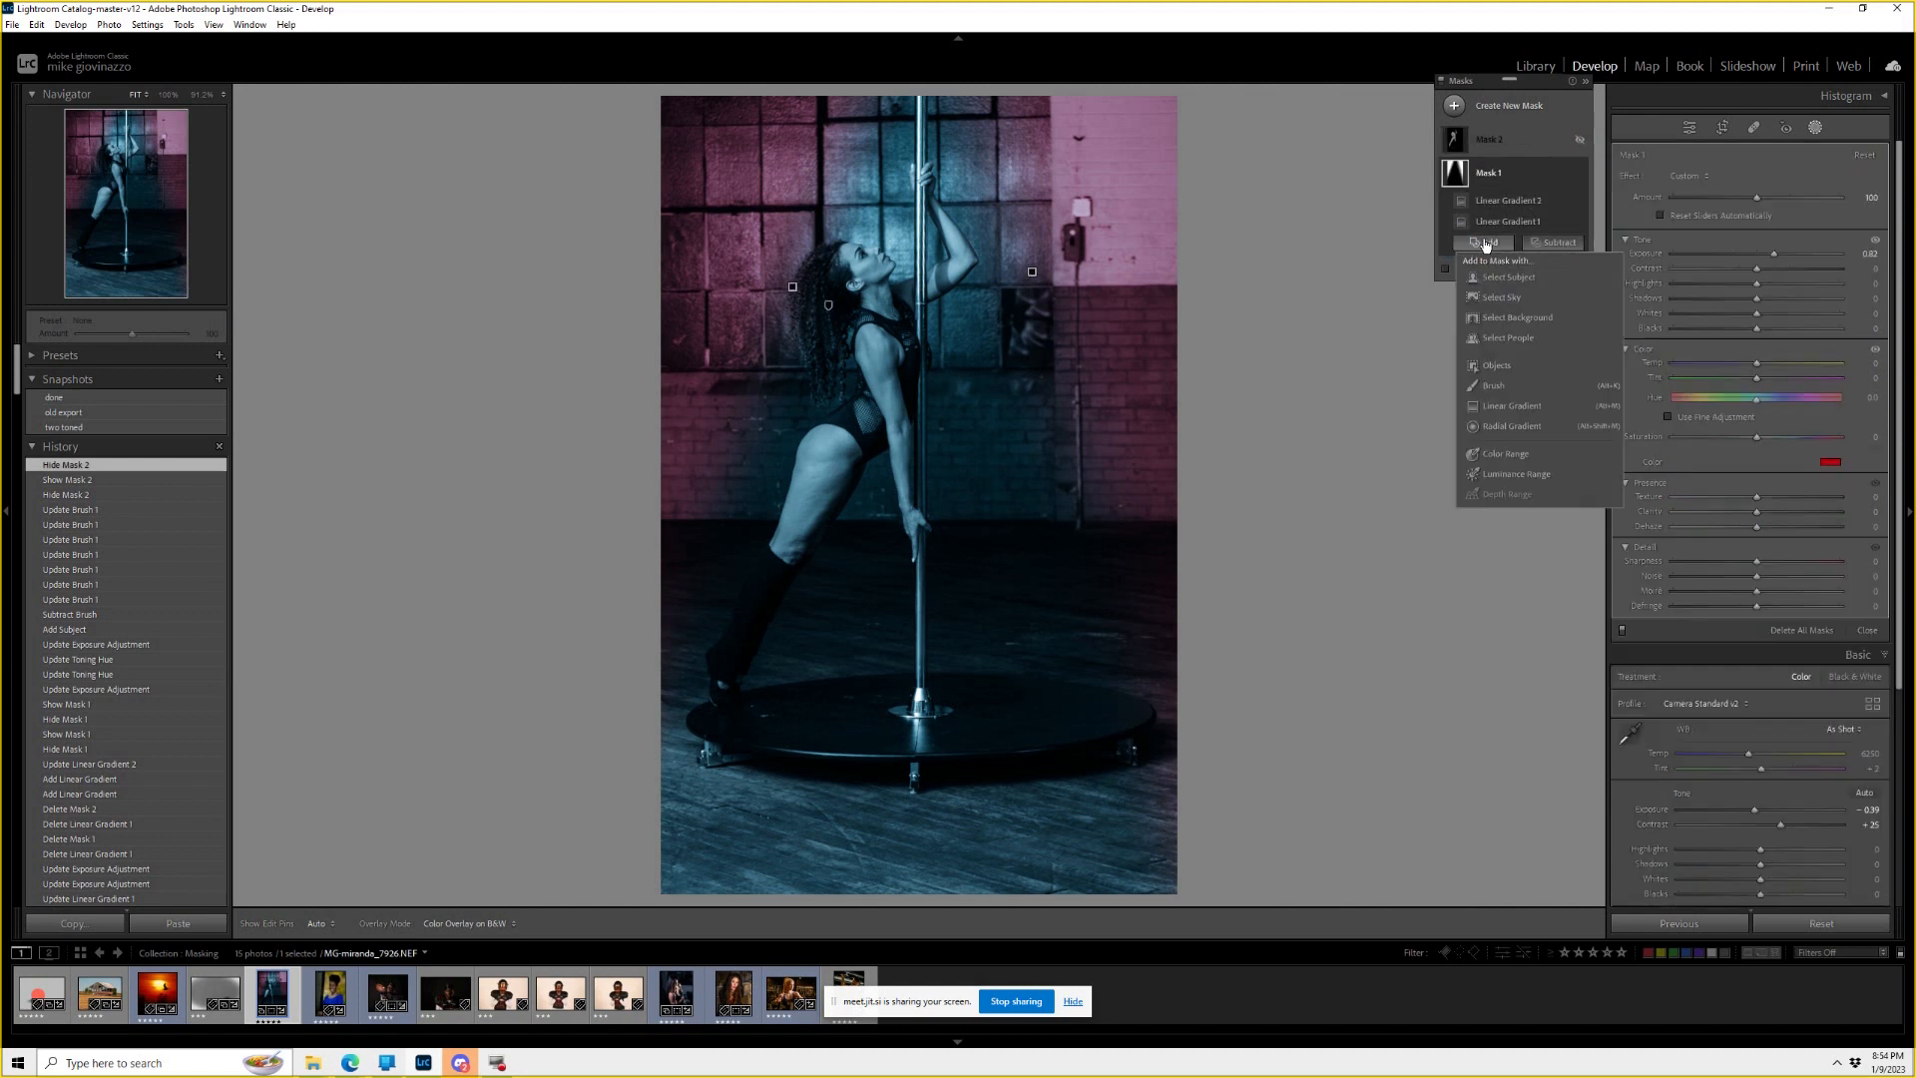
left_click(1488, 173)
left_click(1489, 176)
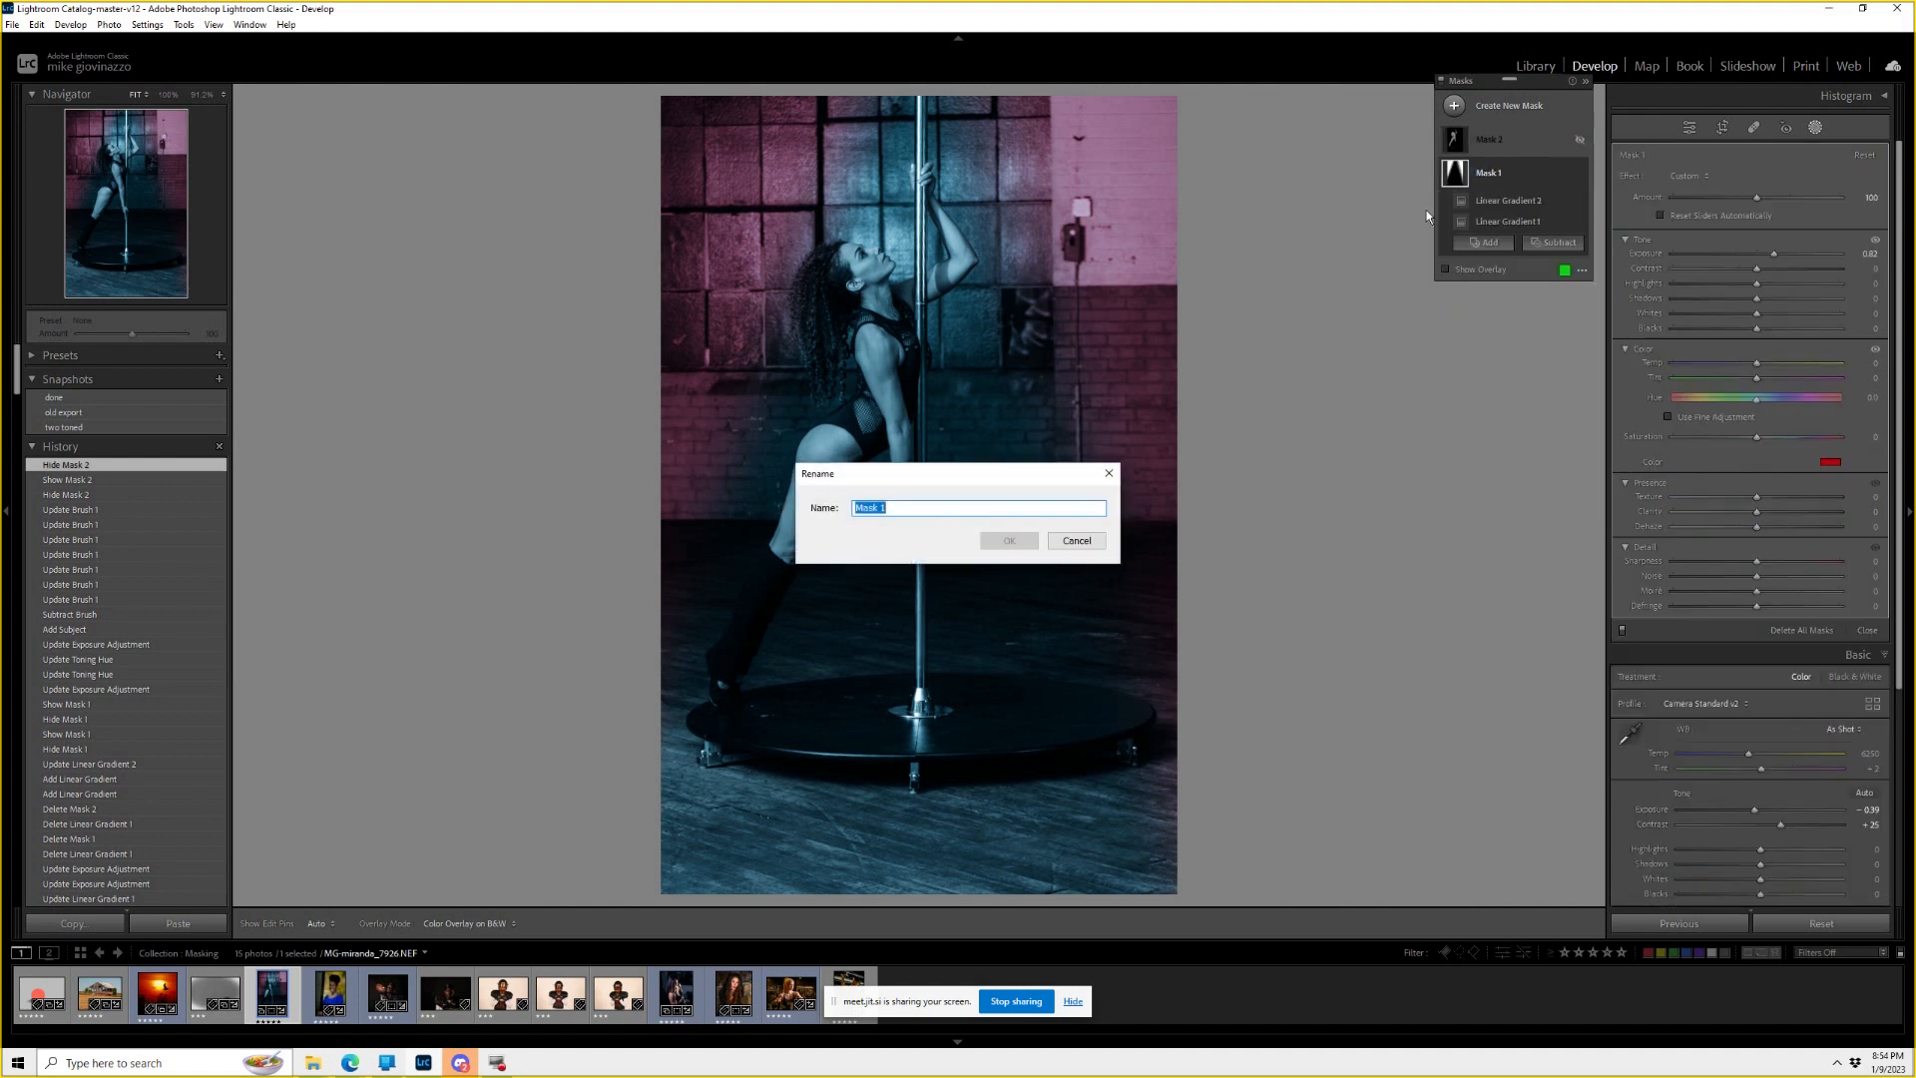
type("lights")
key("Return")
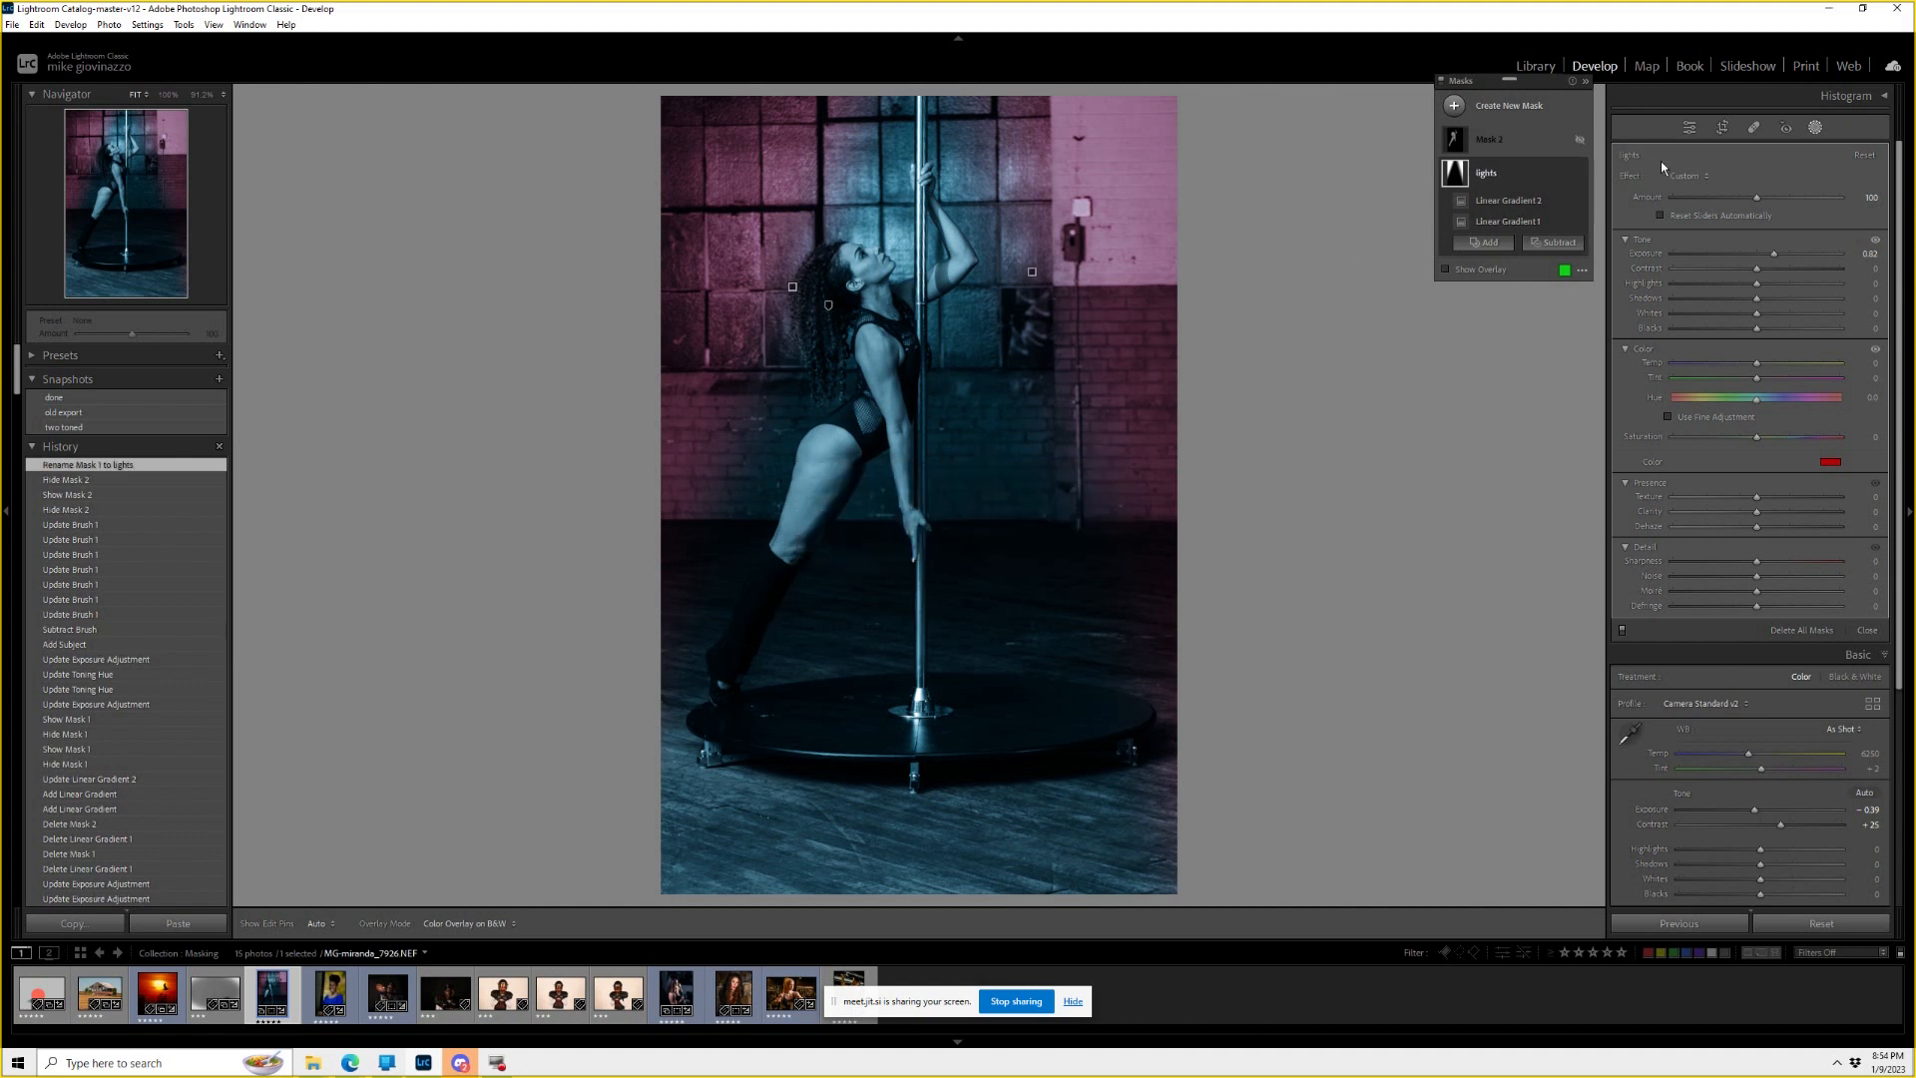
Lower the lights mask's exposure to -2.09 and shift its gradients slightly down and to the right.
left_click_drag(1775, 255, 1697, 259)
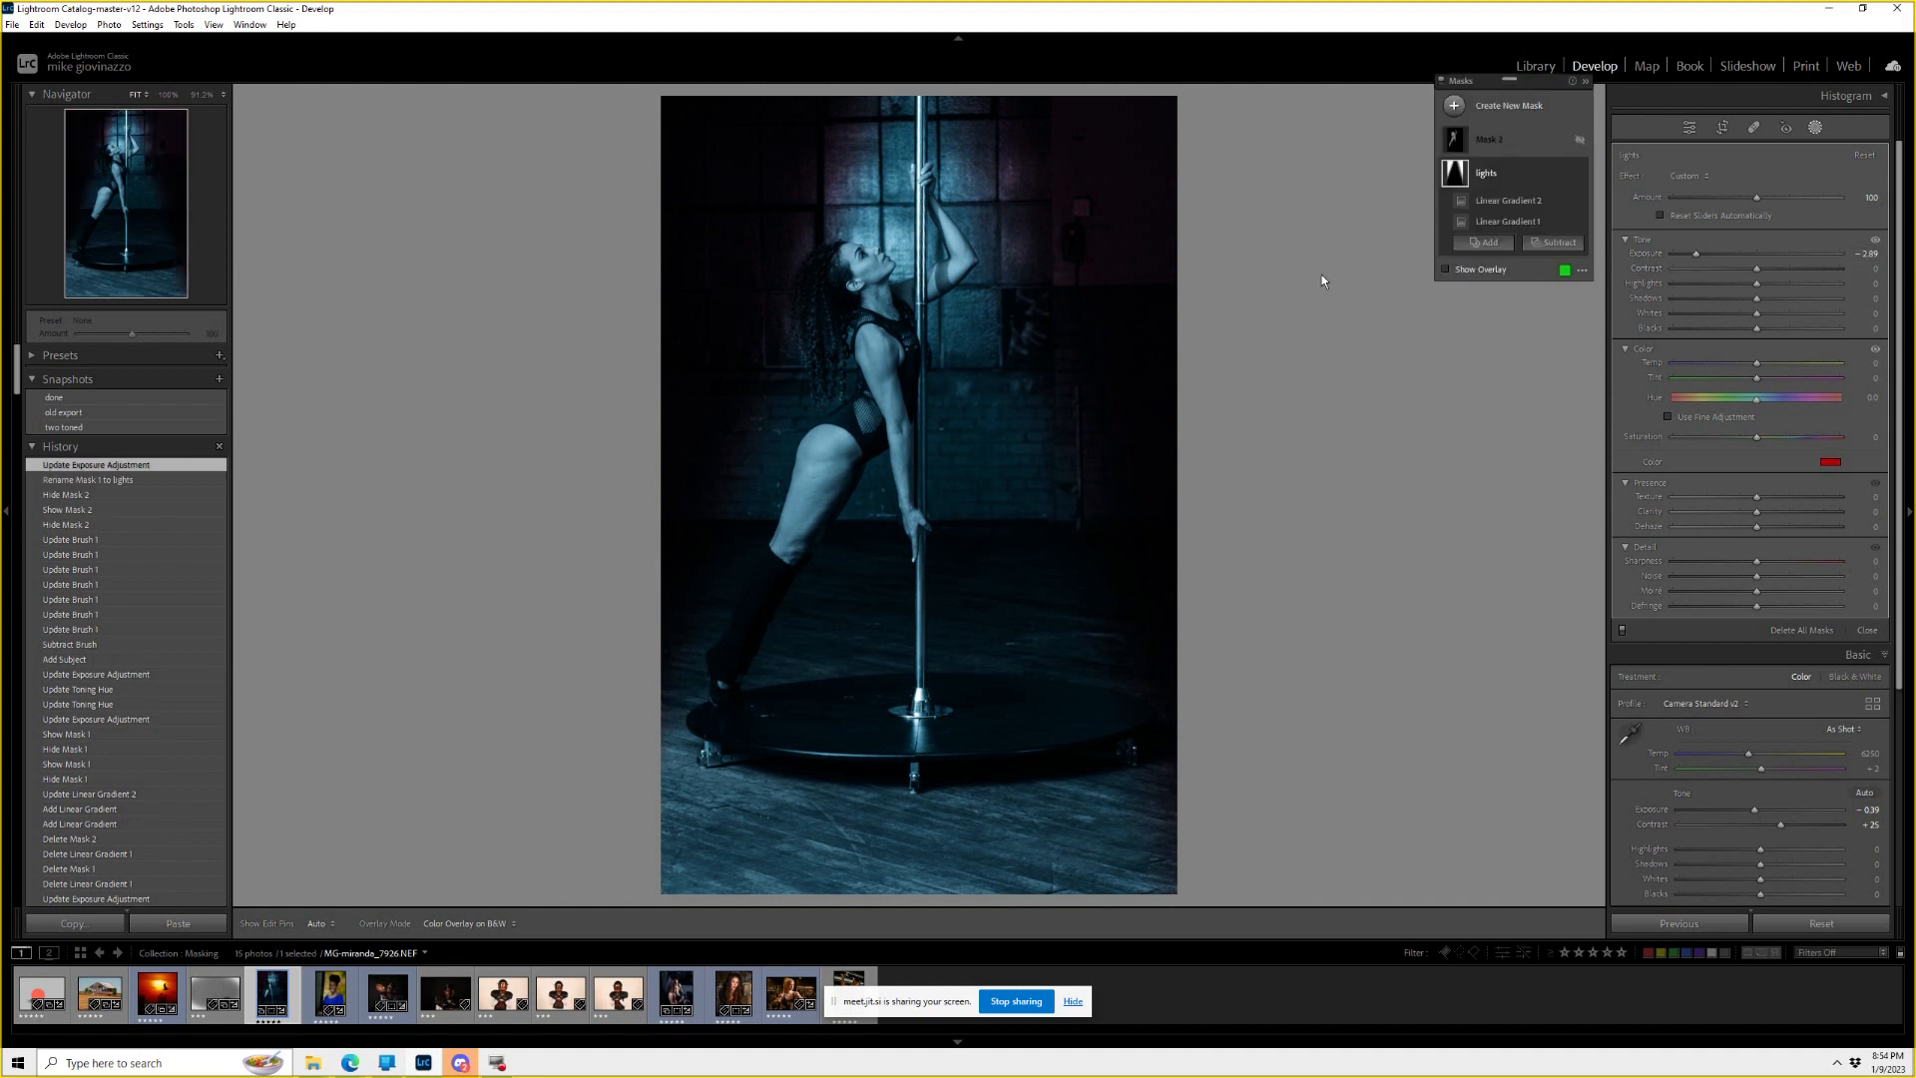
left_click(794, 288)
left_click_drag(793, 289, 799, 295)
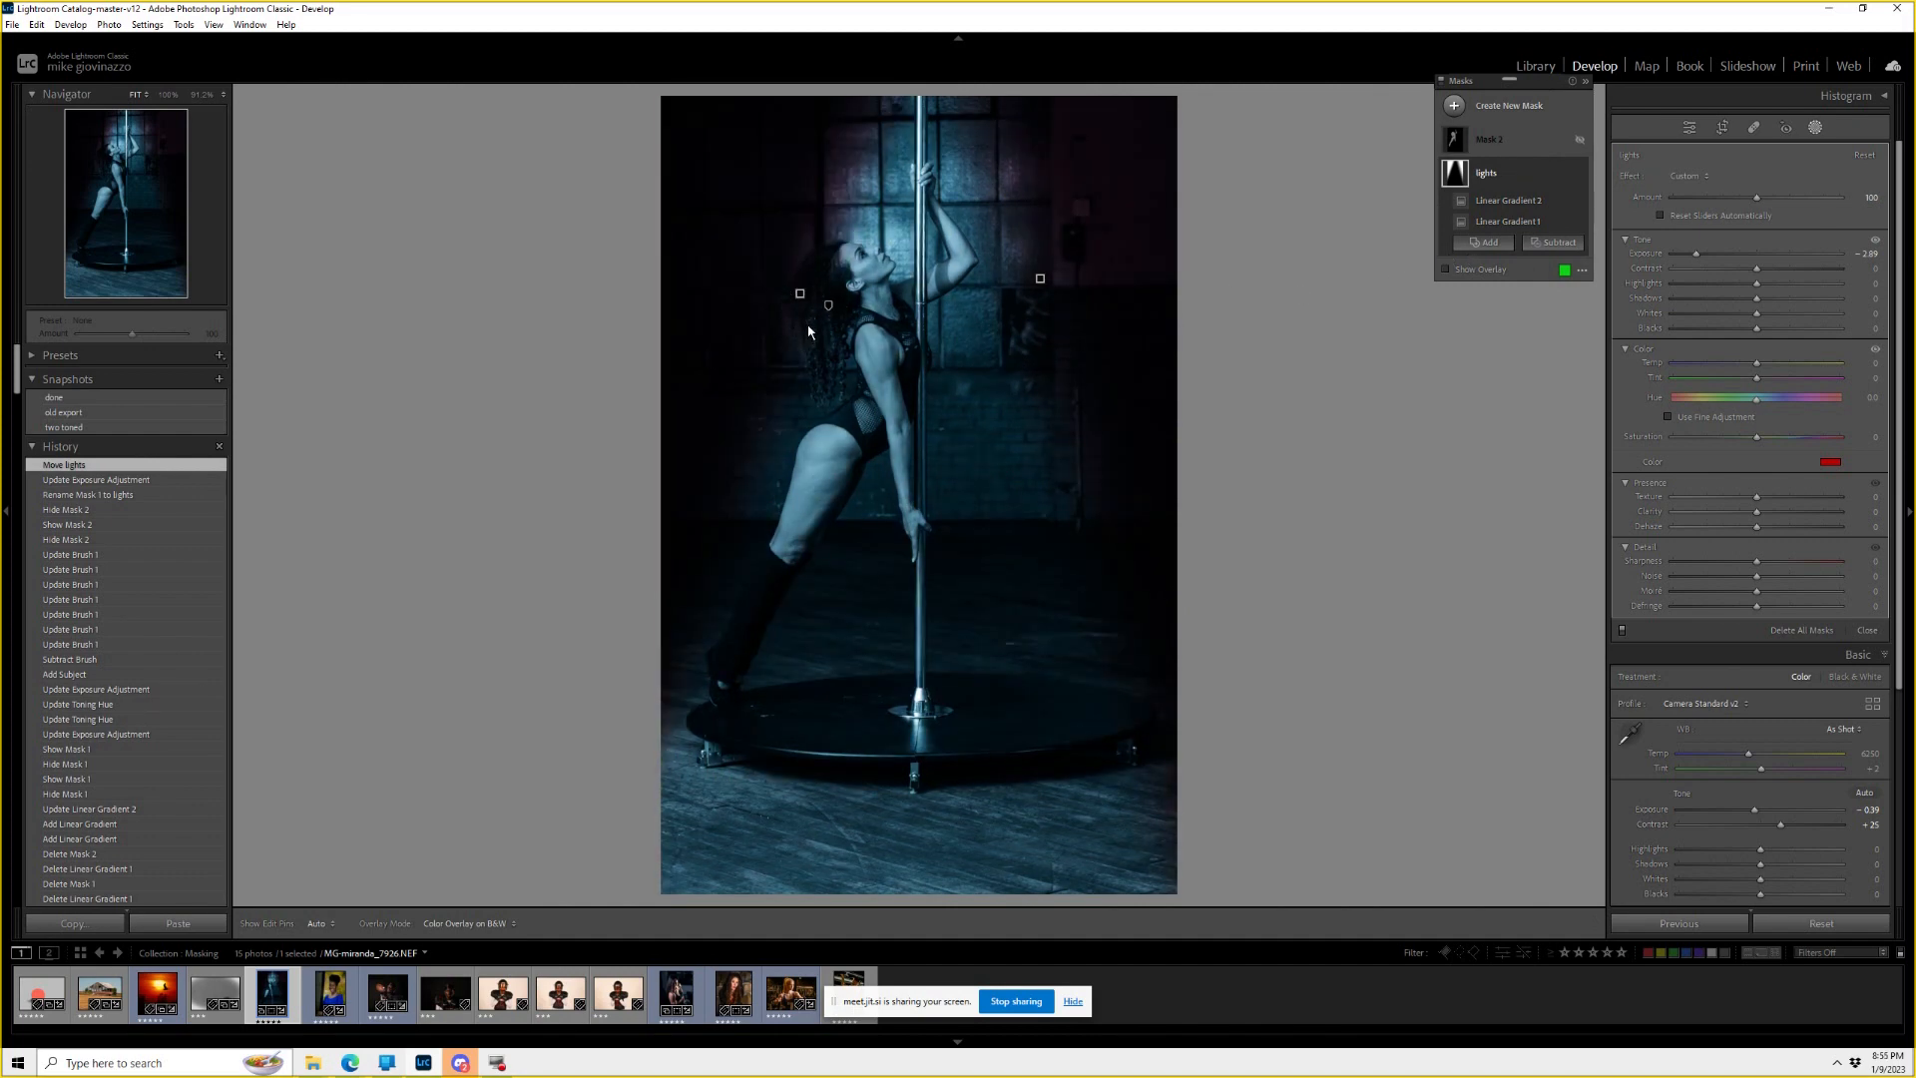
Subtract the subject from the lights mask and check the masked edge around the hair with the overlay.
left_click(1560, 243)
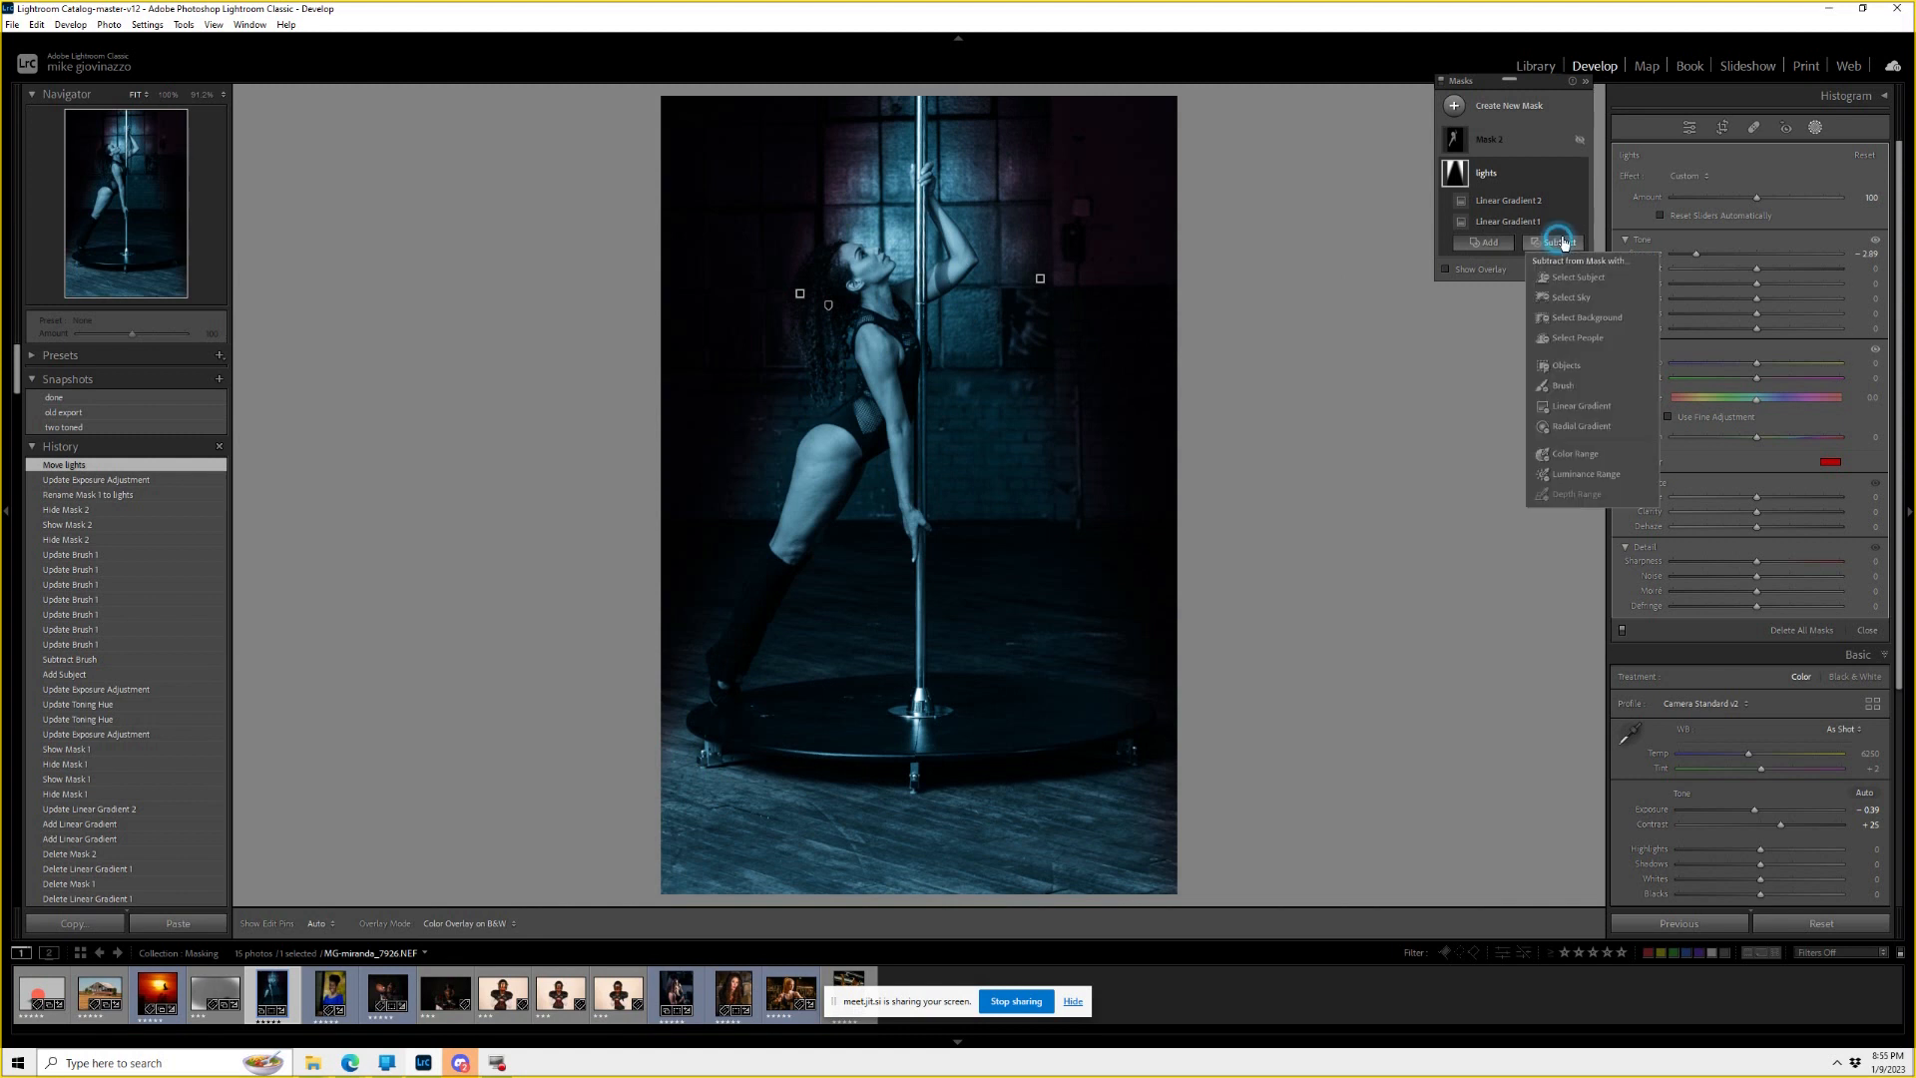
left_click(1583, 279)
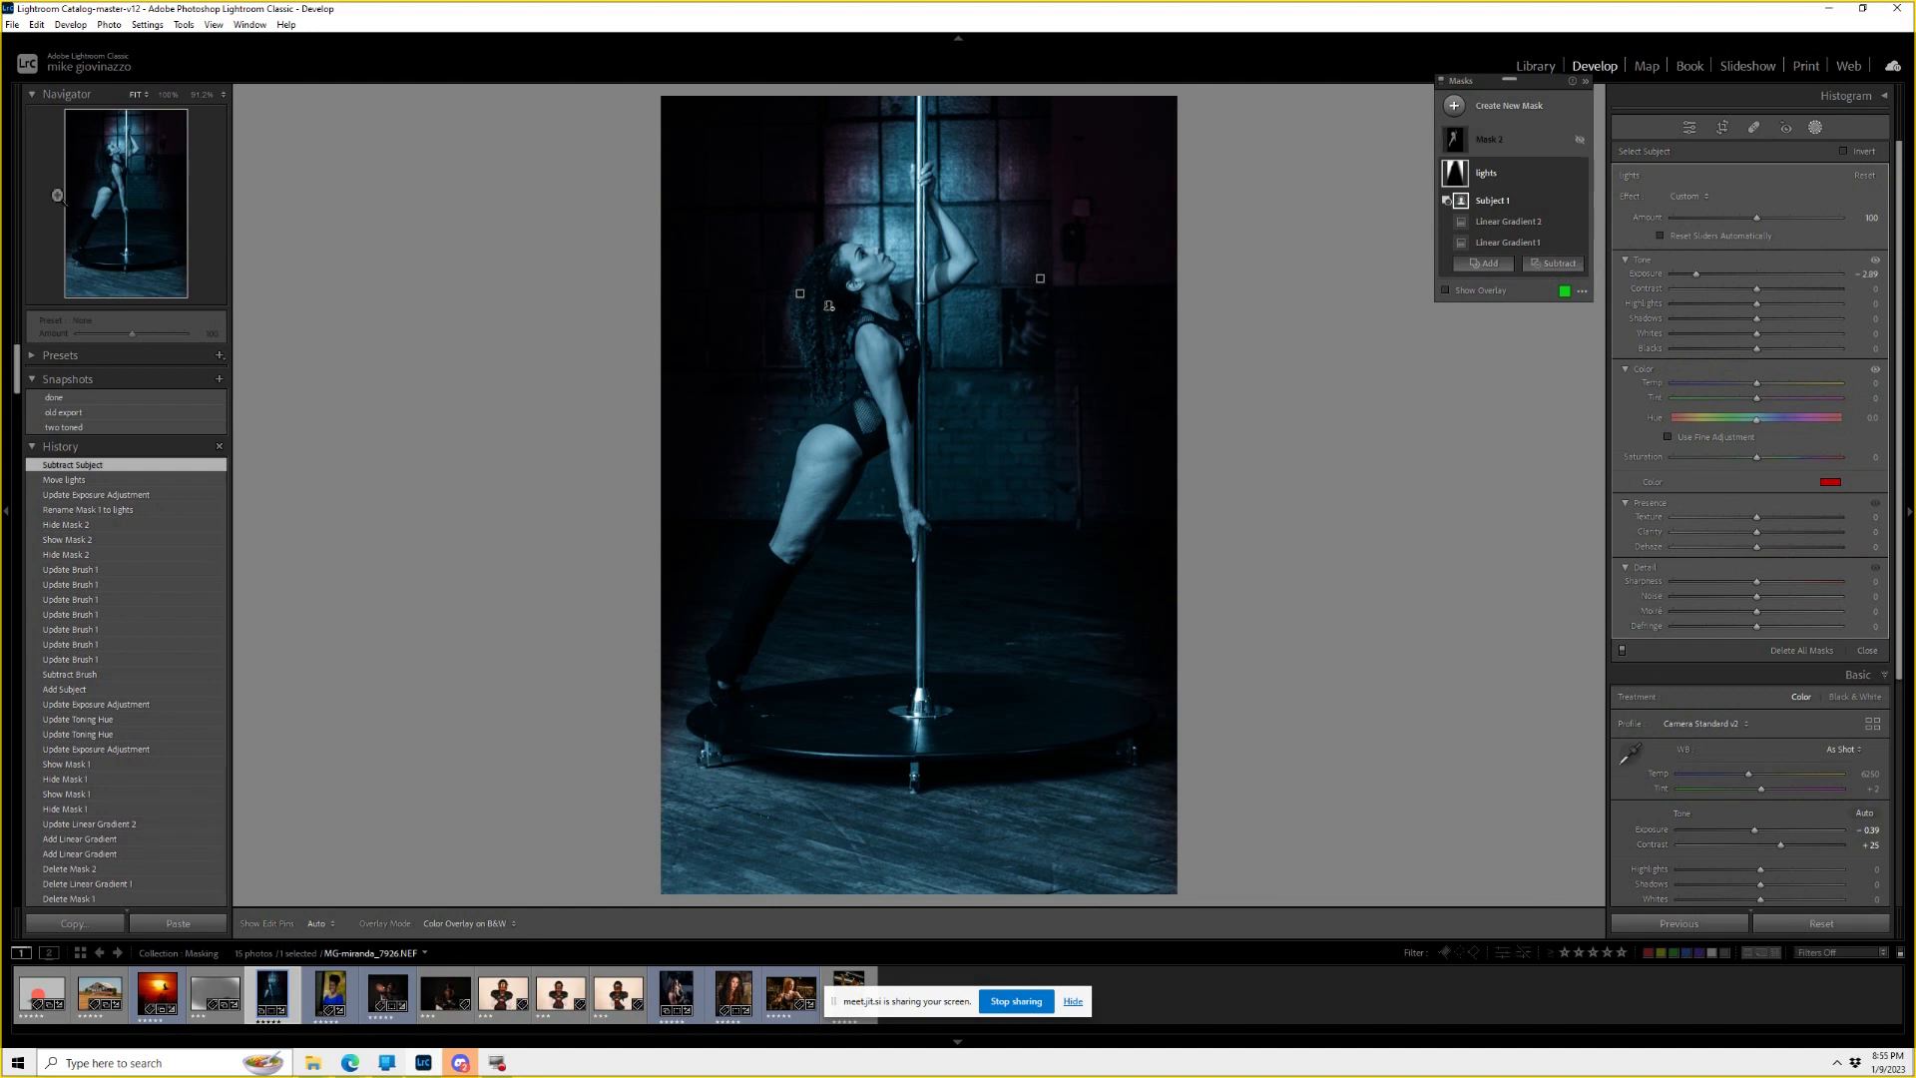
left_click(113, 162)
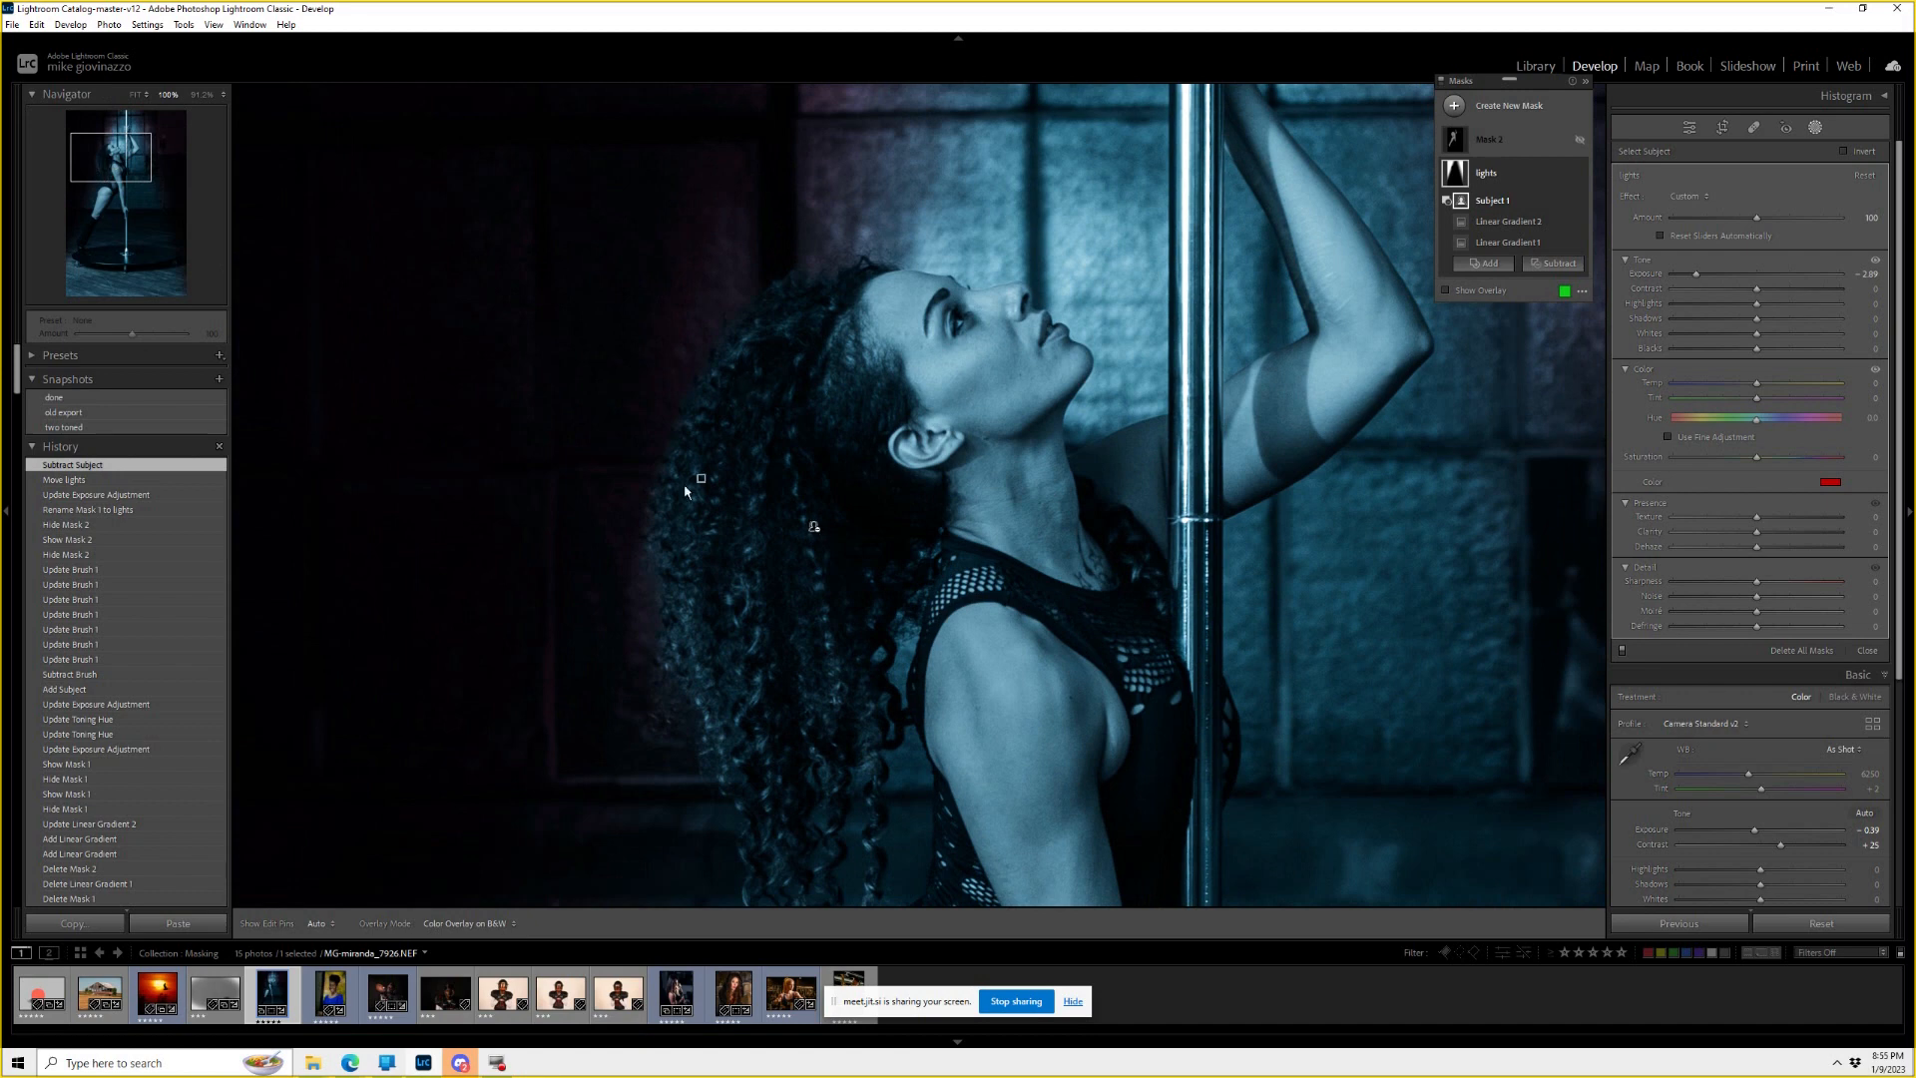
left_click(1445, 290)
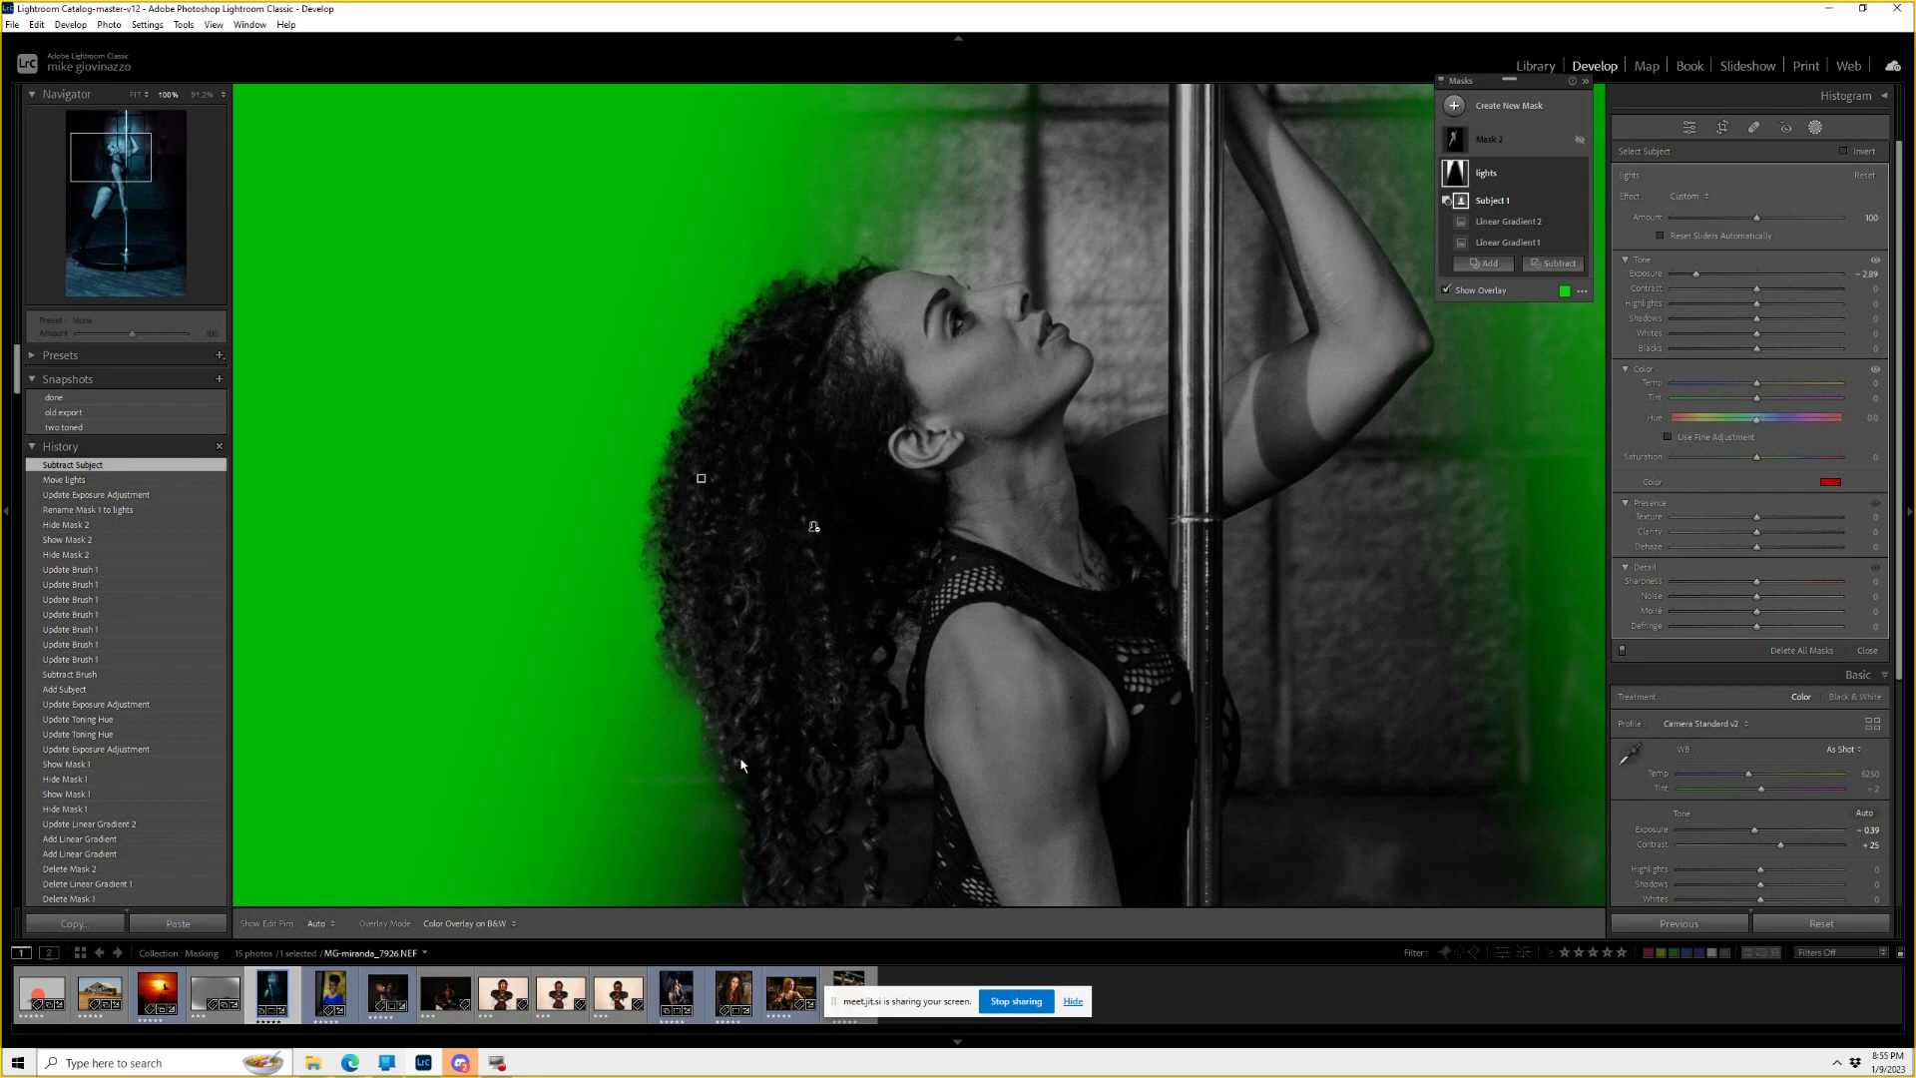
key("z")
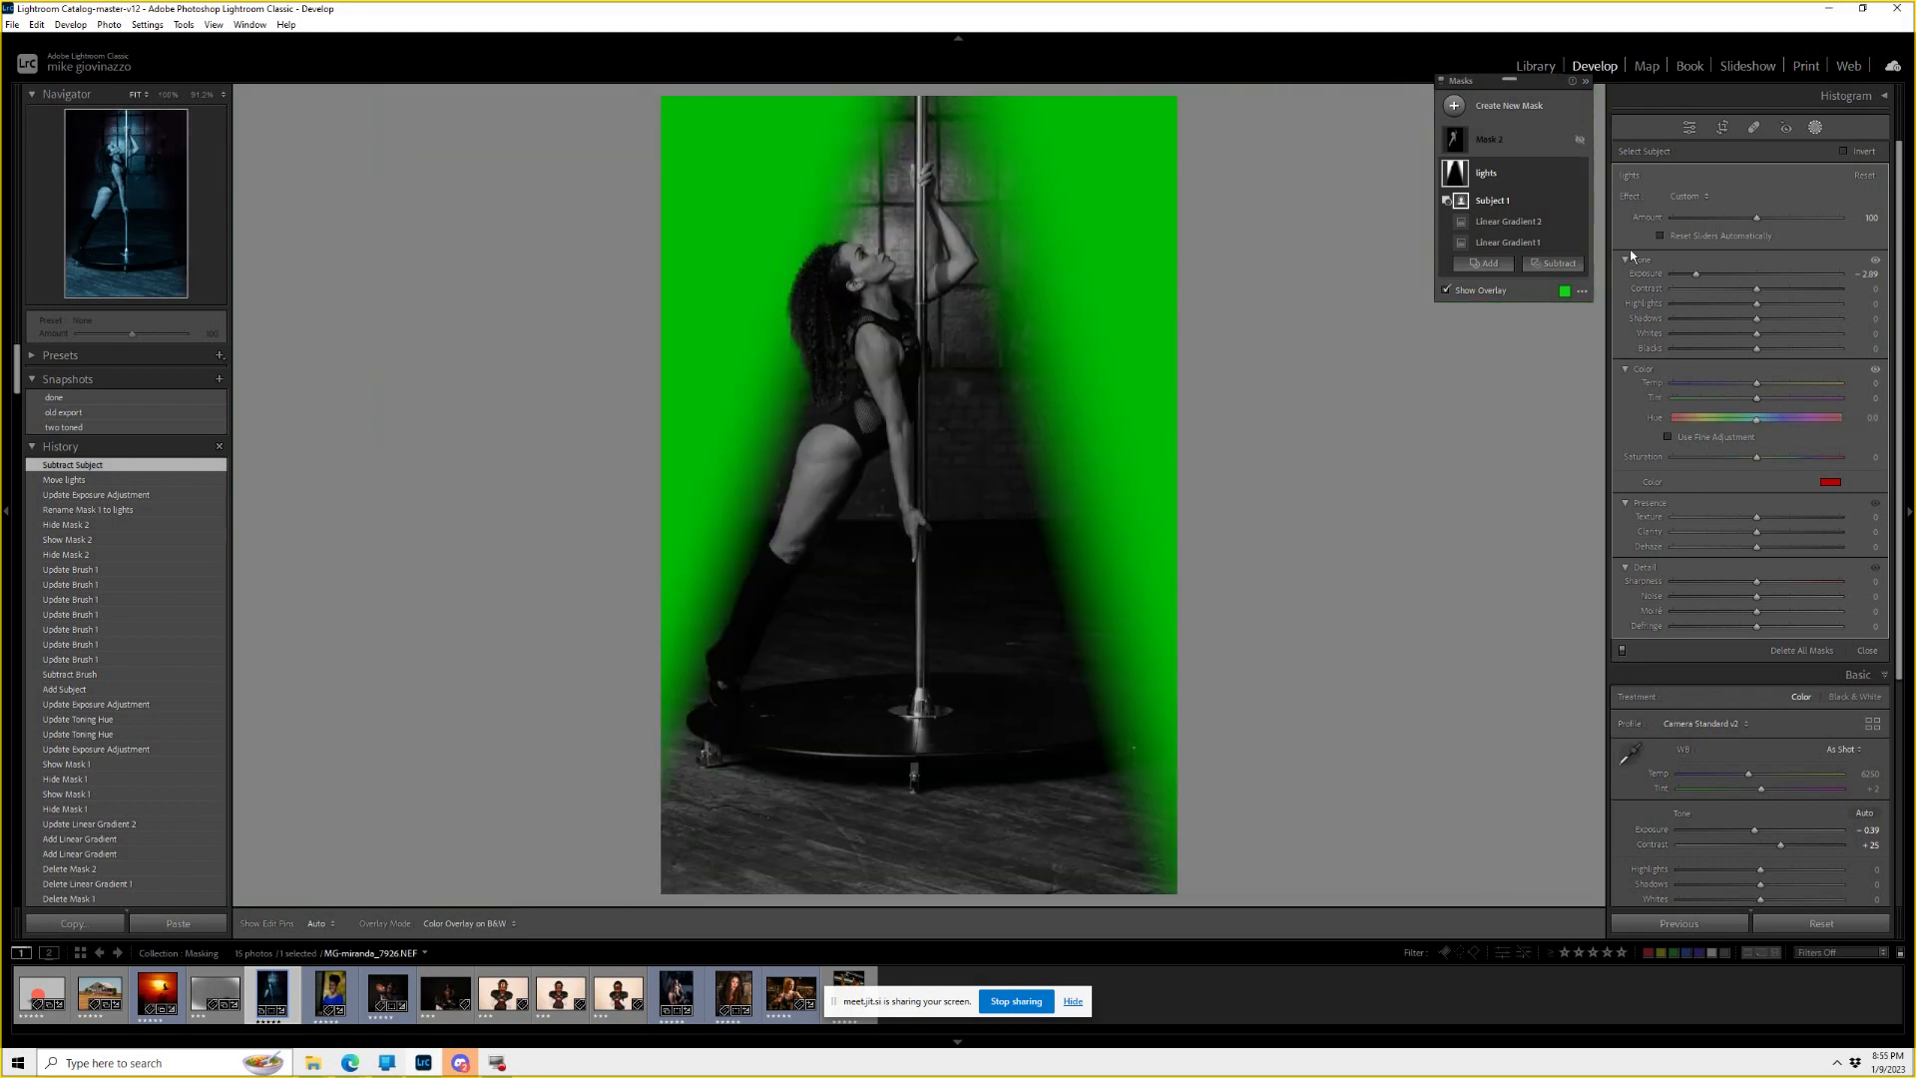
Create a new Radial Gradient mask spreading from the upper end of the pole over the upper half of the photo.
left_click(1512, 105)
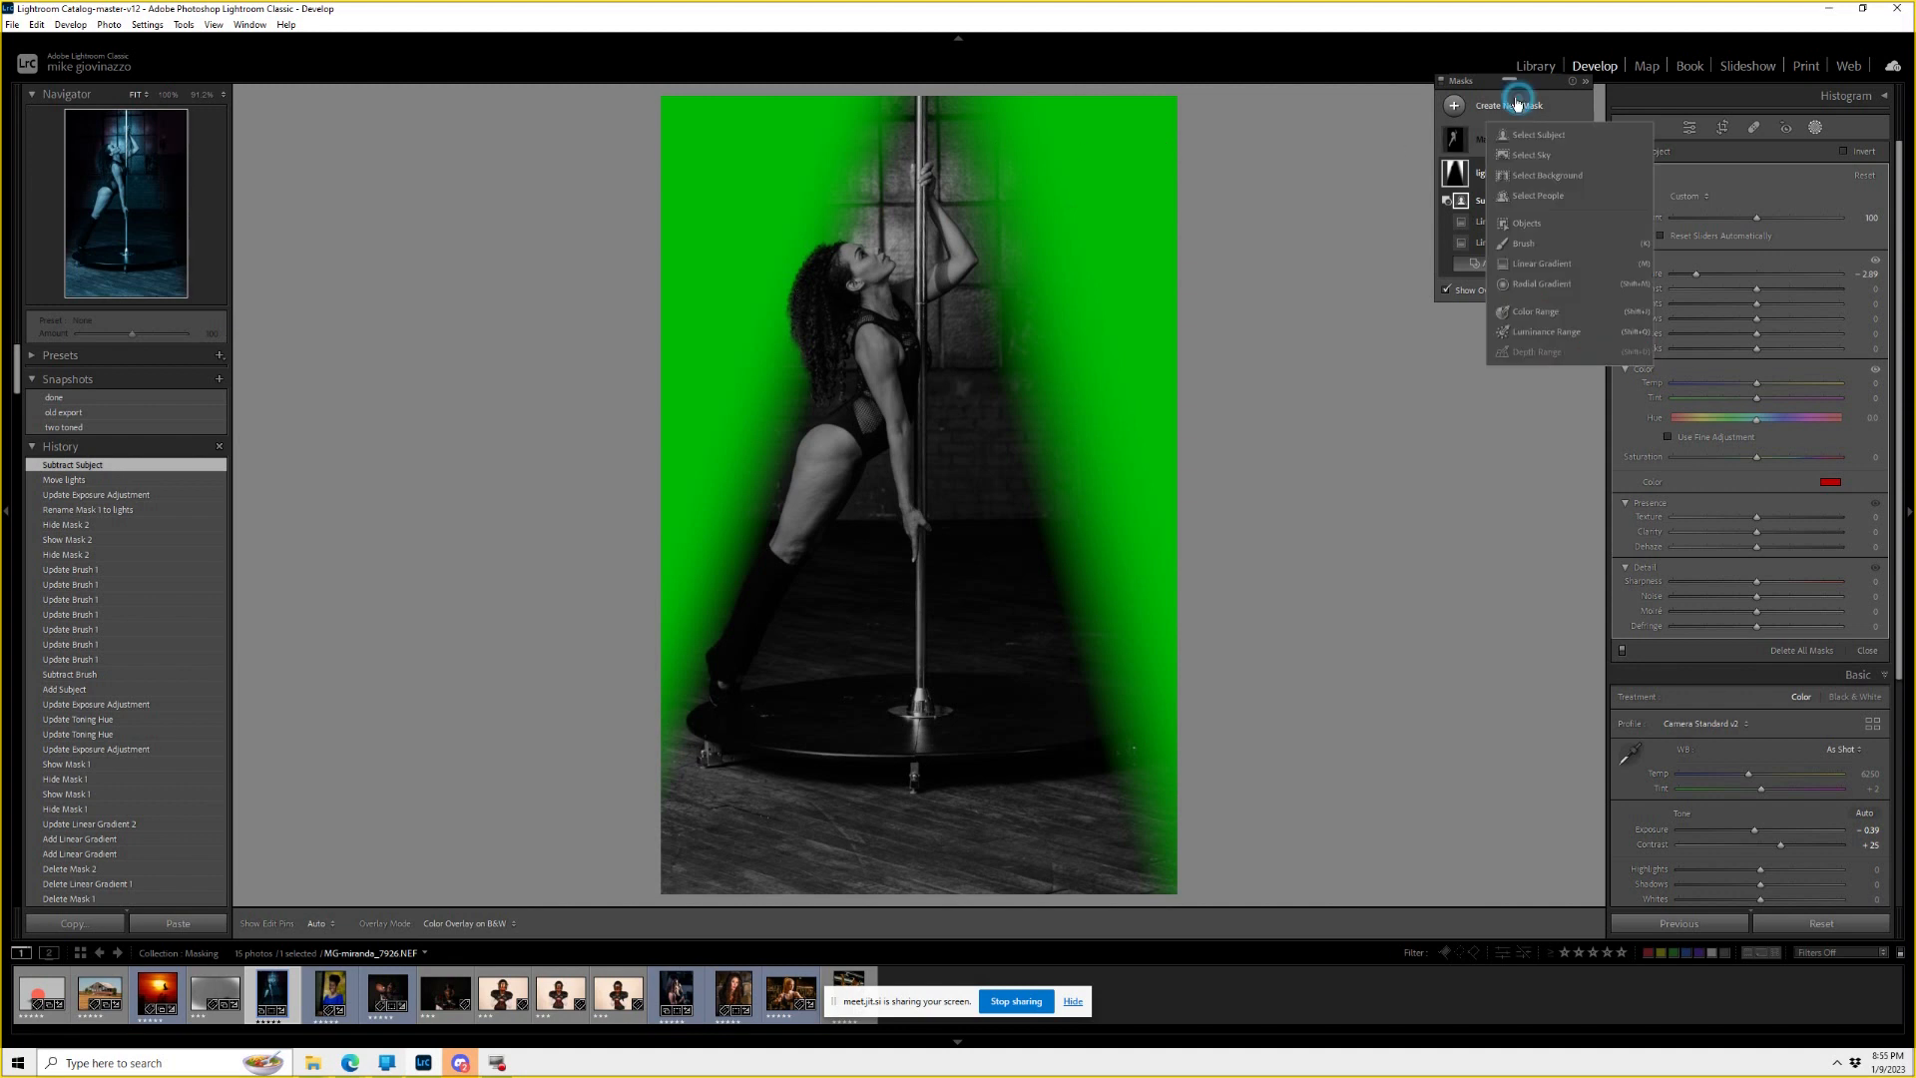
left_click(1530, 287)
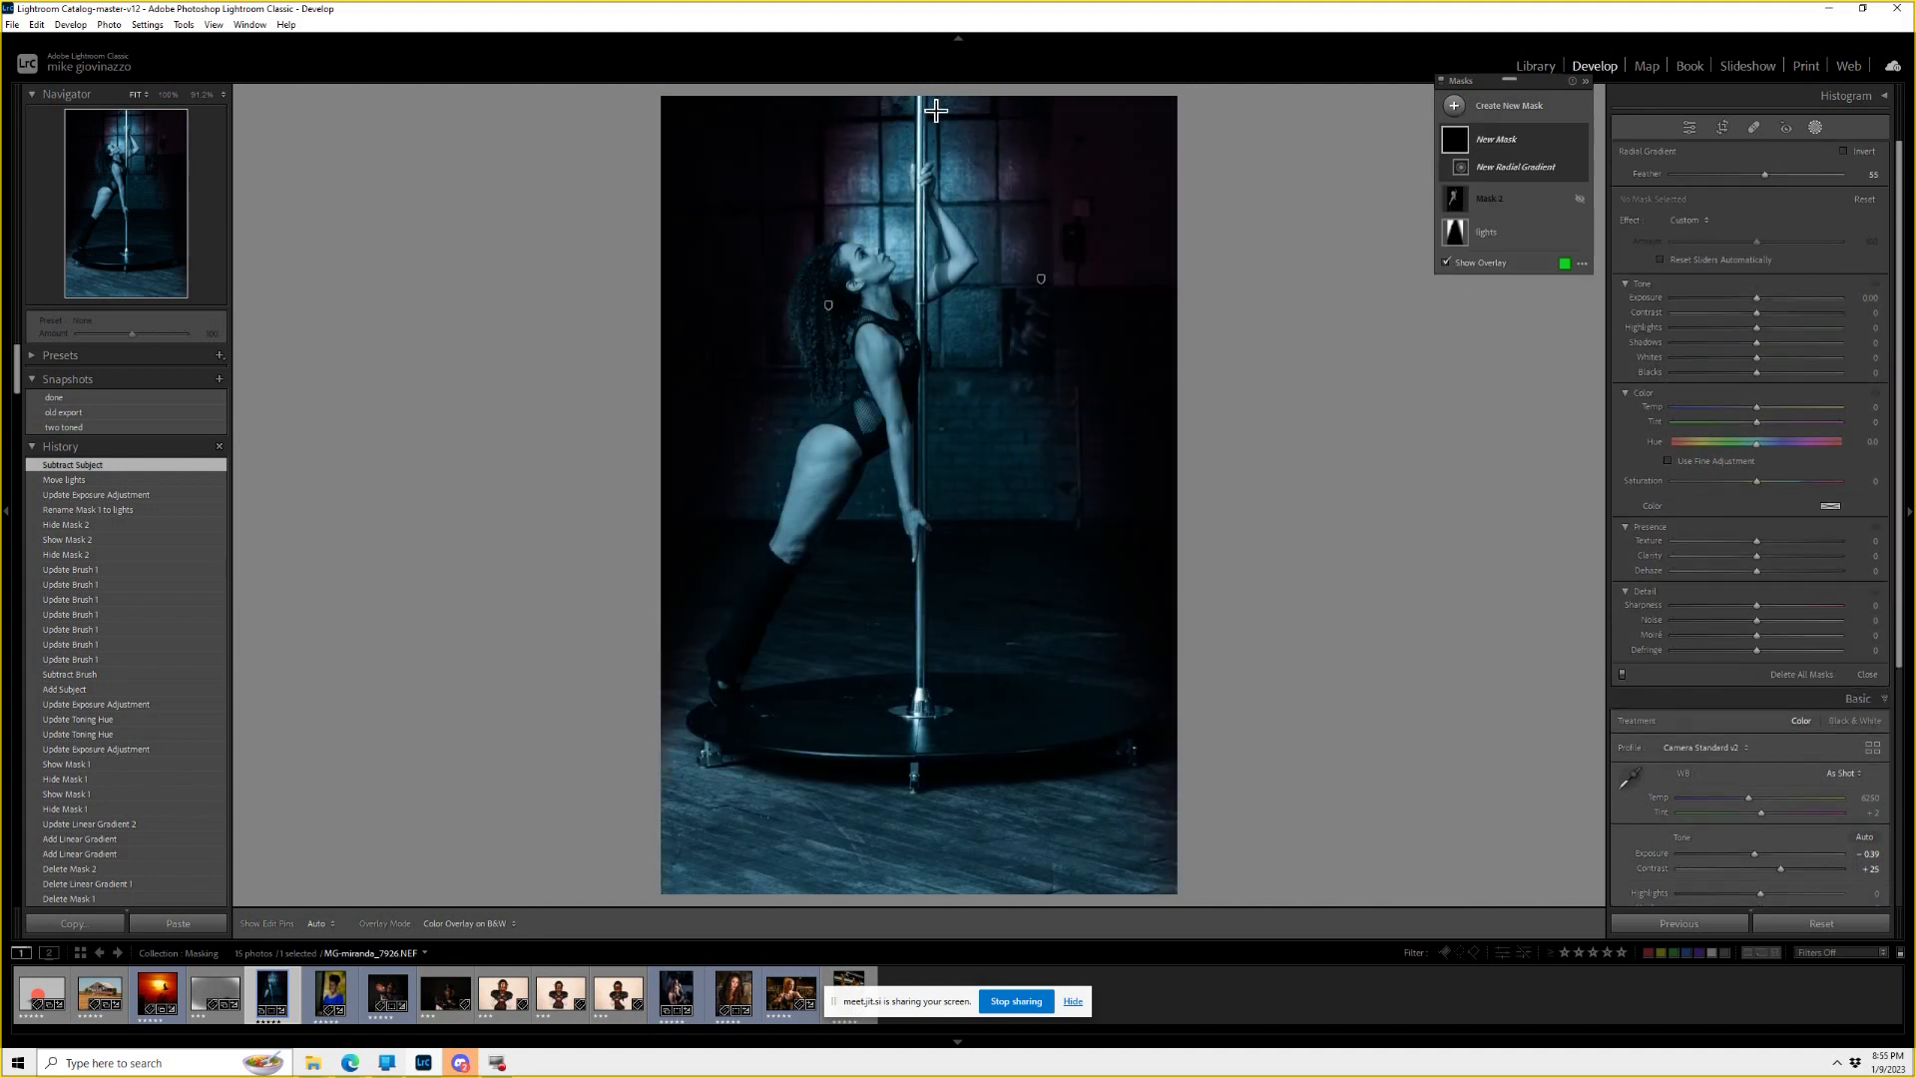
left_click_drag(910, 118, 1255, 405)
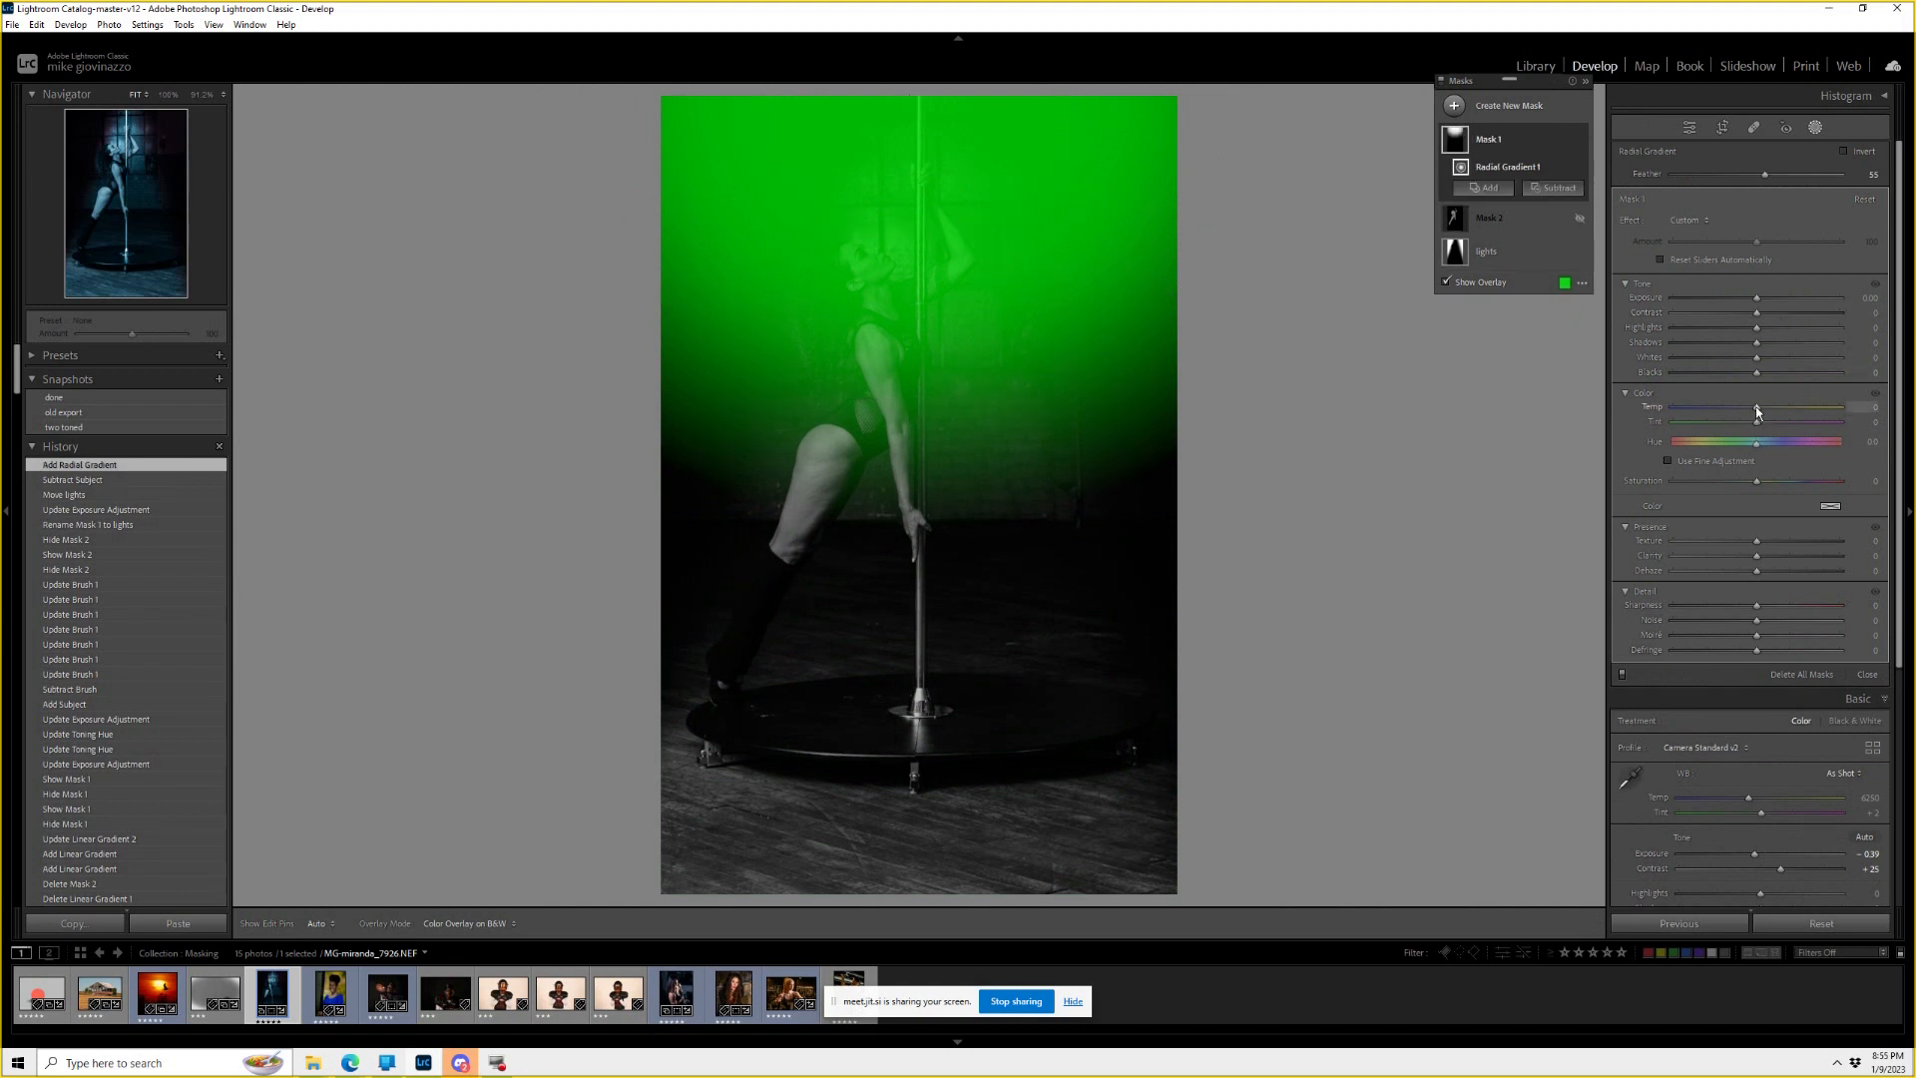
Set the radial gradient mask's temperature to 100 and exposure to 1.07, and give it an orange color tint.
left_click_drag(1758, 407, 1844, 407)
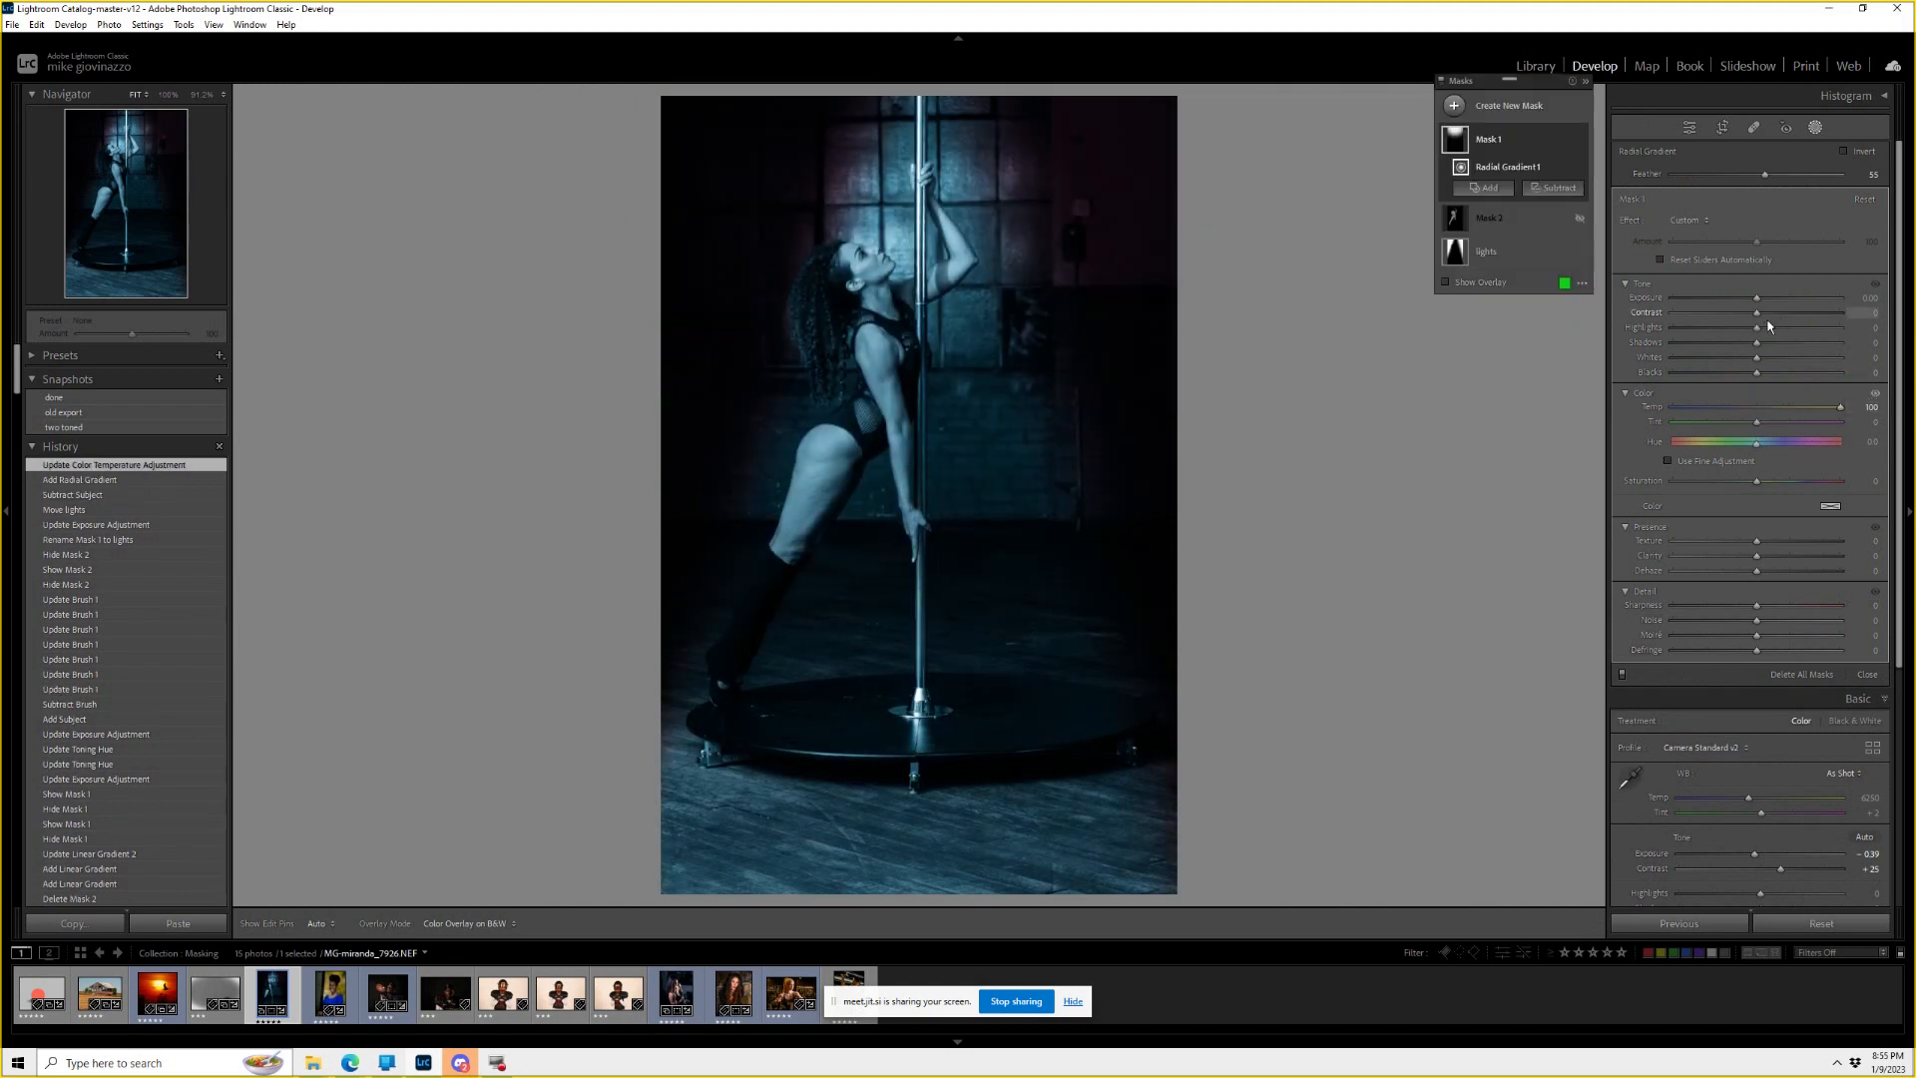
left_click_drag(1756, 298, 1783, 300)
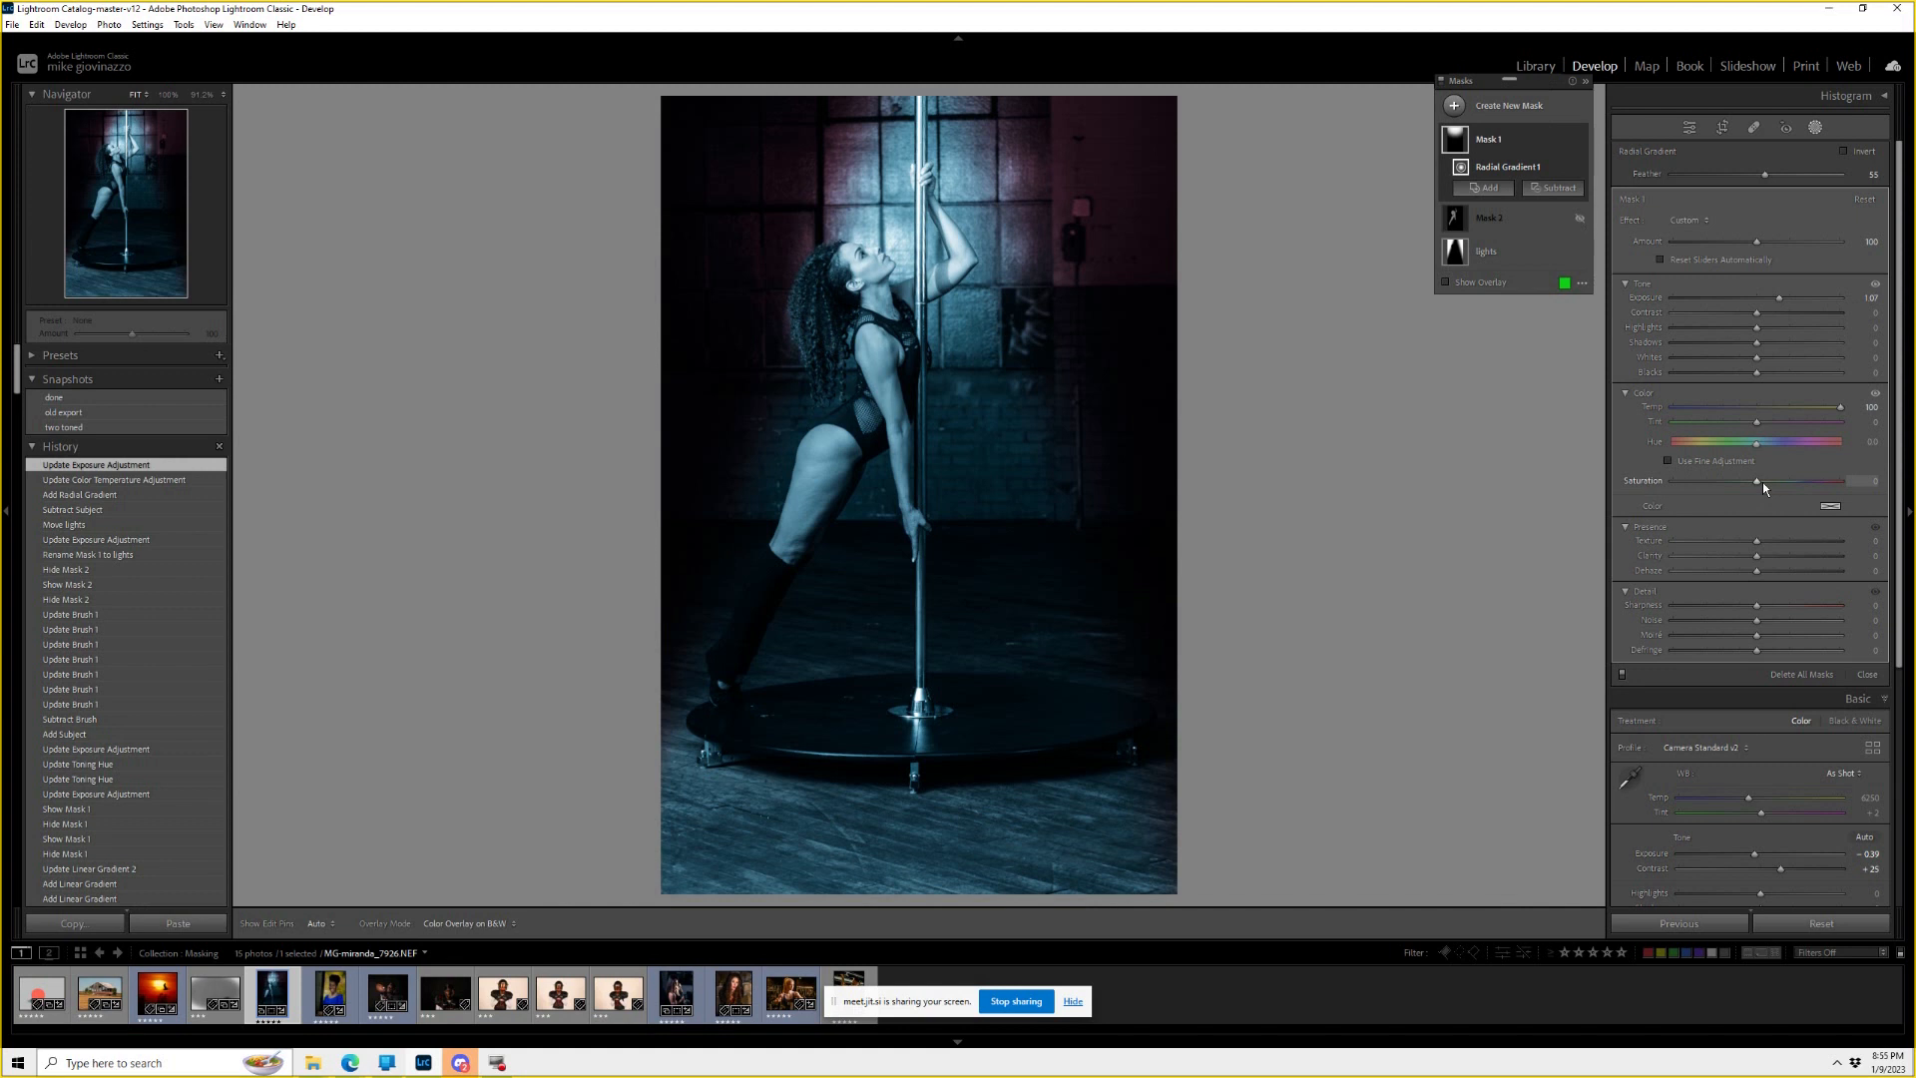
left_click(1834, 513)
left_click_drag(1557, 499, 1548, 499)
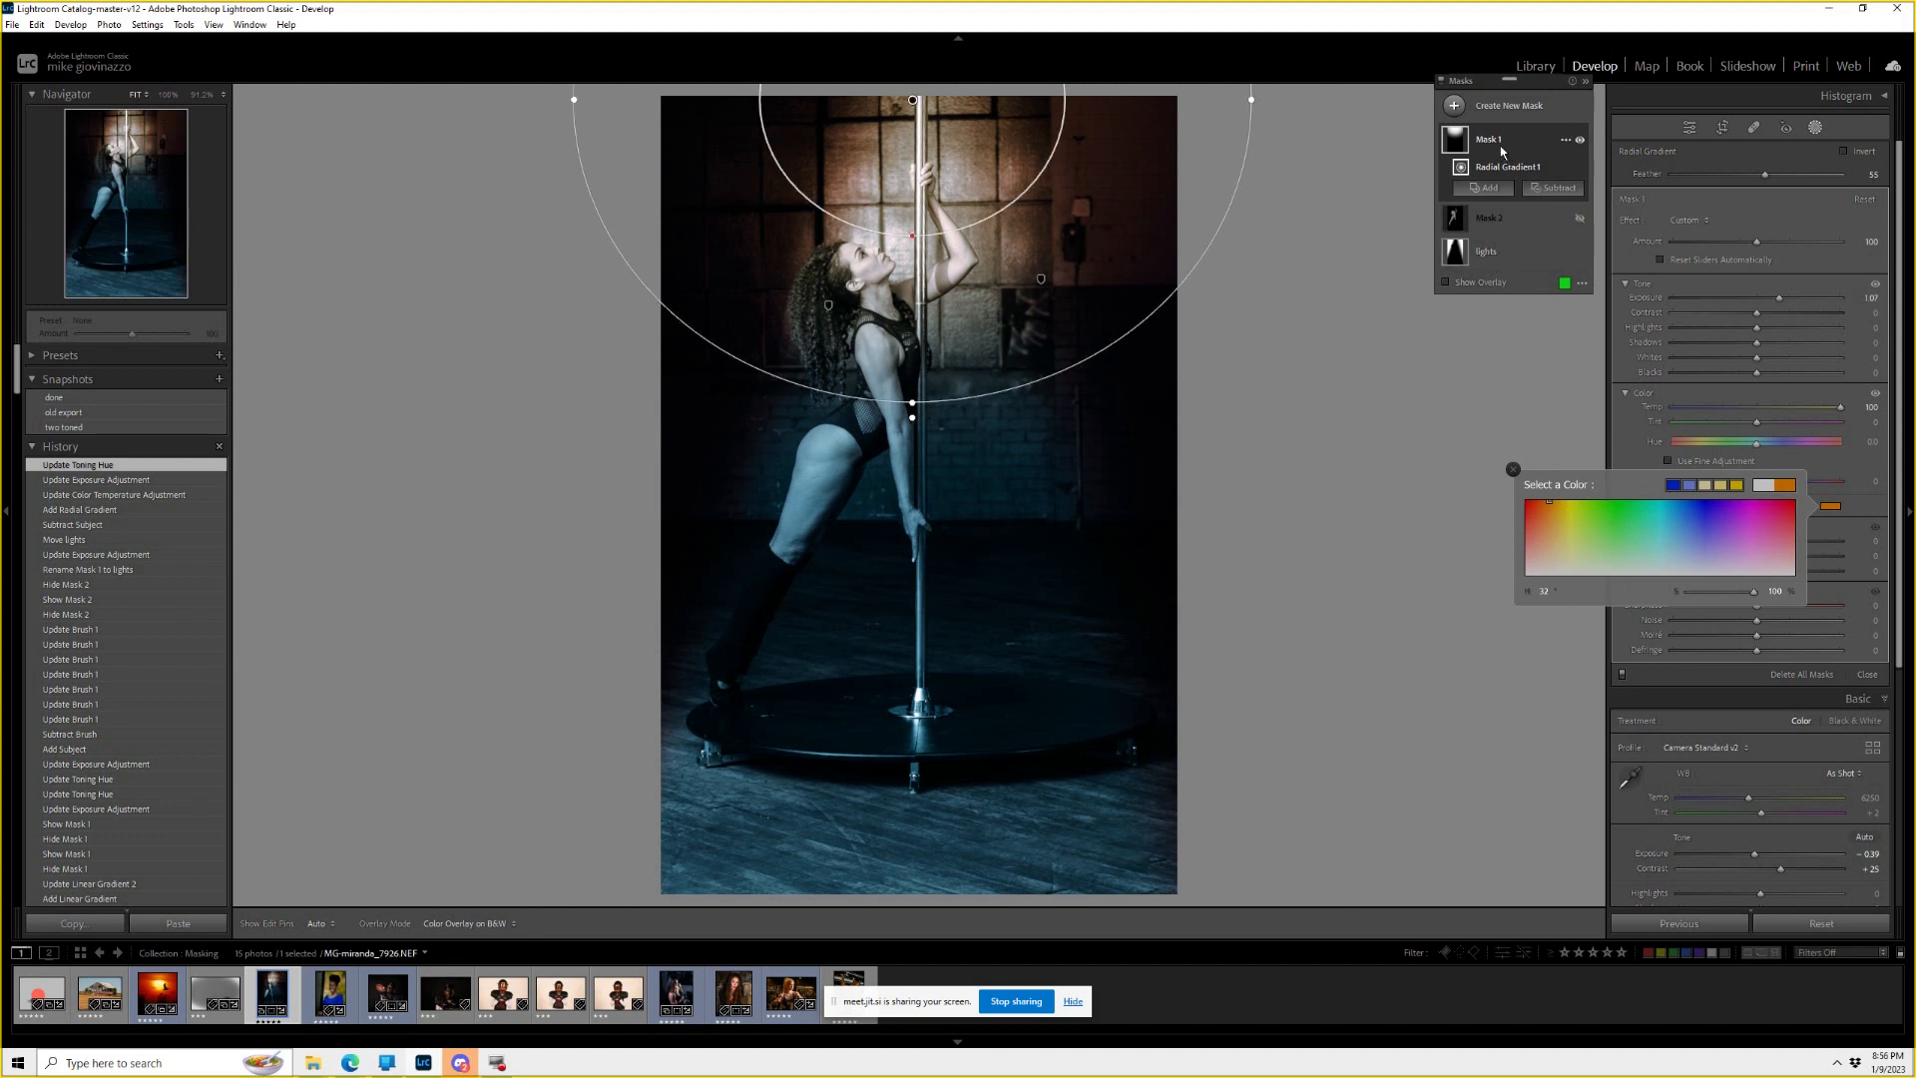
Lower the exposure of the lights mask to -4.00.
left_click(1485, 252)
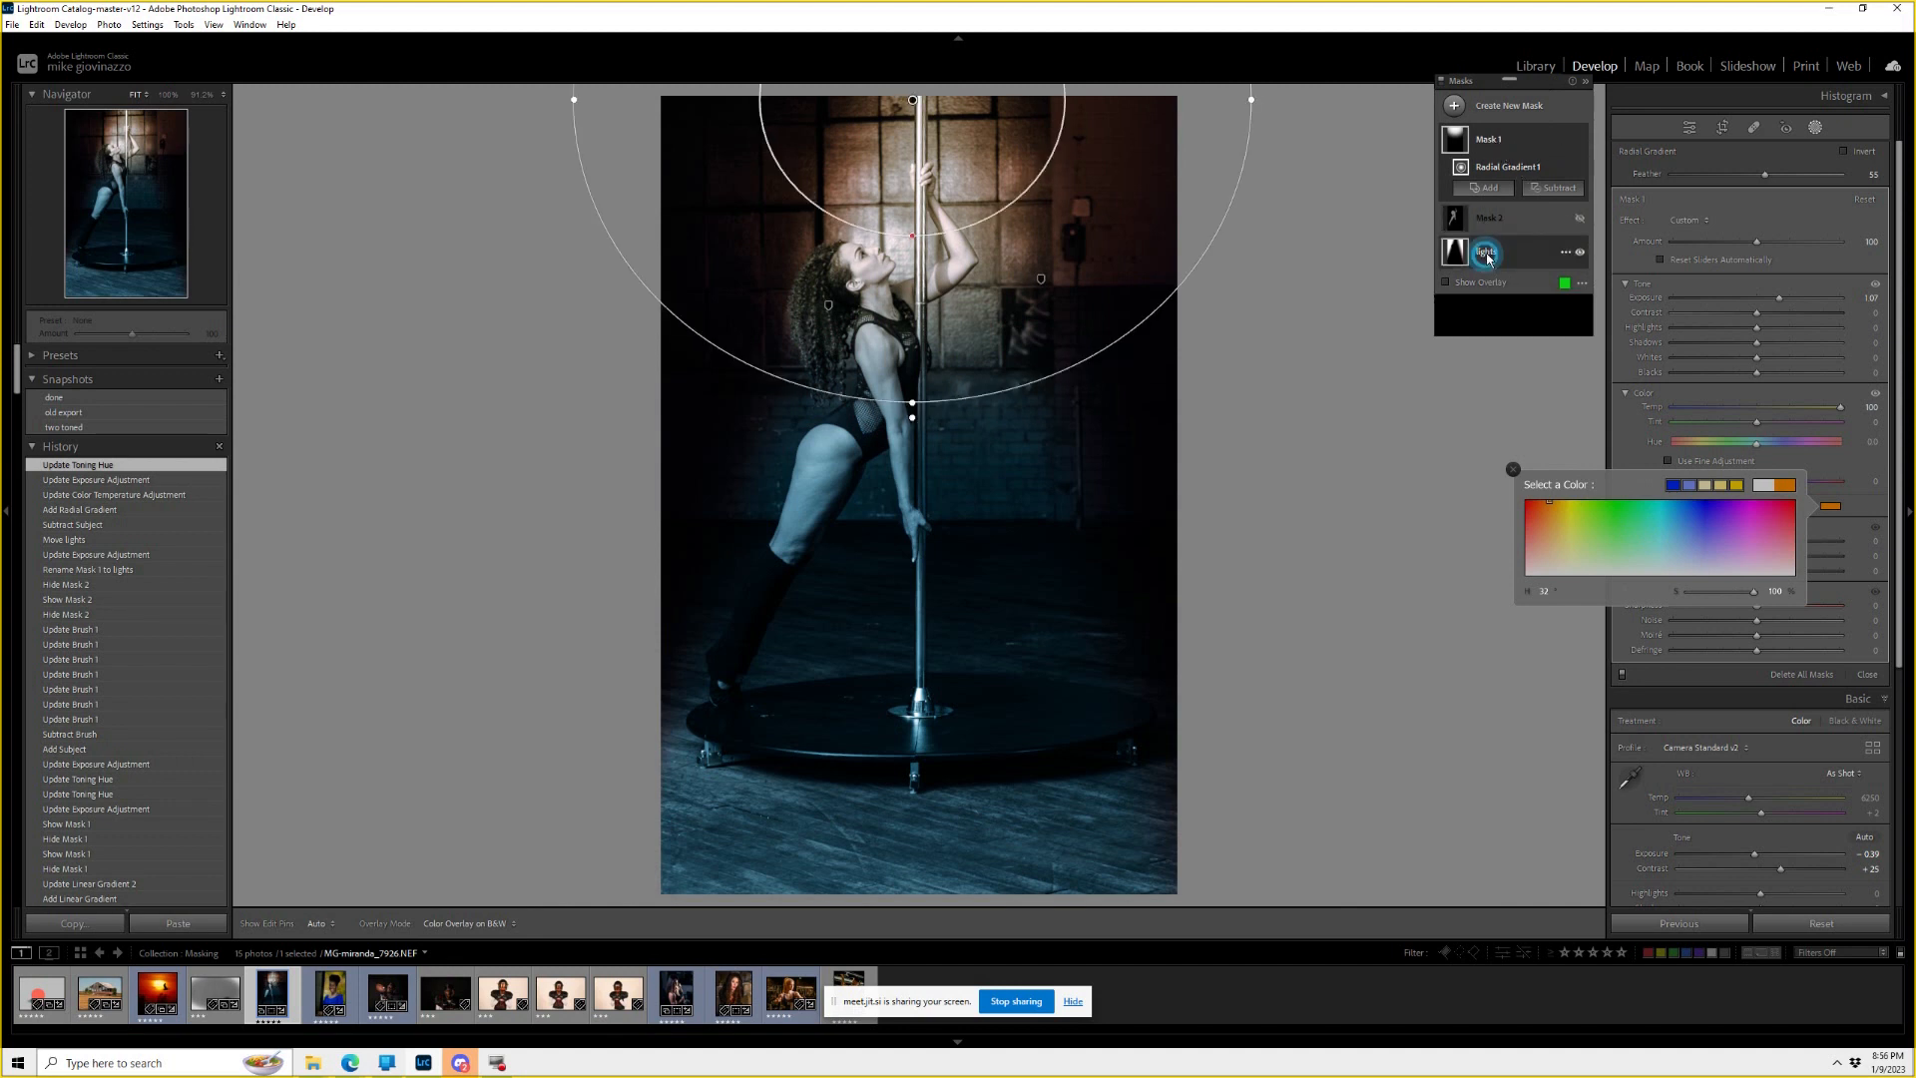
left_click(1483, 207)
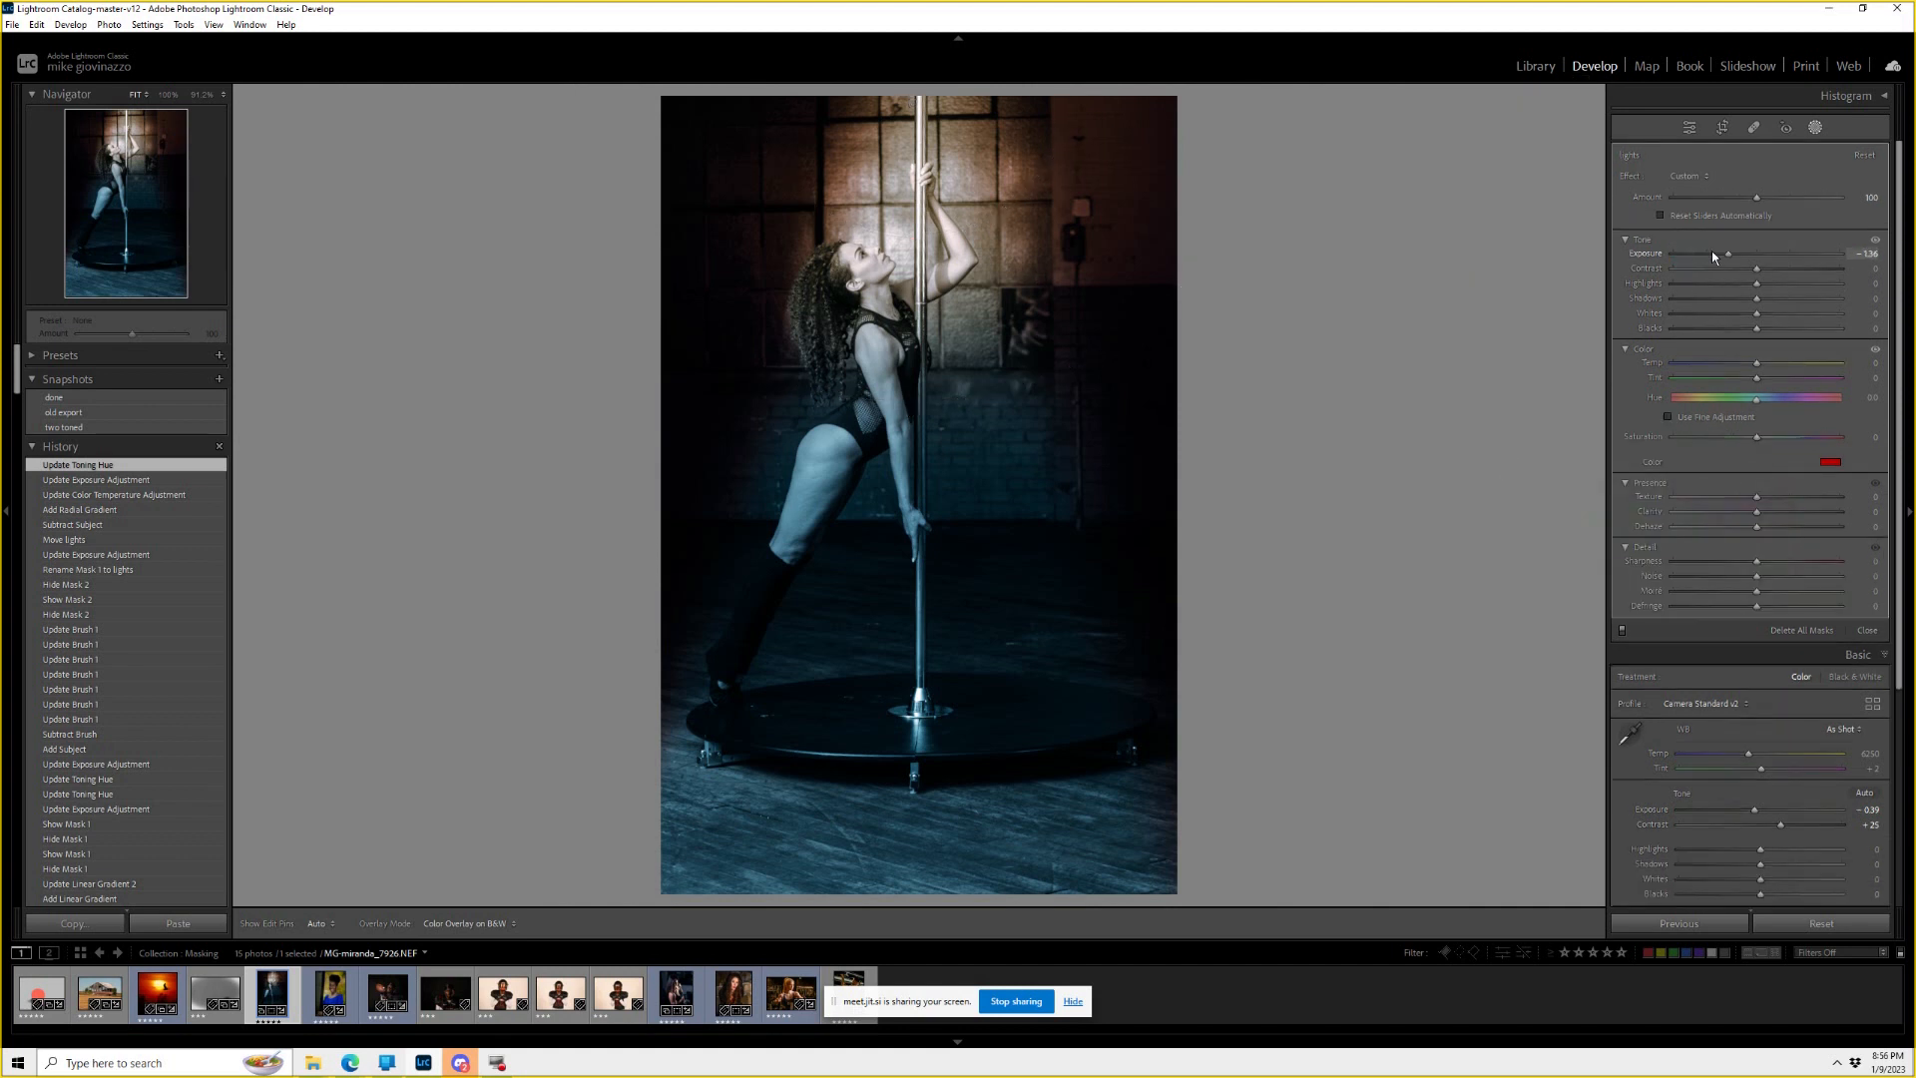
left_click_drag(1711, 249, 1650, 255)
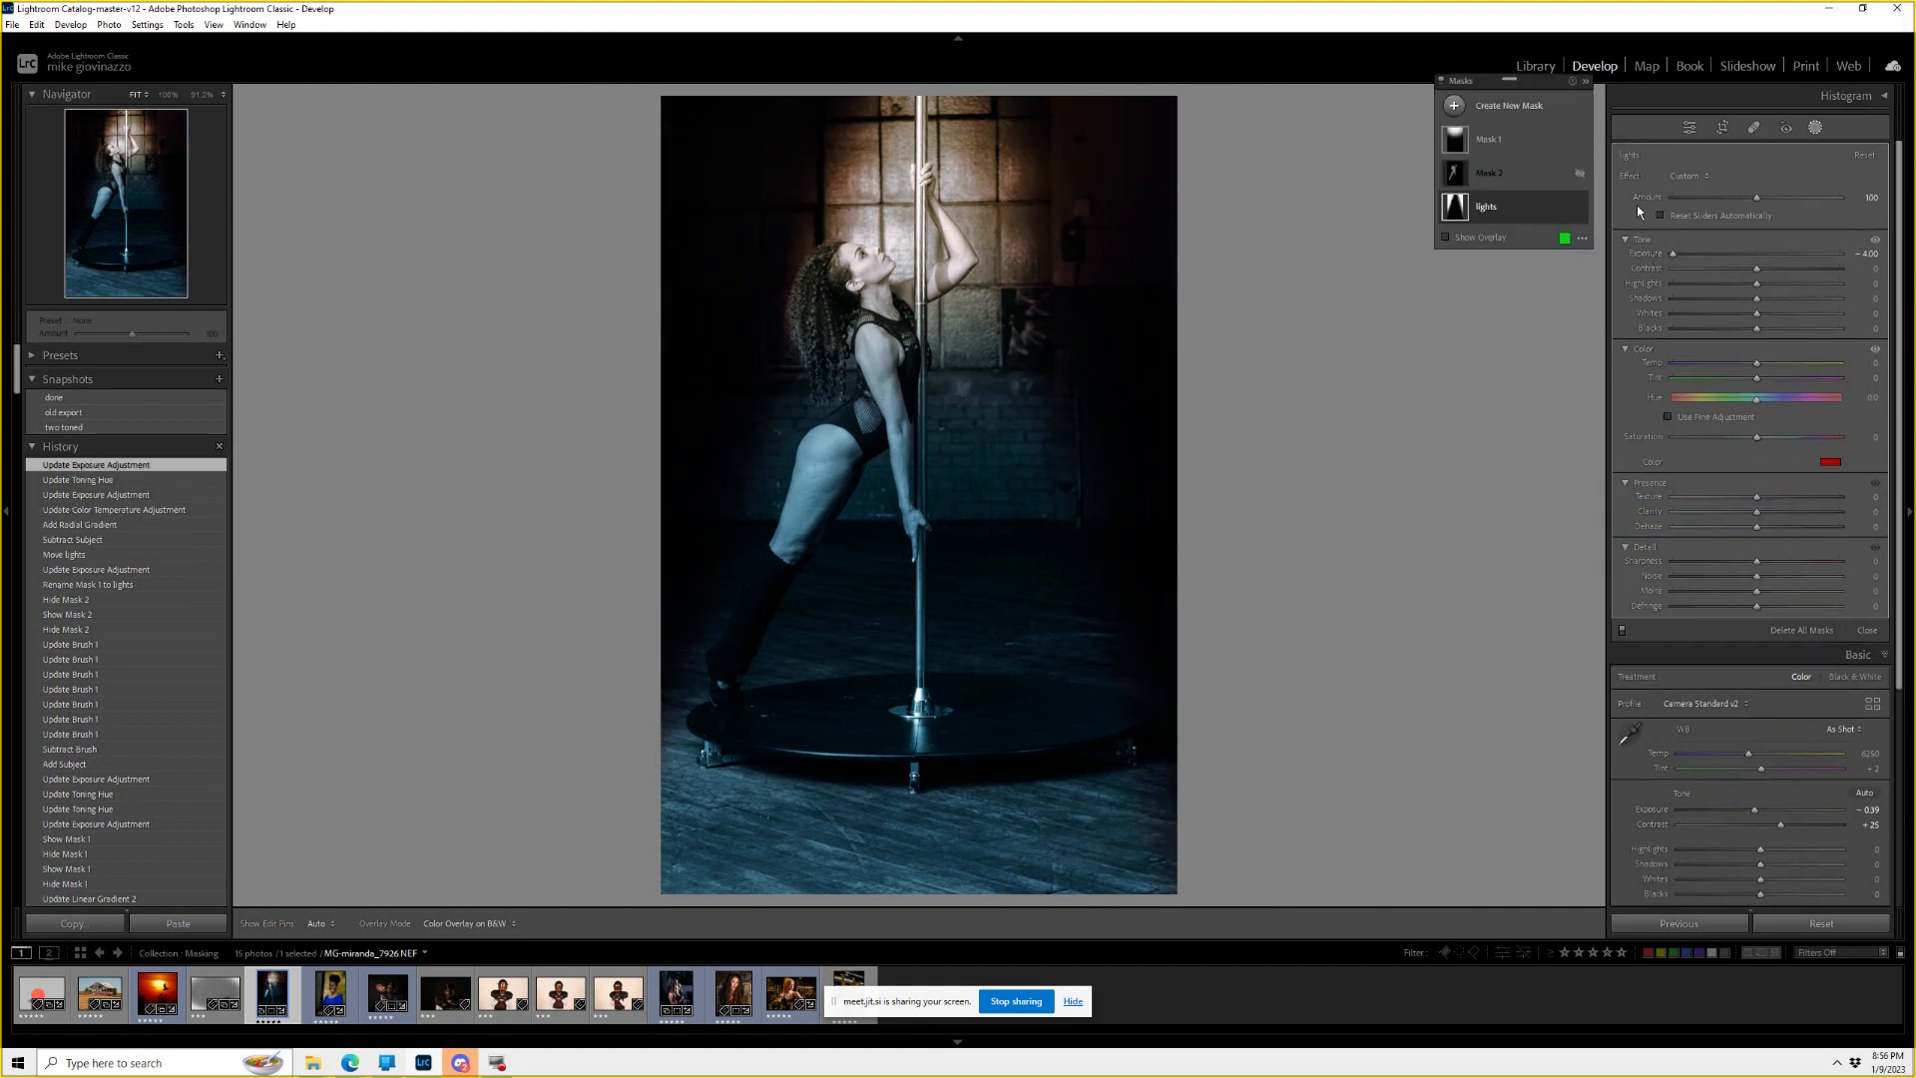
Narrow the radial gradient around the upper pole and recolor it with hue -110.6 and a red color tint.
left_click(1483, 139)
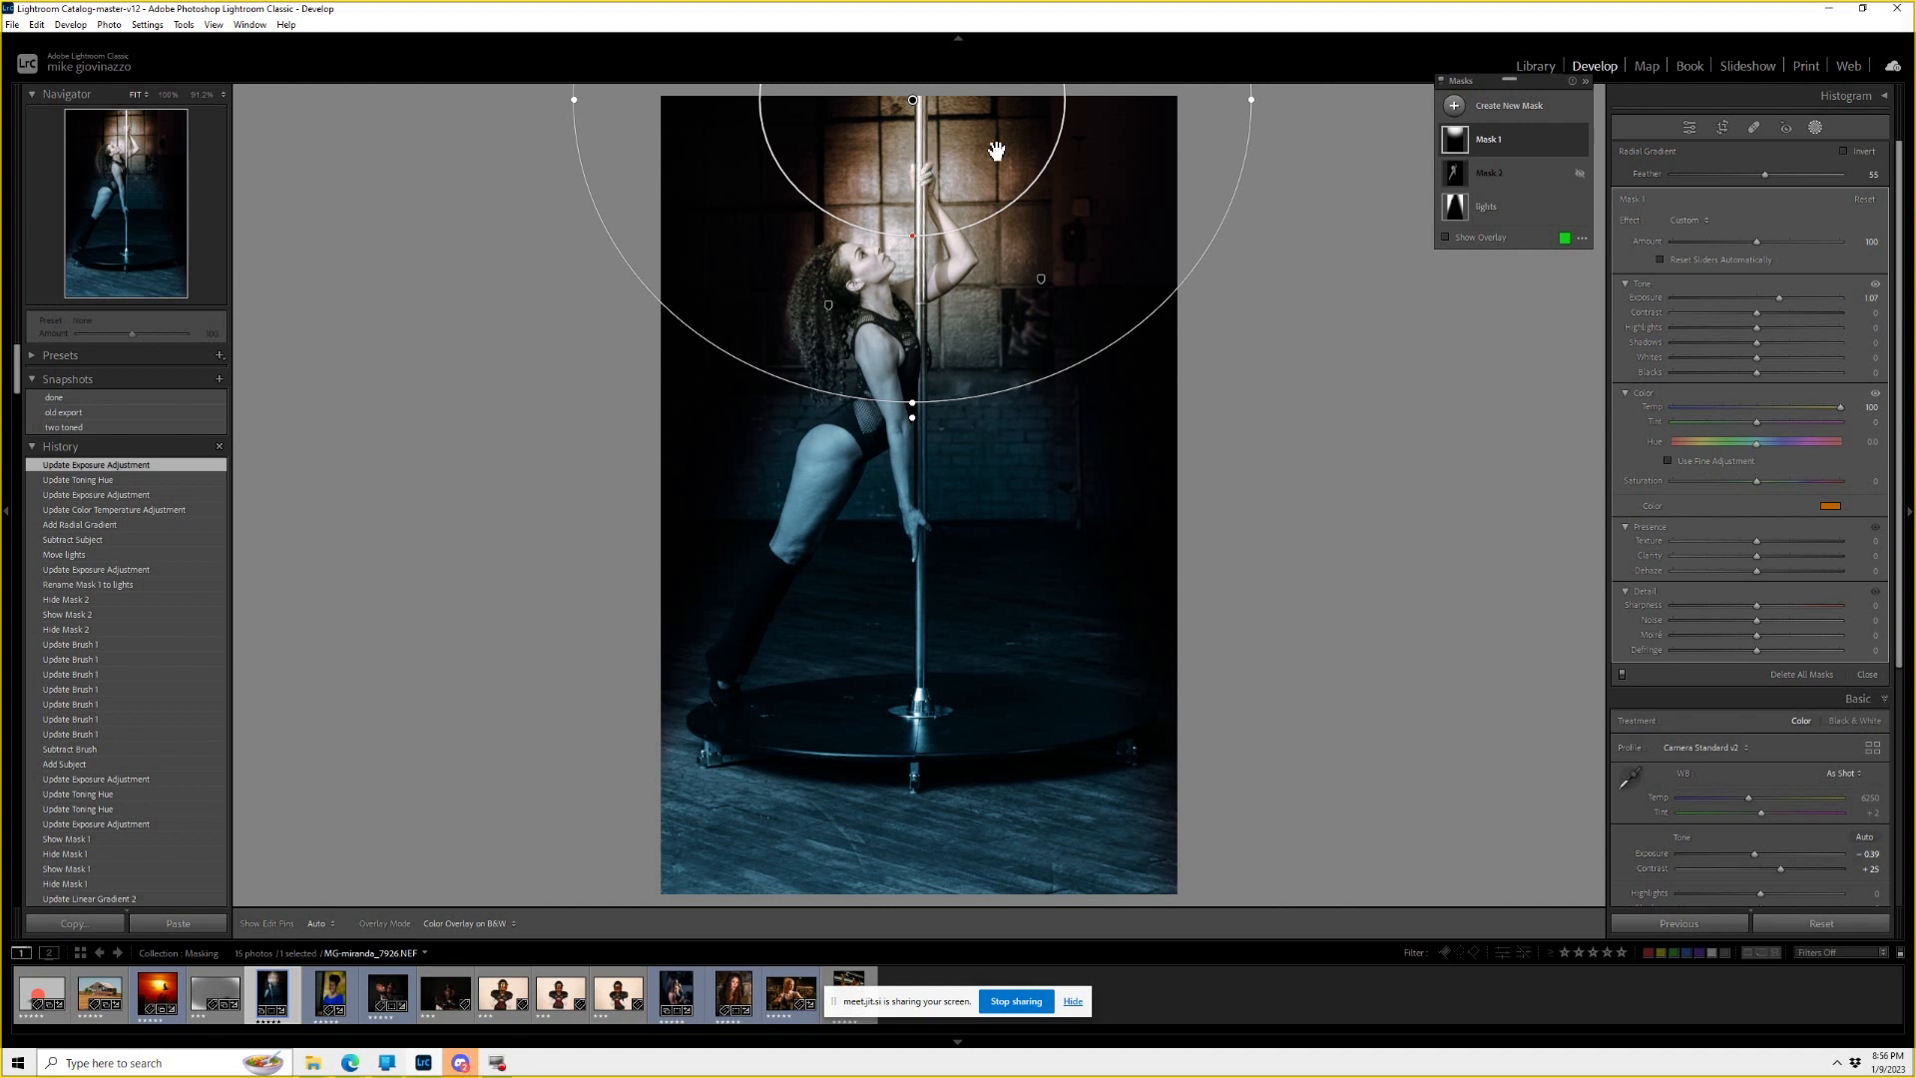
left_click_drag(1252, 99, 1084, 154)
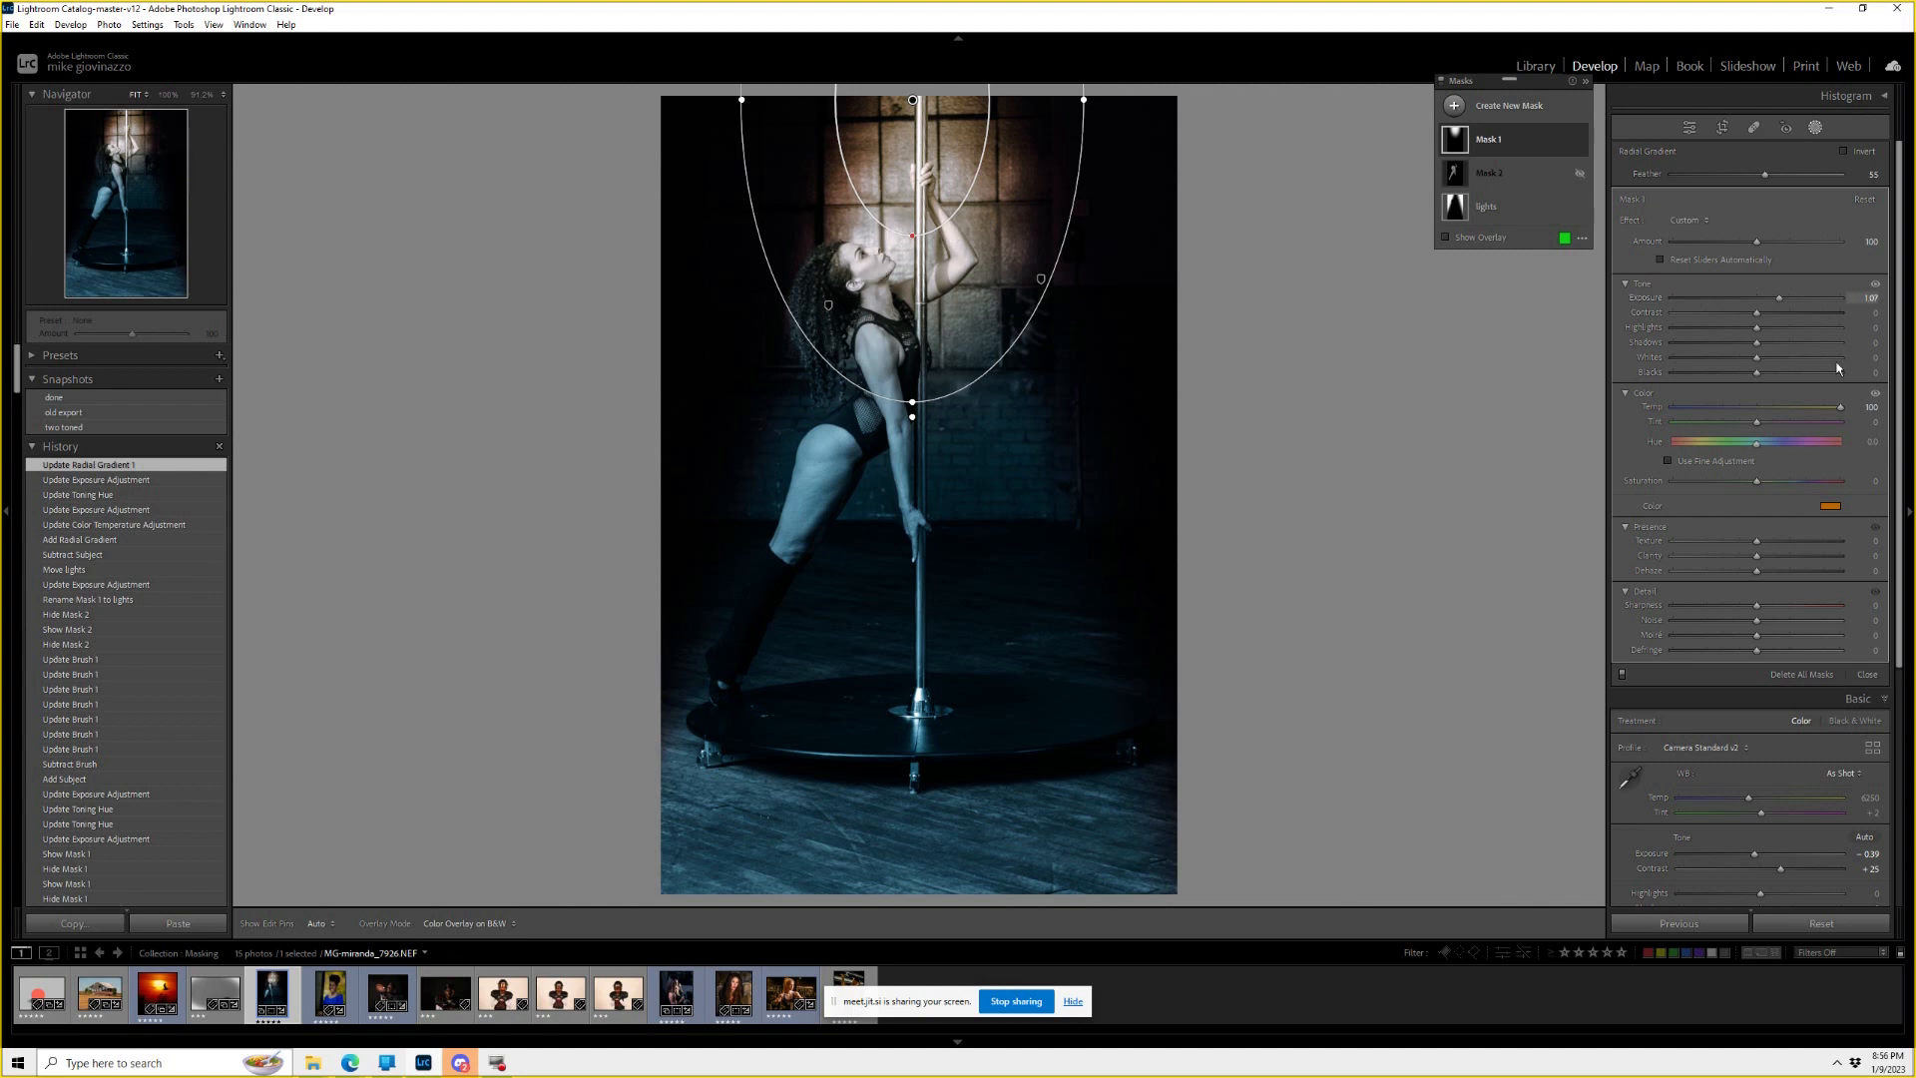
left_click_drag(1756, 442, 1690, 441)
left_click(1829, 506)
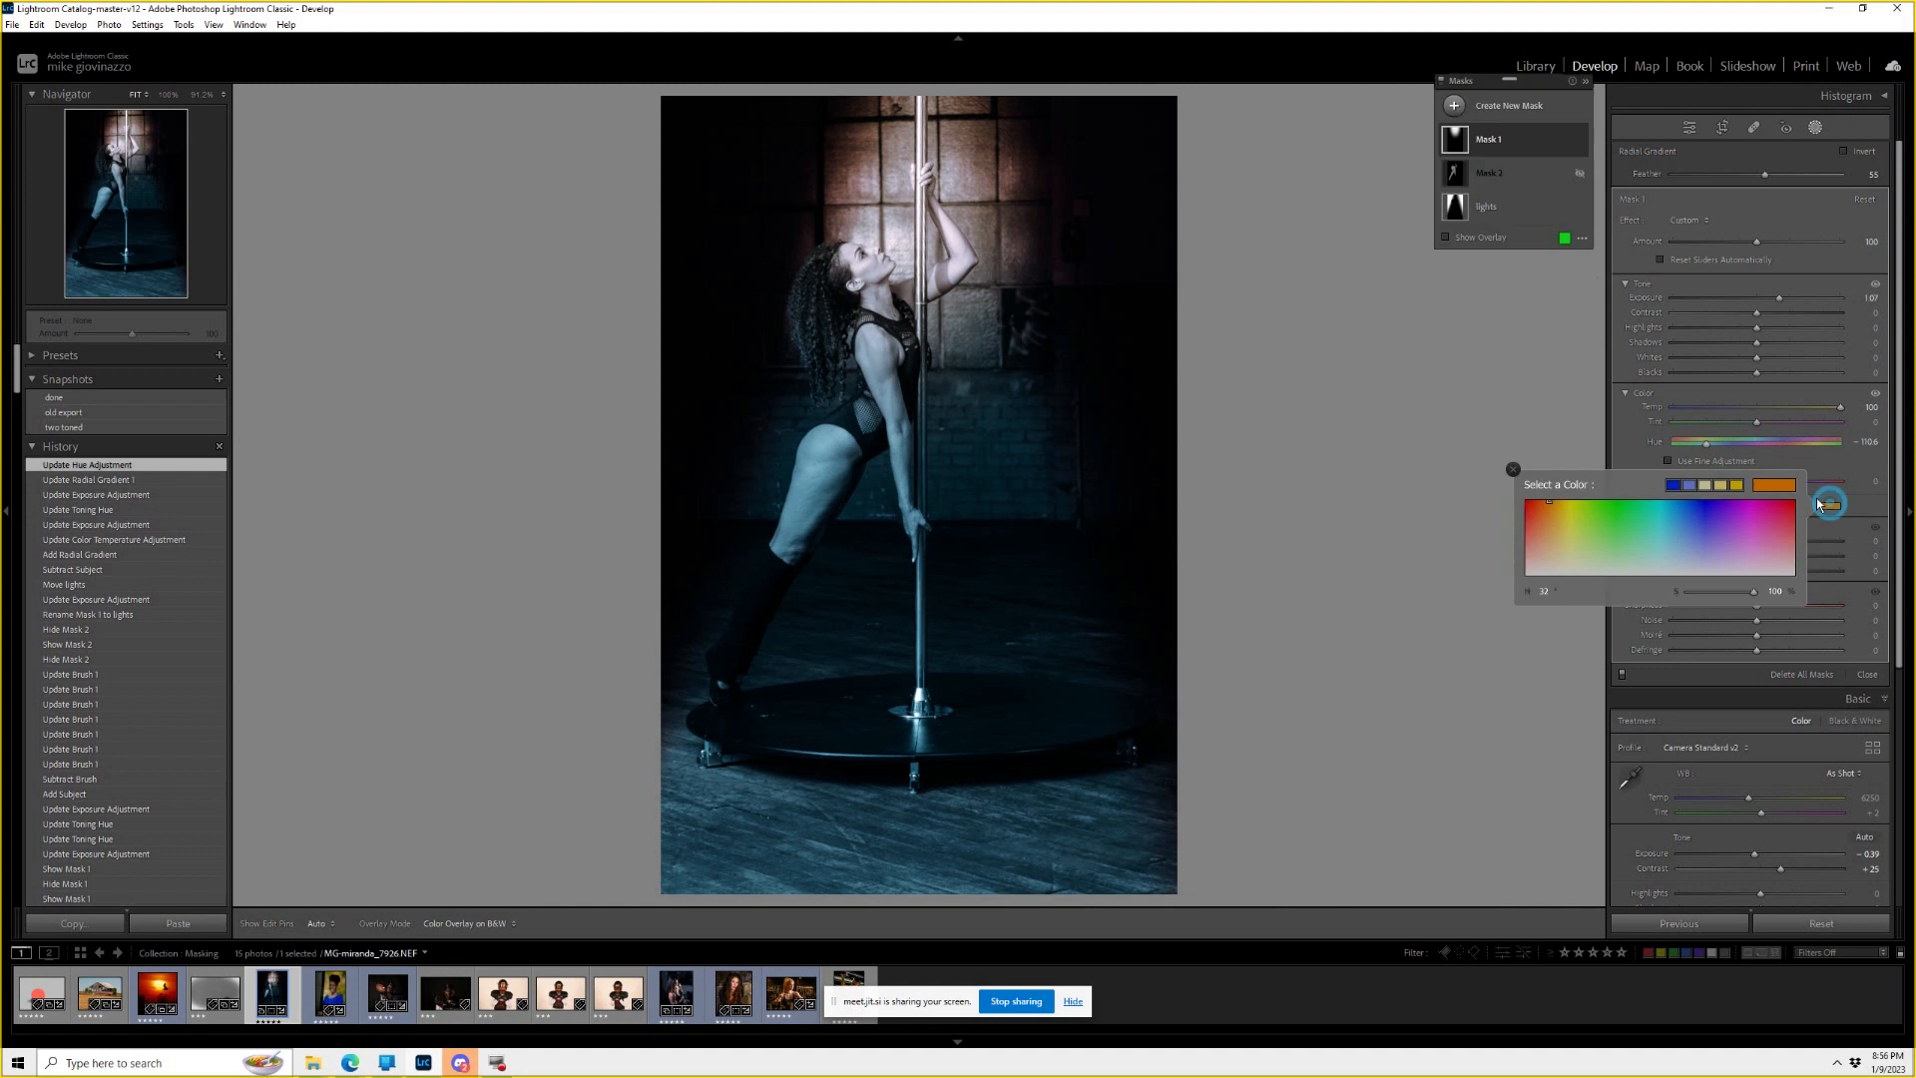
left_click_drag(1550, 503, 1526, 501)
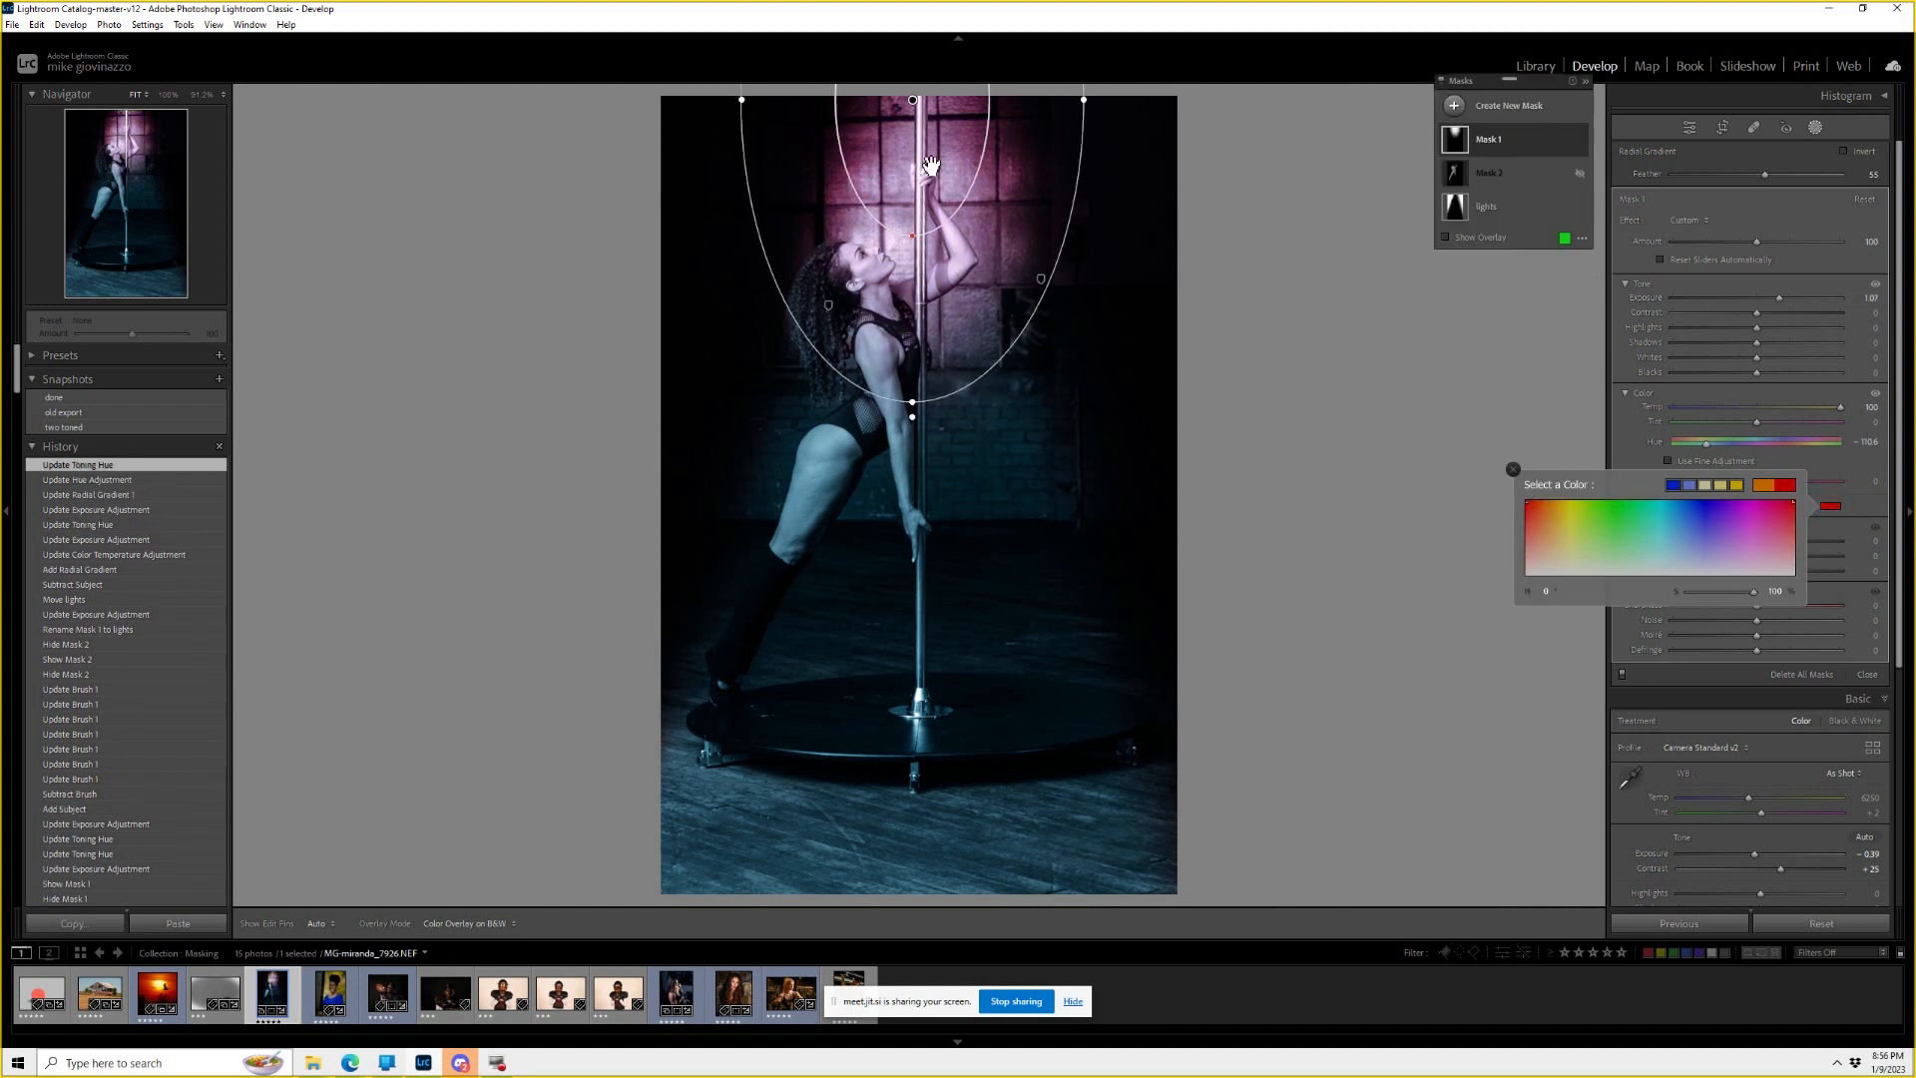
mouse_move(916, 104)
mouse_move(916, 103)
left_mouse_down()
mouse_move(911, 170)
mouse_move(931, 152)
mouse_move(909, 102)
left_mouse_up()
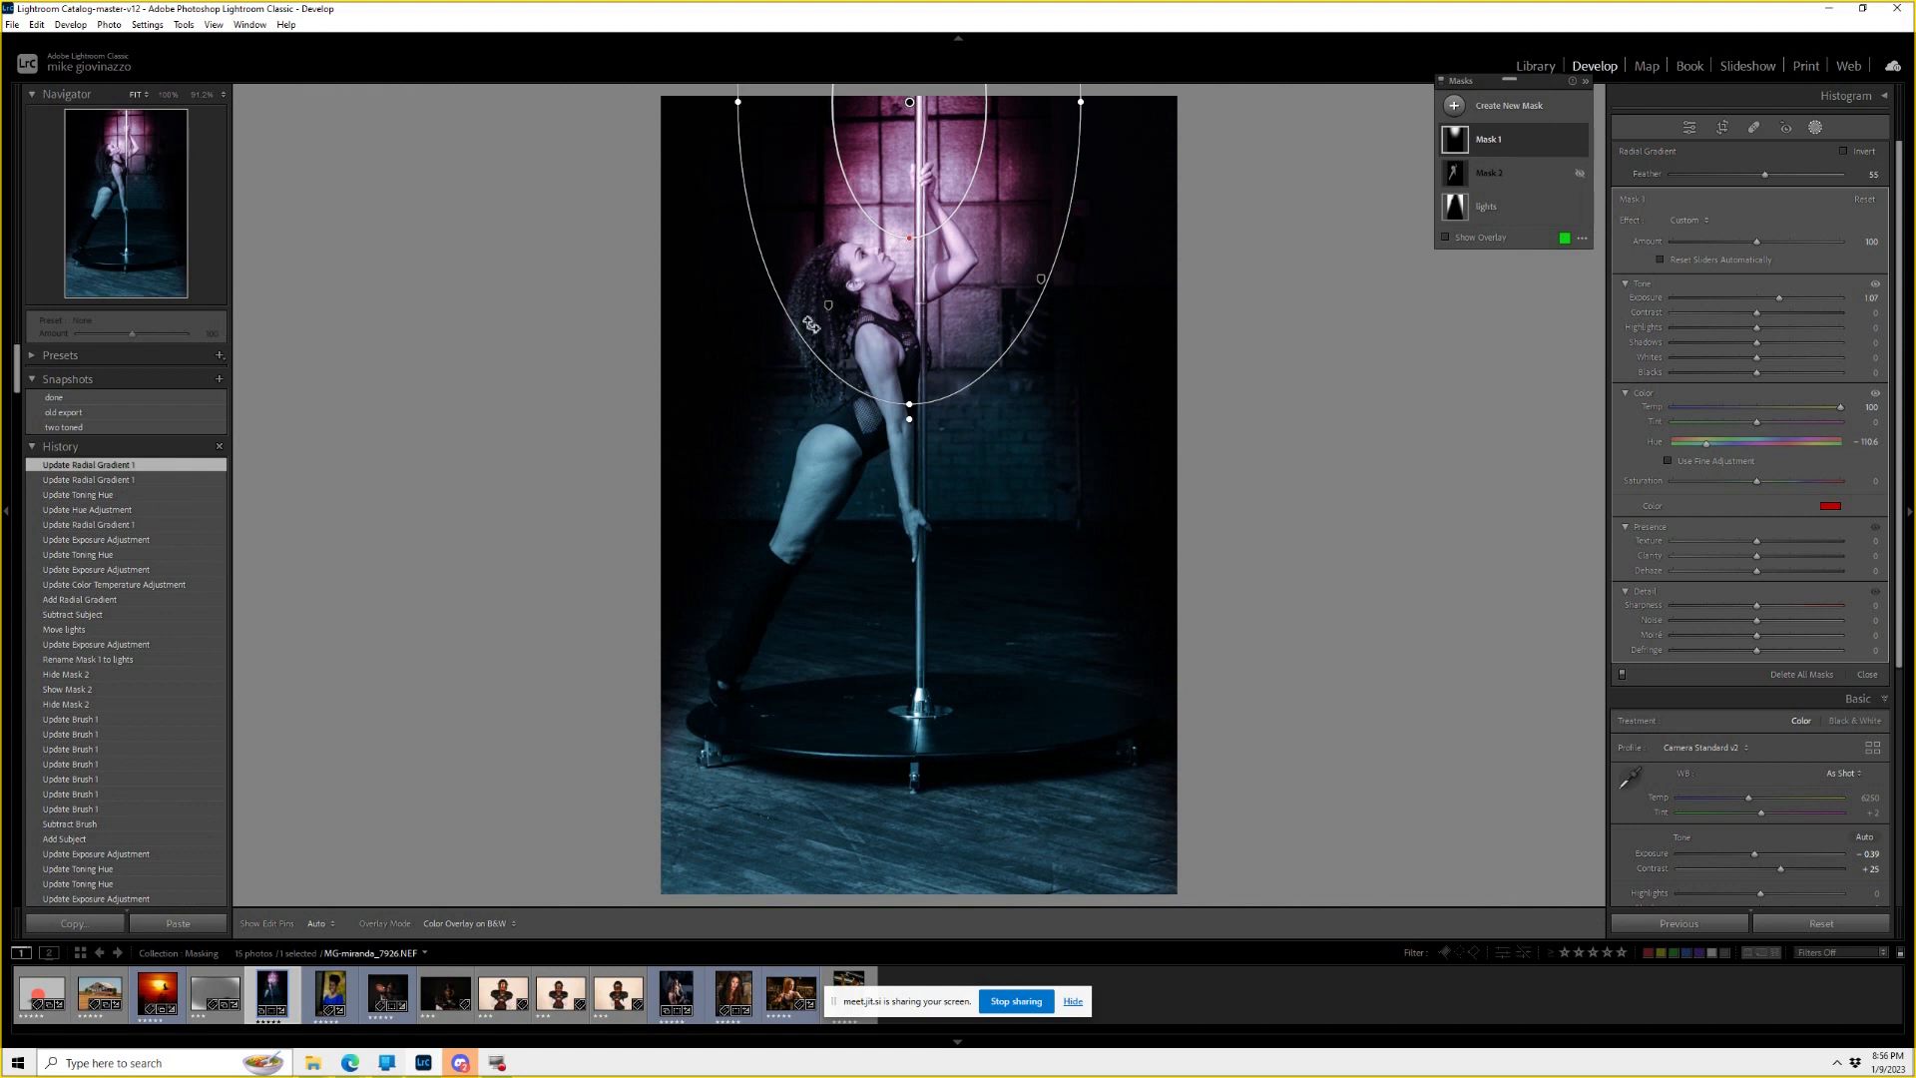
Make the hidden dancer mask, Mask 2, visible and give it a red color tint with a hue shift of -71.0.
left_click(1482, 176)
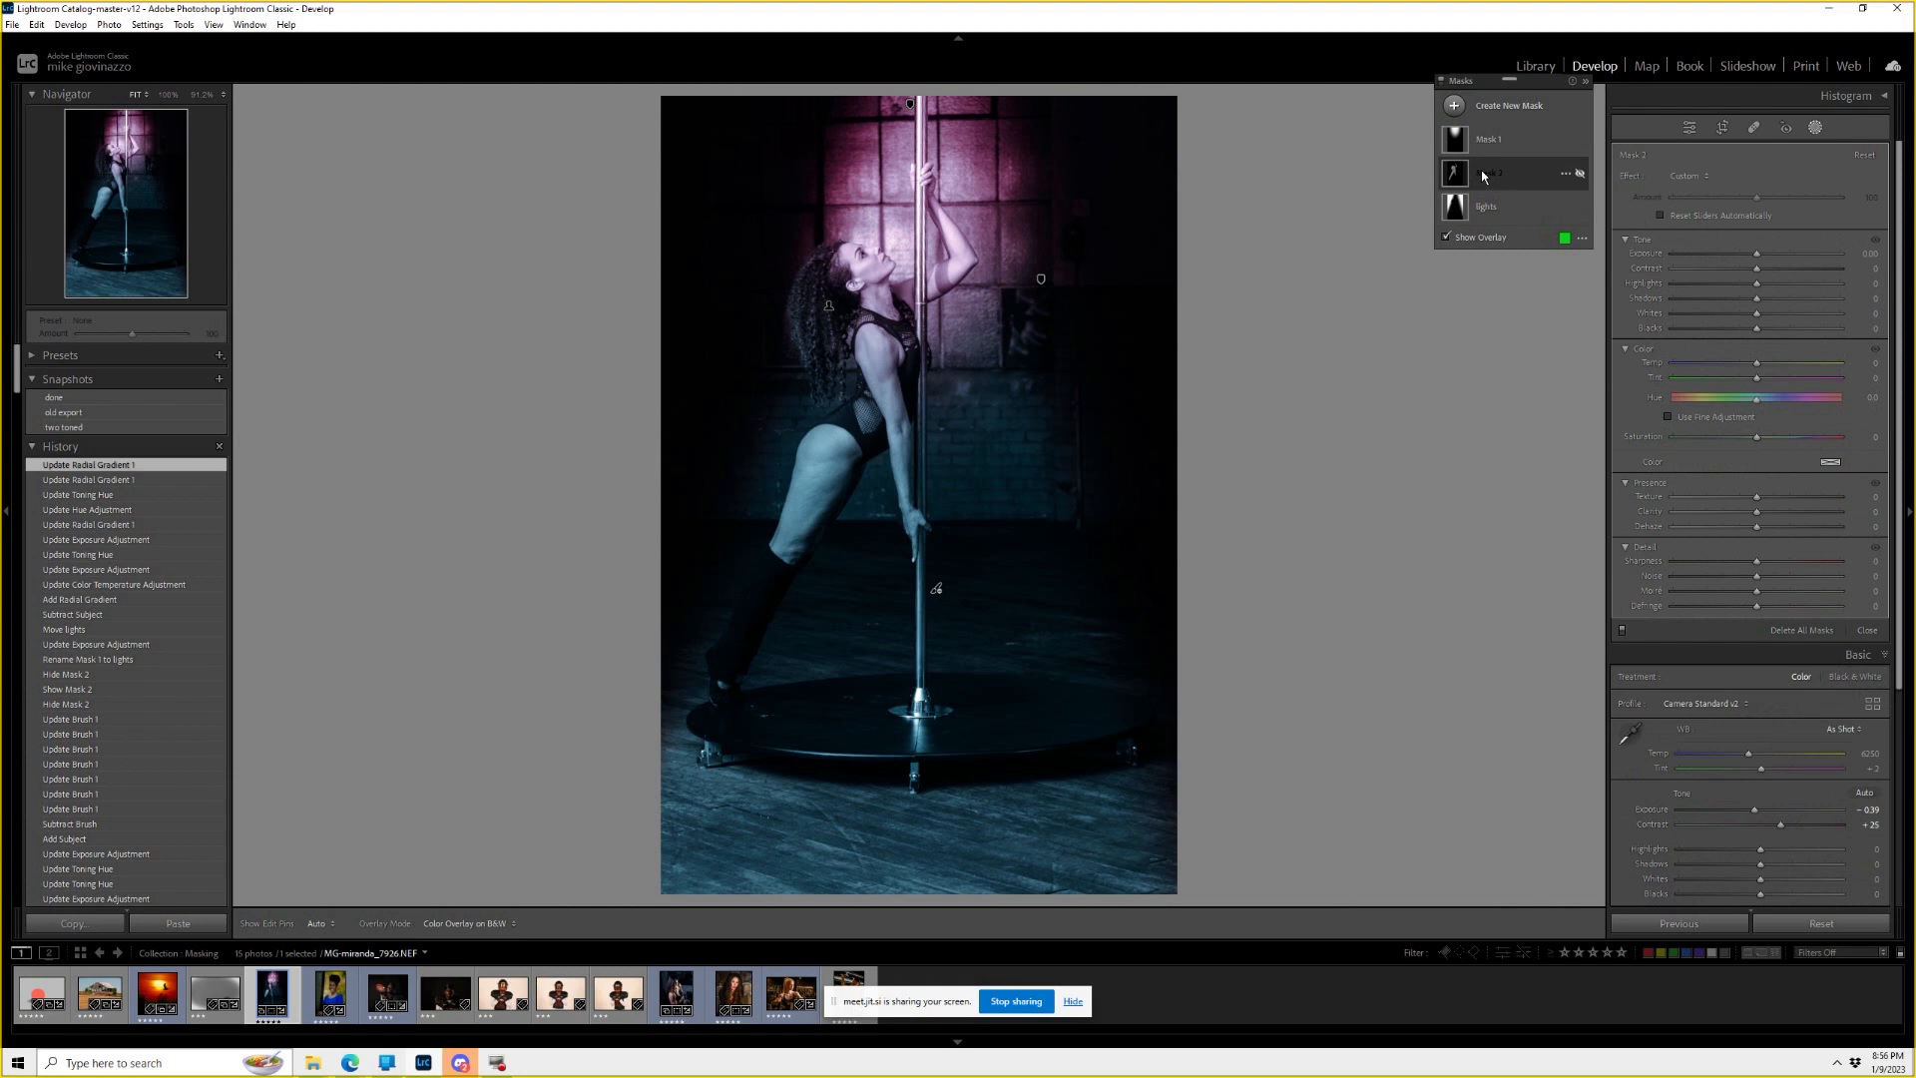
left_click(1579, 175)
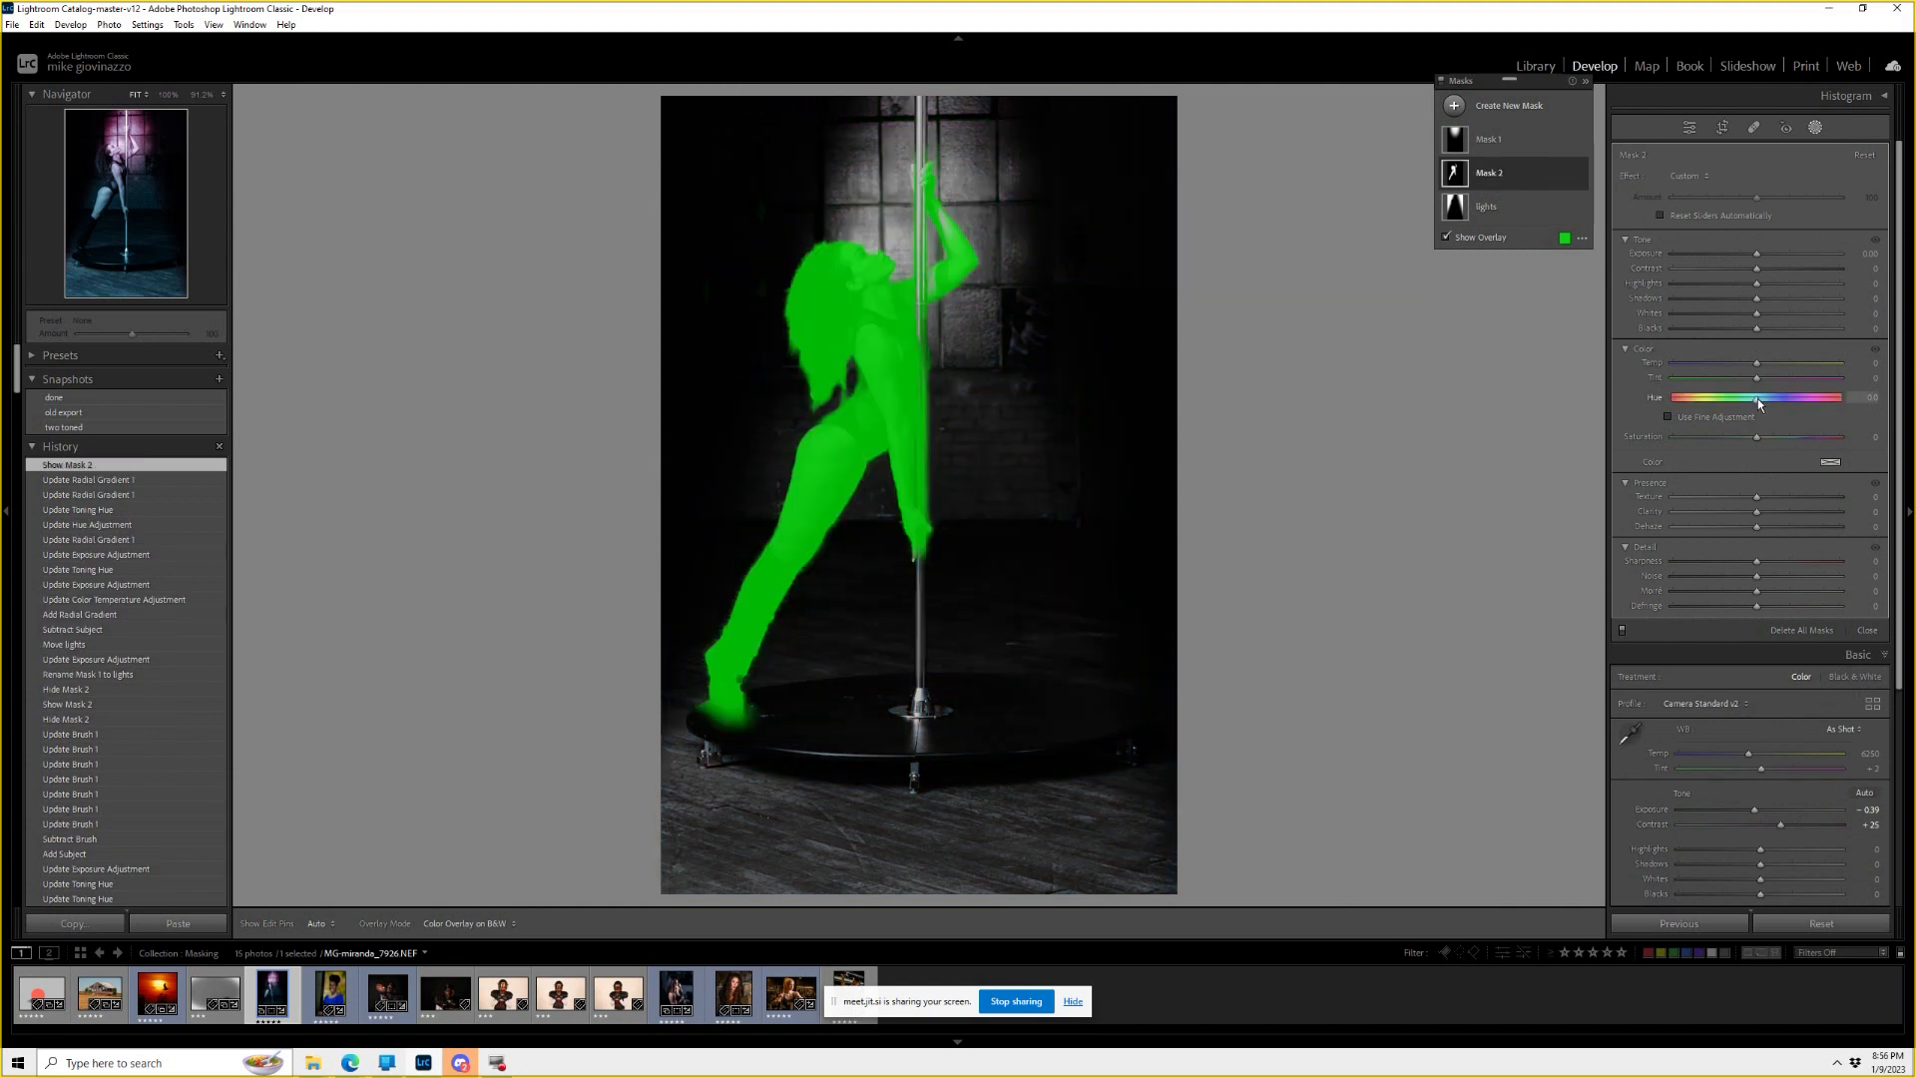
left_click(1830, 463)
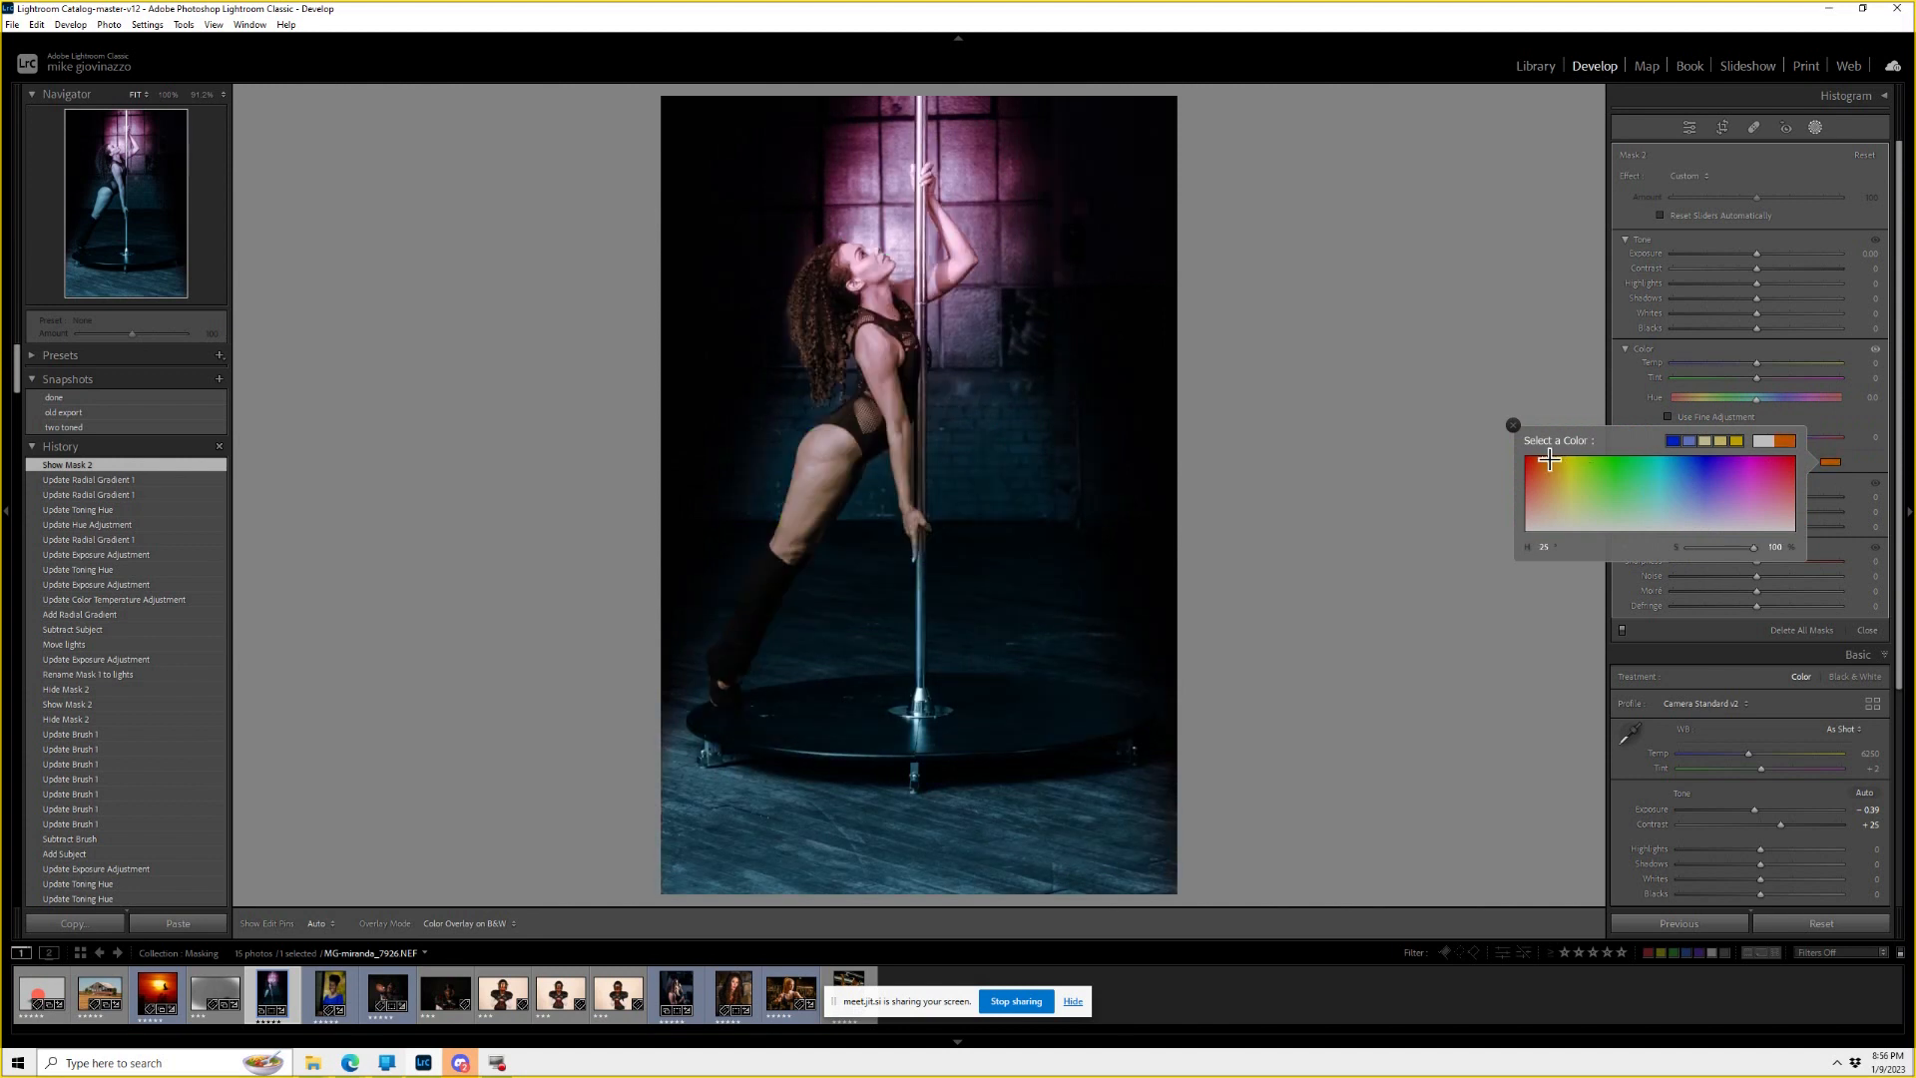
left_click(1533, 458)
left_click_drag(1545, 442, 1518, 445)
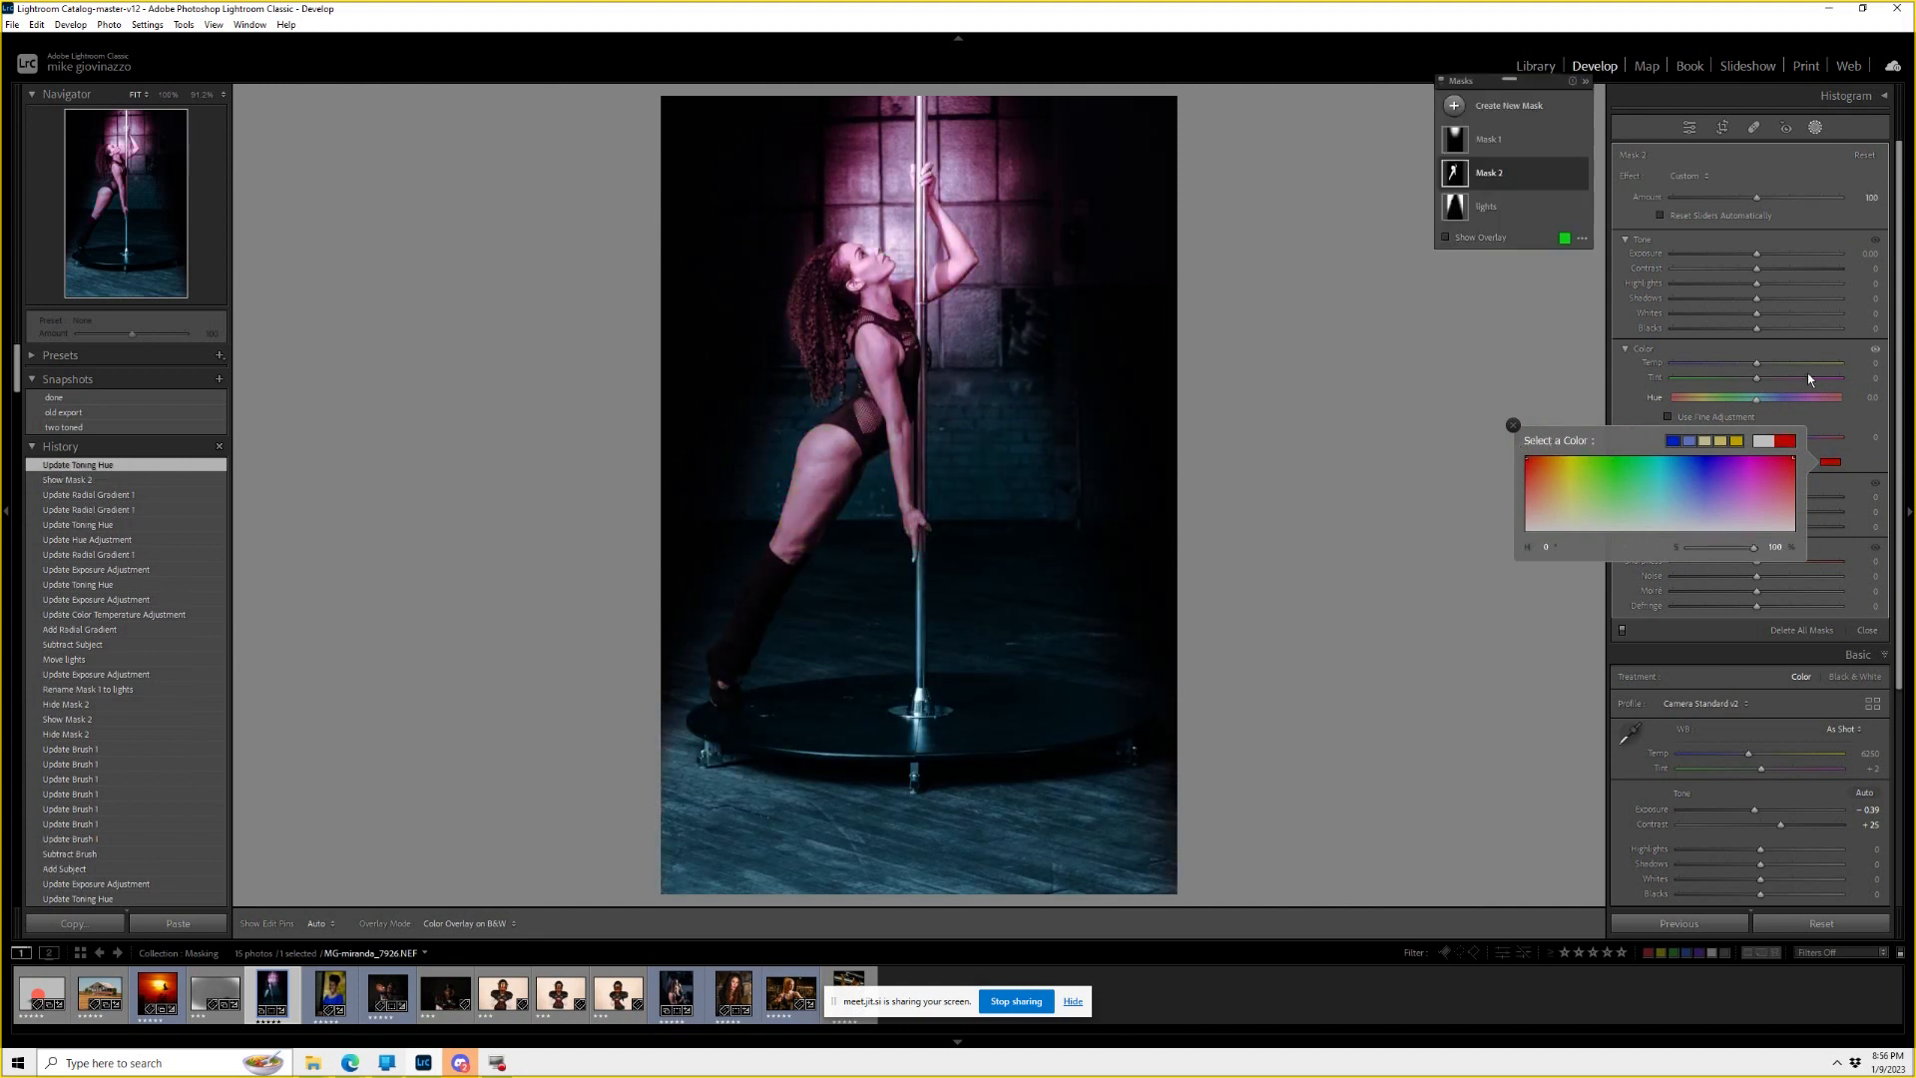
left_click_drag(1757, 398, 1721, 398)
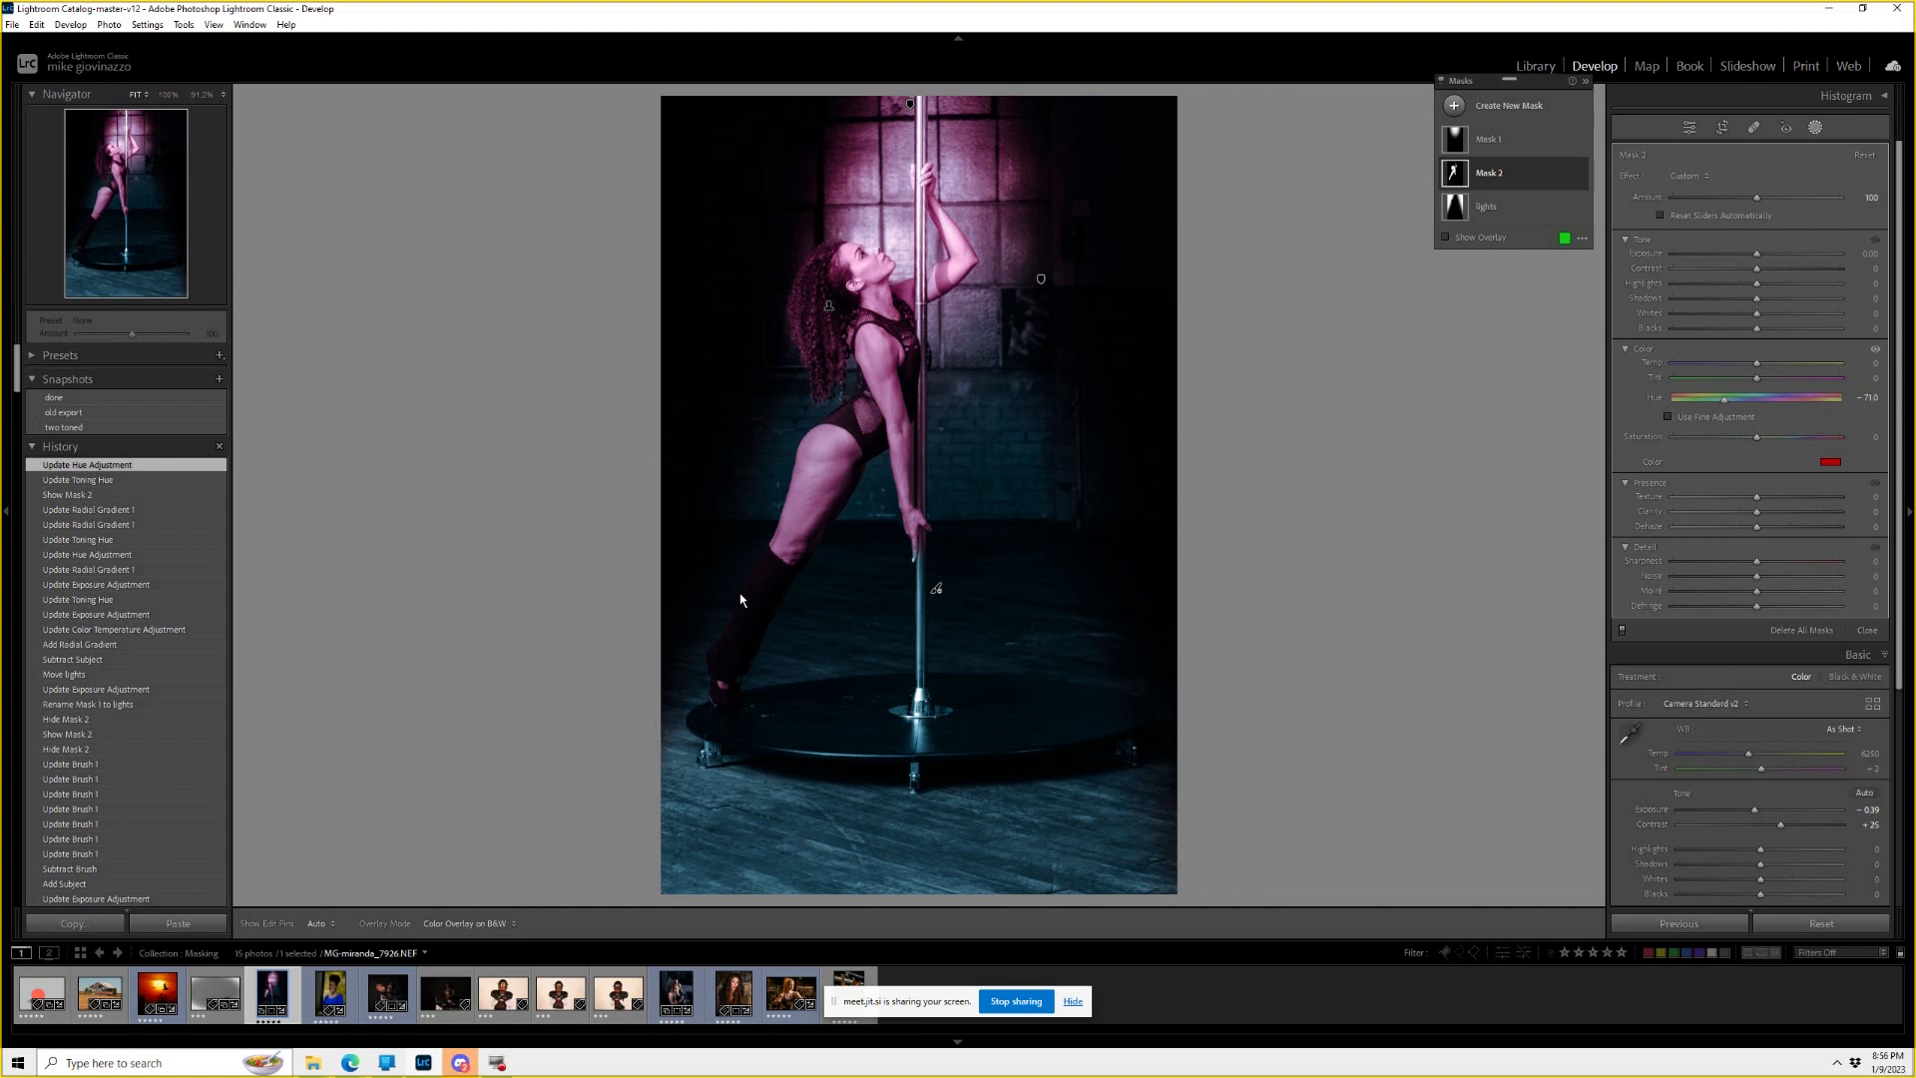
Rename the dancer mask, Mask 2, as model.
double_click(1487, 175)
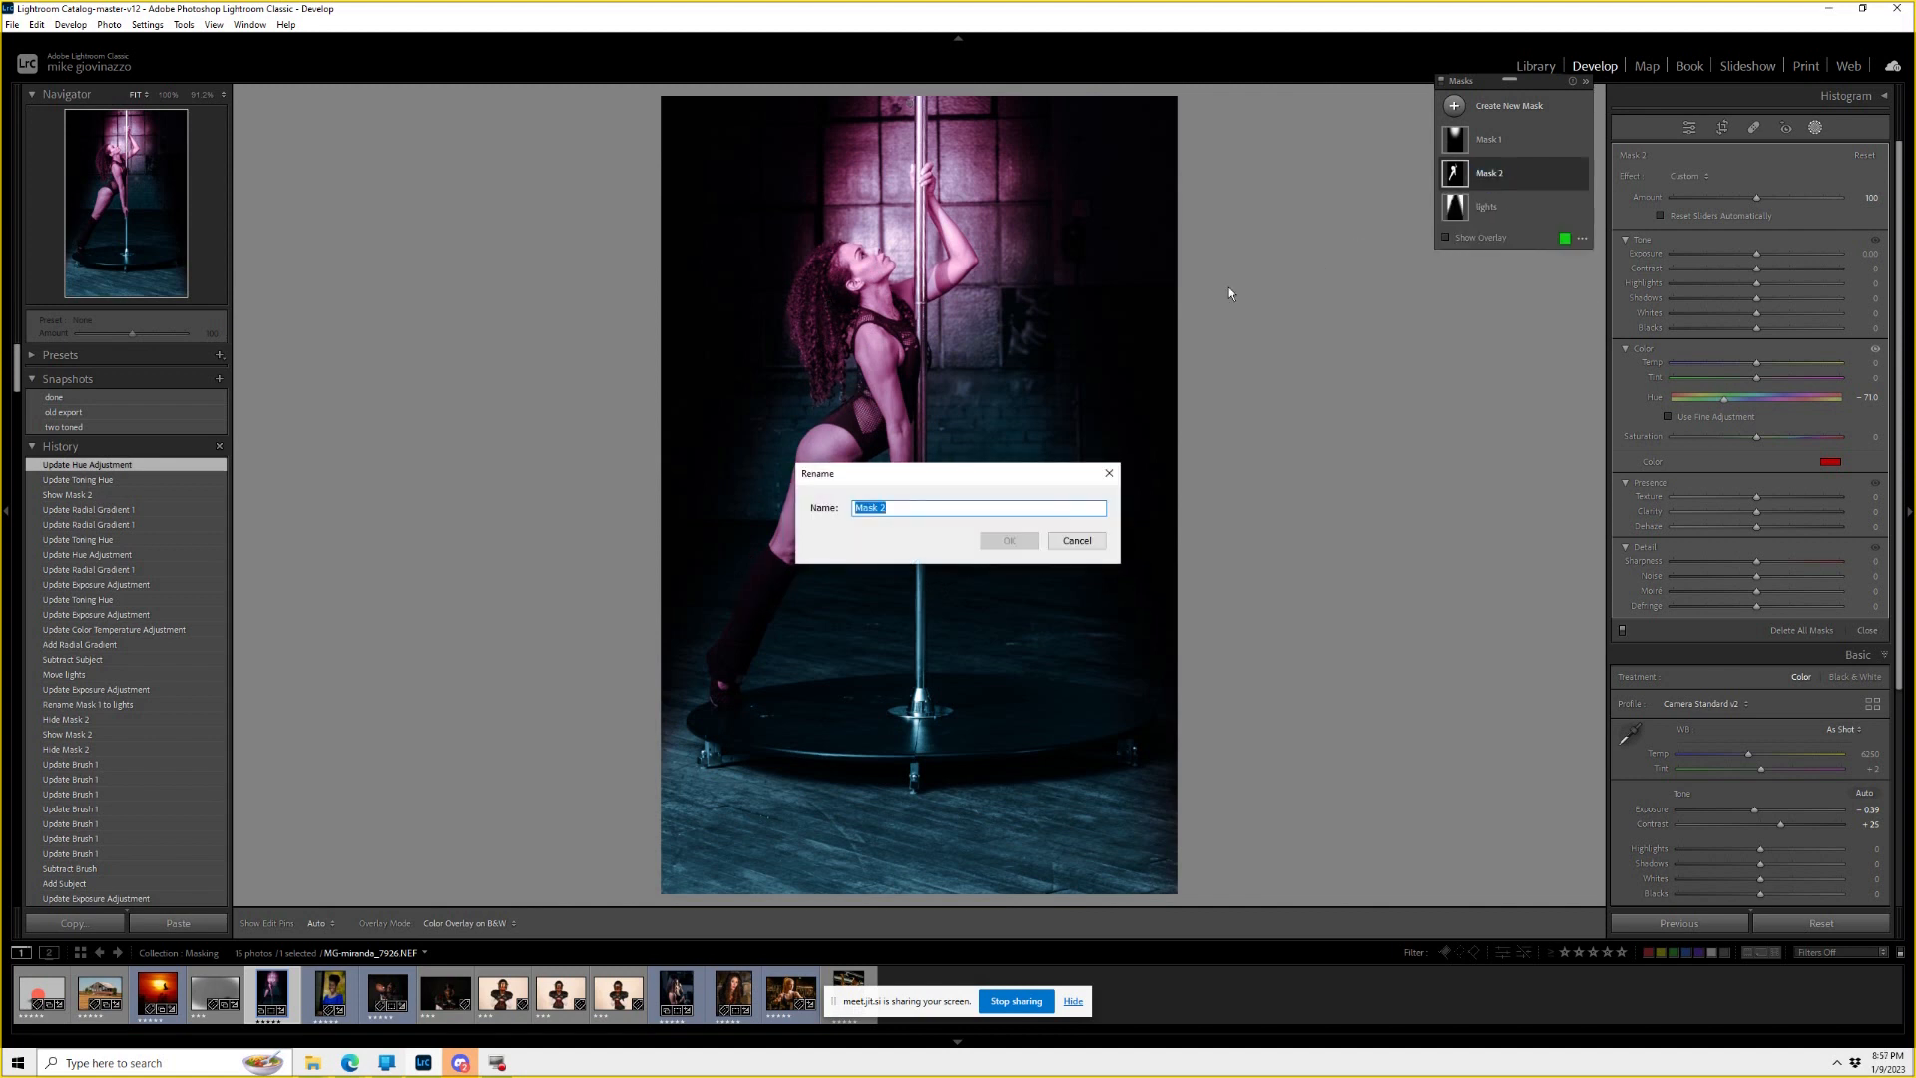
type("model")
key("Return")
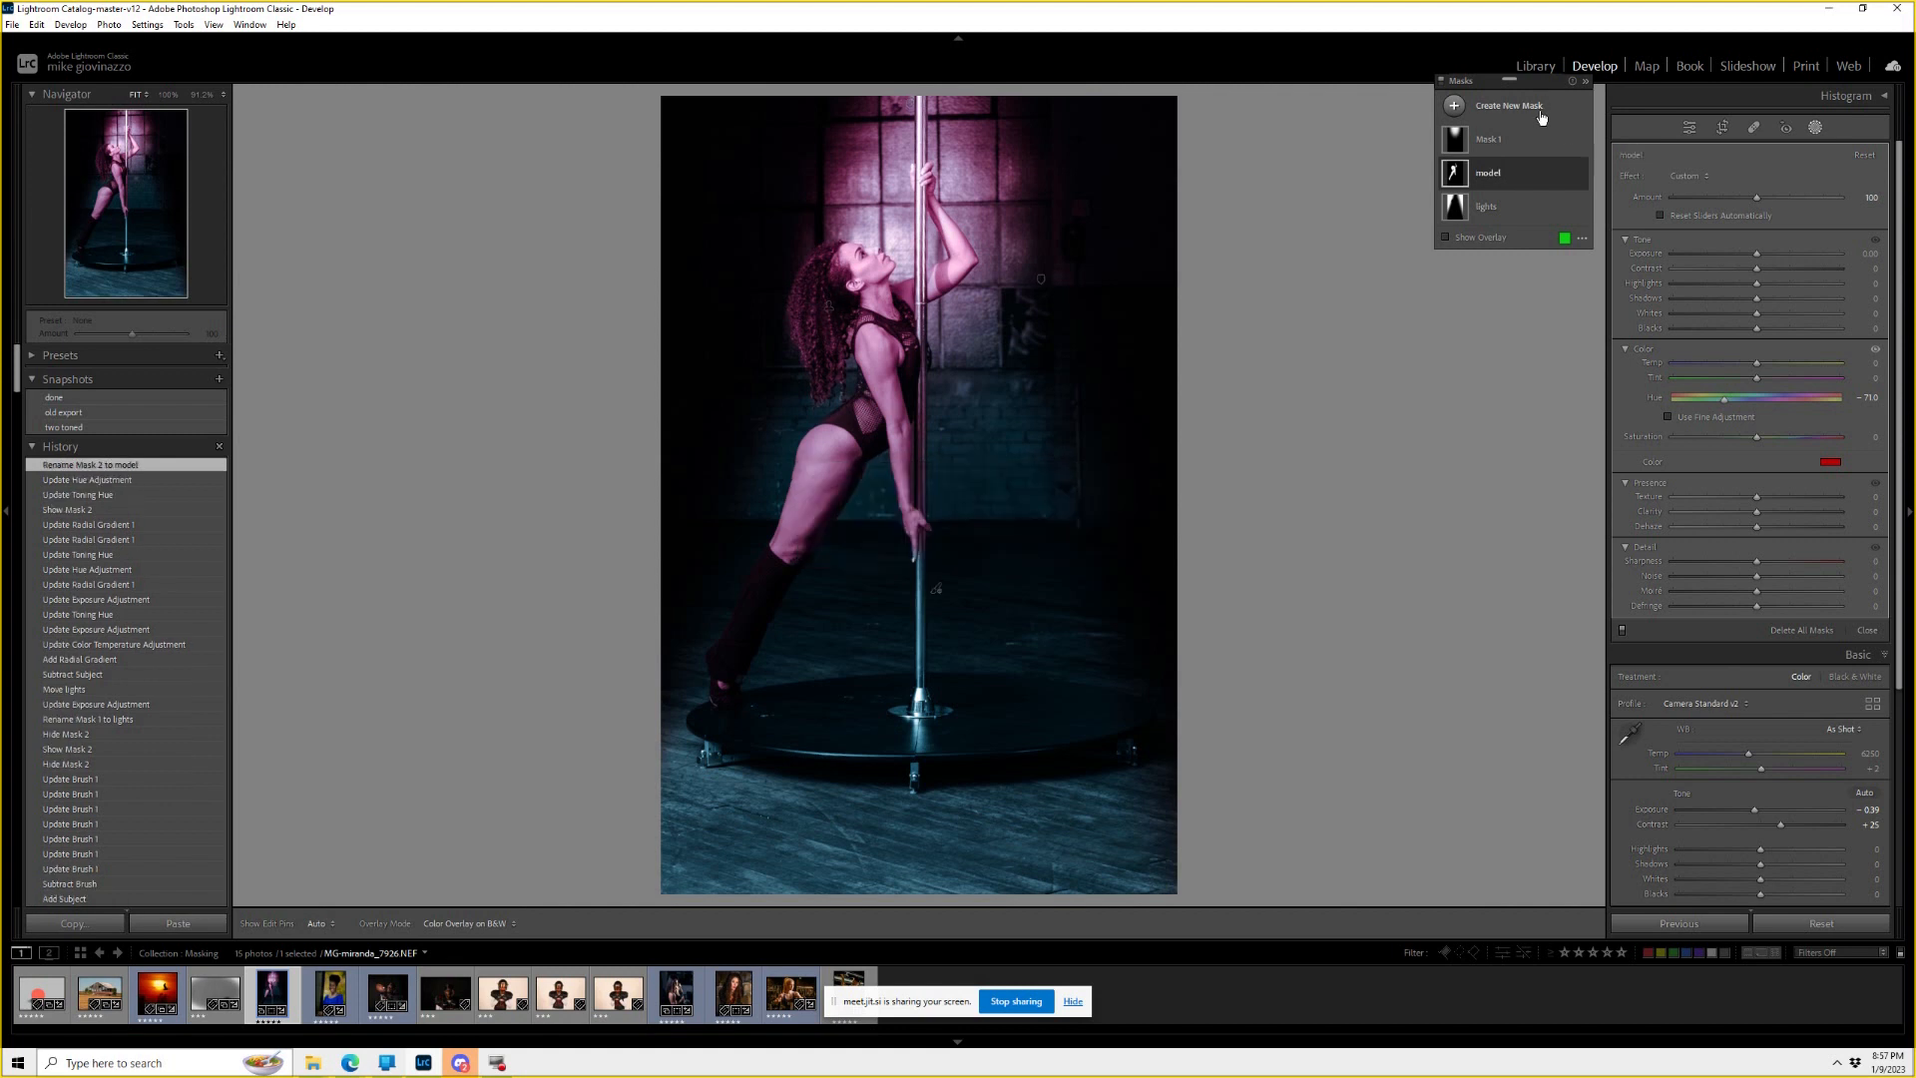
Subtract a nearly horizontal linear gradient from the model mask, fading it out from the dancer's head down to her thighs.
left_click(1502, 173)
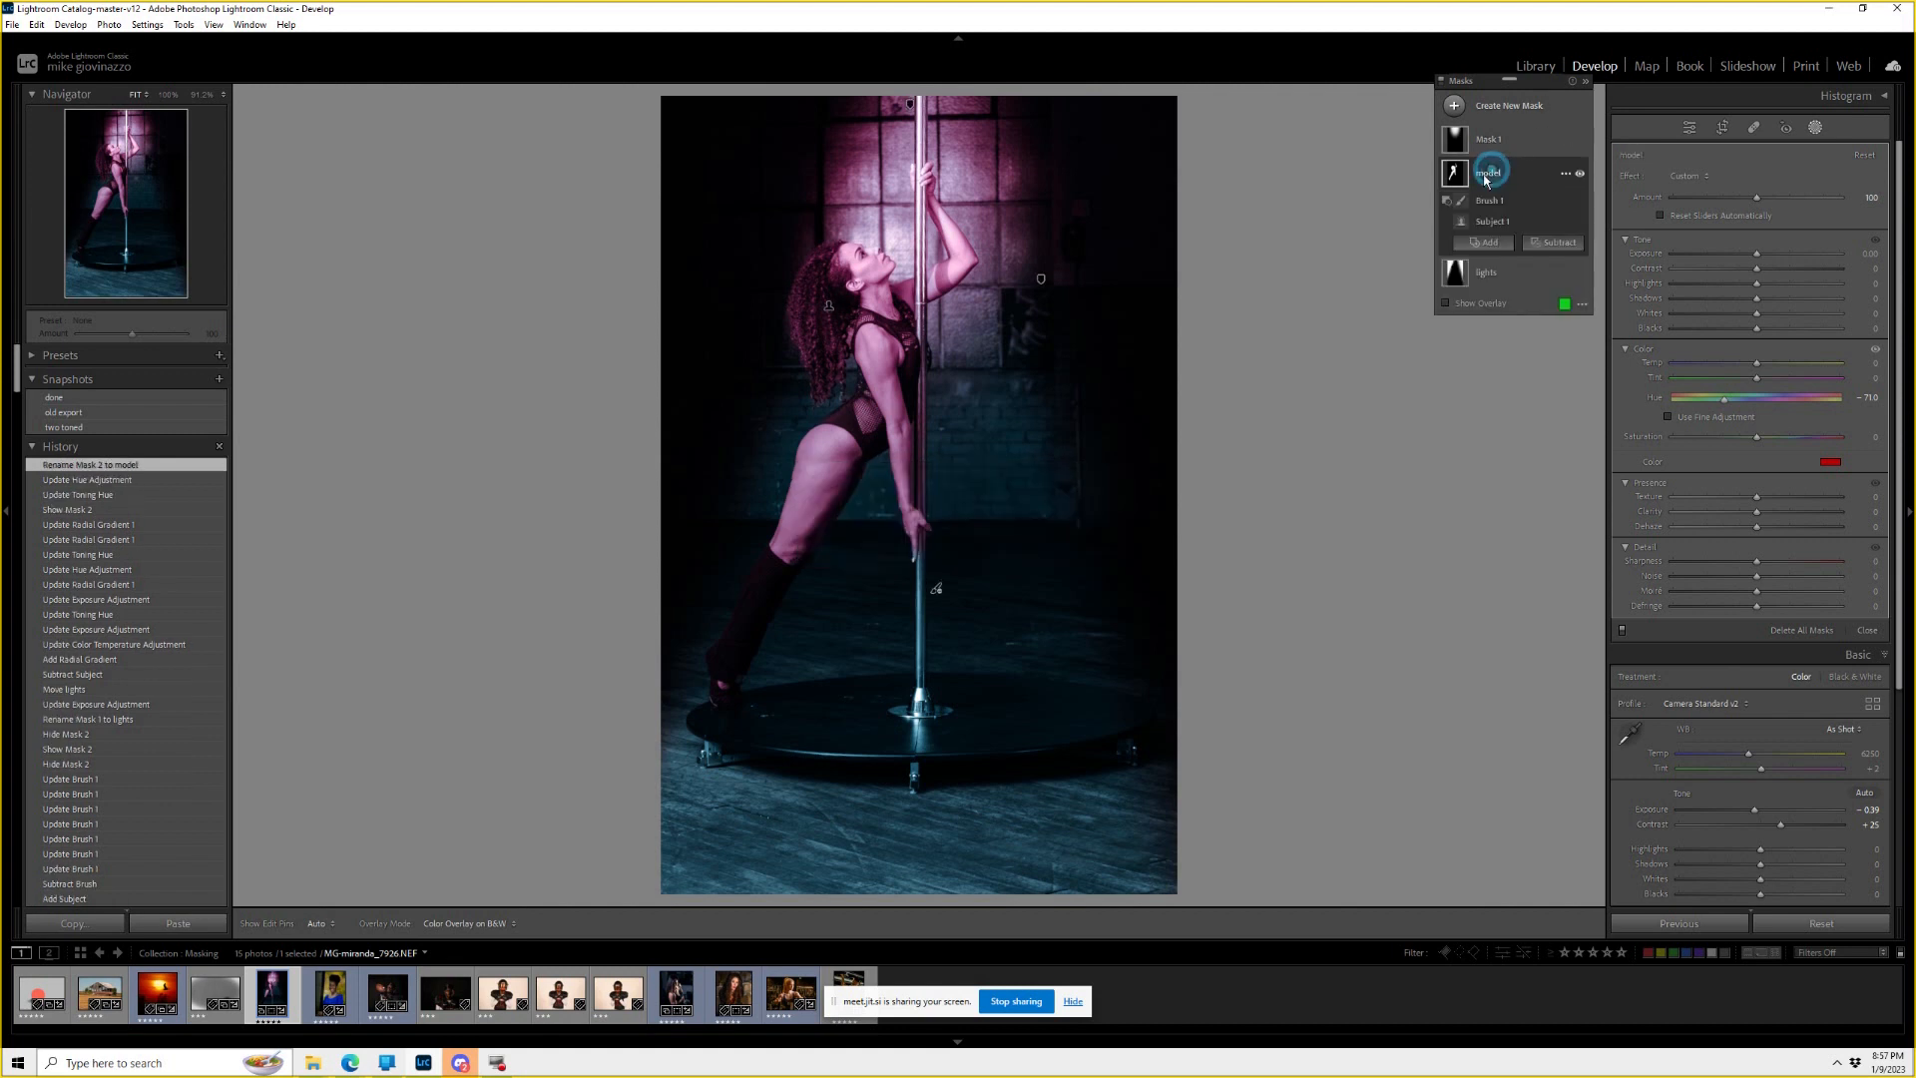
left_click(1553, 245)
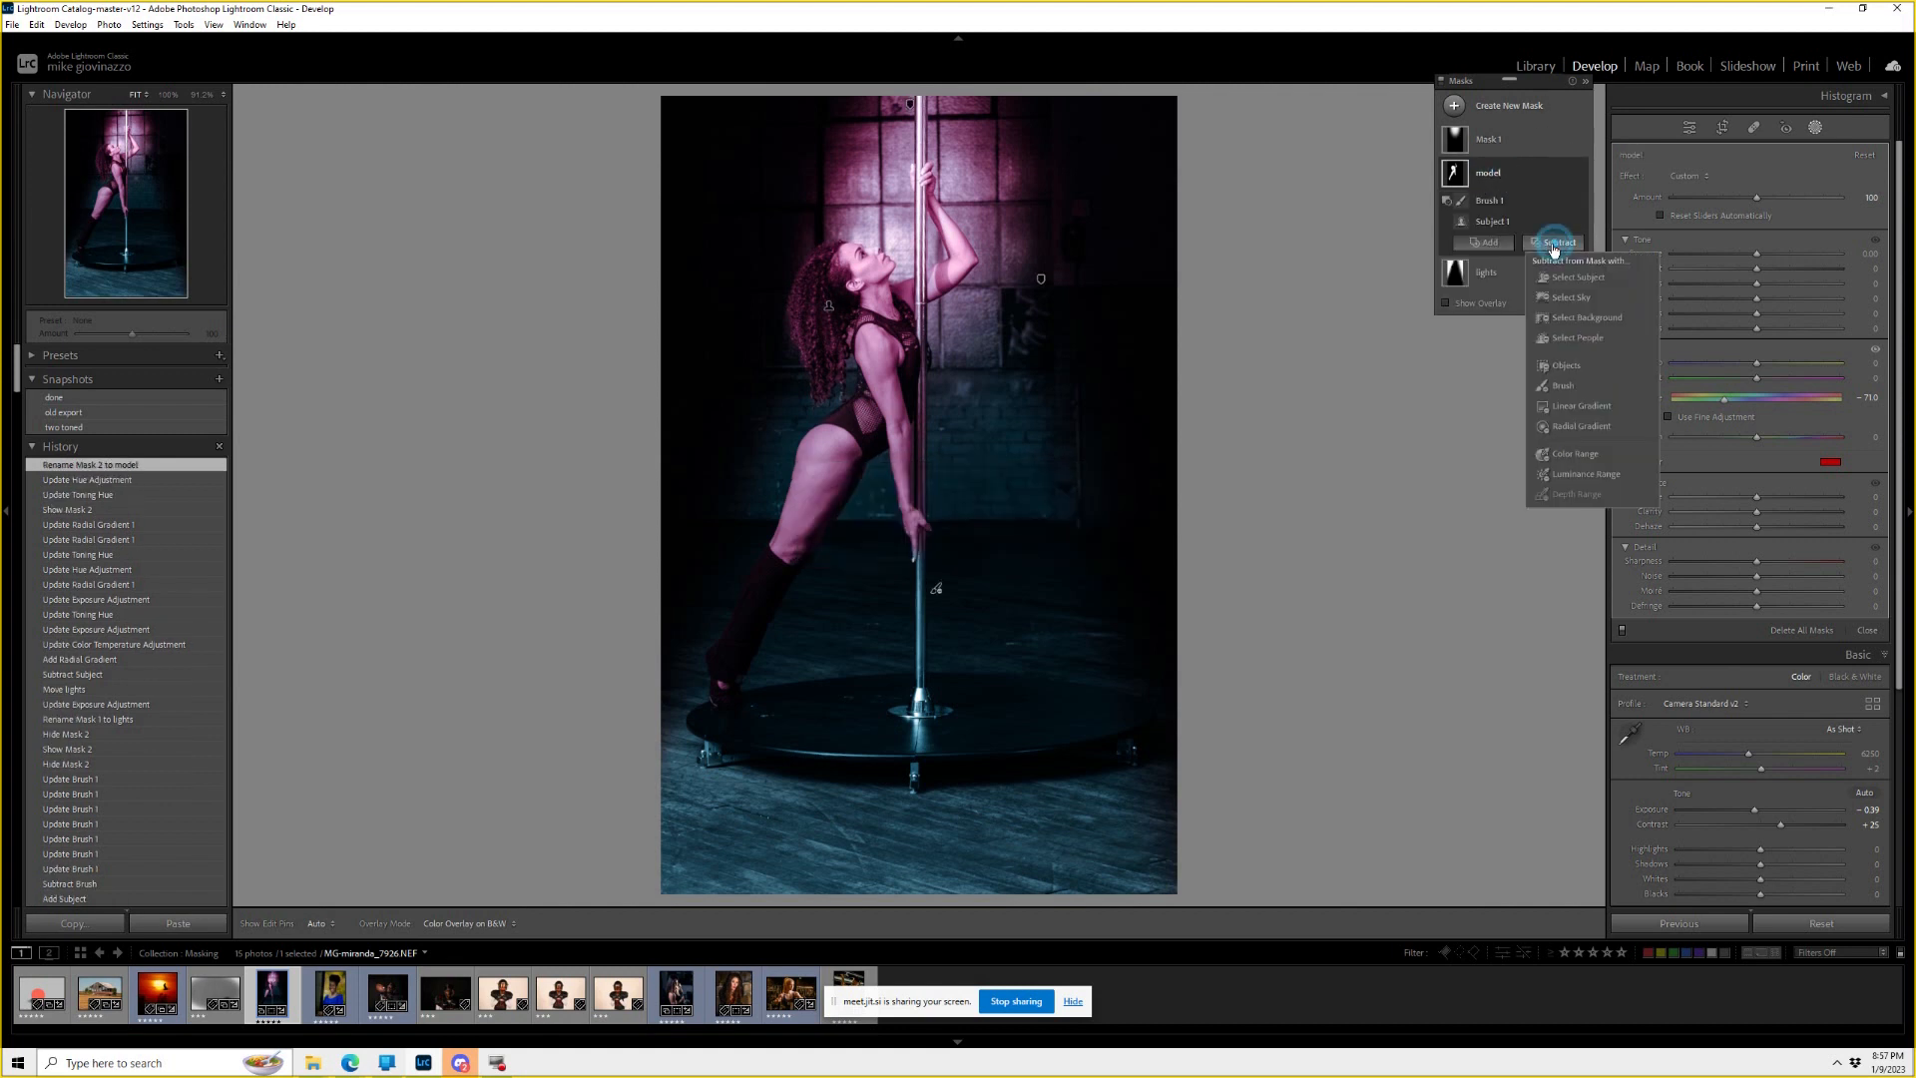
left_click(1594, 409)
left_click_drag(804, 623, 846, 307)
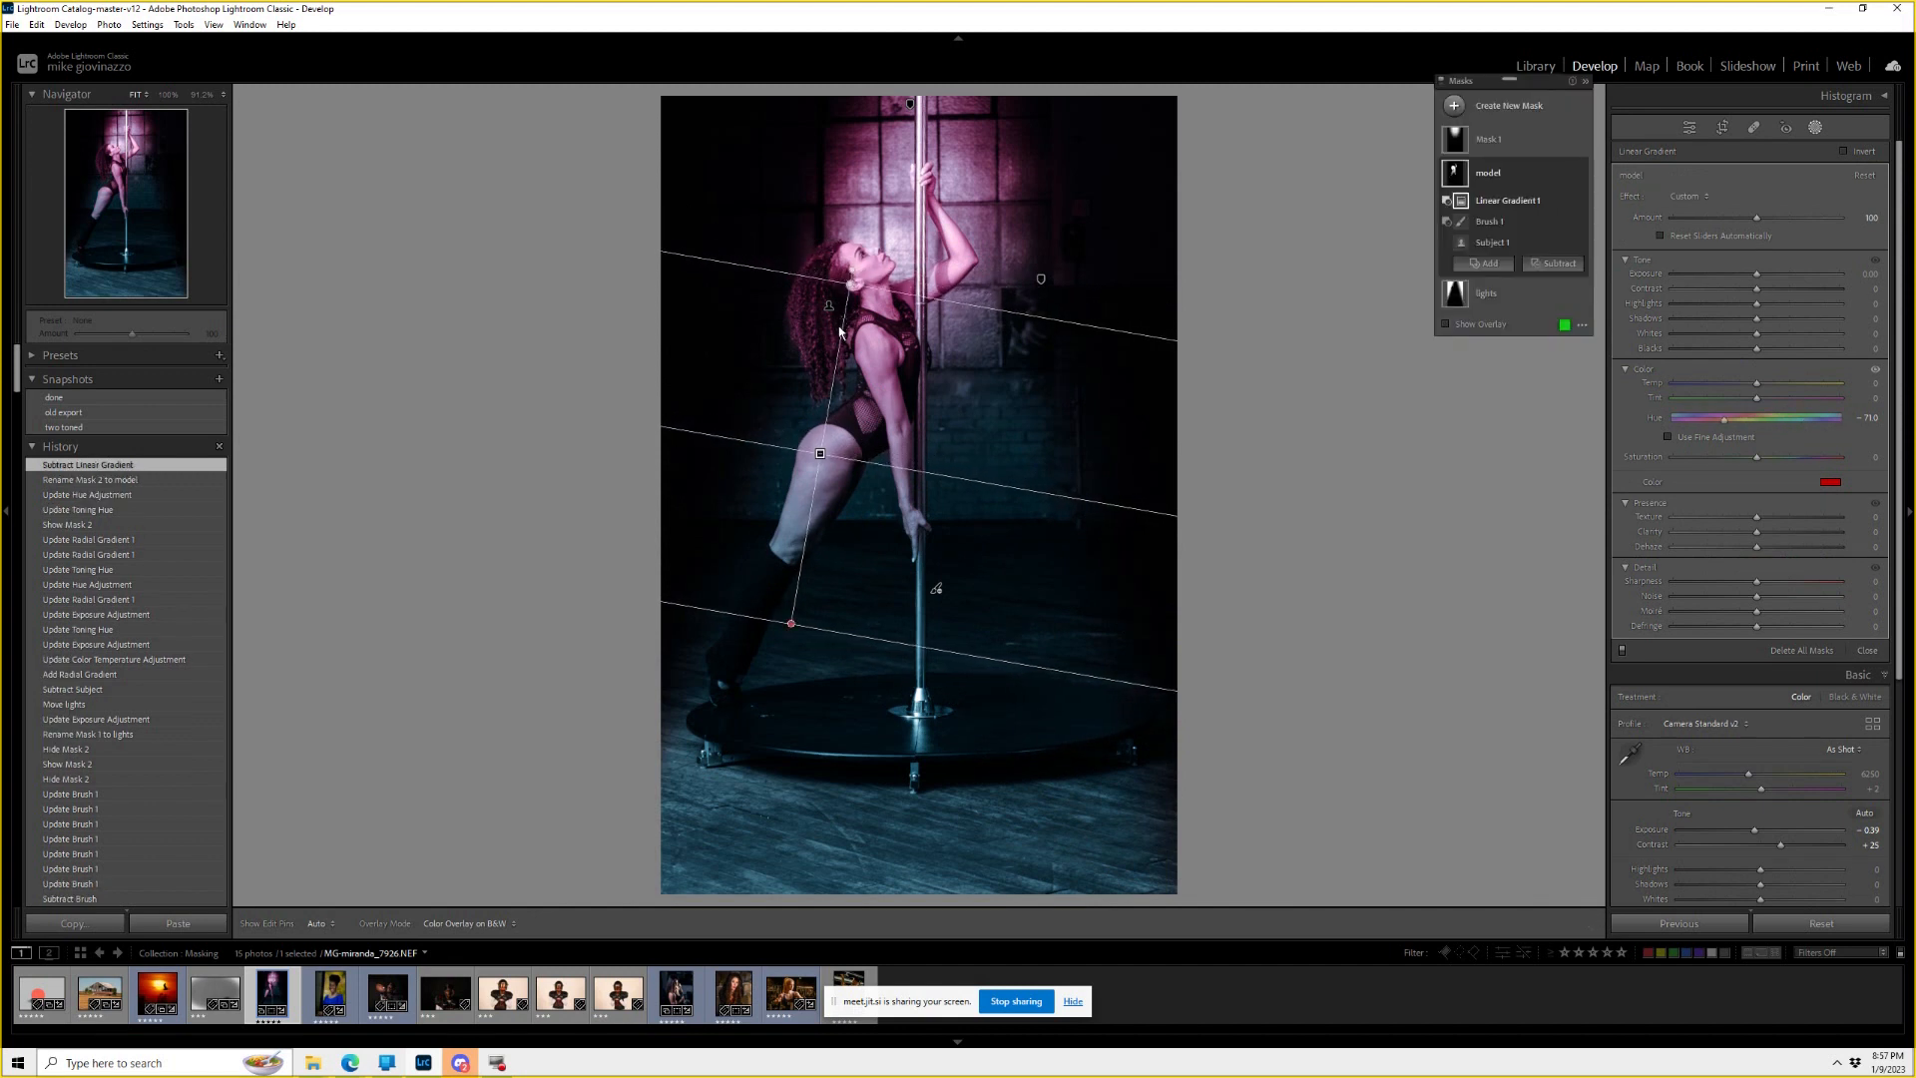
left_click_drag(798, 622, 863, 547)
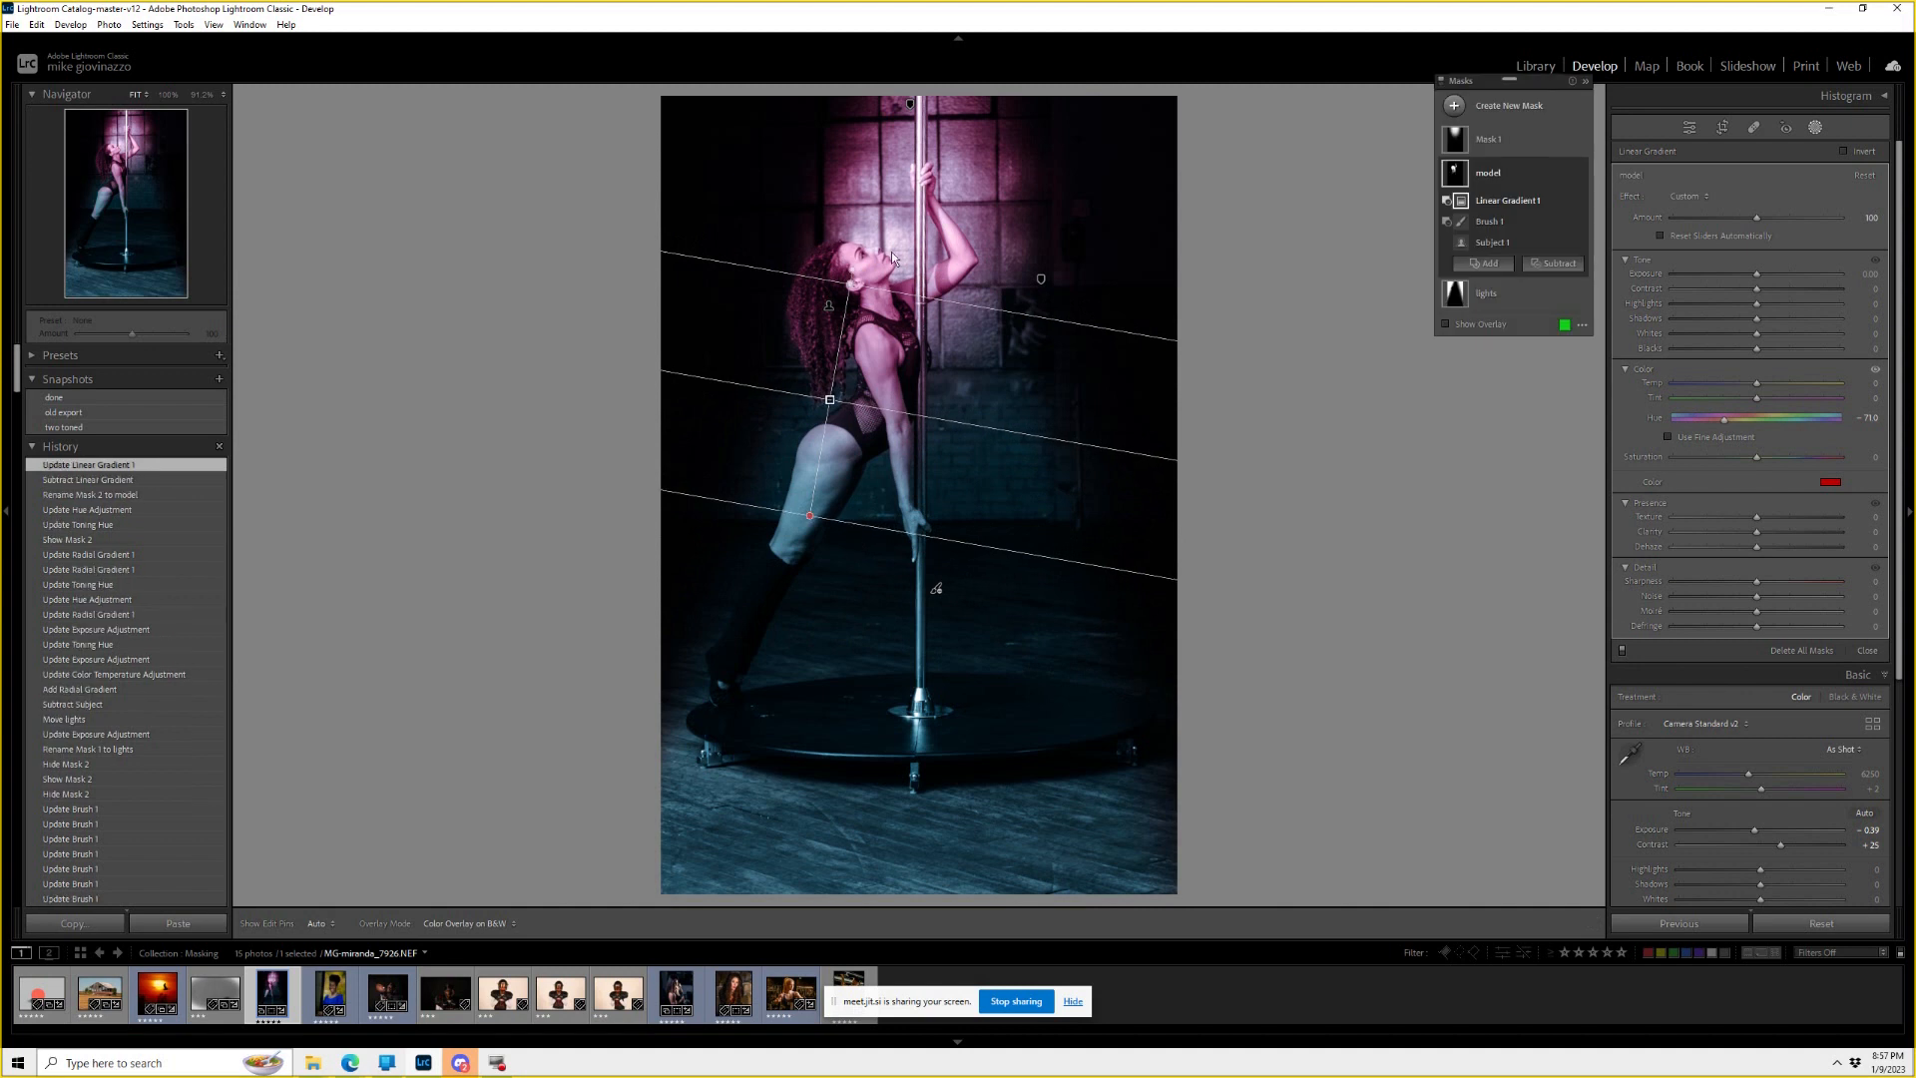
left_click_drag(1118, 442, 1072, 398)
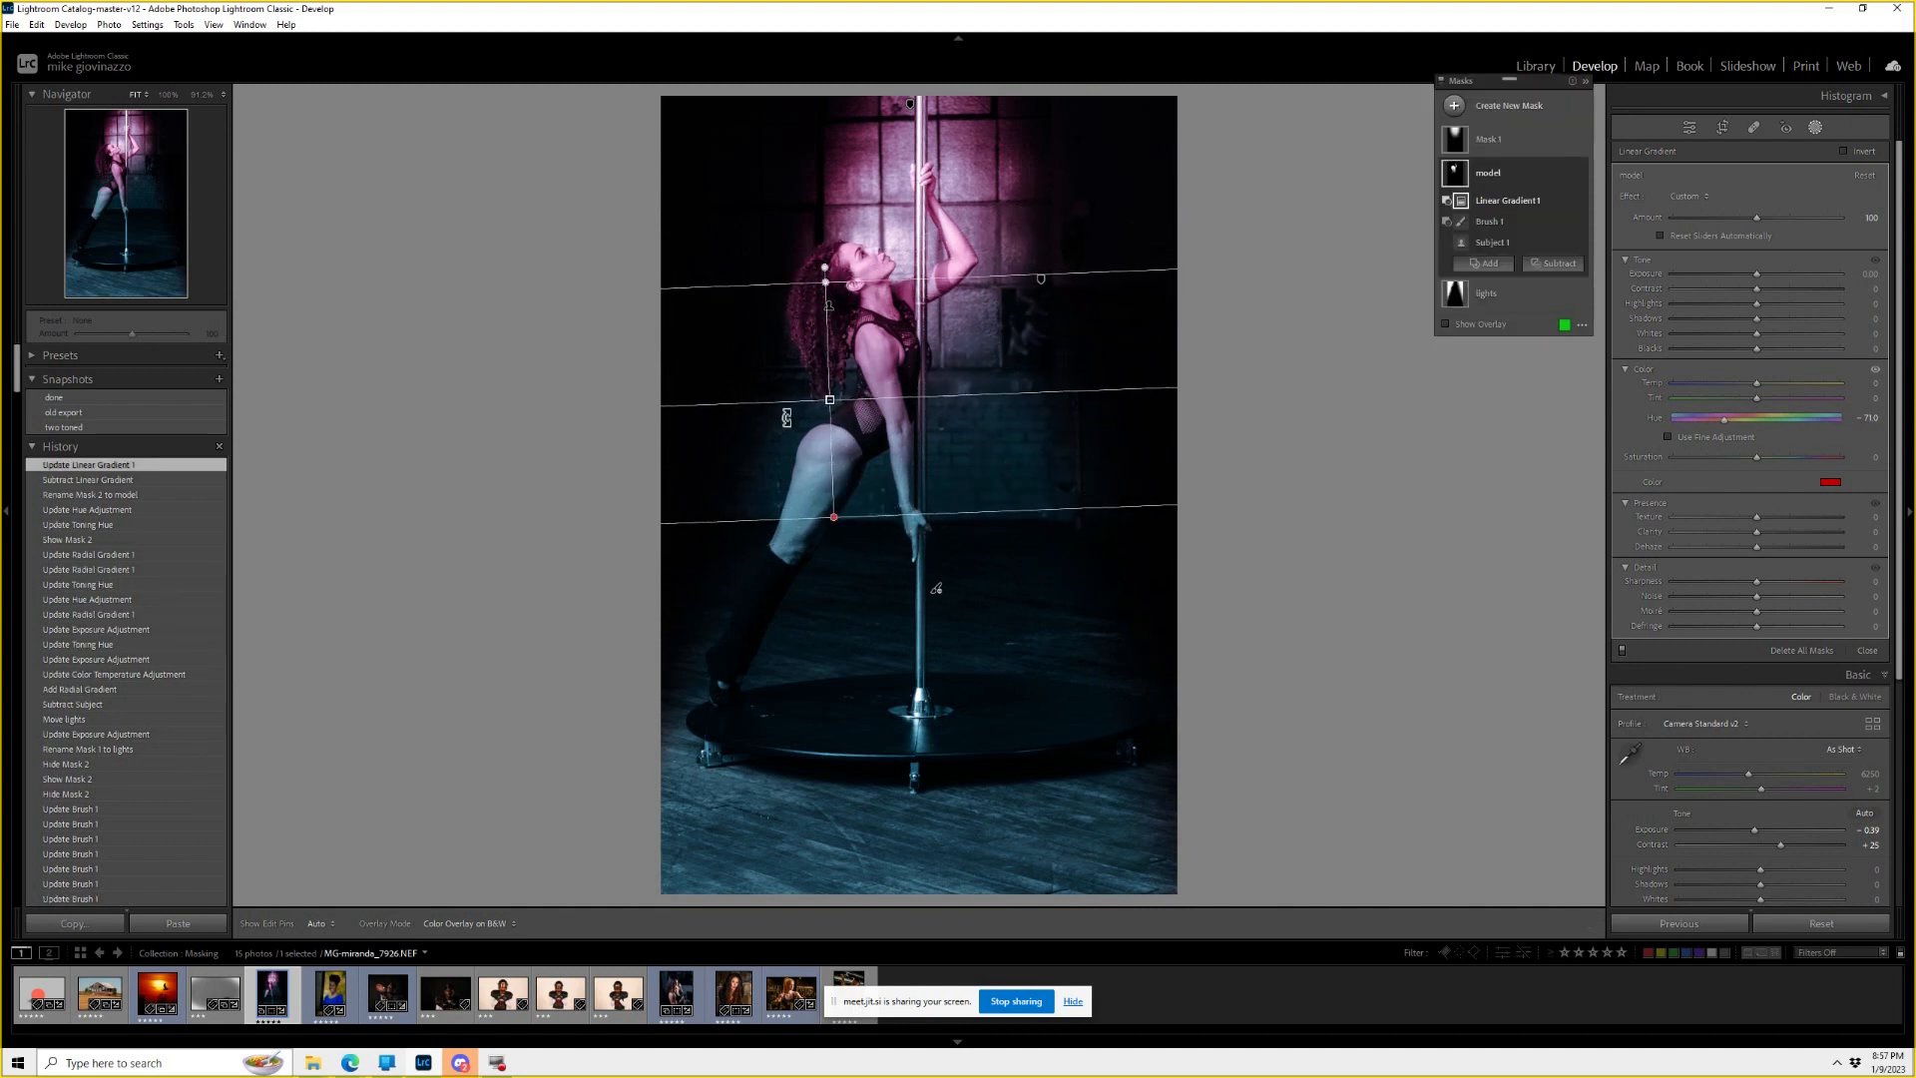
left_click_drag(829, 407, 867, 399)
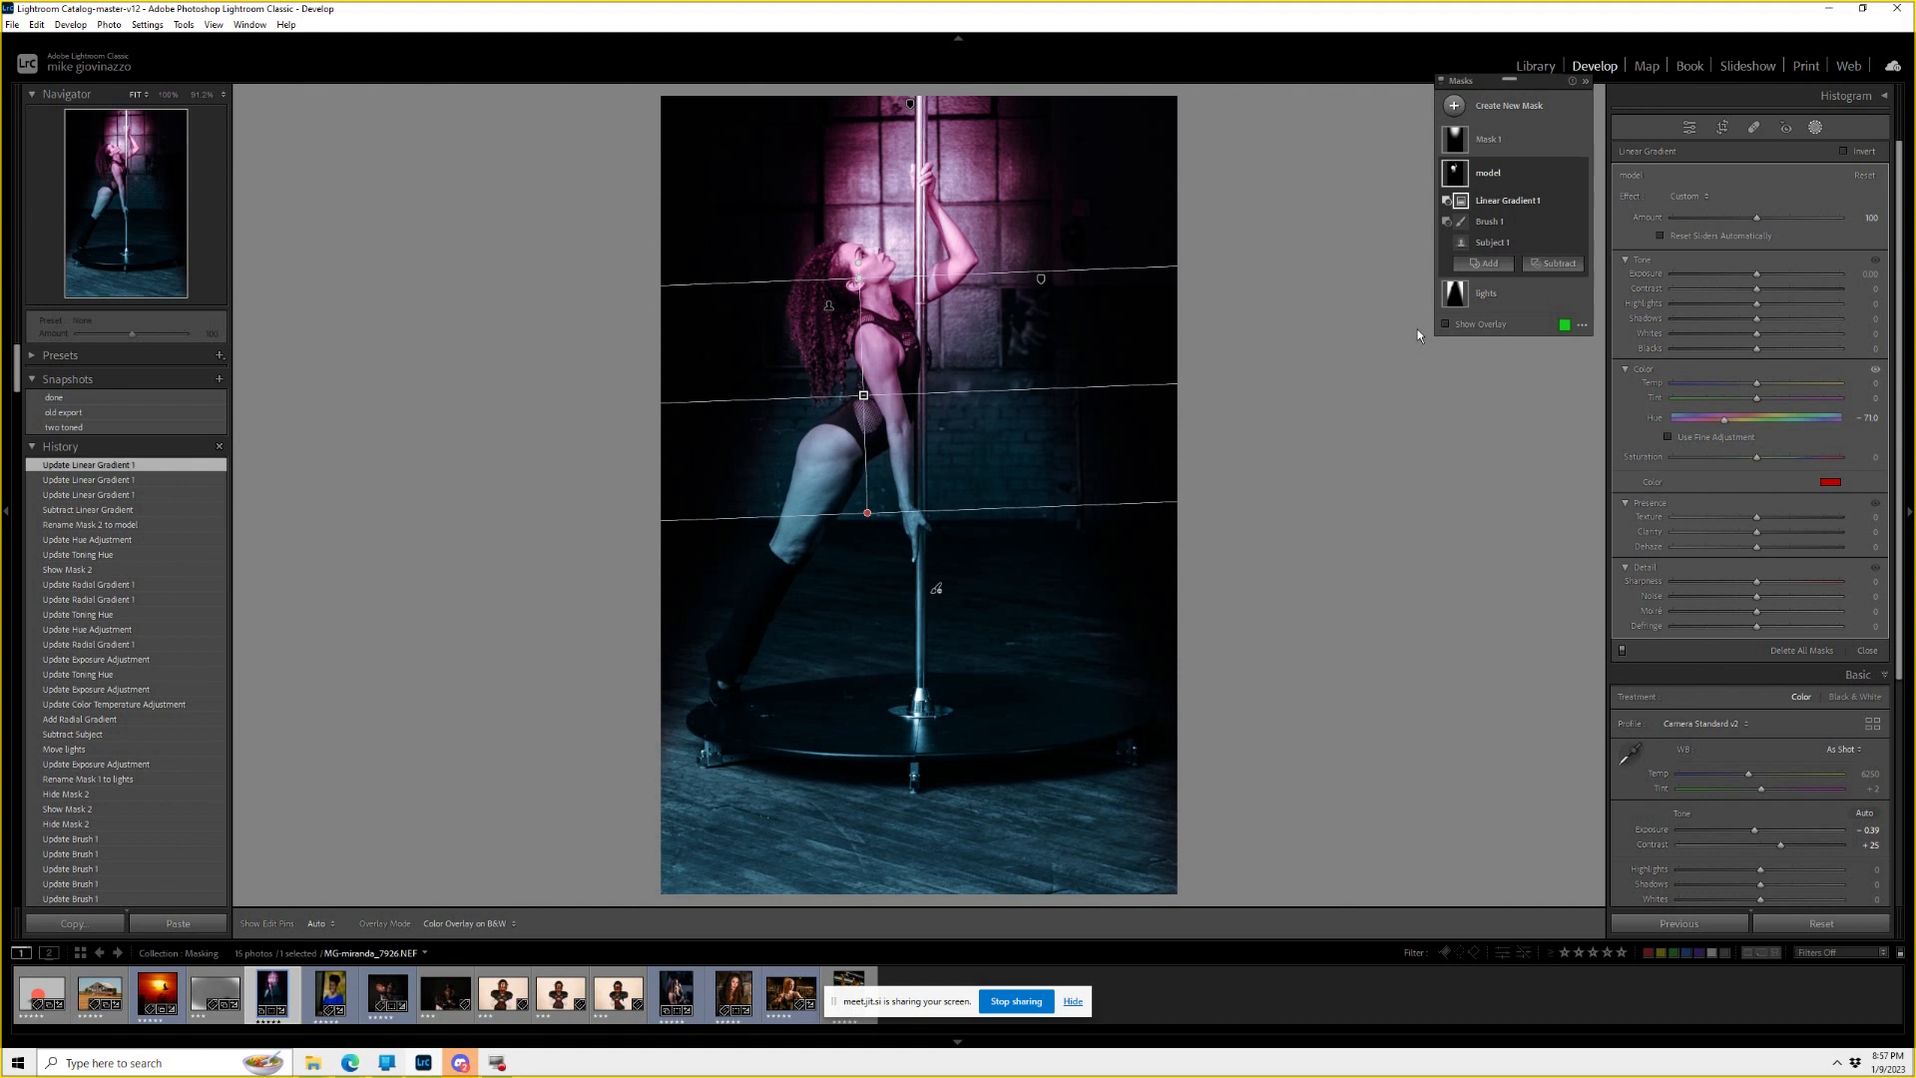
Create a new Linear Gradient mask rising from the platform to the dancer's waist over the lower half of the photo.
left_click(1495, 105)
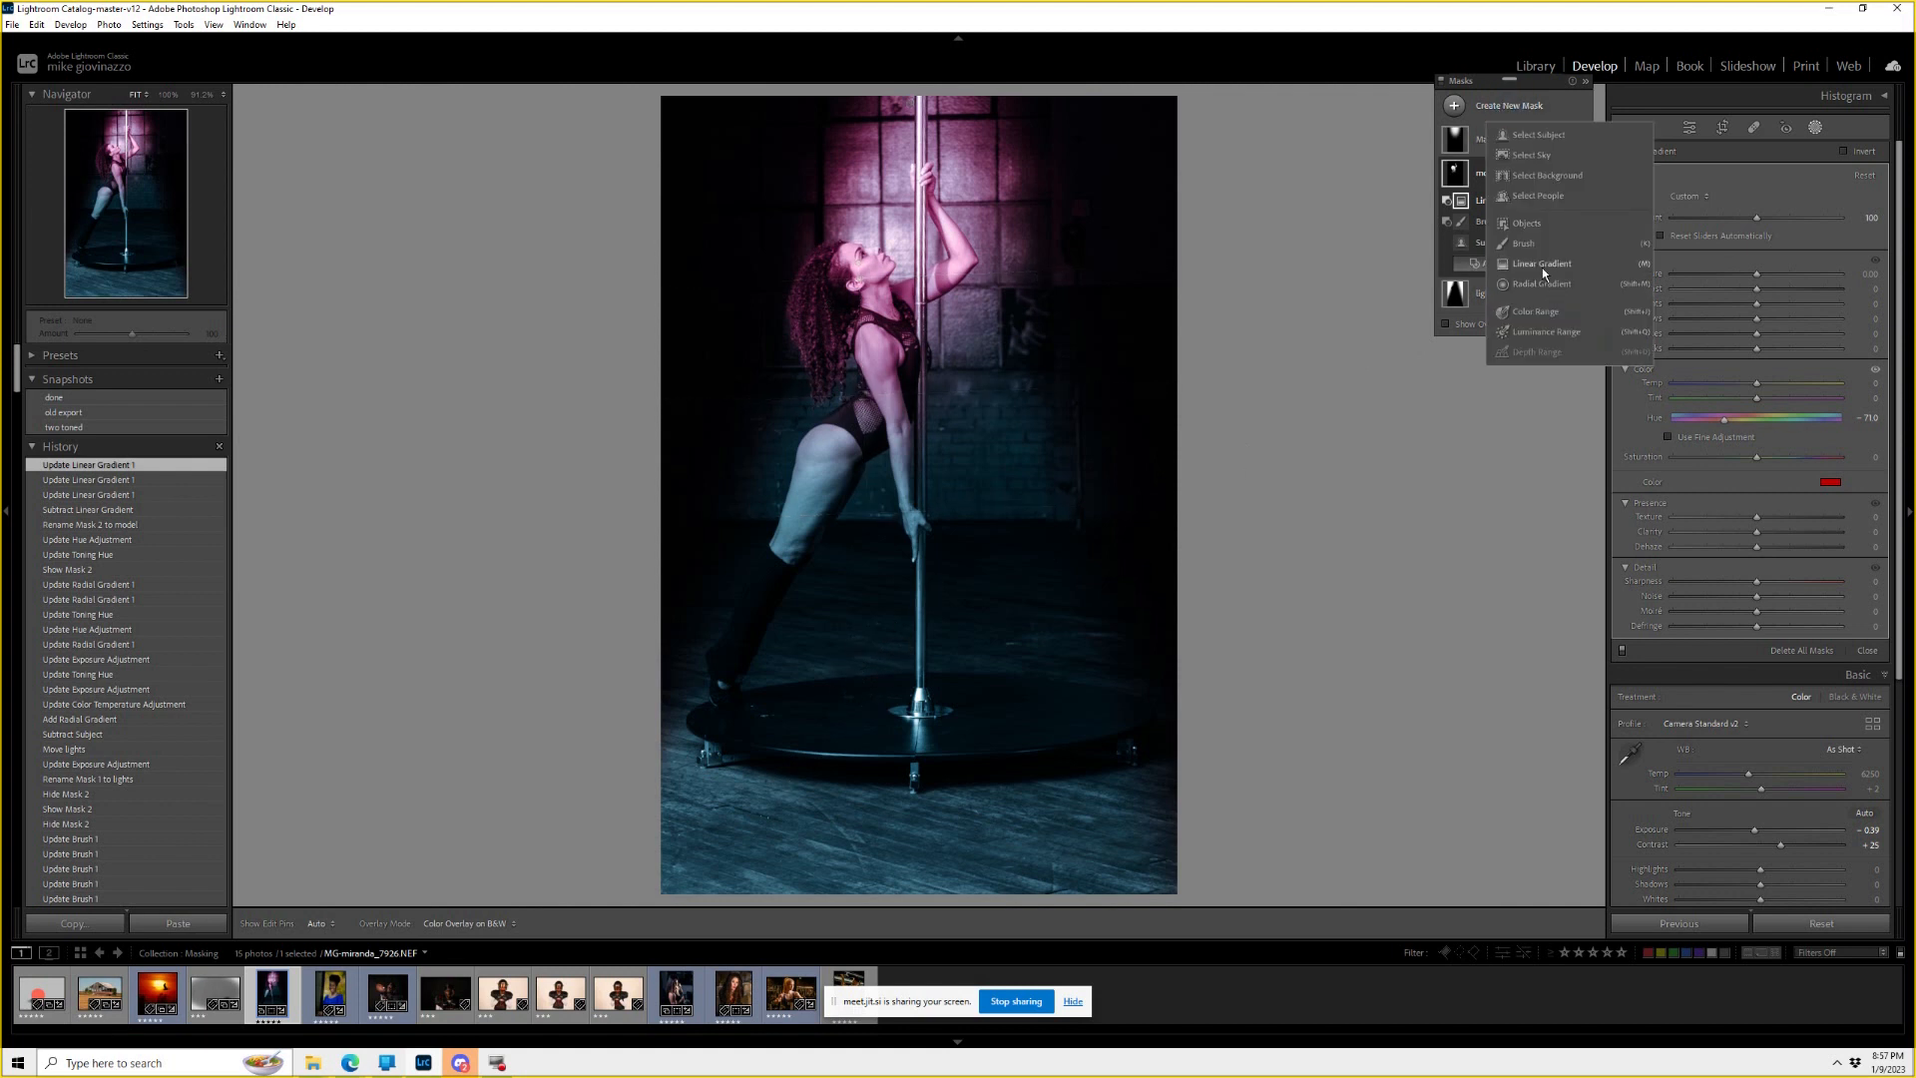
left_click(1542, 266)
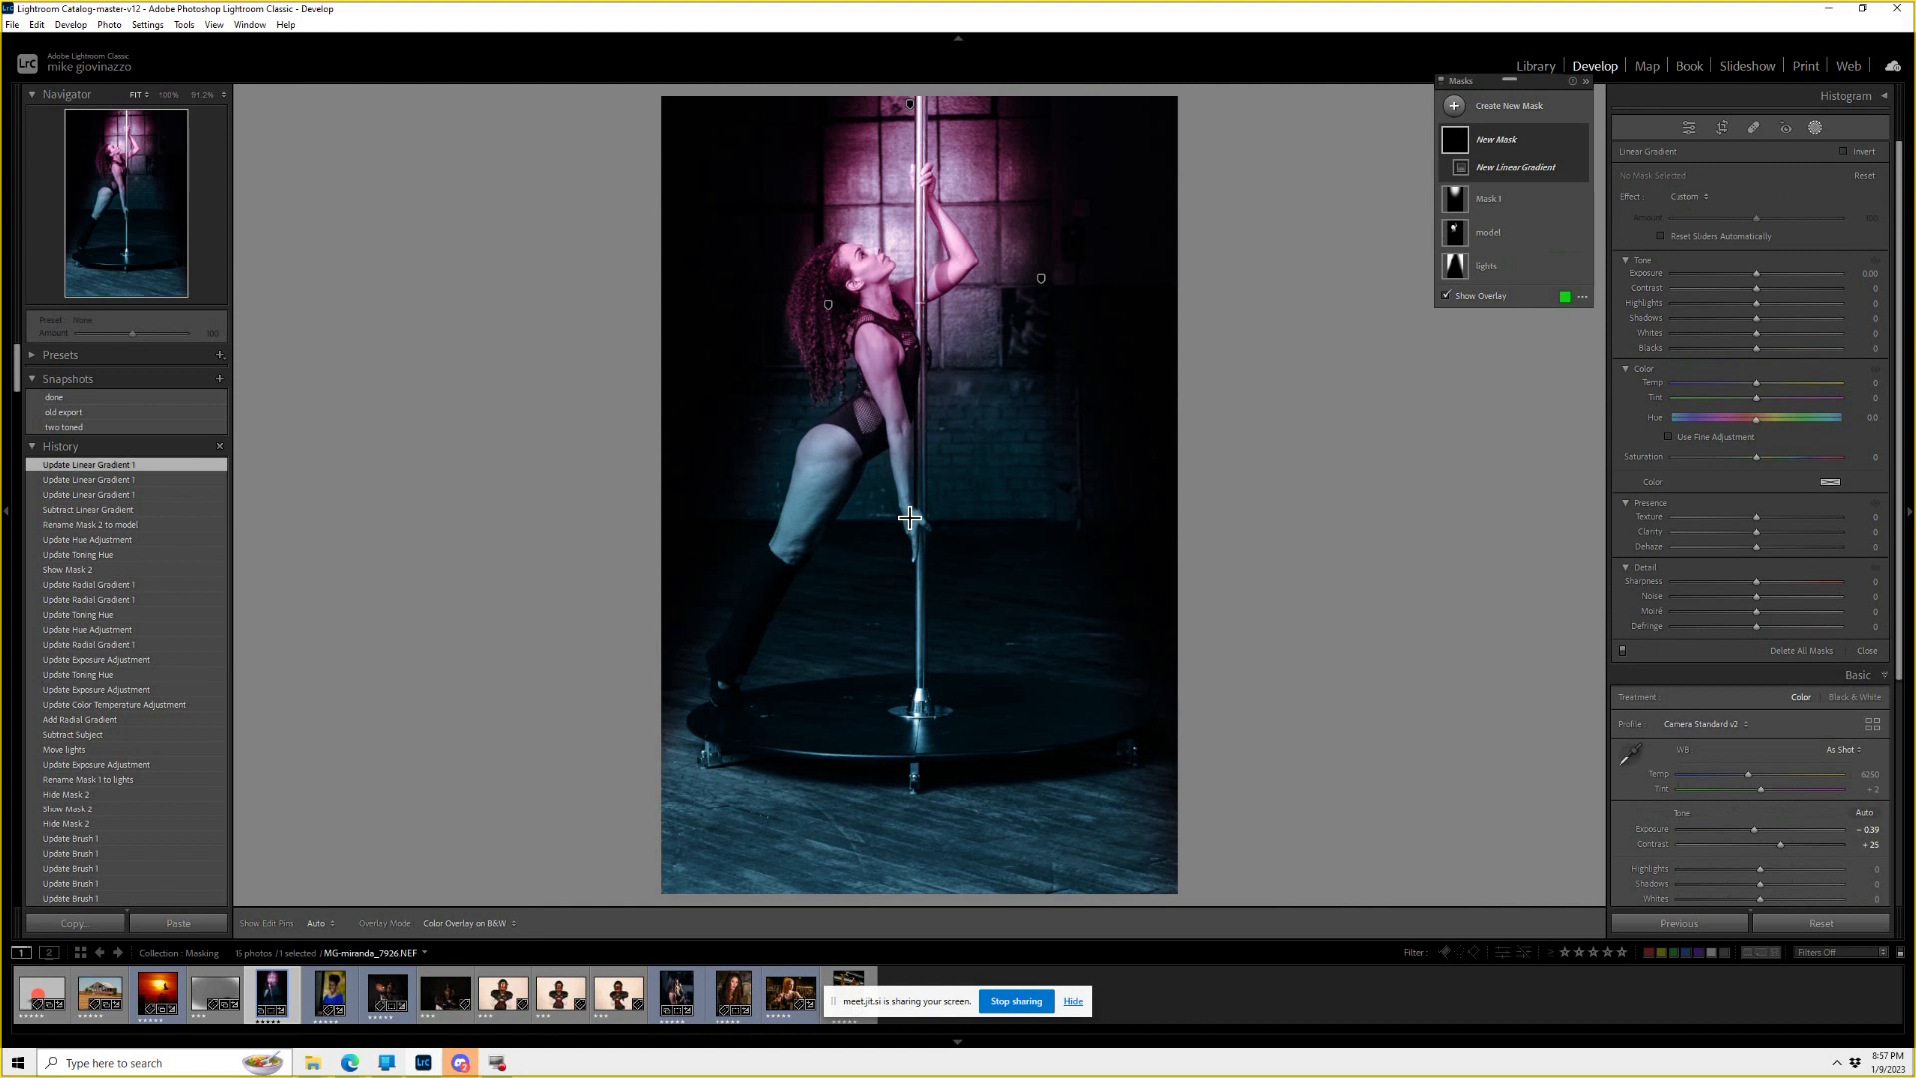
left_click_drag(919, 733, 911, 391)
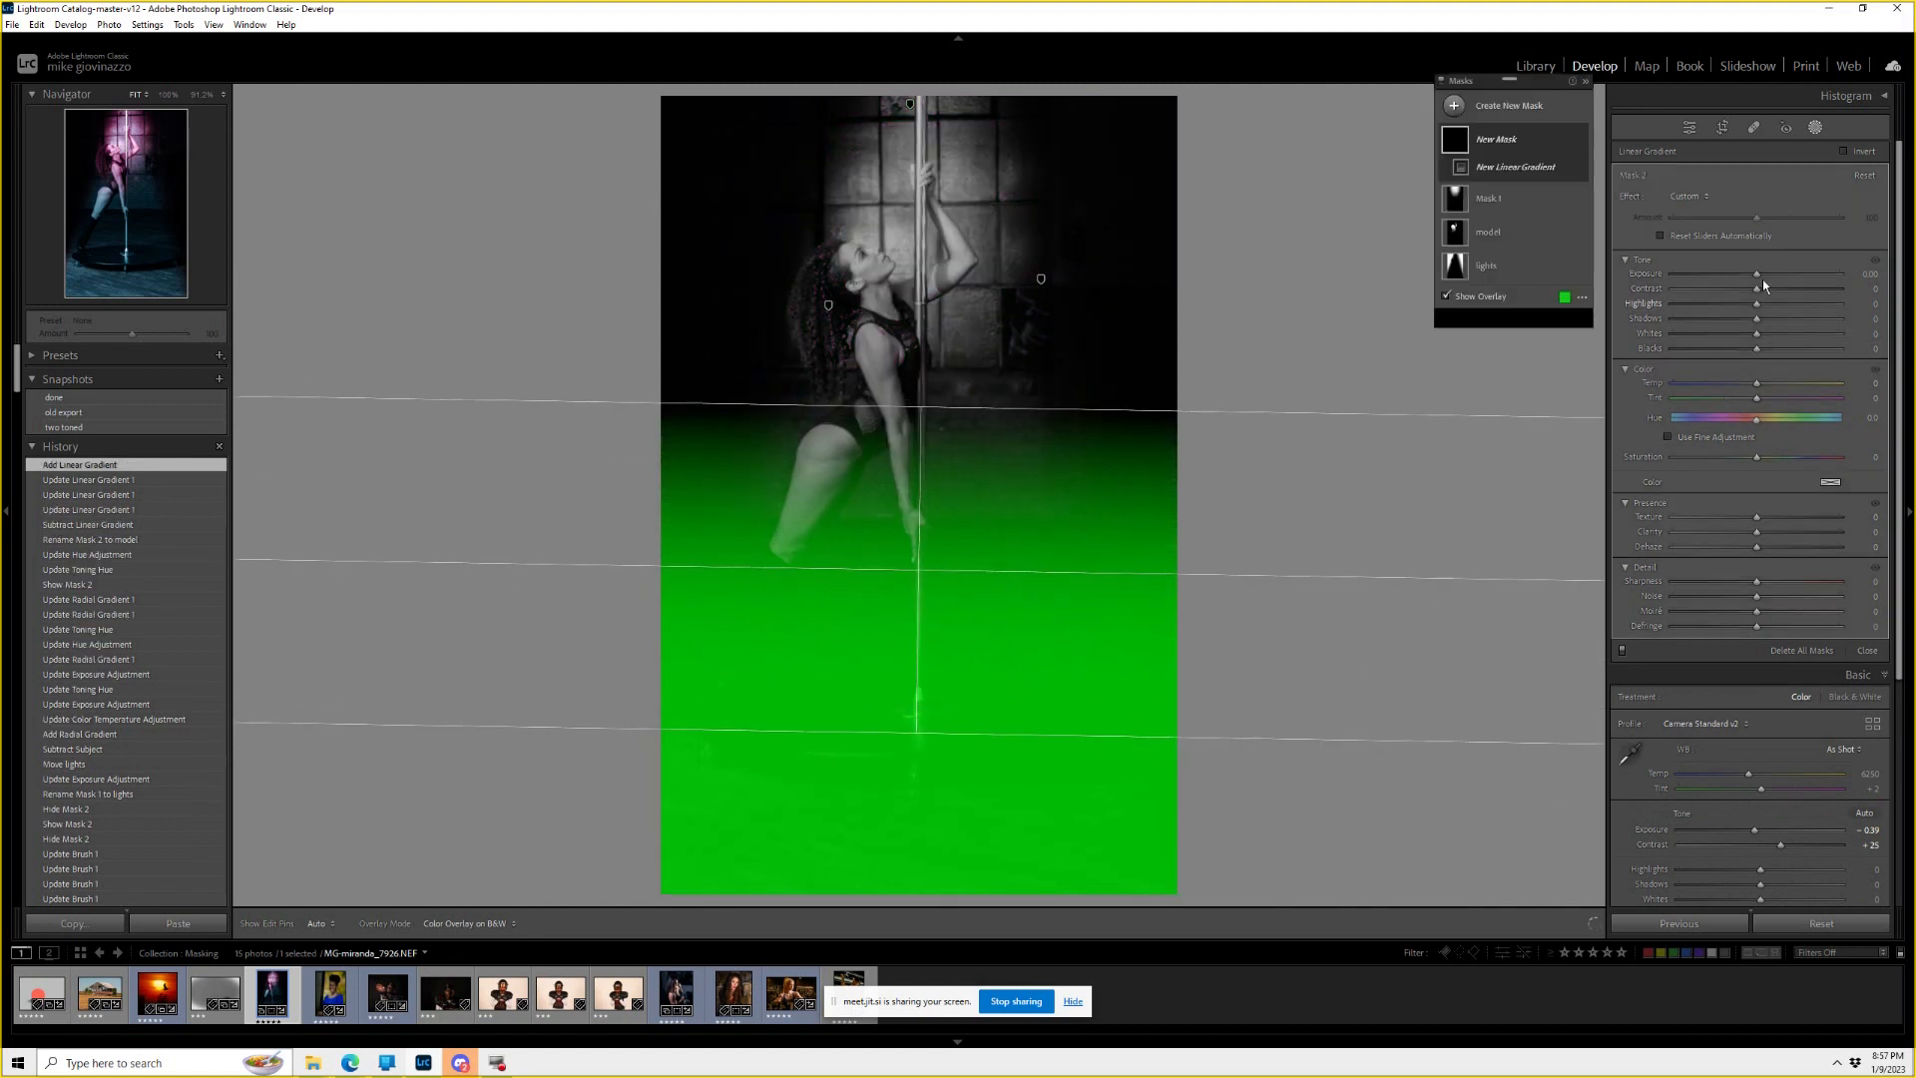
Set the lower gradient mask's clarity to 67 and hue to 57.9, and give it a deep blue color tint.
left_click_drag(1756, 532, 1813, 532)
left_click_drag(1759, 419, 1785, 420)
left_click(1836, 482)
left_click_drag(1692, 521, 1695, 476)
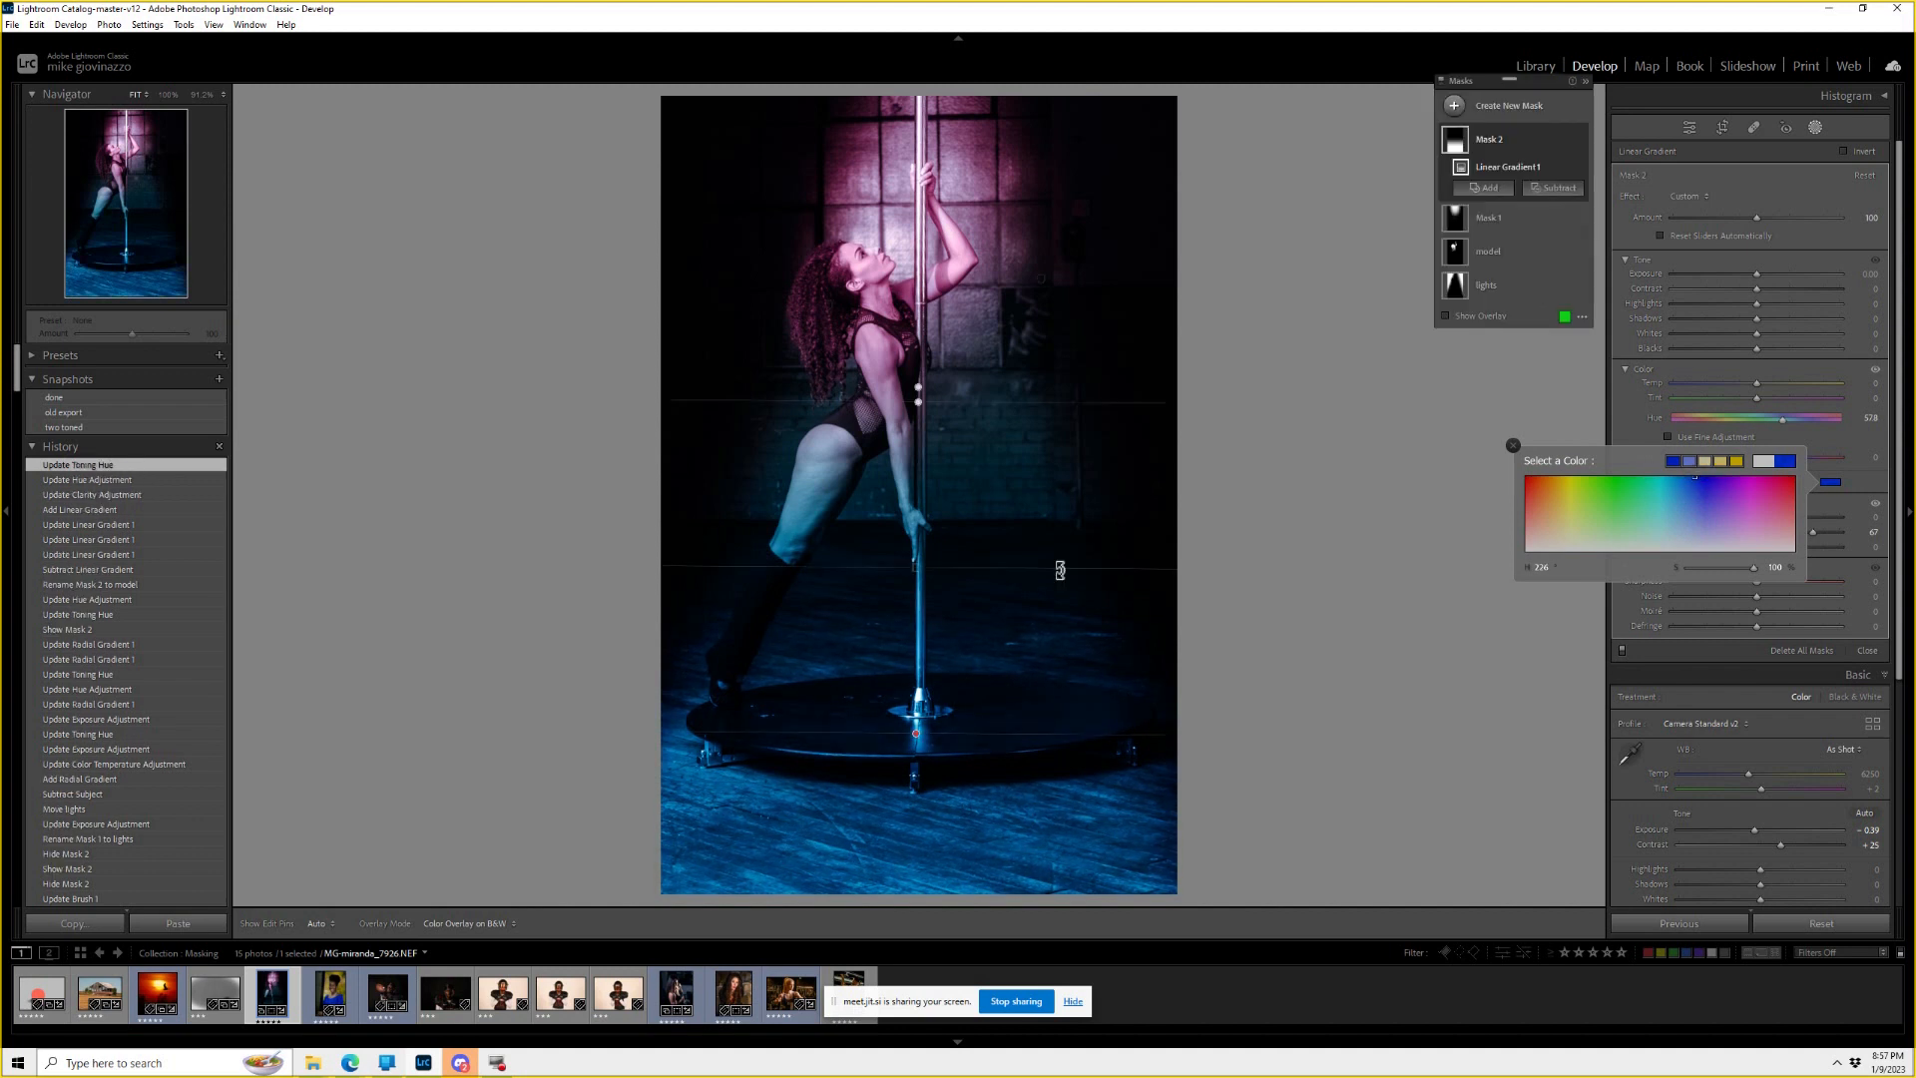
Move the lower linear gradient up to the dancer's hand on the pole and change its color tint to light blue.
left_click_drag(914, 569, 913, 511)
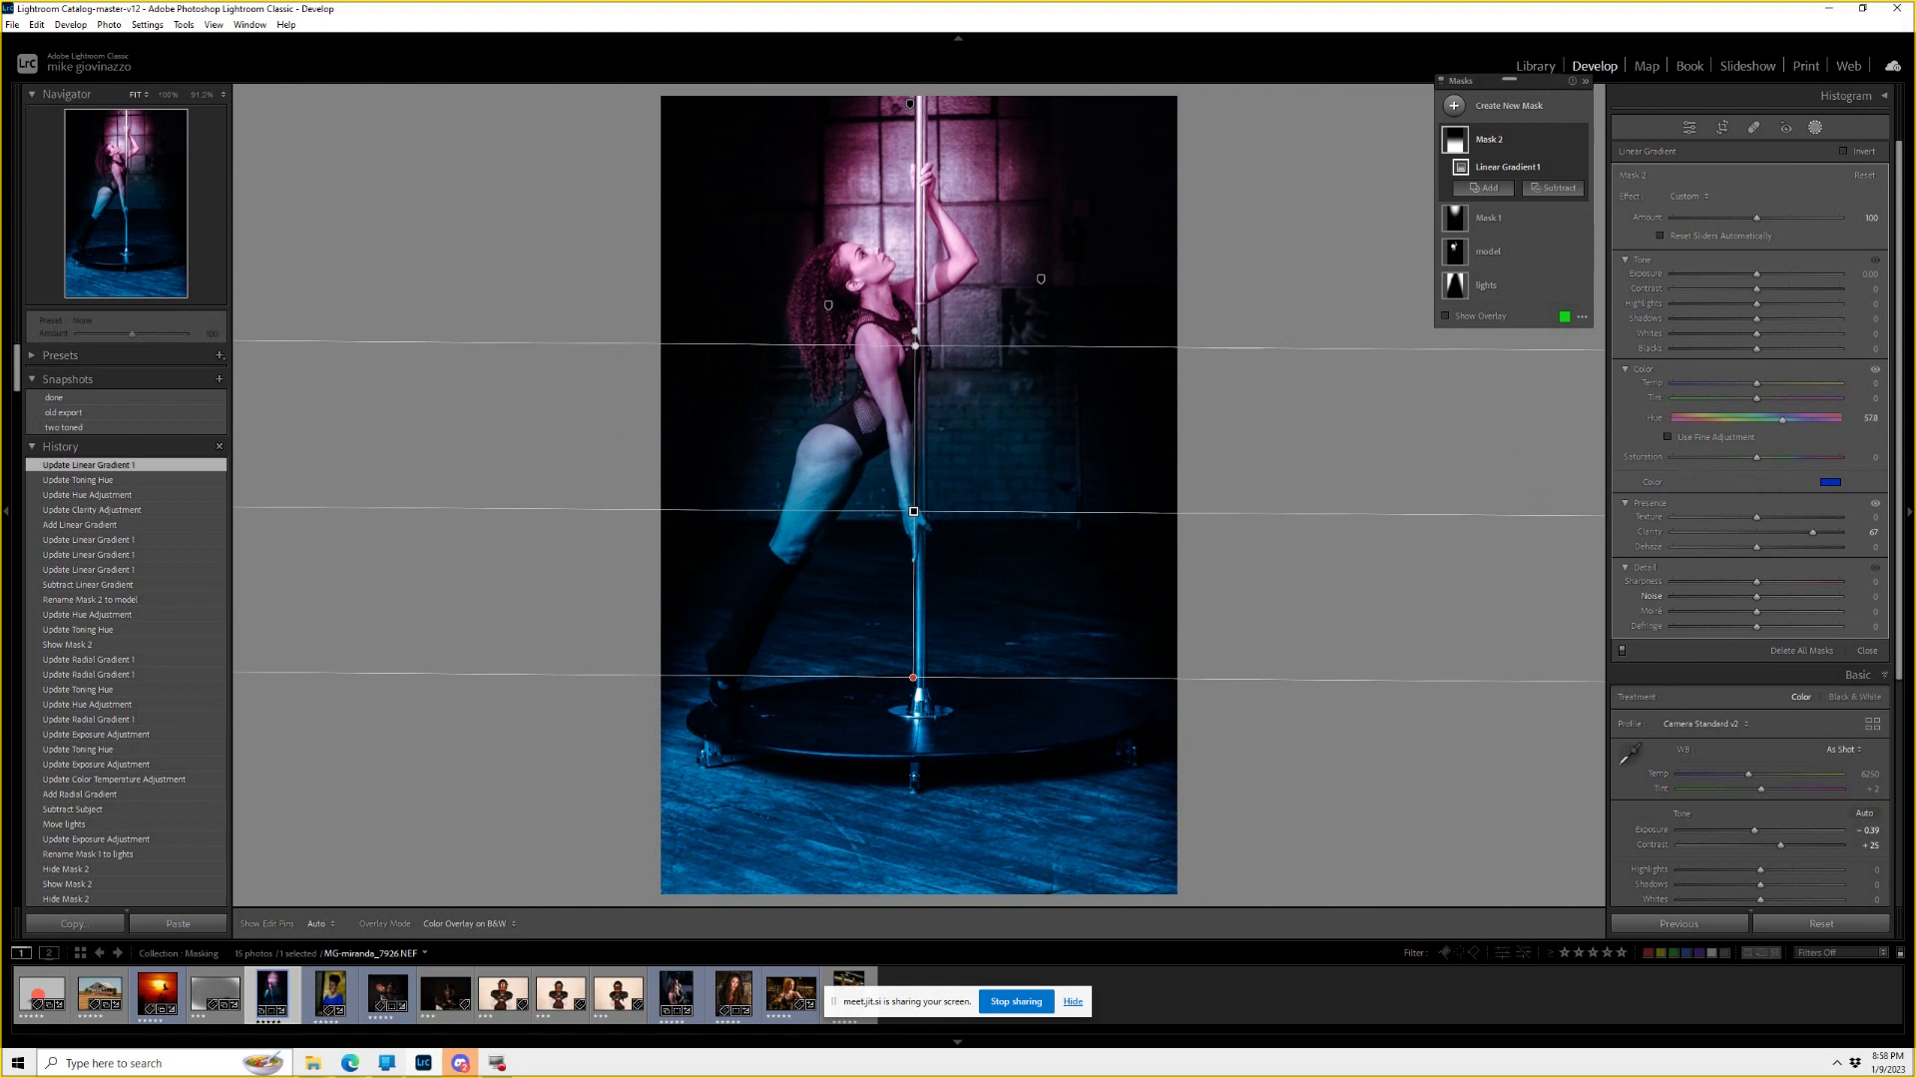
left_click(1830, 481)
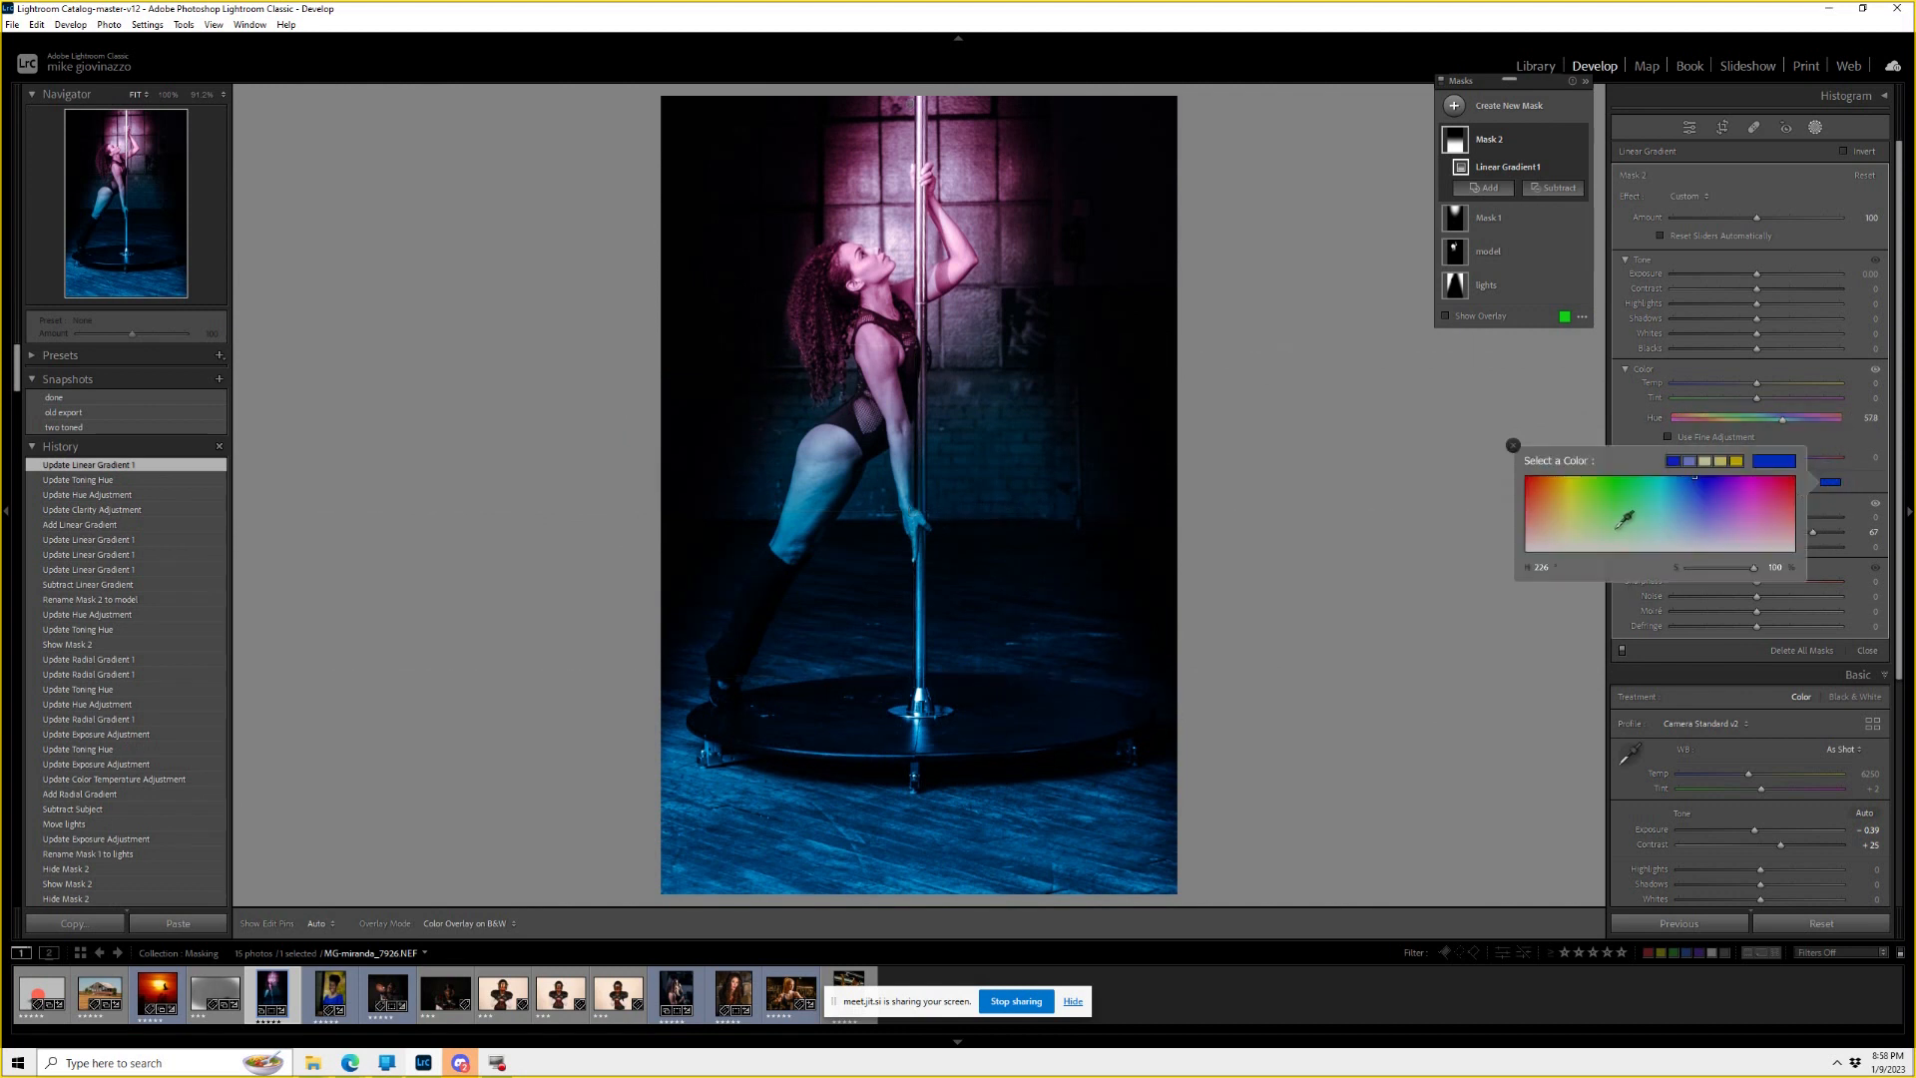
left_click(1537, 476)
left_click_drag(1537, 476, 1719, 449)
left_click(1511, 447)
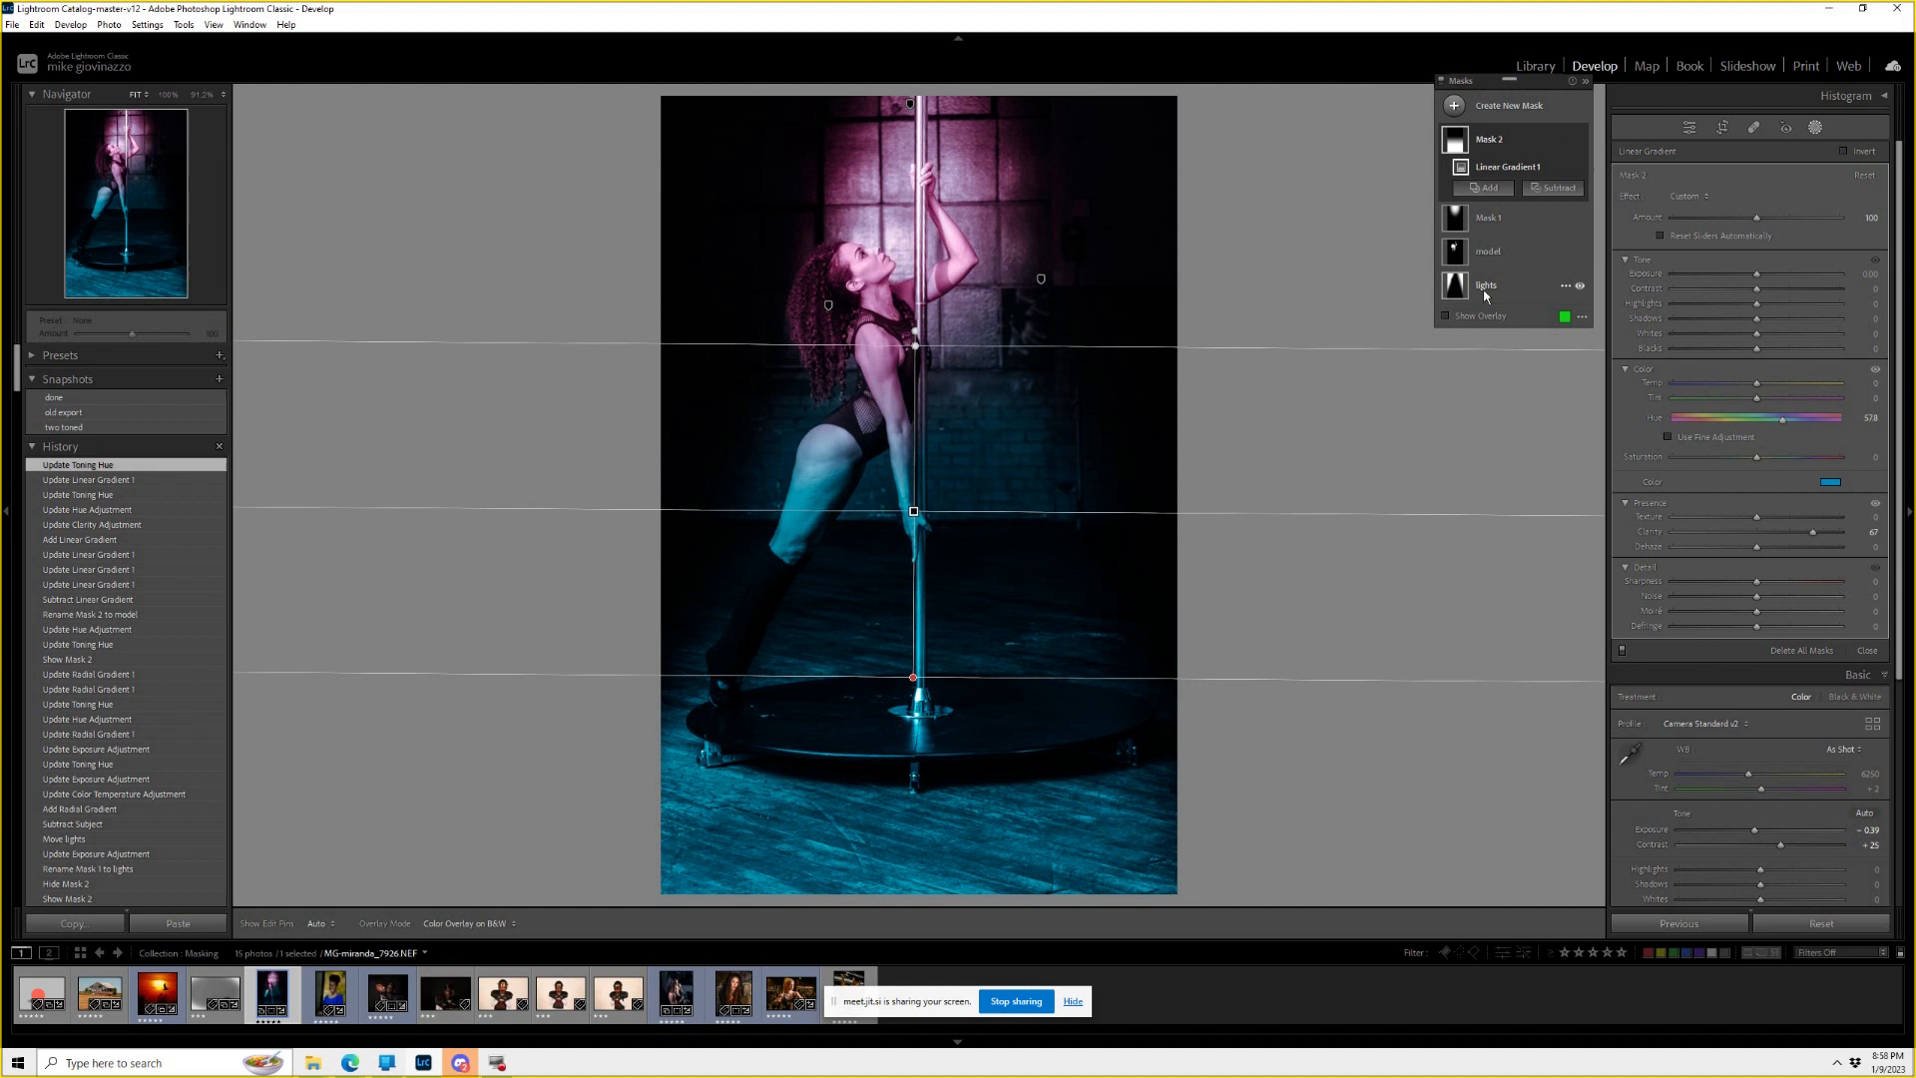
Save the current edit as a snapshot named test and switch to the two toned snapshot.
mouse_move(1464, 283)
key("ctrl+n")
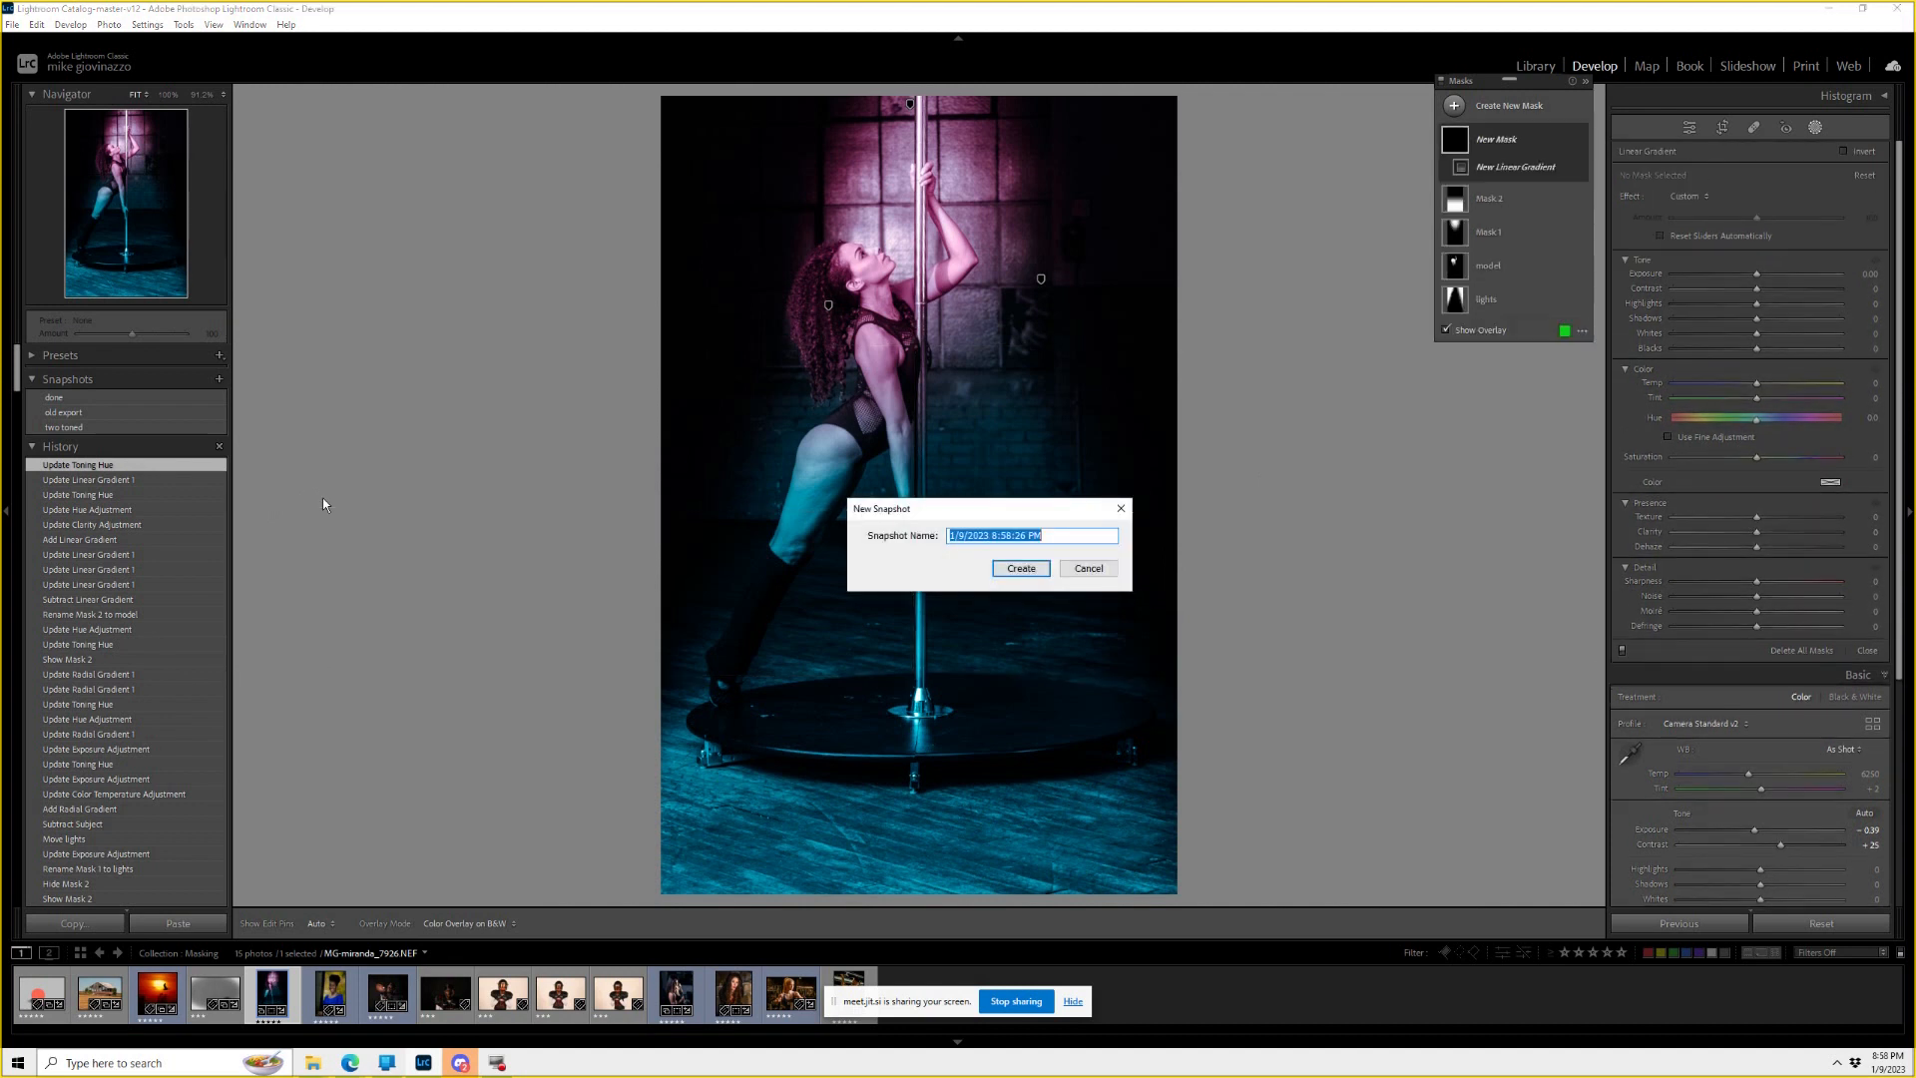
type("test")
key("Return")
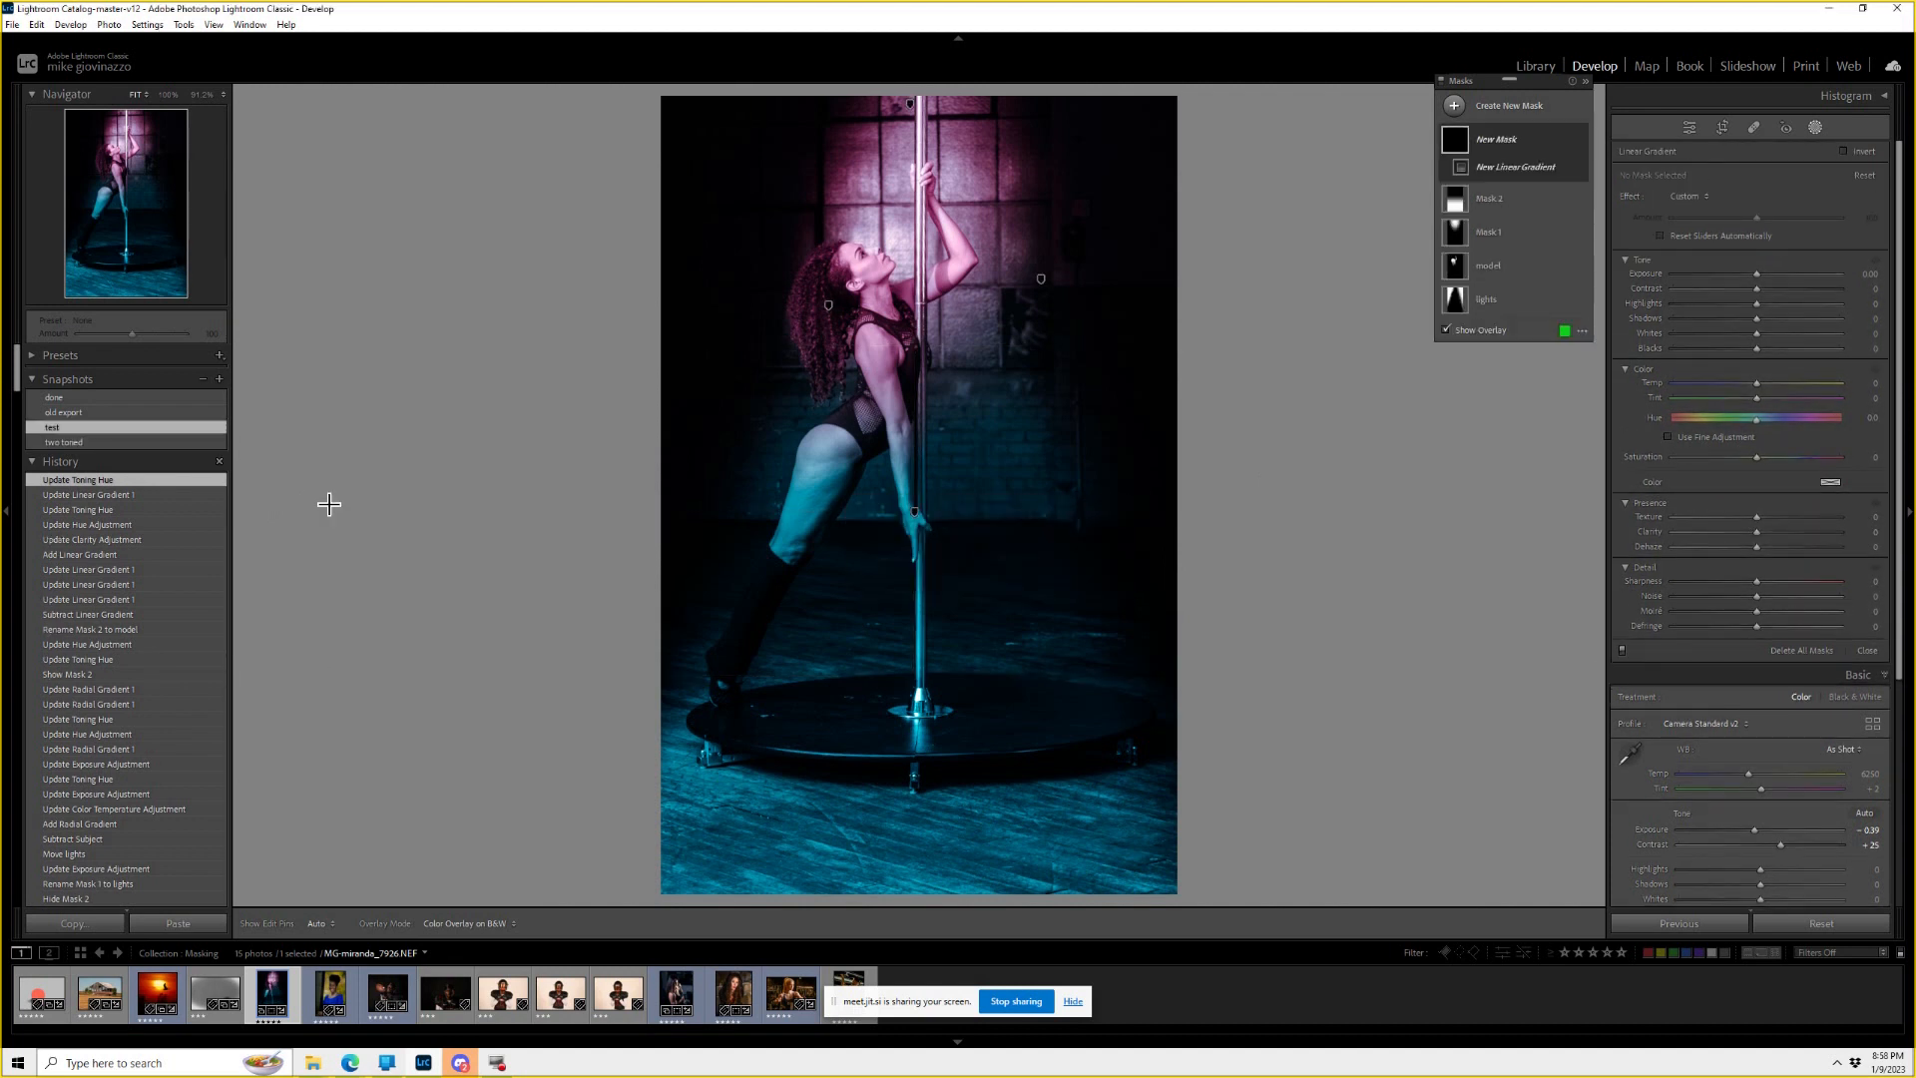
left_click(96, 443)
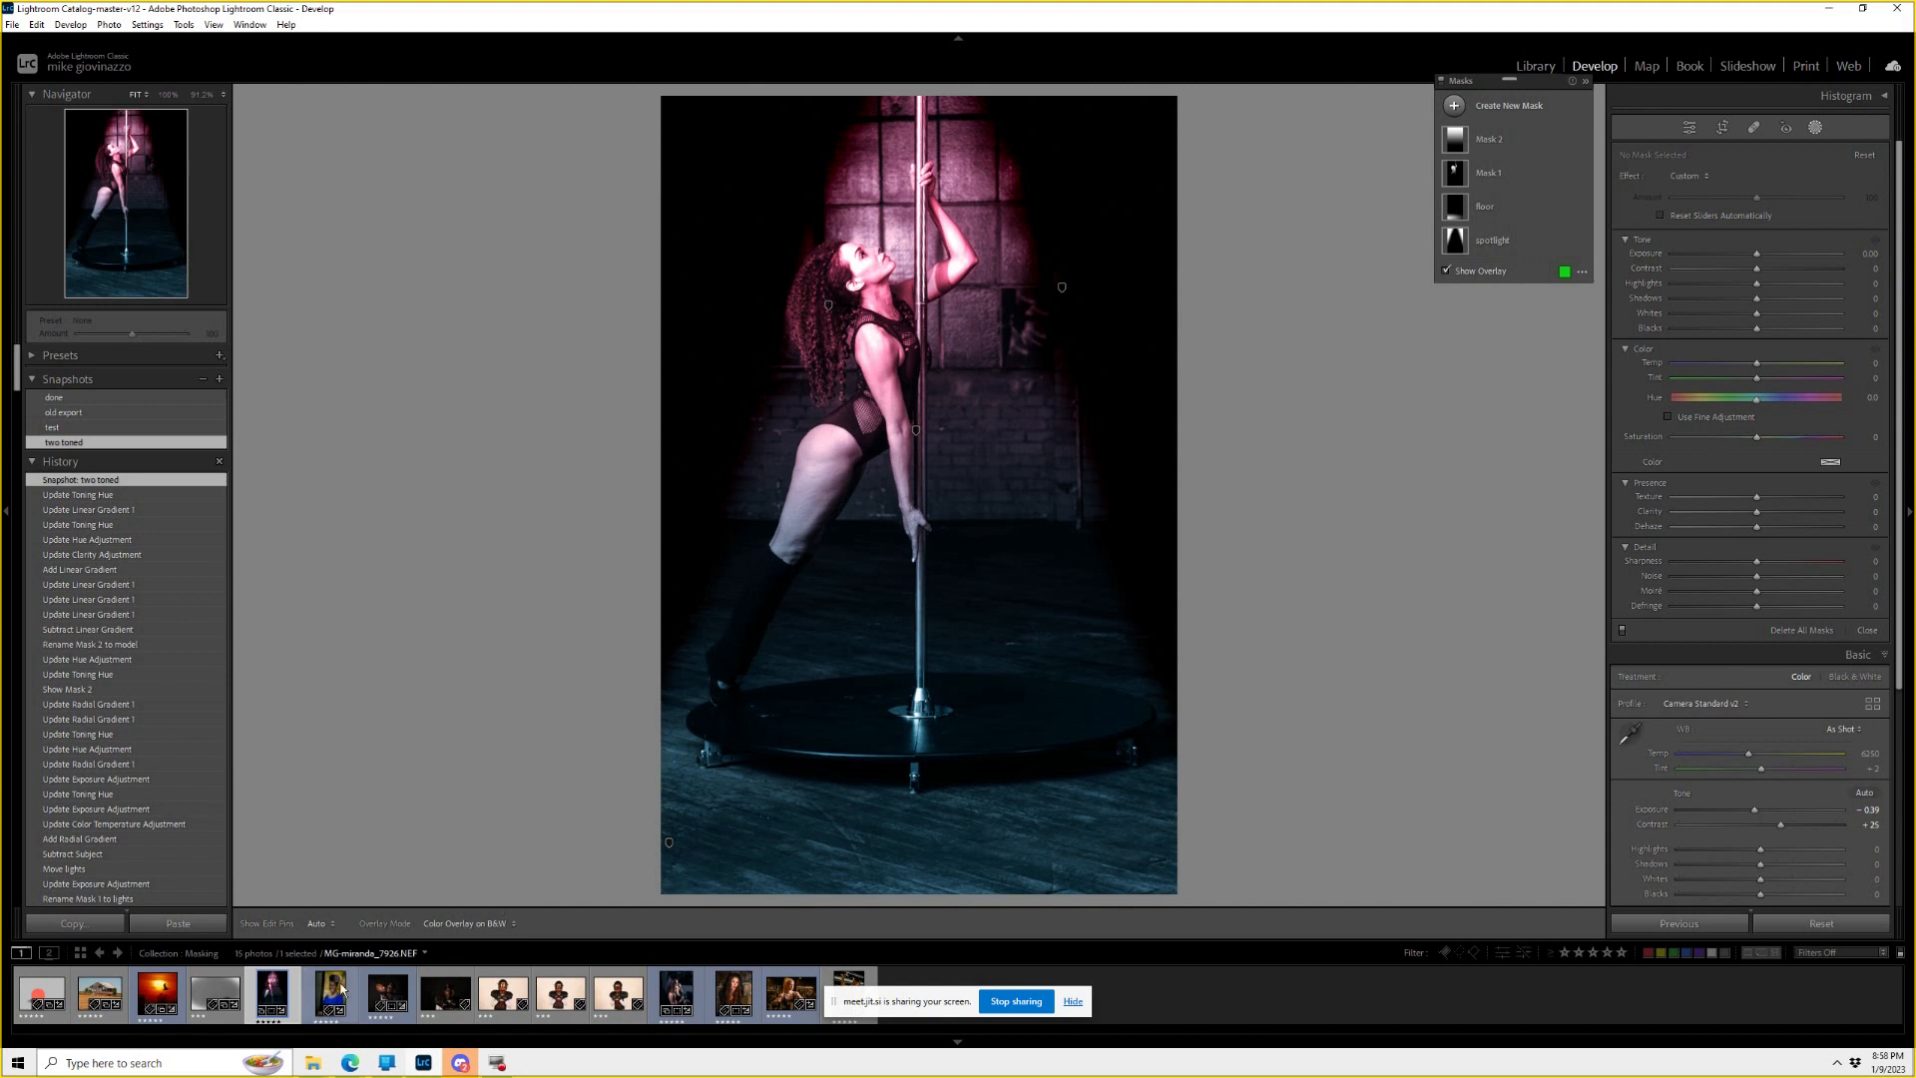
Open the first football player photo, football-6081.NEF, and reset its develop settings.
left_click(499, 996)
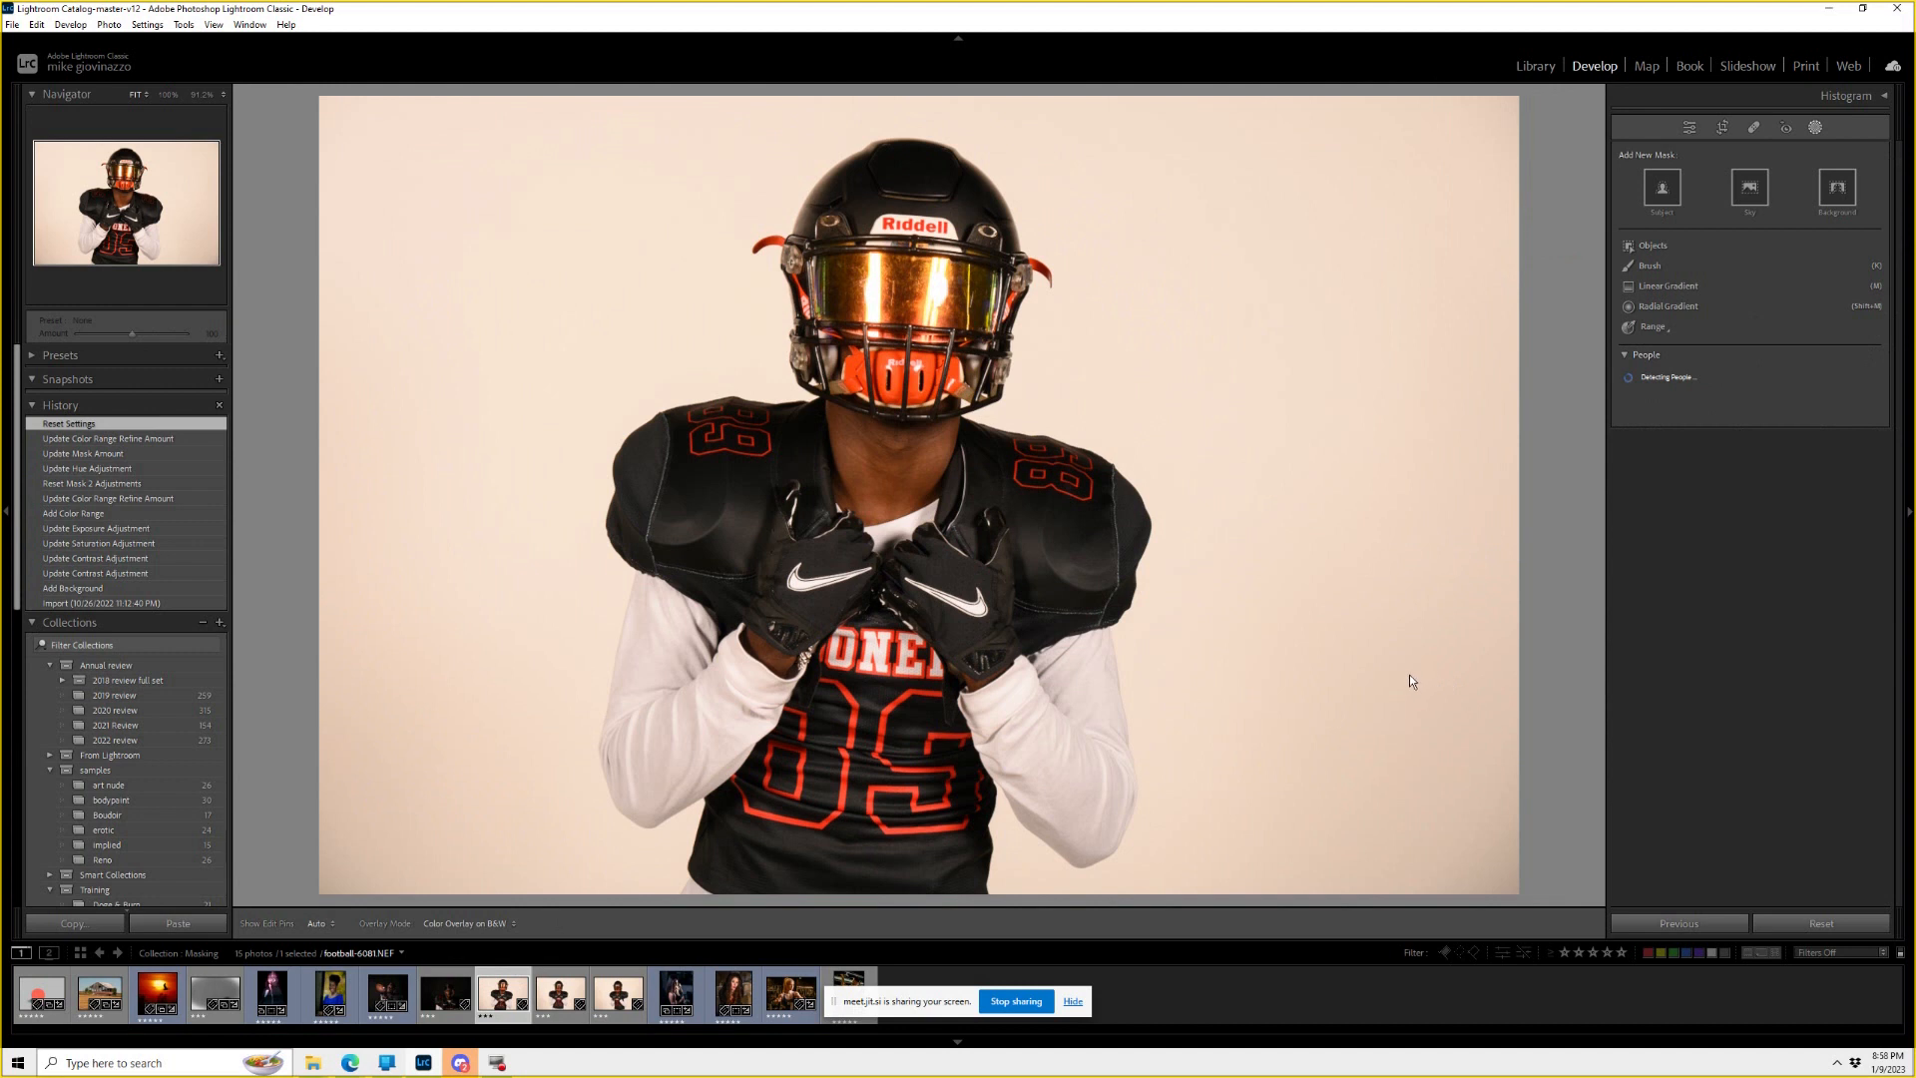
left_click(1829, 923)
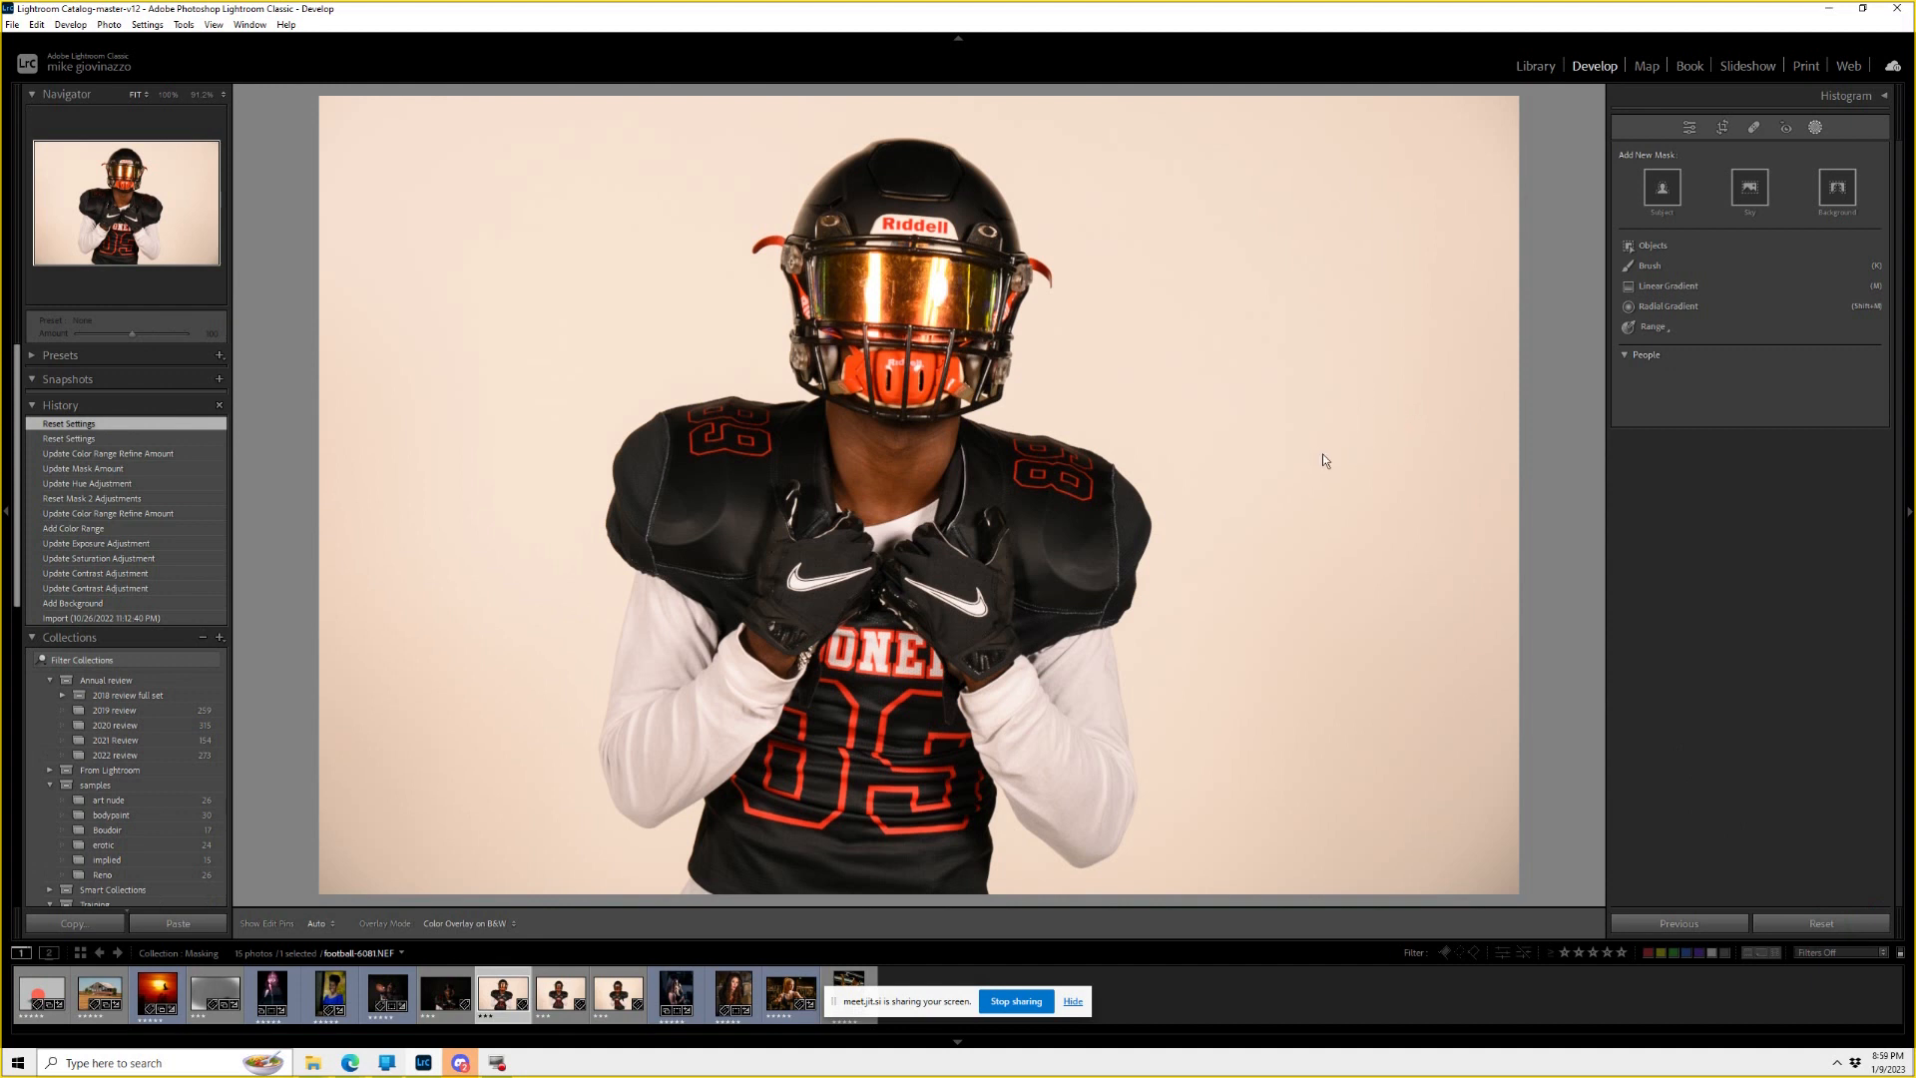
Create a Select Subject mask of the football player, set its exposure to 1.32 and invert it onto the background.
left_click(1661, 188)
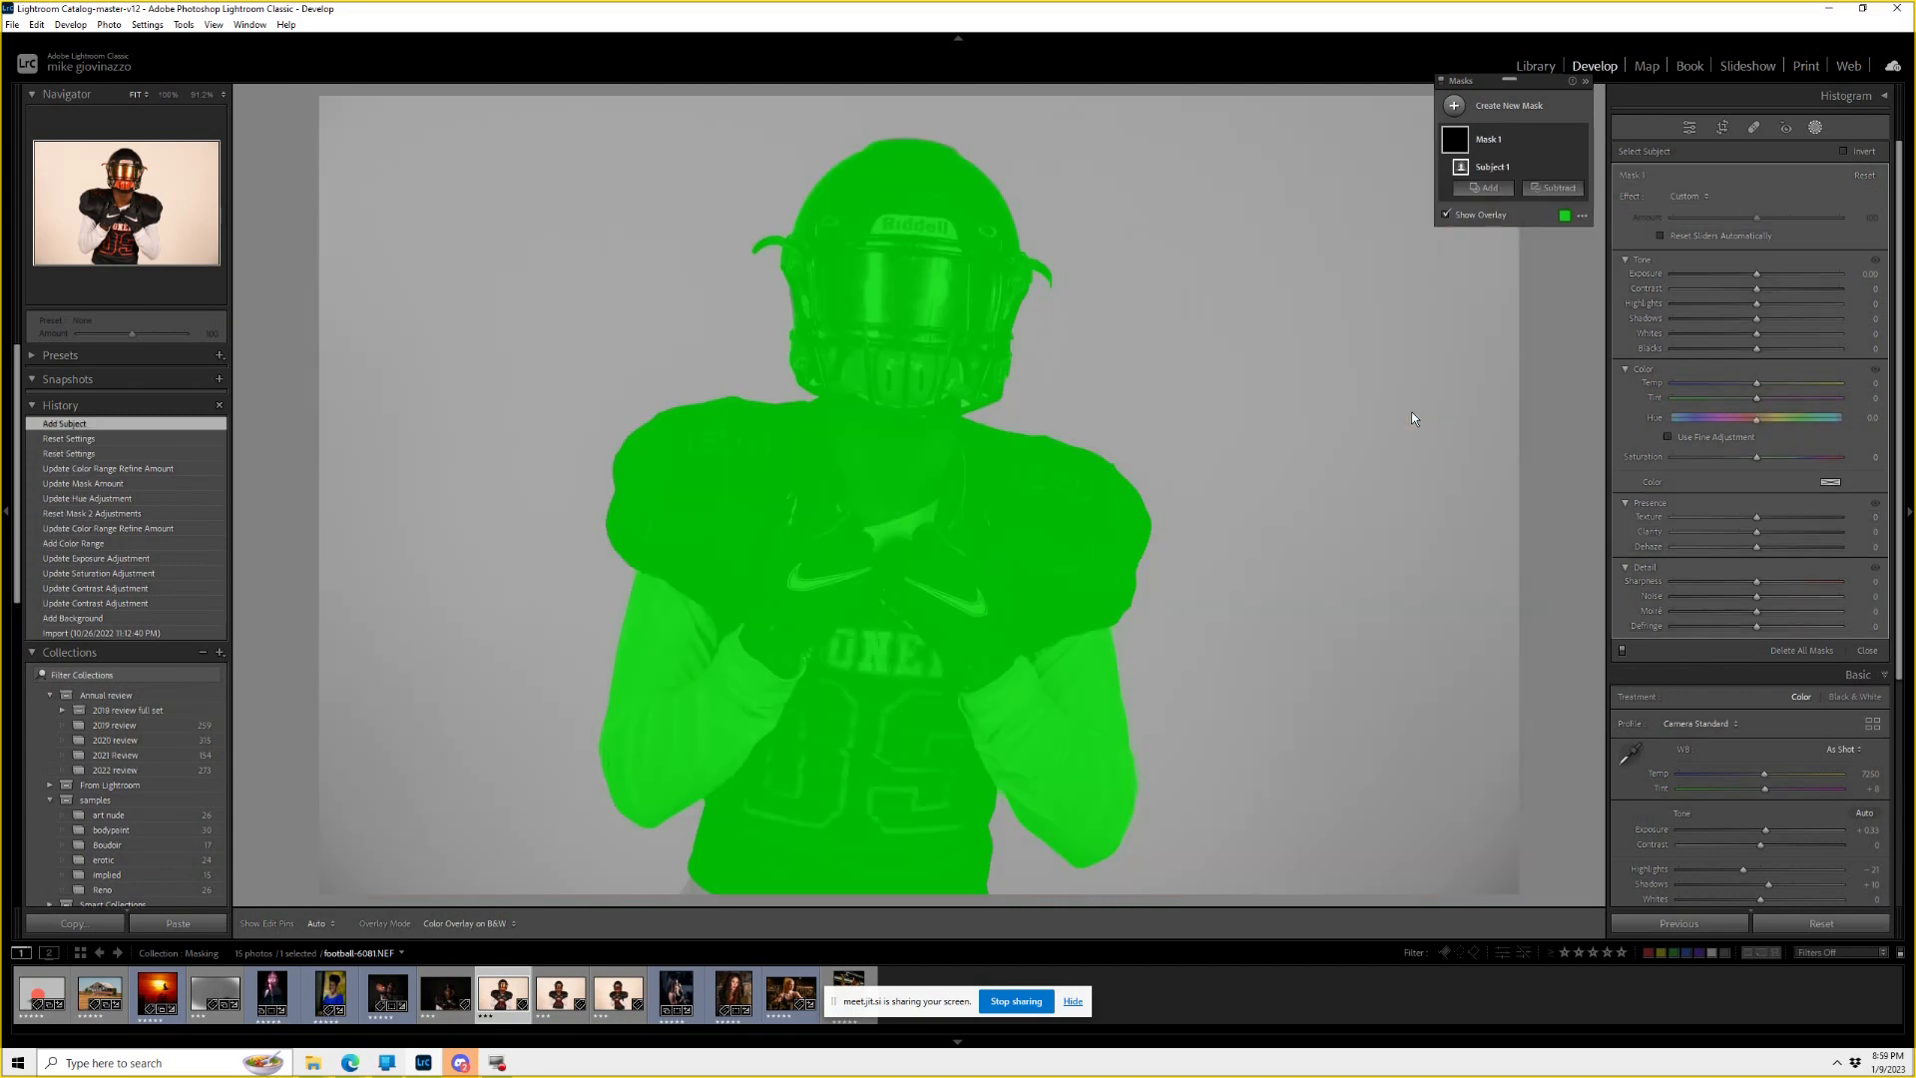
mouse_move(1757, 274)
left_mouse_down()
mouse_move(1615, 273)
mouse_move(1893, 282)
mouse_move(1712, 277)
mouse_move(1830, 284)
mouse_move(1766, 284)
mouse_move(1791, 284)
left_mouse_up()
left_click(1844, 151)
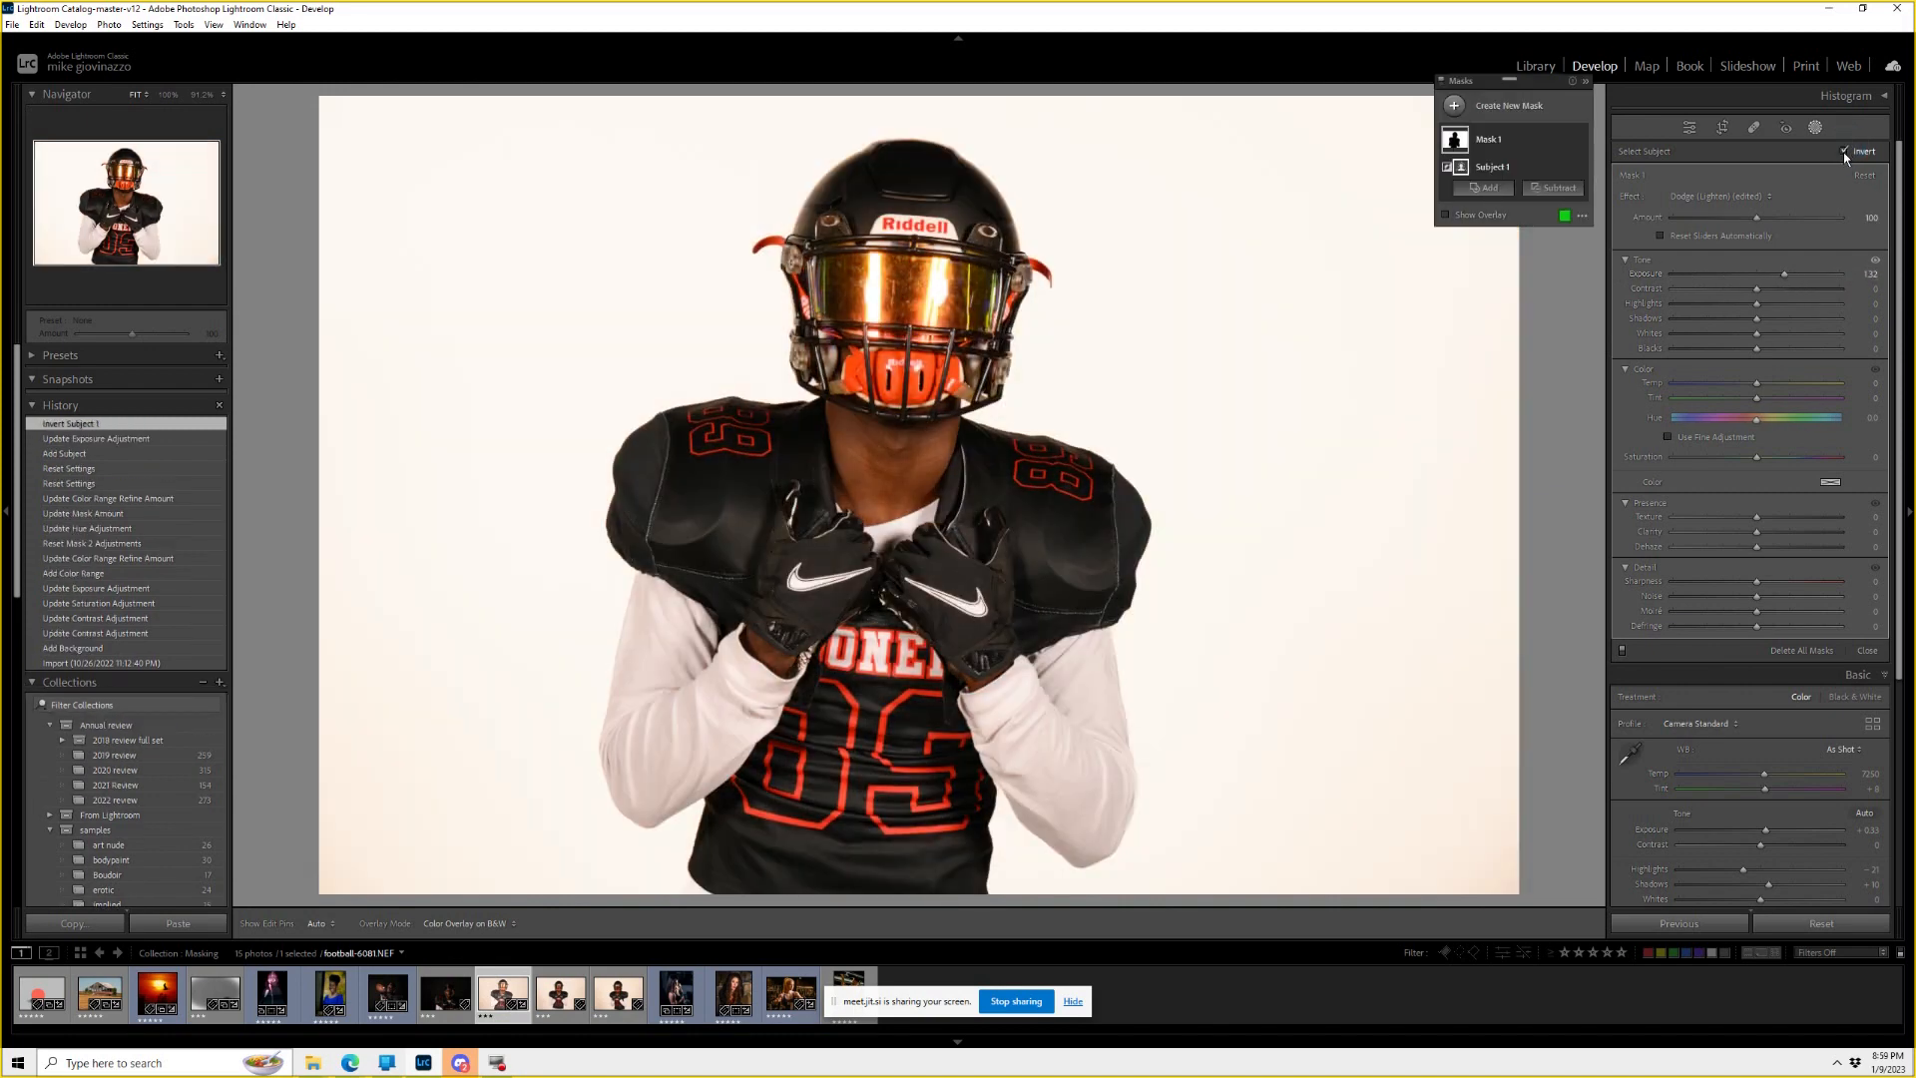
Raise the inverted background mask's exposure to 1.86 and set its texture, clarity and sharpness to -100.
left_click(1784, 276)
mouse_move(1804, 281)
left_mouse_down()
mouse_move(1734, 279)
mouse_move(1822, 289)
mouse_move(1756, 286)
mouse_move(1784, 284)
left_mouse_up()
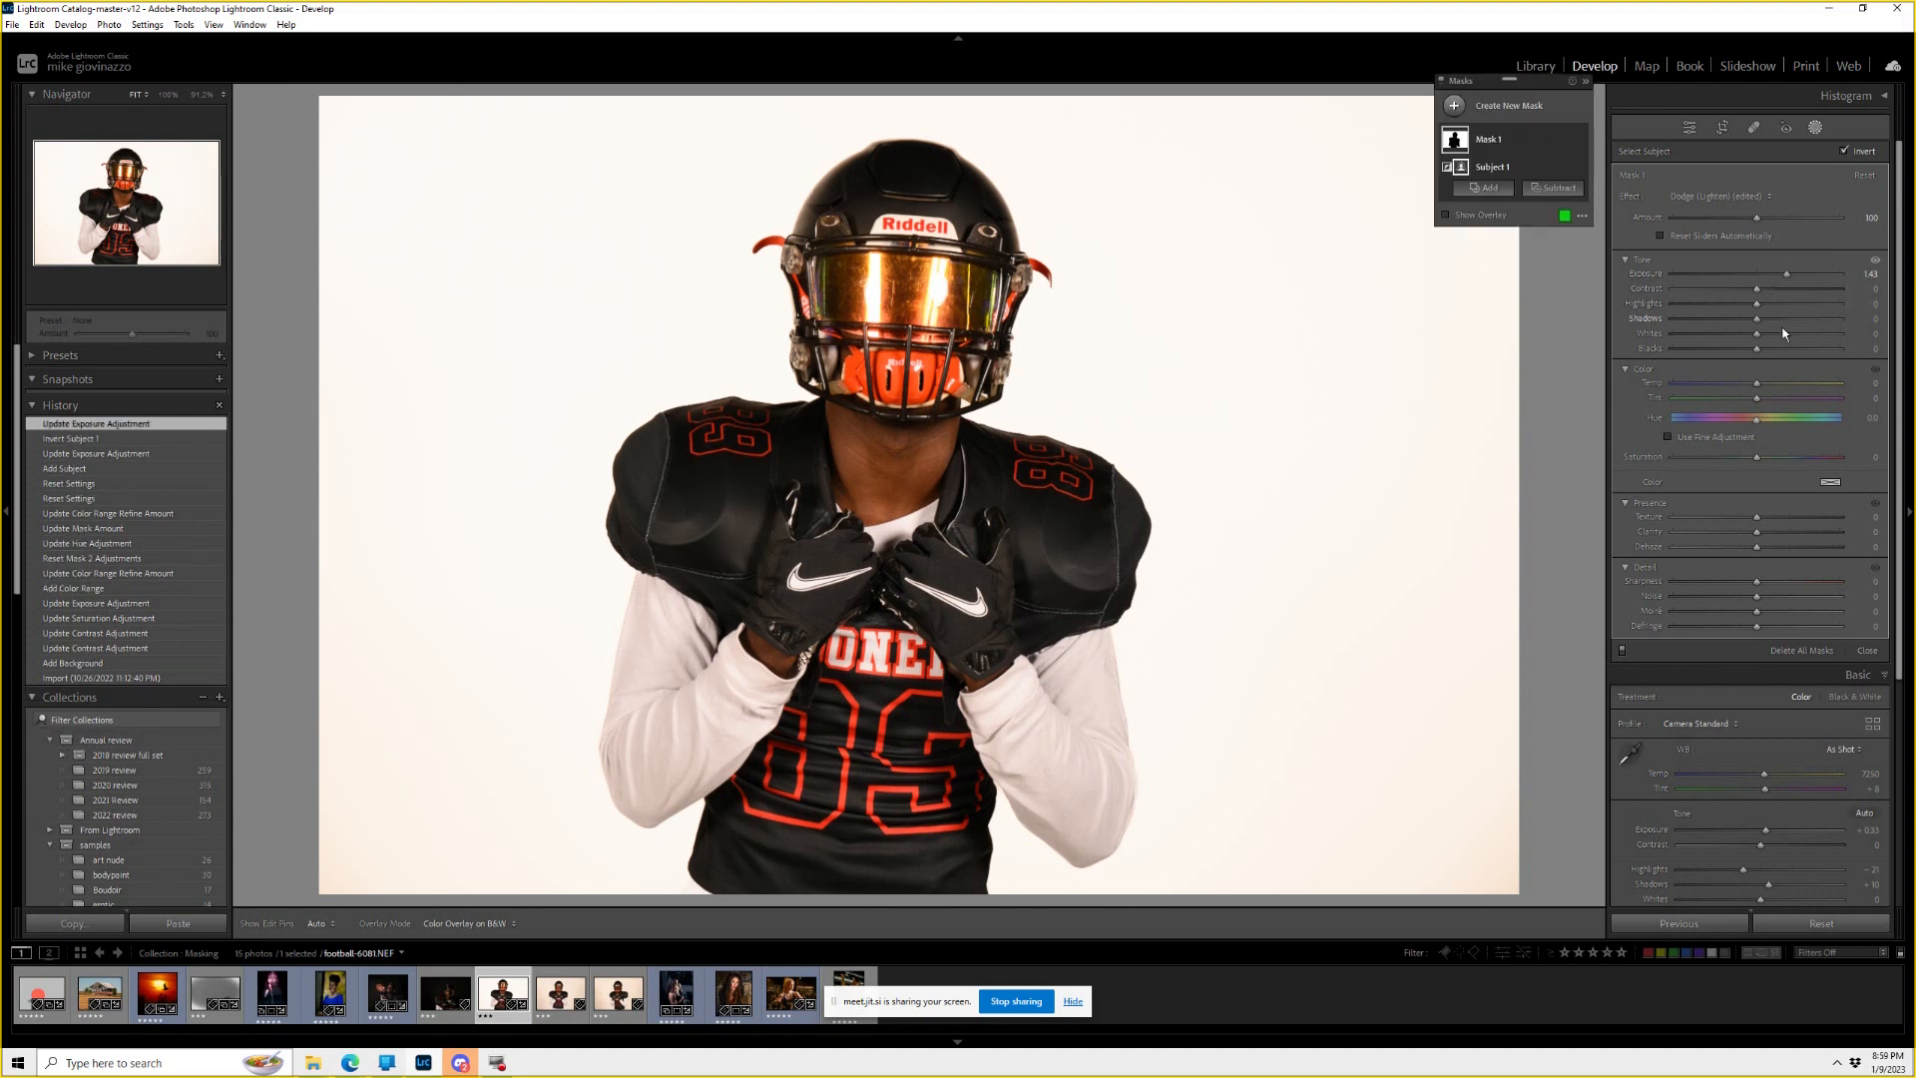
mouse_move(1786, 273)
left_mouse_down()
mouse_move(1746, 289)
mouse_move(1802, 279)
left_mouse_up()
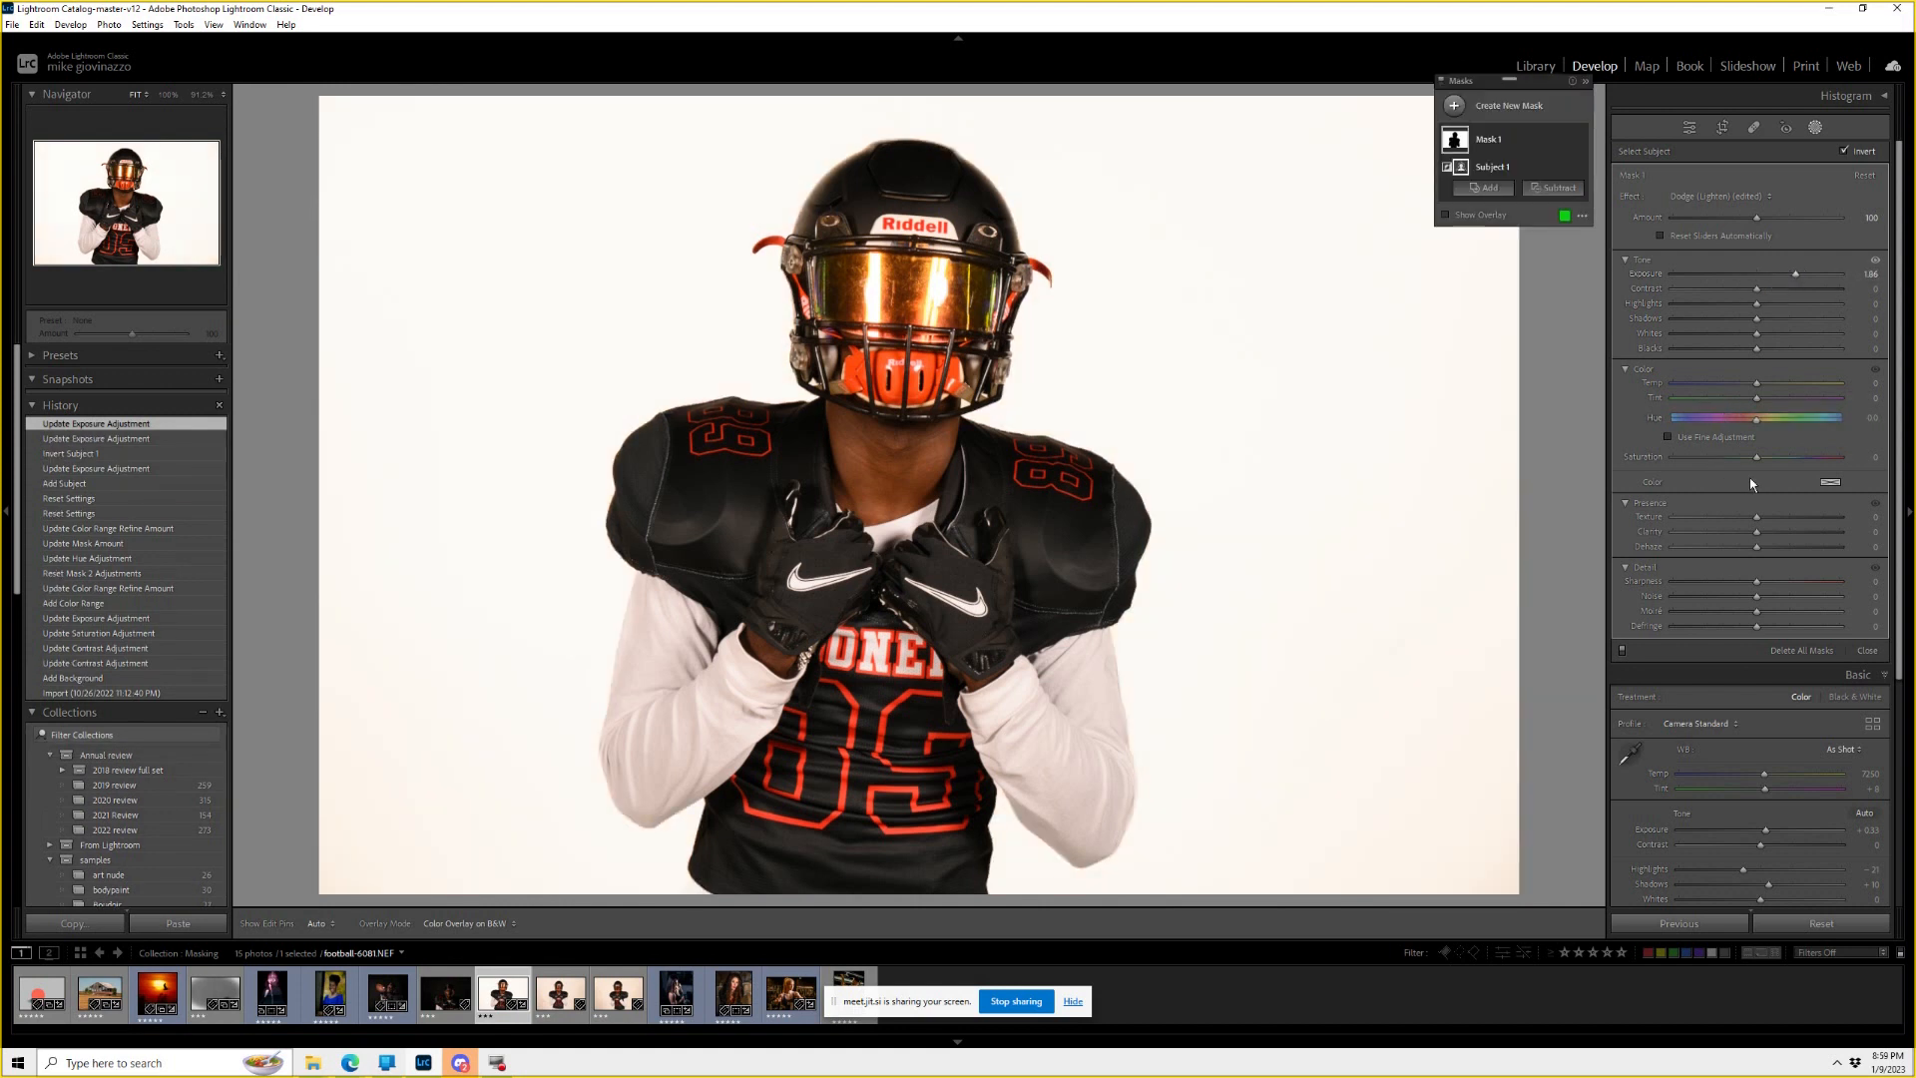
left_click_drag(1763, 518, 1677, 534)
left_click_drag(1754, 585, 1638, 589)
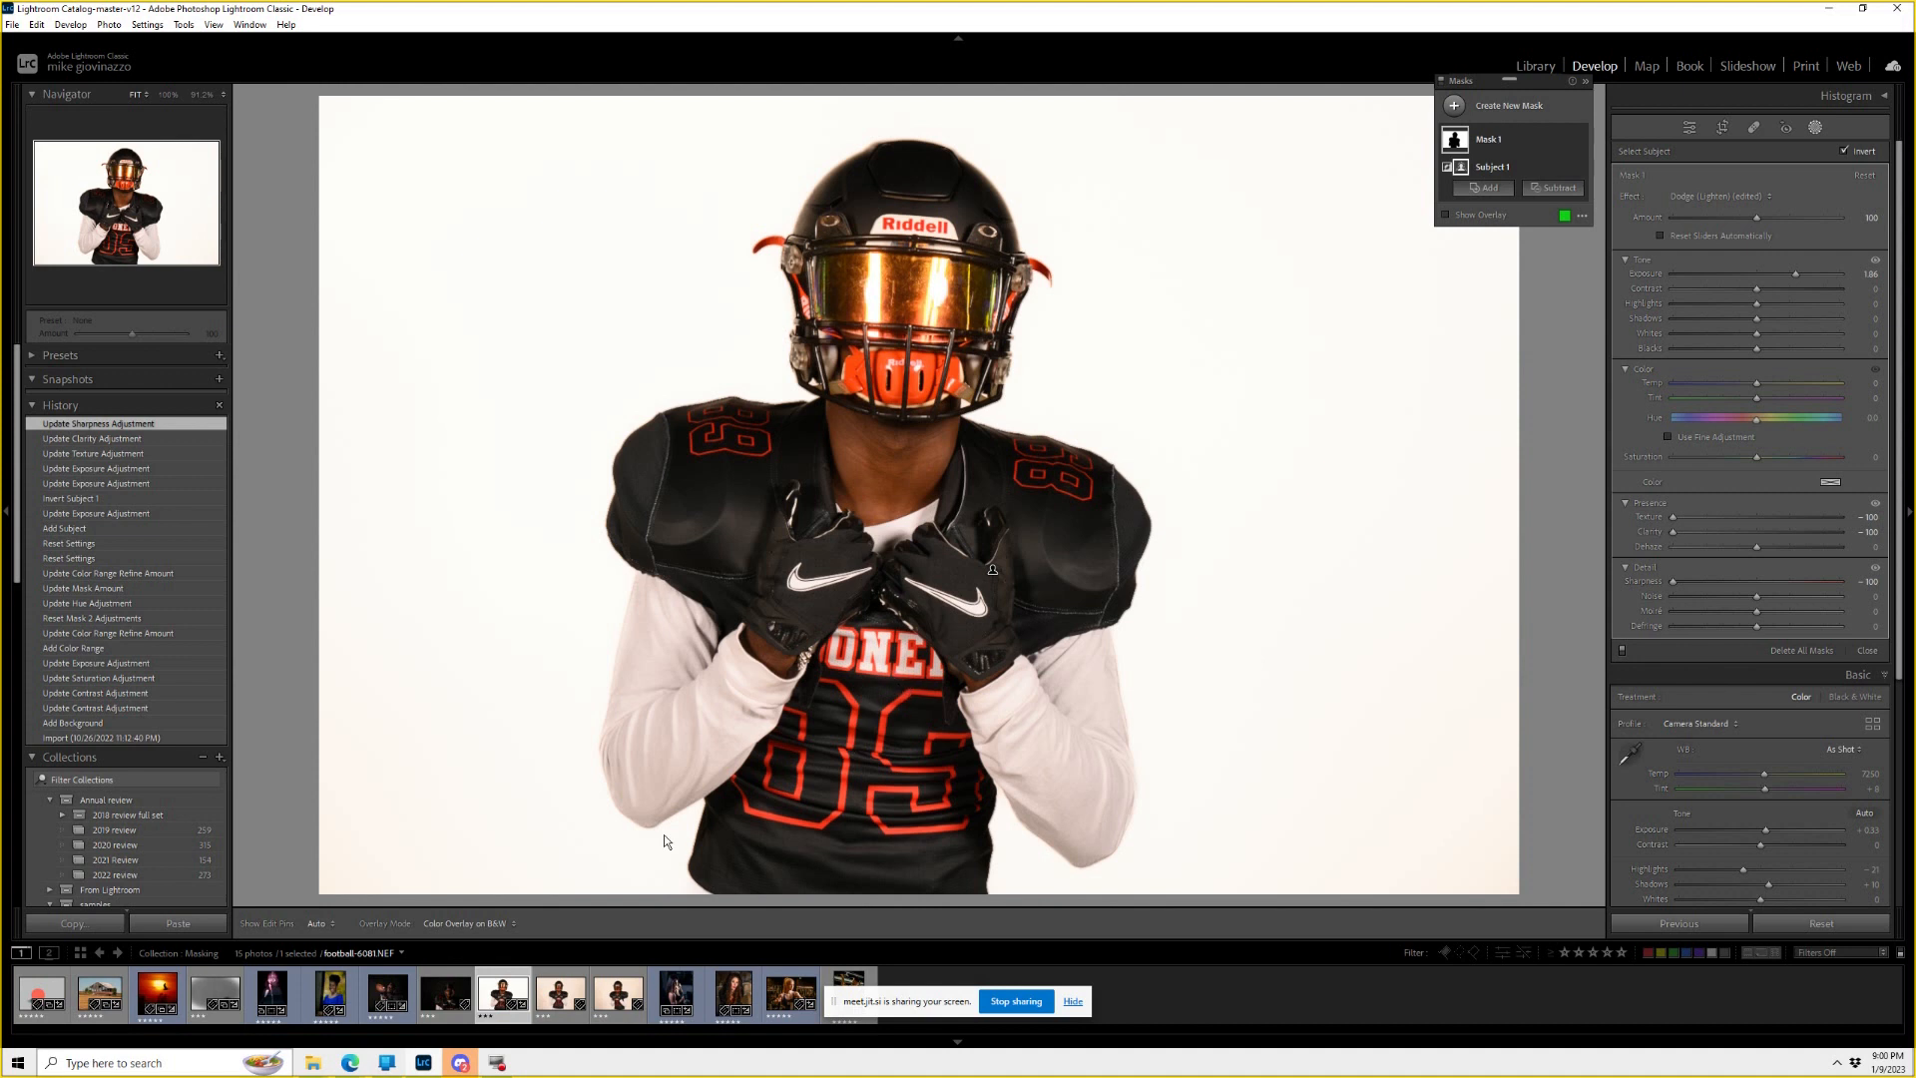
Compare the edited football photo with the unedited football-6082.NEF and football-6083.NEF photos.
left_click(556, 980)
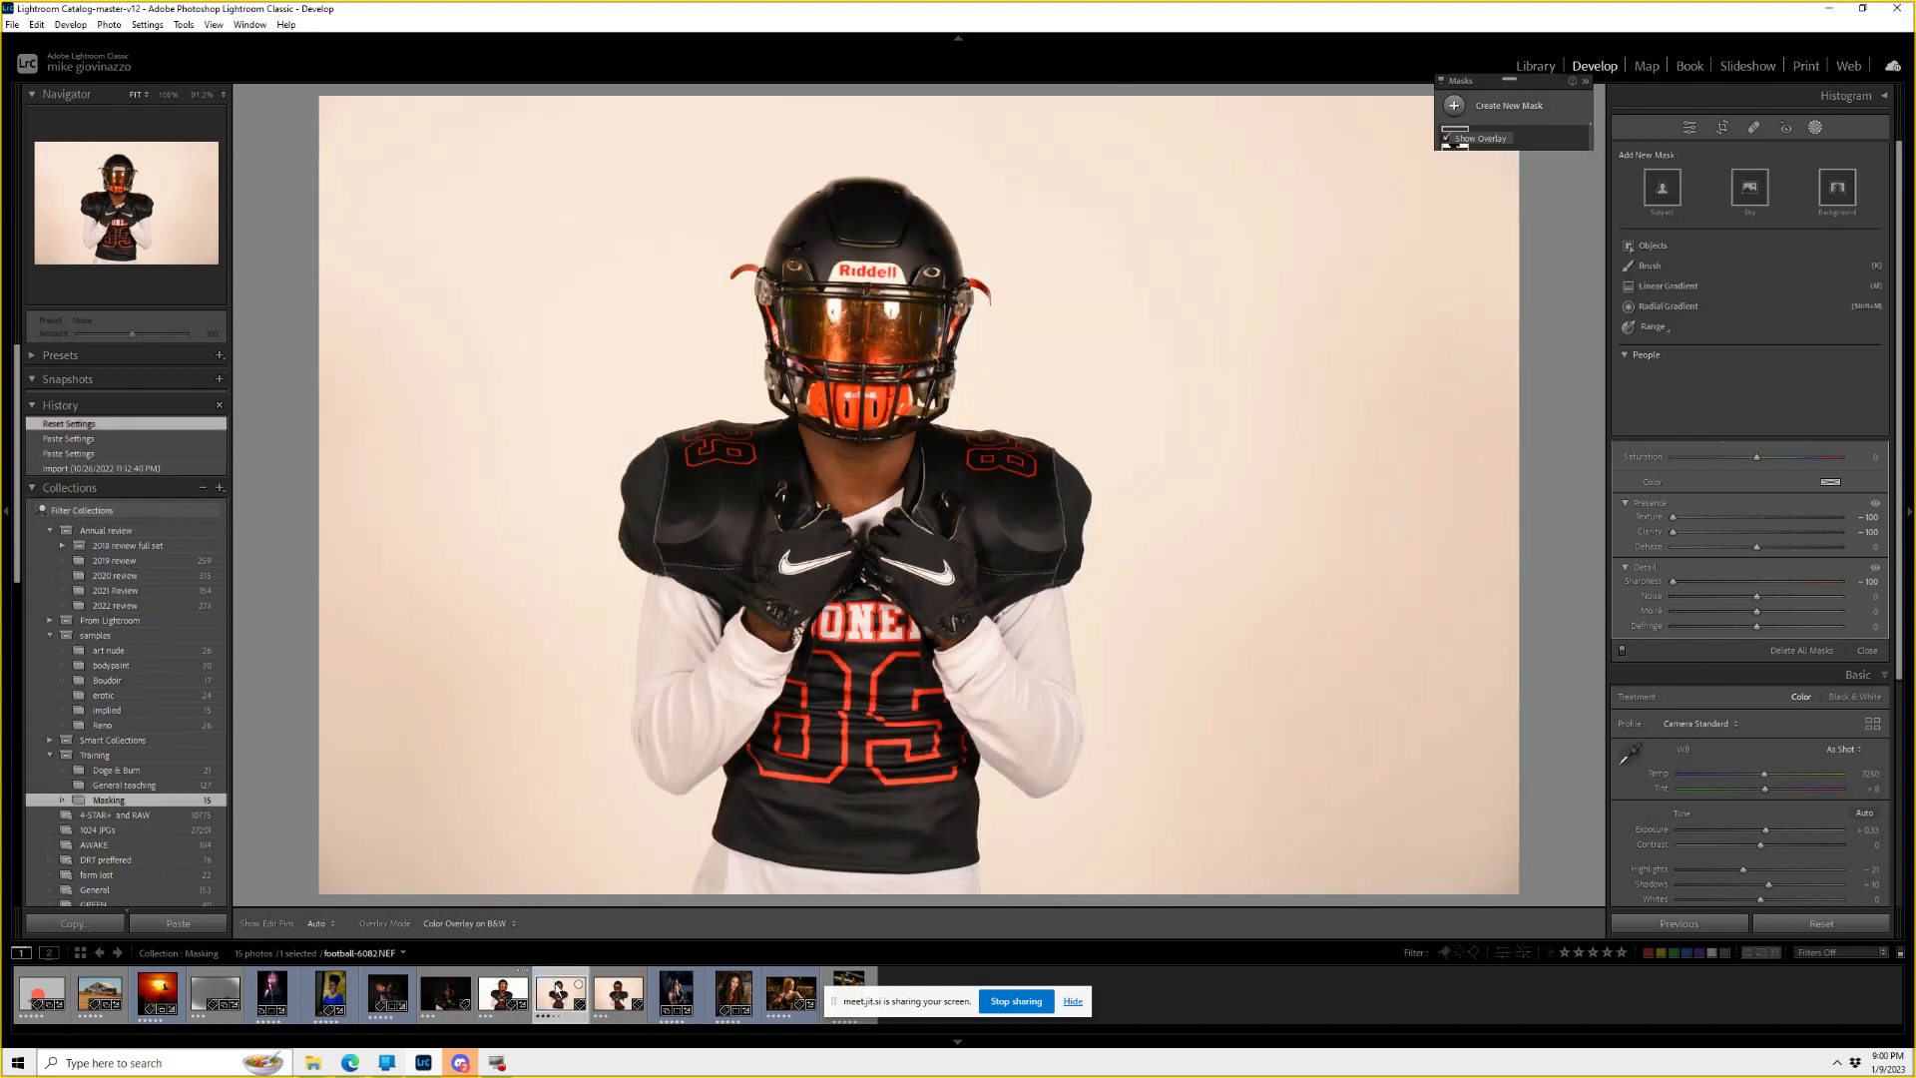
left_click(617, 983)
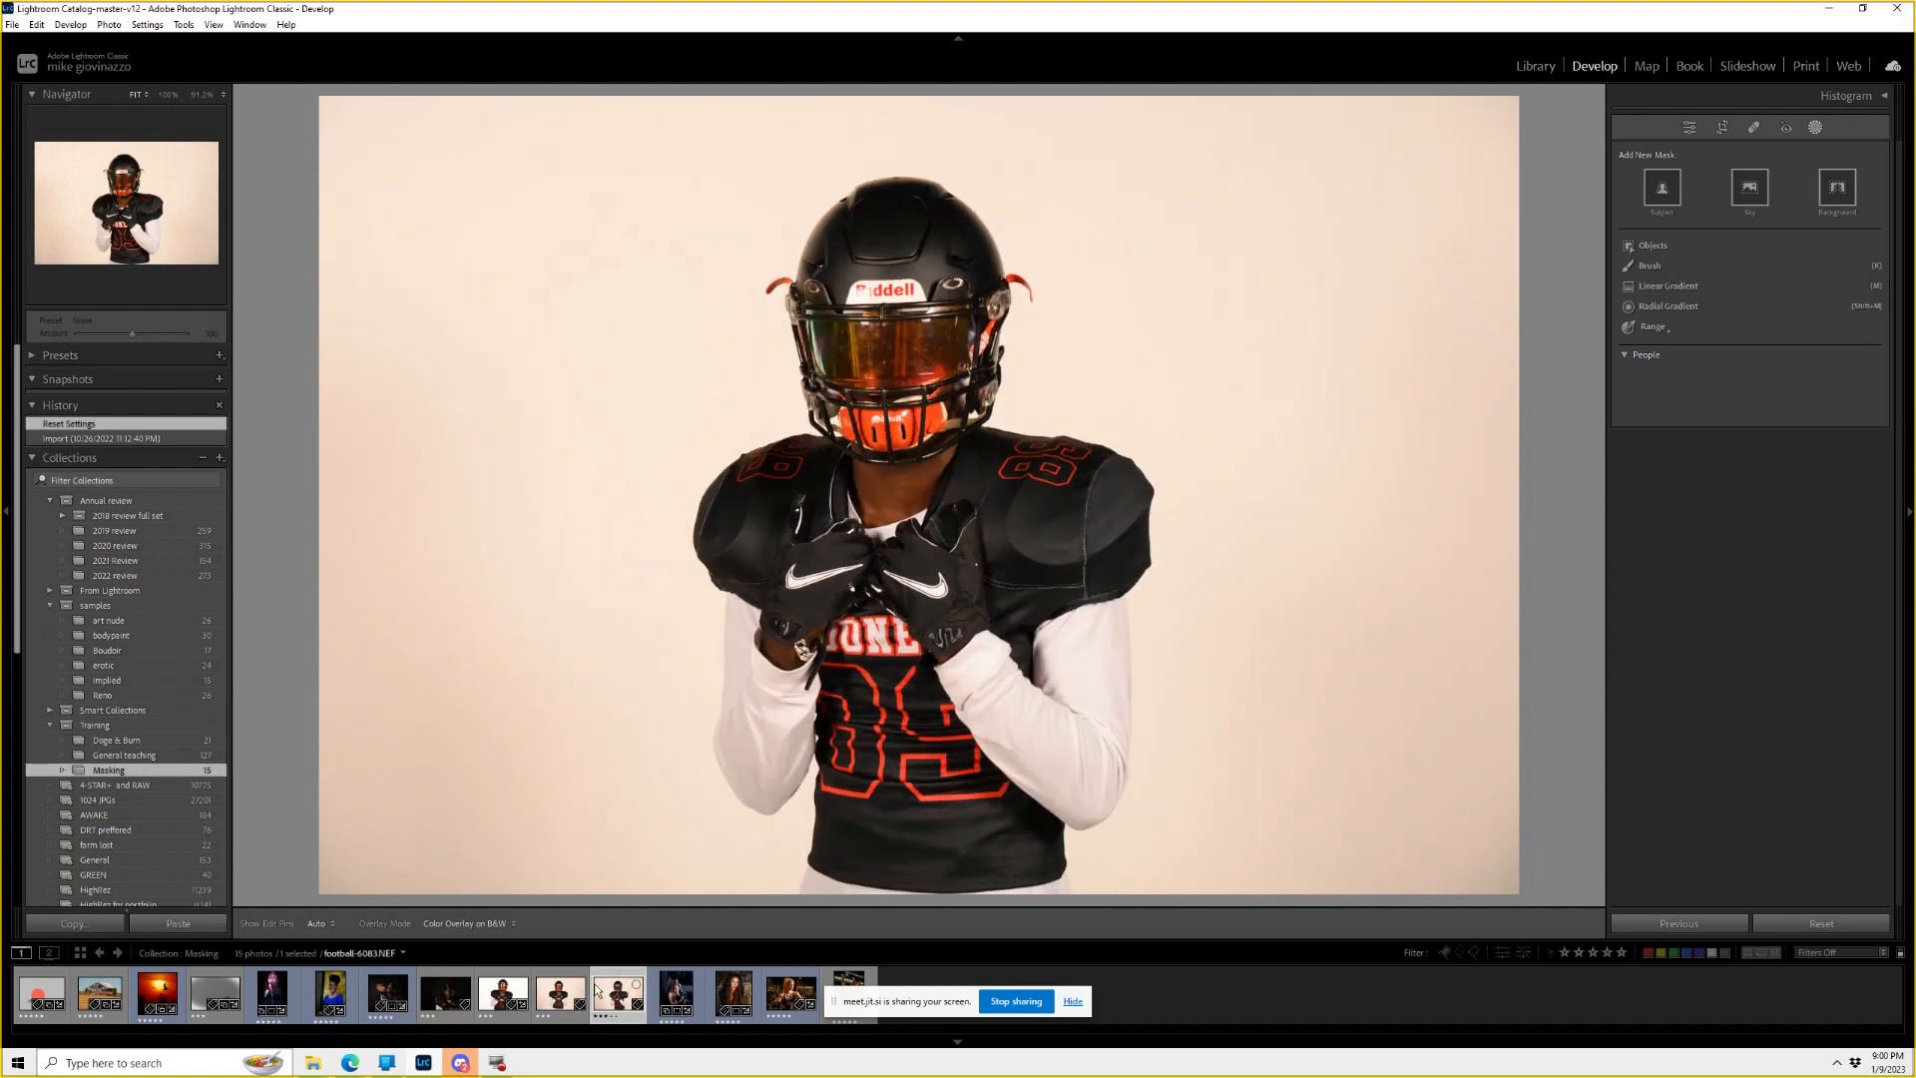
left_click(499, 985)
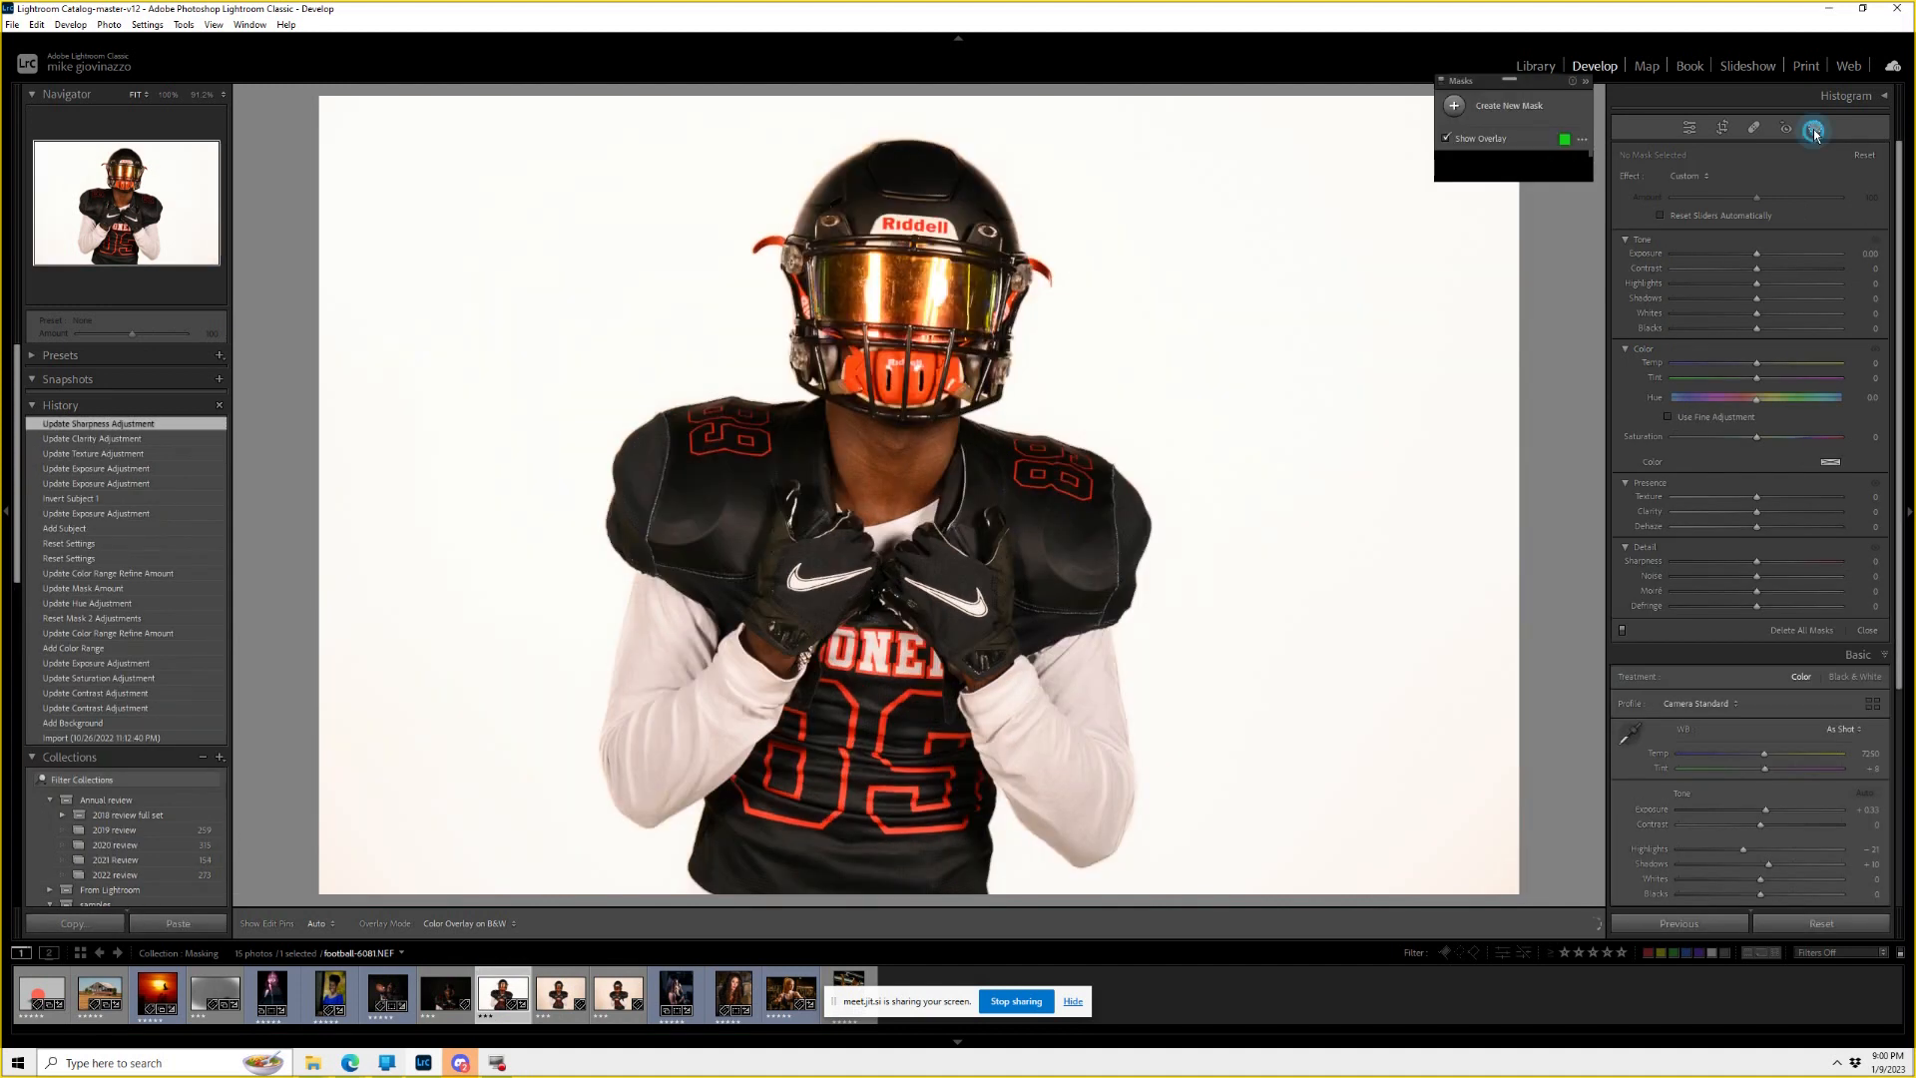
left_click(1814, 131)
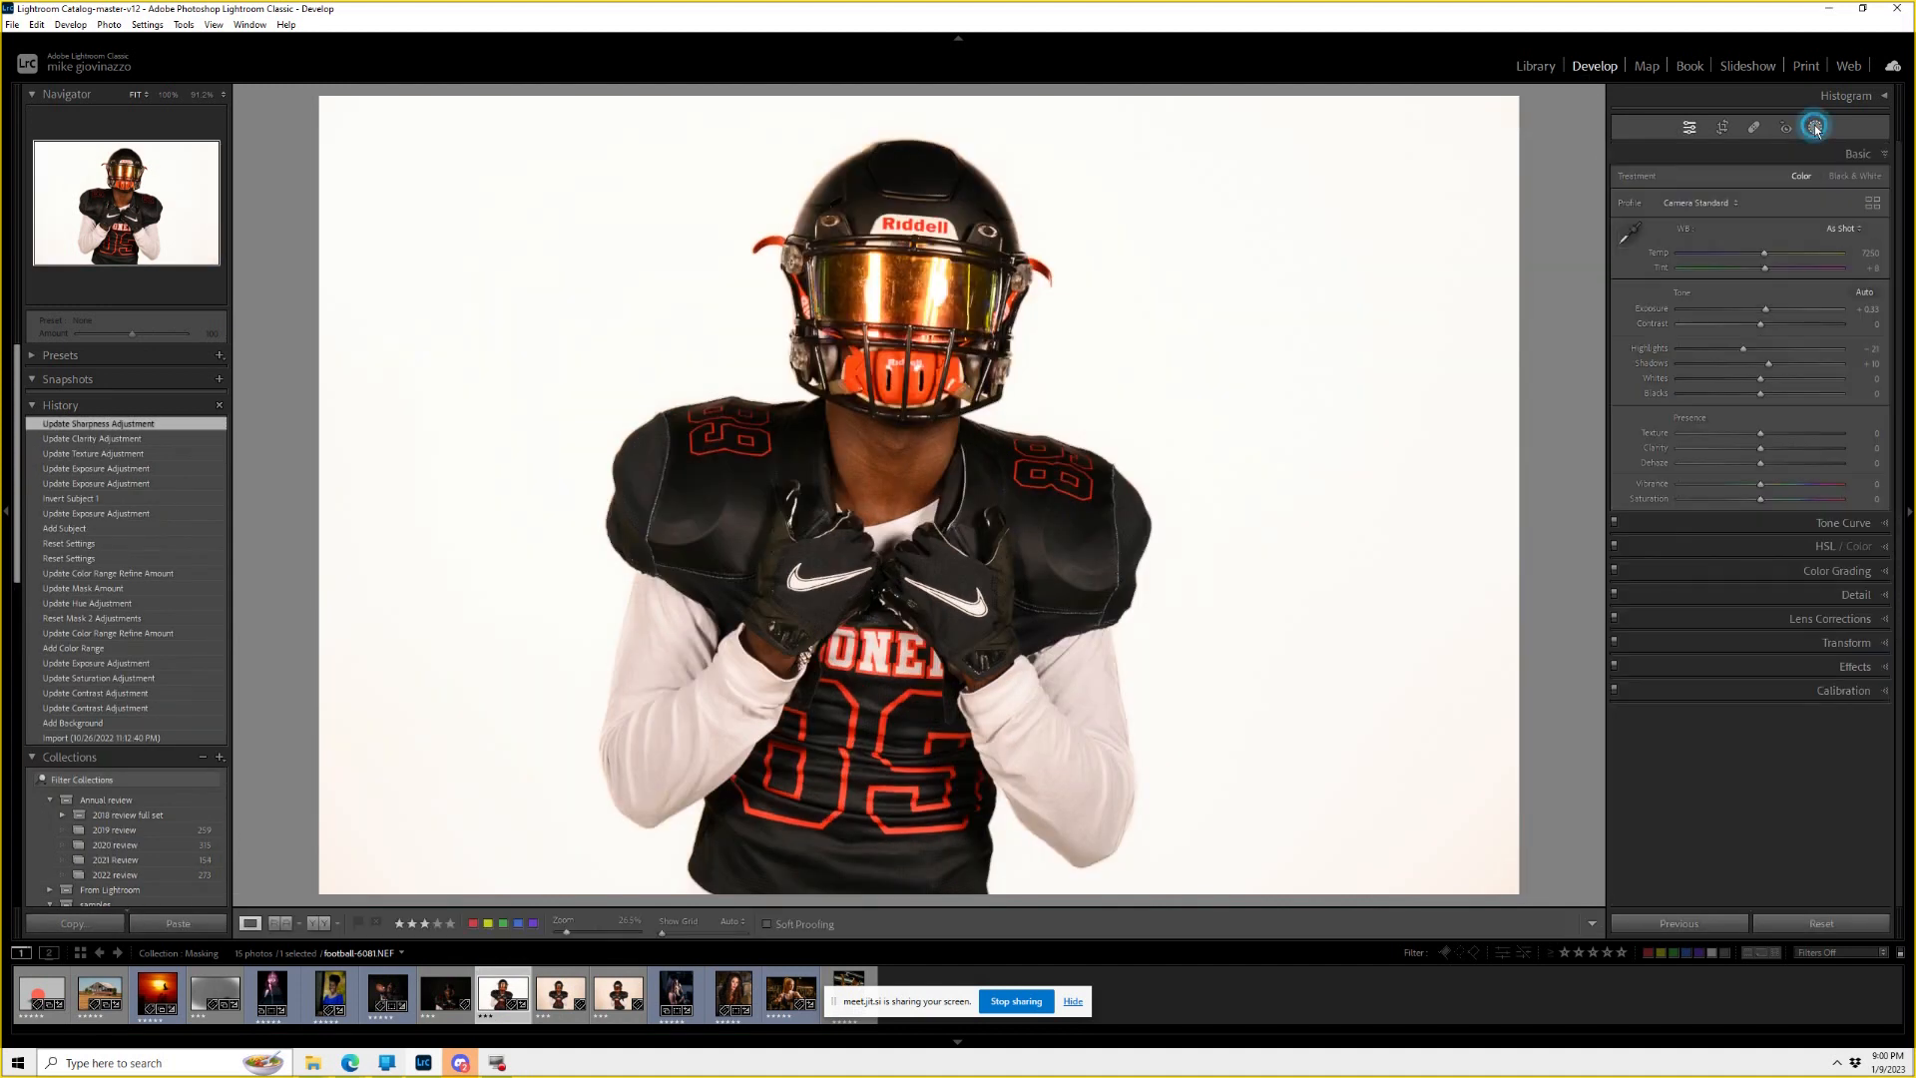
left_click(1507, 105)
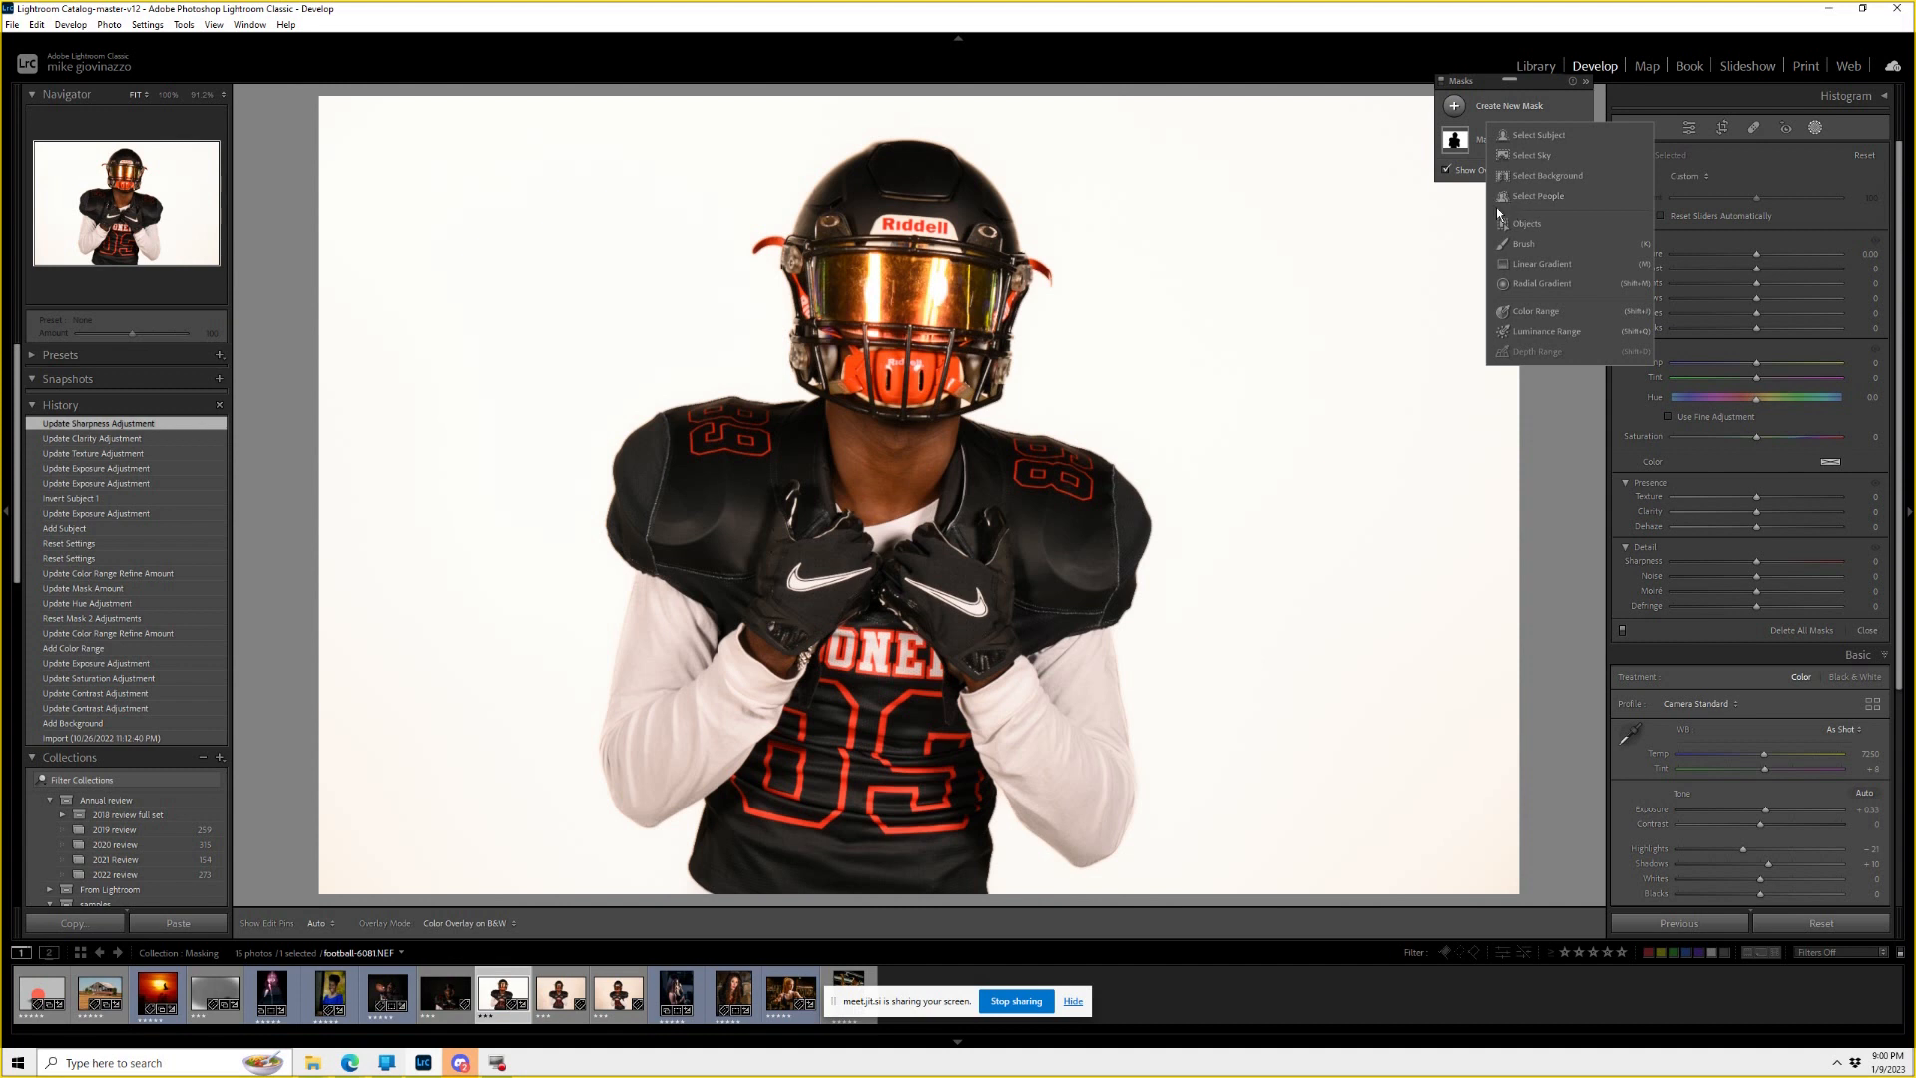
left_click(552, 983)
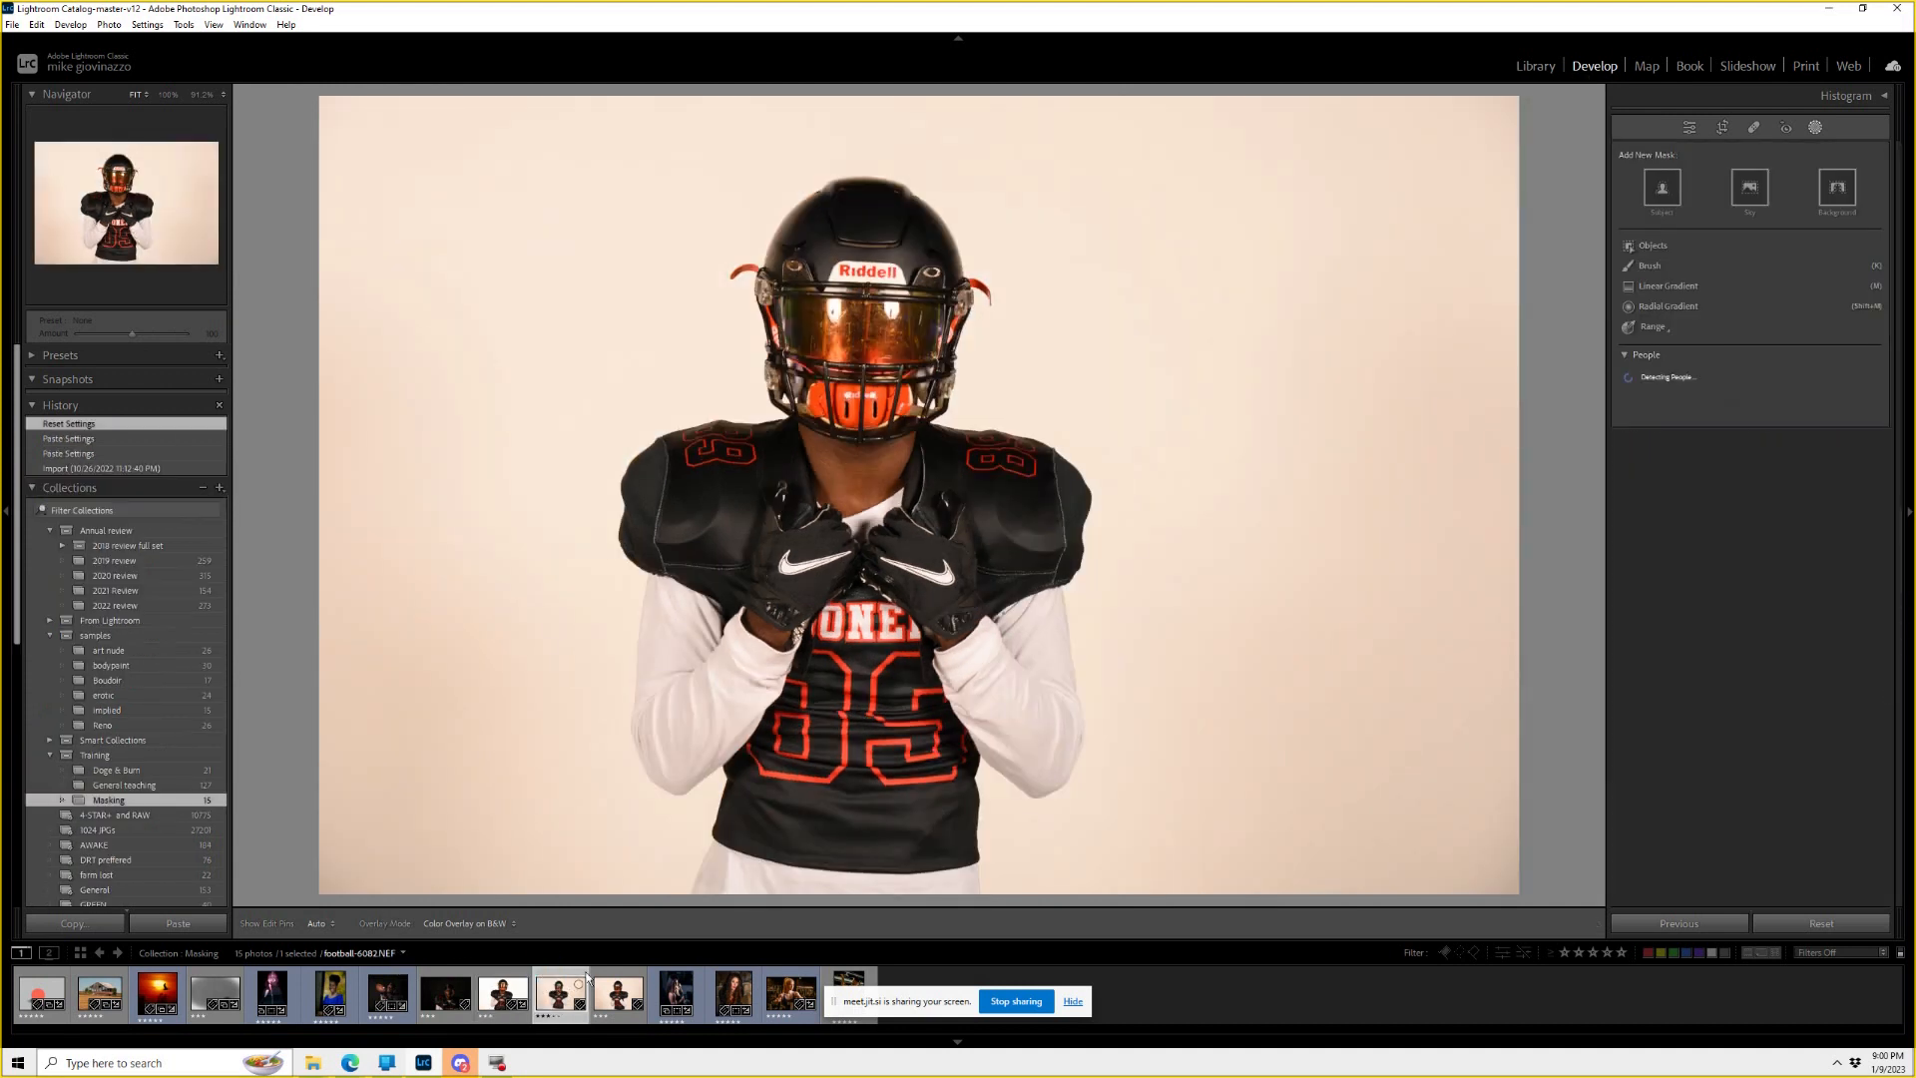
left_click(618, 983)
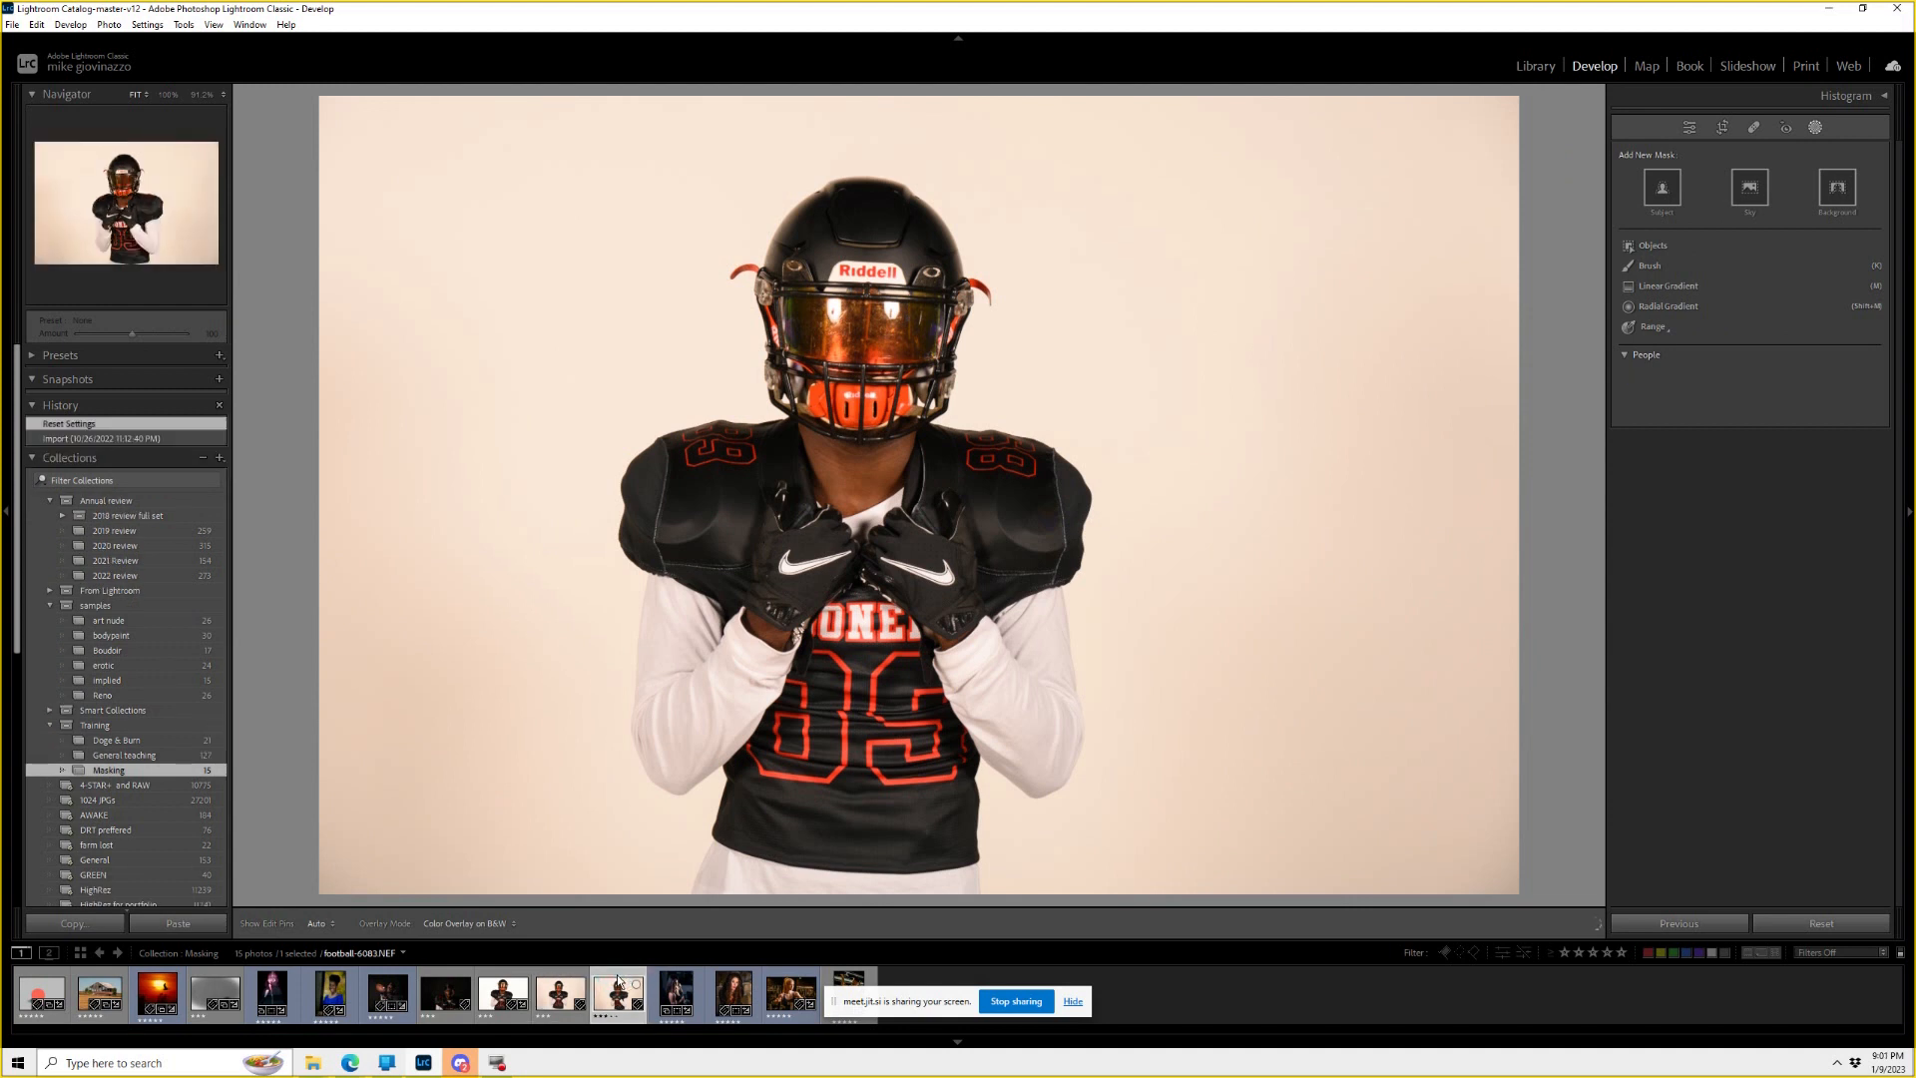
Synchronize only the Masking settings from football-6081.NEF to the other two football photos.
left_click(507, 983)
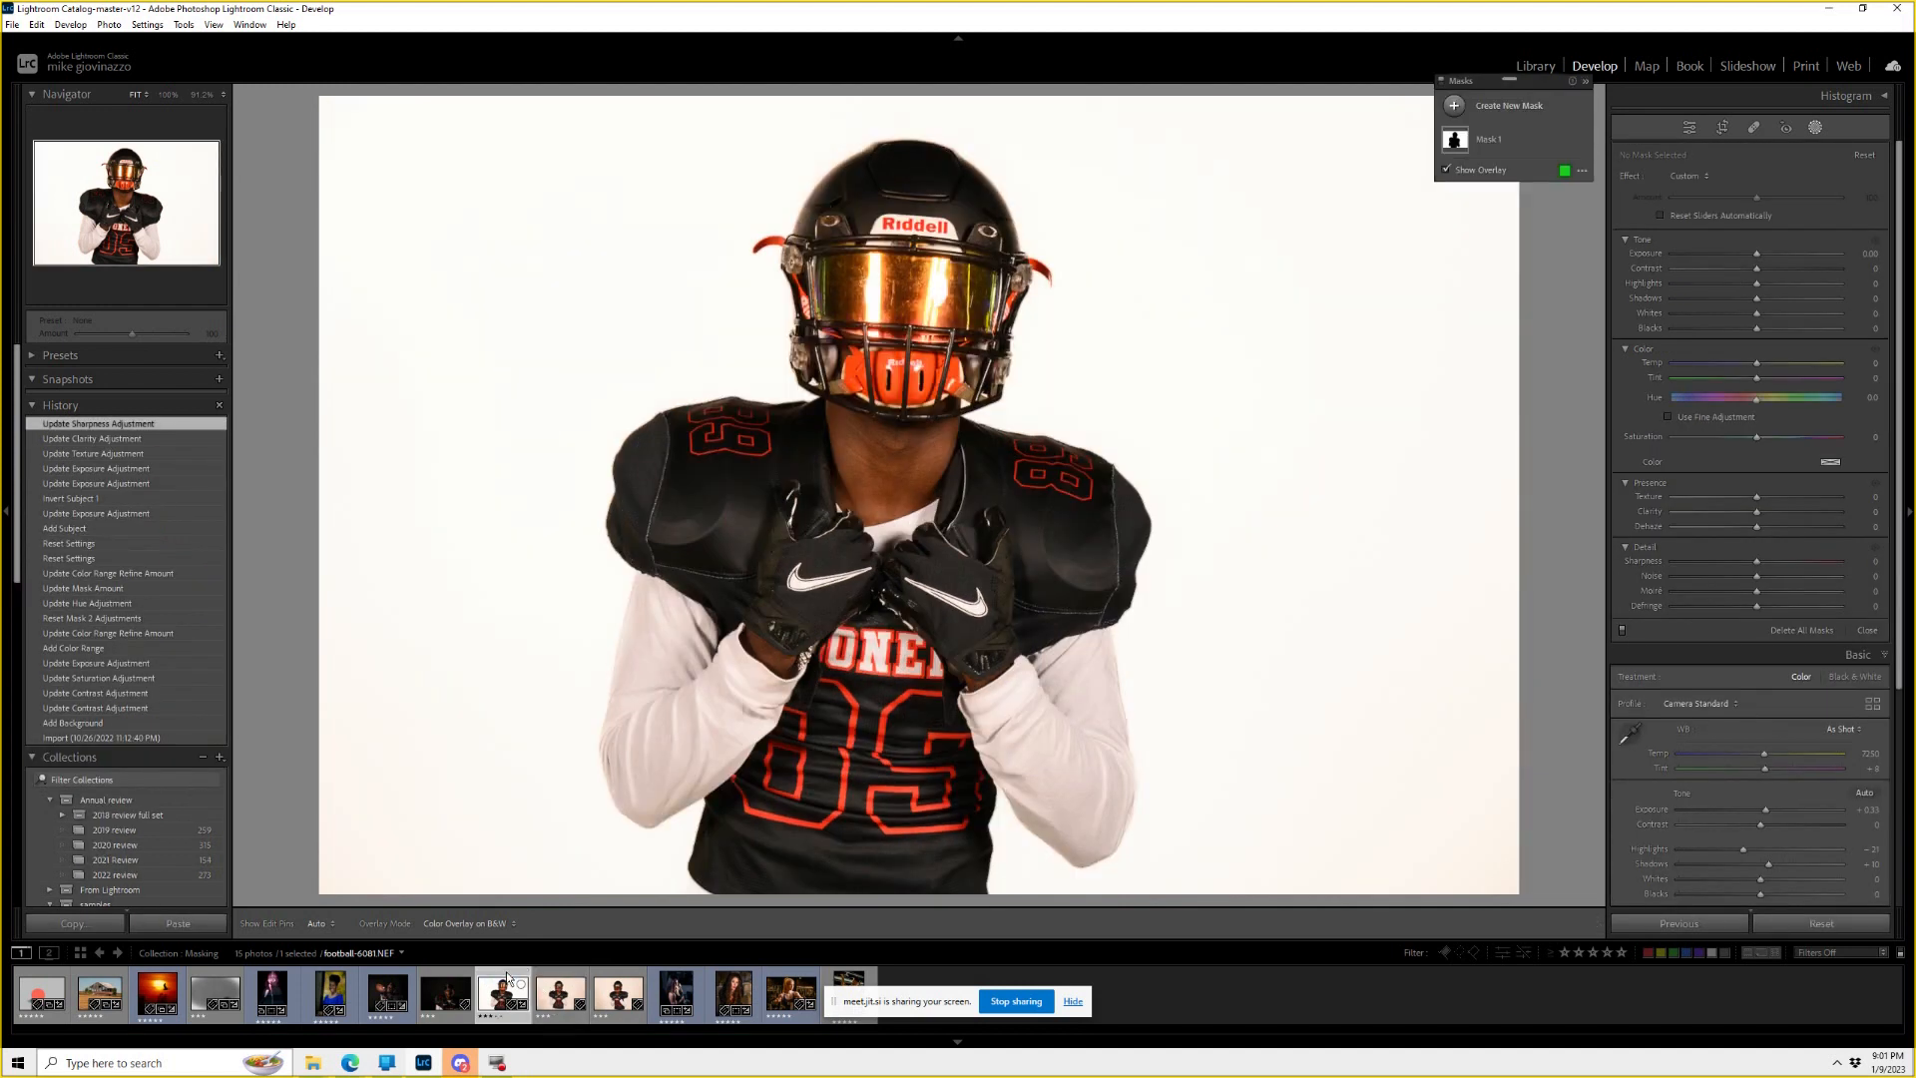
left_click(557, 975)
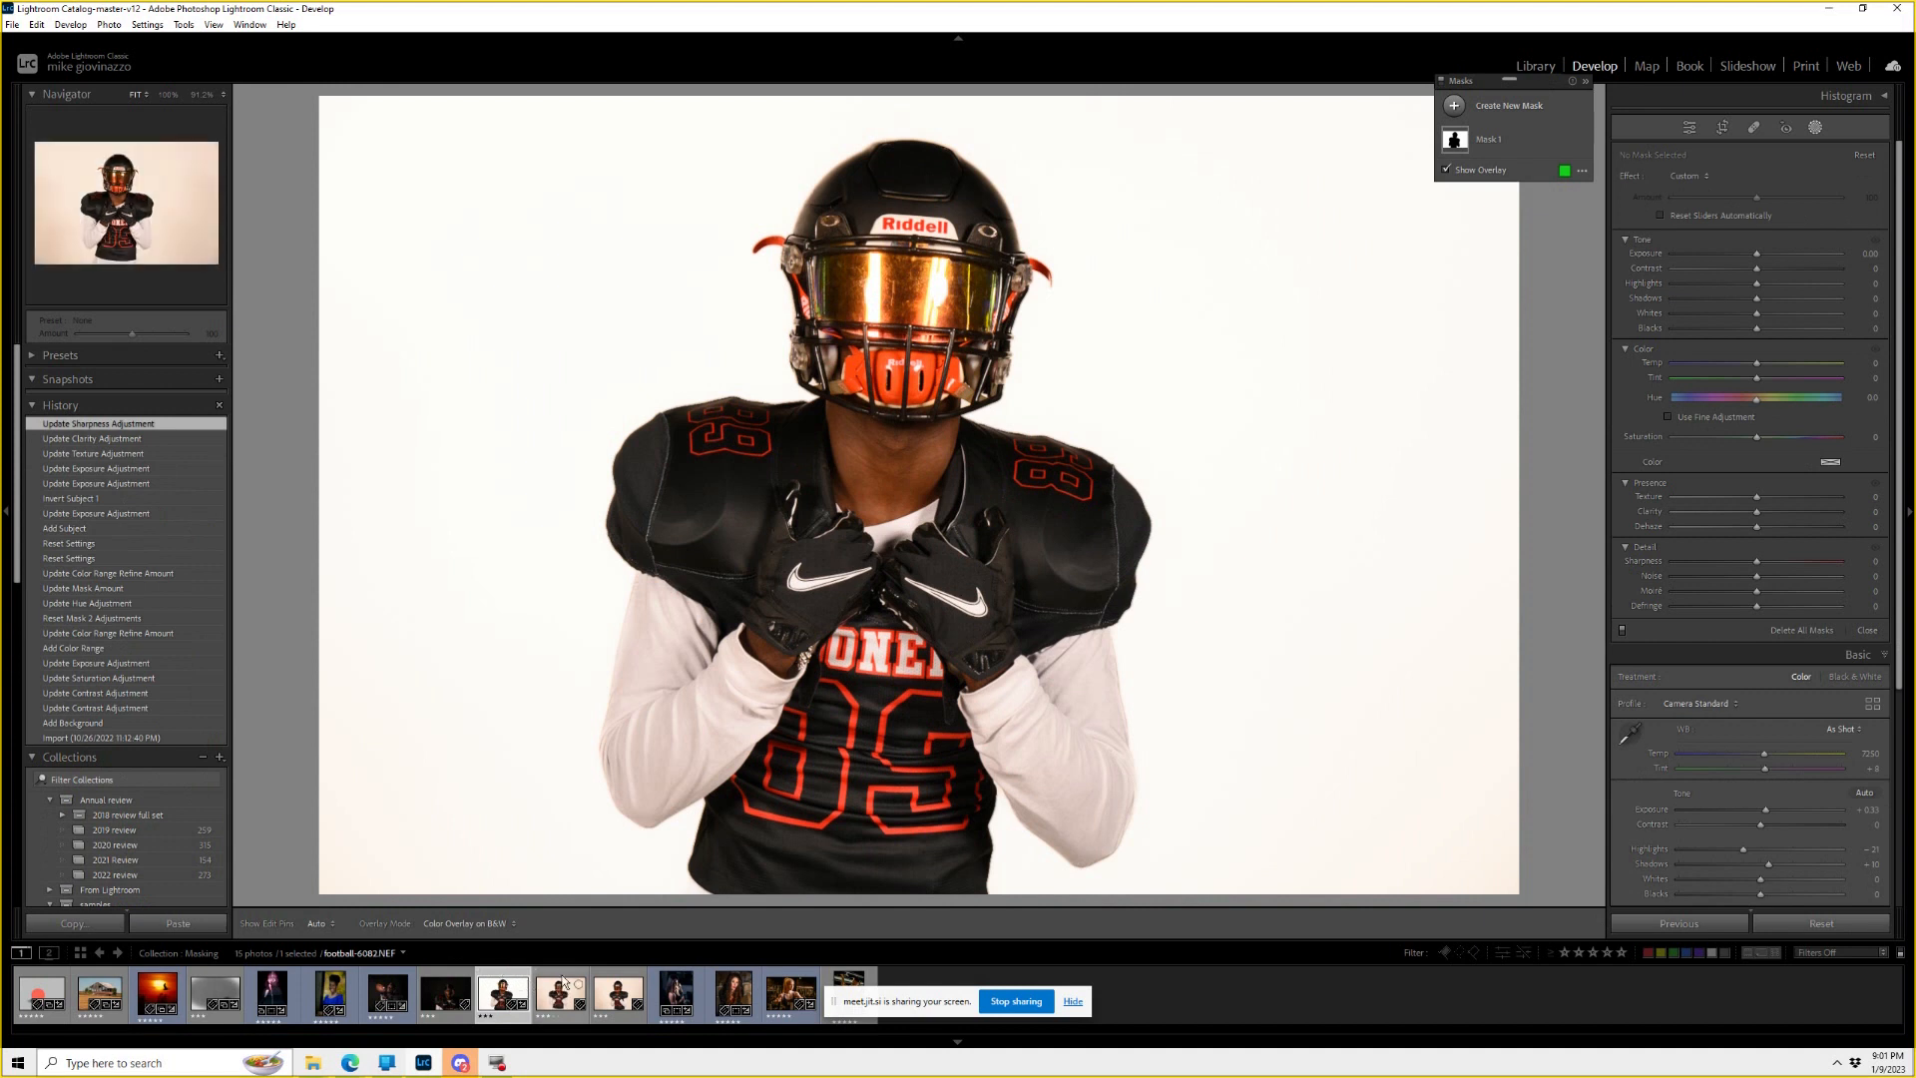
left_click(617, 985, "shift")
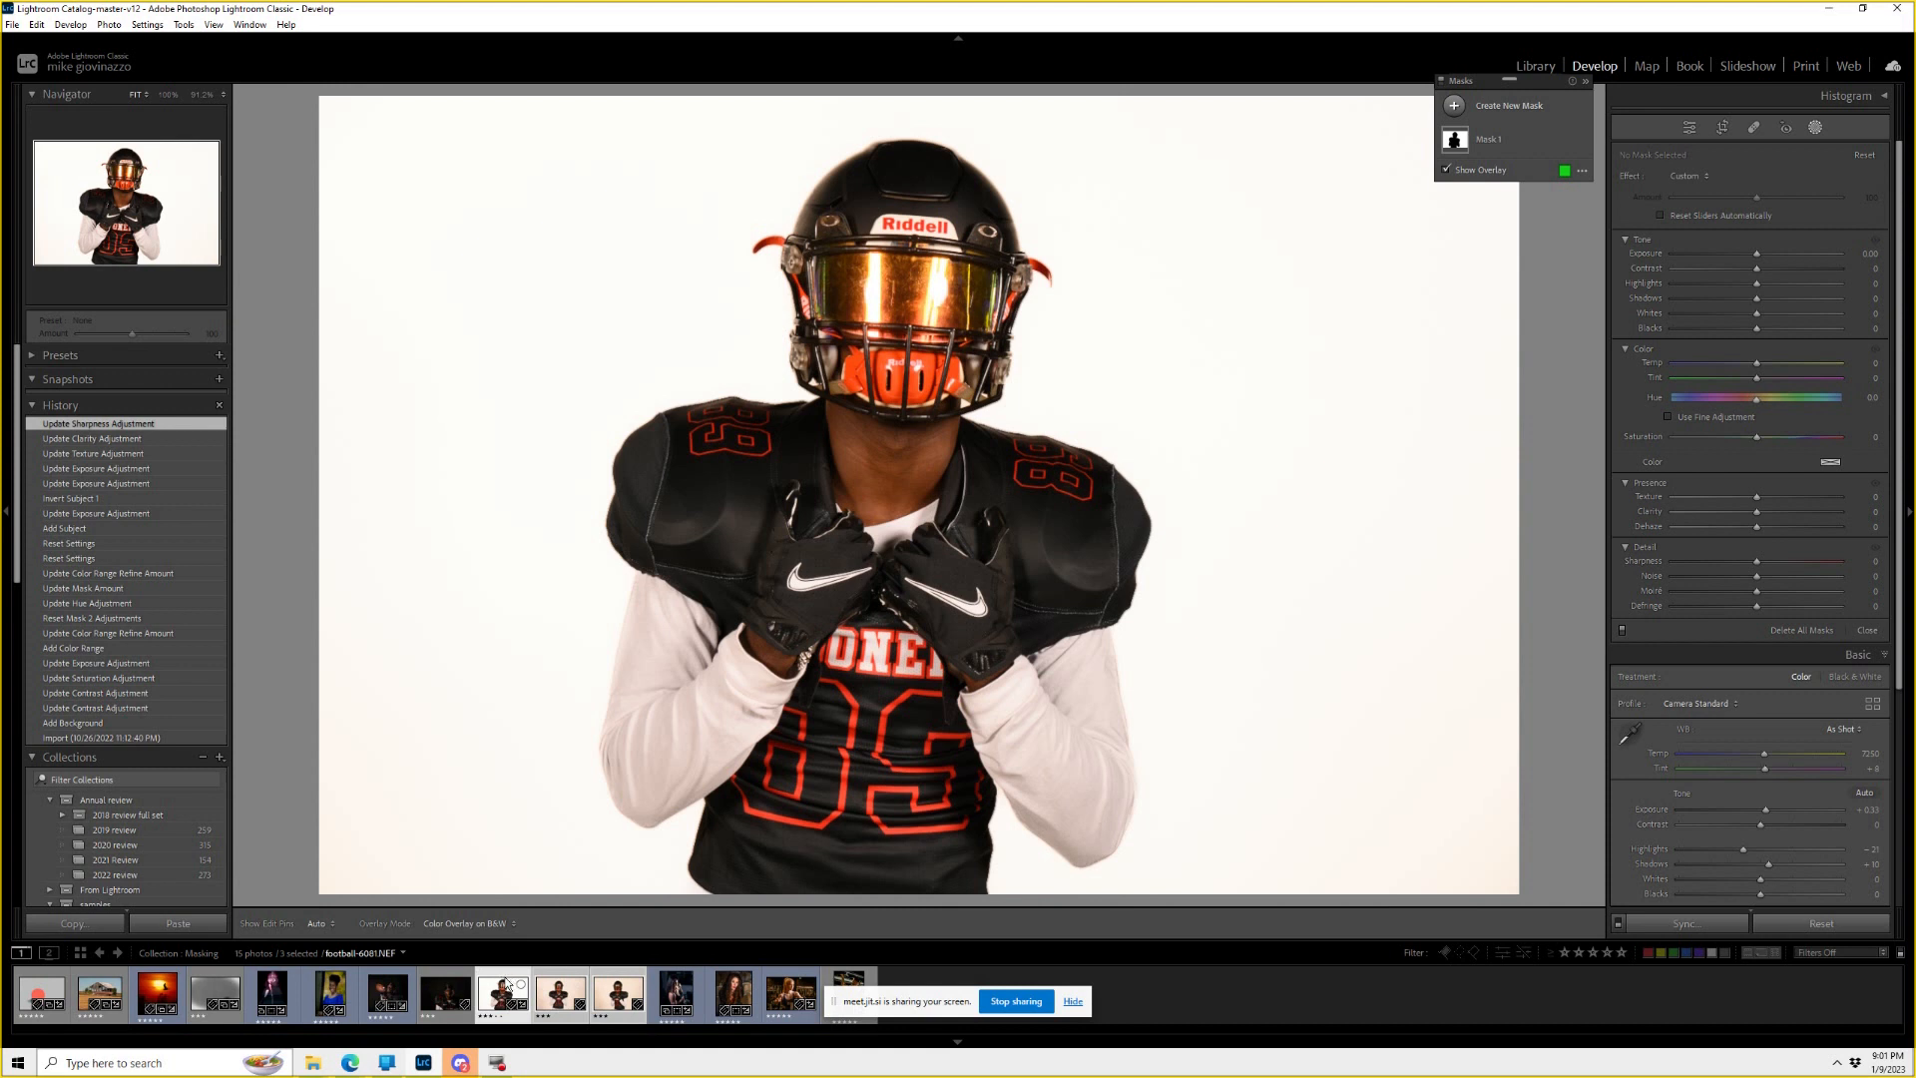
left_click(1688, 924)
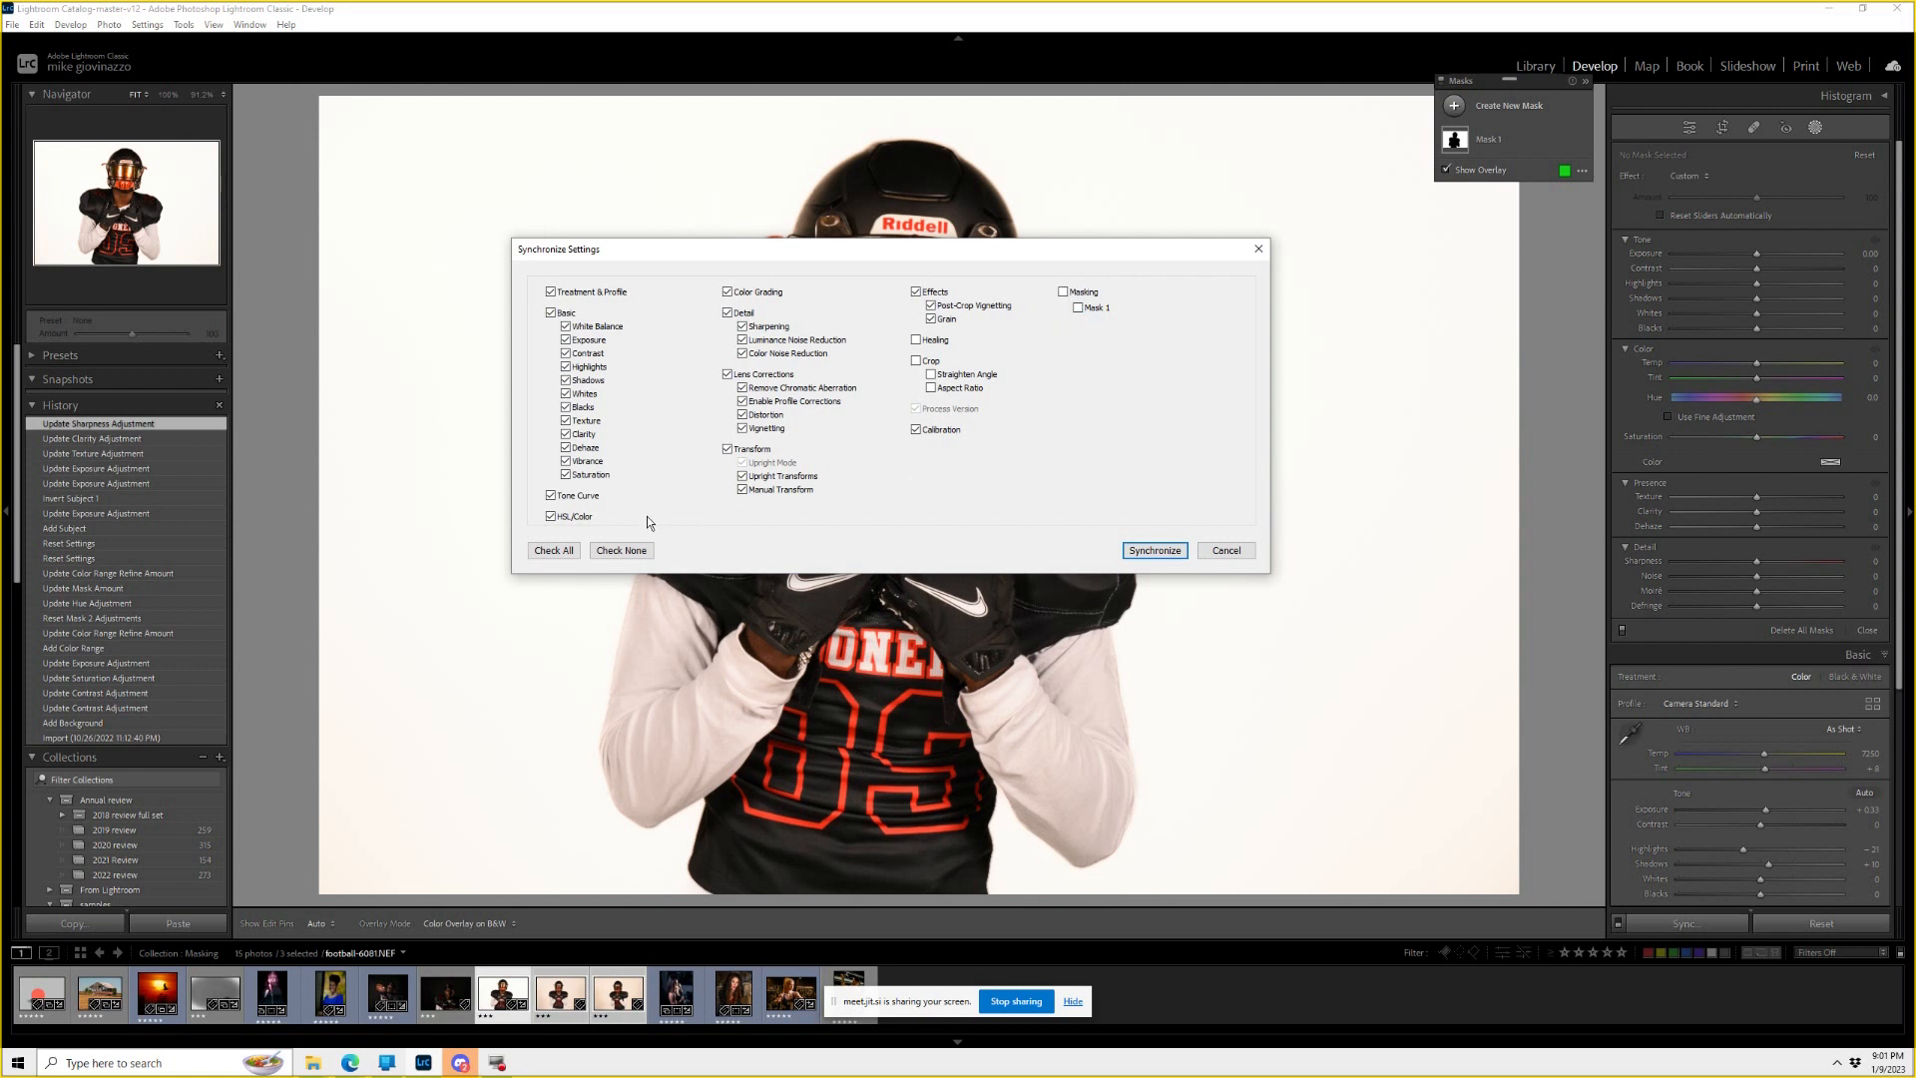
left_click(623, 551)
left_click(1076, 295)
left_click(1162, 551)
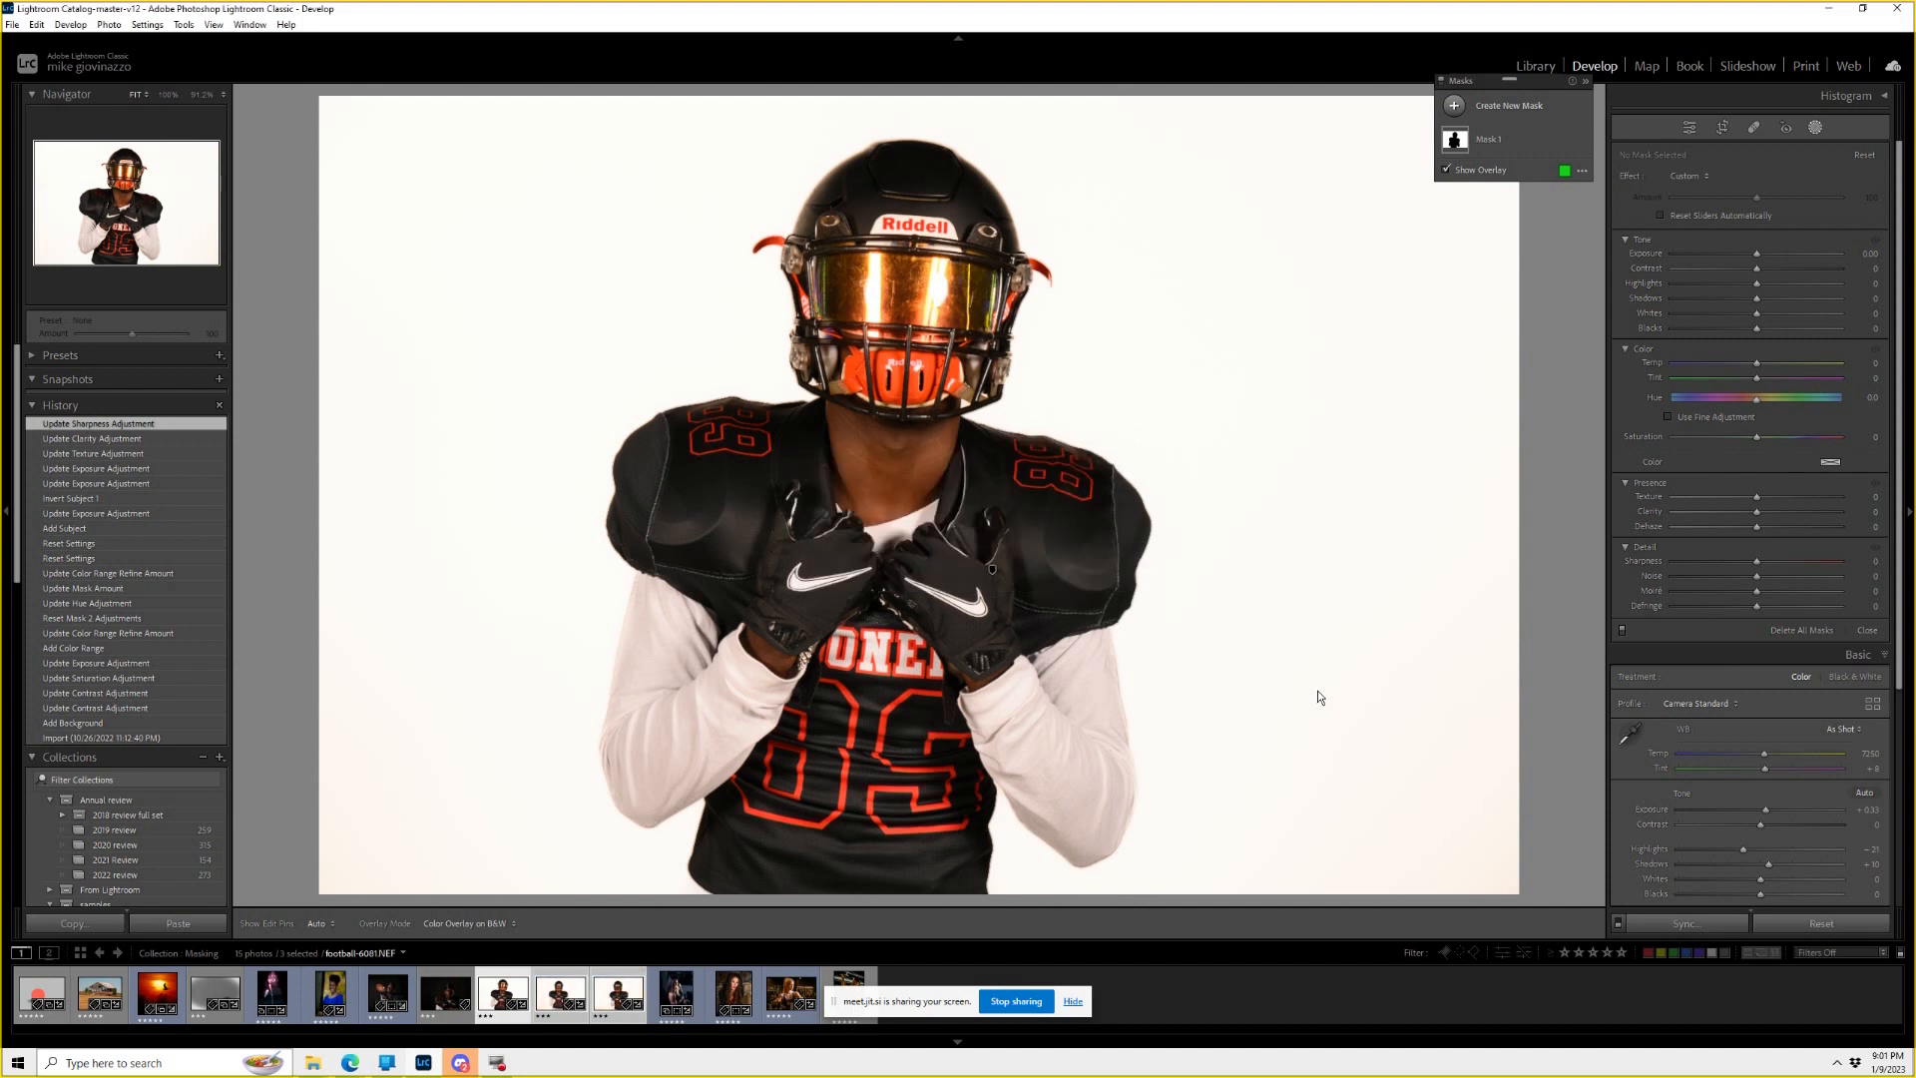
Check the synchronized background mask on football-6082.NEF and football-6083.NEF by hiding and showing Mask 1 on each.
left_click(562, 970)
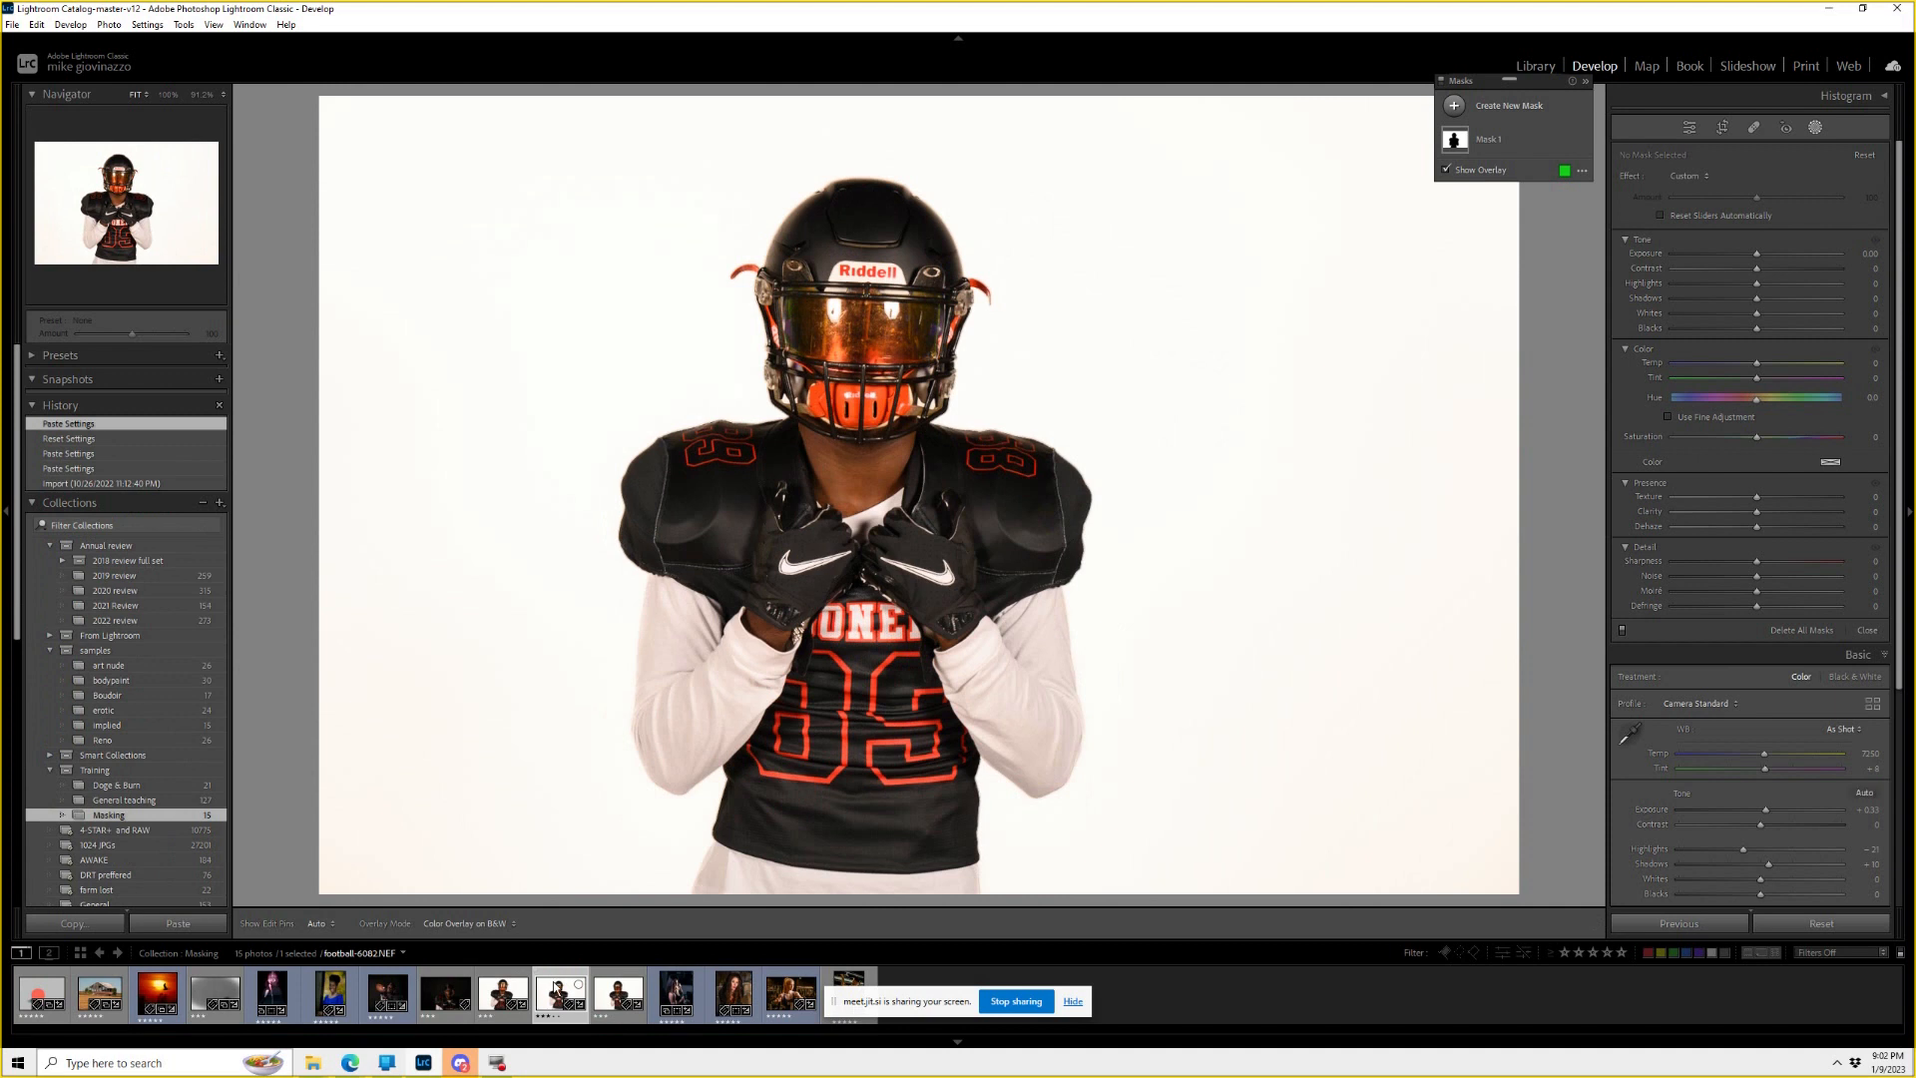
left_click(1581, 140)
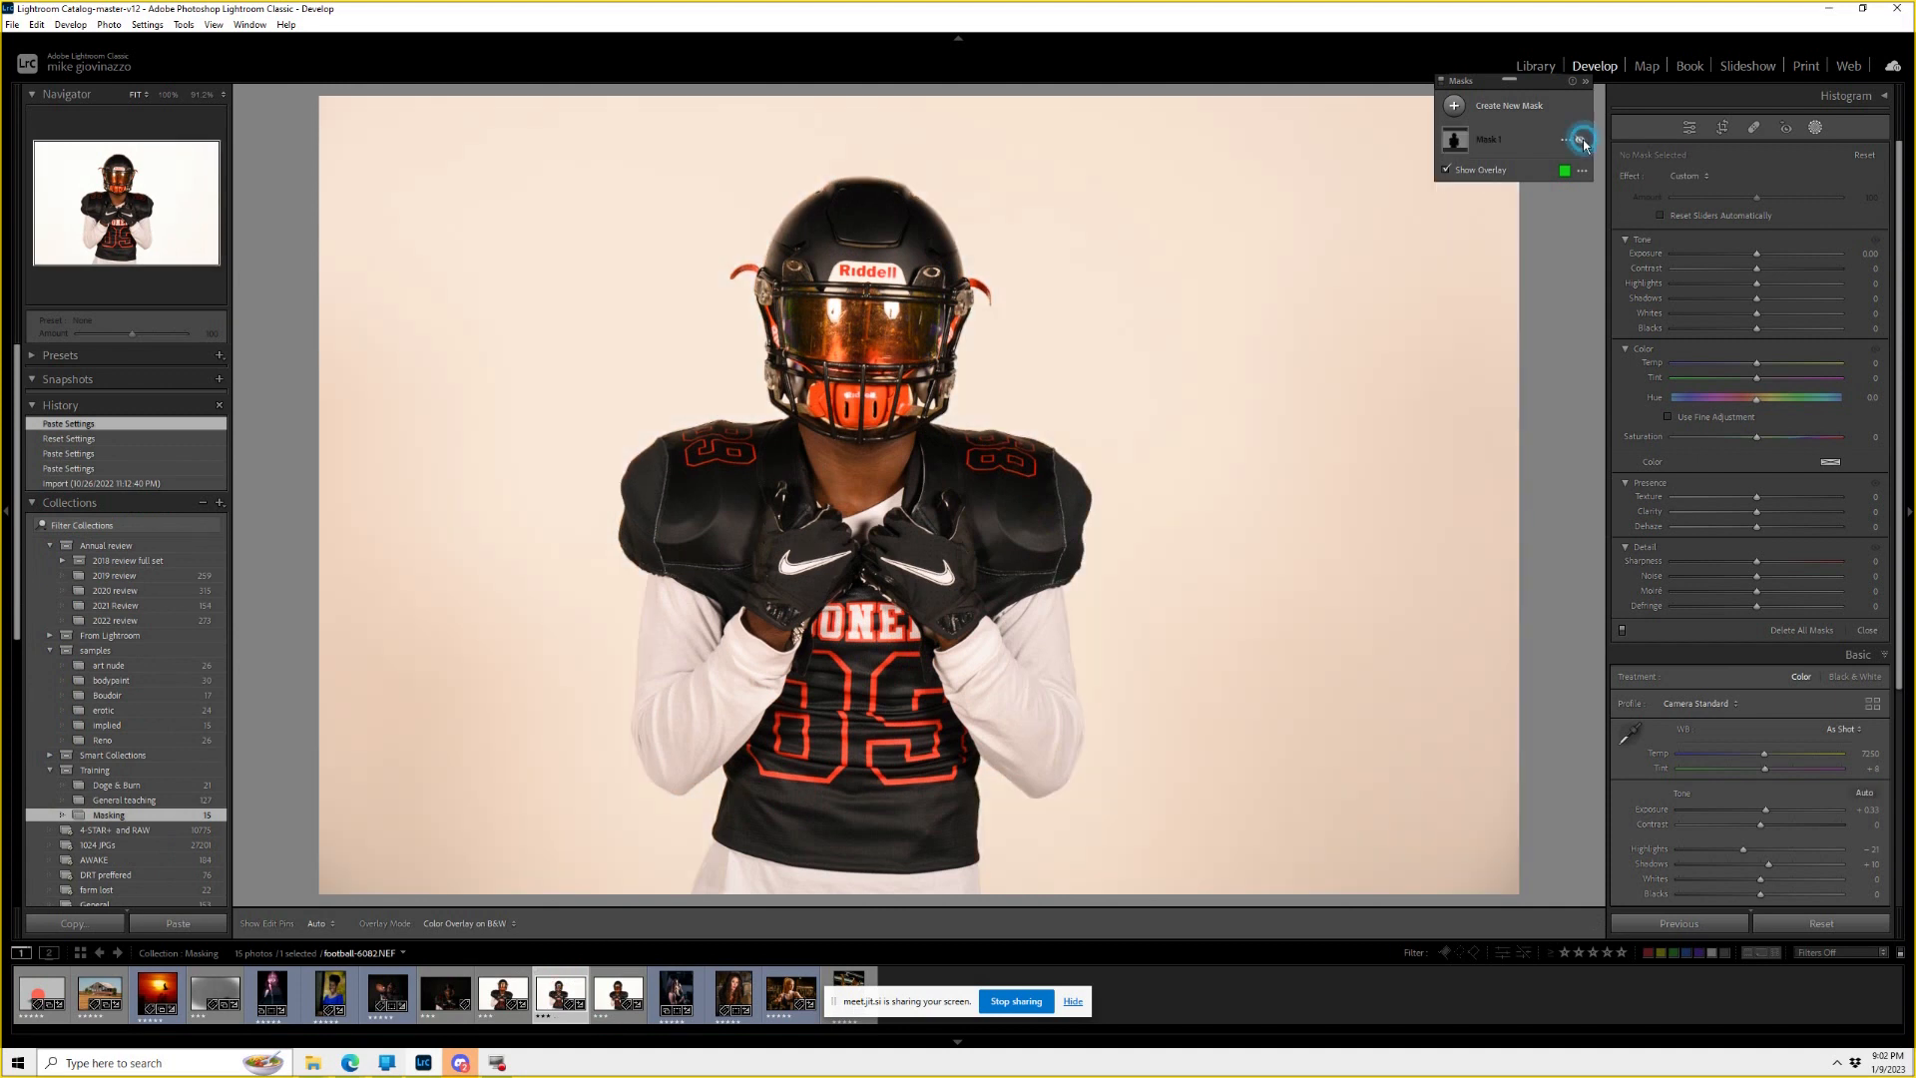
left_click(1583, 142)
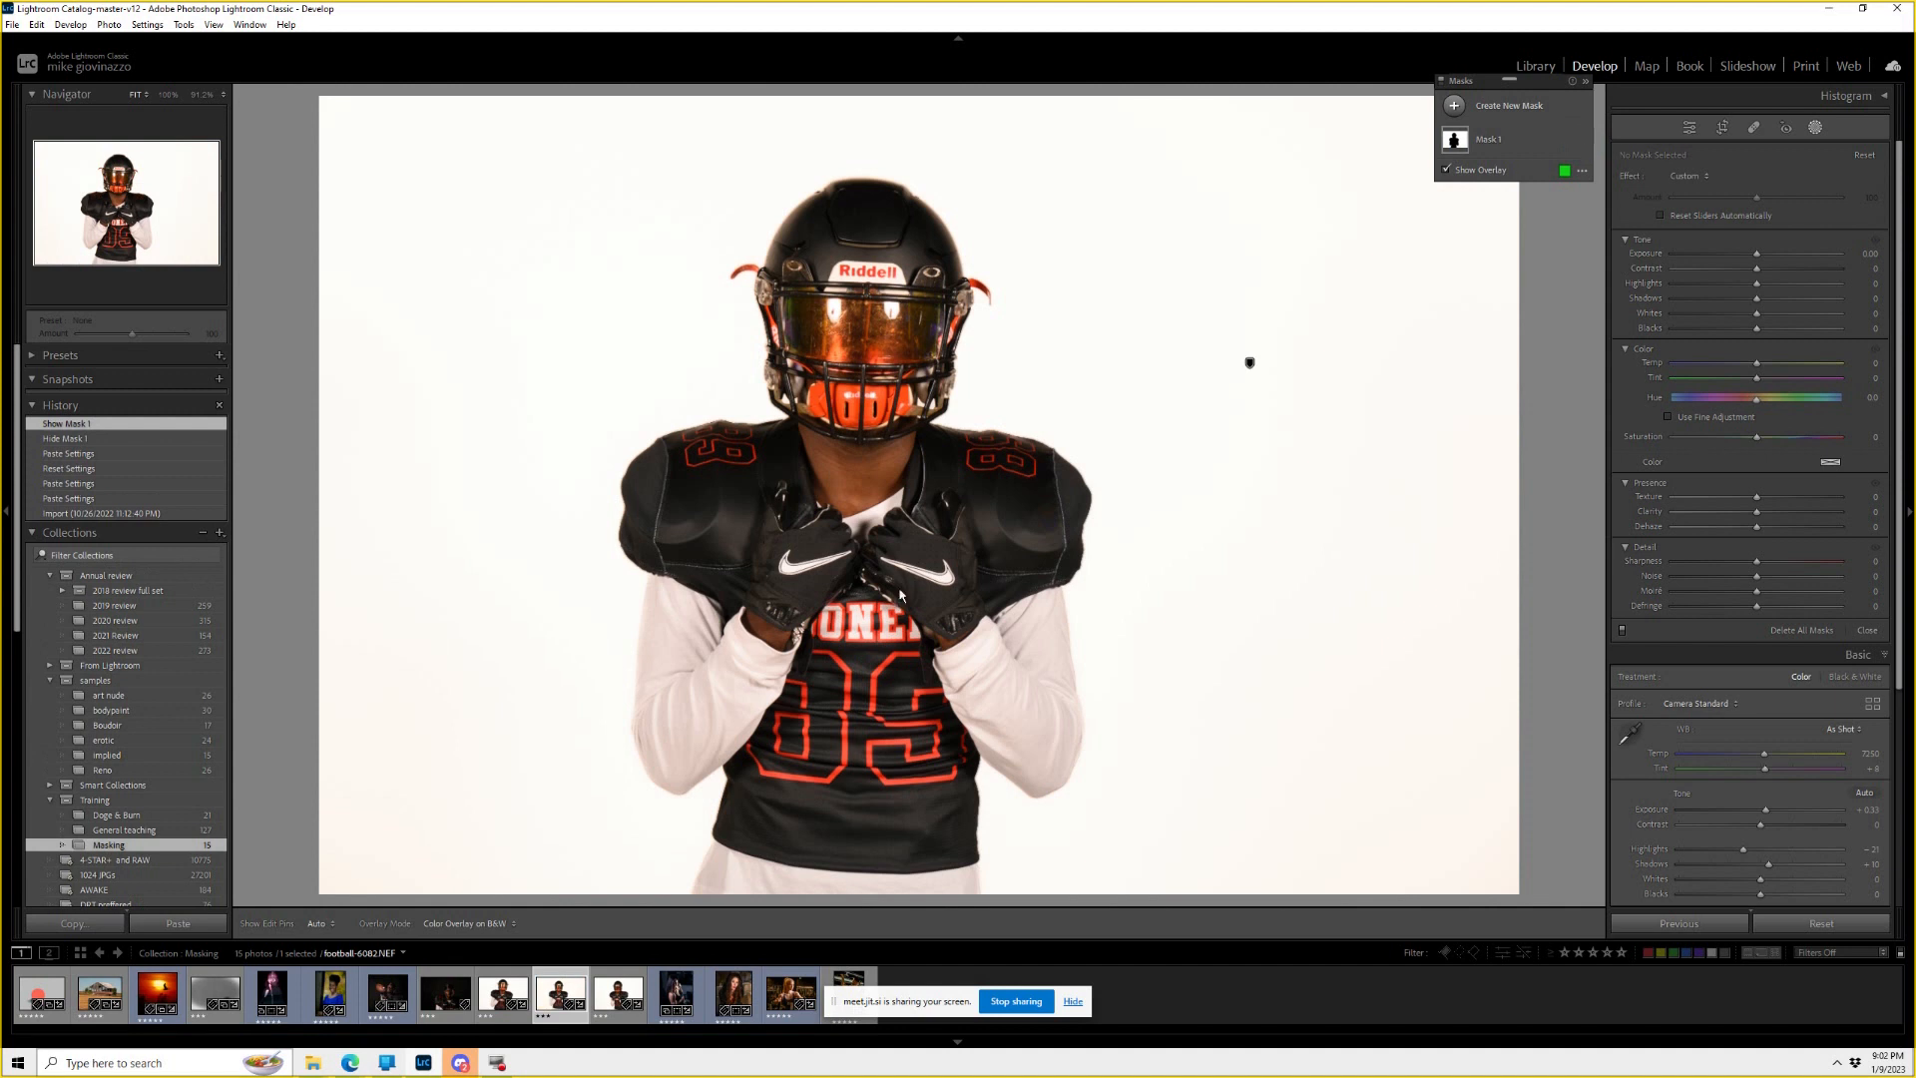
left_click(616, 983)
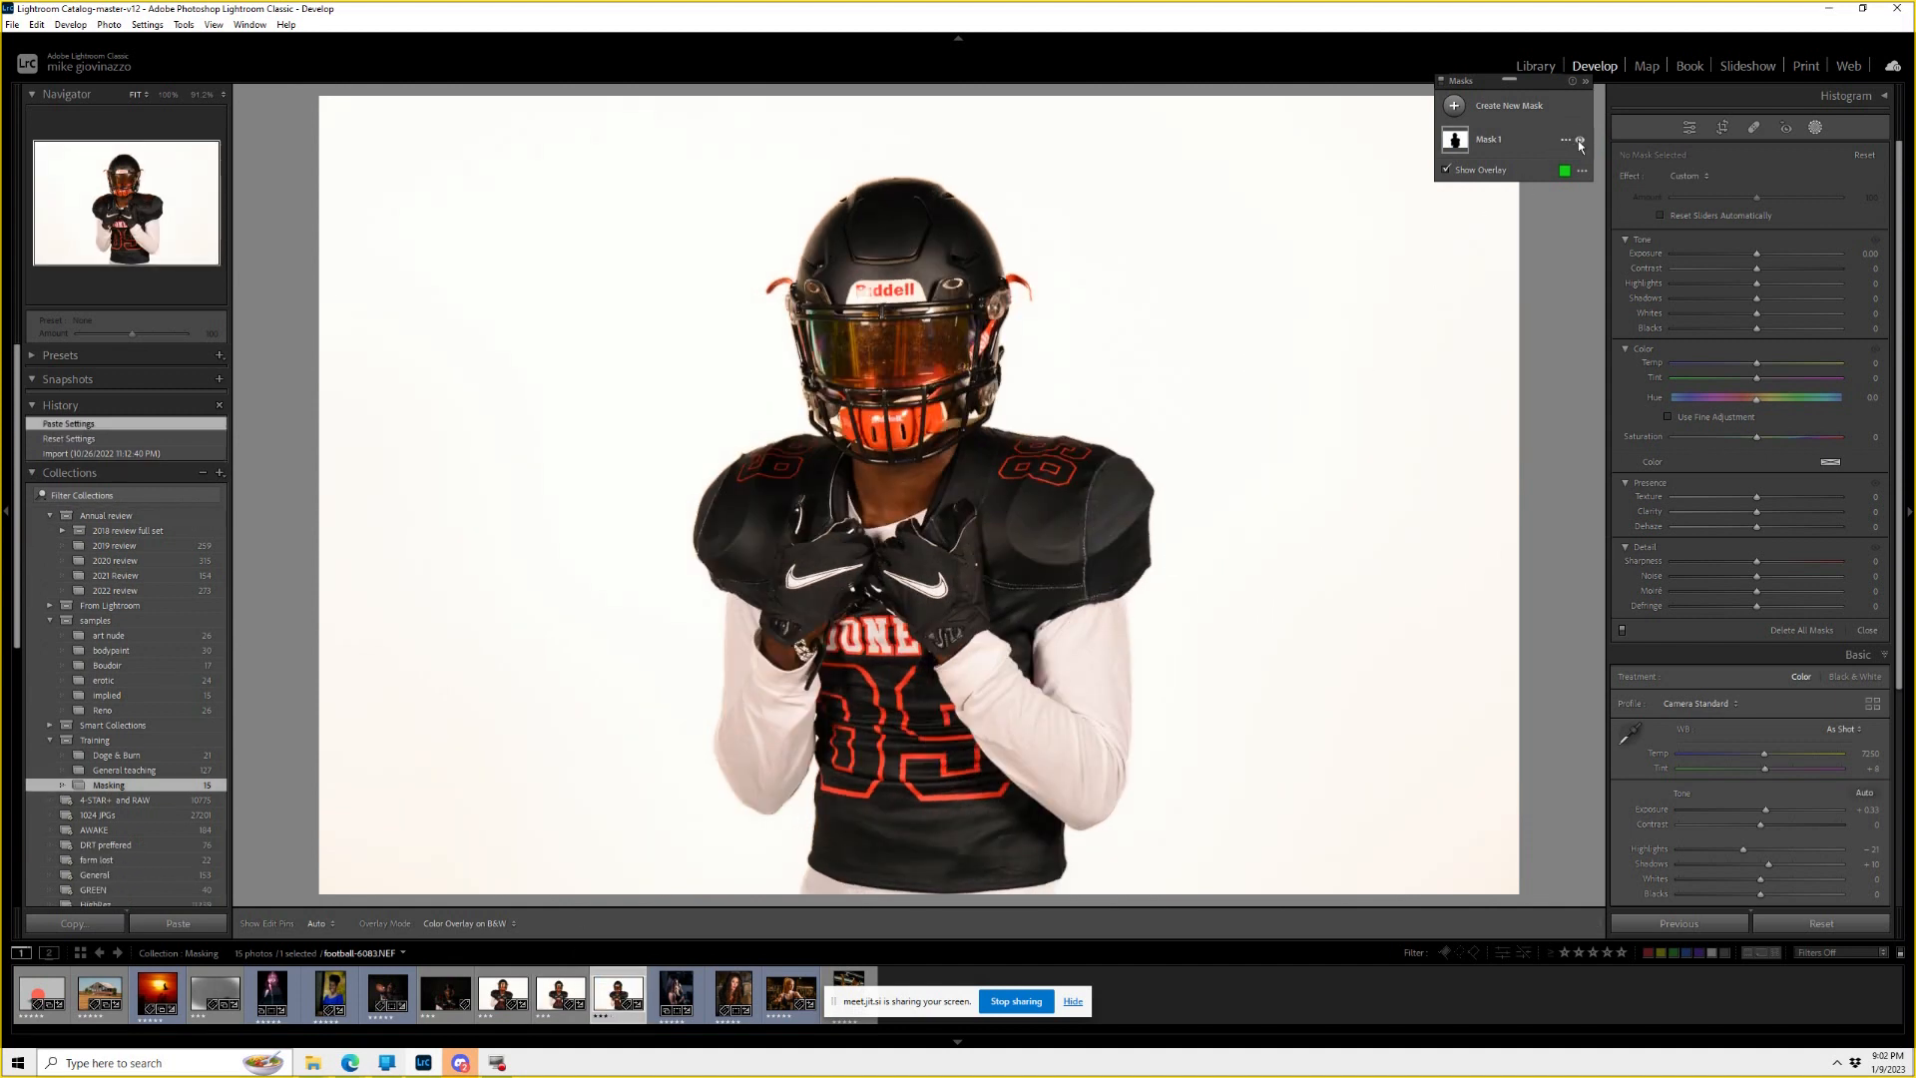
left_click(1580, 140)
left_click(1580, 141)
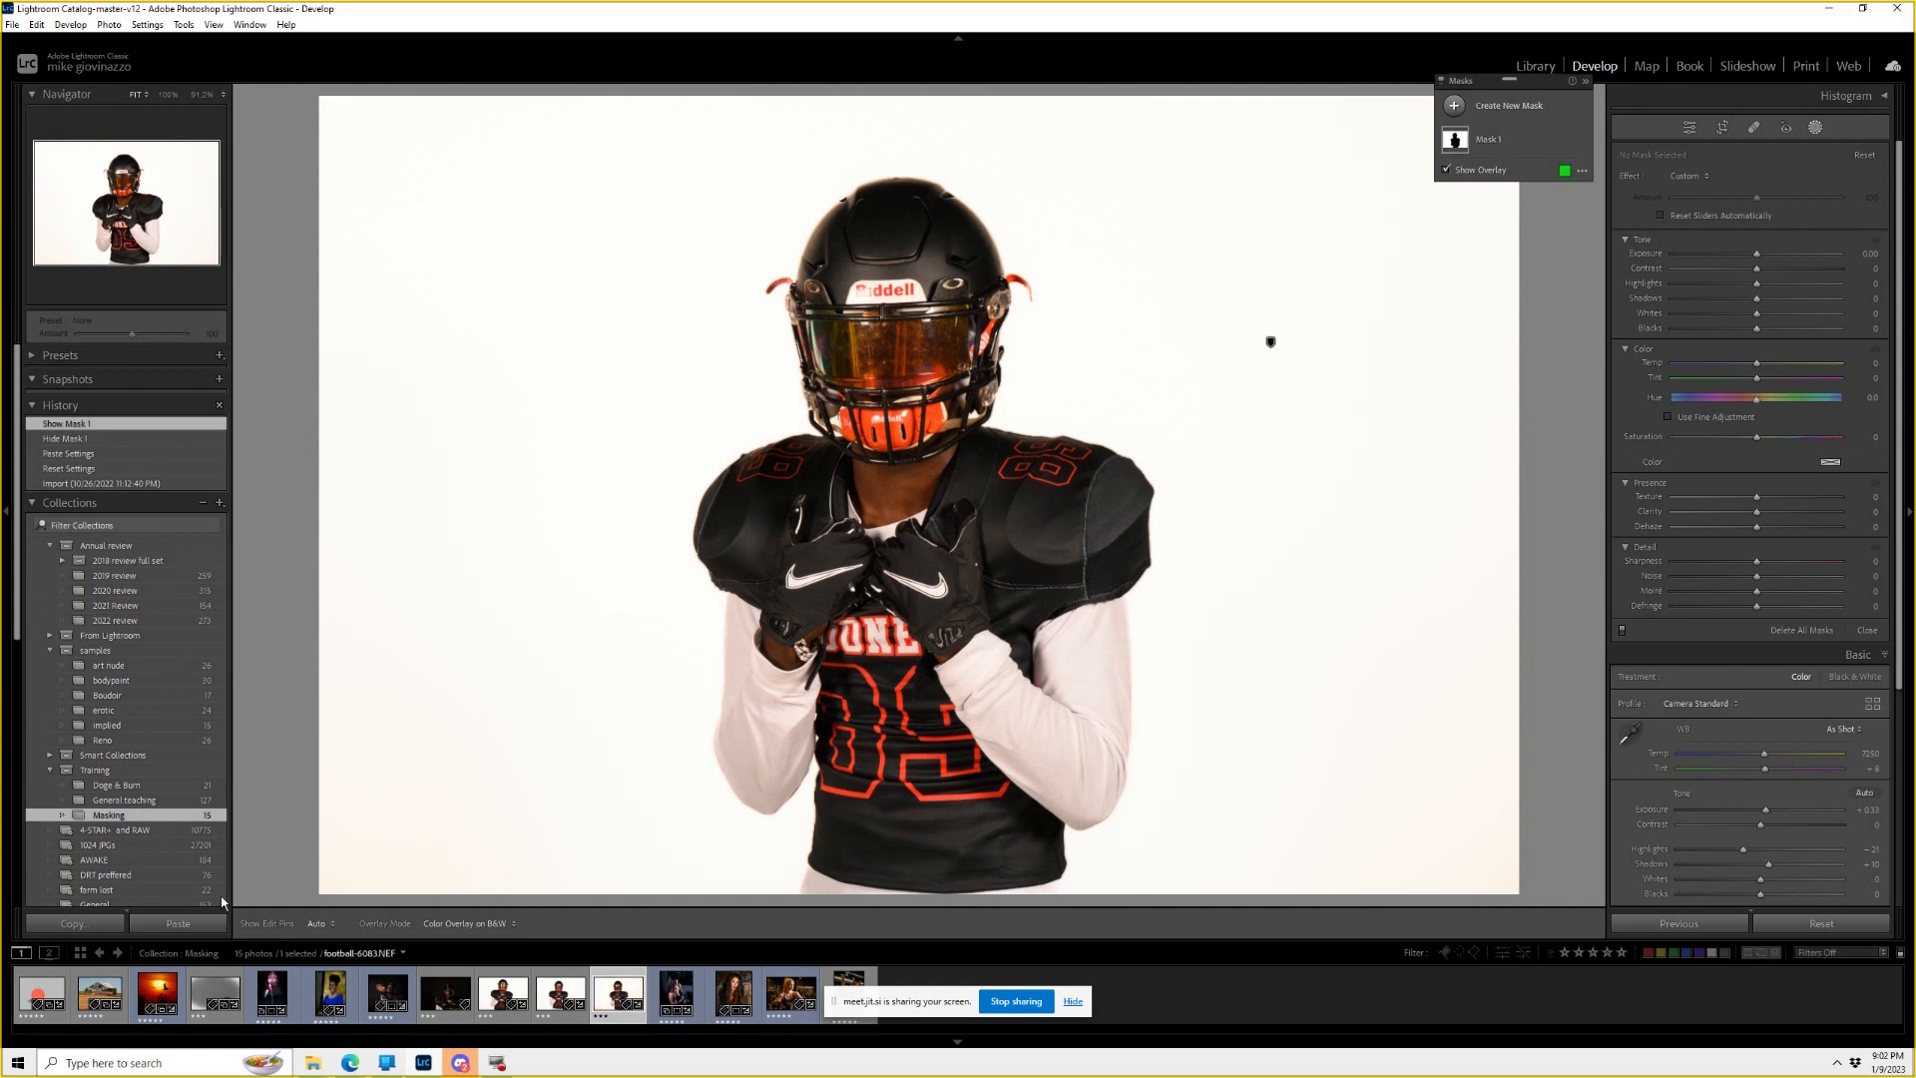
Select the barn photo together with the three football photos and review the masks listed in Synchronize Settings.
left_click(88, 990)
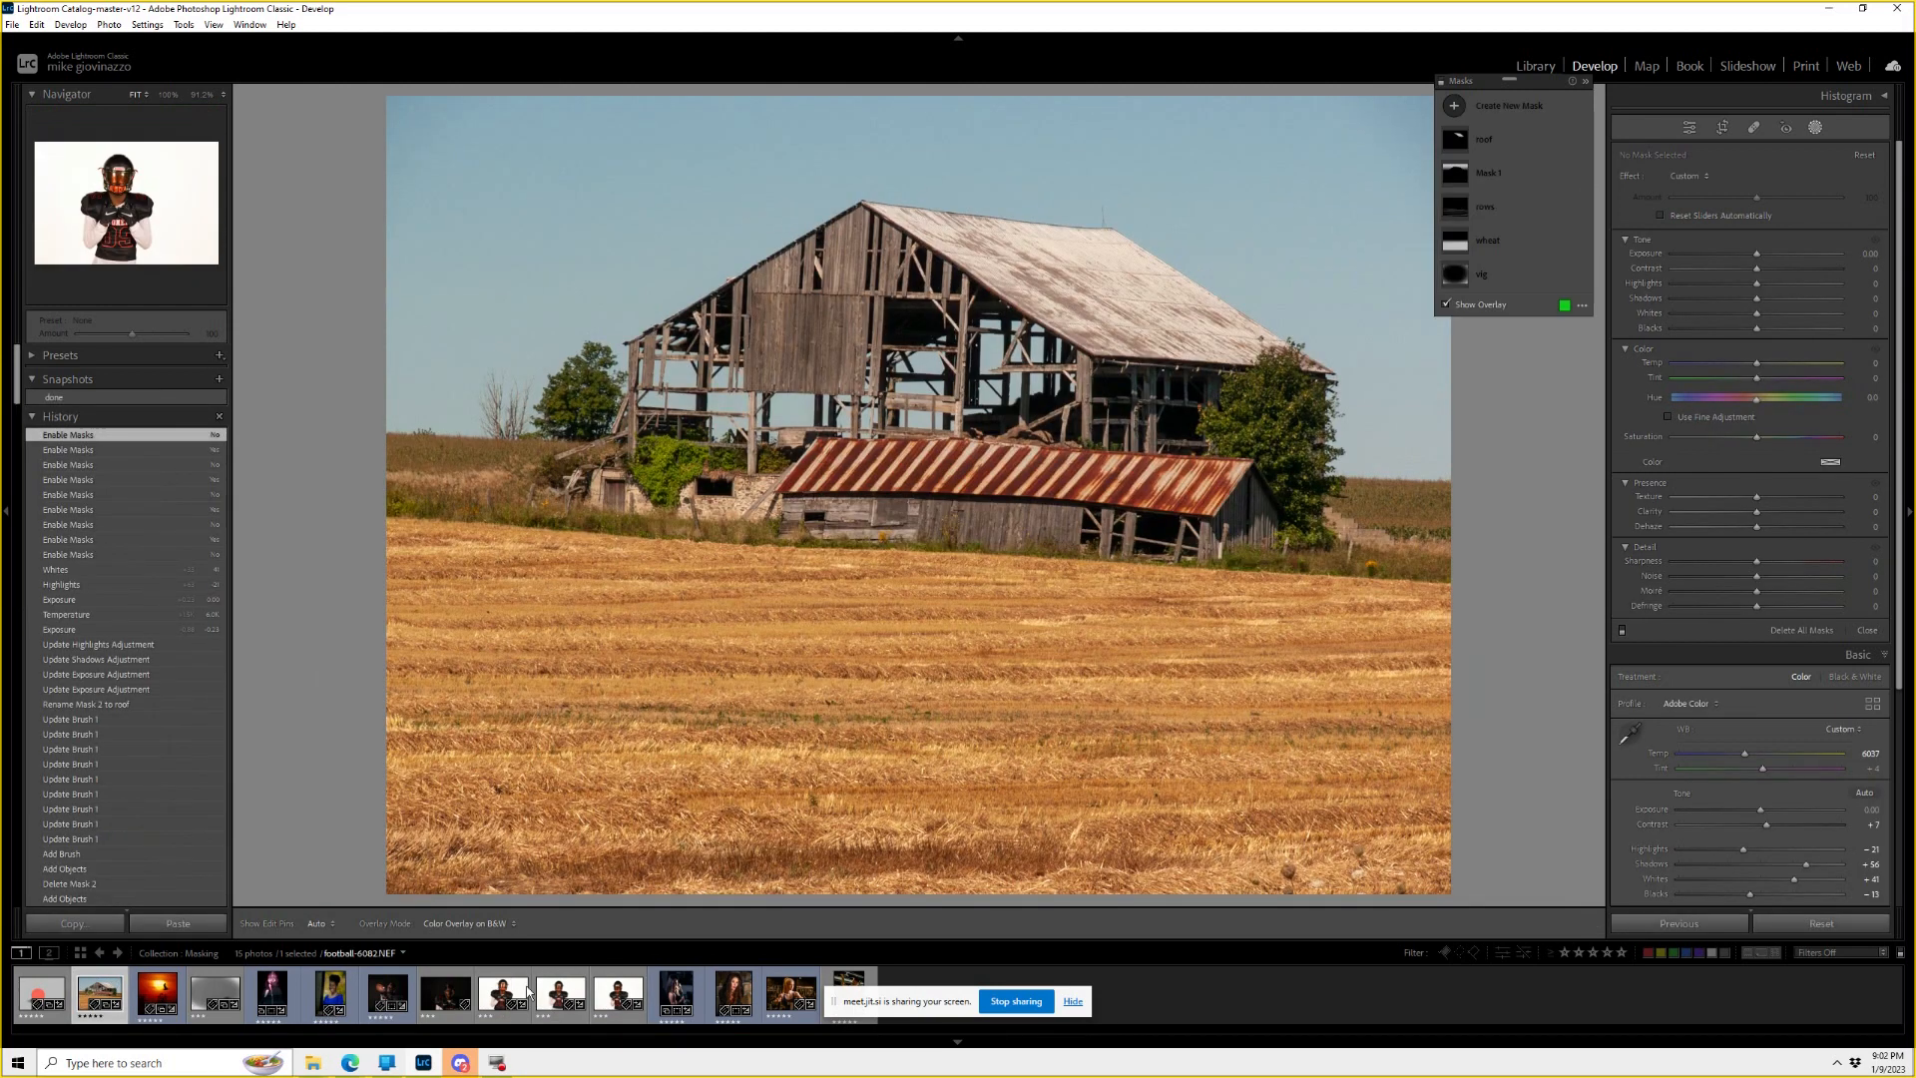
left_click(504, 993, "ctrl")
left_click(569, 991, "ctrl")
left_click(618, 991, "ctrl")
left_click(1677, 923)
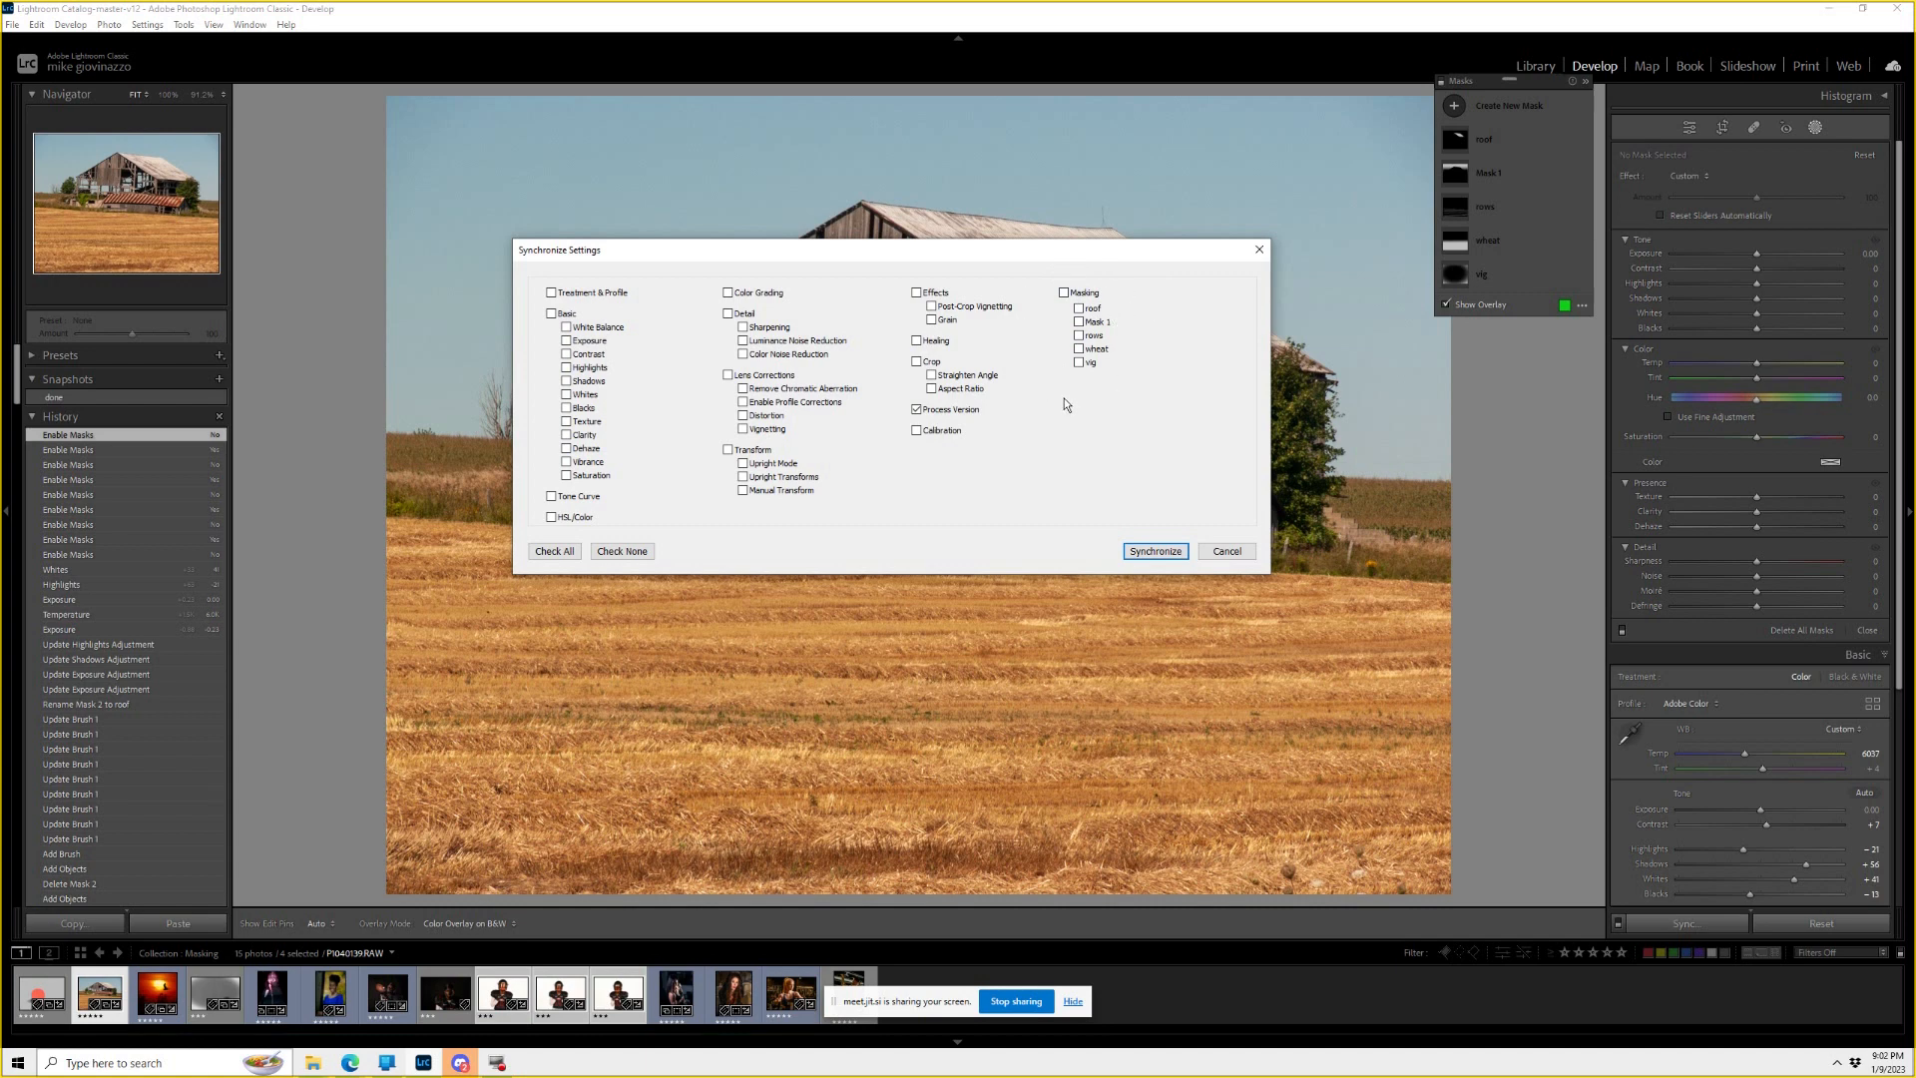
left_click(1227, 552)
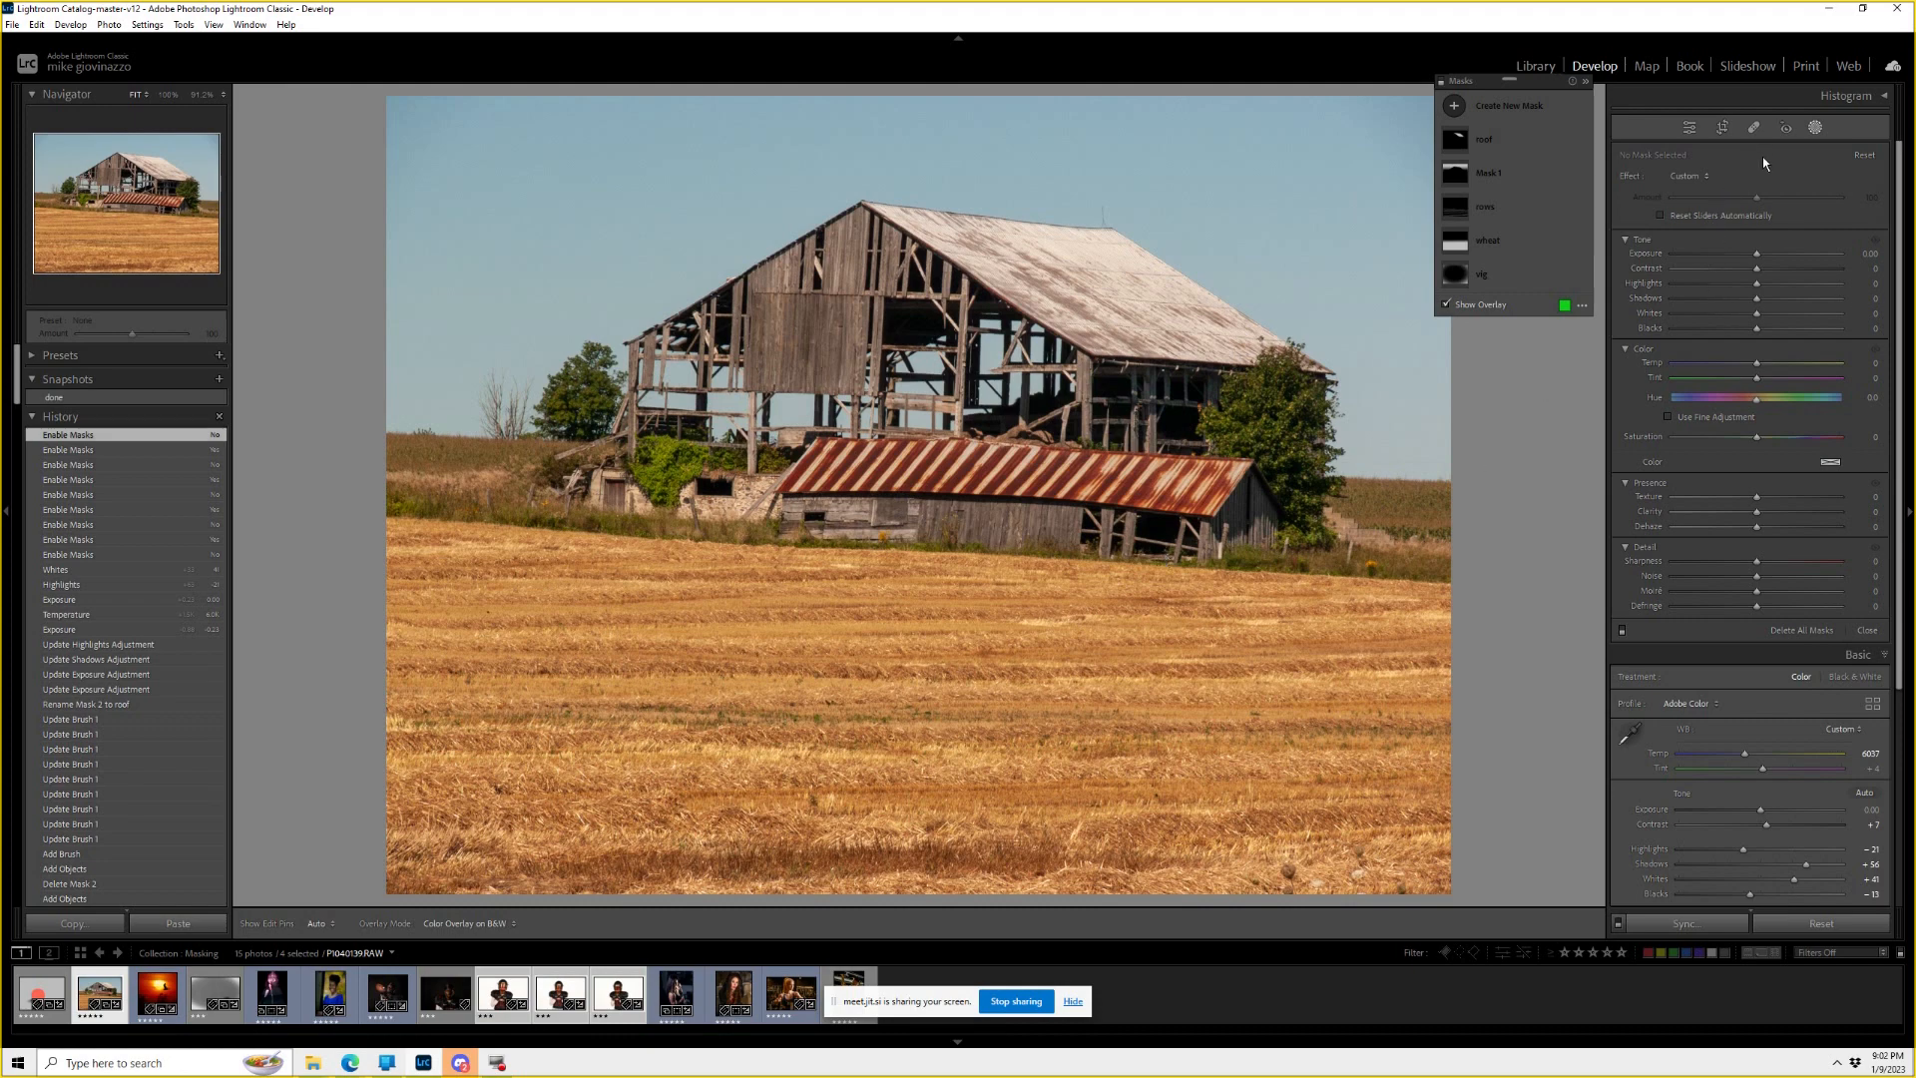
Remove the dark opening in the stone wall below the barn with Content-Aware Remove.
left_click(1754, 127)
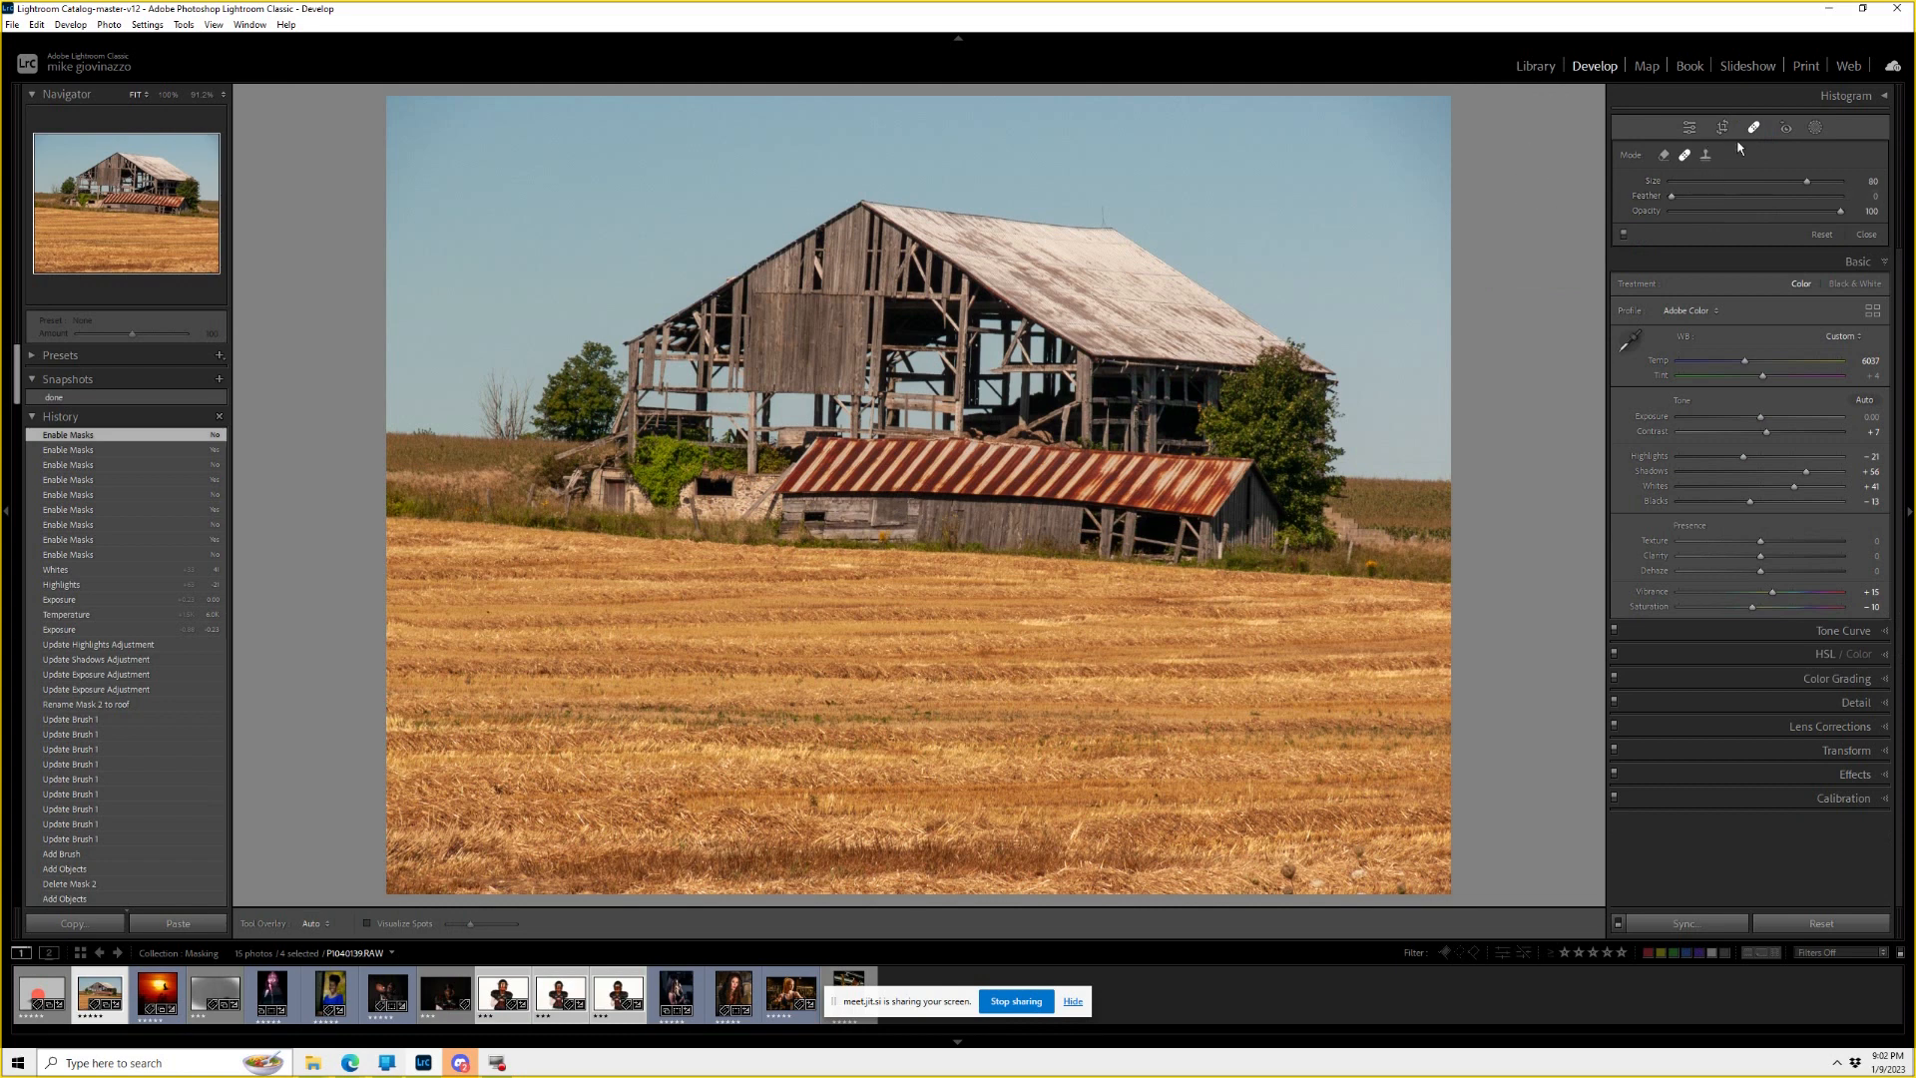
left_click(1664, 155)
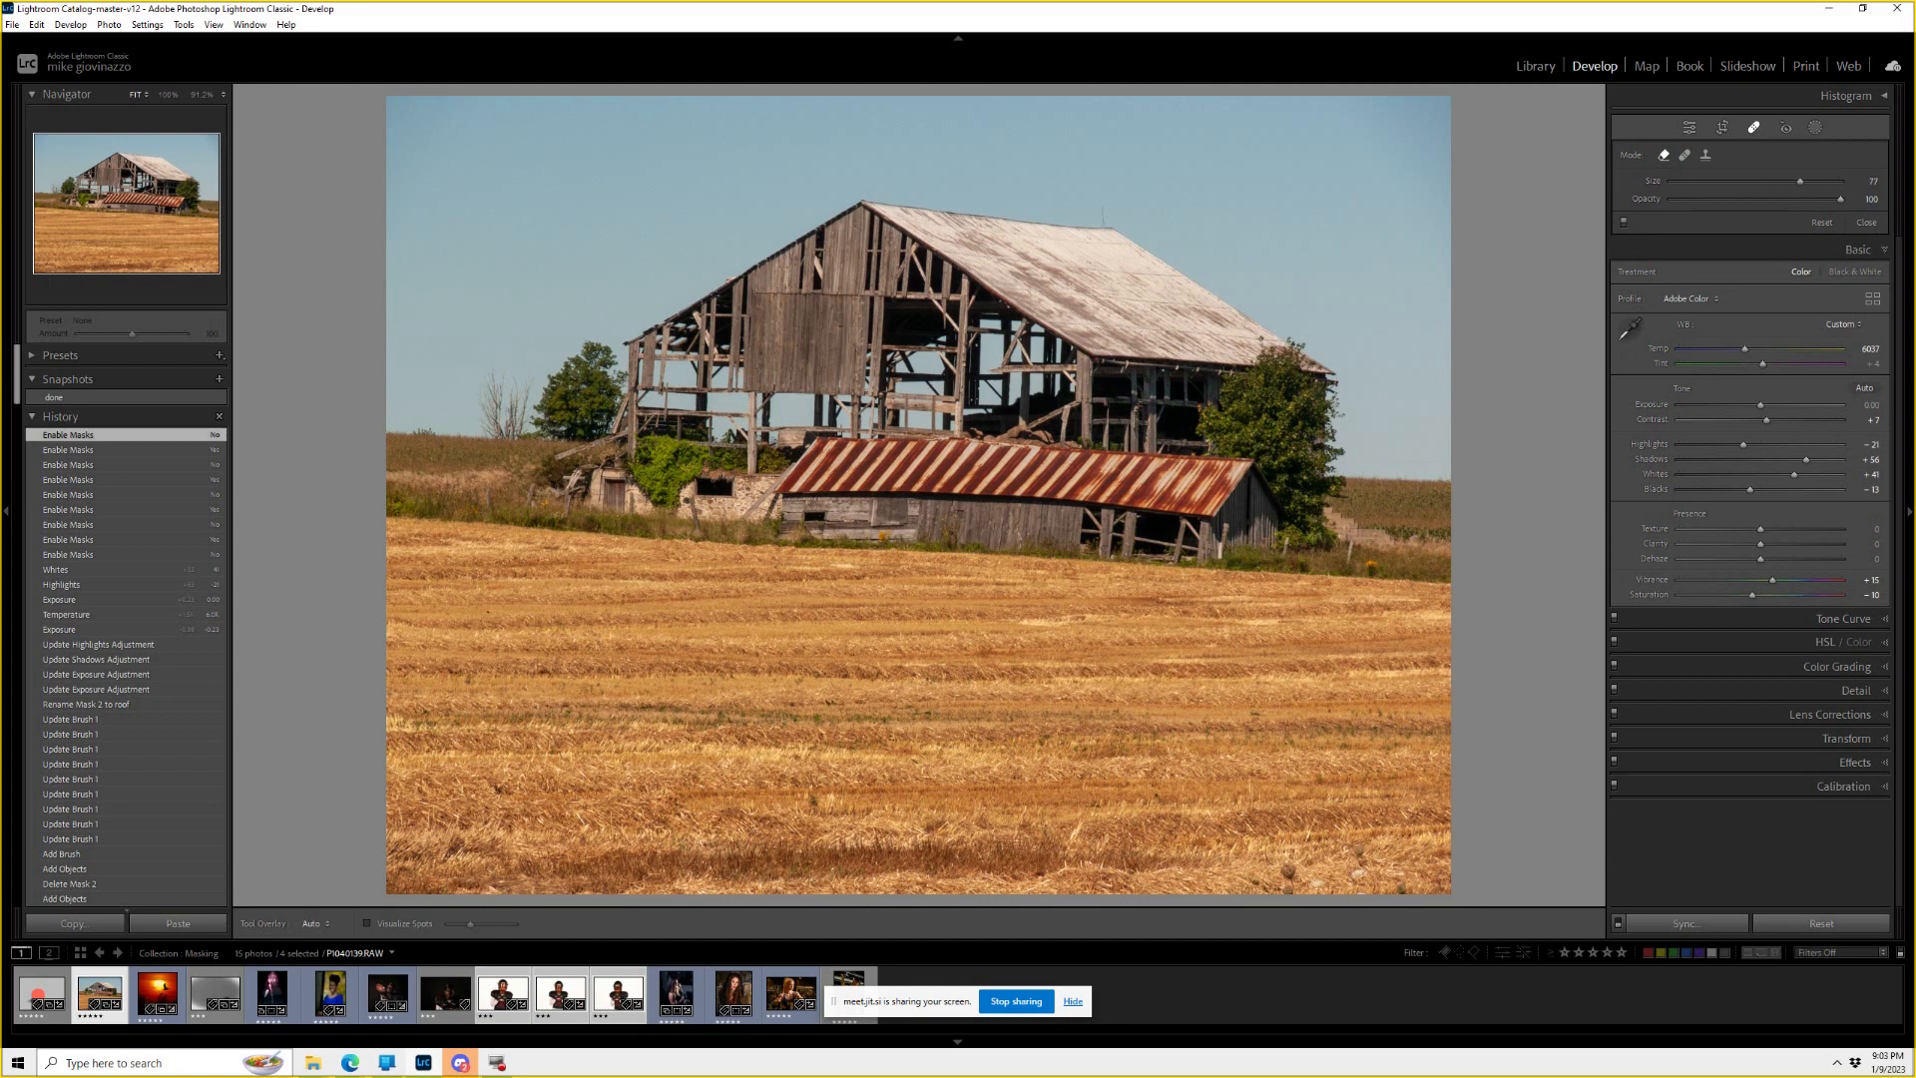
left_click(717, 487)
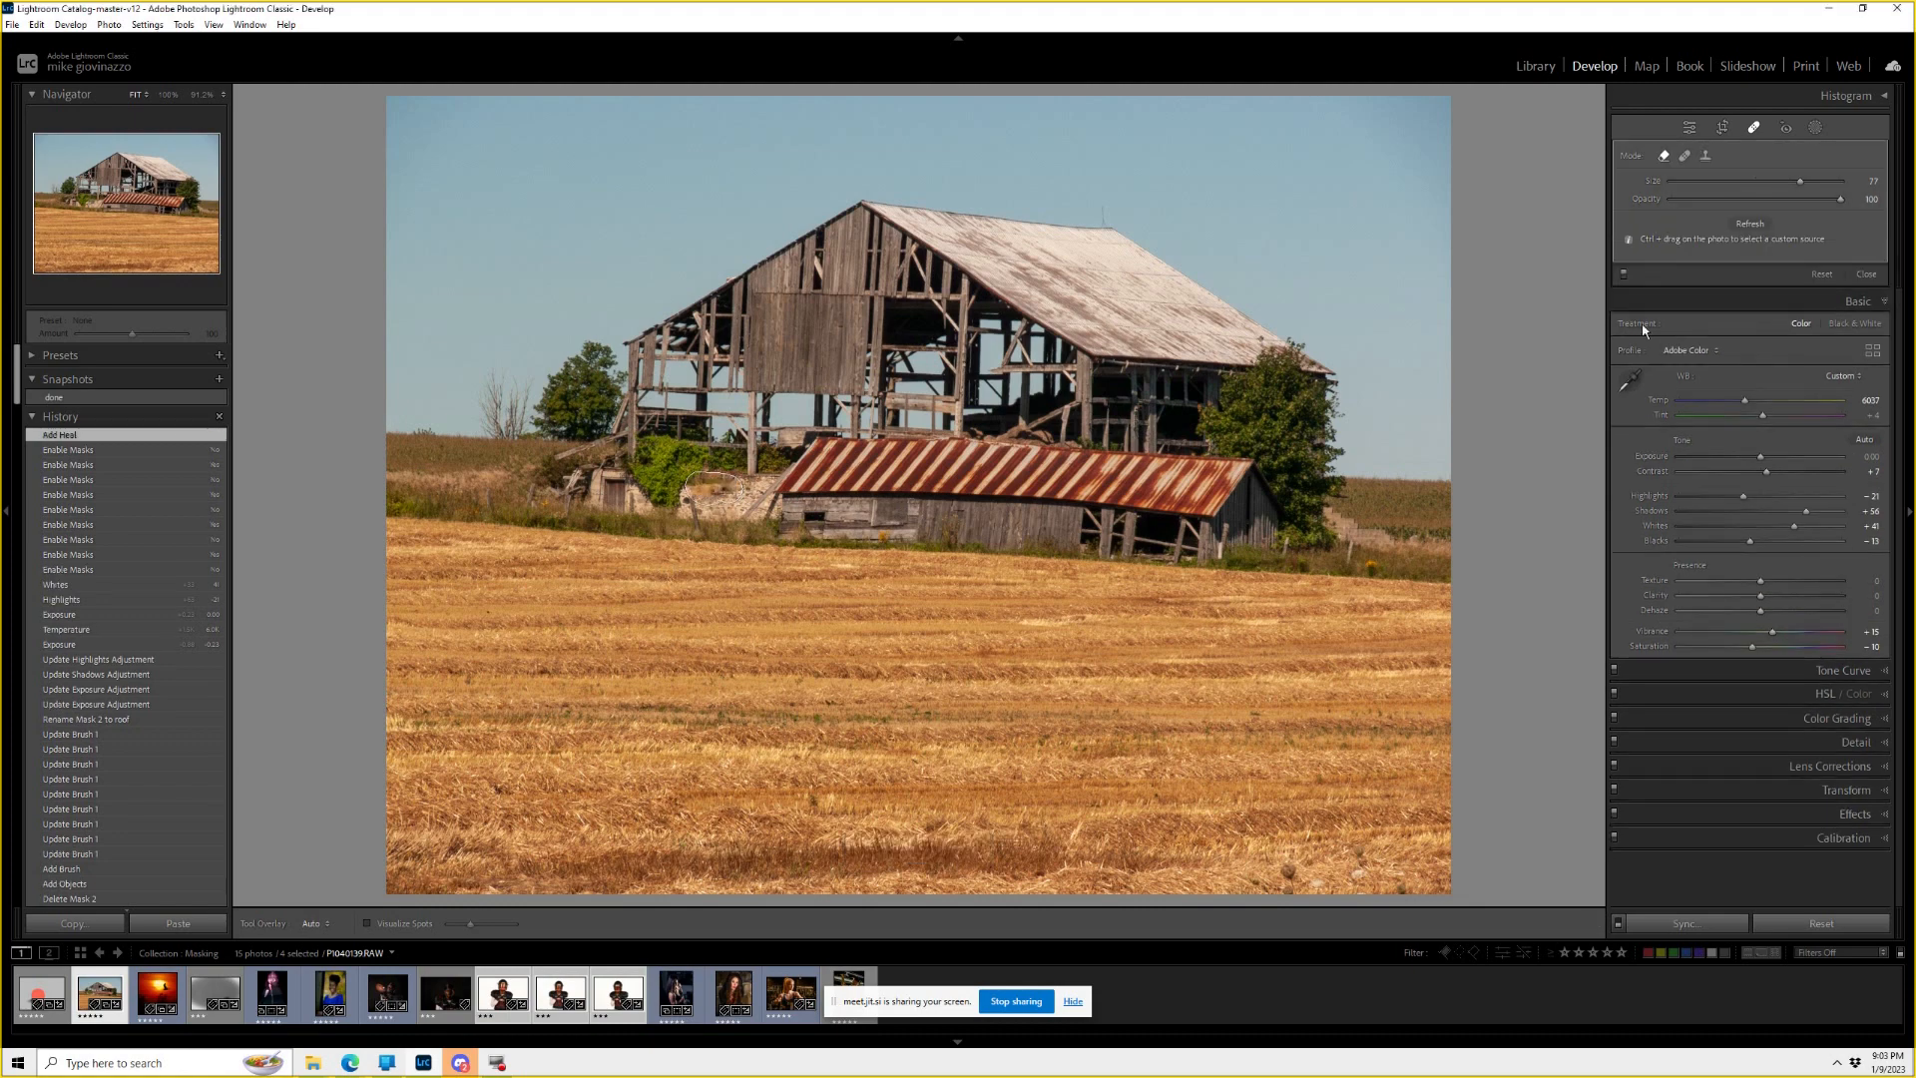
Reselect the three football photos along with the barn photo and open Synchronize Settings.
left_click(625, 1002)
left_click(625, 1002, "ctrl")
left_click(564, 998, "ctrl")
left_click(507, 996, "ctrl")
left_click(545, 996, "ctrl")
left_click(507, 996, "ctrl")
left_click(624, 1002, "ctrl")
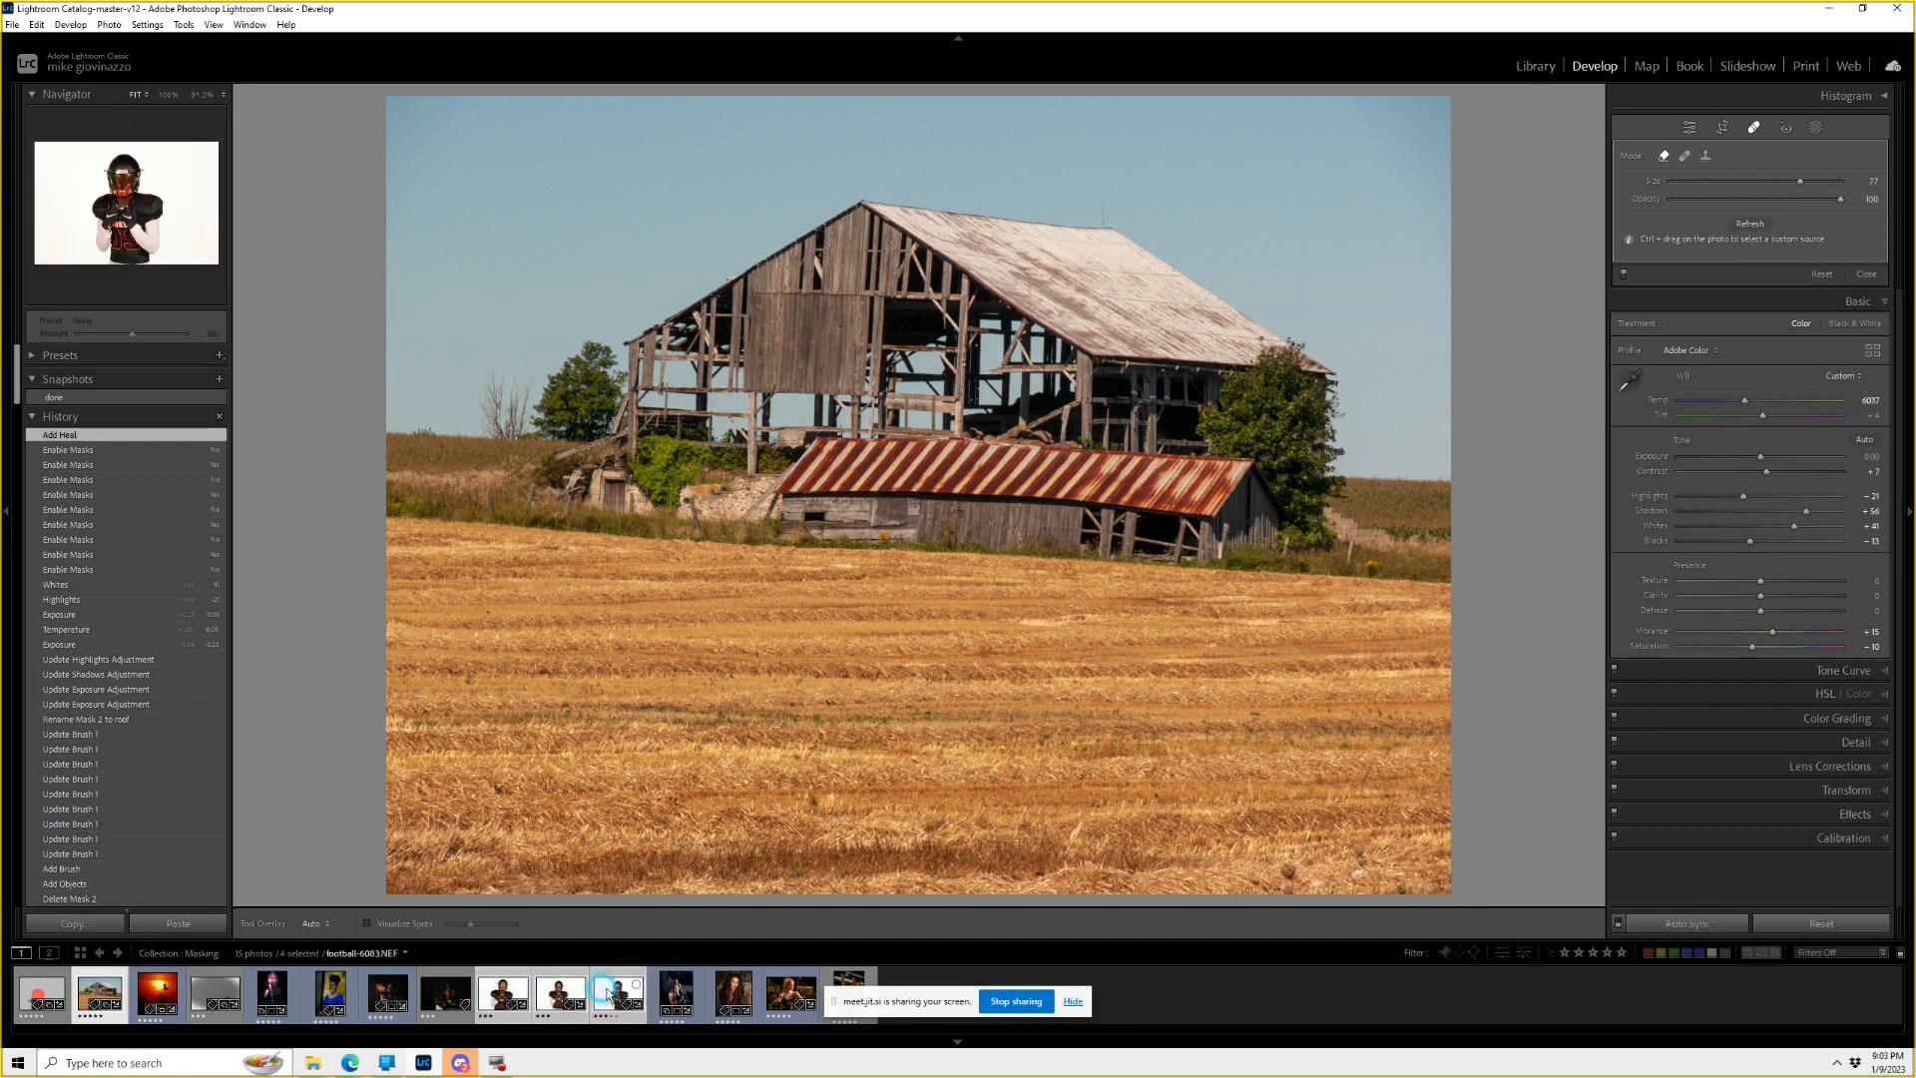
left_click(1681, 918)
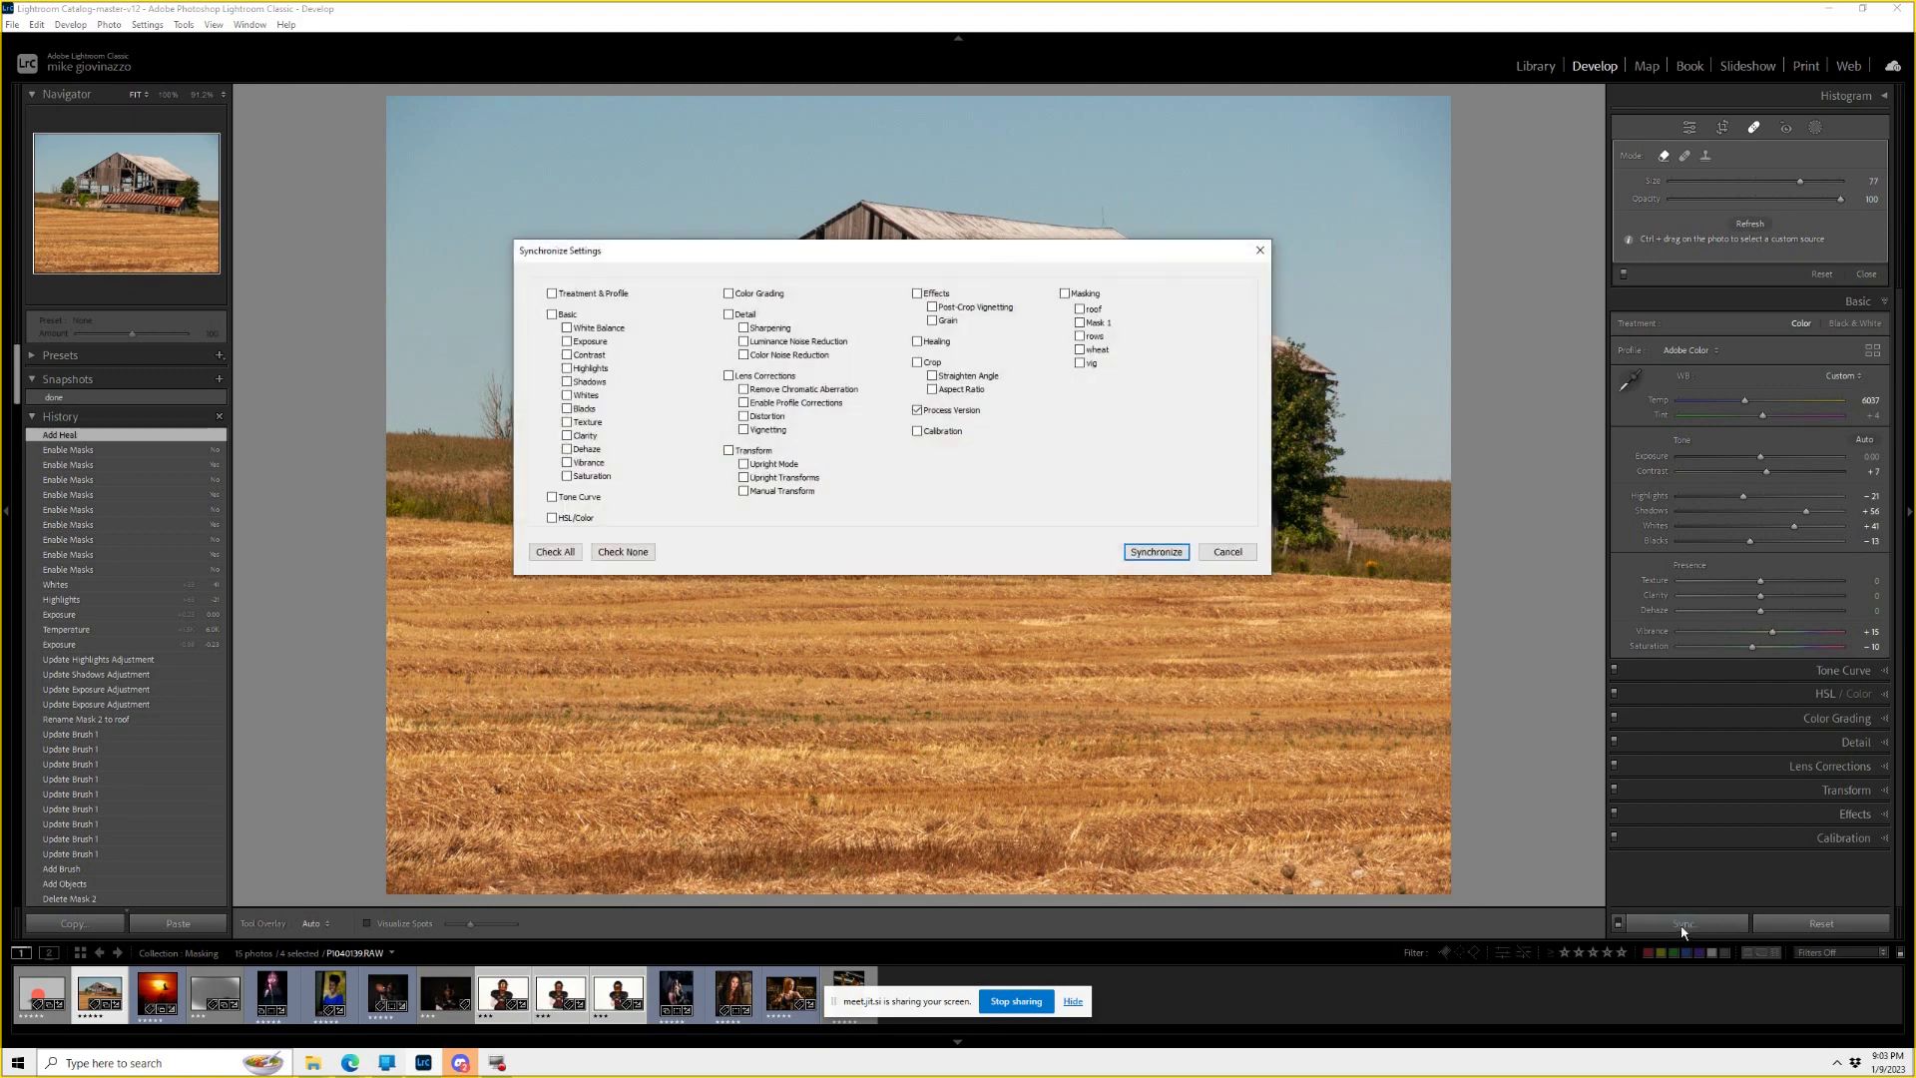
Try a synchronization selection of all settings except Masking, Crop and Healing, and cancel it.
left_click(927, 344)
left_click(552, 552)
left_click(1065, 294)
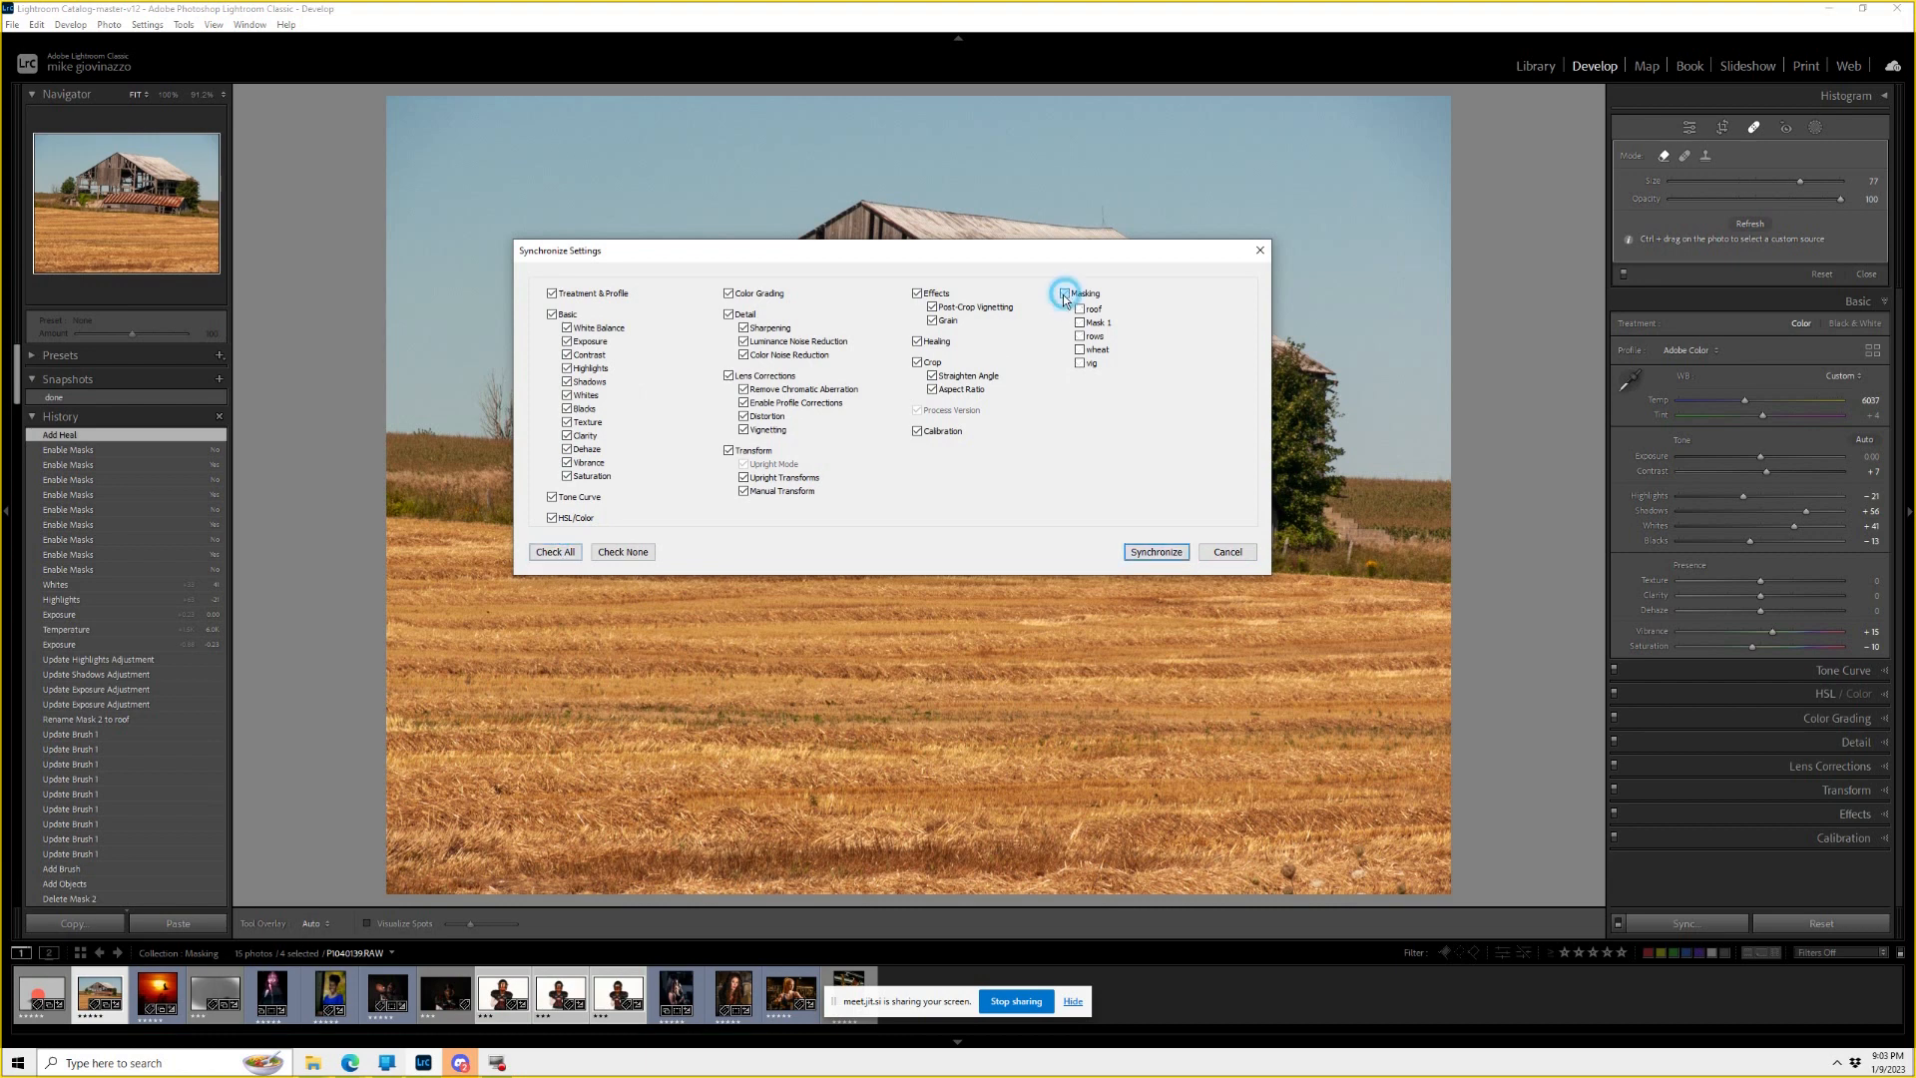
left_click(918, 363)
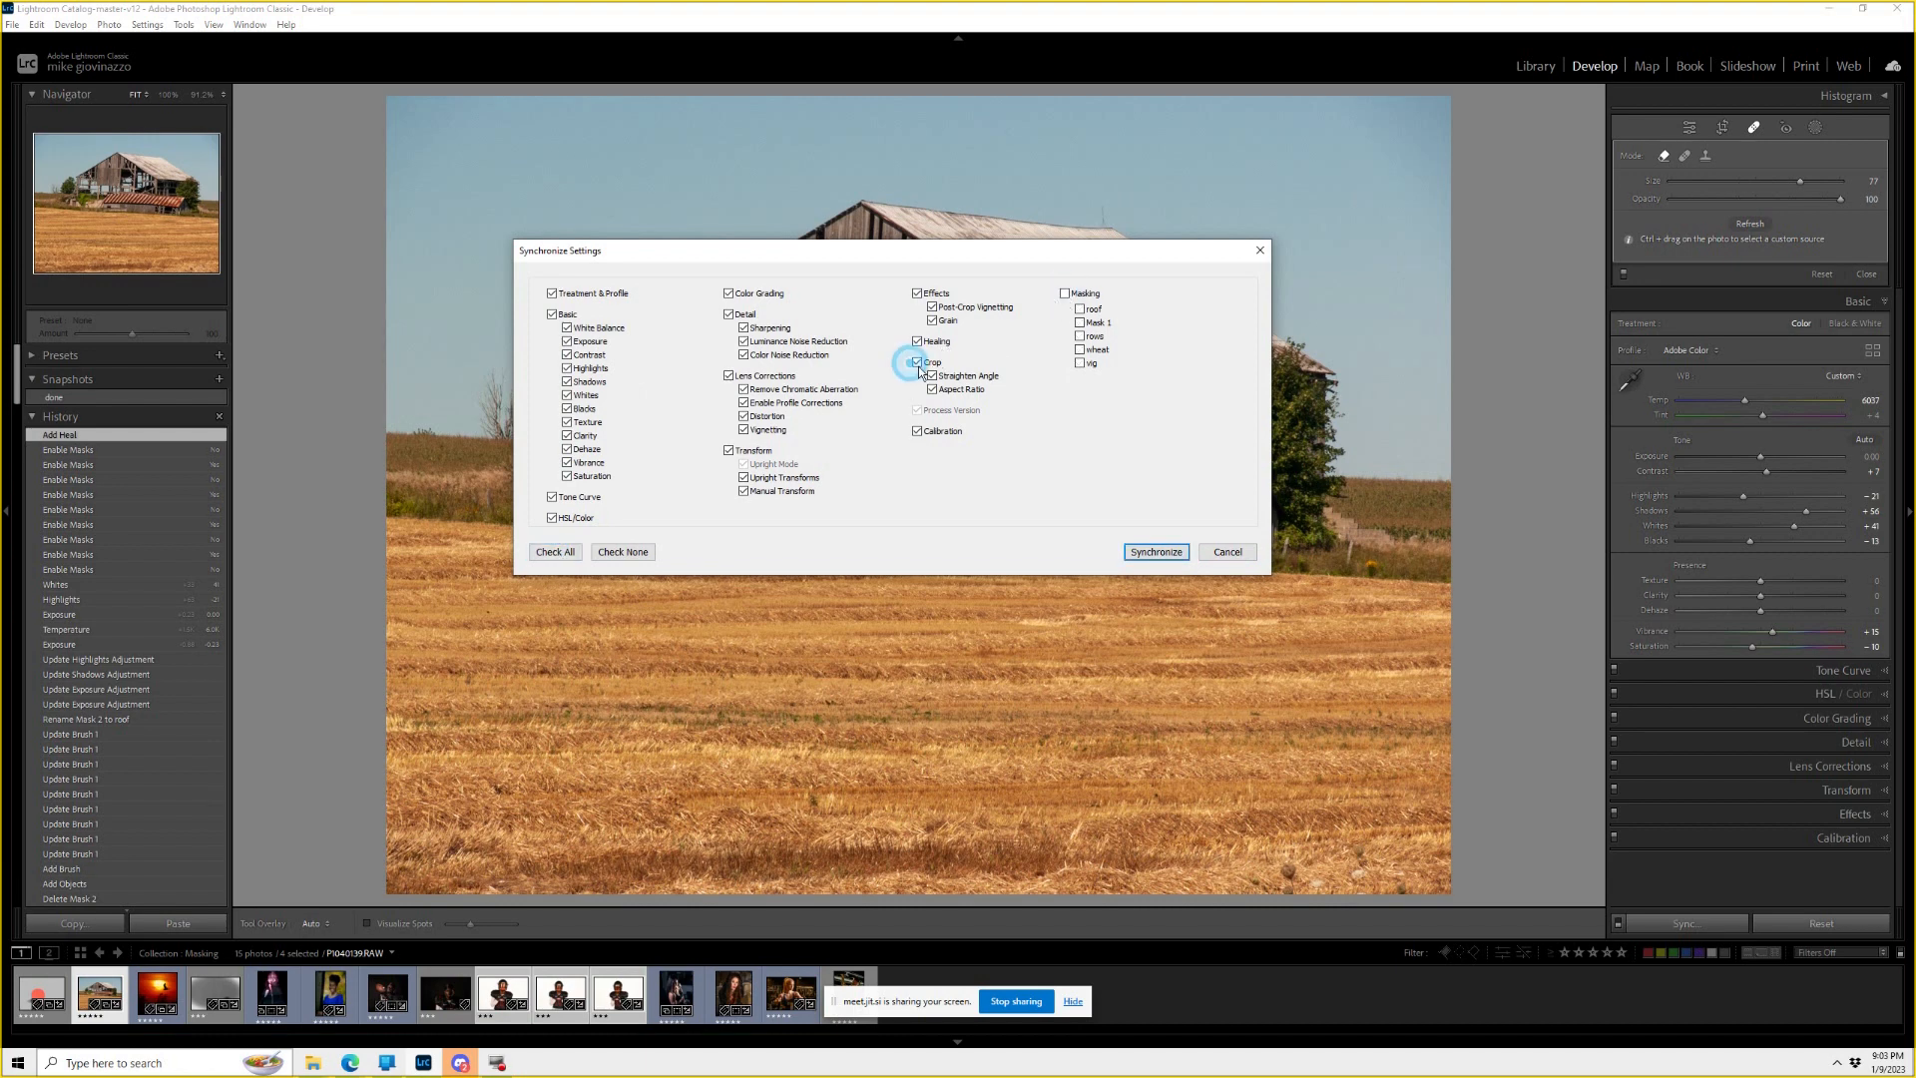
left_click(917, 341)
left_click(1235, 555)
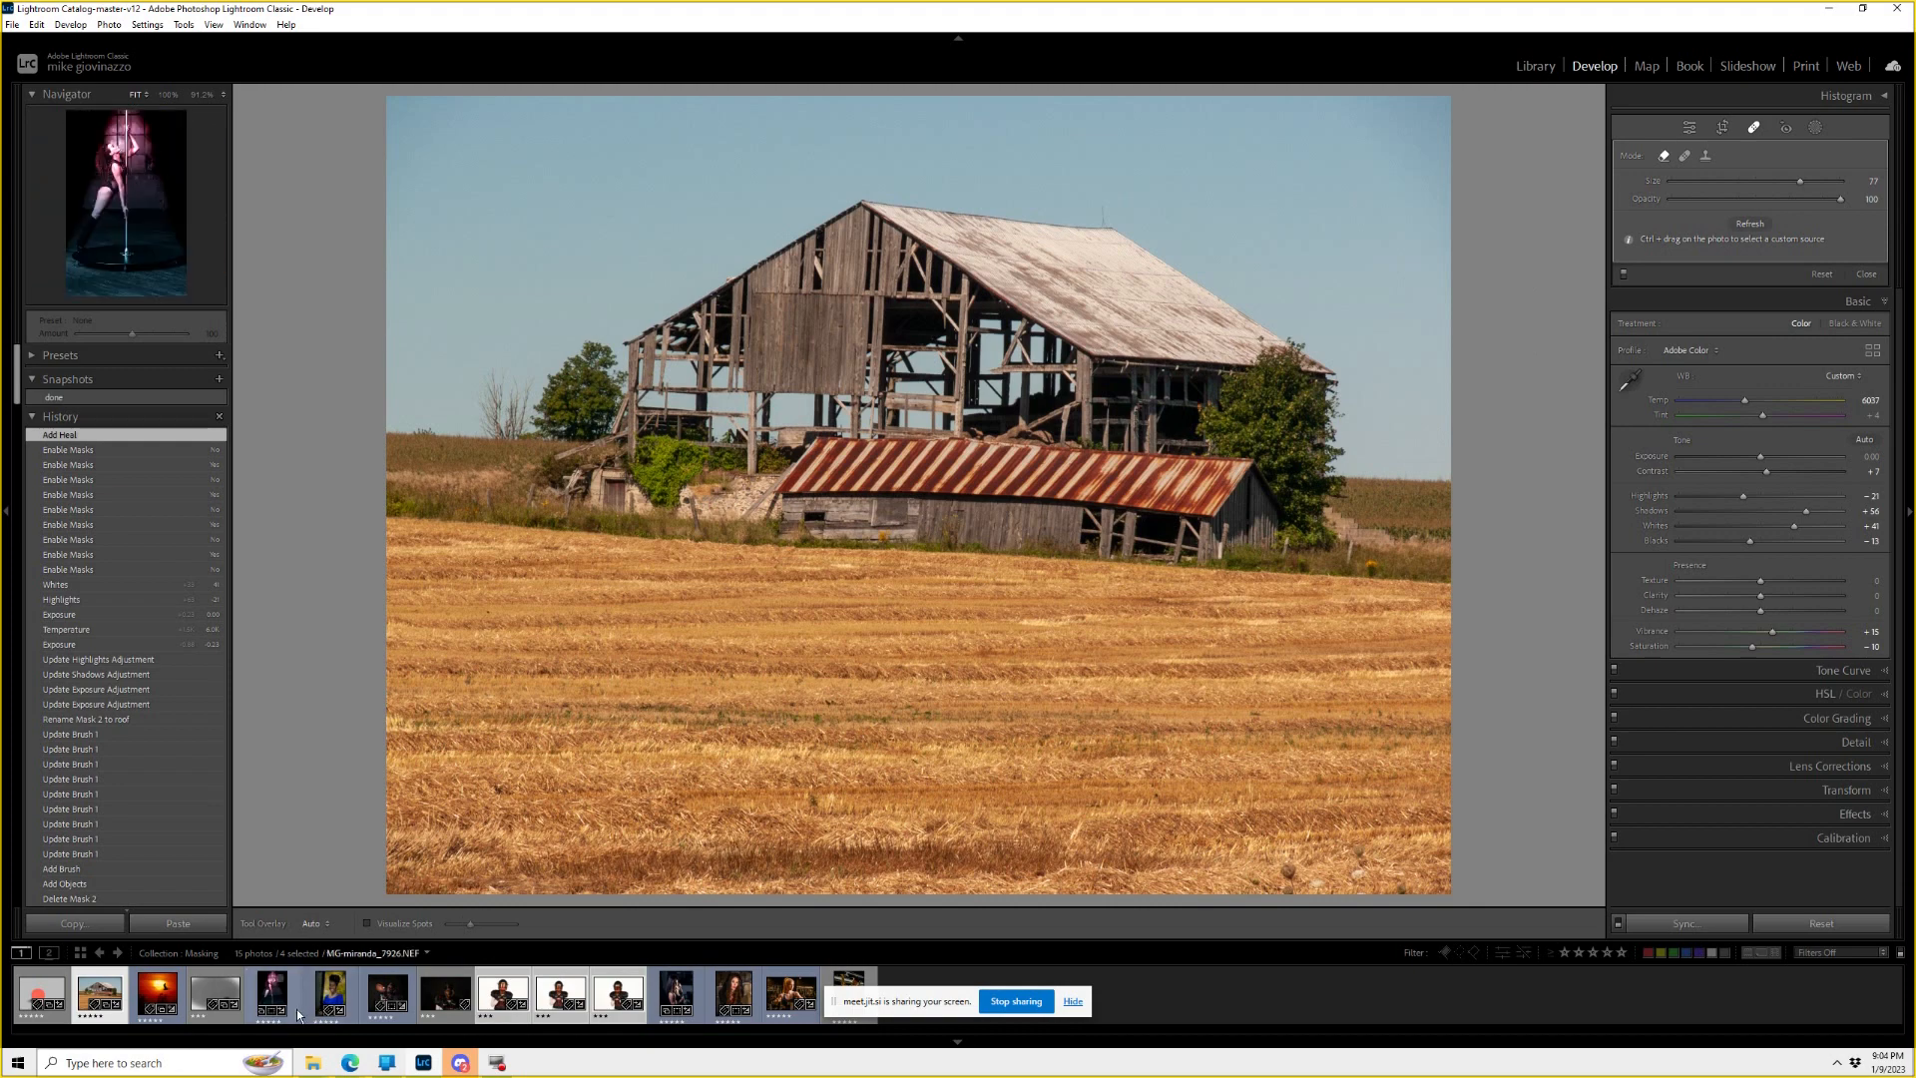
Open the portrait of the woman in the blue dress and delete all of its masks.
left_click(335, 1000)
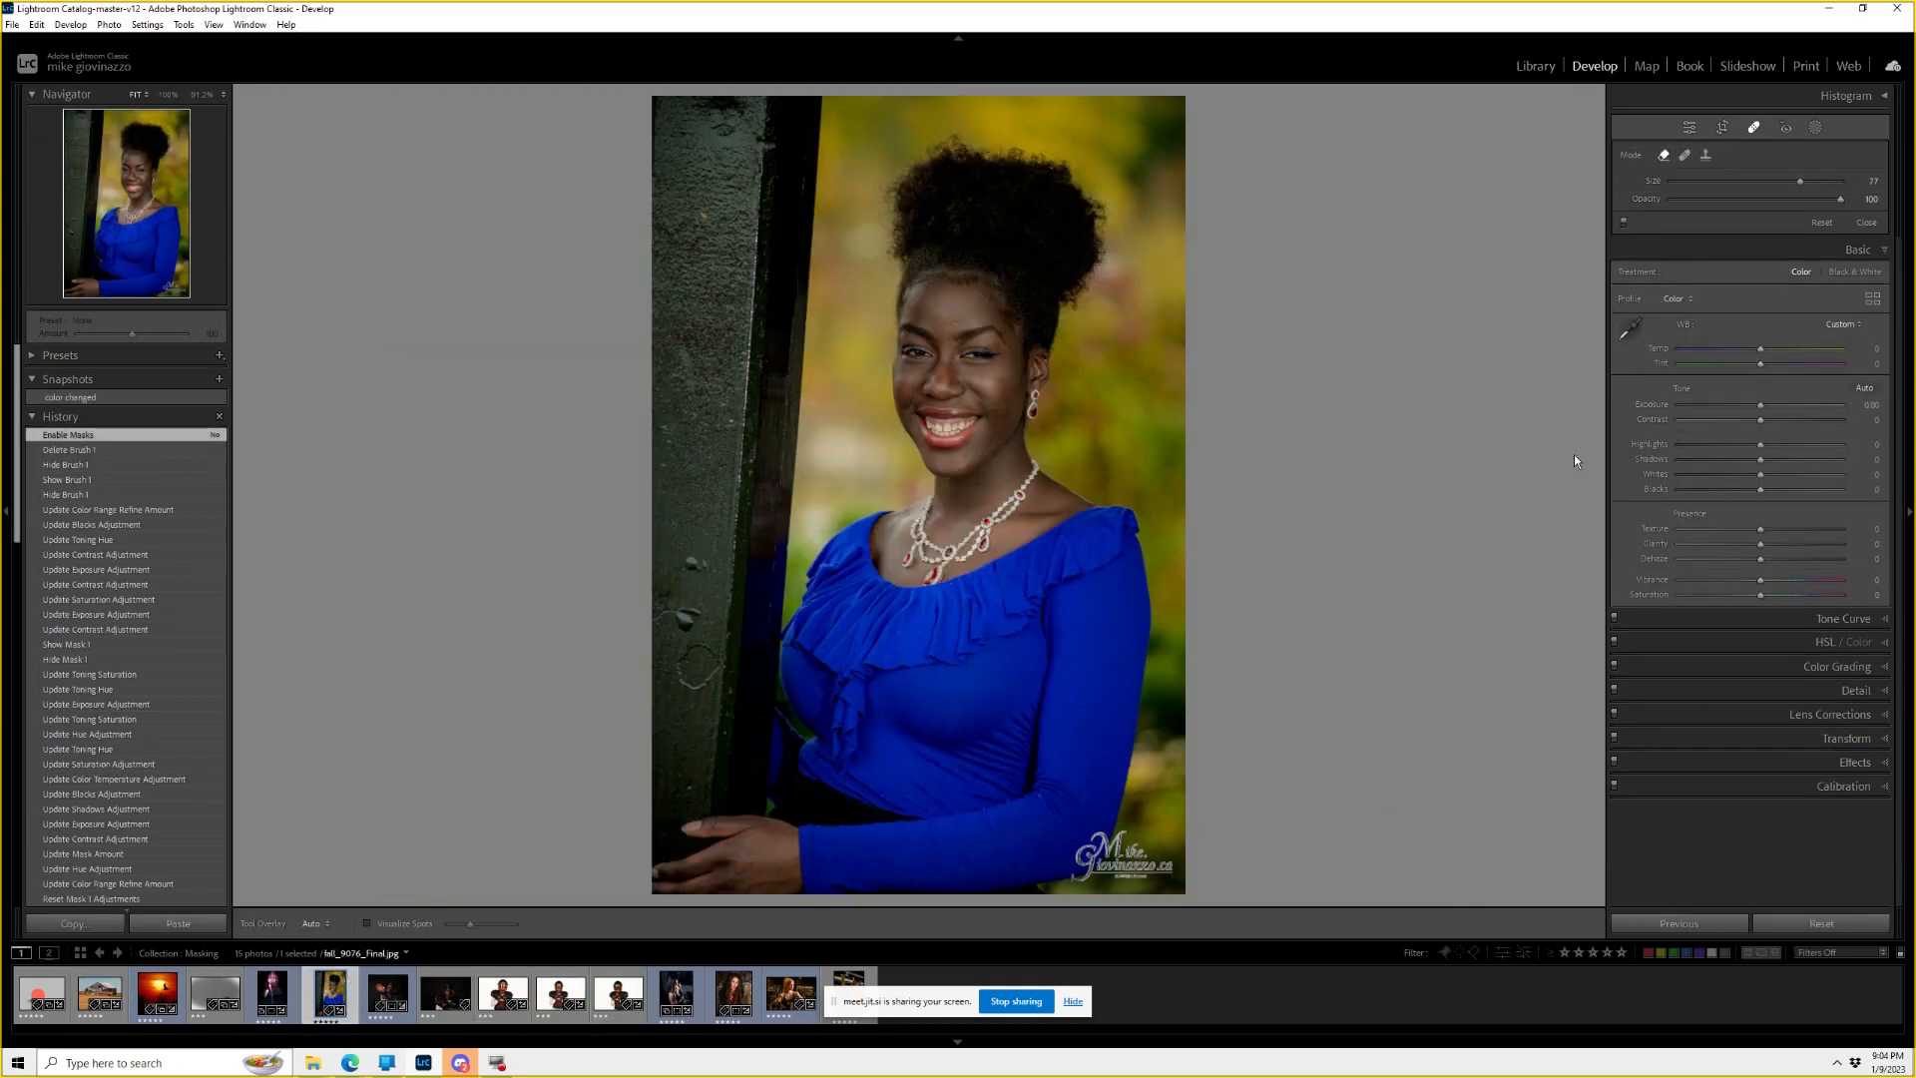
left_click(1815, 128)
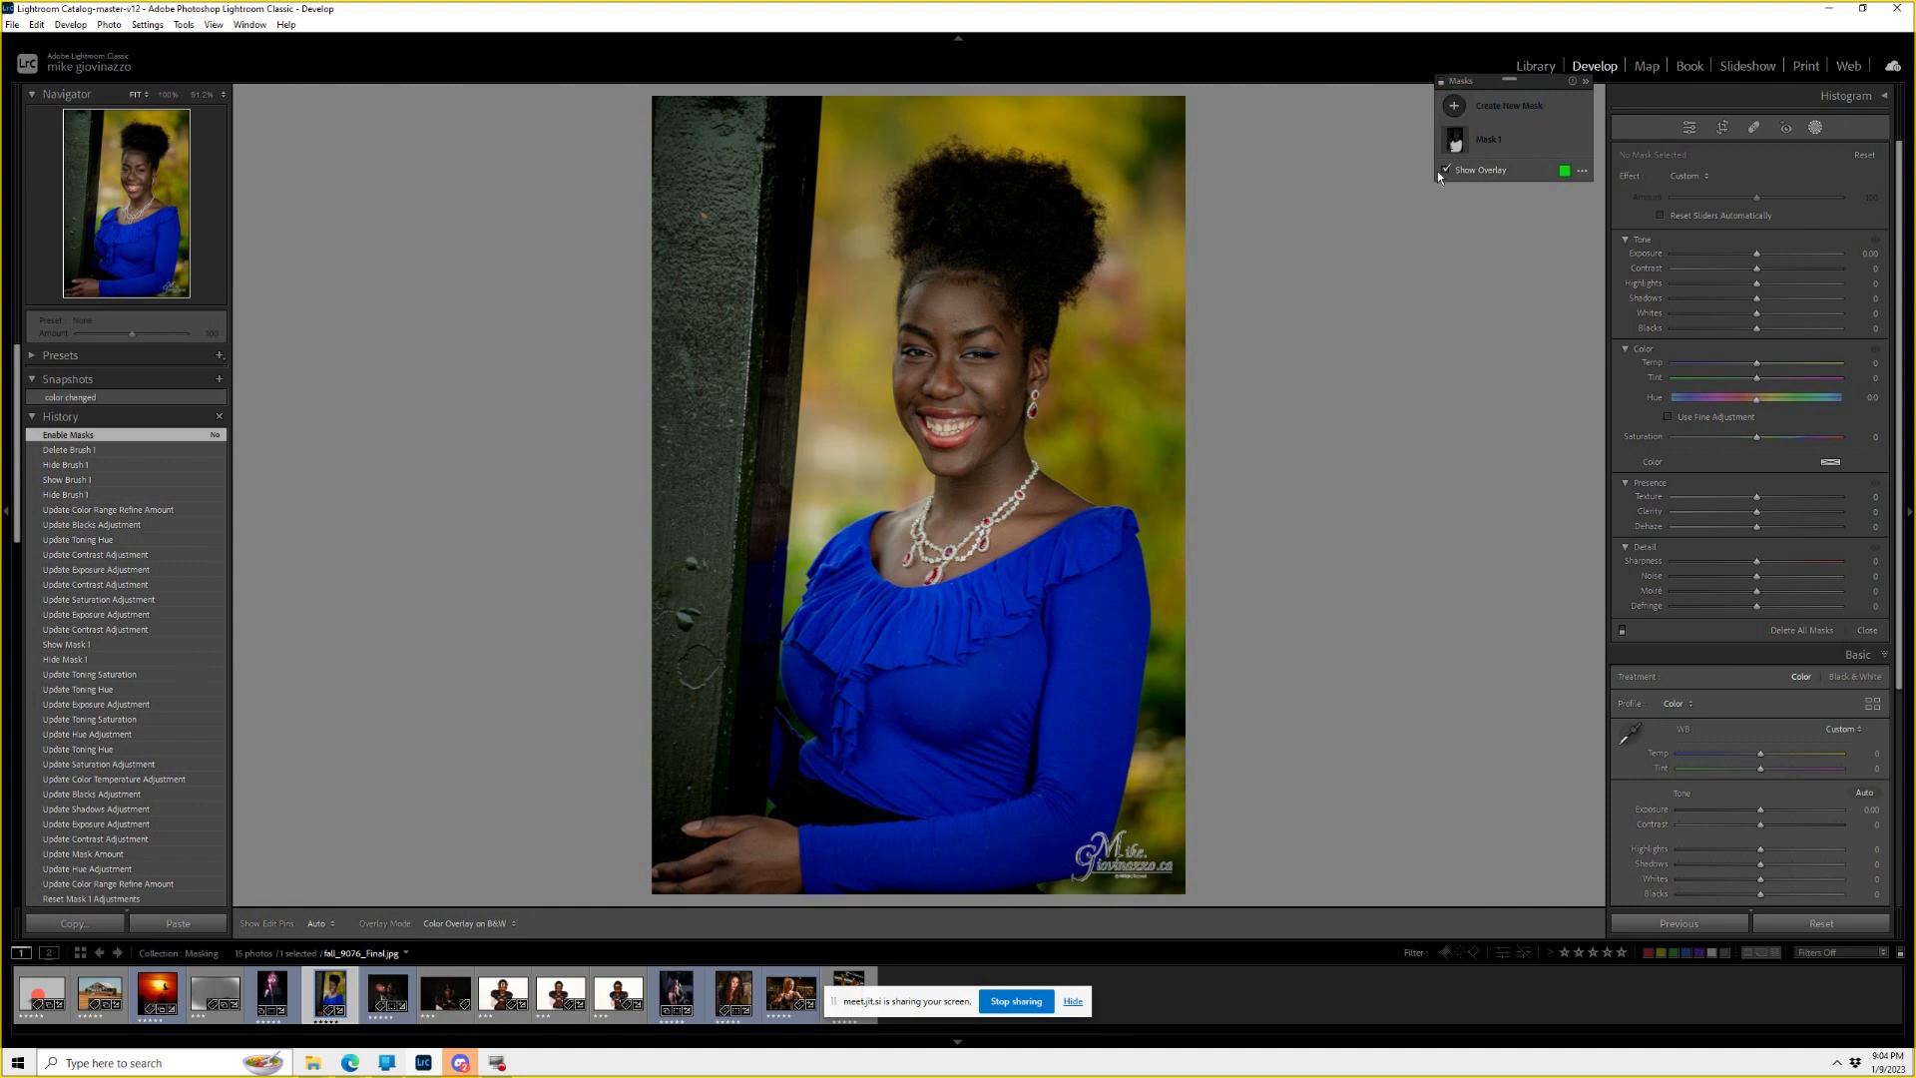
left_click(1502, 106)
left_click(1504, 110)
left_click_drag(1454, 86, 1446, 84)
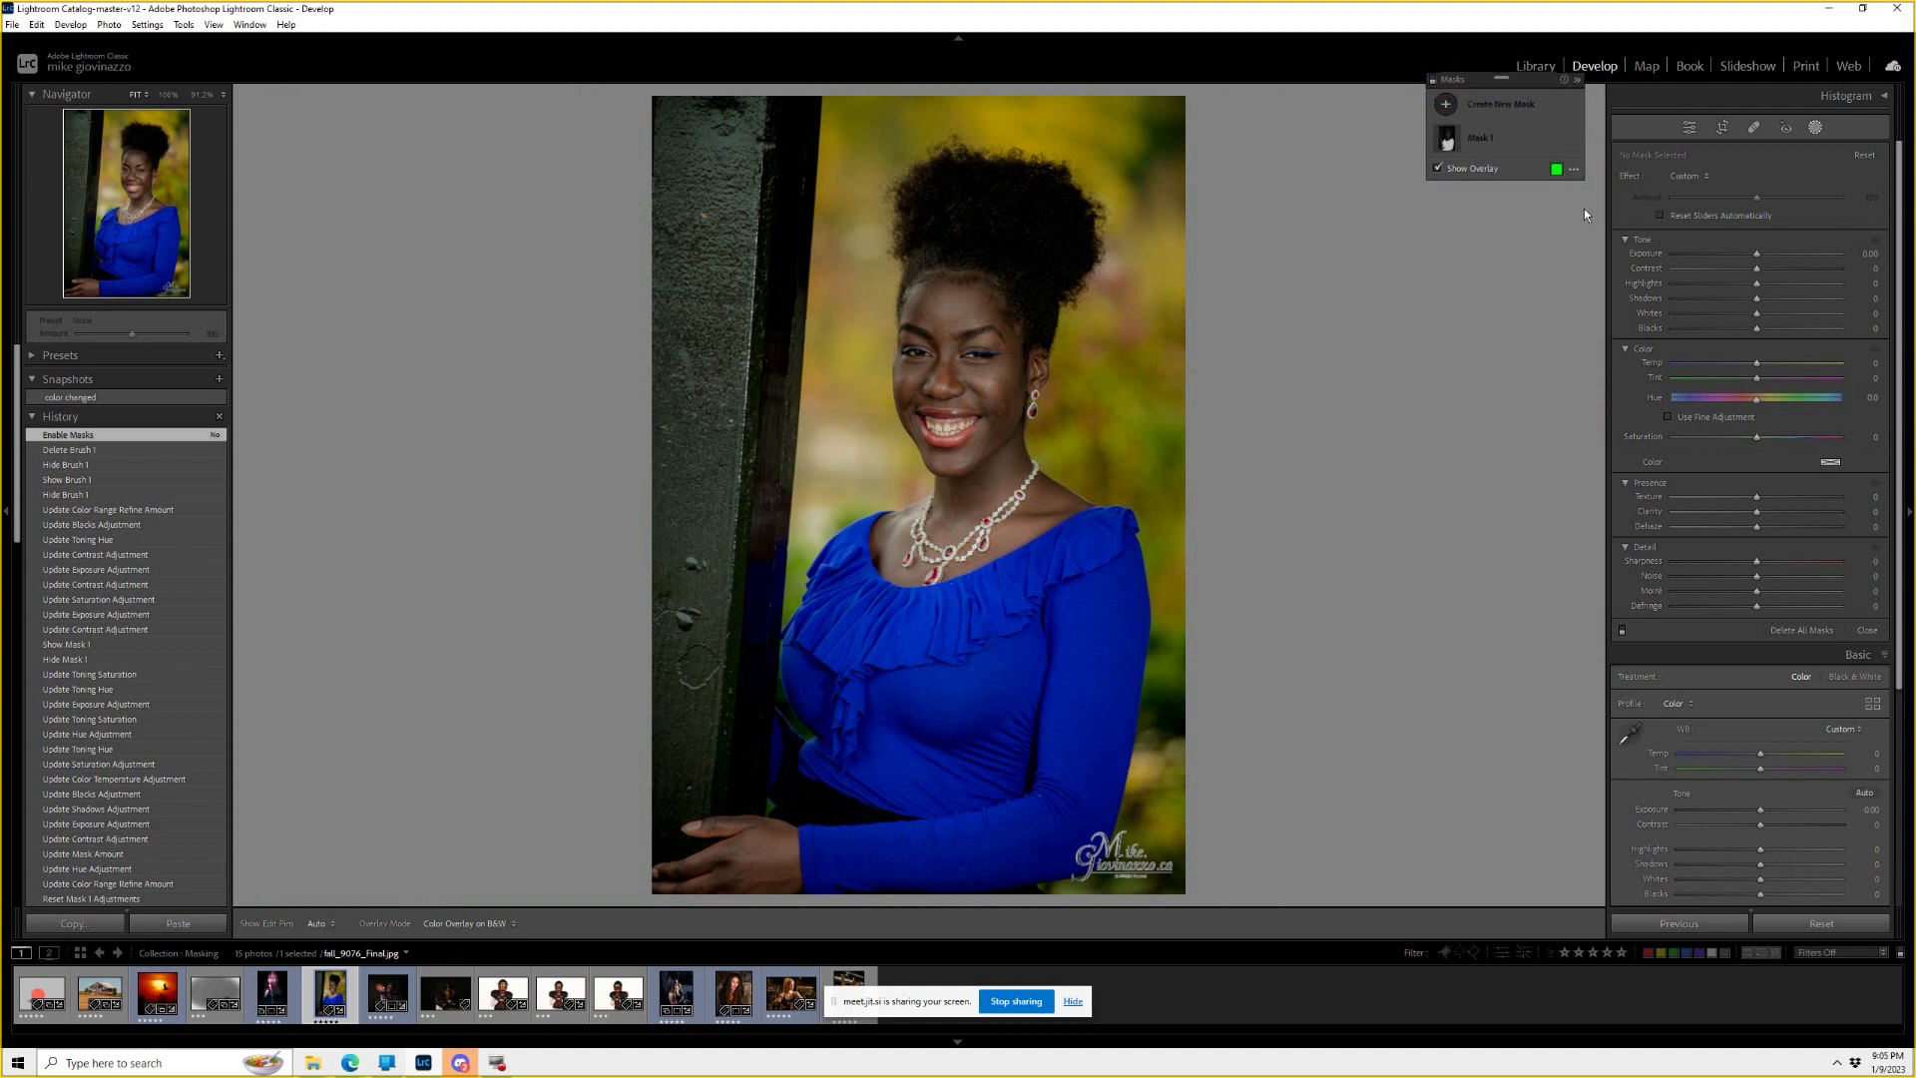
left_click(1803, 632)
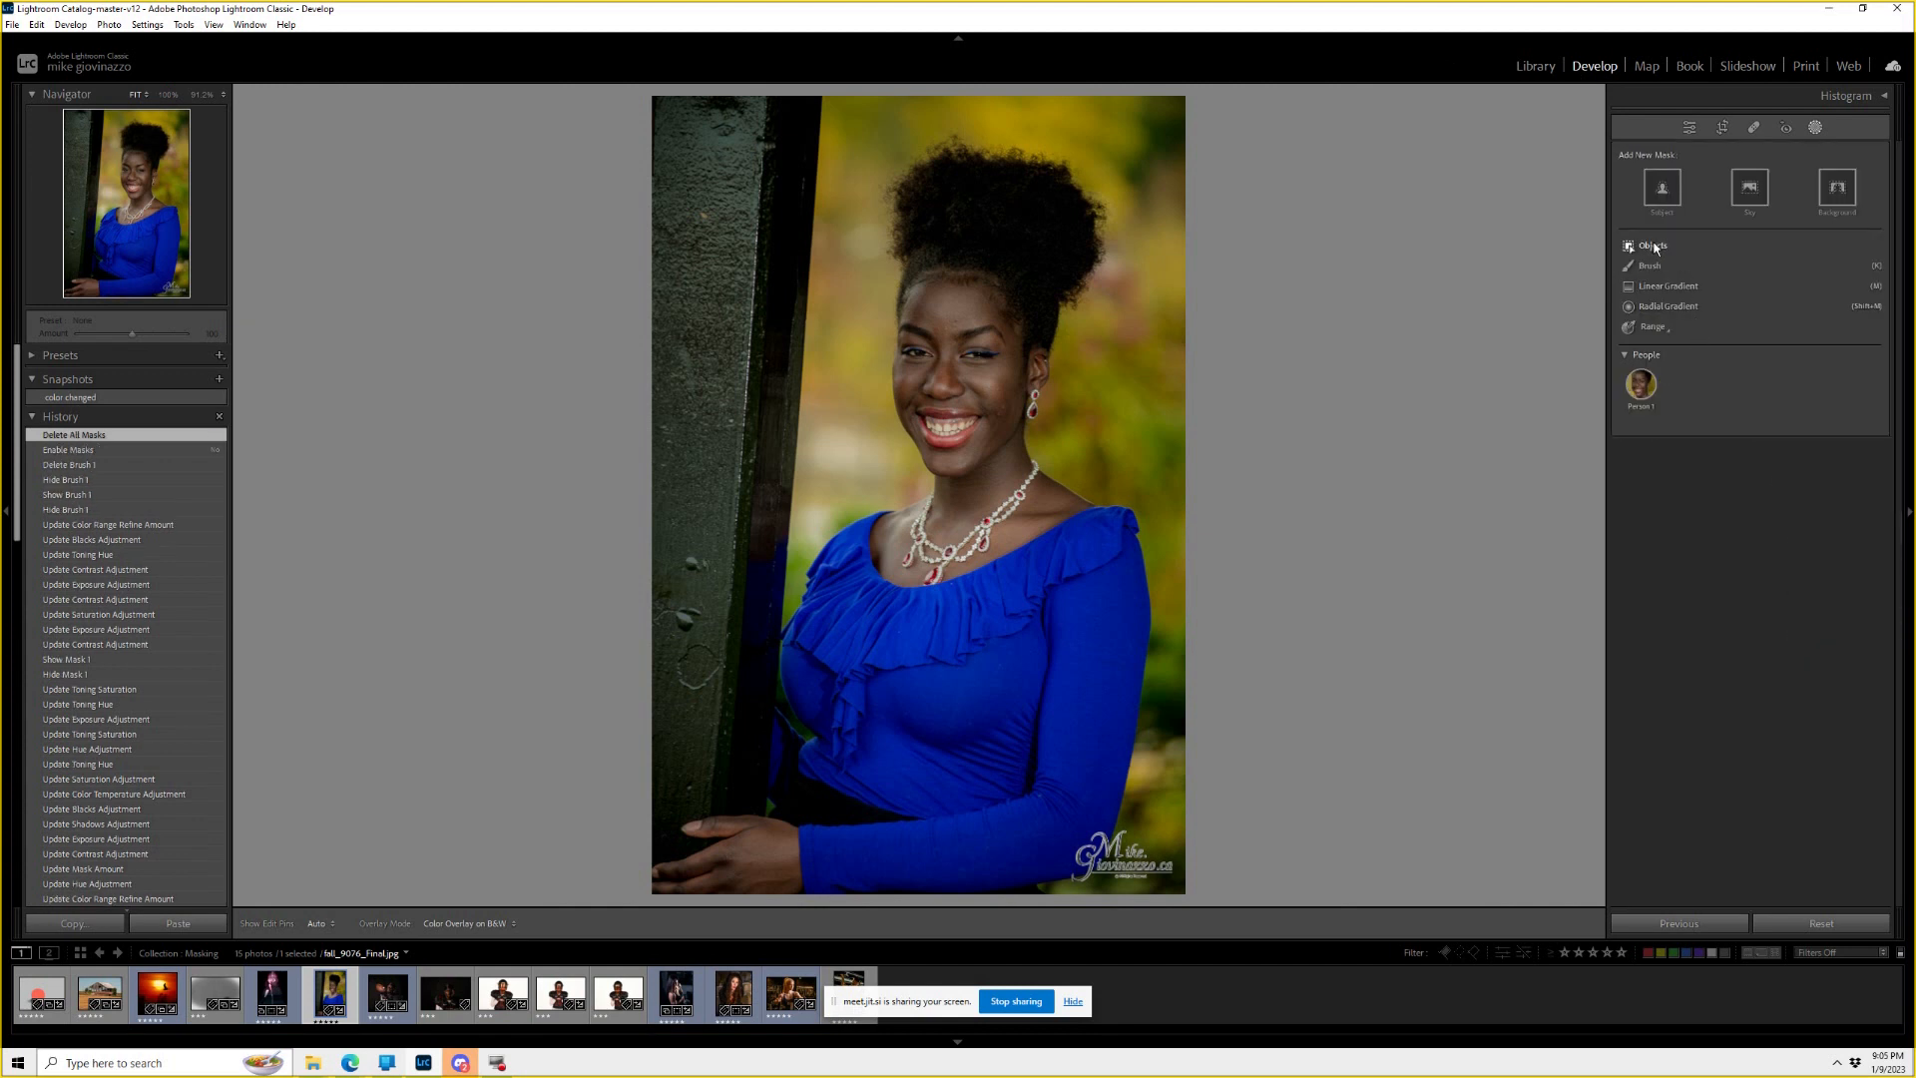
Create a color range mask on the portrait by sampling the blue fabric of the dress sleeve.
left_click(1656, 330)
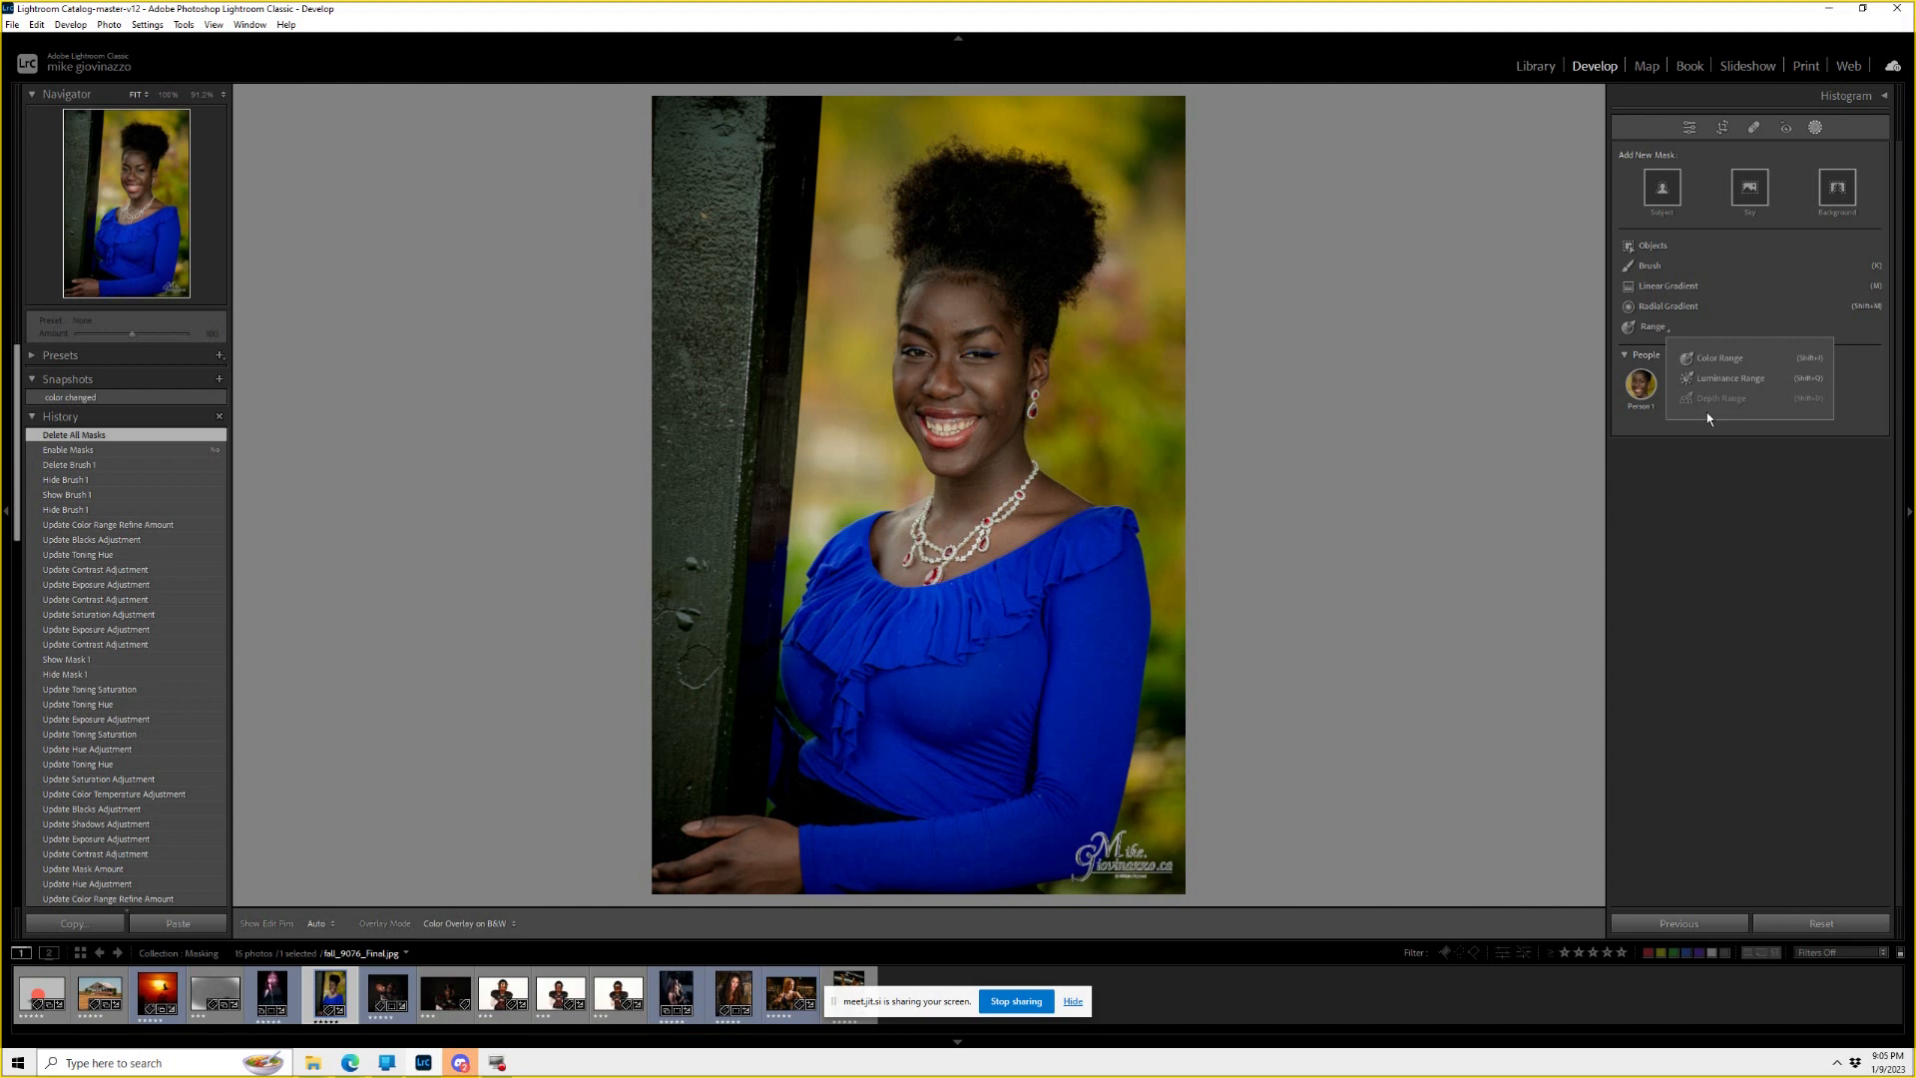
left_click(1719, 359)
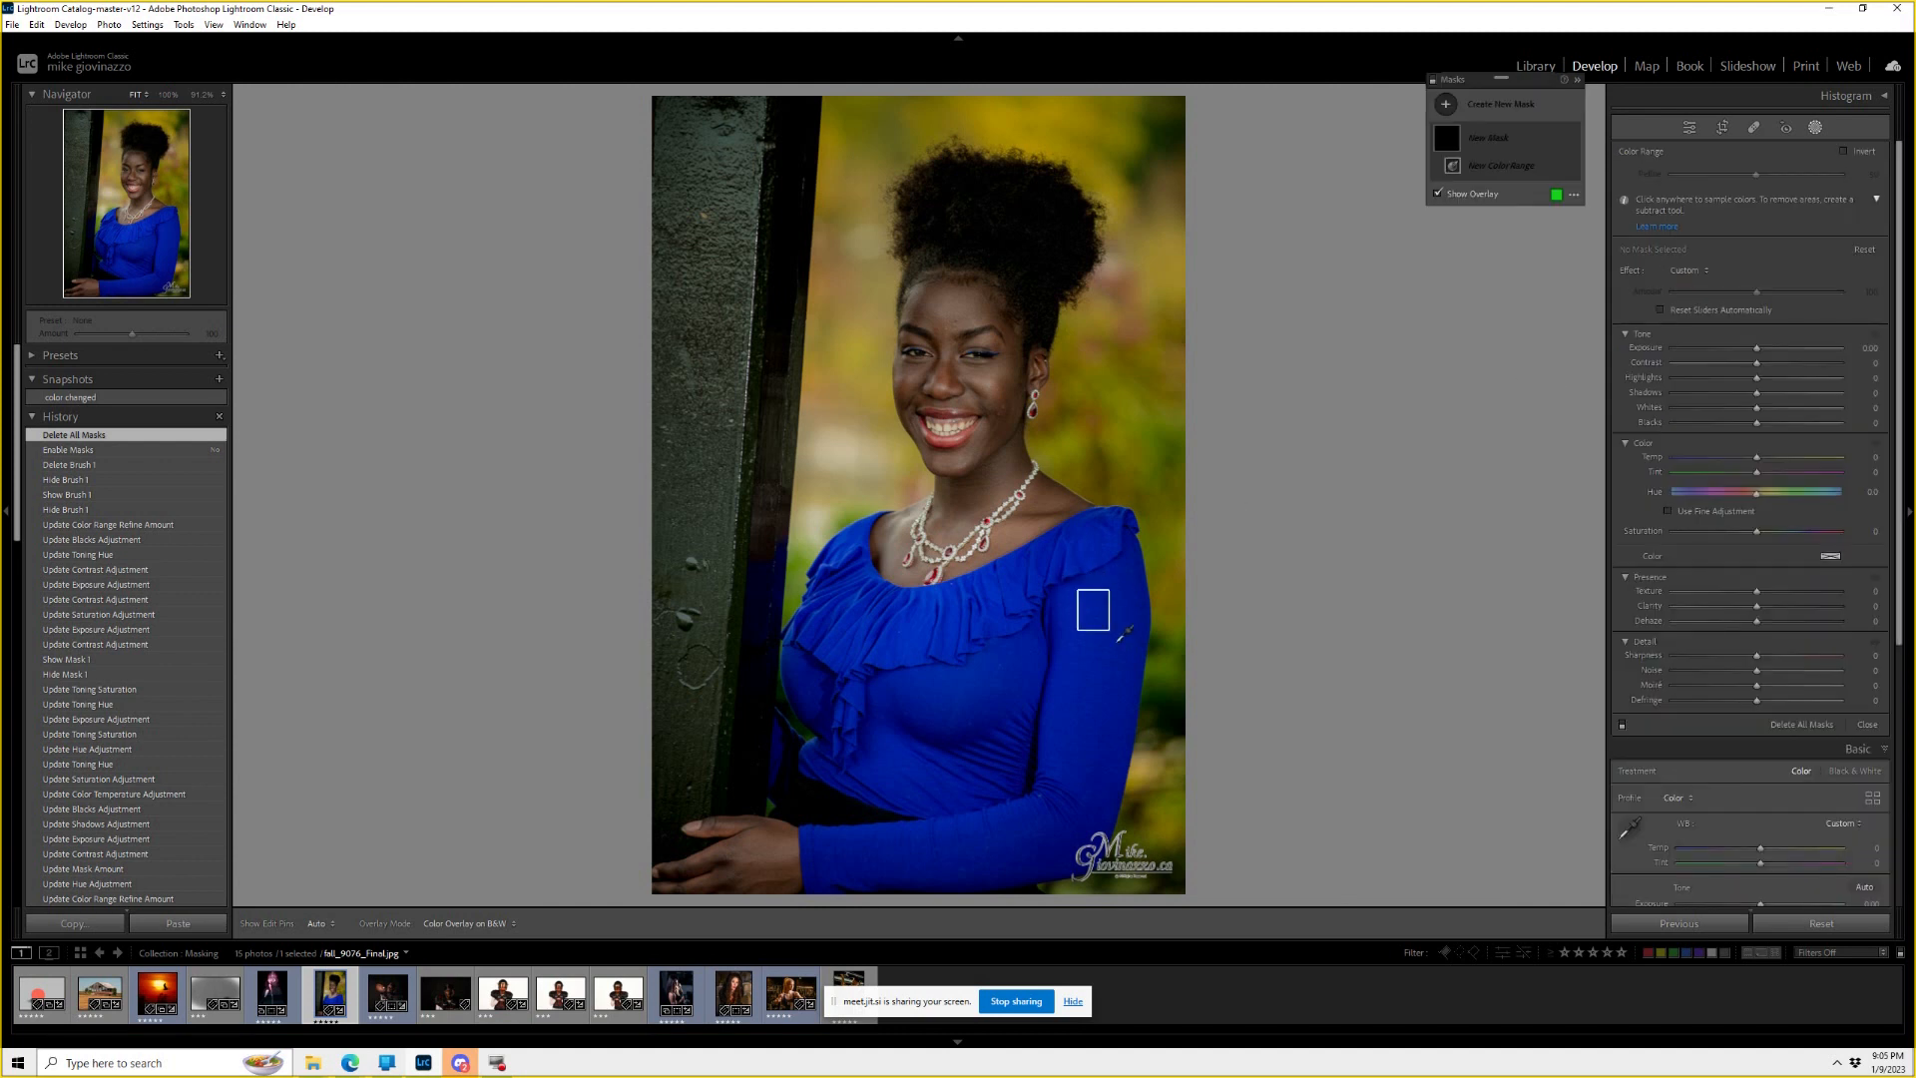
left_click(1097, 617)
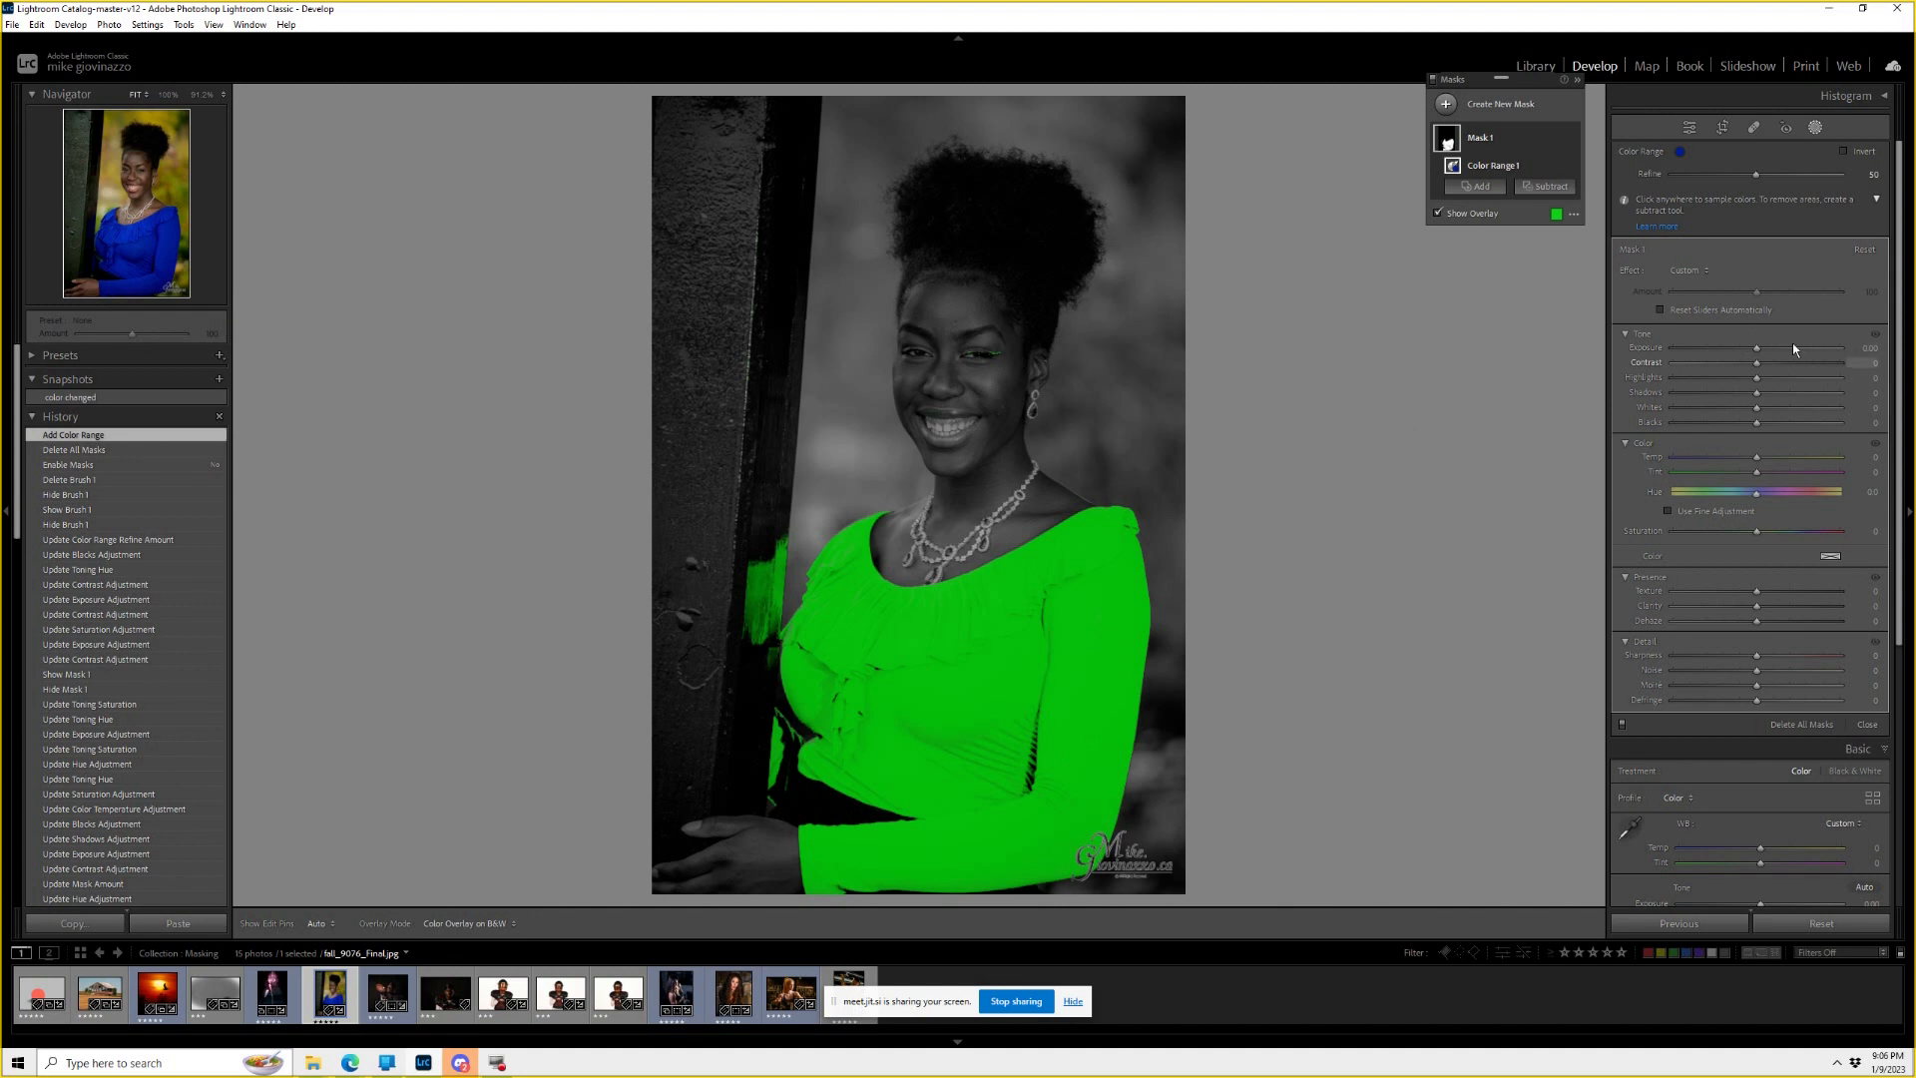
Recolor the masked blue dress to light purple by raising exposure, warming the temperature and adding a fully saturated orange tint.
left_click_drag(1758, 349, 1805, 350)
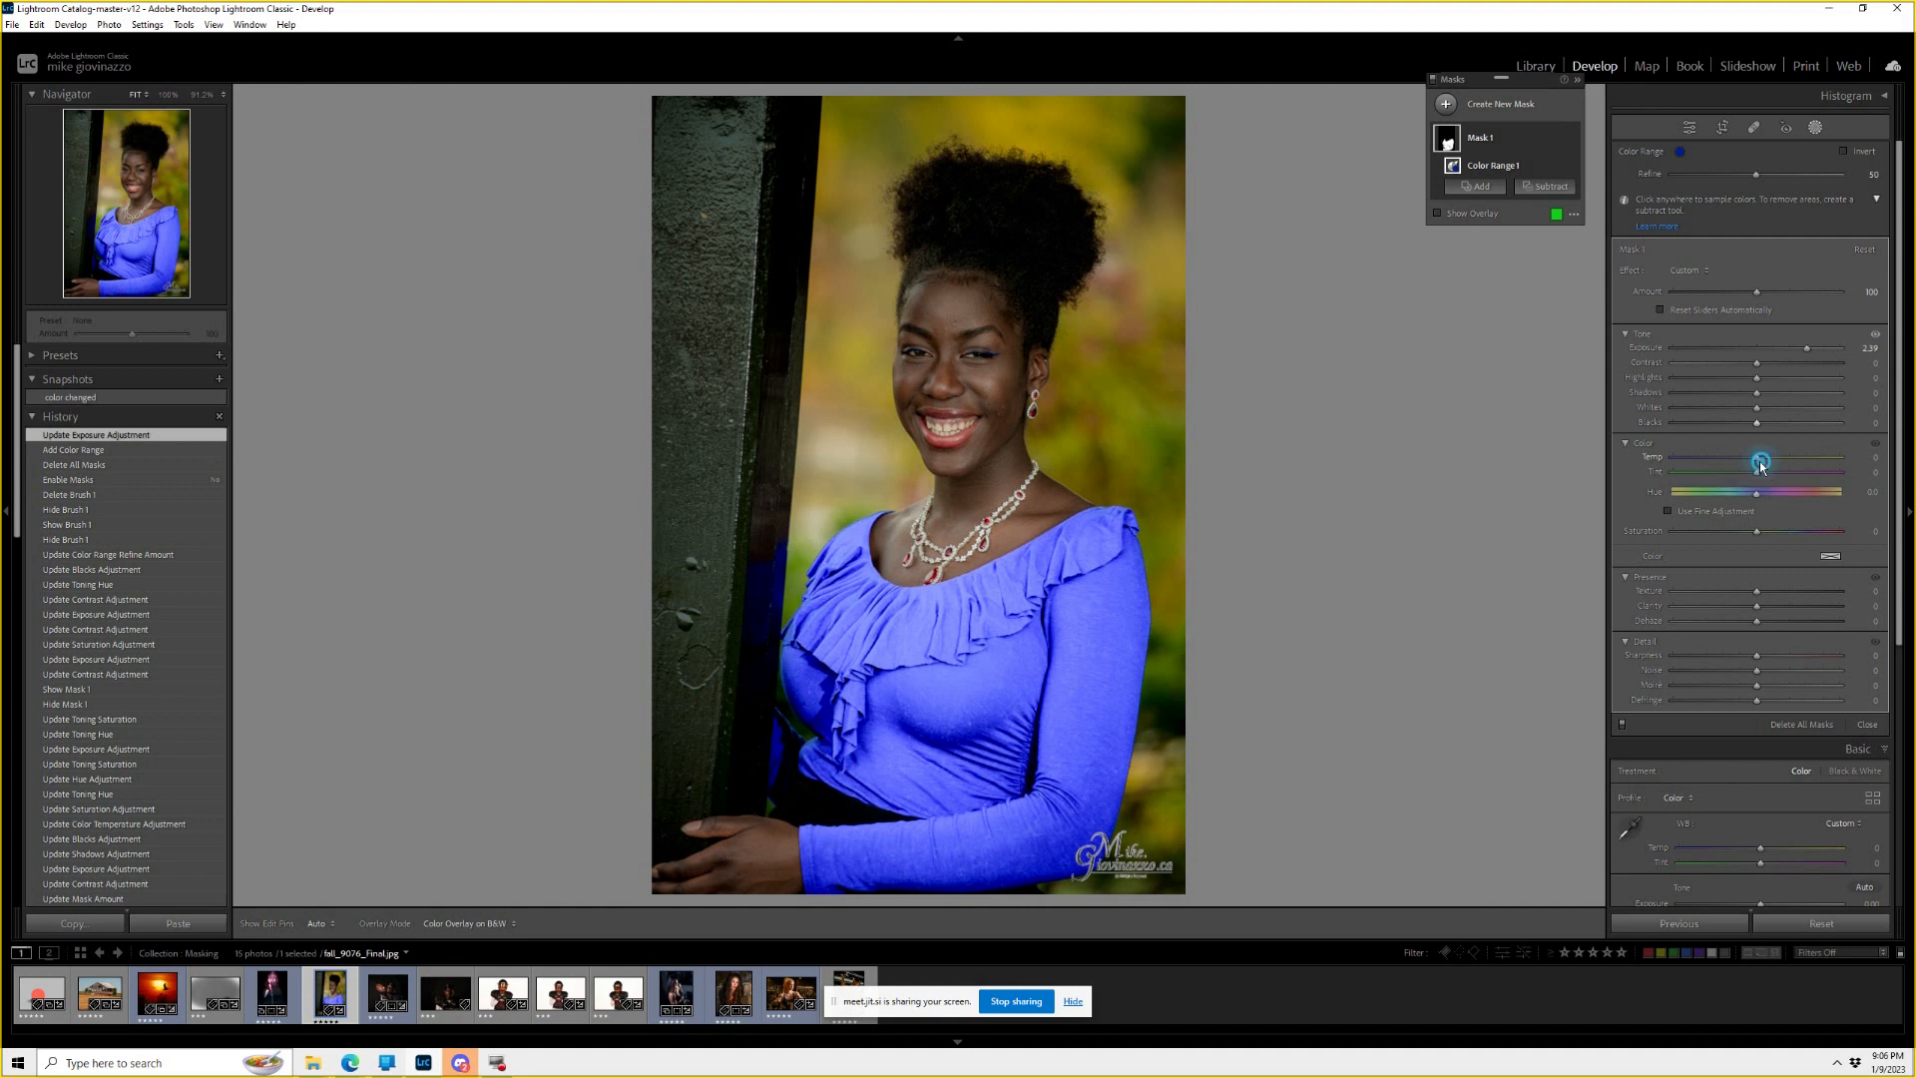
left_click_drag(1760, 463, 1814, 459)
left_click(1831, 556)
mouse_move(1602, 574)
left_mouse_down()
mouse_move(1629, 544)
mouse_move(1545, 548)
left_mouse_up()
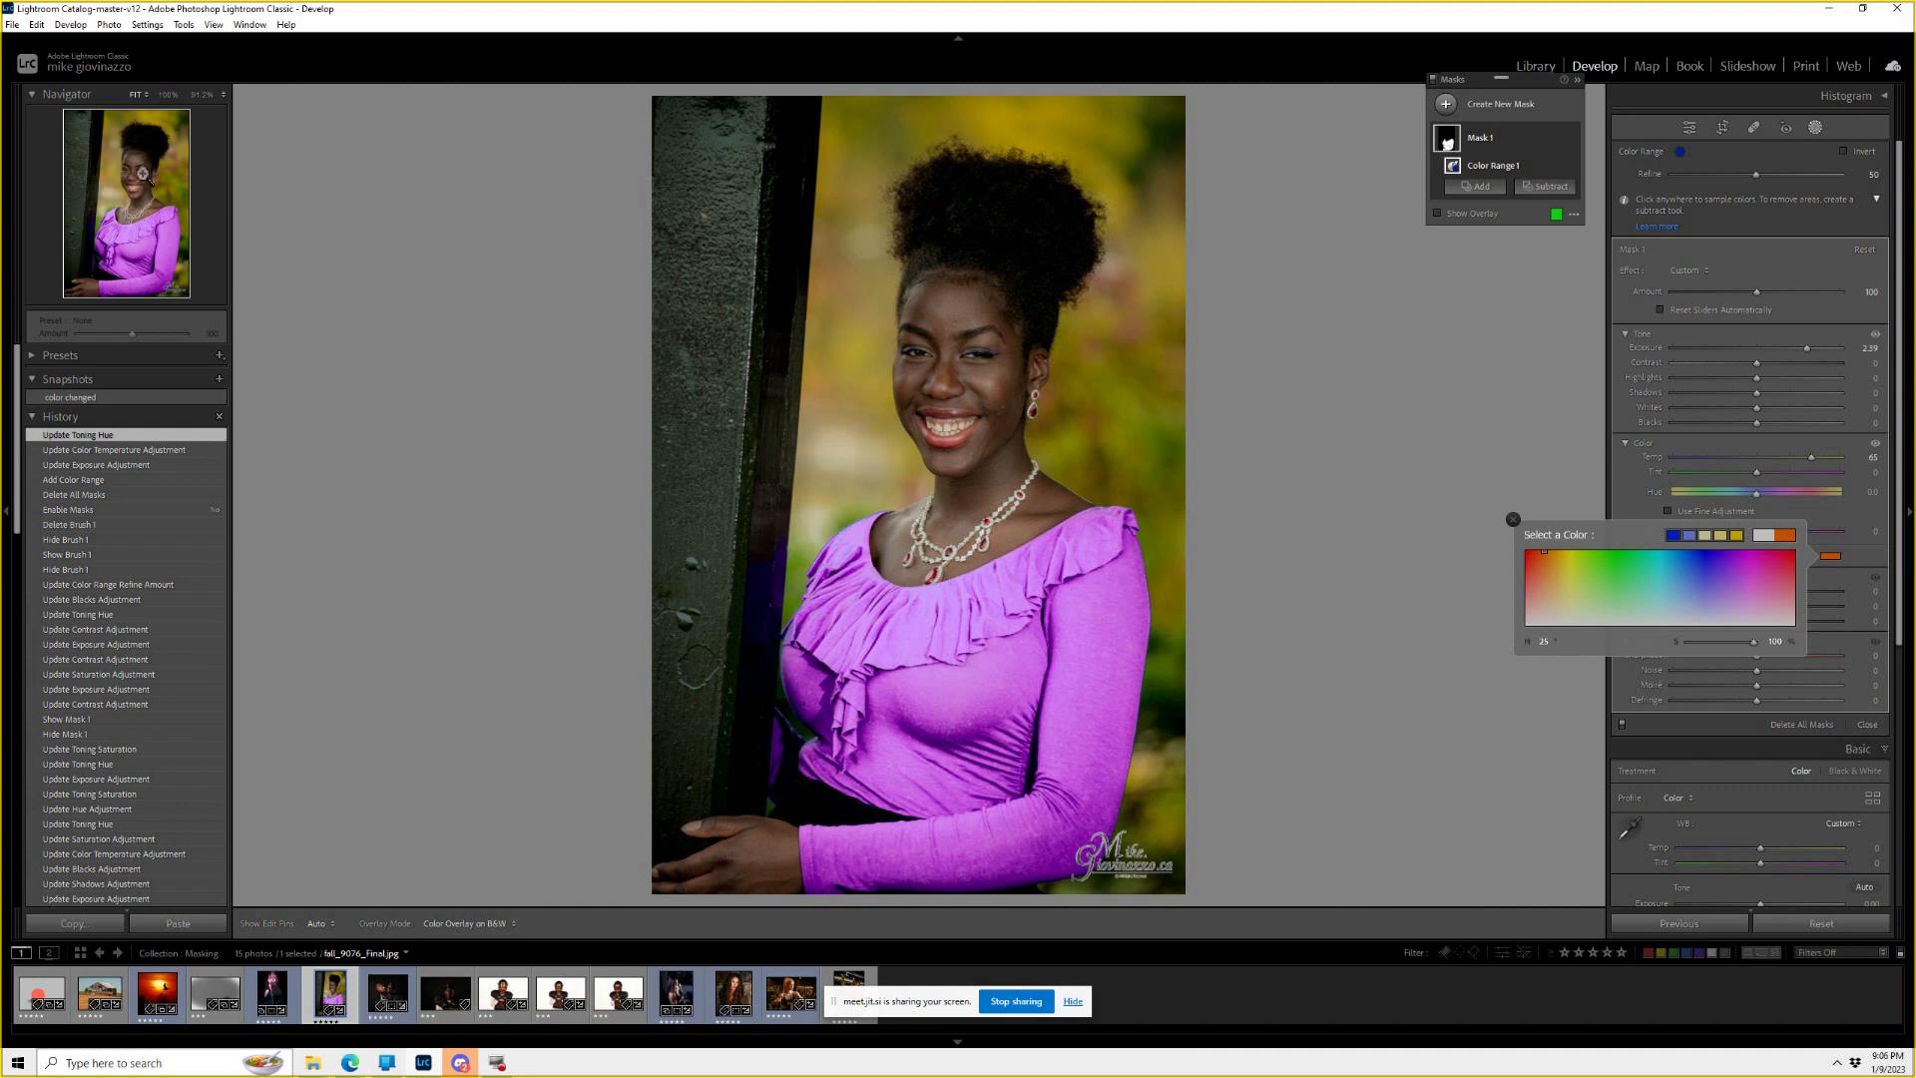
Show the mask overlay and subtract the stray eyeliner area from the dress mask with a brush.
left_click(140, 173)
left_click(146, 162)
left_click(146, 159)
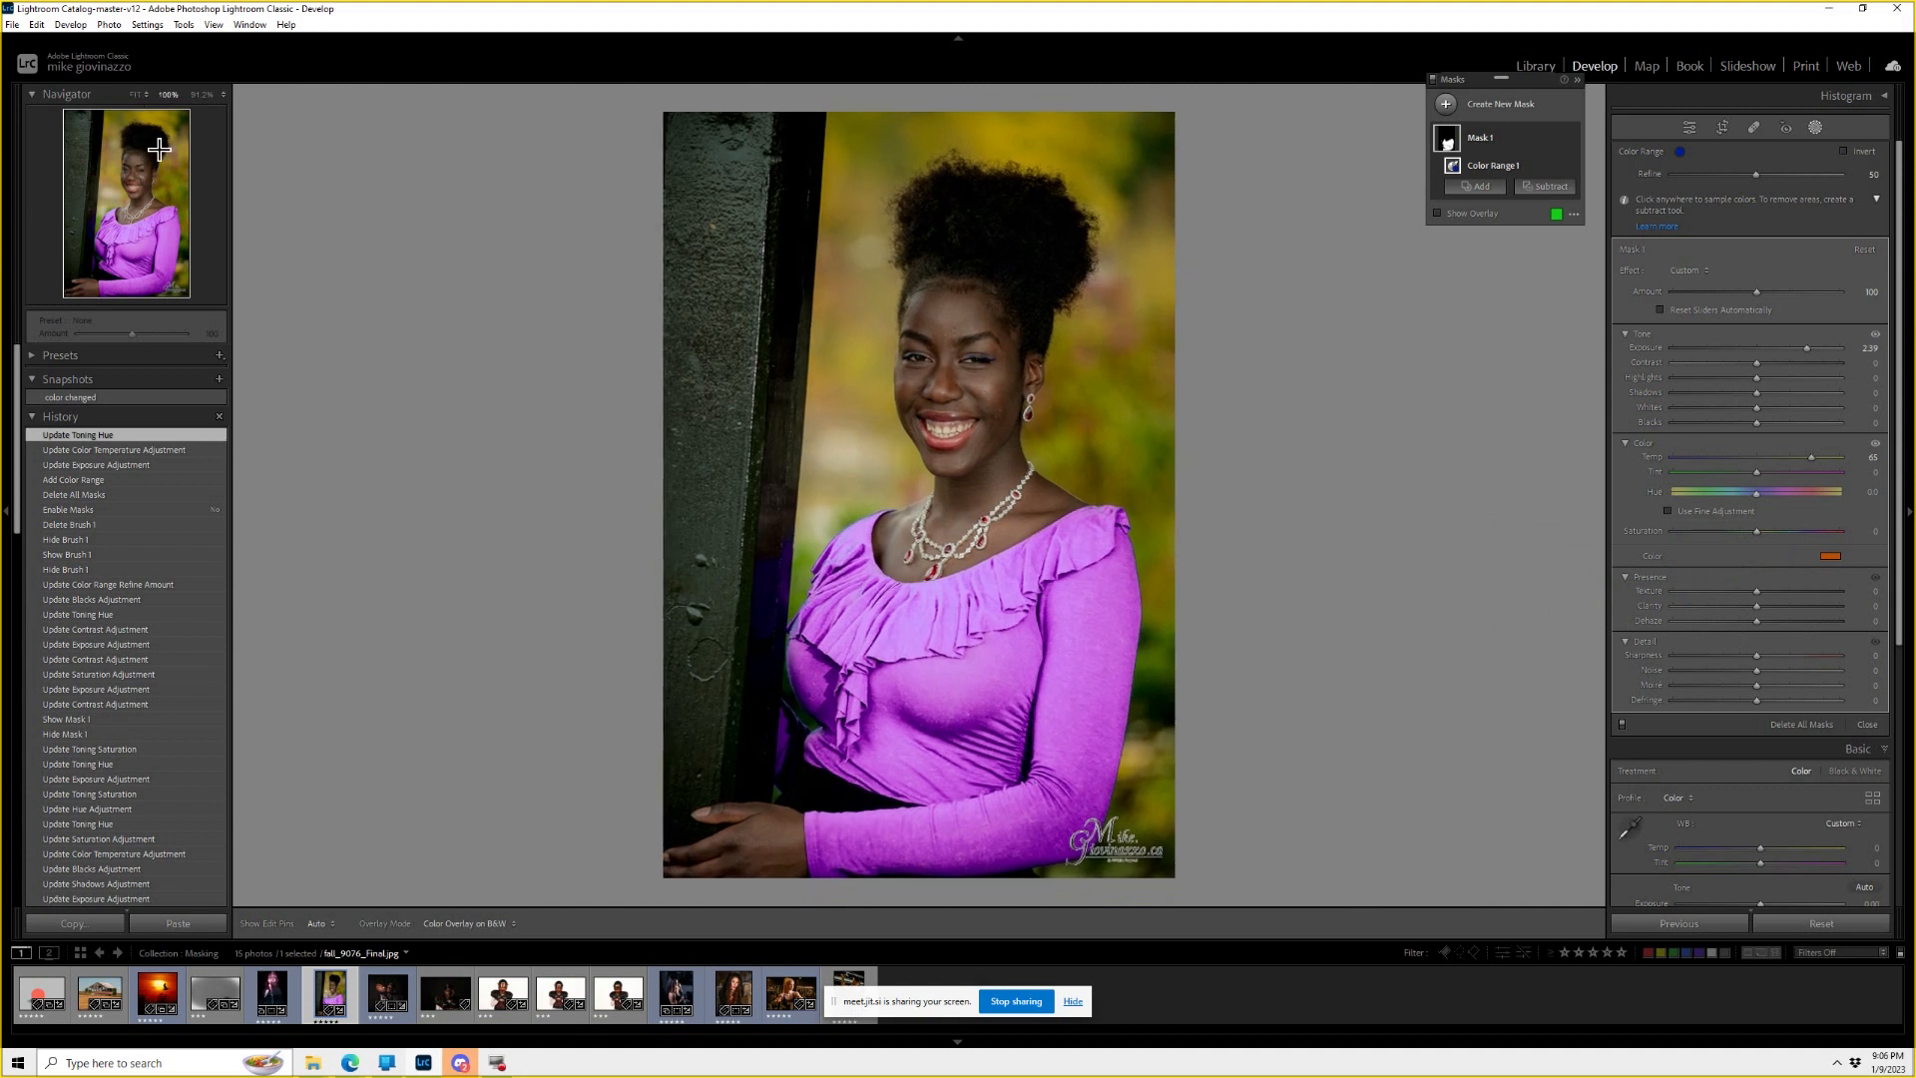
left_click(219, 95)
left_click(224, 96)
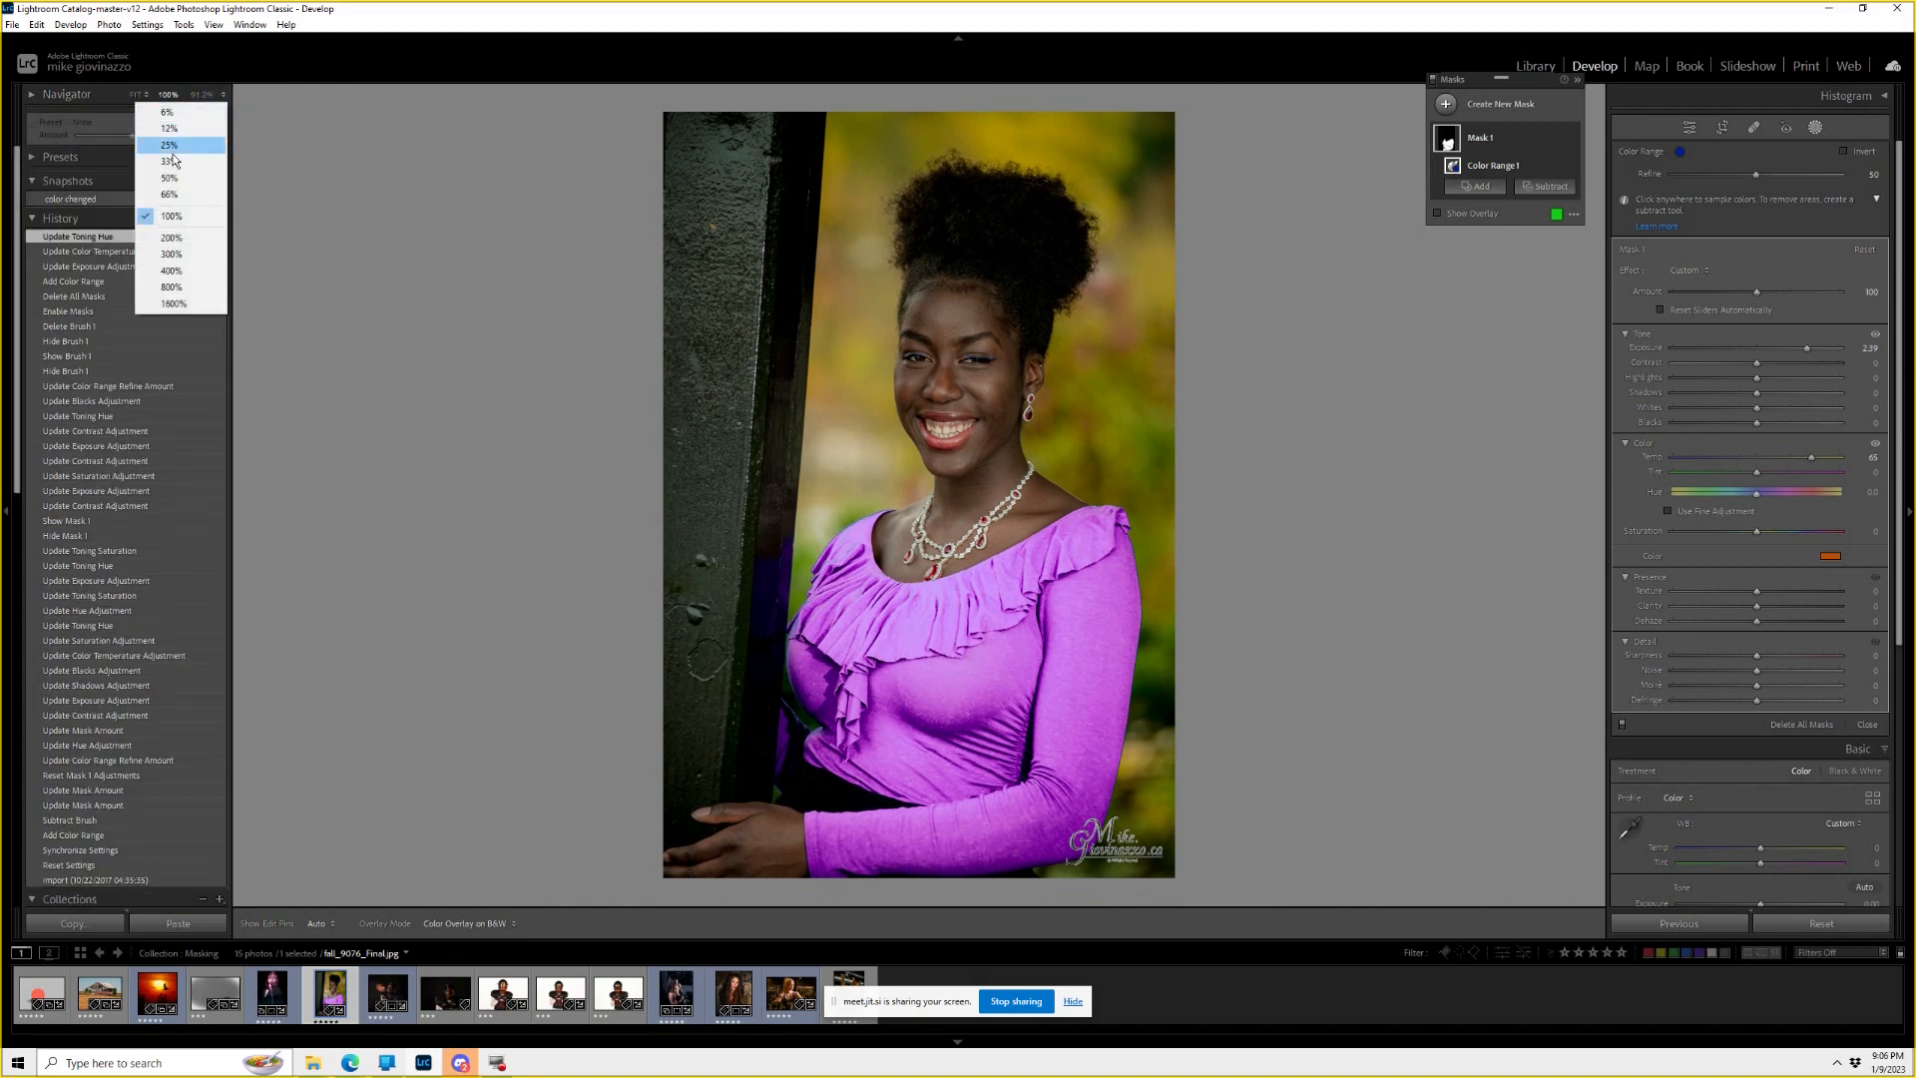
left_click(172, 238)
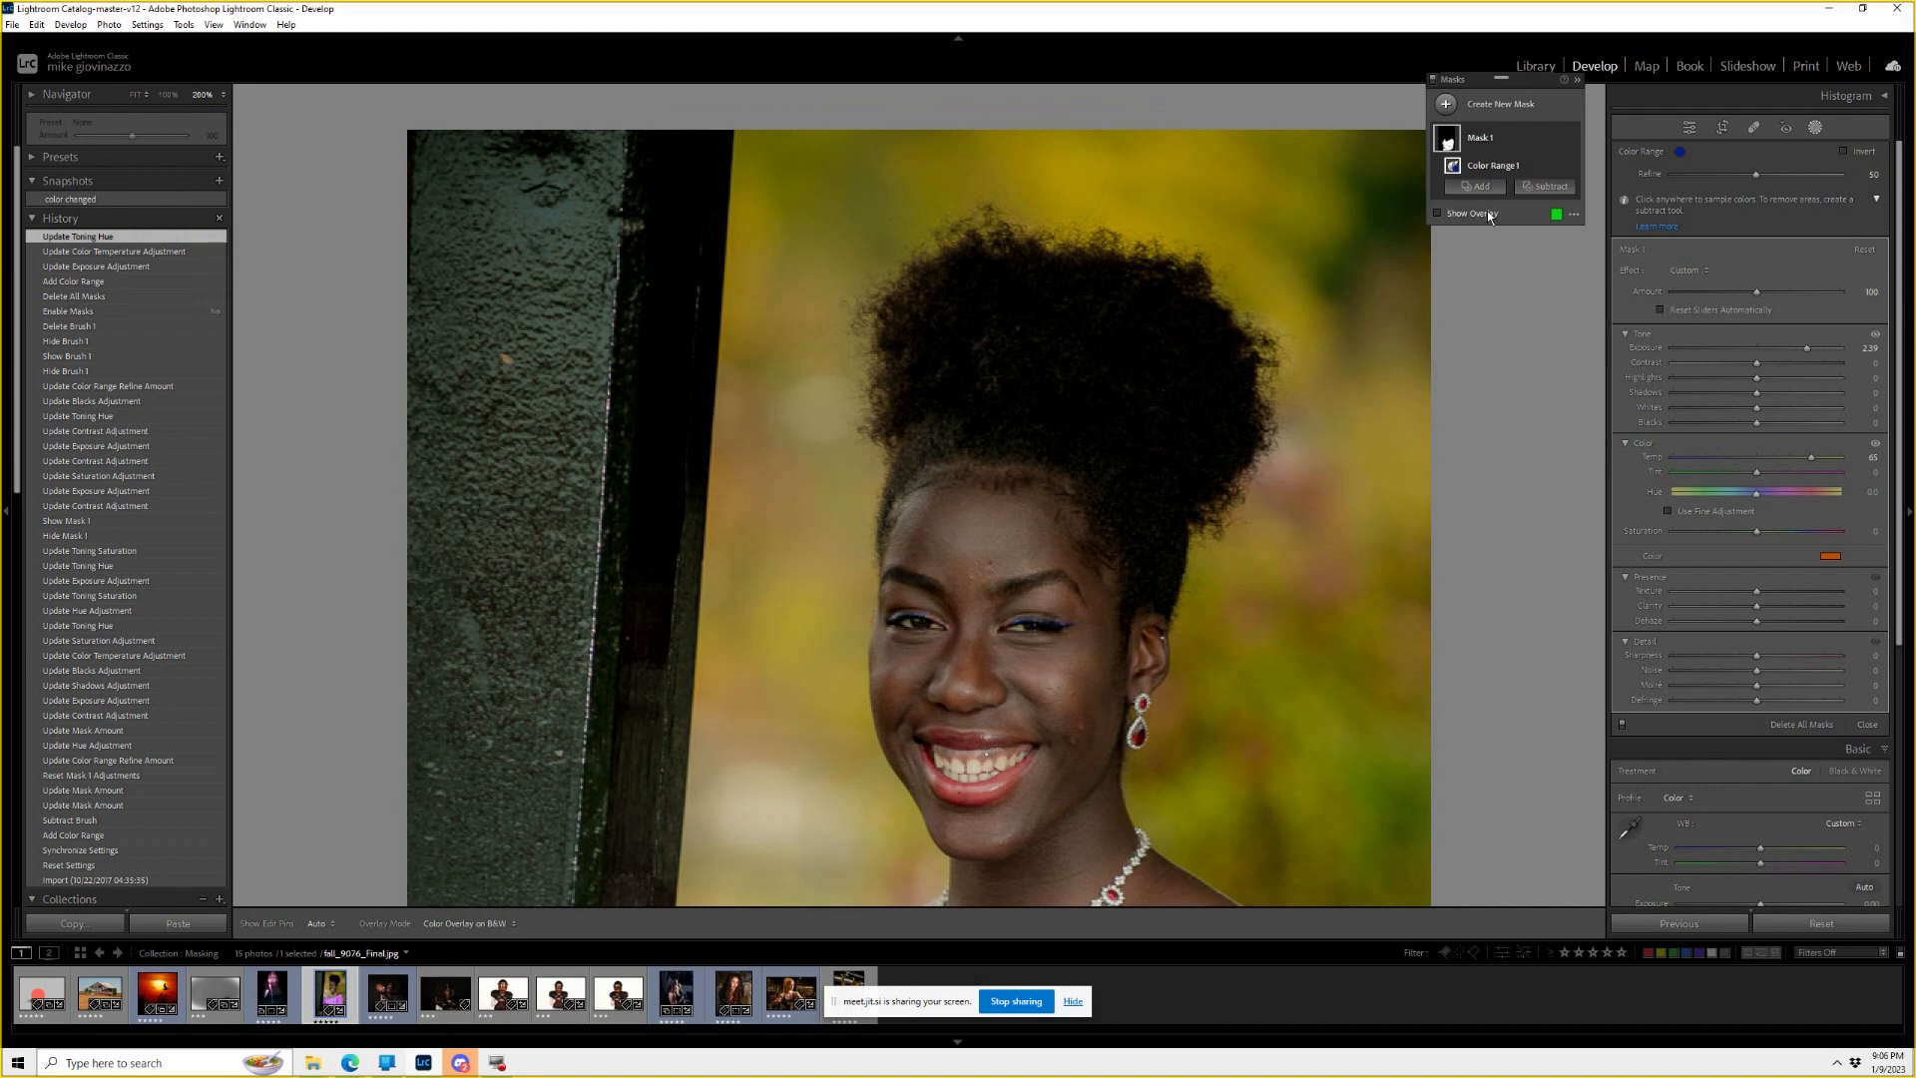
left_click(1439, 213)
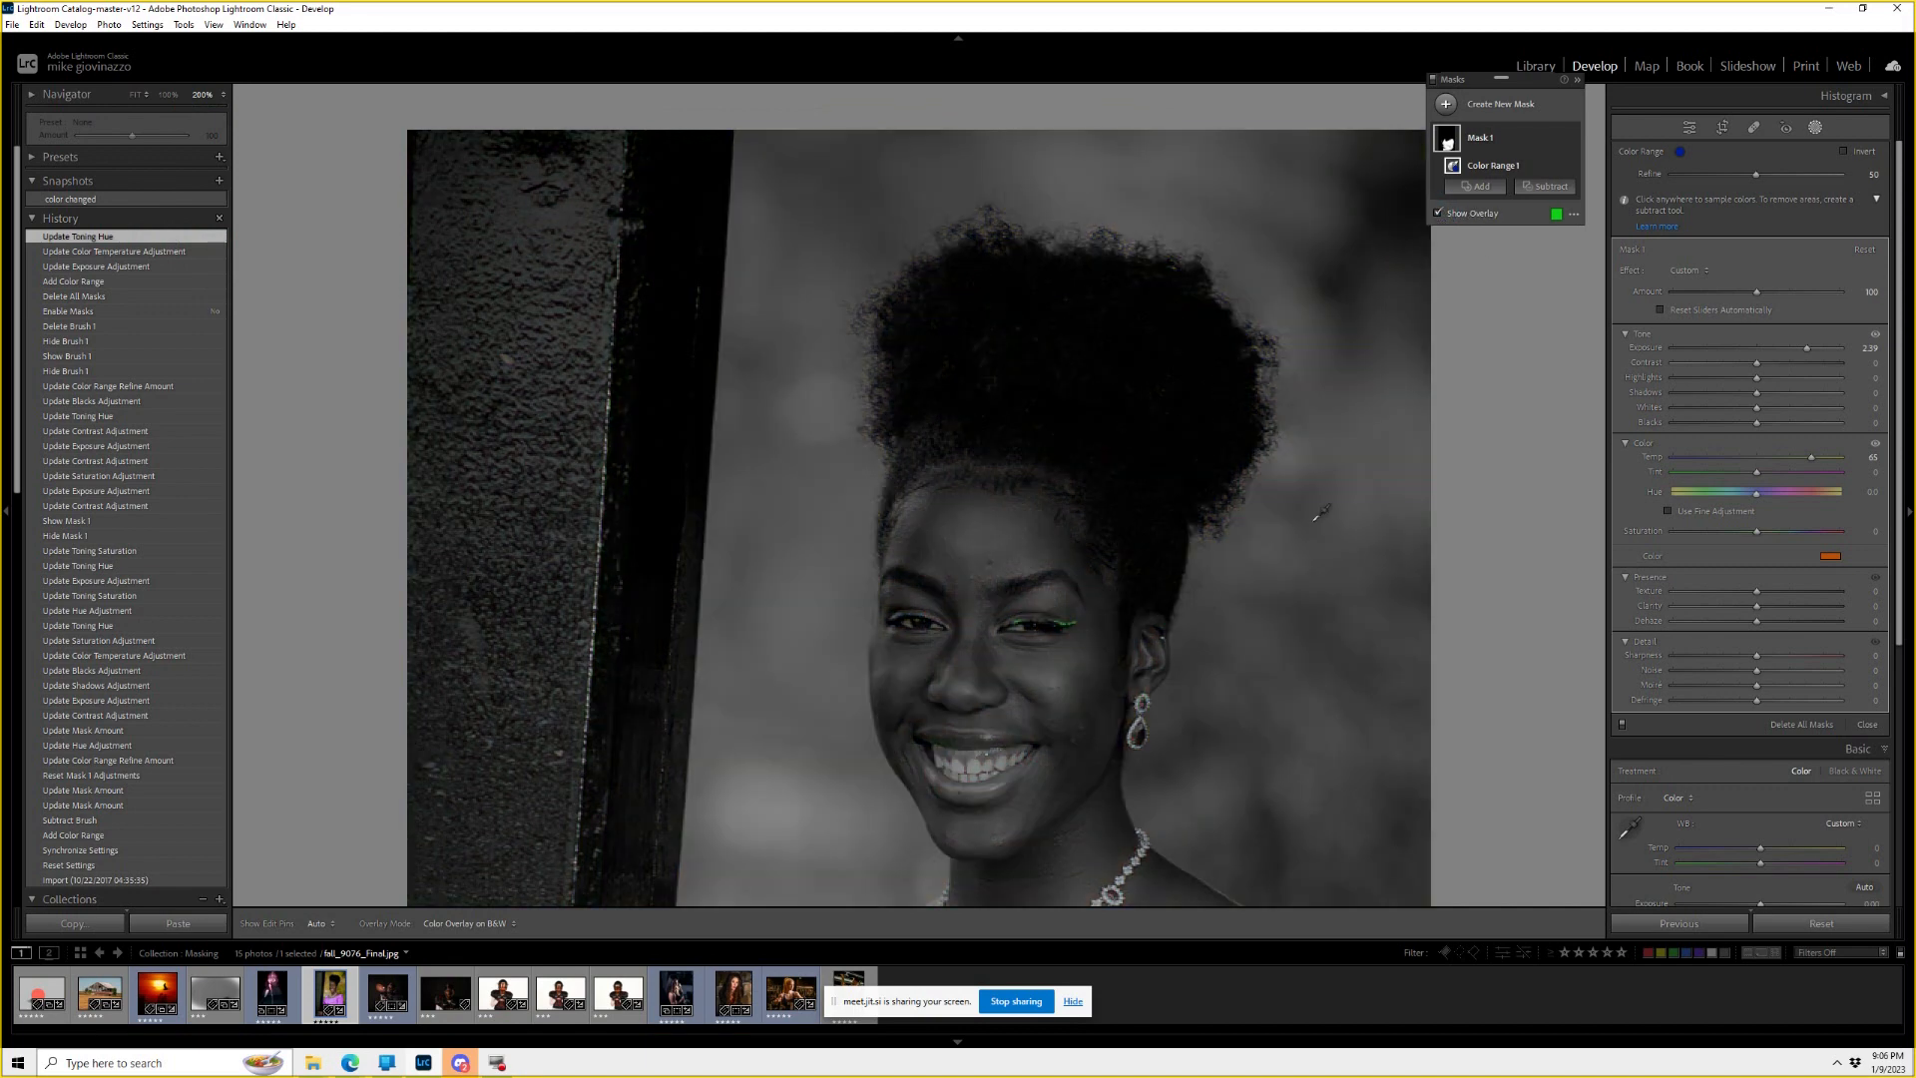
left_click(1557, 165)
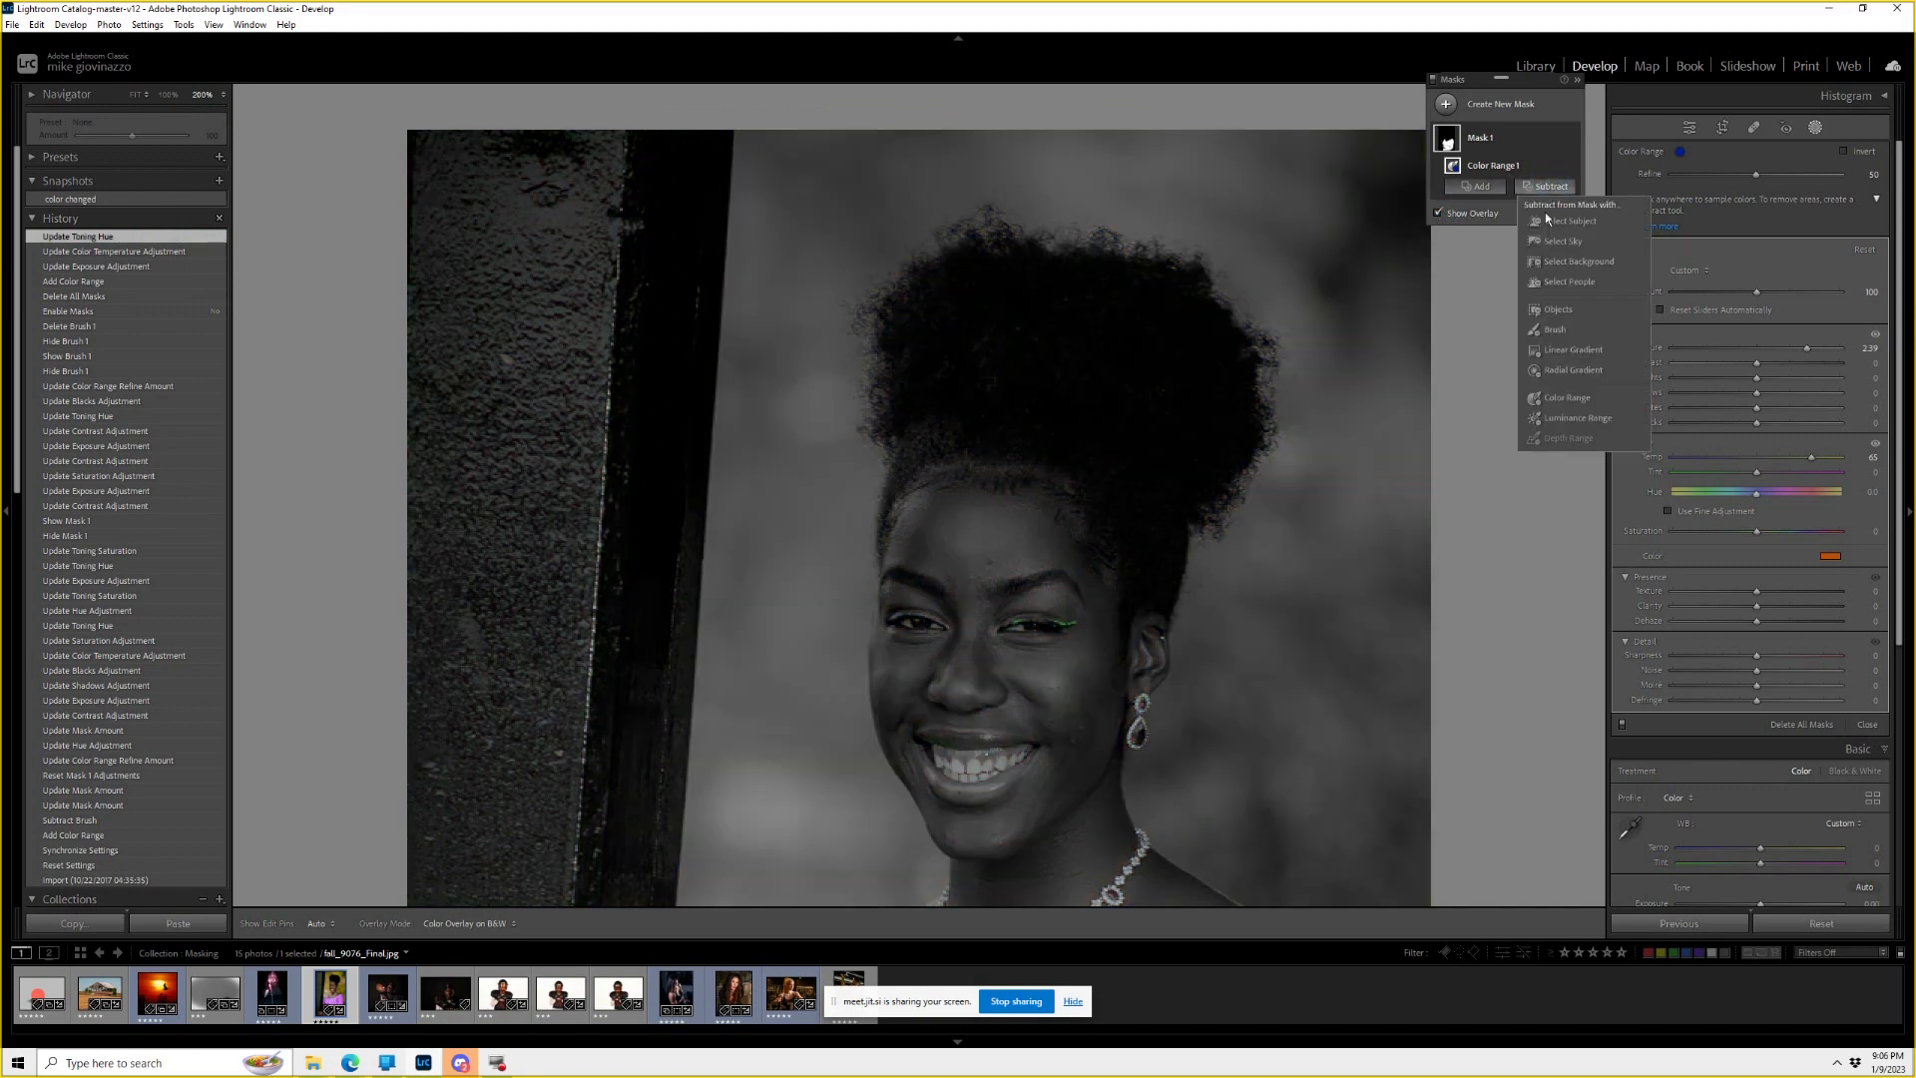
left_click(1553, 331)
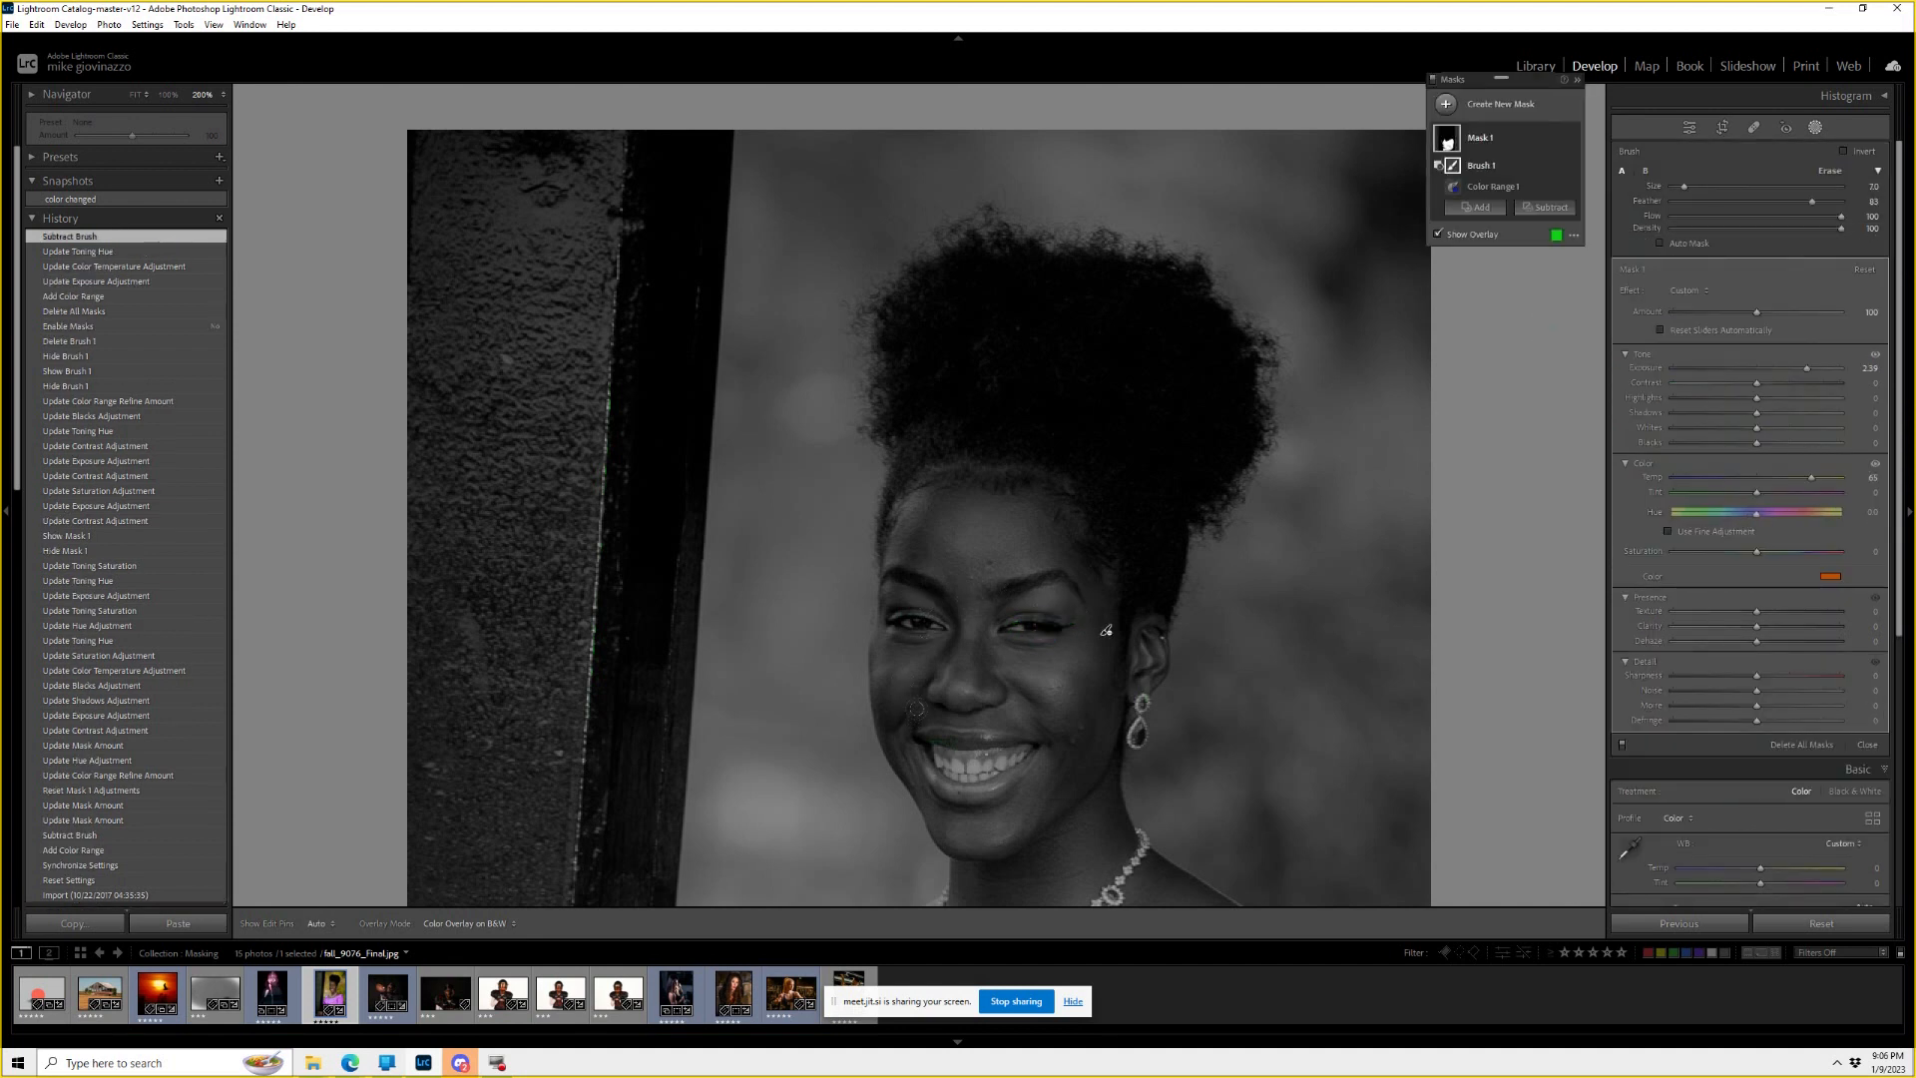
key("z")
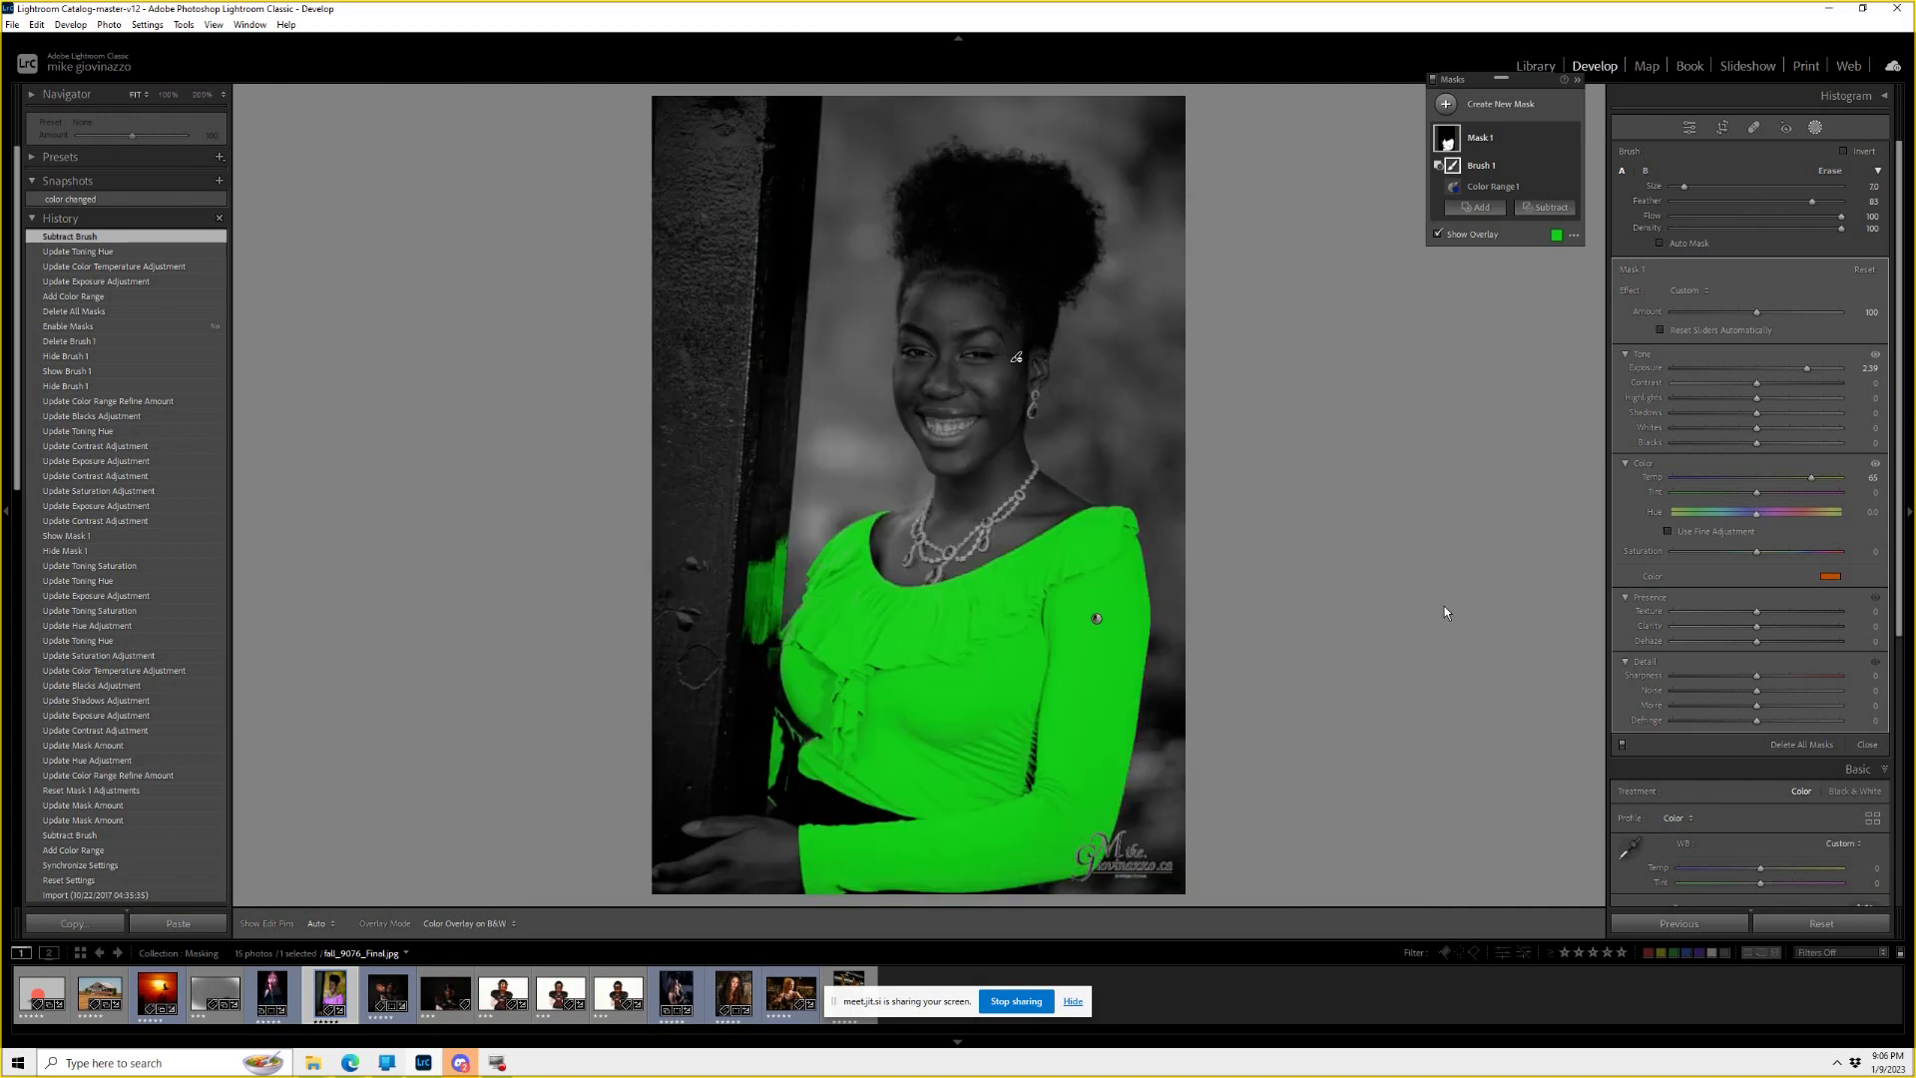
left_click(1438, 233)
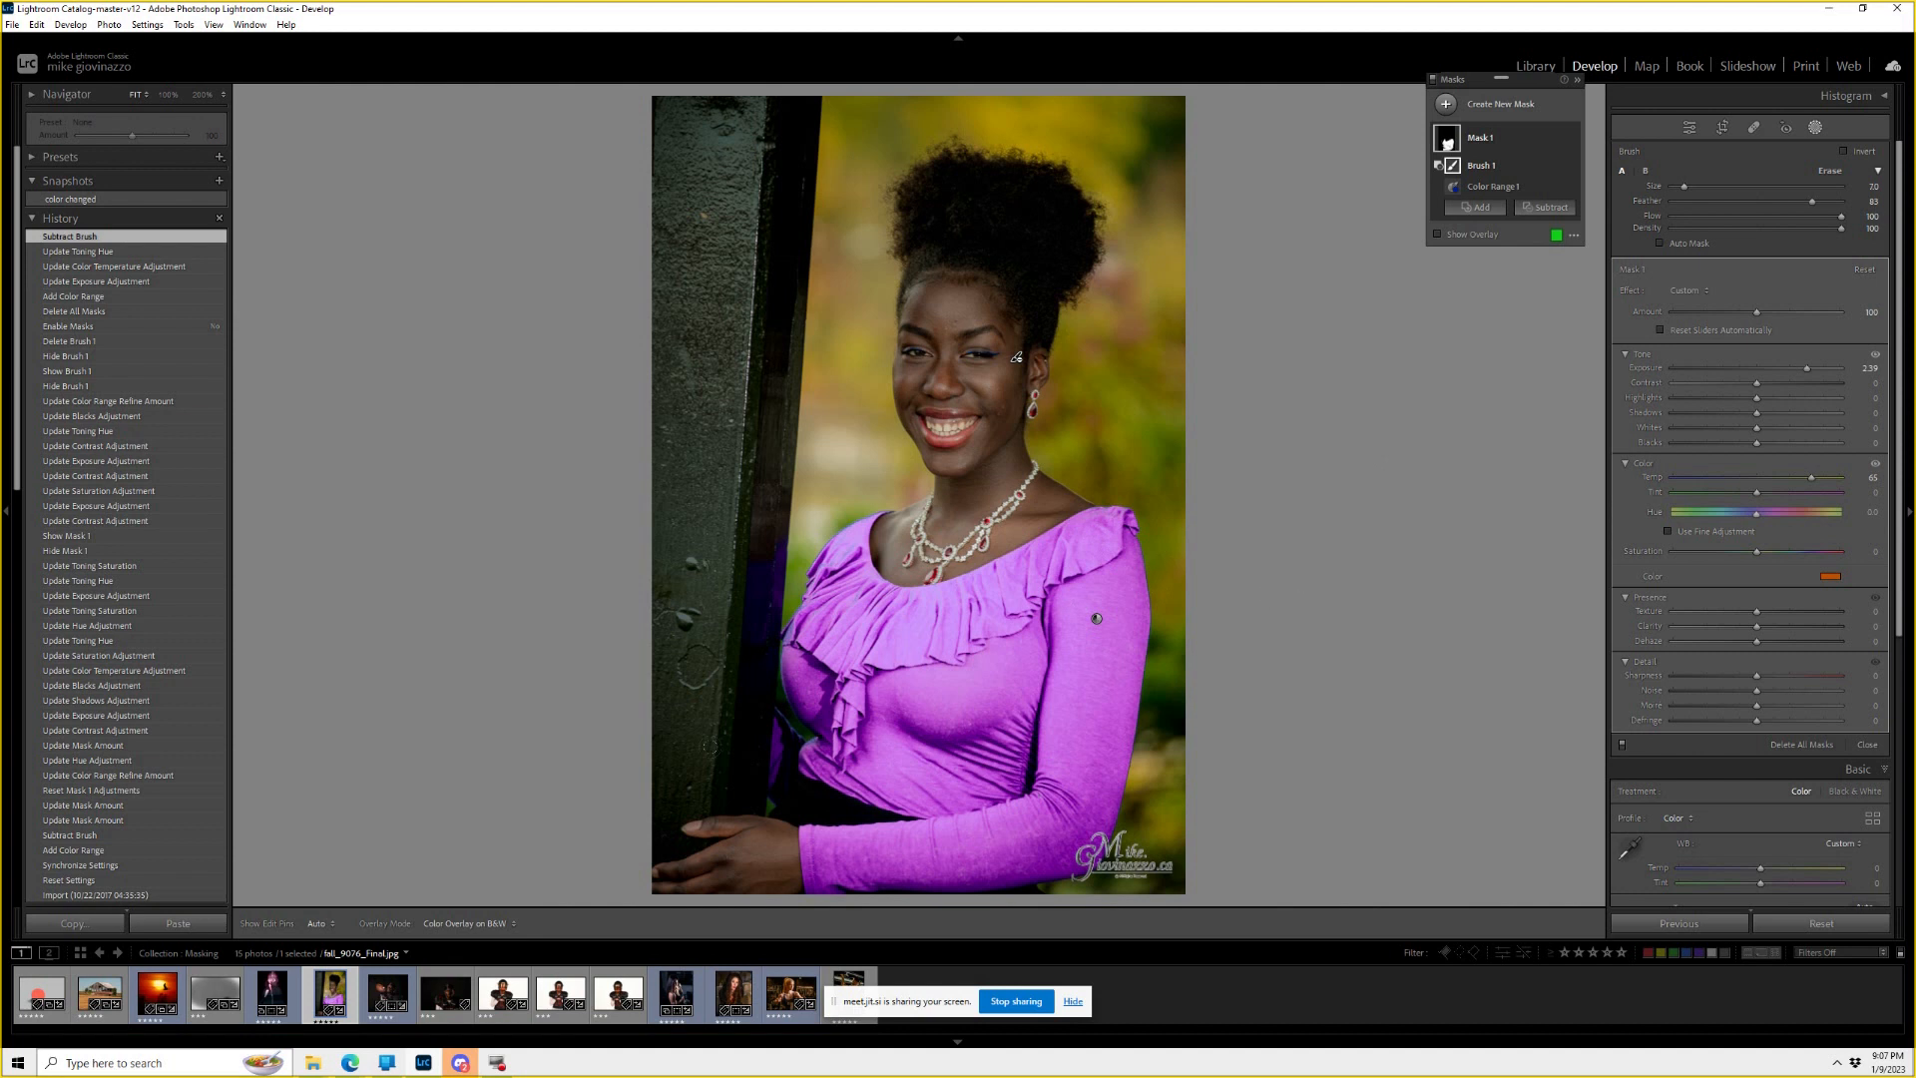
Open the barn photo and look through its existing masks and the options for creating new ones.
left_click(95, 996)
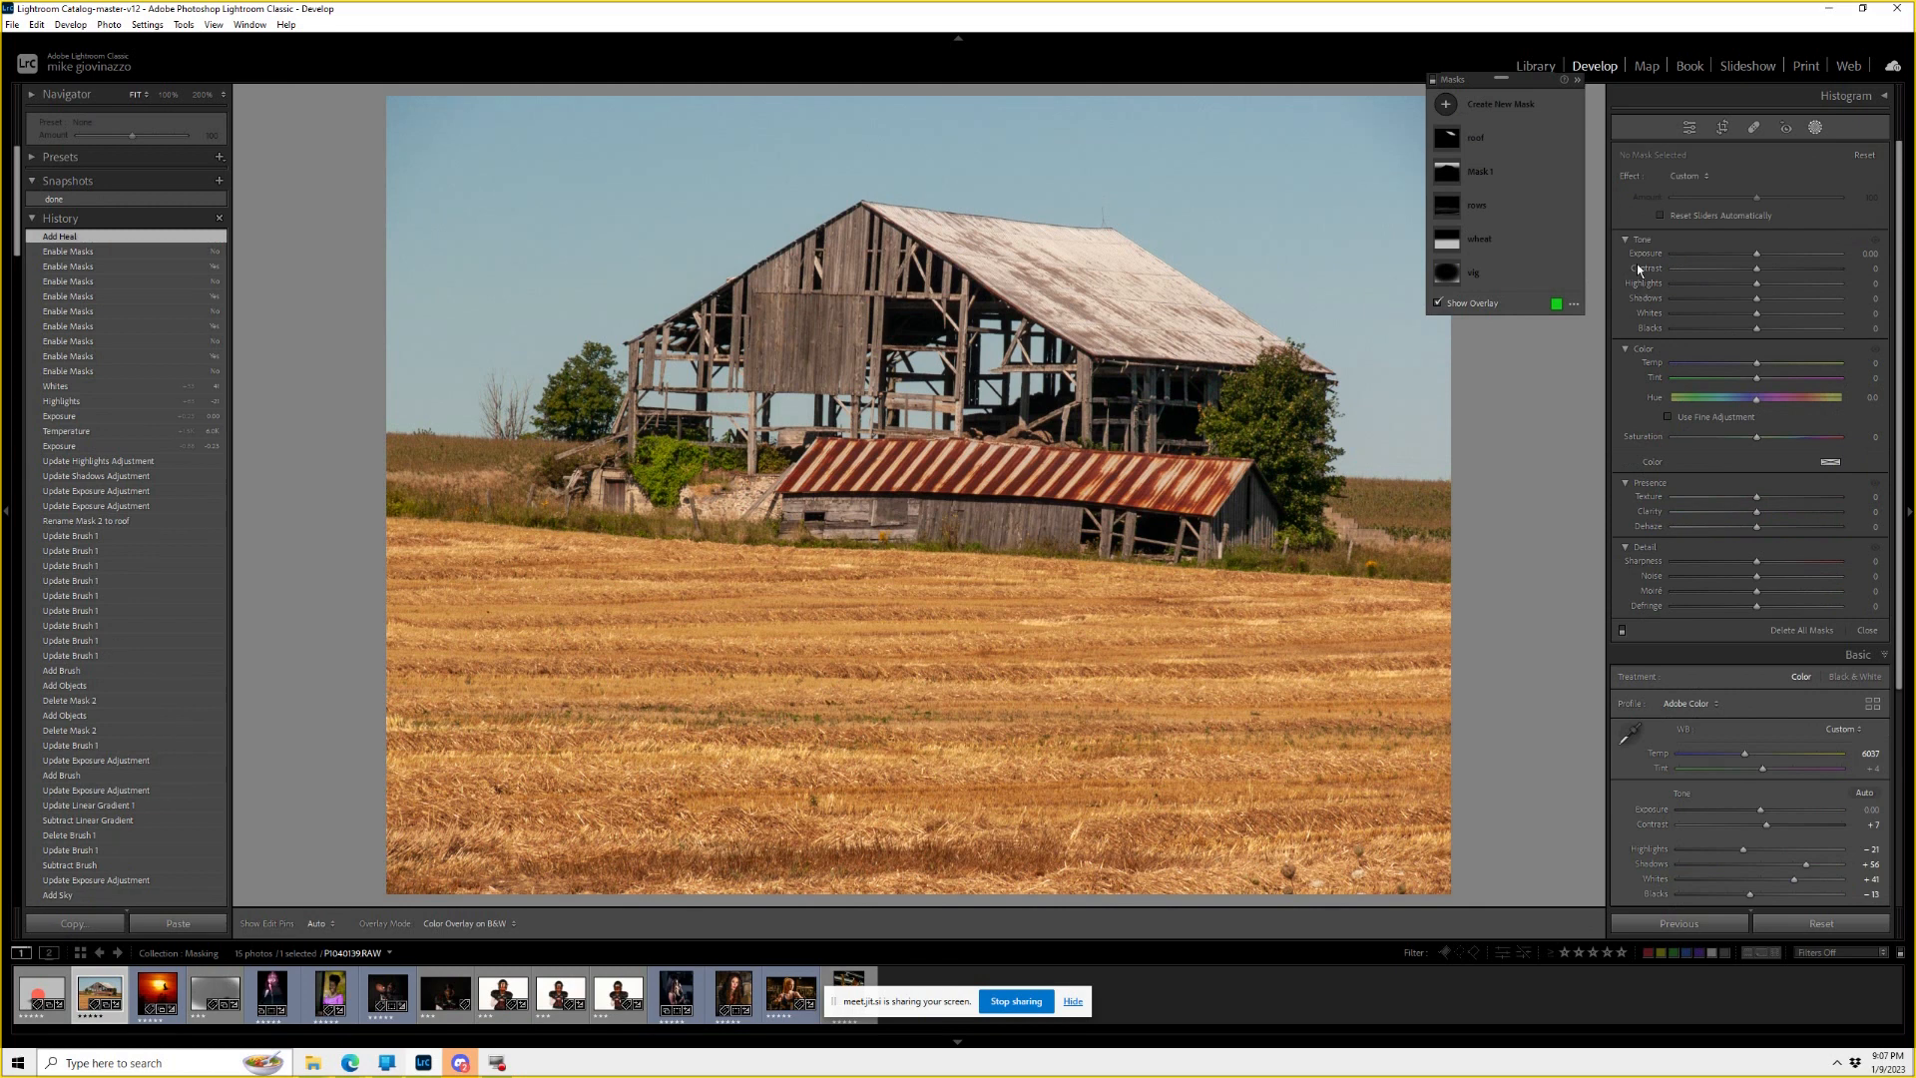
left_click(1504, 106)
left_click(1512, 104)
left_click(1449, 102)
left_click(1503, 104)
left_click(1508, 412)
left_click(1815, 128)
left_click(1816, 127)
left_click_drag(1524, 85, 1546, 97)
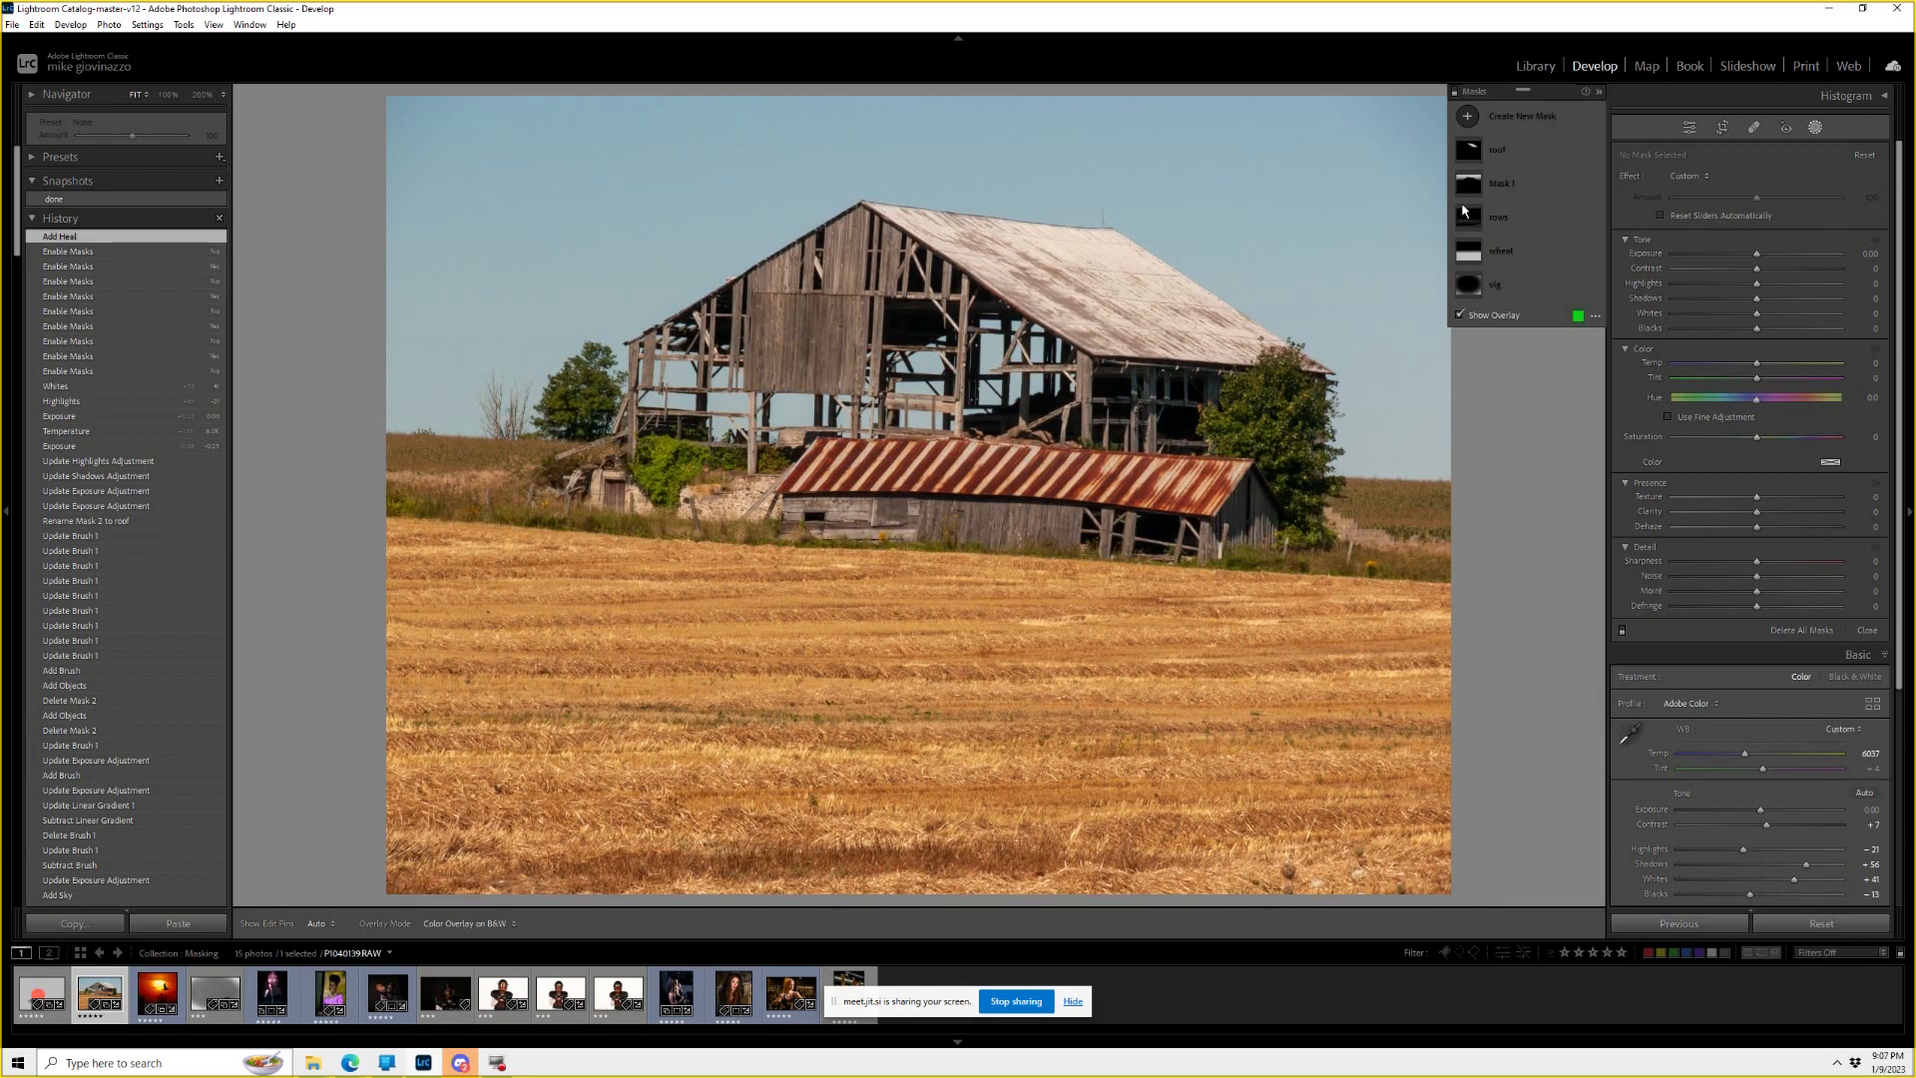
left_click(1527, 225)
left_click(1536, 286)
left_click(1460, 314)
left_click(1817, 127)
left_click(1817, 127)
View the dark football portrait without its subject mask overlay, and open the sunset photo with the flying bird.
left_click(443, 1001)
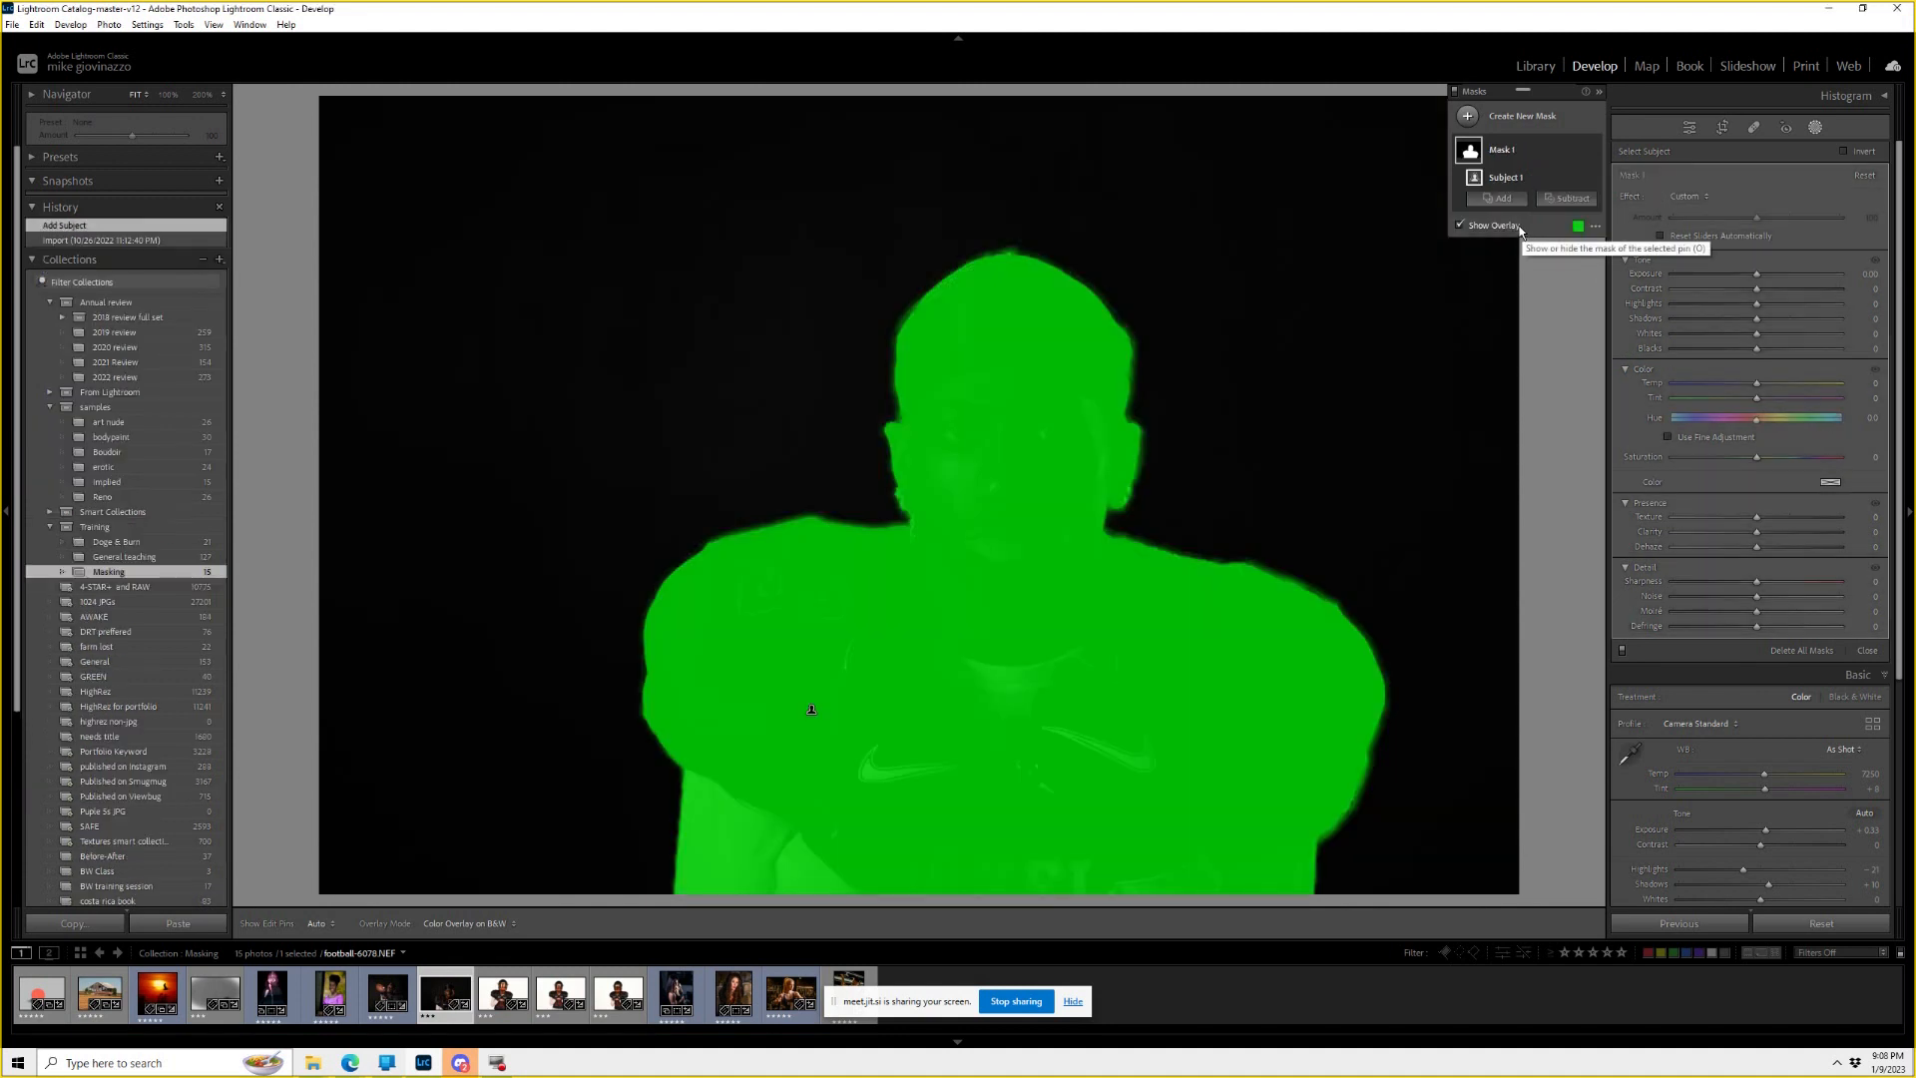
left_click(1461, 224)
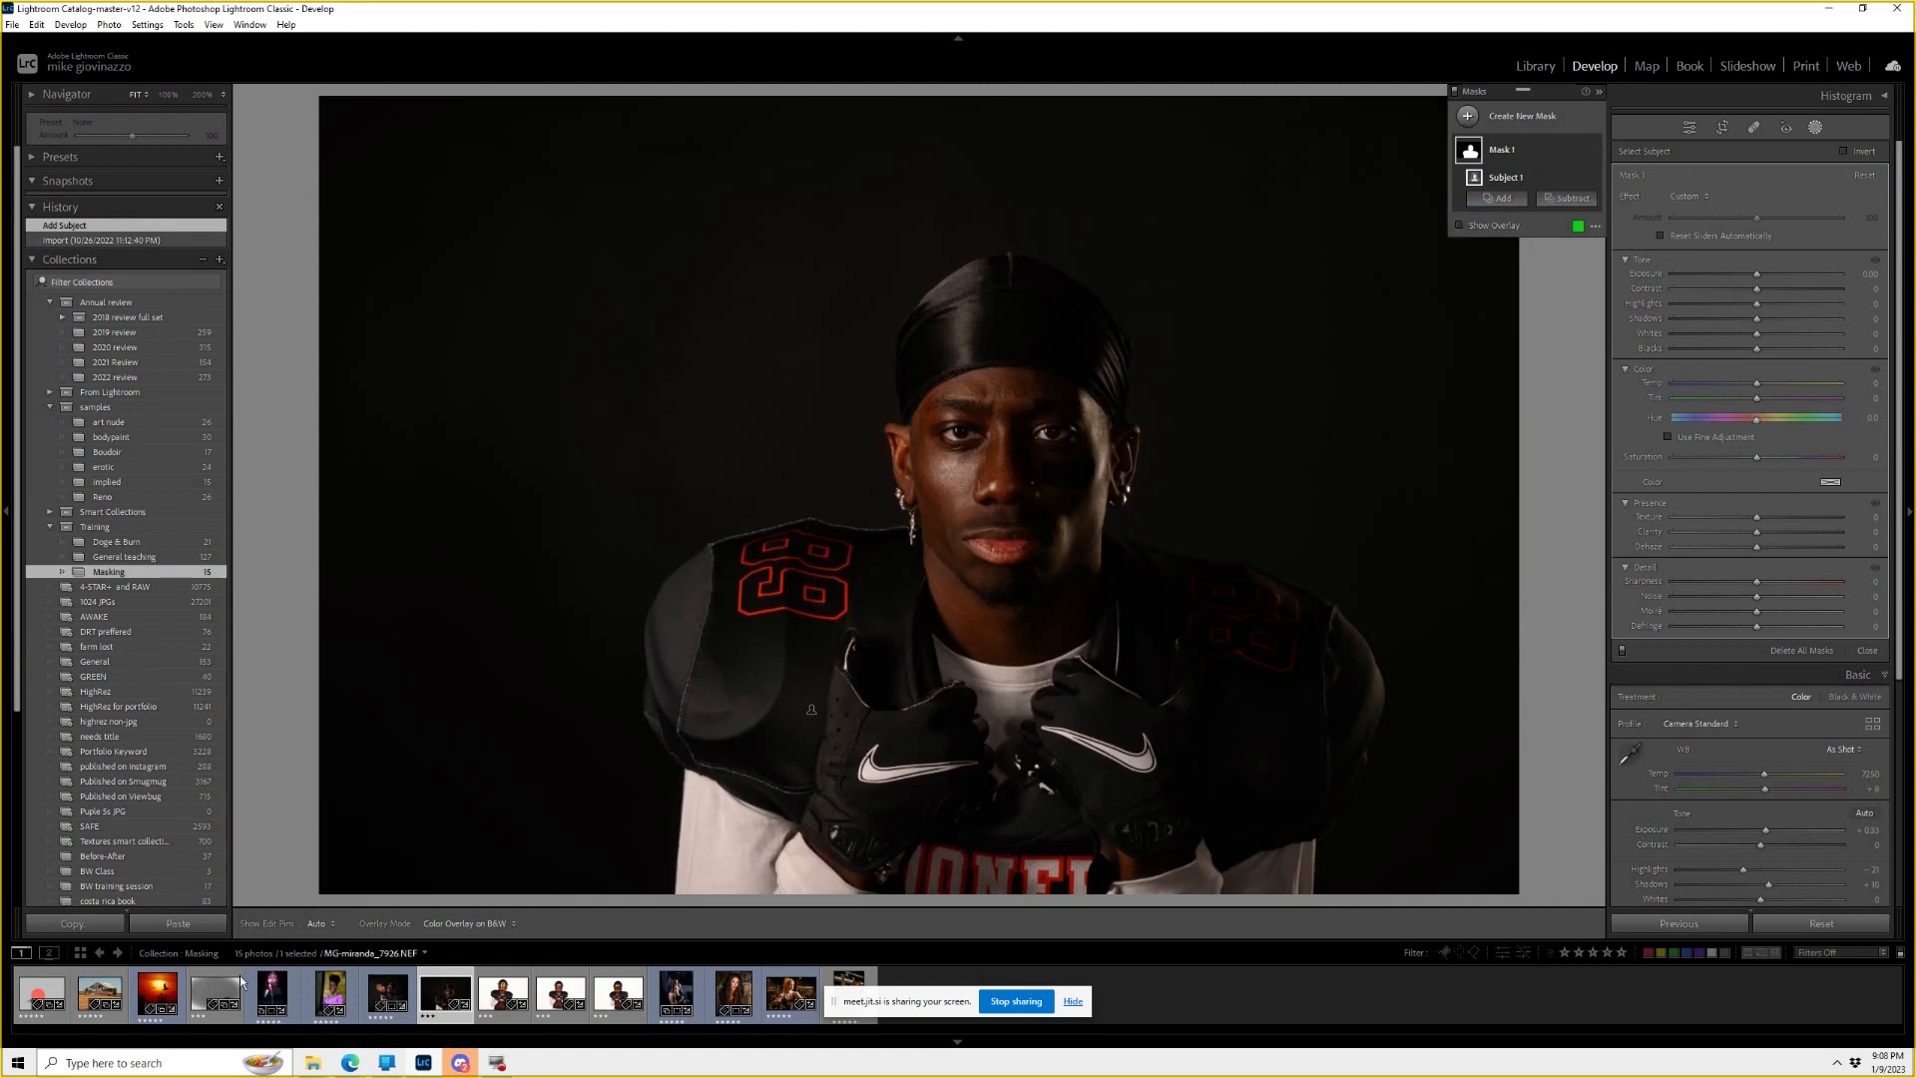
left_click(152, 1001)
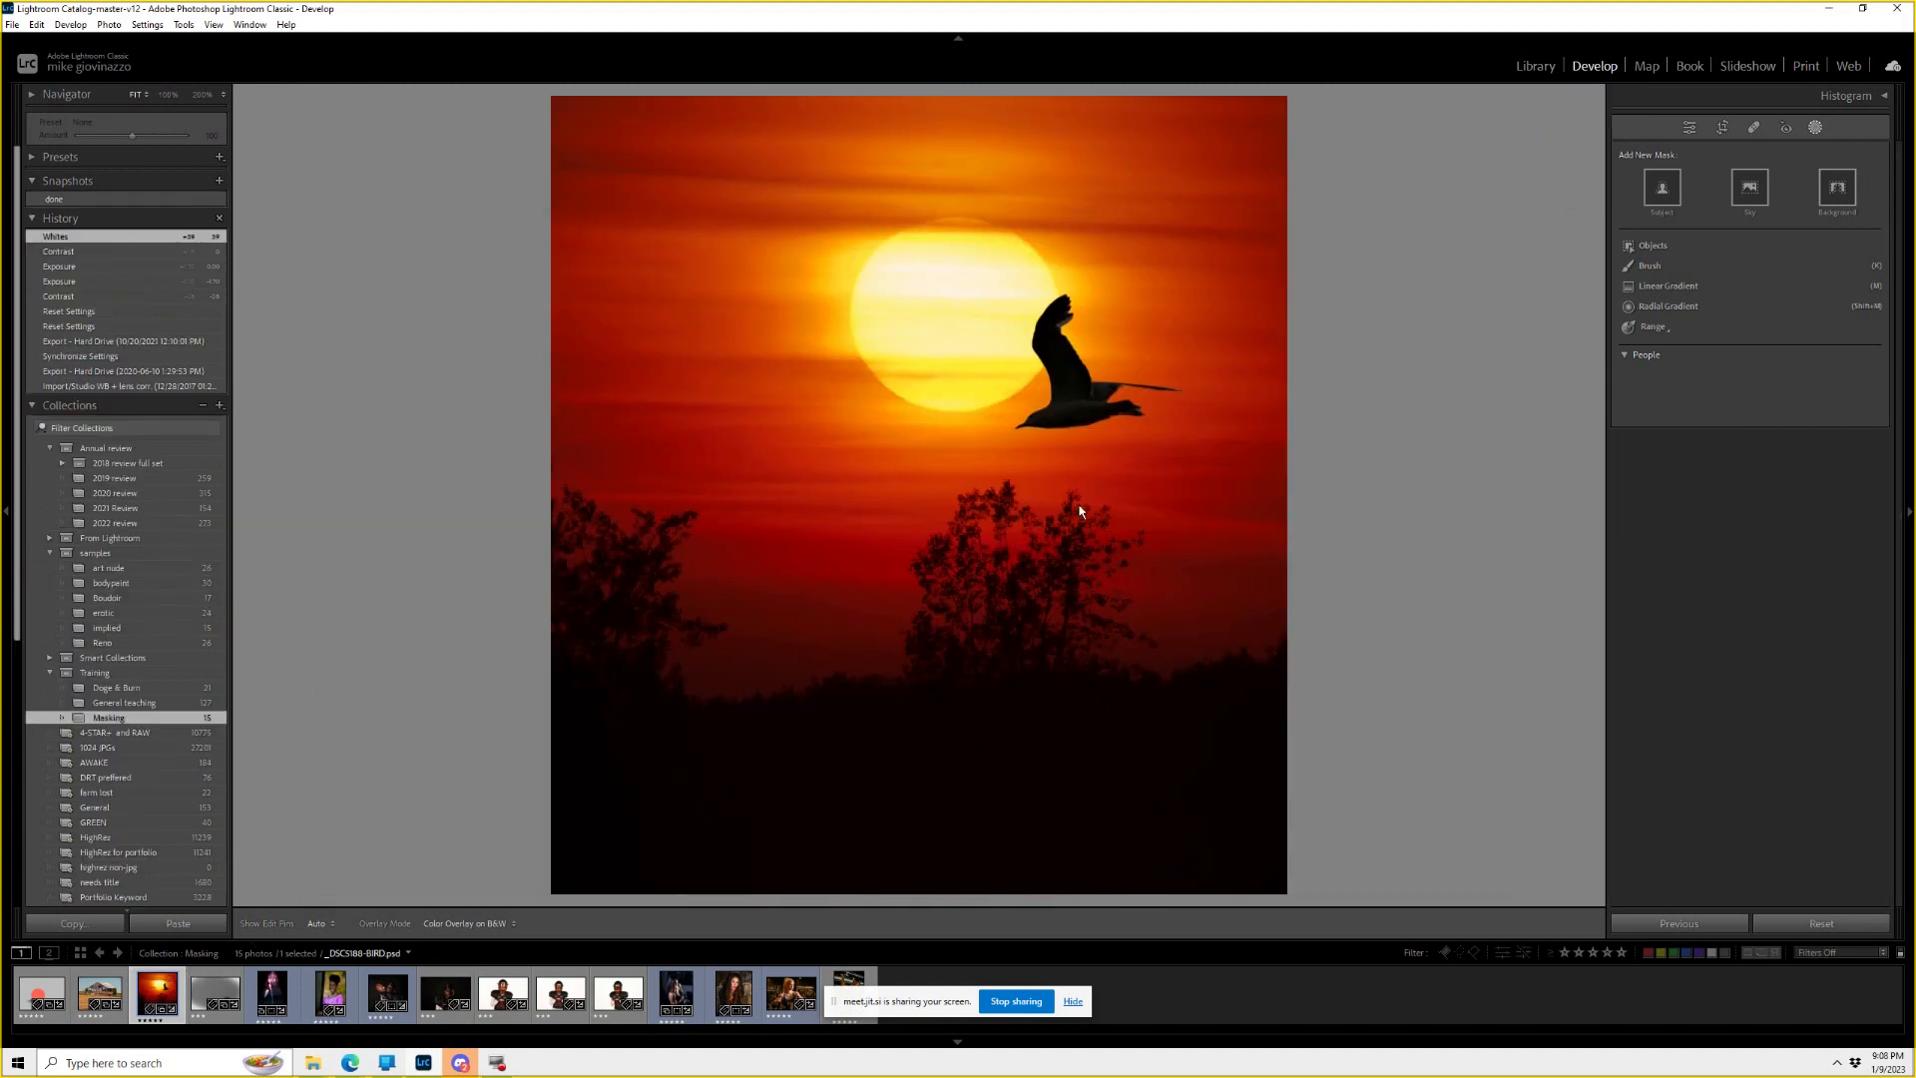
Reopen the barn photo and apply its saved "done" snapshot.
left_click(100, 988)
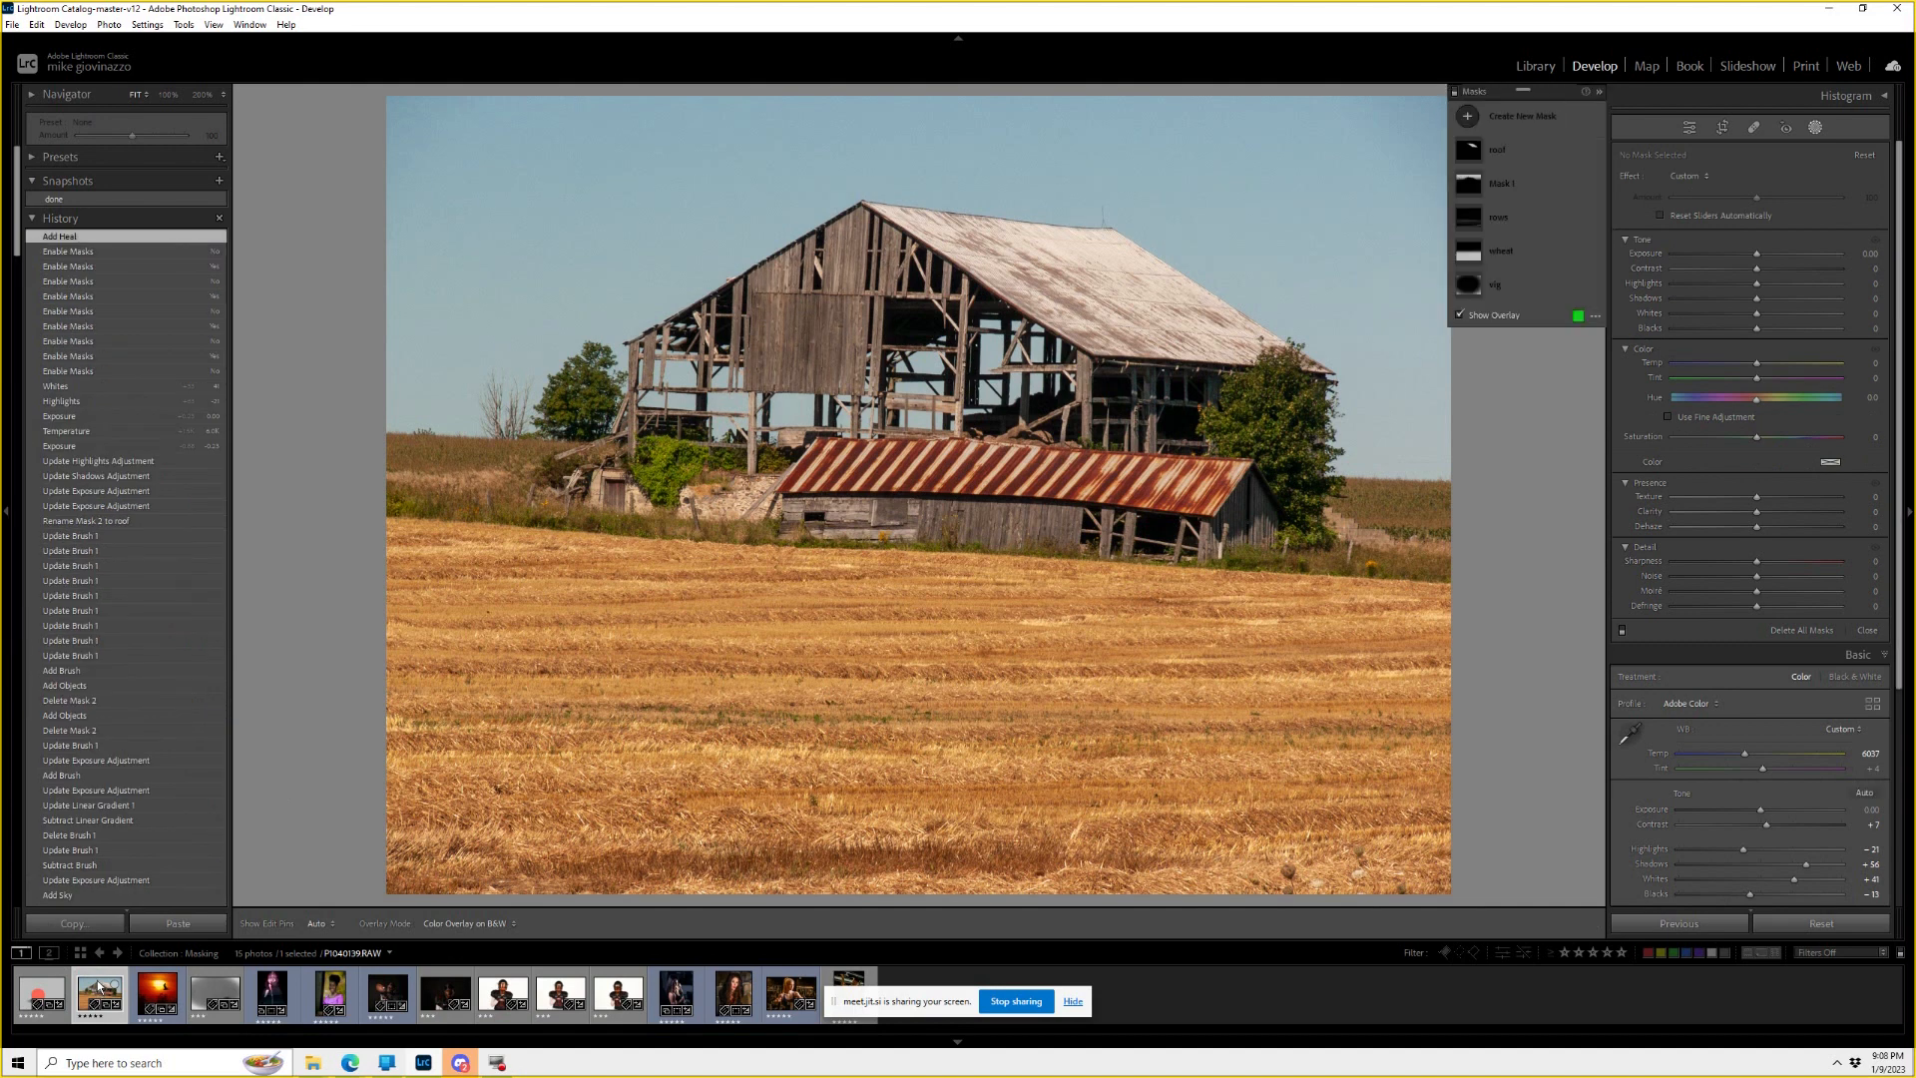
left_click(1468, 317)
left_click(127, 199)
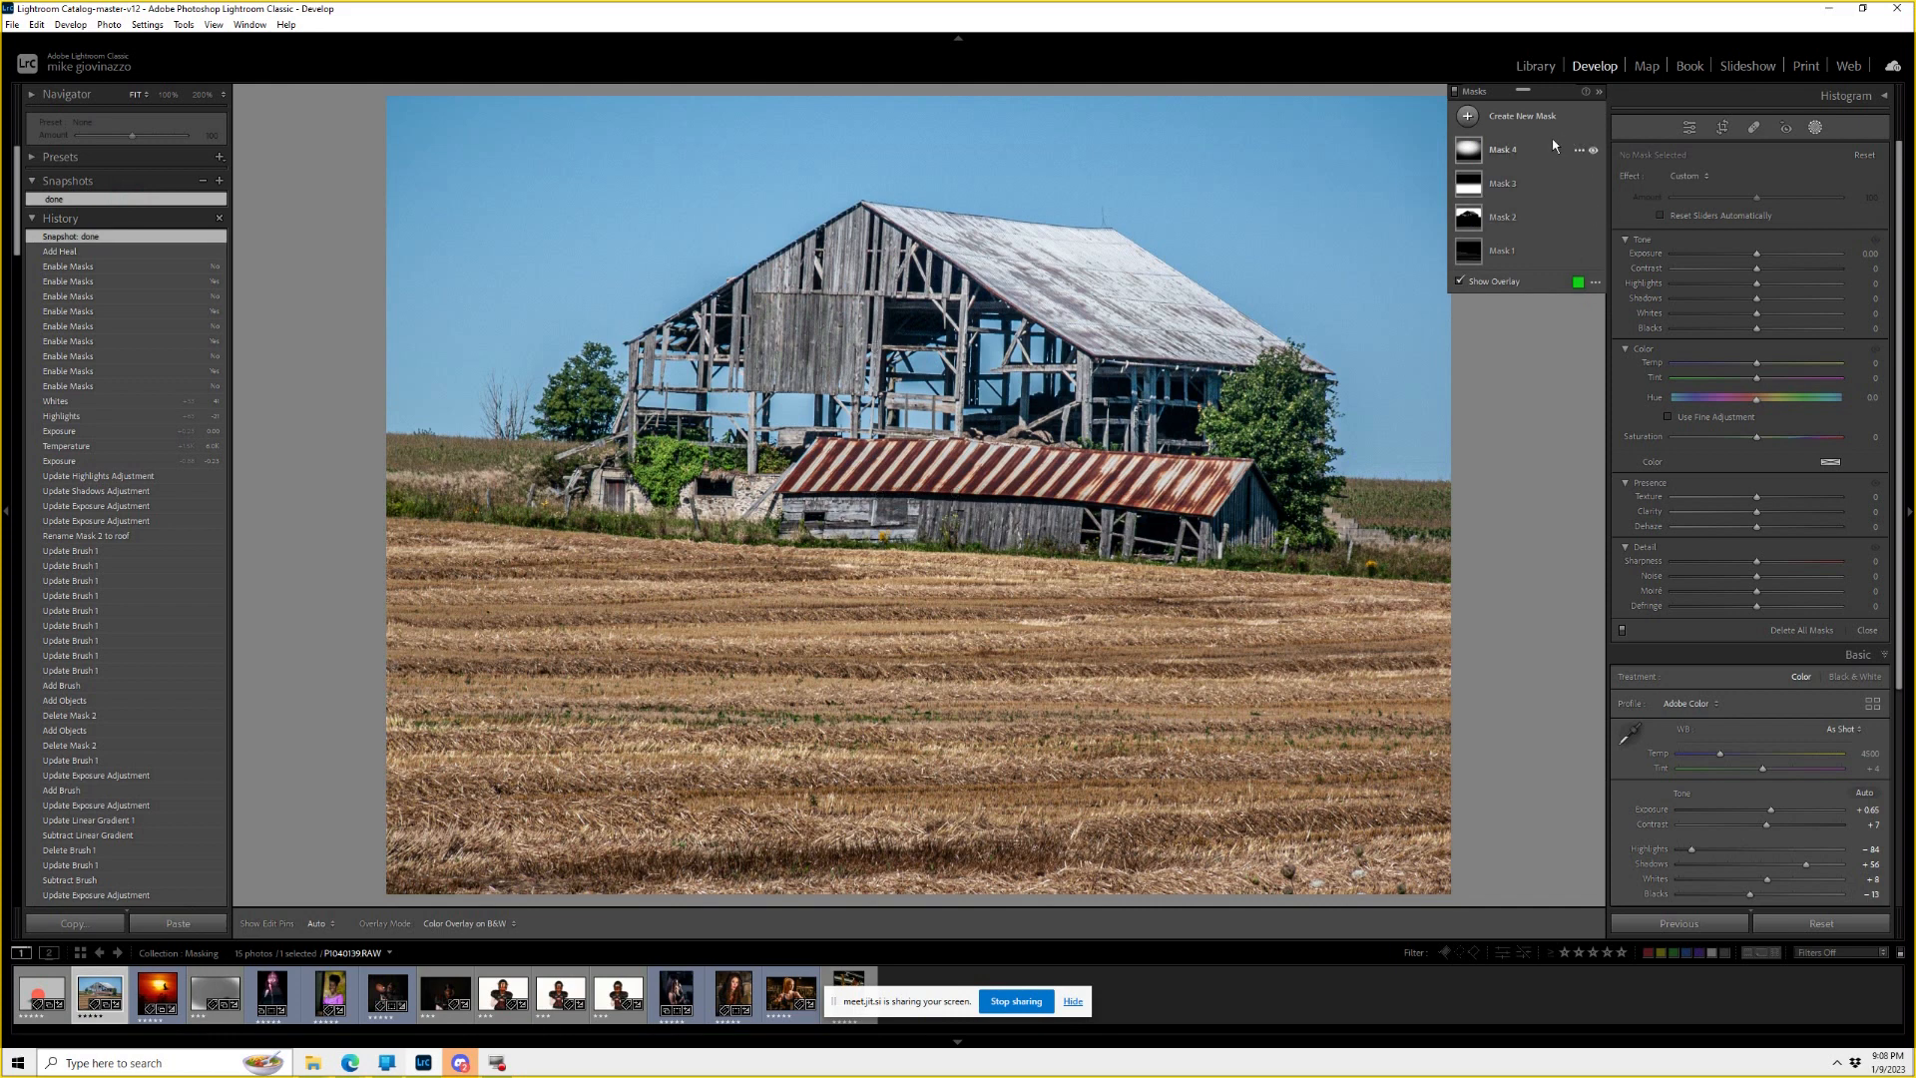
Add a Select Subject mask covering the barn and check its coverage with the overlay off and on.
left_click(1513, 113)
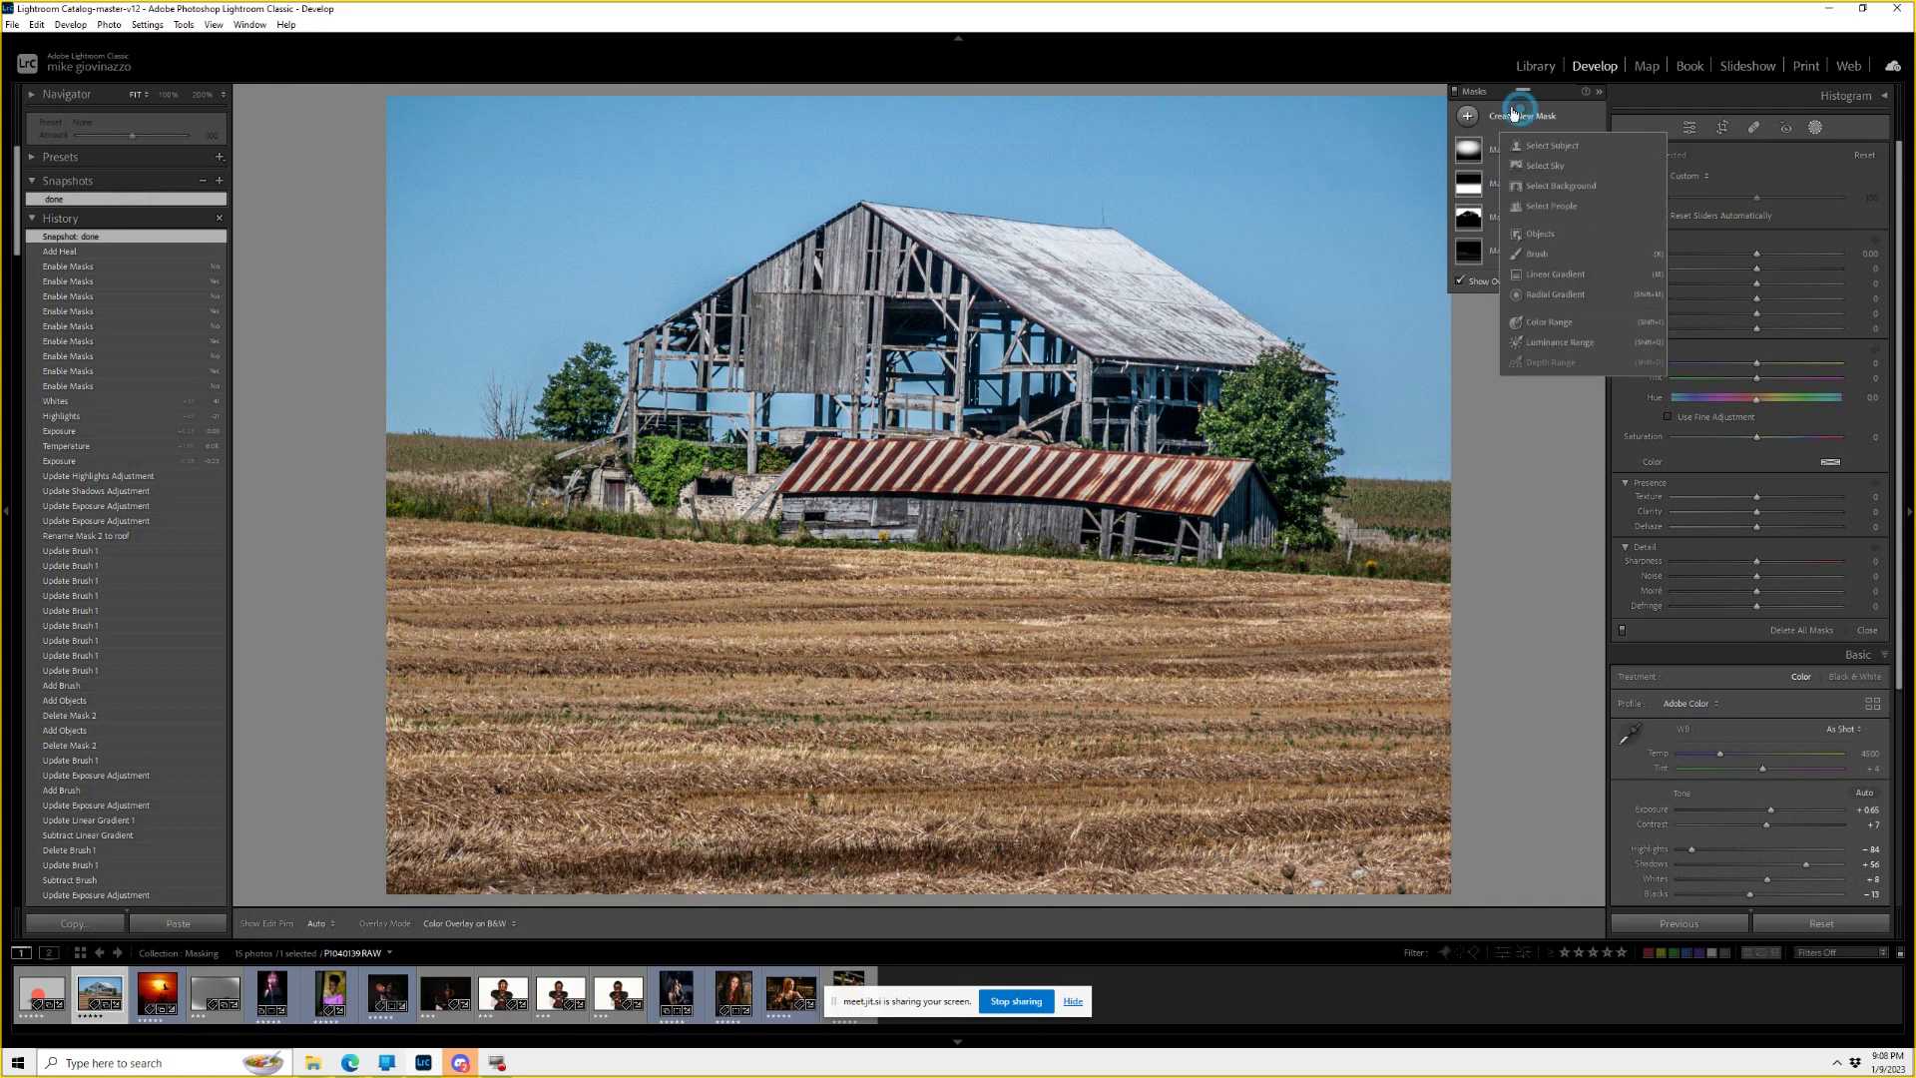
left_click(1554, 146)
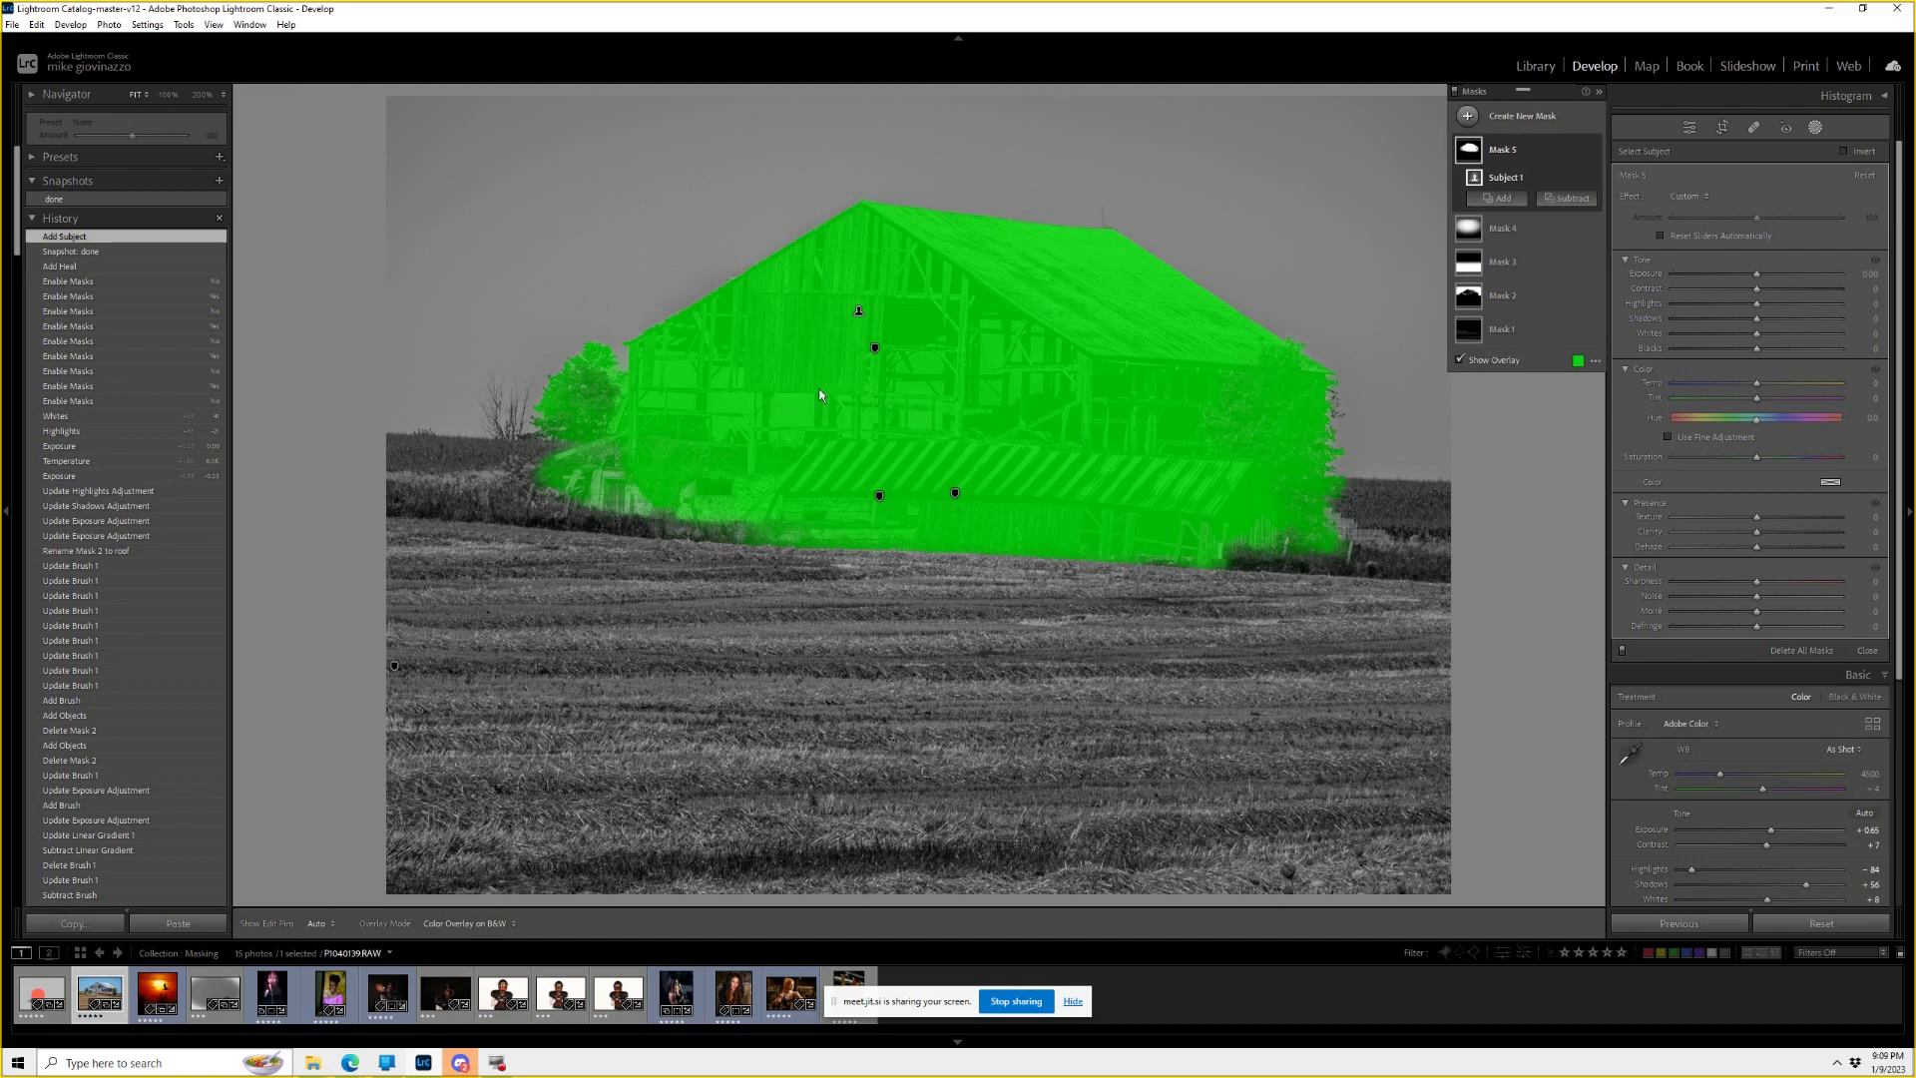
left_click(1463, 360)
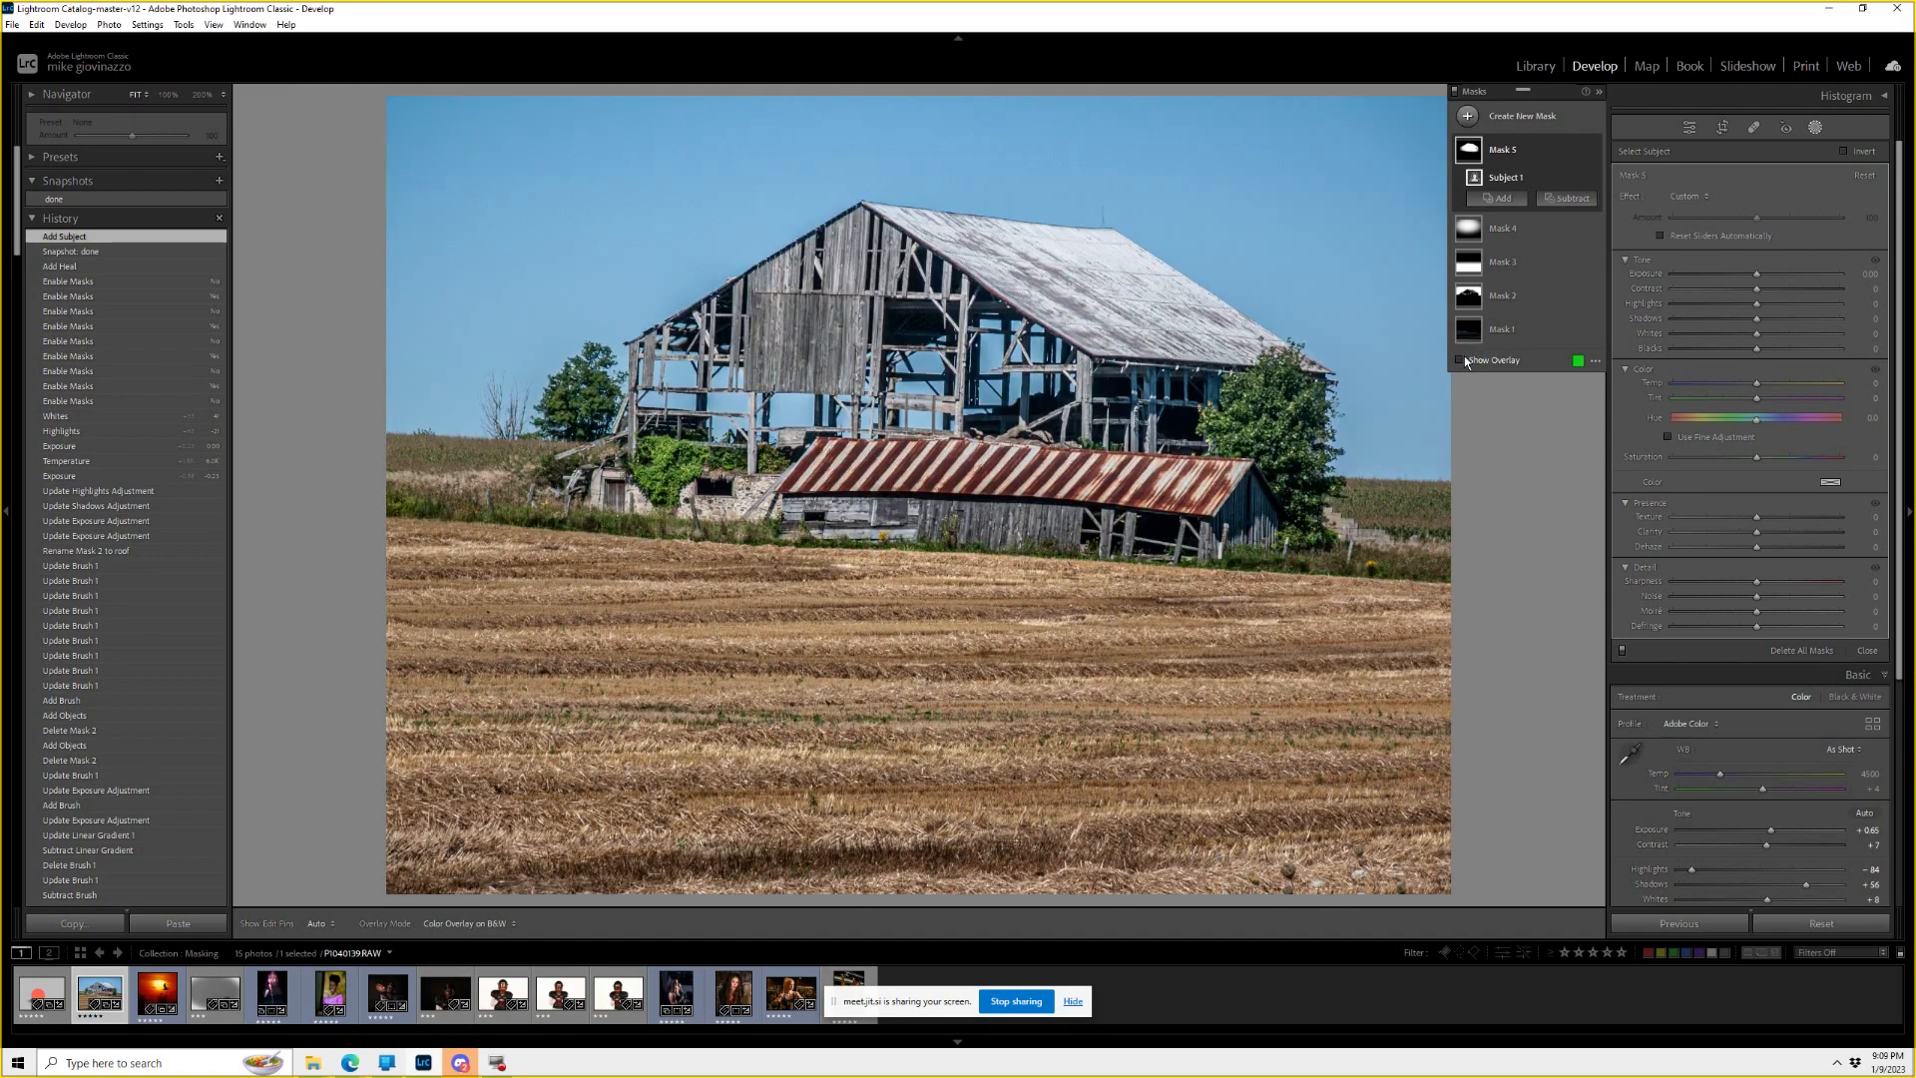
left_click(1463, 361)
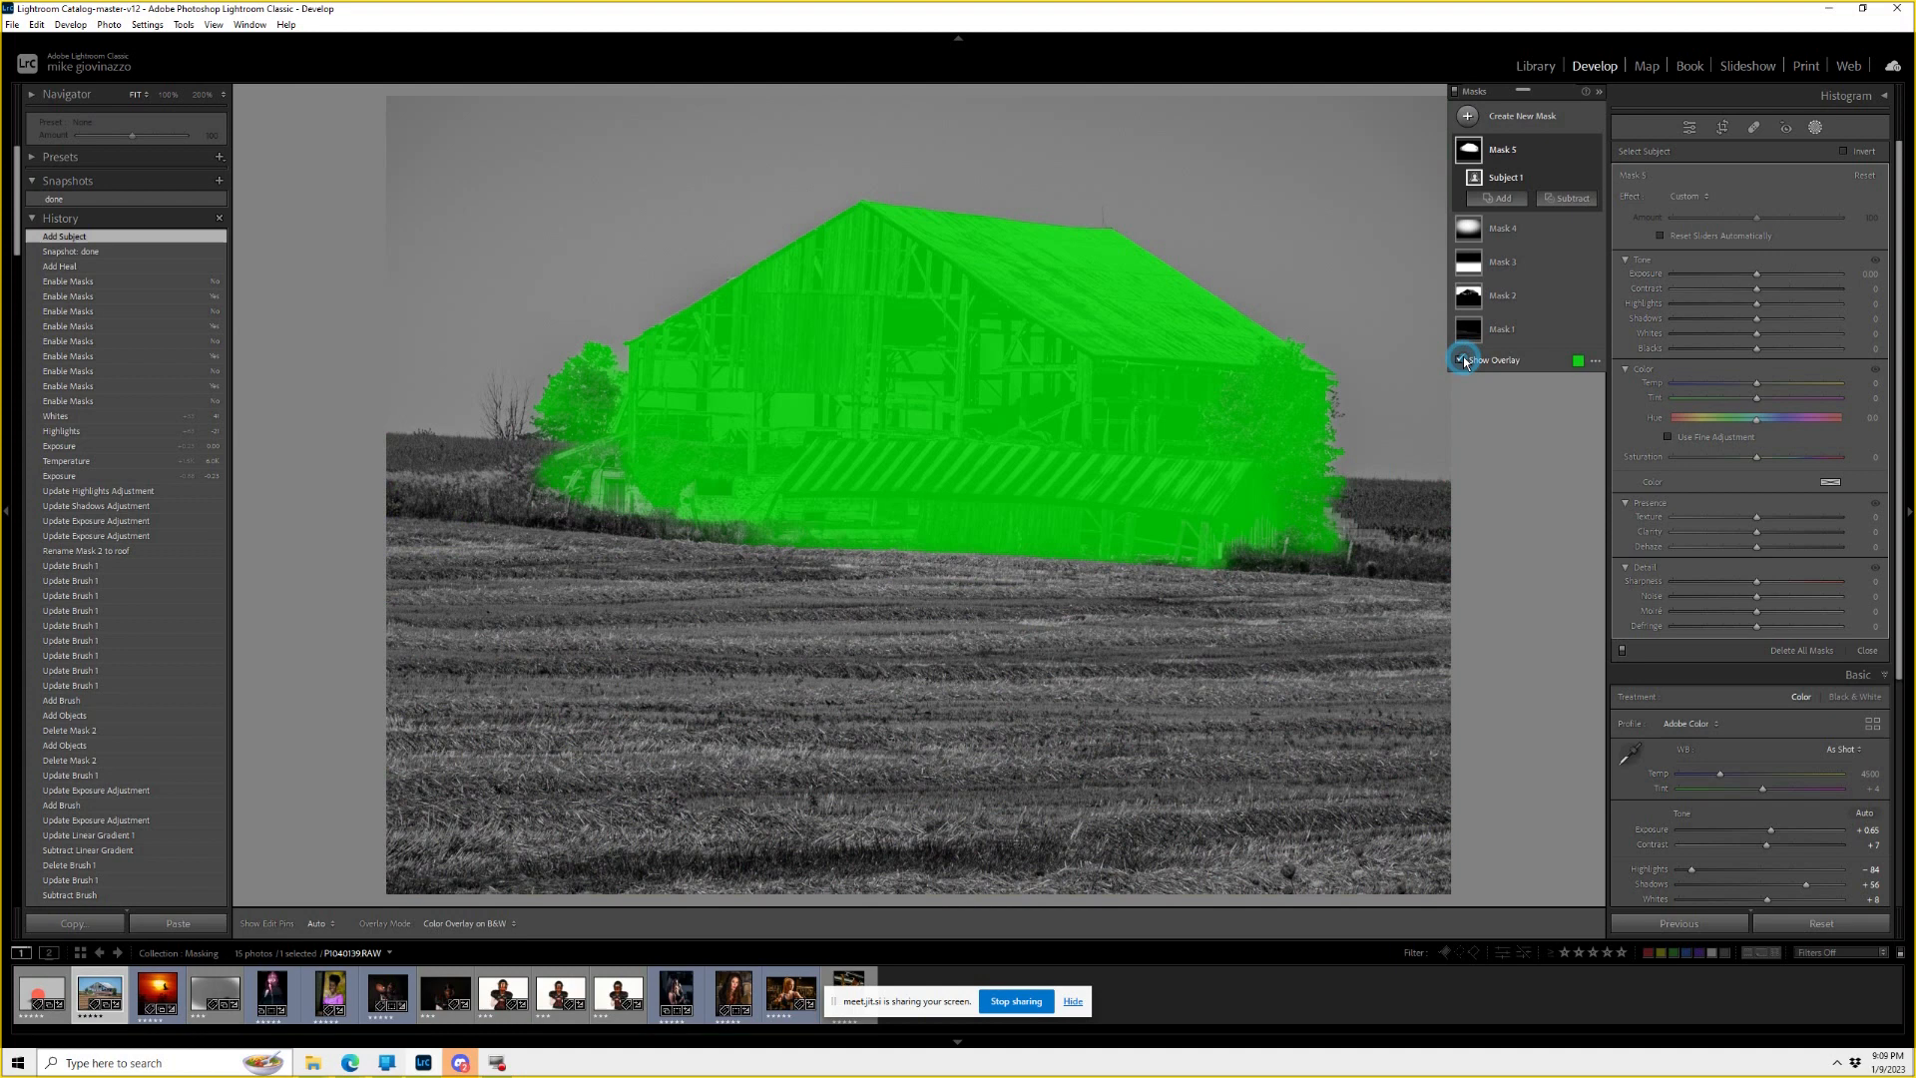
Subtract a color range from the barn's subject mask by sampling the sky seen through the wall openings.
left_click(1571, 198)
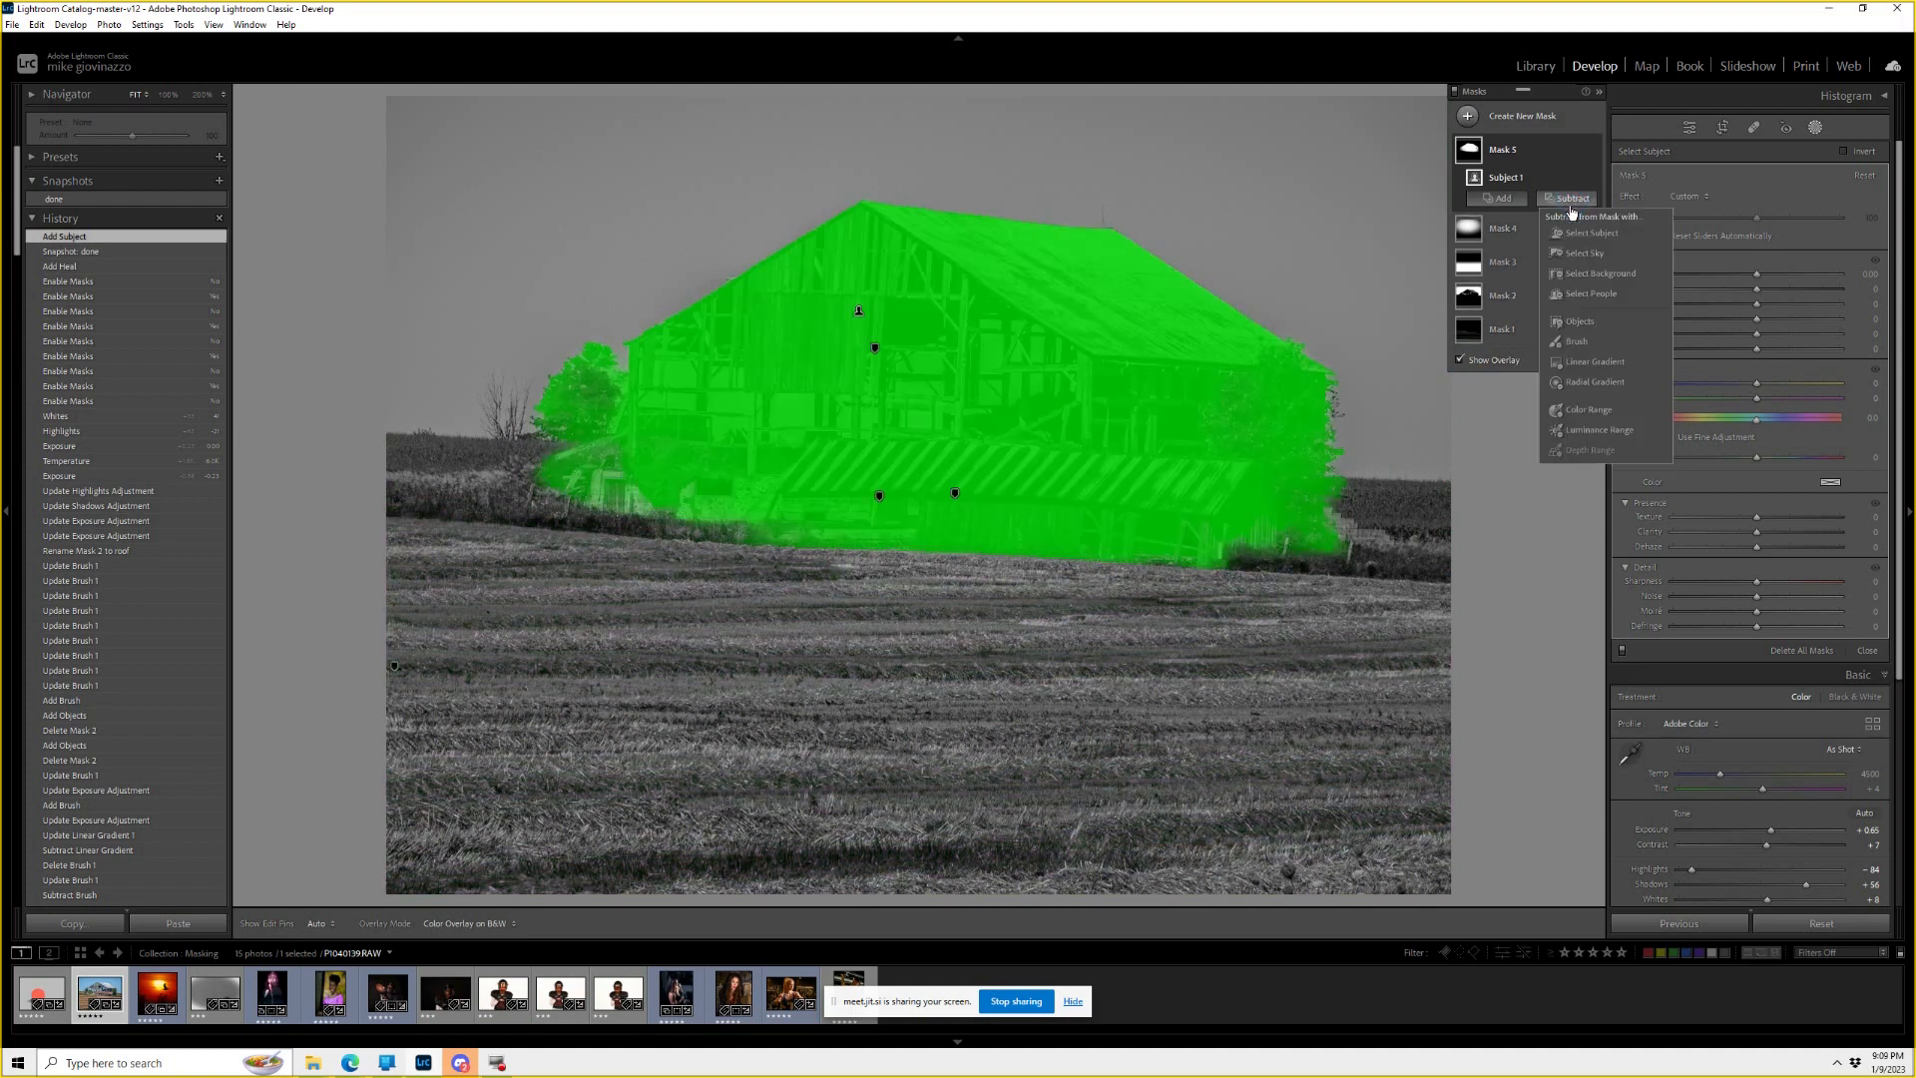
left_click(1590, 411)
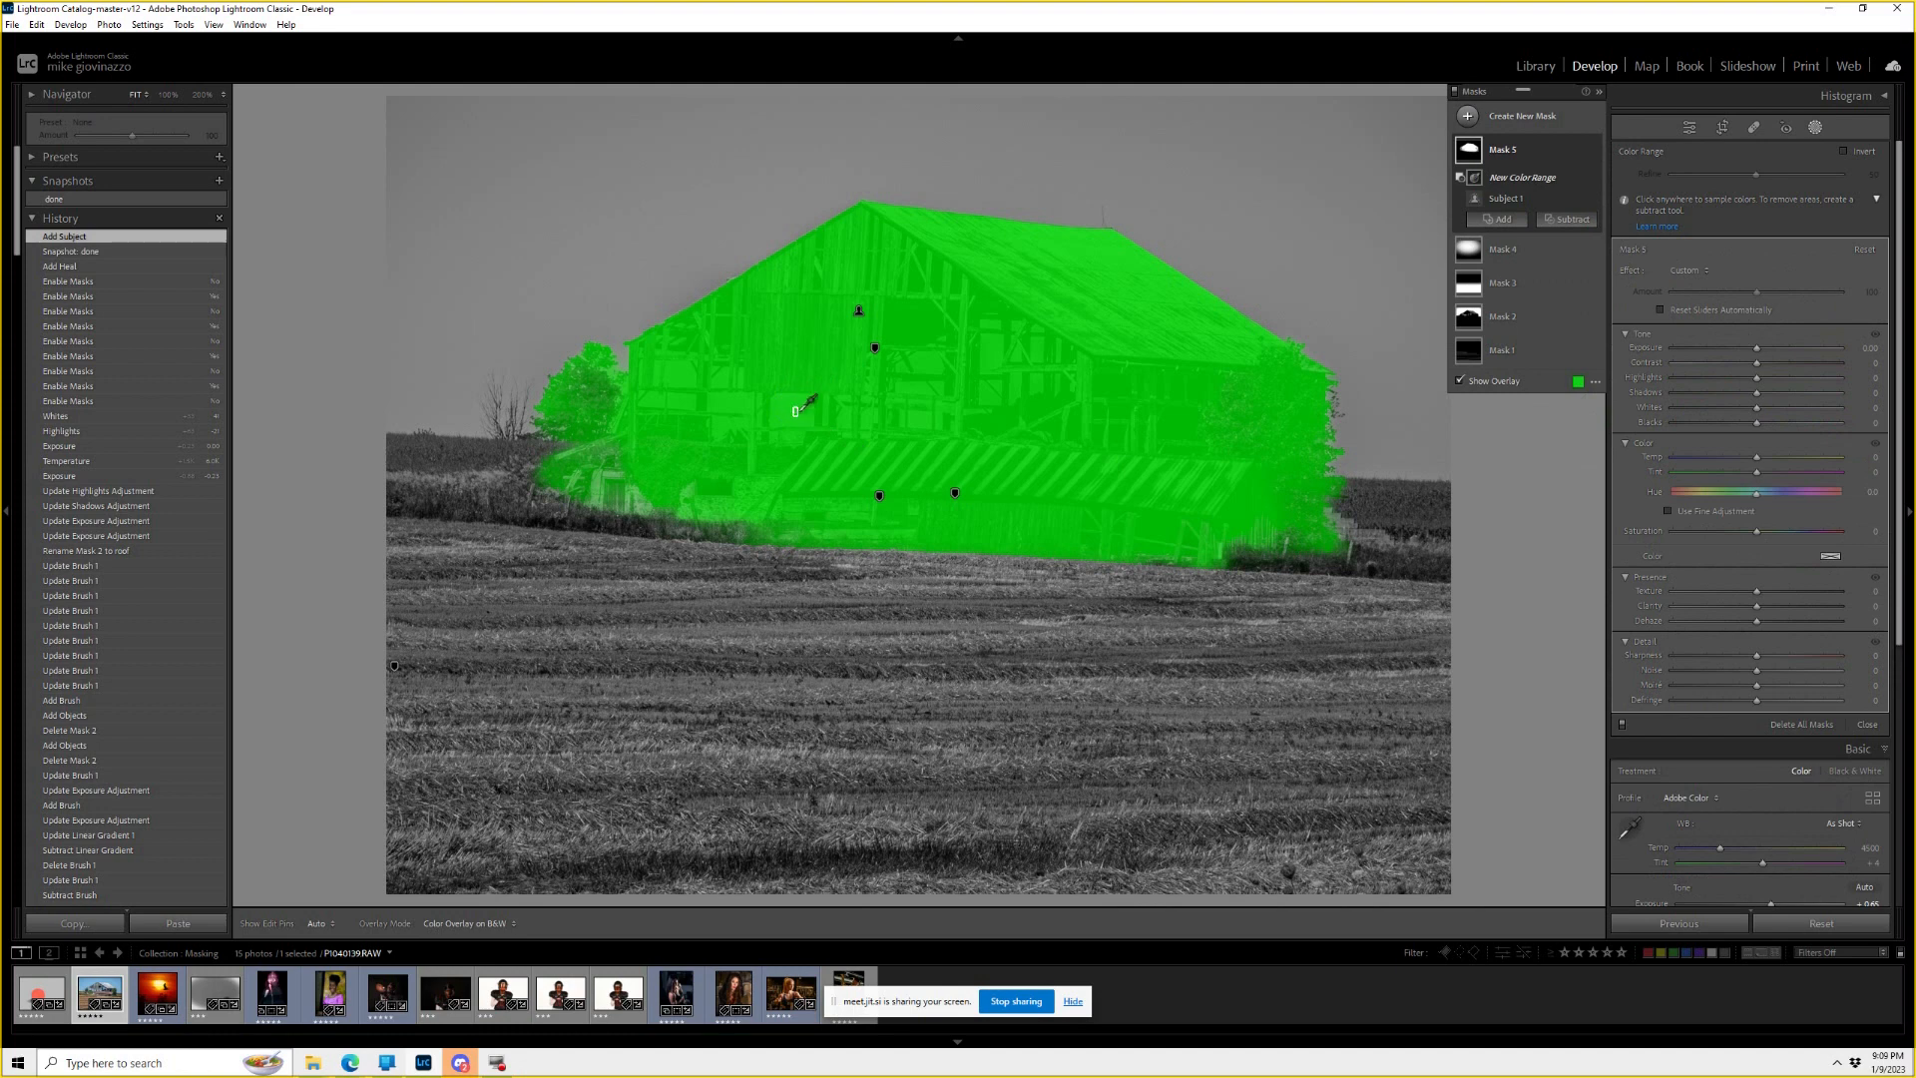
left_click(795, 409)
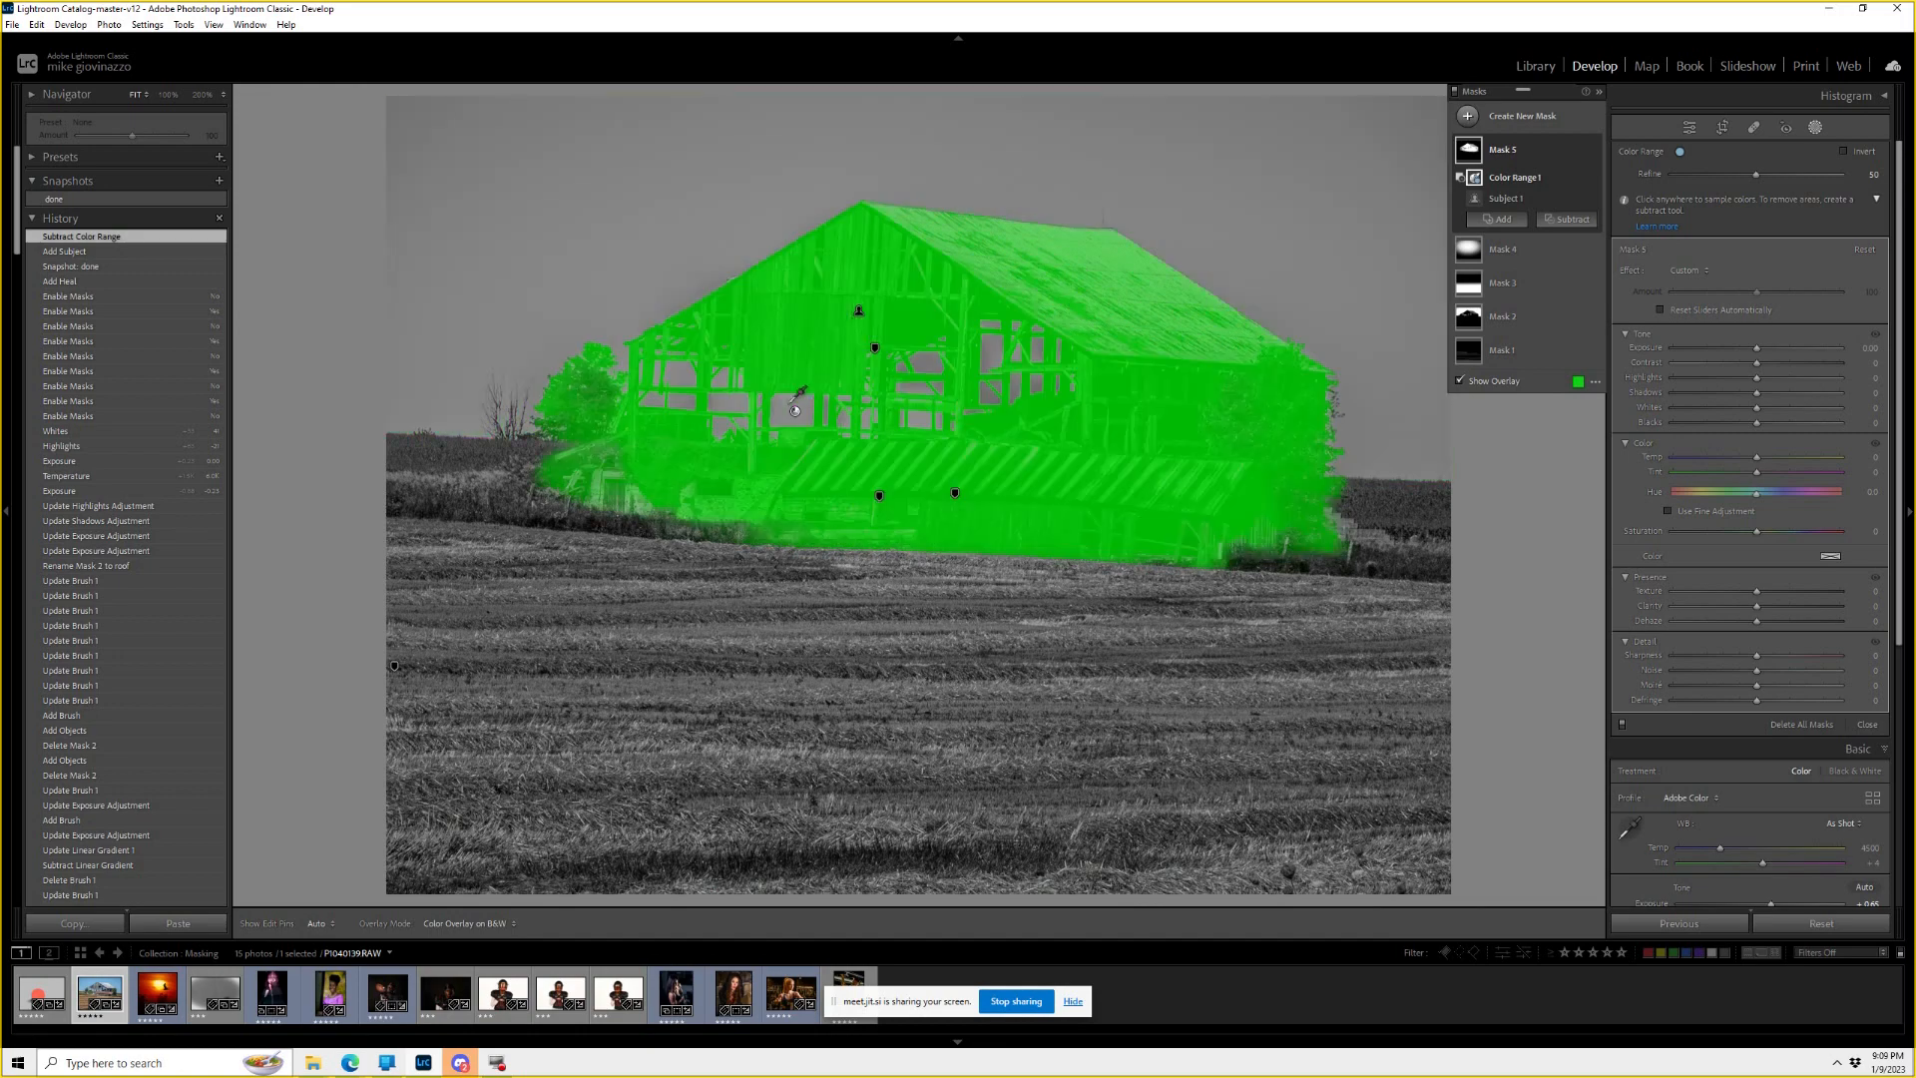
left_click(797, 408)
left_click(804, 397)
Try the subtracted color range's Refine amount at both extremes and settle it near the middle.
left_click_drag(1757, 174, 1677, 176)
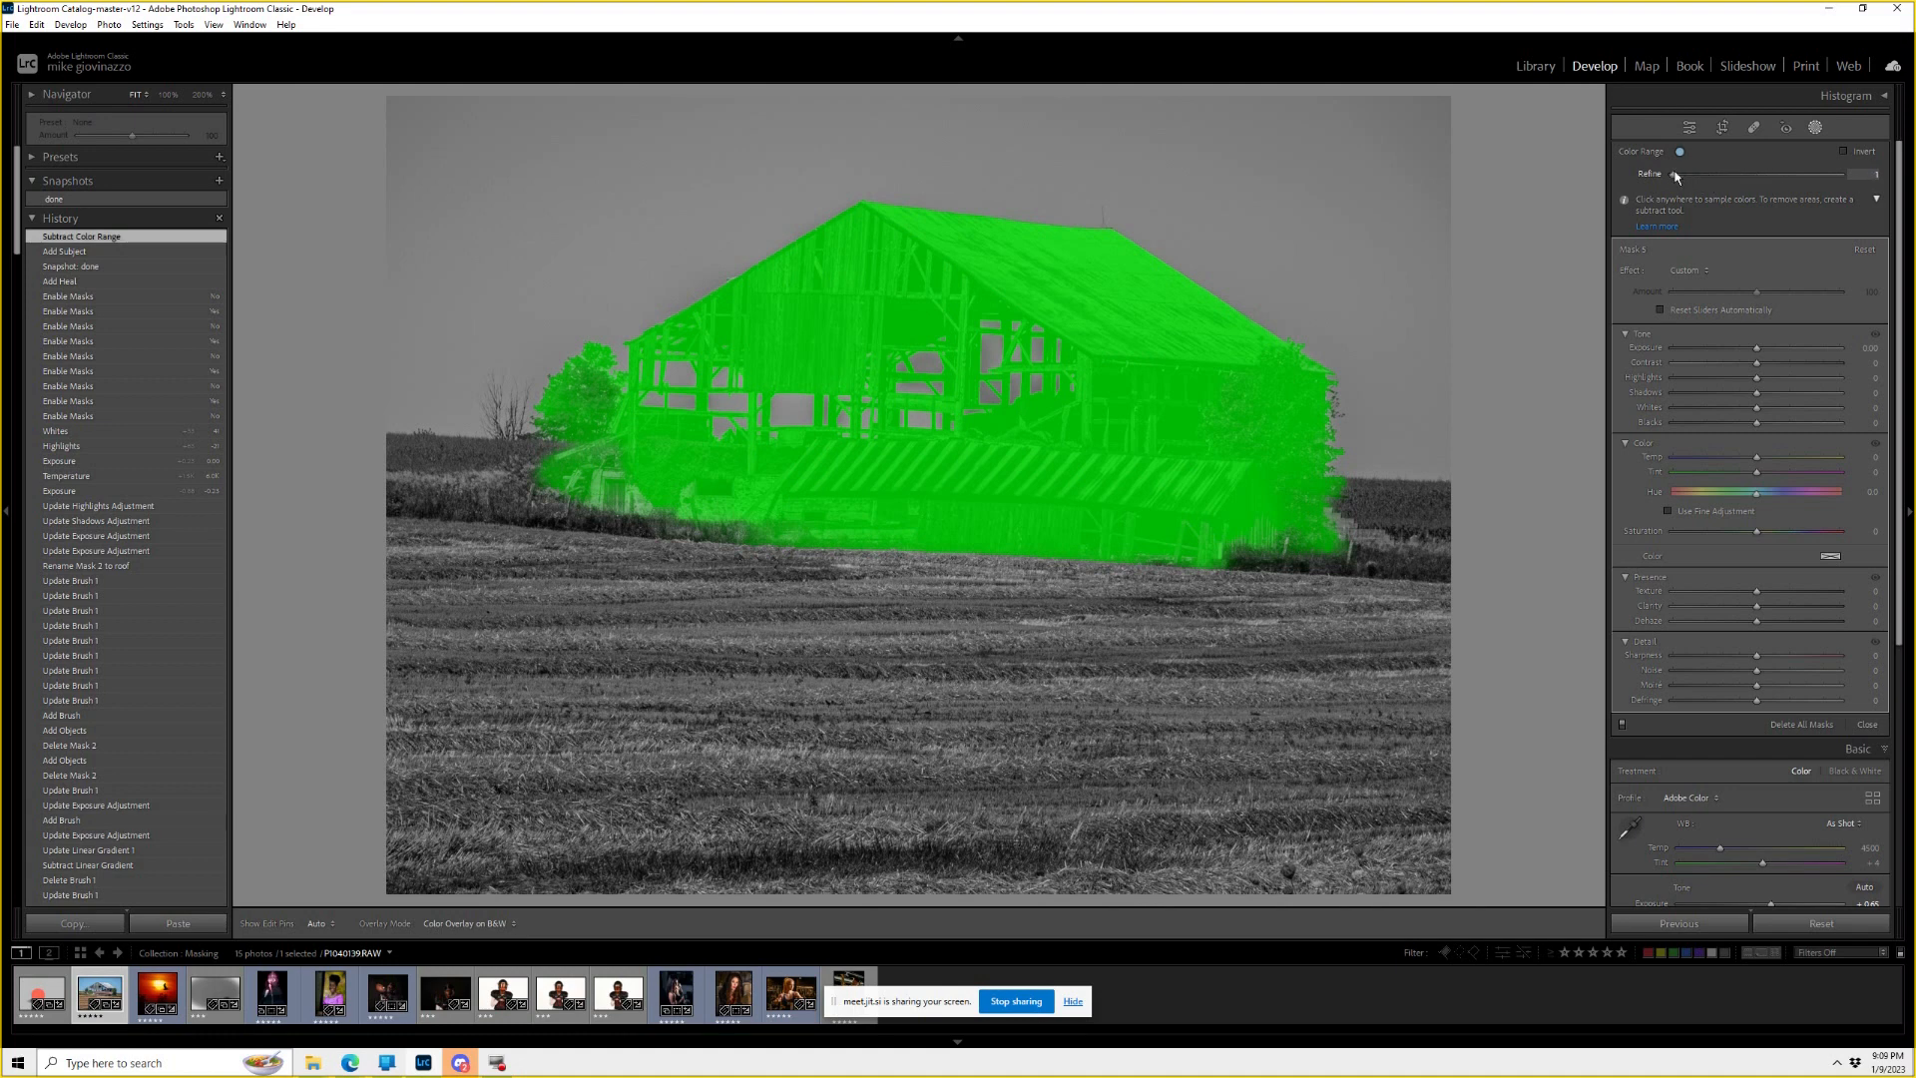
left_click_drag(1769, 176, 1856, 180)
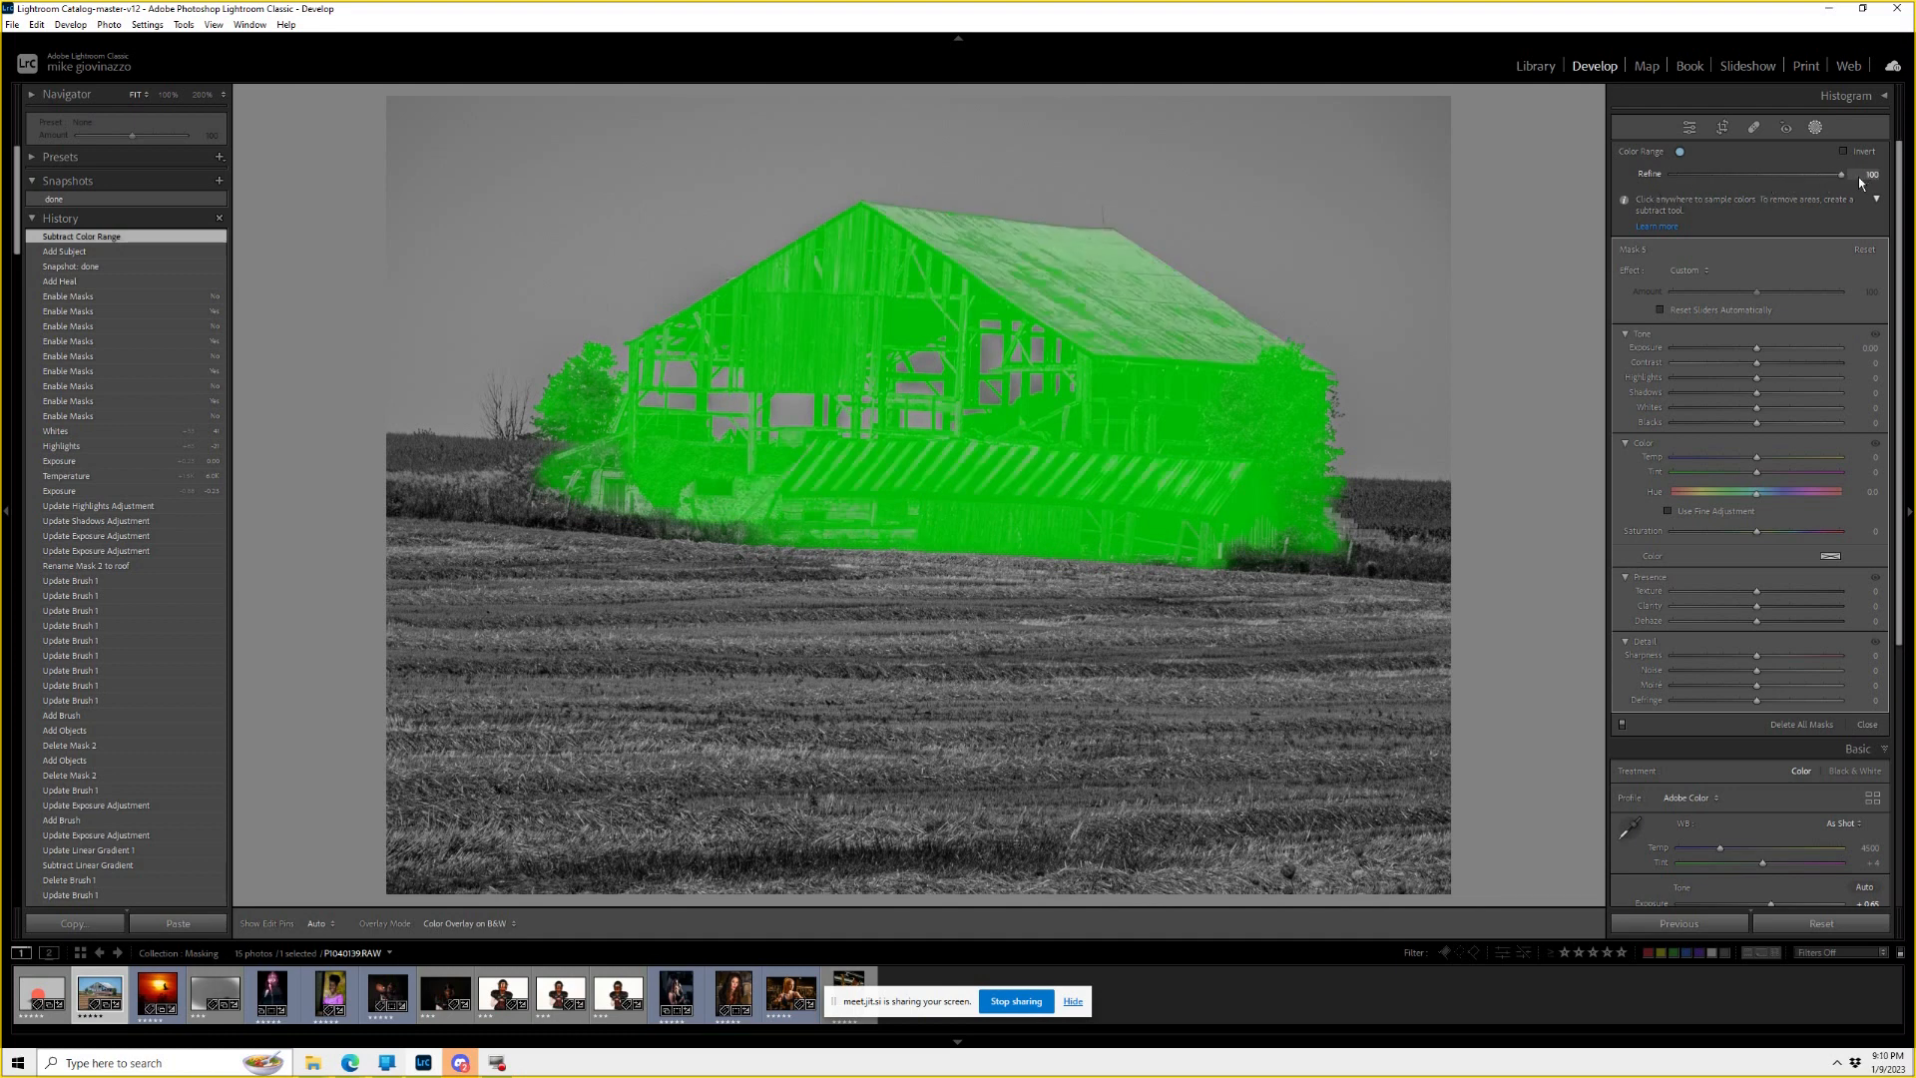
left_click_drag(1706, 174, 1876, 176)
left_click_drag(1726, 180, 1765, 174)
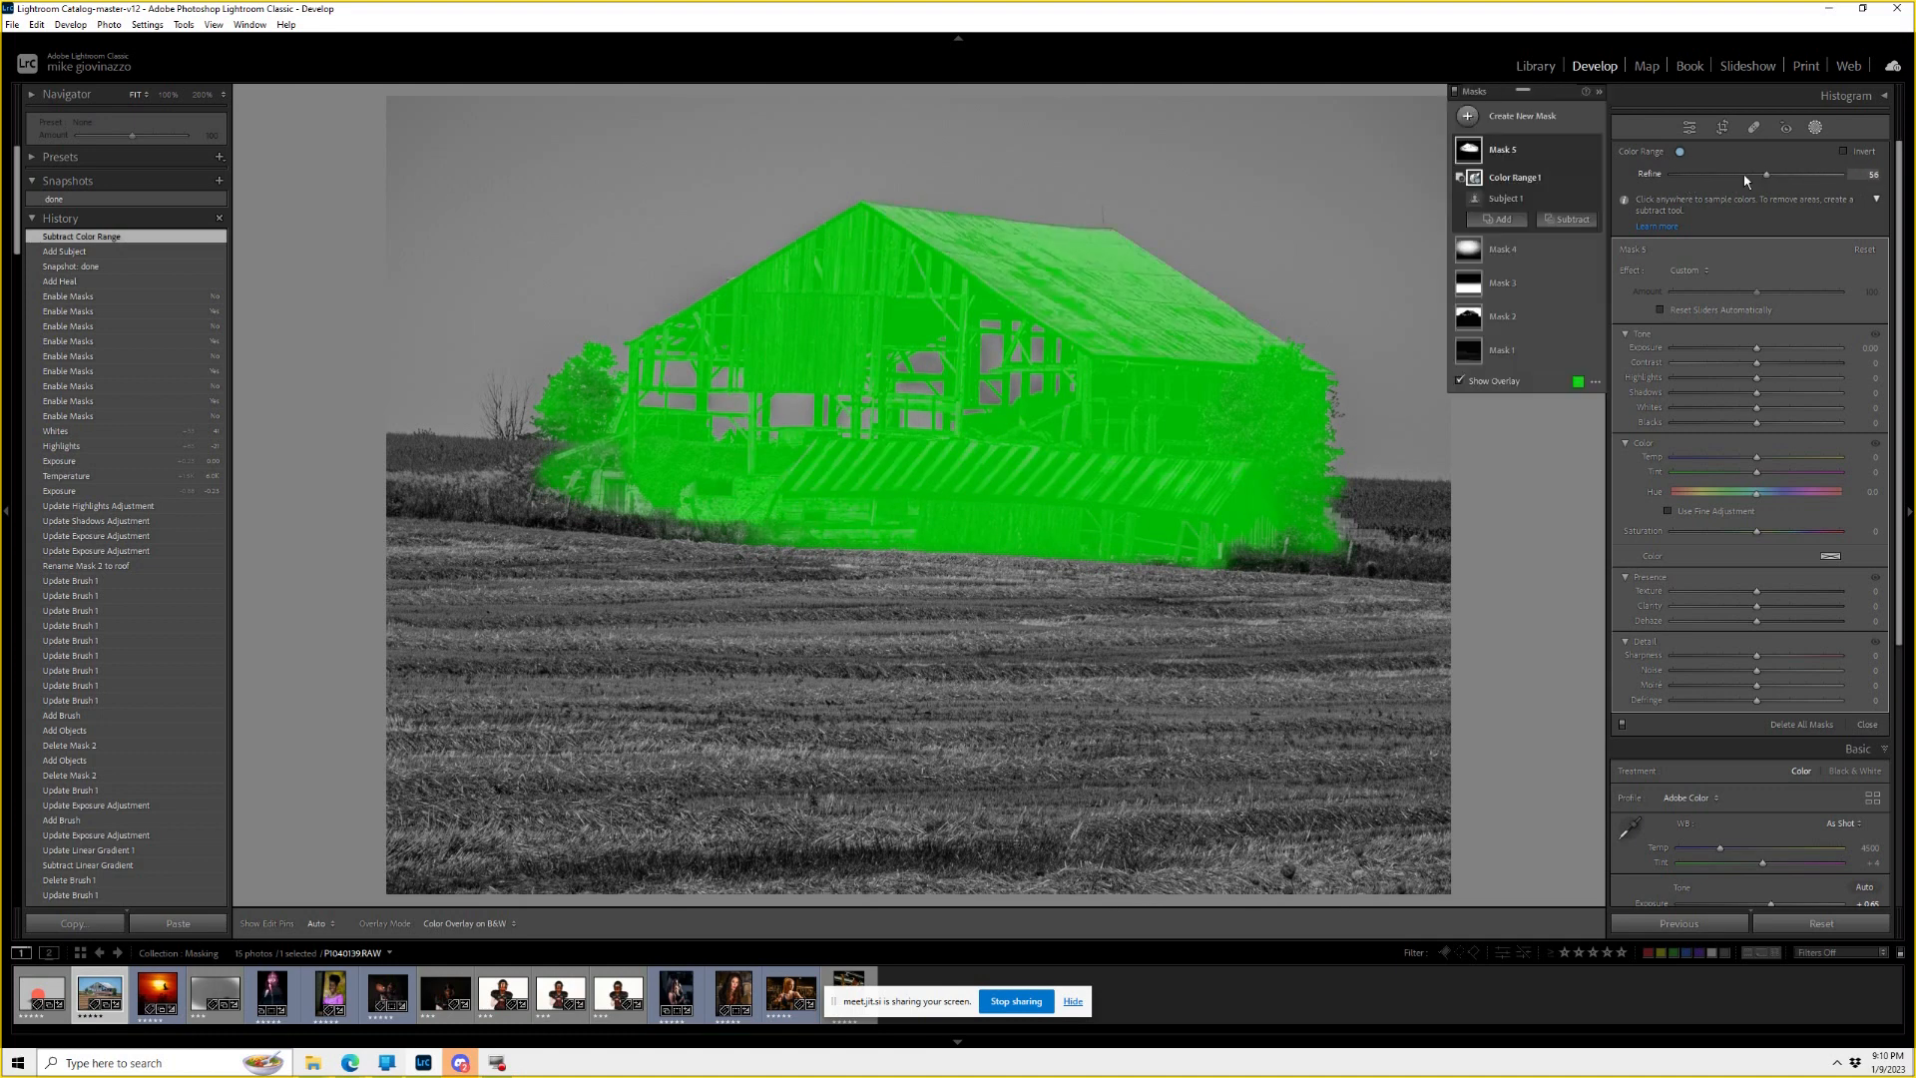
Reopen the portrait of the woman with the recolored dress, compare it with Mask 1 hidden and shown, and delete that mask.
left_click(335, 996)
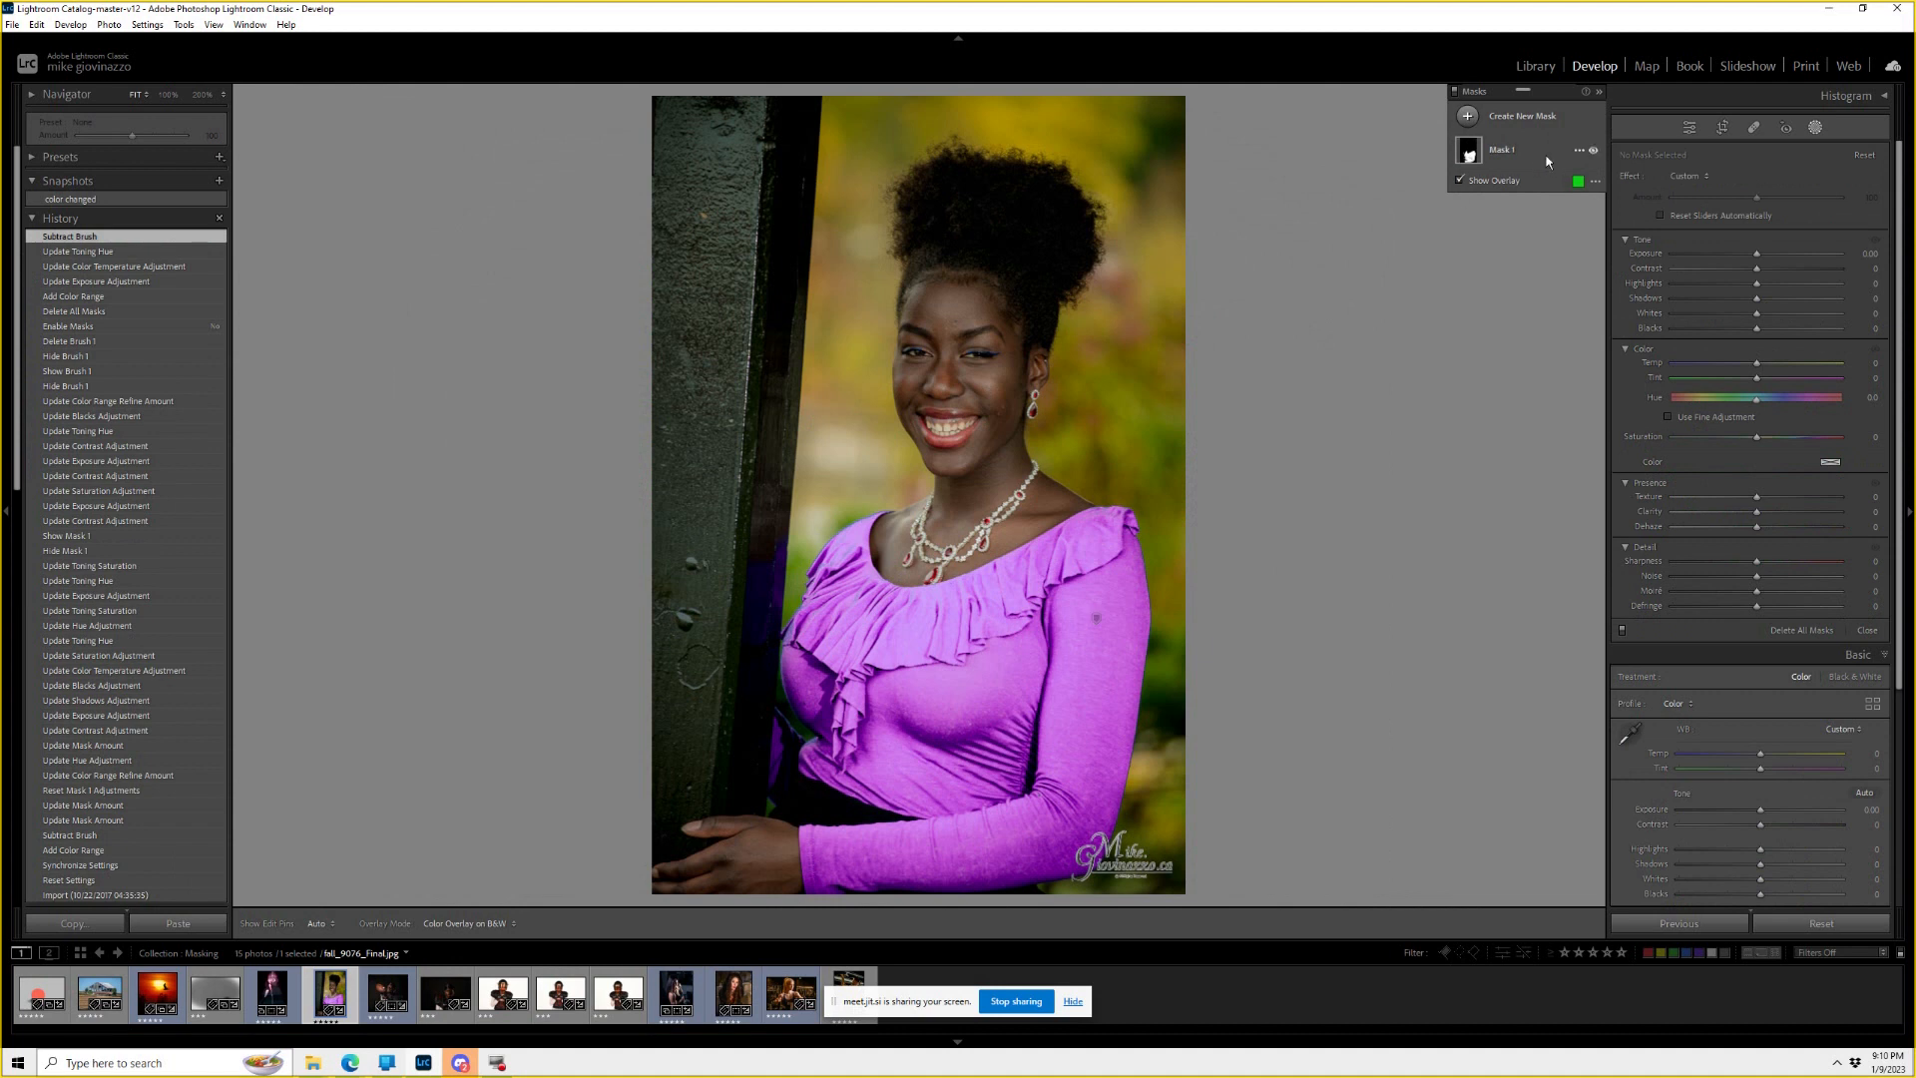
left_click(1593, 151)
left_click(1594, 151)
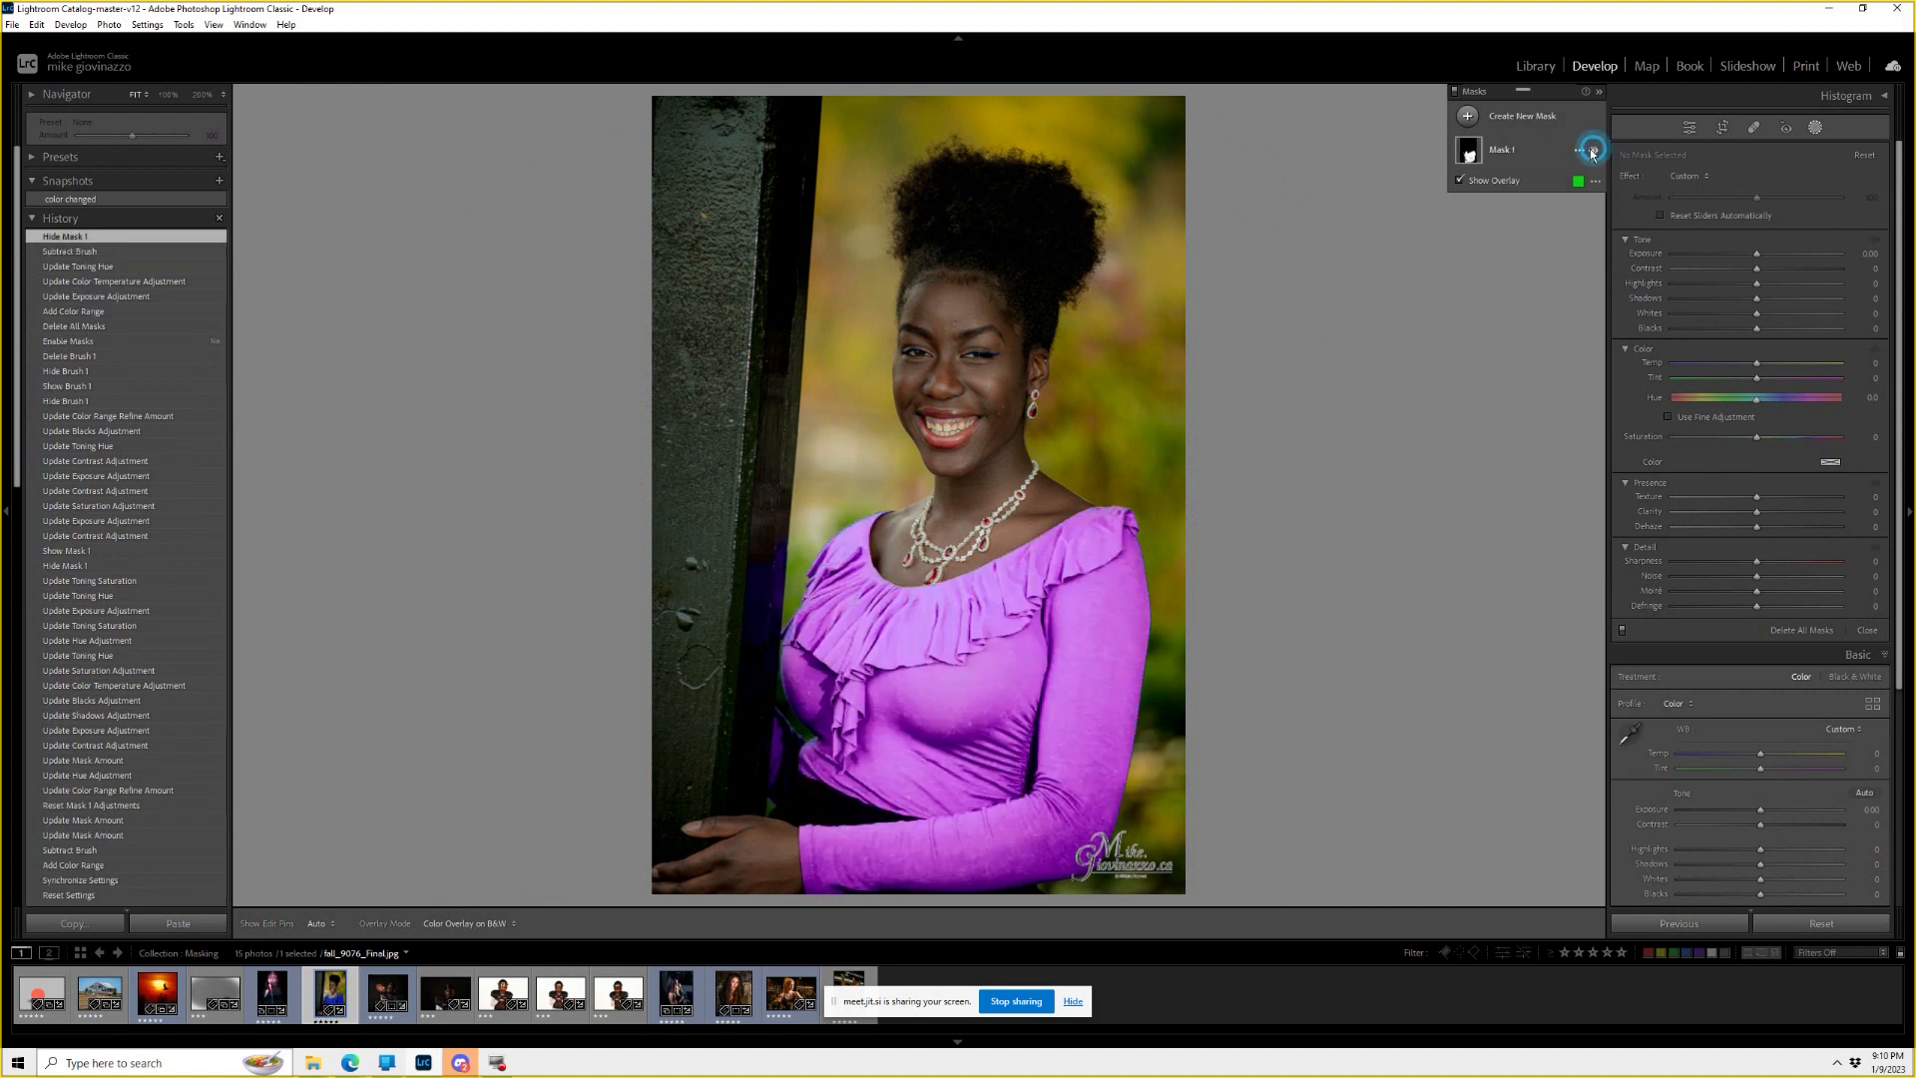
left_click(1580, 151)
left_click(1638, 273)
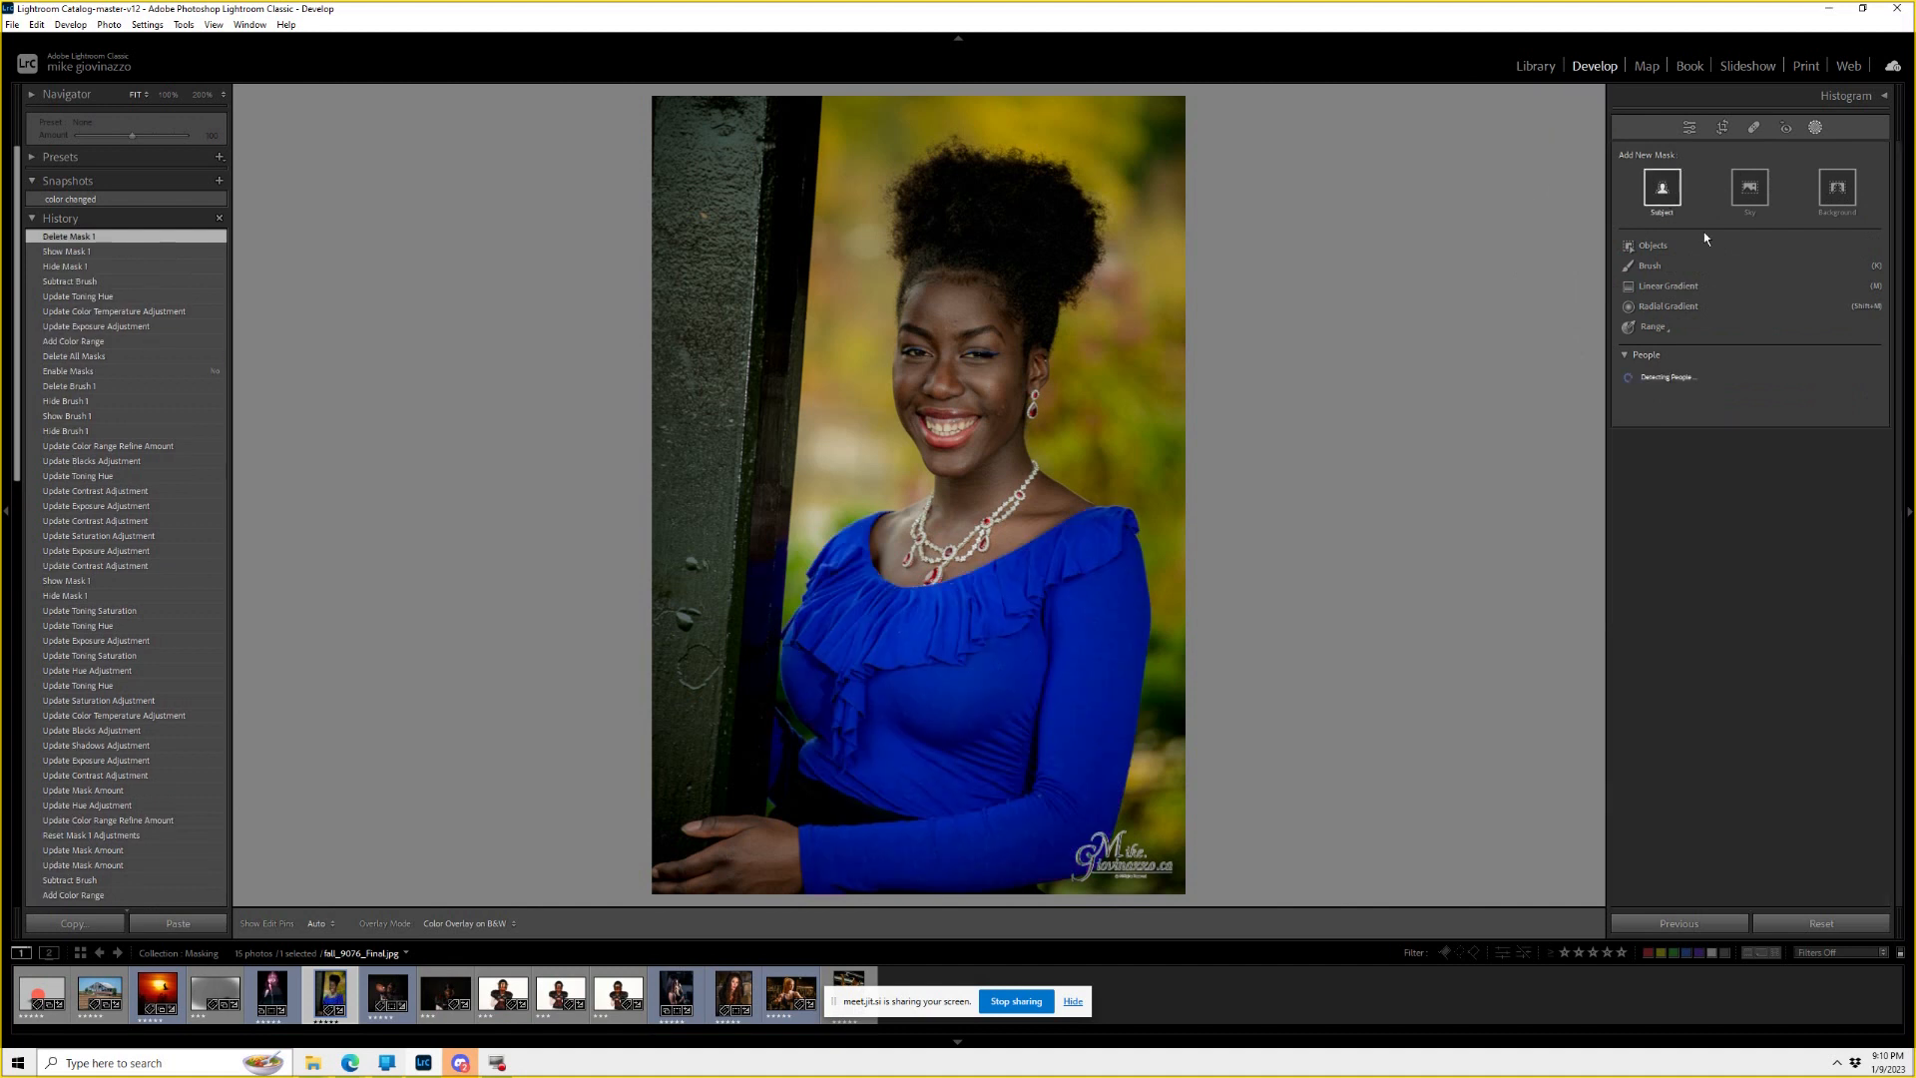
Add a color range mask sampled from the skin on the woman's forehead and lower its Refine amount to 1.
left_click(1656, 326)
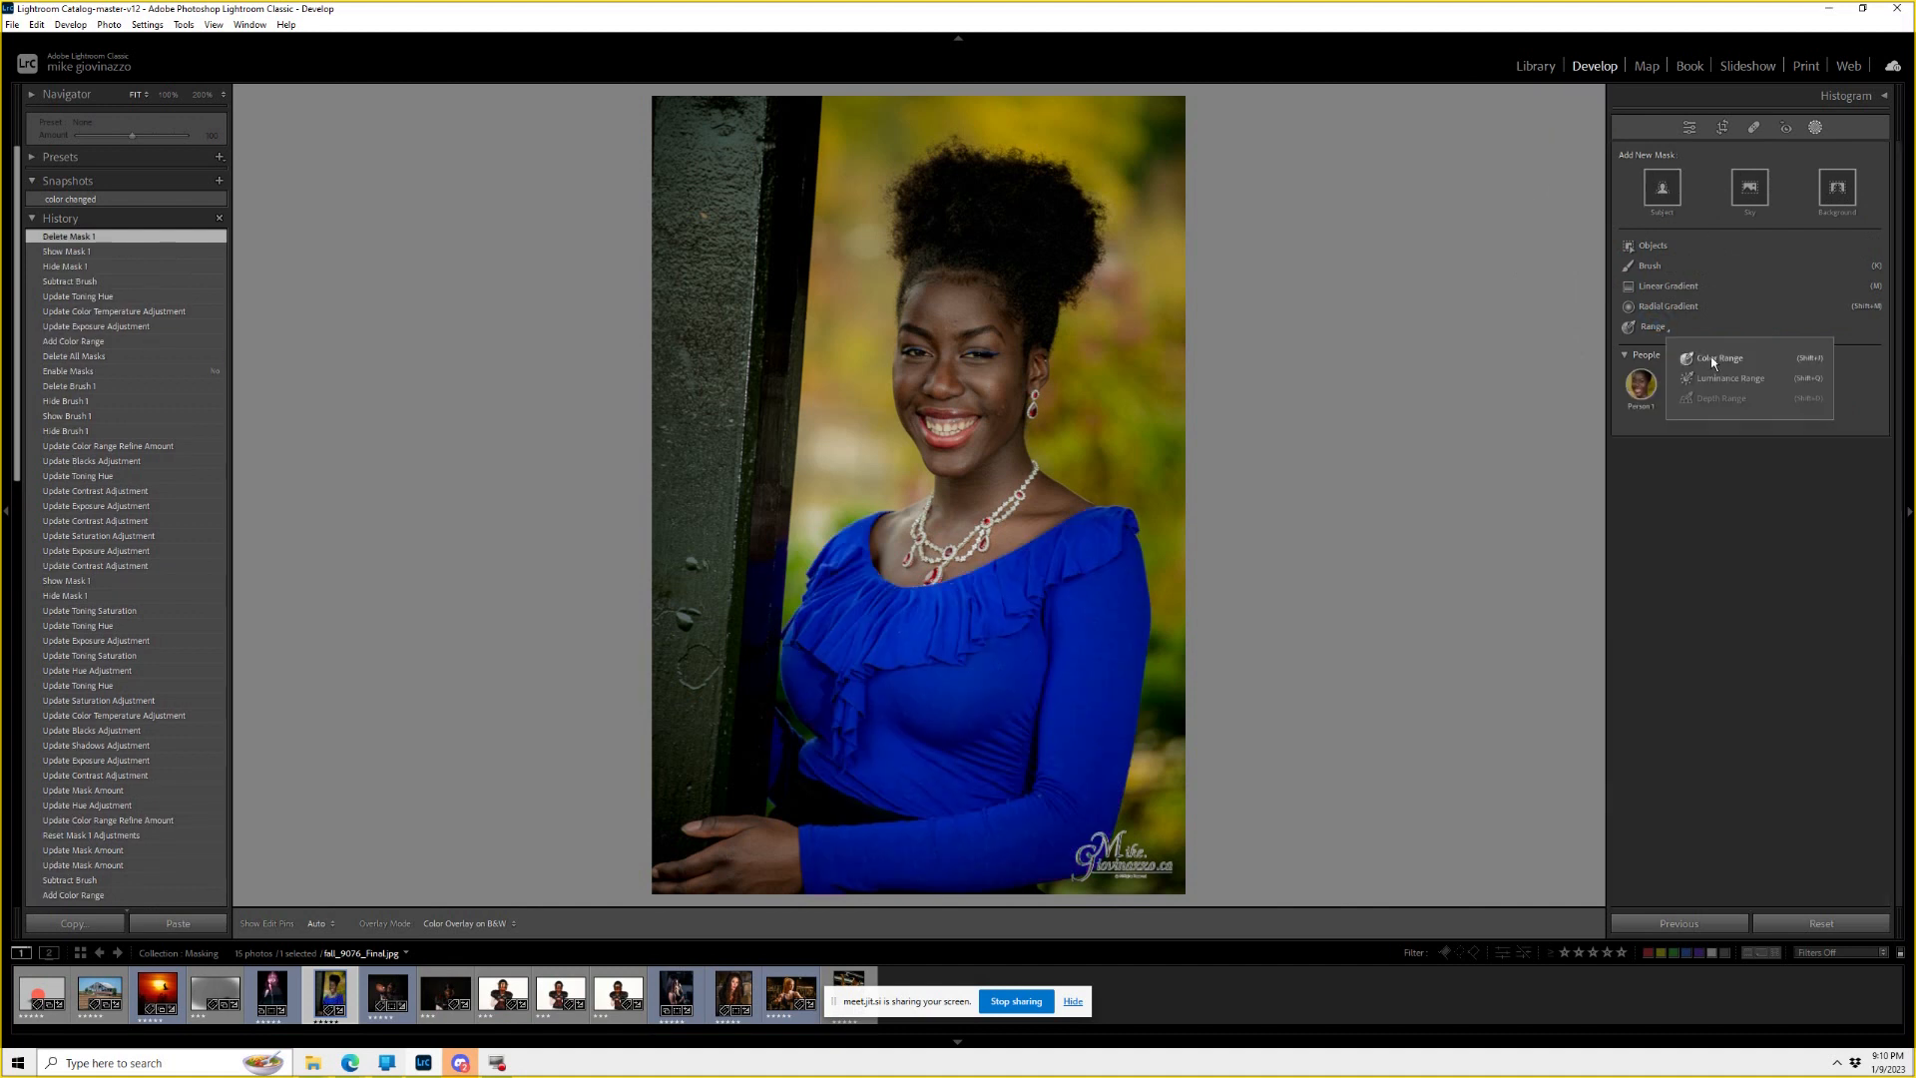
left_click(1713, 361)
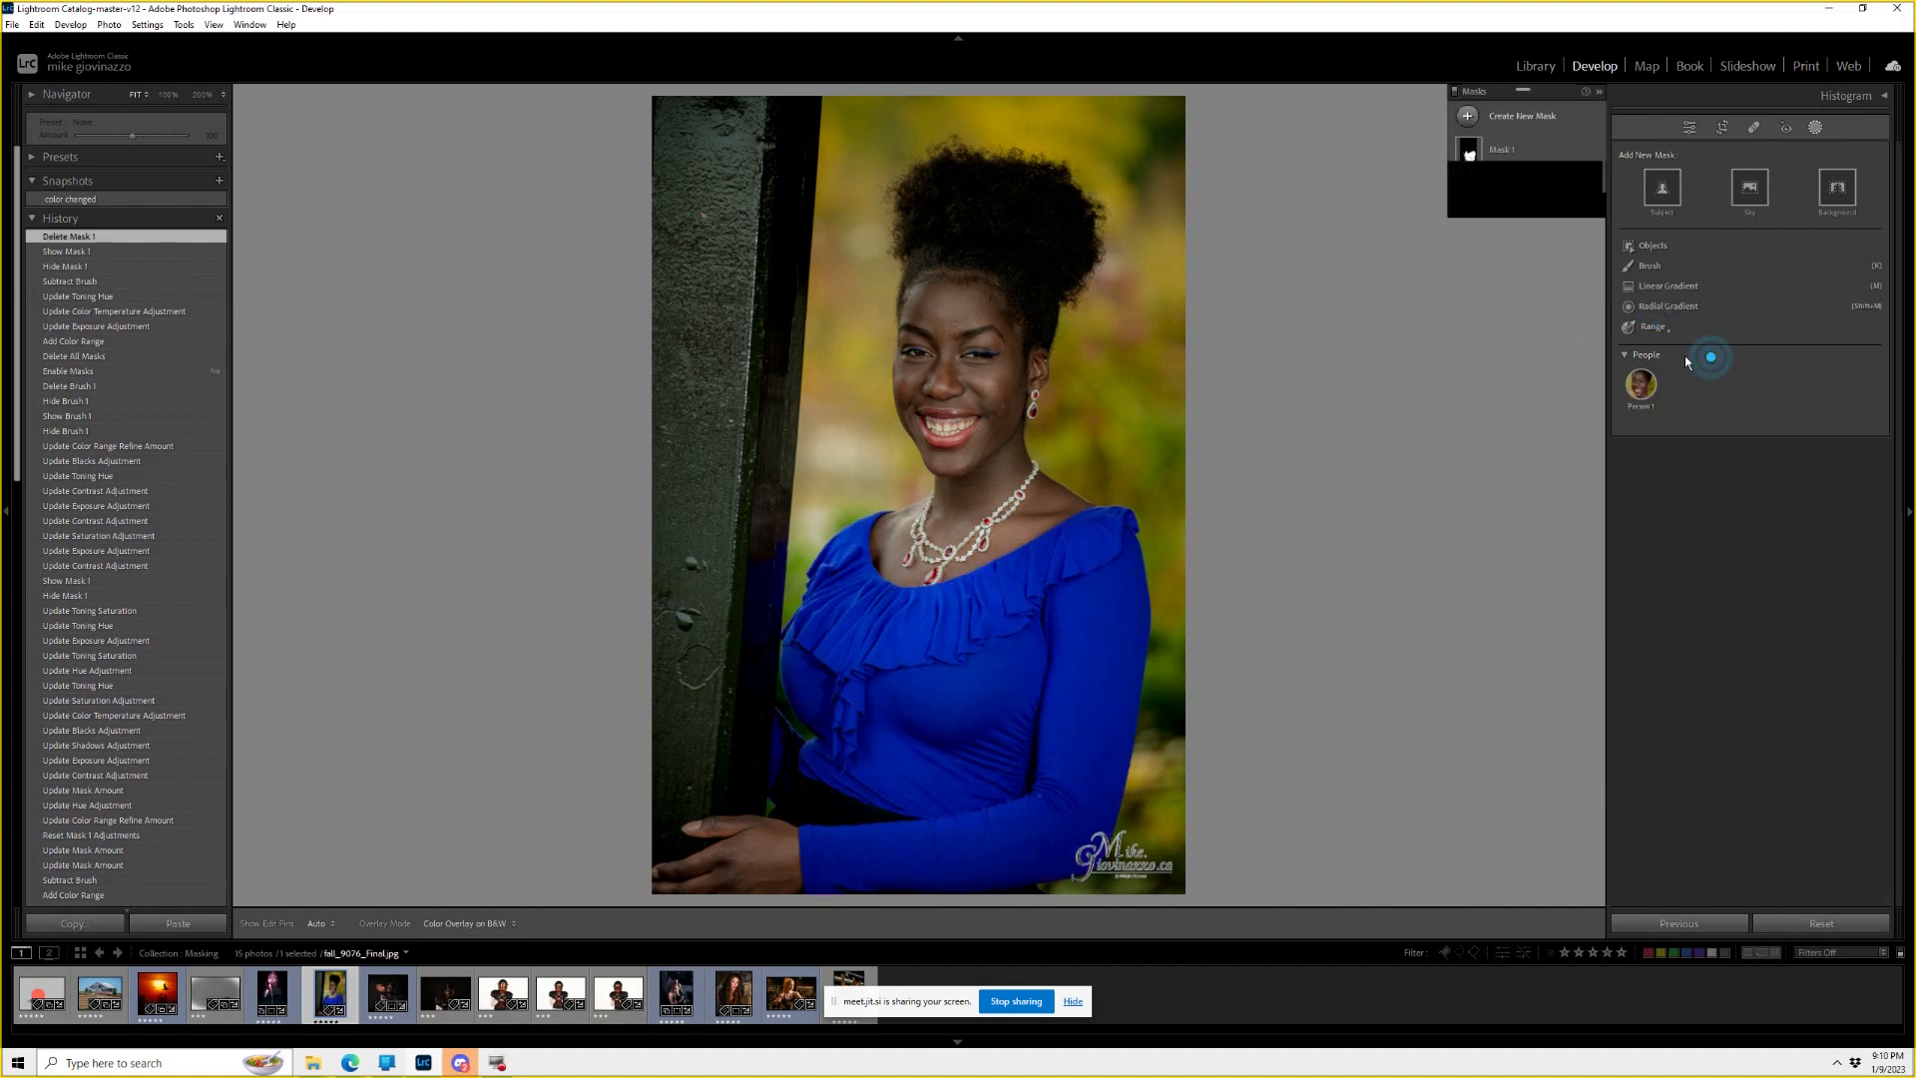
left_click(947, 307)
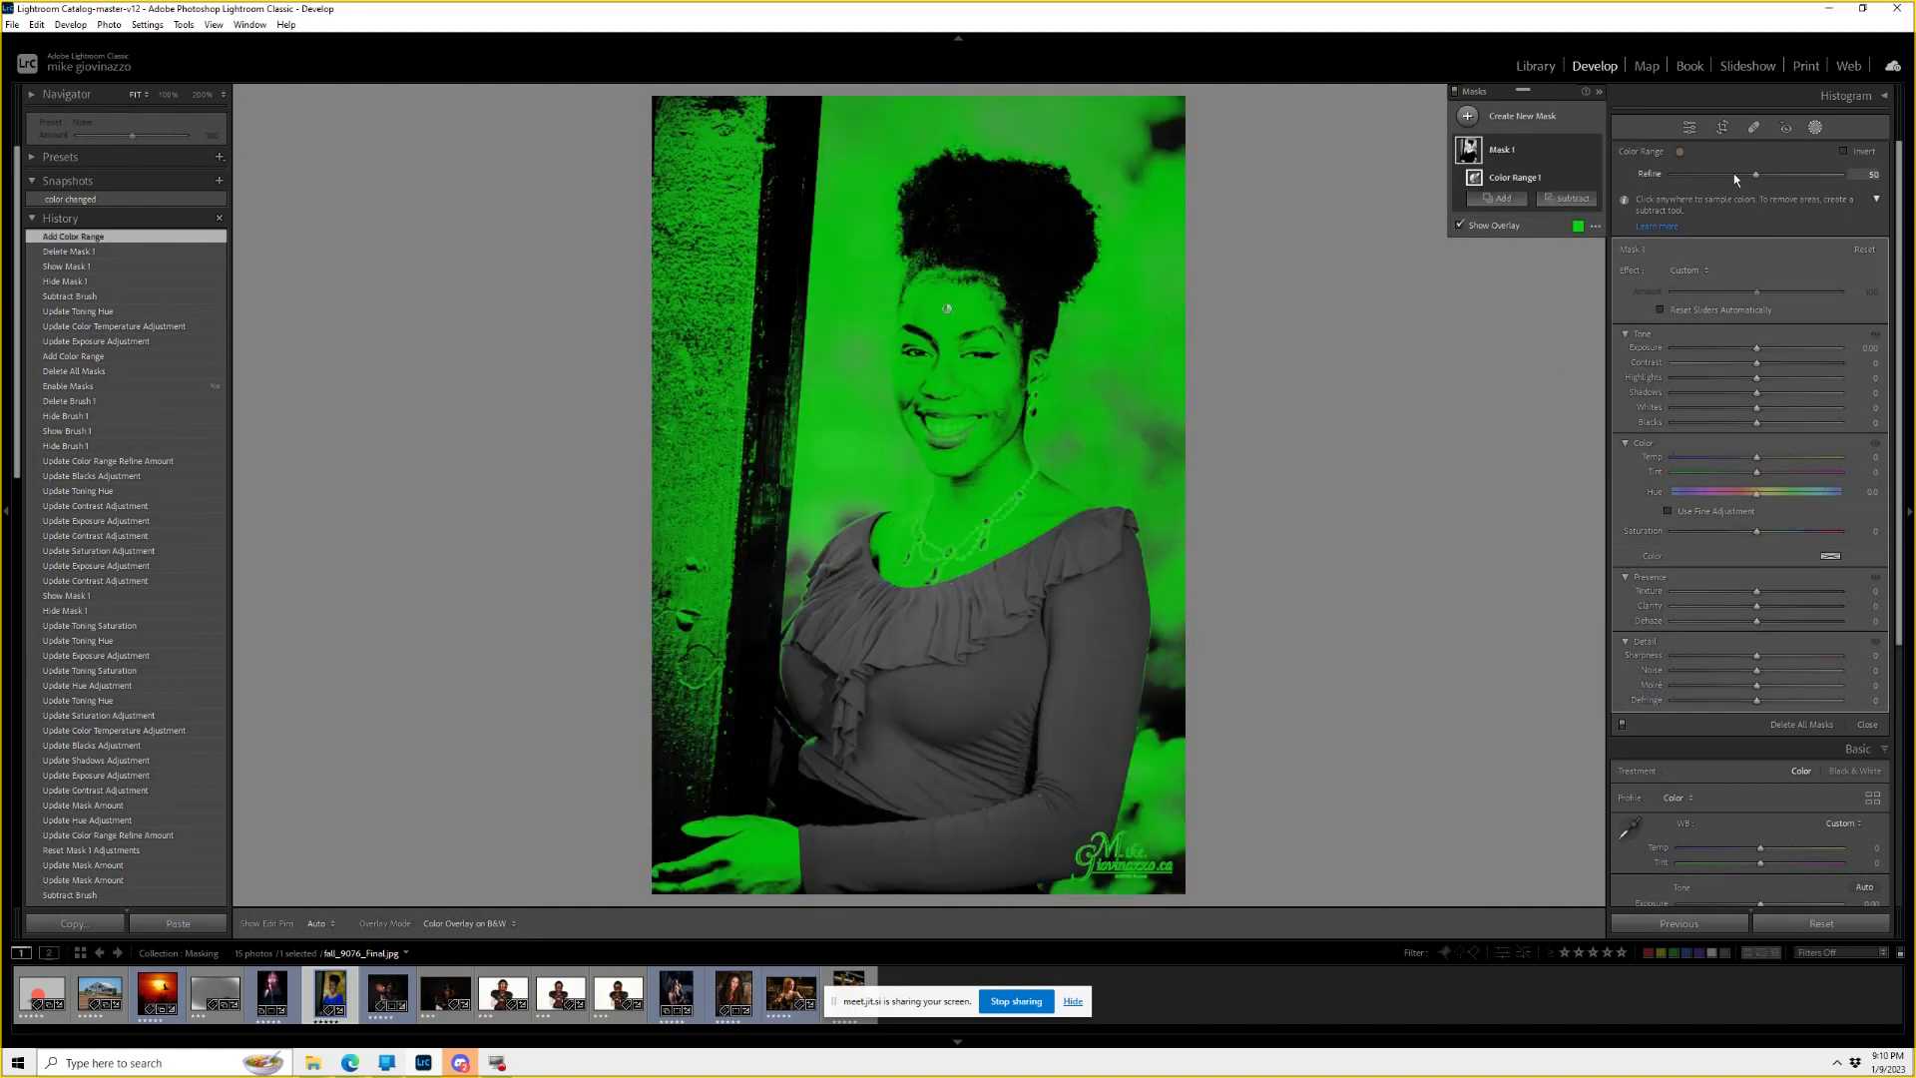
left_click_drag(1761, 181, 1666, 177)
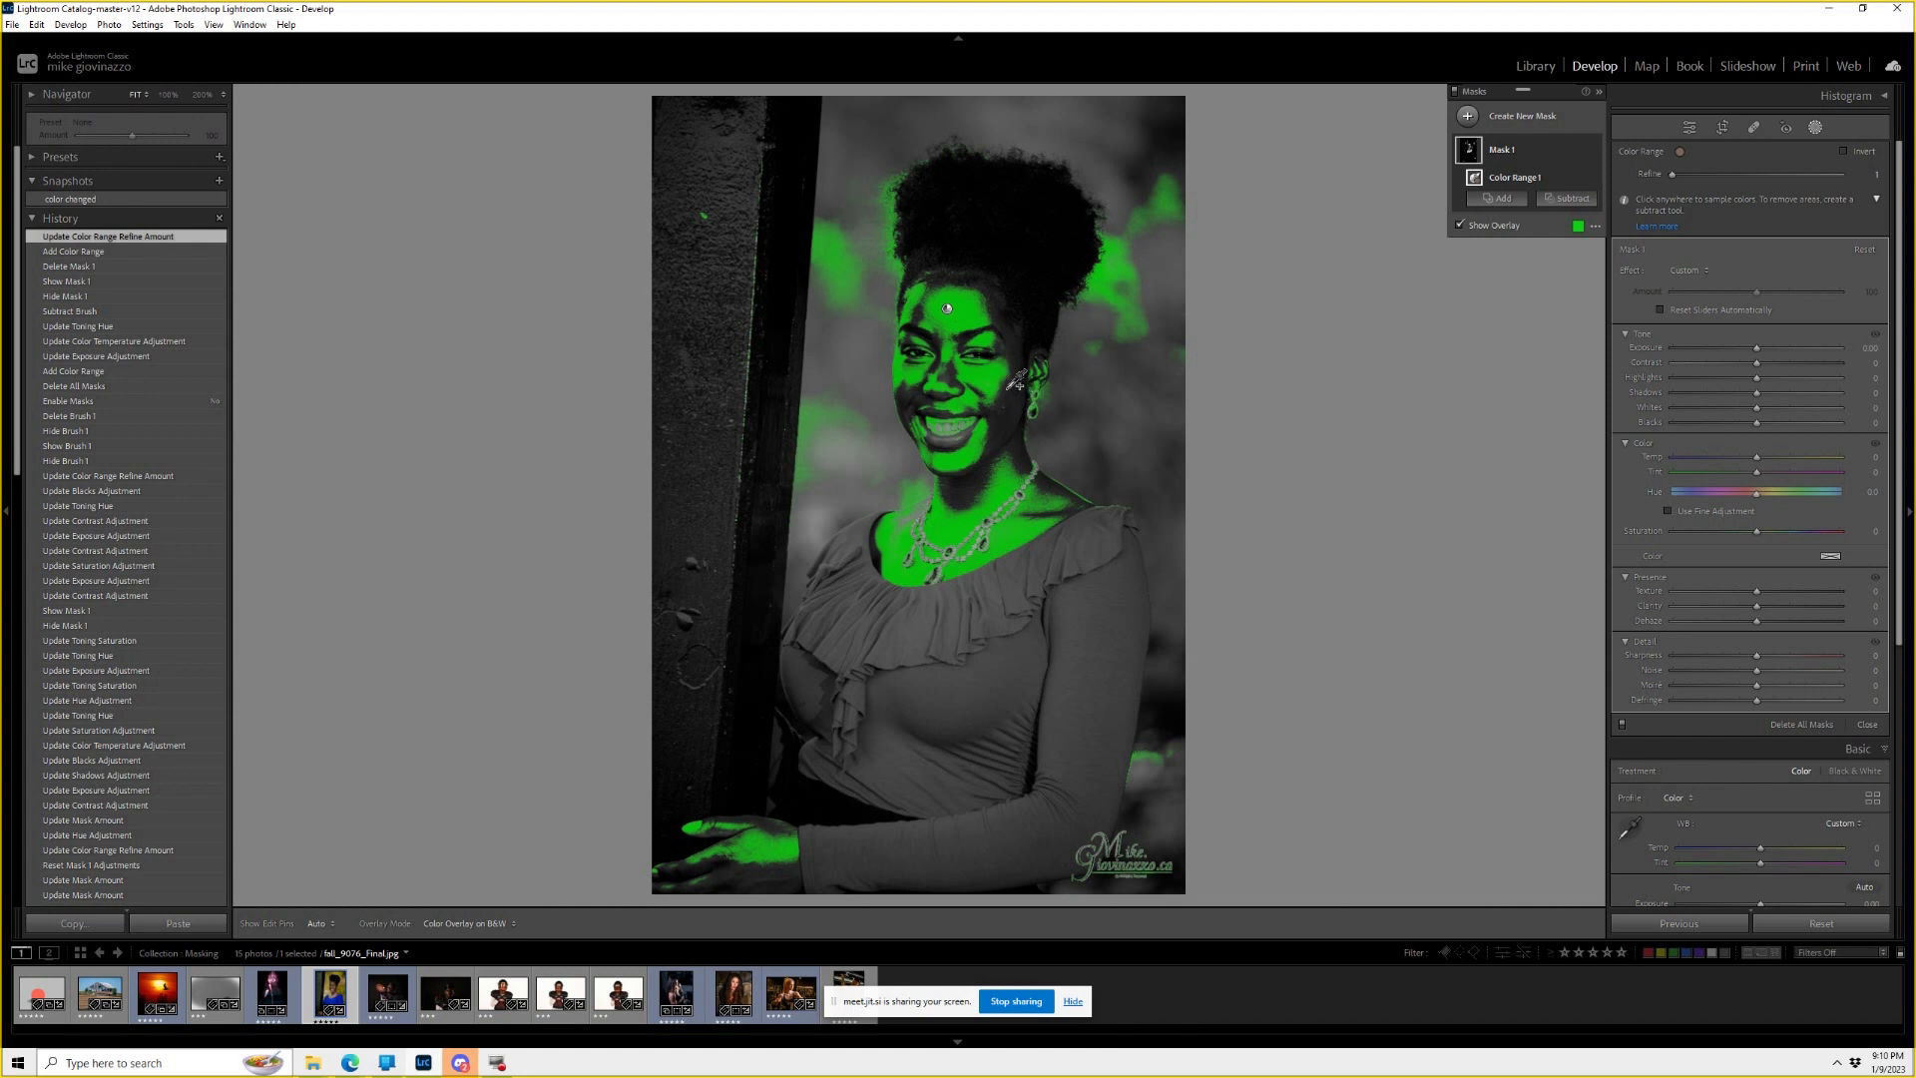
Resample the color range from the forehead and add samples from the darker skin on the cheek and jaw.
left_click(1008, 389, "shift")
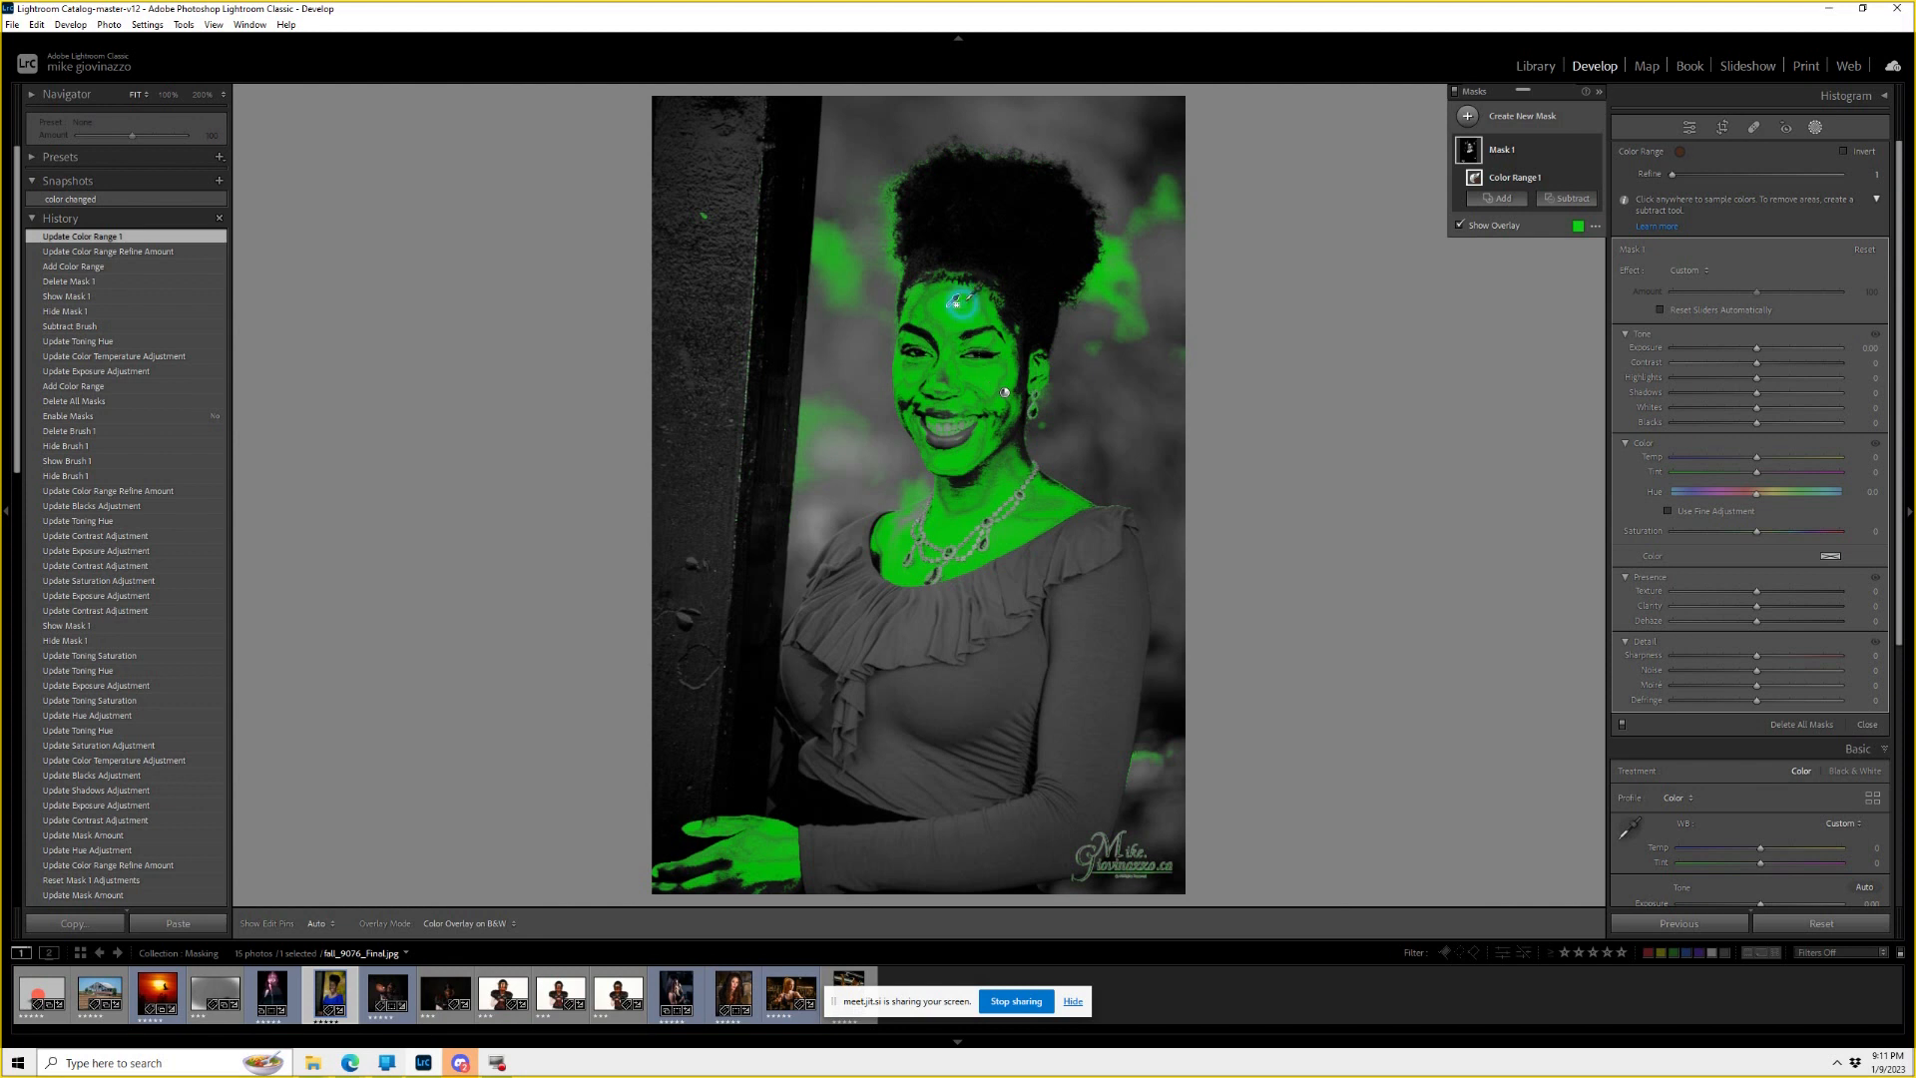
left_click_drag(956, 301, 965, 304)
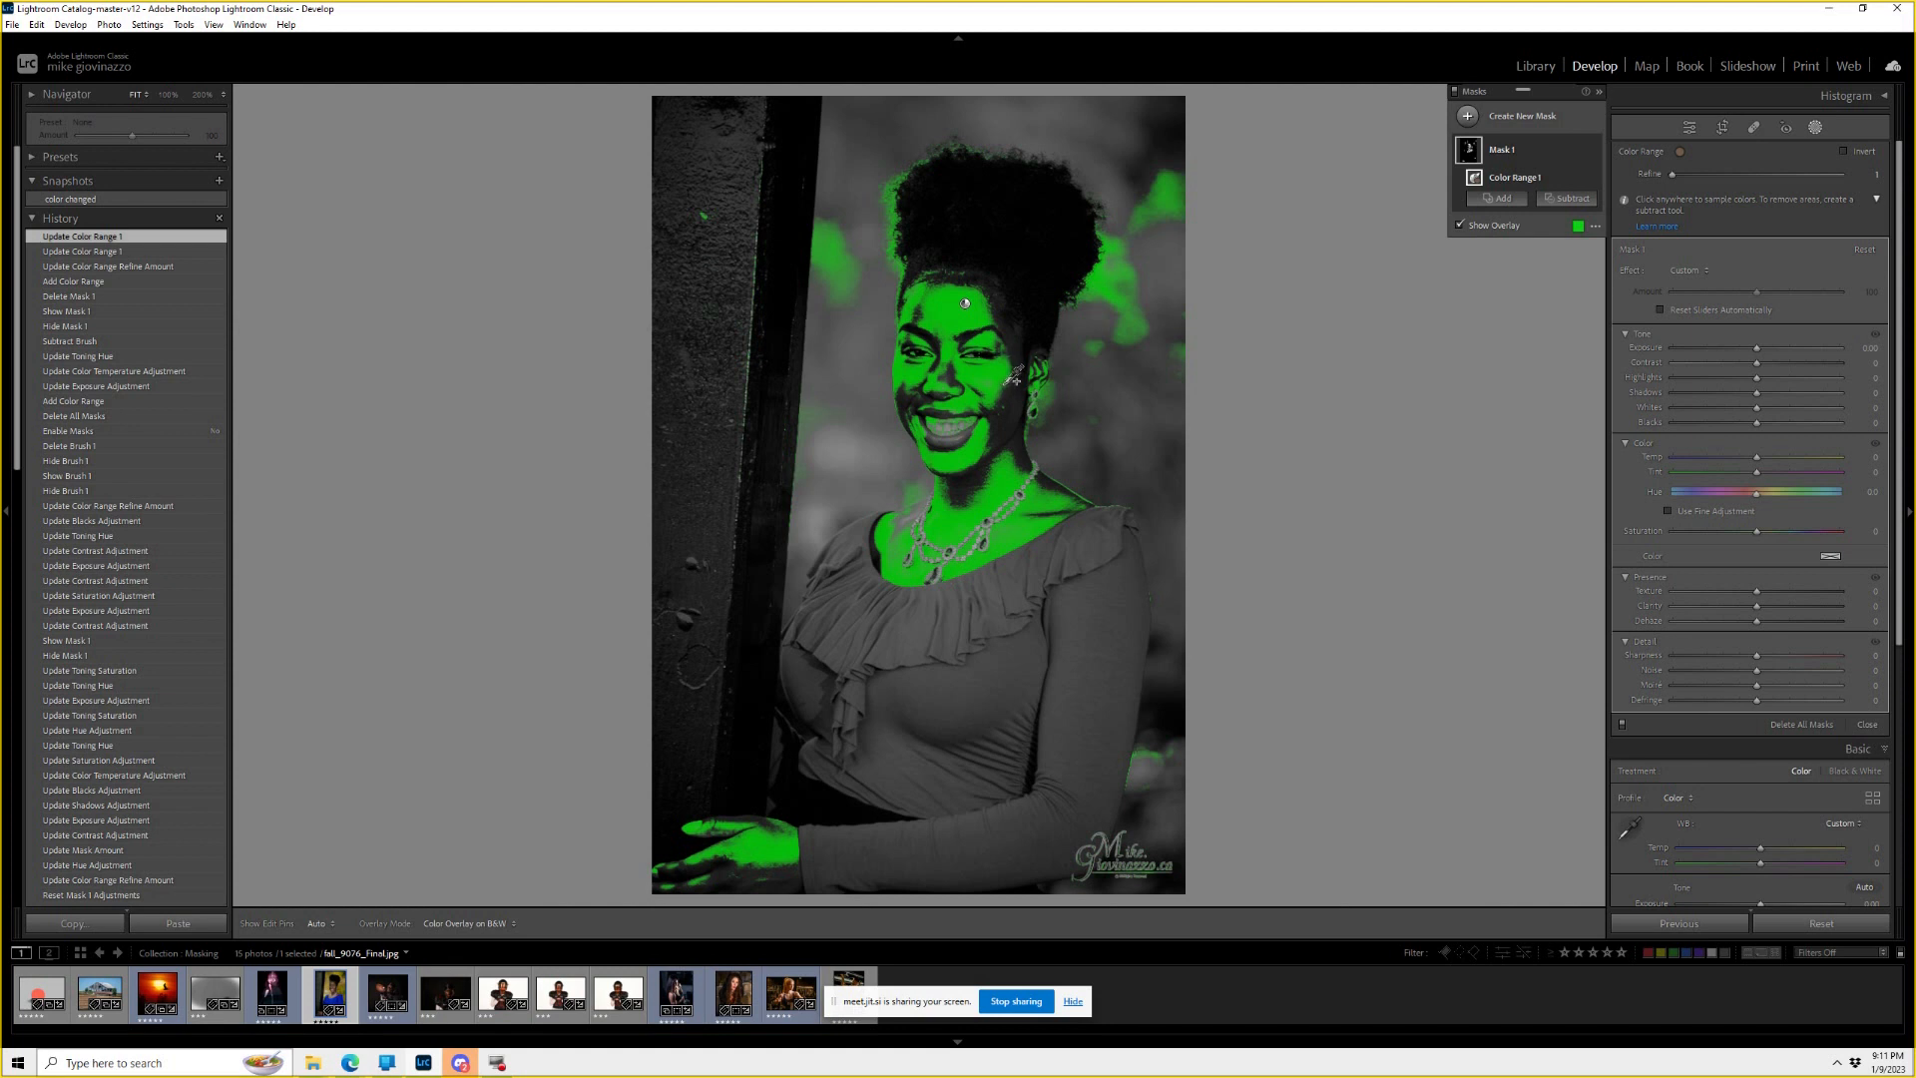
left_click_drag(993, 377, 1018, 434)
left_click_drag(1018, 433, 1018, 433)
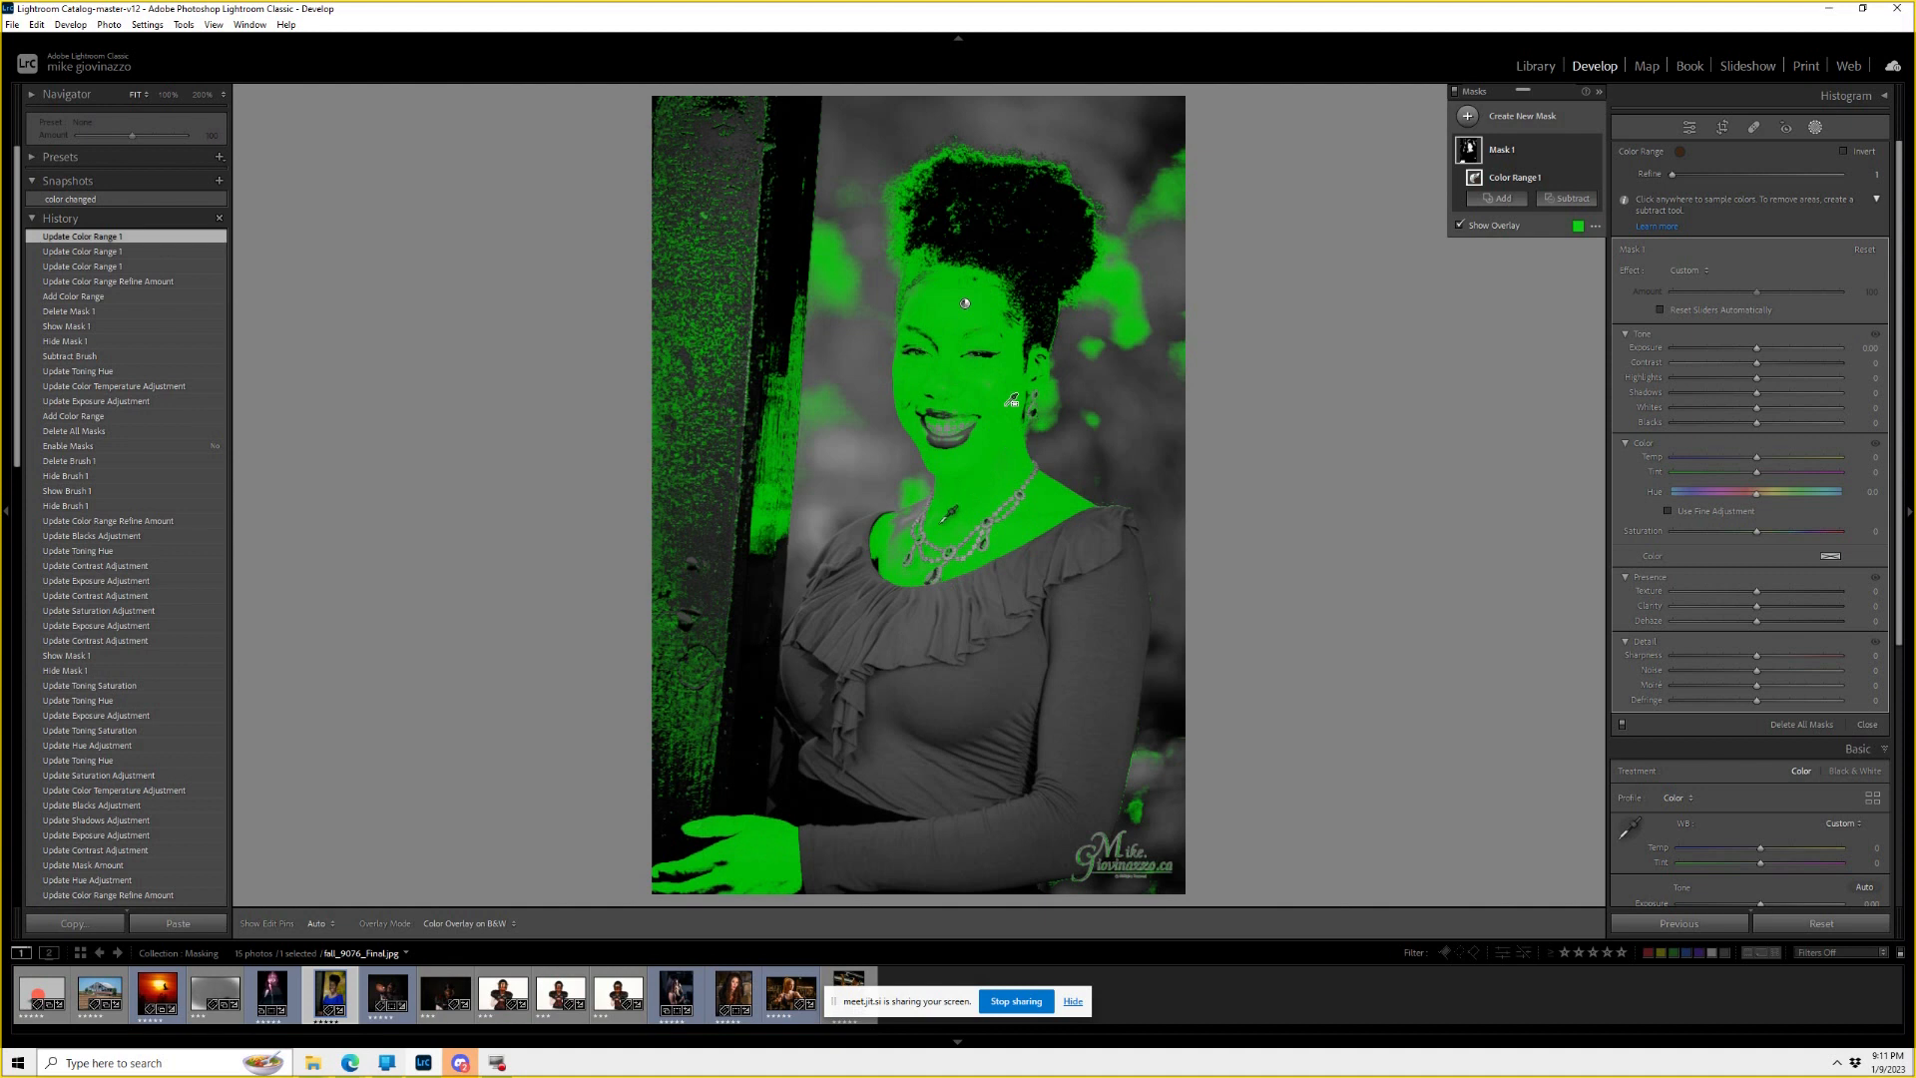
Subtract a brush from Mask 1 and paint over stray areas around the hair, in the background and along the post.
left_click(1565, 199)
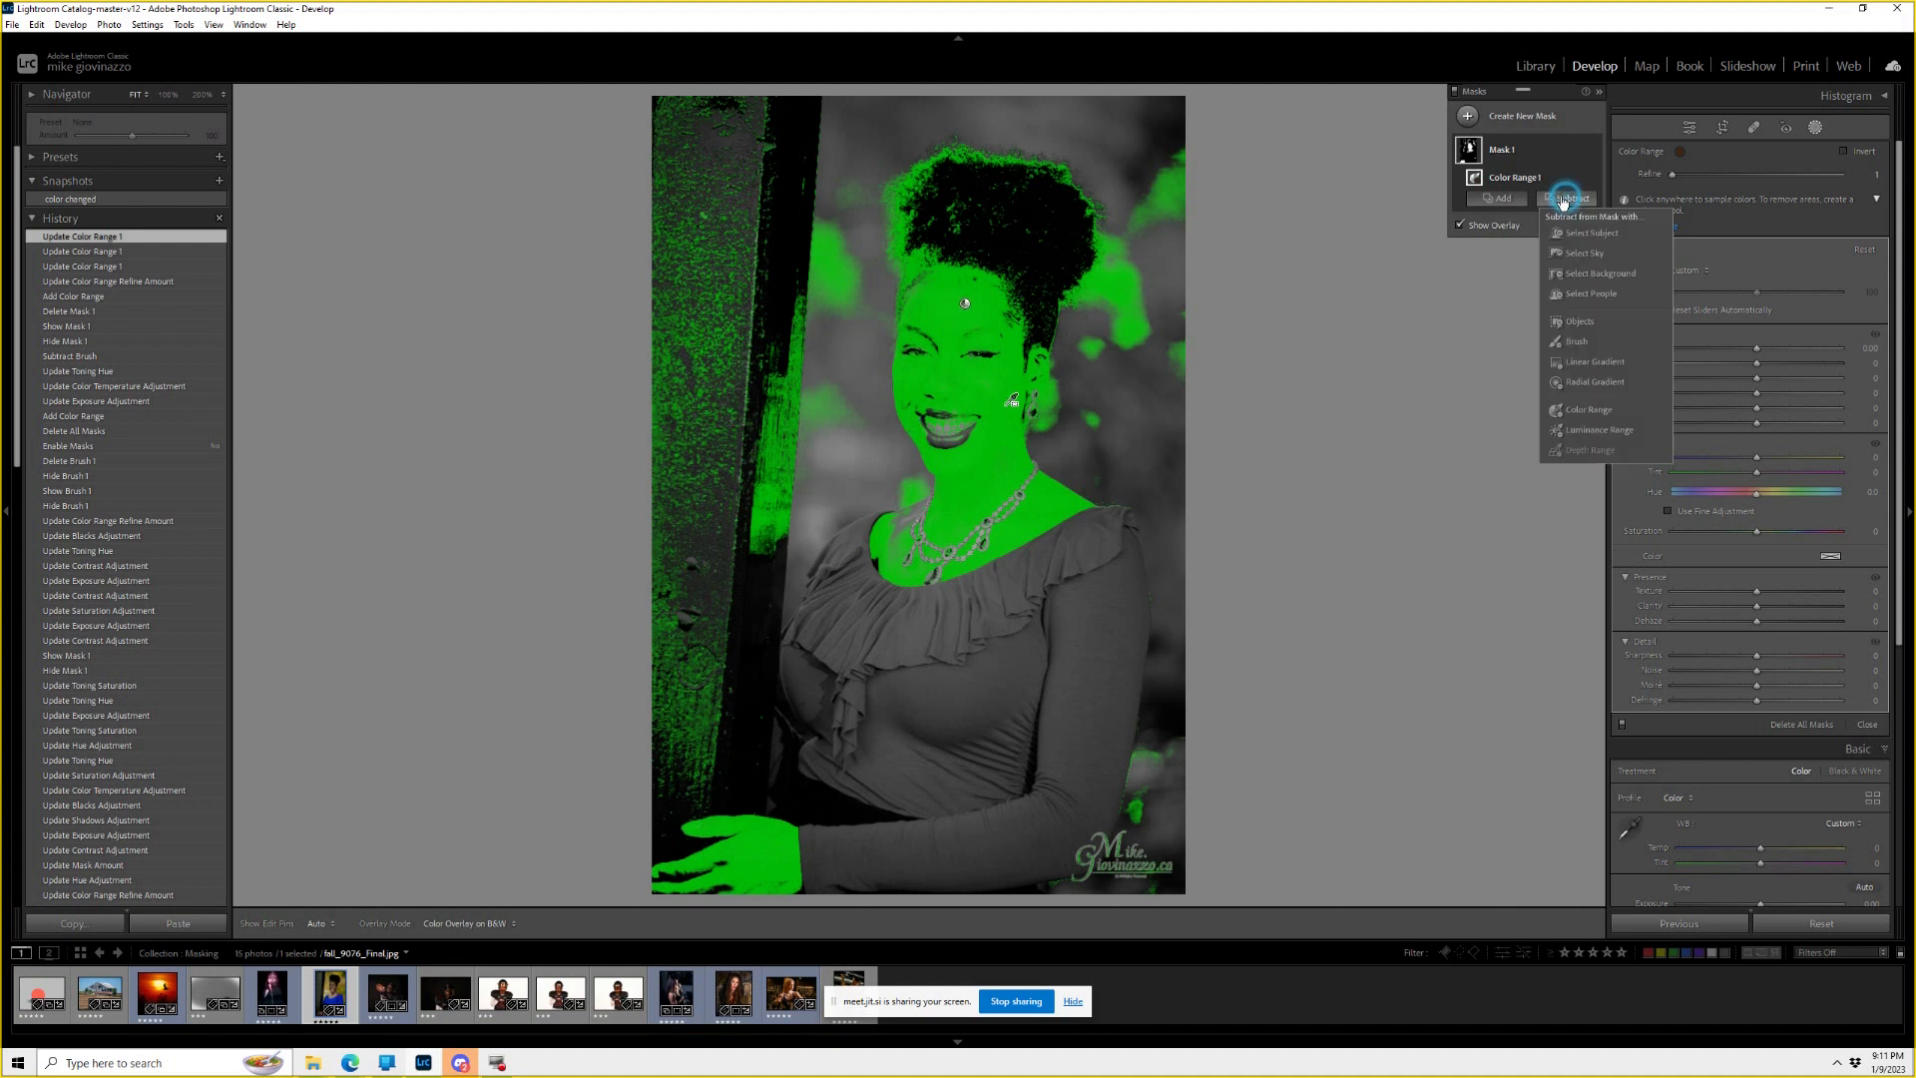
left_click(1576, 342)
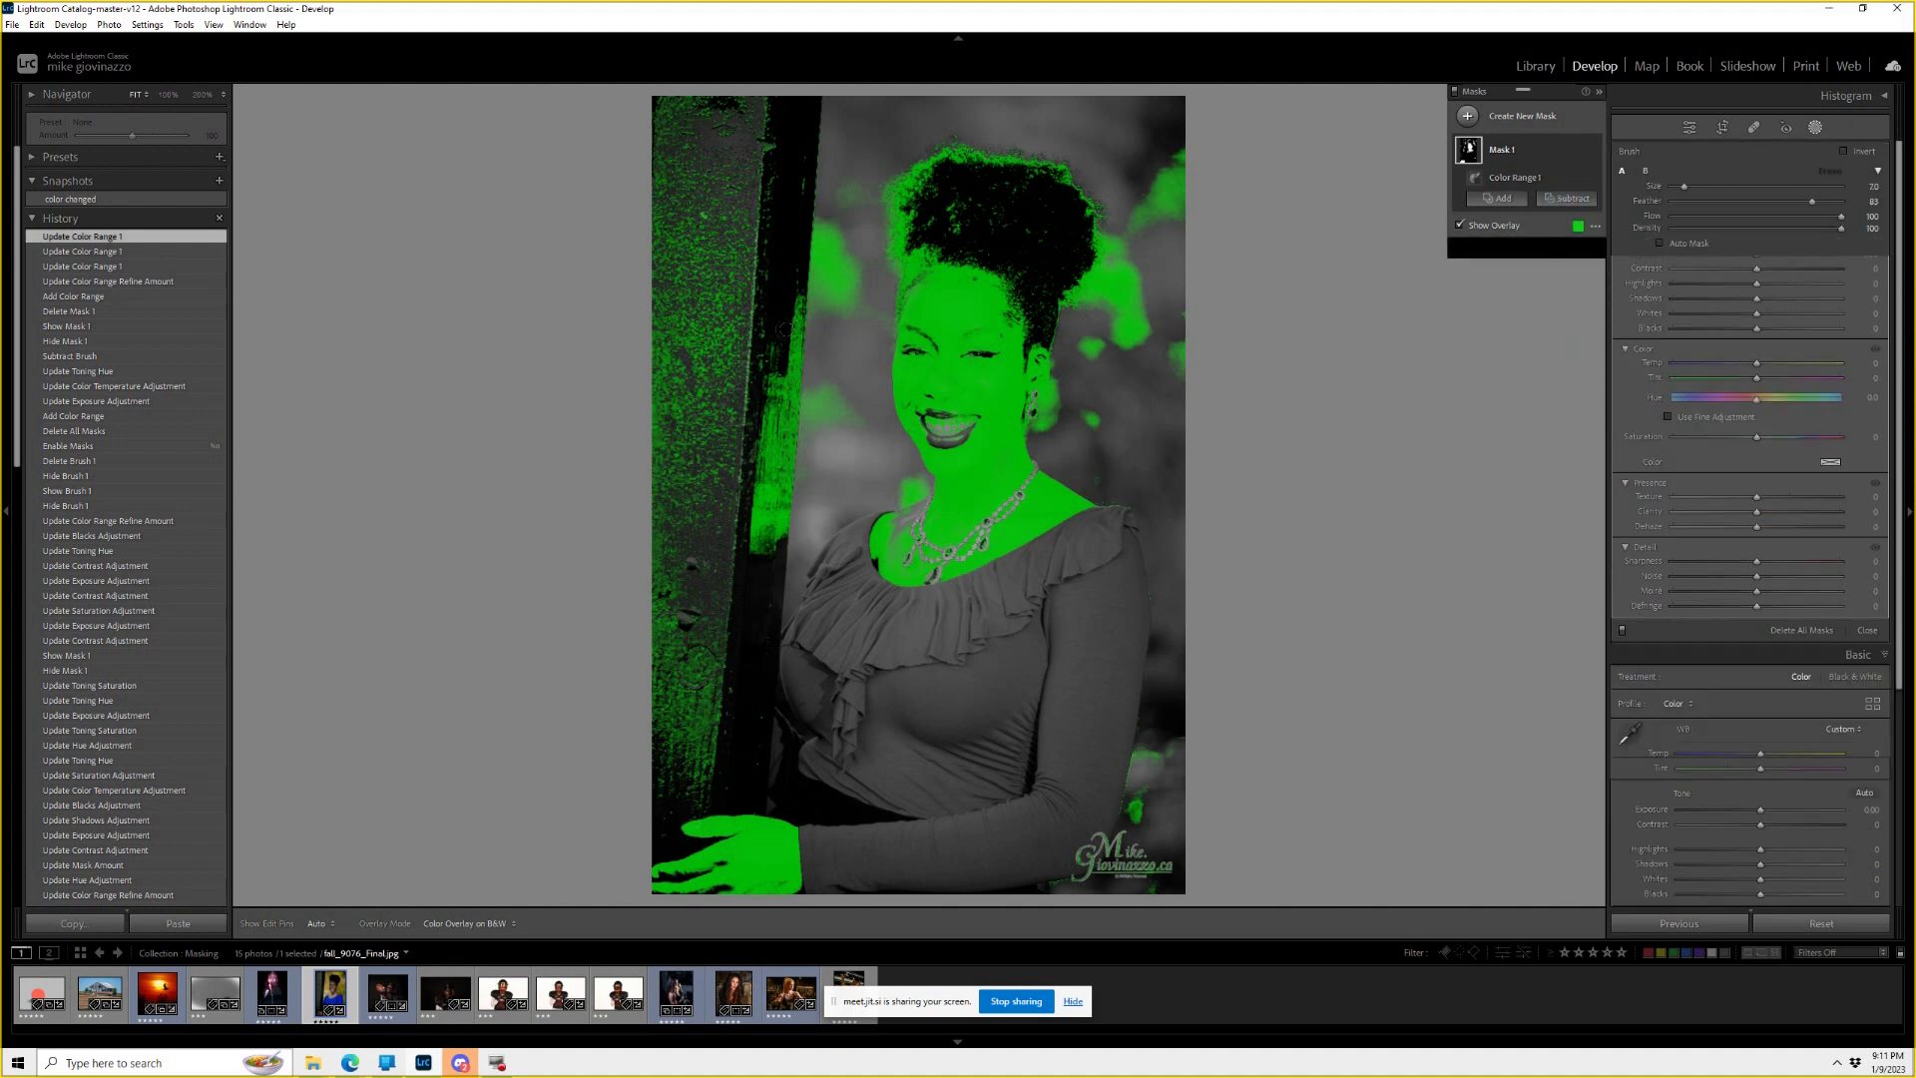
mouse_move(1108, 250)
left_mouse_down()
mouse_move(1083, 300)
mouse_move(1127, 299)
mouse_move(733, 300)
mouse_move(720, 537)
mouse_move(814, 409)
mouse_move(789, 469)
left_mouse_up()
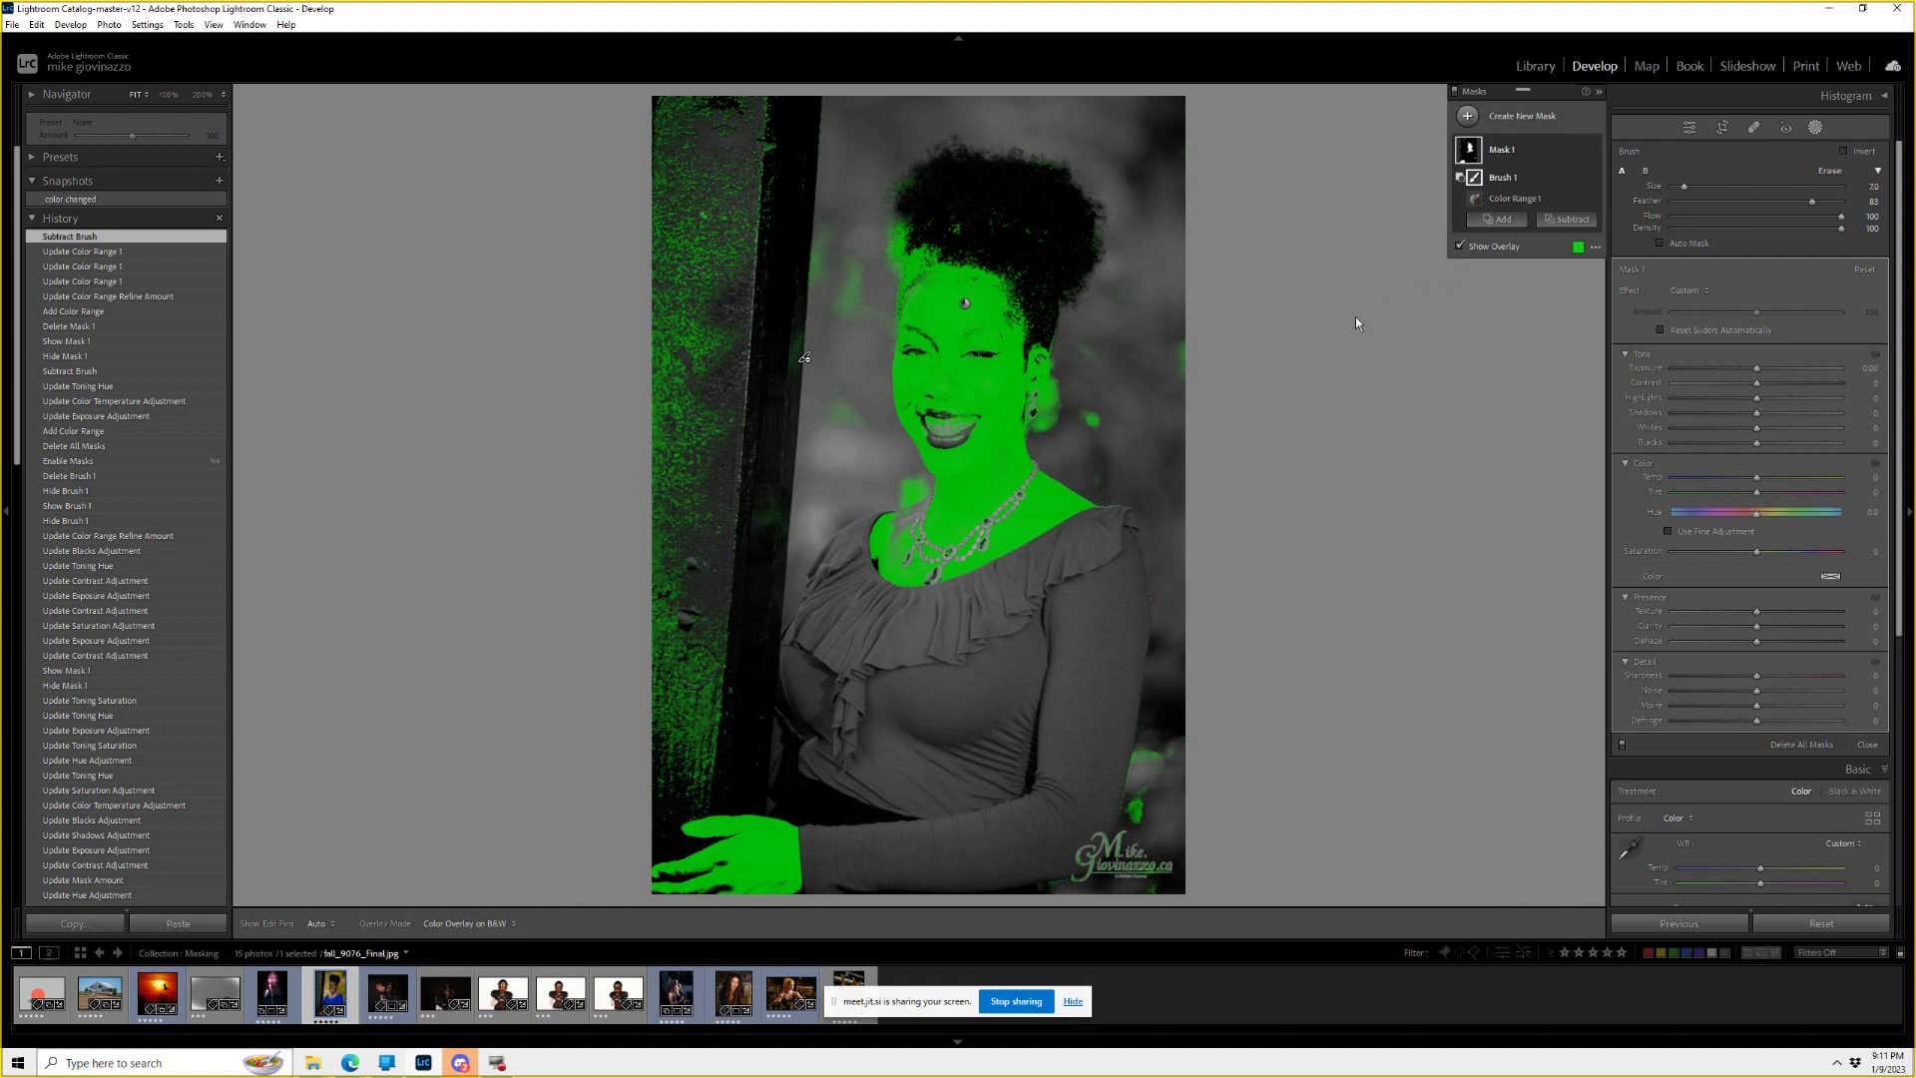
Delete the Color Range 1 component from Mask 1, keeping its subtracted brush.
left_click(1519, 200)
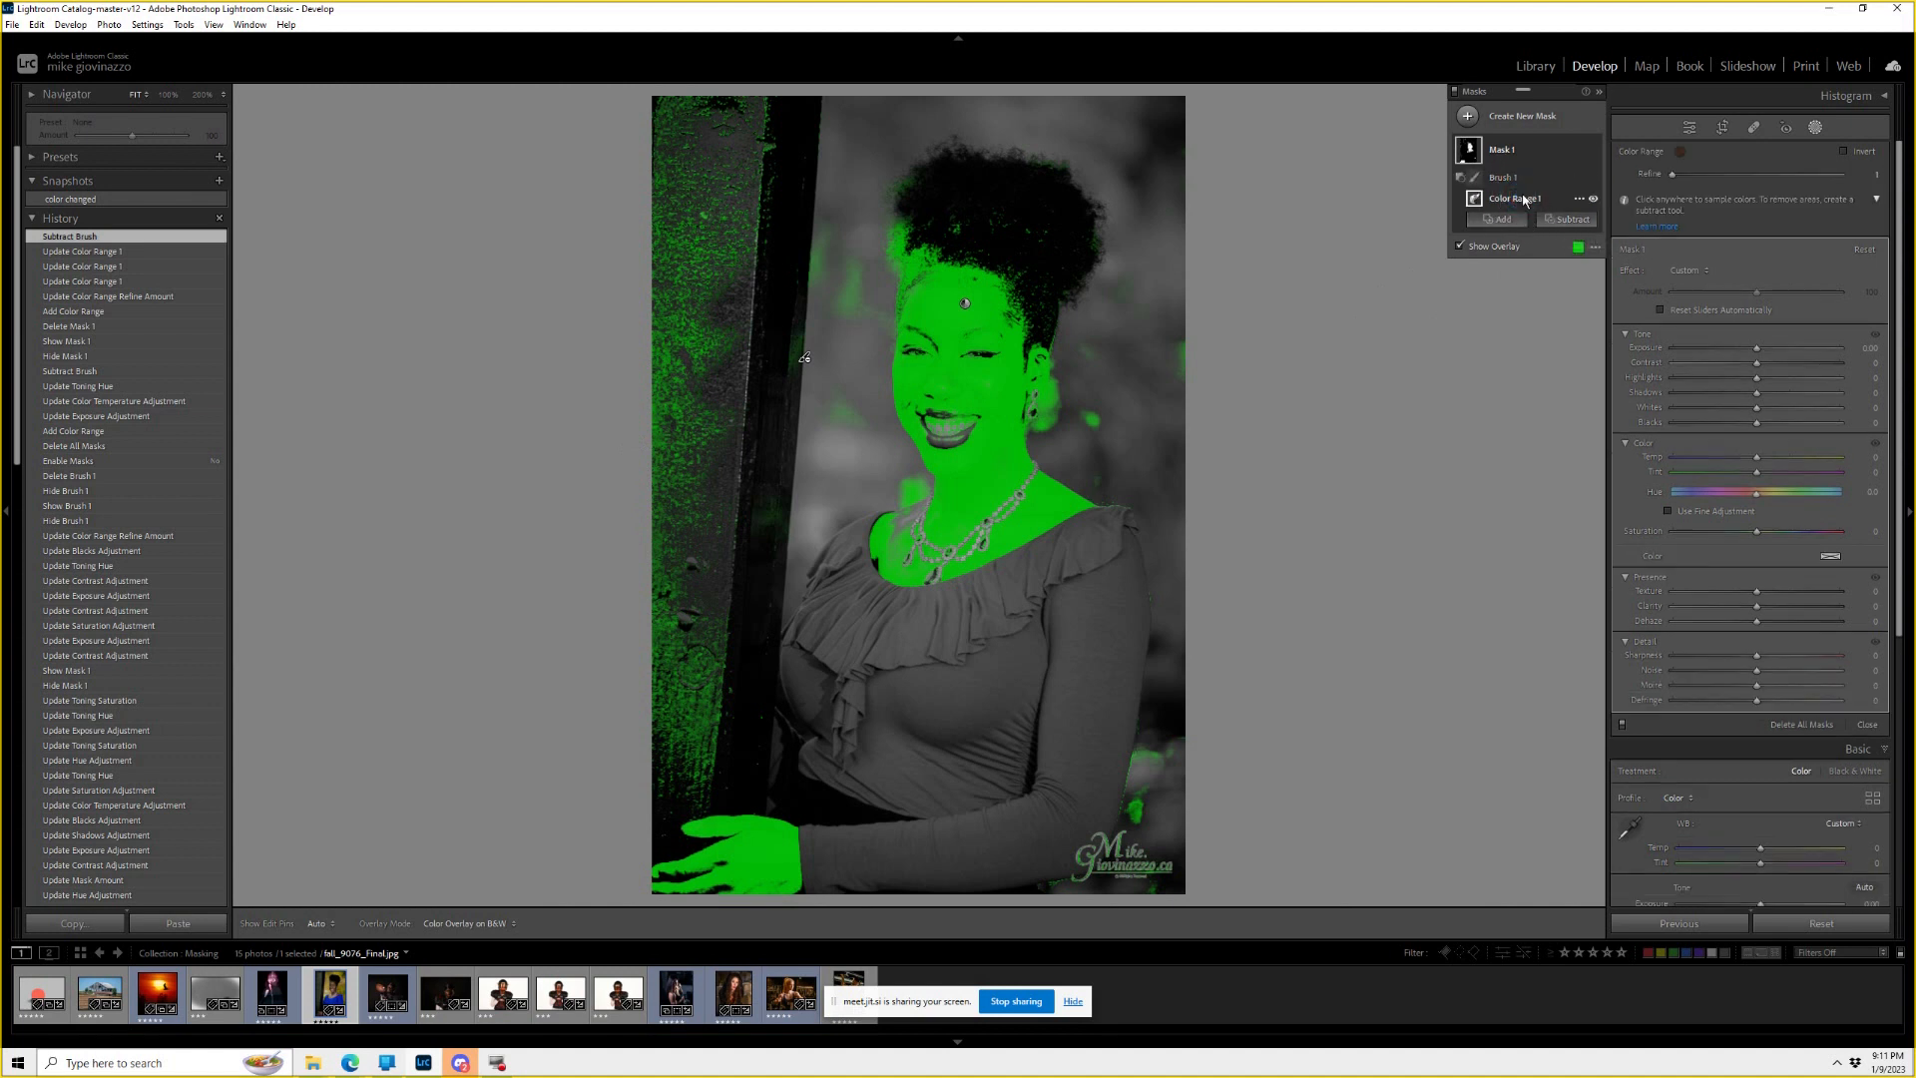
left_click(1580, 198)
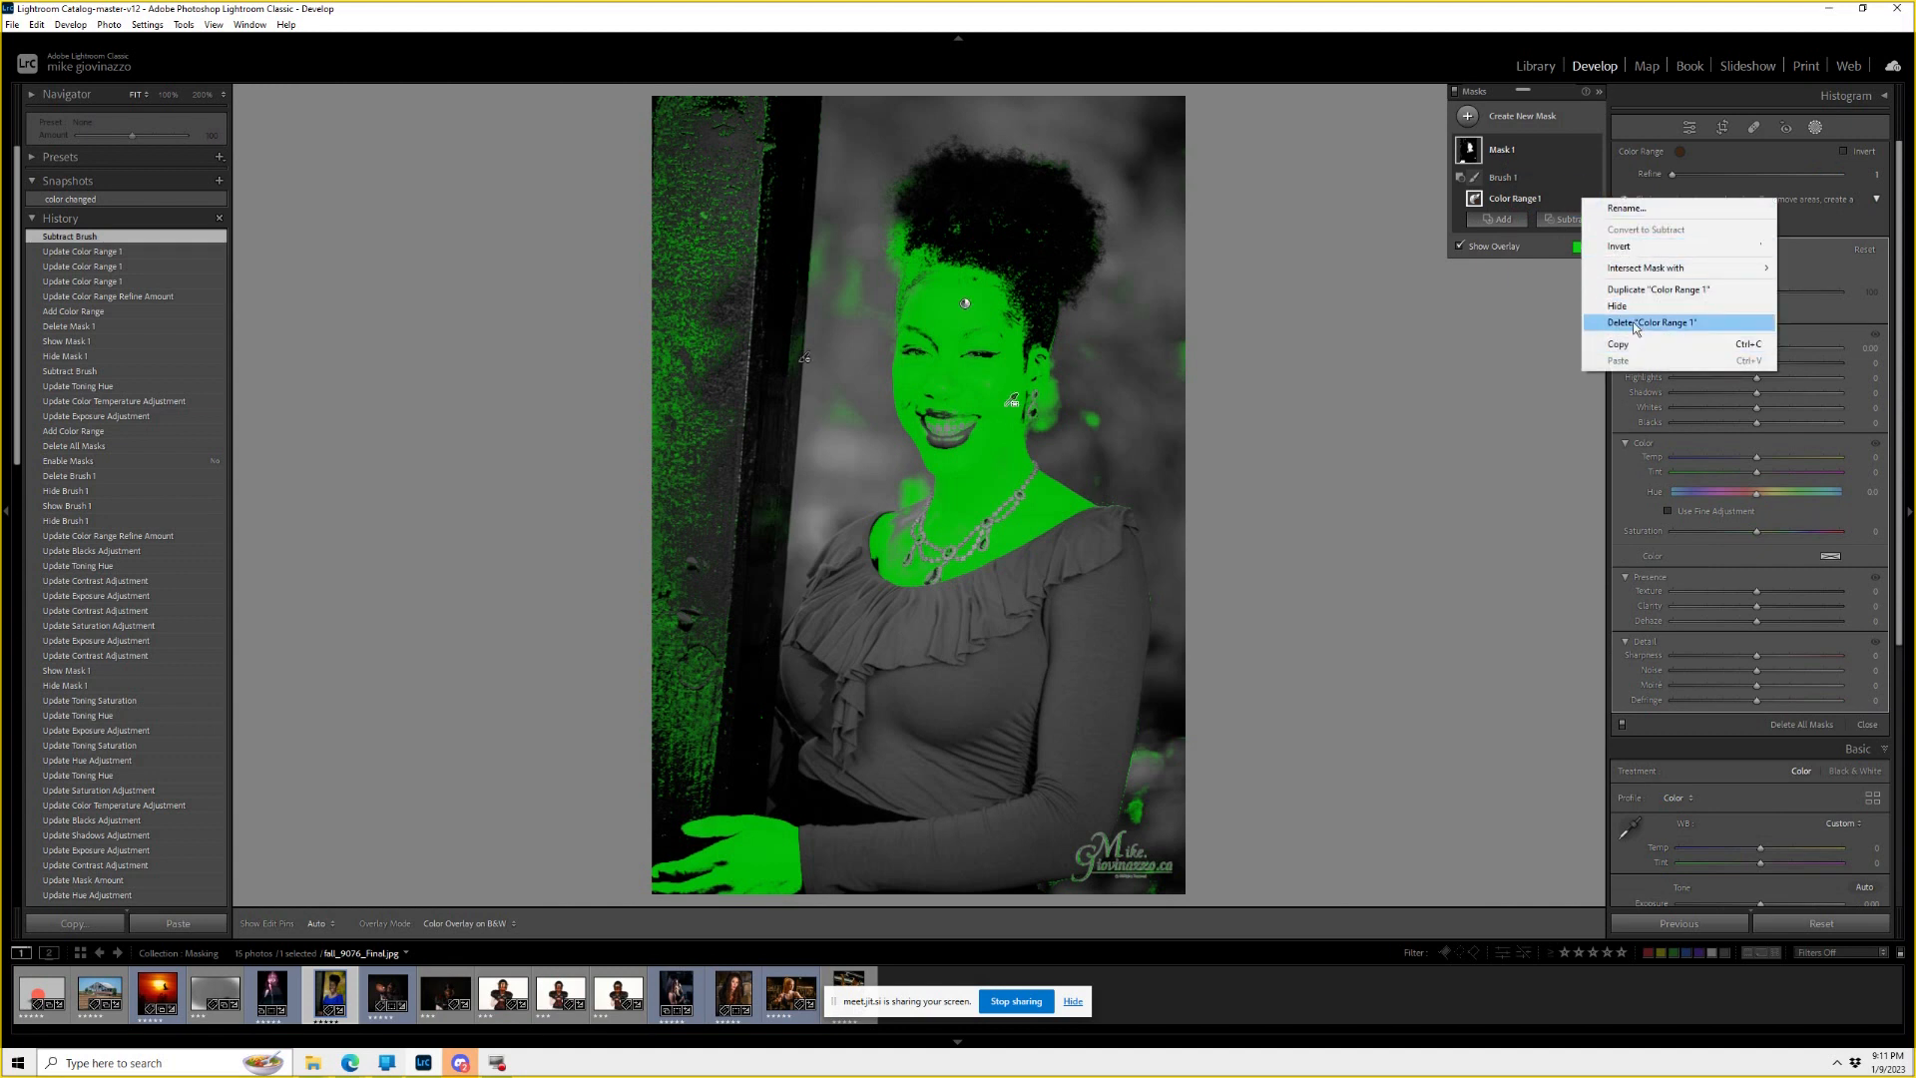
left_click(1630, 323)
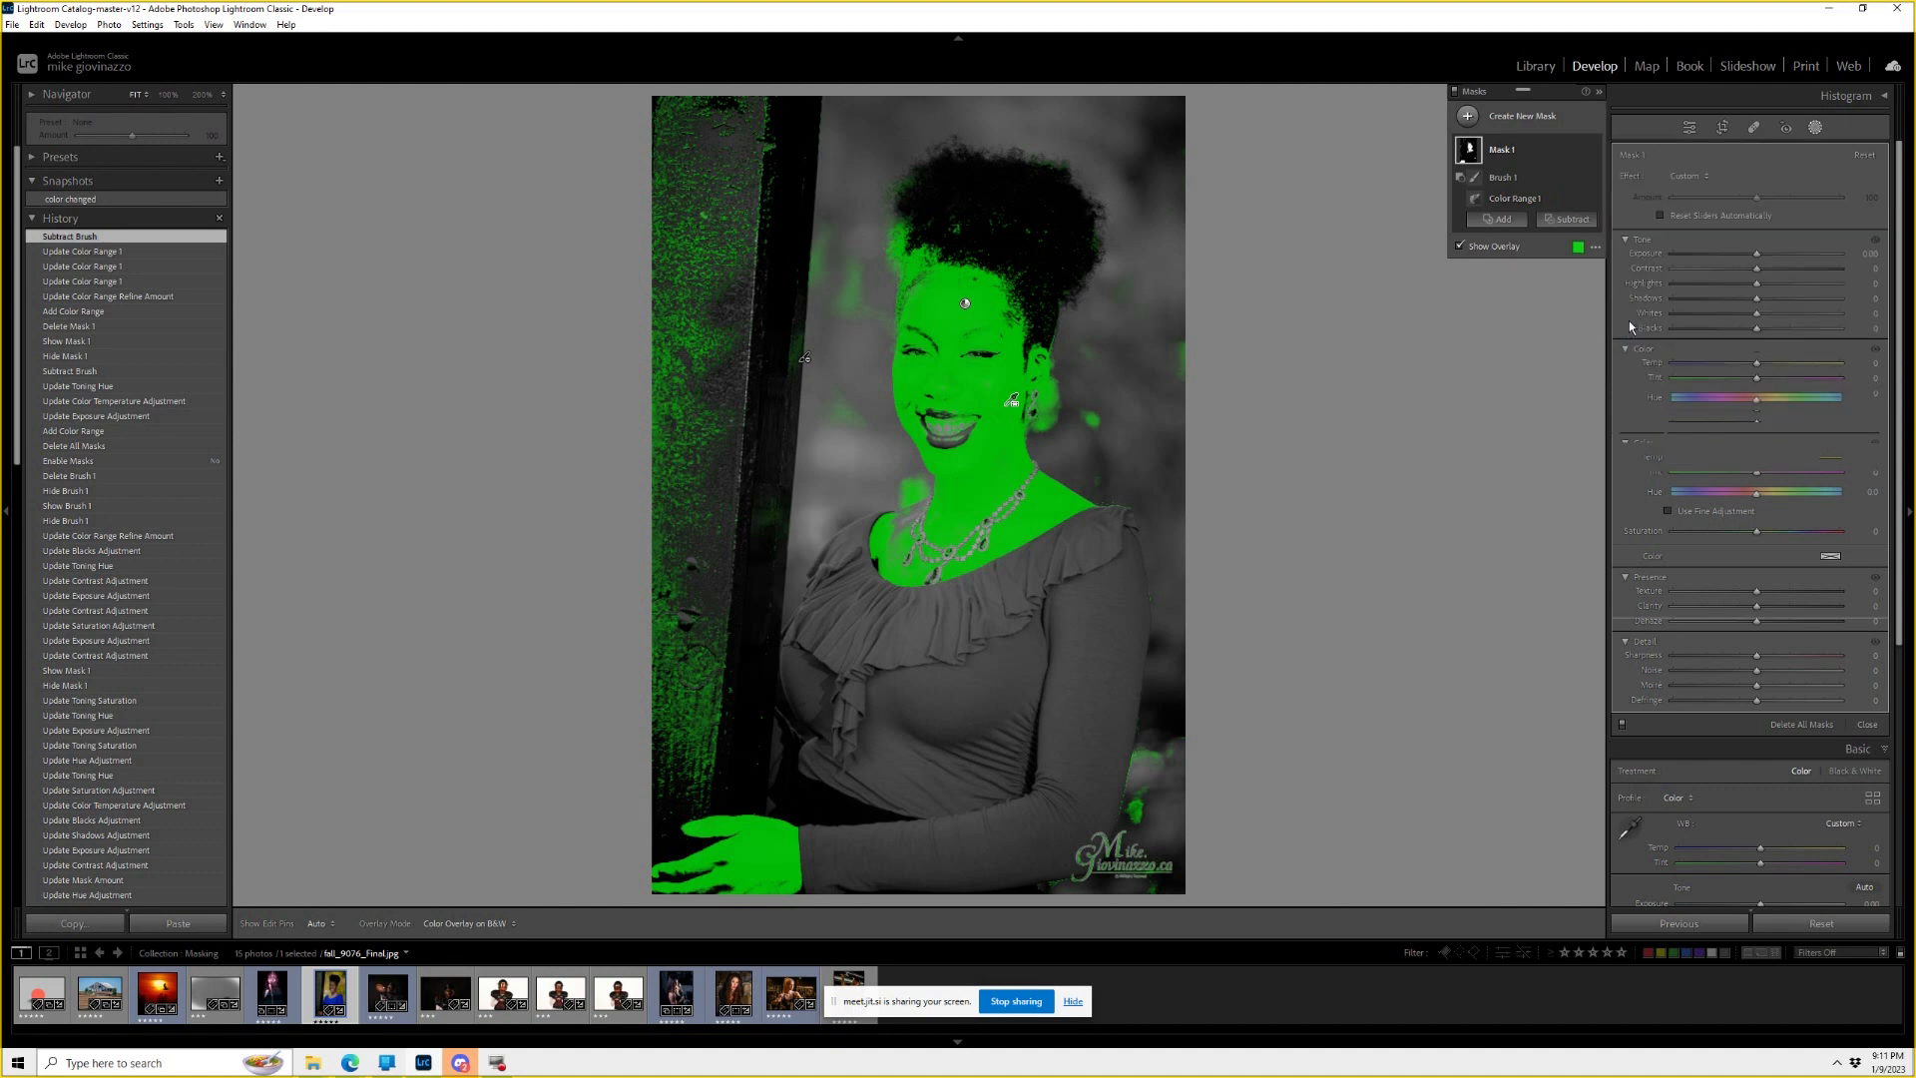
Create a luminance range mask sampled from the woman's hair and narrow its range to the darkest tones.
left_click(1505, 118)
left_click(1554, 343)
left_click_drag(976, 197, 1038, 233)
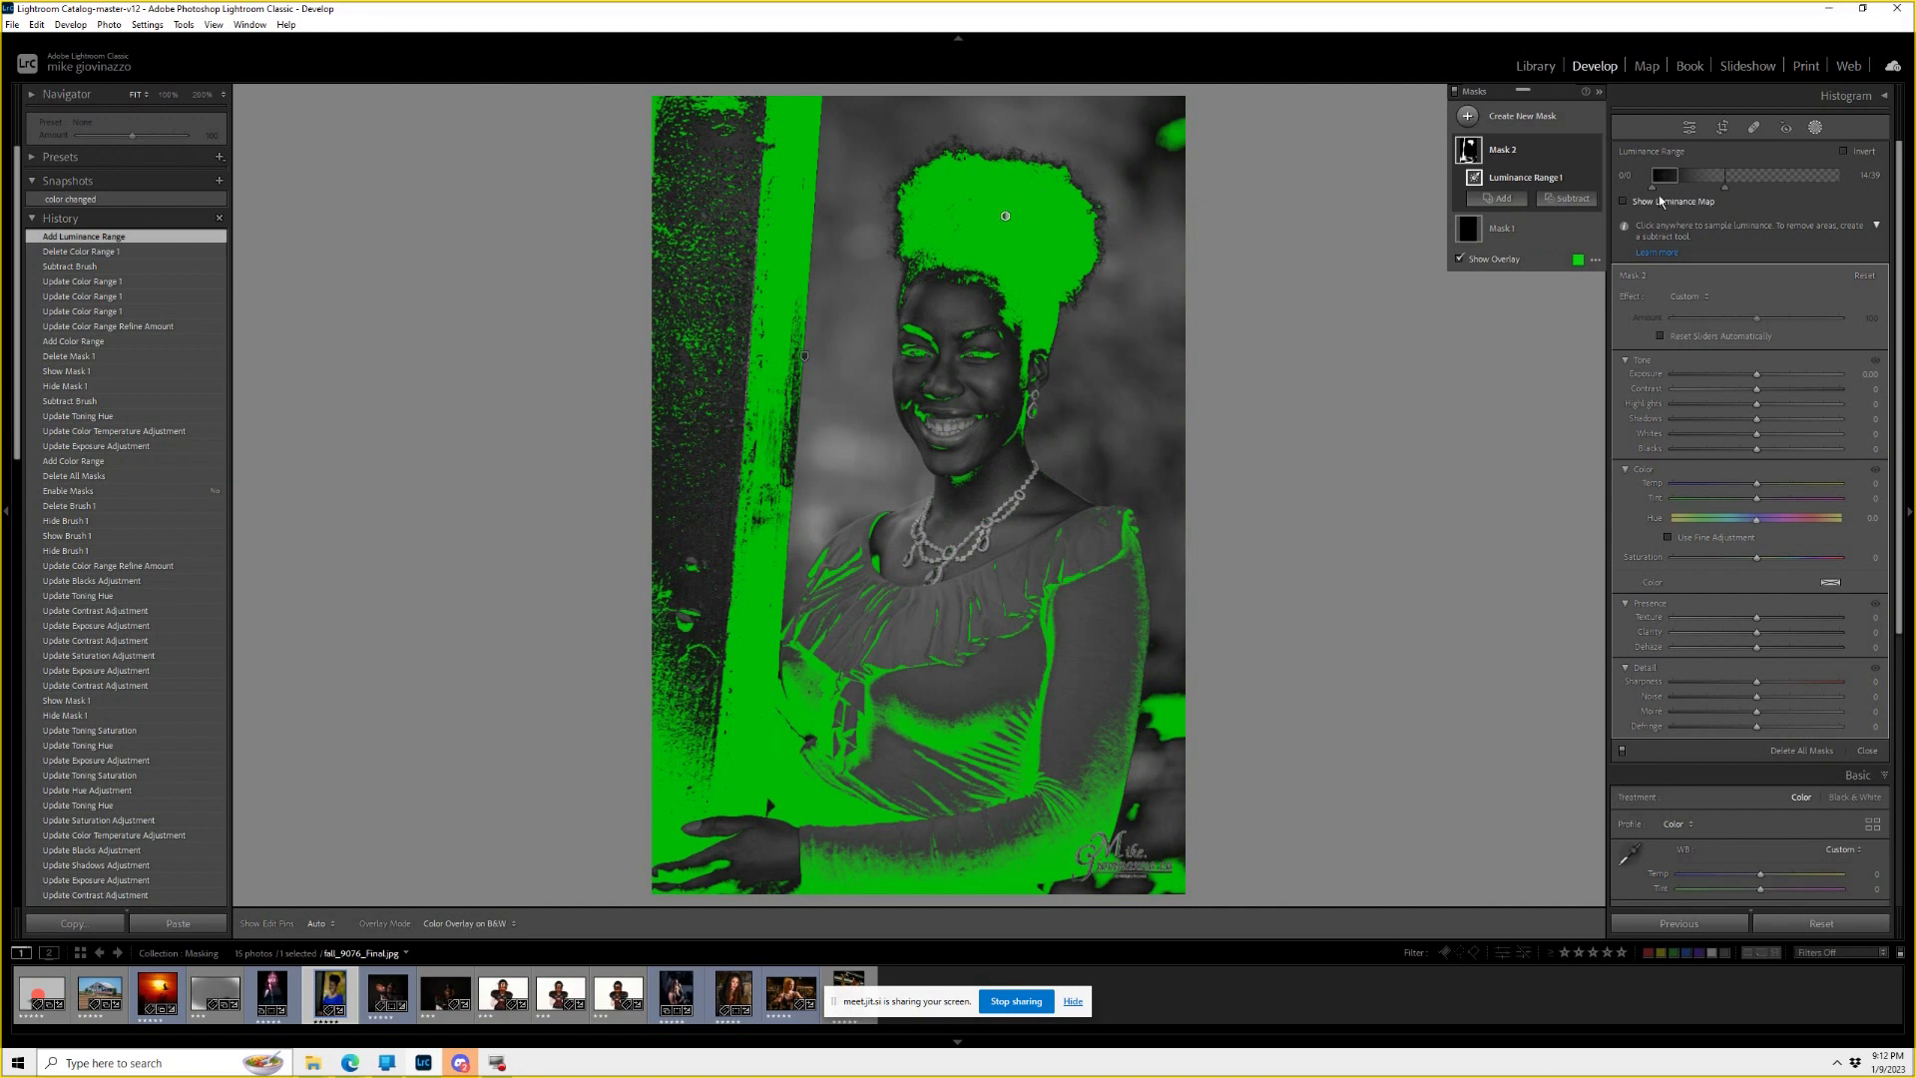
mouse_move(1692, 181)
left_mouse_down()
mouse_move(1658, 178)
mouse_move(1776, 184)
mouse_move(1661, 197)
mouse_move(1680, 202)
left_mouse_up()
left_click_drag(1689, 201, 1684, 198)
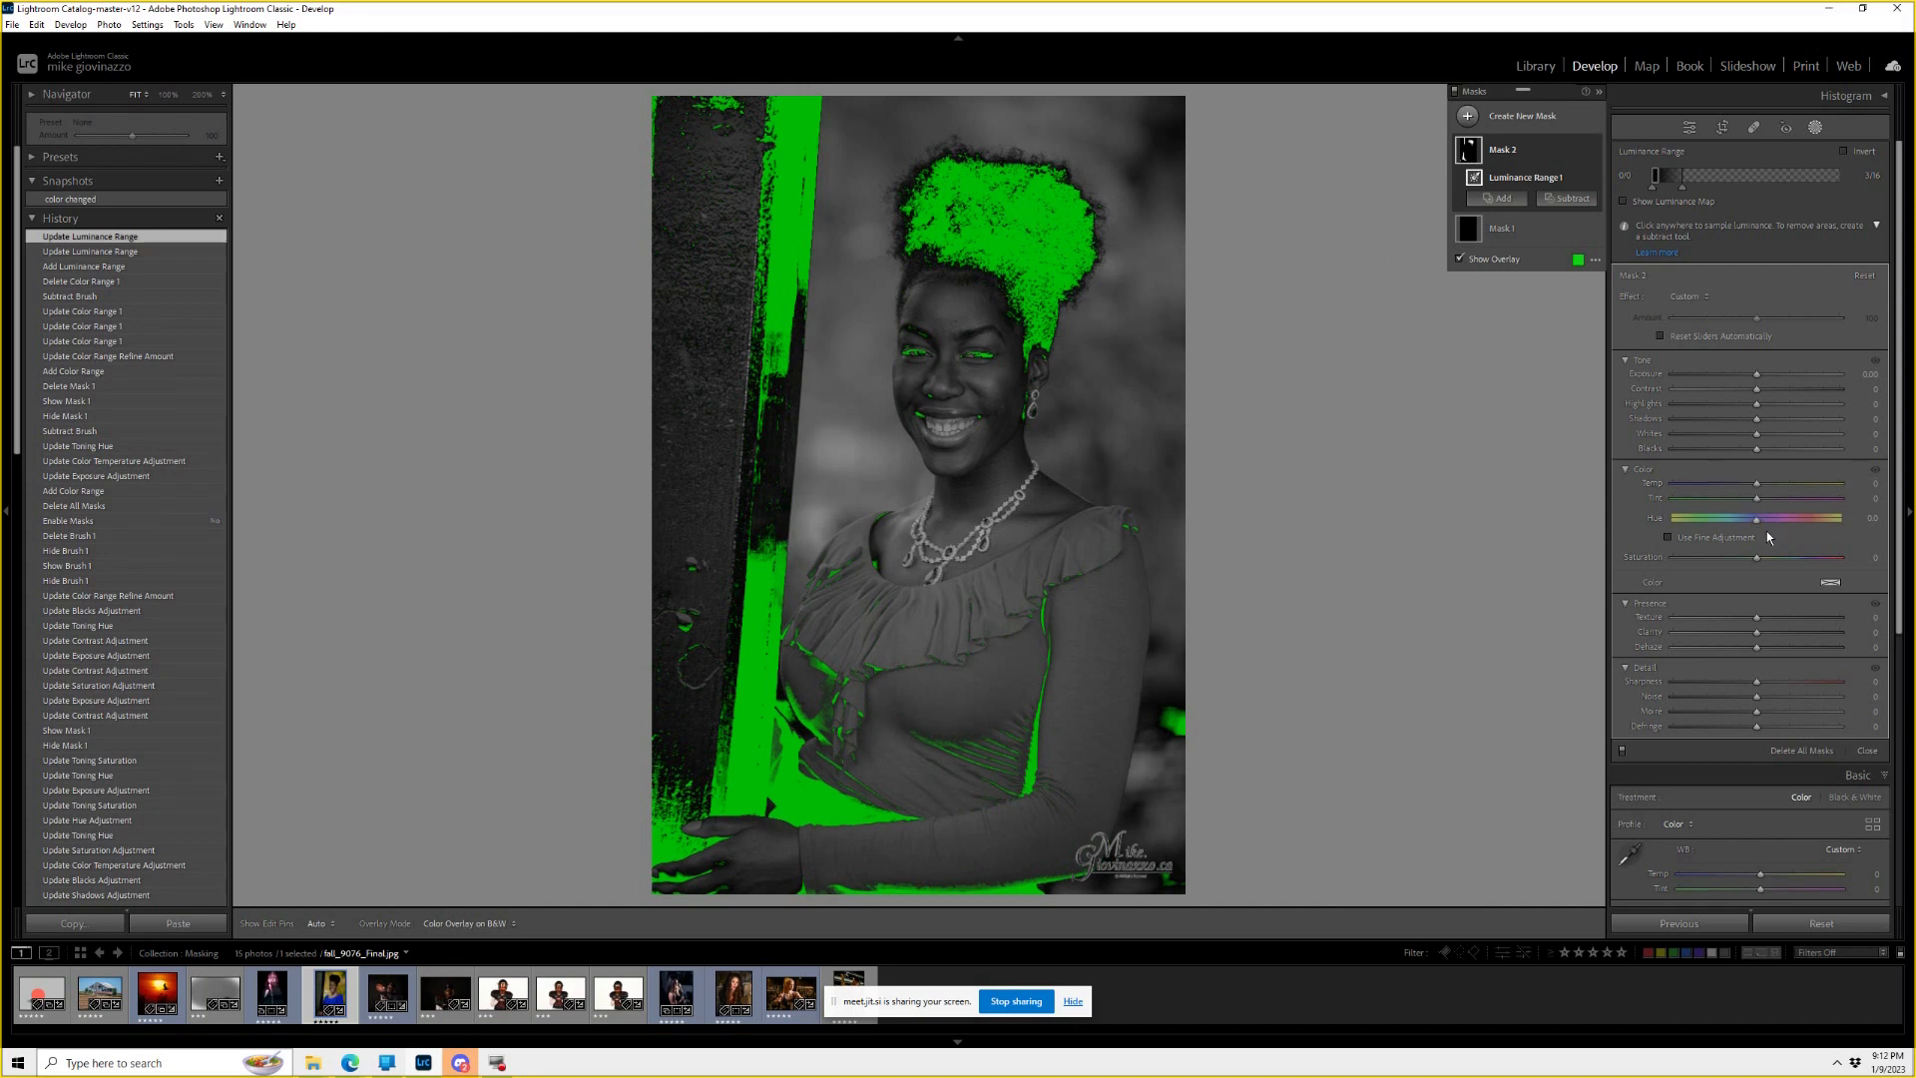
Tint the luminance range mask blue, shift its Hue toward purple and raise its Exposure to 0.86.
left_click(1827, 588)
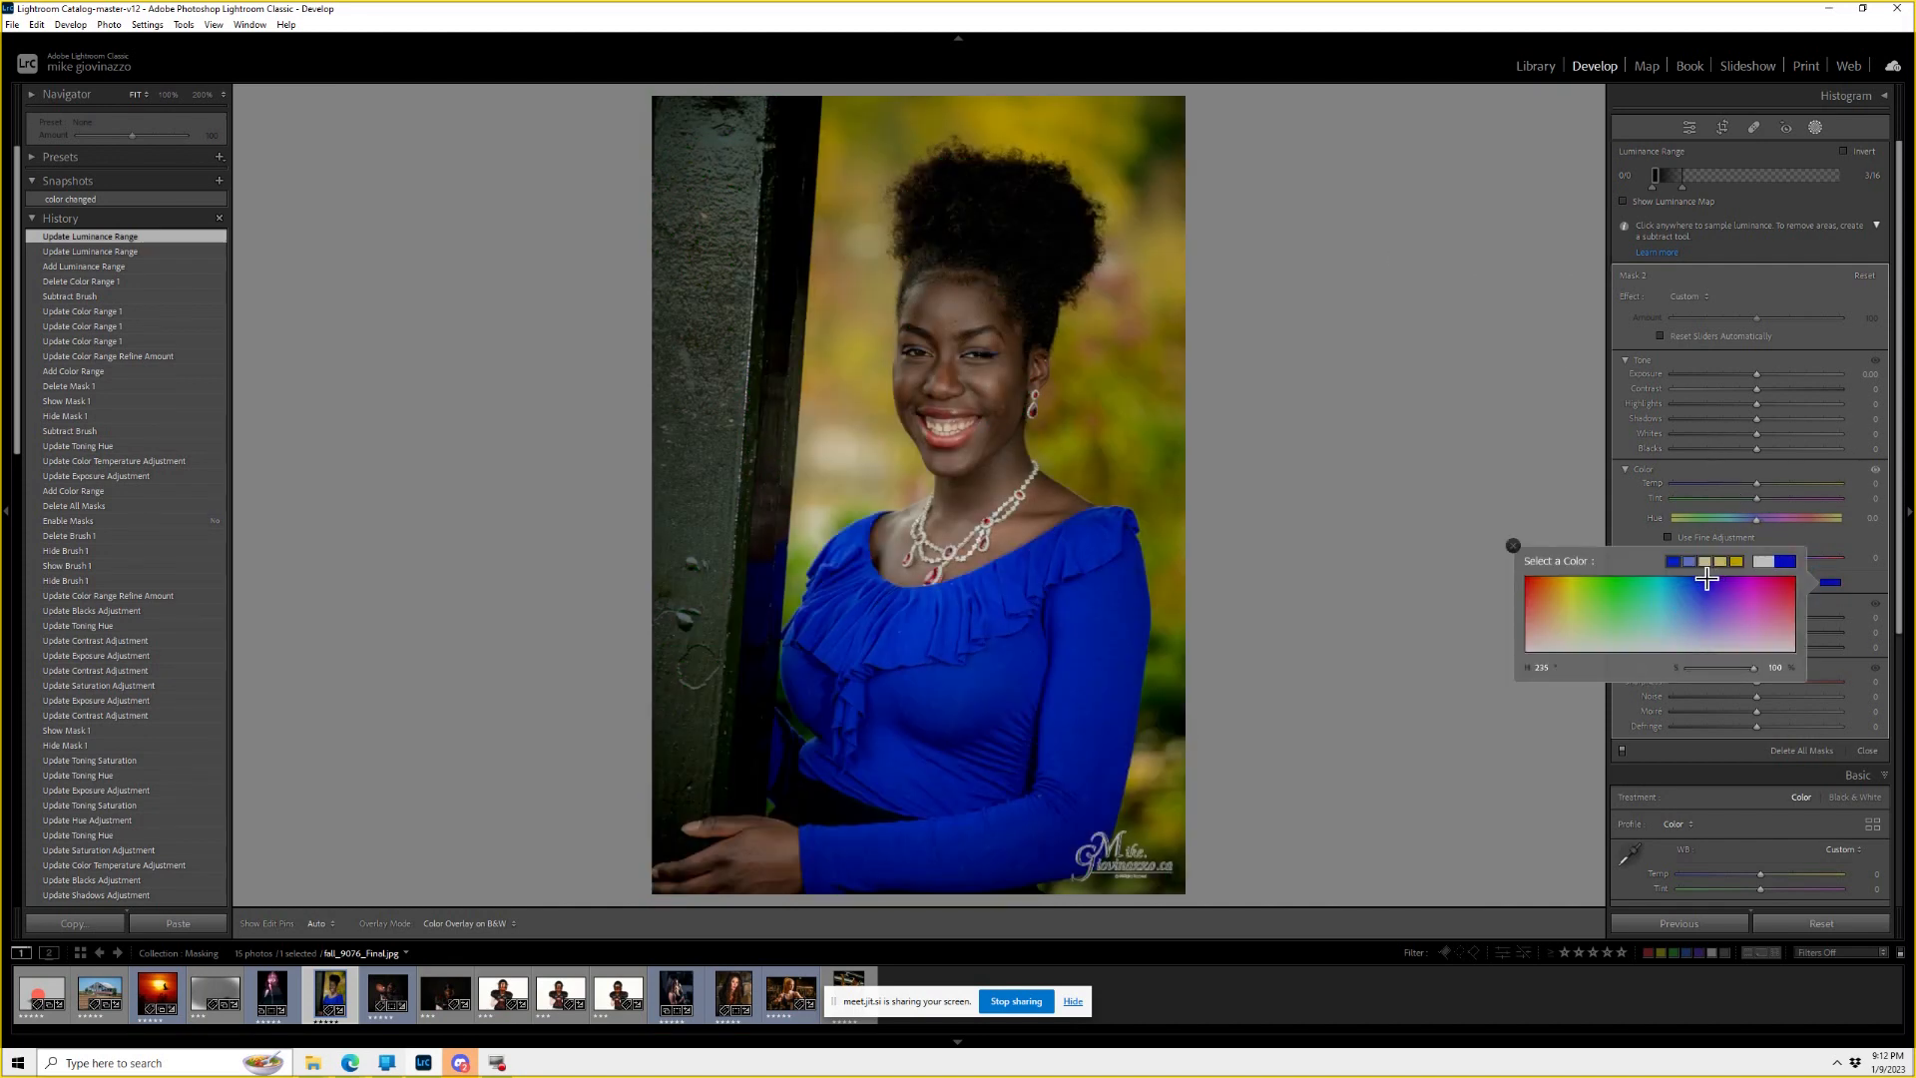
left_click(1696, 578)
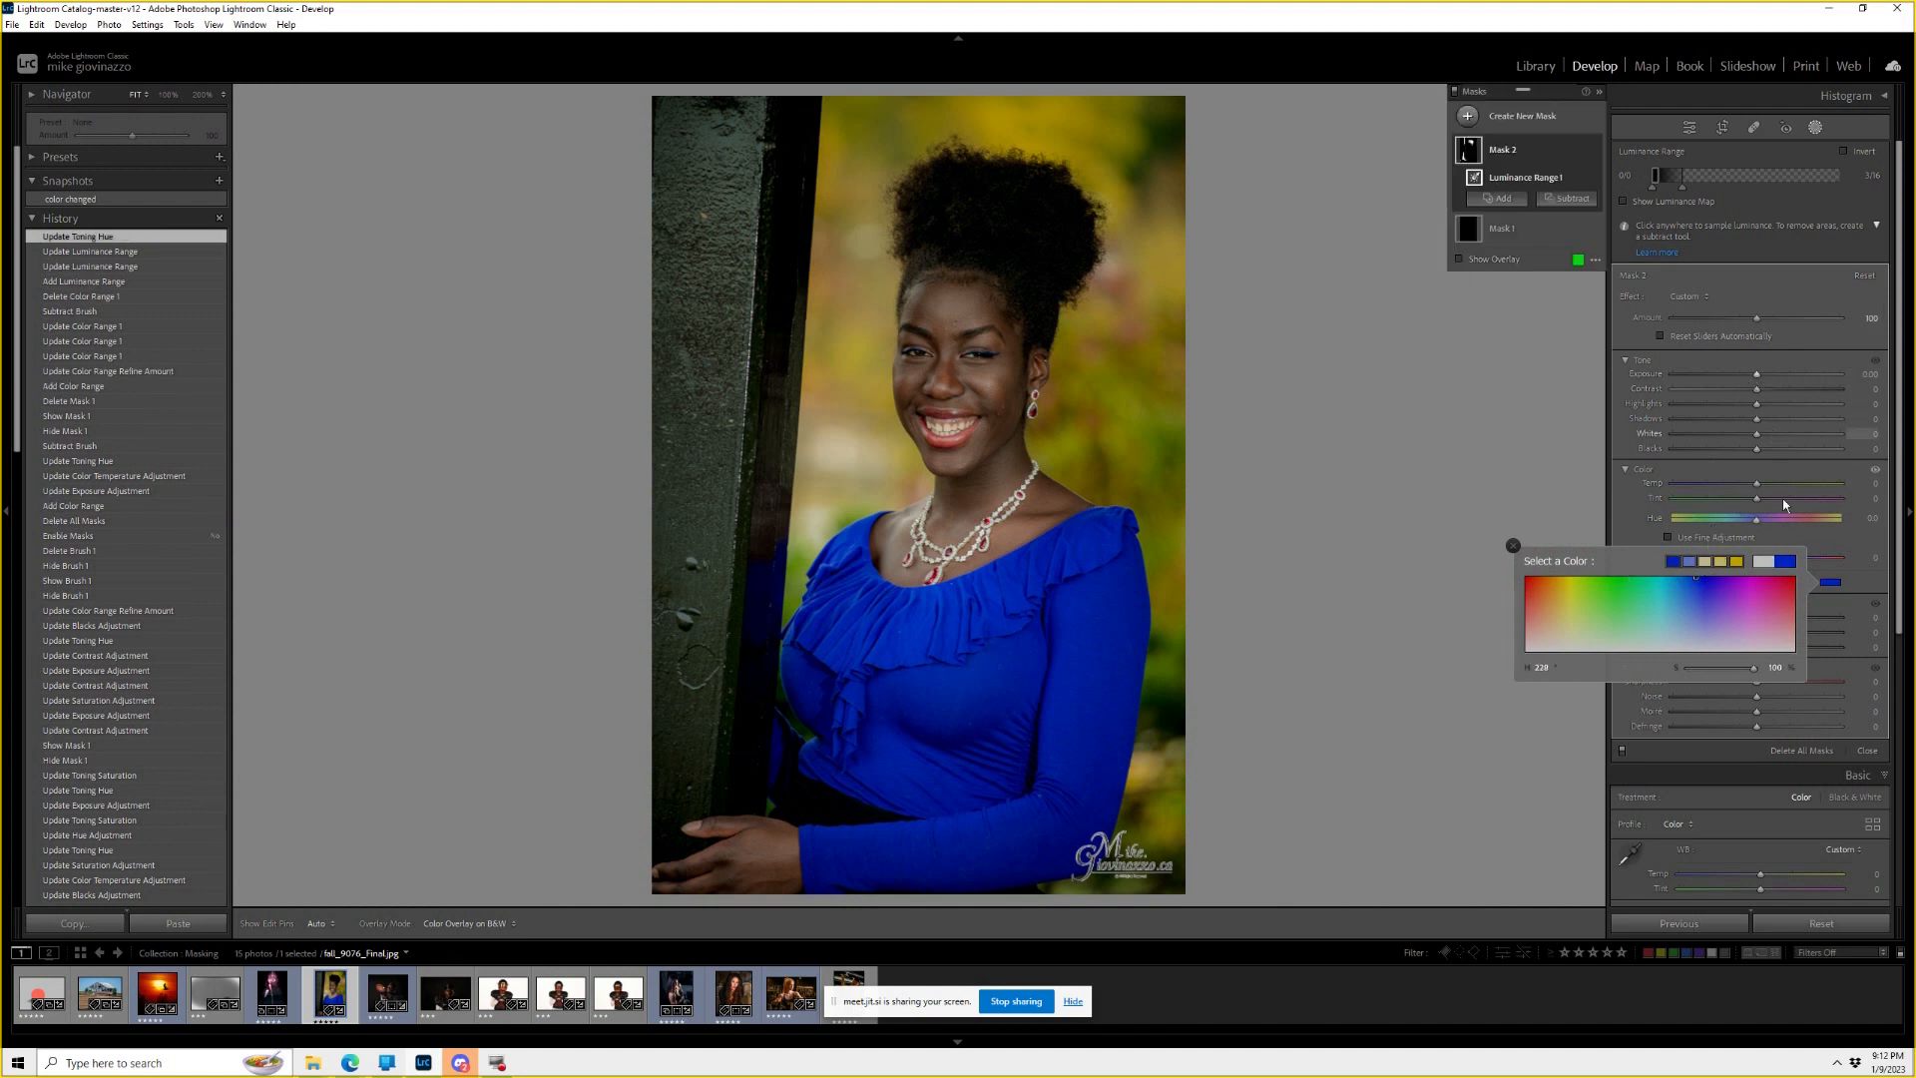
mouse_move(1755, 519)
left_mouse_down()
mouse_move(1818, 520)
mouse_move(1776, 519)
left_mouse_up()
mouse_move(1757, 373)
left_mouse_down()
mouse_move(1807, 376)
mouse_move(1738, 387)
mouse_move(1772, 385)
left_mouse_up()
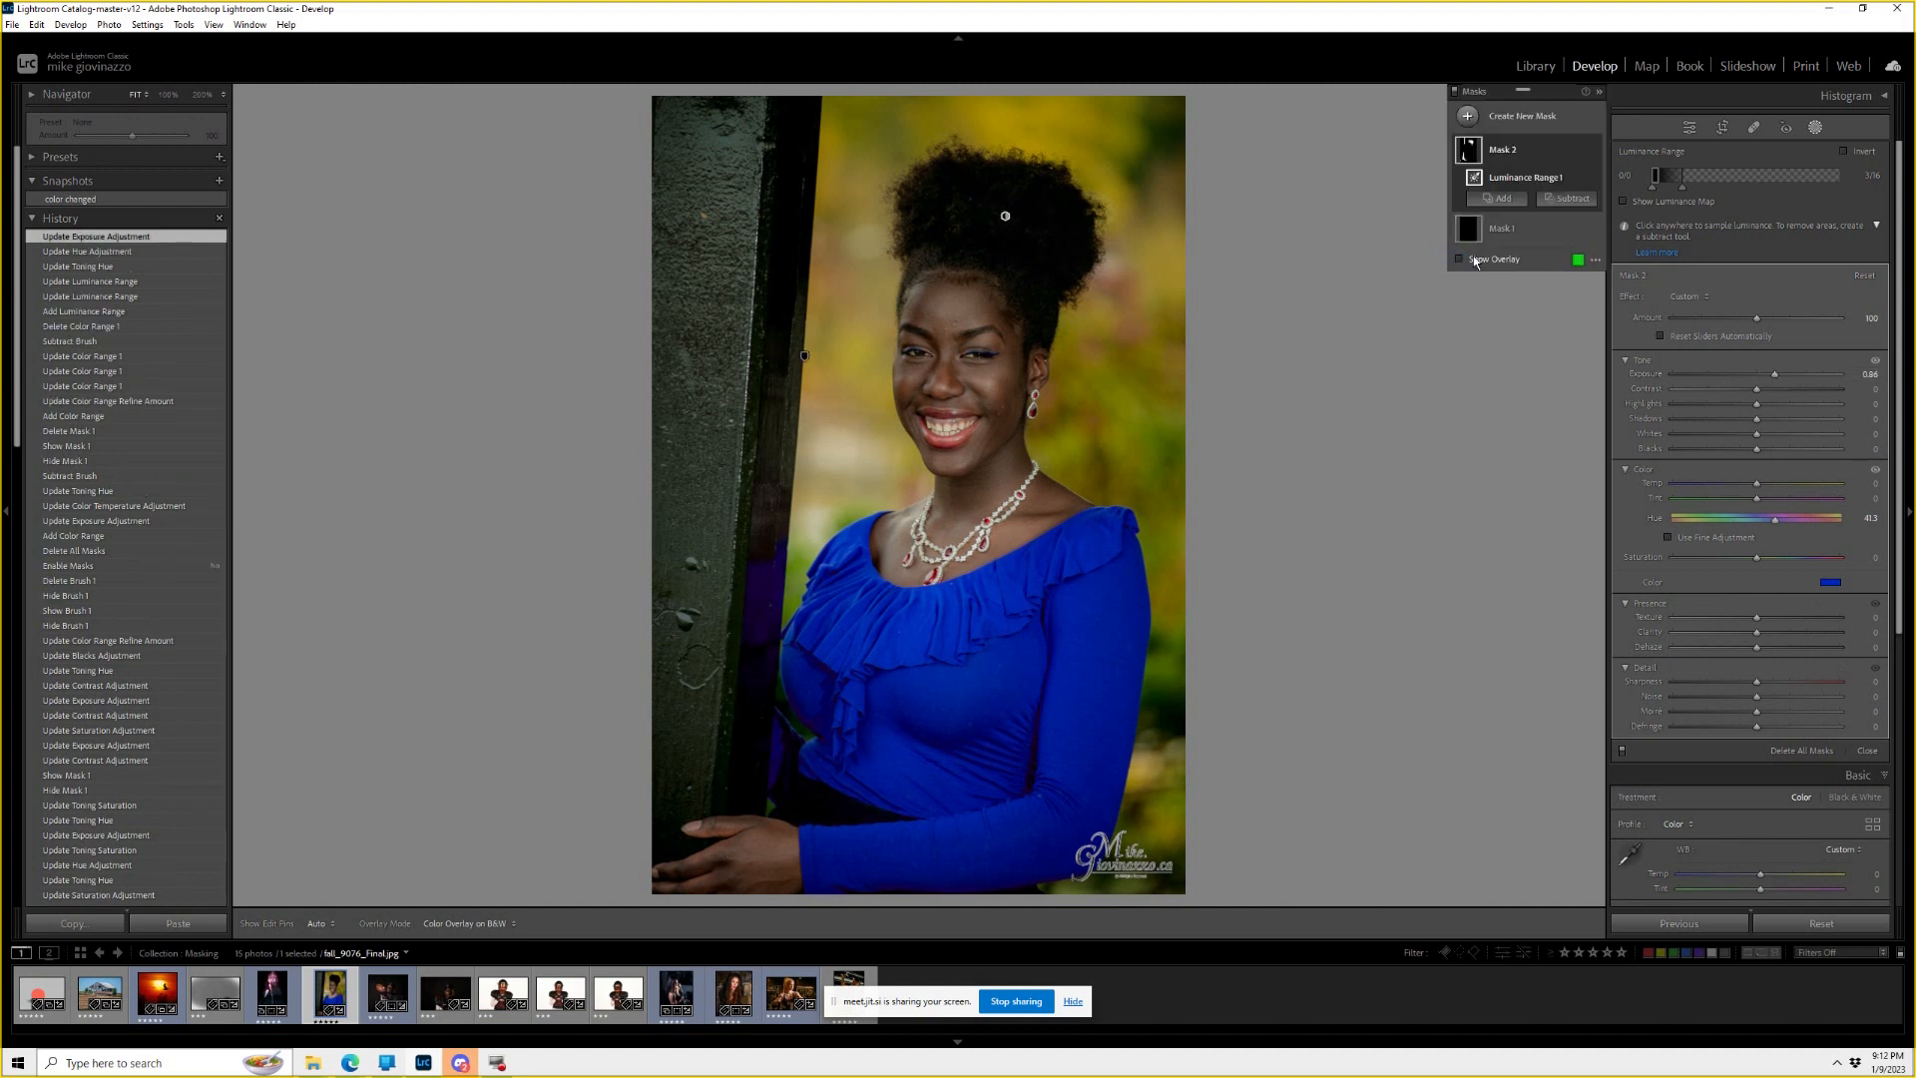
Delete Mask 1 and raise Mask 2's Amount to 121 and Exposure to 4.00.
left_click(1579, 231)
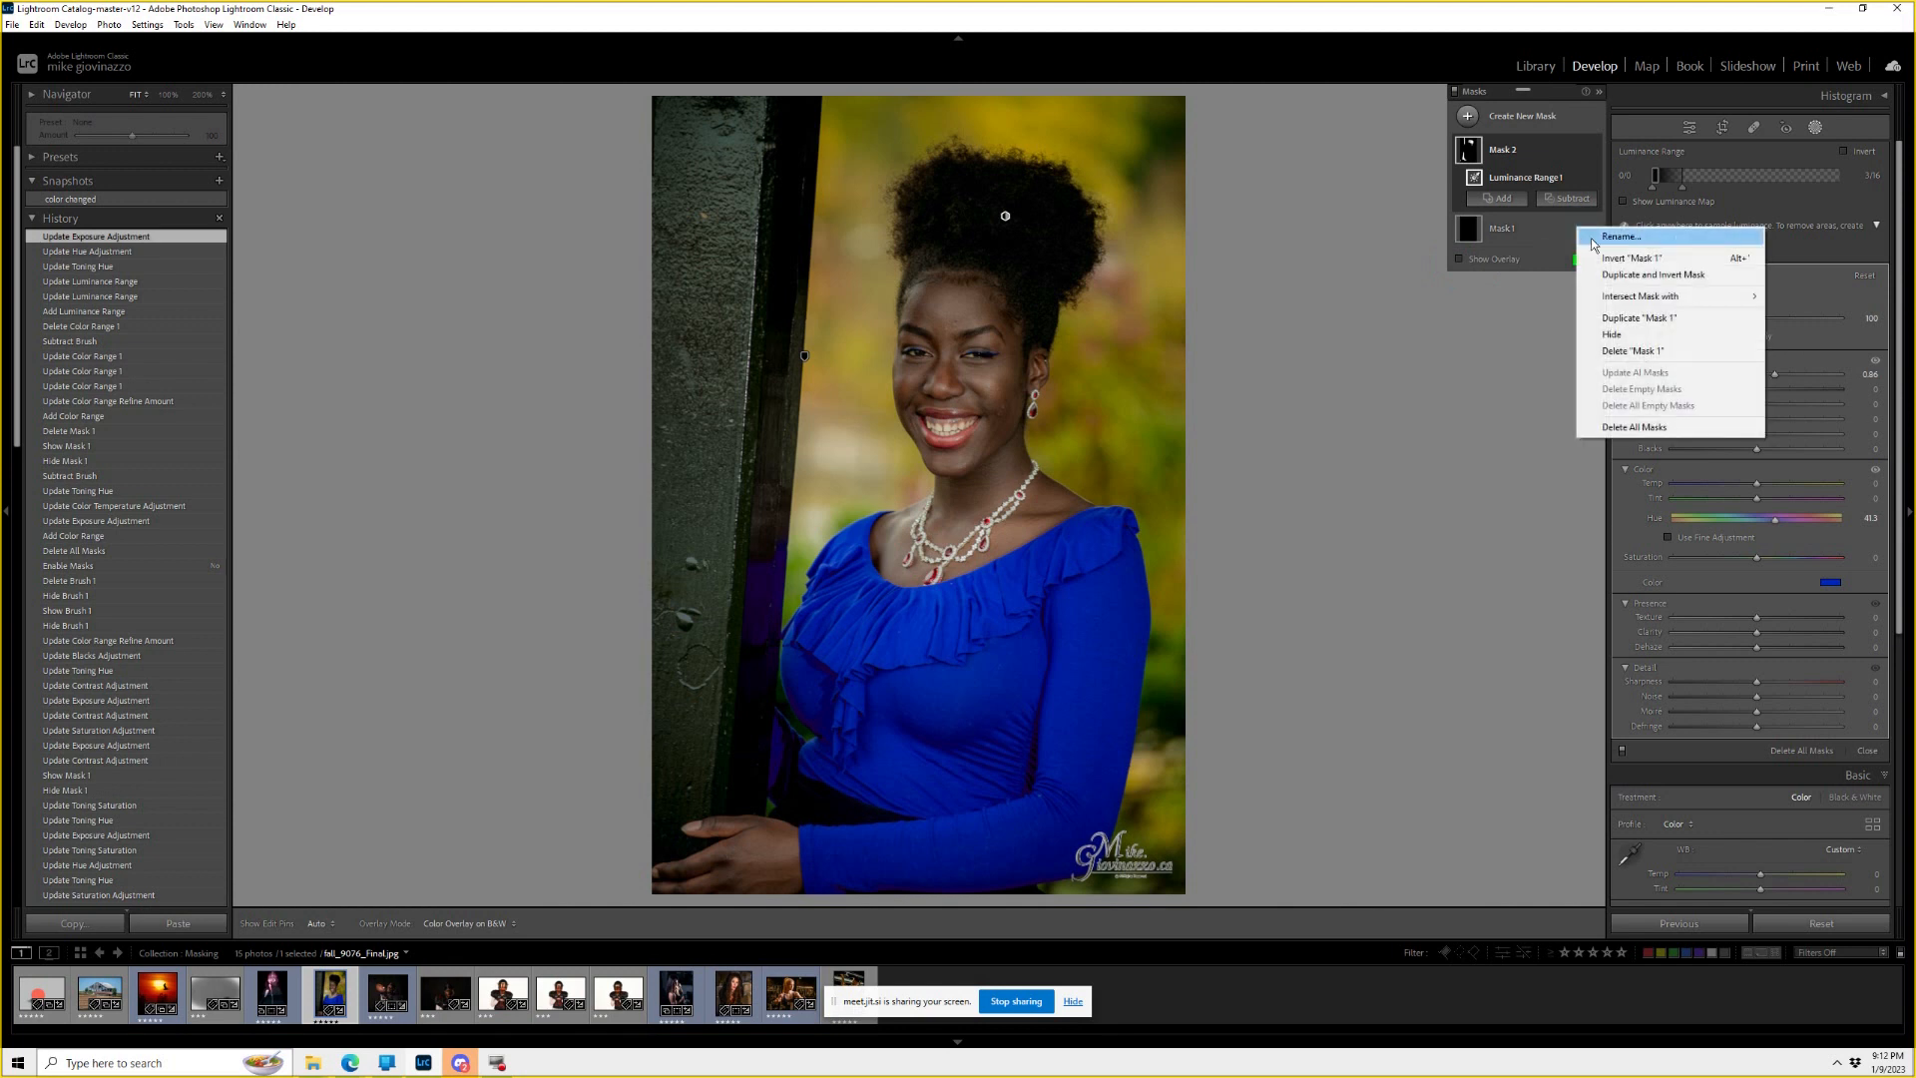
left_click(1653, 355)
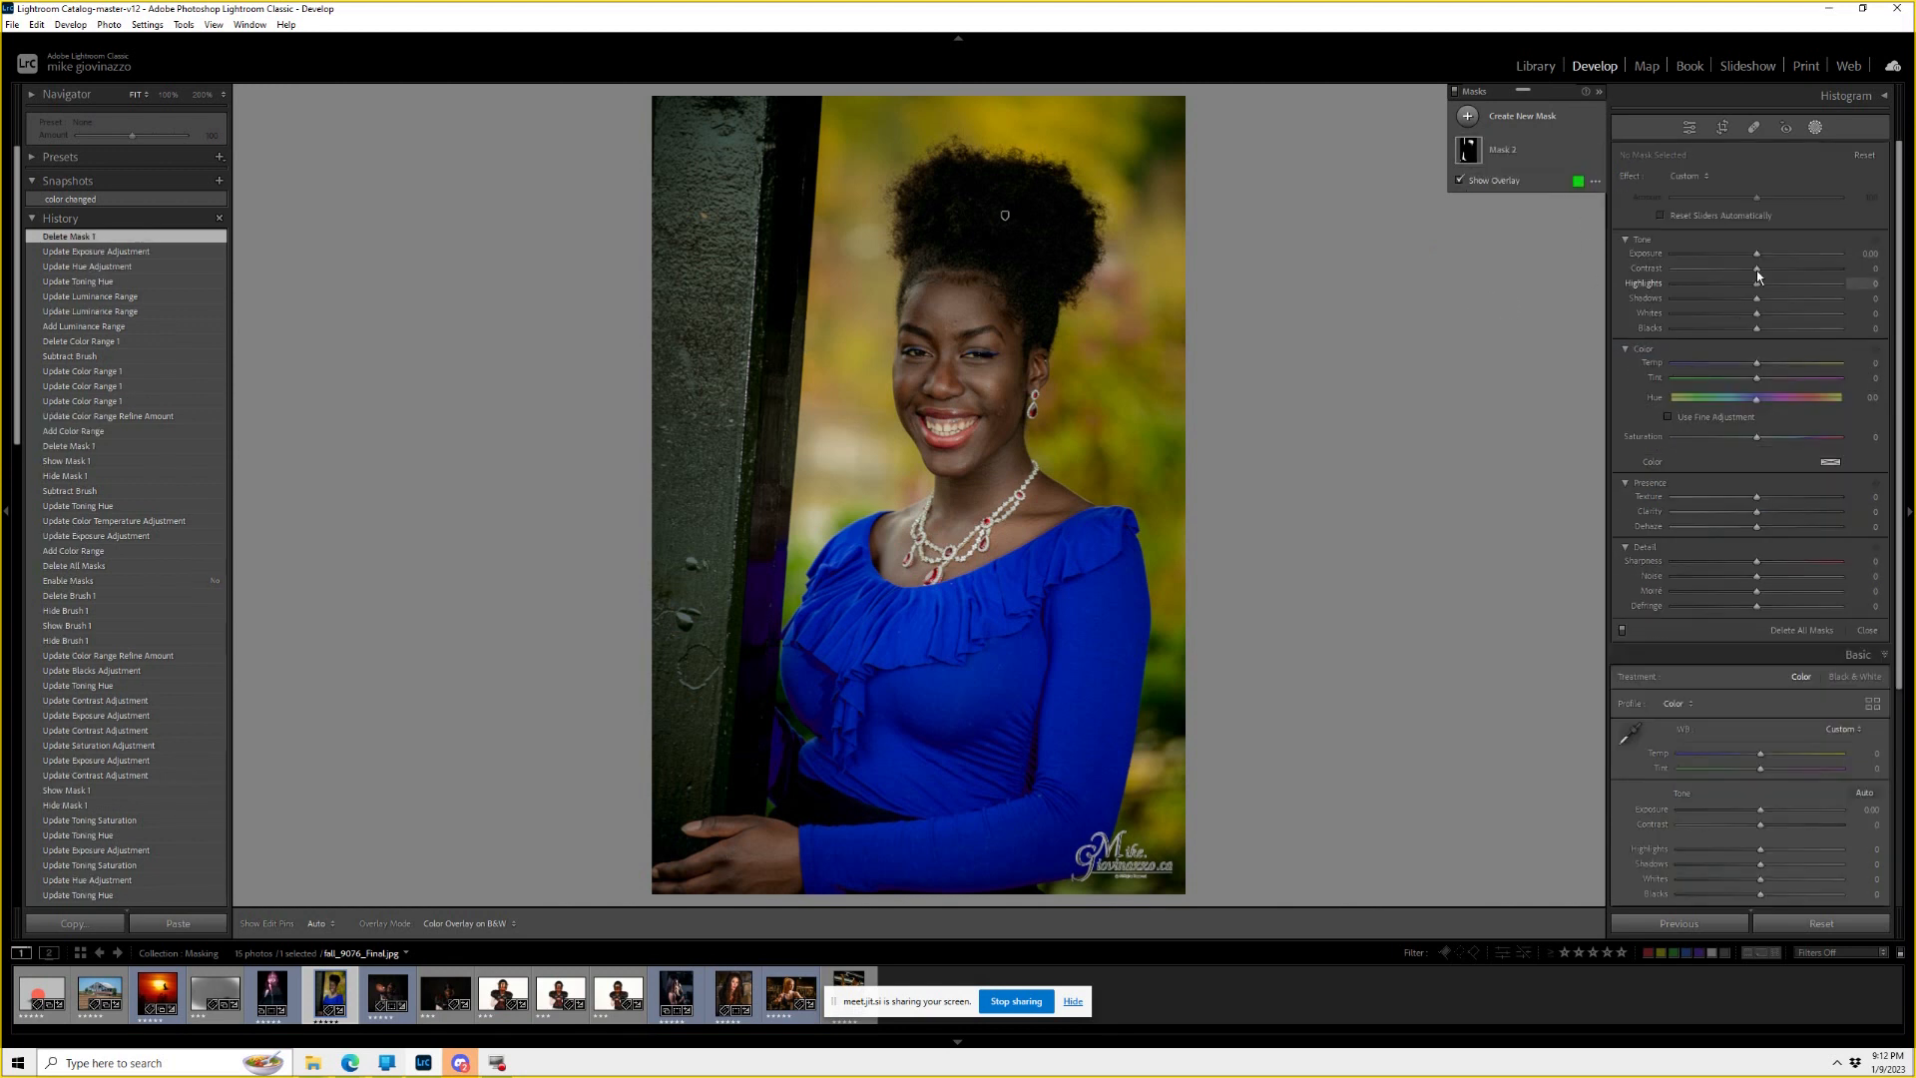
left_click_drag(1756, 254, 1761, 254)
left_click(1468, 150)
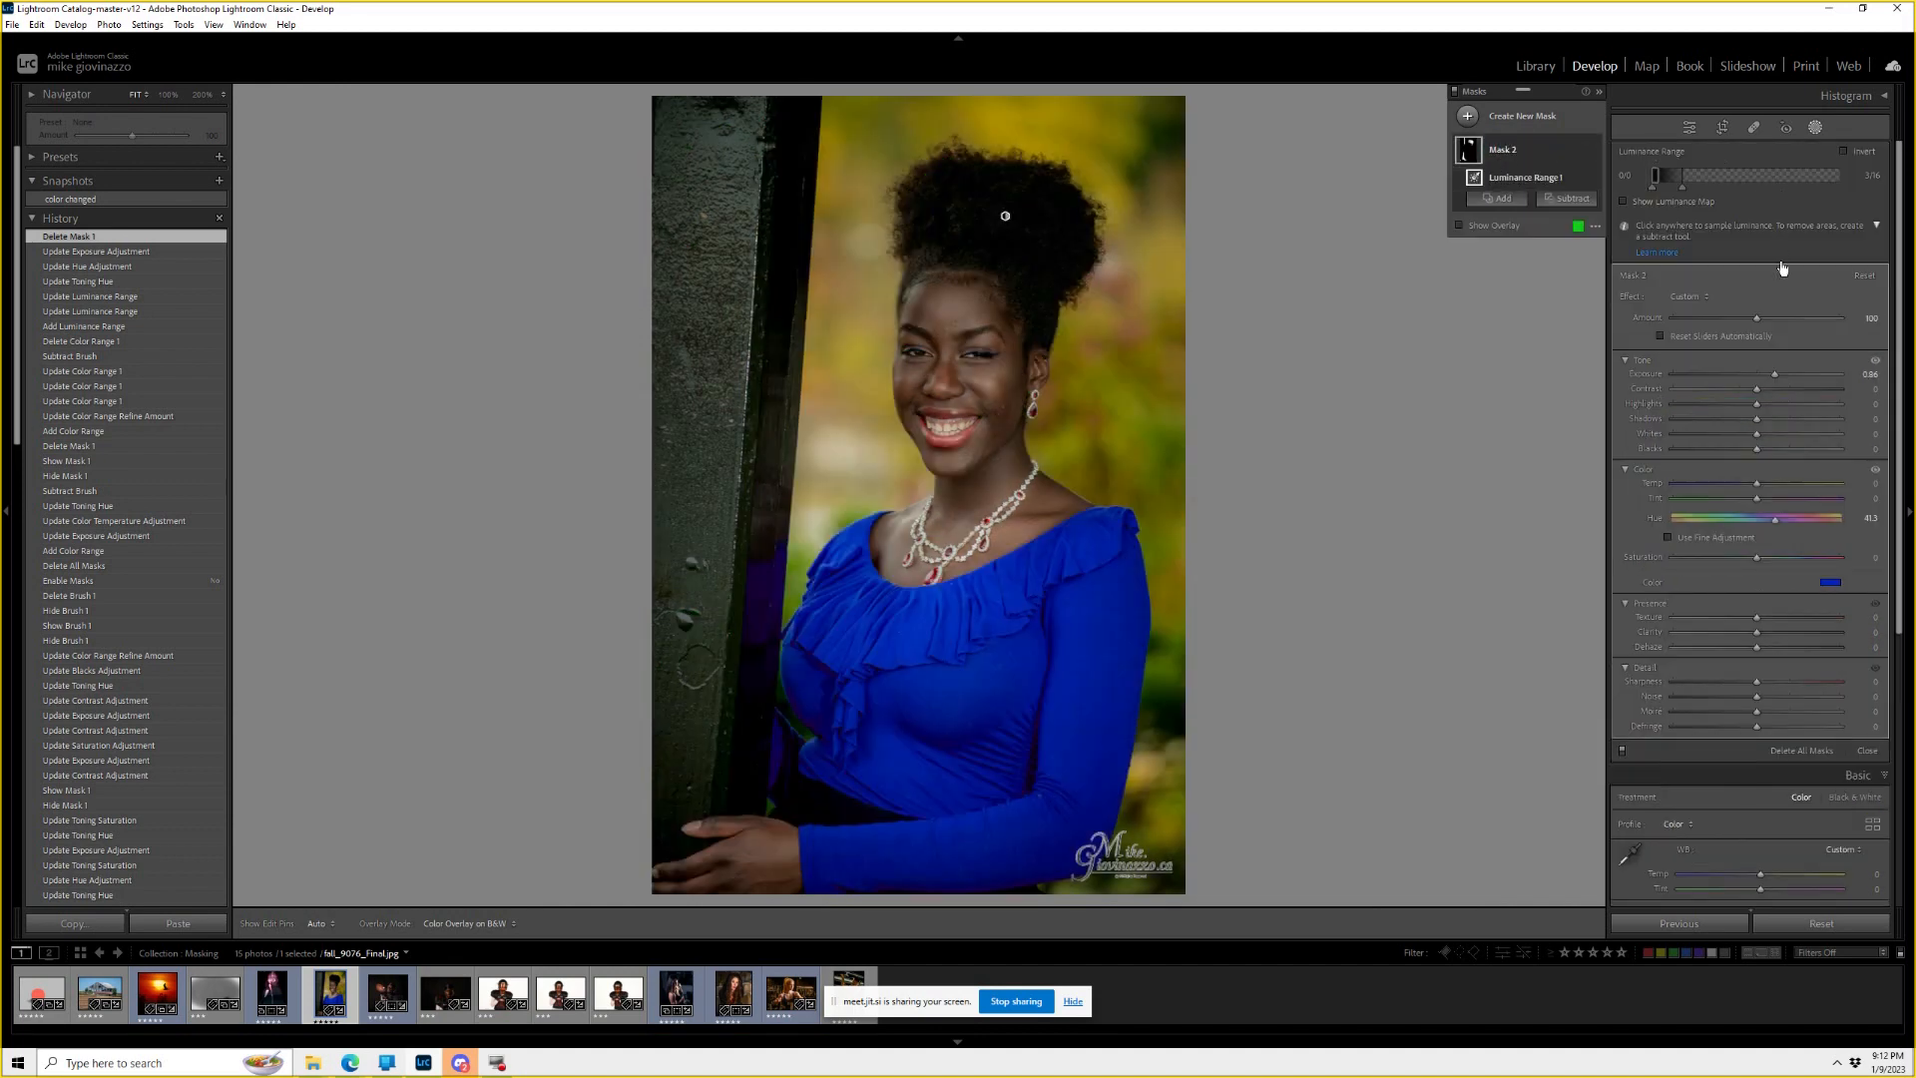
left_click_drag(1759, 319, 1860, 376)
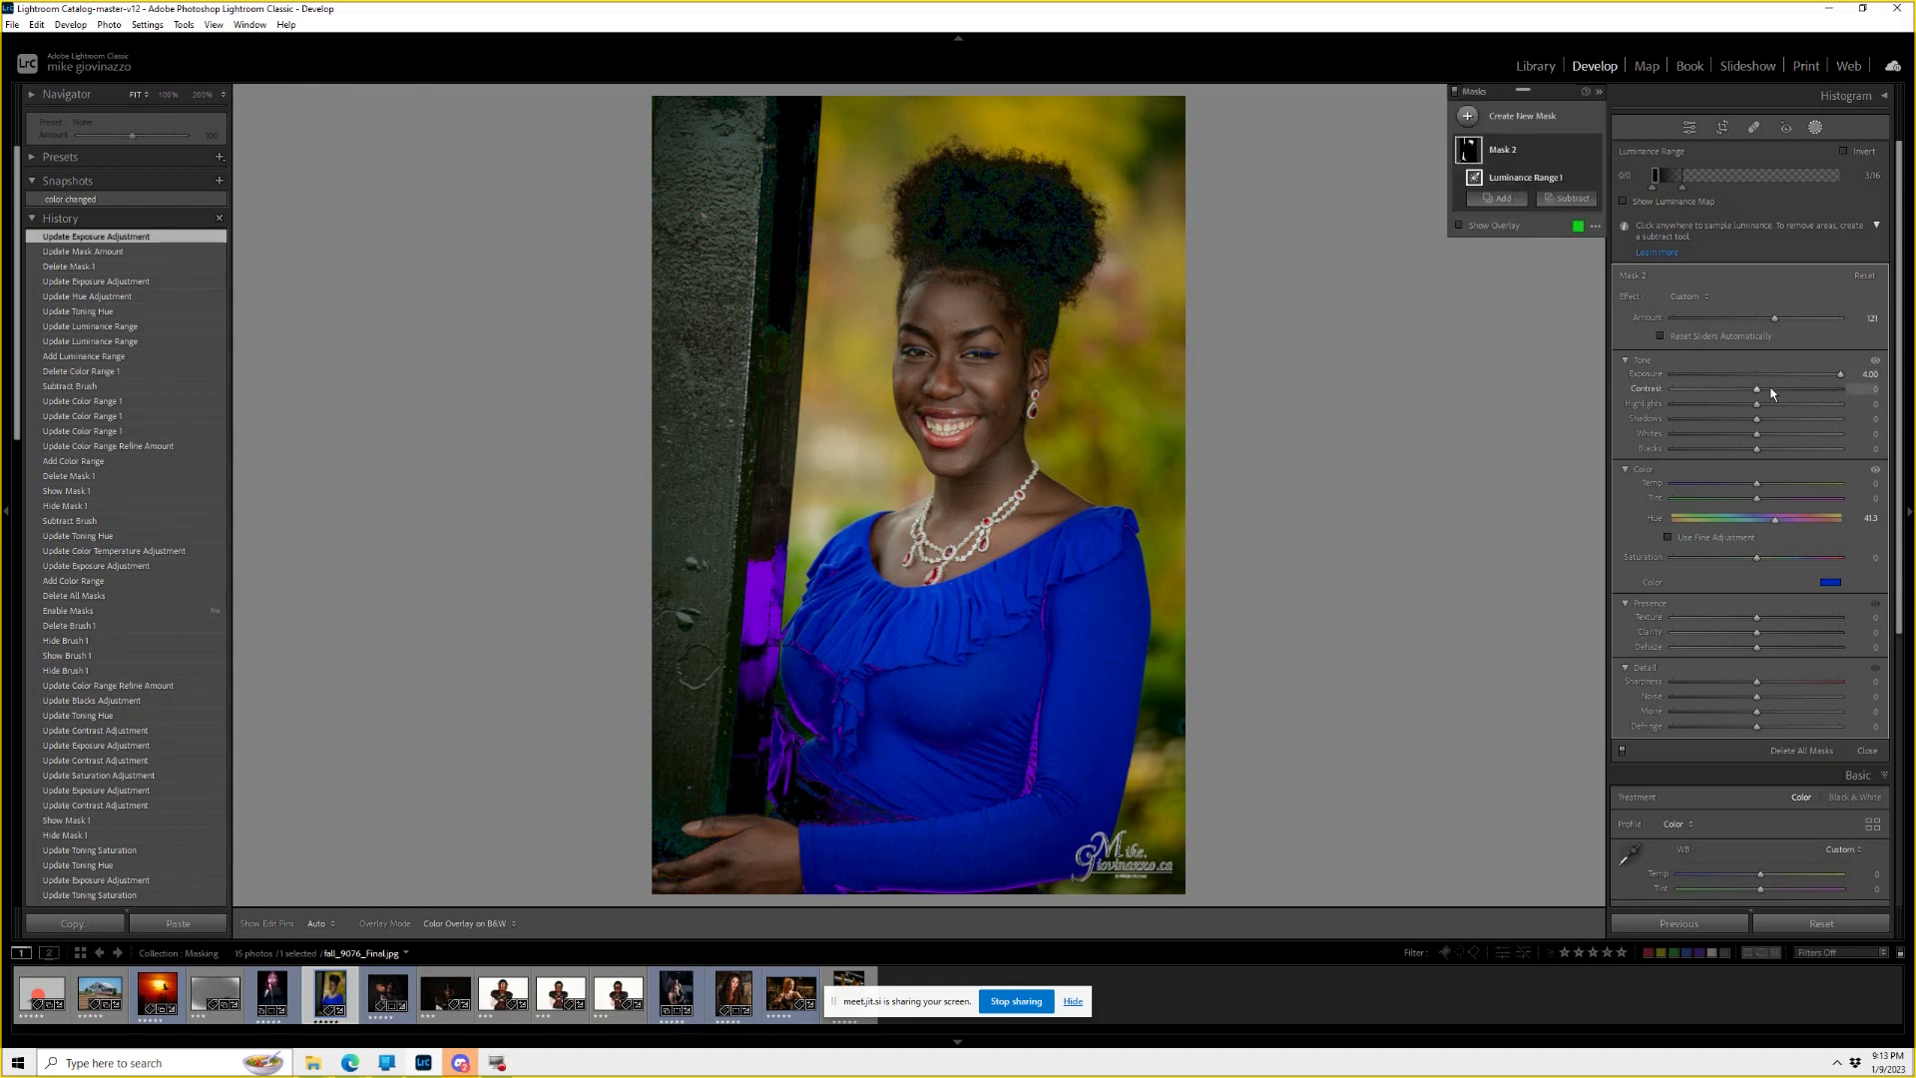
Change Mask 2's color tint to golden yellow and widen its luminance range toward brighter tones.
left_click(1828, 581)
left_click_drag(1695, 581, 1557, 579)
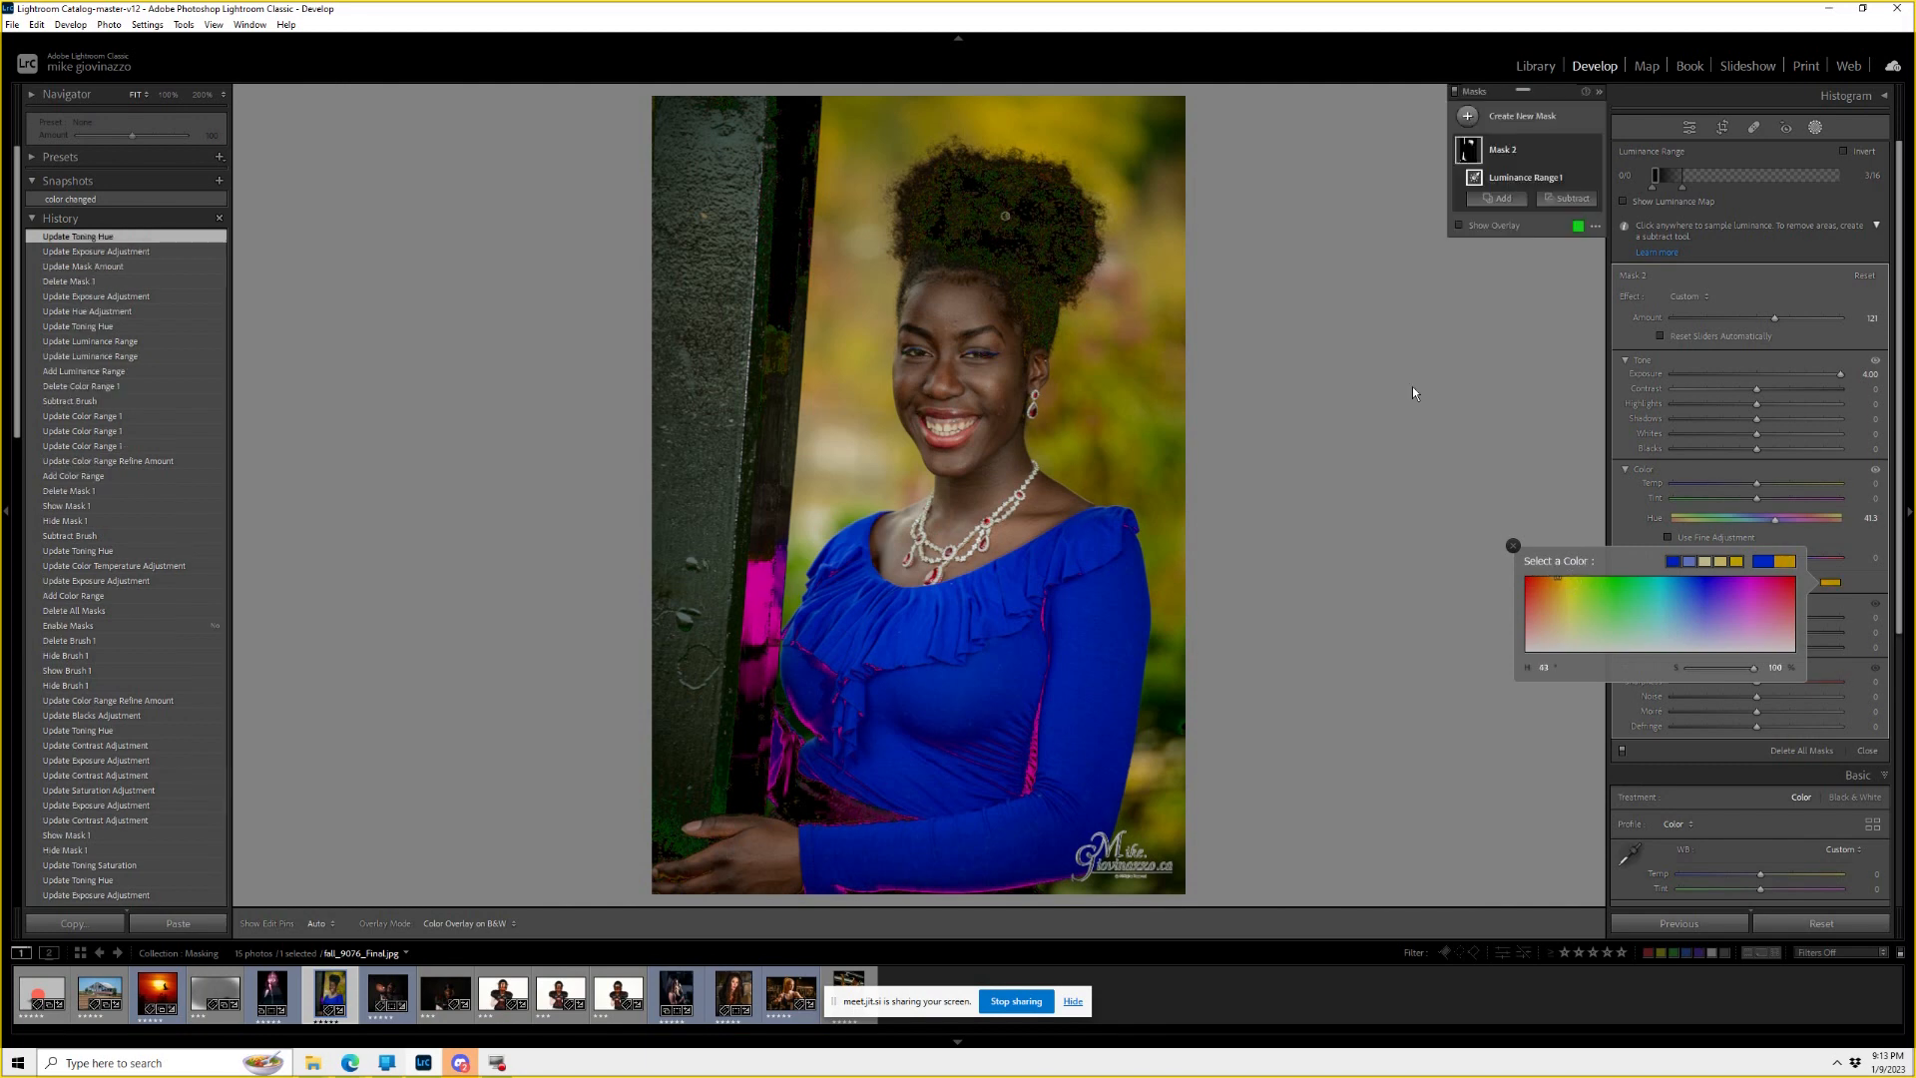
left_click_drag(1665, 179, 1745, 183)
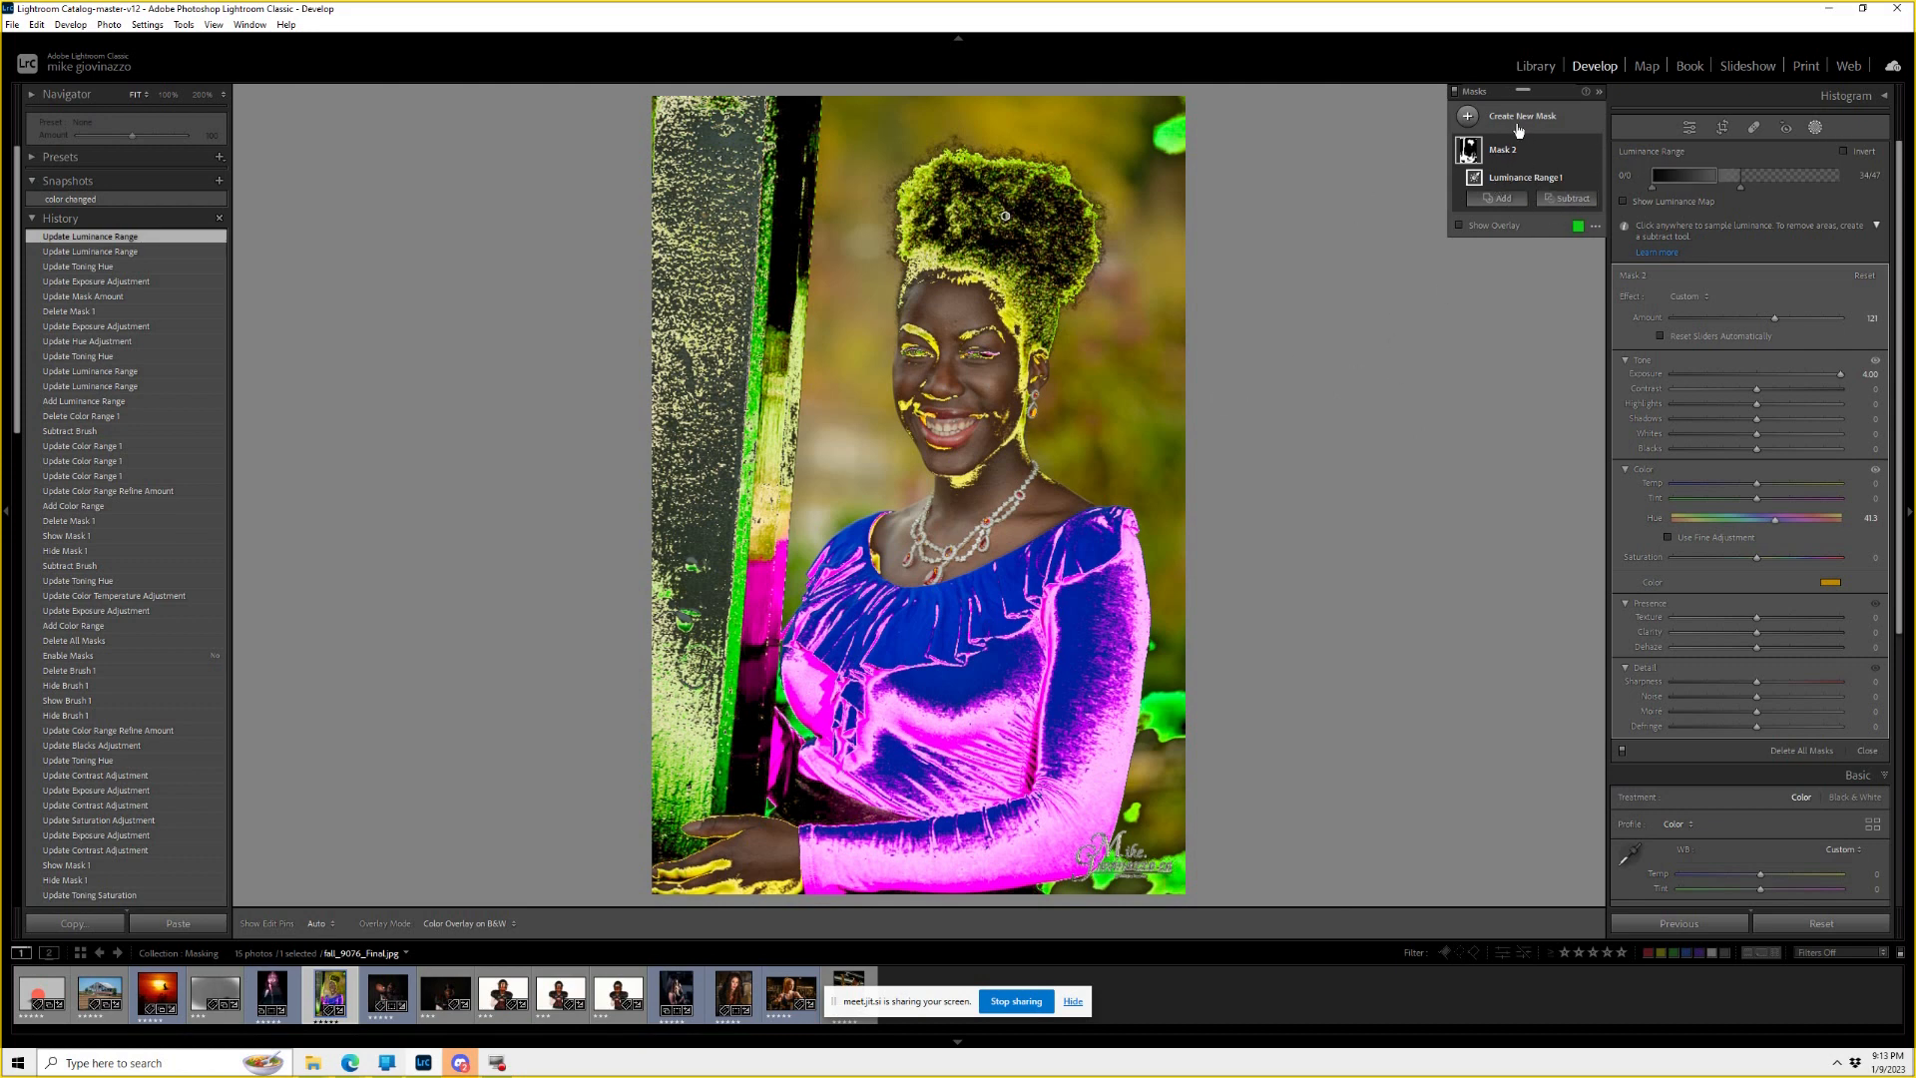
Reset all edits on the blue-dress portrait and open the photo of the long-haired woman in the black hood.
left_click(1827, 924)
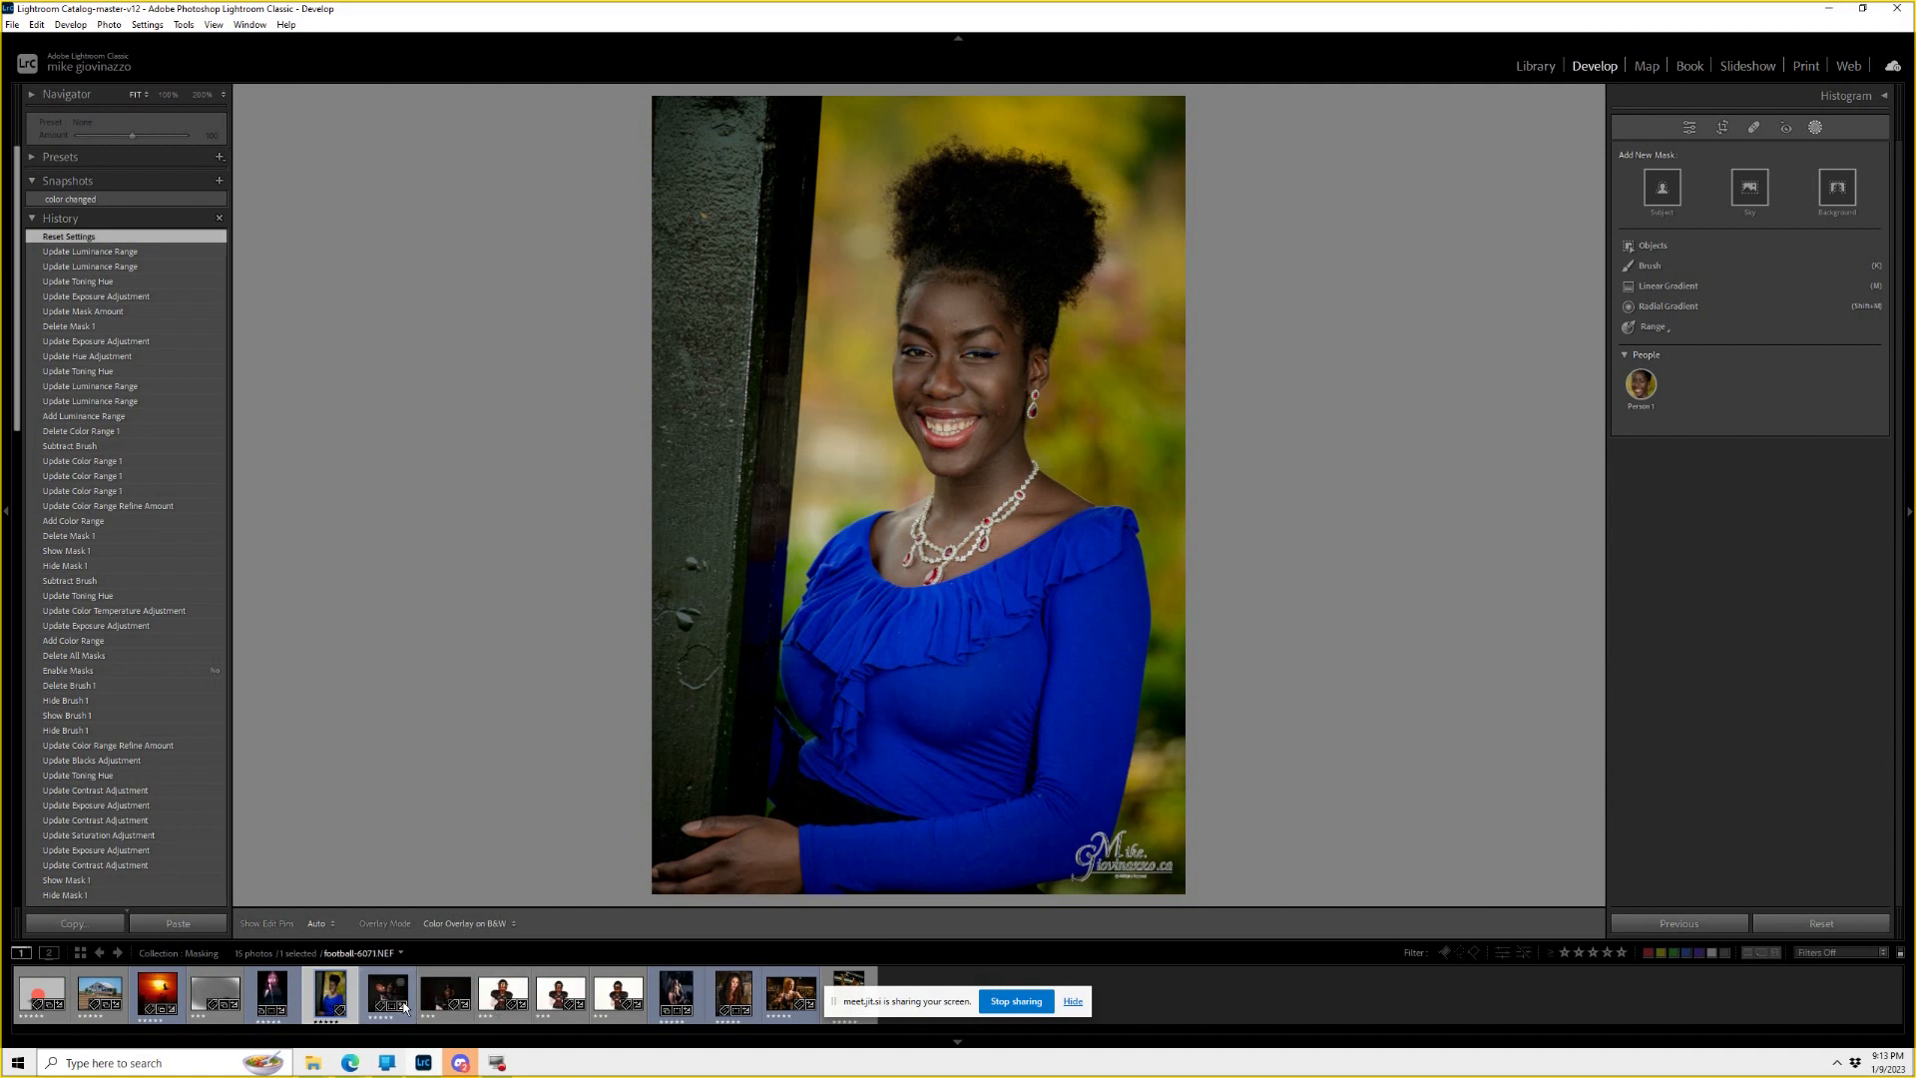
left_click(732, 997)
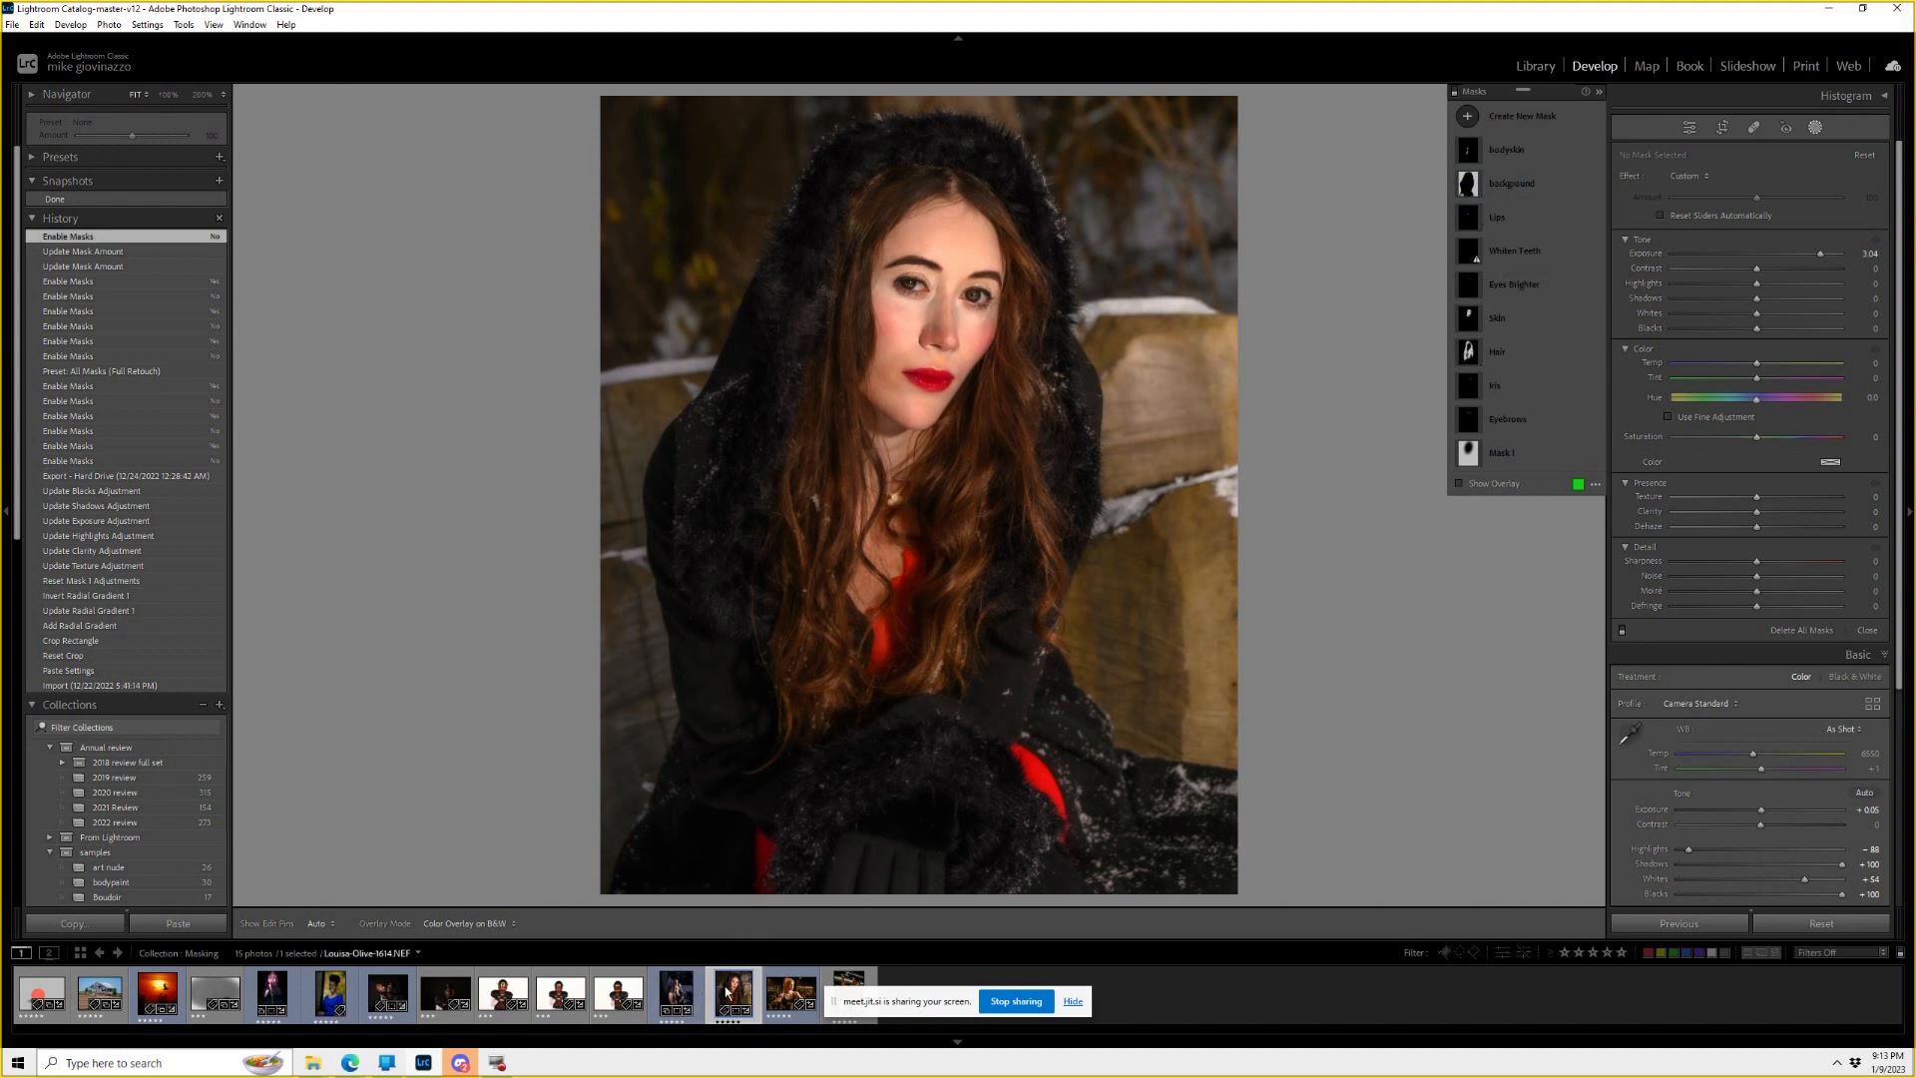
left_click(788, 993)
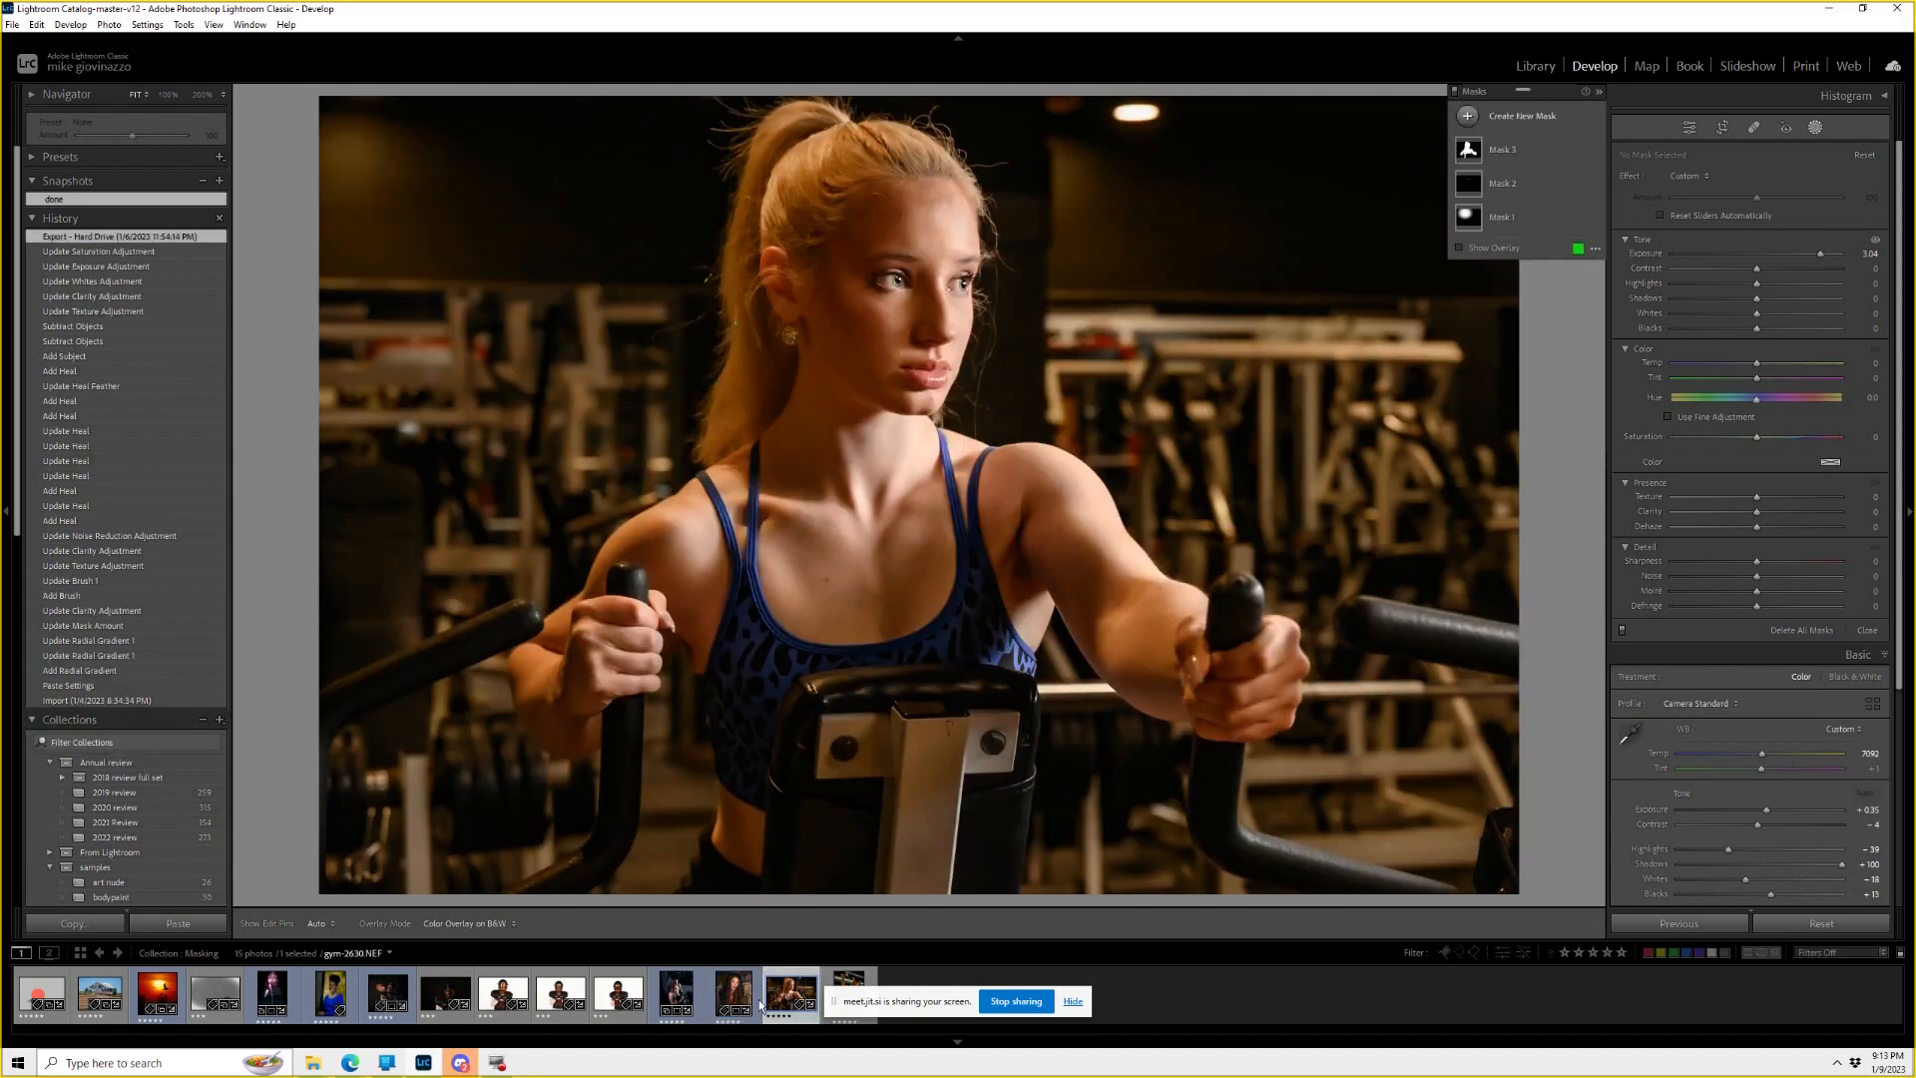
left_click(729, 998)
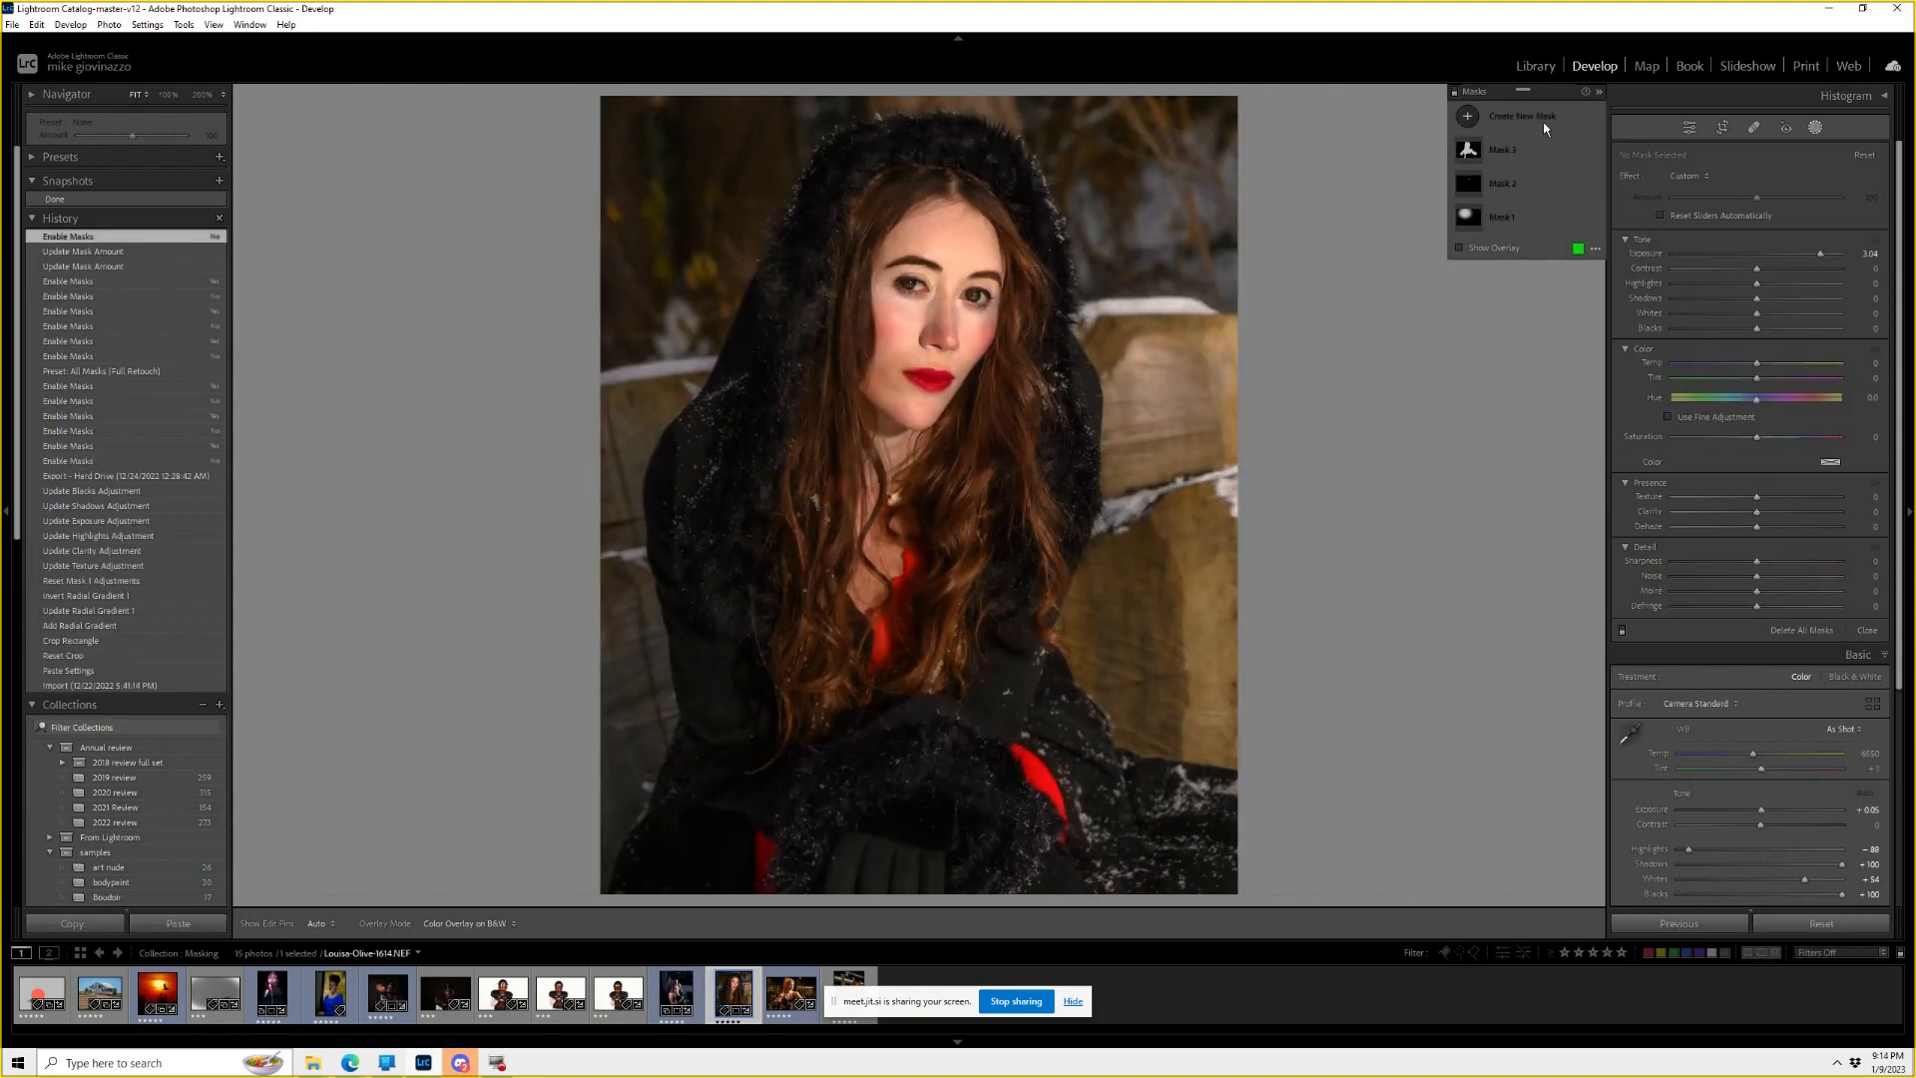
Delete all existing masks from the hooded woman's portrait.
left_click(1537, 118)
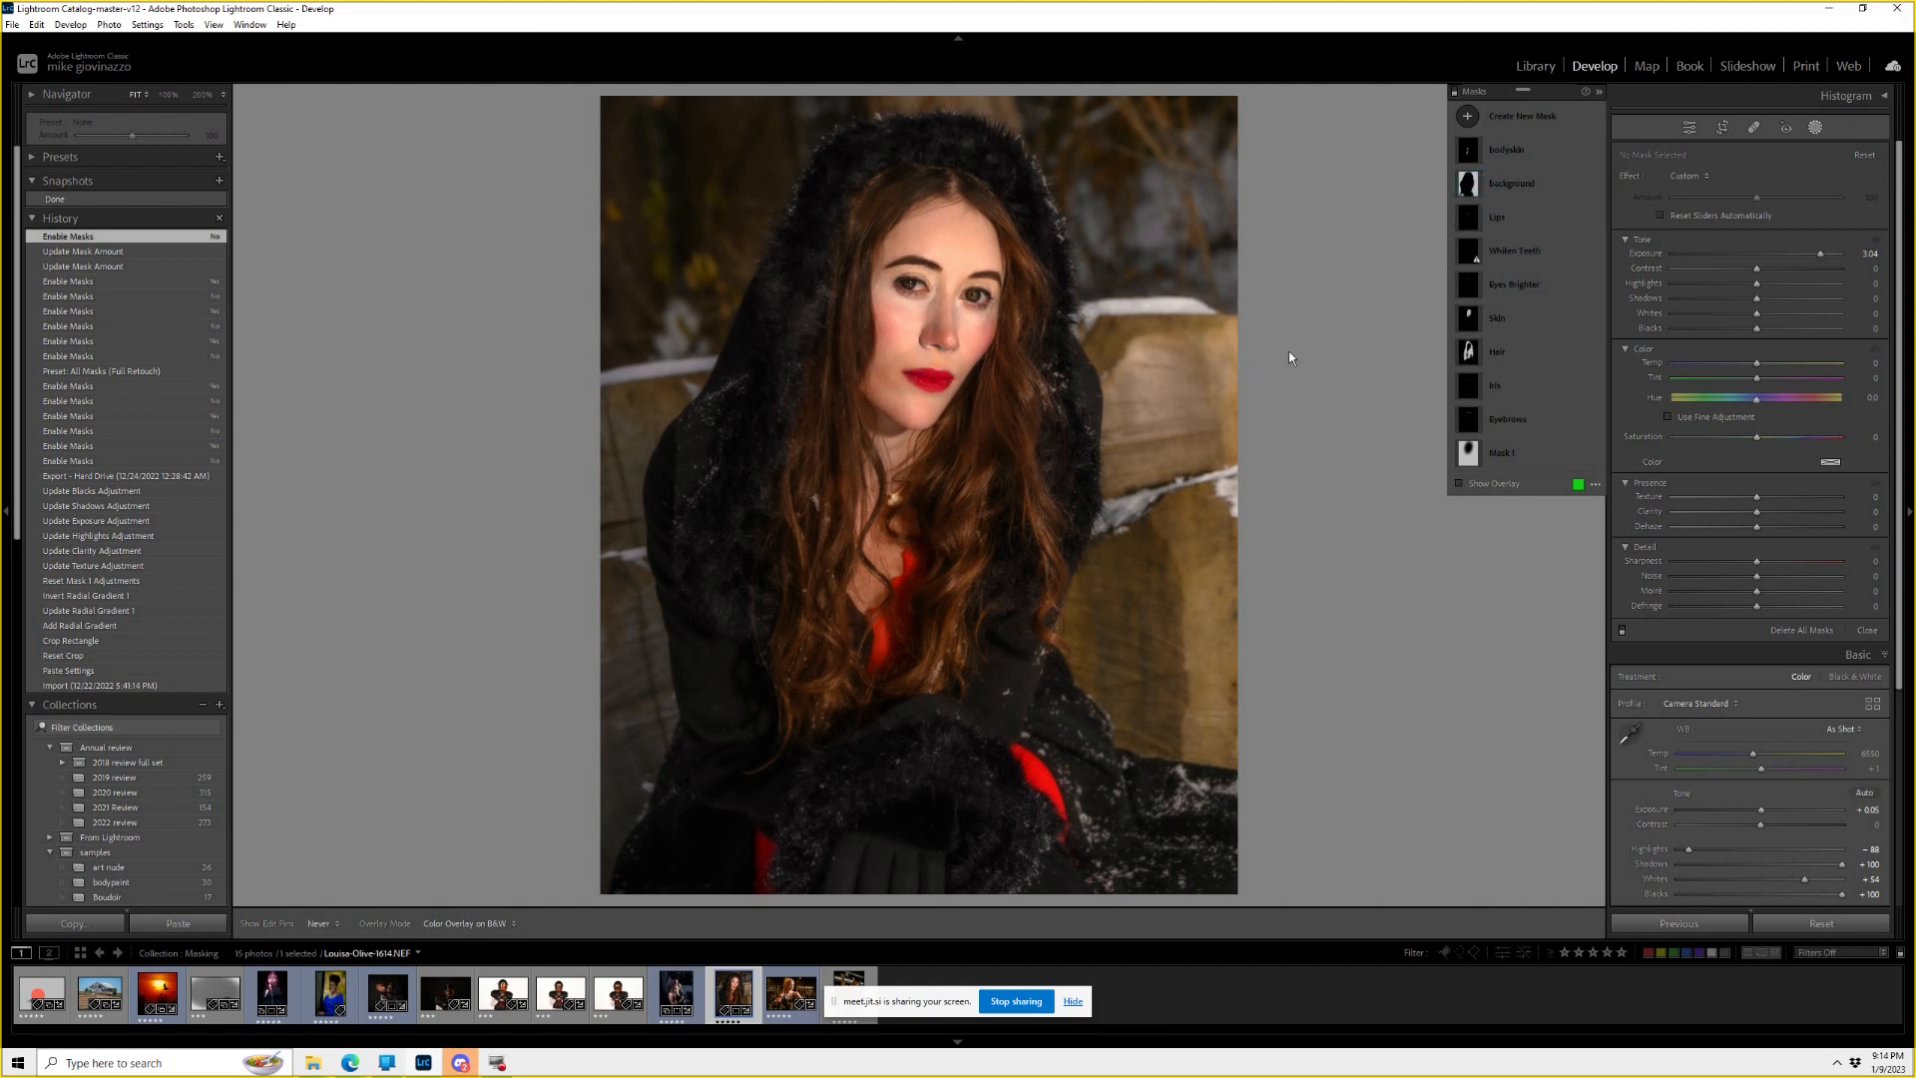
left_click(1817, 127)
left_click(1816, 128)
left_click(1799, 630)
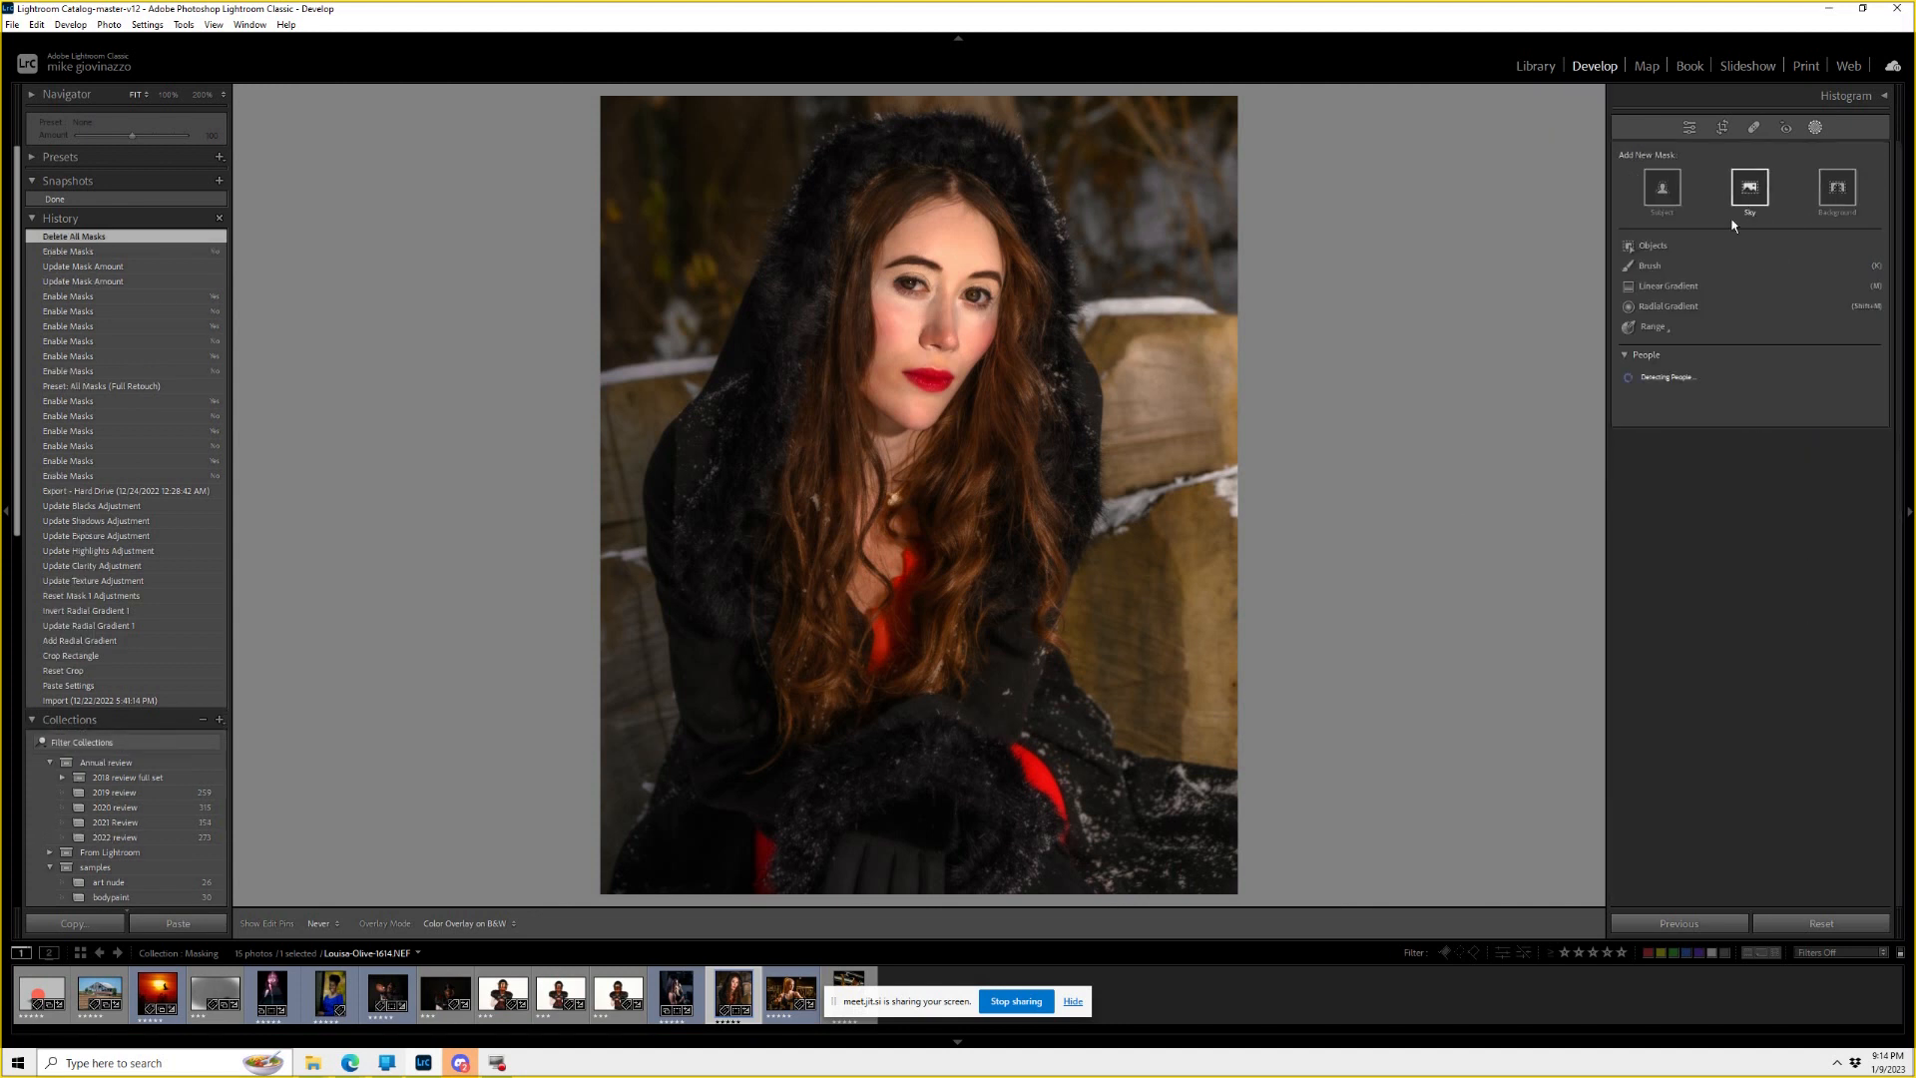
Add a Select Background mask, bring Exposure slightly below zero, and soften it with Texture -98 and Clarity -14.
left_click(1842, 193)
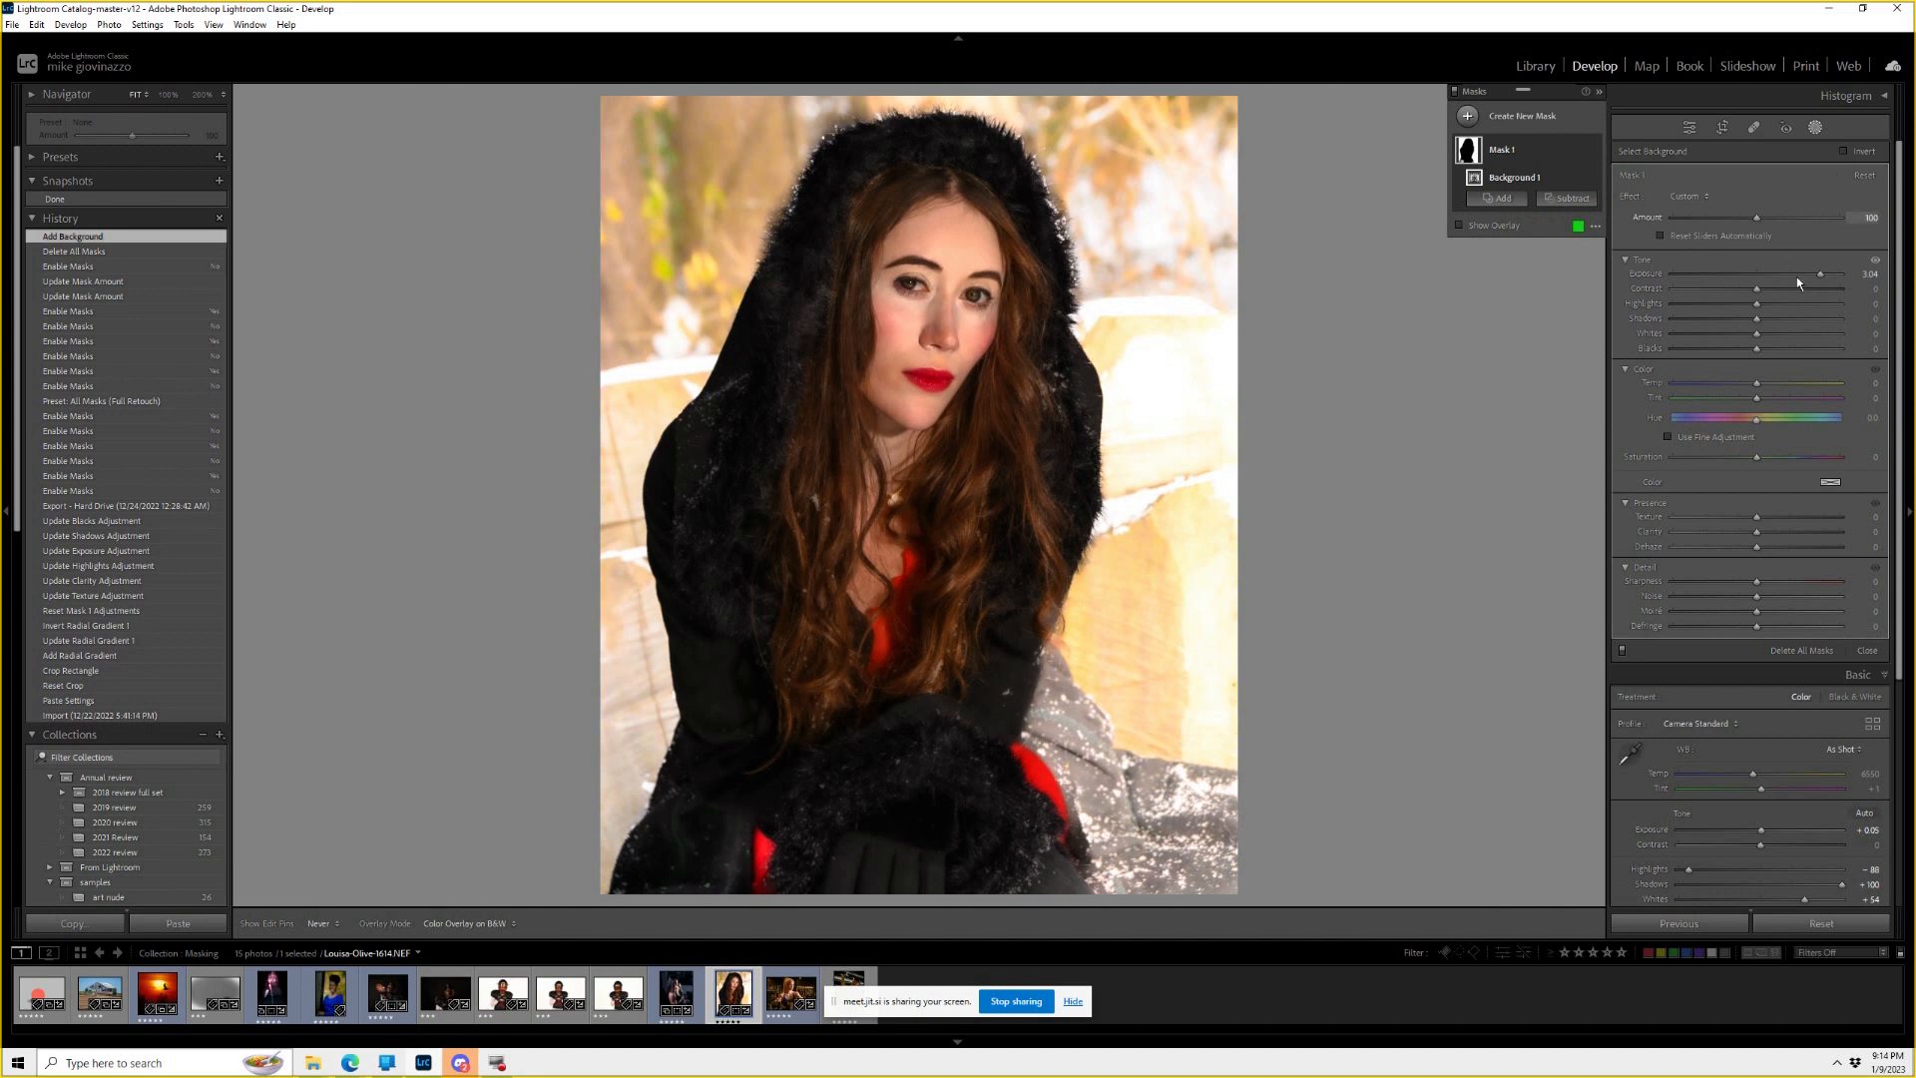
left_click_drag(1823, 277, 1757, 284)
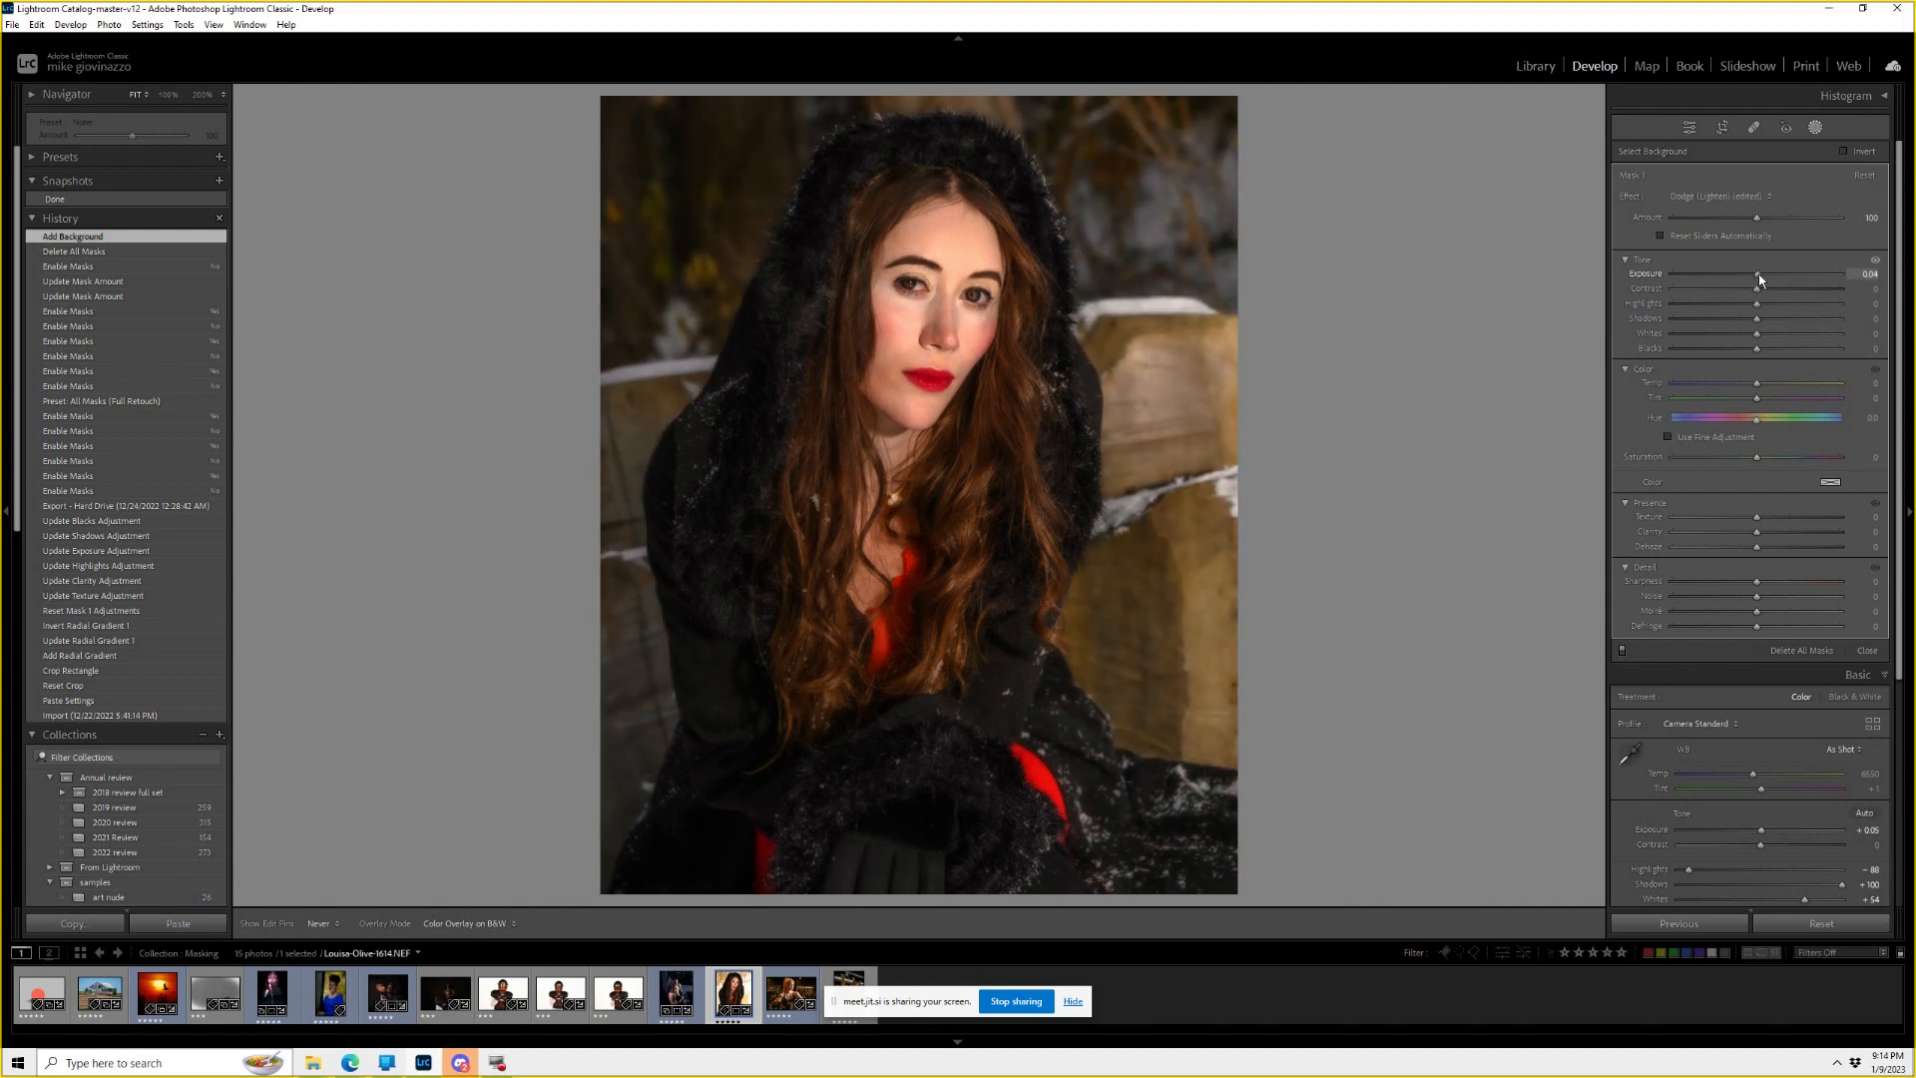
mouse_move(1758, 530)
left_mouse_down()
mouse_move(1669, 523)
mouse_move(1744, 525)
left_mouse_up()
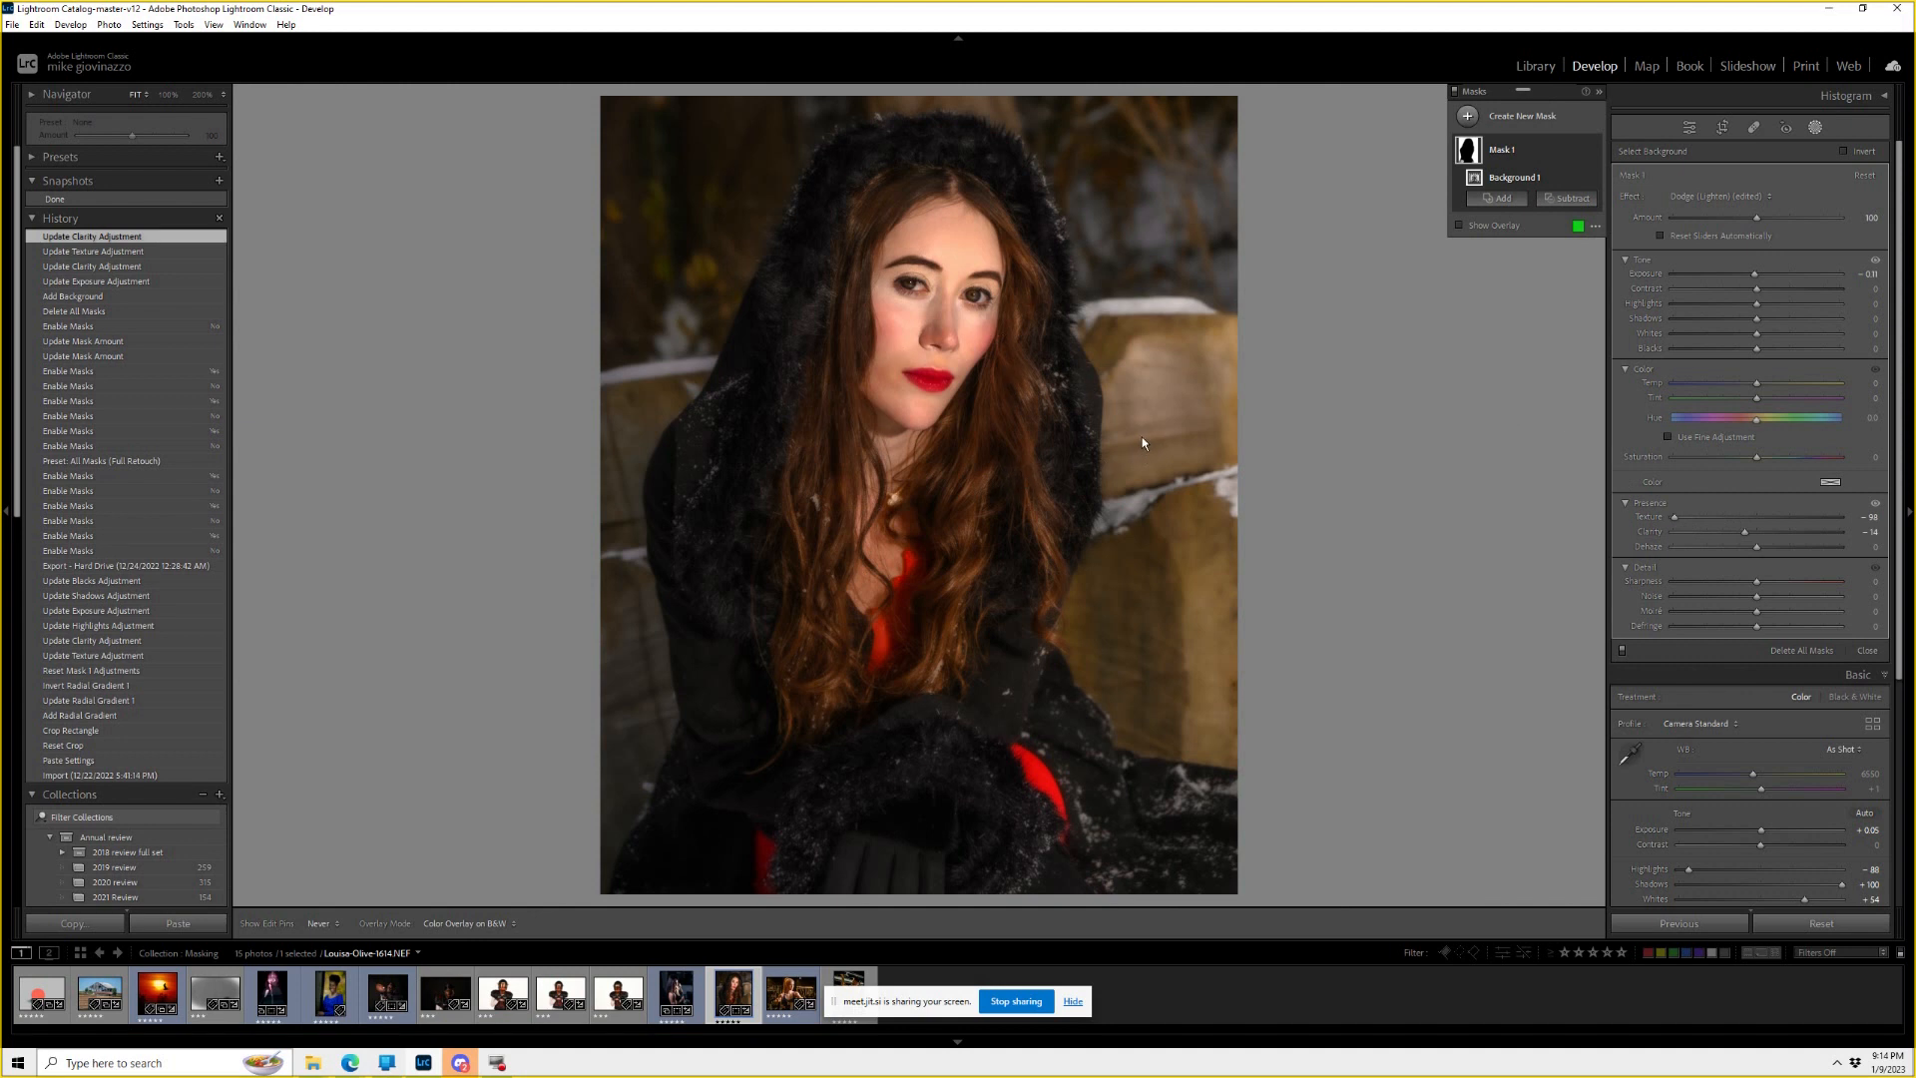
Create seven separate Select People masks for the woman: Face Skin, Body Skin, Eyebrows, Eye Sclera, Iris and Pupil, Lips, and Hair.
left_click(1518, 119)
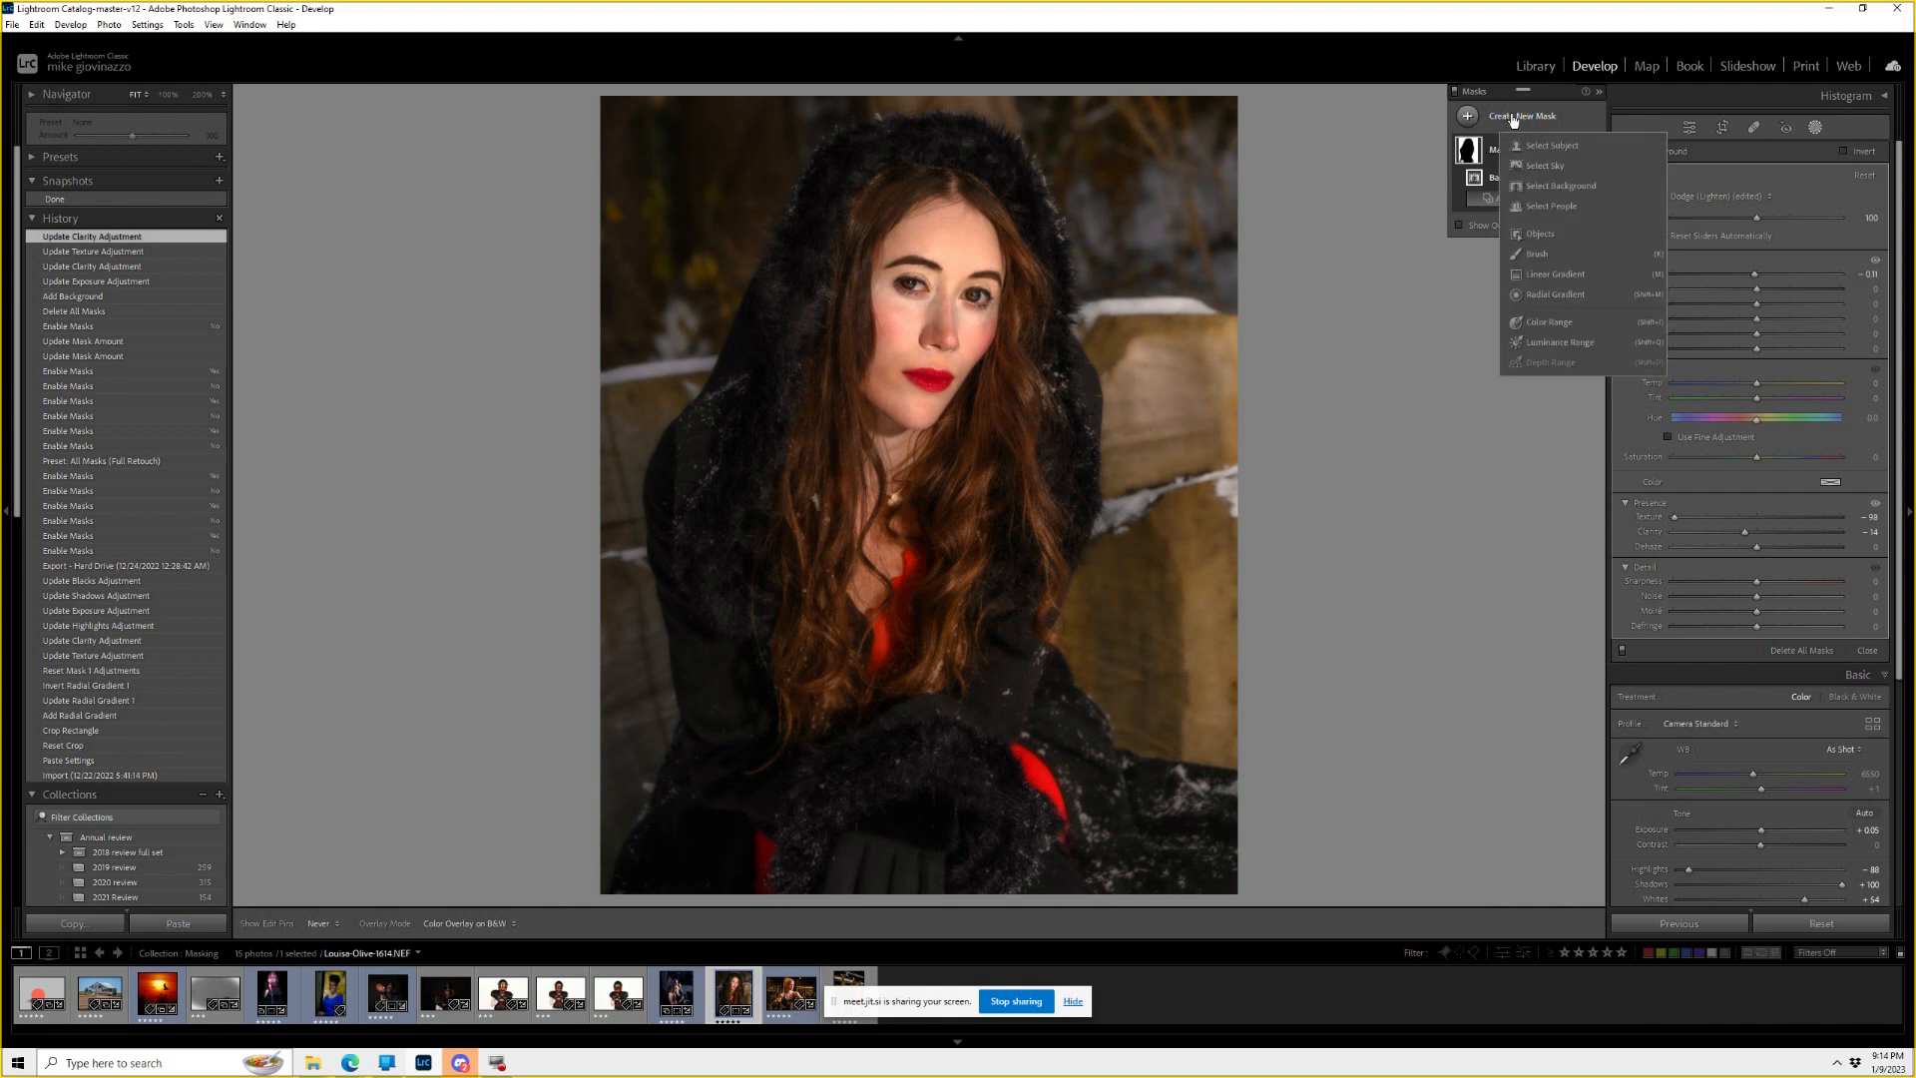
left_click(1561, 208)
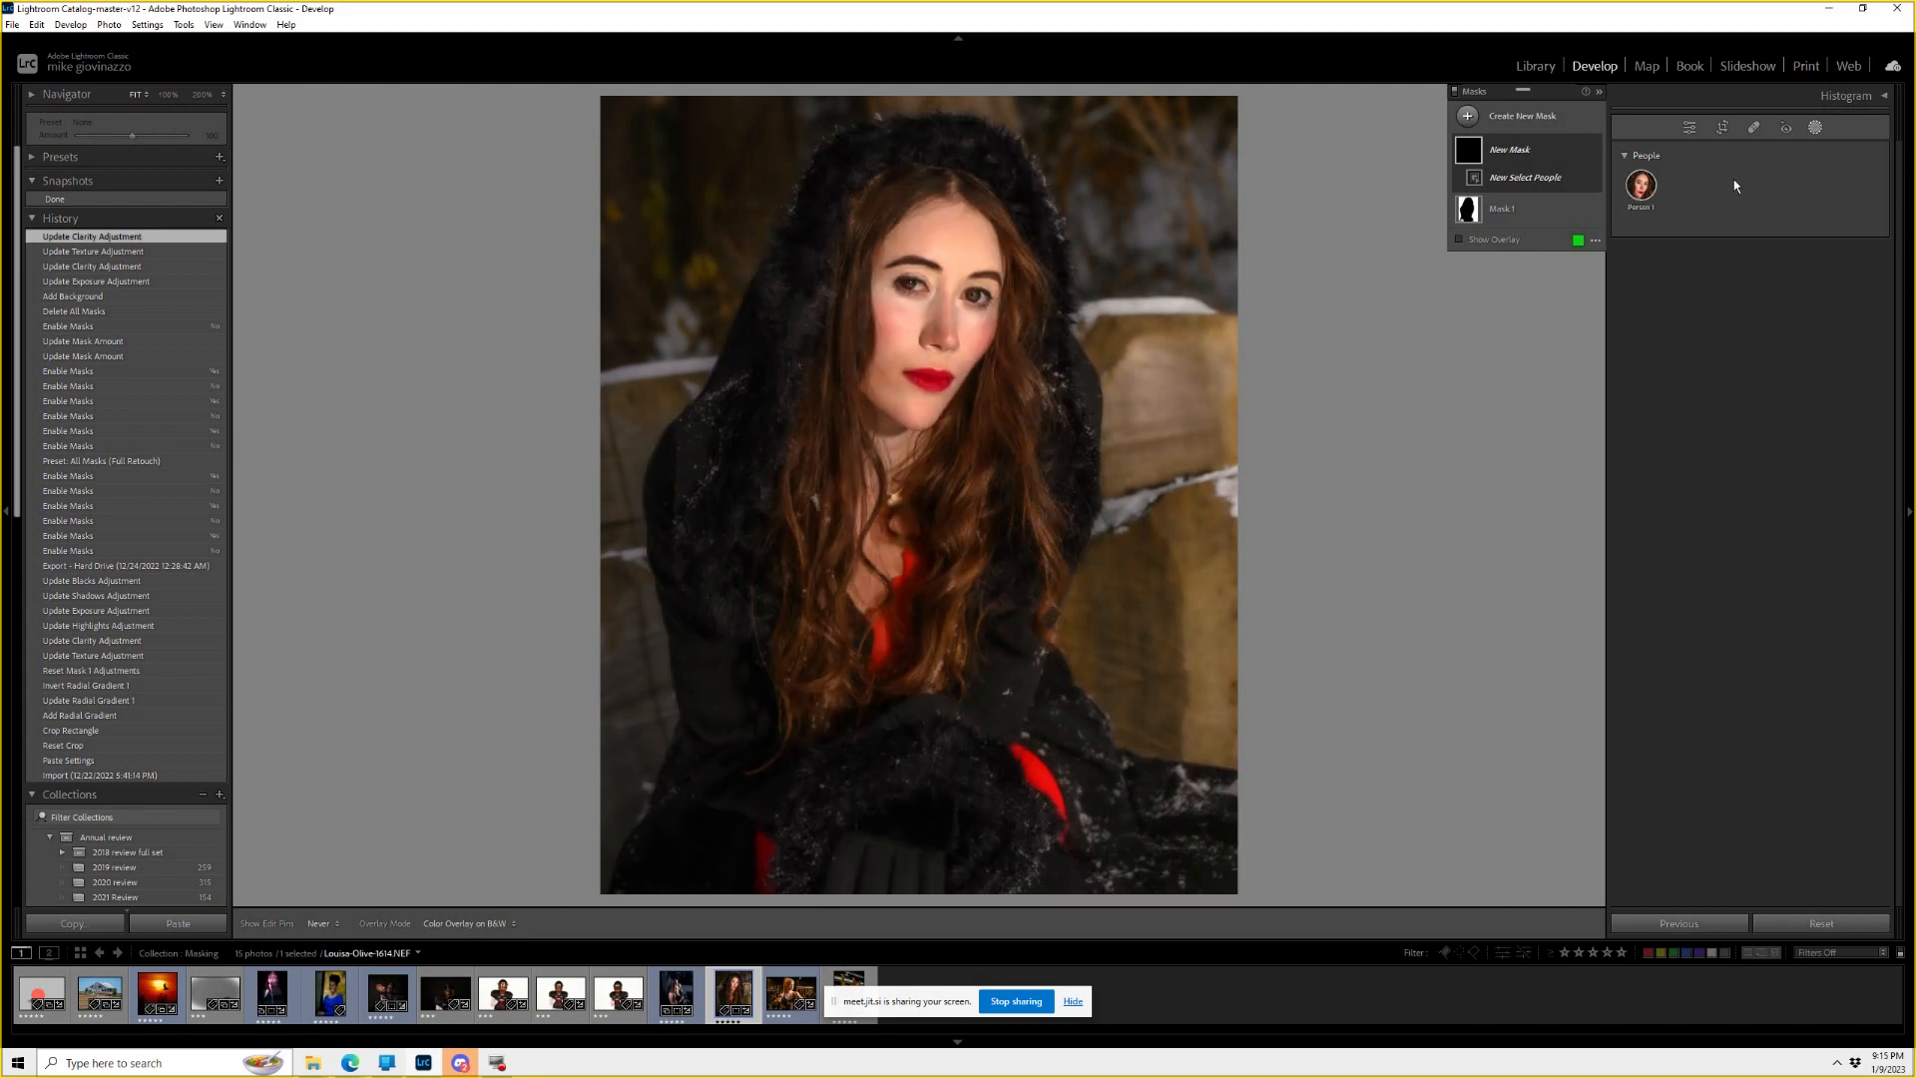
left_click(1642, 186)
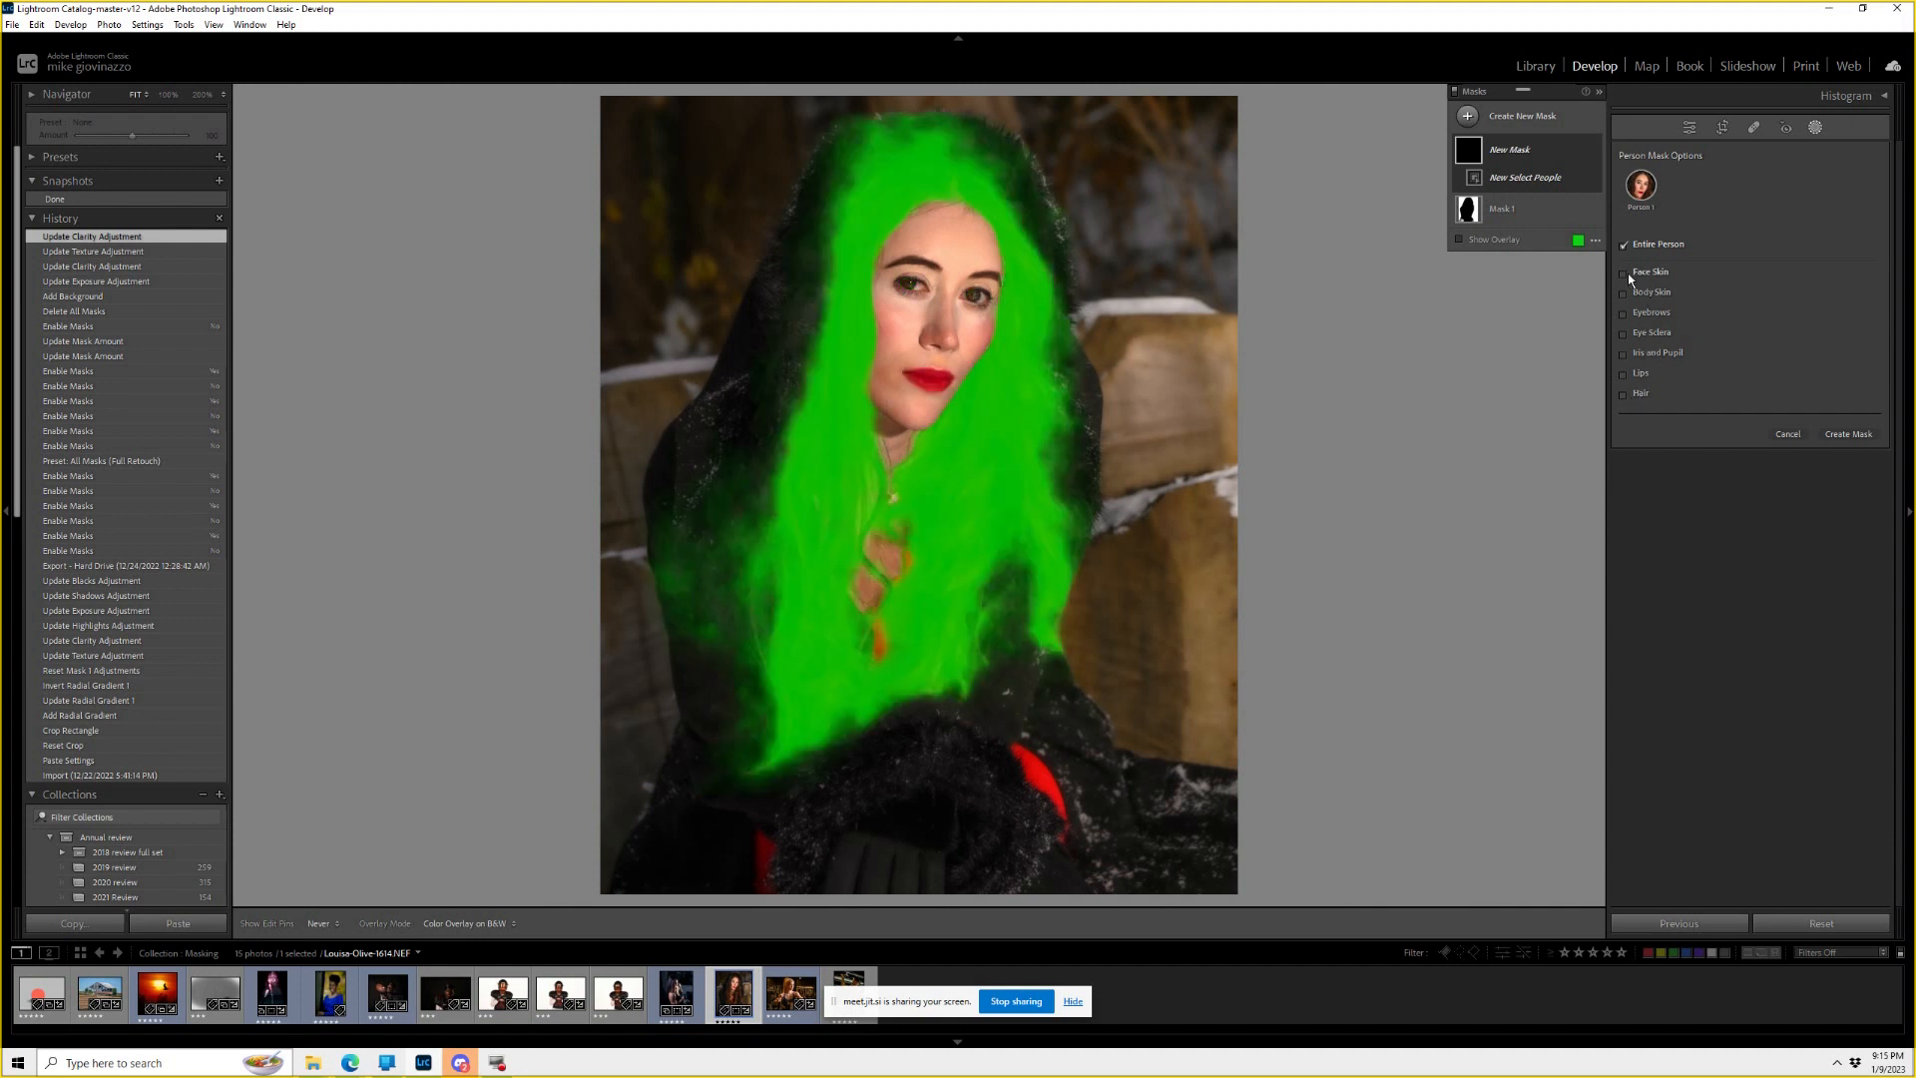
left_click(1626, 273)
left_click(1637, 293)
left_click(1642, 312)
left_click(1647, 334)
left_click(1653, 354)
left_click(1640, 373)
left_click(1634, 393)
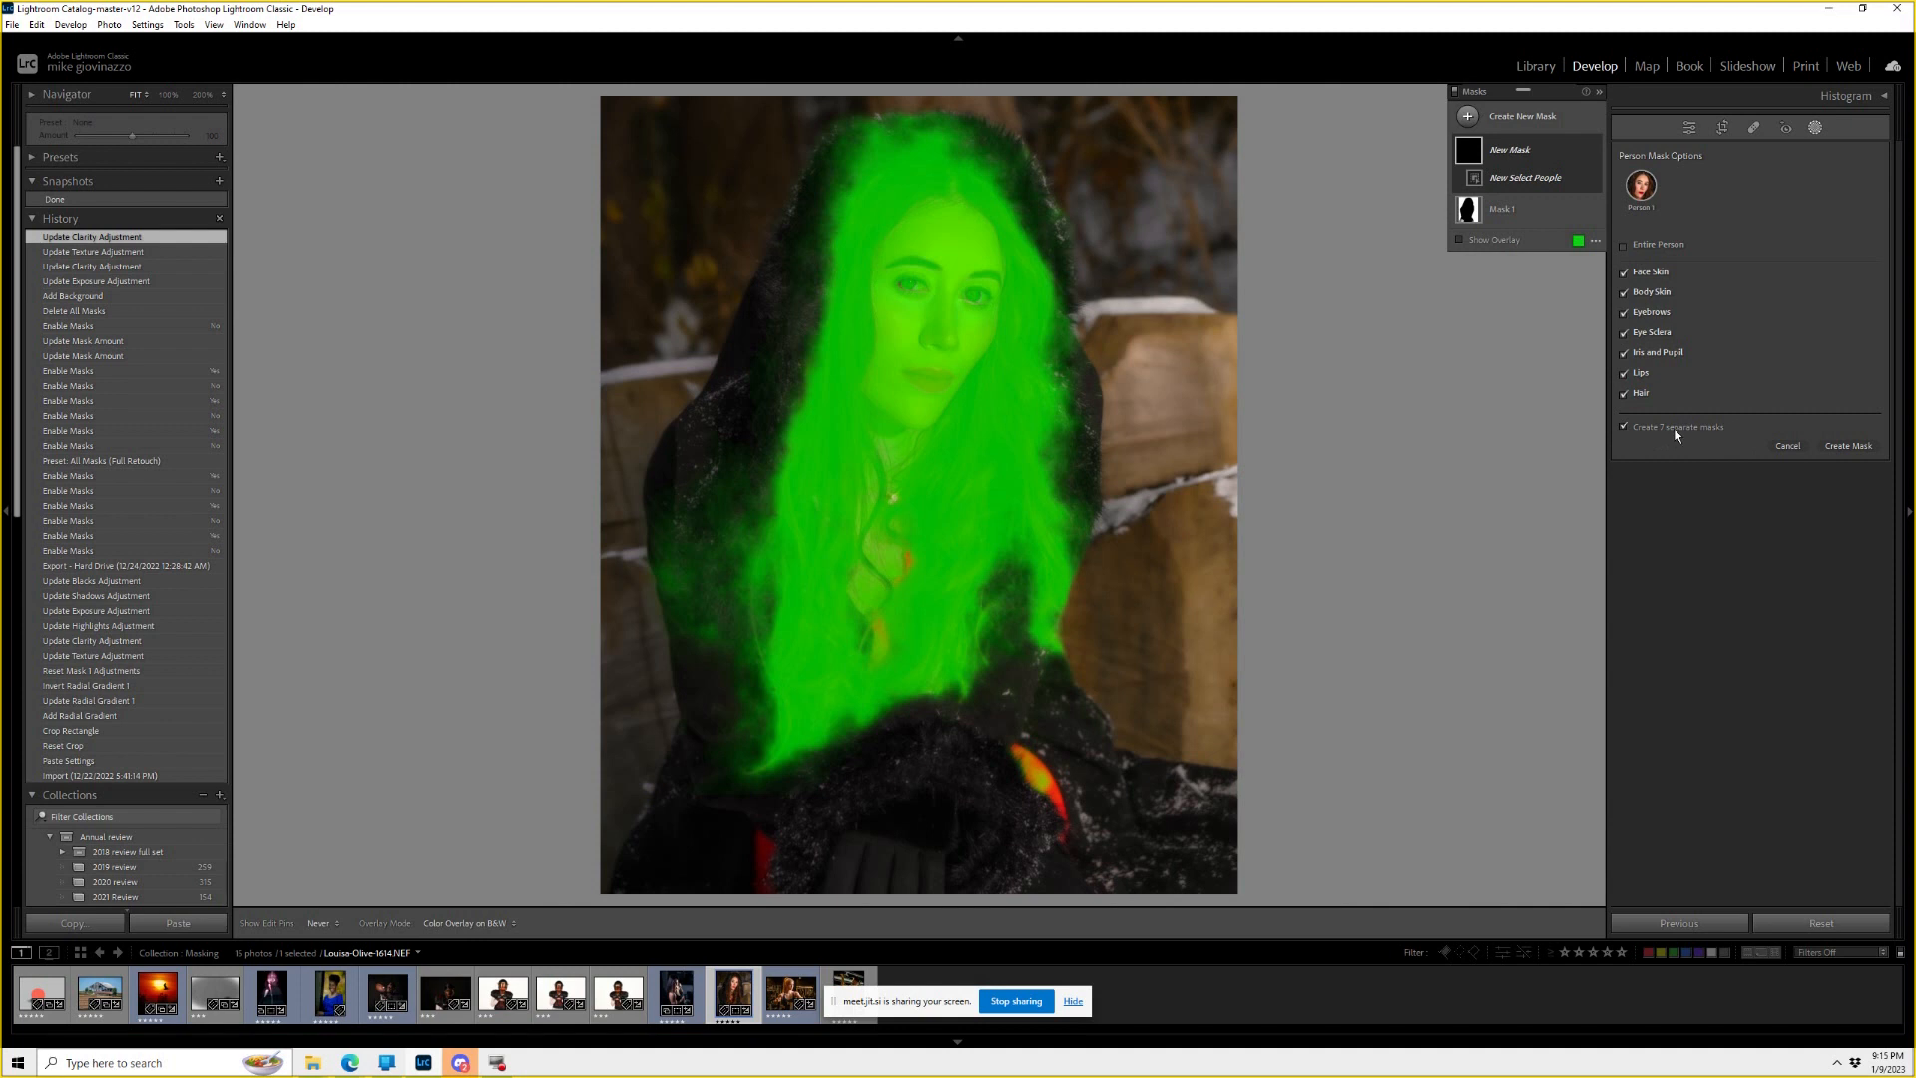
left_click(1634, 429)
left_click(1637, 430)
left_click(1847, 447)
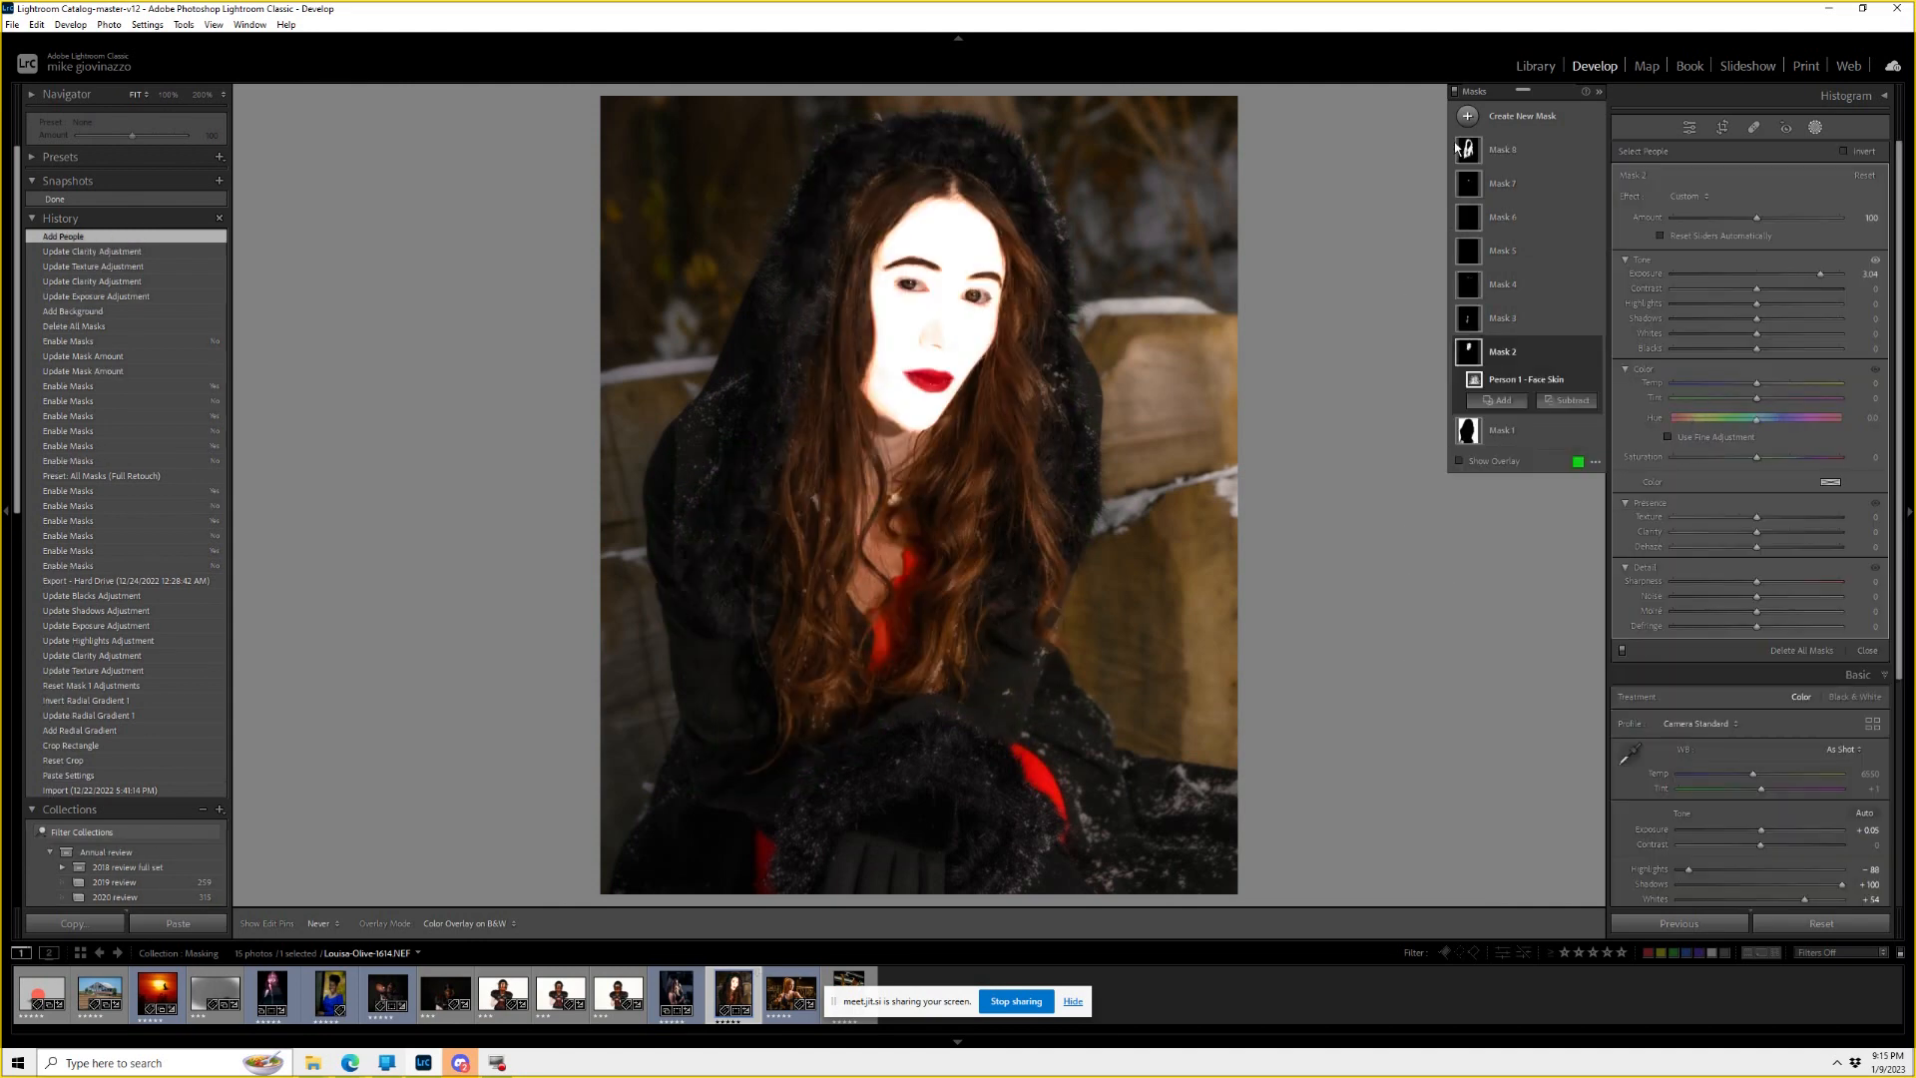
Tint the Hair mask (Mask 8) red with a color hue of 0 and reduce the mask's Amount below 100.
left_click(1507, 152)
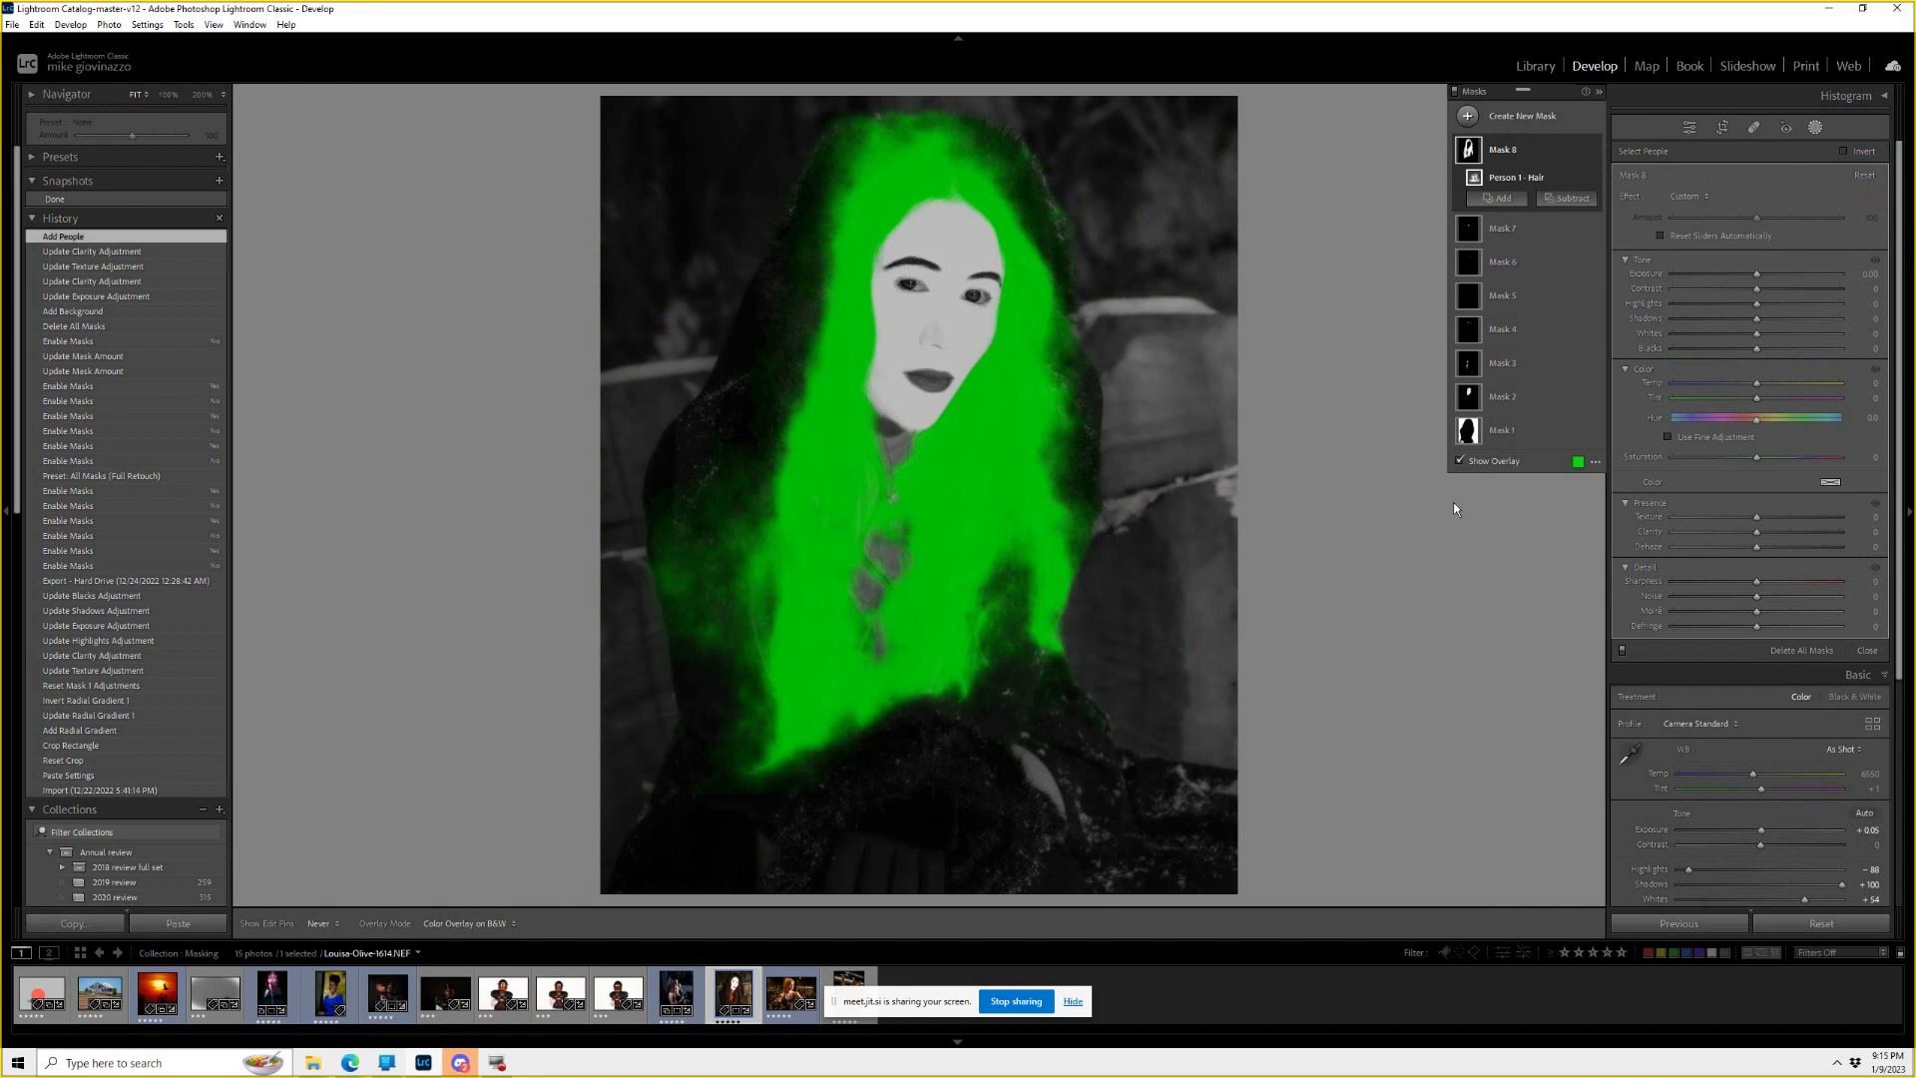
left_click(1465, 463)
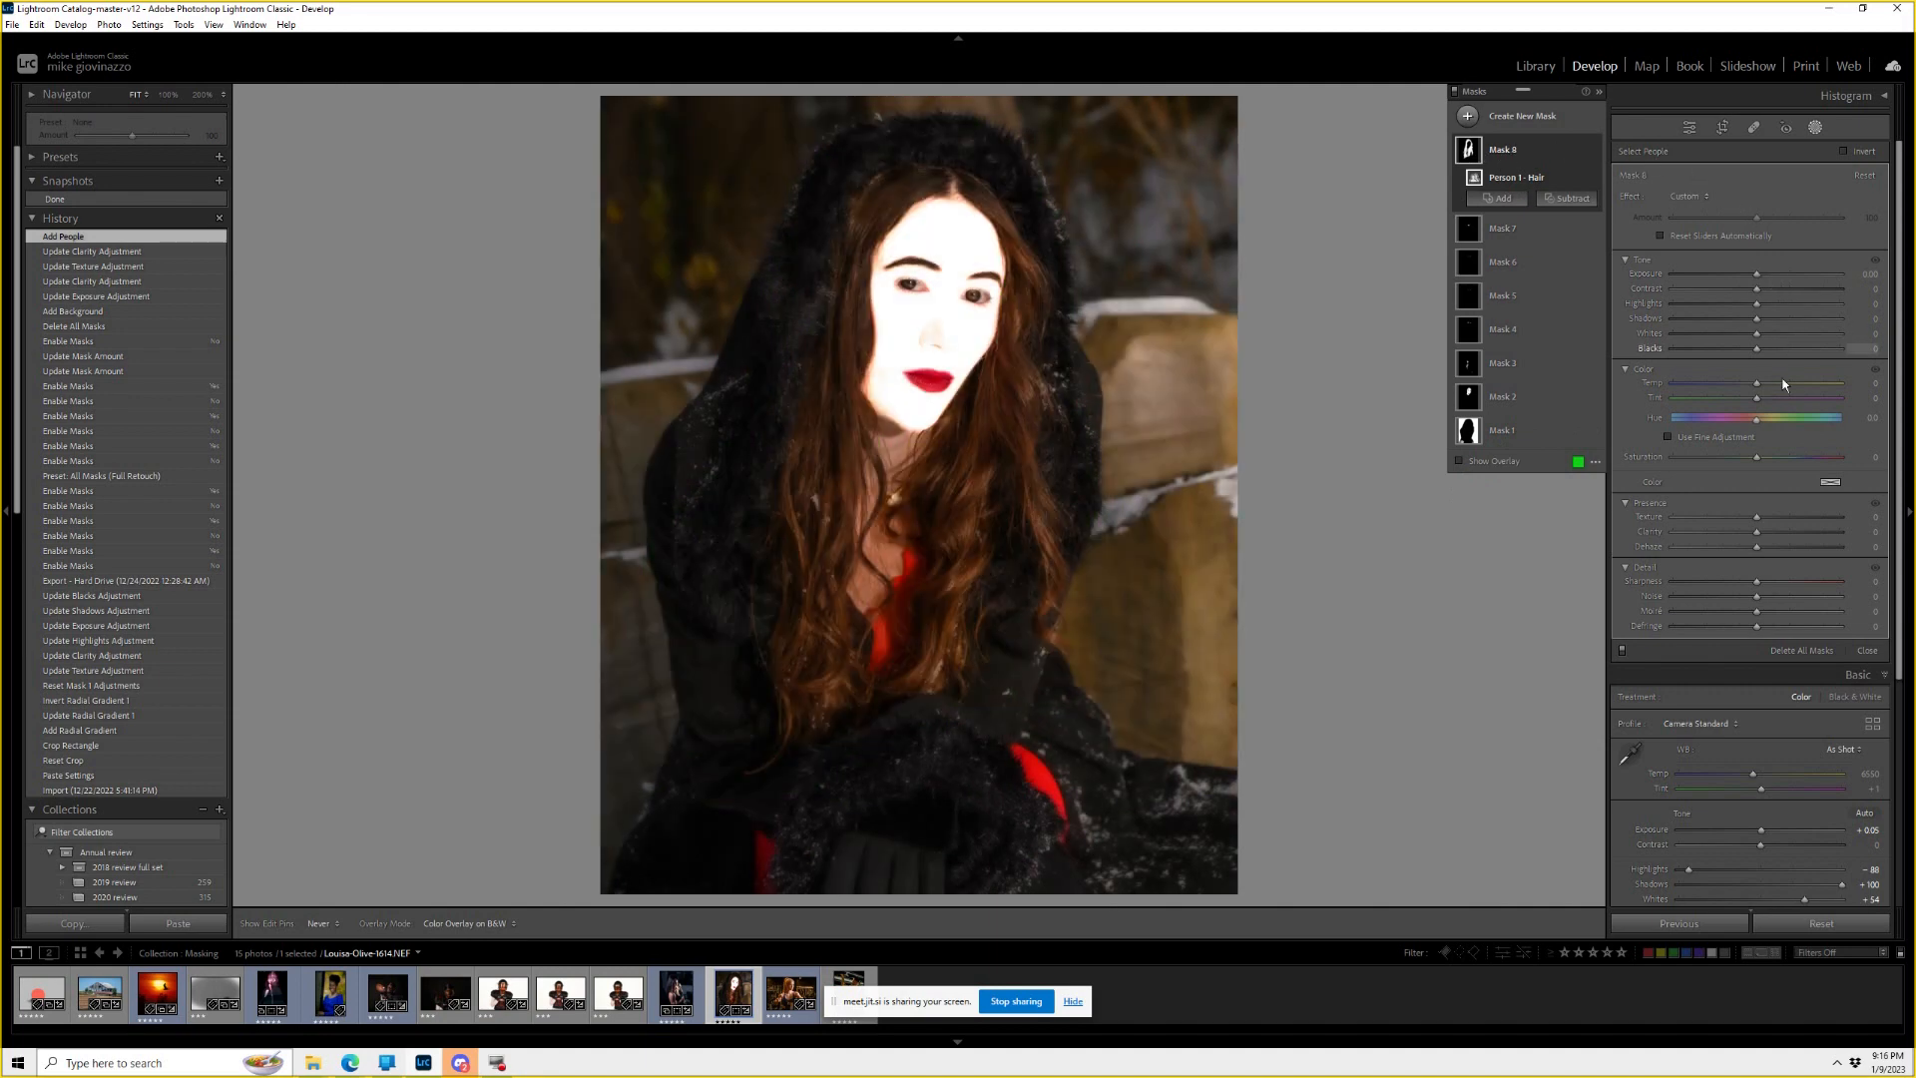
left_click(1832, 484)
left_click_drag(1557, 547, 1534, 516)
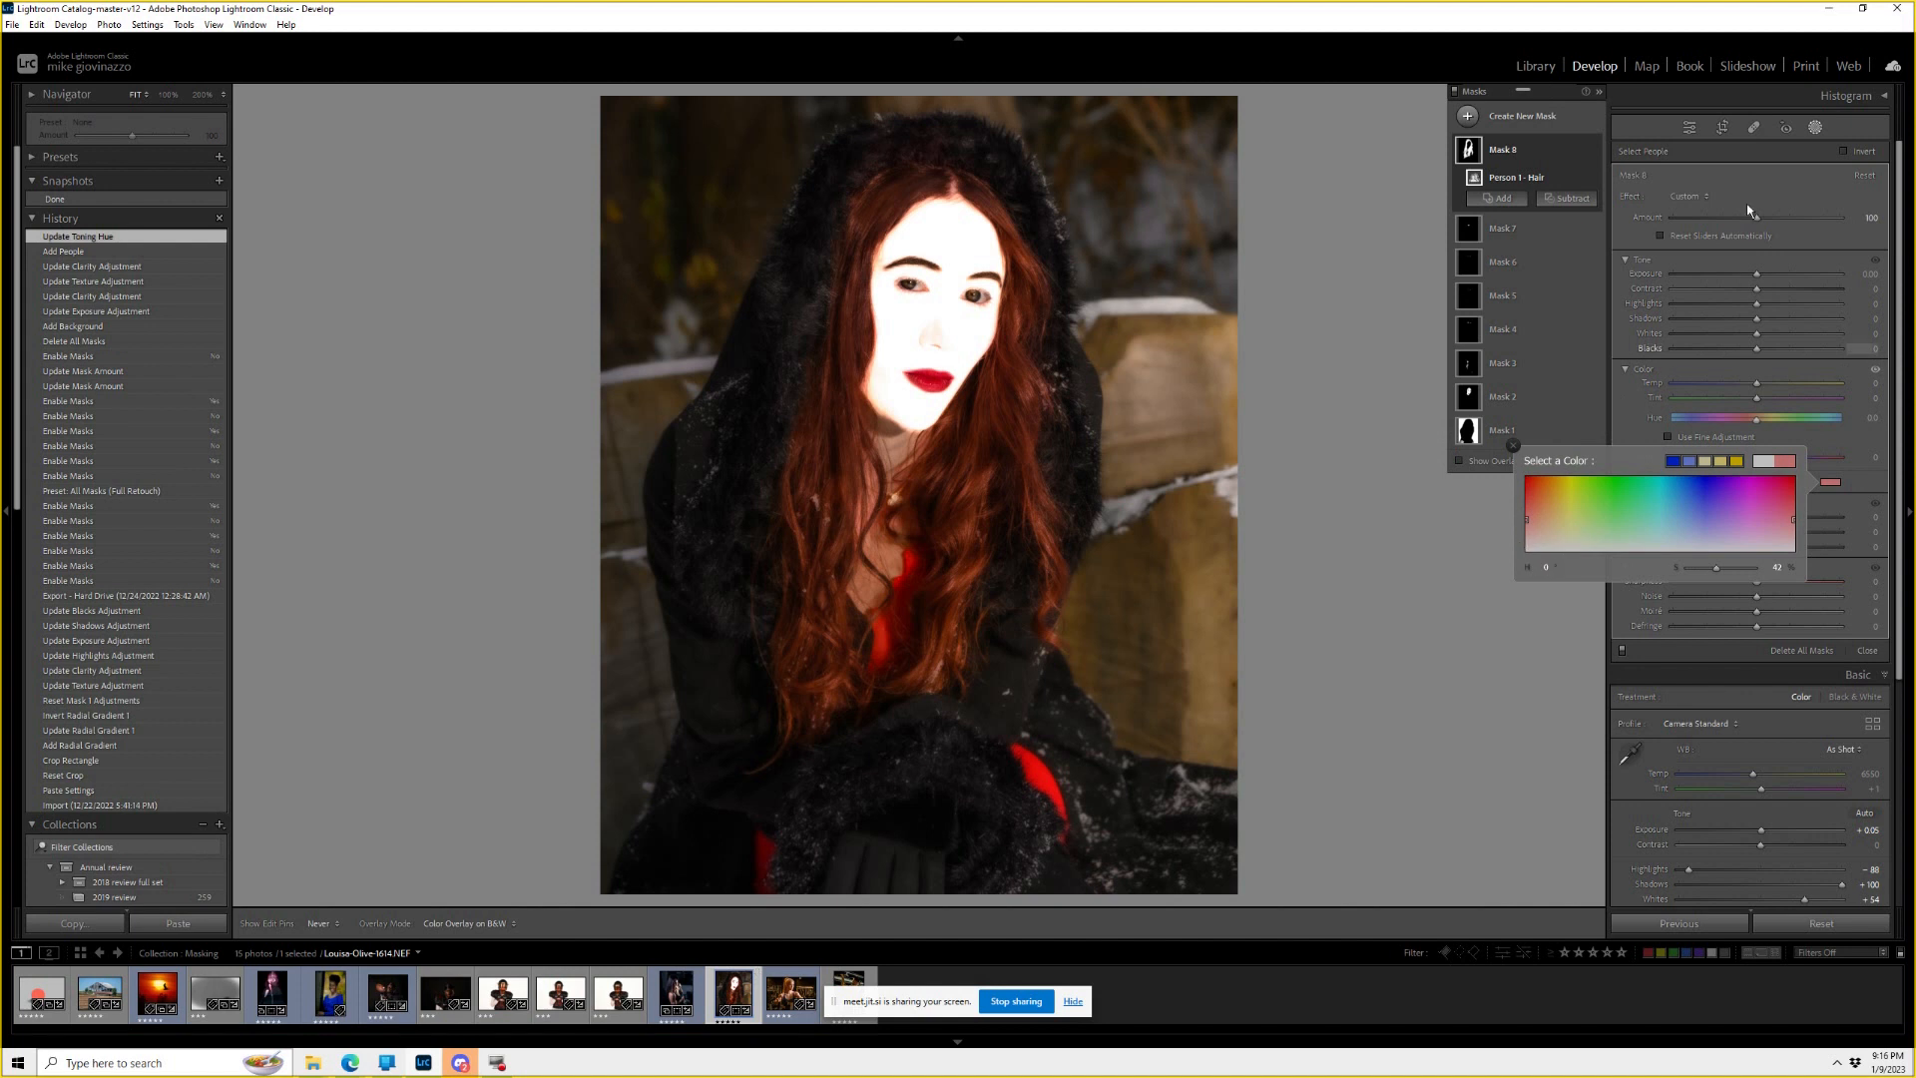
left_click_drag(1758, 218, 1758, 220)
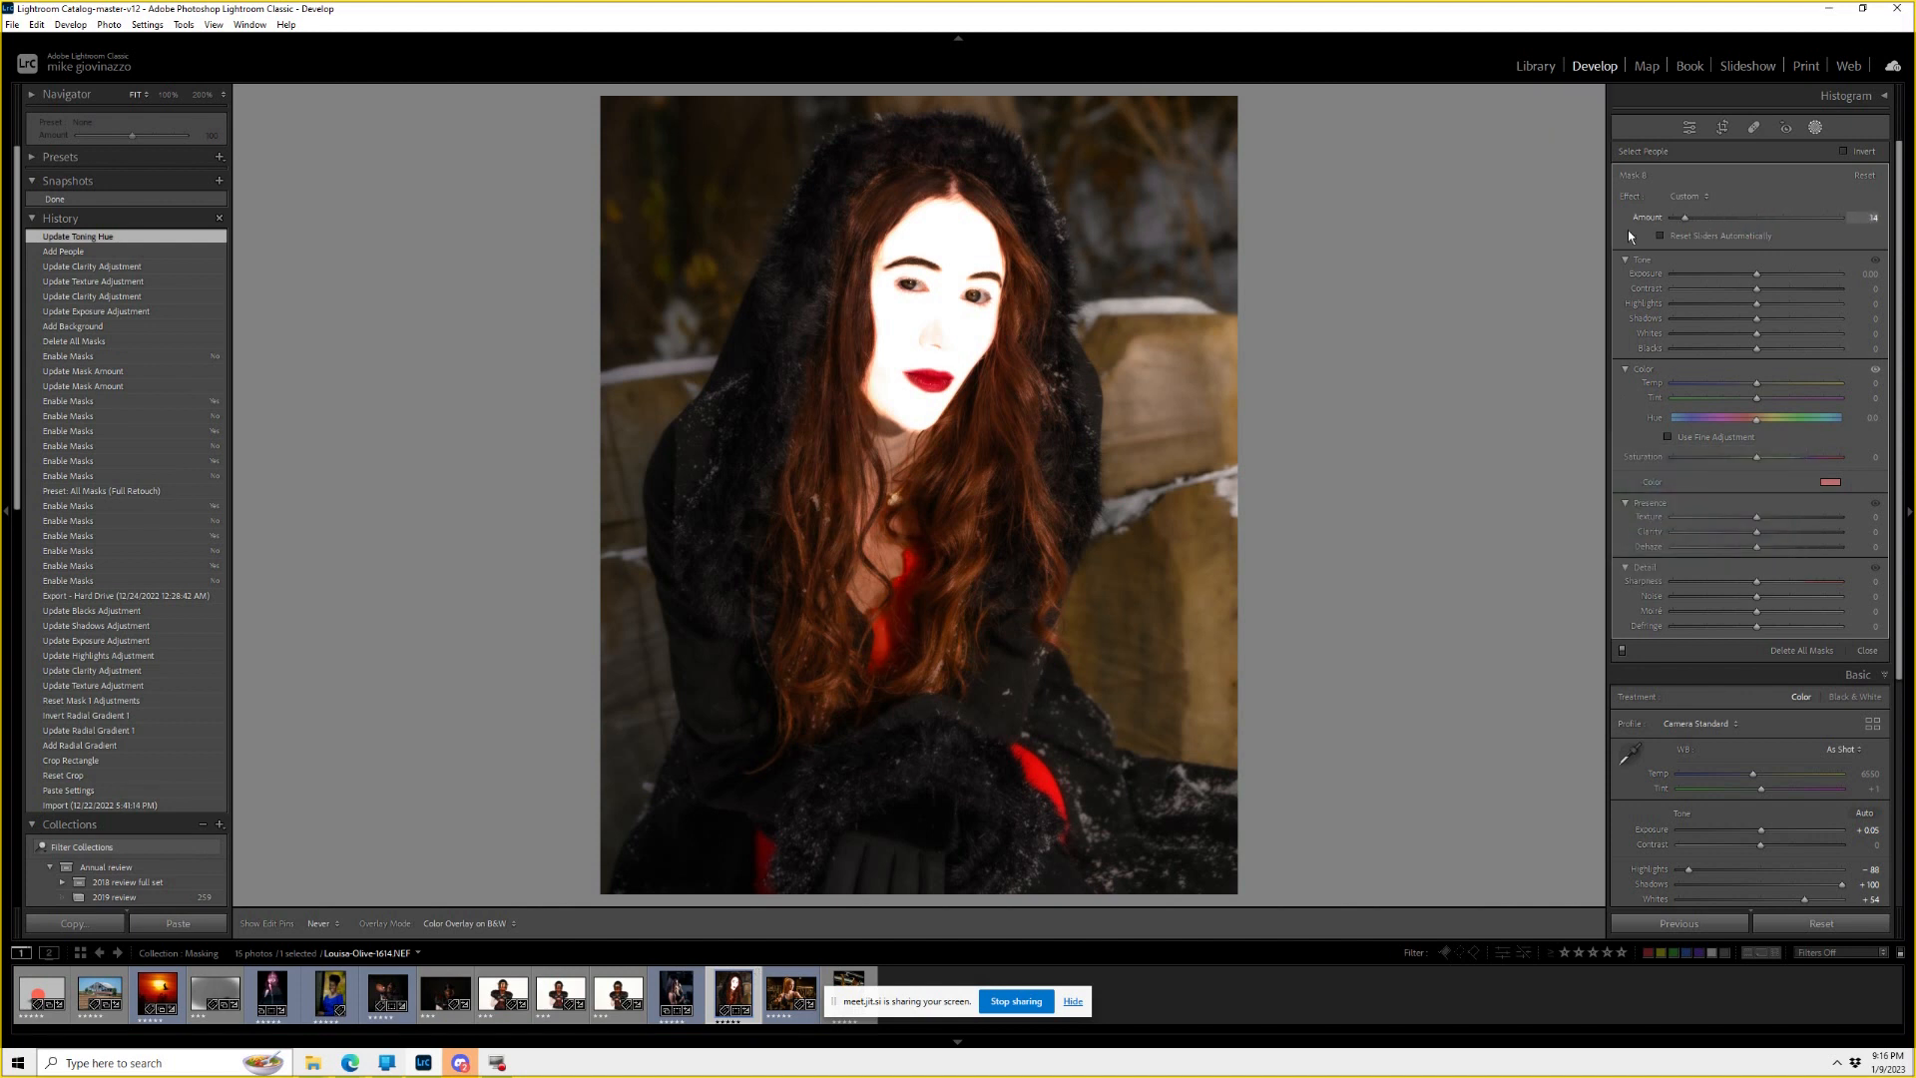
left_click_drag(1629, 235, 1740, 218)
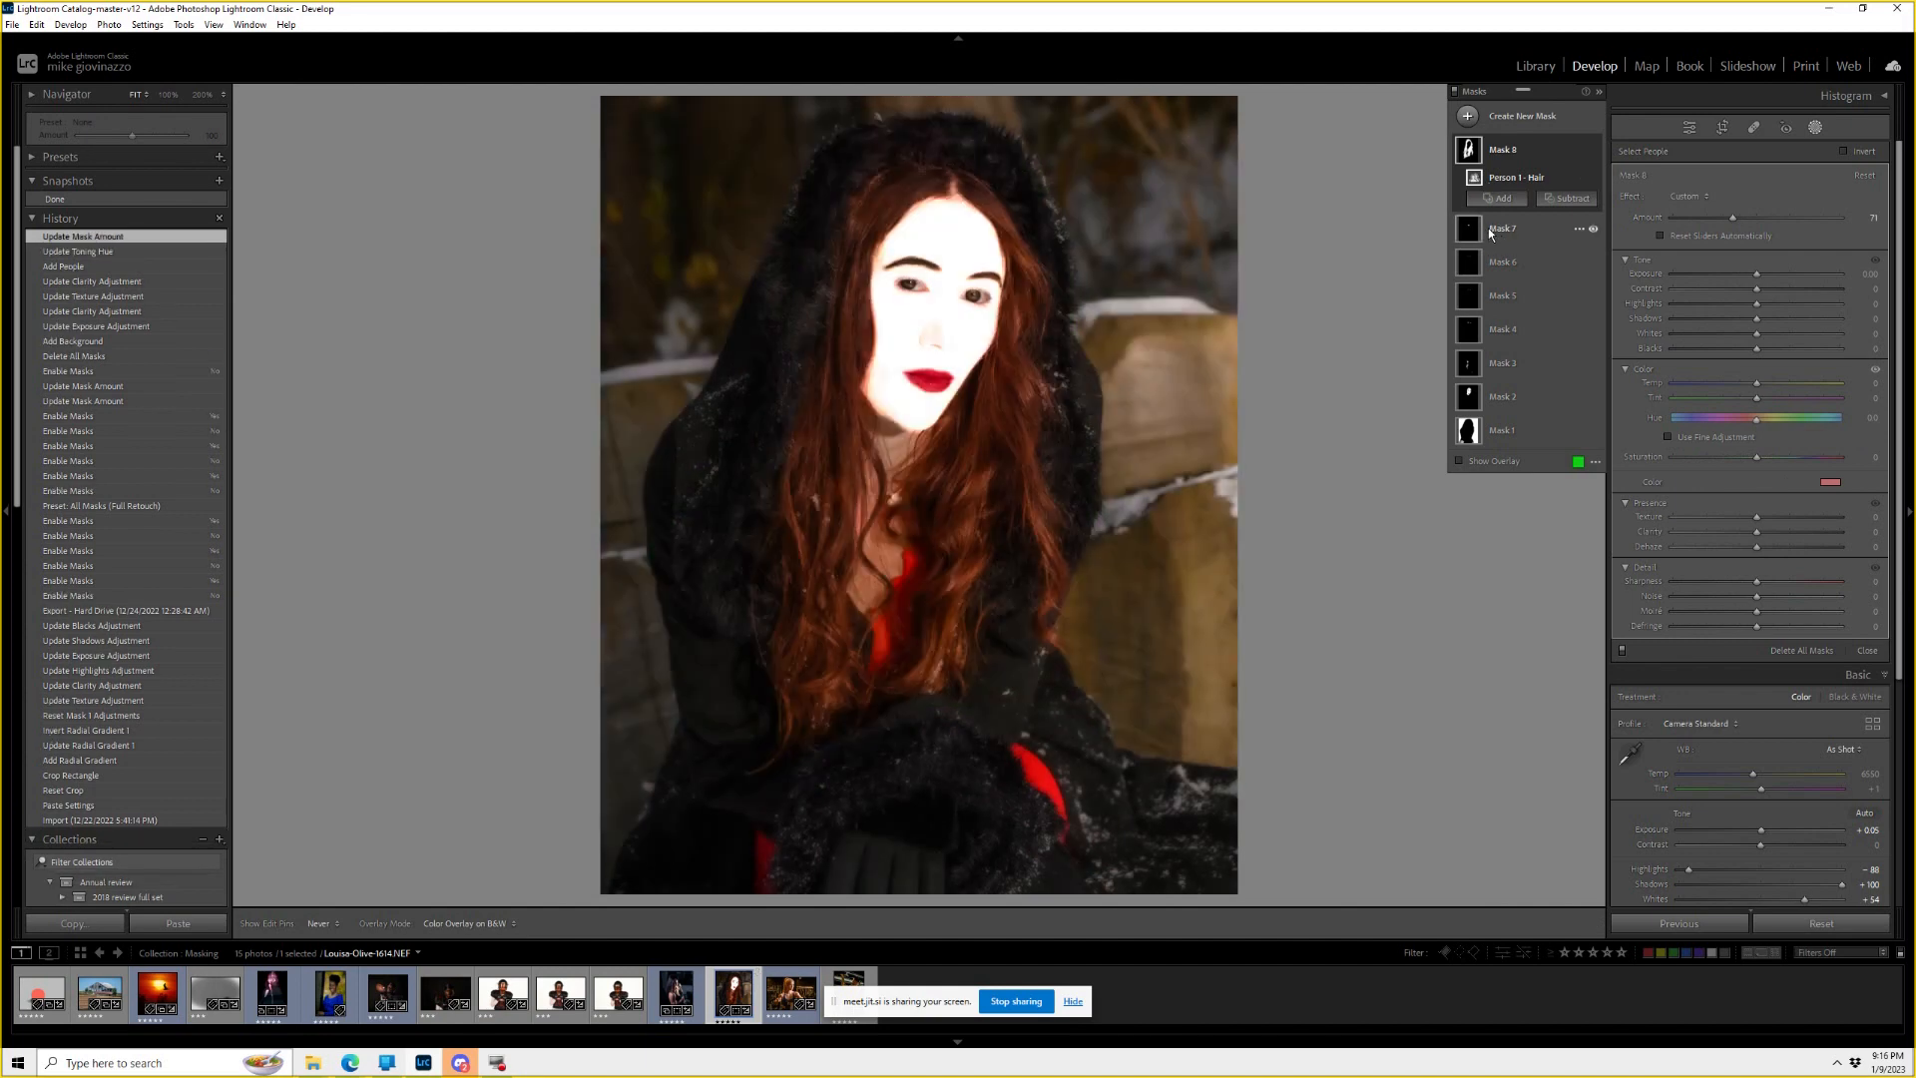
Examine the coverage of the Lips, Iris and Pupil, Eye Sclera, Eyebrows and Body Skin masks one after another.
mouse_move(1476, 234)
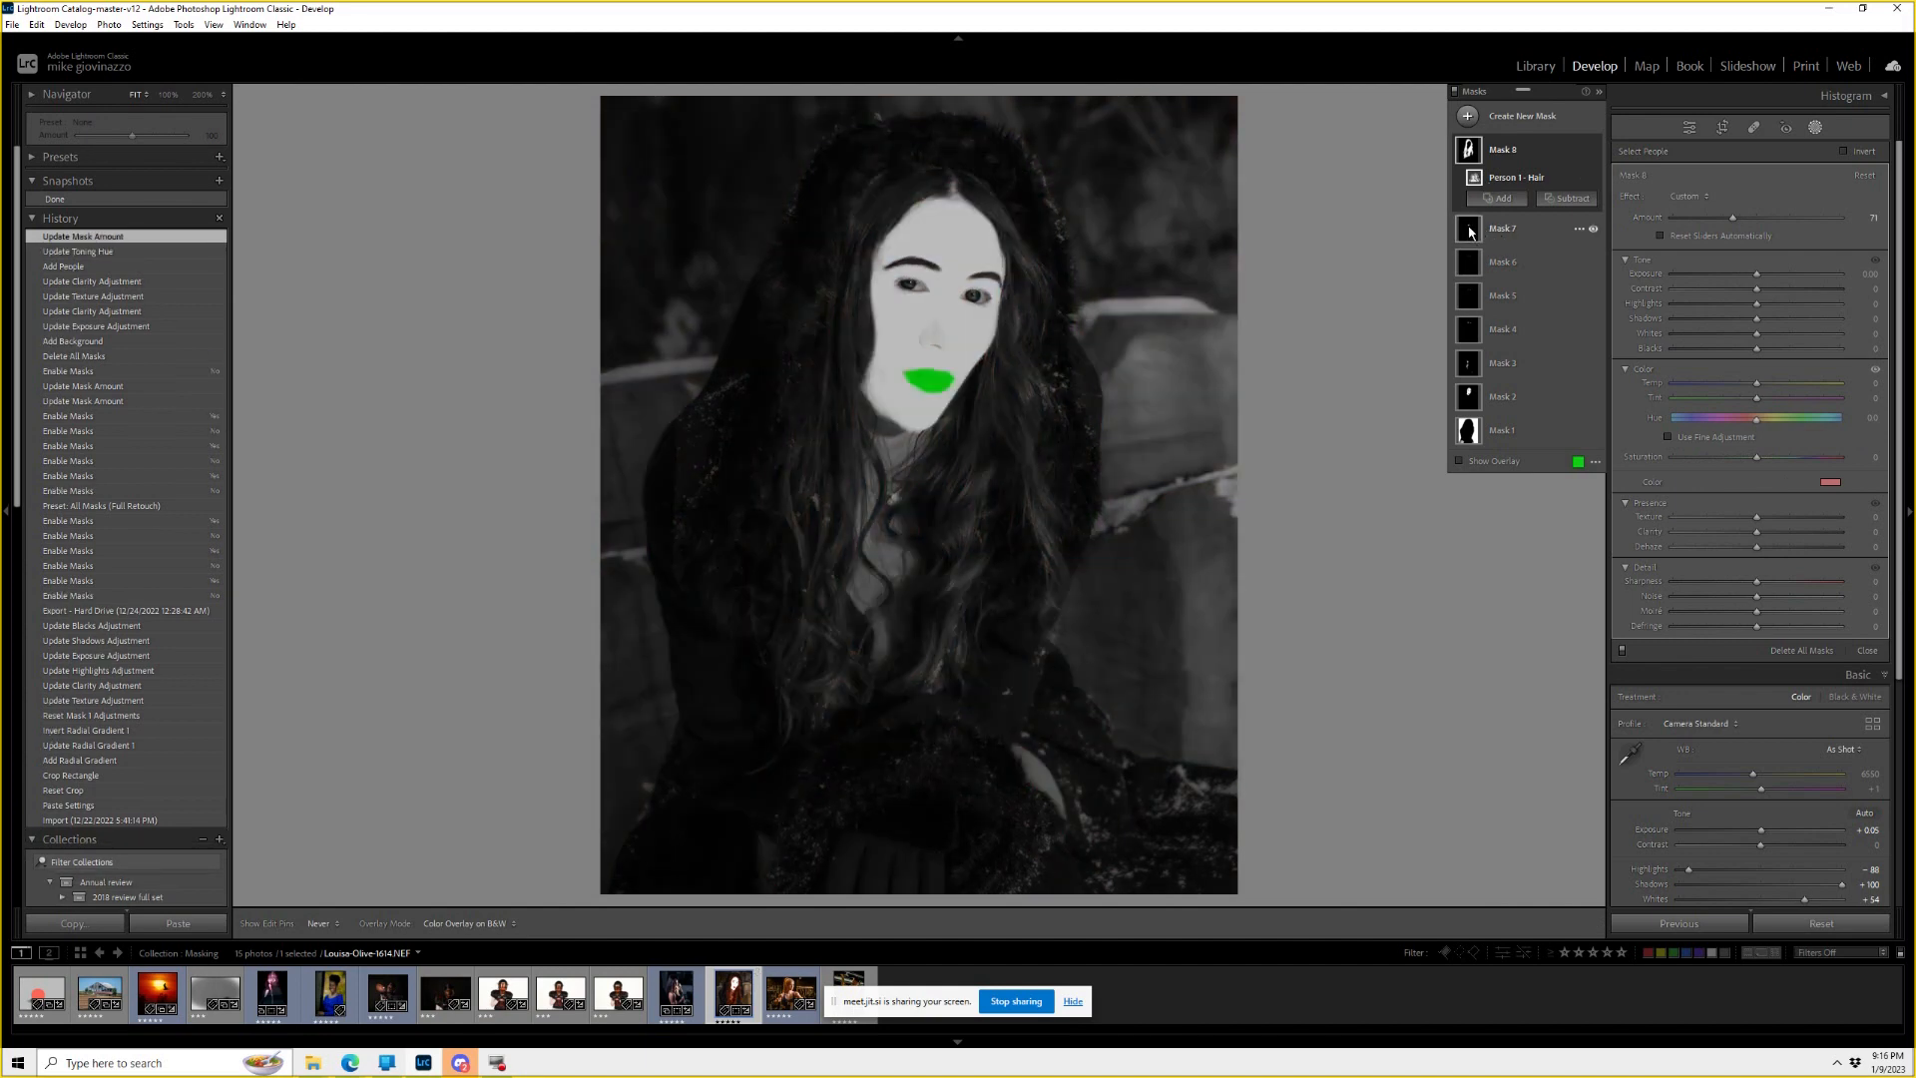
left_click(1470, 232)
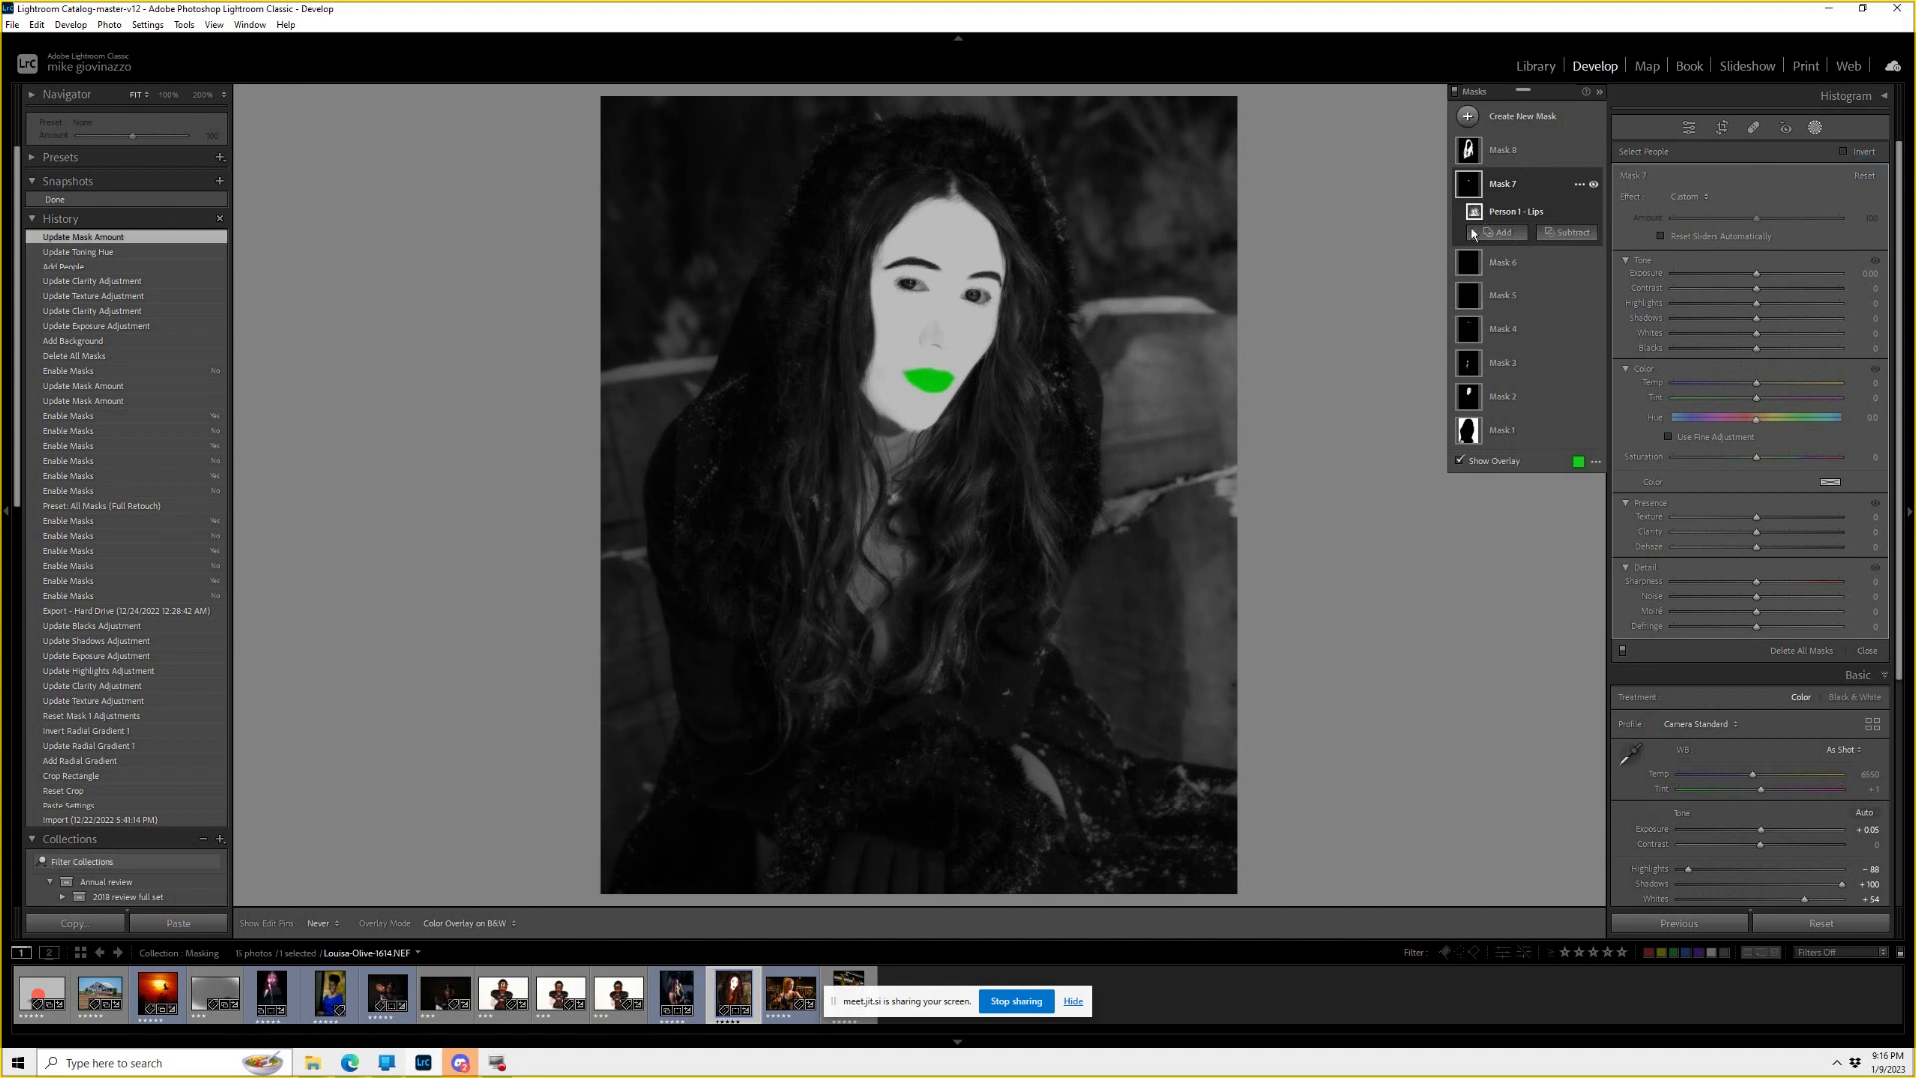
left_click(1469, 264)
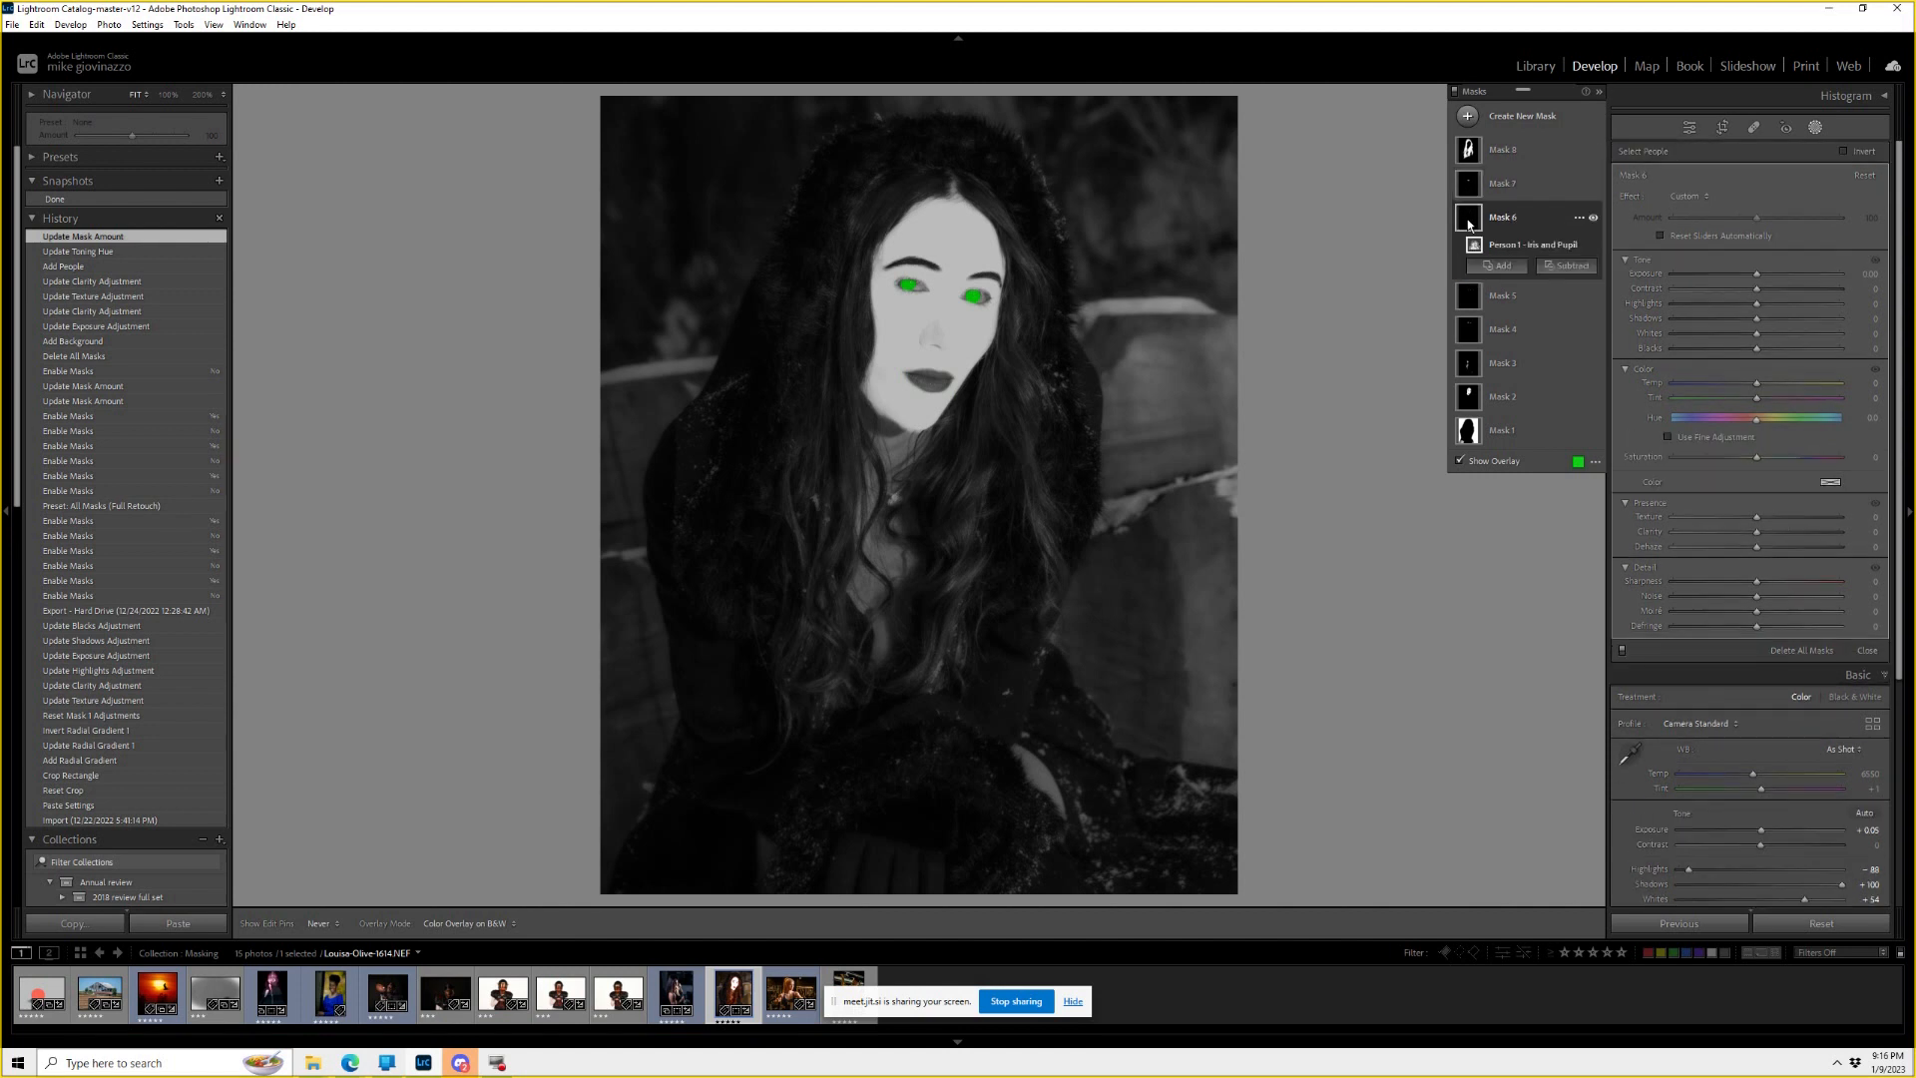
left_click(1478, 186)
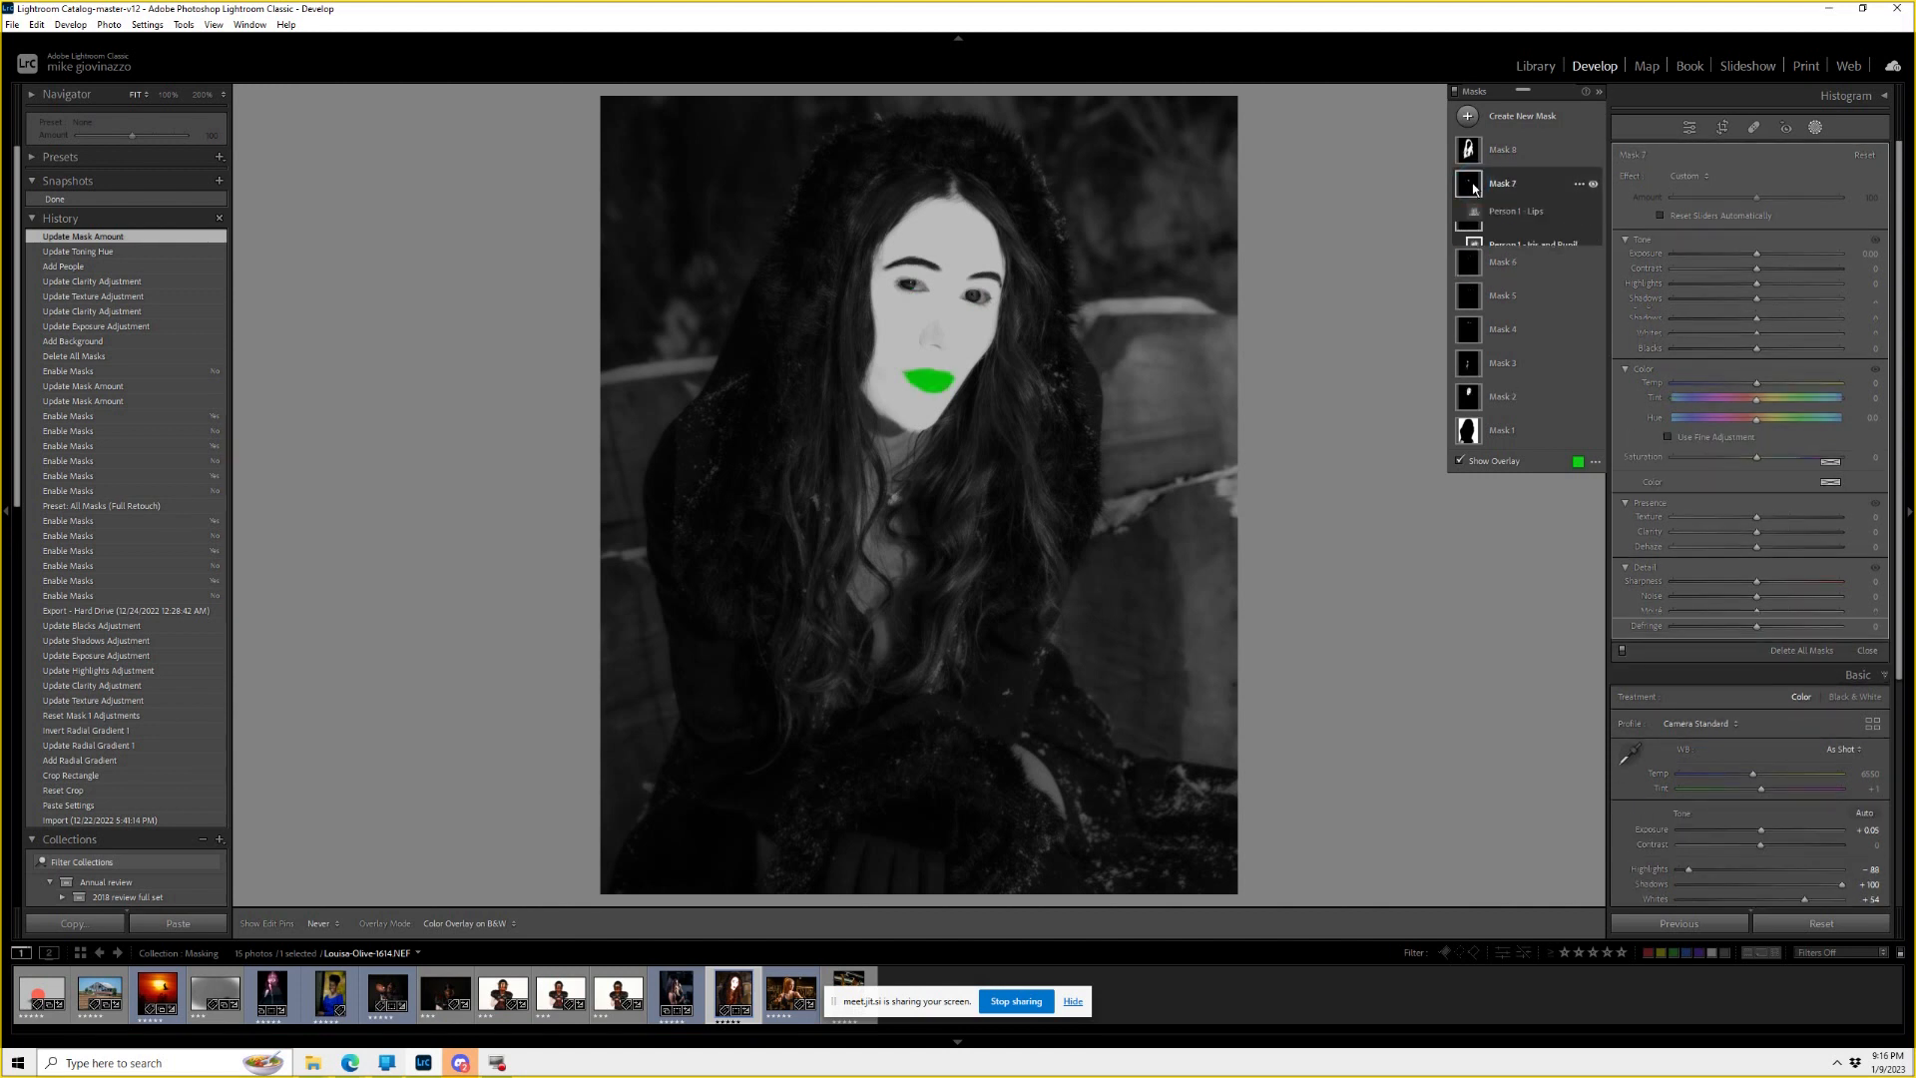
left_click(1474, 264)
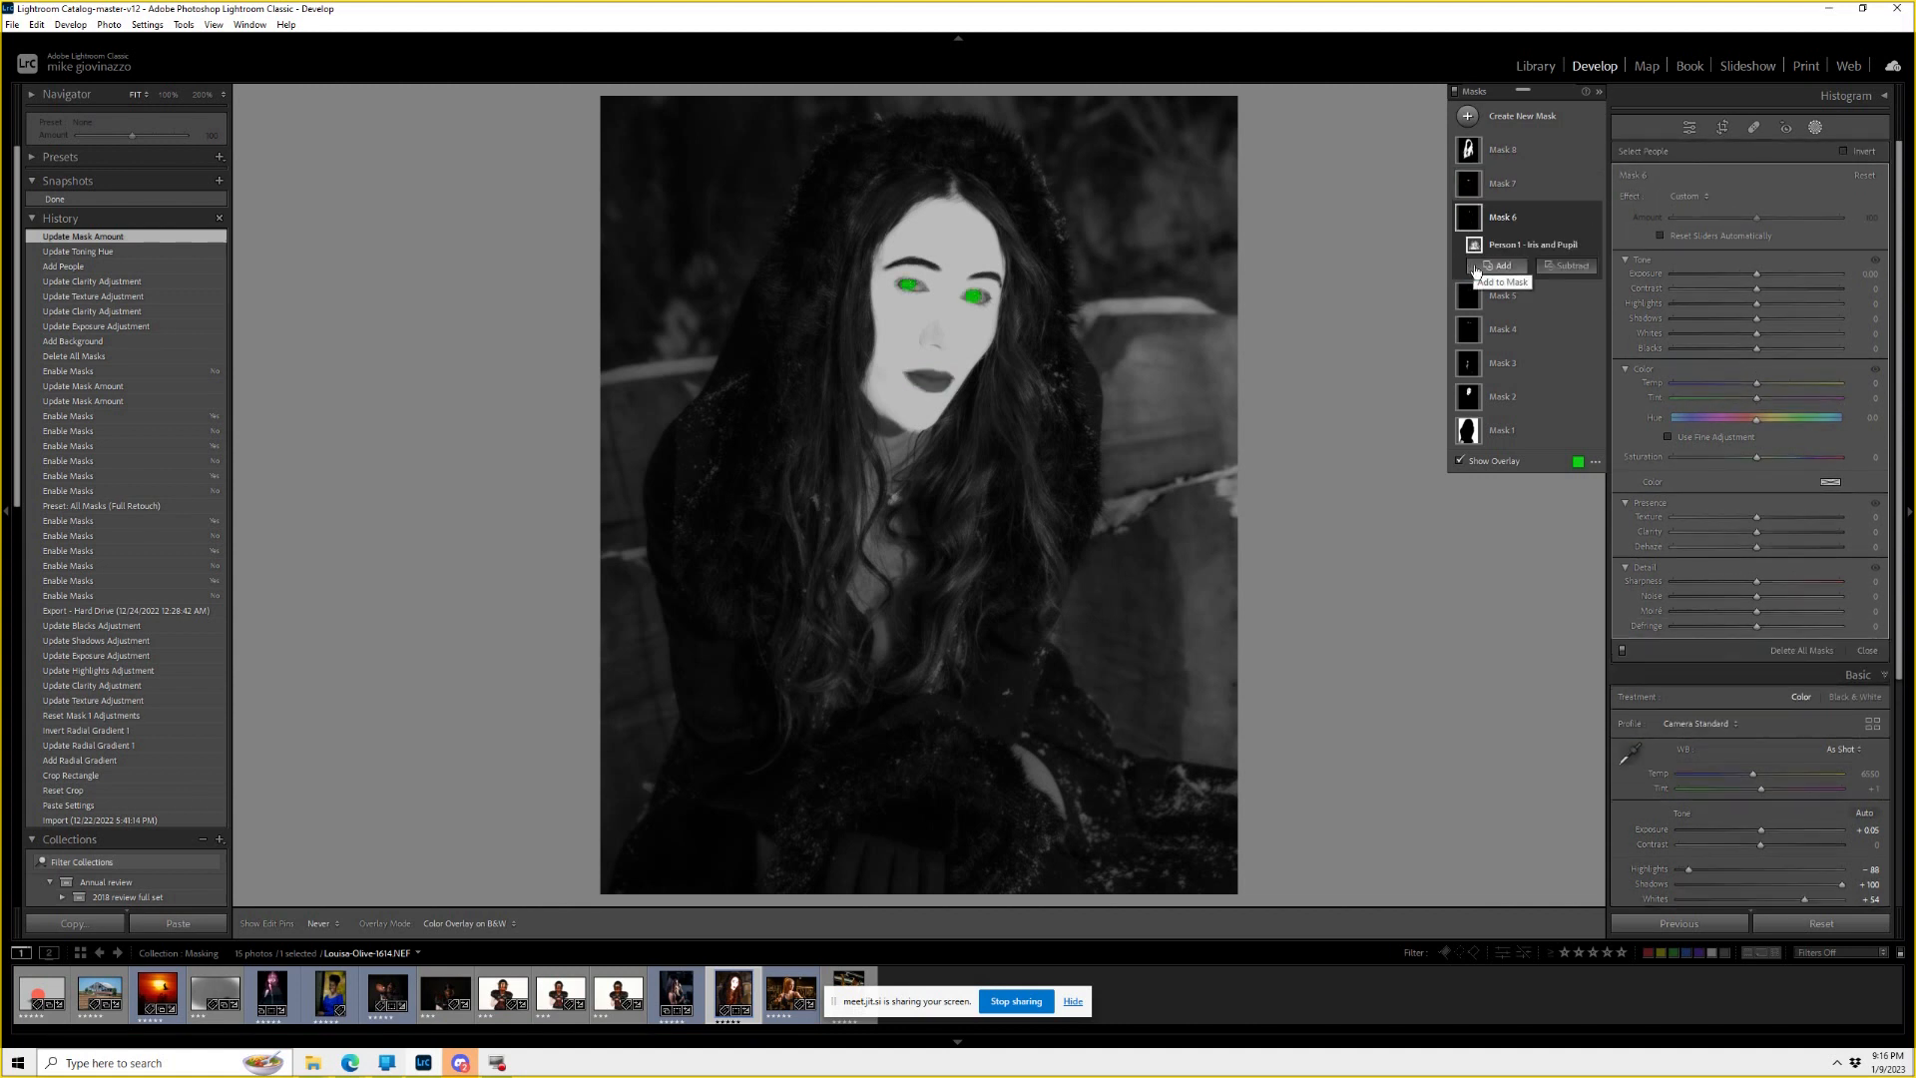
left_click(1475, 296)
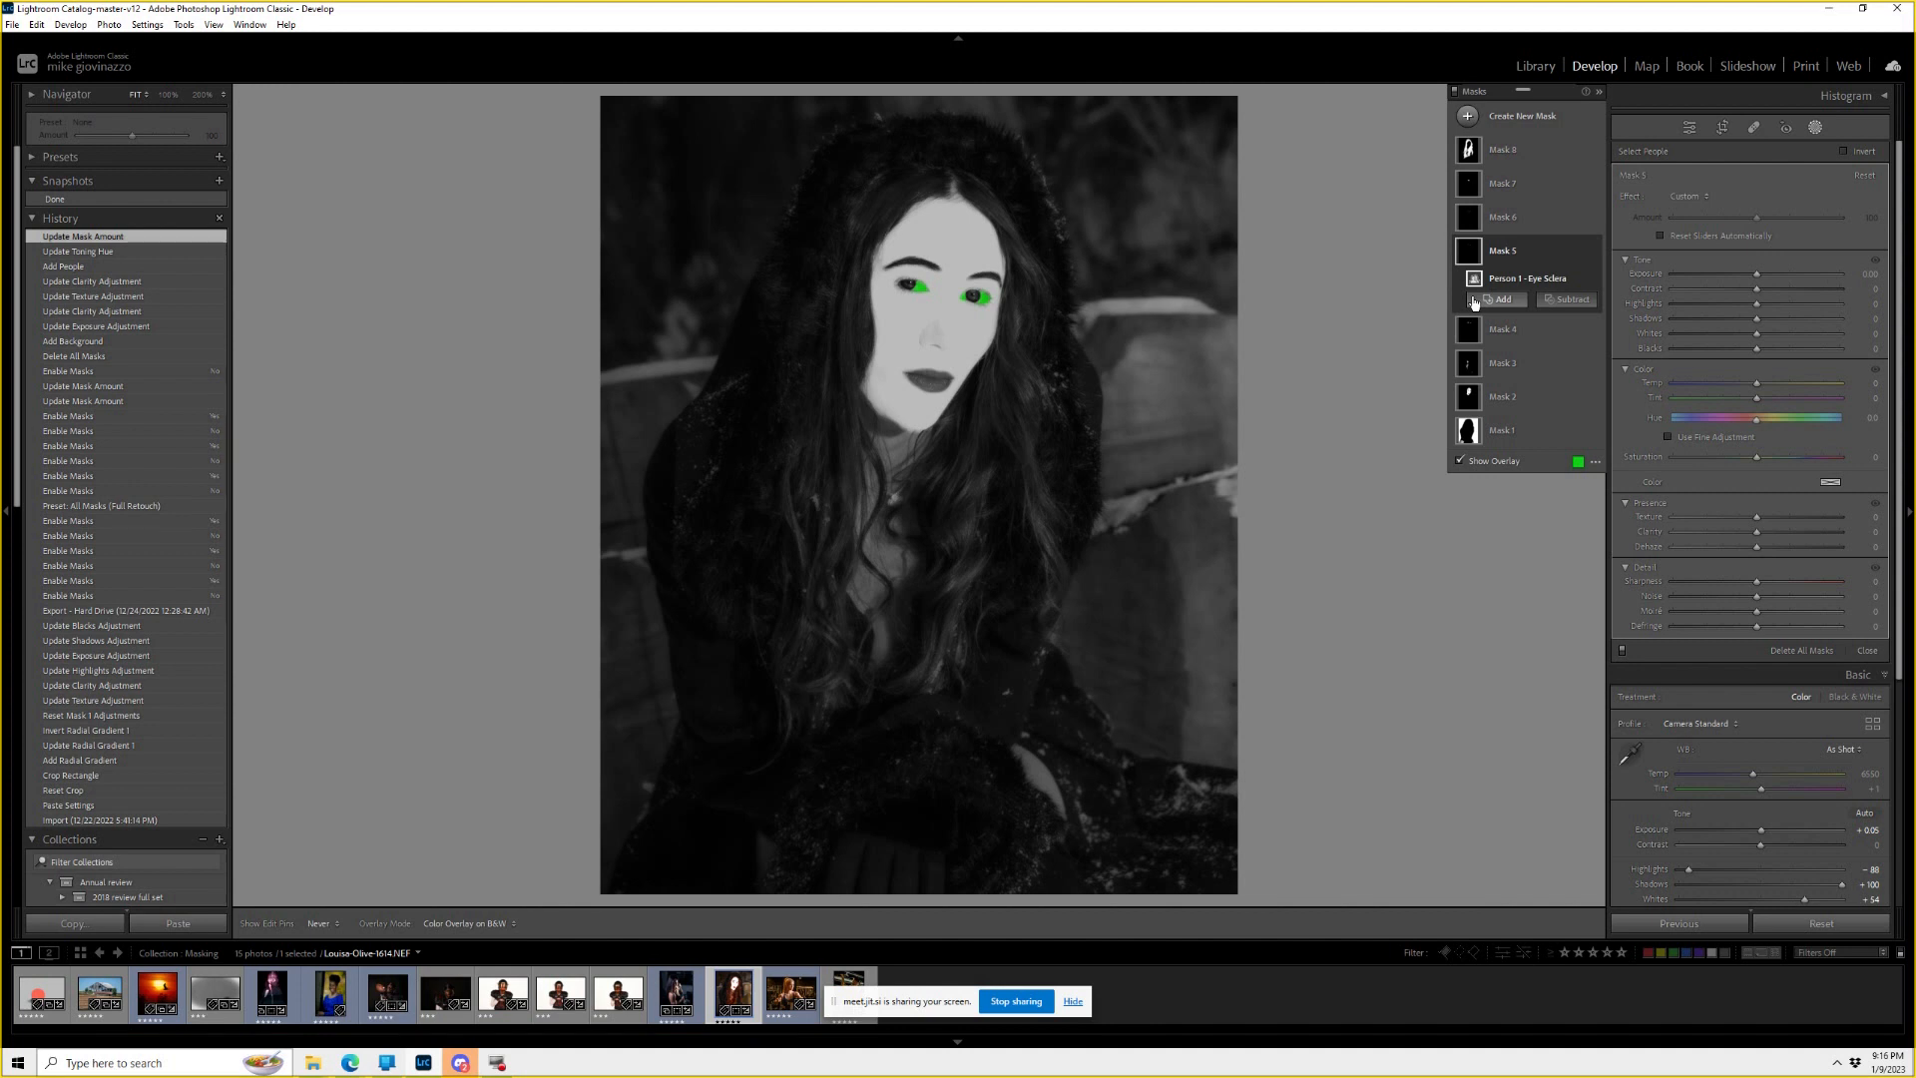
left_click(1475, 332)
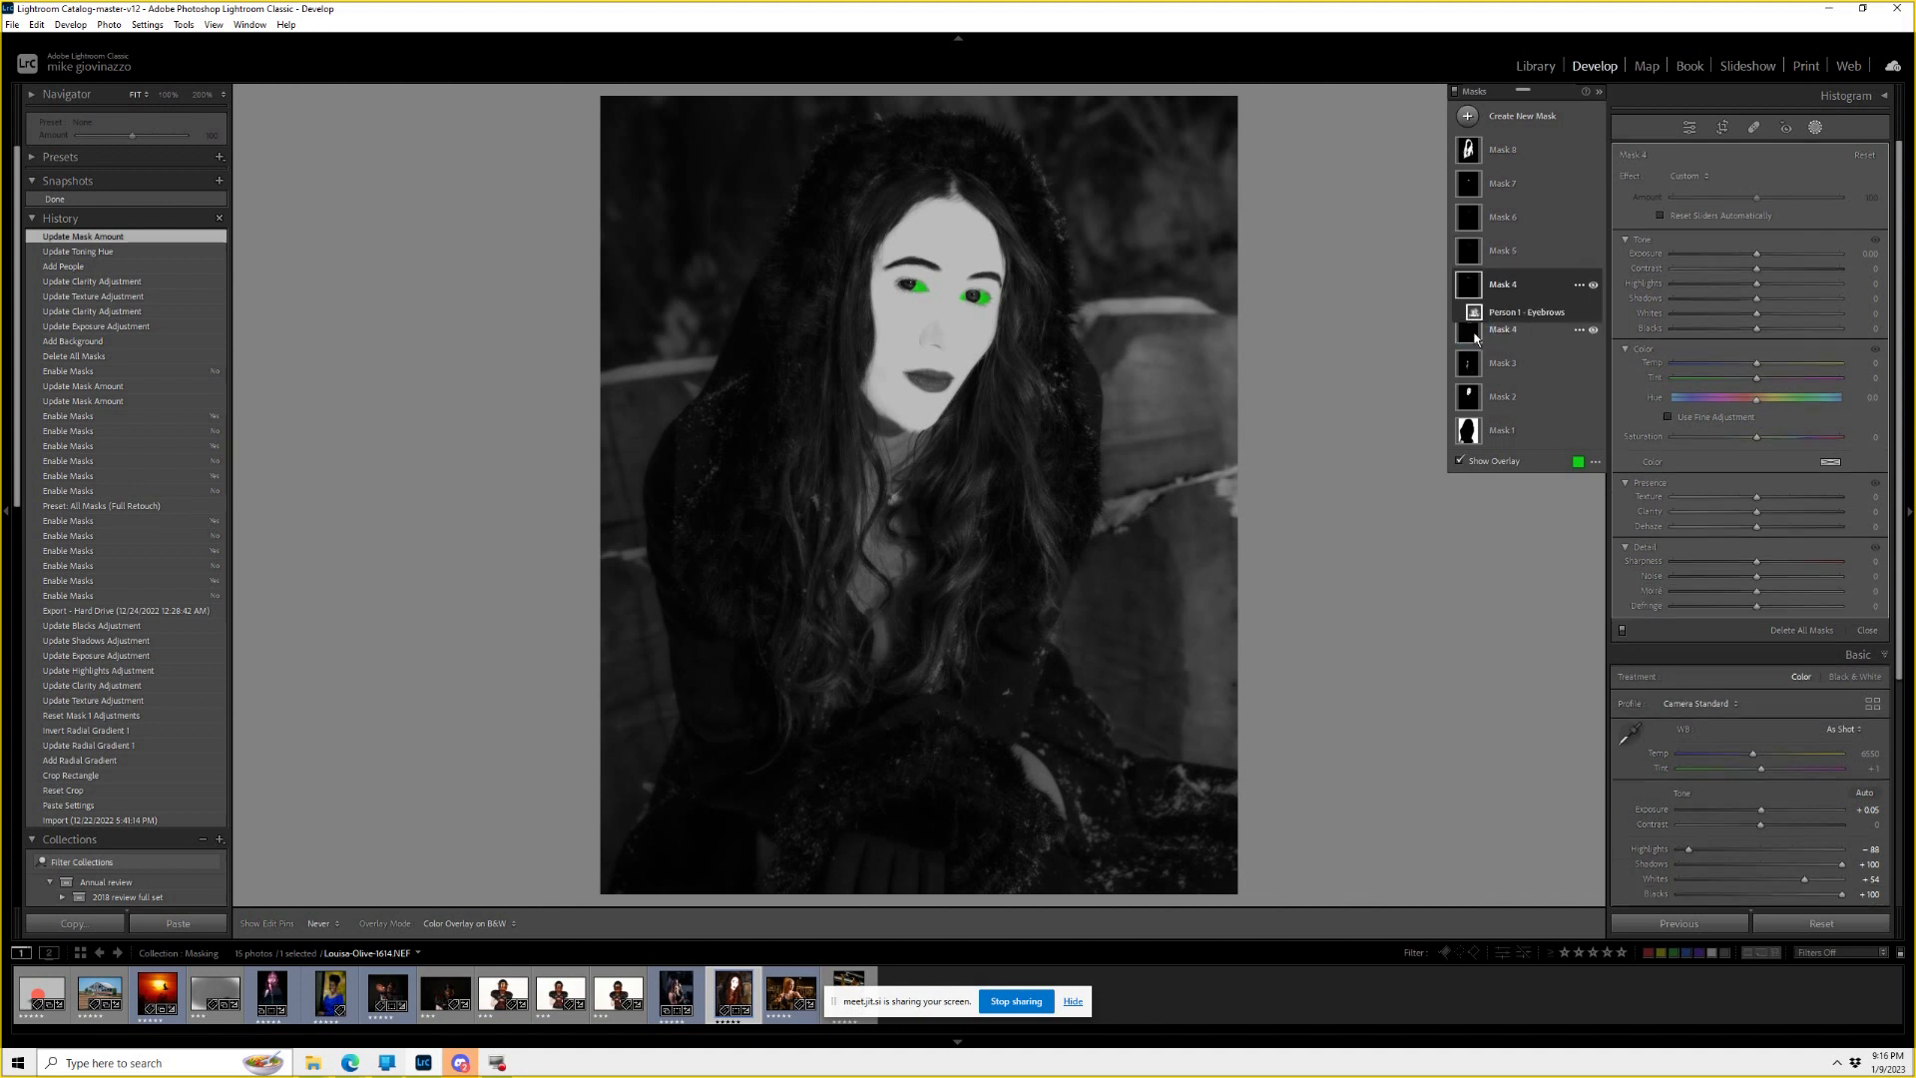
left_click(1469, 363)
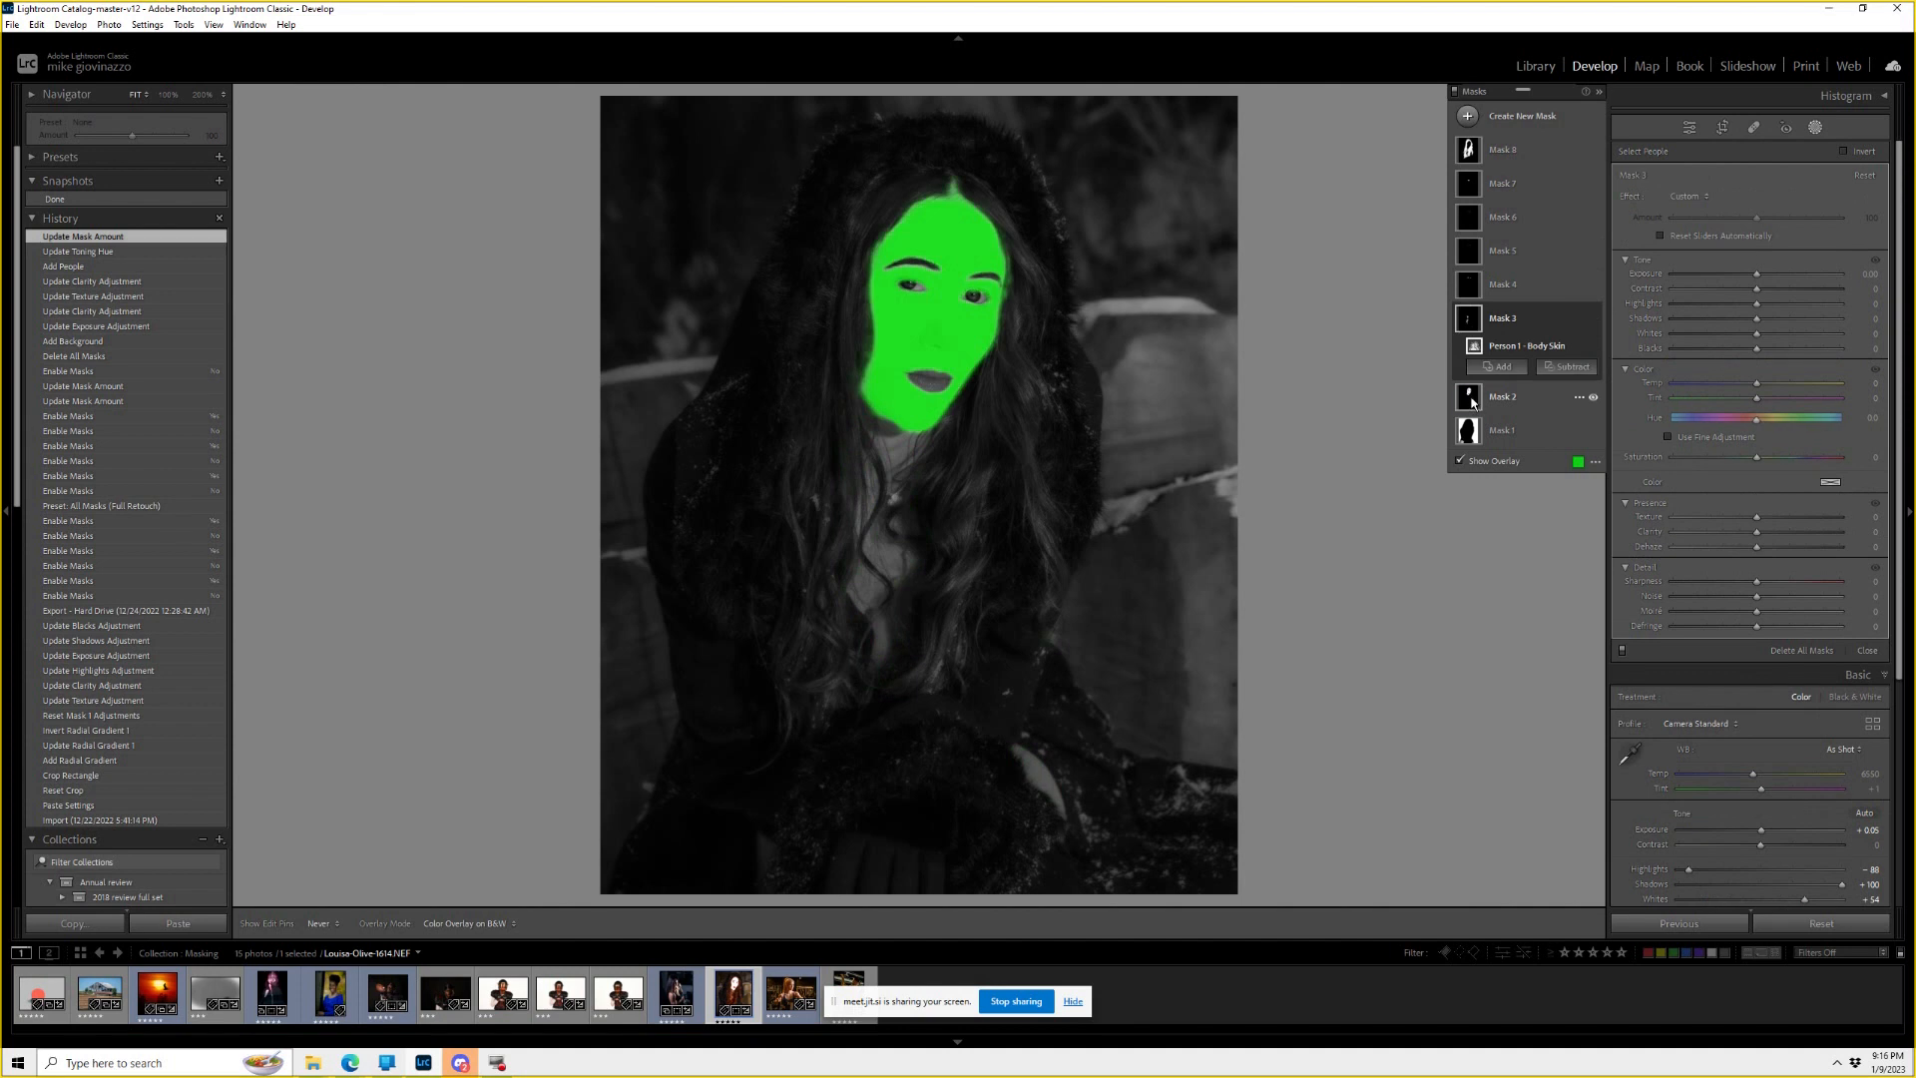
Reset Exposure to 0 on the Face Skin mask (Mask 2) and hide its overlay.
left_click(1470, 397)
key("o")
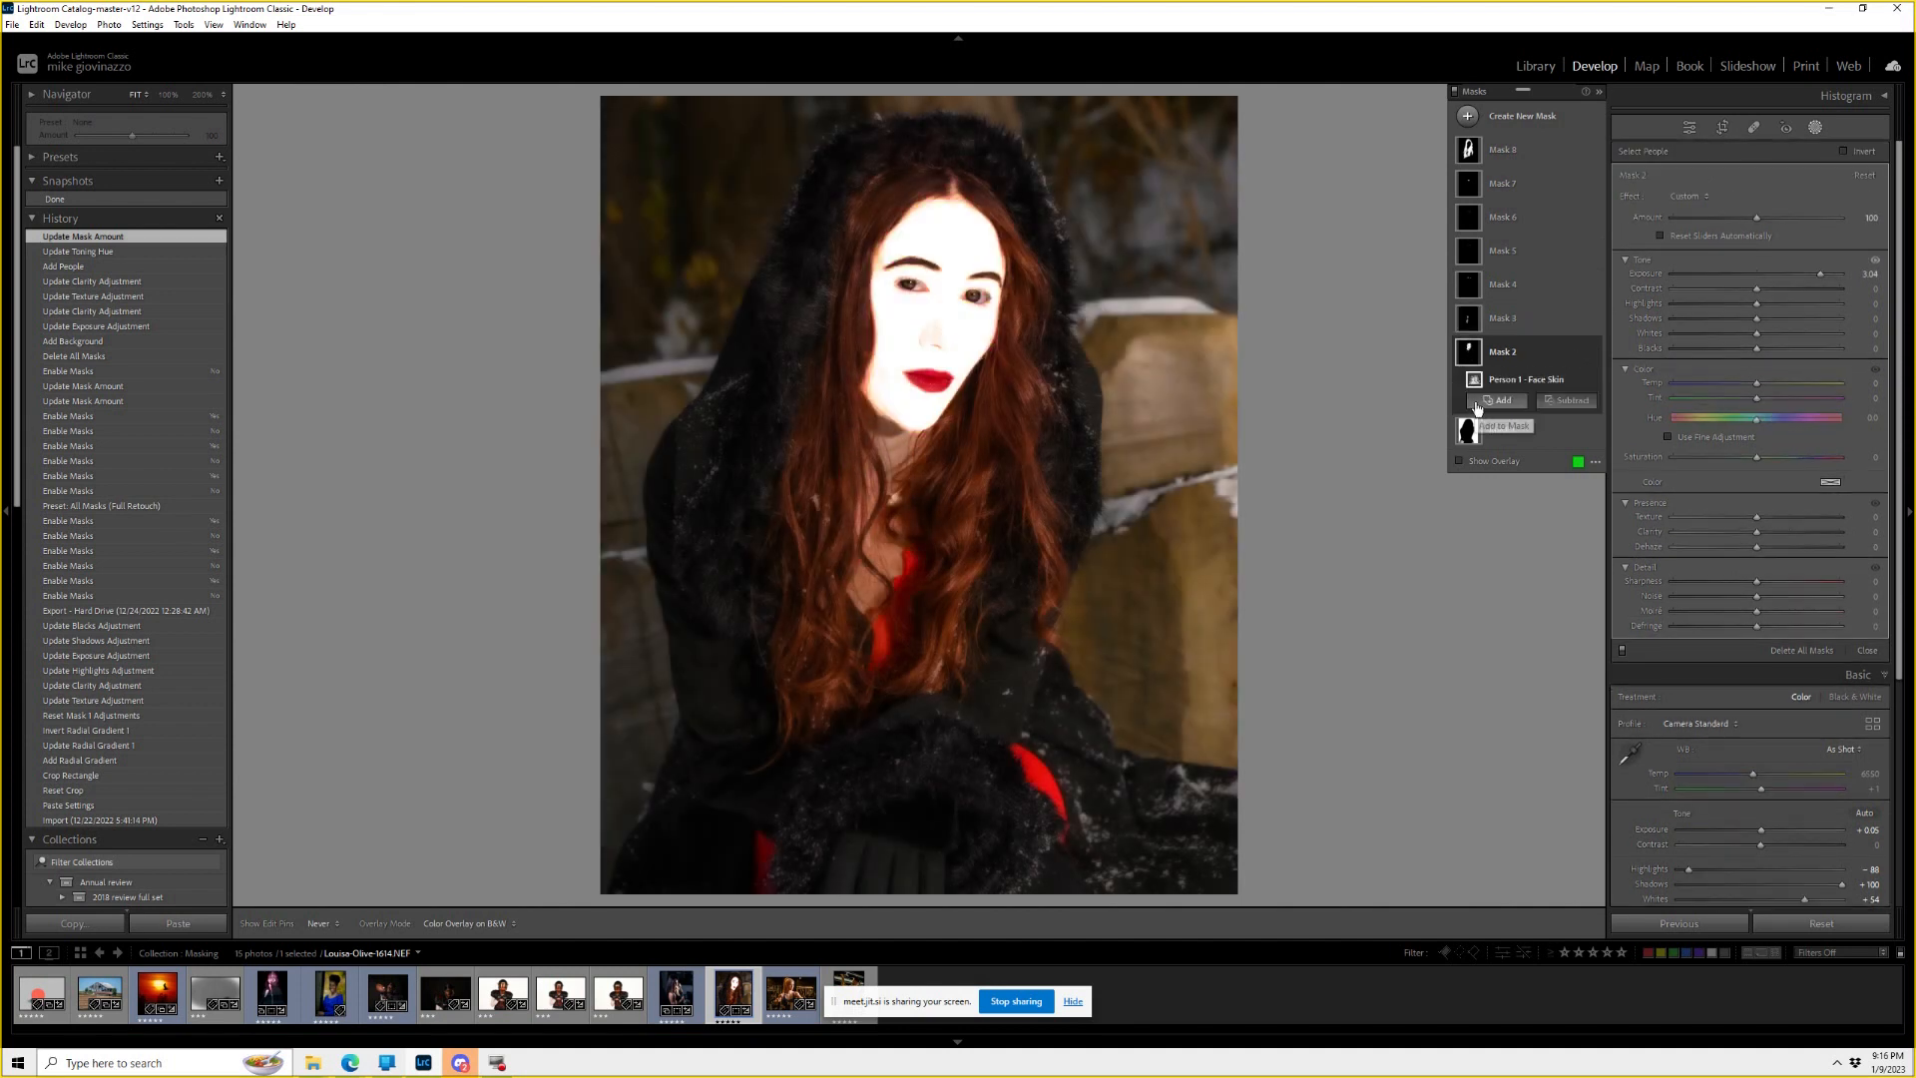
left_click_drag(1820, 275, 1751, 284)
double_click(1651, 275)
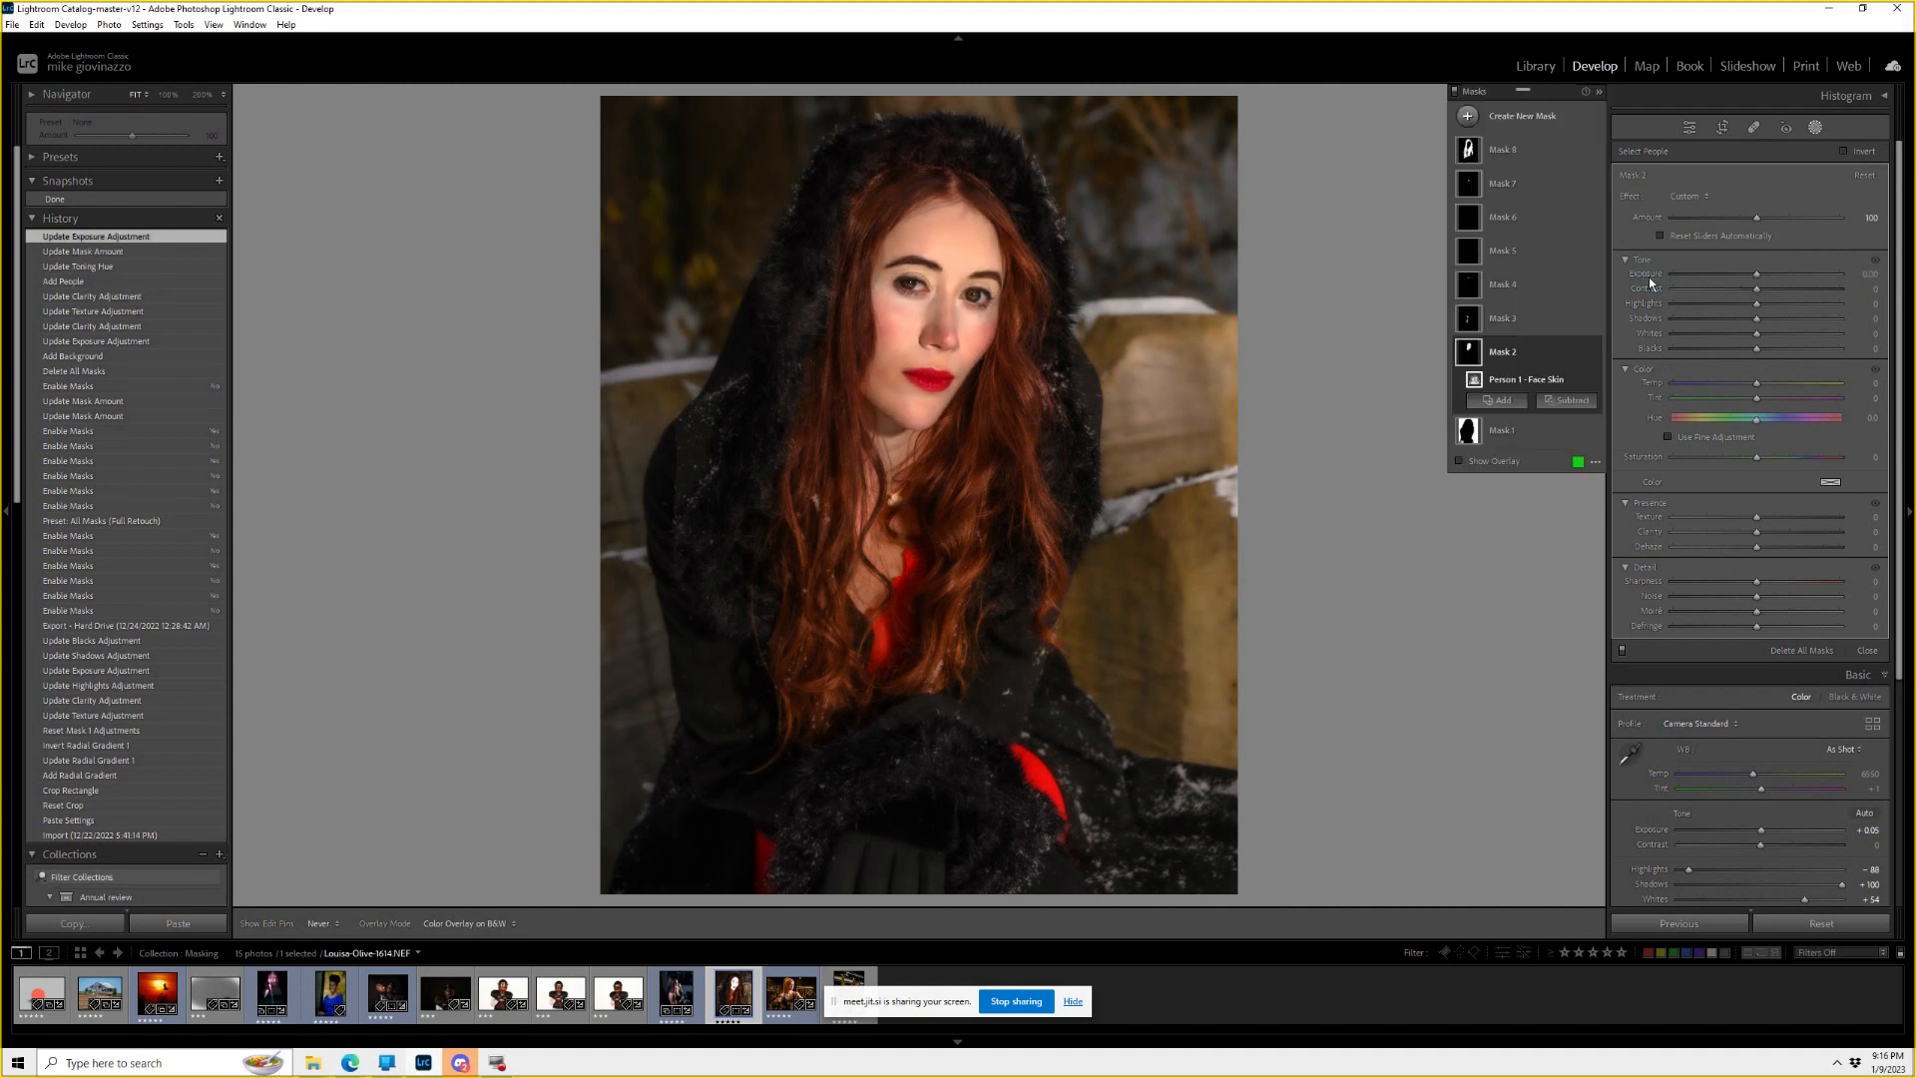
Apply the "skin soften -MG" effect preset to the Face Skin mask, with lowered Texture and Clarity and raised Sharpness.
key("o")
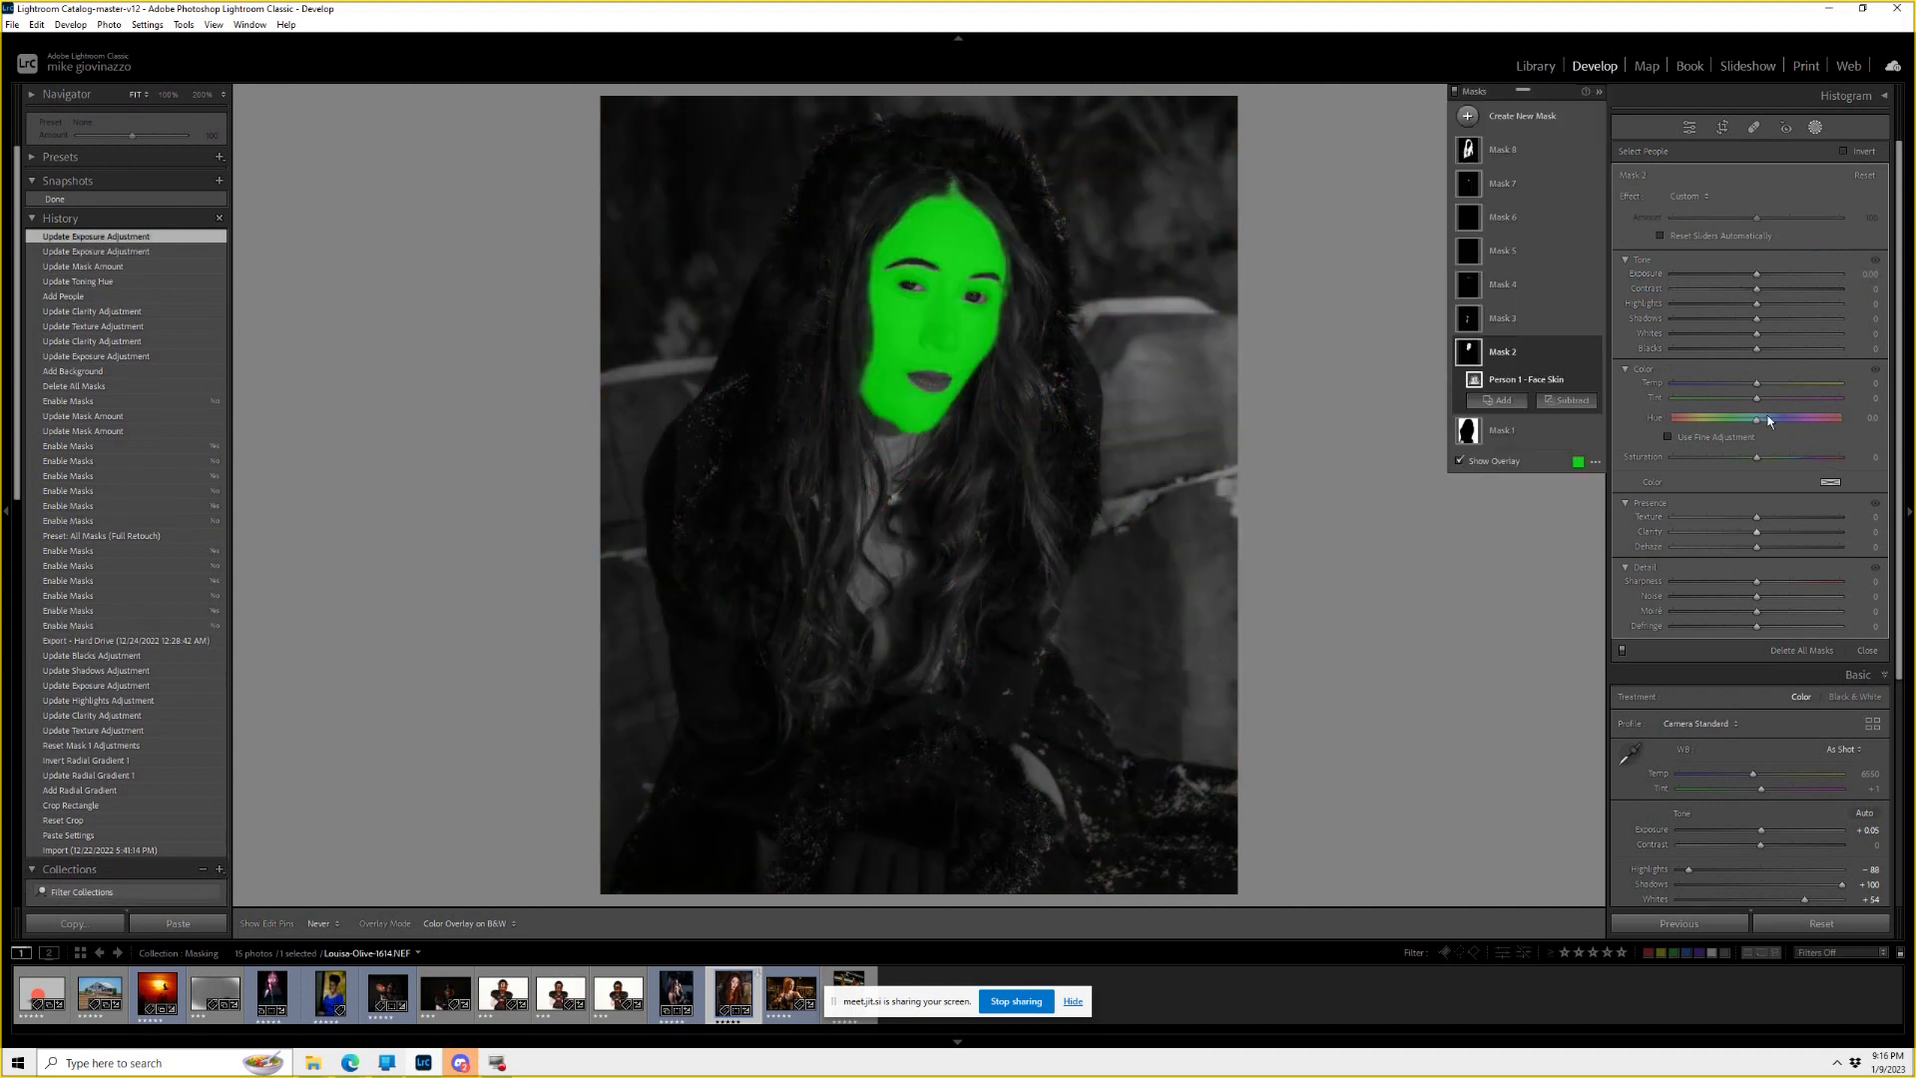
left_click(1695, 199)
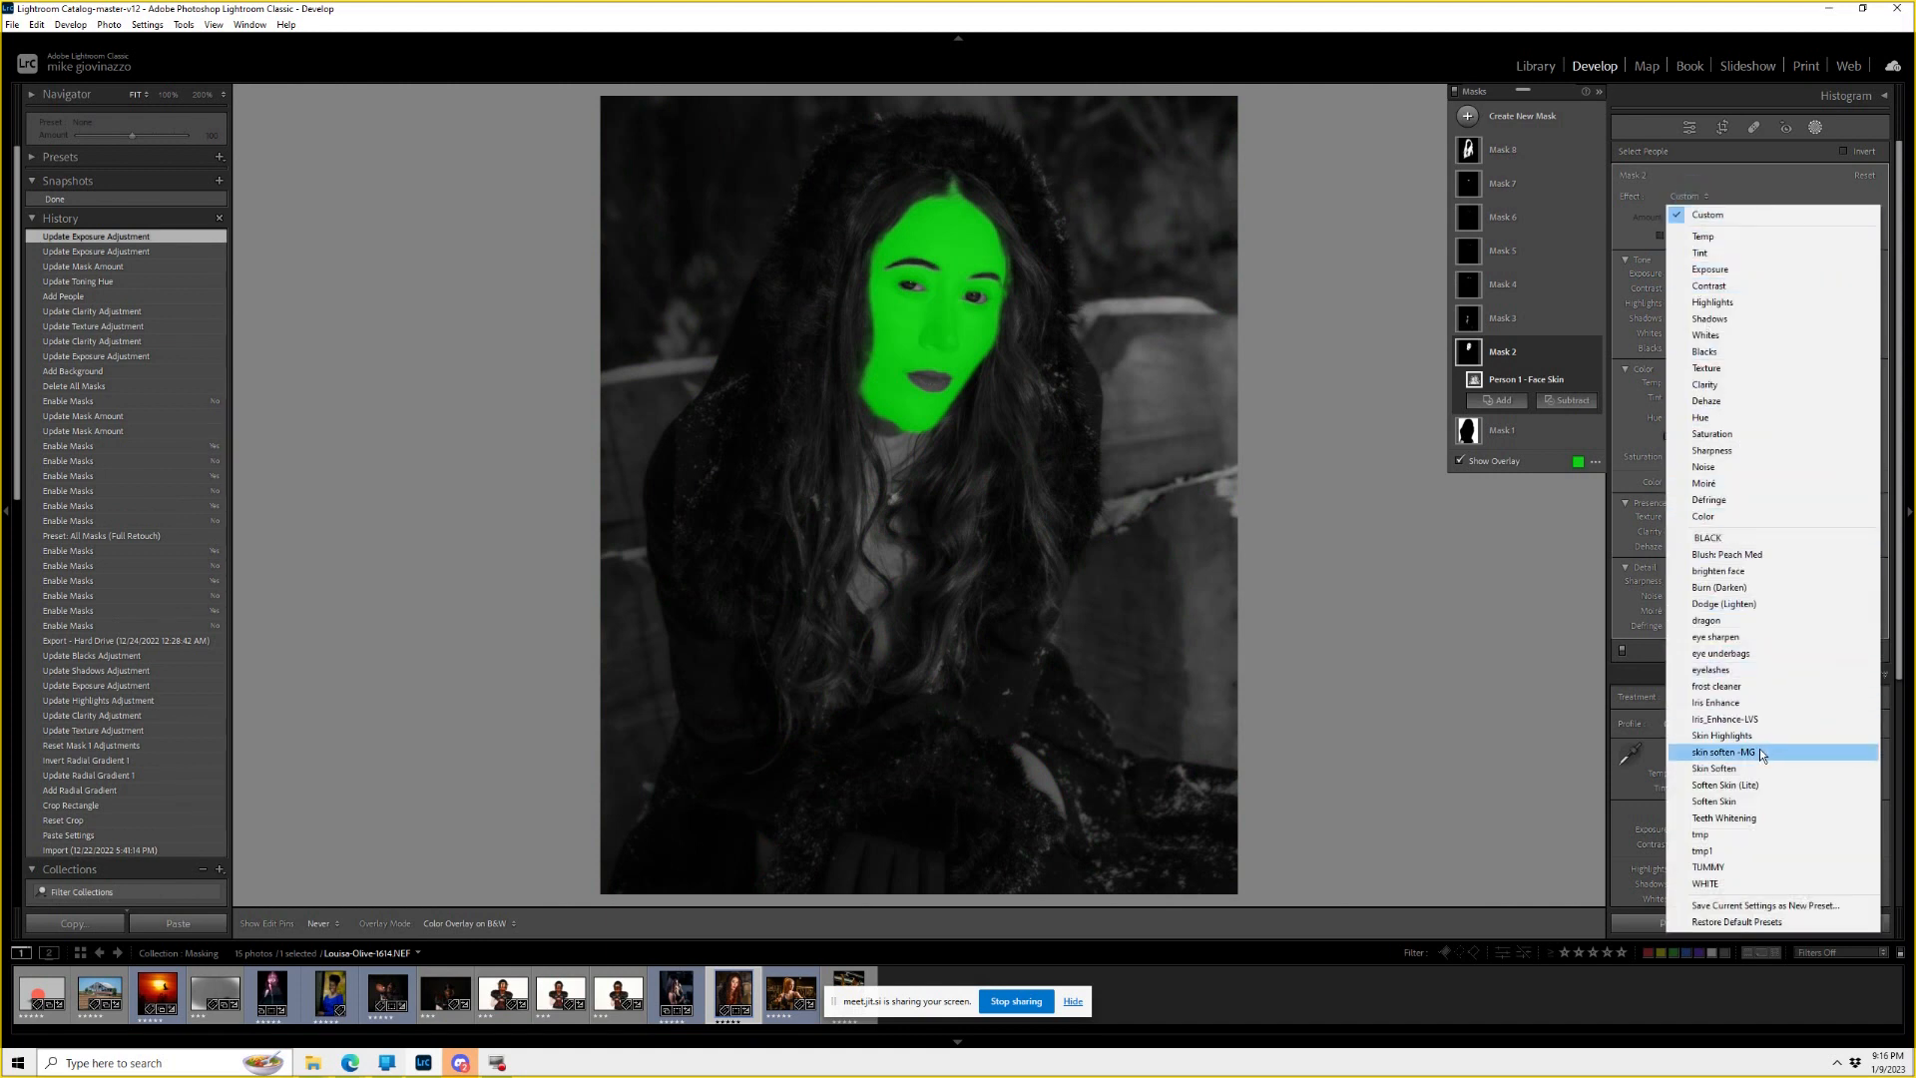
left_click(1762, 754)
key("o")
left_click_drag(1697, 517, 1783, 581)
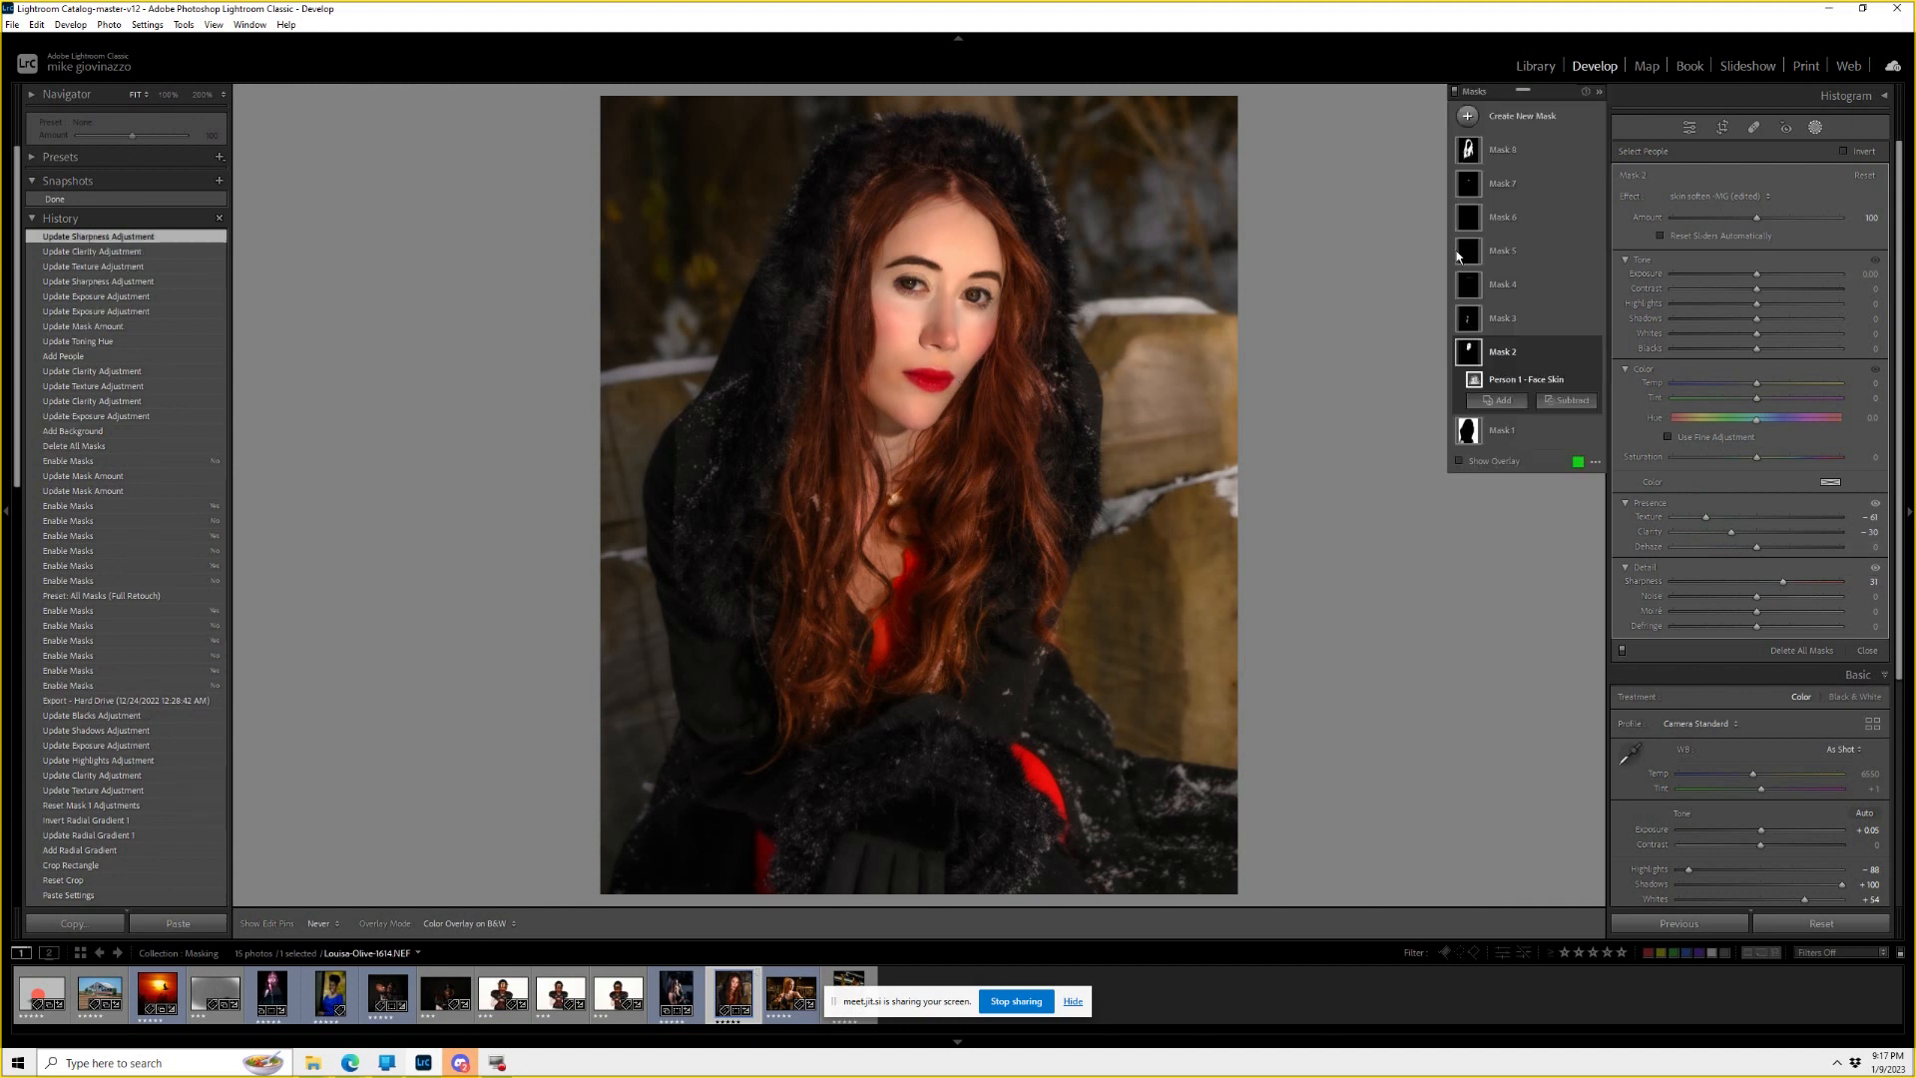
Try the Face Skin mask's softening at an Amount of up to 200 and bring it down to about 50.
left_click_drag(1757, 216, 1880, 213)
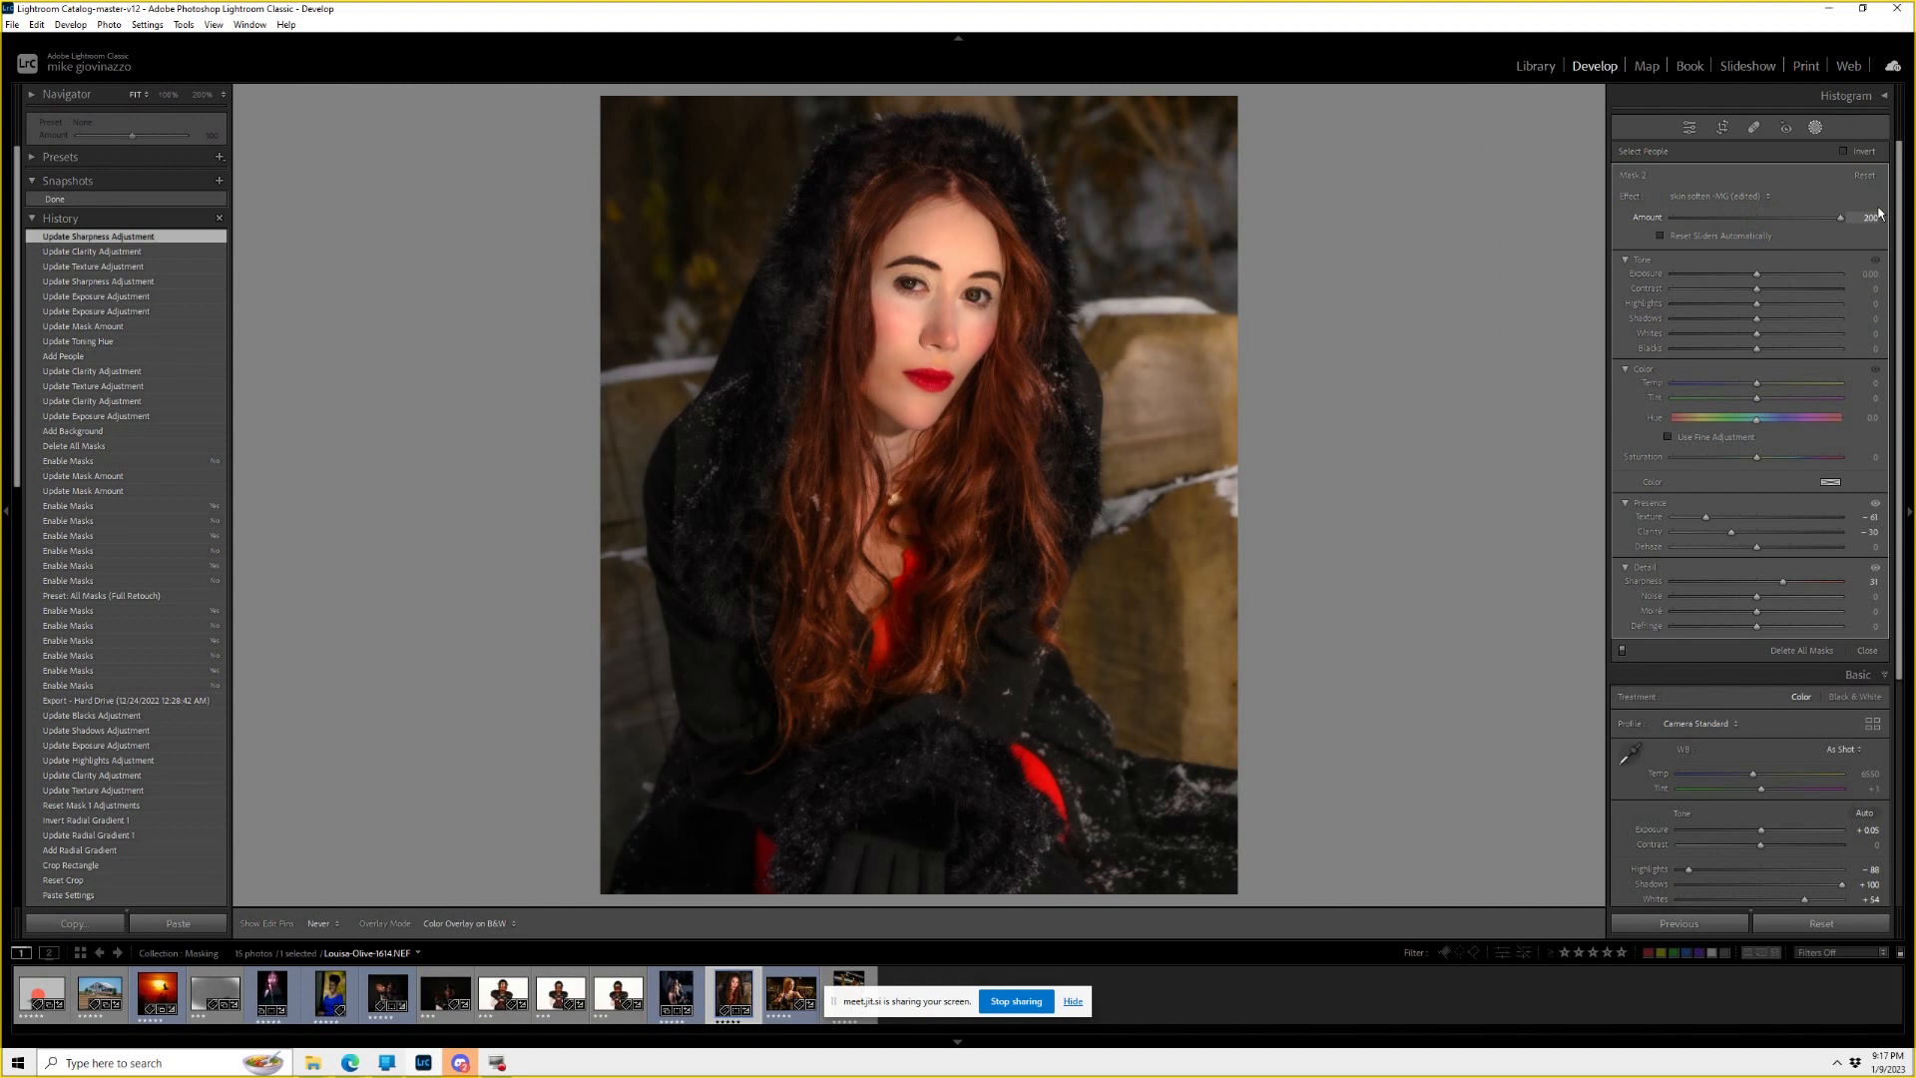
left_click_drag(1729, 218, 1825, 217)
left_click_drag(1667, 225, 1717, 230)
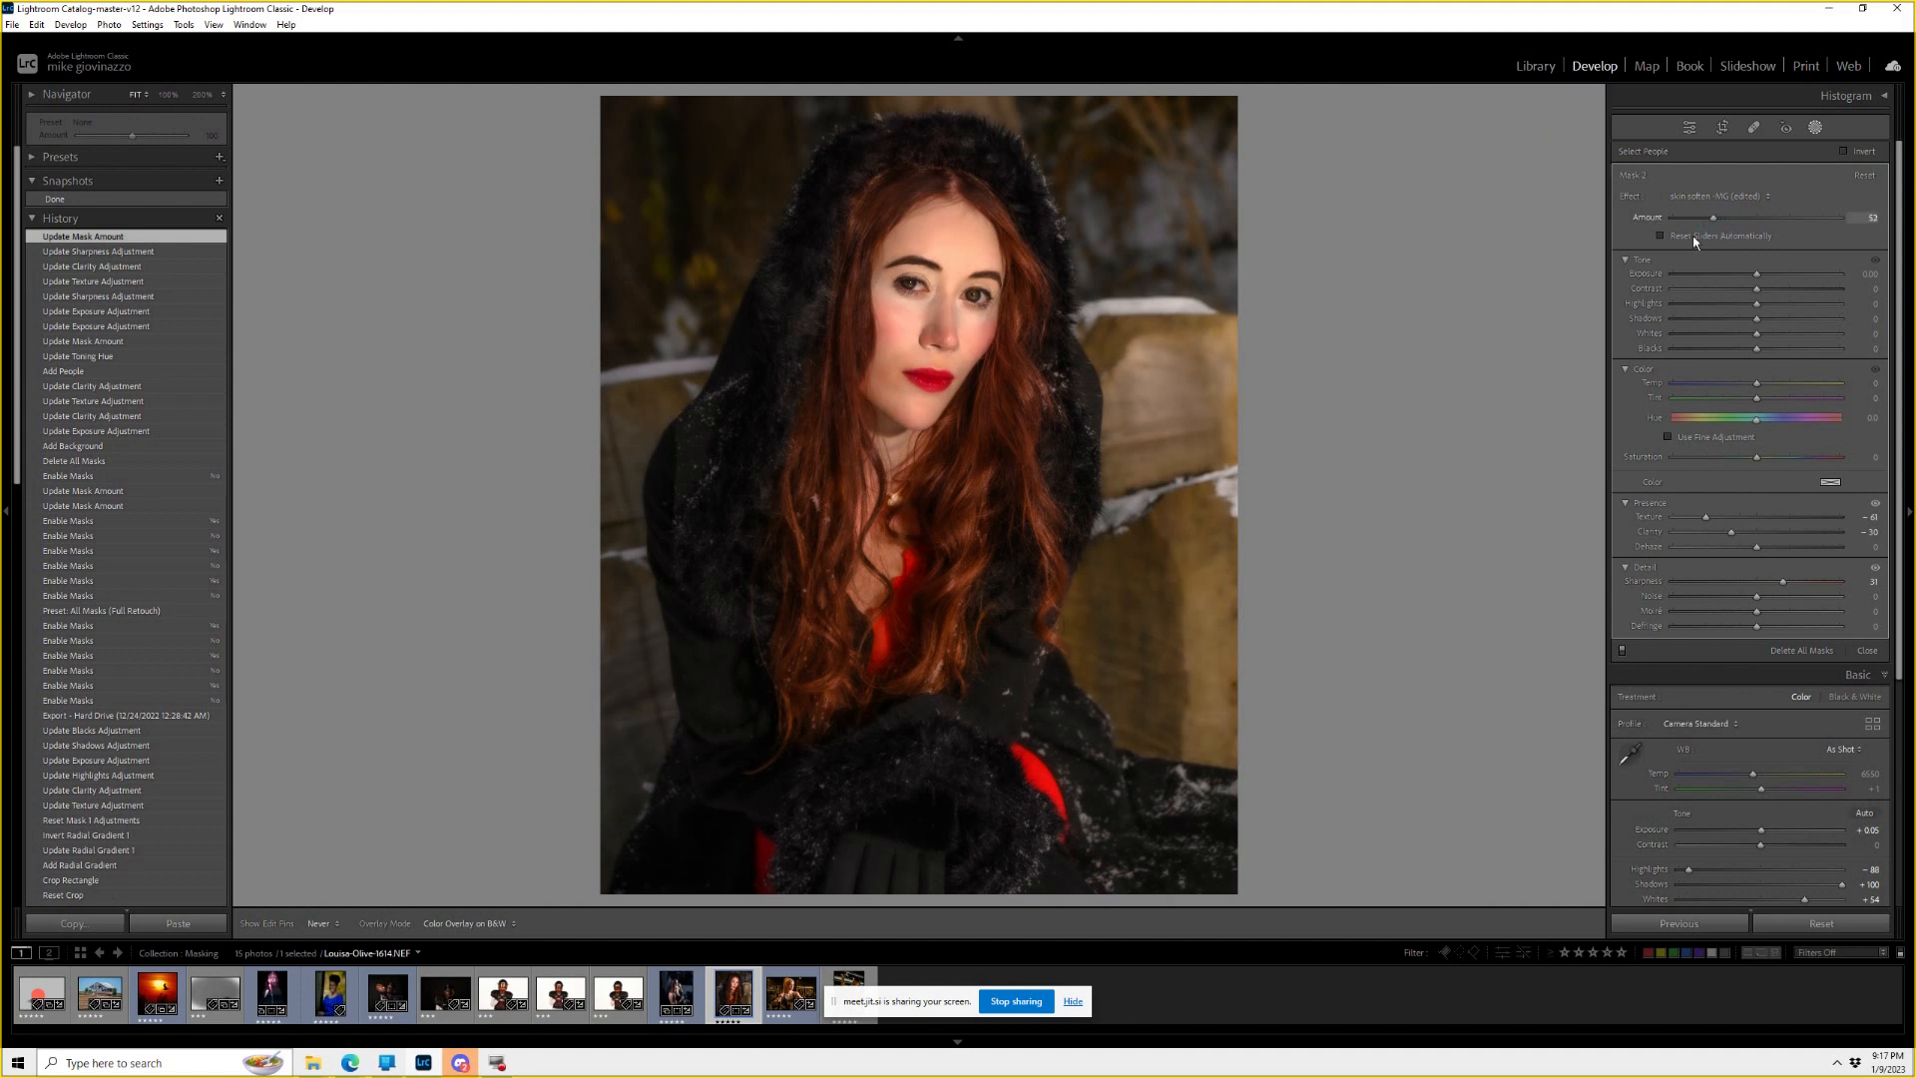
Apply the "eye sharpen" effect preset to the Eyebrows mask (Mask 4) and hide its overlay.
left_click(1500, 319)
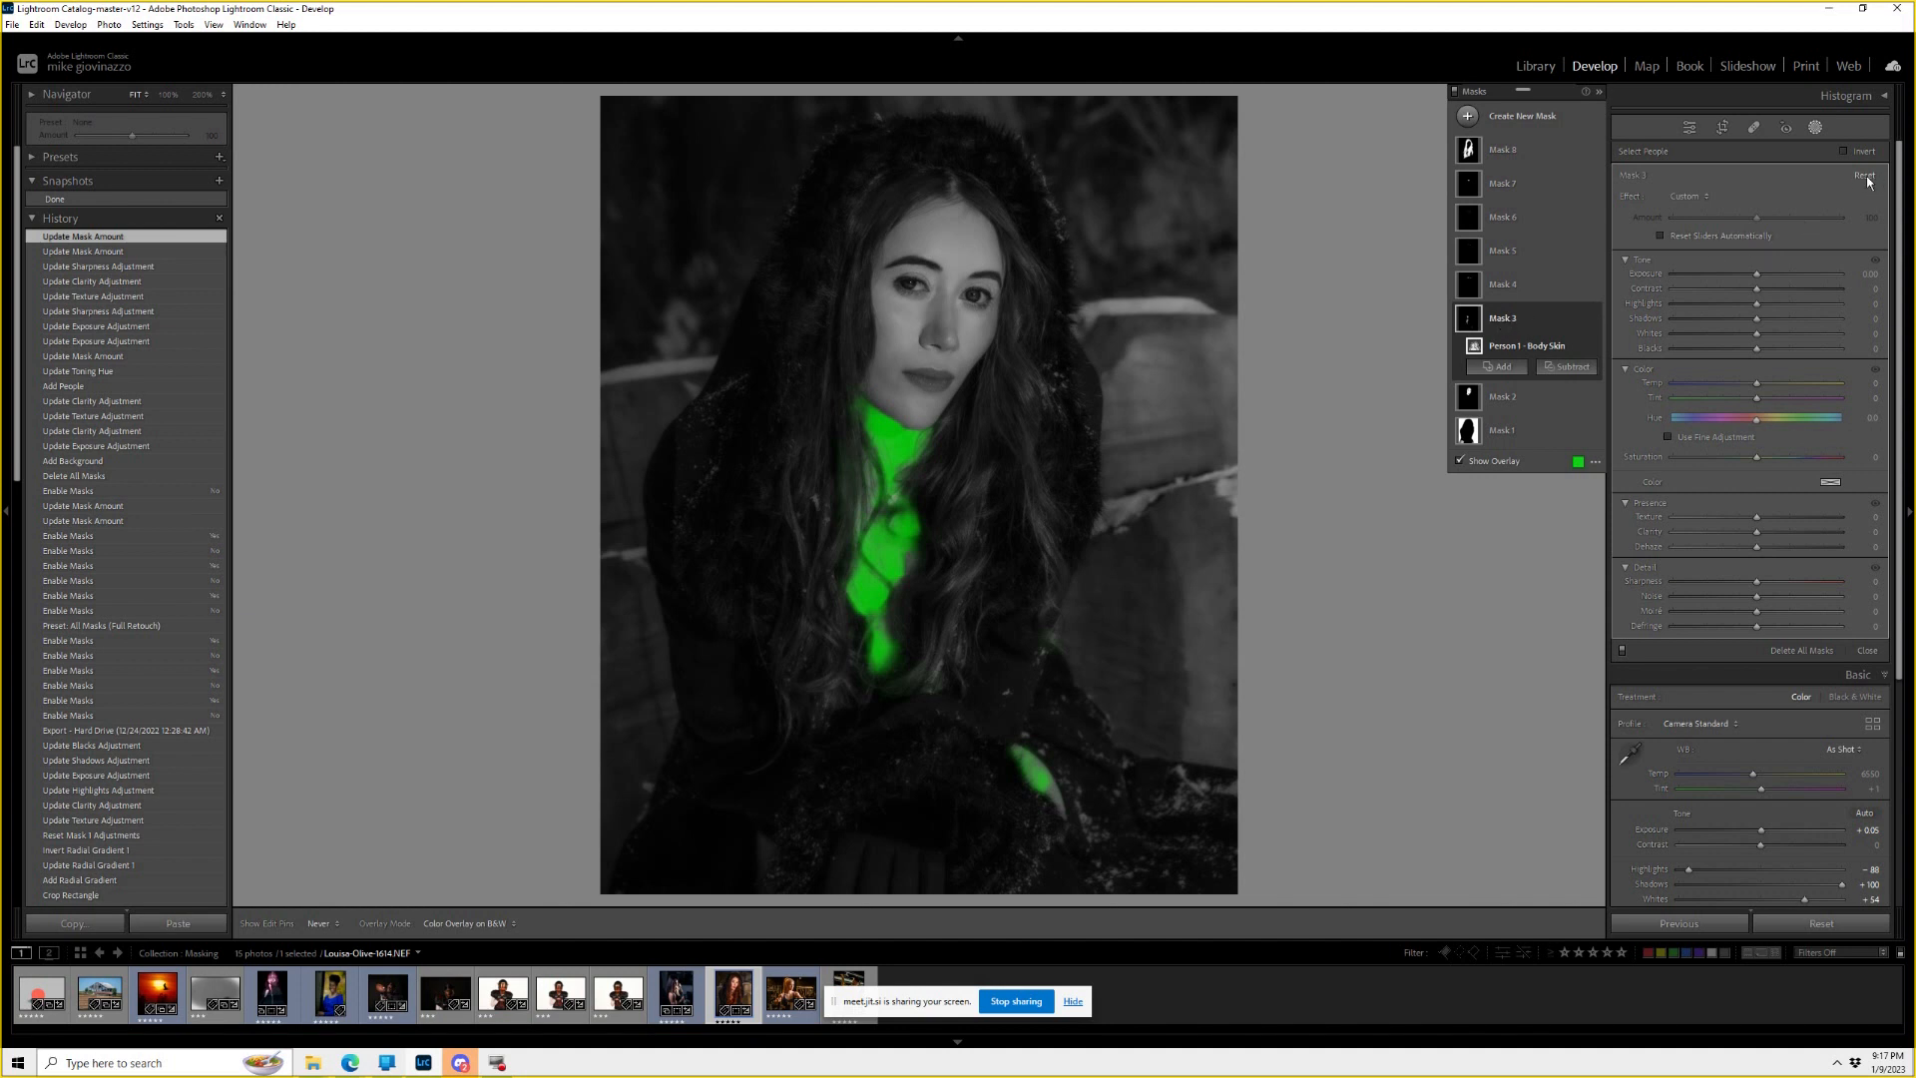
left_click(1497, 288)
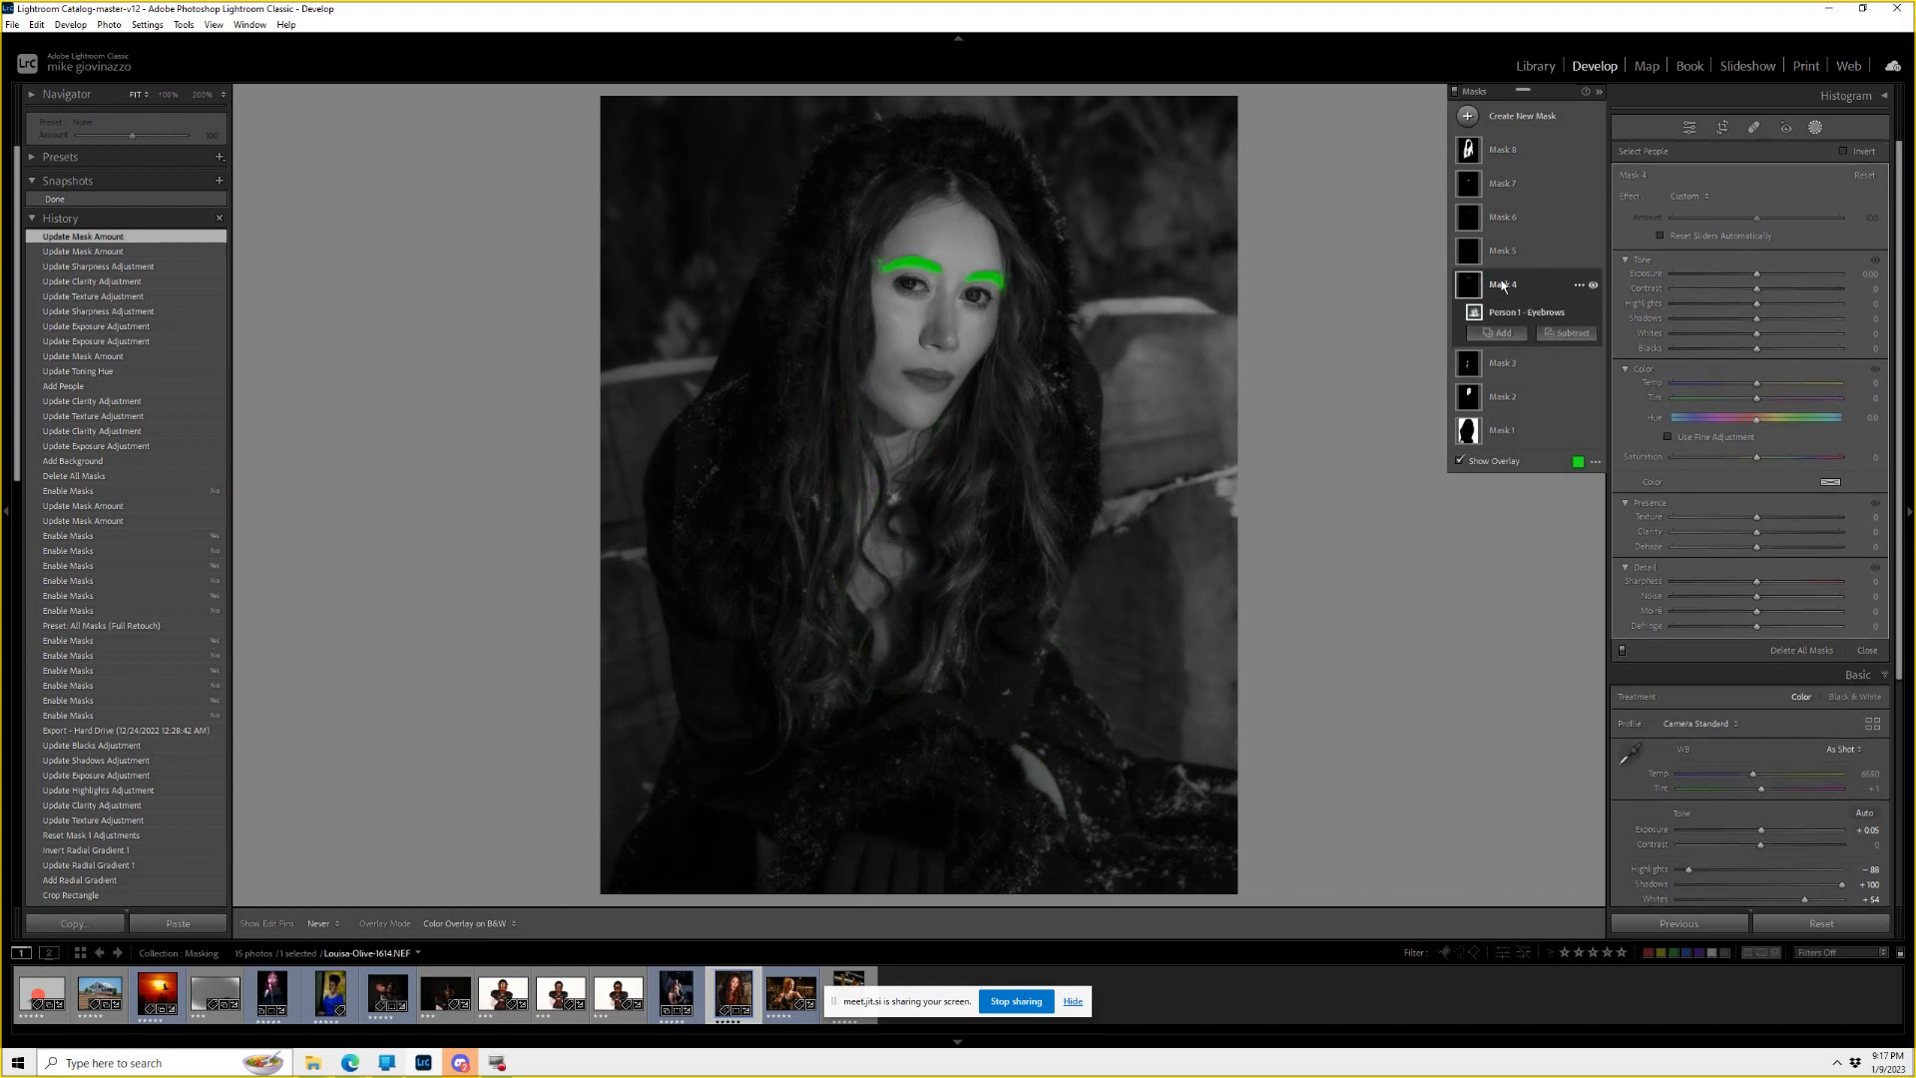
left_click(1689, 197)
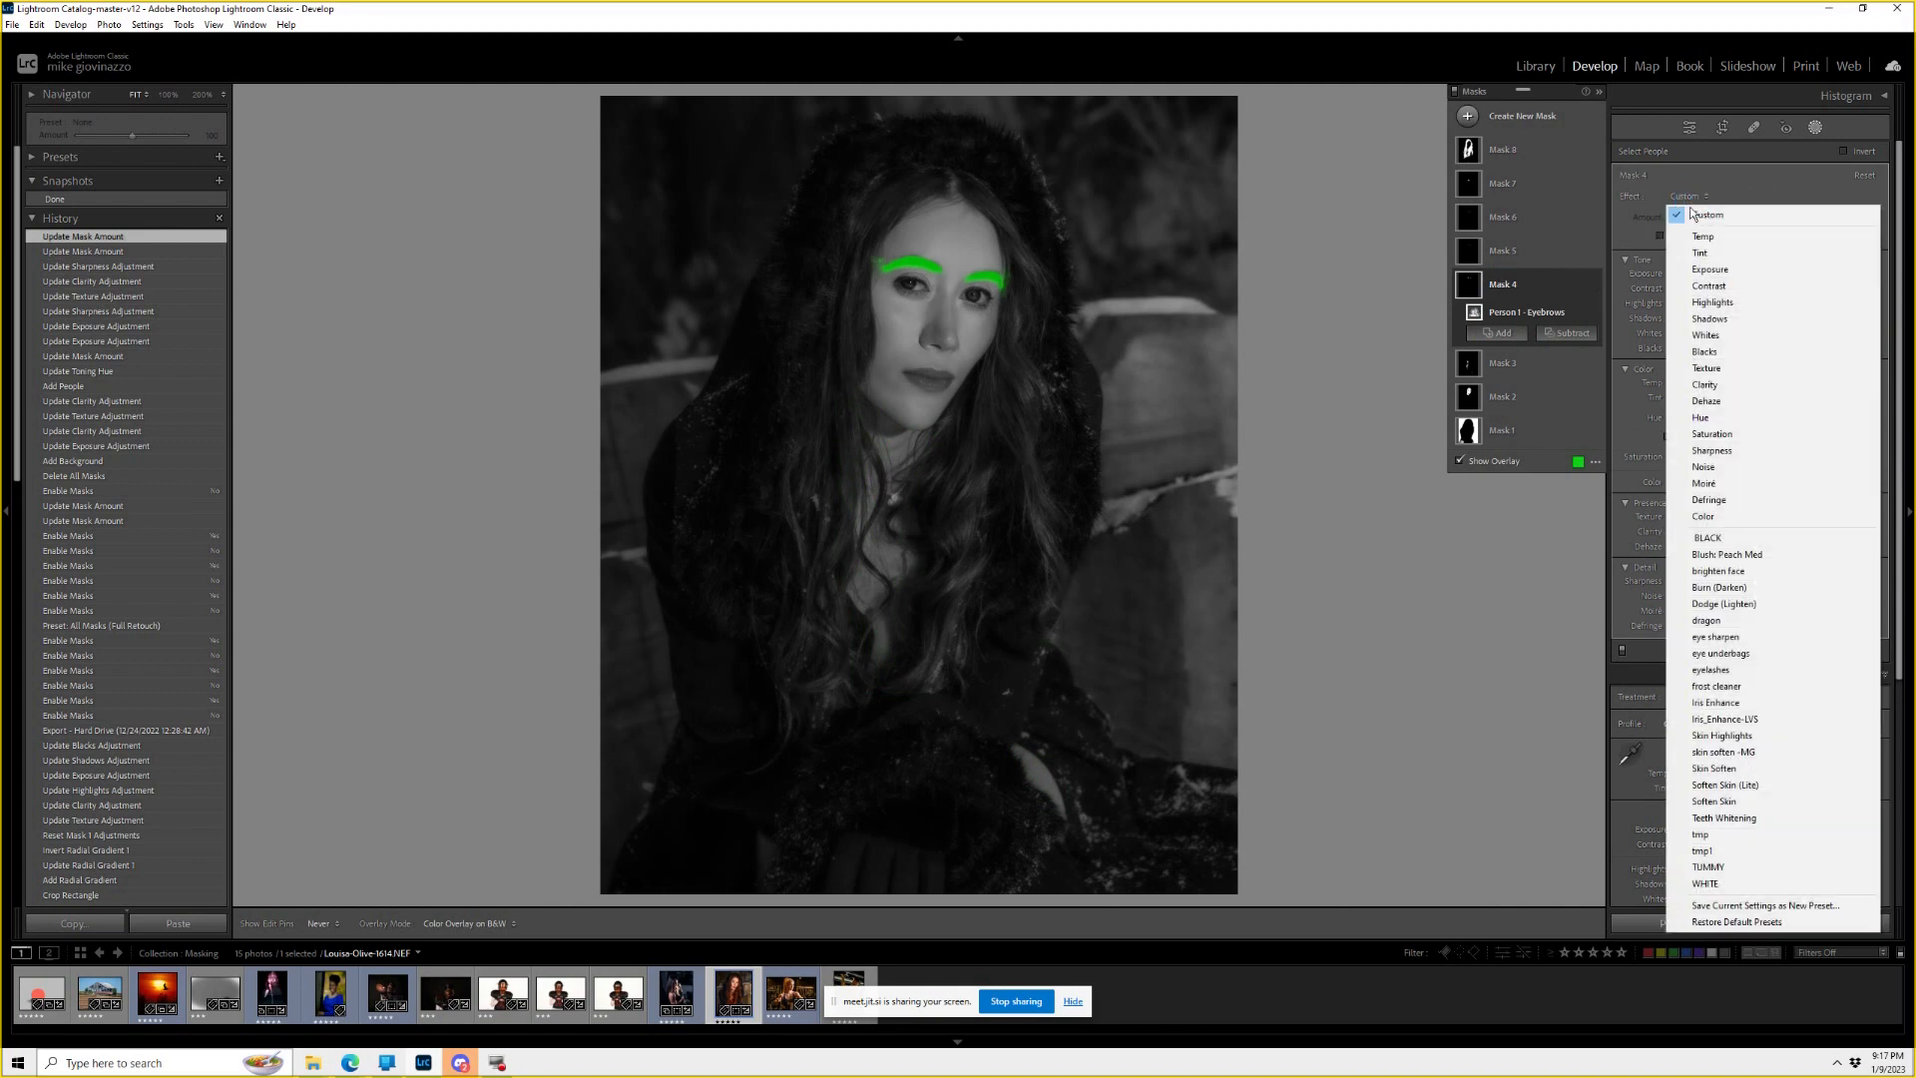
left_click(1765, 637)
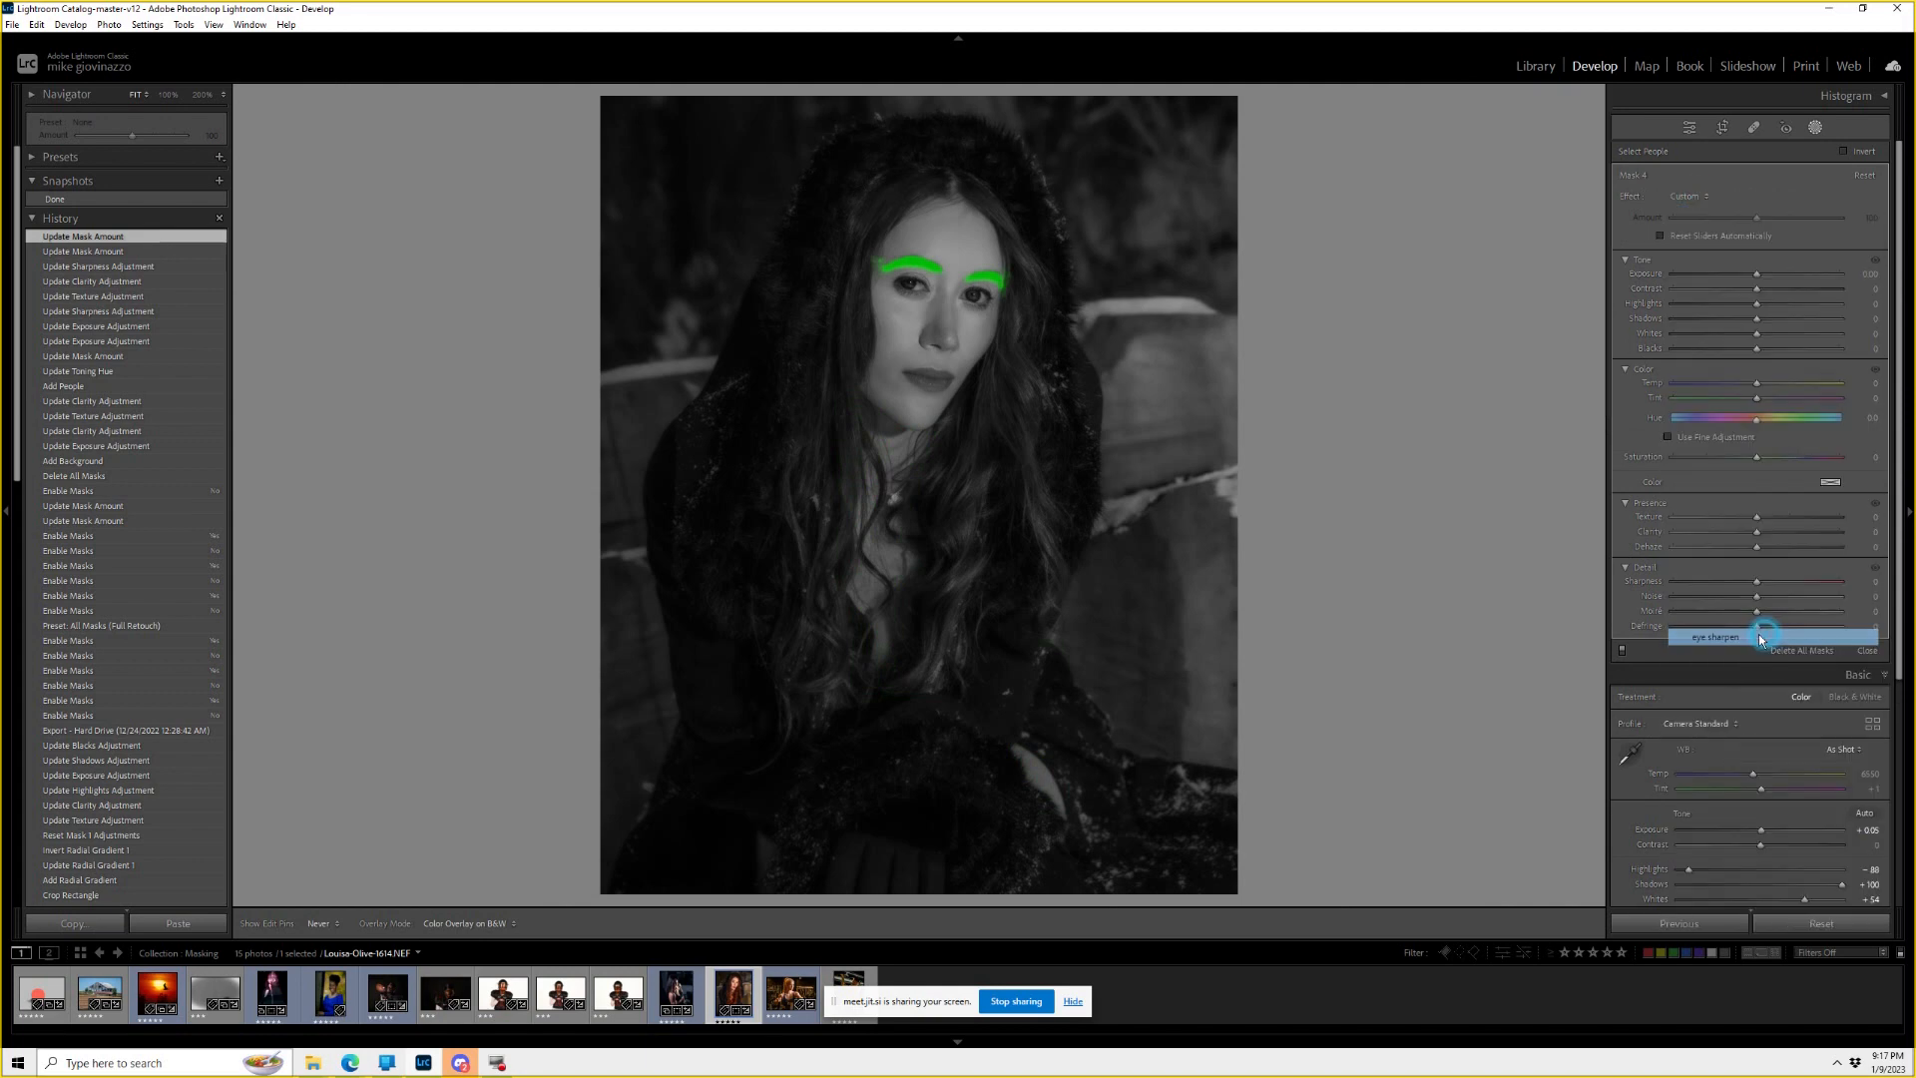
key("o")
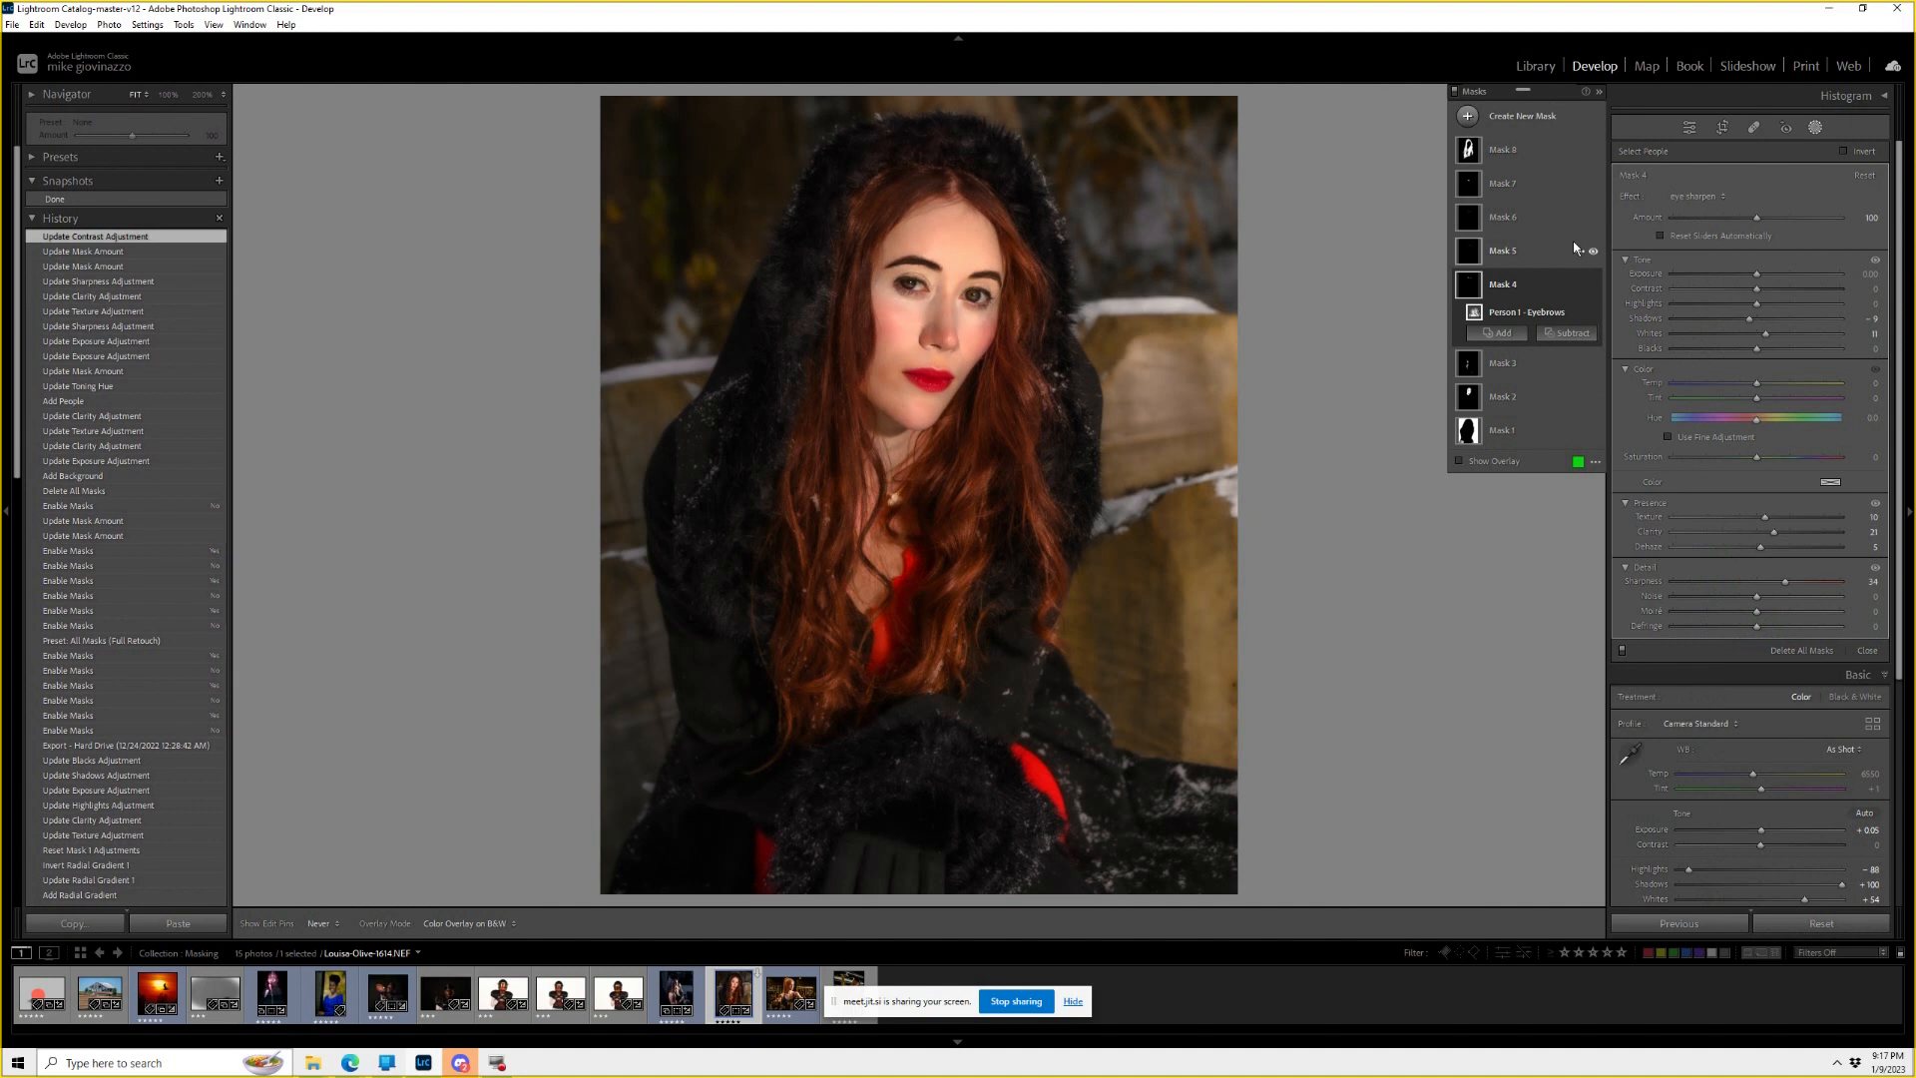
Check the Eye Sclera and Lips masks and return to the Hair mask (Mask 8).
left_click(1508, 260)
key("o")
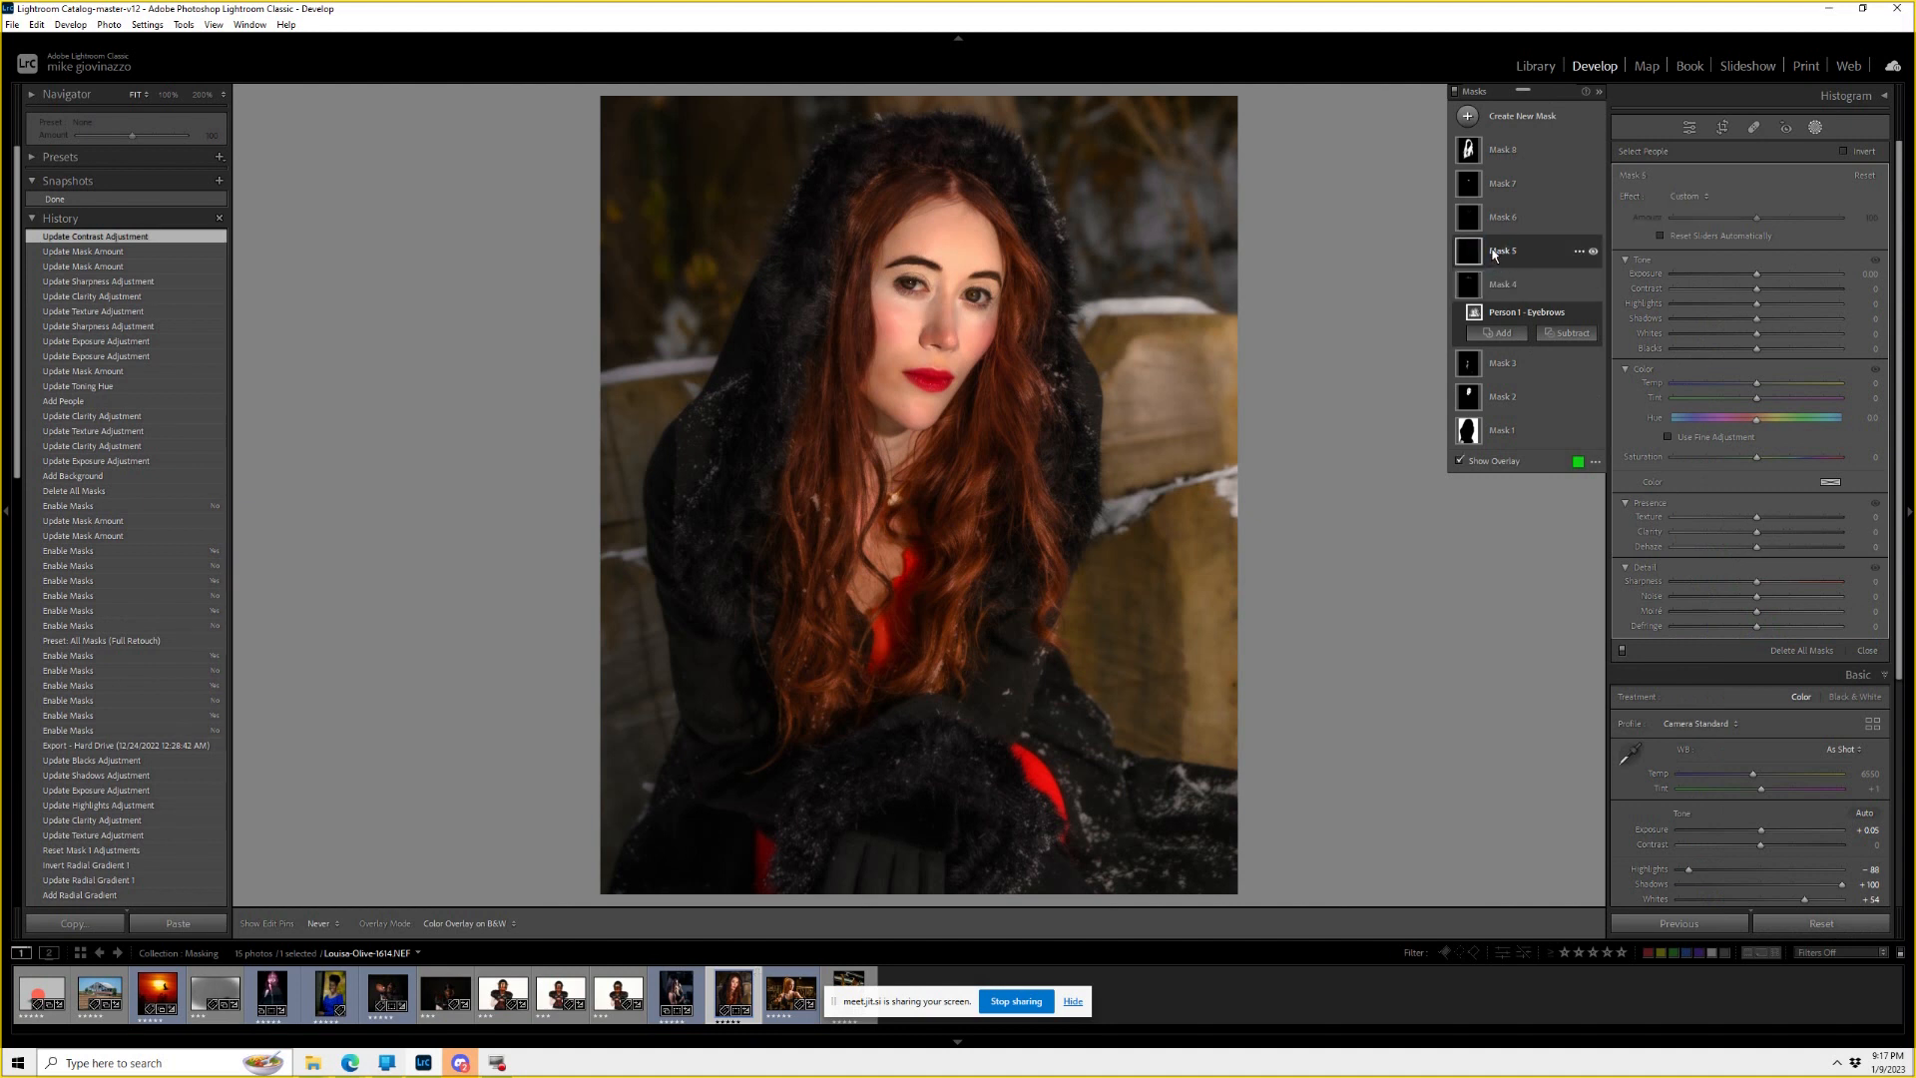
left_click(1502, 184)
left_click(1507, 150)
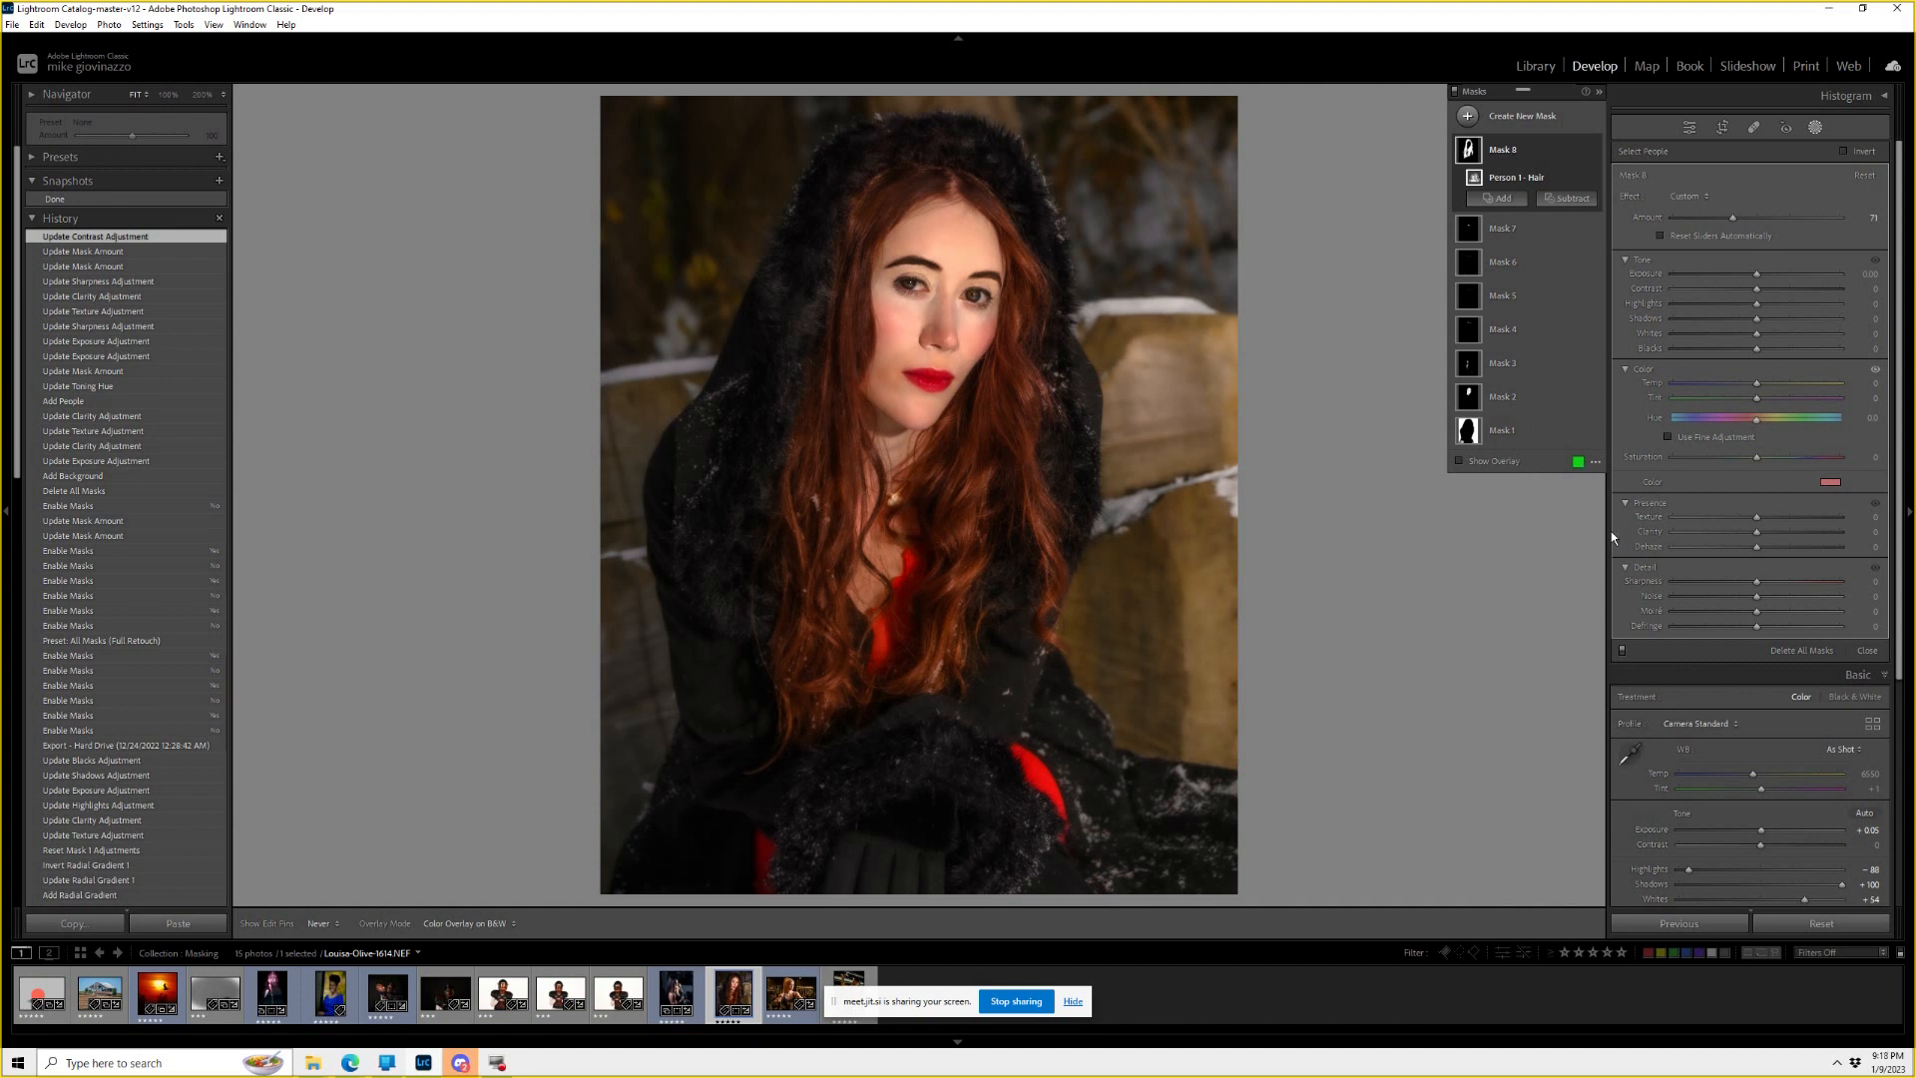
Create a develop preset named "meetup example" in User Presets that includes Masking with all eight masks.
left_click(31, 158)
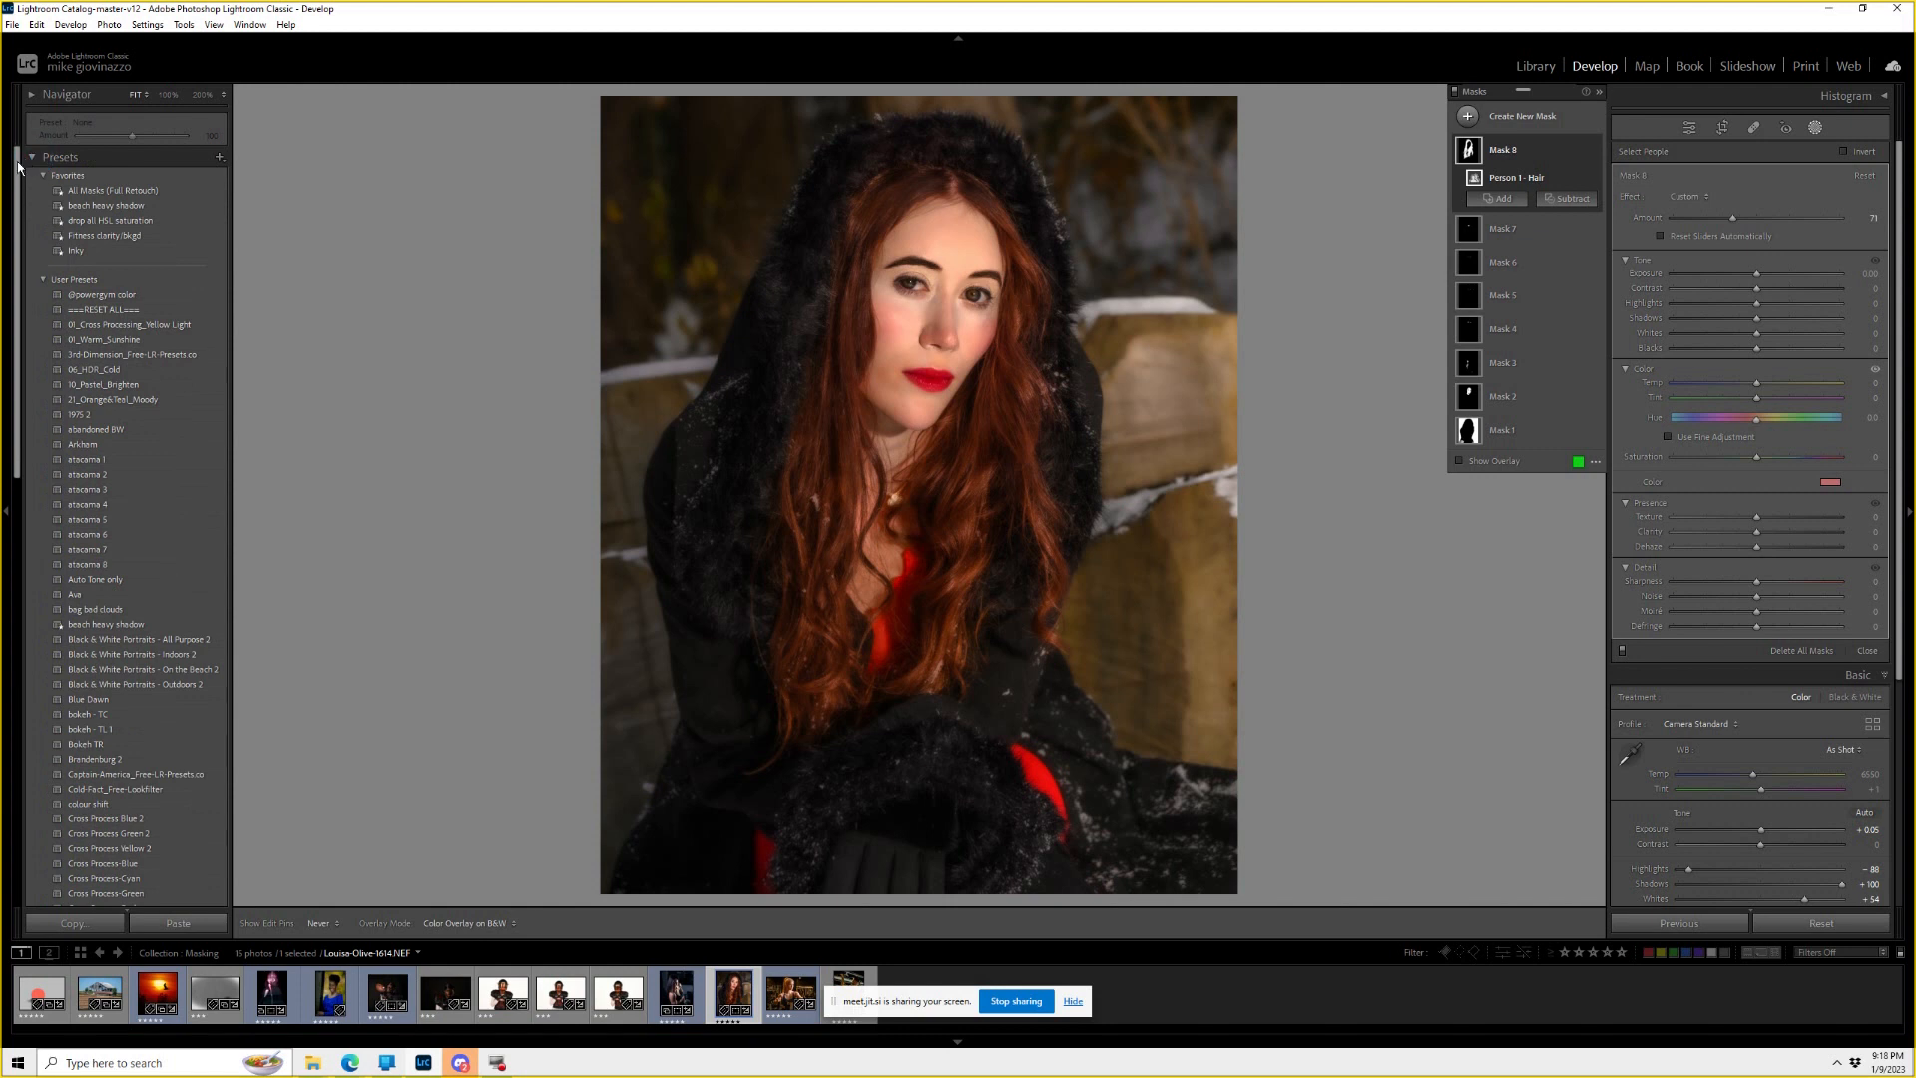
left_click(220, 157)
left_click(220, 158)
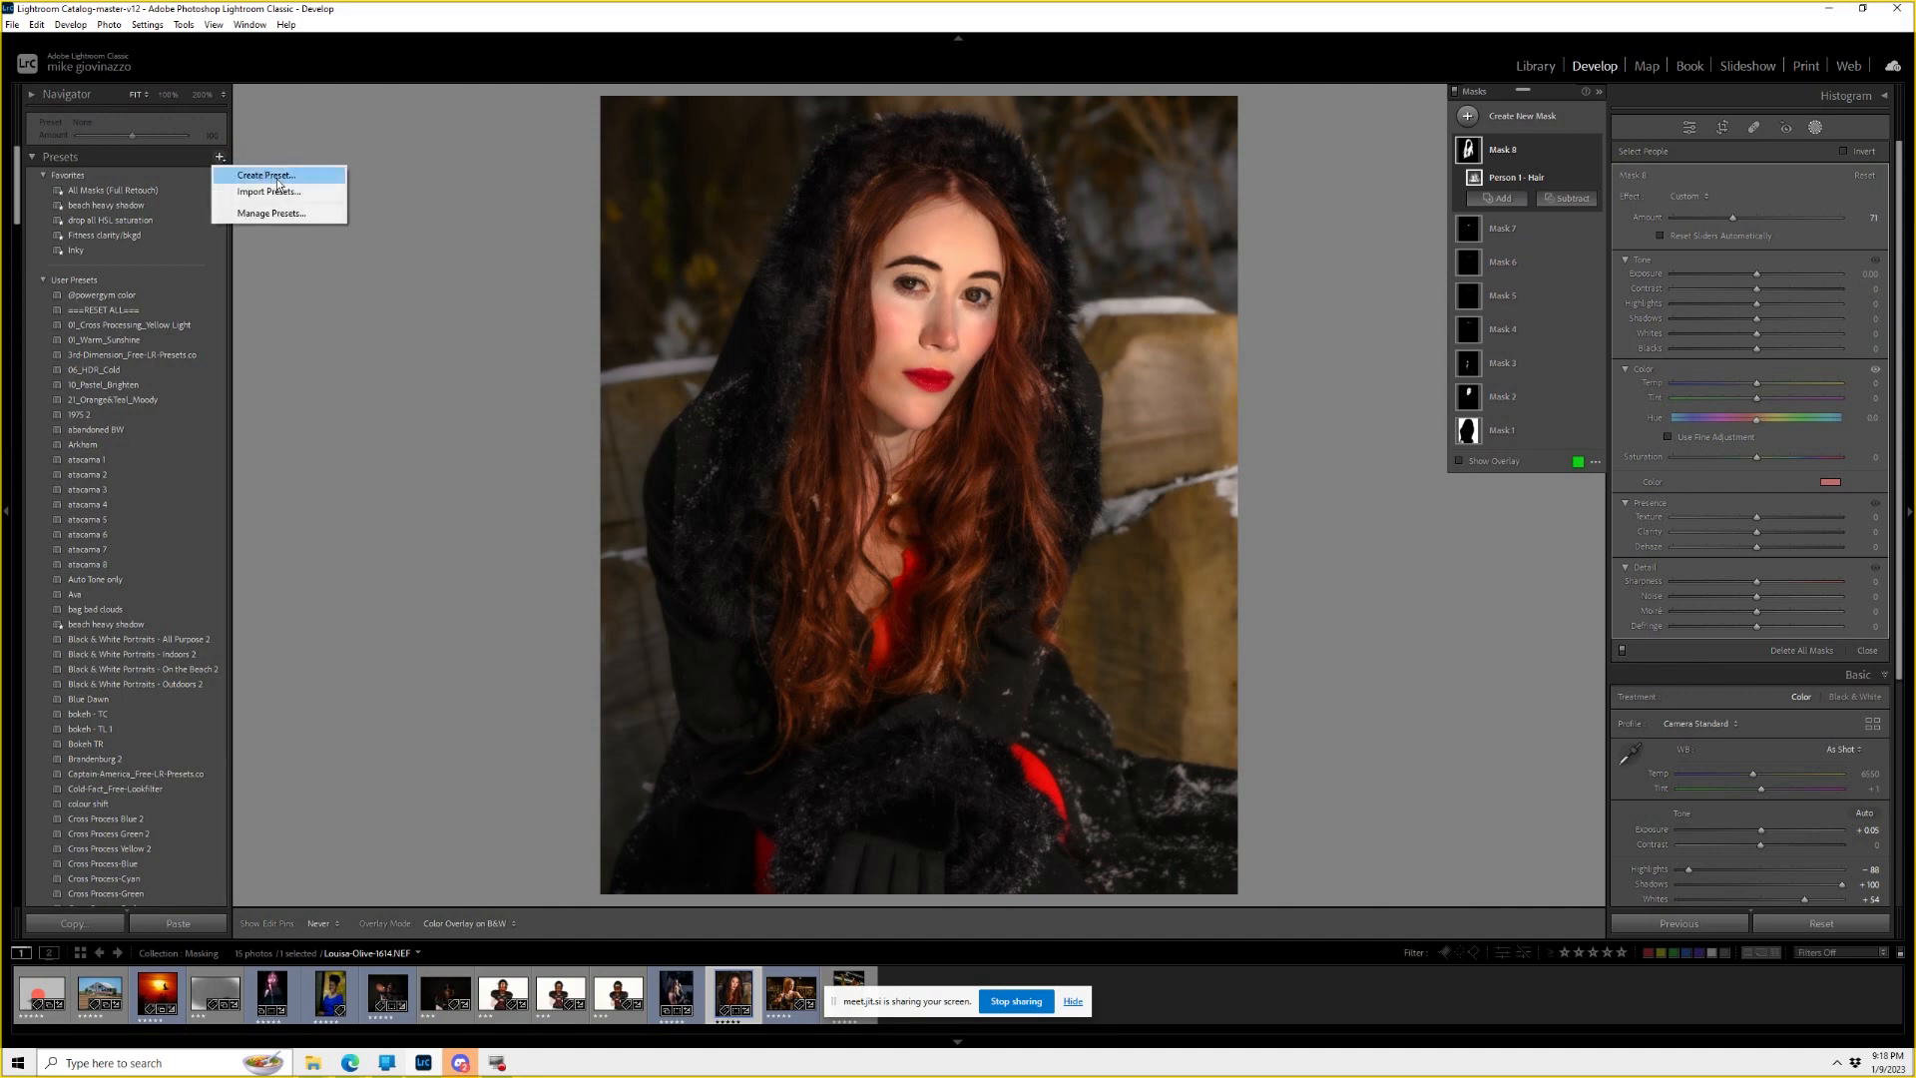
left_click(278, 173)
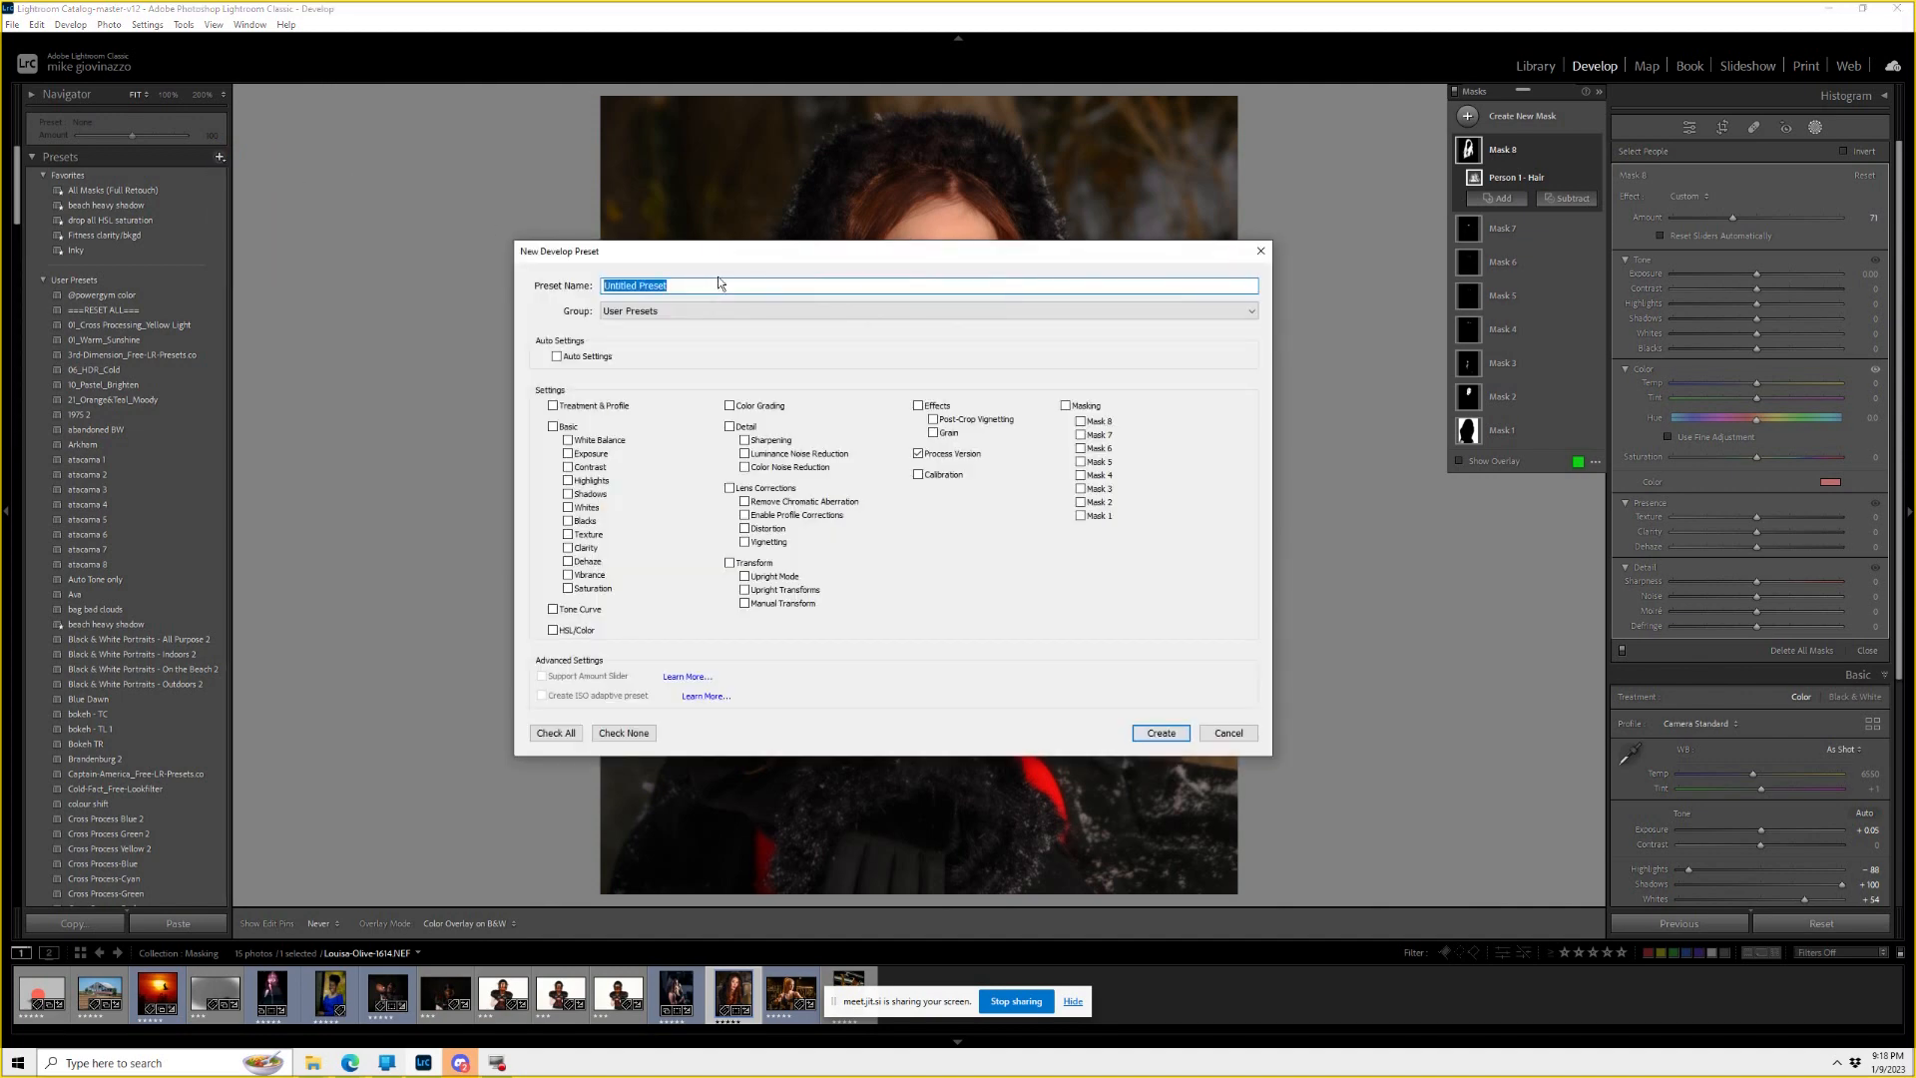
type("meetup example")
left_click(1079, 405)
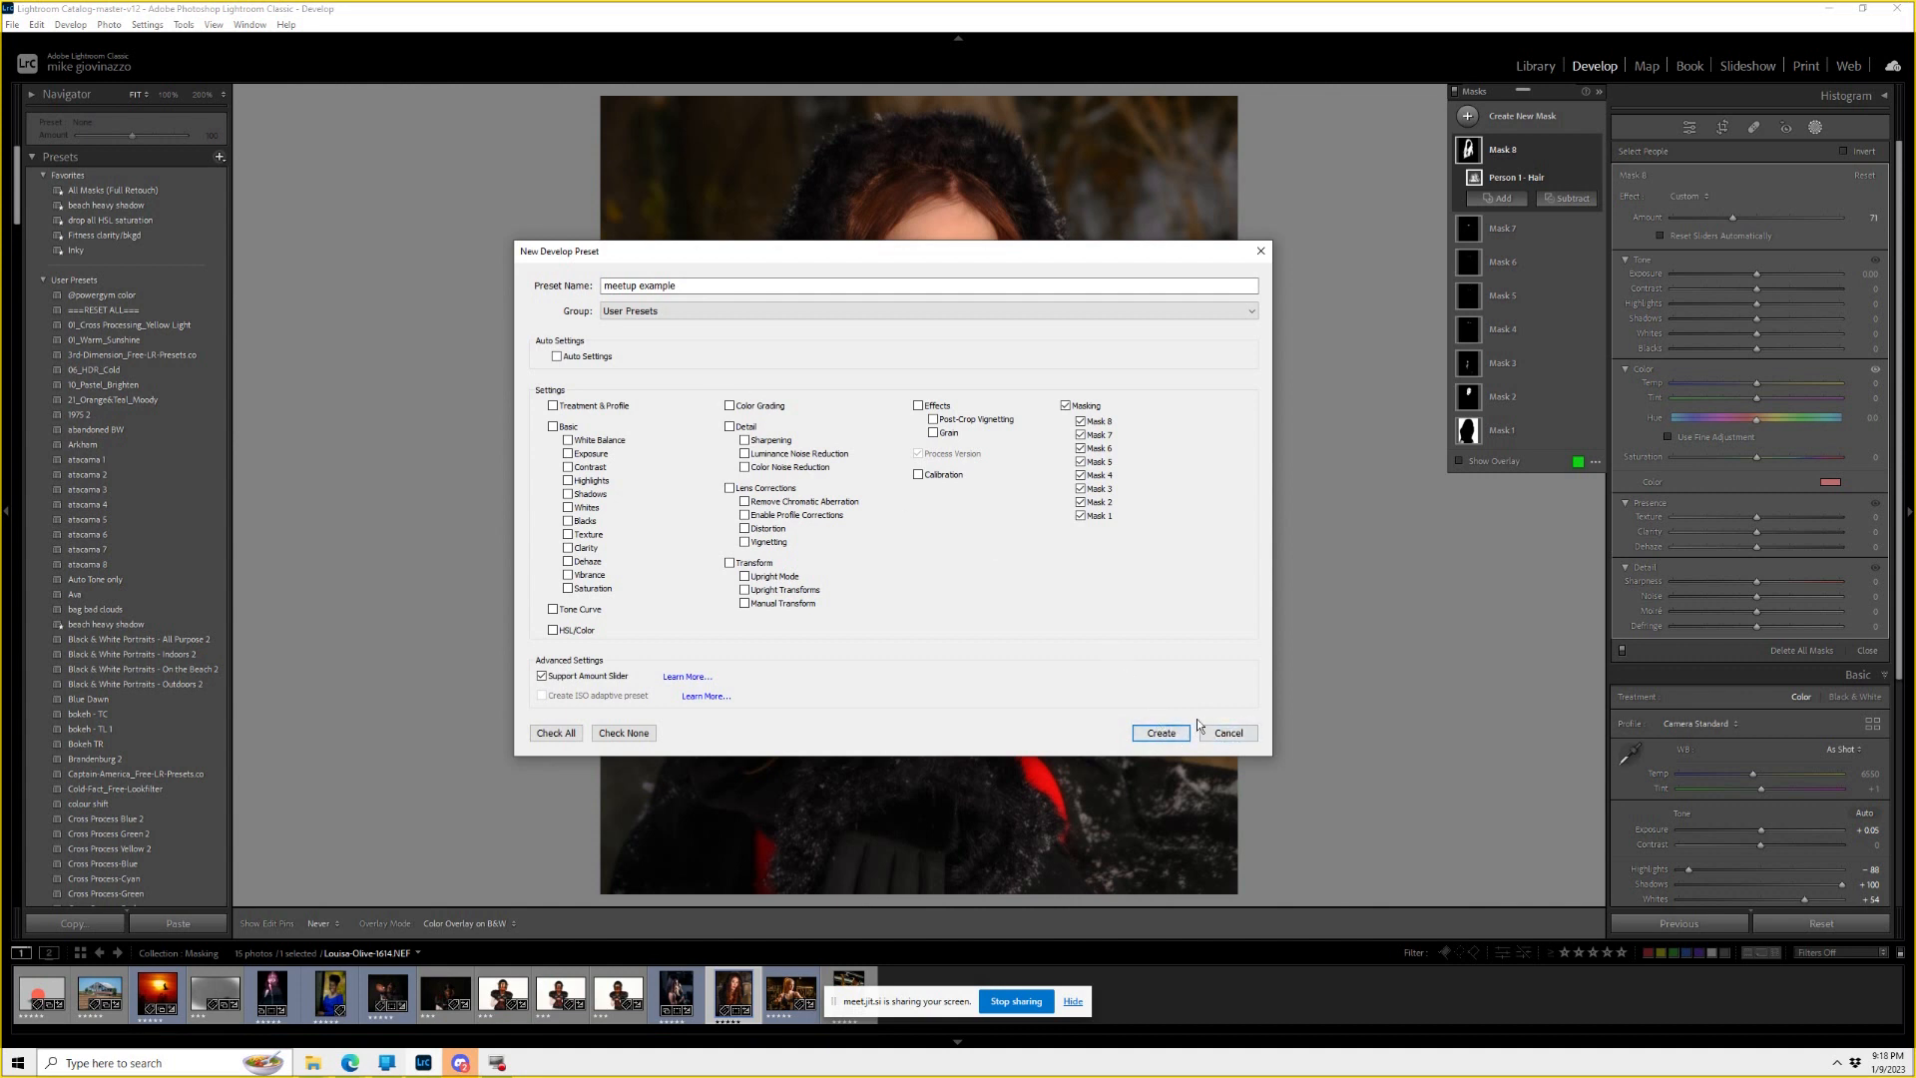
left_click(1160, 733)
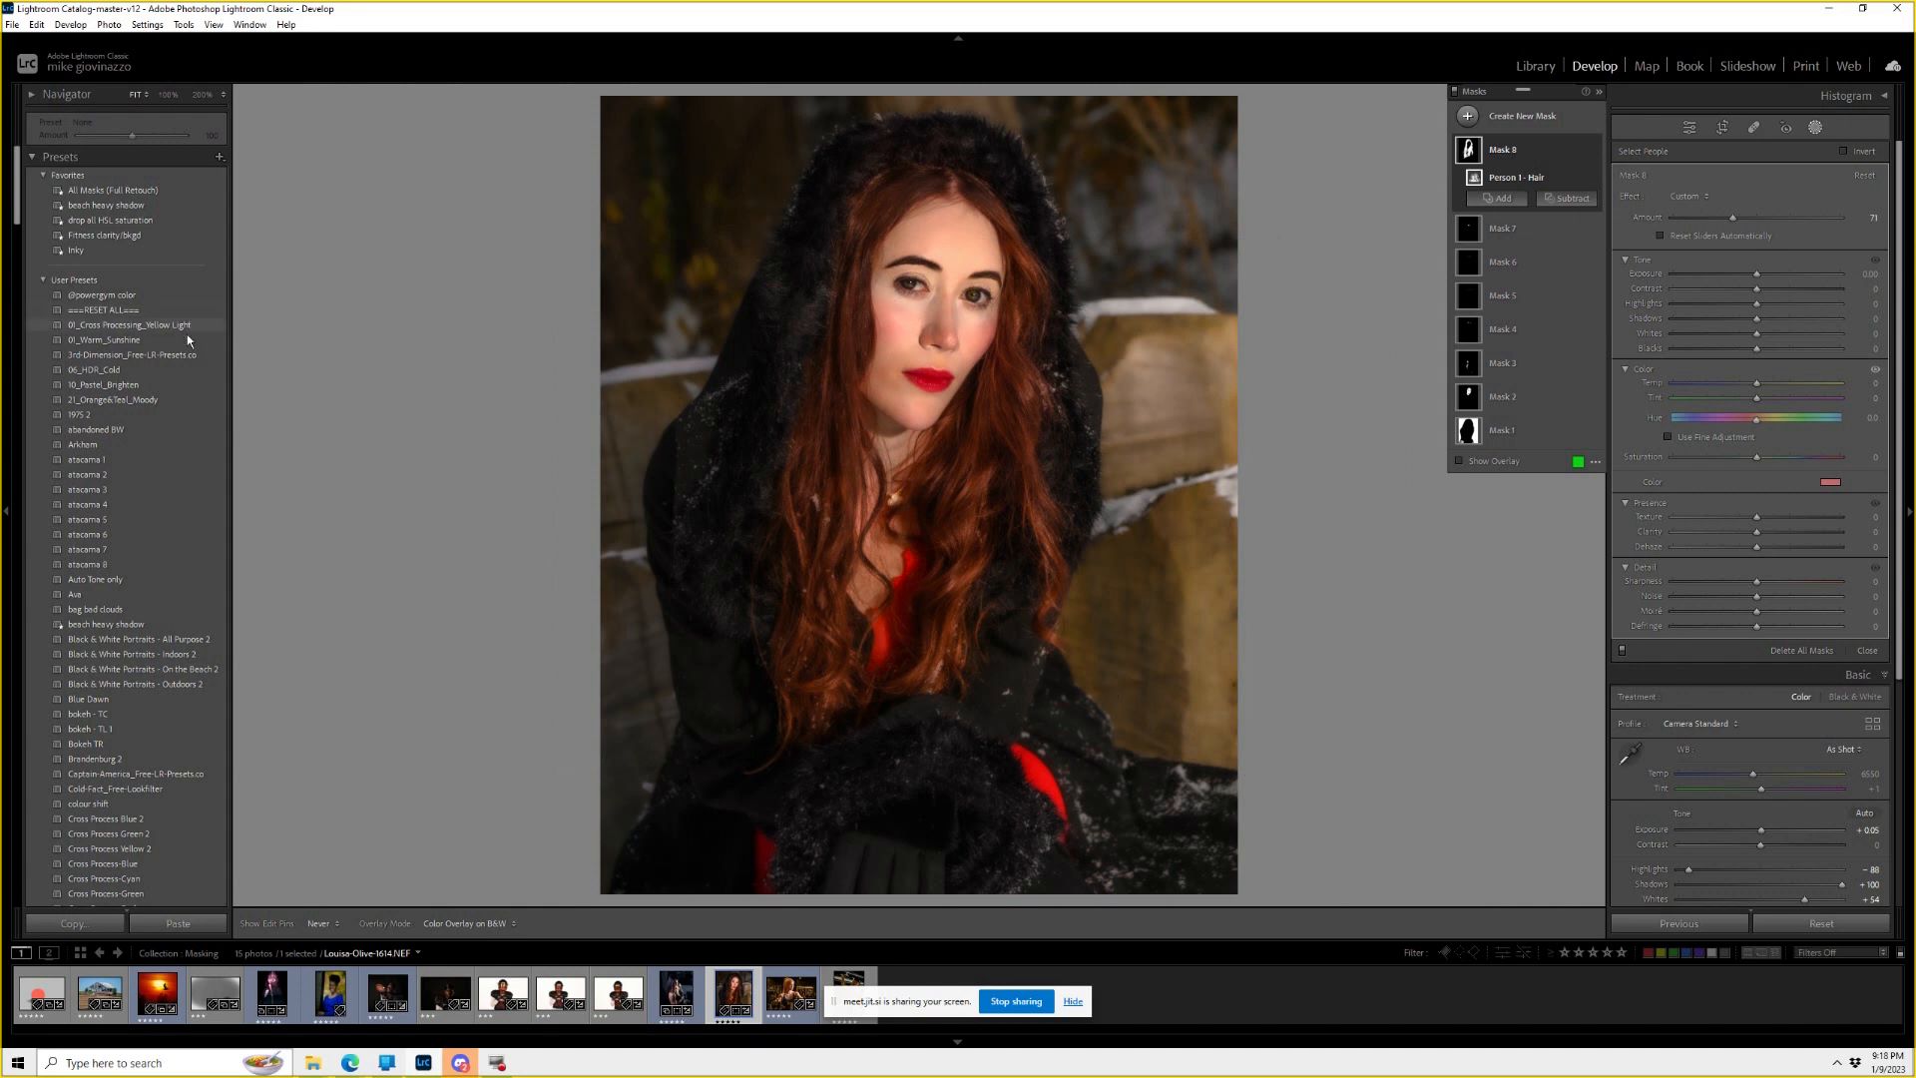
Find the "meetup example" preset among the user presets and apply it to the hooded portrait.
scroll(120, 529, "down", 3)
scroll(116, 561, "down", 15)
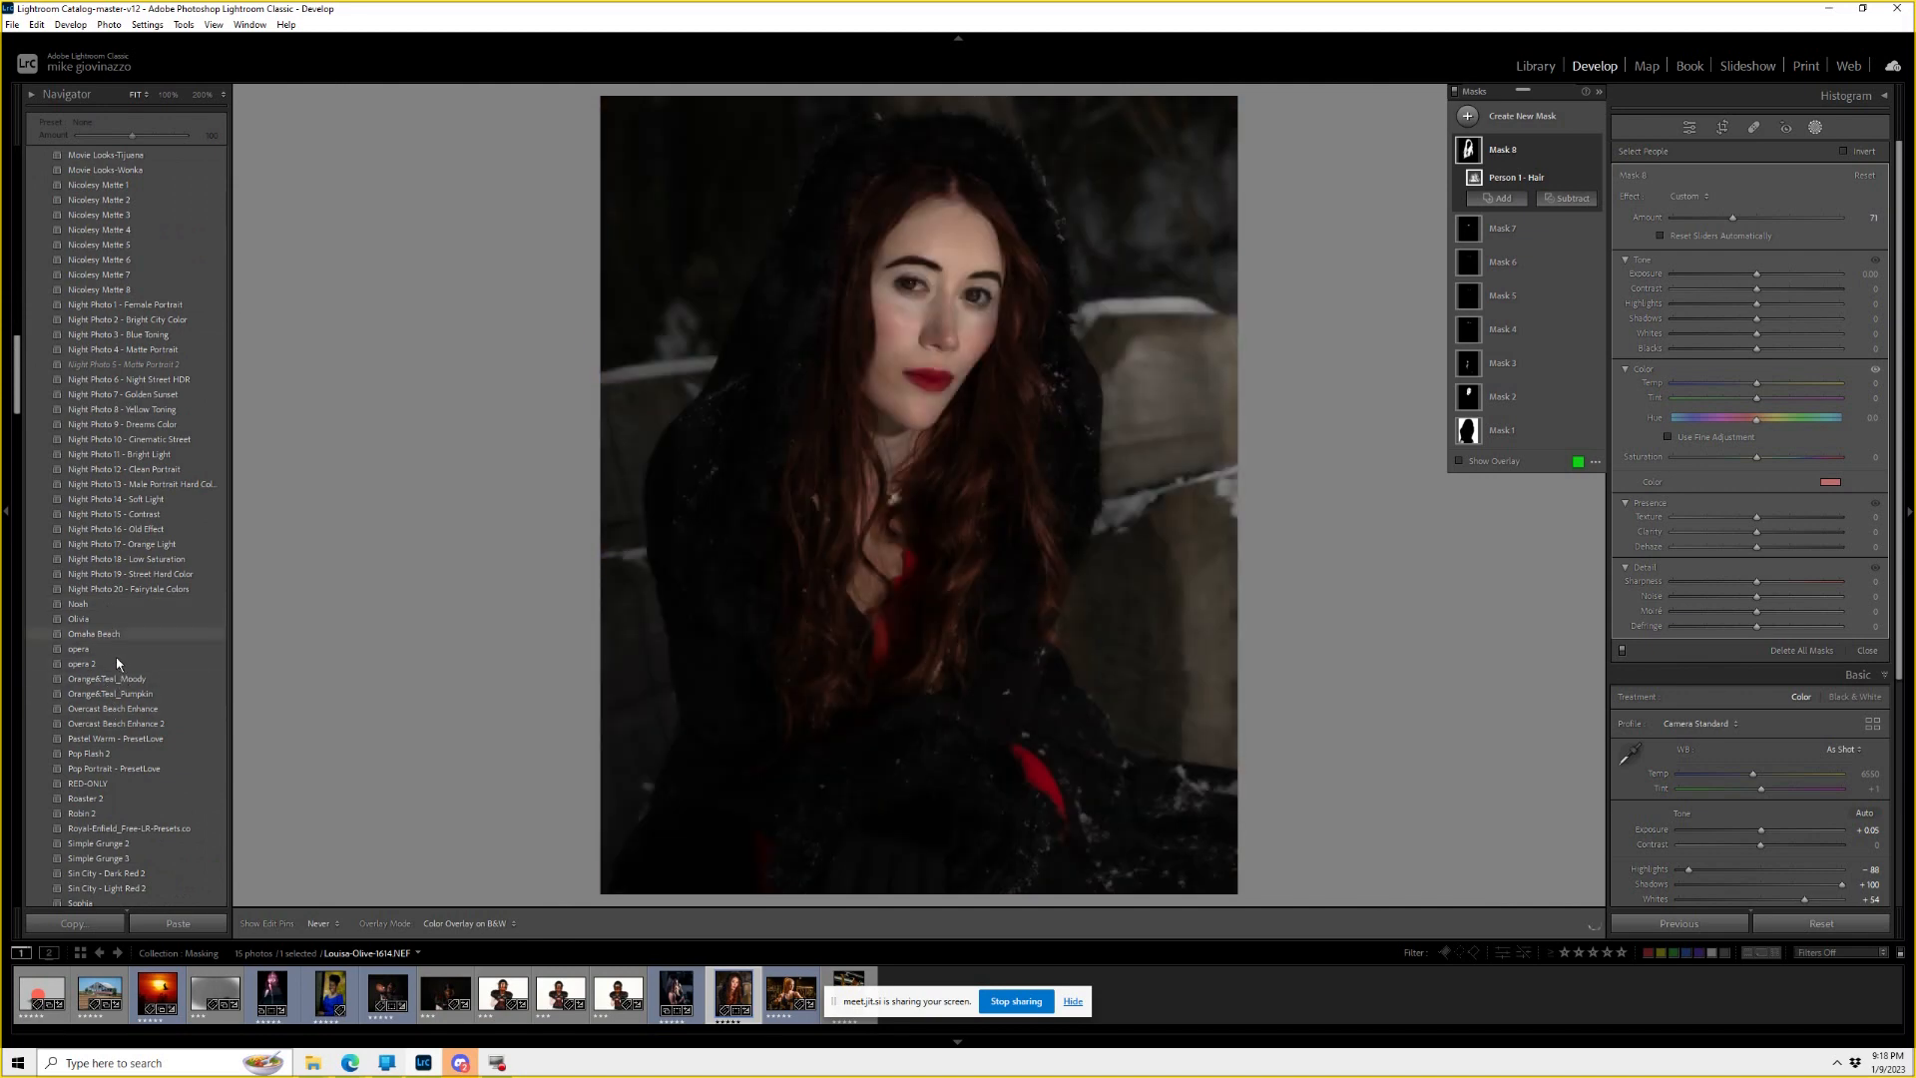
scroll(108, 692, "down", 3)
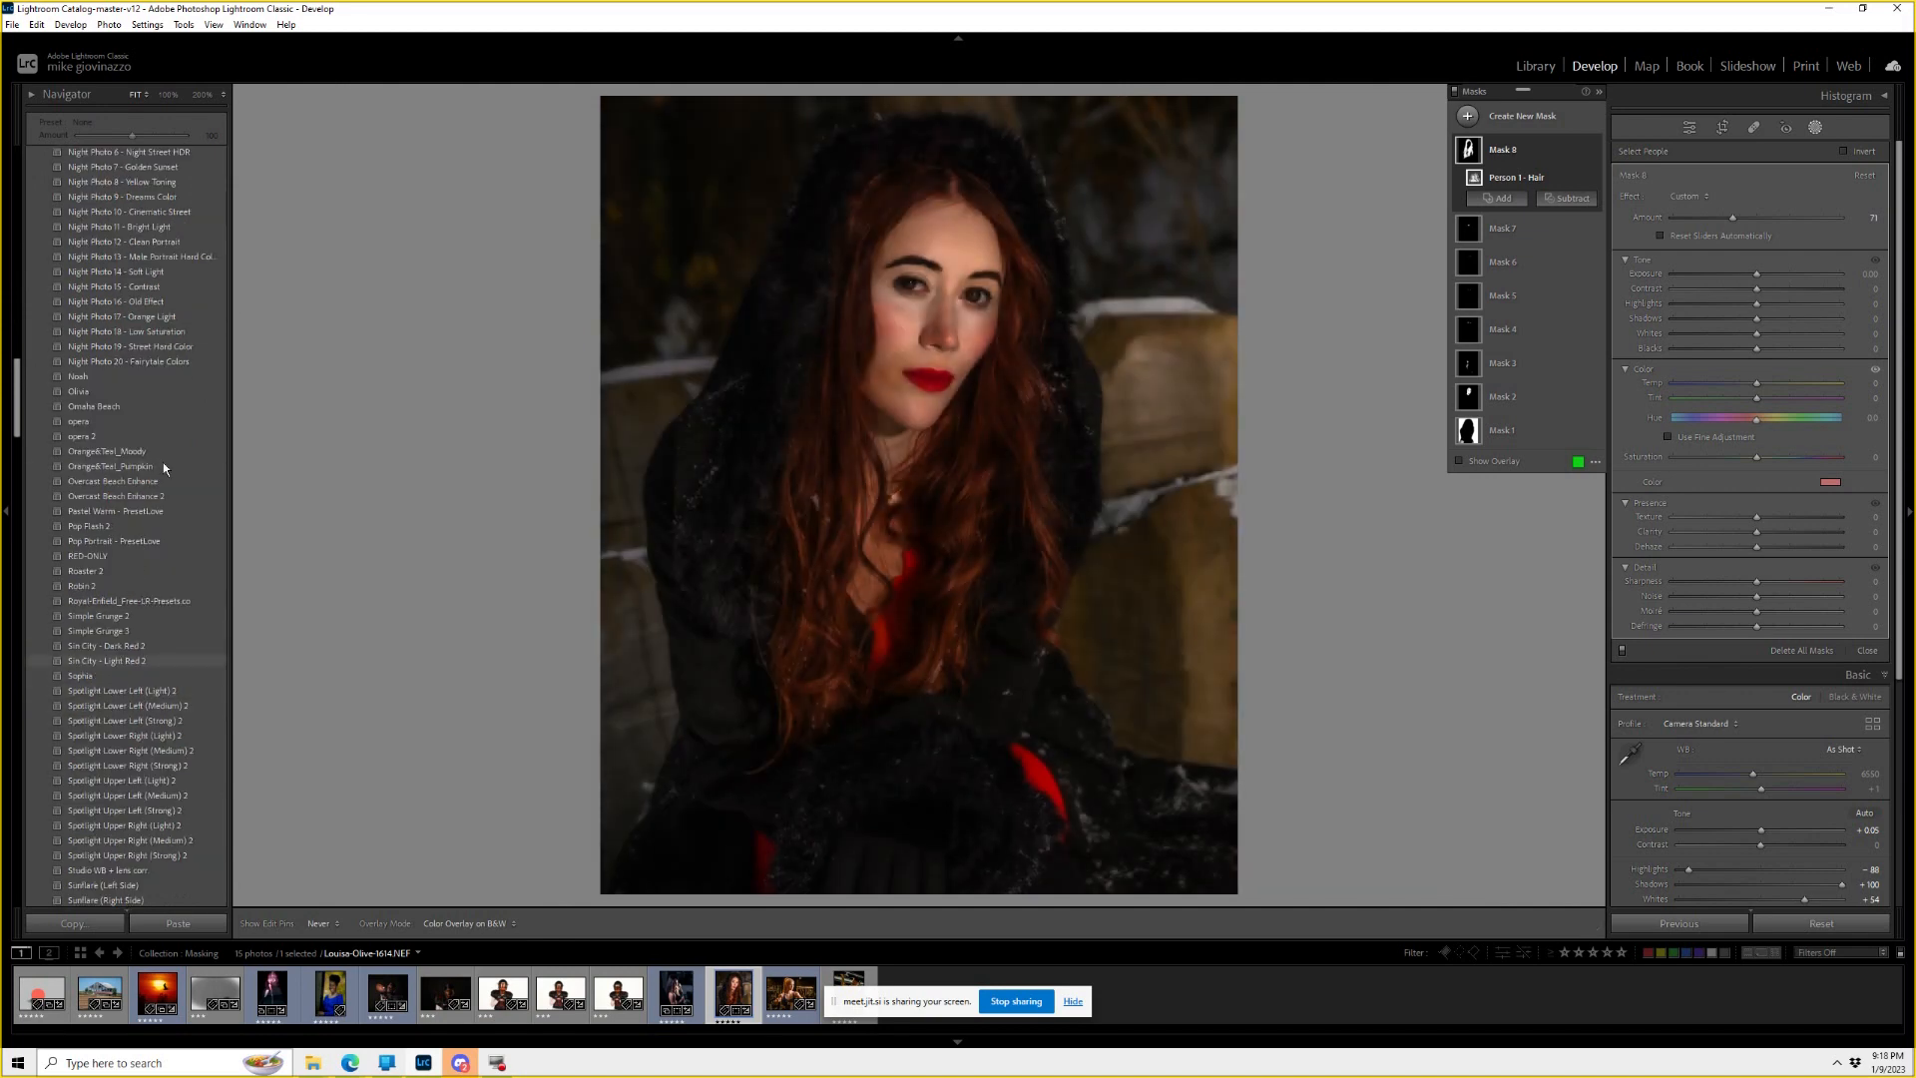
scroll(100, 391, "up", 6)
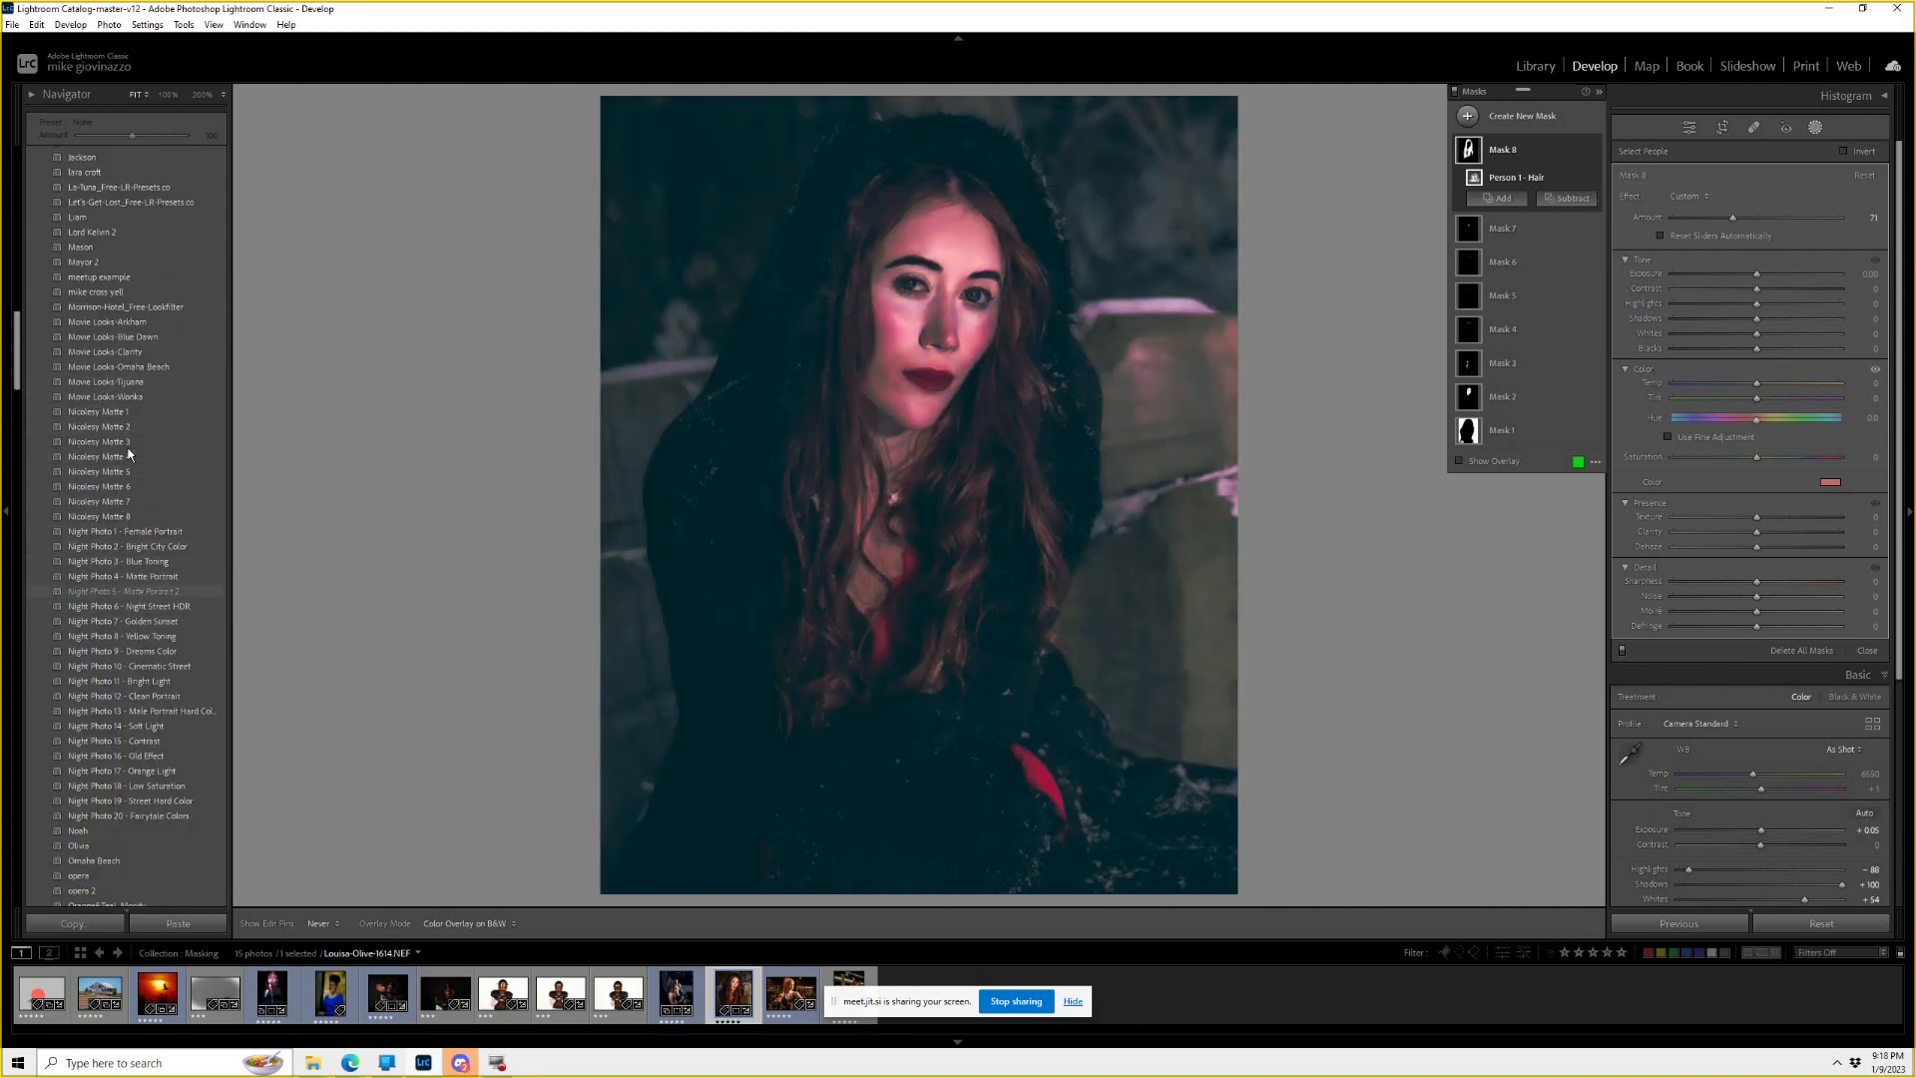
left_click(115, 278)
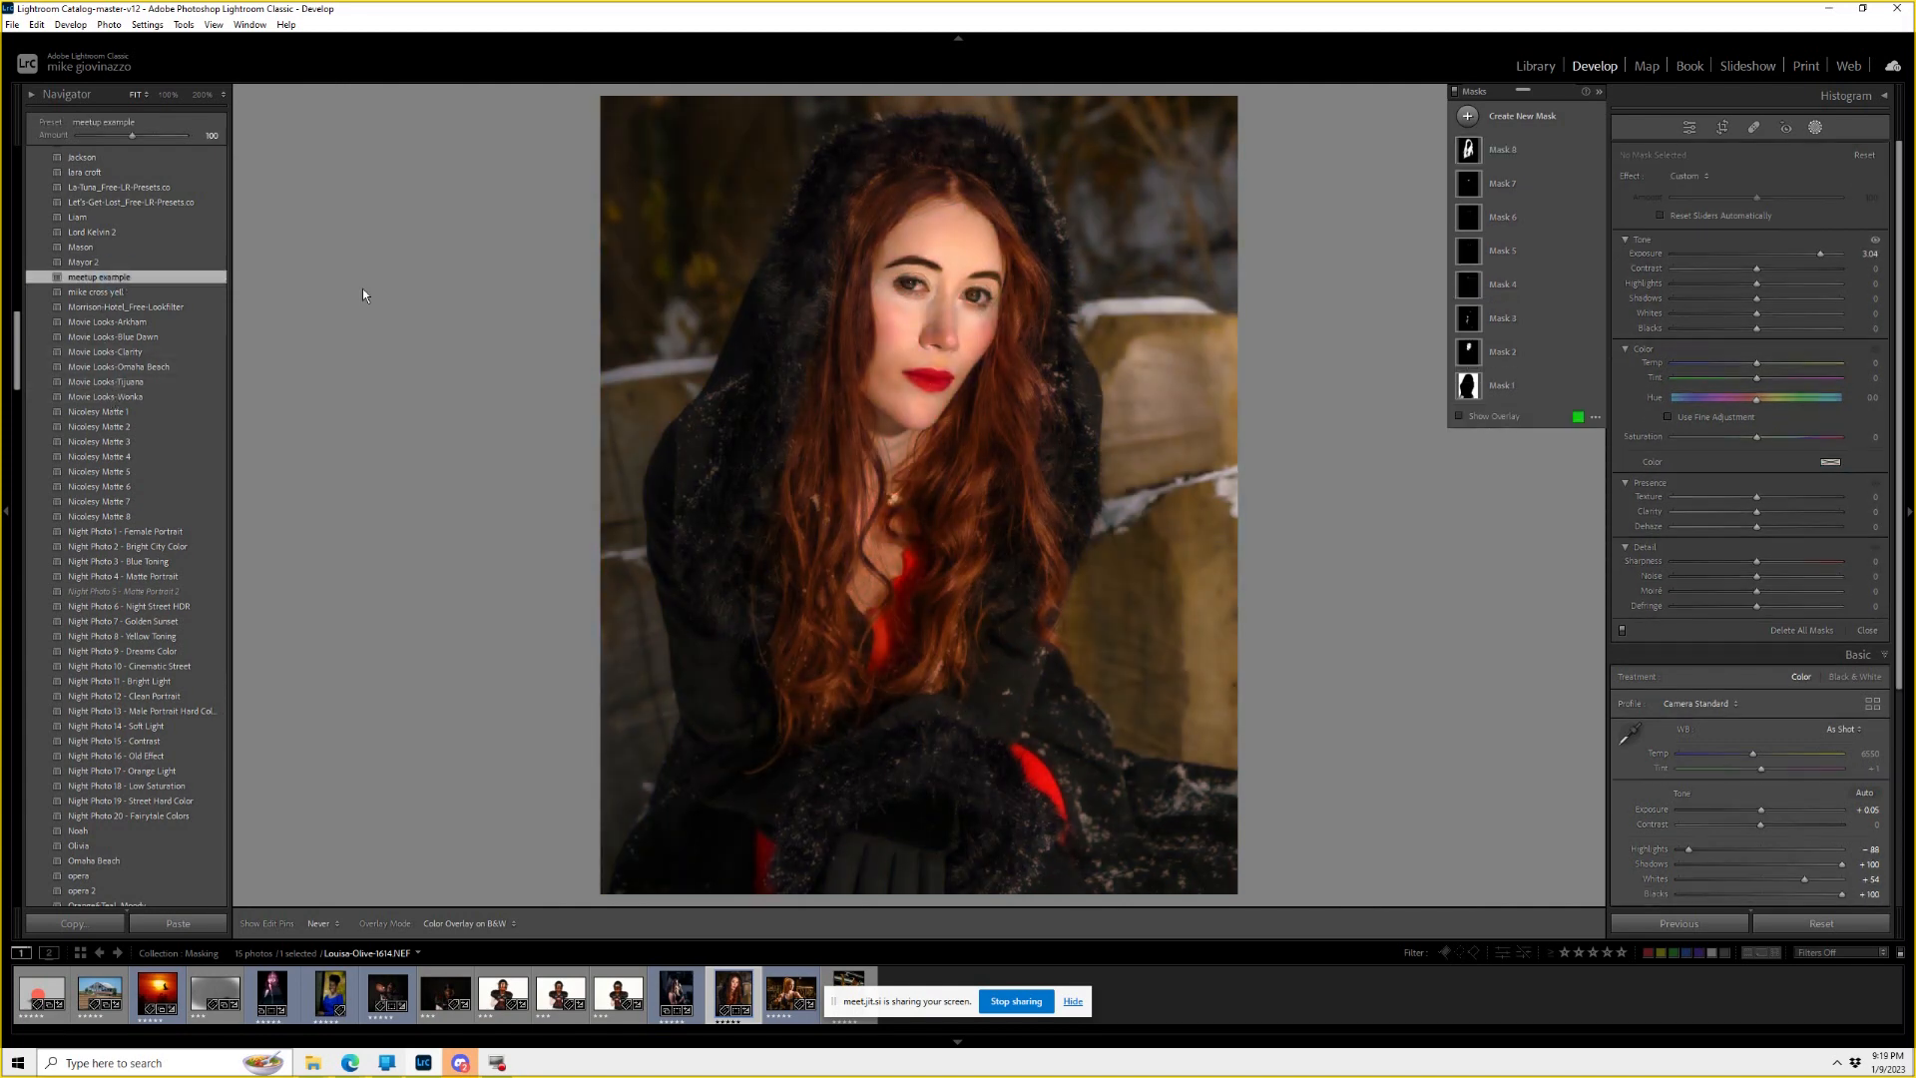
Delete all masks from the hooded portrait and rebuild them by reapplying the "meetup example" preset.
left_click(1809, 633)
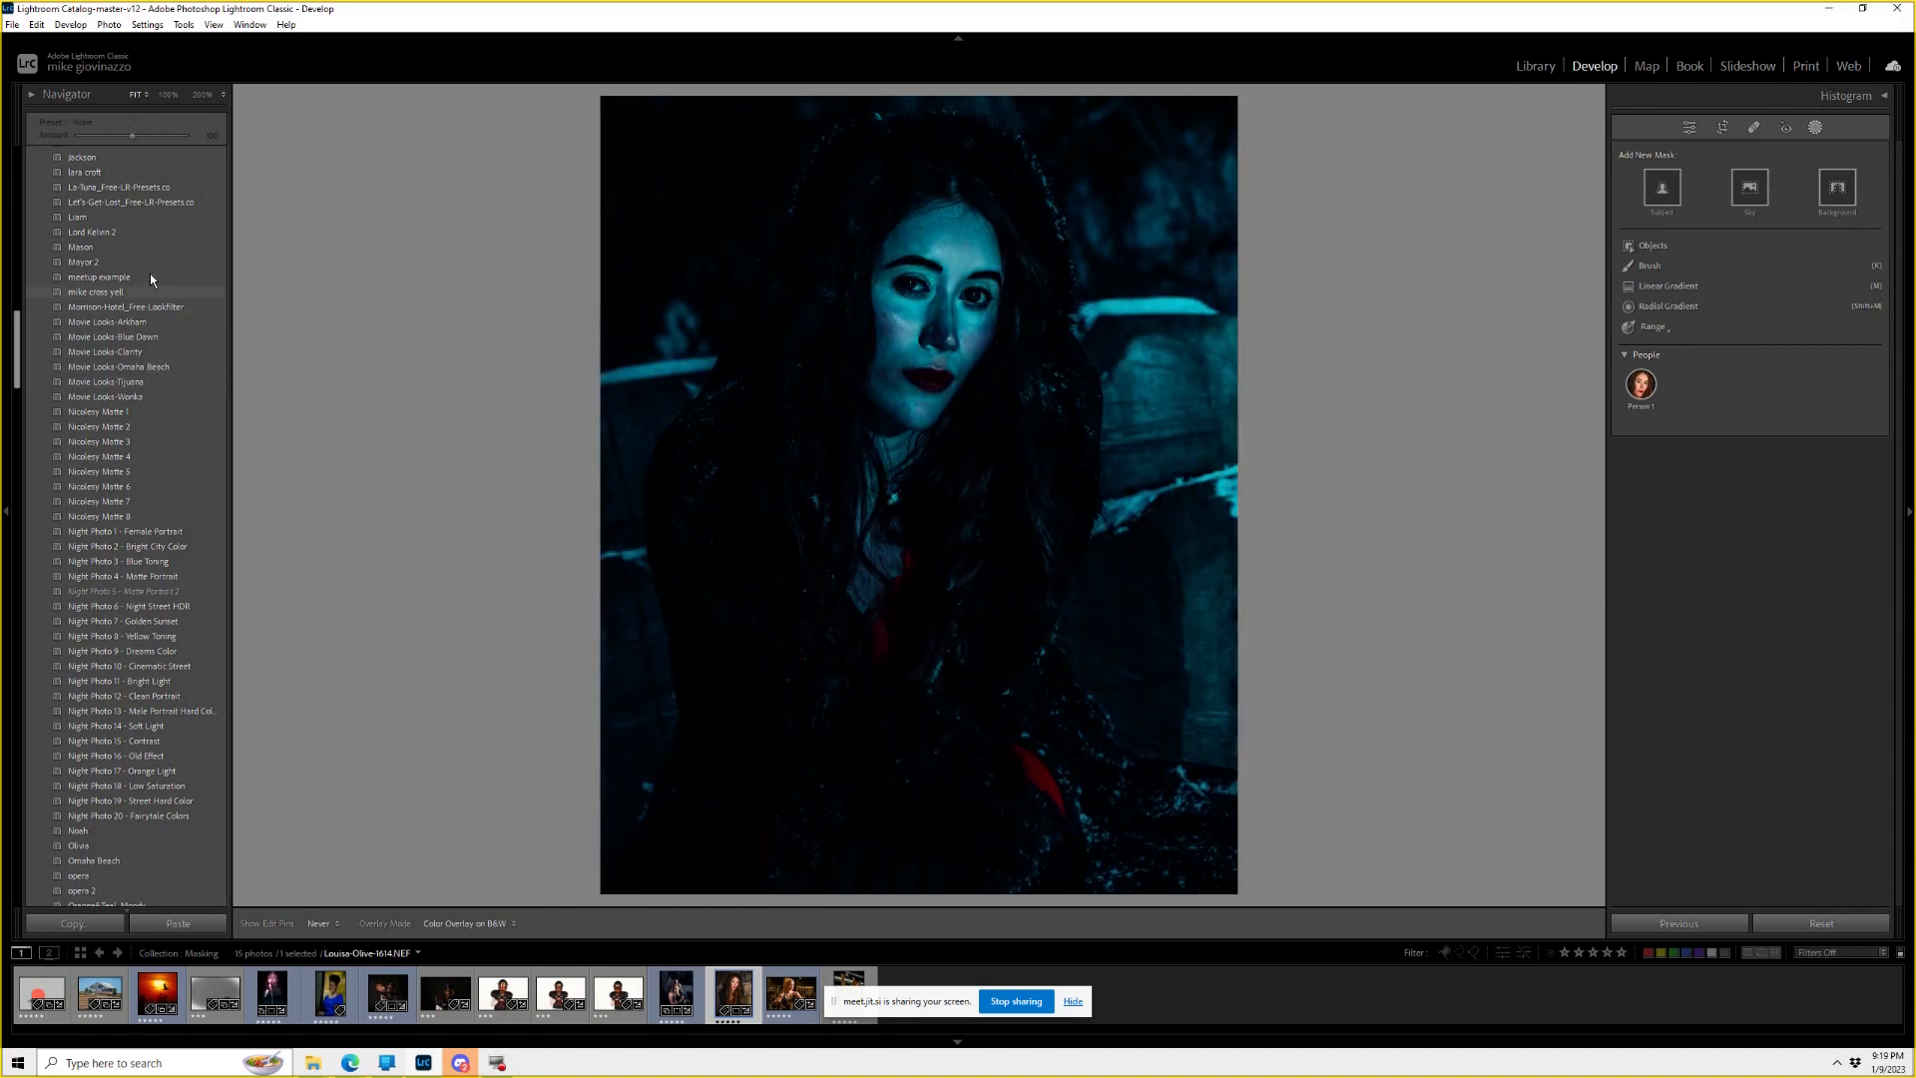
left_click(121, 274)
left_click(119, 279)
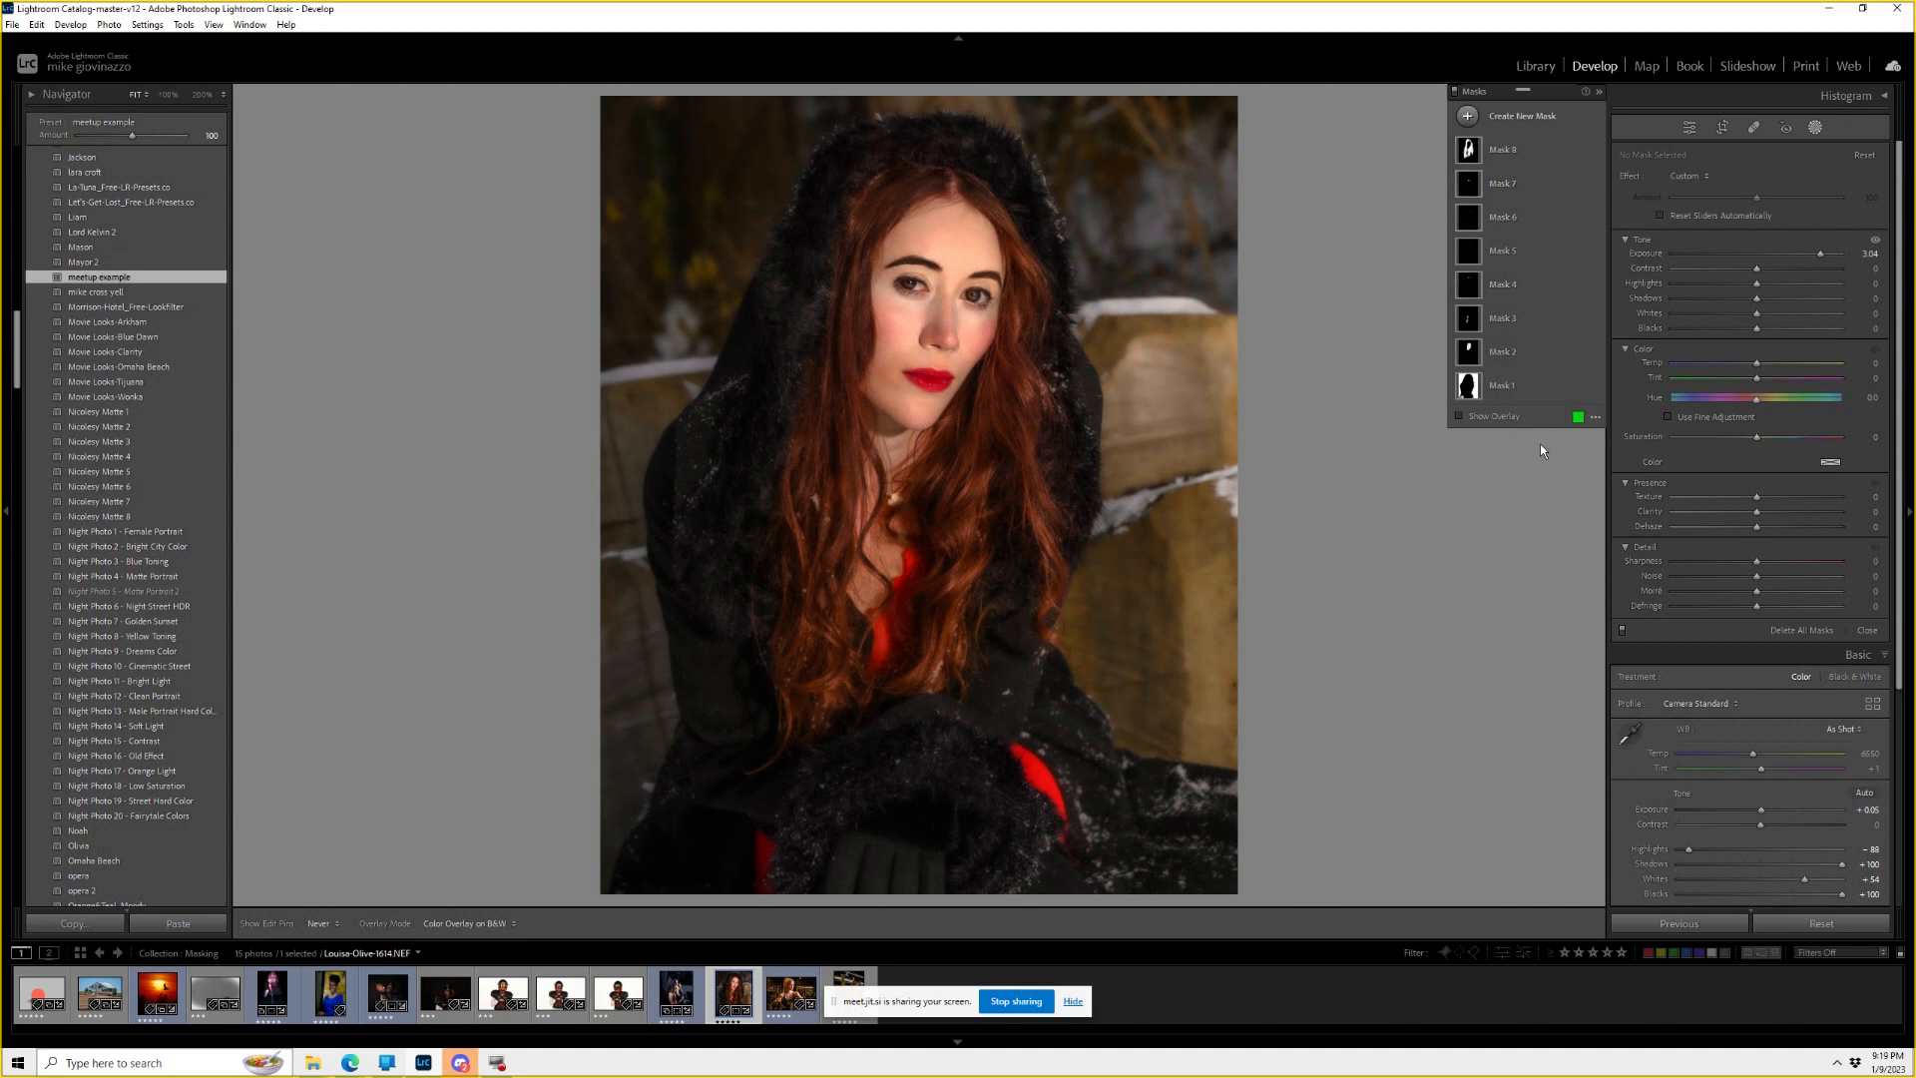
Clear all masks from the hooded portrait and apply the favorite preset "All Masks (Full Retouch)".
left_click(1805, 631)
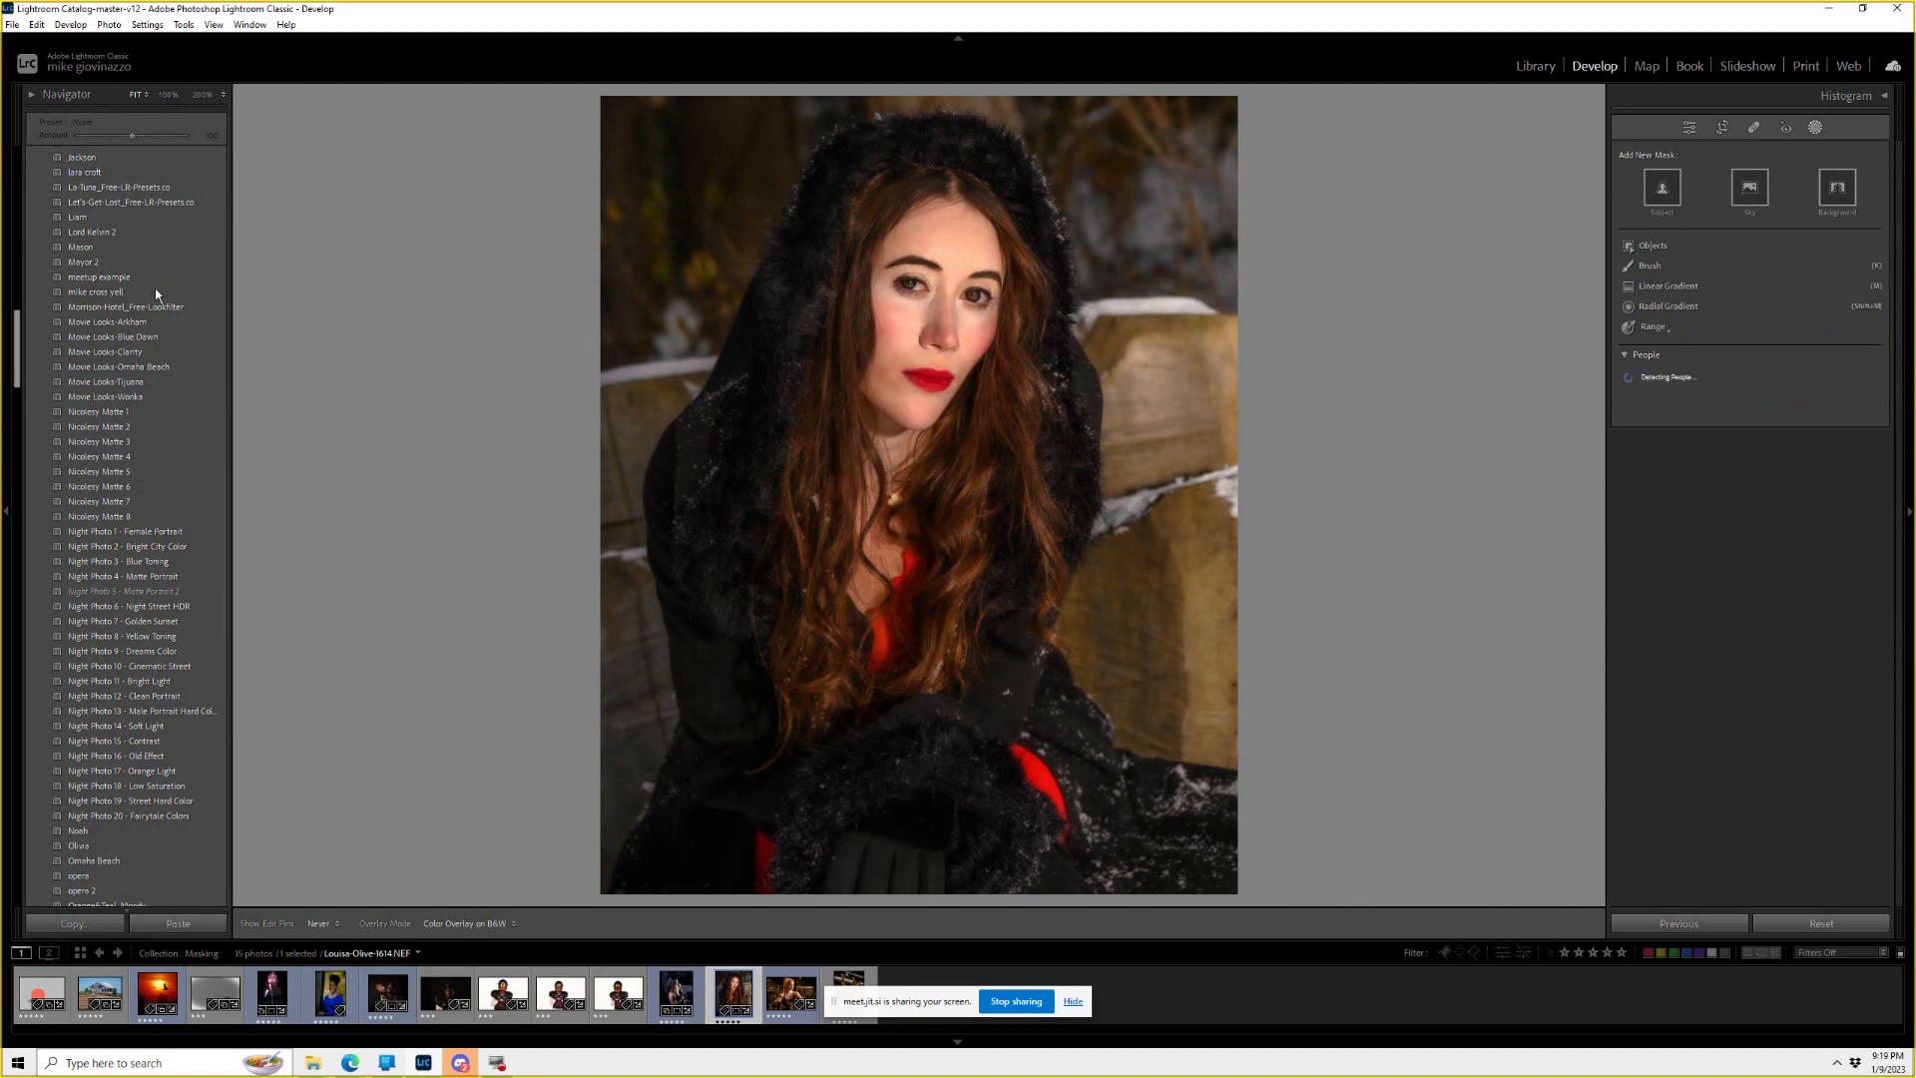
scroll(150, 295, "up", 15)
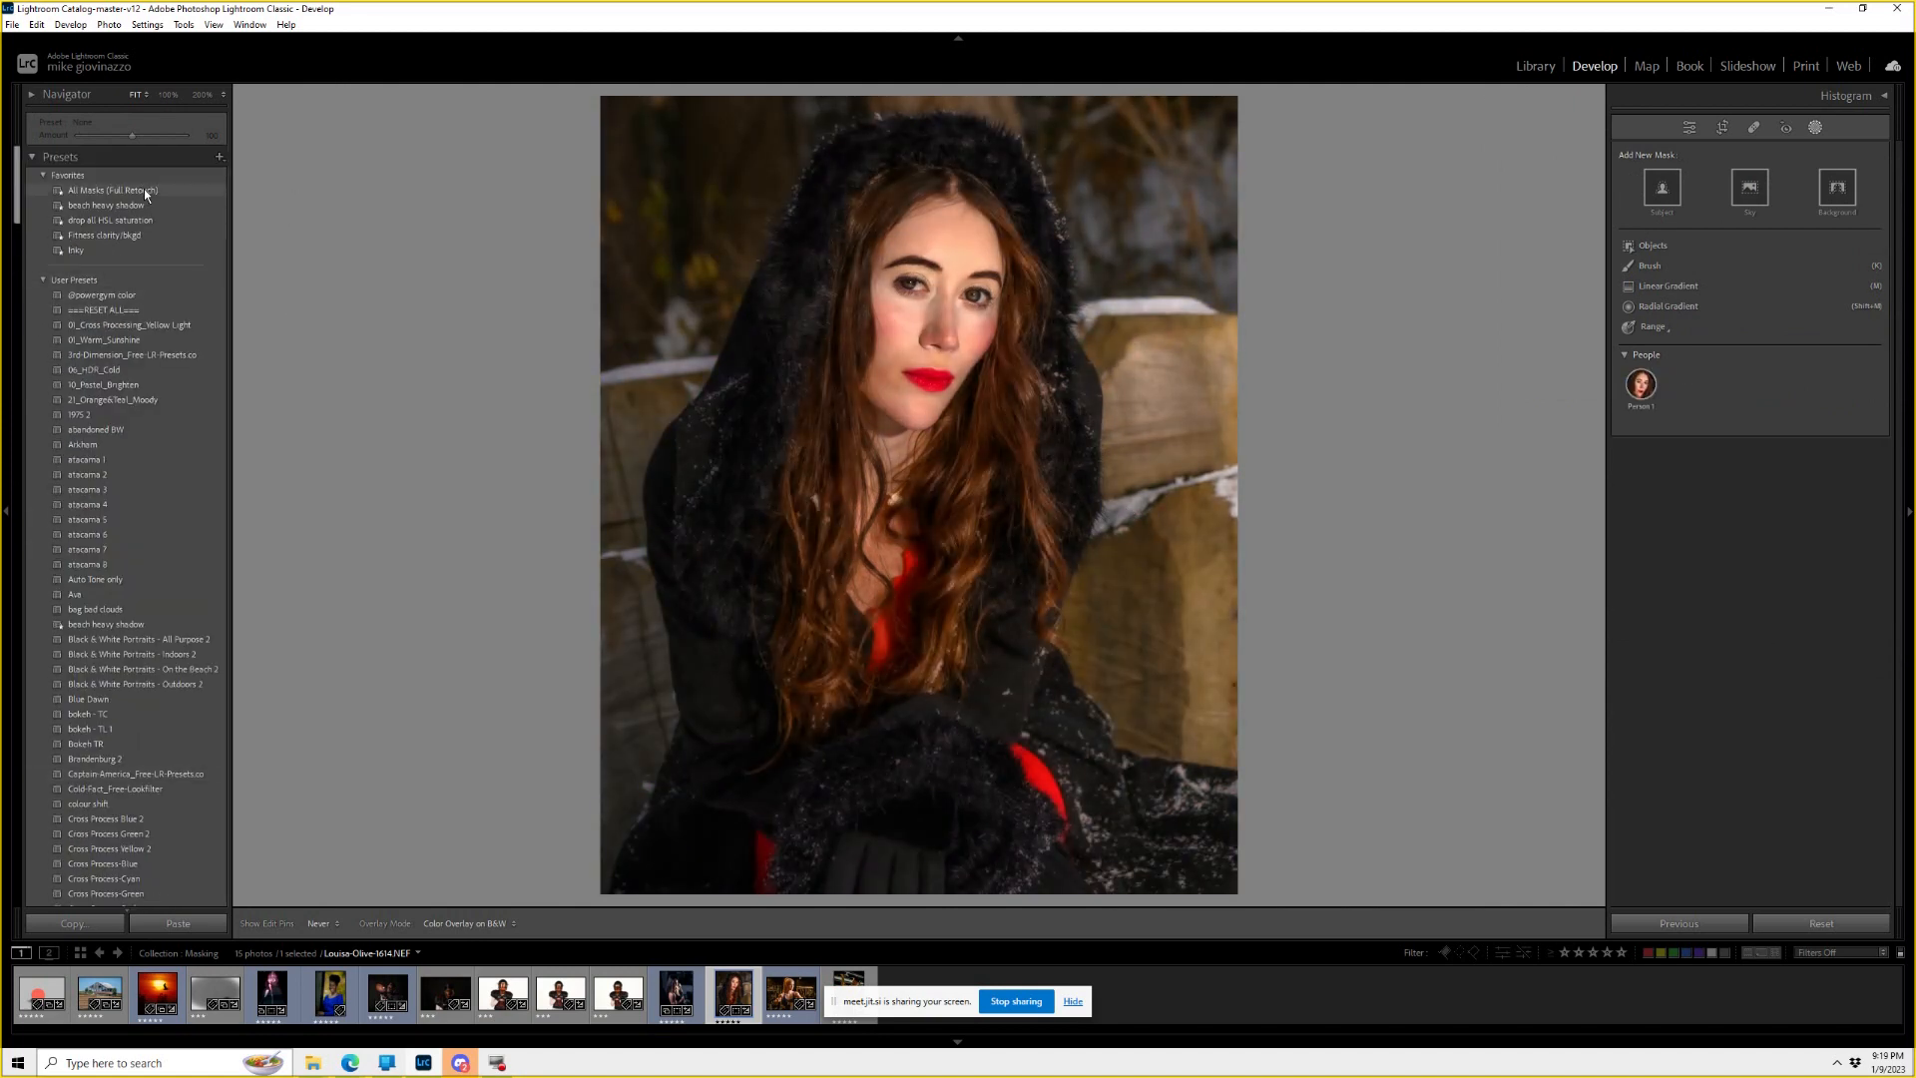
left_click(150, 190)
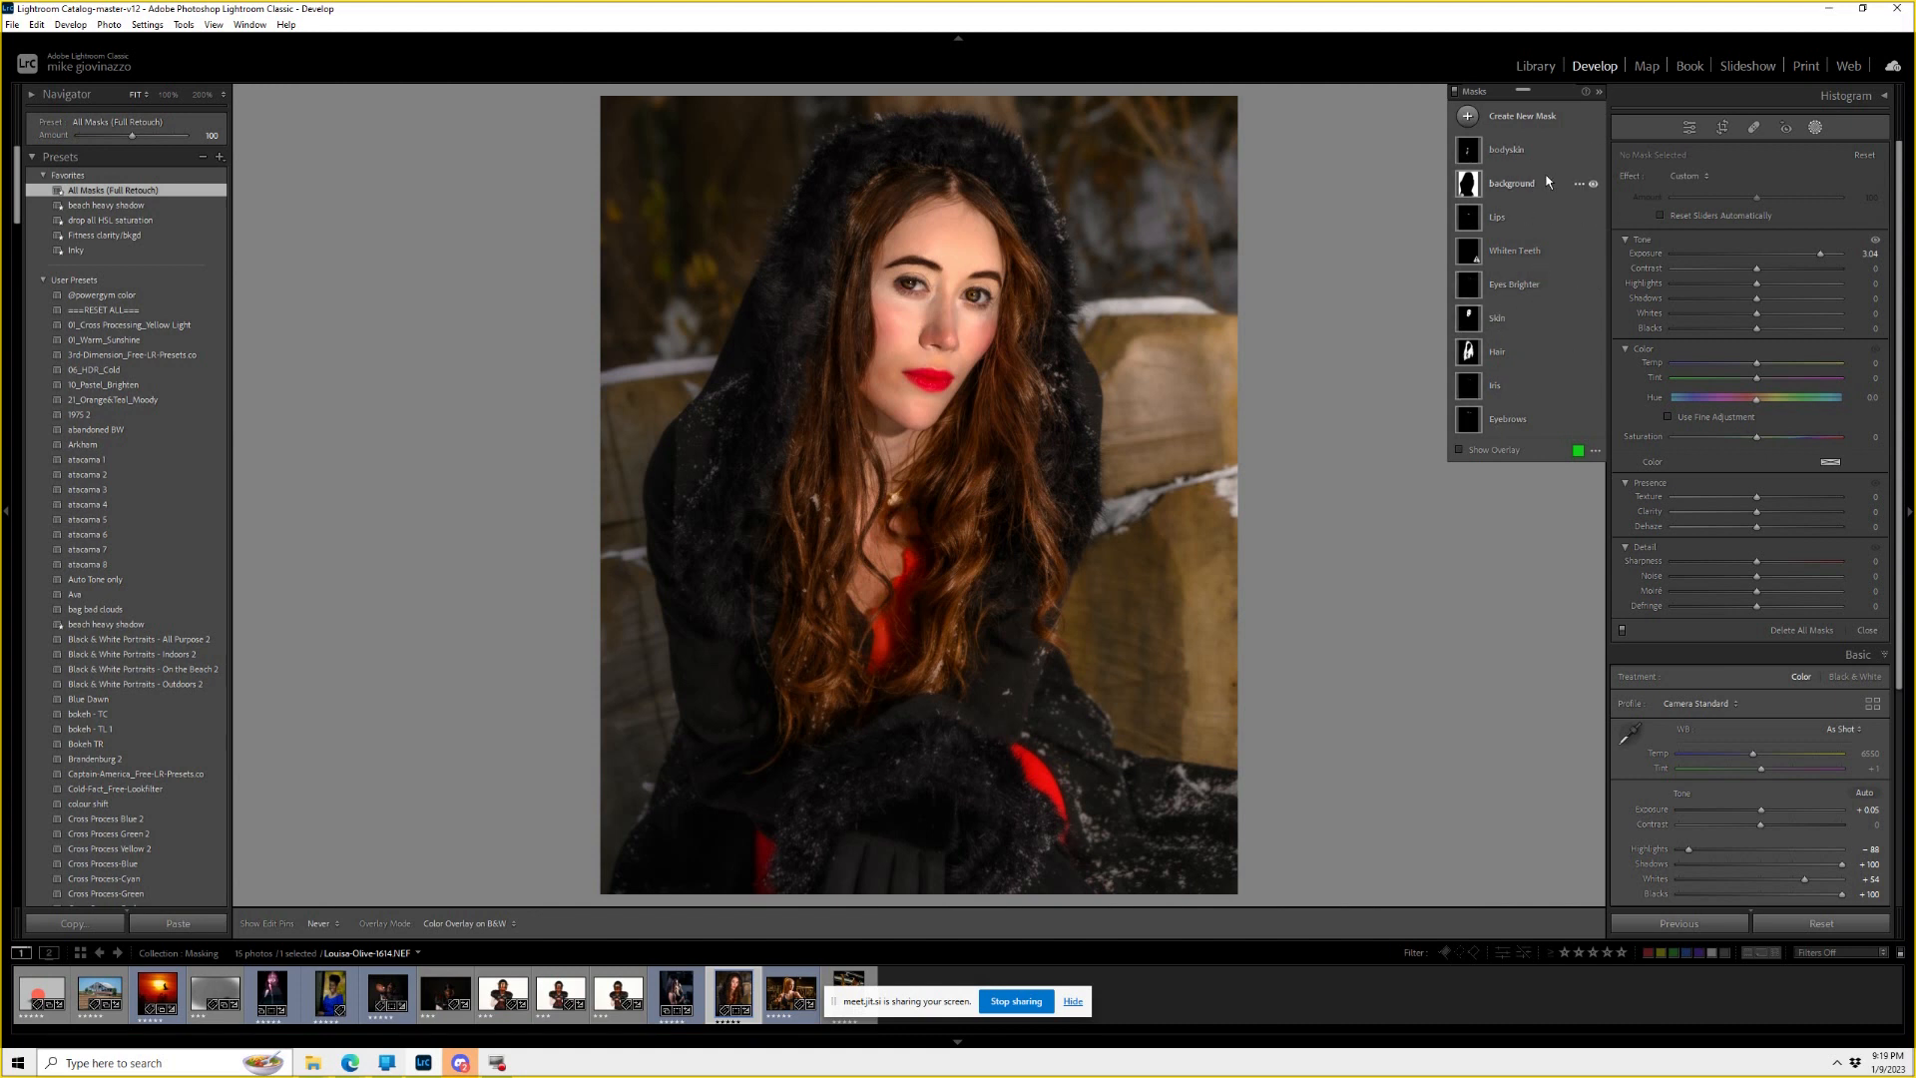
Lower the Lips mask's Amount and reduce the background mask's Amount to about 40.
left_click(1499, 218)
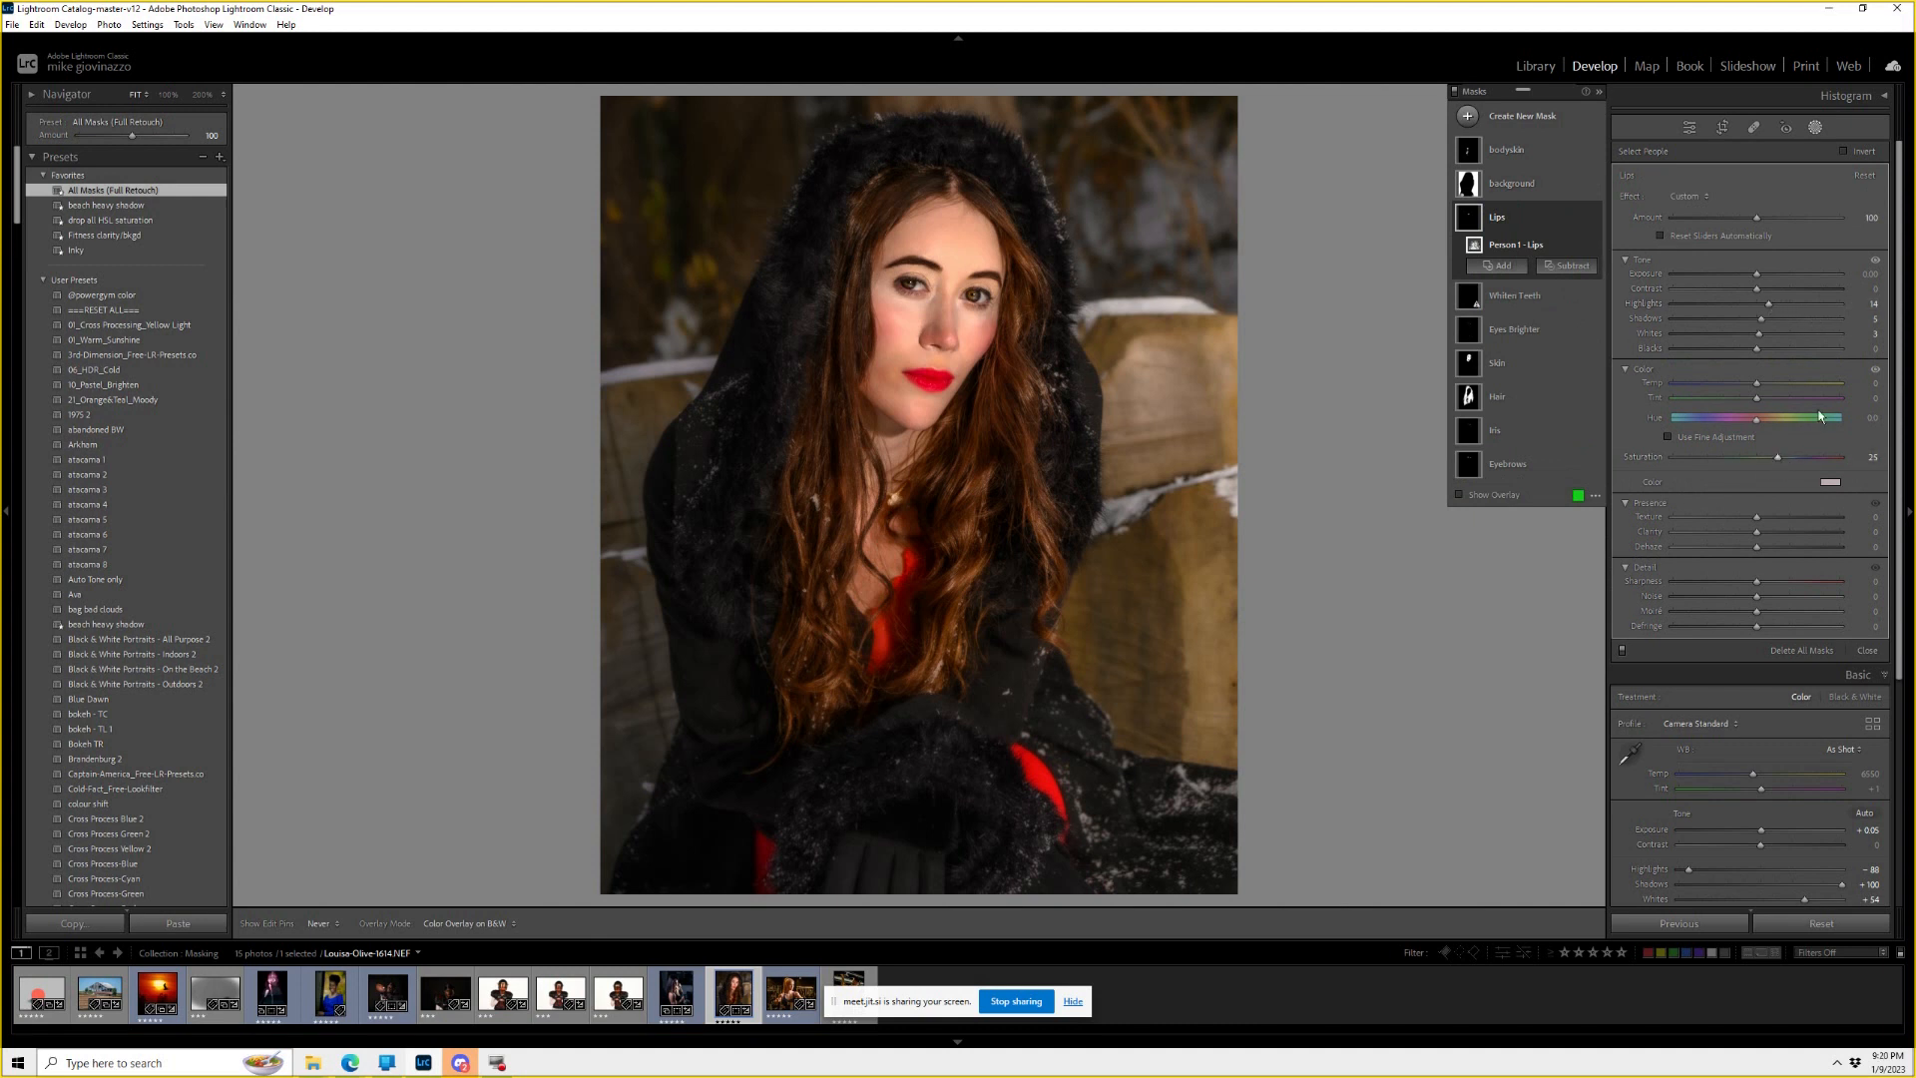
left_click_drag(1773, 221, 1726, 221)
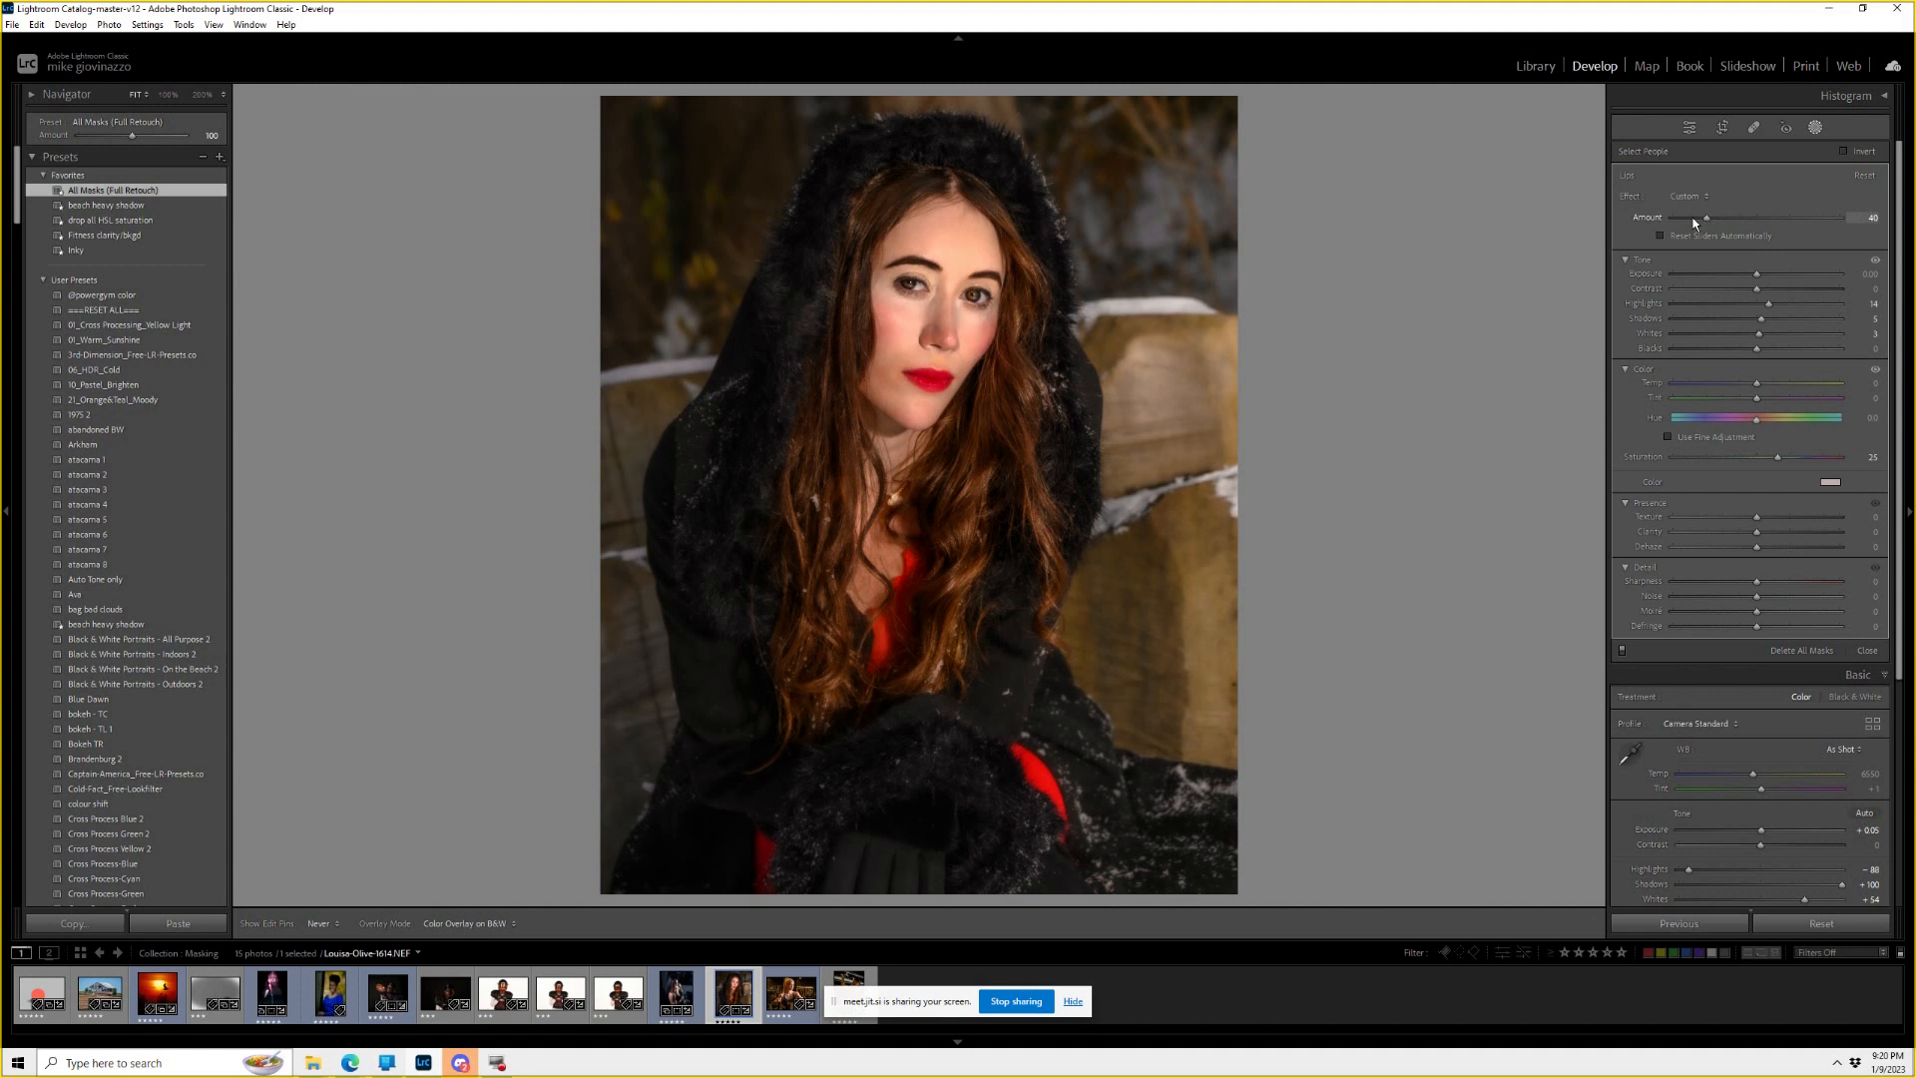
left_click(1502, 184)
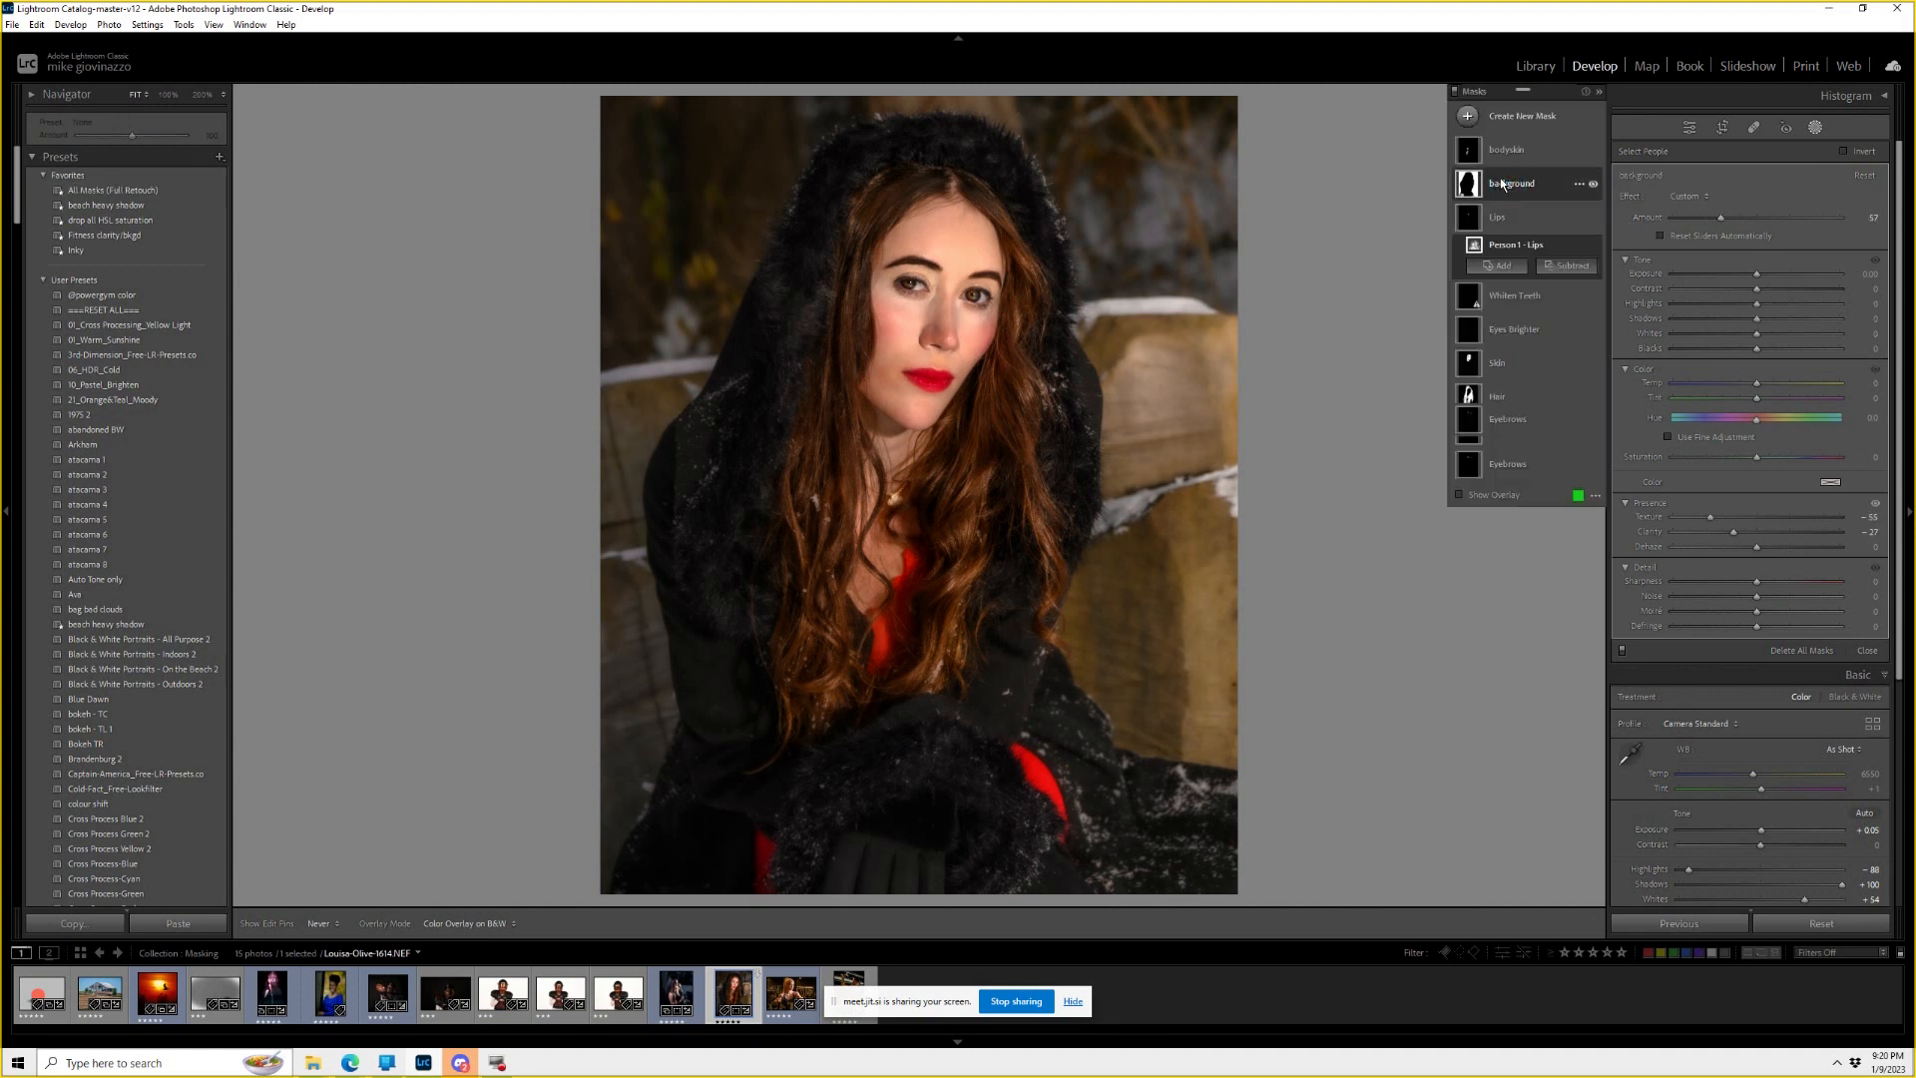
mouse_move(1721, 216)
left_mouse_down()
mouse_move(1895, 215)
mouse_move(1513, 215)
mouse_move(1707, 224)
left_mouse_up()
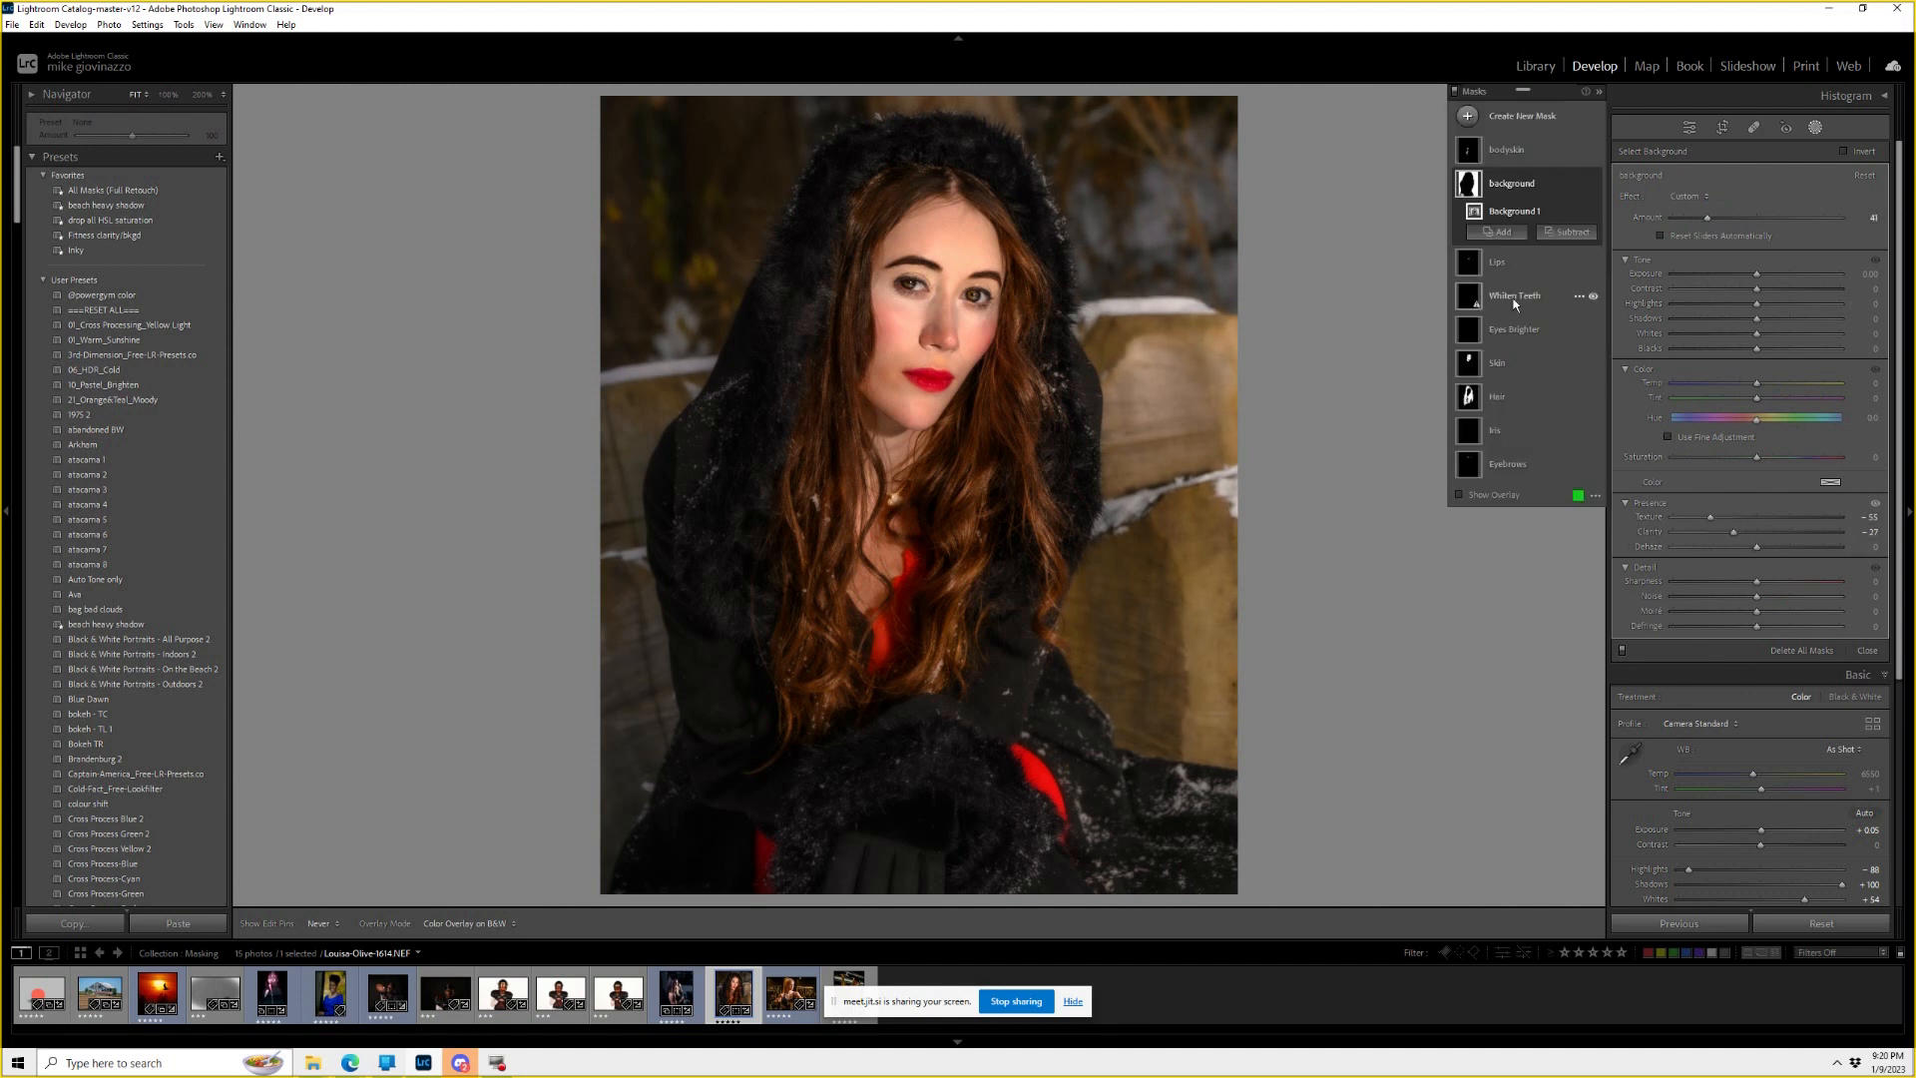
Try the Eyes Brighter mask at a very low Amount and raise it to about 59.
left_click(1519, 327)
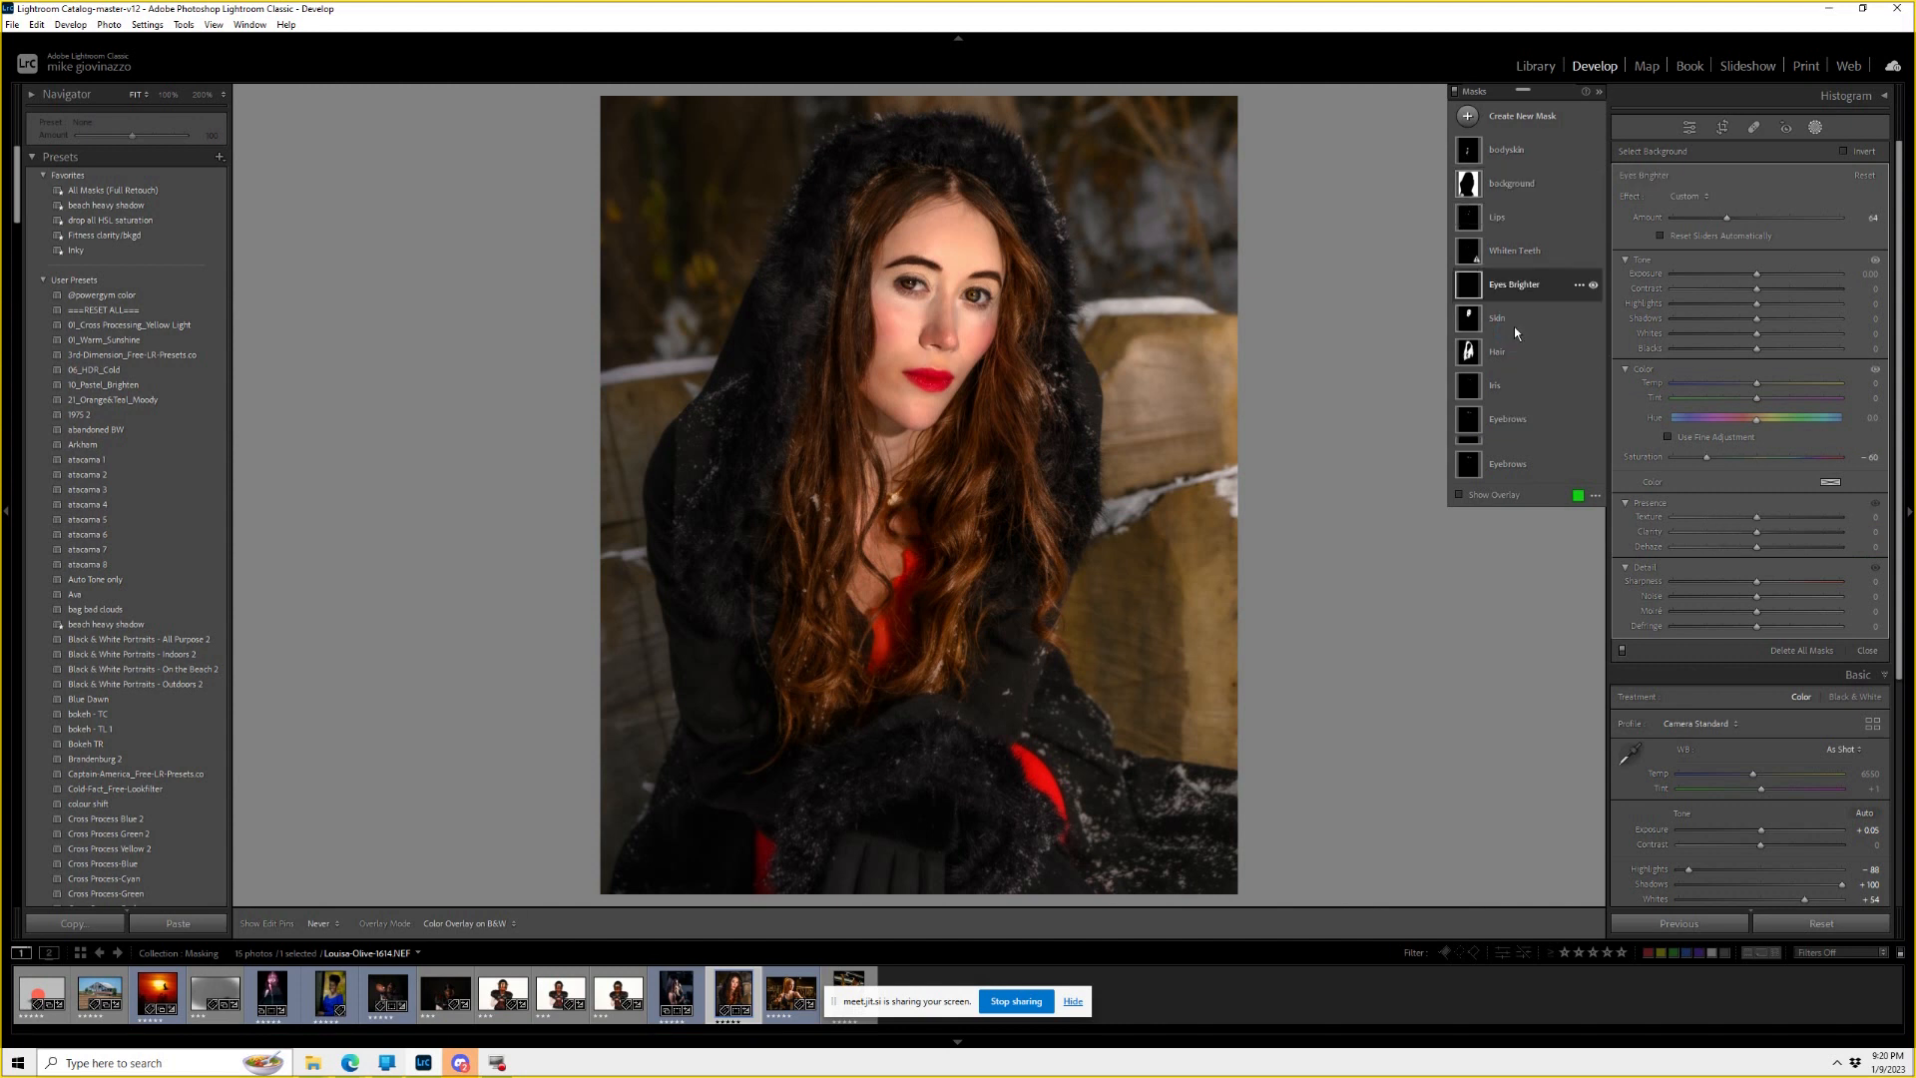
left_click_drag(1730, 218, 1656, 213)
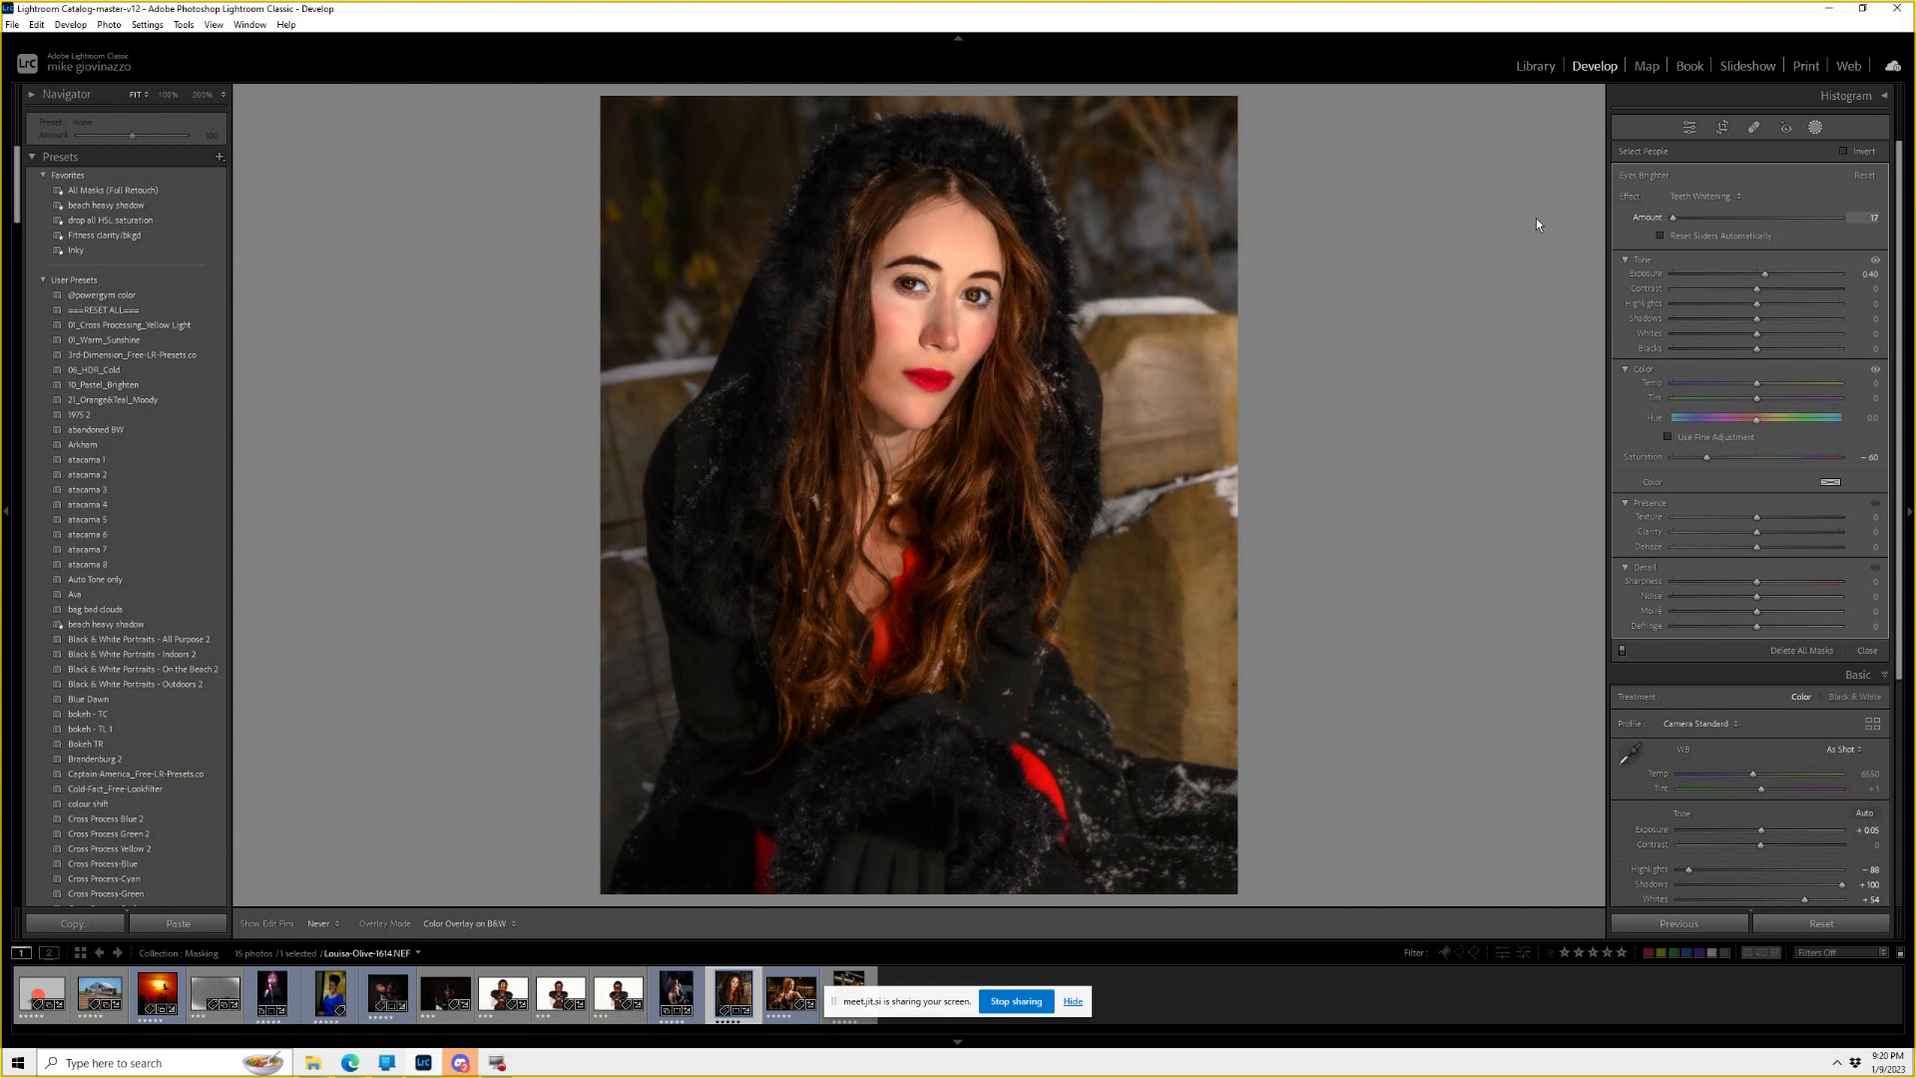
left_click_drag(1672, 219, 1722, 217)
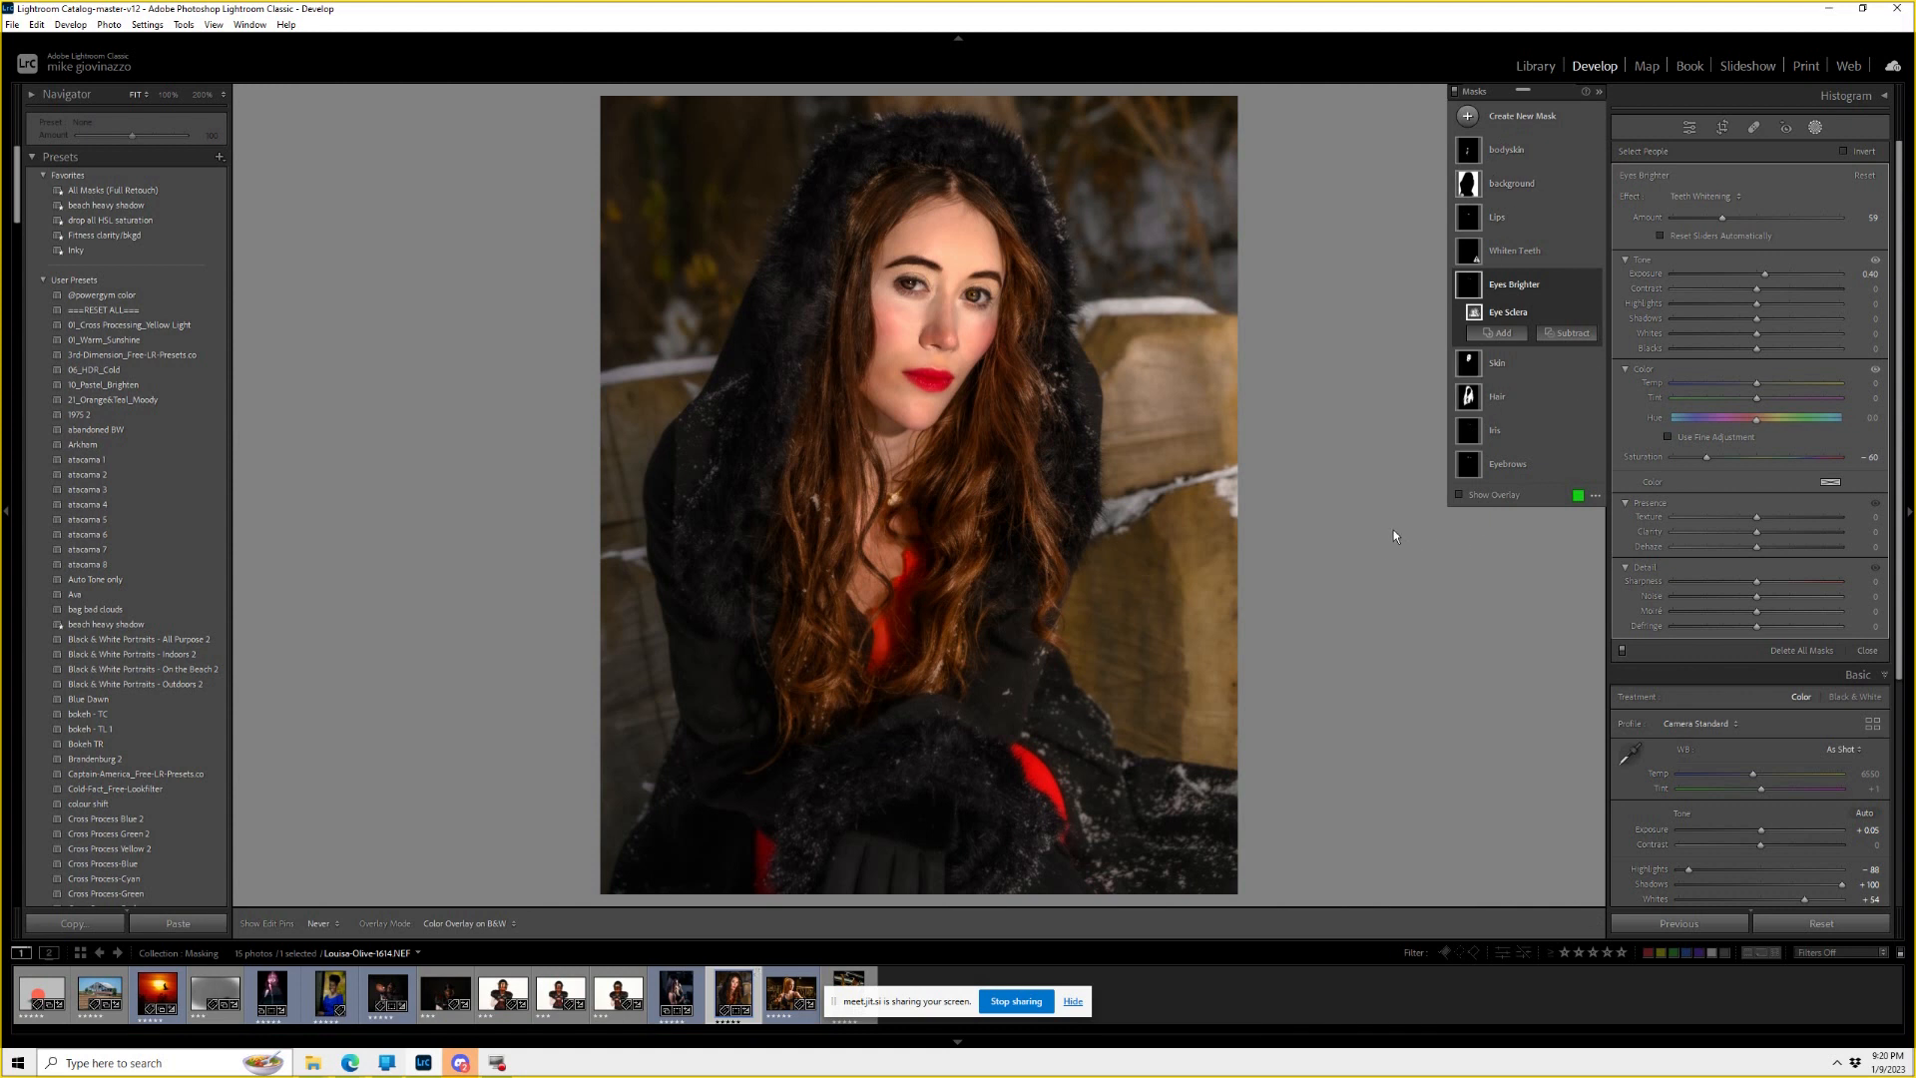
Open the gym portrait, delete its existing masks and apply the "All Masks (Full Retouch)" preset.
left_click(787, 986)
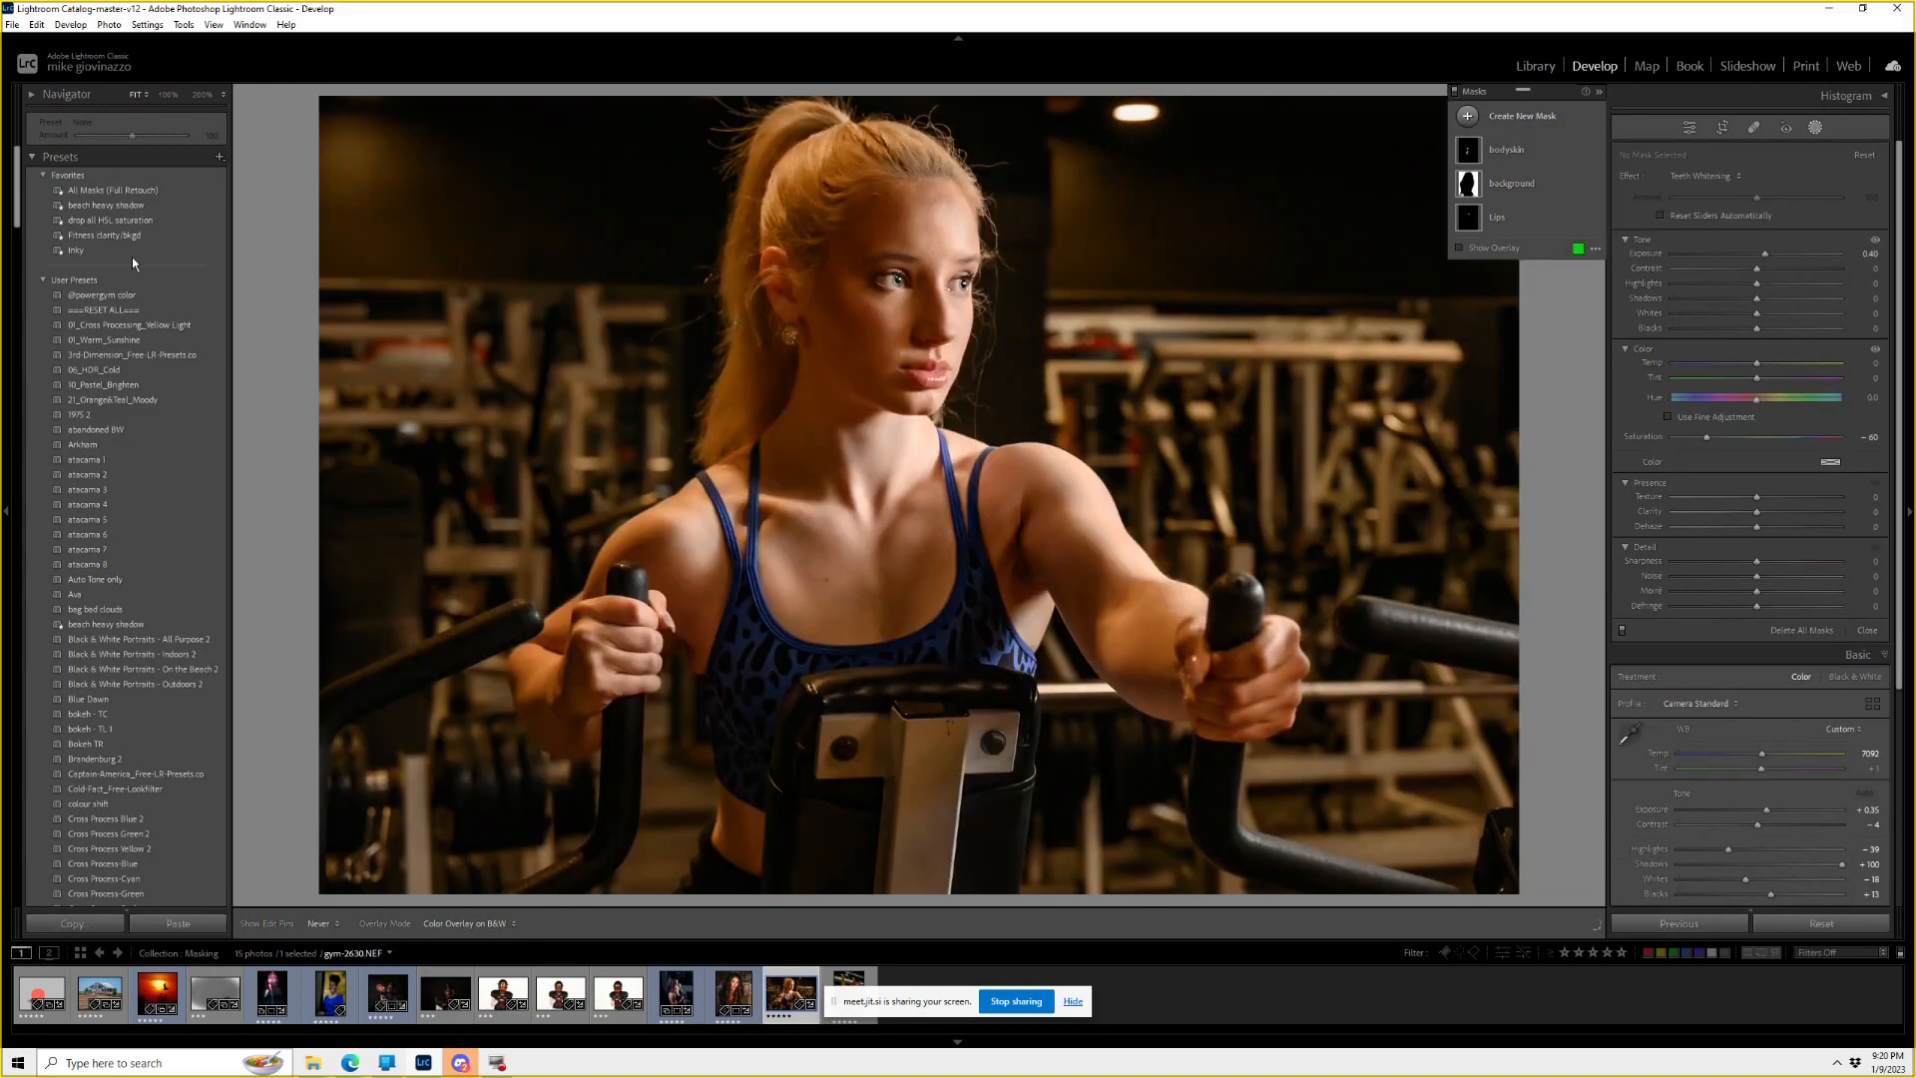
left_click(1801, 631)
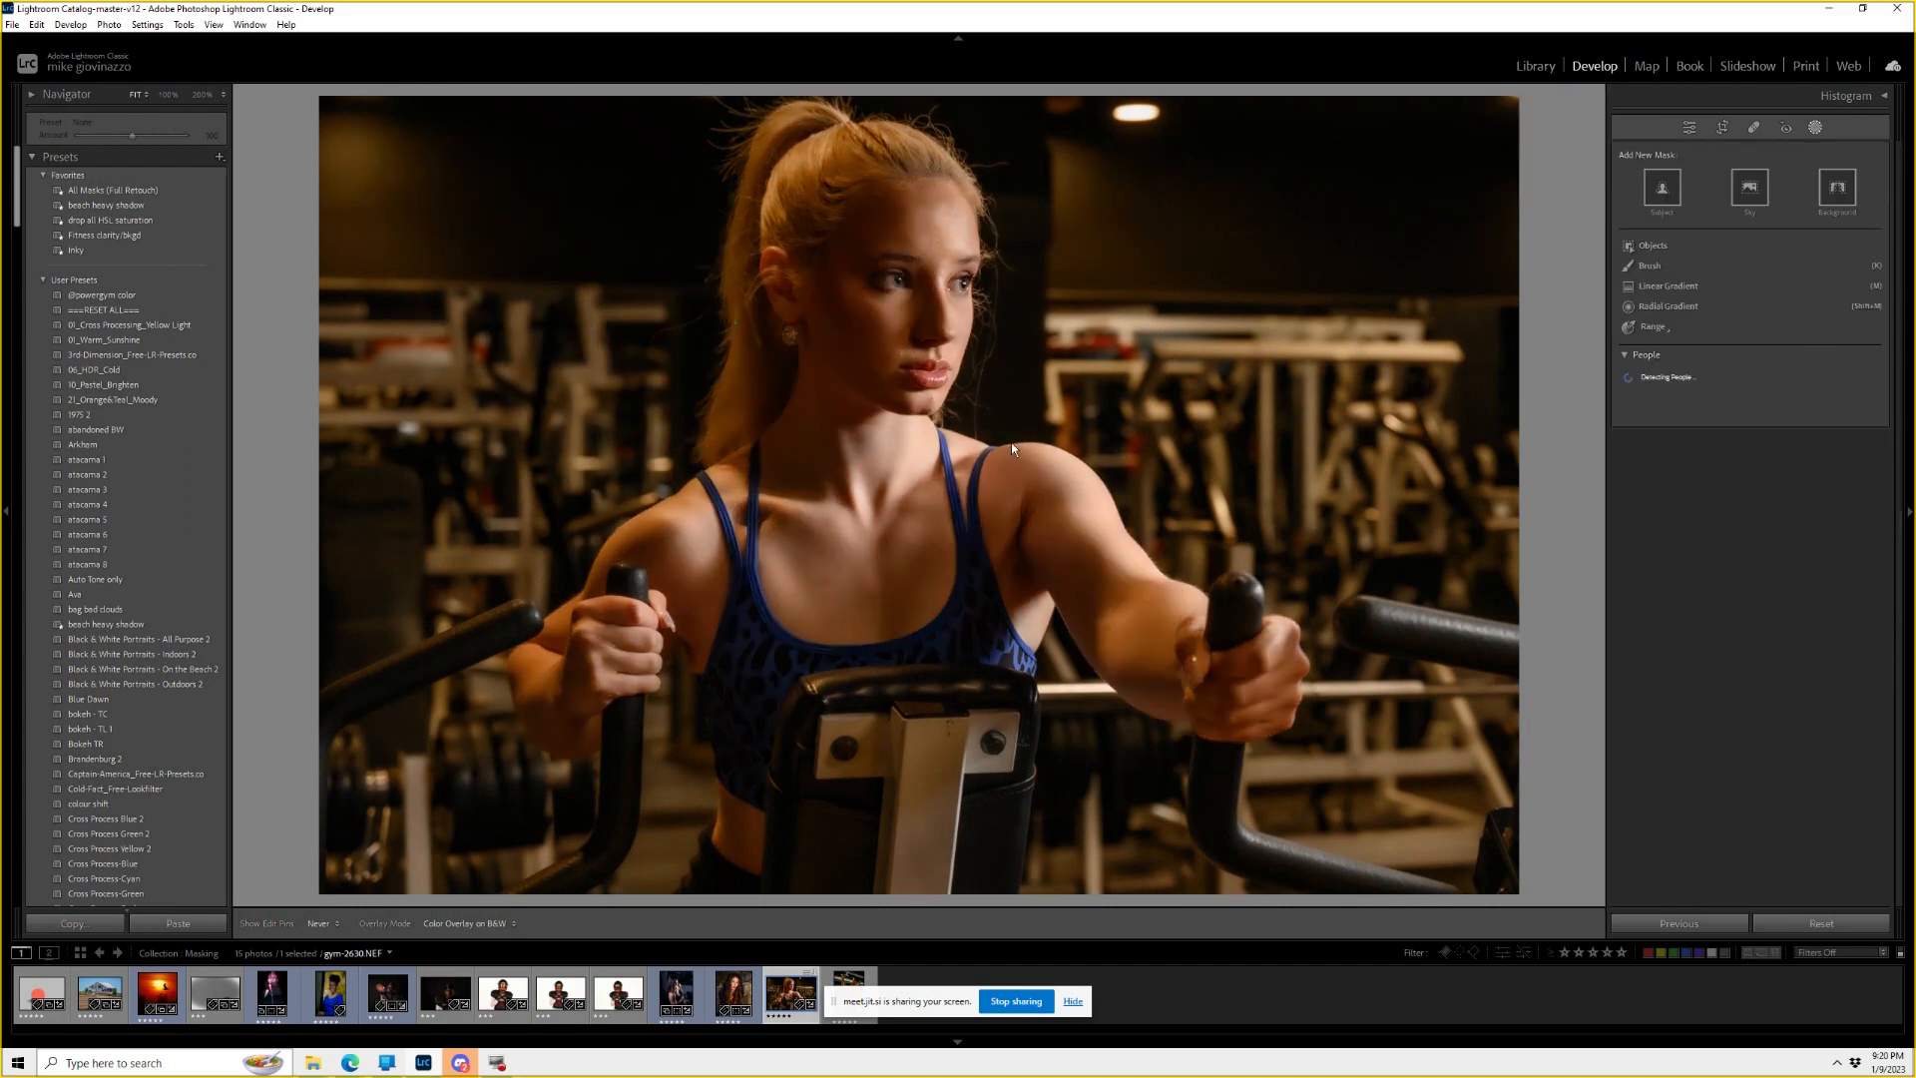
left_click(124, 191)
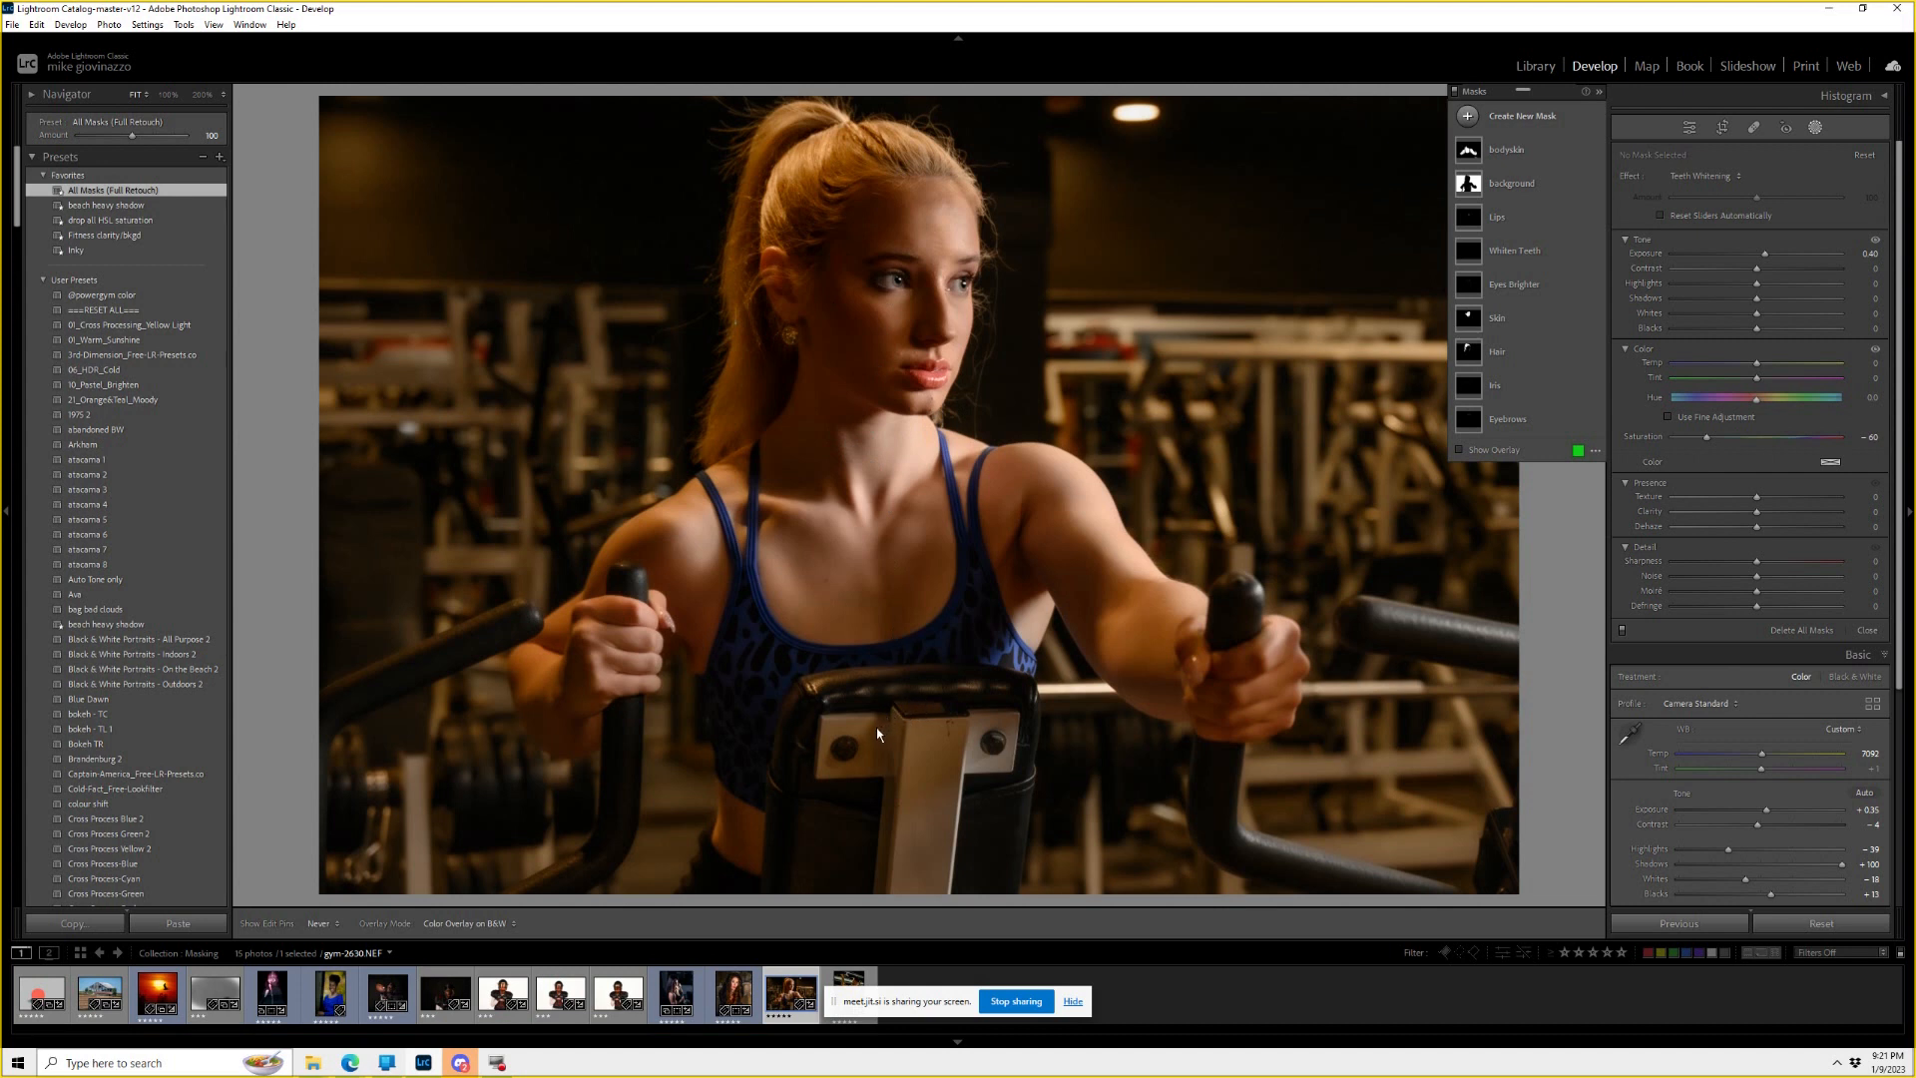
Add a new radial gradient mask as a wide ellipse around the woman's head and shift it slightly down.
left_click(1524, 117)
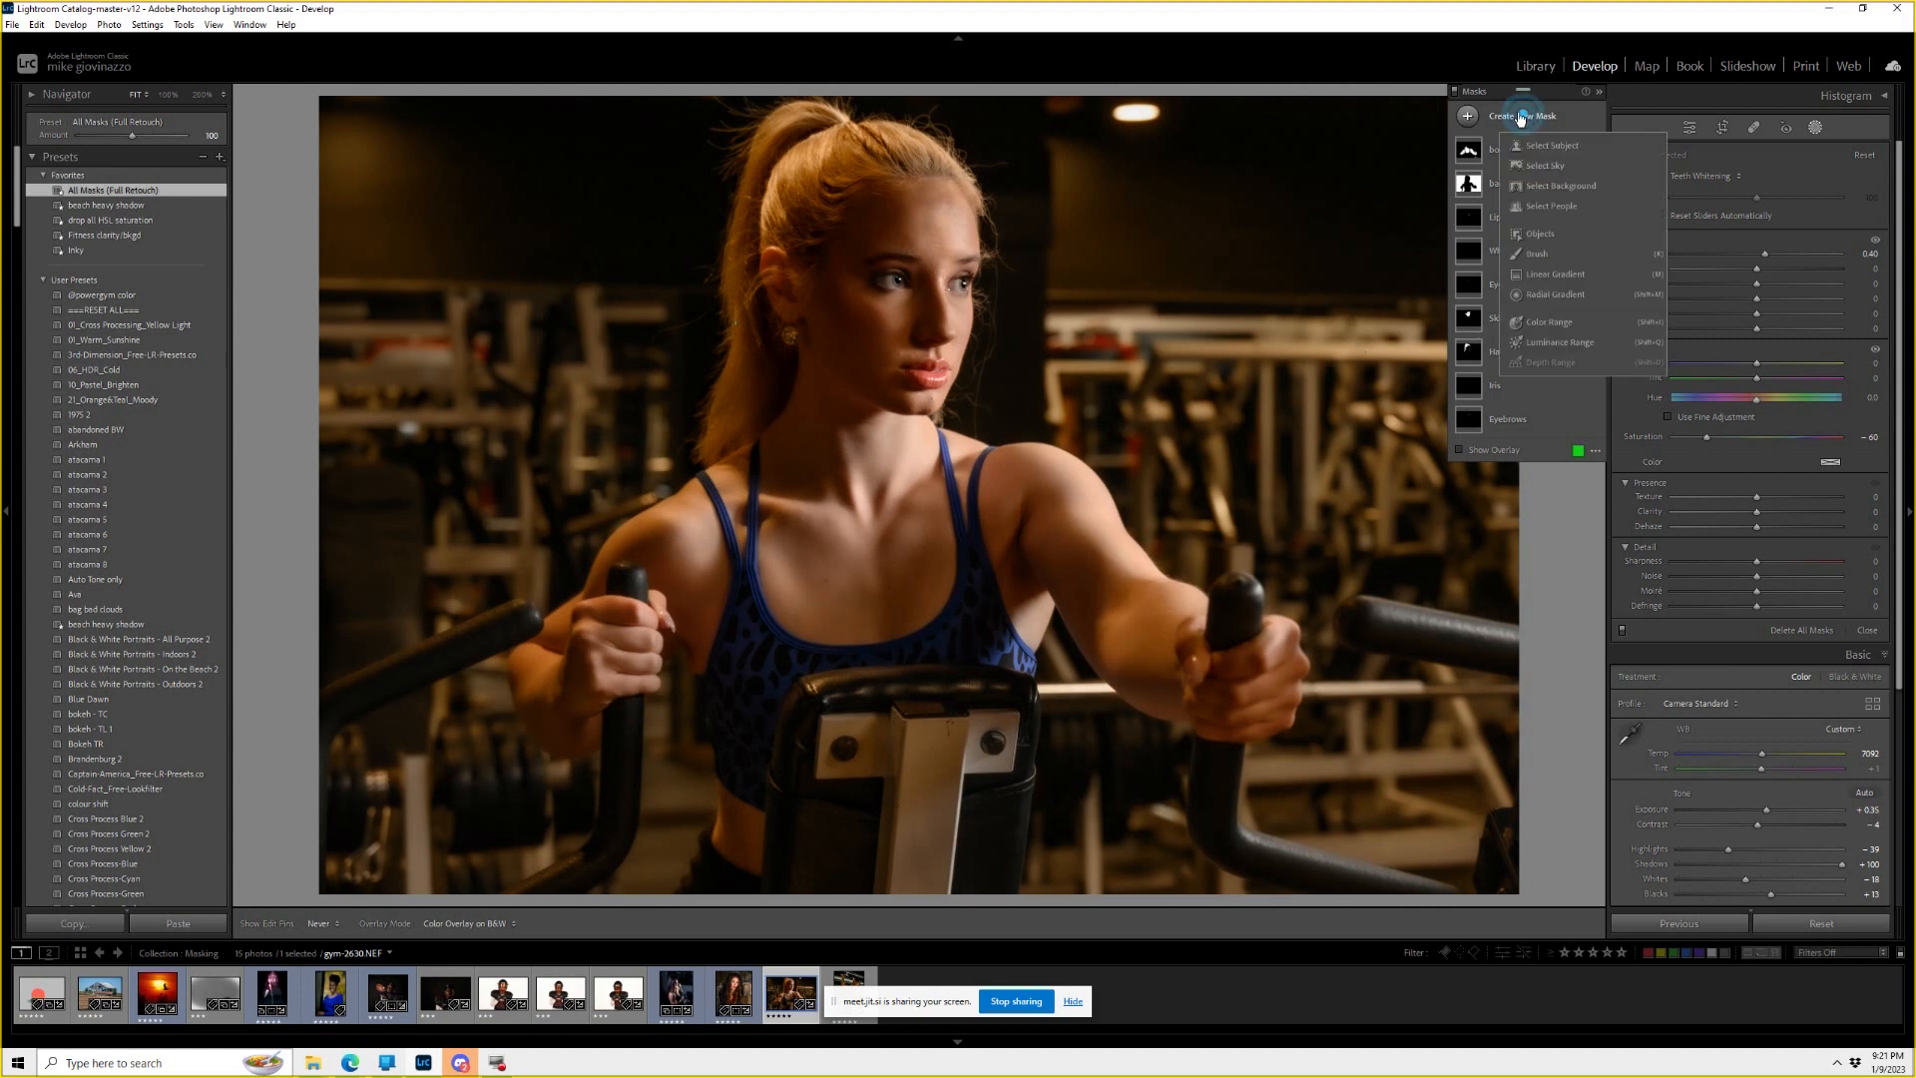
left_click(1562, 297)
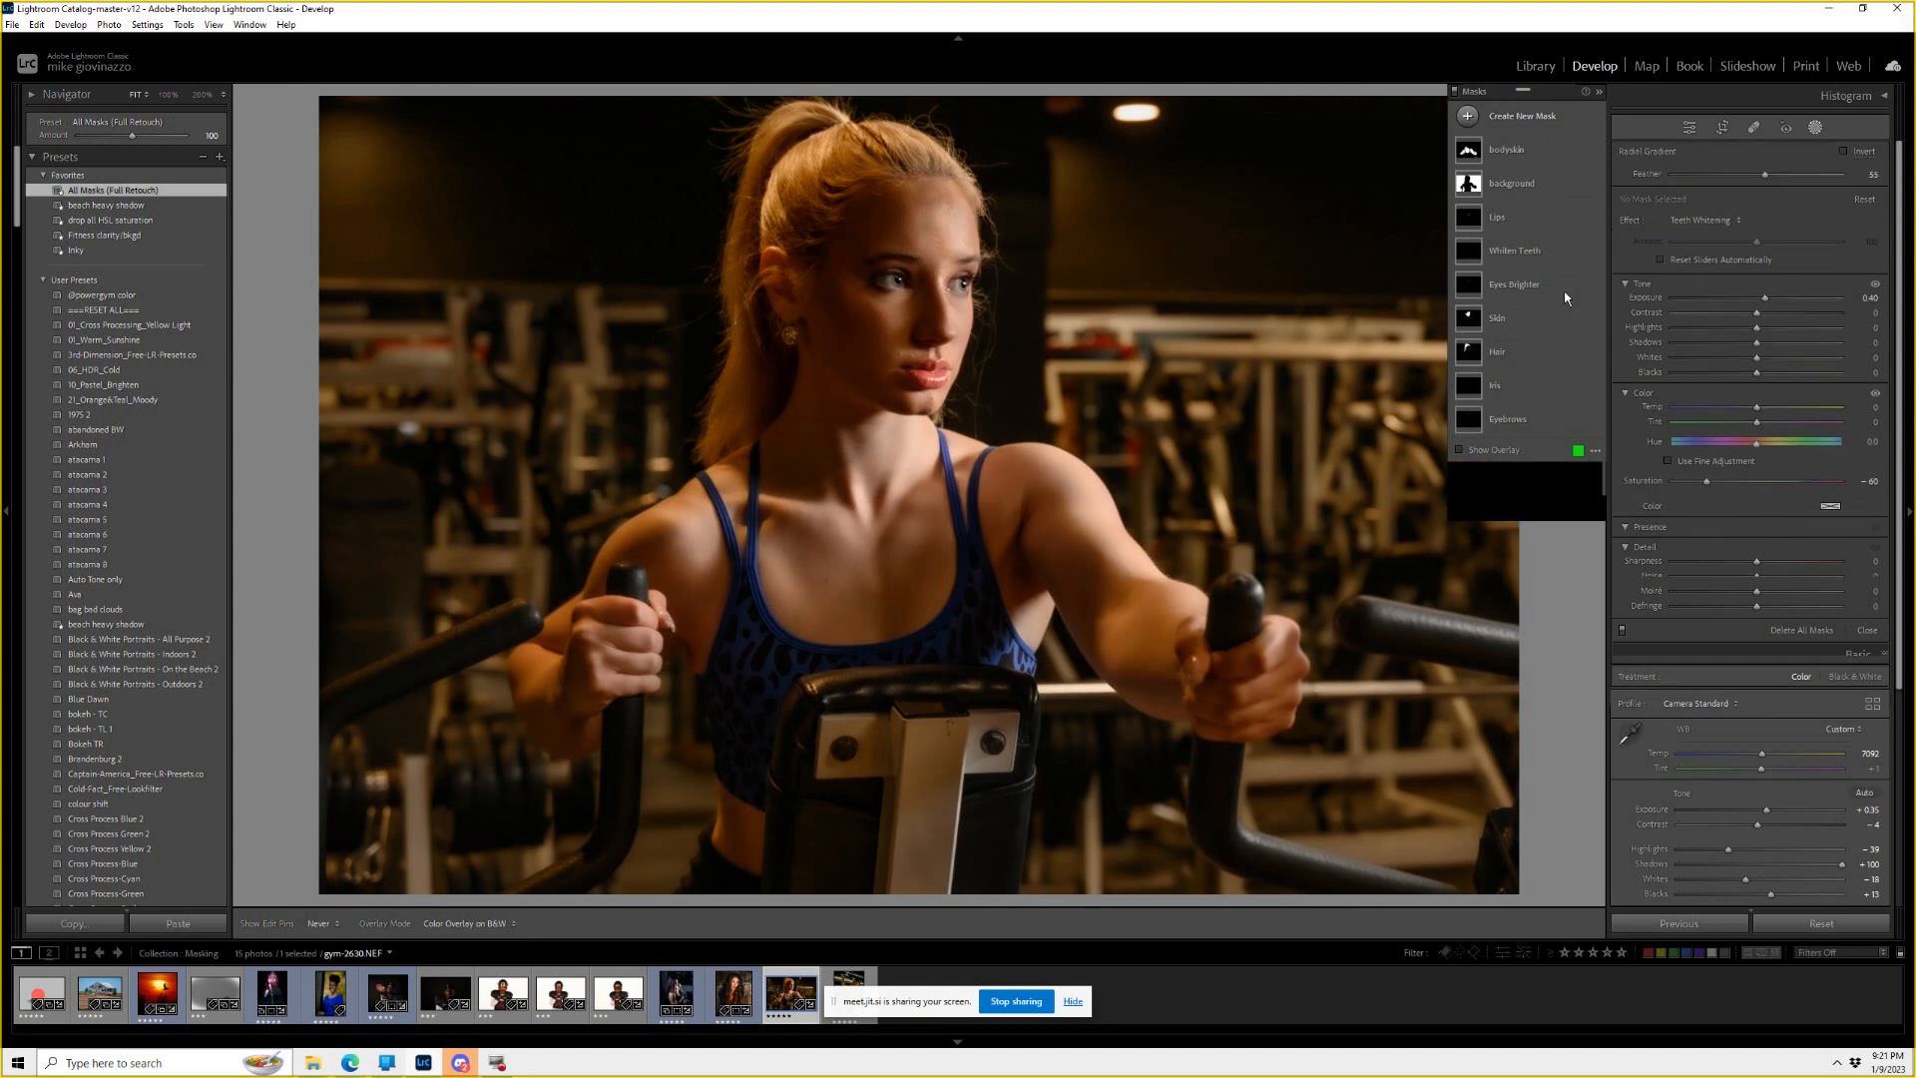
left_click_drag(761, 261, 1259, 457)
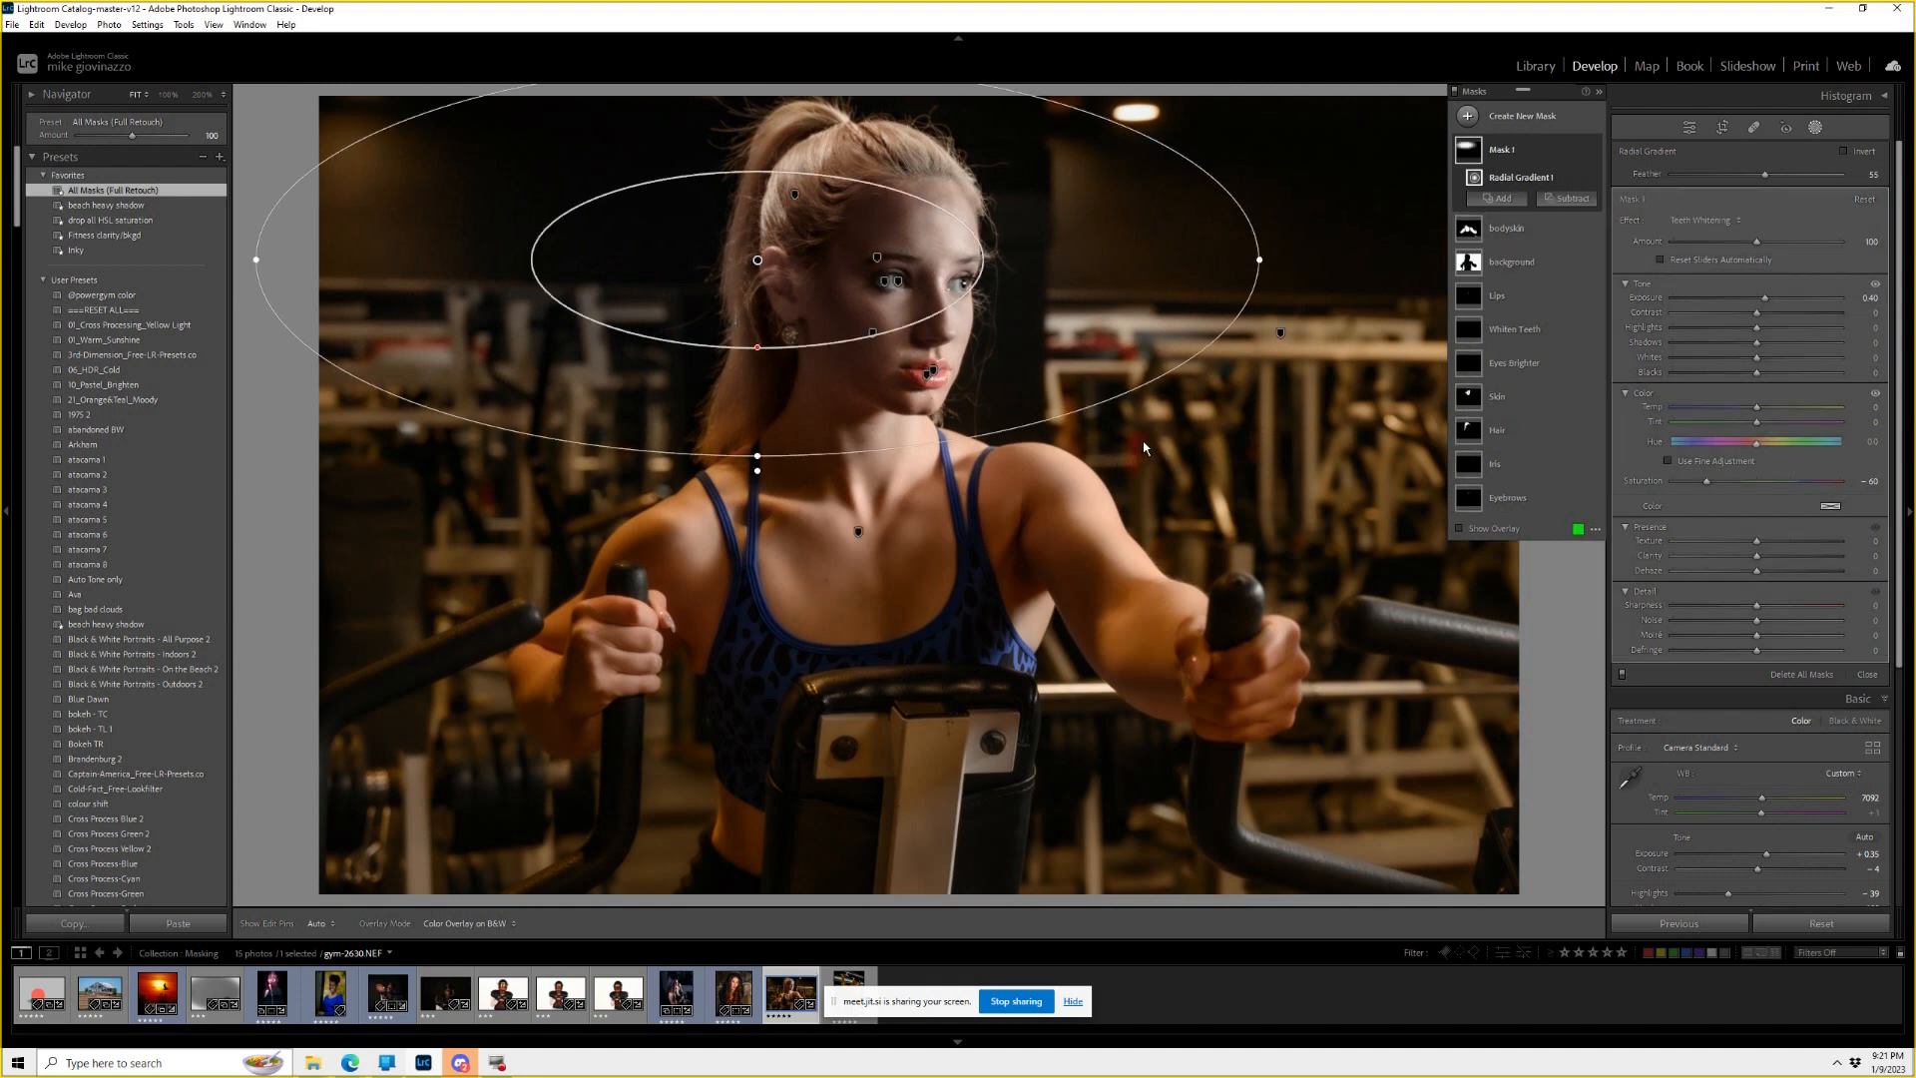
left_click_drag(787, 307, 810, 333)
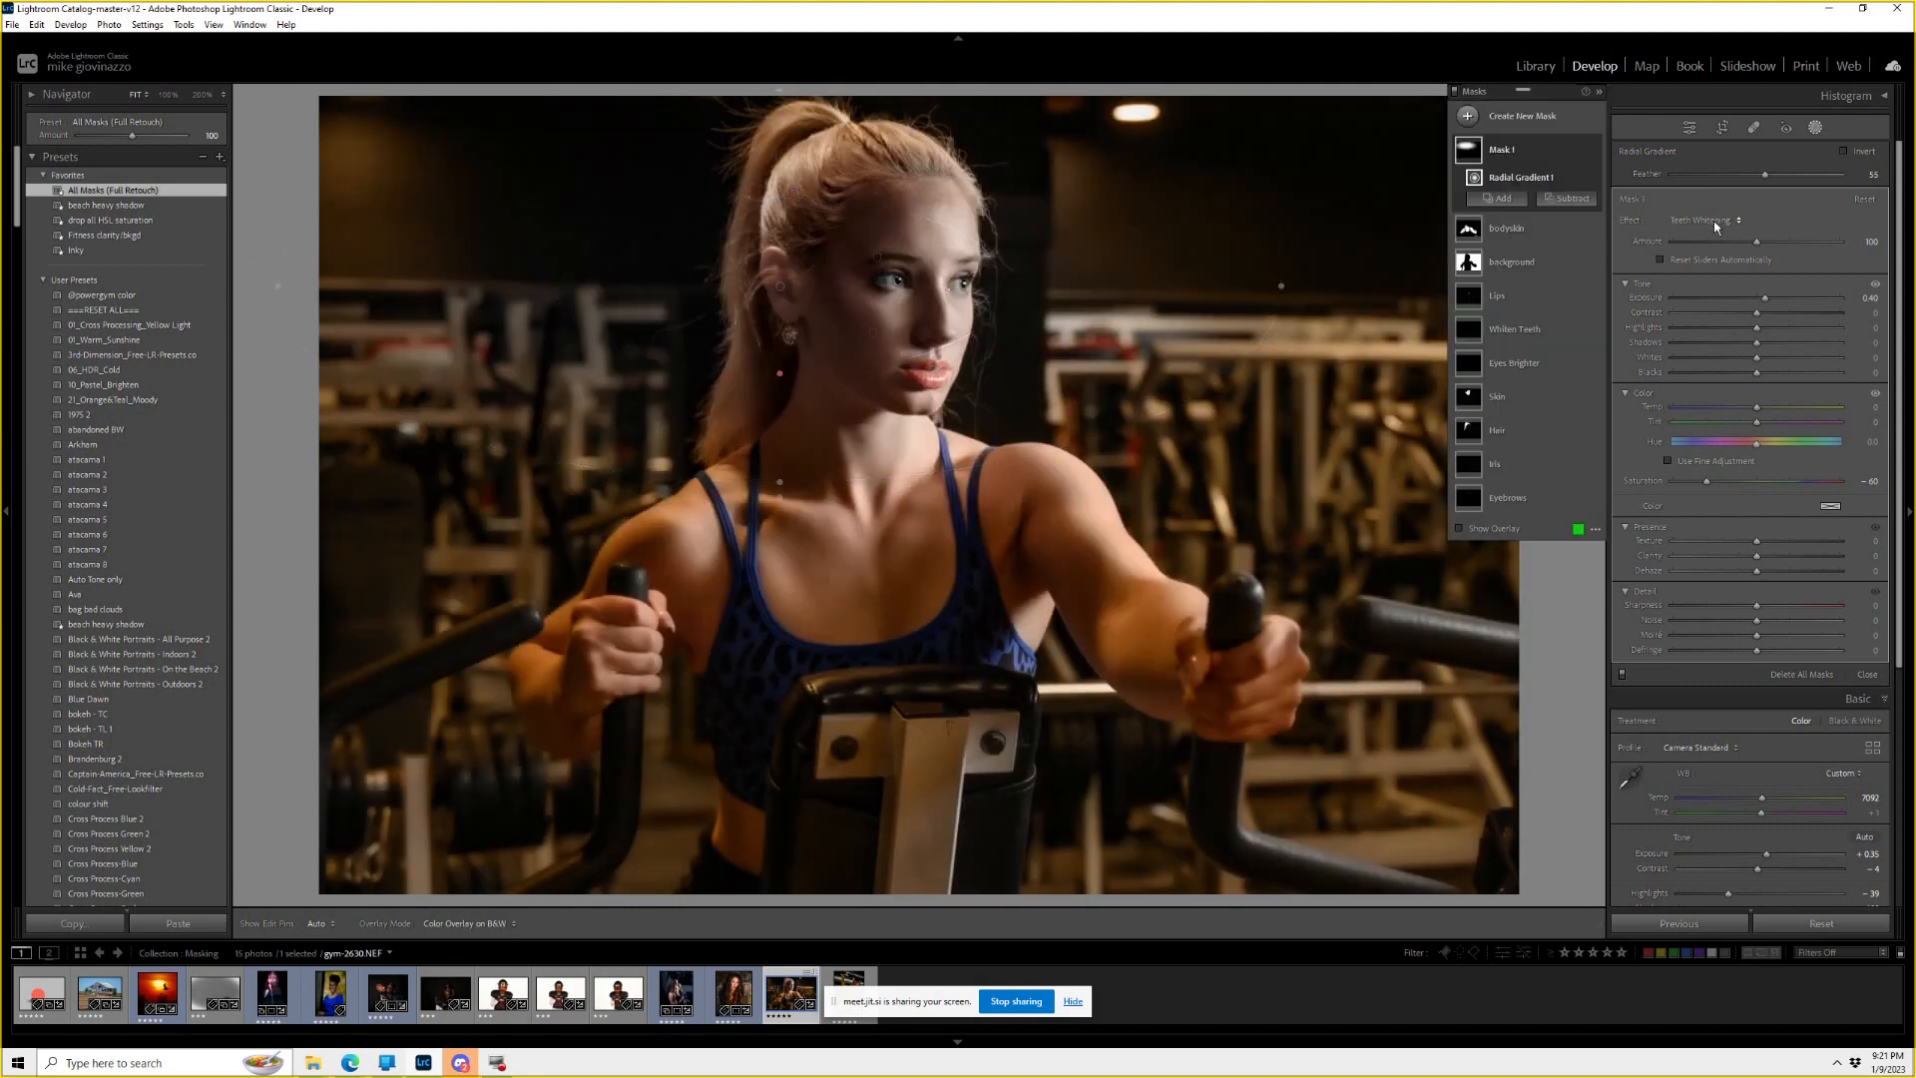
Apply the "brighten face" effect preset to the radial gradient mask and compare the photo with the mask hidden and shown.
left_click(1713, 220)
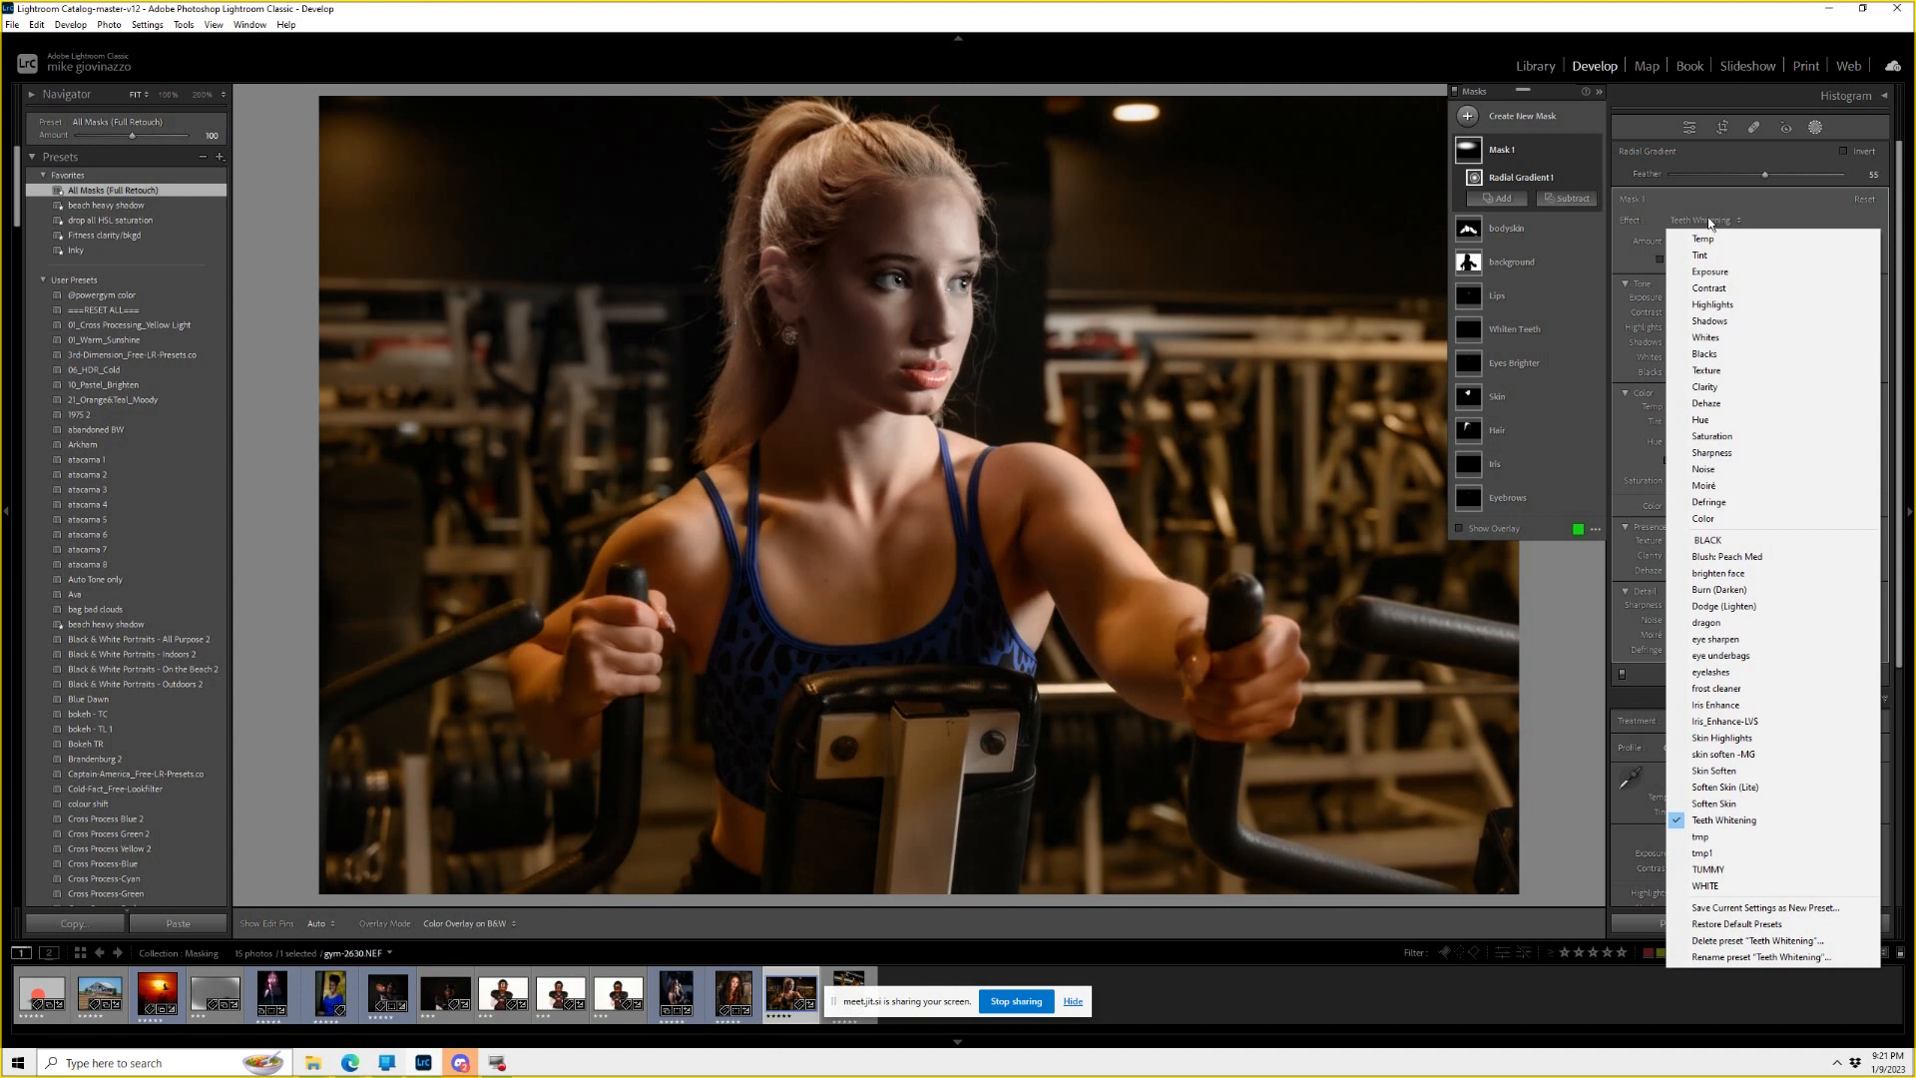
left_click(1760, 578)
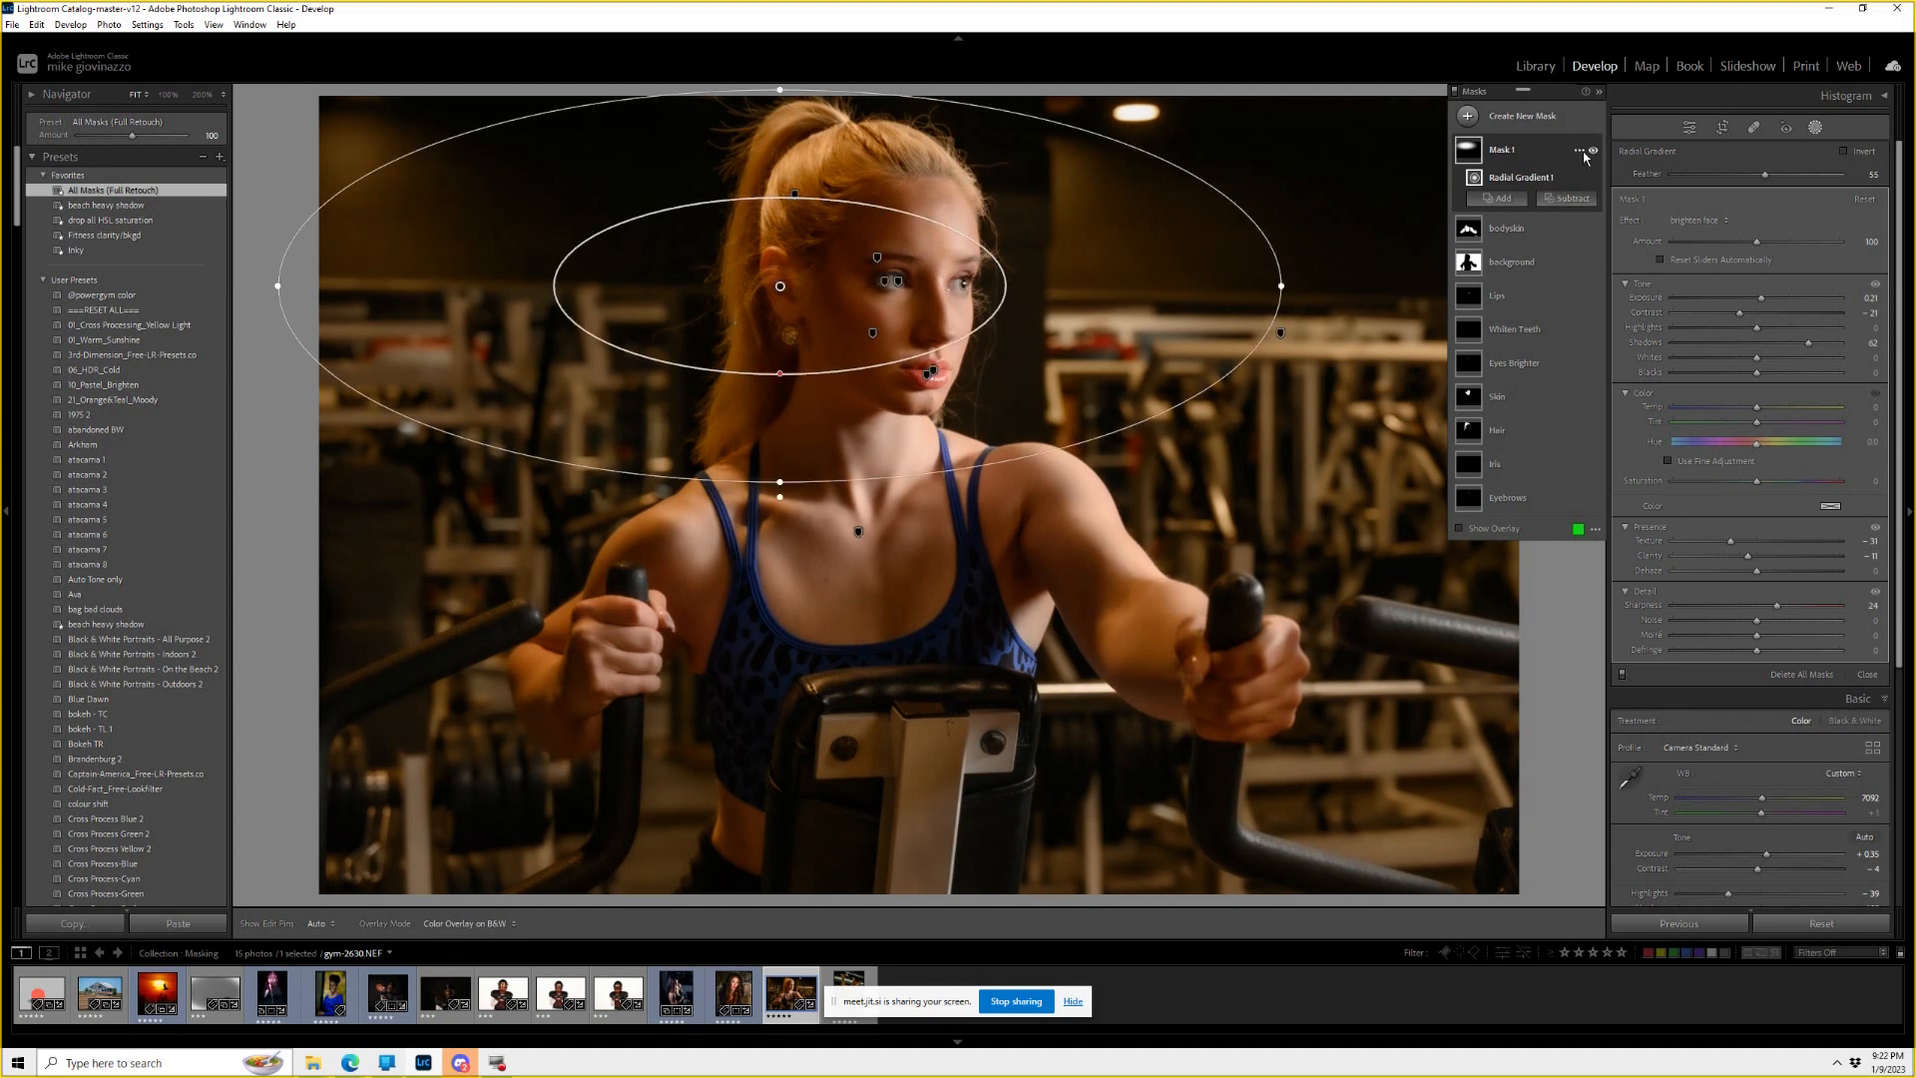
left_click(1593, 151)
left_click(1594, 150)
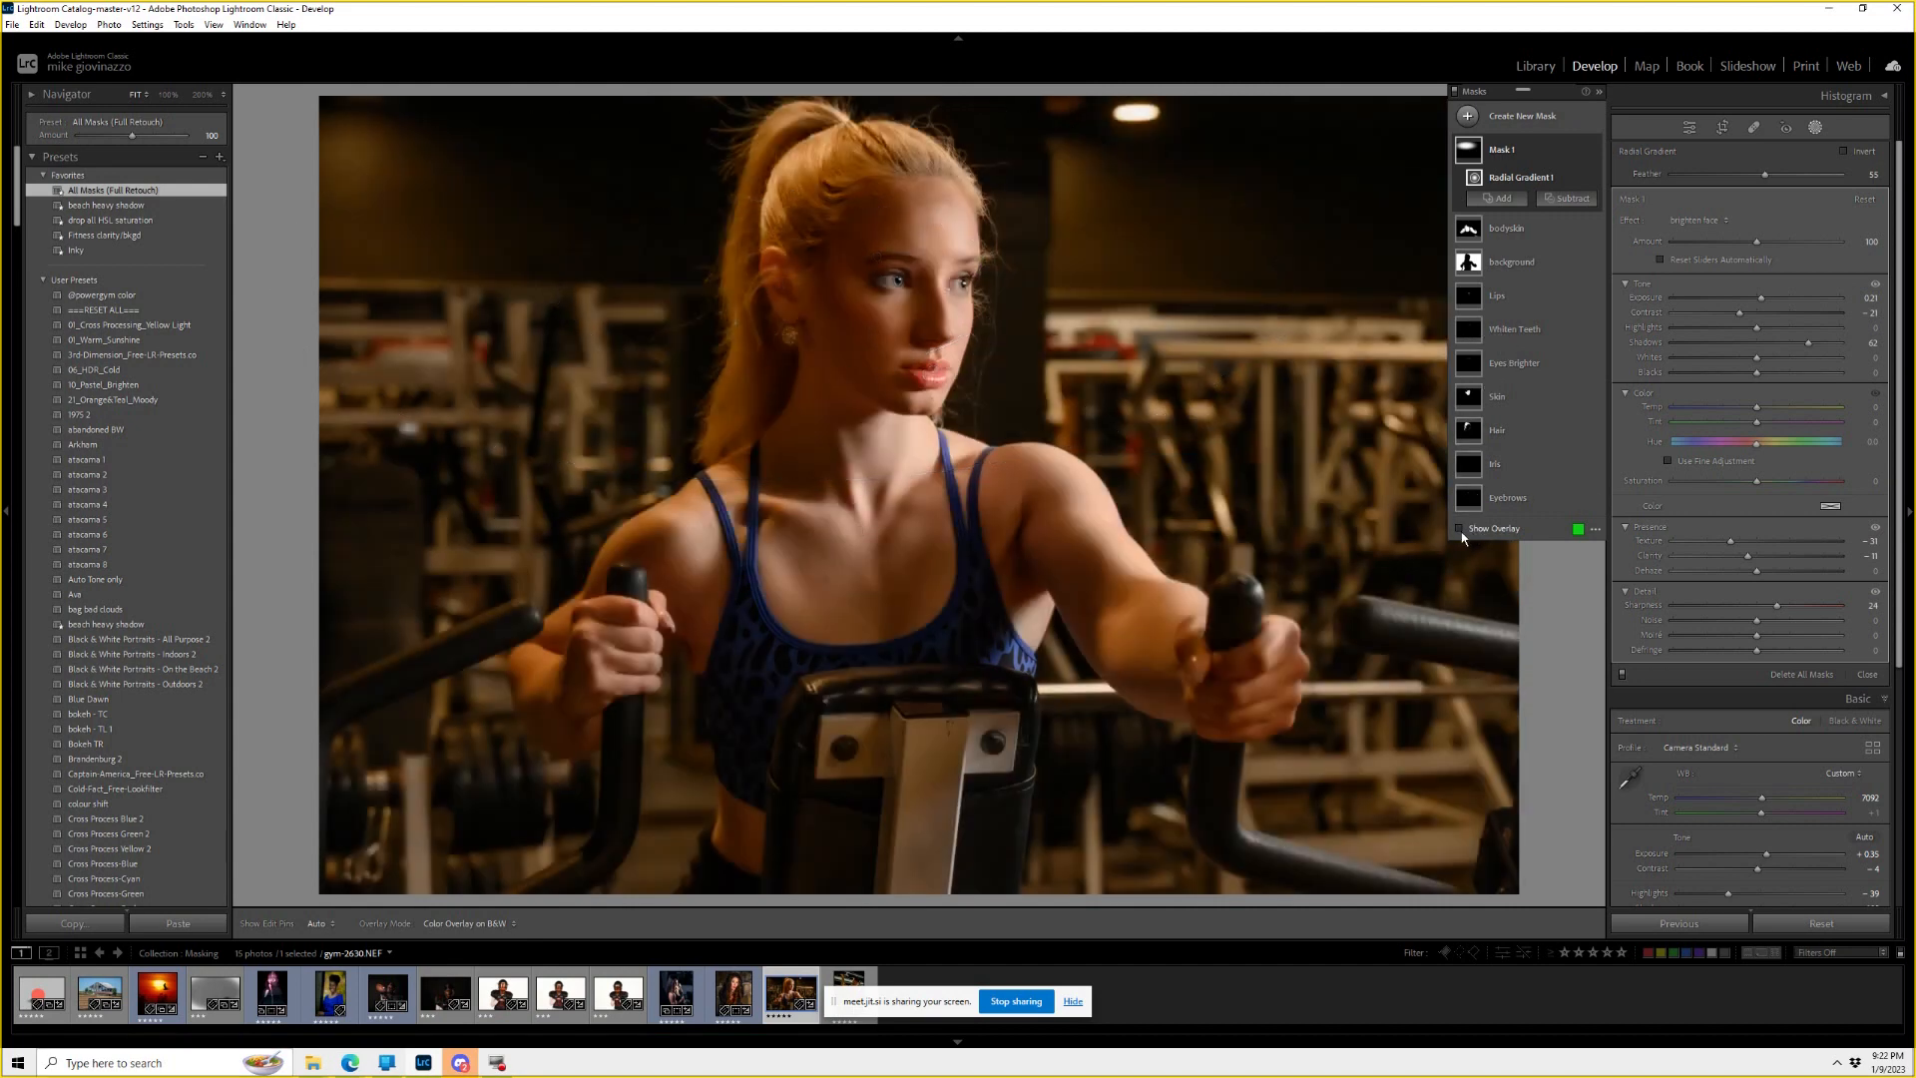
Show the overlay of Mask 1 and intersect its radial gradient with a Select Subject mask.
left_click(1460, 530)
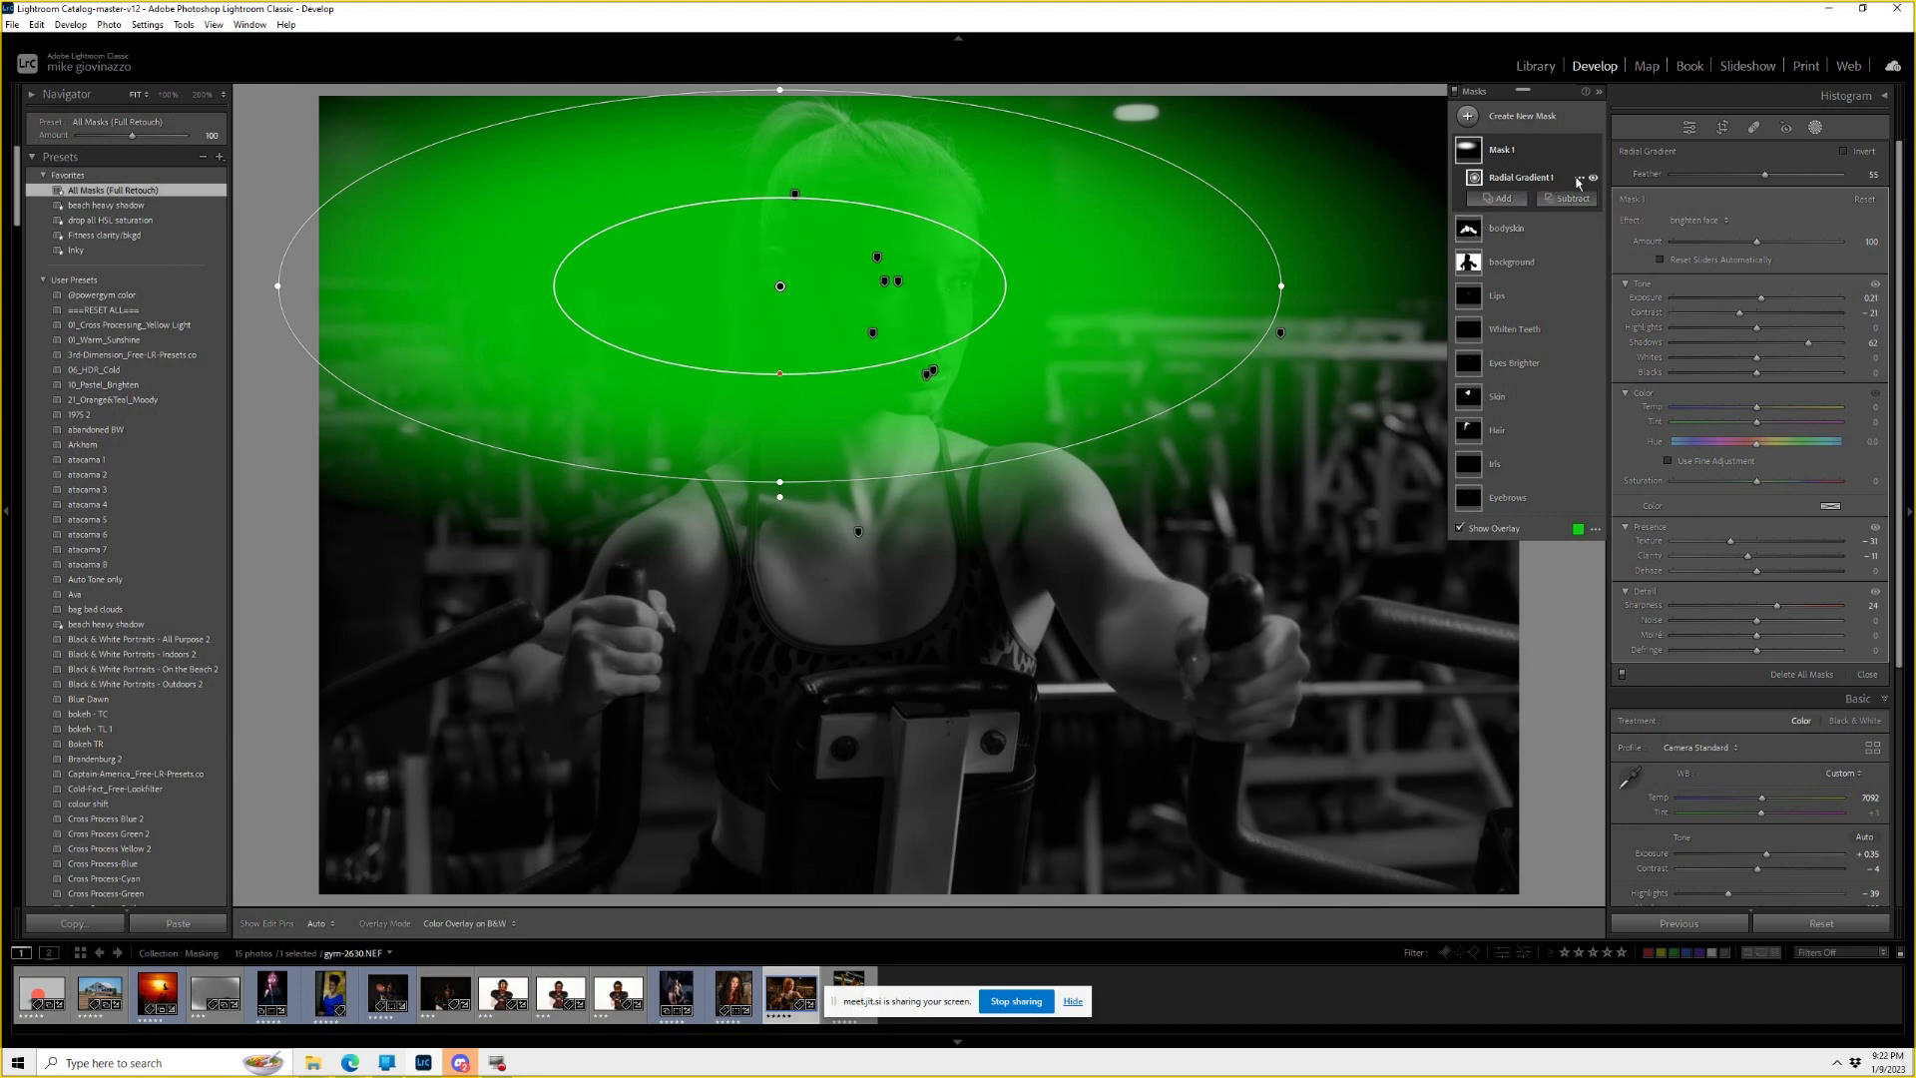
right_click(1579, 180)
left_click(1580, 179)
right_click(1583, 178)
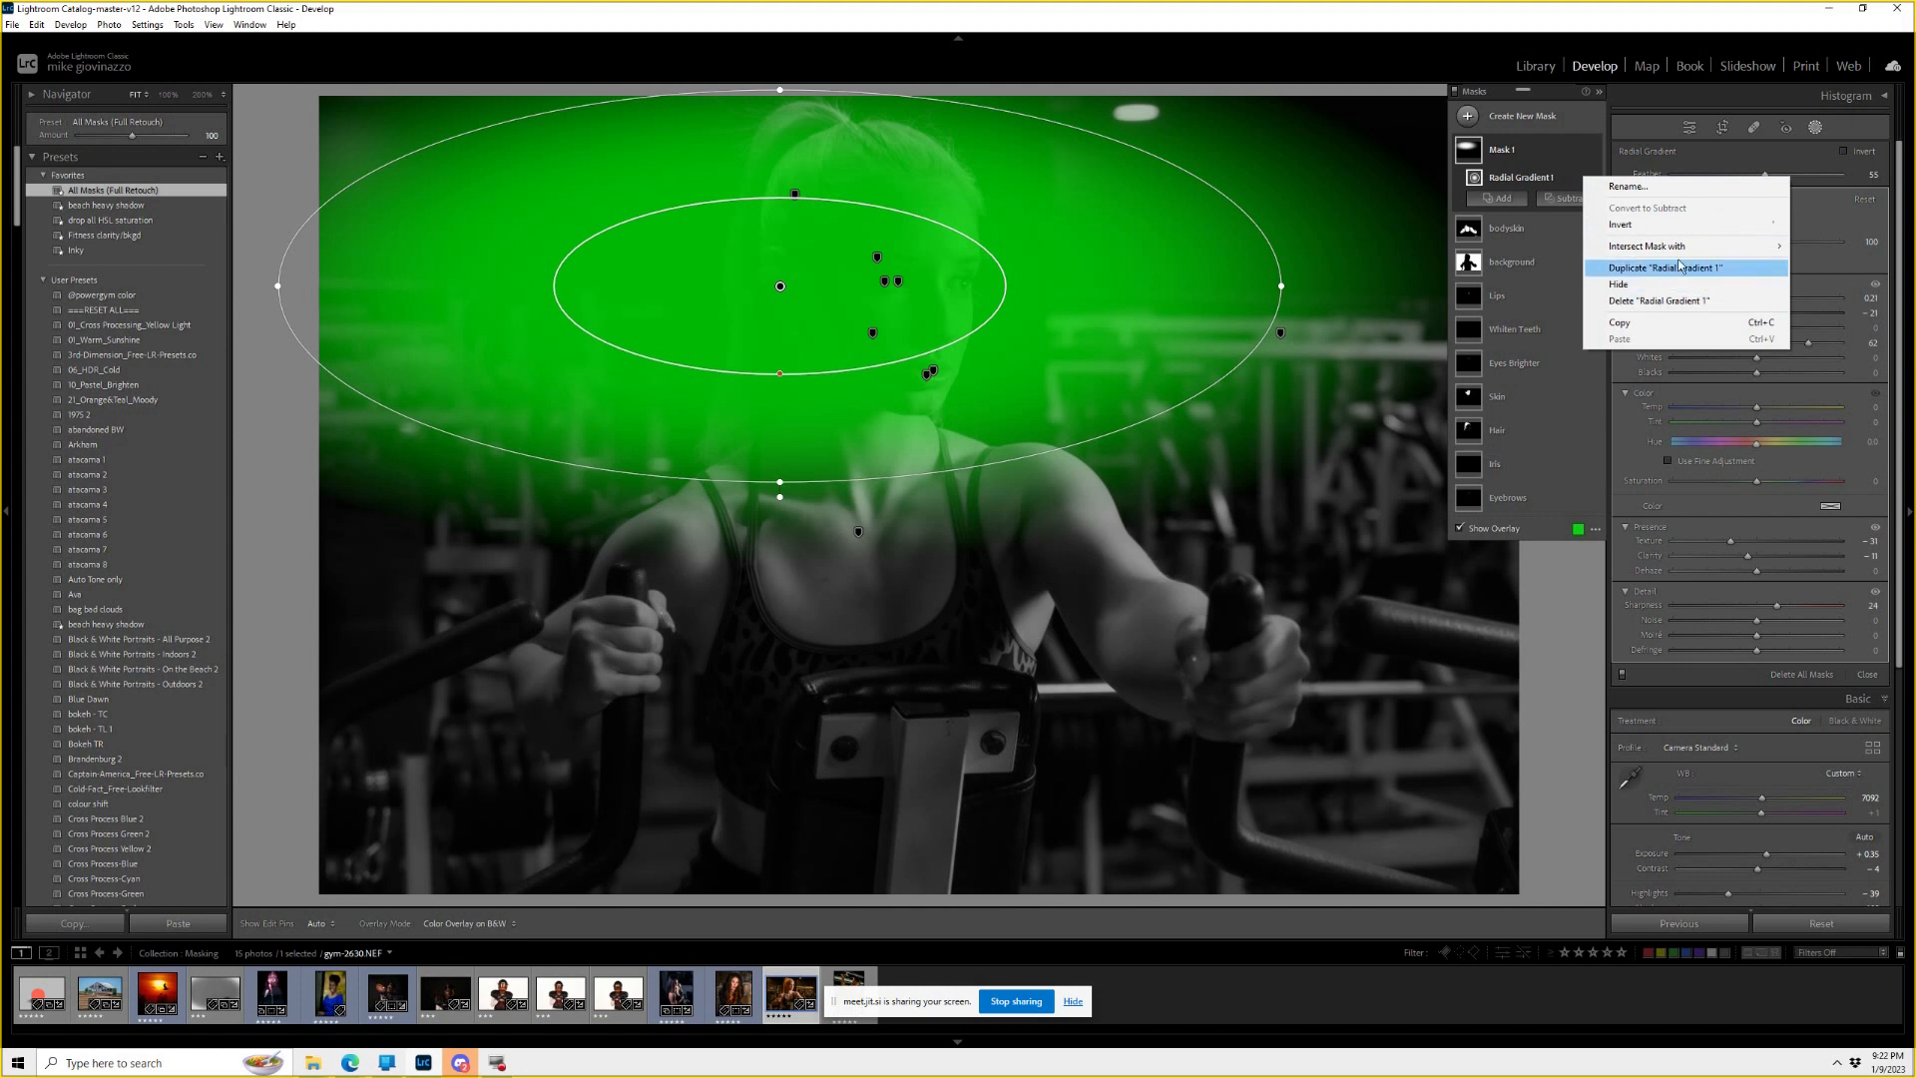
mouse_move(1689, 251)
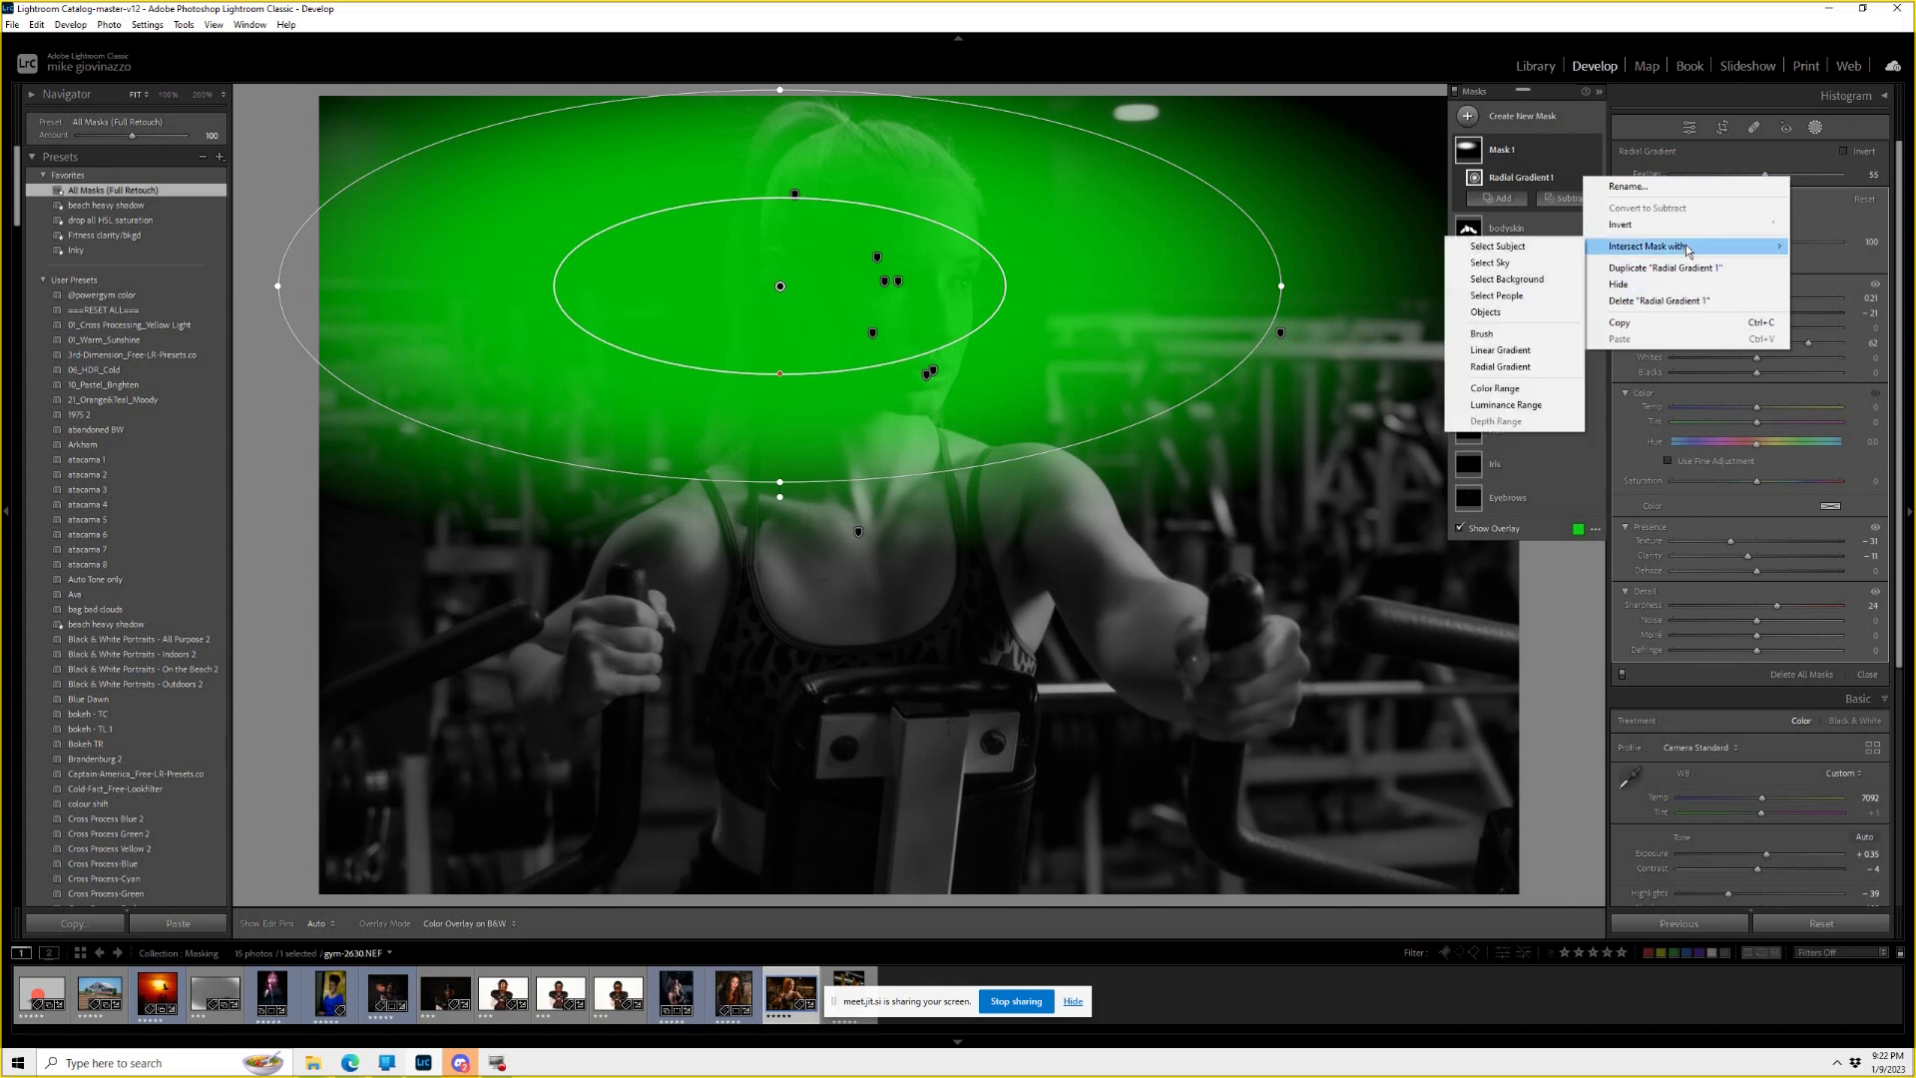
left_click(1522, 248)
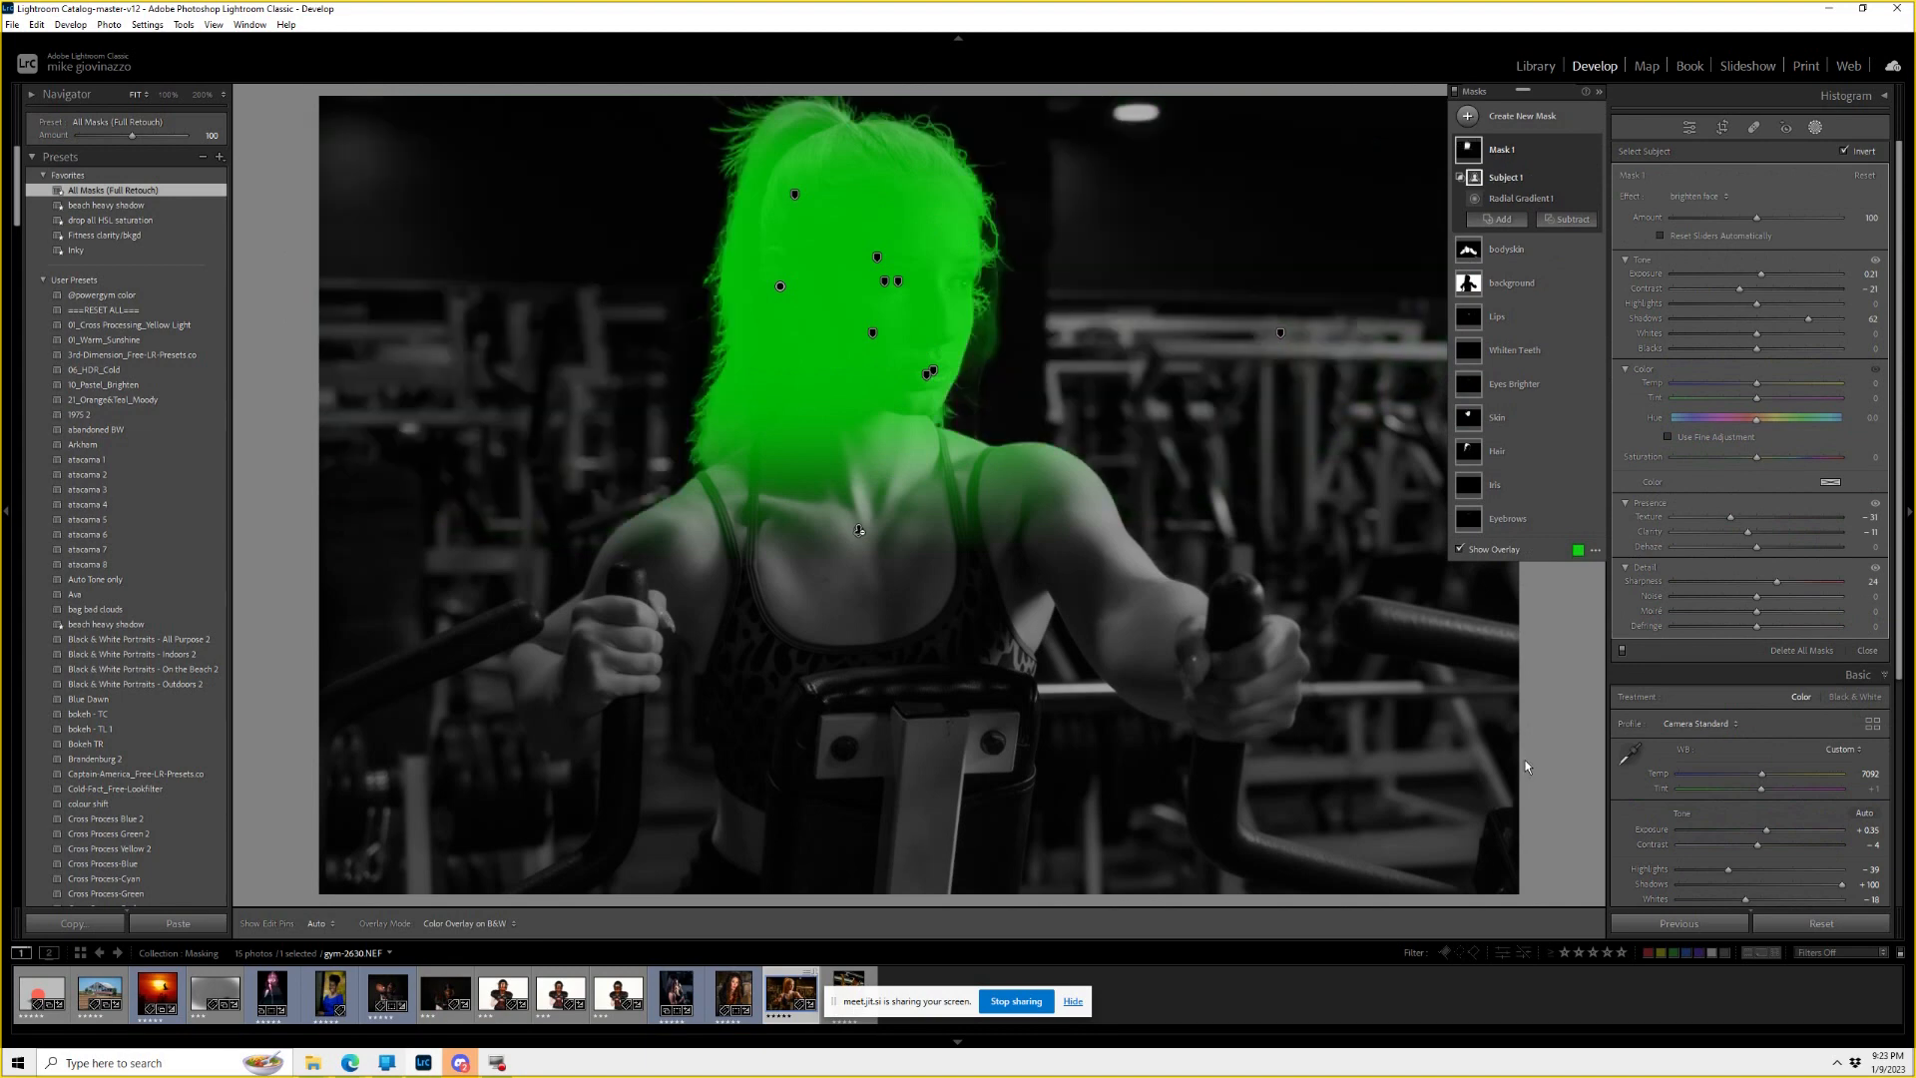
Hide the mask overlay and compare the gym portrait with Mask 1 hidden and shown.
left_click(1459, 549)
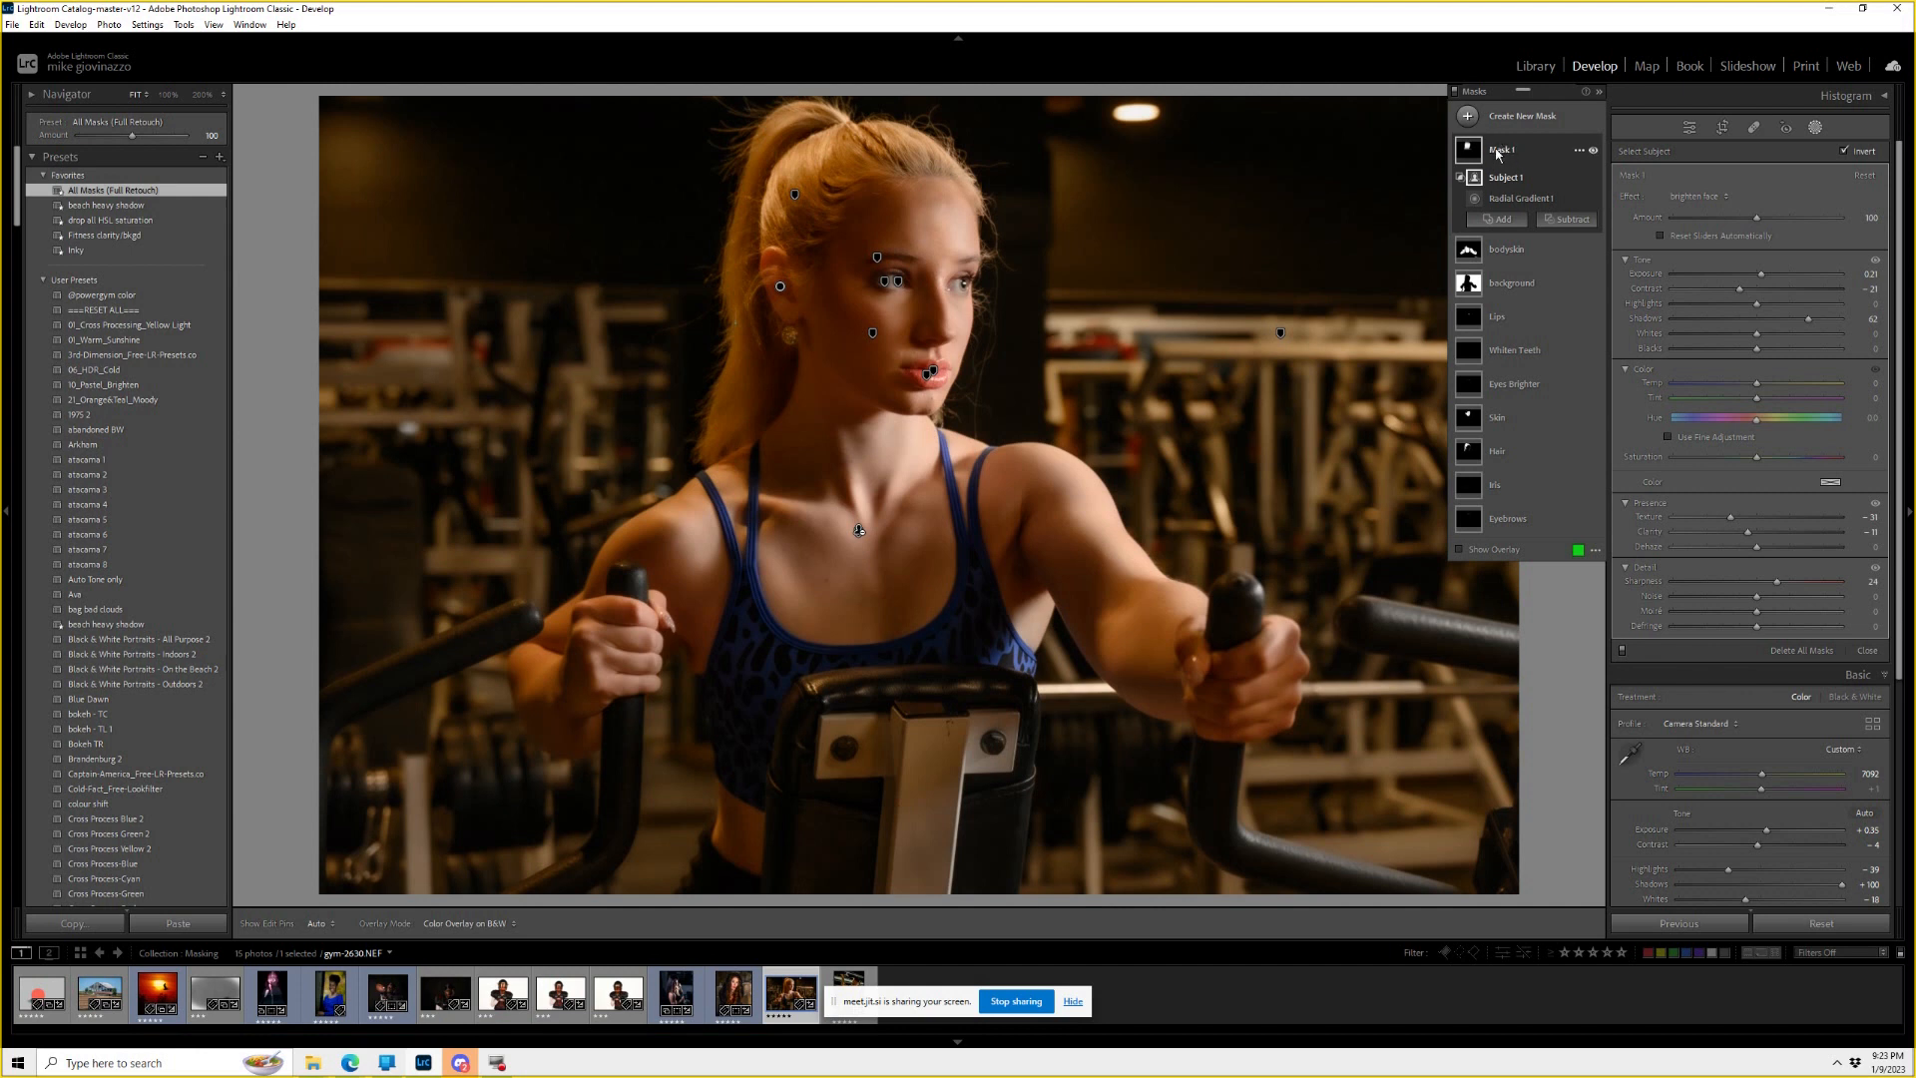
left_click(1592, 152)
left_click(1593, 150)
left_click(1593, 151)
left_click(1594, 151)
left_click(1594, 151)
left_click(1593, 151)
left_click(1593, 153)
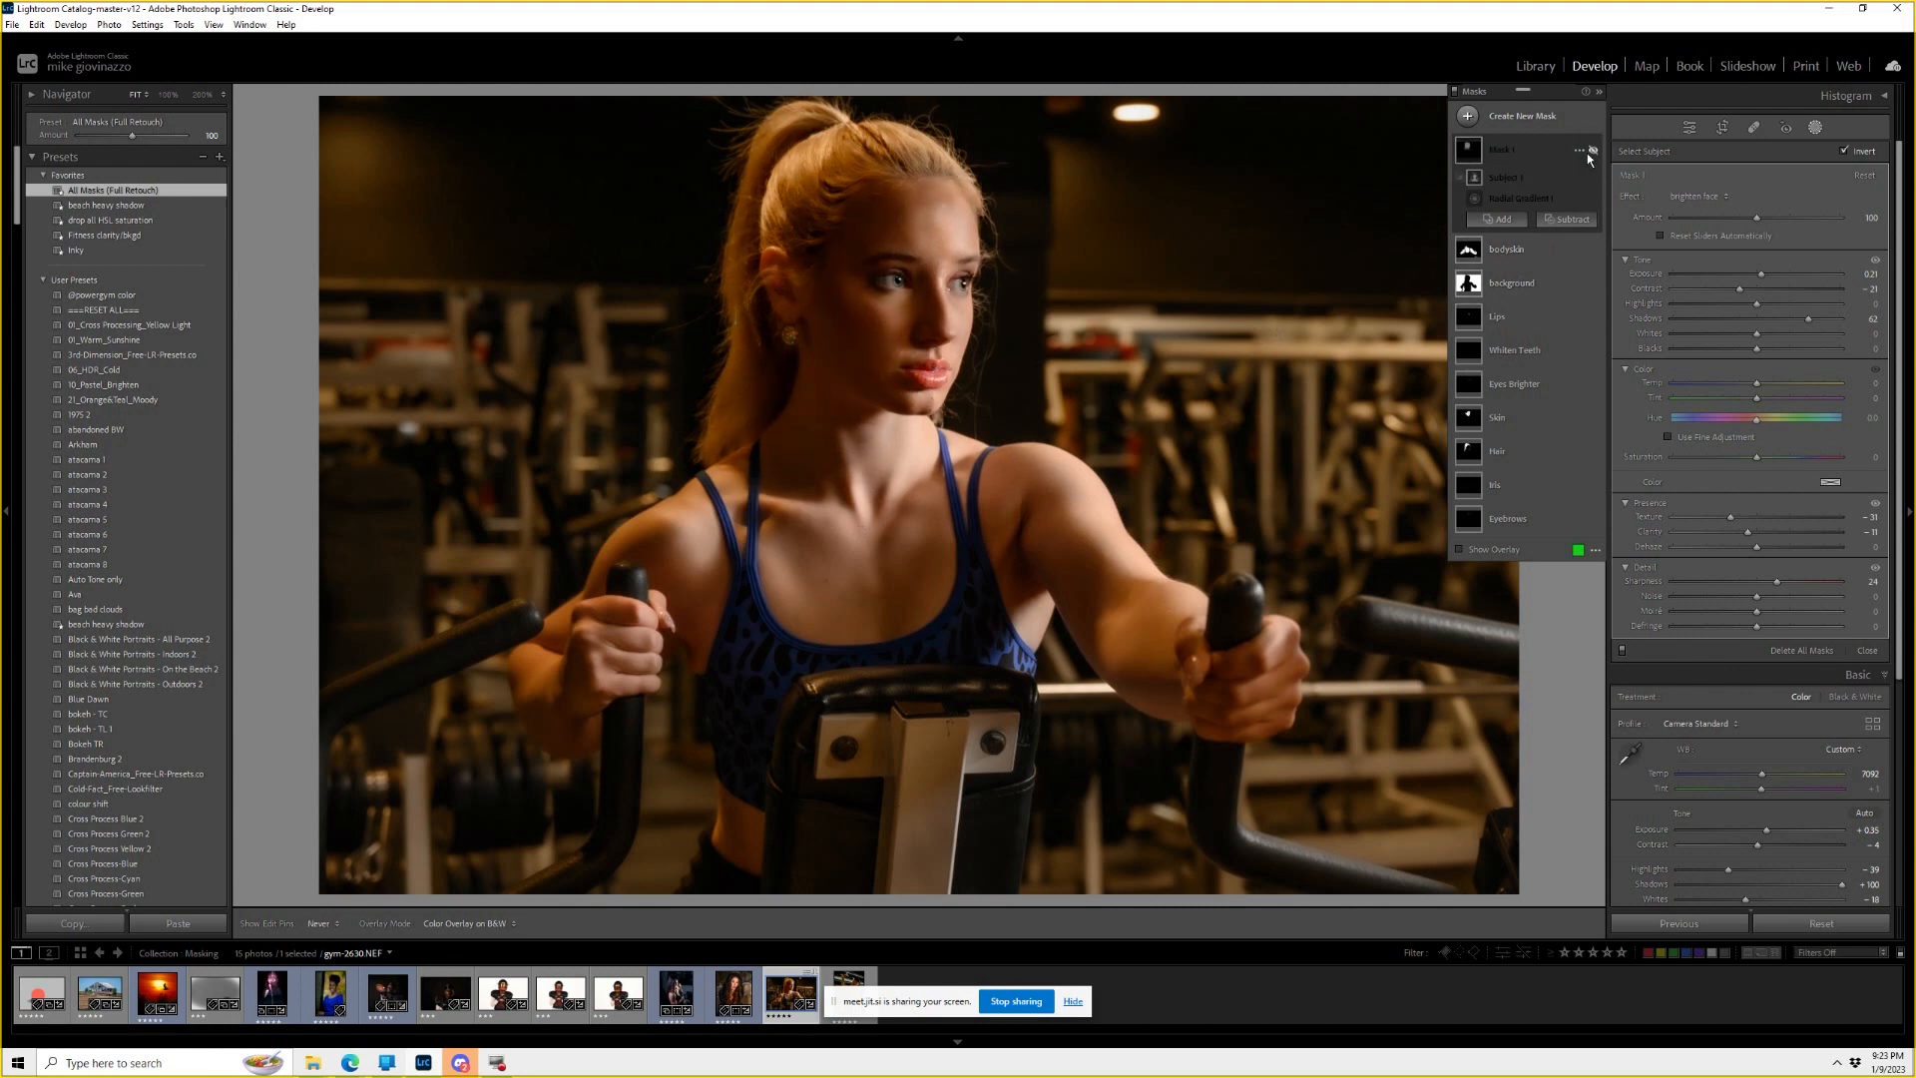
left_click(1593, 153)
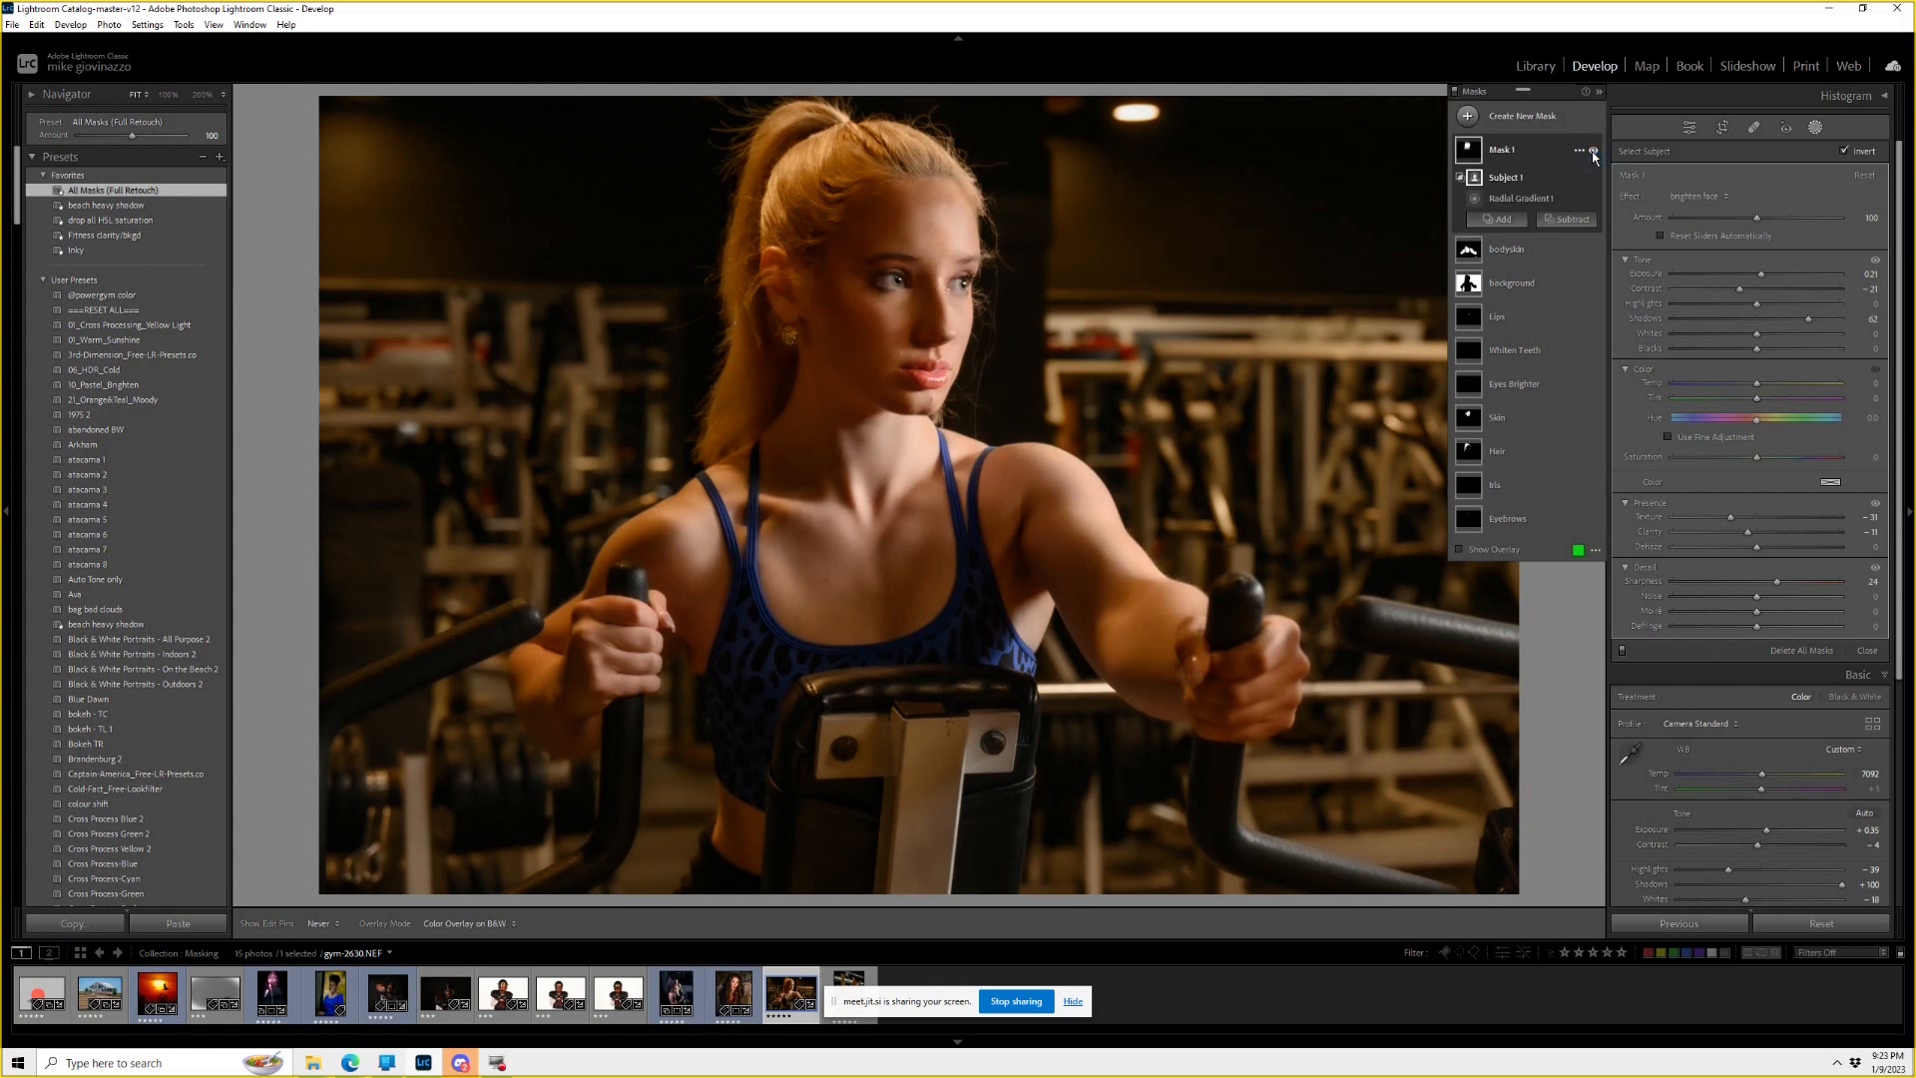
Raise the effect amount of Mask 1 to strengthen the face brightening.
left_click(1758, 218)
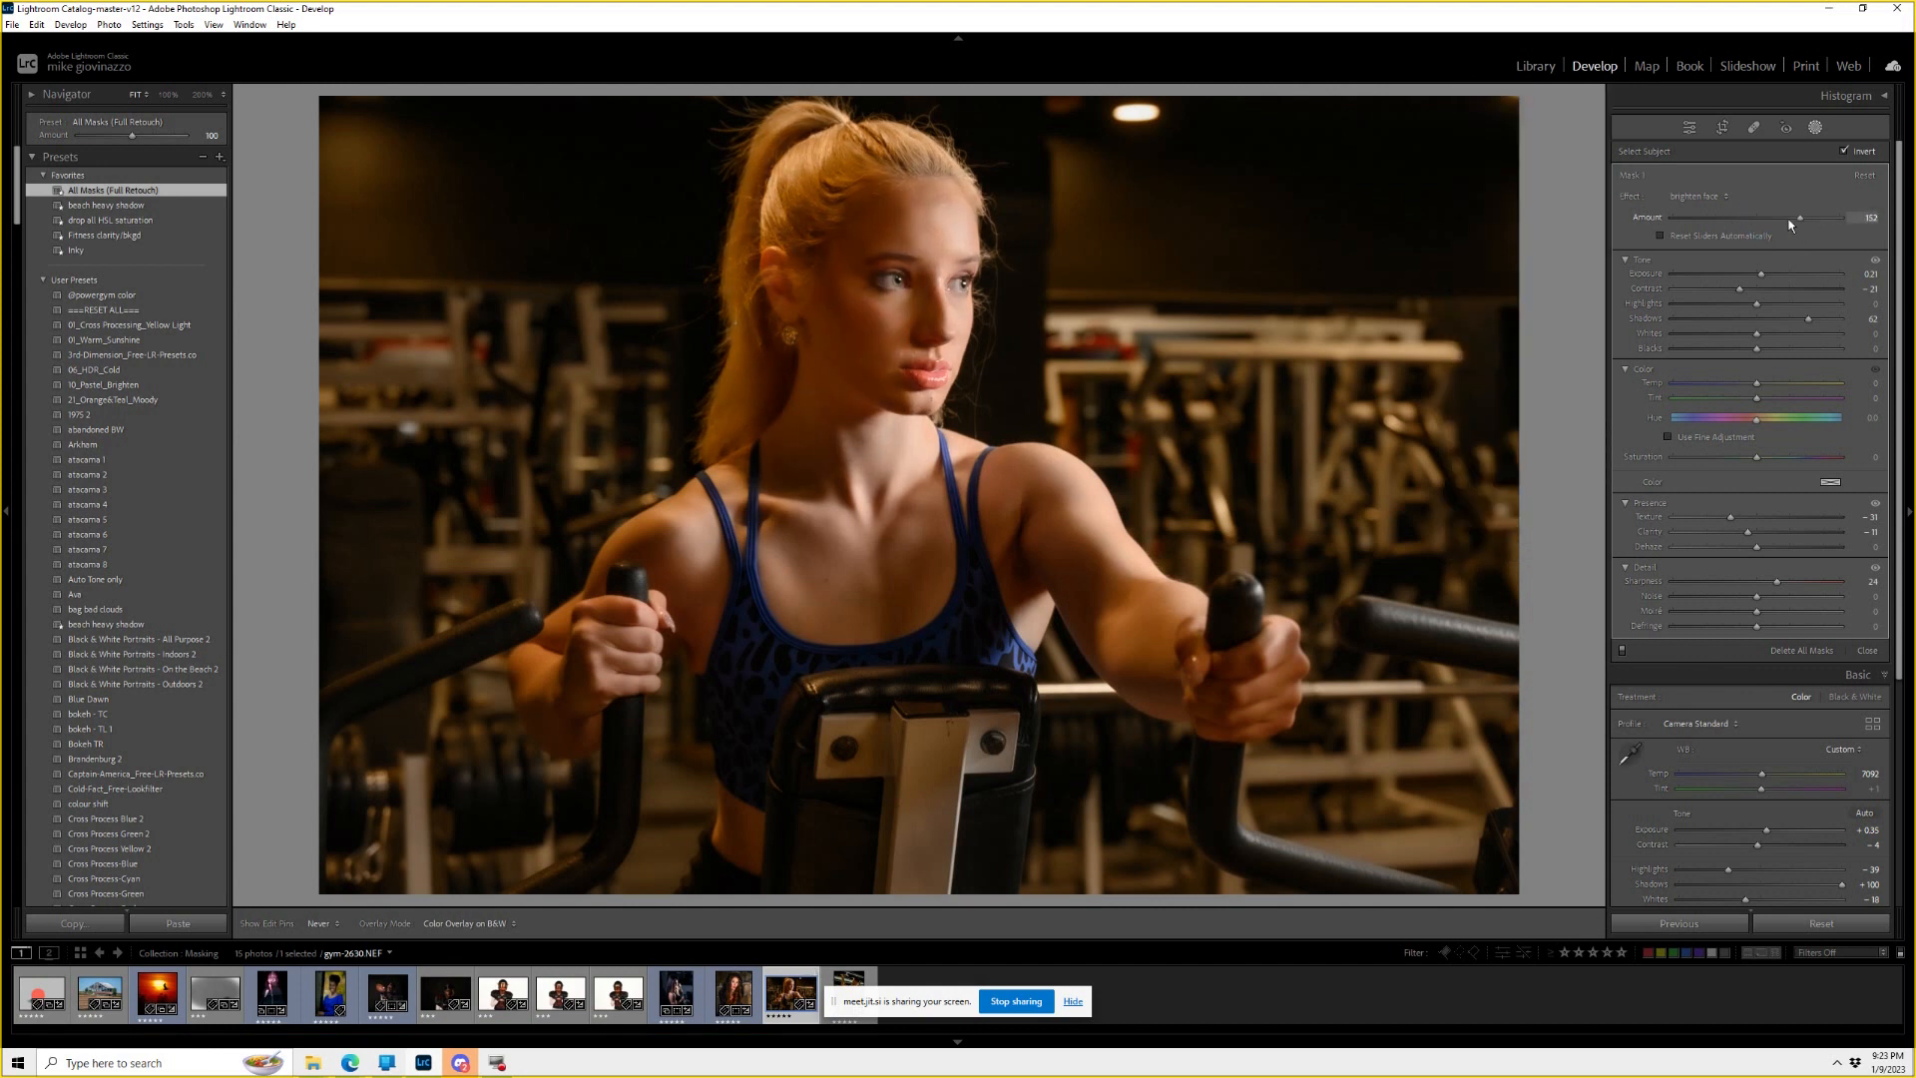
left_click_drag(1795, 218, 1803, 218)
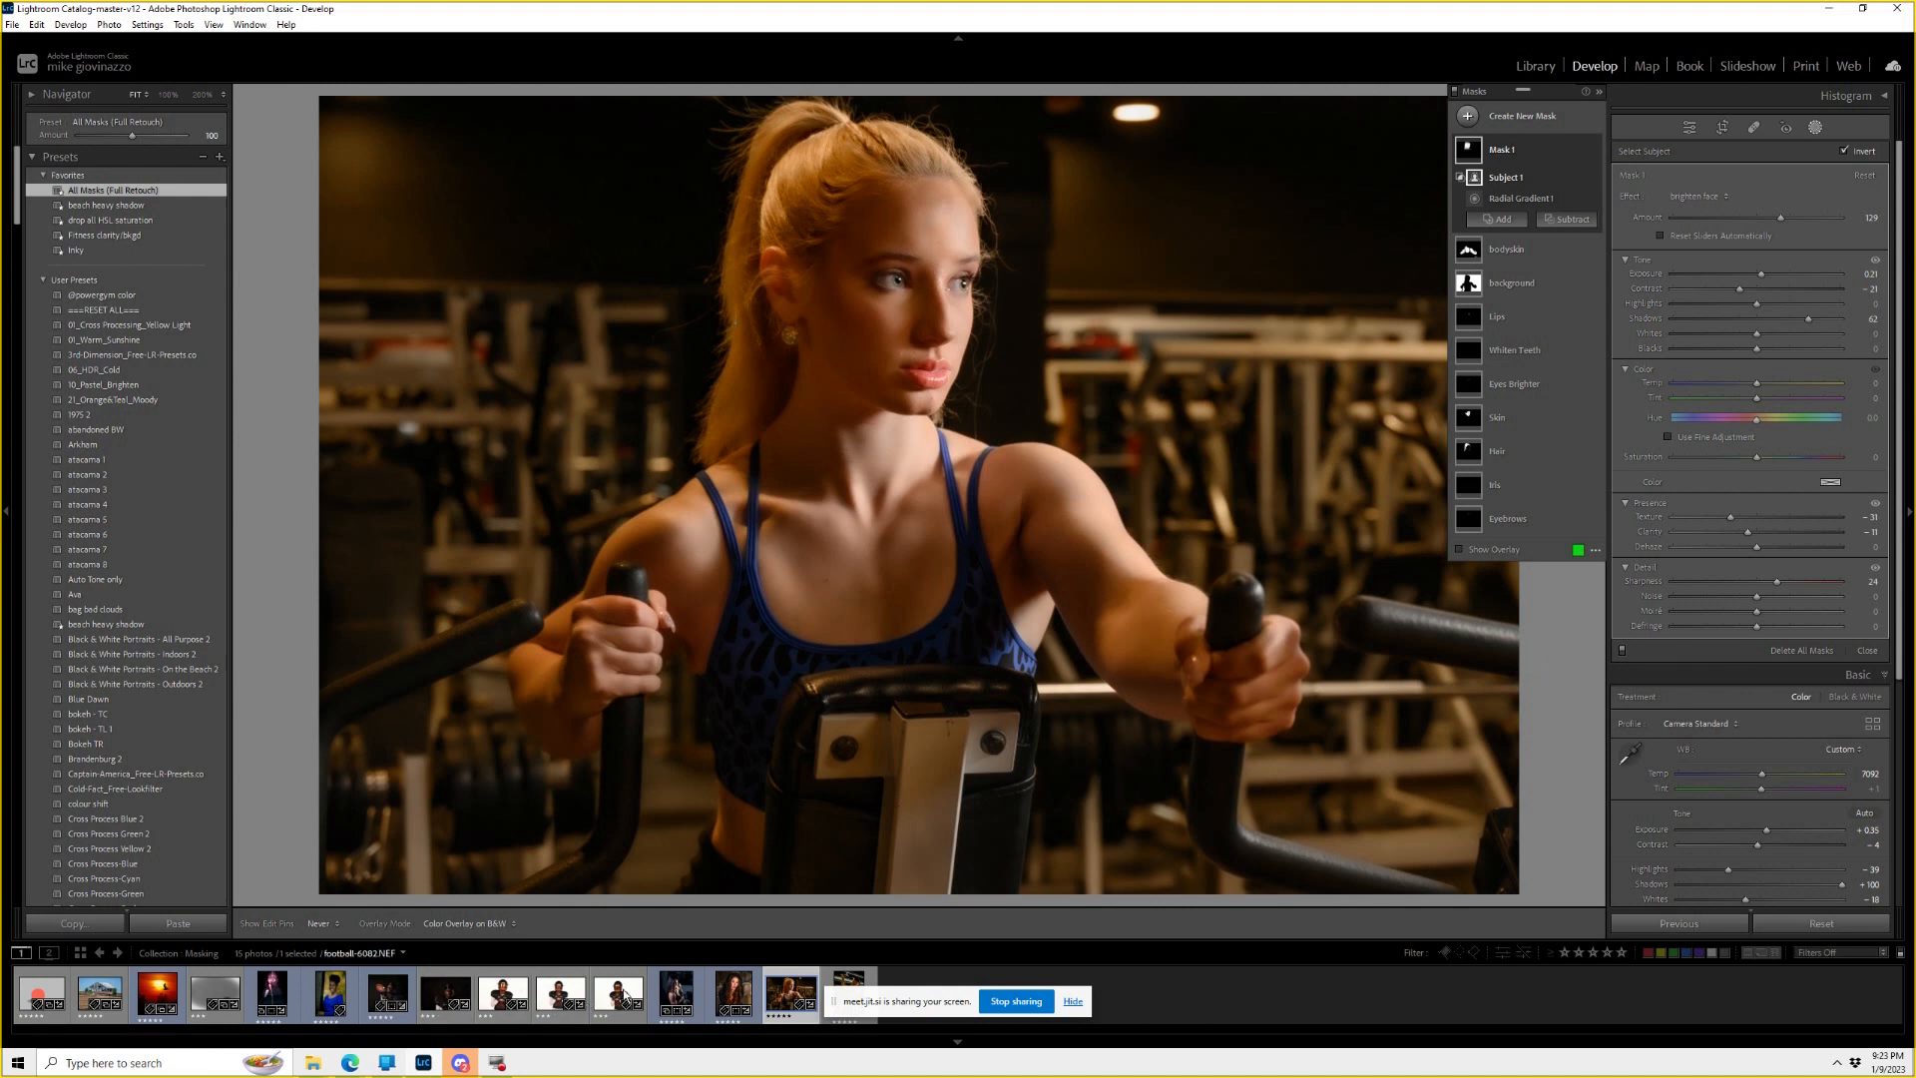
Open the portrait of the woman lifting a dumbbell, review its existing masks and delete all of them.
left_click(672, 996)
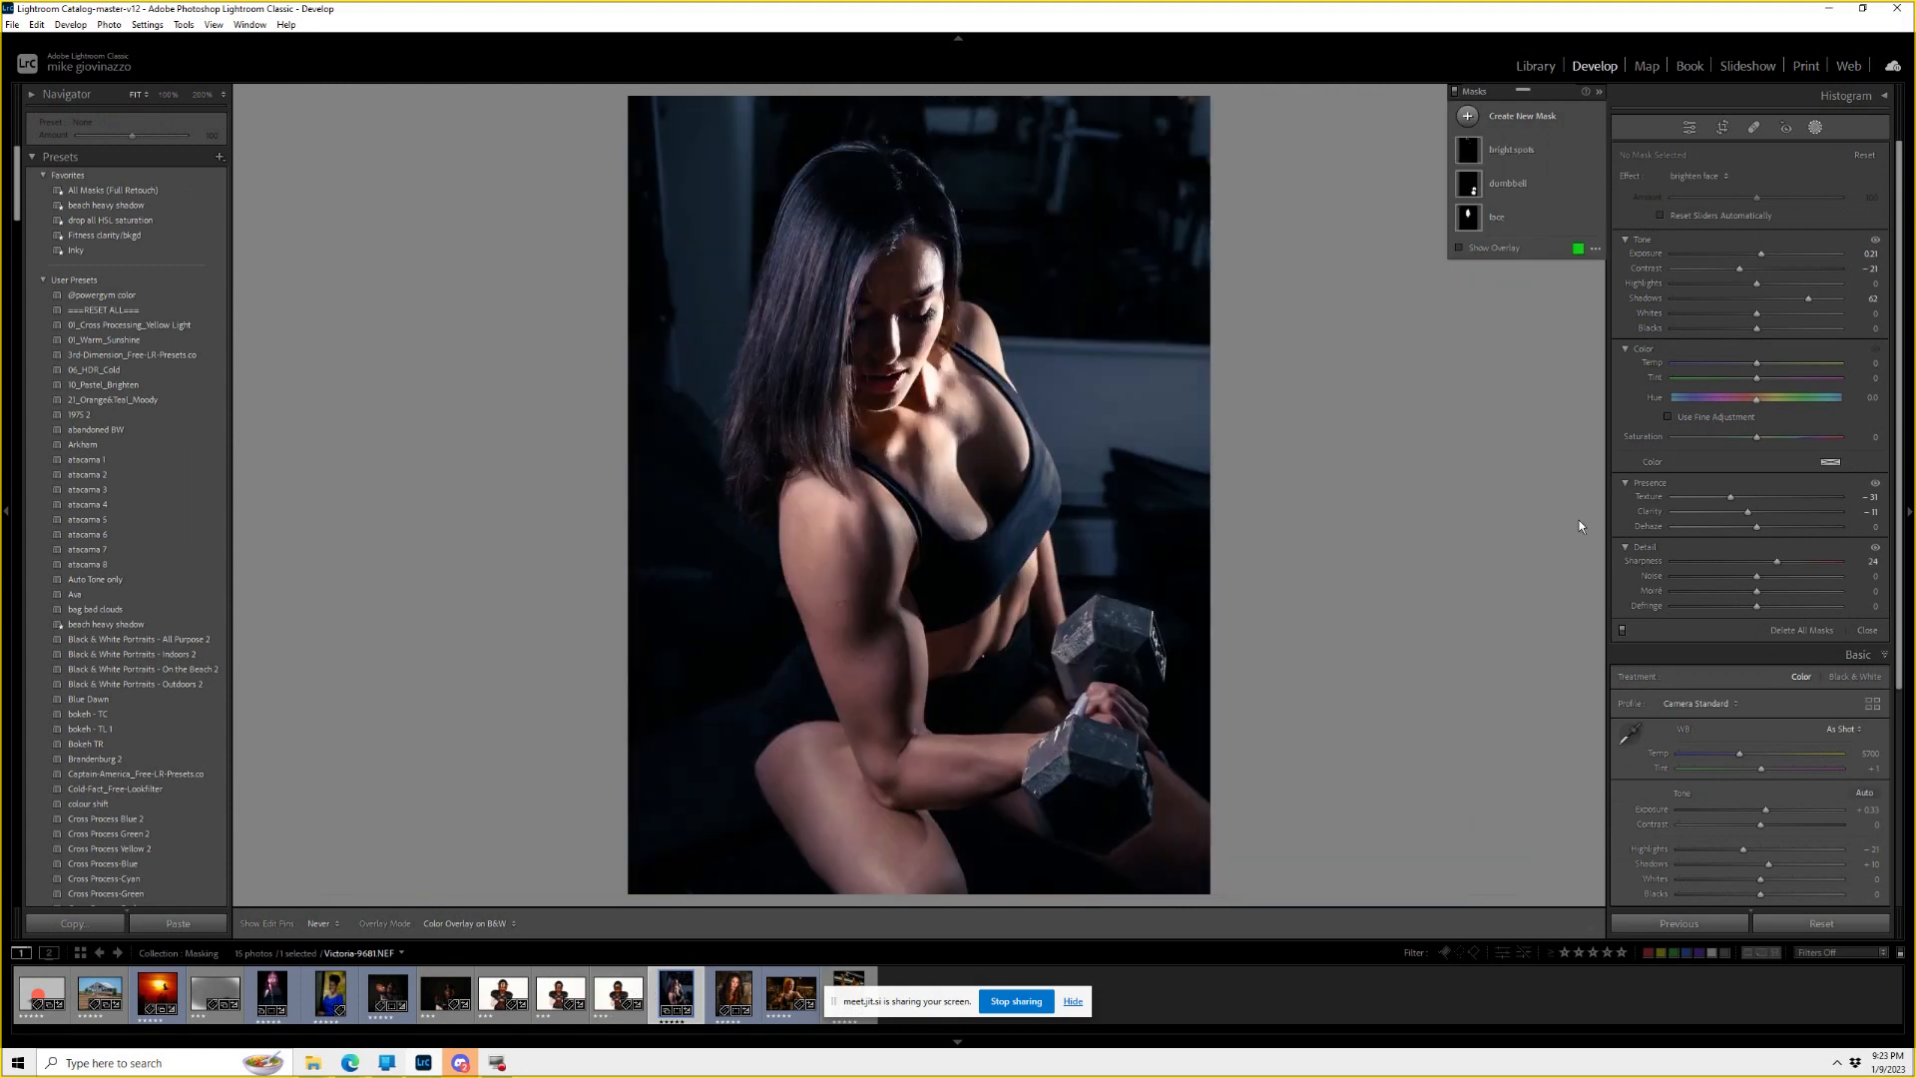
left_click(1454, 91)
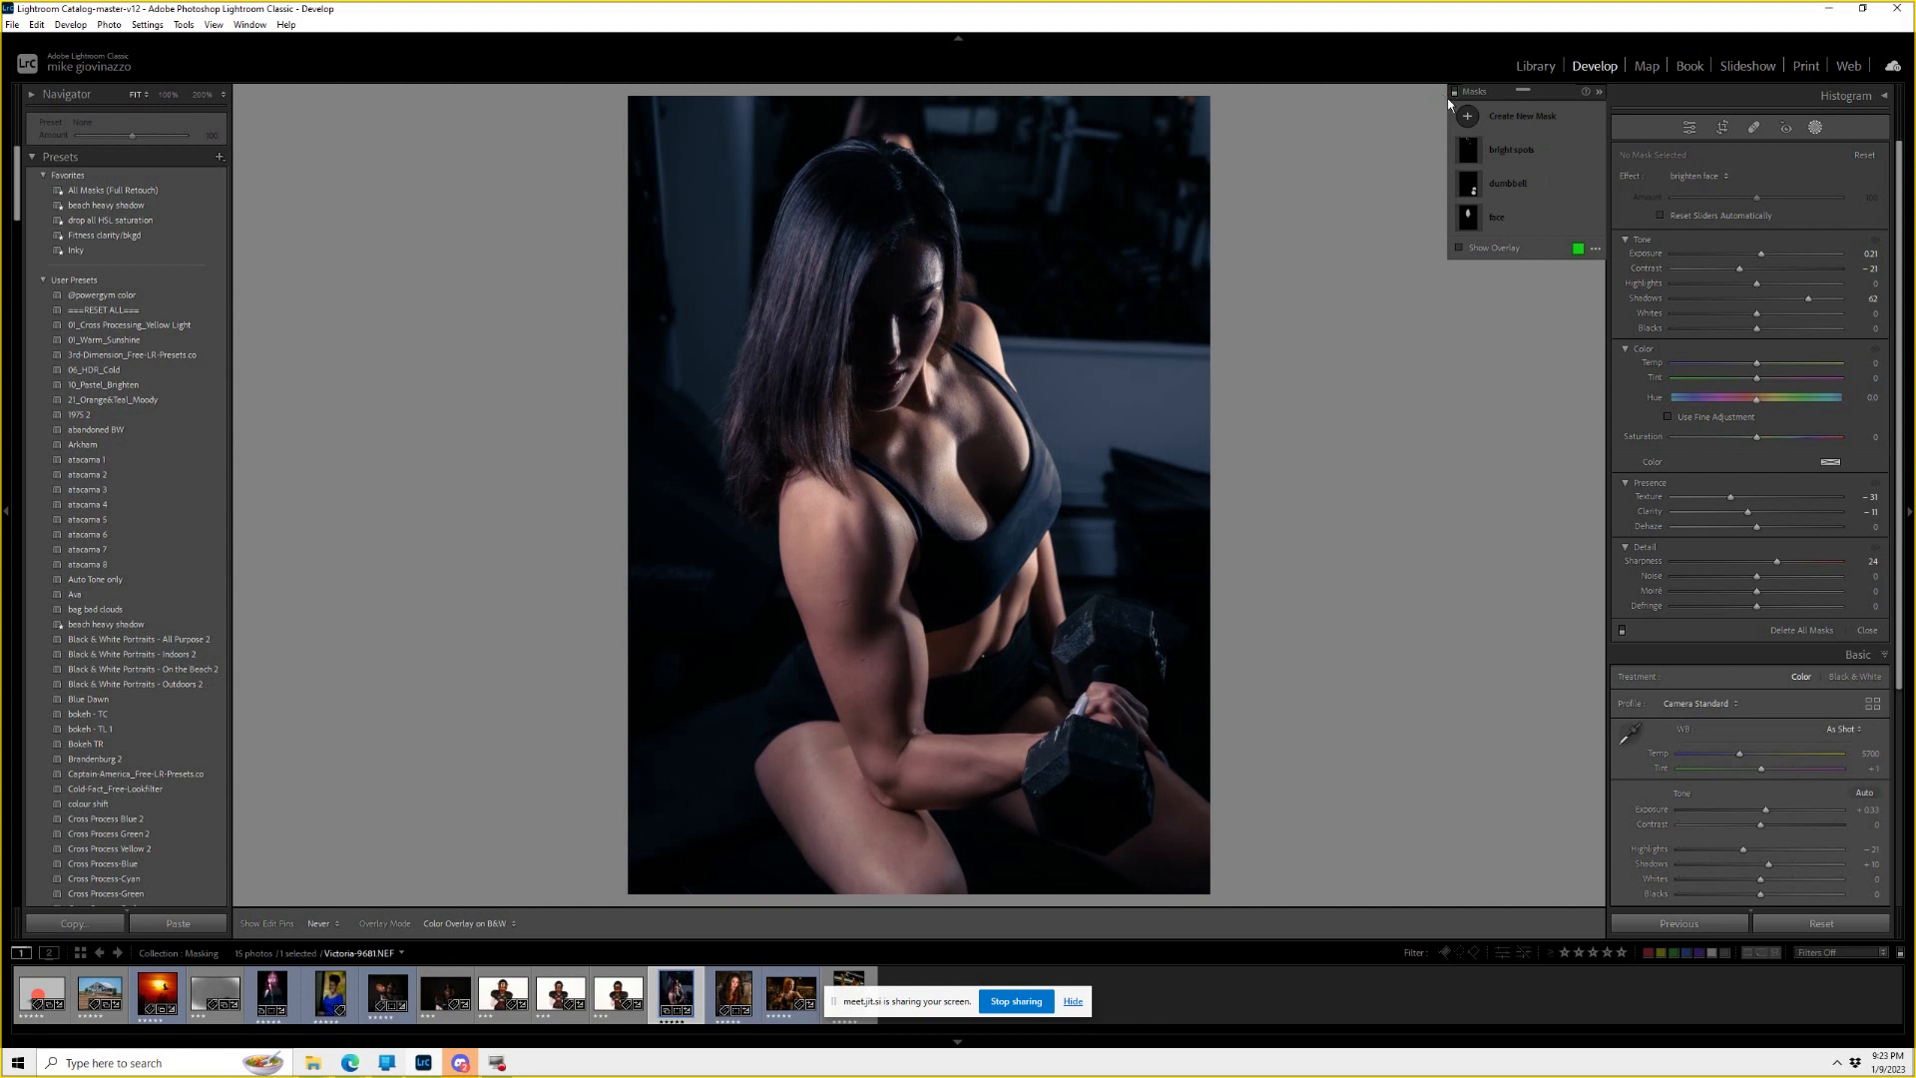
left_click(1455, 93)
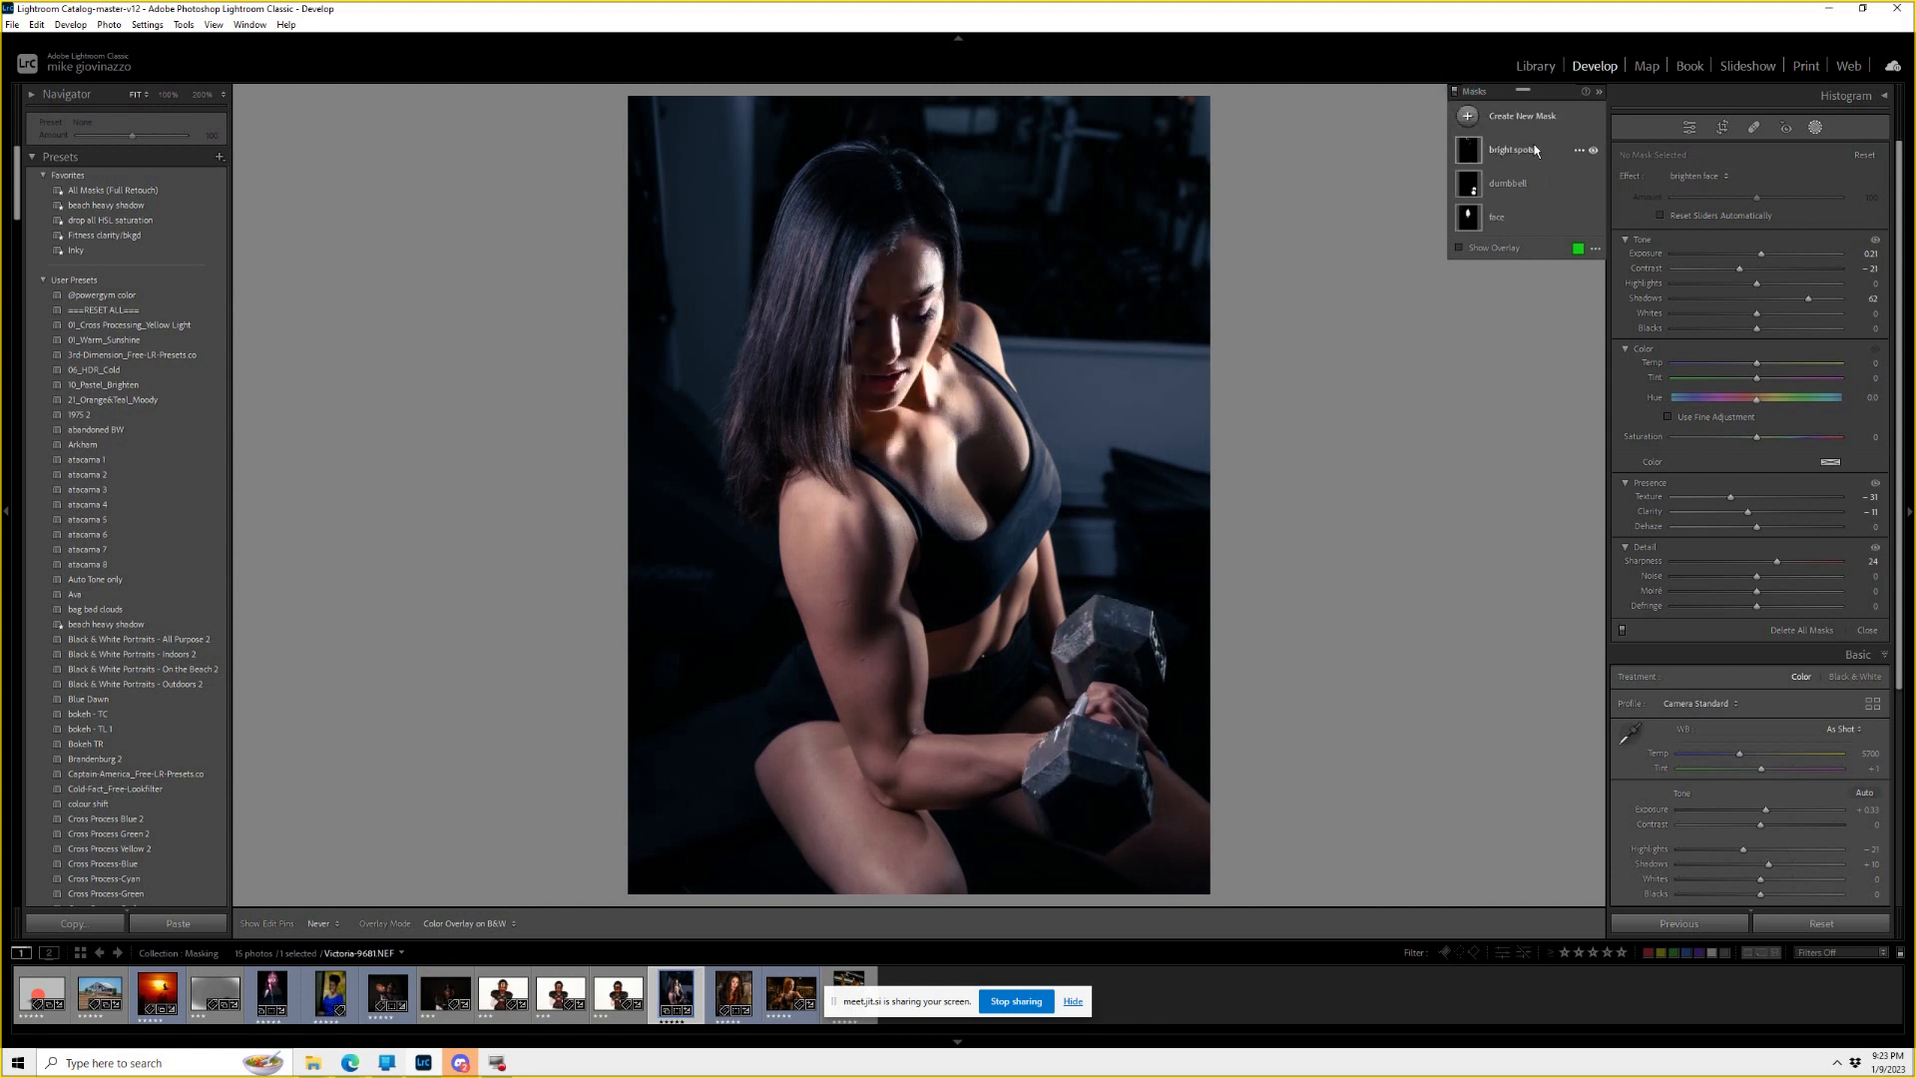
mouse_move(1469, 151)
mouse_move(1472, 225)
left_click(1793, 633)
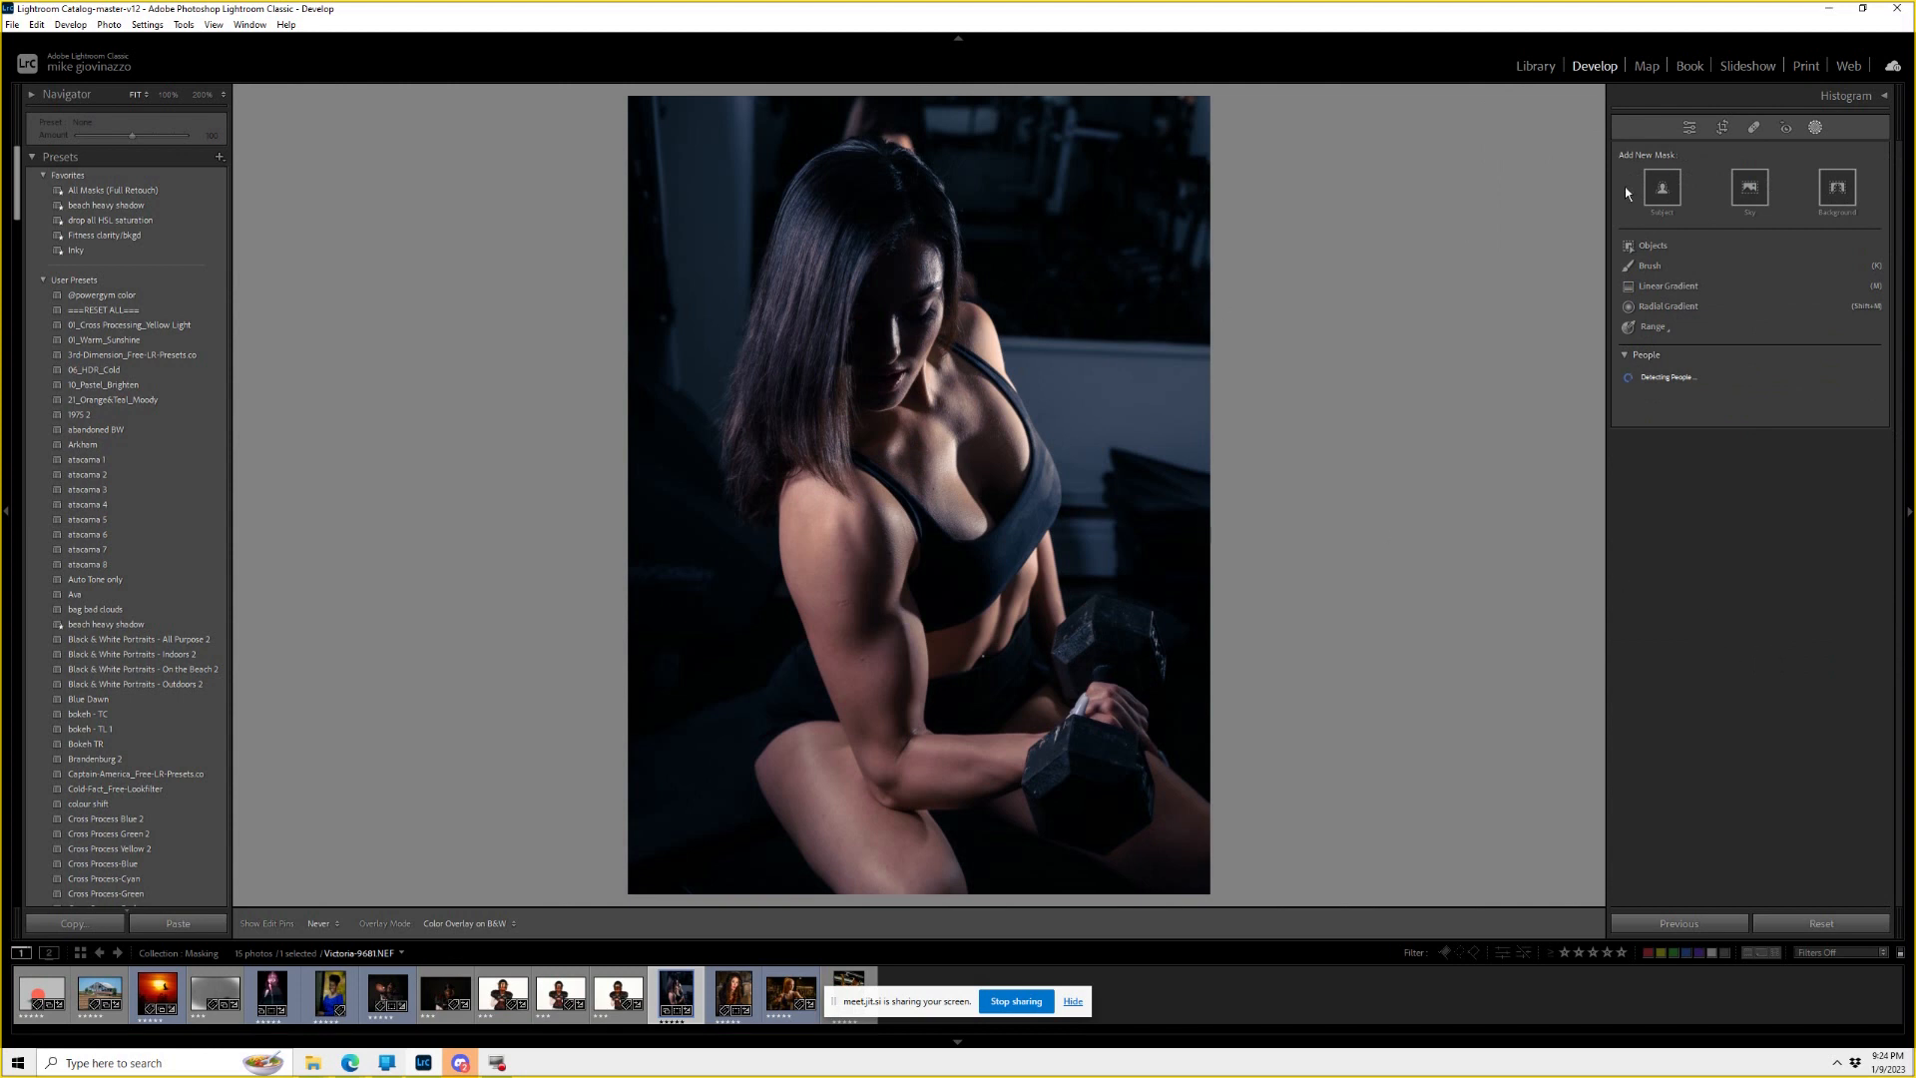
Try brightening the face with a radial gradient mask around the head at a higher exposure, and delete that mask.
left_click(1814, 127)
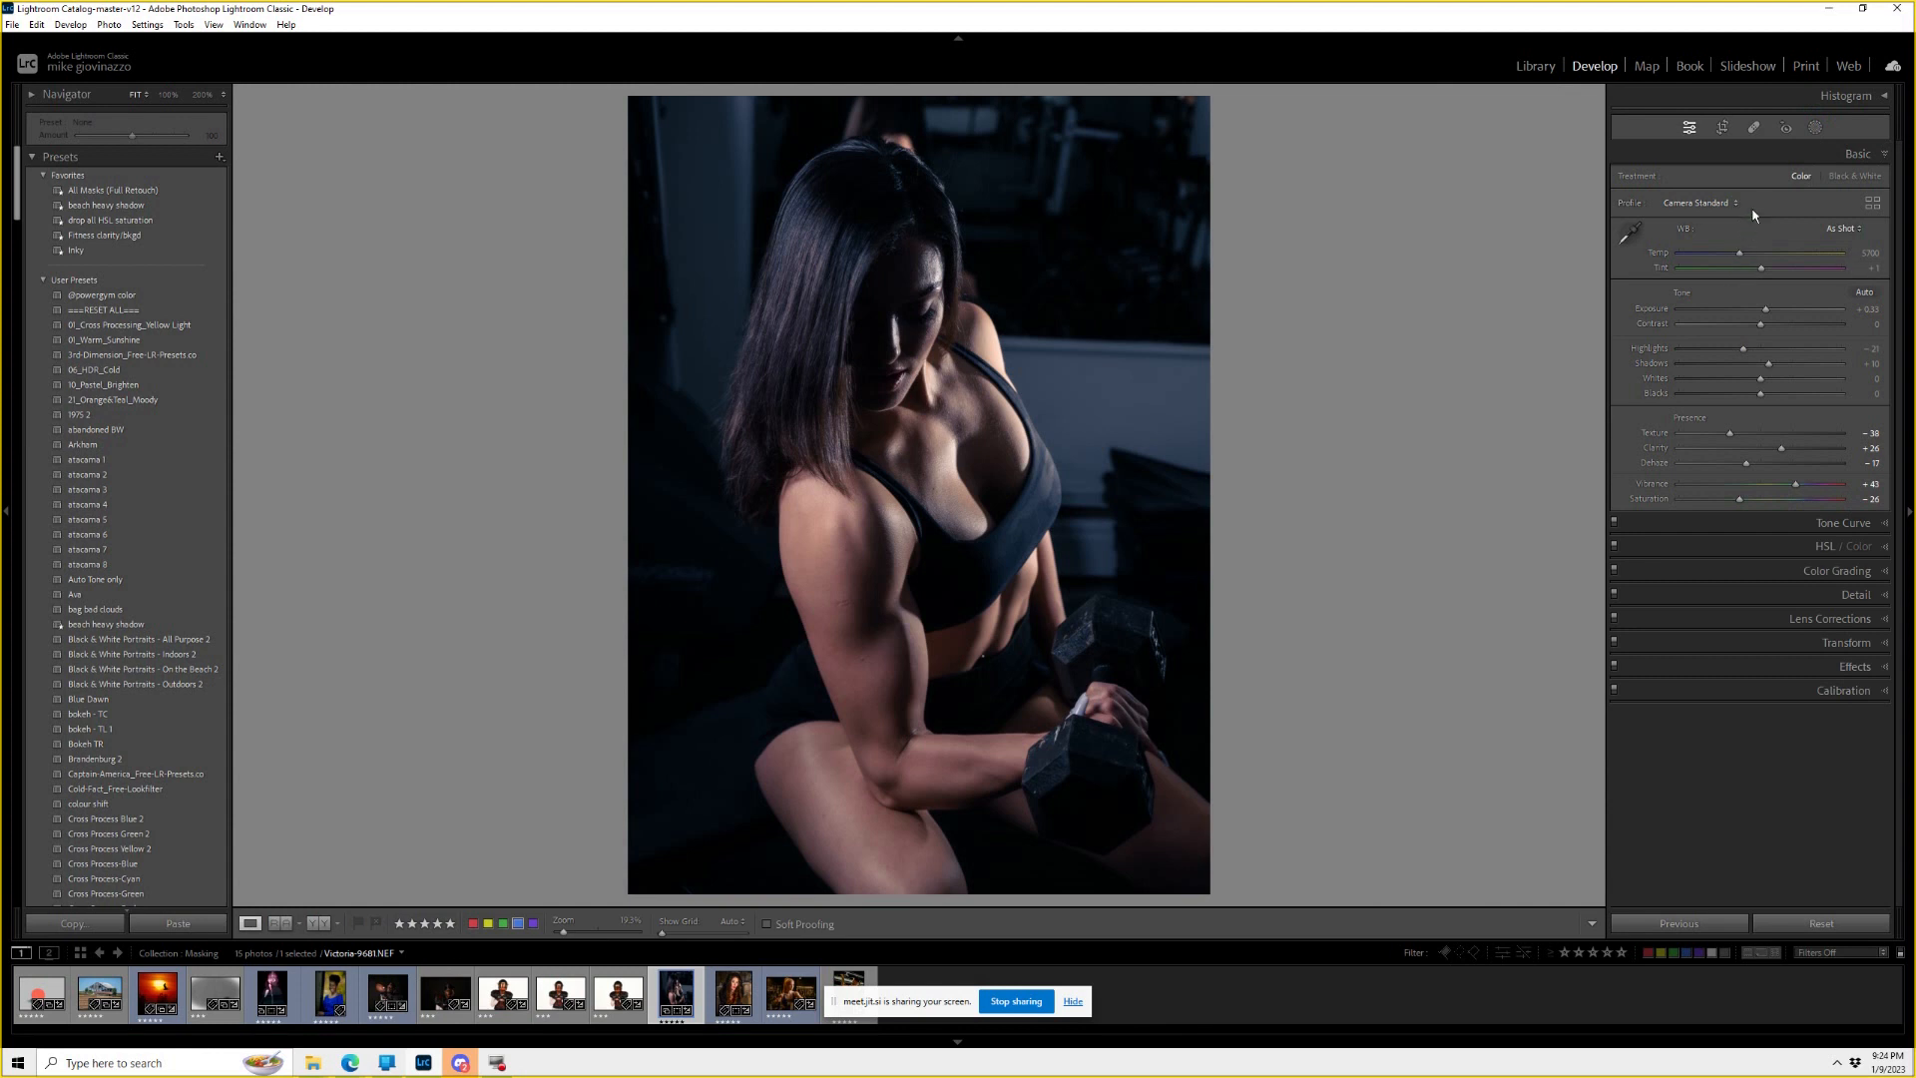
left_click(1816, 127)
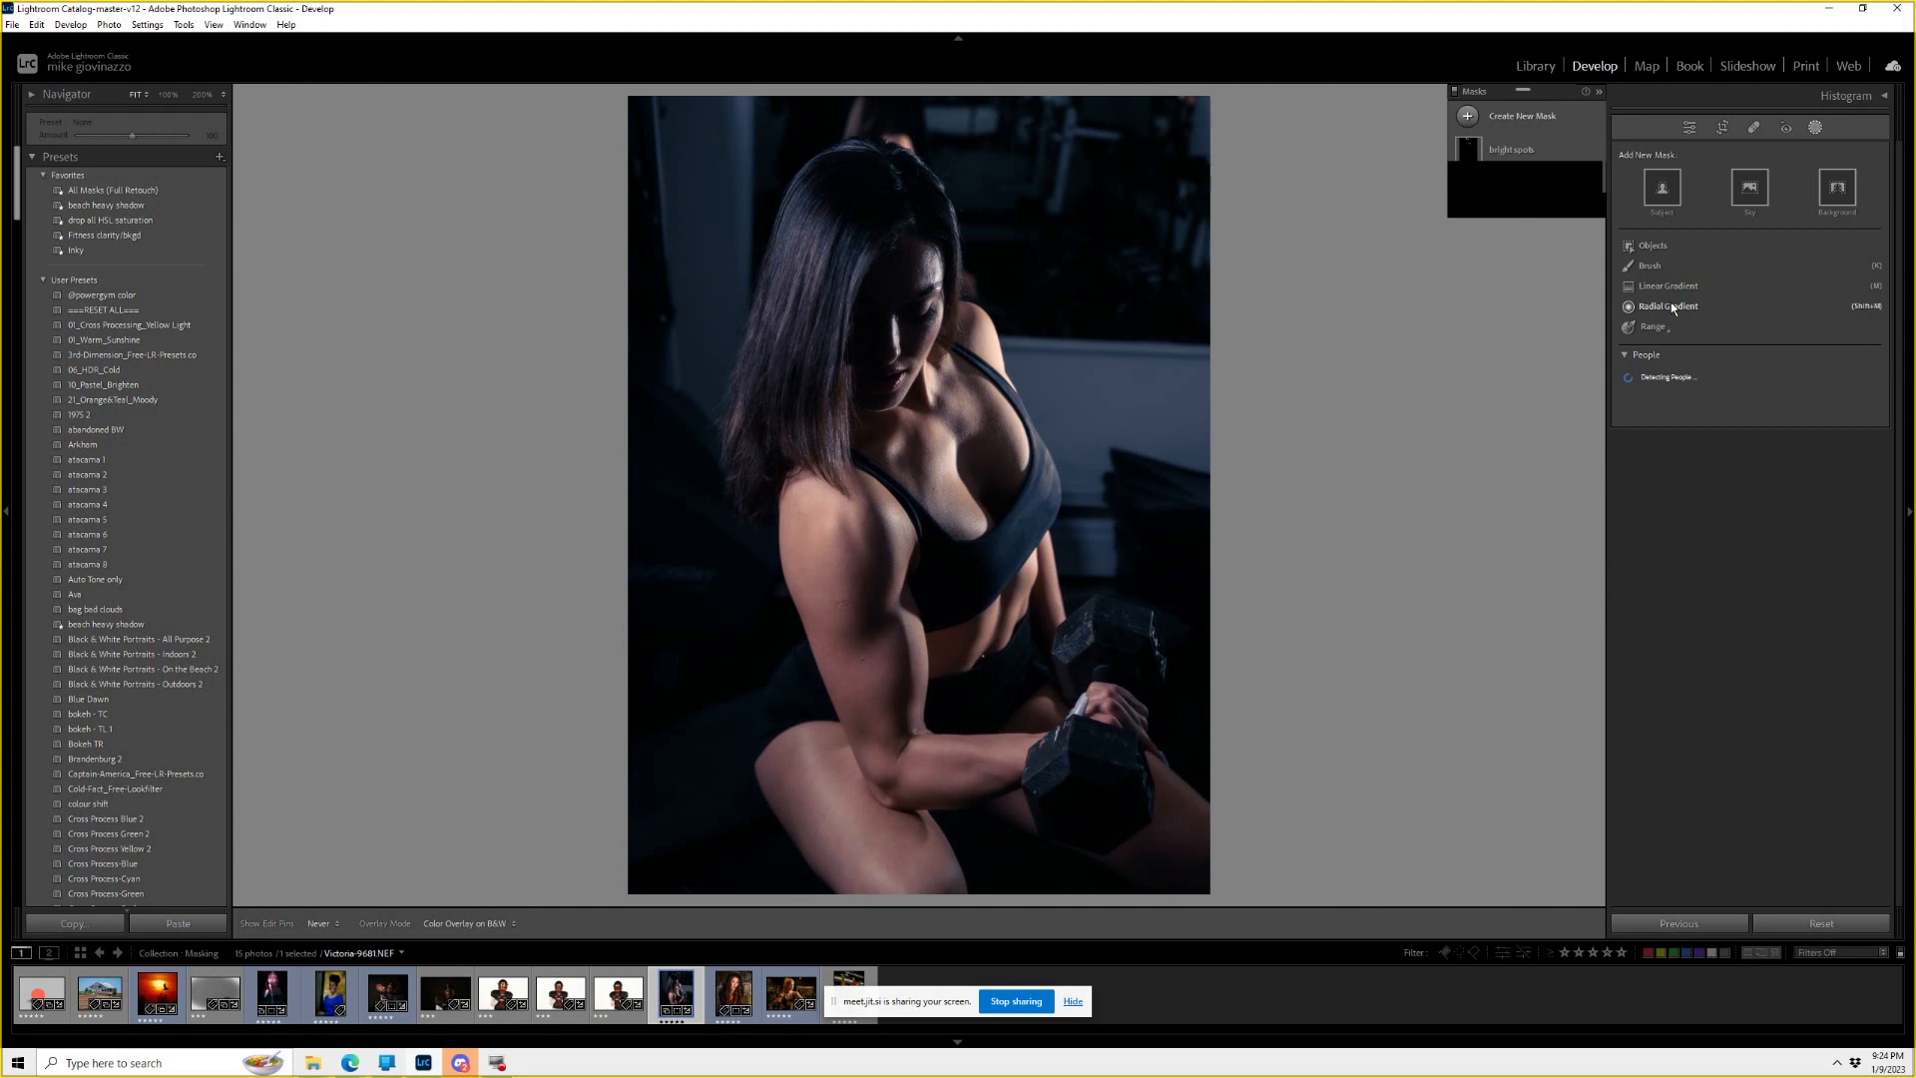
left_click(1668, 306)
left_click_drag(809, 318, 895, 351)
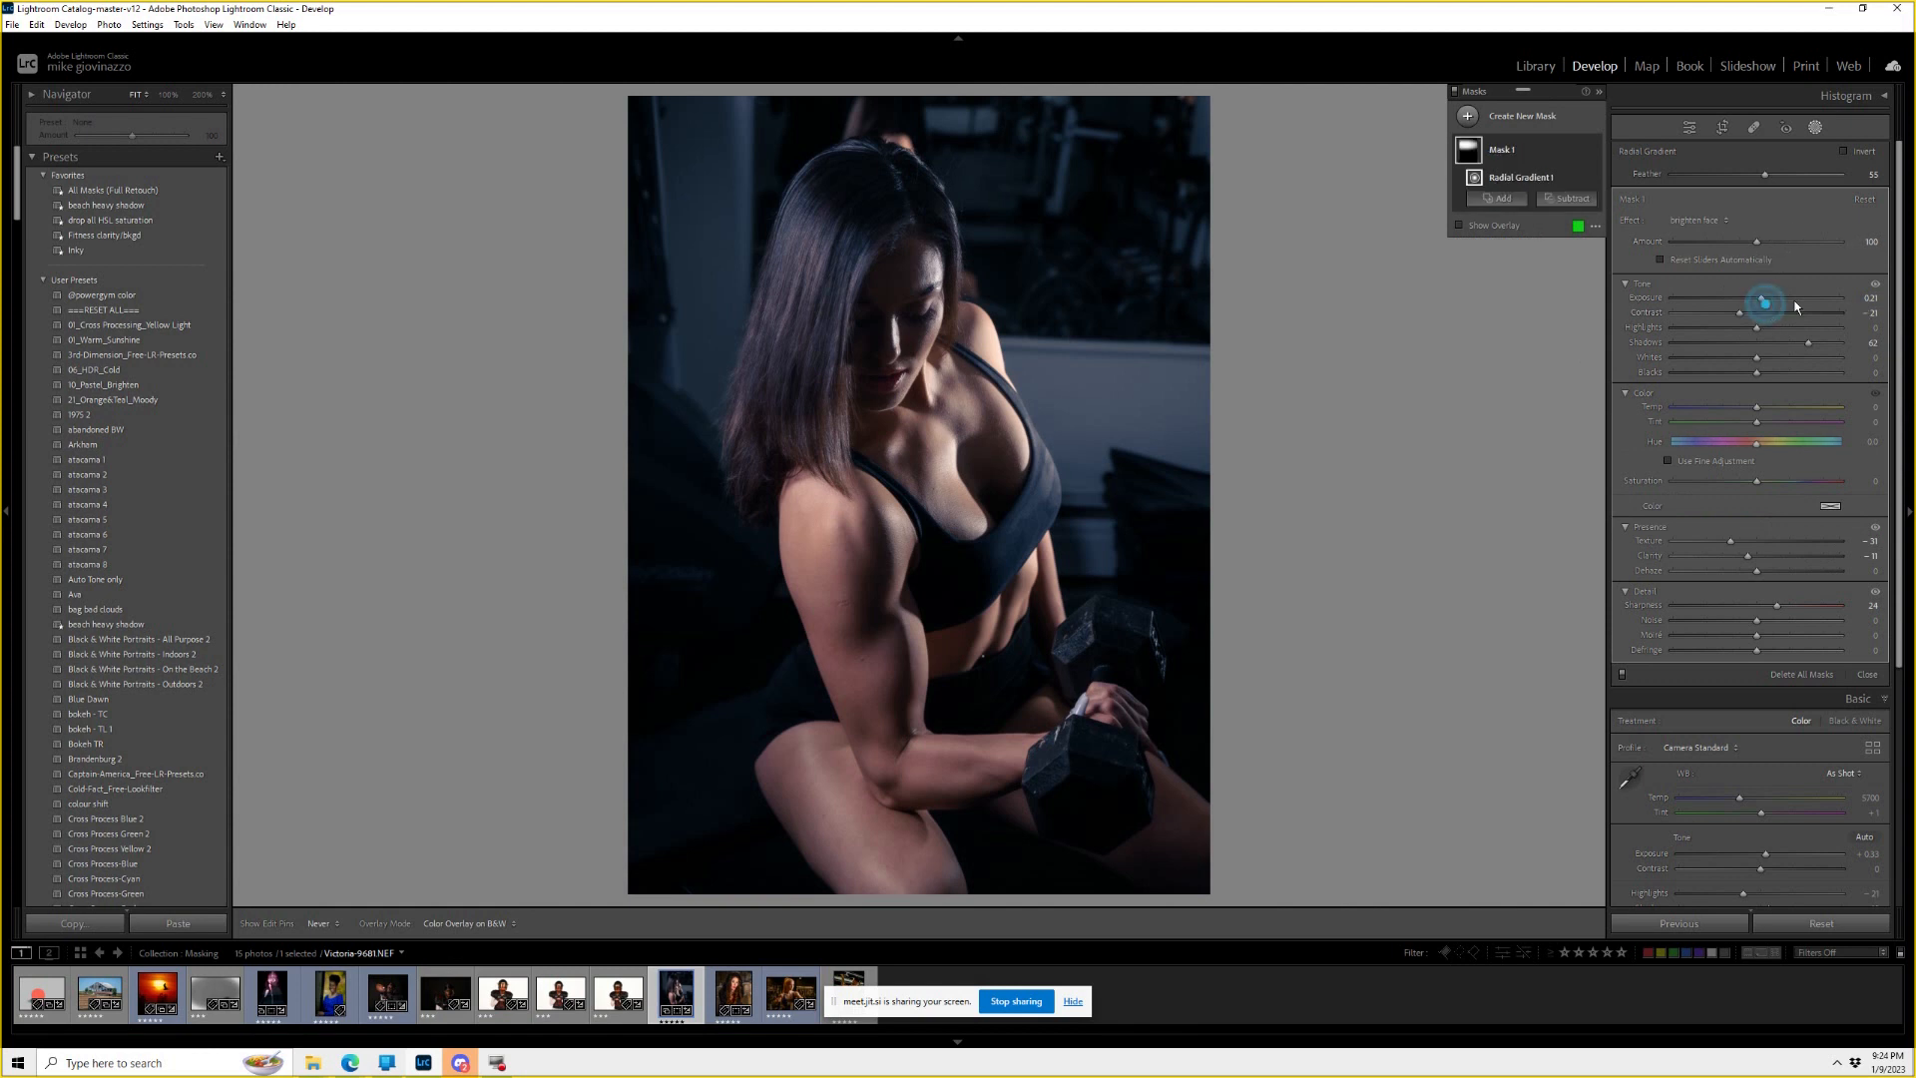
left_click_drag(1763, 297, 1794, 297)
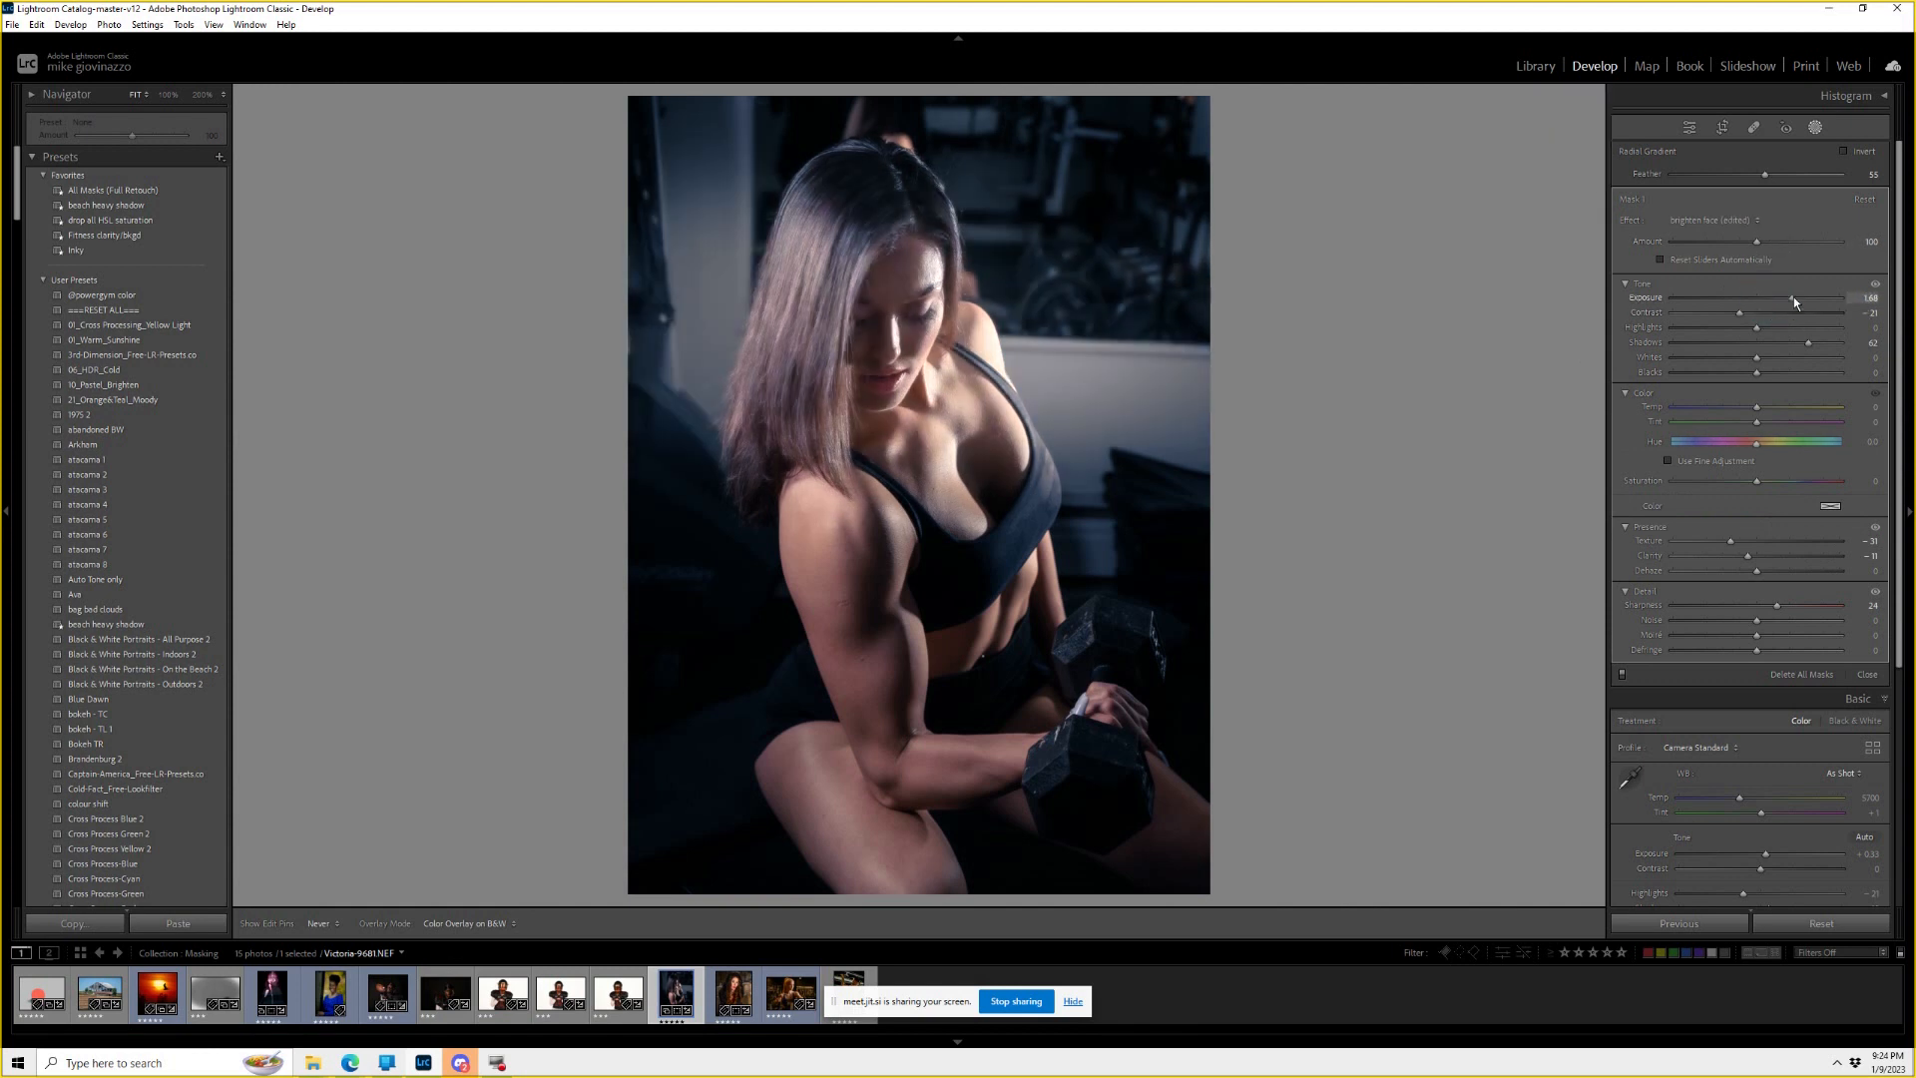
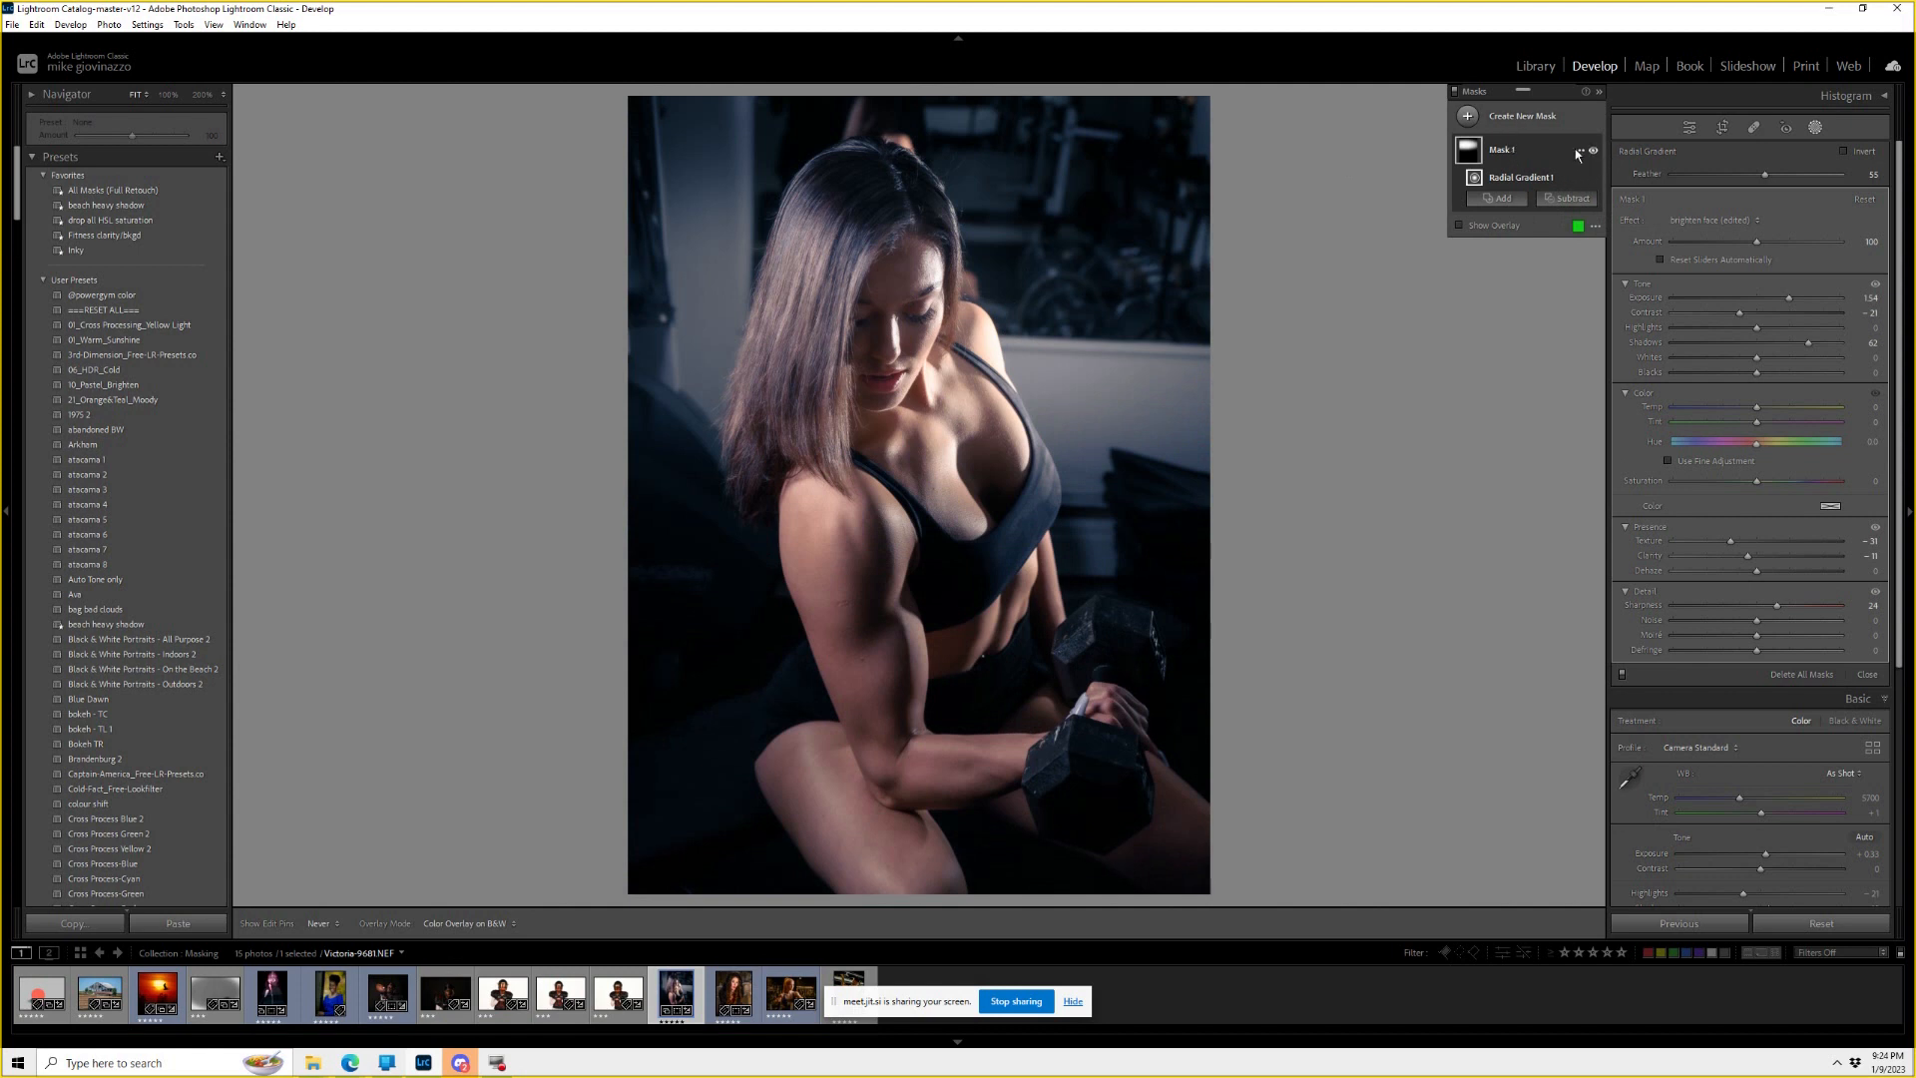
left_click(1577, 153)
left_click(1633, 268)
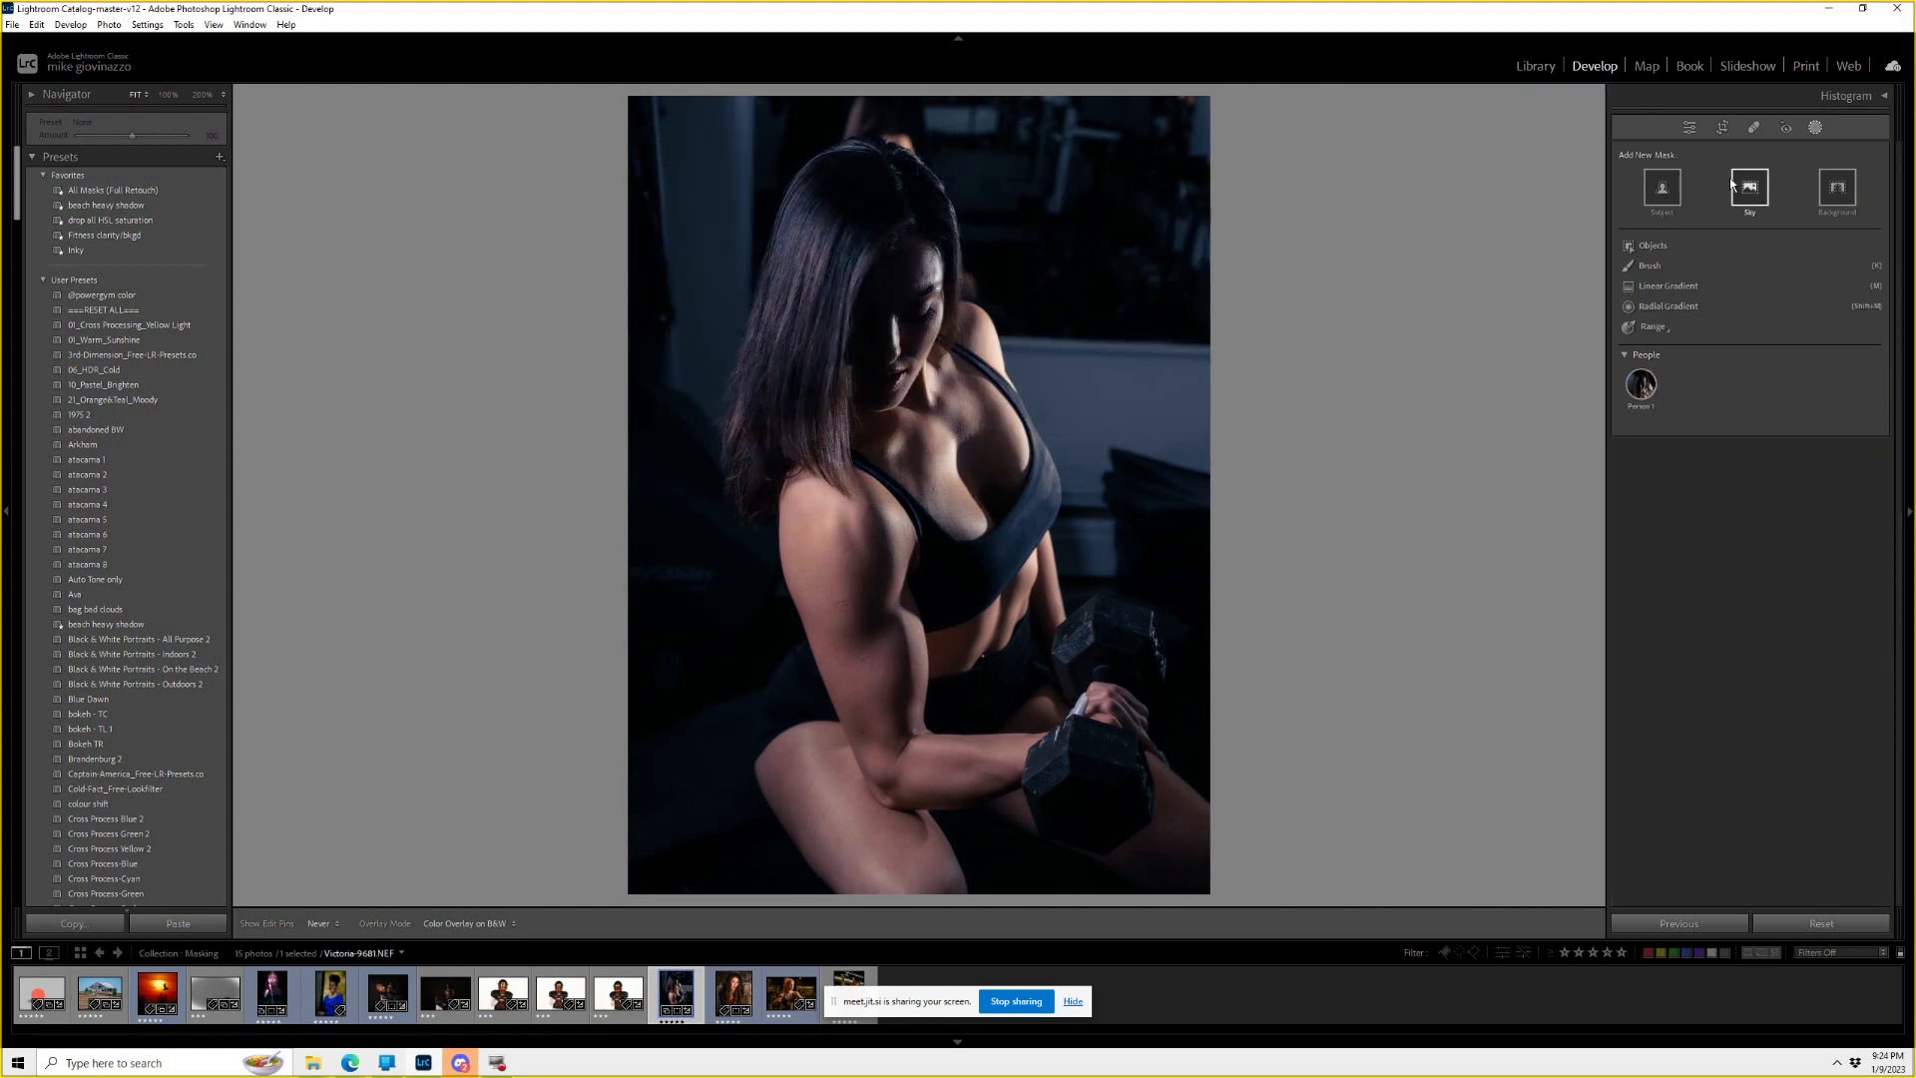
Paint a new brush mask over the woman's face with flow about 70 and exposure 1.50, and raise its effect amount.
left_click(1642, 267)
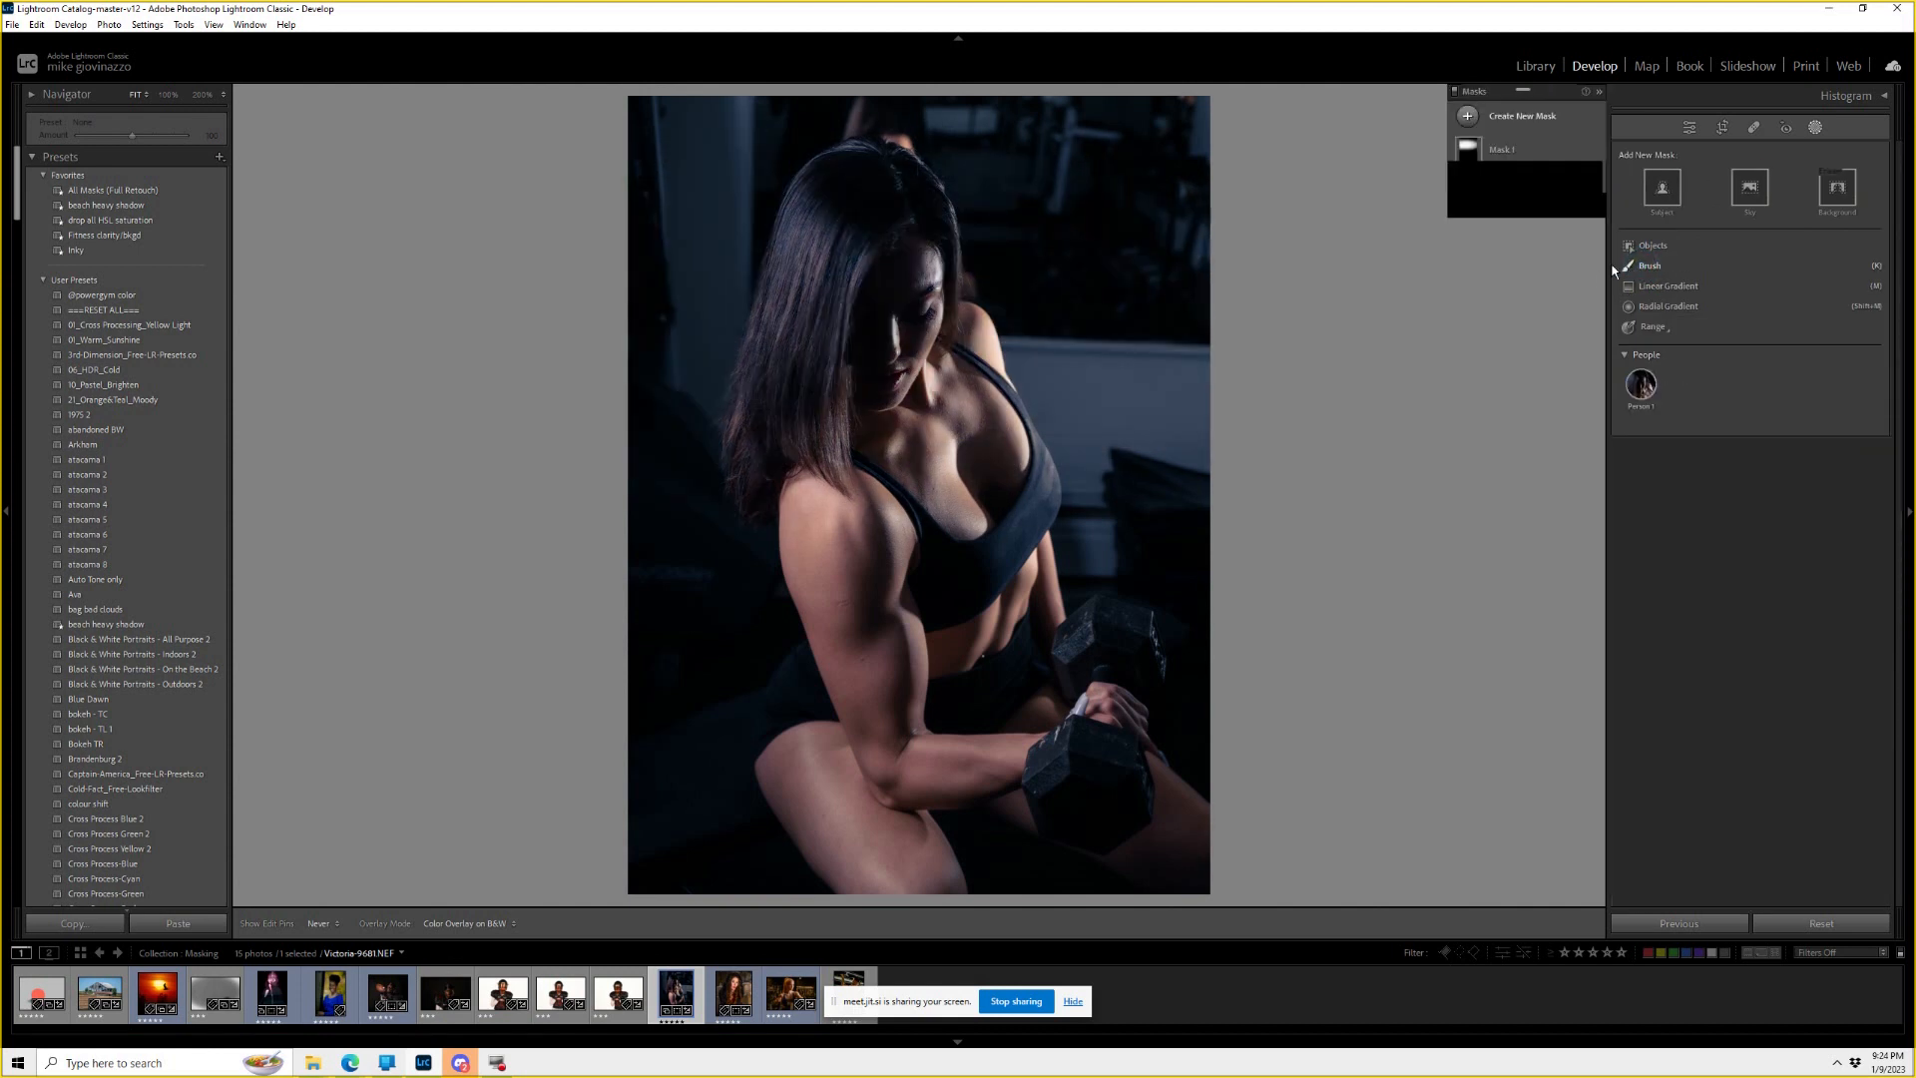
left_click_drag(1842, 215, 1805, 216)
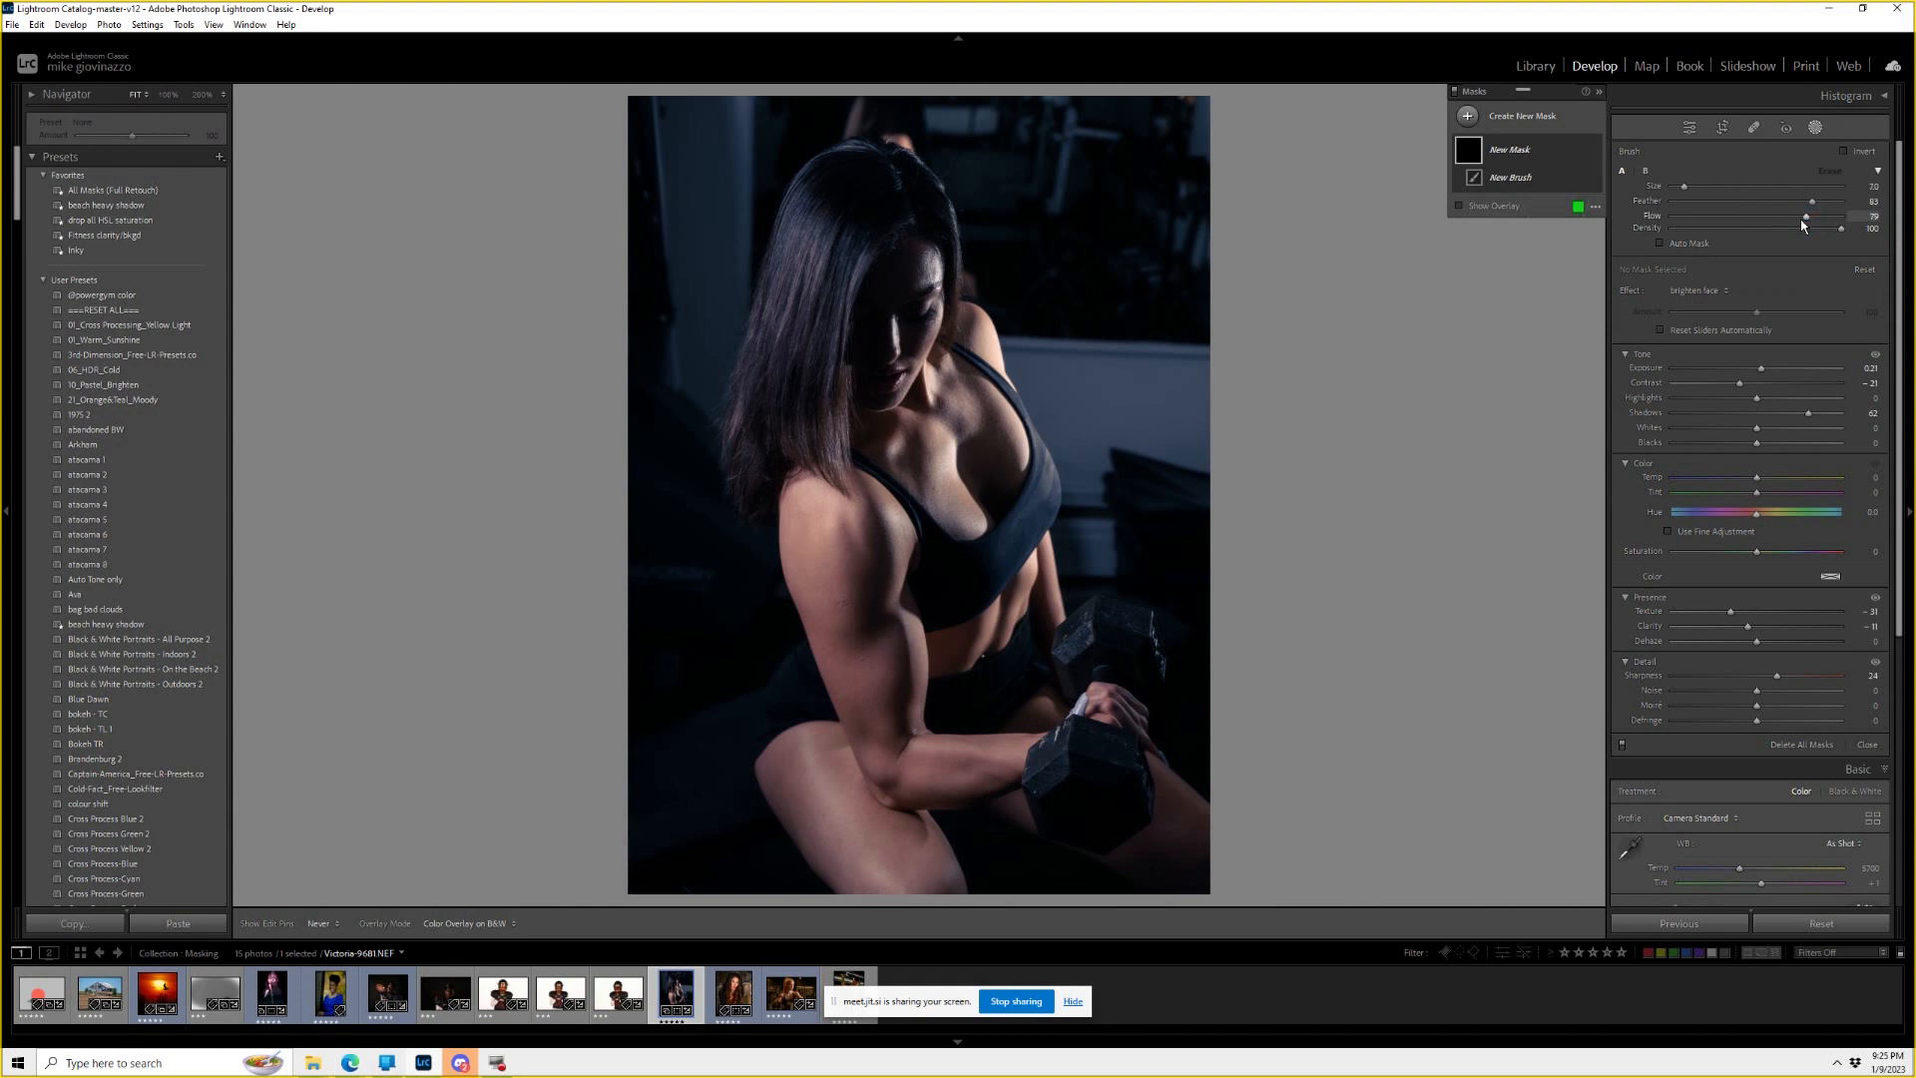
left_click_drag(1763, 369, 1795, 372)
mouse_move(906, 263)
left_mouse_down()
mouse_move(916, 276)
mouse_move(871, 267)
mouse_move(890, 361)
mouse_move(874, 358)
left_mouse_up()
left_click_drag(916, 281, 919, 357)
left_click(892, 307)
left_click(874, 298)
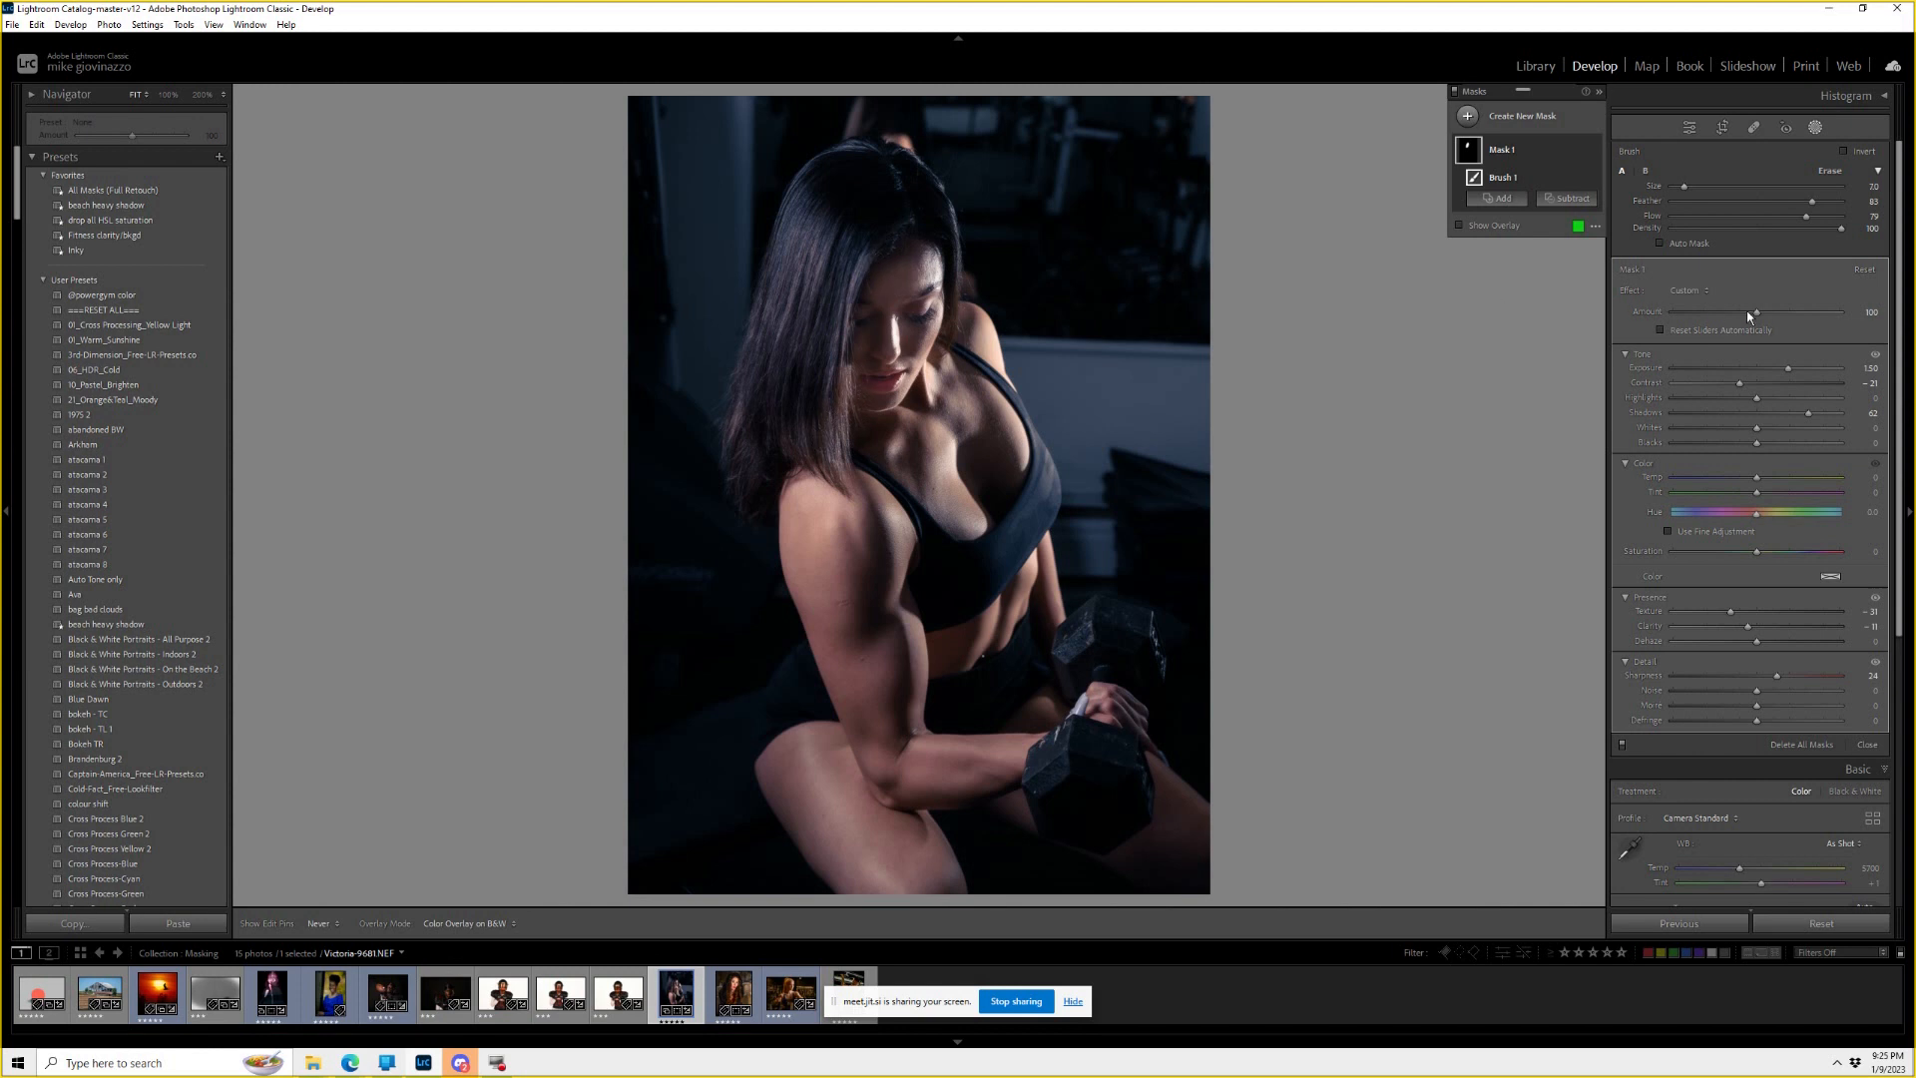
left_click_drag(1756, 312, 1843, 311)
left_click_drag(1703, 315, 1783, 313)
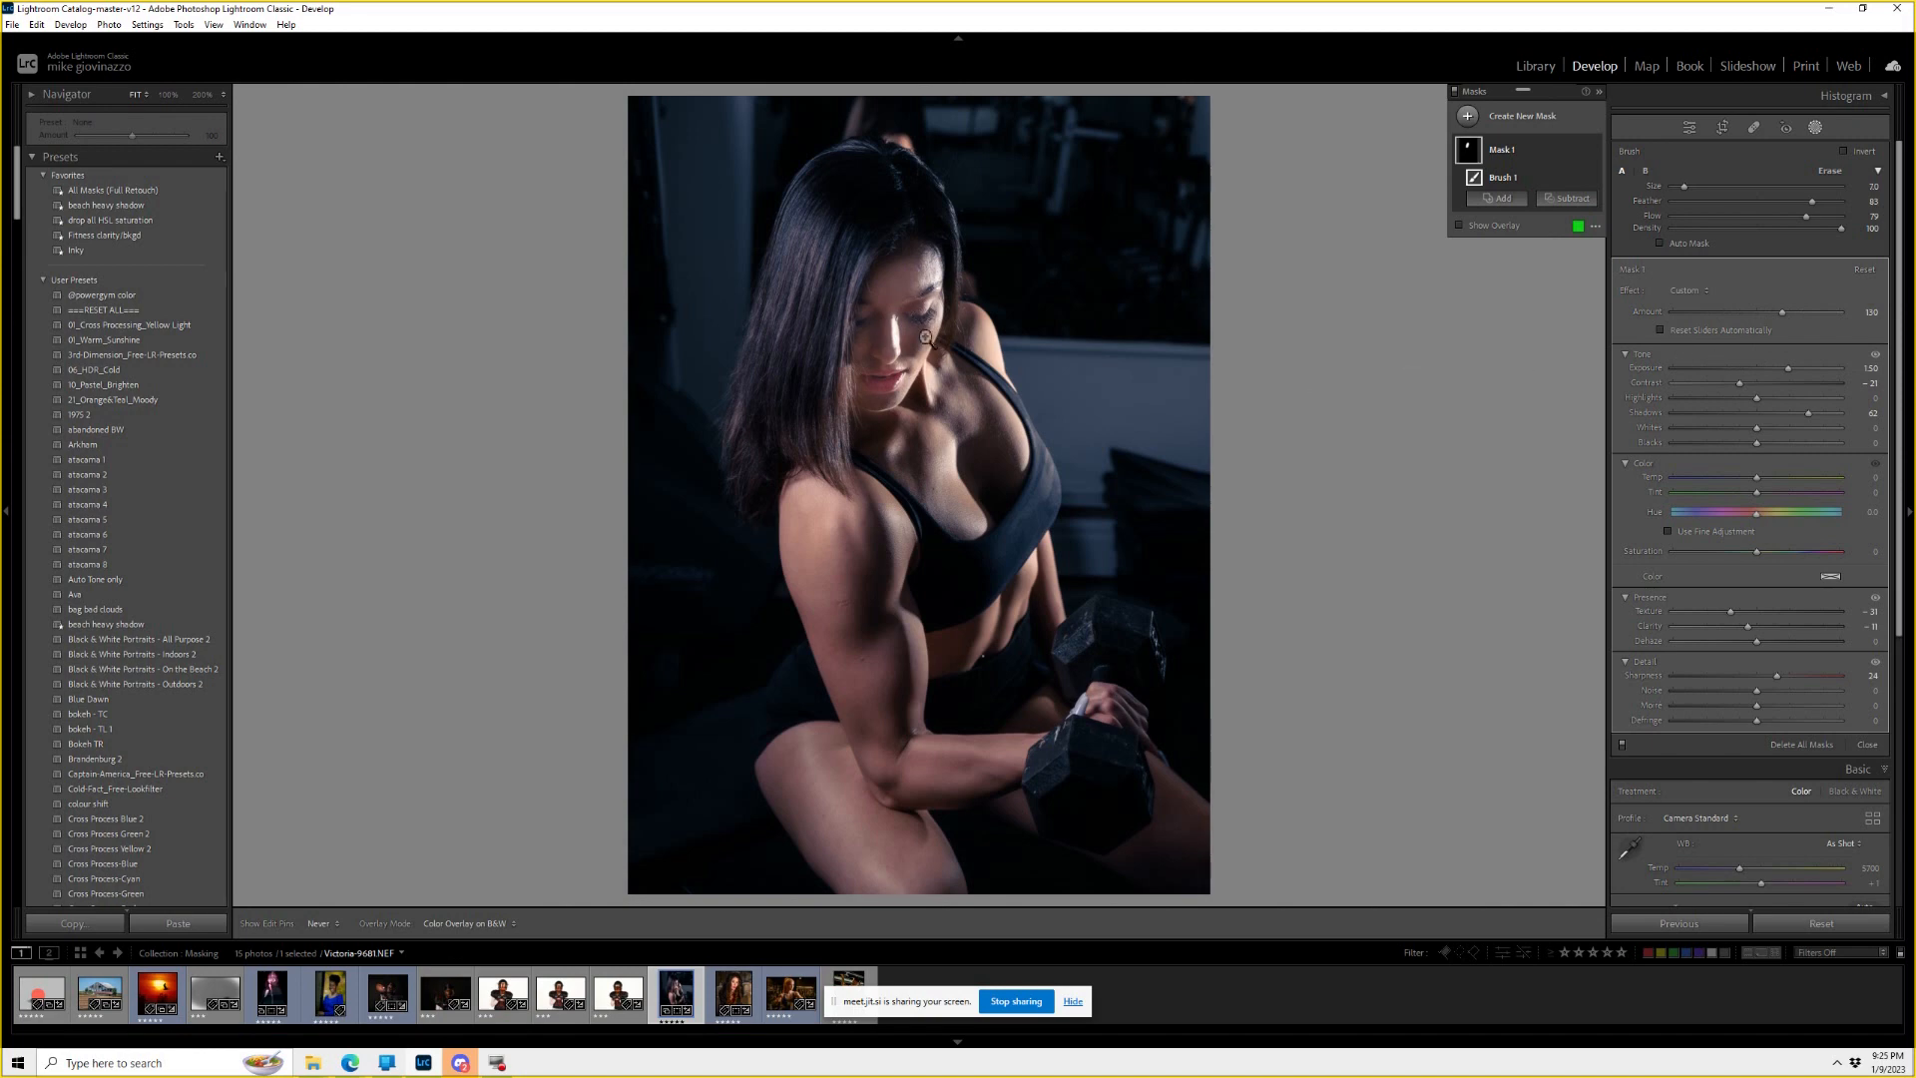
Subtract the lashes of both eyes from Mask 1 with a brush and lower the mask's exposure to 1.04.
key("z")
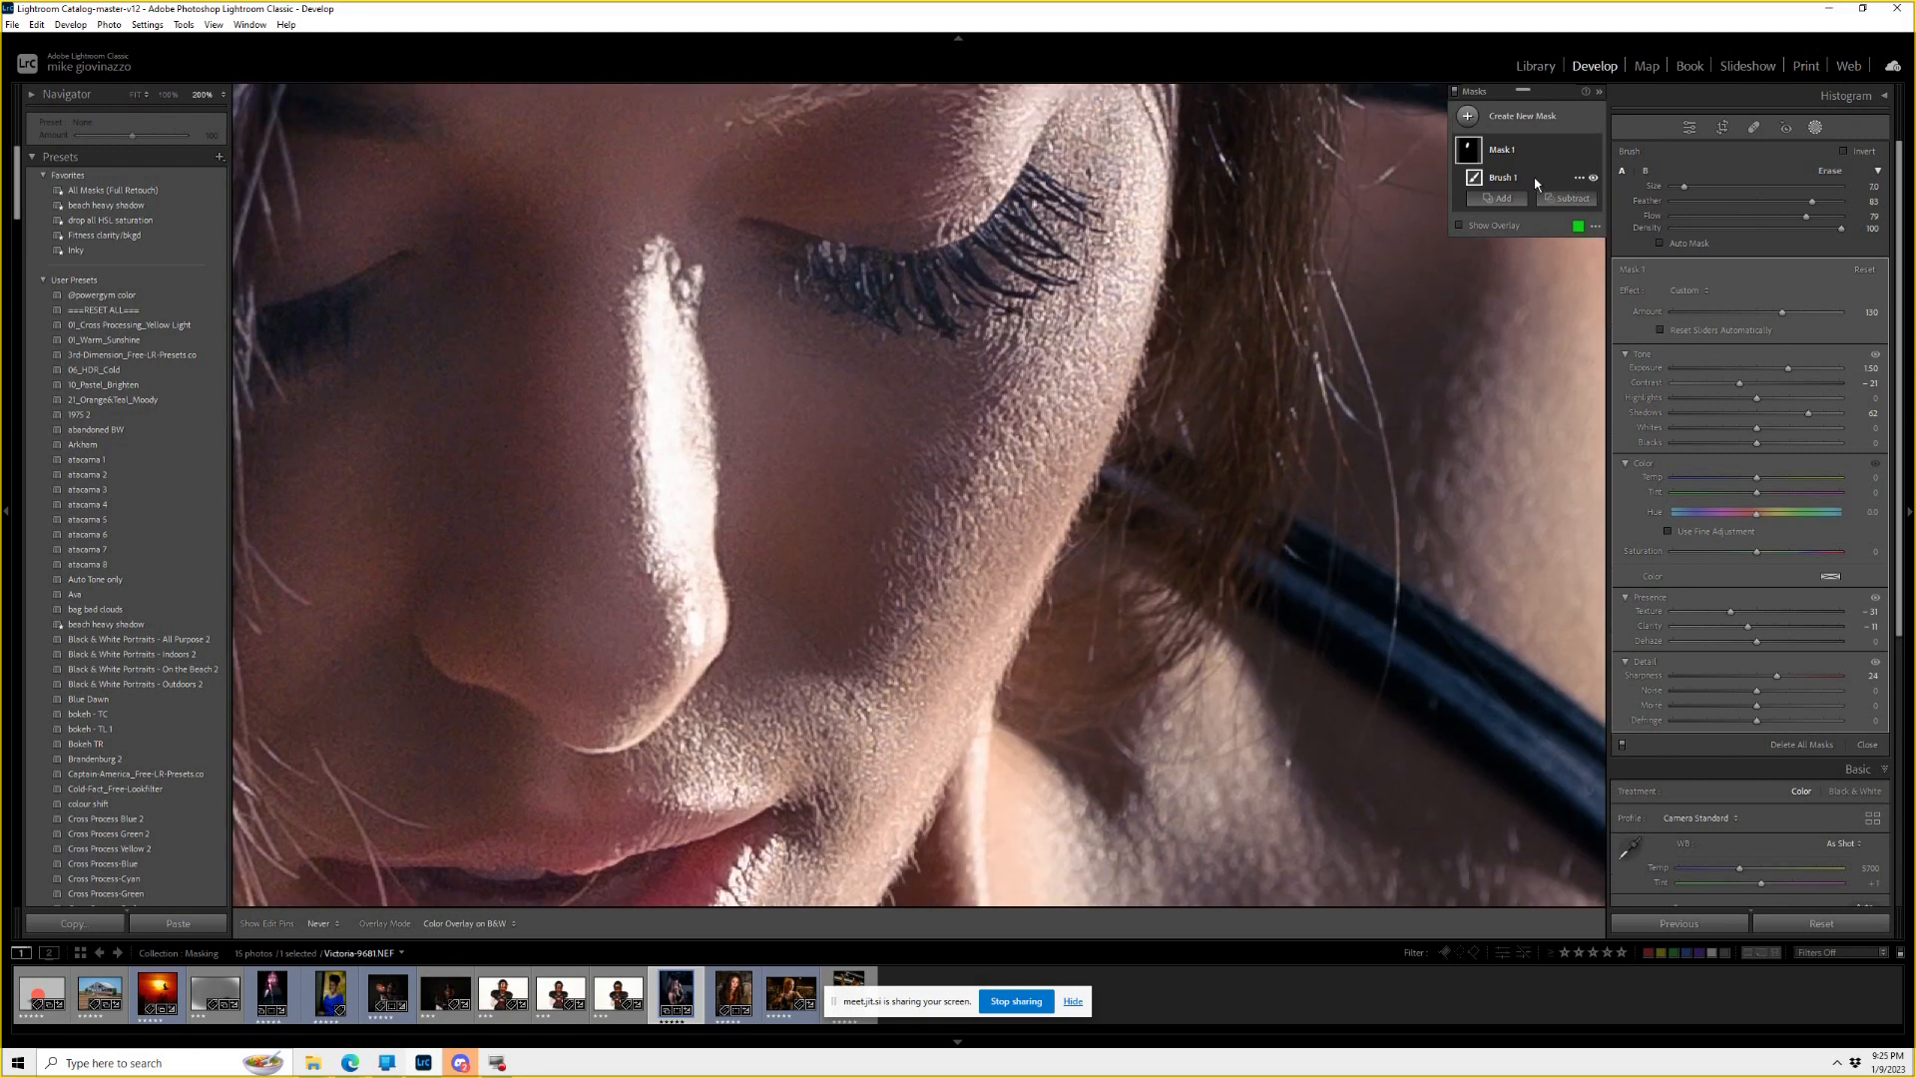
left_click(1567, 198)
left_click(1577, 342)
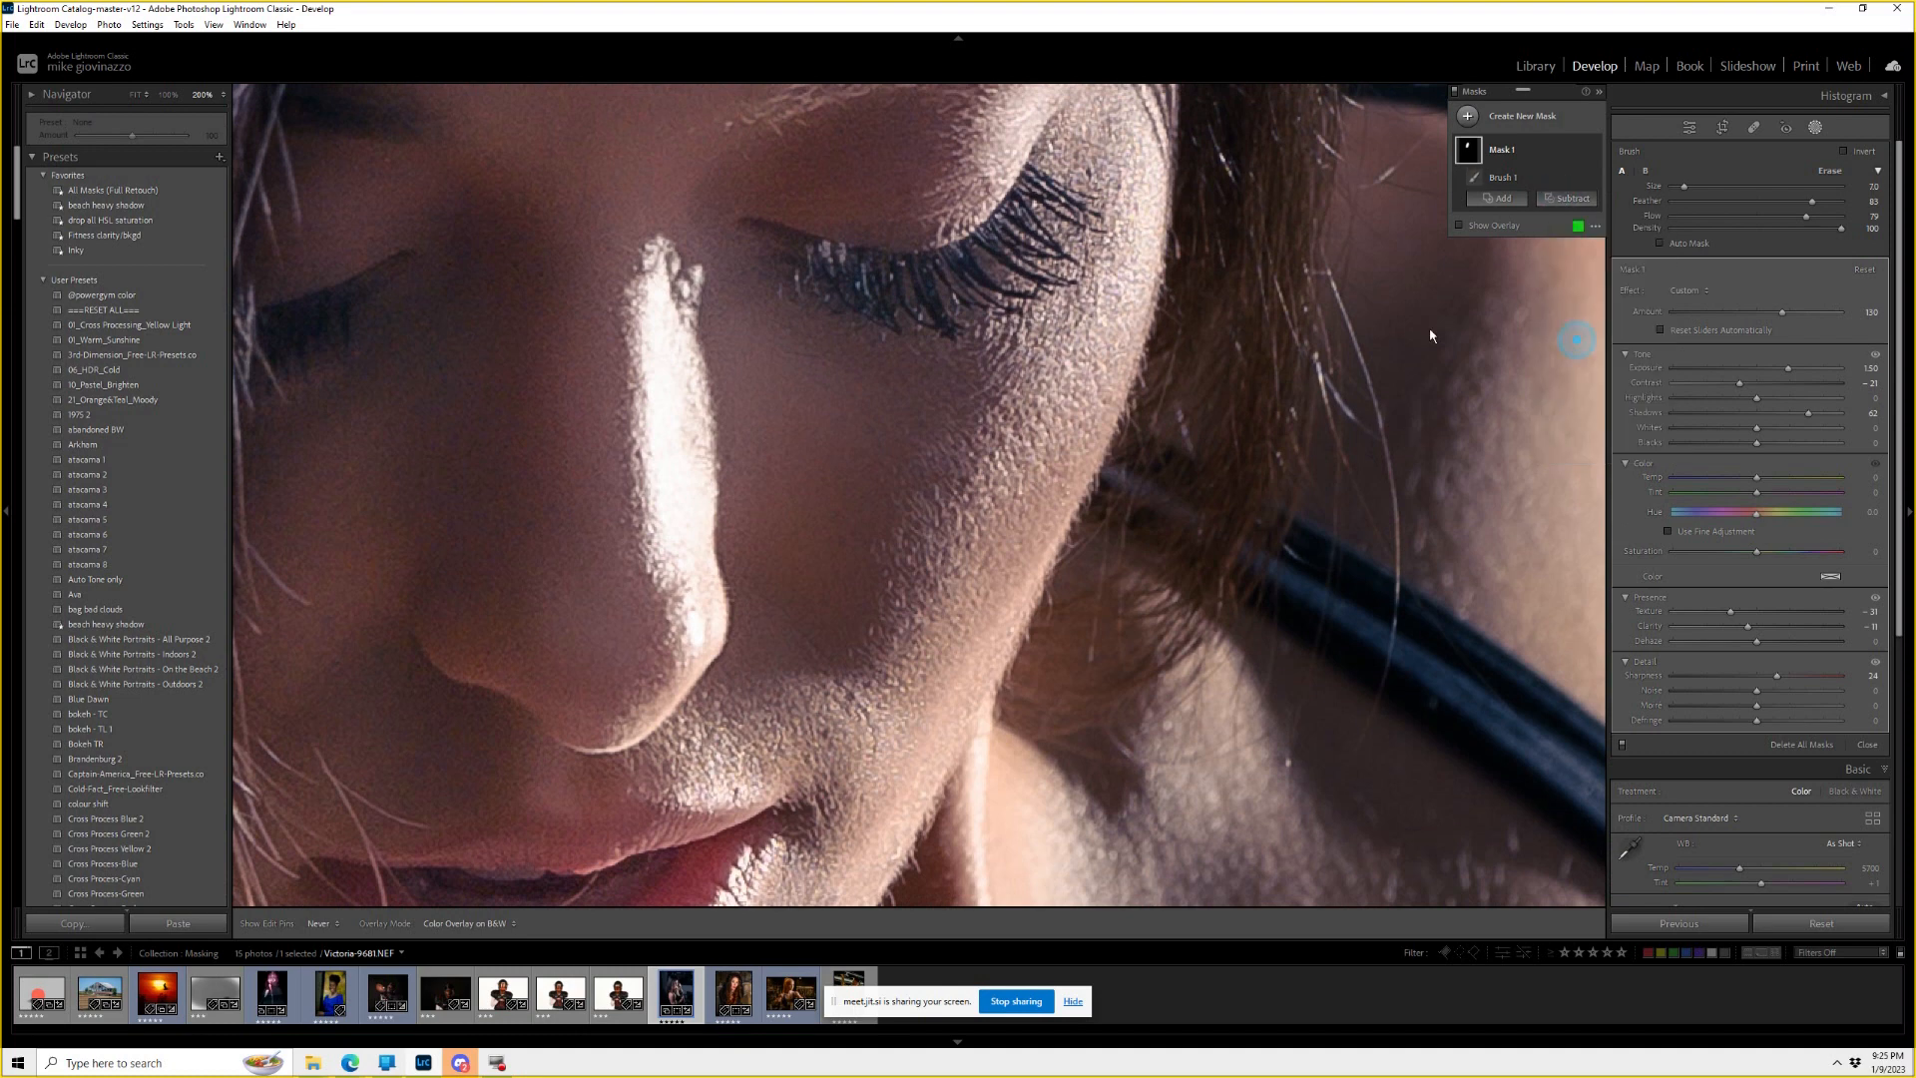
mouse_move(1032, 219)
left_mouse_down()
mouse_move(838, 285)
mouse_move(953, 290)
mouse_move(933, 254)
mouse_move(910, 288)
mouse_move(811, 300)
mouse_move(789, 262)
mouse_move(819, 253)
left_mouse_up()
left_click(317, 300)
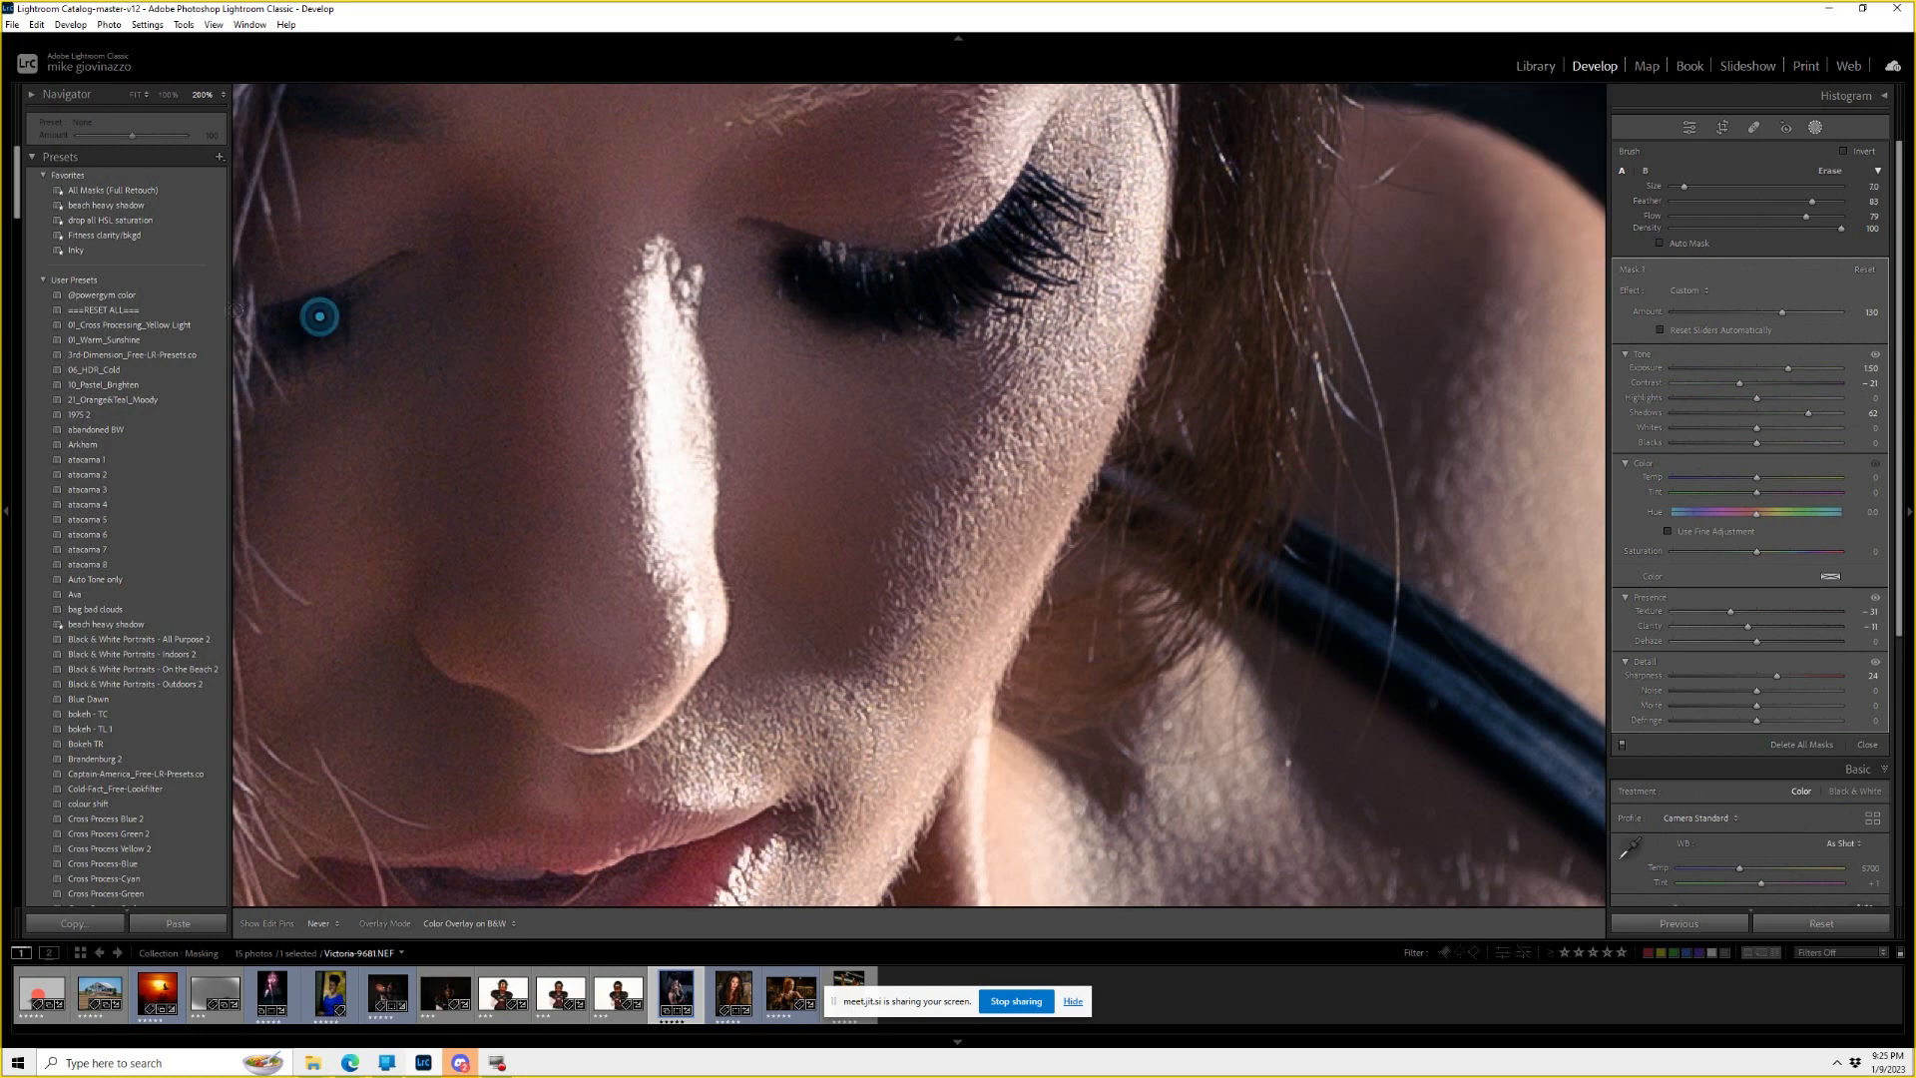
key("z")
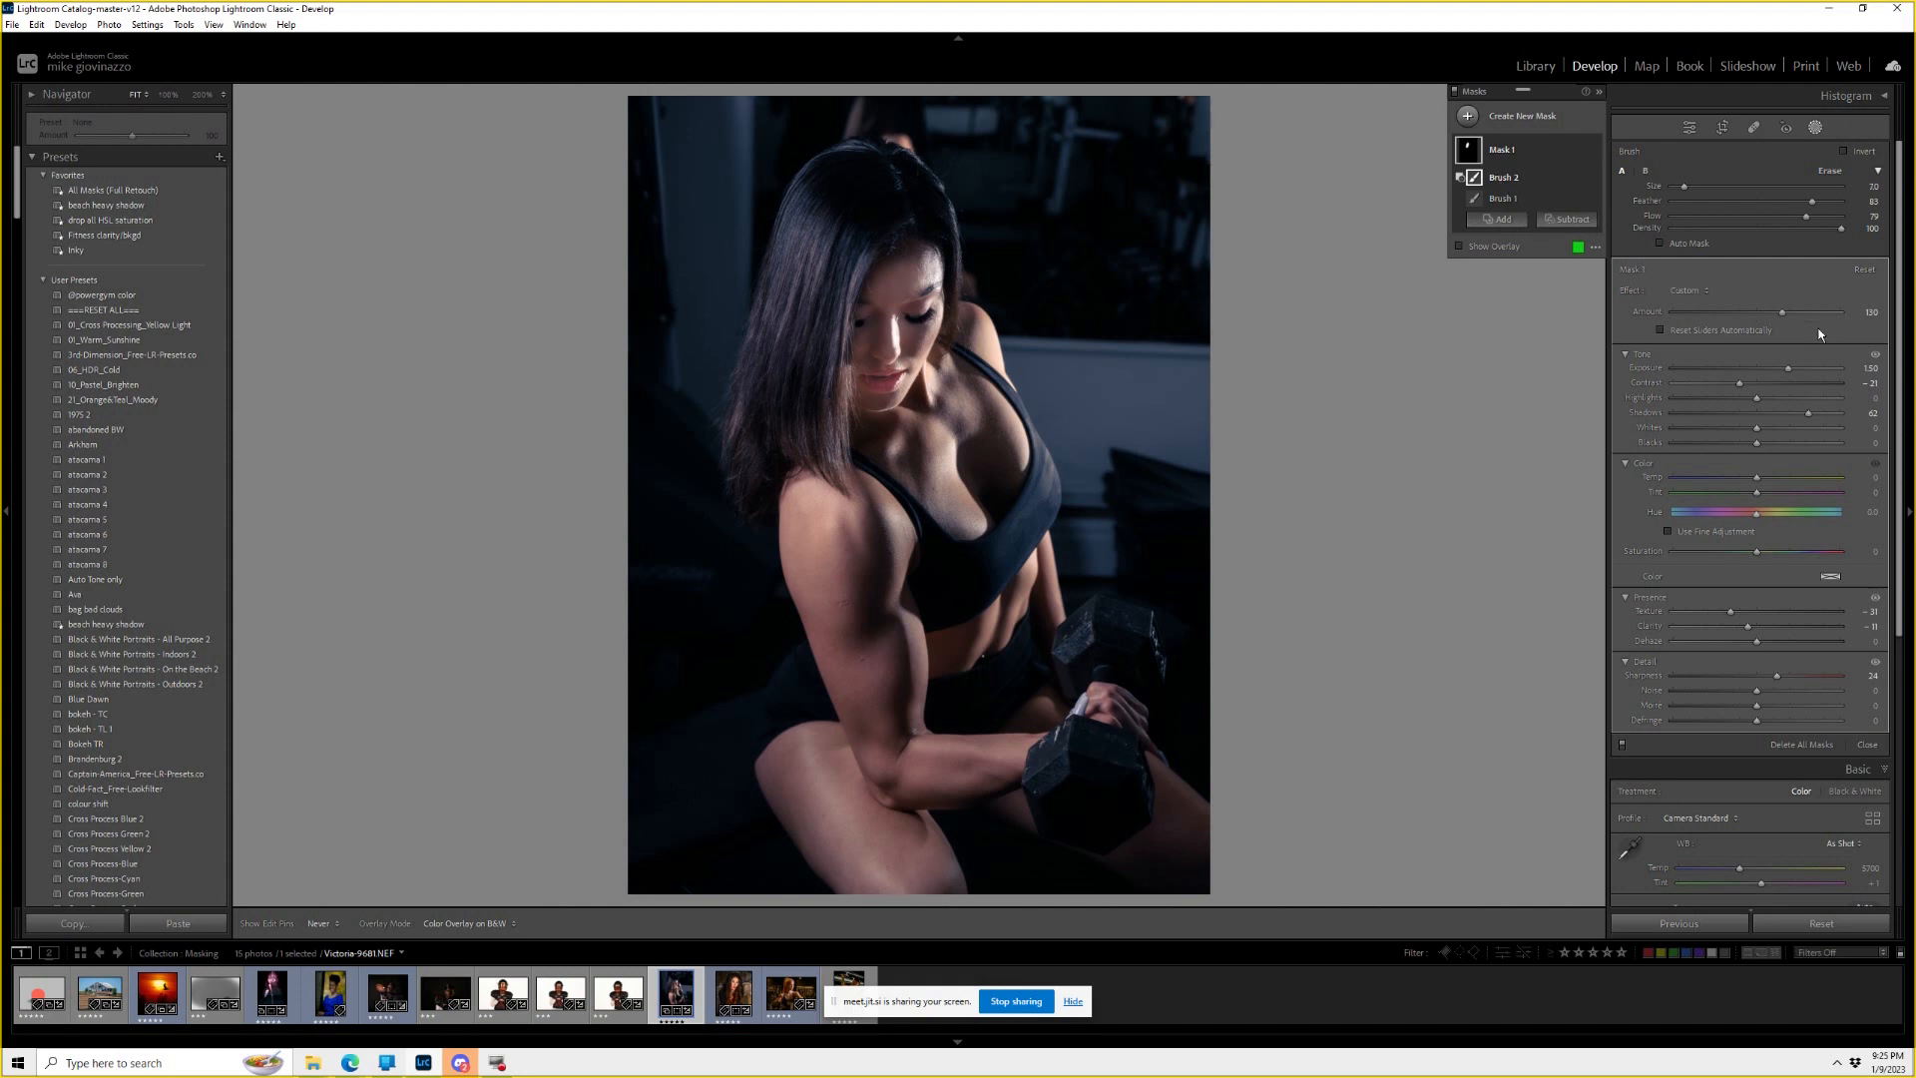
mouse_move(1783, 375)
left_mouse_down()
mouse_move(1735, 373)
mouse_move(1783, 373)
left_mouse_up()
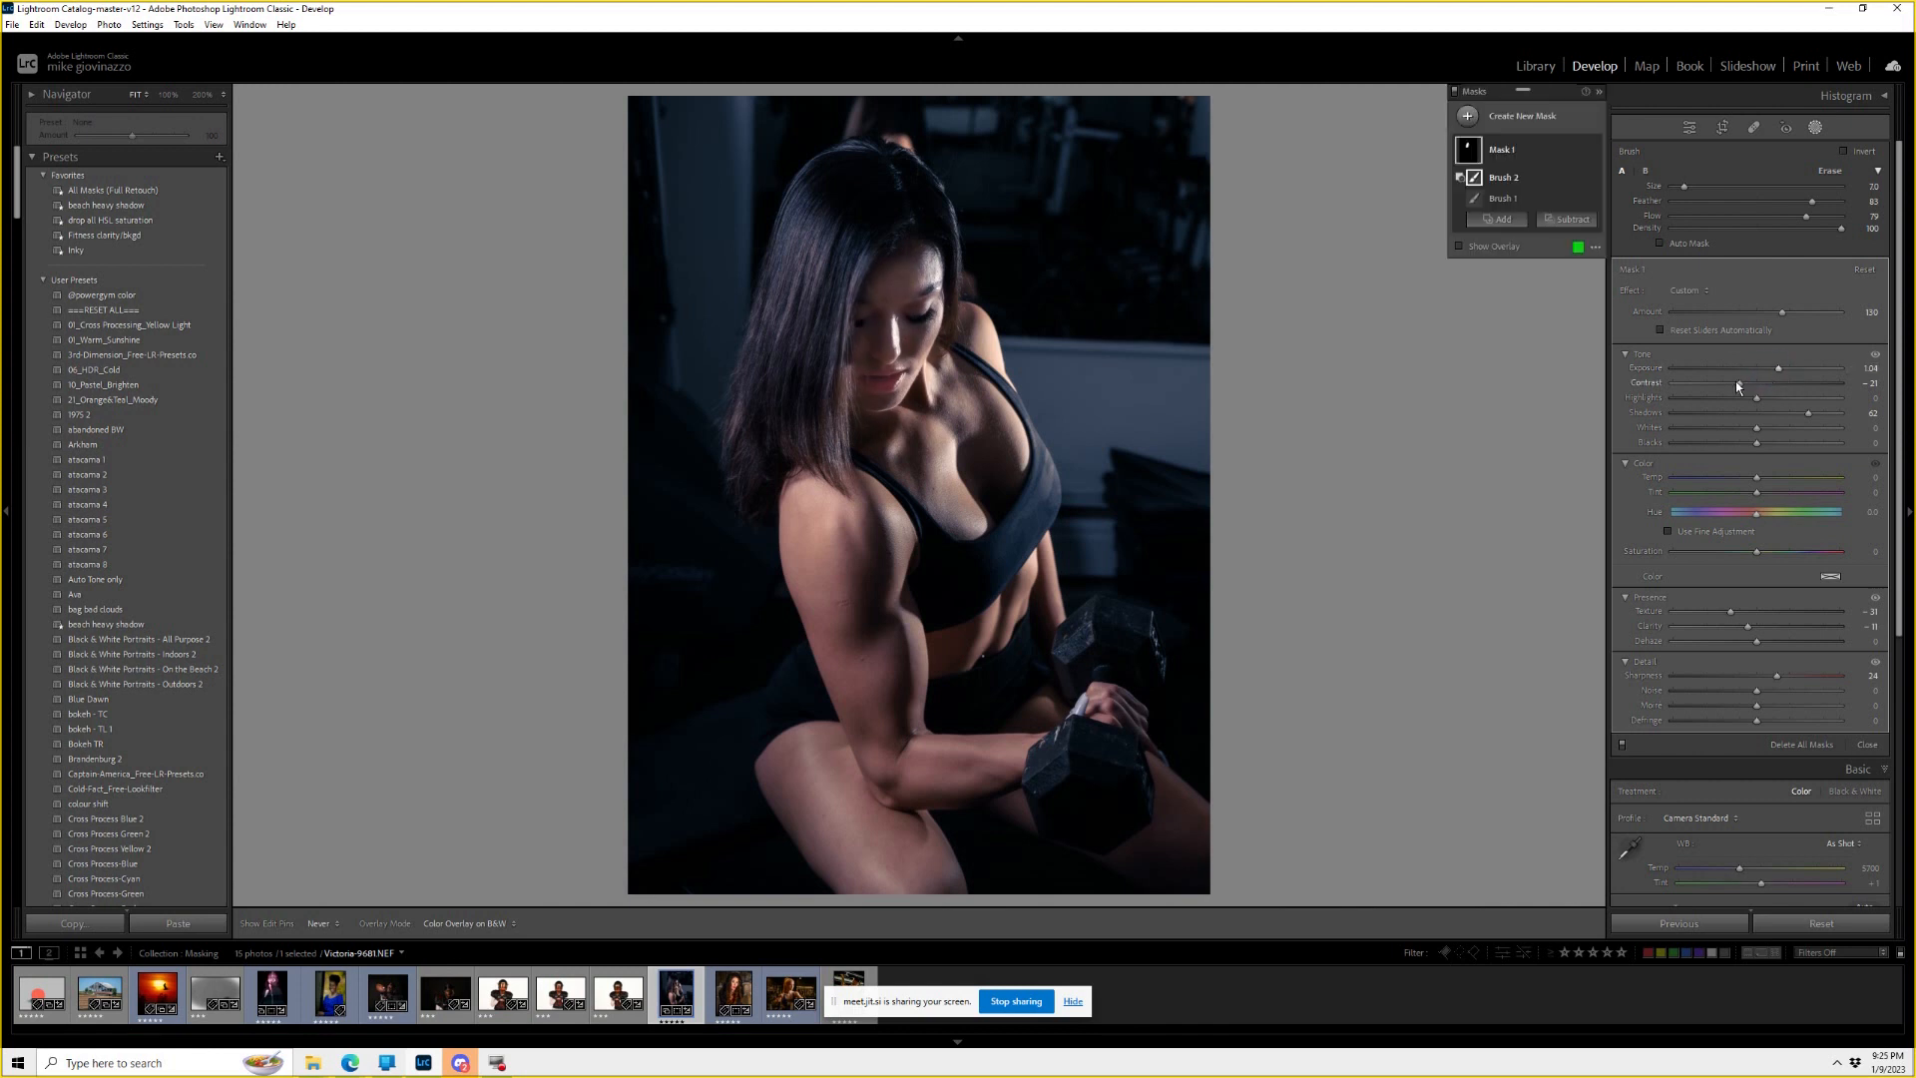
Create a new Objects mask on the upper dumbbell head and add a second object selection over its missed part.
left_click(1497, 122)
left_click(1536, 254)
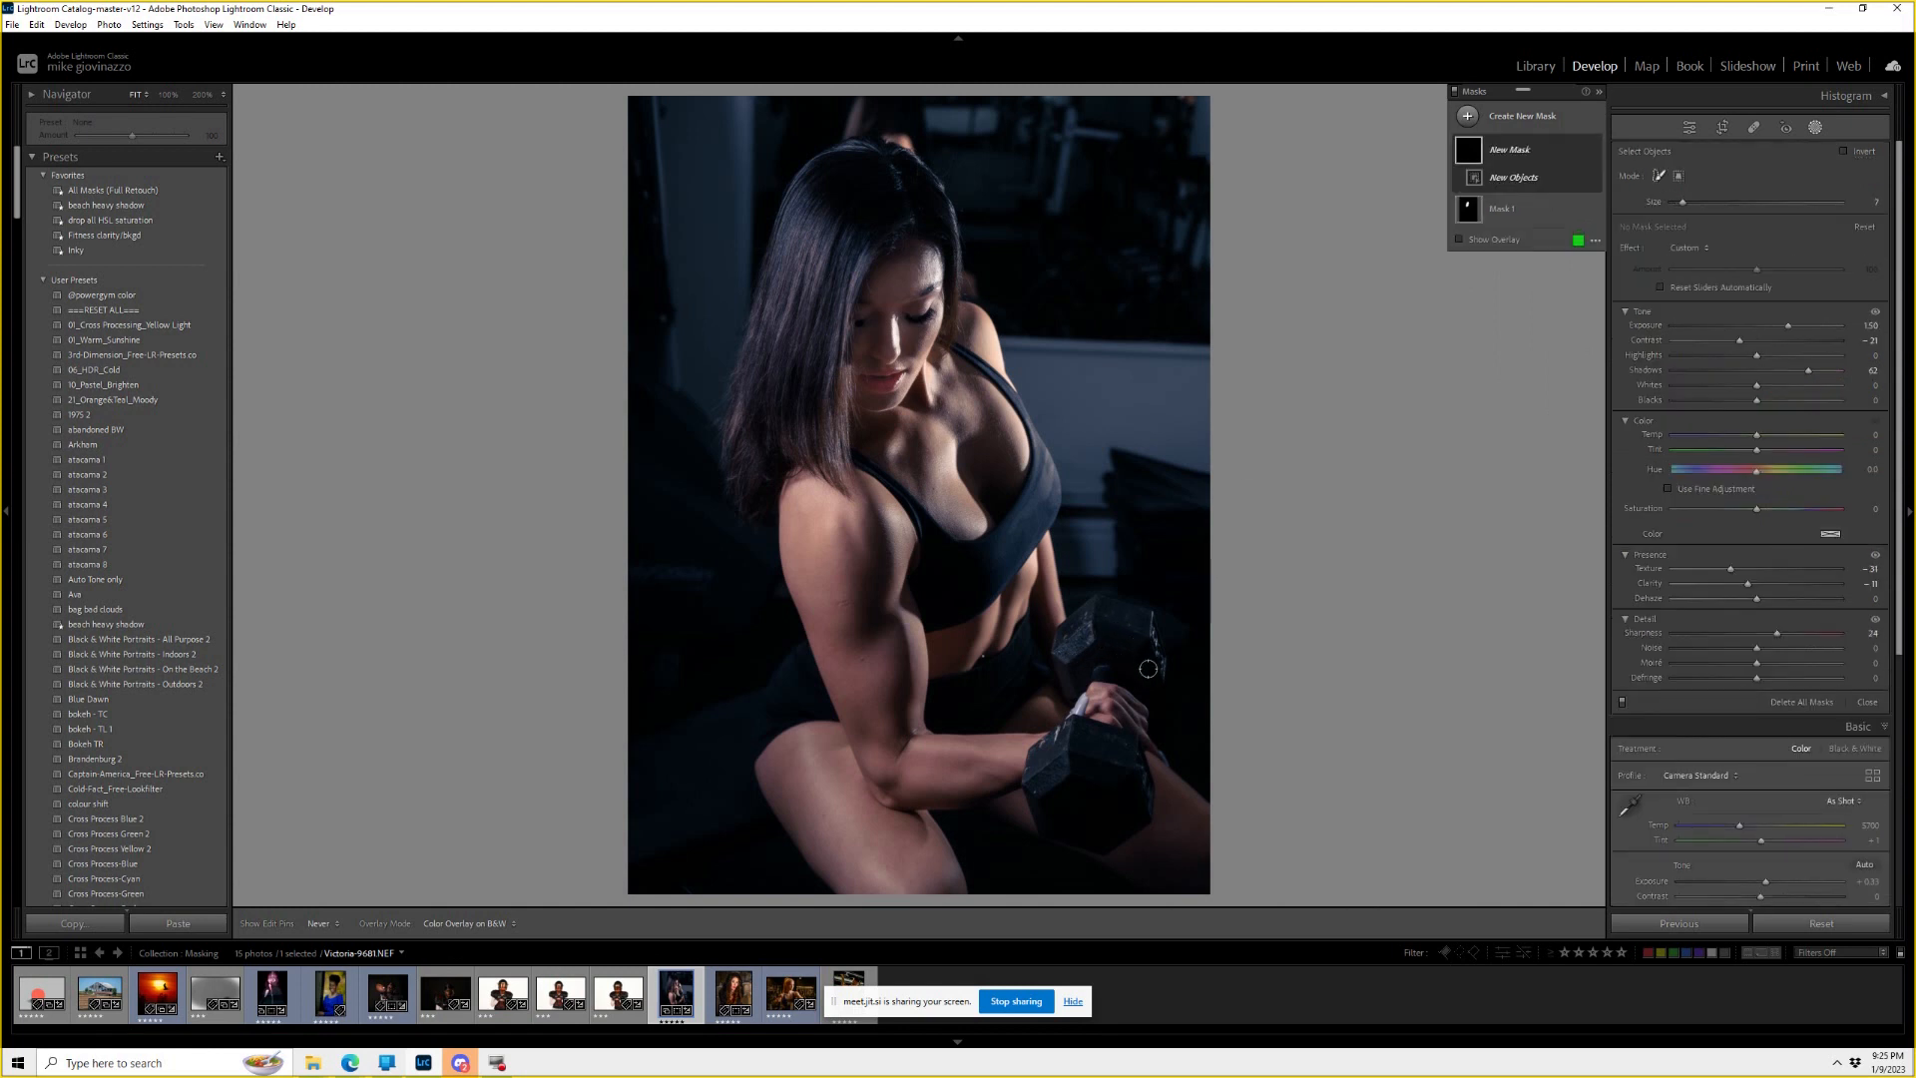
mouse_move(1155, 671)
left_mouse_down()
mouse_move(1086, 620)
mouse_move(1062, 650)
mouse_move(1075, 685)
mouse_move(1098, 636)
mouse_move(1140, 676)
mouse_move(1148, 629)
mouse_move(1107, 625)
mouse_move(1105, 676)
left_mouse_up()
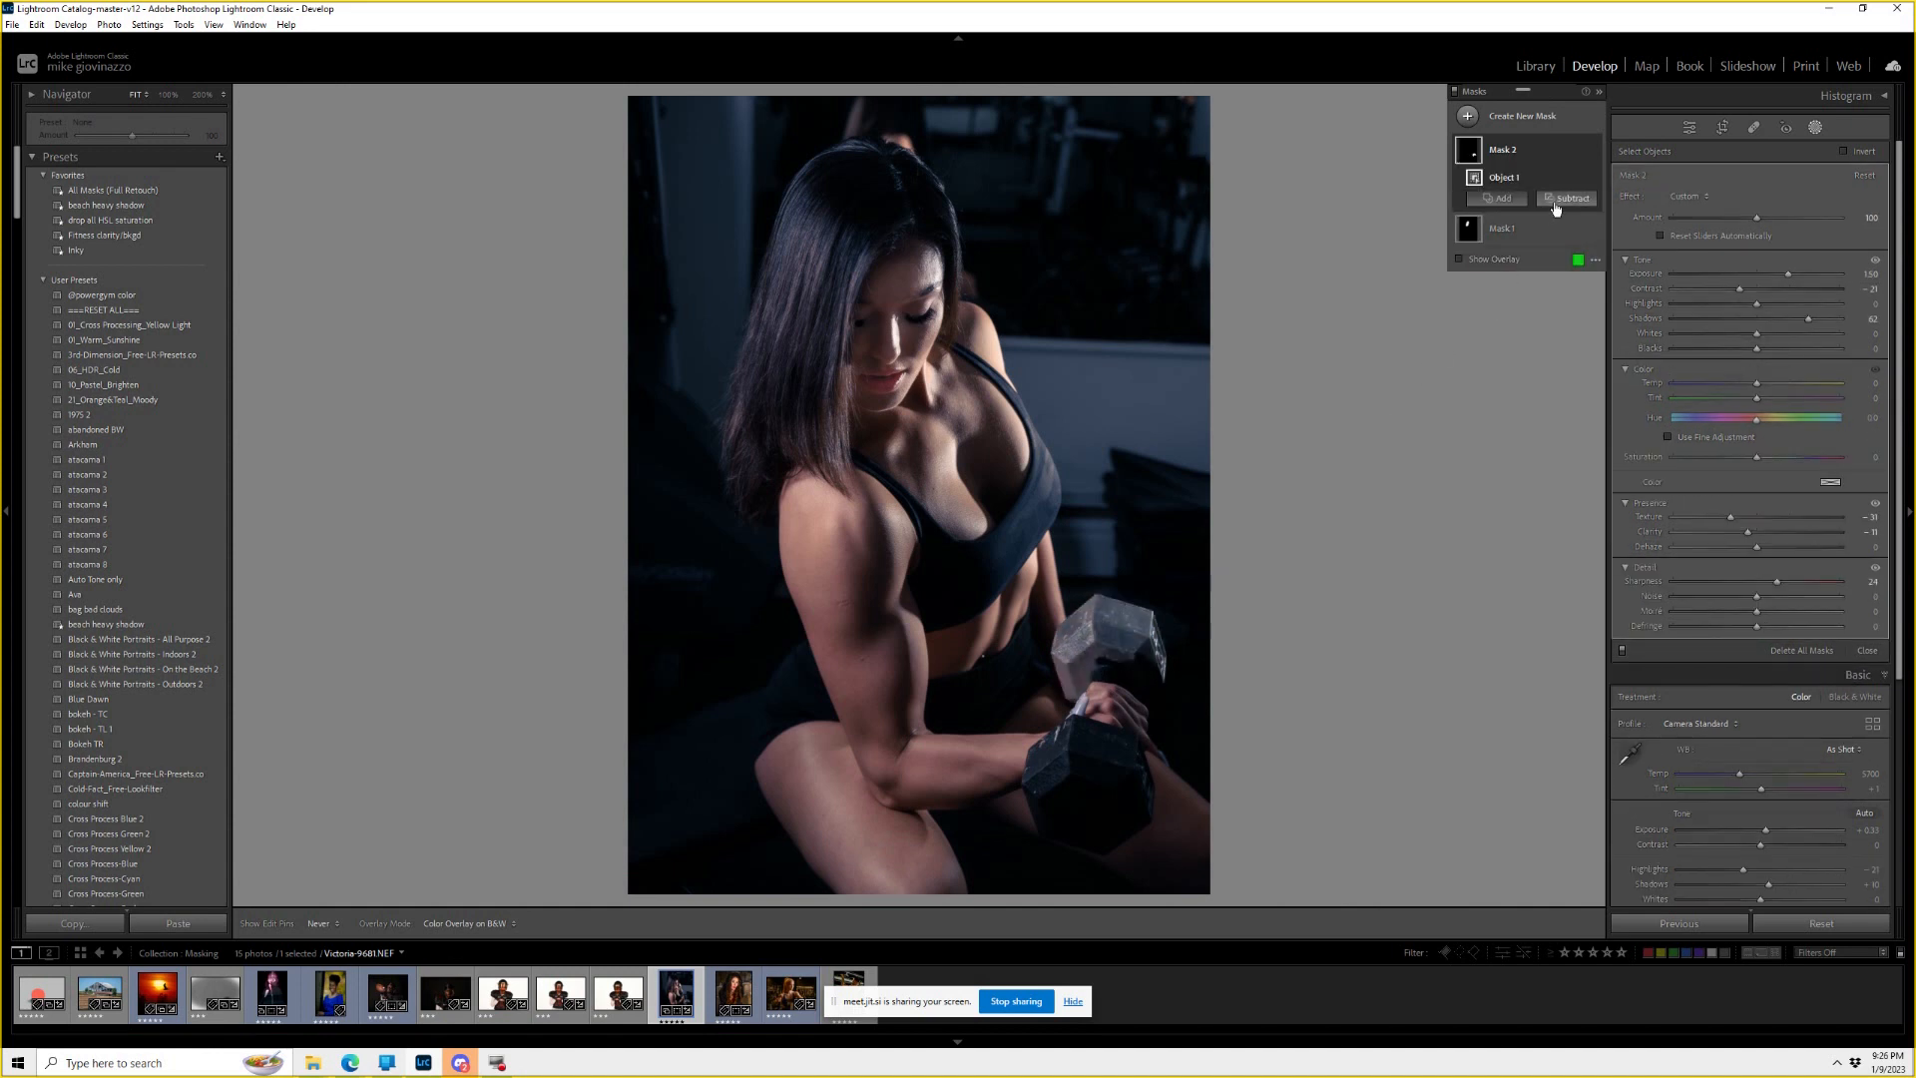
left_click(1499, 197)
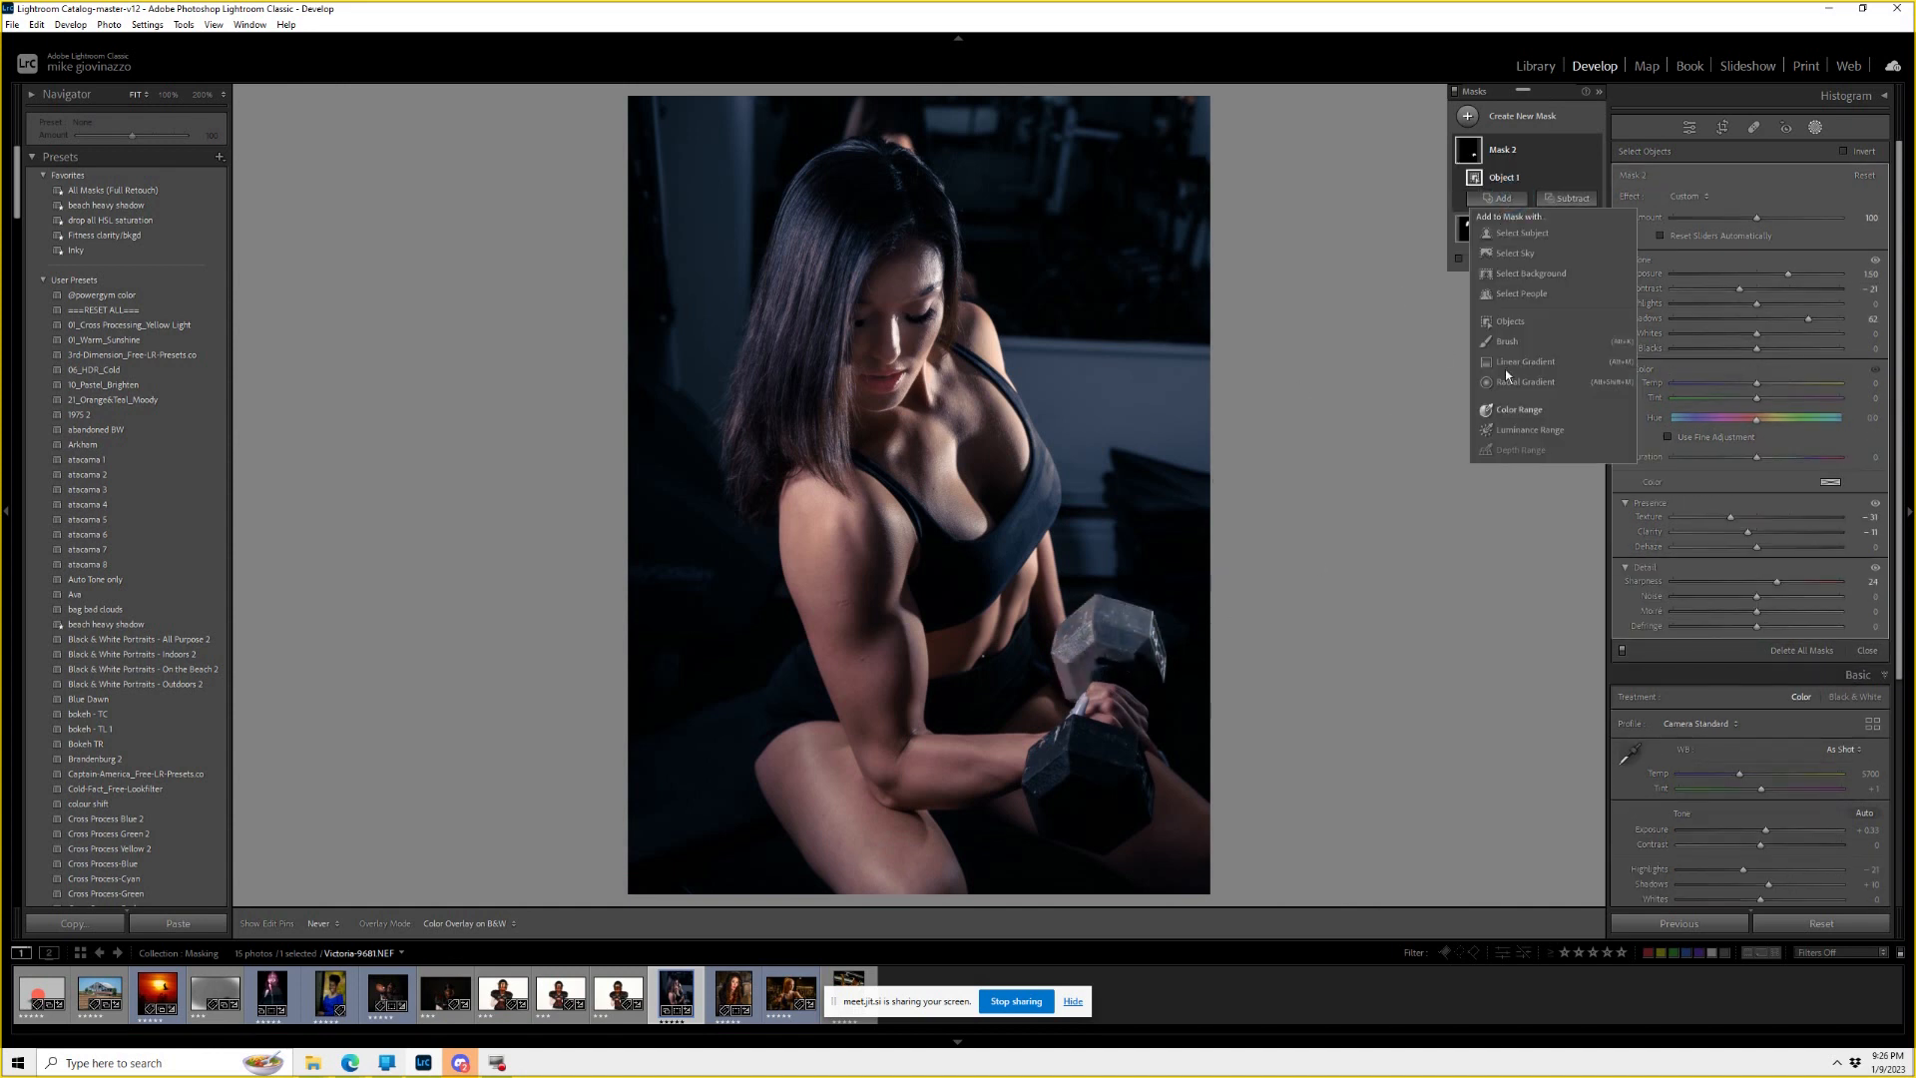
left_click(1505, 320)
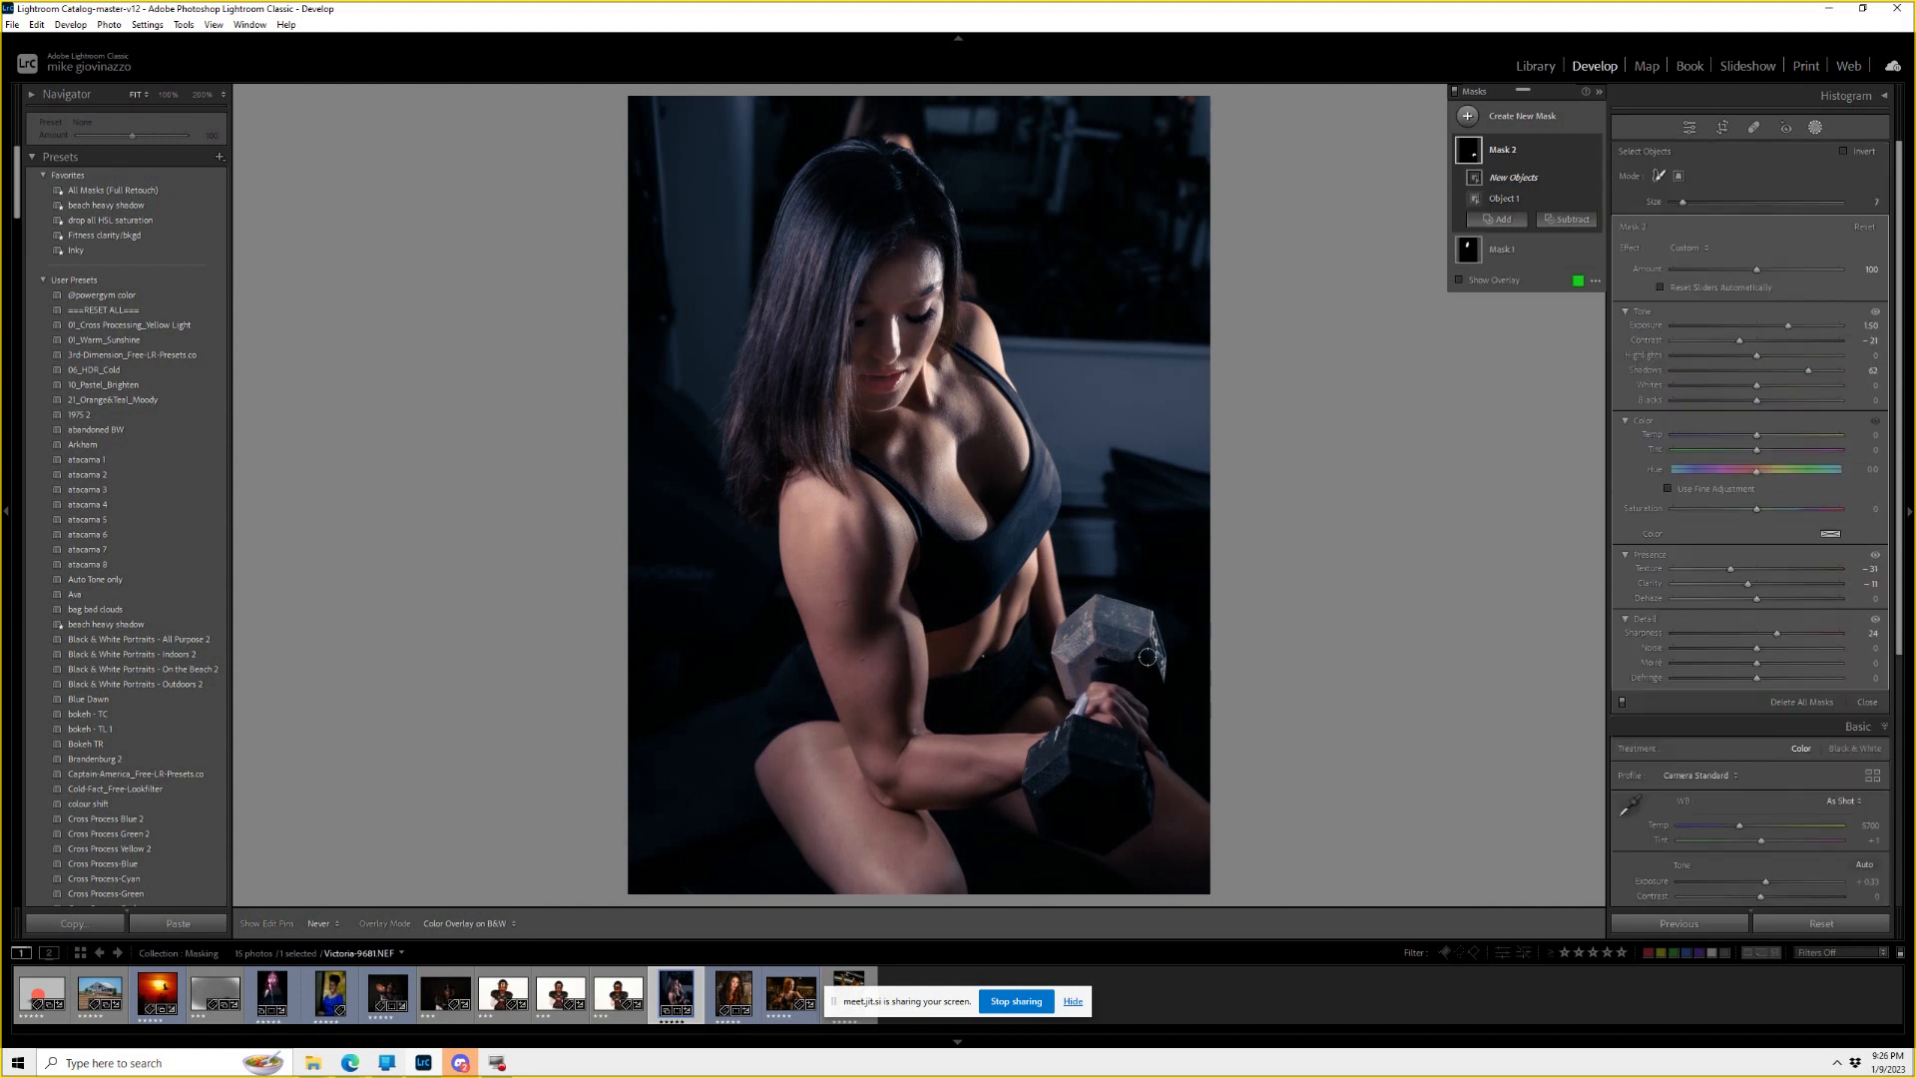
mouse_move(1141, 645)
left_mouse_down()
mouse_move(1155, 671)
mouse_move(1096, 665)
left_mouse_up()
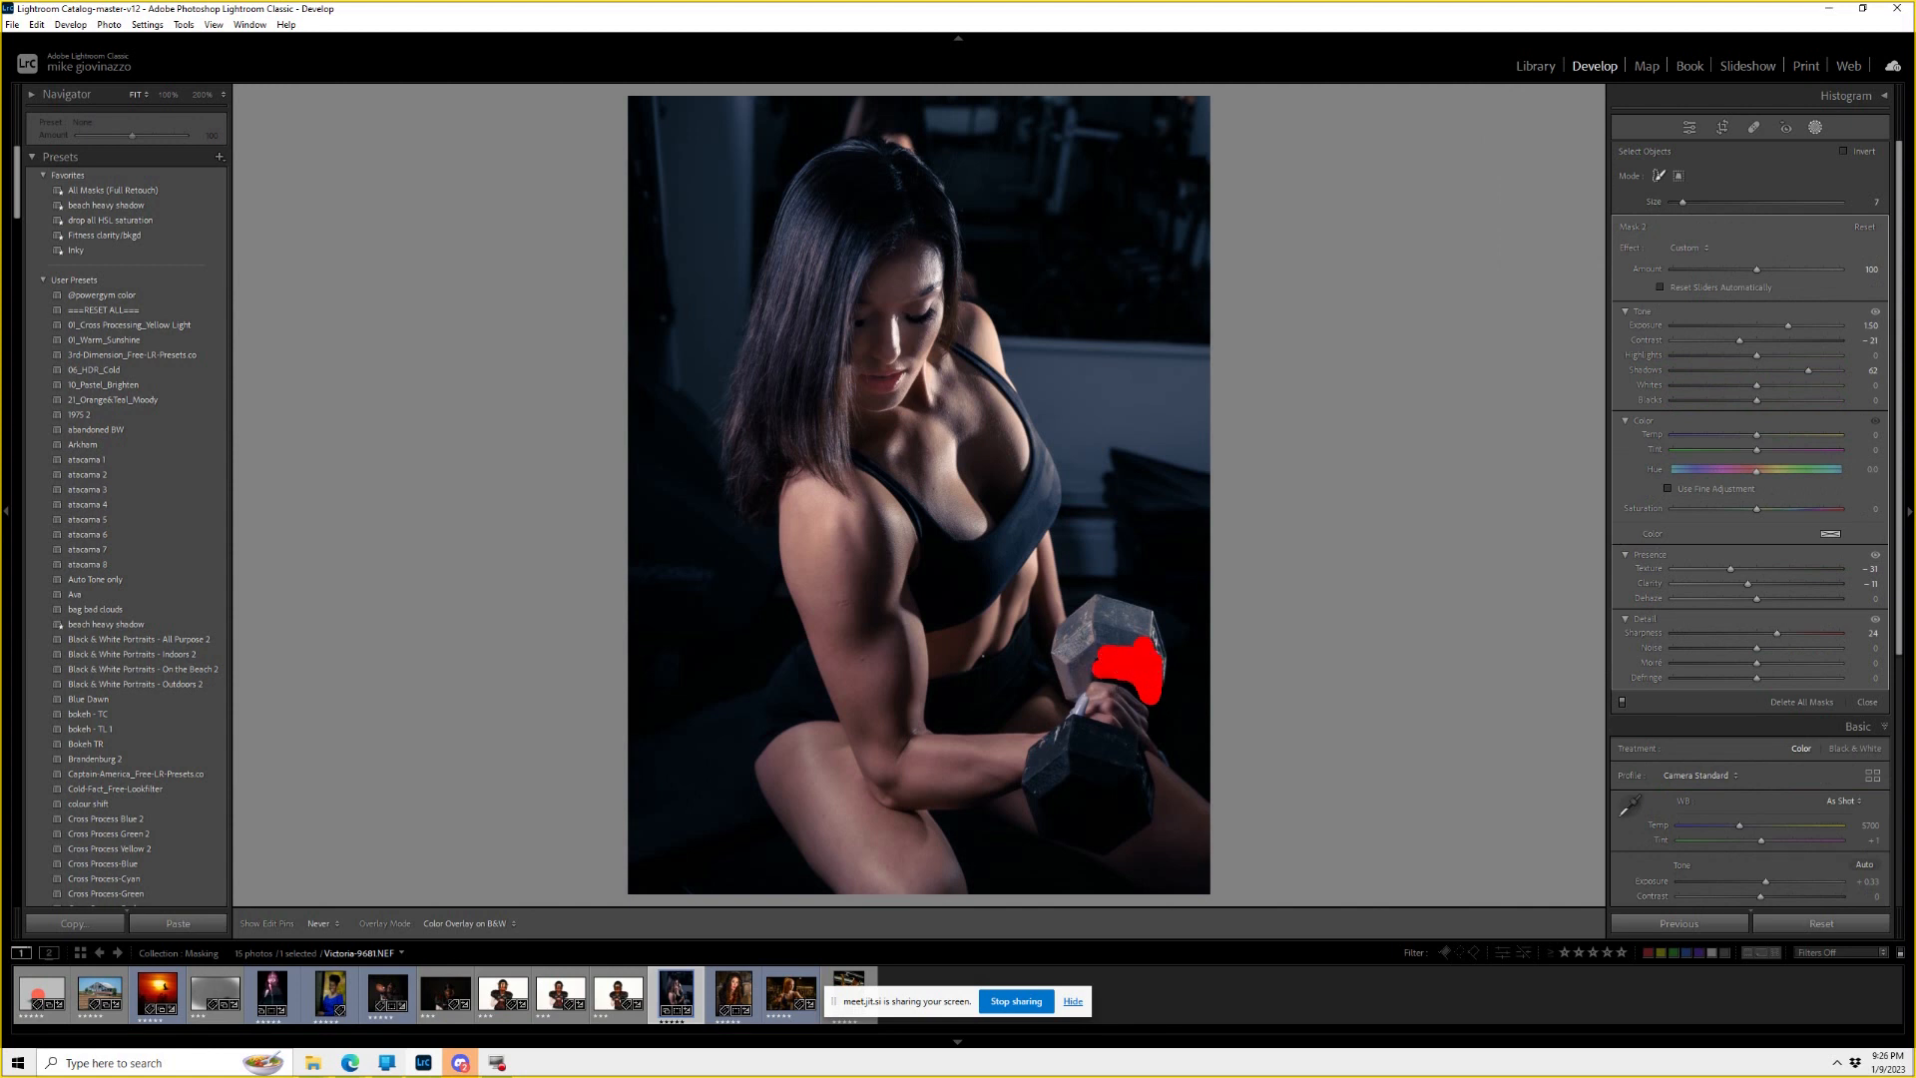
left_click_drag(1136, 671, 1128, 670)
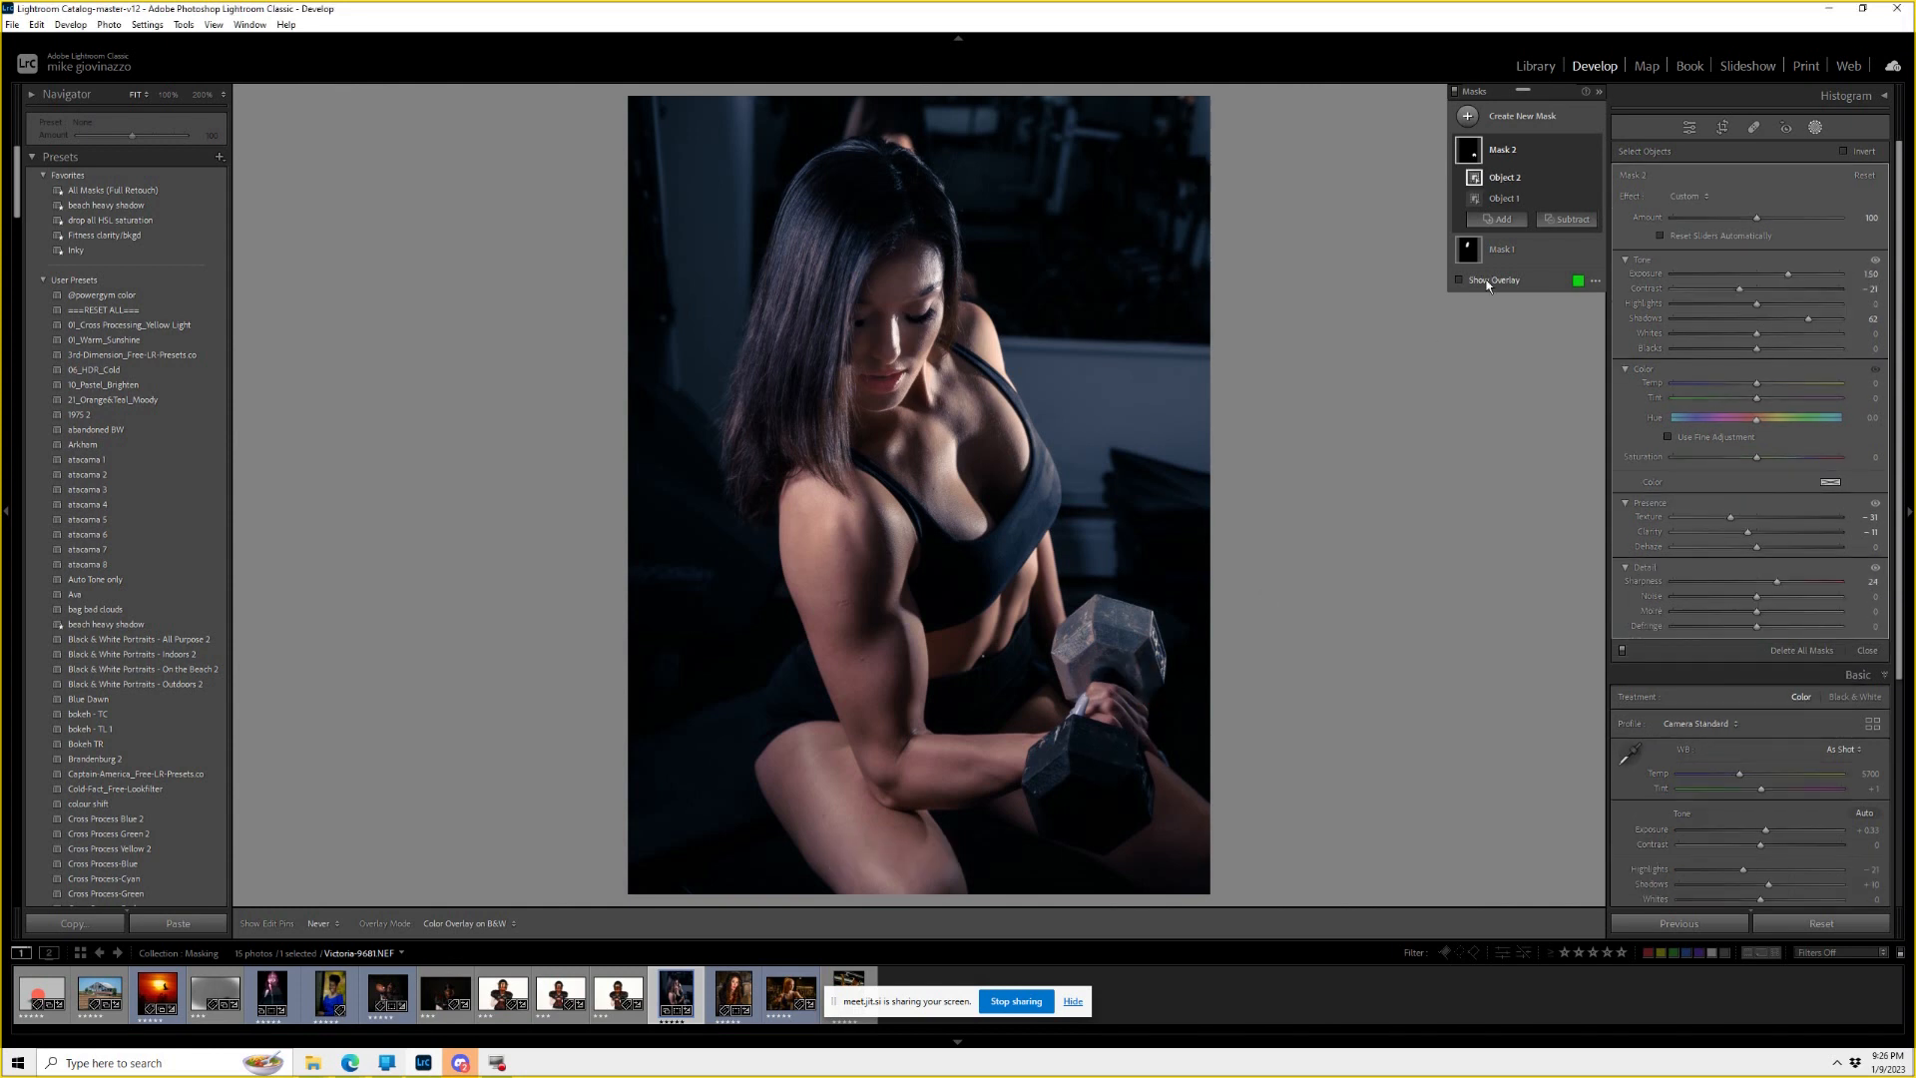
Add the lower dumbbell head to Mask 2 with another object selection.
left_click(1498, 225)
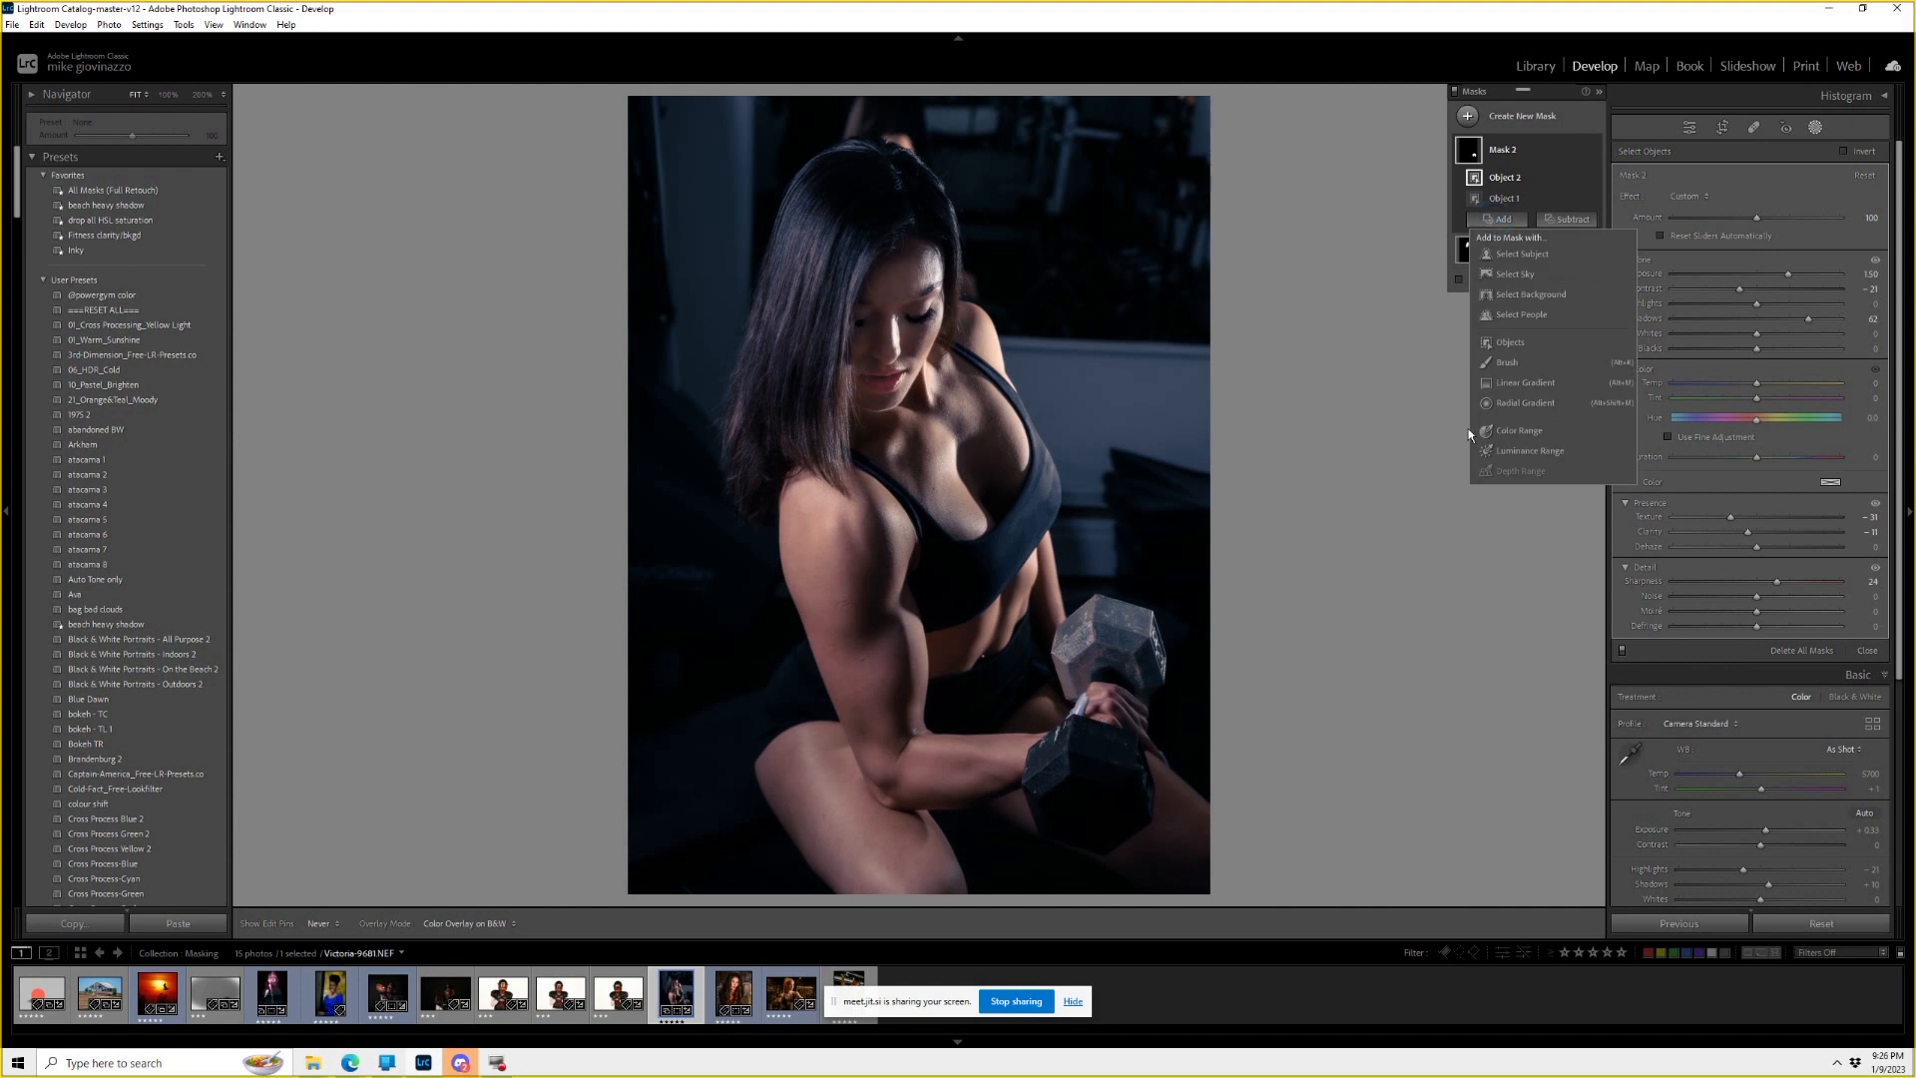
left_click(1509, 341)
mouse_move(1132, 763)
left_mouse_down()
mouse_move(1073, 729)
mouse_move(1034, 776)
mouse_move(1056, 837)
mouse_move(1116, 848)
mouse_move(1146, 813)
mouse_move(1126, 773)
mouse_move(1066, 763)
mouse_move(1078, 826)
mouse_move(1086, 798)
left_mouse_up()
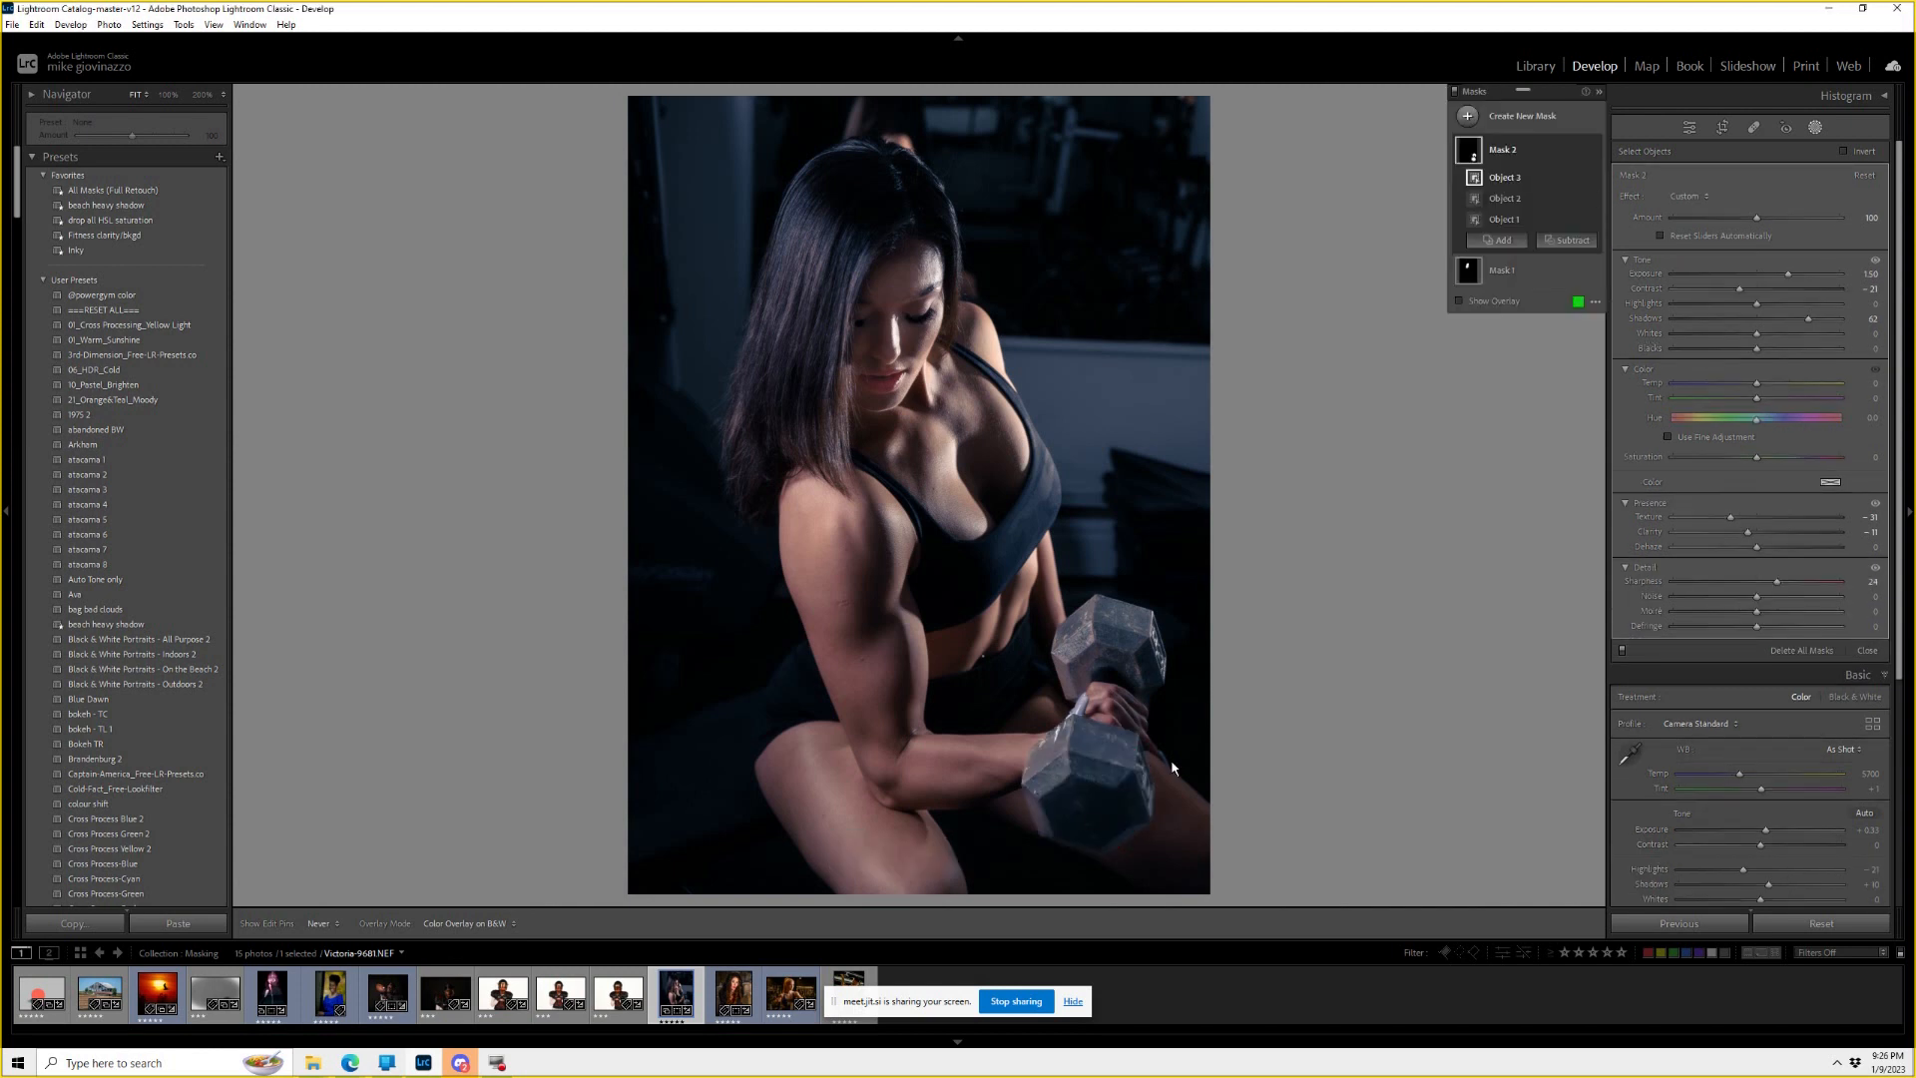
Add an Auto Mask brush to Mask 2, paint over the upper dumbbell head and set the brush feather to about 40.
left_click(1497, 240)
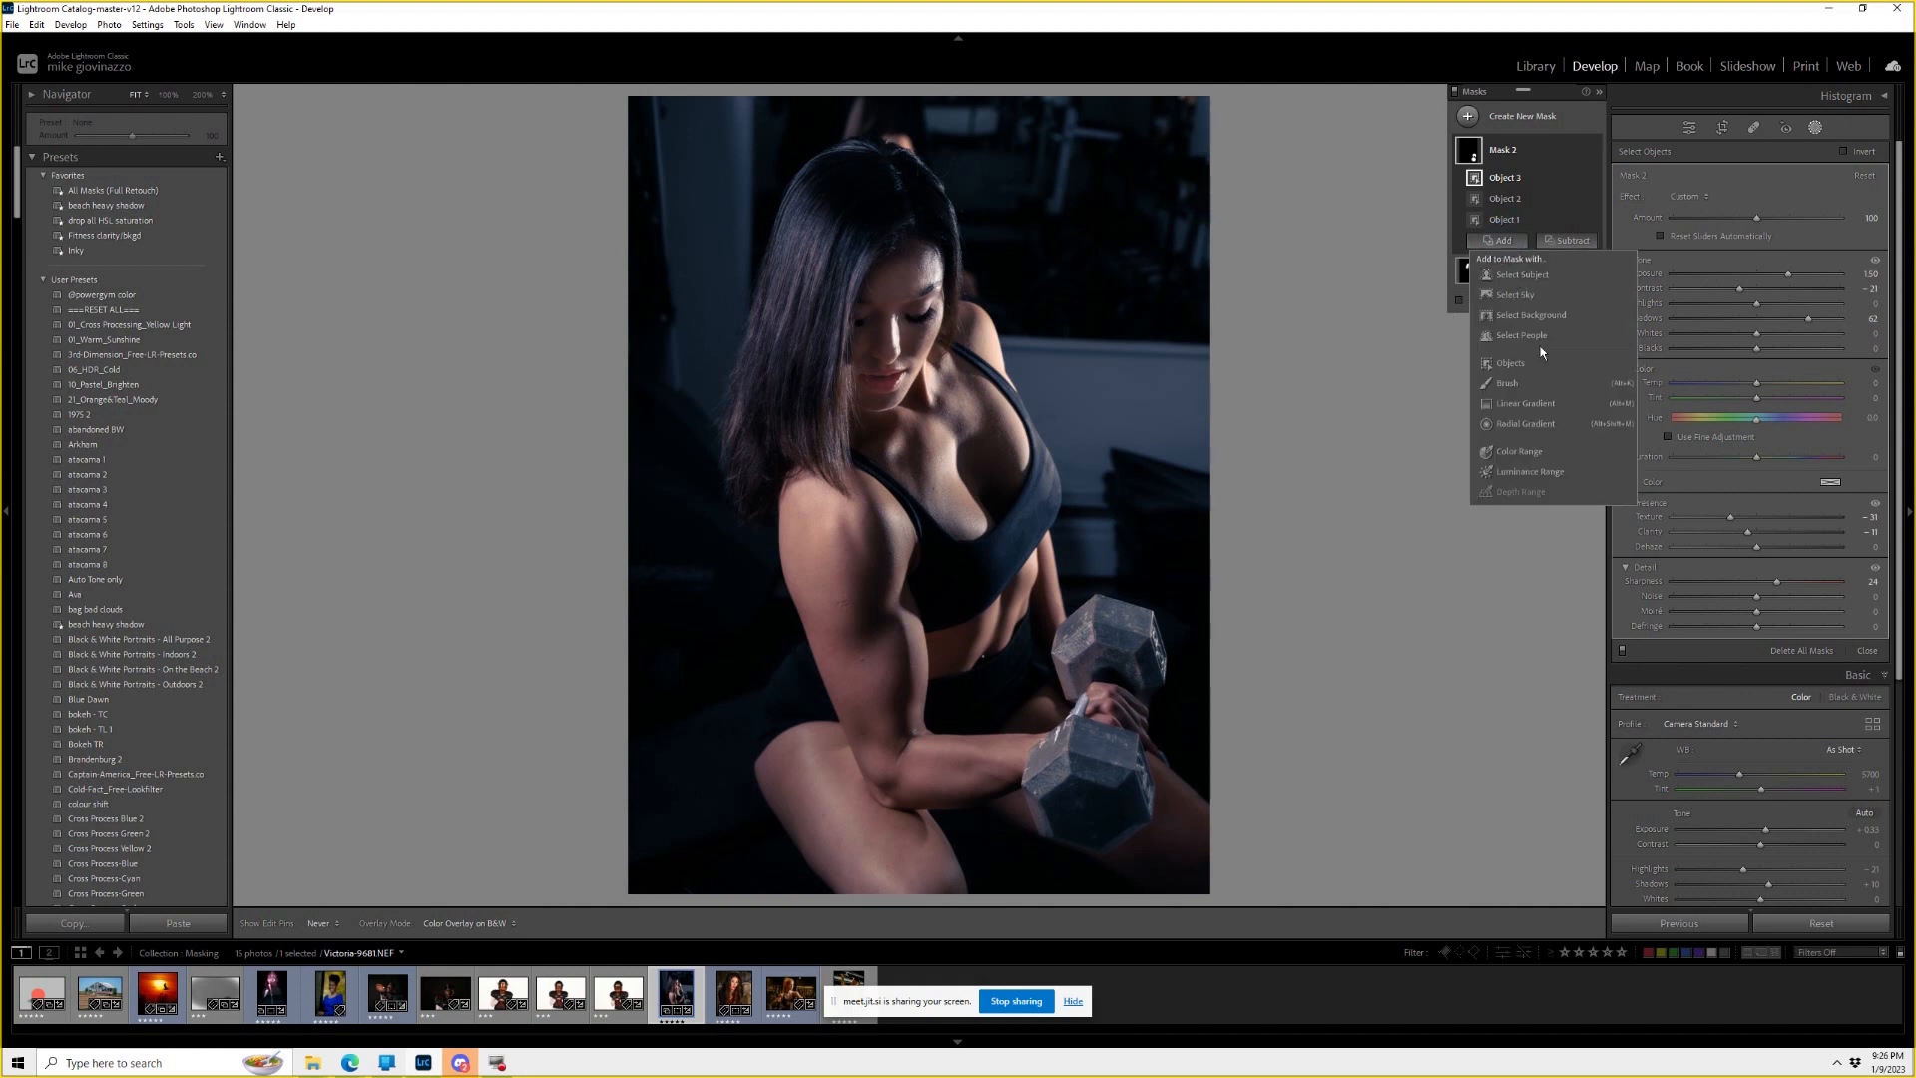
left_click(1506, 384)
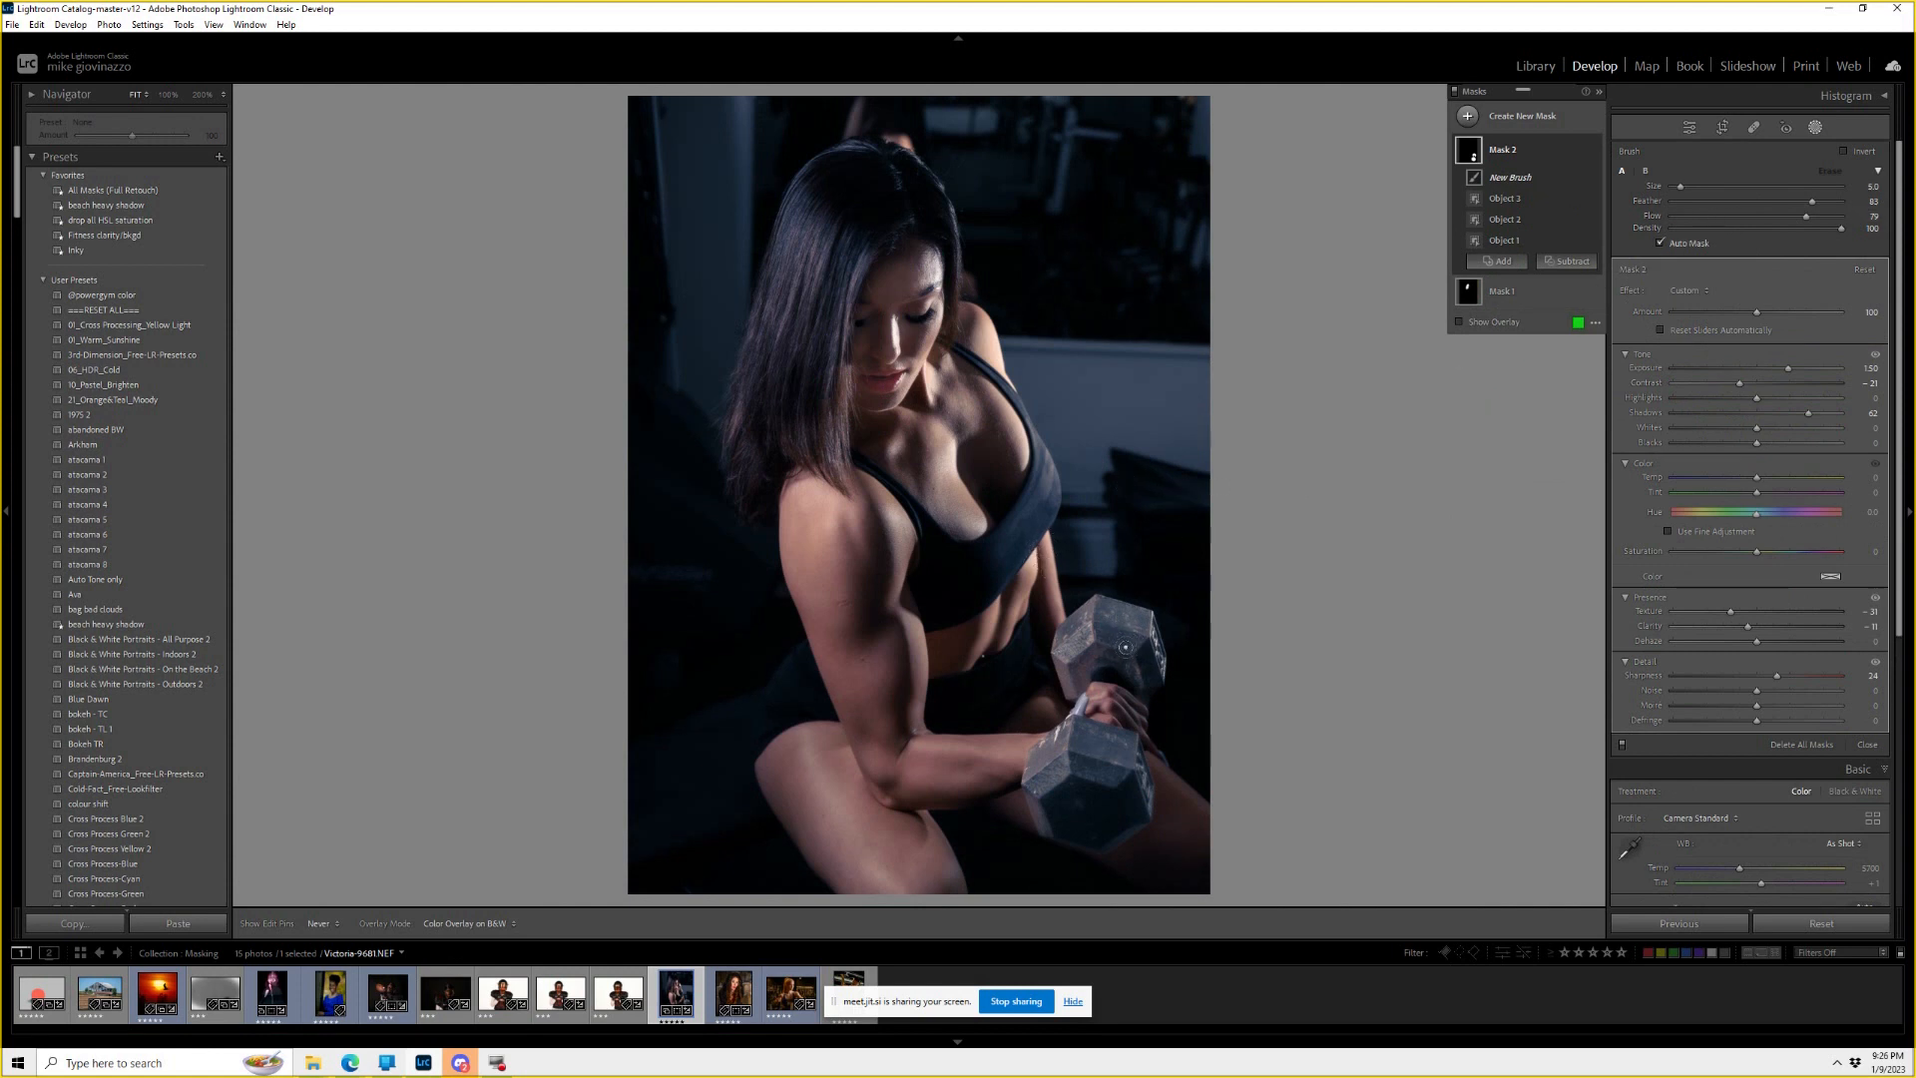
mouse_move(1146, 642)
left_mouse_down()
mouse_move(1148, 665)
mouse_move(1112, 673)
left_mouse_up()
left_click_drag(1806, 218, 1776, 201)
Add a second Auto Mask brush to Mask 2 and paint over the upper and lower dumbbell heads.
left_click(1502, 261)
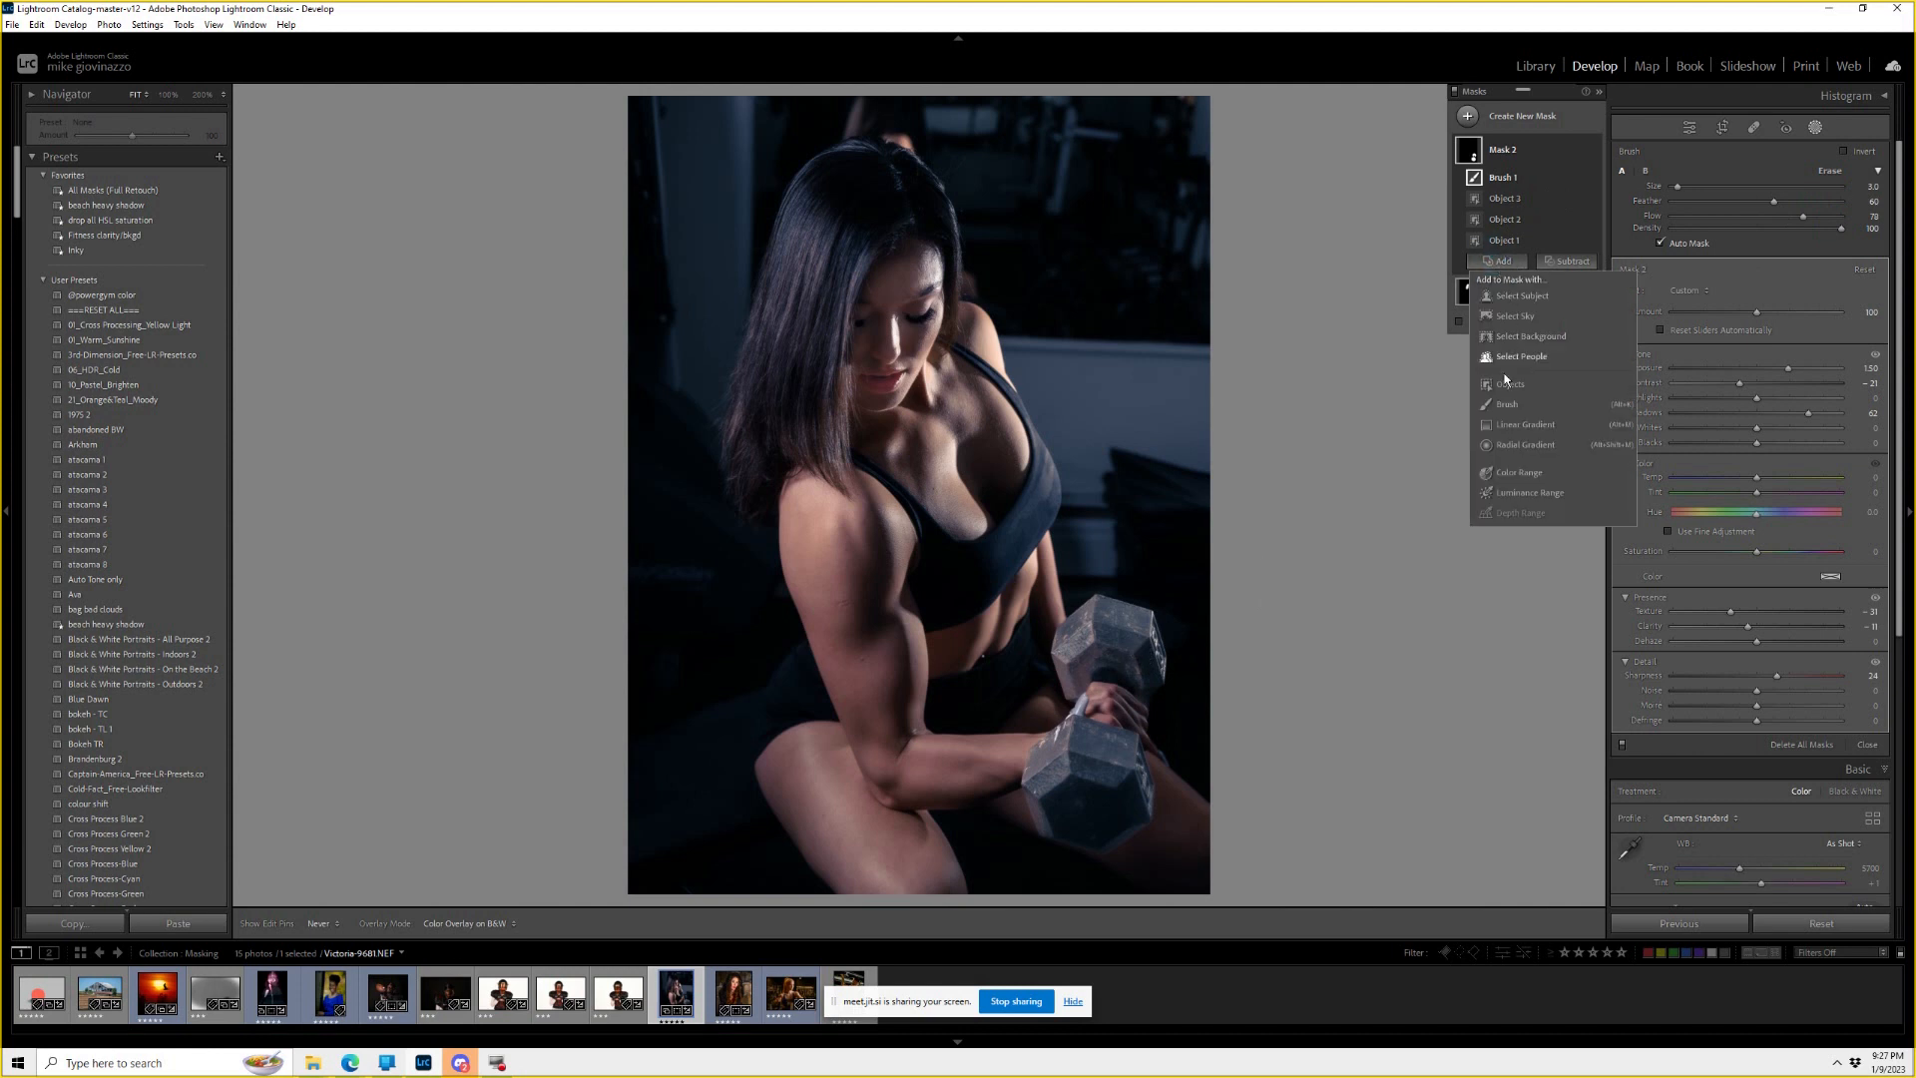
left_click(1169, 603)
mouse_move(1139, 654)
left_mouse_down()
mouse_move(1140, 688)
mouse_move(1136, 649)
mouse_move(1120, 664)
left_mouse_up()
mouse_move(1130, 791)
left_mouse_down()
mouse_move(1089, 813)
mouse_move(1099, 839)
mouse_move(1112, 796)
mouse_move(1073, 799)
mouse_move(1125, 788)
mouse_move(1072, 832)
mouse_move(1102, 811)
left_mouse_up()
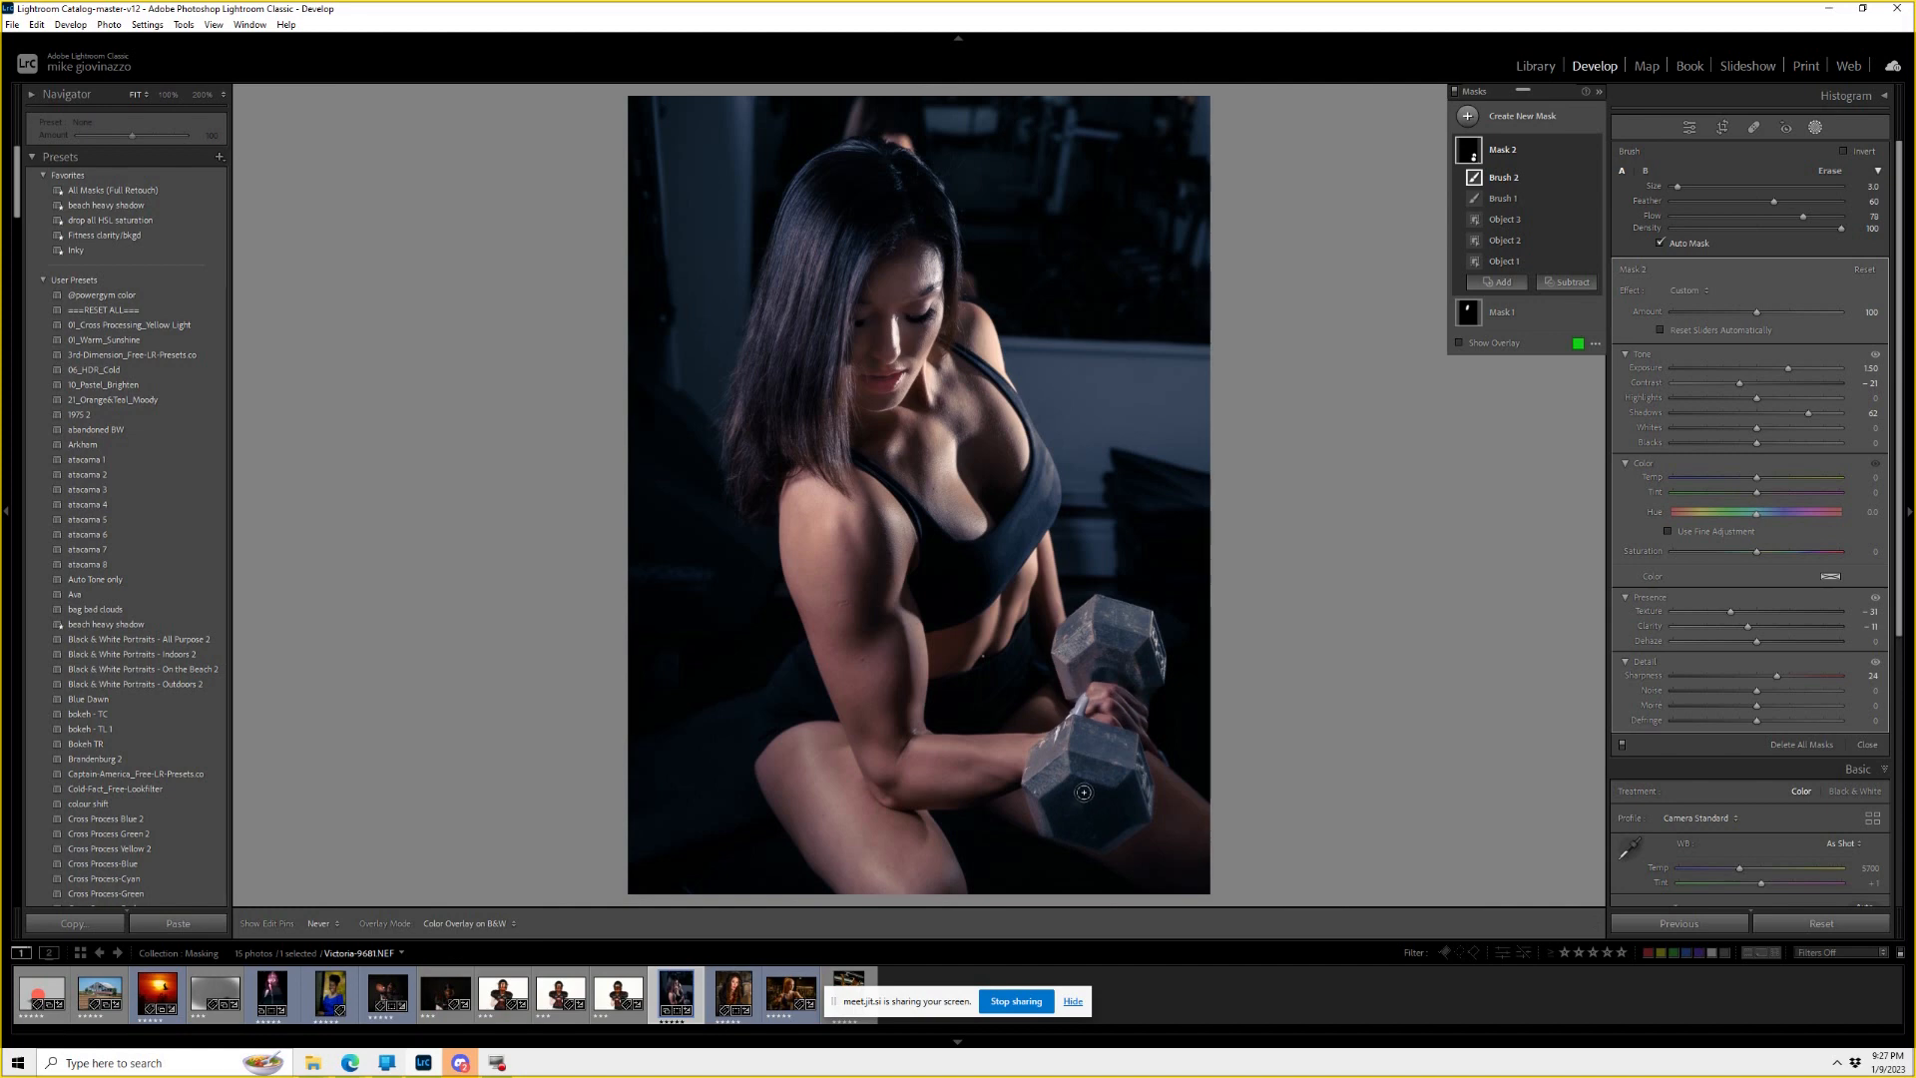
Toggle the mask overlay to check how Mask 2 covers both dumbbell heads.
key("o")
key("o")
key("o")
key("o")
key("o")
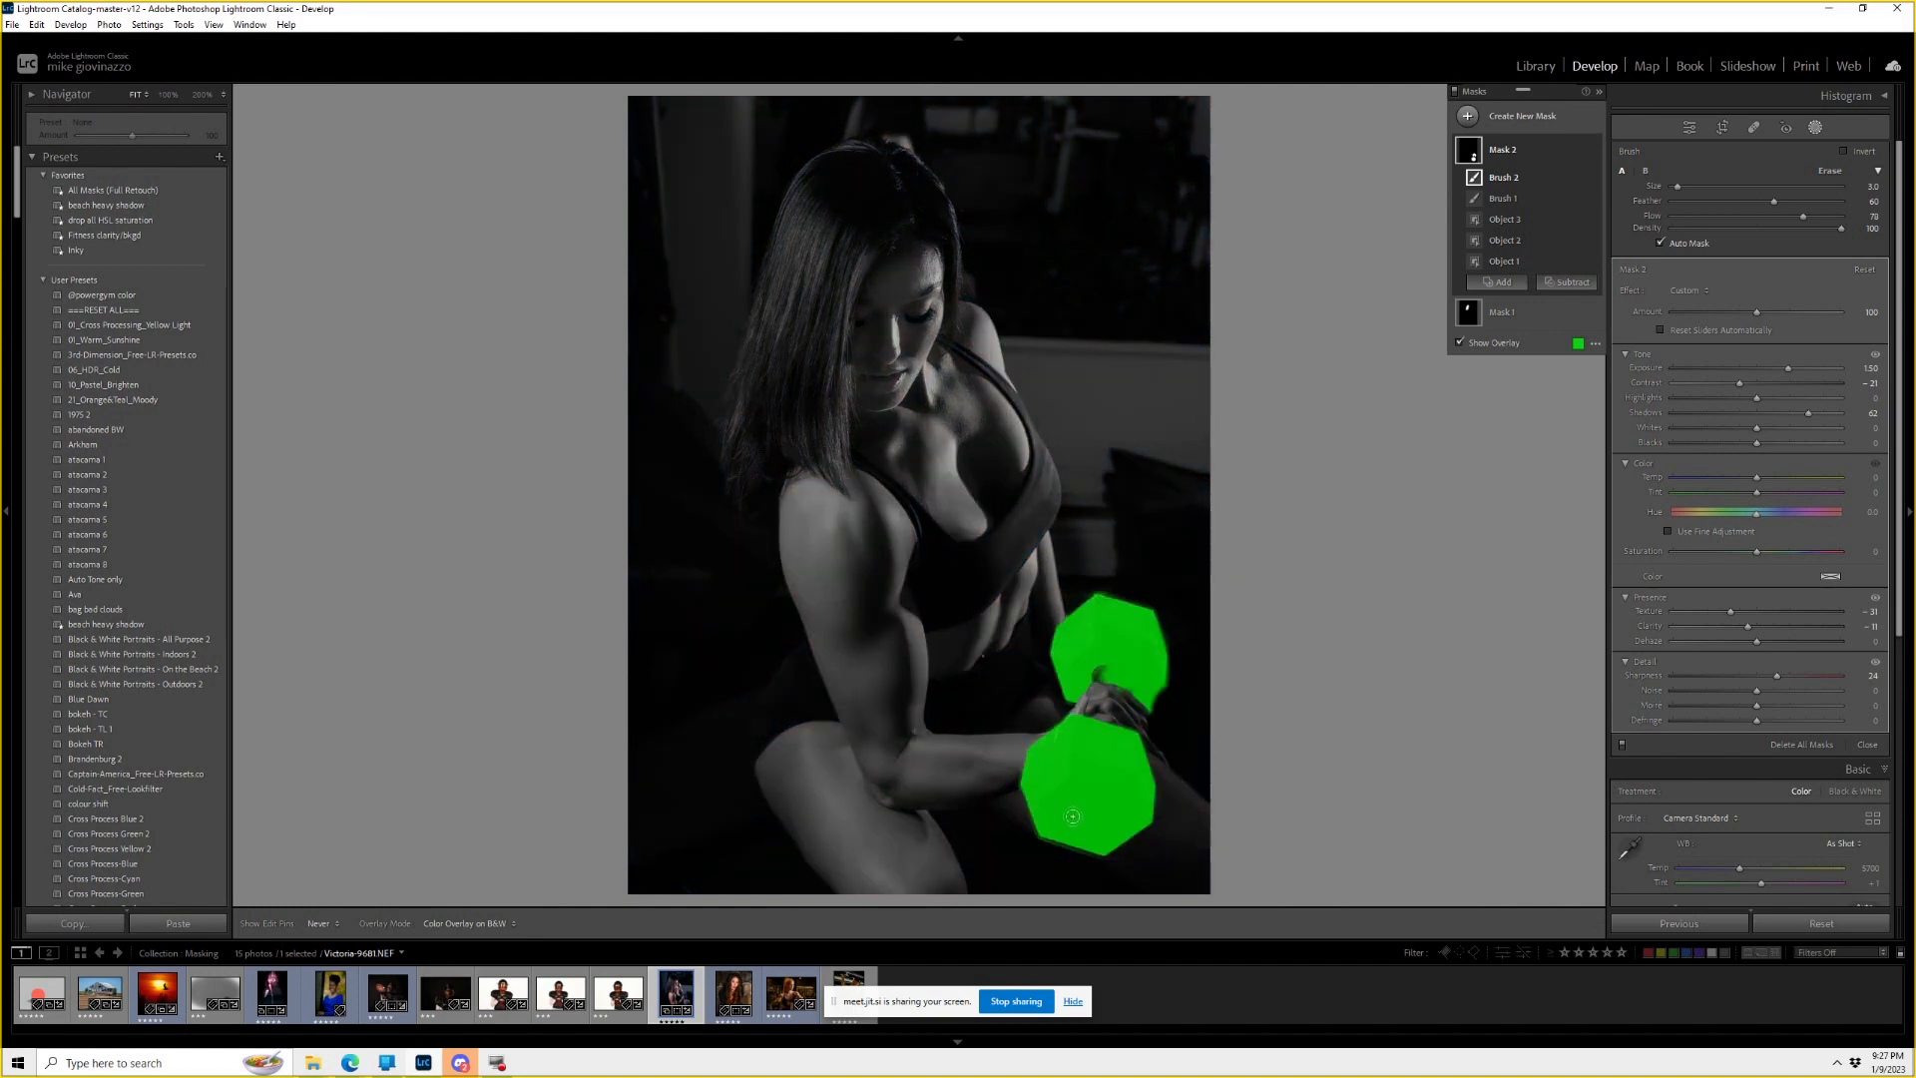
key("o")
key("o")
key("o")
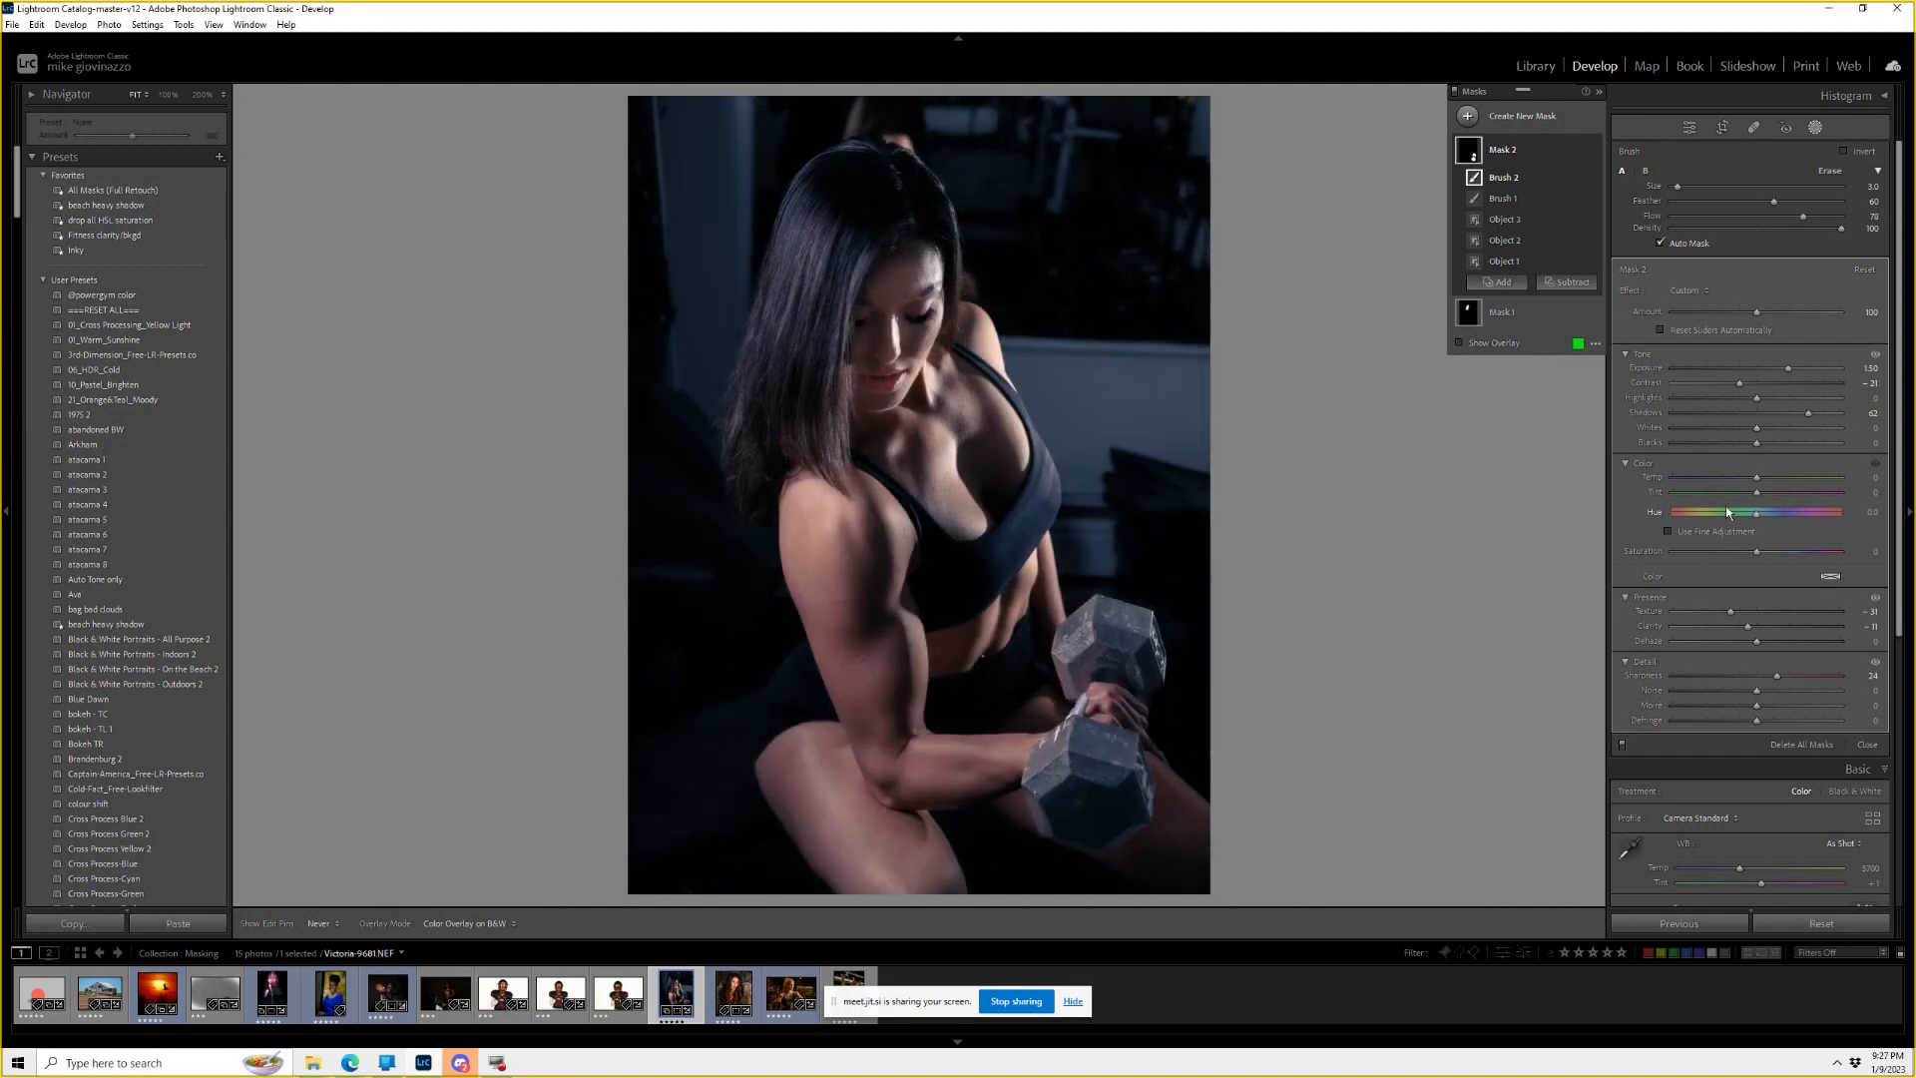
Set Mask 2's exposure to about -0.50, shadows to about 45, whites to about -46, clarity to 78 and texture to 21.
mouse_move(1787, 372)
left_mouse_down()
mouse_move(1748, 372)
mouse_move(1765, 373)
left_mouse_up()
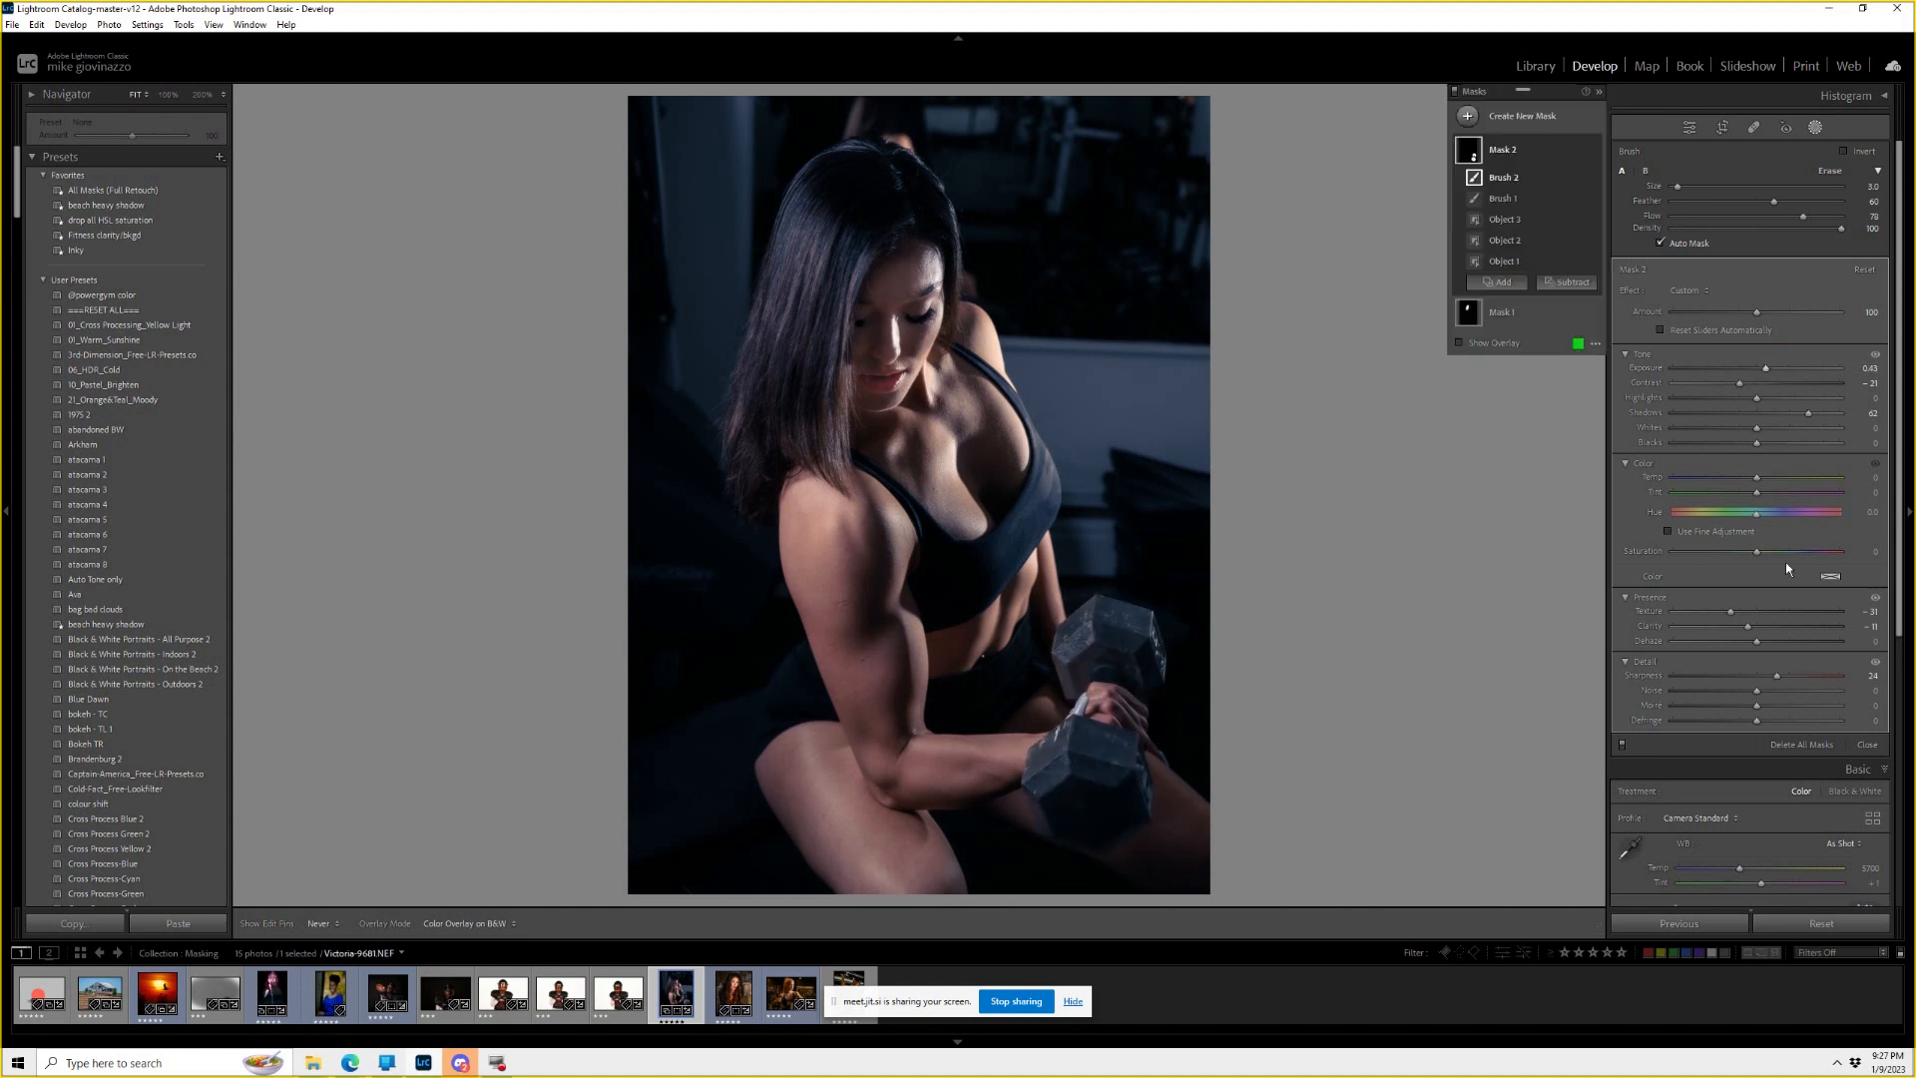
mouse_move(1747, 626)
left_mouse_down()
mouse_move(1822, 625)
mouse_move(1770, 616)
left_mouse_up()
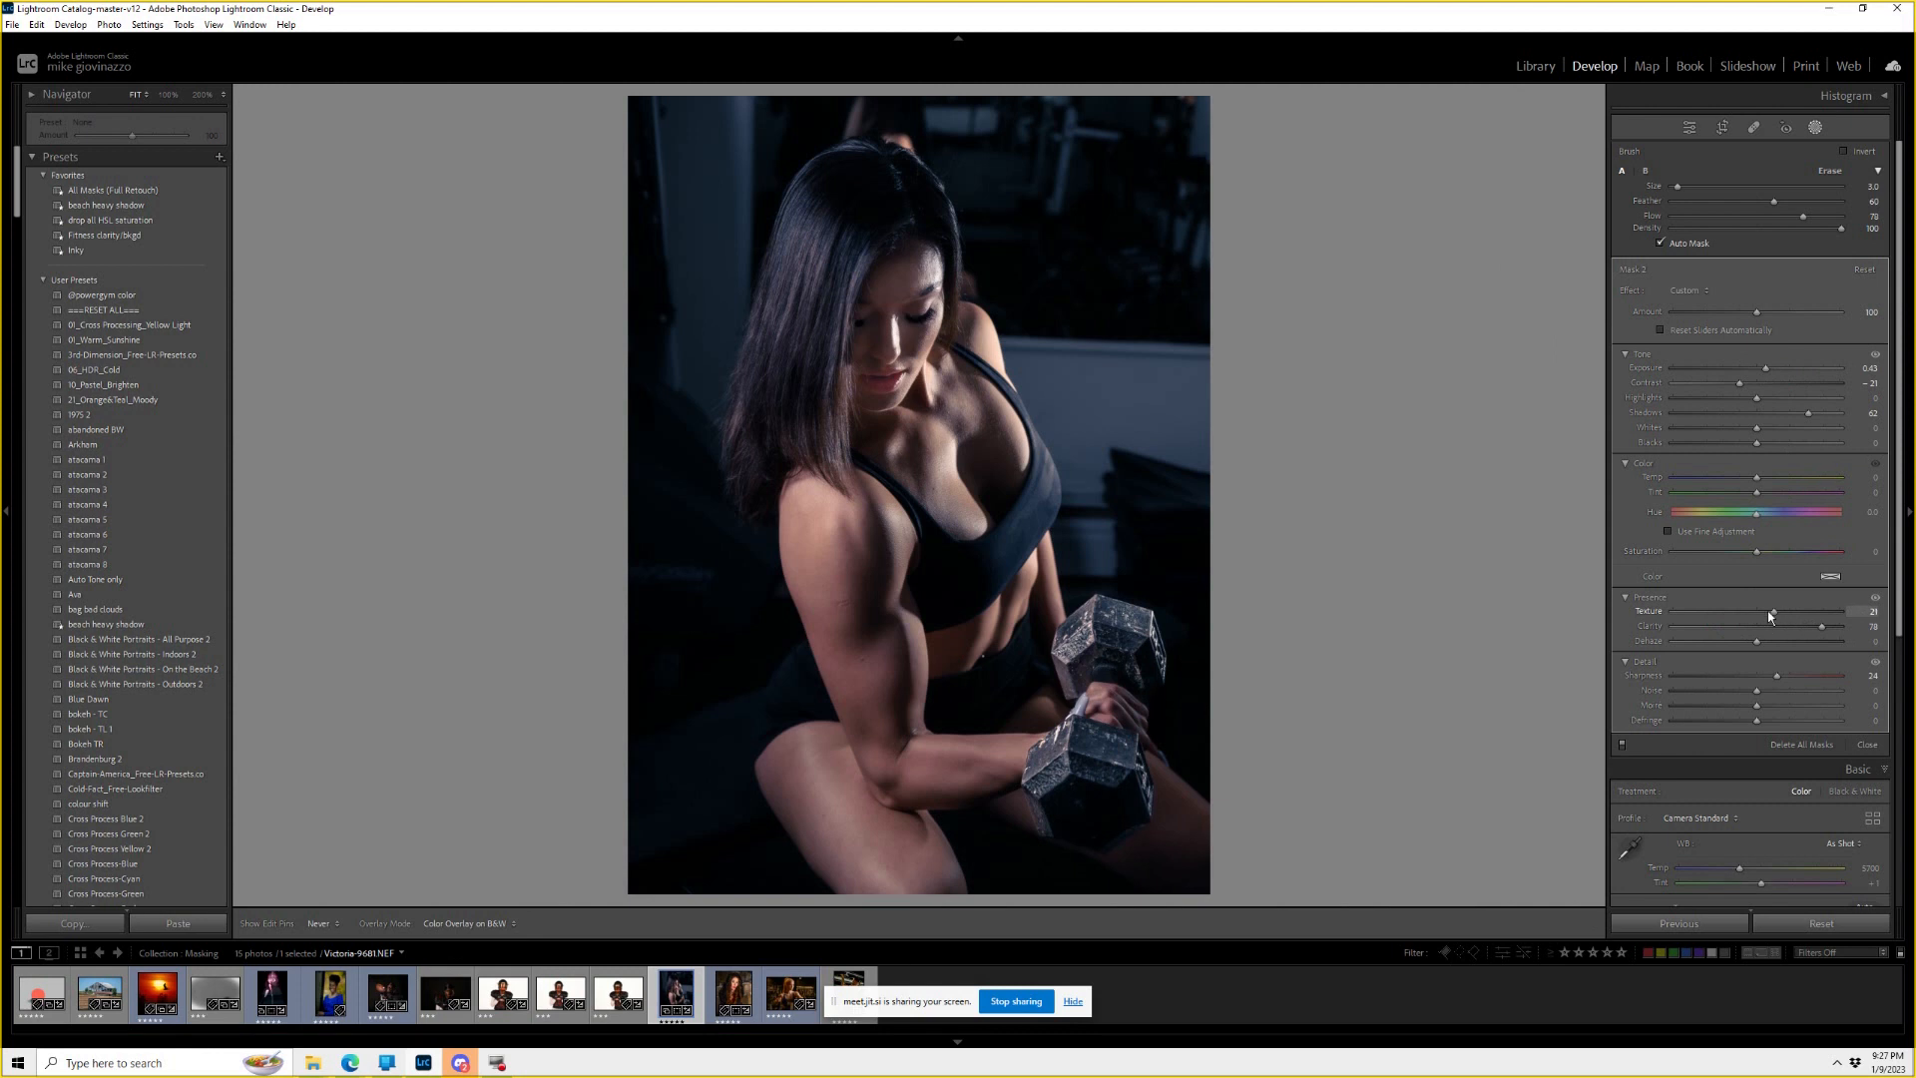
left_click_drag(1805, 414, 1758, 454)
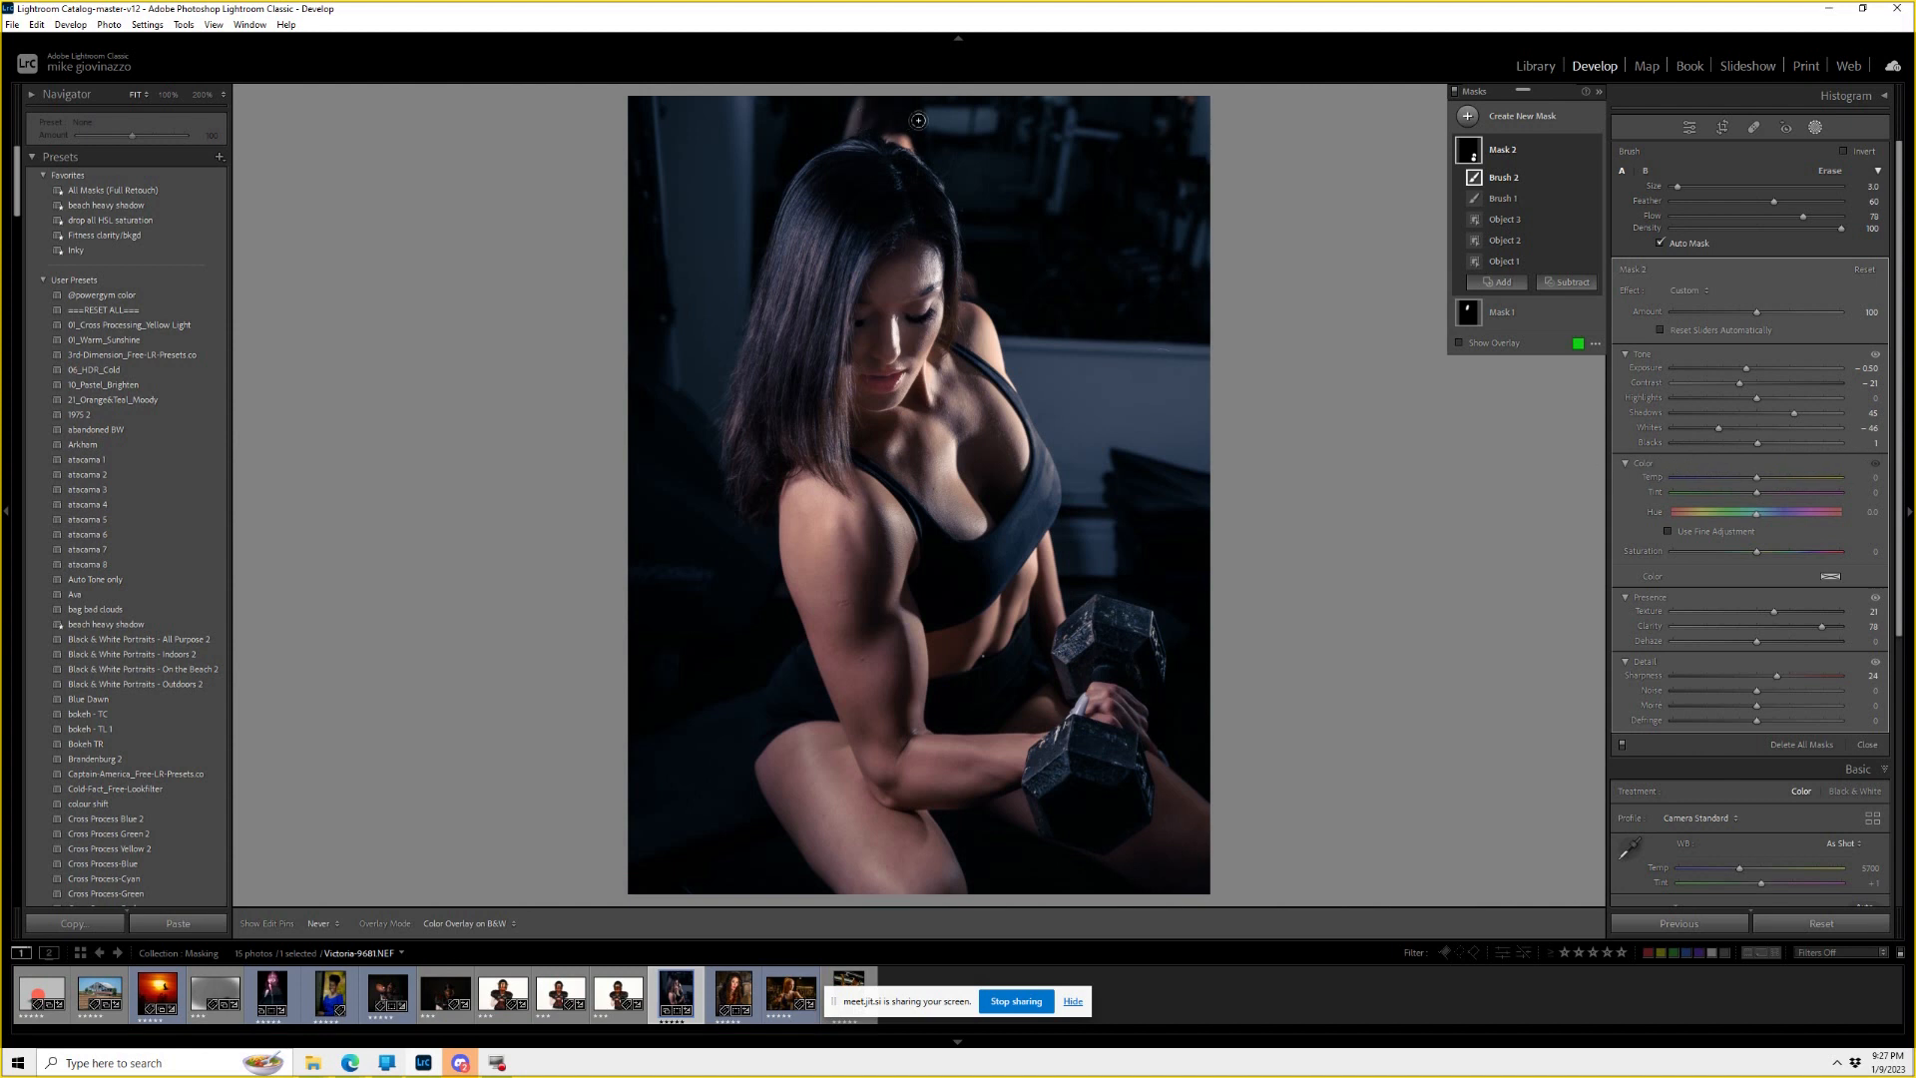
Create a new Brush mask and apply the BLACK effect preset to it.
left_click(1523, 118)
left_click(1540, 254)
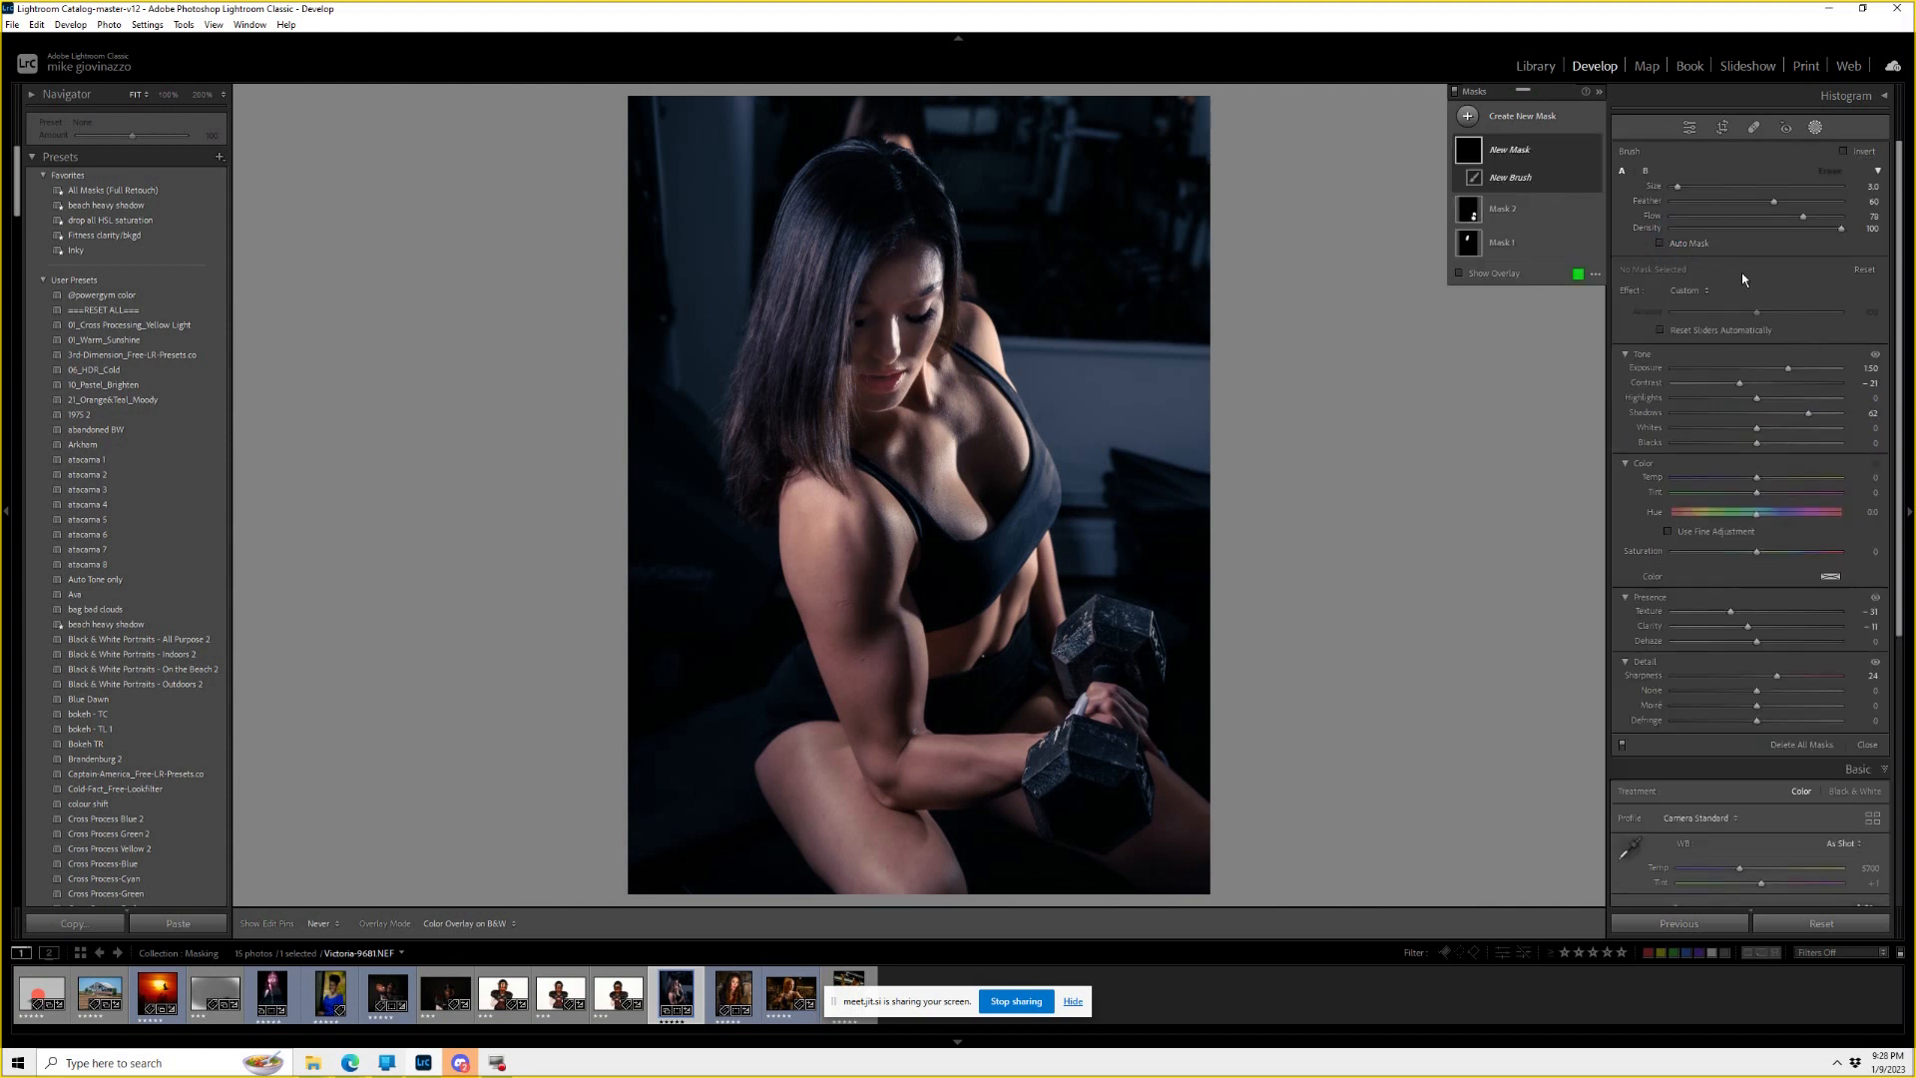
left_click(1701, 290)
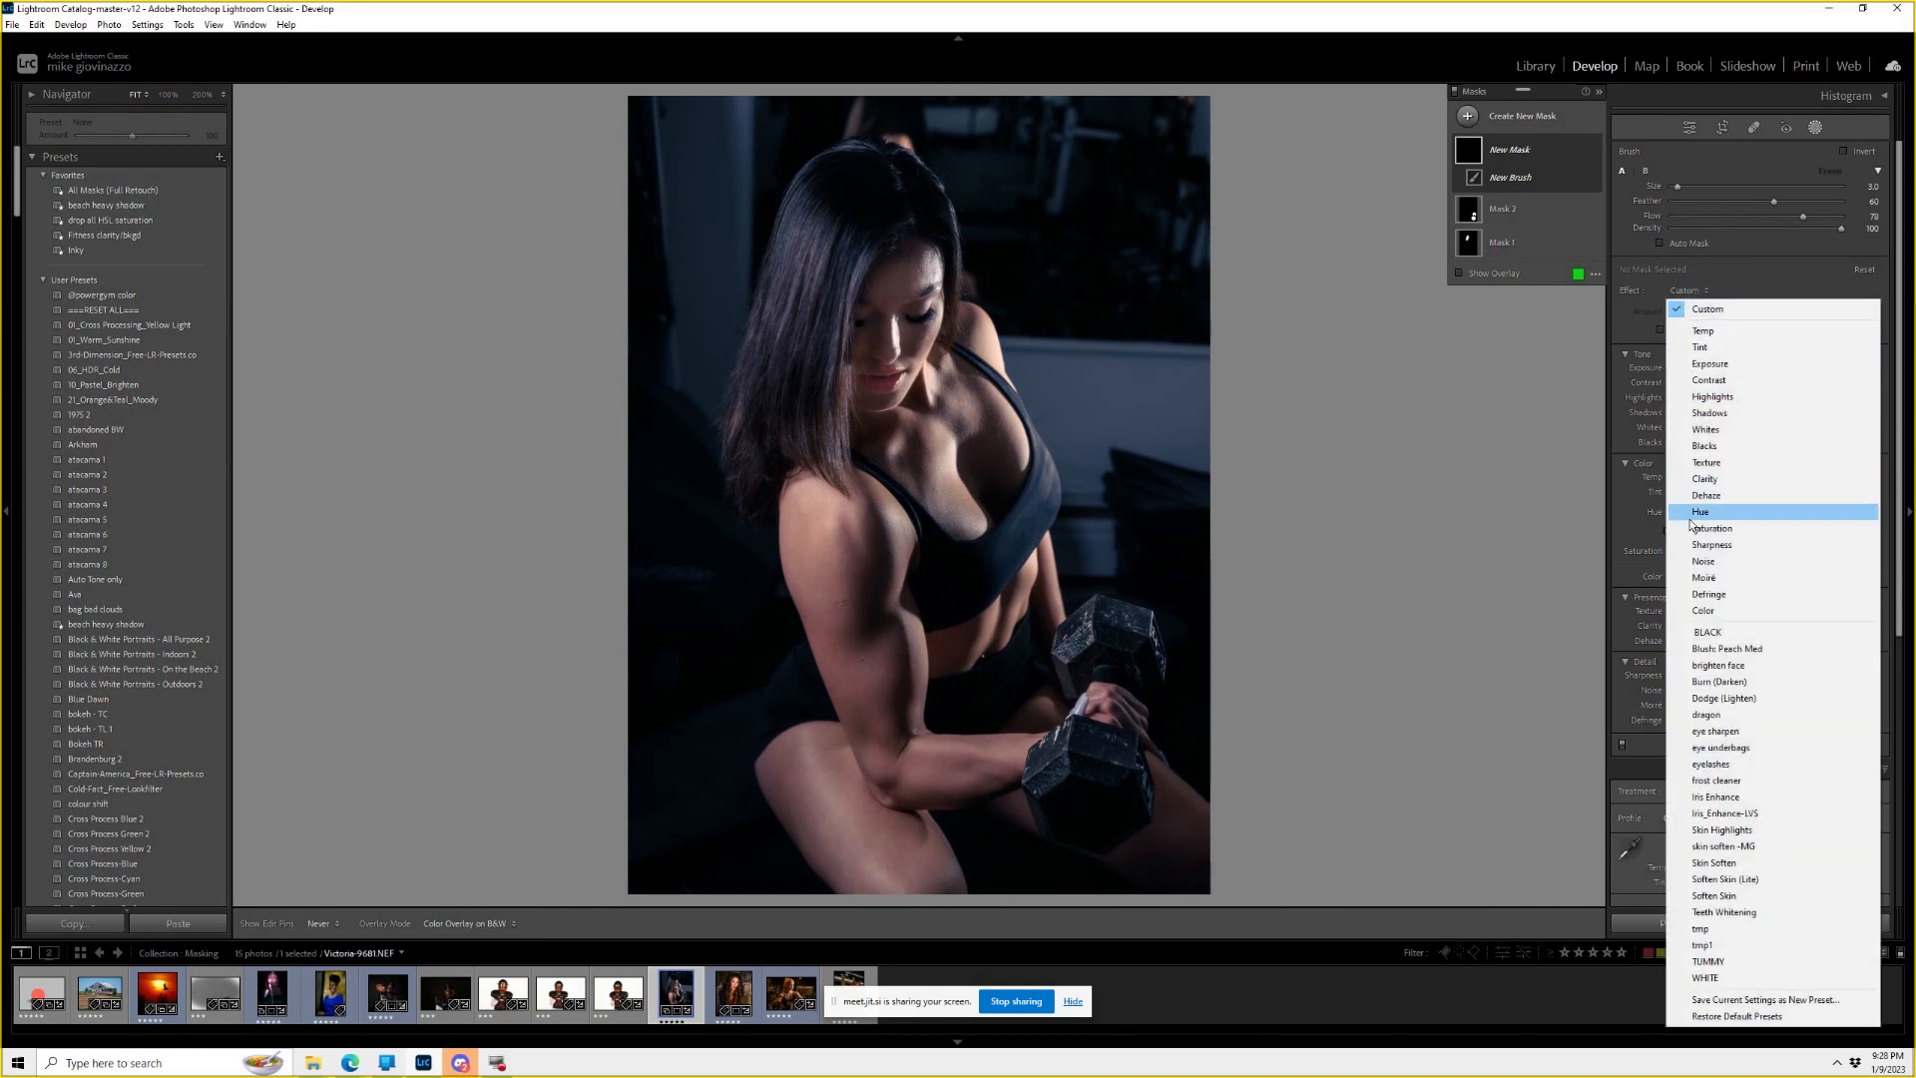
left_click(1718, 626)
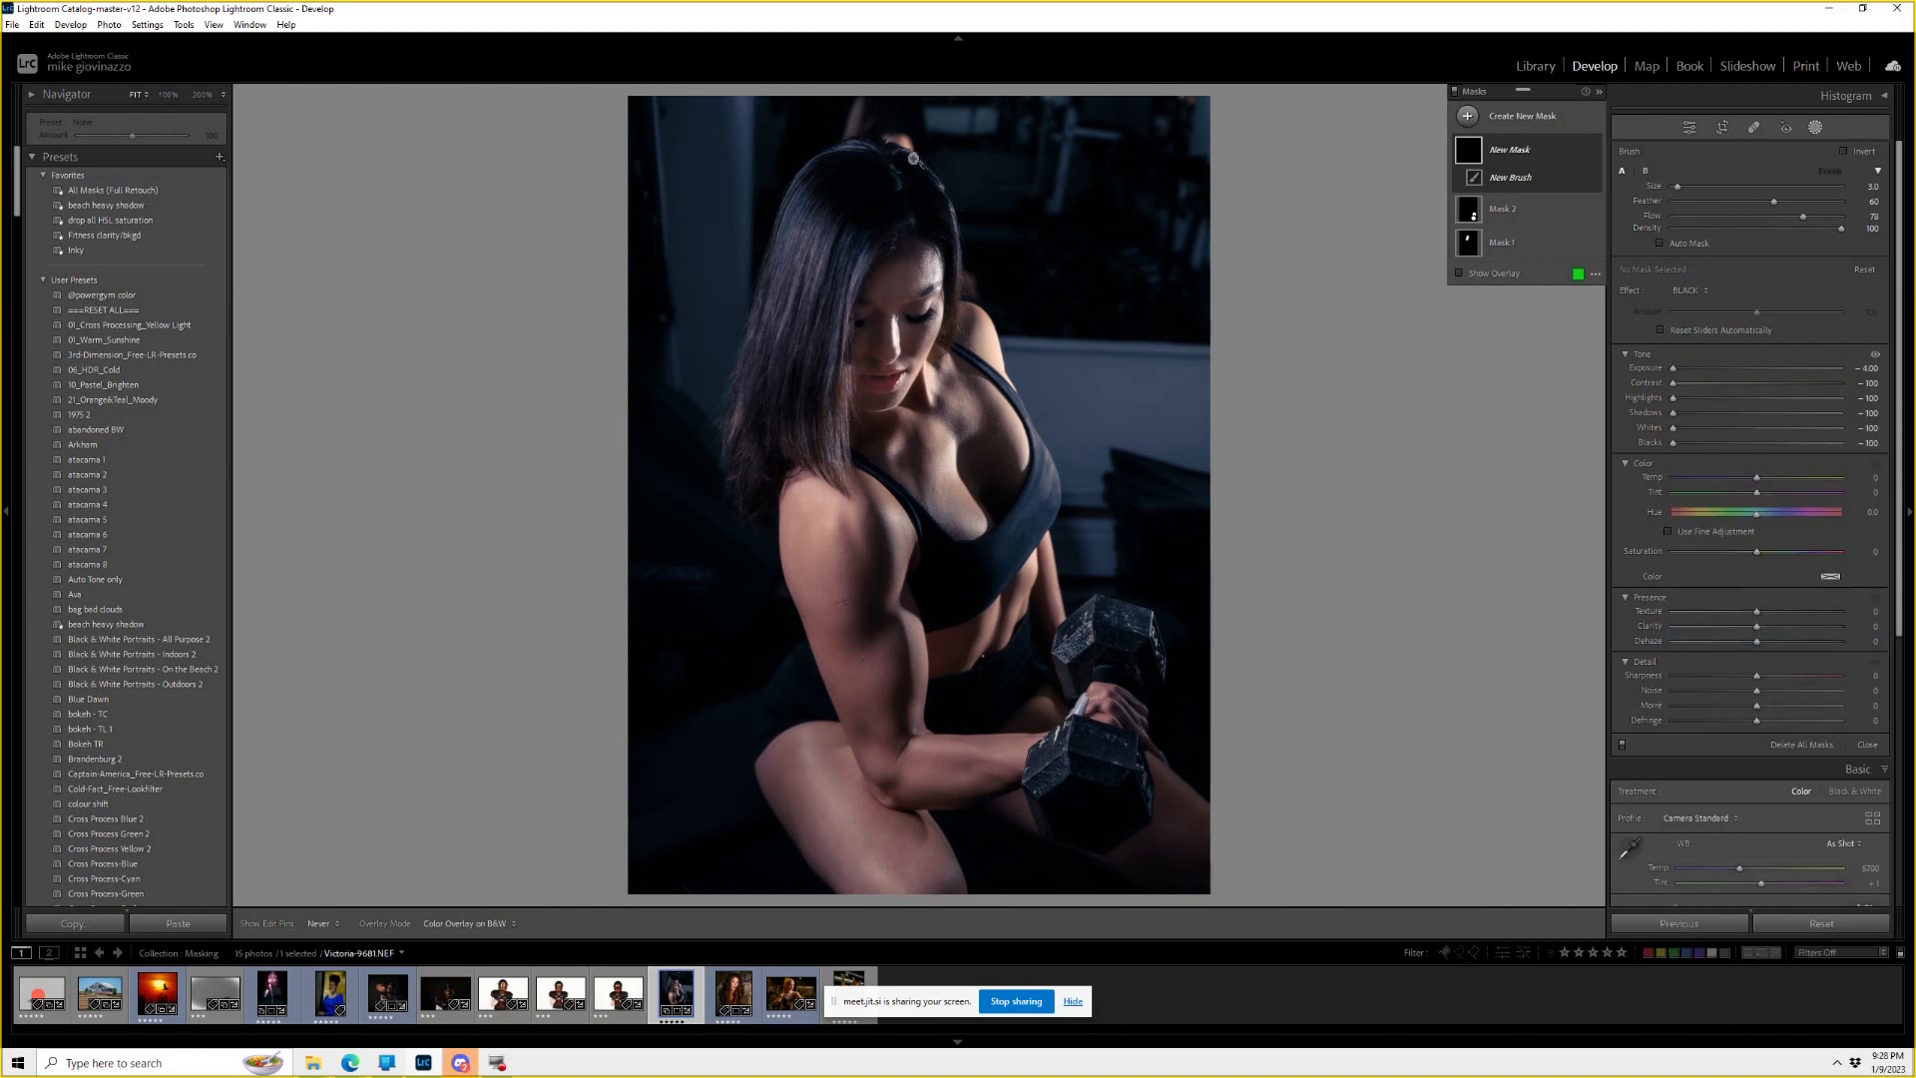
Paint black with a size 15 brush over the bright shape behind the crown and the background beside the hair.
key("z")
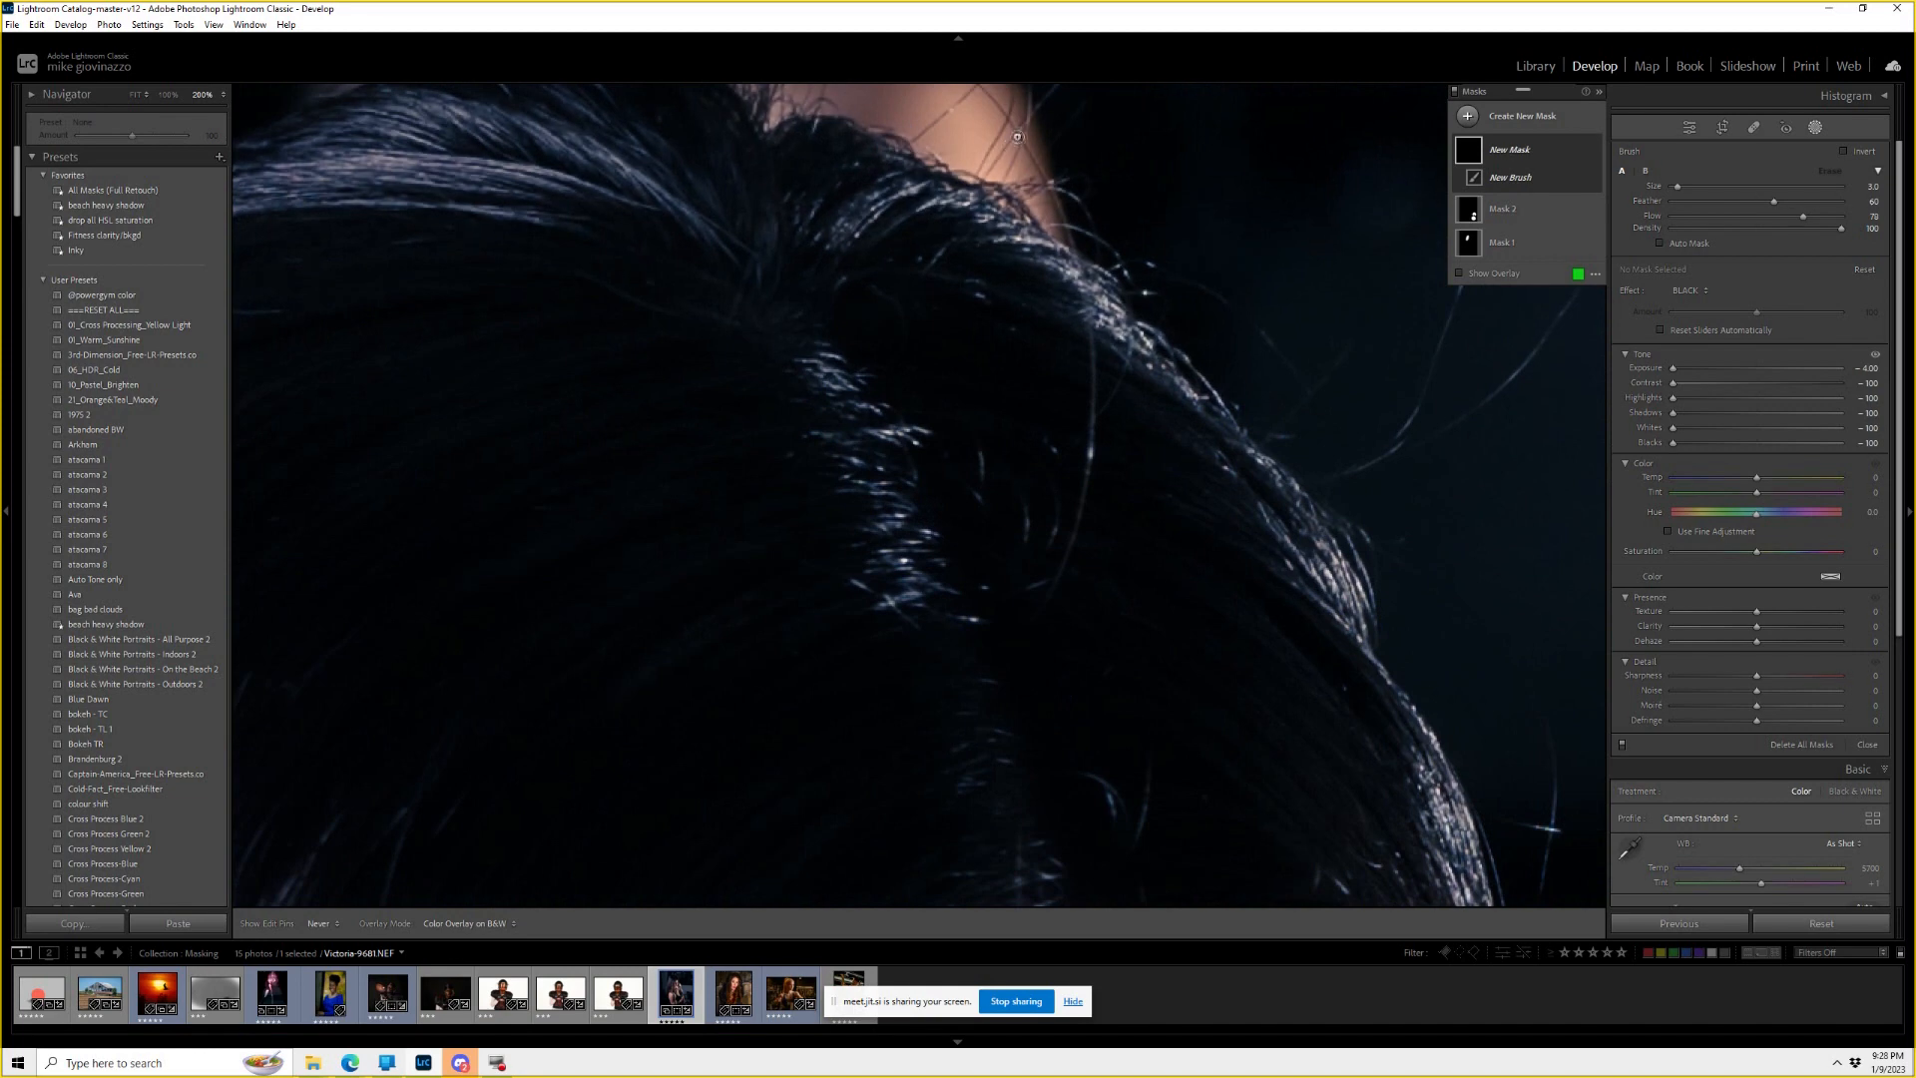
left_click(923, 223)
mouse_move(923, 222)
left_mouse_down()
mouse_move(855, 599)
mouse_move(877, 632)
left_mouse_up()
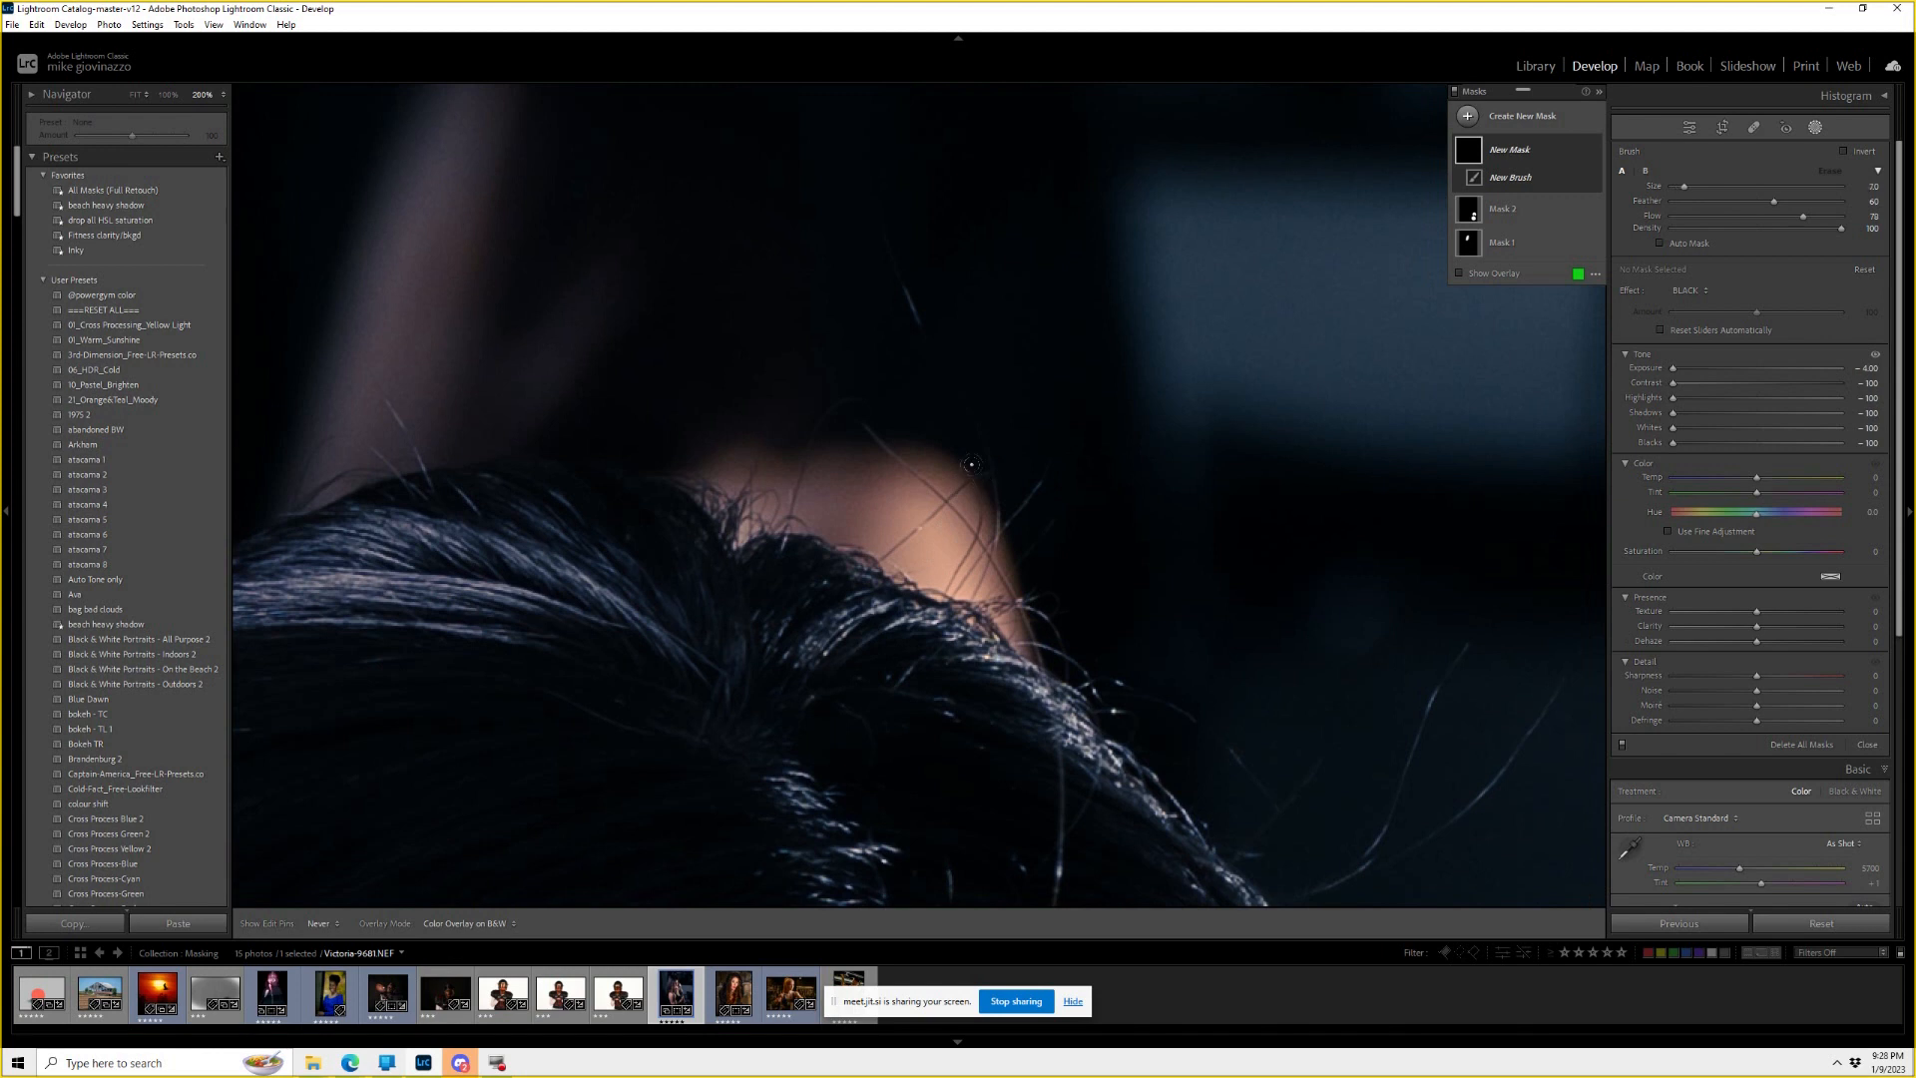
scroll(1042, 542, "up", 1)
mouse_move(1073, 591)
left_mouse_down()
mouse_move(788, 447)
mouse_move(989, 506)
mouse_move(667, 423)
mouse_move(786, 465)
mouse_move(709, 460)
mouse_move(831, 482)
mouse_move(1021, 586)
mouse_move(813, 470)
left_mouse_up()
mouse_move(863, 308)
left_mouse_down()
mouse_move(923, 450)
mouse_move(908, 511)
left_mouse_up()
left_click_drag(995, 561, 769, 184)
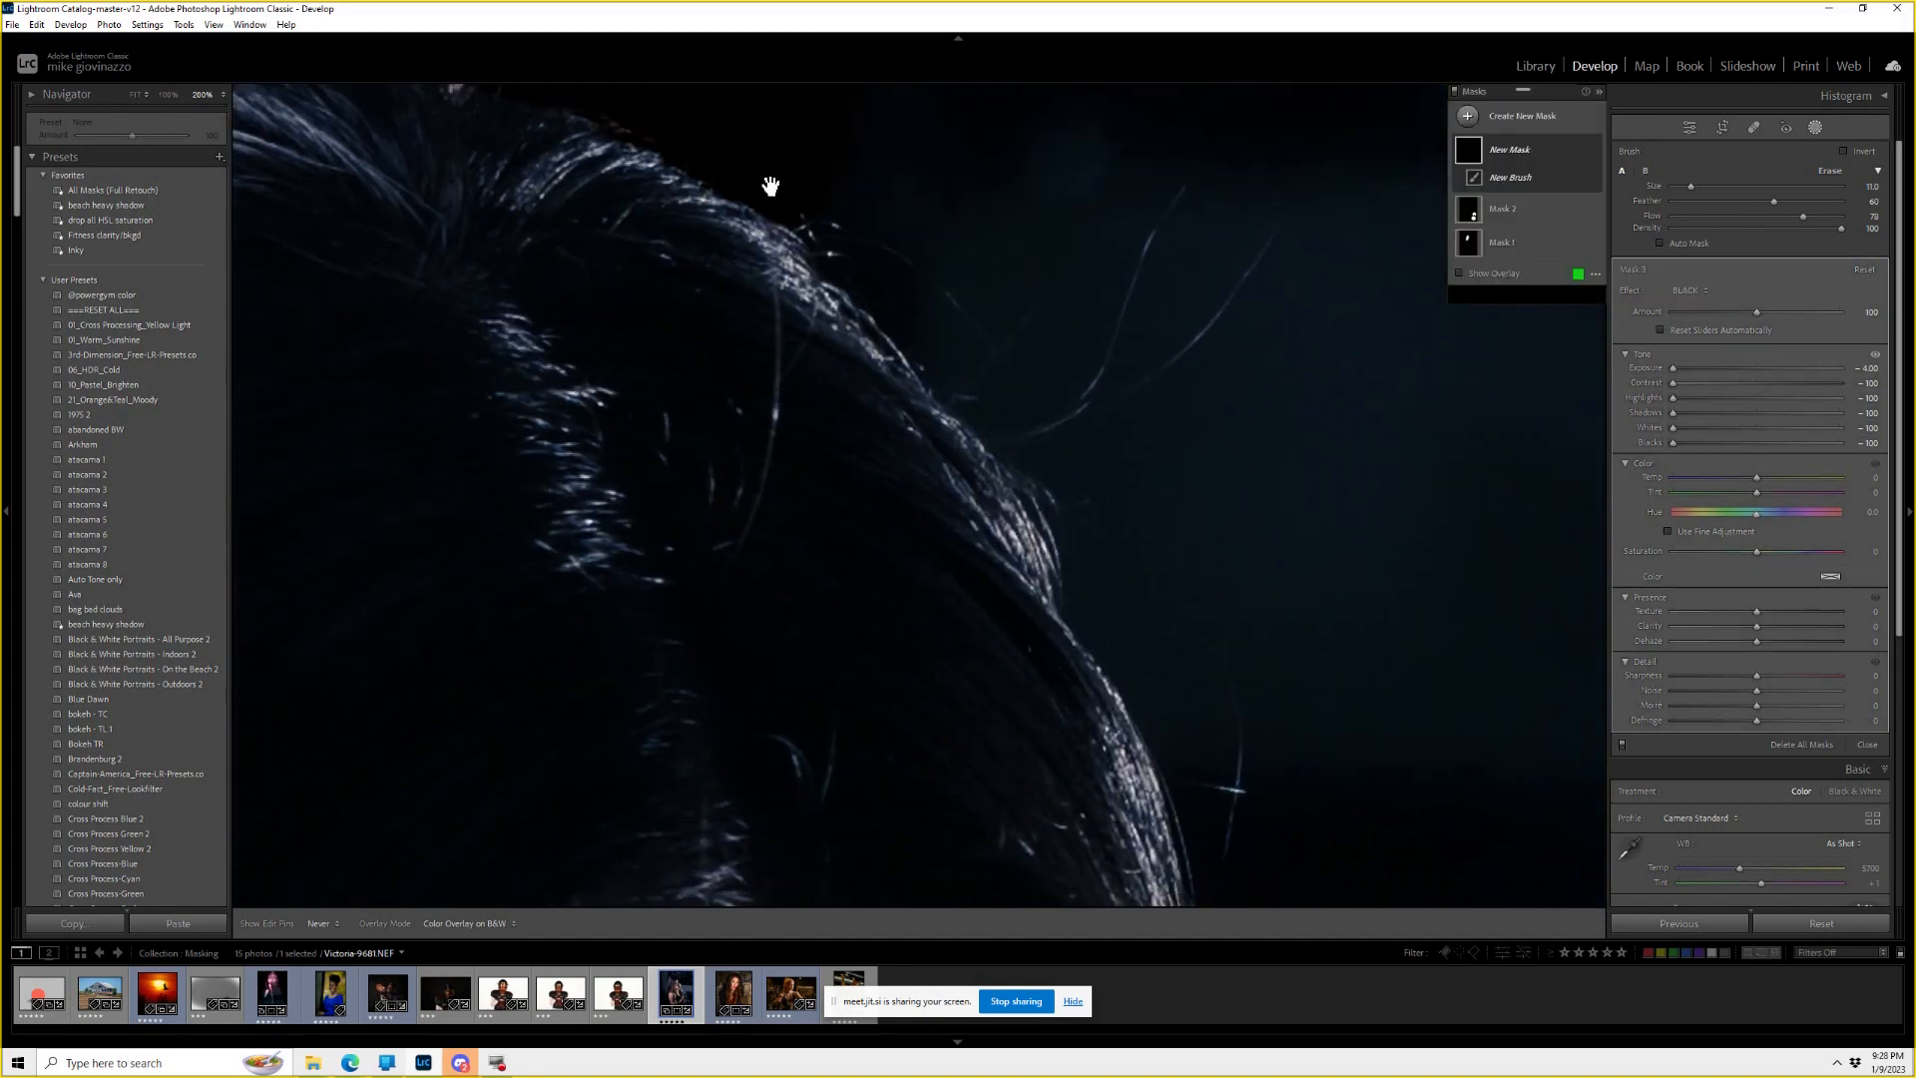
left_click_drag(915, 599, 756, 171)
left_click_drag(859, 595, 689, 489)
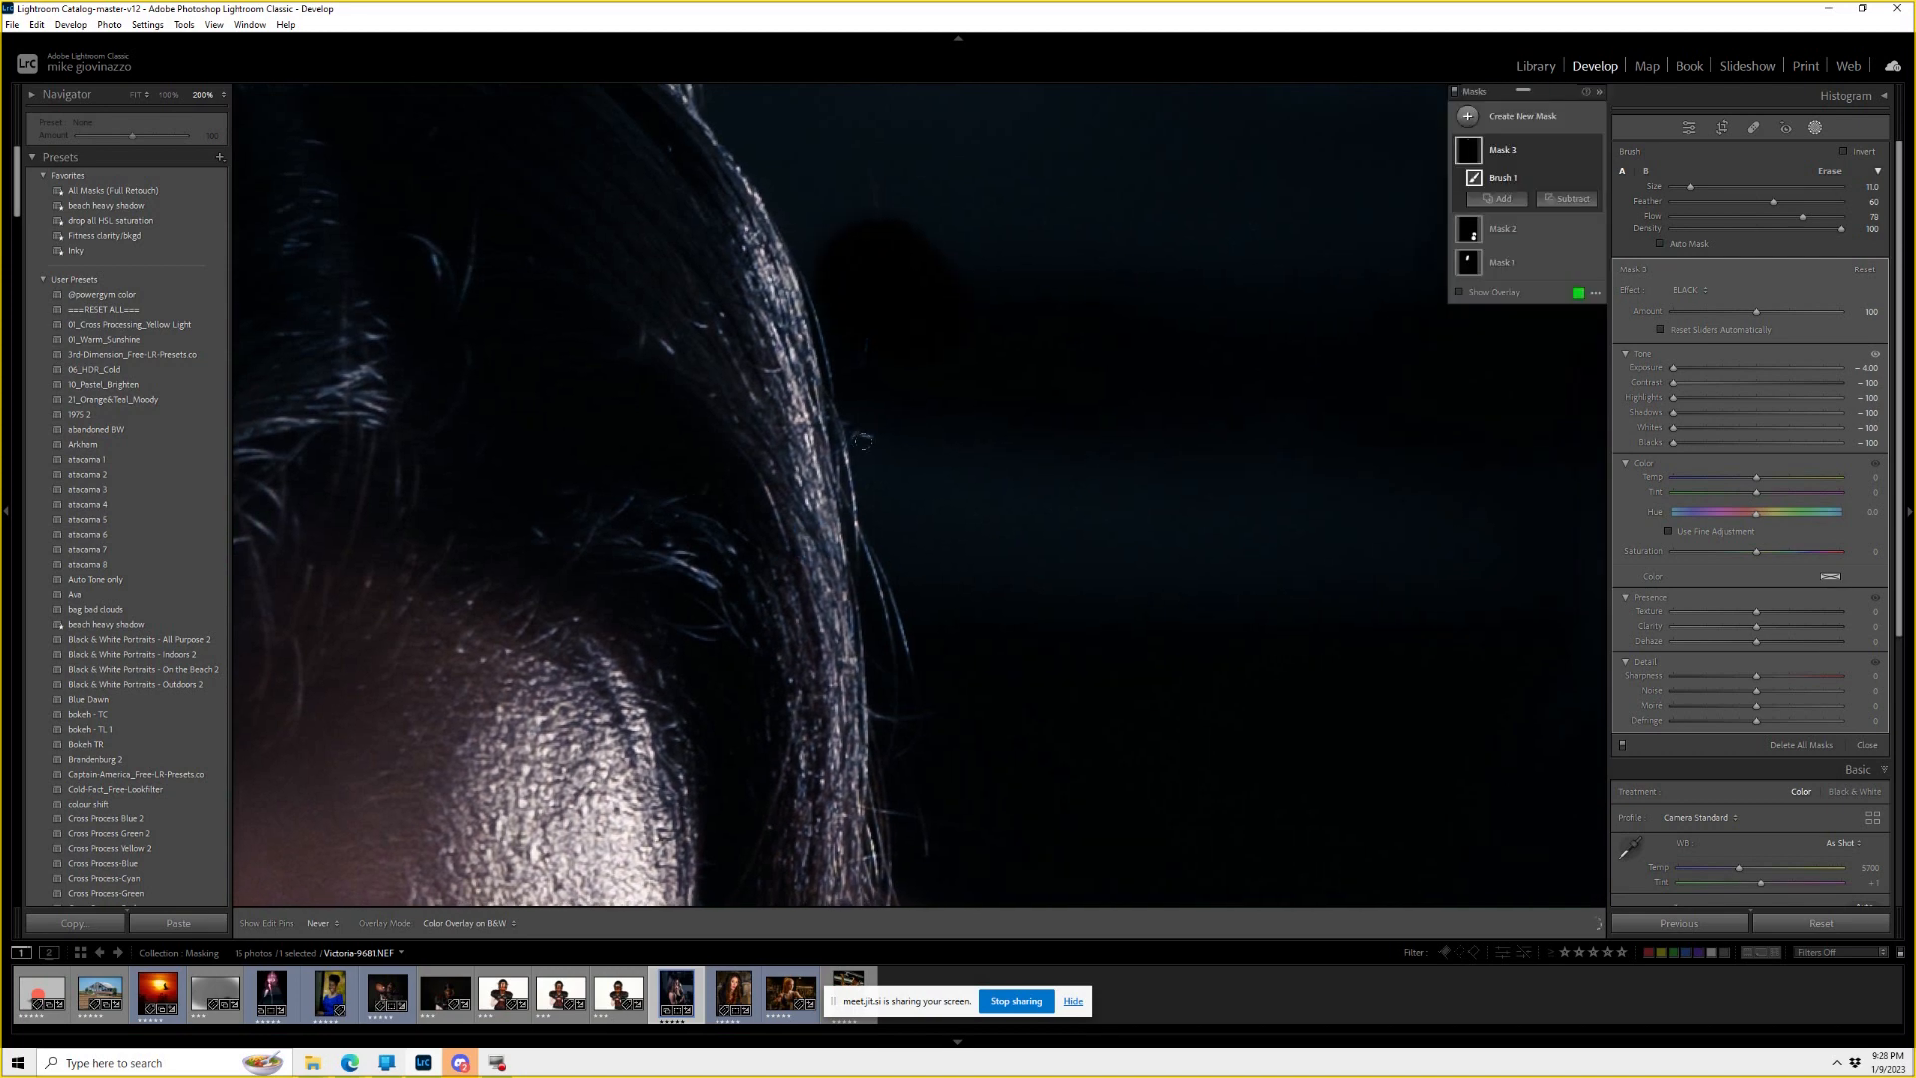
mouse_move(912, 676)
left_mouse_down()
mouse_move(868, 509)
mouse_move(905, 590)
left_mouse_up()
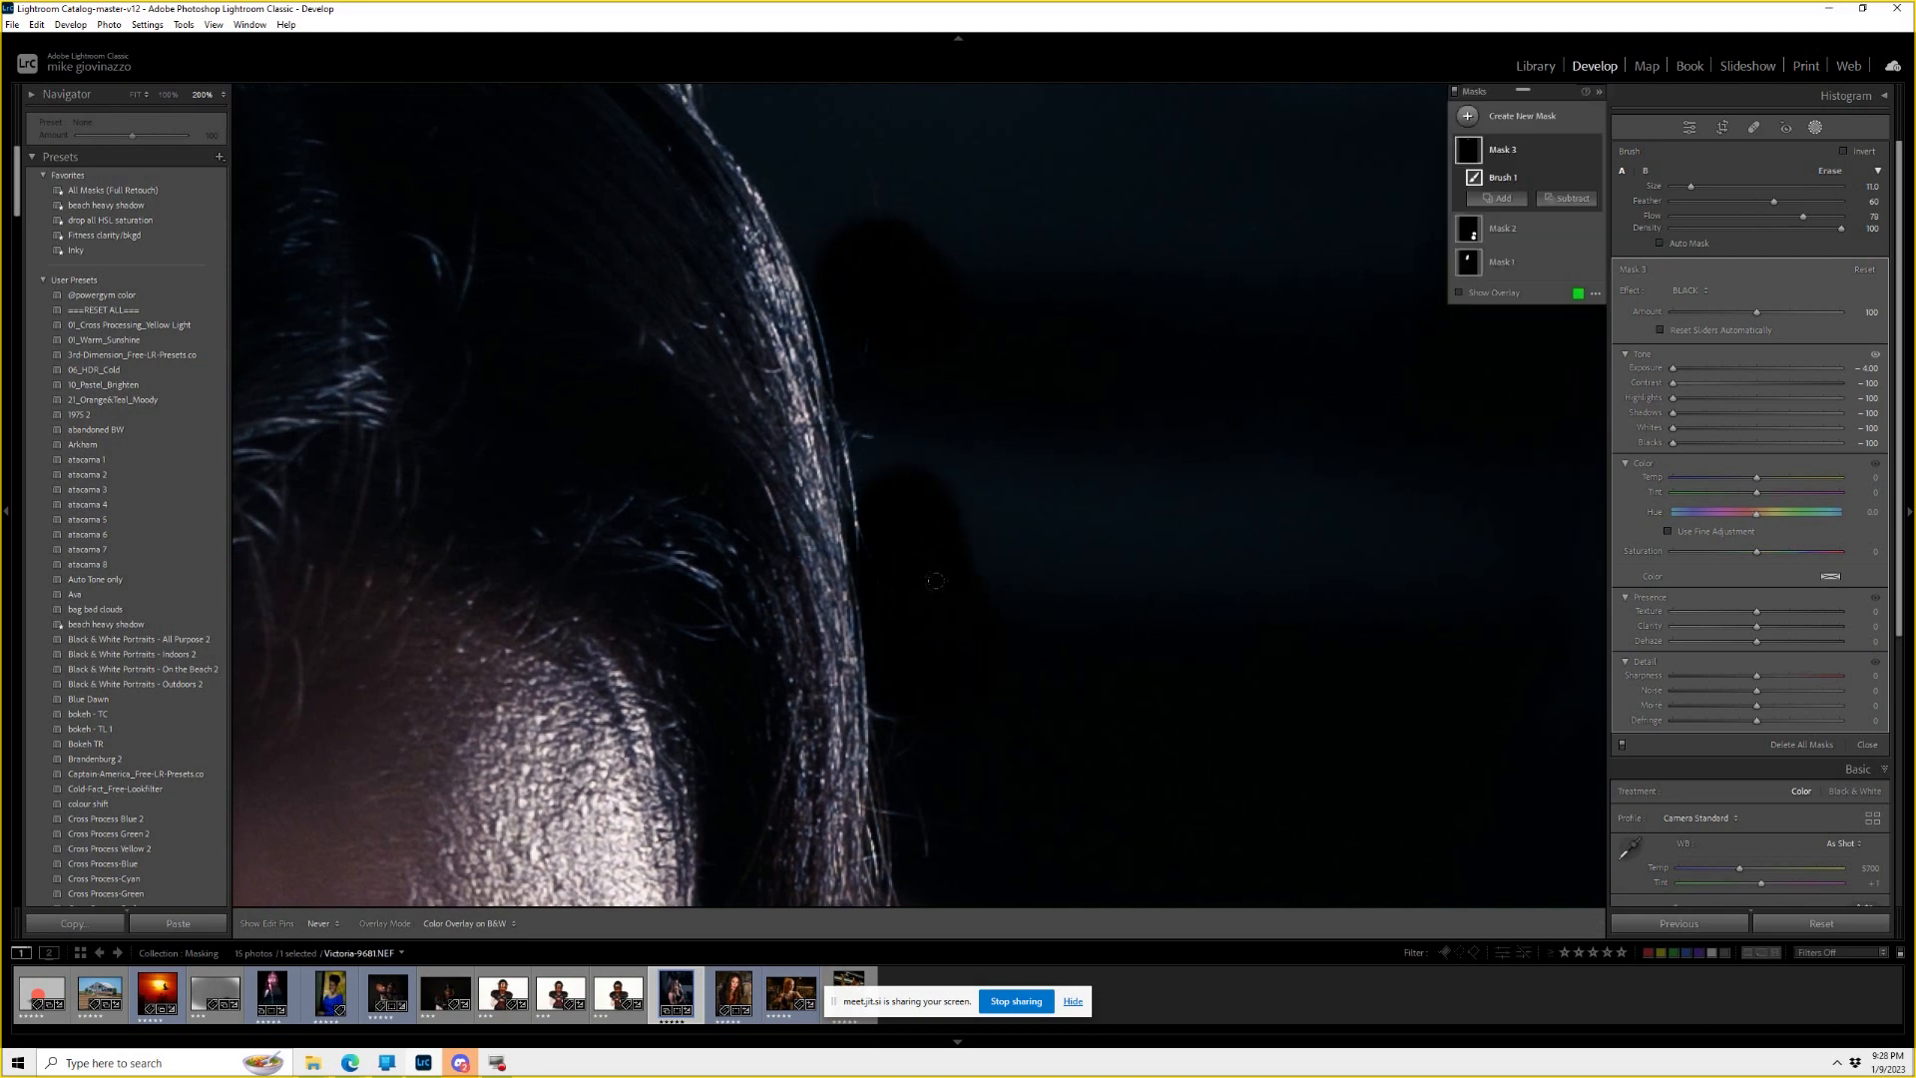
key("z")
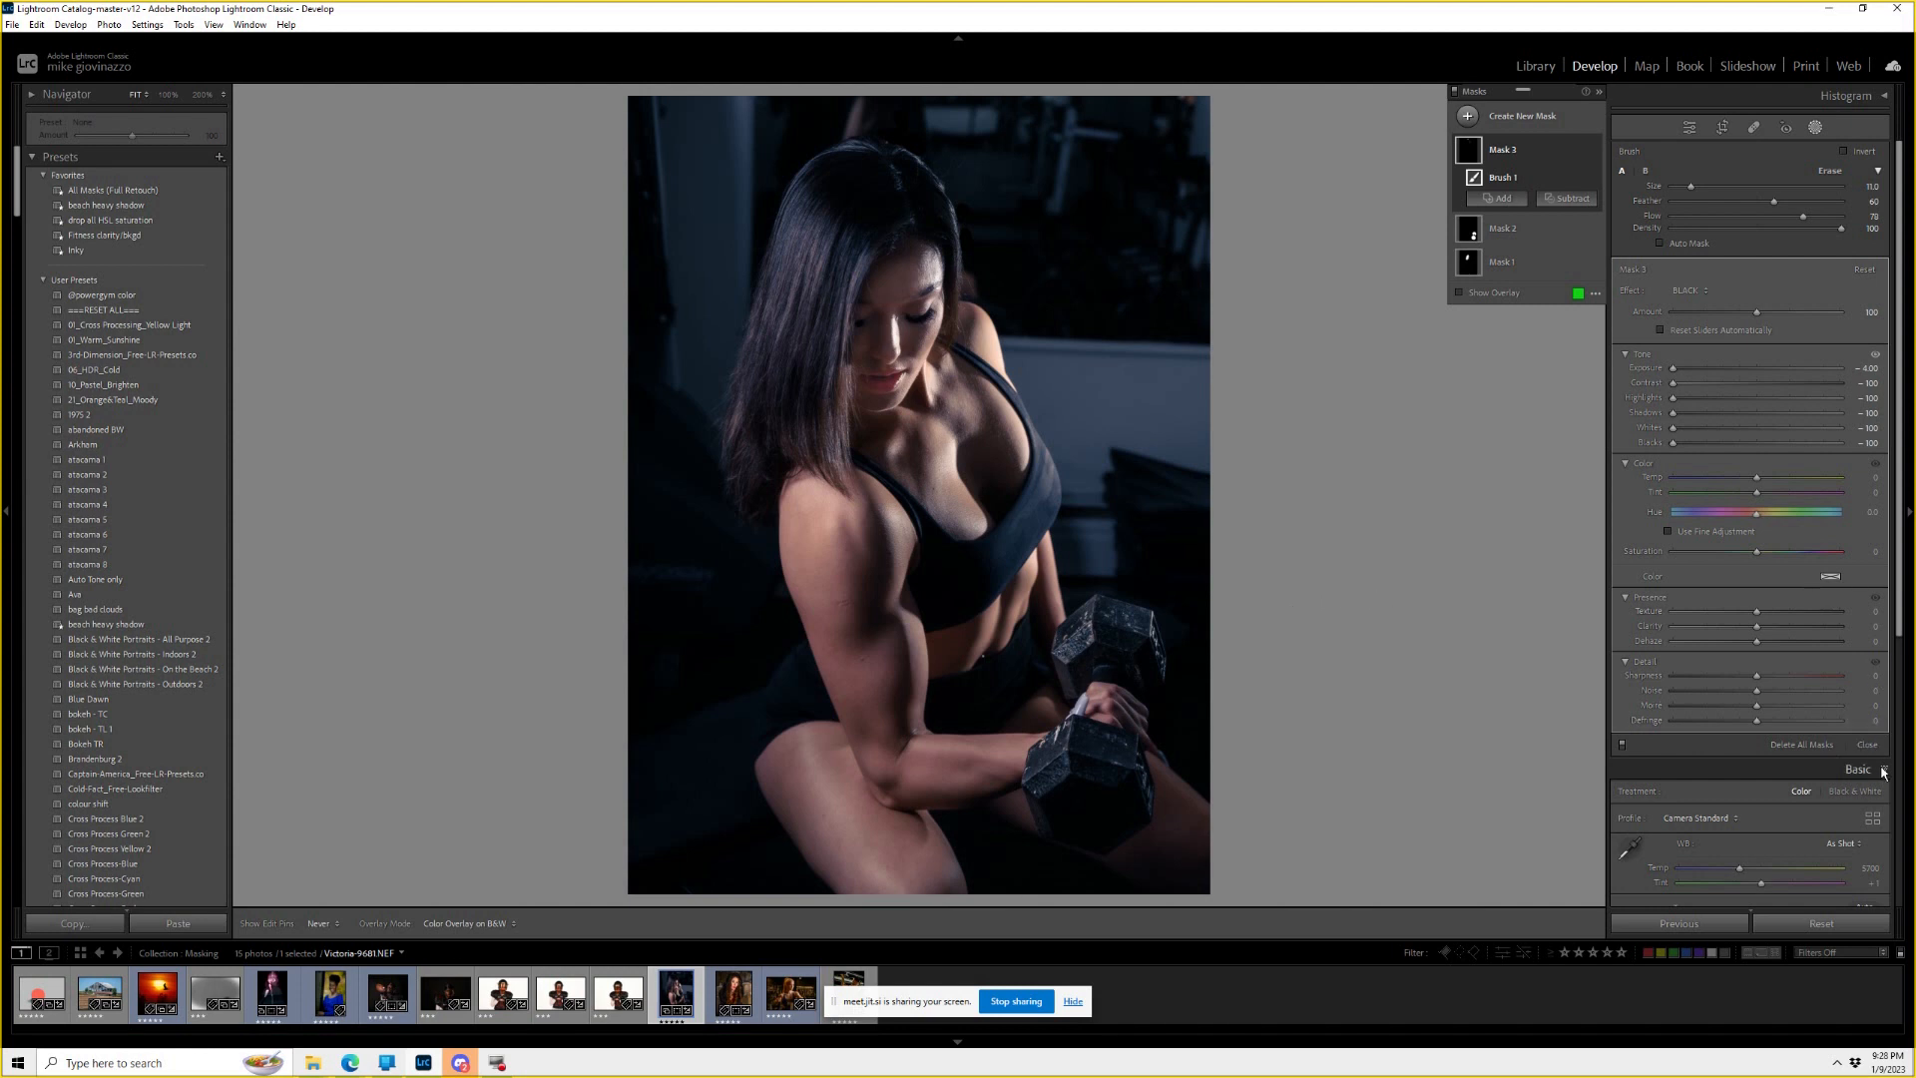
Raise the photo's overall exposure to about 3.8 and inspect the black brush strokes beside the hair up close.
left_click(1692, 128)
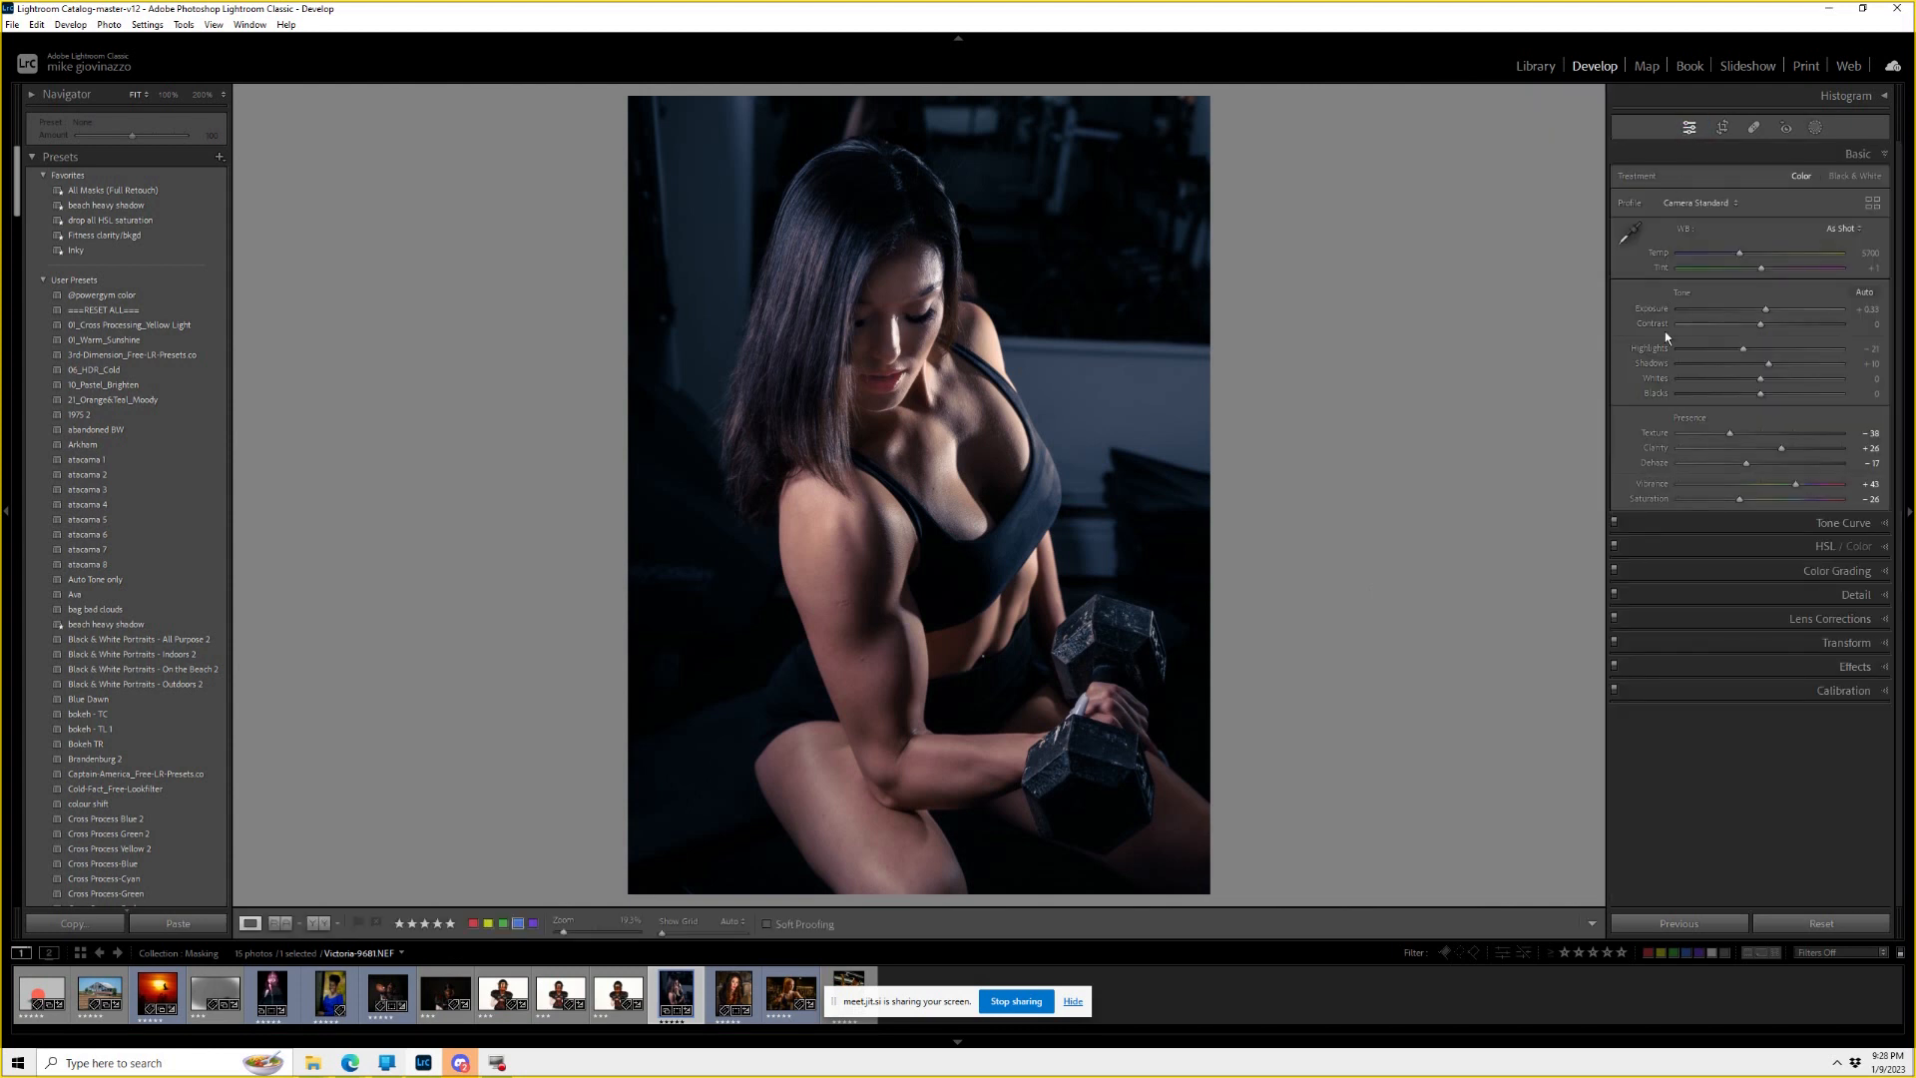
left_click_drag(1762, 317, 1842, 314)
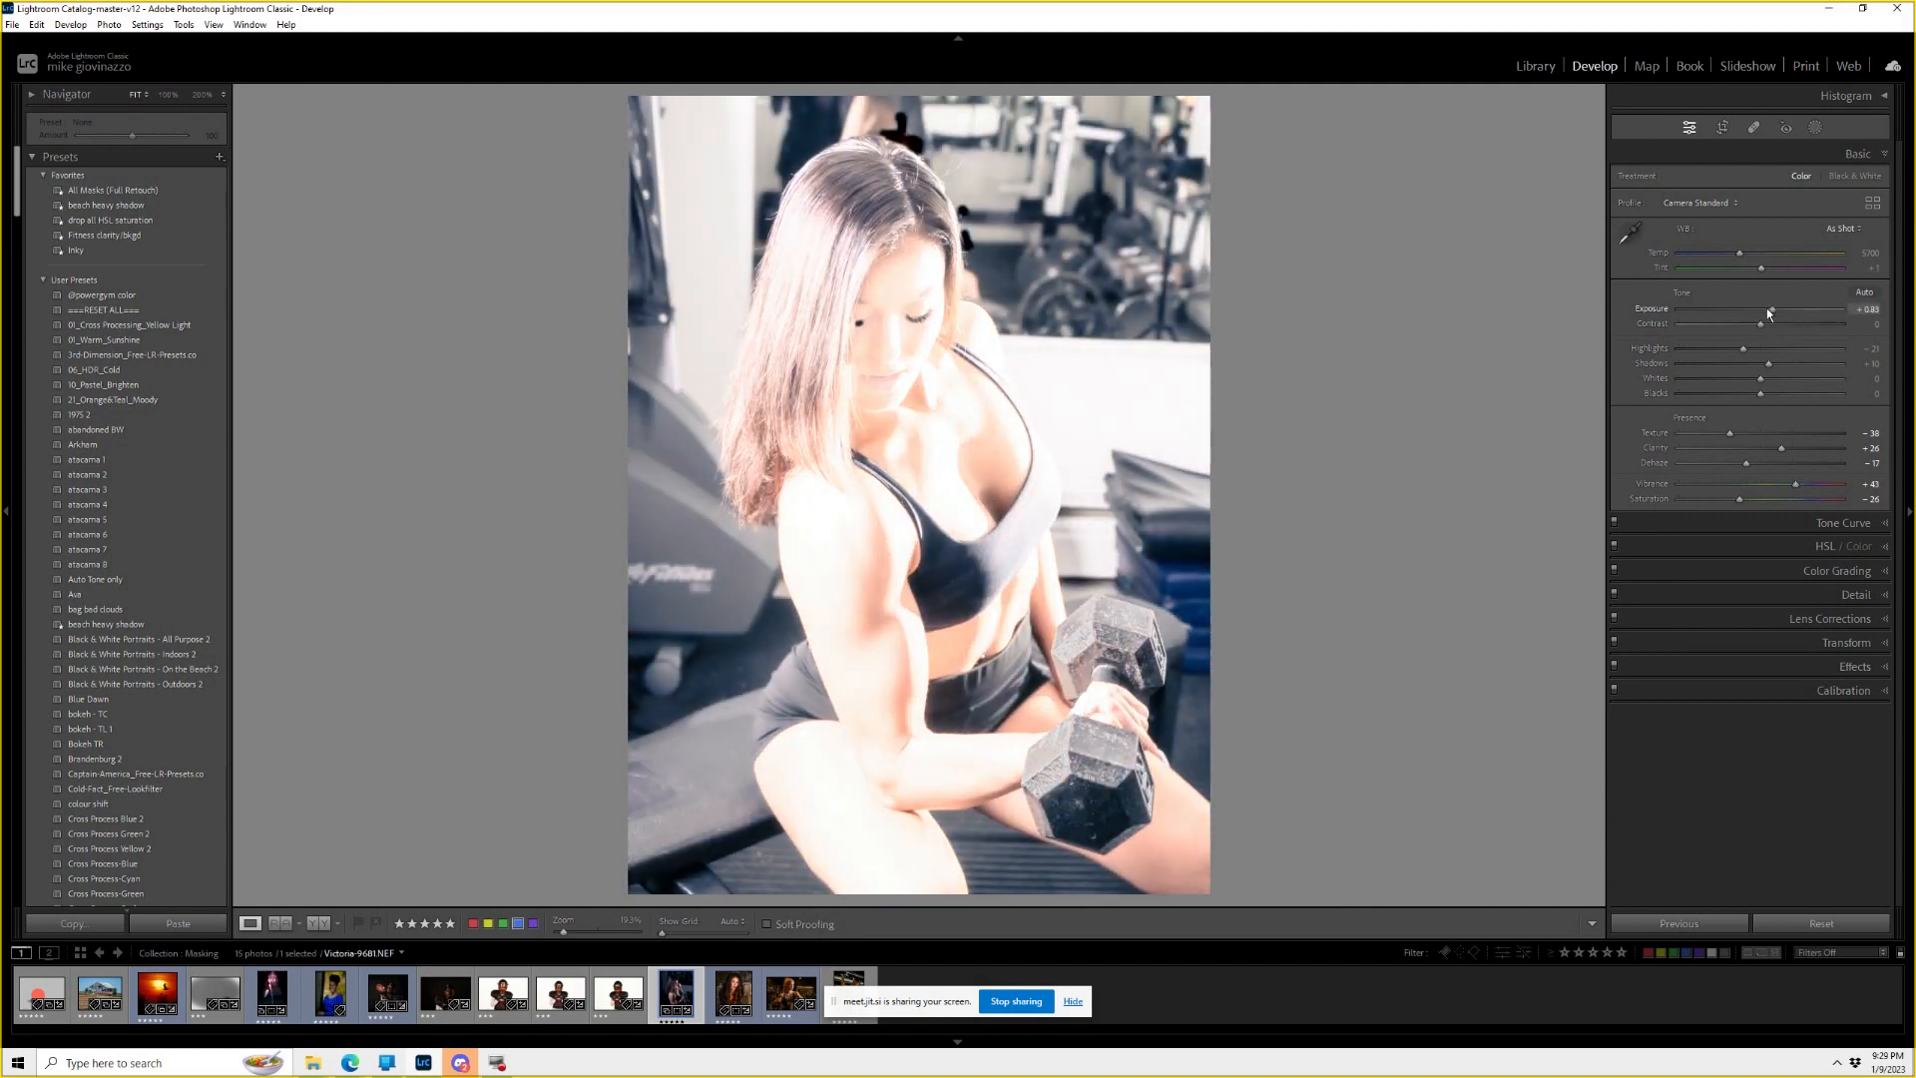
left_click_drag(1722, 311, 1796, 311)
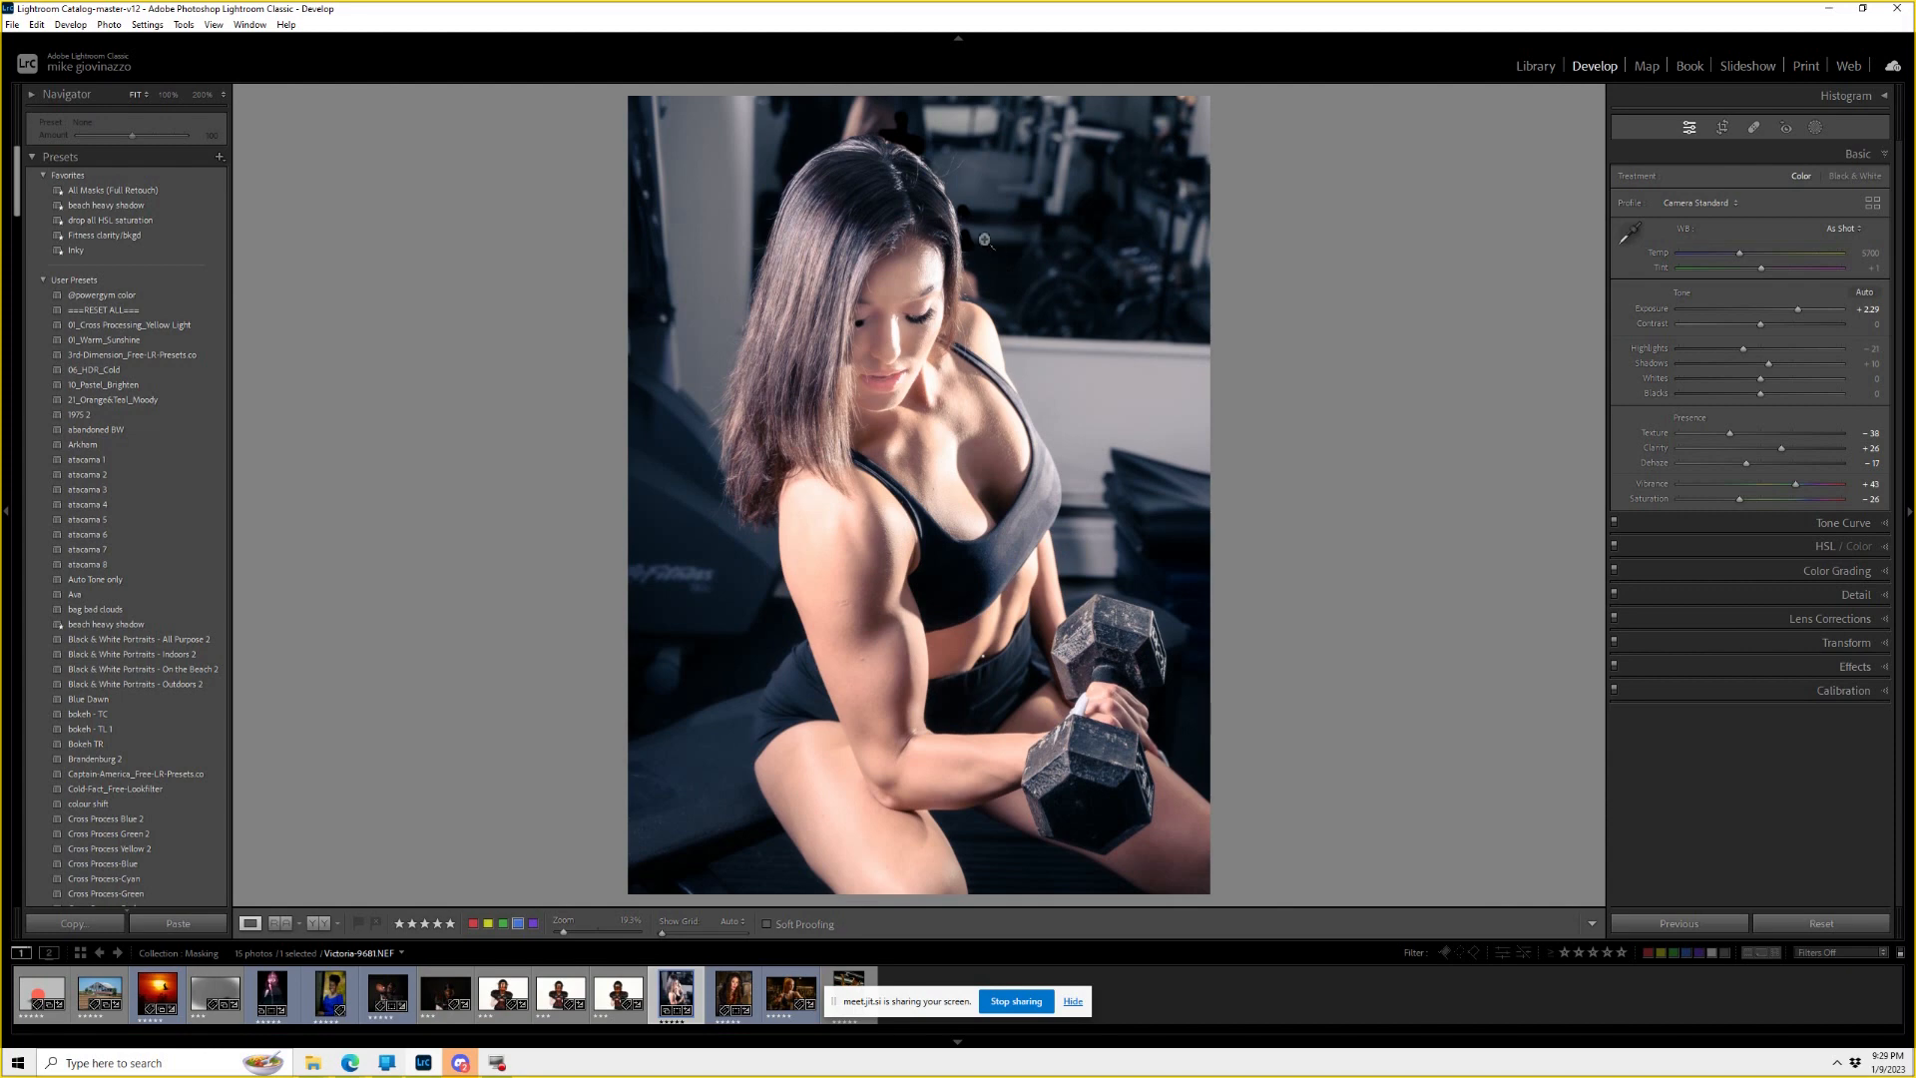
left_click(946, 244)
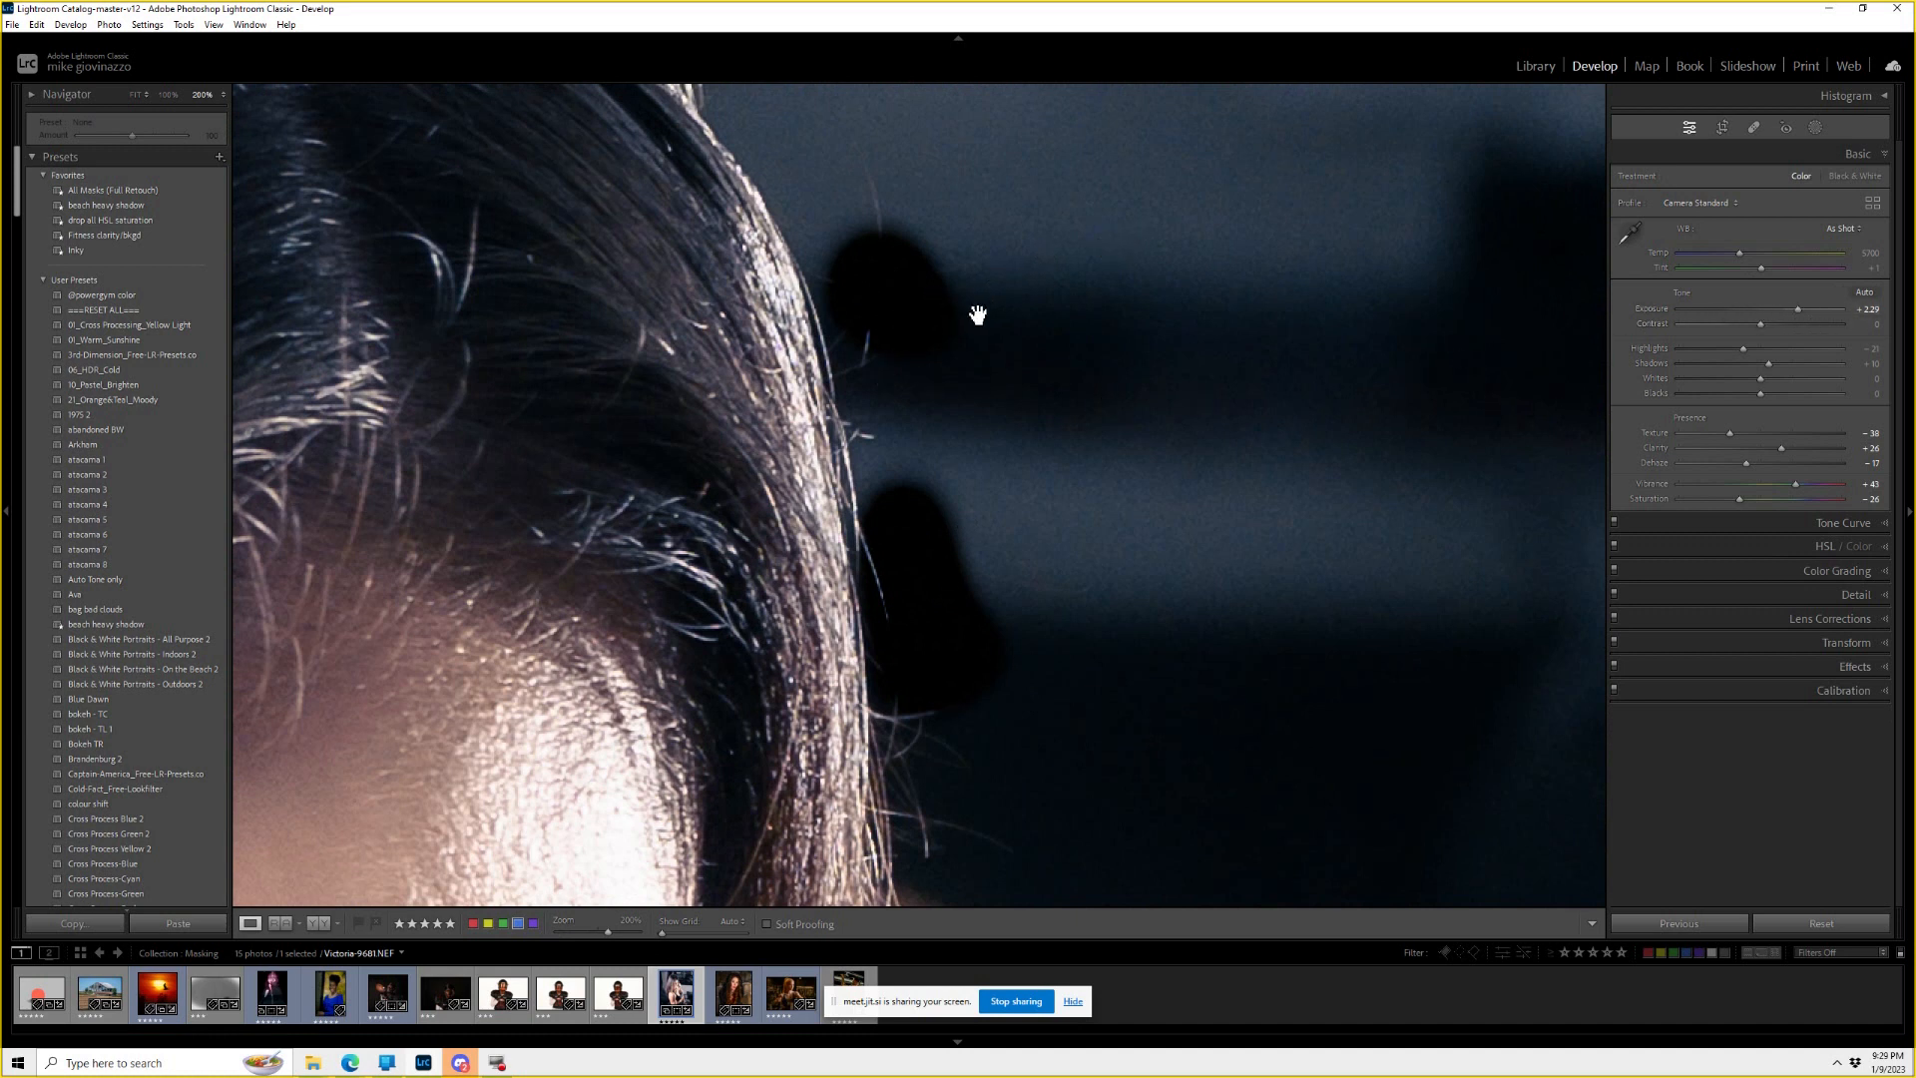
mouse_move(1798, 310)
left_mouse_down()
mouse_move(1731, 318)
mouse_move(1836, 323)
mouse_move(1770, 310)
mouse_move(1821, 308)
left_mouse_up()
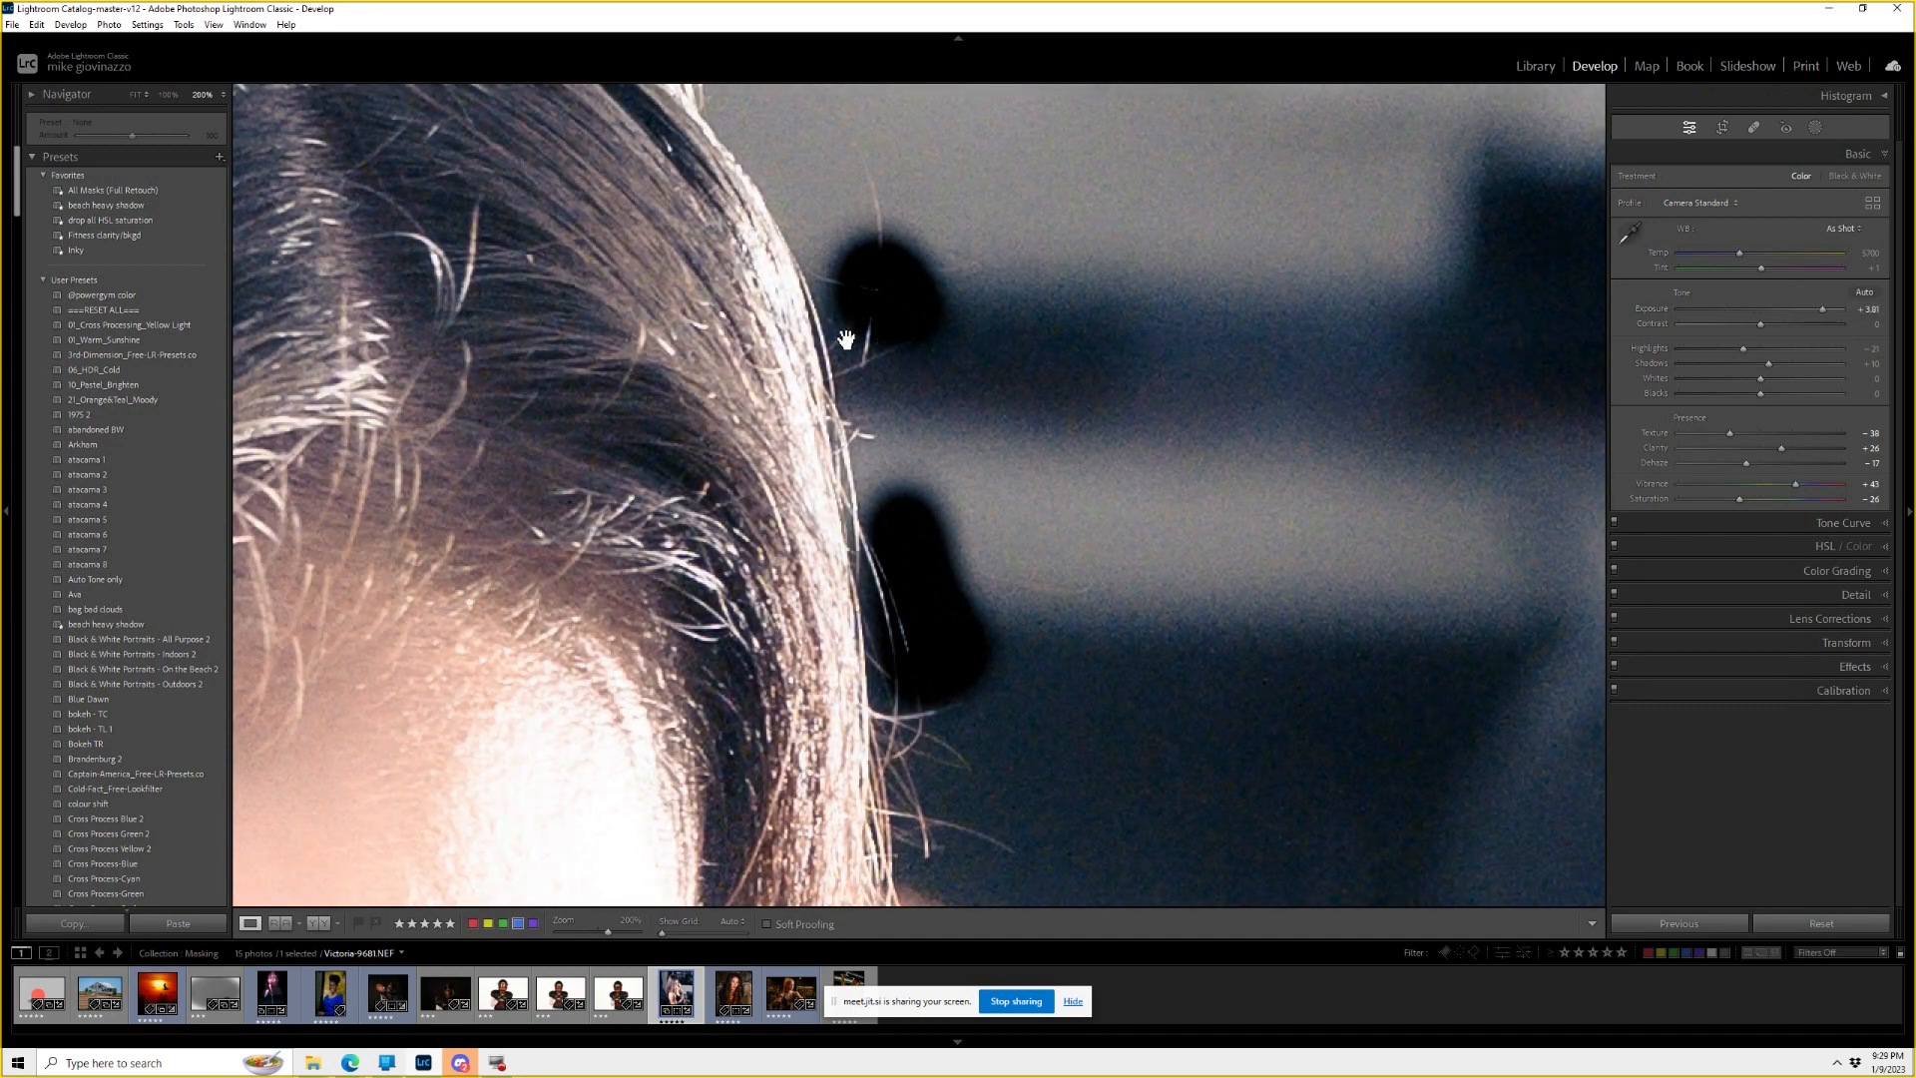
Lower Mask 3's amount to 58, and delete Mask 3.
left_click(1815, 127)
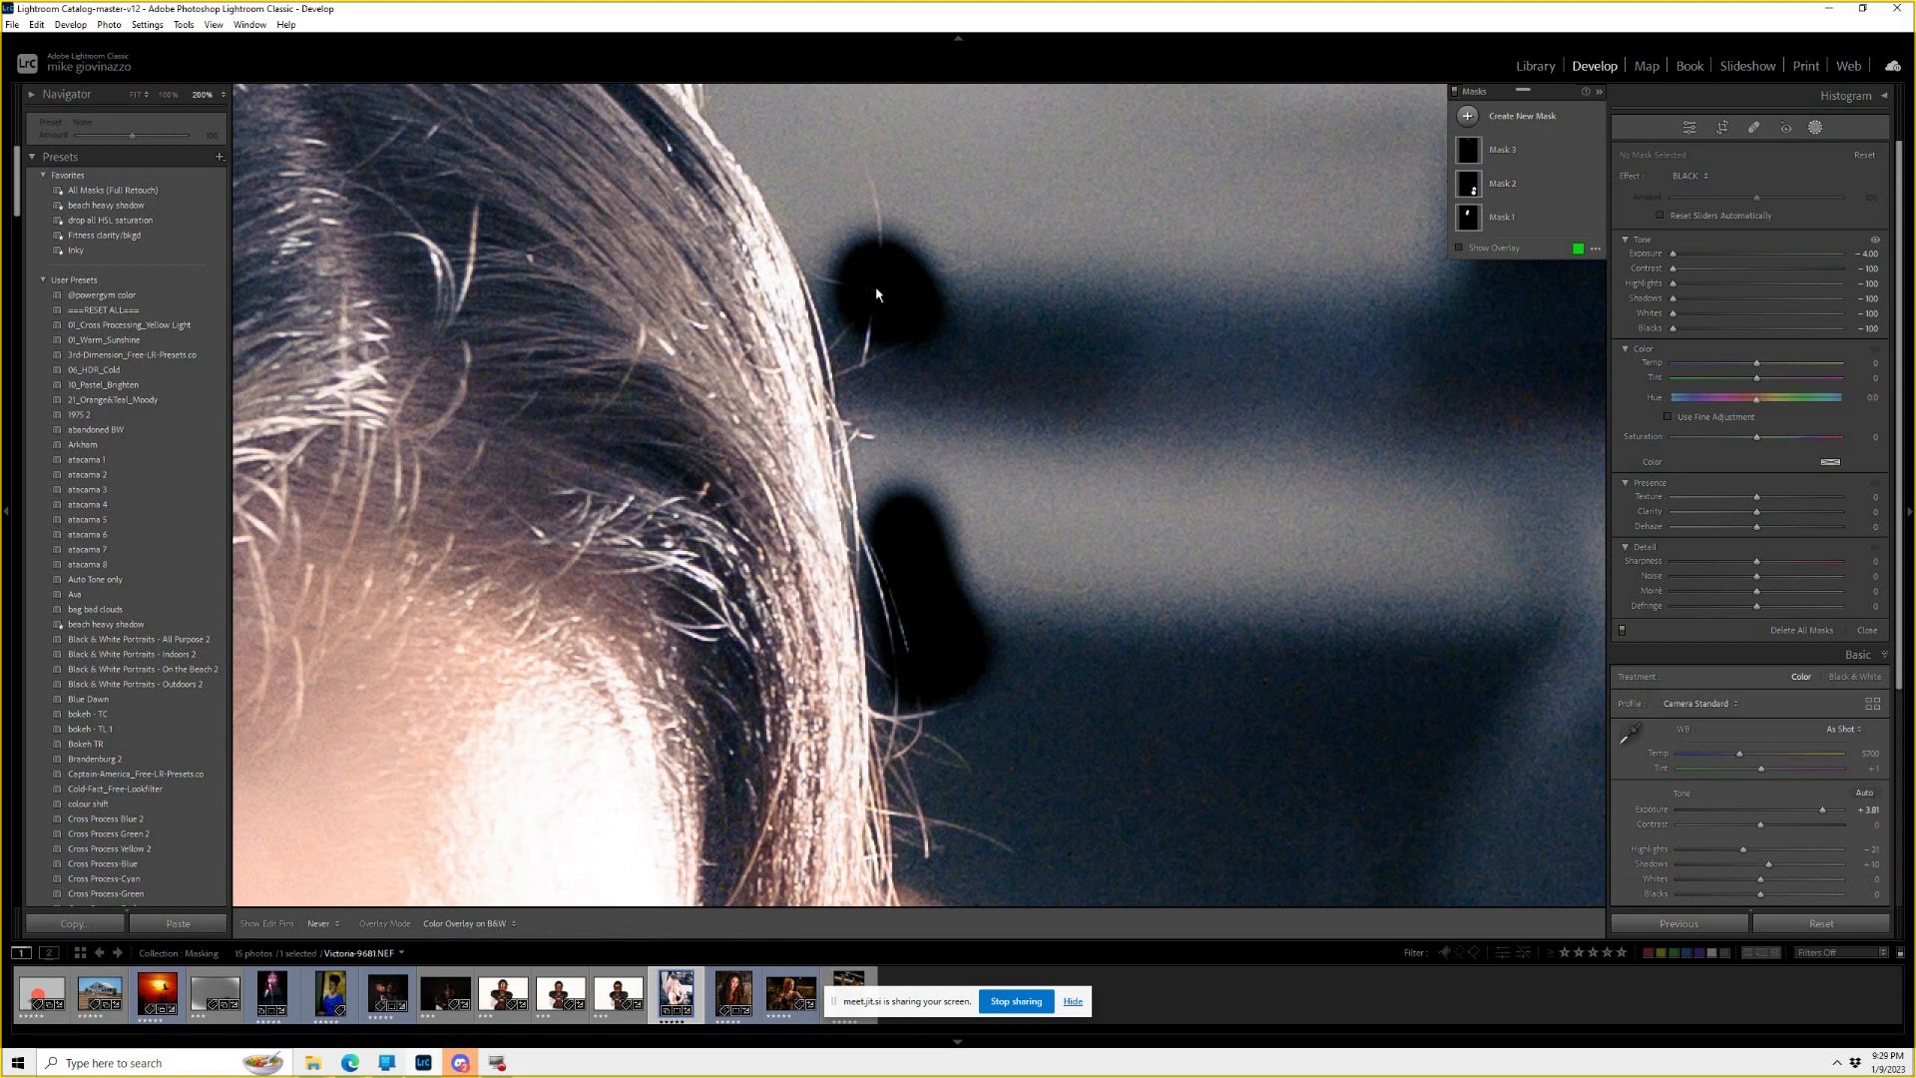
left_click(1504, 154)
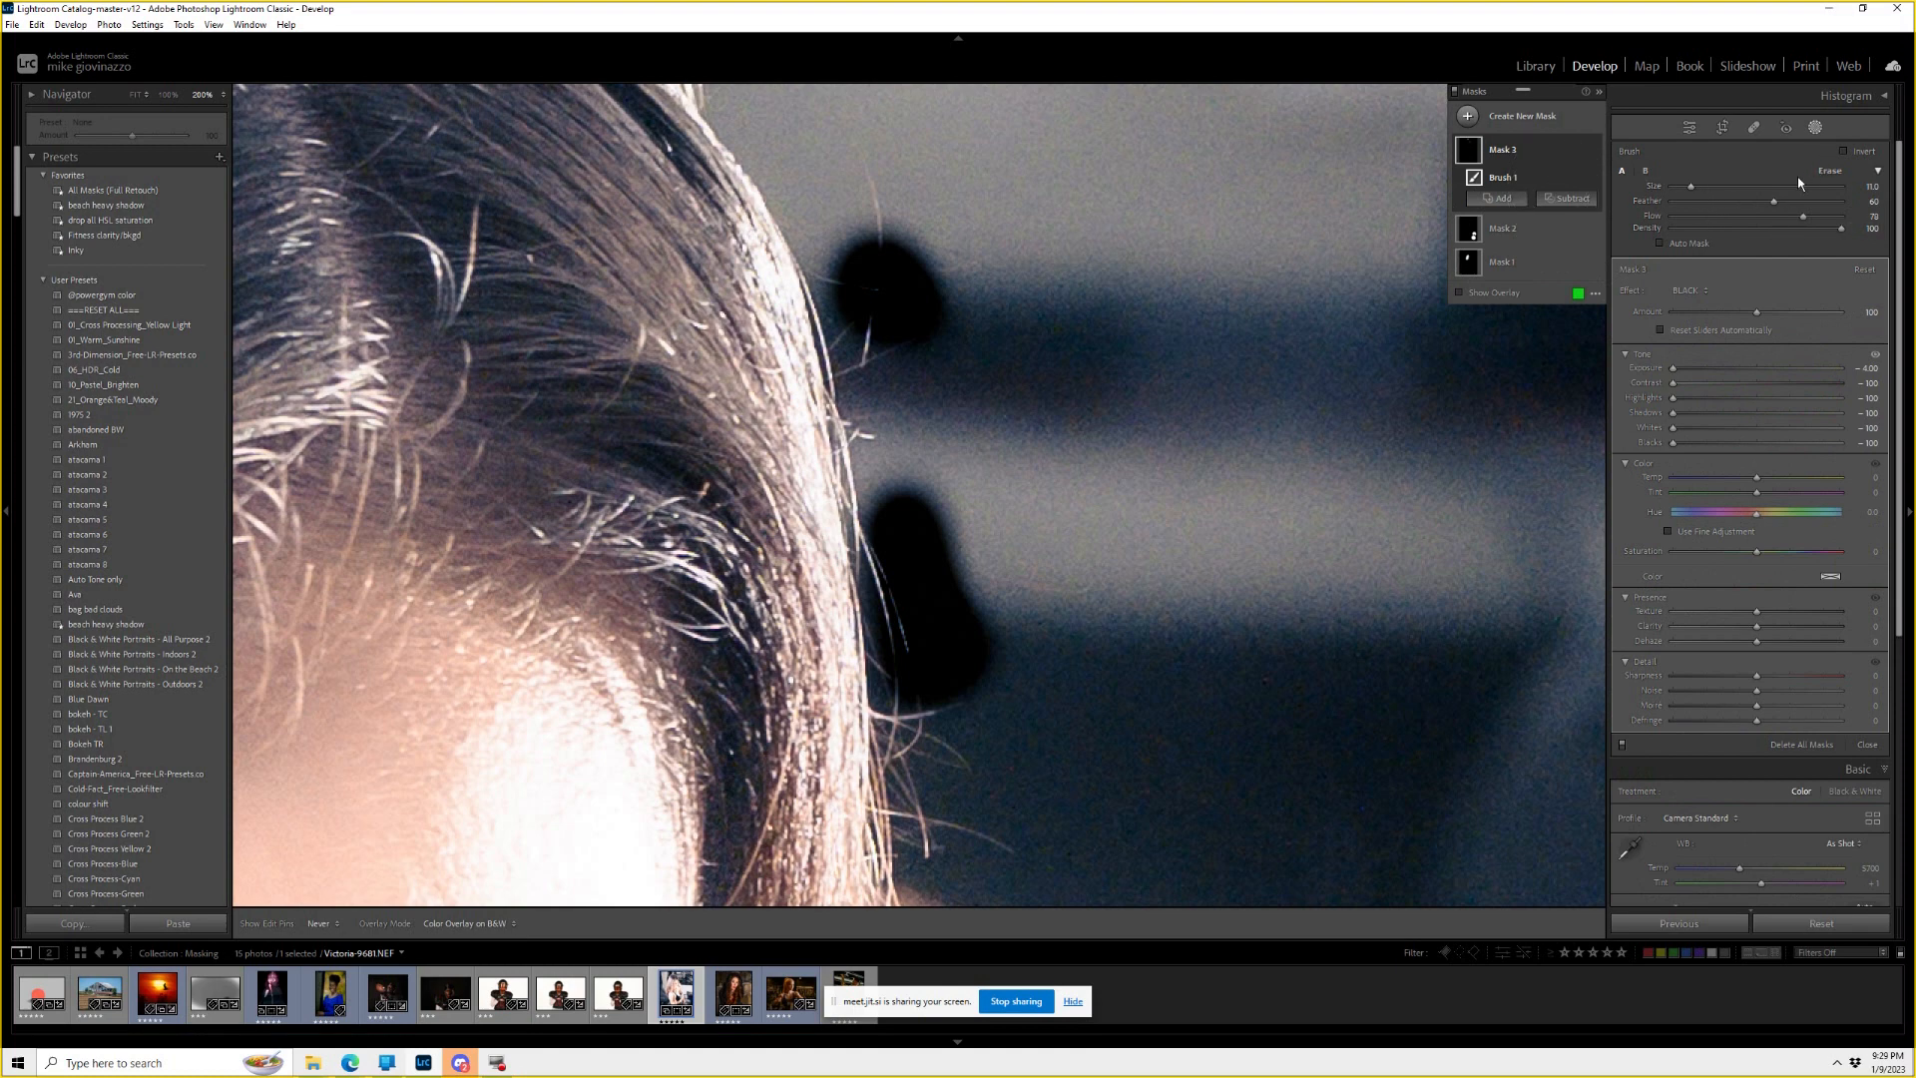
left_click(1494, 151)
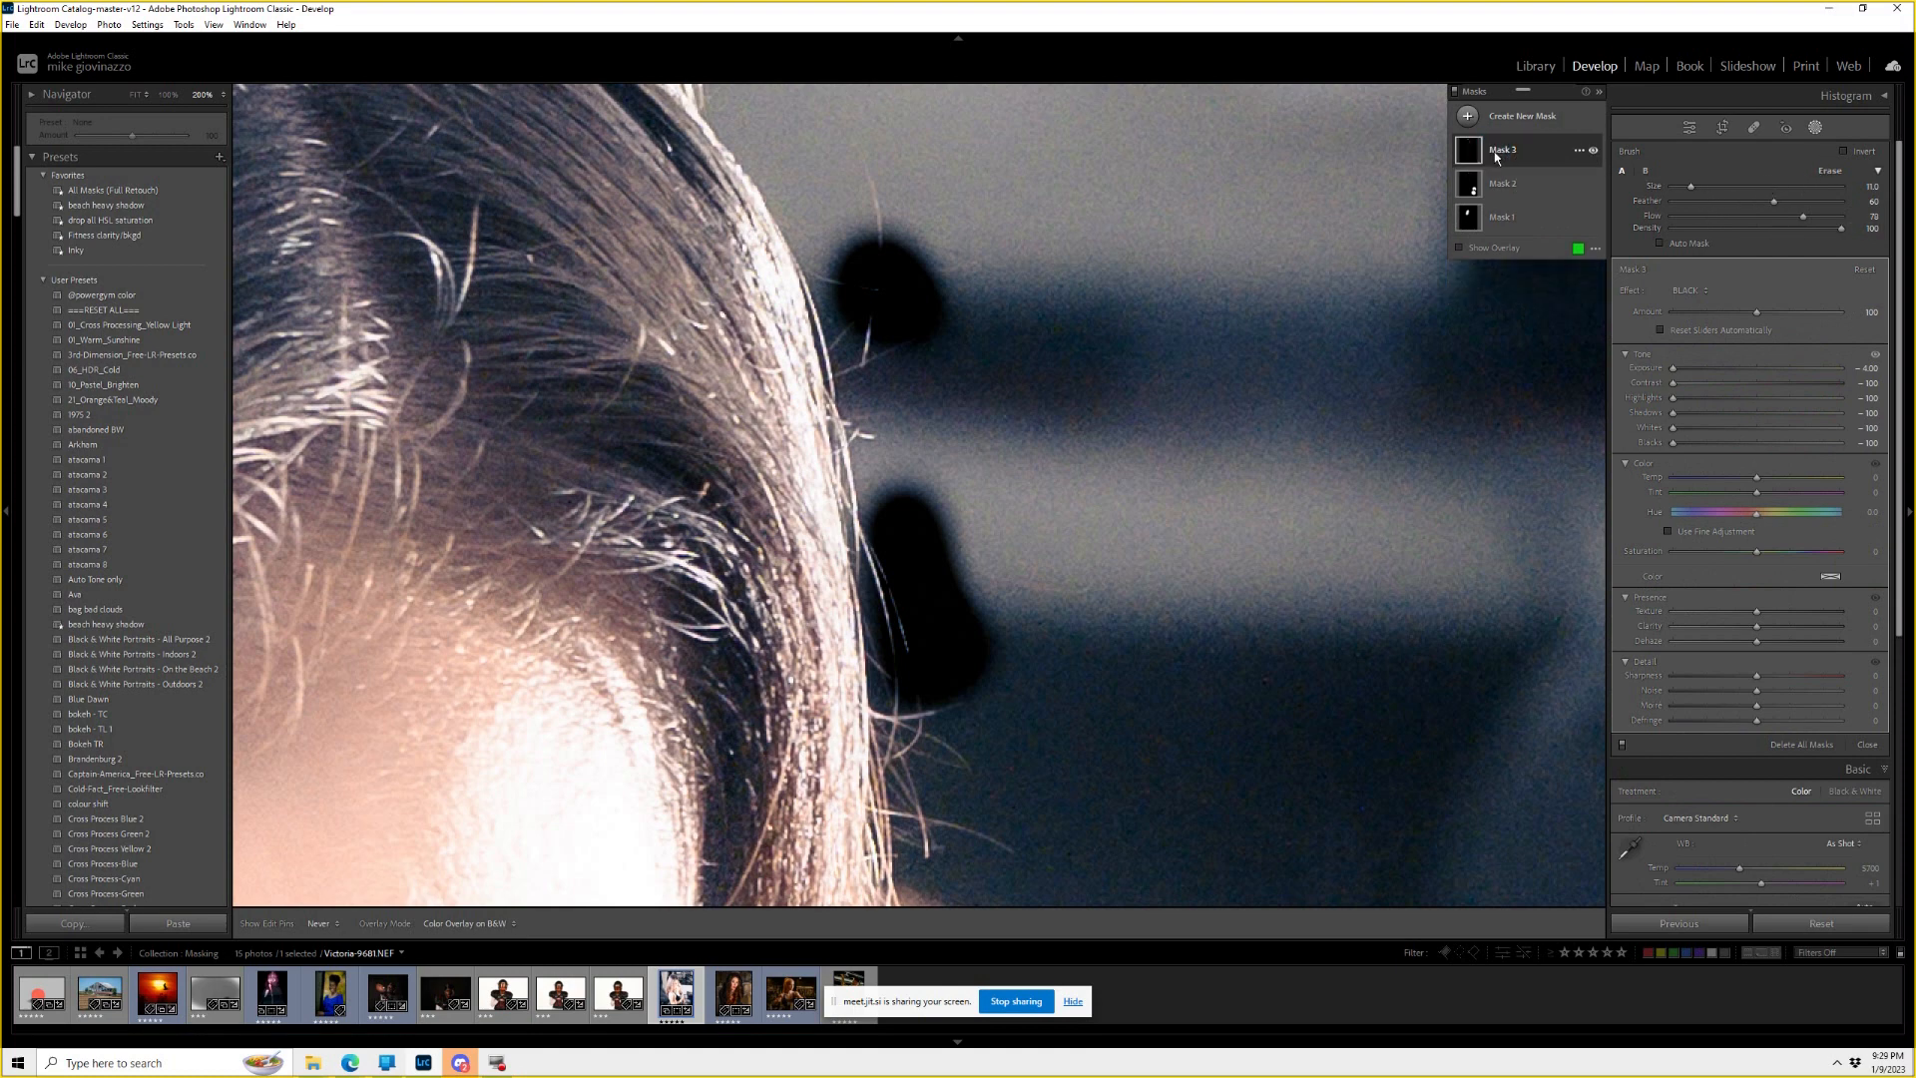
mouse_move(1754, 312)
left_mouse_down()
mouse_move(1683, 315)
mouse_move(1729, 316)
left_mouse_up()
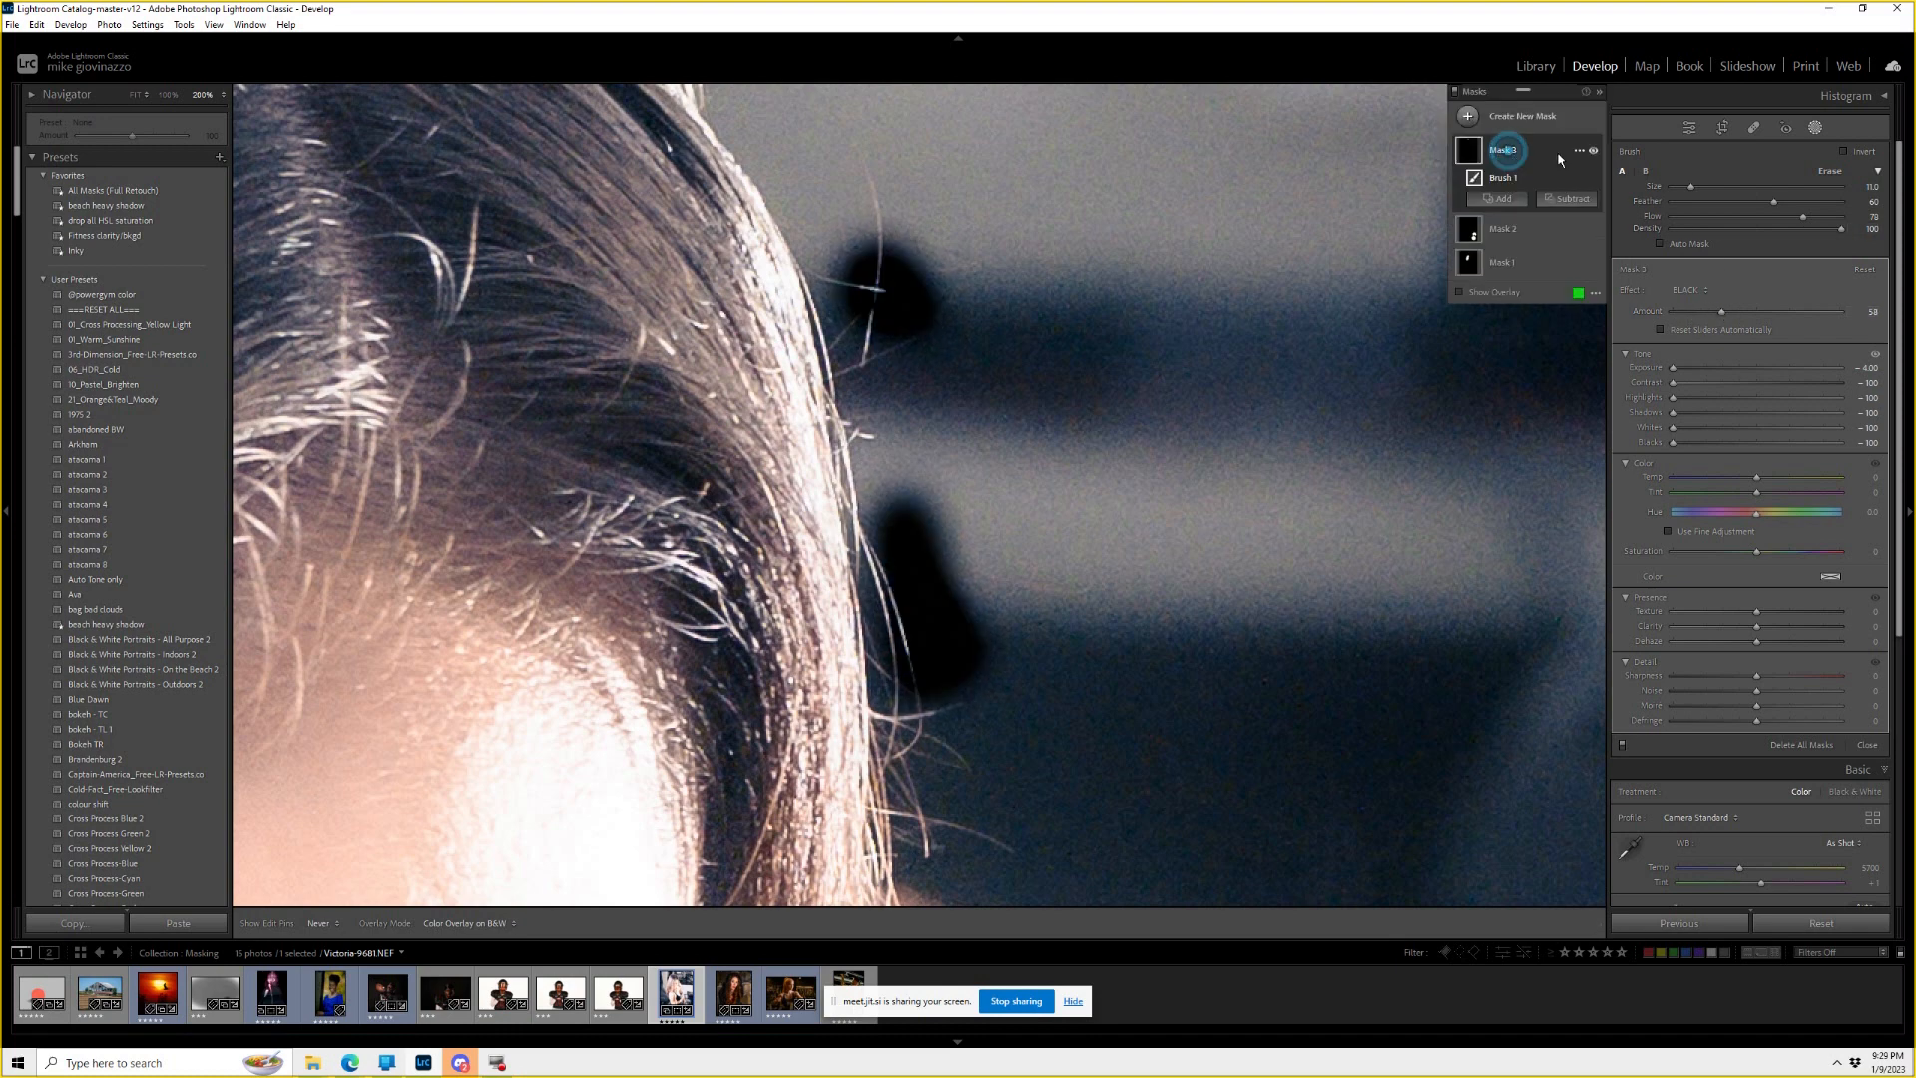
left_click(1579, 150)
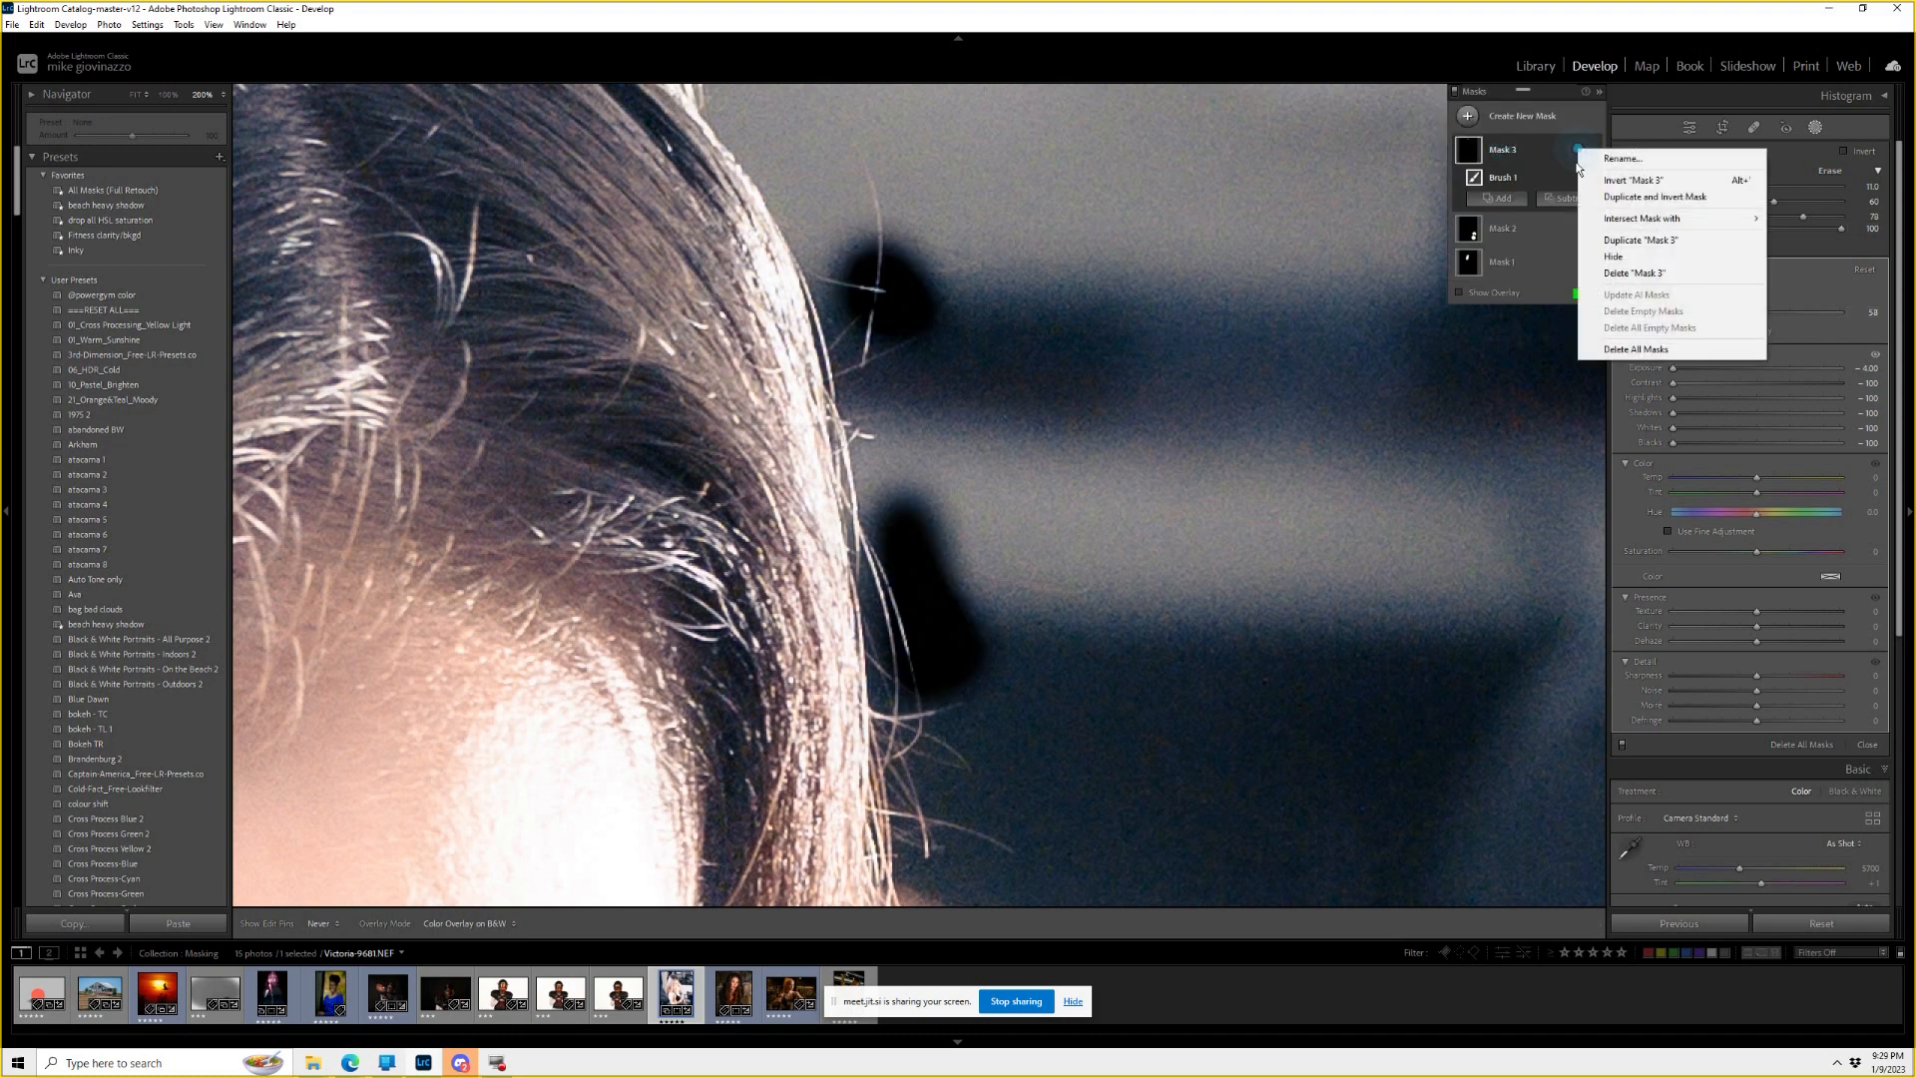
left_click(1649, 274)
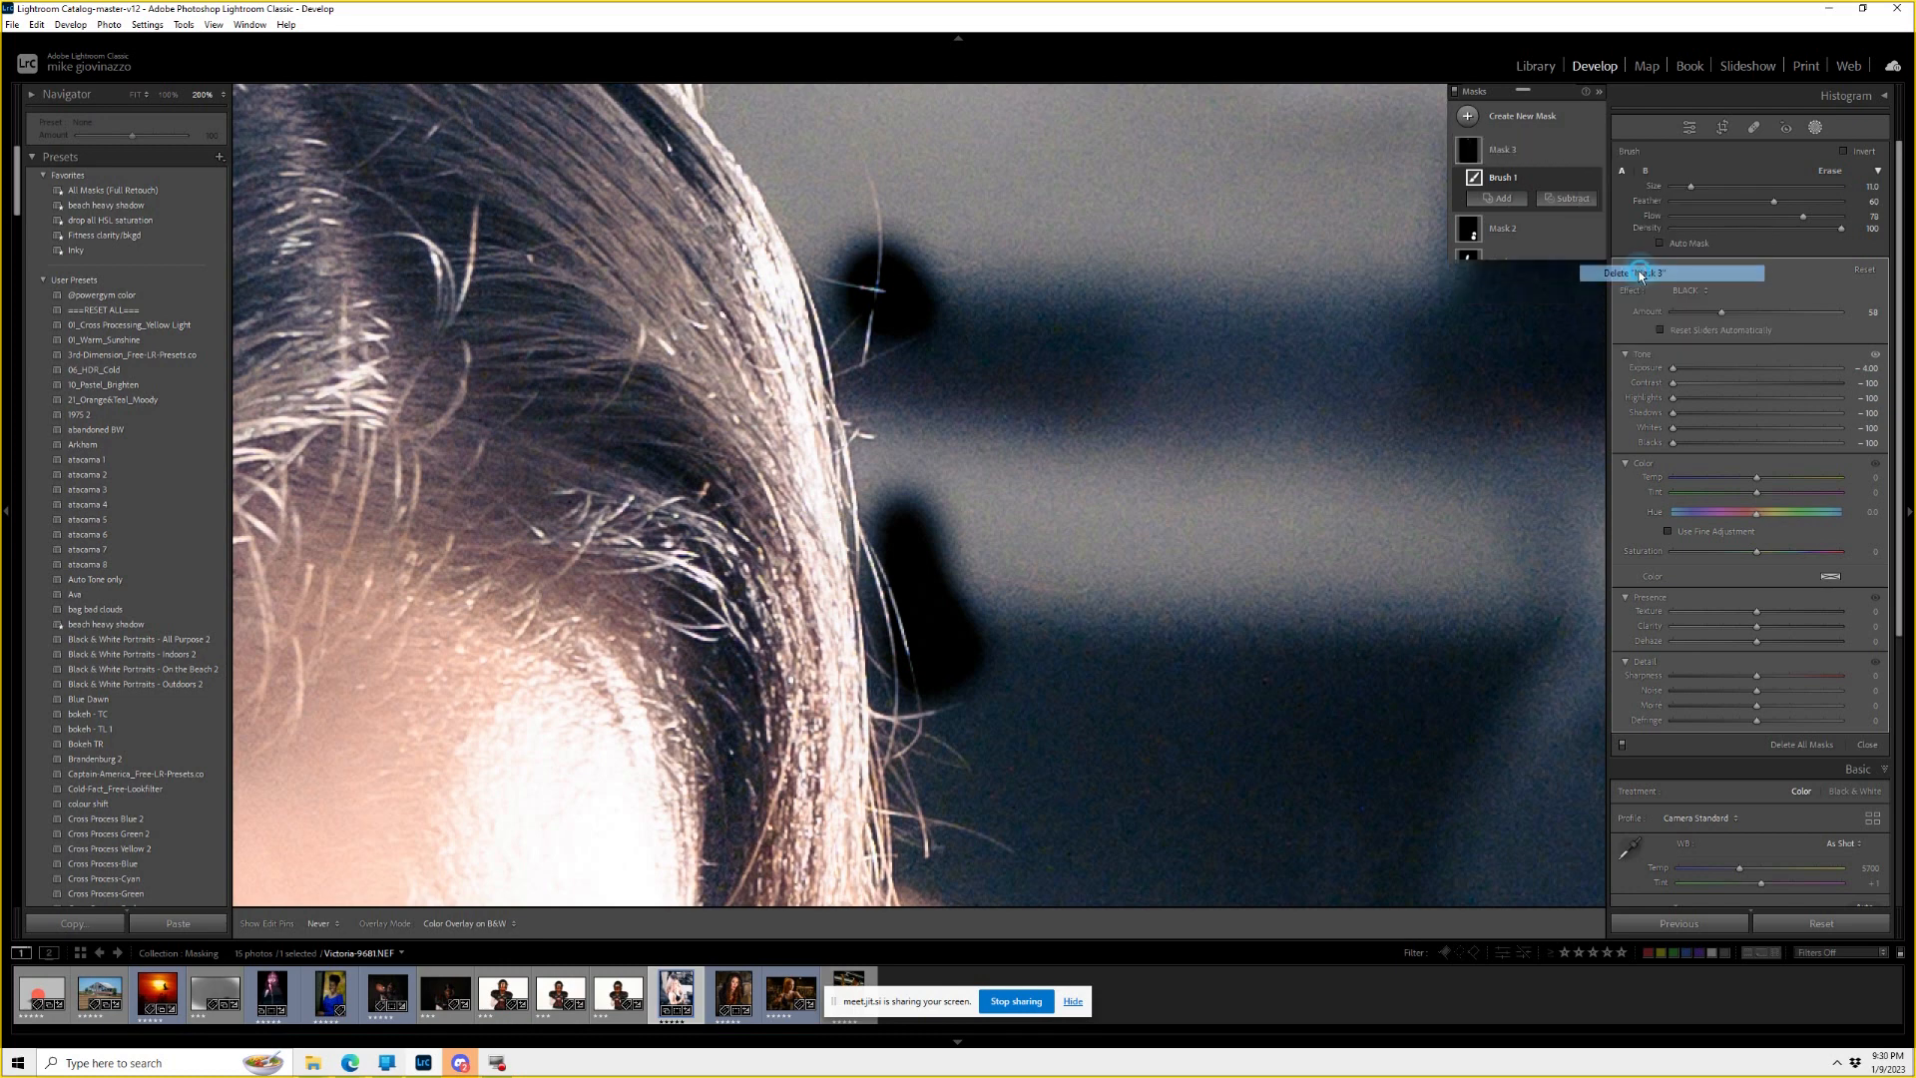
Remove the stray hair beside the forehead hairline using the healing tool's Remove mode at size 22.
left_click(1756, 128)
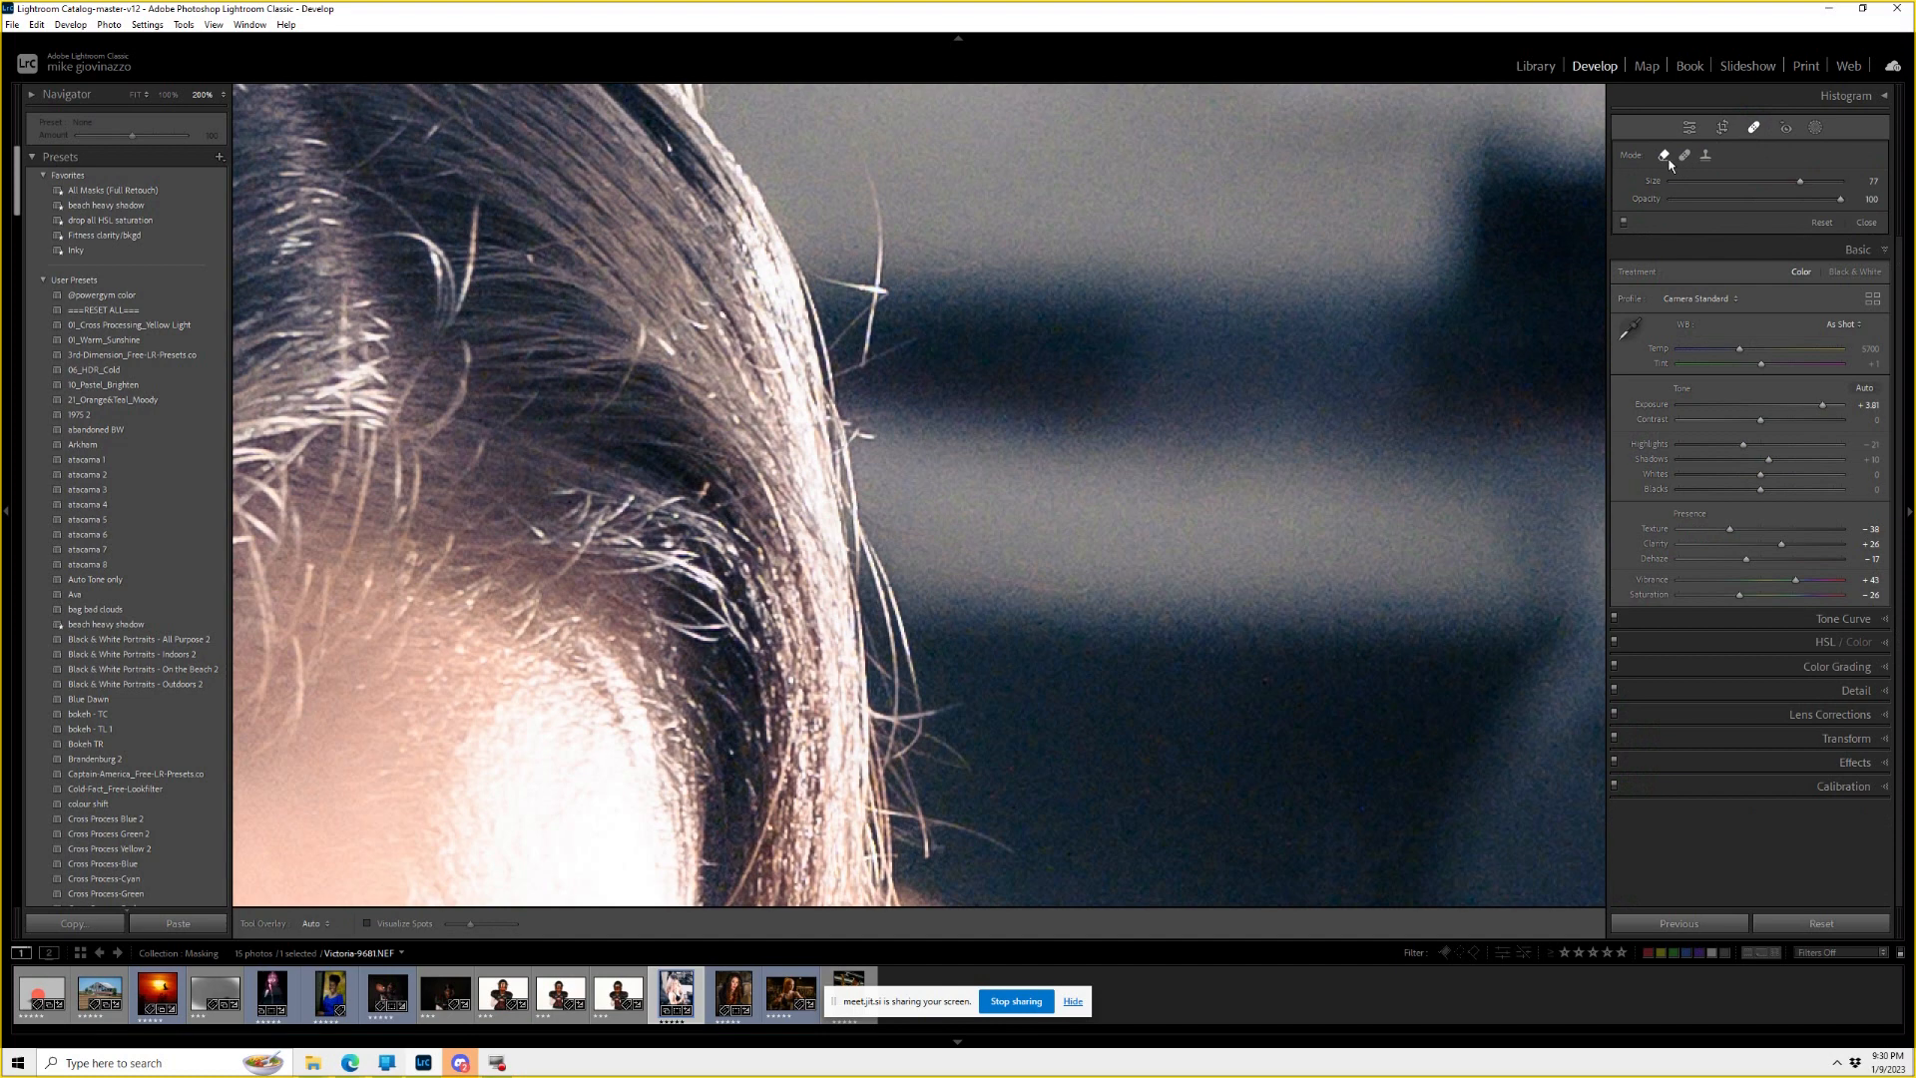
left_click(1662, 156)
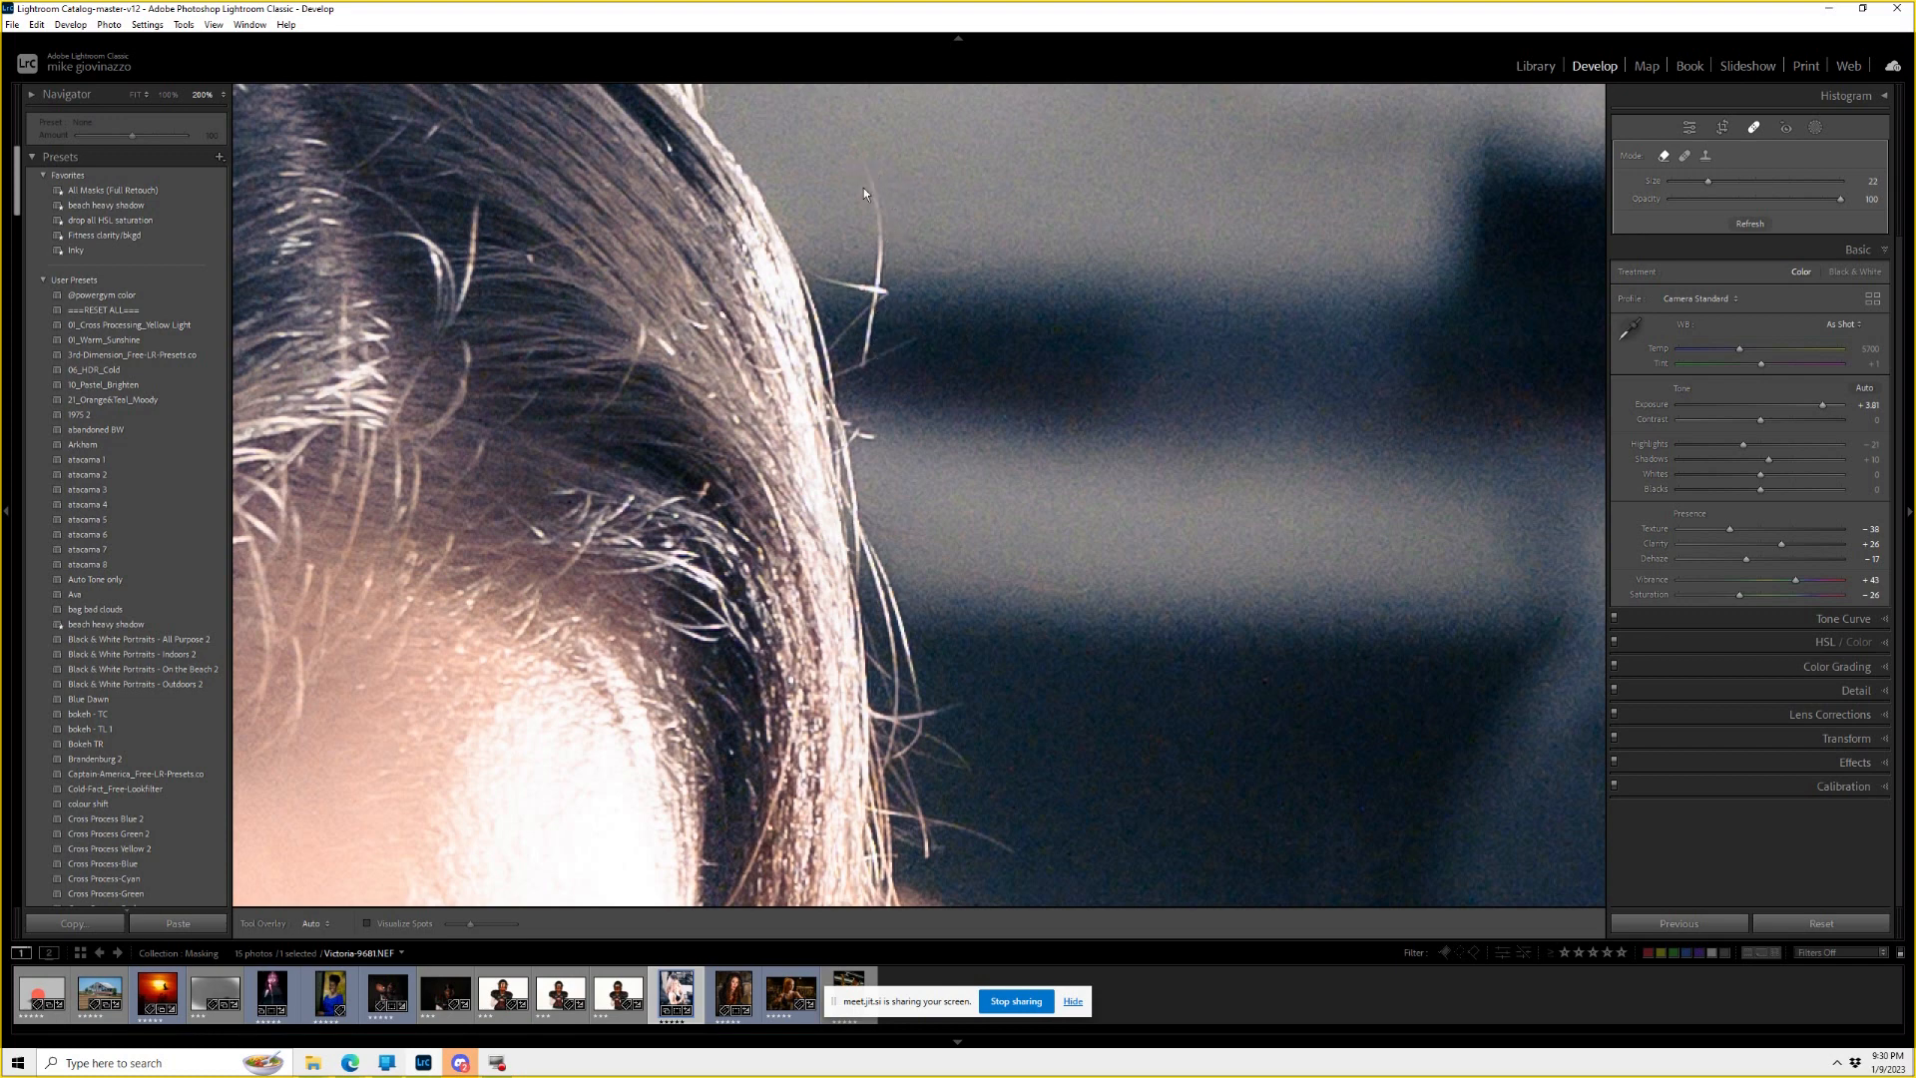
left_click(876, 222)
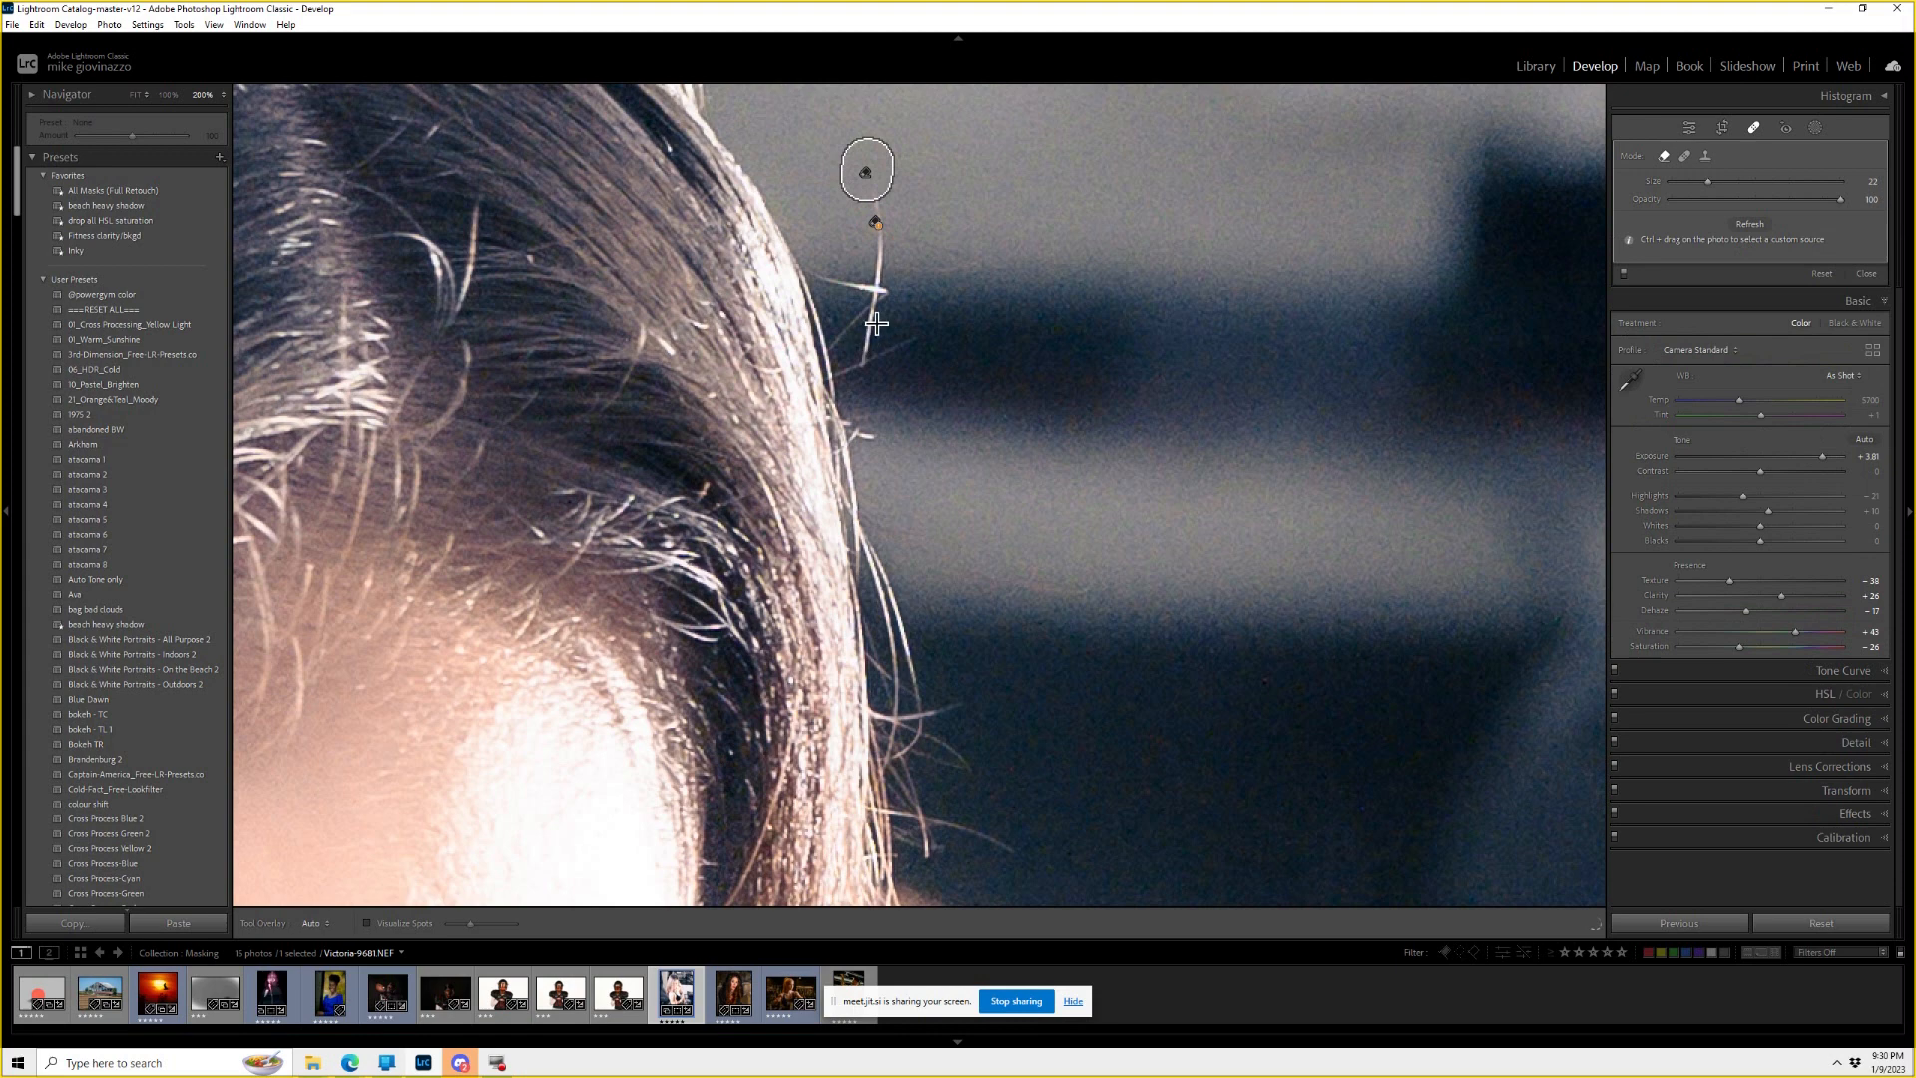
mouse_move(866, 263)
left_mouse_down()
mouse_move(875, 229)
mouse_move(902, 267)
mouse_move(838, 291)
mouse_move(876, 324)
mouse_move(878, 184)
mouse_move(856, 160)
left_mouse_up()
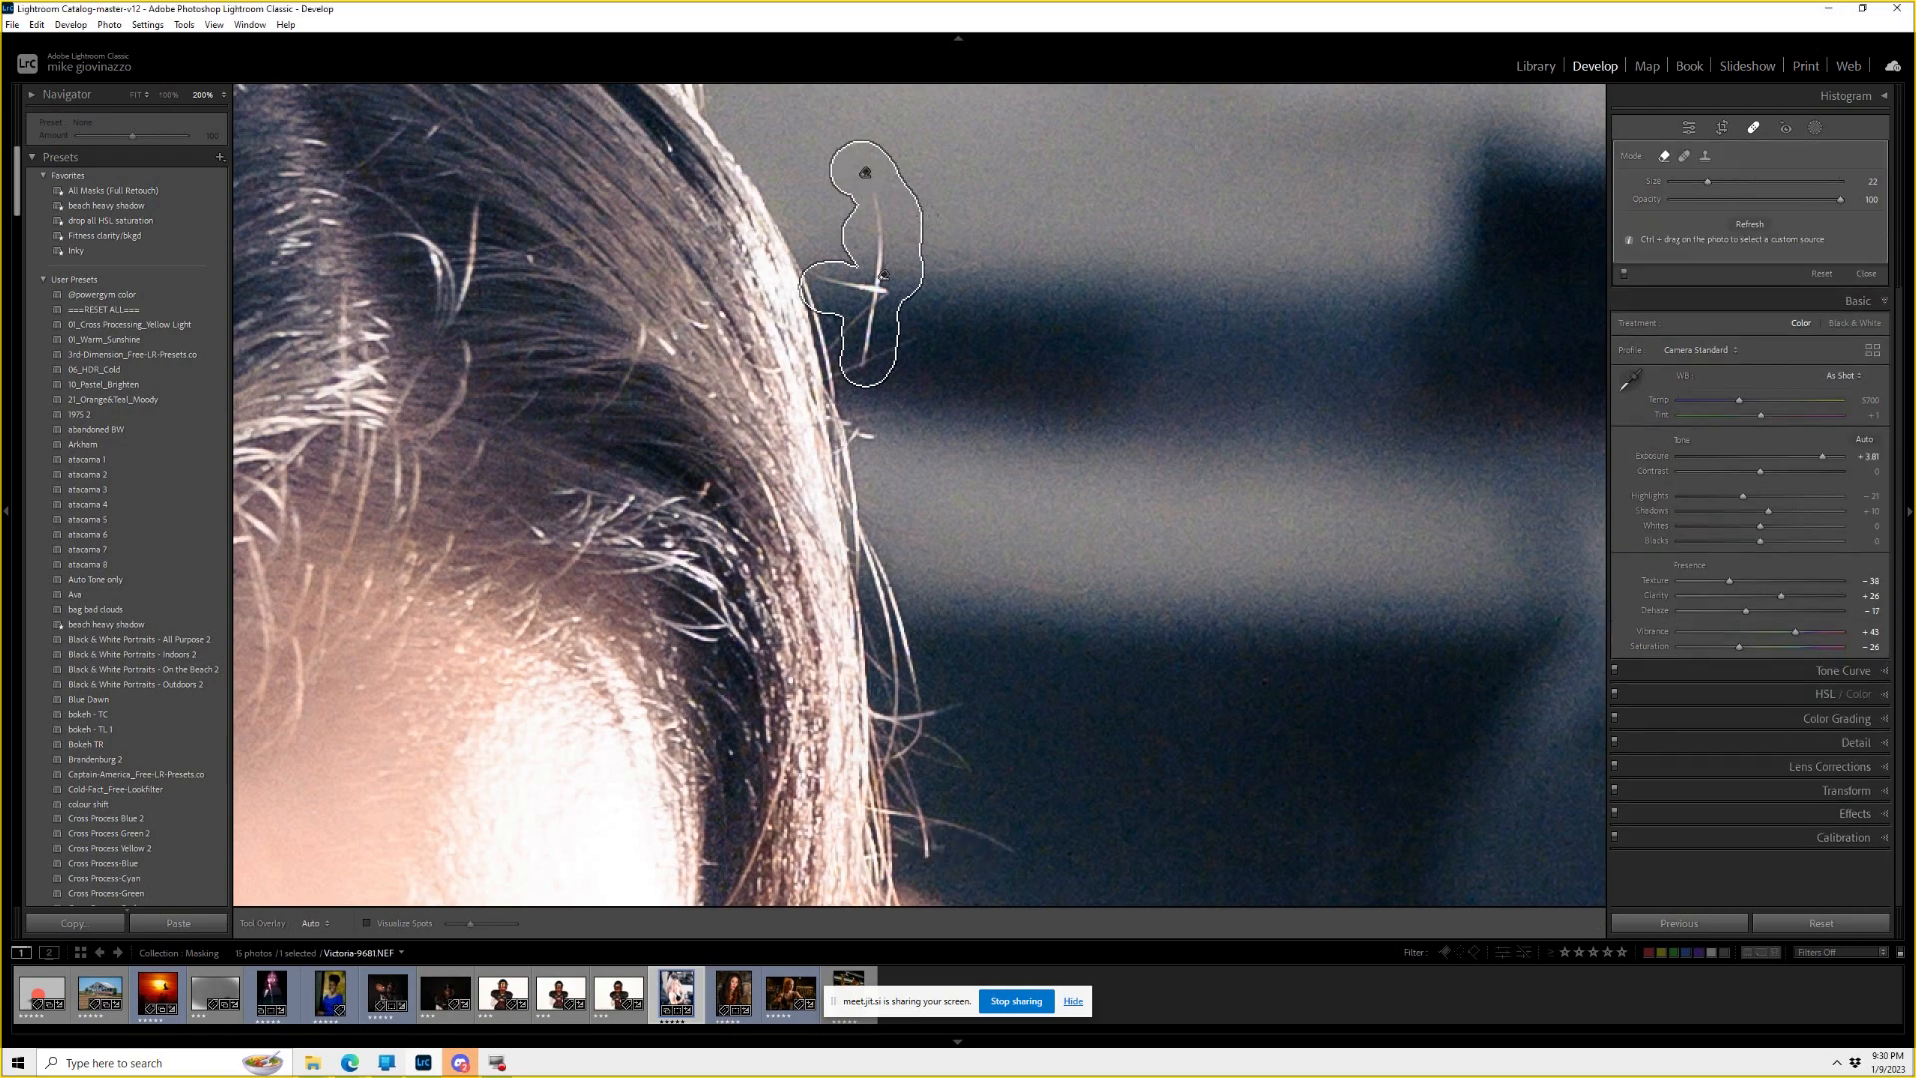
Remove the two long flyaway strands forming a V beside the crown of the head.
left_click_drag(679, 249, 1158, 813)
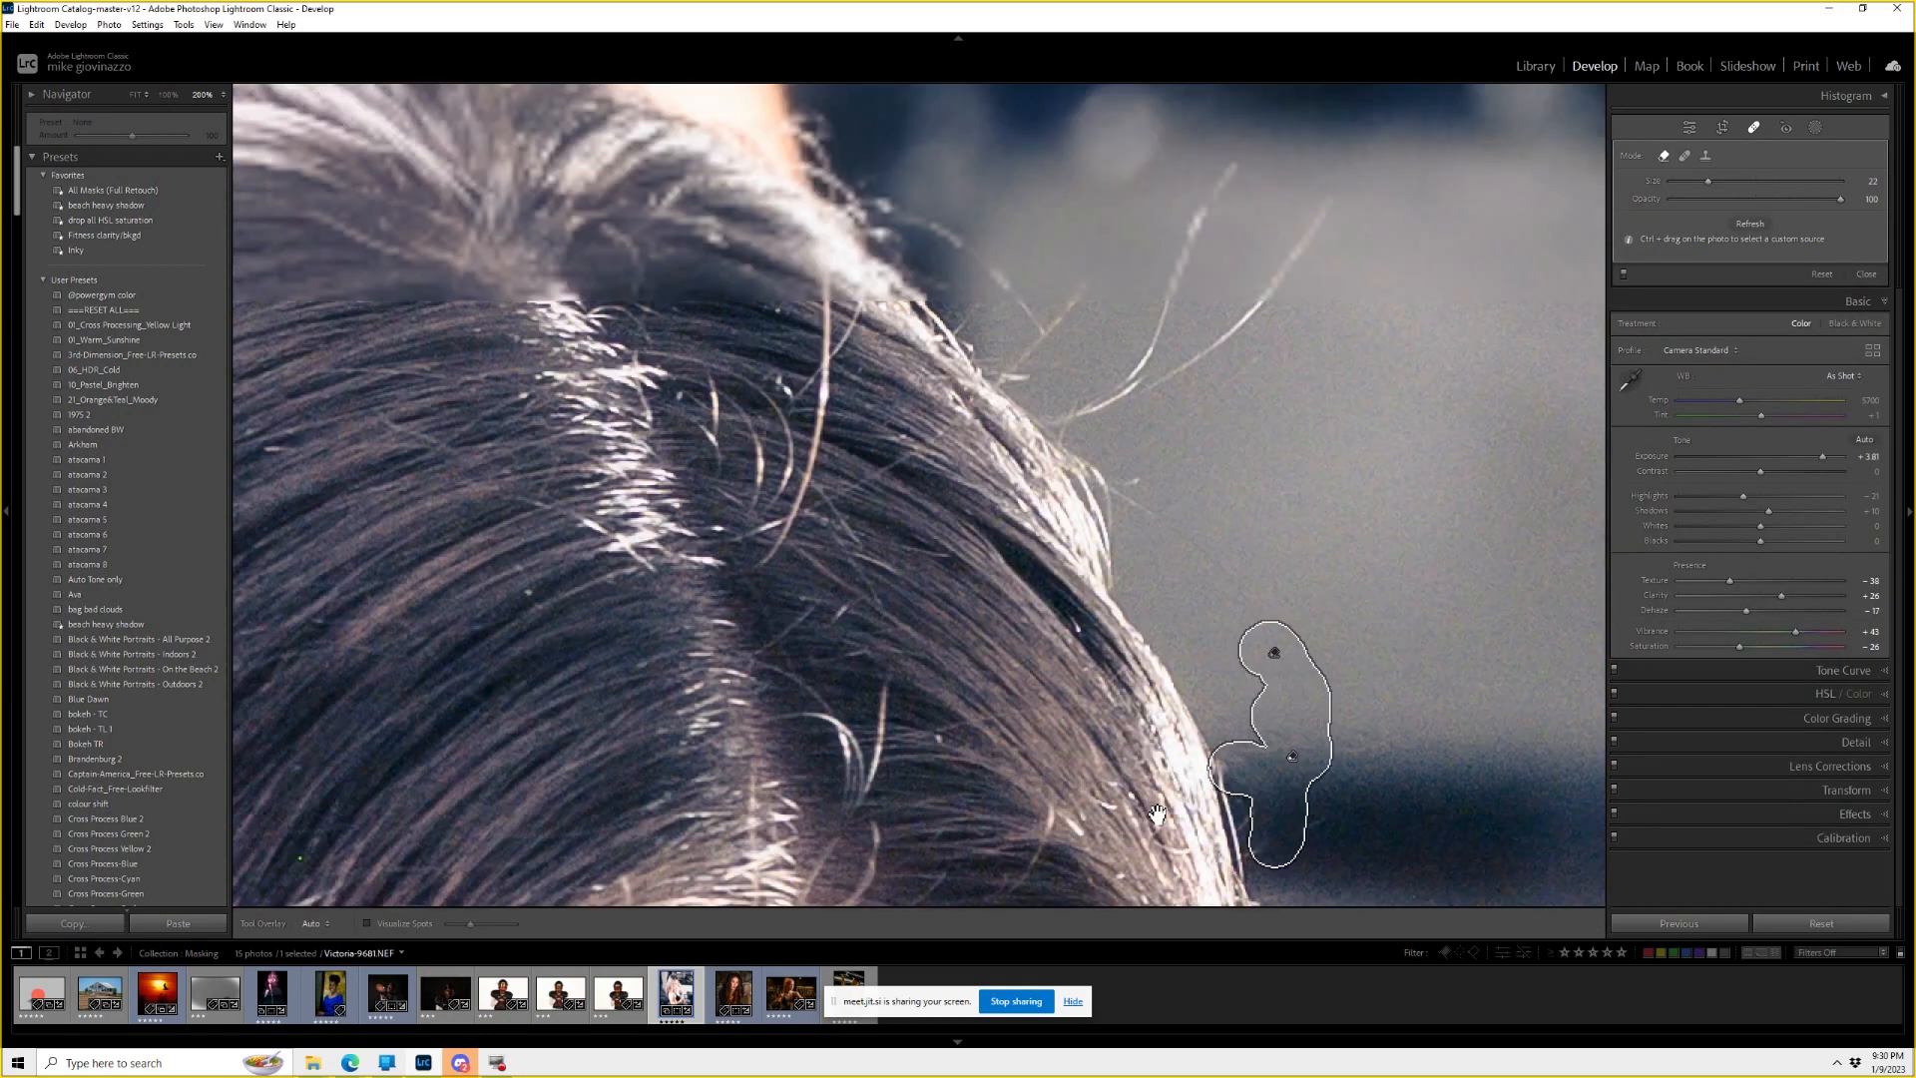
left_click_drag(907, 543, 723, 606)
mouse_move(1227, 341)
left_mouse_down()
mouse_move(1102, 511)
mouse_move(989, 555)
mouse_move(1033, 522)
mouse_move(1108, 324)
left_mouse_up()
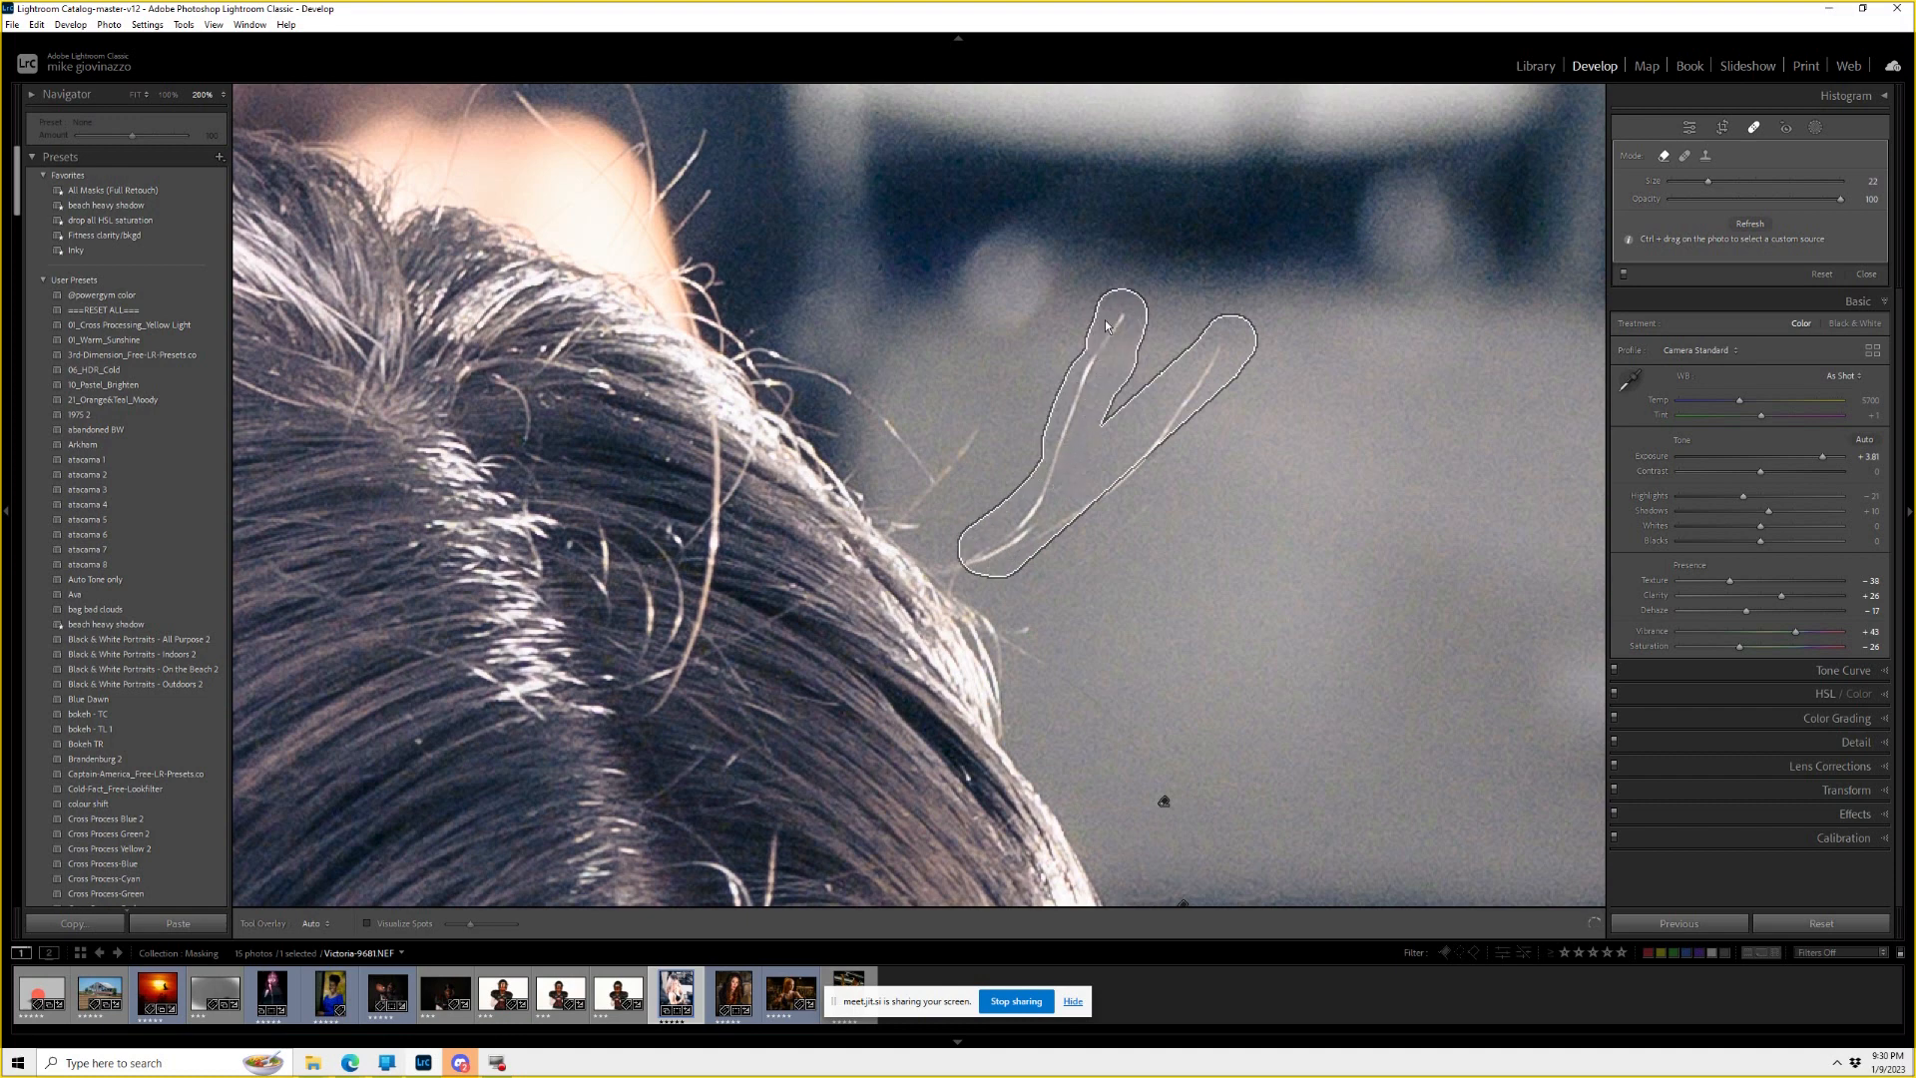
Try to remove the bright skin-coloured shape behind the top of the head.
left_click_drag(723, 441, 1008, 494)
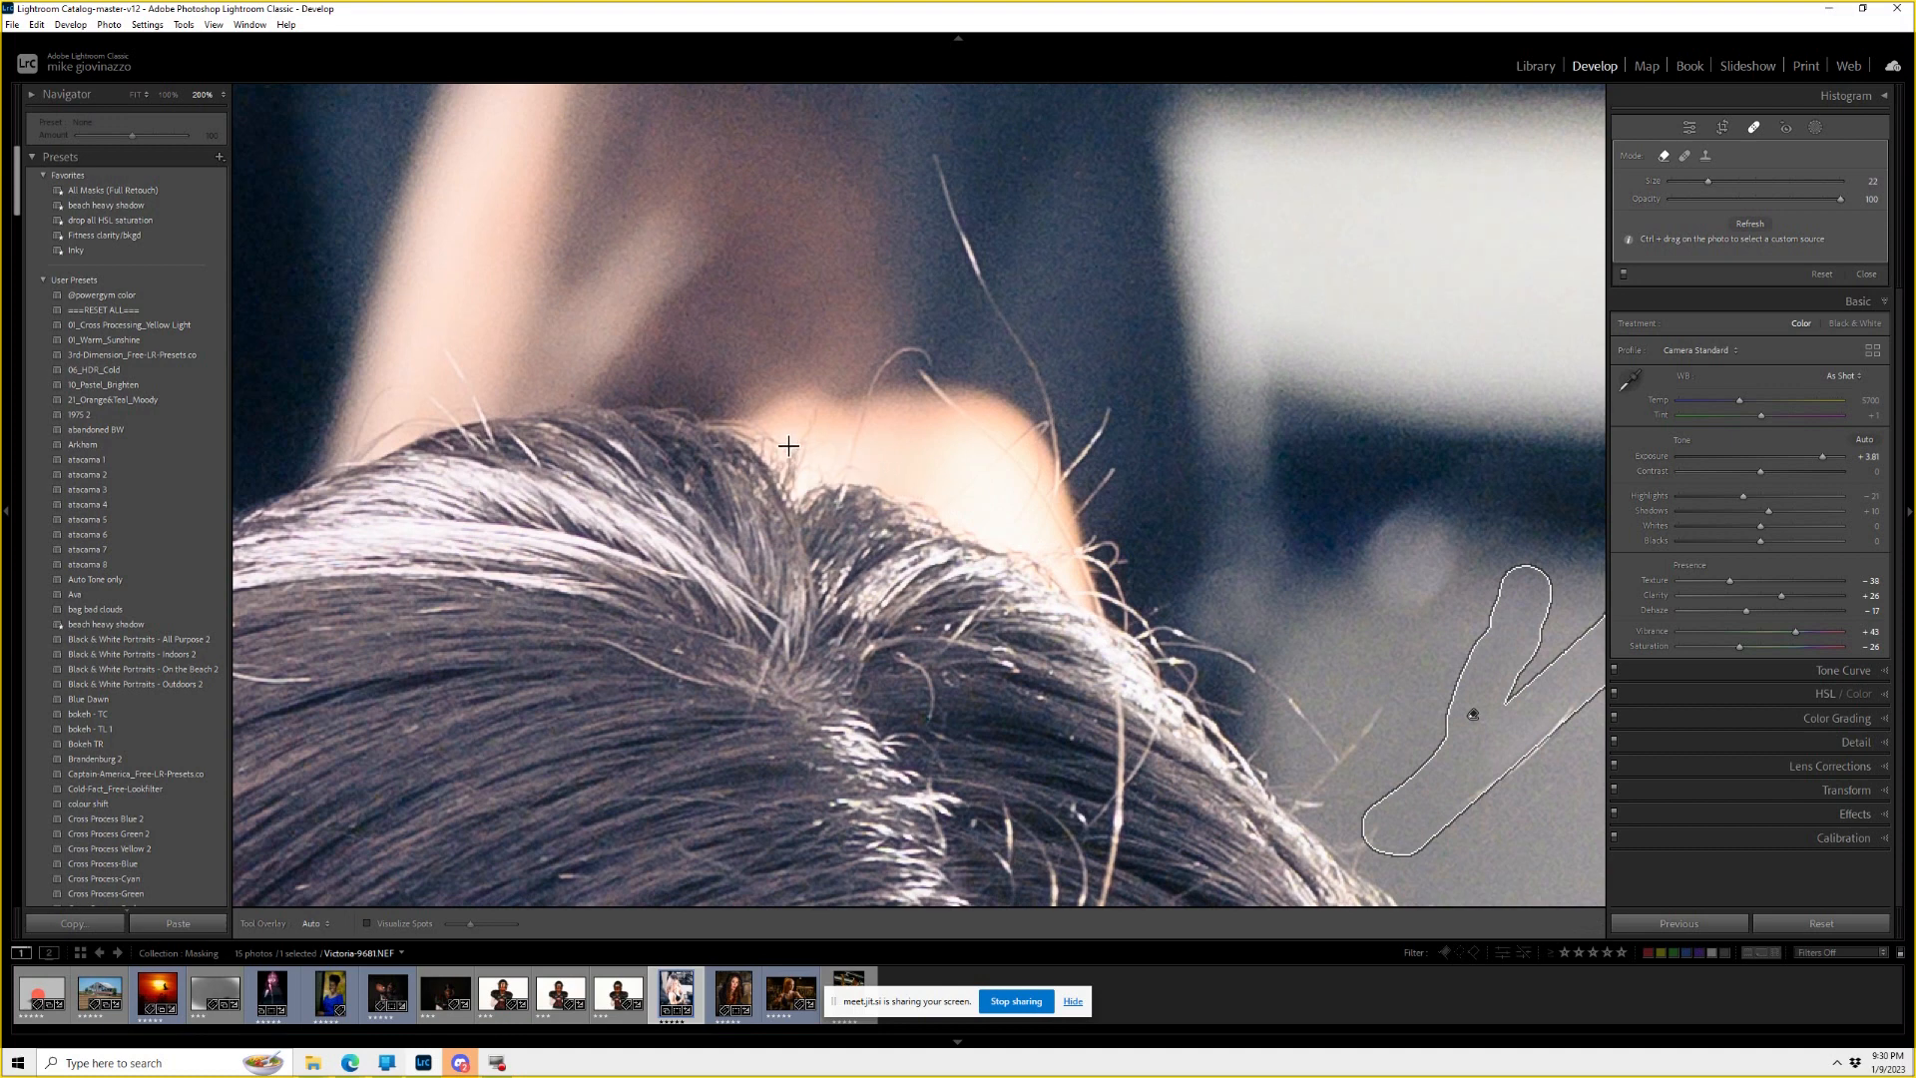
mouse_move(787, 438)
left_mouse_down()
mouse_move(805, 406)
mouse_move(1038, 424)
mouse_move(1078, 528)
mouse_move(979, 438)
mouse_move(937, 458)
mouse_move(1050, 490)
mouse_move(1047, 507)
mouse_move(783, 440)
mouse_move(896, 462)
left_mouse_up()
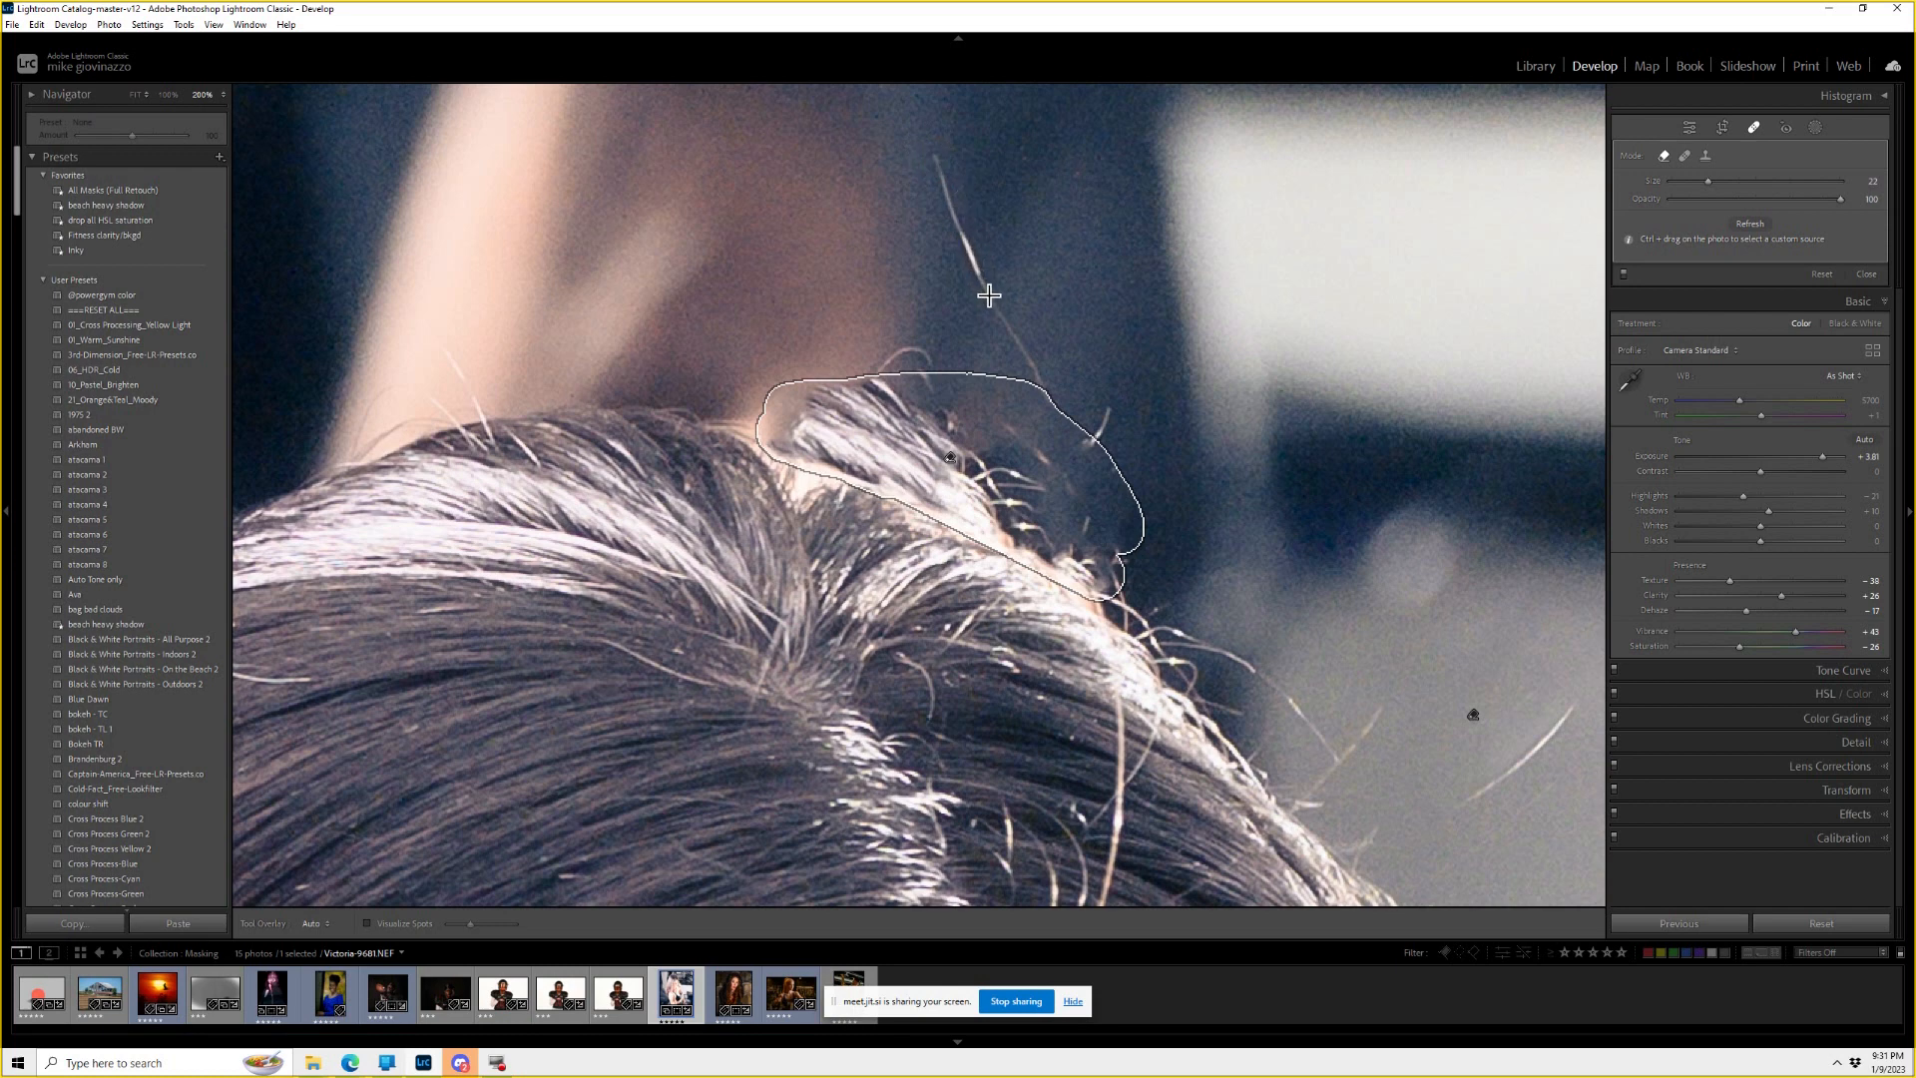
Remove the long flyaway strand rising above the crown of the head and reset the photo's exposure.
mouse_move(933, 154)
left_mouse_down()
mouse_move(1020, 347)
mouse_move(1061, 405)
mouse_move(1113, 427)
mouse_move(1091, 419)
left_mouse_up()
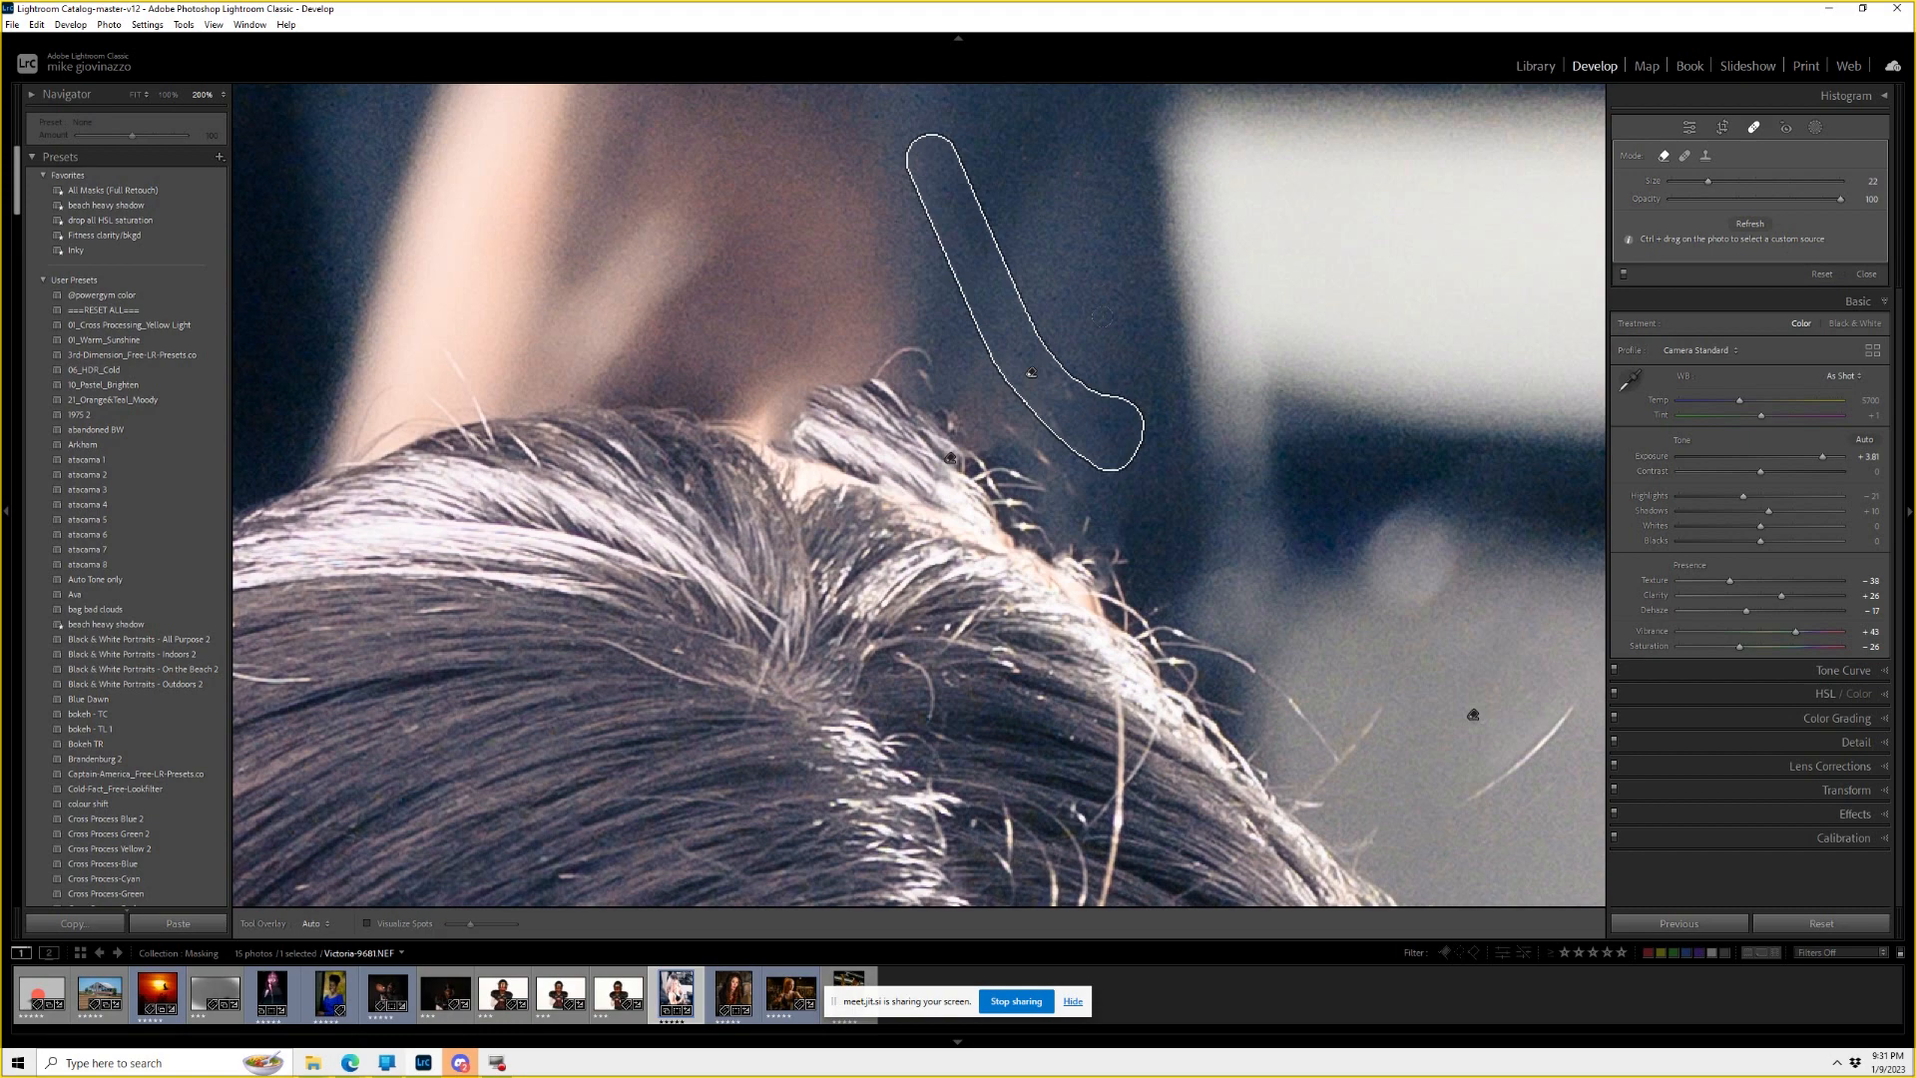
key("z")
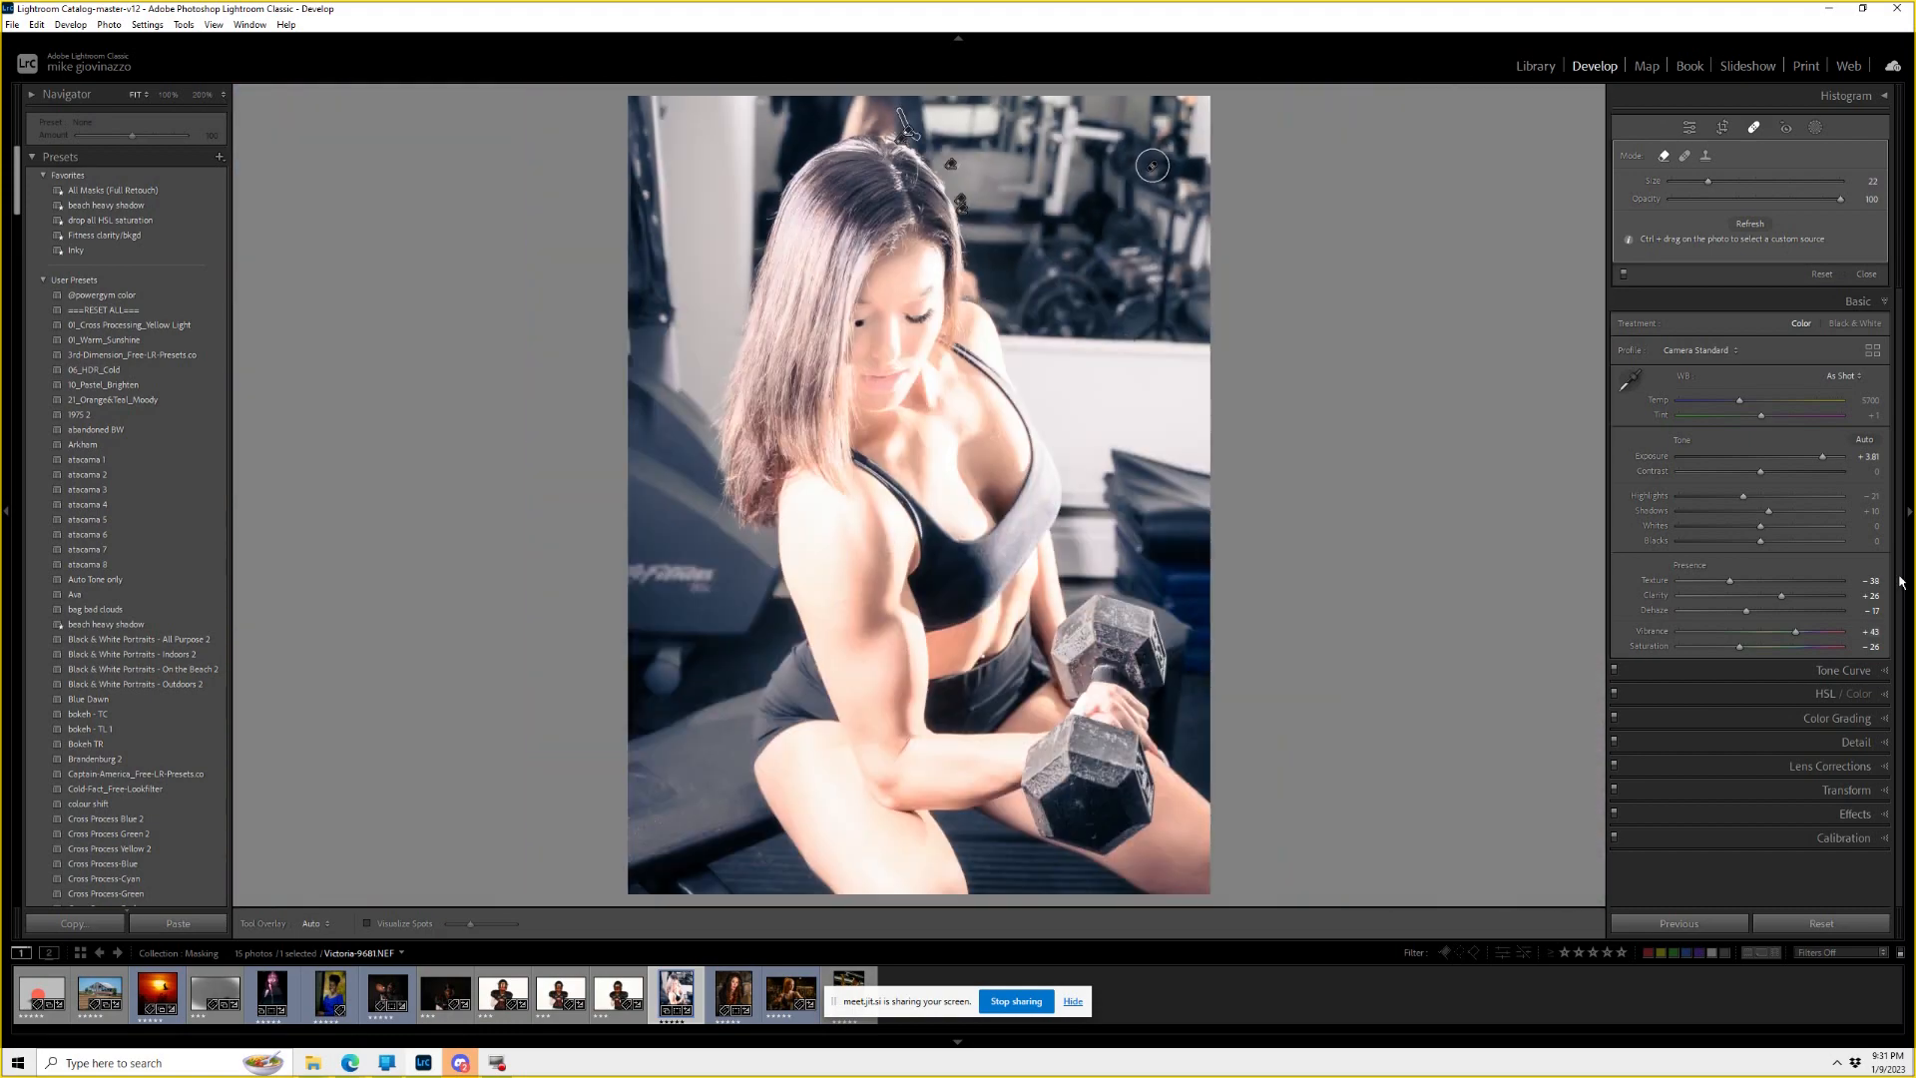
double_click(1645, 459)
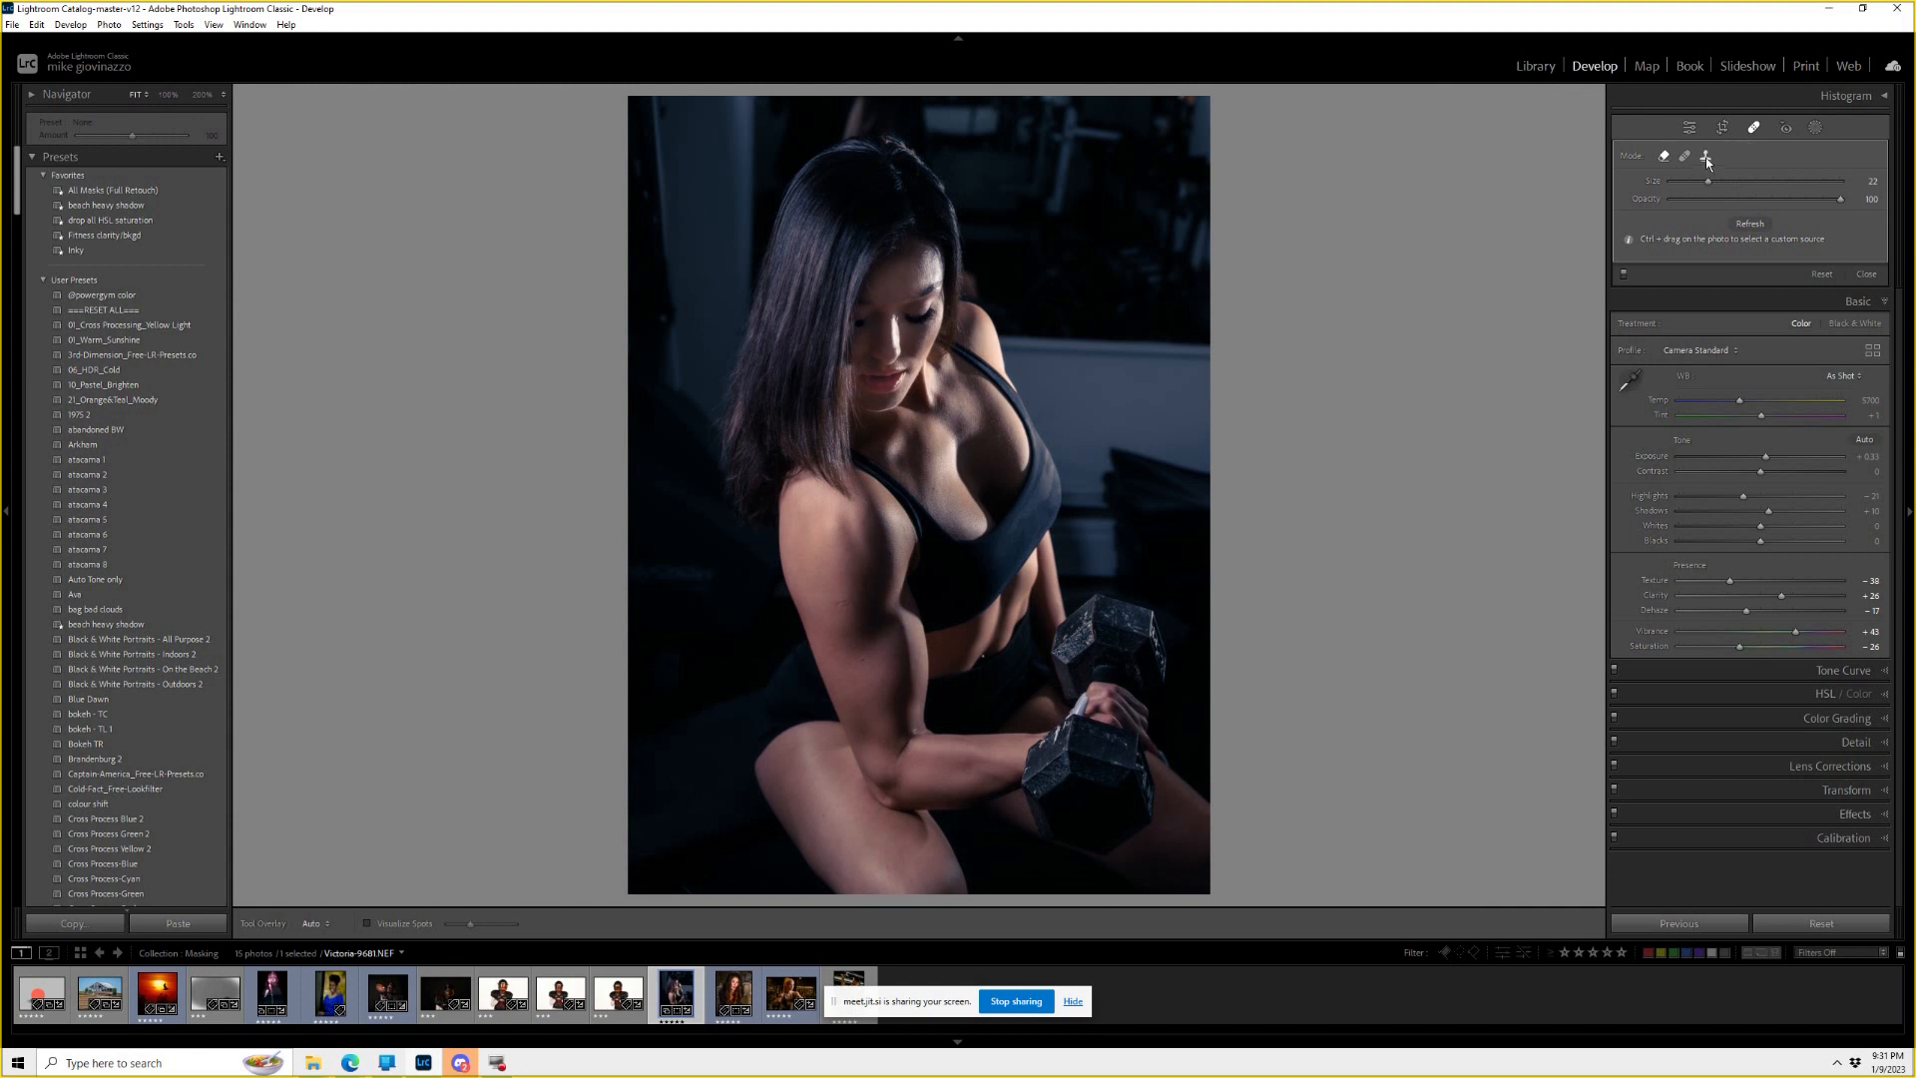
Create a brush mask with the BLACK effect and paint over the gym equipment in the photo's upper right corner.
left_click(1815, 126)
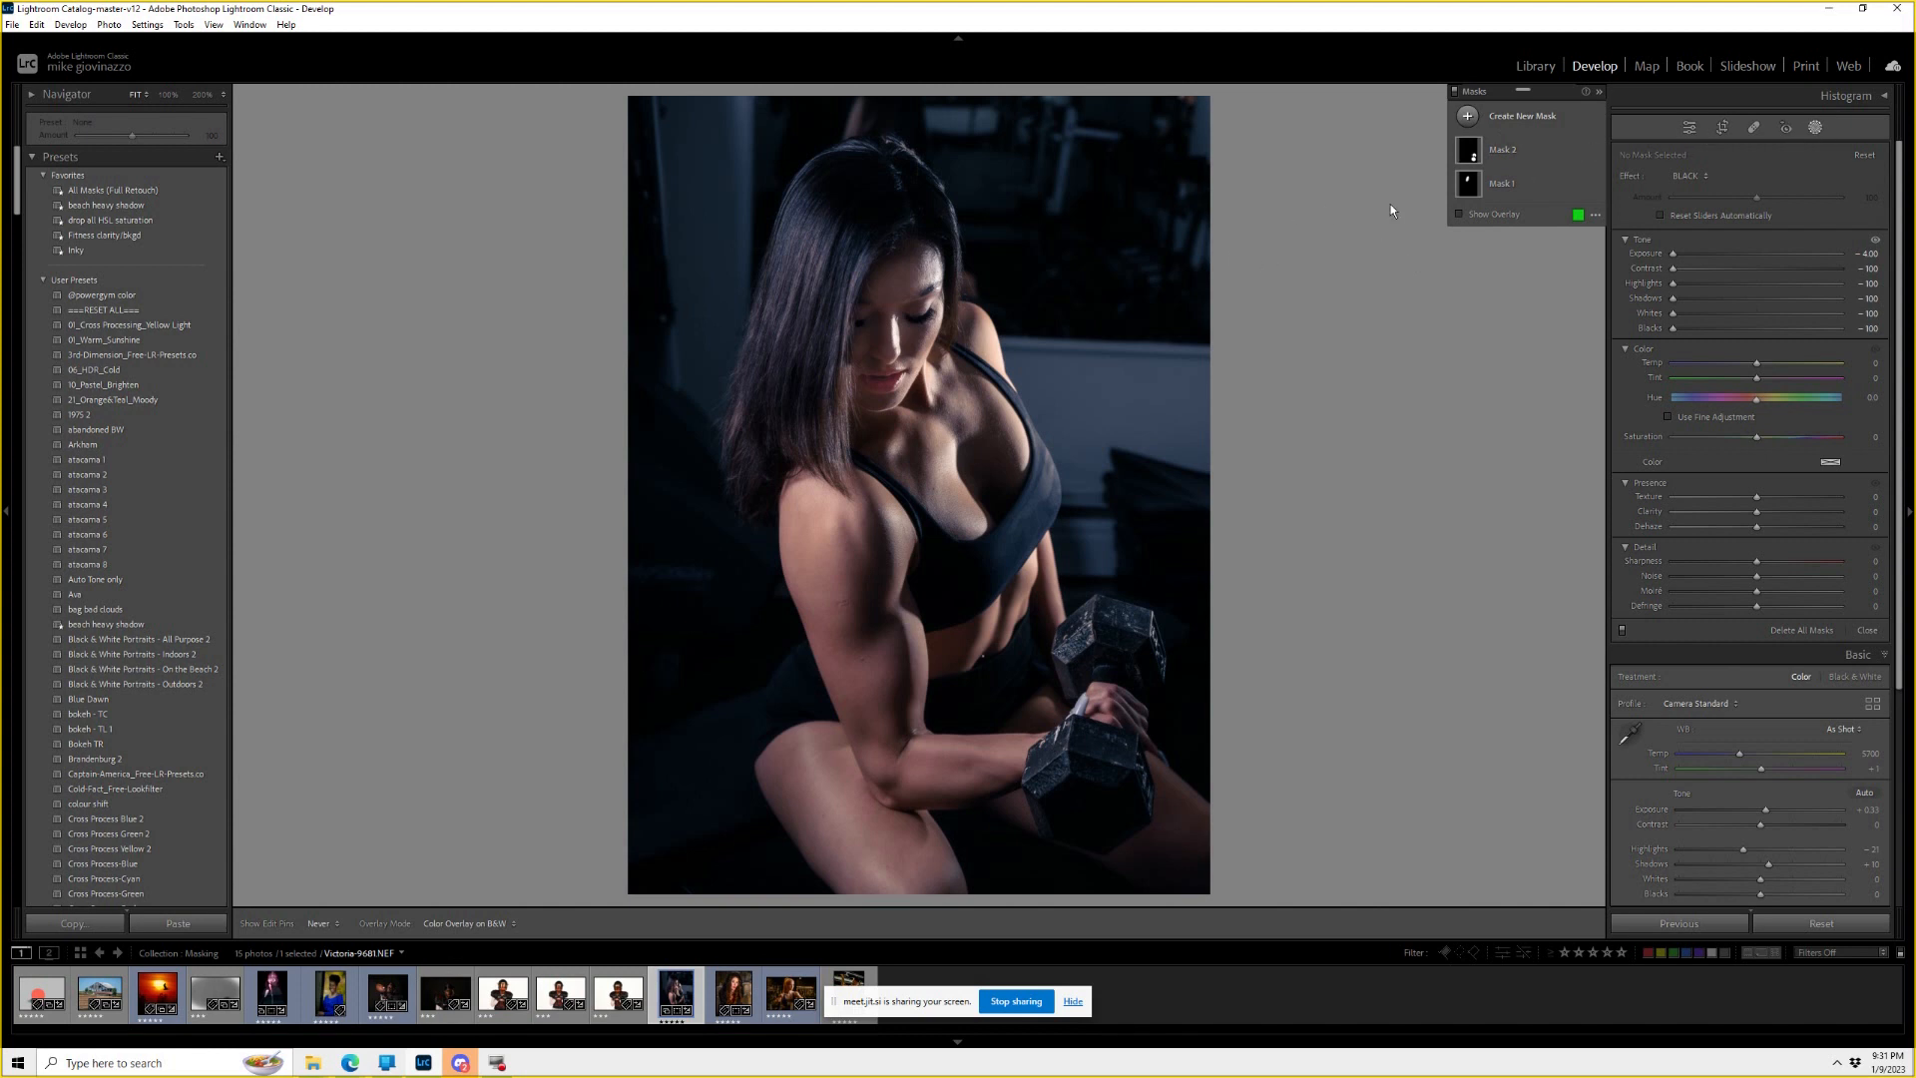
left_click(1515, 124)
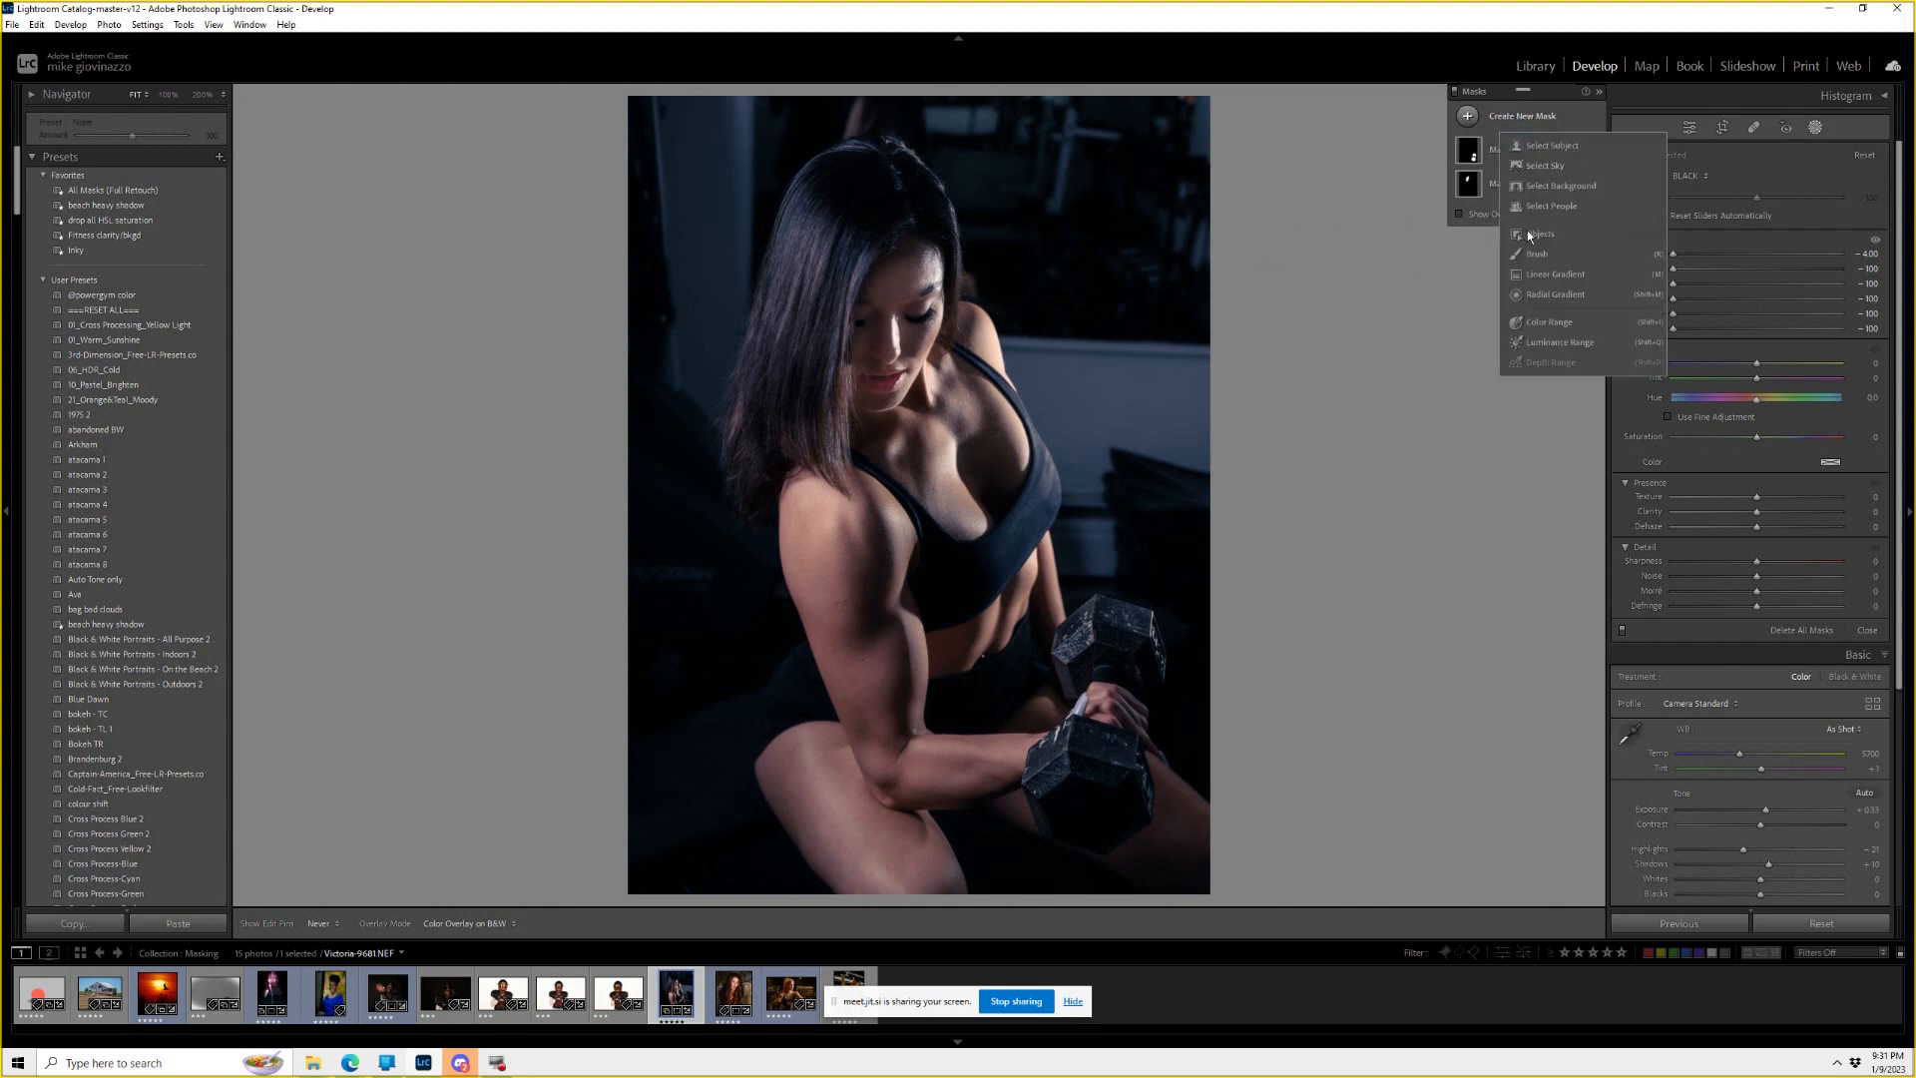
left_click(1539, 260)
mouse_move(1116, 169)
left_mouse_down()
mouse_move(1083, 178)
mouse_move(1097, 76)
mouse_move(1147, 94)
left_mouse_up()
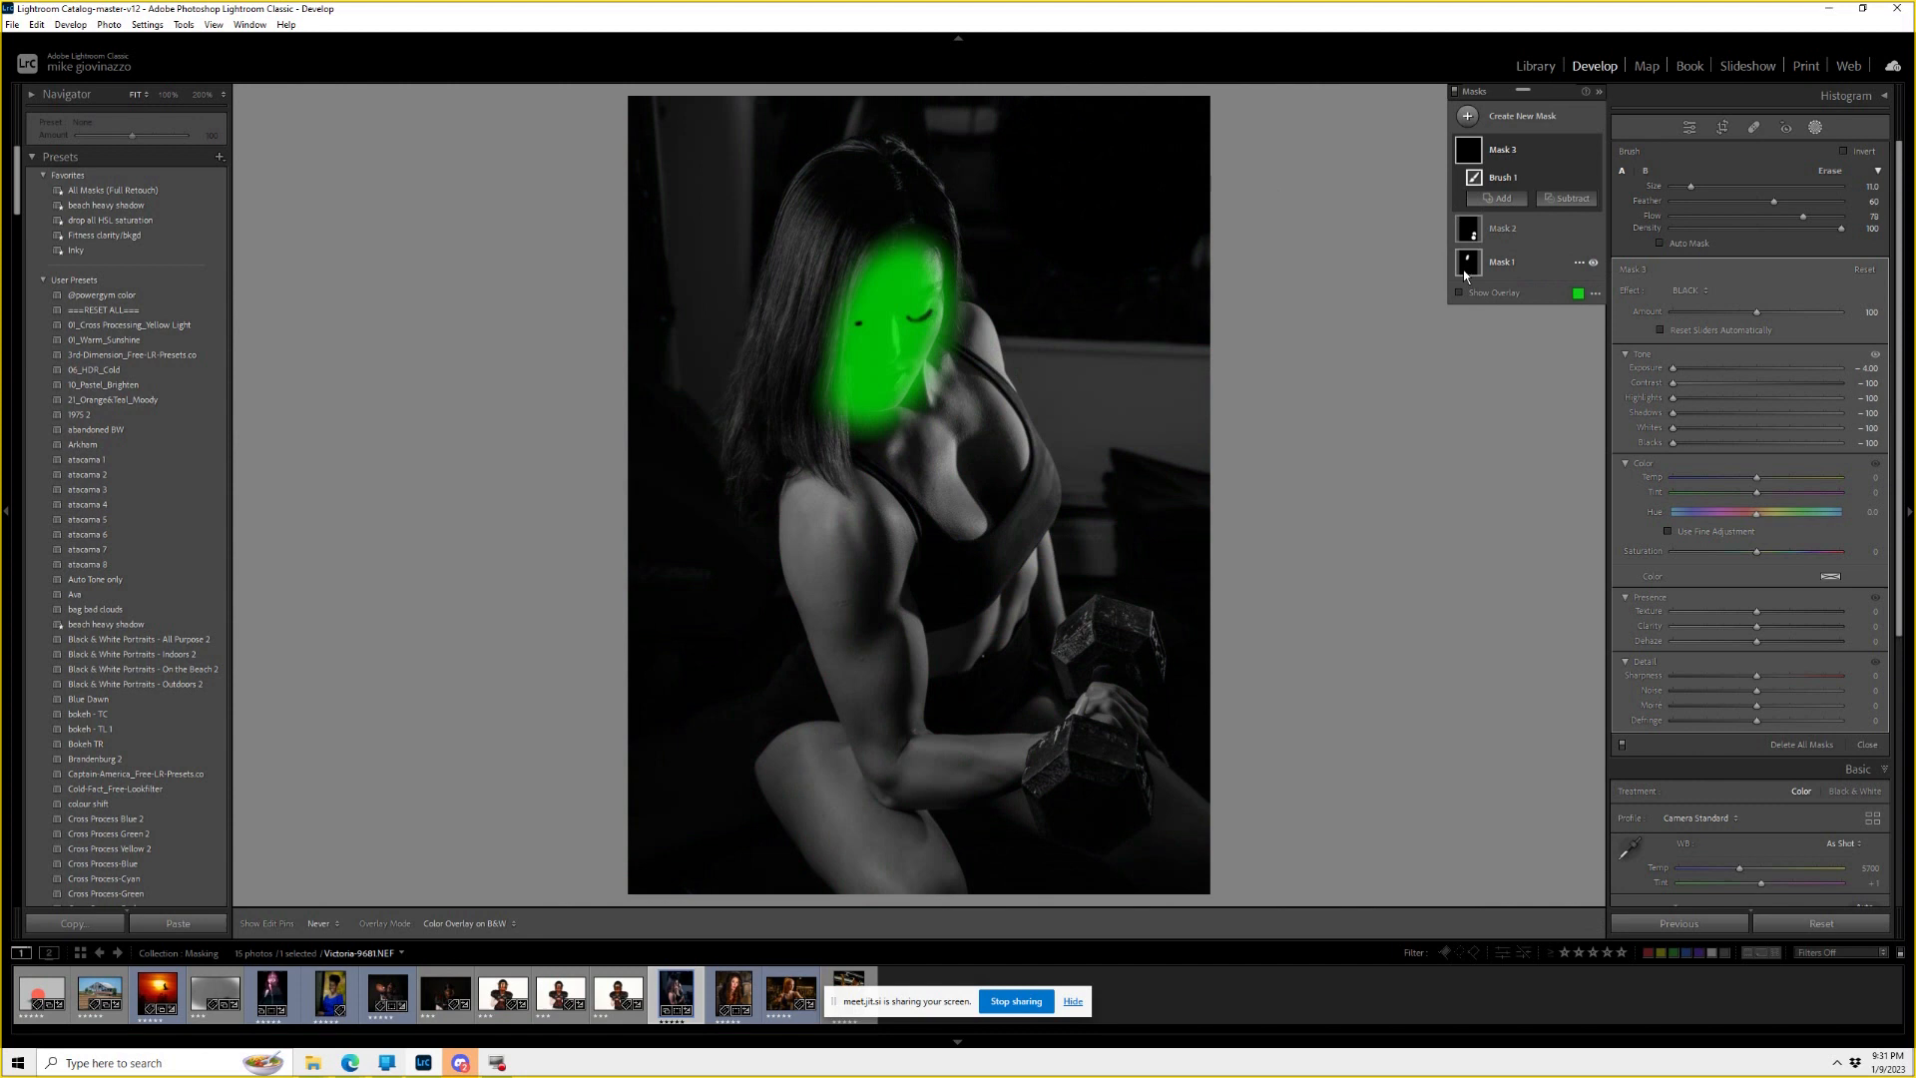
Rename the new background brush mask as junk.
left_click(1500, 152)
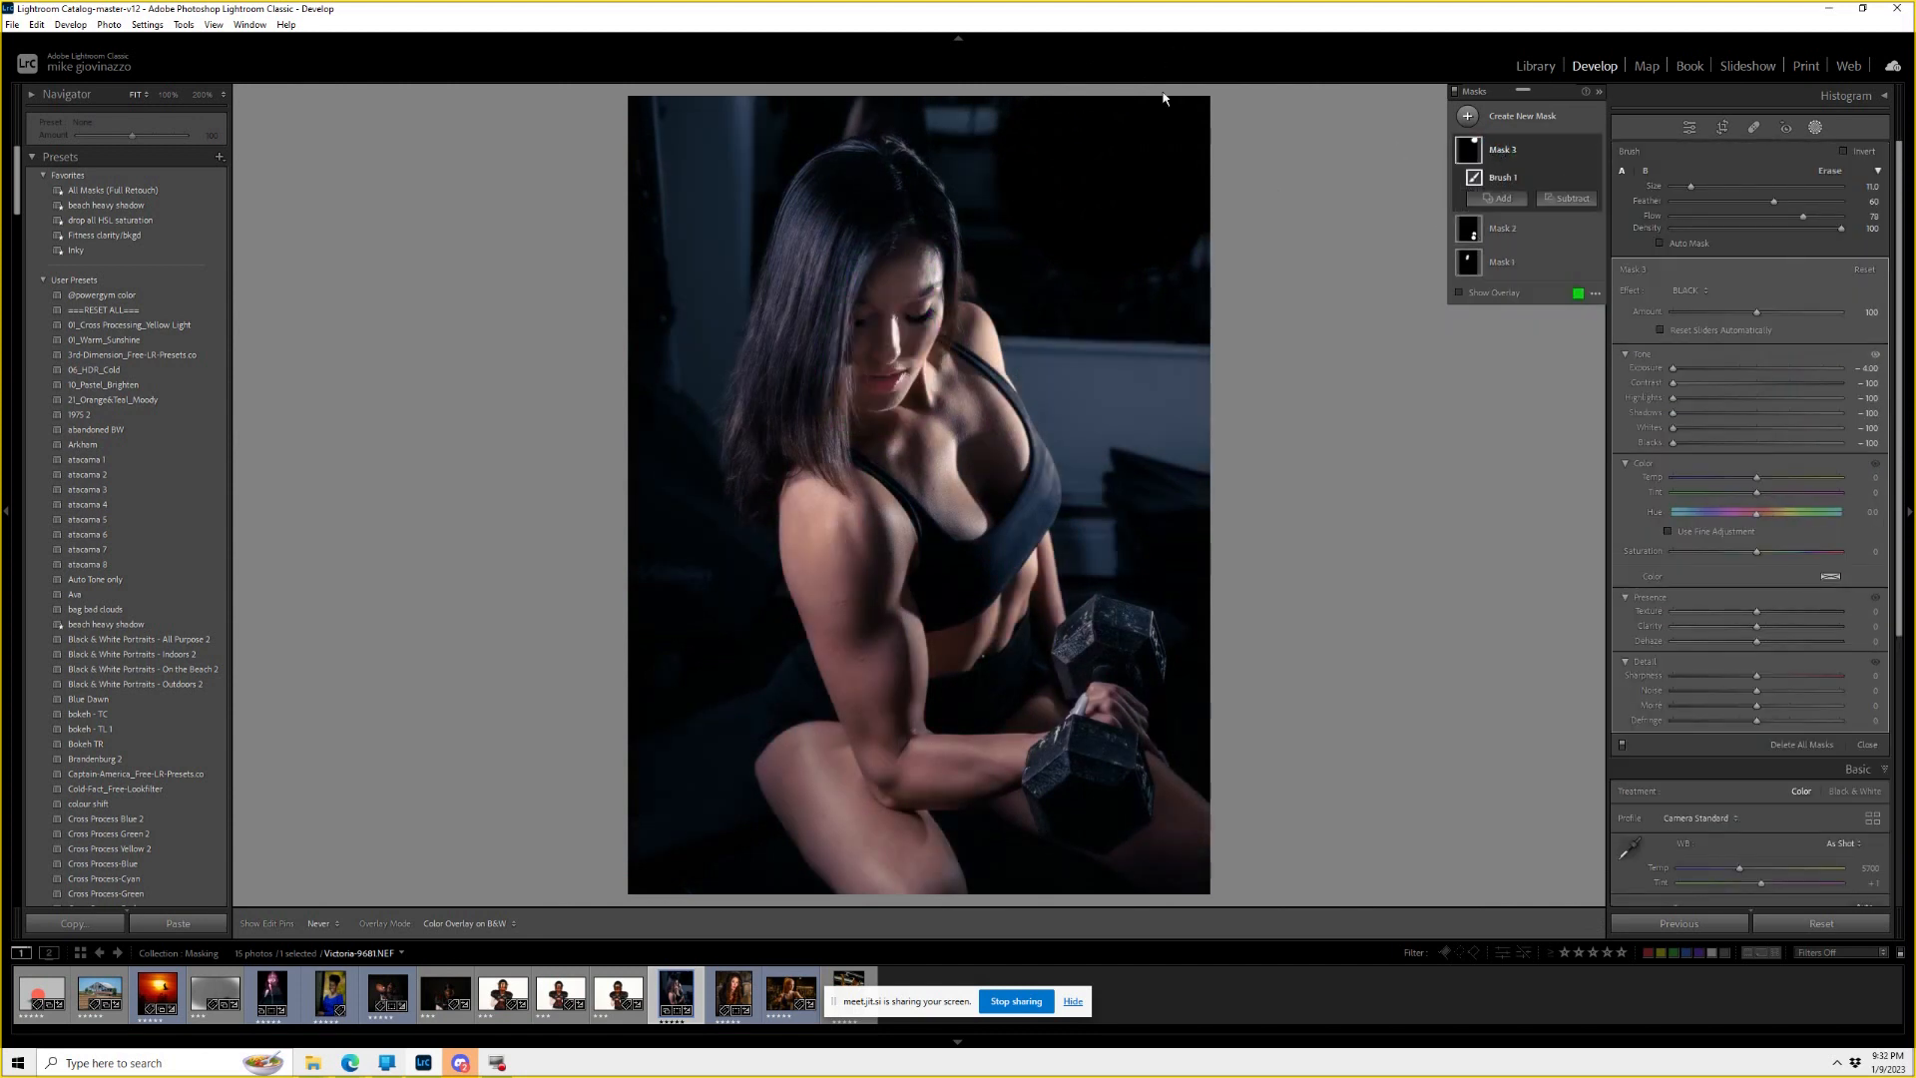
double_click(1502, 149)
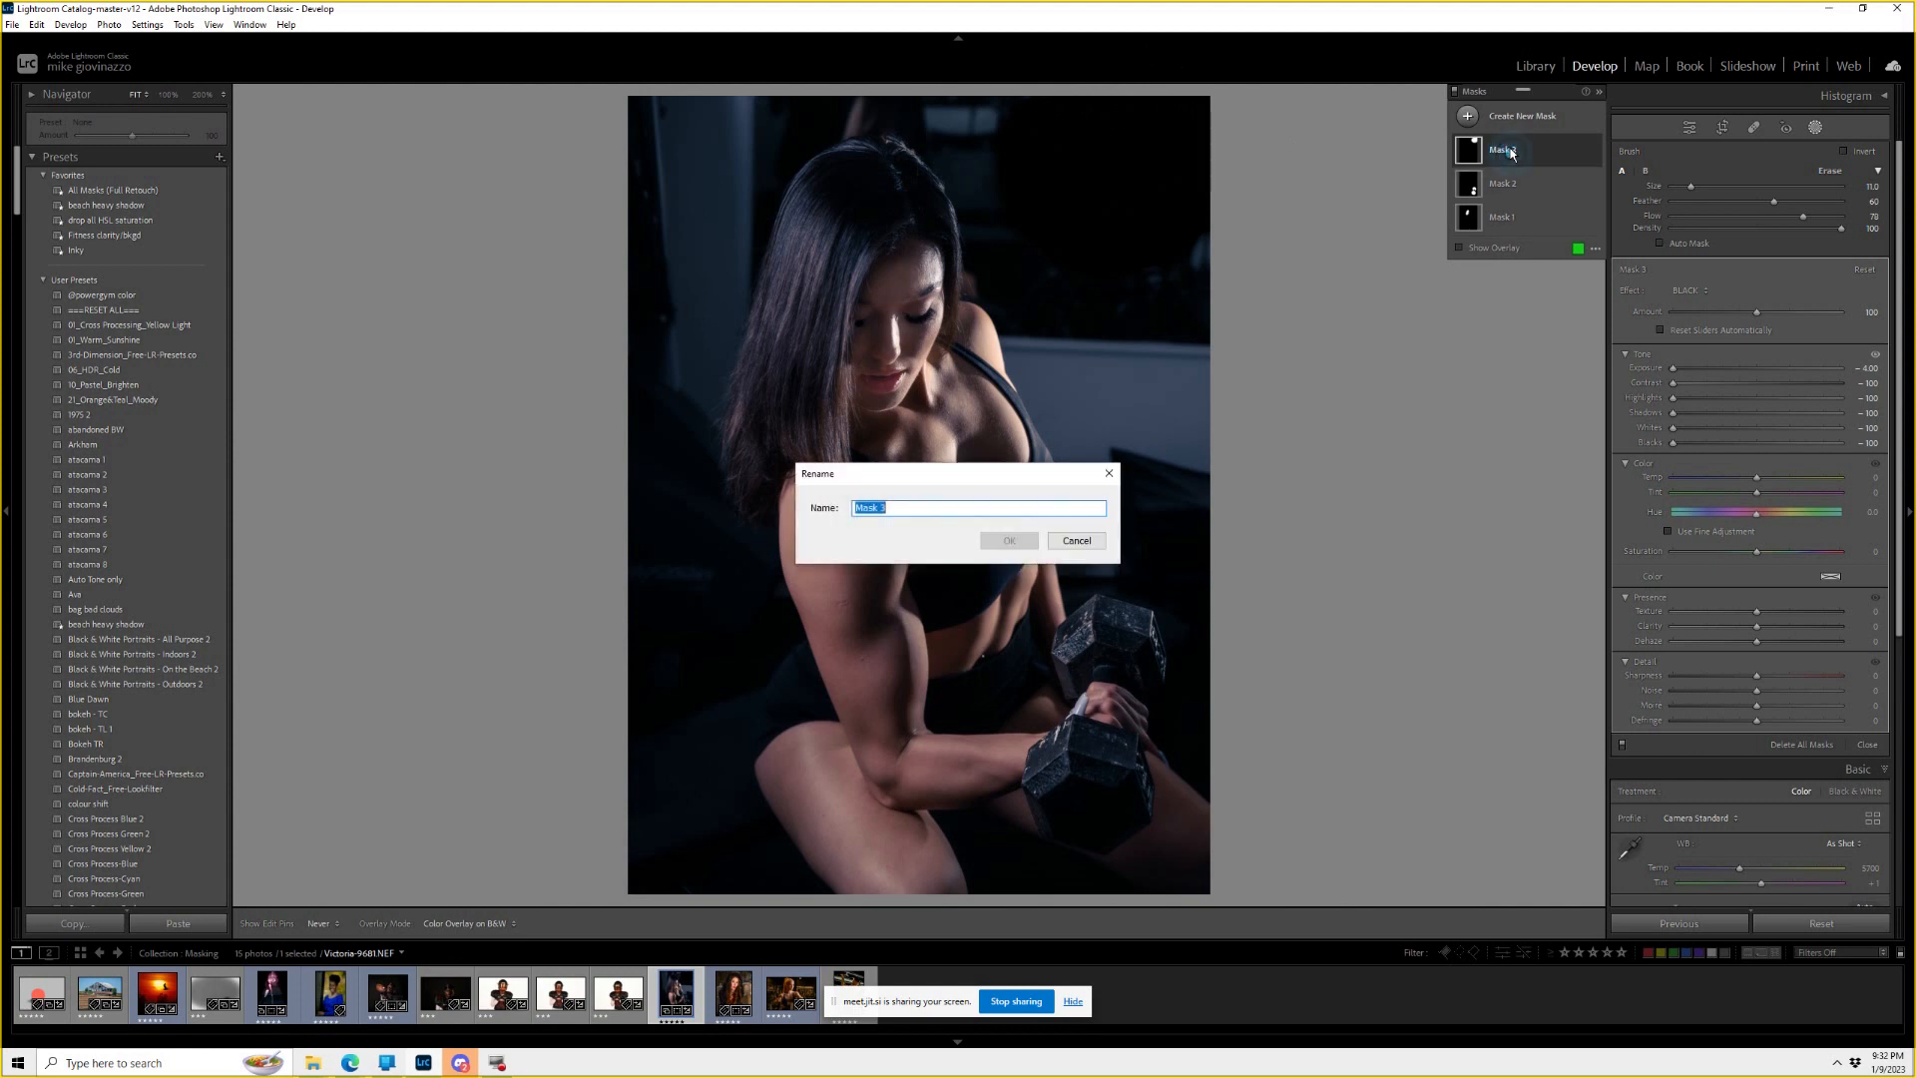
type("junk")
key("Return")
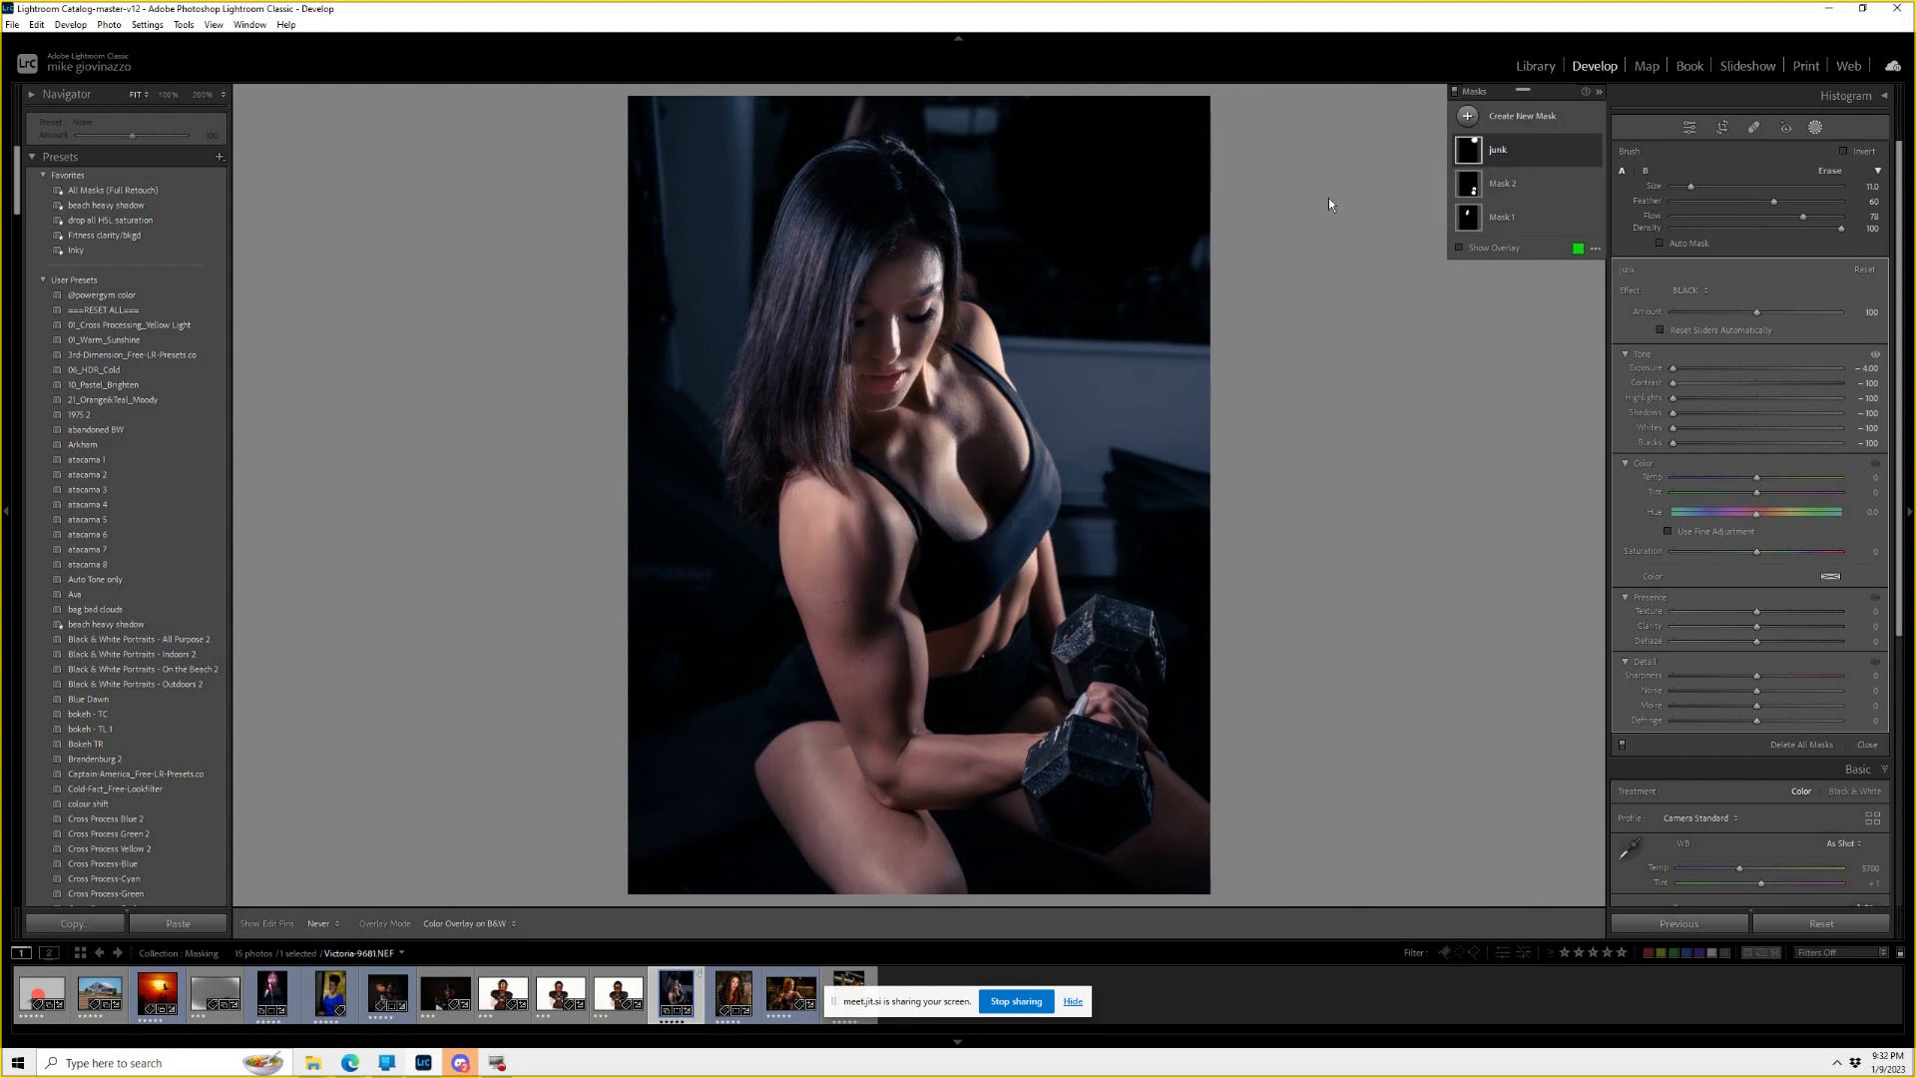
Reset the junk mask's sliders, then set exposure 4.00, contrast 35, whites −46, tint 46 and clarity −32.
left_click(1460, 248)
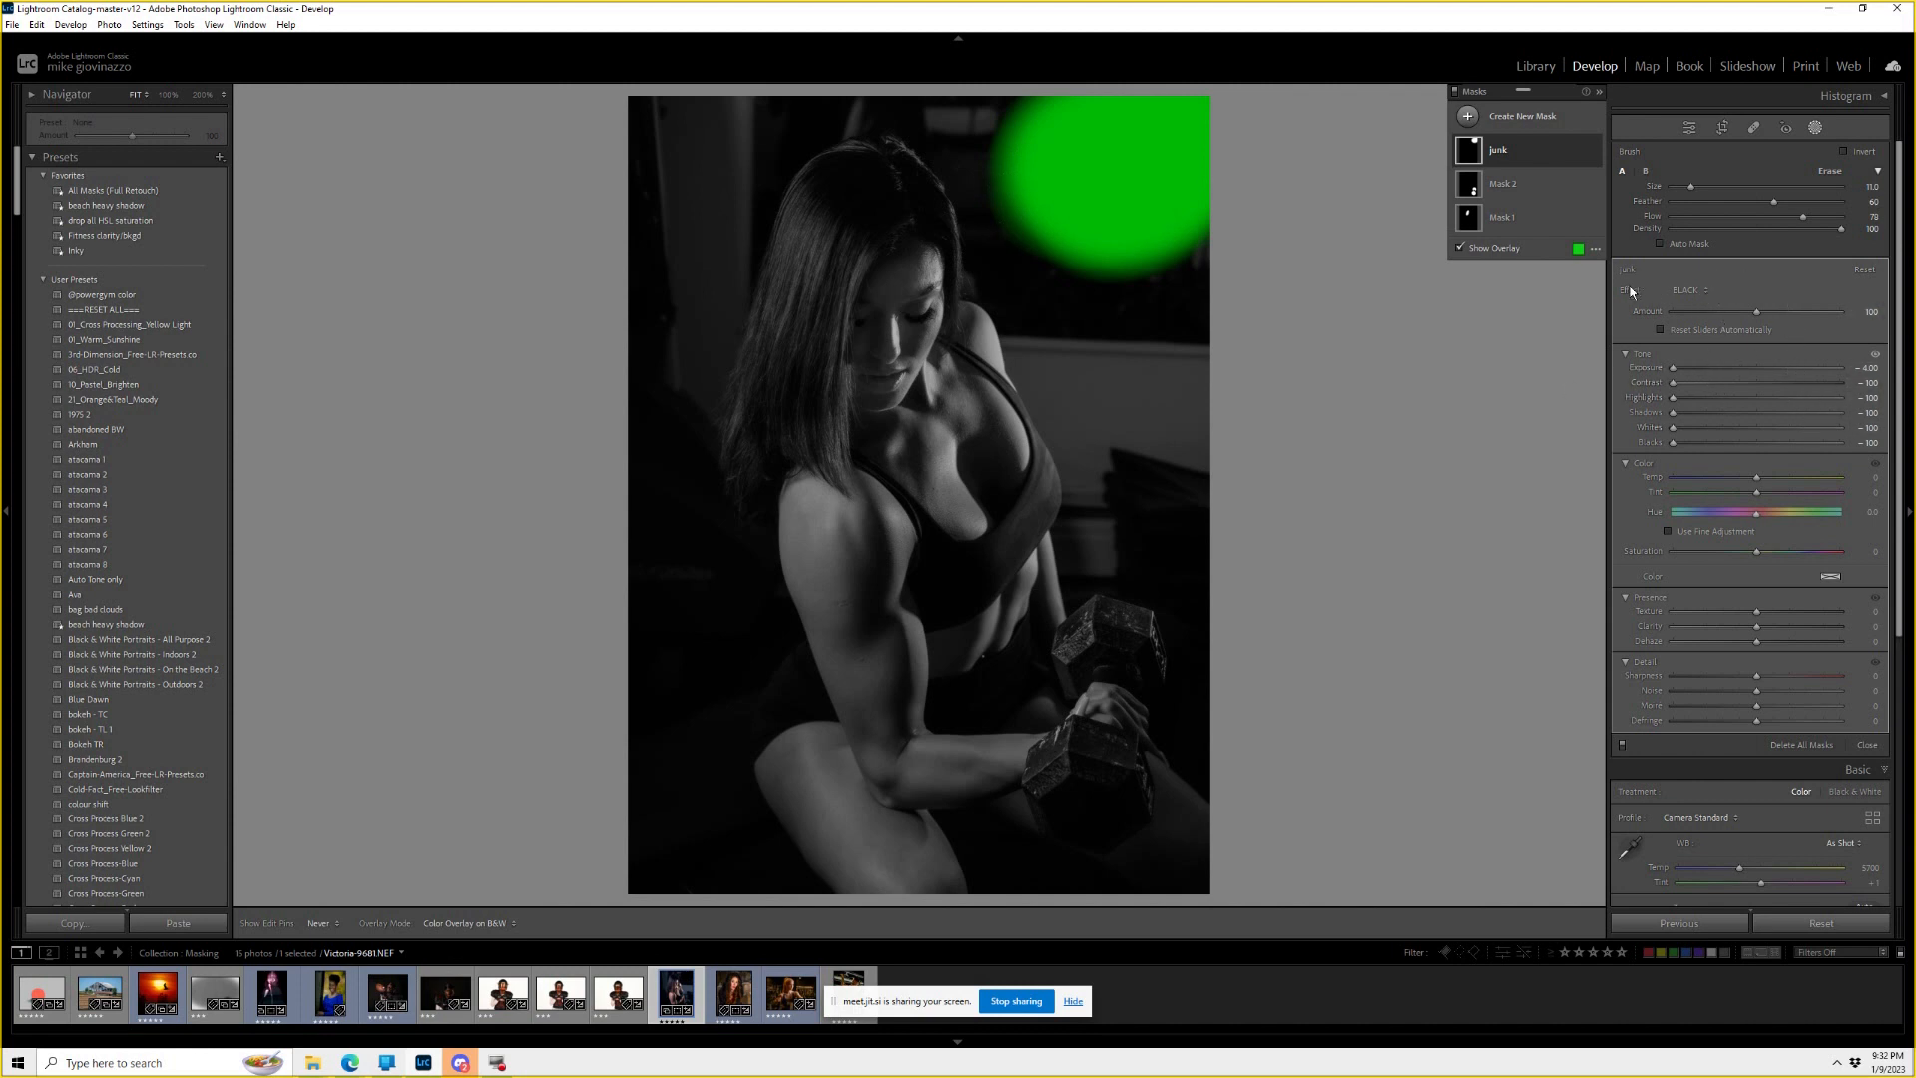
left_click(1864, 268)
left_click_drag(1759, 387, 1795, 493)
left_click_drag(1757, 626, 1730, 631)
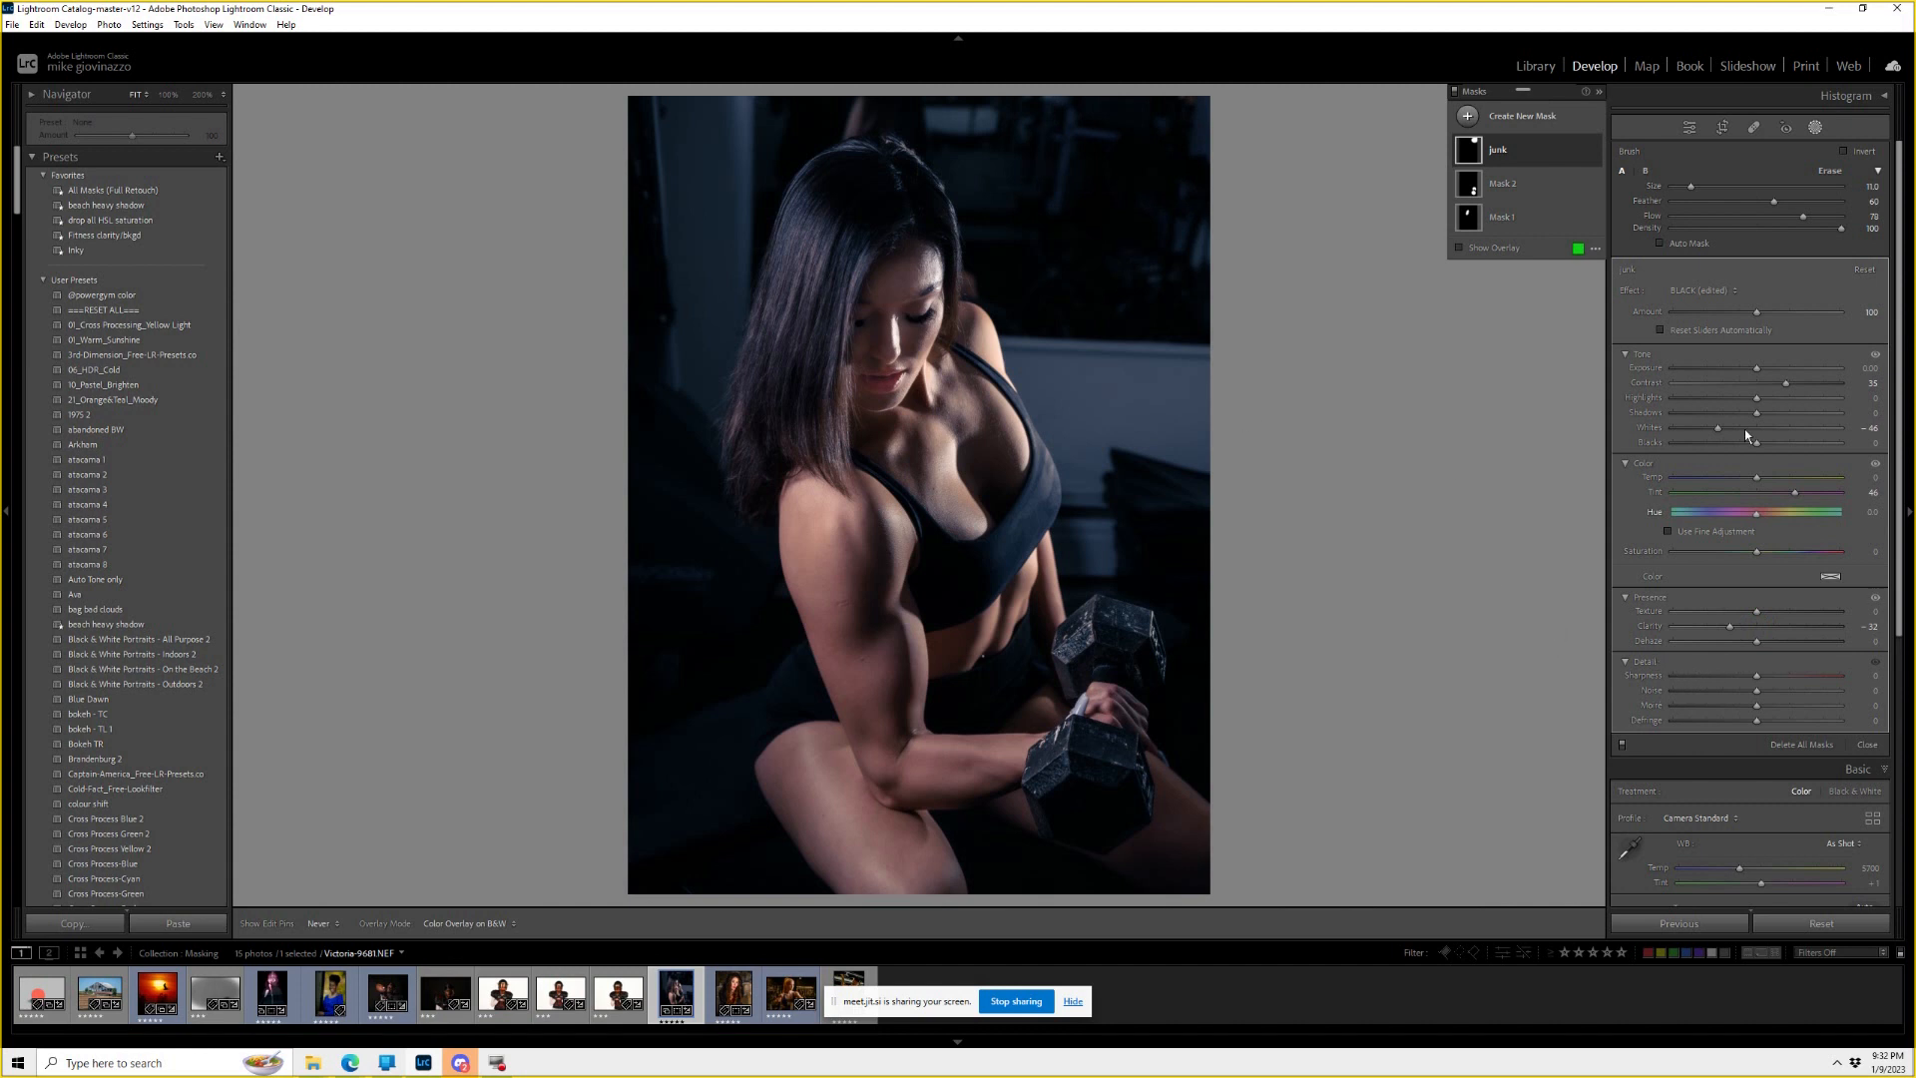
left_click_drag(1758, 368, 1847, 367)
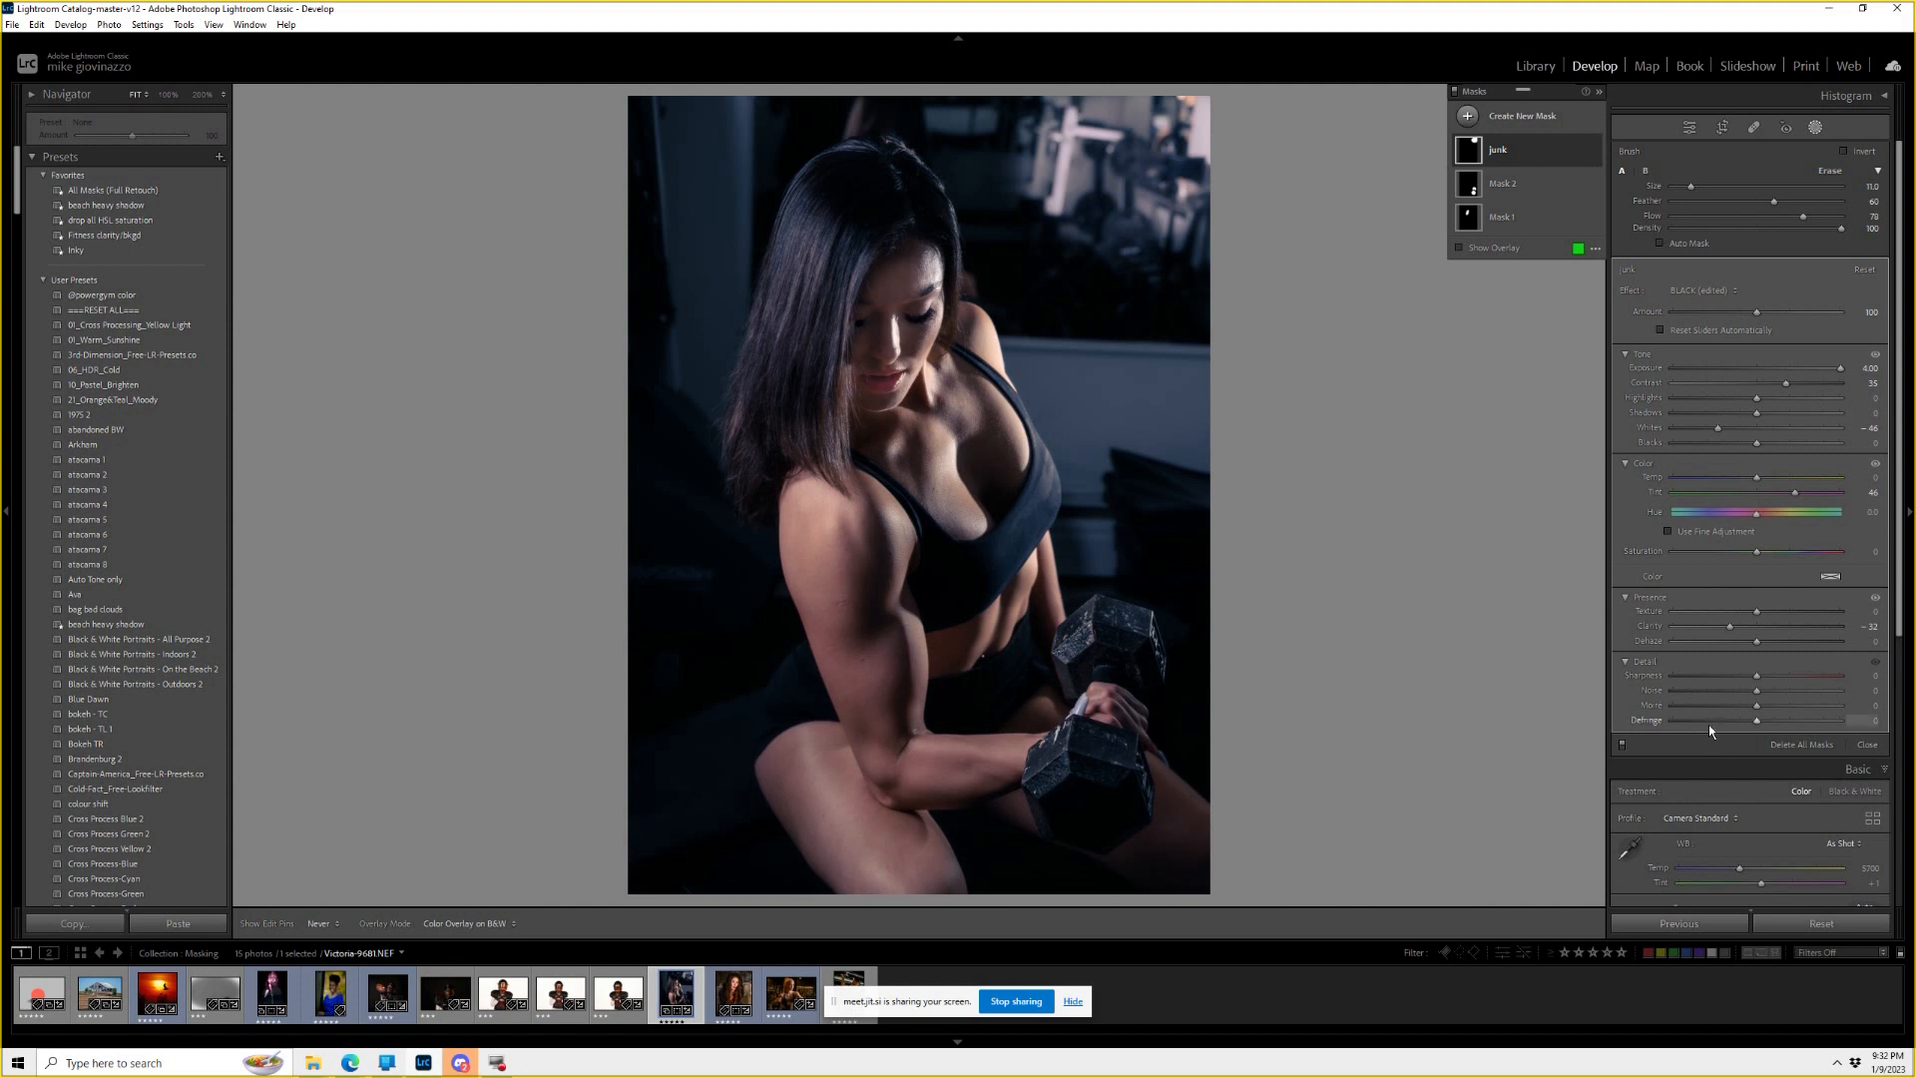
Save the junk mask's settings as the effect preset "meetup example", and switch the mask to the eye sharpen preset.
left_click(1721, 293)
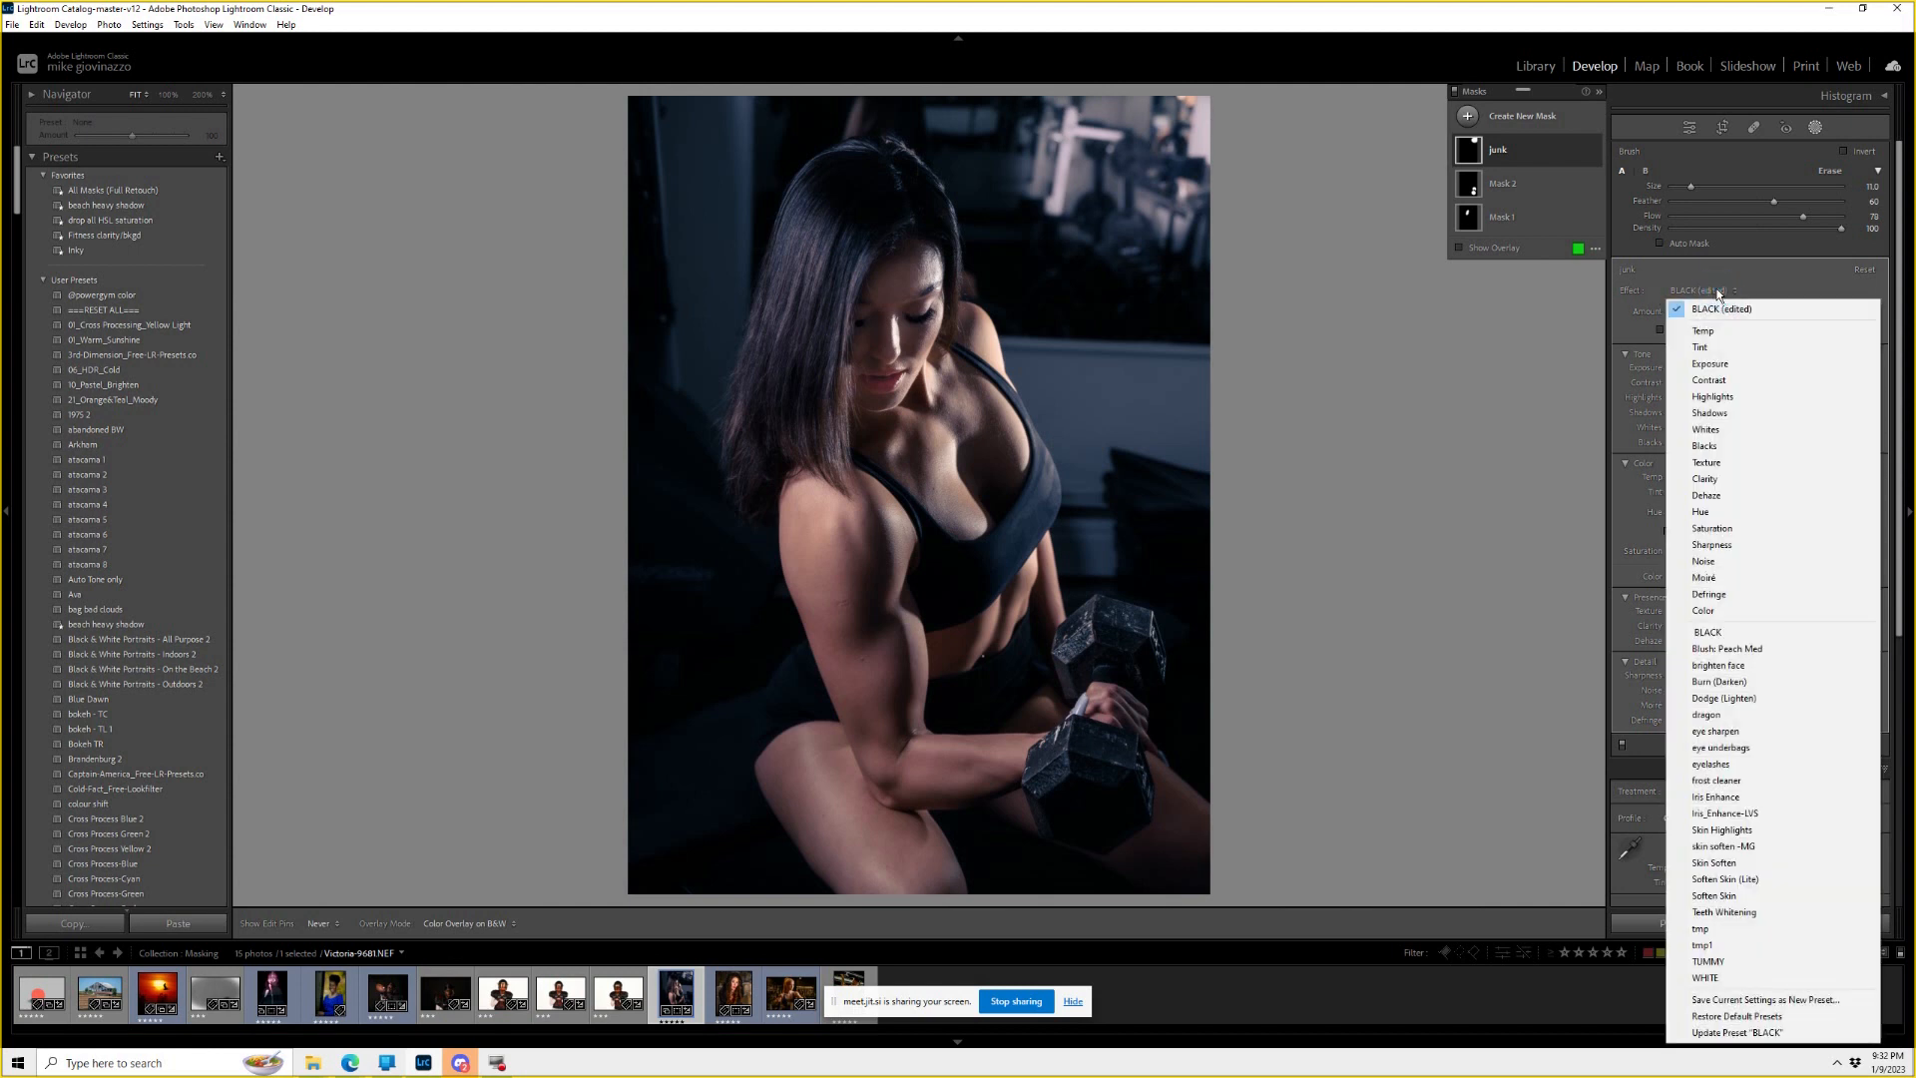
left_click(1812, 1001)
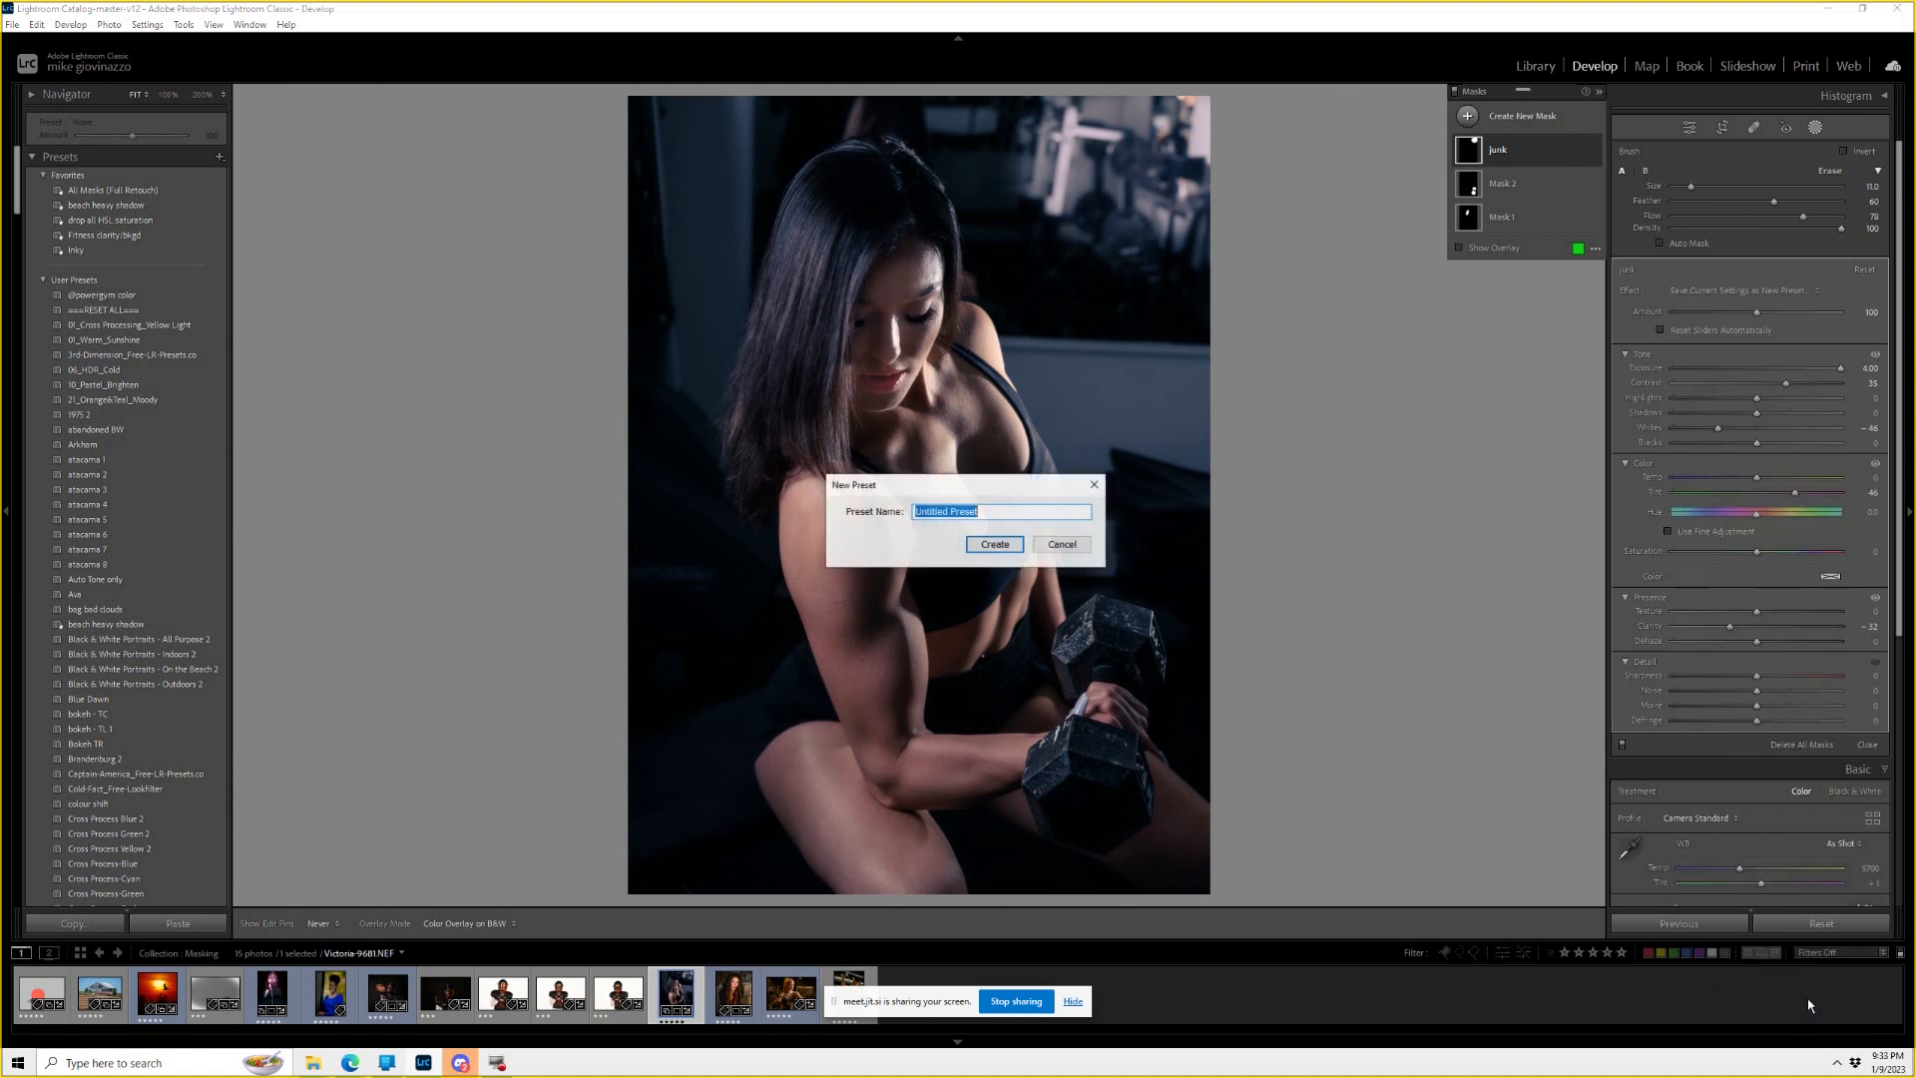
type("meetup example")
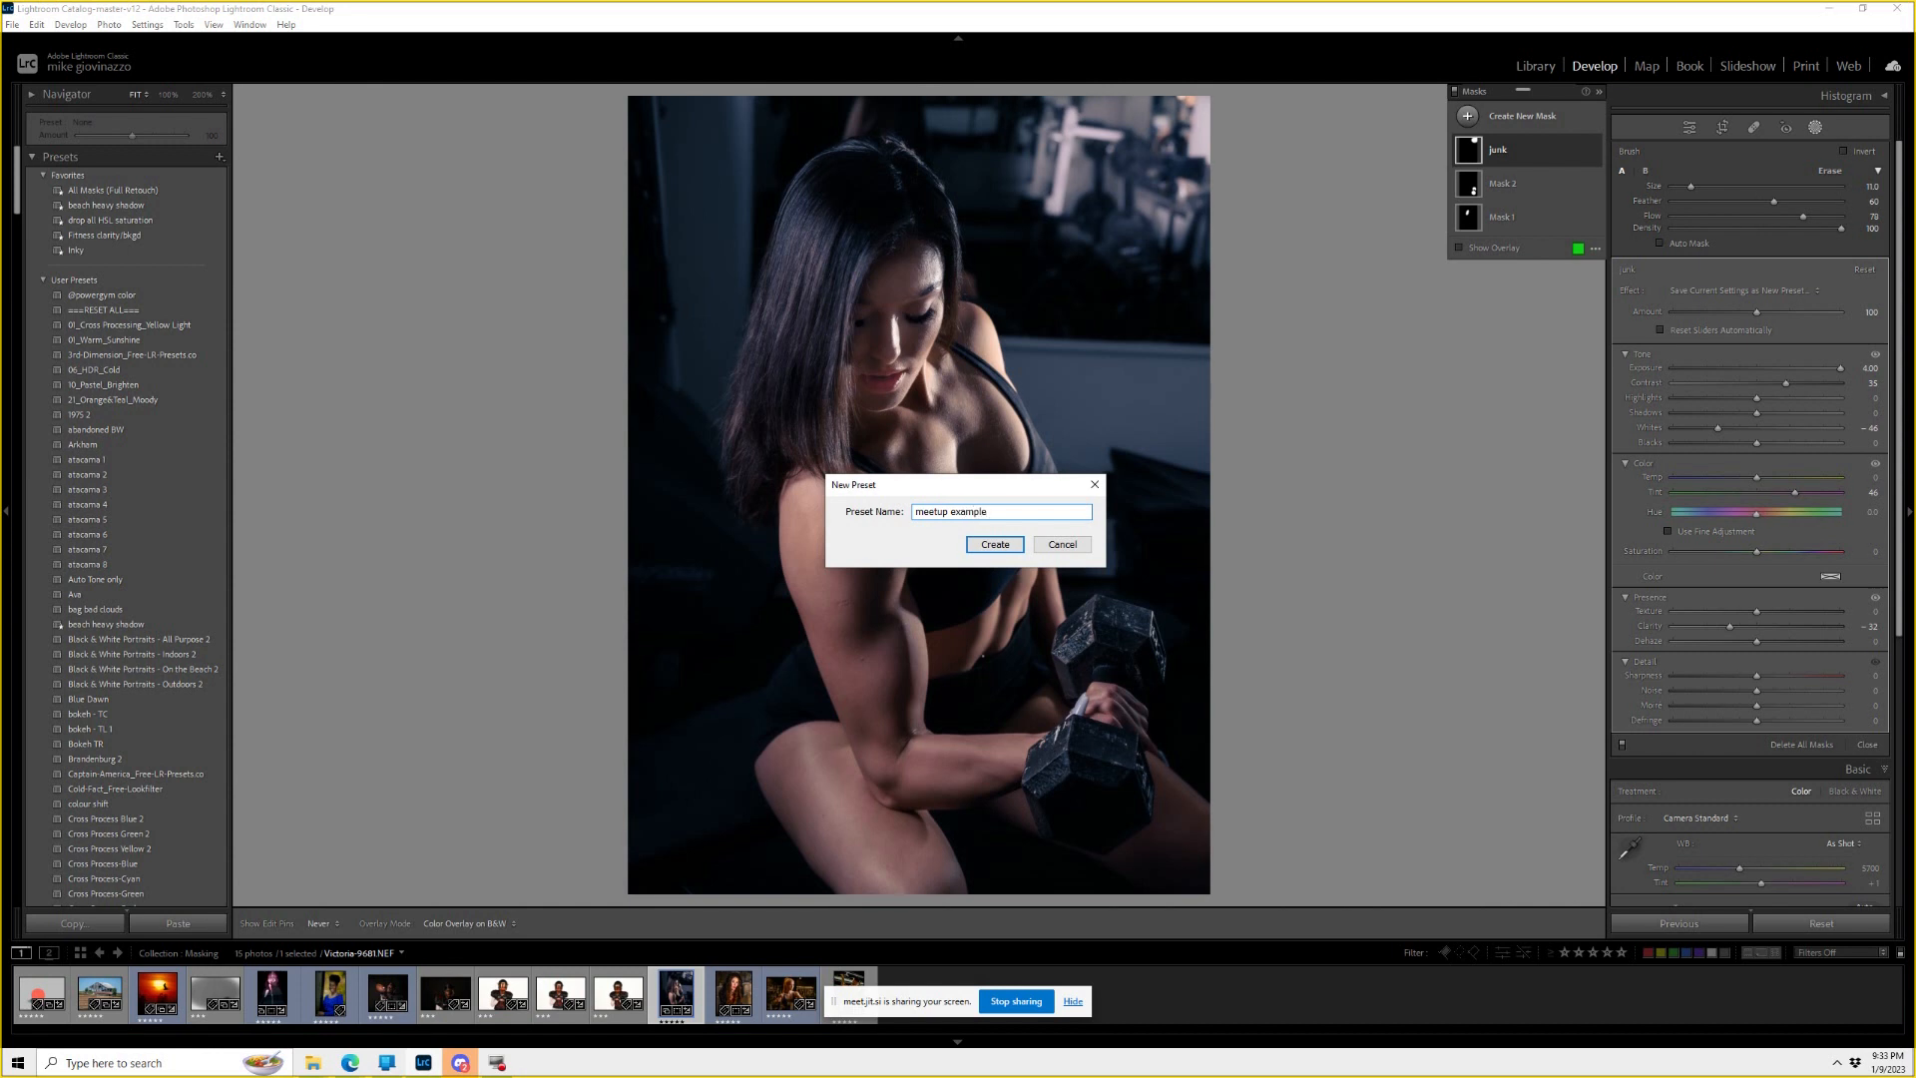
left_click(990, 545)
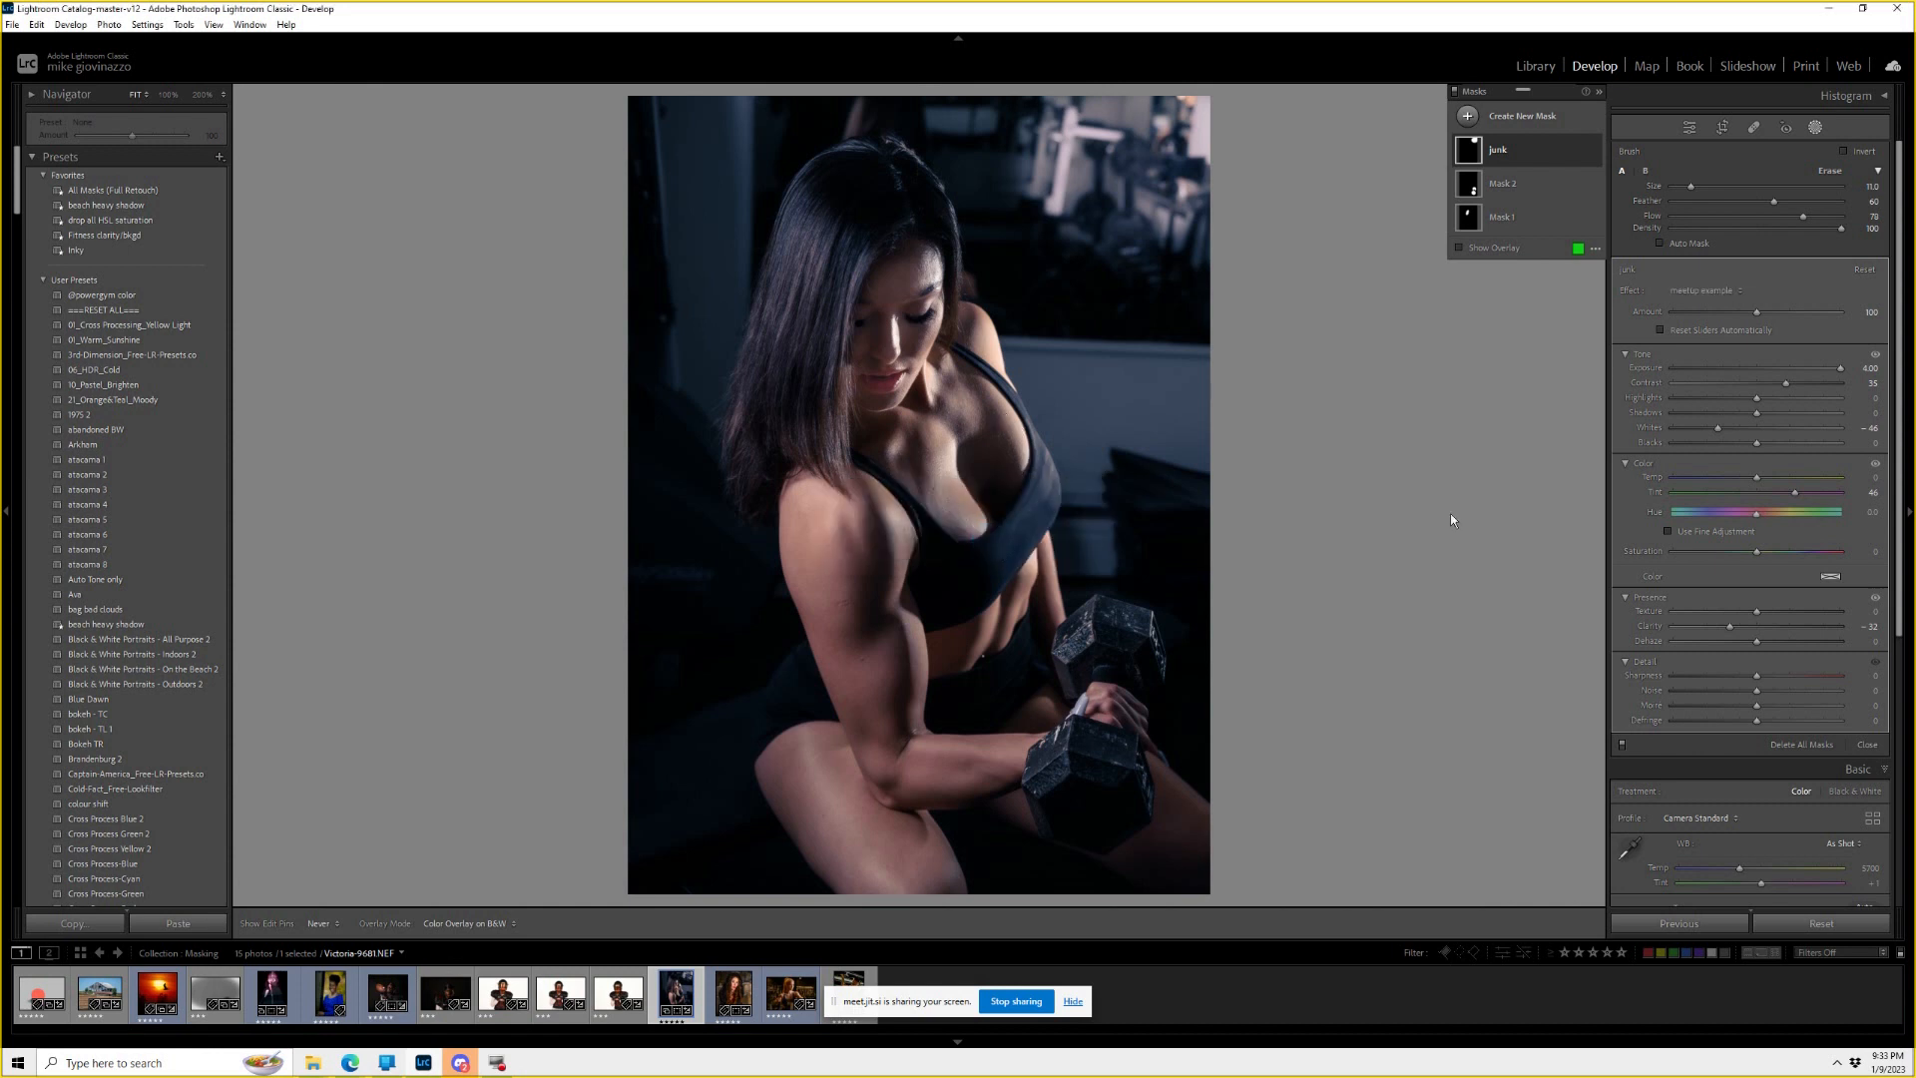
left_click(1705, 290)
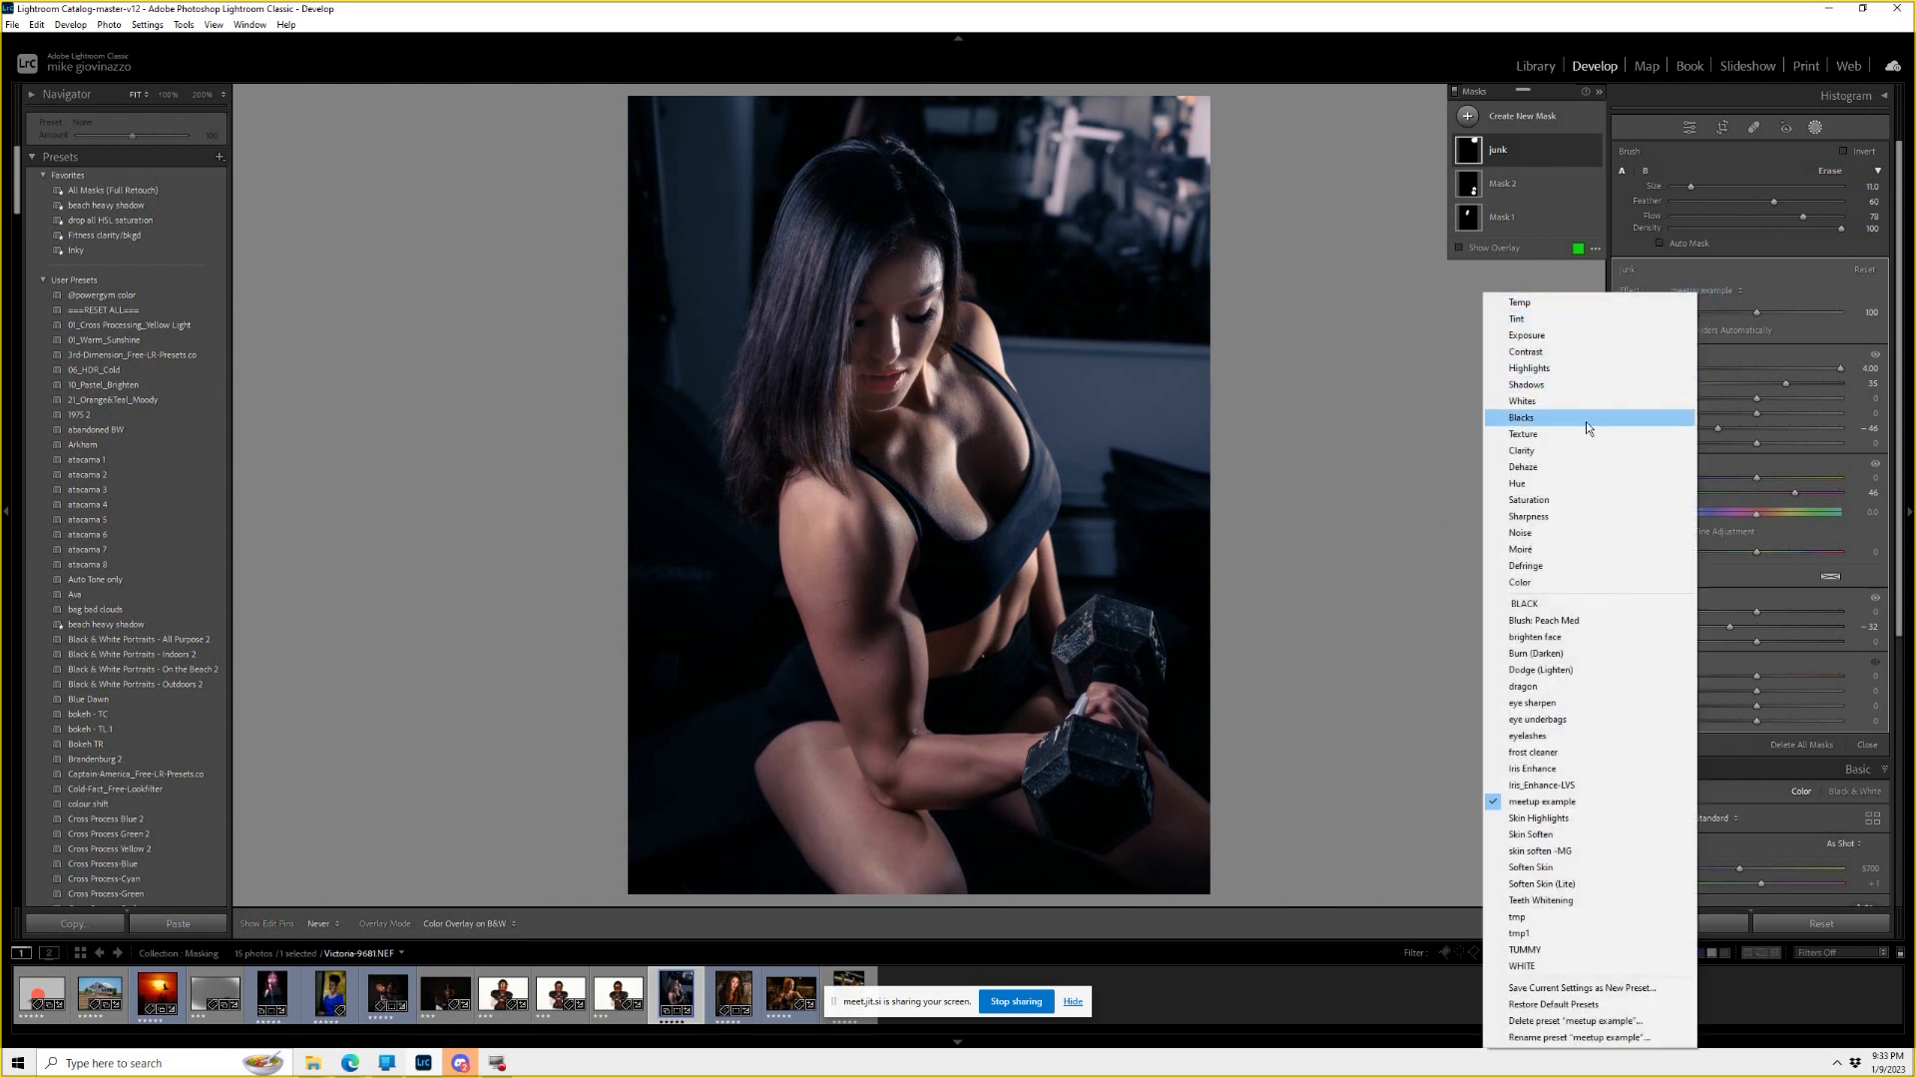
left_click(1553, 703)
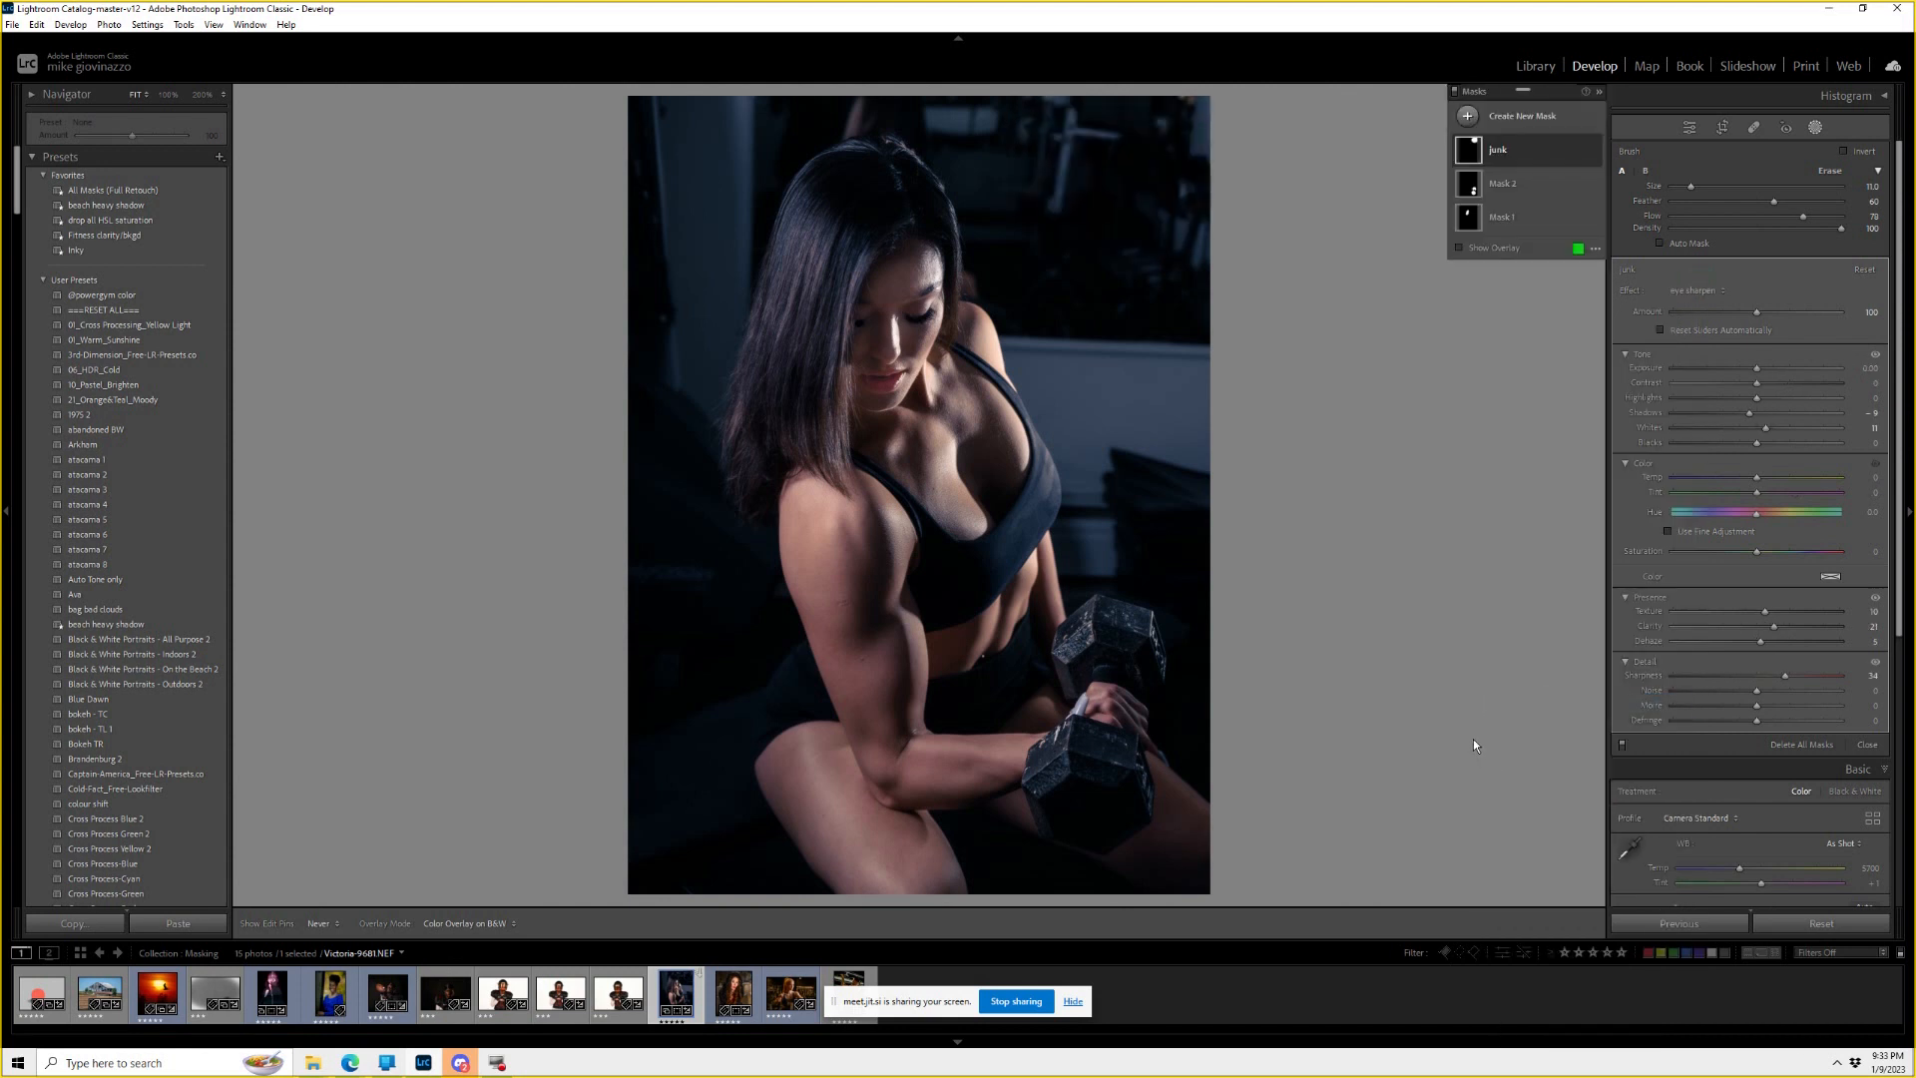
Open the dark football player portrait and add a linear gradient mask fading from its left side across the face.
left_click(561, 993)
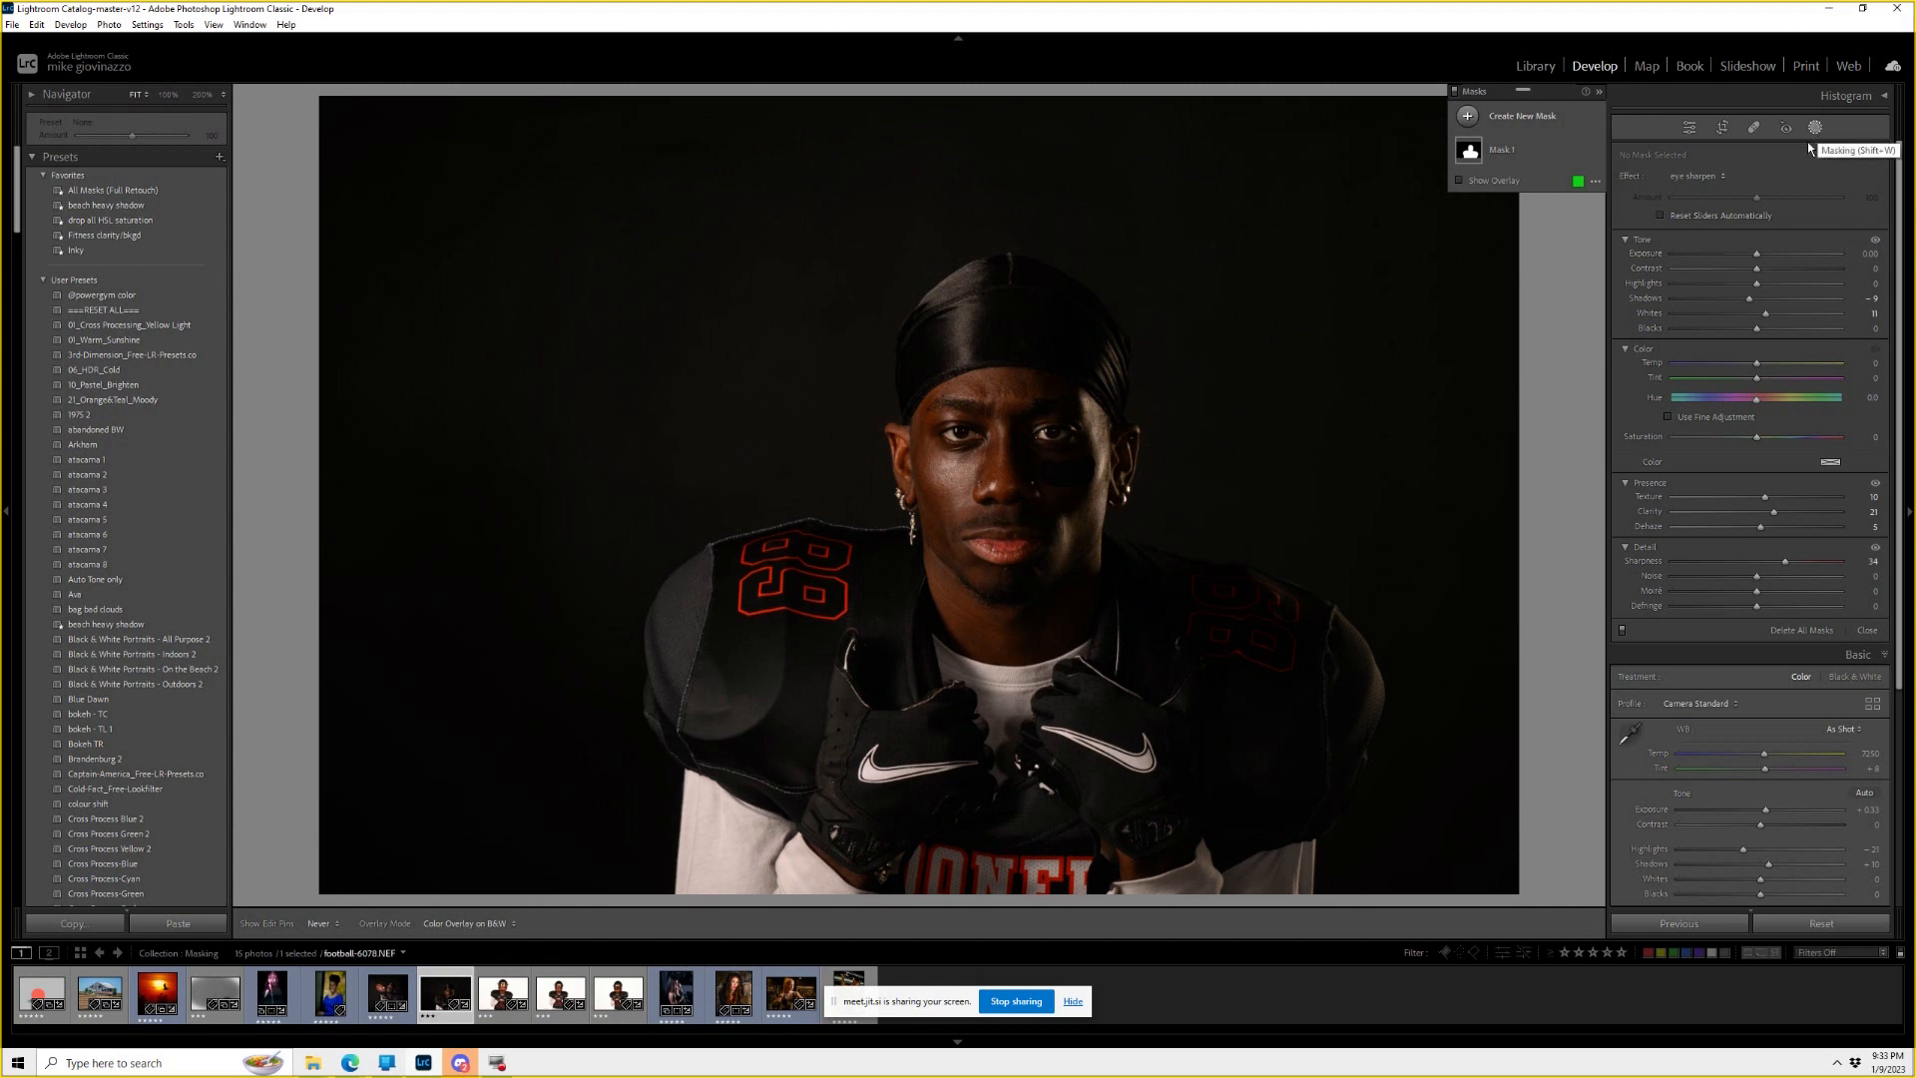
left_click(1522, 116)
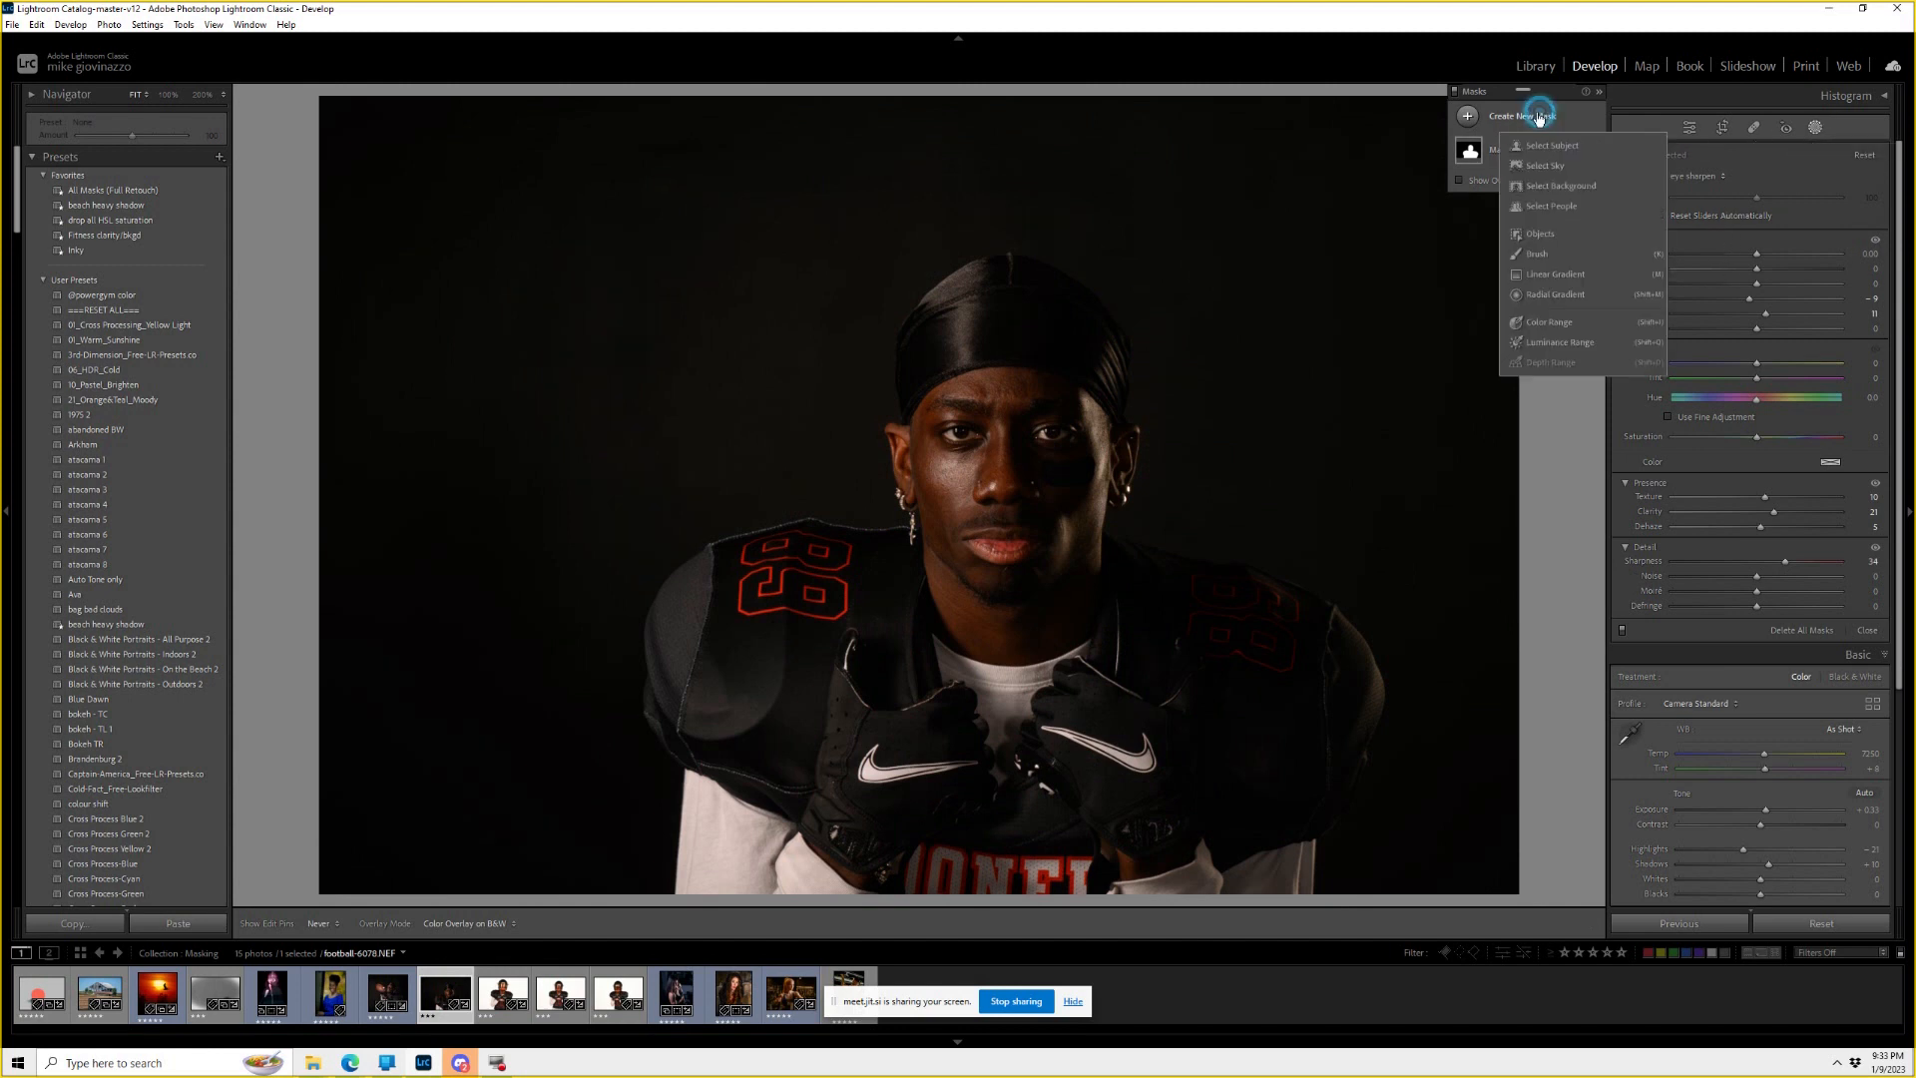
left_click(1555, 275)
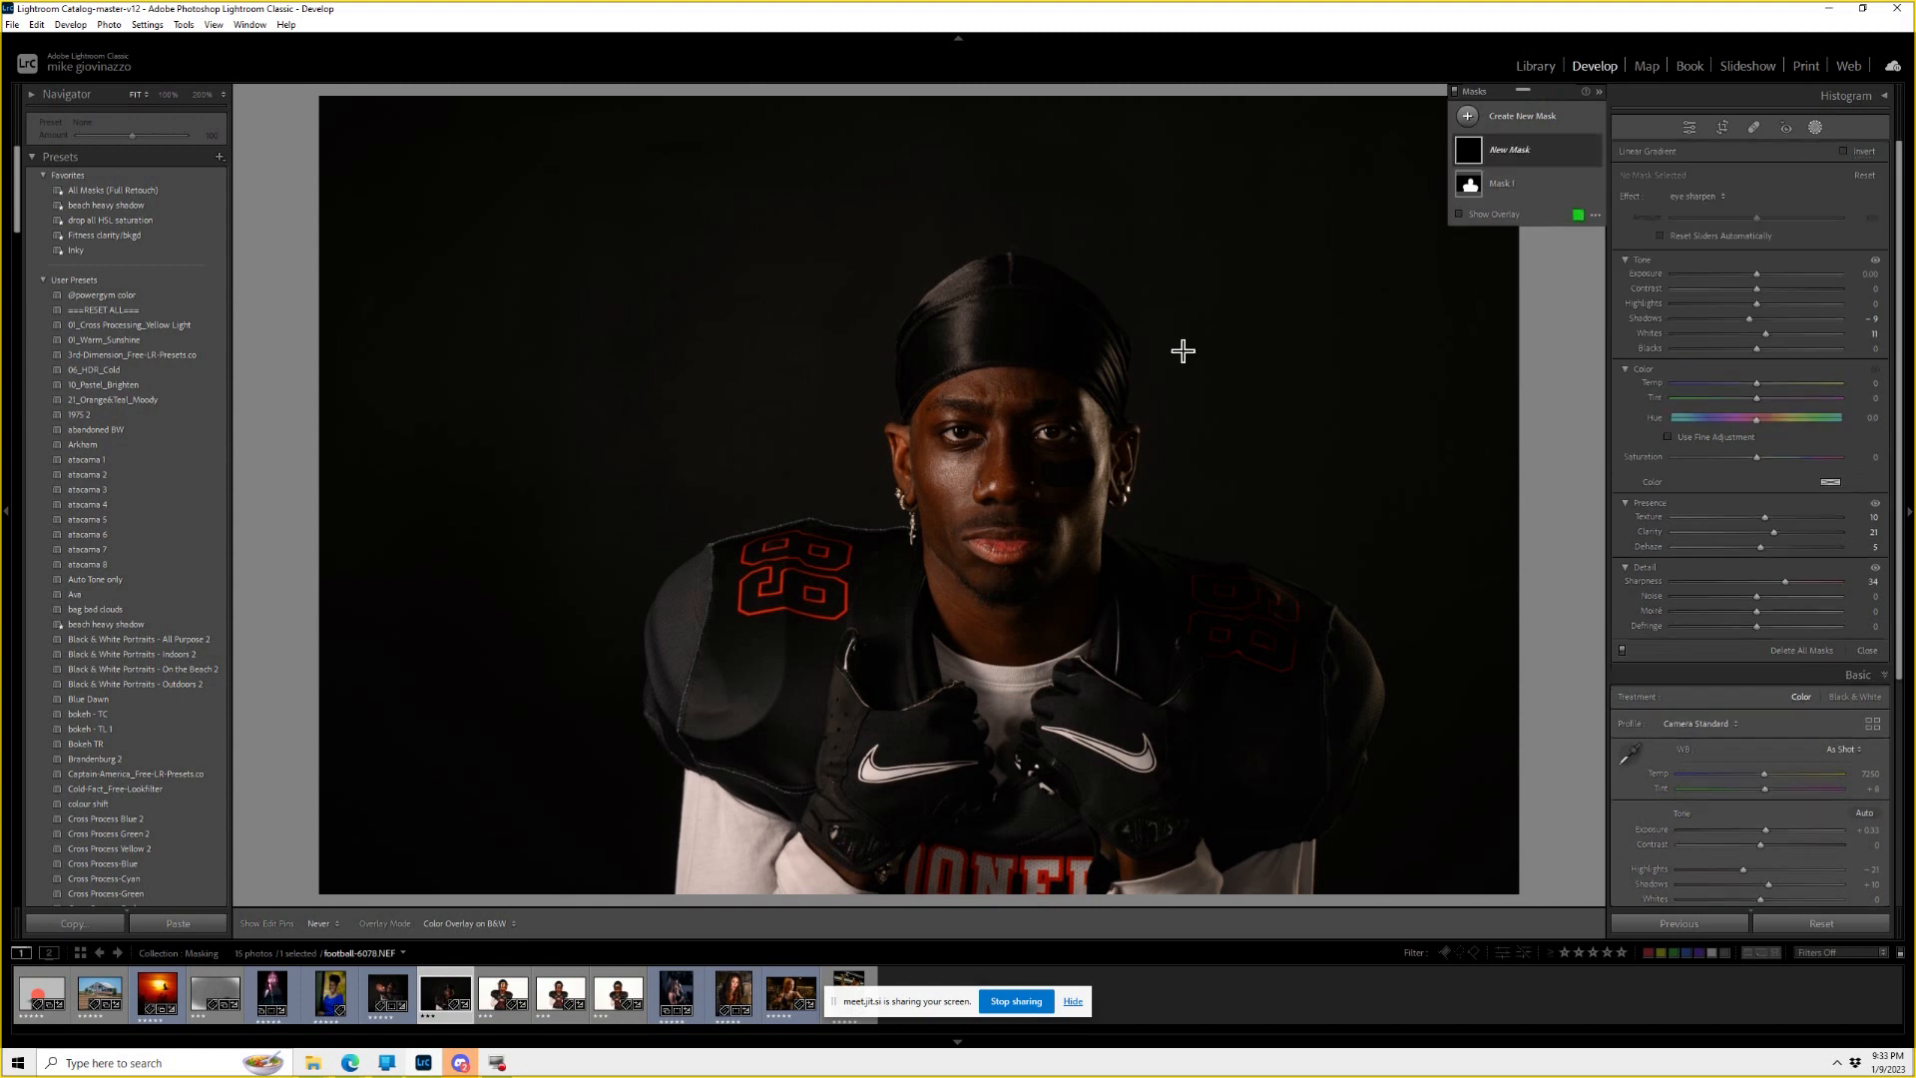
left_click_drag(523, 293, 712, 333)
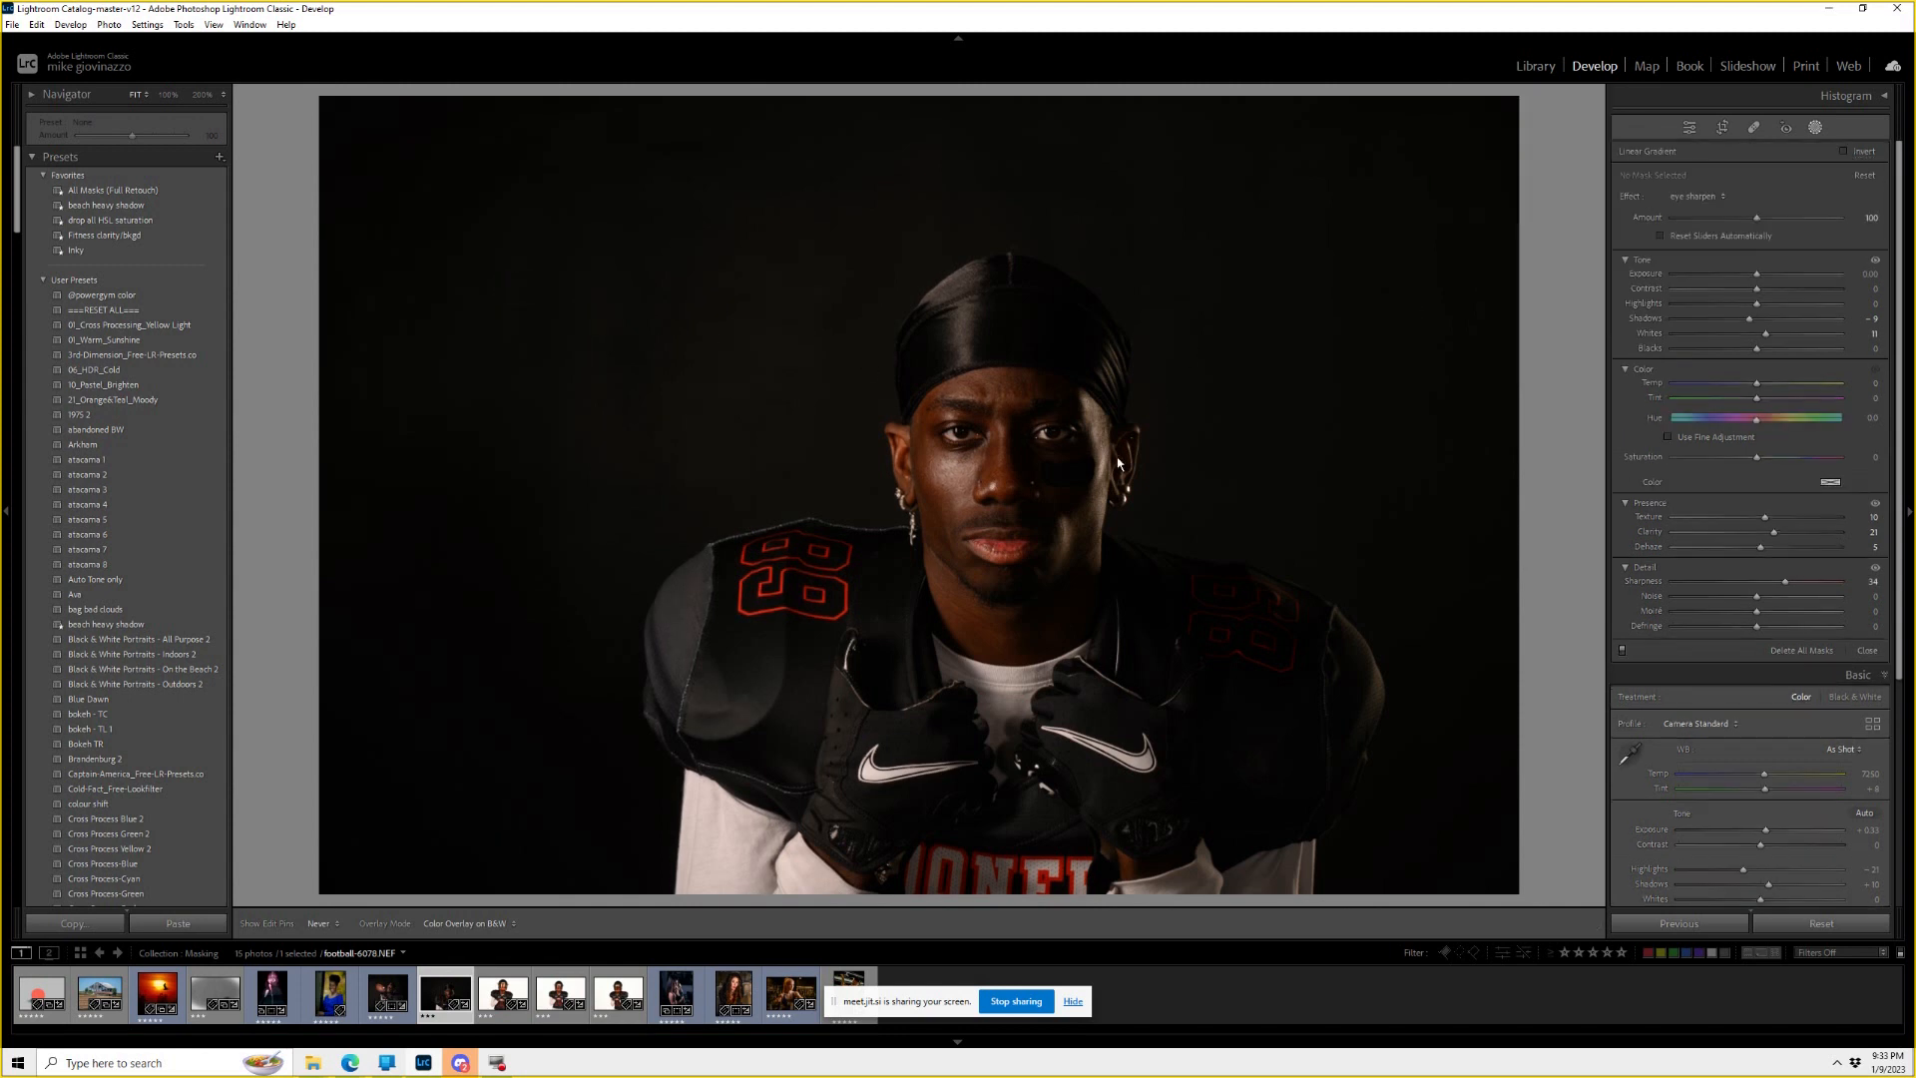
left_click_drag(1095, 457, 758, 369)
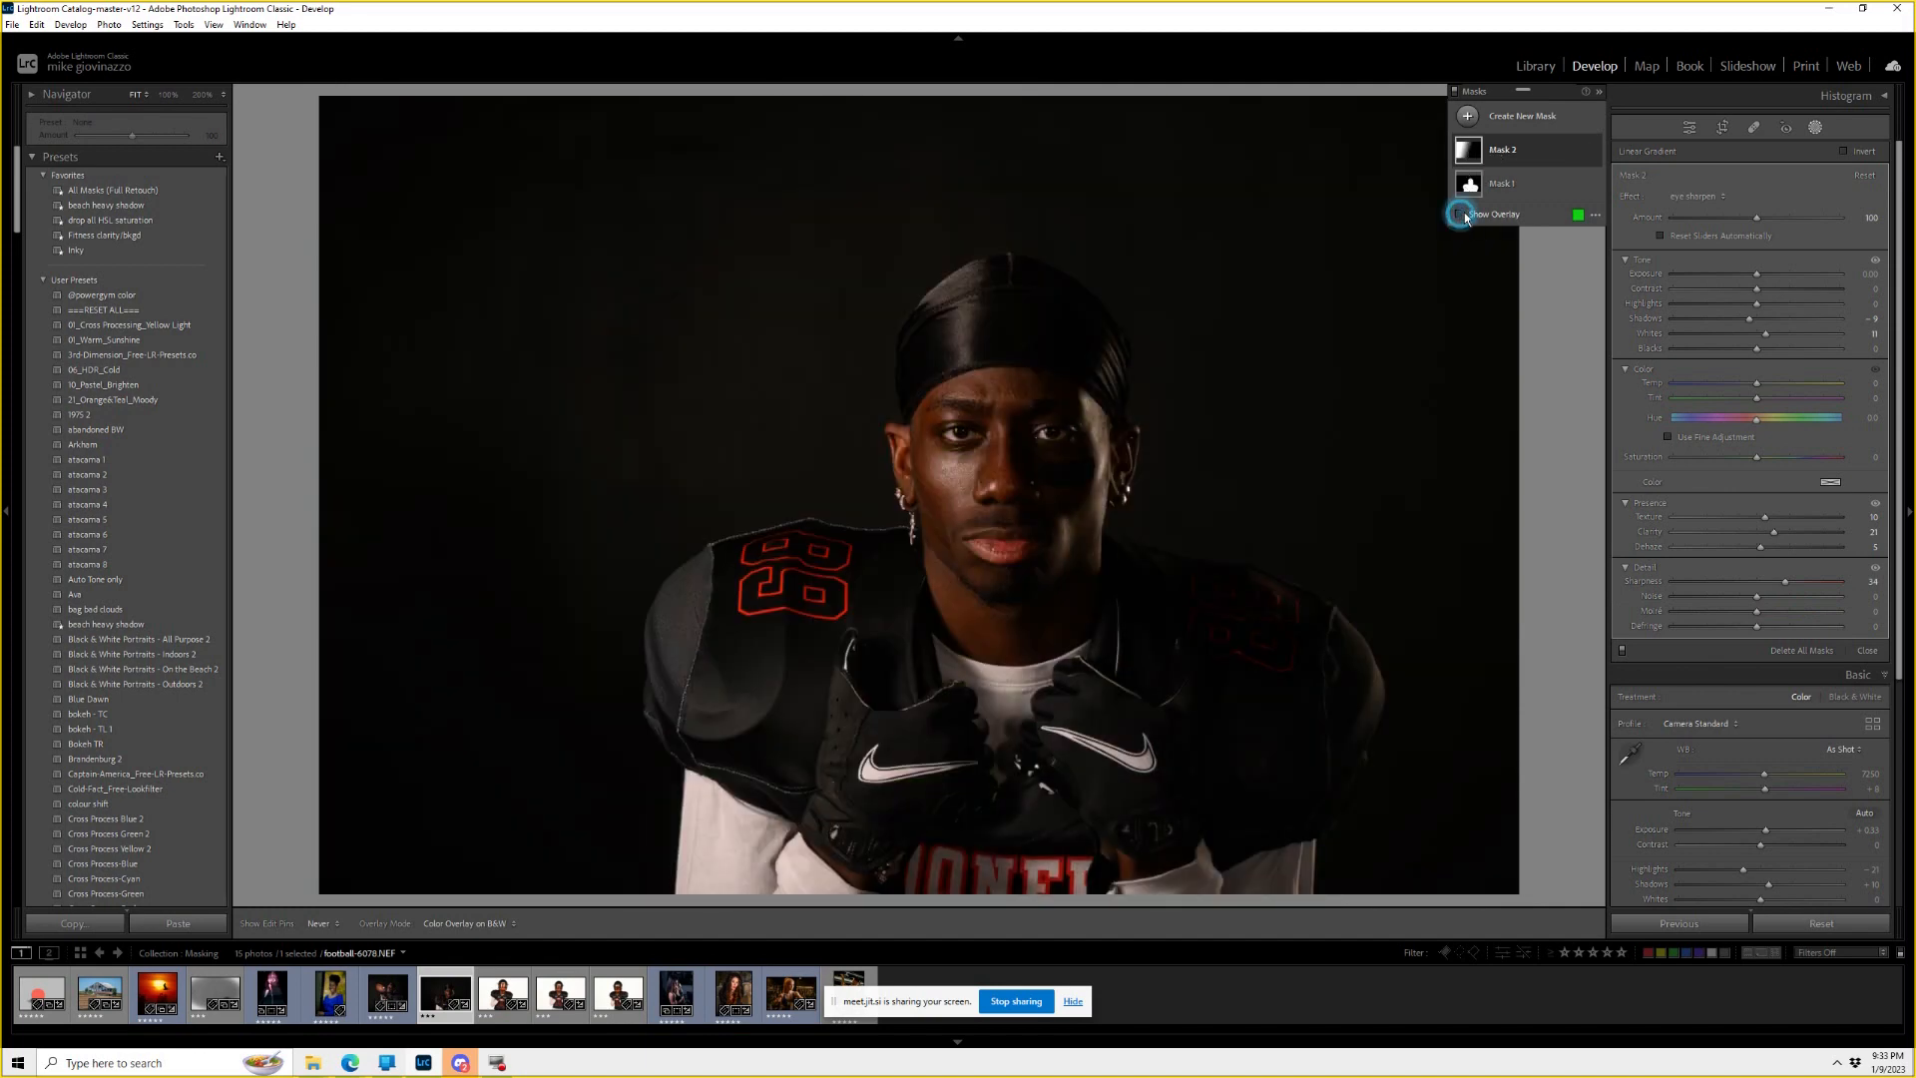
Apply the "meetup example" effect preset to the football portrait's gradient mask, checking its coverage with the overlay.
left_click(1460, 215)
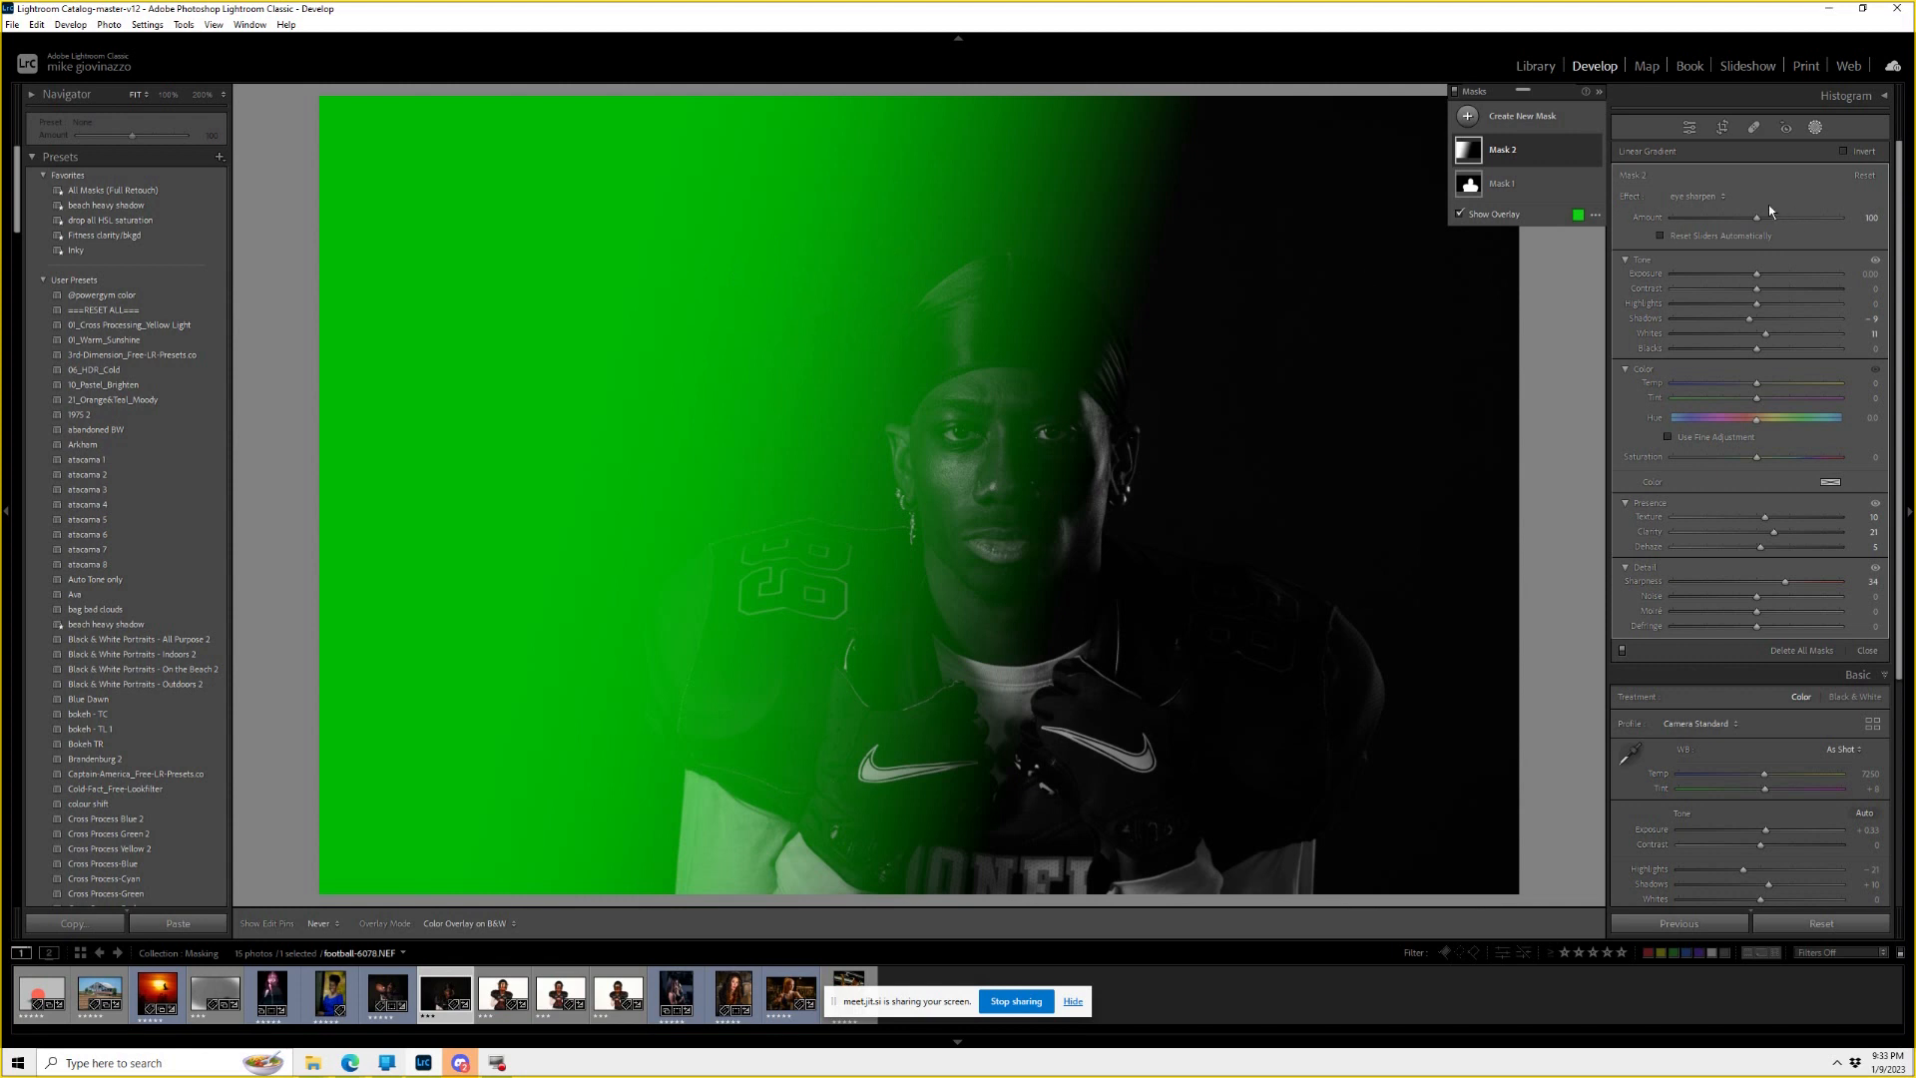
left_click(1704, 197)
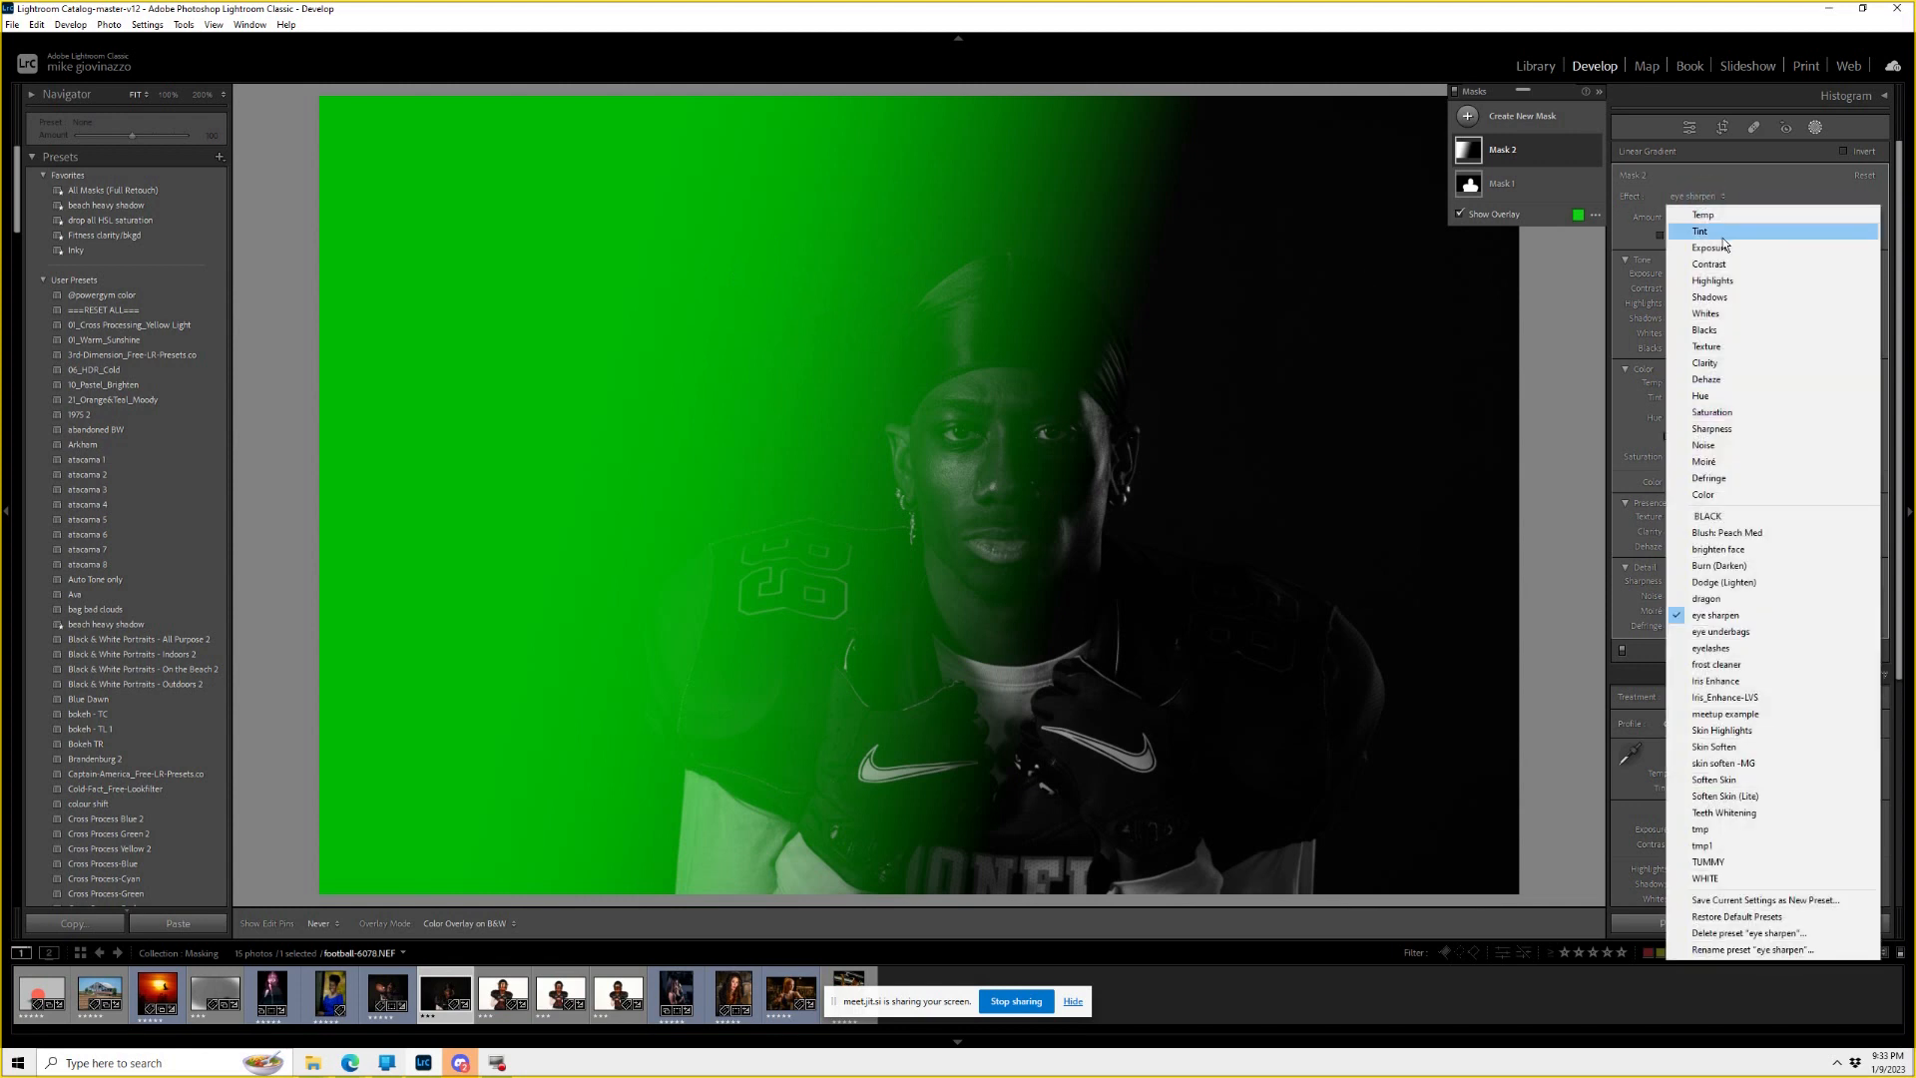
left_click(1732, 715)
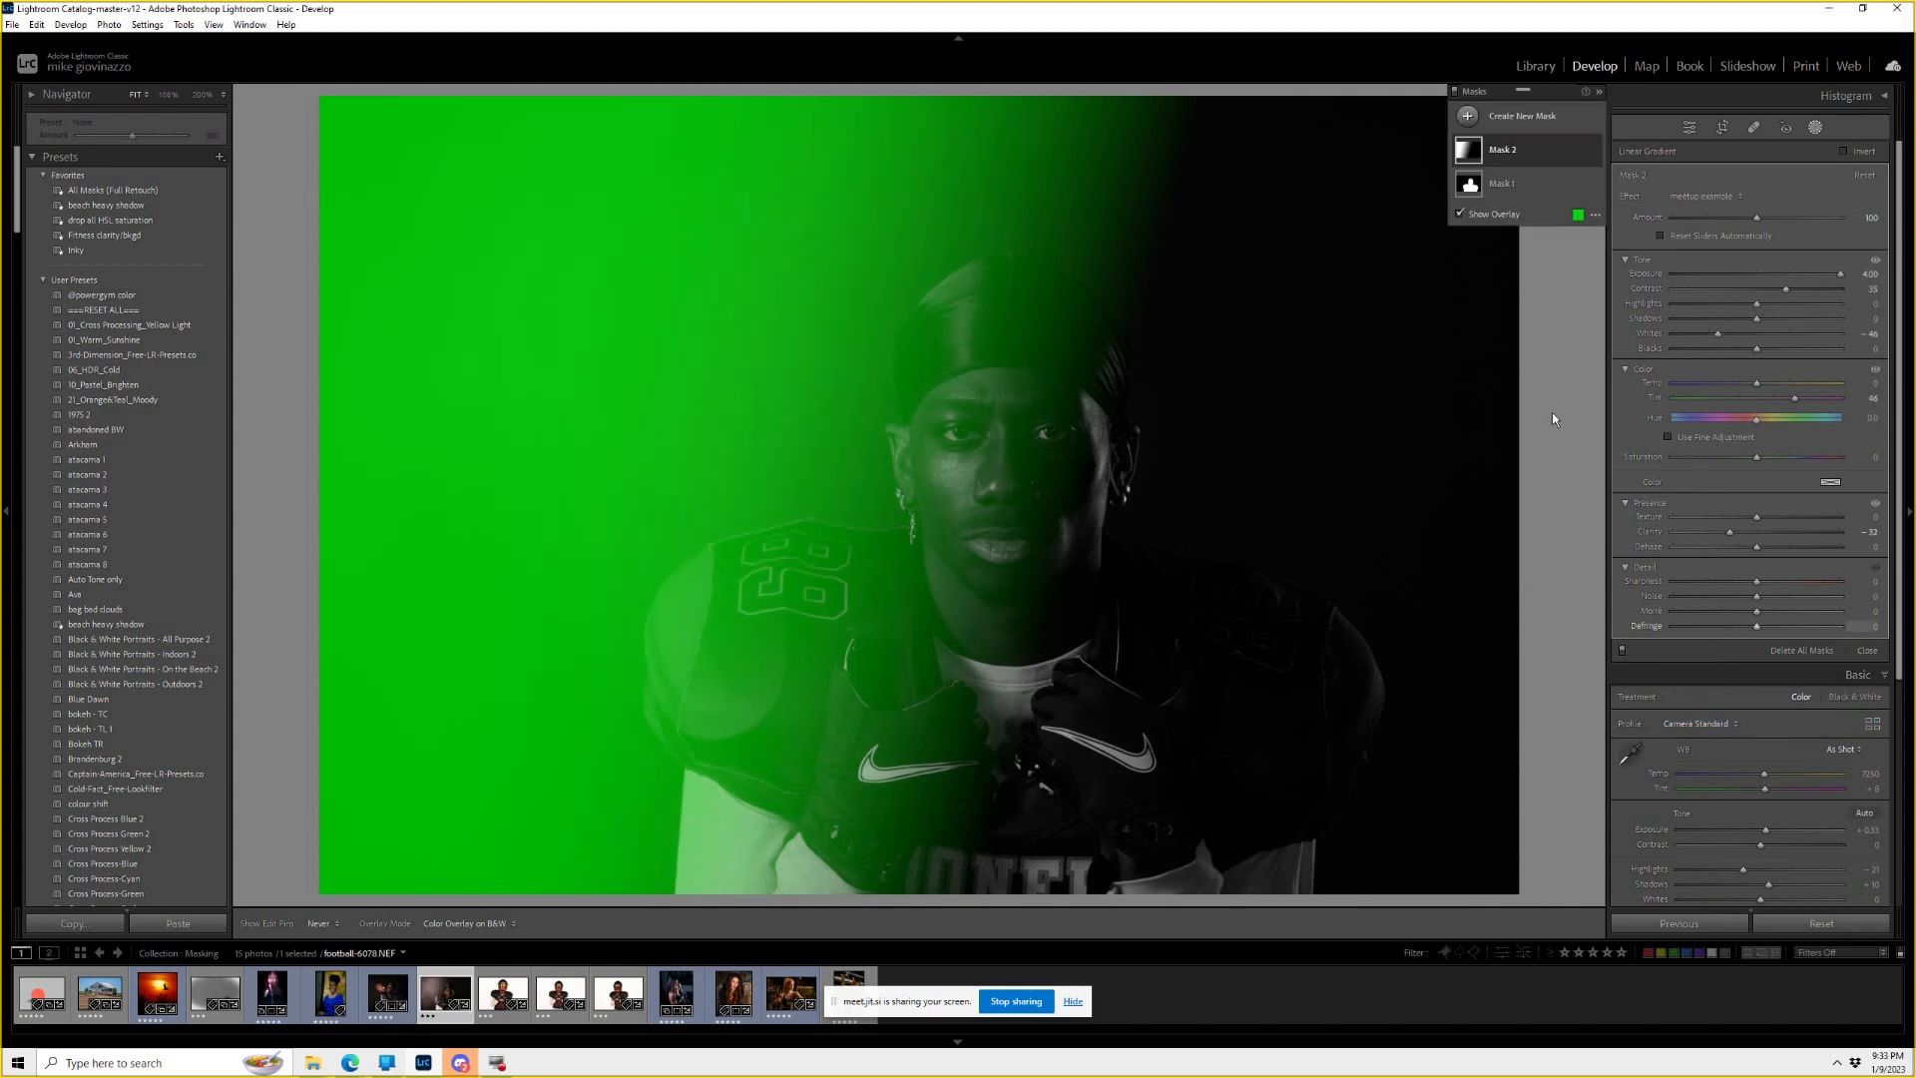
left_click(1460, 214)
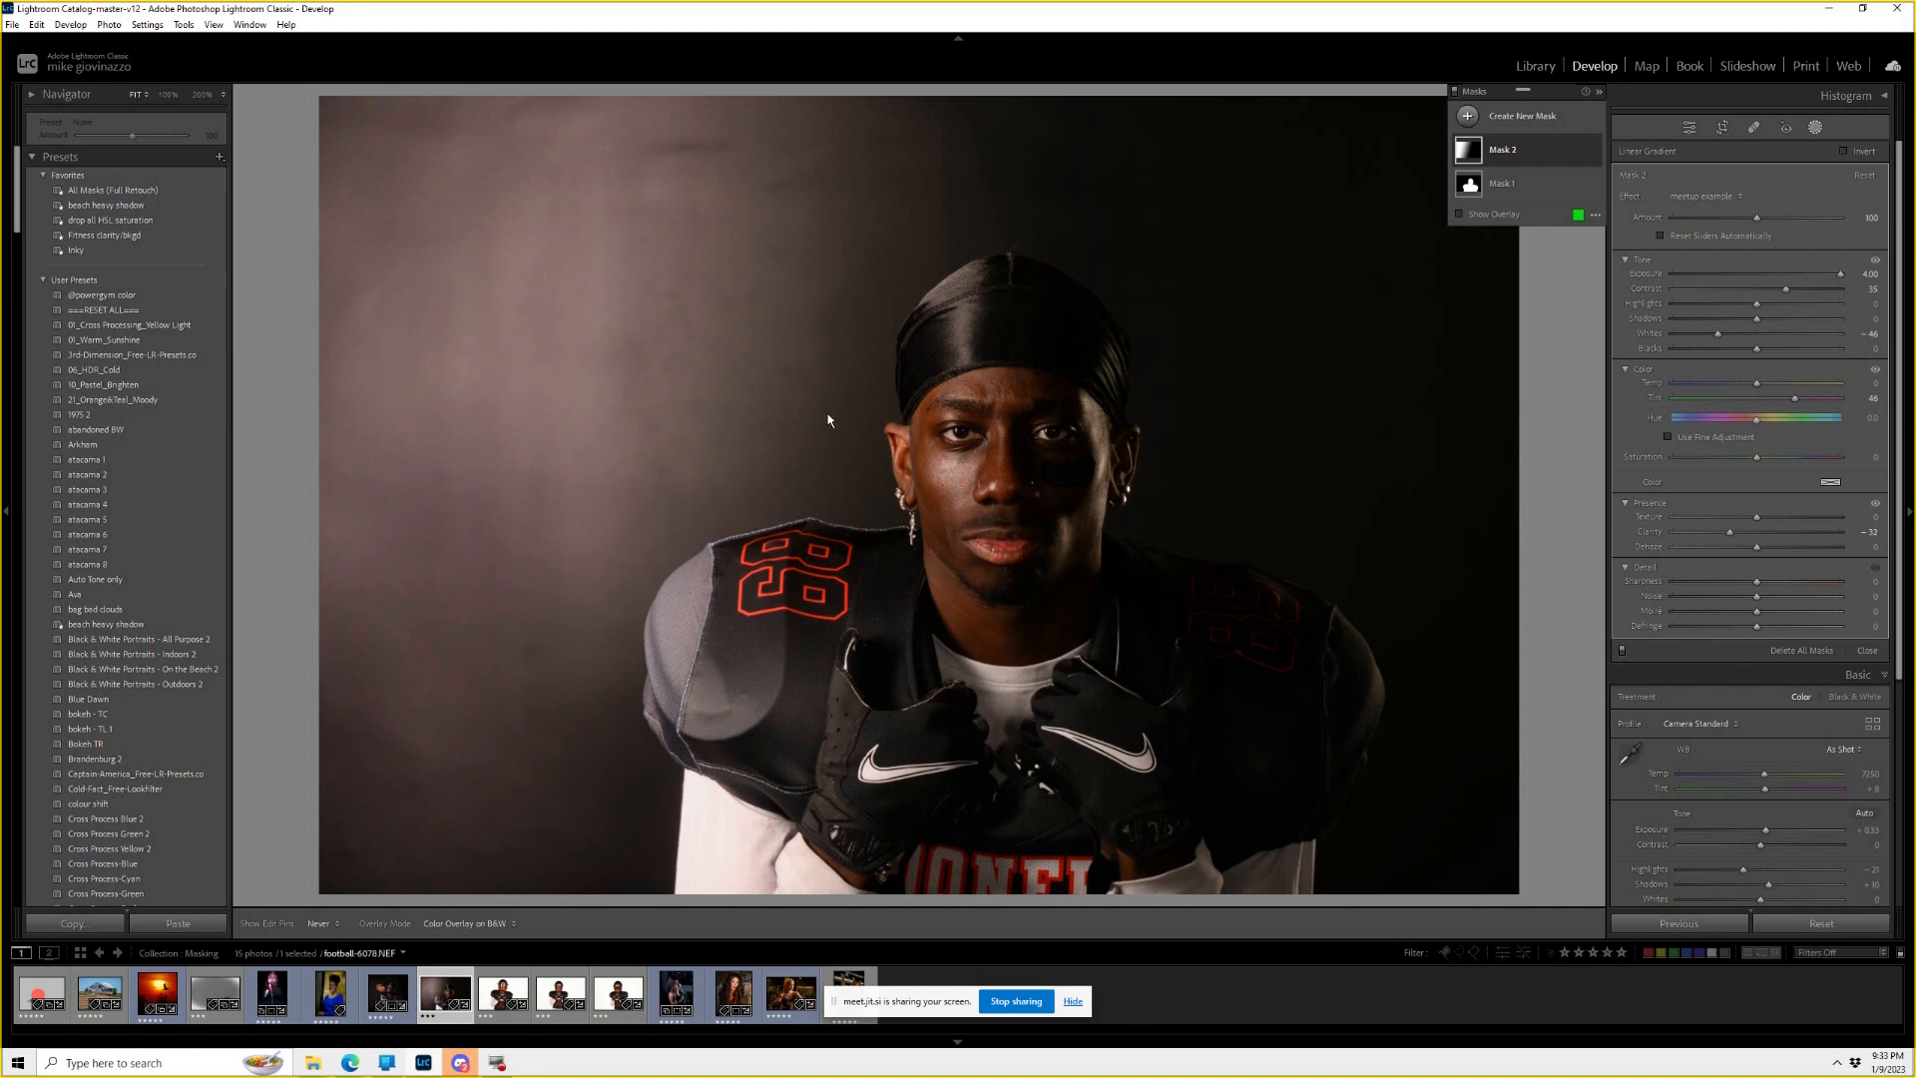
Show the mask's edit pins and pull the linear gradient back toward the photo's left edge.
key("h")
mouse_move(814, 375)
left_click_drag(814, 375, 705, 397)
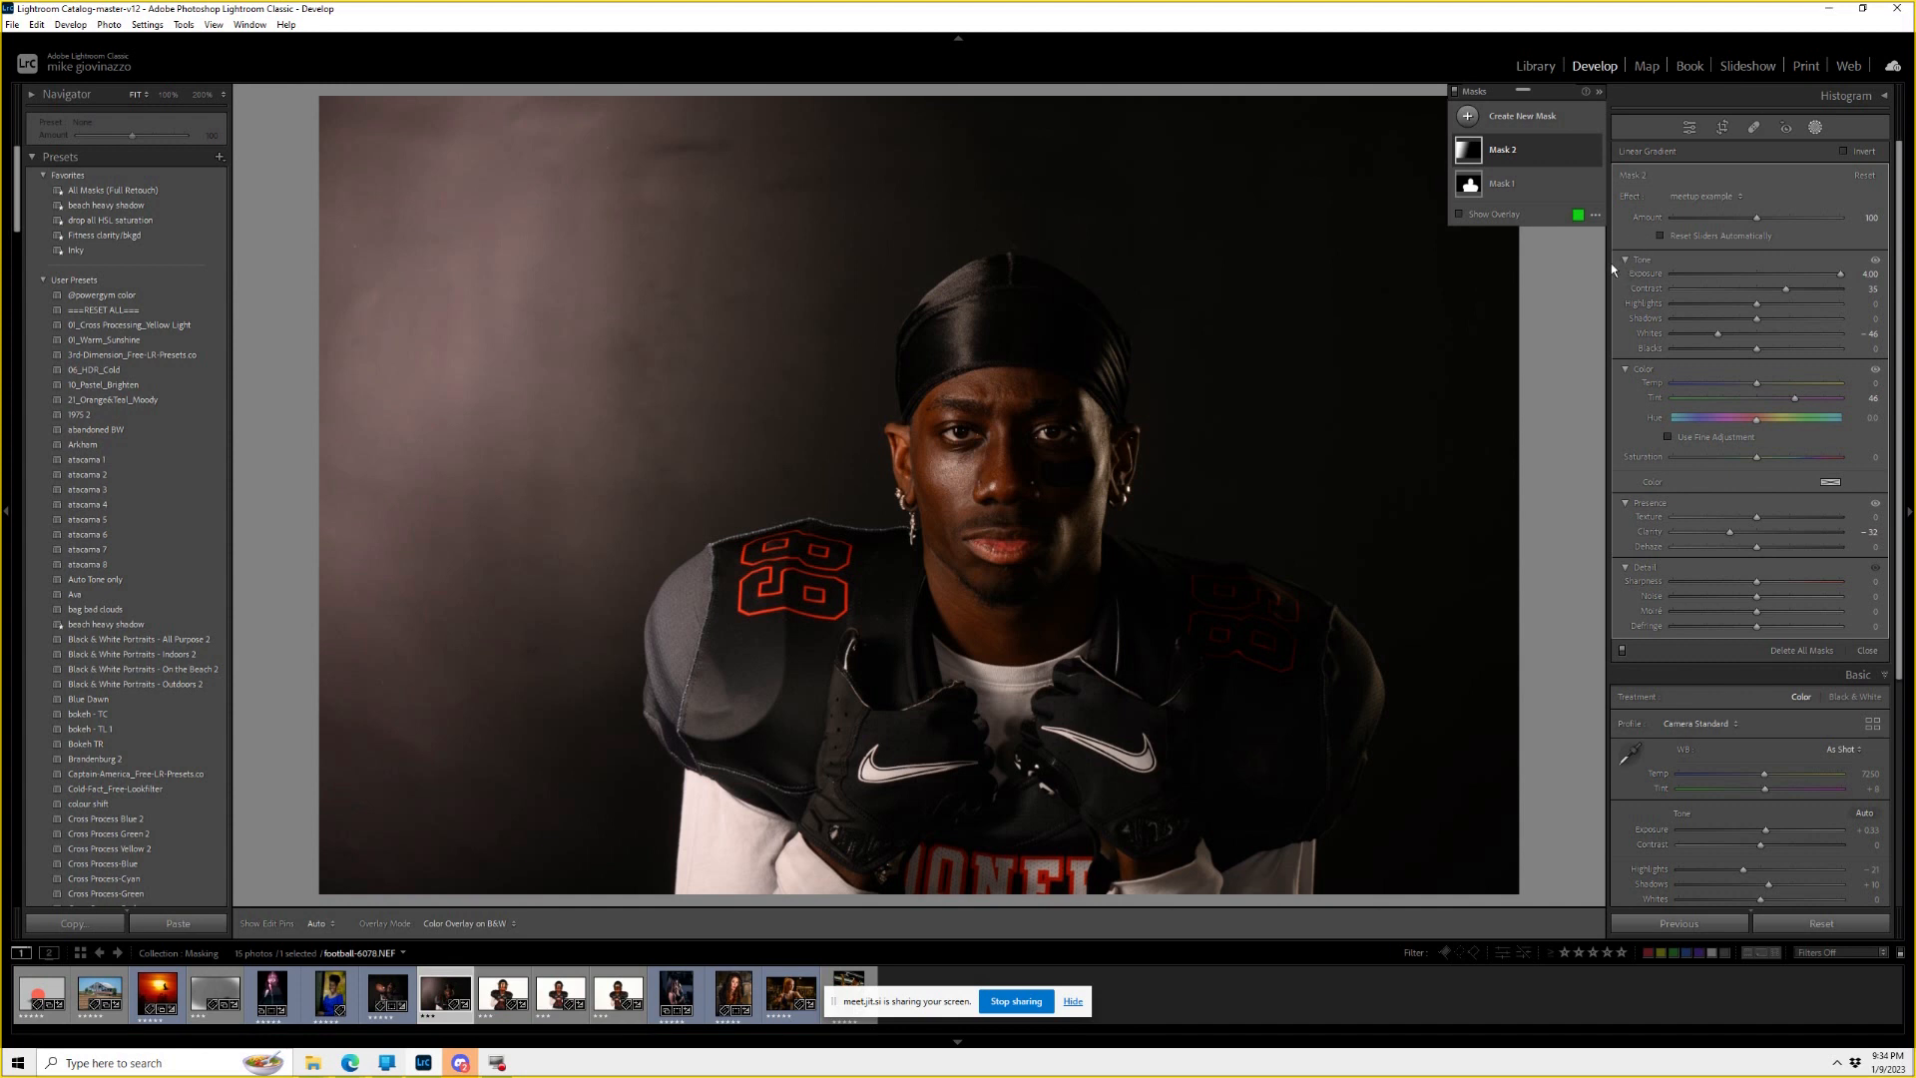
mouse_move(1601, 265)
Open the barn photo and add a linear gradient mask rising from the field to the barn, with its full-strength edge partway up the field.
left_click(92, 994)
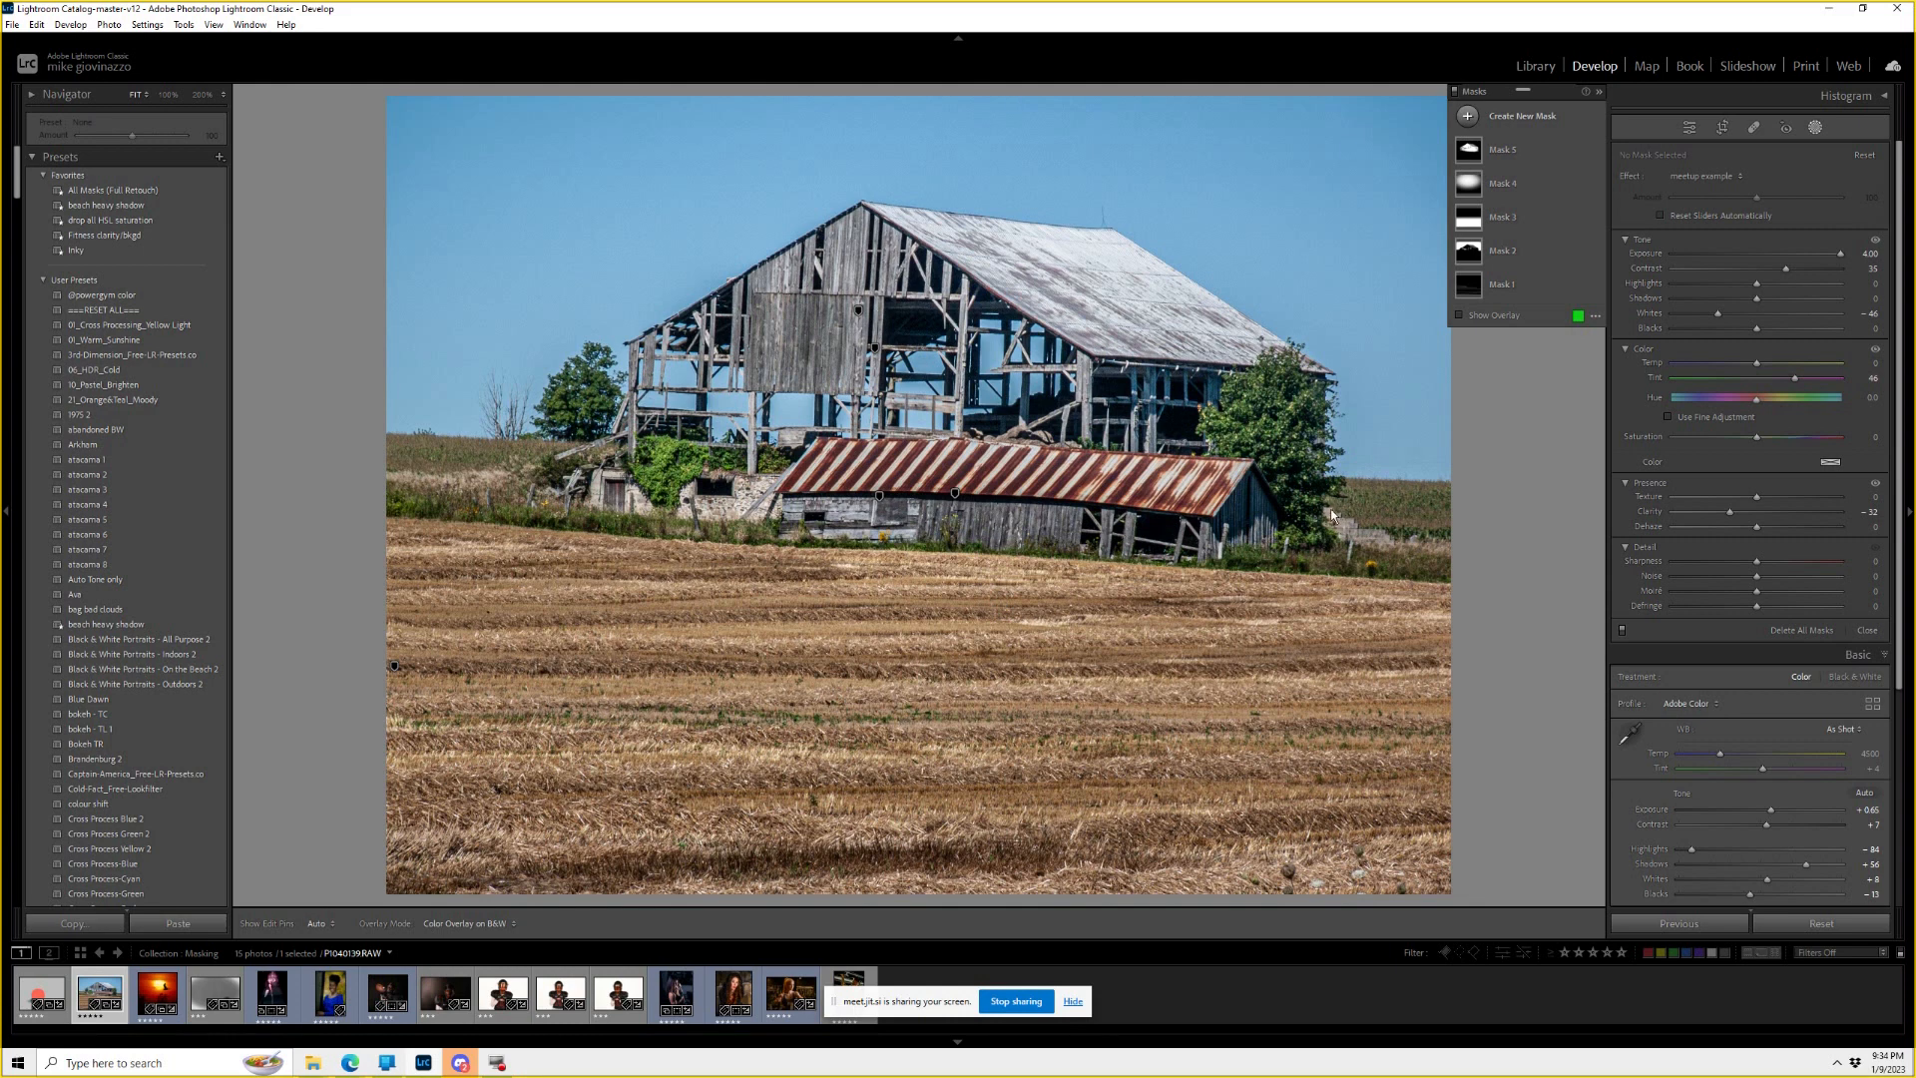
left_click(1522, 116)
left_click(1553, 268)
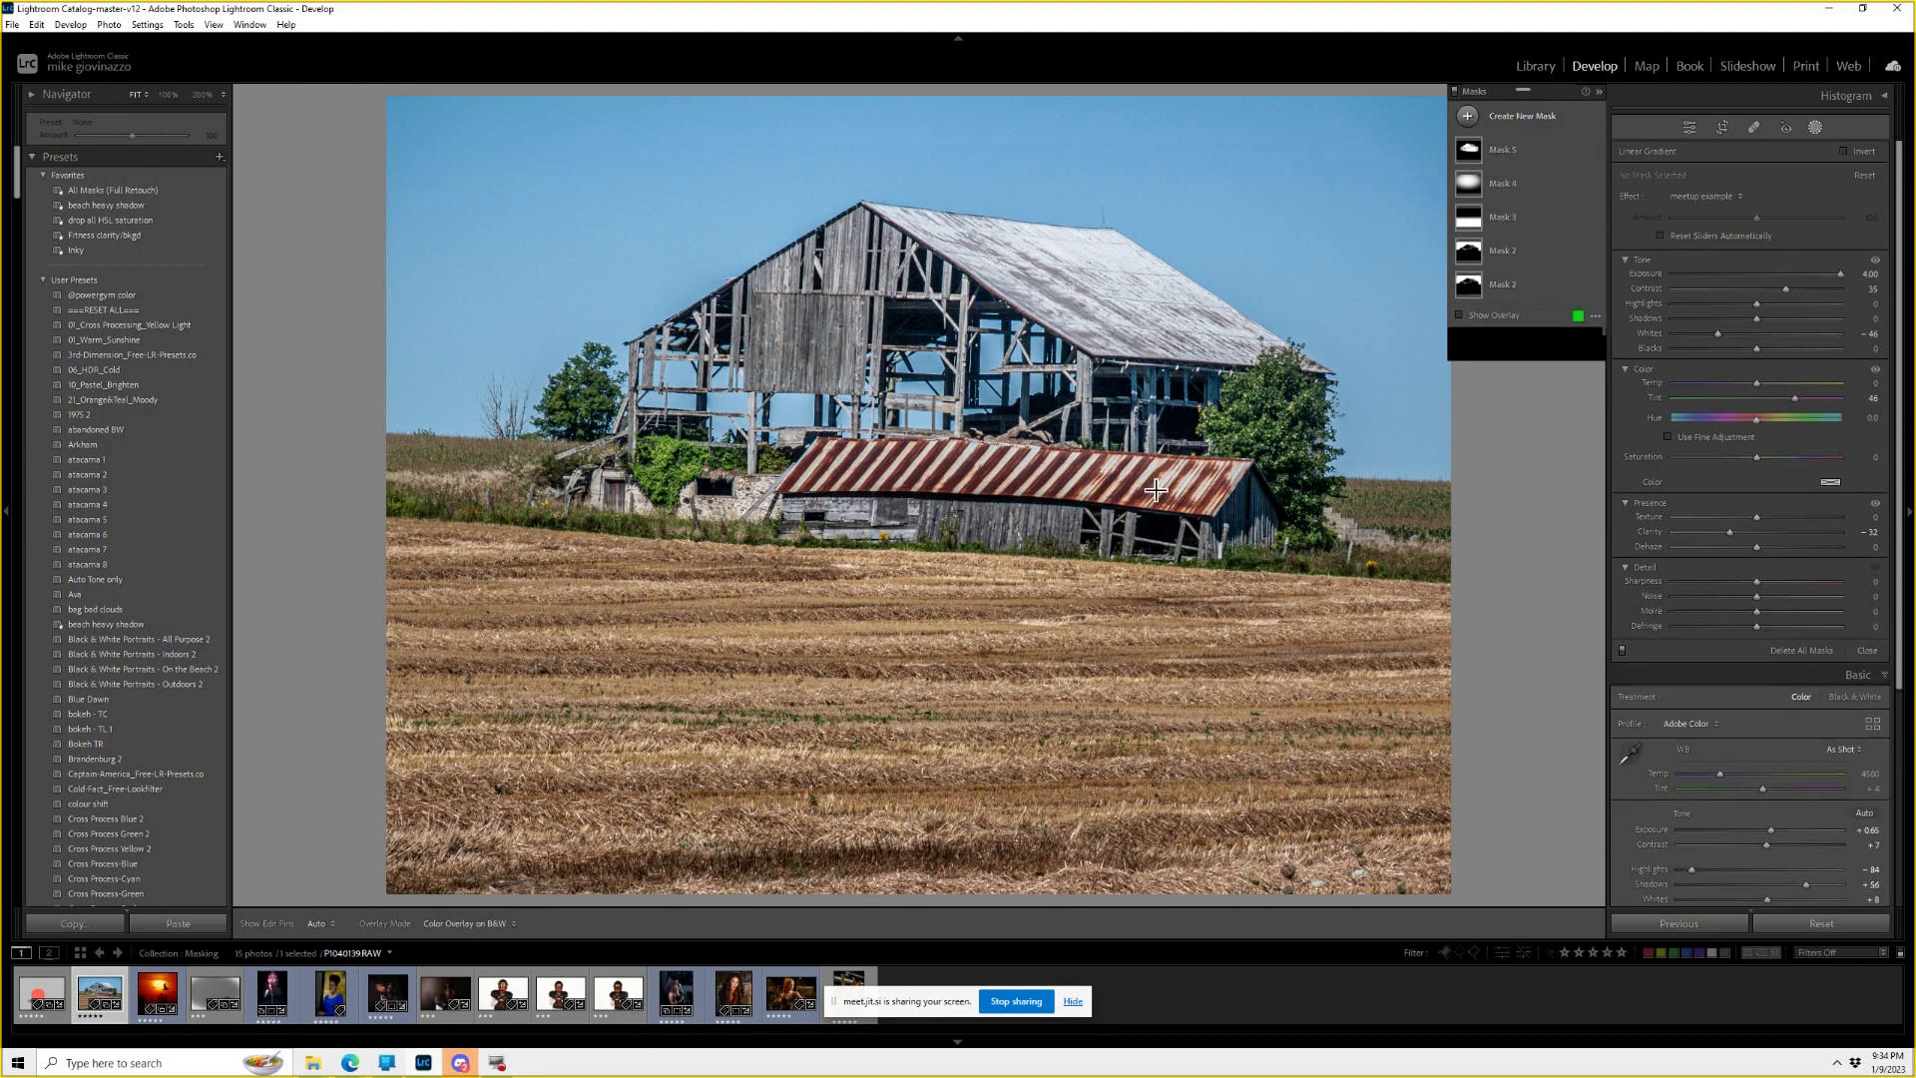
left_click_drag(920, 896, 928, 403)
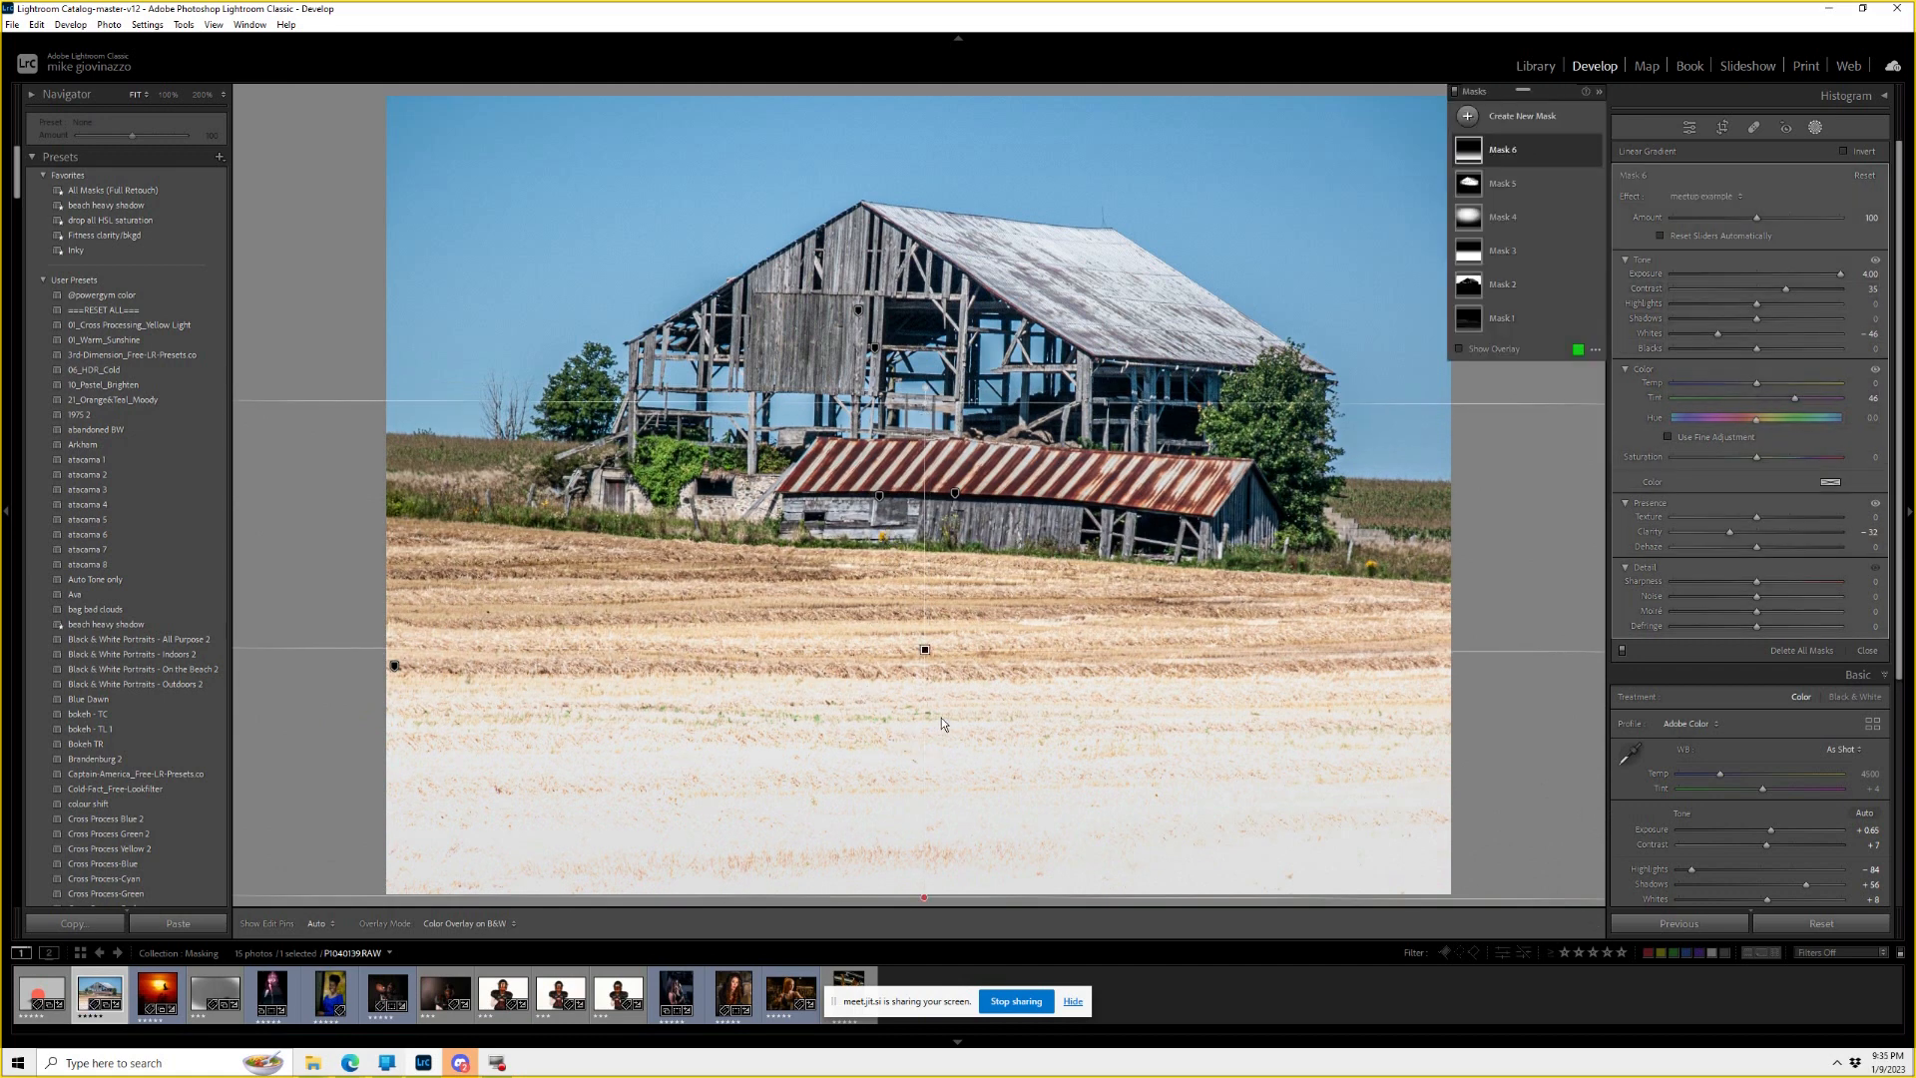
left_click_drag(922, 898, 924, 756)
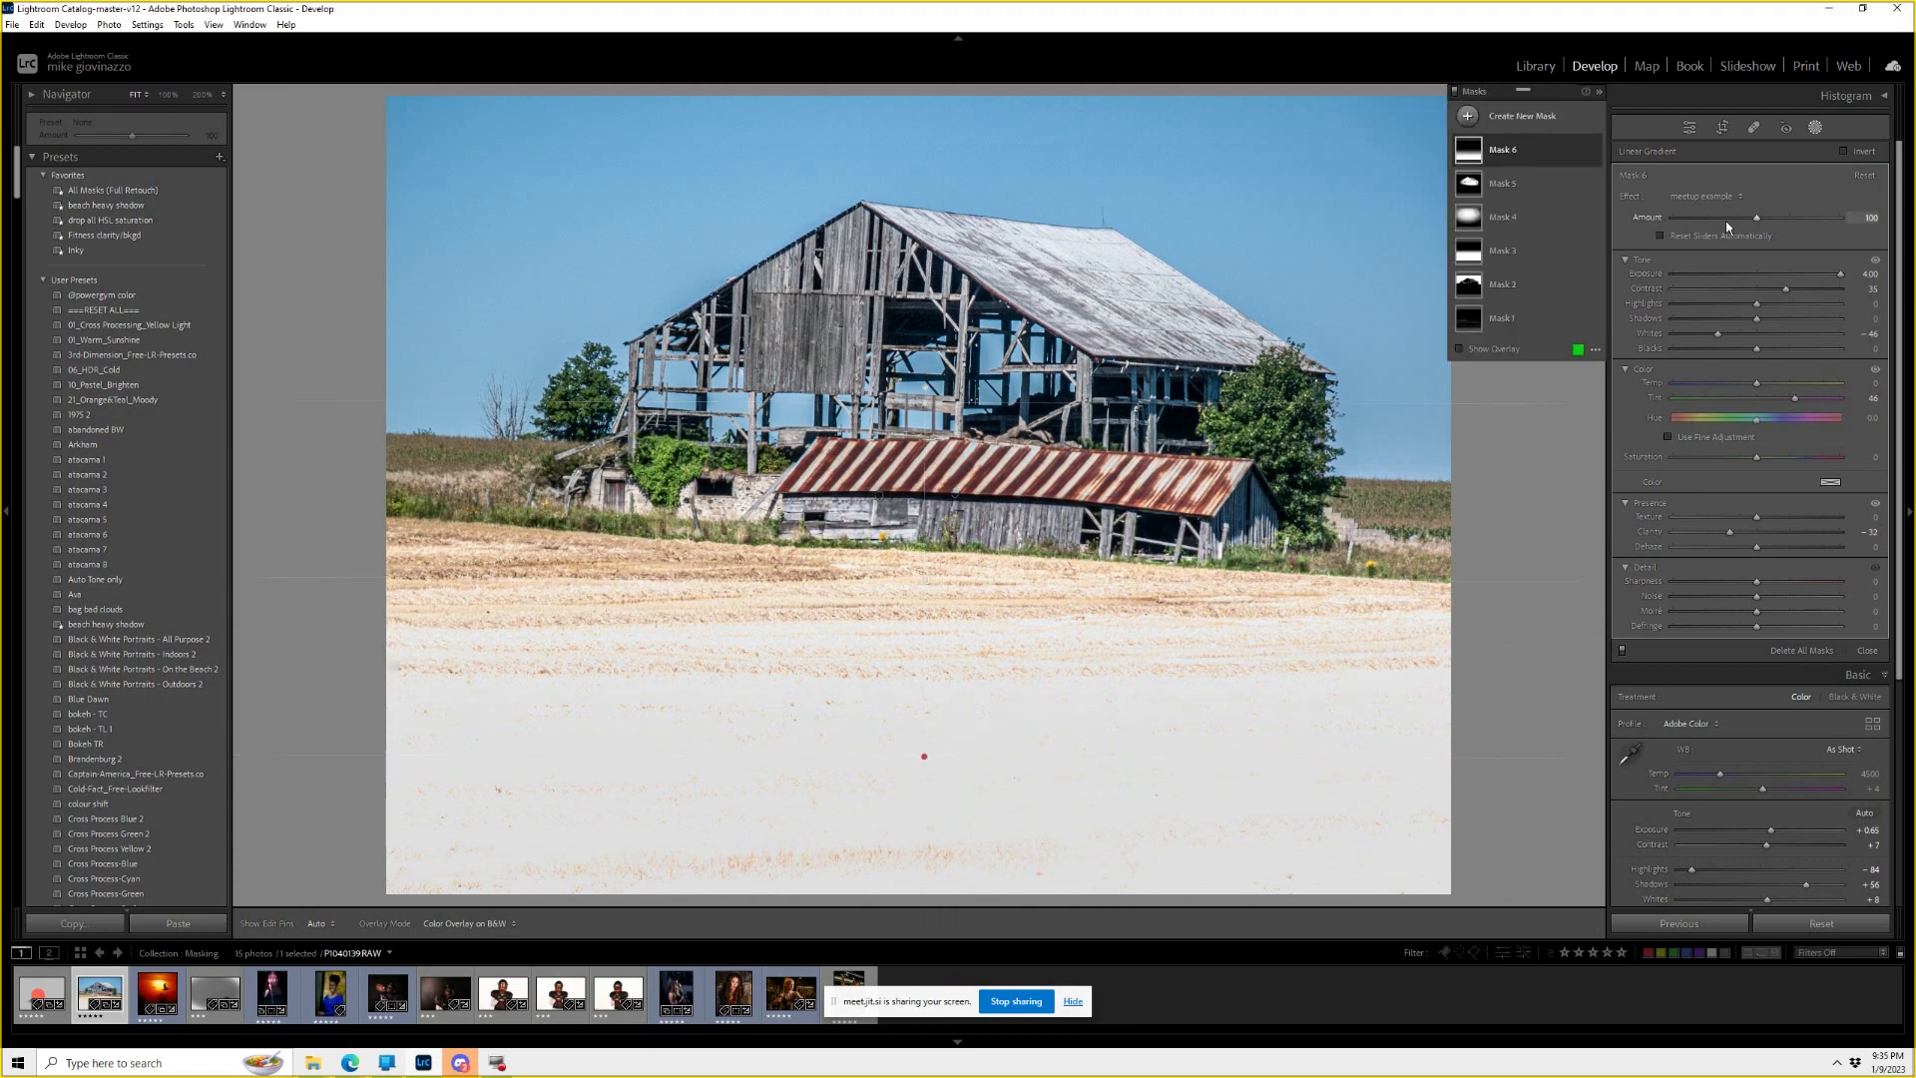
Reset the new gradient mask, lower its upper edge to the shed, and soften the field with texture −100, clarity −57 and sharpness −31.
left_click(1864, 175)
key("o")
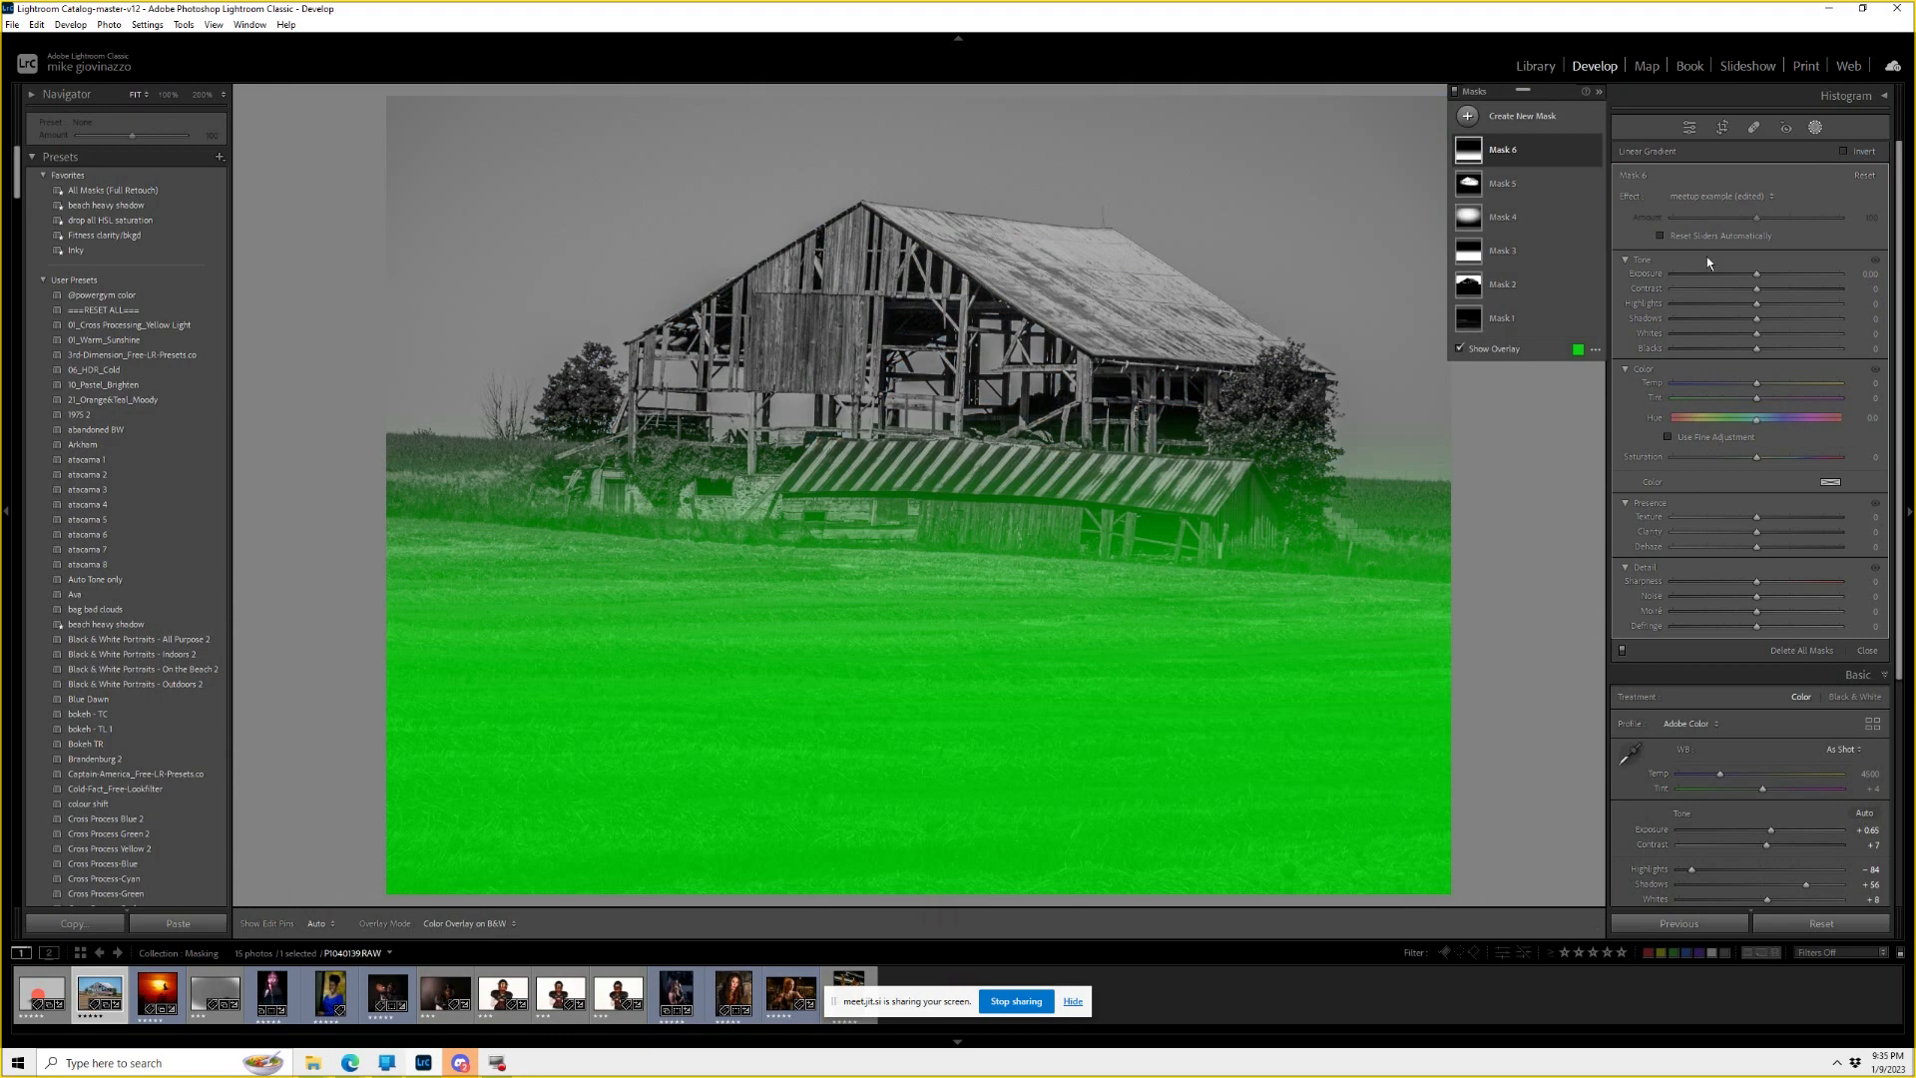
left_click_drag(925, 401, 951, 515)
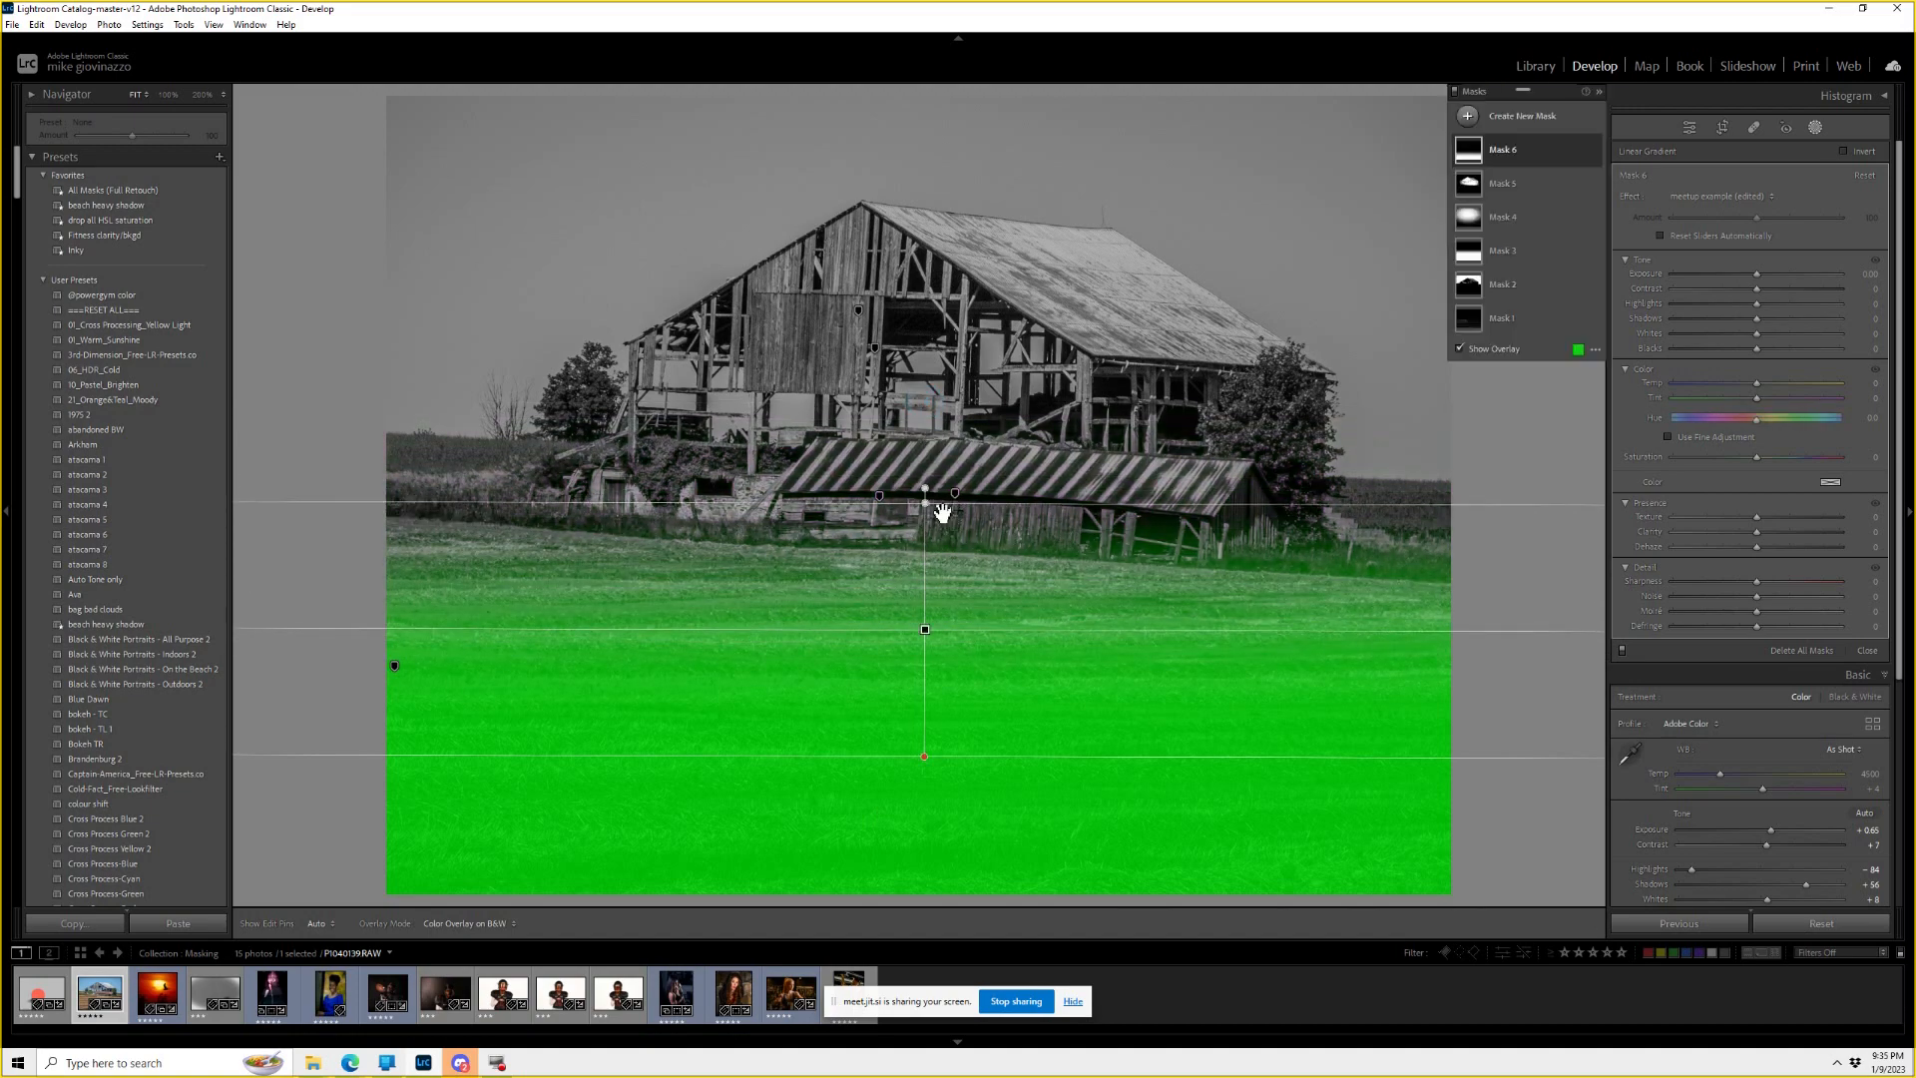
left_click_drag(1756, 519, 1735, 596)
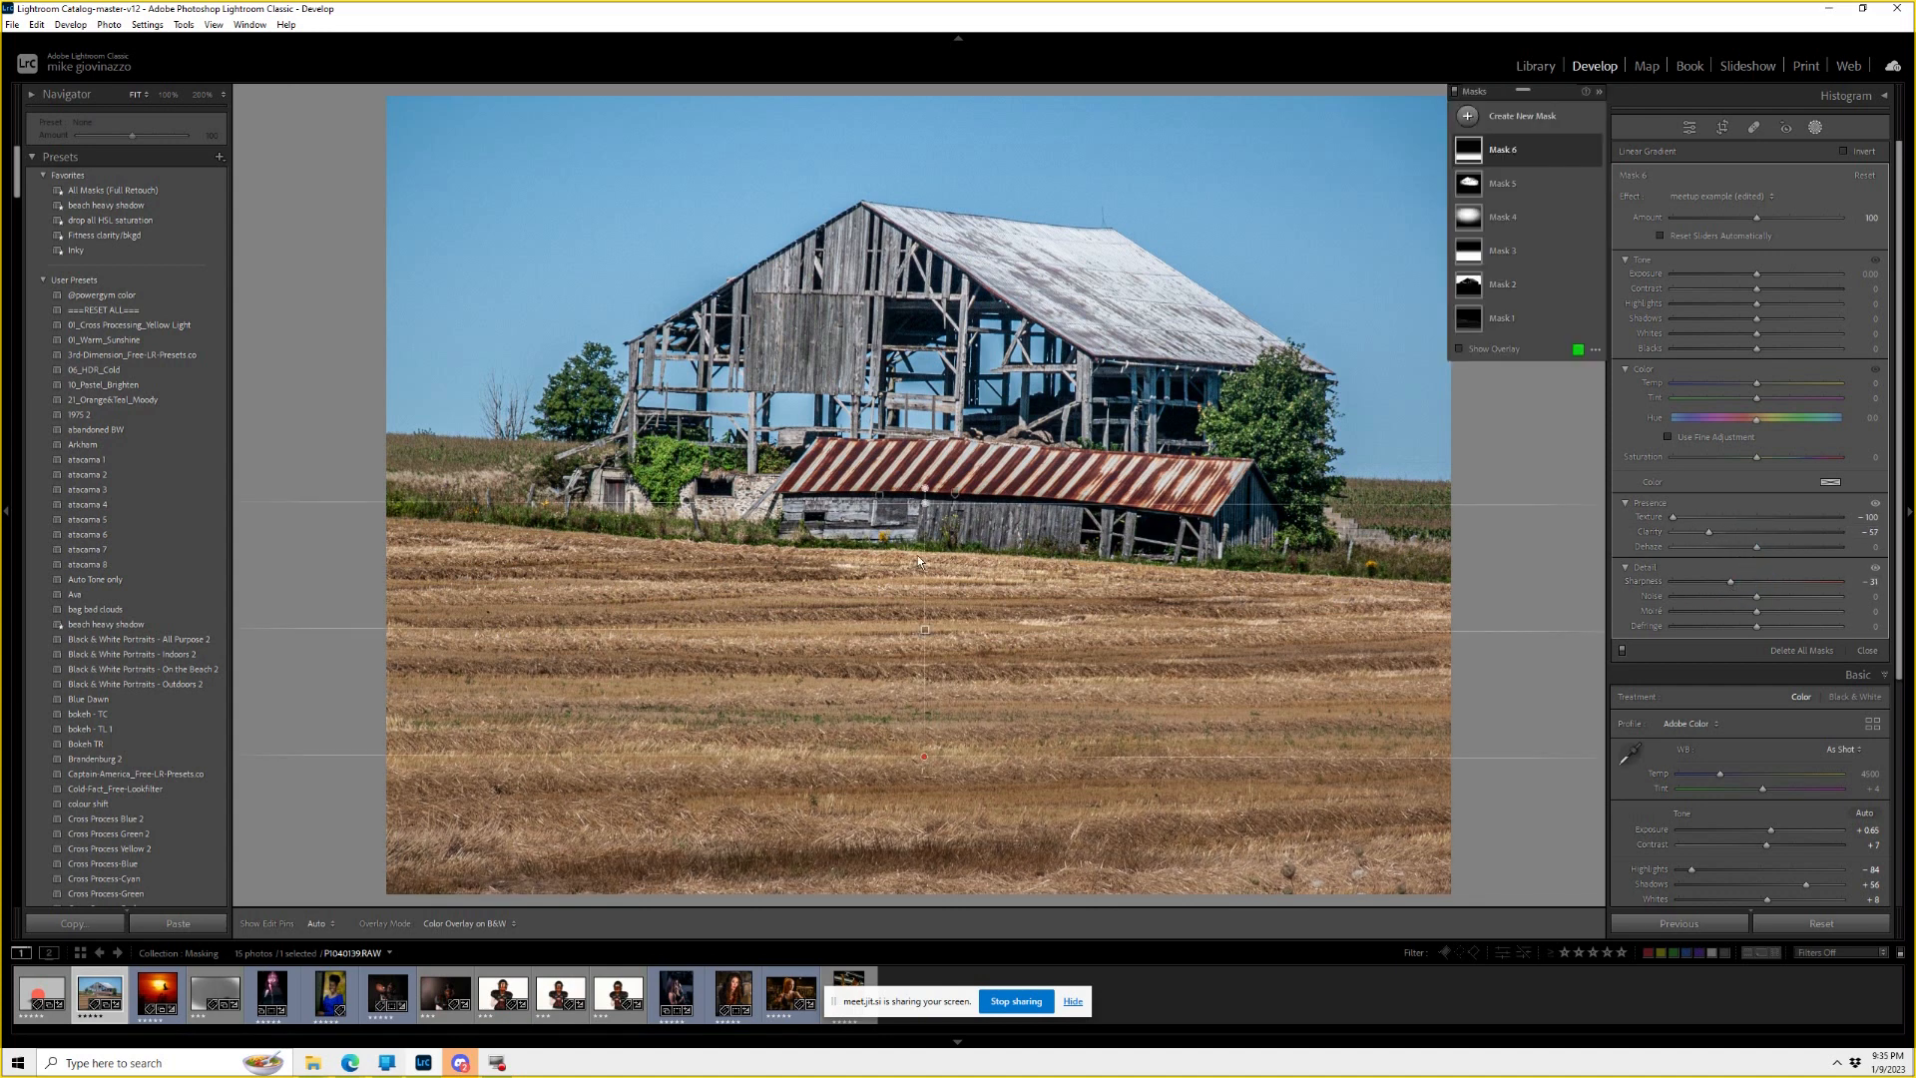
Lower the linear gradient's upper edge from the shed to the top of the field, and collapse the presets to reveal the snapshots and history.
left_click_drag(934, 516, 920, 570)
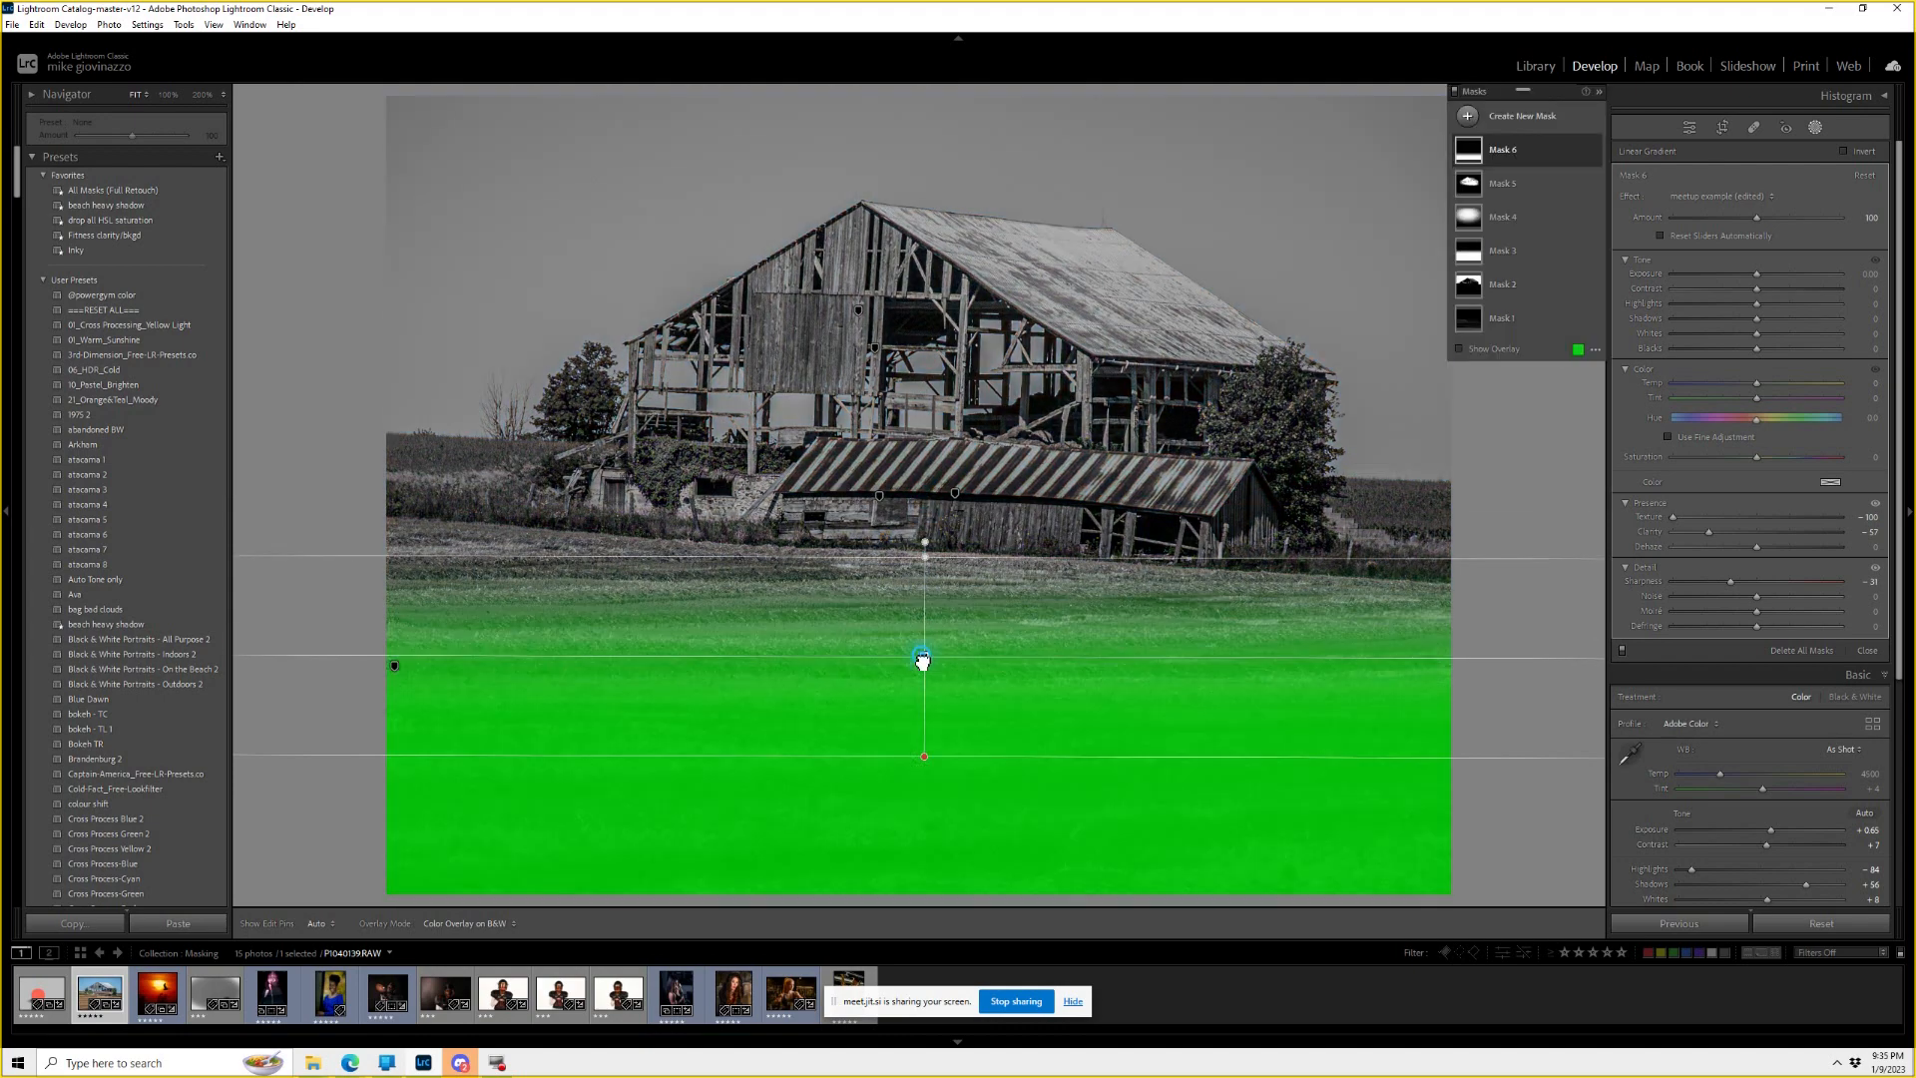
left_click_drag(920, 660, 877, 646)
key("o")
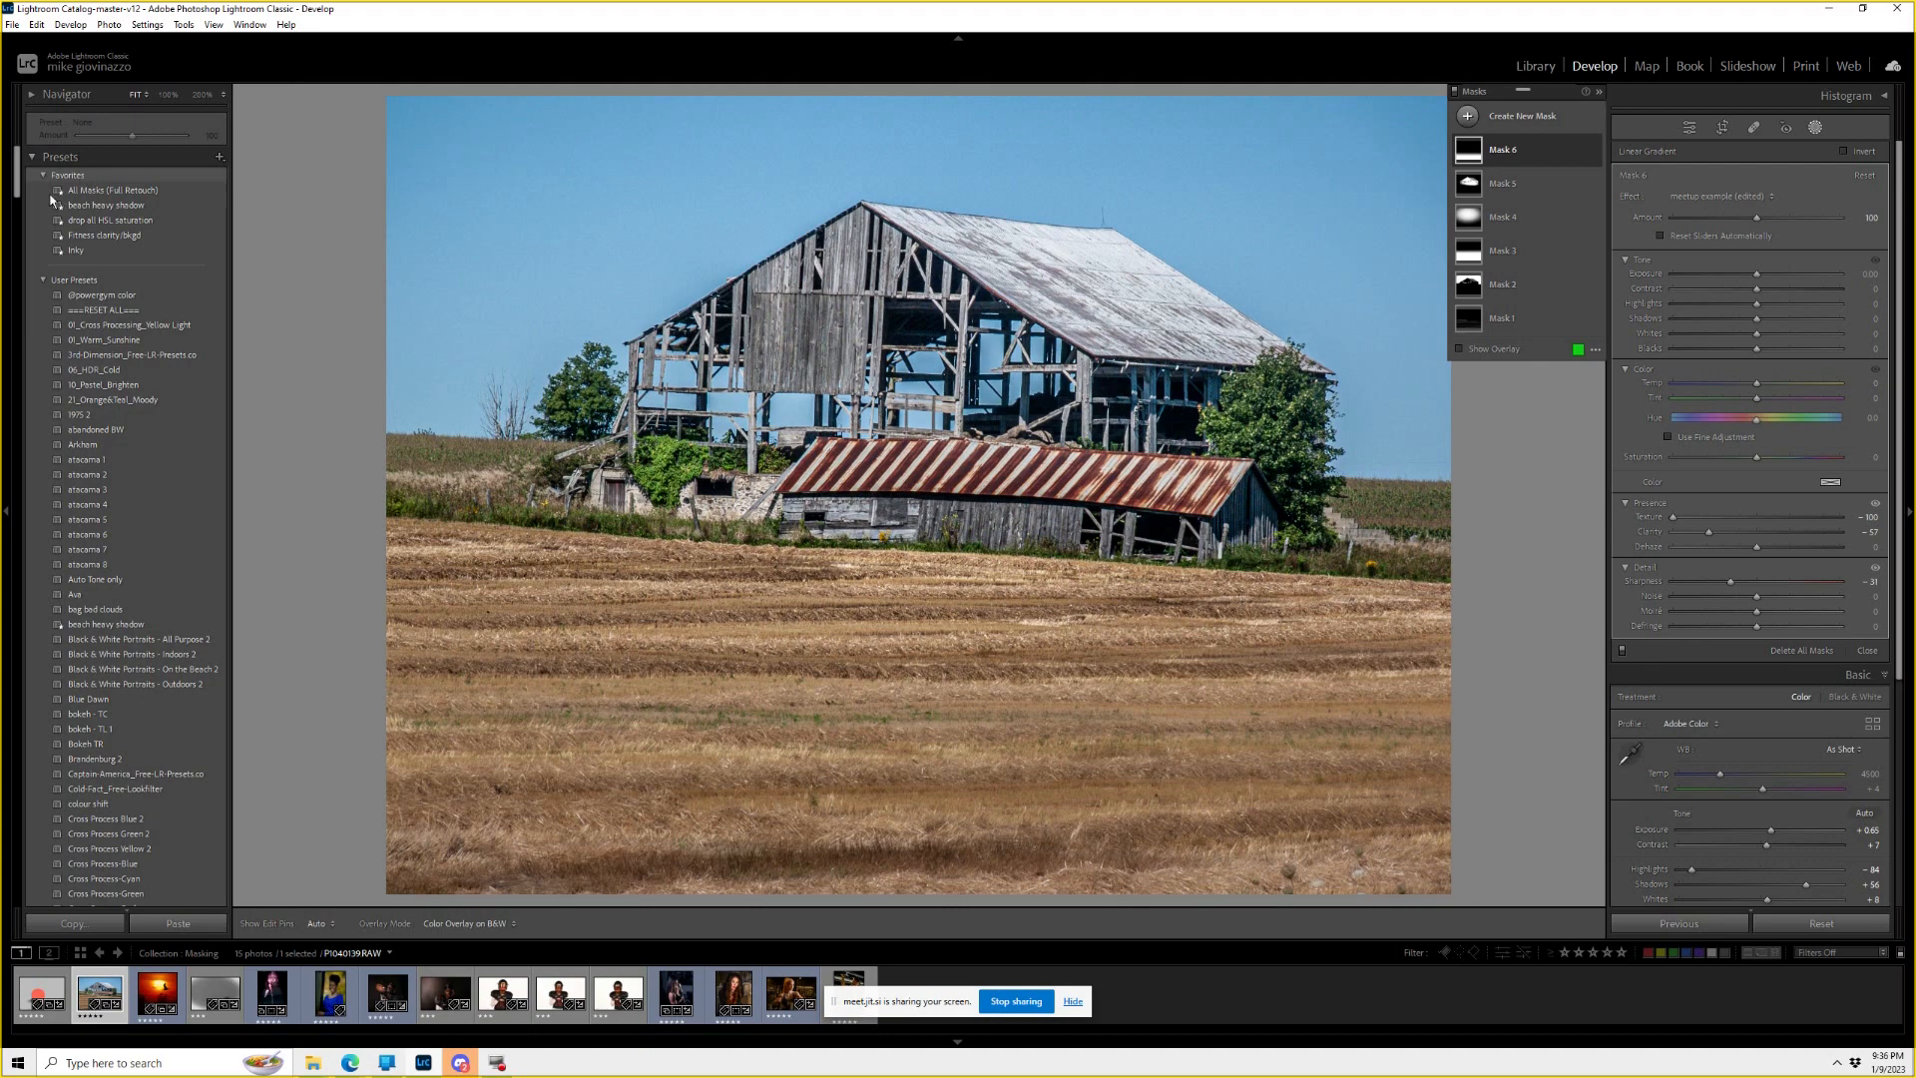
left_click(31, 157)
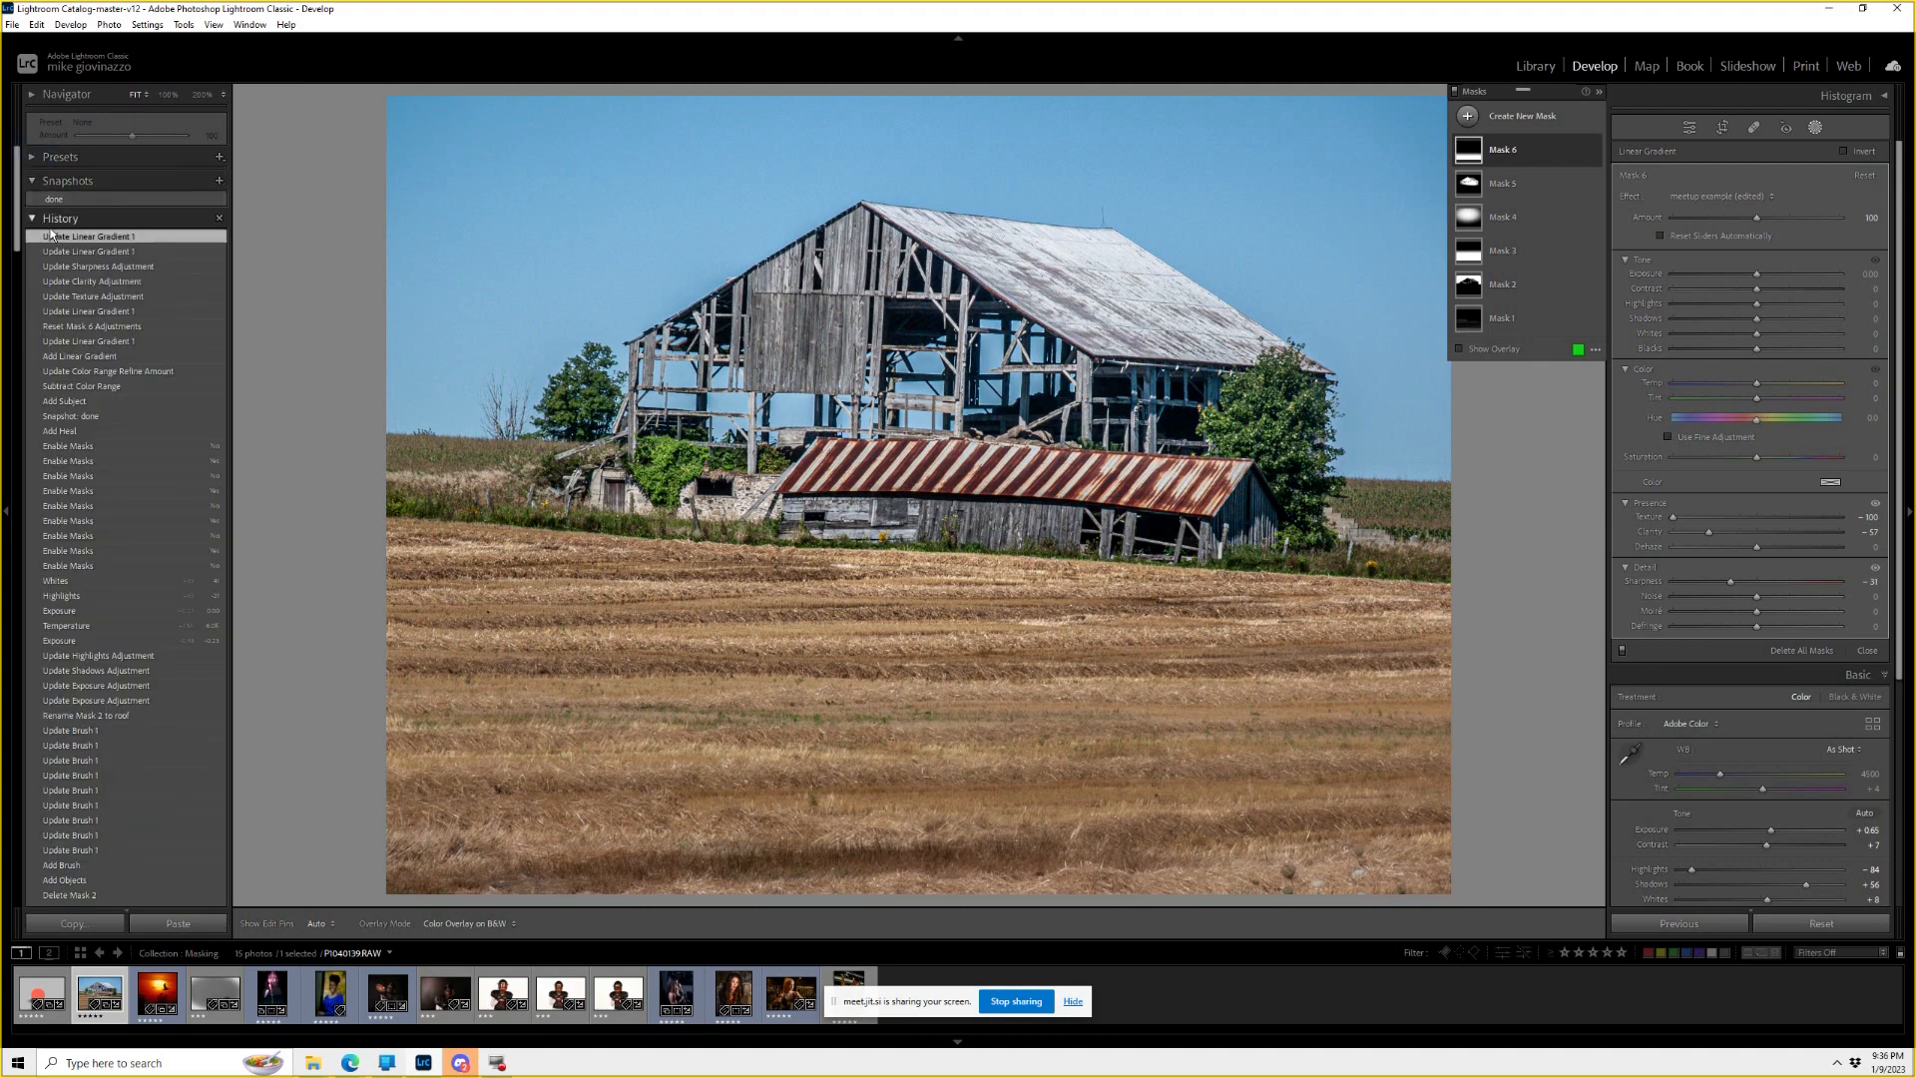
left_click(100, 203)
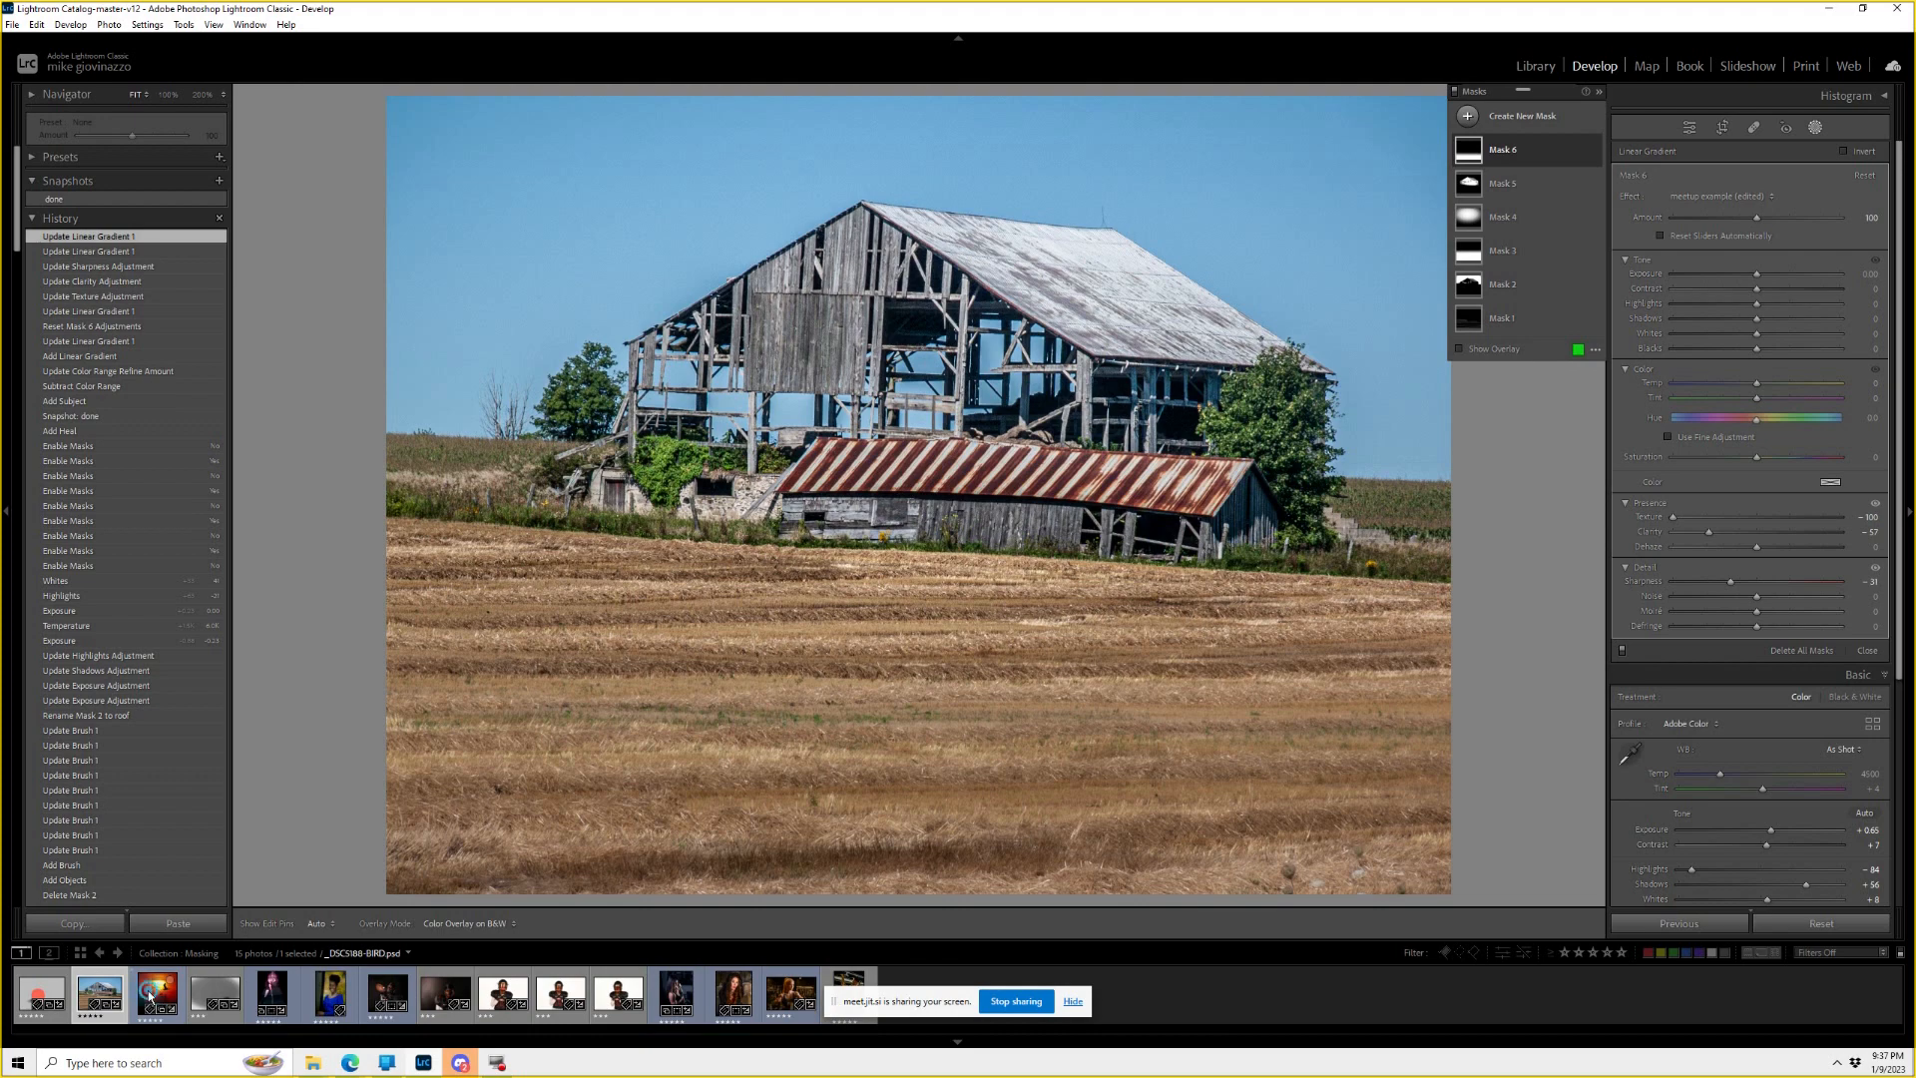
Open the sunset photo with the flying bird, add a sky mask and show its overlay.
left_click(157, 995)
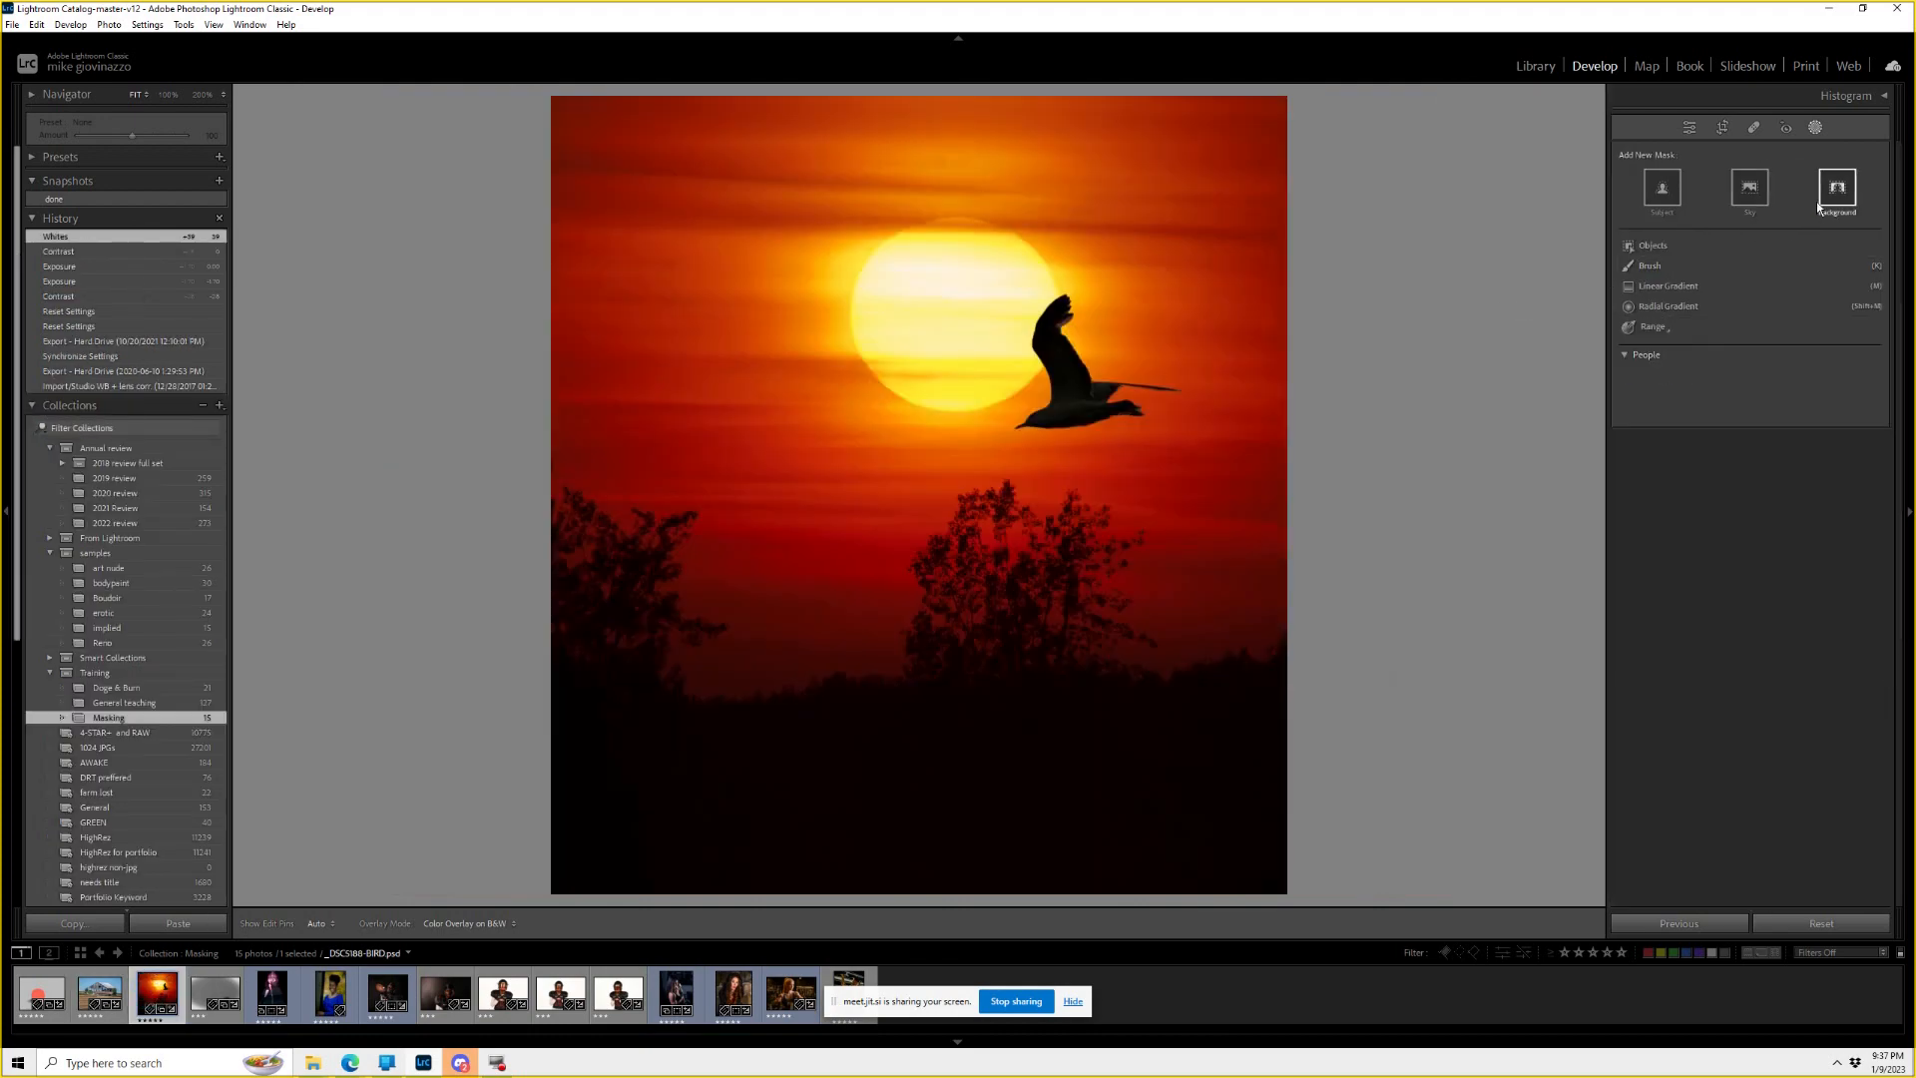
left_click(1745, 197)
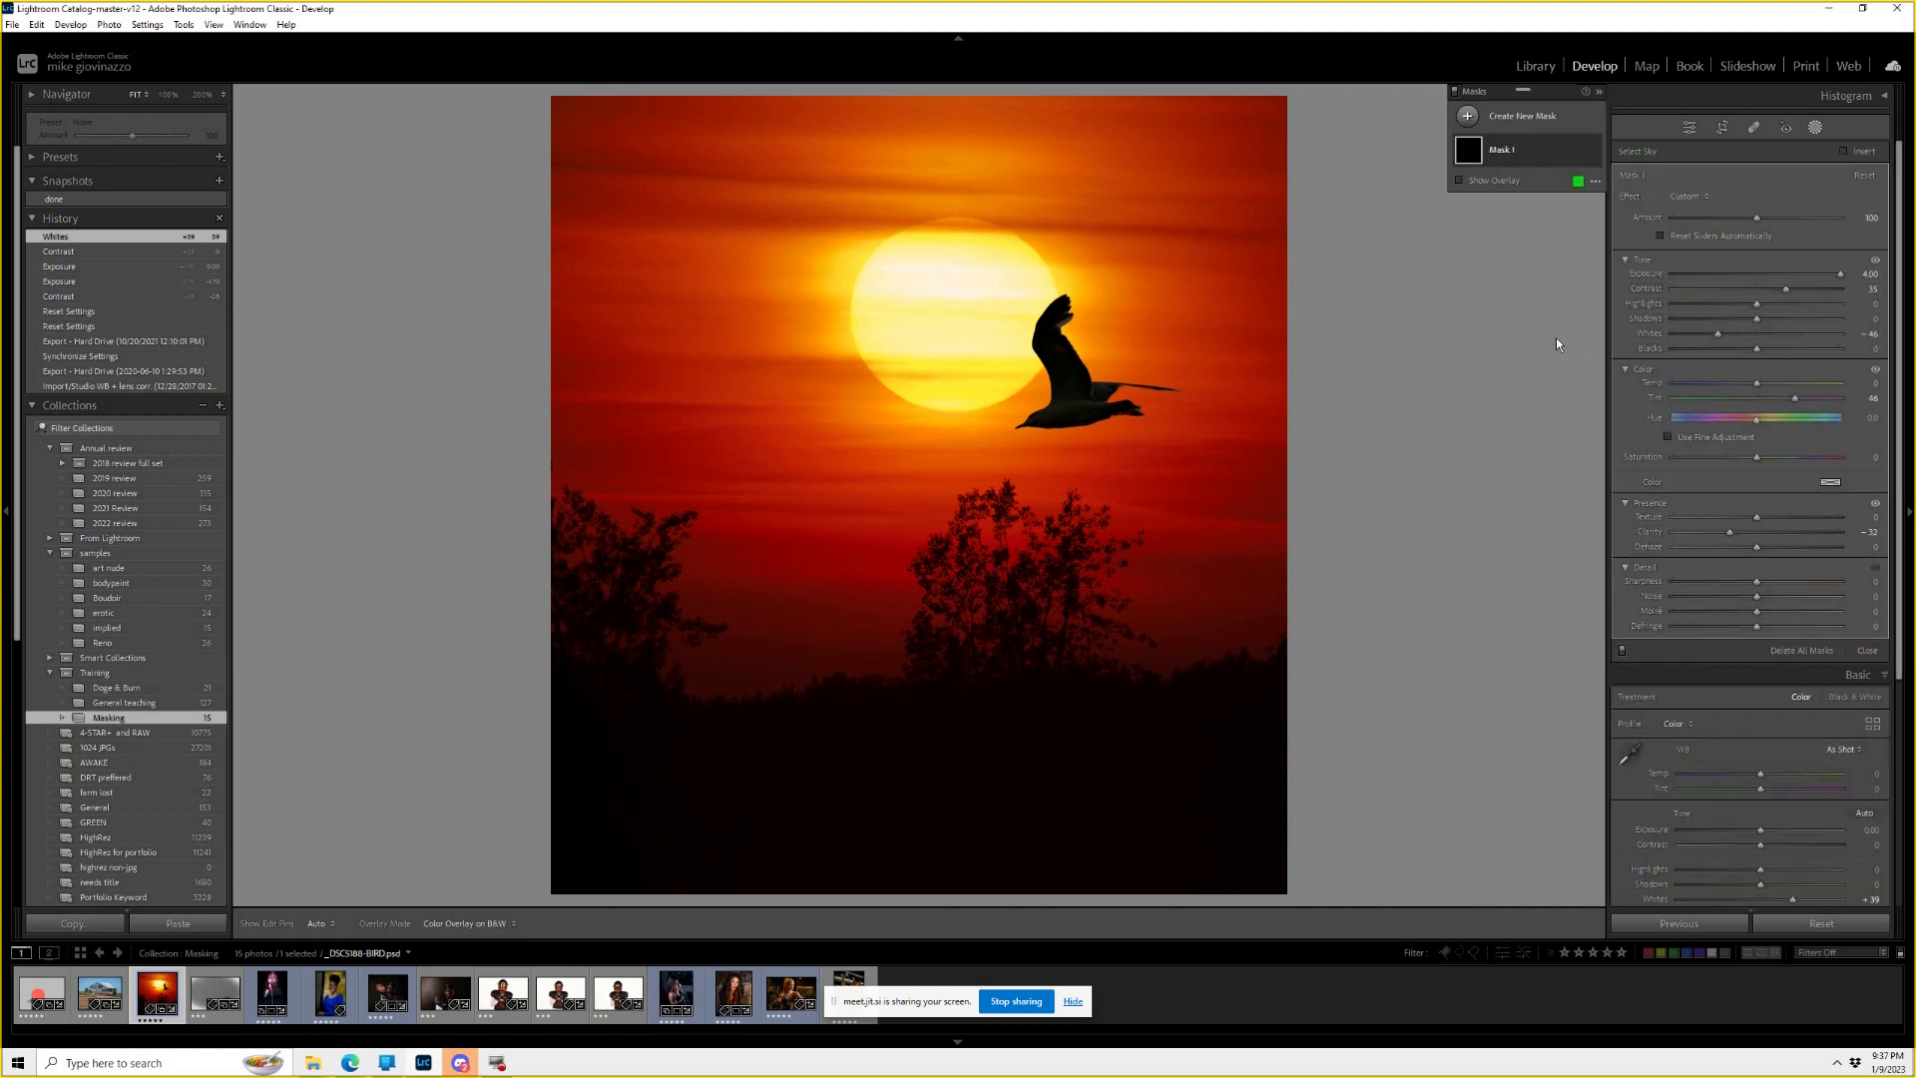
left_click(1458, 181)
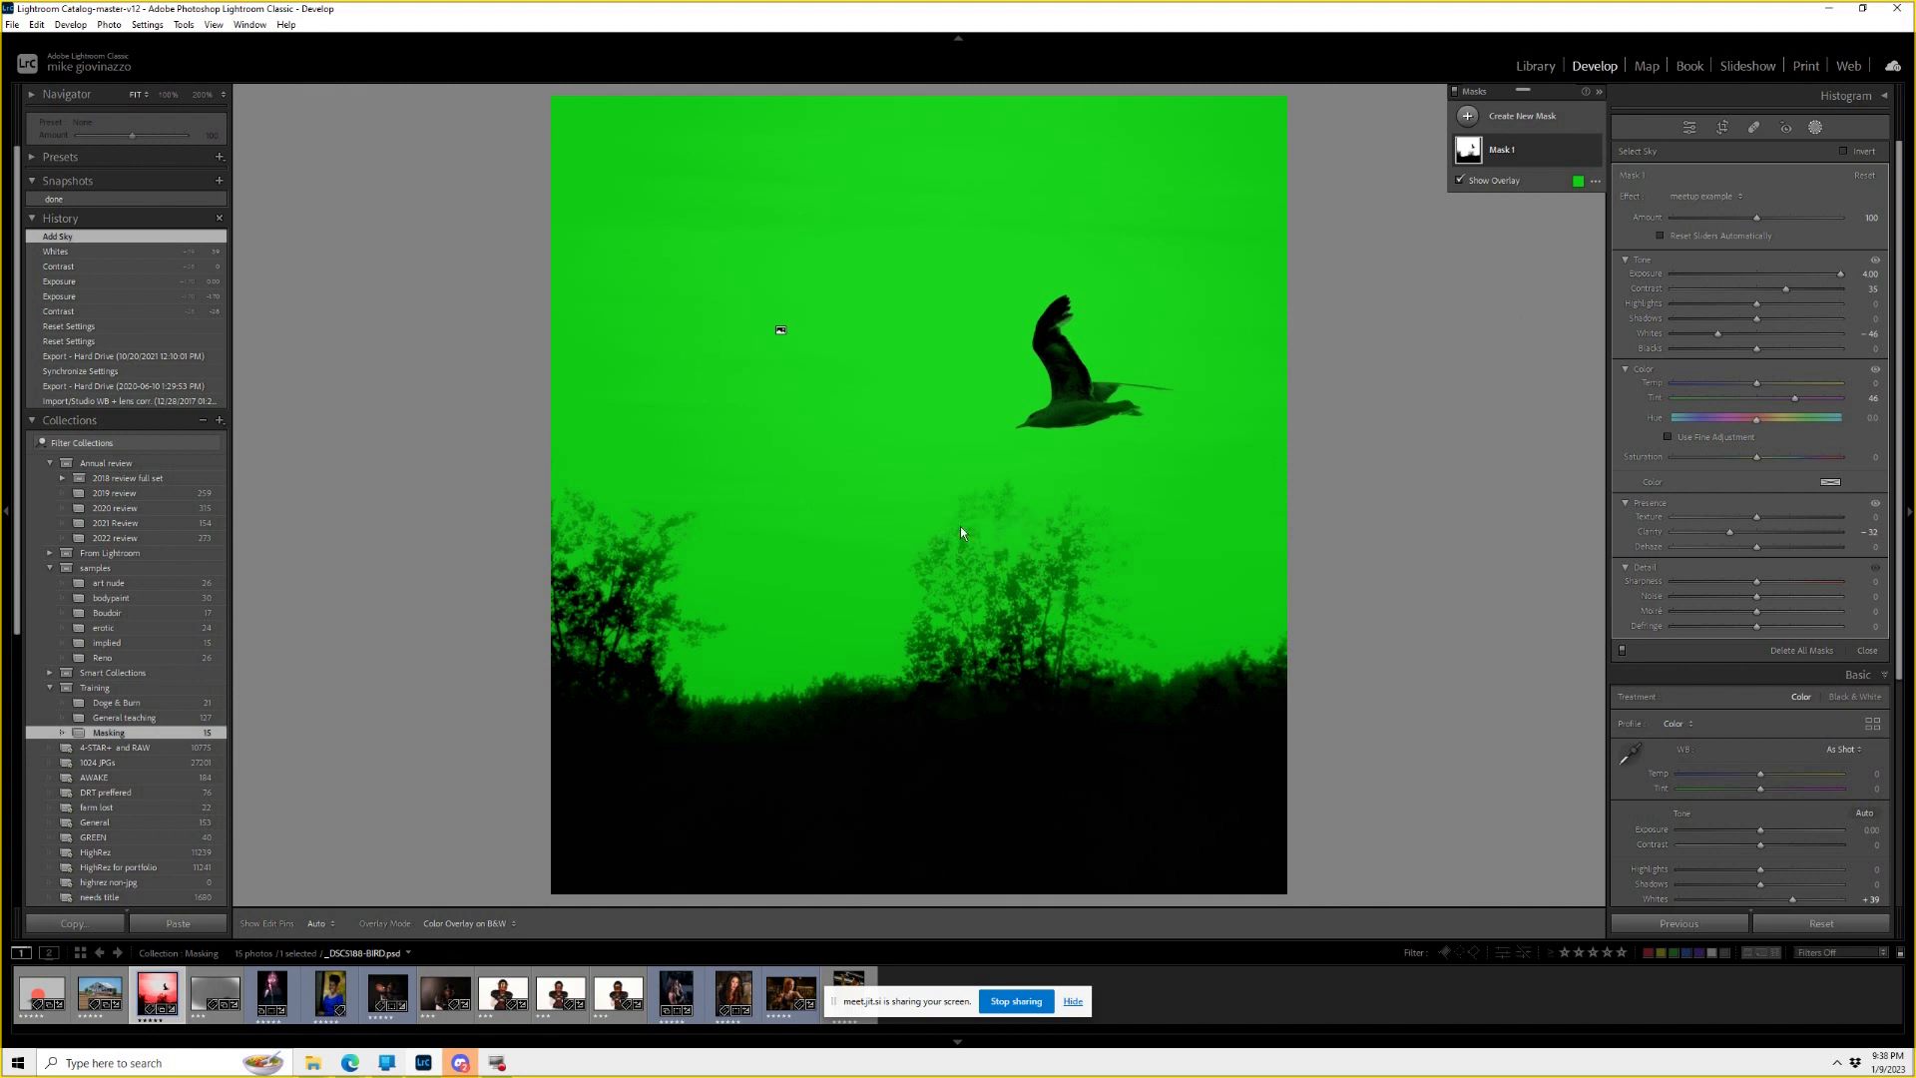
Subtract a luminance range sampled from the dark ground from the sky mask, and extend the range's upper falloff to 79.
left_click(1511, 155)
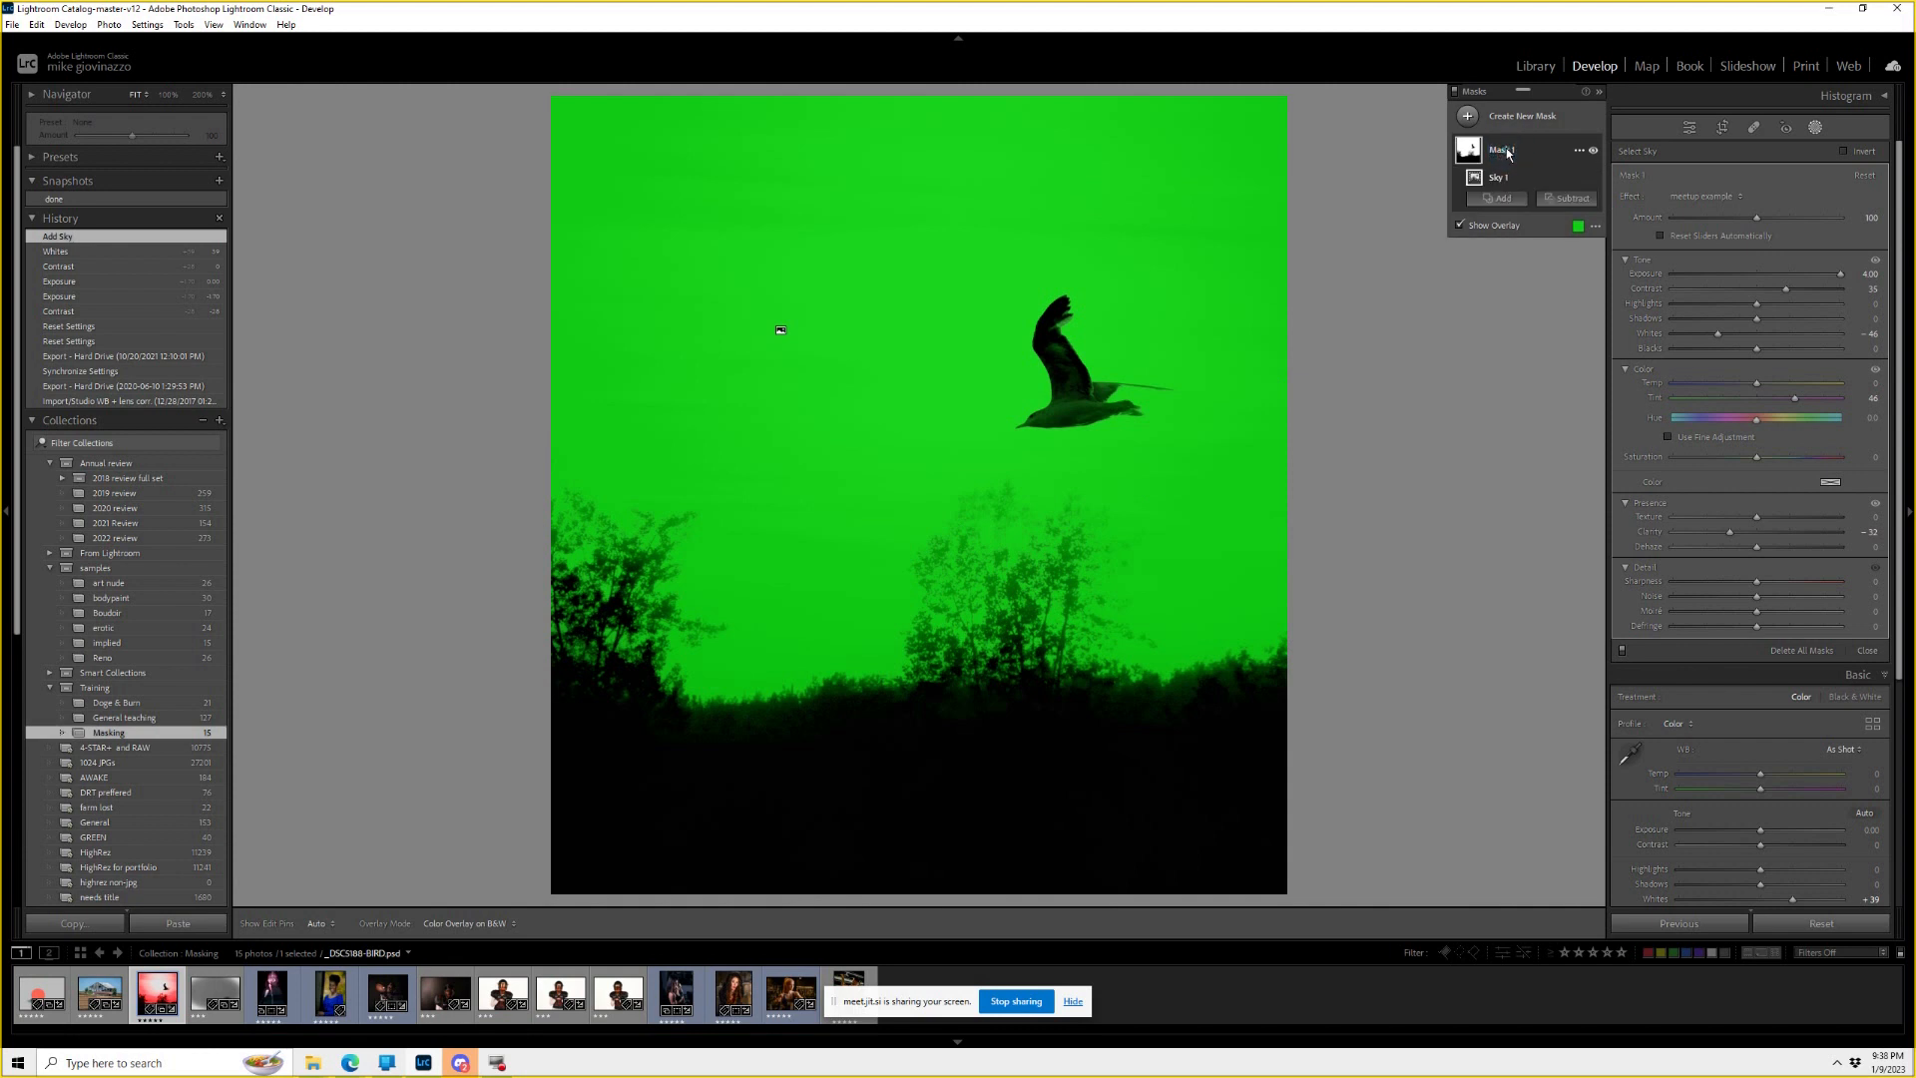
left_click(1567, 196)
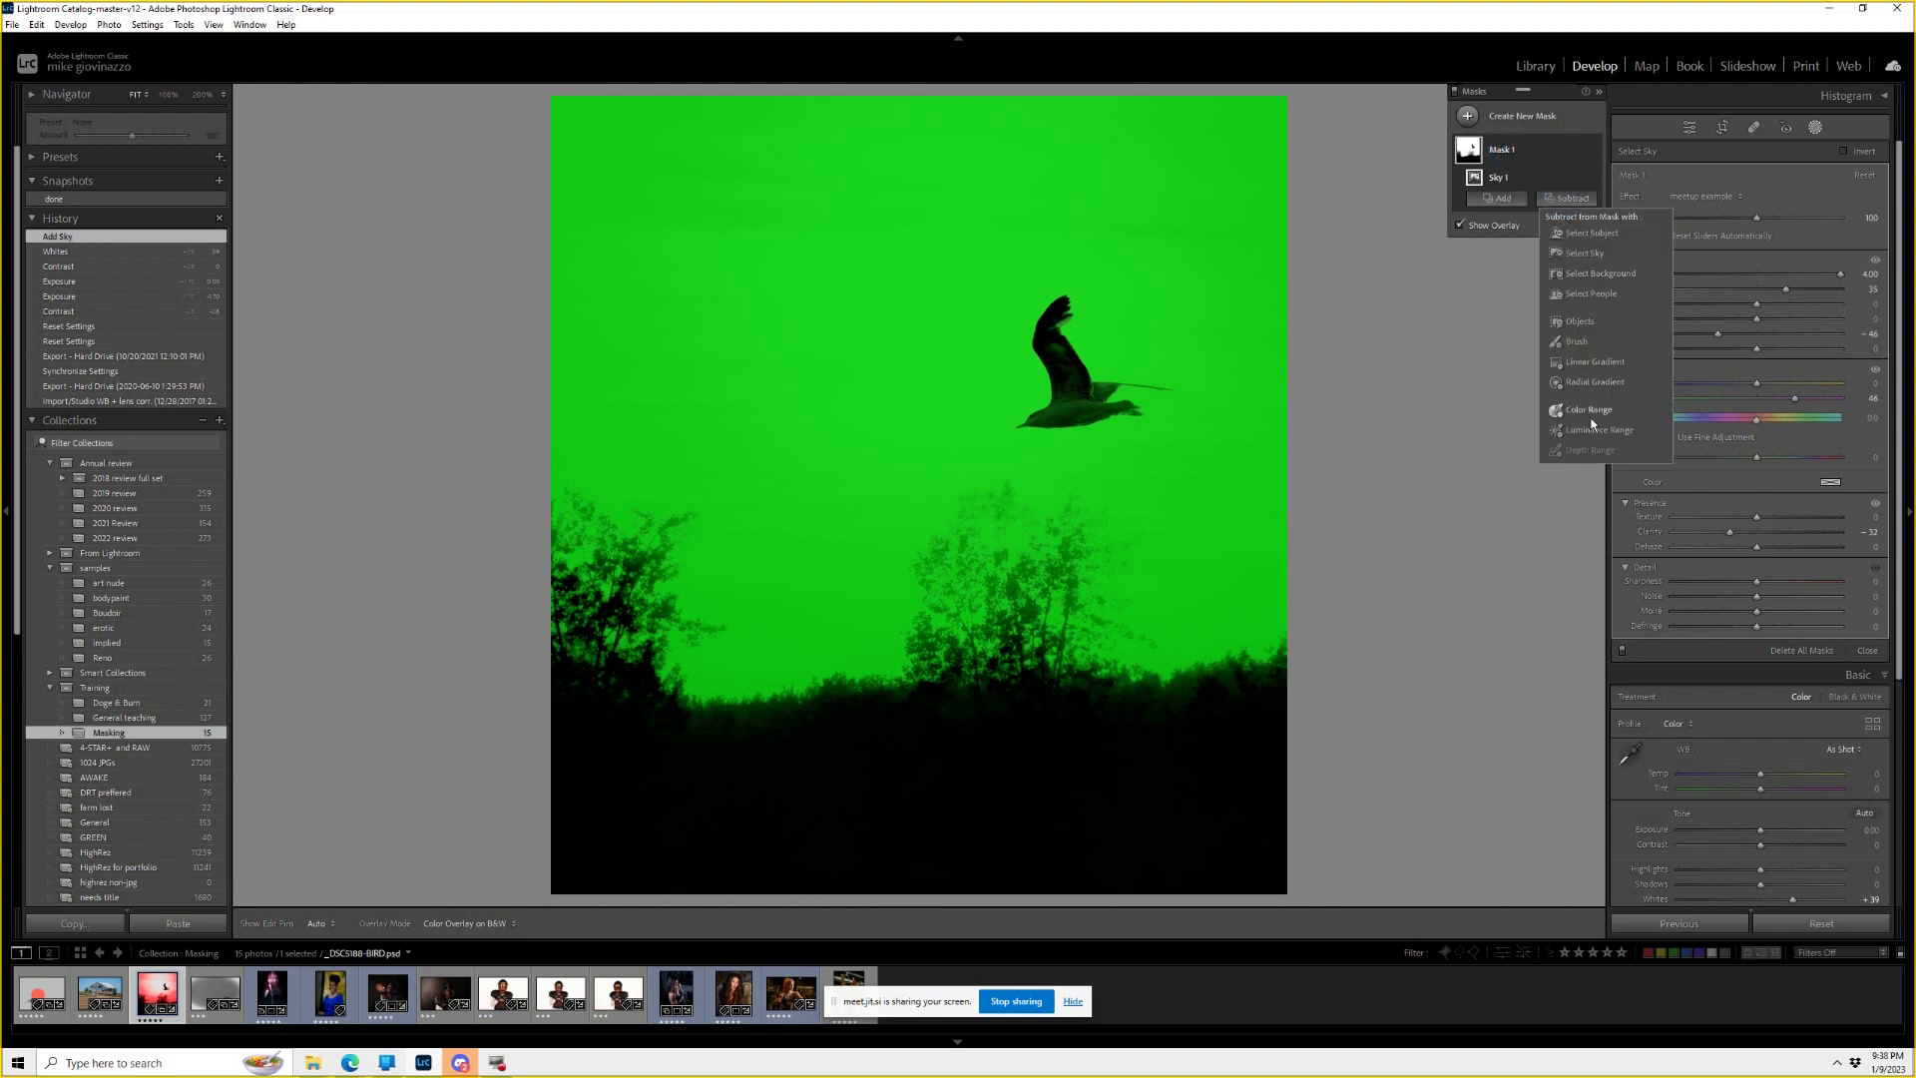
left_click(1594, 431)
left_click_drag(1055, 733, 1126, 776)
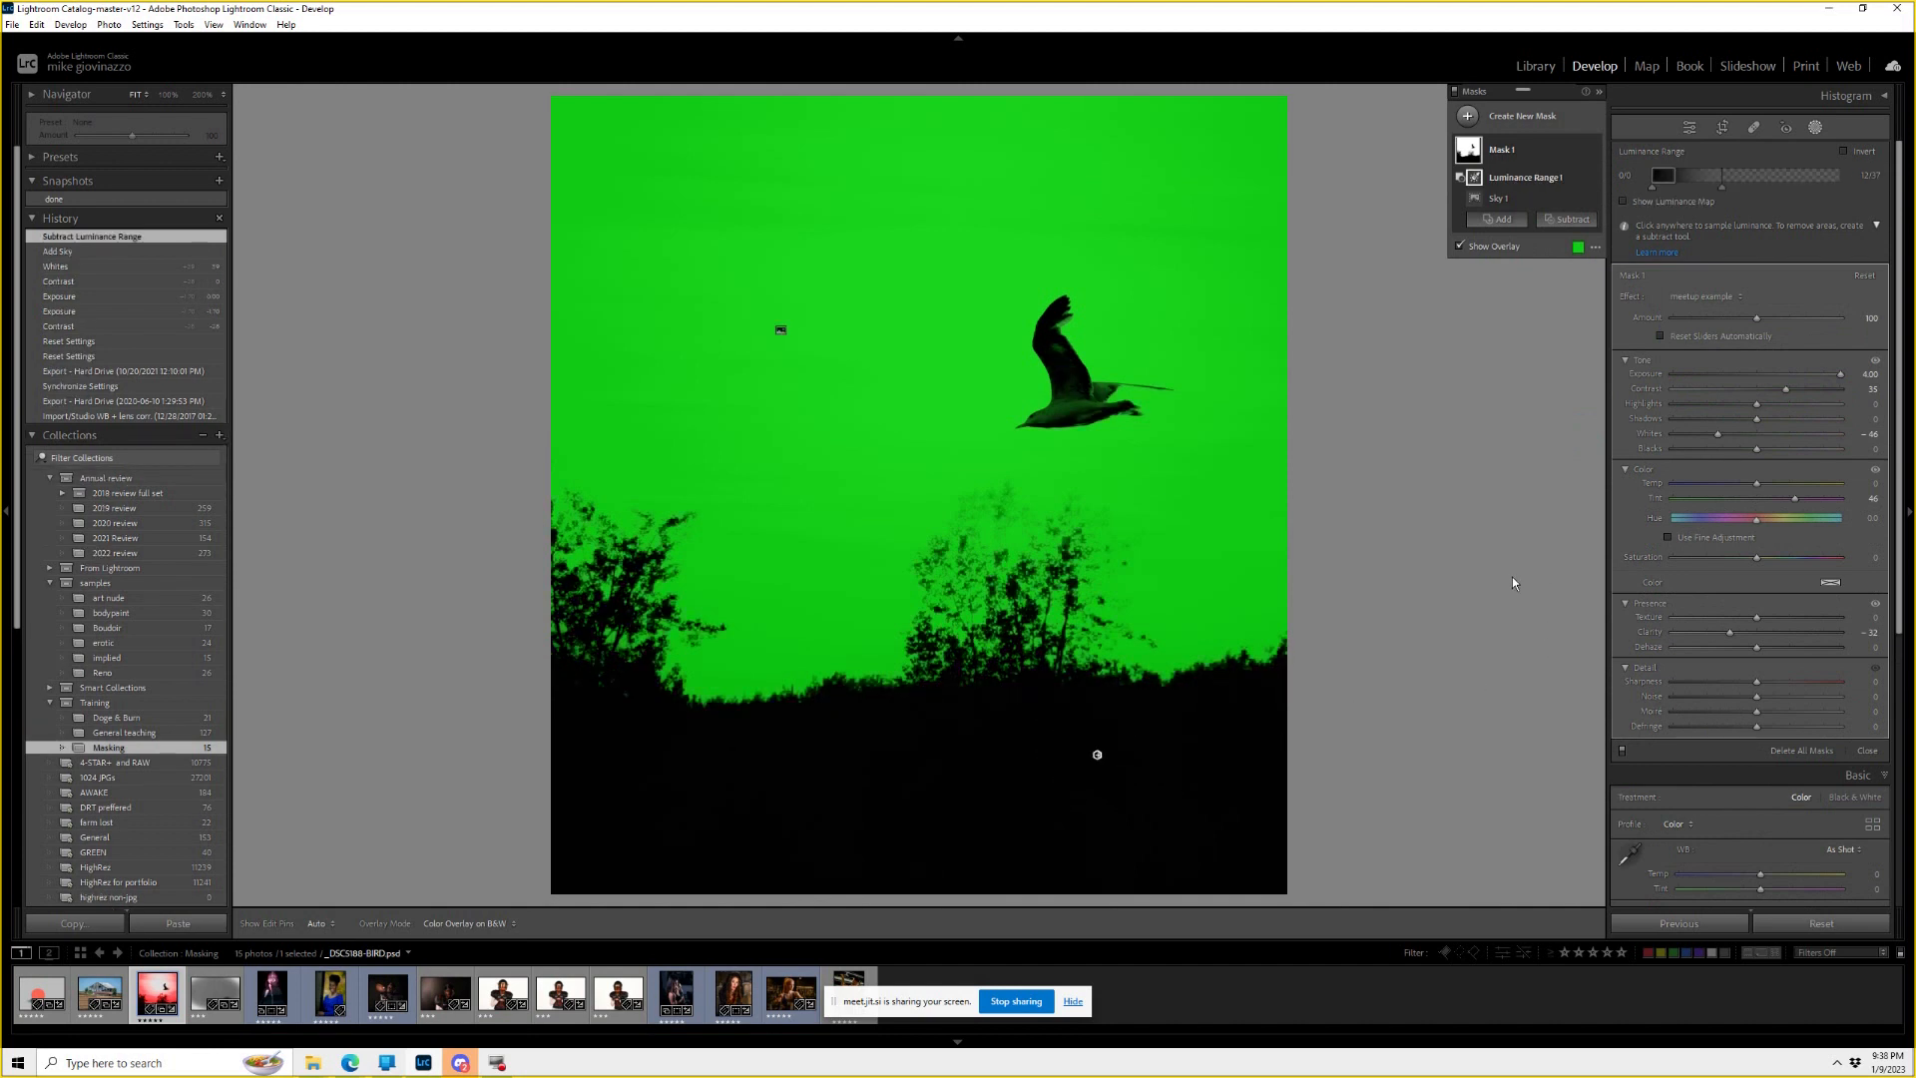
left_click_drag(1720, 187, 1801, 199)
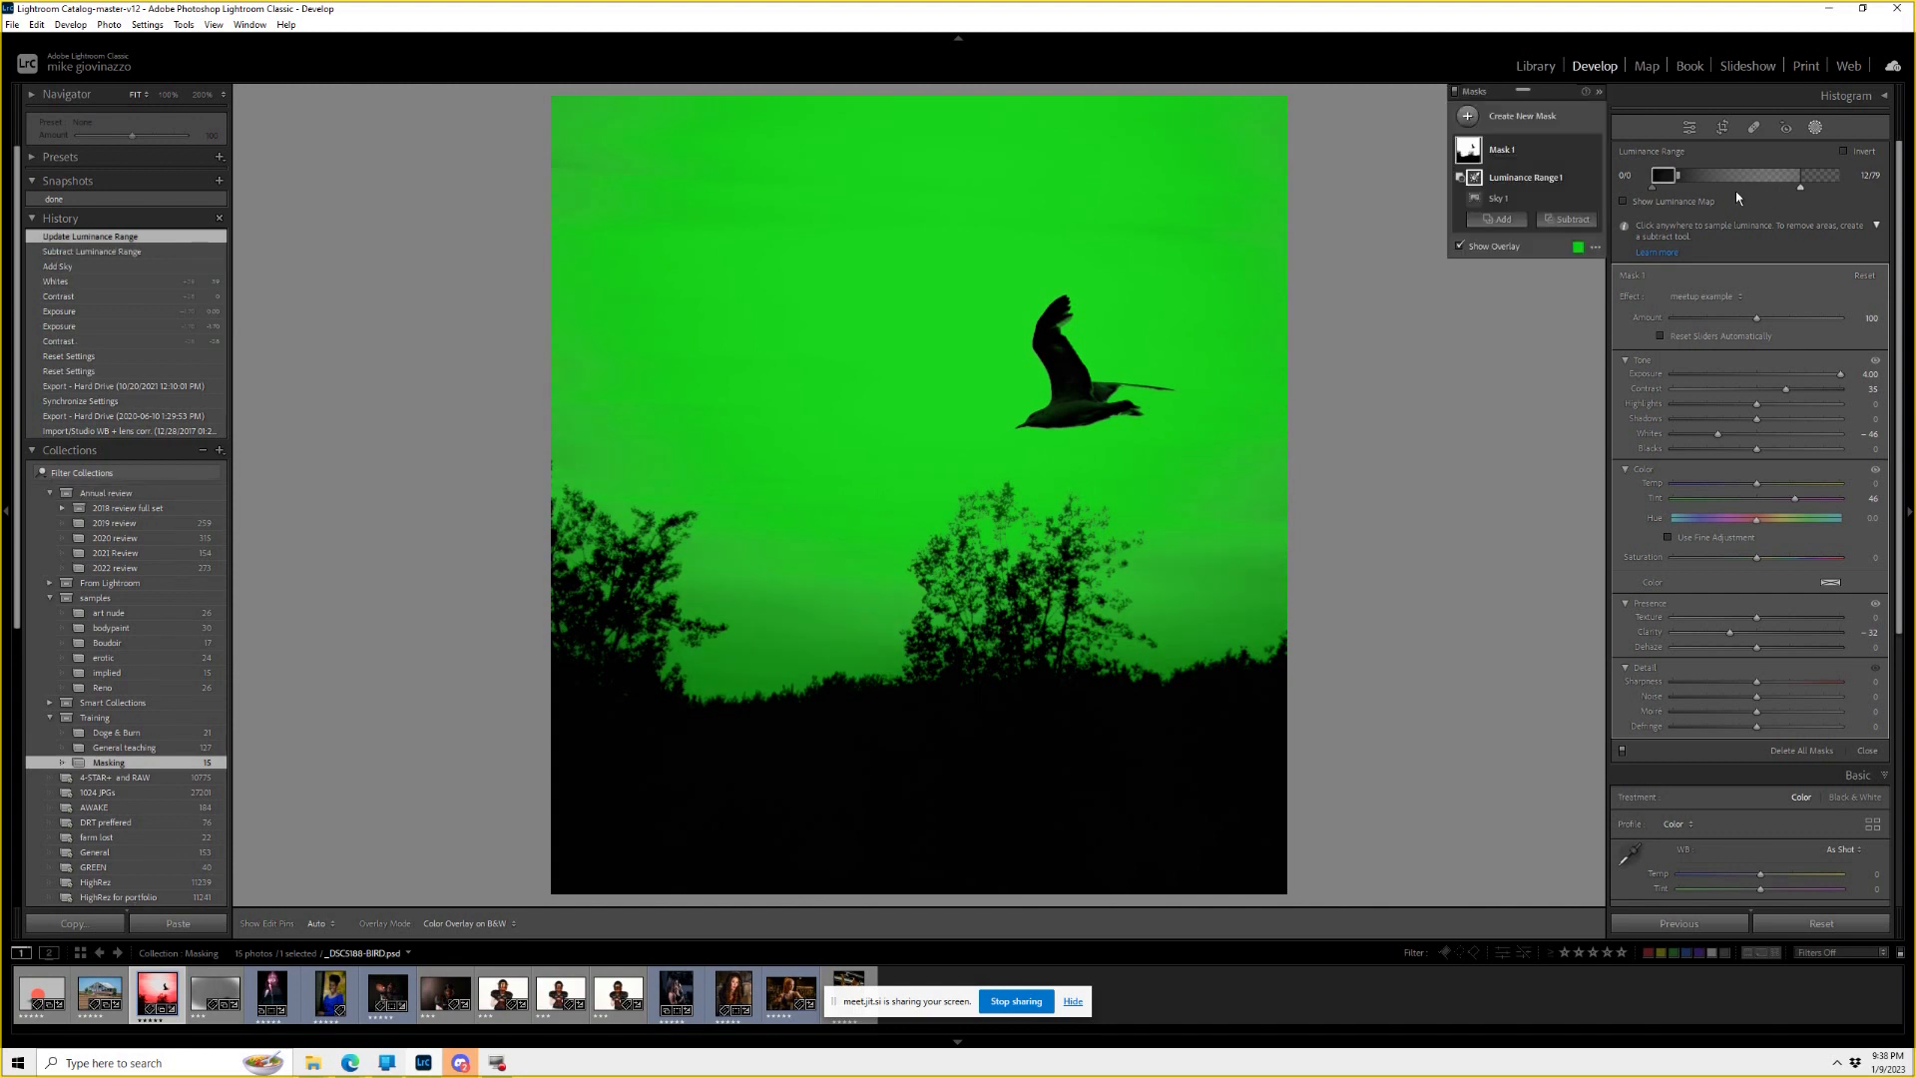
Compare the sky mask with and without the subtracted luminance range by toggling that component's visibility repeatedly.
left_click(1593, 177)
left_click(1594, 178)
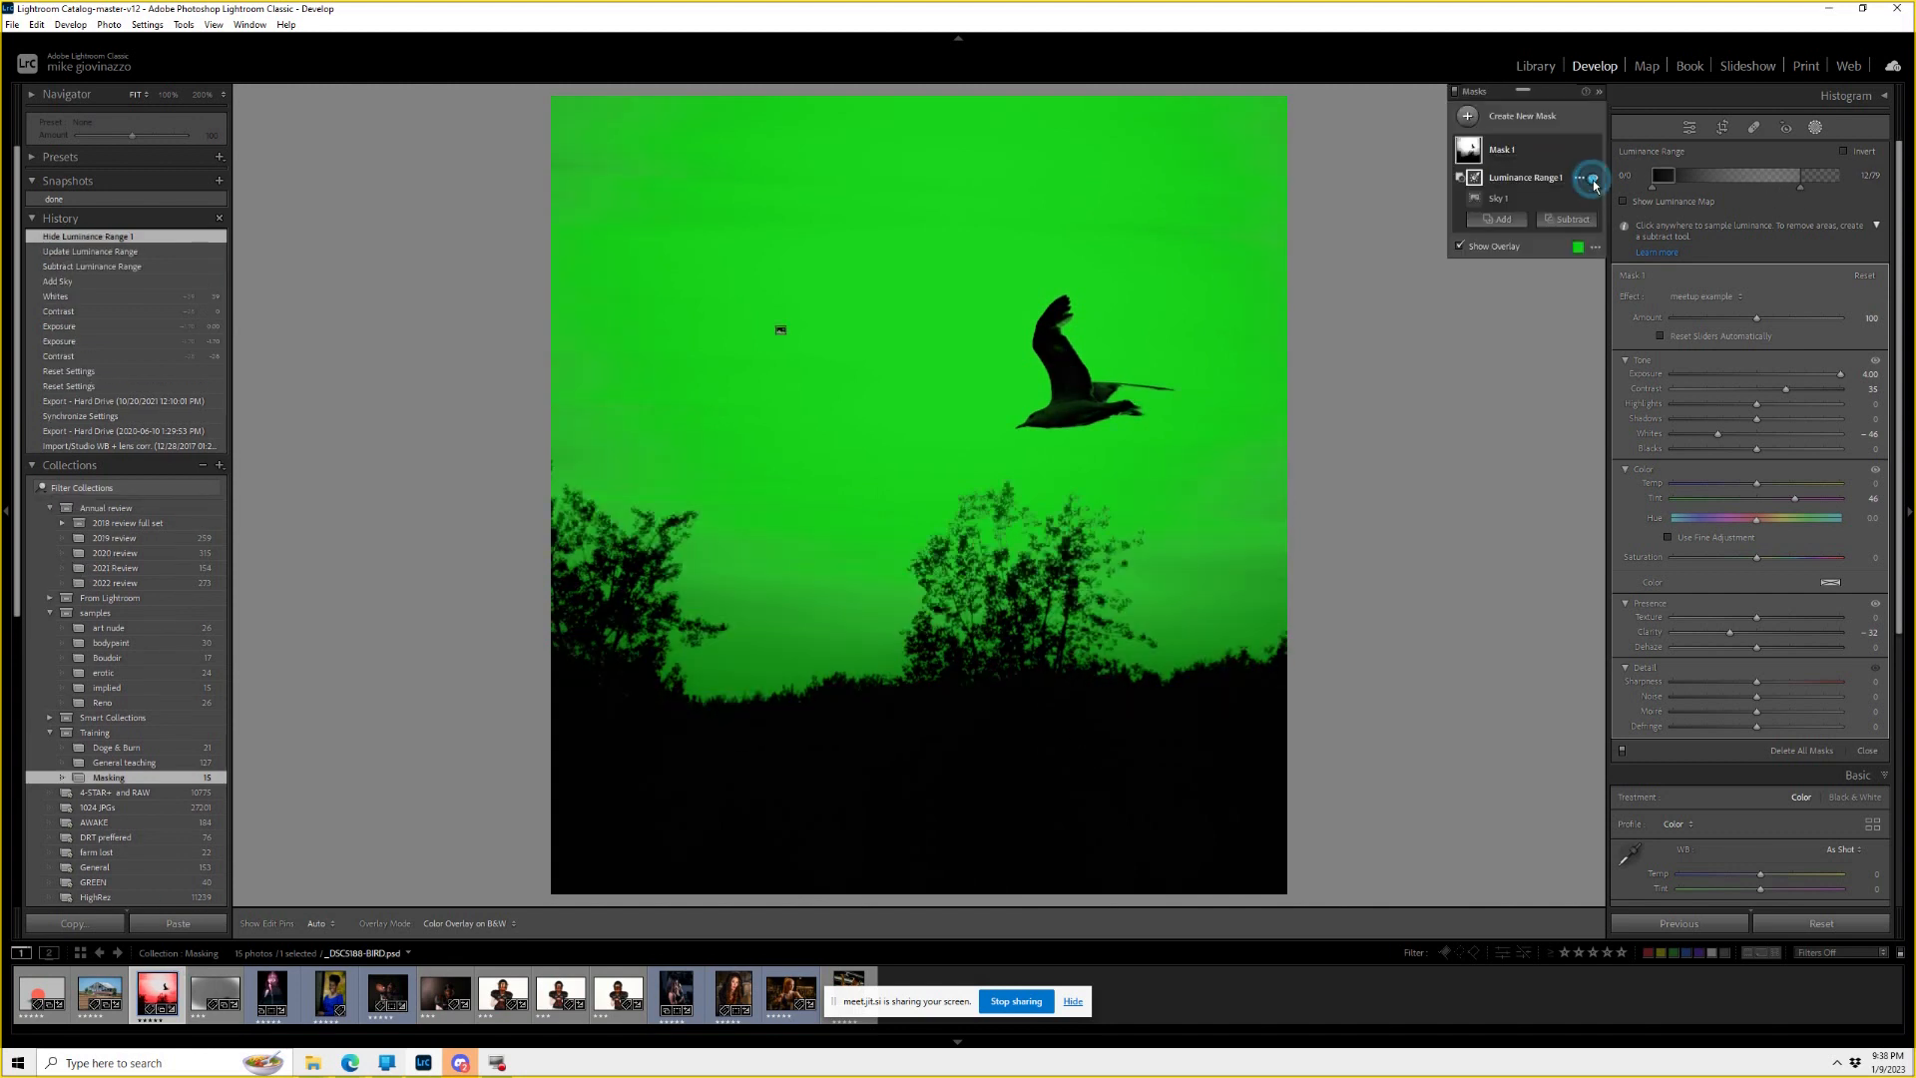
left_click(1593, 180)
left_click(1593, 180)
left_click(1592, 181)
left_click(1593, 179)
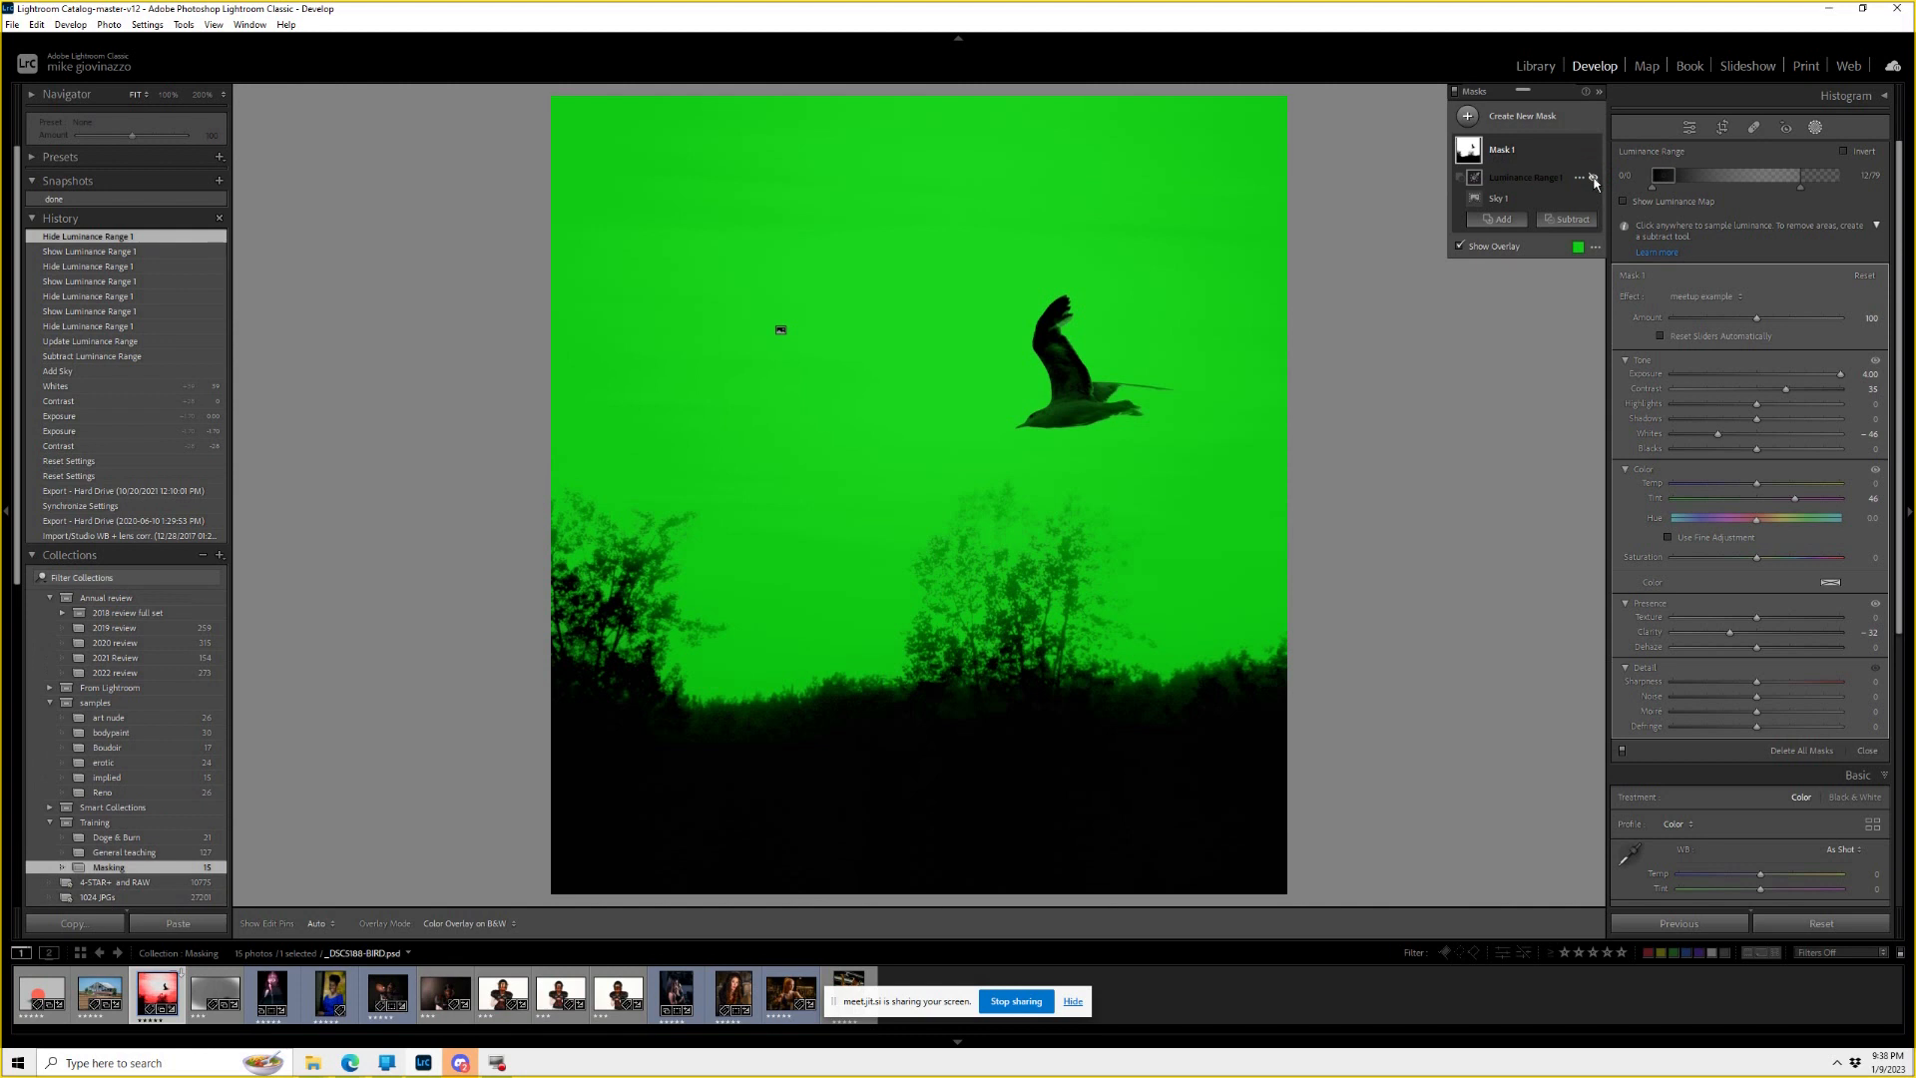
left_click(1593, 180)
left_click(1592, 179)
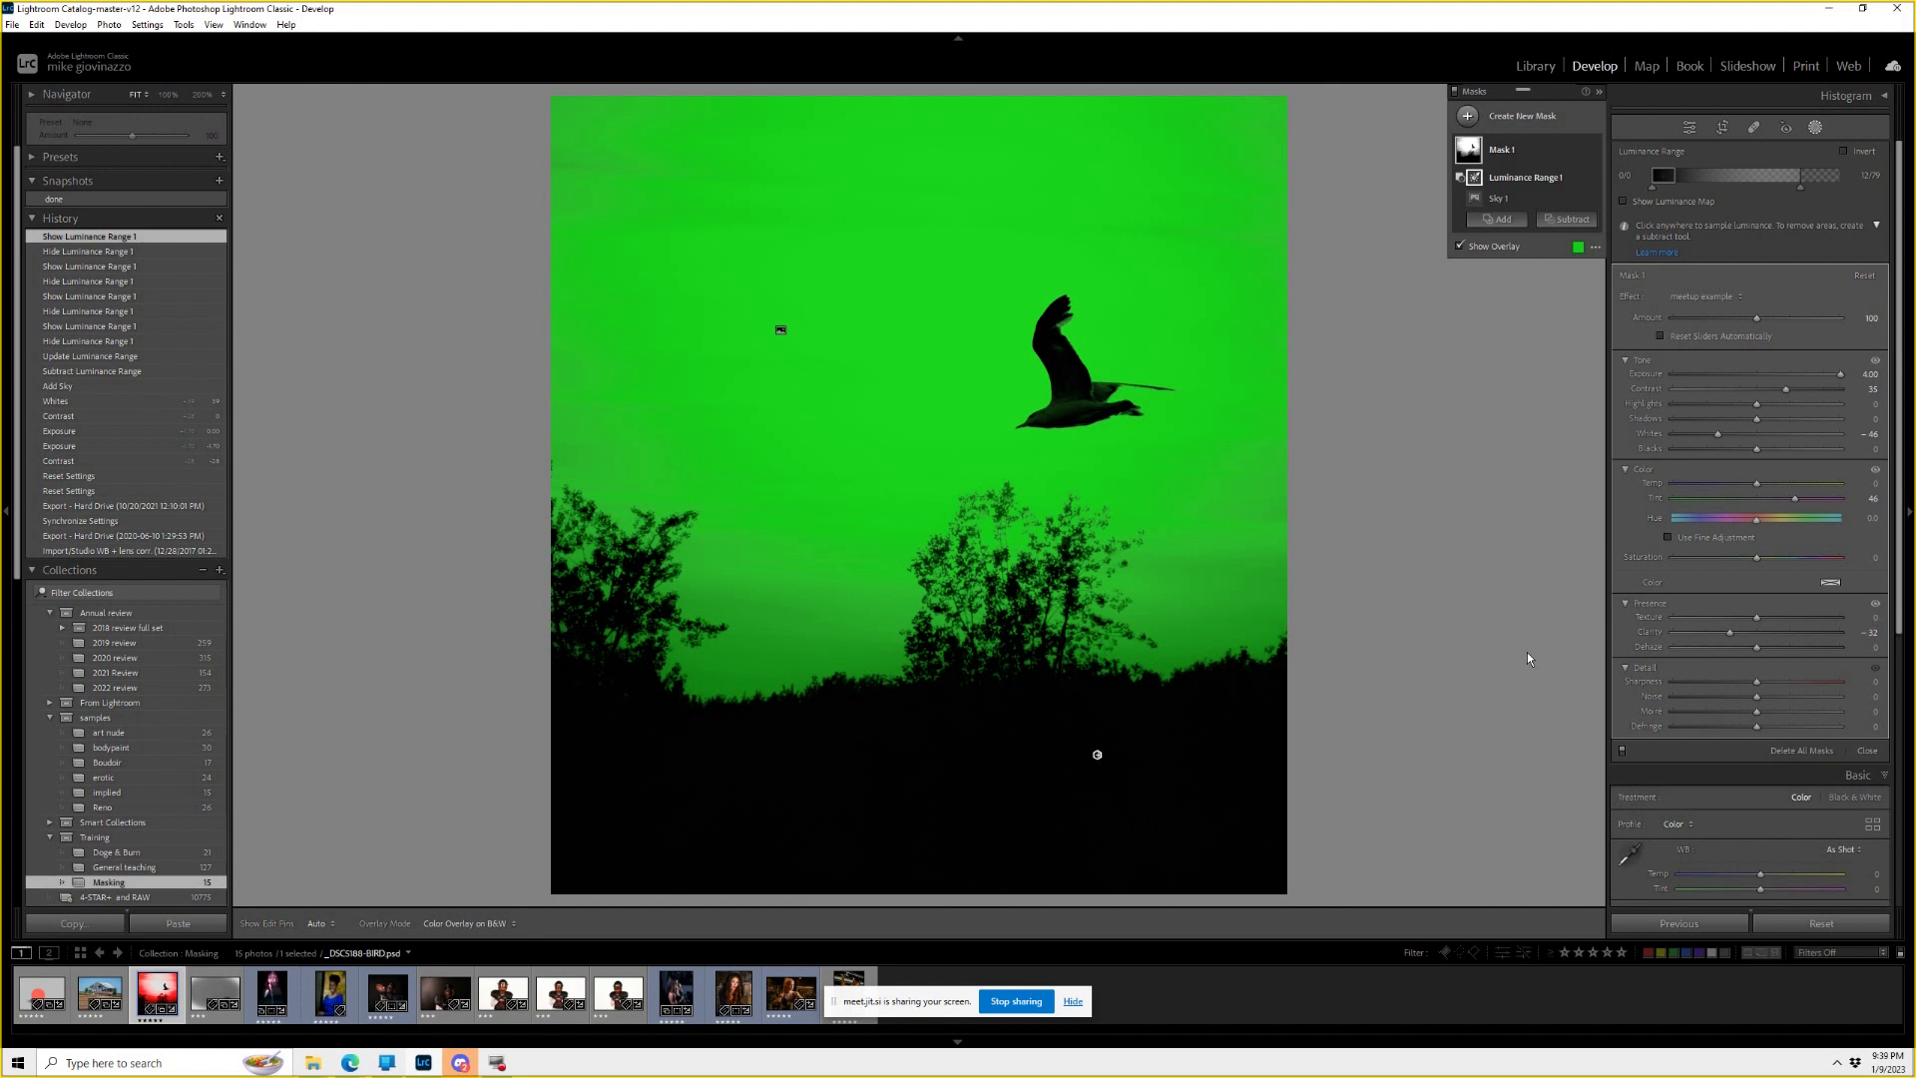
Examine the external editors available for the bird photo without opening one.
right_click(891, 336)
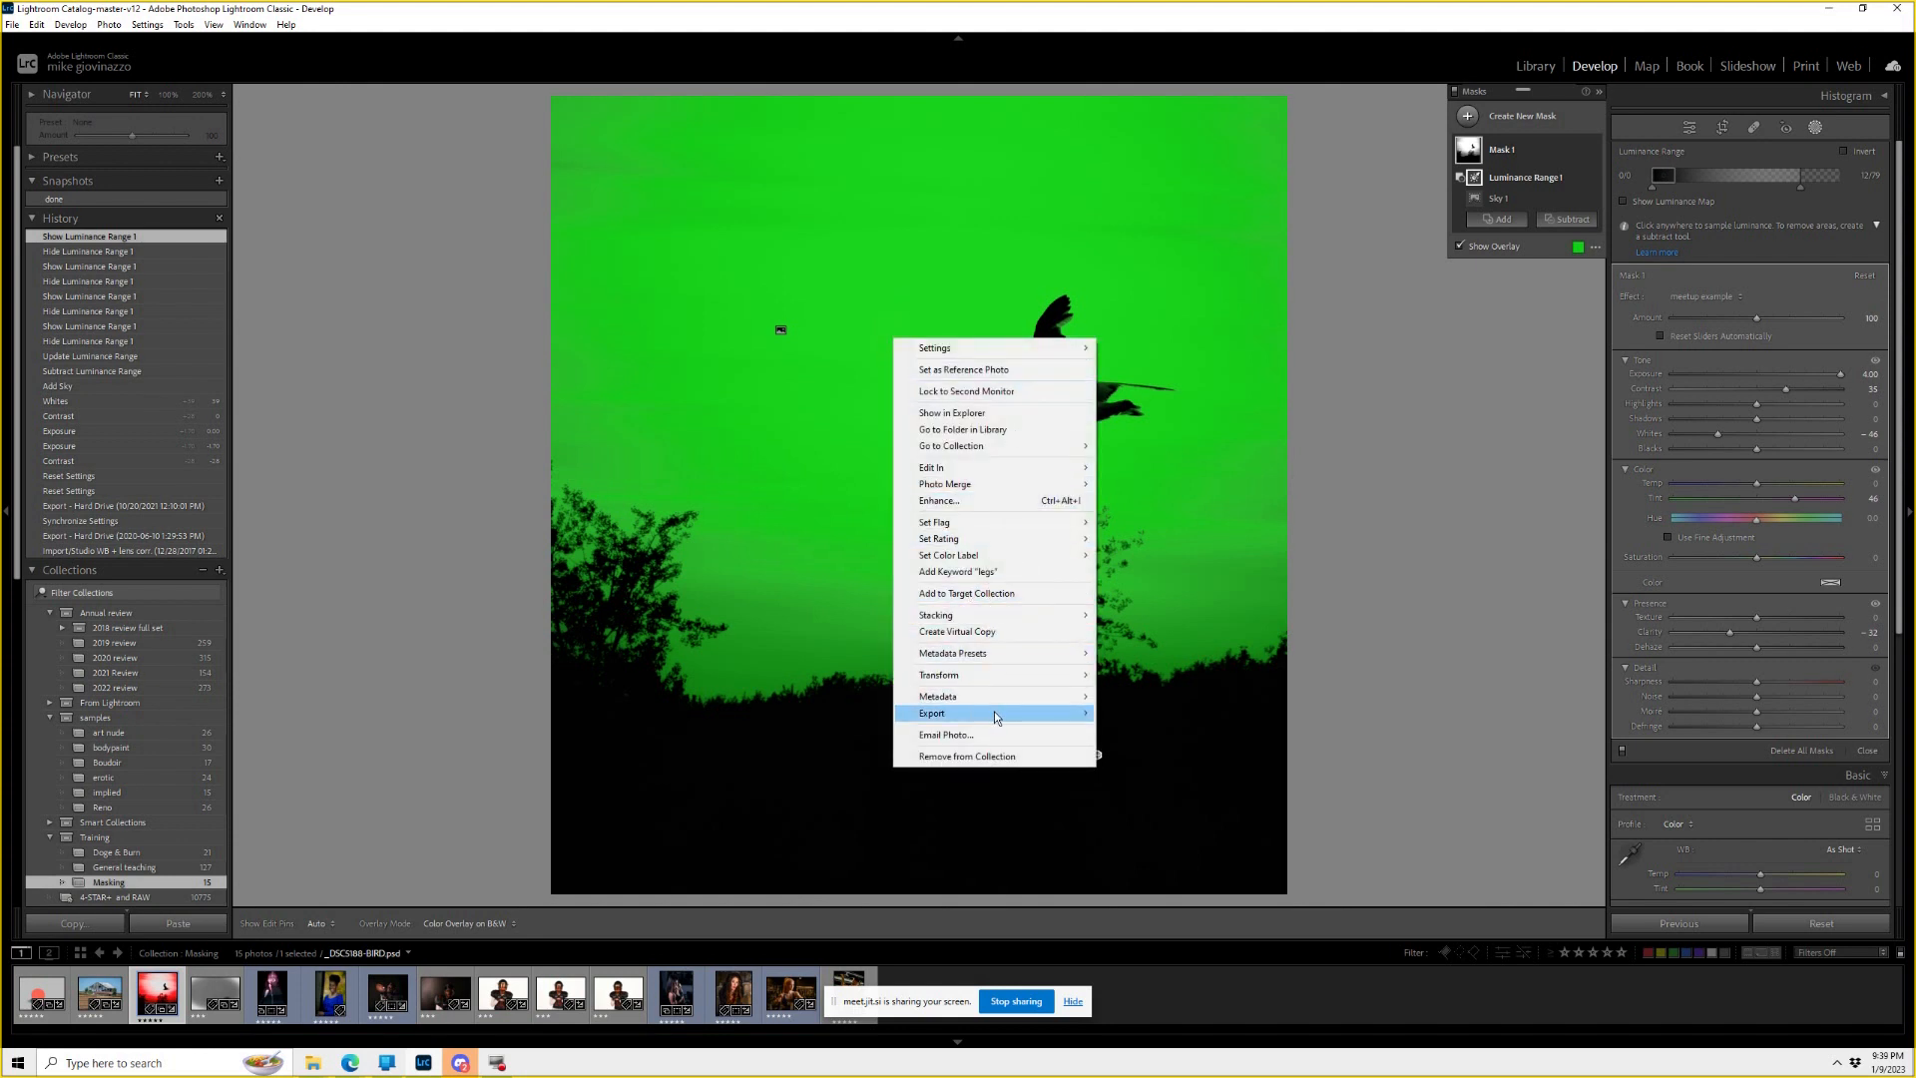
mouse_move(1003, 711)
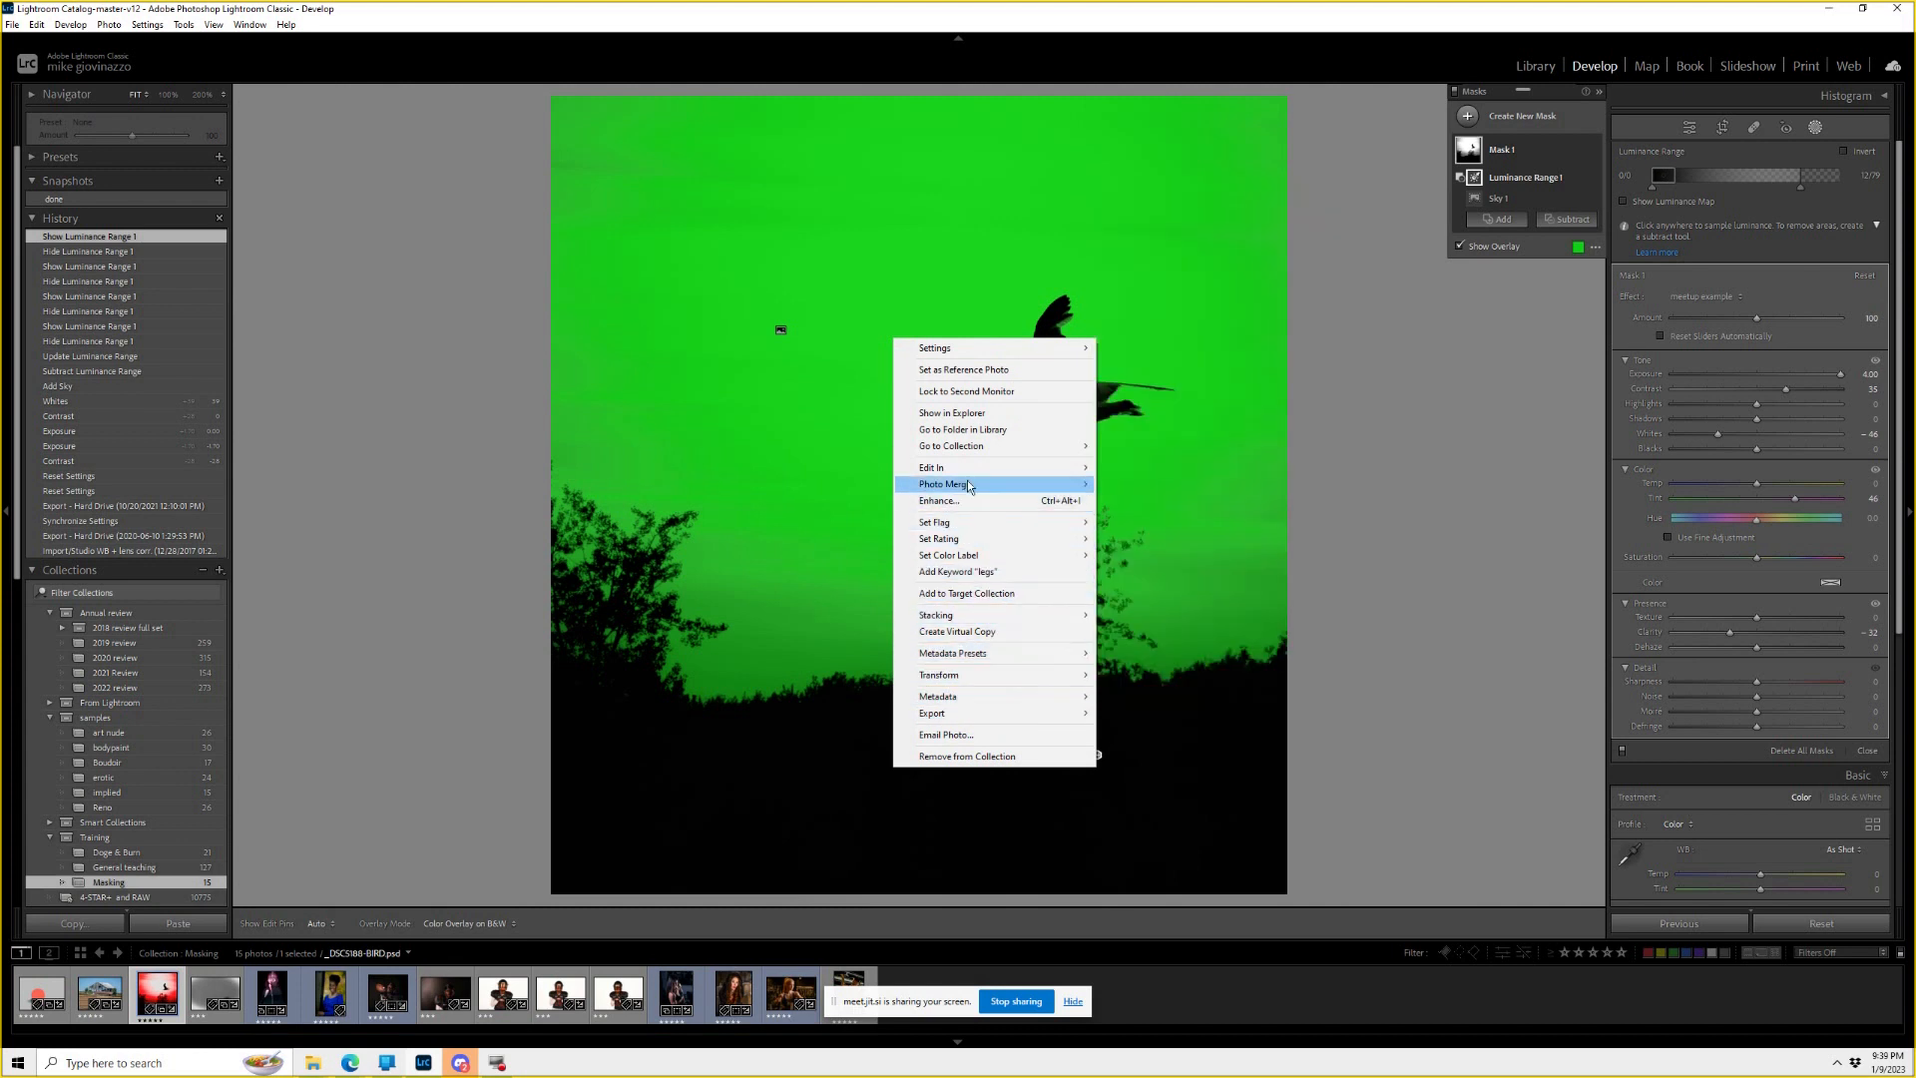
mouse_move(1067, 471)
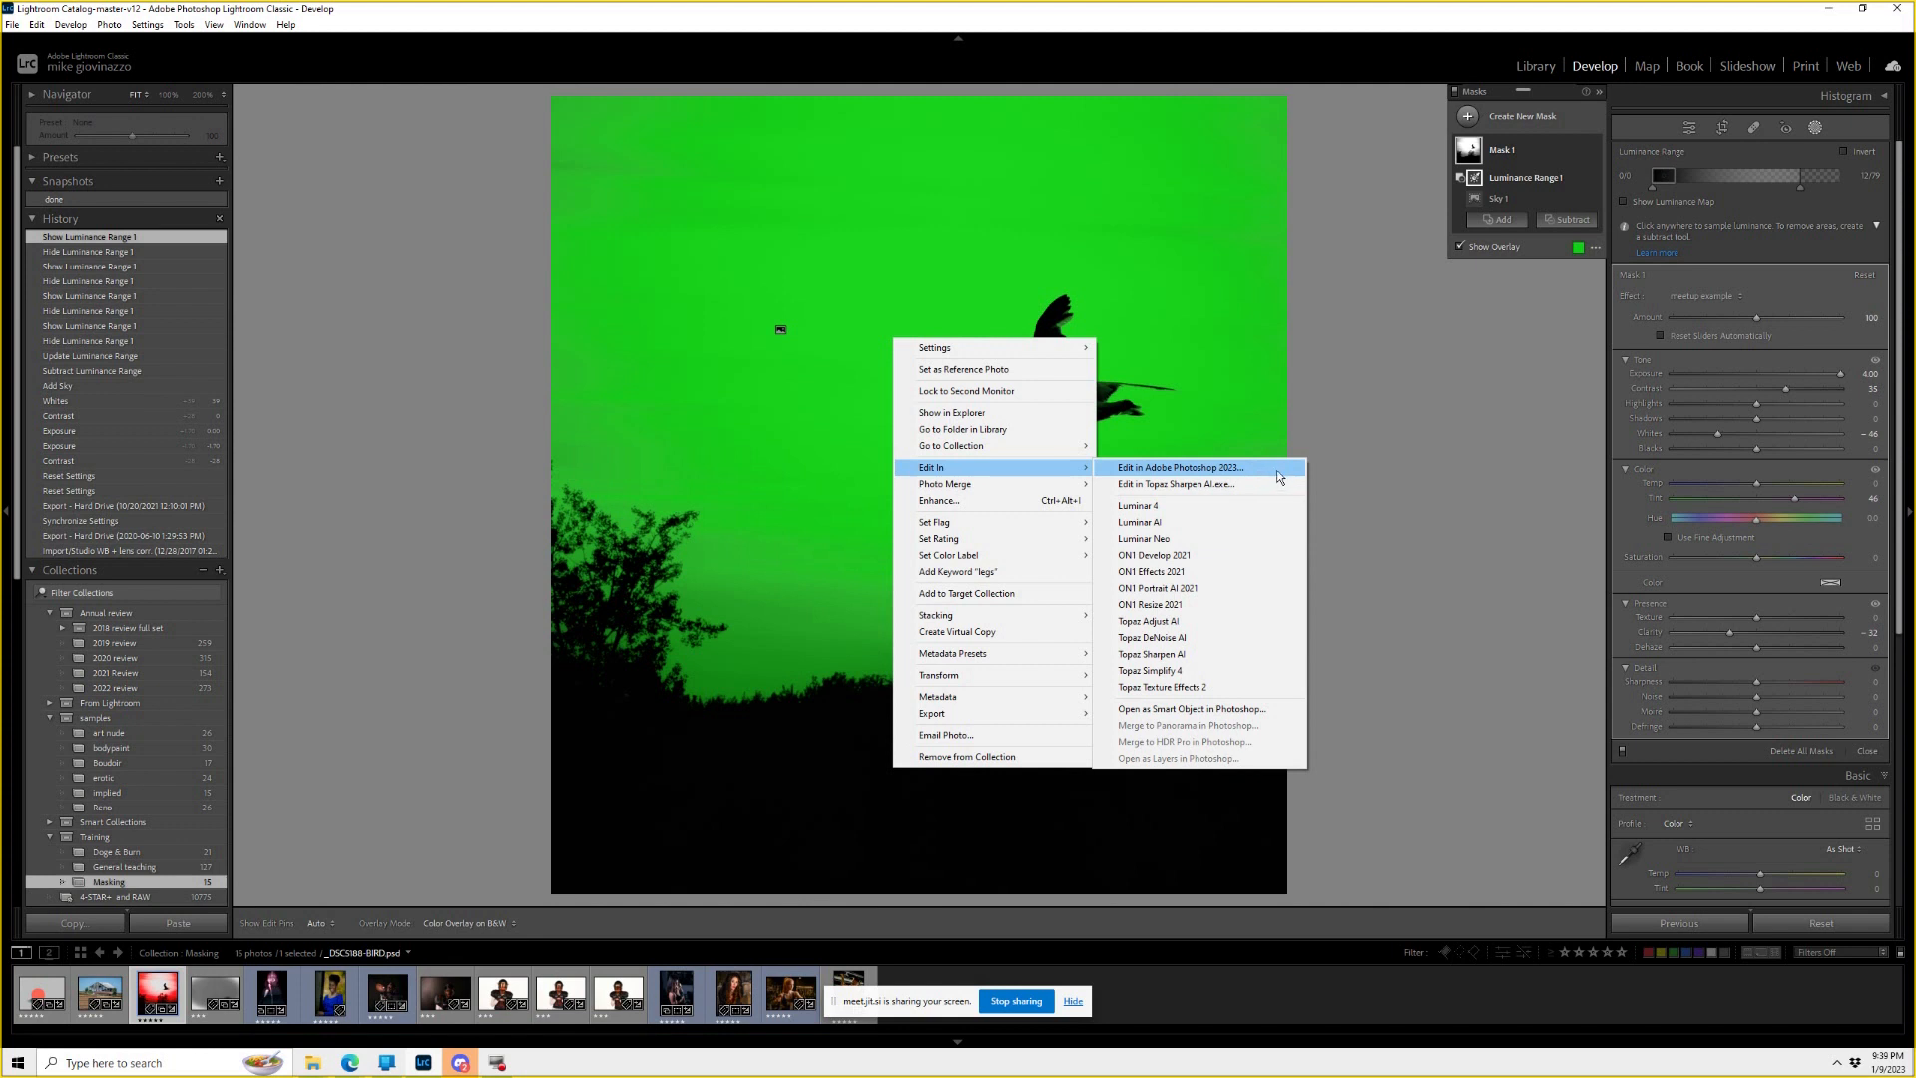
left_click(1366, 362)
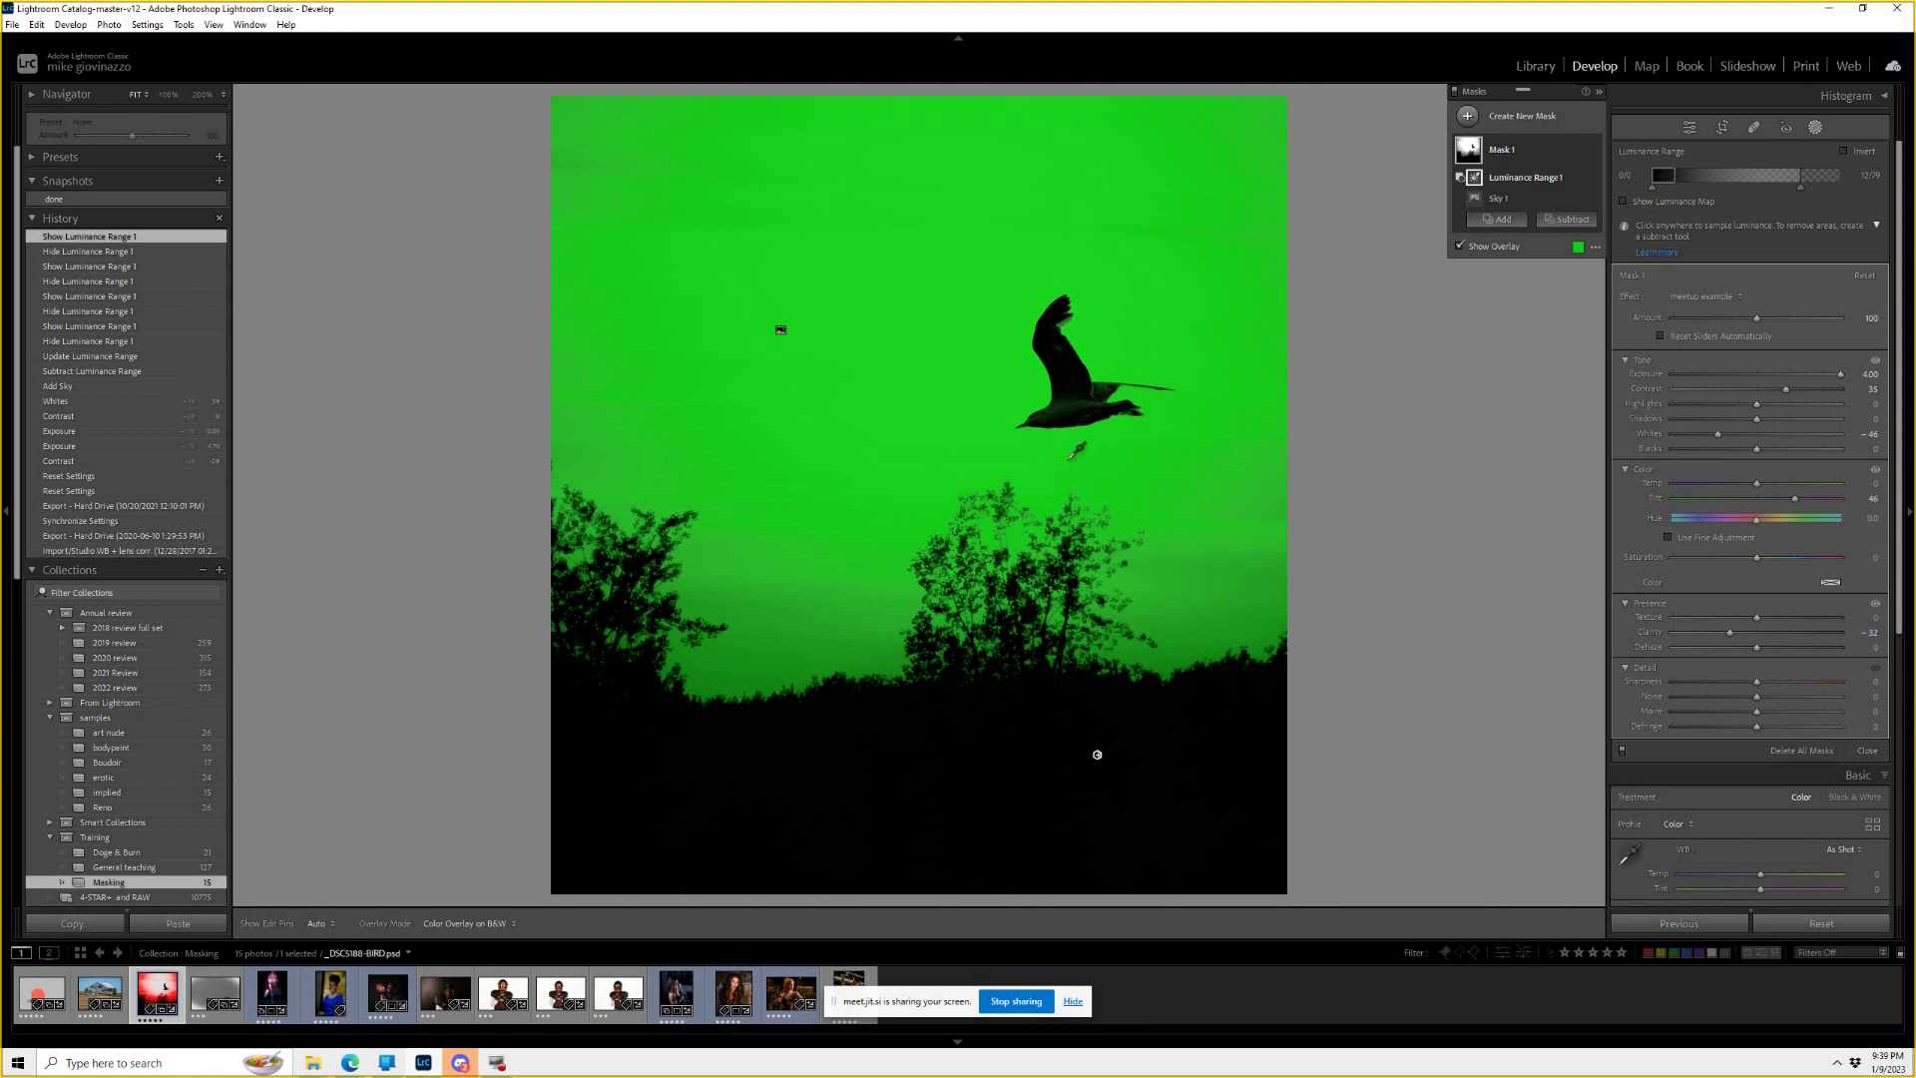
Resample the subtracted luminance range from a rectangular area around the bird.
left_click_drag(990, 284, 1213, 460)
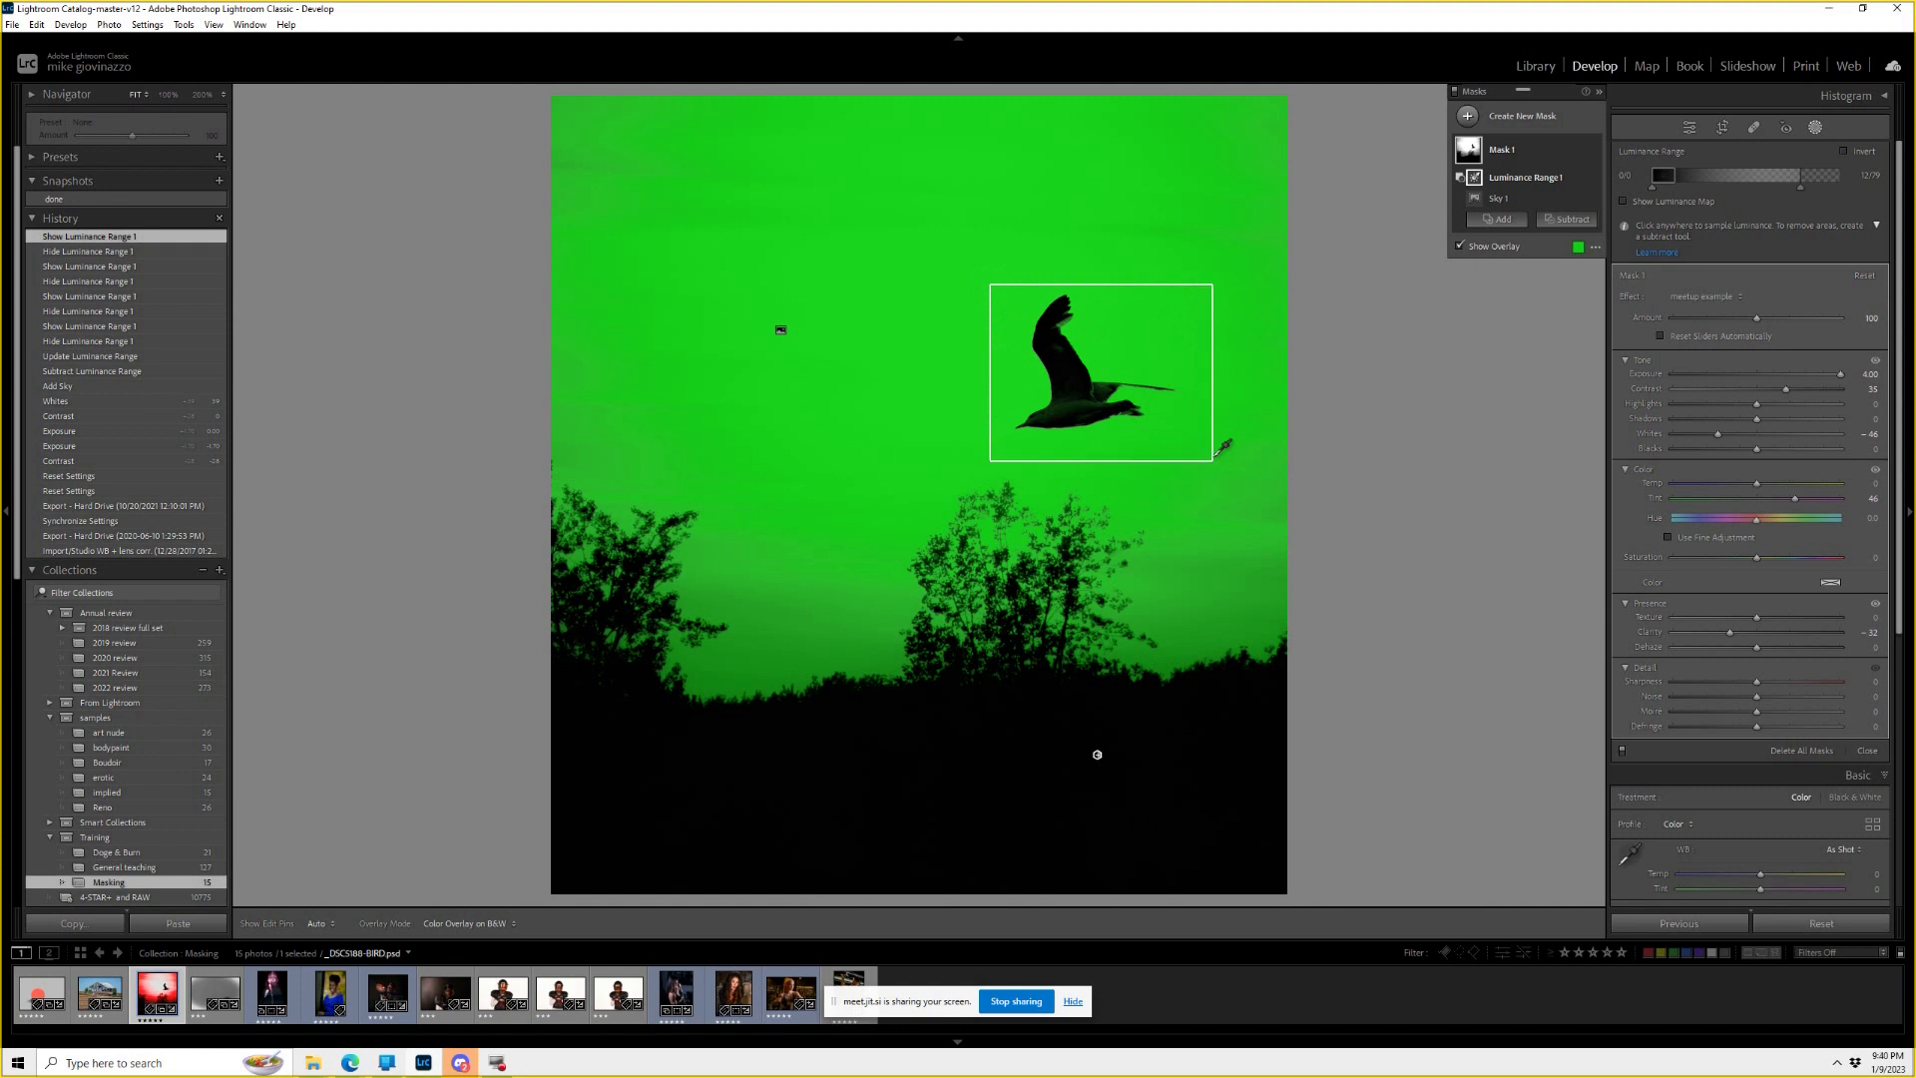
left_click_drag(1213, 460, 1215, 459)
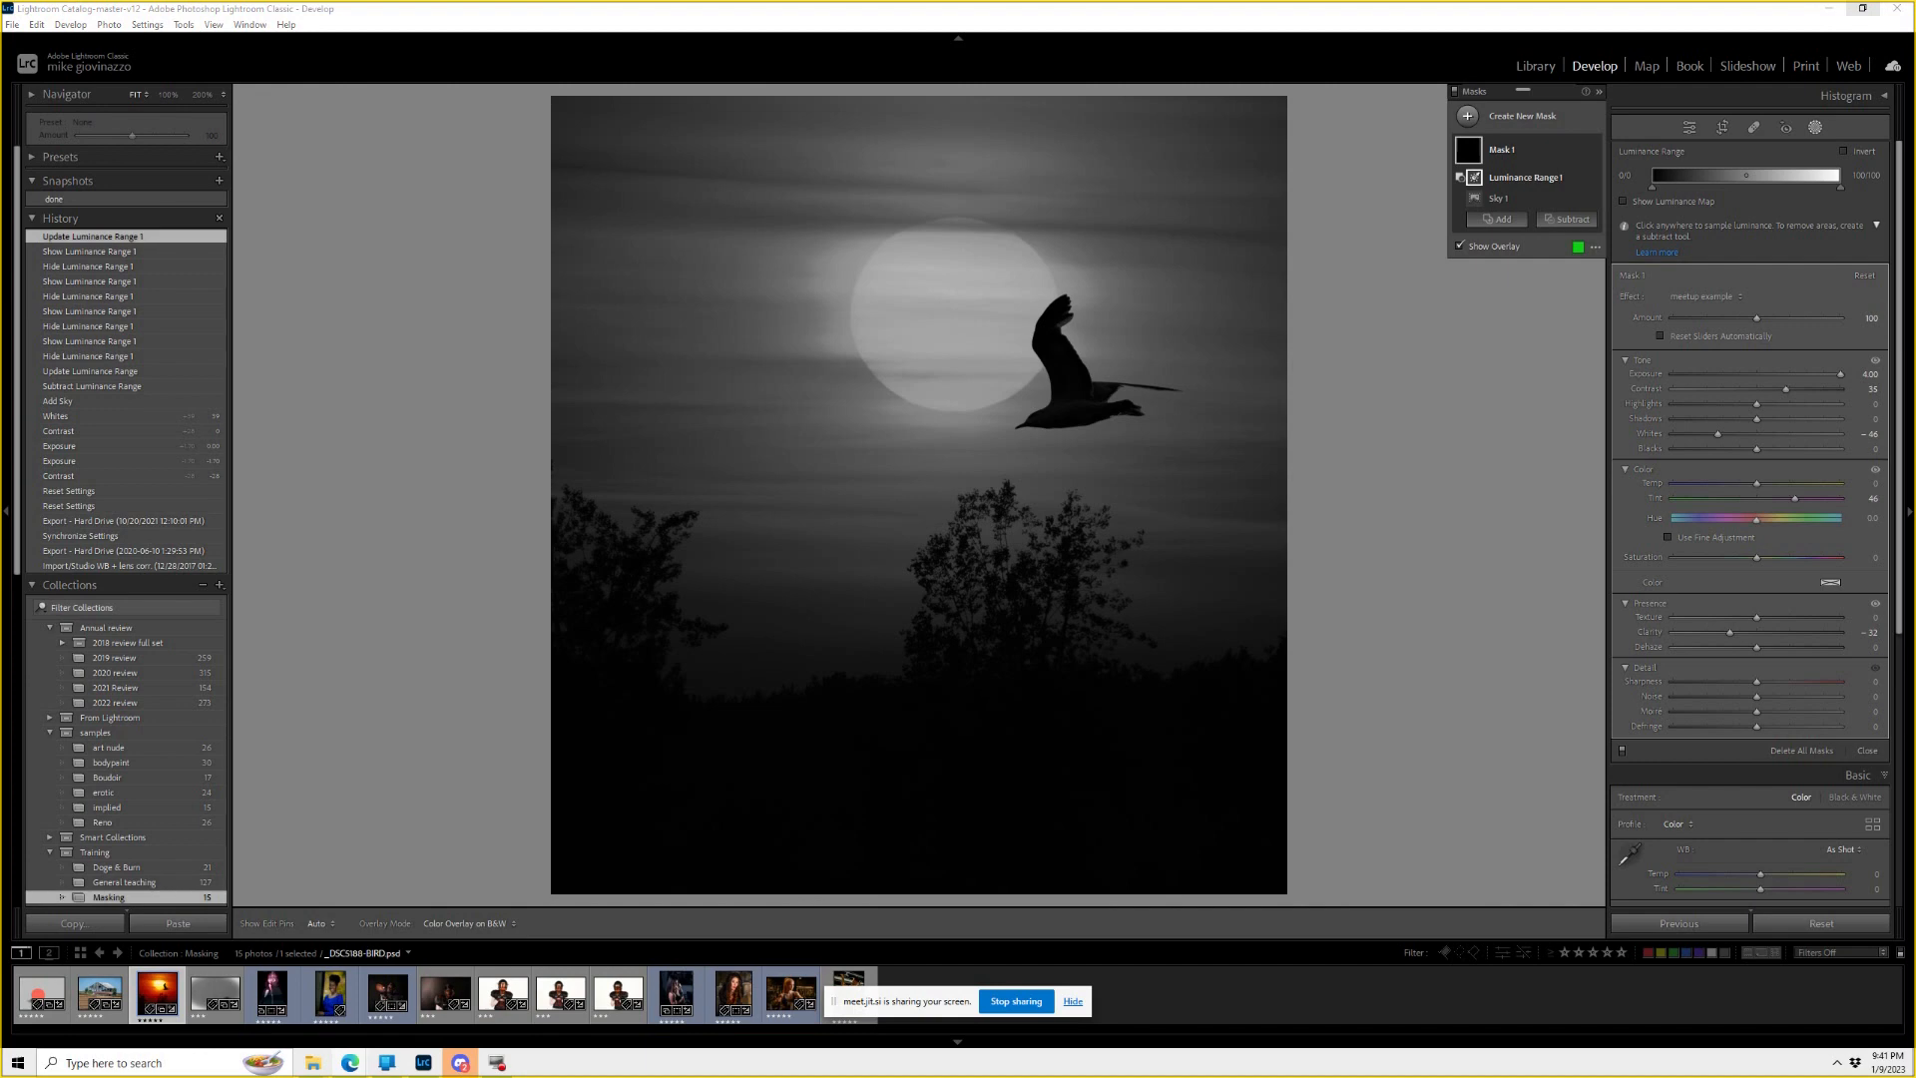
Switch to the Jitsi Meet call in the browser and stop sharing the screen.
left_click_drag(1915, 60, 923, 1)
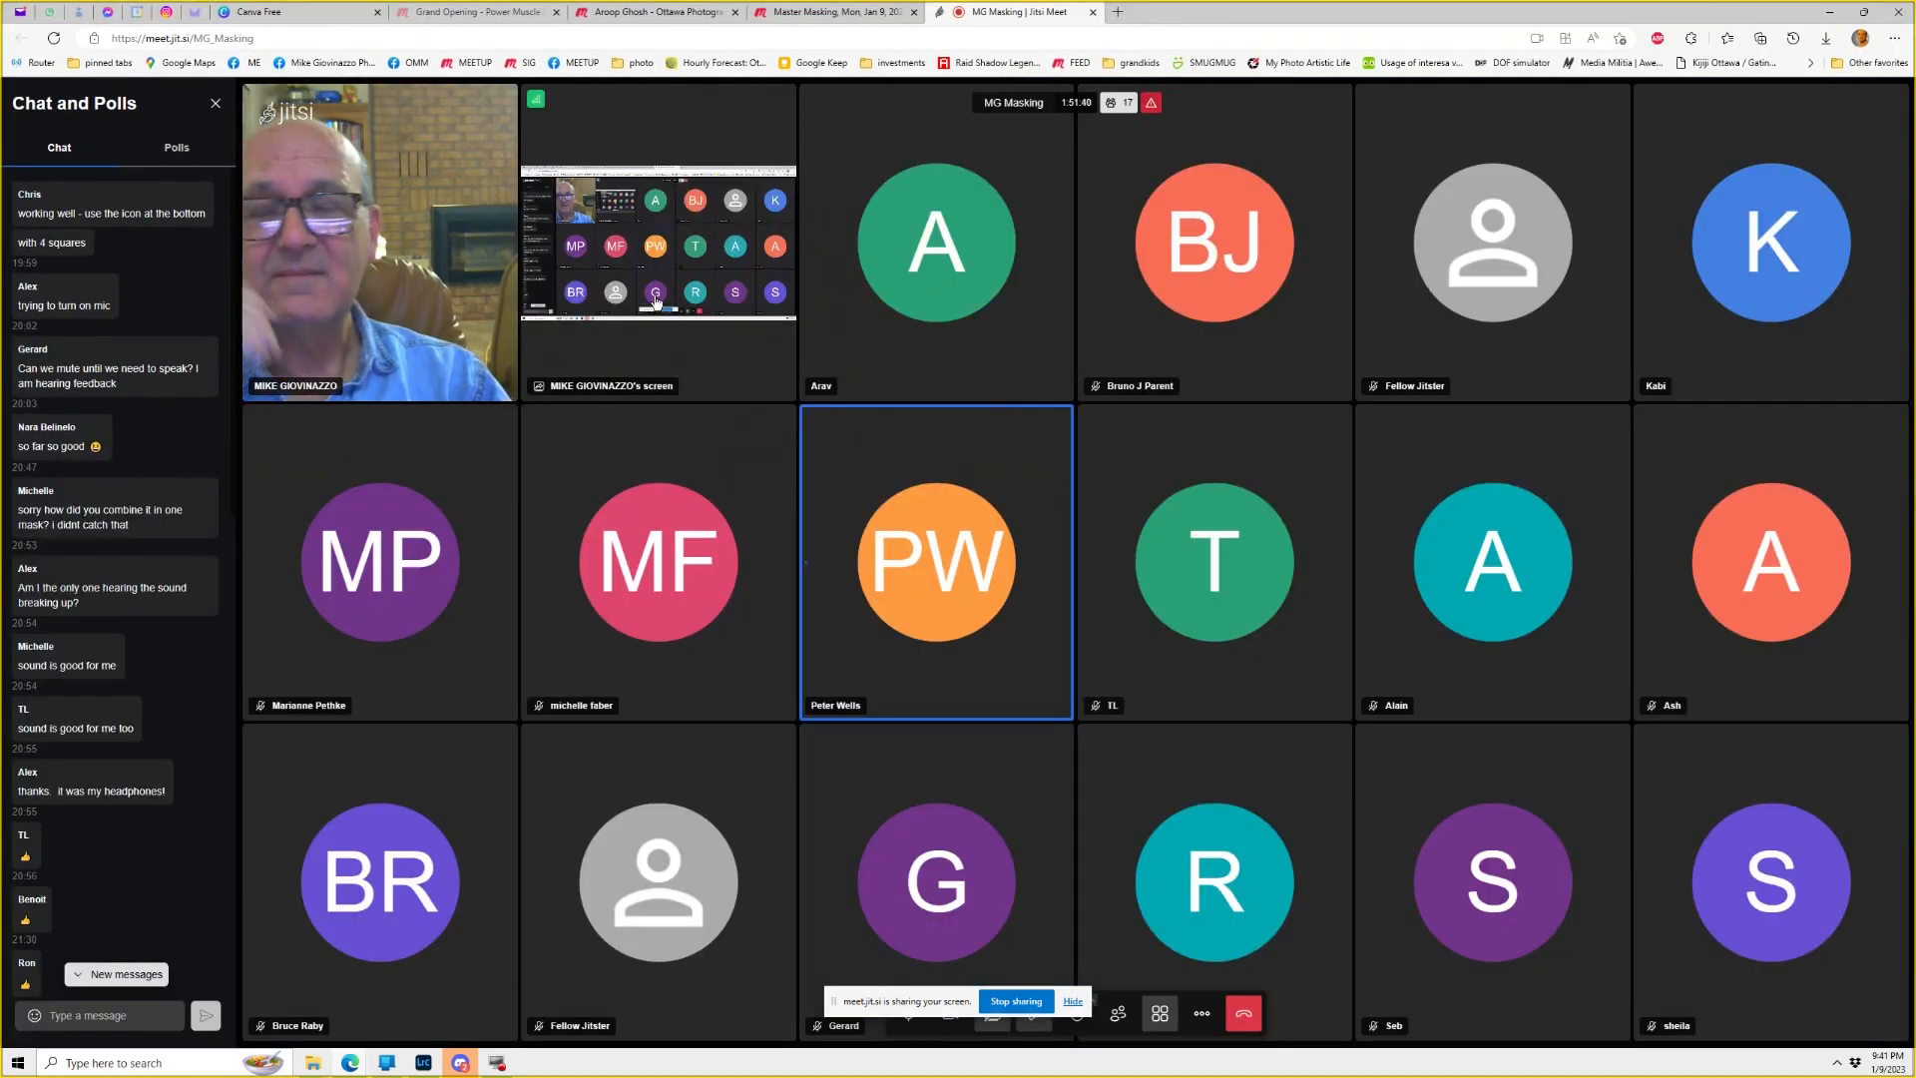
left_click(1016, 1003)
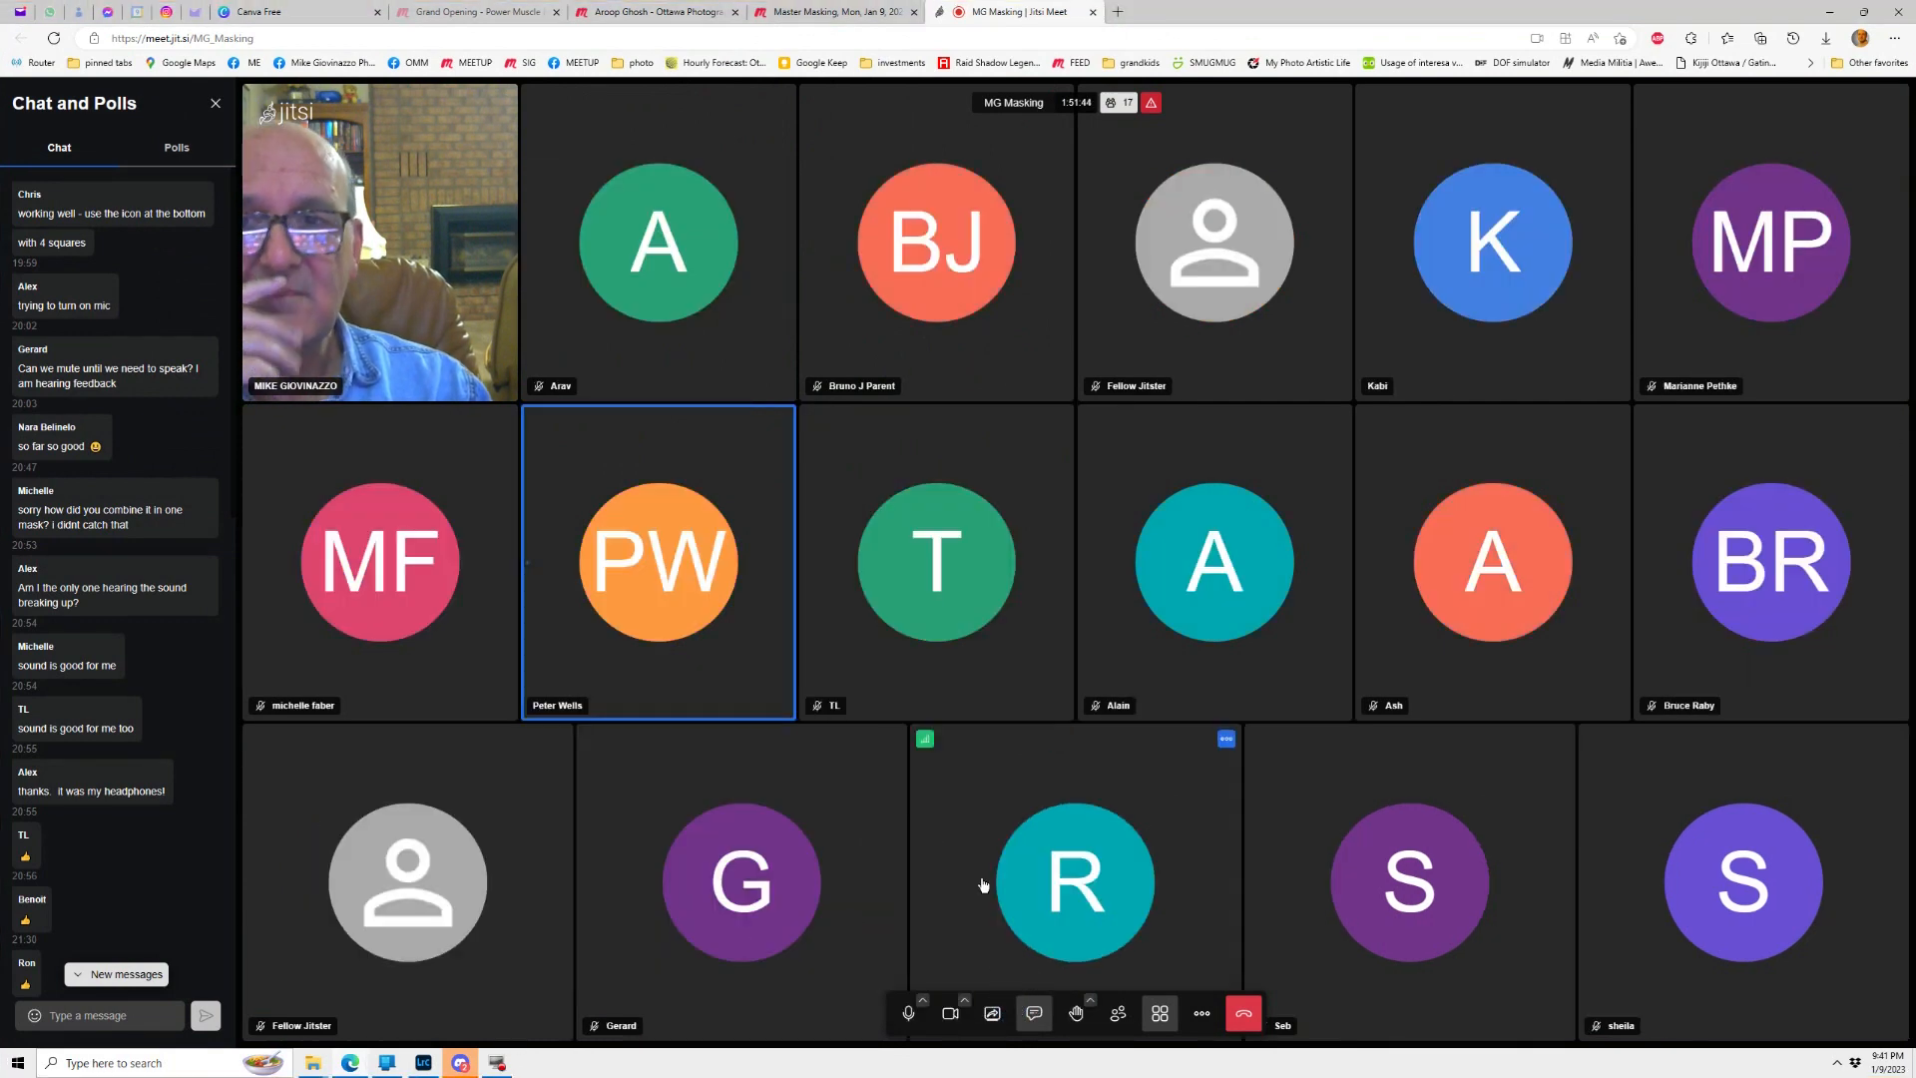